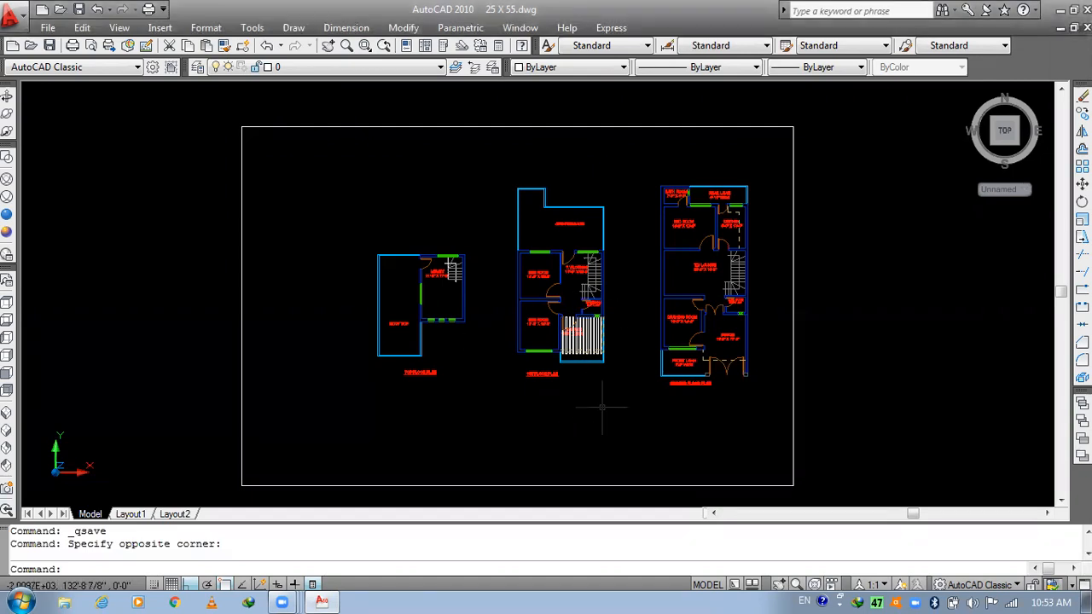
- Examine the front of the ground floor plan, covering the main gate, porch and front lawn
{"action": "middle_click_drag", "start_coordinate": [602, 333], "coordinate": [434, 308]}
{"action": "scroll", "coordinate": [553, 343], "scroll_direction": "up", "scroll_amount": 4}
{"action": "middle_click_drag", "start_coordinate": [528, 297], "coordinate": [577, 417]}
{"action": "scroll", "coordinate": [551, 408], "scroll_direction": "up", "scroll_amount": 2}
{"action": "scroll", "coordinate": [580, 426], "scroll_direction": "up", "scroll_amount": 4}
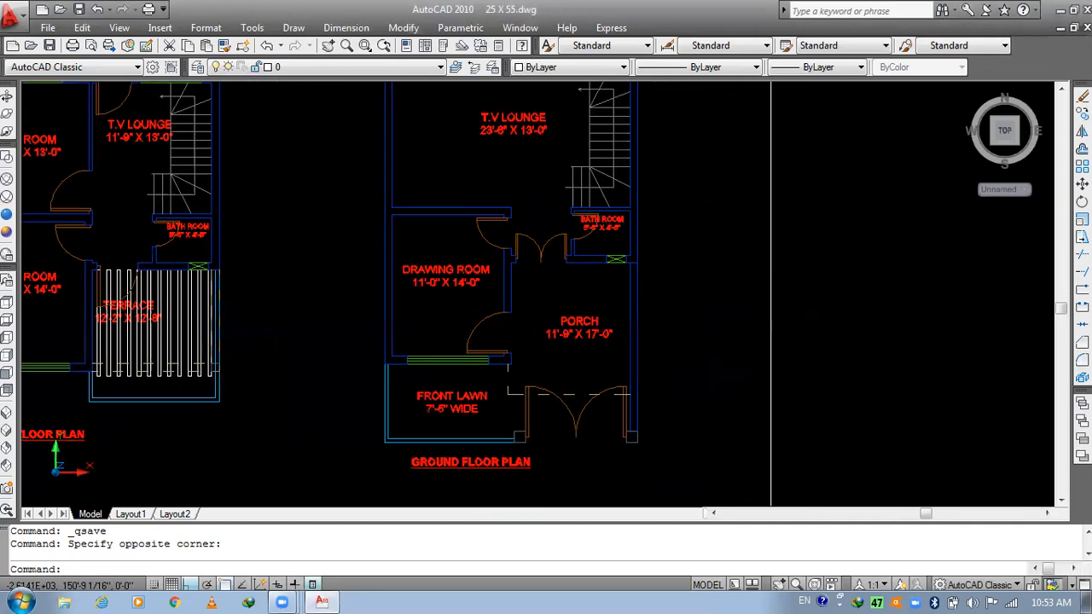
{"action": "middle_click_drag", "start_coordinate": [520, 402], "coordinate": [584, 369]}
{"action": "scroll", "coordinate": [623, 327], "scroll_direction": "up", "scroll_amount": 2}
{"action": "middle_click_drag", "start_coordinate": [542, 310], "coordinate": [584, 355]}
{"action": "middle_click_drag", "start_coordinate": [664, 352], "coordinate": [680, 425]}
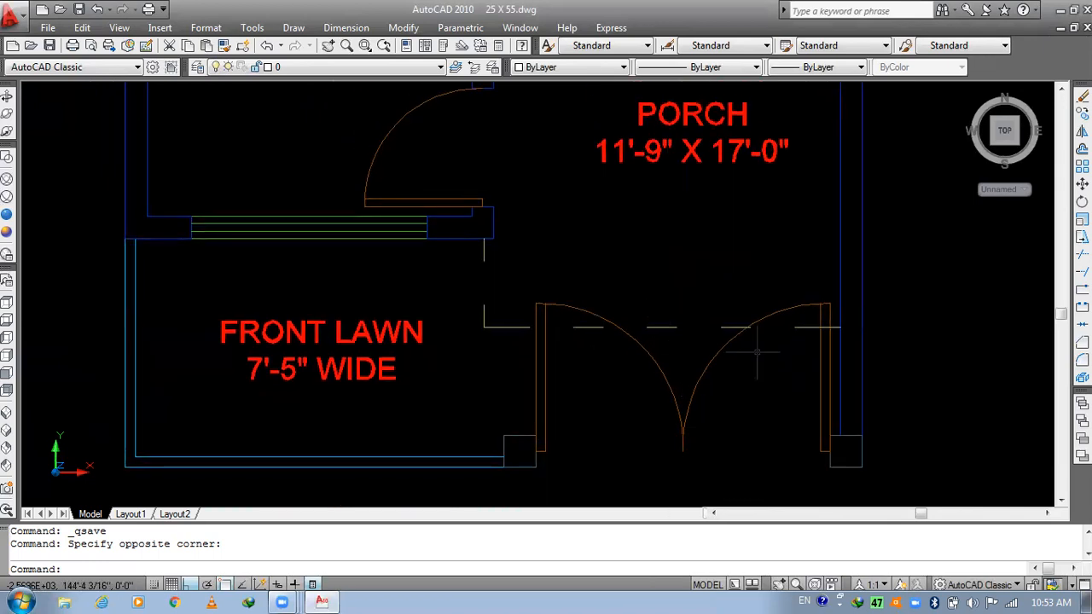
{"action": "middle_click_drag", "start_coordinate": [671, 317], "coordinate": [684, 413]}
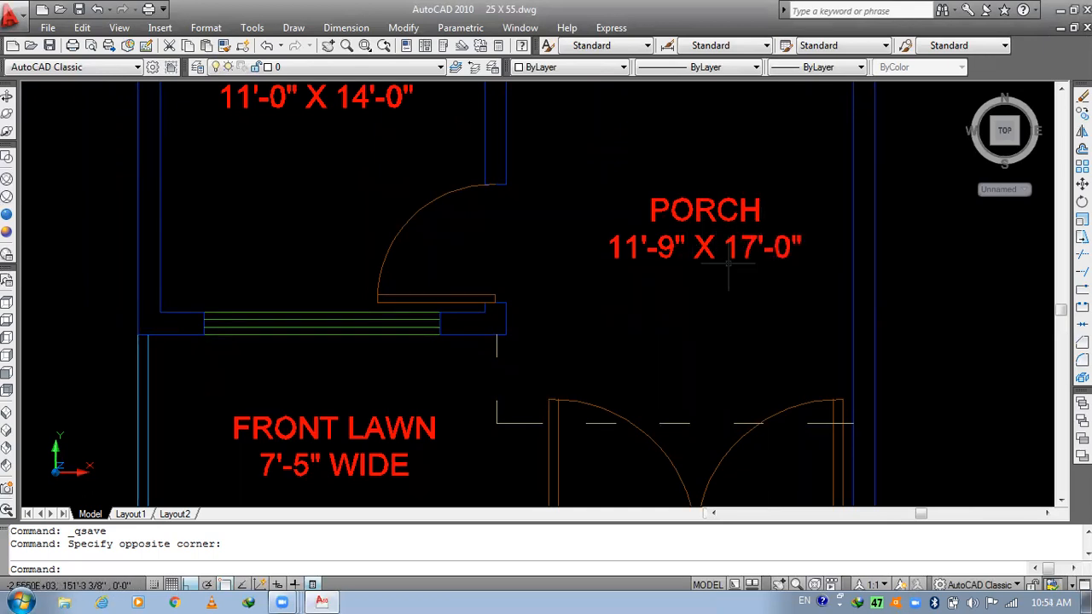
{"action": "scroll", "coordinate": [735, 265], "scroll_direction": "down", "scroll_amount": 2}
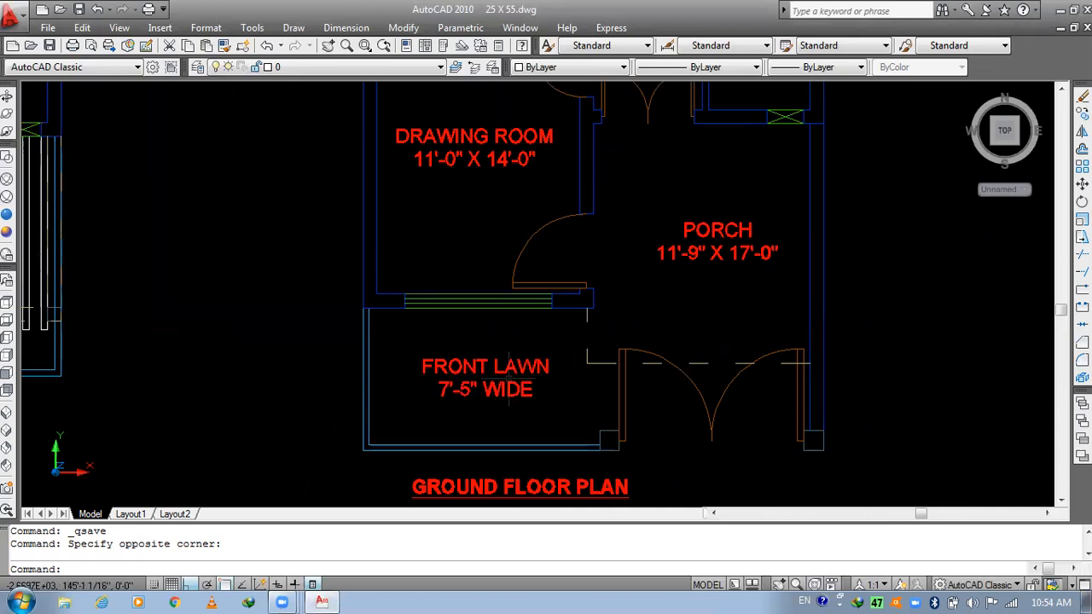
{"action": "scroll", "coordinate": [490, 375], "scroll_direction": "up", "scroll_amount": 2}
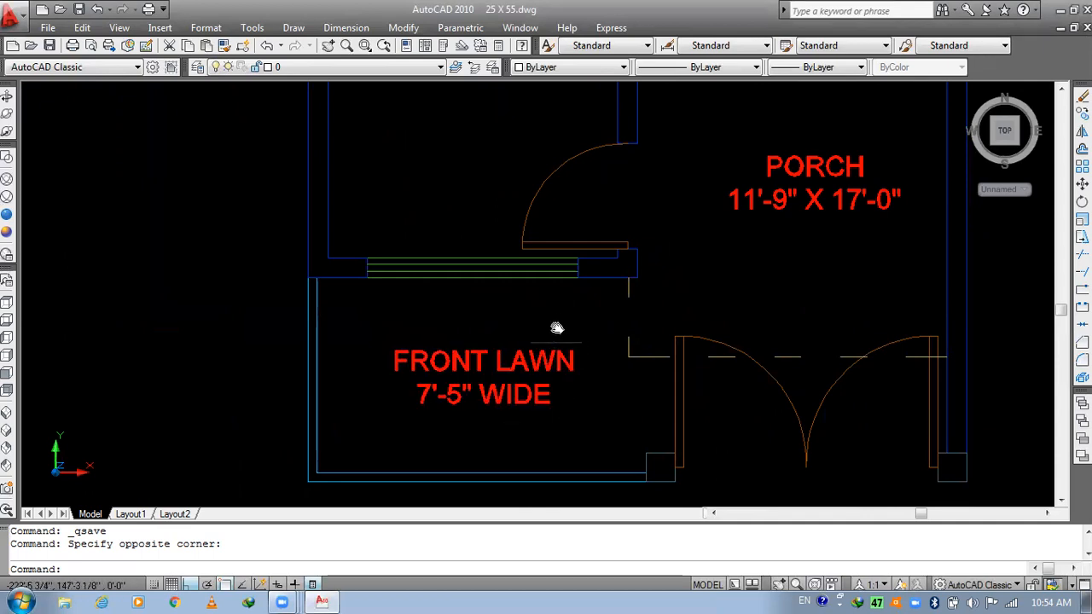
{"action": "middle_click_drag", "start_coordinate": [555, 324], "coordinate": [542, 376]}
- Examine the ground floor drawing room, its doors, the double entrance door off the porch and the adjoining bathroom
{"action": "mouse_move", "coordinate": [663, 261]}
{"action": "middle_mouse_down"}
{"action": "mouse_move", "coordinate": [673, 319]}
{"action": "mouse_move", "coordinate": [661, 363]}
{"action": "middle_mouse_up"}
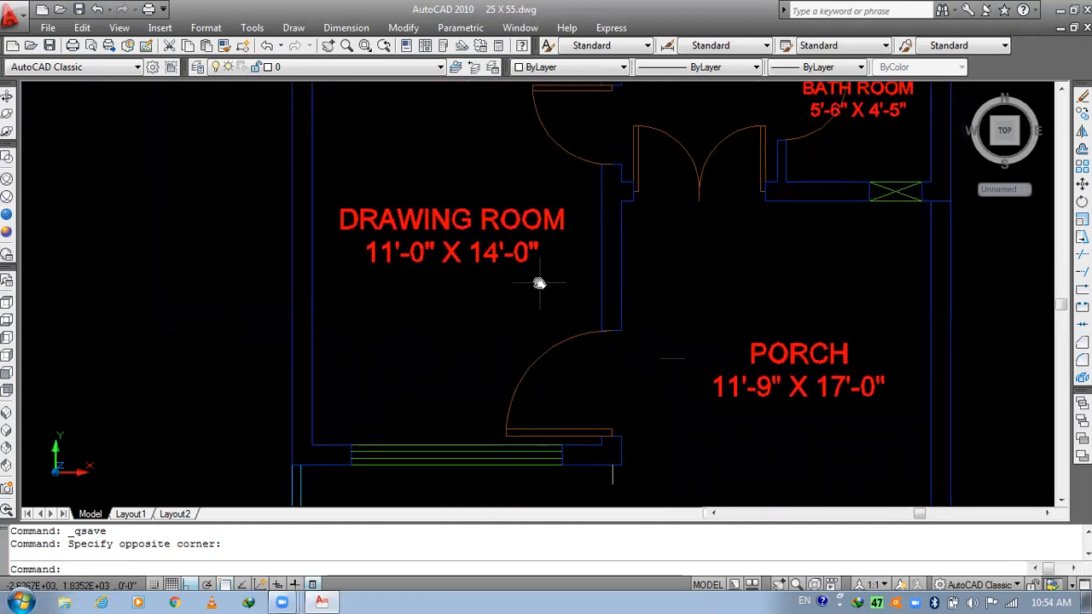
{"action": "middle_click_drag", "start_coordinate": [541, 295], "coordinate": [557, 339]}
{"action": "mouse_move", "coordinate": [626, 326]}
{"action": "middle_mouse_down"}
{"action": "mouse_move", "coordinate": [521, 331]}
{"action": "mouse_move", "coordinate": [519, 247]}
{"action": "mouse_move", "coordinate": [564, 213]}
{"action": "mouse_move", "coordinate": [654, 99]}
{"action": "middle_mouse_up"}
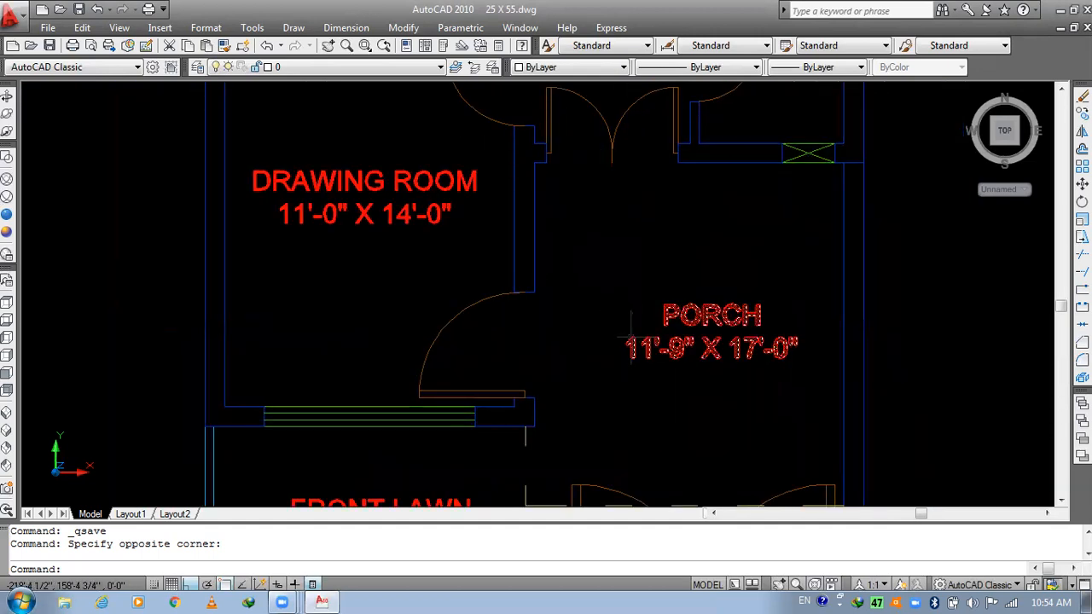
{"action": "middle_click_drag", "start_coordinate": [600, 271], "coordinate": [590, 366]}
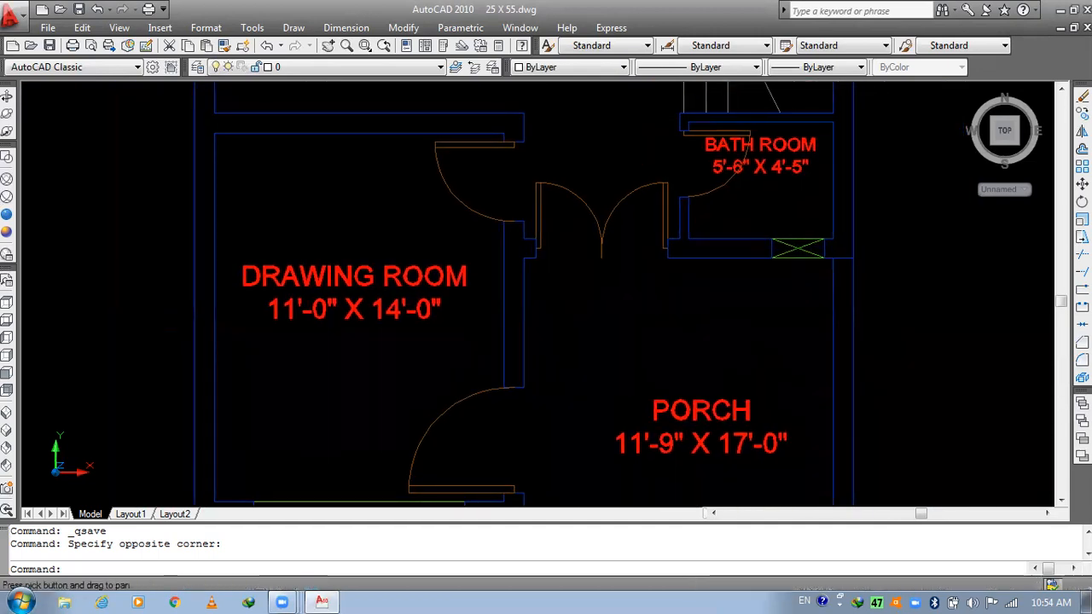
{"action": "middle_click_drag", "start_coordinate": [607, 249], "coordinate": [587, 307]}
{"action": "scroll", "coordinate": [585, 300], "scroll_direction": "up", "scroll_amount": 2}
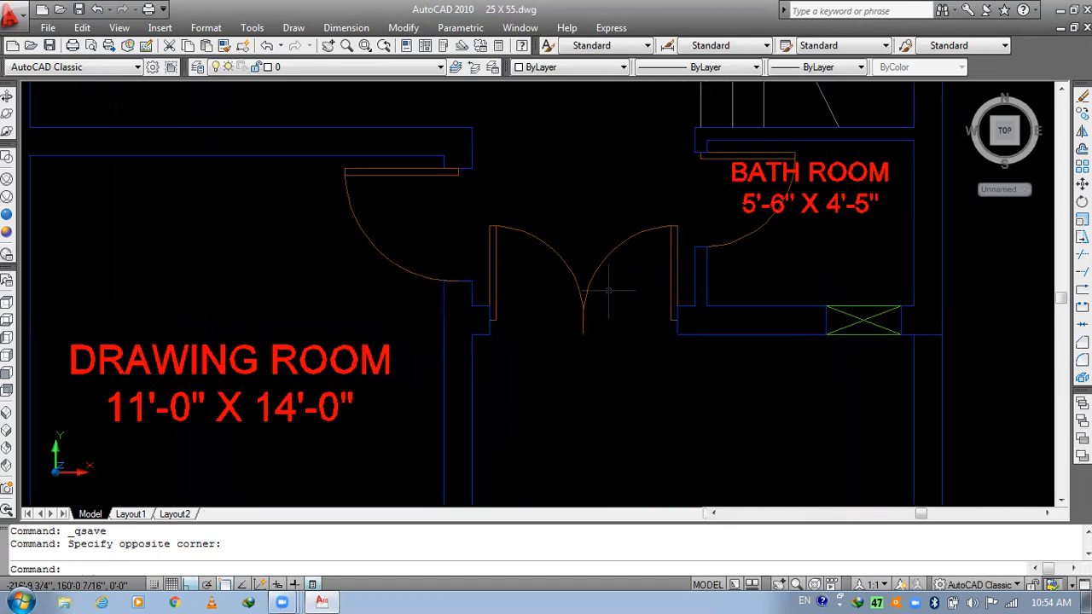
{"action": "mouse_move", "coordinate": [621, 341]}
{"action": "middle_mouse_down"}
{"action": "mouse_move", "coordinate": [579, 235]}
{"action": "mouse_move", "coordinate": [574, 180]}
{"action": "middle_mouse_up"}
{"action": "middle_click_drag", "start_coordinate": [537, 360], "coordinate": [502, 569]}
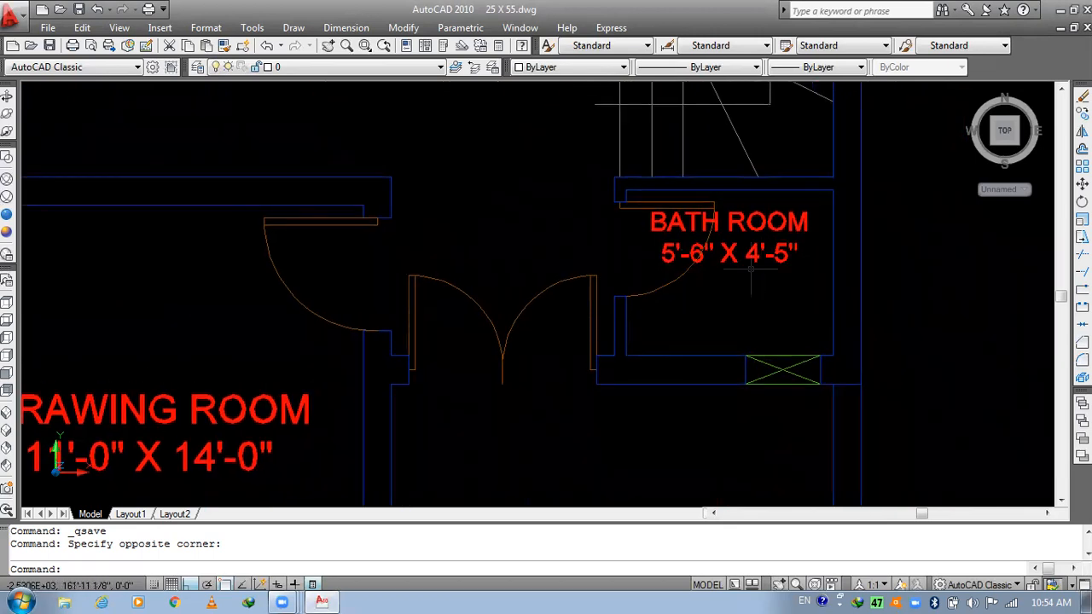
- Examine the ground floor T.V. lounge and staircase, plus the bedroom, kitchen, rear bathroom and rear lawn behind them
{"action": "middle_click_drag", "start_coordinate": [598, 217], "coordinate": [708, 317]}
{"action": "scroll", "coordinate": [700, 288], "scroll_direction": "down", "scroll_amount": 5}
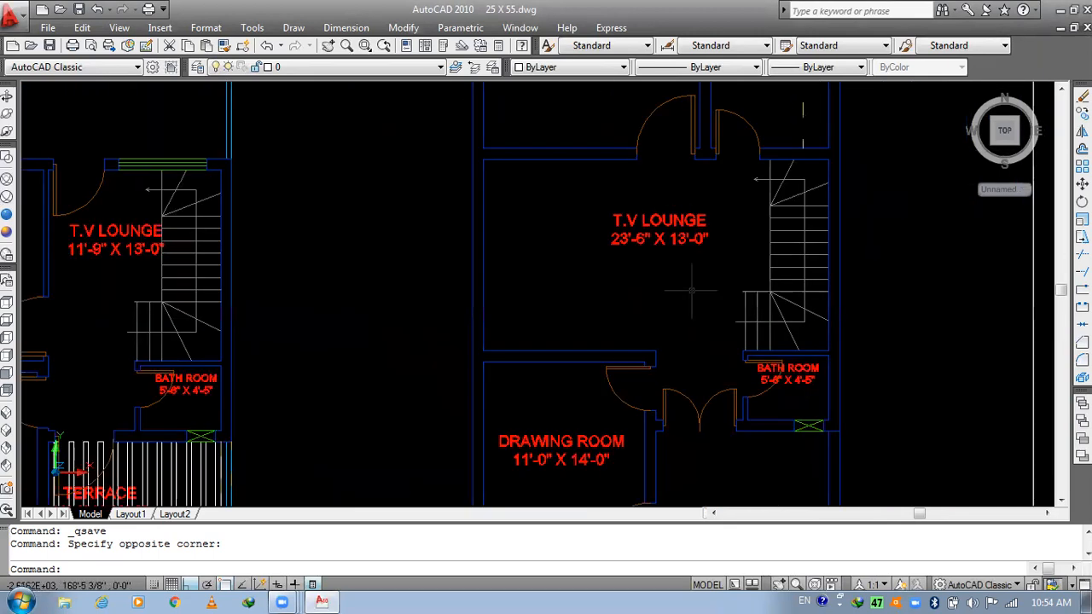
{"action": "scroll", "coordinate": [660, 240], "scroll_direction": "up", "scroll_amount": 2}
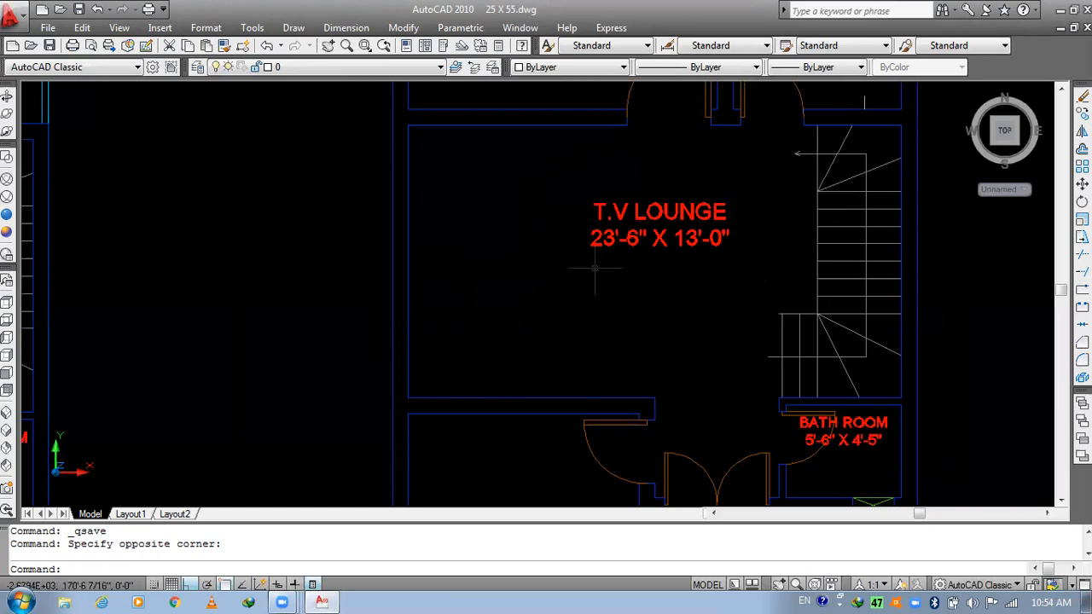
{"action": "middle_click_drag", "start_coordinate": [552, 194], "coordinate": [546, 252]}
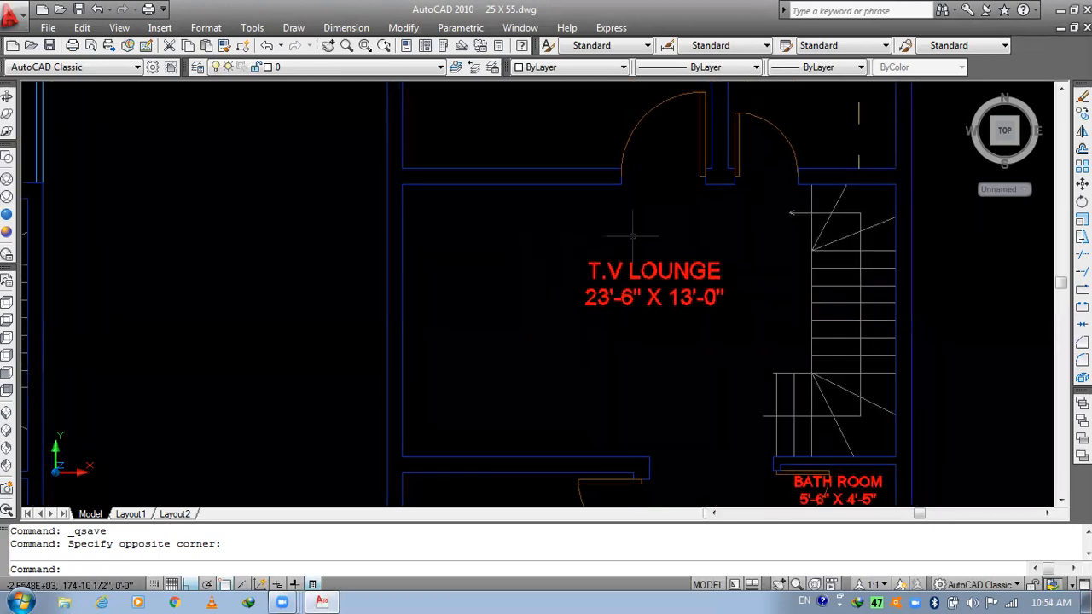
{"action": "middle_click_drag", "start_coordinate": [605, 340], "coordinate": [511, 490]}
{"action": "middle_click_drag", "start_coordinate": [569, 263], "coordinate": [566, 313]}
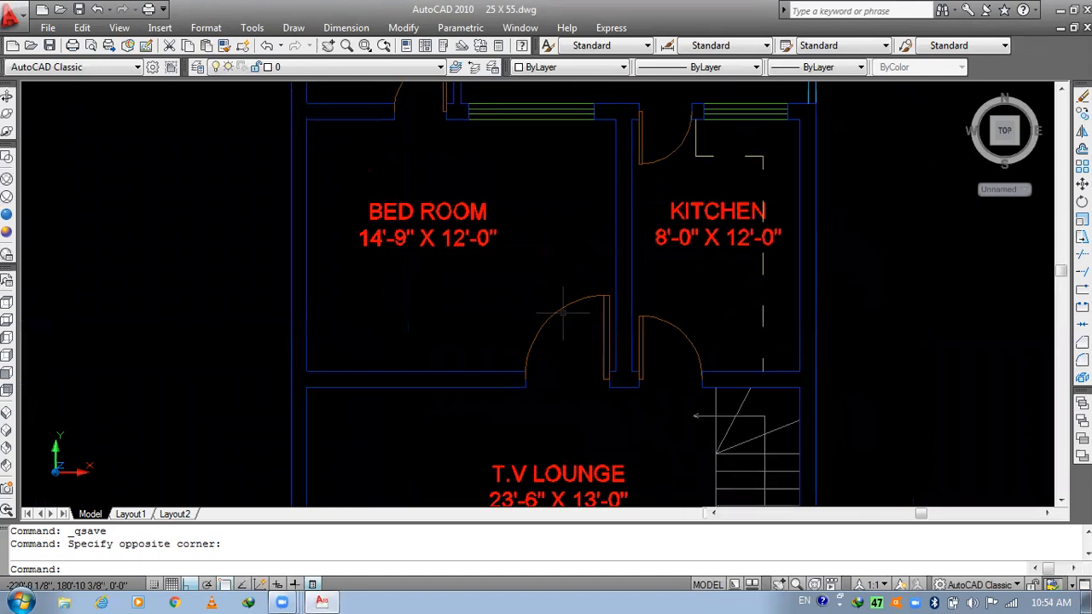
{"action": "mouse_move", "coordinate": [516, 202]}
{"action": "middle_mouse_down"}
{"action": "mouse_move", "coordinate": [555, 292]}
{"action": "mouse_move", "coordinate": [471, 179]}
{"action": "middle_mouse_up"}
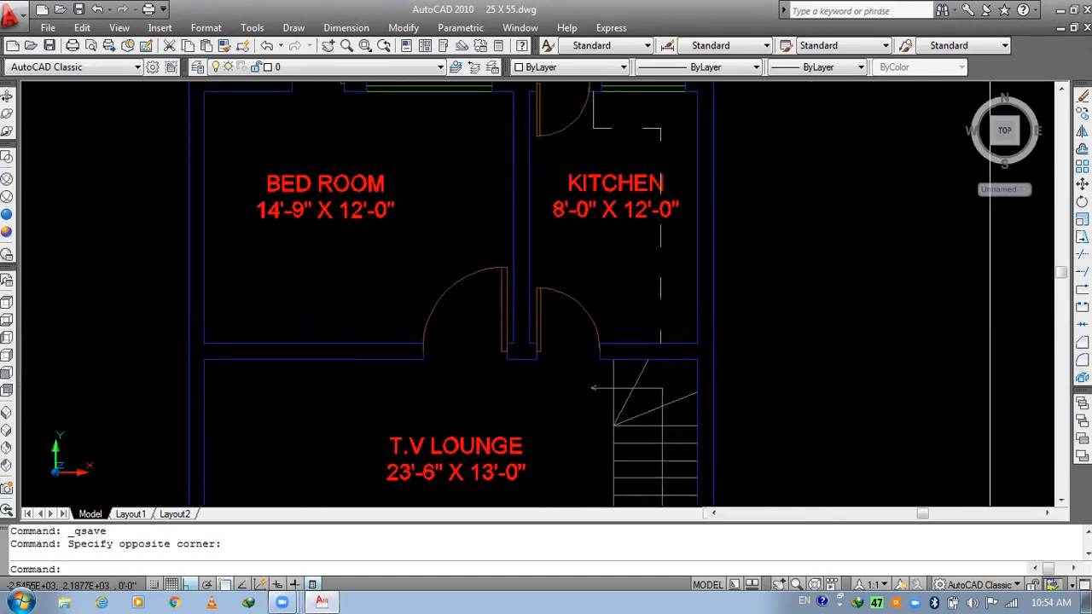
{"action": "middle_click_drag", "start_coordinate": [631, 247], "coordinate": [666, 360]}
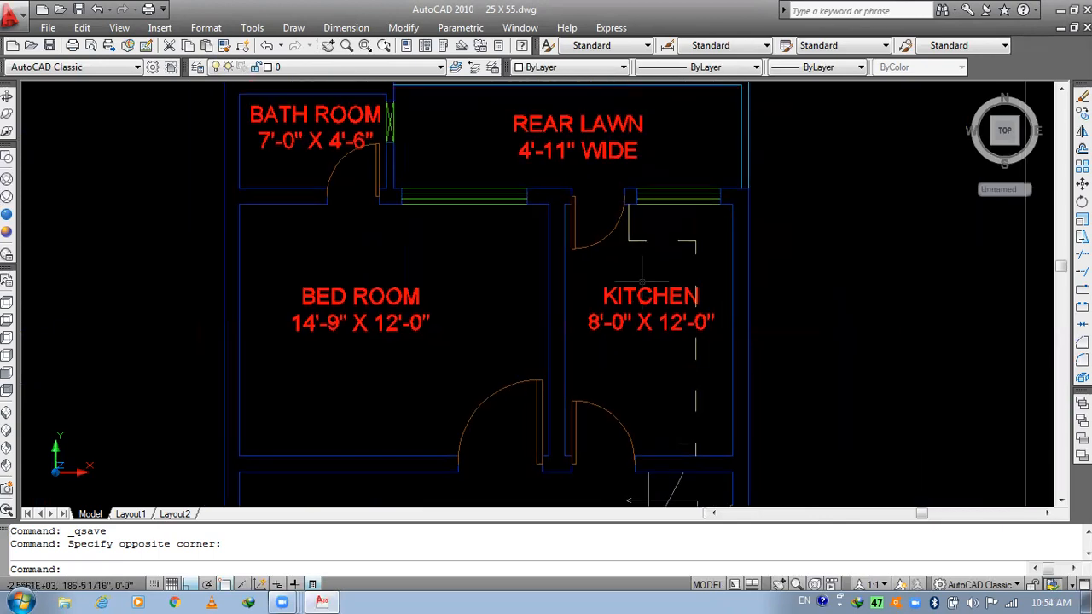
{"action": "middle_click_drag", "start_coordinate": [618, 307], "coordinate": [636, 430]}
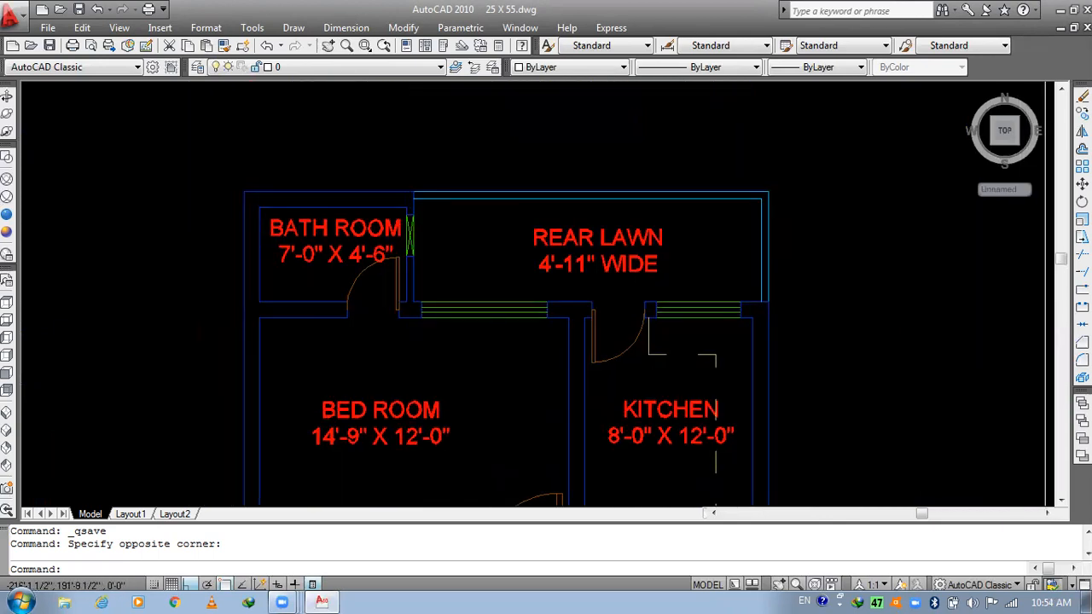
{"action": "scroll", "coordinate": [598, 283], "scroll_direction": "up", "scroll_amount": 1}
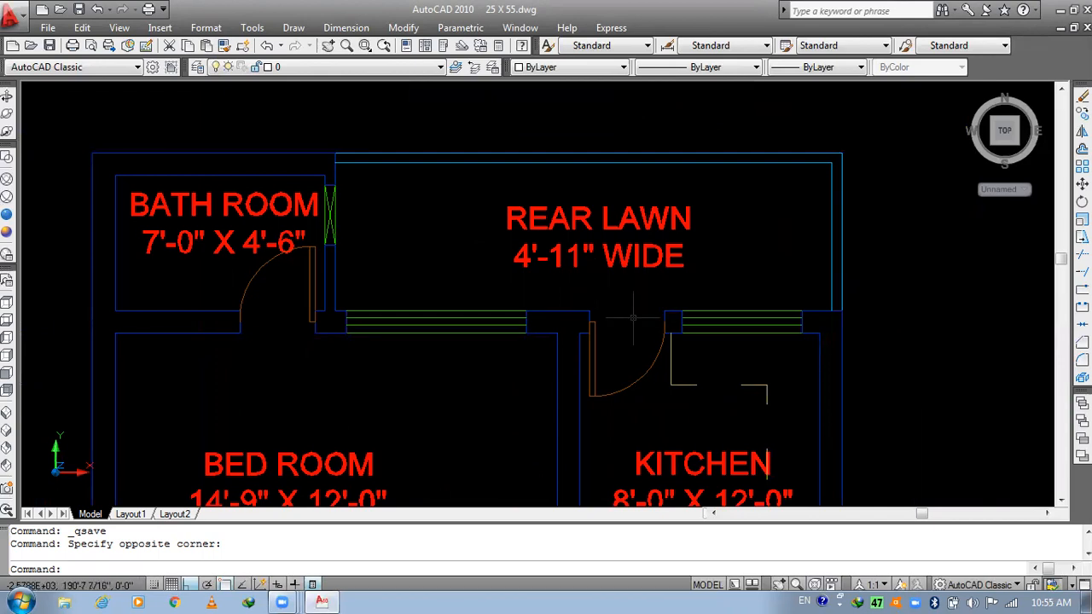
{"action": "middle_click_drag", "start_coordinate": [387, 324], "coordinate": [577, 265]}
- Review the ground floor room connections and the windows opening onto the rear lawn and front lawn
{"action": "scroll", "coordinate": [580, 264], "scroll_direction": "down", "scroll_amount": 2}
{"action": "mouse_move", "coordinate": [623, 325]}
{"action": "middle_mouse_down"}
{"action": "mouse_move", "coordinate": [564, 260]}
{"action": "mouse_move", "coordinate": [635, 186]}
{"action": "mouse_move", "coordinate": [642, 152]}
{"action": "middle_mouse_up"}
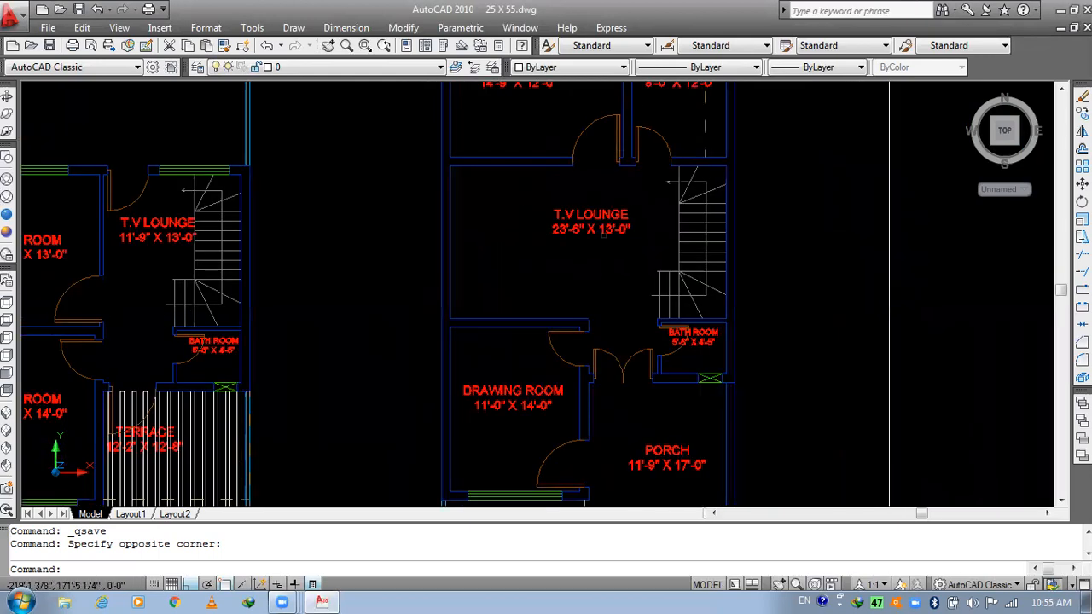
{"action": "middle_click_drag", "start_coordinate": [604, 236], "coordinate": [605, 315]}
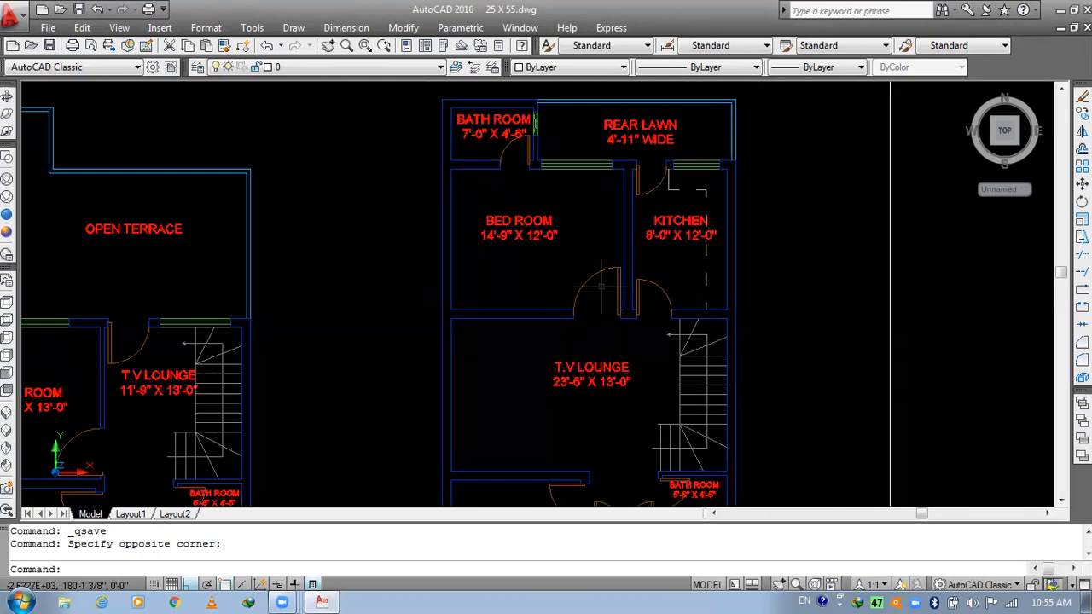
{"action": "middle_click_drag", "start_coordinate": [550, 251], "coordinate": [528, 315]}
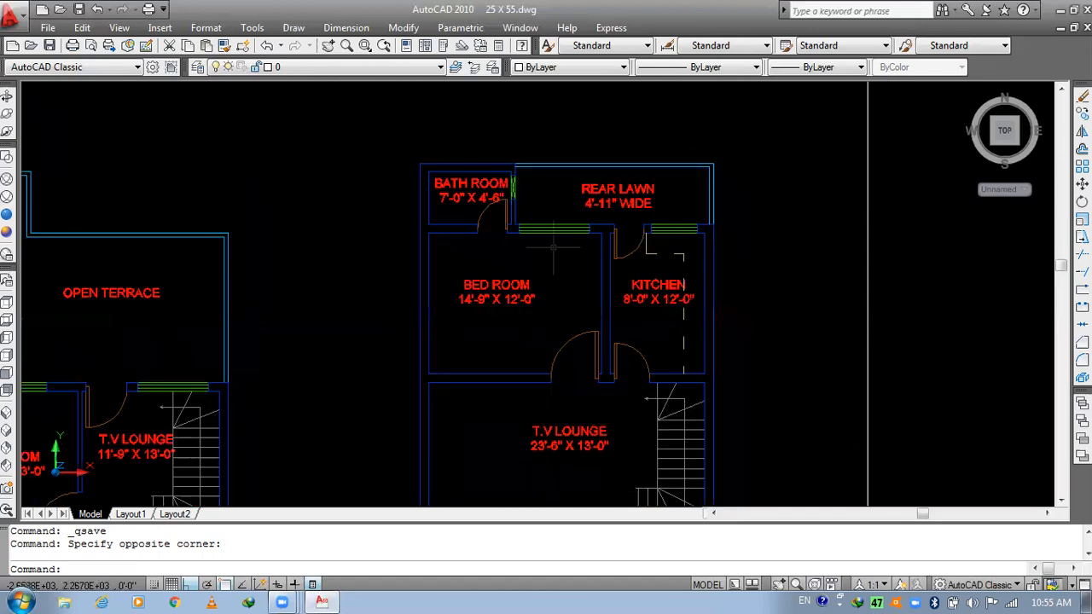
{"action": "scroll", "coordinate": [549, 209], "scroll_direction": "up", "scroll_amount": 2}
{"action": "scroll", "coordinate": [519, 205], "scroll_direction": "up", "scroll_amount": 2}
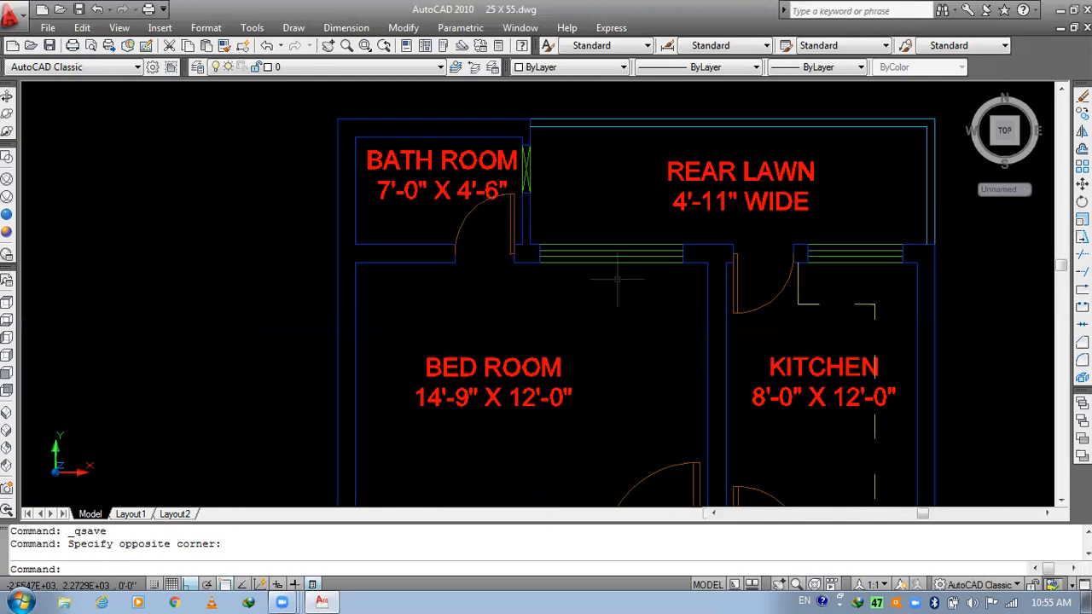
{"action": "middle_click_drag", "start_coordinate": [713, 389], "coordinate": [643, 126]}
{"action": "scroll", "coordinate": [643, 125], "scroll_direction": "down", "scroll_amount": 3}
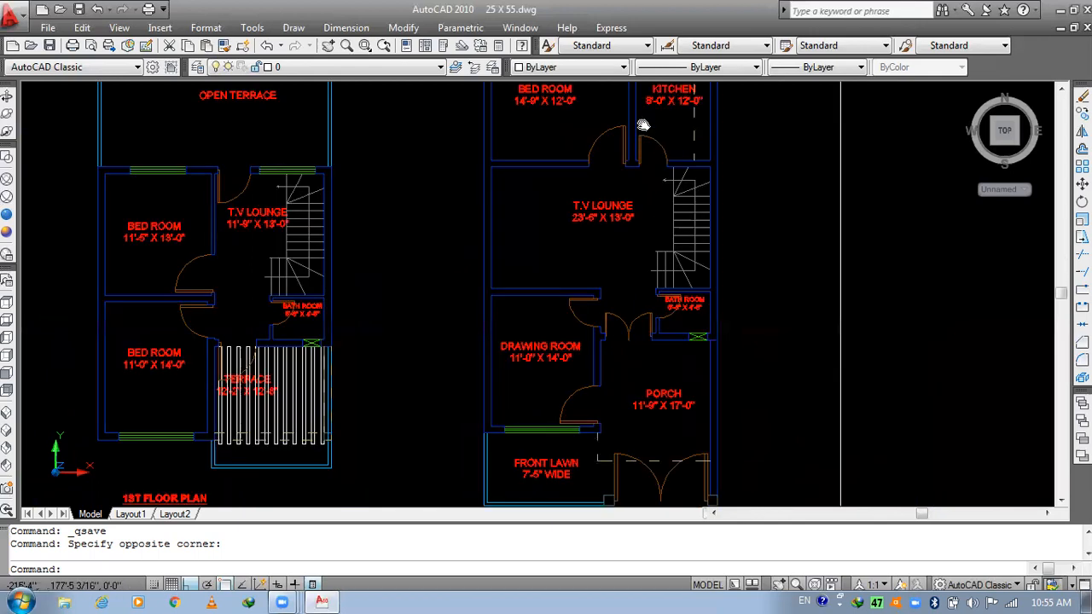
{"action": "scroll", "coordinate": [710, 387], "scroll_direction": "up", "scroll_amount": 3}
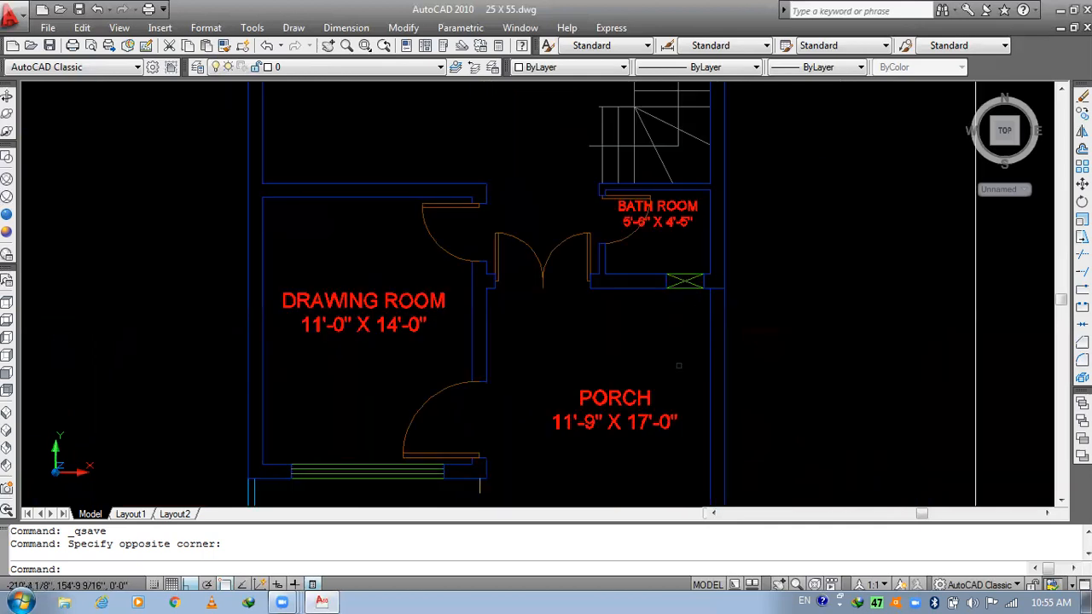
{"action": "middle_click_drag", "start_coordinate": [673, 361], "coordinate": [846, 306]}
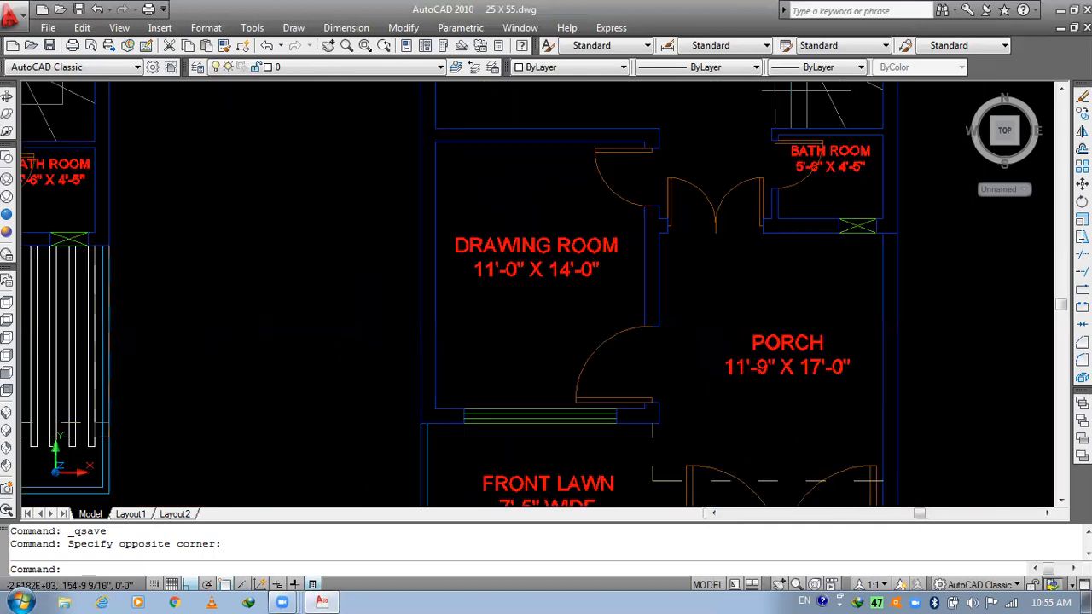
{"action": "middle_click_drag", "start_coordinate": [592, 273], "coordinate": [609, 202]}
{"action": "scroll", "coordinate": [591, 337], "scroll_direction": "up", "scroll_amount": 2}
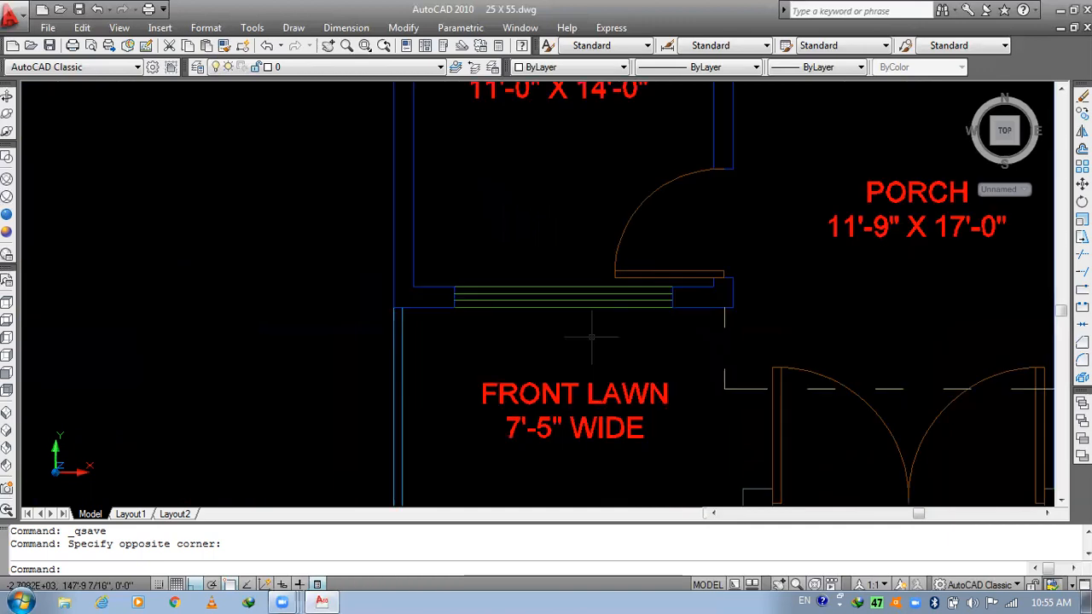
{"action": "scroll", "coordinate": [591, 303], "scroll_direction": "down", "scroll_amount": 2}
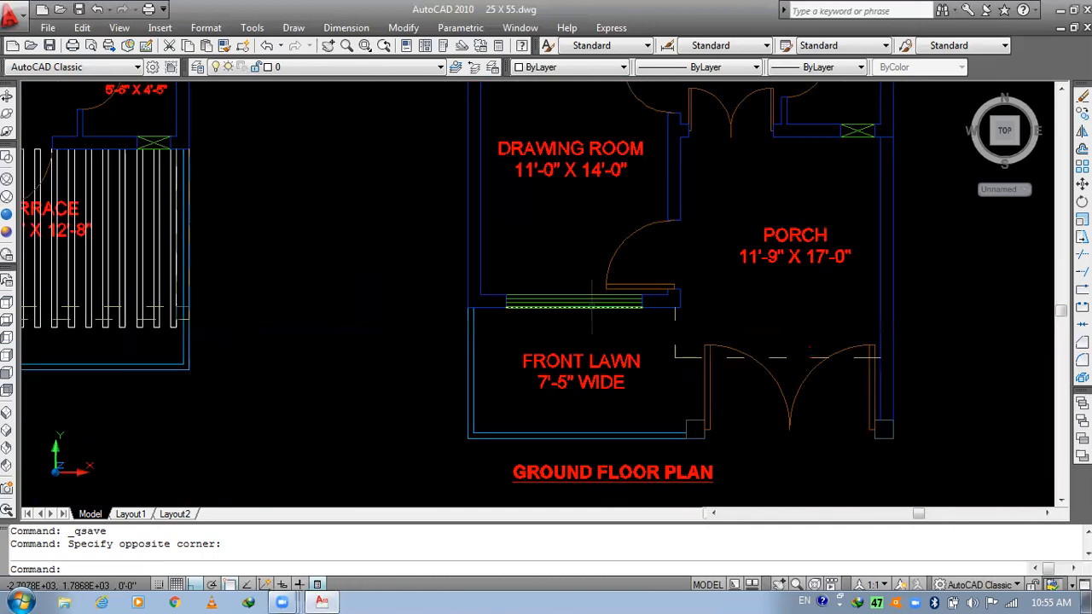
- Examine the first floor plan's front terrace, open rear terrace, T.V. lounge and bedrooms, comparing the lounge with the ground floor
{"action": "mouse_move", "coordinate": [522, 345]}
{"action": "middle_mouse_down"}
{"action": "mouse_move", "coordinate": [548, 304]}
{"action": "mouse_move", "coordinate": [747, 197]}
{"action": "mouse_move", "coordinate": [592, 227]}
{"action": "mouse_move", "coordinate": [864, 254]}
{"action": "middle_mouse_up"}
{"action": "middle_click_drag", "start_coordinate": [312, 190], "coordinate": [635, 323]}
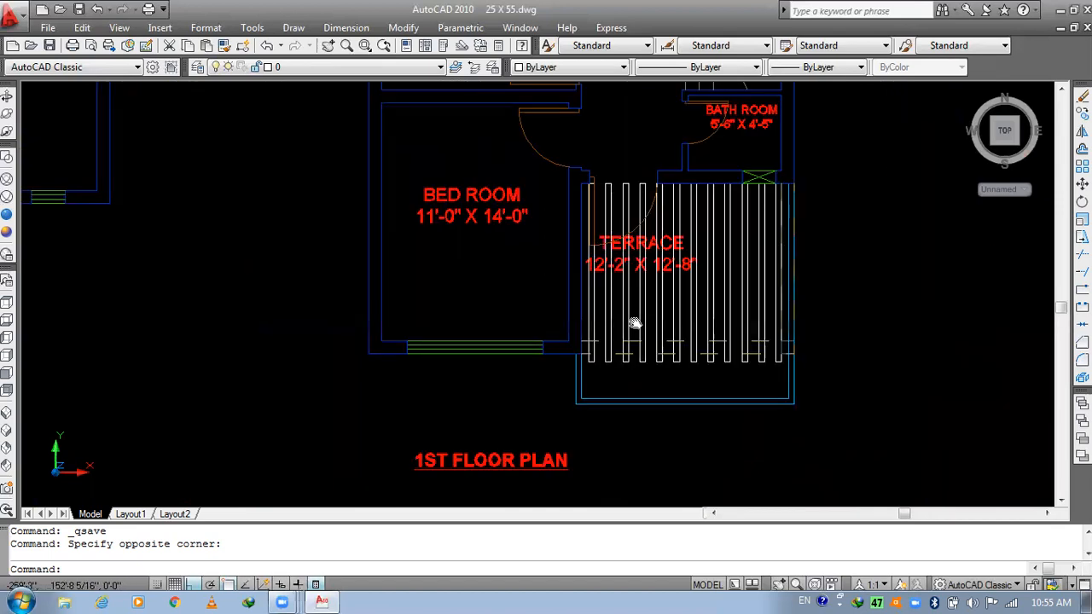
{"action": "middle_click_drag", "start_coordinate": [611, 150], "coordinate": [631, 378]}
{"action": "middle_click_drag", "start_coordinate": [661, 98], "coordinate": [610, 408]}
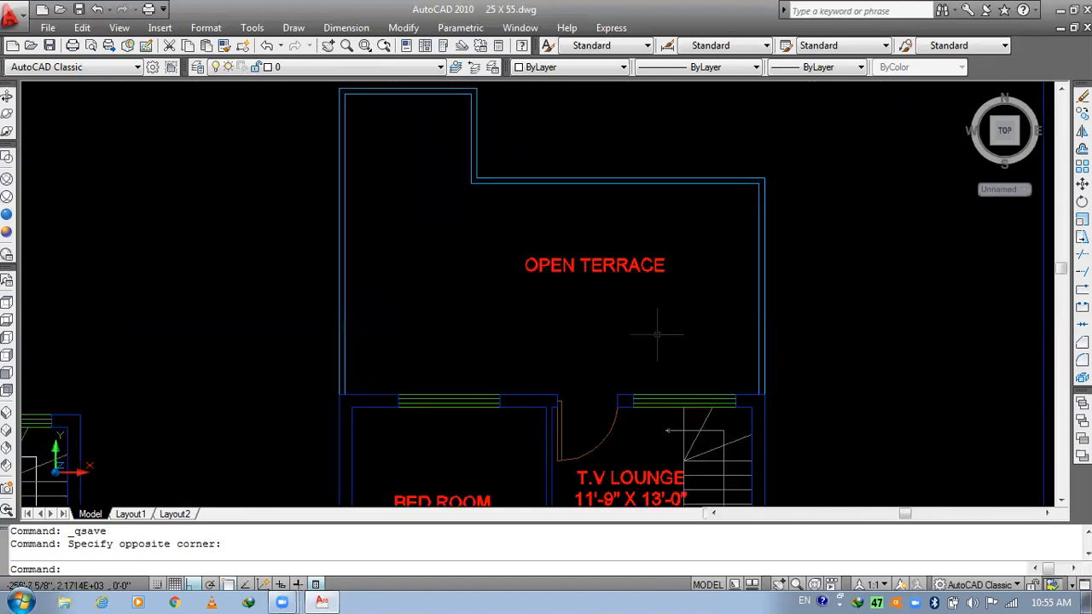
{"action": "middle_click_drag", "start_coordinate": [526, 309], "coordinate": [250, 294]}
{"action": "middle_click_drag", "start_coordinate": [546, 298], "coordinate": [494, 291]}
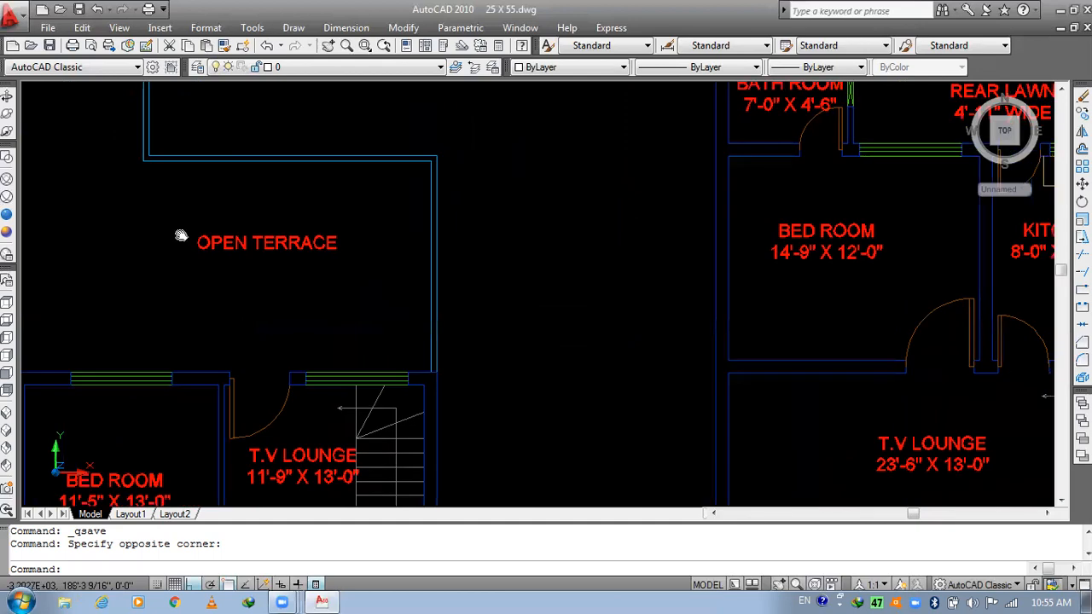
{"action": "middle_click_drag", "start_coordinate": [468, 368], "coordinate": [761, 504]}
{"action": "middle_click_drag", "start_coordinate": [645, 401], "coordinate": [543, 329]}
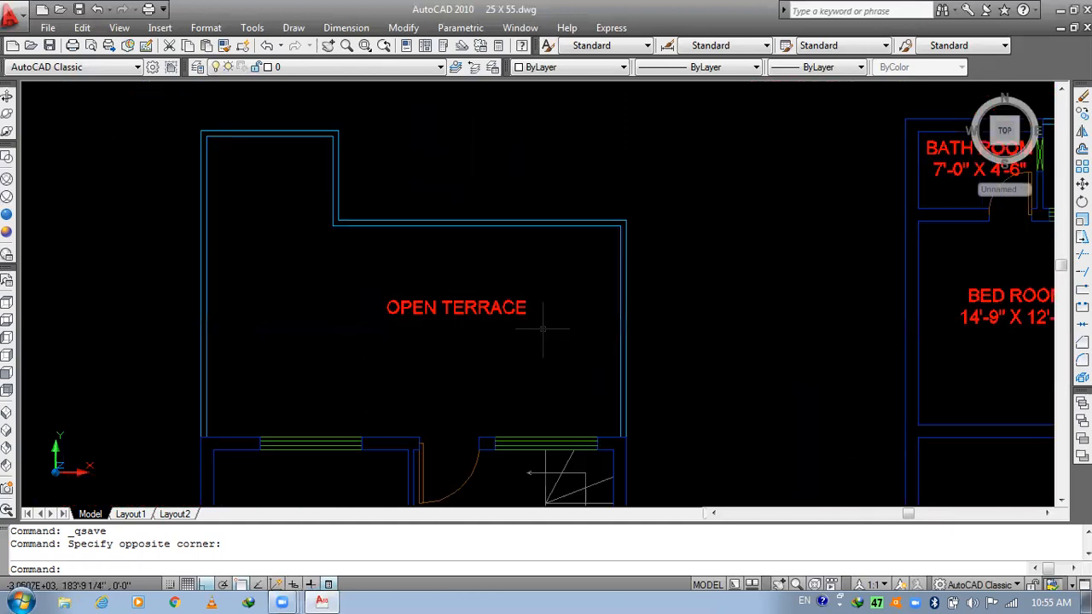
{"action": "middle_click_drag", "start_coordinate": [488, 353], "coordinate": [545, 198]}
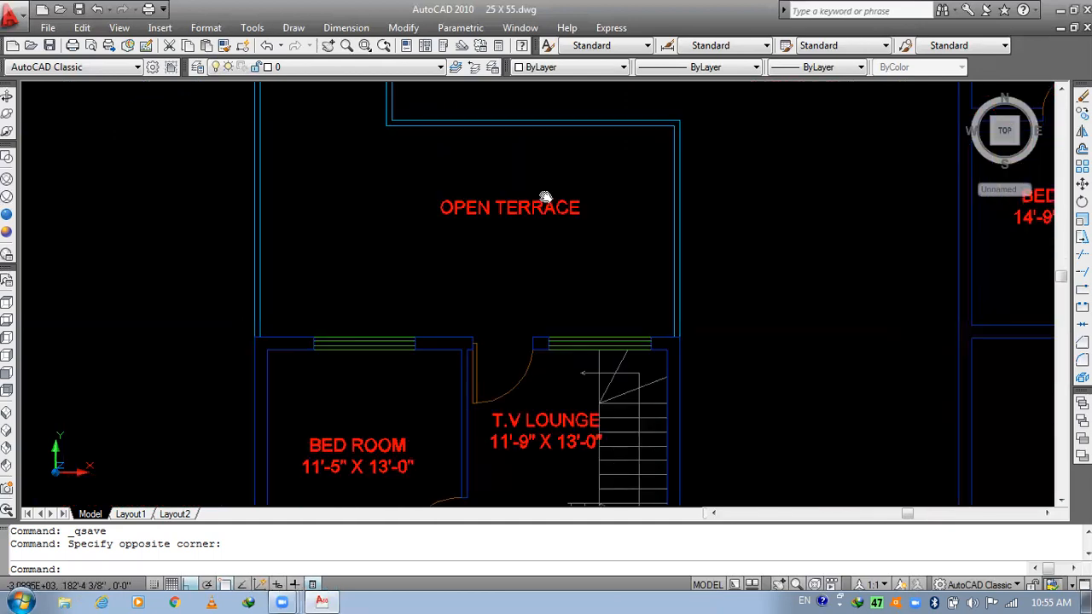
{"action": "middle_click_drag", "start_coordinate": [556, 251], "coordinate": [545, 197]}
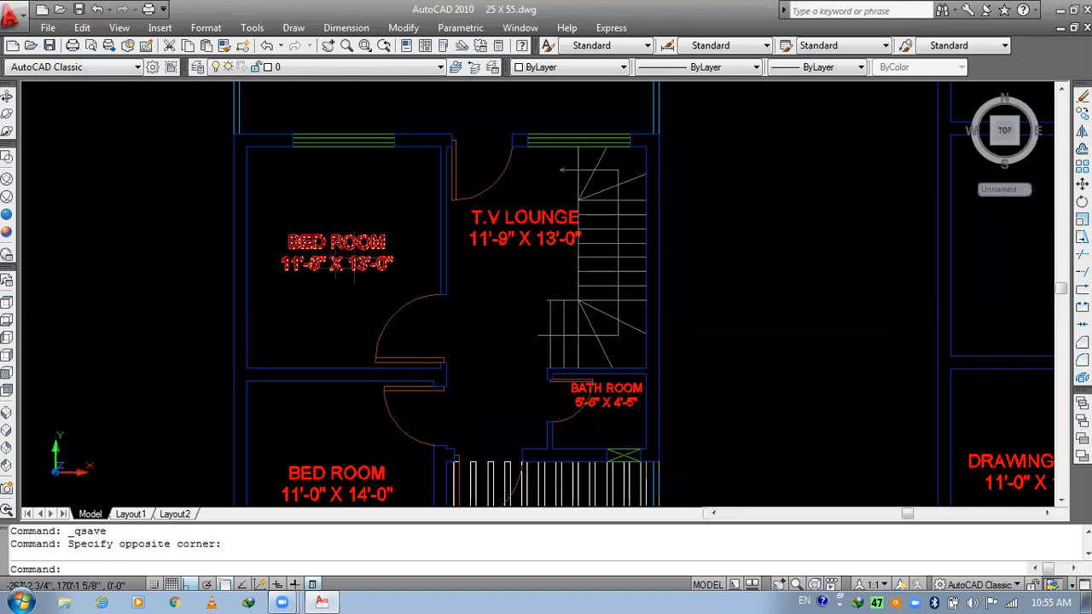
{"action": "middle_click_drag", "start_coordinate": [508, 256], "coordinate": [144, 262]}
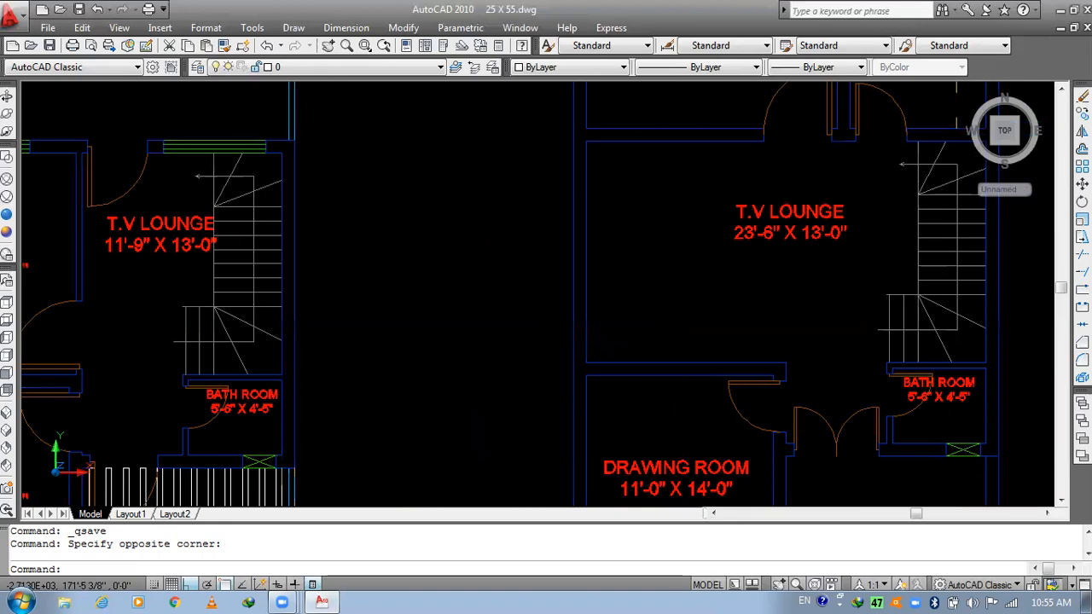
{"action": "middle_click_drag", "start_coordinate": [785, 285], "coordinate": [1057, 269]}
{"action": "scroll", "coordinate": [444, 281], "scroll_direction": "up", "scroll_amount": 2}
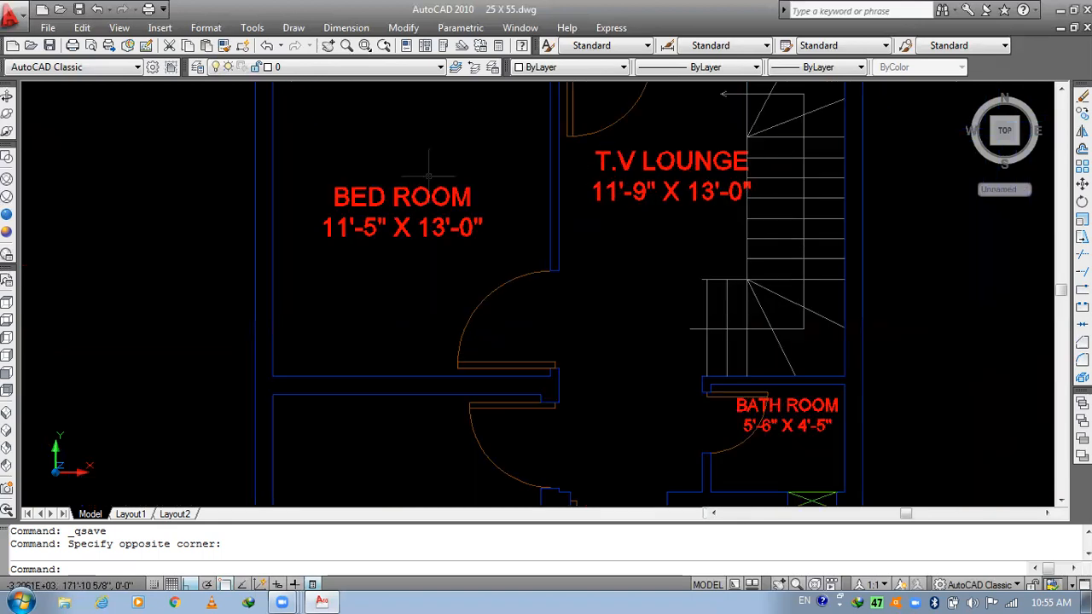
- Compare the first floor front bedroom, bathroom and terrace with the ground floor drawing room and porch beneath them
{"action": "scroll", "coordinate": [478, 243], "scroll_direction": "down", "scroll_amount": 2}
{"action": "mouse_move", "coordinate": [523, 322]}
{"action": "middle_mouse_down"}
{"action": "mouse_move", "coordinate": [520, 262]}
{"action": "mouse_move", "coordinate": [369, 249]}
{"action": "middle_mouse_up"}
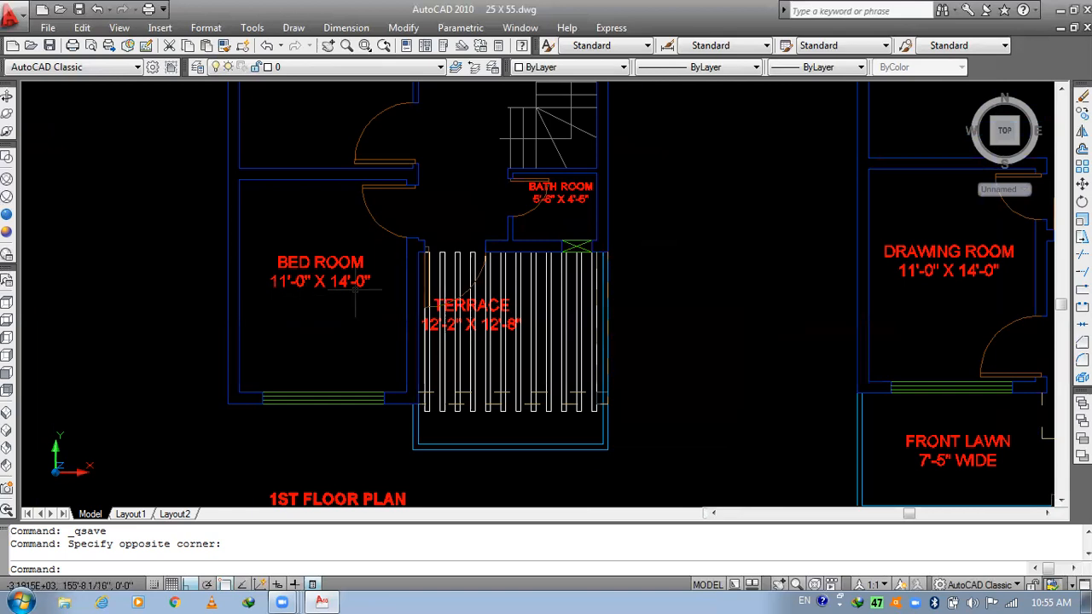
{"action": "middle_click_drag", "start_coordinate": [575, 321], "coordinate": [416, 297]}
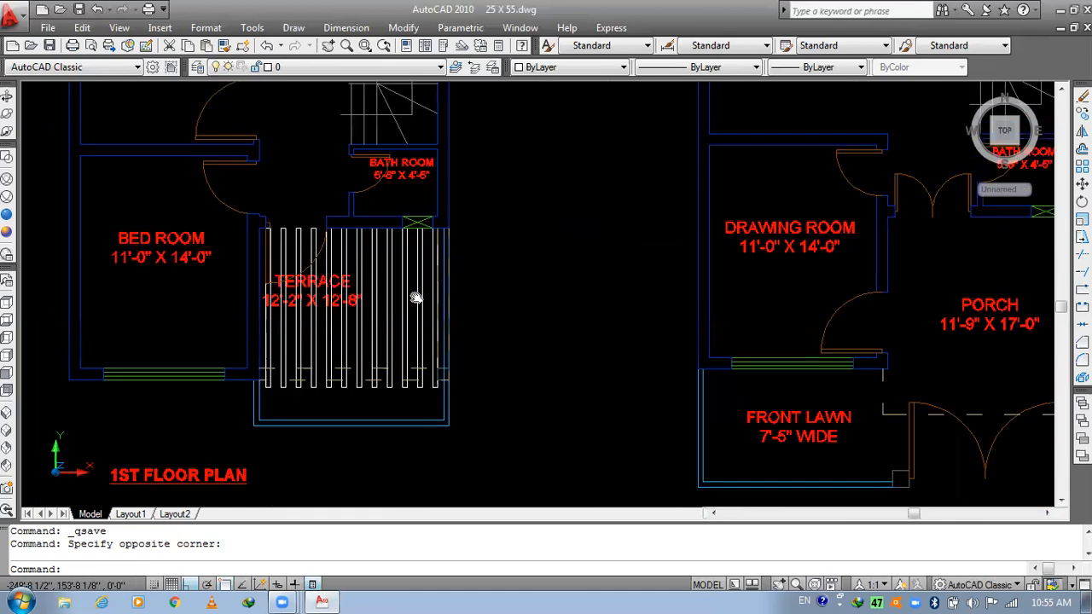
{"action": "scroll", "coordinate": [451, 281], "scroll_direction": "up", "scroll_amount": 2}
{"action": "mouse_move", "coordinate": [632, 277]}
{"action": "middle_mouse_down"}
{"action": "mouse_move", "coordinate": [346, 267]}
{"action": "mouse_move", "coordinate": [167, 286]}
{"action": "middle_mouse_up"}
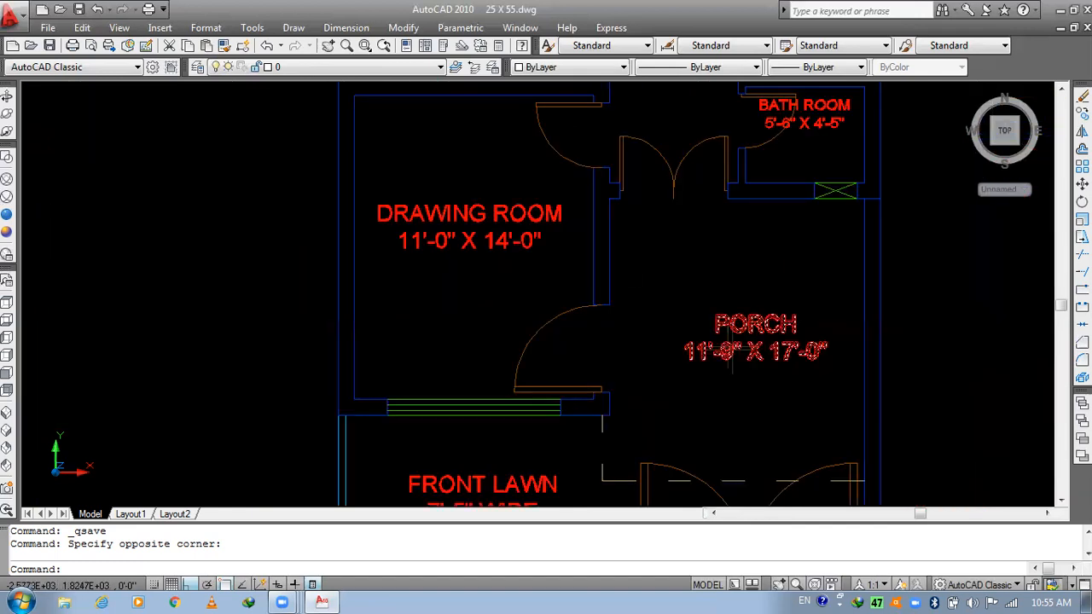
{"action": "scroll", "coordinate": [734, 278], "scroll_direction": "down", "scroll_amount": 5}
{"action": "scroll", "coordinate": [283, 307], "scroll_direction": "up", "scroll_amount": 4}
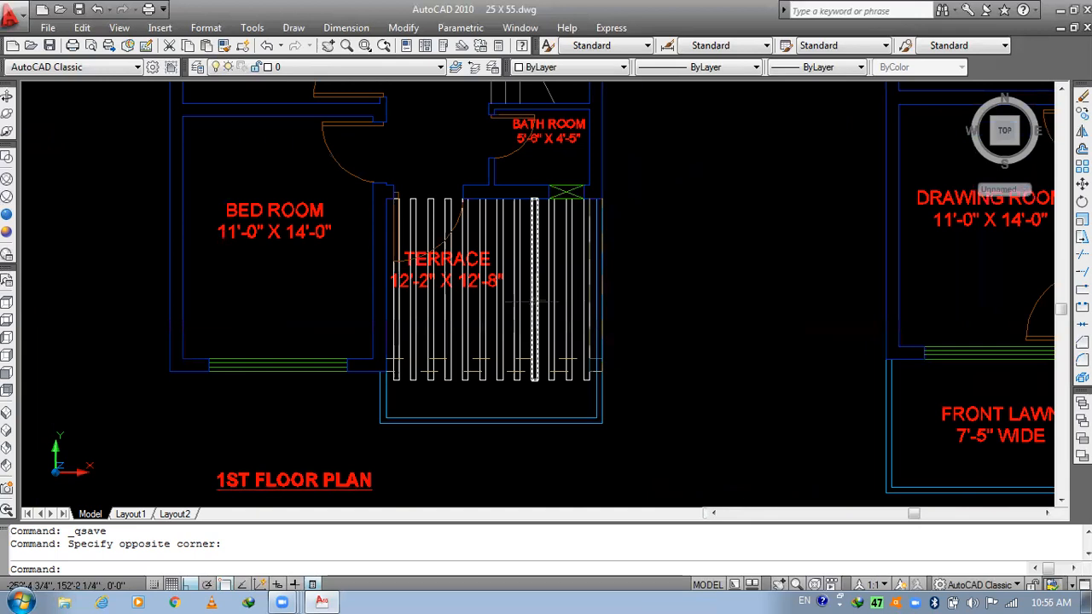
{"action": "scroll", "coordinate": [534, 302], "scroll_direction": "down", "scroll_amount": 2}
- Examine the top floor plan's mumty, staircase, windows and roof top, comparing them with the first floor staircase and rooms
{"action": "middle_click_drag", "start_coordinate": [564, 365], "coordinate": [1055, 478]}
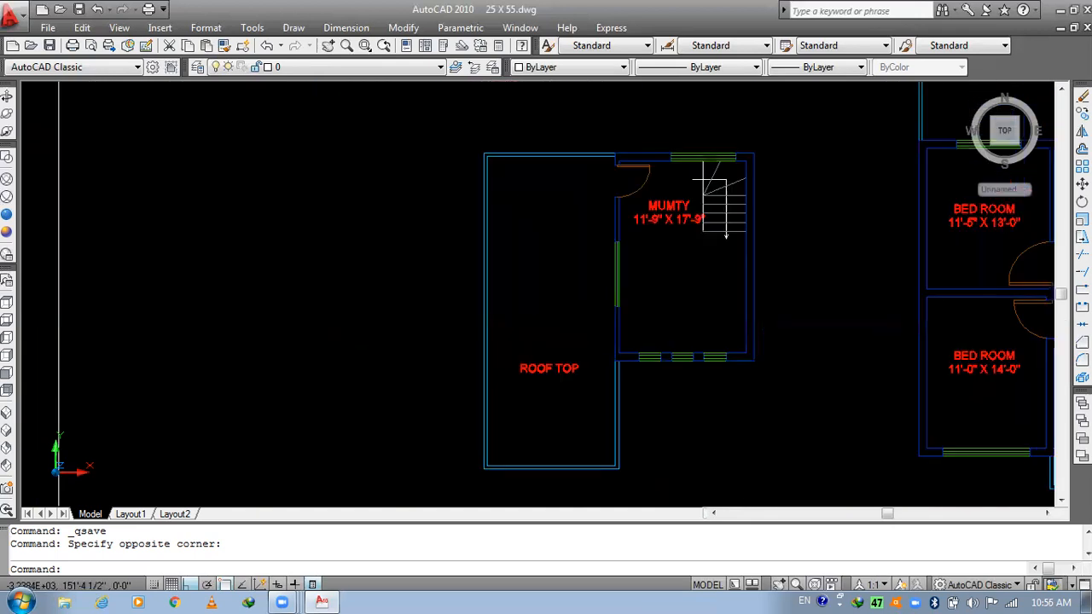
{"action": "middle_click_drag", "start_coordinate": [676, 331], "coordinate": [437, 297]}
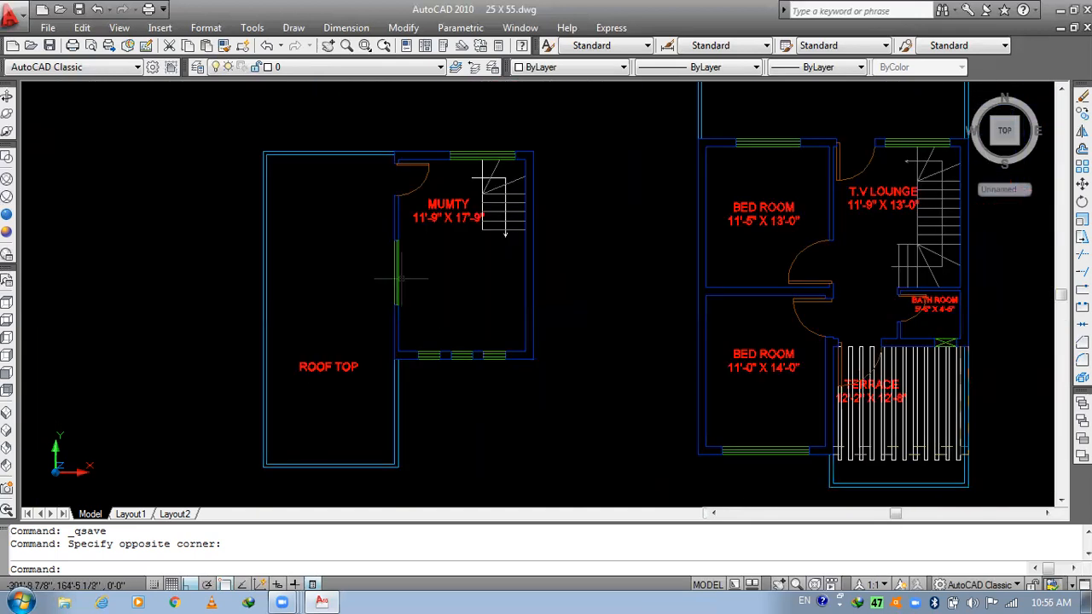
{"action": "middle_click_drag", "start_coordinate": [527, 244], "coordinate": [349, 290]}
{"action": "scroll", "coordinate": [348, 290], "scroll_direction": "up", "scroll_amount": 2}
{"action": "middle_click_drag", "start_coordinate": [529, 299], "coordinate": [474, 306]}
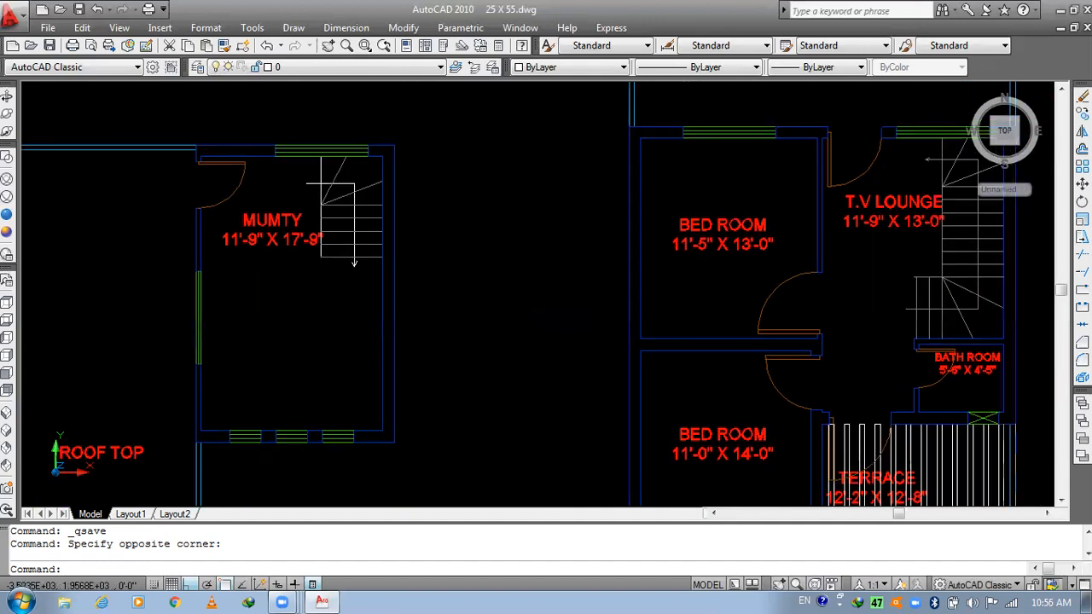
{"action": "scroll", "coordinate": [354, 262], "scroll_direction": "down", "scroll_amount": 2}
{"action": "scroll", "coordinate": [347, 205], "scroll_direction": "up", "scroll_amount": 2}
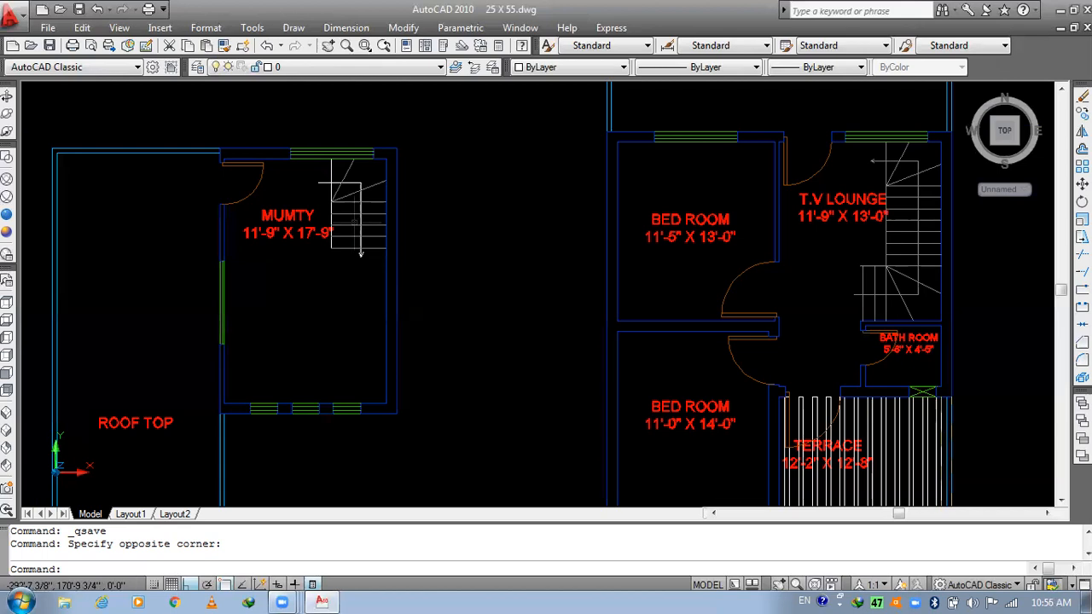
{"action": "scroll", "coordinate": [537, 253], "scroll_direction": "down", "scroll_amount": 2}
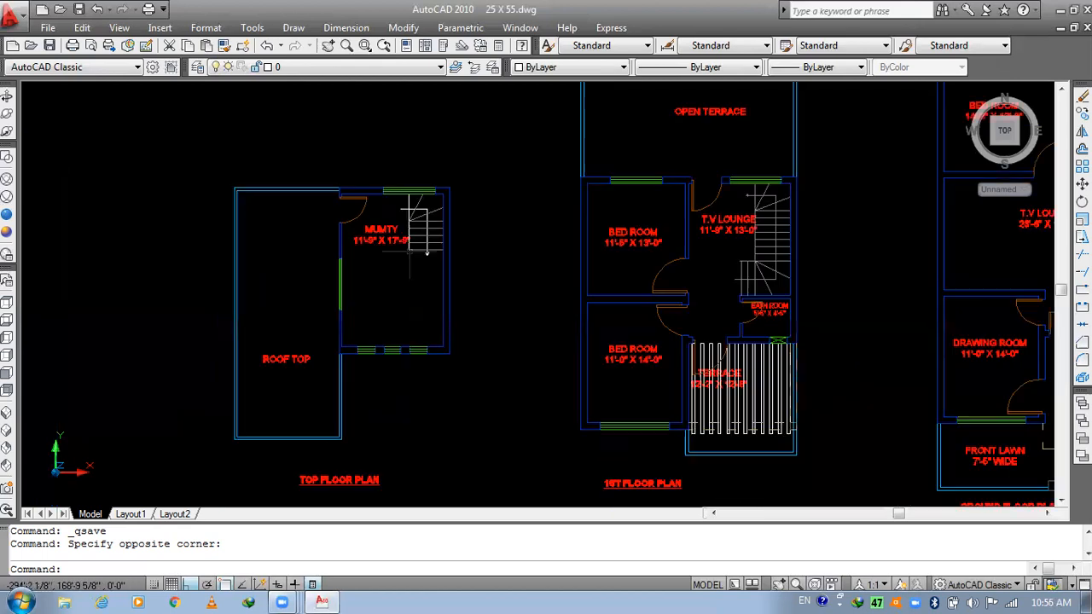
{"action": "scroll", "coordinate": [412, 266], "scroll_direction": "up", "scroll_amount": 2}
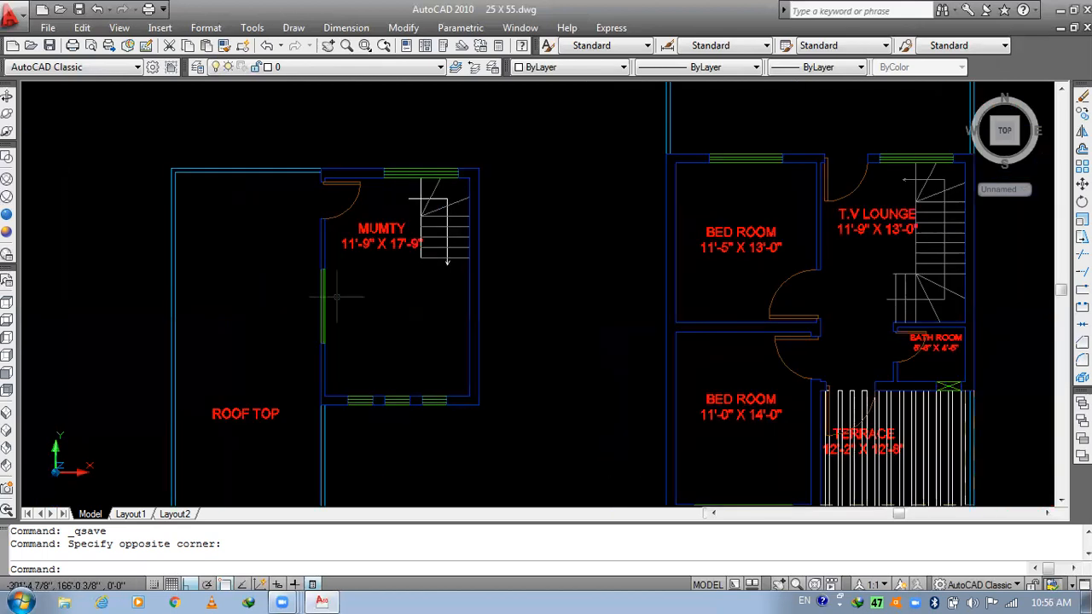
{"action": "scroll", "coordinate": [290, 274], "scroll_direction": "down", "scroll_amount": 2}
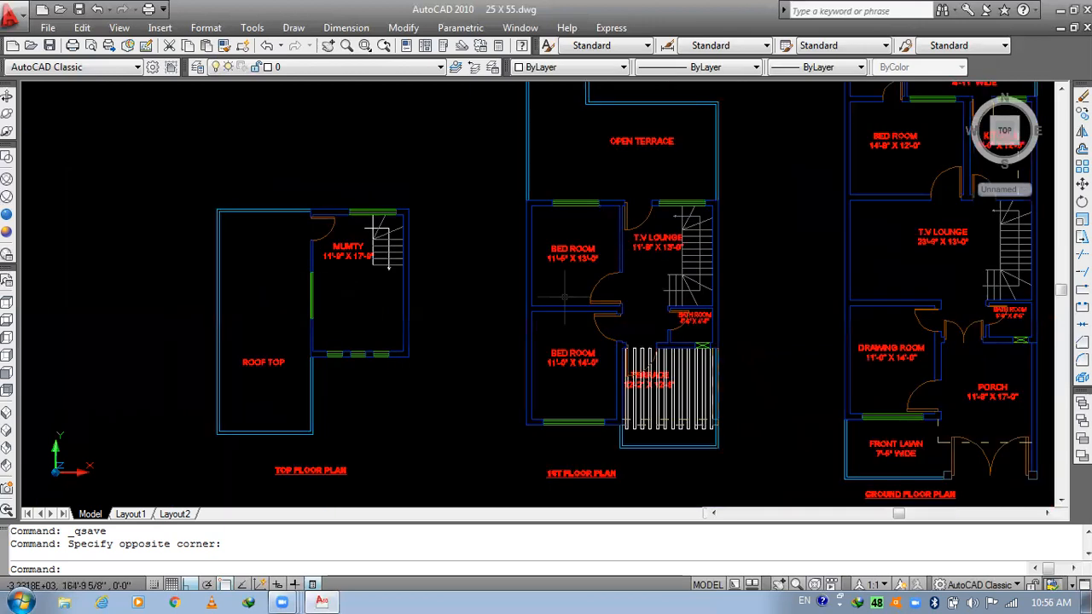
- Copy all three floor plans with their titles to the empty area west of the rectangular drawing frame
{"action": "scroll", "coordinate": [598, 295], "scroll_direction": "down", "scroll_amount": 4}
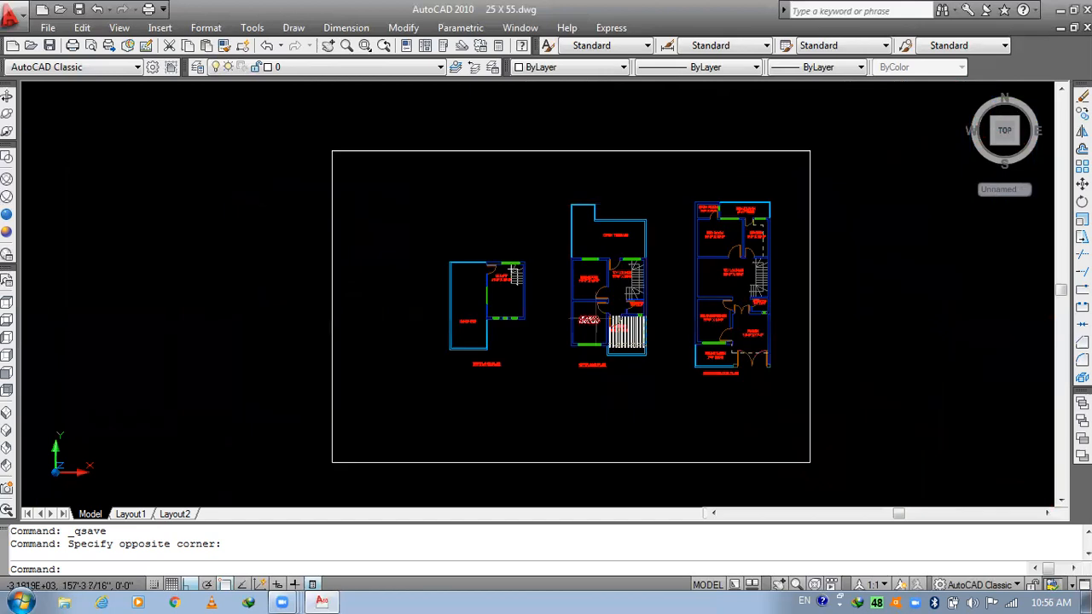
{"action": "mouse_move", "coordinate": [584, 350]}
{"action": "middle_mouse_down"}
{"action": "mouse_move", "coordinate": [667, 366]}
{"action": "mouse_move", "coordinate": [612, 348]}
{"action": "mouse_move", "coordinate": [595, 364]}
{"action": "middle_mouse_up"}
{"action": "key", "text": "Escape"}
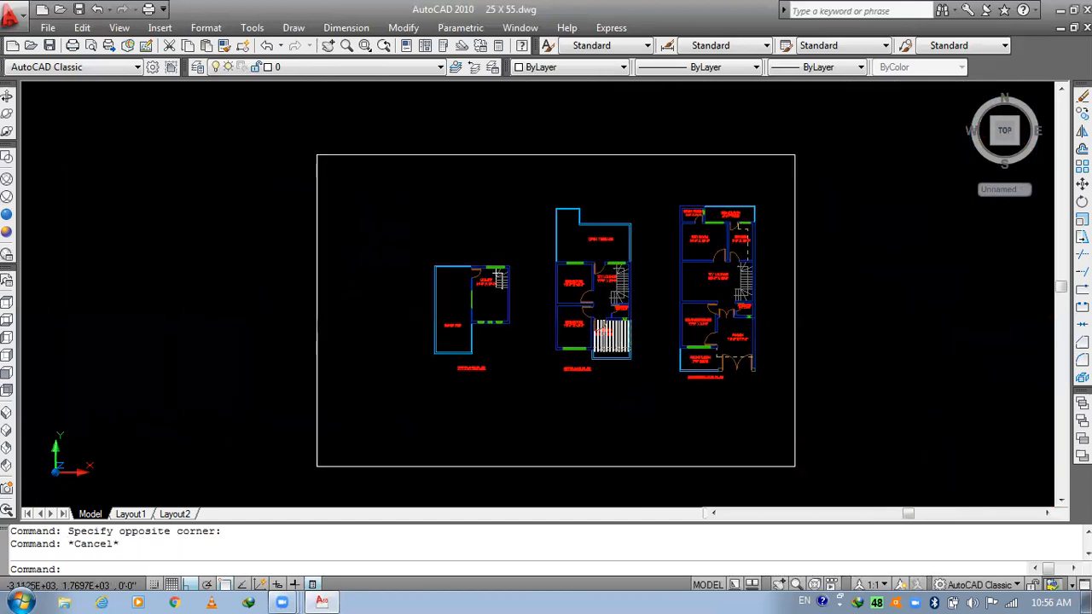
{"action": "middle_click_drag", "start_coordinate": [514, 353], "coordinate": [564, 397]}
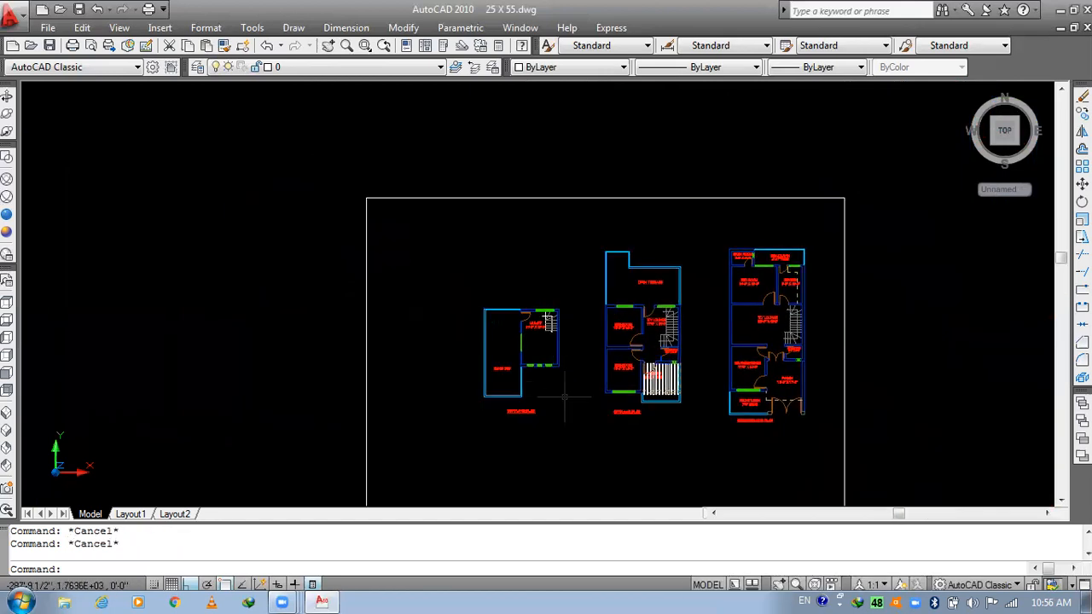
{"action": "middle_click_drag", "start_coordinate": [676, 285], "coordinate": [630, 225]}
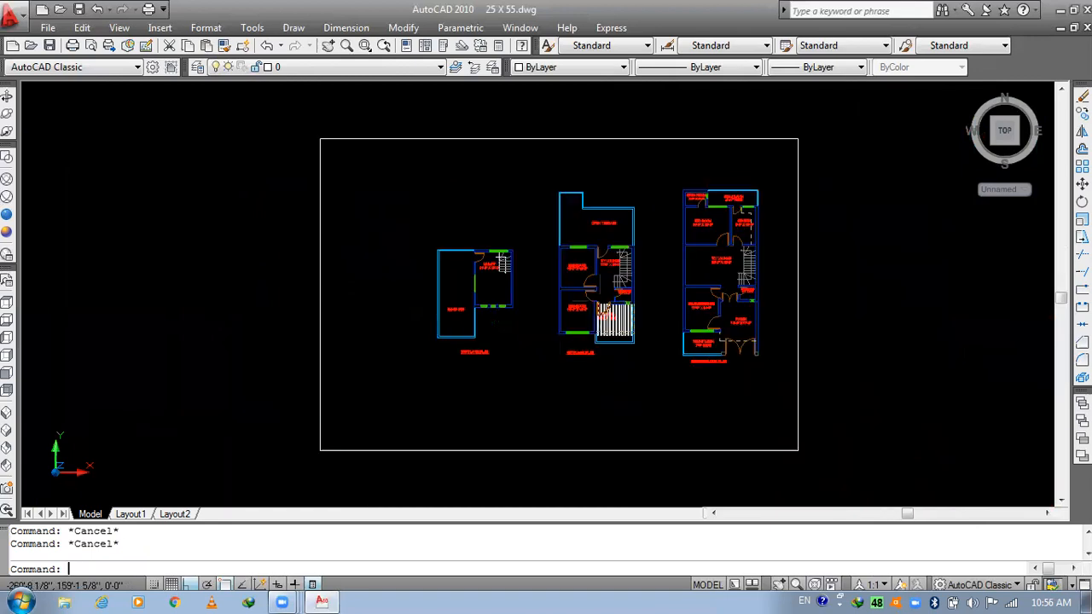
{"action": "type", "text": "co"}
{"action": "key", "text": "Return"}
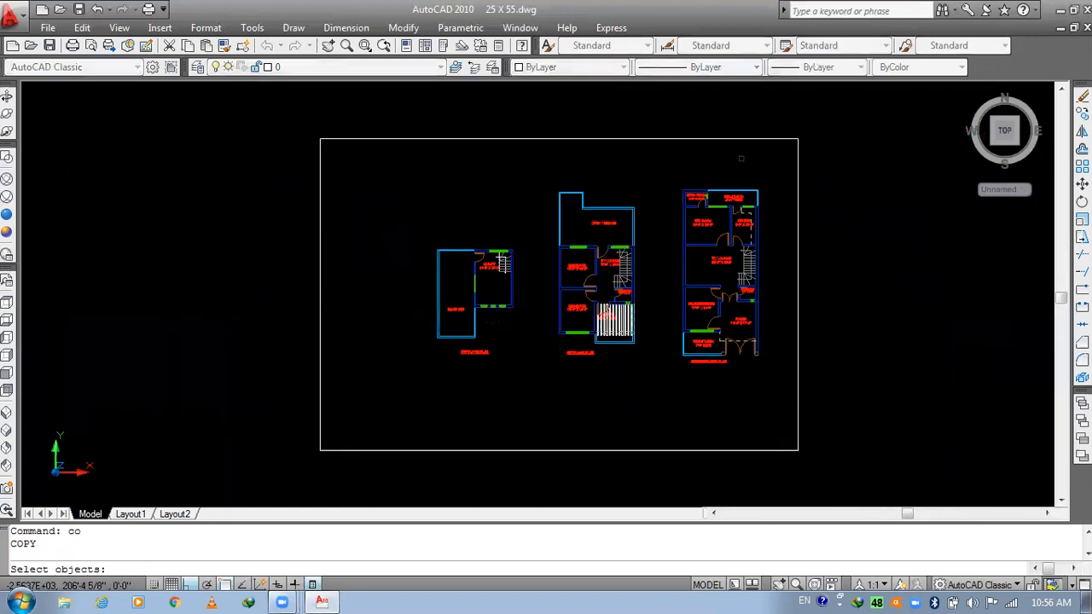
{"action": "left_click", "coordinate": [770, 155]}
{"action": "left_click", "coordinate": [415, 420]}
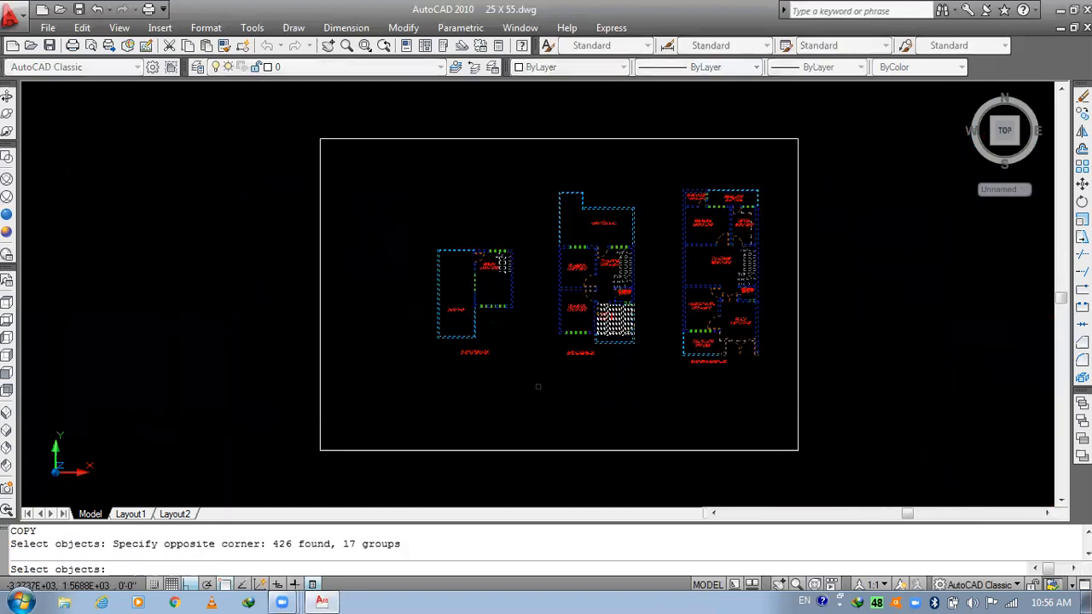
{"action": "key", "text": "Return"}
{"action": "left_click", "coordinate": [543, 350]}
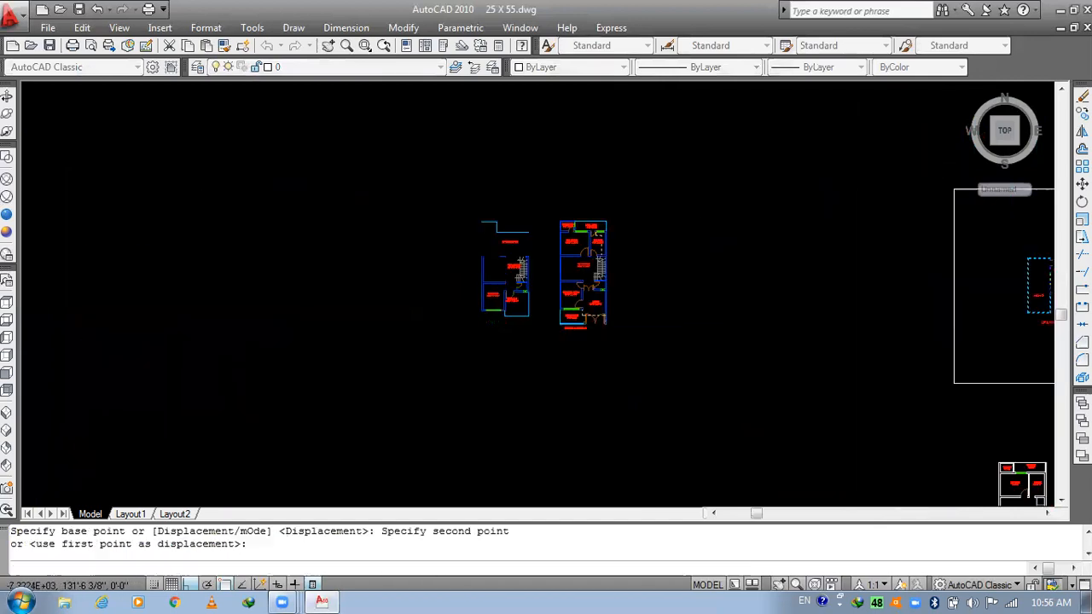
{"action": "key", "text": "Escape"}
- Turn off every layer except 0 and 2d wall for the copied floor plans
{"action": "scroll", "coordinate": [510, 317], "scroll_direction": "up", "scroll_amount": 3}
{"action": "middle_click_drag", "start_coordinate": [579, 320], "coordinate": [525, 388]}
{"action": "scroll", "coordinate": [544, 342], "scroll_direction": "up", "scroll_amount": 2}
{"action": "mouse_move", "coordinate": [543, 341]}
{"action": "middle_mouse_down"}
{"action": "mouse_move", "coordinate": [563, 259]}
{"action": "mouse_move", "coordinate": [520, 334]}
{"action": "middle_mouse_up"}
{"action": "scroll", "coordinate": [483, 263], "scroll_direction": "up", "scroll_amount": 2}
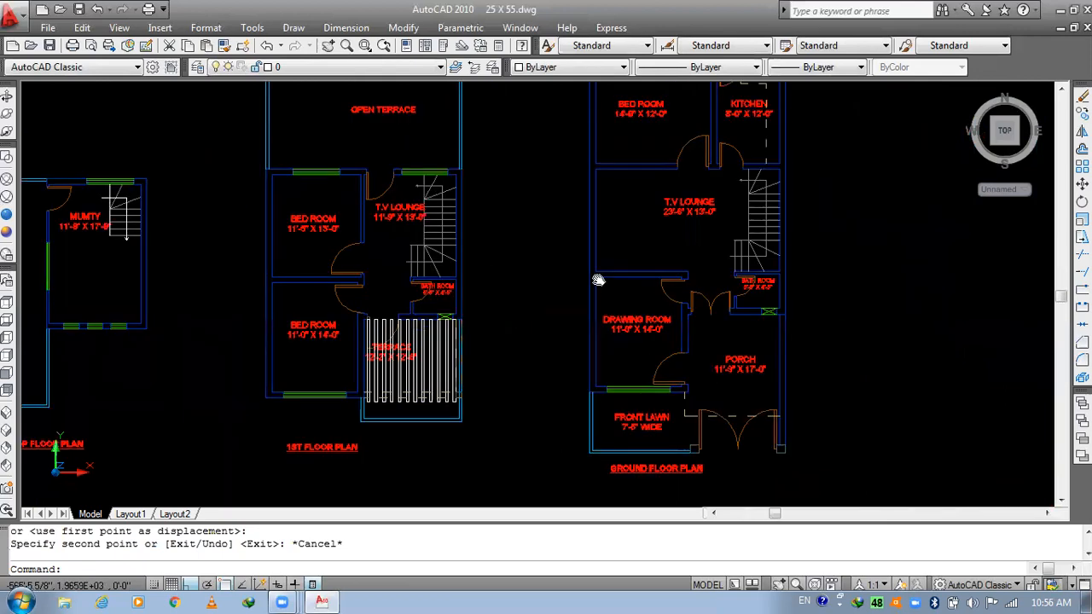
{"action": "middle_click_drag", "start_coordinate": [597, 280], "coordinate": [616, 261]}
{"action": "scroll", "coordinate": [598, 304], "scroll_direction": "down", "scroll_amount": 3}
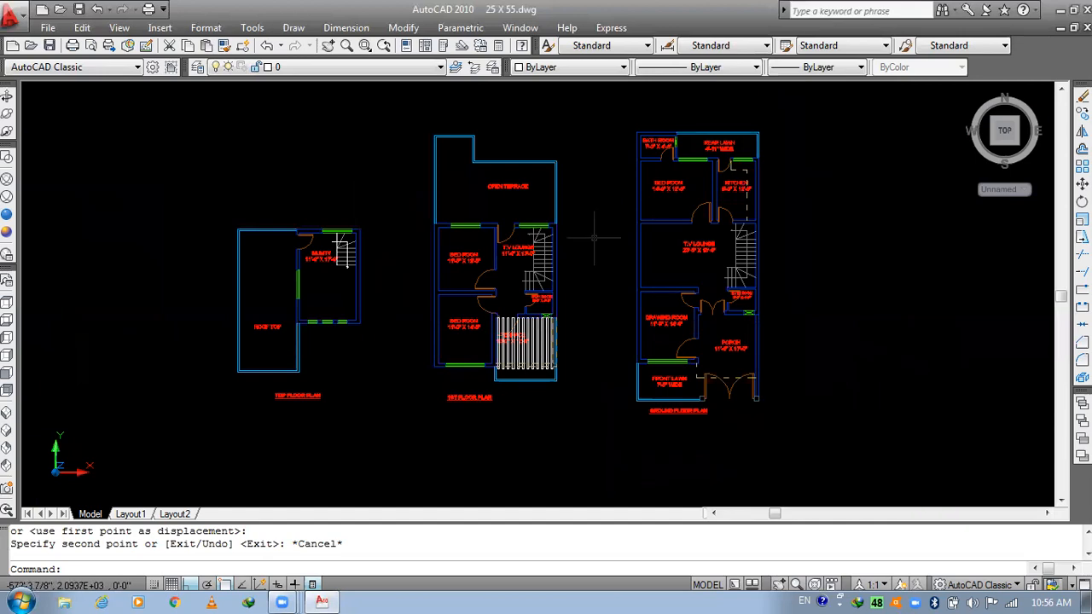
{"action": "left_click", "coordinate": [307, 67]}
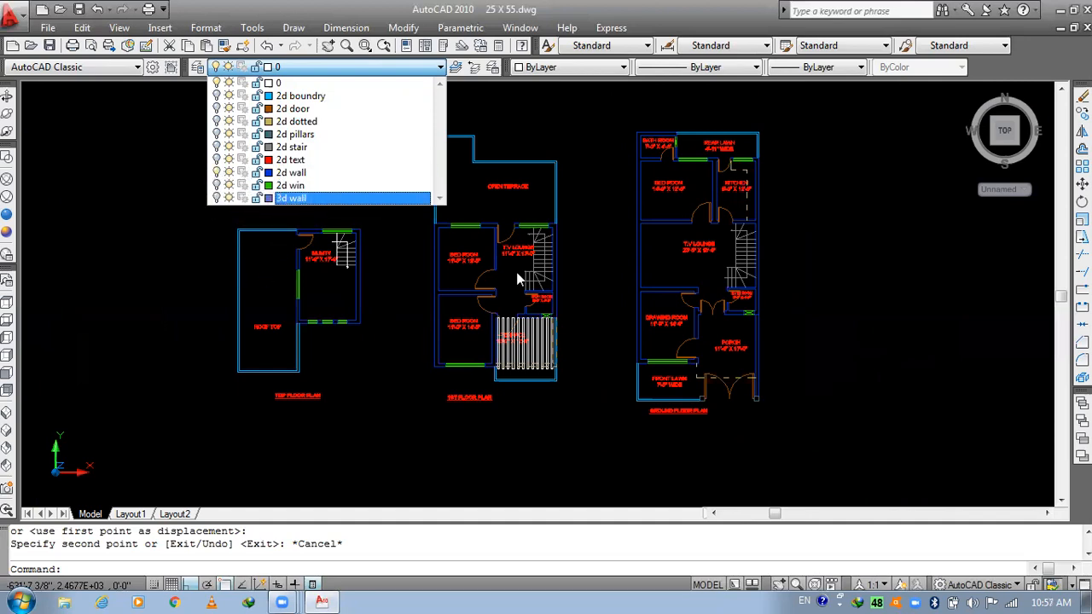
{"action": "left_click", "coordinate": [196, 297]}
{"action": "scroll", "coordinate": [546, 352], "scroll_direction": "up", "scroll_amount": 5}
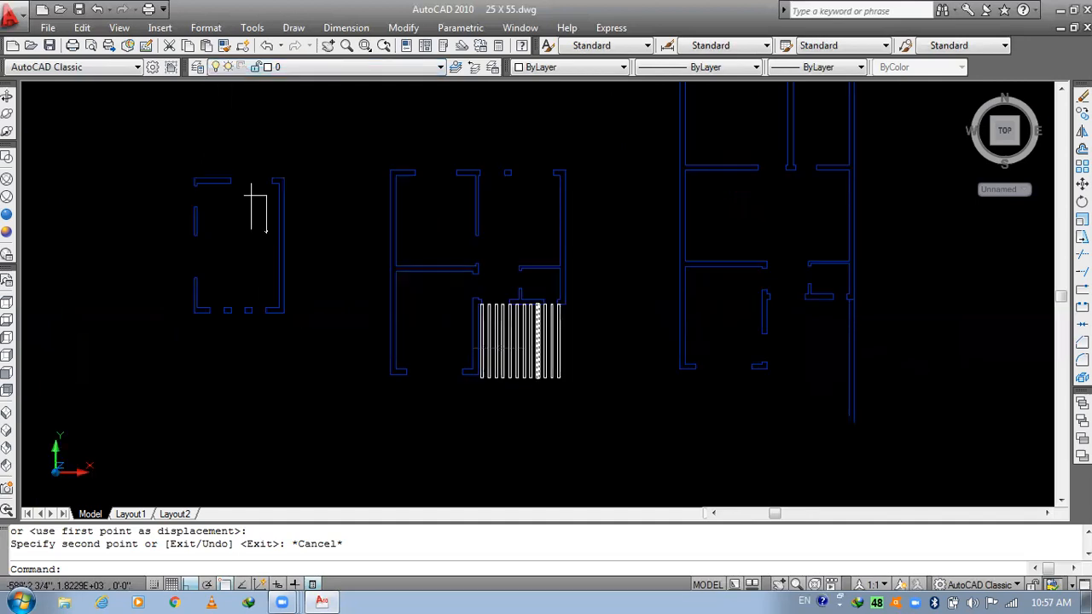
{"action": "left_click", "coordinate": [292, 68]}
{"action": "left_click", "coordinate": [646, 353]}
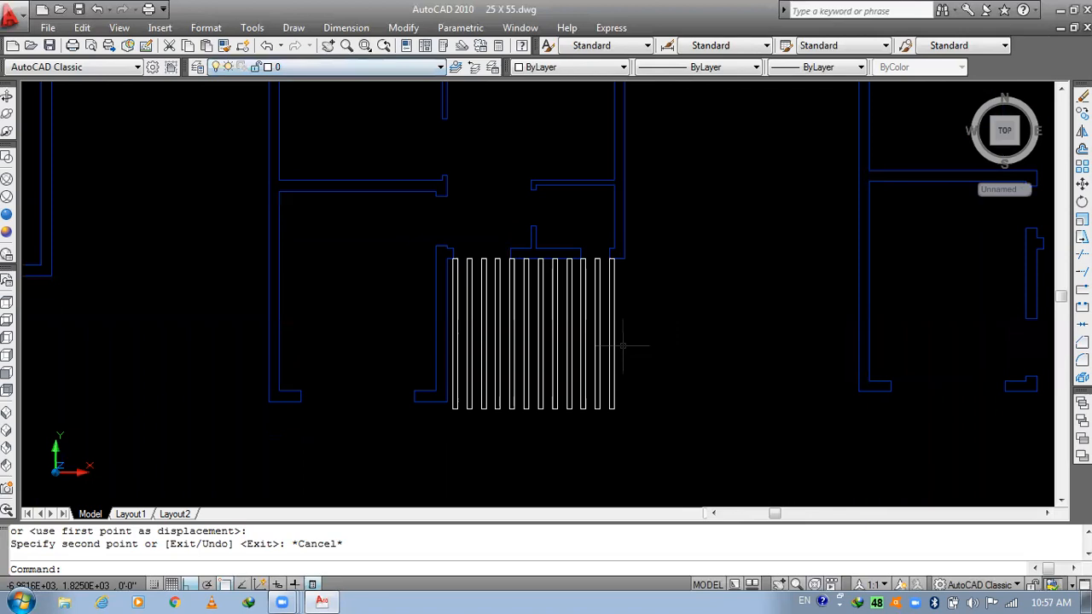
{"action": "scroll", "coordinate": [624, 352], "scroll_direction": "up", "scroll_amount": 2}
{"action": "middle_click_drag", "start_coordinate": [625, 352], "coordinate": [606, 203]}
{"action": "left_click", "coordinate": [654, 209]}
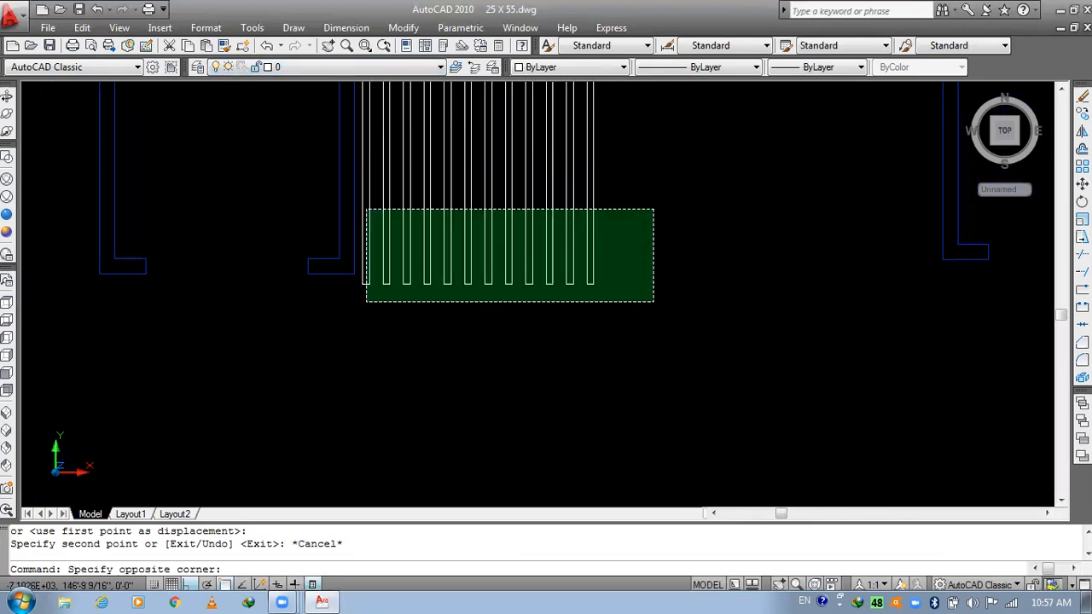
{"action": "left_click", "coordinate": [367, 301]}
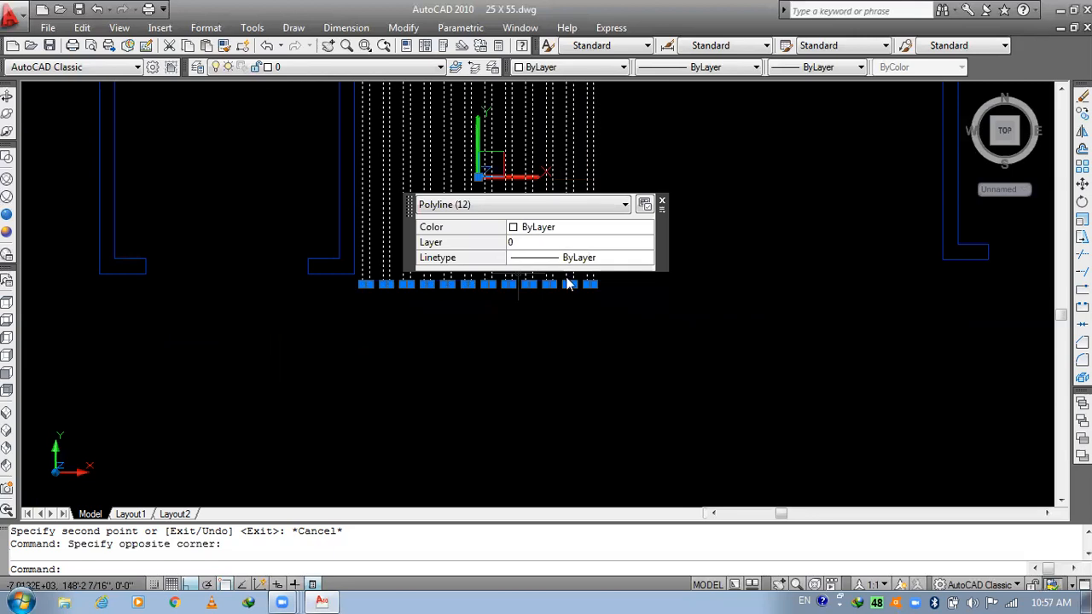
{"action": "left_click", "coordinate": [570, 243]}
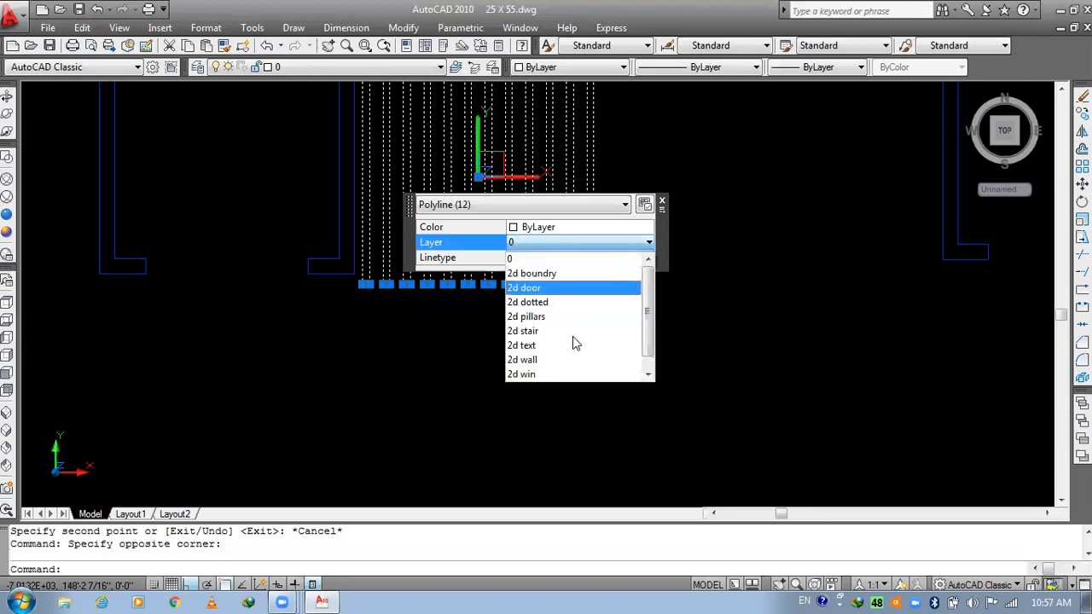
{"action": "scroll", "coordinate": [571, 342], "scroll_direction": "down", "scroll_amount": 1}
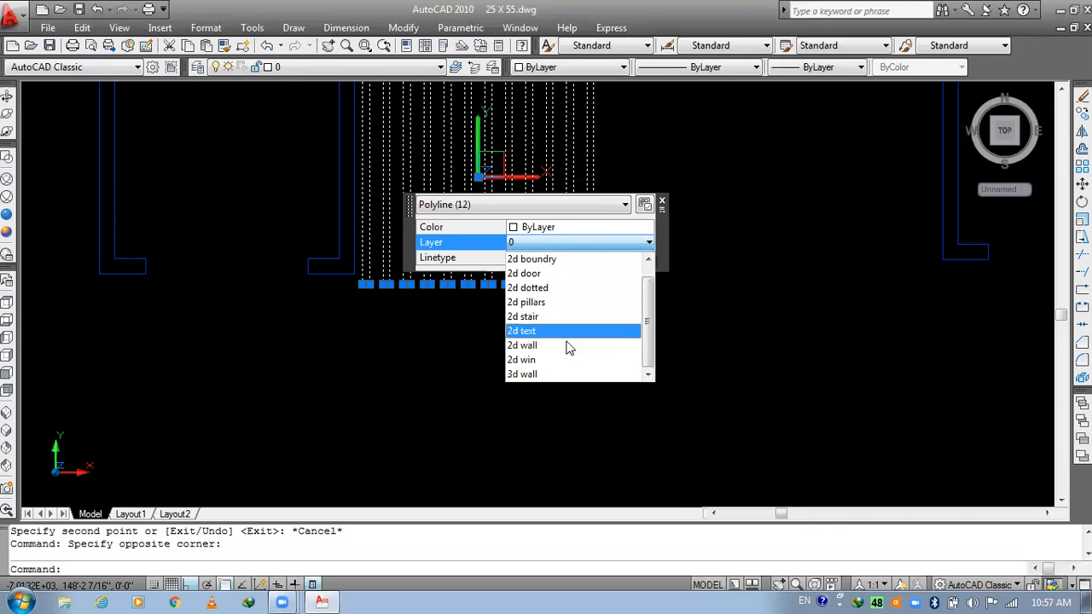
{"action": "key", "text": "Escape"}
{"action": "key", "text": "Escape"}
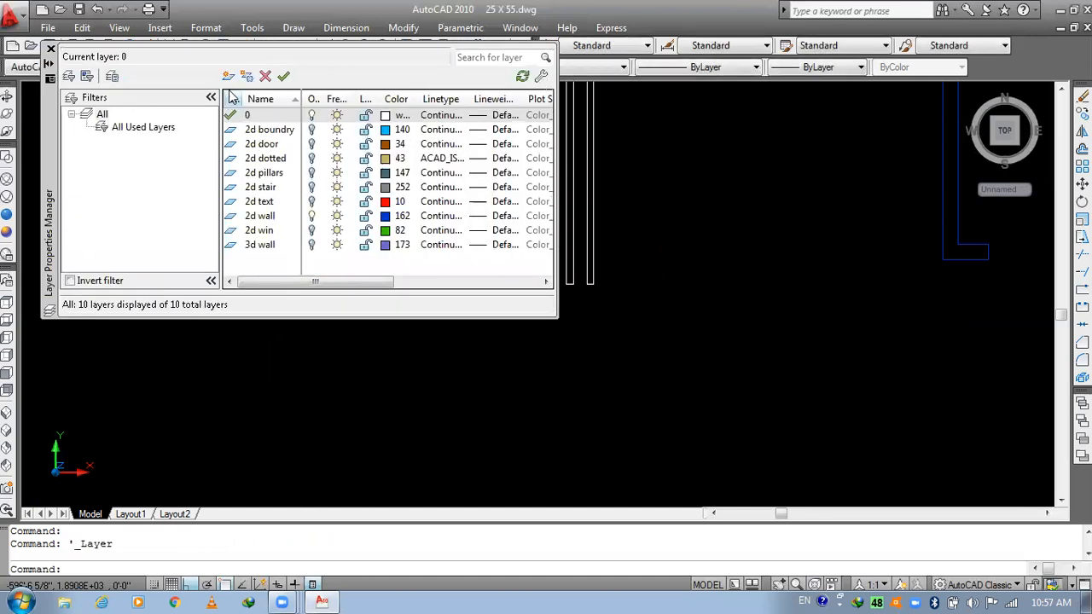
- Create a new layer named 2d terace design with index color 105
{"action": "left_click", "coordinate": [228, 76]}
{"action": "type", "text": "2"}
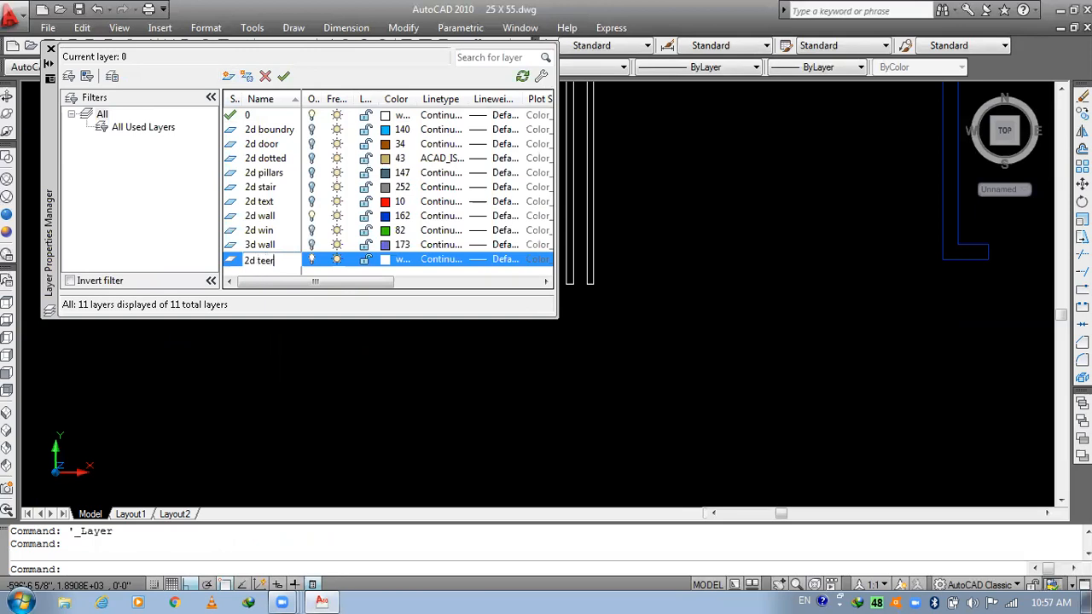
{"action": "type", "text": "d terace design"}
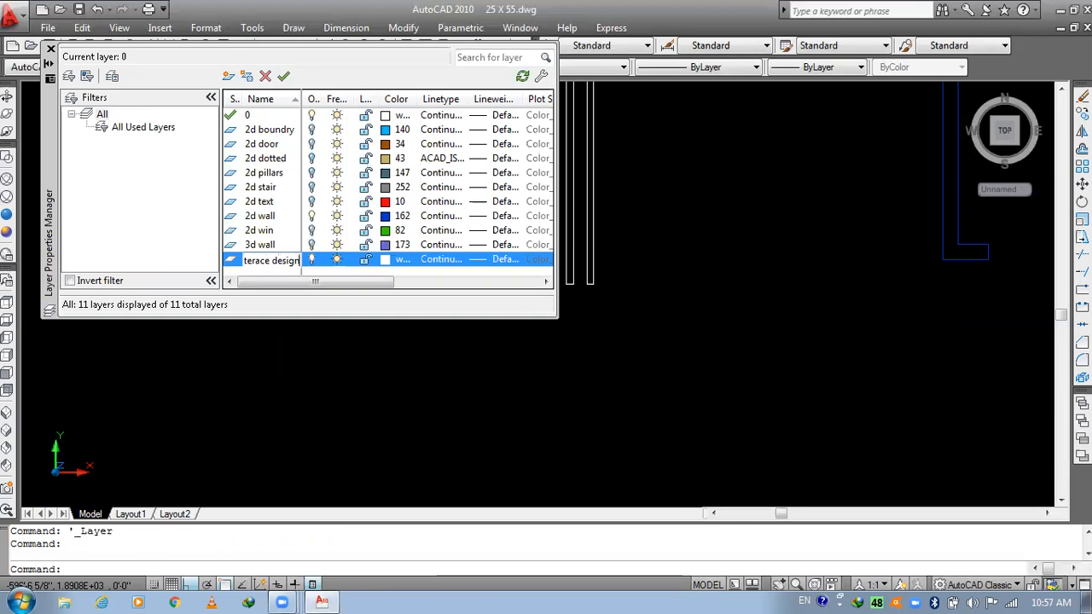
{"action": "left_click", "coordinate": [399, 262]}
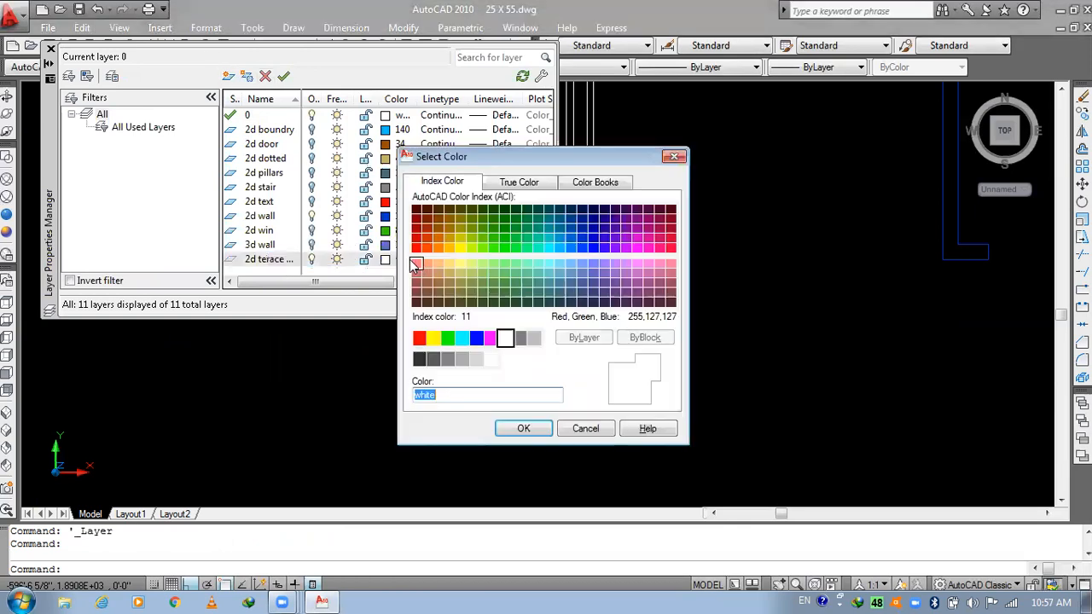
{"action": "left_click", "coordinate": [517, 289]}
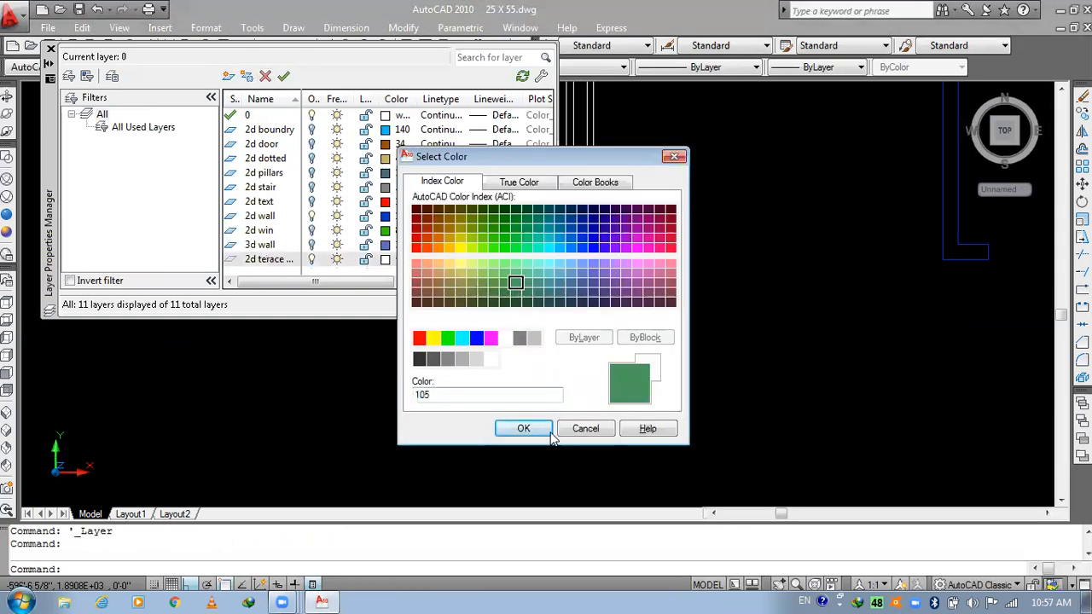
{"action": "left_click", "coordinate": [523, 428]}
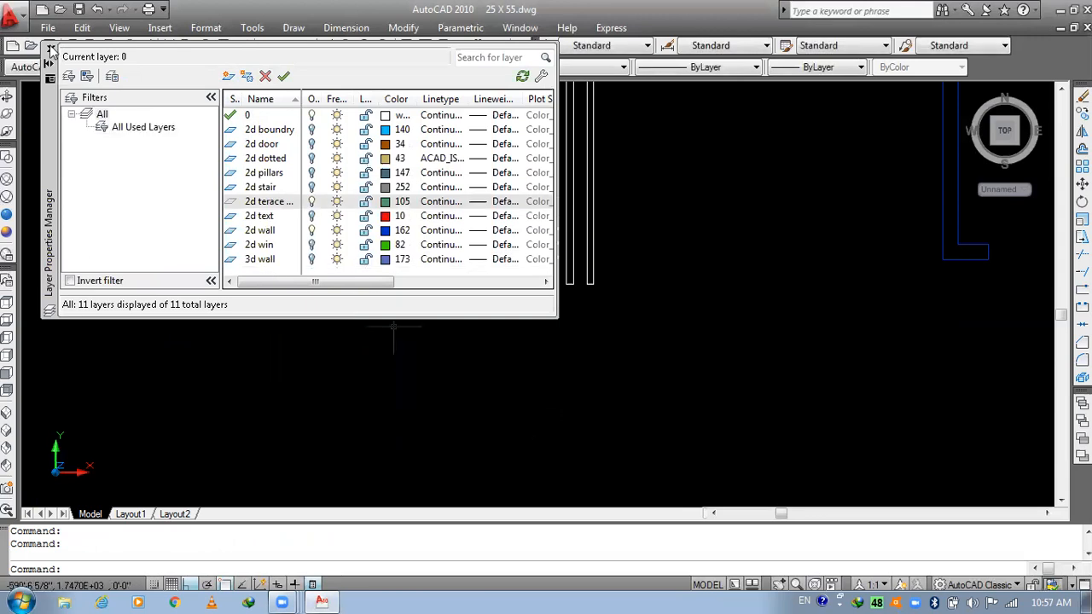
{"action": "left_click", "coordinate": [50, 49]}
- Move the twelve long terrace strip polylines in the copied first floor plan to the 2d terace design layer
{"action": "left_click", "coordinate": [636, 265]}
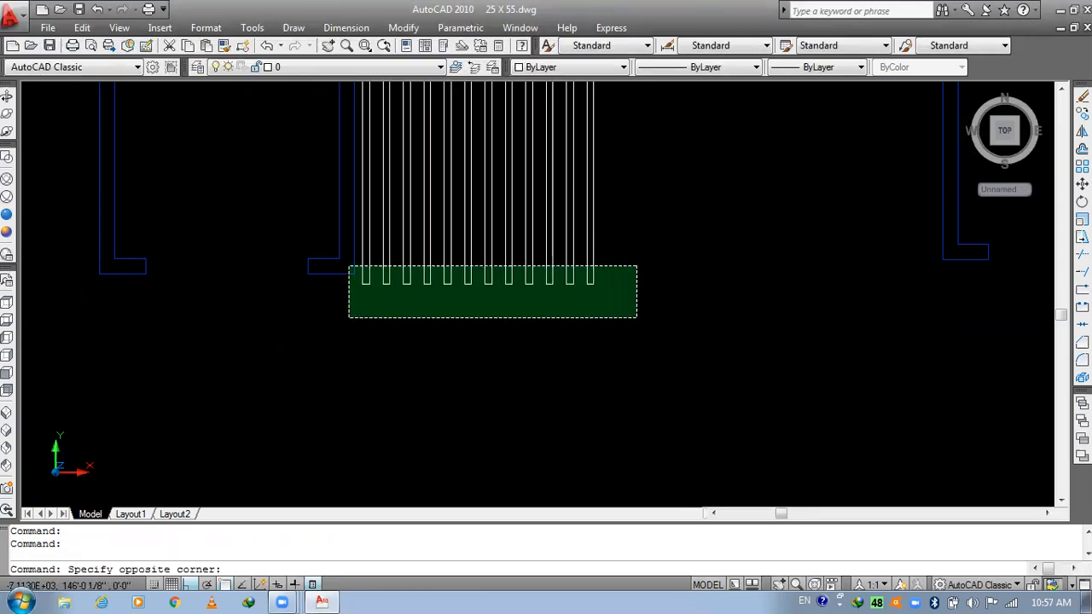
{"action": "left_click", "coordinate": [350, 318]}
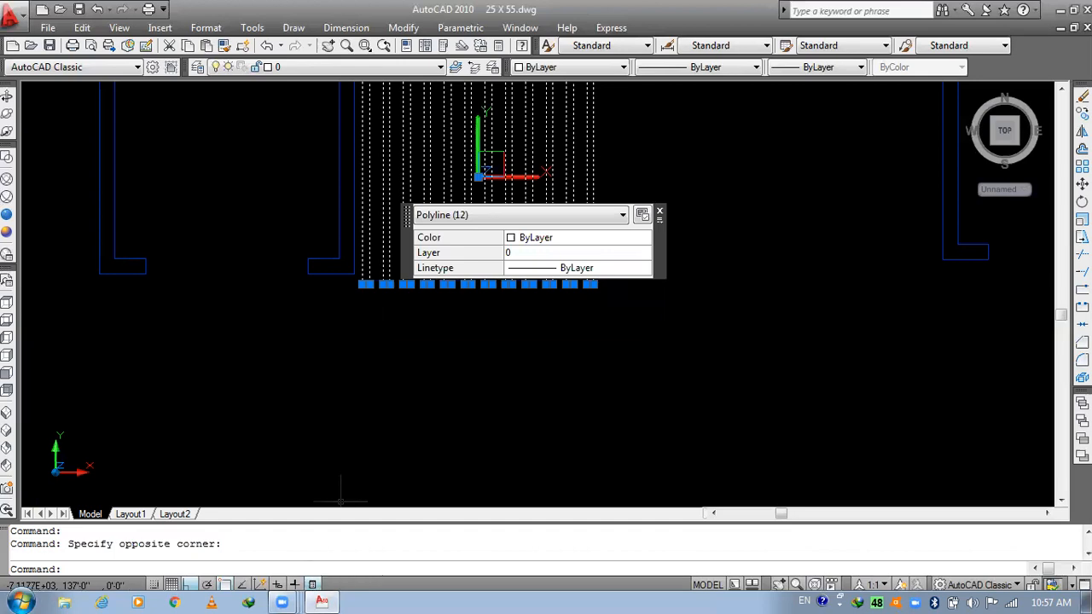
{"action": "left_click", "coordinate": [537, 256]}
{"action": "left_click", "coordinate": [536, 256]}
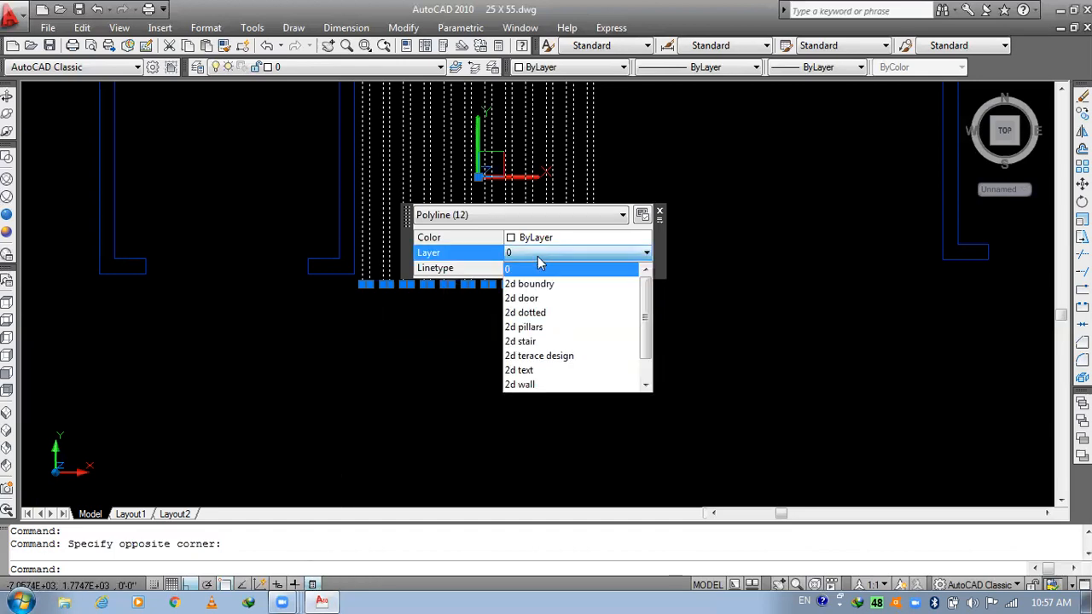
{"action": "left_click", "coordinate": [550, 356]}
{"action": "middle_click_drag", "start_coordinate": [364, 248], "coordinate": [237, 368]}
{"action": "key", "text": "Escape"}
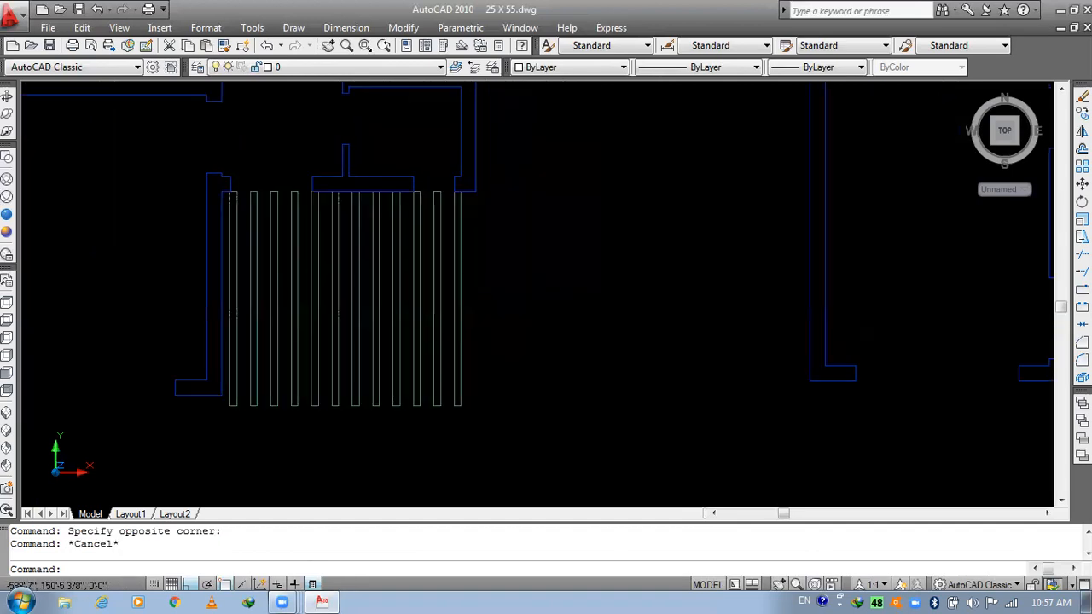
- Turn off the 2d terace design layer
{"action": "left_click", "coordinate": [352, 70]}
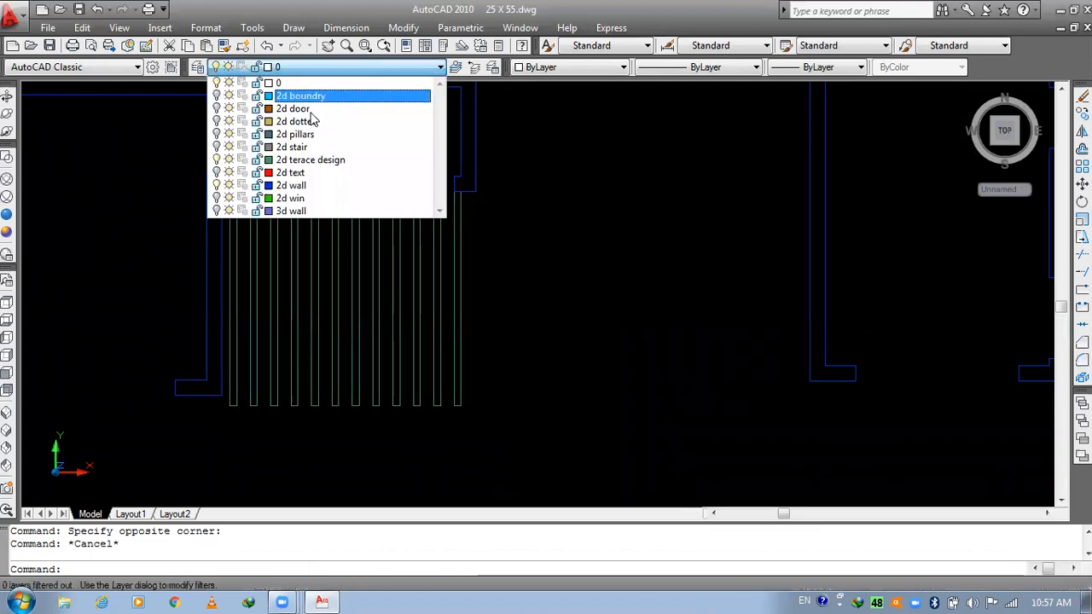
{"action": "left_click", "coordinate": [215, 162]}
{"action": "left_click", "coordinate": [302, 261]}
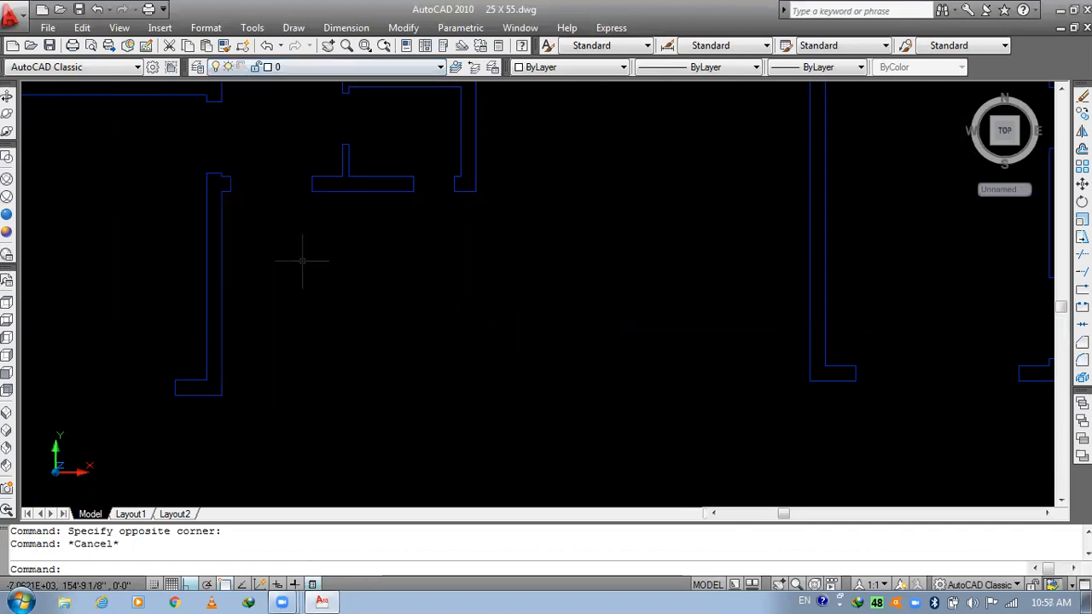
- Erase the stair direction arrow and the vertical line beside it from the copied top floor plan
{"action": "scroll", "coordinate": [303, 260], "scroll_direction": "down", "scroll_amount": 3}
{"action": "scroll", "coordinate": [128, 154], "scroll_direction": "up", "scroll_amount": 3}
{"action": "middle_click_drag", "start_coordinate": [128, 154], "coordinate": [321, 183]}
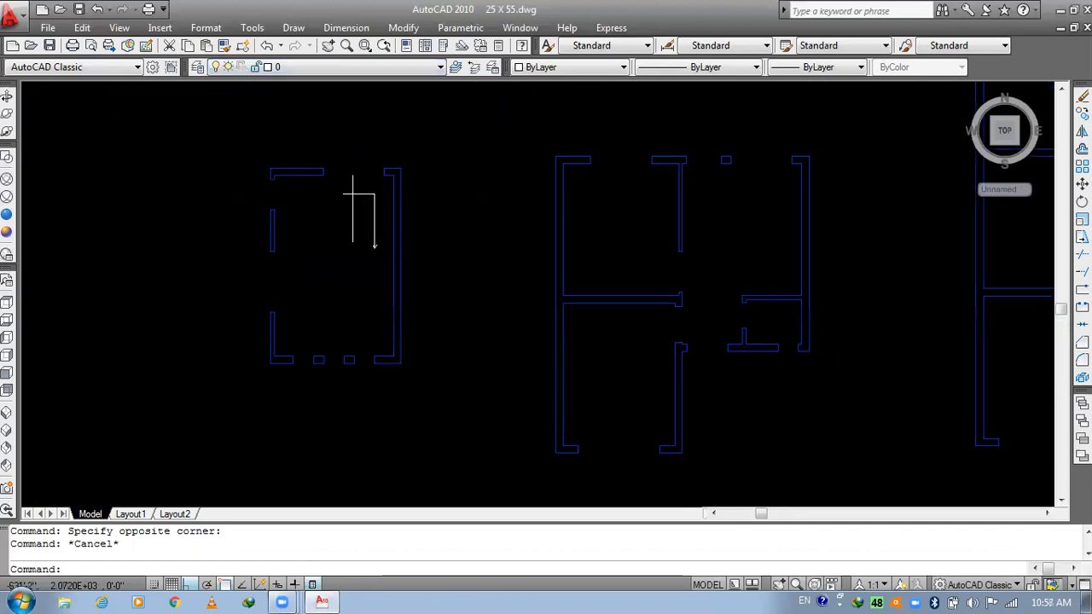
{"action": "scroll", "coordinate": [359, 195], "scroll_direction": "up", "scroll_amount": 3}
{"action": "type", "text": "e"}
{"action": "key", "text": "Return"}
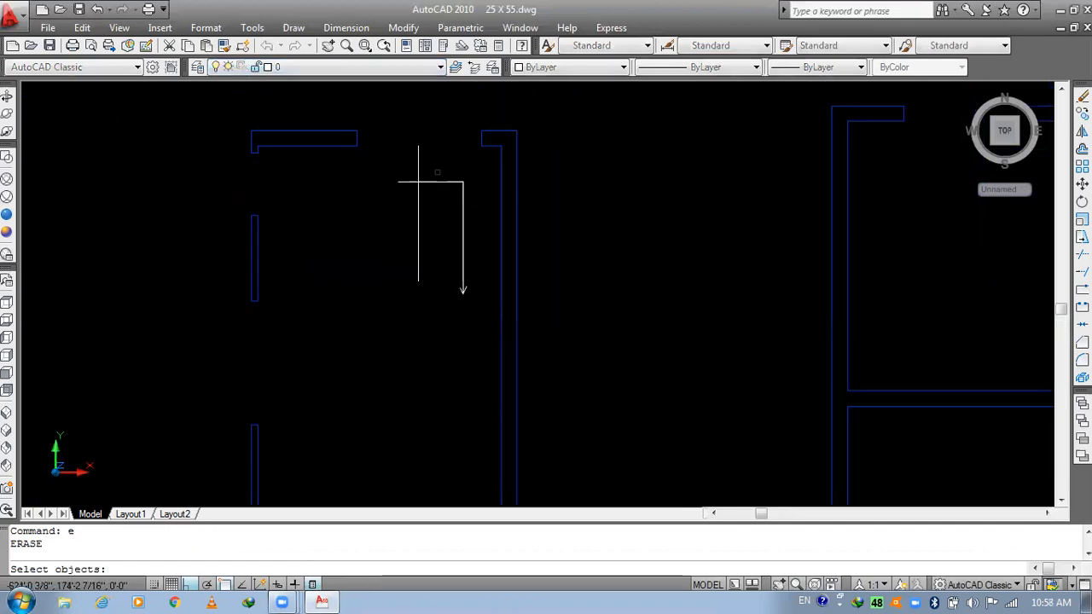
{"action": "left_click", "coordinate": [467, 191]}
{"action": "left_click", "coordinate": [353, 248]}
{"action": "key", "text": "Return"}
{"action": "scroll", "coordinate": [524, 243], "scroll_direction": "down", "scroll_amount": 5}
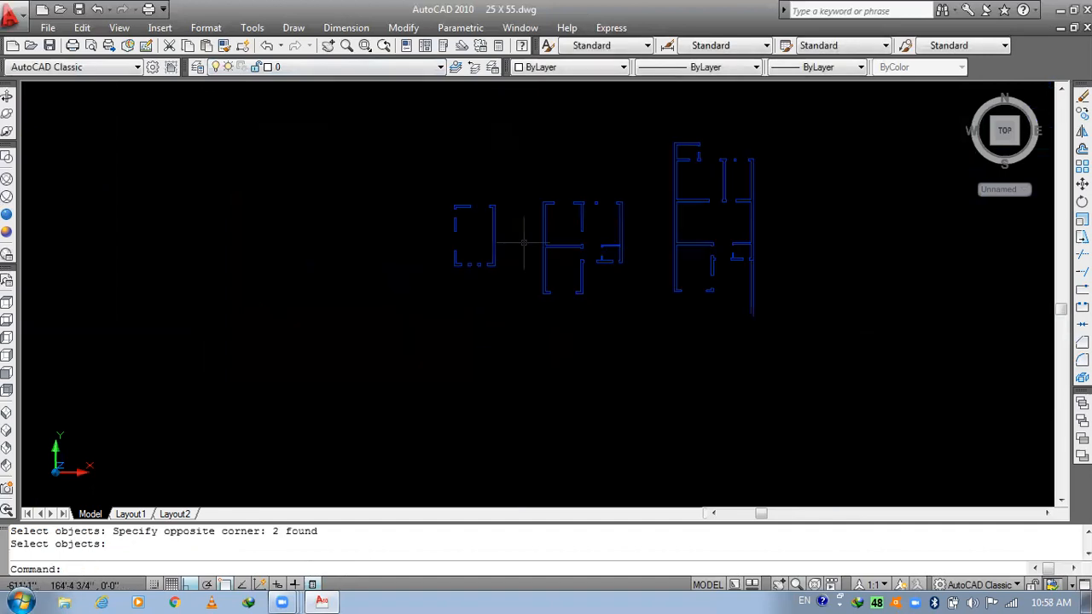
- Compare the isolated walls of the copied floor plans with the original plans inside the drawing frame
{"action": "middle_click_drag", "start_coordinate": [524, 243], "coordinate": [294, 243]}
{"action": "middle_click_drag", "start_coordinate": [1007, 213], "coordinate": [538, 108]}
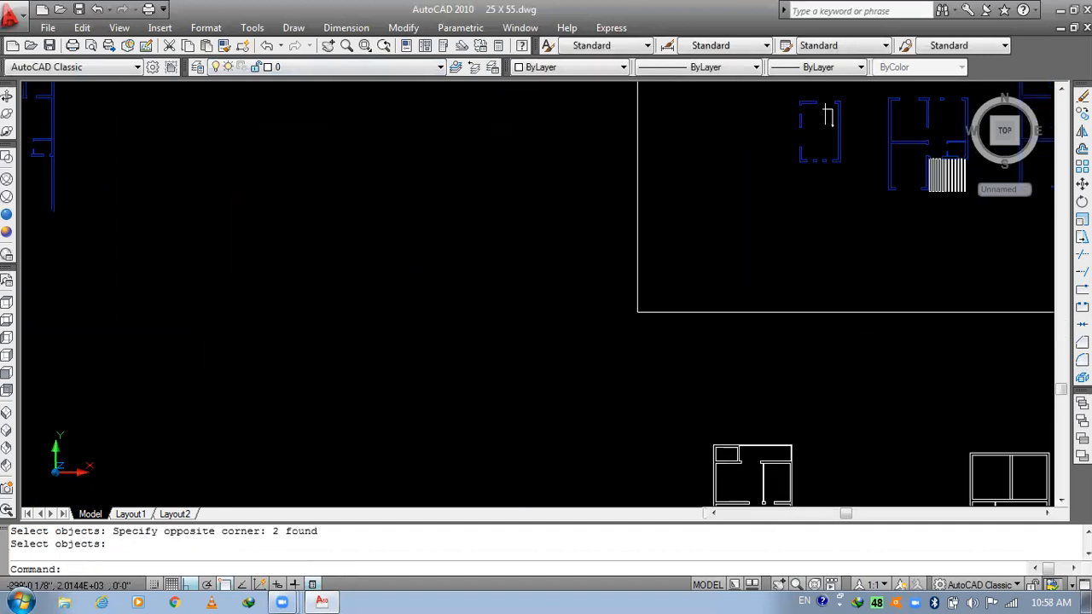
{"action": "middle_click_drag", "start_coordinate": [317, 212], "coordinate": [883, 305]}
{"action": "scroll", "coordinate": [884, 305], "scroll_direction": "down", "scroll_amount": 1}
{"action": "middle_click_drag", "start_coordinate": [598, 254], "coordinate": [374, 275]}
{"action": "scroll", "coordinate": [179, 257], "scroll_direction": "up", "scroll_amount": 7}
{"action": "scroll", "coordinate": [493, 292], "scroll_direction": "up", "scroll_amount": 4}
{"action": "mouse_move", "coordinate": [620, 346]}
{"action": "middle_mouse_down"}
{"action": "mouse_move", "coordinate": [492, 292]}
{"action": "mouse_move", "coordinate": [596, 360]}
{"action": "middle_mouse_up"}
{"action": "scroll", "coordinate": [596, 360], "scroll_direction": "up", "scroll_amount": 2}
{"action": "scroll", "coordinate": [532, 317], "scroll_direction": "down", "scroll_amount": 2}
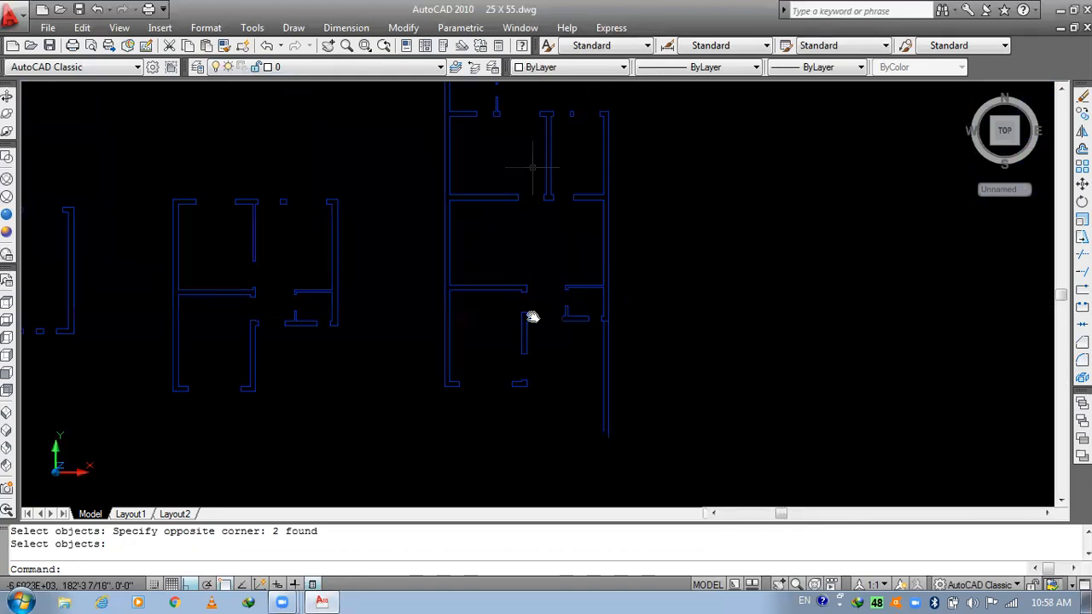
- Draw a horizontal line closing the open south end of the copied ground floor plan's long east wall
{"action": "scroll", "coordinate": [521, 306], "scroll_direction": "up", "scroll_amount": 2}
{"action": "mouse_move", "coordinate": [525, 160]}
{"action": "middle_mouse_down"}
{"action": "mouse_move", "coordinate": [532, 322]}
{"action": "mouse_move", "coordinate": [440, 52]}
{"action": "middle_mouse_up"}
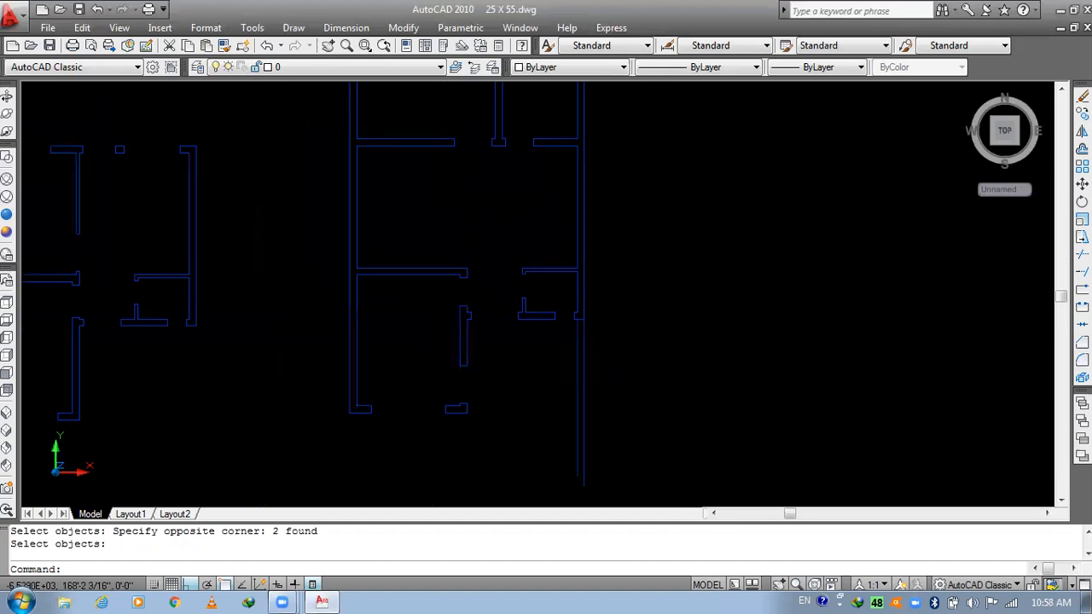
{"action": "middle_click_drag", "start_coordinate": [627, 280], "coordinate": [664, 245]}
{"action": "scroll", "coordinate": [689, 295], "scroll_direction": "up", "scroll_amount": 6}
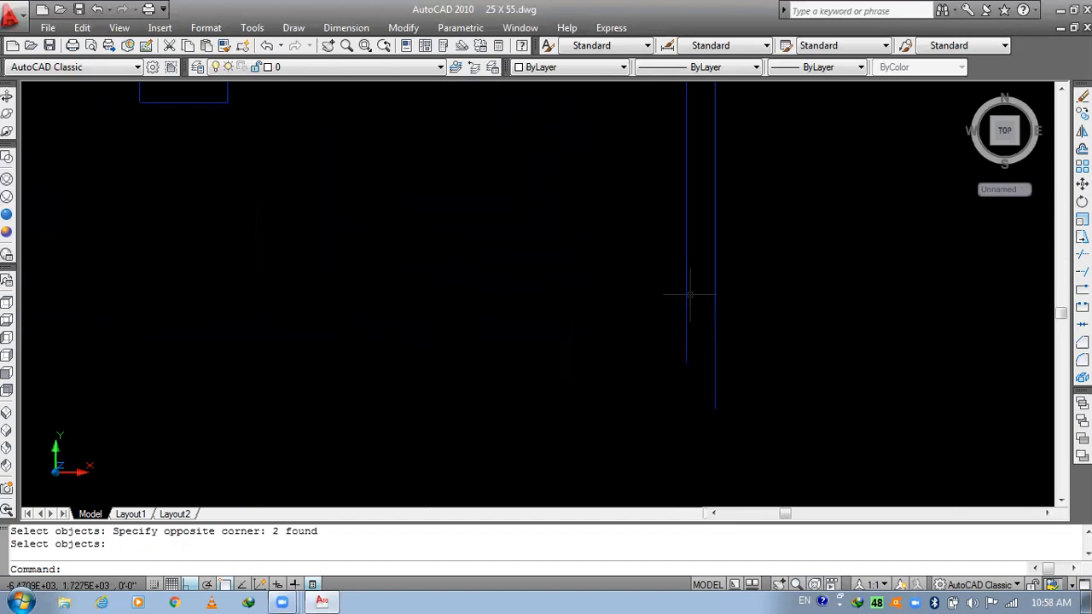
{"action": "key", "text": "Escape"}
{"action": "key", "text": "Escape"}
{"action": "type", "text": "l"}
{"action": "key", "text": "Return"}
{"action": "scroll", "coordinate": [668, 393], "scroll_direction": "up", "scroll_amount": 3}
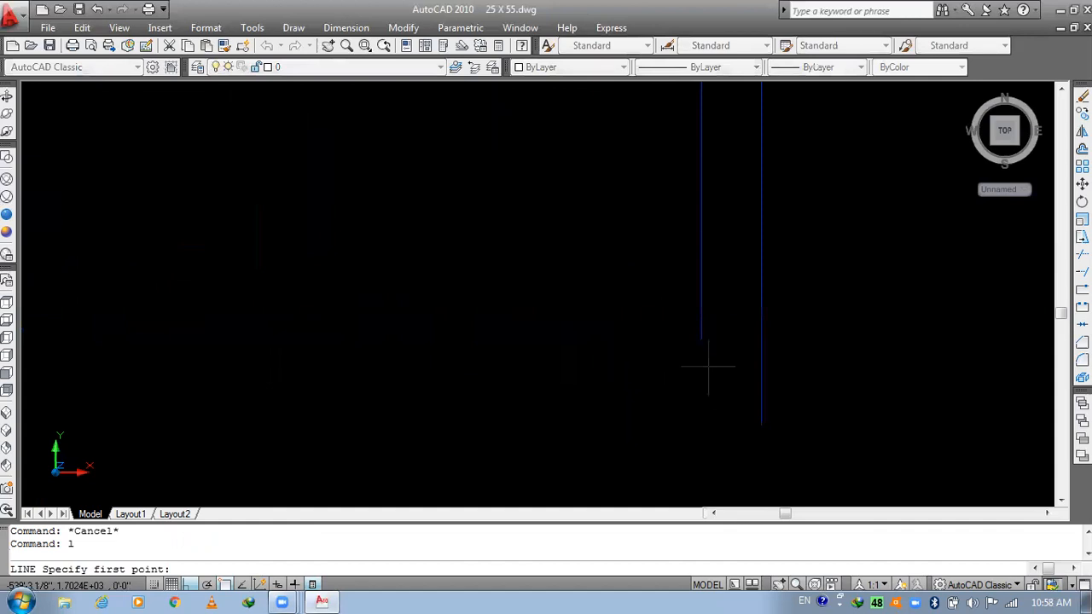
{"action": "left_click", "coordinate": [702, 340]}
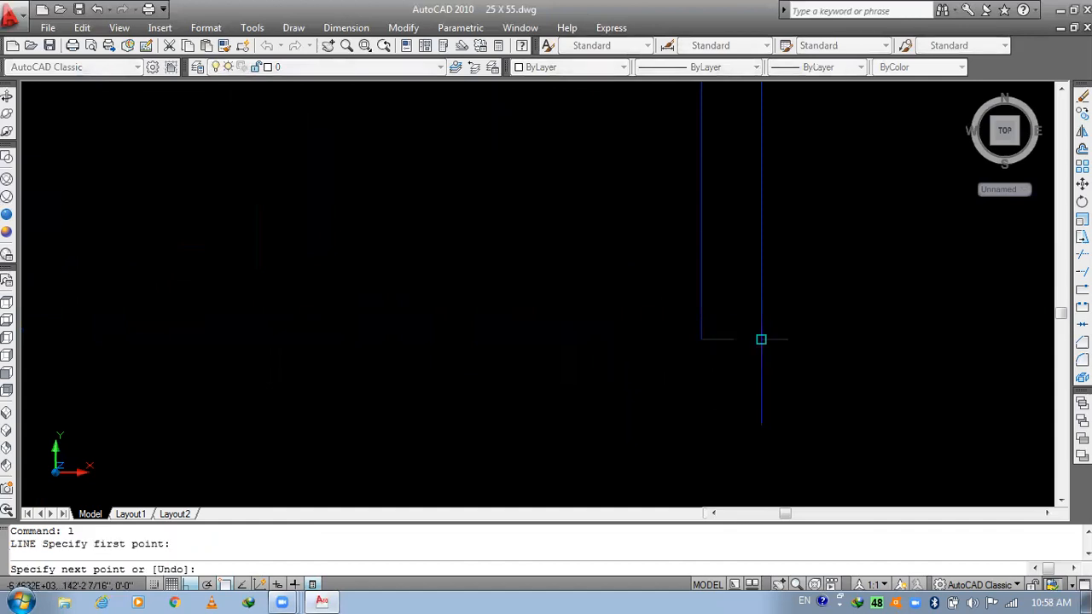
{"action": "left_click", "coordinate": [761, 340]}
{"action": "key", "text": "Escape"}
{"action": "key", "text": "Escape"}
- Try to trim the outer east wall line that extends below the new closing line
{"action": "type", "text": "tr"}
{"action": "key", "text": "Return"}
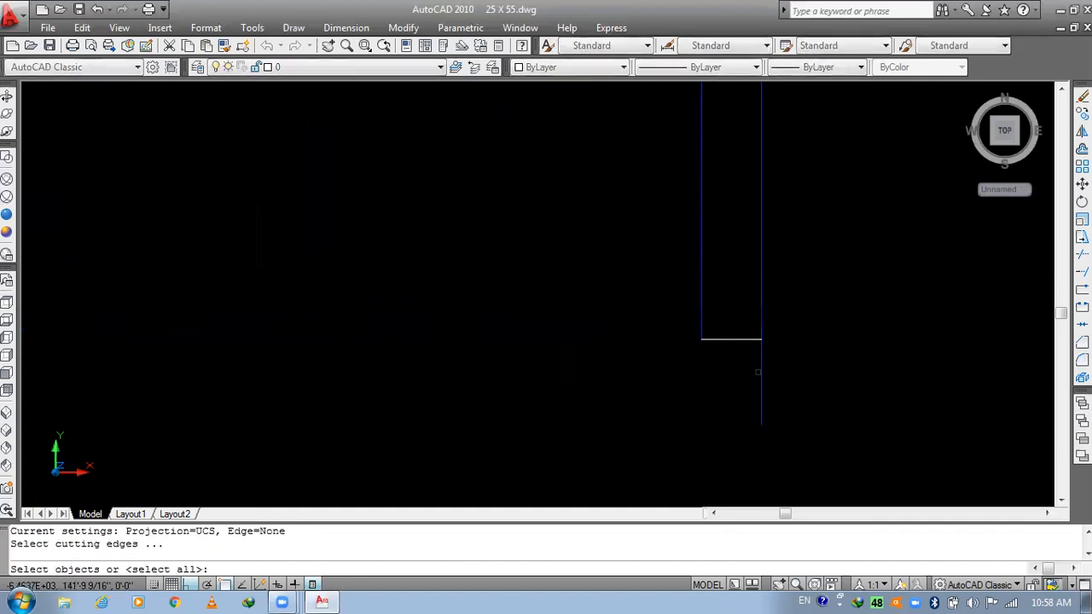
{"action": "key", "text": "Return"}
{"action": "left_click", "coordinate": [758, 372]}
{"action": "left_click", "coordinate": [698, 406]}
{"action": "scroll", "coordinate": [725, 367], "scroll_direction": "up", "scroll_amount": 3}
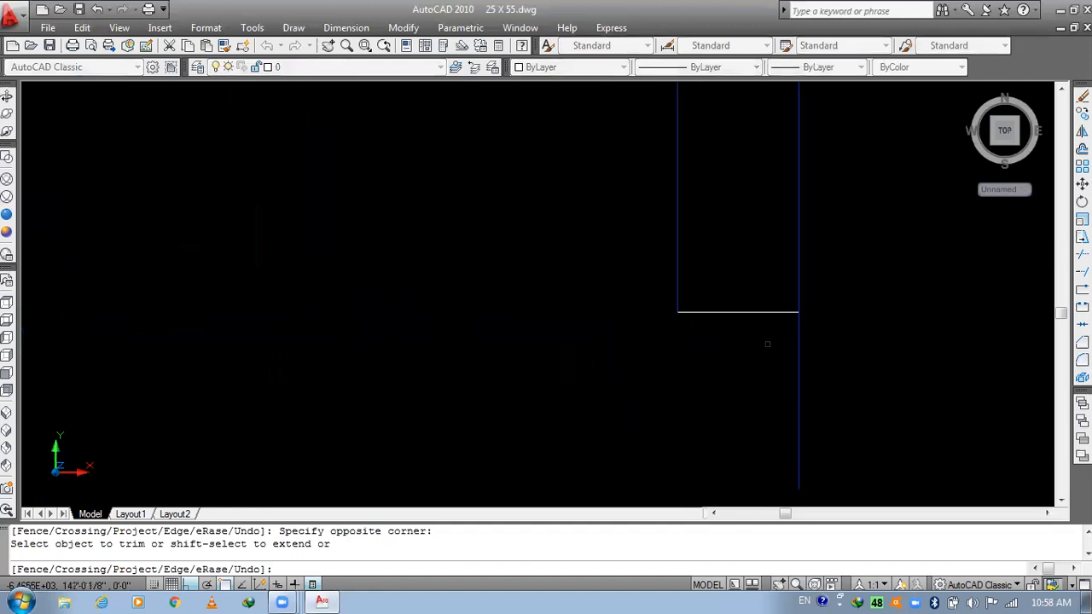
{"action": "key", "text": "Escape"}
{"action": "key", "text": "Escape"}
- Erase the excess outer east wall segment below the closing line
{"action": "type", "text": "e"}
{"action": "key", "text": "Return"}
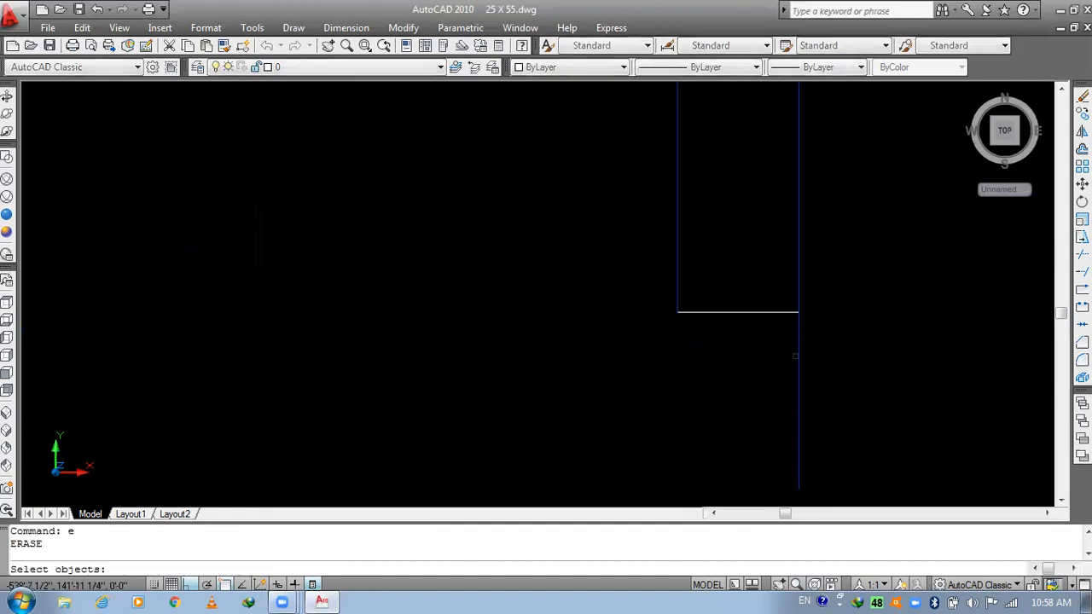
{"action": "left_click", "coordinate": [799, 357]}
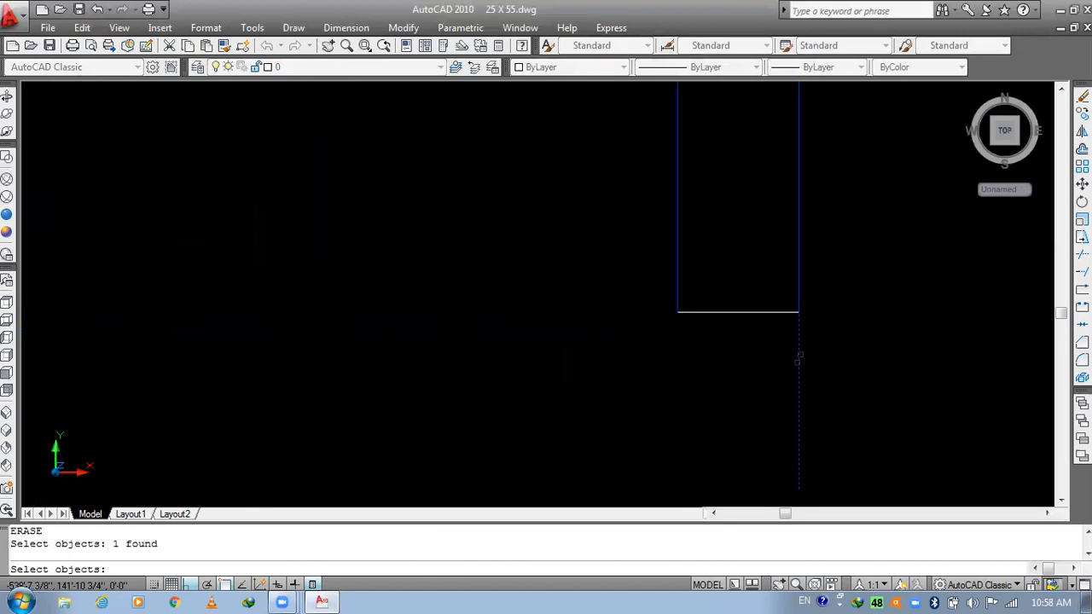
{"action": "key", "text": "Return"}
{"action": "middle_click_drag", "start_coordinate": [735, 265], "coordinate": [729, 263]}
- Match the closing line's properties to the adjacent 2d wall line
{"action": "middle_click_drag", "start_coordinate": [794, 318], "coordinate": [578, 353]}
{"action": "scroll", "coordinate": [578, 350], "scroll_direction": "up", "scroll_amount": 5}
{"action": "key", "text": "Escape"}
{"action": "key", "text": "Escape"}
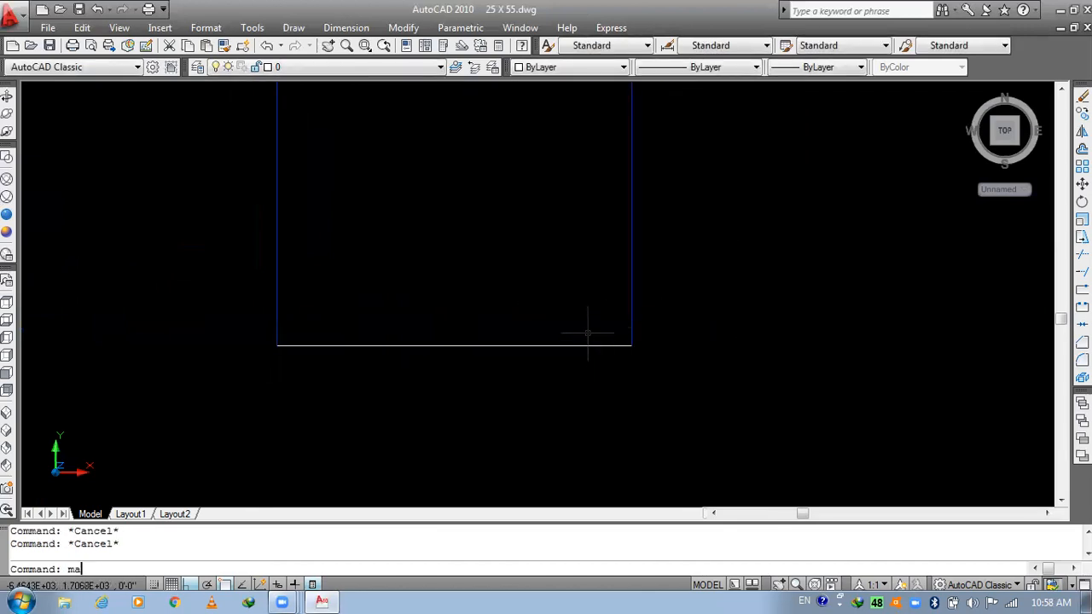
{"action": "type", "text": "ma"}
{"action": "key", "text": "Return"}
{"action": "left_click", "coordinate": [632, 303]}
{"action": "left_click", "coordinate": [611, 323]}
{"action": "left_click", "coordinate": [487, 390]}
{"action": "scroll", "coordinate": [433, 333], "scroll_direction": "down", "scroll_amount": 12}
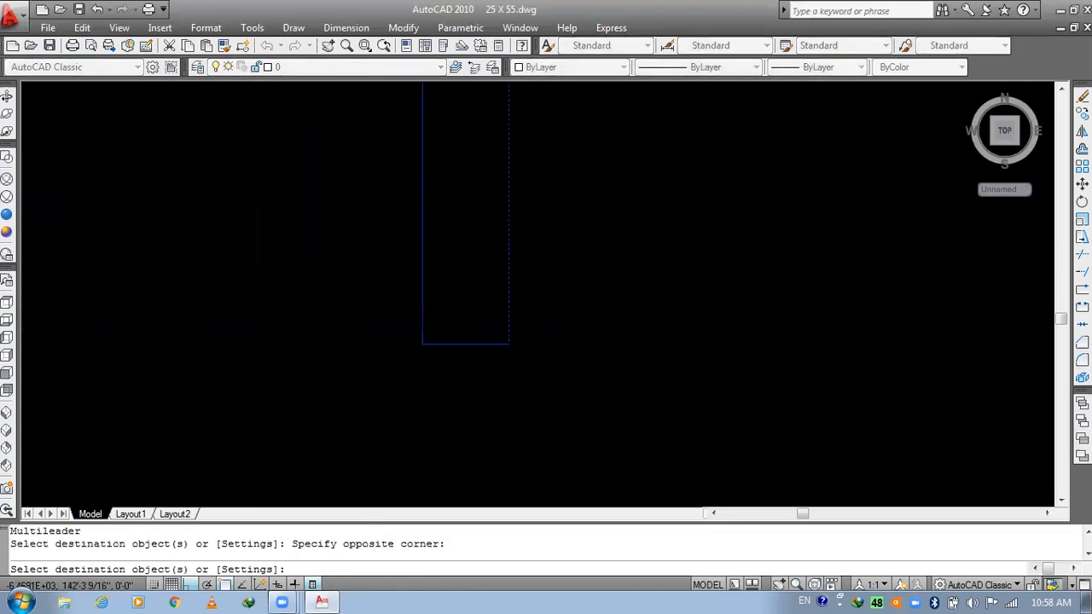
{"action": "scroll", "coordinate": [358, 285], "scroll_direction": "down", "scroll_amount": 4}
{"action": "middle_click_drag", "start_coordinate": [375, 293], "coordinate": [612, 368]}
{"action": "key", "text": "Escape"}
{"action": "key", "text": "Escape"}
- Start the Boundary command and define a new boundary set from all walls of the copied ground floor plan
{"action": "middle_click_drag", "start_coordinate": [512, 265], "coordinate": [493, 443]}
{"action": "scroll", "coordinate": [465, 231], "scroll_direction": "up", "scroll_amount": 2}
{"action": "scroll", "coordinate": [465, 231], "scroll_direction": "down", "scroll_amount": 4}
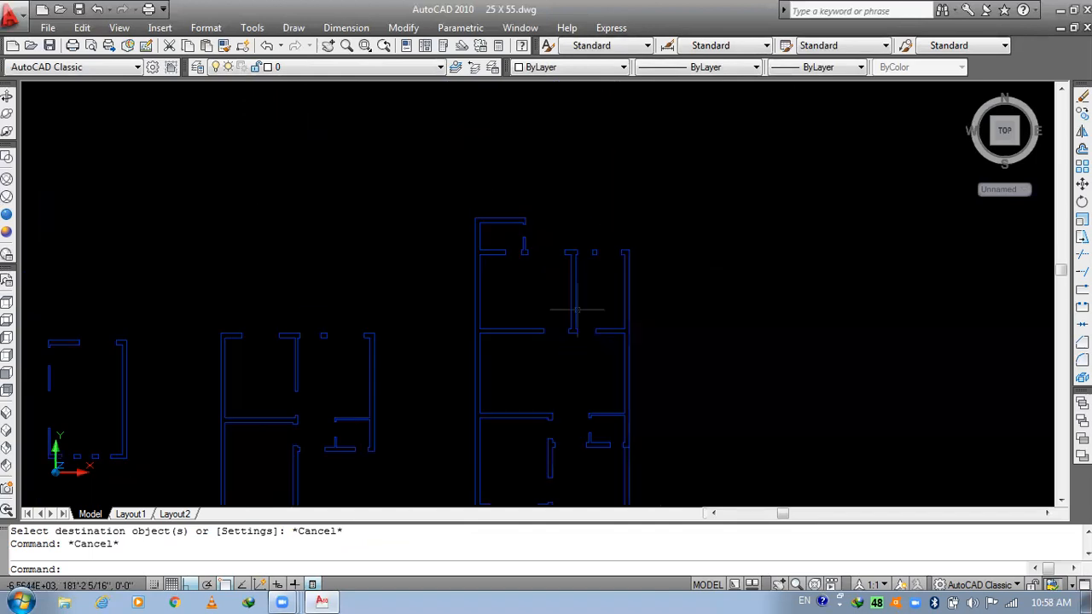
{"action": "middle_click_drag", "start_coordinate": [512, 358], "coordinate": [550, 388]}
{"action": "scroll", "coordinate": [551, 388], "scroll_direction": "up", "scroll_amount": 3}
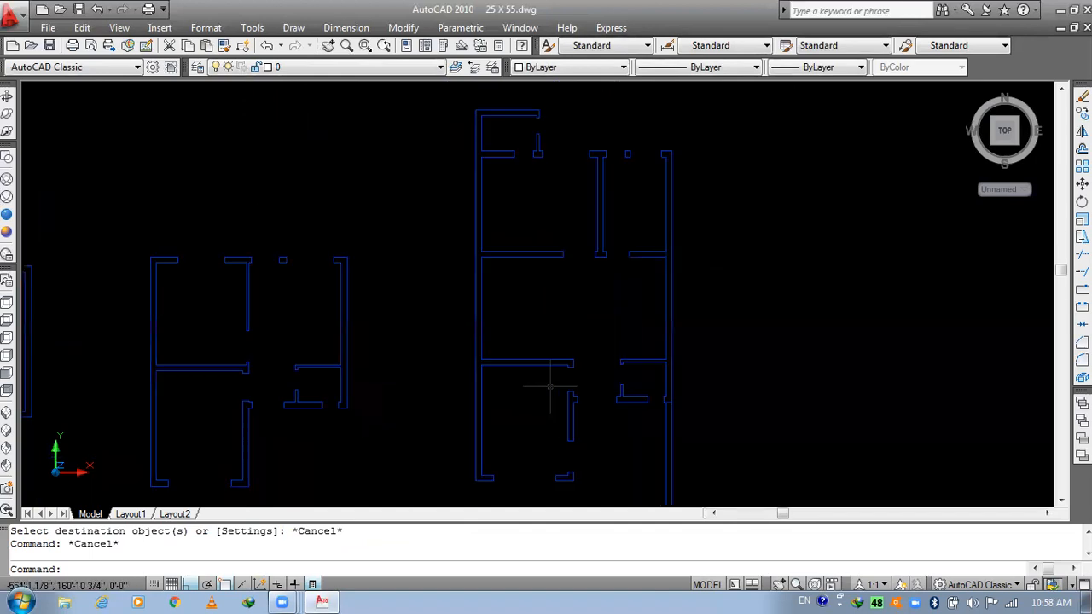
{"action": "middle_click_drag", "start_coordinate": [585, 305], "coordinate": [541, 217]}
{"action": "scroll", "coordinate": [598, 417], "scroll_direction": "up", "scroll_amount": 2}
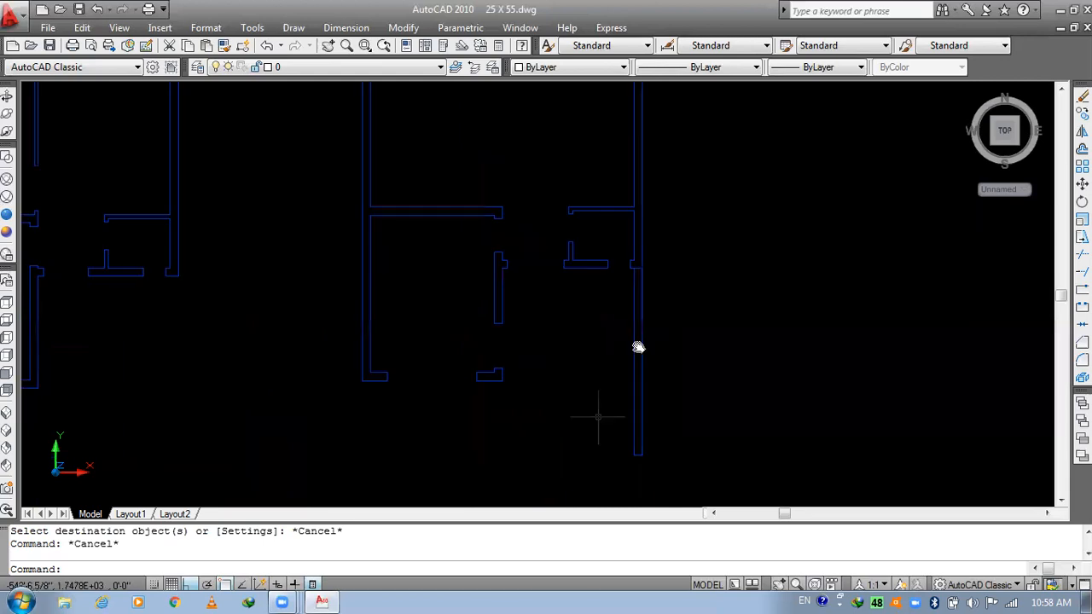
{"action": "middle_click_drag", "start_coordinate": [599, 418], "coordinate": [680, 422]}
{"action": "key", "text": "Escape"}
{"action": "type", "text": "bo"}
{"action": "key", "text": "Return"}
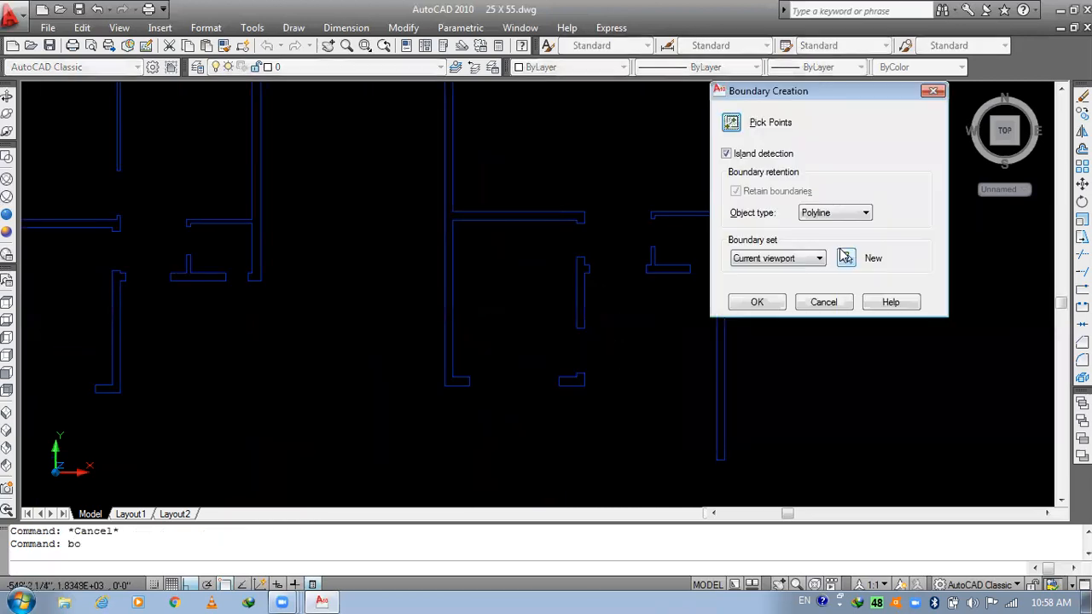
{"action": "left_click", "coordinate": [847, 258]}
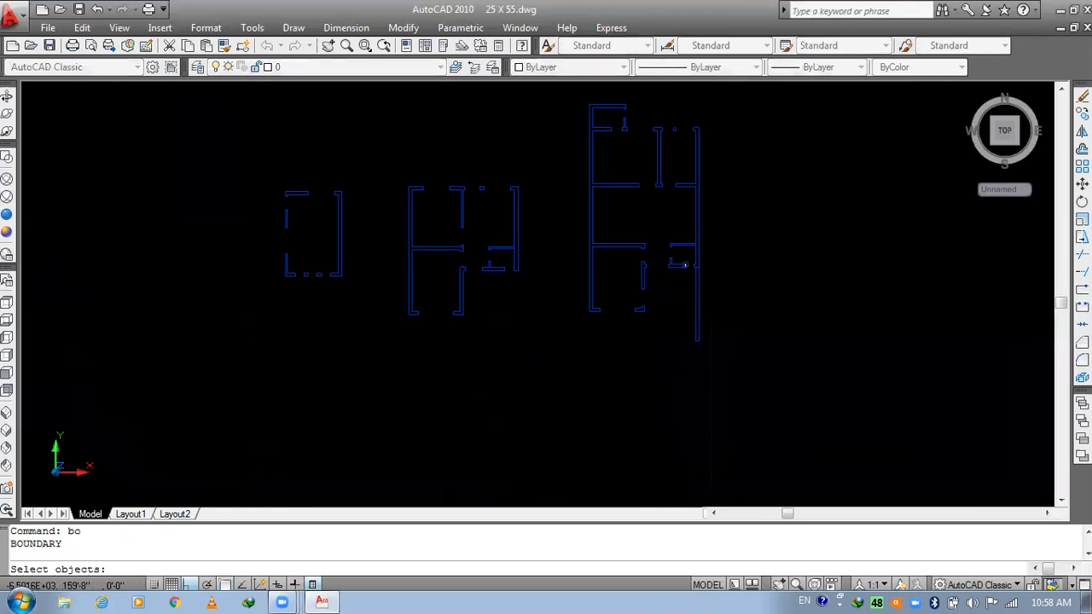
{"action": "left_click", "coordinate": [683, 265]}
{"action": "left_click", "coordinate": [557, 368]}
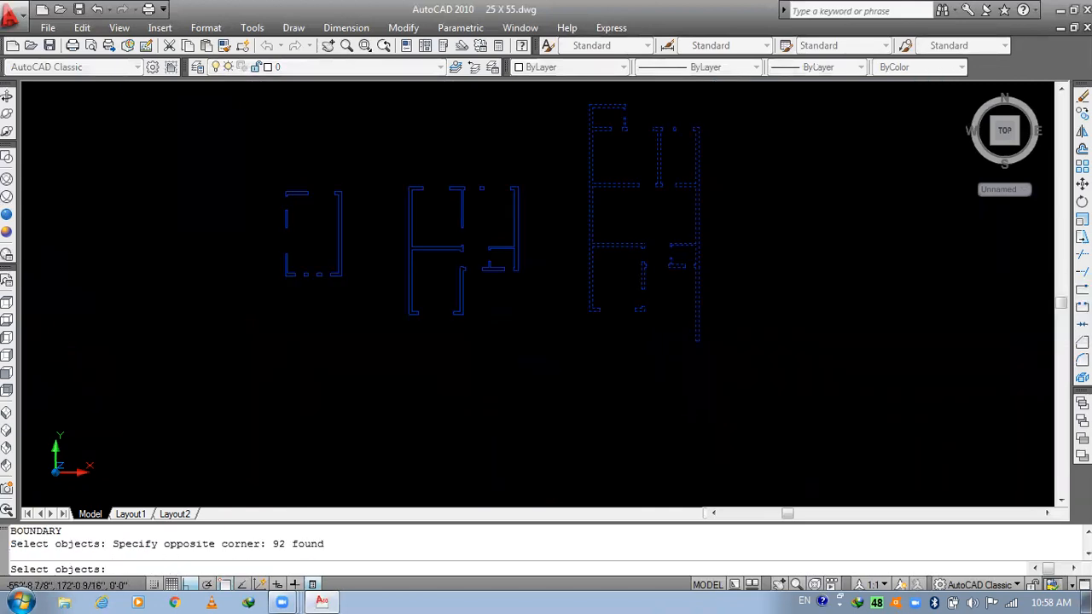
{"action": "key", "text": "Return"}
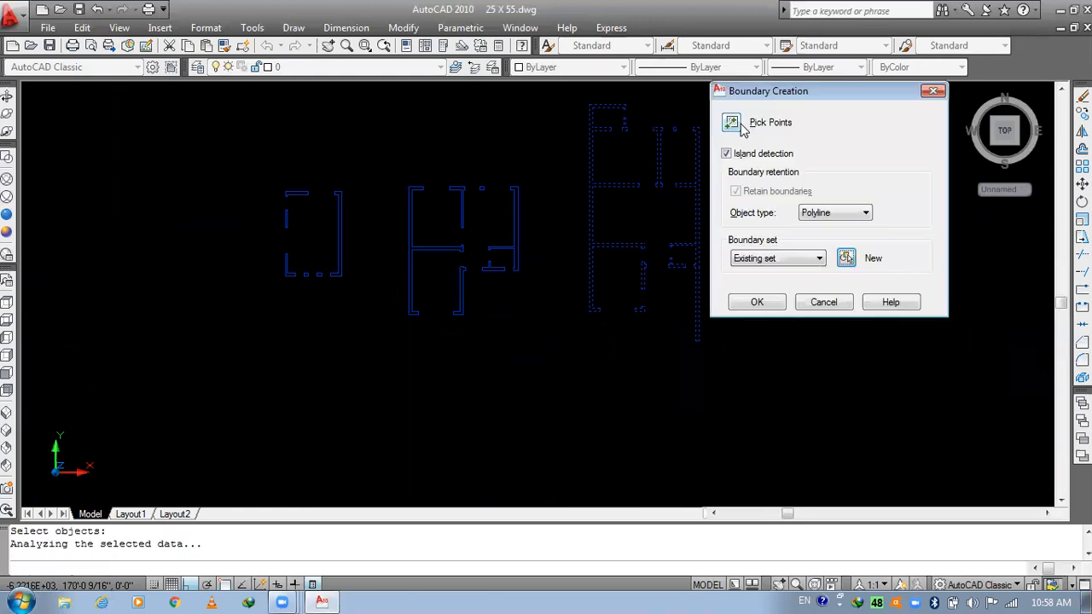
- Pick internal points inside the ground floor plan's northern wall sections, including the small column and the east wall
{"action": "left_click", "coordinate": [739, 117]}
{"action": "scroll", "coordinate": [597, 94], "scroll_direction": "up", "scroll_amount": 5}
{"action": "scroll", "coordinate": [623, 140], "scroll_direction": "up", "scroll_amount": 6}
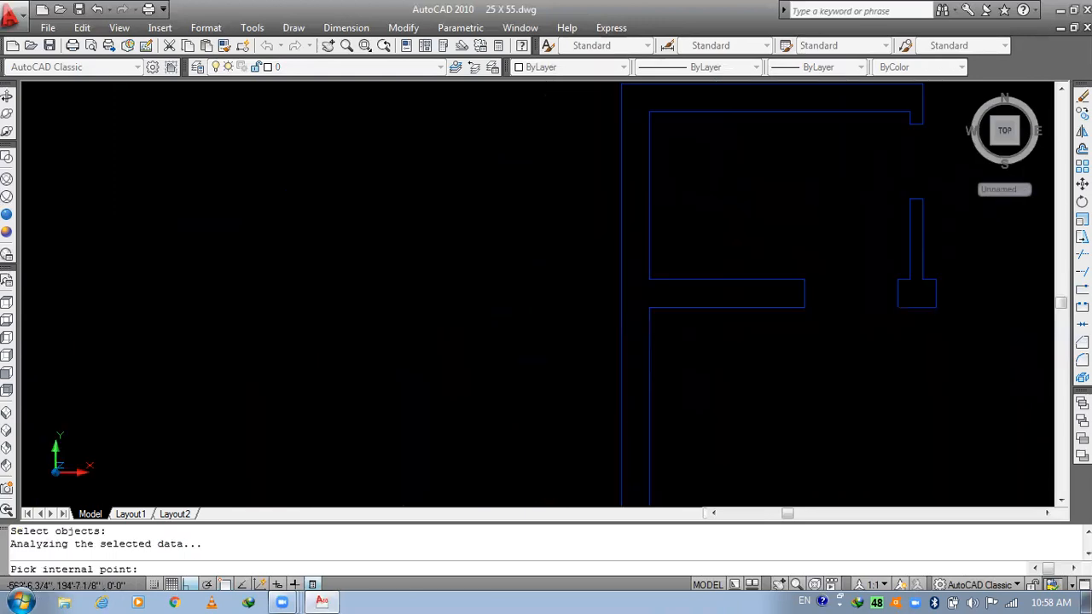
{"action": "middle_click_drag", "start_coordinate": [792, 148], "coordinate": [577, 241]}
{"action": "scroll", "coordinate": [586, 202], "scroll_direction": "up", "scroll_amount": 2}
{"action": "left_click", "coordinate": [598, 192]}
{"action": "scroll", "coordinate": [626, 175], "scroll_direction": "down", "scroll_amount": 6}
{"action": "scroll", "coordinate": [657, 227], "scroll_direction": "up", "scroll_amount": 6}
{"action": "left_click", "coordinate": [657, 286]}
{"action": "scroll", "coordinate": [537, 167], "scroll_direction": "down", "scroll_amount": 4}
{"action": "scroll", "coordinate": [754, 228], "scroll_direction": "up", "scroll_amount": 3}
{"action": "left_click", "coordinate": [754, 228]}
{"action": "left_click", "coordinate": [903, 205]}
{"action": "middle_click_drag", "start_coordinate": [829, 251], "coordinate": [213, 165]}
{"action": "left_click", "coordinate": [501, 129]}
- Pick internal points in the remaining southern wall sections, including the long east wall extension, and create the boundary polylines
{"action": "scroll", "coordinate": [503, 129], "scroll_direction": "down", "scroll_amount": 6}
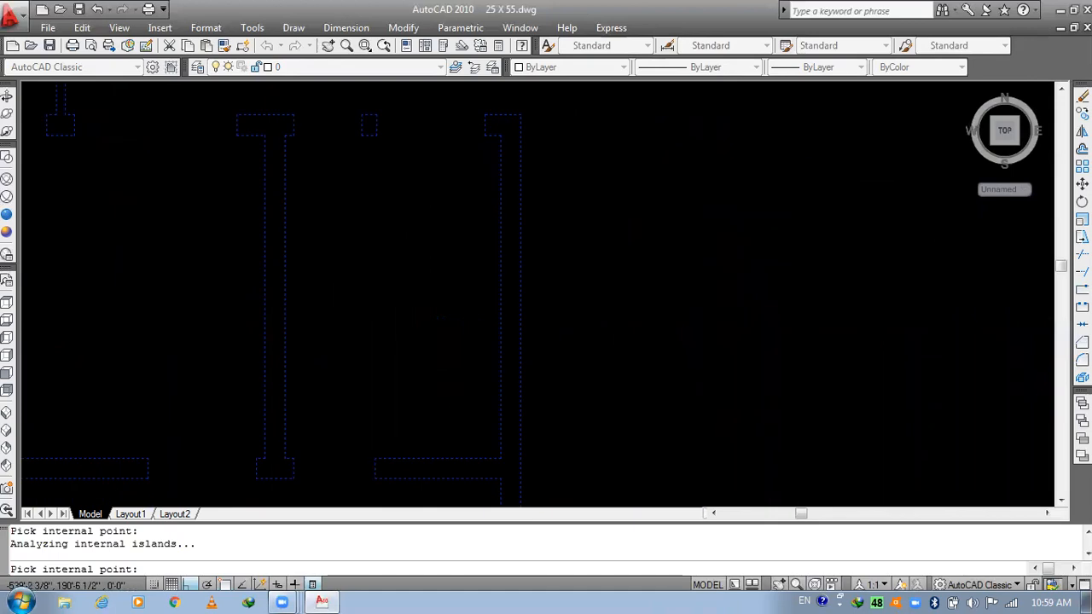
{"action": "middle_click_drag", "start_coordinate": [455, 400], "coordinate": [571, 92]}
{"action": "left_click", "coordinate": [624, 232]}
{"action": "scroll", "coordinate": [619, 226], "scroll_direction": "up", "scroll_amount": 4}
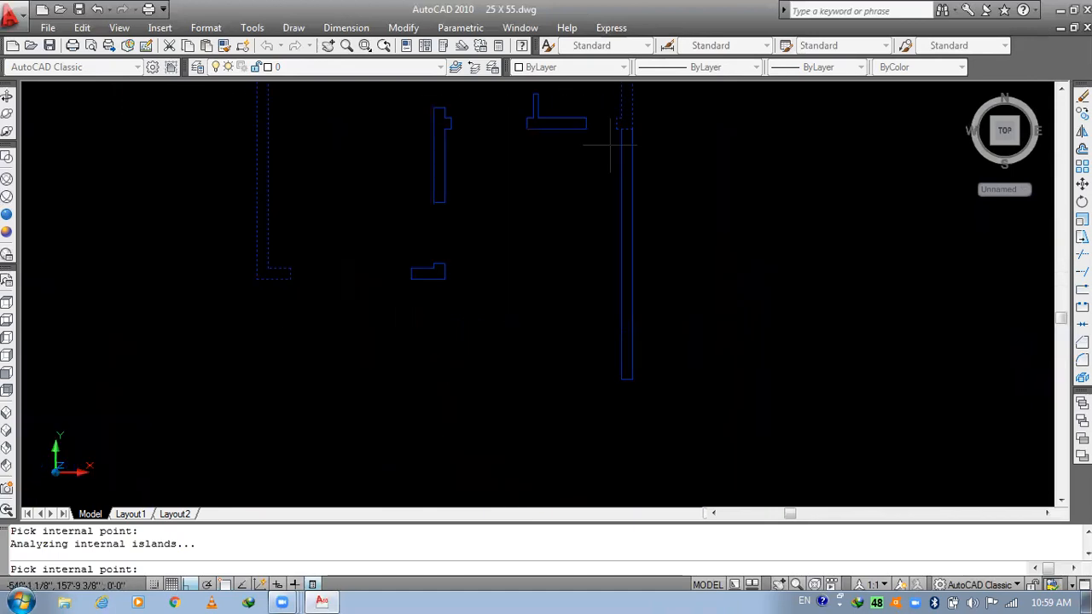
{"action": "middle_click_drag", "start_coordinate": [420, 121], "coordinate": [478, 234]}
{"action": "left_click", "coordinate": [331, 229]}
{"action": "scroll", "coordinate": [332, 229], "scroll_direction": "down", "scroll_amount": 2}
{"action": "middle_click_drag", "start_coordinate": [325, 439], "coordinate": [452, 284]}
{"action": "scroll", "coordinate": [452, 281], "scroll_direction": "down", "scroll_amount": 3}
{"action": "scroll", "coordinate": [478, 230], "scroll_direction": "down", "scroll_amount": 5}
{"action": "key", "text": "Return"}
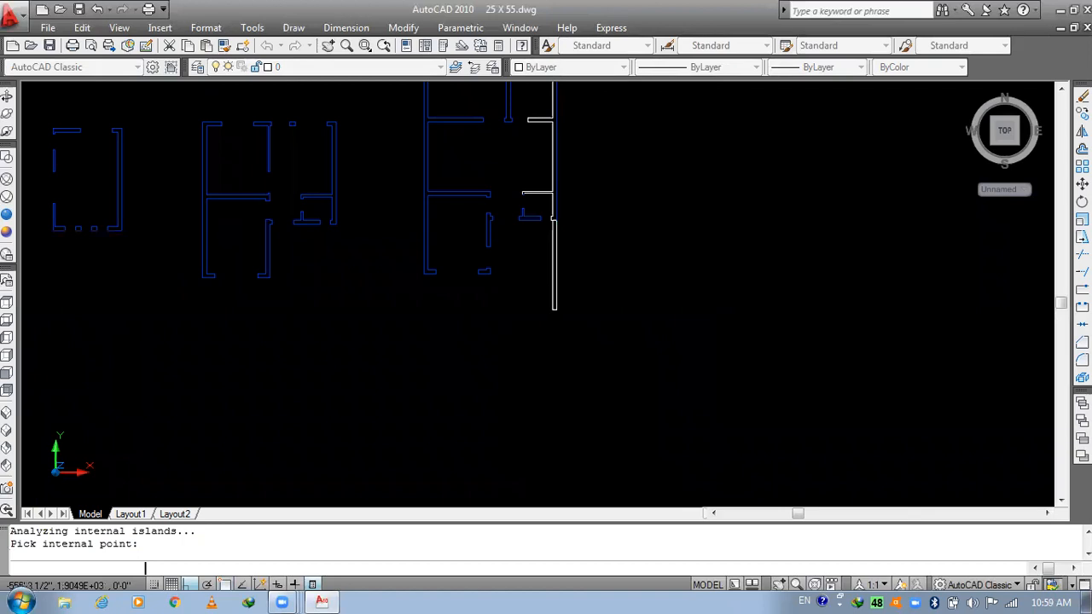
{"action": "scroll", "coordinate": [538, 188], "scroll_direction": "up", "scroll_amount": 3}
{"action": "scroll", "coordinate": [573, 276], "scroll_direction": "up", "scroll_amount": 4}
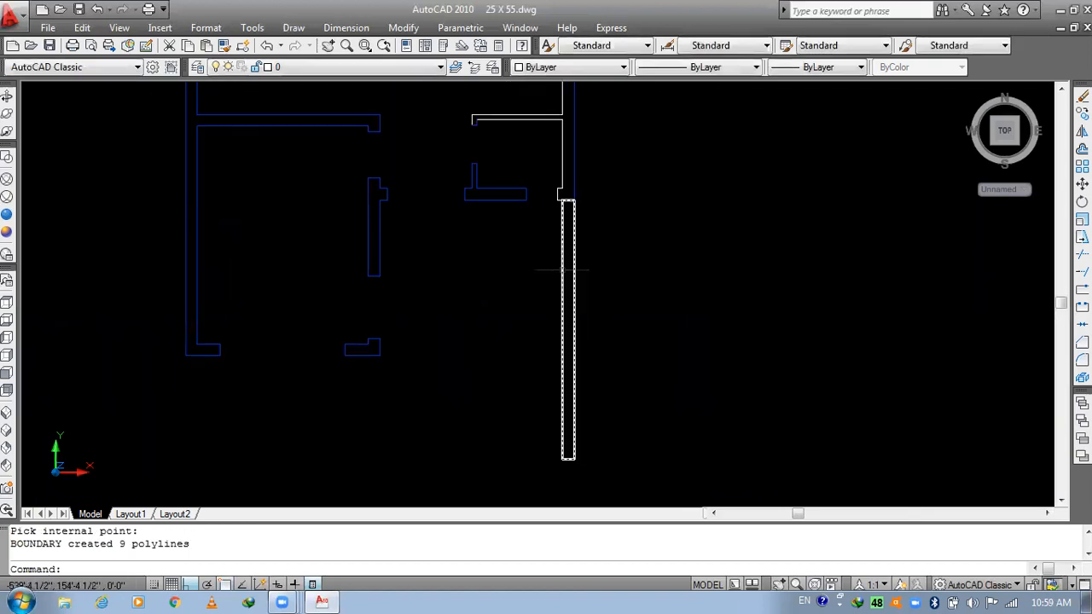
{"action": "scroll", "coordinate": [561, 266], "scroll_direction": "down", "scroll_amount": 2}
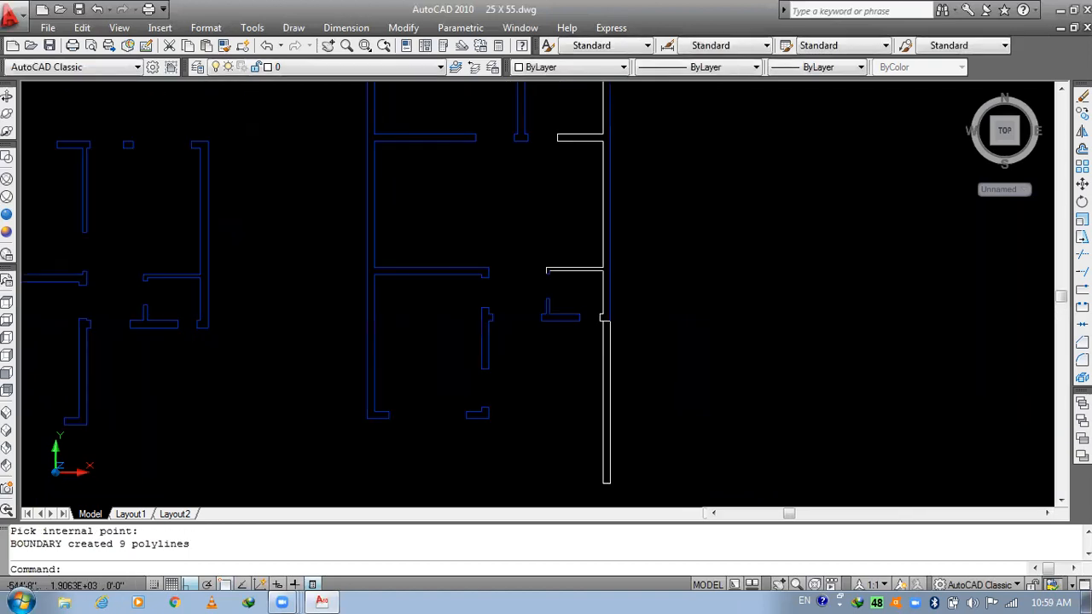
{"action": "middle_click_drag", "start_coordinate": [584, 107], "coordinate": [609, 354]}
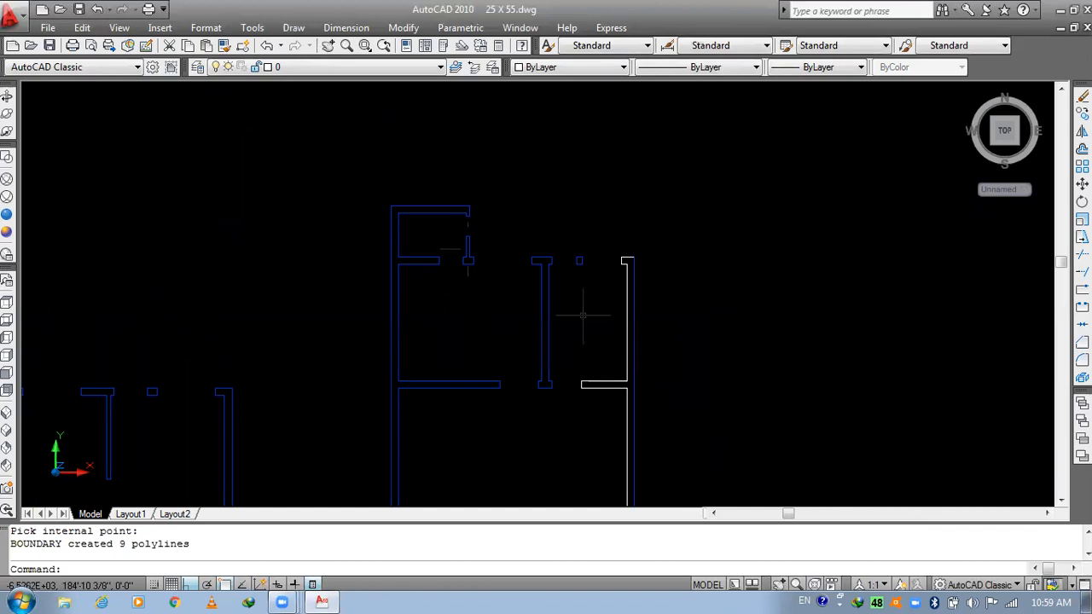
- Hide the 2d wall layer to examine the ground floor plan's new boundary polylines, and turn the layer back on
{"action": "scroll", "coordinate": [517, 294], "scroll_direction": "up", "scroll_amount": 2}
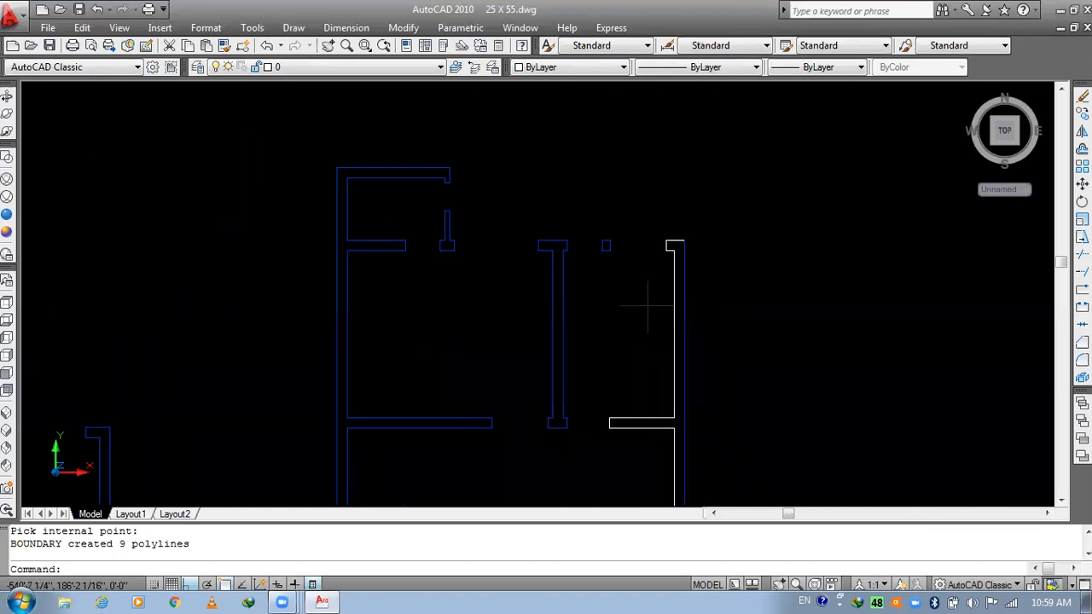
{"action": "left_click", "coordinate": [295, 68]}
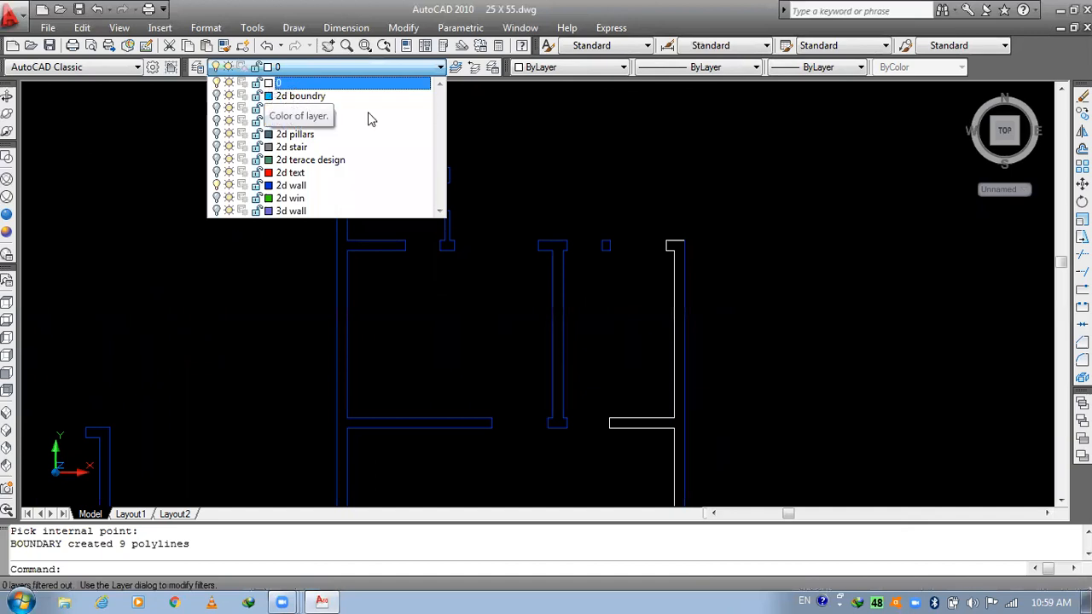
{"action": "left_click", "coordinate": [575, 280]}
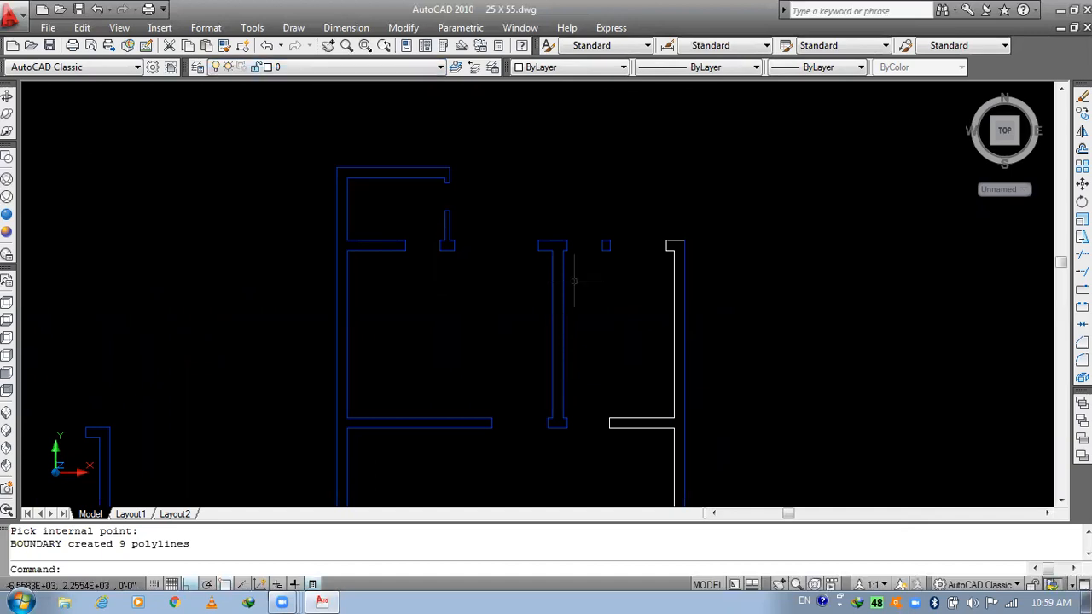
{"action": "left_click", "coordinate": [355, 70]}
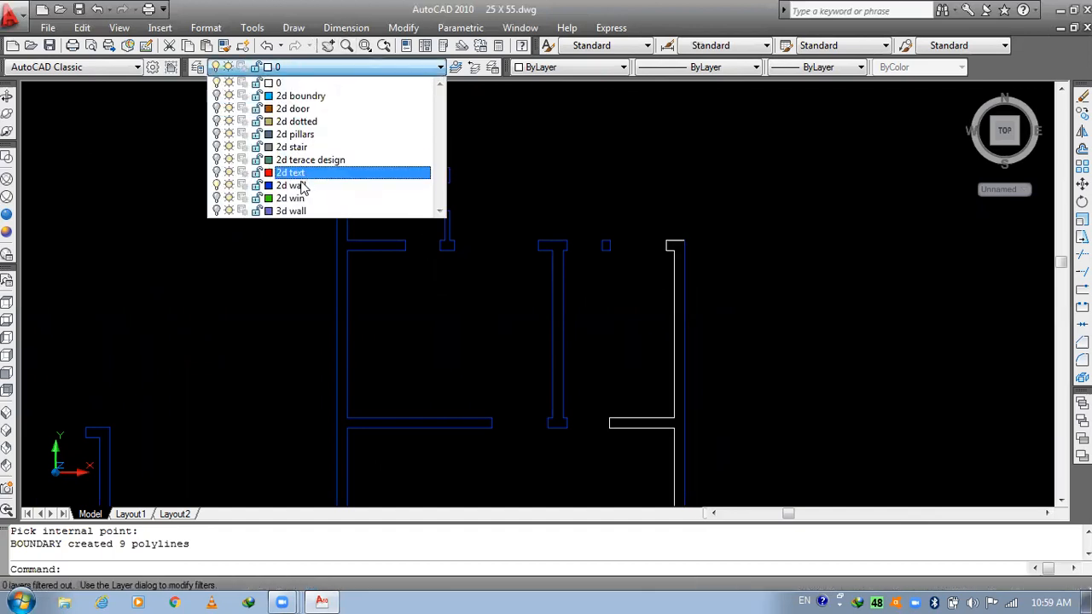
{"action": "left_click", "coordinate": [219, 186]}
{"action": "left_click", "coordinate": [229, 221]}
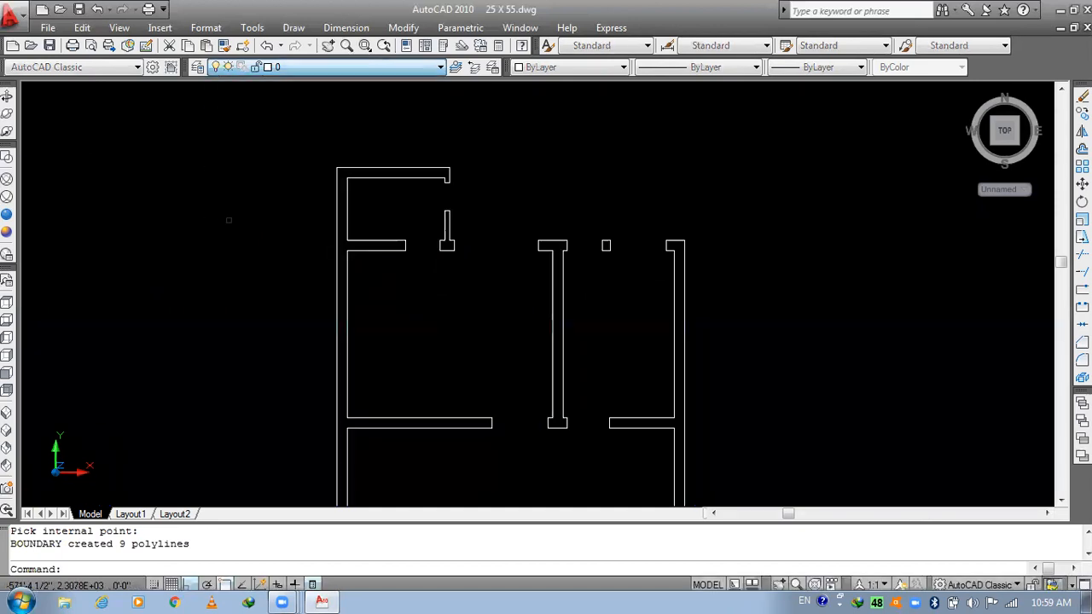
{"action": "scroll", "coordinate": [578, 236], "scroll_direction": "down", "scroll_amount": 3}
{"action": "scroll", "coordinate": [597, 281], "scroll_direction": "up", "scroll_amount": 1}
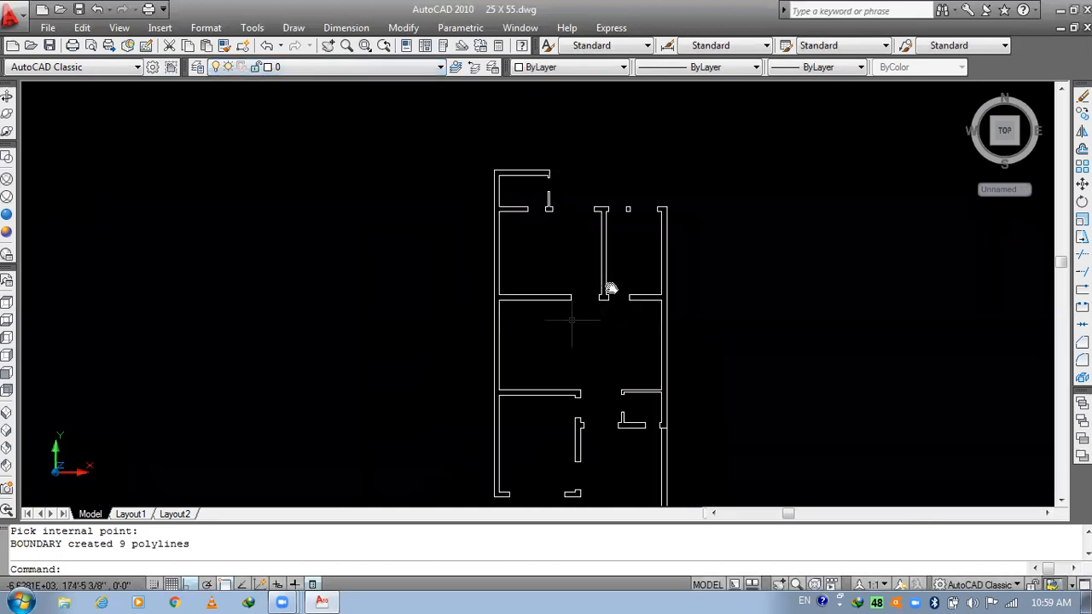
{"action": "middle_click_drag", "start_coordinate": [604, 281], "coordinate": [474, 248]}
{"action": "scroll", "coordinate": [444, 265], "scroll_direction": "up", "scroll_amount": 1}
{"action": "scroll", "coordinate": [546, 273], "scroll_direction": "down", "scroll_amount": 4}
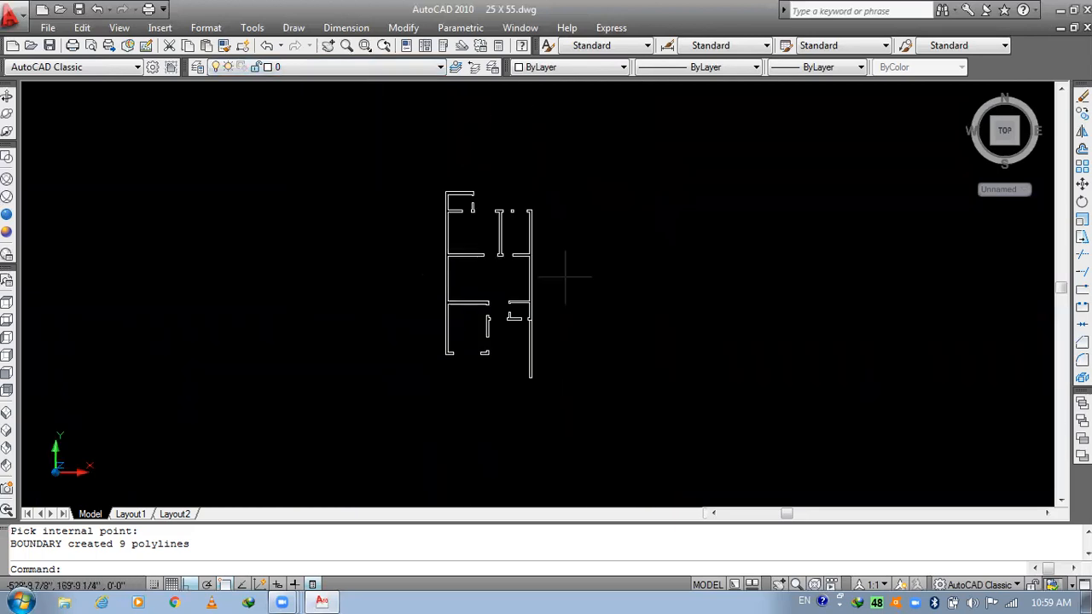
{"action": "left_click", "coordinate": [341, 68]}
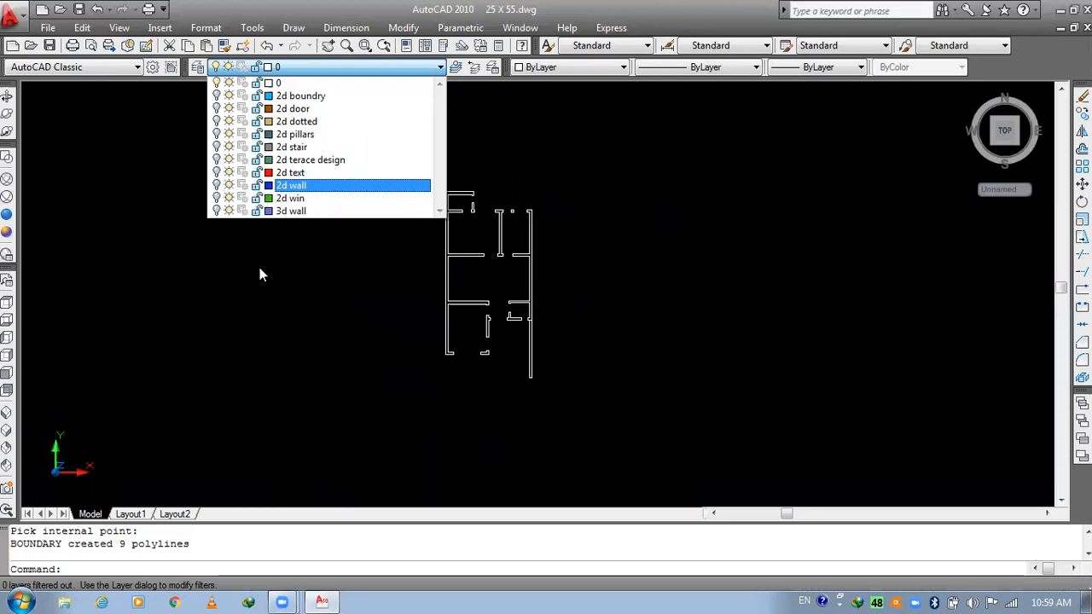
{"action": "left_click", "coordinate": [367, 278]}
- Start the Boundary command and define a new boundary set from all walls of the middle floor plan
{"action": "scroll", "coordinate": [367, 286], "scroll_direction": "up", "scroll_amount": 3}
{"action": "middle_click_drag", "start_coordinate": [367, 286], "coordinate": [440, 201]}
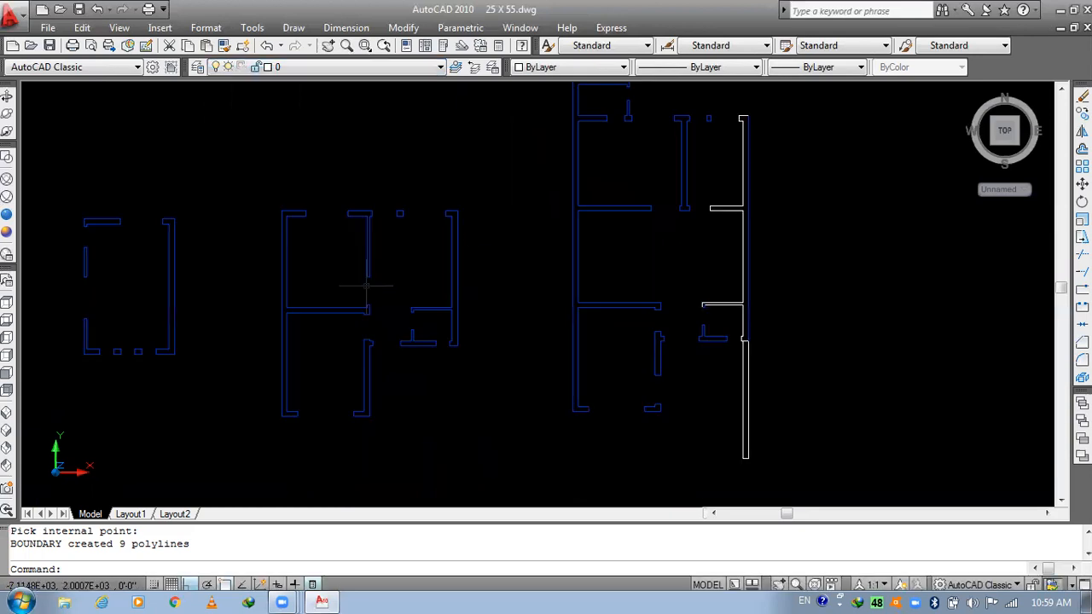
{"action": "scroll", "coordinate": [367, 286], "scroll_direction": "up", "scroll_amount": 3}
{"action": "middle_click_drag", "start_coordinate": [366, 286], "coordinate": [441, 202]}
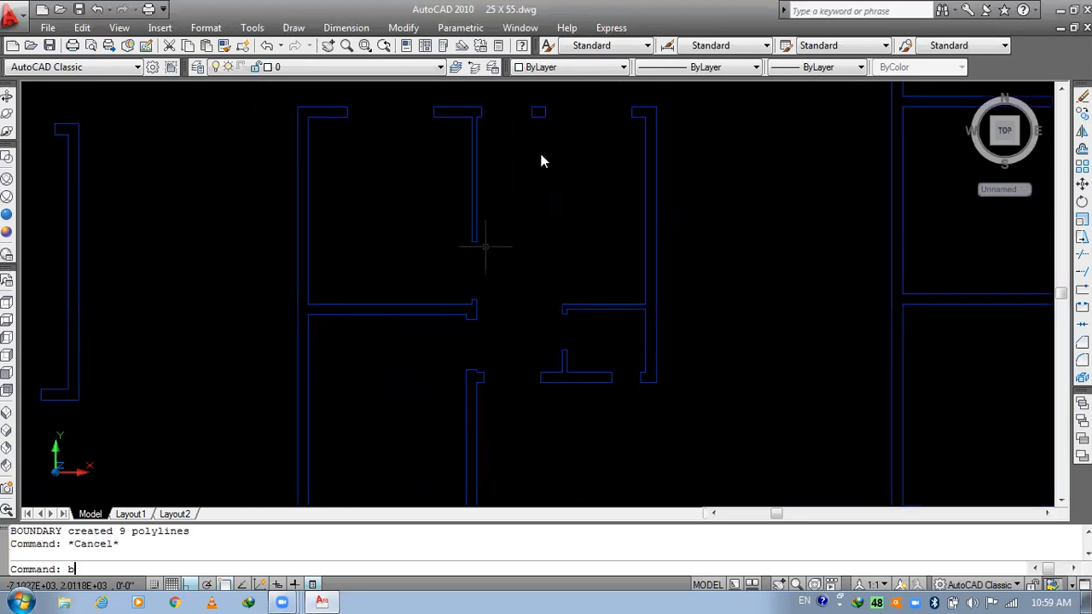
{"action": "type", "text": "o"}
{"action": "key", "text": "Return"}
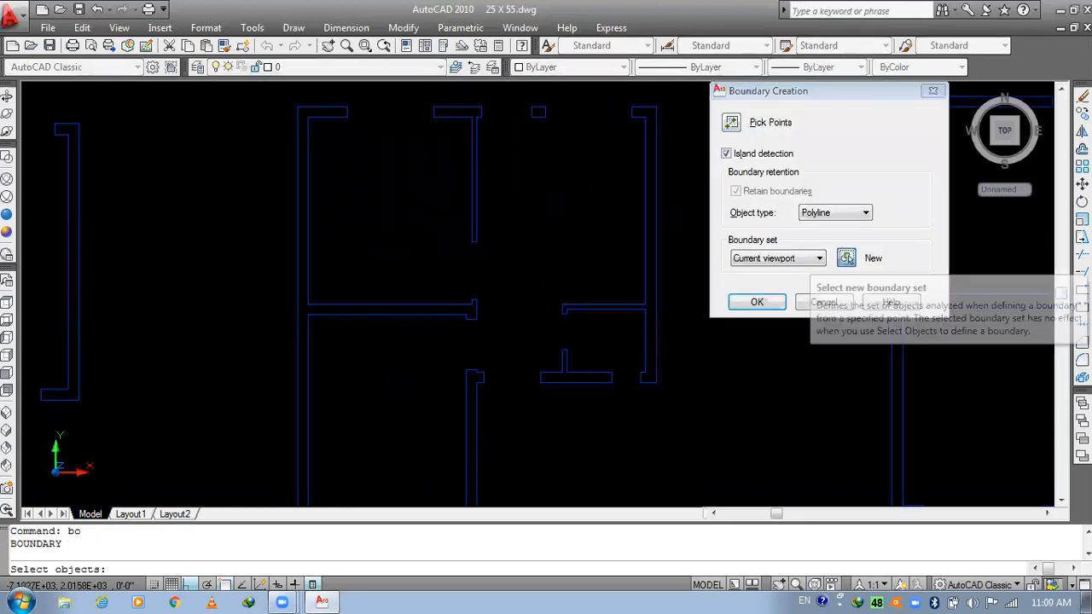
{"action": "scroll", "coordinate": [684, 177], "scroll_direction": "down", "scroll_amount": 5}
{"action": "left_click", "coordinate": [684, 177]}
{"action": "left_click", "coordinate": [507, 395]}
{"action": "key", "text": "Return"}
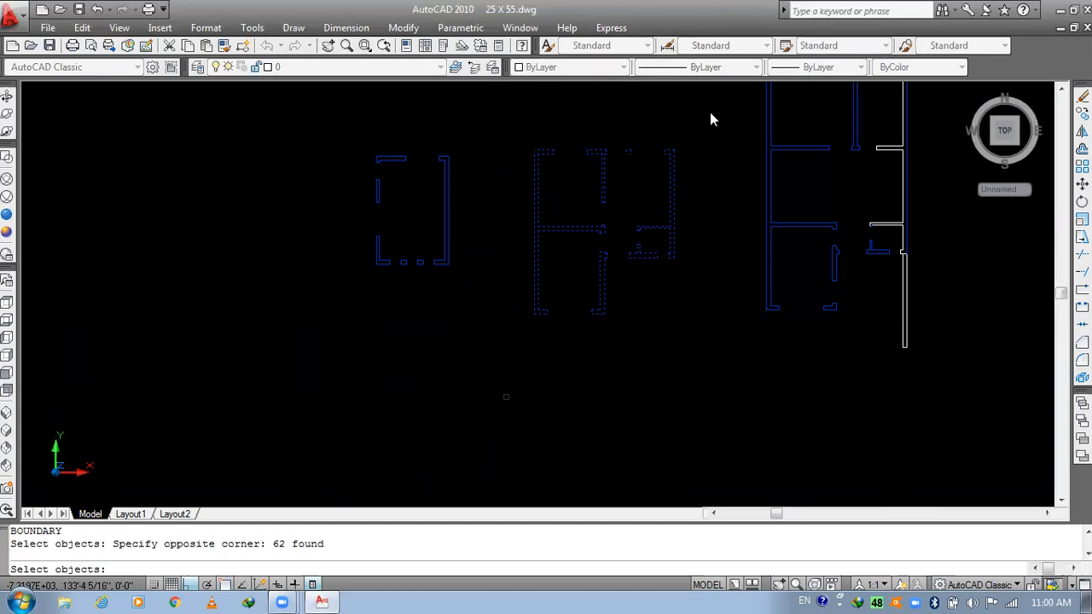
- Pick internal points inside every wall section of the middle floor plan, including the small column, and create the boundary polylines
{"action": "left_click", "coordinate": [731, 122]}
{"action": "scroll", "coordinate": [453, 142], "scroll_direction": "up", "scroll_amount": 5}
{"action": "left_click", "coordinate": [453, 143]}
{"action": "left_click", "coordinate": [681, 150]}
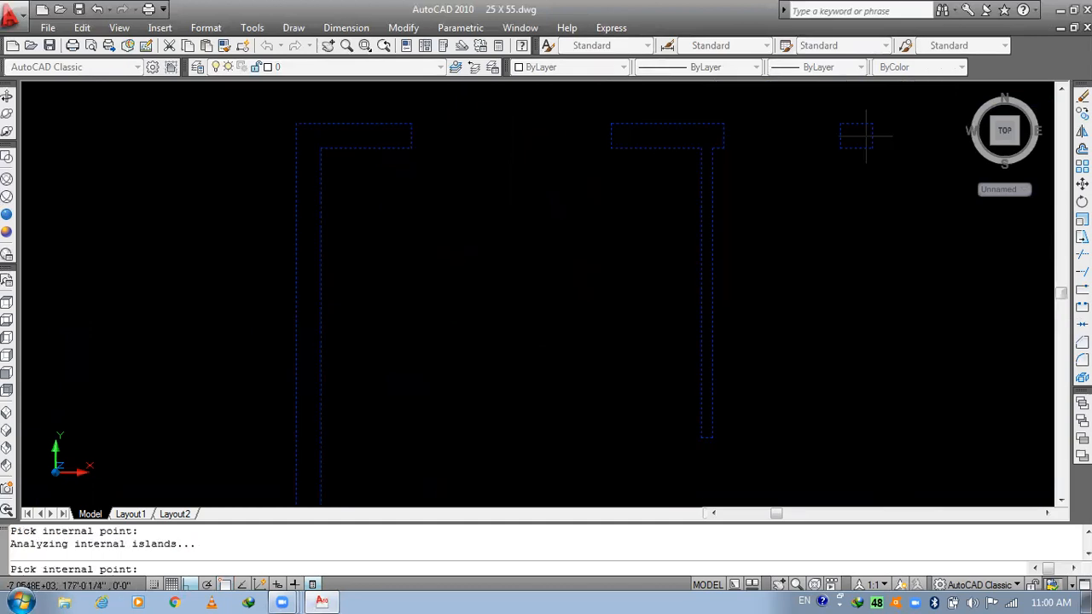
{"action": "scroll", "coordinate": [671, 199], "scroll_direction": "down", "scroll_amount": 5}
{"action": "scroll", "coordinate": [683, 167], "scroll_direction": "up", "scroll_amount": 1}
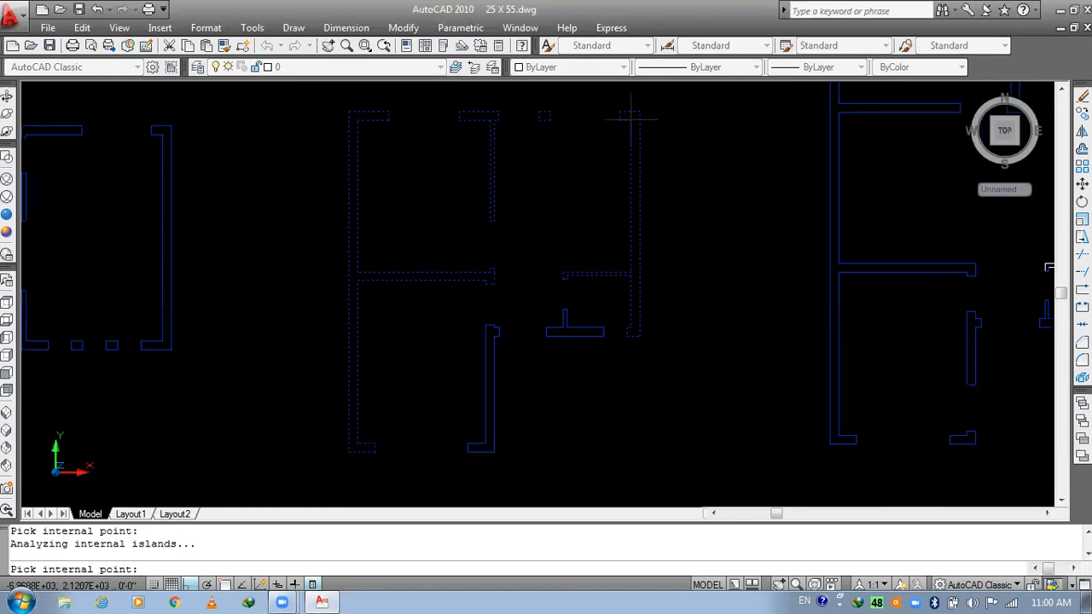
{"action": "left_click", "coordinate": [525, 331]}
{"action": "key", "text": "Return"}
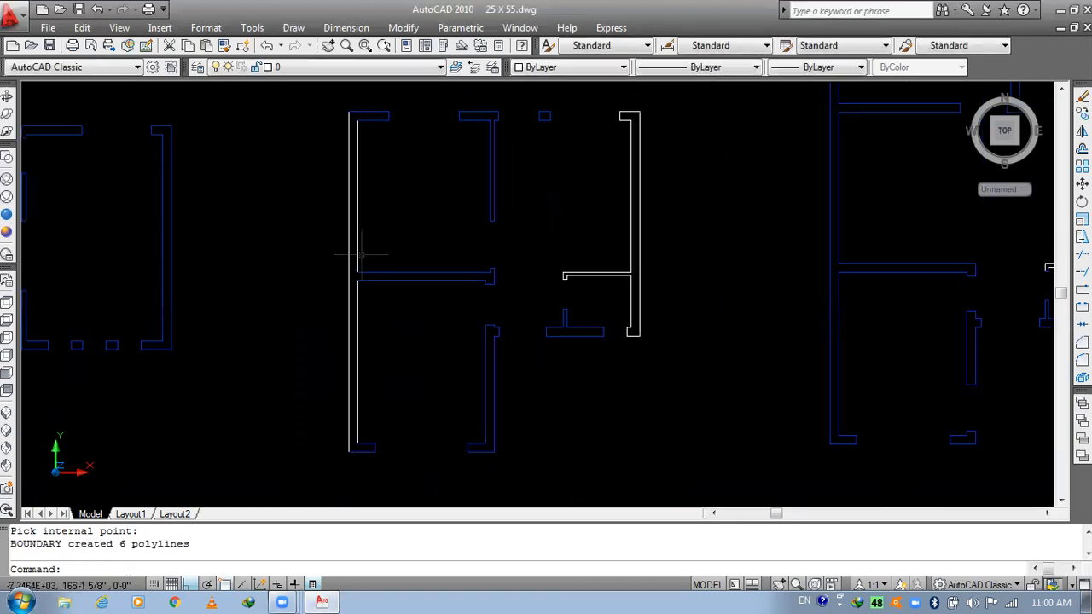
- Restart the Boundary command and define a new boundary set from all walls of the smallest, westernmost floor plan
{"action": "middle_click_drag", "start_coordinate": [271, 237], "coordinate": [505, 283]}
{"action": "type", "text": "bo"}
{"action": "key", "text": "Return"}
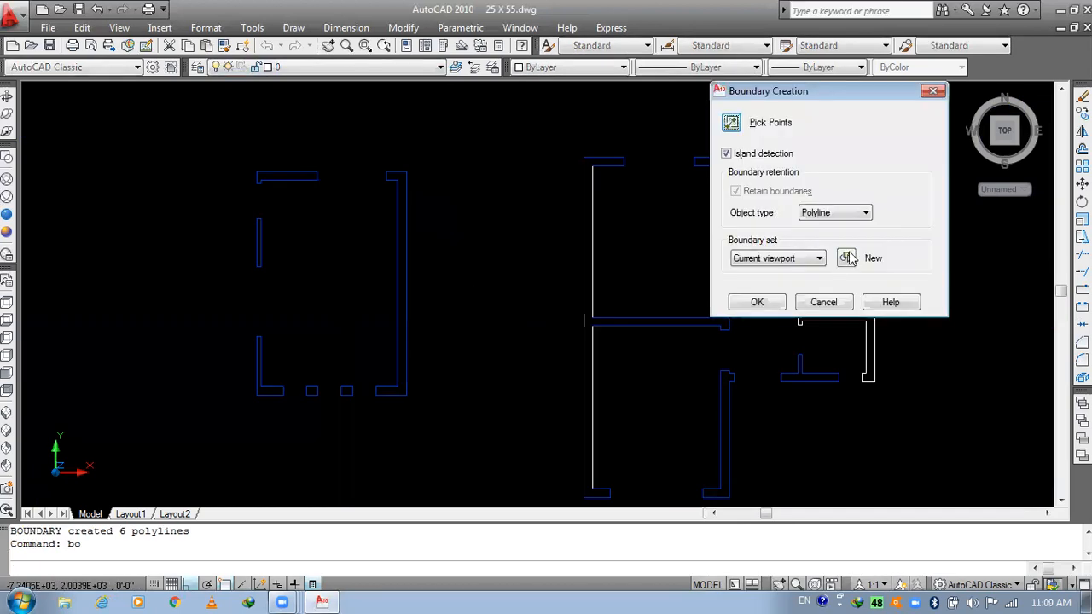
{"action": "left_click", "coordinate": [850, 254]}
{"action": "left_click", "coordinate": [421, 141]}
{"action": "left_click", "coordinate": [330, 333]}
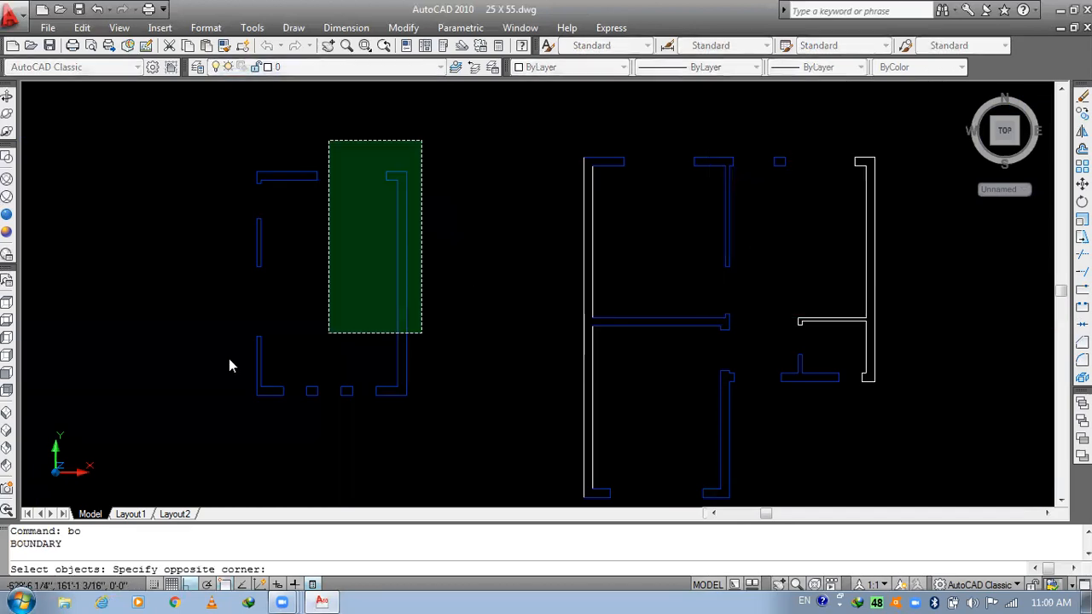
{"action": "key", "text": "Return"}
- Pick internal points inside the westernmost plan's wall sections and small columns, and create the boundary polylines
{"action": "left_click", "coordinate": [734, 122]}
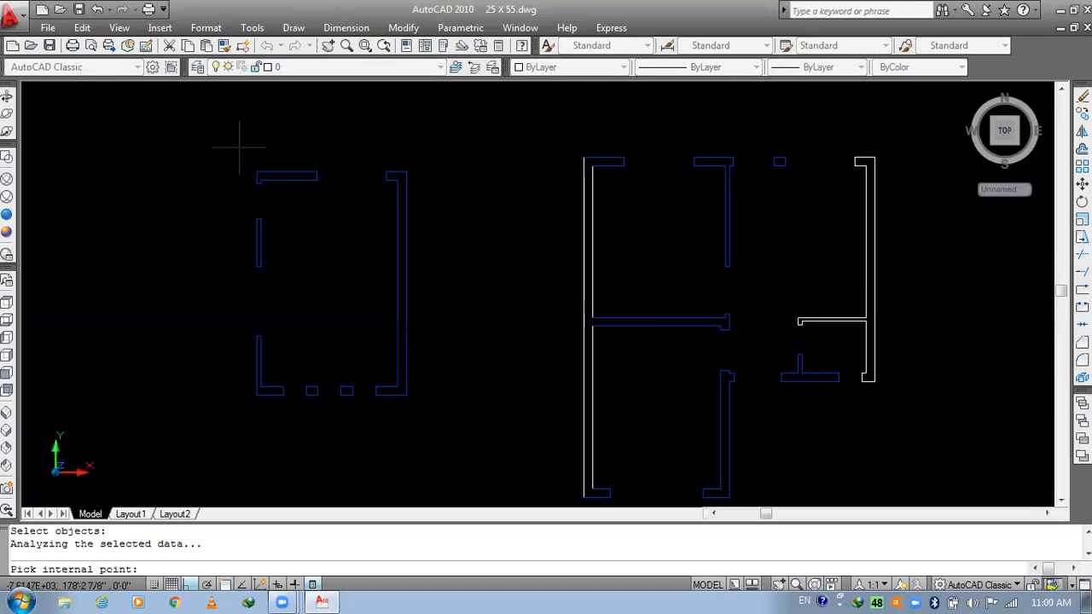
{"action": "scroll", "coordinate": [264, 171], "scroll_direction": "up", "scroll_amount": 3}
{"action": "left_click", "coordinate": [524, 141]}
{"action": "scroll", "coordinate": [324, 140], "scroll_direction": "down", "scroll_amount": 3}
{"action": "scroll", "coordinate": [304, 420], "scroll_direction": "up", "scroll_amount": 3}
{"action": "left_click", "coordinate": [506, 418]}
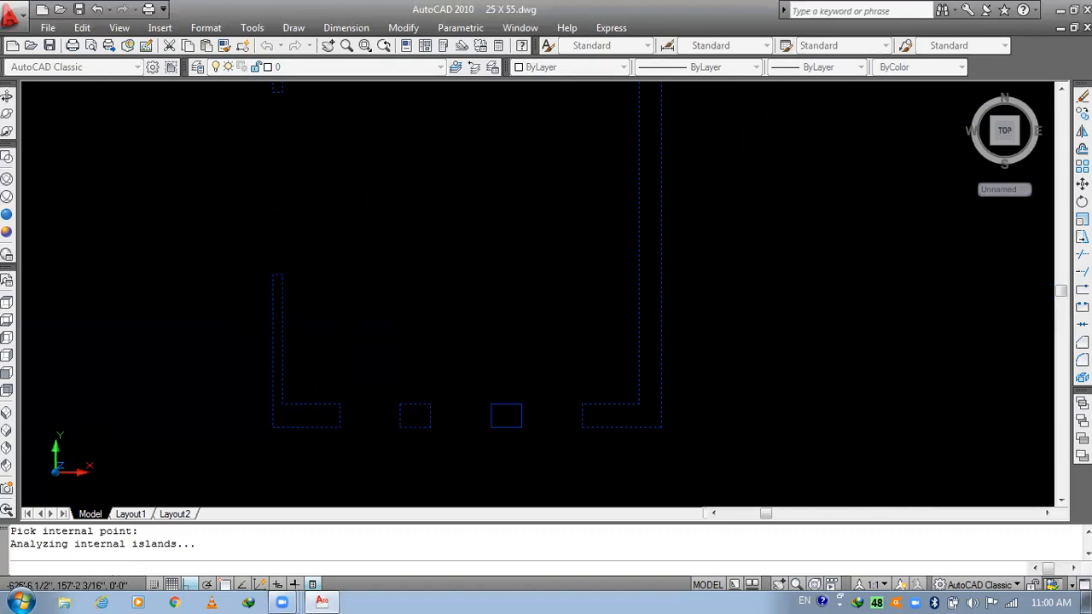
{"action": "key", "text": "Return"}
- Turn off the 2d wall layer and check the boundary polylines of all three floor plans
{"action": "scroll", "coordinate": [582, 323], "scroll_direction": "down", "scroll_amount": 4}
{"action": "middle_click_drag", "start_coordinate": [671, 236], "coordinate": [285, 236]}
{"action": "left_click", "coordinate": [398, 68]}
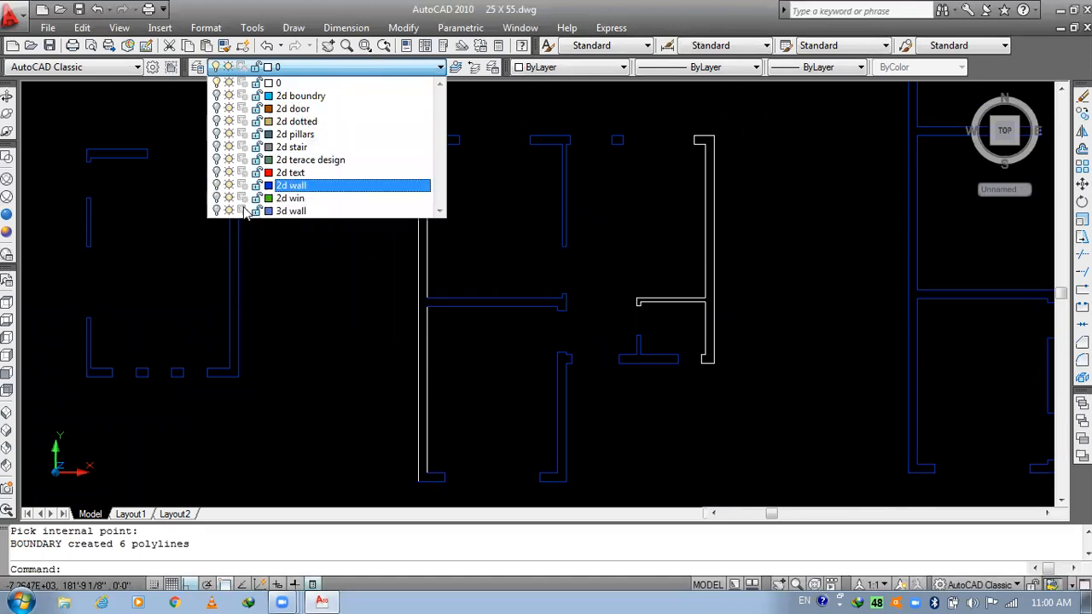
{"action": "left_click", "coordinate": [321, 312]}
{"action": "scroll", "coordinate": [322, 236], "scroll_direction": "down", "scroll_amount": 4}
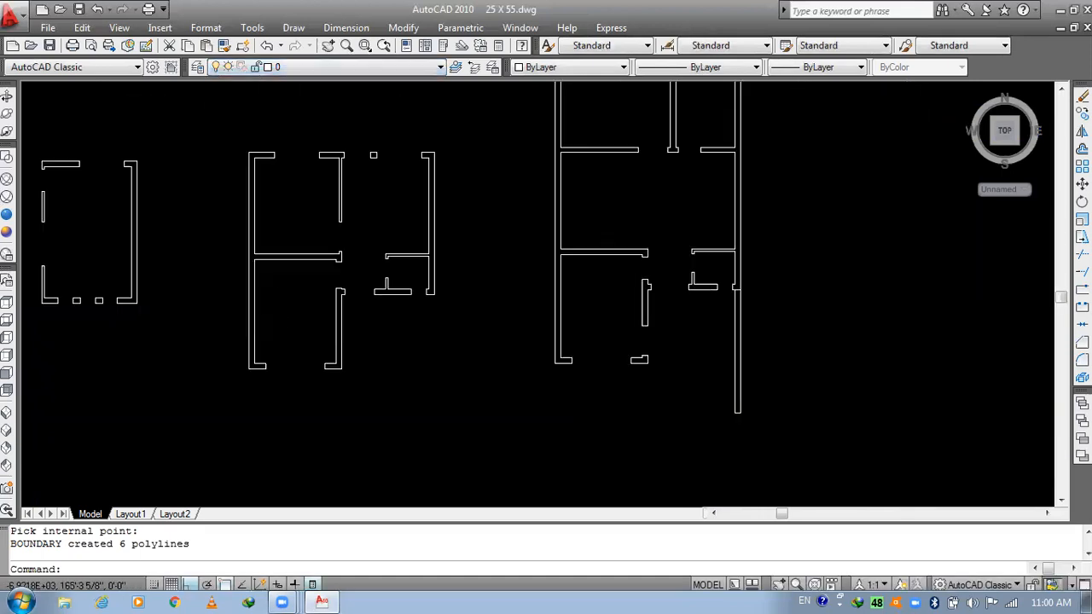
{"action": "scroll", "coordinate": [623, 123], "scroll_direction": "up", "scroll_amount": 3}
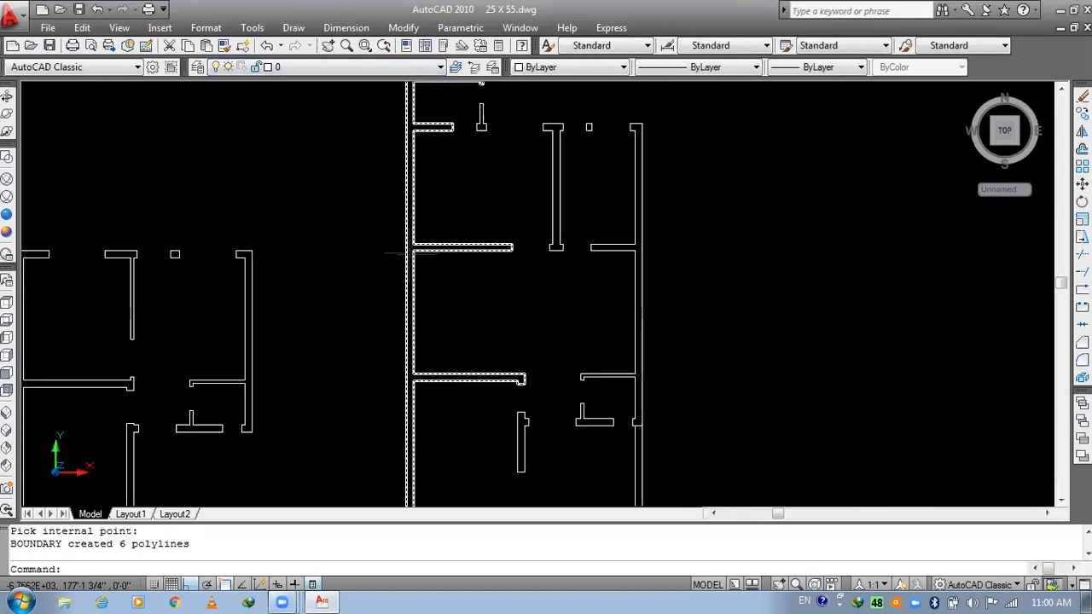
{"action": "middle_click_drag", "start_coordinate": [305, 292], "coordinate": [475, 270]}
{"action": "scroll", "coordinate": [475, 270], "scroll_direction": "down", "scroll_amount": 4}
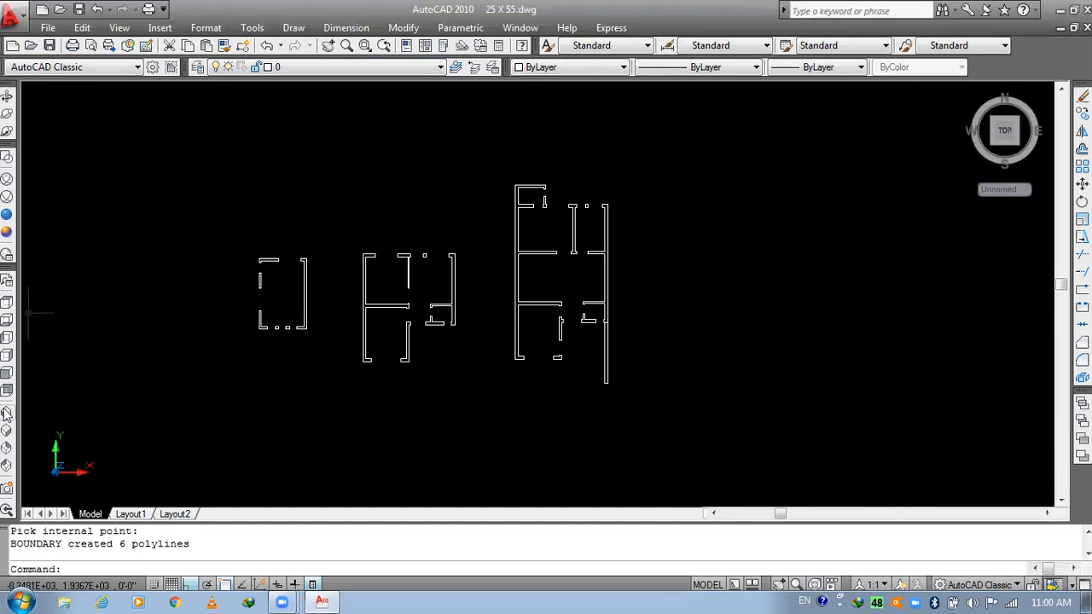
{"action": "scroll", "coordinate": [451, 301], "scroll_direction": "up", "scroll_amount": 1}
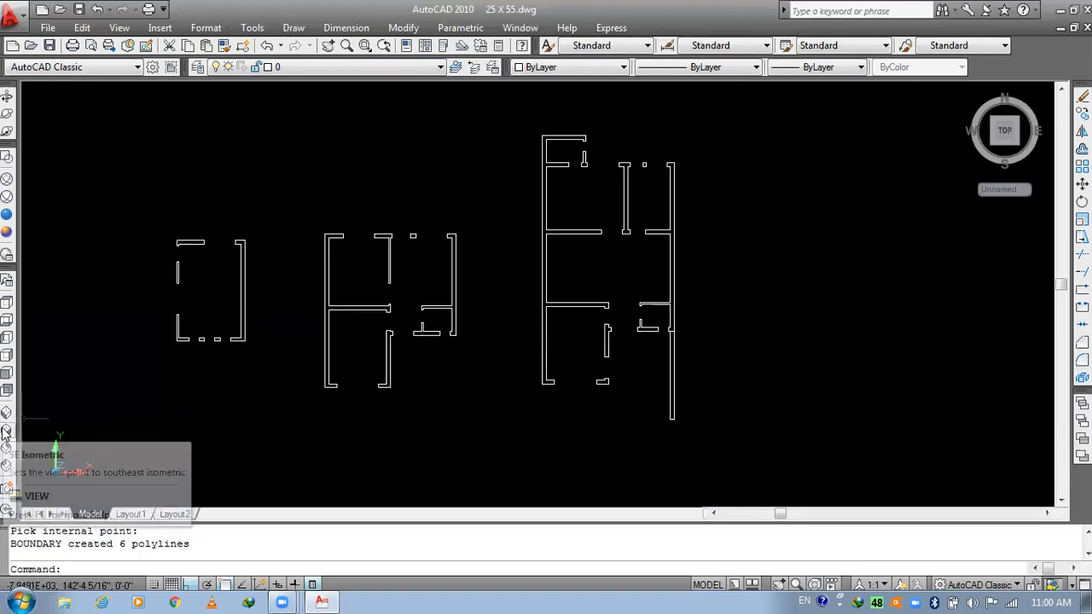
- Switch to the southeast isometric view and examine the ground floor plan's wall outlines
{"action": "left_click", "coordinate": [5, 432]}
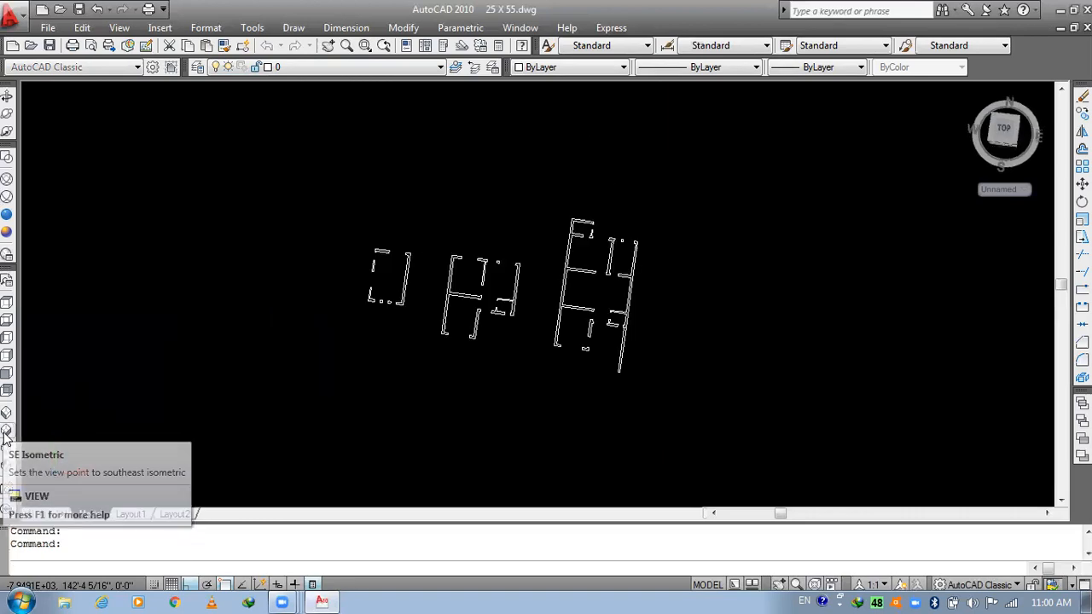
{"action": "left_click", "coordinate": [433, 249]}
{"action": "left_click", "coordinate": [389, 248]}
{"action": "scroll", "coordinate": [398, 205], "scroll_direction": "up", "scroll_amount": 2}
{"action": "scroll", "coordinate": [398, 206], "scroll_direction": "up", "scroll_amount": 5}
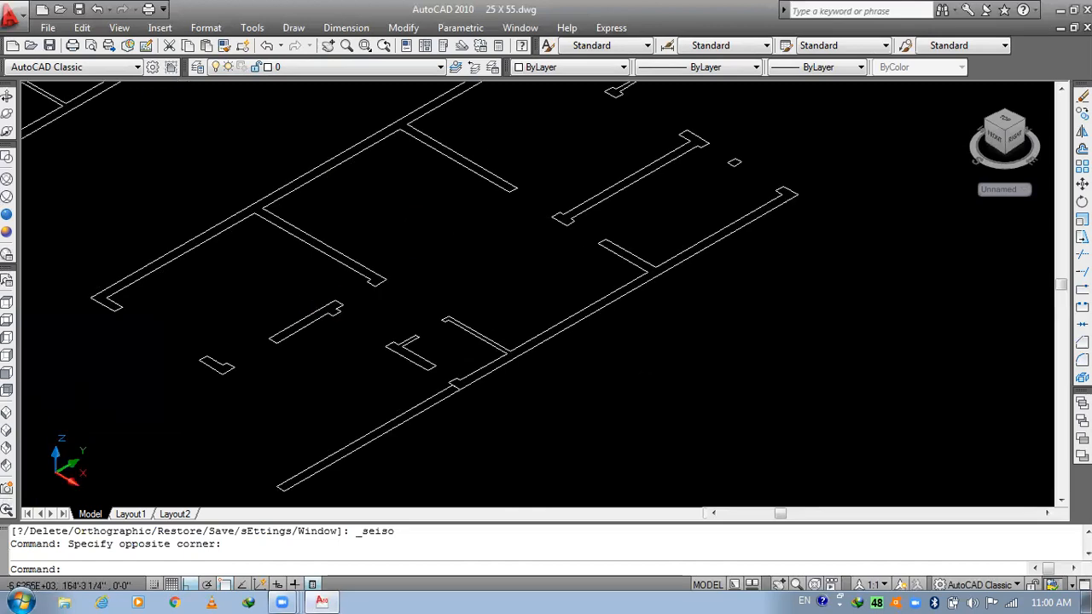
{"action": "mouse_move", "coordinate": [529, 390]}
{"action": "middle_mouse_down"}
{"action": "mouse_move", "coordinate": [751, 407]}
{"action": "mouse_move", "coordinate": [765, 382]}
{"action": "middle_mouse_up"}
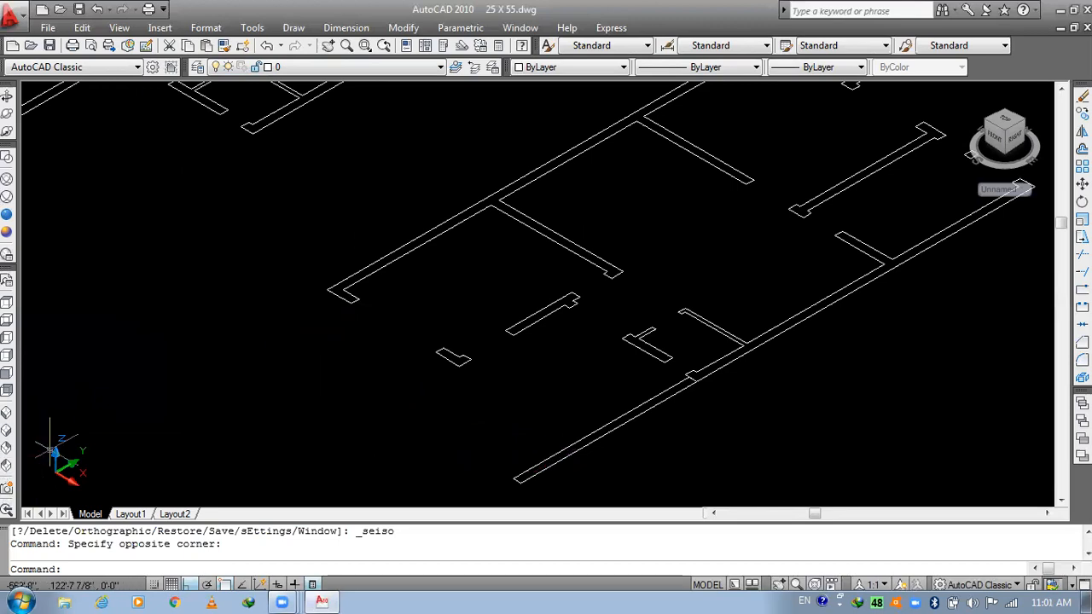
- Return to the top view and bring the three floor plans' wall outlines into view
{"action": "left_click", "coordinate": [6, 306]}
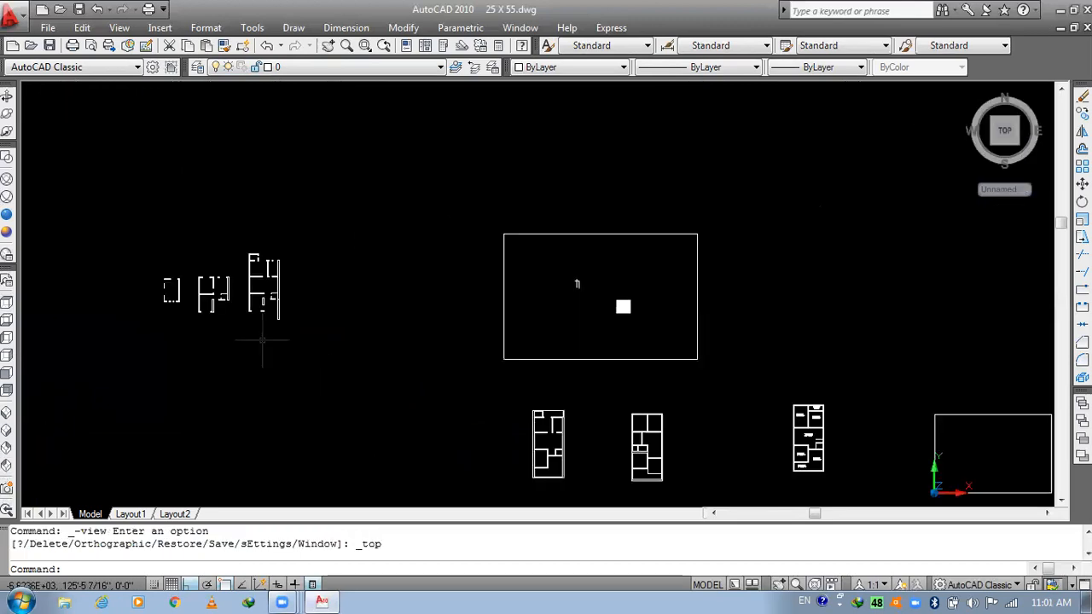
{"action": "scroll", "coordinate": [263, 339], "scroll_direction": "up", "scroll_amount": 4}
{"action": "scroll", "coordinate": [248, 324], "scroll_direction": "up", "scroll_amount": 3}
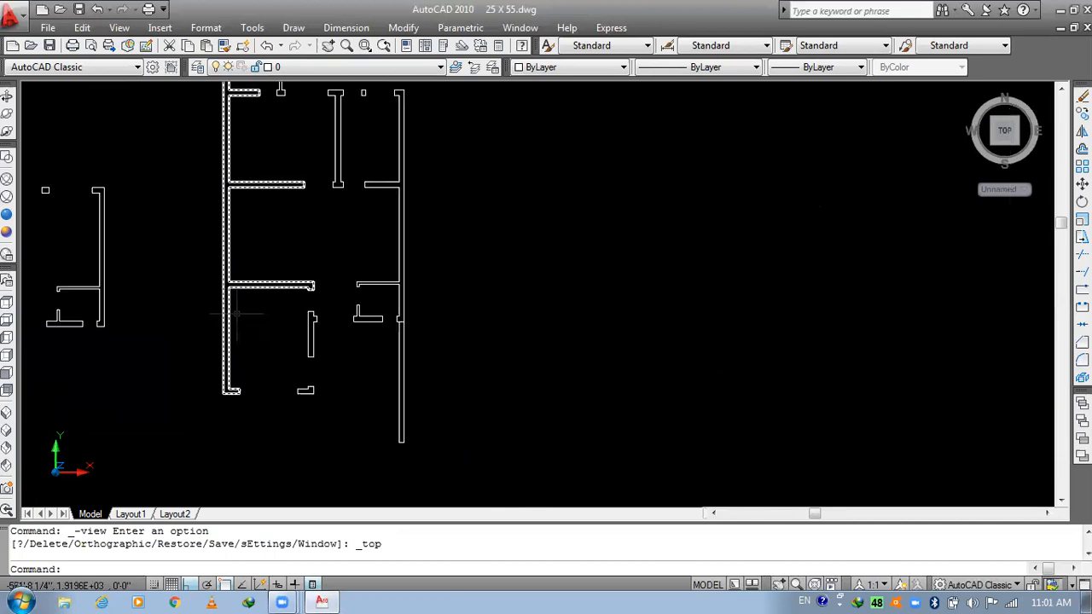
{"action": "middle_click_drag", "start_coordinate": [336, 242], "coordinate": [437, 275]}
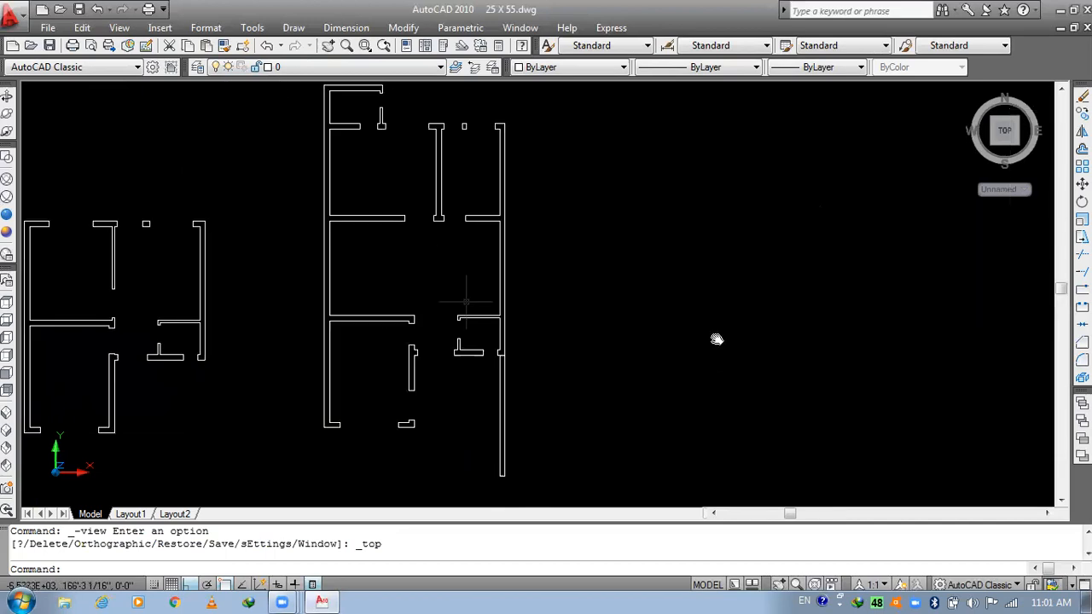
{"action": "middle_click_drag", "start_coordinate": [349, 210], "coordinate": [594, 237]}
{"action": "scroll", "coordinate": [594, 238], "scroll_direction": "down", "scroll_amount": 2}
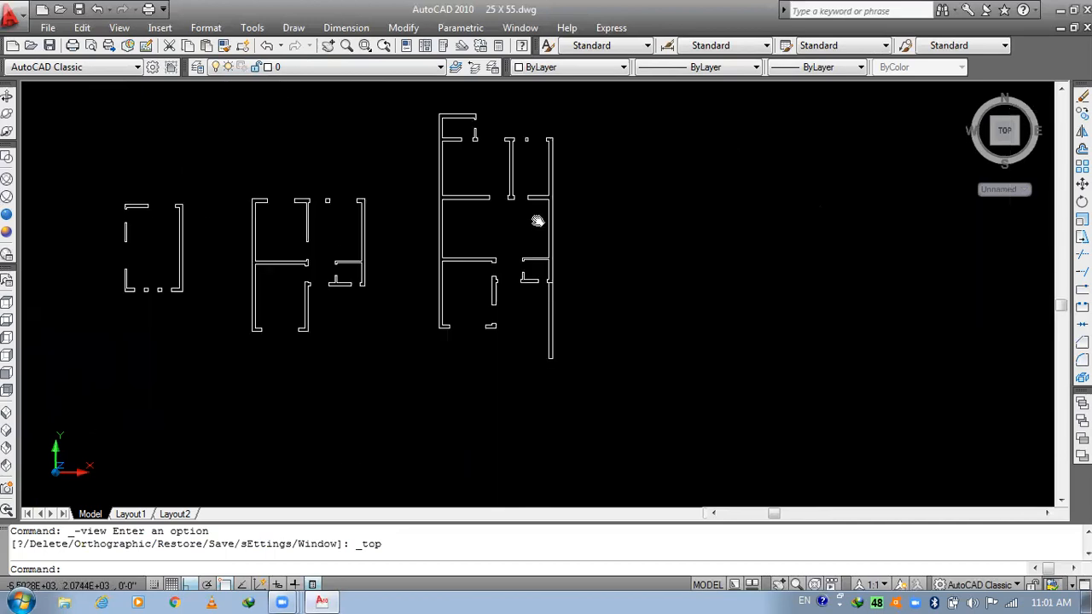
{"action": "middle_click_drag", "start_coordinate": [510, 258], "coordinate": [492, 292]}
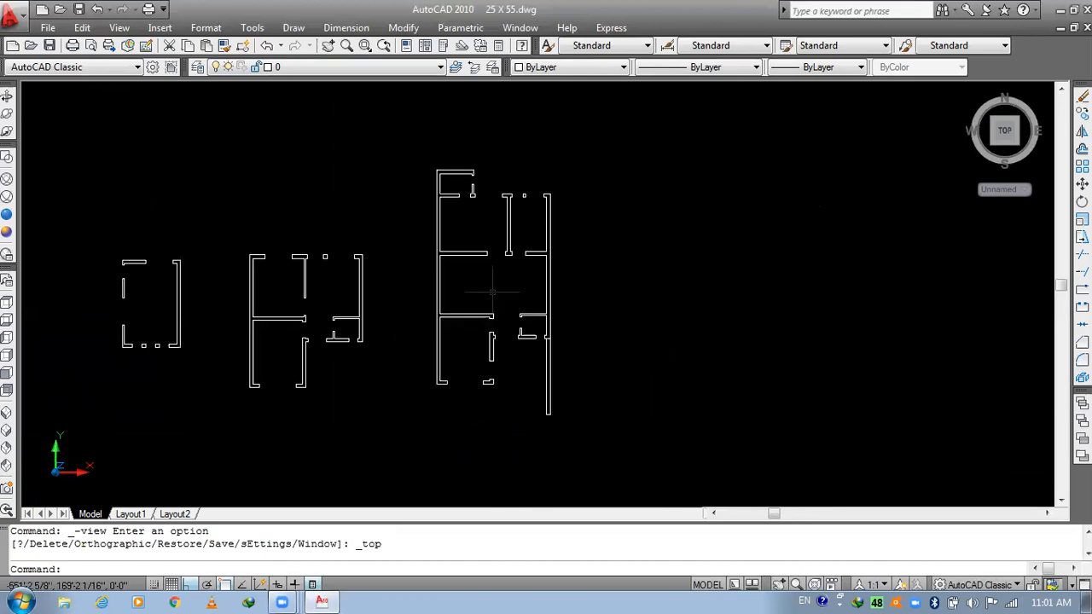
{"action": "key", "text": "Escape"}
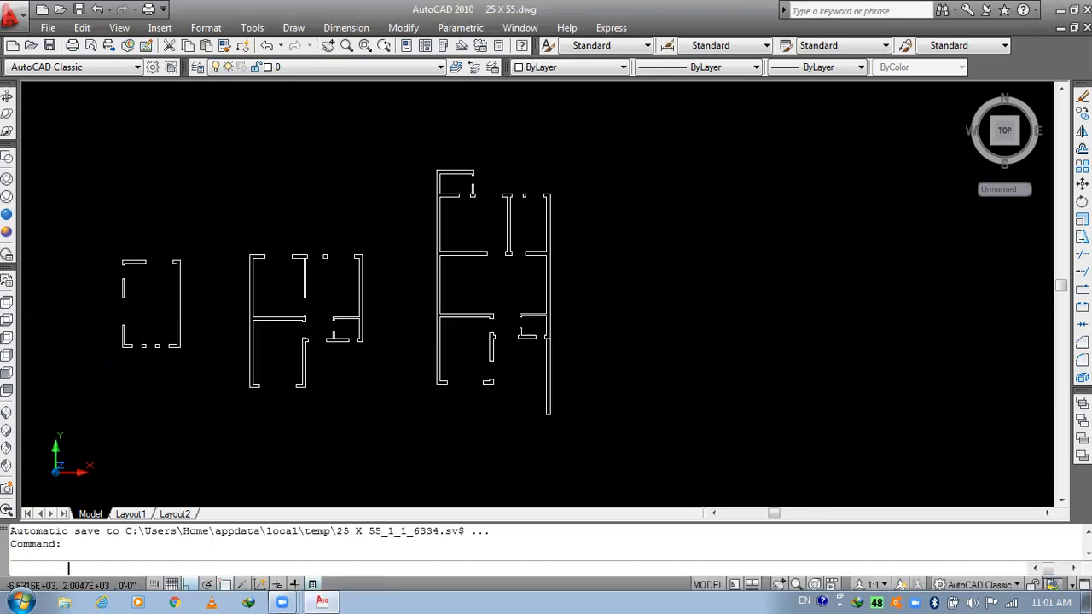
{"action": "type", "text": "ex"}
{"action": "type", "text": "t"}
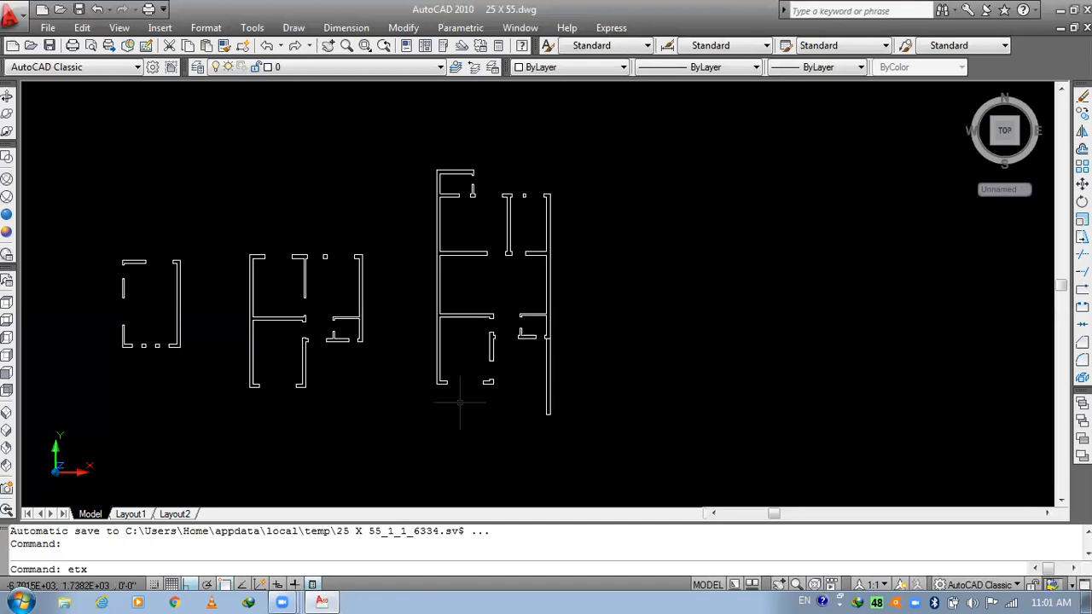
{"action": "key", "text": "Return"}
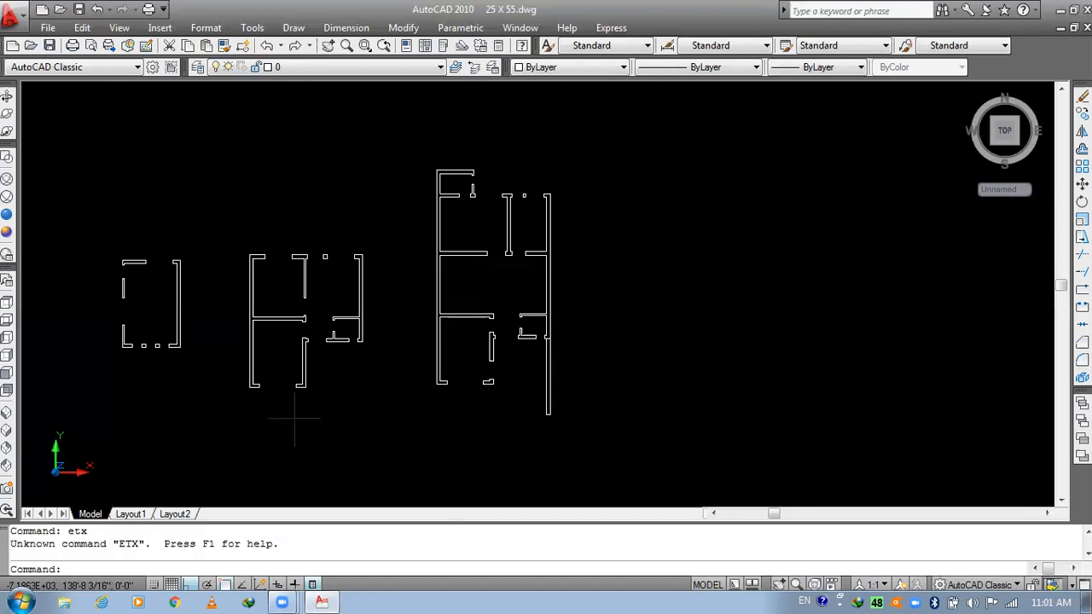
{"action": "key", "text": "Escape"}
{"action": "key", "text": "Escape"}
{"action": "type", "text": "ext"}
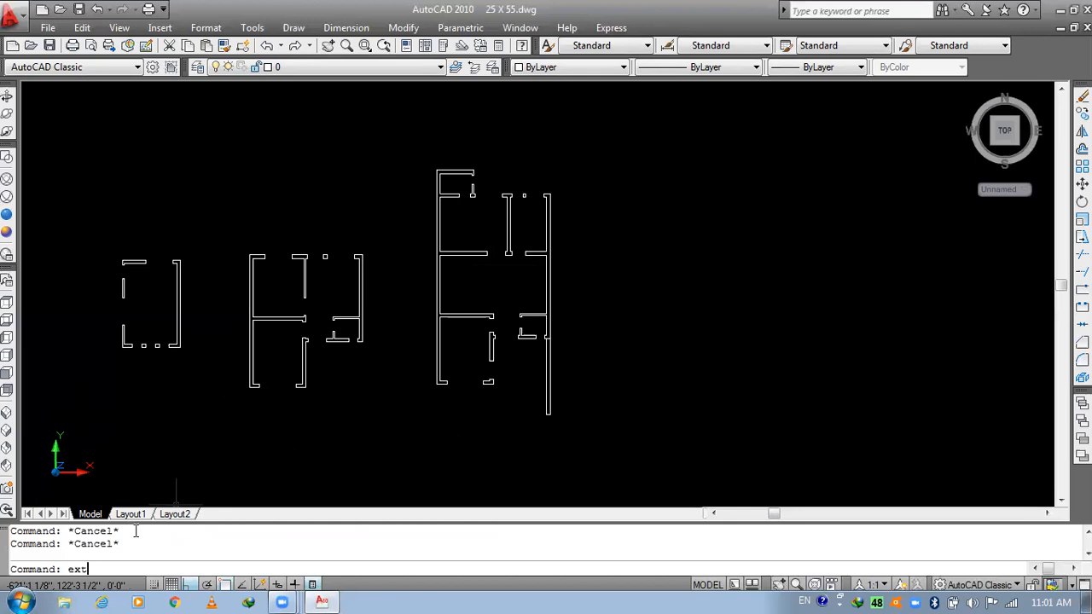
{"action": "key", "text": "Return"}
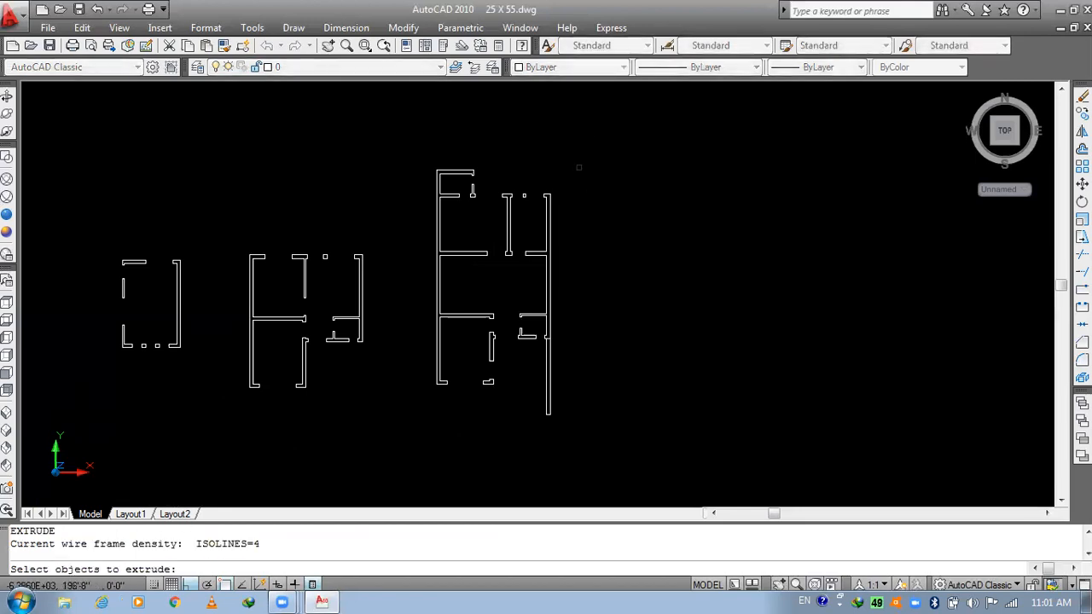
{"action": "left_click", "coordinate": [597, 192]}
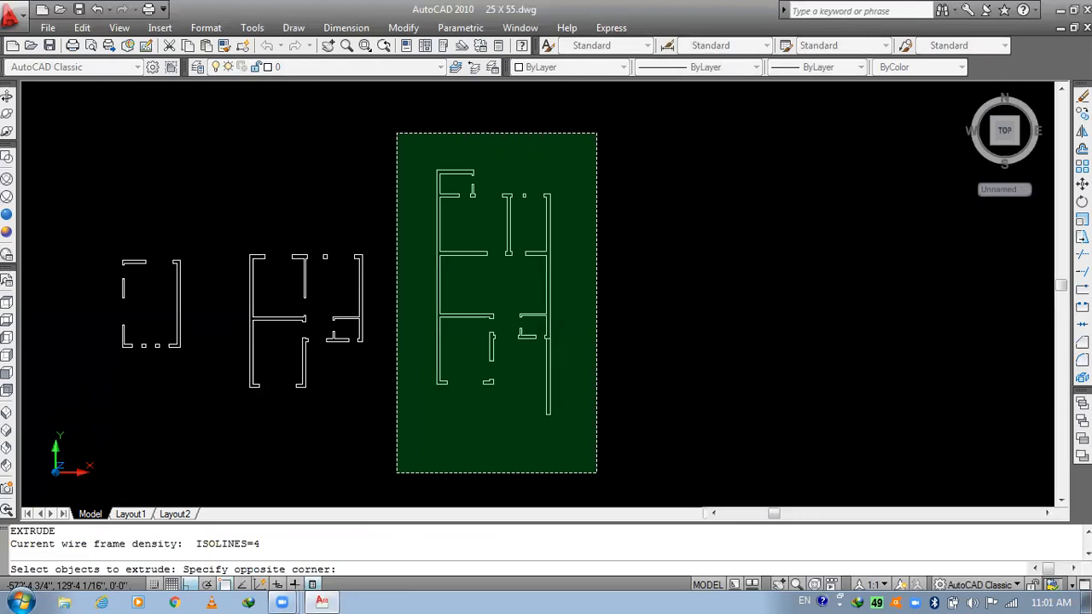
{"action": "left_click", "coordinate": [397, 472]}
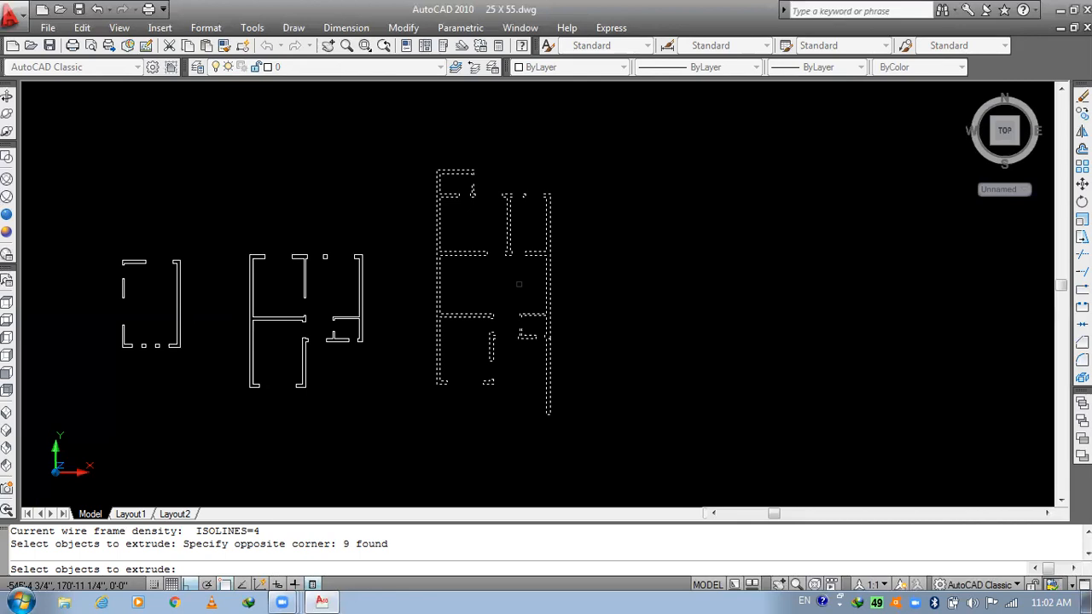
{"action": "type", "text": "12'"}
{"action": "key", "text": "Return"}
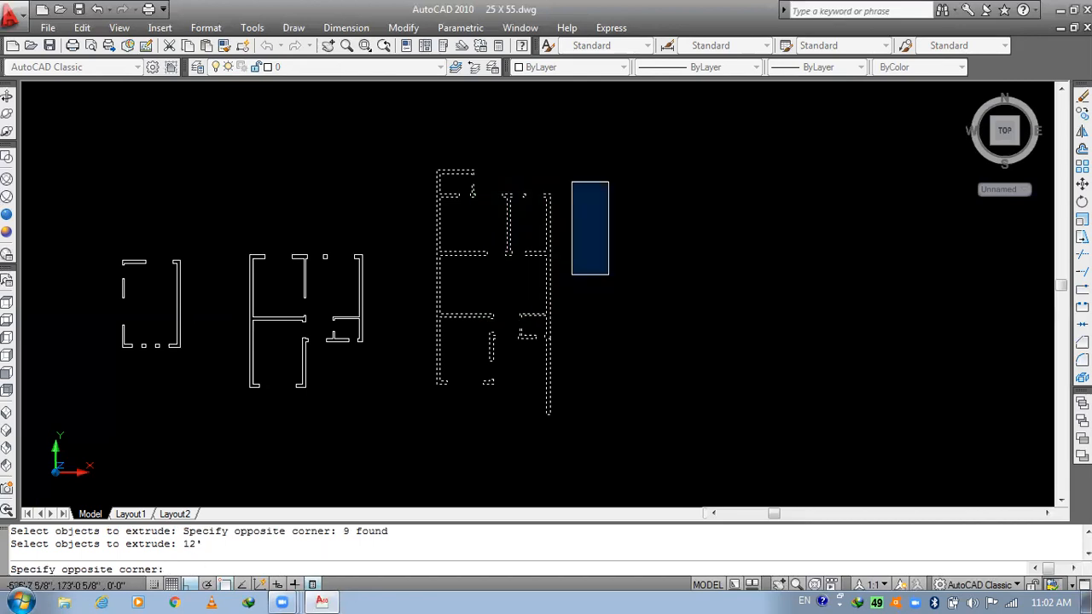
{"action": "left_click", "coordinate": [652, 312]}
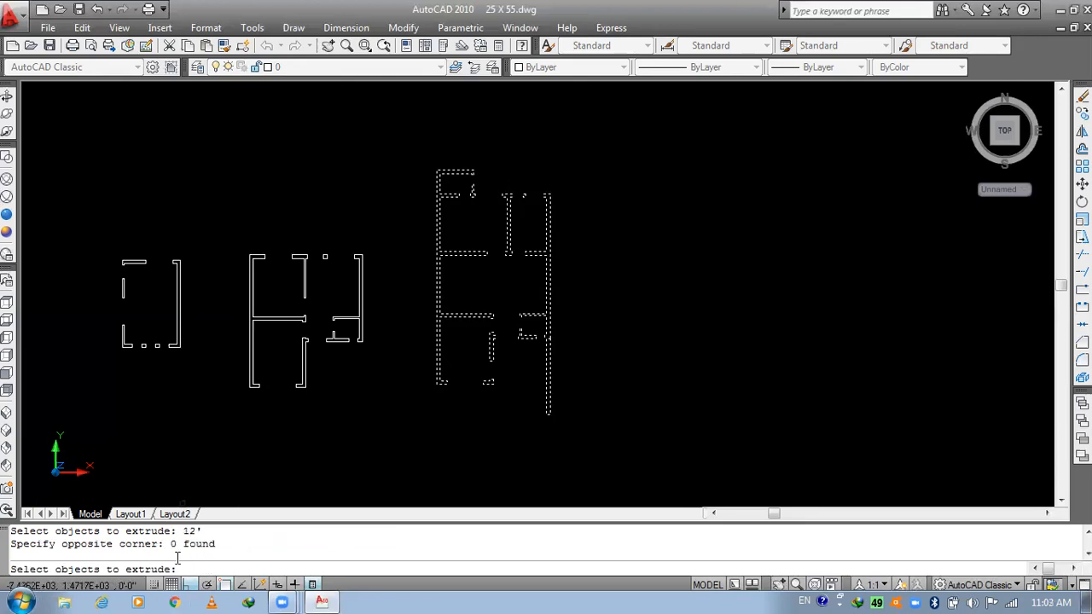
{"action": "key", "text": "Escape"}
{"action": "scroll", "coordinate": [556, 333], "scroll_direction": "up", "scroll_amount": 3}
{"action": "scroll", "coordinate": [424, 288], "scroll_direction": "up", "scroll_amount": 2}
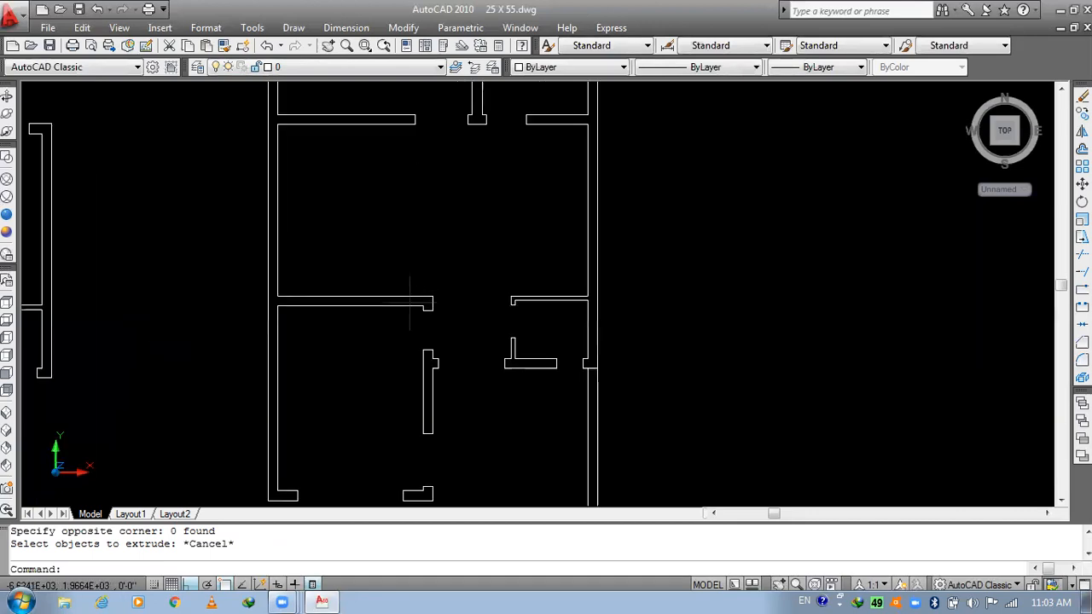
{"action": "left_click", "coordinate": [7, 443]}
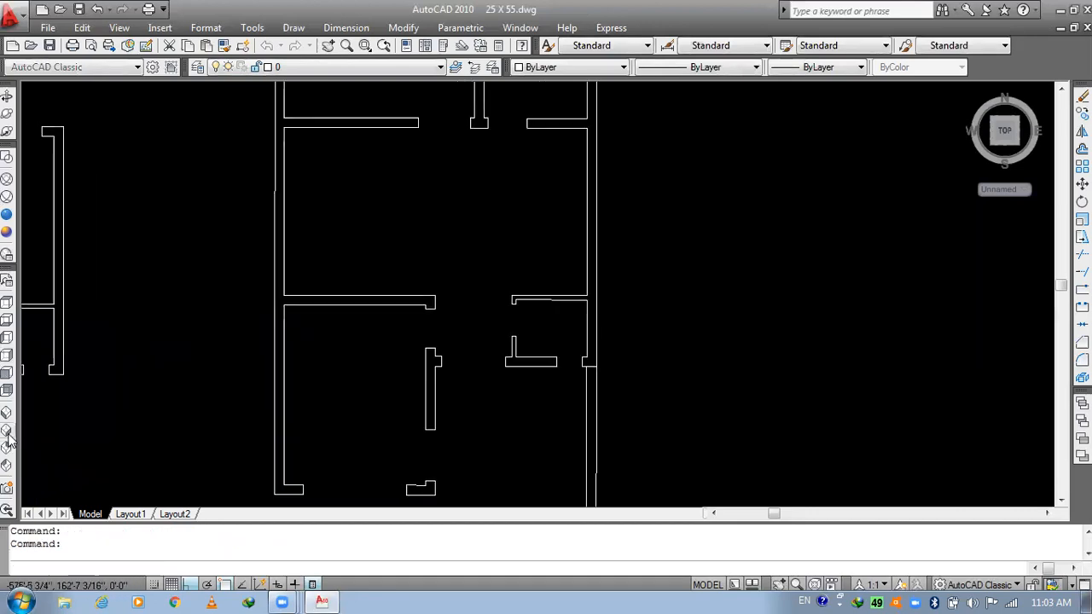
{"action": "left_click", "coordinate": [9, 305]}
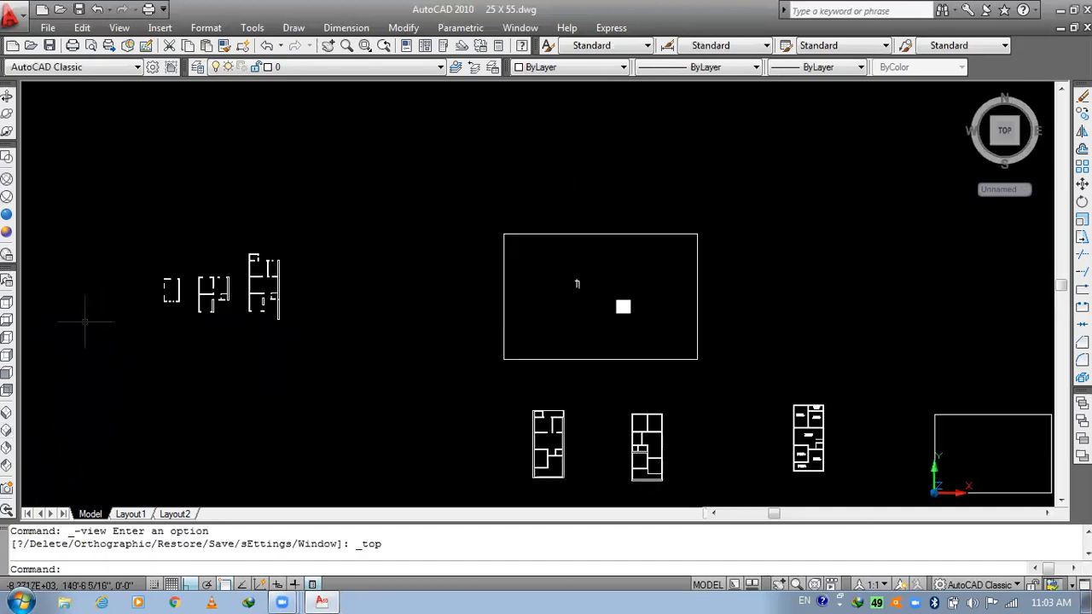
- Extrude all wall outlines of the easternmost floor plan to a height of 12'
{"action": "scroll", "coordinate": [256, 289], "scroll_direction": "up", "scroll_amount": 5}
{"action": "type", "text": "ext"}
{"action": "key", "text": "Return"}
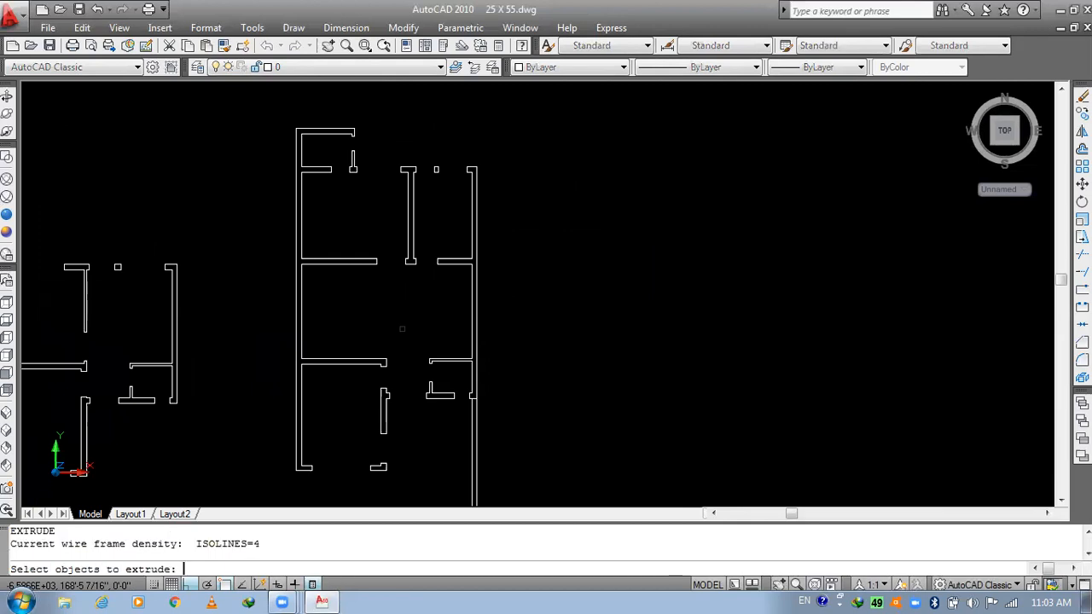
{"action": "scroll", "coordinate": [507, 166], "scroll_direction": "down", "scroll_amount": 2}
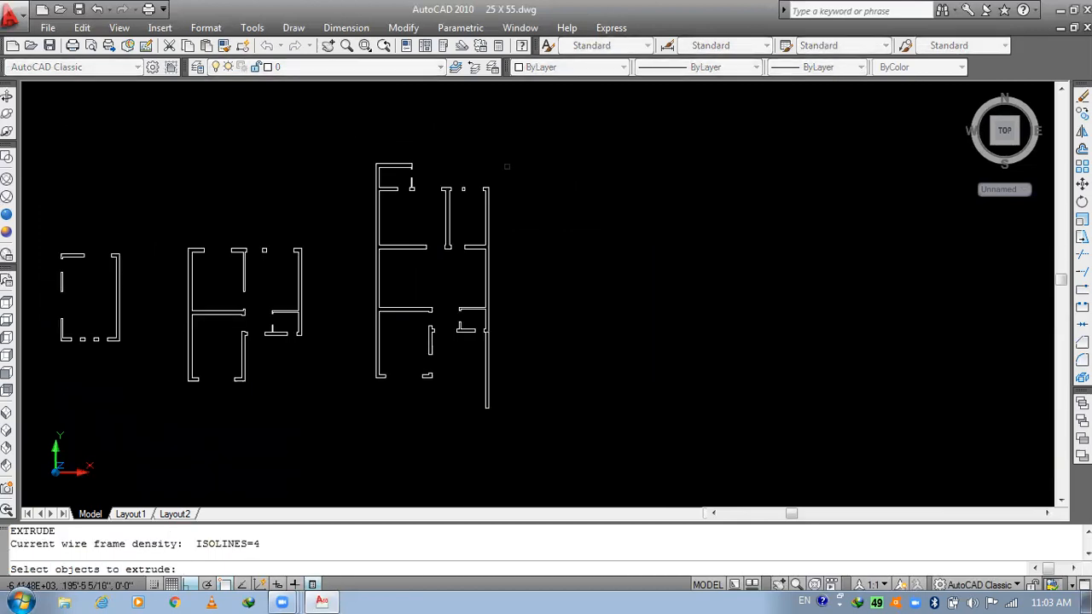
{"action": "left_click", "coordinate": [512, 159]}
{"action": "left_click", "coordinate": [362, 384]}
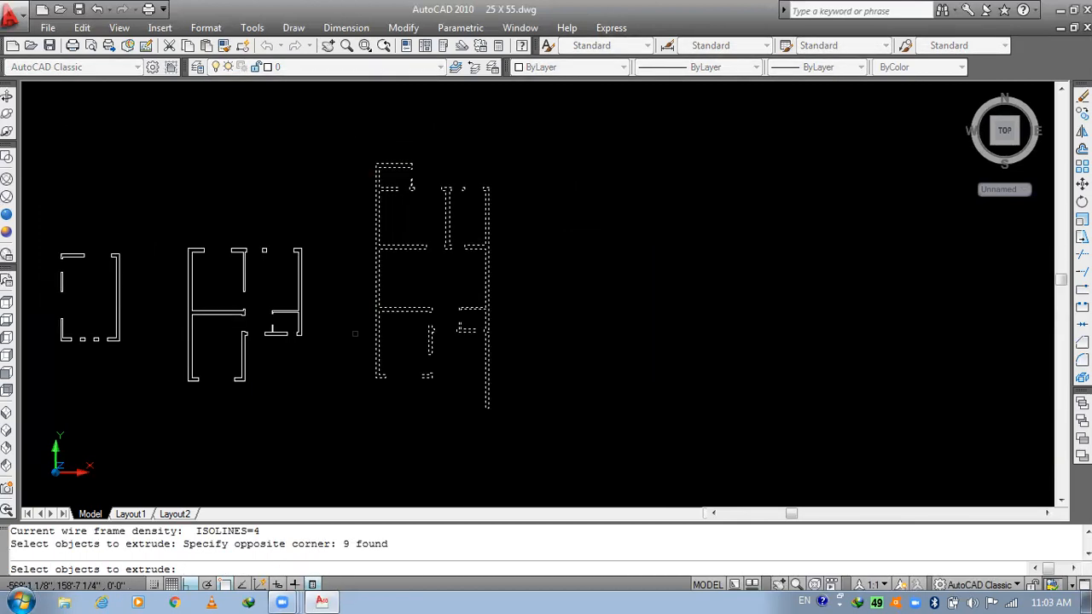
{"action": "key", "text": "Return"}
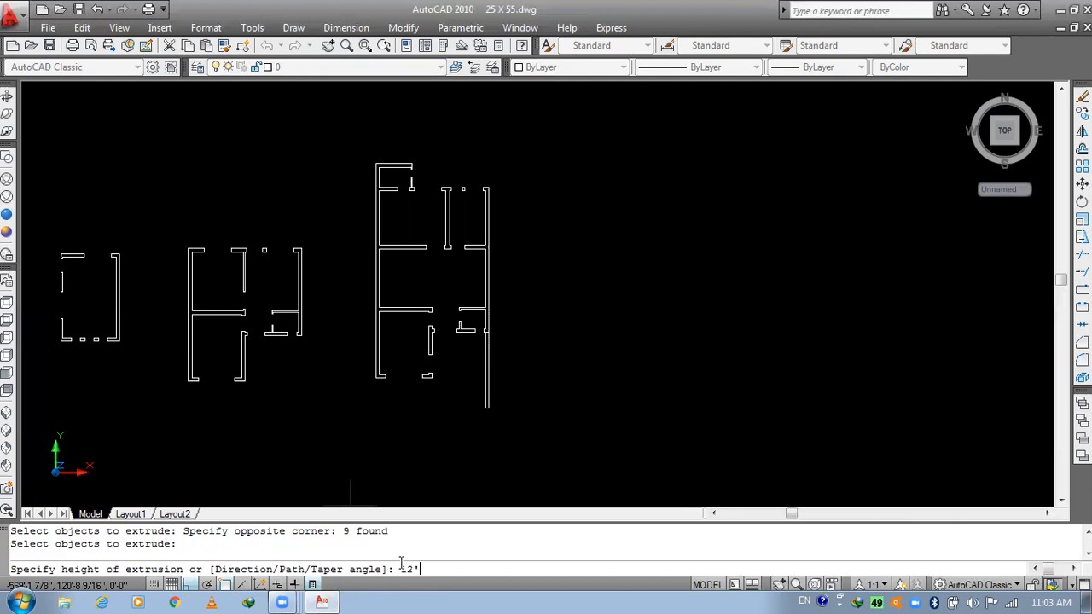
{"action": "key", "text": "Return"}
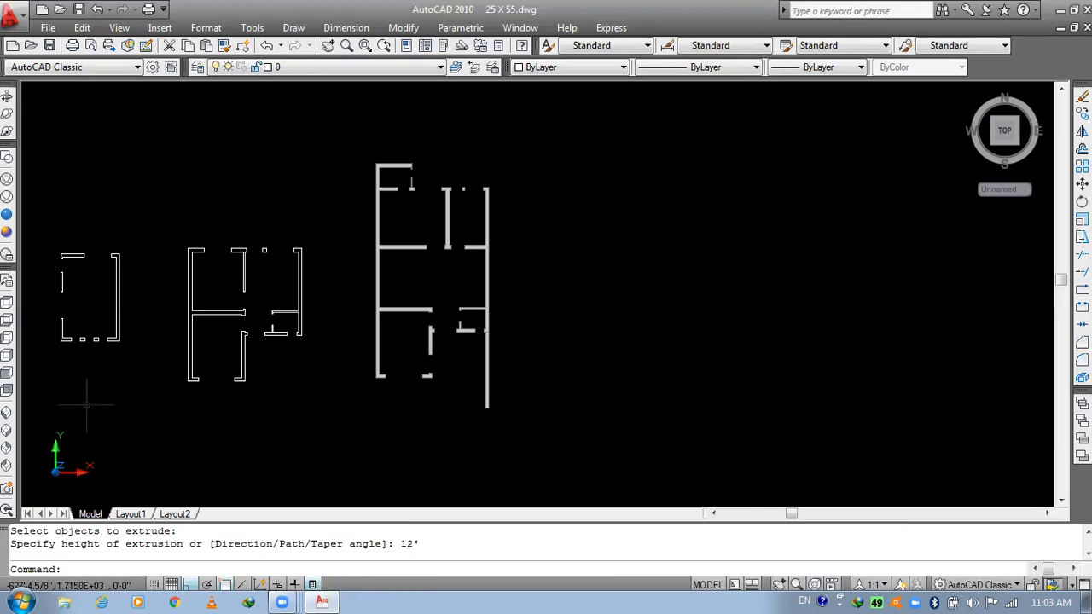
- Switch to the southeast isometric view and examine the easternmost plan's extruded walls from several positions
{"action": "left_click", "coordinate": [6, 430]}
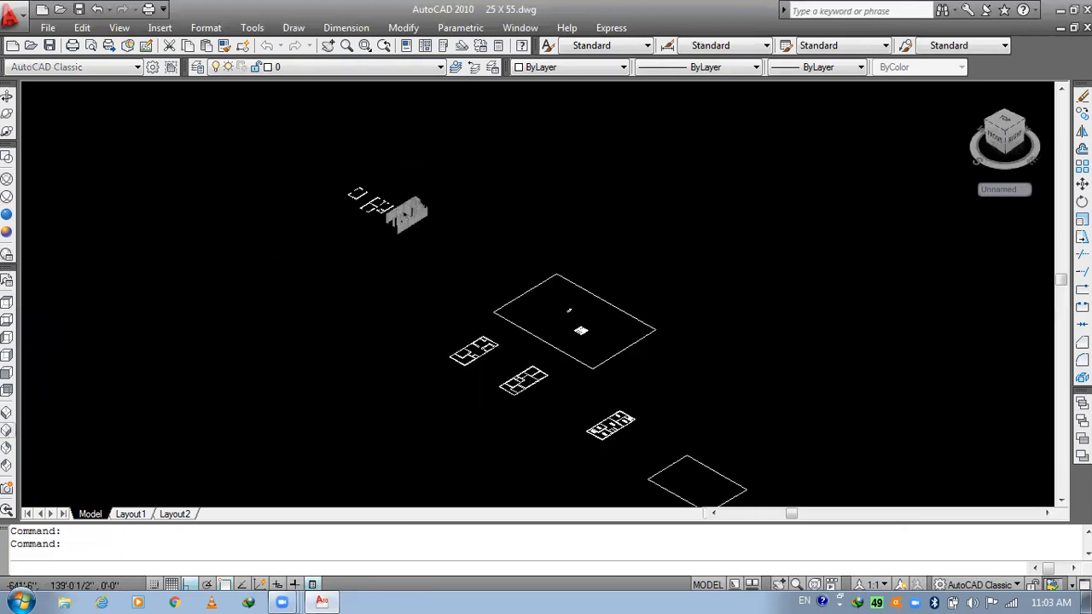
{"action": "scroll", "coordinate": [397, 201], "scroll_direction": "up", "scroll_amount": 6}
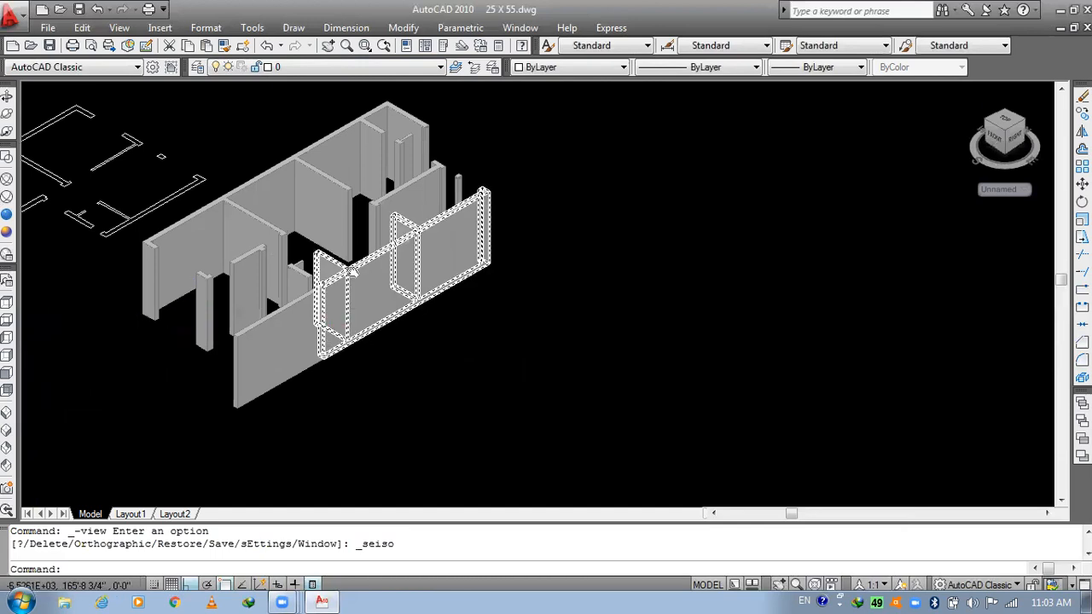
{"action": "scroll", "coordinate": [352, 272], "scroll_direction": "up", "scroll_amount": 5}
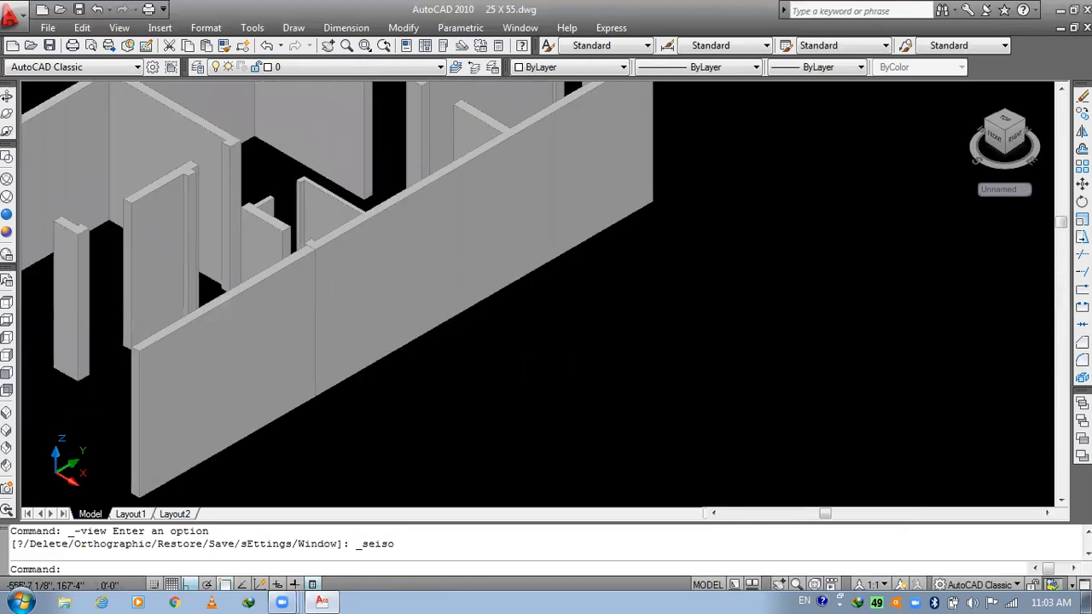
{"action": "middle_click_drag", "start_coordinate": [66, 283], "coordinate": [215, 314]}
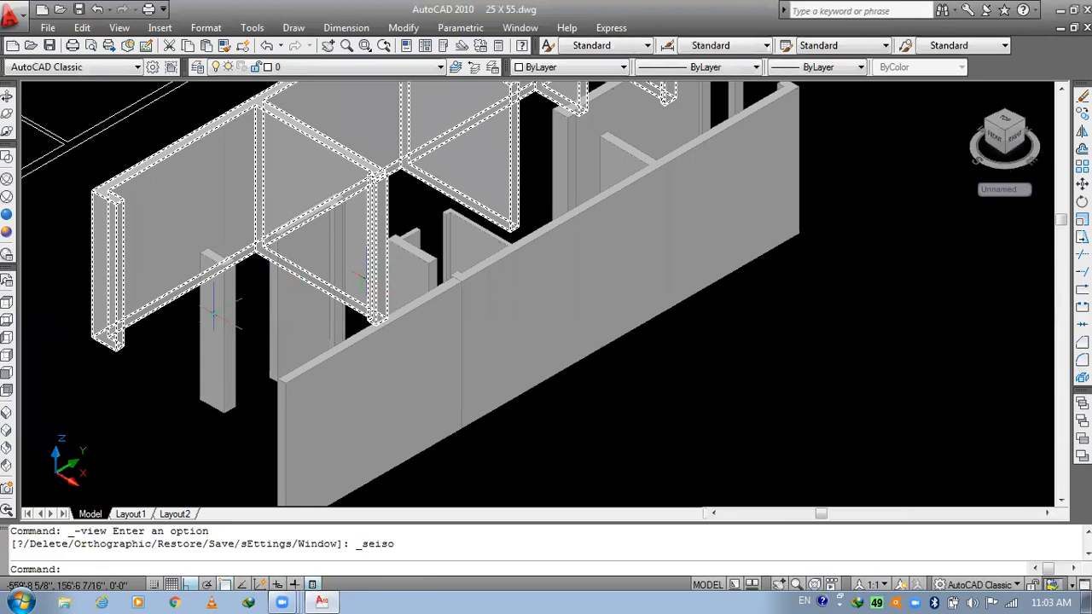
{"action": "middle_click_drag", "start_coordinate": [176, 370], "coordinate": [283, 324]}
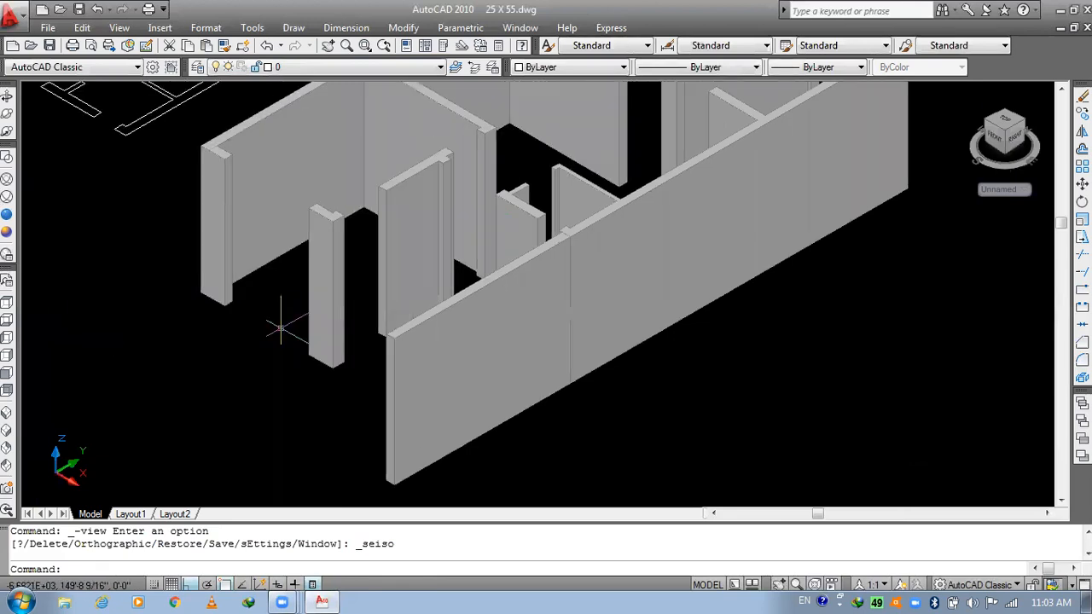
{"action": "middle_click_drag", "start_coordinate": [273, 469], "coordinate": [278, 471]}
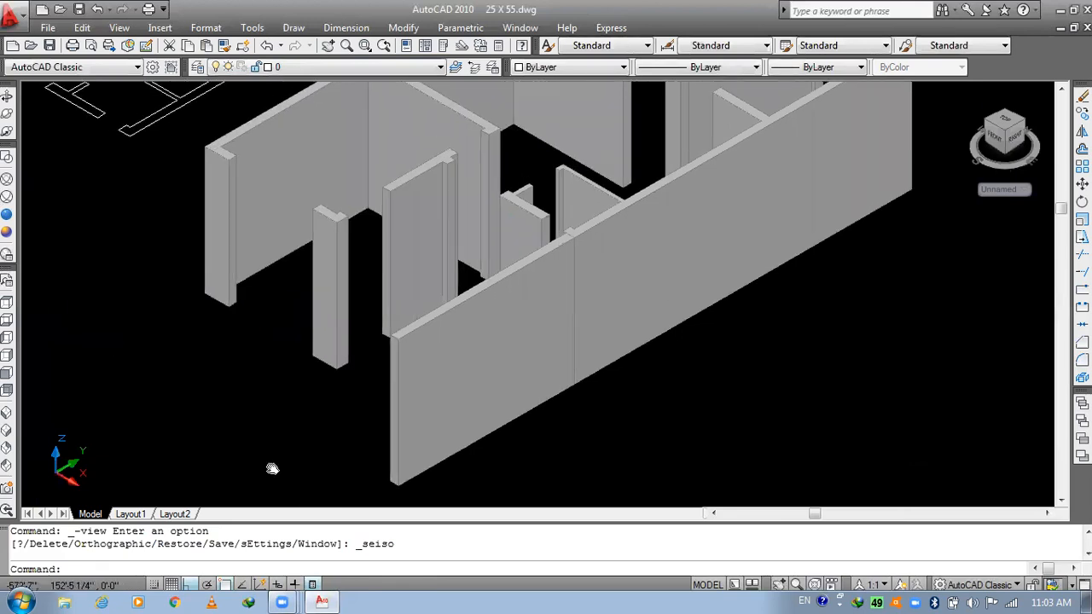
{"action": "middle_click_drag", "start_coordinate": [256, 183], "coordinate": [306, 329]}
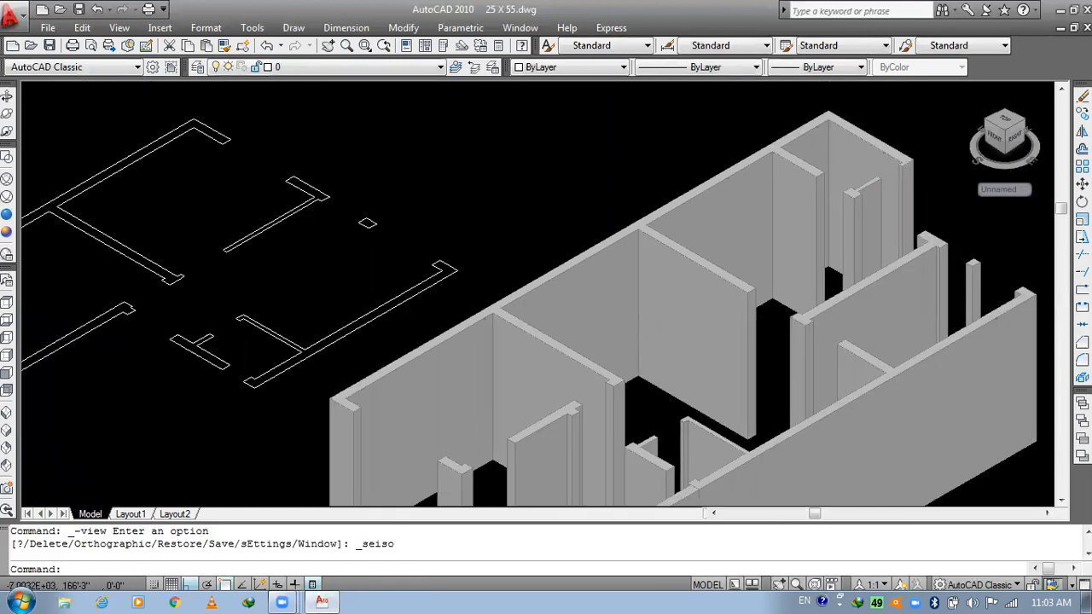
{"action": "scroll", "coordinate": [298, 323], "scroll_direction": "down", "scroll_amount": 2}
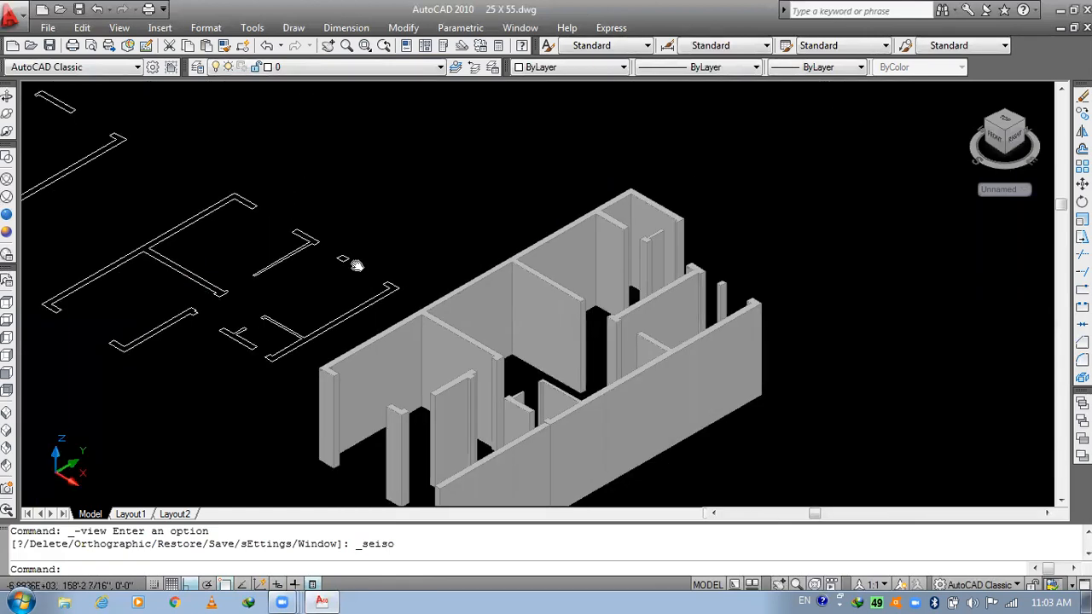
{"action": "middle_click_drag", "start_coordinate": [418, 311], "coordinate": [470, 174]}
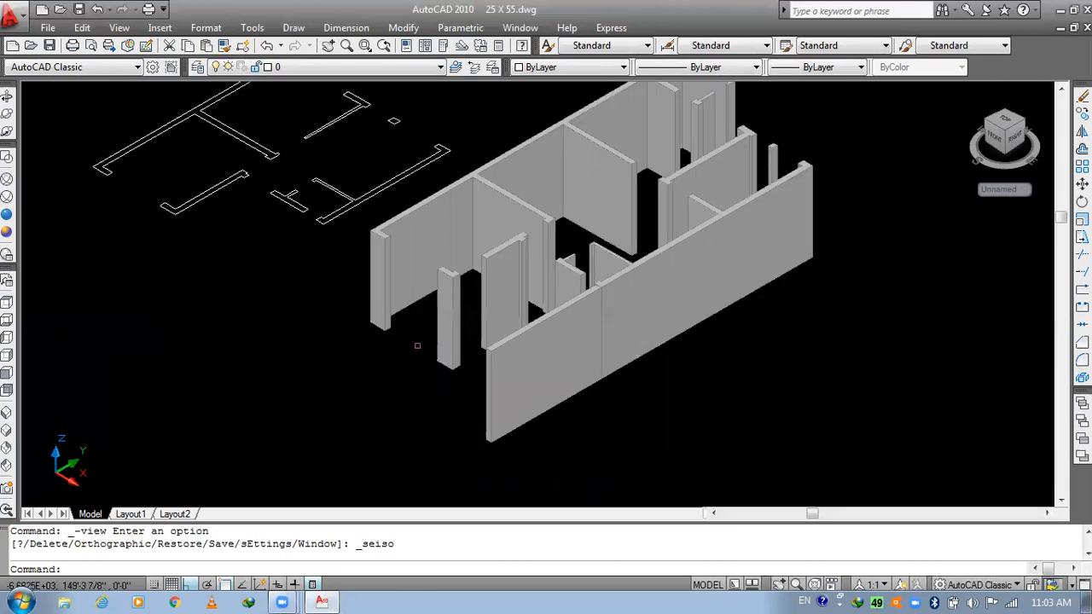
- Return to the top view and extrude all wall outlines of the middle floor plan to a height of 11'
{"action": "left_click", "coordinate": [6, 302]}
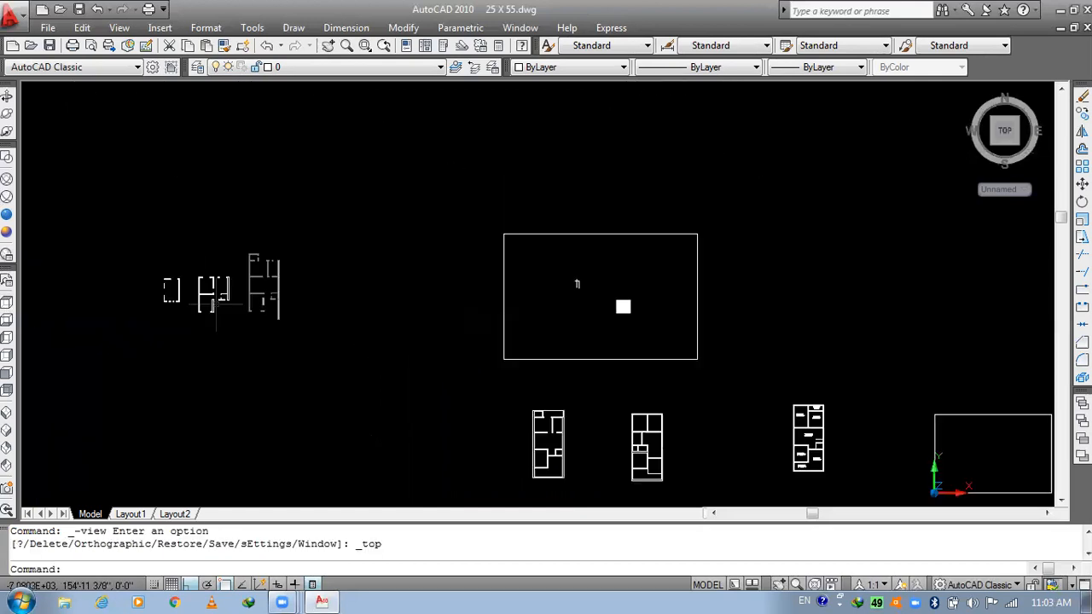
{"action": "scroll", "coordinate": [216, 302], "scroll_direction": "up", "scroll_amount": 2}
{"action": "scroll", "coordinate": [217, 300], "scroll_direction": "up", "scroll_amount": 2}
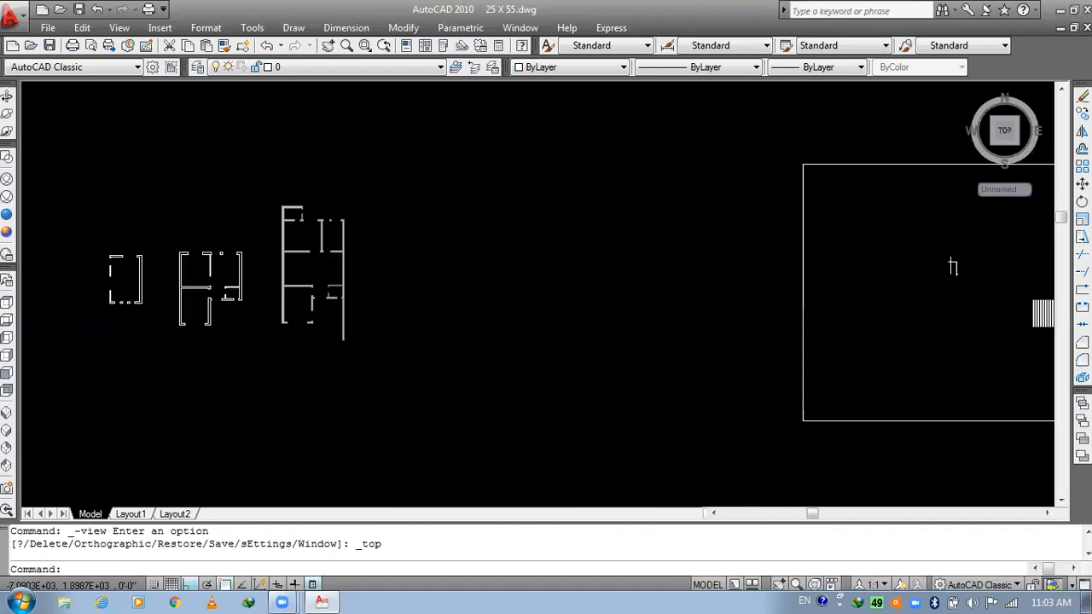
{"action": "scroll", "coordinate": [217, 300], "scroll_direction": "up", "scroll_amount": 2}
{"action": "scroll", "coordinate": [217, 299], "scroll_direction": "up", "scroll_amount": 2}
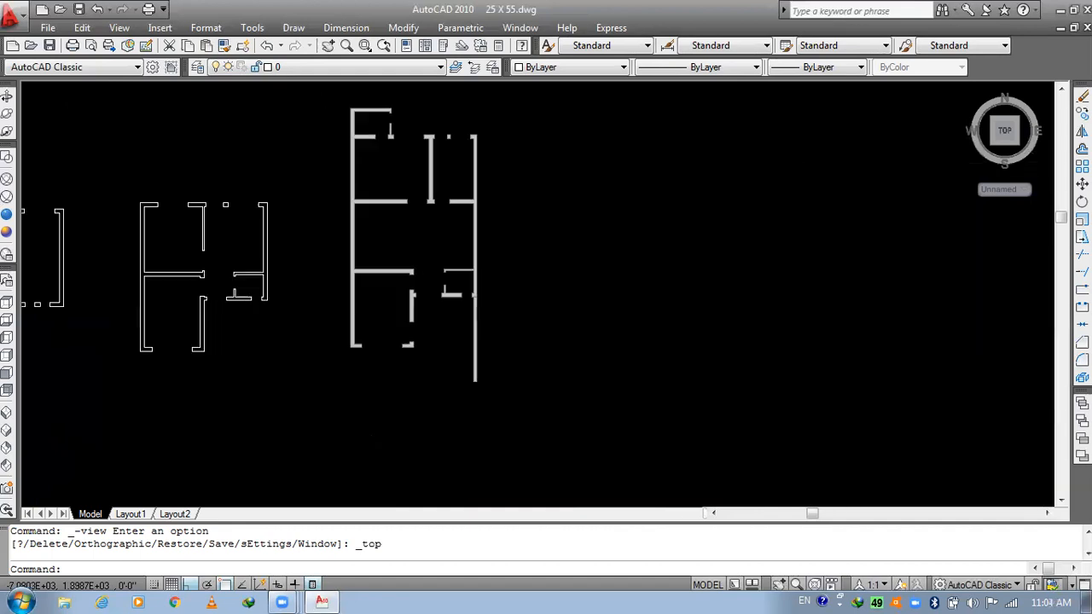
{"action": "scroll", "coordinate": [215, 299], "scroll_direction": "up", "scroll_amount": 4}
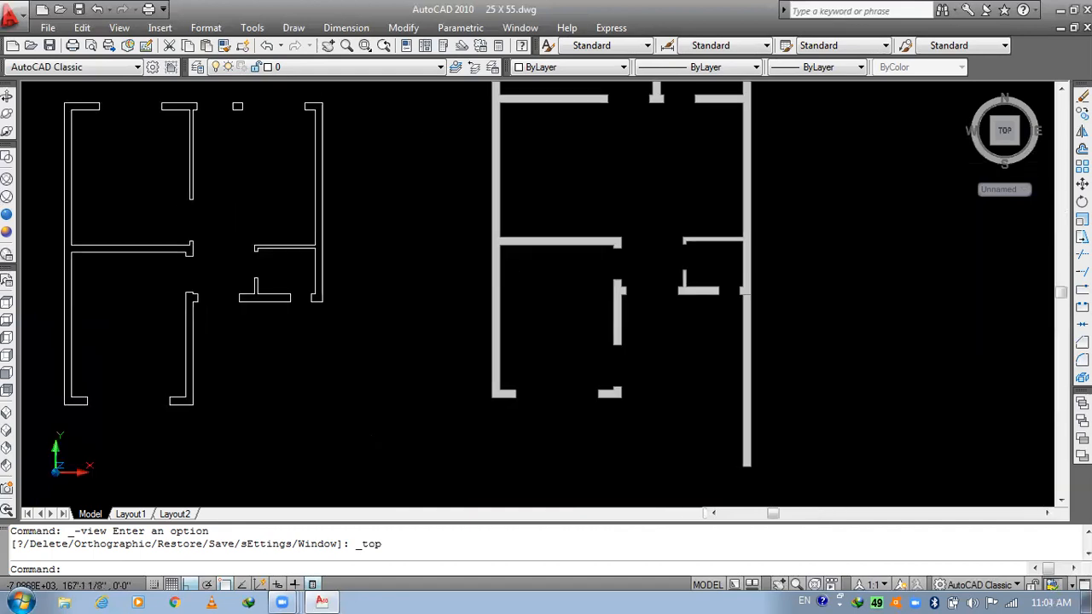
{"action": "middle_click_drag", "start_coordinate": [211, 225], "coordinate": [506, 283]}
{"action": "type", "text": "ext"}
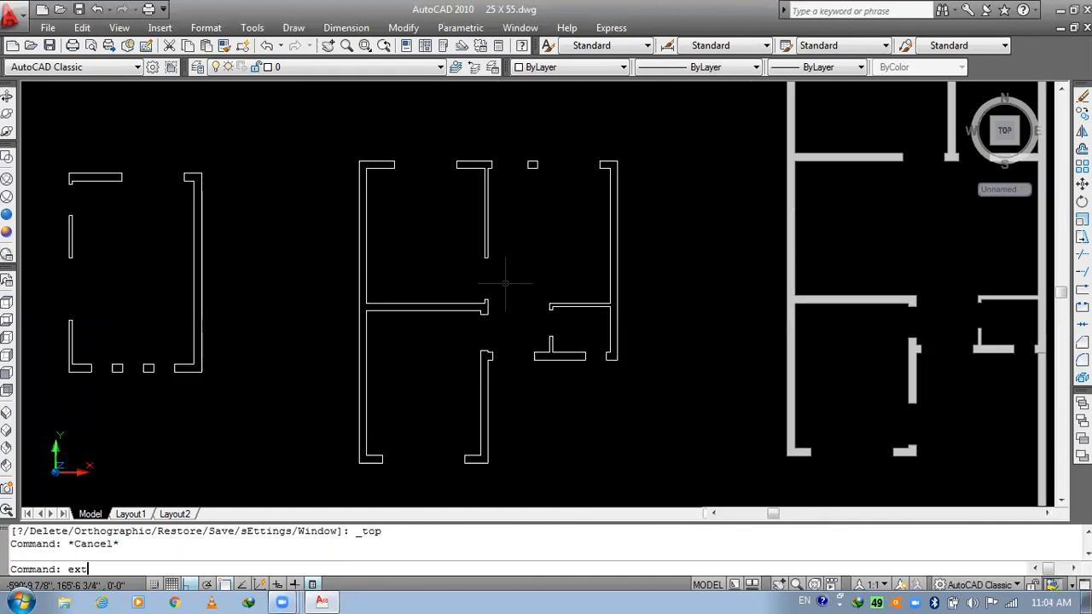
{"action": "key", "text": "Return"}
{"action": "left_click", "coordinate": [626, 114]}
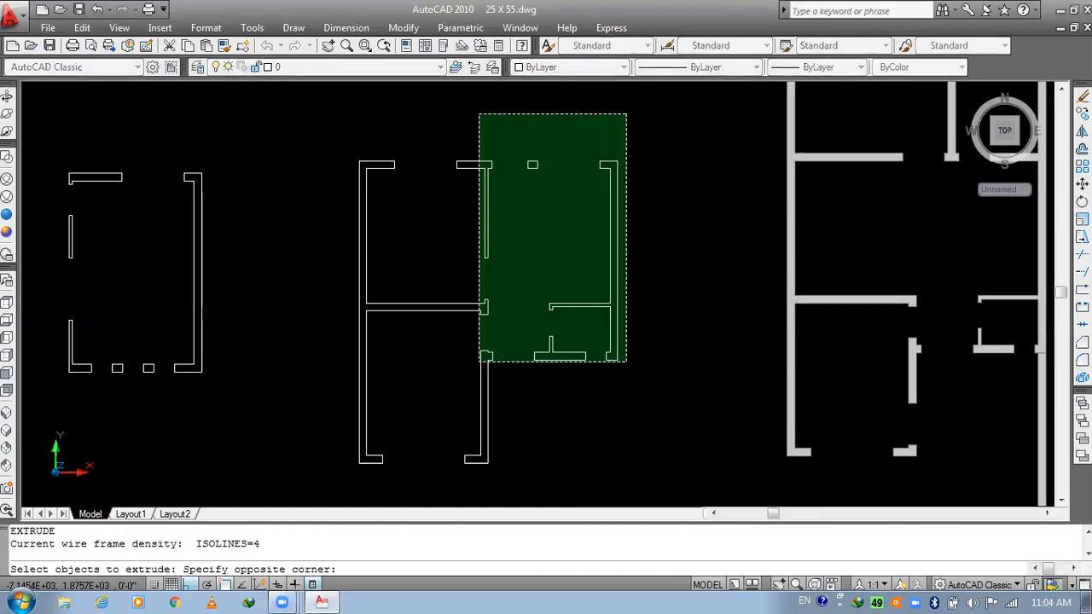
{"action": "left_click", "coordinate": [322, 488]}
{"action": "key", "text": "Return"}
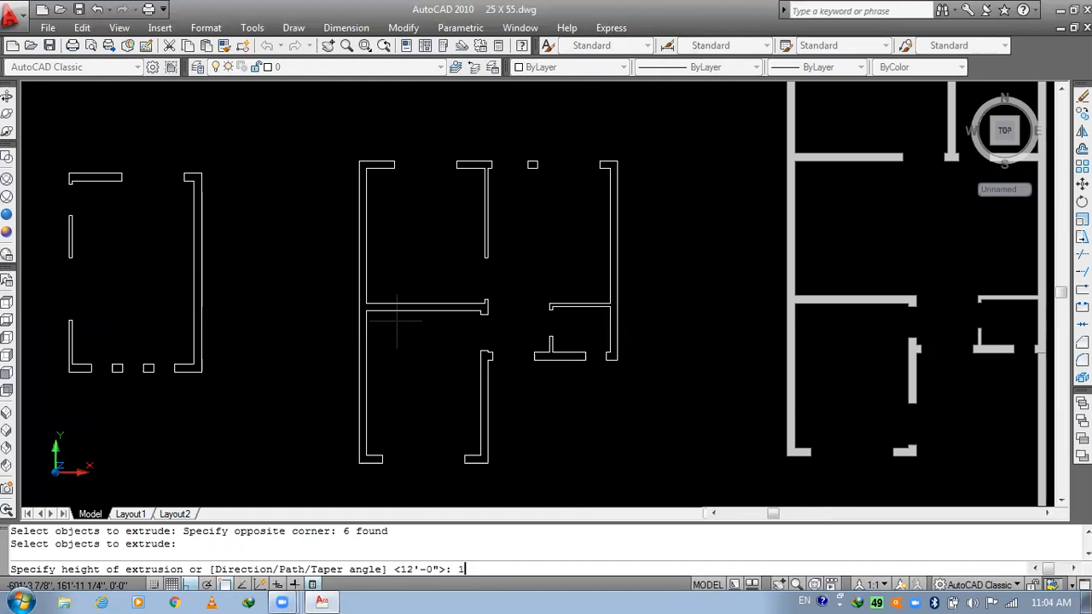
{"action": "type", "text": "1"}
{"action": "key", "text": "Return"}
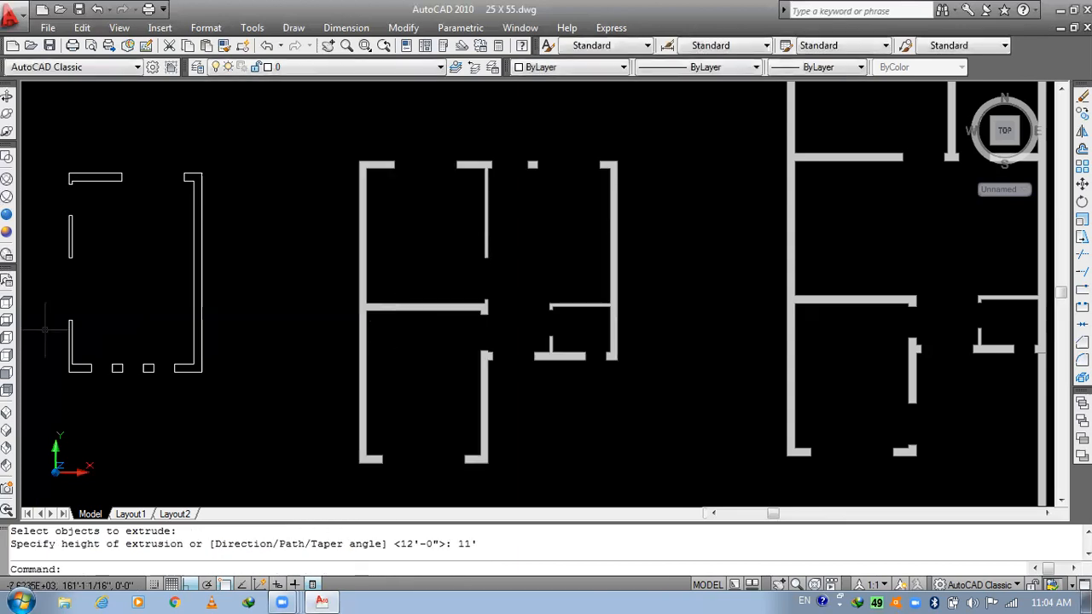
{"action": "scroll", "coordinate": [329, 333], "scroll_direction": "up", "scroll_amount": 3}
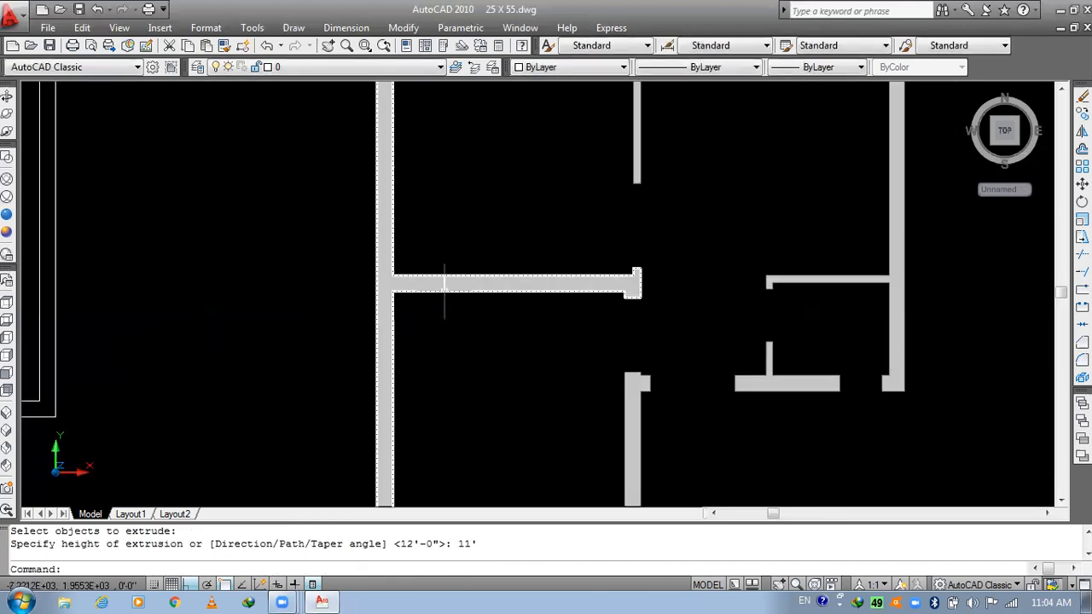
- Bring the westernmost floor plan's wall outlines into view beside the already extruded plans
{"action": "scroll", "coordinate": [450, 290], "scroll_direction": "down", "scroll_amount": 2}
{"action": "scroll", "coordinate": [410, 307], "scroll_direction": "down", "scroll_amount": 4}
{"action": "scroll", "coordinate": [409, 309], "scroll_direction": "up", "scroll_amount": 3}
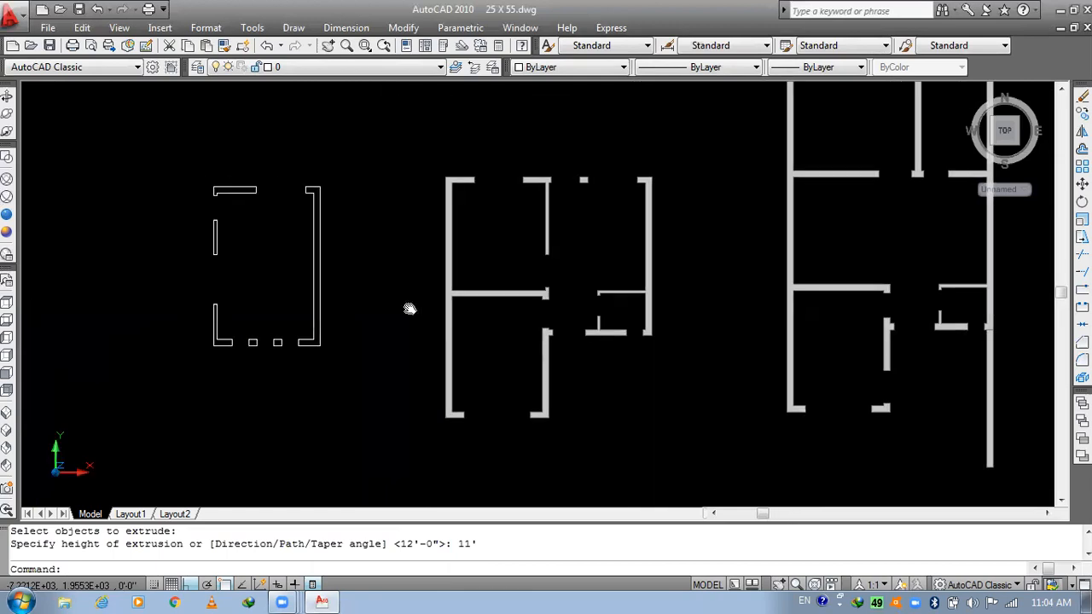
{"action": "middle_click_drag", "start_coordinate": [409, 309], "coordinate": [410, 308]}
{"action": "type", "text": "ex"}
{"action": "key", "text": "BackSpace"}
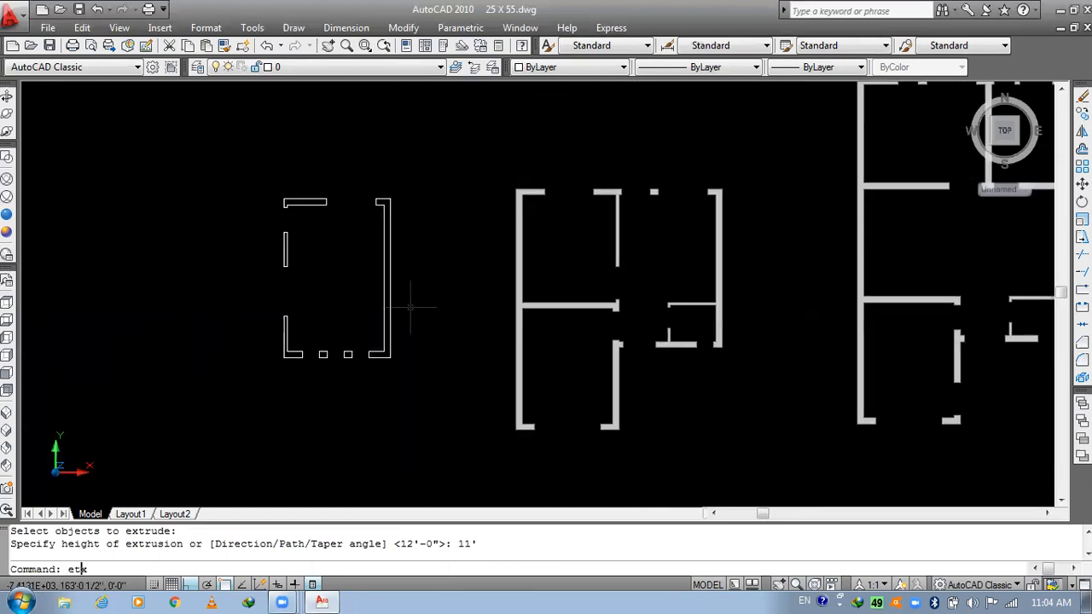
{"action": "type", "text": "tx"}
{"action": "key", "text": "Return"}
{"action": "key", "text": "Escape"}
{"action": "key", "text": "Escape"}
- Extrude all wall outlines of the westernmost floor plan to a height of 10'
{"action": "type", "text": "ext"}
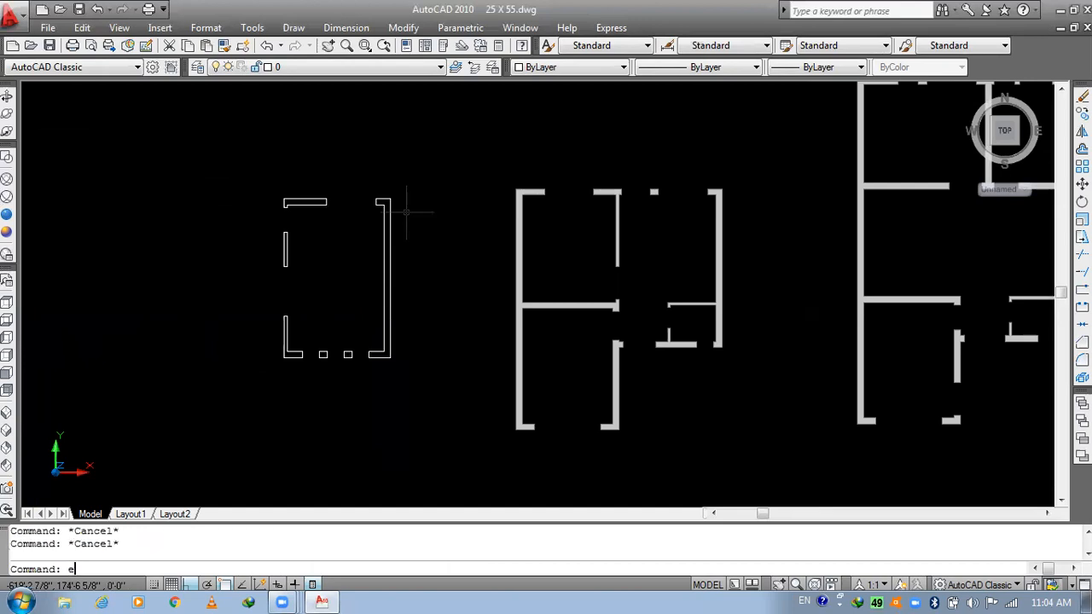
{"action": "key", "text": "Return"}
{"action": "left_click", "coordinate": [420, 180]}
{"action": "left_click", "coordinate": [231, 476]}
{"action": "key", "text": "Return"}
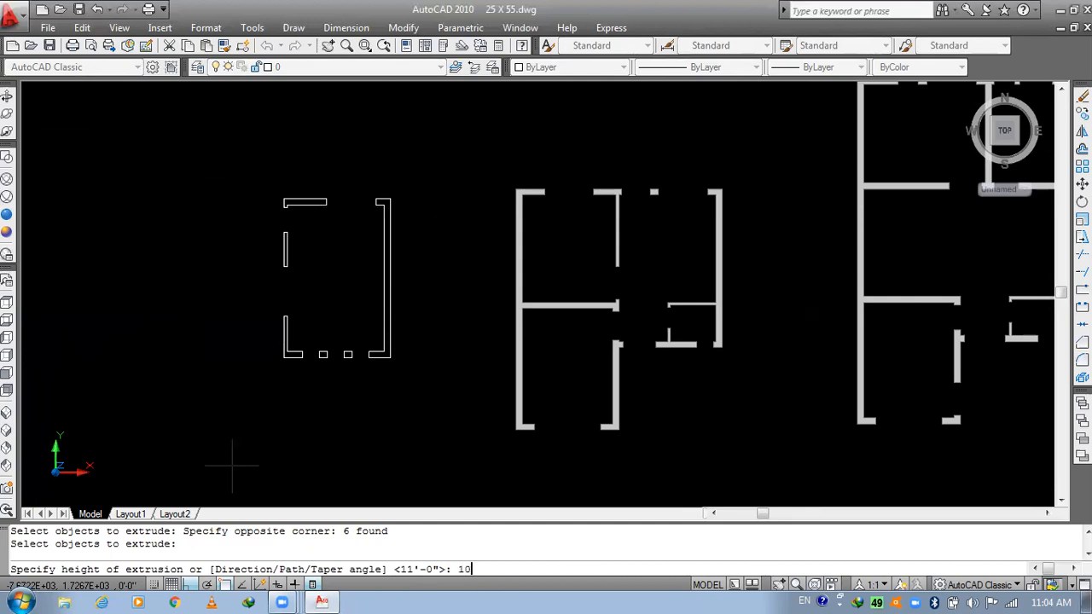
{"action": "key", "text": "Return"}
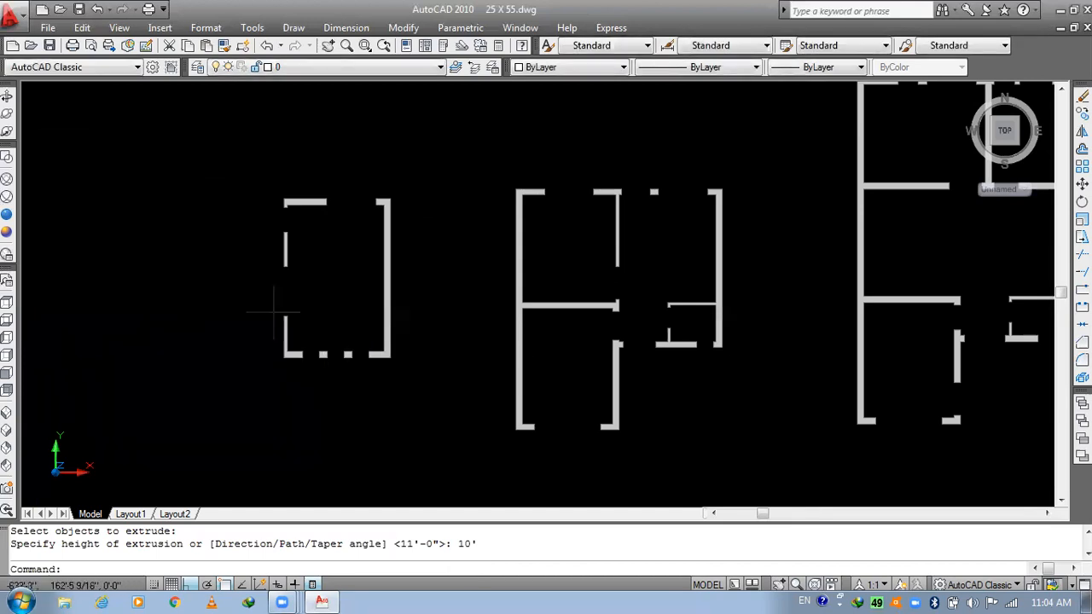
- Examine the extruded walls of the three floor plans from above, close up and all together
{"action": "scroll", "coordinate": [422, 306], "scroll_direction": "up", "scroll_amount": 4}
{"action": "middle_click_drag", "start_coordinate": [739, 341], "coordinate": [374, 340]}
{"action": "scroll", "coordinate": [743, 337], "scroll_direction": "down", "scroll_amount": 3}
{"action": "mouse_move", "coordinate": [819, 338]}
{"action": "middle_mouse_down"}
{"action": "mouse_move", "coordinate": [714, 343]}
{"action": "mouse_move", "coordinate": [536, 308]}
{"action": "middle_mouse_up"}
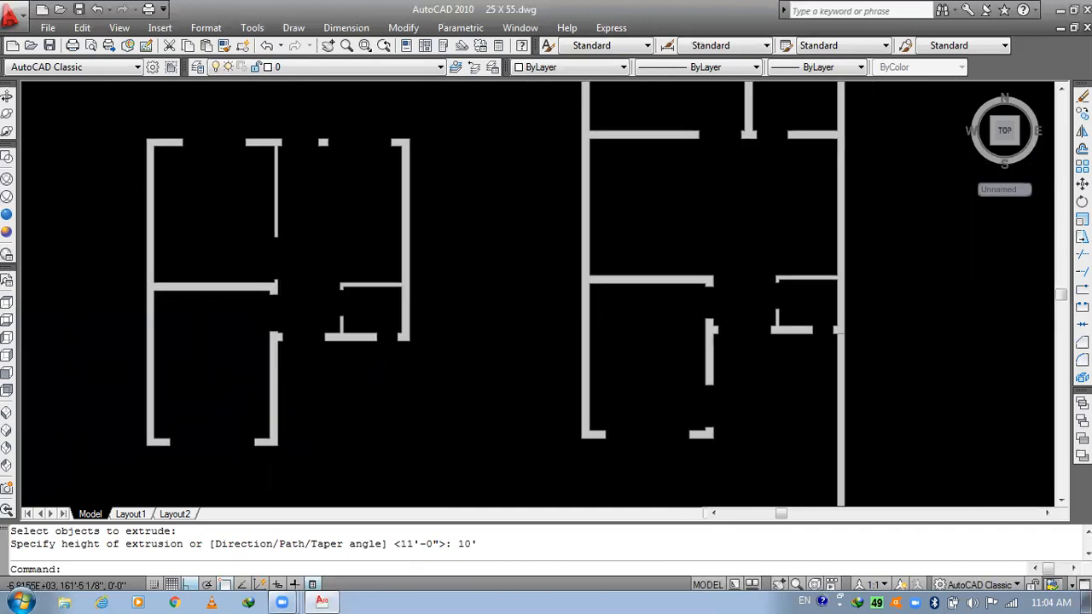
{"action": "scroll", "coordinate": [536, 307], "scroll_direction": "down", "scroll_amount": 4}
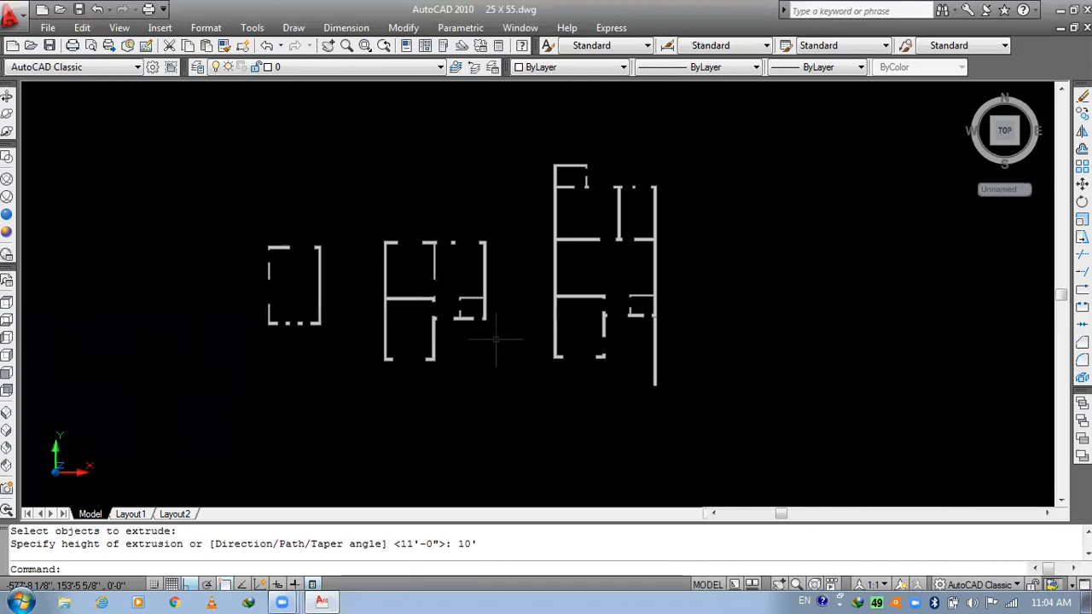
{"action": "scroll", "coordinate": [500, 341], "scroll_direction": "up", "scroll_amount": 2}
{"action": "scroll", "coordinate": [497, 340], "scroll_direction": "up", "scroll_amount": 2}
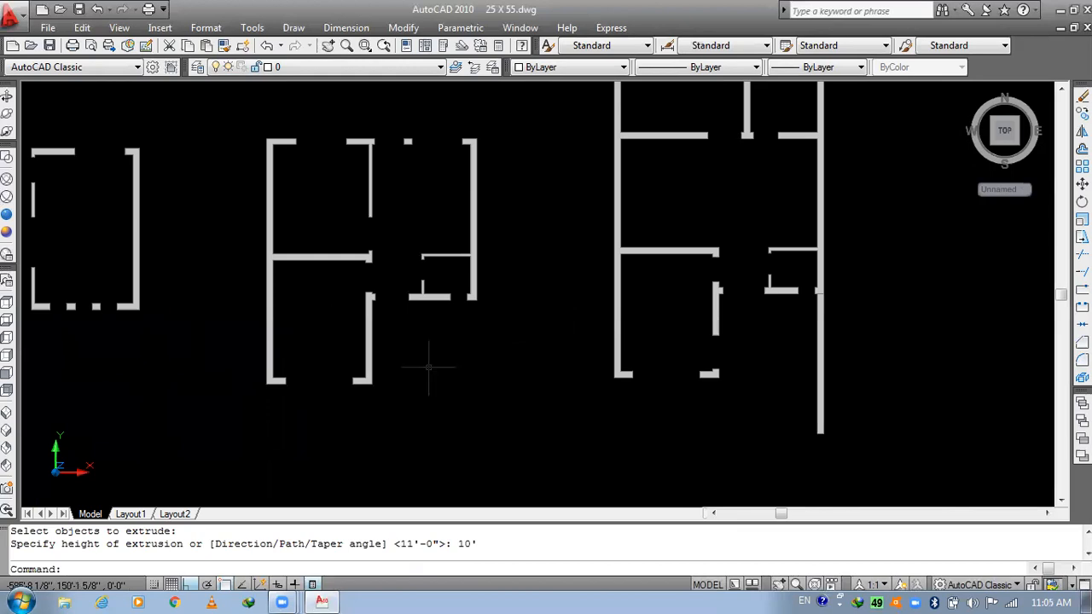
- Switch to the 2D Wireframe visual style and examine the wall outlines of all three plans from above
{"action": "left_click", "coordinate": [6, 179]}
{"action": "left_click", "coordinate": [6, 158]}
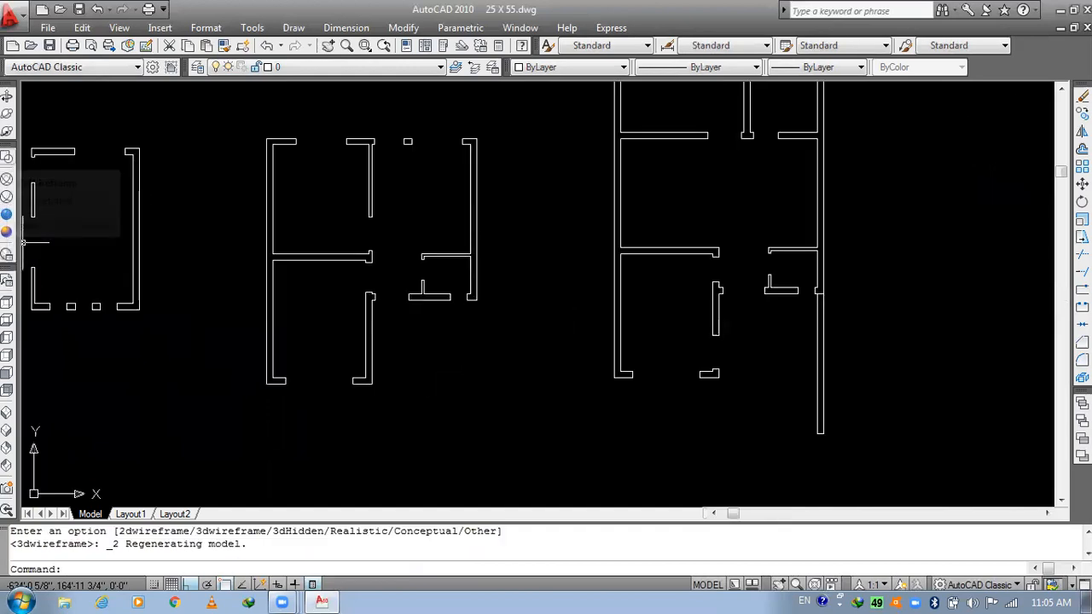
{"action": "scroll", "coordinate": [642, 243], "scroll_direction": "up", "scroll_amount": 2}
{"action": "scroll", "coordinate": [662, 241], "scroll_direction": "down", "scroll_amount": 3}
{"action": "scroll", "coordinate": [523, 248], "scroll_direction": "up", "scroll_amount": 1}
{"action": "scroll", "coordinate": [522, 248], "scroll_direction": "up", "scroll_amount": 3}
{"action": "middle_click_drag", "start_coordinate": [459, 249], "coordinate": [464, 332]}
{"action": "middle_click_drag", "start_coordinate": [802, 260], "coordinate": [503, 327]}
{"action": "scroll", "coordinate": [520, 316], "scroll_direction": "down", "scroll_amount": 4}
{"action": "scroll", "coordinate": [535, 302], "scroll_direction": "down", "scroll_amount": 2}
{"action": "middle_click_drag", "start_coordinate": [372, 356], "coordinate": [439, 308]}
{"action": "middle_click_drag", "start_coordinate": [450, 263], "coordinate": [554, 205]}
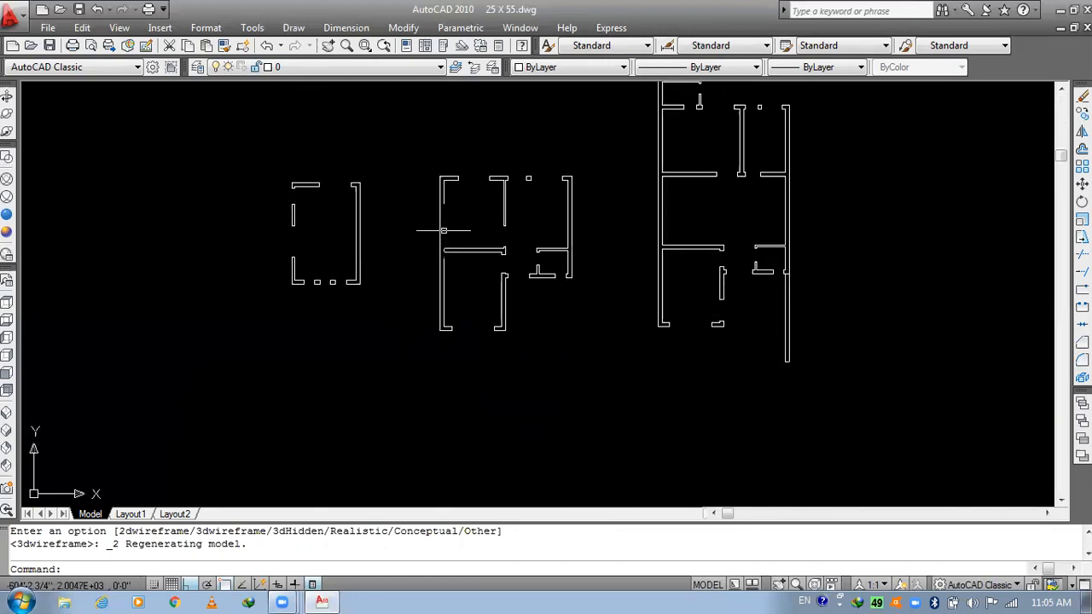
{"action": "middle_click_drag", "start_coordinate": [324, 123], "coordinate": [300, 214]}
{"action": "middle_click_drag", "start_coordinate": [384, 207], "coordinate": [360, 124]}
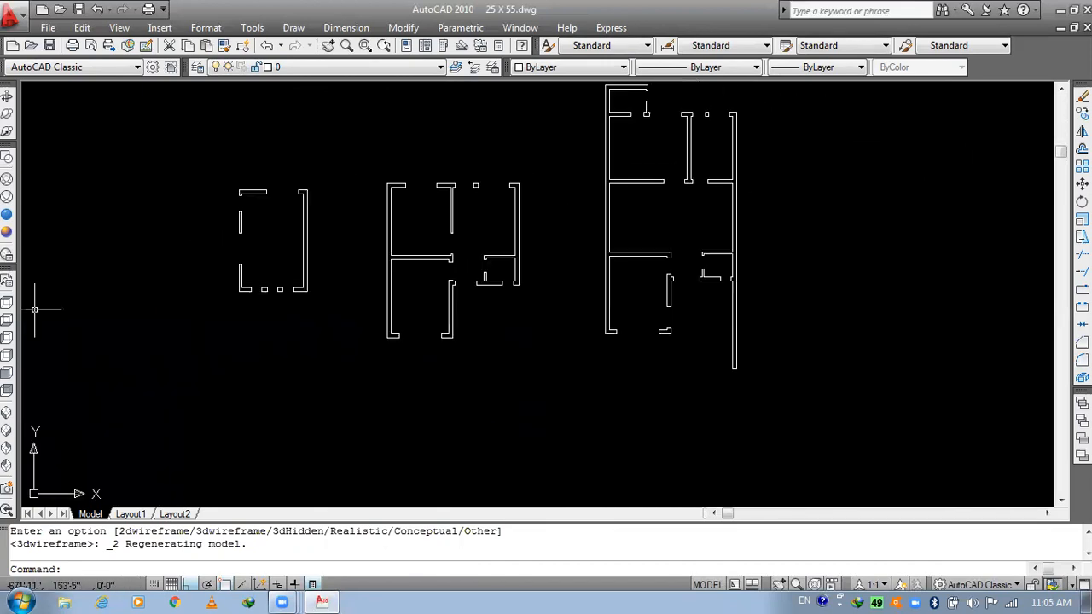
- Switch to the southeast isometric view and zoom in on the front walls of the easternmost plan
{"action": "left_click", "coordinate": [6, 430]}
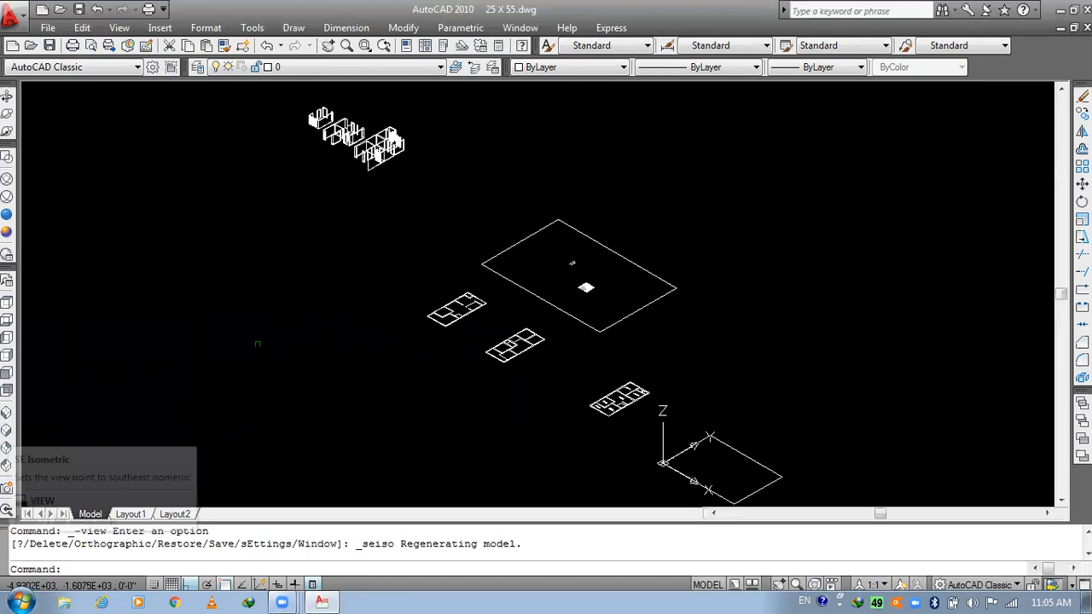
{"action": "scroll", "coordinate": [372, 159], "scroll_direction": "up", "scroll_amount": 10}
{"action": "middle_click_drag", "start_coordinate": [372, 159], "coordinate": [368, 292]}
{"action": "scroll", "coordinate": [337, 259], "scroll_direction": "up", "scroll_amount": 2}
{"action": "middle_click_drag", "start_coordinate": [337, 259], "coordinate": [271, 313]}
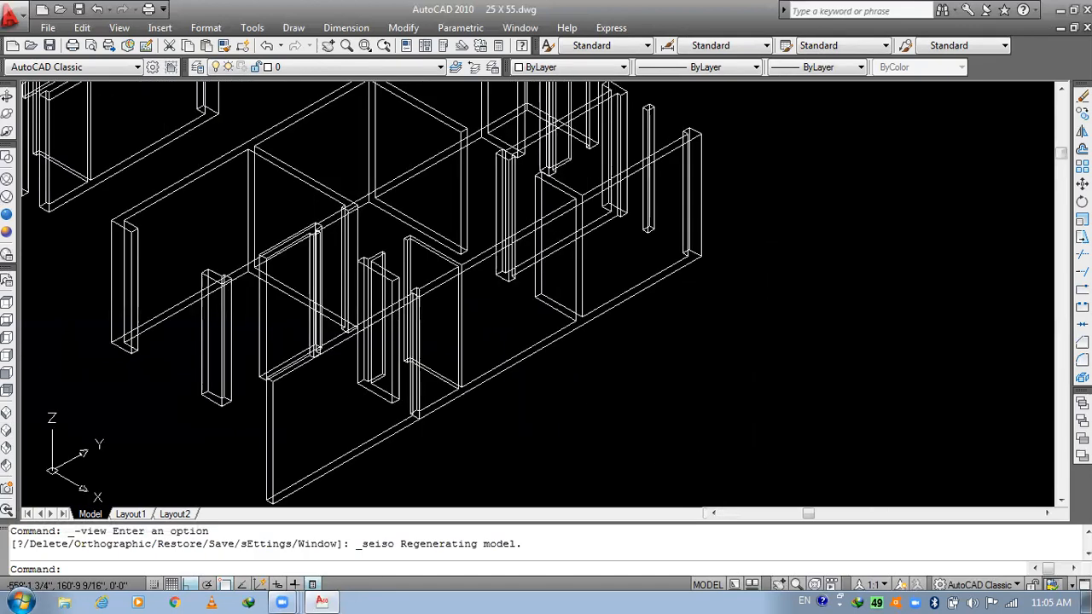
{"action": "scroll", "coordinate": [400, 366], "scroll_direction": "up", "scroll_amount": 2}
{"action": "middle_click_drag", "start_coordinate": [400, 365], "coordinate": [412, 325]}
{"action": "middle_click_drag", "start_coordinate": [499, 283], "coordinate": [784, 239]}
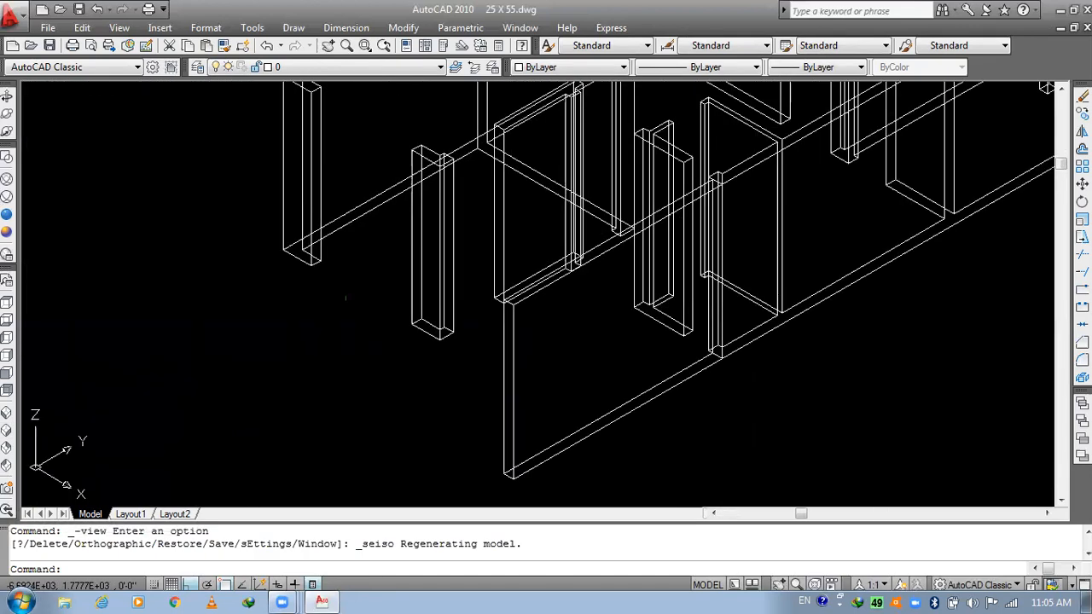
{"action": "middle_click_drag", "start_coordinate": [345, 298], "coordinate": [304, 336]}
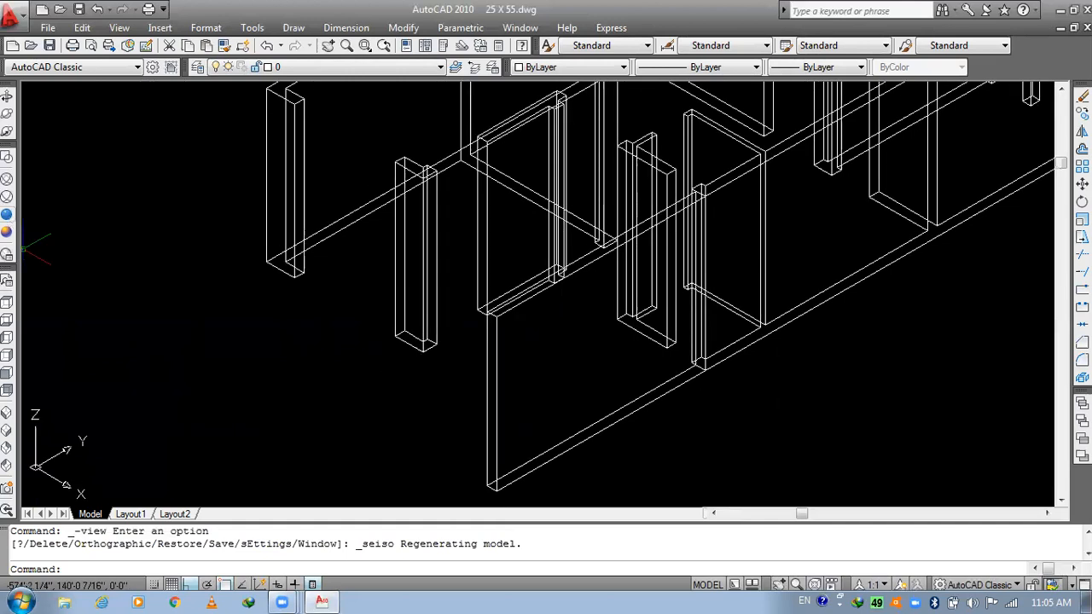
- Shade the model with the Realistic visual style, keeping the easternmost plan's front walls in view
{"action": "left_click", "coordinate": [7, 214]}
{"action": "middle_click_drag", "start_coordinate": [408, 328], "coordinate": [271, 388]}
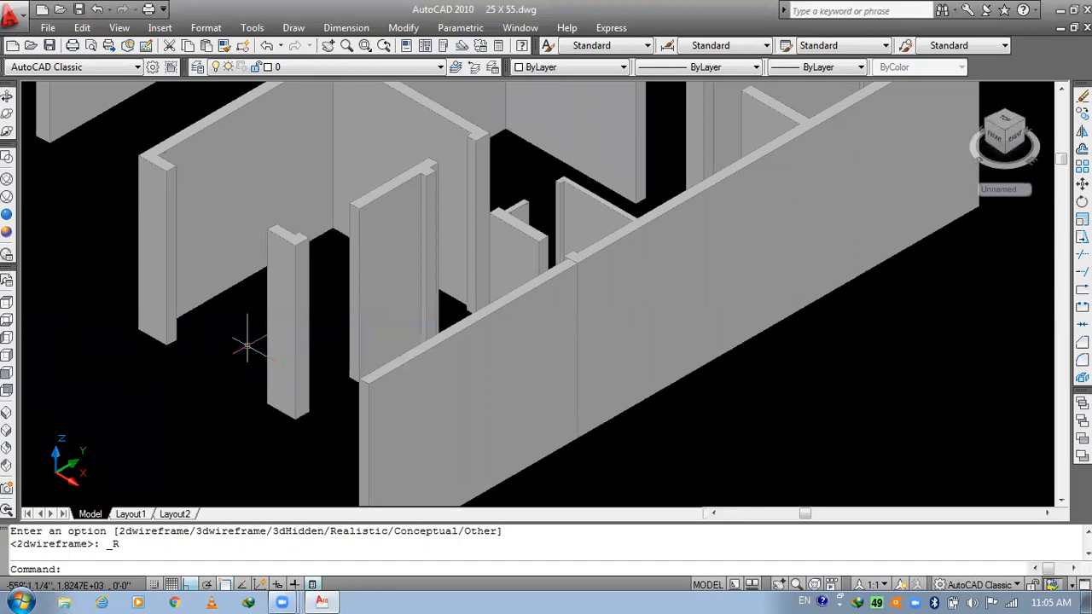
{"action": "middle_click_drag", "start_coordinate": [207, 285], "coordinate": [278, 256]}
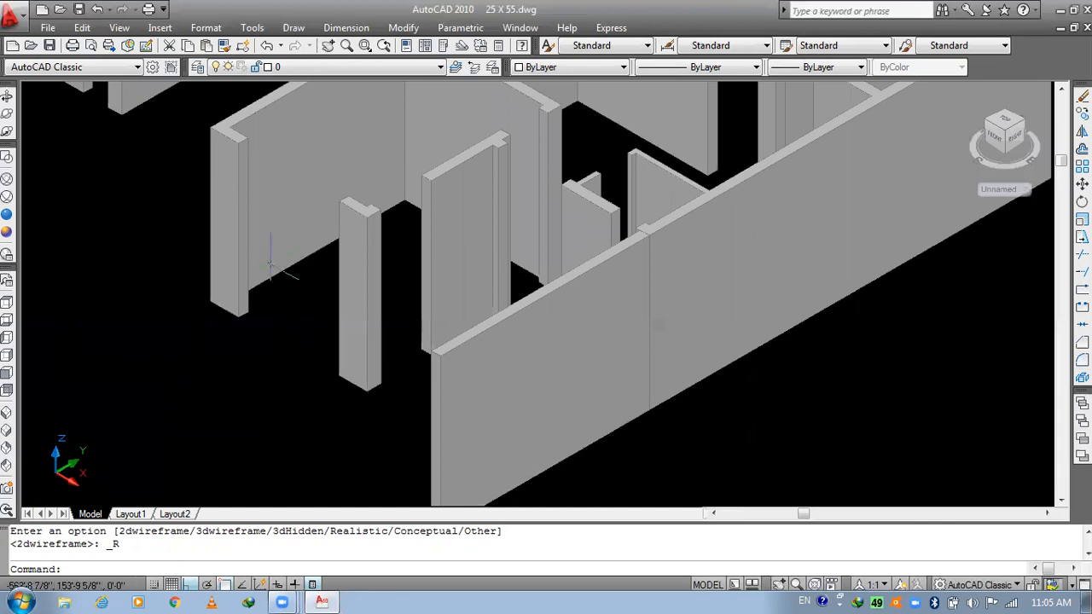
- Check which layer the easternmost plan's extruded front wall is on
{"action": "left_click", "coordinate": [271, 266]}
{"action": "key", "text": "Escape"}
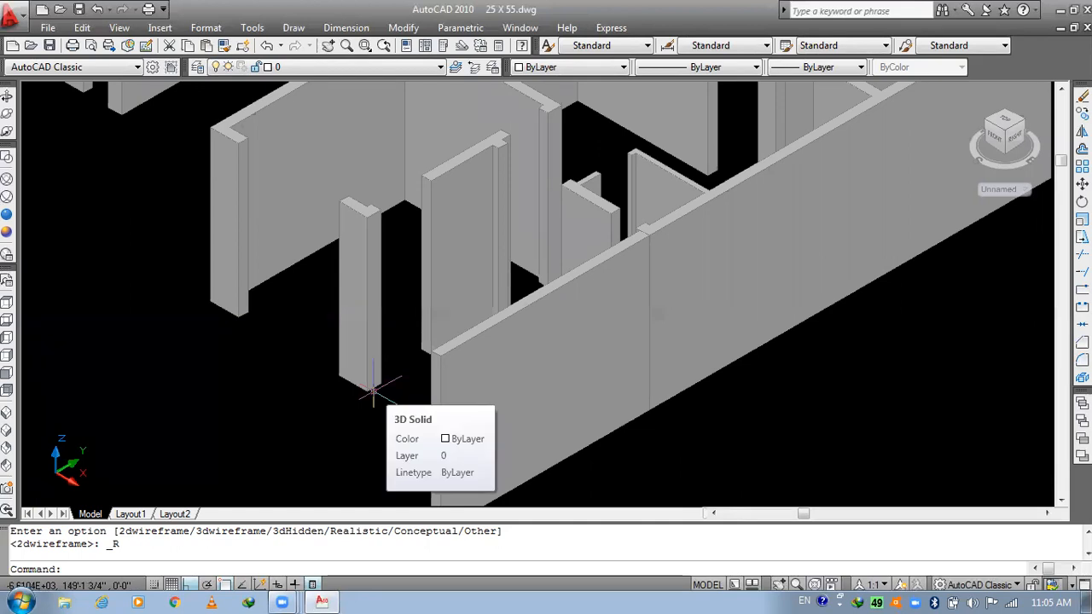
{"action": "left_click", "coordinate": [329, 205]}
{"action": "left_click", "coordinate": [342, 69]}
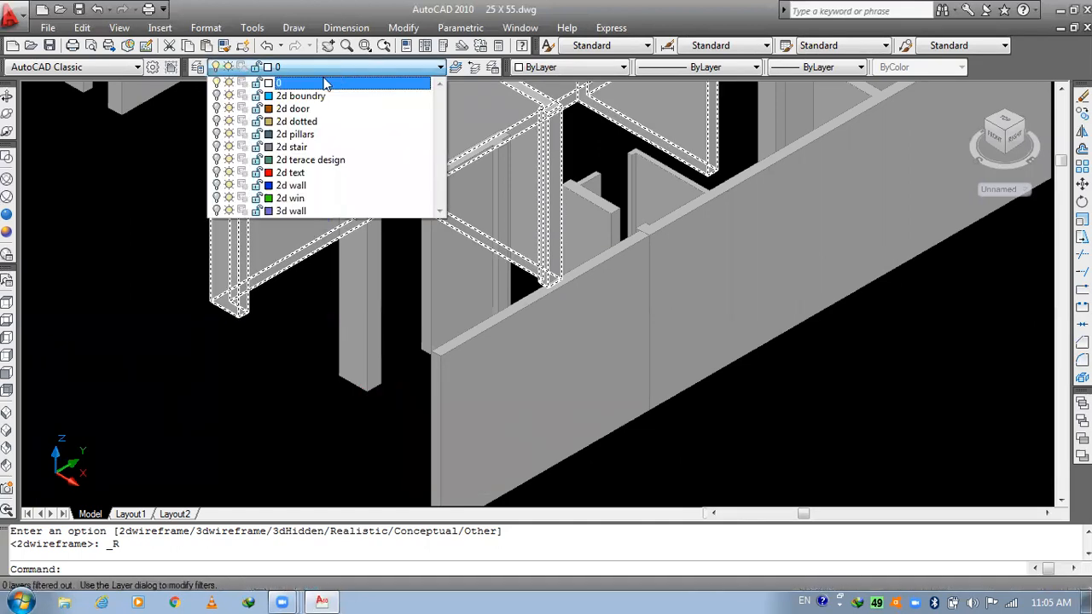
{"action": "left_click", "coordinate": [324, 80]}
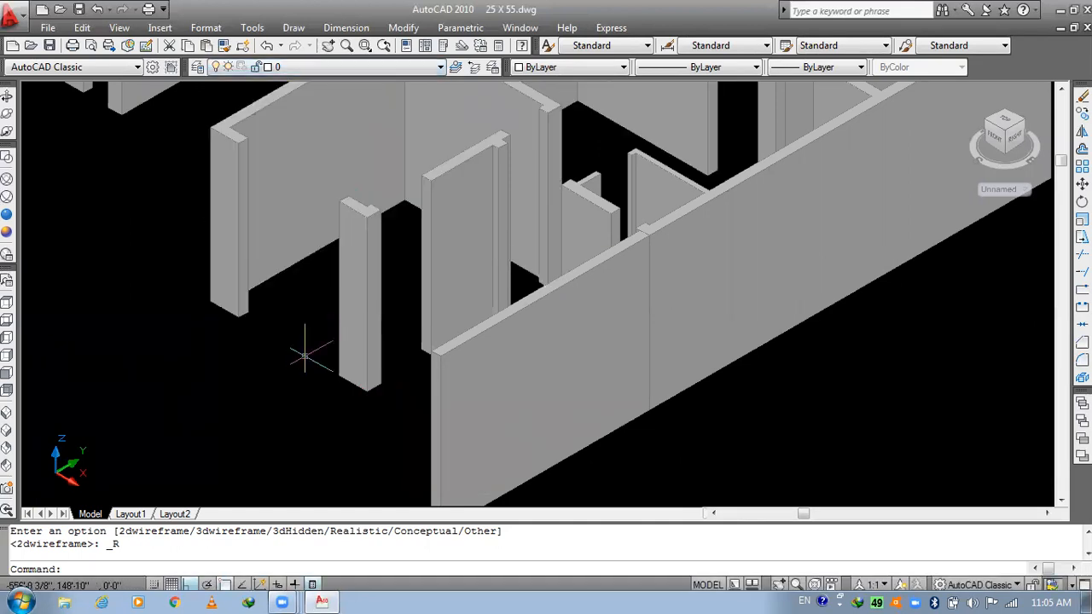
- Turn on the 2d door and 2d win layers to show the door and window lines between the walls
{"action": "left_click", "coordinate": [321, 67]}
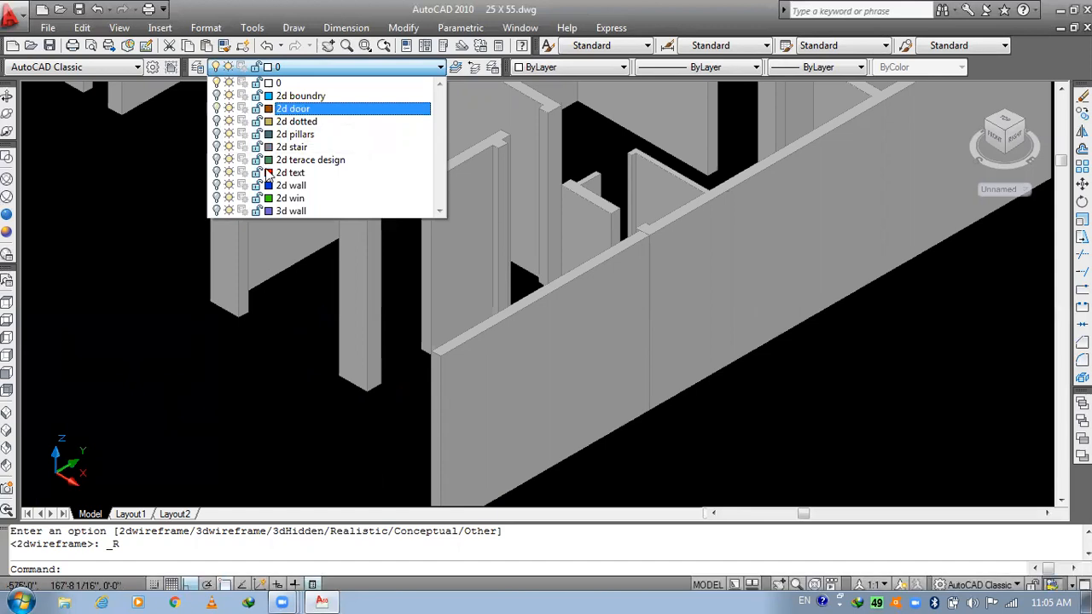
{"action": "left_click", "coordinate": [217, 199]}
{"action": "left_click", "coordinate": [246, 351]}
{"action": "middle_click_drag", "start_coordinate": [358, 371], "coordinate": [290, 300]}
{"action": "scroll", "coordinate": [326, 314], "scroll_direction": "up", "scroll_amount": 3}
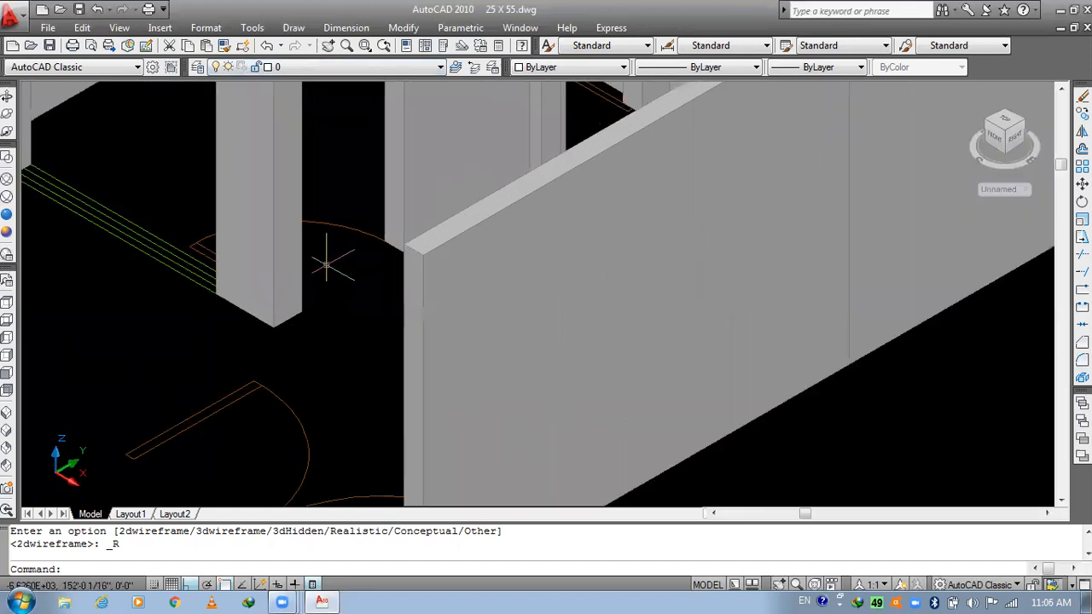
- Examine the window lines and door outlines at the front openings of the easternmost plan
{"action": "scroll", "coordinate": [181, 277], "scroll_direction": "down", "scroll_amount": 2}
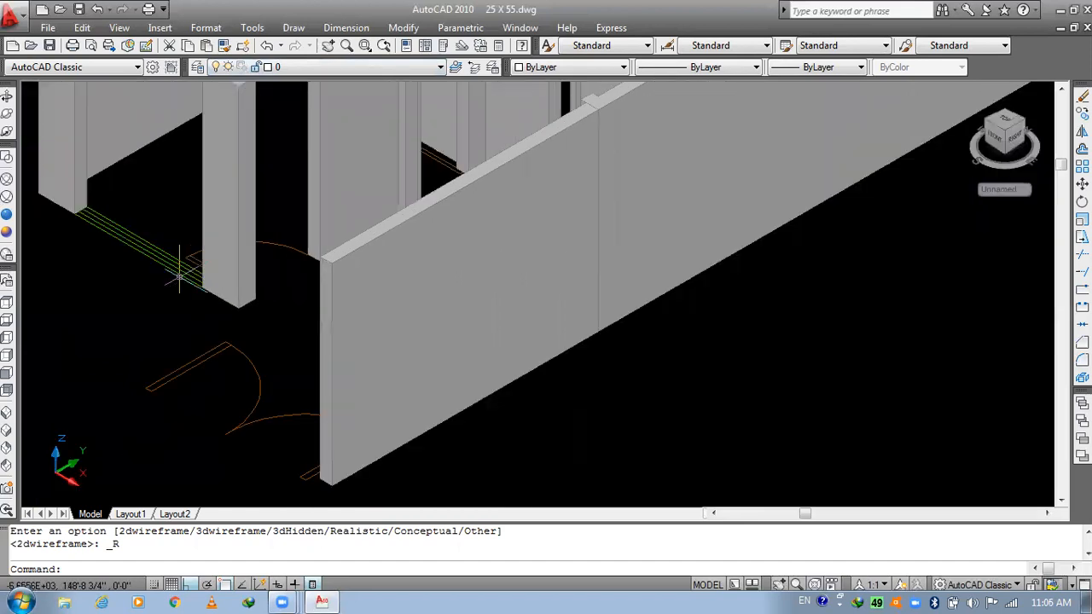
{"action": "scroll", "coordinate": [186, 321], "scroll_direction": "up", "scroll_amount": 1}
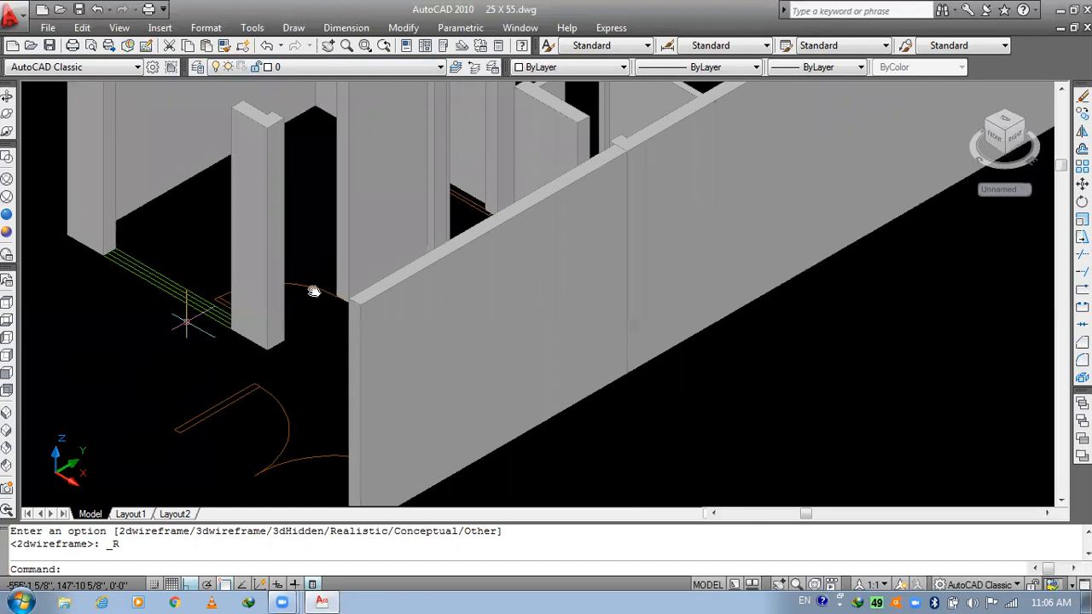
{"action": "middle_click_drag", "start_coordinate": [314, 292], "coordinate": [334, 369]}
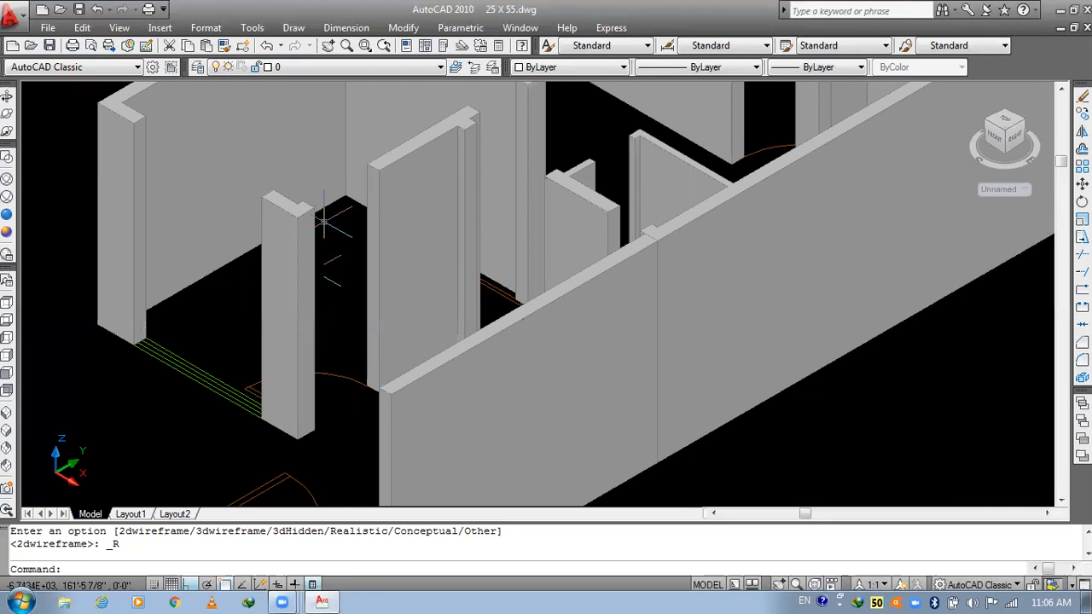
{"action": "middle_click_drag", "start_coordinate": [268, 309], "coordinate": [385, 292]}
{"action": "scroll", "coordinate": [300, 343], "scroll_direction": "up", "scroll_amount": 3}
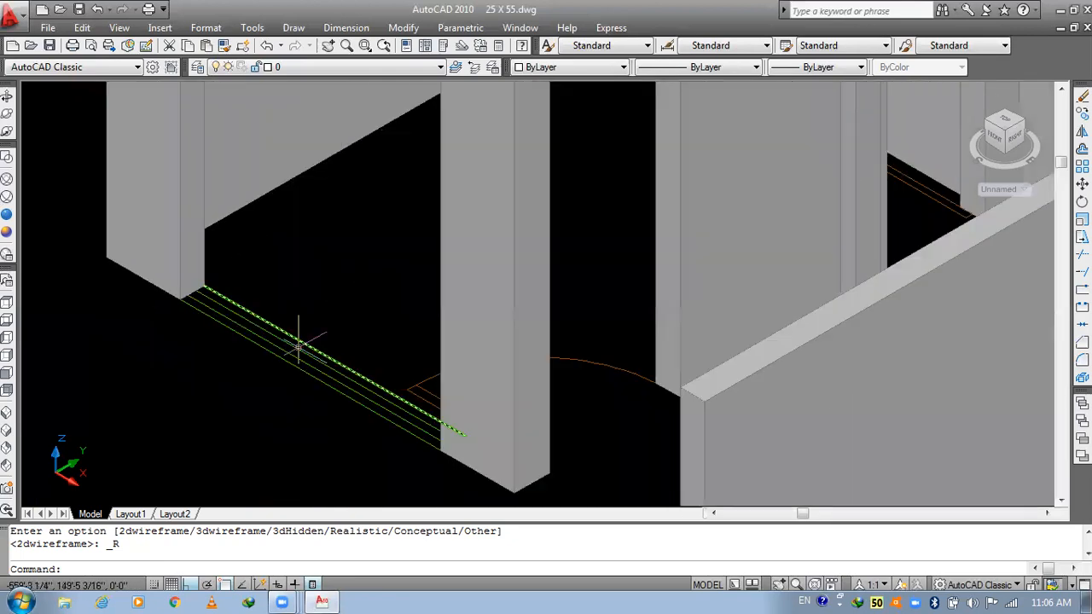
{"action": "scroll", "coordinate": [299, 346], "scroll_direction": "down", "scroll_amount": 2}
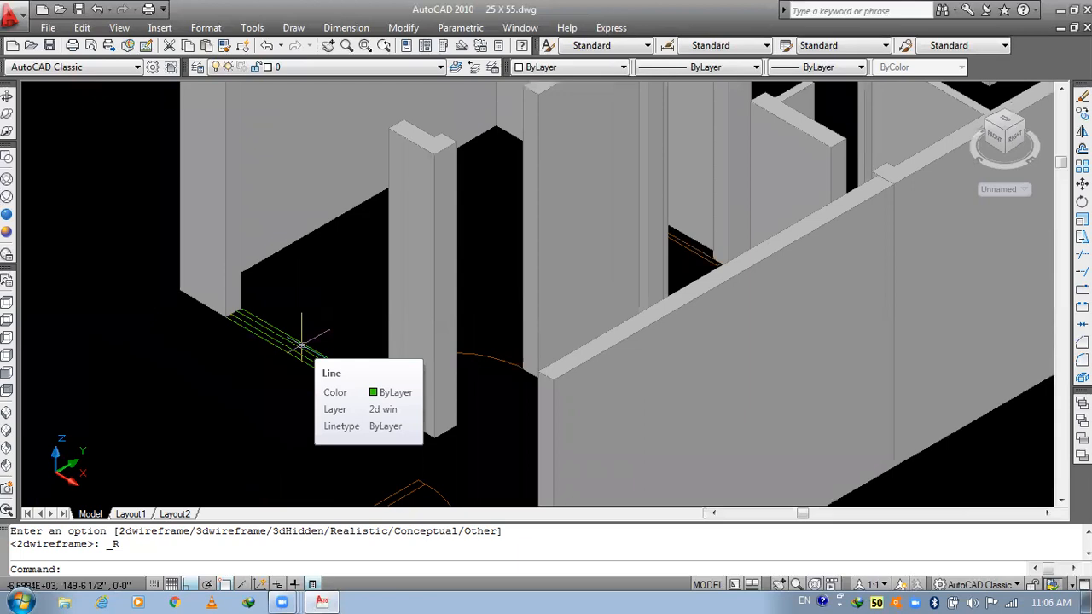
{"action": "scroll", "coordinate": [301, 344], "scroll_direction": "down", "scroll_amount": 2}
{"action": "left_click", "coordinate": [299, 346]}
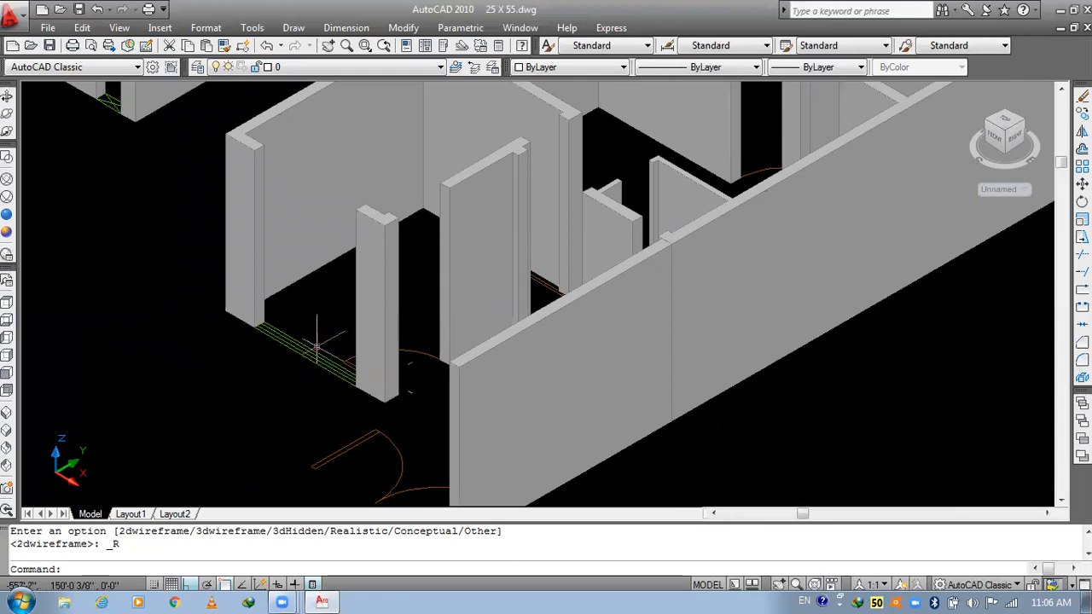
- Lower the top of the front side boundary wall segment of the easternmost plan by 6'
{"action": "scroll", "coordinate": [316, 346], "scroll_direction": "up", "scroll_amount": 2}
{"action": "middle_click_drag", "start_coordinate": [716, 400], "coordinate": [524, 314]}
{"action": "scroll", "coordinate": [524, 313], "scroll_direction": "down", "scroll_amount": 2}
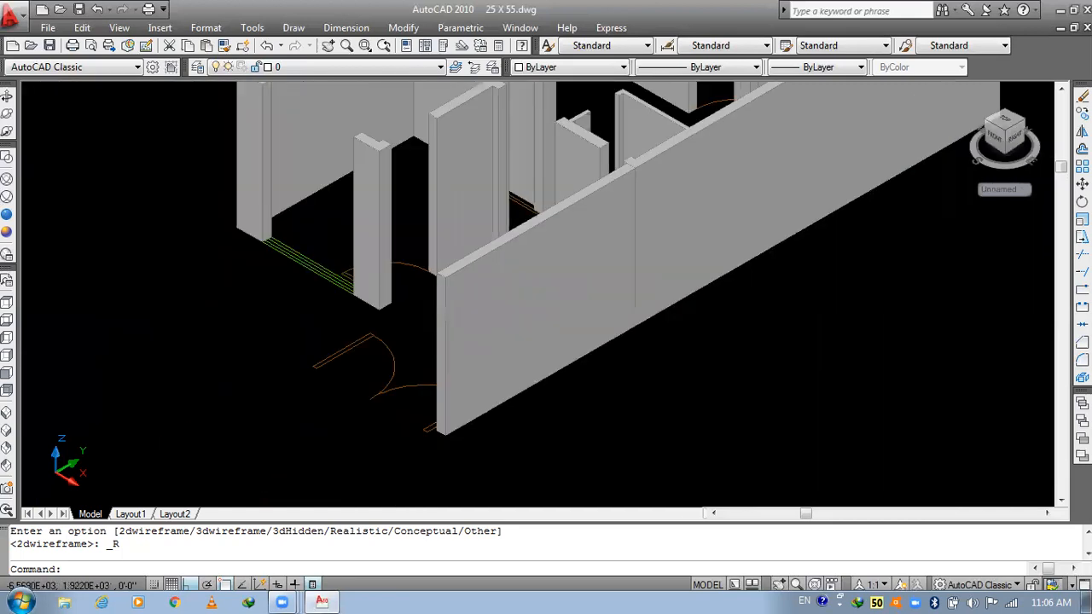
{"action": "left_click", "coordinate": [541, 218]}
{"action": "left_click", "coordinate": [541, 218]}
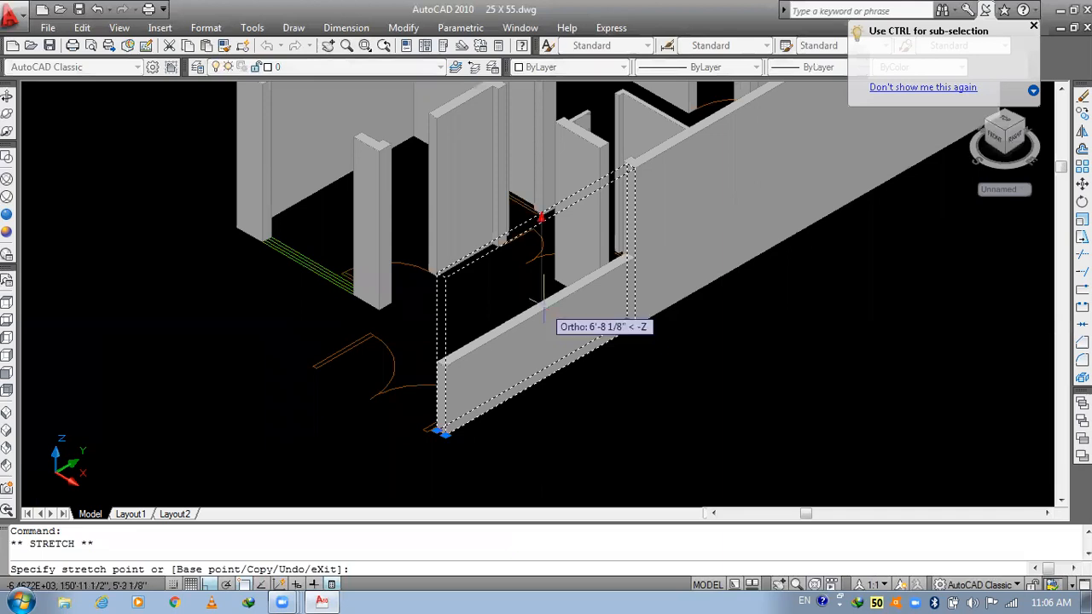
{"action": "left_click", "coordinate": [550, 286]}
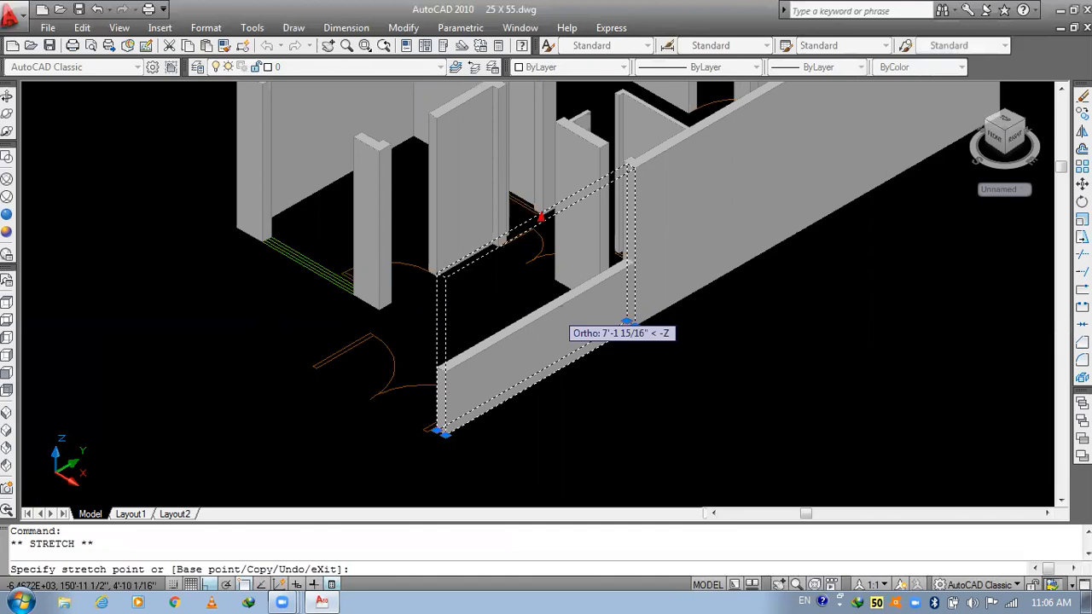
{"action": "type", "text": "6'"}
{"action": "key", "text": "Return"}
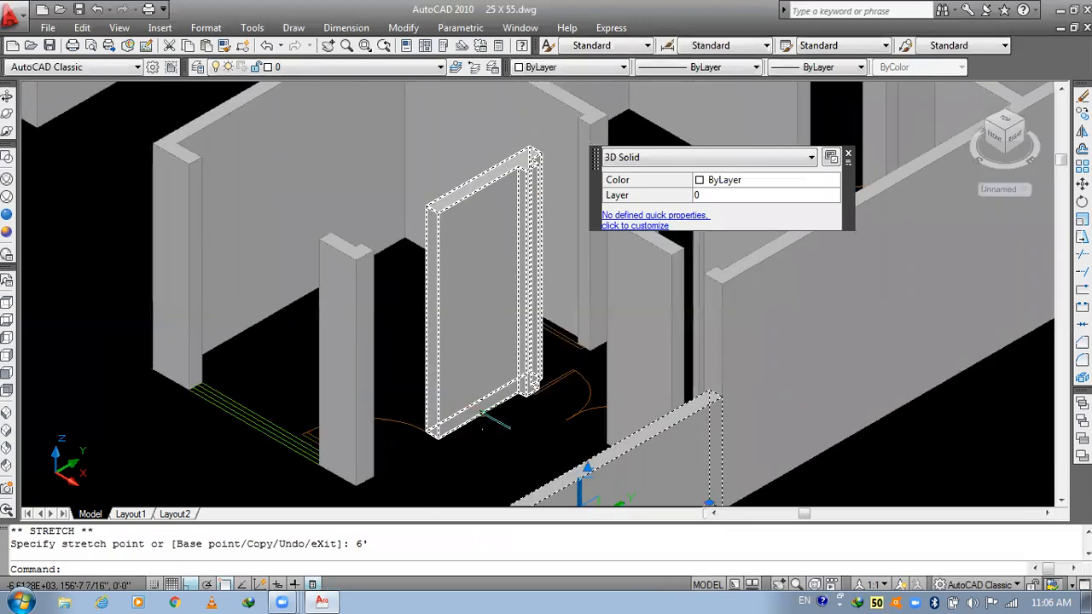
{"action": "key", "text": "Escape"}
{"action": "middle_click_drag", "start_coordinate": [424, 280], "coordinate": [397, 378]}
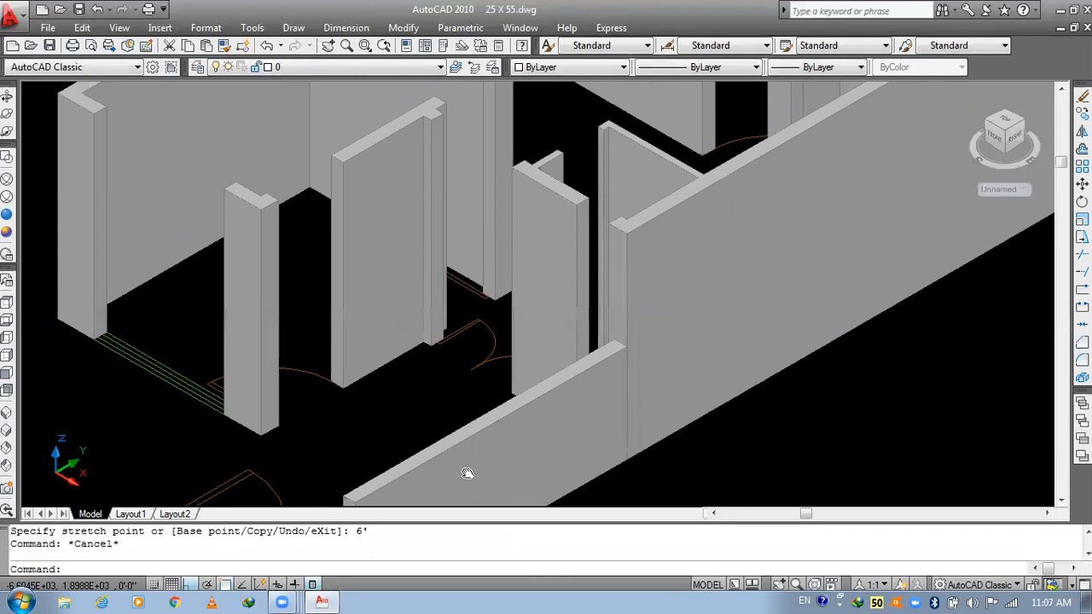
{"action": "scroll", "coordinate": [467, 474], "scroll_direction": "up", "scroll_amount": 4}
{"action": "scroll", "coordinate": [464, 402], "scroll_direction": "down", "scroll_amount": 3}
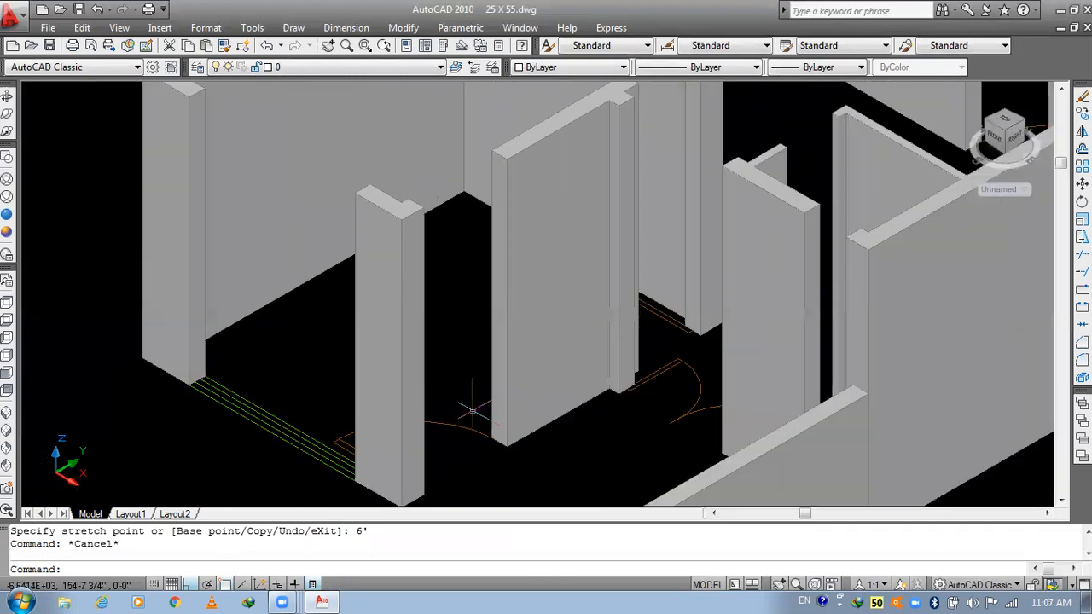
{"action": "middle_click_drag", "start_coordinate": [476, 464], "coordinate": [425, 345]}
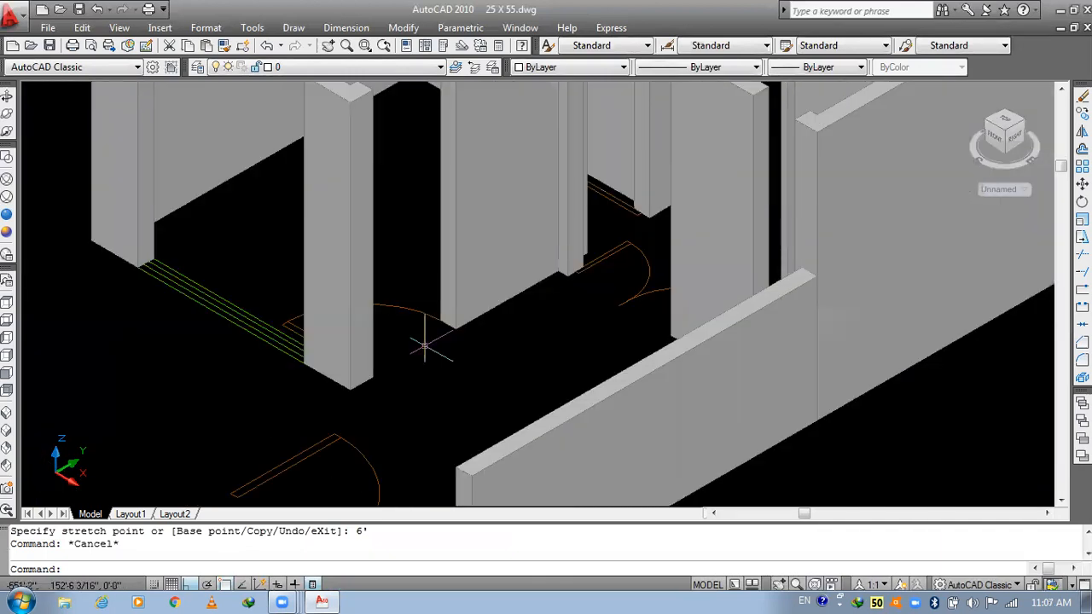
- Examine the door outline and the opening between the two front walls of the easternmost plan
{"action": "scroll", "coordinate": [425, 345], "scroll_direction": "up", "scroll_amount": 3}
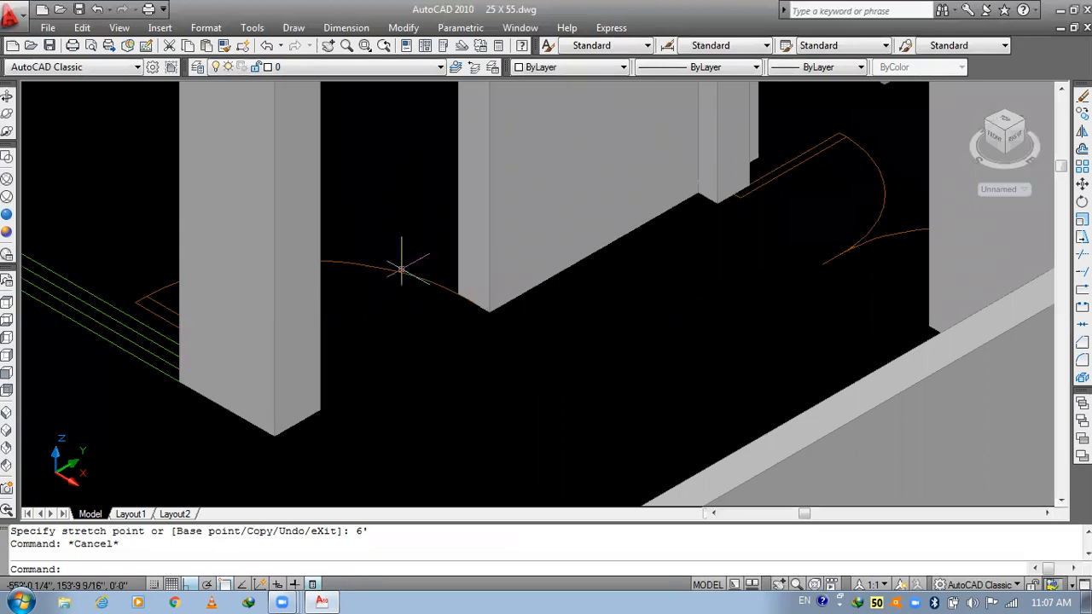
{"action": "scroll", "coordinate": [562, 411], "scroll_direction": "down", "scroll_amount": 2}
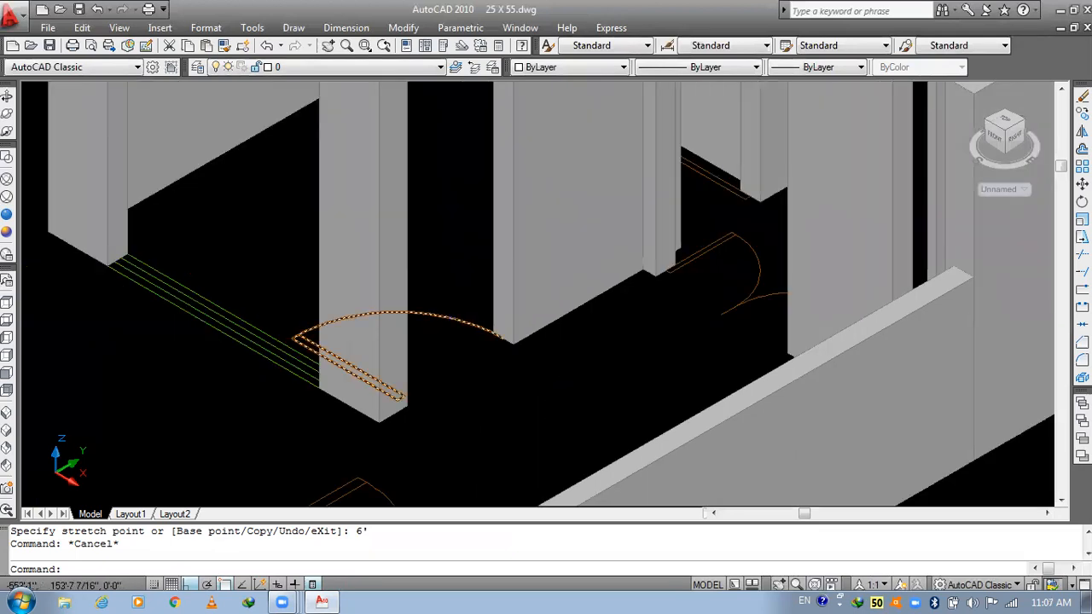
{"action": "scroll", "coordinate": [540, 393], "scroll_direction": "up", "scroll_amount": 2}
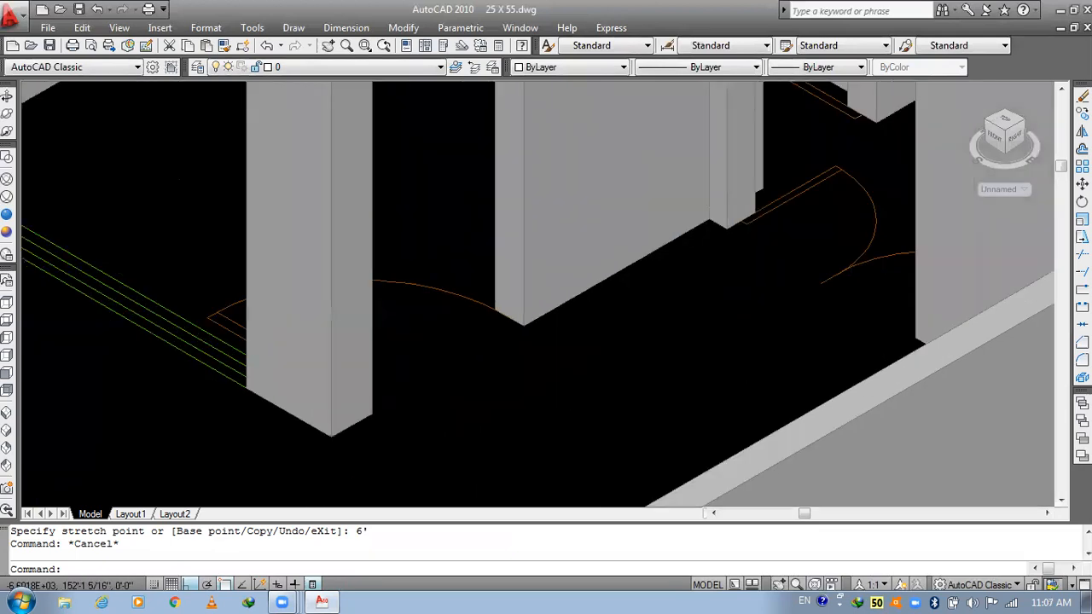
{"action": "scroll", "coordinate": [489, 351], "scroll_direction": "up", "scroll_amount": 2}
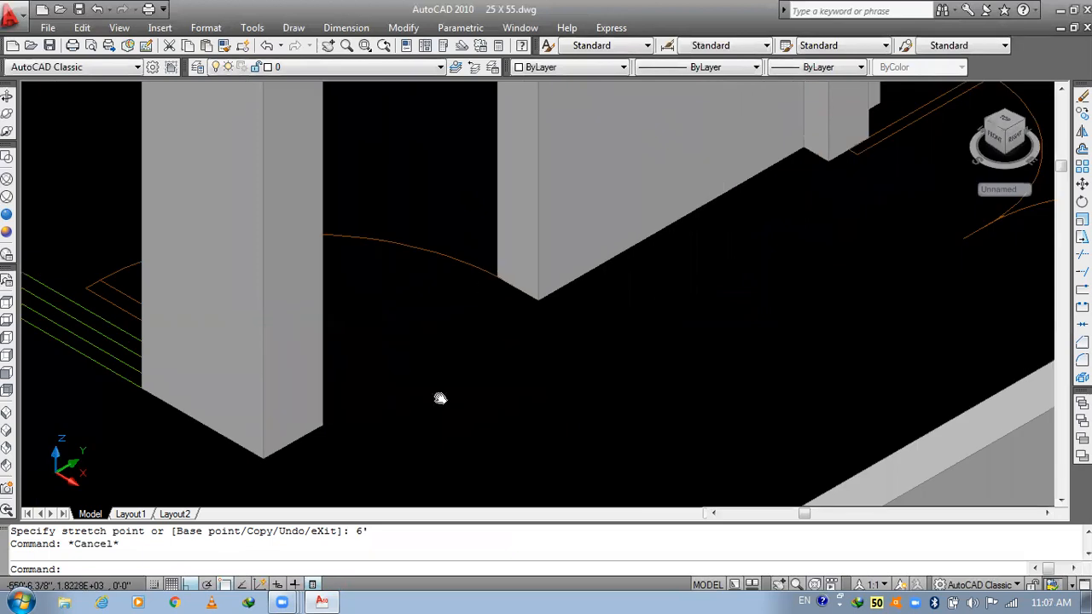
{"action": "scroll", "coordinate": [439, 398], "scroll_direction": "down", "scroll_amount": 5}
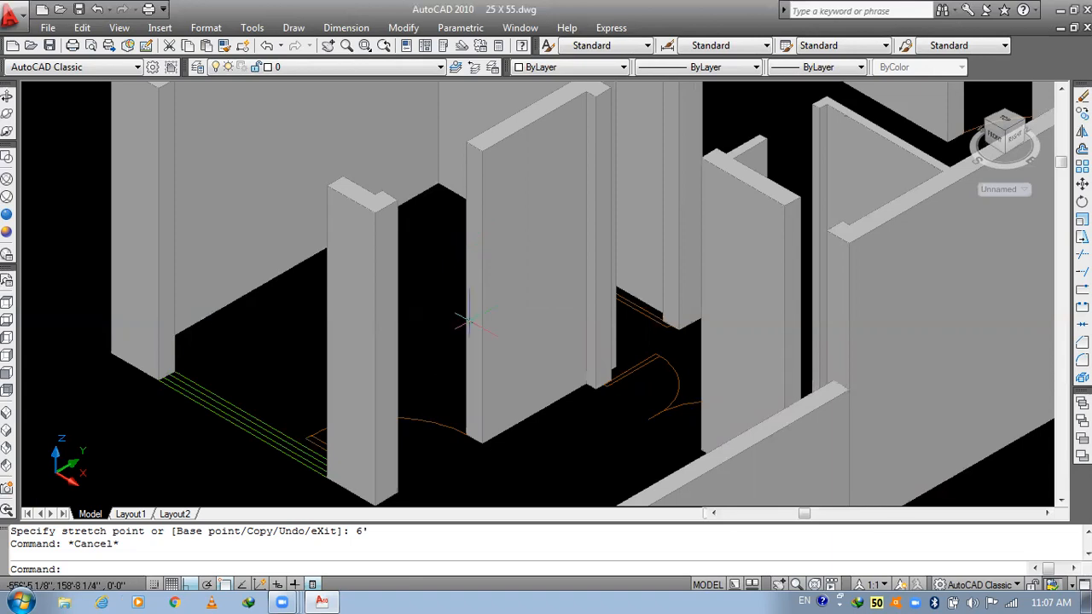
{"action": "middle_click_drag", "start_coordinate": [434, 404], "coordinate": [457, 353]}
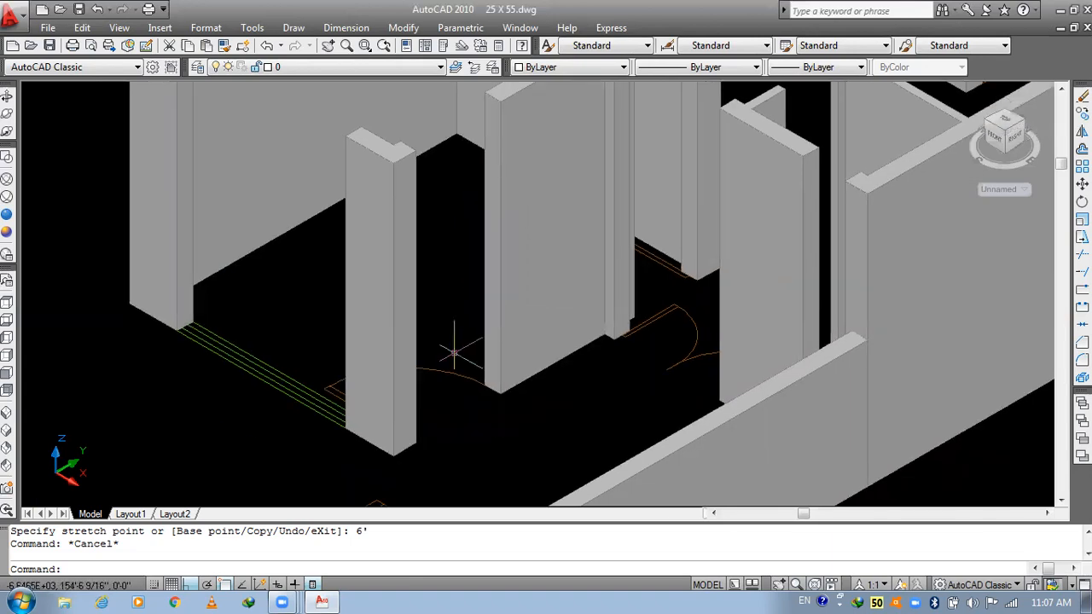
{"action": "middle_click_drag", "start_coordinate": [446, 244], "coordinate": [445, 305]}
- Save the drawing
{"action": "left_click", "coordinate": [115, 401]}
{"action": "left_click", "coordinate": [42, 434]}
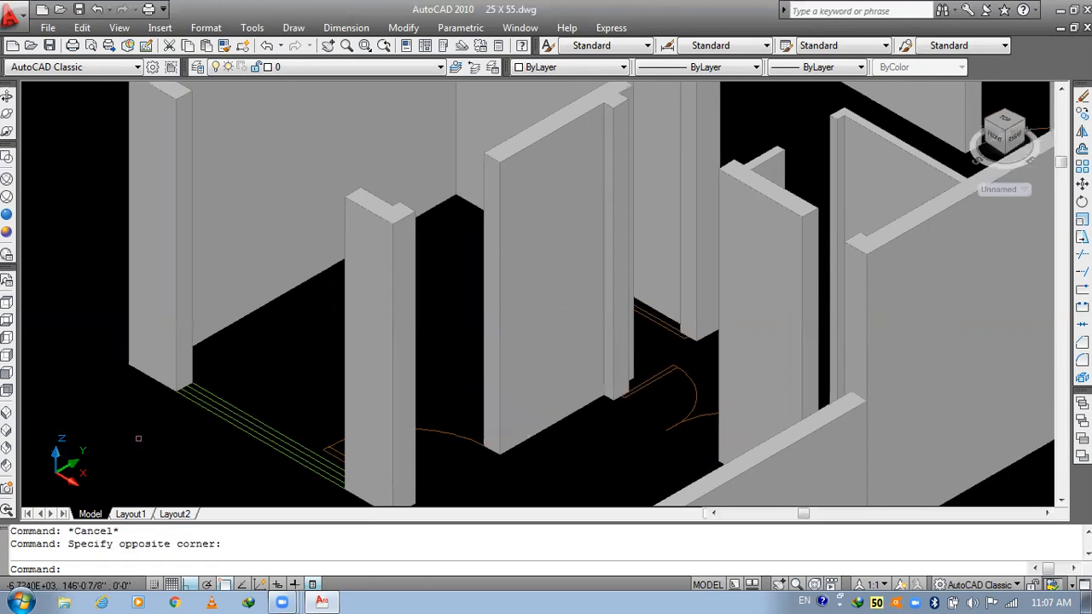
{"action": "left_click", "coordinate": [7, 302]}
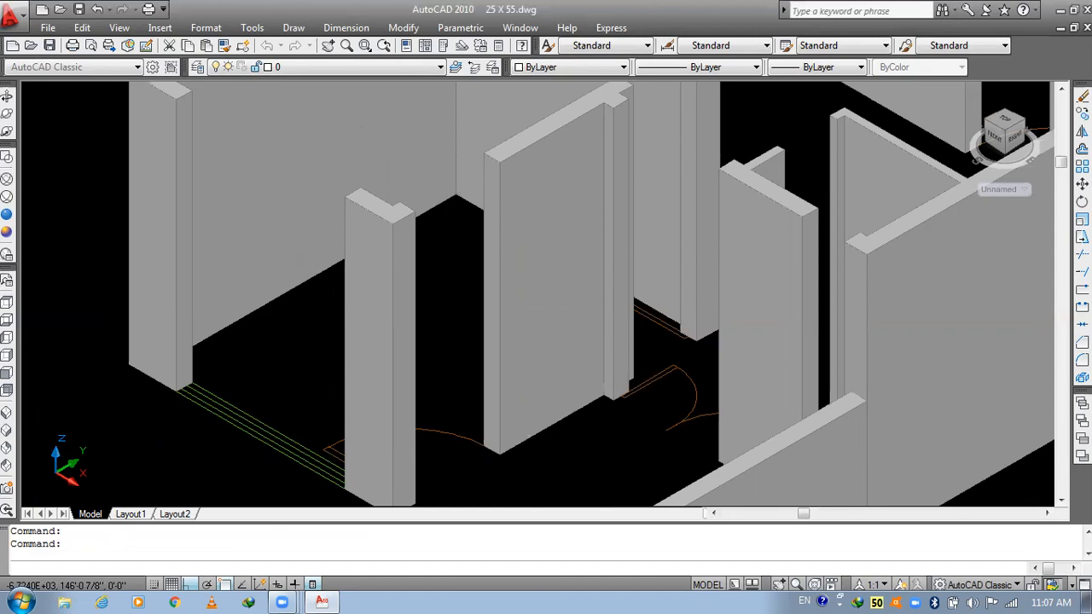
{"action": "key", "text": "ctrl+s"}
- Start a box across the top of the front door opening, its base spanning between the top corners of the adjoining walls
{"action": "scroll", "coordinate": [450, 256], "scroll_direction": "up", "scroll_amount": 2}
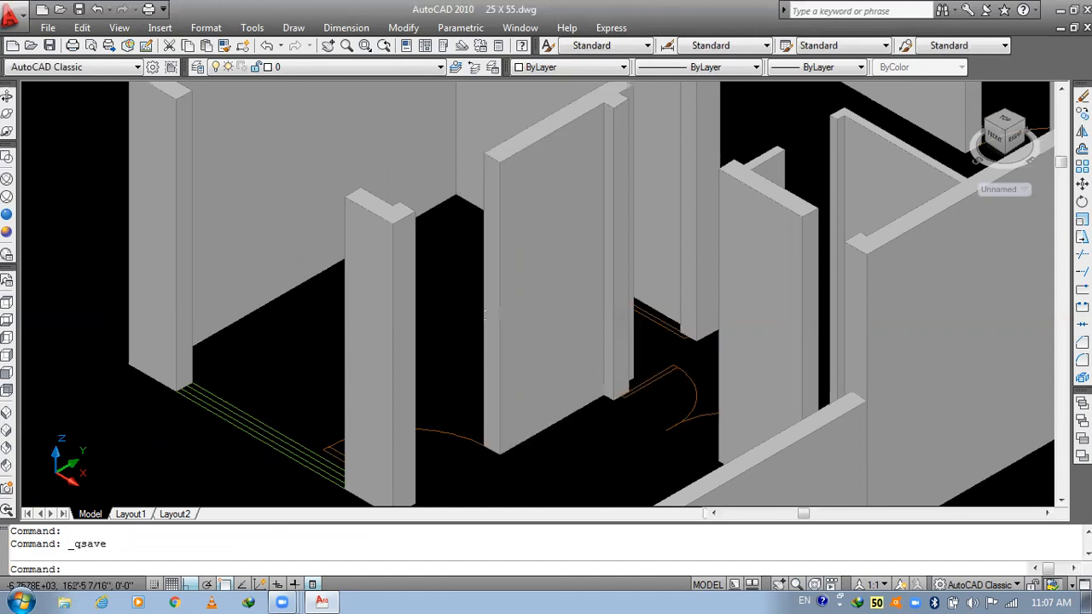
{"action": "scroll", "coordinate": [508, 220], "scroll_direction": "up", "scroll_amount": 2}
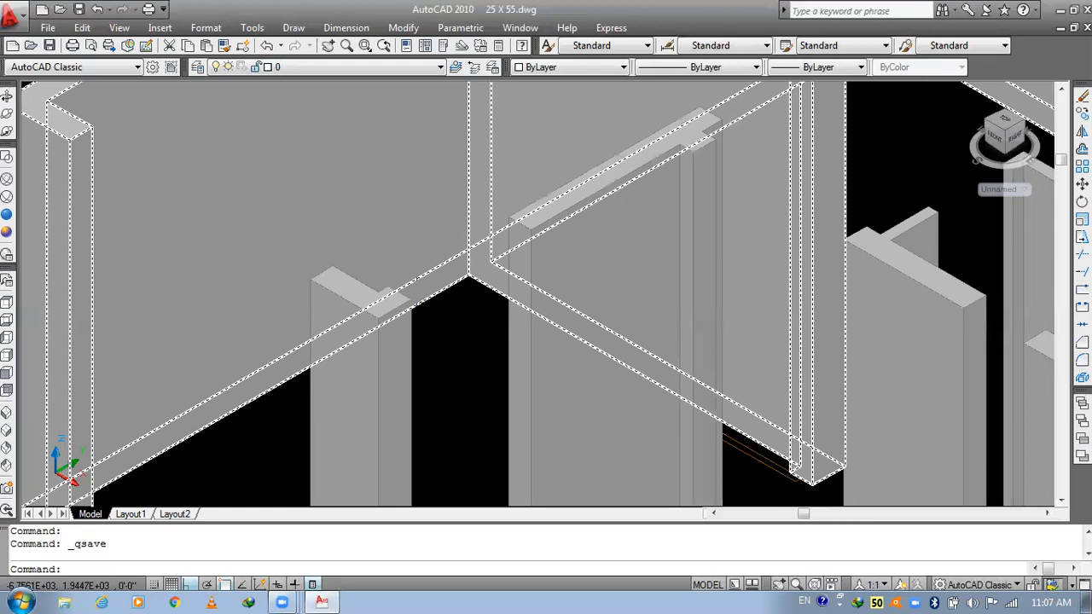
{"action": "middle_click_drag", "start_coordinate": [492, 316], "coordinate": [512, 220]}
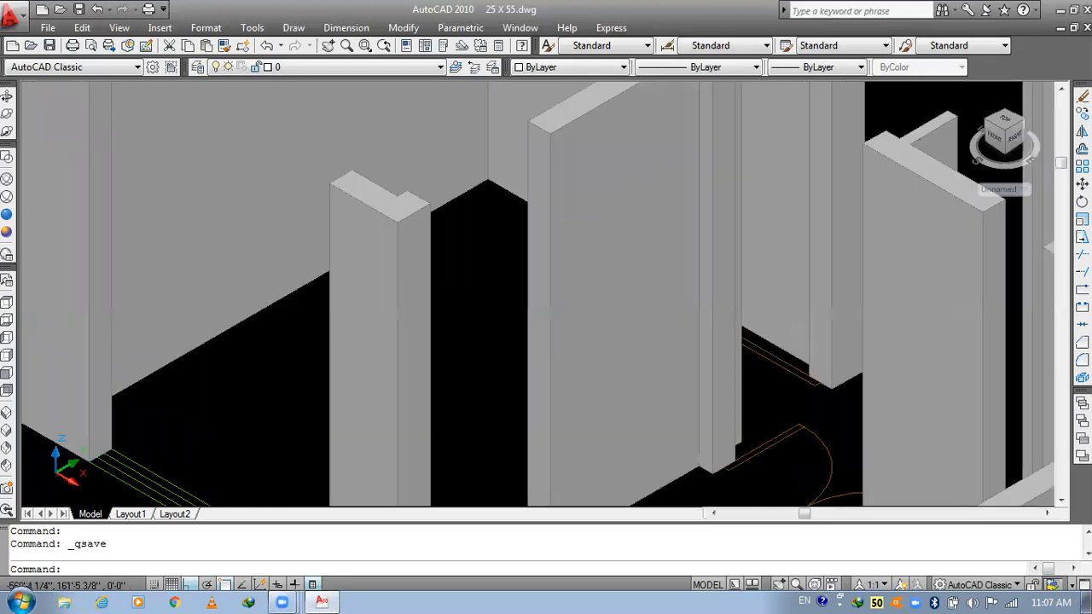
{"action": "middle_click_drag", "start_coordinate": [497, 260], "coordinate": [499, 258]}
{"action": "scroll", "coordinate": [487, 297], "scroll_direction": "down", "scroll_amount": 2}
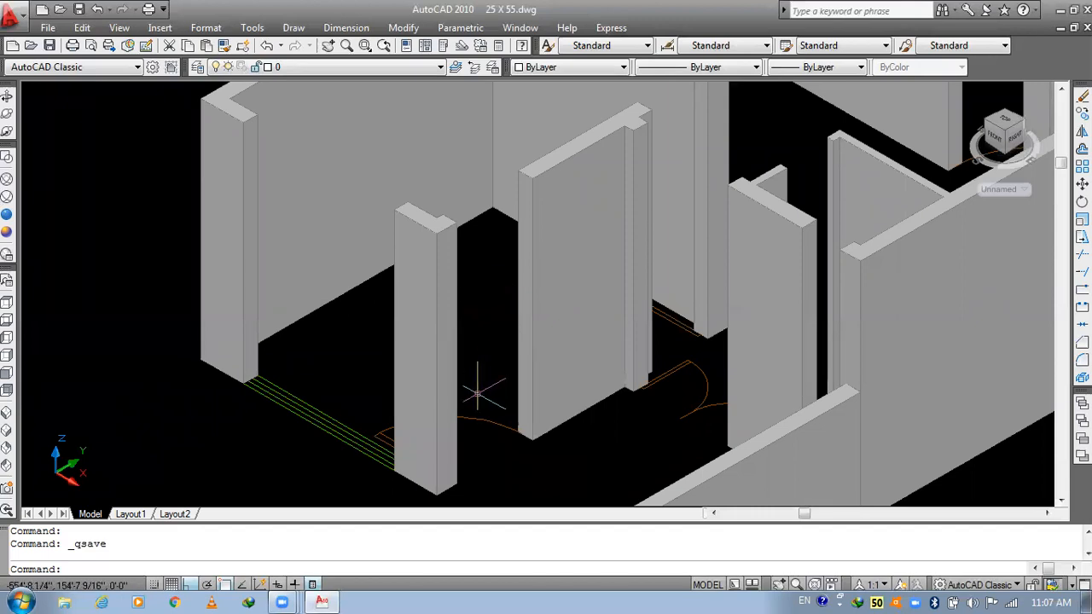
{"action": "scroll", "coordinate": [496, 239], "scroll_direction": "up", "scroll_amount": 3}
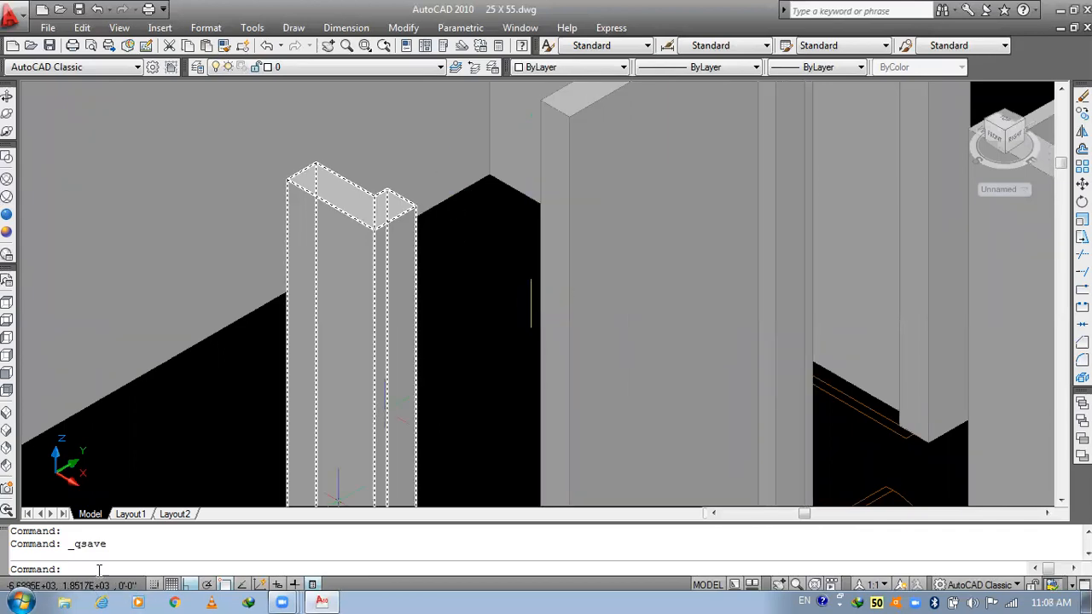
{"action": "type", "text": "box"}
{"action": "key", "text": "Return"}
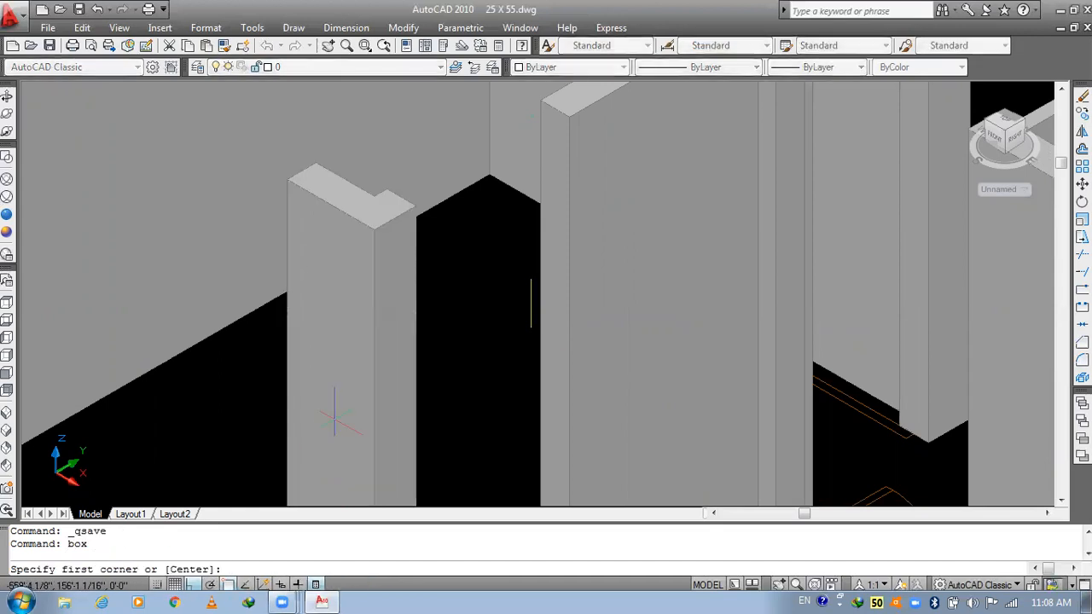
{"action": "scroll", "coordinate": [512, 170], "scroll_direction": "up", "scroll_amount": 4}
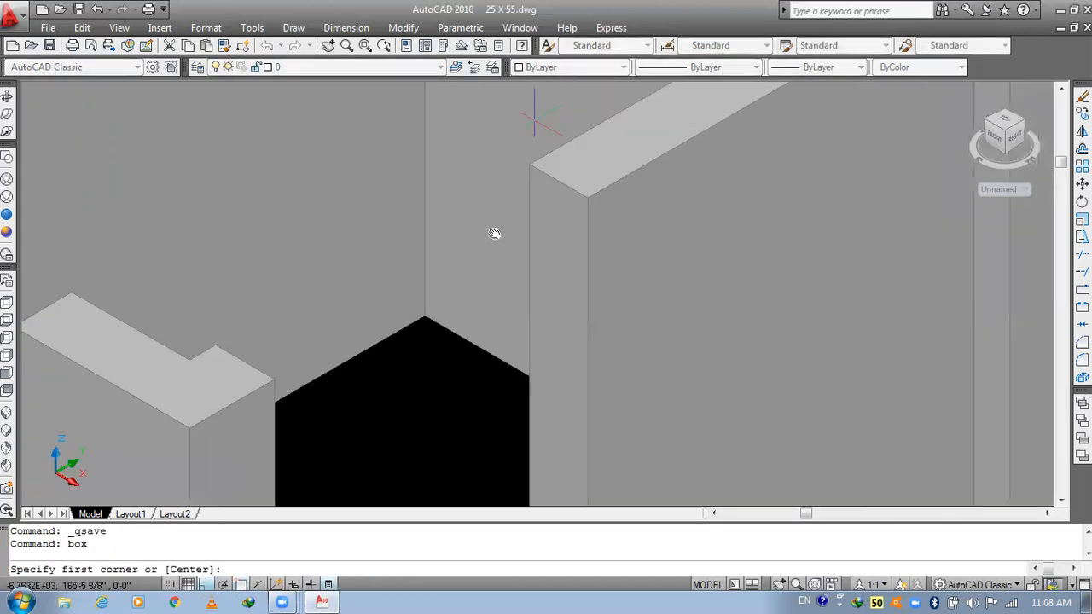
{"action": "left_click", "coordinate": [518, 200]}
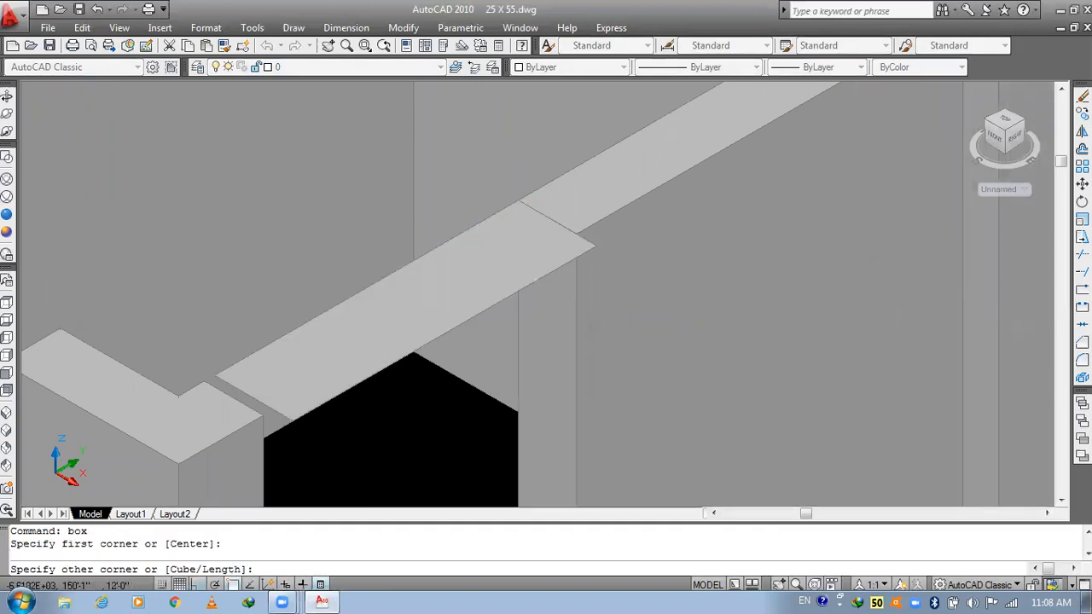
{"action": "left_click", "coordinate": [263, 416]}
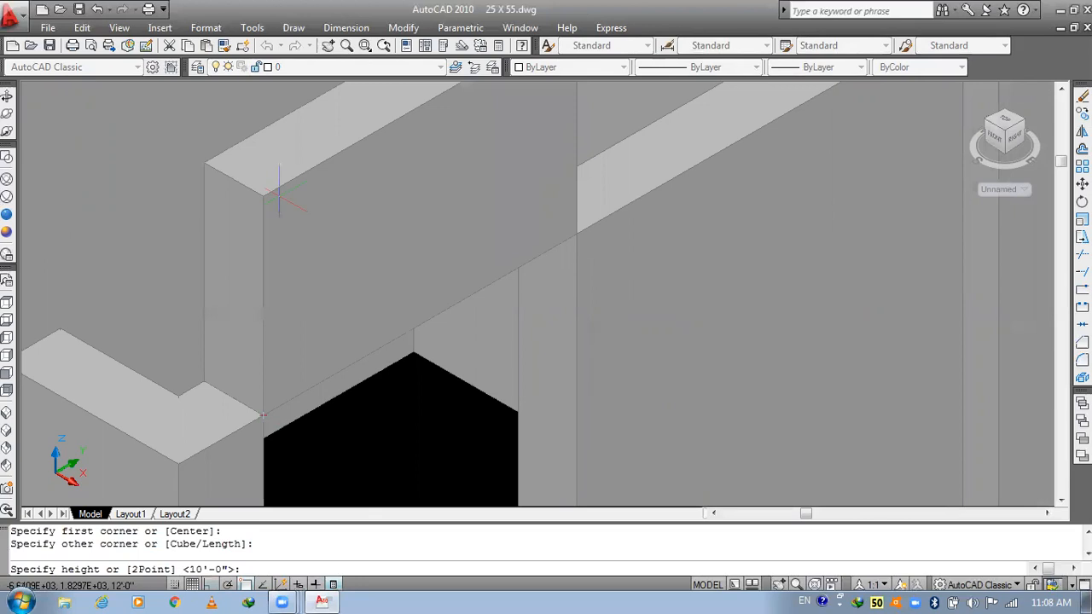
- Give the box over the door opening a height of -4' so it extends down from the wall tops
{"action": "scroll", "coordinate": [278, 198], "scroll_direction": "down", "scroll_amount": 3}
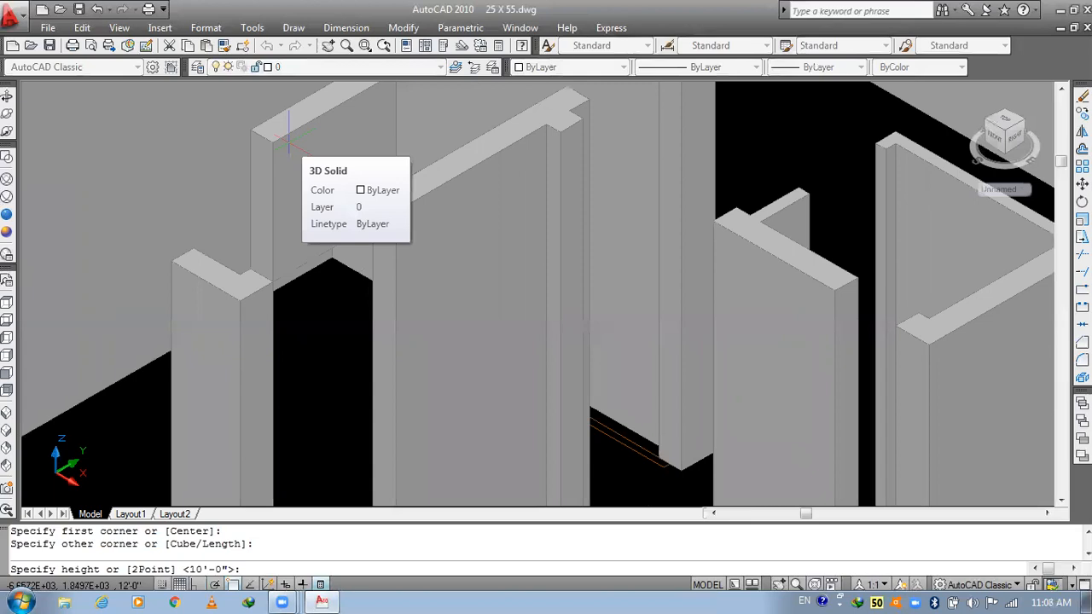
{"action": "middle_click_drag", "start_coordinate": [303, 152], "coordinate": [313, 198]}
{"action": "middle_click_drag", "start_coordinate": [303, 152], "coordinate": [320, 203]}
{"action": "type", "text": "4'"}
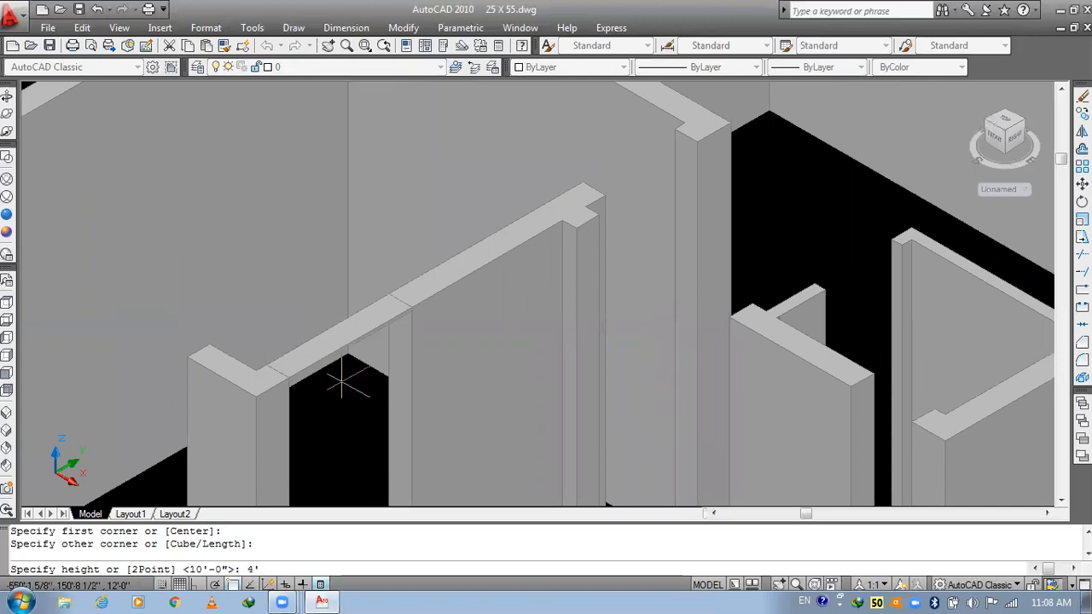
{"action": "key", "text": "Return"}
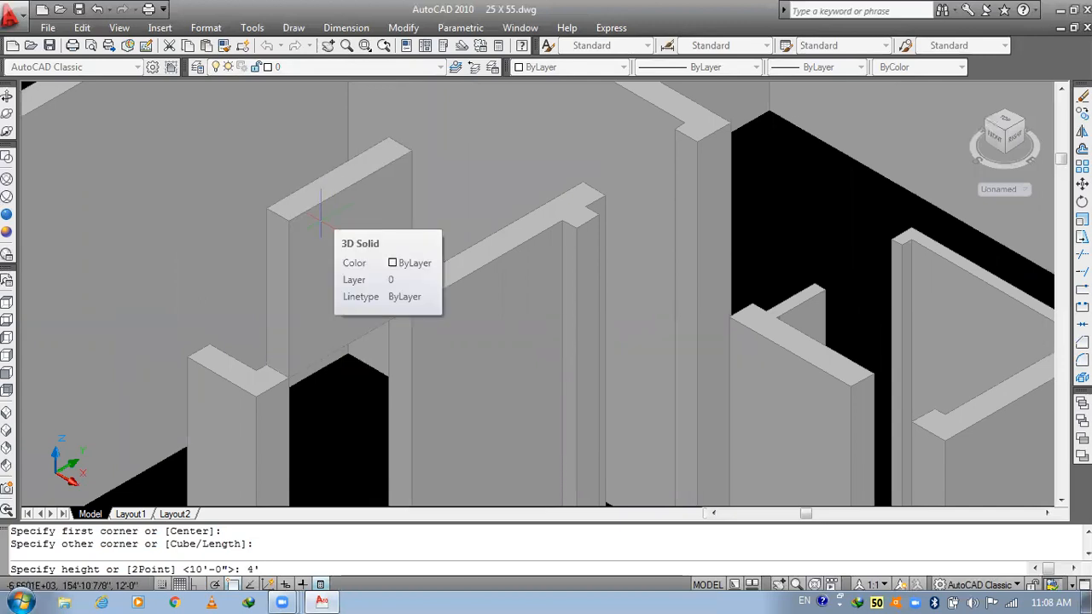
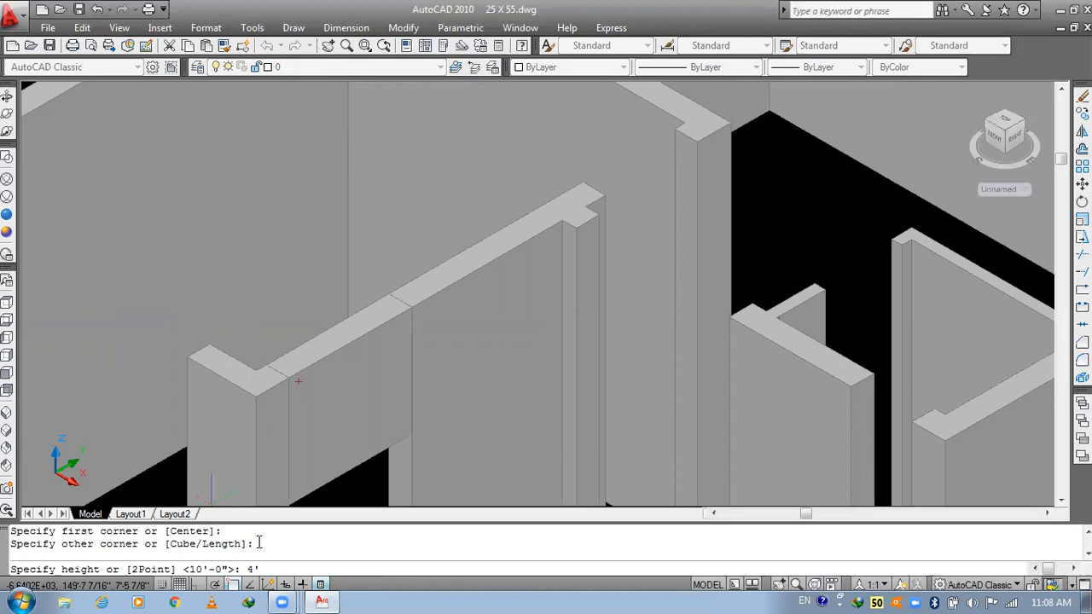
{"action": "key", "text": "Home"}
{"action": "type", "text": "-"}
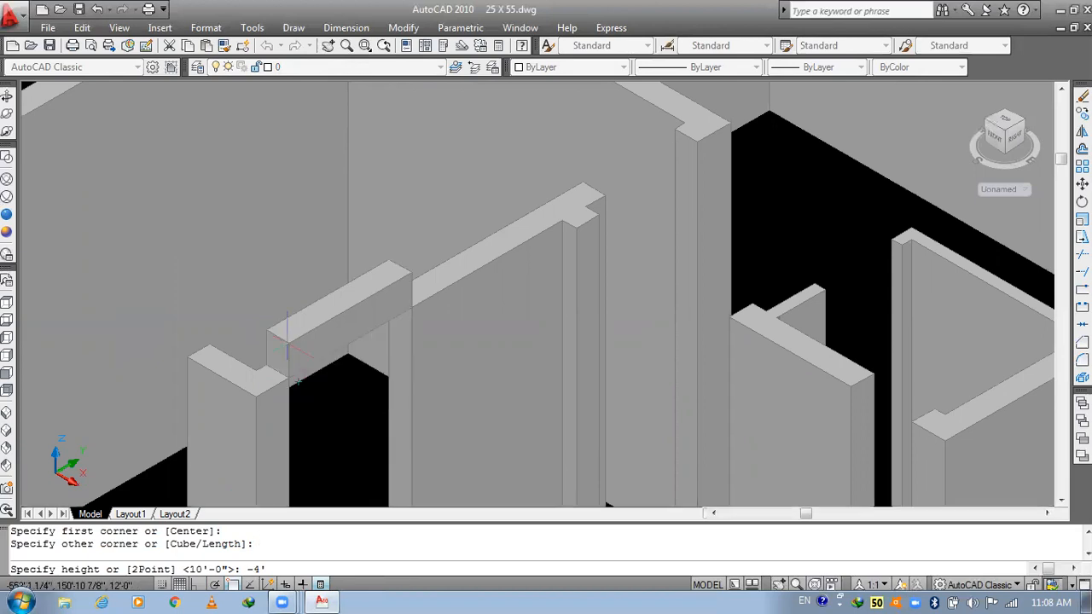
{"action": "key", "text": "Return"}
- Draw a 1' high box at the floor of the same door opening, spanning between the bottom corners of the adjoining walls
{"action": "scroll", "coordinate": [387, 407], "scroll_direction": "down", "scroll_amount": 2}
{"action": "middle_click_drag", "start_coordinate": [387, 407], "coordinate": [360, 238]}
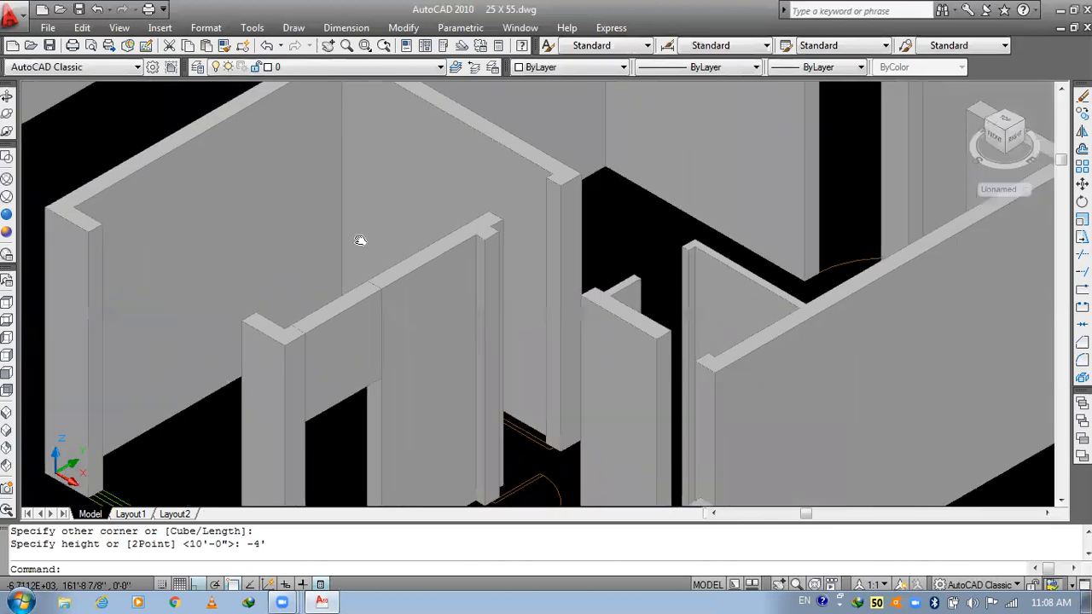
{"action": "scroll", "coordinate": [388, 146], "scroll_direction": "up", "scroll_amount": 2}
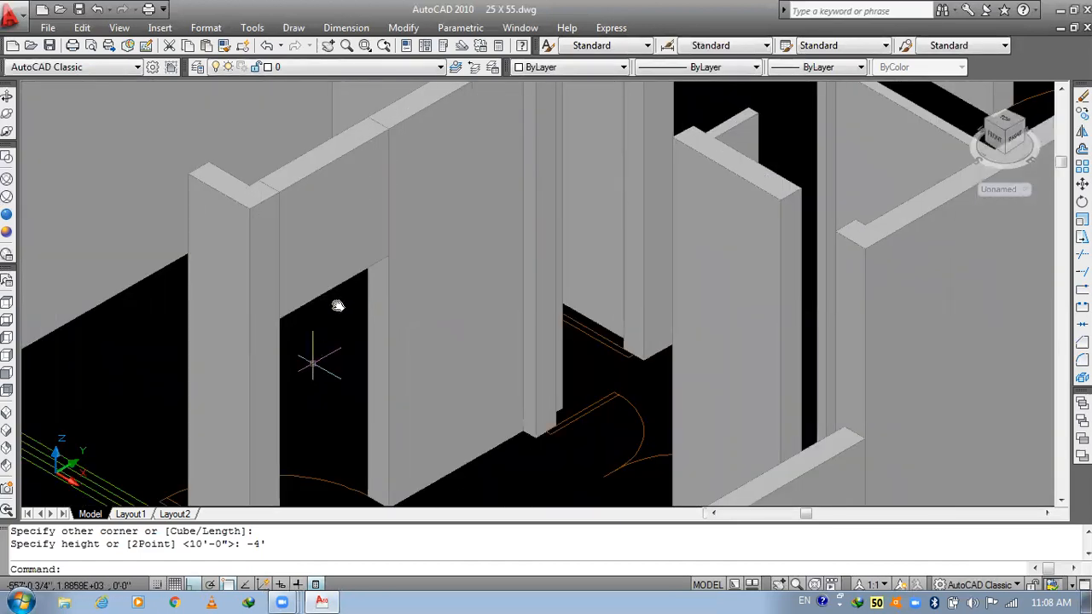
{"action": "scroll", "coordinate": [402, 366], "scroll_direction": "up", "scroll_amount": 4}
{"action": "type", "text": "box"}
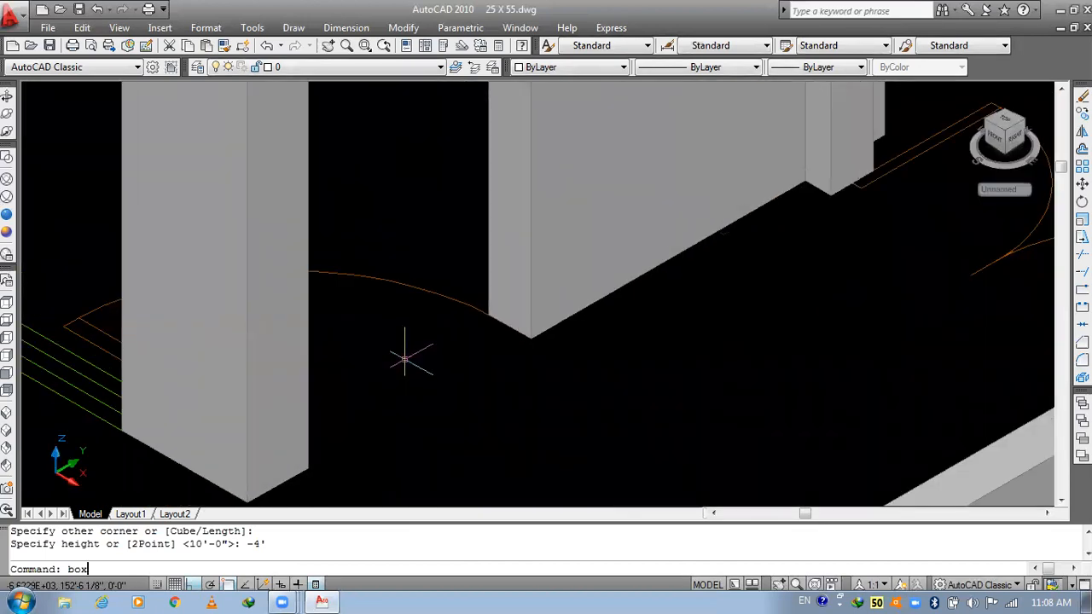
{"action": "key", "text": "Return"}
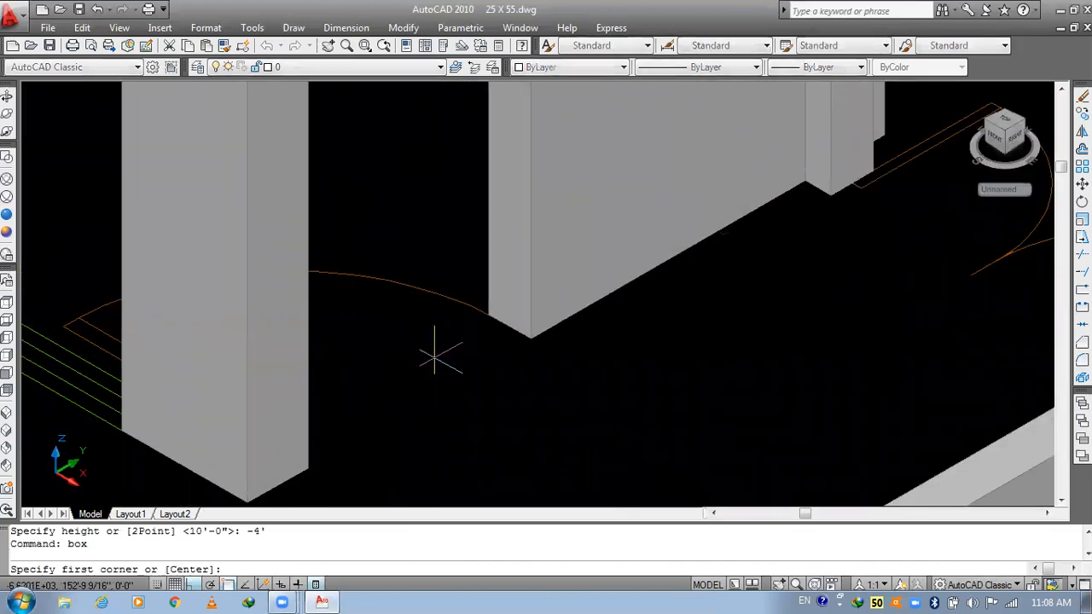
{"action": "left_click", "coordinate": [488, 316]}
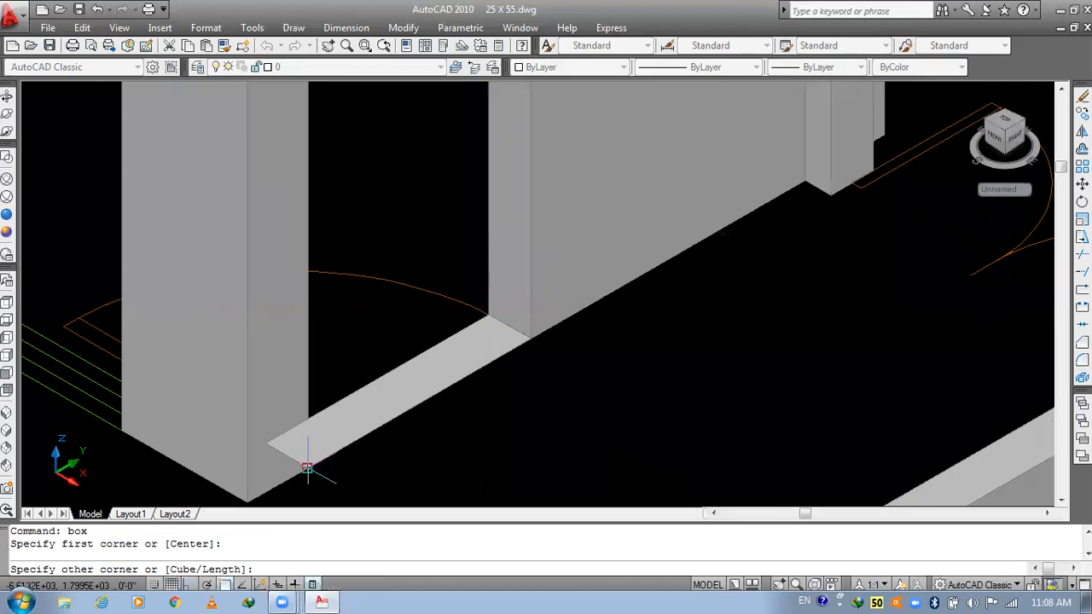
{"action": "left_click", "coordinate": [291, 449]}
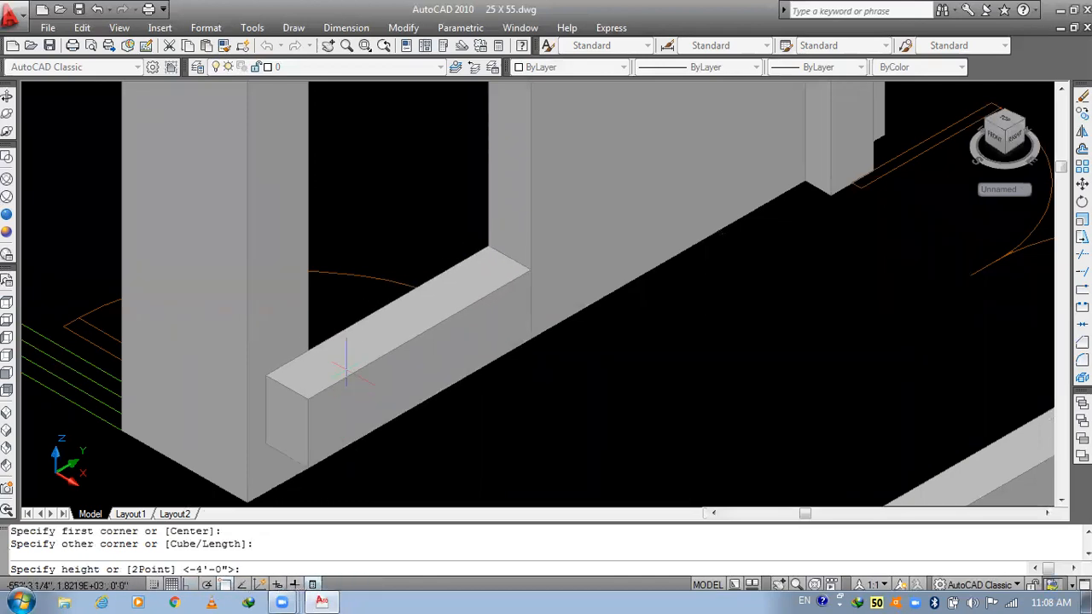
{"action": "type", "text": "1'"}
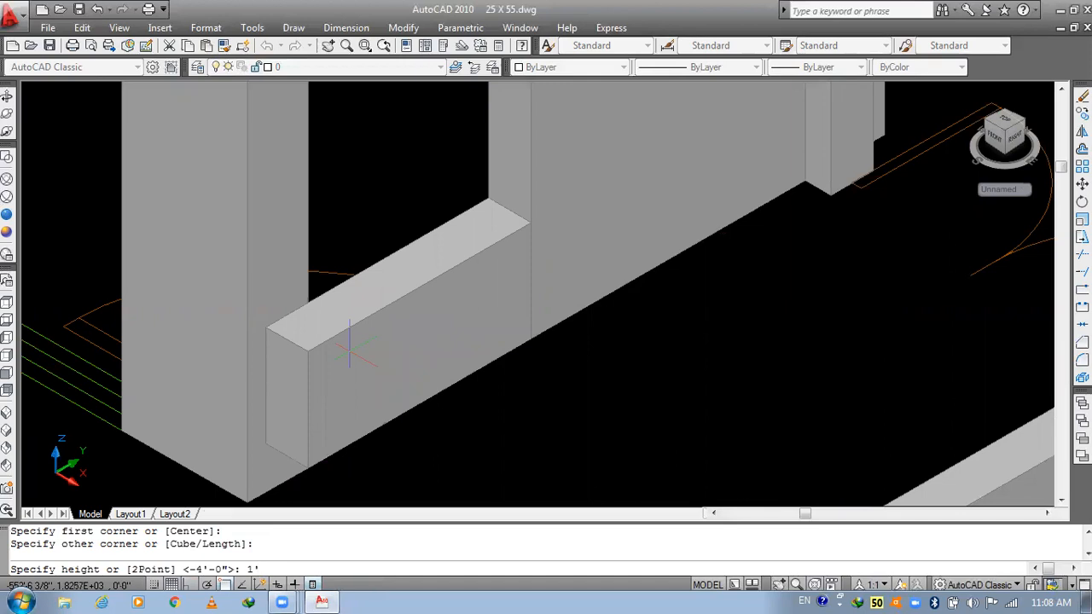
{"action": "key", "text": "Return"}
- Measure the clear height of the door opening between the upper box's underside and the top of the floor box
{"action": "scroll", "coordinate": [420, 425], "scroll_direction": "down", "scroll_amount": 5}
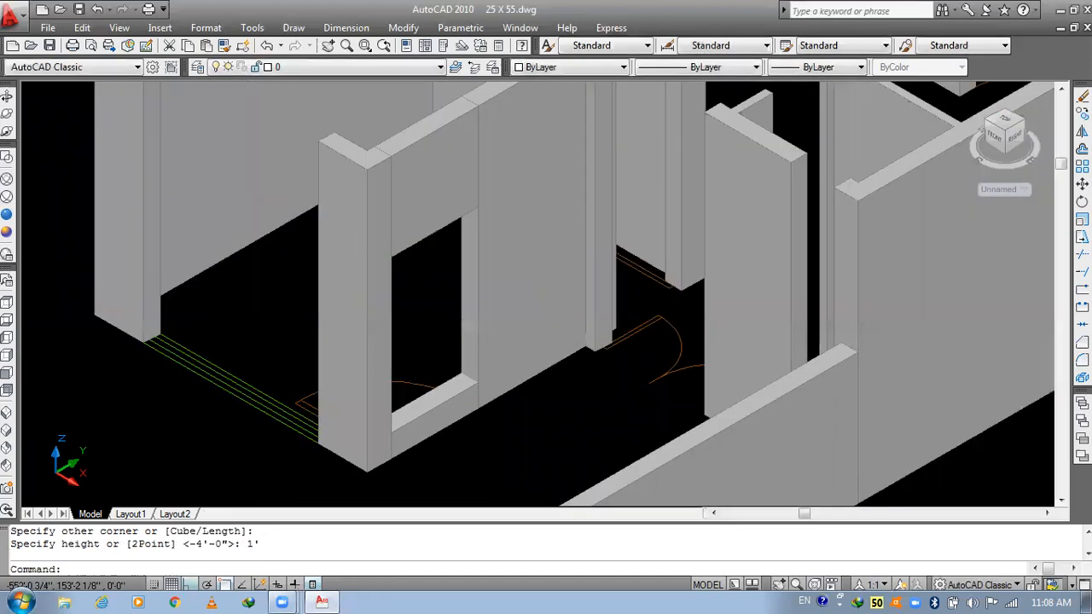
{"action": "scroll", "coordinate": [421, 424], "scroll_direction": "up", "scroll_amount": 5}
{"action": "left_click", "coordinate": [440, 394]}
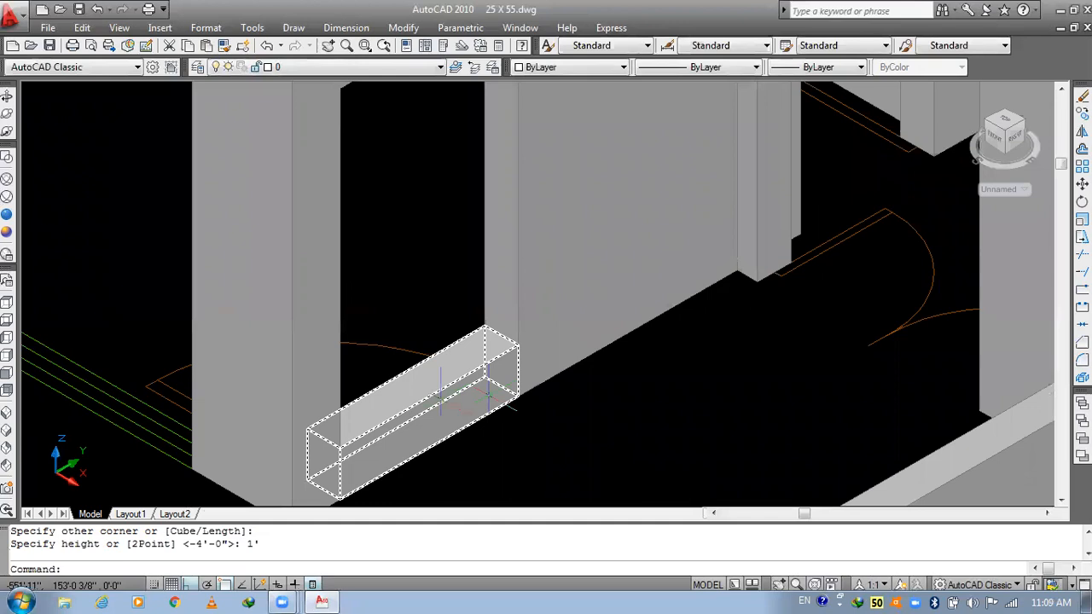
{"action": "scroll", "coordinate": [489, 393], "scroll_direction": "down", "scroll_amount": 2}
{"action": "middle_click_drag", "start_coordinate": [404, 324], "coordinate": [439, 379]}
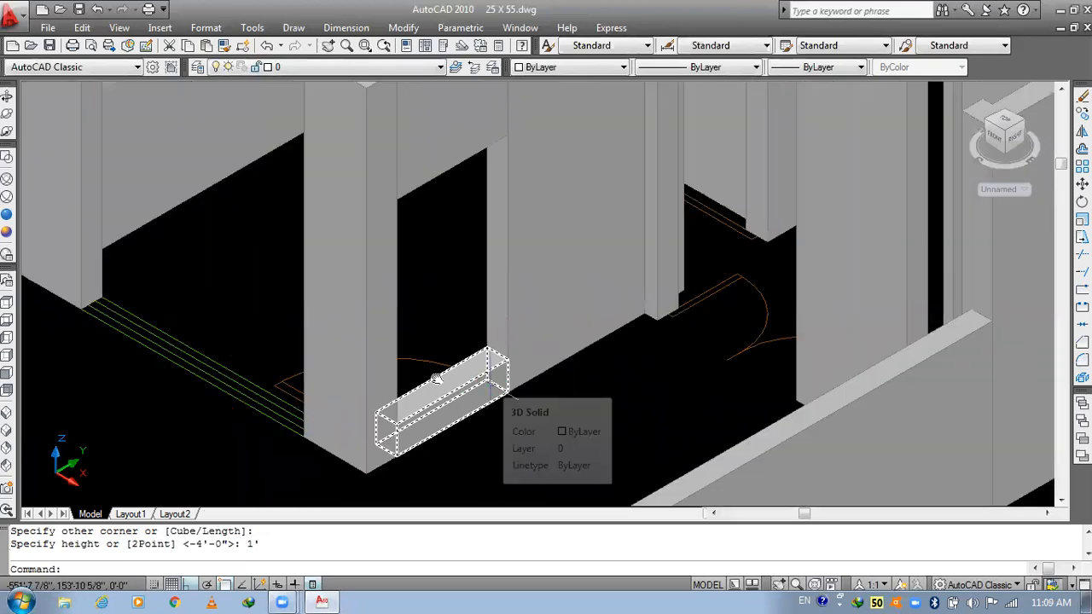
{"action": "type", "text": "di"}
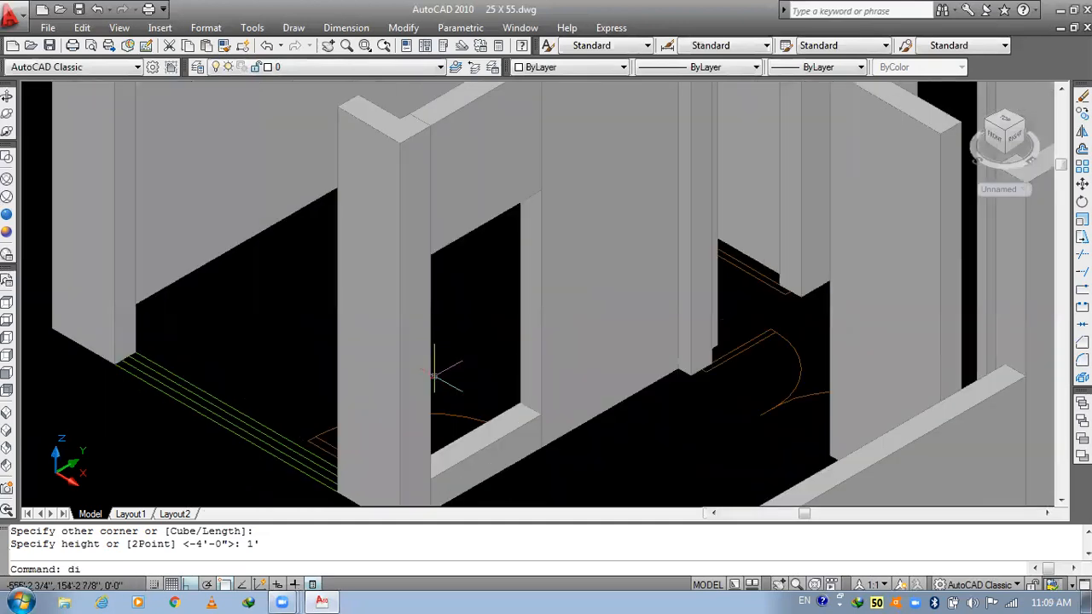
{"action": "key", "text": "Return"}
{"action": "left_click", "coordinate": [431, 255]}
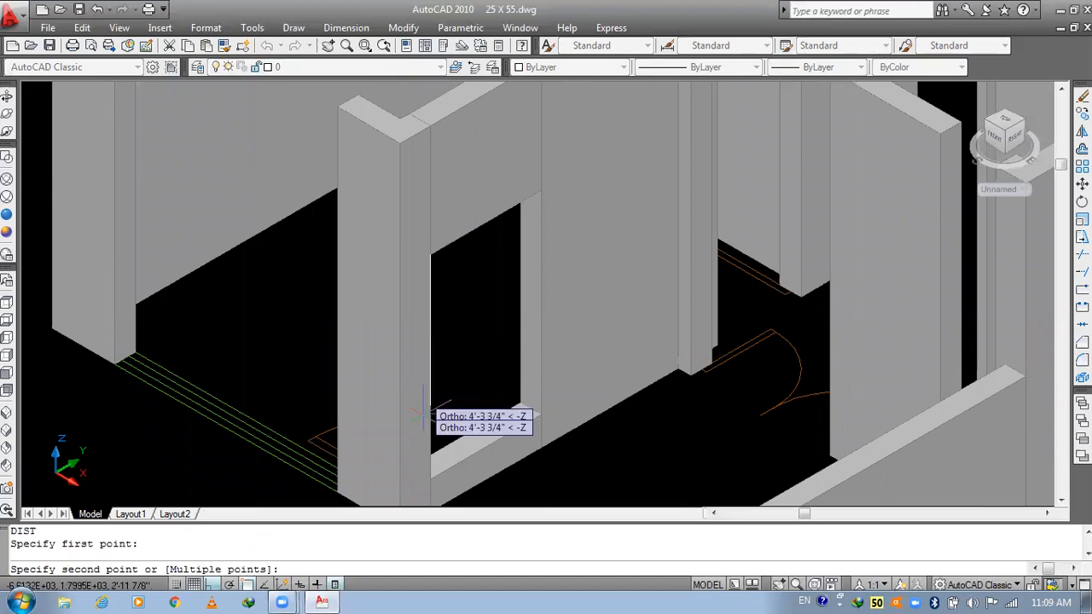
{"action": "left_click", "coordinate": [429, 476]}
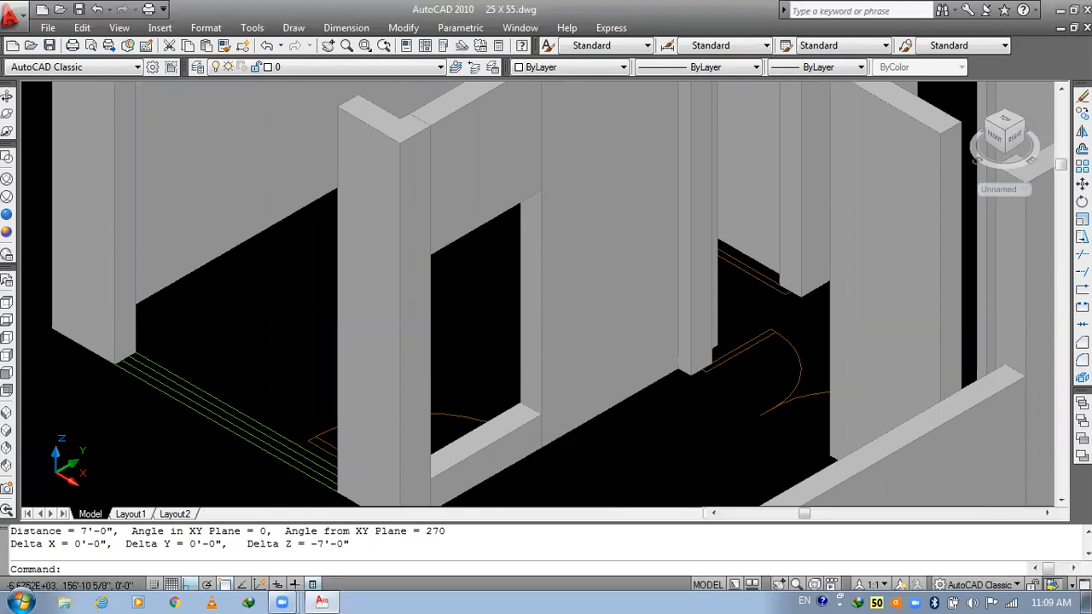
- Draw a 1' high box at the floor of the next door opening, spanning between the bottom corners of the adjoining walls
{"action": "scroll", "coordinate": [365, 402], "scroll_direction": "down", "scroll_amount": 3}
{"action": "middle_click_drag", "start_coordinate": [629, 361], "coordinate": [441, 369]}
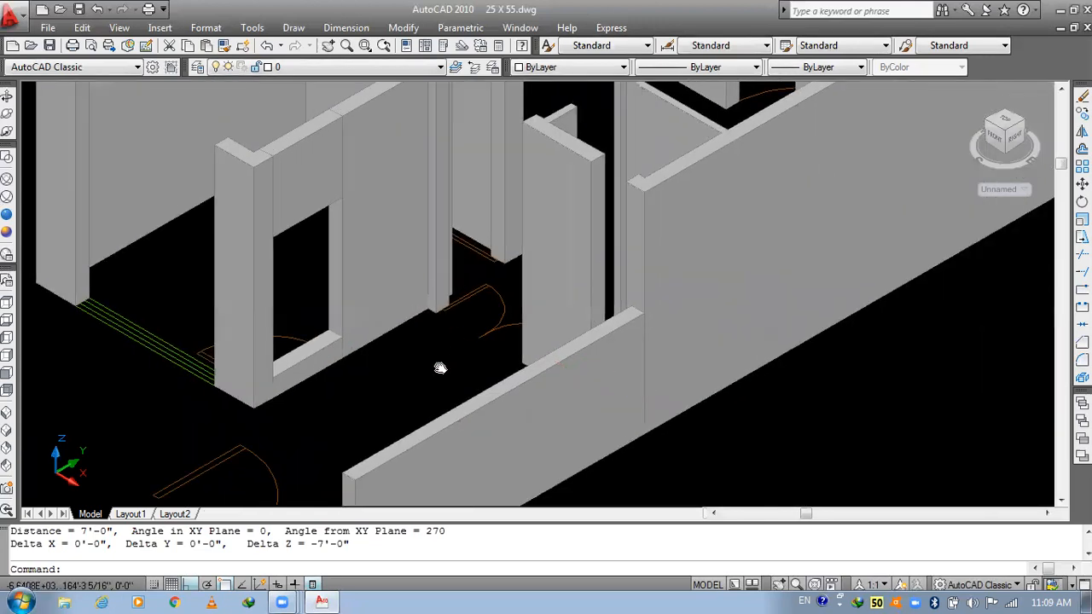
{"action": "scroll", "coordinate": [431, 273], "scroll_direction": "up", "scroll_amount": 5}
{"action": "type", "text": "box"}
{"action": "key", "text": "Return"}
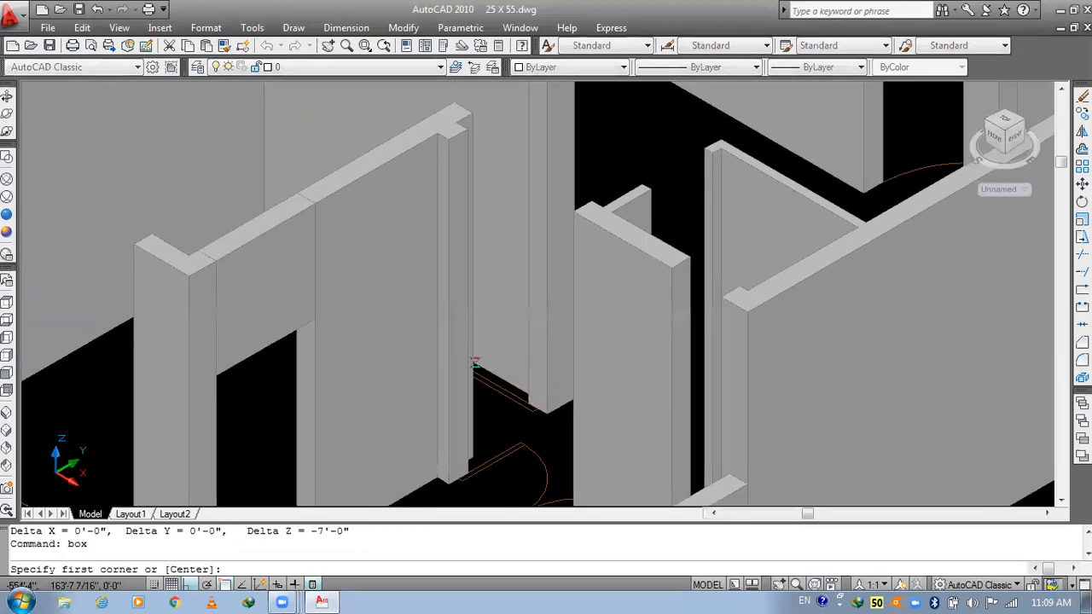
{"action": "scroll", "coordinate": [474, 363], "scroll_direction": "up", "scroll_amount": 4}
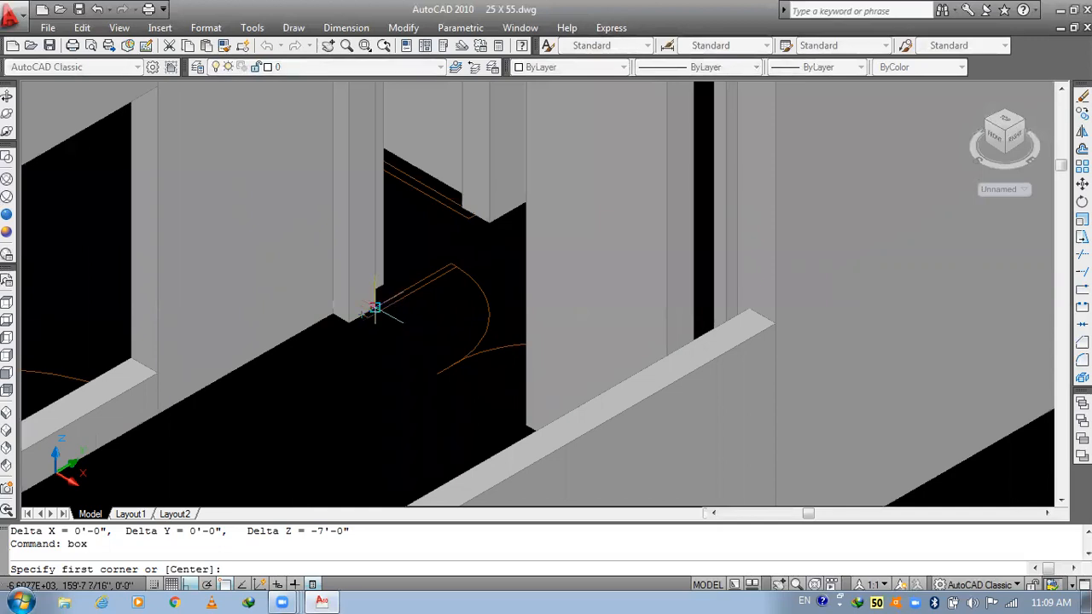
{"action": "left_click", "coordinate": [376, 307]}
{"action": "left_click", "coordinate": [526, 425]}
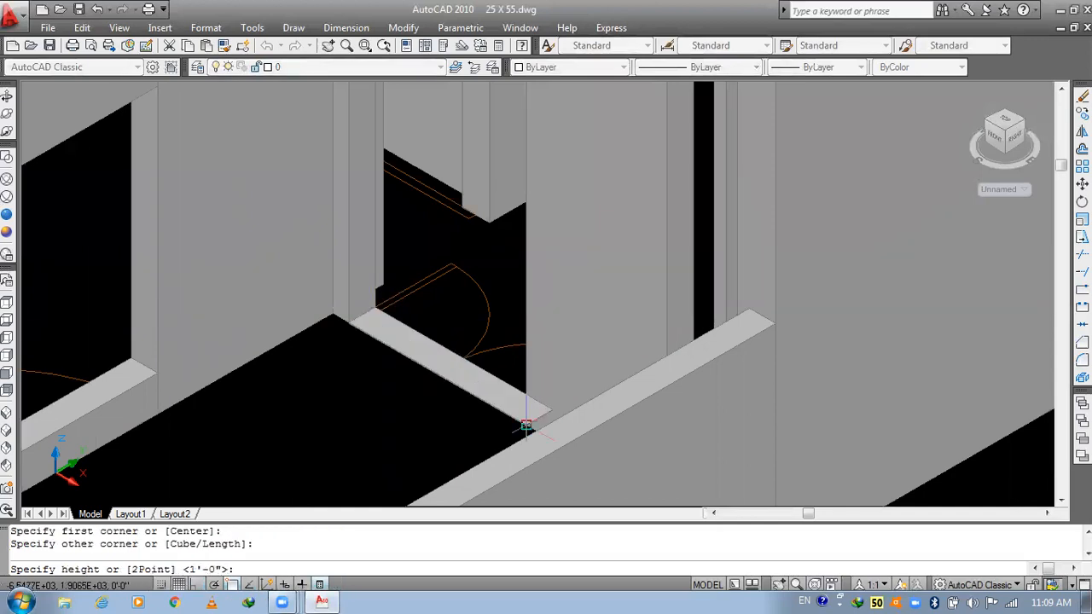
{"action": "type", "text": "1'"}
{"action": "key", "text": "Return"}
{"action": "scroll", "coordinate": [526, 364], "scroll_direction": "down", "scroll_amount": 3}
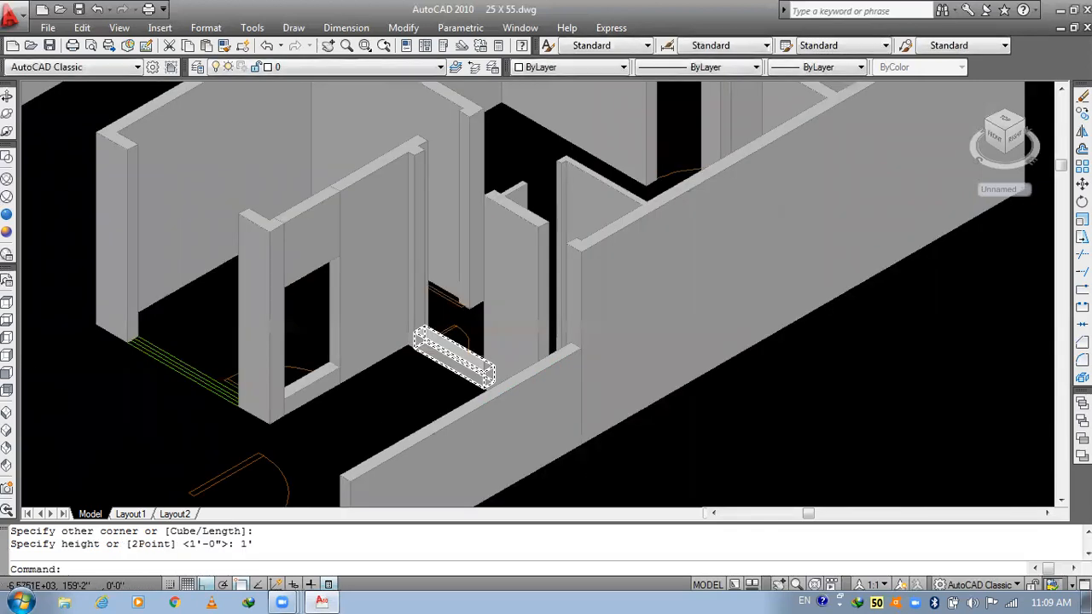
- Draw a box across the top of that second door opening between the wall-top corners, with a height of -4'
{"action": "key", "text": "Return"}
{"action": "scroll", "coordinate": [457, 207], "scroll_direction": "up", "scroll_amount": 3}
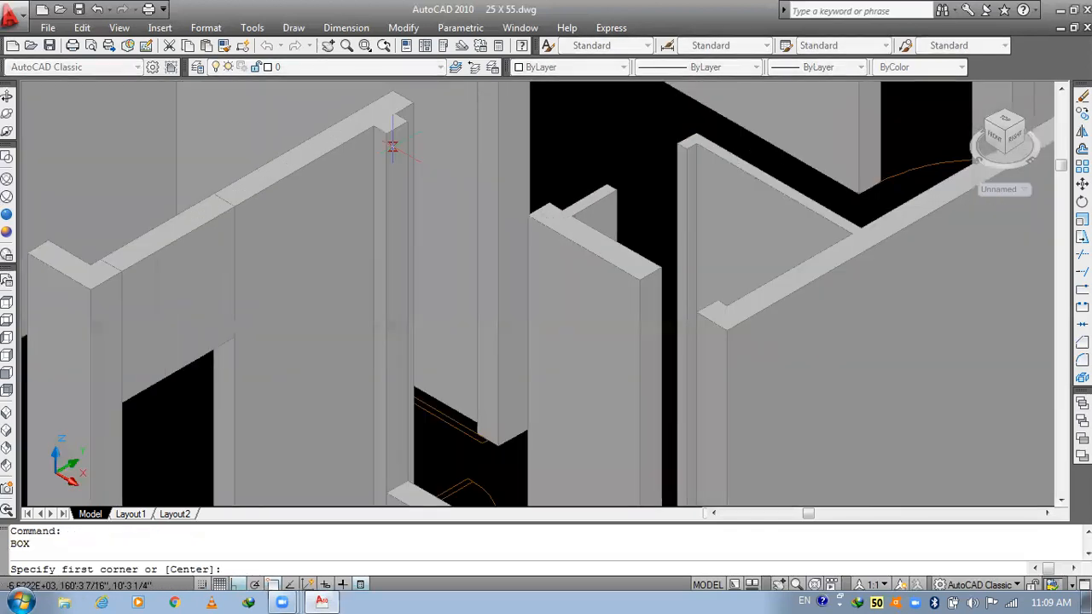
{"action": "scroll", "coordinate": [399, 119], "scroll_direction": "up", "scroll_amount": 2}
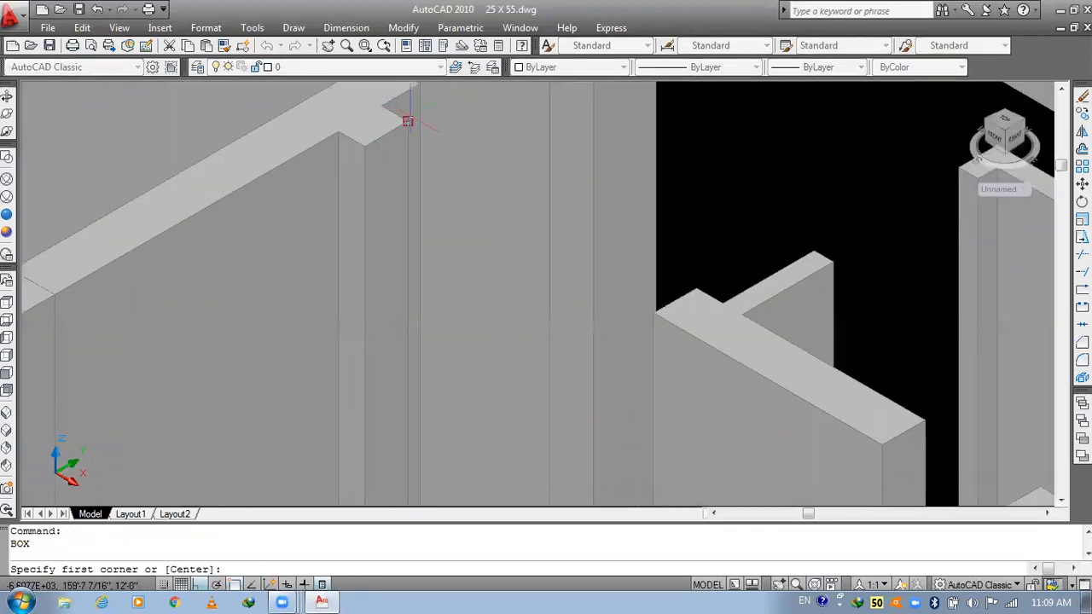
{"action": "left_click", "coordinate": [402, 117]}
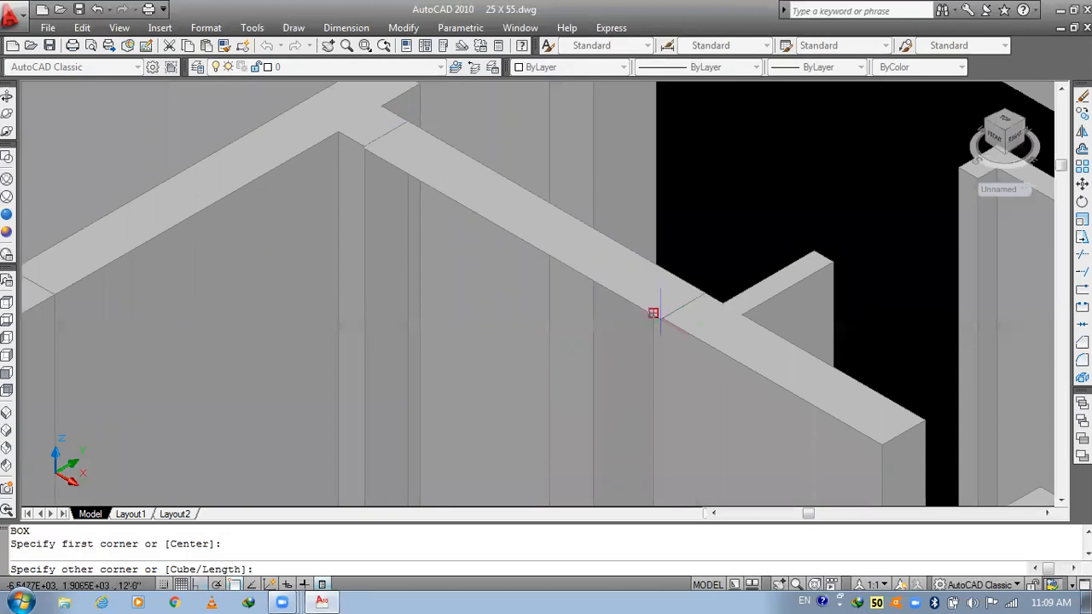
{"action": "left_click", "coordinate": [653, 313]}
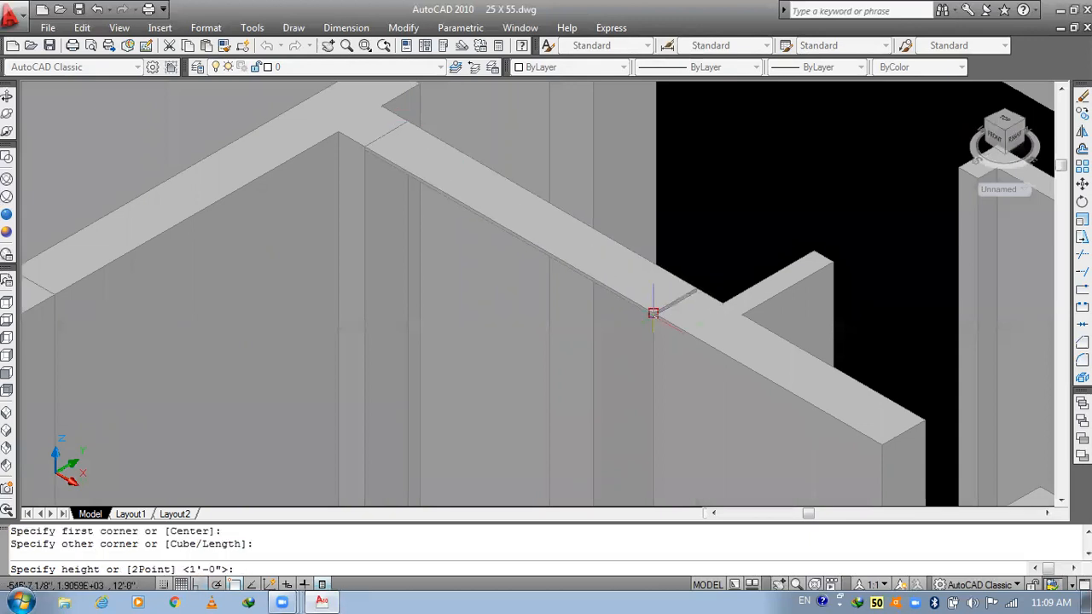
{"action": "type", "text": "-4"}
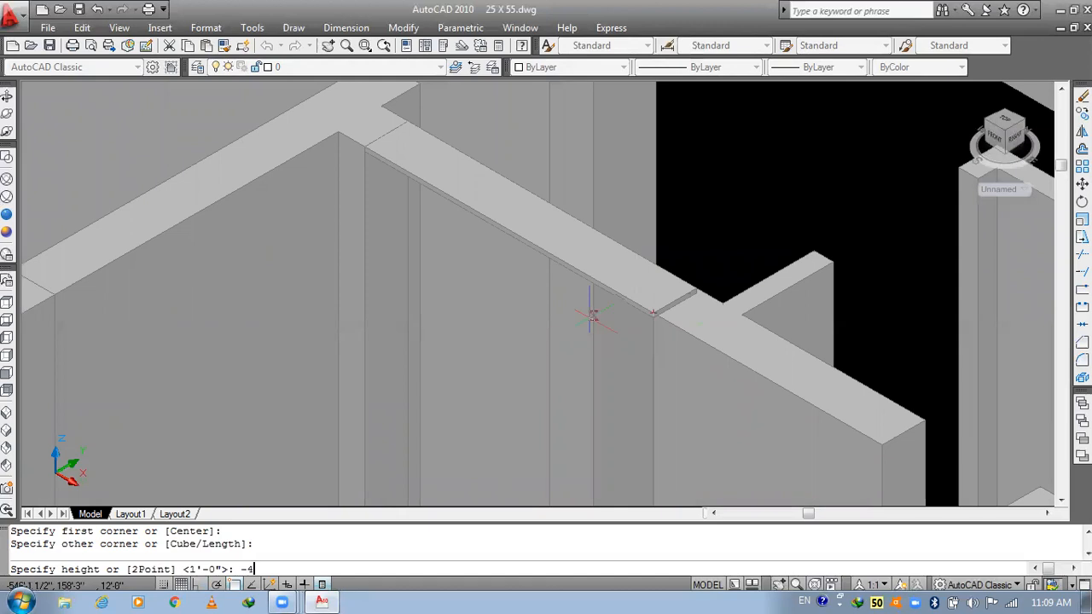
{"action": "type", "text": "'"}
{"action": "key", "text": "Return"}
{"action": "scroll", "coordinate": [559, 300], "scroll_direction": "down", "scroll_amount": 6}
{"action": "middle_click_drag", "start_coordinate": [556, 385], "coordinate": [451, 293]}
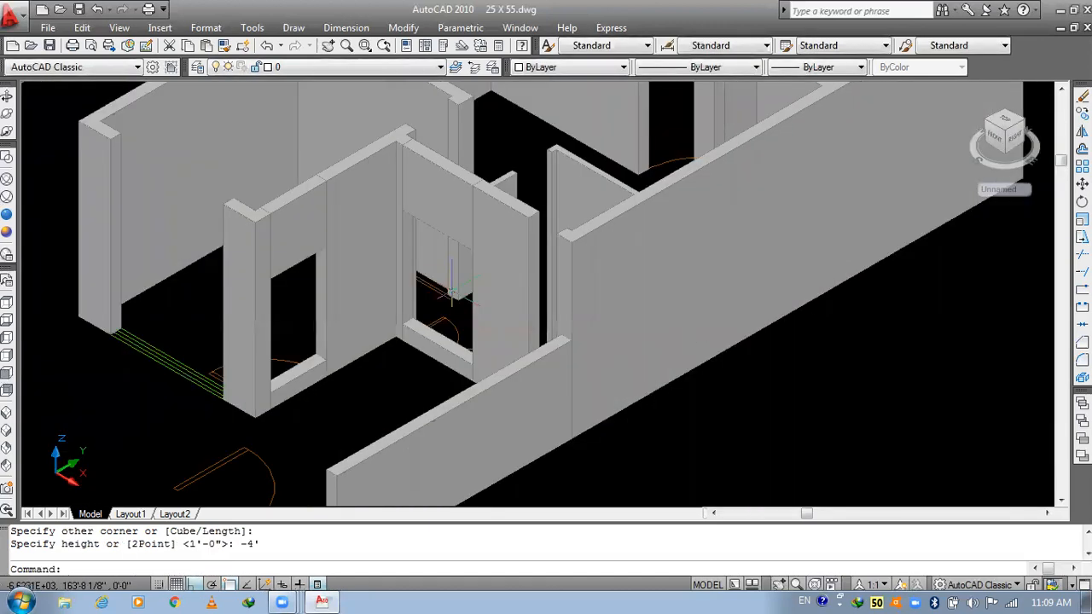
- Draw a 3' high sill box along the green window lines at the floor of the wide front window opening, spanning between both walls
{"action": "middle_click_drag", "start_coordinate": [234, 383], "coordinate": [474, 418]}
{"action": "middle_click_drag", "start_coordinate": [610, 369], "coordinate": [627, 359]}
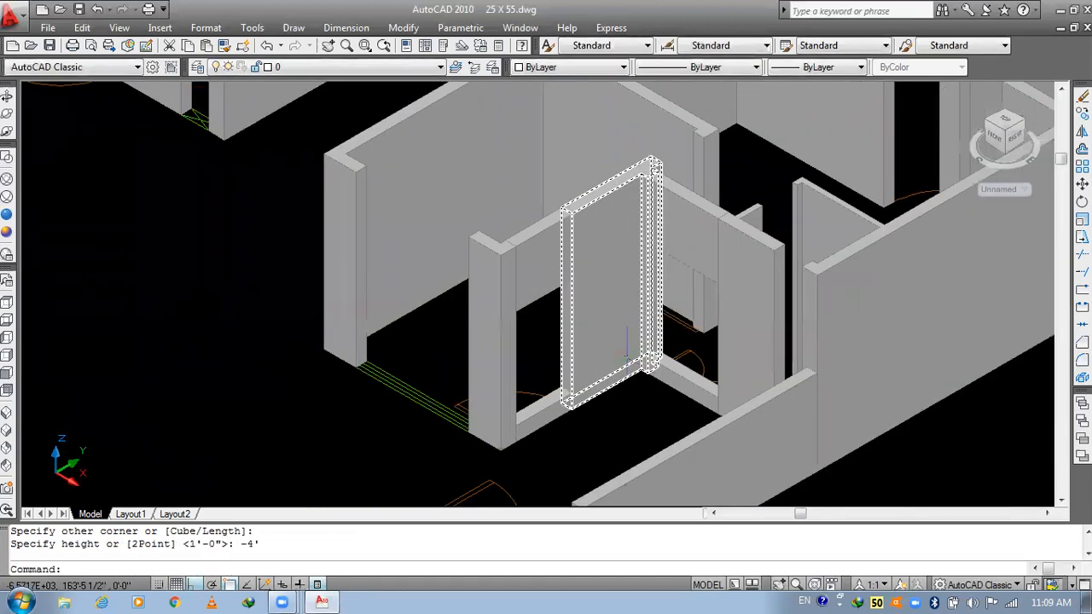
{"action": "scroll", "coordinate": [627, 346], "scroll_direction": "up", "scroll_amount": 2}
{"action": "scroll", "coordinate": [397, 350], "scroll_direction": "up", "scroll_amount": 2}
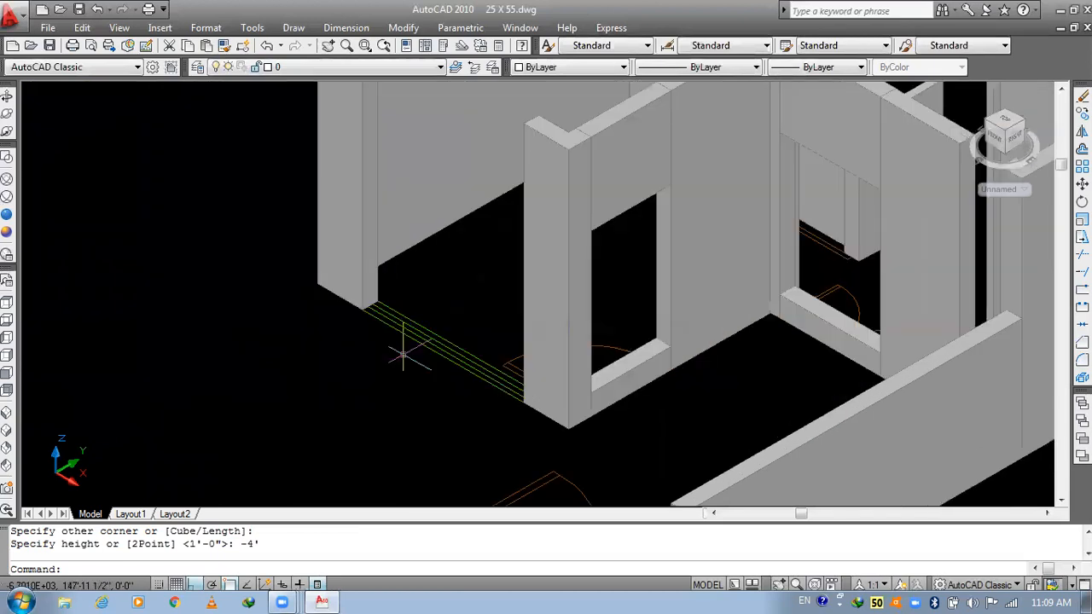
{"action": "scroll", "coordinate": [335, 346], "scroll_direction": "up", "scroll_amount": 1}
{"action": "middle_click_drag", "start_coordinate": [335, 345], "coordinate": [378, 402]}
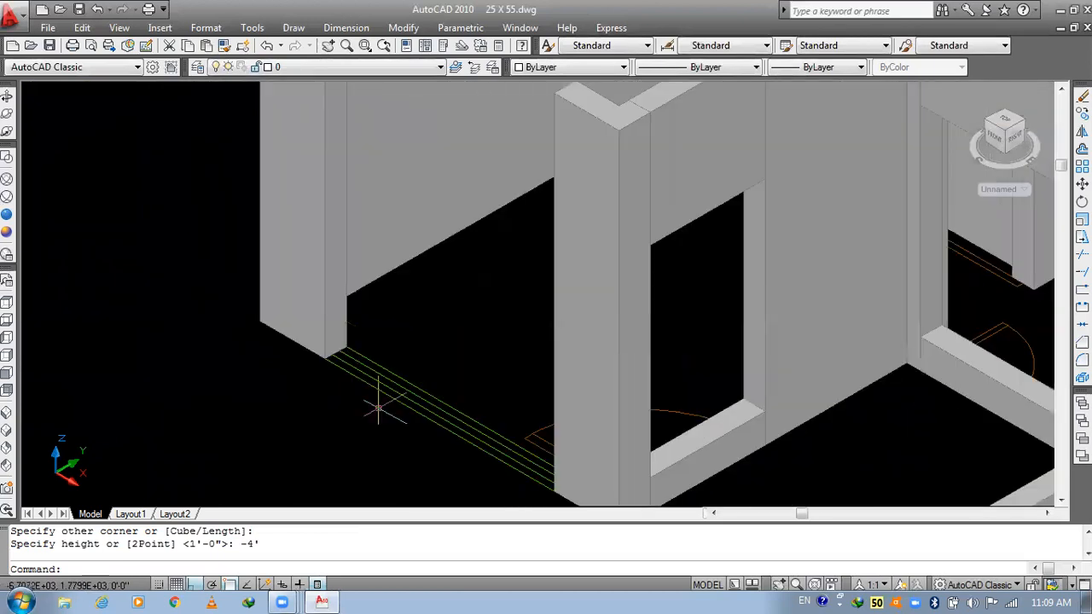
{"action": "type", "text": "box"}
{"action": "key", "text": "Return"}
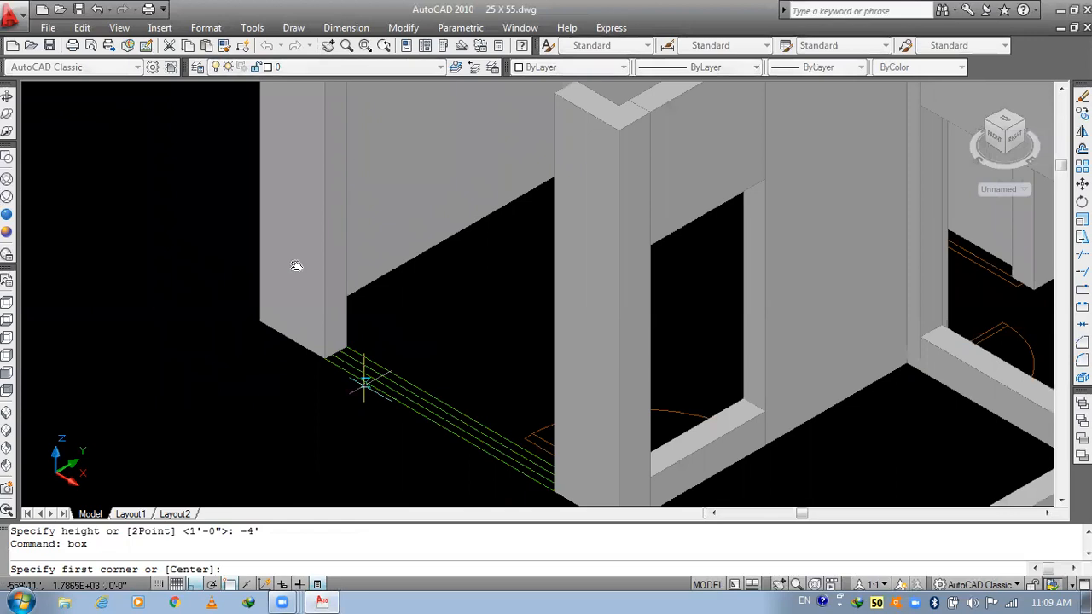
{"action": "scroll", "coordinate": [345, 354], "scroll_direction": "up", "scroll_amount": 2}
{"action": "middle_click_drag", "start_coordinate": [345, 354], "coordinate": [530, 375]}
{"action": "scroll", "coordinate": [275, 218], "scroll_direction": "up", "scroll_amount": 3}
{"action": "left_click", "coordinate": [275, 206]}
{"action": "scroll", "coordinate": [275, 205], "scroll_direction": "down", "scroll_amount": 3}
{"action": "scroll", "coordinate": [531, 376], "scroll_direction": "up", "scroll_amount": 2}
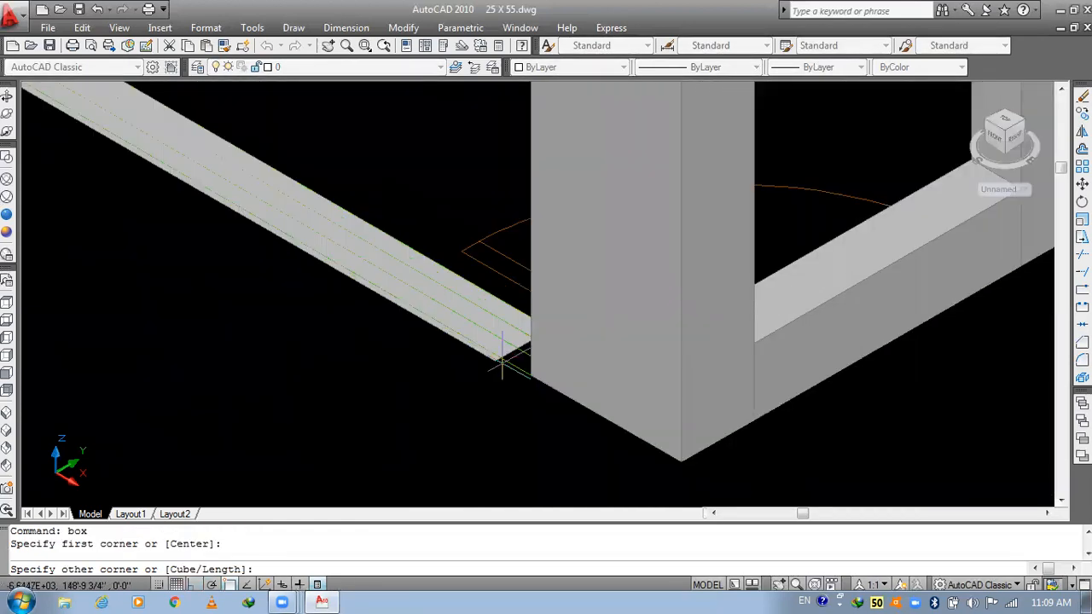
{"action": "left_click", "coordinate": [531, 376]}
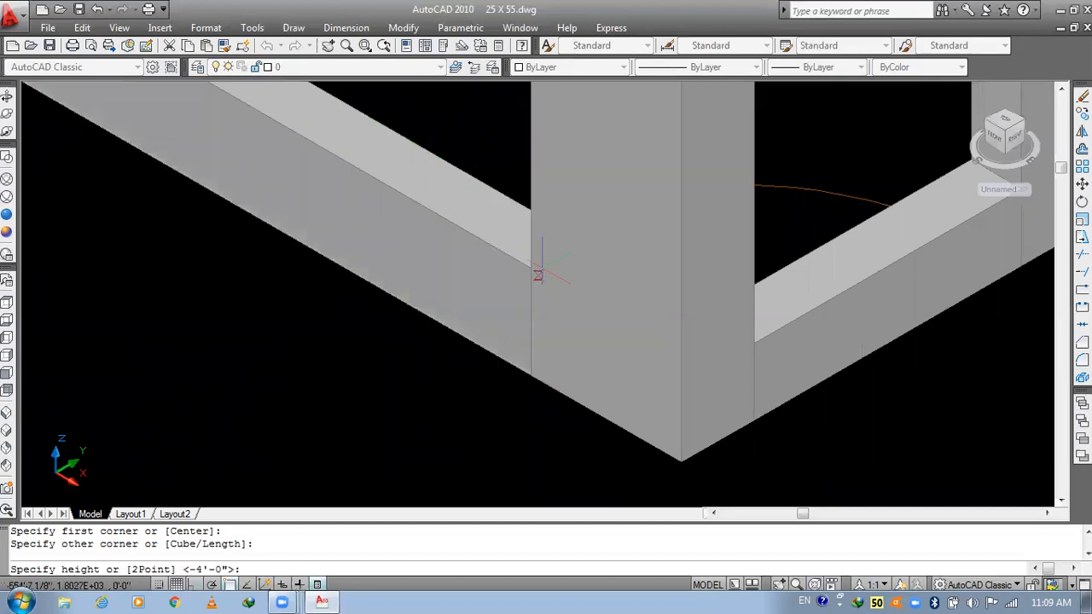
{"action": "type", "text": "3"}
{"action": "key", "text": "Return"}
- Draw a box over the wide front window opening, spanning between the wall-top corners, with a height of -4'
{"action": "key", "text": "Return"}
{"action": "scroll", "coordinate": [537, 273], "scroll_direction": "down", "scroll_amount": 5}
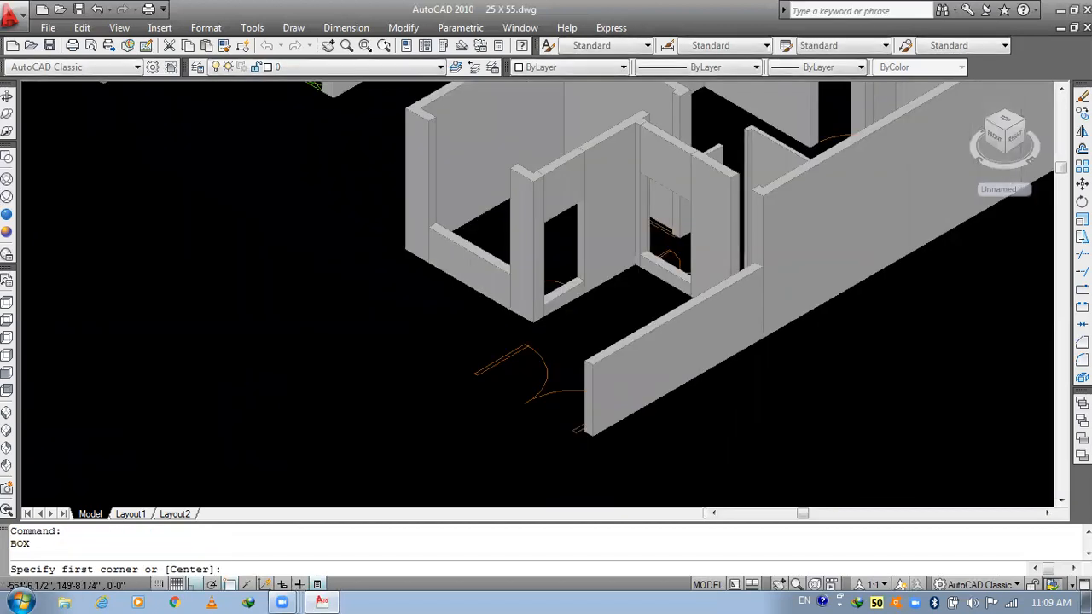
{"action": "scroll", "coordinate": [474, 158], "scroll_direction": "up", "scroll_amount": 2}
{"action": "scroll", "coordinate": [419, 190], "scroll_direction": "up", "scroll_amount": 4}
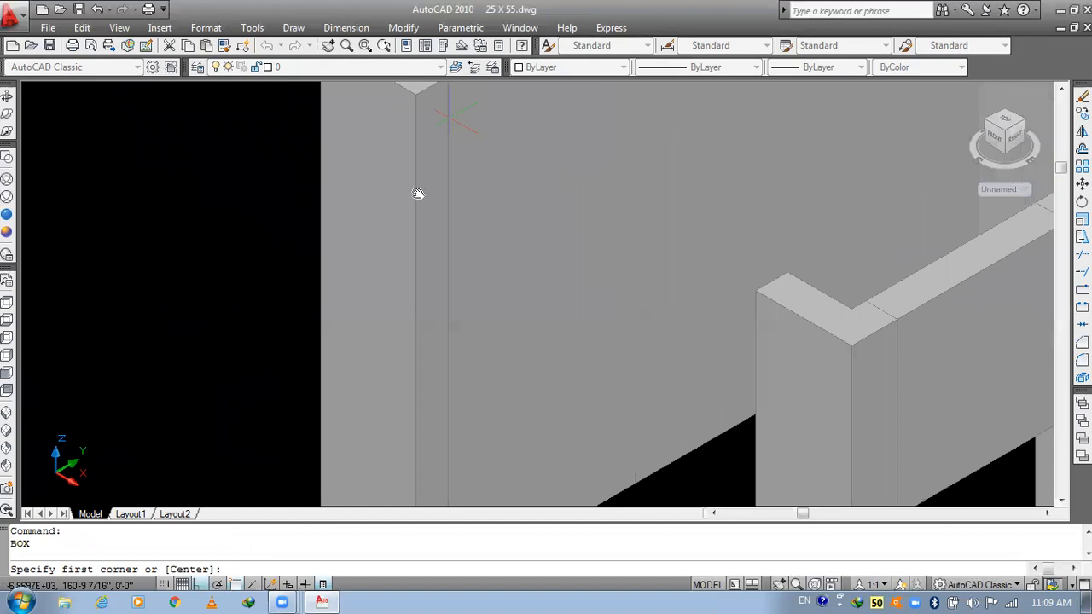
{"action": "scroll", "coordinate": [411, 153], "scroll_direction": "up", "scroll_amount": 1}
{"action": "left_click", "coordinate": [412, 154]}
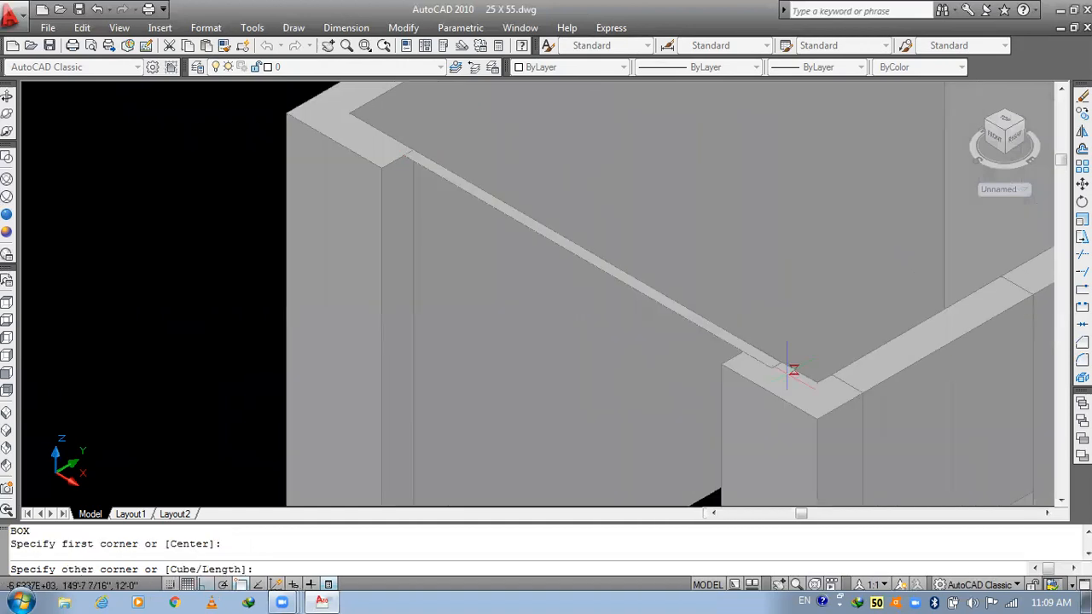
{"action": "left_click", "coordinate": [721, 365]}
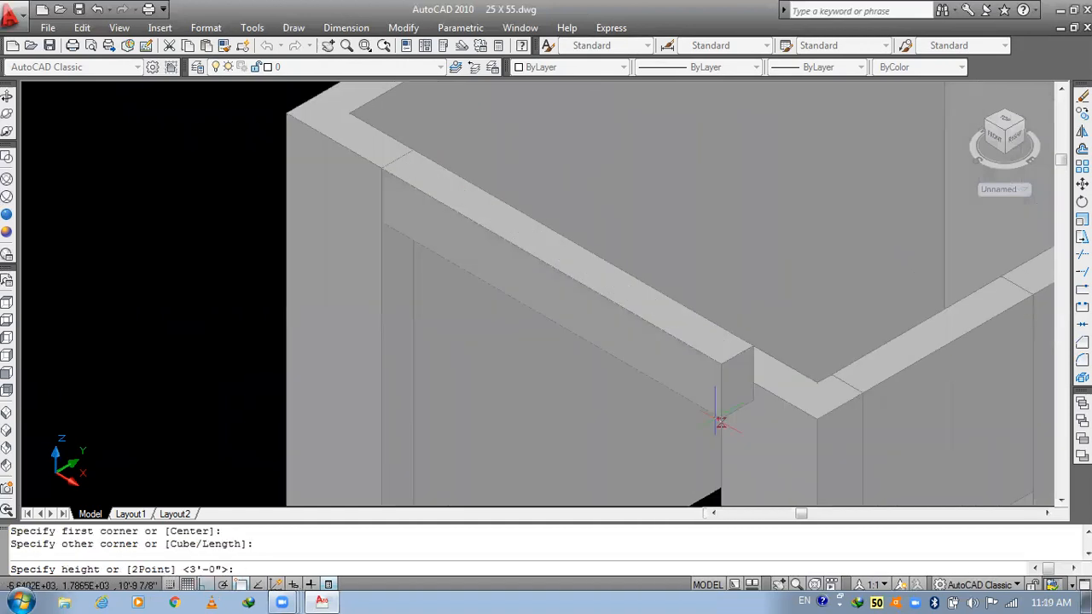
{"action": "type", "text": "-4'"}
{"action": "key", "text": "Return"}
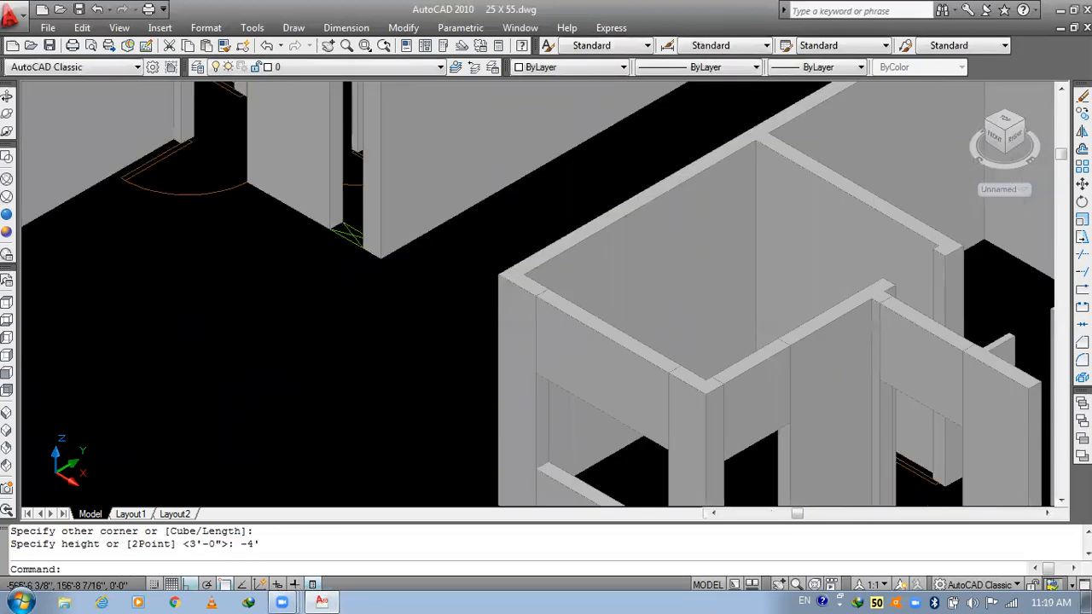
- Measure the clear height of the front window opening from the upper box's underside to the top of the sill box
{"action": "scroll", "coordinate": [494, 252], "scroll_direction": "up", "scroll_amount": 2}
{"action": "middle_click_drag", "start_coordinate": [564, 437], "coordinate": [517, 312]}
{"action": "type", "text": "di"}
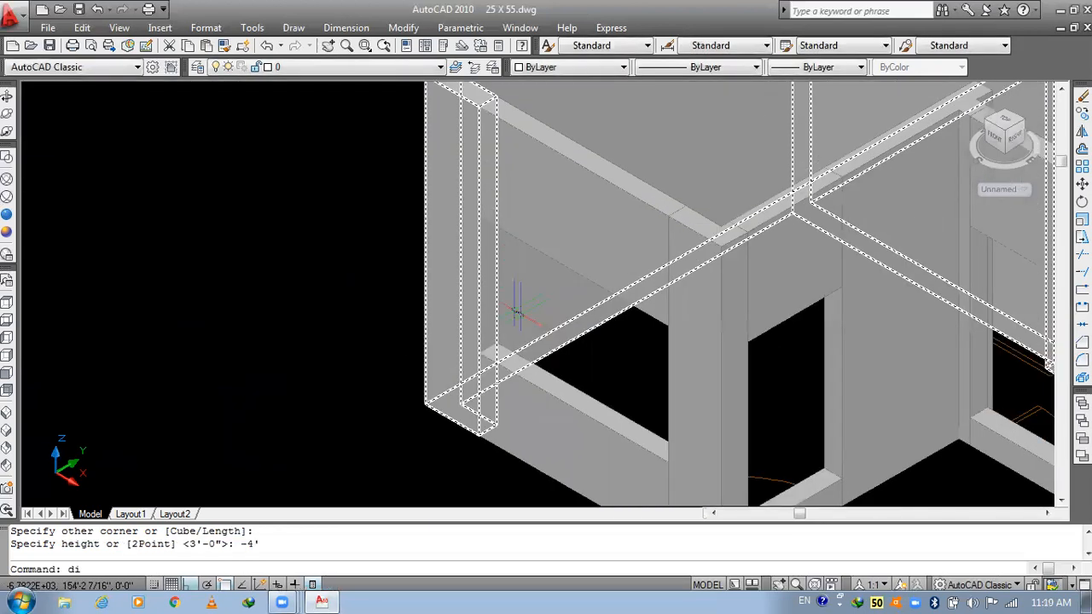
{"action": "key", "text": "Return"}
{"action": "left_click", "coordinate": [479, 215]}
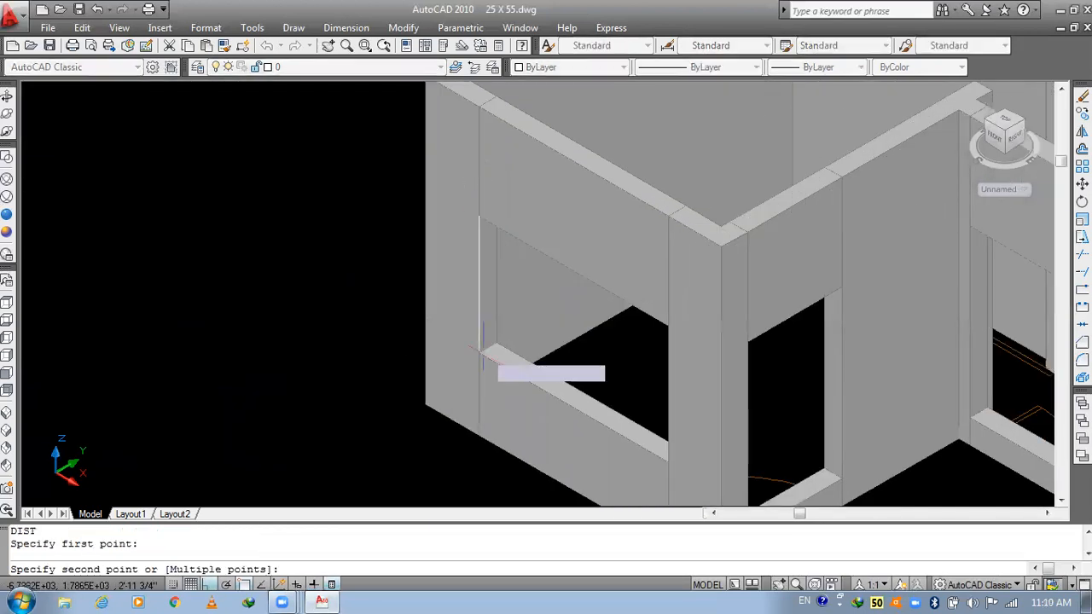
{"action": "left_click", "coordinate": [489, 319]}
- Lower the top face of the front window's sill box by 1'
{"action": "middle_click_drag", "start_coordinate": [589, 392], "coordinate": [544, 287]}
{"action": "scroll", "coordinate": [544, 287], "scroll_direction": "up", "scroll_amount": 2}
{"action": "middle_click_drag", "start_coordinate": [544, 287], "coordinate": [459, 250]}
{"action": "left_click", "coordinate": [421, 271]}
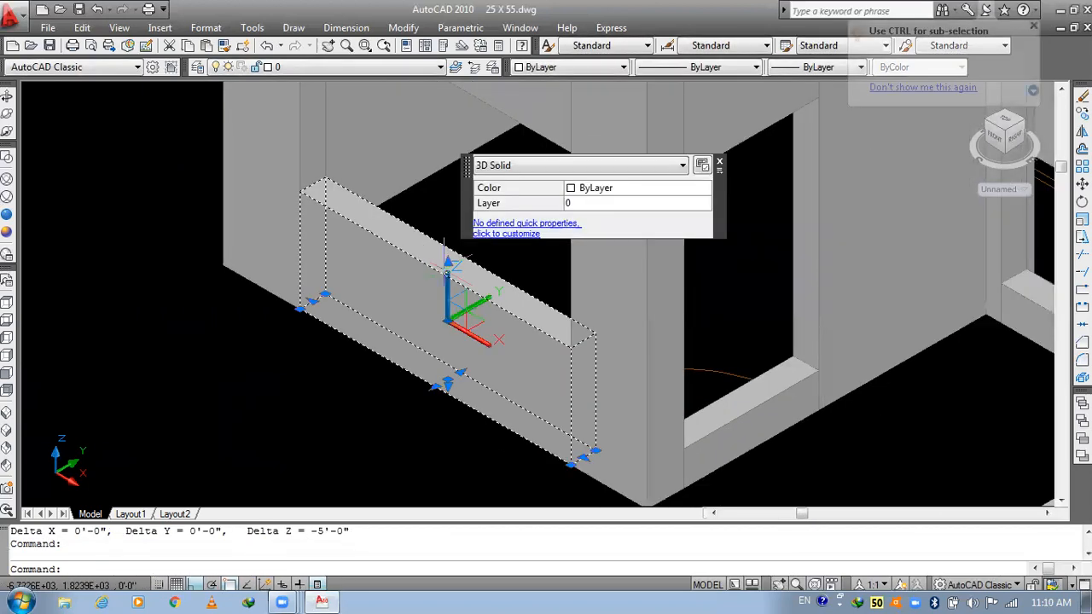
{"action": "left_click", "coordinate": [447, 277]}
{"action": "type", "text": "1"}
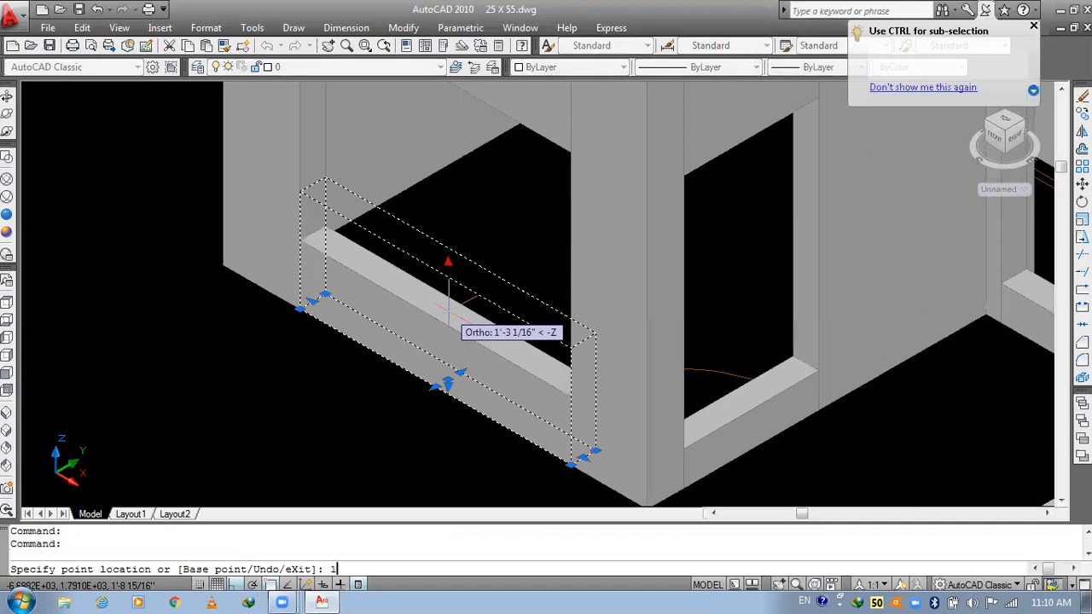
{"action": "type", "text": "'"}
{"action": "key", "text": "Return"}
{"action": "key", "text": "Escape"}
{"action": "scroll", "coordinate": [452, 273], "scroll_direction": "down", "scroll_amount": 2}
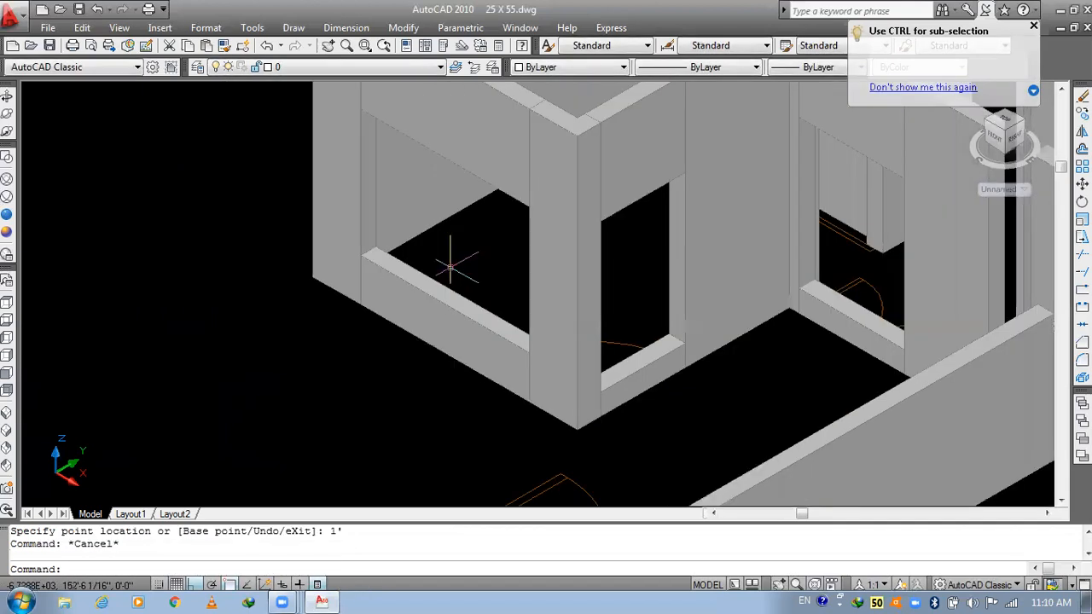
{"action": "key", "text": "Escape"}
- Draw a 9' high box from the floor in the narrow green-marked ventilator opening beside the low front boundary wall
{"action": "middle_click_drag", "start_coordinate": [385, 310], "coordinate": [363, 334]}
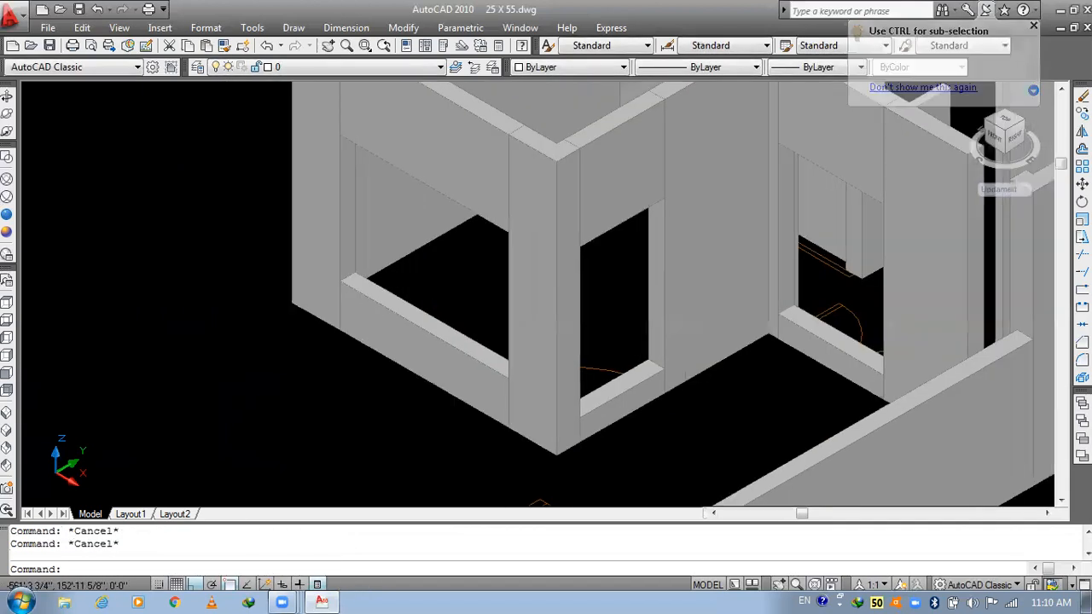
{"action": "middle_click_drag", "start_coordinate": [702, 243], "coordinate": [396, 202]}
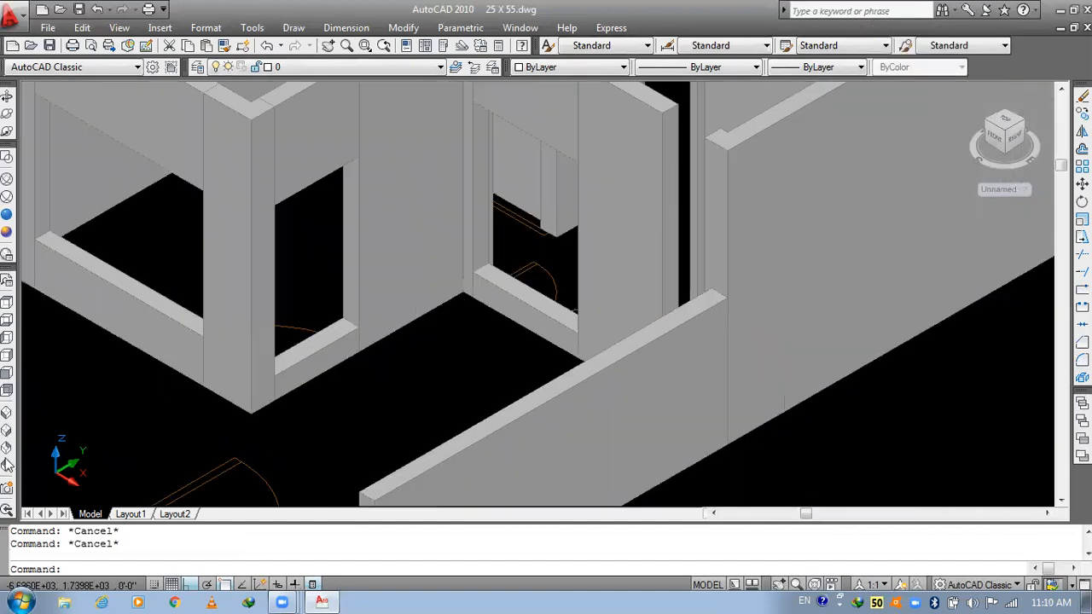
{"action": "left_click", "coordinate": [7, 414]}
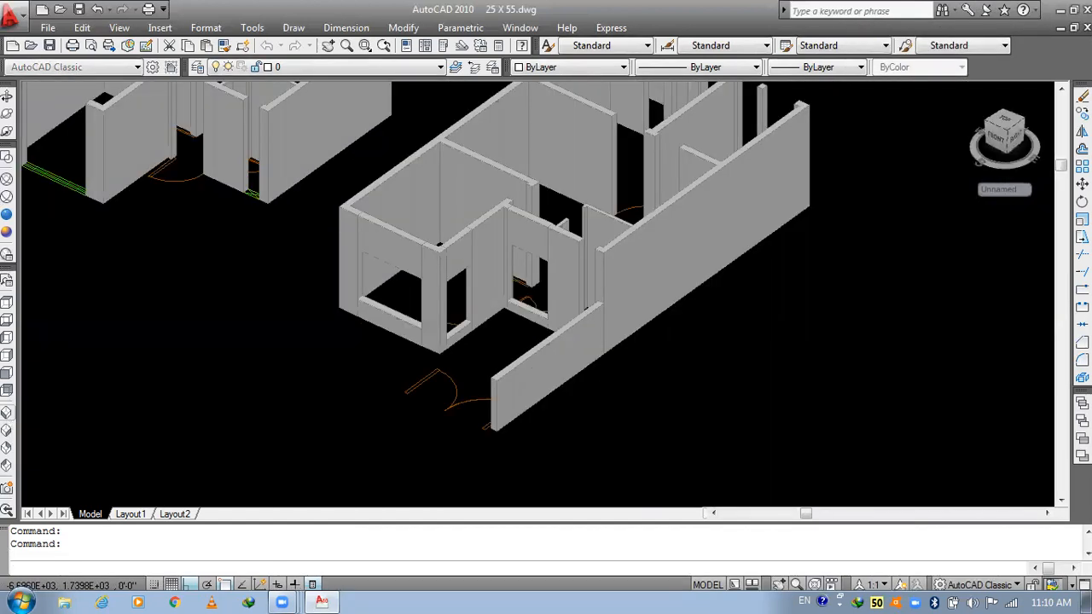
{"action": "scroll", "coordinate": [318, 414], "scroll_direction": "up", "scroll_amount": 8}
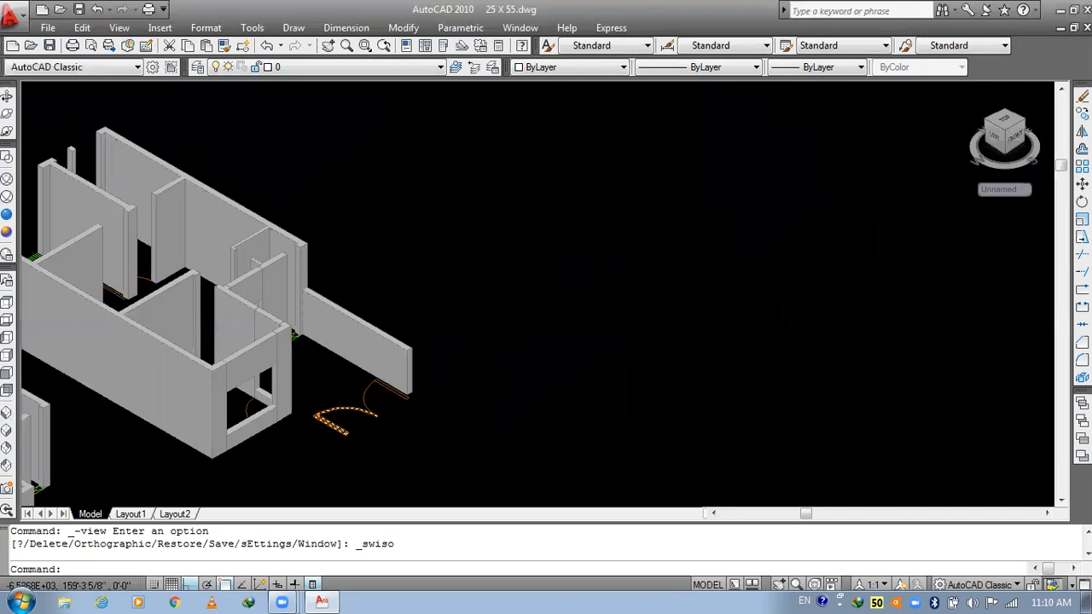
{"action": "scroll", "coordinate": [449, 378], "scroll_direction": "up", "scroll_amount": 4}
{"action": "scroll", "coordinate": [449, 379], "scroll_direction": "up", "scroll_amount": 4}
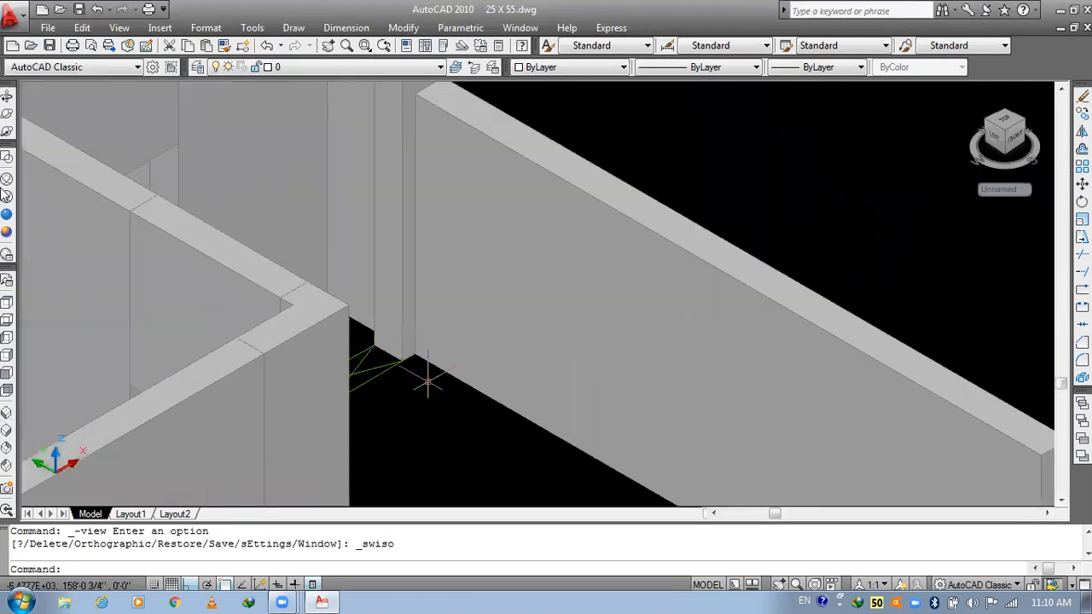
{"action": "left_click", "coordinate": [7, 97]}
{"action": "left_click_drag", "start_coordinate": [281, 316], "coordinate": [273, 321]}
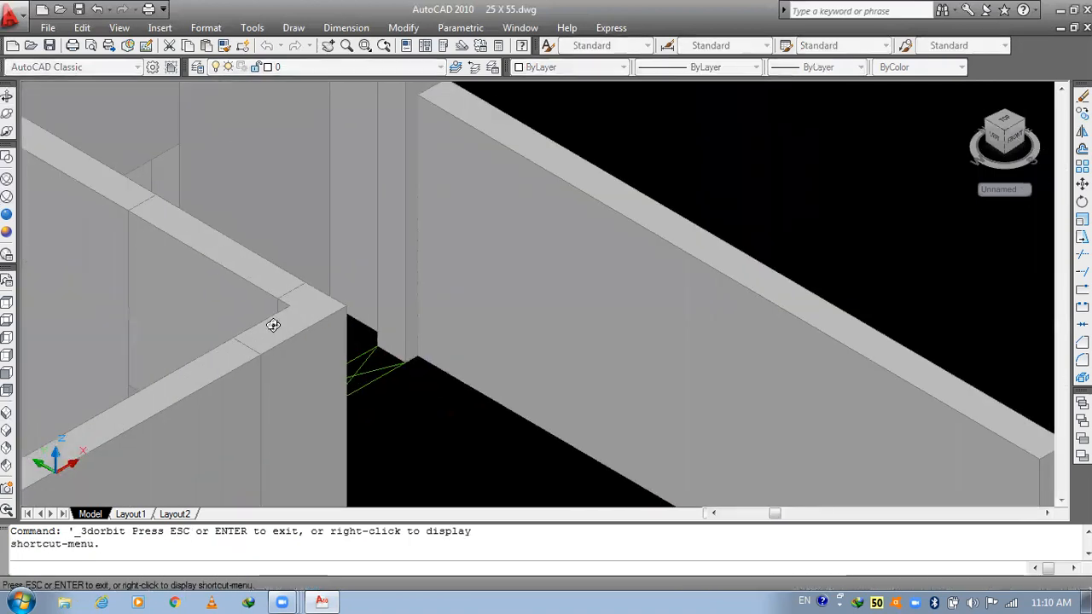
{"action": "mouse_move", "coordinate": [397, 281]}
{"action": "left_mouse_down"}
{"action": "mouse_move", "coordinate": [439, 371]}
{"action": "mouse_move", "coordinate": [390, 295]}
{"action": "left_mouse_up"}
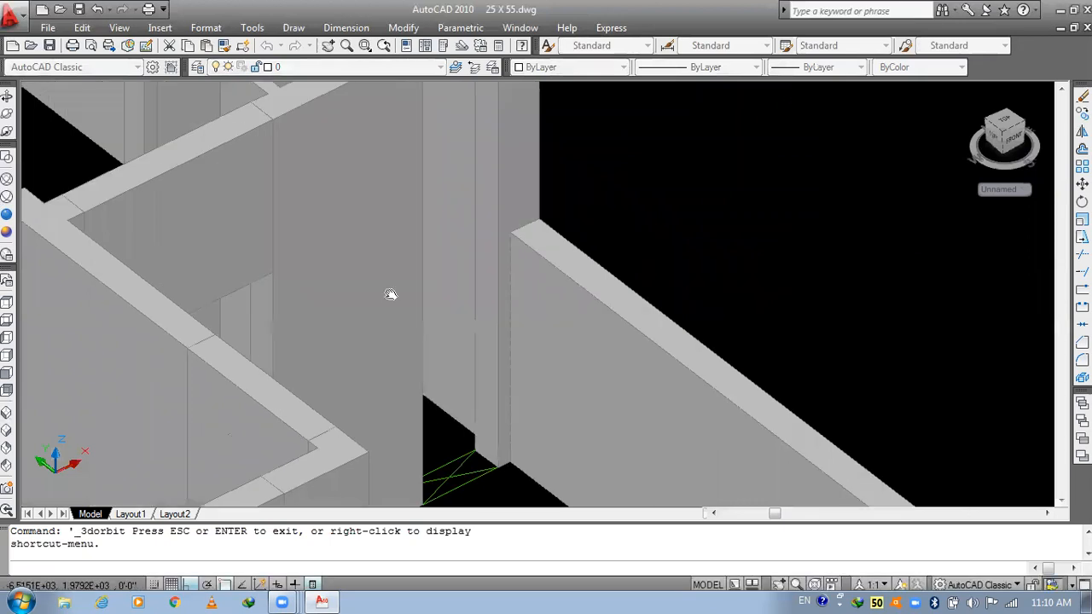
{"action": "left_click_drag", "start_coordinate": [410, 382], "coordinate": [483, 398]}
{"action": "key", "text": "Escape"}
{"action": "type", "text": "bo"}
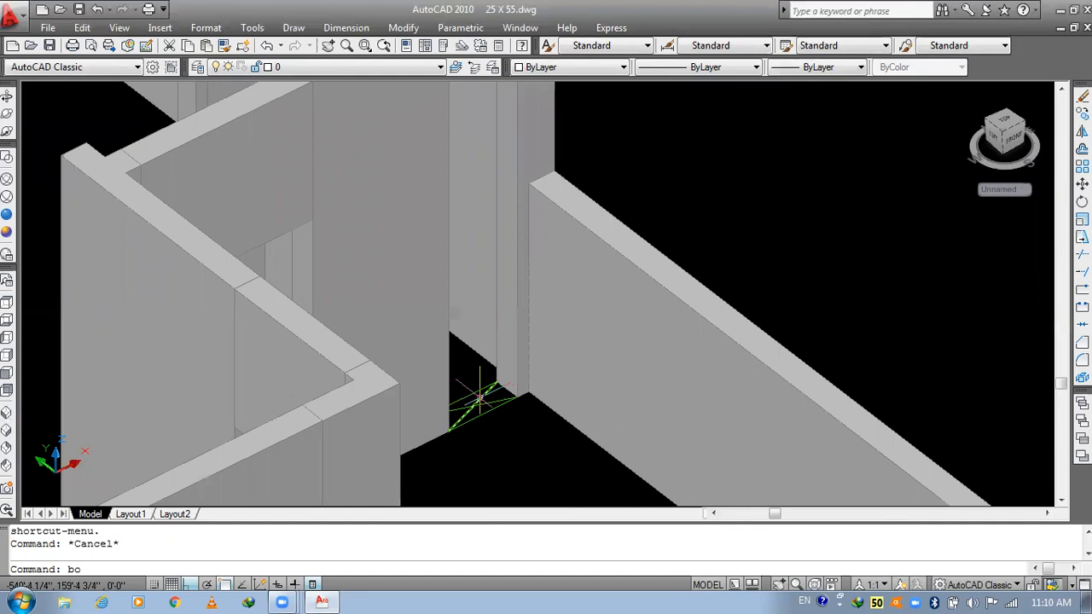
{"action": "type", "text": "x"}
{"action": "key", "text": "Return"}
{"action": "scroll", "coordinate": [482, 397], "scroll_direction": "up", "scroll_amount": 2}
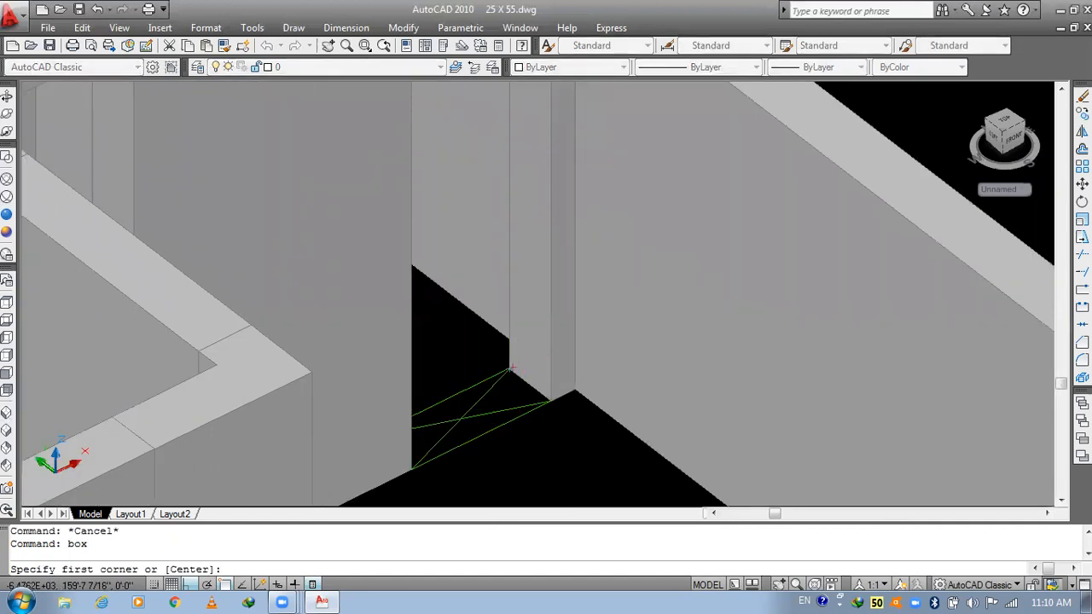
{"action": "left_click", "coordinate": [509, 372]}
{"action": "left_click", "coordinate": [435, 450]}
{"action": "type", "text": "9'"}
{"action": "key", "text": "Return"}
- Draw a box over the same ventilator opening, spanning between the wall-top corners, with a height of -1'
{"action": "key", "text": "Return"}
{"action": "scroll", "coordinate": [403, 357], "scroll_direction": "down", "scroll_amount": 5}
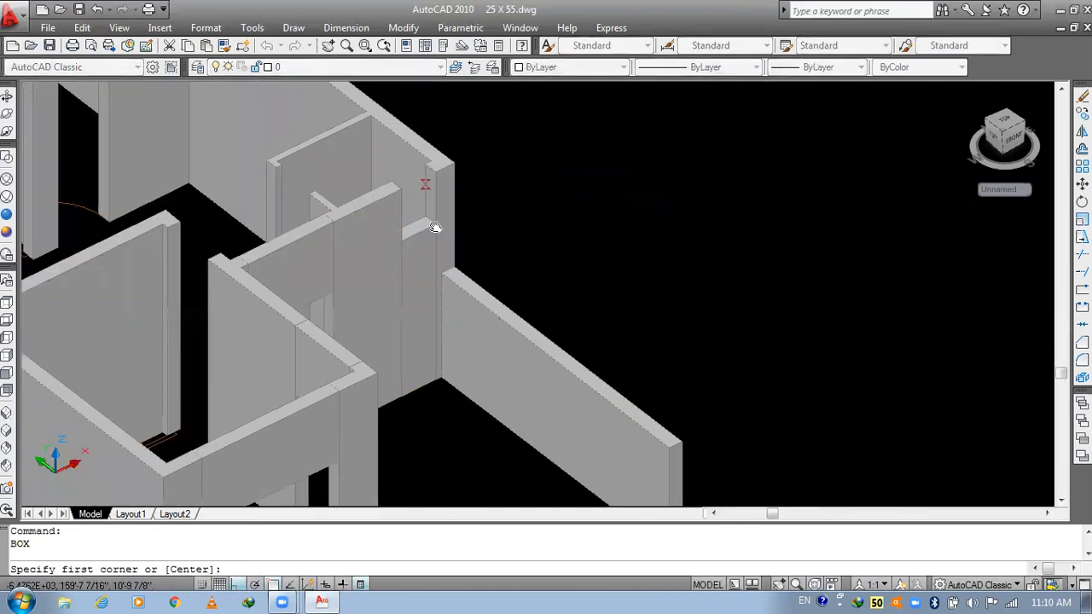
{"action": "scroll", "coordinate": [435, 265], "scroll_direction": "up", "scroll_amount": 2}
{"action": "left_click", "coordinate": [453, 206]}
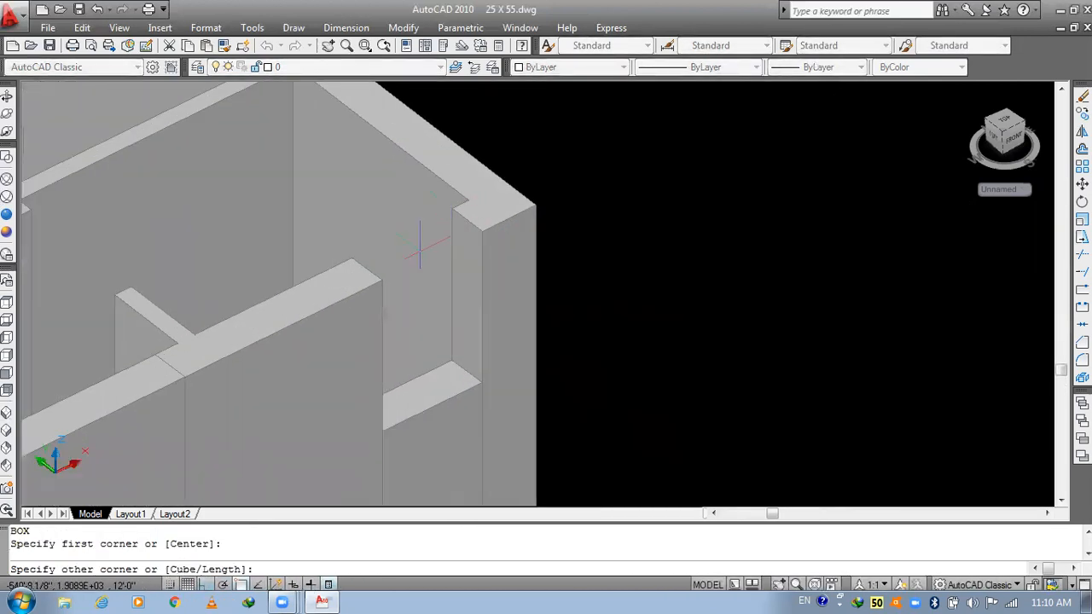
{"action": "left_click", "coordinate": [394, 271]}
{"action": "type", "text": "-1'"}
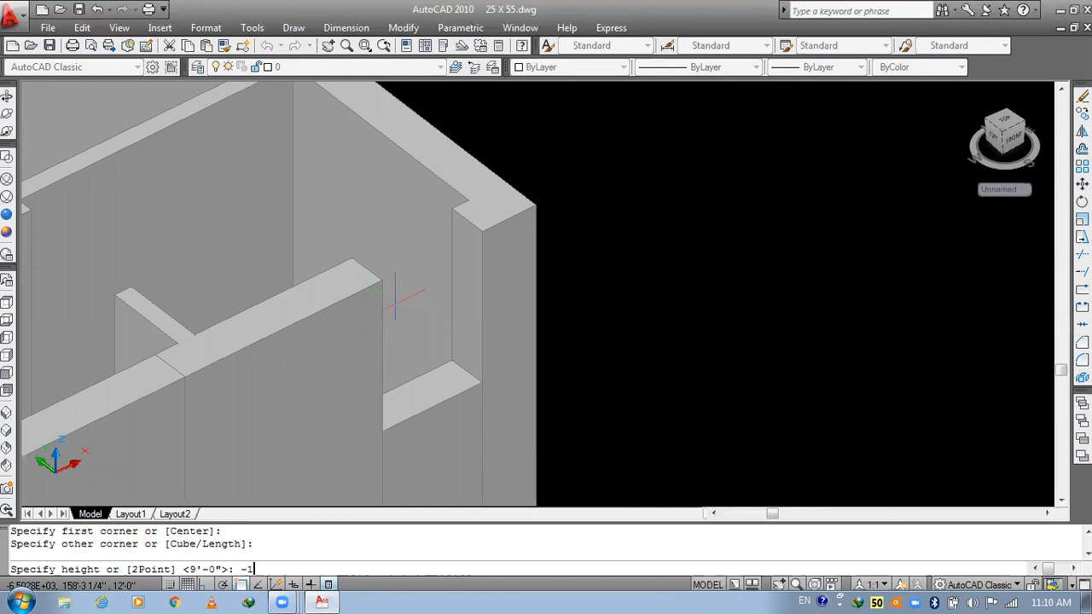
{"action": "key", "text": "Return"}
- Examine the front and interior walls of the largest plan for openings that still need boxes
{"action": "scroll", "coordinate": [394, 298], "scroll_direction": "down", "scroll_amount": 4}
{"action": "scroll", "coordinate": [416, 317], "scroll_direction": "up", "scroll_amount": 5}
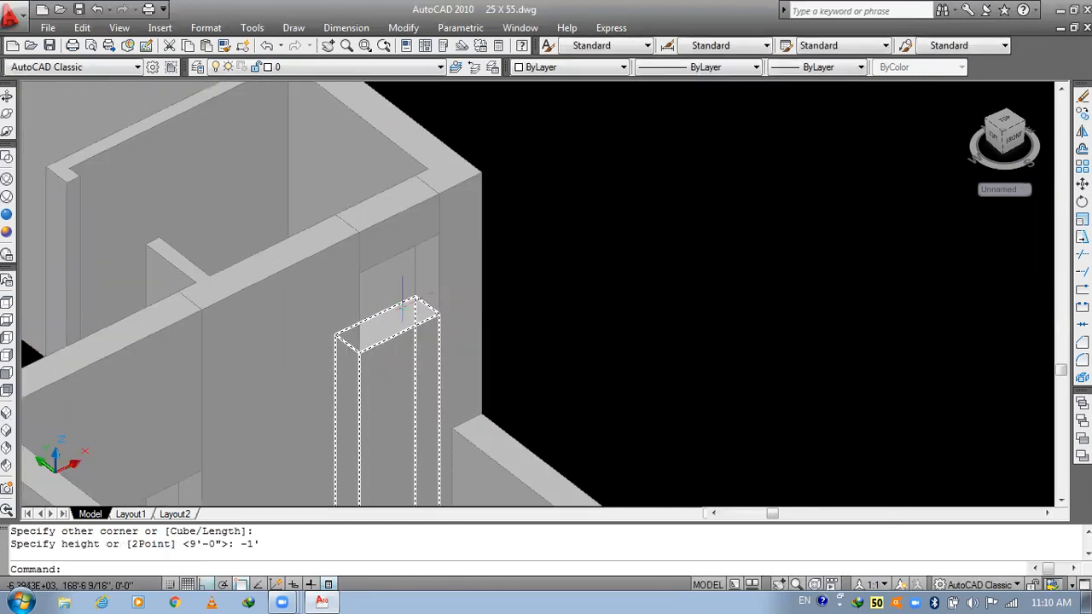
{"action": "scroll", "coordinate": [375, 283], "scroll_direction": "down", "scroll_amount": 3}
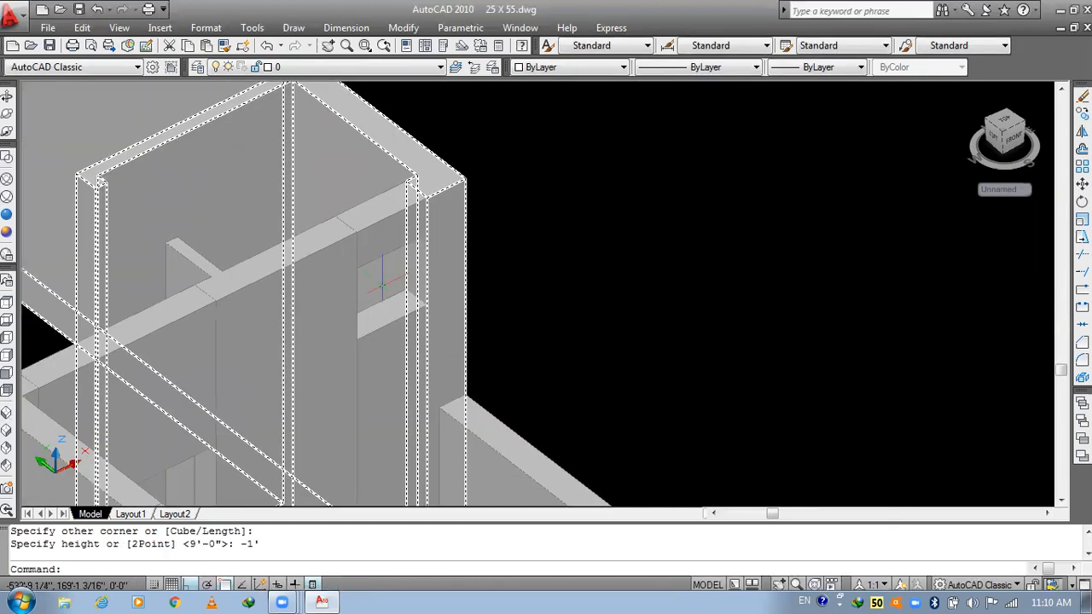
{"action": "scroll", "coordinate": [382, 282], "scroll_direction": "down", "scroll_amount": 3}
{"action": "scroll", "coordinate": [641, 229], "scroll_direction": "up", "scroll_amount": 3}
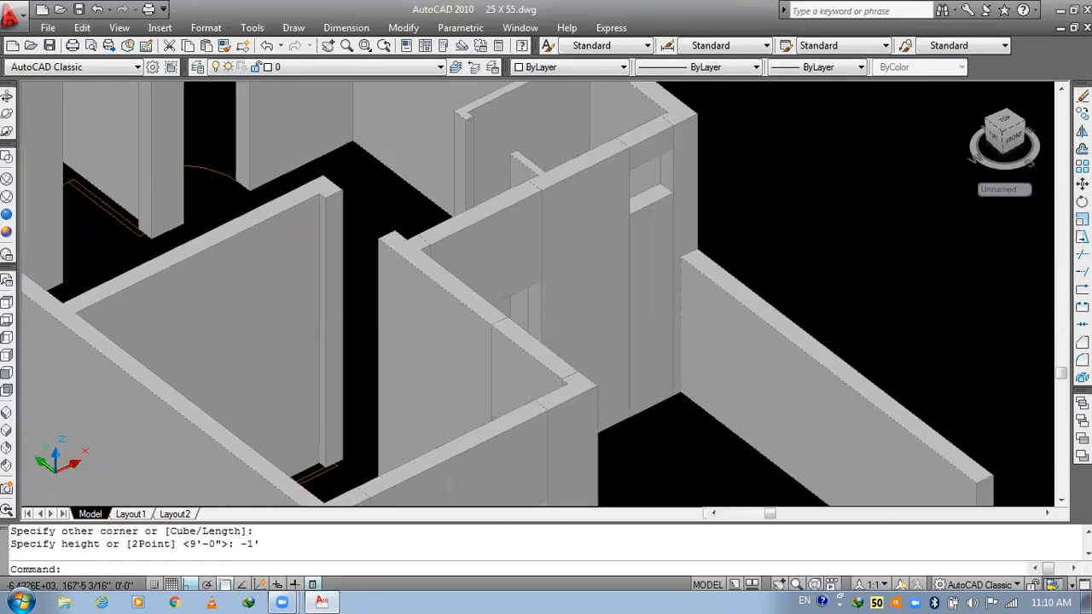
{"action": "middle_click_drag", "start_coordinate": [531, 343], "coordinate": [649, 419]}
{"action": "scroll", "coordinate": [648, 418], "scroll_direction": "down", "scroll_amount": 2}
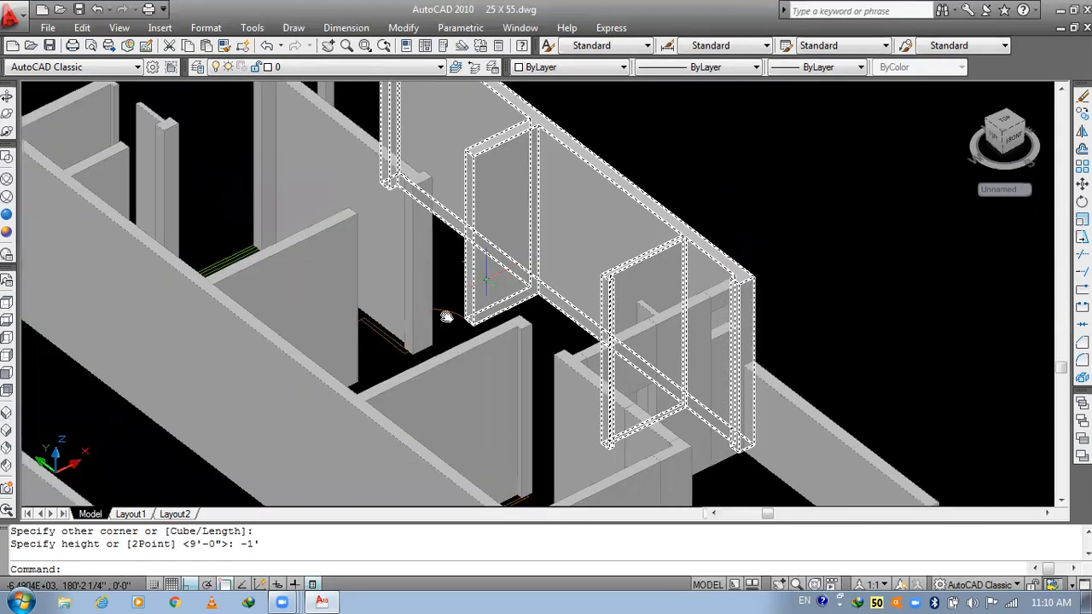
{"action": "middle_click_drag", "start_coordinate": [447, 317], "coordinate": [507, 398]}
{"action": "scroll", "coordinate": [547, 336], "scroll_direction": "up", "scroll_amount": 2}
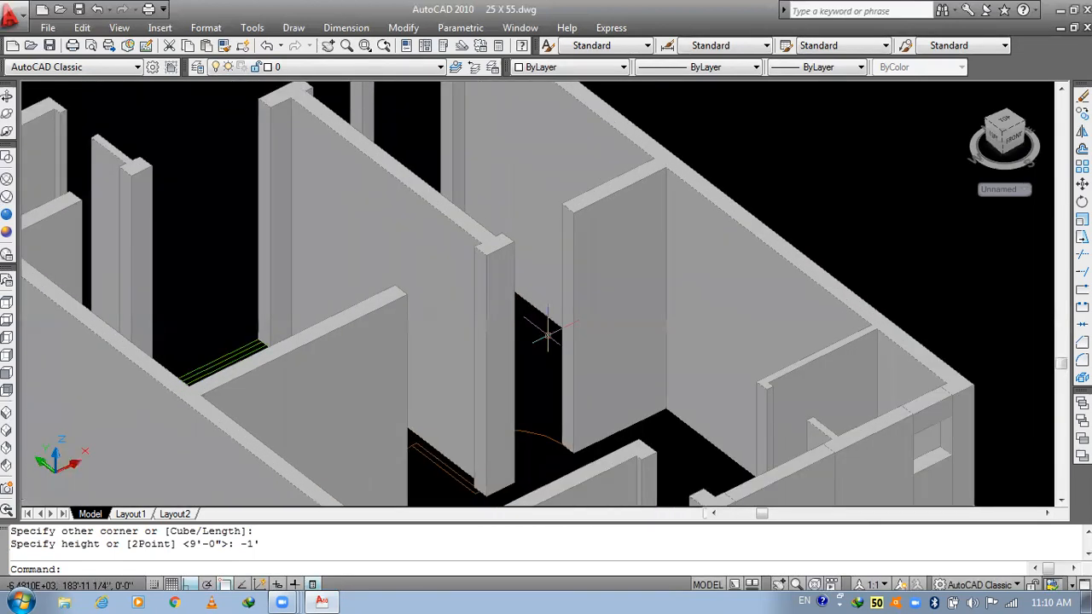
{"action": "scroll", "coordinate": [547, 336], "scroll_direction": "down", "scroll_amount": 3}
{"action": "scroll", "coordinate": [551, 339], "scroll_direction": "up", "scroll_amount": 3}
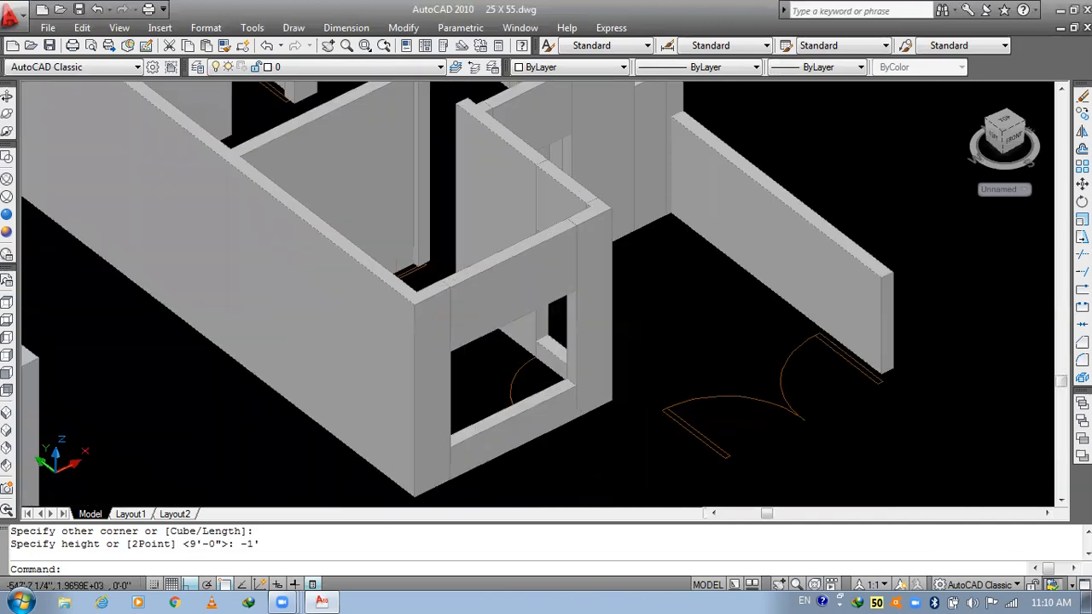
{"action": "middle_click_drag", "start_coordinate": [547, 335], "coordinate": [623, 448]}
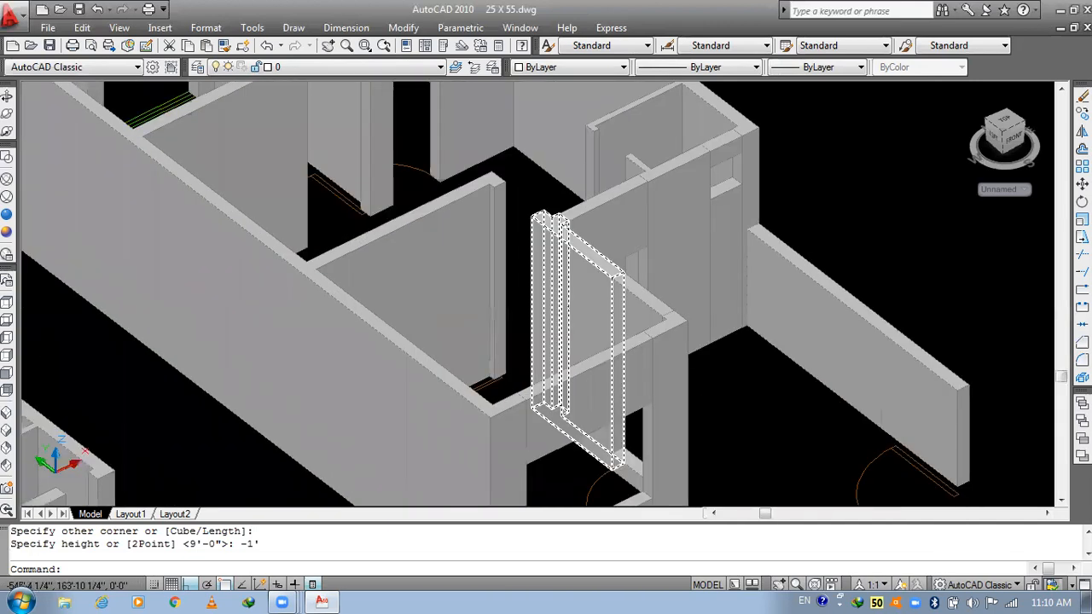
{"action": "left_click", "coordinate": [588, 322]}
{"action": "key", "text": "Delete"}
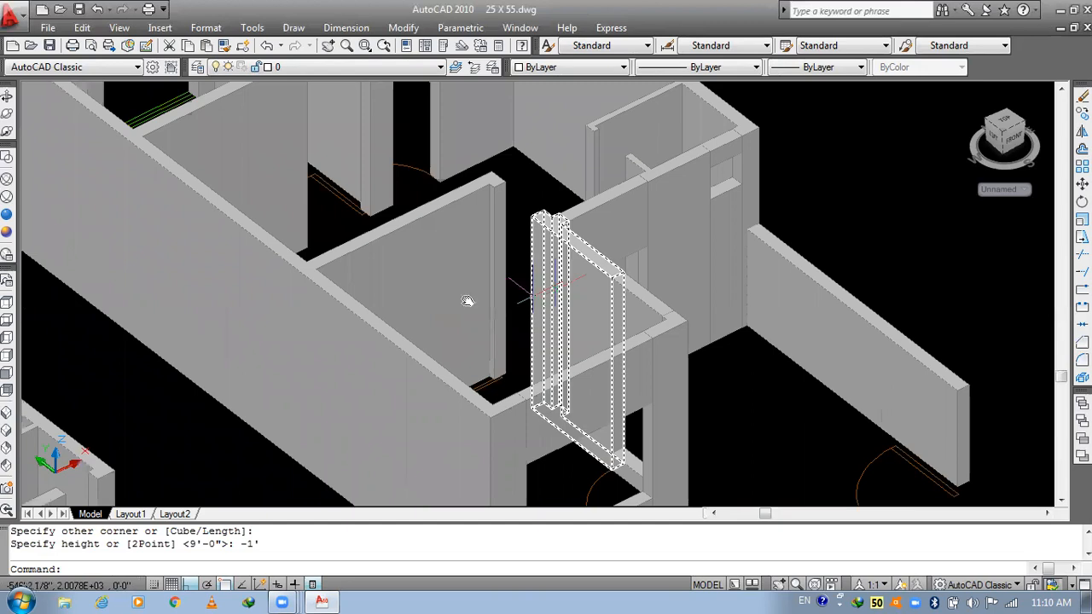
{"action": "middle_click_drag", "start_coordinate": [467, 301], "coordinate": [550, 426]}
{"action": "scroll", "coordinate": [401, 188], "scroll_direction": "down", "scroll_amount": 3}
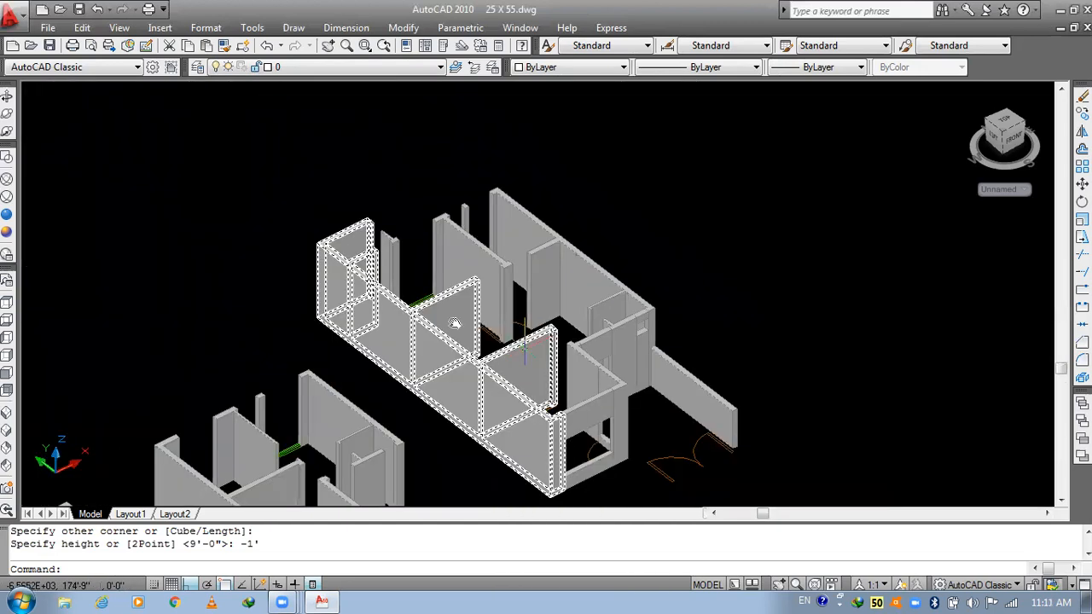
{"action": "scroll", "coordinate": [500, 281], "scroll_direction": "up", "scroll_amount": 2}
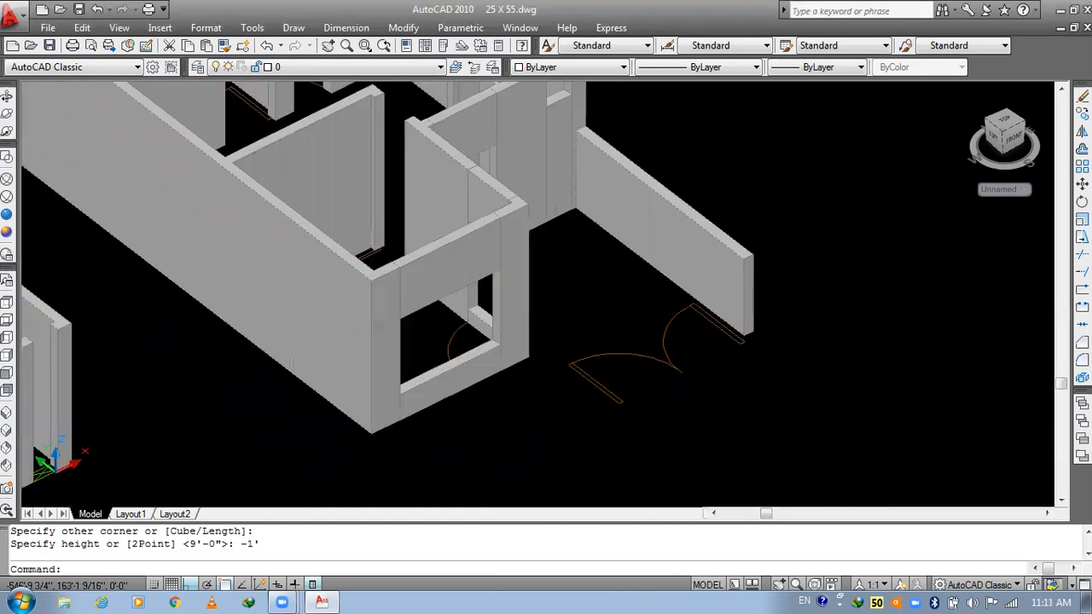
{"action": "scroll", "coordinate": [470, 318], "scroll_direction": "up", "scroll_amount": 2}
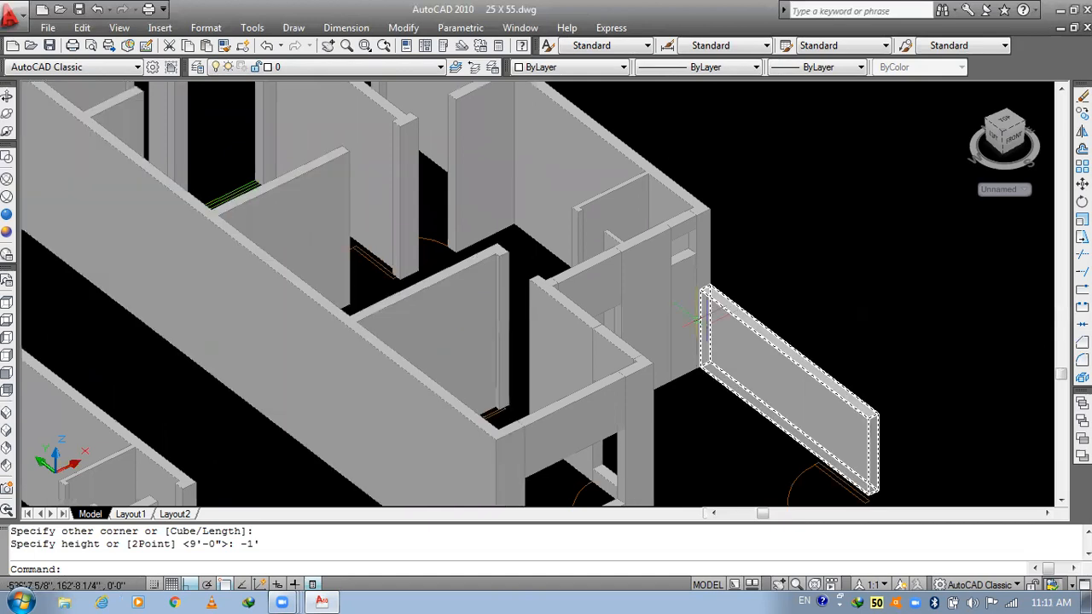
- Draw a 9' high box from the floor in the small green-marked ventilator opening at the rear of the largest plan
{"action": "left_click", "coordinate": [7, 469]}
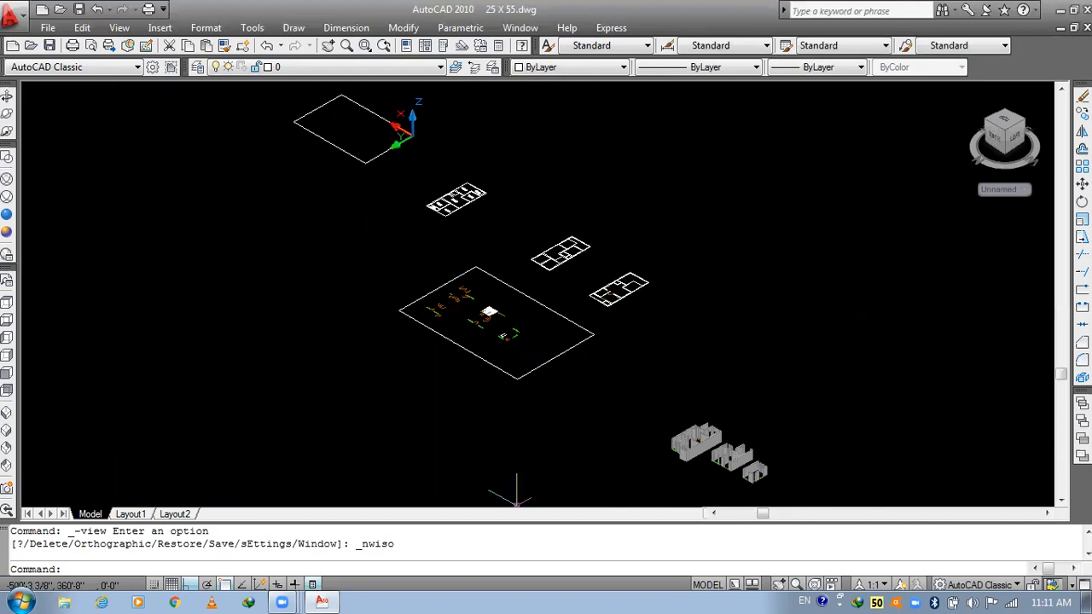
{"action": "scroll", "coordinate": [696, 489], "scroll_direction": "up", "scroll_amount": 2}
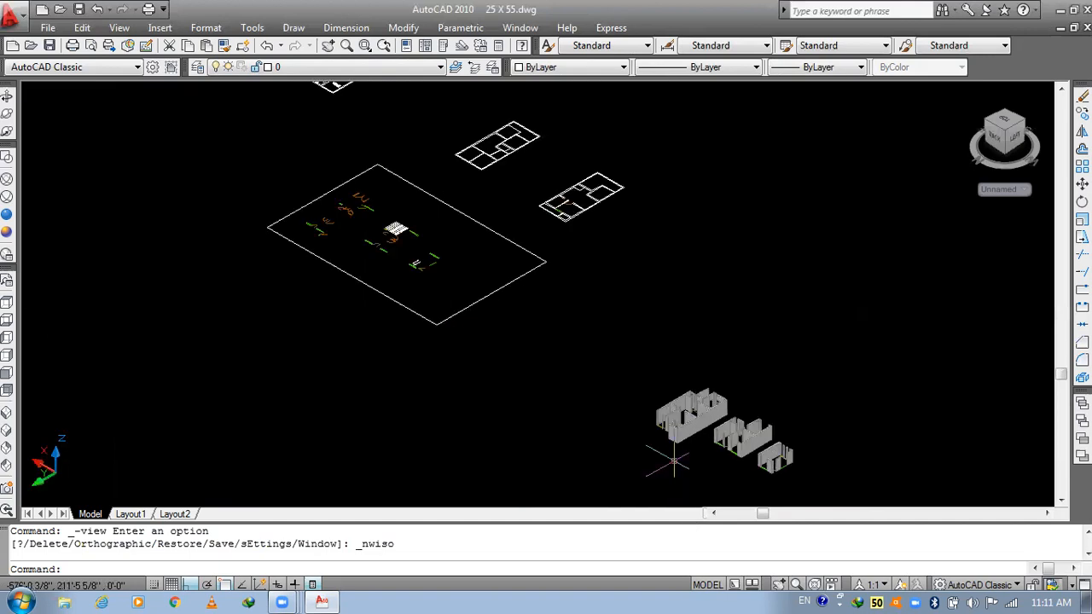
{"action": "scroll", "coordinate": [674, 461], "scroll_direction": "up", "scroll_amount": 4}
{"action": "scroll", "coordinate": [293, 320], "scroll_direction": "down", "scroll_amount": 1}
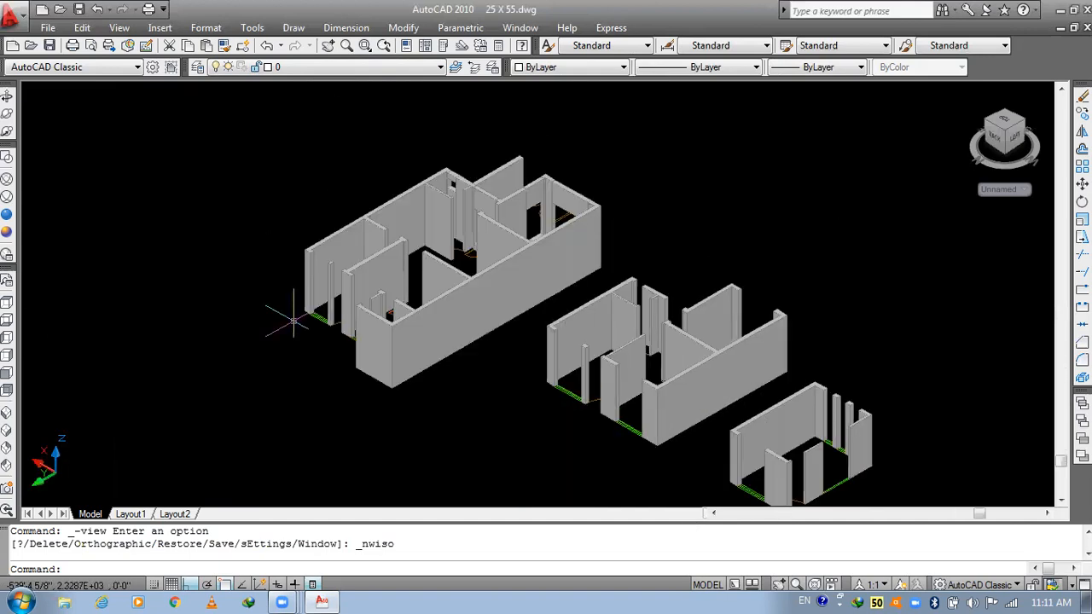
{"action": "scroll", "coordinate": [294, 321], "scroll_direction": "up", "scroll_amount": 3}
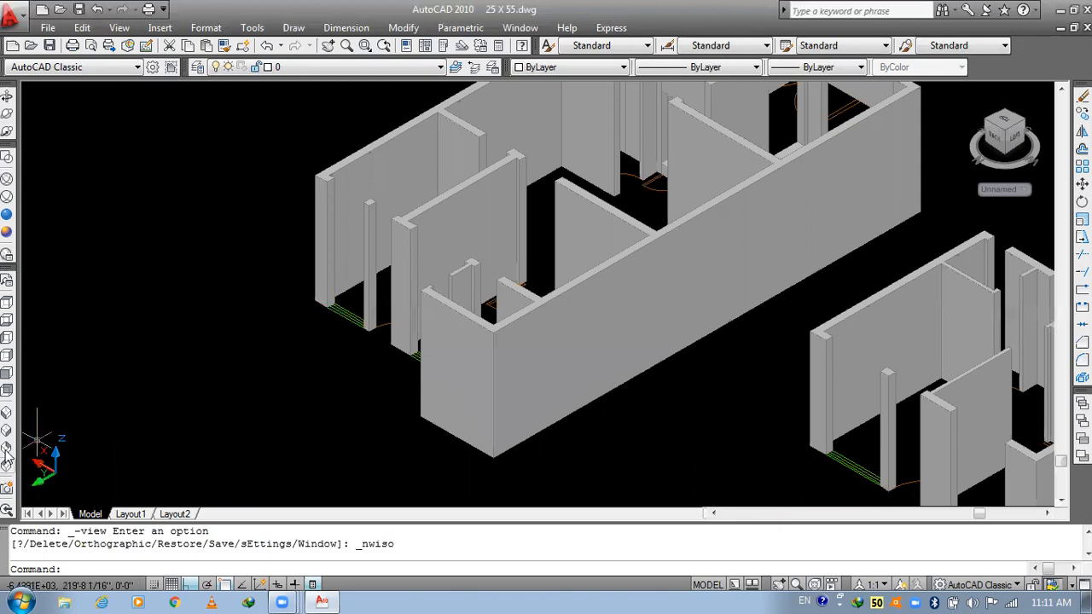
{"action": "left_click", "coordinate": [6, 458]}
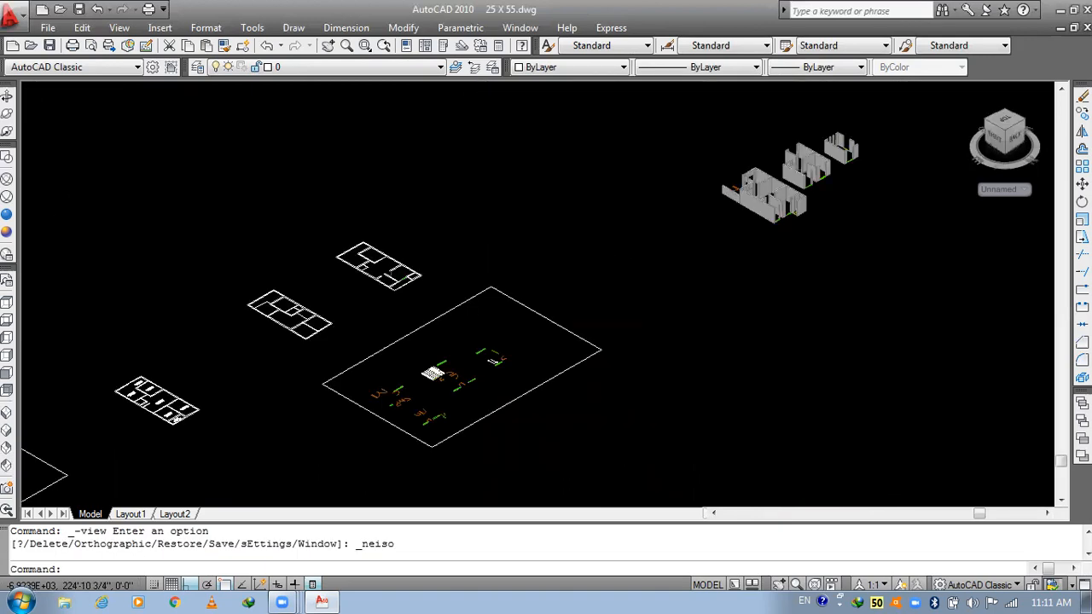
{"action": "scroll", "coordinate": [770, 204], "scroll_direction": "up", "scroll_amount": 5}
{"action": "scroll", "coordinate": [648, 353], "scroll_direction": "up", "scroll_amount": 2}
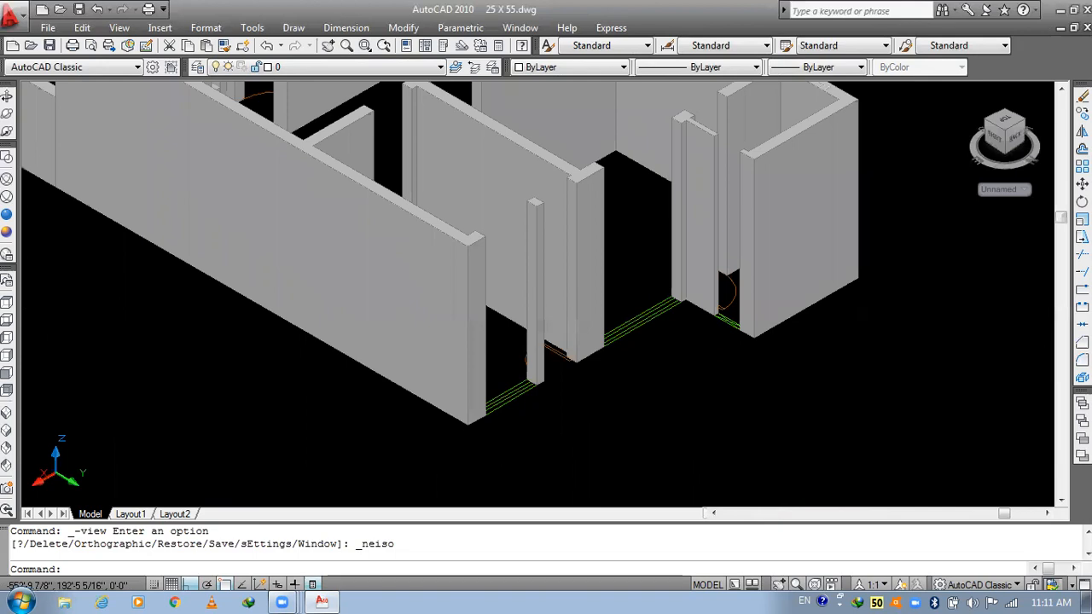
{"action": "scroll", "coordinate": [679, 333], "scroll_direction": "up", "scroll_amount": 2}
{"action": "type", "text": "box"}
{"action": "key", "text": "Return"}
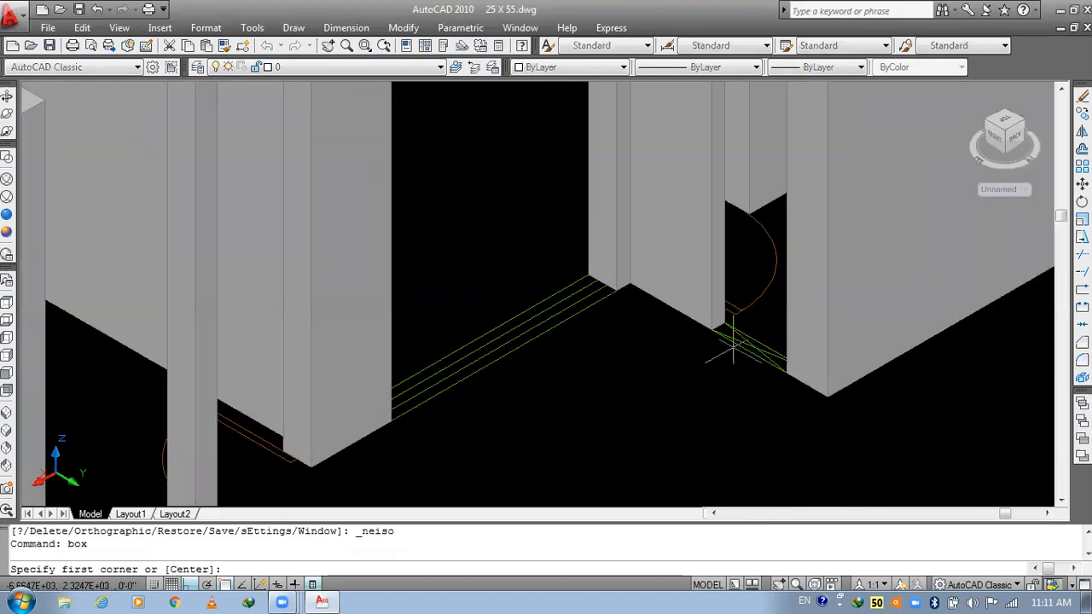
{"action": "scroll", "coordinate": [732, 346], "scroll_direction": "up", "scroll_amount": 3}
{"action": "left_click", "coordinate": [707, 303]}
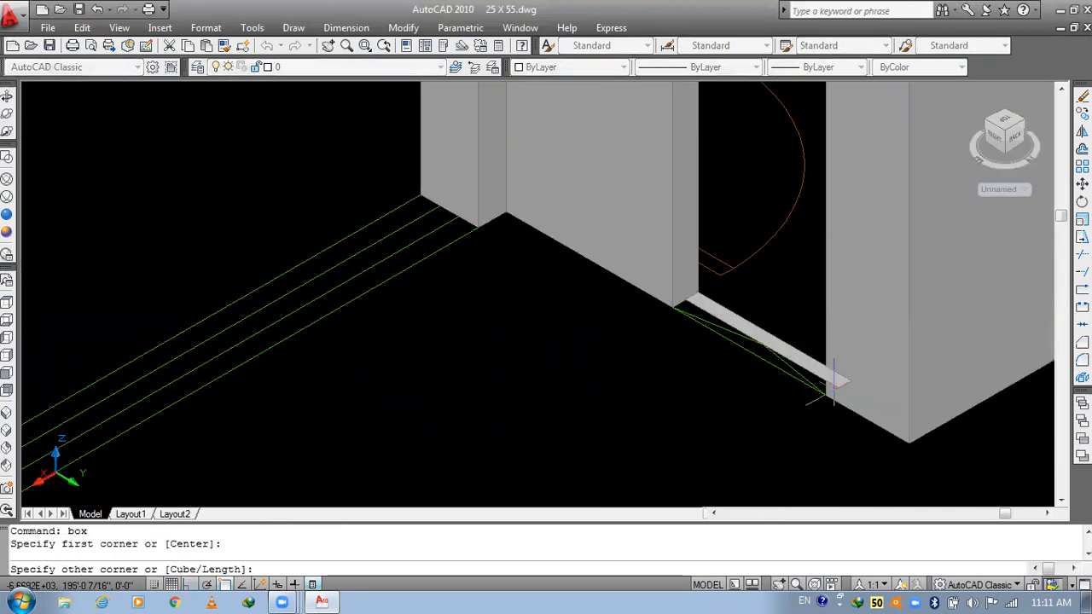
{"action": "left_click", "coordinate": [835, 381]}
{"action": "type", "text": "9'"}
{"action": "key", "text": "Return"}
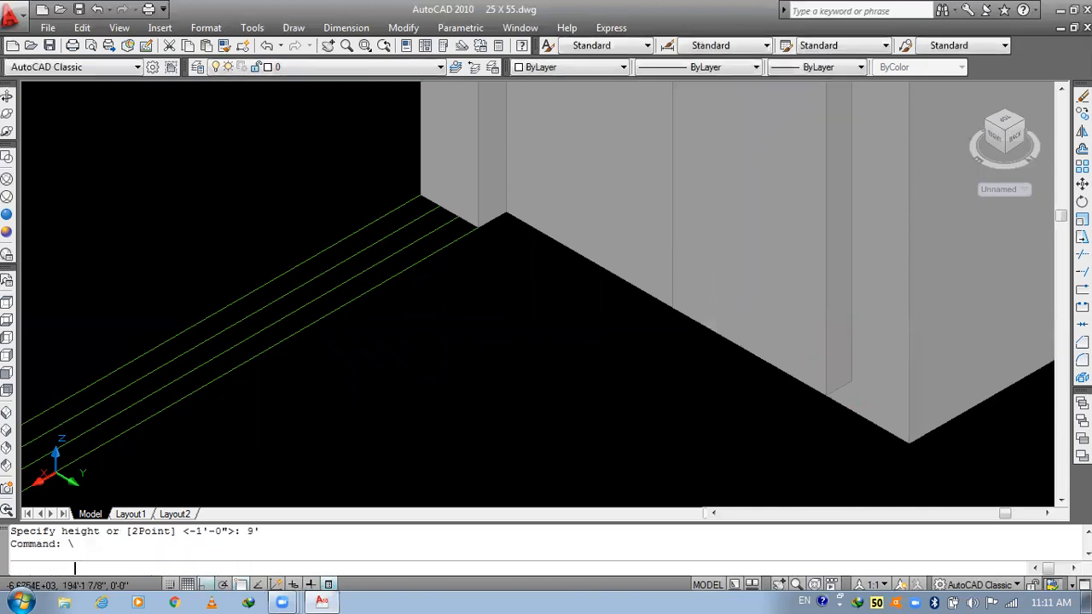
- Draw a box over the small rear ventilator opening, spanning between the wall-top corners, with a height of -1'
{"action": "scroll", "coordinate": [788, 375], "scroll_direction": "down", "scroll_amount": 4}
{"action": "middle_click_drag", "start_coordinate": [741, 317], "coordinate": [656, 517]}
{"action": "scroll", "coordinate": [670, 224], "scroll_direction": "up", "scroll_amount": 3}
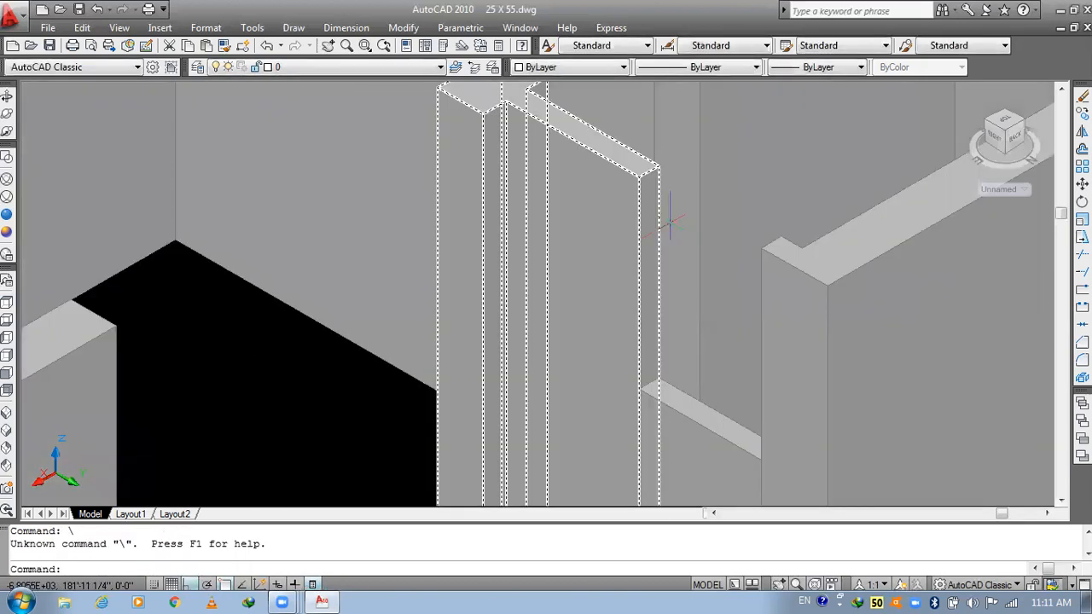
{"action": "key", "text": "Return"}
{"action": "left_click", "coordinate": [660, 197]}
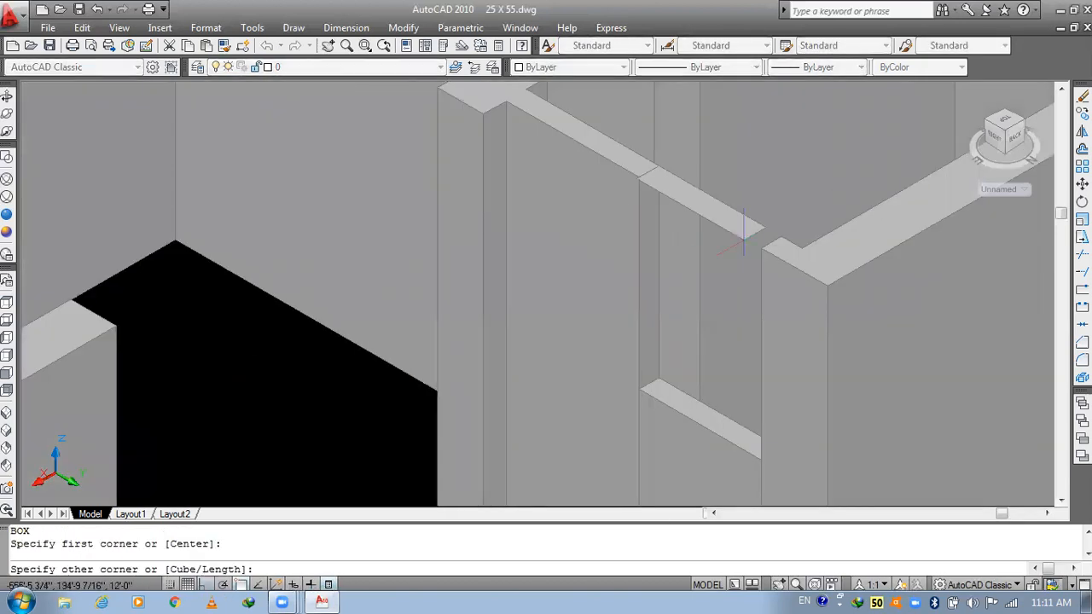
{"action": "left_click", "coordinate": [761, 247]}
{"action": "type", "text": "-1'"}
{"action": "key", "text": "Return"}
- Draw a box over the narrow opening beside the slim rear pillar of the largest plan, between the wall-top corners, with a height of -4'
{"action": "key", "text": "Return"}
{"action": "scroll", "coordinate": [741, 256], "scroll_direction": "down", "scroll_amount": 4}
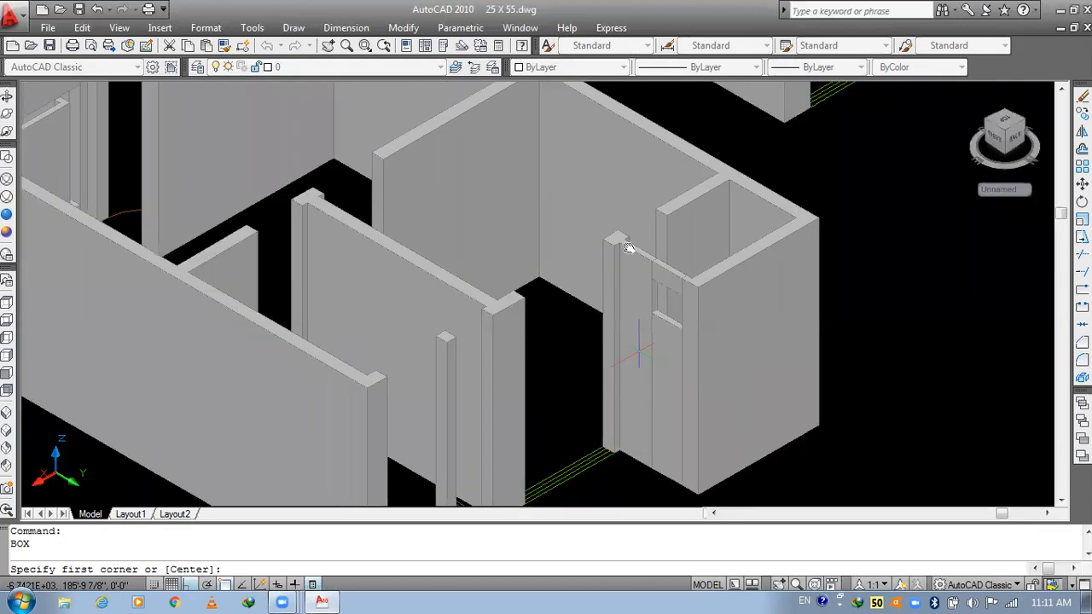
{"action": "scroll", "coordinate": [516, 324], "scroll_direction": "up", "scroll_amount": 3}
{"action": "scroll", "coordinate": [516, 128], "scroll_direction": "up", "scroll_amount": 5}
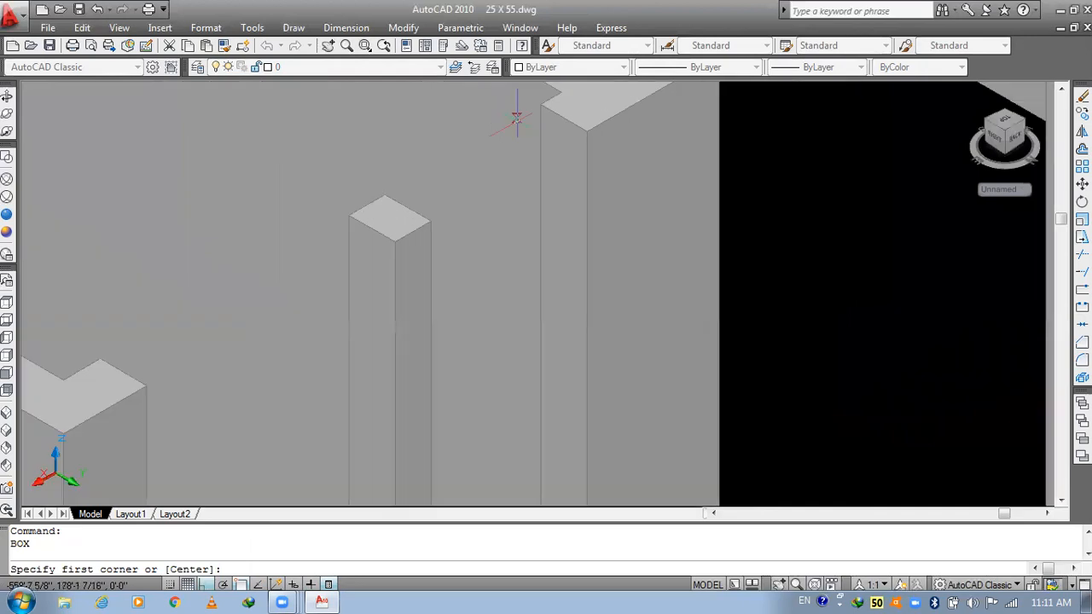
{"action": "left_click", "coordinate": [516, 118]}
{"action": "left_click", "coordinate": [431, 220]}
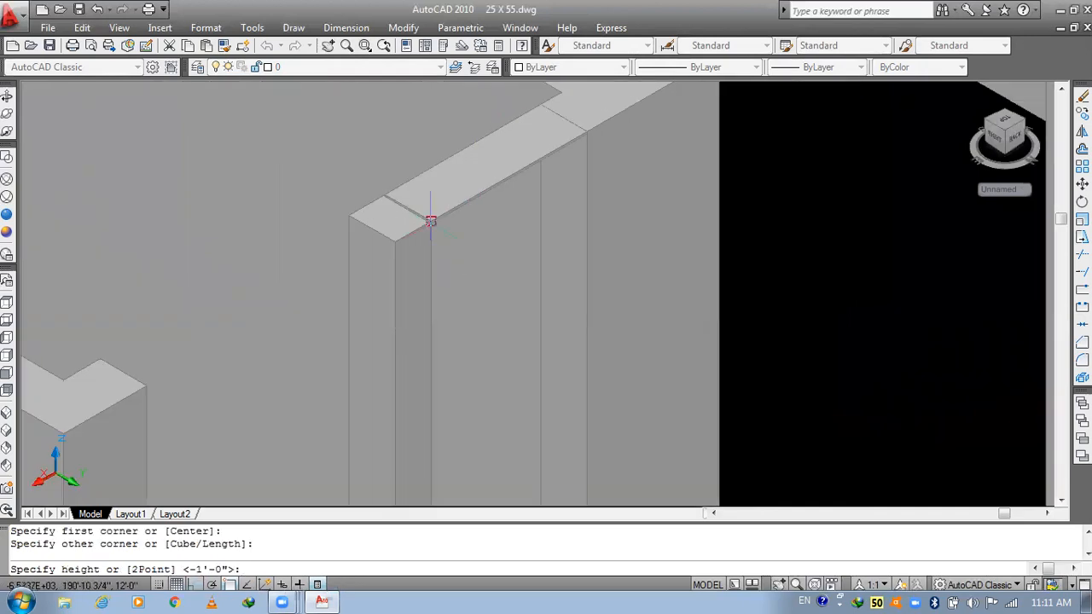
{"action": "type", "text": "-4'"}
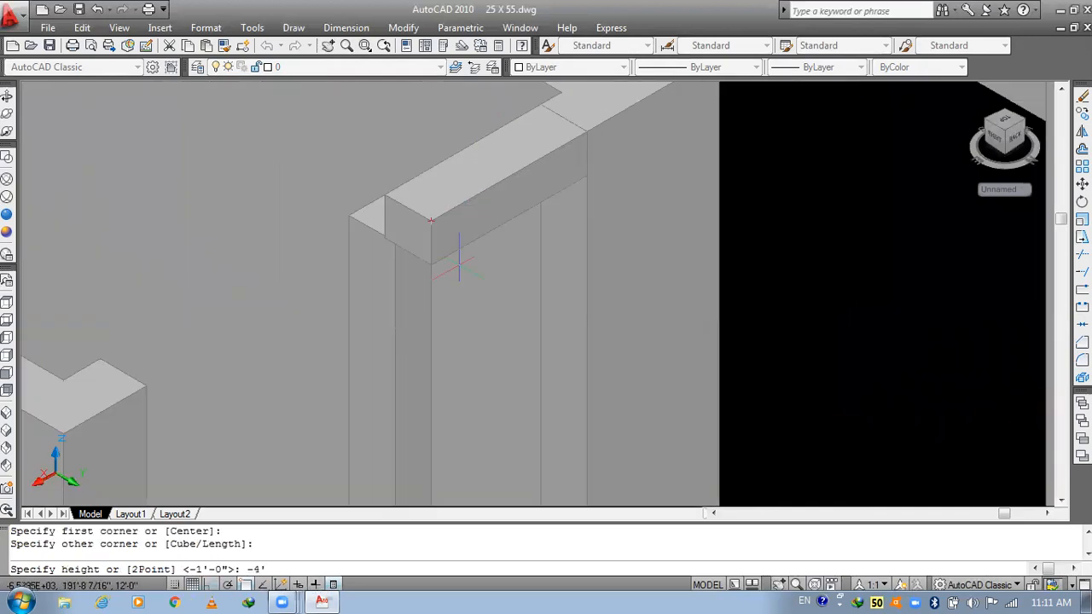
{"action": "key", "text": "Return"}
- Draw a 1' high box from the floor in the same narrow opening, spanning from the wall corner to the slim pillar
{"action": "key", "text": "Return"}
{"action": "scroll", "coordinate": [447, 334], "scroll_direction": "down", "scroll_amount": 6}
{"action": "middle_click_drag", "start_coordinate": [500, 497], "coordinate": [516, 299]}
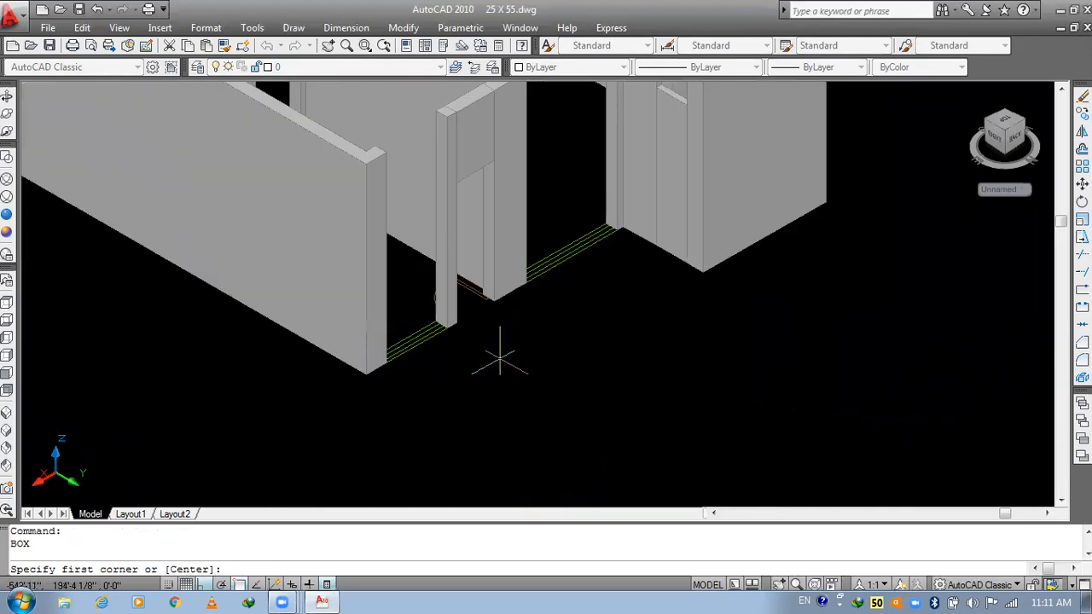
{"action": "scroll", "coordinate": [487, 307], "scroll_direction": "up", "scroll_amount": 6}
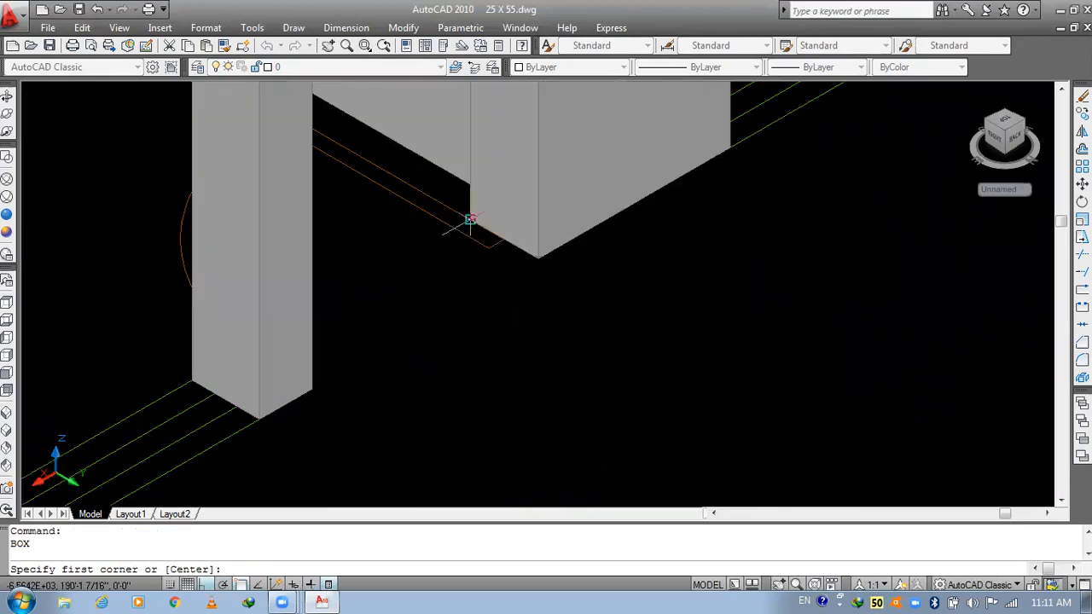
{"action": "left_click", "coordinate": [470, 220]}
{"action": "left_click", "coordinate": [312, 390]}
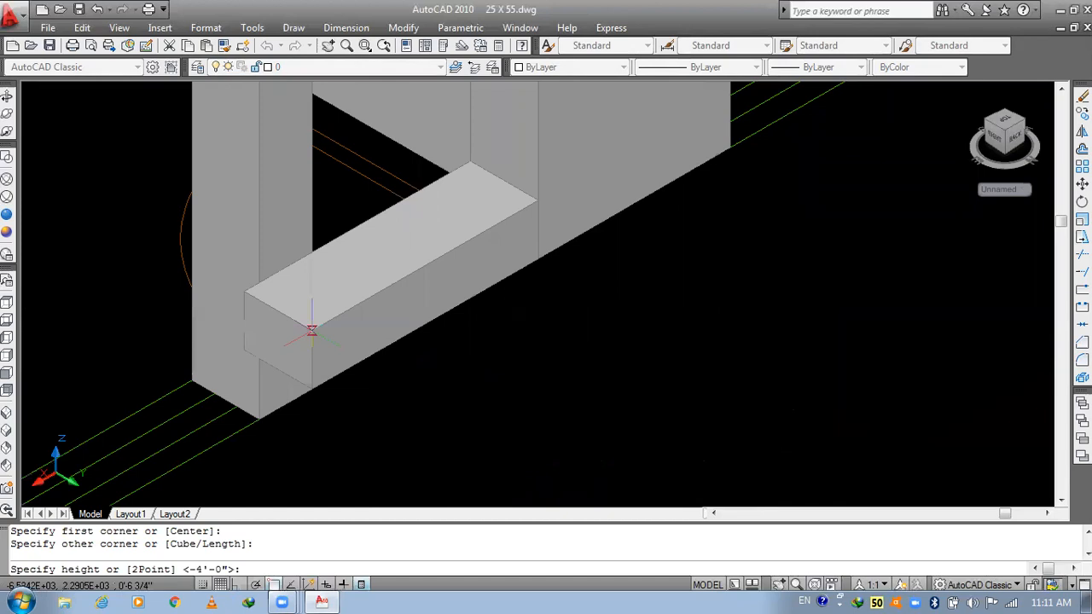
{"action": "type", "text": "1'"}
{"action": "key", "text": "Return"}
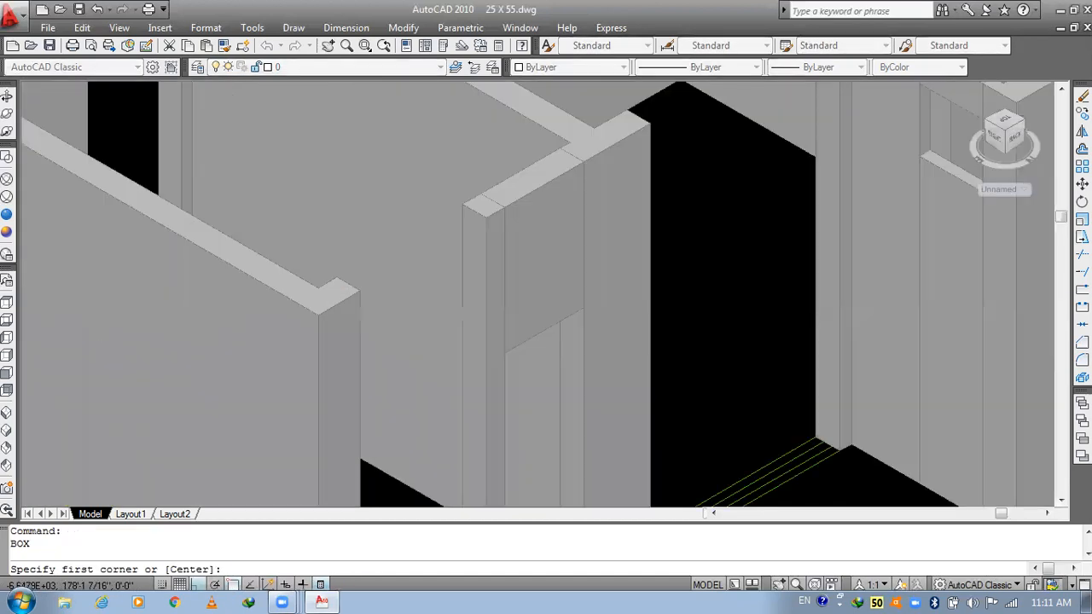
- Draw a box over the window opening between the slim pillar and the outer corner wall, with a height of -4'
{"action": "scroll", "coordinate": [402, 235], "scroll_direction": "up", "scroll_amount": 4}
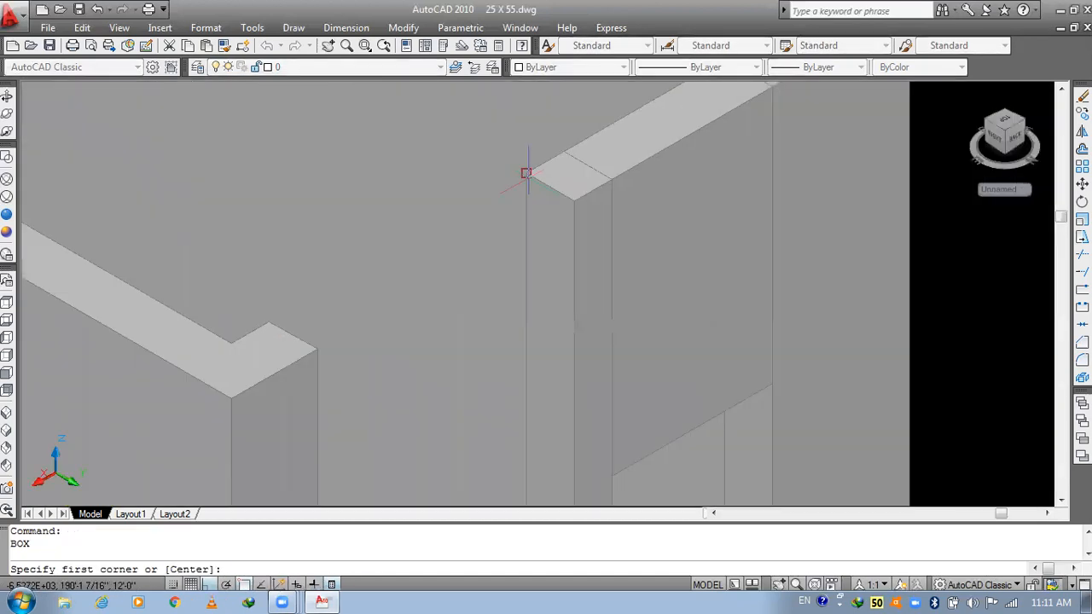
{"action": "left_click", "coordinate": [527, 173]}
{"action": "left_click", "coordinate": [325, 341]}
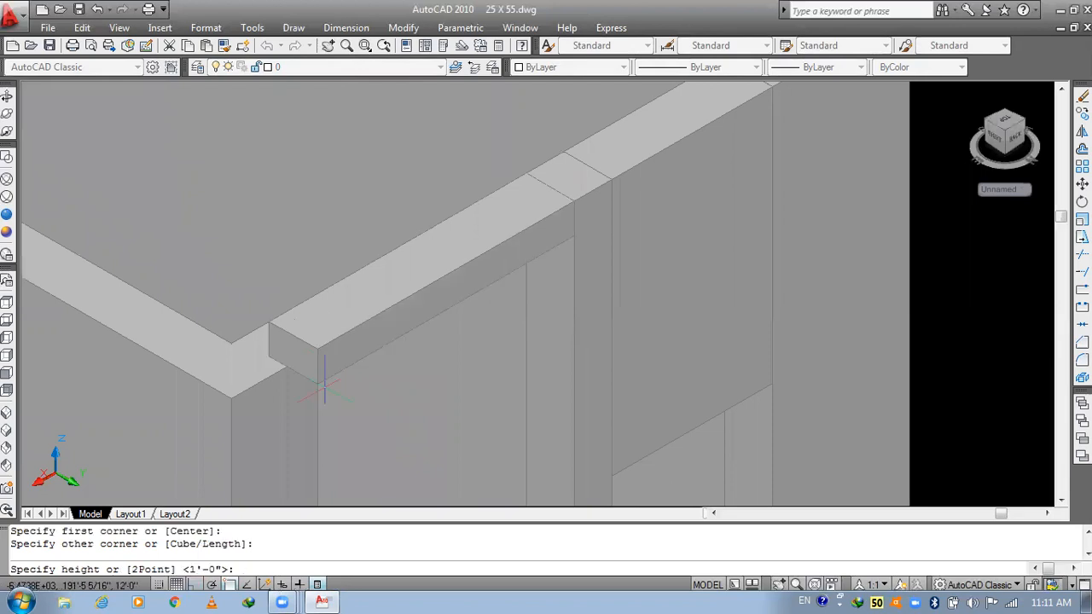
{"action": "type", "text": "-4'"}
{"action": "key", "text": "Return"}
- Draw a box over the wide green-marked rear window opening between its wall-top corners, matching the -4' height of the neighbouring box
{"action": "key", "text": "Return"}
{"action": "scroll", "coordinate": [470, 354], "scroll_direction": "down", "scroll_amount": 4}
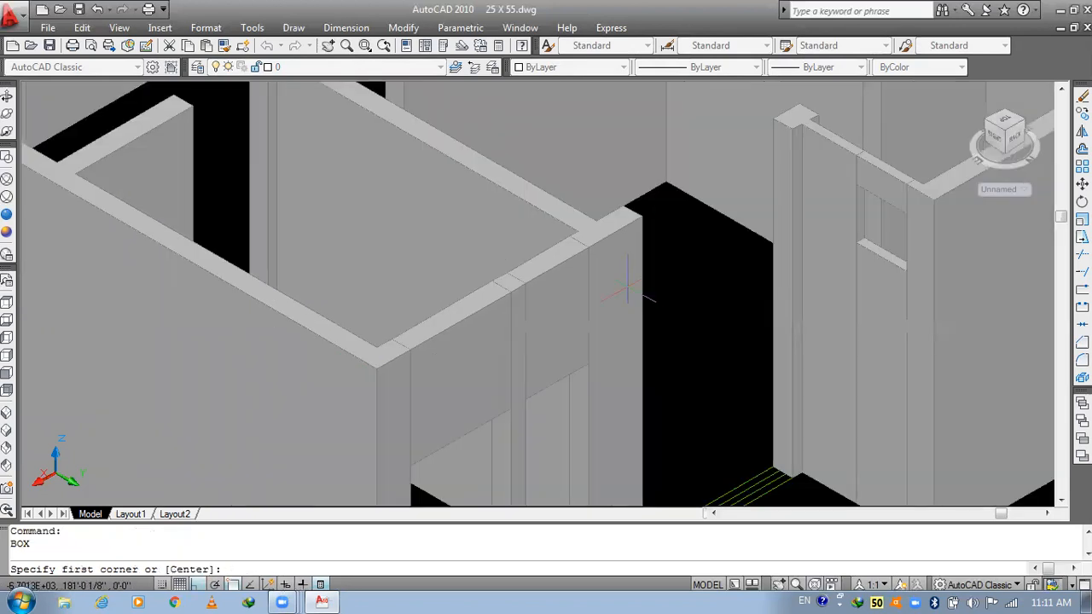
{"action": "left_click", "coordinate": [783, 124]}
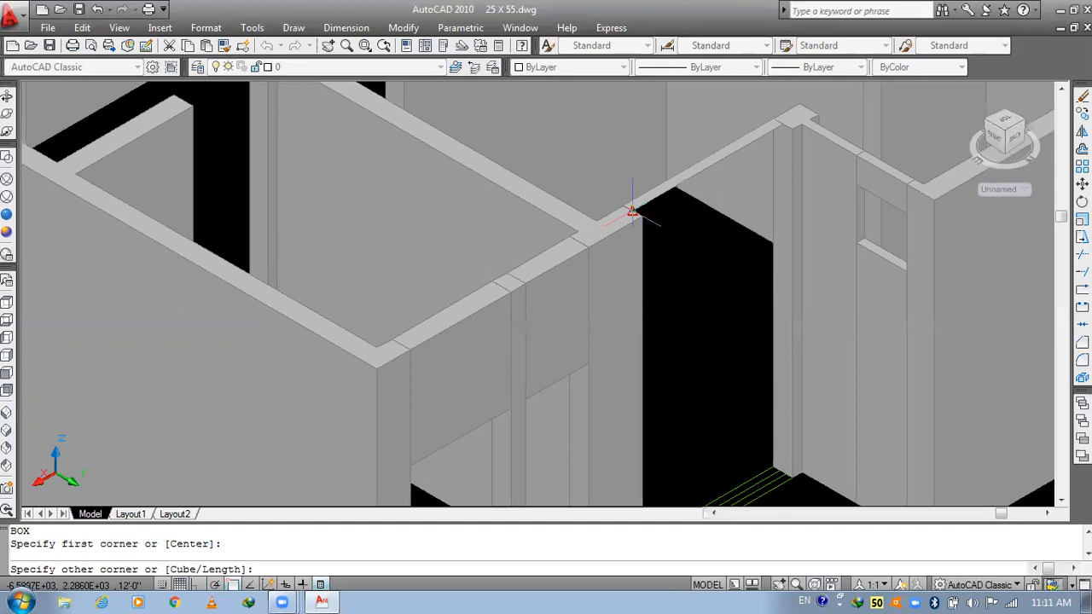
{"action": "left_click", "coordinate": [632, 212]}
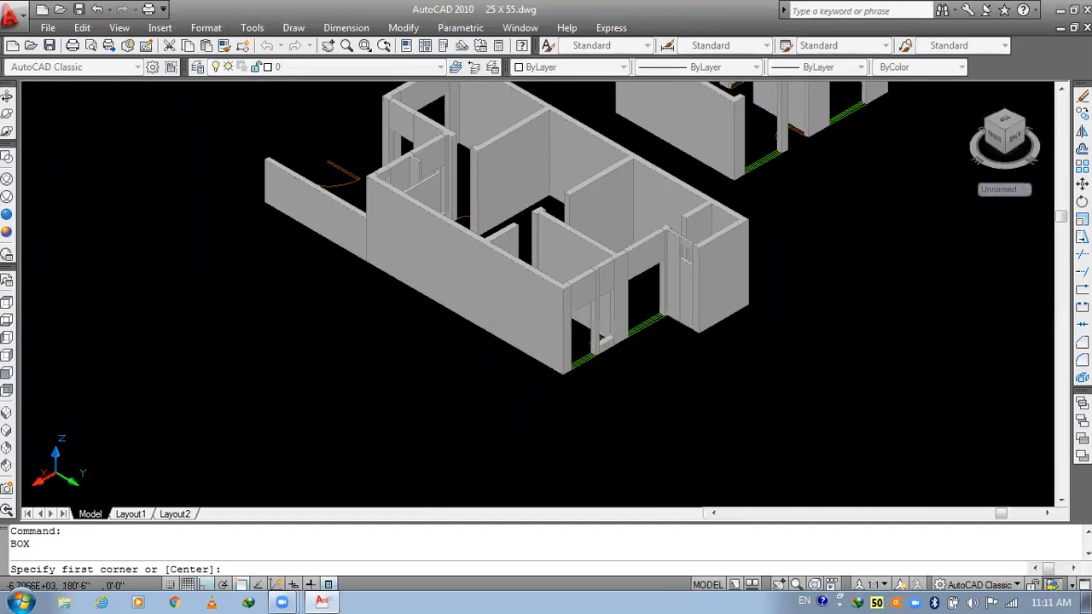
- Draw a 4' high box from the floor in the green-marked window opening between the outer corner wall and the slim pillar
{"action": "scroll", "coordinate": [586, 368], "scroll_direction": "up", "scroll_amount": 8}
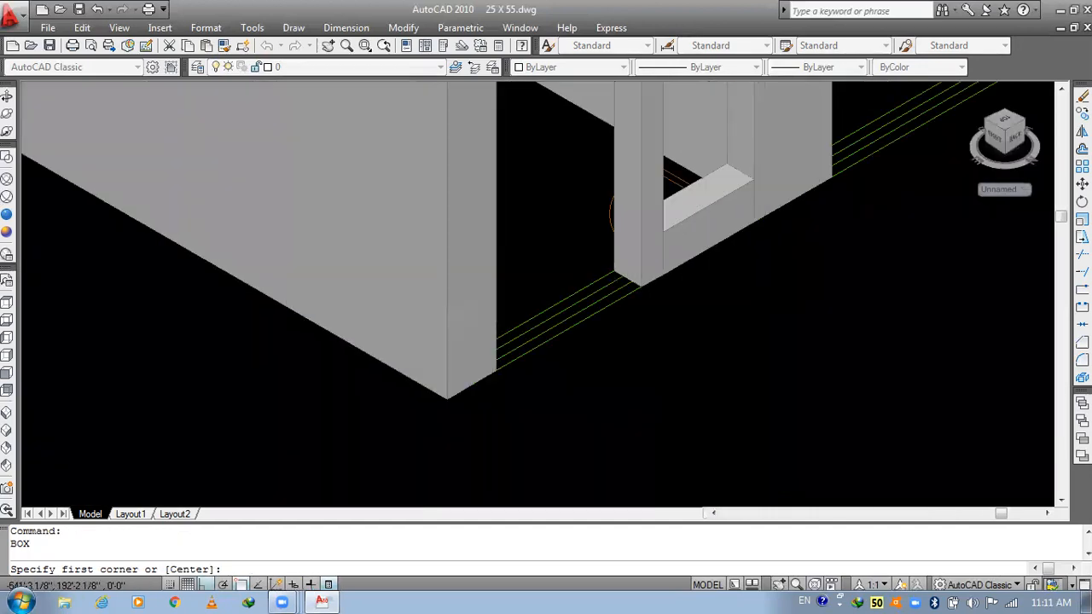
{"action": "left_click", "coordinate": [608, 271]}
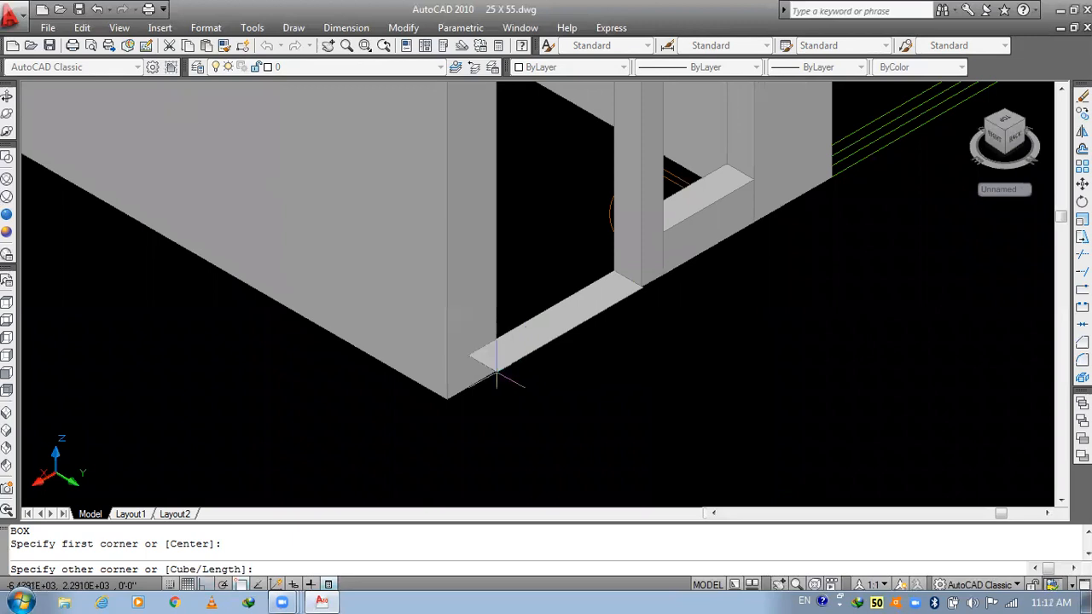
{"action": "left_click", "coordinate": [497, 378]}
{"action": "type", "text": "4'"}
{"action": "key", "text": "Return"}
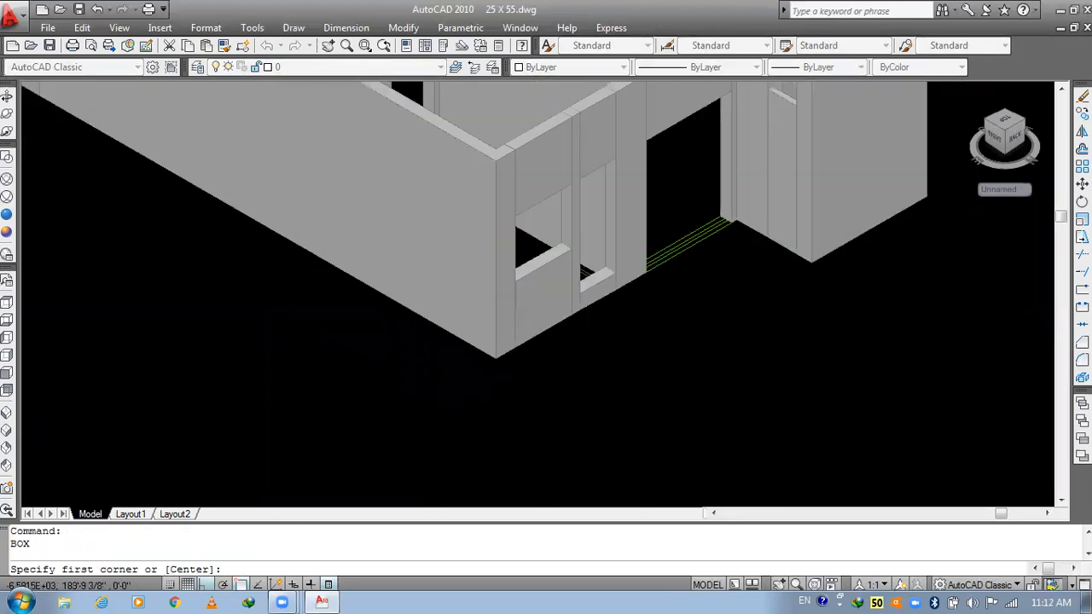
- Draw a 2' high box from the floor across the wide green-marked rear window opening of the largest plan
{"action": "scroll", "coordinate": [549, 237], "scroll_direction": "up", "scroll_amount": 5}
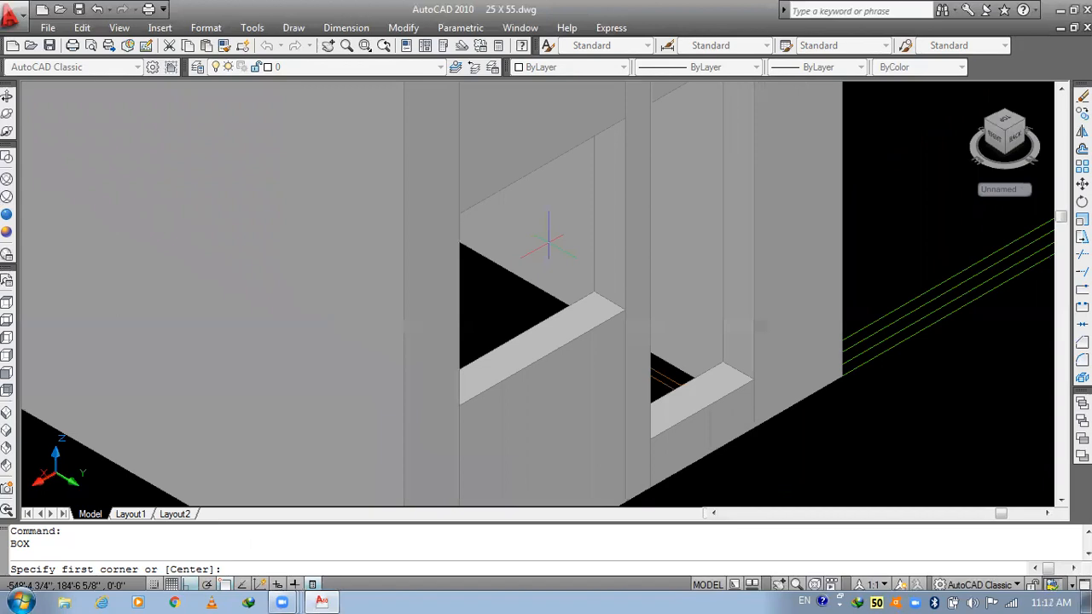
{"action": "middle_click_drag", "start_coordinate": [782, 342], "coordinate": [601, 353]}
{"action": "middle_click_drag", "start_coordinate": [951, 314], "coordinate": [752, 335]}
{"action": "scroll", "coordinate": [681, 258], "scroll_direction": "up", "scroll_amount": 2}
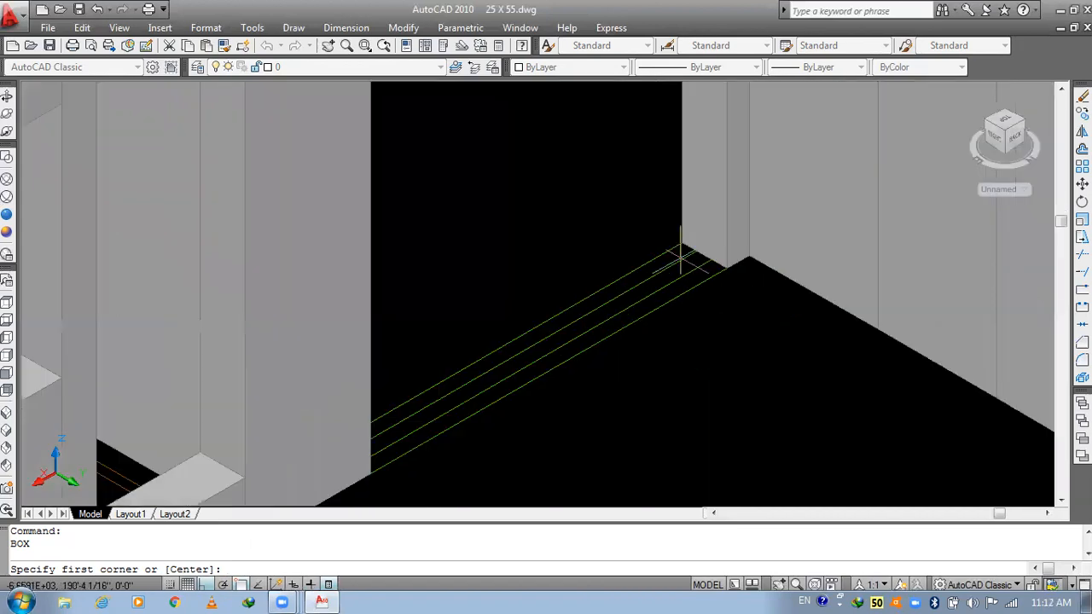
{"action": "left_click", "coordinate": [681, 256]}
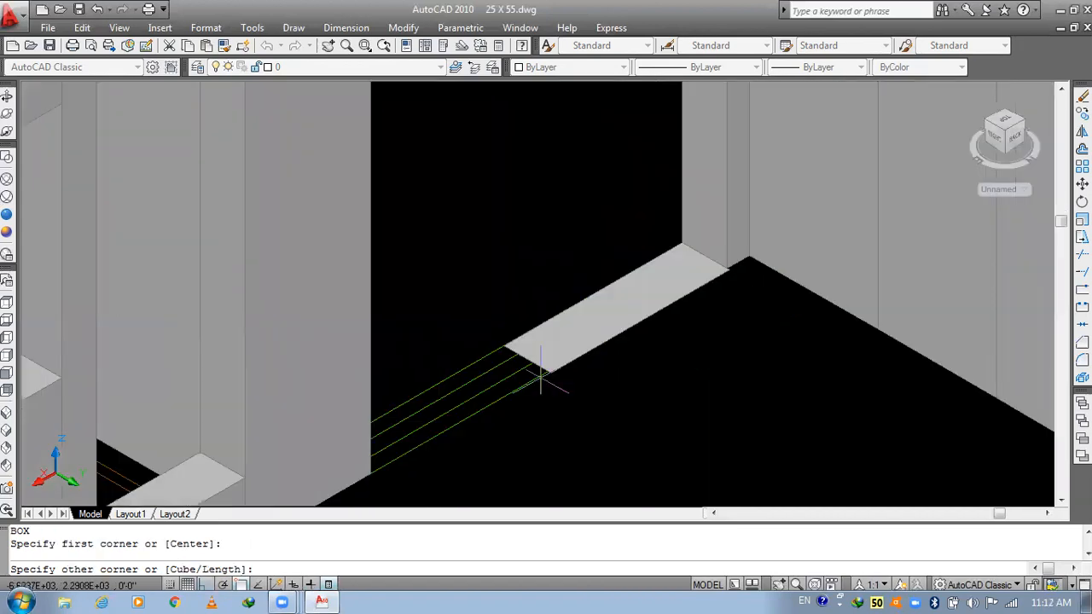
{"action": "left_click", "coordinate": [394, 478]}
{"action": "scroll", "coordinate": [417, 391], "scroll_direction": "down", "scroll_amount": 5}
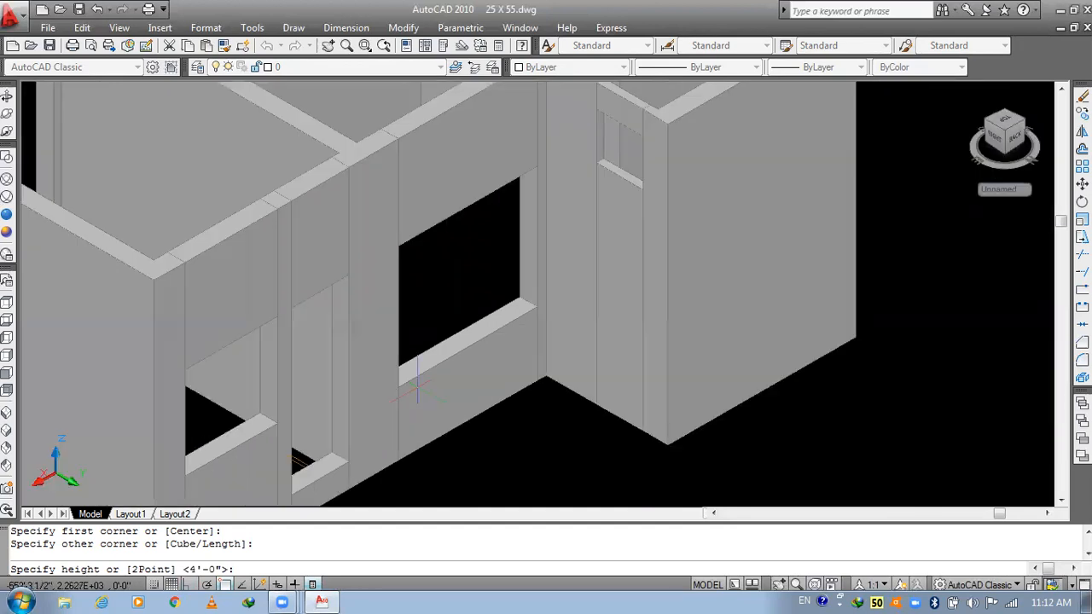
{"action": "type", "text": "2'"}
{"action": "key", "text": "Return"}
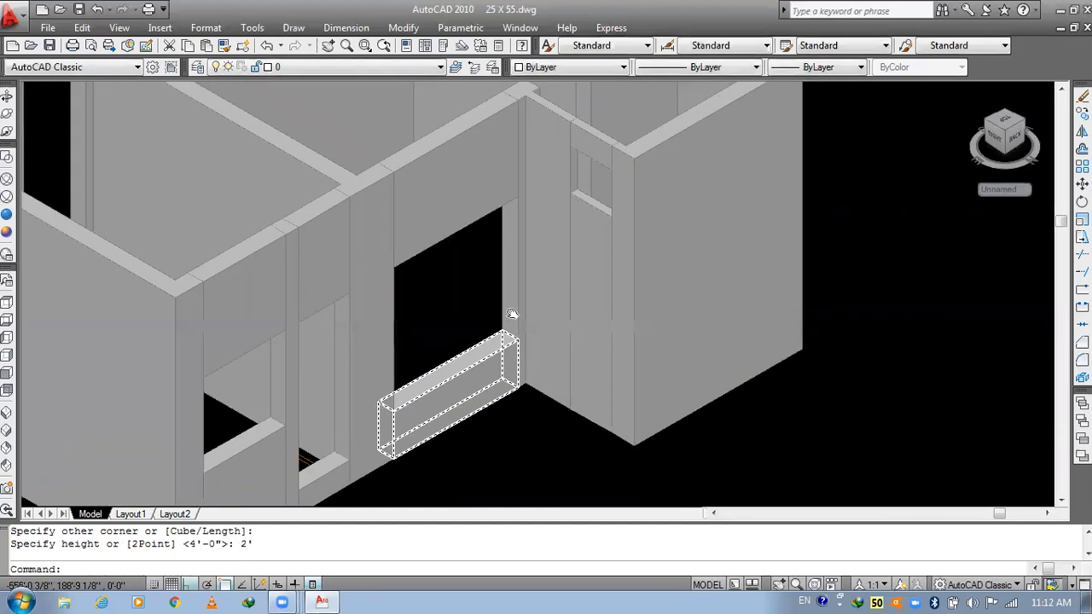
- Stretch the top of the sill box in the wide rear window opening upward by 1'
{"action": "scroll", "coordinate": [512, 312], "scroll_direction": "up", "scroll_amount": 3}
{"action": "middle_click_drag", "start_coordinate": [477, 289], "coordinate": [446, 100]}
{"action": "scroll", "coordinate": [482, 257], "scroll_direction": "up", "scroll_amount": 2}
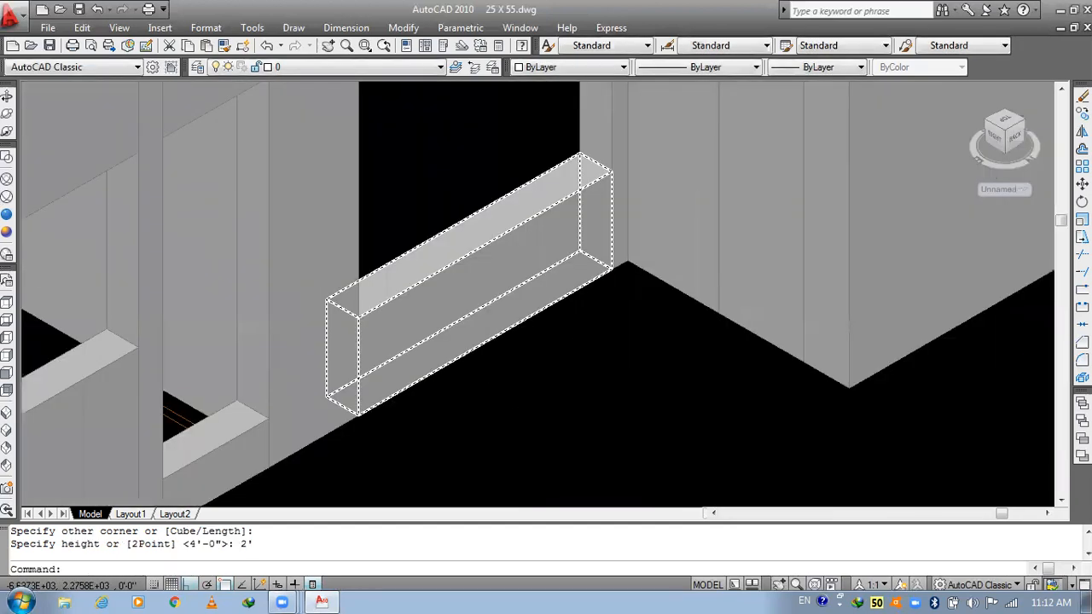
{"action": "scroll", "coordinate": [480, 277], "scroll_direction": "up", "scroll_amount": 2}
{"action": "left_click", "coordinate": [478, 271]}
{"action": "middle_click_drag", "start_coordinate": [476, 260], "coordinate": [458, 341]}
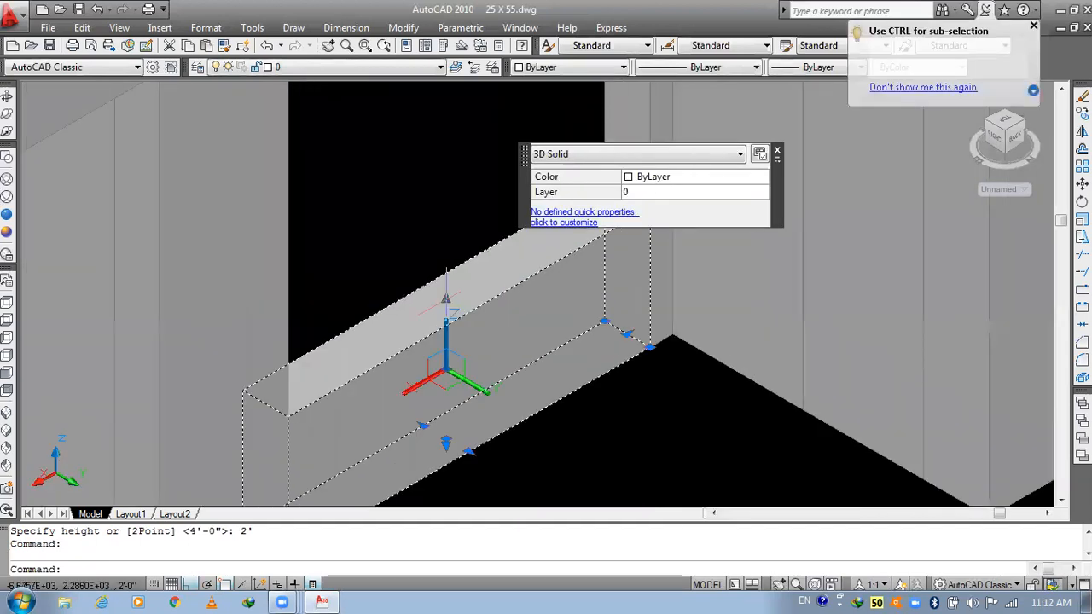
{"action": "left_click", "coordinate": [445, 297]}
{"action": "type", "text": "1'"}
{"action": "key", "text": "Return"}
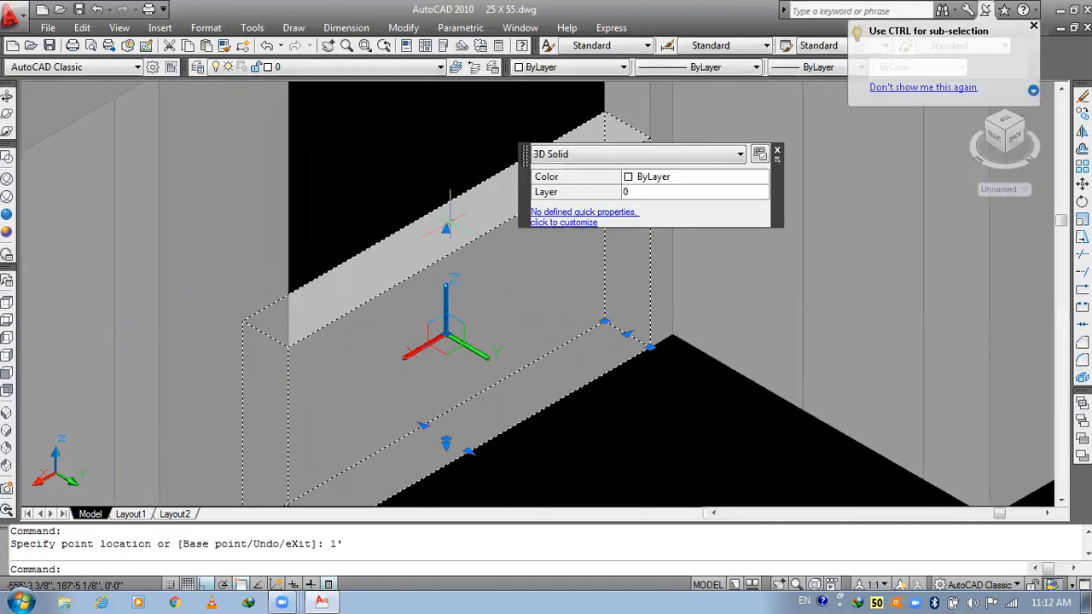
{"action": "scroll", "coordinate": [449, 213], "scroll_direction": "down", "scroll_amount": 5}
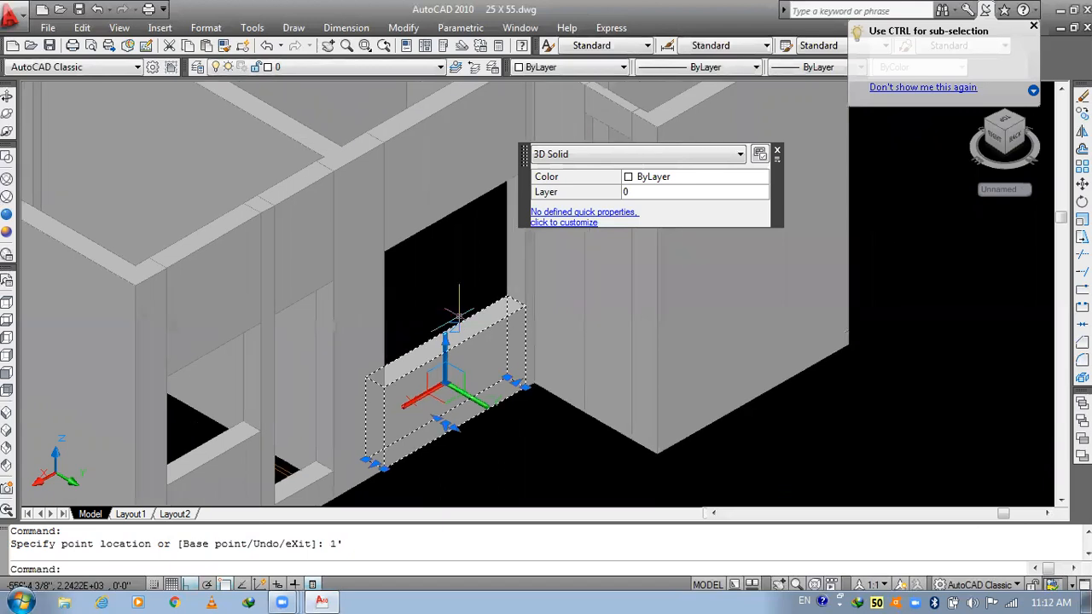
{"action": "key", "text": "Escape"}
- Examine the rear wall of the neighbouring middle plan for window openings that still need boxes
{"action": "scroll", "coordinate": [459, 317], "scroll_direction": "down", "scroll_amount": 3}
{"action": "middle_click_drag", "start_coordinate": [495, 403], "coordinate": [603, 370]}
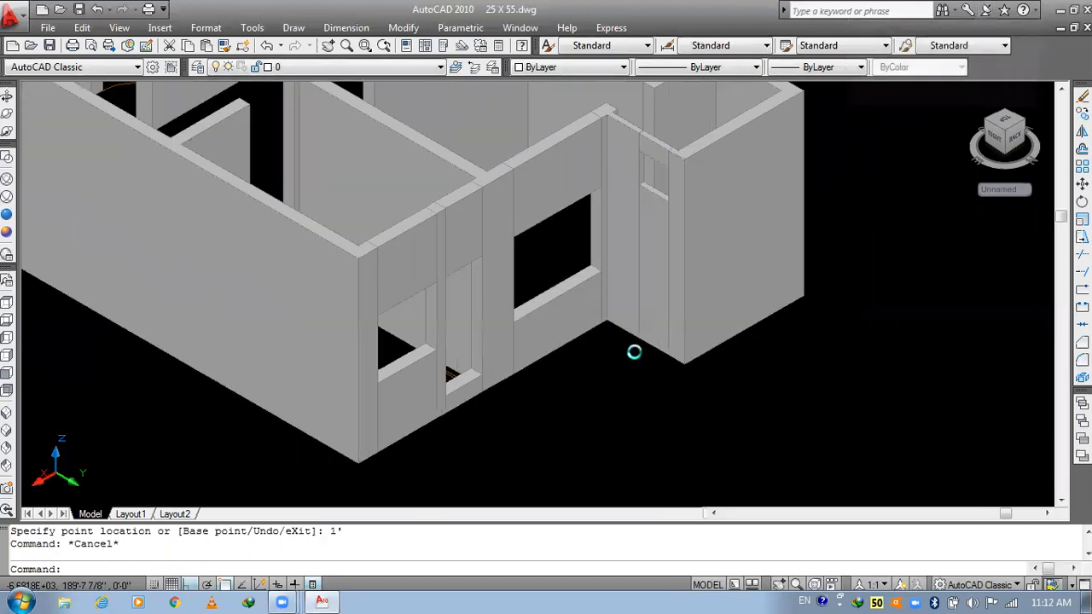
{"action": "scroll", "coordinate": [634, 352], "scroll_direction": "down", "scroll_amount": 4}
{"action": "middle_click_drag", "start_coordinate": [580, 265], "coordinate": [210, 342]}
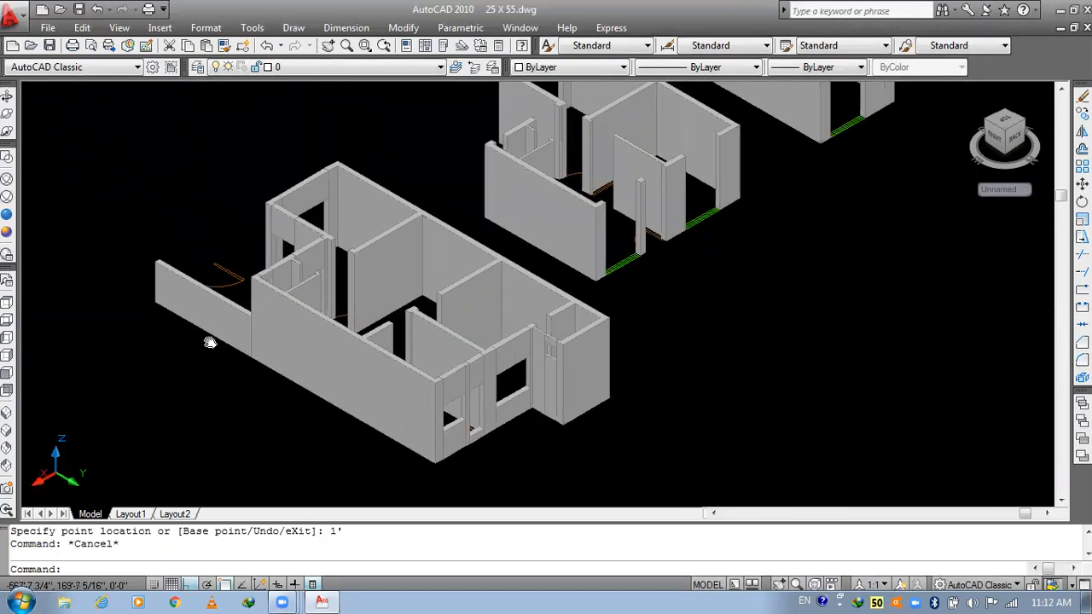
{"action": "middle_click_drag", "start_coordinate": [760, 302], "coordinate": [476, 348]}
{"action": "scroll", "coordinate": [475, 348], "scroll_direction": "up", "scroll_amount": 4}
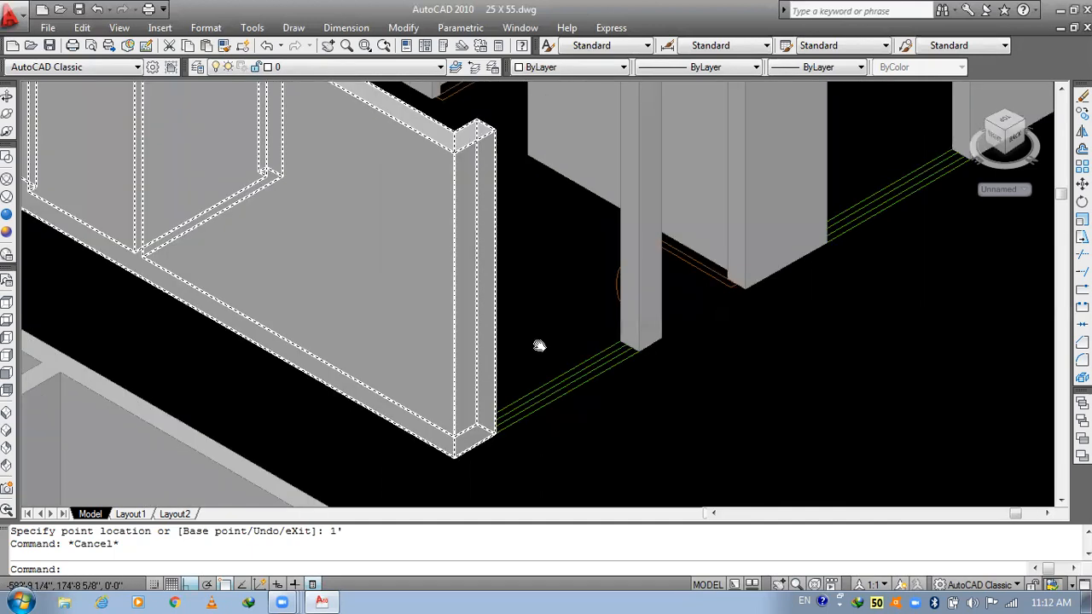
- Draw a box lintel across the door opening between the middle block's slim pillar and adjacent wall, height -4' from the wall tops
{"action": "scroll", "coordinate": [537, 343], "scroll_direction": "up", "scroll_amount": 2}
{"action": "scroll", "coordinate": [572, 462], "scroll_direction": "down", "scroll_amount": 2}
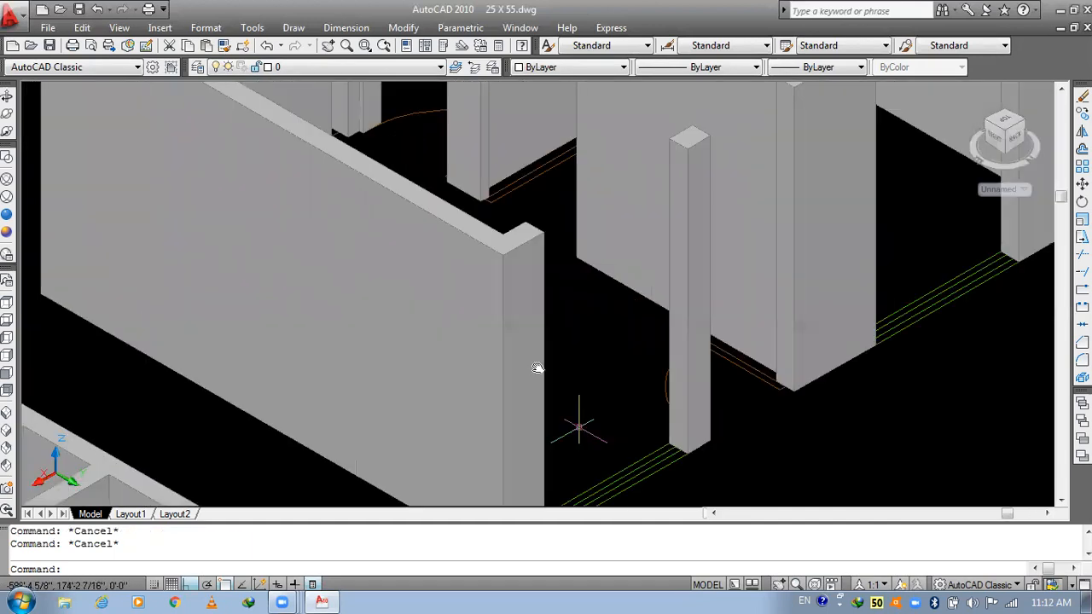
{"action": "scroll", "coordinate": [537, 371], "scroll_direction": "down", "scroll_amount": 2}
{"action": "scroll", "coordinate": [675, 310], "scroll_direction": "down", "scroll_amount": 4}
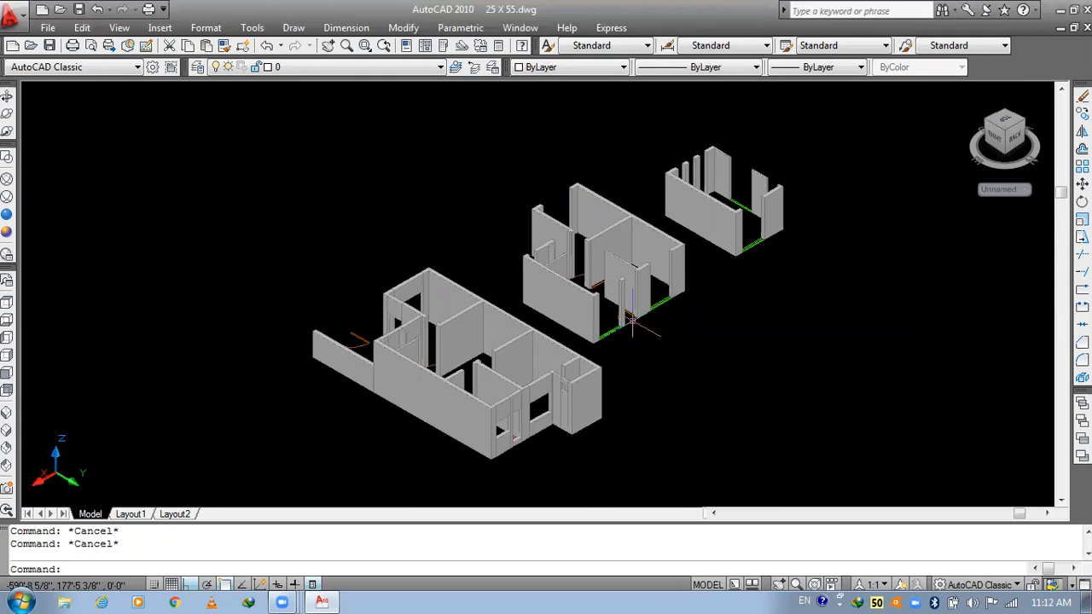
{"action": "scroll", "coordinate": [596, 310], "scroll_direction": "up", "scroll_amount": 3}
{"action": "scroll", "coordinate": [655, 309], "scroll_direction": "up", "scroll_amount": 3}
{"action": "type", "text": "b"}
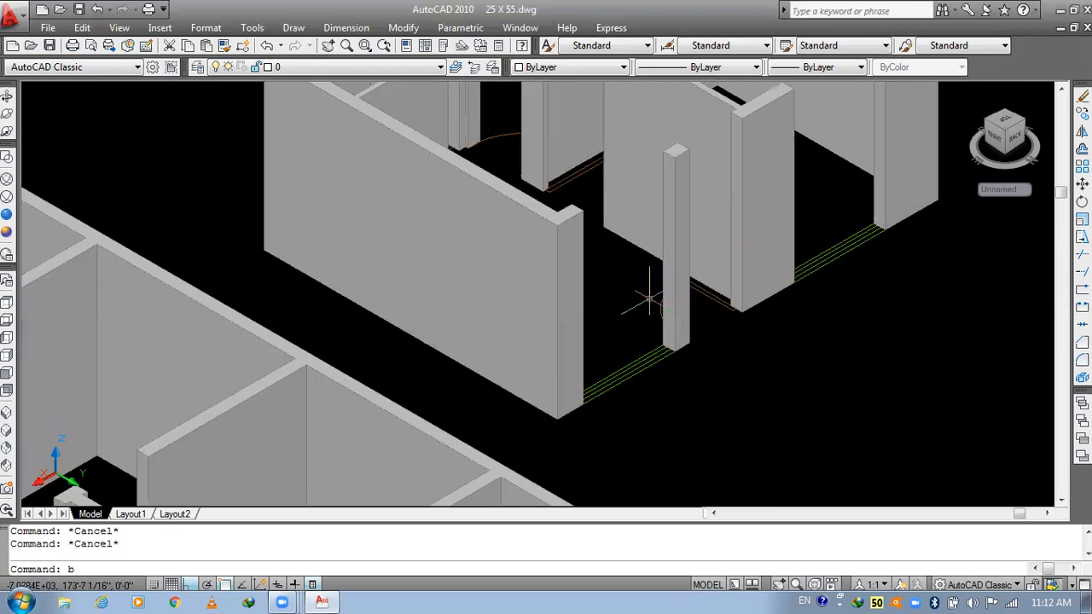
{"action": "type", "text": "ox"}
{"action": "key", "text": "Return"}
{"action": "scroll", "coordinate": [583, 256], "scroll_direction": "up", "scroll_amount": 4}
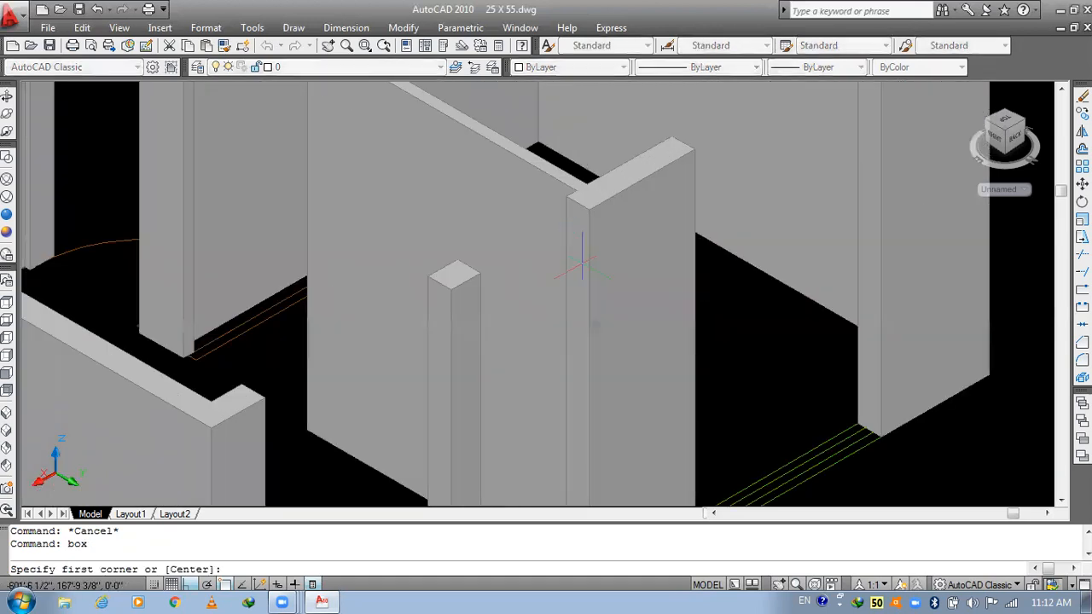
{"action": "scroll", "coordinate": [583, 256], "scroll_direction": "up", "scroll_amount": 3}
{"action": "left_click", "coordinate": [571, 154]}
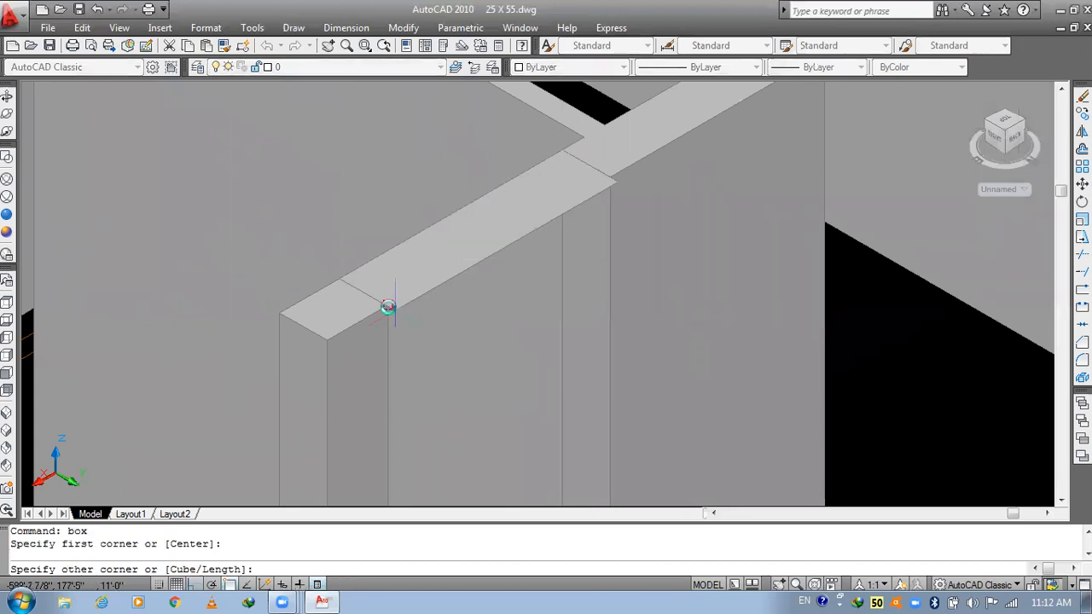
{"action": "left_click", "coordinate": [388, 304]}
{"action": "type", "text": "-4'"}
{"action": "key", "text": "Return"}
- Draw a box lintel across the window opening between the slim pillar and the long side wall of the middle block
{"action": "key", "text": "Return"}
{"action": "scroll", "coordinate": [413, 345], "scroll_direction": "down", "scroll_amount": 6}
{"action": "middle_click_drag", "start_coordinate": [544, 401], "coordinate": [655, 266]}
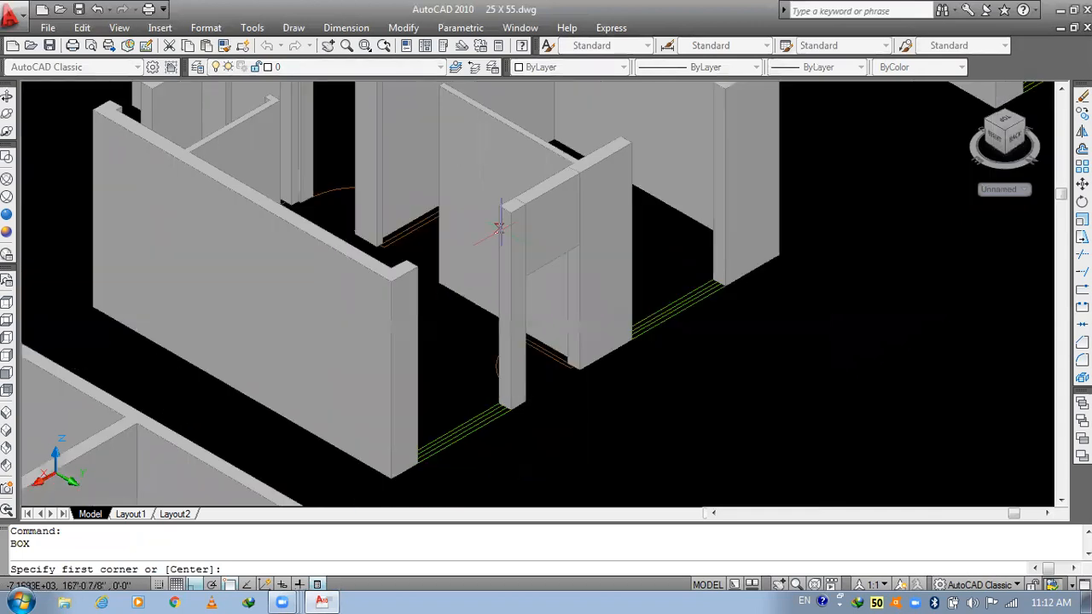
{"action": "scroll", "coordinate": [501, 228], "scroll_direction": "up", "scroll_amount": 3}
{"action": "left_click", "coordinate": [496, 203]}
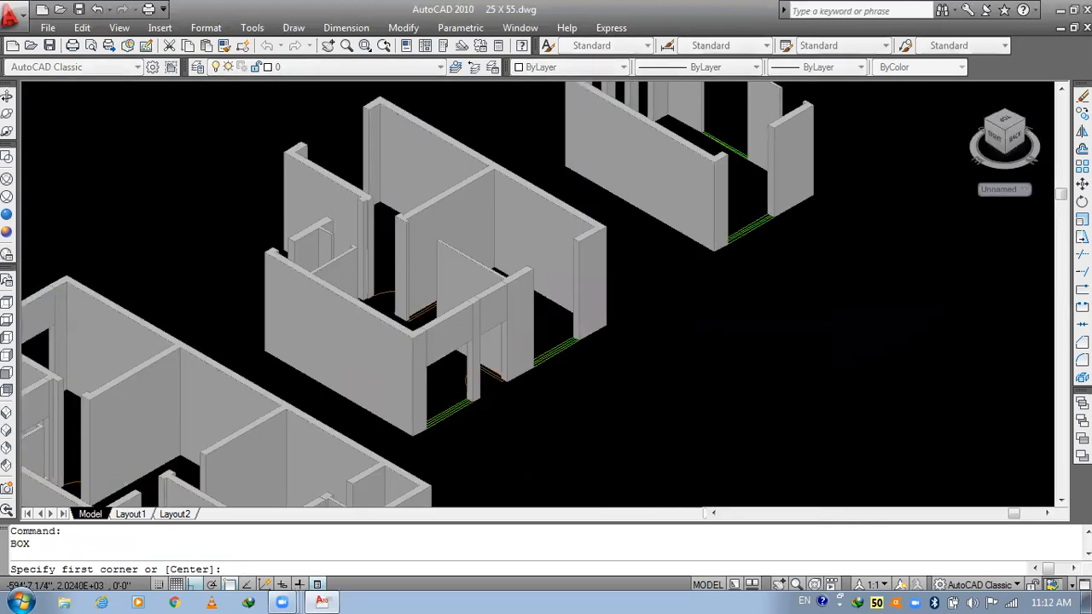
- Draw a box lintel over the middle block's other window opening, from the corner wall to the wall beside the door, keeping the default height
{"action": "scroll", "coordinate": [573, 241], "scroll_direction": "up", "scroll_amount": 2}
{"action": "scroll", "coordinate": [564, 233], "scroll_direction": "up", "scroll_amount": 5}
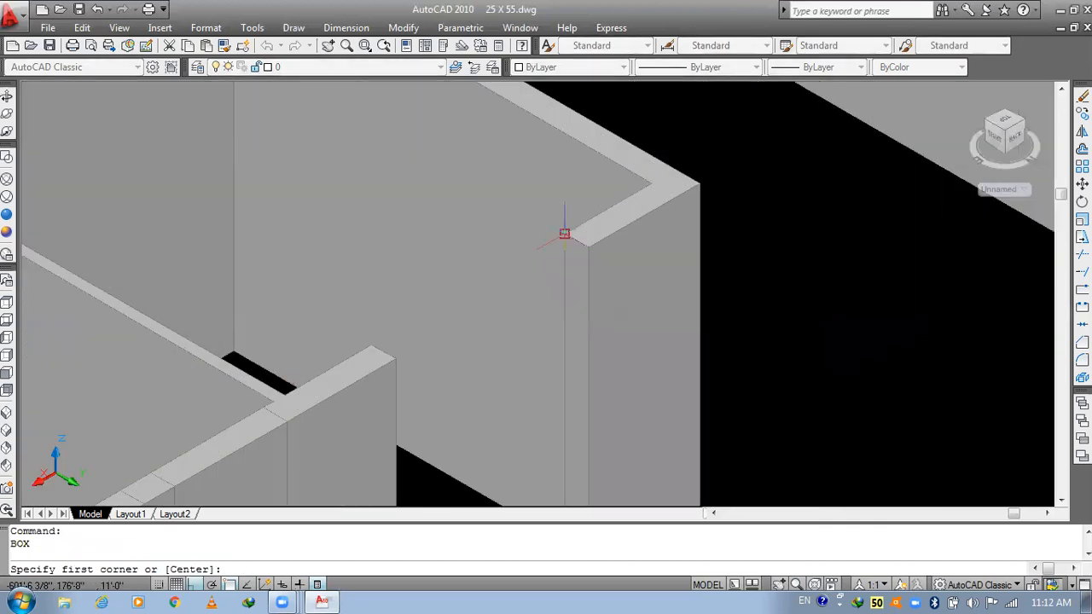
{"action": "left_click", "coordinate": [565, 233]}
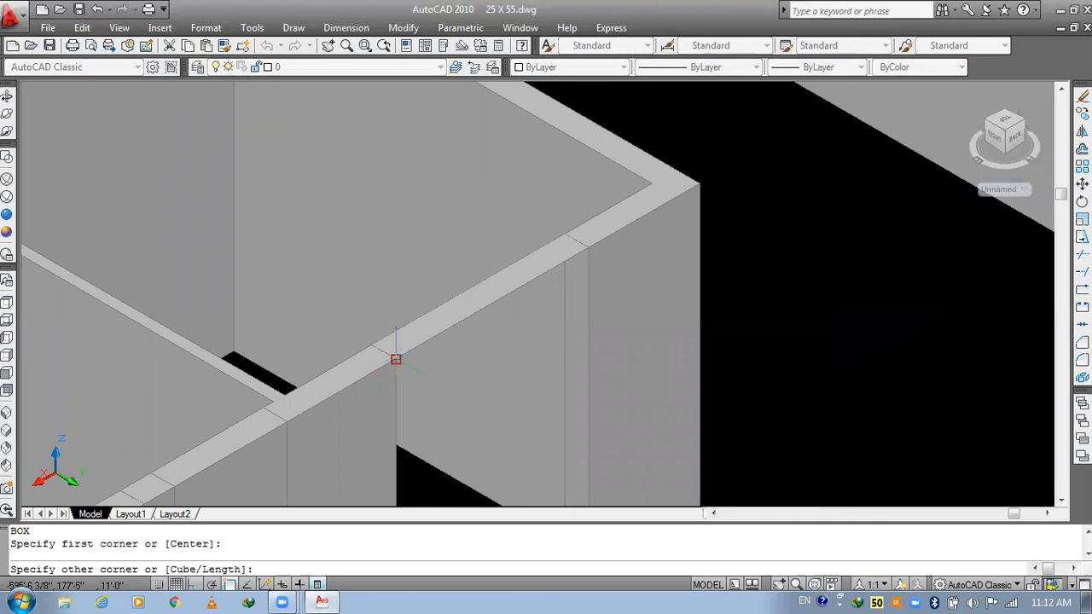
{"action": "left_click", "coordinate": [396, 358]}
{"action": "key", "text": "Return"}
- Draw a 3' high sill wall box at floor level under the window nearest the middle block's far corner
{"action": "key", "text": "Return"}
{"action": "scroll", "coordinate": [541, 312], "scroll_direction": "down", "scroll_amount": 5}
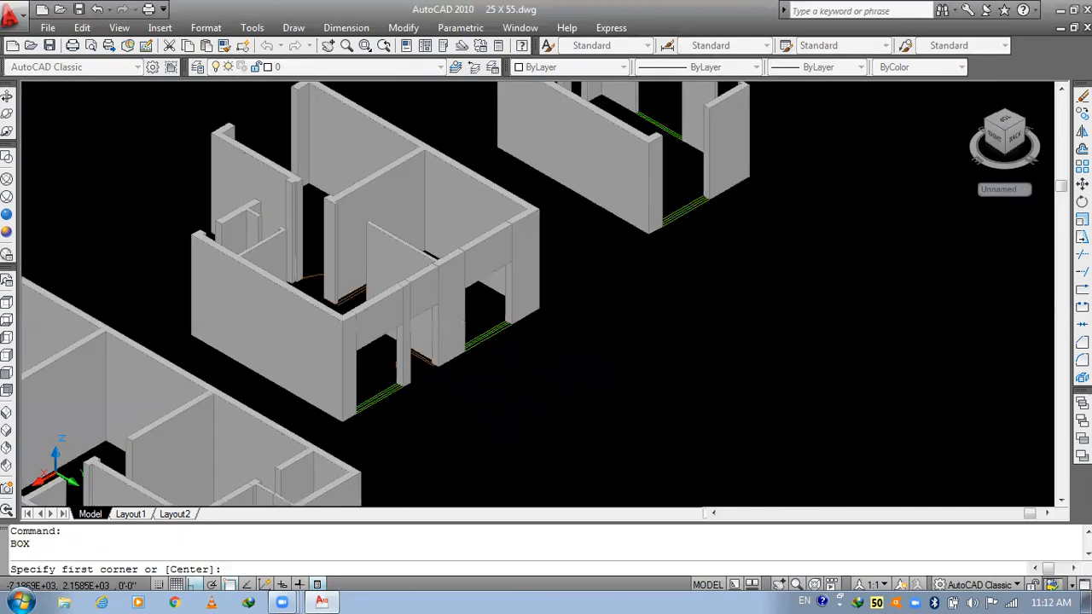
{"action": "scroll", "coordinate": [541, 313], "scroll_direction": "up", "scroll_amount": 5}
{"action": "scroll", "coordinate": [550, 291], "scroll_direction": "up", "scroll_amount": 2}
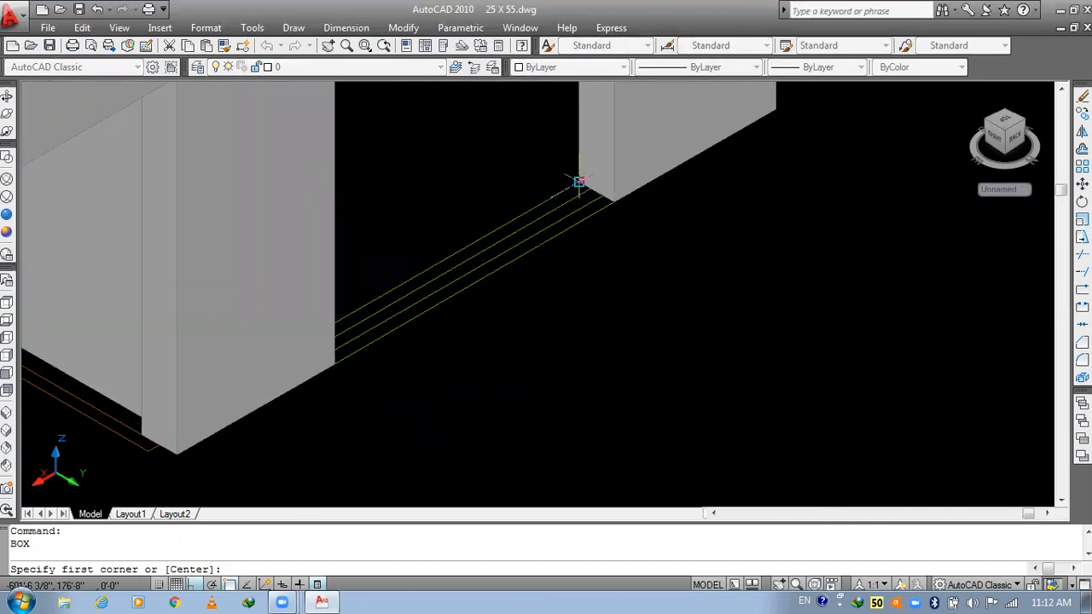
{"action": "left_click", "coordinate": [579, 182]}
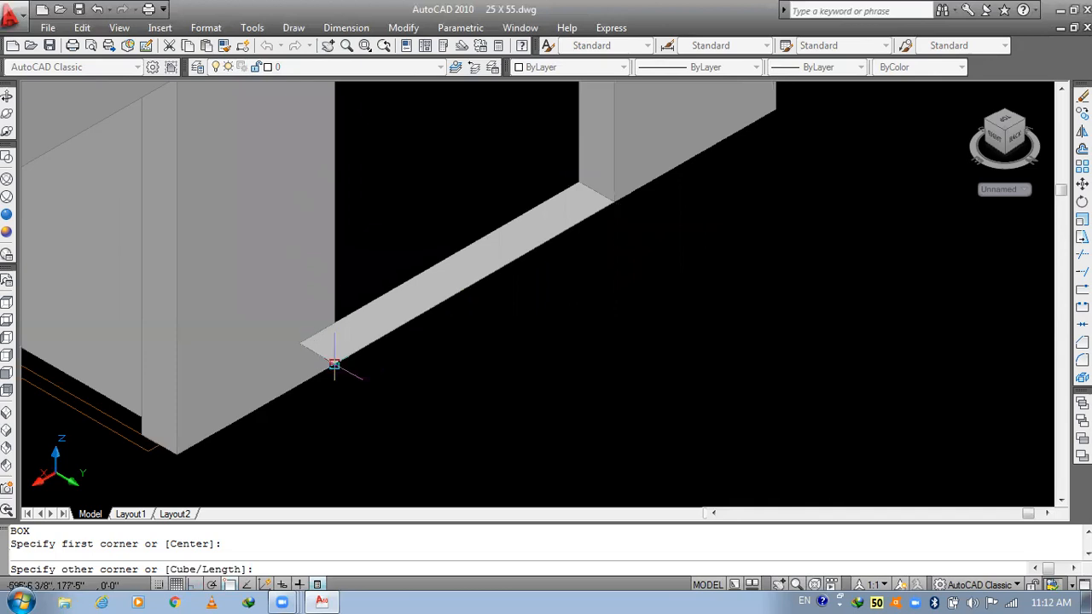
{"action": "left_click", "coordinate": [334, 366]}
{"action": "type", "text": "3"}
{"action": "key", "text": "Return"}
- Draw a 3' high sill wall box under the window between the middle block's slim pillar and long side wall
{"action": "key", "text": "Return"}
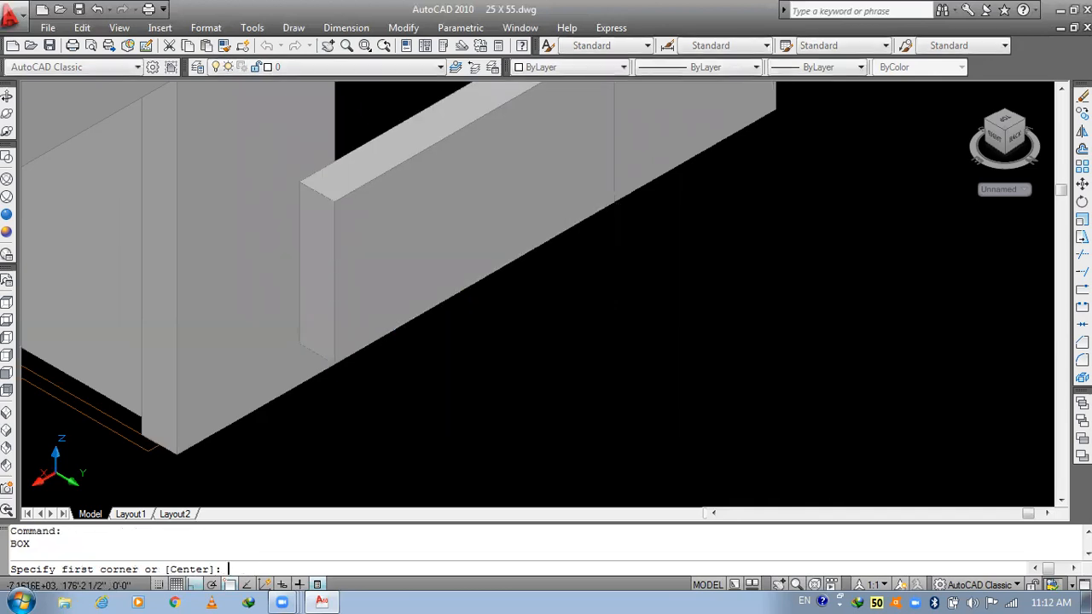
{"action": "middle_click_drag", "start_coordinate": [333, 365], "coordinate": [584, 182]}
{"action": "scroll", "coordinate": [168, 412], "scroll_direction": "down", "scroll_amount": 1}
{"action": "middle_click_drag", "start_coordinate": [168, 412], "coordinate": [447, 278]}
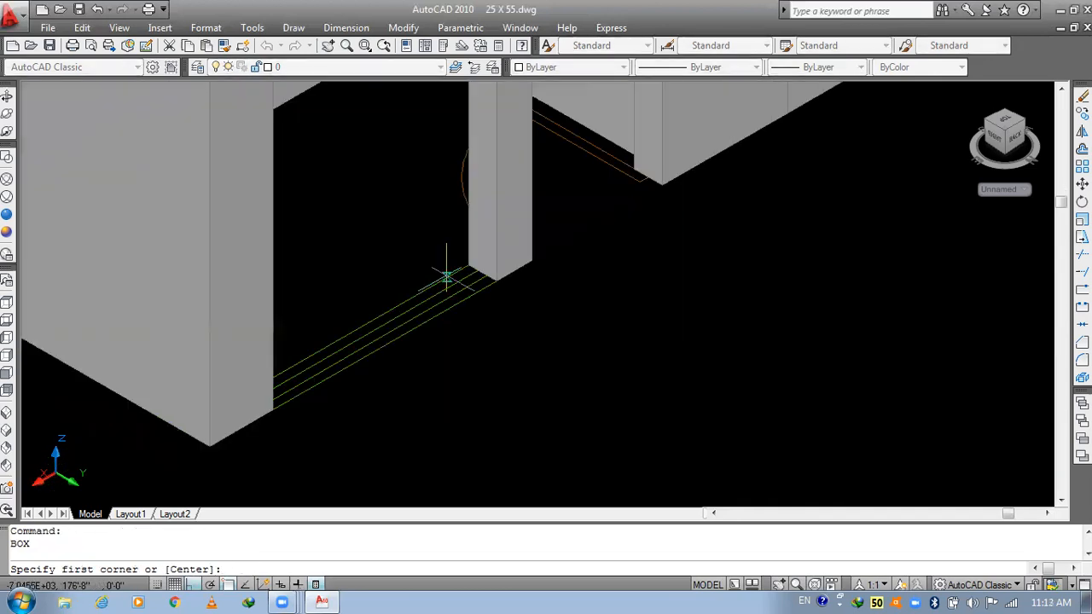
{"action": "left_click", "coordinate": [468, 269]}
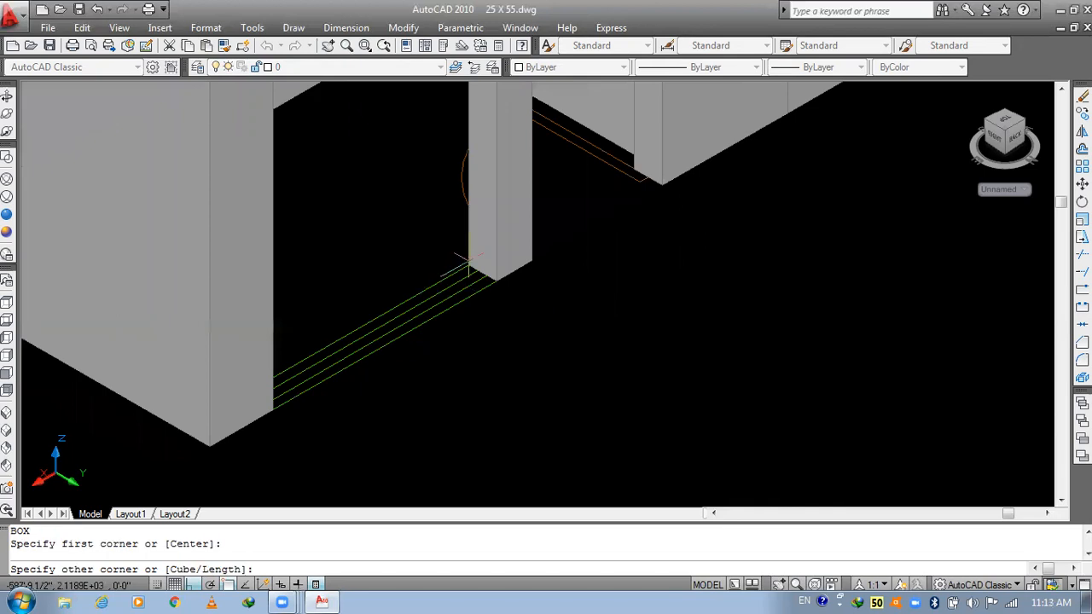
{"action": "left_click", "coordinate": [273, 411]}
{"action": "key", "text": "Return"}
- Draw a 3' high sill wall box along the window lines of the smallest block's end wall
{"action": "key", "text": "Return"}
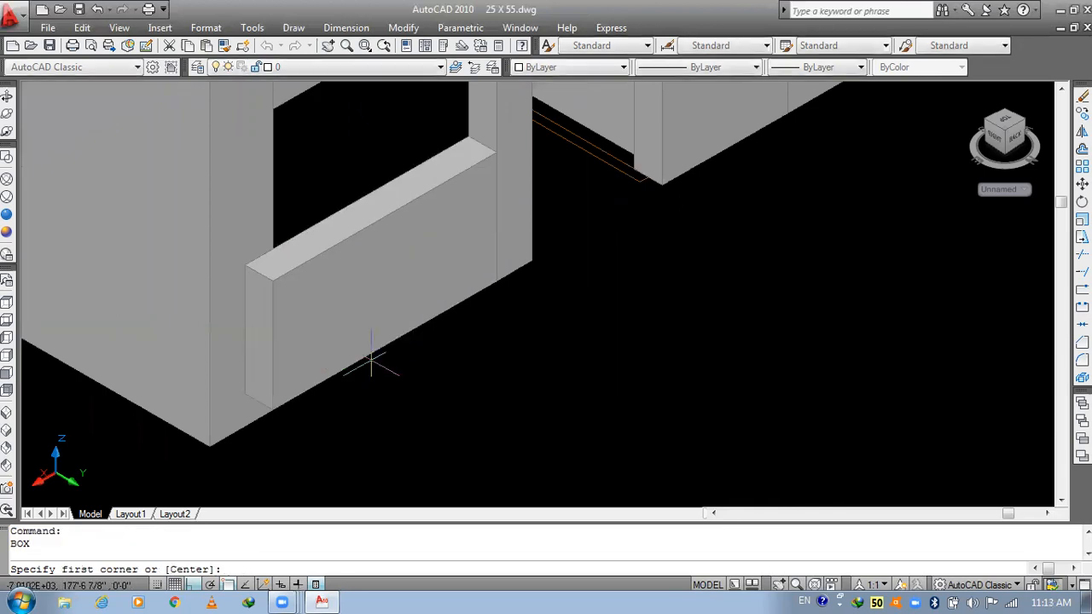
{"action": "scroll", "coordinate": [581, 293], "scroll_direction": "down", "scroll_amount": 3}
{"action": "scroll", "coordinate": [556, 329], "scroll_direction": "up", "scroll_amount": 1}
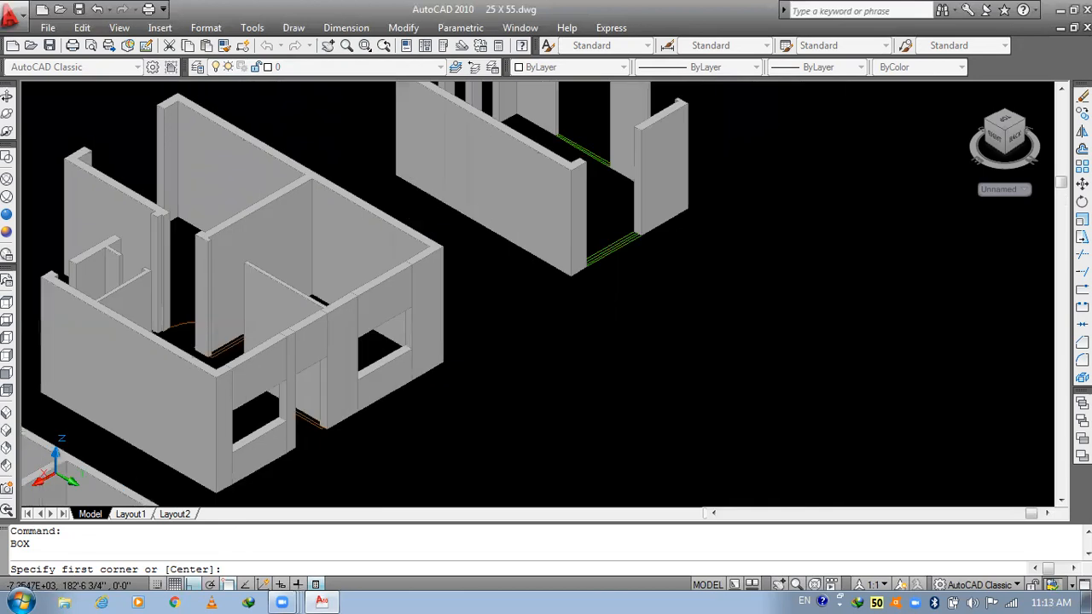
{"action": "scroll", "coordinate": [651, 200], "scroll_direction": "up", "scroll_amount": 5}
{"action": "scroll", "coordinate": [620, 279], "scroll_direction": "up", "scroll_amount": 2}
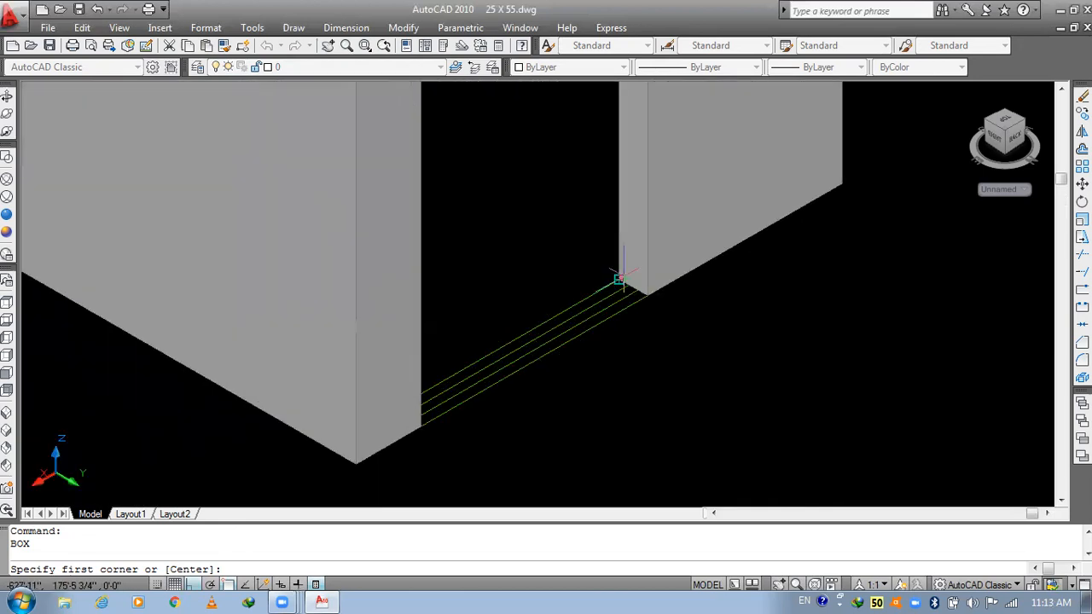
{"action": "left_click", "coordinate": [621, 279]}
{"action": "left_click", "coordinate": [422, 426]}
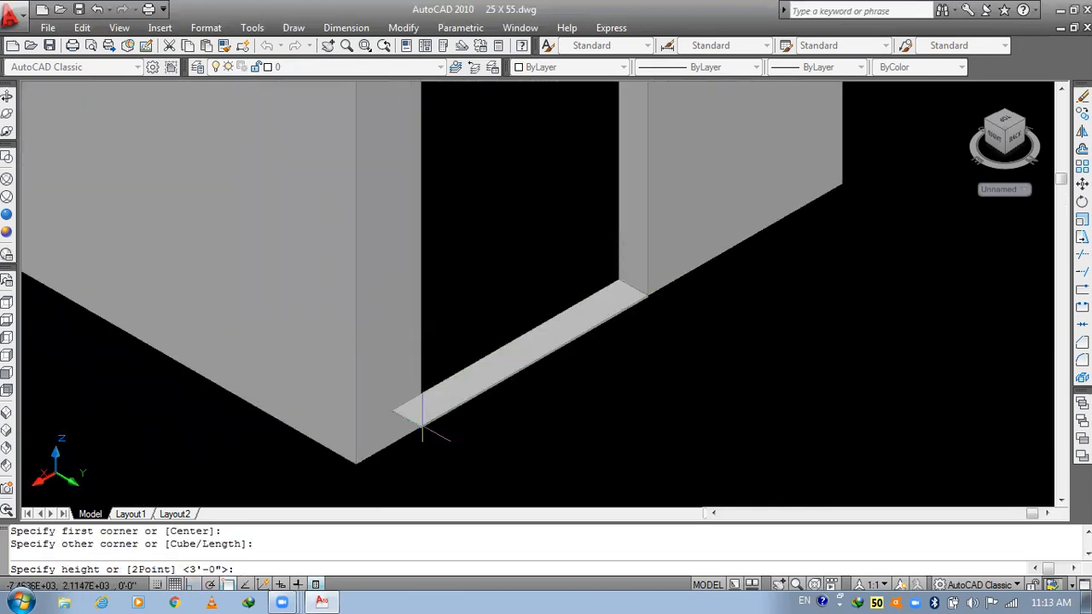
{"action": "type", "text": "3'"}
{"action": "key", "text": "Return"}
- Draw a box lintel over the smallest block's end window with a height of -3' from the wall tops
{"action": "key", "text": "Return"}
{"action": "scroll", "coordinate": [470, 400], "scroll_direction": "down", "scroll_amount": 5}
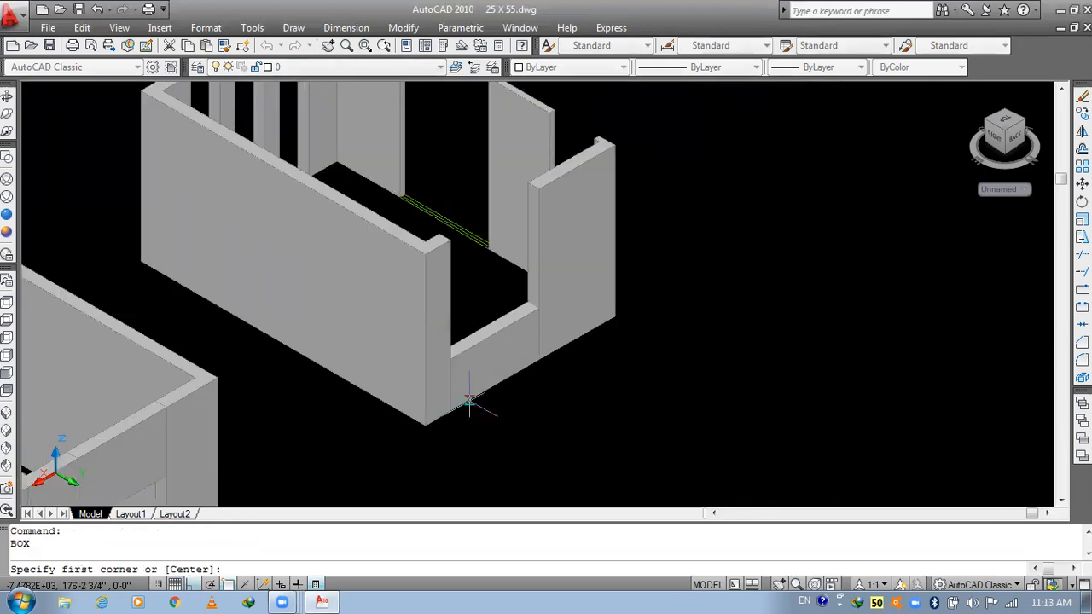
{"action": "scroll", "coordinate": [523, 167], "scroll_direction": "up", "scroll_amount": 2}
{"action": "left_click", "coordinate": [532, 184]}
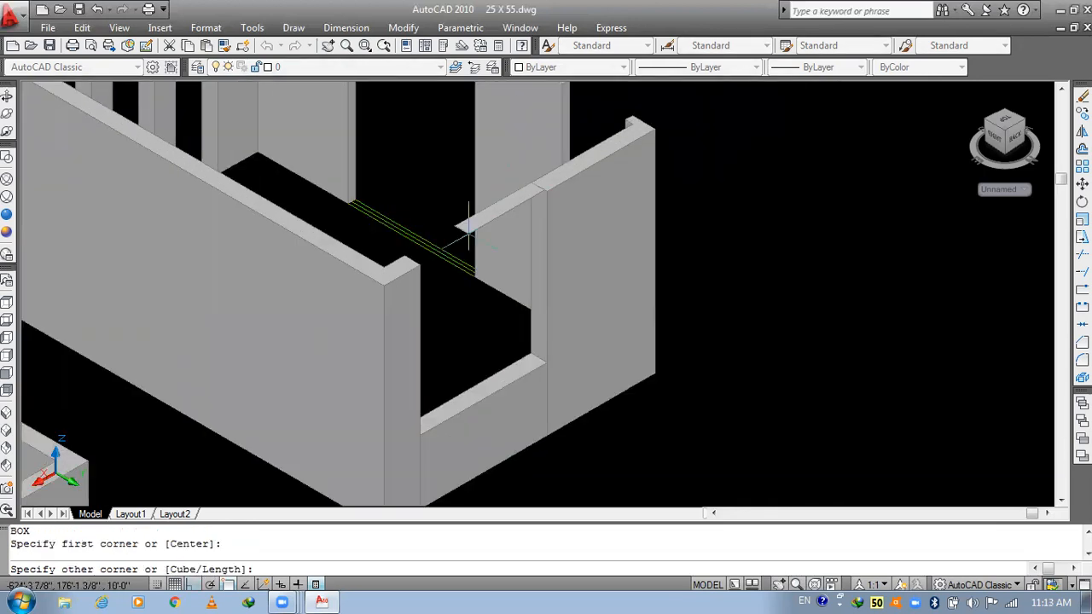
{"action": "scroll", "coordinate": [453, 245], "scroll_direction": "up", "scroll_amount": 3}
{"action": "left_click", "coordinate": [389, 285]}
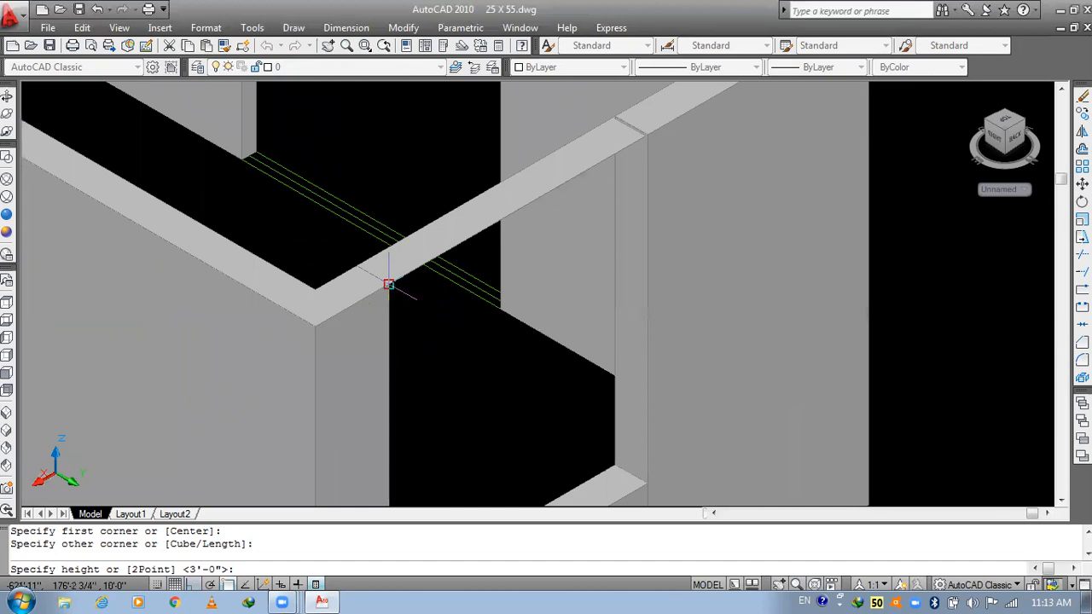
{"action": "type", "text": "-"}
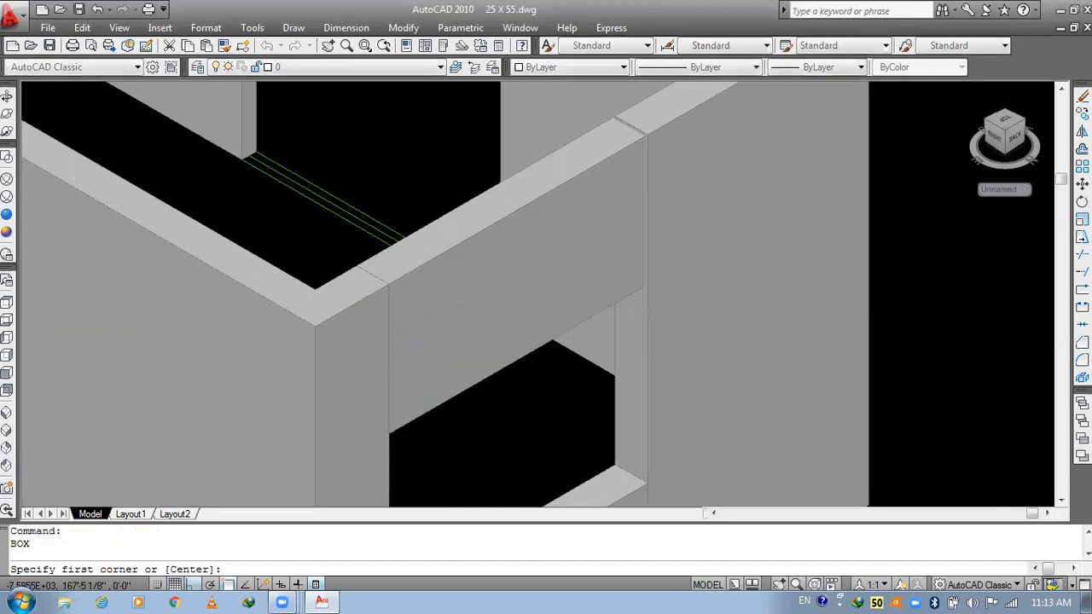
{"action": "scroll", "coordinate": [522, 290], "scroll_direction": "down", "scroll_amount": 5}
{"action": "scroll", "coordinate": [523, 290], "scroll_direction": "up", "scroll_amount": 2}
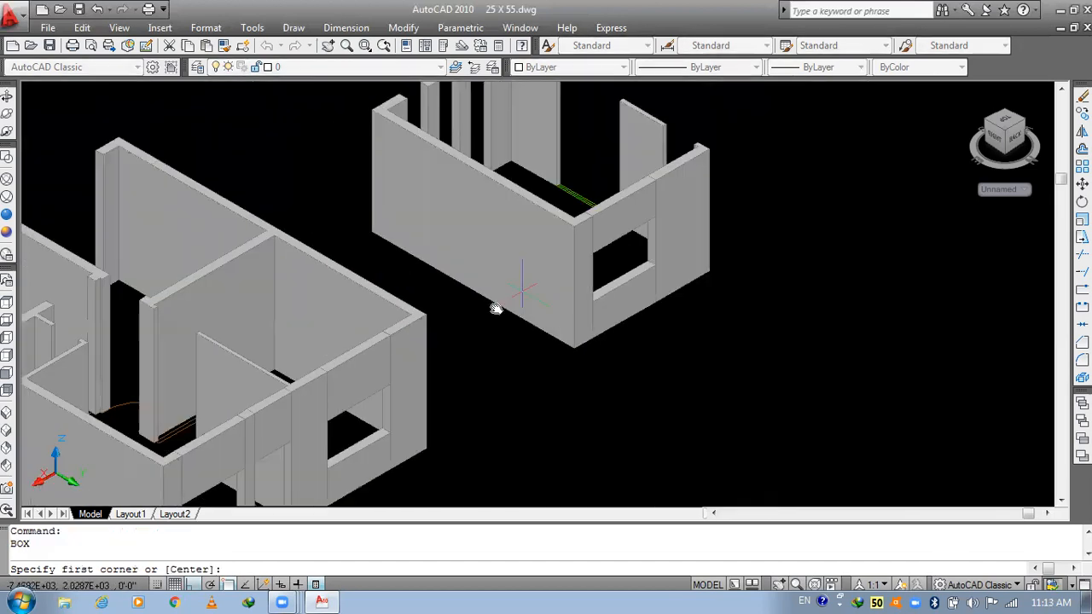
{"action": "middle_click_drag", "start_coordinate": [496, 309], "coordinate": [618, 230]}
{"action": "key", "text": "Escape"}
{"action": "key", "text": "Escape"}
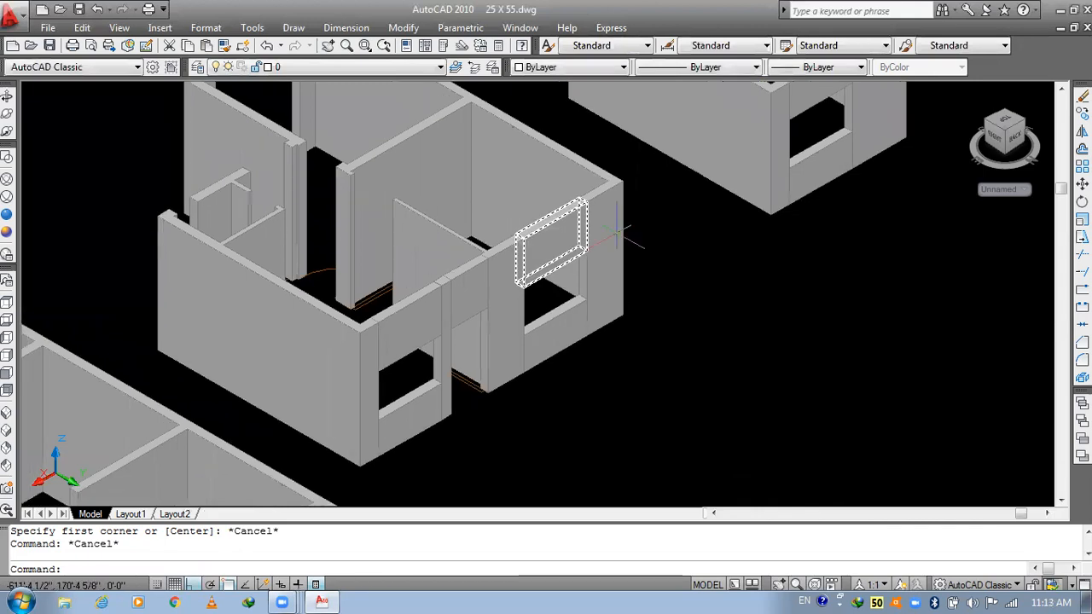
- Switch the model to the southwest isometric view
{"action": "middle_click_drag", "start_coordinate": [738, 204], "coordinate": [788, 278]}
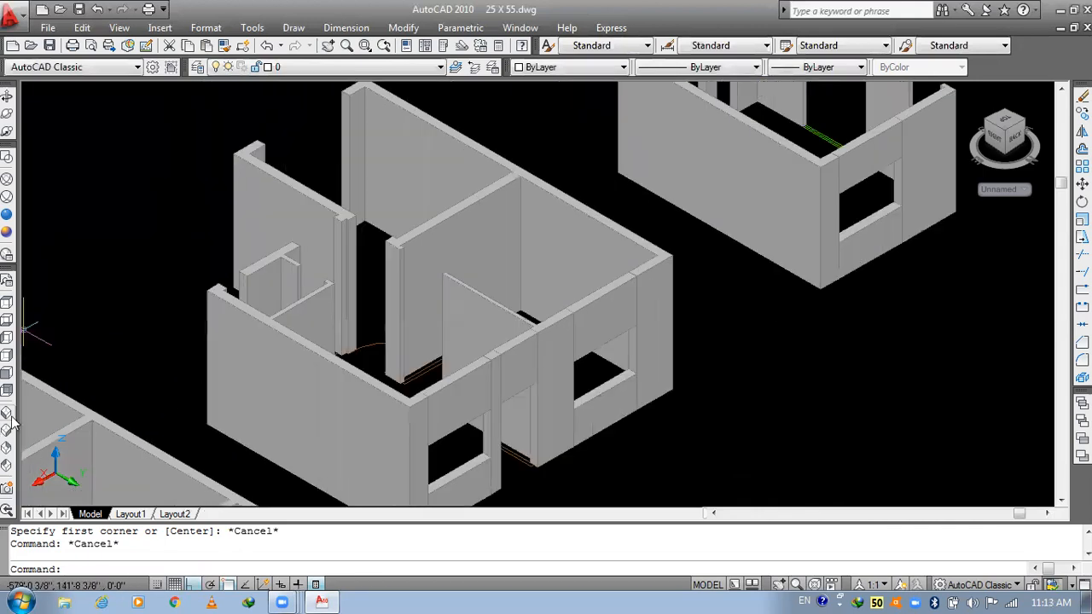
{"action": "left_click", "coordinate": [7, 419]}
{"action": "left_click", "coordinate": [7, 415]}
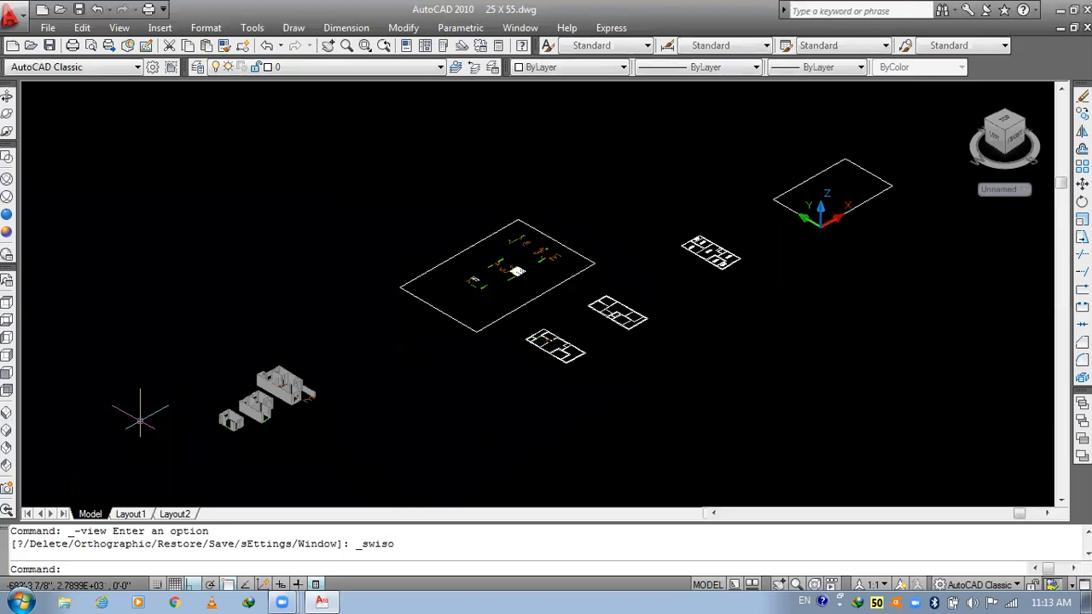
{"action": "scroll", "coordinate": [256, 418], "scroll_direction": "up", "scroll_amount": 8}
{"action": "scroll", "coordinate": [257, 332], "scroll_direction": "up", "scroll_amount": 4}
{"action": "middle_click_drag", "start_coordinate": [257, 332], "coordinate": [539, 346]}
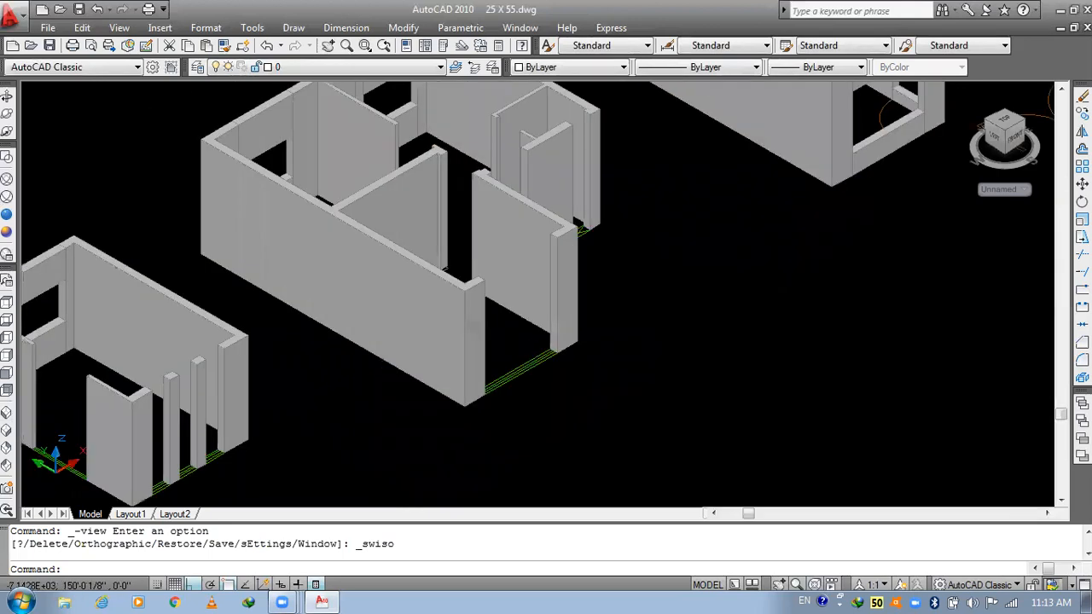
{"action": "scroll", "coordinate": [529, 347], "scroll_direction": "down", "scroll_amount": 5}
{"action": "scroll", "coordinate": [503, 346], "scroll_direction": "up", "scroll_amount": 5}
- Draw a box lintel across the middle block's open window on its opposite end, with a height of -2' from the wall tops
{"action": "key", "text": "Escape"}
{"action": "type", "text": "box"}
{"action": "key", "text": "Return"}
{"action": "scroll", "coordinate": [500, 329], "scroll_direction": "down", "scroll_amount": 4}
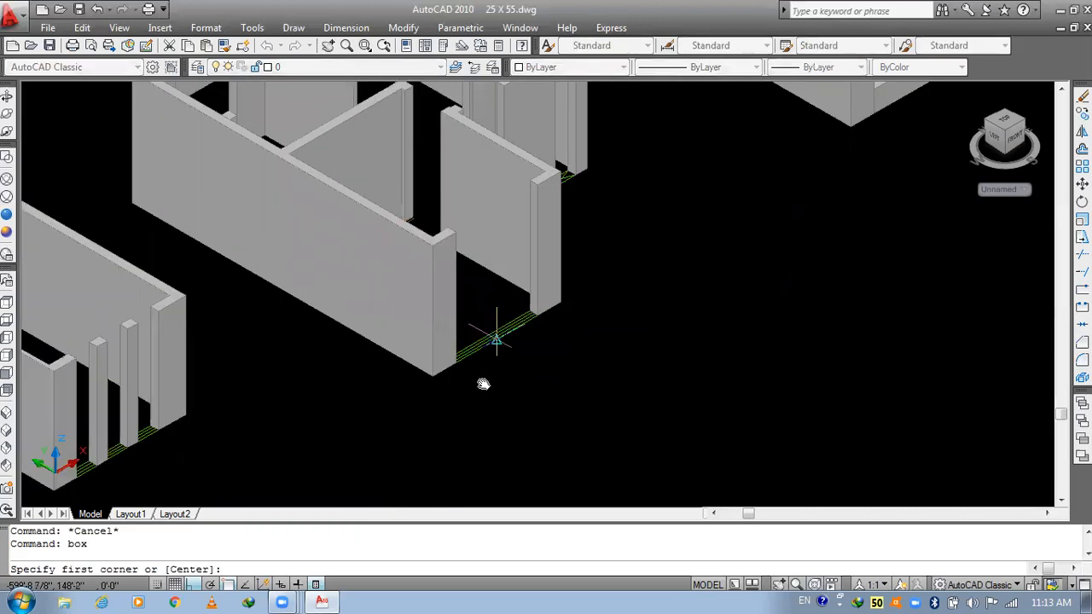
{"action": "scroll", "coordinate": [477, 299], "scroll_direction": "up", "scroll_amount": 2}
{"action": "scroll", "coordinate": [481, 291], "scroll_direction": "up", "scroll_amount": 5}
{"action": "left_click", "coordinate": [497, 261]}
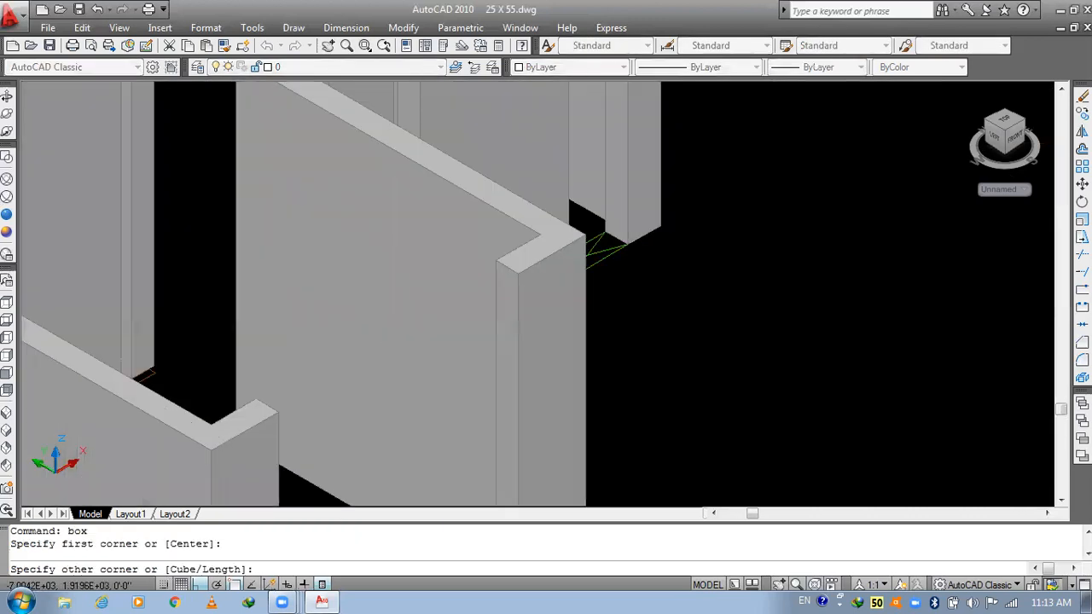
{"action": "left_click", "coordinate": [314, 442]}
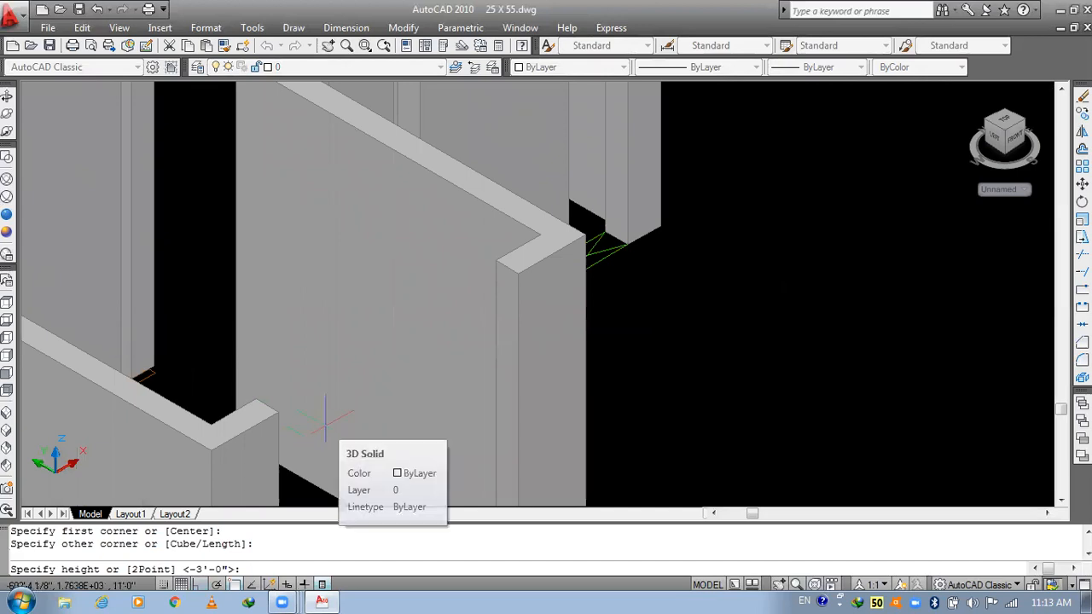
{"action": "type", "text": "-2"}
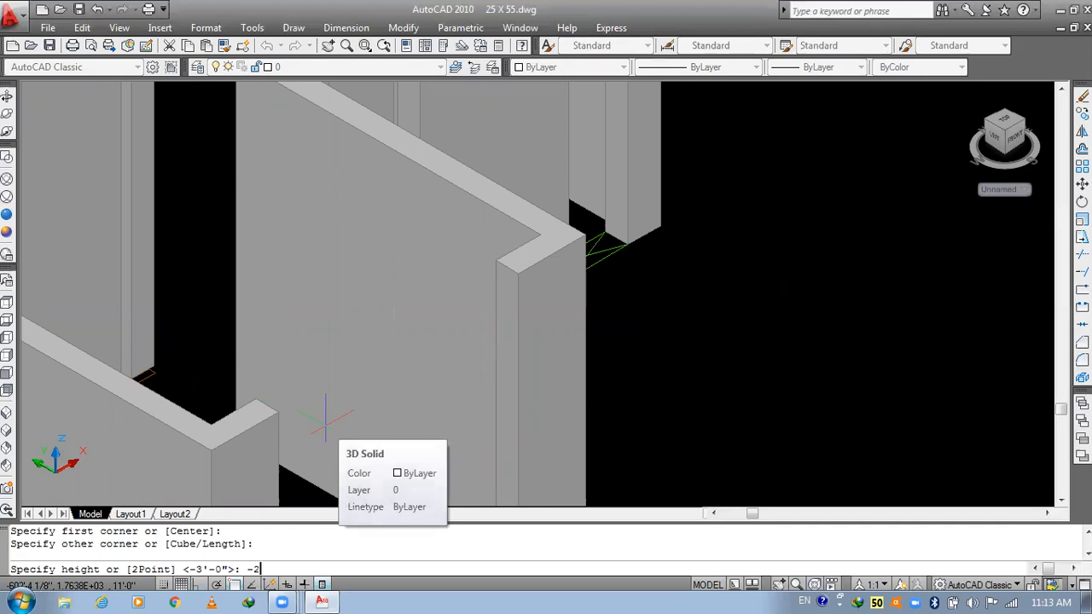
{"action": "type", "text": "'"}
{"action": "key", "text": "Return"}
- Draw a 3' high sill wall box along the window lines beneath the lintel of the middle block's end window
{"action": "key", "text": "Return"}
{"action": "scroll", "coordinate": [370, 329], "scroll_direction": "down", "scroll_amount": 5}
{"action": "scroll", "coordinate": [375, 429], "scroll_direction": "up", "scroll_amount": 4}
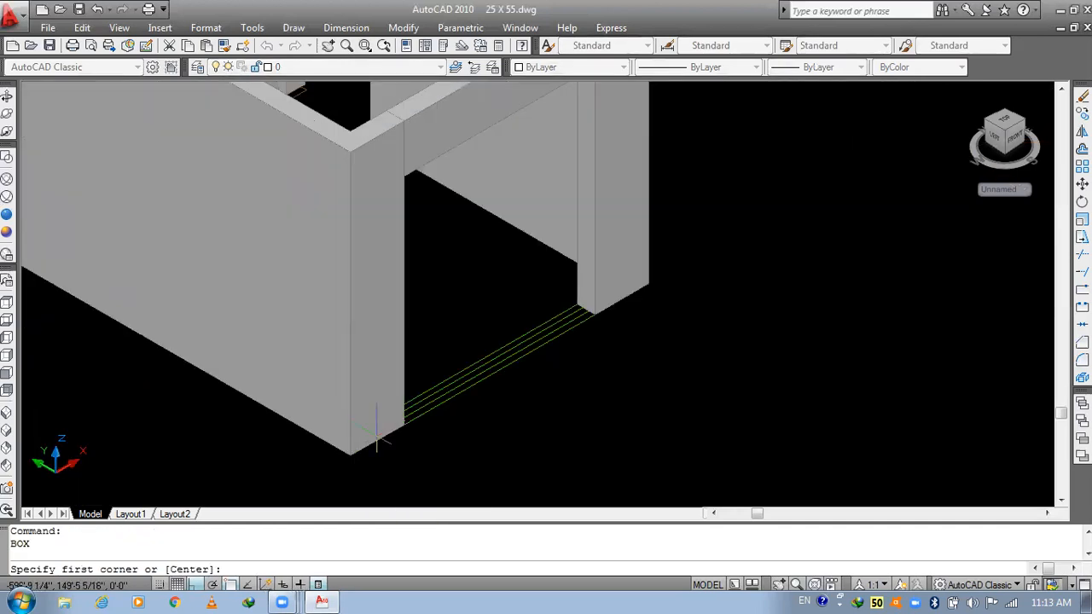
{"action": "middle_click_drag", "start_coordinate": [581, 308], "coordinate": [649, 267]}
{"action": "left_click", "coordinate": [648, 267]}
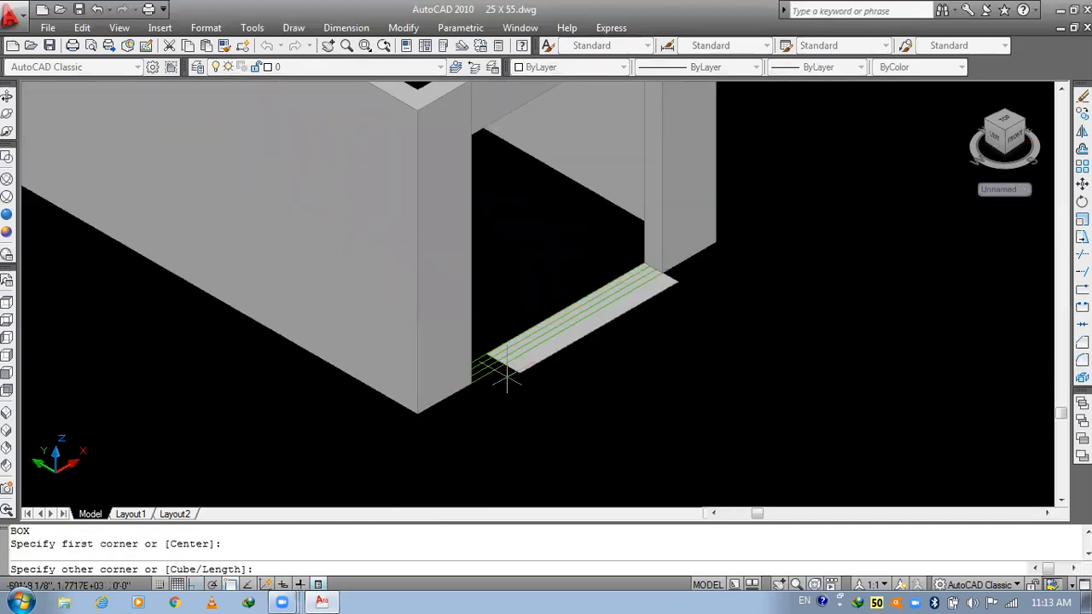
{"action": "scroll", "coordinate": [488, 381], "scroll_direction": "up", "scroll_amount": 2}
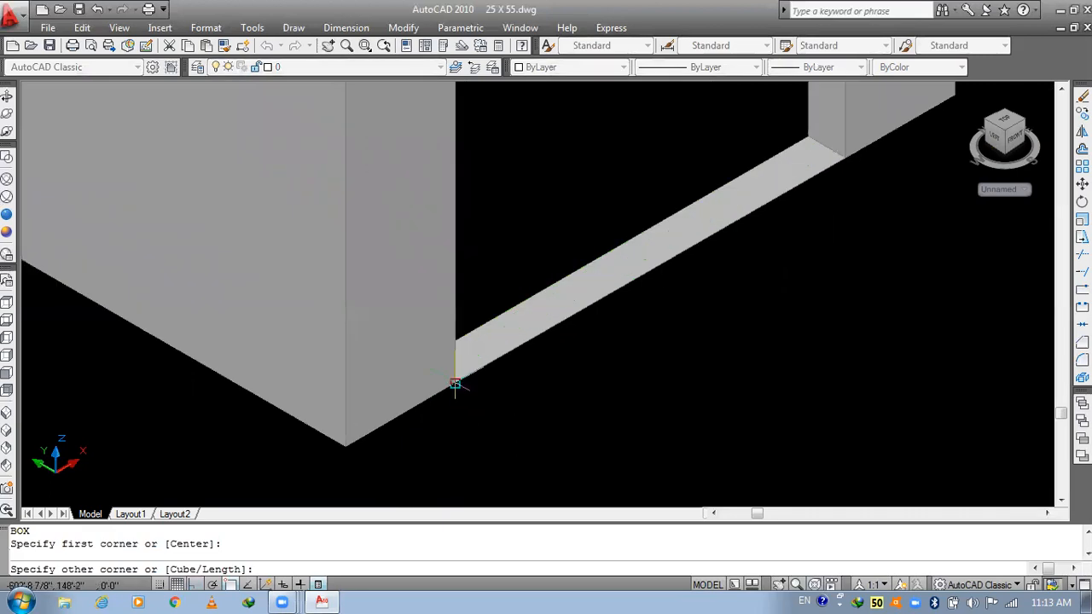
{"action": "left_click", "coordinate": [456, 385]}
{"action": "type", "text": "3'"}
{"action": "key", "text": "Return"}
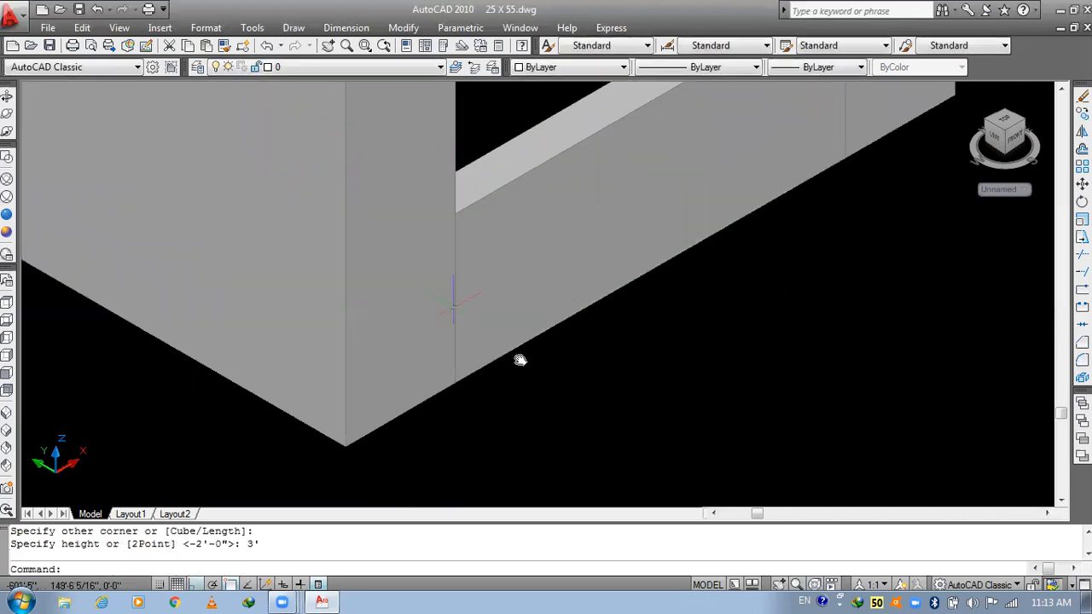
- Measure the clear vertical distance between the lintel and the sill wall at the middle block's end window
{"action": "scroll", "coordinate": [519, 366], "scroll_direction": "down", "scroll_amount": 2}
{"action": "key", "text": "Escape"}
{"action": "key", "text": "Escape"}
{"action": "scroll", "coordinate": [560, 299], "scroll_direction": "up", "scroll_amount": 2}
{"action": "type", "text": "d"}
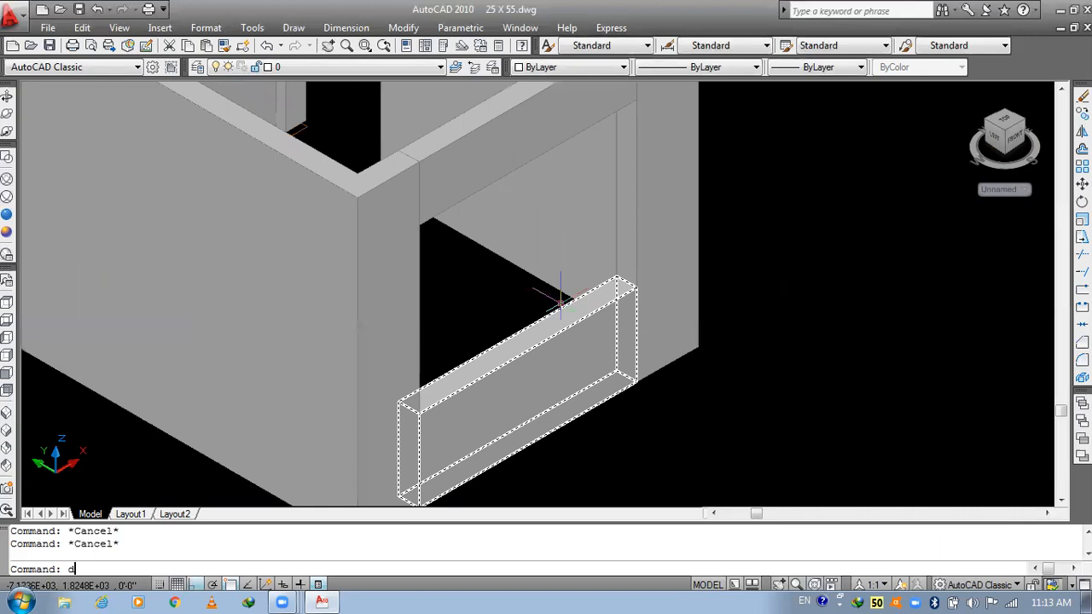
{"action": "type", "text": "i"}
{"action": "key", "text": "Return"}
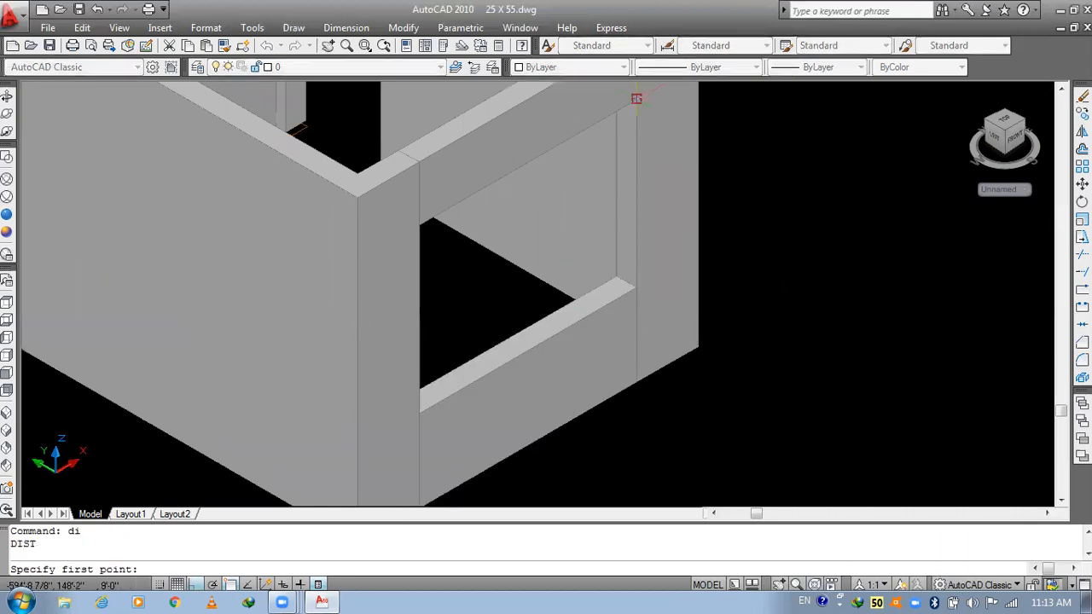
{"action": "left_click", "coordinate": [636, 99]}
{"action": "left_click", "coordinate": [636, 295]}
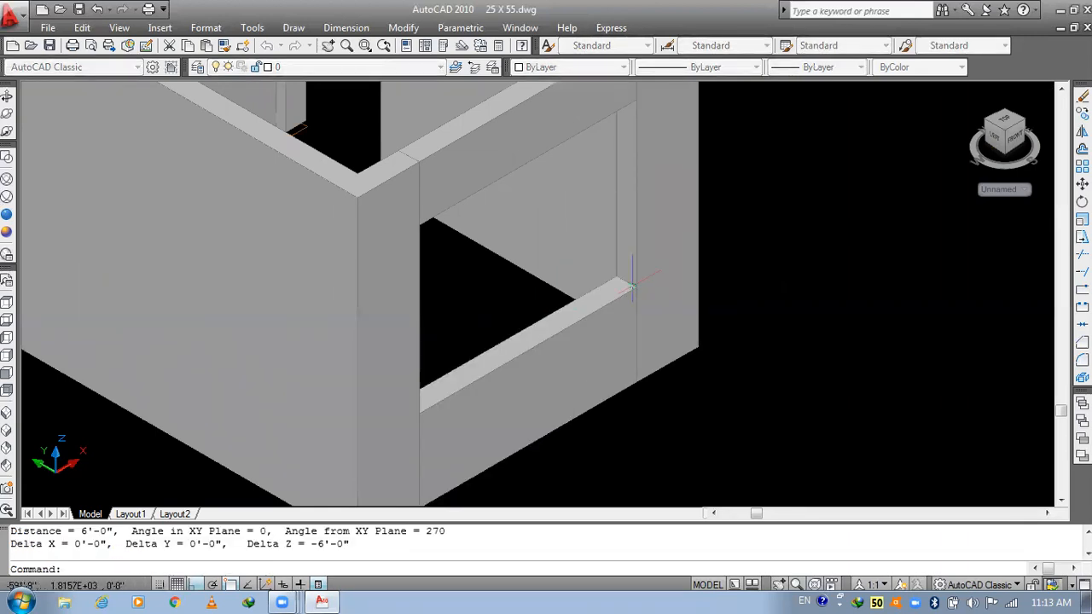
- Draw a 2' high sill wall box in the first narrow window opening beside the smallest block's far corner
{"action": "scroll", "coordinate": [632, 287], "scroll_direction": "down", "scroll_amount": 5}
{"action": "middle_click_drag", "start_coordinate": [712, 245], "coordinate": [766, 185]}
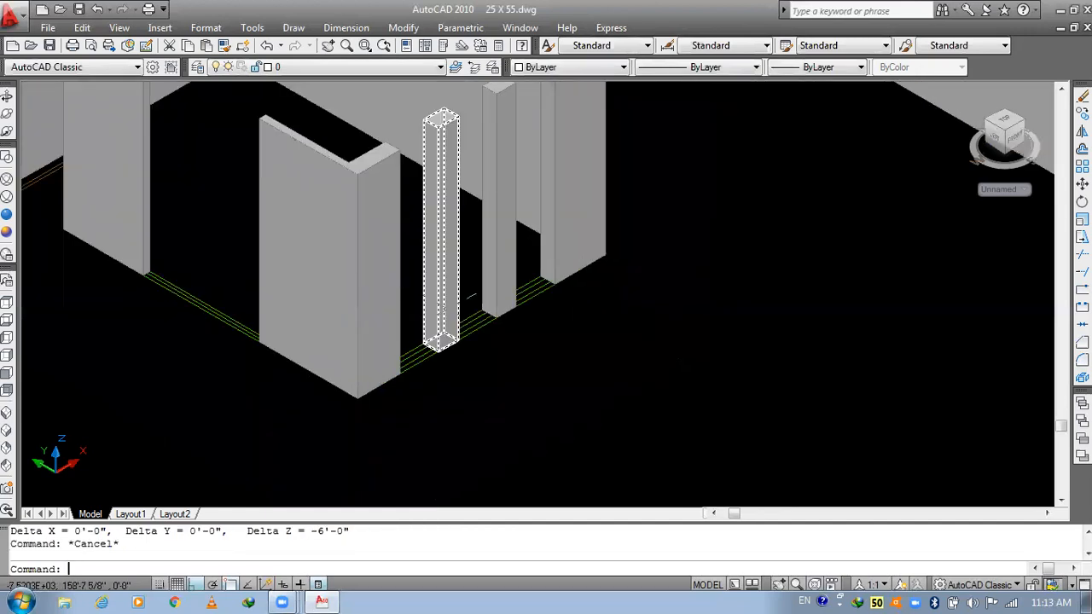
{"action": "key", "text": "Escape"}
{"action": "type", "text": "bo"}
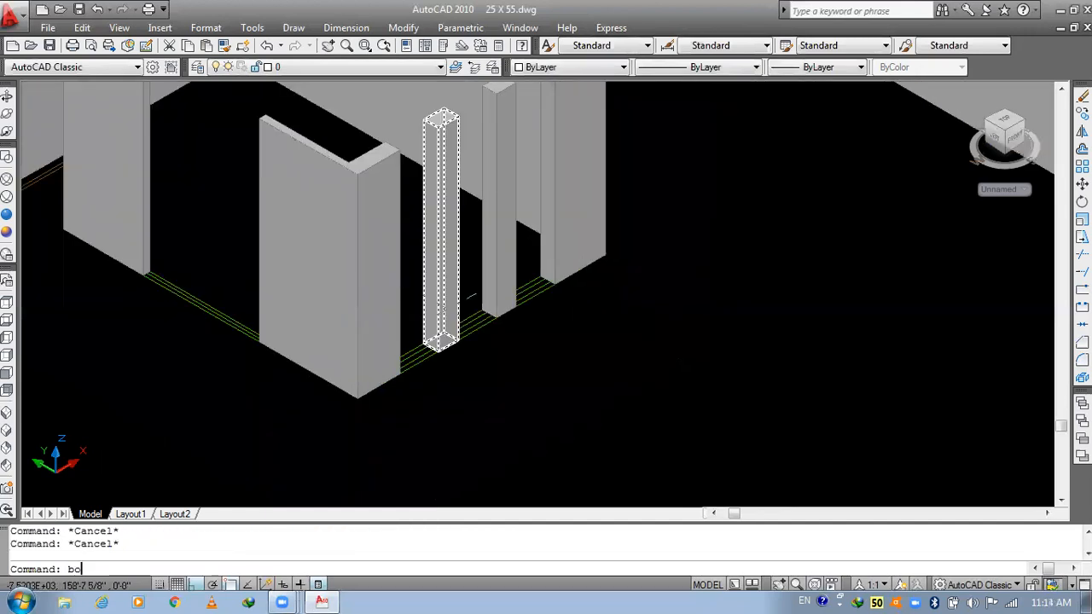
{"action": "type", "text": "x"}
{"action": "key", "text": "Return"}
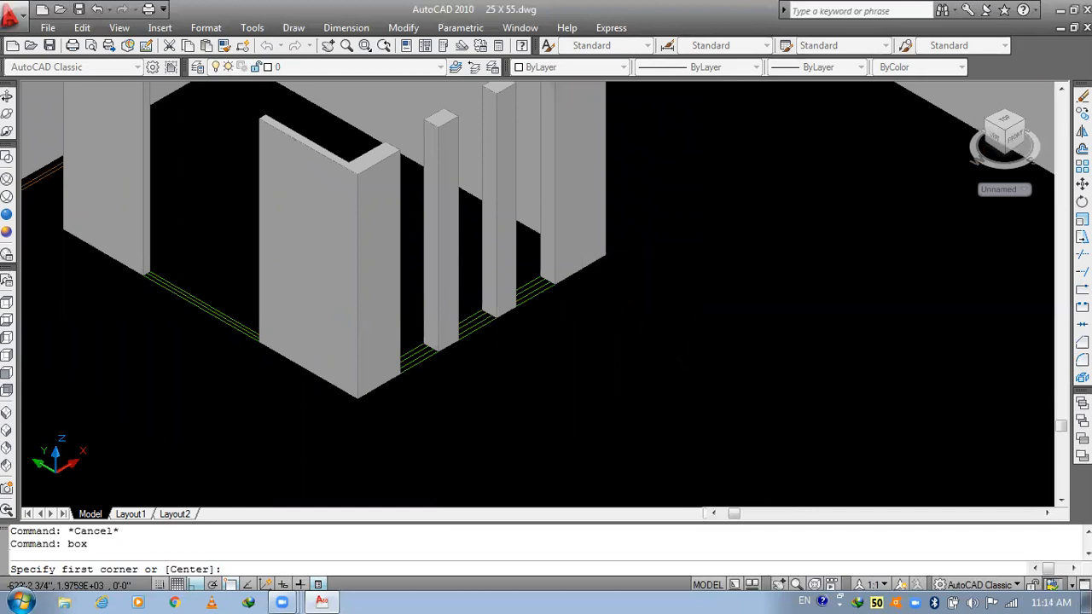
{"action": "scroll", "coordinate": [538, 254], "scroll_direction": "up", "scroll_amount": 4}
{"action": "left_click", "coordinate": [547, 241]}
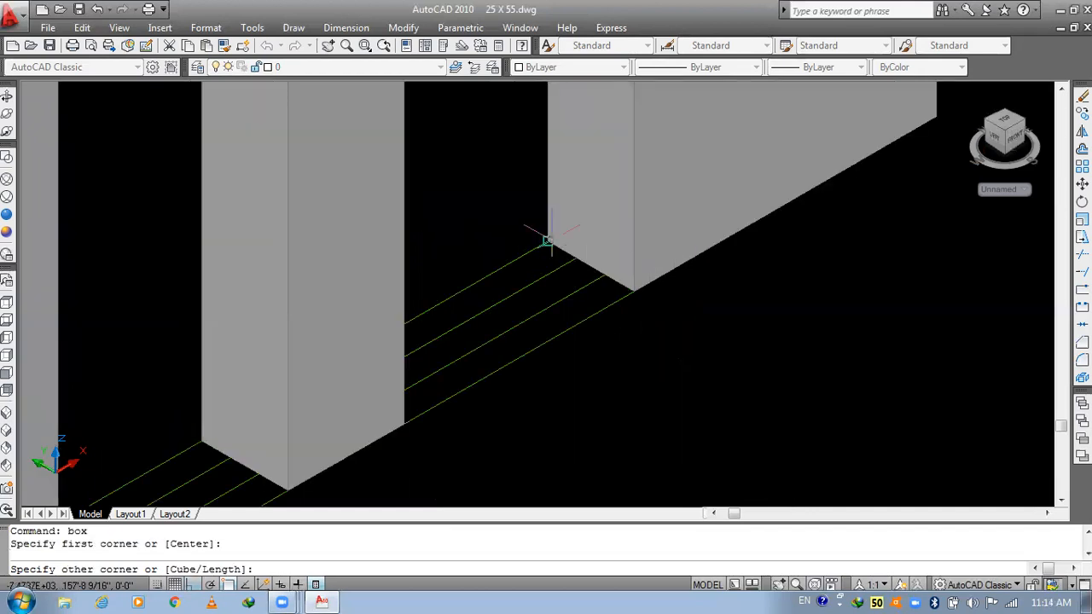
{"action": "left_click", "coordinate": [401, 424]}
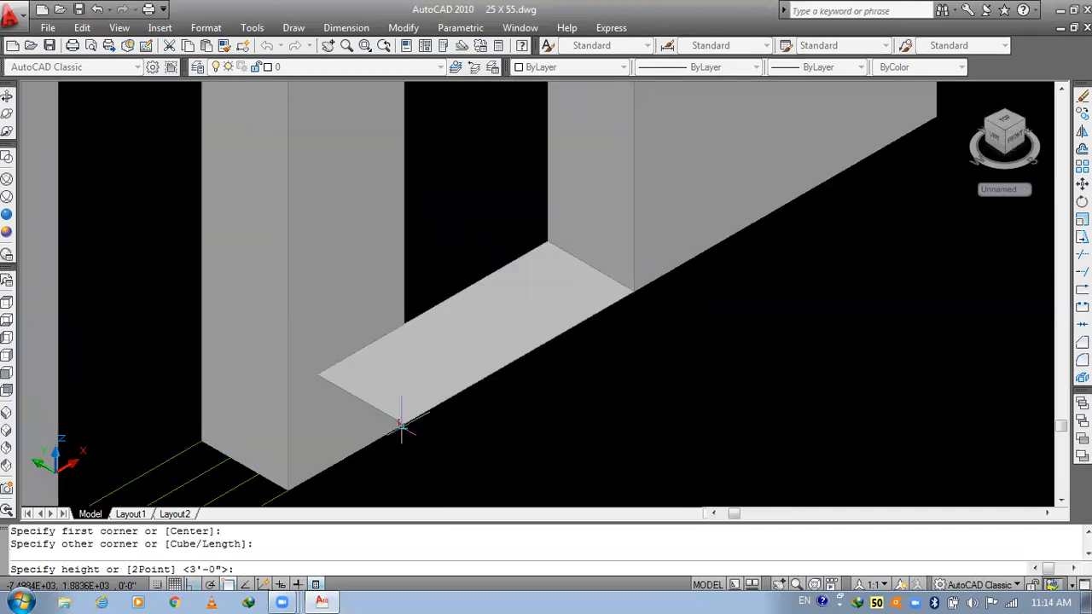
{"action": "type", "text": "2'"}
{"action": "key", "text": "Return"}
- Draw a box lintel over the same narrow window opening with a height of -2' from the wall tops
{"action": "key", "text": "Return"}
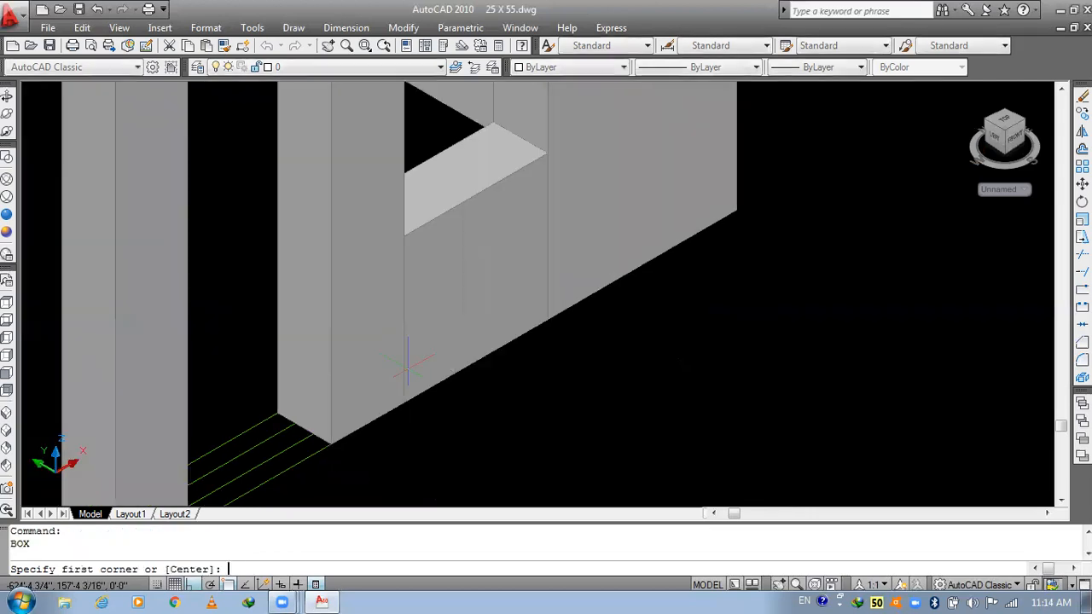
{"action": "scroll", "coordinate": [427, 409], "scroll_direction": "down", "scroll_amount": 3}
{"action": "middle_click_drag", "start_coordinate": [446, 294], "coordinate": [472, 427]}
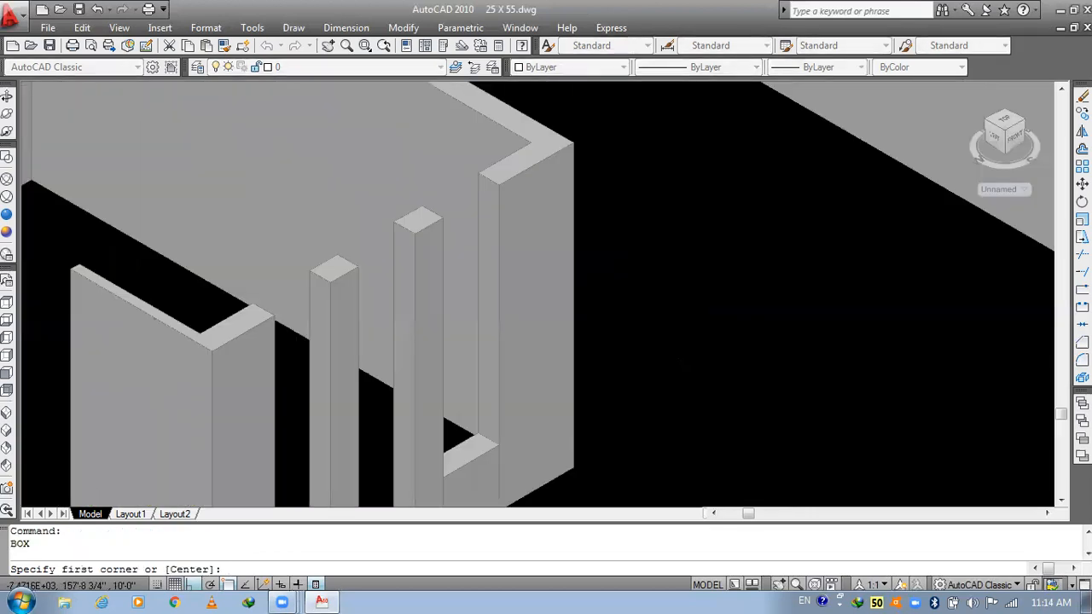
{"action": "scroll", "coordinate": [484, 165], "scroll_direction": "up", "scroll_amount": 3}
{"action": "left_click", "coordinate": [471, 183]}
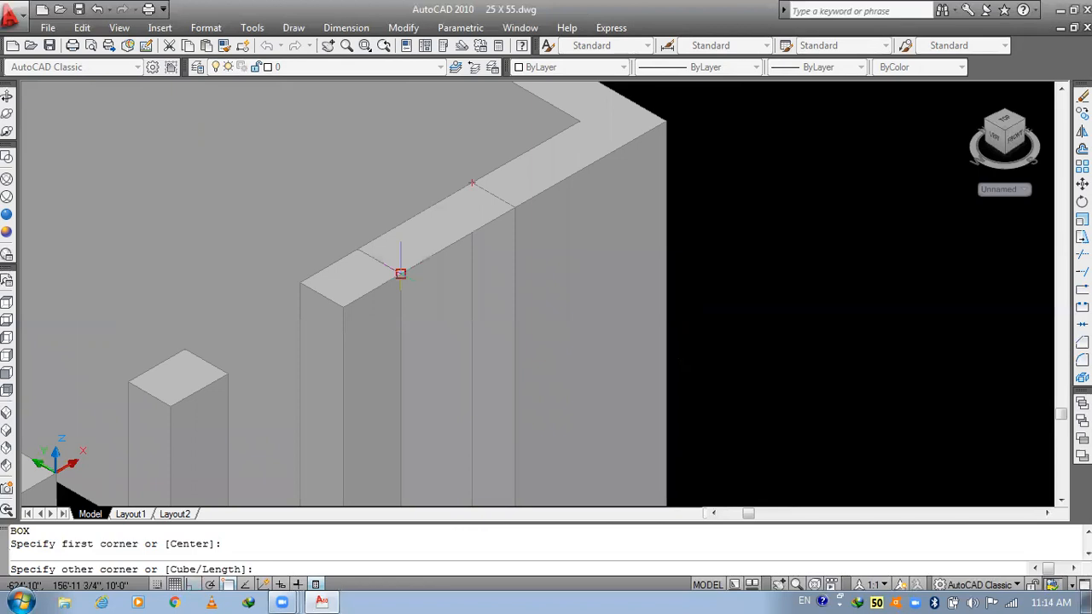
{"action": "left_click", "coordinate": [400, 273]}
{"action": "type", "text": "-2'"}
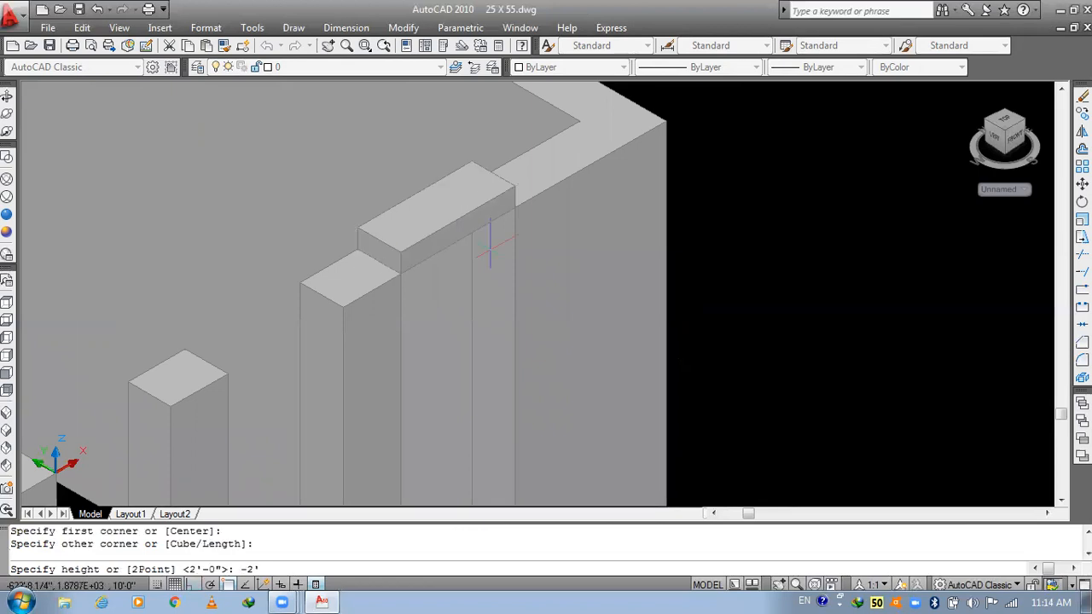
{"action": "scroll", "coordinate": [462, 290], "scroll_direction": "down", "scroll_amount": 2}
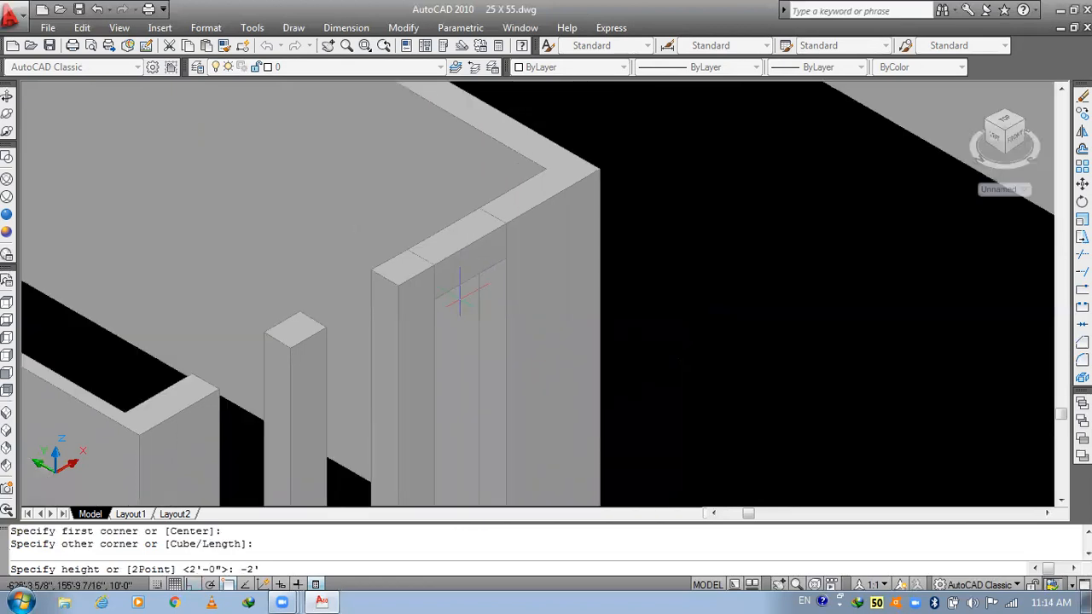
{"action": "key", "text": "Return"}
- Copy the narrow window's lintel and sill wall into the other two narrow openings of the same end wall
{"action": "scroll", "coordinate": [475, 243], "scroll_direction": "down", "scroll_amount": 3}
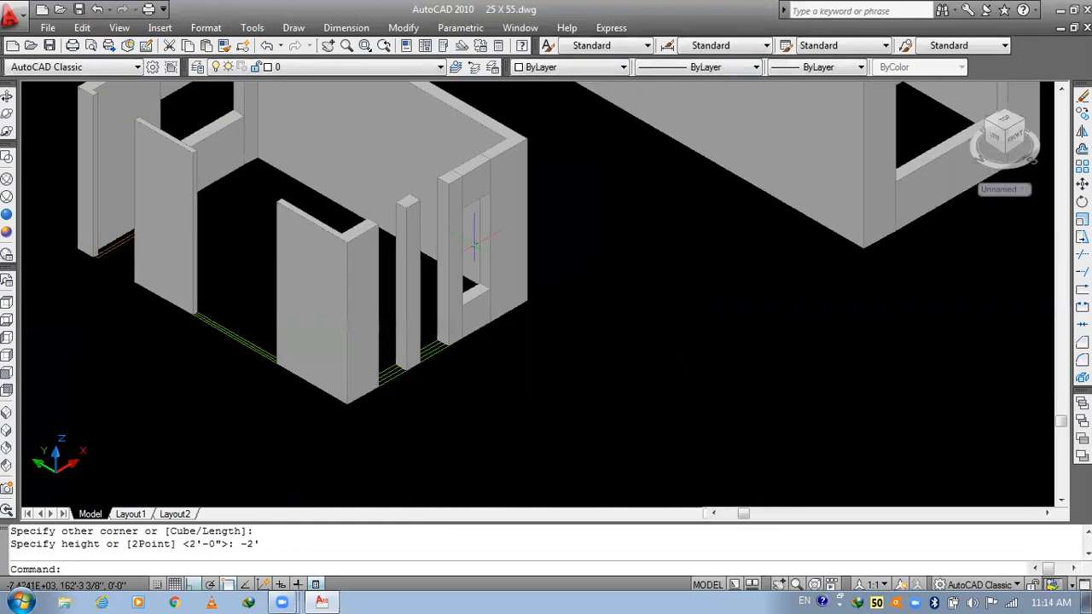
{"action": "key", "text": "Escape"}
{"action": "key", "text": "Escape"}
{"action": "scroll", "coordinate": [474, 244], "scroll_direction": "up", "scroll_amount": 3}
{"action": "type", "text": "co"}
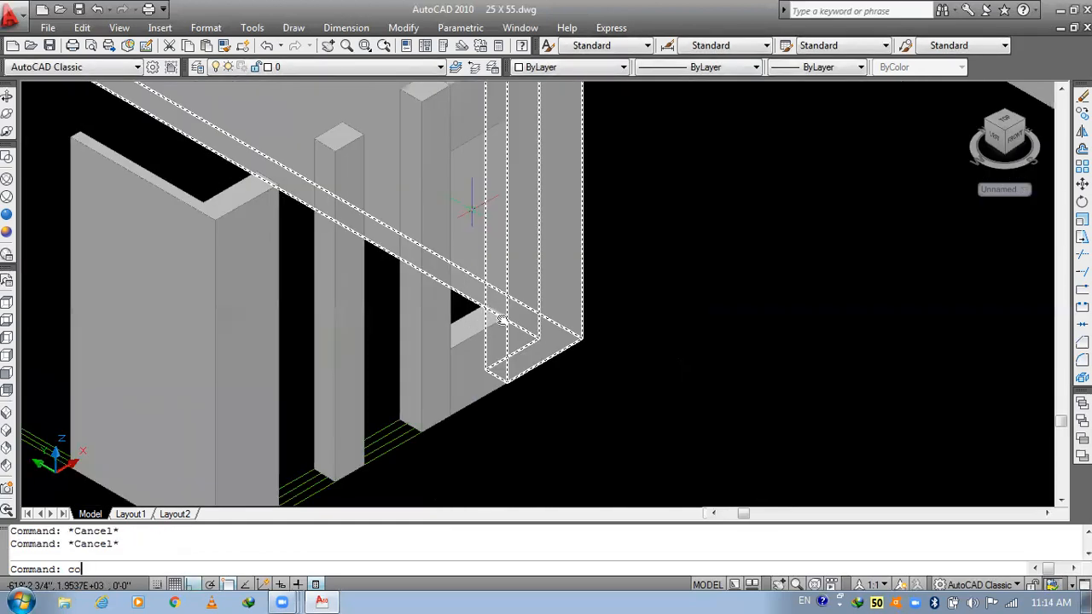
{"action": "key", "text": "Return"}
{"action": "middle_click_drag", "start_coordinate": [504, 321], "coordinate": [515, 458]}
{"action": "left_click", "coordinate": [515, 458]}
{"action": "left_click", "coordinate": [511, 233]}
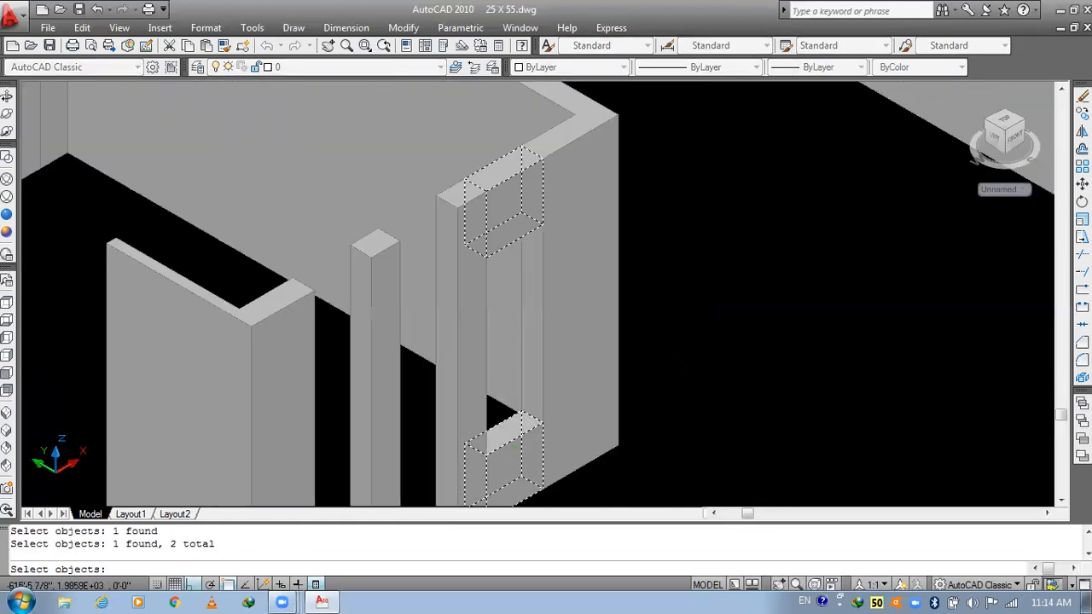
{"action": "key", "text": "Return"}
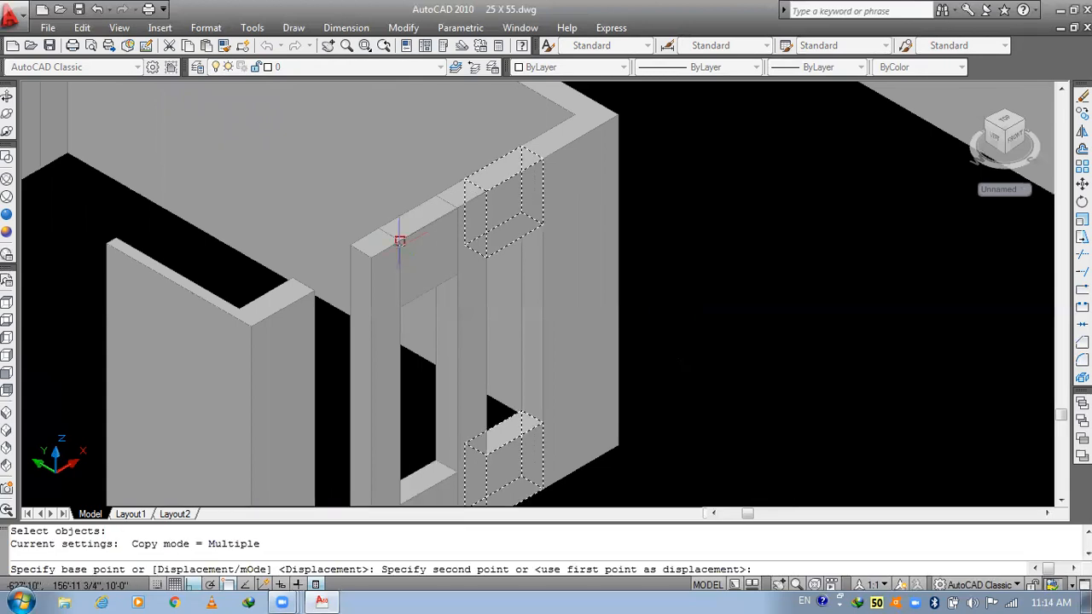
{"action": "left_click", "coordinate": [293, 291]}
{"action": "left_click", "coordinate": [312, 284]}
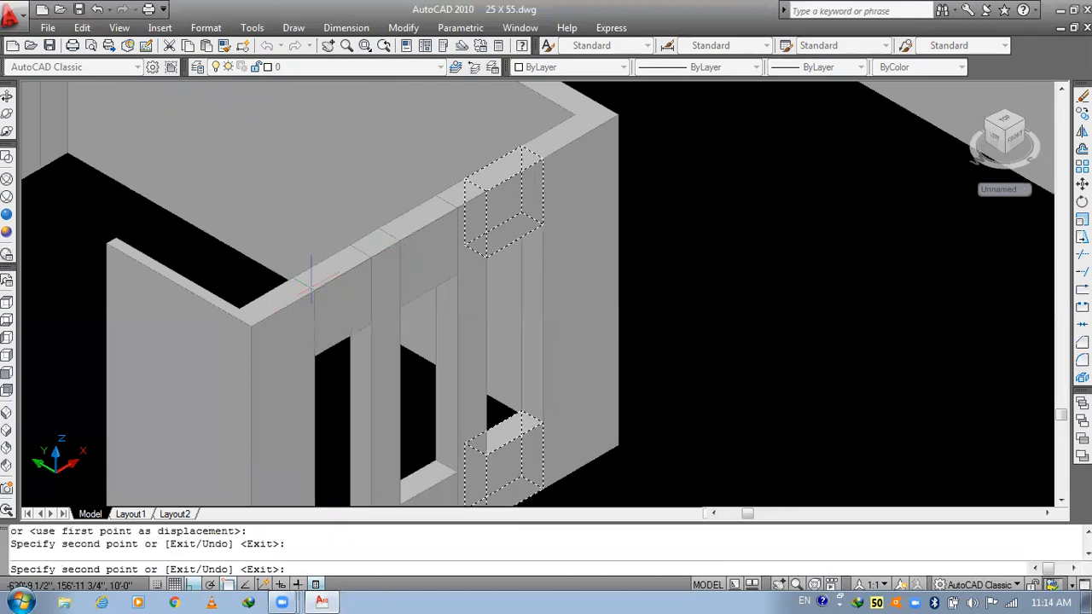
{"action": "key", "text": "Escape"}
- Draw a sill wall box along the window lines of the wide opening in the smallest block's long side wall
{"action": "scroll", "coordinate": [622, 275], "scroll_direction": "down", "scroll_amount": 5}
{"action": "scroll", "coordinate": [518, 369], "scroll_direction": "up", "scroll_amount": 3}
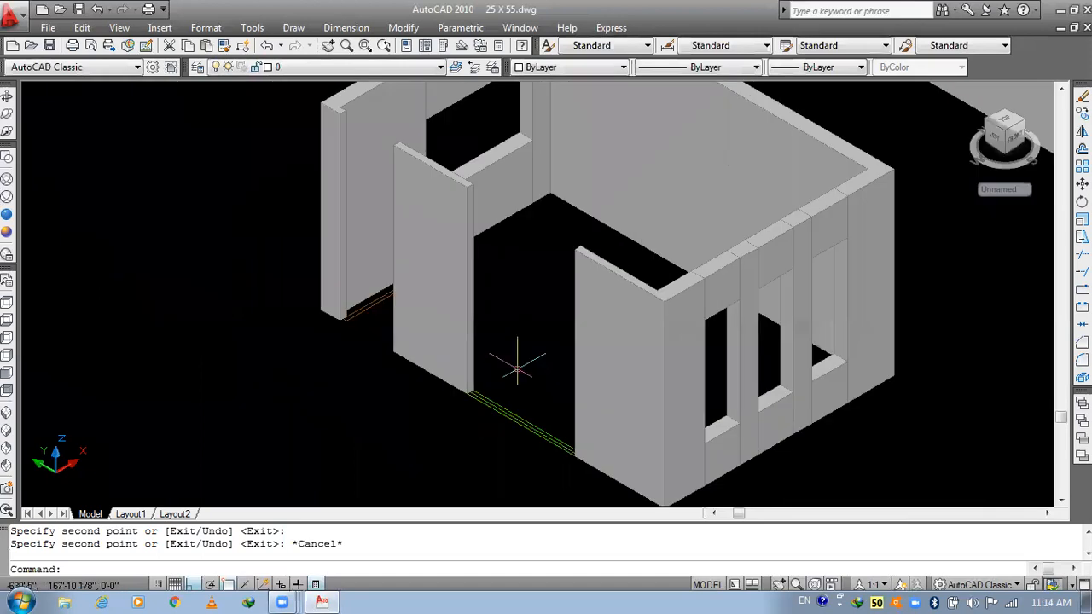
{"action": "key", "text": "Escape"}
{"action": "type", "text": "box"}
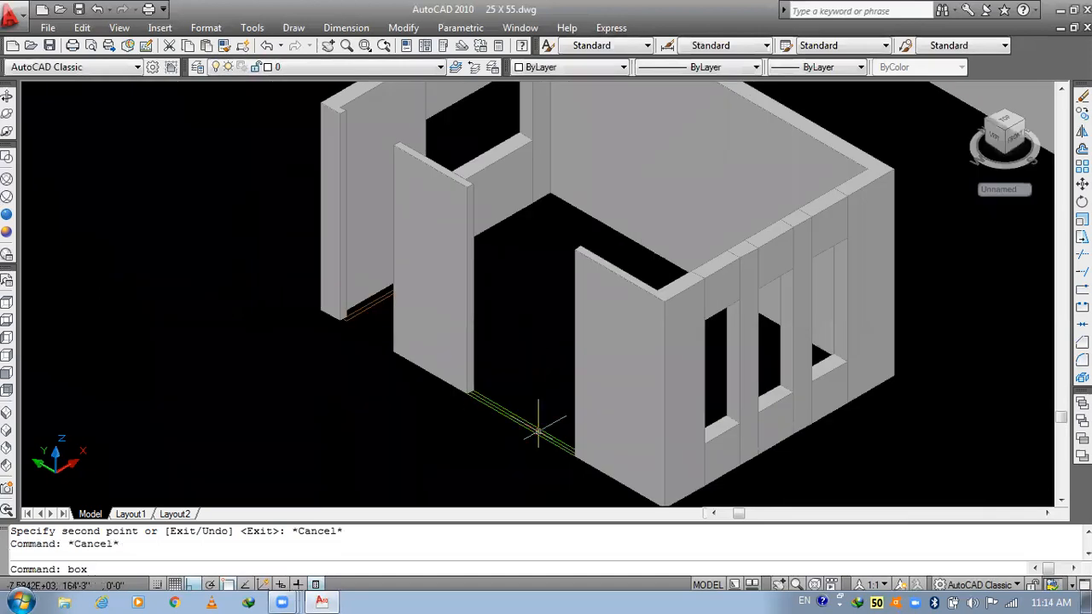
{"action": "key", "text": "Return"}
{"action": "middle_click_drag", "start_coordinate": [538, 432], "coordinate": [447, 372]}
{"action": "scroll", "coordinate": [354, 290], "scroll_direction": "up", "scroll_amount": 5}
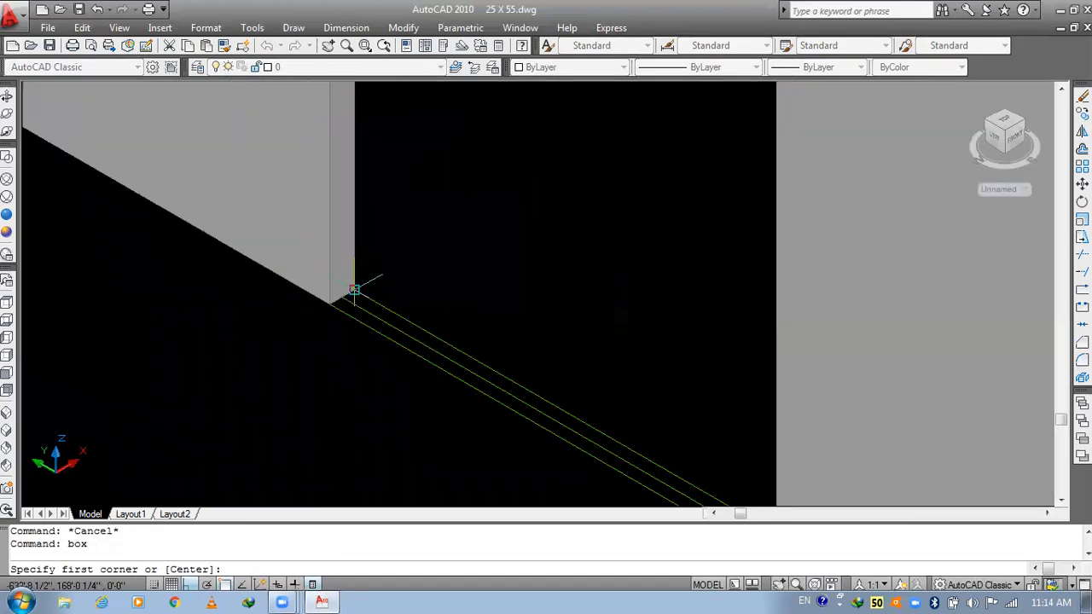
{"action": "left_click", "coordinate": [354, 290]}
{"action": "scroll", "coordinate": [354, 290], "scroll_direction": "down", "scroll_amount": 3}
{"action": "scroll", "coordinate": [621, 461], "scroll_direction": "up", "scroll_amount": 2}
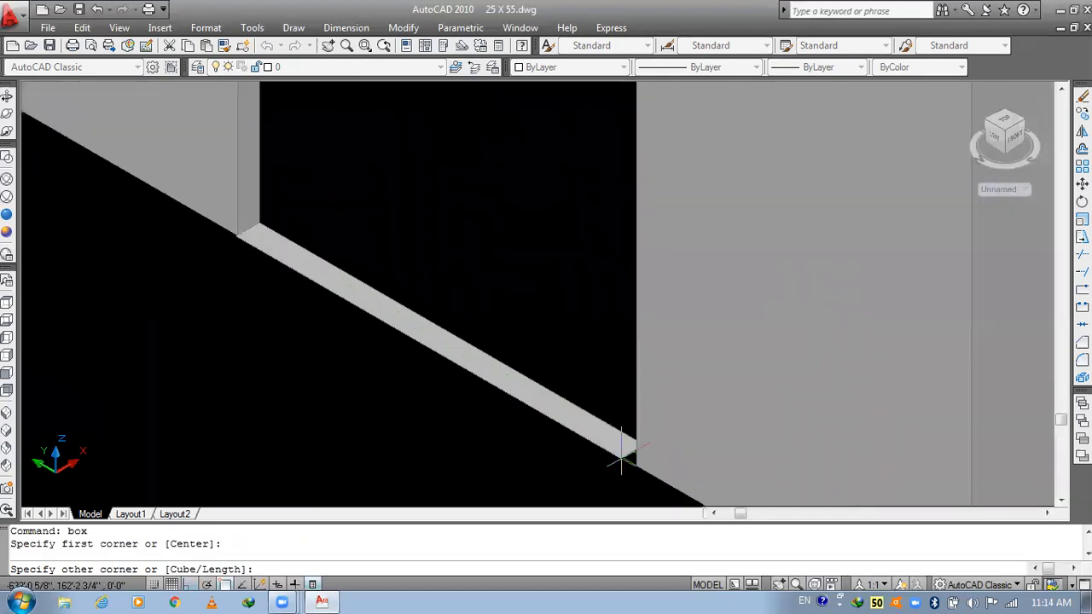
{"action": "left_click", "coordinate": [633, 461]}
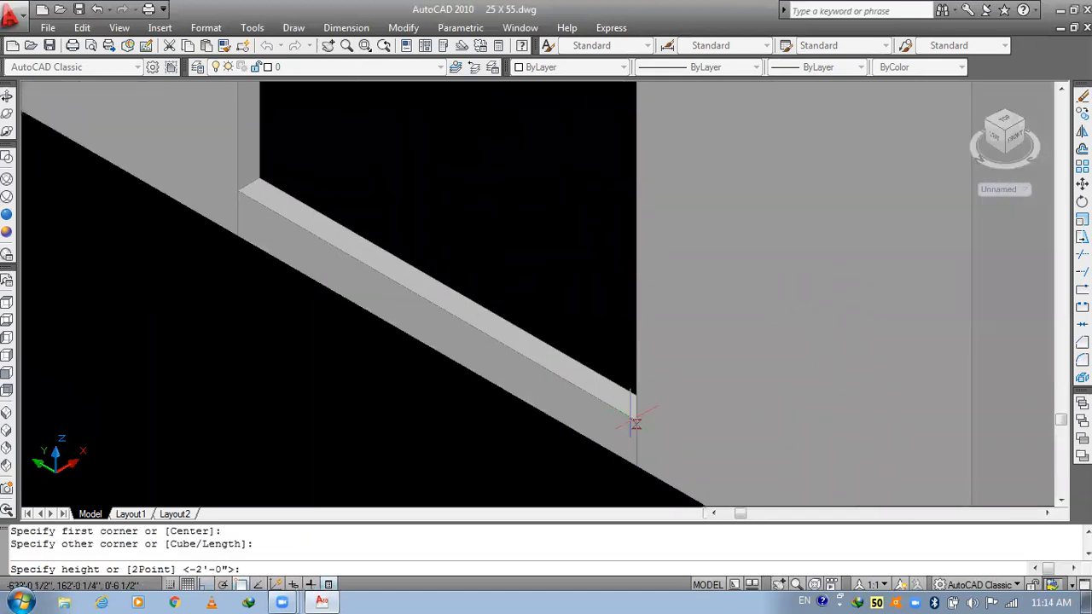
{"action": "left_click", "coordinate": [636, 424]}
- Draw a box lintel over the wide window in the smallest block's long side wall, with a height of -3' from the wall tops
{"action": "scroll", "coordinate": [497, 247], "scroll_direction": "down", "scroll_amount": 5}
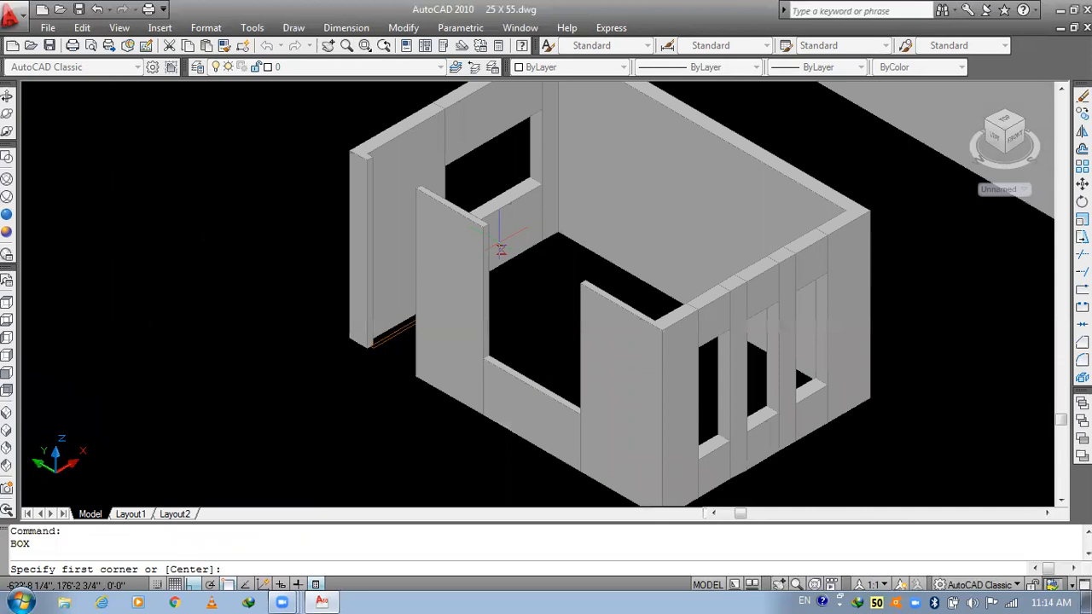
{"action": "scroll", "coordinate": [467, 205], "scroll_direction": "up", "scroll_amount": 5}
{"action": "left_click", "coordinate": [467, 205]}
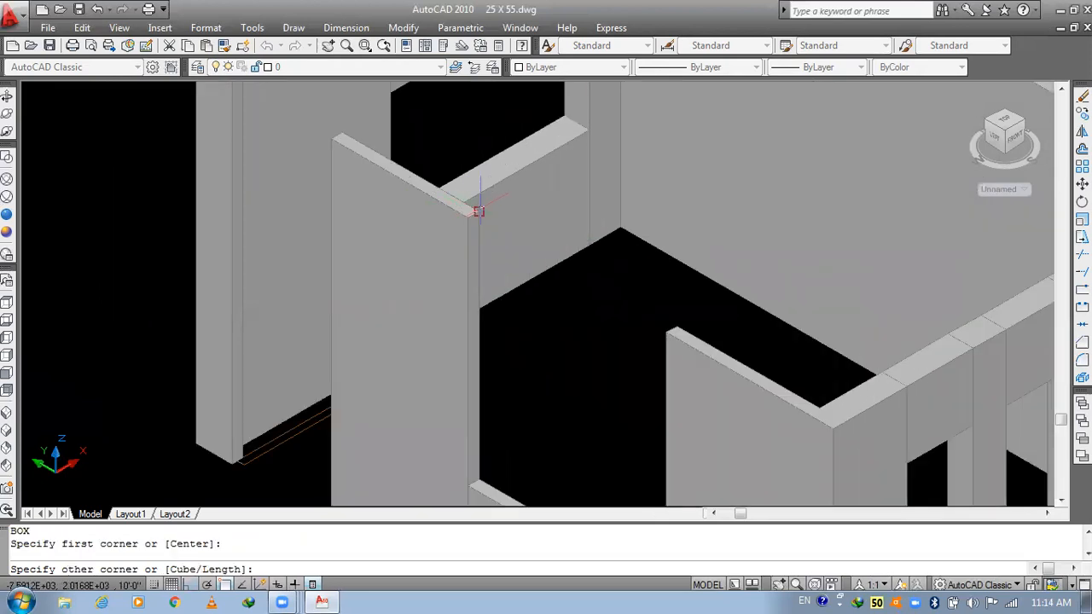
{"action": "left_click", "coordinate": [666, 333]}
{"action": "type", "text": "-3'"}
{"action": "key", "text": "Return"}
{"action": "key", "text": "Return"}
{"action": "scroll", "coordinate": [598, 348], "scroll_direction": "down", "scroll_amount": 4}
{"action": "middle_click_drag", "start_coordinate": [520, 360], "coordinate": [585, 349]}
{"action": "key", "text": "Escape"}
- Draw a box lintel from the wall tops over the door opening at the end of the smallest block's long side wall
{"action": "type", "text": "bo"}
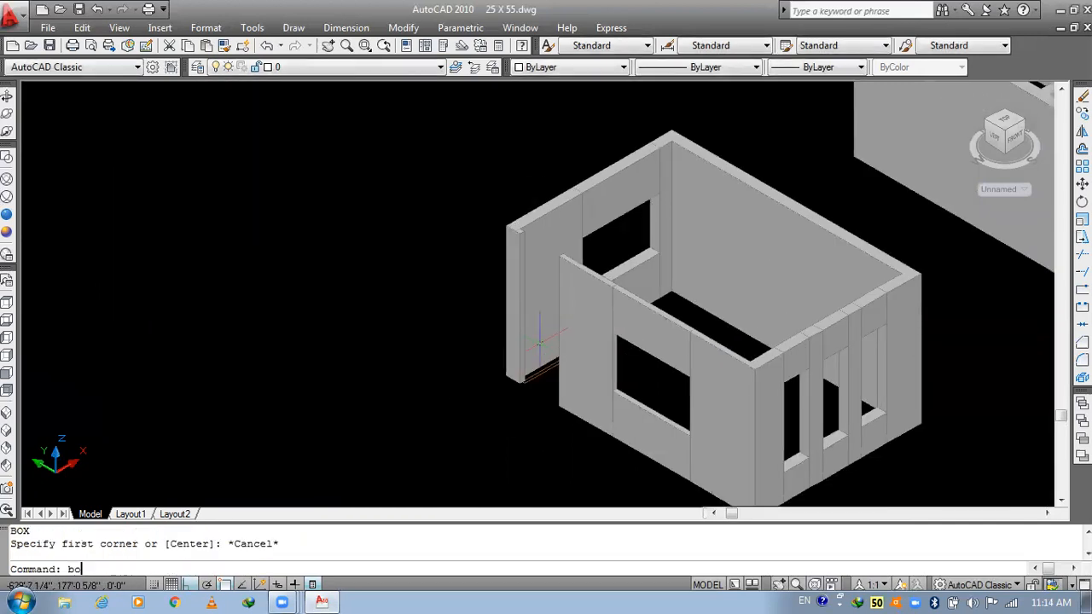
{"action": "type", "text": "x"}
{"action": "key", "text": "Return"}
{"action": "scroll", "coordinate": [539, 341], "scroll_direction": "up", "scroll_amount": 5}
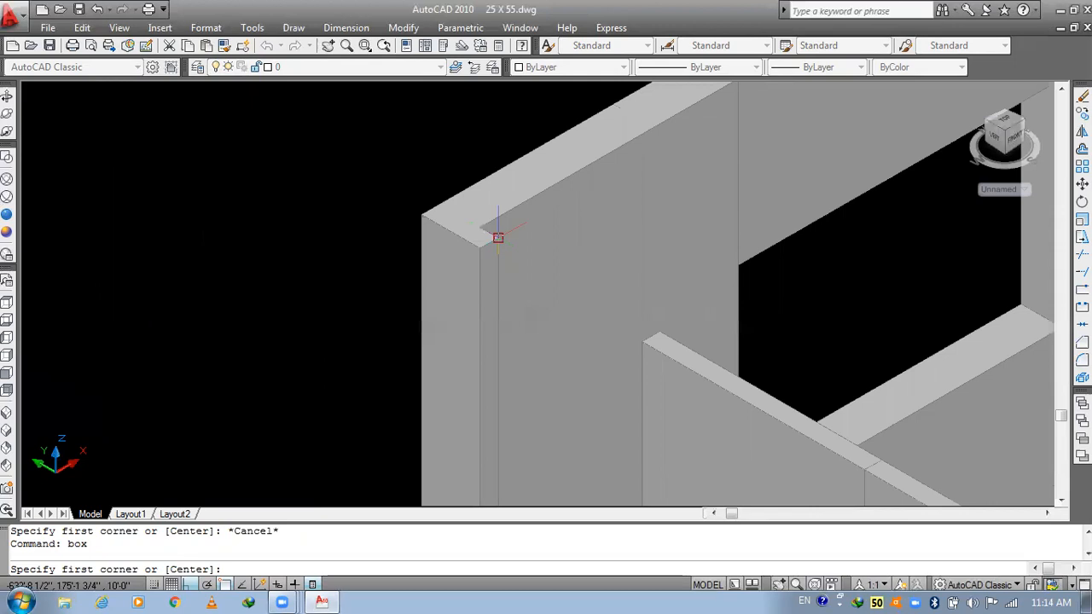
{"action": "left_click", "coordinate": [642, 341]}
{"action": "left_click", "coordinate": [629, 363]}
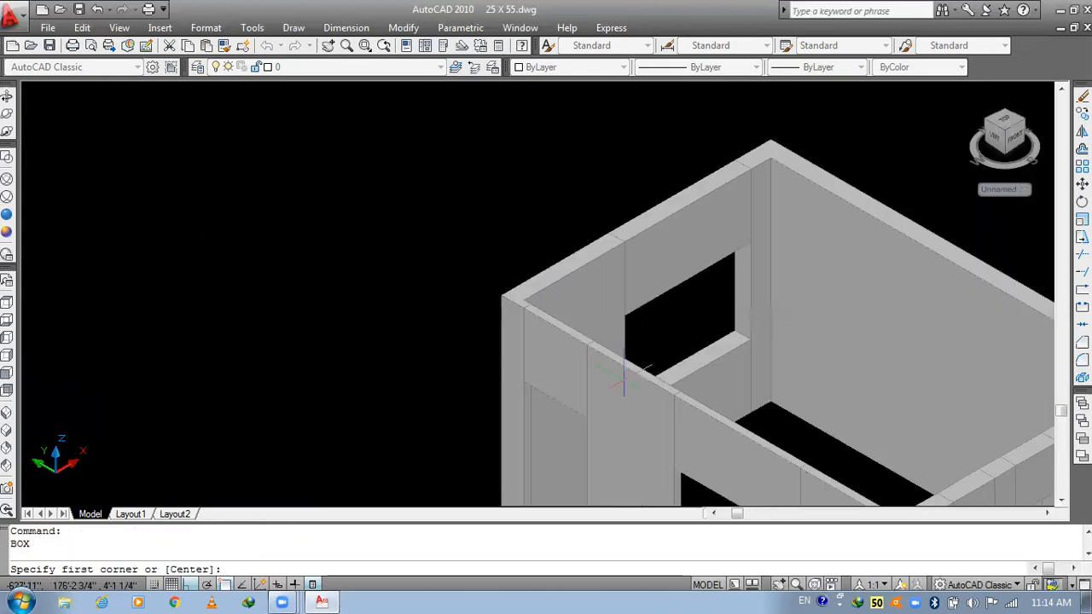
{"action": "scroll", "coordinate": [519, 239], "scroll_direction": "down", "scroll_amount": 4}
{"action": "key", "text": "Escape"}
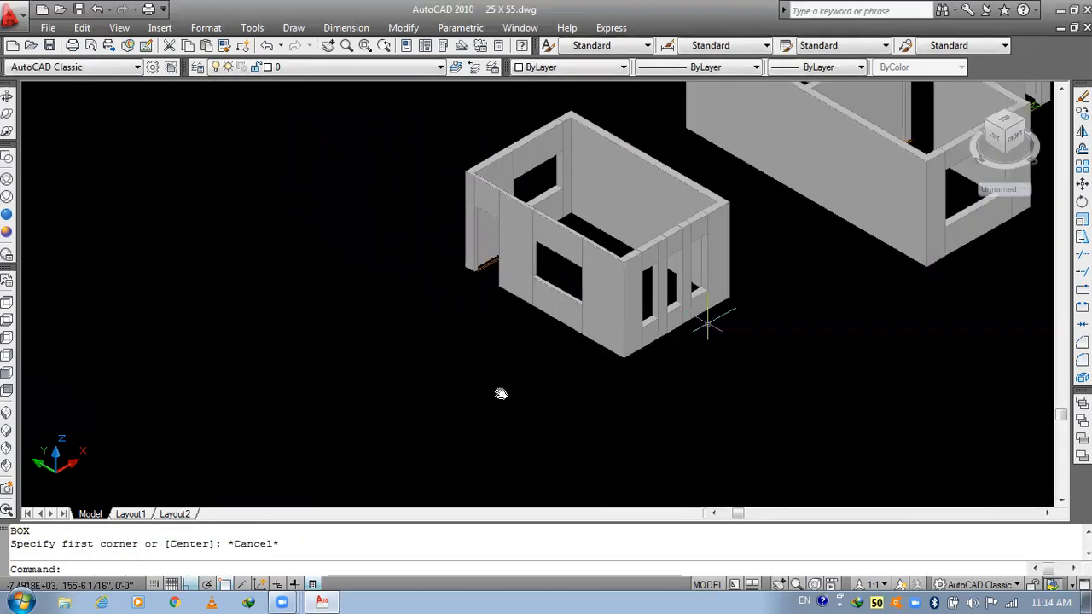
- Switch the model to the southeast isometric view
{"action": "middle_click_drag", "start_coordinate": [707, 324], "coordinate": [492, 370]}
{"action": "middle_click_drag", "start_coordinate": [769, 176], "coordinate": [604, 340]}
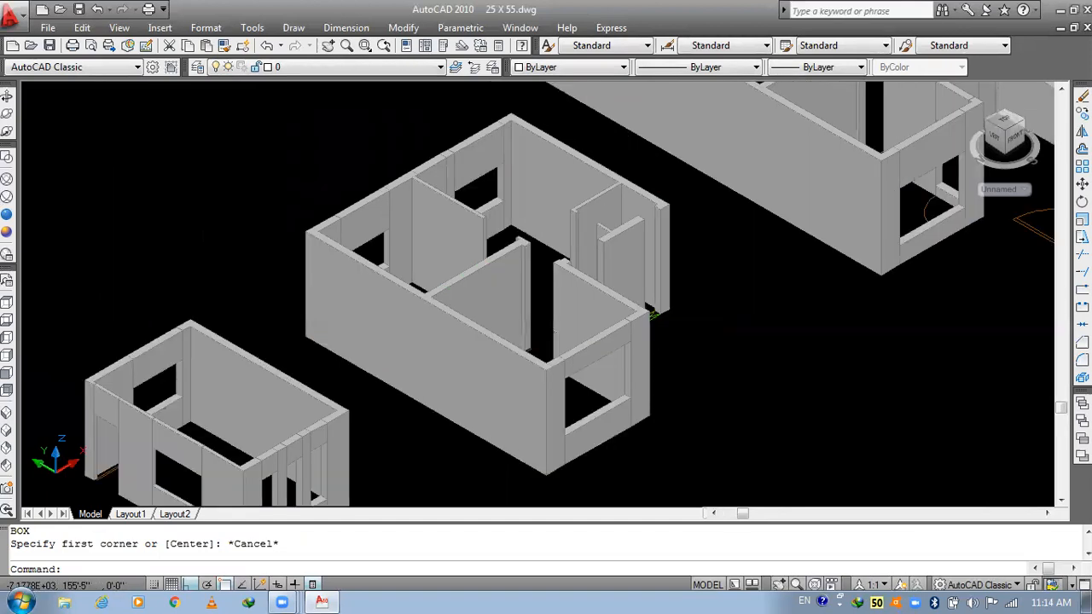
{"action": "scroll", "coordinate": [650, 240], "scroll_direction": "up", "scroll_amount": 2}
{"action": "left_click", "coordinate": [7, 433]}
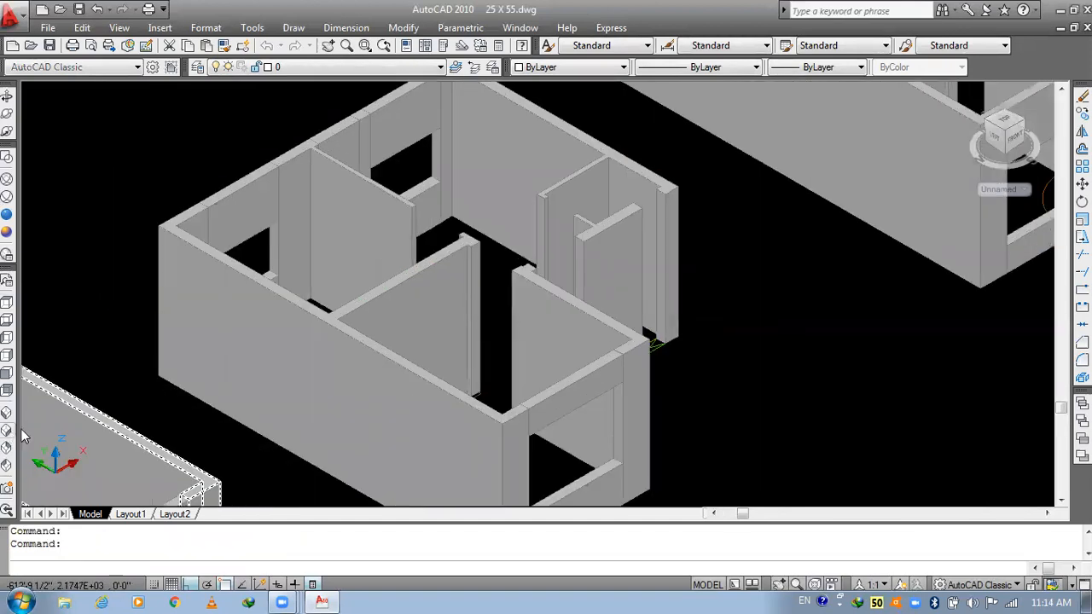
- In the southeast isometric view, draw a box lintel over the middle block's recessed front door opening, with a height of -4' from the wall tops
{"action": "left_click", "coordinate": [7, 430]}
{"action": "scroll", "coordinate": [324, 151], "scroll_direction": "up", "scroll_amount": 6}
{"action": "middle_click_drag", "start_coordinate": [392, 120], "coordinate": [343, 371]}
{"action": "scroll", "coordinate": [343, 370], "scroll_direction": "up", "scroll_amount": 5}
{"action": "scroll", "coordinate": [379, 283], "scroll_direction": "up", "scroll_amount": 3}
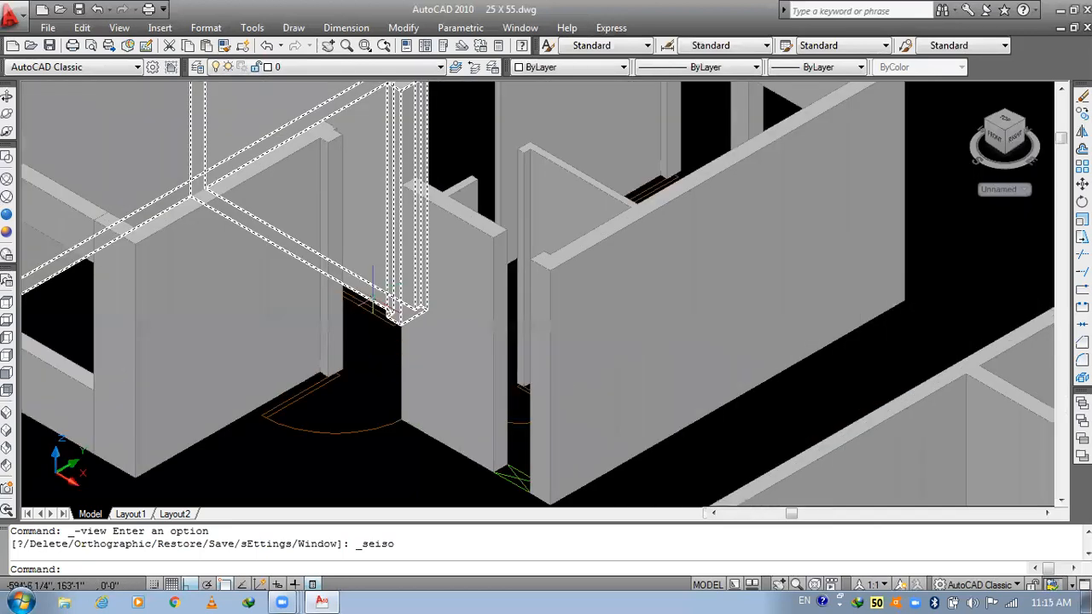
{"action": "type", "text": "box"}
{"action": "key", "text": "Return"}
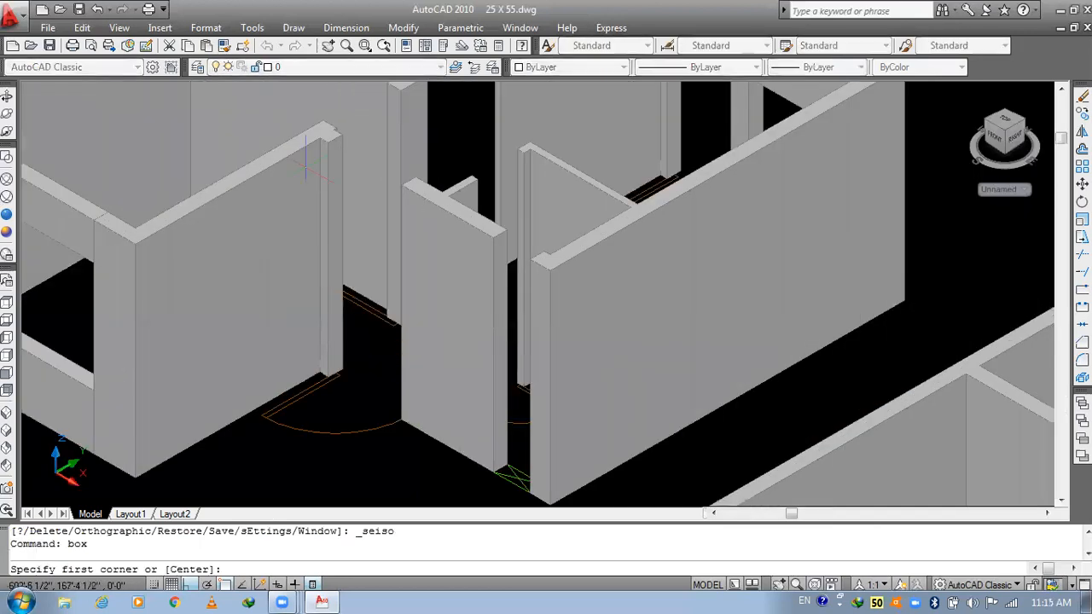
{"action": "scroll", "coordinate": [306, 162], "scroll_direction": "up", "scroll_amount": 4}
{"action": "left_click", "coordinate": [338, 139]}
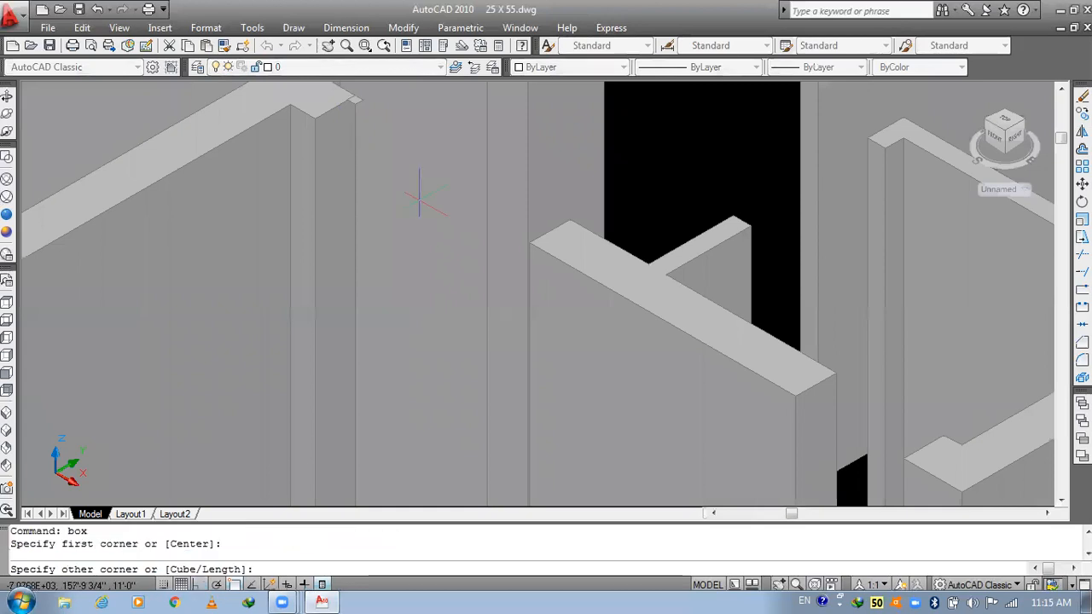
{"action": "left_click", "coordinate": [549, 232]}
{"action": "type", "text": "-"}
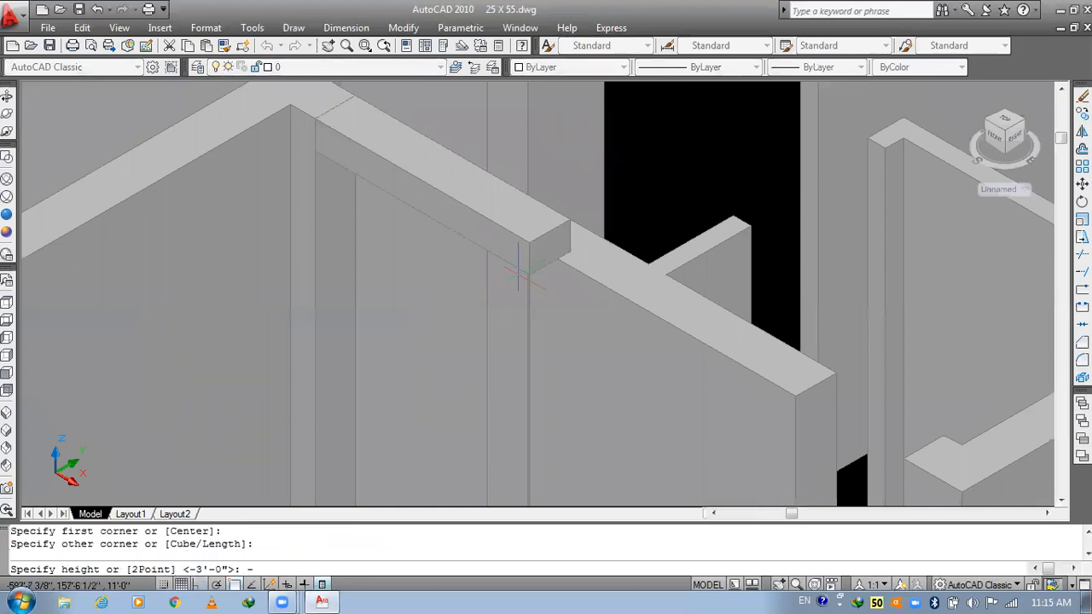
{"action": "type", "text": "4'"}
{"action": "key", "text": "Return"}
- Draw a 9' high sill wall box from the floor in the narrow window opening beside the middle block's front corner
{"action": "key", "text": "Return"}
{"action": "scroll", "coordinate": [538, 296], "scroll_direction": "down", "scroll_amount": 3}
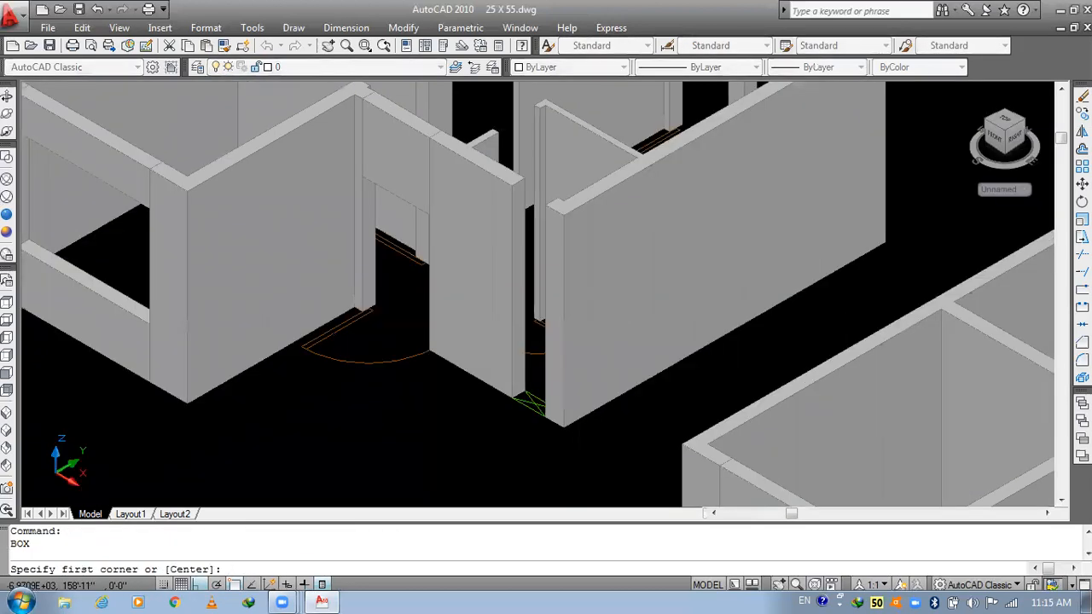
{"action": "scroll", "coordinate": [525, 376], "scroll_direction": "up", "scroll_amount": 2}
{"action": "left_click", "coordinate": [525, 375]}
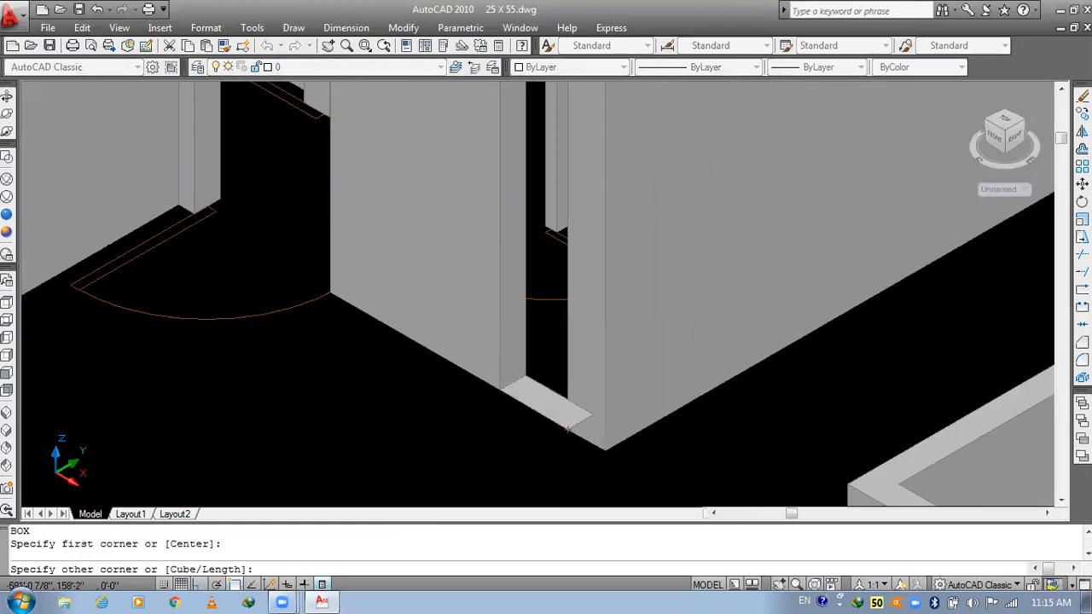
{"action": "left_click", "coordinate": [567, 430]}
{"action": "type", "text": "9'"}
{"action": "key", "text": "Return"}
- Try to draw a box lintel from the wall tops over the narrow front window opening of the middle block
{"action": "key", "text": "Return"}
{"action": "scroll", "coordinate": [572, 370], "scroll_direction": "down", "scroll_amount": 4}
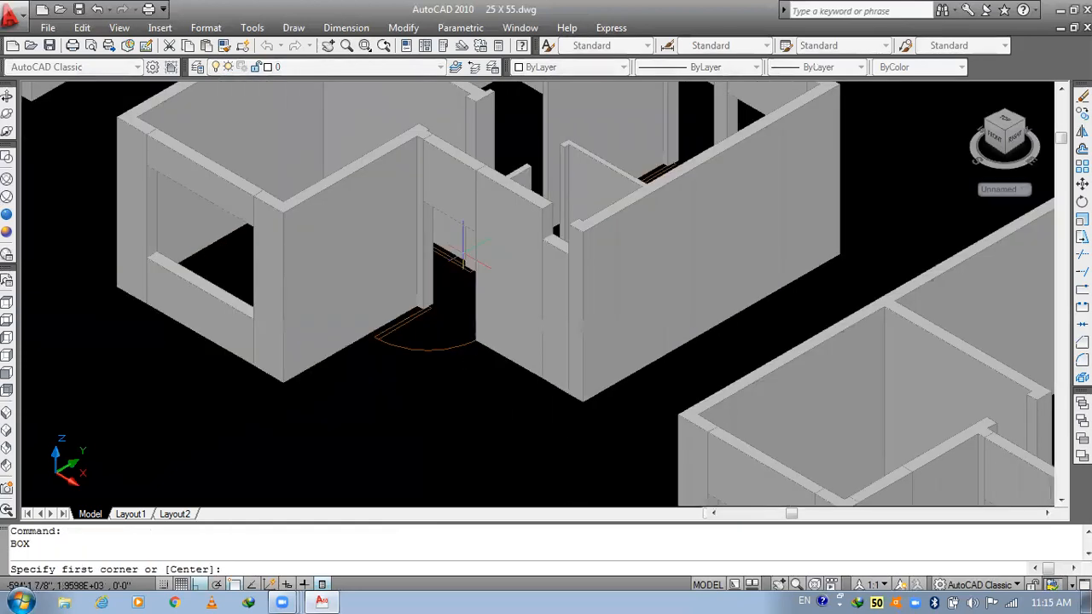
{"action": "middle_click_drag", "start_coordinate": [472, 362], "coordinate": [476, 471]}
{"action": "scroll", "coordinate": [539, 282], "scroll_direction": "up", "scroll_amount": 5}
{"action": "left_click", "coordinate": [540, 282]}
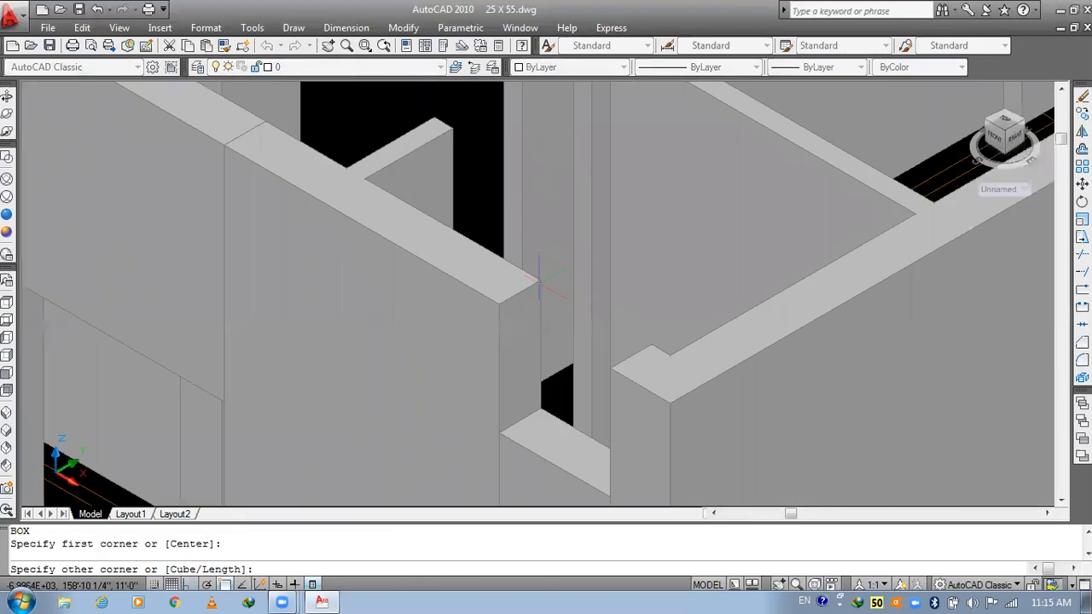
{"action": "left_click", "coordinate": [609, 365]}
{"action": "key", "text": "Return"}
{"action": "type", "text": "-1"}
{"action": "key", "text": "Return"}
{"action": "scroll", "coordinate": [607, 368], "scroll_direction": "down", "scroll_amount": 2}
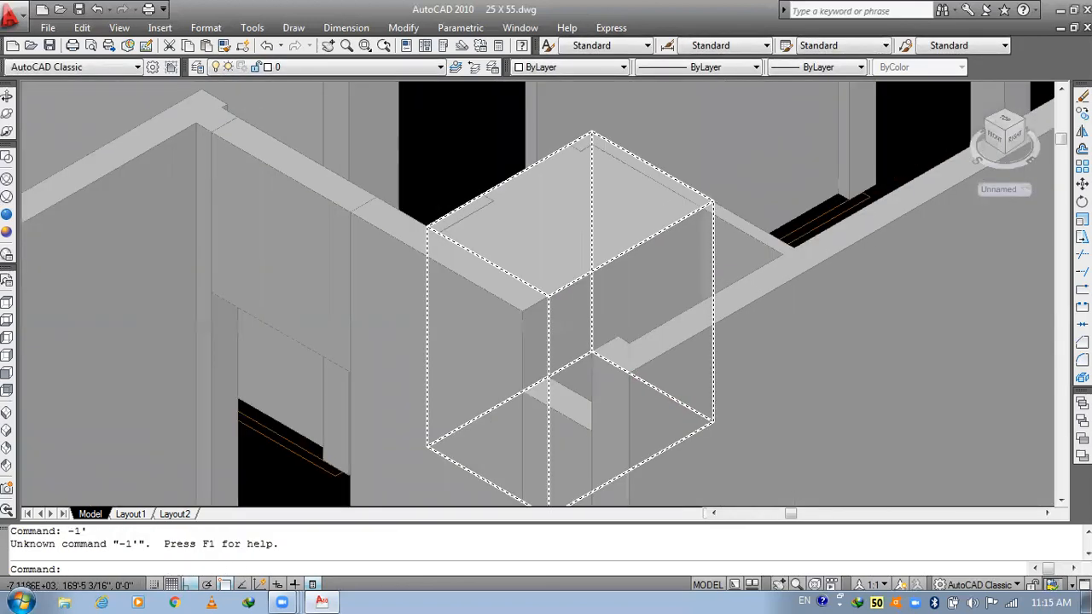
- Erase the oversized box at the middle block's narrow front window
{"action": "scroll", "coordinate": [608, 369], "scroll_direction": "down", "scroll_amount": 4}
{"action": "key", "text": "Escape"}
{"action": "key", "text": "Escape"}
{"action": "type", "text": "e"}
{"action": "key", "text": "Return"}
{"action": "left_click", "coordinate": [563, 321]}
{"action": "key", "text": "Return"}
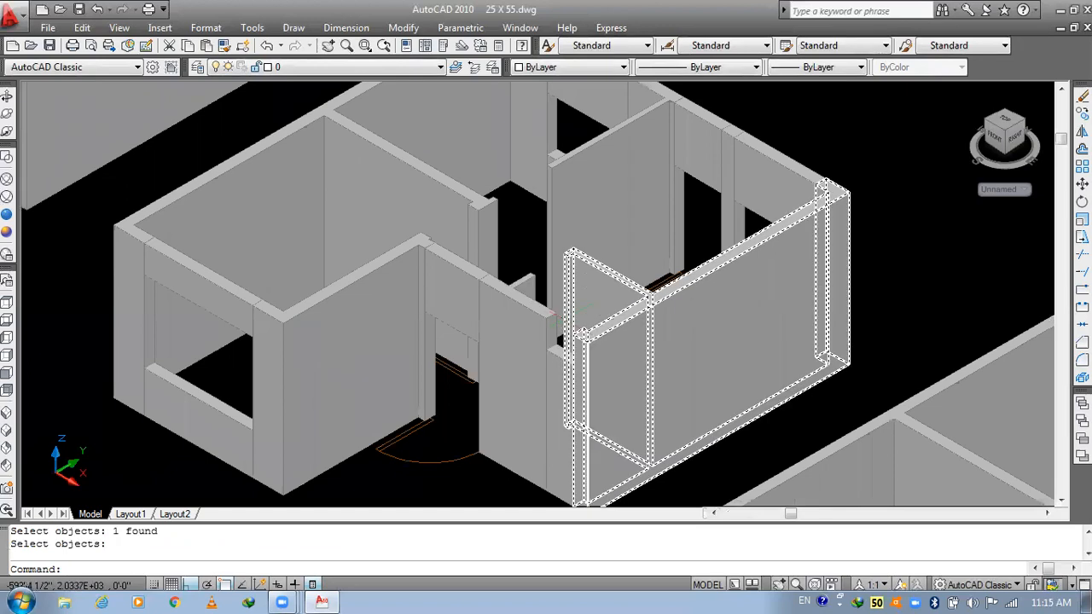
- Draw a box lintel over the middle block's narrow front window, with a height of -1' from the wall tops
{"action": "scroll", "coordinate": [556, 315], "scroll_direction": "up", "scroll_amount": 4}
{"action": "key", "text": "Escape"}
{"action": "type", "text": "box"}
{"action": "key", "text": "Return"}
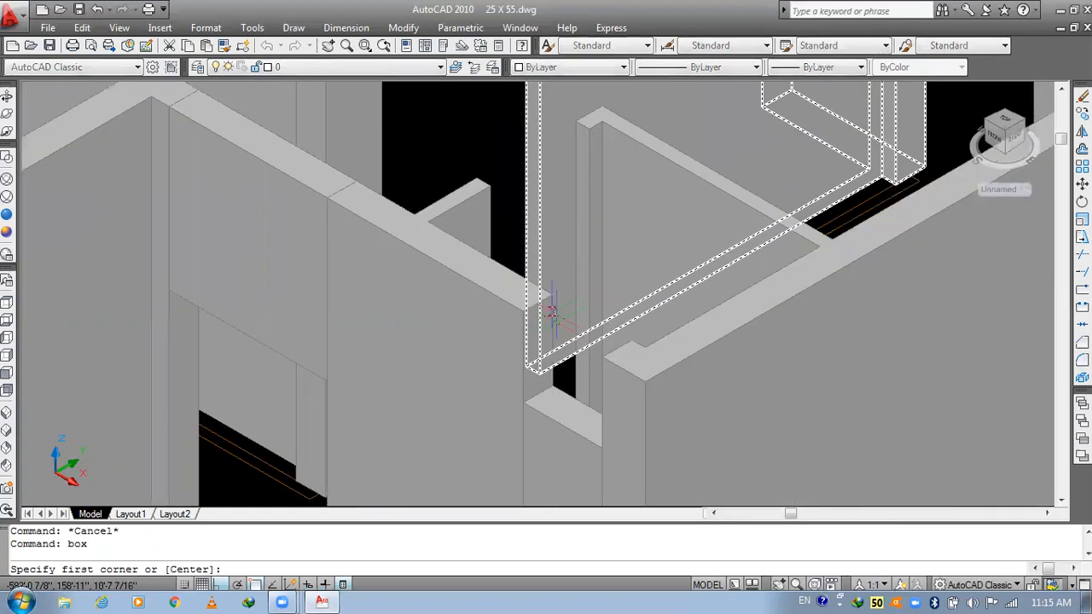
{"action": "scroll", "coordinate": [552, 312], "scroll_direction": "up", "scroll_amount": 3}
{"action": "left_click", "coordinate": [555, 258]}
{"action": "scroll", "coordinate": [589, 307], "scroll_direction": "down", "scroll_amount": 2}
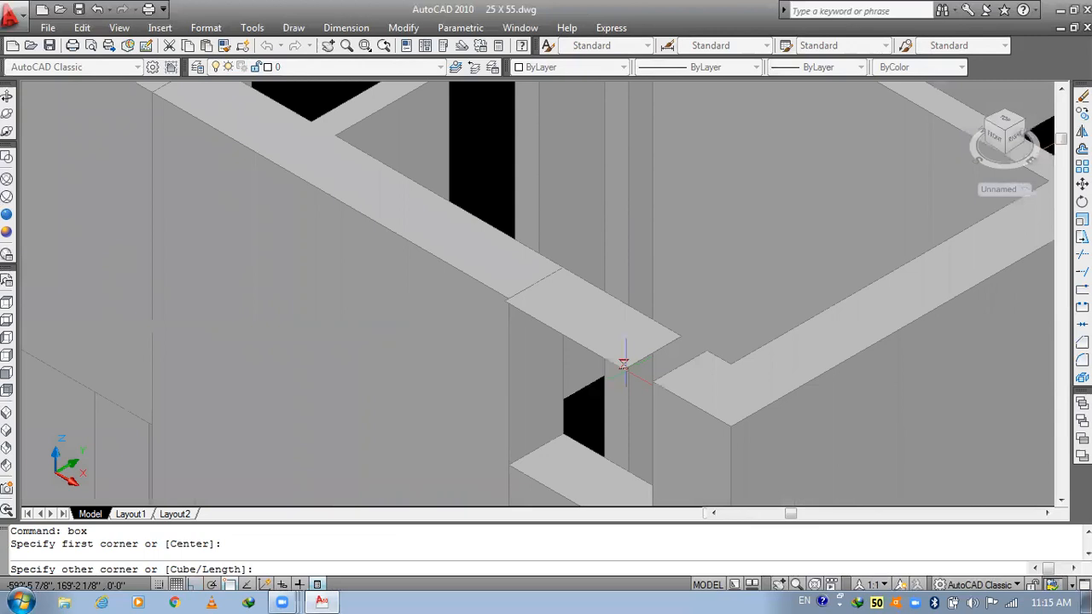
{"action": "scroll", "coordinate": [680, 394], "scroll_direction": "up", "scroll_amount": 3}
{"action": "left_click", "coordinate": [679, 394]}
{"action": "type", "text": "-1'"}
{"action": "key", "text": "Return"}
- Lower the top face of the sill wall box in the middle block's narrow front window by 1'
{"action": "scroll", "coordinate": [680, 316], "scroll_direction": "down", "scroll_amount": 4}
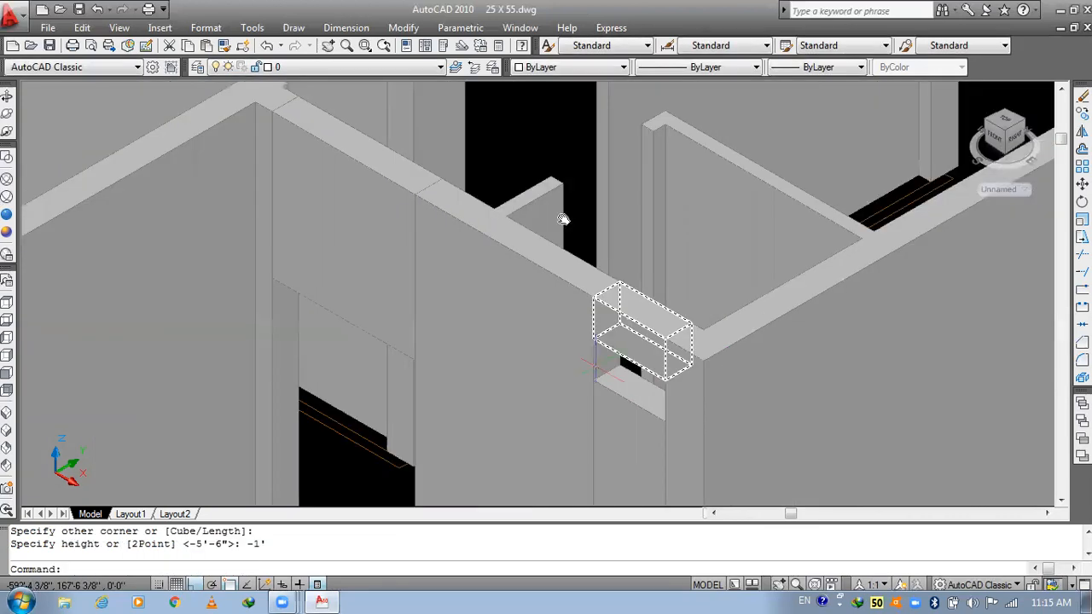
{"action": "scroll", "coordinate": [563, 220], "scroll_direction": "up", "scroll_amount": 4}
{"action": "scroll", "coordinate": [591, 259], "scroll_direction": "up", "scroll_amount": 3}
{"action": "key", "text": "Escape"}
{"action": "left_click", "coordinate": [630, 282]}
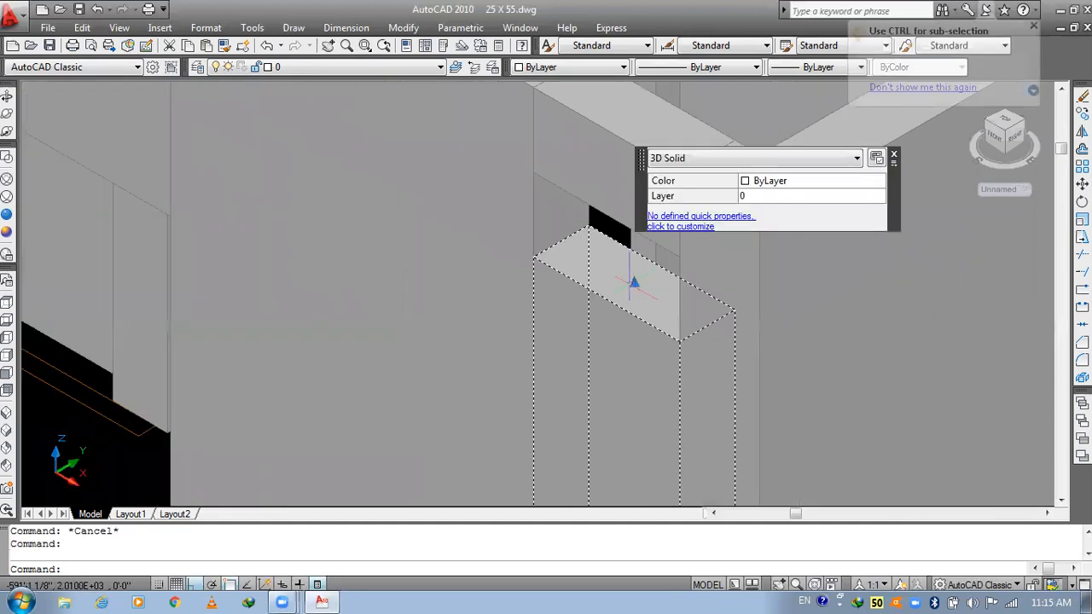
{"action": "left_click", "coordinate": [634, 282]}
{"action": "type", "text": "1'"}
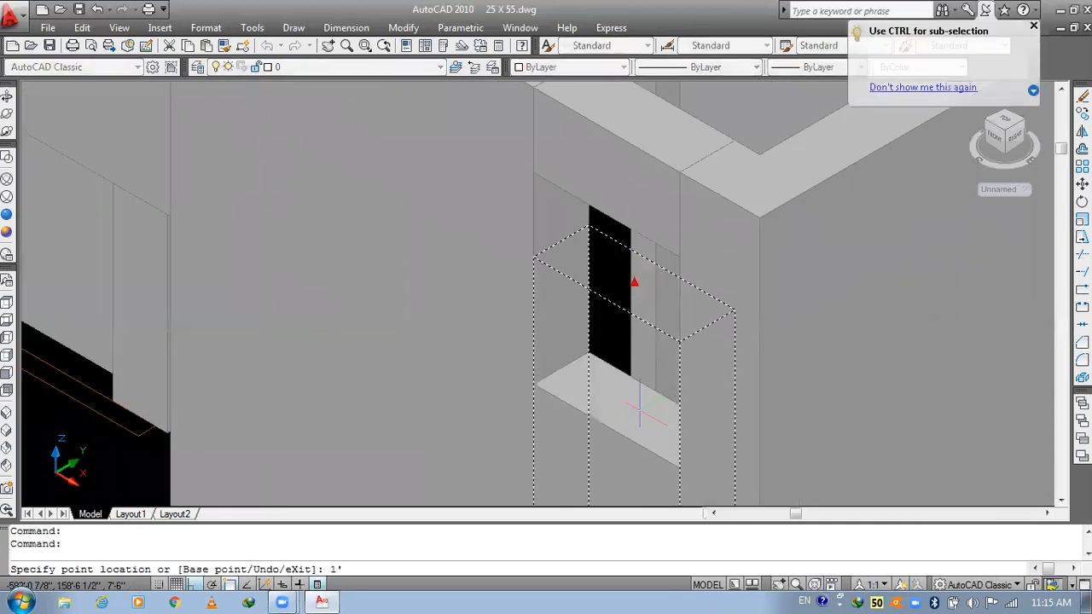
{"action": "key", "text": "Return"}
{"action": "scroll", "coordinate": [638, 398], "scroll_direction": "down", "scroll_amount": 4}
{"action": "key", "text": "Escape"}
- Turn off the 2d door layer to hide the door outlines
{"action": "scroll", "coordinate": [527, 397], "scroll_direction": "down", "scroll_amount": 5}
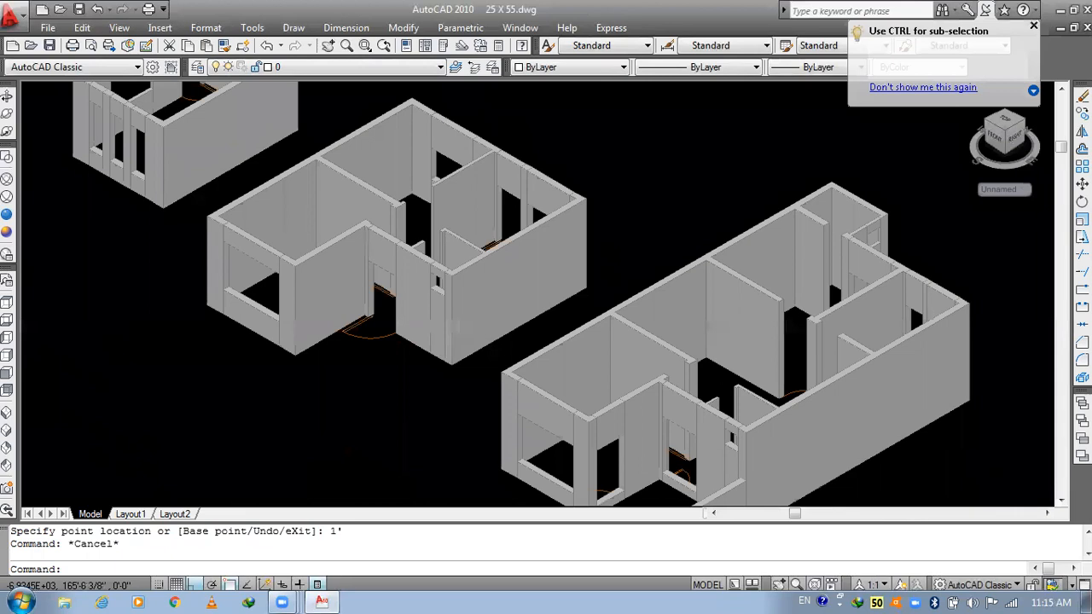
{"action": "scroll", "coordinate": [600, 449], "scroll_direction": "down", "scroll_amount": 3}
{"action": "scroll", "coordinate": [502, 376], "scroll_direction": "up", "scroll_amount": 2}
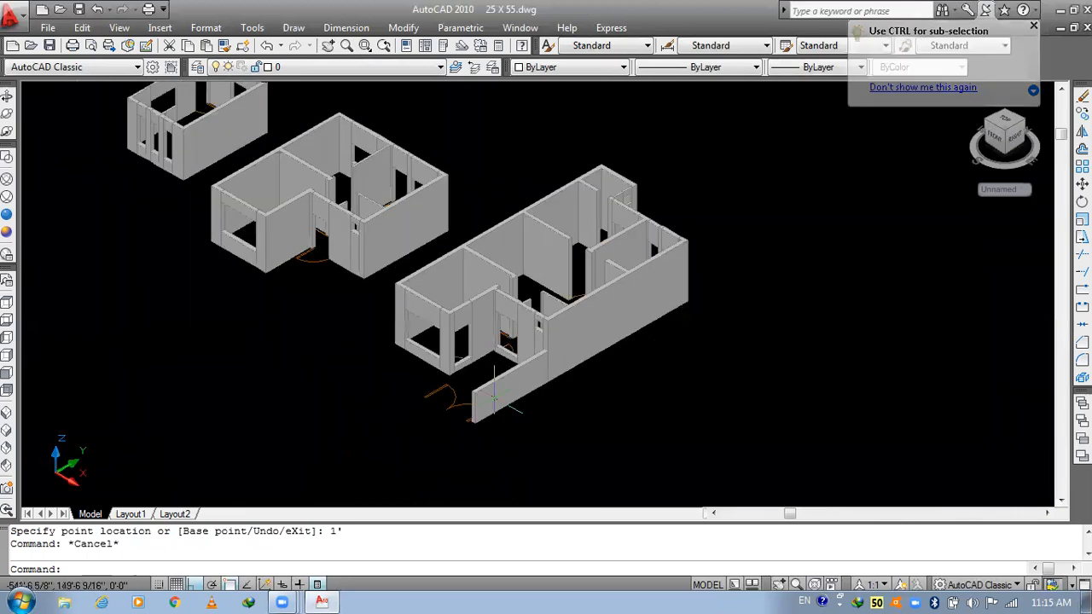
{"action": "scroll", "coordinate": [495, 394], "scroll_direction": "up", "scroll_amount": 3}
{"action": "key", "text": "Escape"}
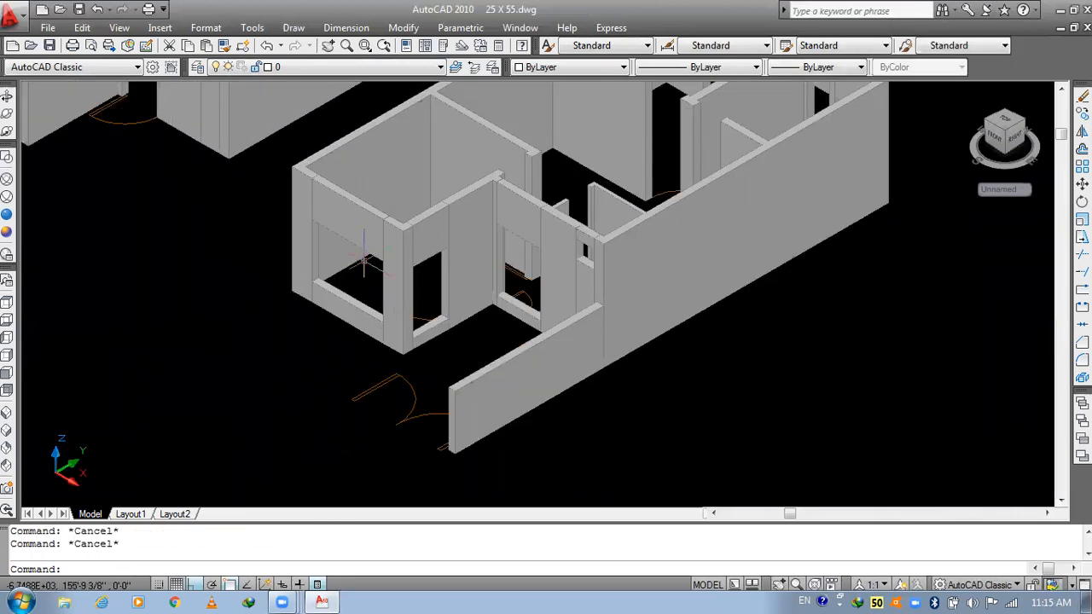
{"action": "left_click", "coordinate": [359, 69]}
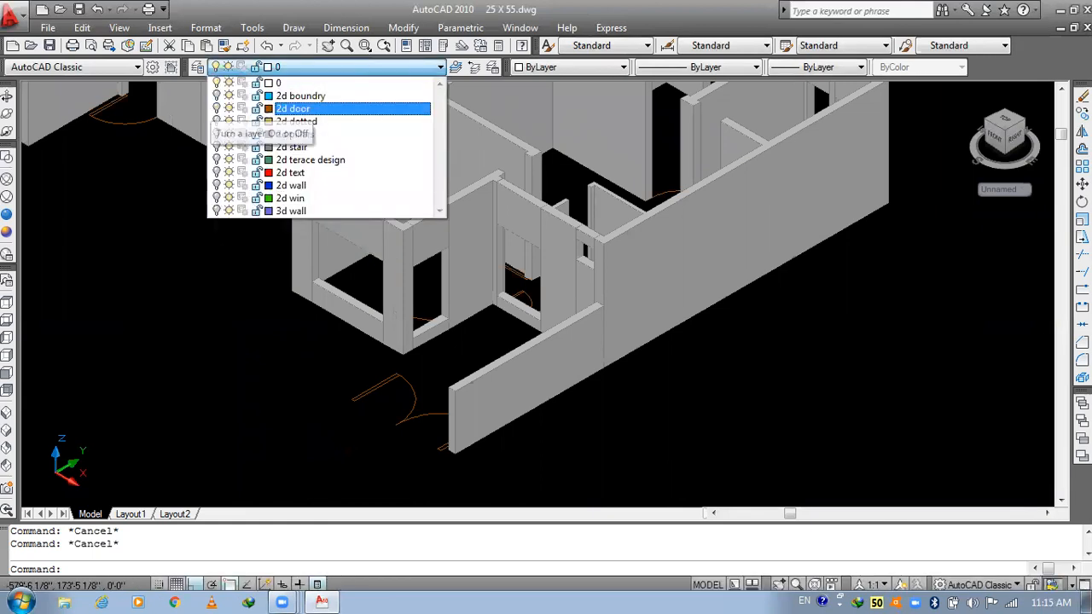
{"action": "left_click", "coordinate": [215, 109]}
{"action": "left_click", "coordinate": [559, 247]}
- Examine the lintels, sill walls and openings of all three floor blocks for completeness
{"action": "scroll", "coordinate": [544, 217], "scroll_direction": "down", "scroll_amount": 2}
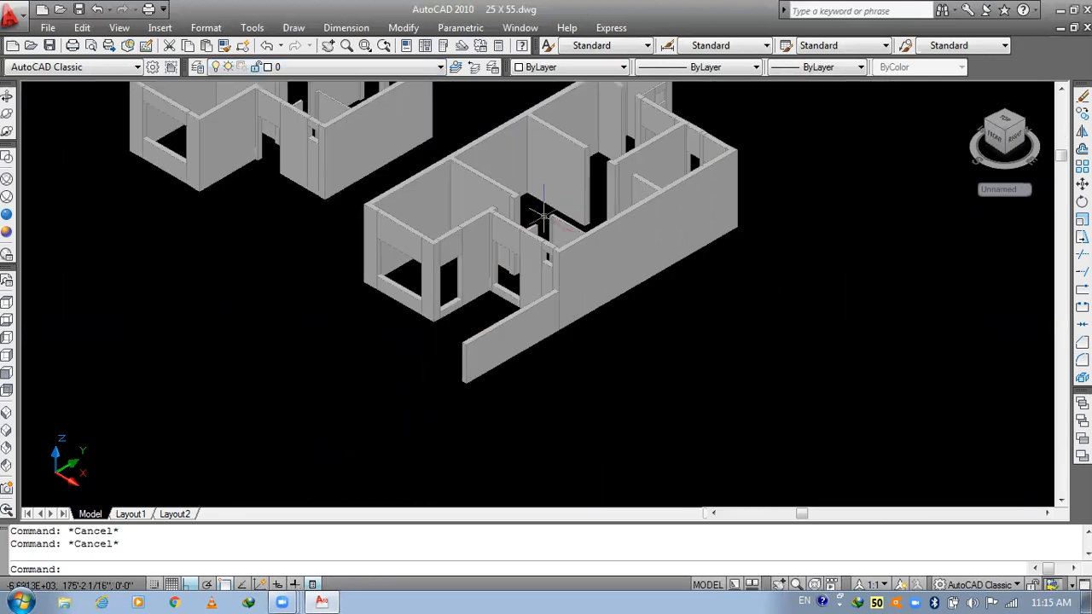
{"action": "scroll", "coordinate": [543, 217], "scroll_direction": "up", "scroll_amount": 5}
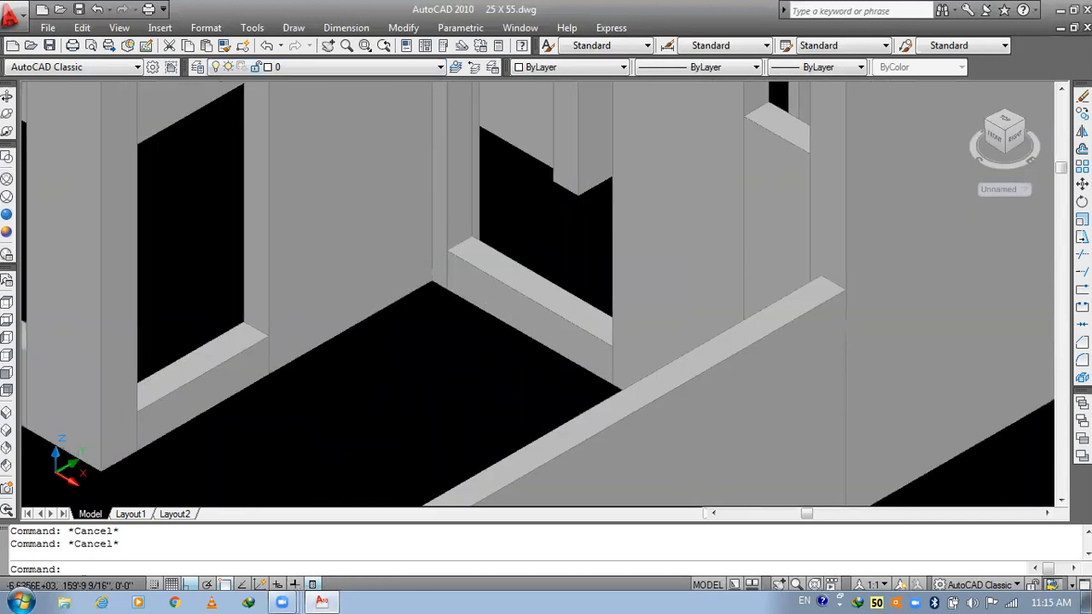
{"action": "scroll", "coordinate": [543, 370], "scroll_direction": "up", "scroll_amount": 3}
{"action": "scroll", "coordinate": [543, 372], "scroll_direction": "down", "scroll_amount": 6}
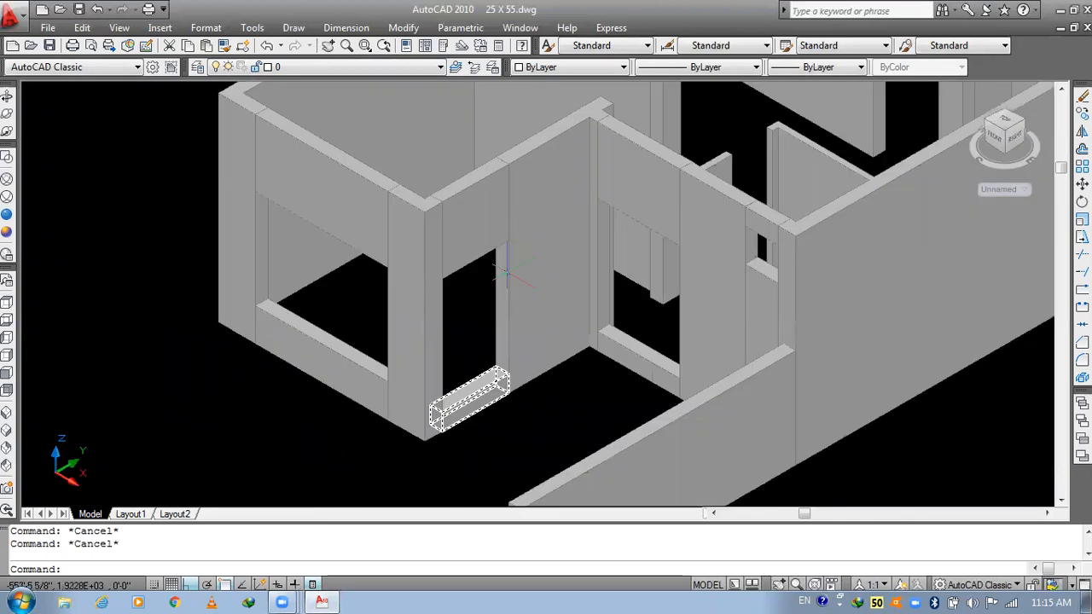
{"action": "scroll", "coordinate": [512, 209], "scroll_direction": "up", "scroll_amount": 2}
{"action": "middle_click_drag", "start_coordinate": [719, 201], "coordinate": [626, 250]}
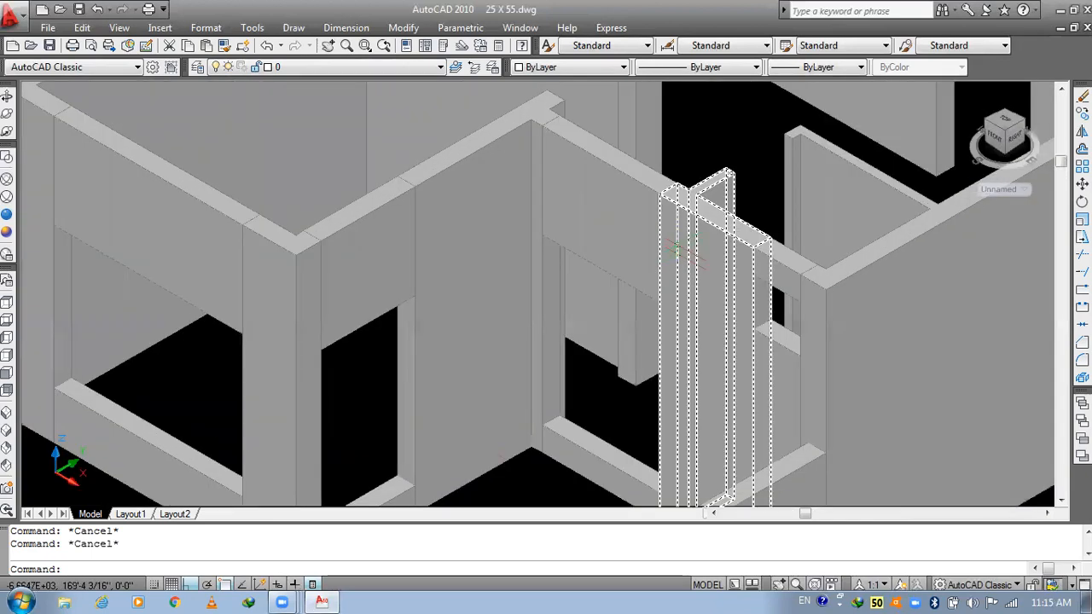
{"action": "scroll", "coordinate": [682, 252], "scroll_direction": "down", "scroll_amount": 2}
{"action": "left_click", "coordinate": [447, 199]}
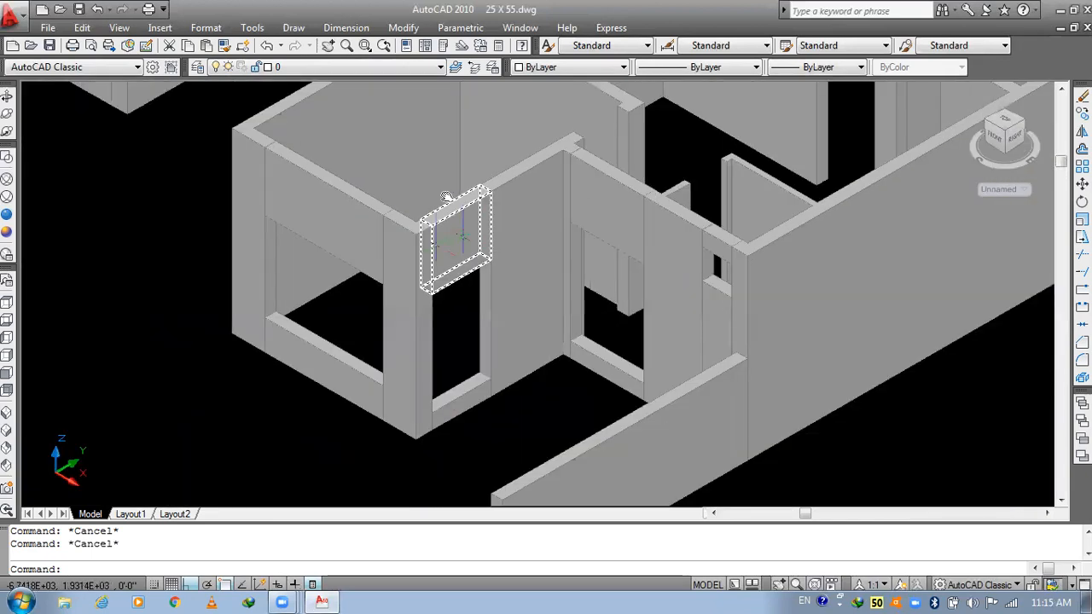
{"action": "scroll", "coordinate": [447, 199], "scroll_direction": "down", "scroll_amount": 4}
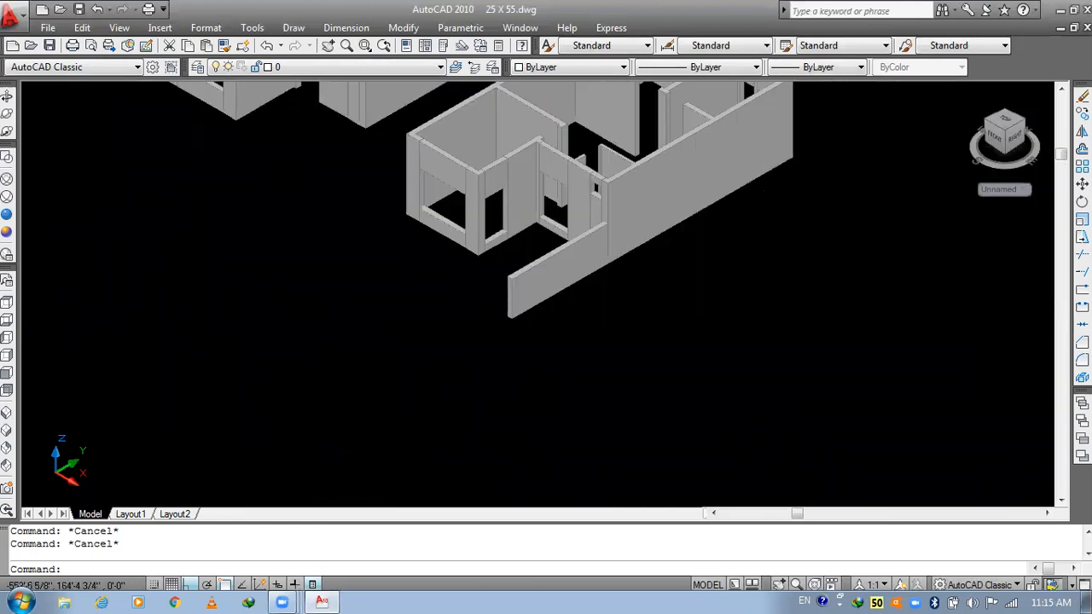
{"action": "scroll", "coordinate": [512, 317], "scroll_direction": "down", "scroll_amount": 2}
{"action": "scroll", "coordinate": [538, 373], "scroll_direction": "up", "scroll_amount": 2}
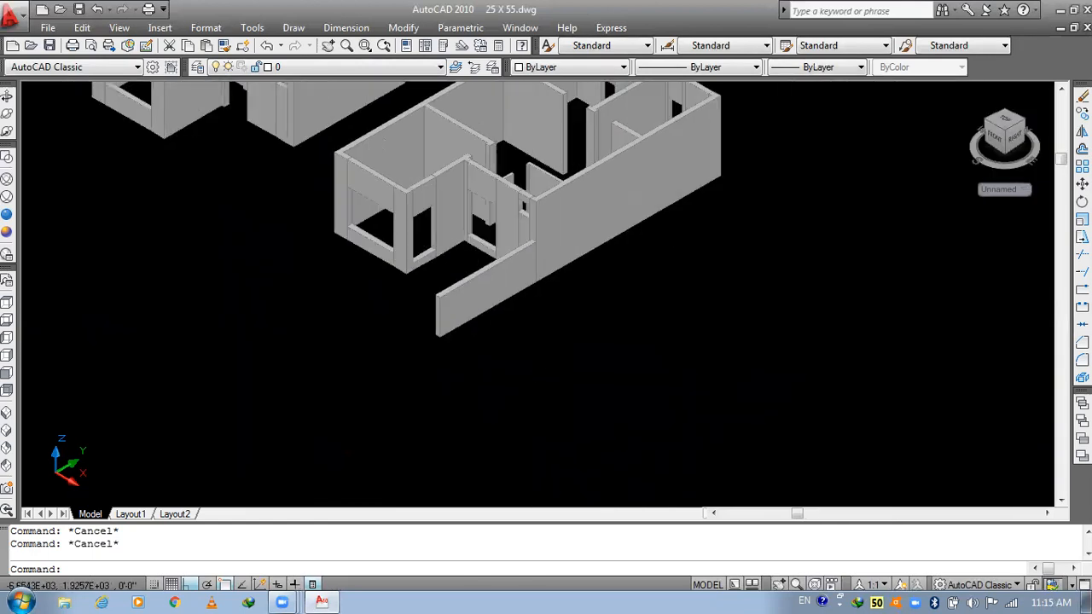
{"action": "scroll", "coordinate": [538, 373], "scroll_direction": "up", "scroll_amount": 3}
{"action": "scroll", "coordinate": [439, 223], "scroll_direction": "up", "scroll_amount": 2}
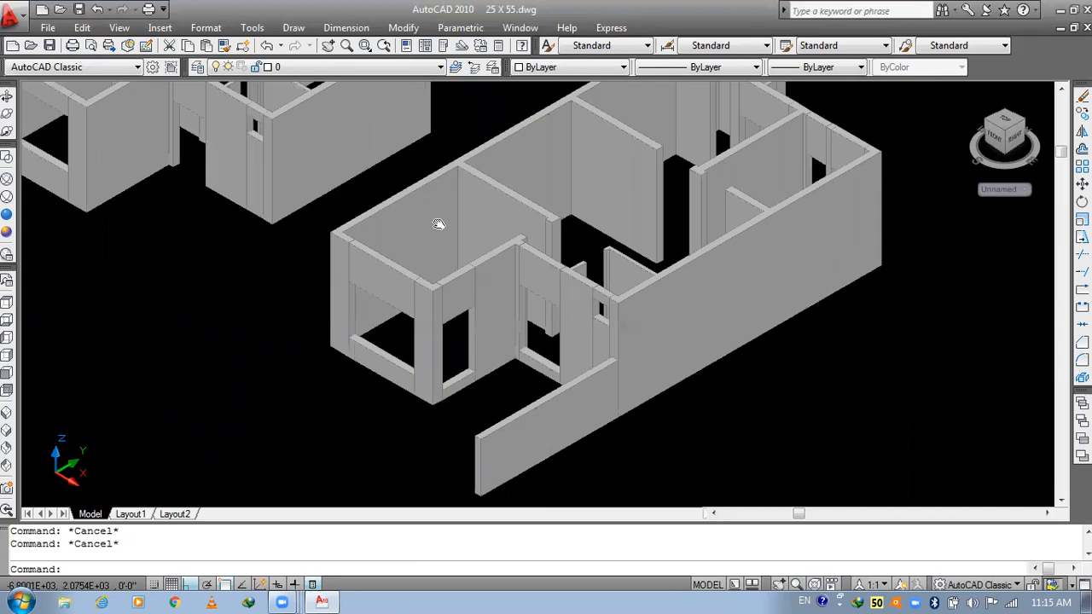
{"action": "scroll", "coordinate": [437, 225], "scroll_direction": "up", "scroll_amount": 2}
{"action": "middle_click_drag", "start_coordinate": [460, 232], "coordinate": [623, 384]}
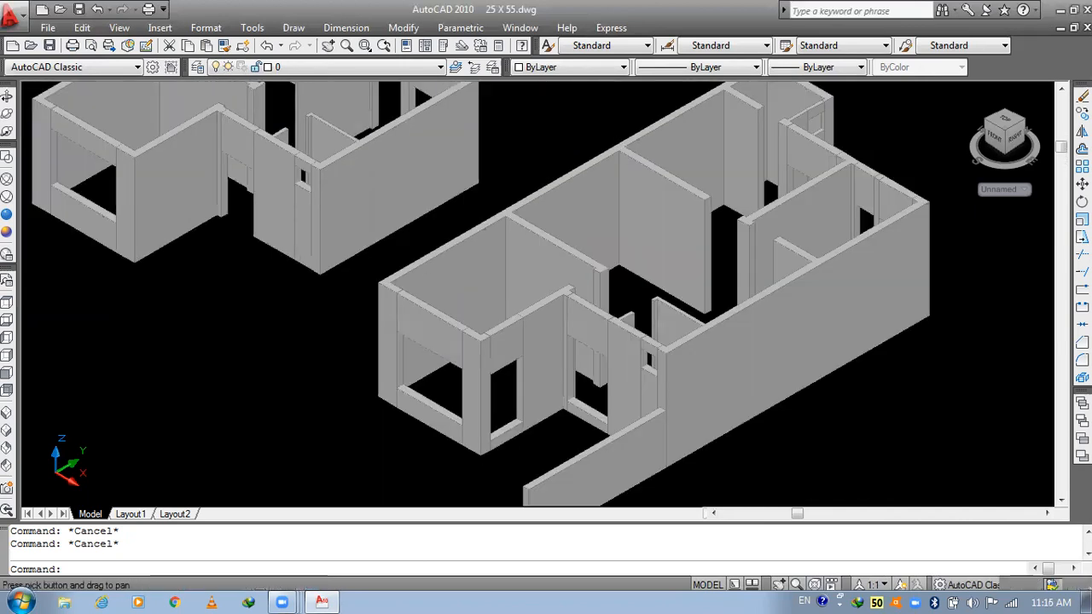
{"action": "scroll", "coordinate": [559, 262], "scroll_direction": "down", "scroll_amount": 2}
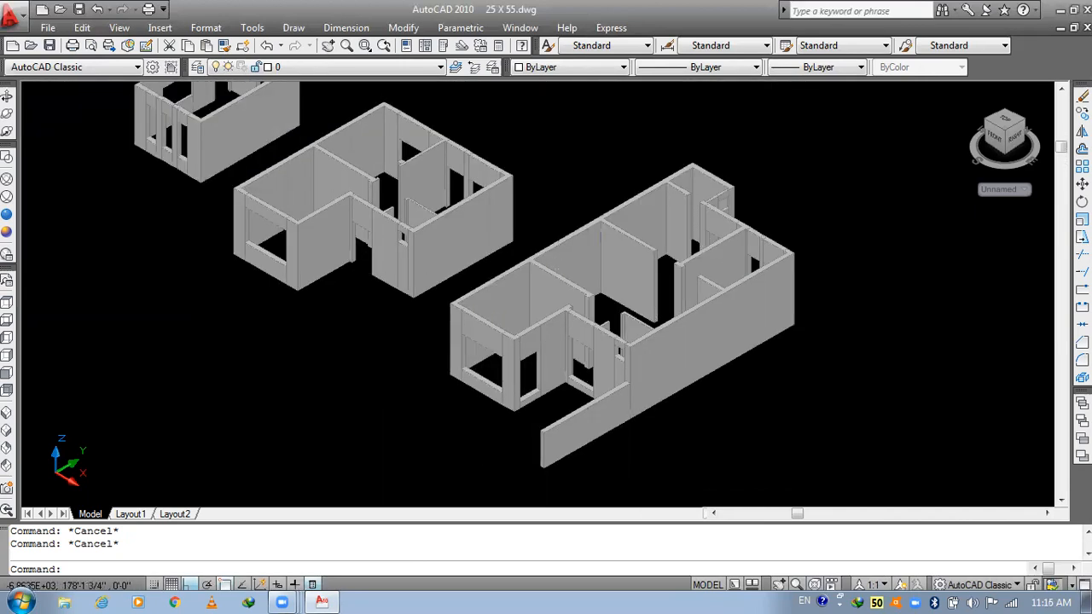
{"action": "middle_click_drag", "start_coordinate": [559, 263], "coordinate": [320, 162]}
{"action": "middle_click_drag", "start_coordinate": [279, 196], "coordinate": [566, 349]}
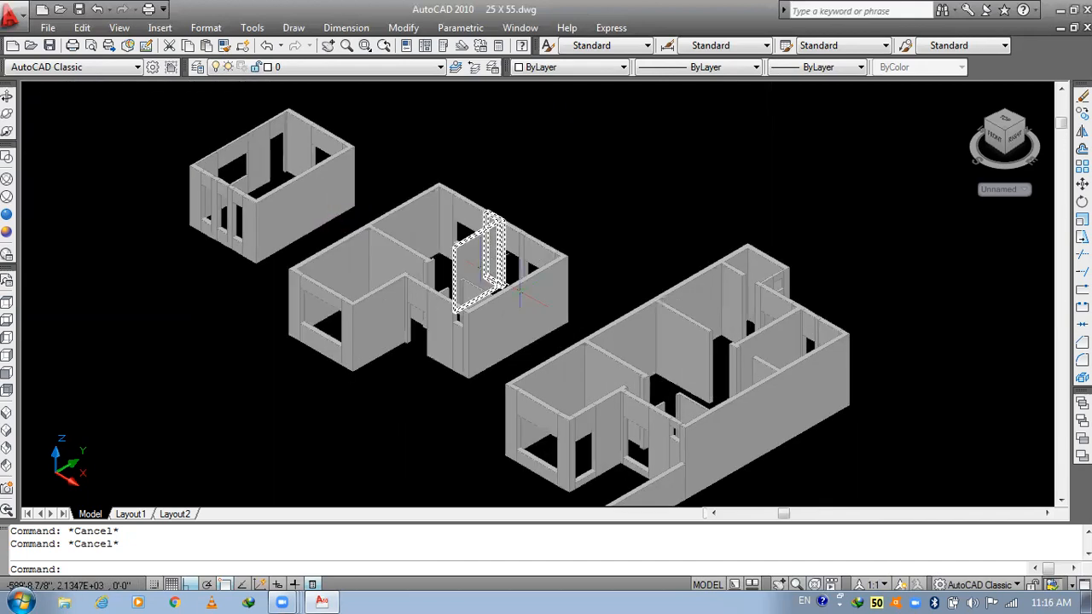
{"action": "scroll", "coordinate": [520, 294], "scroll_direction": "down", "scroll_amount": 1}
{"action": "scroll", "coordinate": [657, 502], "scroll_direction": "up", "scroll_amount": 1}
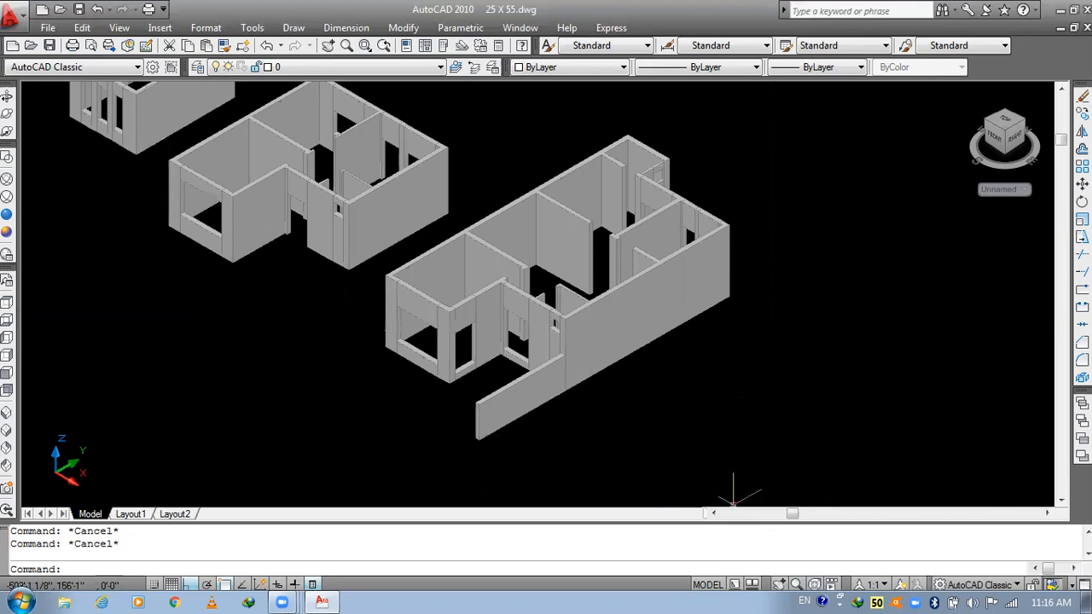
{"action": "left_click", "coordinate": [733, 504]}
{"action": "left_click", "coordinate": [410, 359]}
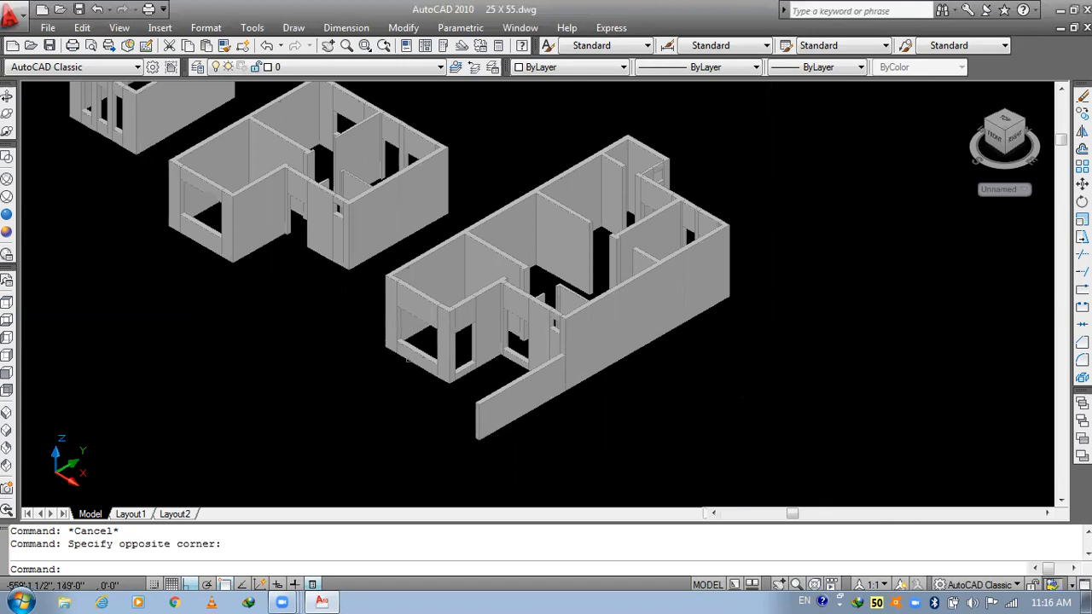
- Move the low porch side wall of the largest block 66' along the X axis, away from the building
{"action": "middle_click_drag", "start_coordinate": [610, 446], "coordinate": [480, 391]}
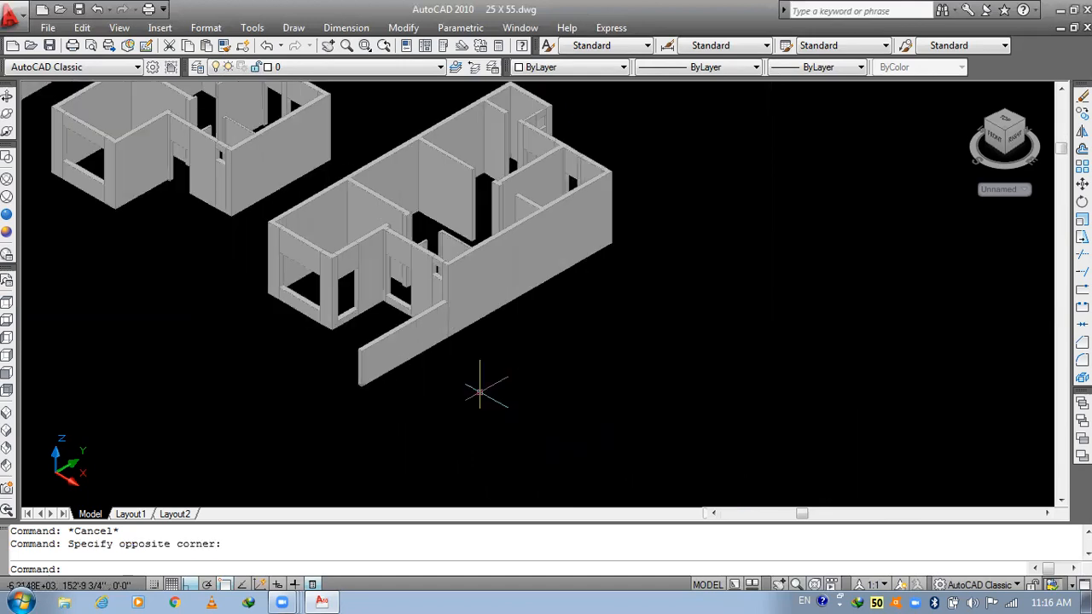
{"action": "scroll", "coordinate": [415, 356], "scroll_direction": "up", "scroll_amount": 2}
{"action": "left_click", "coordinate": [389, 342]}
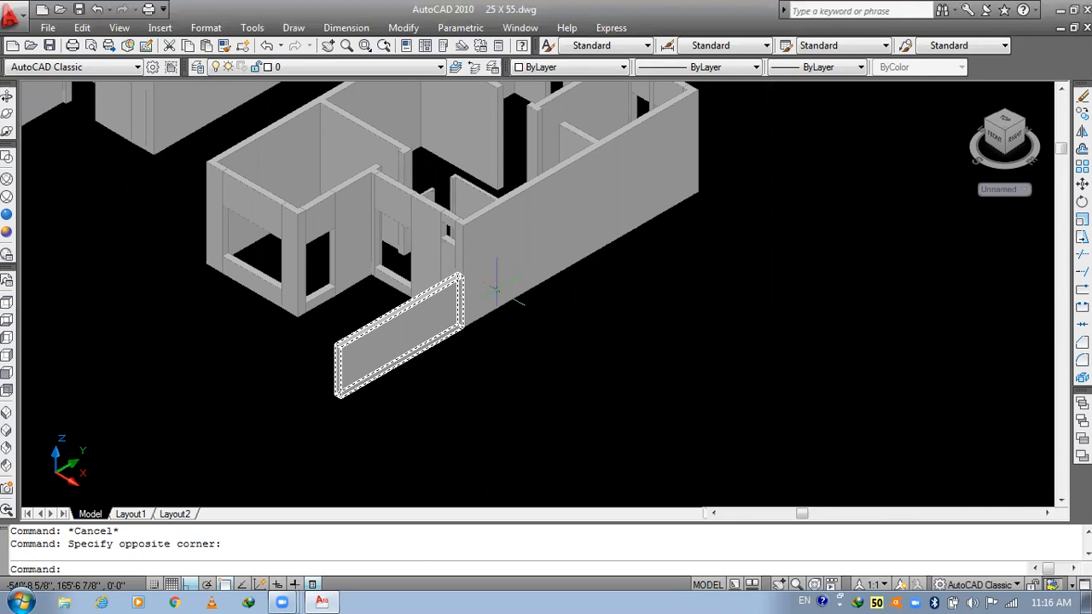
{"action": "key", "text": "Escape"}
{"action": "type", "text": "m"}
{"action": "key", "text": "Return"}
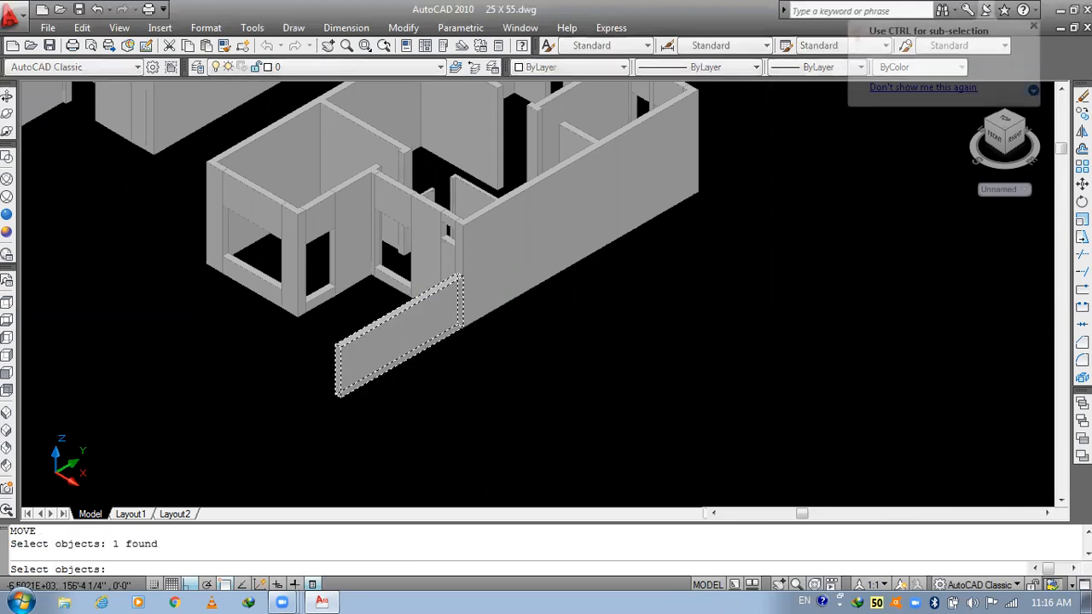
{"action": "key", "text": "Return"}
{"action": "left_click", "coordinate": [421, 326]}
{"action": "type", "text": "6"}
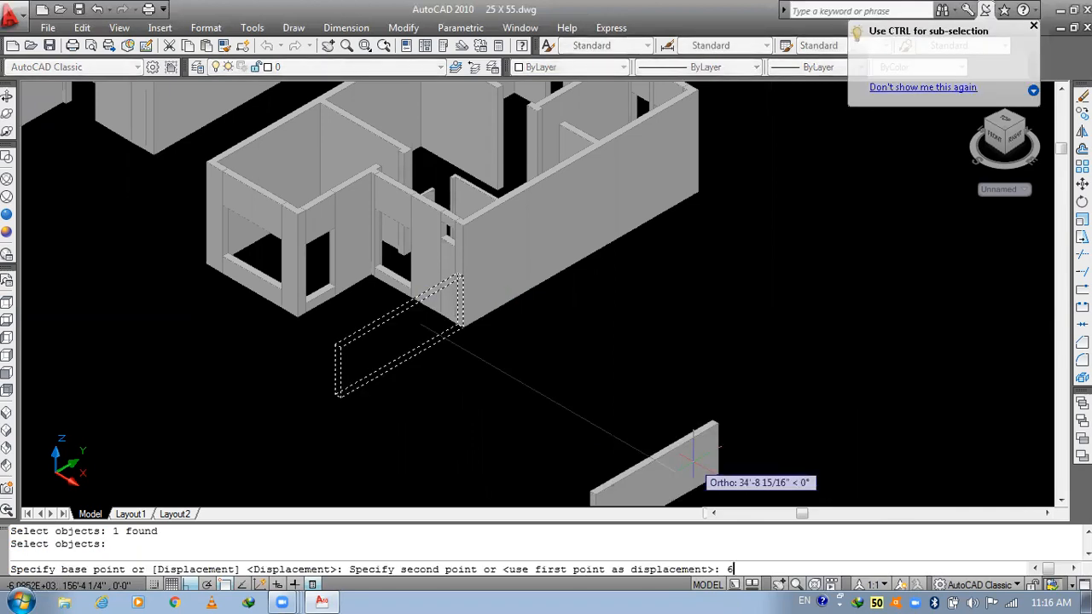
{"action": "type", "text": "6'"}
{"action": "key", "text": "Return"}
- Union all wall, lintel and sill solids of the largest block into one solid, working in the top view
{"action": "middle_click_drag", "start_coordinate": [503, 137], "coordinate": [610, 308]}
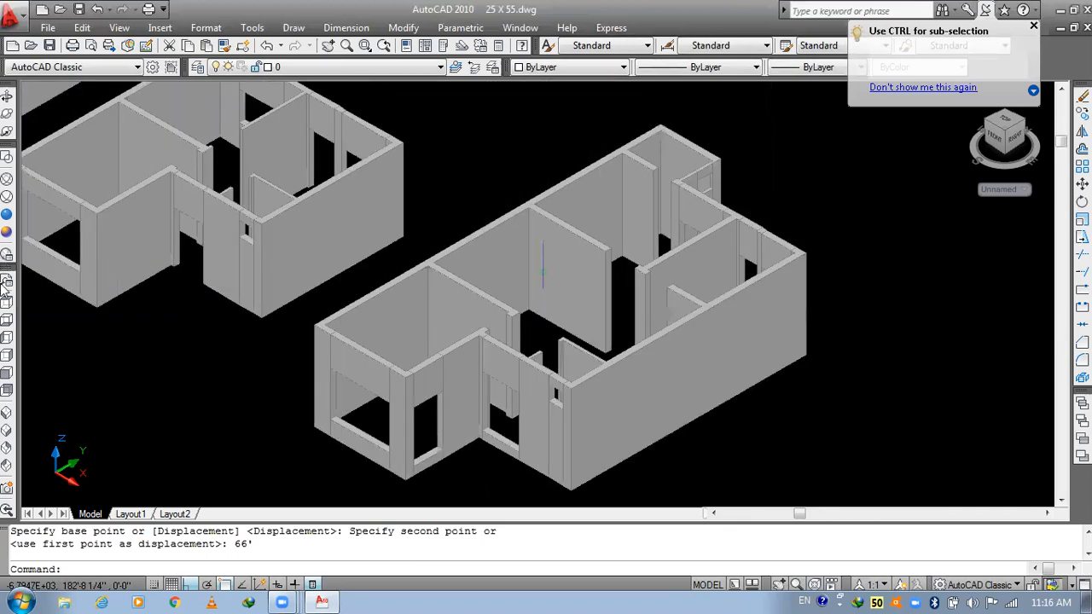
{"action": "left_click", "coordinate": [6, 305]}
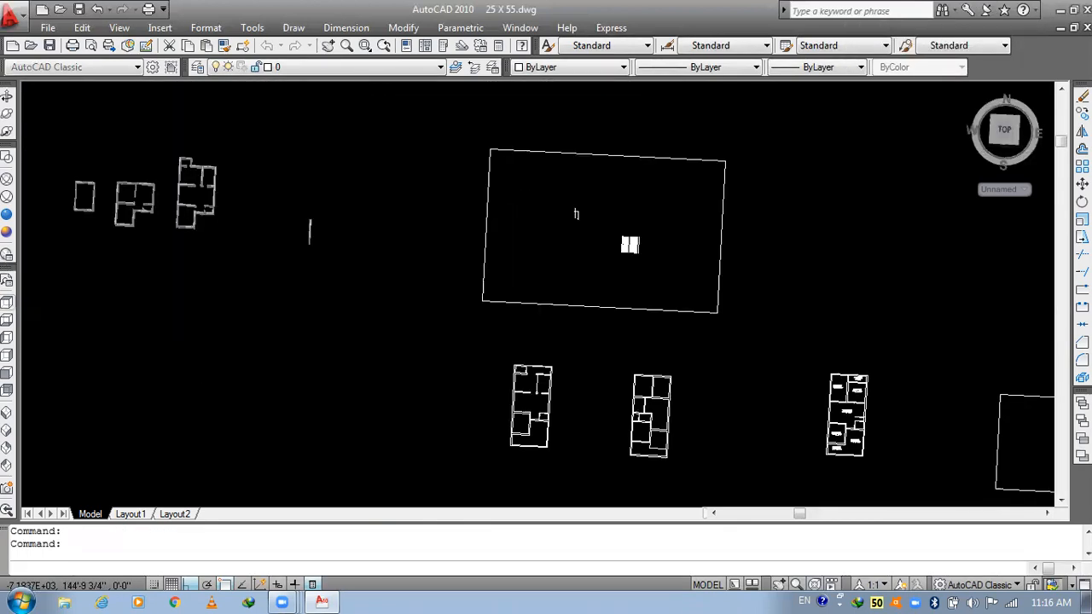
{"action": "middle_click_drag", "start_coordinate": [281, 265], "coordinate": [409, 363]}
{"action": "key", "text": "Escape"}
{"action": "key", "text": "Escape"}
{"action": "type", "text": "uni"}
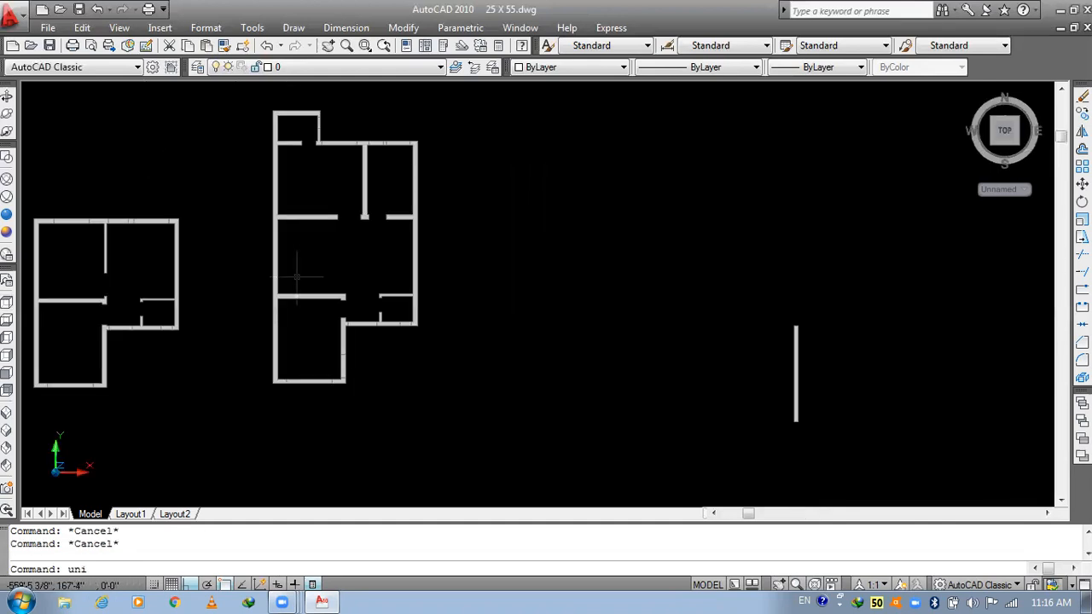
{"action": "key", "text": "Return"}
{"action": "left_click", "coordinate": [435, 109]}
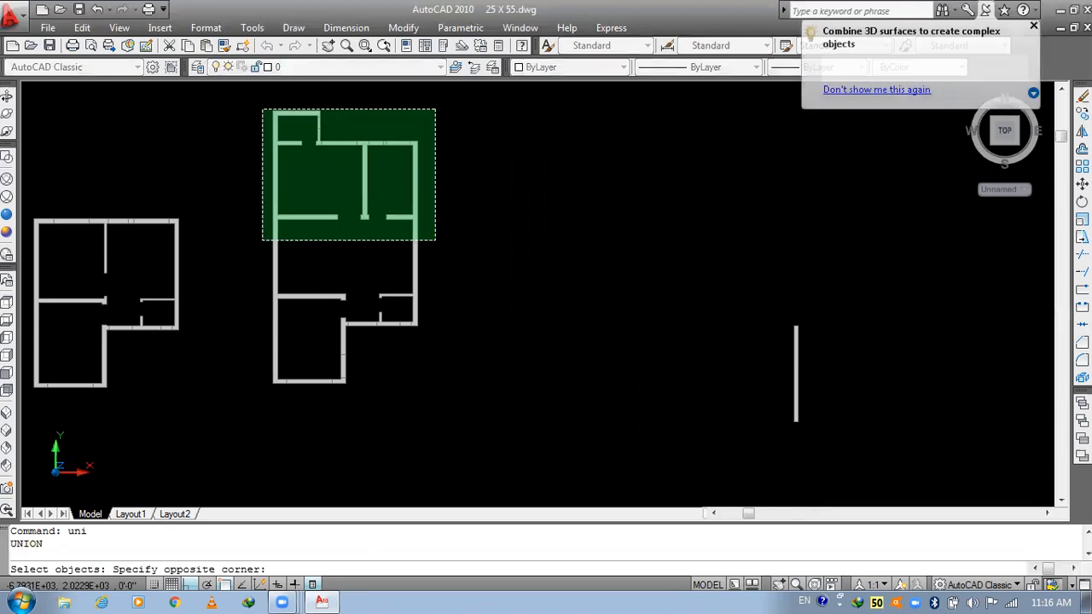
{"action": "left_click", "coordinate": [271, 453]}
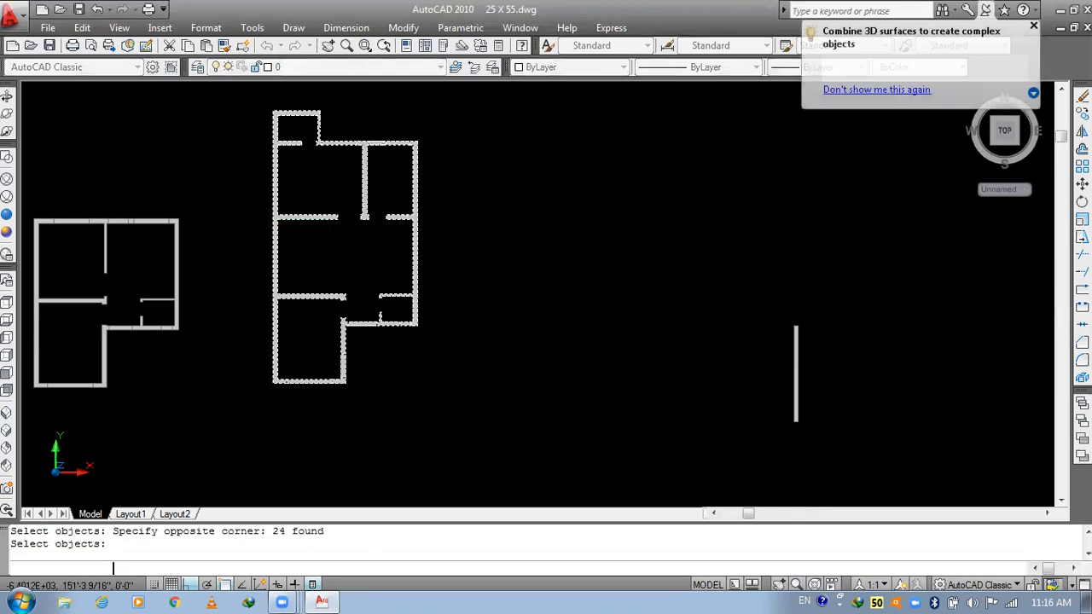
{"action": "key", "text": "Escape"}
- Union all wall, lintel and sill solids of the middle block into one solid
{"action": "key", "text": "Return"}
{"action": "middle_click_drag", "start_coordinate": [247, 349], "coordinate": [495, 357]}
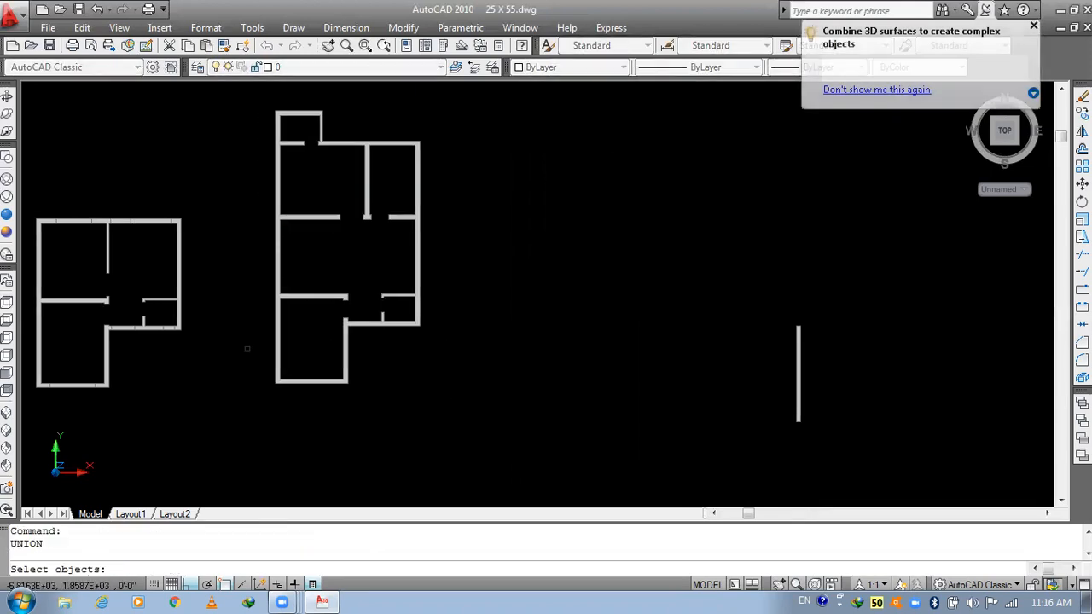
{"action": "left_click", "coordinate": [503, 205]}
{"action": "left_click", "coordinate": [263, 431]}
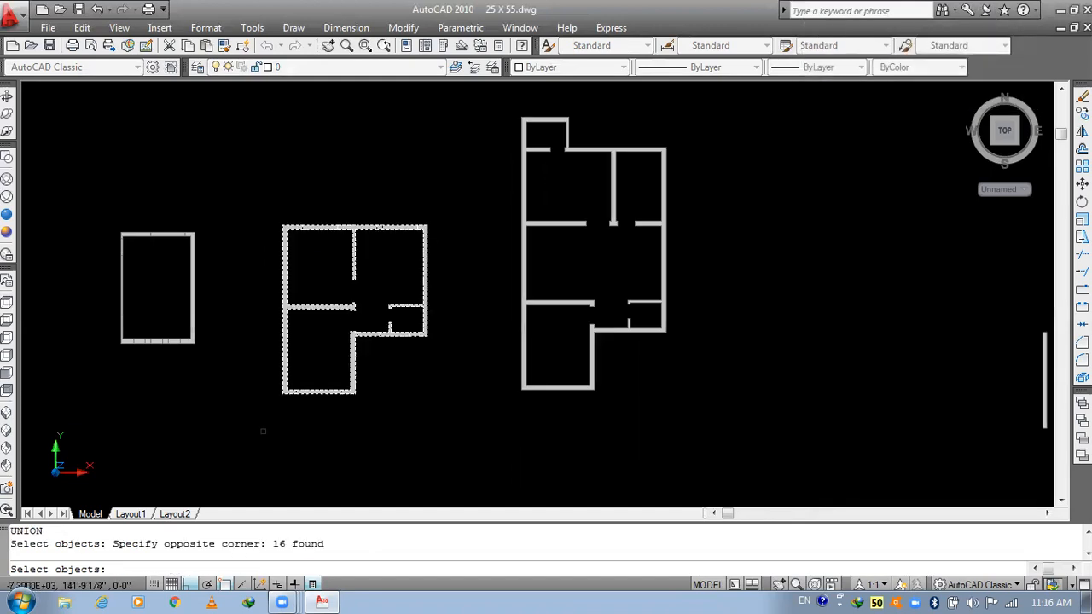
{"action": "key", "text": "Return"}
- Union all wall, lintel and sill solids of the smallest block into one solid
{"action": "key", "text": "Return"}
{"action": "left_click", "coordinate": [218, 345]}
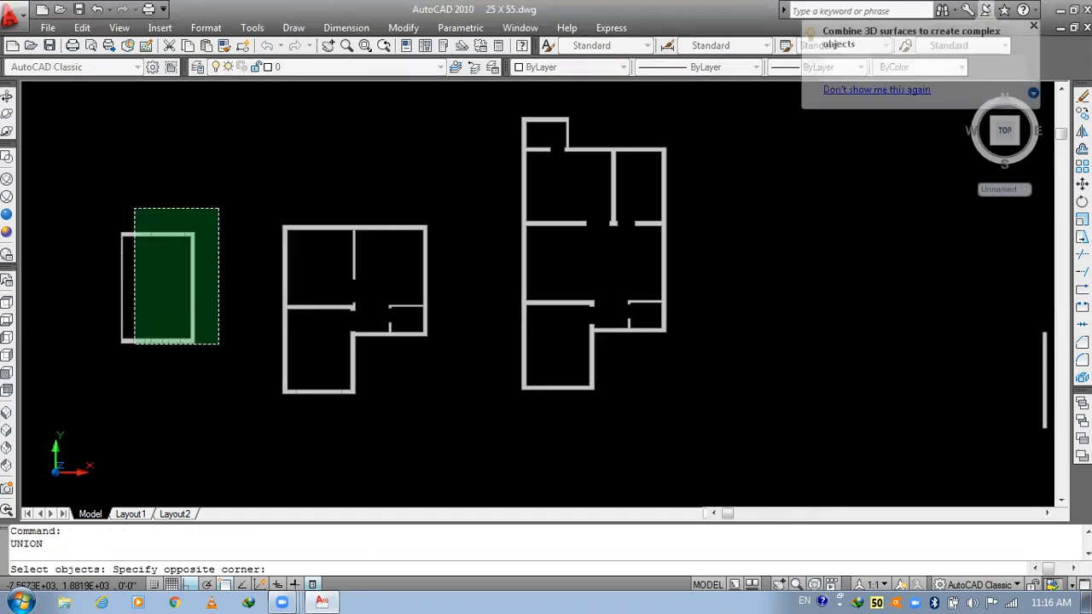
{"action": "left_click", "coordinate": [134, 209]}
{"action": "key", "text": "Return"}
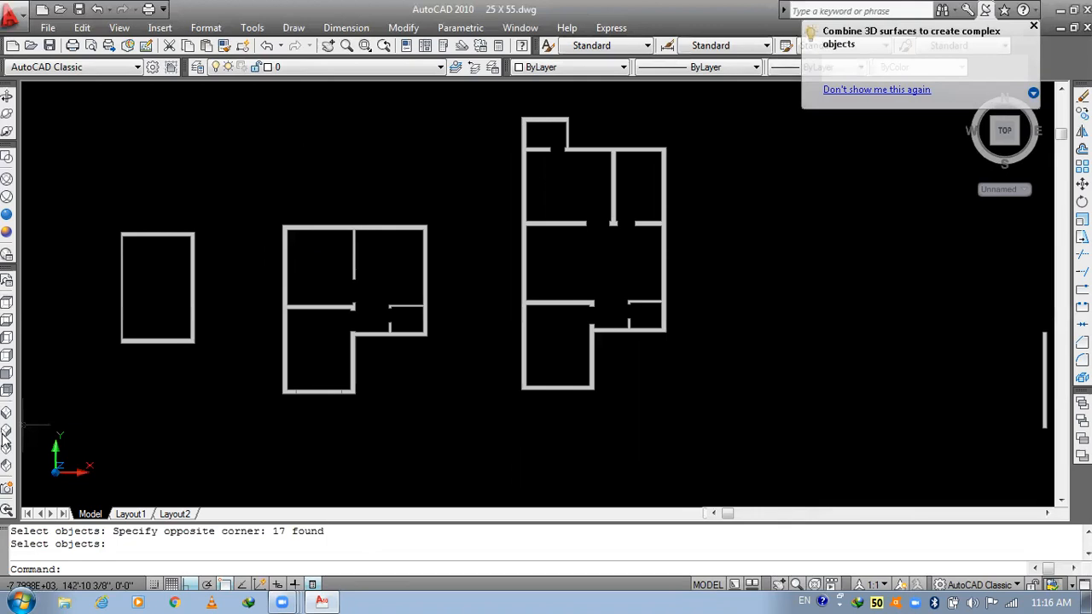
- Examine the unioned wall solids of the floor blocks in the southeast isometric view
{"action": "left_click", "coordinate": [4, 433]}
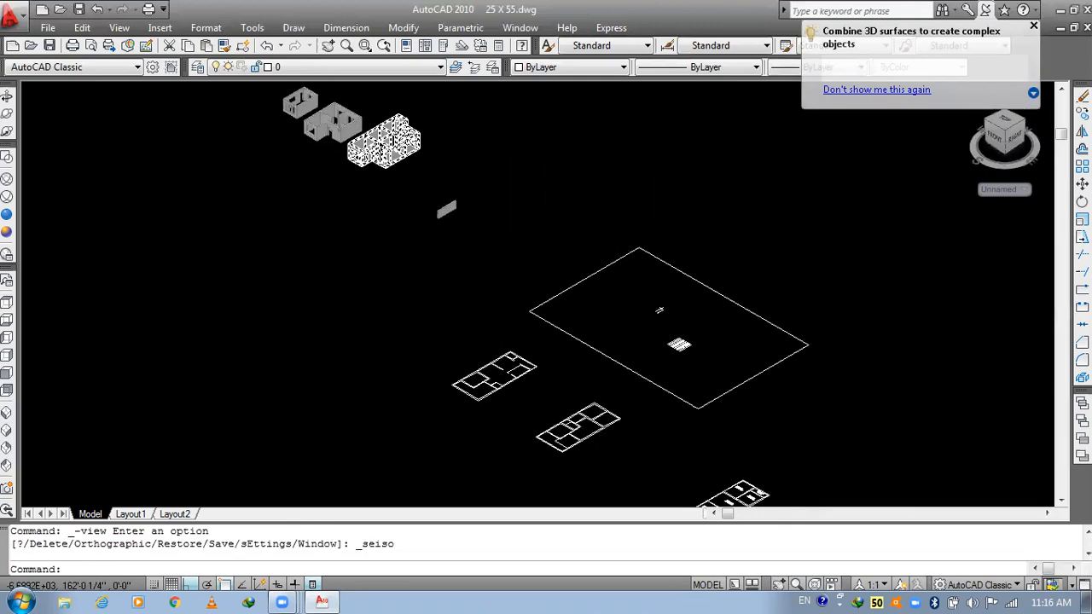
{"action": "scroll", "coordinate": [384, 227], "scroll_direction": "up", "scroll_amount": 10}
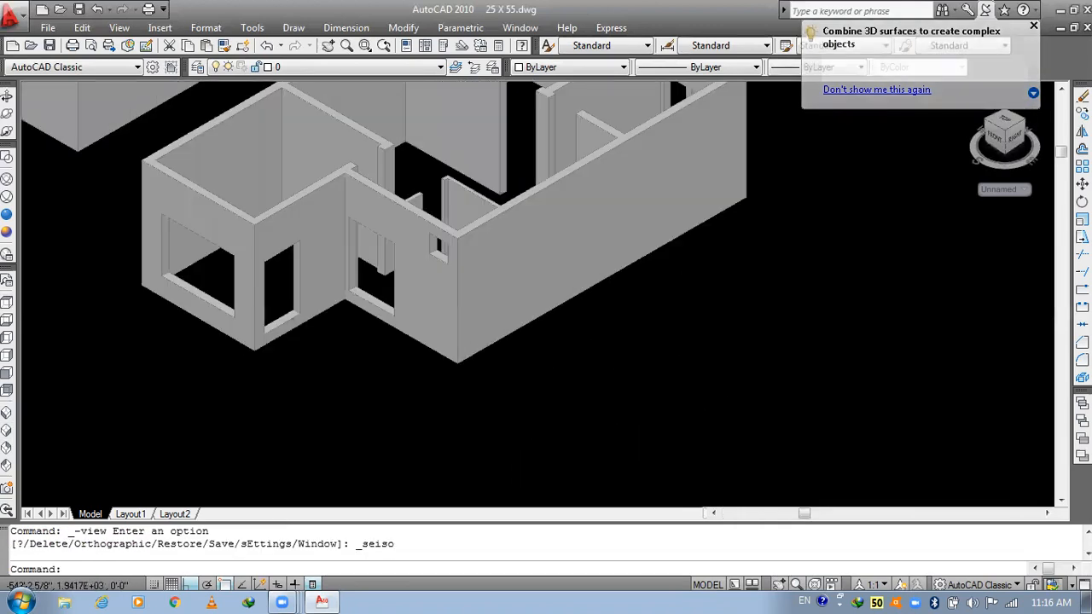
{"action": "scroll", "coordinate": [427, 311], "scroll_direction": "up", "scroll_amount": 4}
{"action": "middle_click_drag", "start_coordinate": [453, 276], "coordinate": [538, 383]}
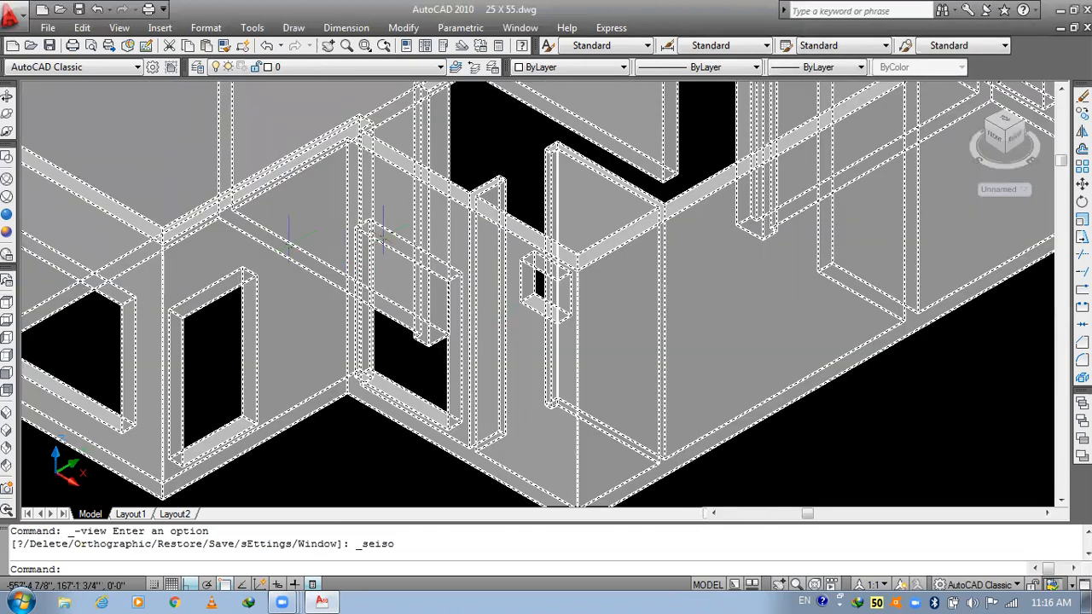
{"action": "middle_click_drag", "start_coordinate": [387, 331], "coordinate": [457, 441]}
{"action": "left_click", "coordinate": [410, 295]}
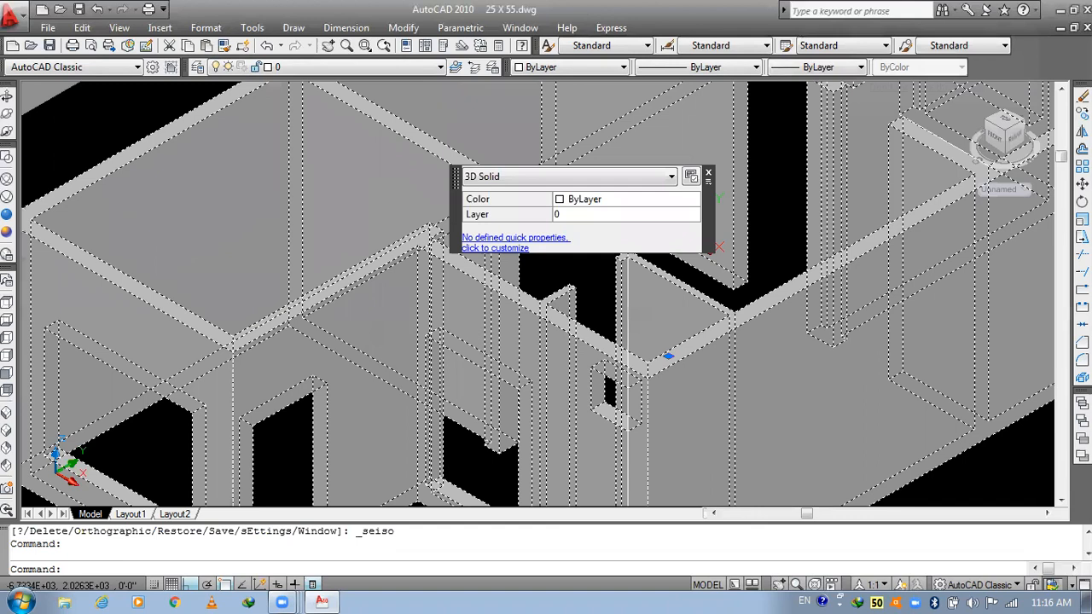
{"action": "scroll", "coordinate": [333, 353], "scroll_direction": "down", "scroll_amount": 4}
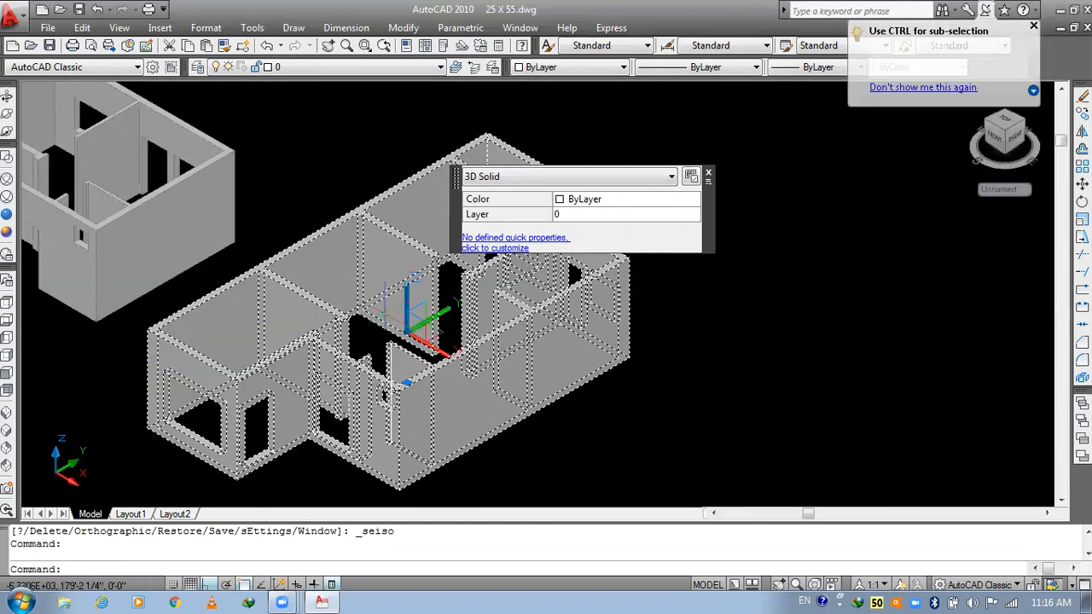
{"action": "key", "text": "Escape"}
{"action": "scroll", "coordinate": [364, 311], "scroll_direction": "up", "scroll_amount": 2}
{"action": "left_click", "coordinate": [364, 315]}
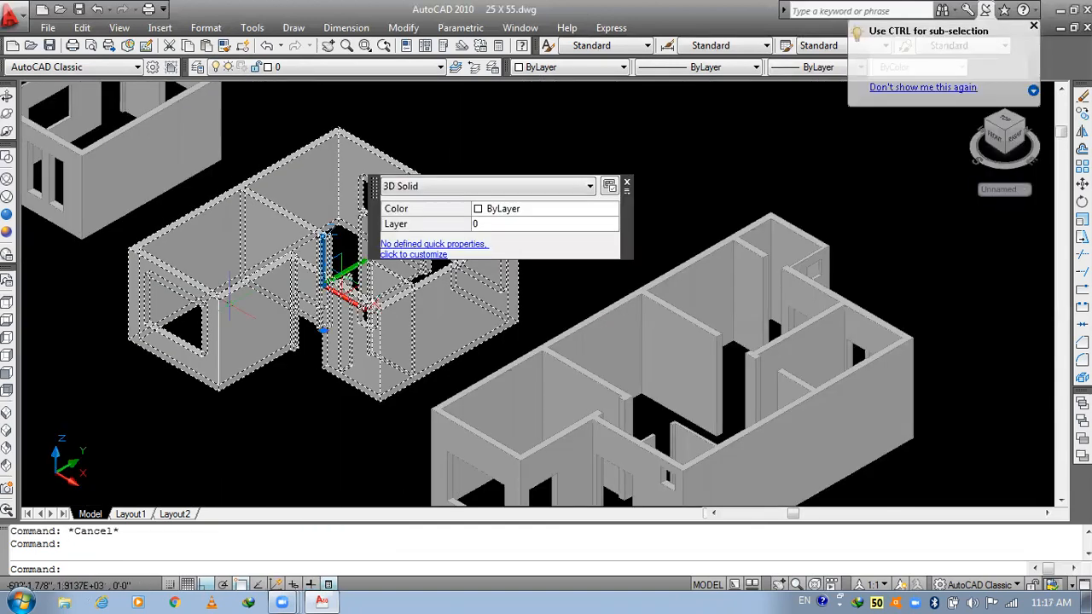
{"action": "scroll", "coordinate": [232, 303], "scroll_direction": "up", "scroll_amount": 3}
{"action": "scroll", "coordinate": [175, 260], "scroll_direction": "down", "scroll_amount": 1}
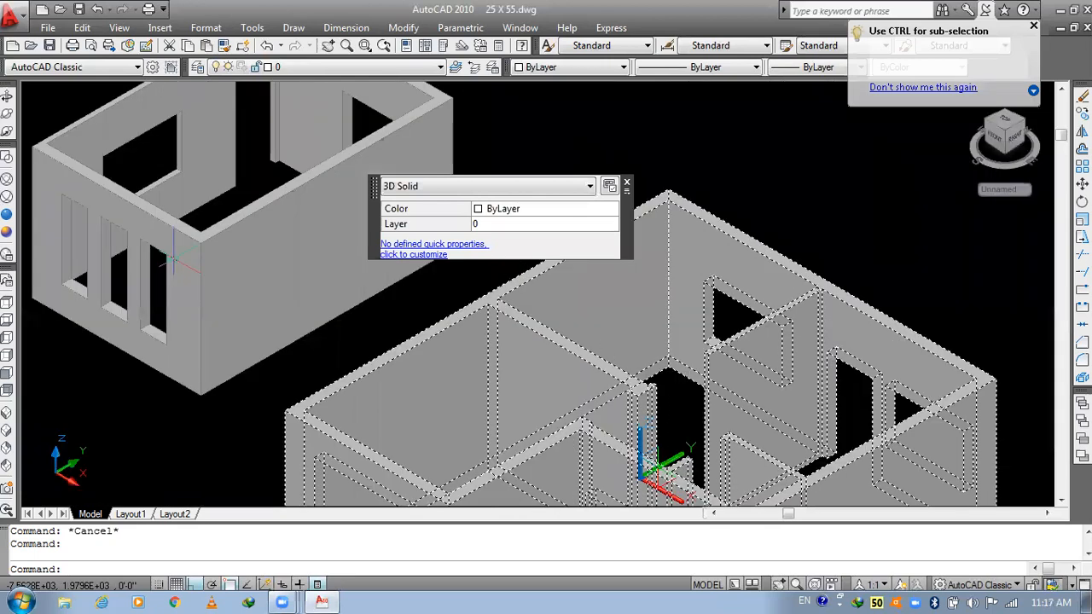
{"action": "key", "text": "Escape"}
{"action": "scroll", "coordinate": [175, 260], "scroll_direction": "down", "scroll_amount": 3}
{"action": "scroll", "coordinate": [218, 144], "scroll_direction": "up", "scroll_amount": 2}
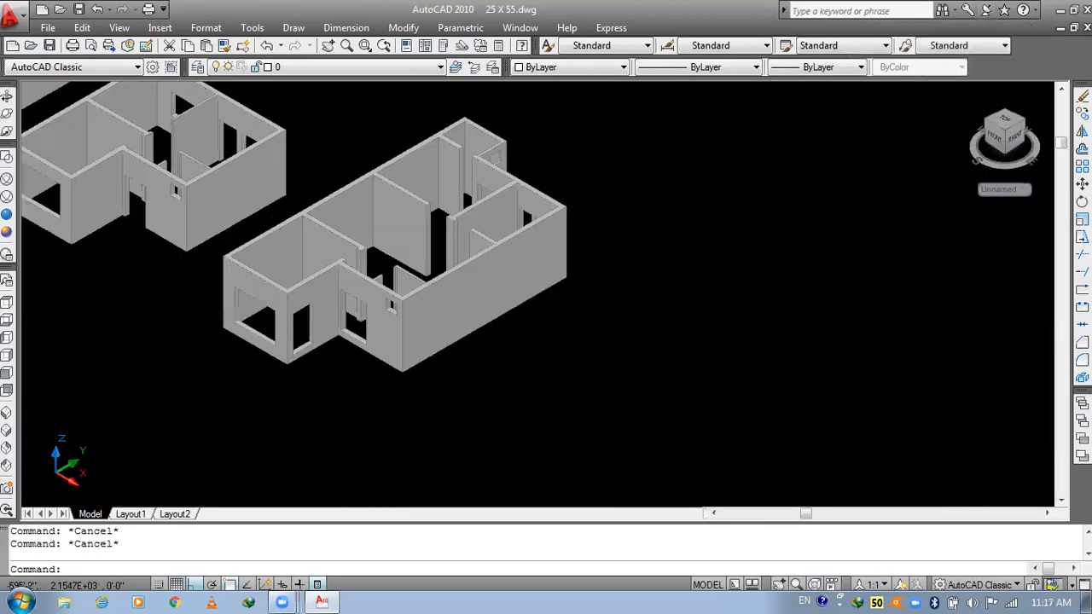
- Turn on the hidden 2D plan layers, including 2d boundry, 2d door, 2d wall and 2d text, and save the drawing
{"action": "scroll", "coordinate": [355, 264], "scroll_direction": "up", "scroll_amount": 2}
{"action": "left_click", "coordinate": [283, 69]}
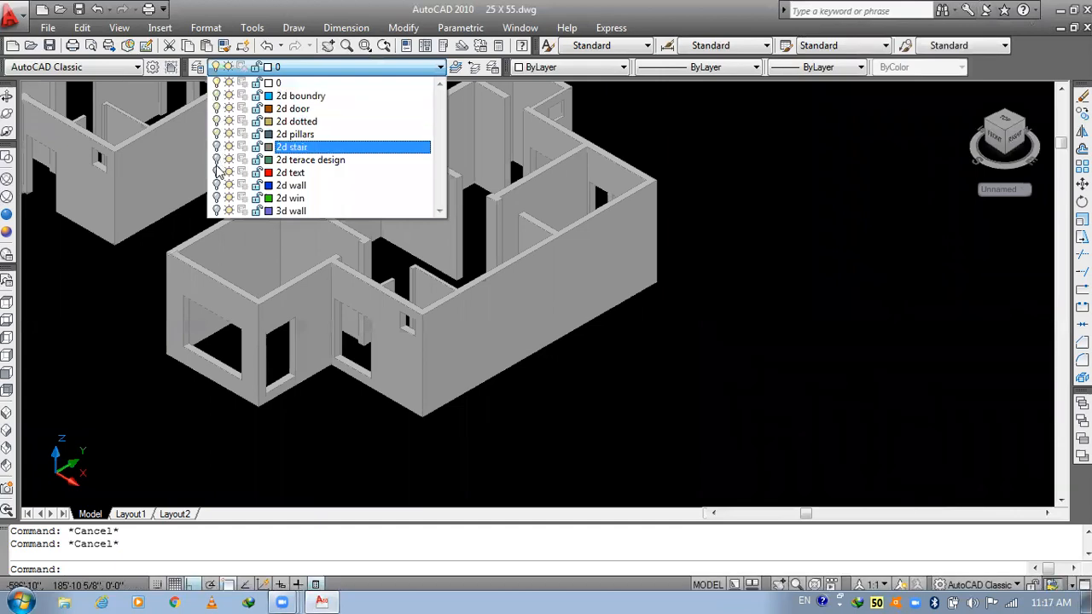
{"action": "left_click", "coordinate": [309, 365]}
{"action": "scroll", "coordinate": [320, 376], "scroll_direction": "up", "scroll_amount": 2}
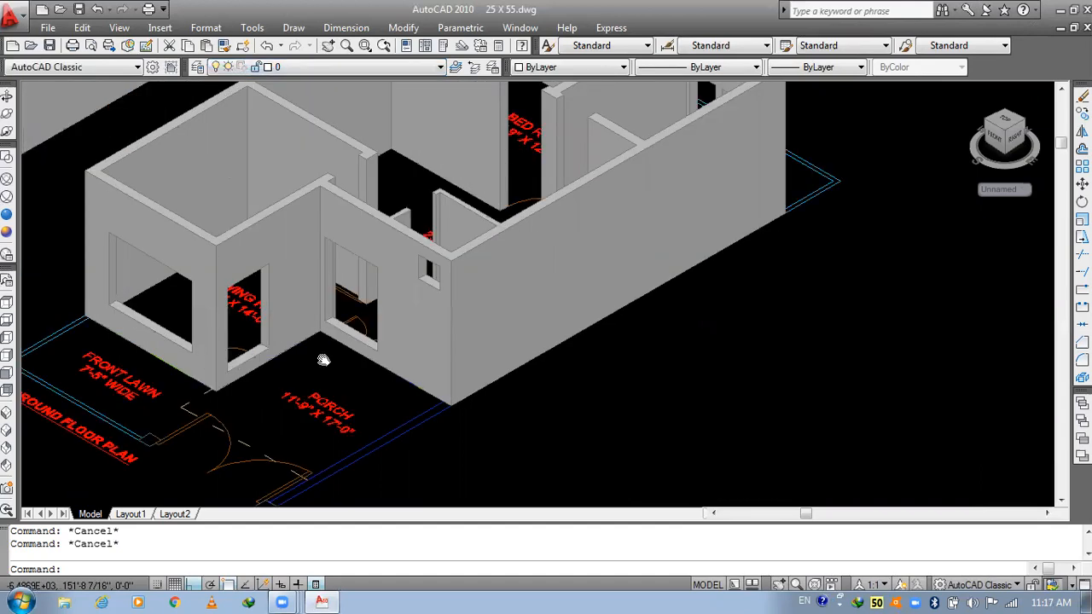
{"action": "middle_click_drag", "start_coordinate": [324, 360], "coordinate": [473, 240]}
{"action": "scroll", "coordinate": [474, 240], "scroll_direction": "up", "scroll_amount": 2}
{"action": "scroll", "coordinate": [292, 305], "scroll_direction": "up", "scroll_amount": 1}
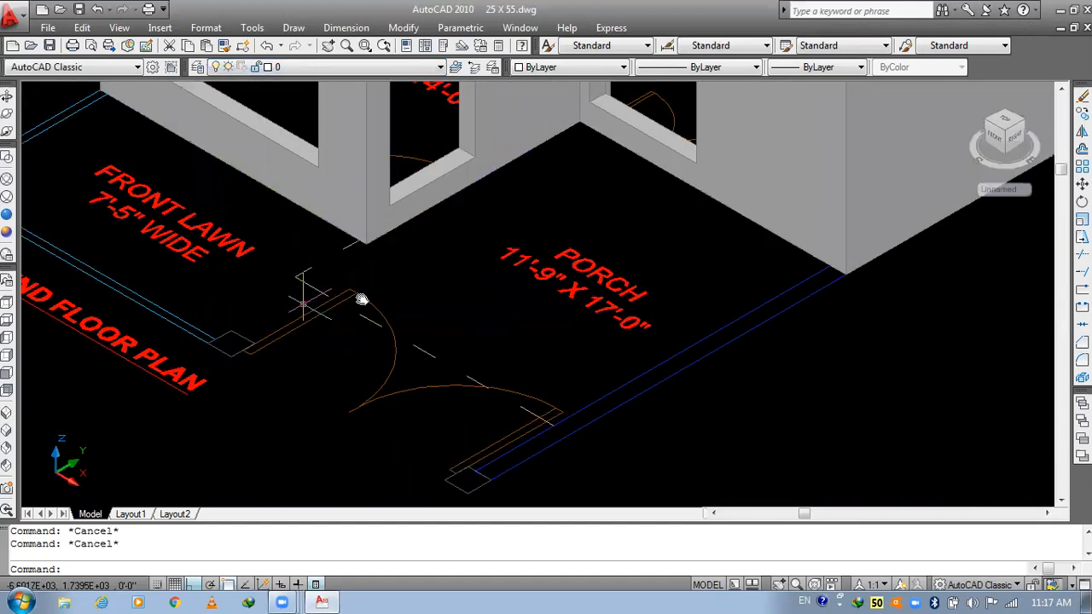
{"action": "scroll", "coordinate": [356, 296], "scroll_direction": "up", "scroll_amount": 1}
{"action": "key", "text": "ctrl+s"}
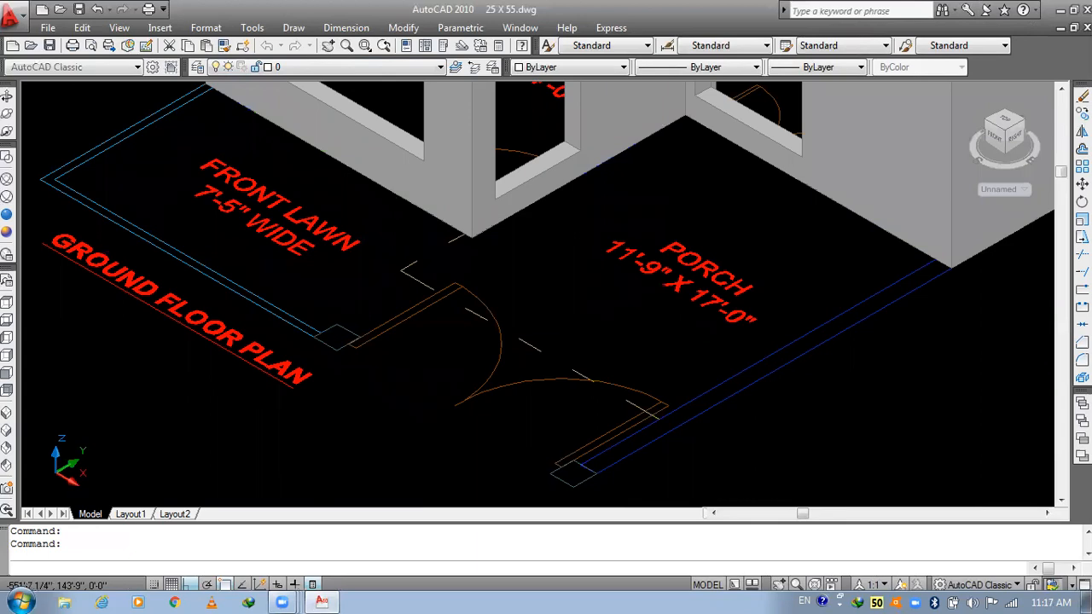
- Draw a box slab over the ground floor porch, from the inner wall corner to the gate pillar, with a height of 2"
{"action": "scroll", "coordinate": [357, 294], "scroll_direction": "down", "scroll_amount": 2}
{"action": "middle_click_drag", "start_coordinate": [551, 200], "coordinate": [531, 250]}
{"action": "scroll", "coordinate": [587, 217], "scroll_direction": "up", "scroll_amount": 2}
{"action": "middle_click_drag", "start_coordinate": [517, 308], "coordinate": [424, 190]}
{"action": "key", "text": "Escape"}
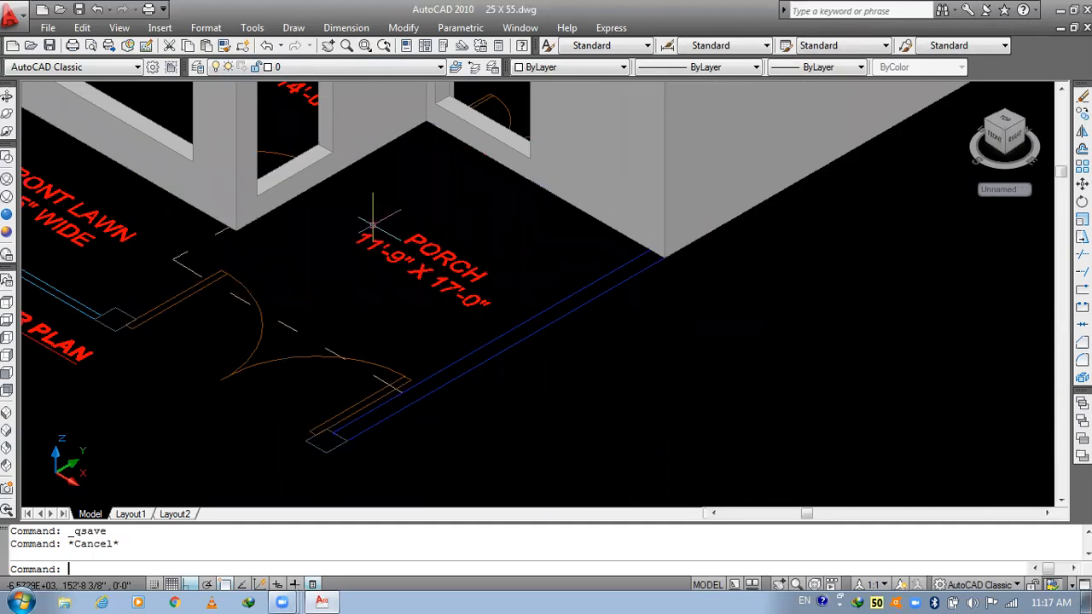
{"action": "key", "text": "Escape"}
{"action": "type", "text": "box"}
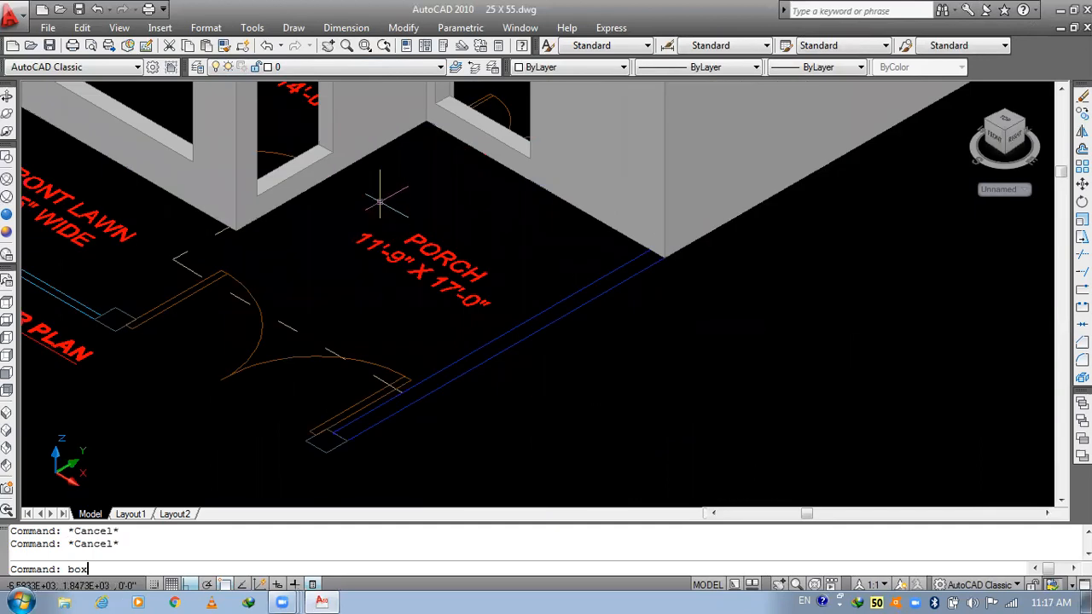
{"action": "key", "text": "Return"}
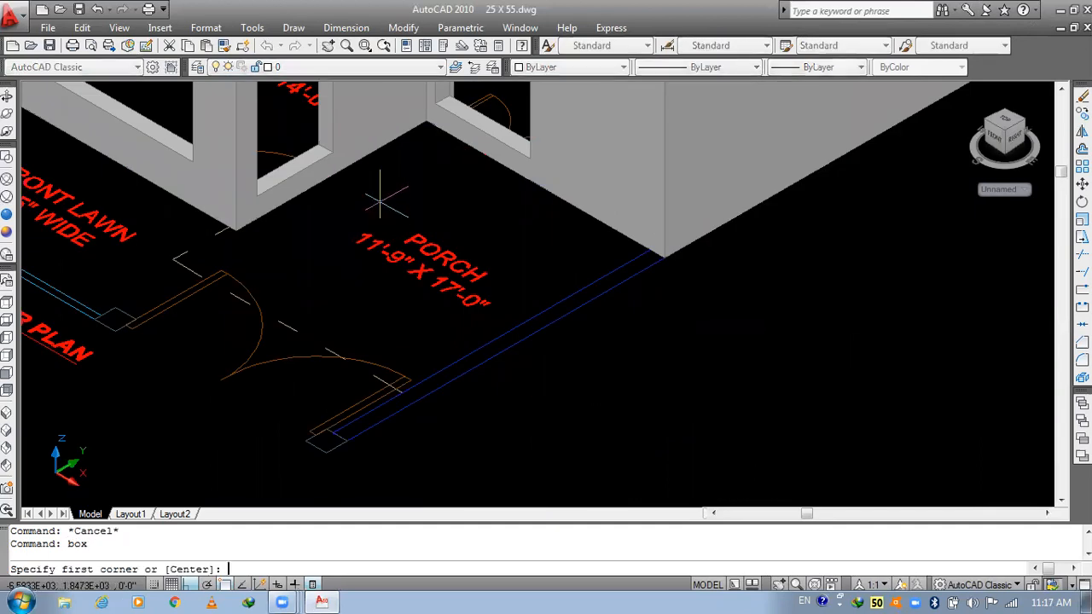
{"action": "left_click", "coordinate": [426, 121]}
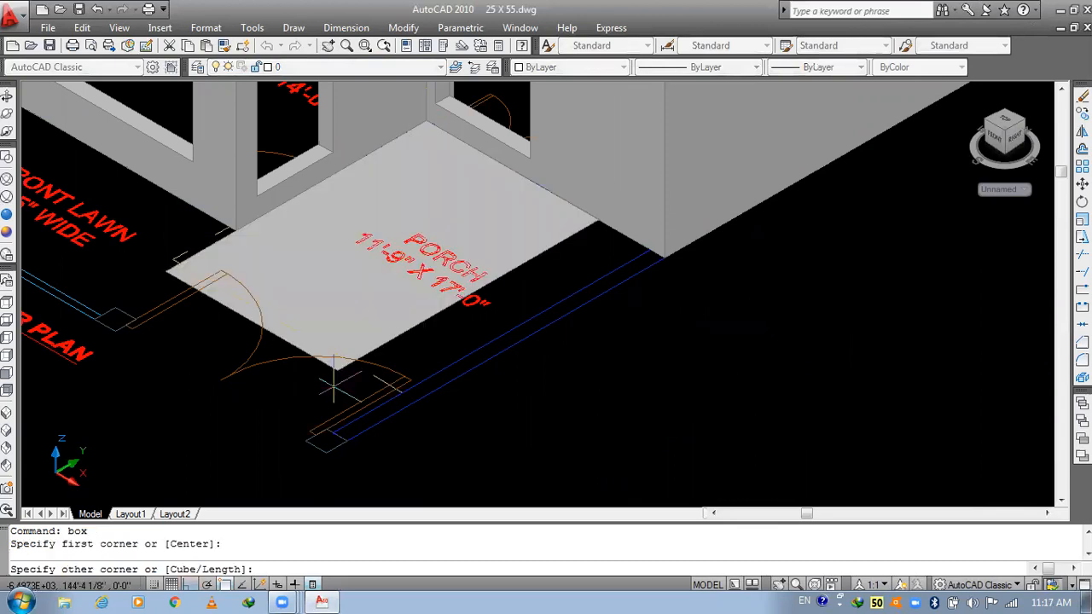
{"action": "scroll", "coordinate": [333, 389], "scroll_direction": "up", "scroll_amount": 2}
{"action": "scroll", "coordinate": [351, 418], "scroll_direction": "up", "scroll_amount": 1}
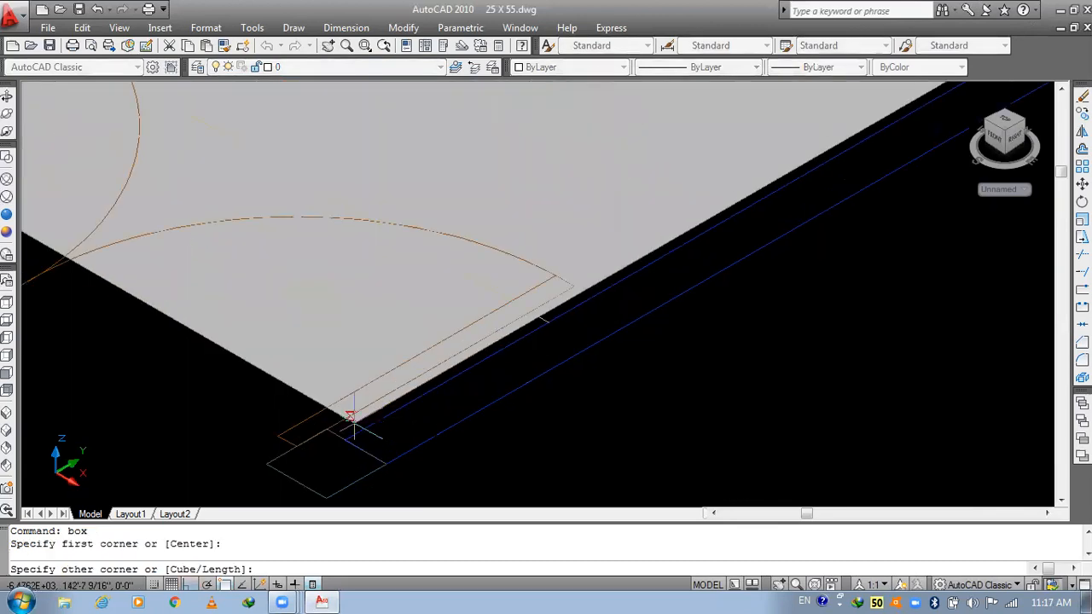
{"action": "left_click", "coordinate": [345, 441]}
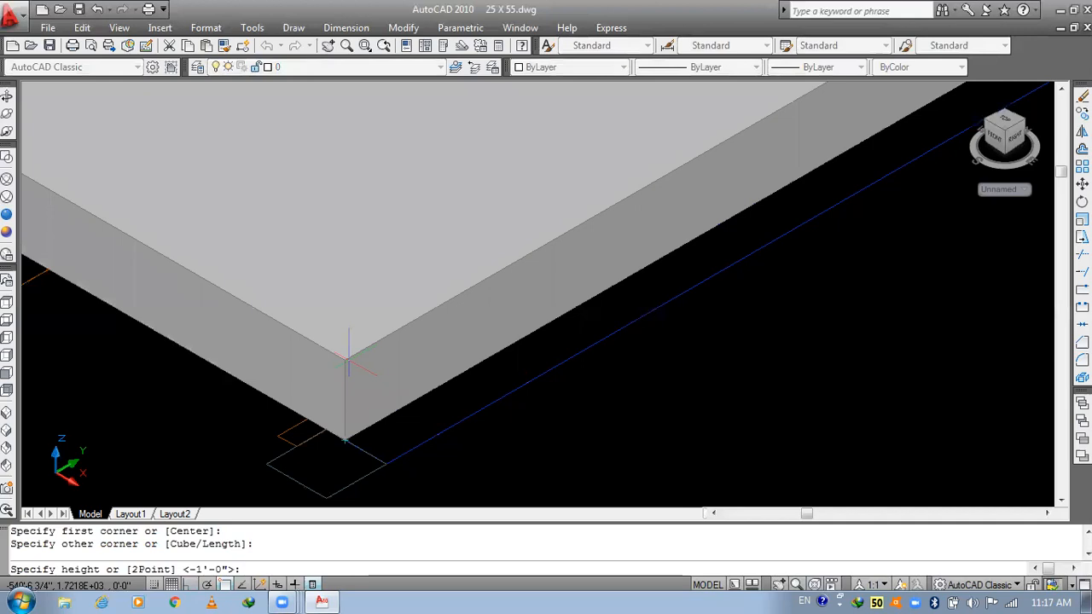
{"action": "type", "text": "2"}
{"action": "key", "text": "Return"}
{"action": "scroll", "coordinate": [357, 326], "scroll_direction": "down", "scroll_amount": 5}
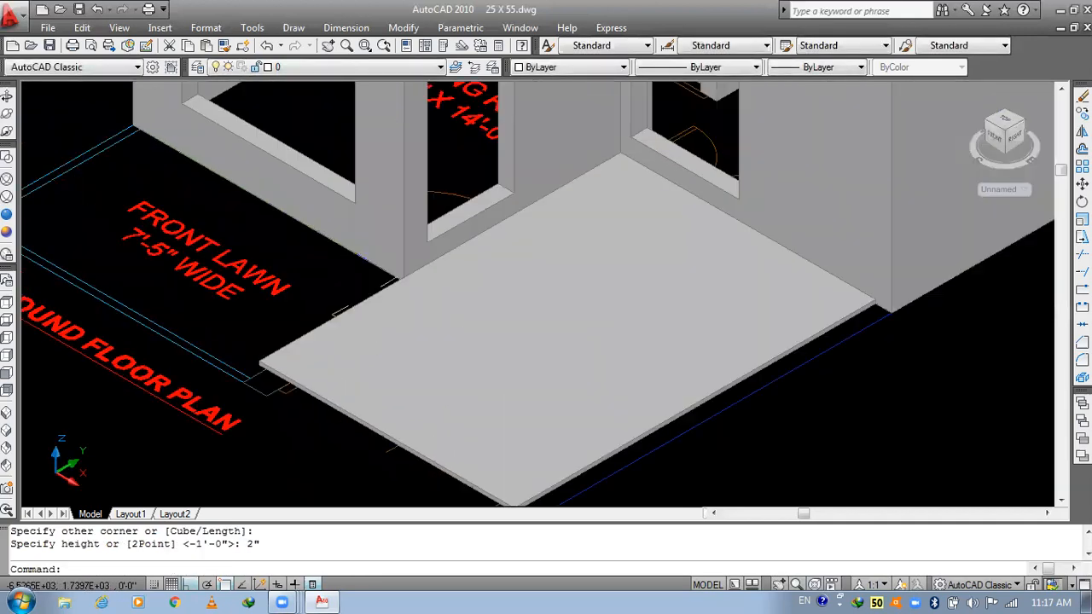
- In the southwest isometric view, draw a box slab over the front lawn, from the house wall corner to the inner boundary corner, 1" high
{"action": "middle_click_drag", "start_coordinate": [471, 417], "coordinate": [488, 424]}
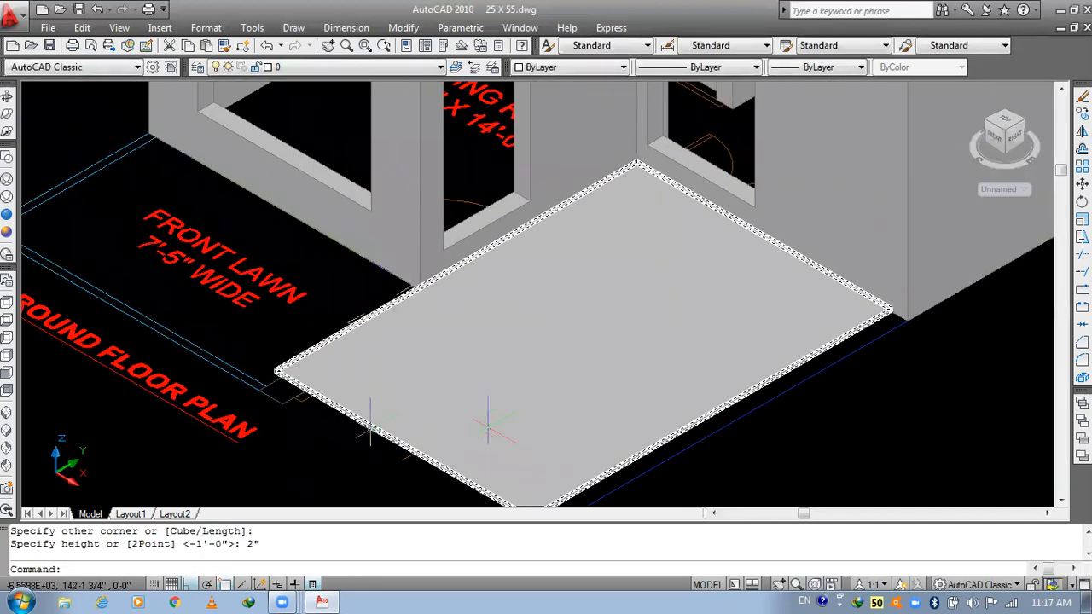
{"action": "left_click", "coordinate": [7, 417]}
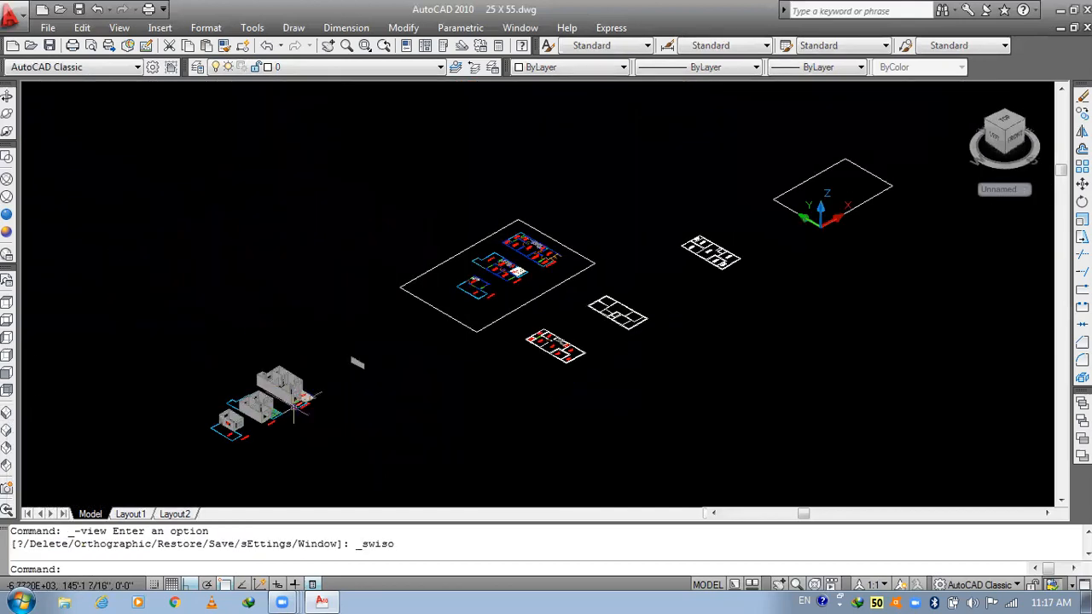
{"action": "scroll", "coordinate": [290, 392], "scroll_direction": "up", "scroll_amount": 10}
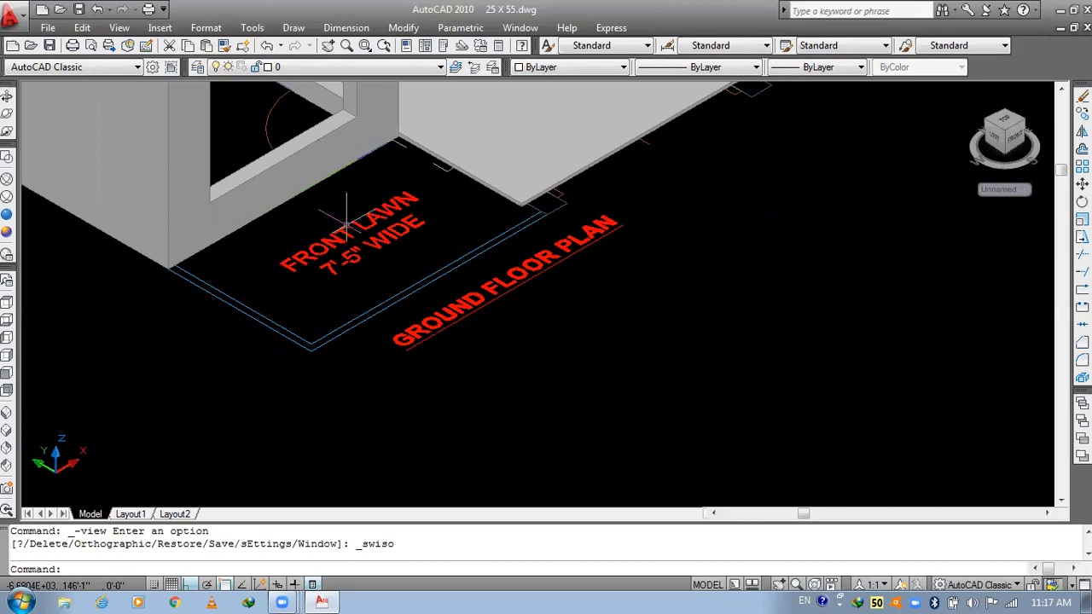
{"action": "key", "text": "Escape"}
{"action": "type", "text": "box"}
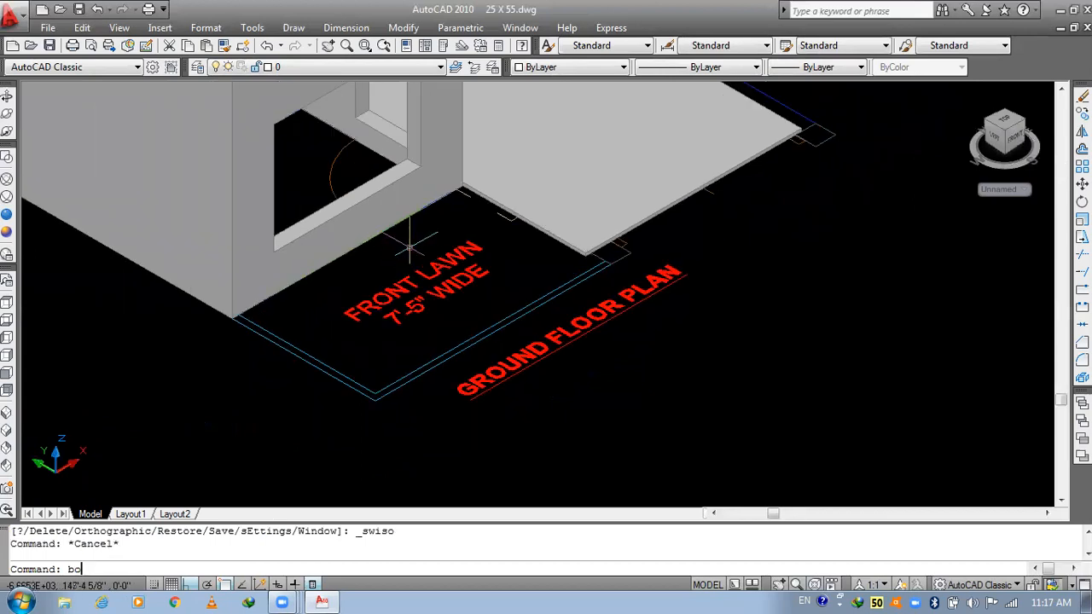
{"action": "key", "text": "Return"}
{"action": "scroll", "coordinate": [462, 188], "scroll_direction": "up", "scroll_amount": 5}
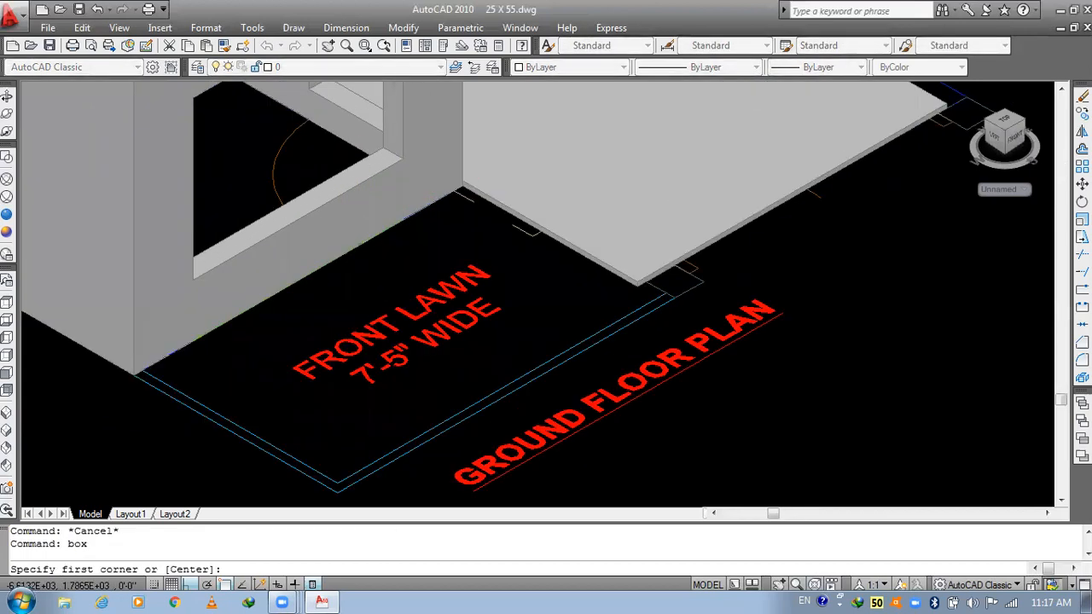
{"action": "left_click", "coordinate": [461, 188]}
{"action": "scroll", "coordinate": [462, 188], "scroll_direction": "down", "scroll_amount": 3}
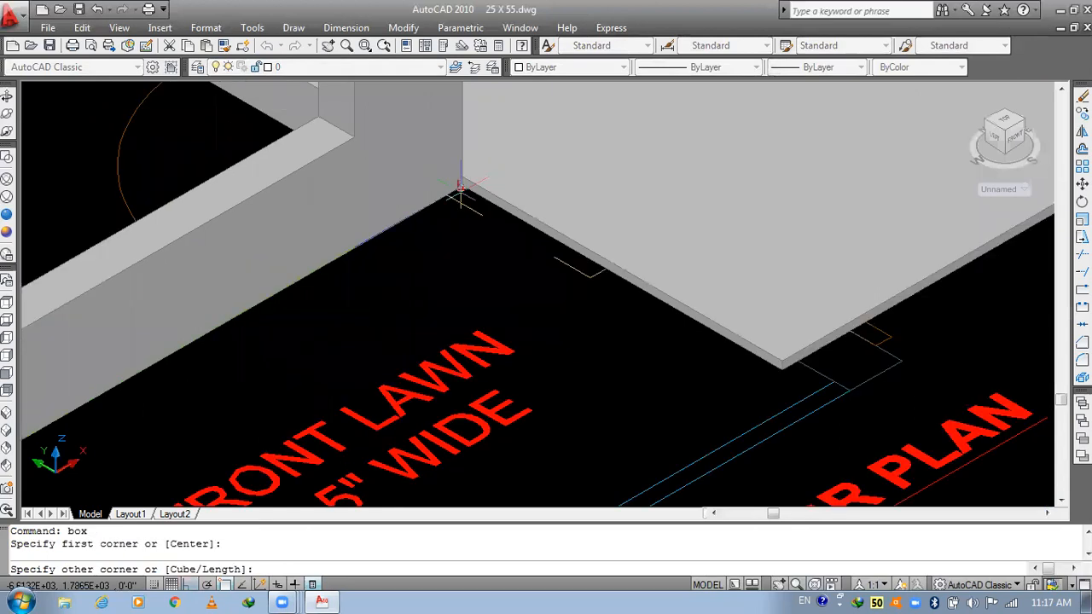
{"action": "scroll", "coordinate": [444, 367], "scroll_direction": "up", "scroll_amount": 1}
{"action": "scroll", "coordinate": [443, 367], "scroll_direction": "down", "scroll_amount": 3}
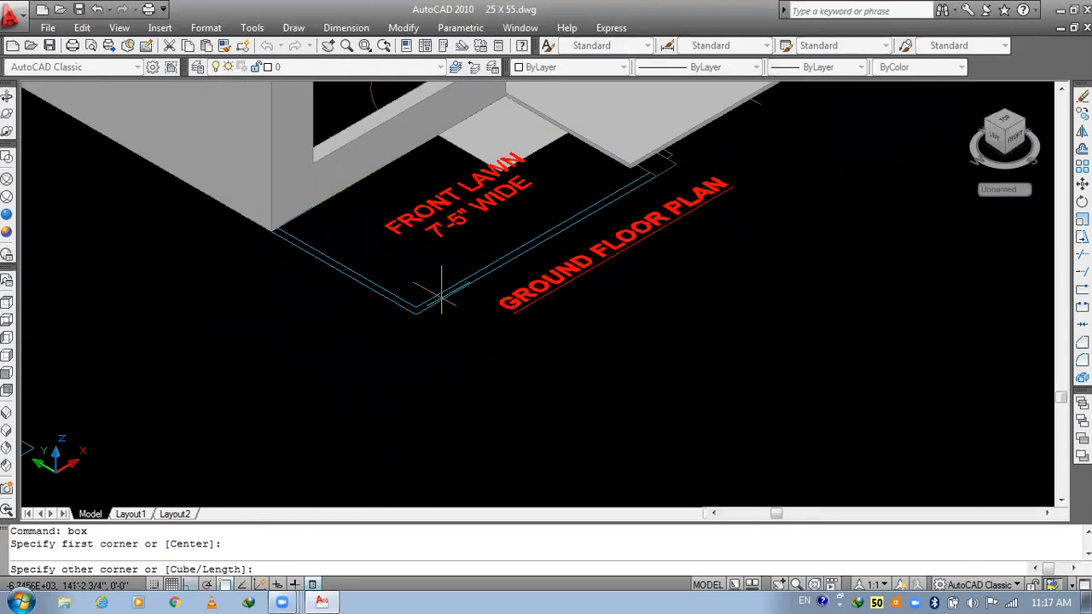
{"action": "scroll", "coordinate": [441, 295], "scroll_direction": "up", "scroll_amount": 1}
{"action": "scroll", "coordinate": [408, 326], "scroll_direction": "up", "scroll_amount": 1}
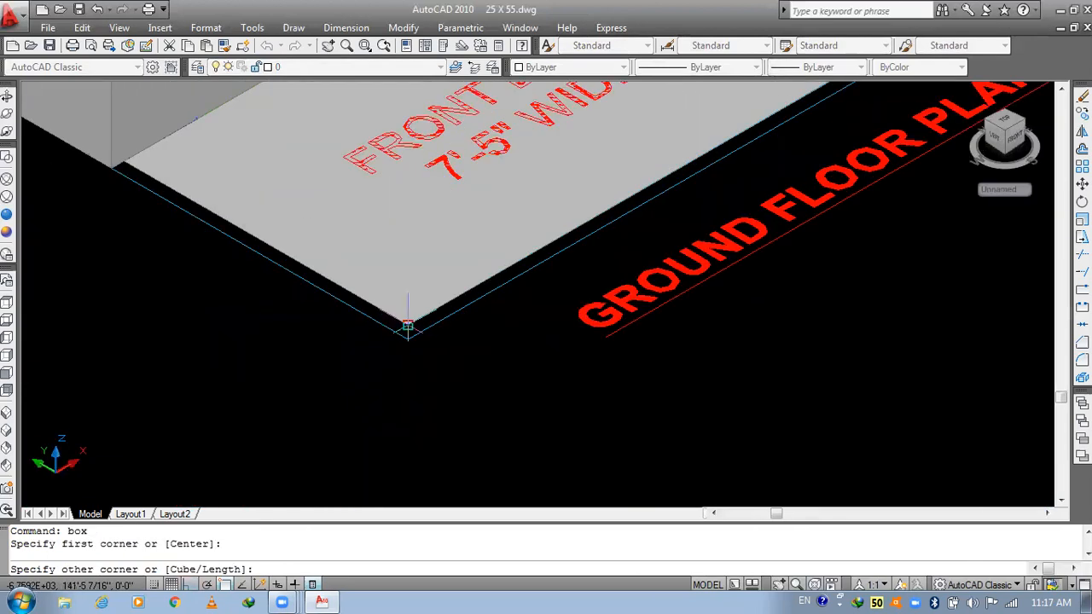
{"action": "left_click", "coordinate": [408, 326]}
{"action": "type", "text": "1"}
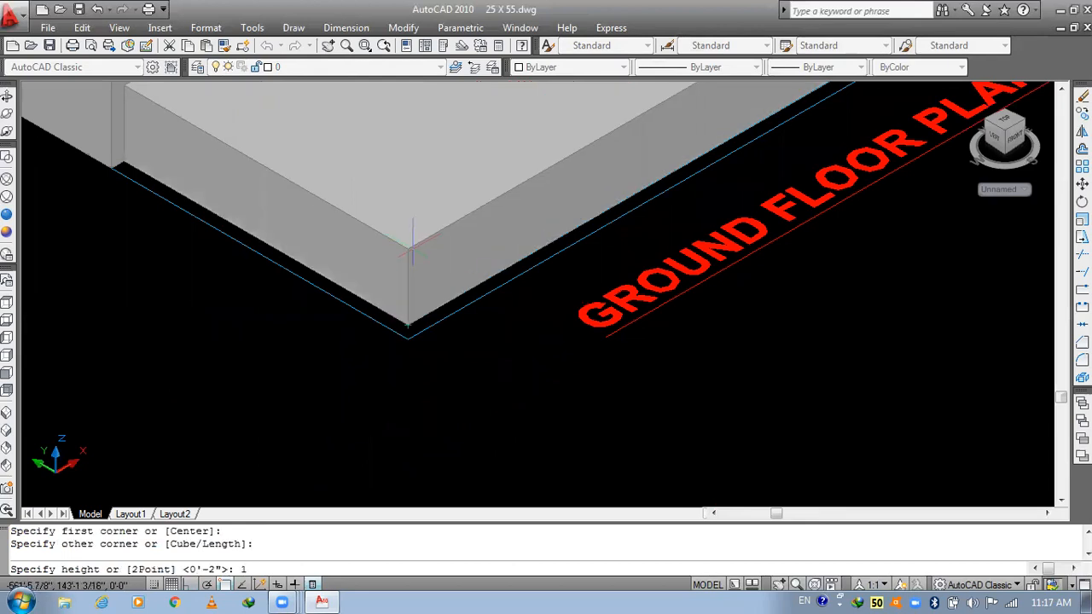
{"action": "key", "text": "Return"}
{"action": "scroll", "coordinate": [519, 293], "scroll_direction": "down", "scroll_amount": 3}
{"action": "scroll", "coordinate": [525, 297], "scroll_direction": "up", "scroll_amount": 2}
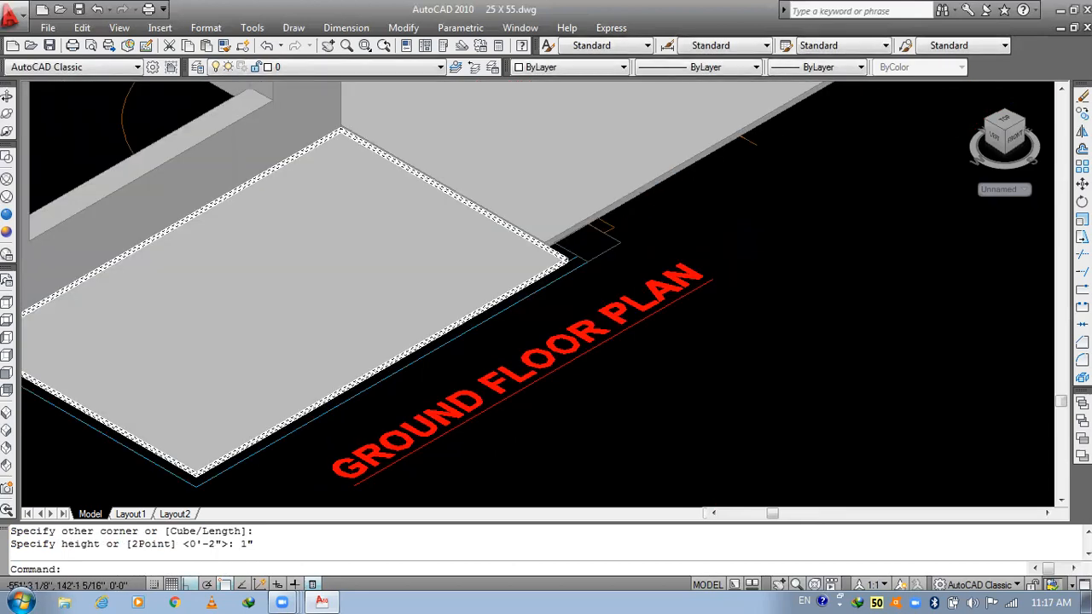
- Draw a small box filling the gap beside the front lawn slab at the gate pillar, matching its height to the porch slab's top corner
{"action": "scroll", "coordinate": [574, 293], "scroll_direction": "up", "scroll_amount": 2}
{"action": "key", "text": "Escape"}
{"action": "scroll", "coordinate": [564, 290], "scroll_direction": "up", "scroll_amount": 2}
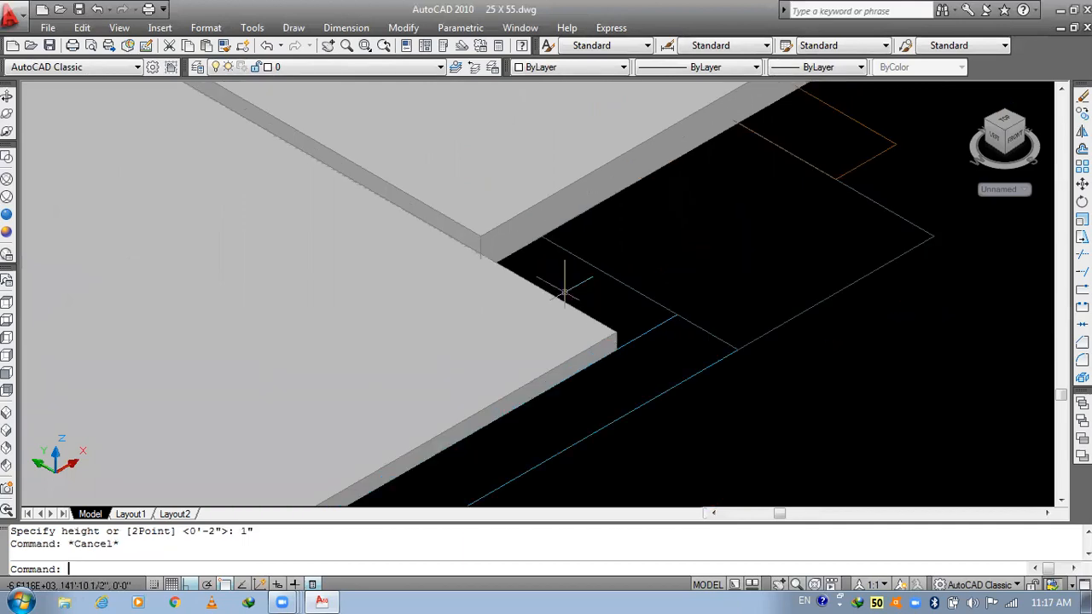
{"action": "key", "text": "Escape"}
{"action": "type", "text": "box"}
{"action": "key", "text": "Return"}
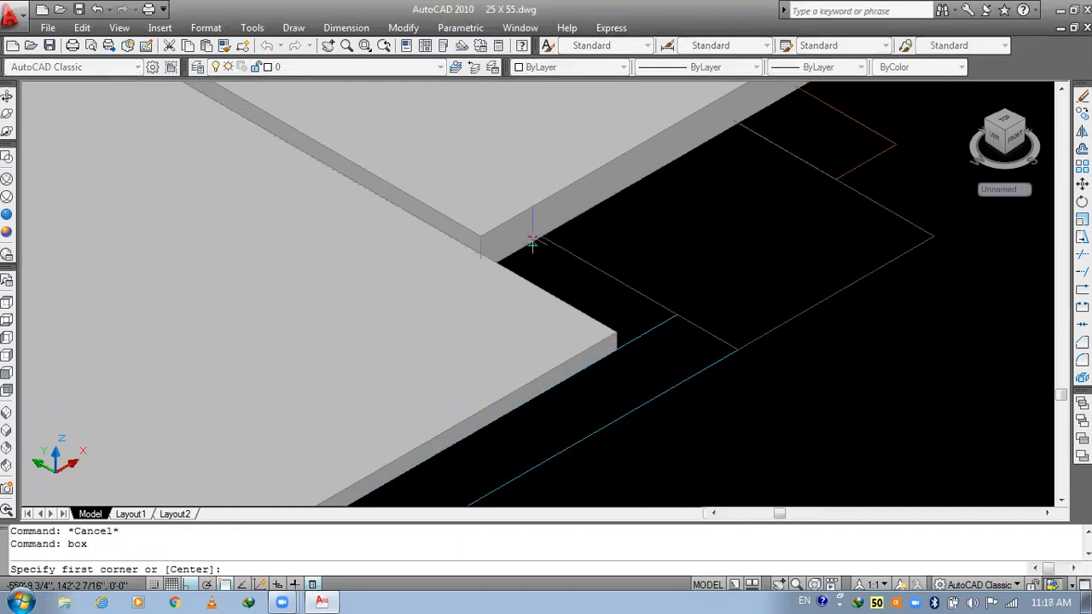
{"action": "left_click", "coordinate": [533, 244]}
{"action": "scroll", "coordinate": [551, 245], "scroll_direction": "up", "scroll_amount": 2}
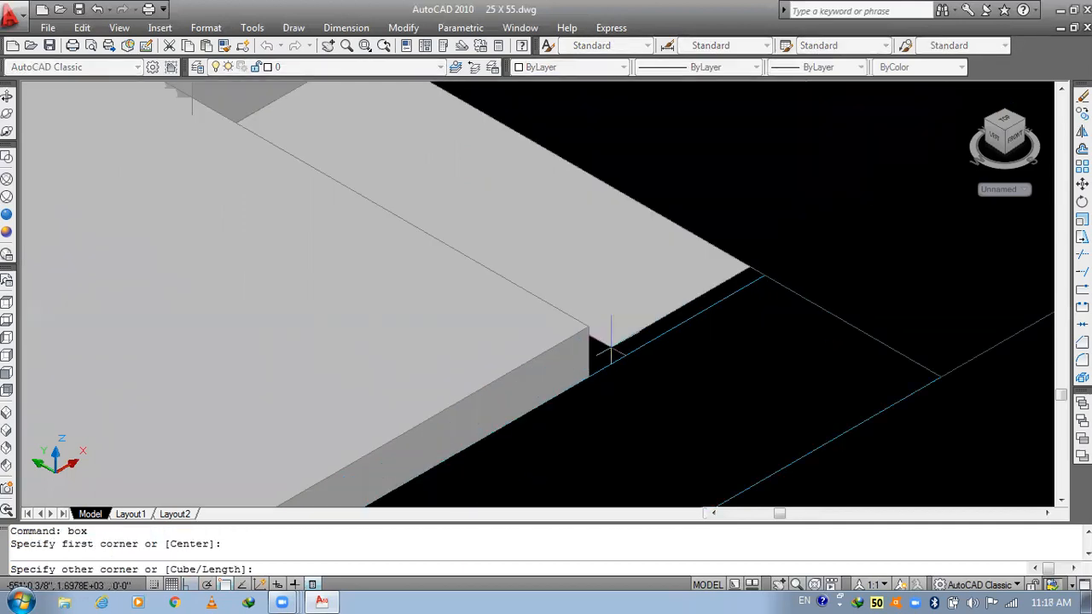
{"action": "left_click", "coordinate": [589, 376]}
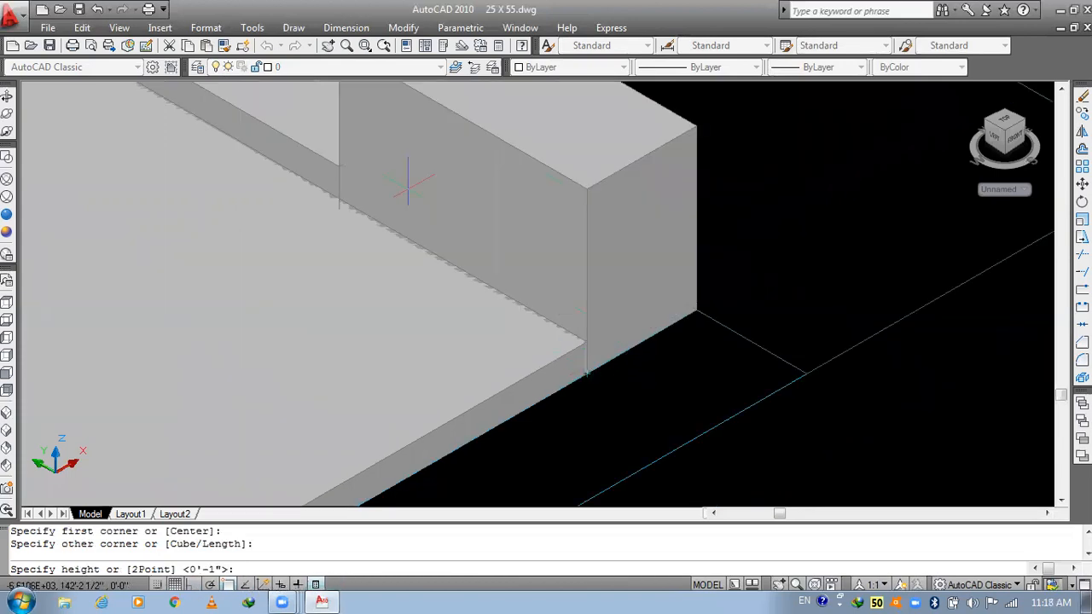
{"action": "left_click", "coordinate": [341, 166]}
- Examine the lawn slab, porch slab and small filler box in front of the ground floor block
{"action": "scroll", "coordinate": [541, 237], "scroll_direction": "down", "scroll_amount": 5}
{"action": "middle_click_drag", "start_coordinate": [543, 237], "coordinate": [461, 354]}
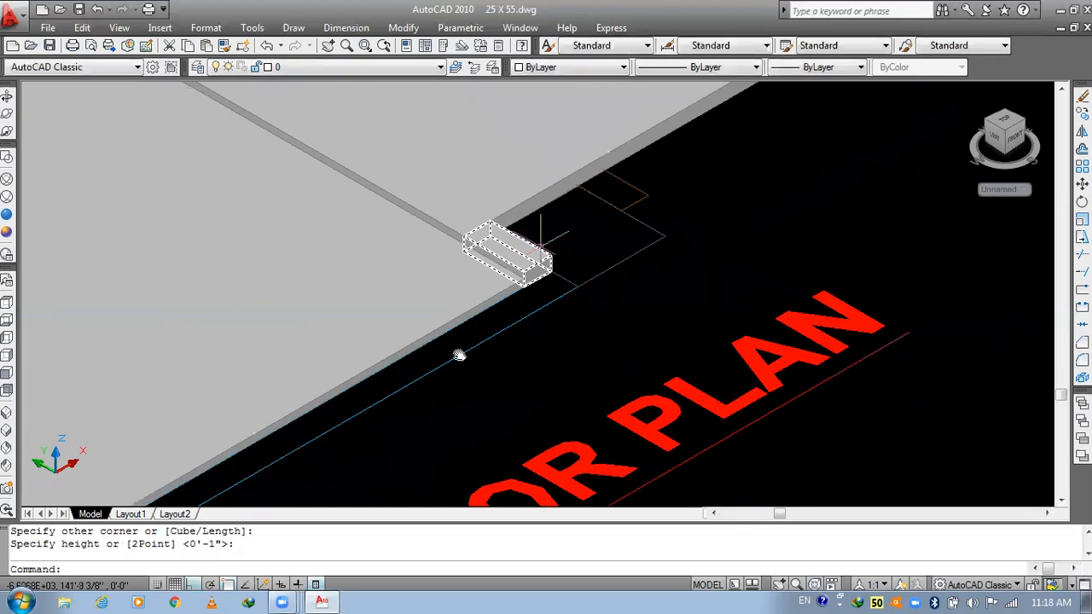
{"action": "scroll", "coordinate": [503, 348], "scroll_direction": "down", "scroll_amount": 4}
{"action": "middle_click_drag", "start_coordinate": [646, 248], "coordinate": [720, 347]}
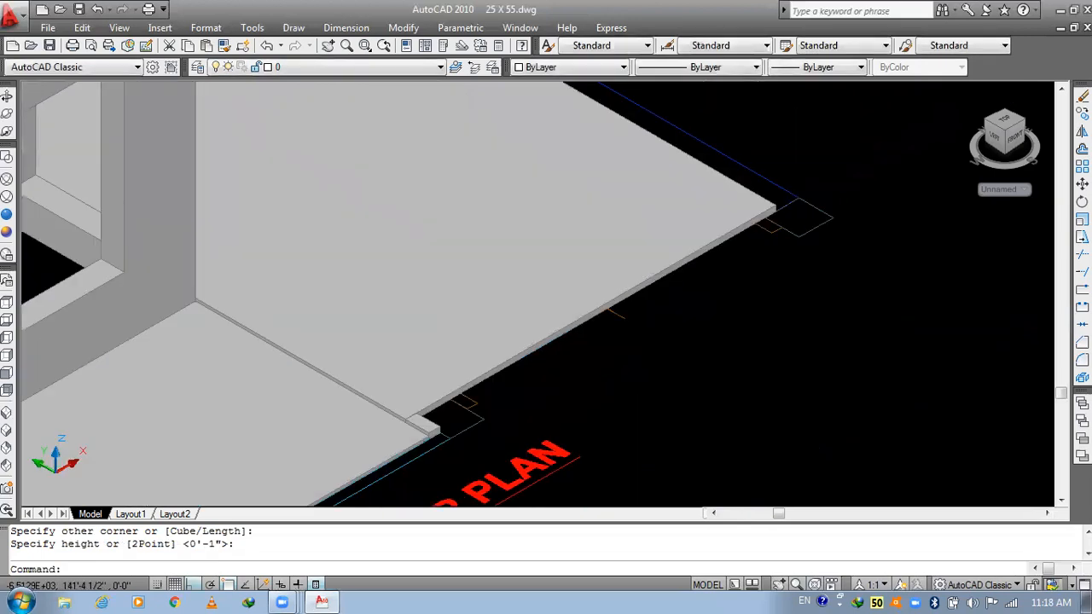
{"action": "scroll", "coordinate": [563, 294], "scroll_direction": "down", "scroll_amount": 4}
{"action": "scroll", "coordinate": [559, 341], "scroll_direction": "up", "scroll_amount": 3}
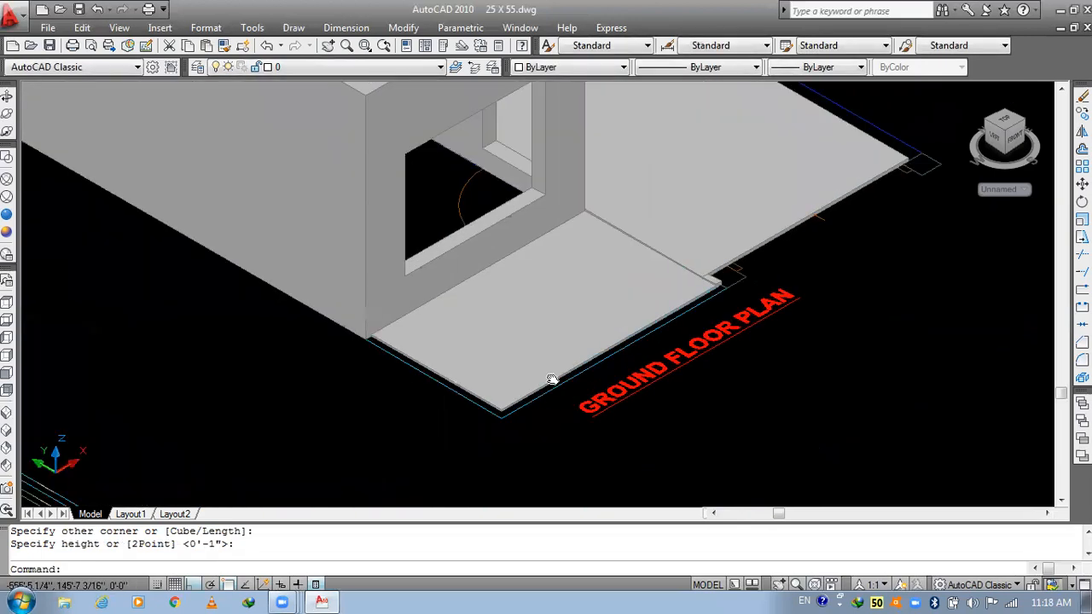
{"action": "scroll", "coordinate": [614, 311], "scroll_direction": "down", "scroll_amount": 3}
{"action": "scroll", "coordinate": [610, 361], "scroll_direction": "up", "scroll_amount": 2}
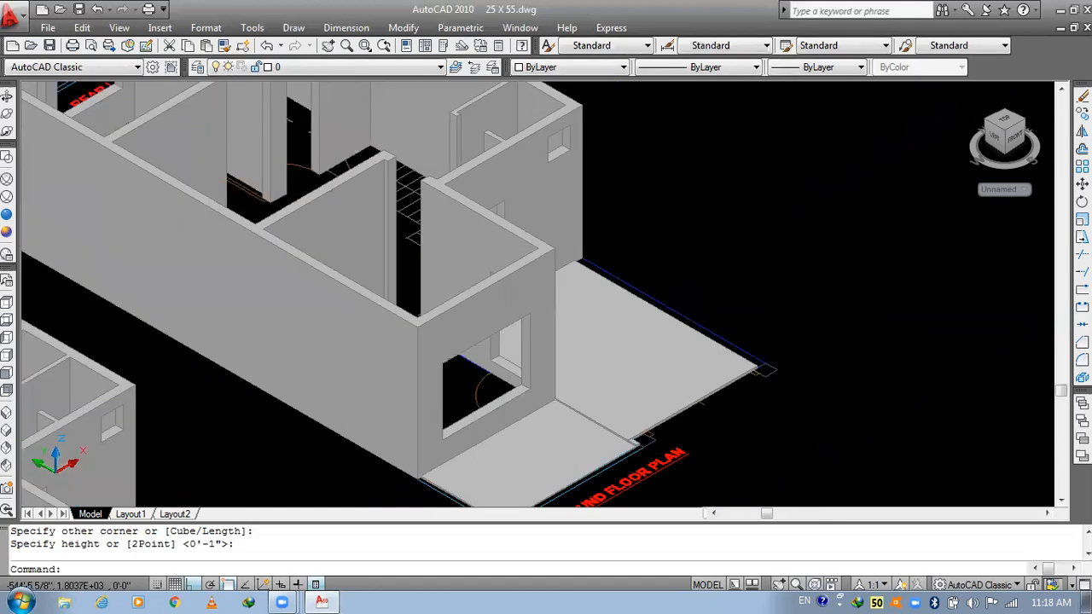
{"action": "scroll", "coordinate": [611, 356], "scroll_direction": "down", "scroll_amount": 3}
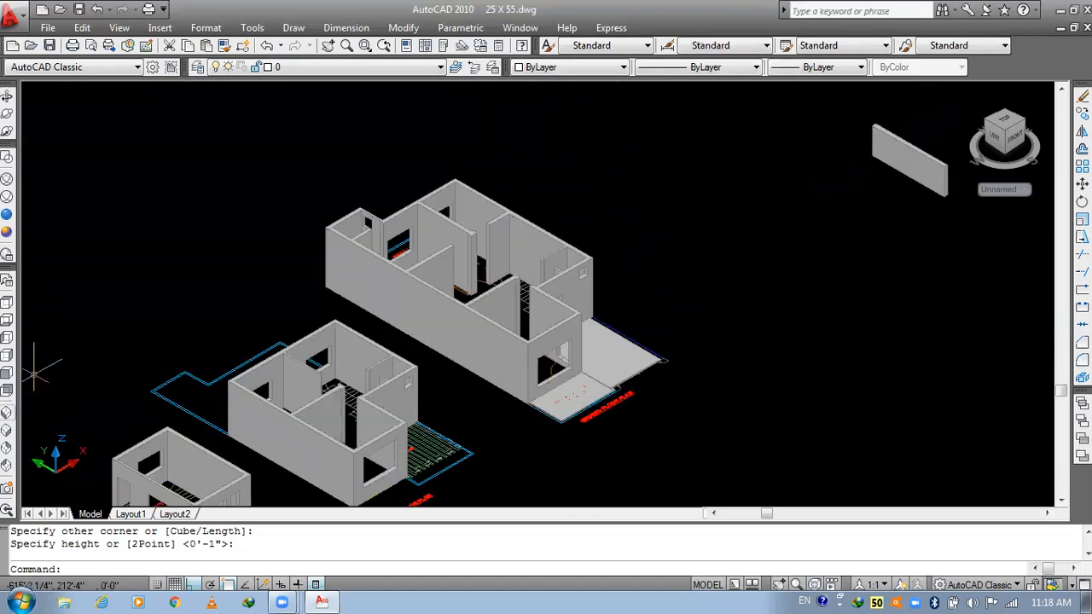
- In the northeast isometric view, draw a box slab over the rear lawn, from the recessed wall corner to the inner boundary corner, 2" high
{"action": "left_click", "coordinate": [6, 468]}
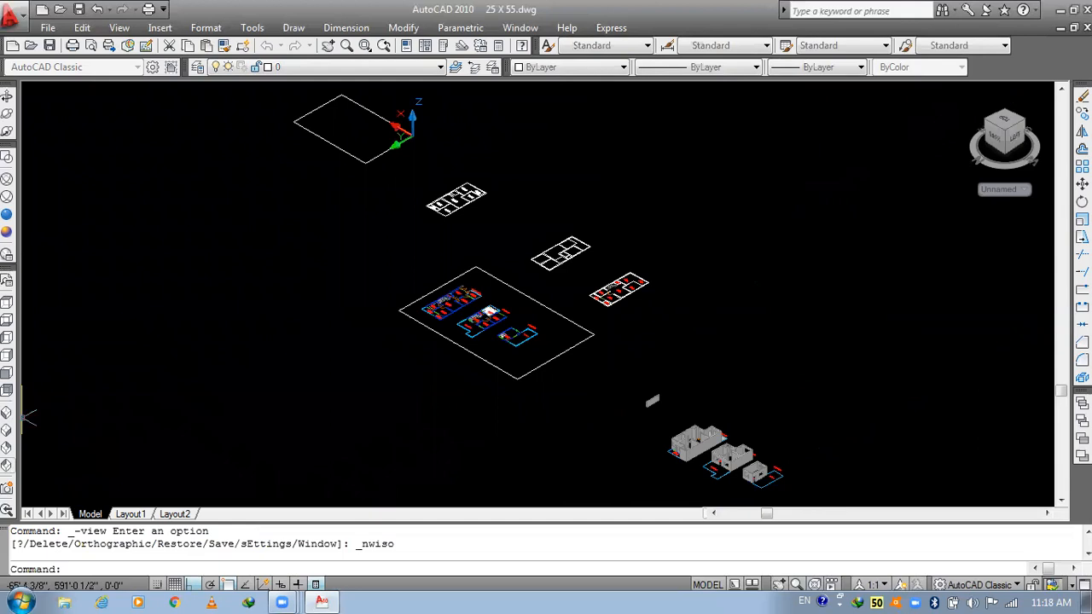
{"action": "left_click", "coordinate": [7, 454]}
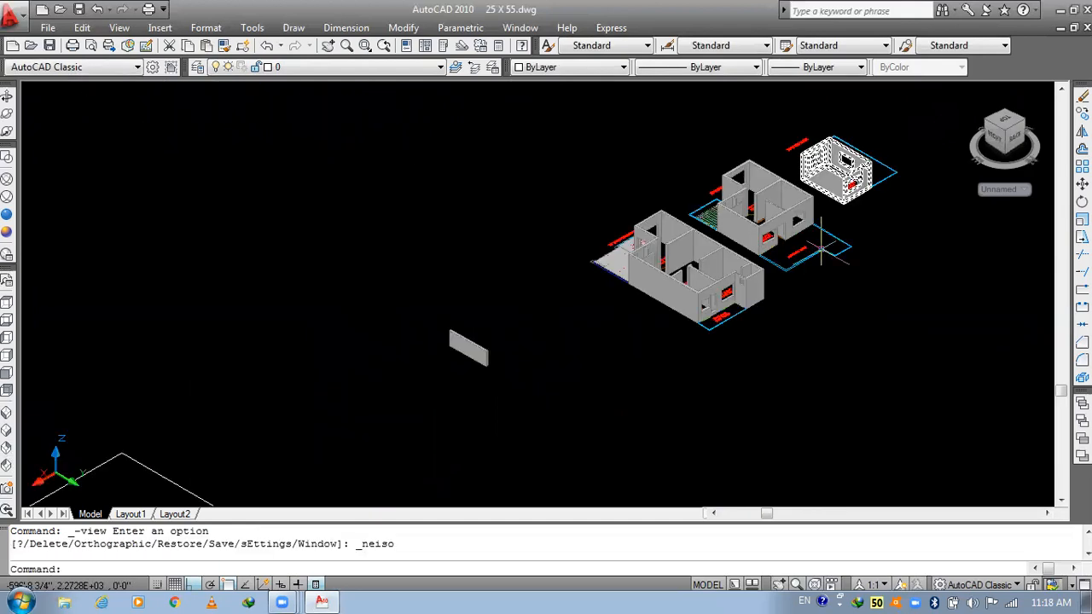
{"action": "scroll", "coordinate": [729, 311], "scroll_direction": "up", "scroll_amount": 8}
{"action": "middle_click_drag", "start_coordinate": [729, 311], "coordinate": [469, 353]}
{"action": "middle_click_drag", "start_coordinate": [570, 370], "coordinate": [773, 268]}
{"action": "scroll", "coordinate": [763, 255], "scroll_direction": "up", "scroll_amount": 3}
{"action": "key", "text": "Escape"}
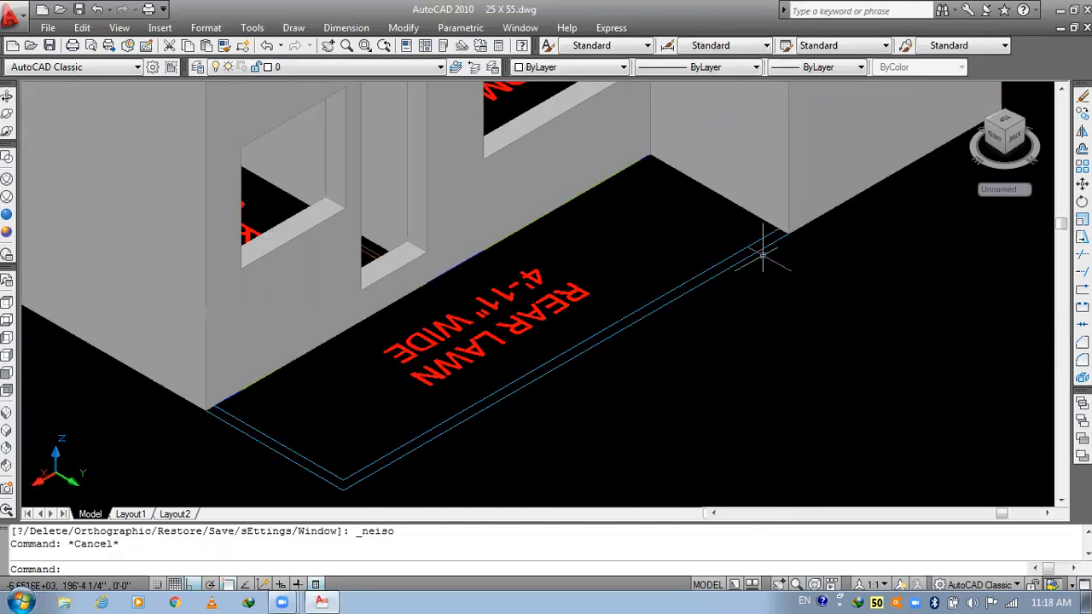
{"action": "type", "text": "box"}
{"action": "key", "text": "Return"}
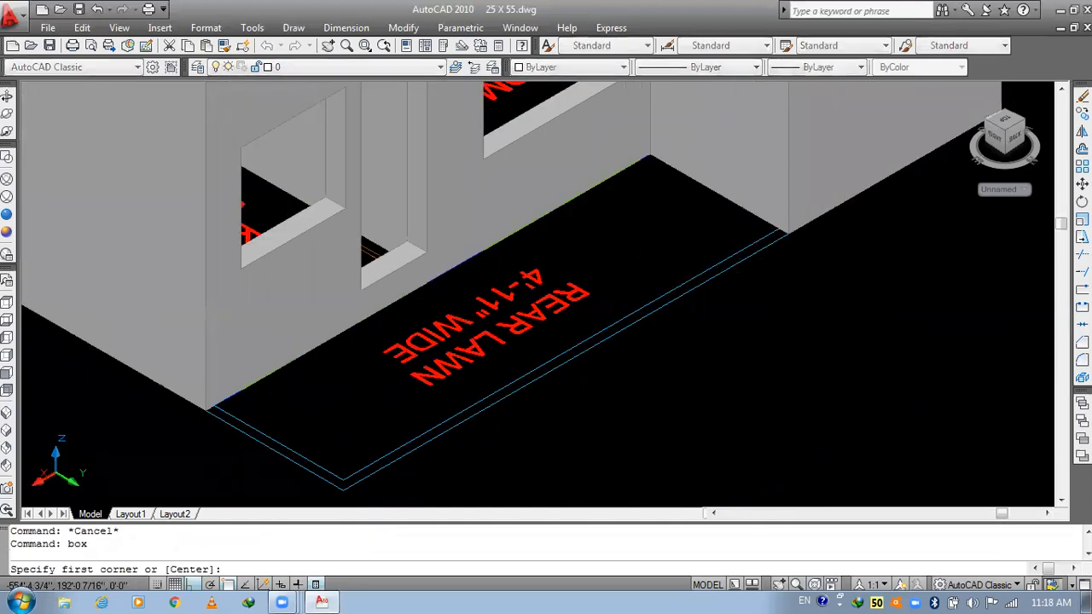
{"action": "left_click", "coordinate": [649, 158]}
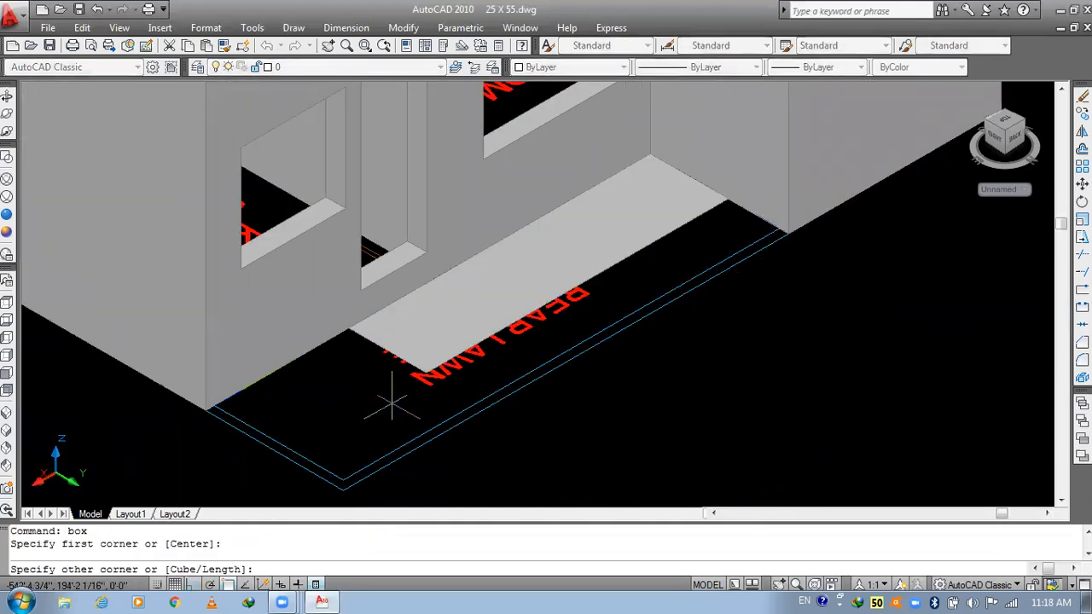
{"action": "left_click", "coordinate": [342, 482]}
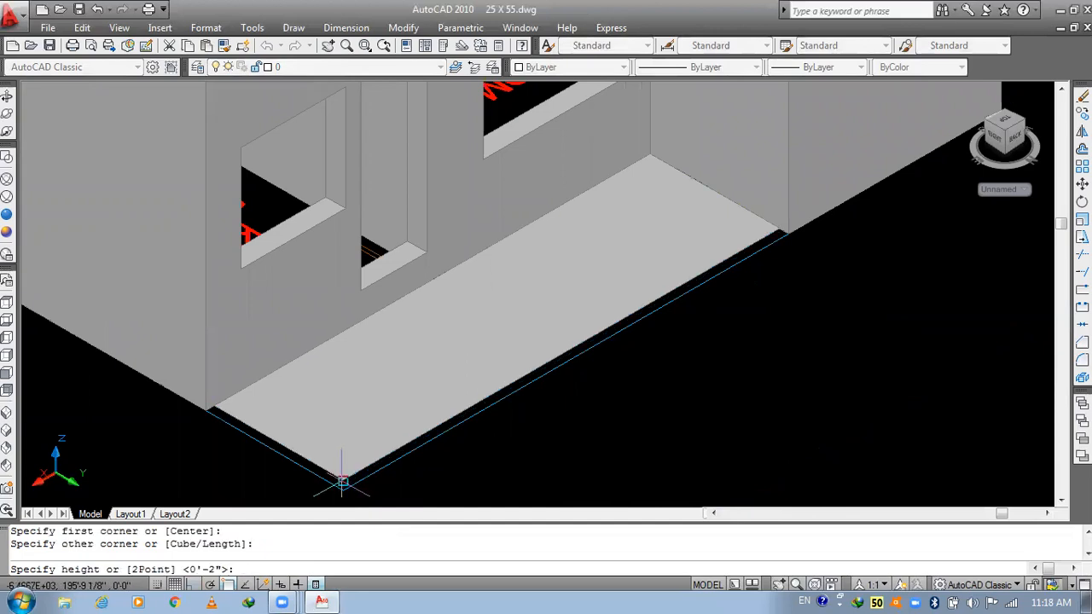
{"action": "type", "text": "2\""}
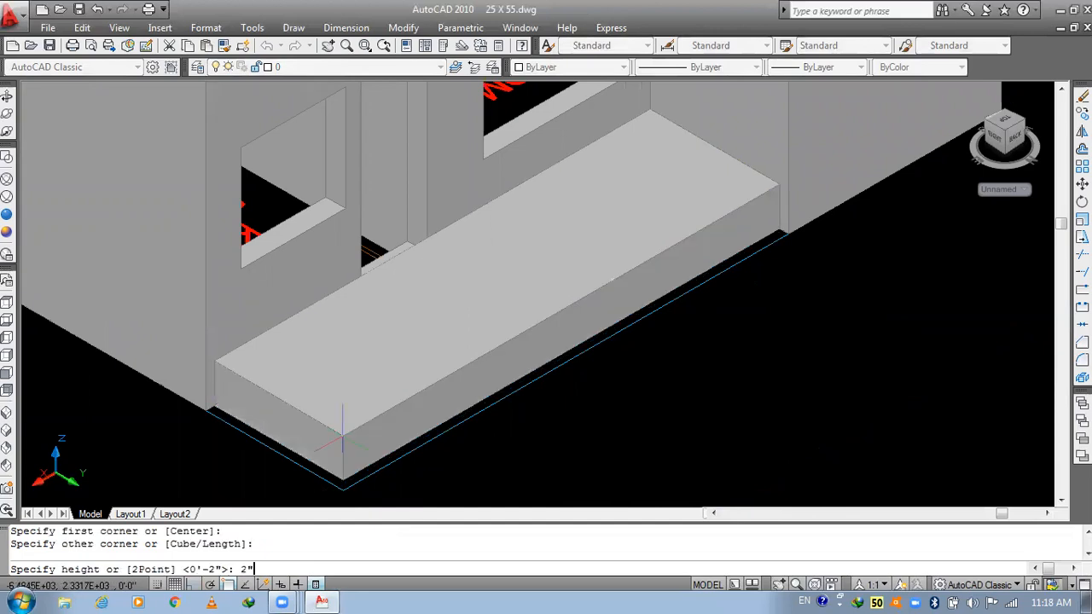
{"action": "key", "text": "Return"}
- Examine the slabs around the ground floor block from the rear and in the southwest and southeast isometric views
{"action": "scroll", "coordinate": [556, 340], "scroll_direction": "down", "scroll_amount": 6}
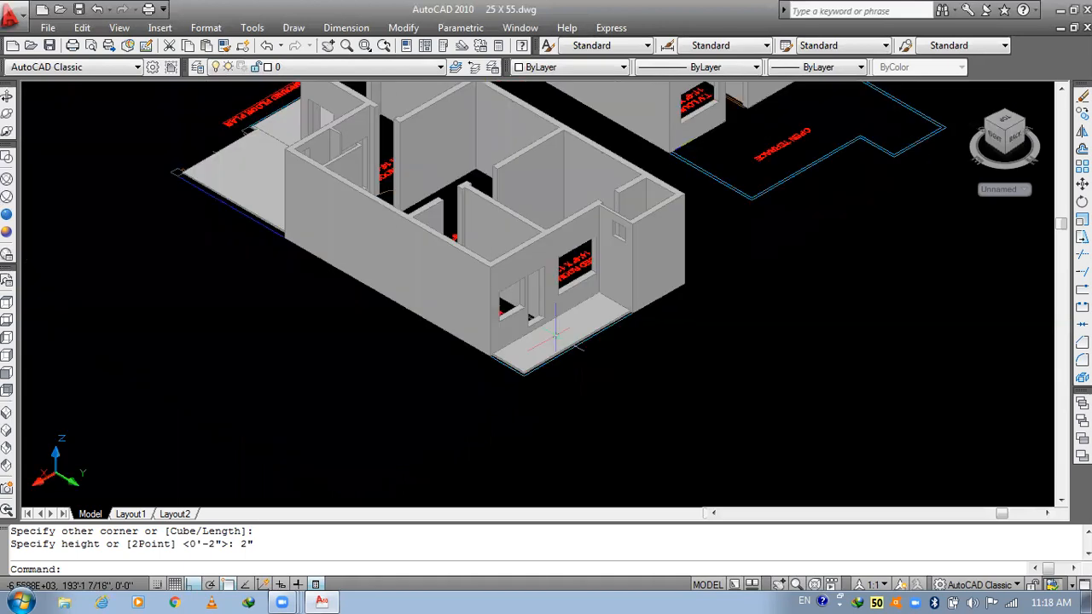
{"action": "middle_click_drag", "start_coordinate": [555, 339], "coordinate": [705, 455]}
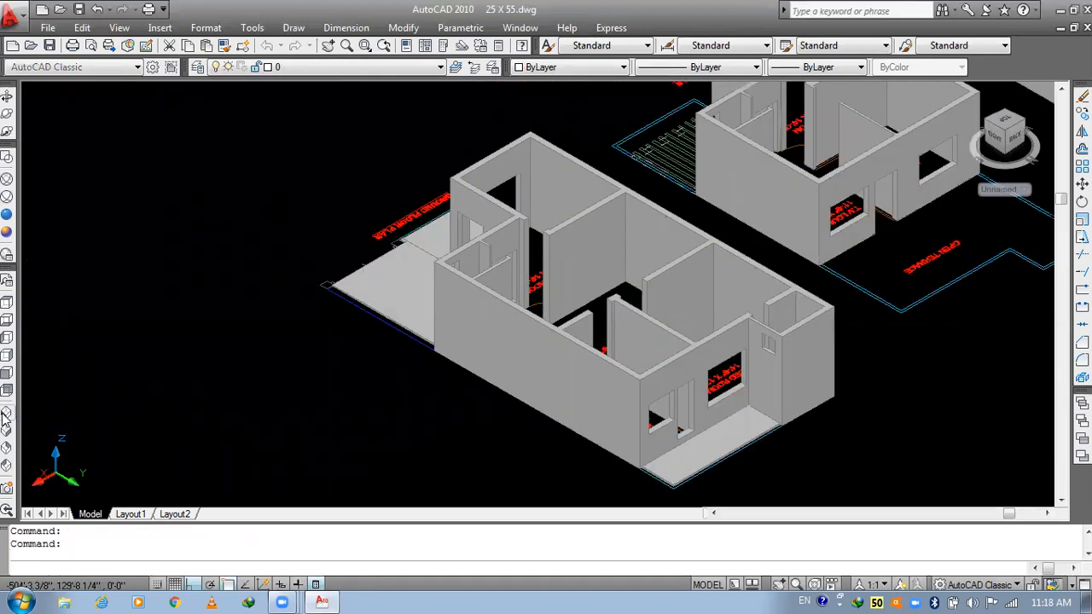
{"action": "scroll", "coordinate": [181, 418], "scroll_direction": "down", "scroll_amount": 7}
{"action": "scroll", "coordinate": [330, 399], "scroll_direction": "up", "scroll_amount": 10}
{"action": "middle_click_drag", "start_coordinate": [171, 419], "coordinate": [588, 341]}
{"action": "scroll", "coordinate": [448, 366], "scroll_direction": "up", "scroll_amount": 2}
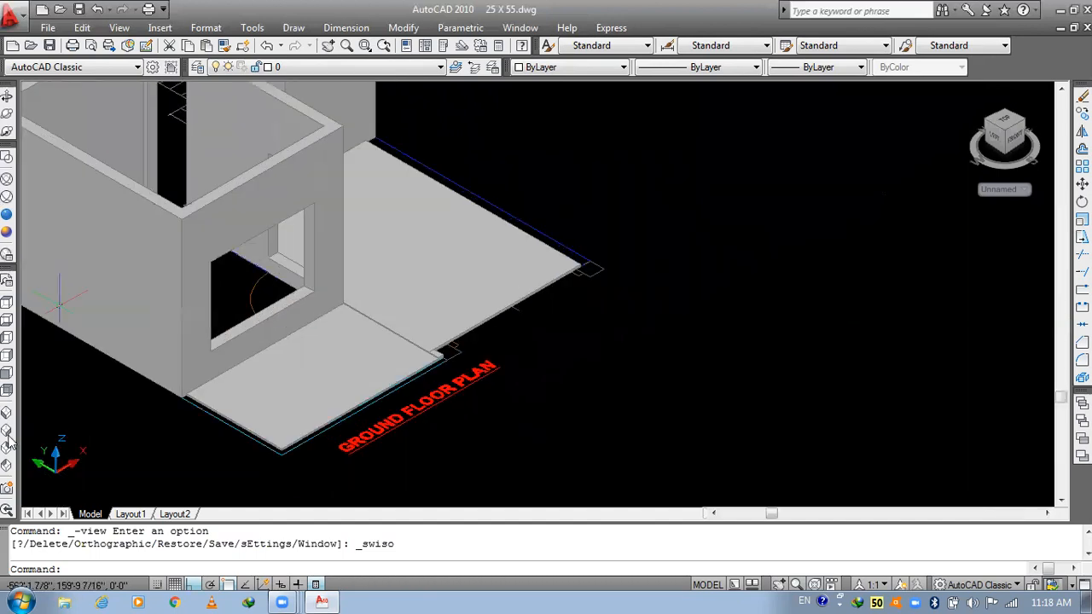
{"action": "scroll", "coordinate": [34, 395], "scroll_direction": "down", "scroll_amount": 8}
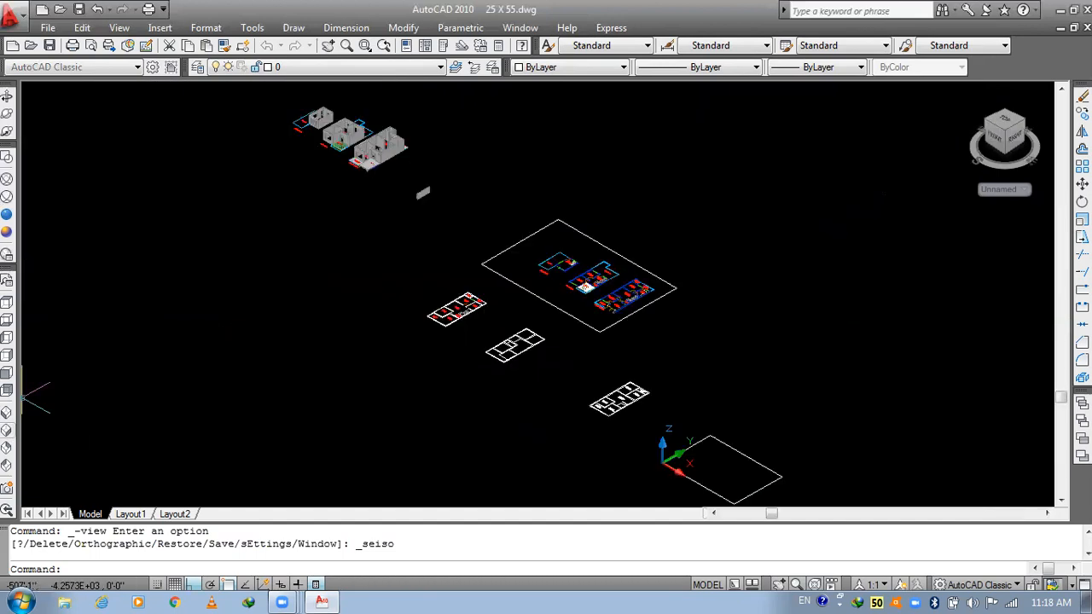
{"action": "scroll", "coordinate": [361, 169], "scroll_direction": "up", "scroll_amount": 10}
{"action": "middle_click_drag", "start_coordinate": [460, 231], "coordinate": [536, 337]}
{"action": "scroll", "coordinate": [536, 337], "scroll_direction": "up", "scroll_amount": 2}
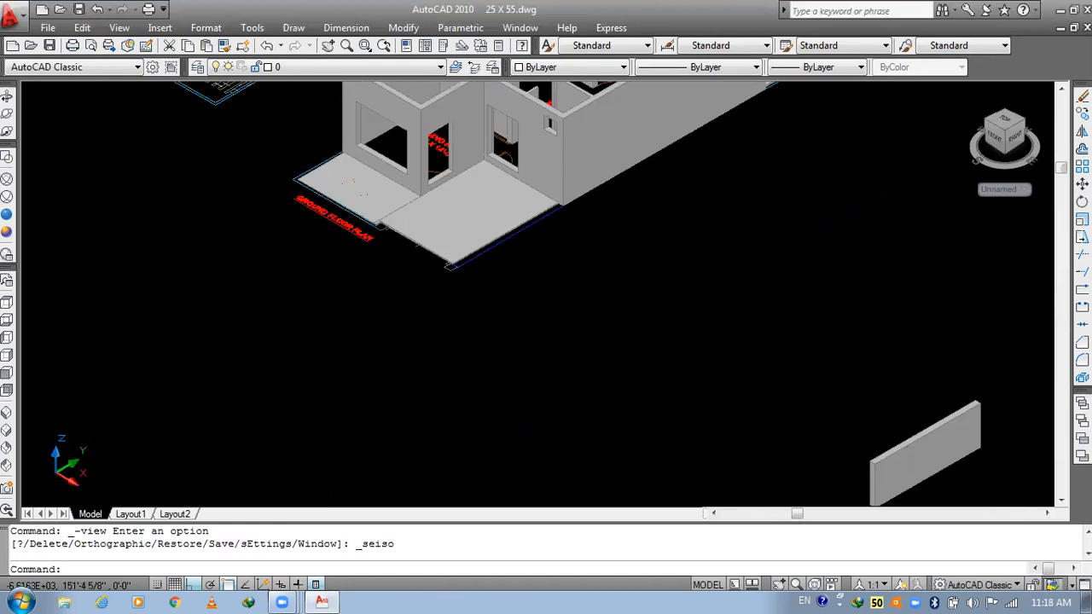
{"action": "scroll", "coordinate": [317, 226], "scroll_direction": "up", "scroll_amount": 5}
{"action": "scroll", "coordinate": [582, 280], "scroll_direction": "down", "scroll_amount": 5}
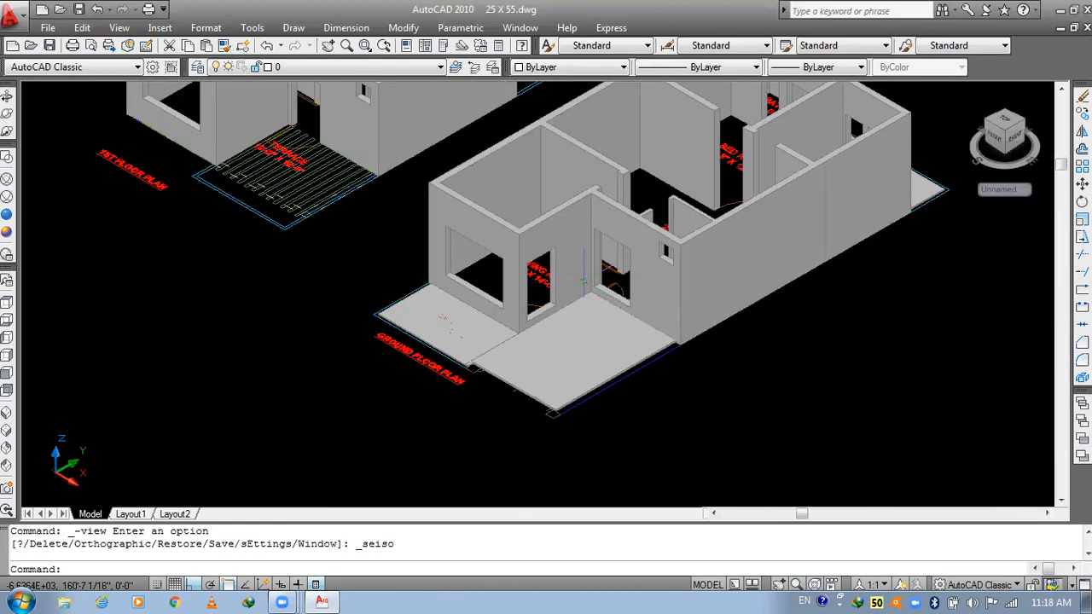
{"action": "middle_click_drag", "start_coordinate": [707, 155], "coordinate": [470, 267]}
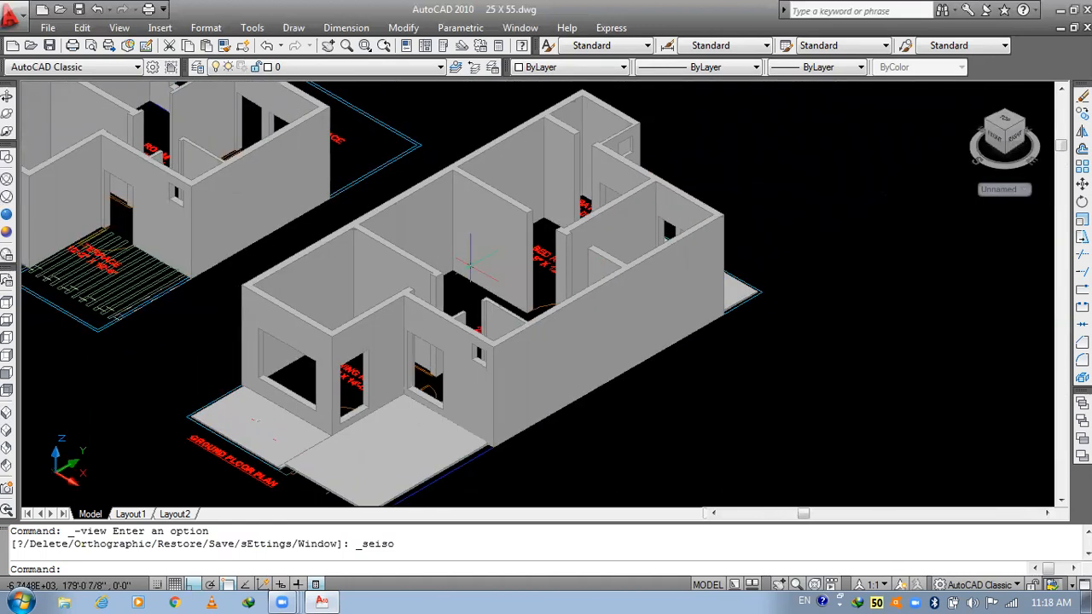
{"action": "key", "text": "Escape"}
{"action": "key", "text": "Escape"}
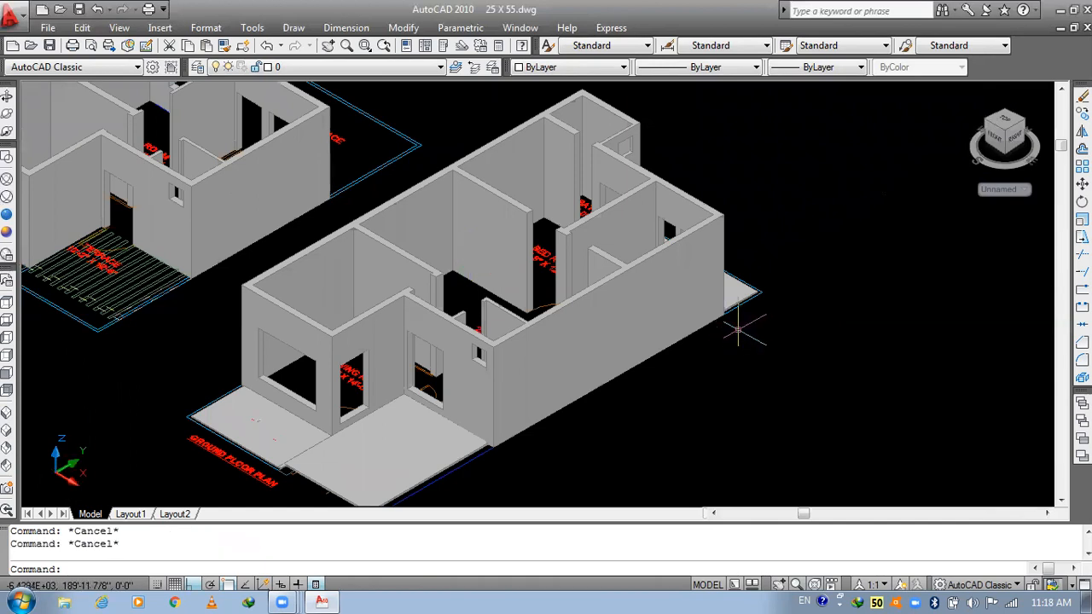
{"action": "scroll", "coordinate": [744, 331], "scroll_direction": "down", "scroll_amount": 5}
{"action": "scroll", "coordinate": [402, 401], "scroll_direction": "up", "scroll_amount": 8}
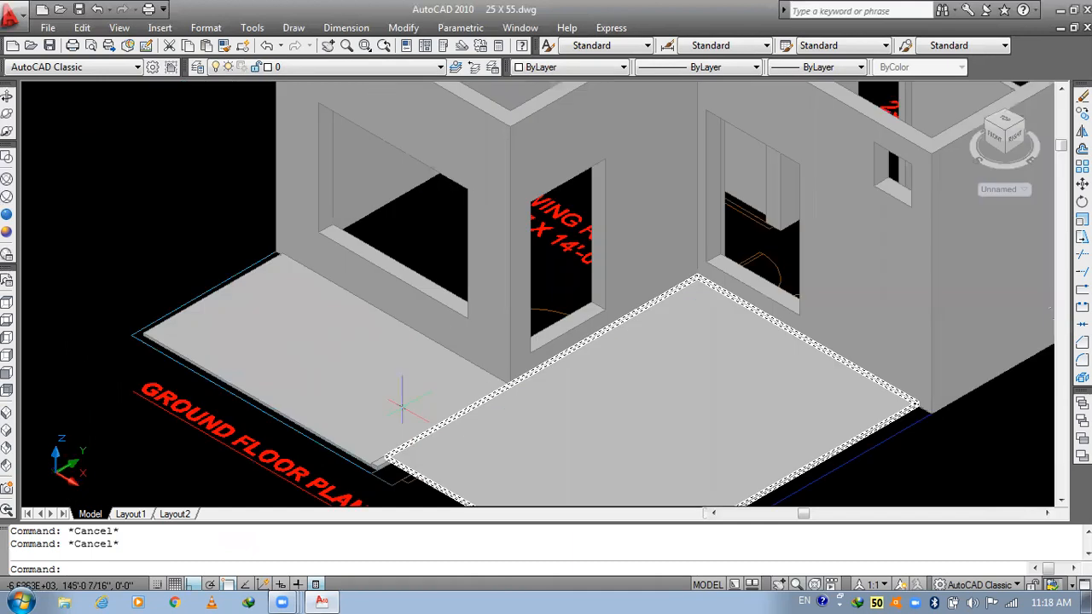
- Examine the small filler box and the slab edges where the front lawn meets the porch
{"action": "scroll", "coordinate": [553, 303], "scroll_direction": "up", "scroll_amount": 6}
{"action": "scroll", "coordinate": [576, 310], "scroll_direction": "down", "scroll_amount": 3}
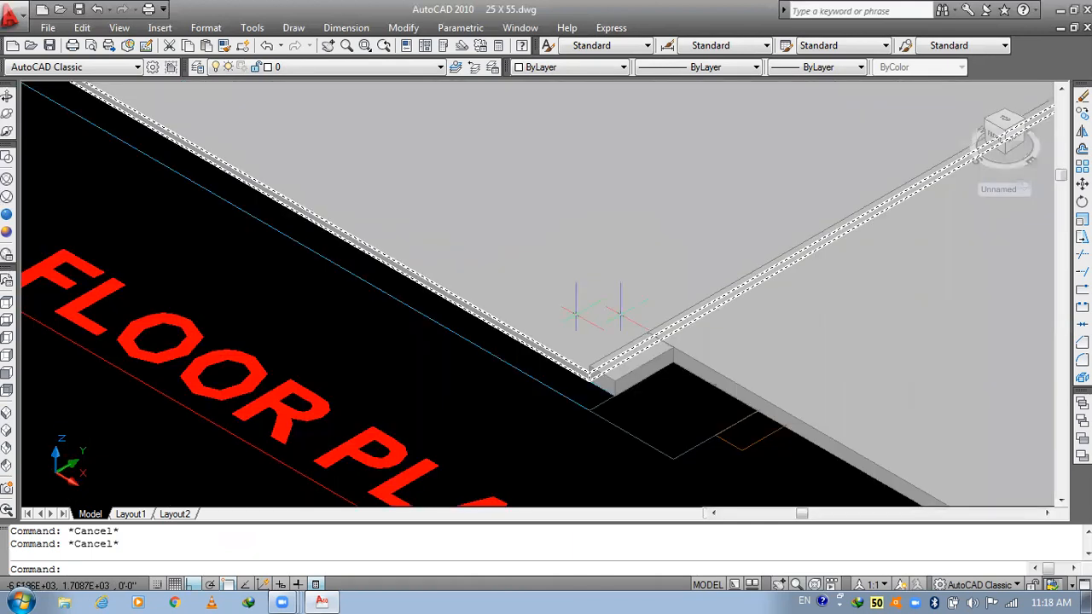
{"action": "scroll", "coordinate": [598, 308], "scroll_direction": "up", "scroll_amount": 2}
{"action": "scroll", "coordinate": [589, 372], "scroll_direction": "up", "scroll_amount": 2}
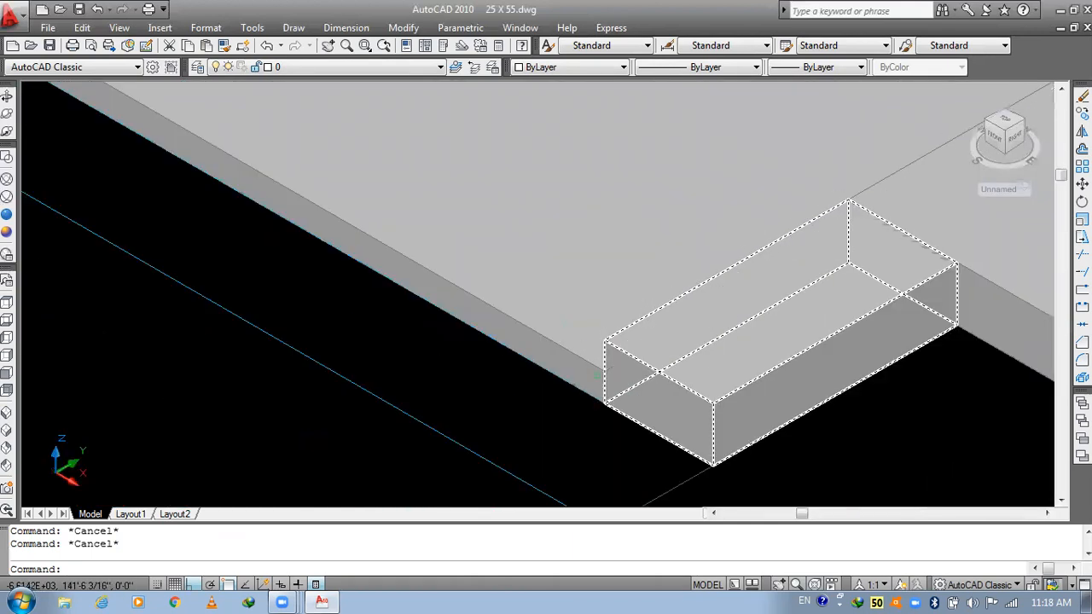
{"action": "scroll", "coordinate": [609, 323], "scroll_direction": "down", "scroll_amount": 7}
{"action": "middle_click_drag", "start_coordinate": [649, 304], "coordinate": [739, 290]}
{"action": "scroll", "coordinate": [754, 280], "scroll_direction": "up", "scroll_amount": 3}
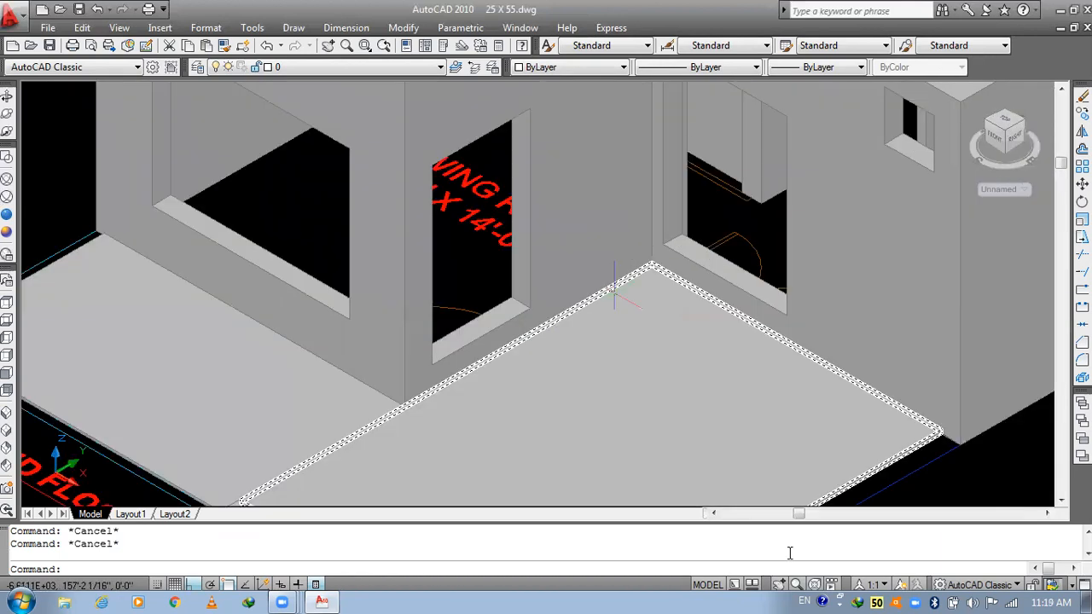
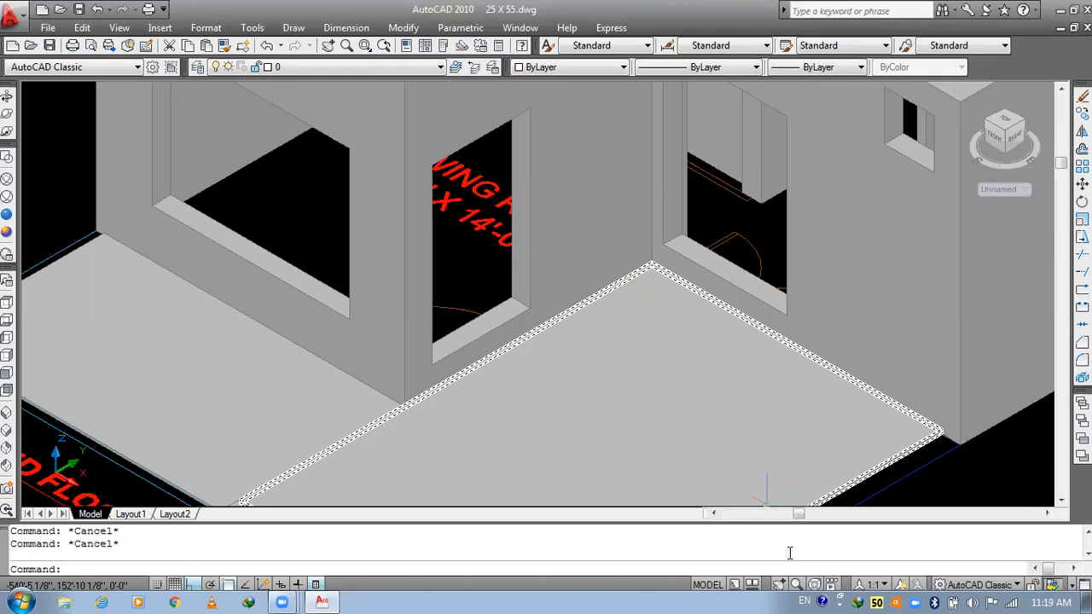
- Examine the ground floor block's wall tops and outer edges from the porch side to the rear lawn
{"action": "scroll", "coordinate": [821, 354], "scroll_direction": "down", "scroll_amount": 2}
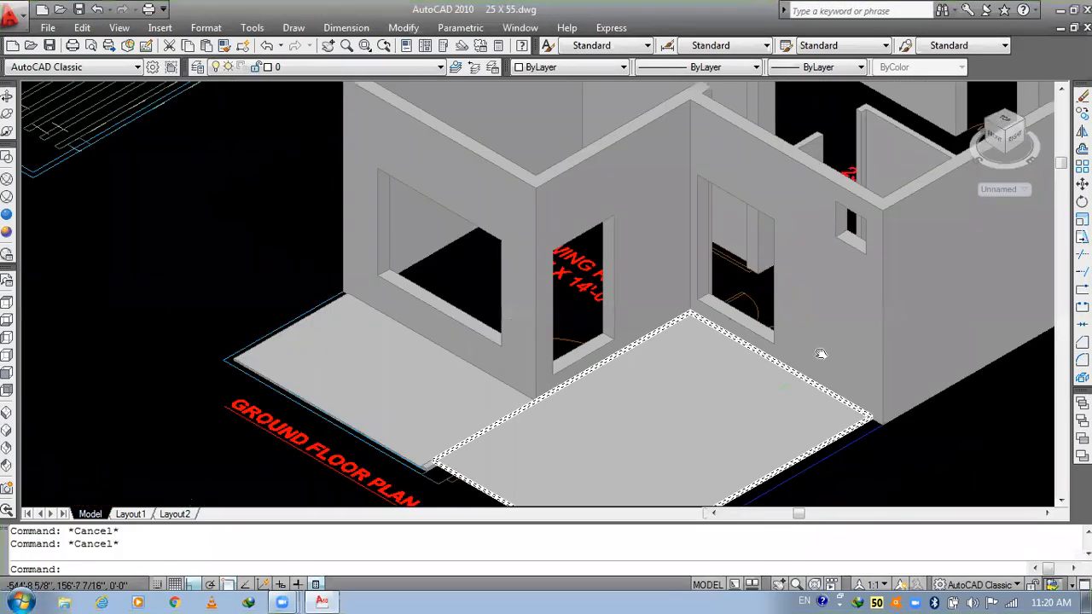
{"action": "scroll", "coordinate": [876, 275], "scroll_direction": "down", "scroll_amount": 3}
{"action": "middle_click_drag", "start_coordinate": [981, 295], "coordinate": [719, 478]}
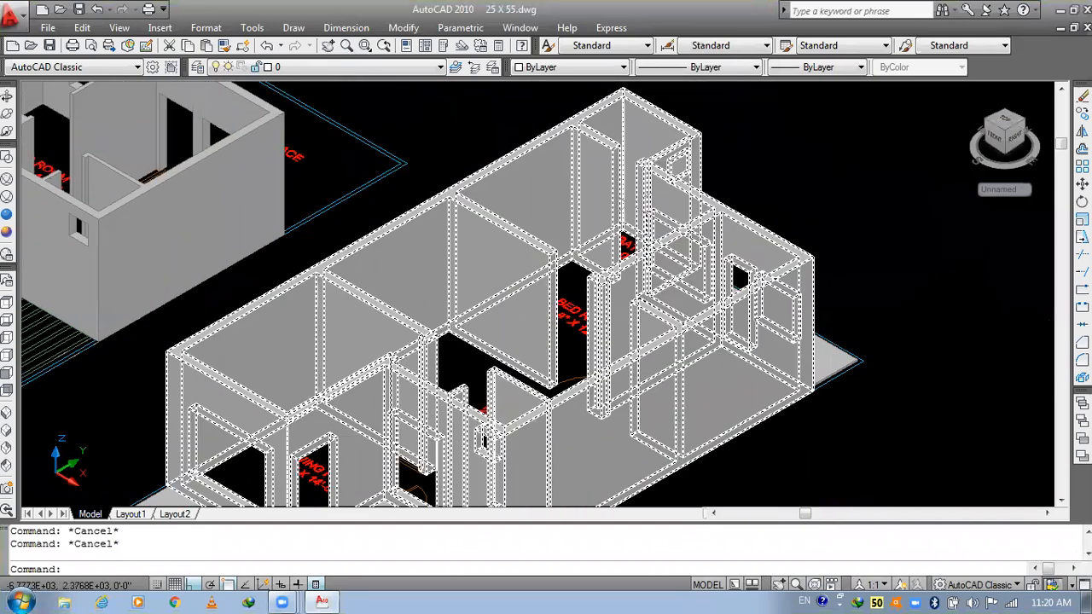
{"action": "middle_click_drag", "start_coordinate": [585, 282], "coordinate": [670, 215]}
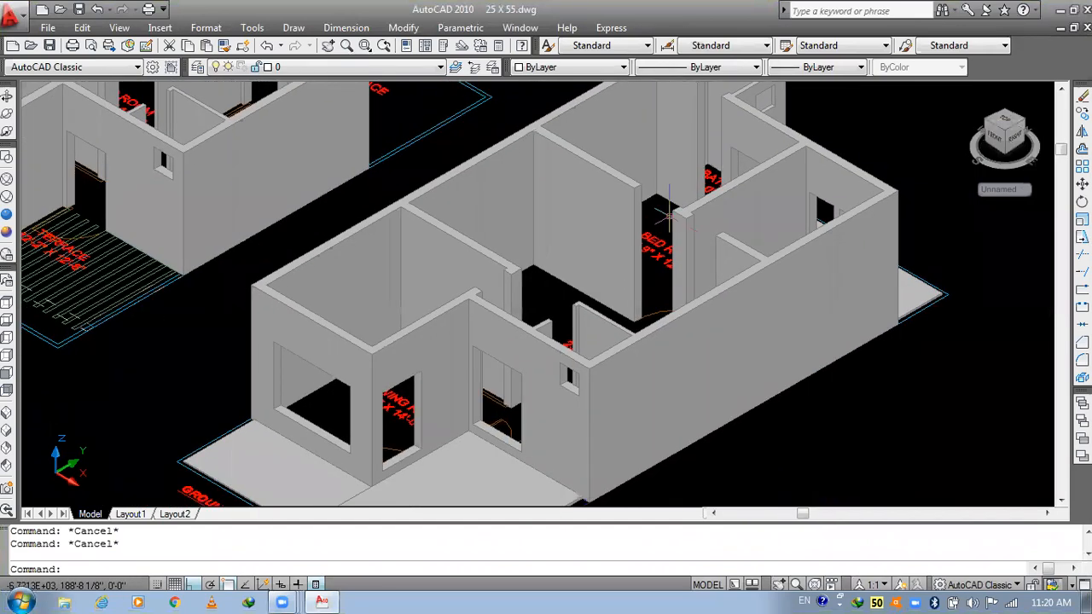
{"action": "middle_click_drag", "start_coordinate": [773, 233], "coordinate": [660, 287]}
{"action": "scroll", "coordinate": [606, 215], "scroll_direction": "up", "scroll_amount": 2}
{"action": "middle_click_drag", "start_coordinate": [606, 221], "coordinate": [681, 253]}
{"action": "scroll", "coordinate": [653, 213], "scroll_direction": "down", "scroll_amount": 2}
{"action": "middle_click_drag", "start_coordinate": [662, 294], "coordinate": [613, 220]}
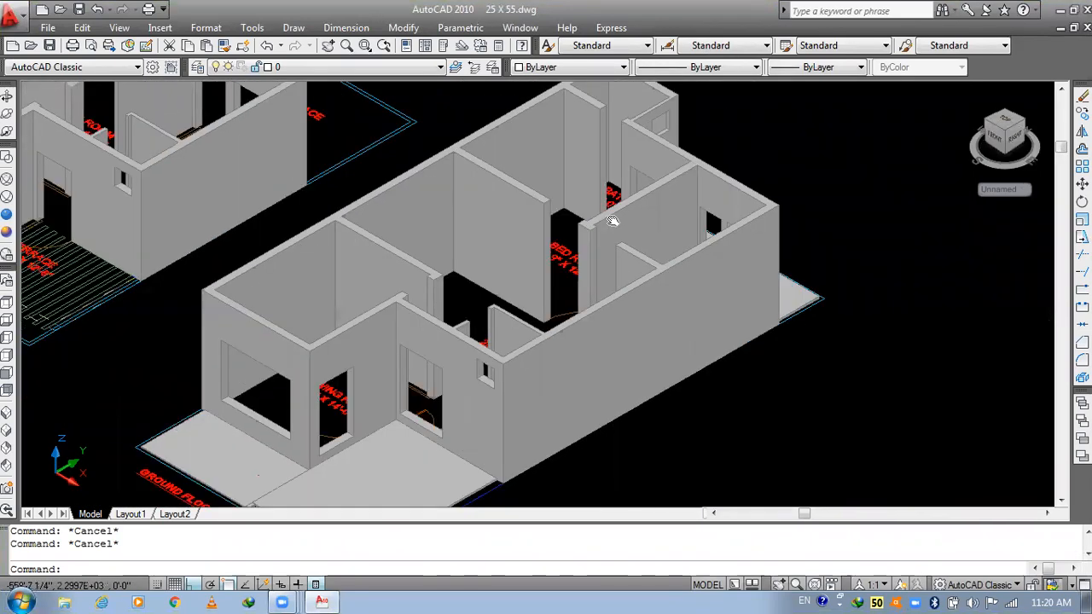
{"action": "left_click", "coordinate": [309, 314]}
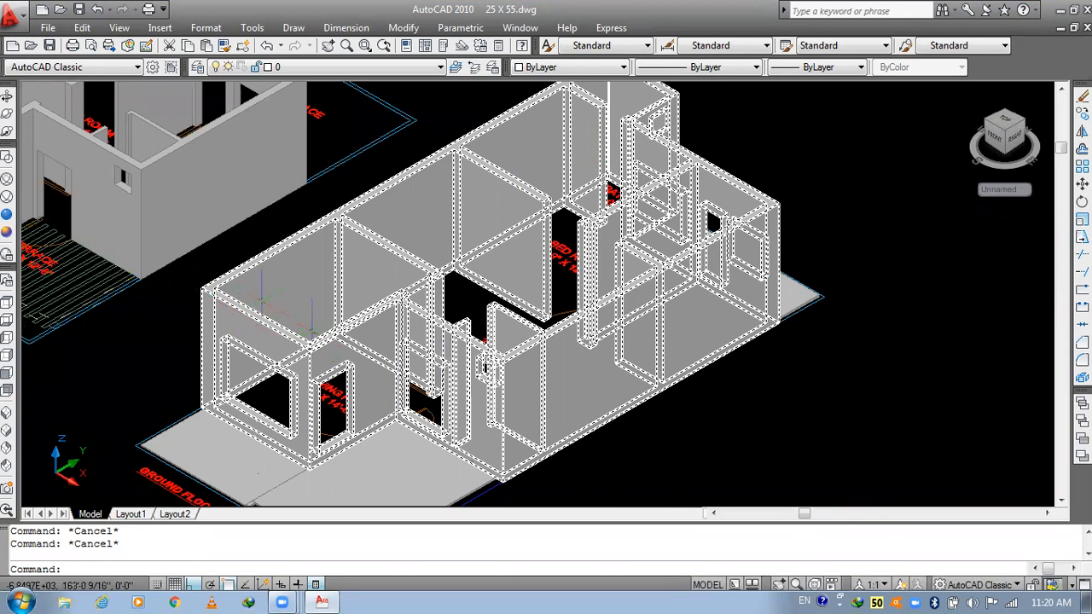
{"action": "middle_click_drag", "start_coordinate": [554, 281], "coordinate": [695, 174]}
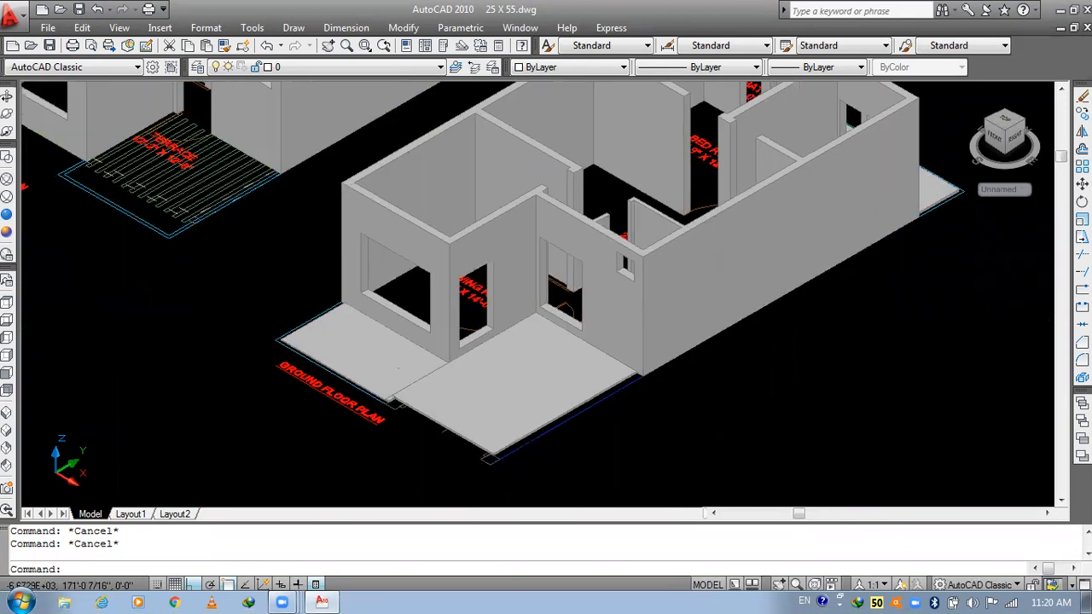
{"action": "middle_click_drag", "start_coordinate": [579, 244], "coordinate": [437, 393]}
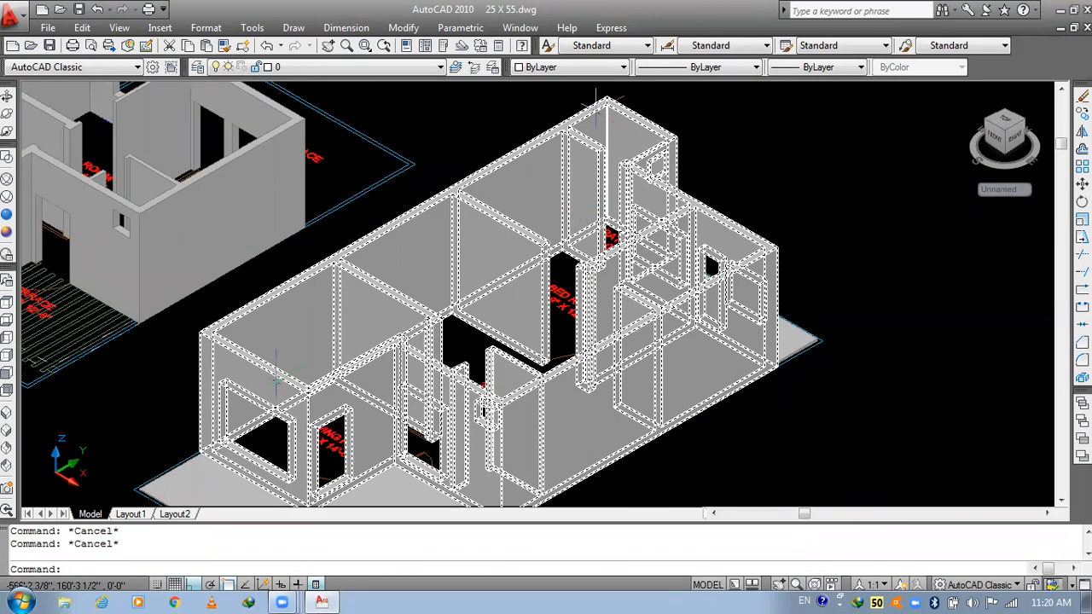
{"action": "scroll", "coordinate": [705, 198], "scroll_direction": "up", "scroll_amount": 3}
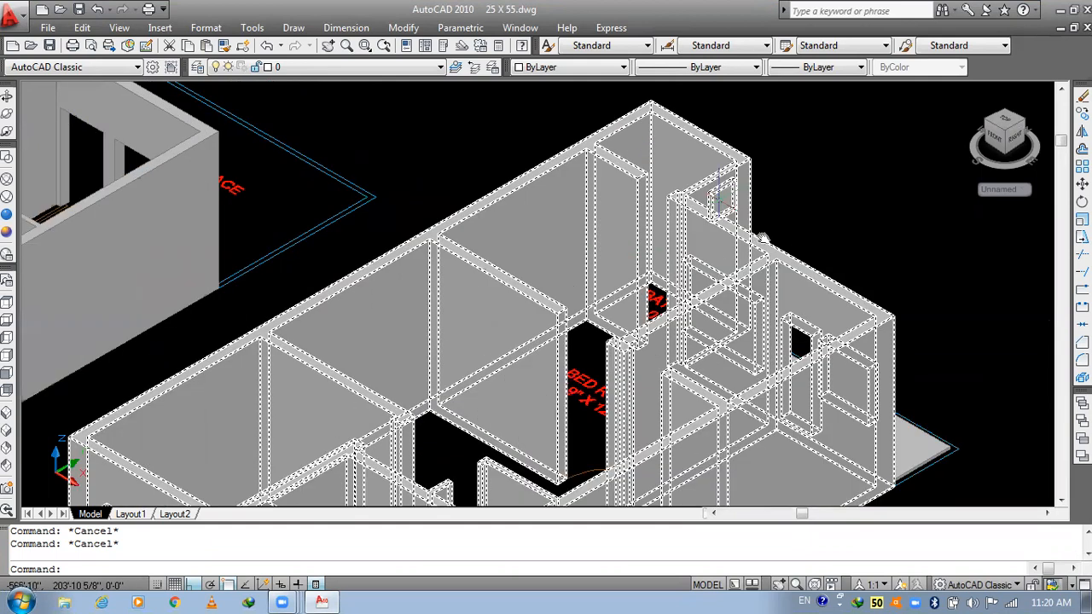
{"action": "type", "text": "pl"}
{"action": "key", "text": "Return"}
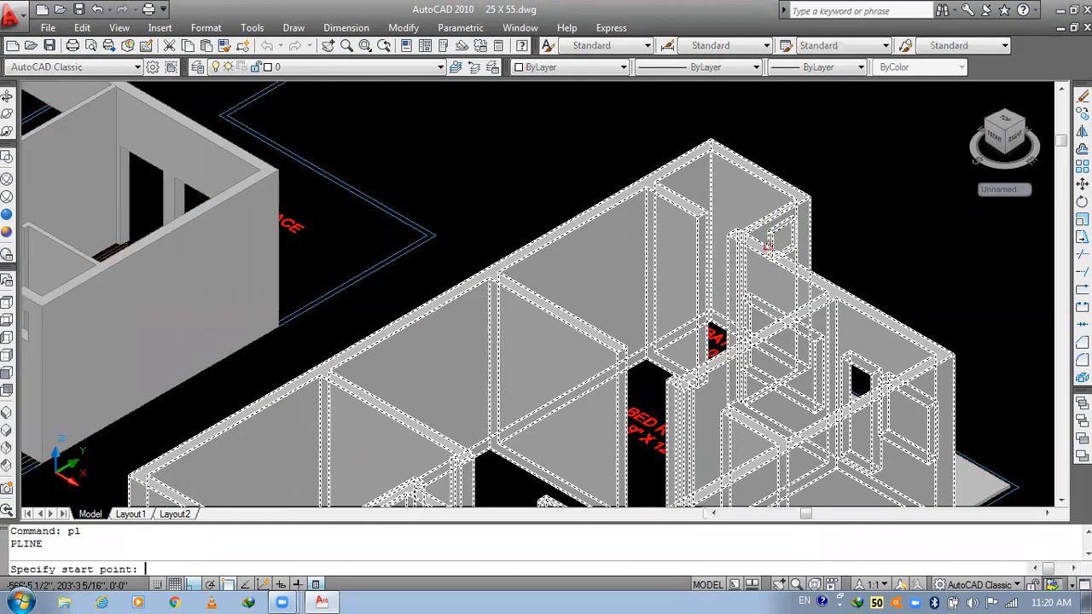
{"action": "scroll", "coordinate": [768, 245], "scroll_direction": "up", "scroll_amount": 2}
{"action": "left_click", "coordinate": [721, 147]}
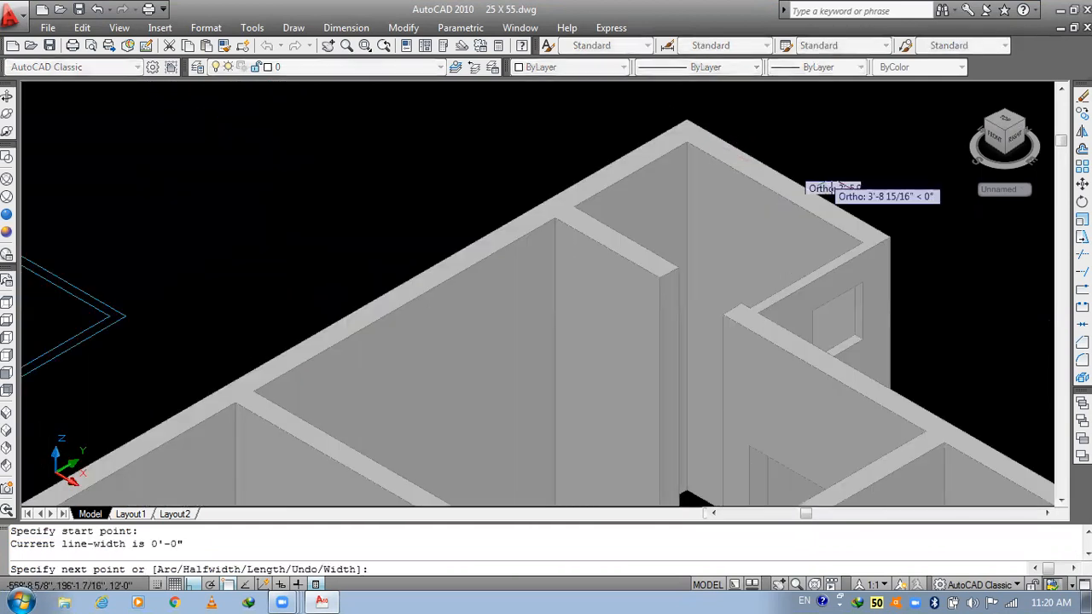
{"action": "left_click", "coordinate": [889, 238]}
{"action": "scroll", "coordinate": [797, 335], "scroll_direction": "up", "scroll_amount": 3}
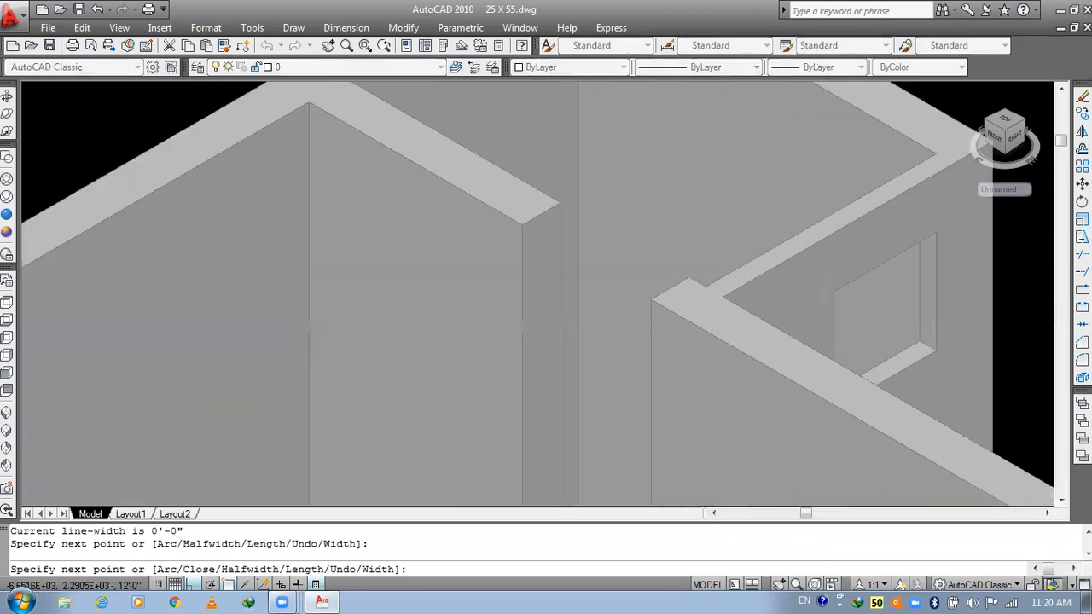
{"action": "scroll", "coordinate": [794, 329], "scroll_direction": "up", "scroll_amount": 2}
{"action": "left_click", "coordinate": [692, 284]}
{"action": "scroll", "coordinate": [1003, 399], "scroll_direction": "down", "scroll_amount": 4}
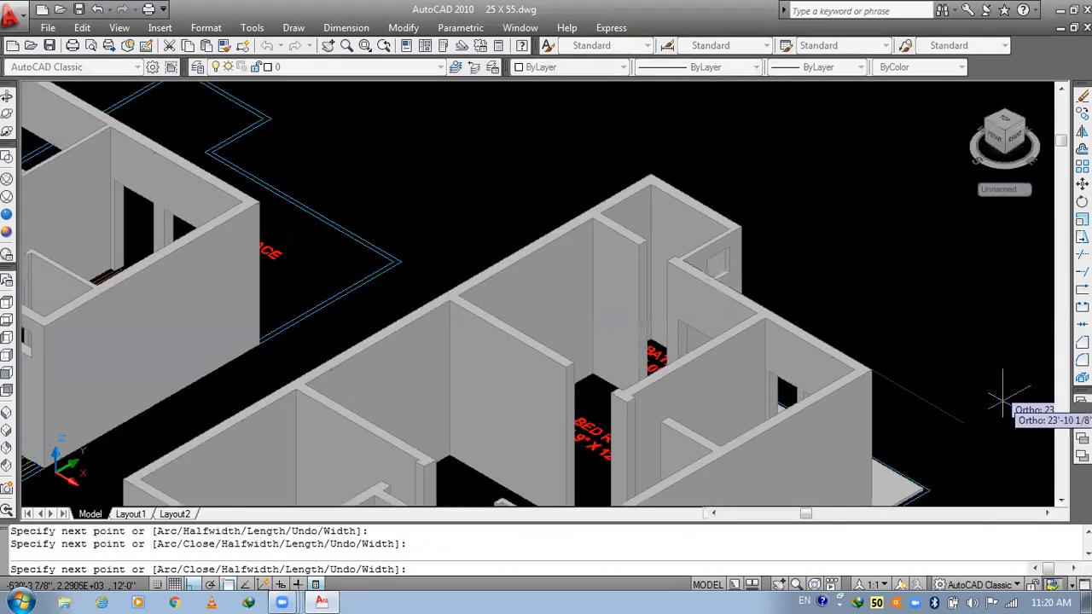
{"action": "scroll", "coordinate": [904, 380], "scroll_direction": "up", "scroll_amount": 4}
{"action": "scroll", "coordinate": [808, 350], "scroll_direction": "down", "scroll_amount": 3}
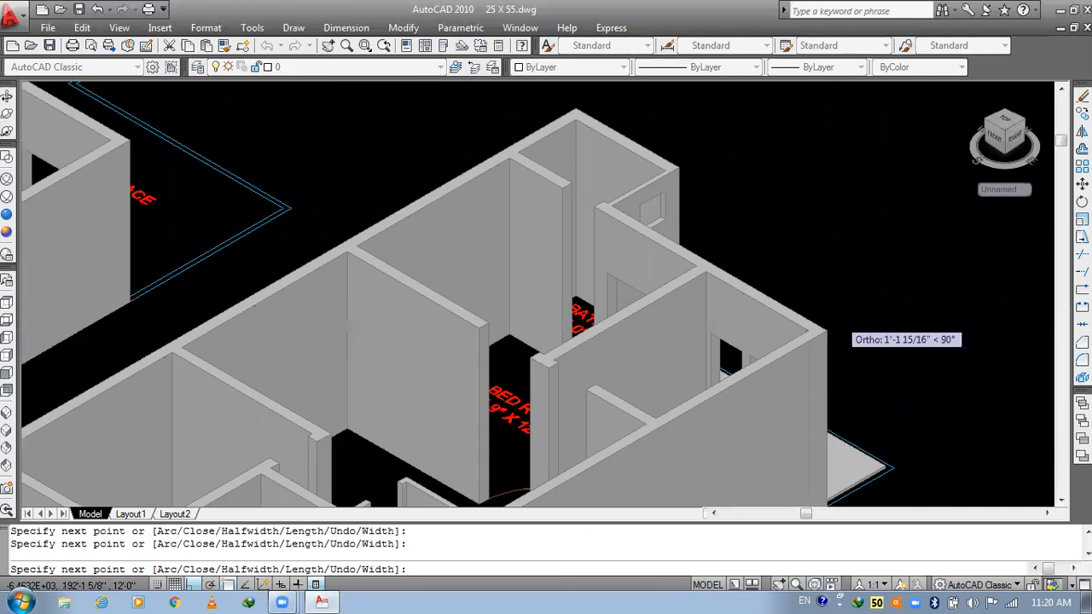
{"action": "scroll", "coordinate": [836, 324], "scroll_direction": "down", "scroll_amount": 4}
{"action": "scroll", "coordinate": [735, 380], "scroll_direction": "up", "scroll_amount": 5}
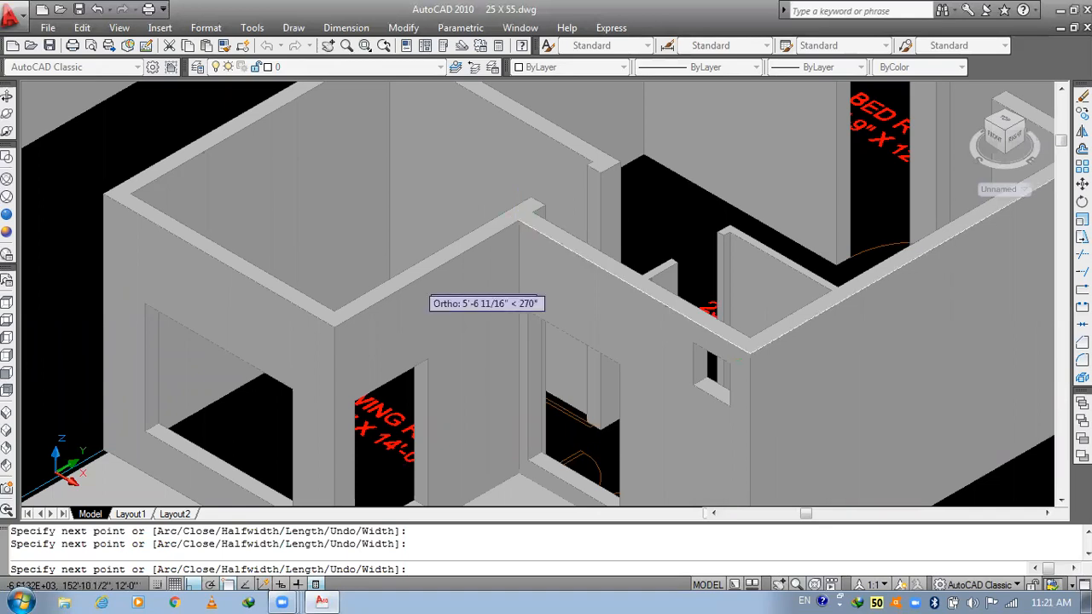
{"action": "left_click", "coordinate": [335, 325]}
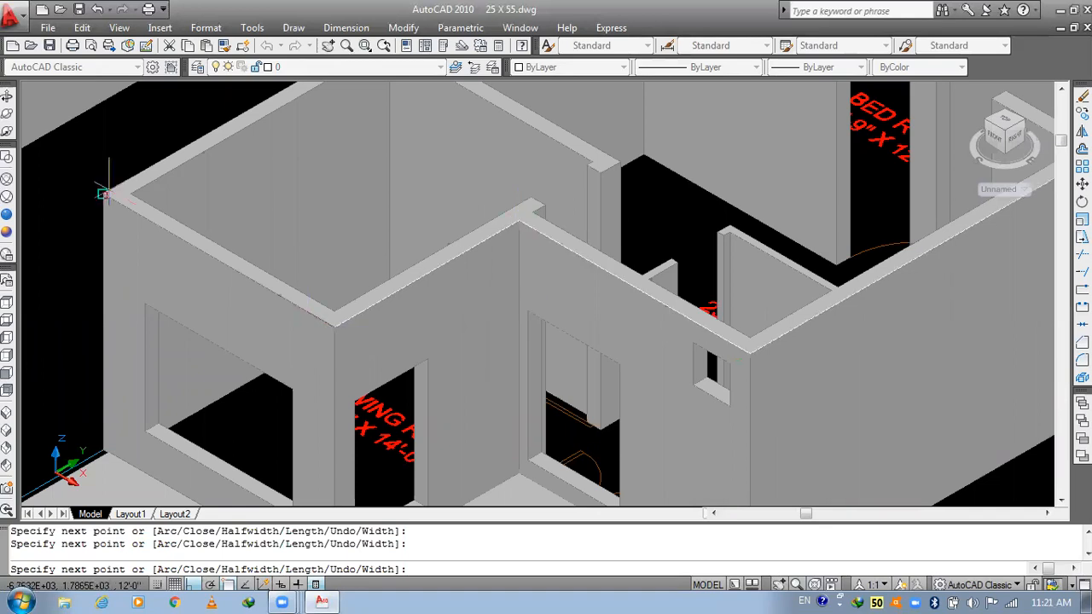
{"action": "key", "text": "Escape"}
{"action": "key", "text": "ctrl+z"}
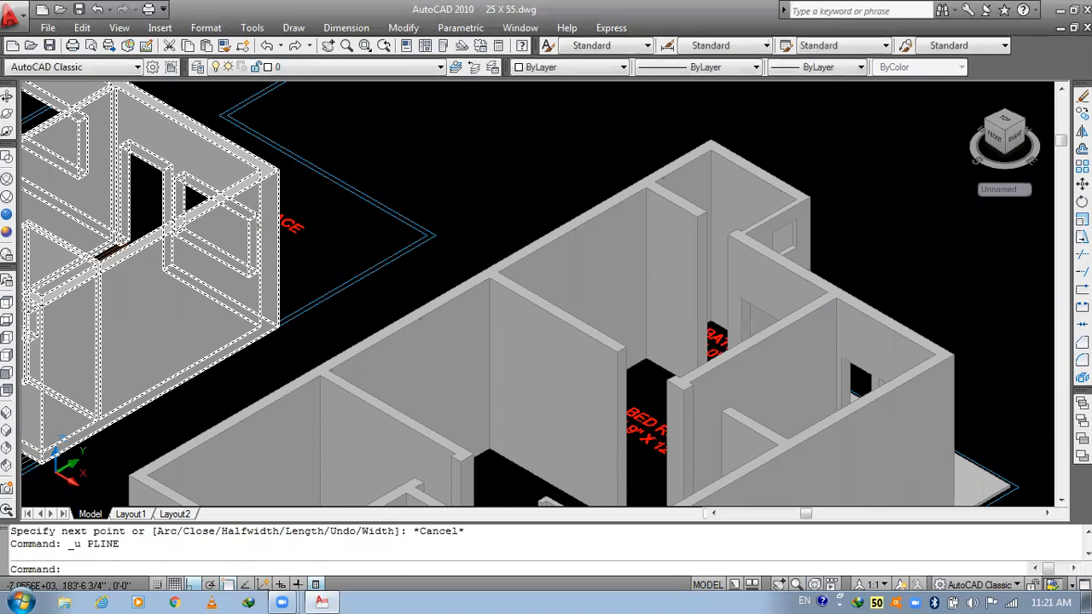
{"action": "key", "text": "ctrl+z"}
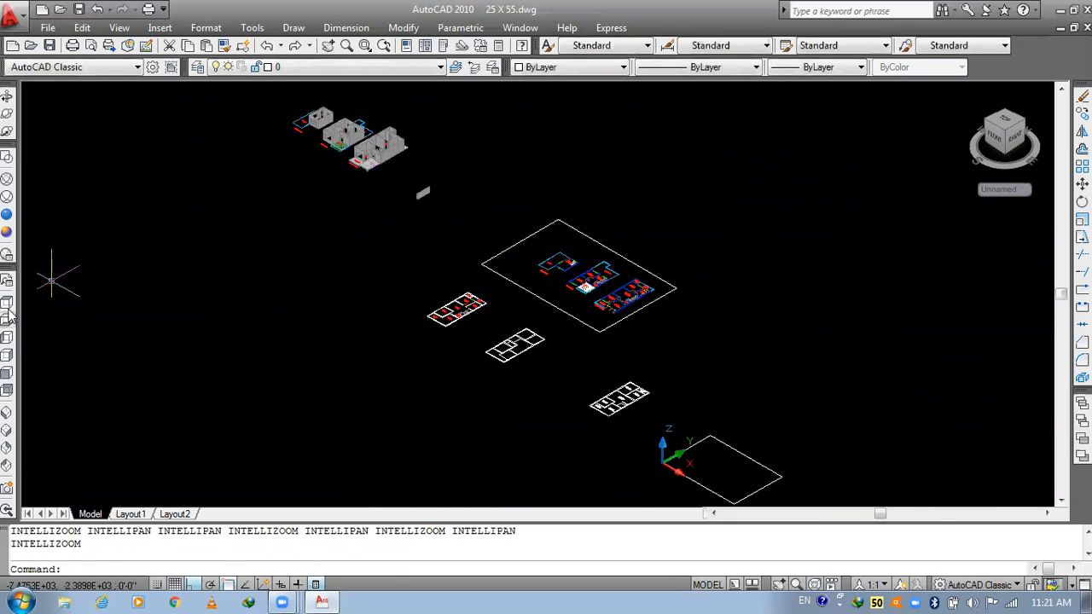
- In the top view of the 2D ground floor plan, extend the porch's dashed line to the outer boundary line beside the gate
{"action": "key", "text": "ctrl+z"}
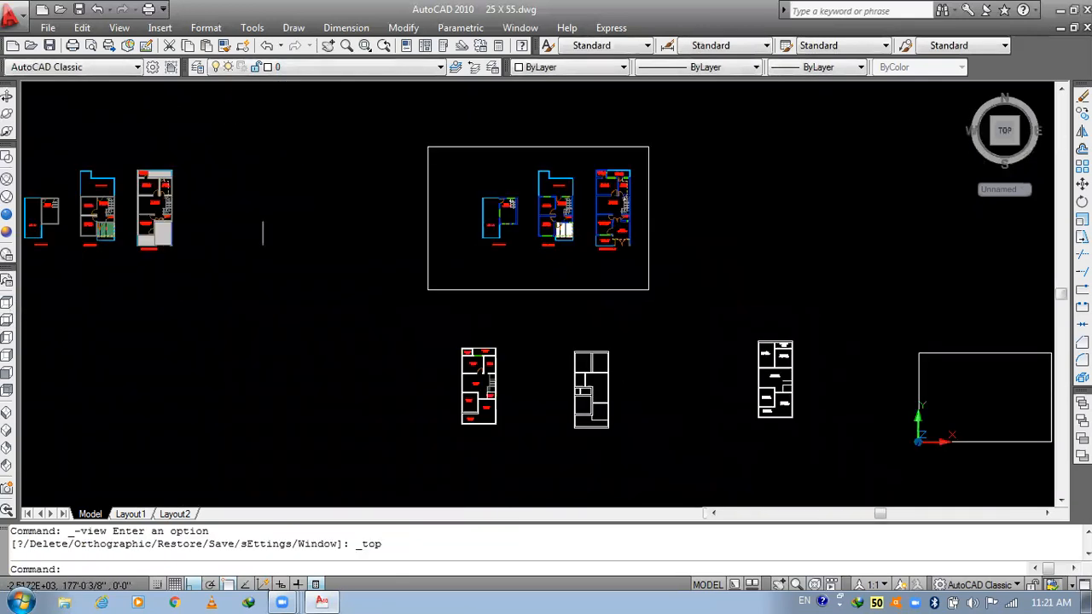
{"action": "scroll", "coordinate": [630, 198], "scroll_direction": "up", "scroll_amount": 7}
{"action": "middle_click_drag", "start_coordinate": [568, 187], "coordinate": [628, 257]}
{"action": "scroll", "coordinate": [674, 436], "scroll_direction": "up", "scroll_amount": 8}
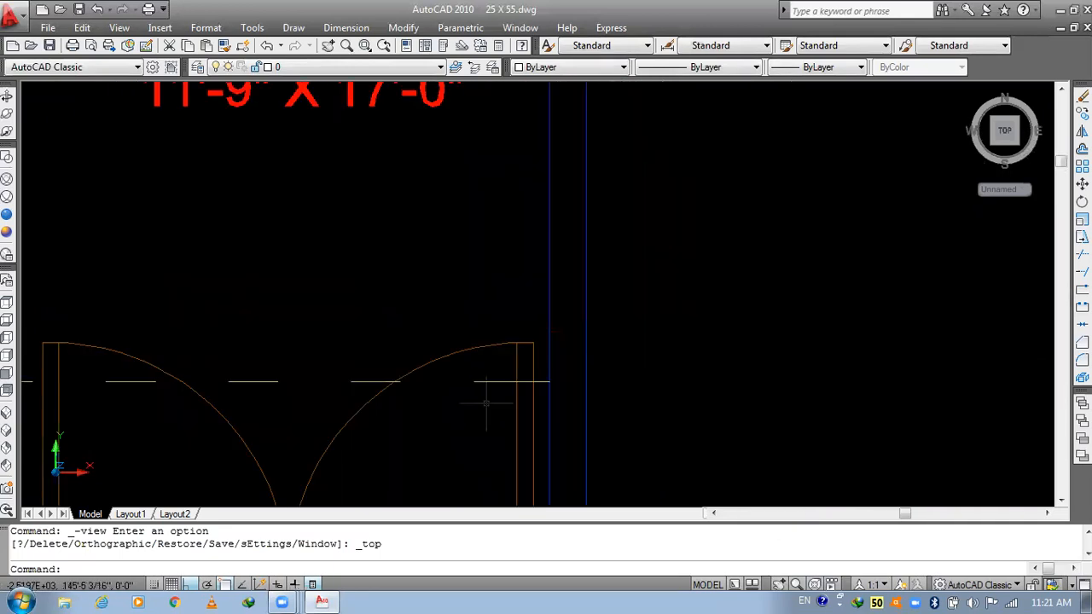
{"action": "key", "text": "Escape"}
{"action": "key", "text": "Escape"}
{"action": "left_click", "coordinate": [517, 403]}
{"action": "type", "text": "ex"}
{"action": "key", "text": "Return"}
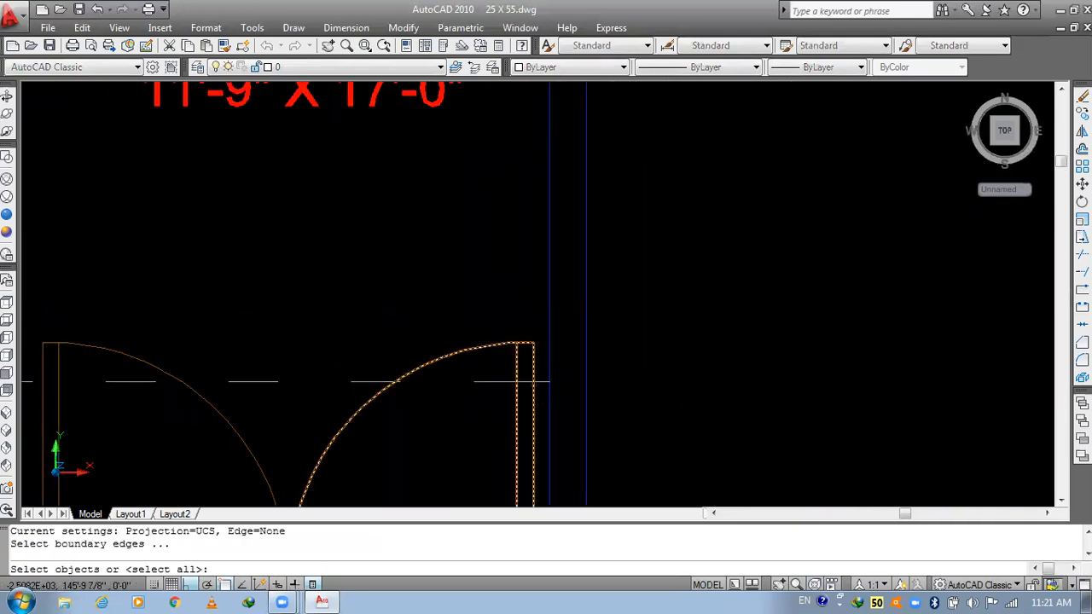
{"action": "key", "text": "Return"}
{"action": "scroll", "coordinate": [533, 383], "scroll_direction": "up", "scroll_amount": 5}
{"action": "left_click", "coordinate": [567, 357]}
{"action": "left_click", "coordinate": [556, 401]}
{"action": "key", "text": "Escape"}
{"action": "key", "text": "Escape"}
{"action": "scroll", "coordinate": [556, 401], "scroll_direction": "down", "scroll_amount": 5}
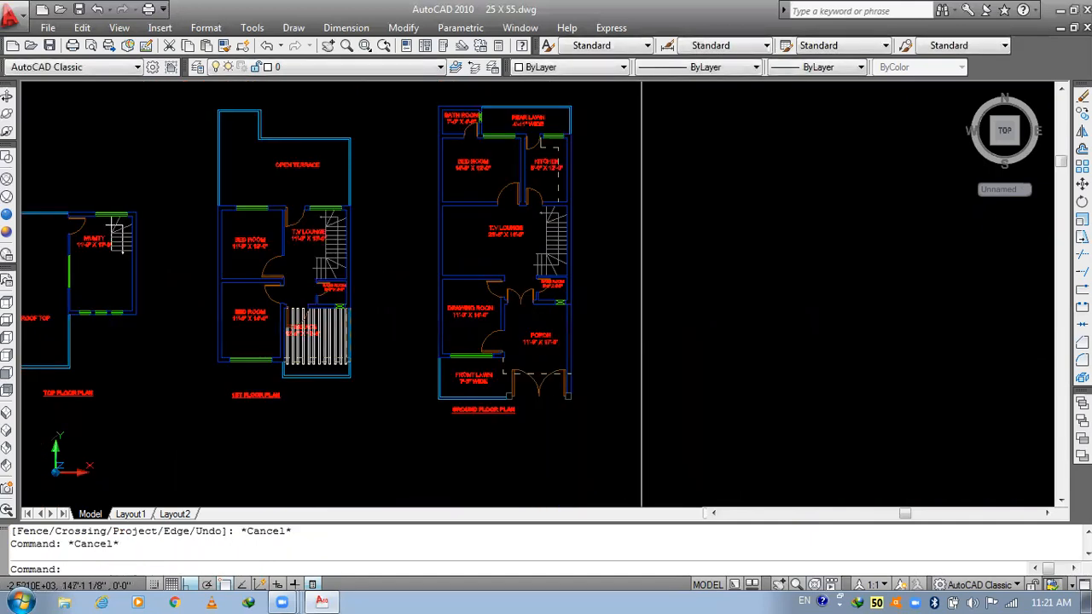
- Start a polyline at the bath room's outer rear corner and trace around the rear lawn recess to the kitchen's outer wall corner
{"action": "middle_click_drag", "start_coordinate": [486, 301], "coordinate": [547, 342]}
{"action": "type", "text": "pl"}
{"action": "key", "text": "Return"}
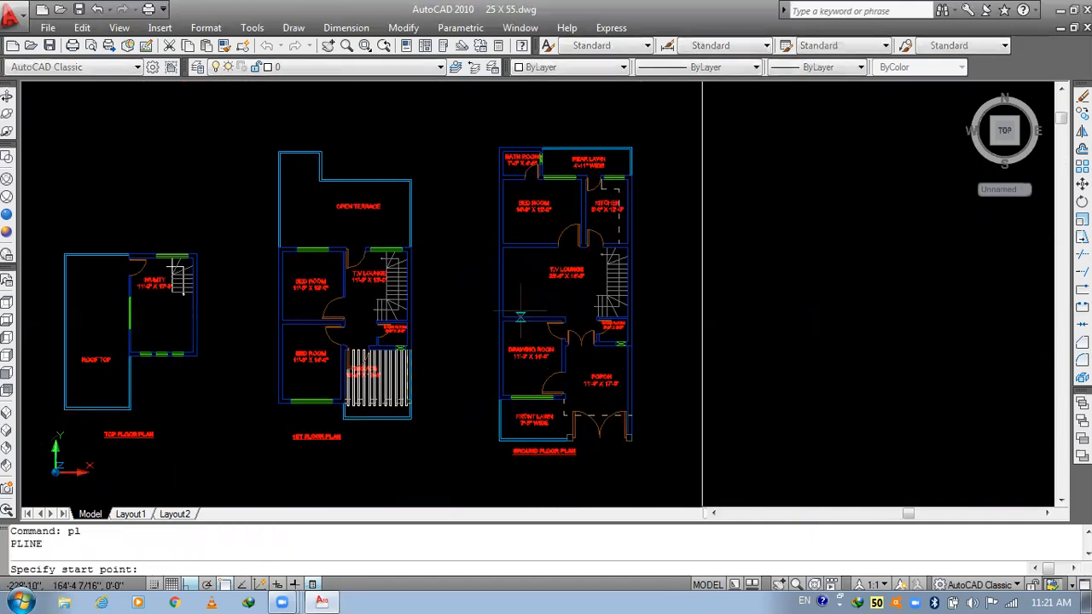
{"action": "scroll", "coordinate": [501, 149], "scroll_direction": "up", "scroll_amount": 8}
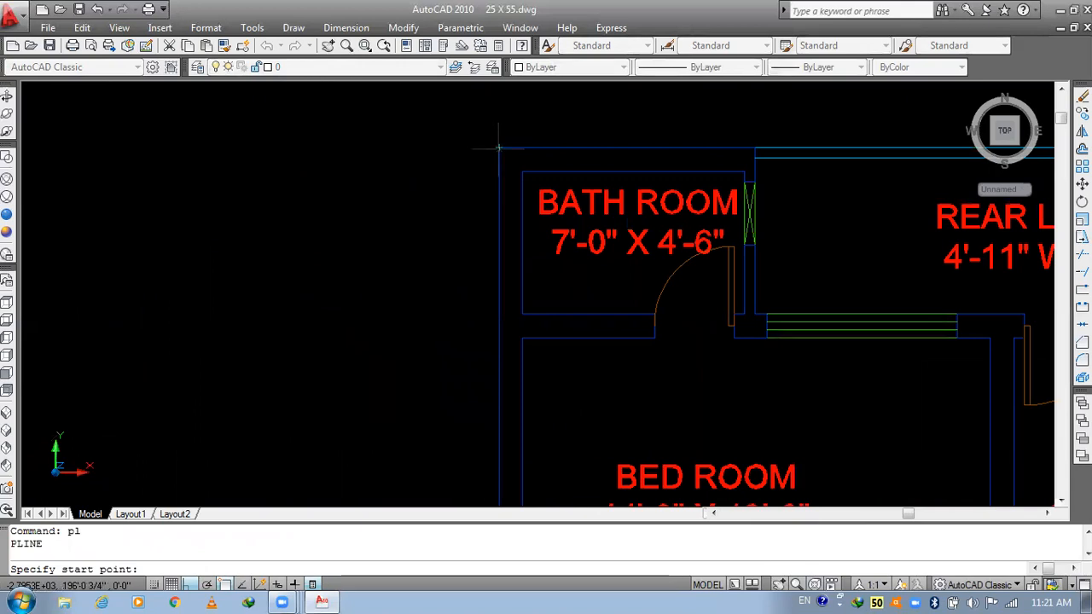
{"action": "left_click", "coordinate": [499, 149]}
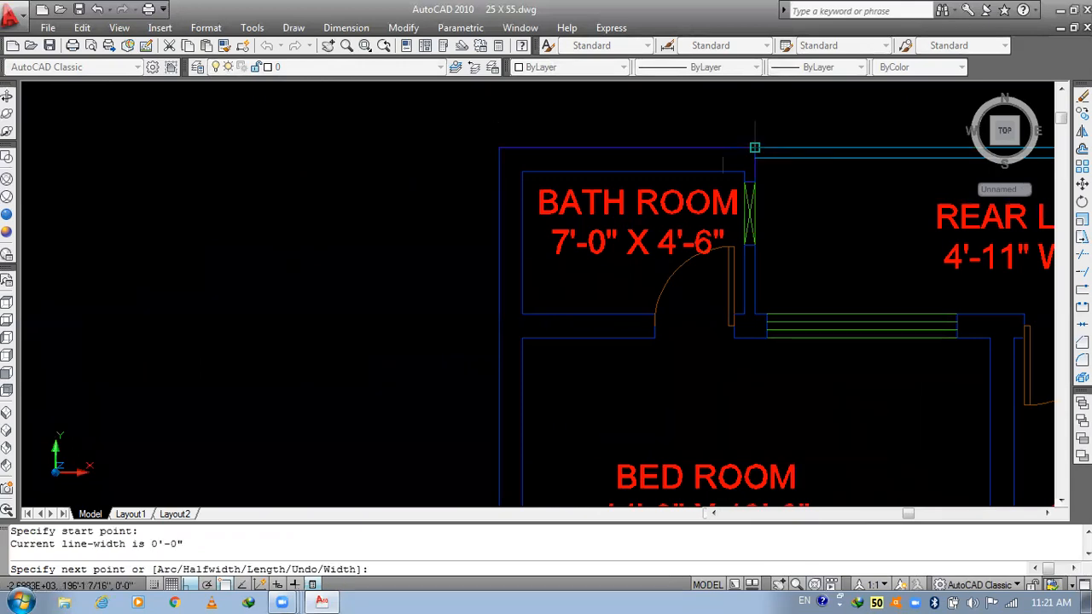
{"action": "left_click", "coordinate": [754, 148]}
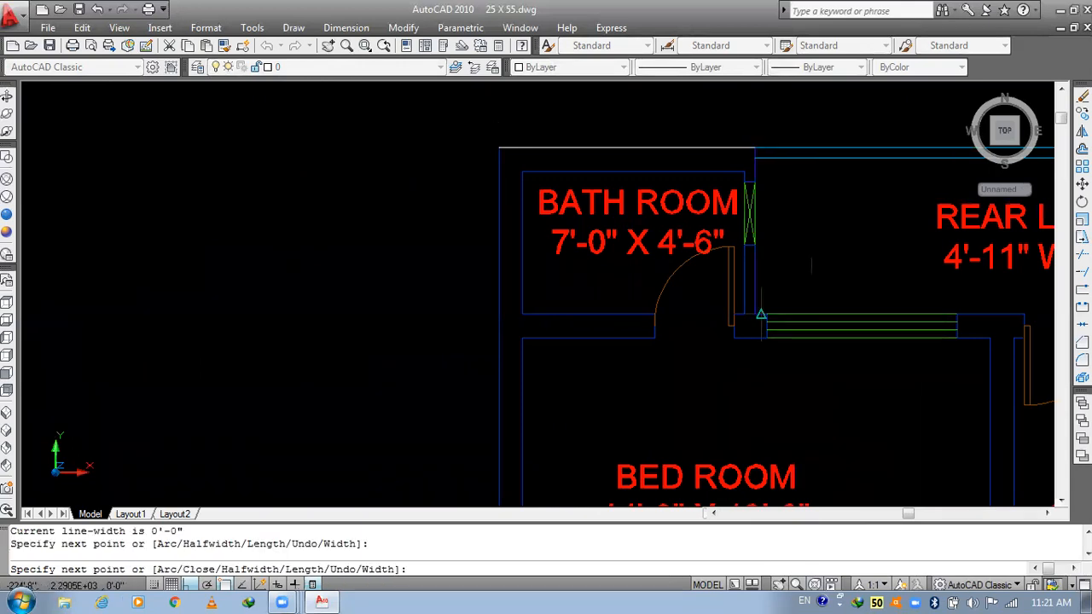
{"action": "scroll", "coordinate": [718, 240], "scroll_direction": "down", "scroll_amount": 2}
{"action": "scroll", "coordinate": [926, 278], "scroll_direction": "up", "scroll_amount": 4}
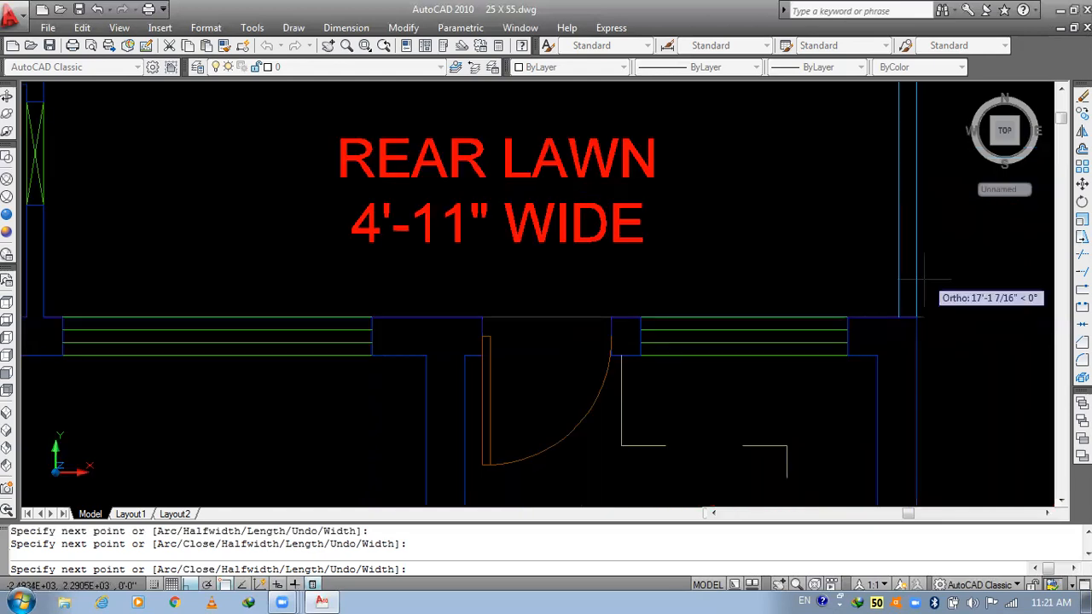
{"action": "left_click", "coordinate": [916, 317]}
- Continue the outline along the outer boundary to the porch's dashed line and follow that line across to its corner beside the front lawn
{"action": "scroll", "coordinate": [913, 269], "scroll_direction": "down", "scroll_amount": 5}
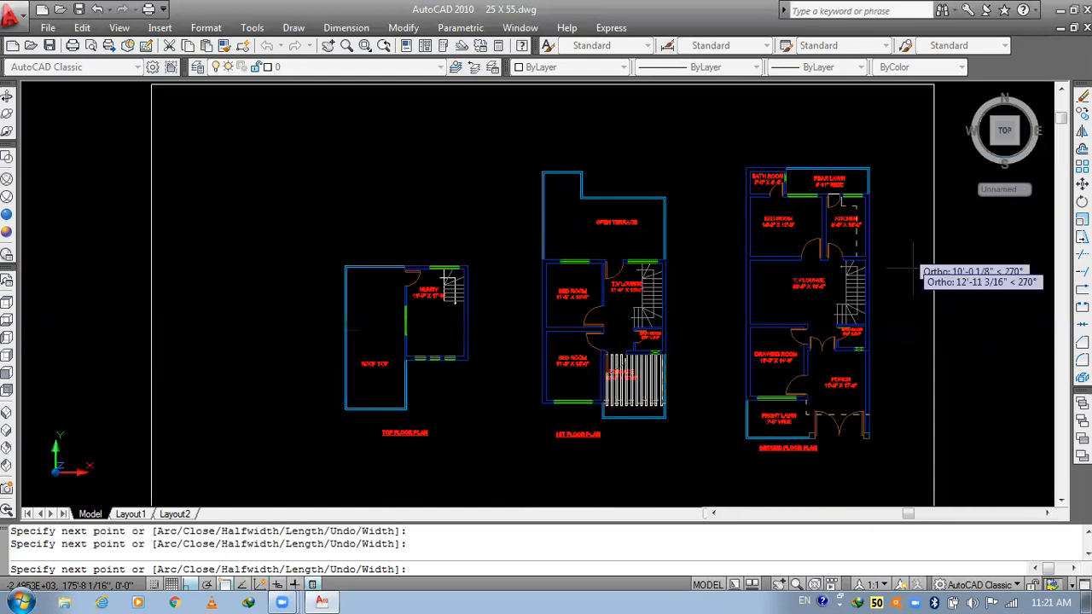
{"action": "scroll", "coordinate": [863, 414], "scroll_direction": "up", "scroll_amount": 2}
{"action": "scroll", "coordinate": [864, 427], "scroll_direction": "up", "scroll_amount": 8}
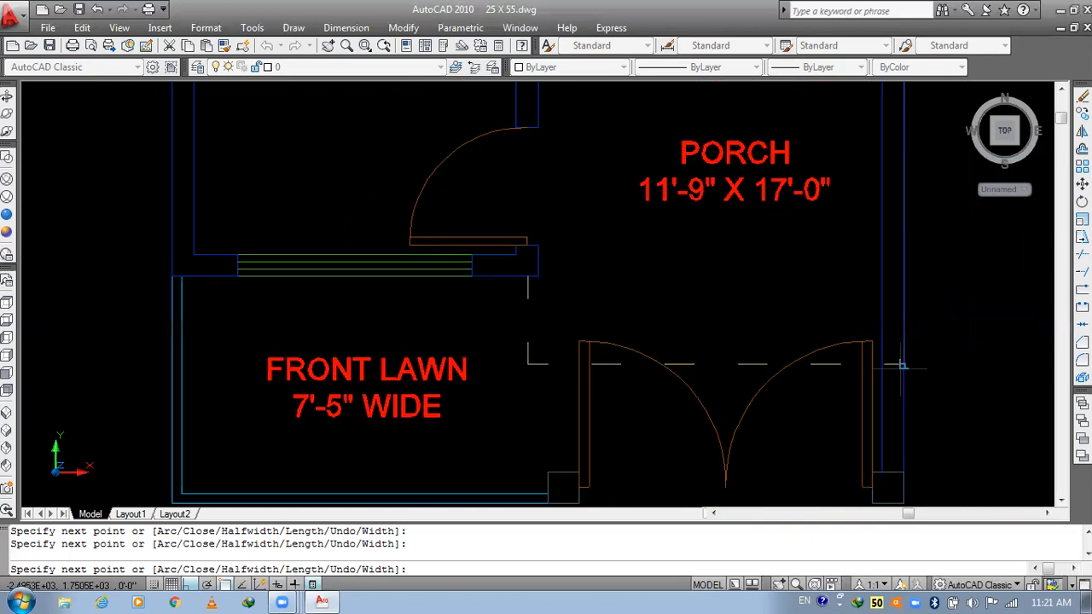
{"action": "left_click", "coordinate": [902, 365]}
{"action": "left_click", "coordinate": [527, 365]}
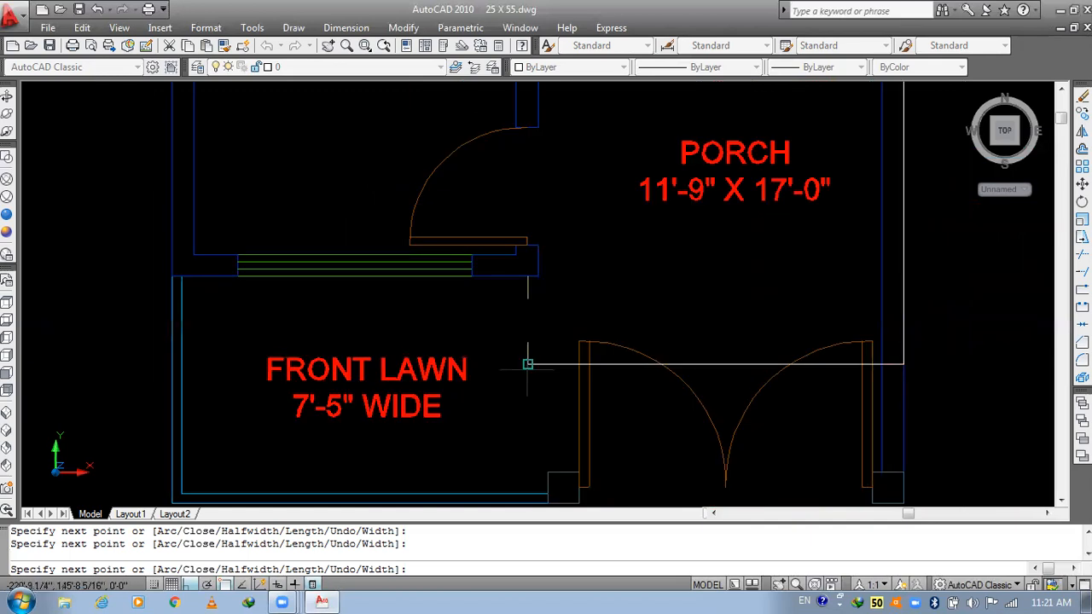
- Trace the outline up to the front lawn wall, along it to the outer corner, and finish at the bath room's outer rear corner
{"action": "scroll", "coordinate": [512, 281], "scroll_direction": "up", "scroll_amount": 4}
{"action": "scroll", "coordinate": [717, 307], "scroll_direction": "down", "scroll_amount": 4}
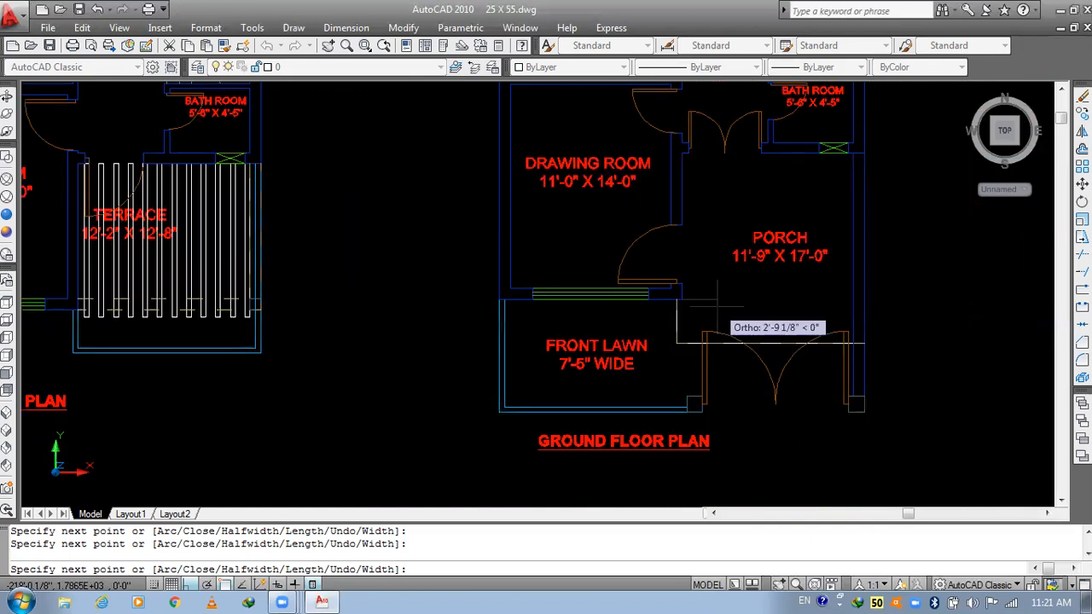
{"action": "scroll", "coordinate": [499, 300], "scroll_direction": "up", "scroll_amount": 4}
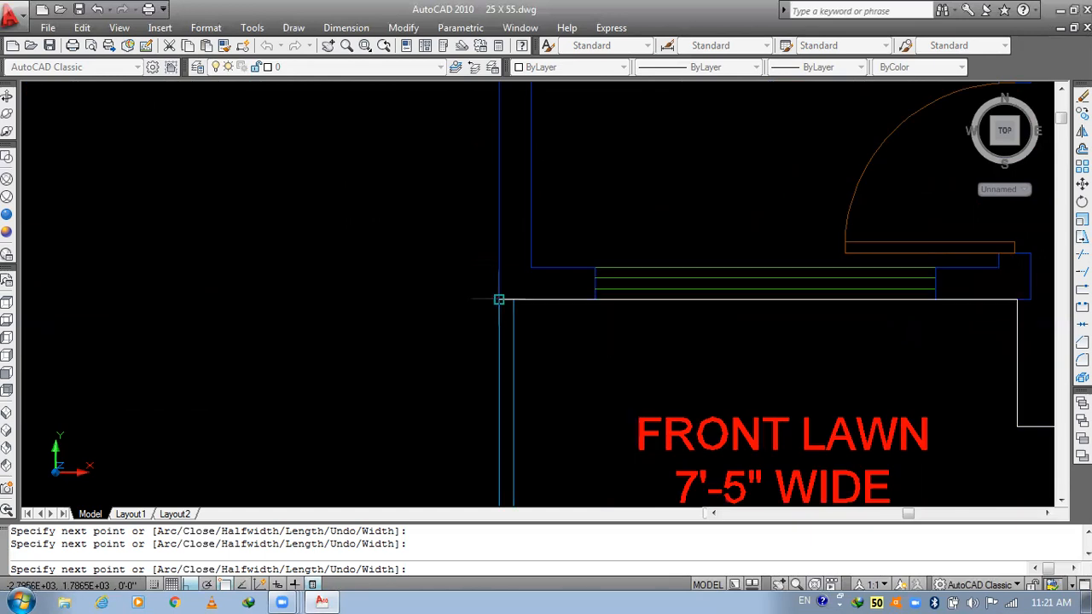
{"action": "scroll", "coordinate": [581, 159], "scroll_direction": "down", "scroll_amount": 8}
{"action": "scroll", "coordinate": [584, 180], "scroll_direction": "up", "scroll_amount": 6}
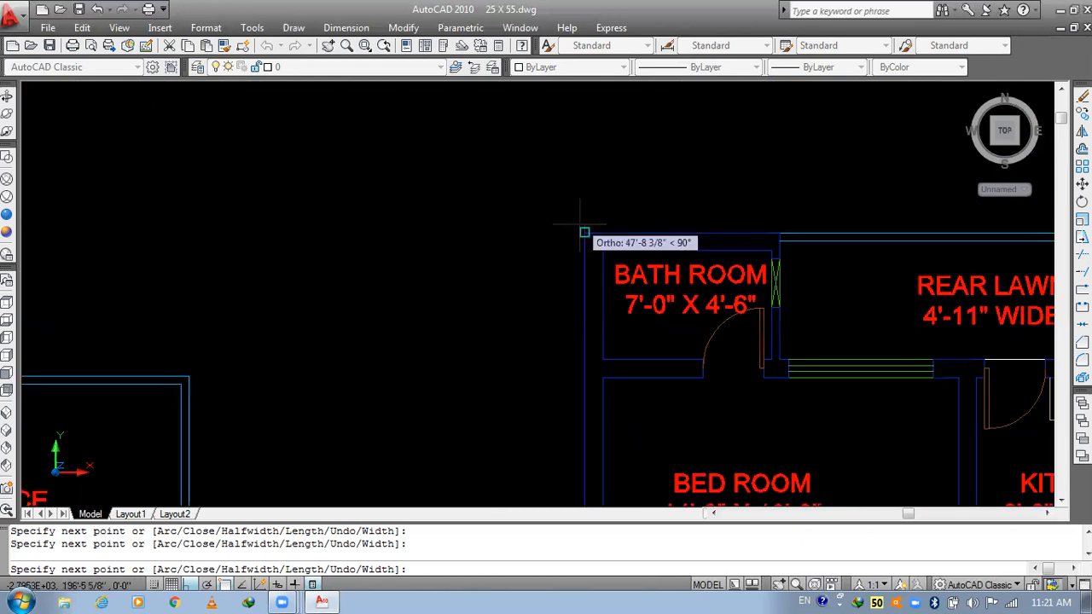
{"action": "left_click", "coordinate": [585, 232]}
{"action": "key", "text": "Return"}
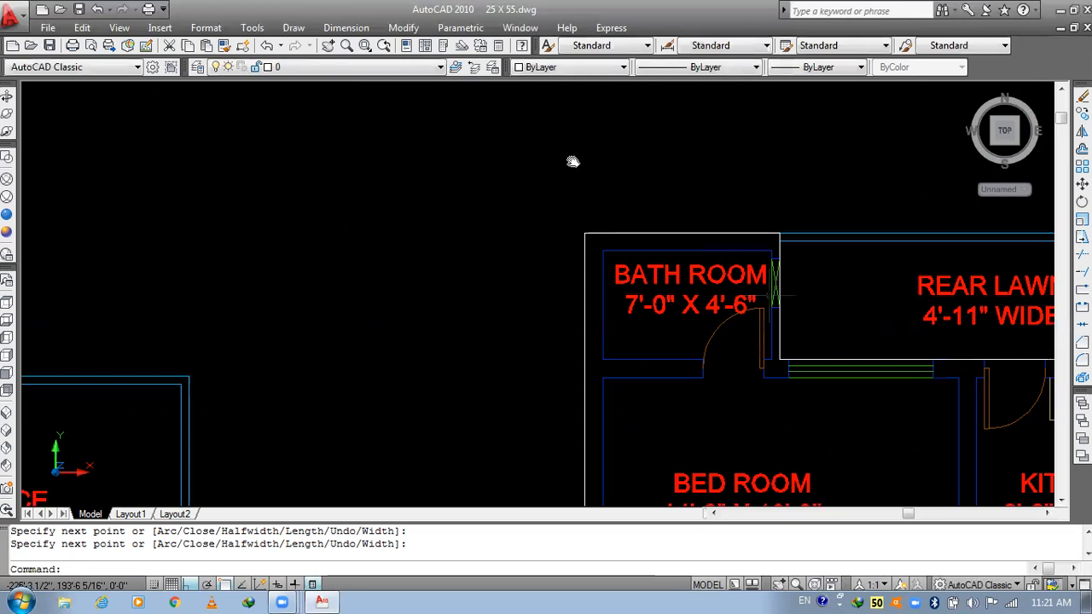
- Select the slab outline and stretch its inner corner beside the bath room wall 1.5' outward into the rear lawn
{"action": "middle_click_drag", "start_coordinate": [1000, 356], "coordinate": [705, 196]}
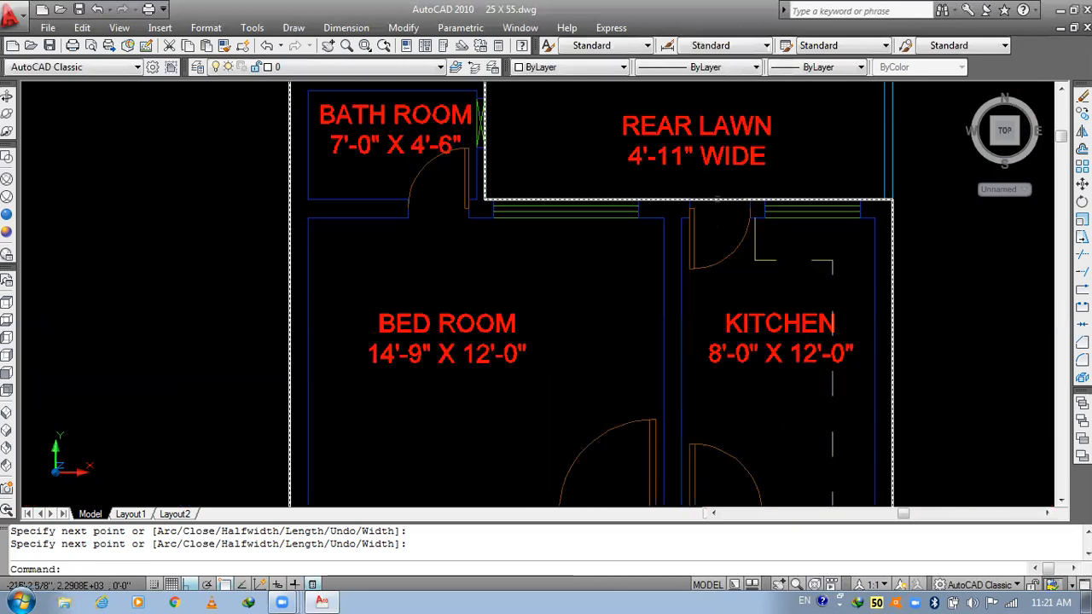
{"action": "middle_click_drag", "start_coordinate": [629, 287], "coordinate": [550, 355]}
{"action": "scroll", "coordinate": [535, 247], "scroll_direction": "up", "scroll_amount": 2}
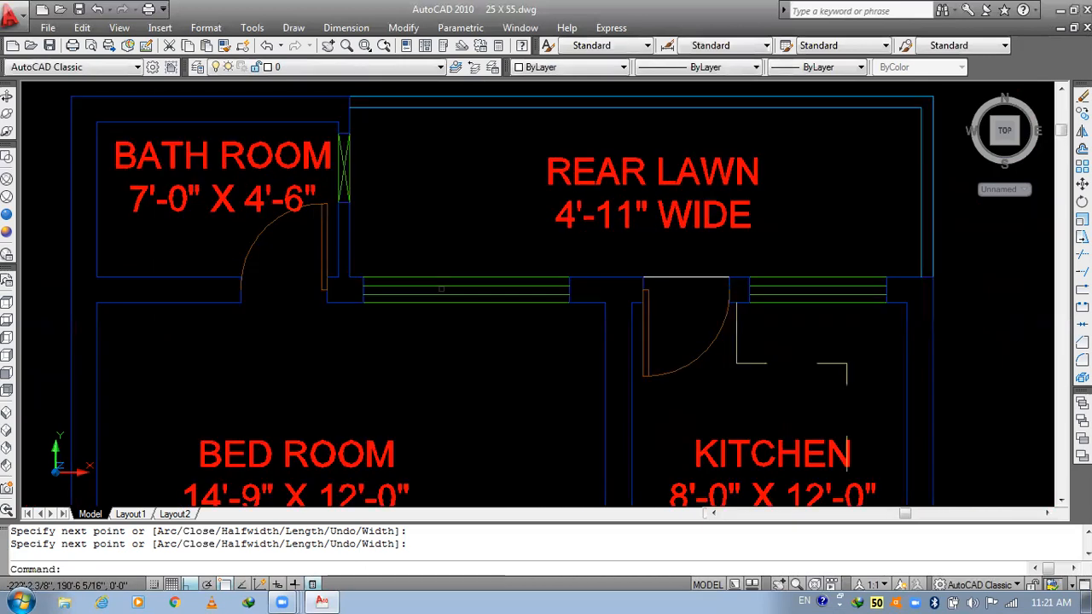
{"action": "scroll", "coordinate": [704, 264], "scroll_direction": "down", "scroll_amount": 2}
{"action": "scroll", "coordinate": [696, 272], "scroll_direction": "up", "scroll_amount": 4}
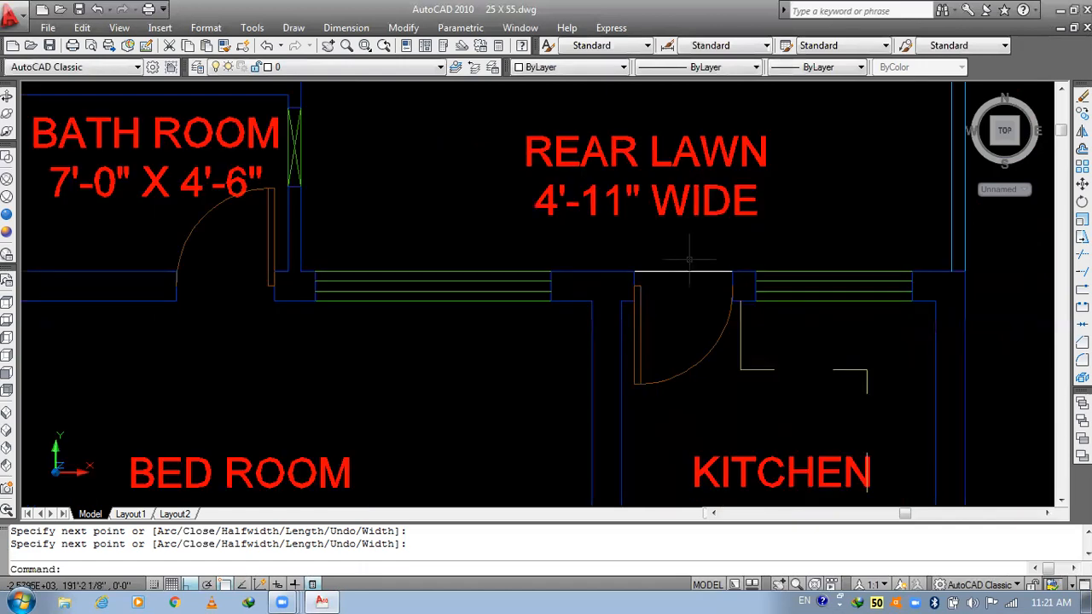
{"action": "left_click", "coordinate": [690, 260]}
{"action": "left_click", "coordinate": [676, 298]}
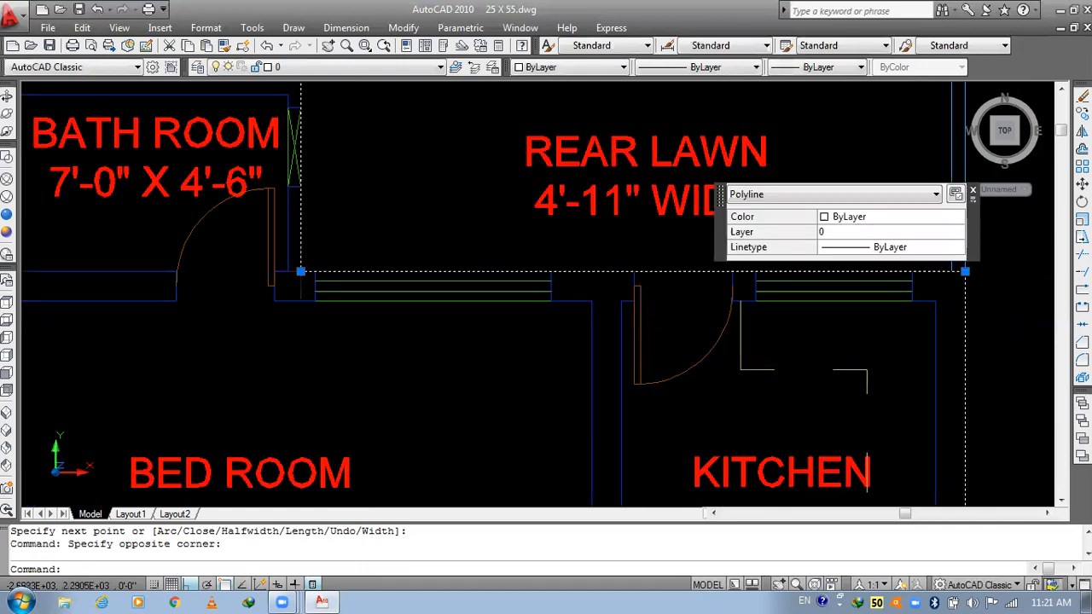
{"action": "left_click", "coordinate": [300, 271]}
{"action": "type", "text": "1.5'"}
{"action": "key", "text": "Return"}
- Stretch the outline's corner at the kitchen's outer wall 1.5' outward along the rear lawn's boundary
{"action": "middle_click_drag", "start_coordinate": [378, 300], "coordinate": [160, 354]}
{"action": "left_click", "coordinate": [748, 326]}
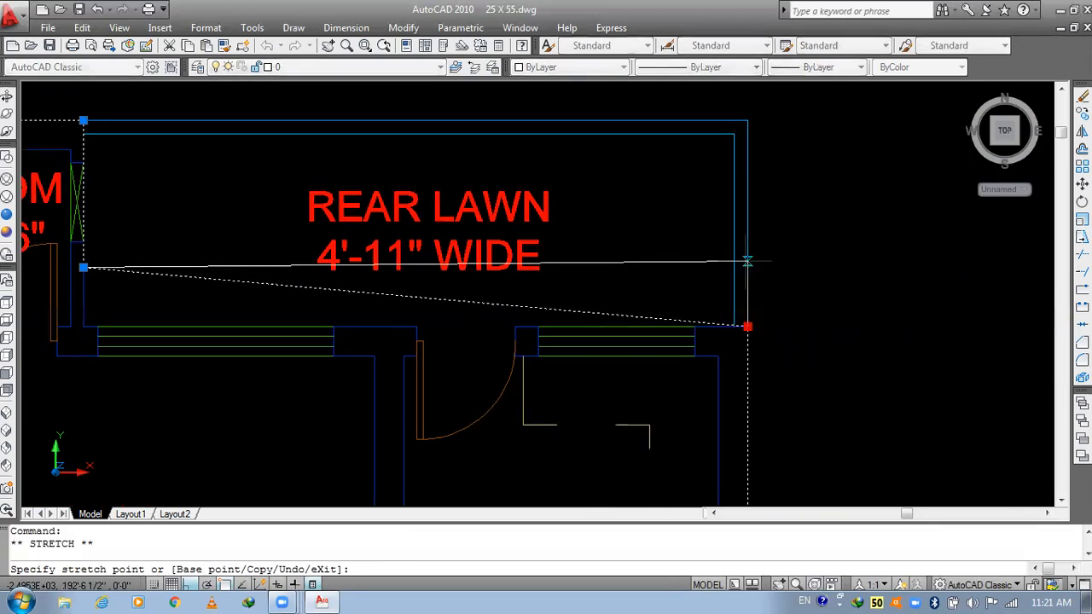
{"action": "type", "text": "1.5'"}
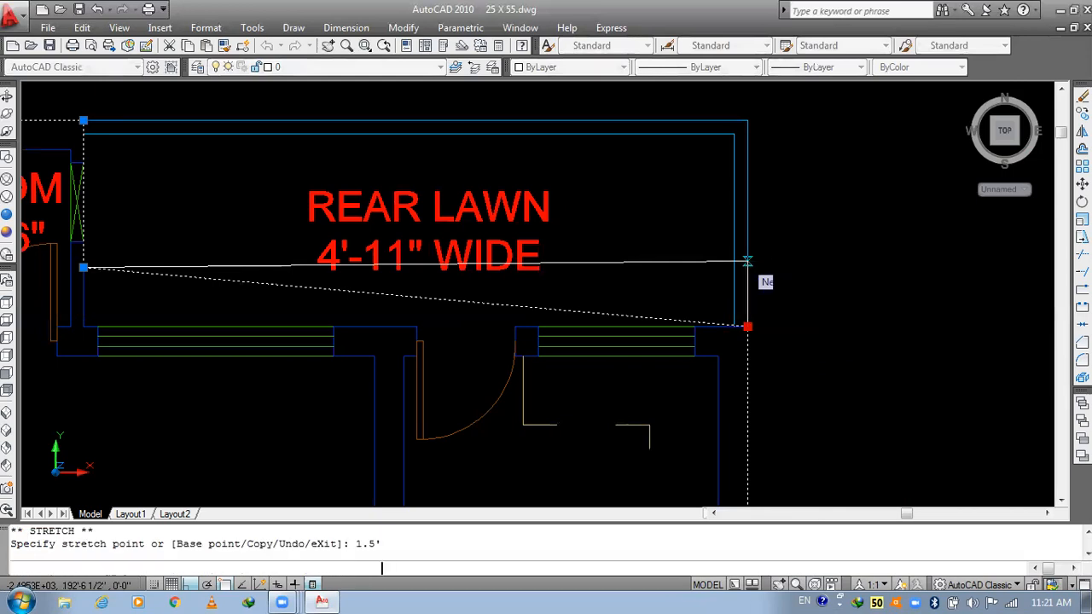
{"action": "key", "text": "Return"}
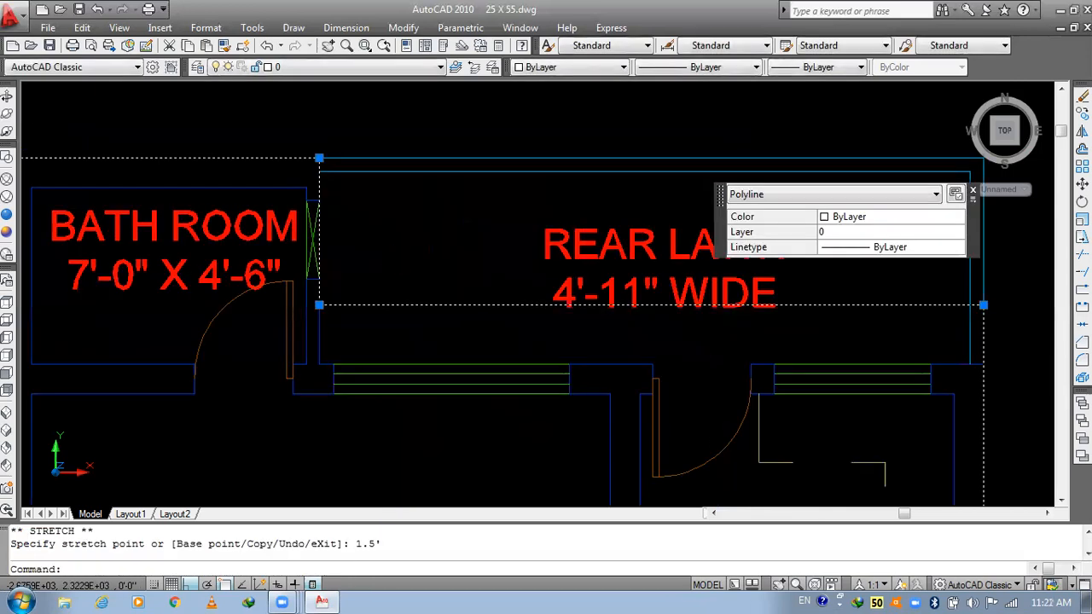
- Stretch both outline corners beside the bath room's window wall 1.5' sideways into the rear lawn
{"action": "middle_click_drag", "start_coordinate": [392, 258], "coordinate": [386, 253]}
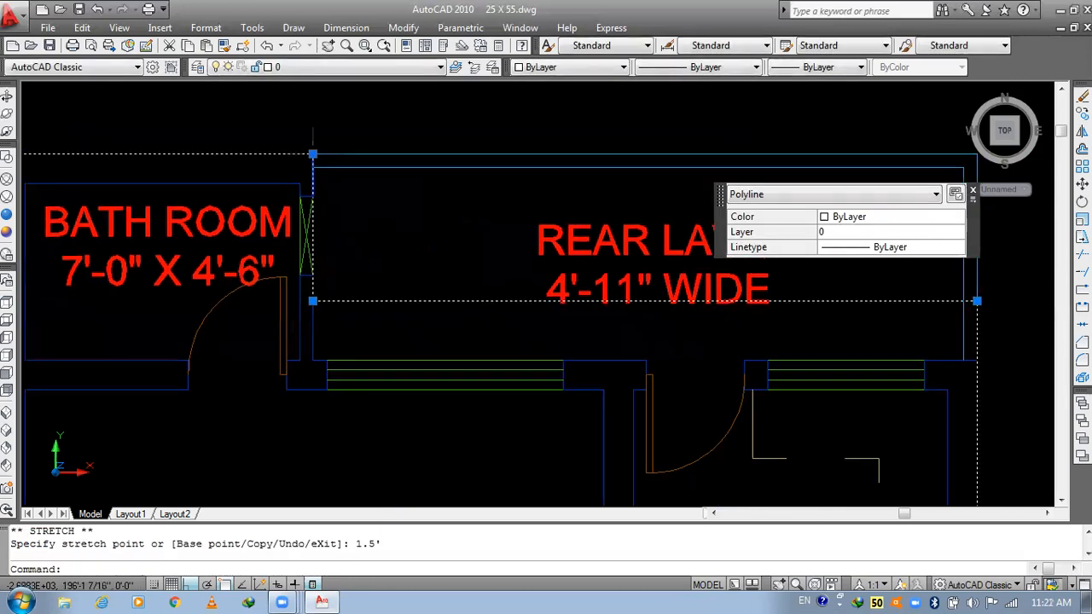
{"action": "left_click", "coordinate": [313, 154]}
{"action": "type", "text": "1."}
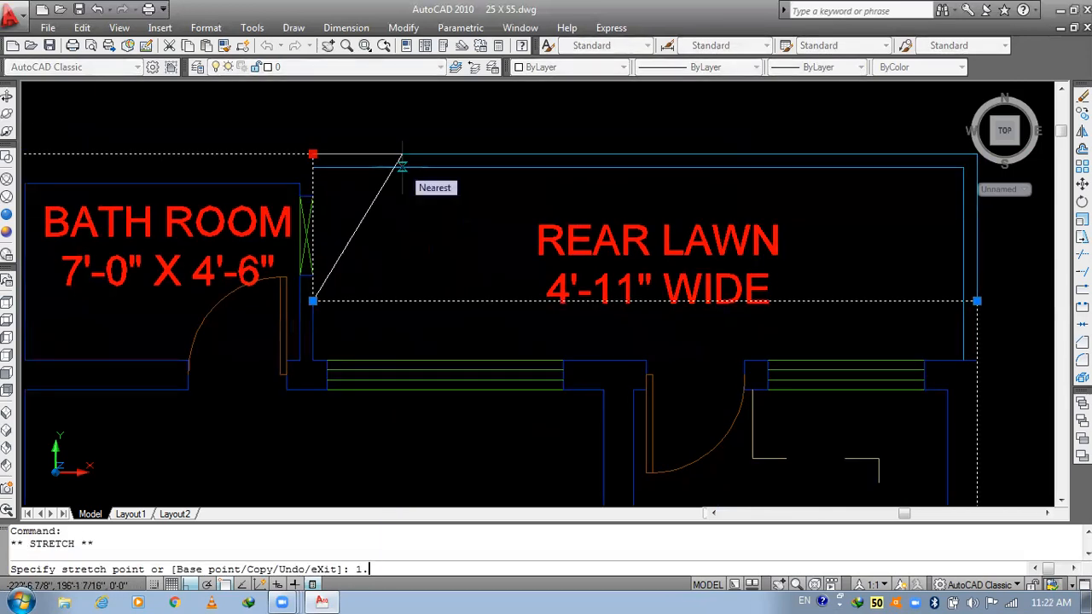
{"action": "type", "text": "5'"}
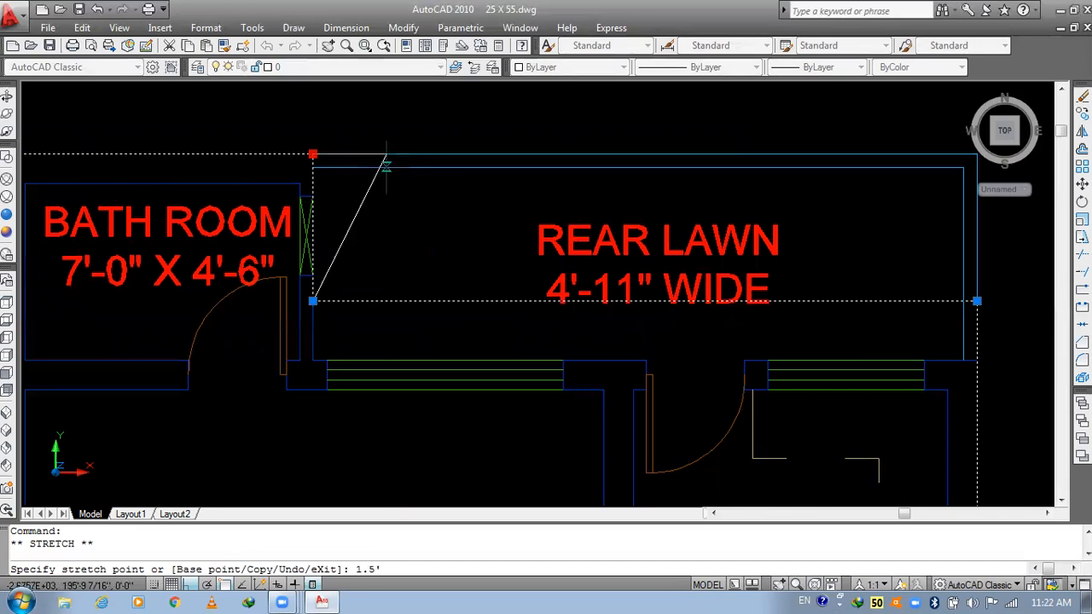
{"action": "key", "text": "Return"}
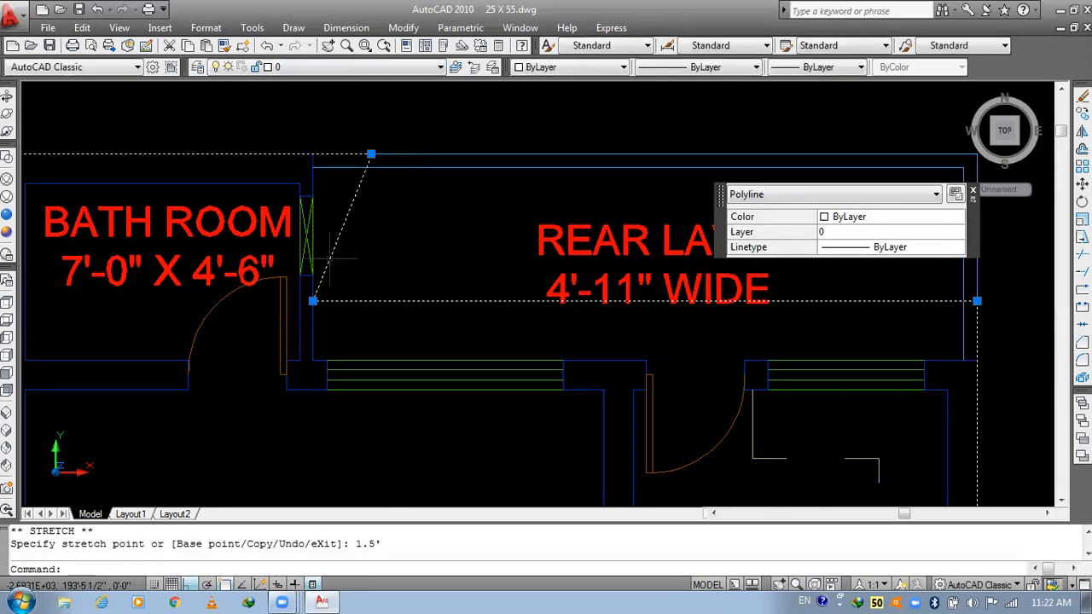
{"action": "left_click", "coordinate": [313, 301]}
{"action": "type", "text": "1.5'"}
{"action": "key", "text": "Return"}
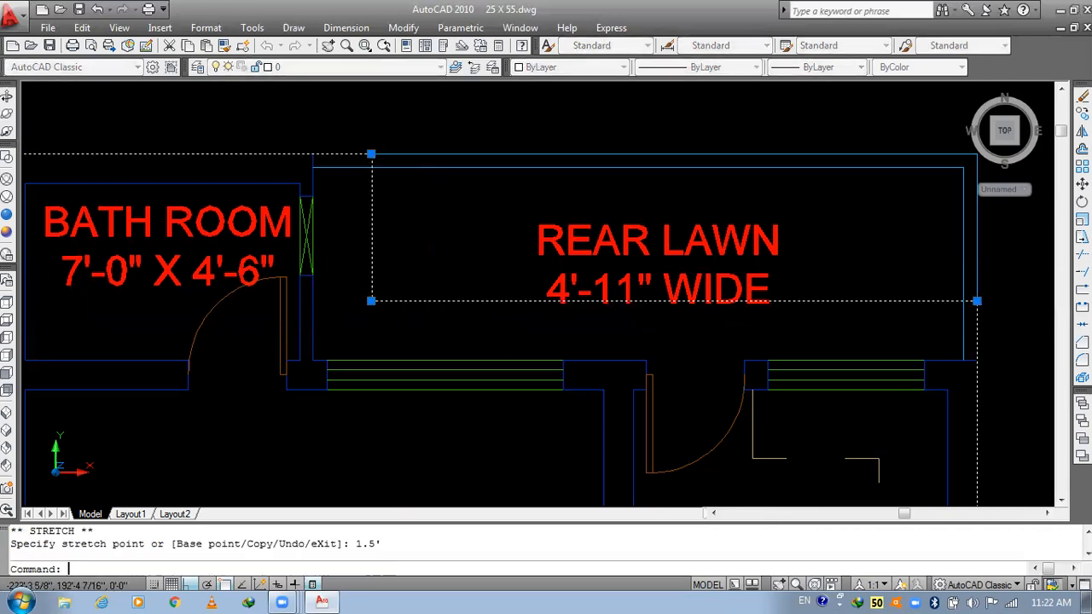
- Examine the slab outline around the front lawn and porch, clearing the selection
{"action": "scroll", "coordinate": [401, 253], "scroll_direction": "down", "scroll_amount": 1}
{"action": "scroll", "coordinate": [401, 254], "scroll_direction": "down", "scroll_amount": 8}
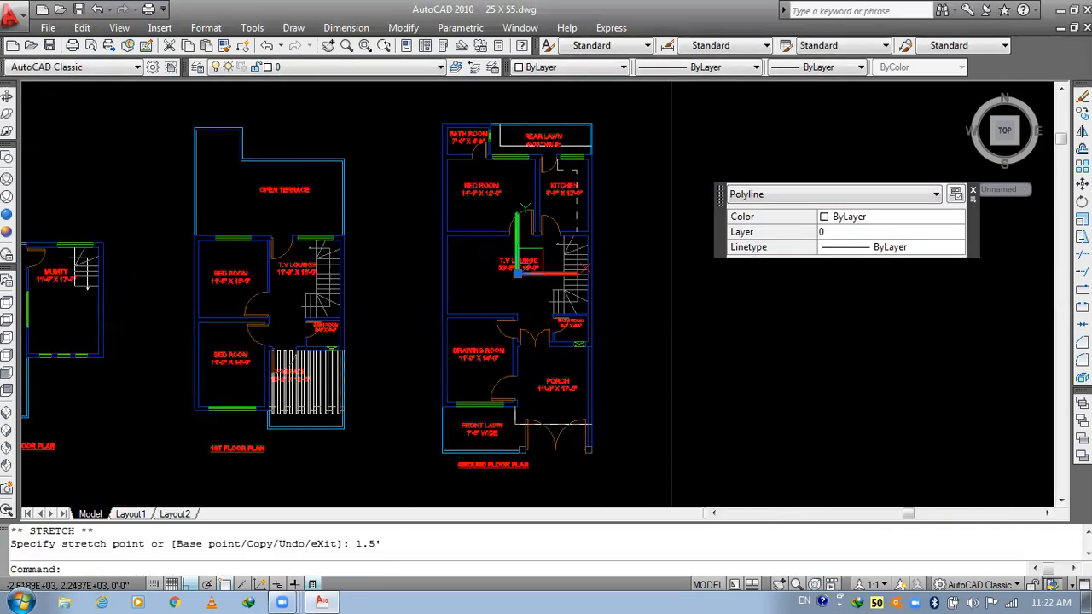
{"action": "scroll", "coordinate": [591, 344], "scroll_direction": "up", "scroll_amount": 8}
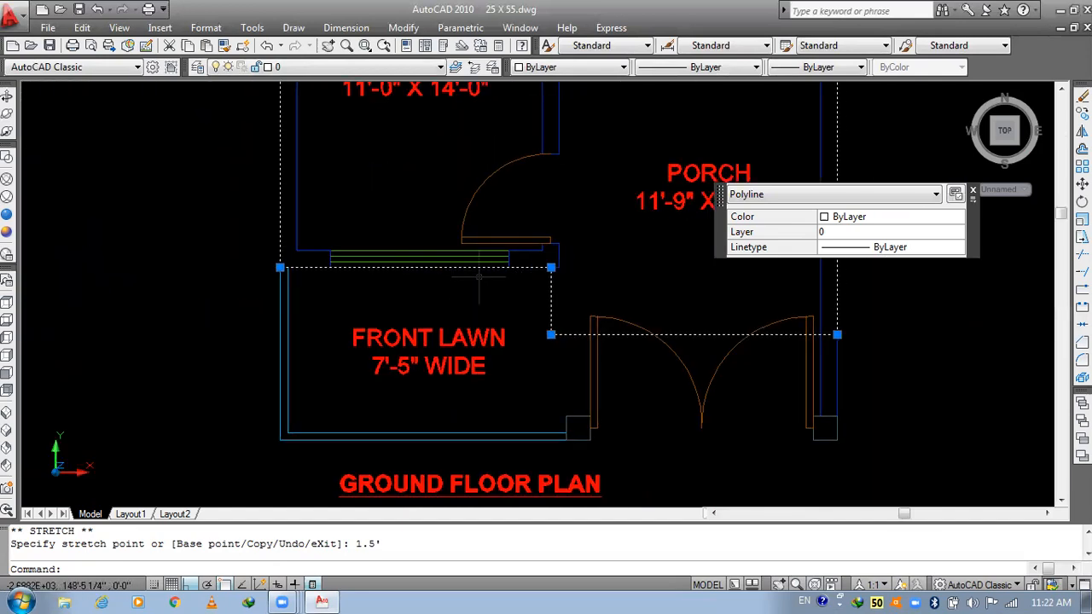
{"action": "mouse_move", "coordinate": [518, 294]}
{"action": "middle_mouse_down"}
{"action": "mouse_move", "coordinate": [542, 355]}
{"action": "mouse_move", "coordinate": [530, 374]}
{"action": "middle_mouse_up"}
{"action": "scroll", "coordinate": [519, 348], "scroll_direction": "up", "scroll_amount": 2}
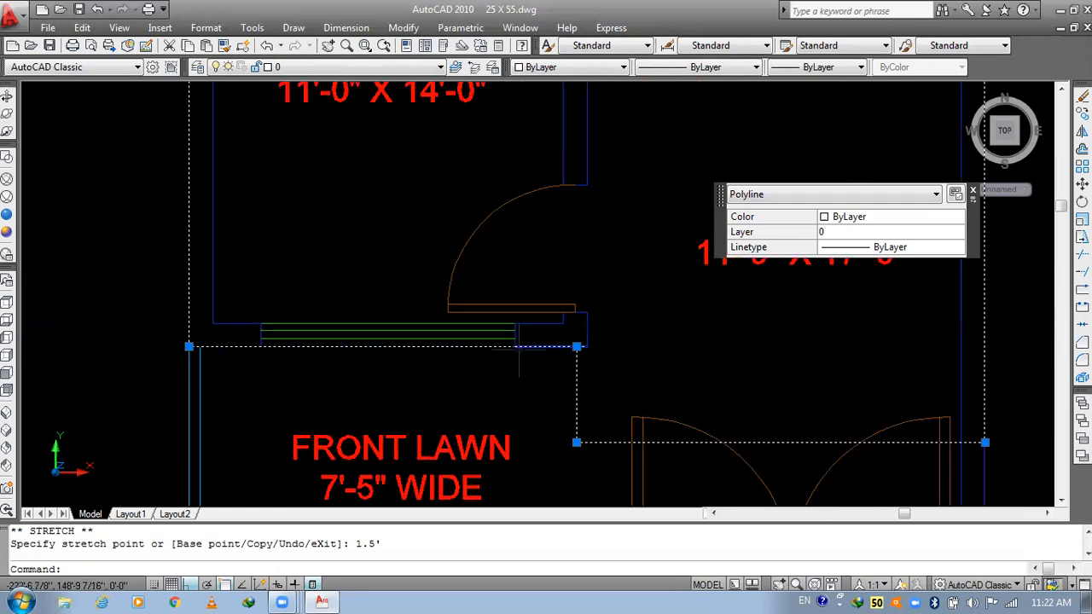
{"action": "scroll", "coordinate": [519, 349], "scroll_direction": "down", "scroll_amount": 3}
{"action": "middle_click_drag", "start_coordinate": [625, 317], "coordinate": [521, 328]}
{"action": "key", "text": "Escape"}
{"action": "key", "text": "Escape"}
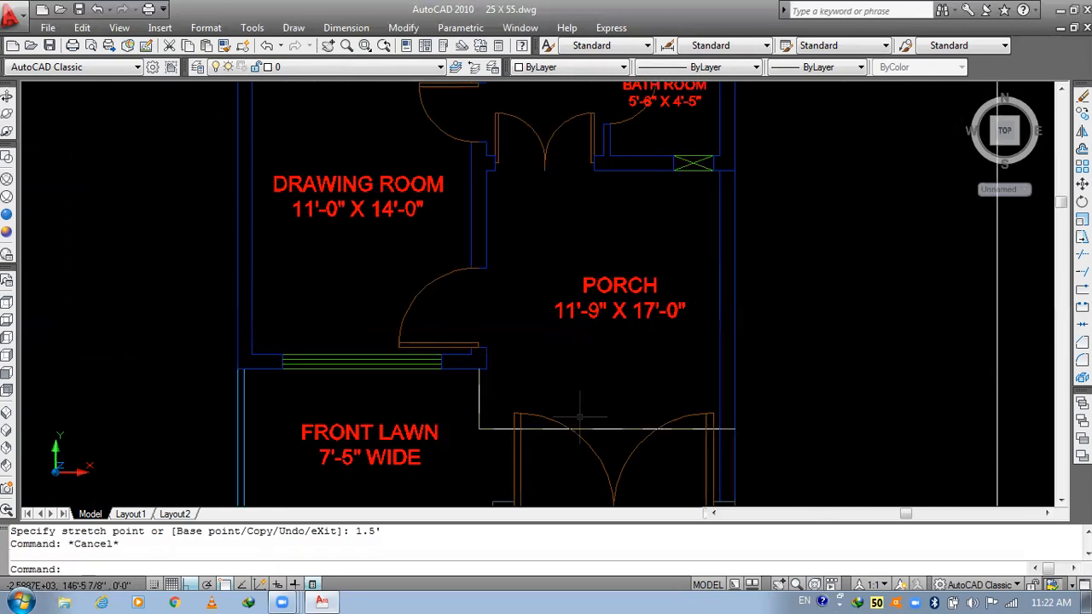
{"action": "scroll", "coordinate": [491, 402], "scroll_direction": "up", "scroll_amount": 2}
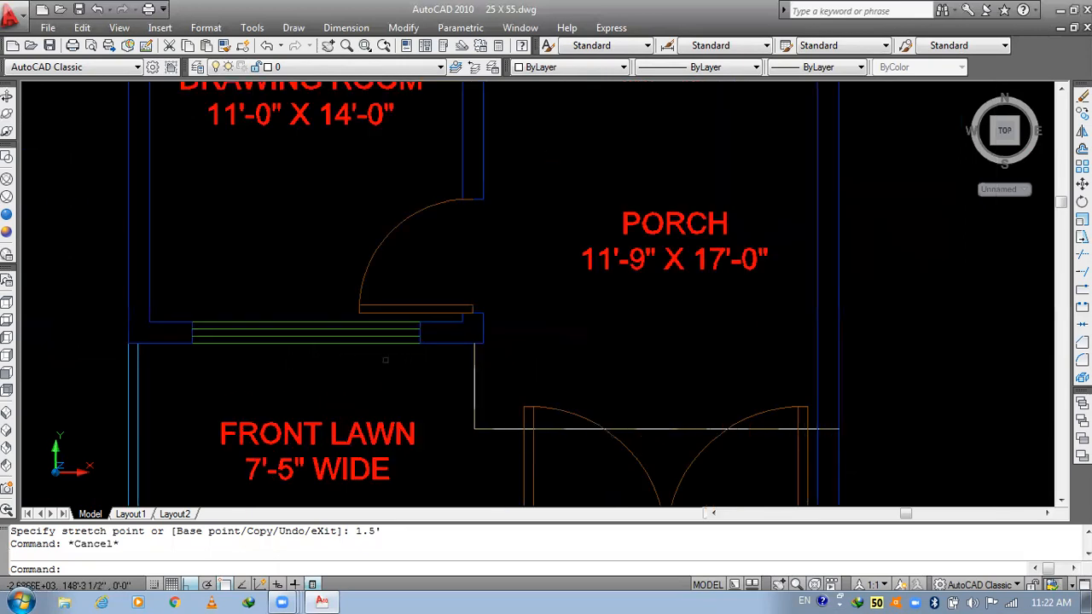
{"action": "scroll", "coordinate": [424, 357], "scroll_direction": "down", "scroll_amount": 2}
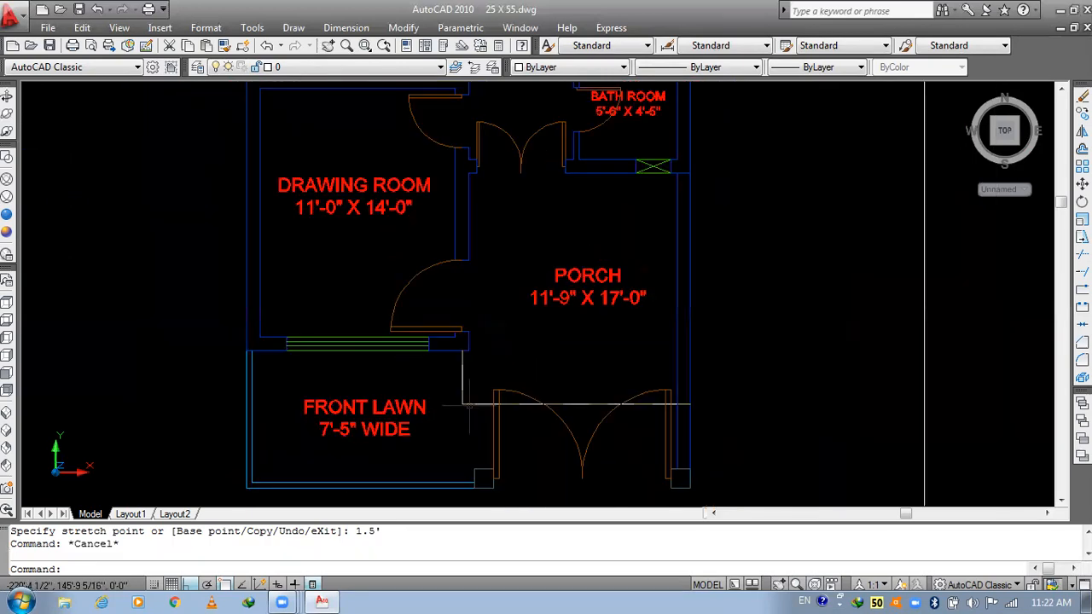
- Extrude the ground floor's covering slab outline to a height of 6"
{"action": "scroll", "coordinate": [492, 300], "scroll_direction": "down", "scroll_amount": 3}
{"action": "middle_click_drag", "start_coordinate": [507, 264], "coordinate": [521, 384]}
{"action": "middle_click_drag", "start_coordinate": [517, 215], "coordinate": [530, 321]}
{"action": "middle_click_drag", "start_coordinate": [514, 224], "coordinate": [515, 332]}
{"action": "scroll", "coordinate": [481, 229], "scroll_direction": "up", "scroll_amount": 2}
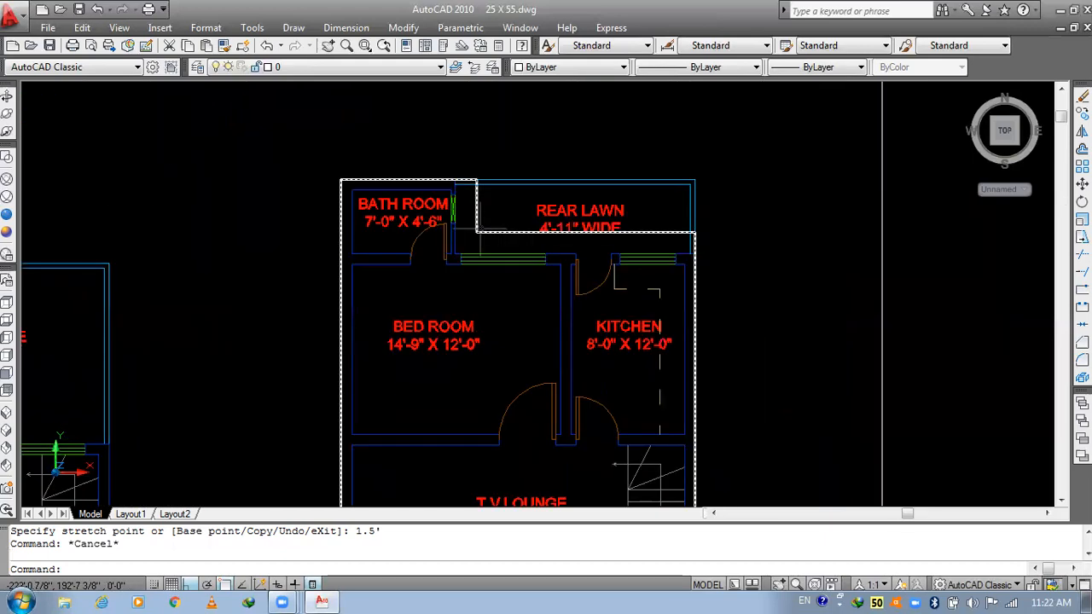
{"action": "type", "text": "ext"}
{"action": "key", "text": "Return"}
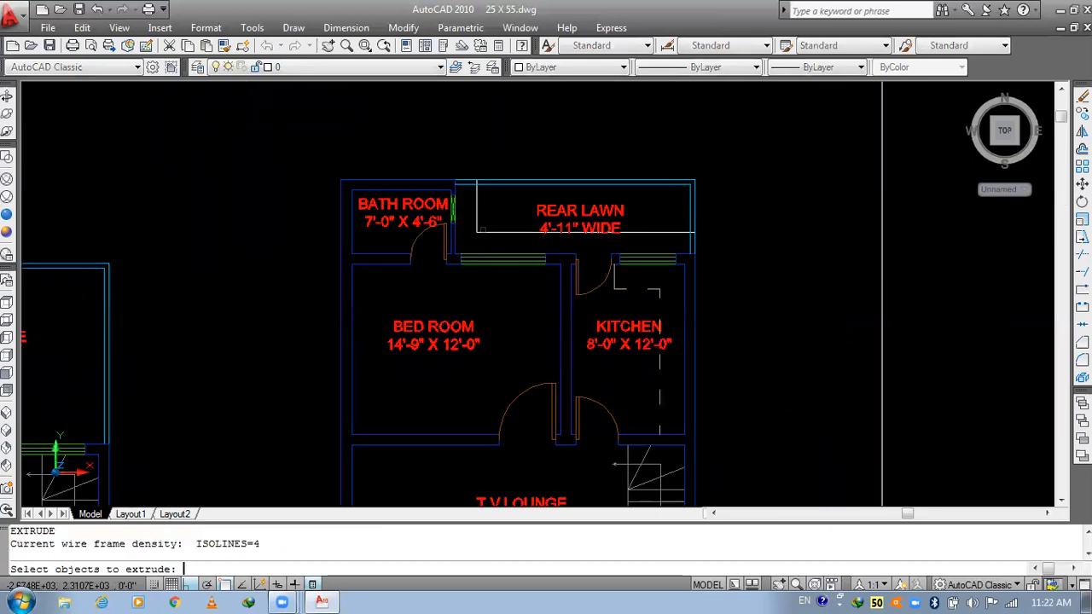
{"action": "left_click", "coordinate": [482, 230]}
{"action": "left_click", "coordinate": [483, 232]}
{"action": "key", "text": "Return"}
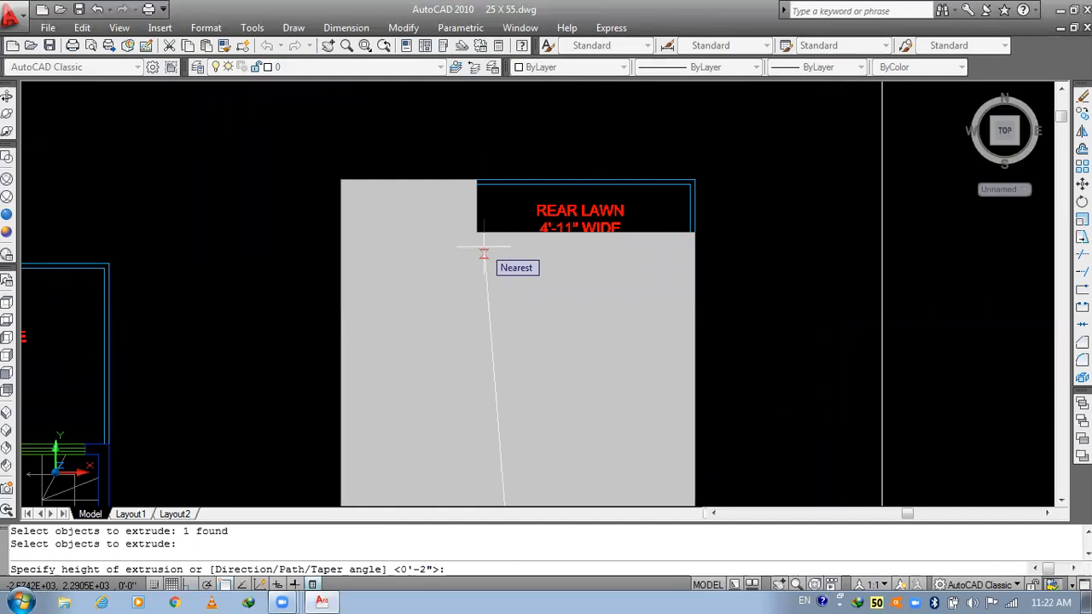
{"action": "type", "text": "6"}
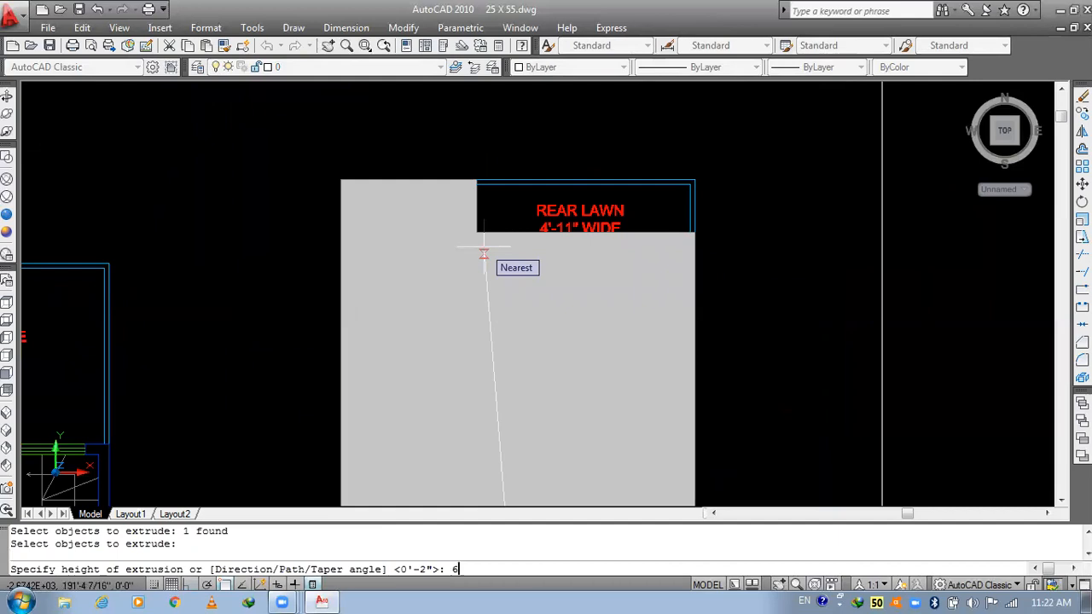
{"action": "type", "text": "\""}
{"action": "key", "text": "Return"}
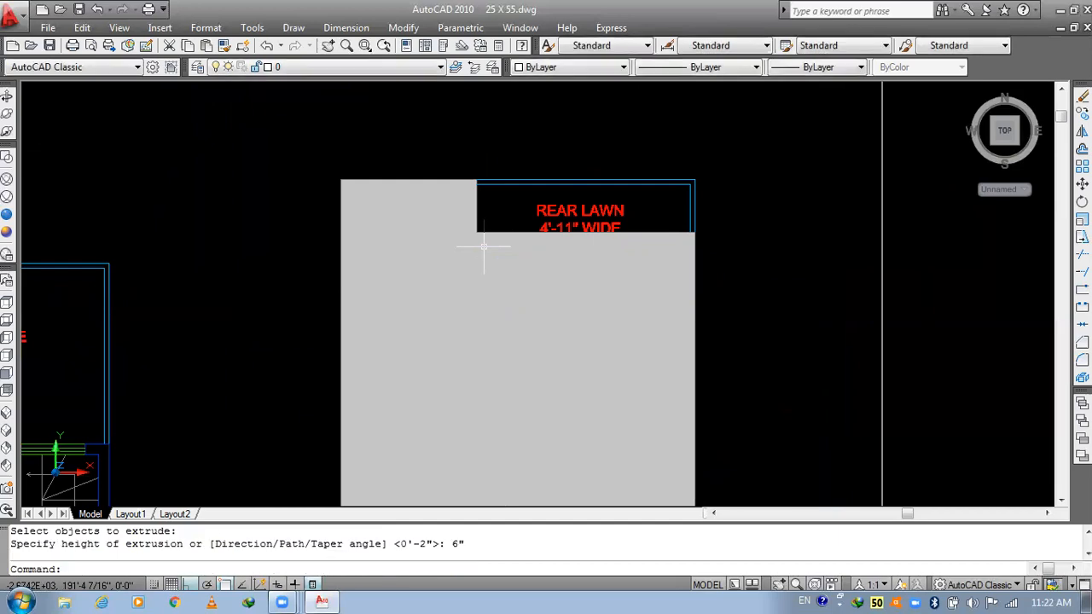
- Move the covering slab from the floor plans onto the ground floor walls, matching its lower rear corner to the walls' top rear corner
{"action": "scroll", "coordinate": [407, 224], "scroll_direction": "down", "scroll_amount": 3}
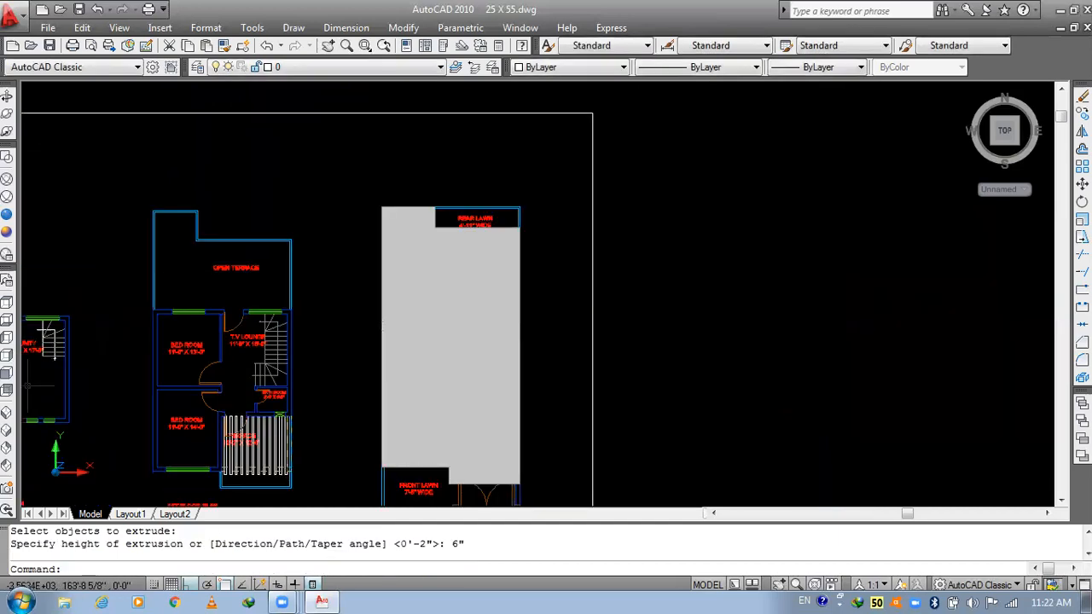
{"action": "left_click", "coordinate": [5, 416]}
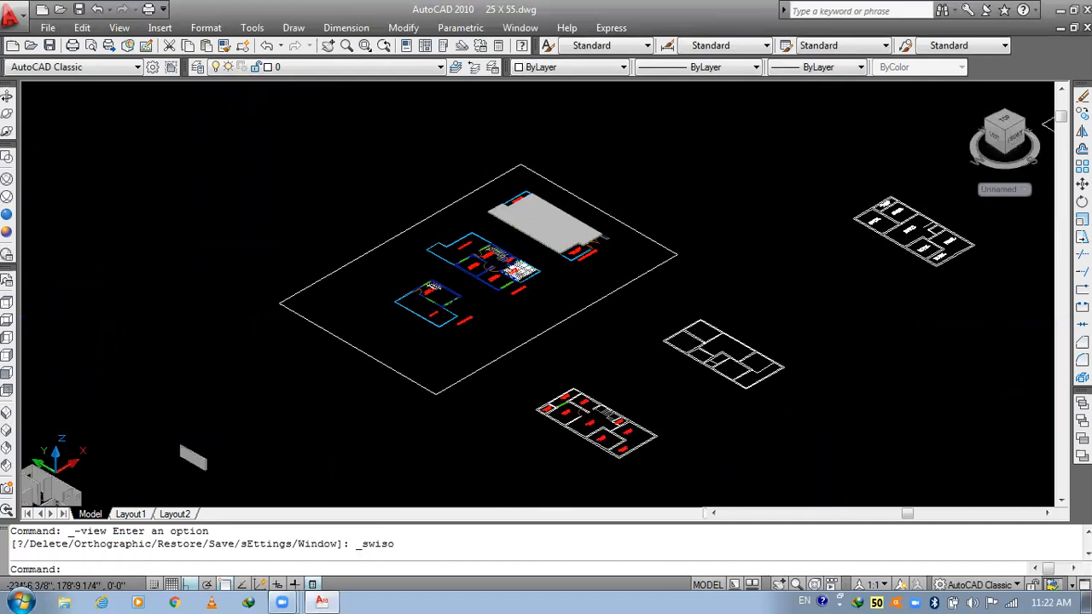
{"action": "scroll", "coordinate": [512, 220], "scroll_direction": "up", "scroll_amount": 8}
{"action": "type", "text": "m"}
{"action": "key", "text": "Return"}
{"action": "left_click", "coordinate": [499, 202]}
{"action": "key", "text": "Return"}
{"action": "scroll", "coordinate": [316, 188], "scroll_direction": "up", "scroll_amount": 3}
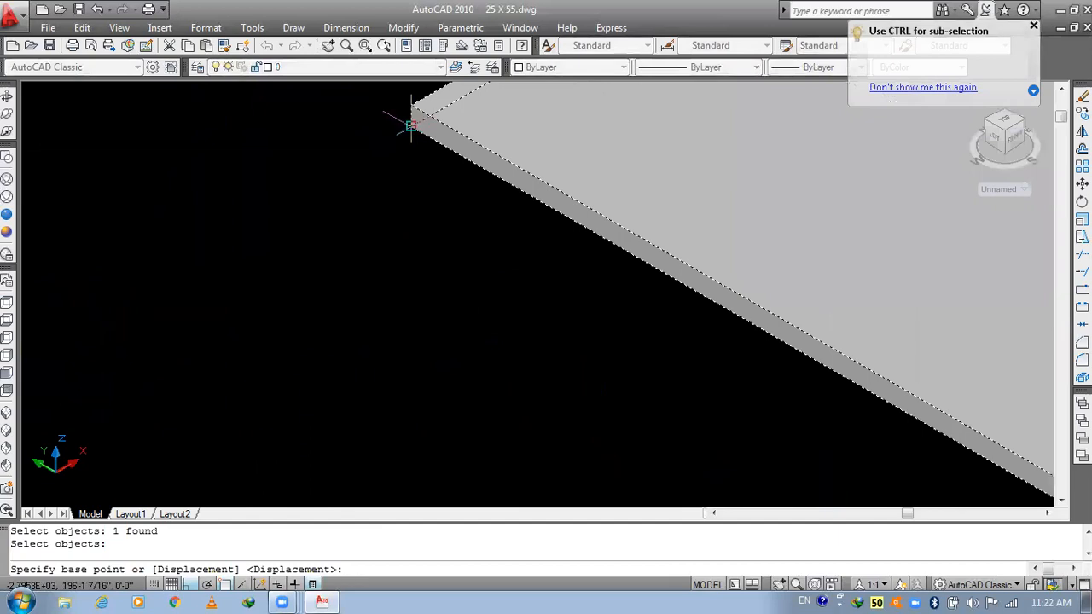
{"action": "left_click", "coordinate": [410, 126]}
{"action": "scroll", "coordinate": [709, 108], "scroll_direction": "down", "scroll_amount": 2}
{"action": "scroll", "coordinate": [710, 109], "scroll_direction": "down", "scroll_amount": 5}
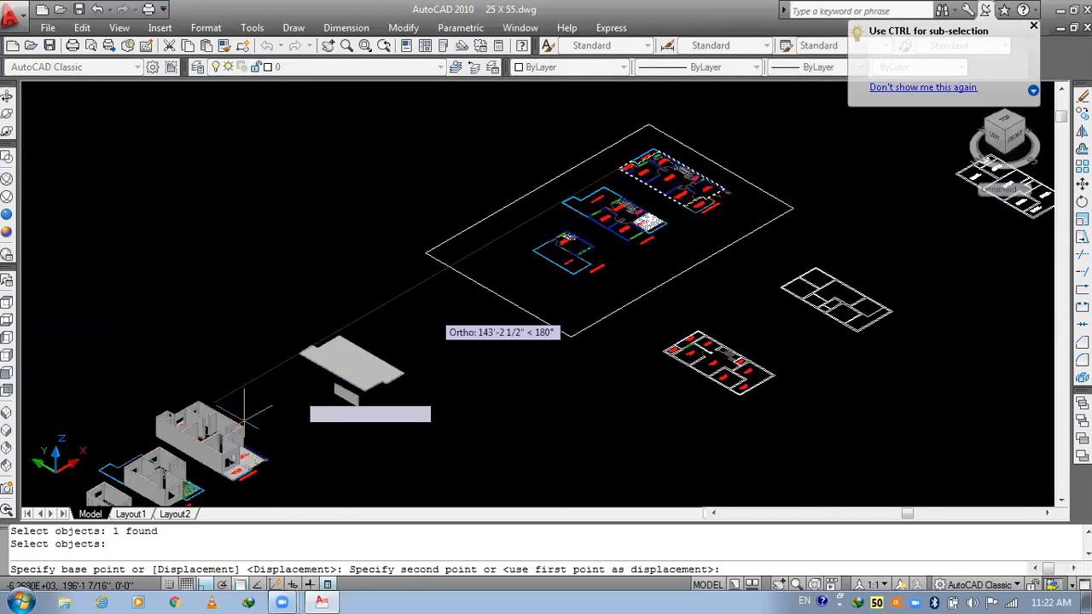
{"action": "scroll", "coordinate": [511, 328], "scroll_direction": "up", "scroll_amount": 4}
{"action": "scroll", "coordinate": [140, 388], "scroll_direction": "up", "scroll_amount": 5}
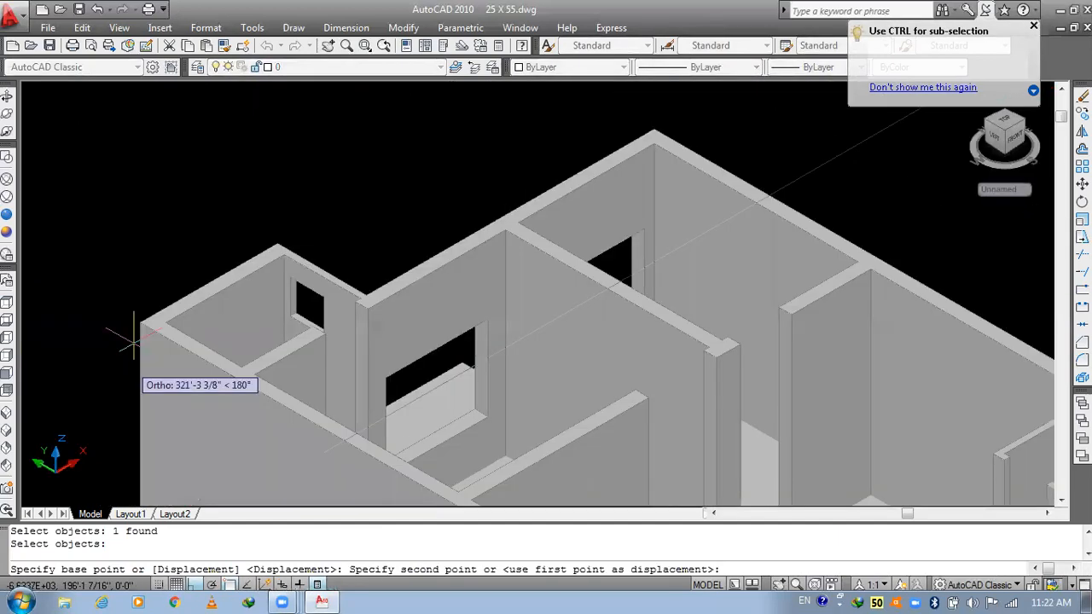
{"action": "scroll", "coordinate": [133, 340], "scroll_direction": "up", "scroll_amount": 3}
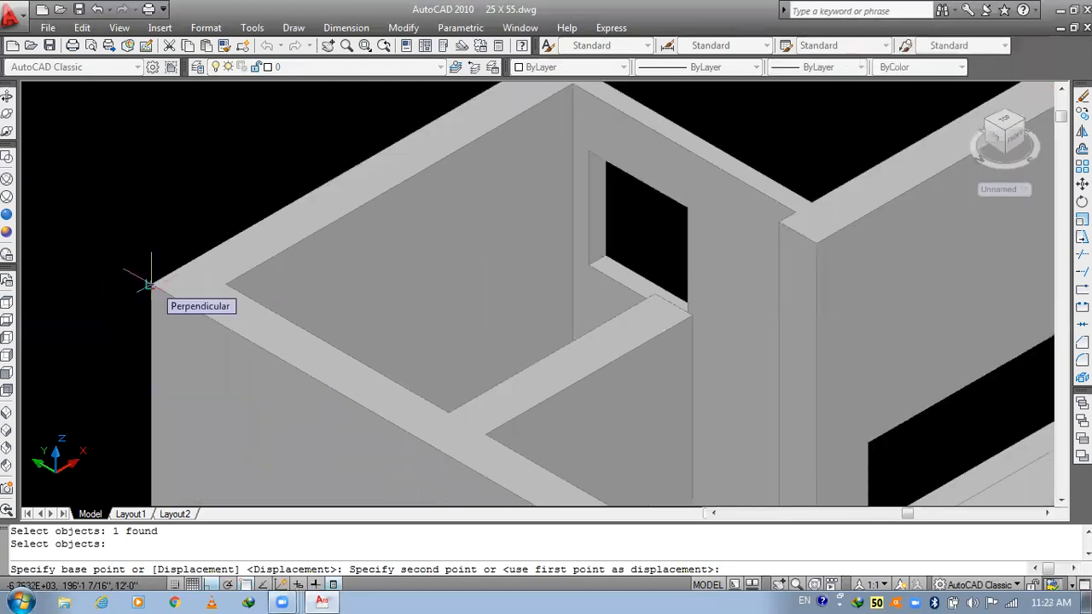
{"action": "left_click", "coordinate": [149, 285]}
{"action": "scroll", "coordinate": [149, 284], "scroll_direction": "down", "scroll_amount": 8}
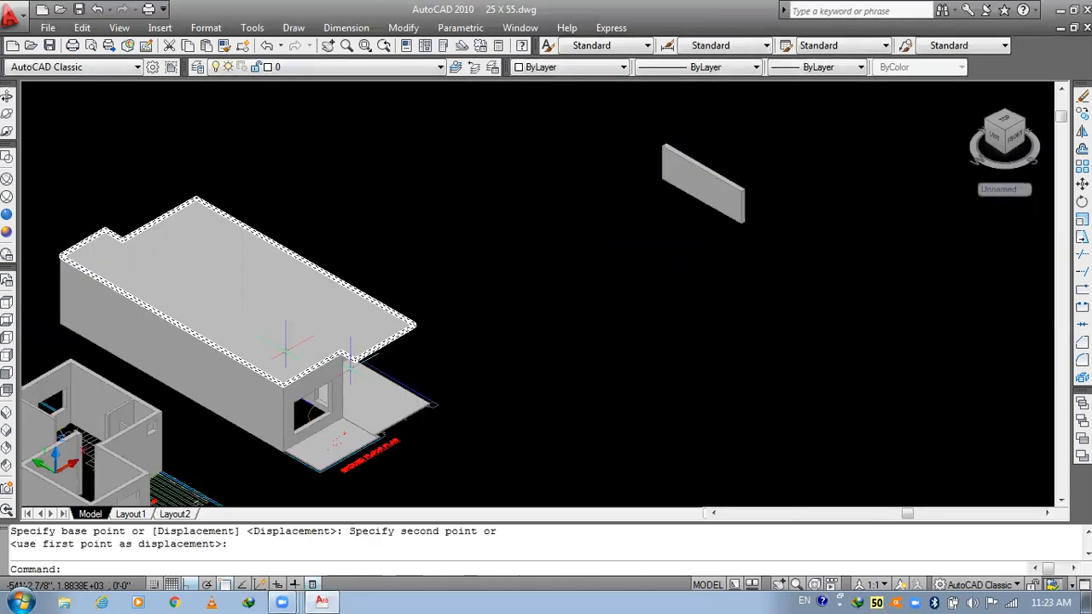
- Examine the placed covering slab on the ground floor and the separate first floor walls in the isometric view
{"action": "scroll", "coordinate": [406, 312], "scroll_direction": "up", "scroll_amount": 3}
{"action": "scroll", "coordinate": [685, 318], "scroll_direction": "up", "scroll_amount": 3}
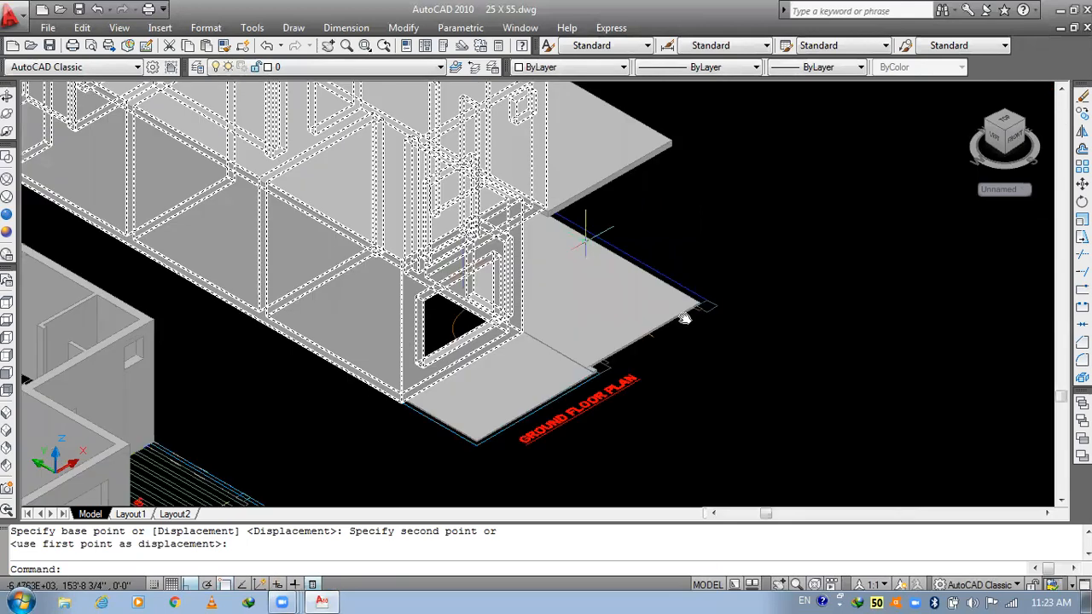
{"action": "middle_click_drag", "start_coordinate": [586, 236], "coordinate": [711, 319]}
{"action": "scroll", "coordinate": [710, 319], "scroll_direction": "down", "scroll_amount": 4}
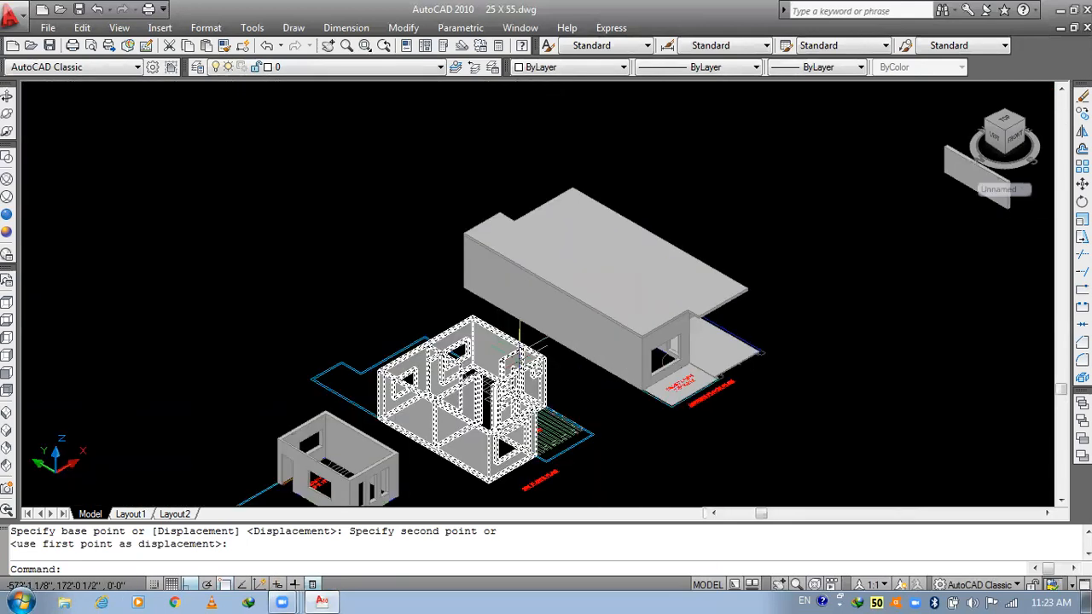
{"action": "scroll", "coordinate": [519, 300], "scroll_direction": "up", "scroll_amount": 1}
{"action": "middle_click_drag", "start_coordinate": [529, 345], "coordinate": [510, 312]}
{"action": "middle_click_drag", "start_coordinate": [590, 309], "coordinate": [496, 389]}
{"action": "key", "text": "Escape"}
{"action": "middle_click_drag", "start_coordinate": [543, 318], "coordinate": [510, 350]}
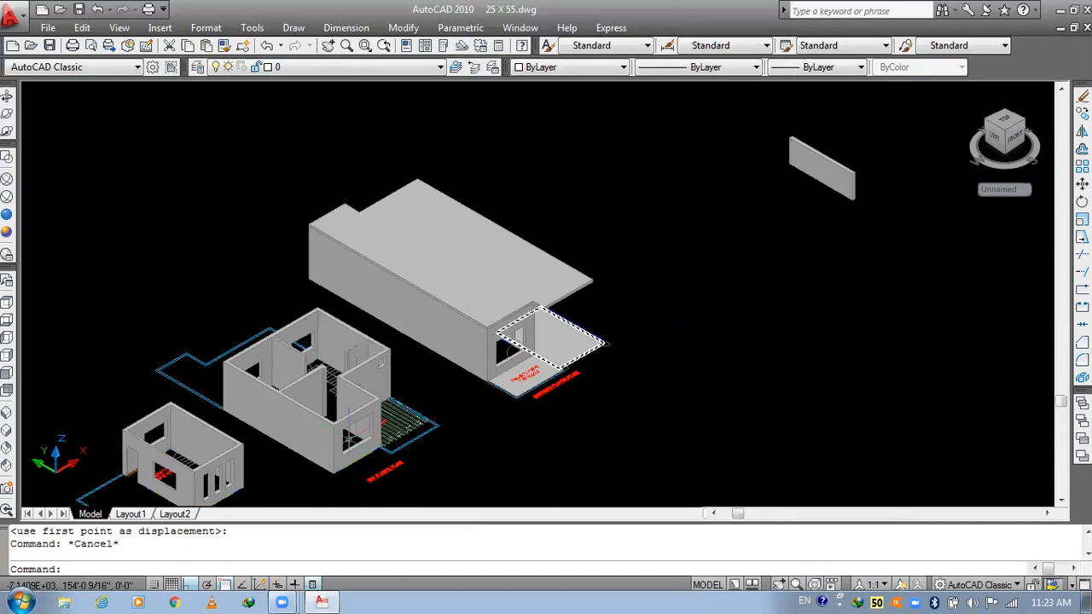
{"action": "scroll", "coordinate": [349, 439], "scroll_direction": "up", "scroll_amount": 2}
{"action": "middle_click_drag", "start_coordinate": [438, 312], "coordinate": [503, 329]}
{"action": "middle_click_drag", "start_coordinate": [454, 372], "coordinate": [405, 403]}
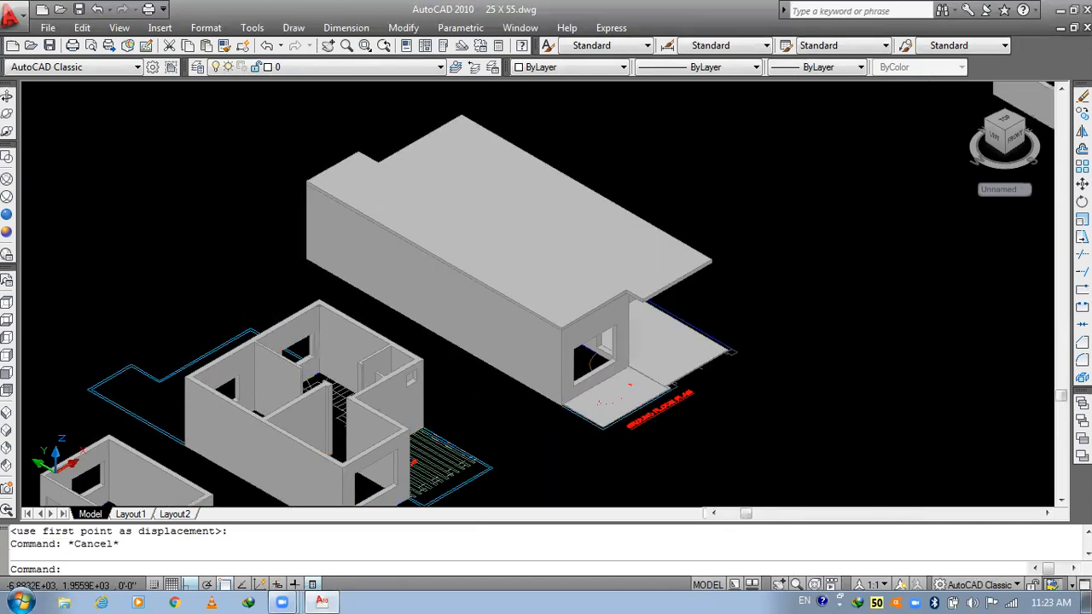
{"action": "scroll", "coordinate": [281, 466], "scroll_direction": "up", "scroll_amount": 2}
{"action": "middle_click_drag", "start_coordinate": [281, 467], "coordinate": [378, 319]}
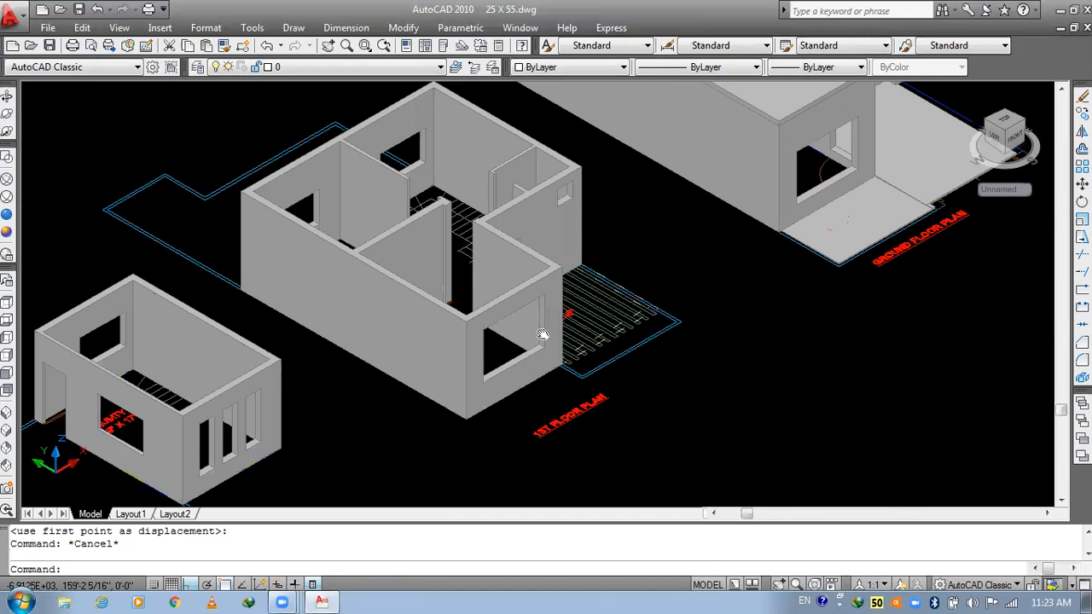
{"action": "middle_click_drag", "start_coordinate": [605, 241], "coordinate": [544, 331]}
- Move the first floor walls by their bottom front corner onto the covering slab's corner above the front lawn
{"action": "key", "text": "Escape"}
{"action": "left_click", "coordinate": [495, 369]}
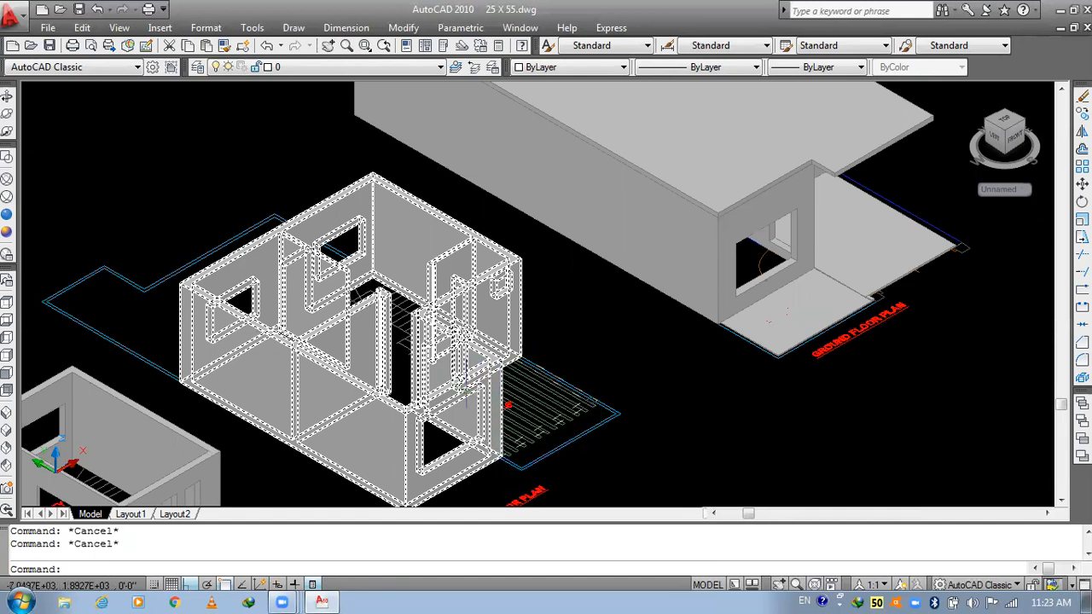
{"action": "type", "text": "m"}
{"action": "key", "text": "Return"}
{"action": "left_click", "coordinate": [441, 375]}
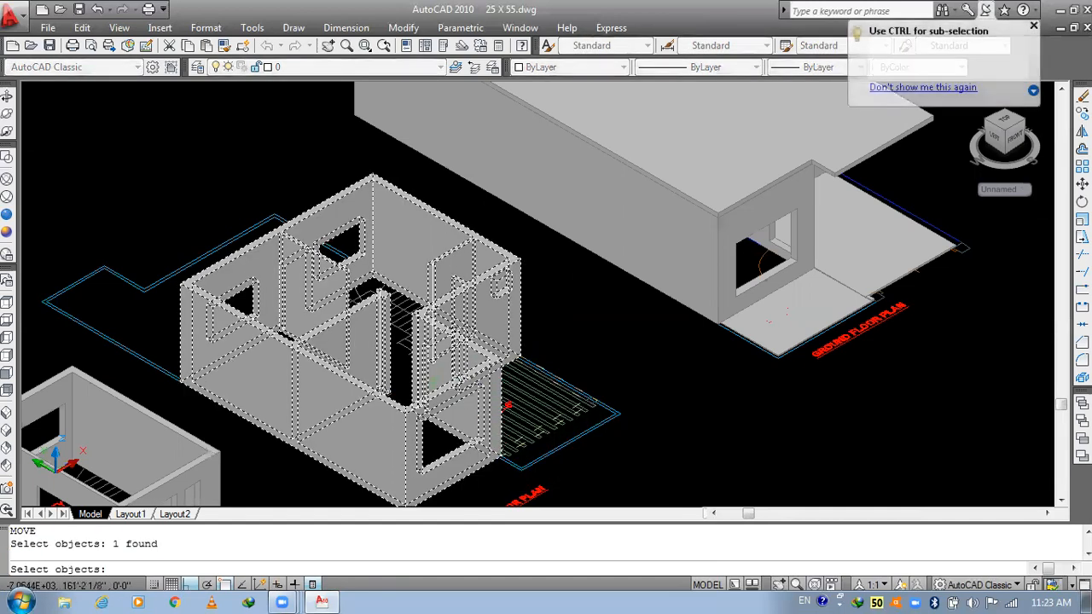
{"action": "key", "text": "Return"}
{"action": "middle_click_drag", "start_coordinate": [383, 454], "coordinate": [406, 309]}
{"action": "scroll", "coordinate": [431, 362], "scroll_direction": "up", "scroll_amount": 5}
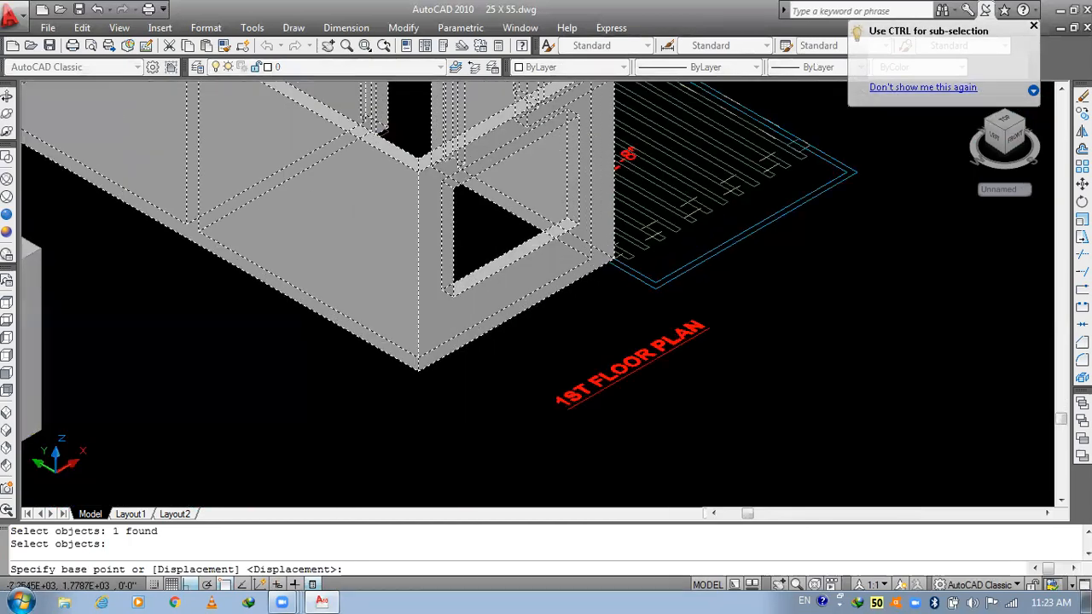
{"action": "left_click", "coordinate": [418, 373]}
{"action": "scroll", "coordinate": [418, 373], "scroll_direction": "down", "scroll_amount": 6}
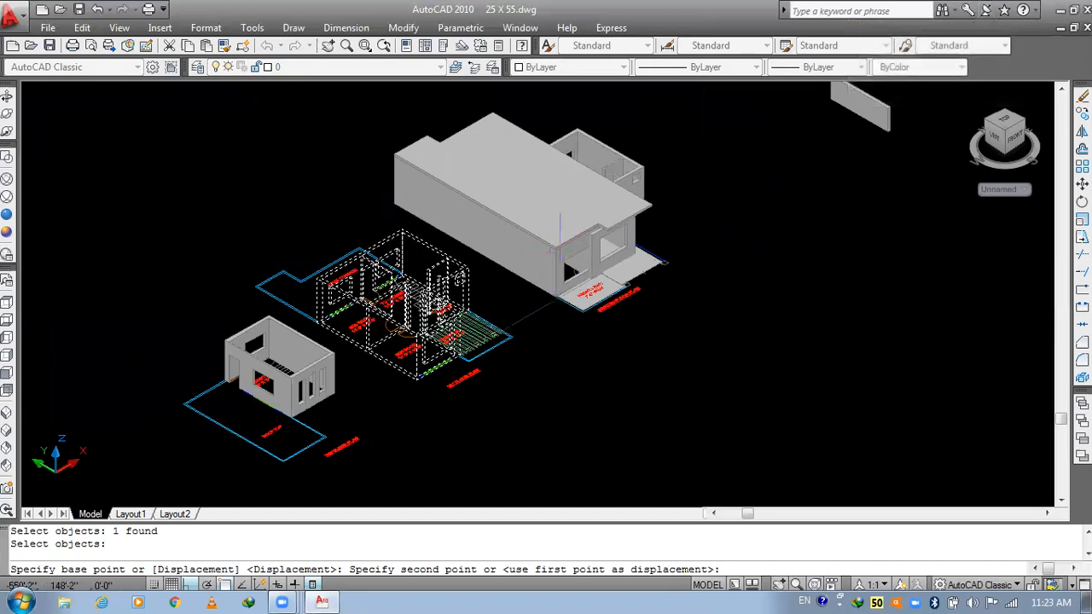
{"action": "scroll", "coordinate": [533, 253], "scroll_direction": "up", "scroll_amount": 2}
{"action": "scroll", "coordinate": [550, 248], "scroll_direction": "up", "scroll_amount": 5}
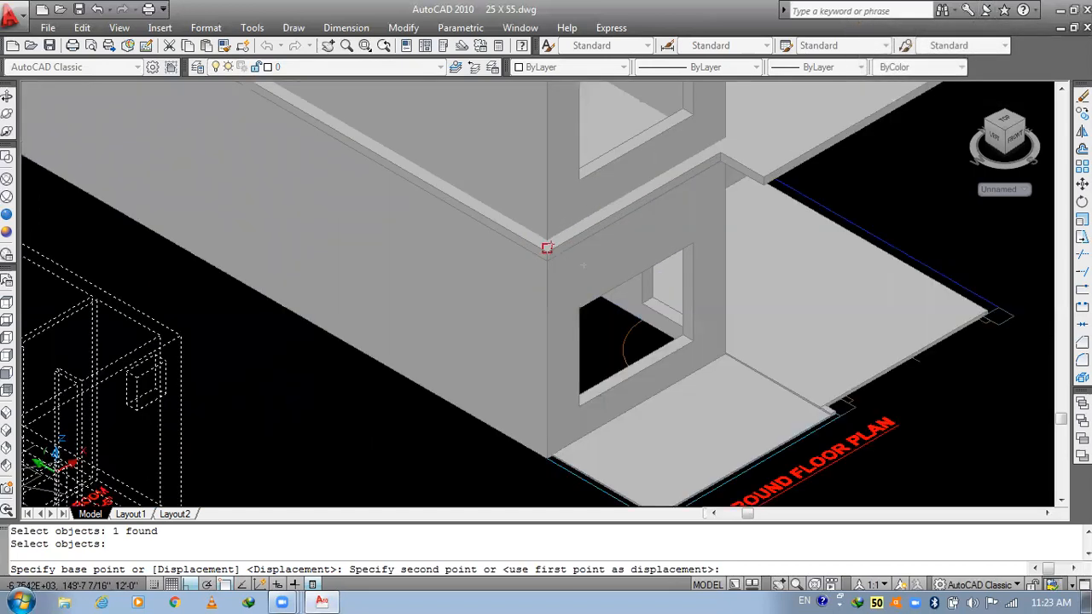
{"action": "left_click", "coordinate": [547, 248]}
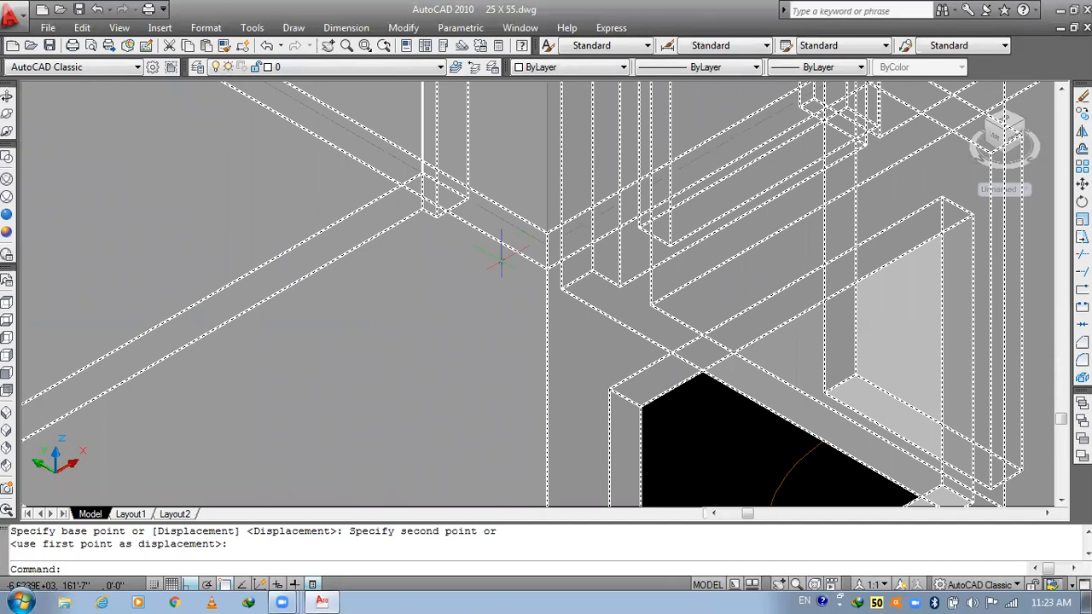
{"action": "scroll", "coordinate": [501, 252], "scroll_direction": "down", "scroll_amount": 8}
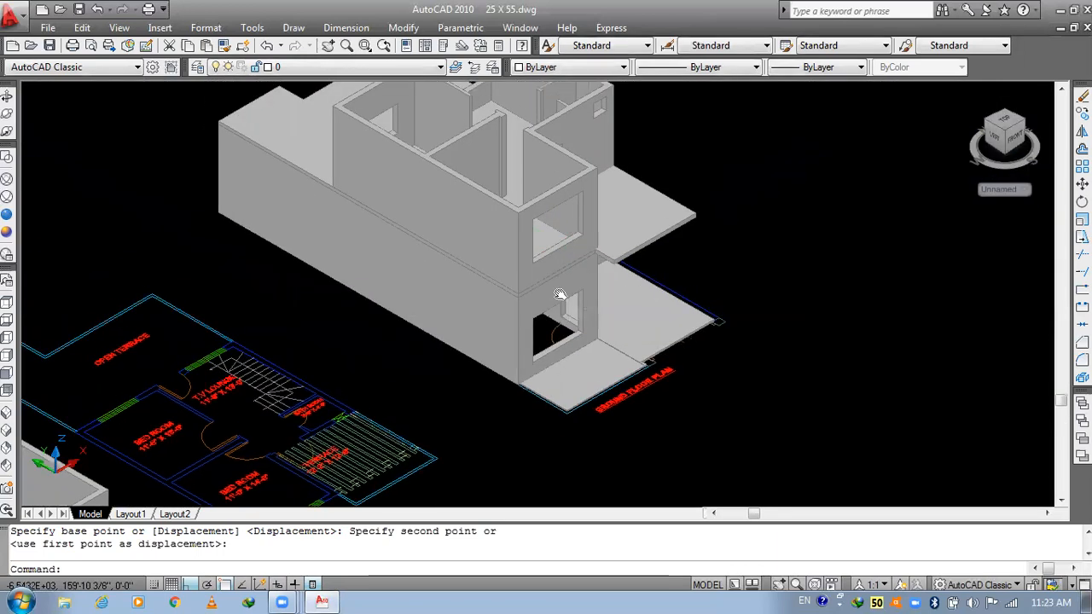
- Examine the stacked floors, the porch side and the first floor rooms from the southeast isometric view
{"action": "scroll", "coordinate": [502, 338], "scroll_direction": "up", "scroll_amount": 5}
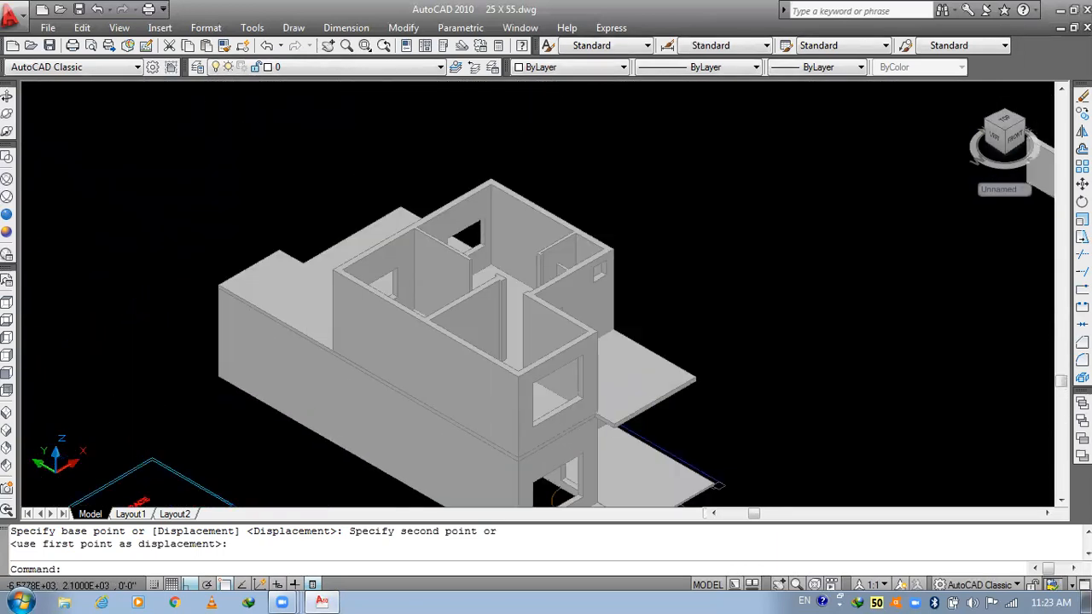
{"action": "middle_click_drag", "start_coordinate": [320, 322], "coordinate": [360, 239]}
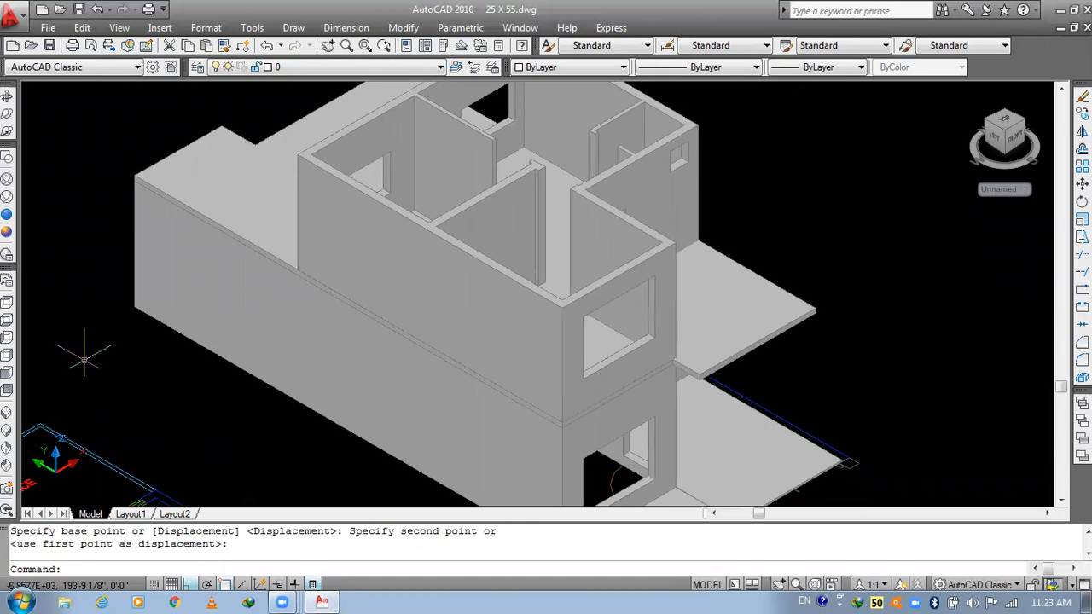
{"action": "left_click", "coordinate": [6, 433]}
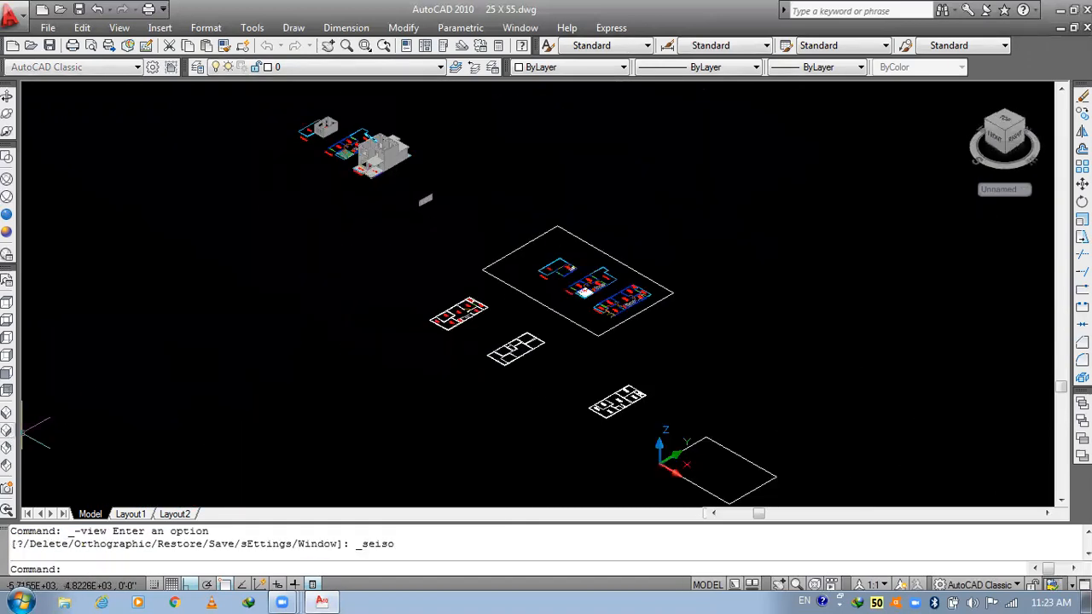
{"action": "scroll", "coordinate": [358, 196], "scroll_direction": "up", "scroll_amount": 6}
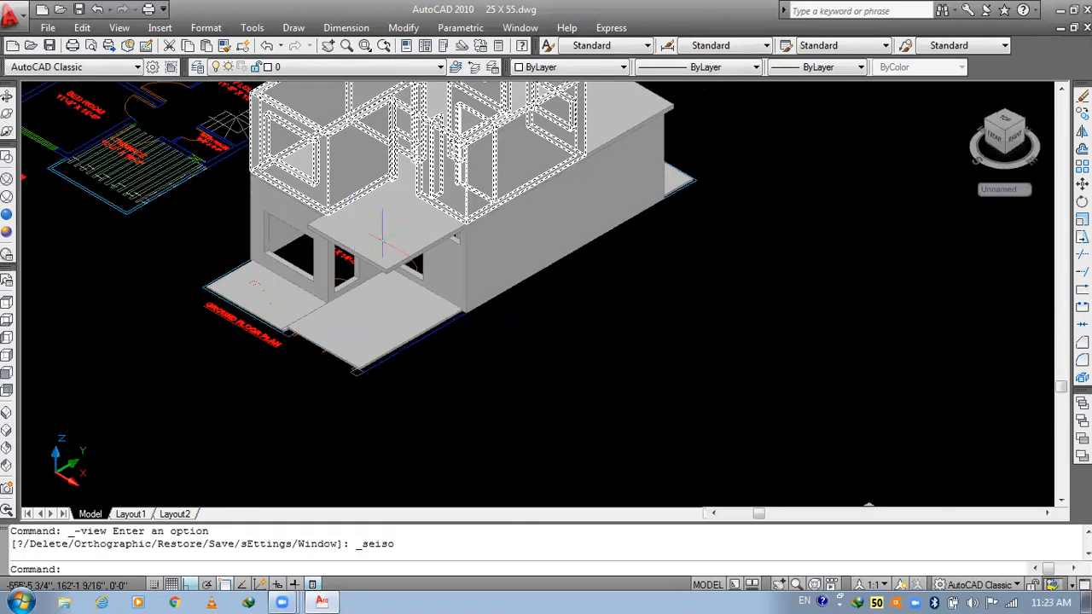
{"action": "middle_click_drag", "start_coordinate": [348, 256], "coordinate": [274, 311]}
{"action": "middle_click_drag", "start_coordinate": [345, 286], "coordinate": [304, 354]}
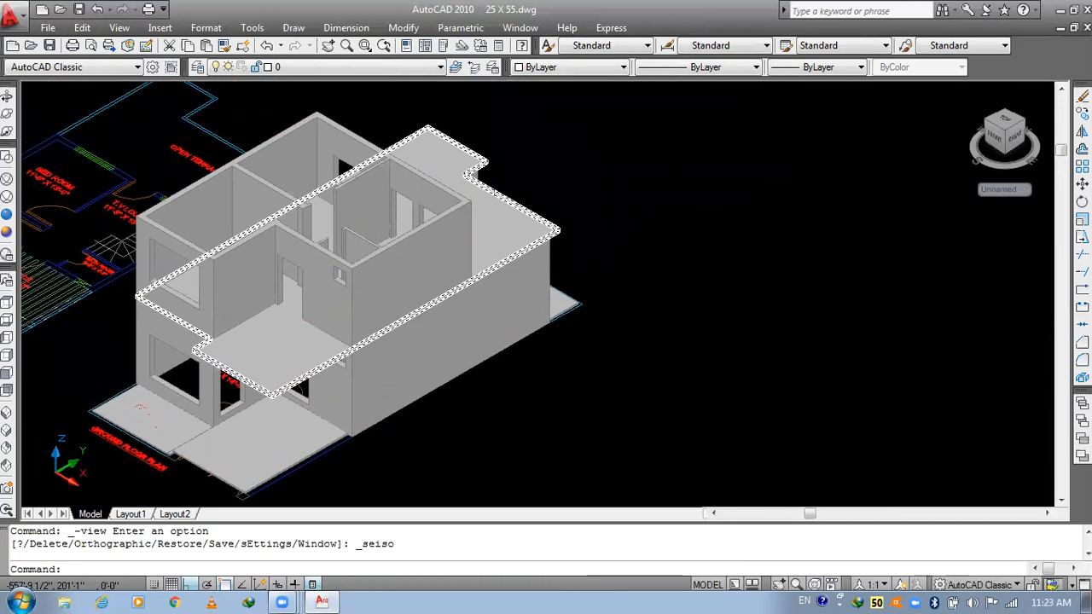
{"action": "middle_click_drag", "start_coordinate": [399, 227], "coordinate": [500, 197]}
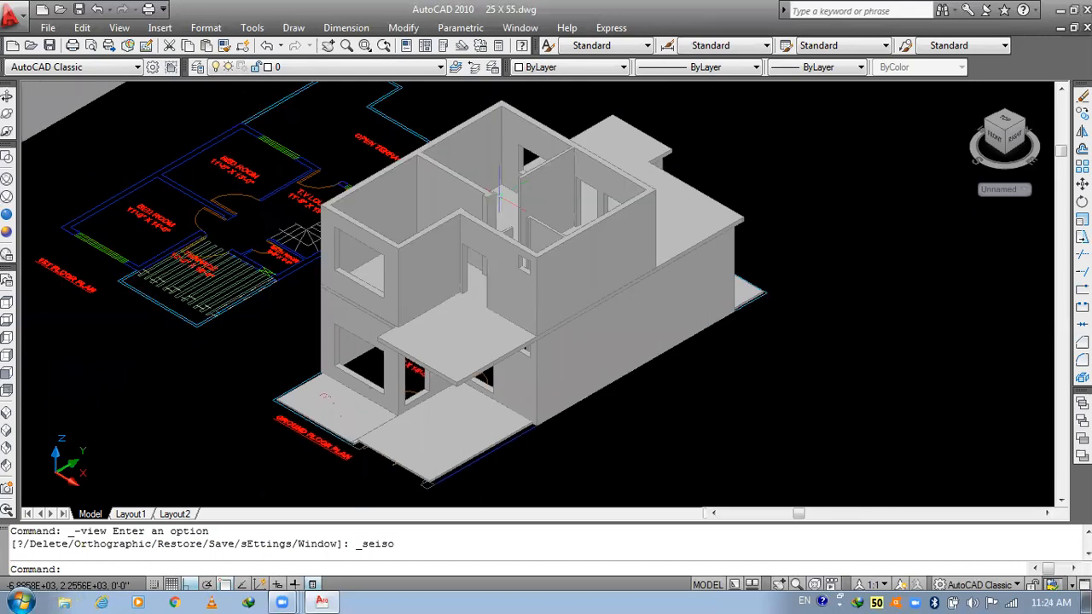
{"action": "middle_click_drag", "start_coordinate": [441, 223], "coordinate": [472, 290]}
{"action": "scroll", "coordinate": [472, 290], "scroll_direction": "up", "scroll_amount": 3}
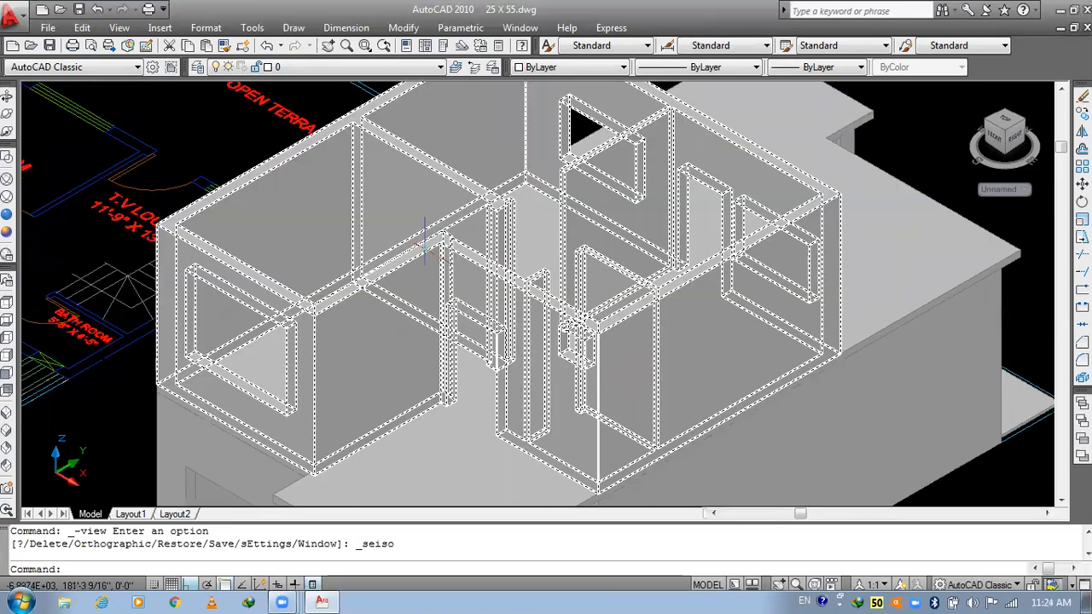
- In top view, start a polyline at the first floor bed room's outer rear corner and run it along the rear wall past the T.V lounge
{"action": "left_click", "coordinate": [7, 302]}
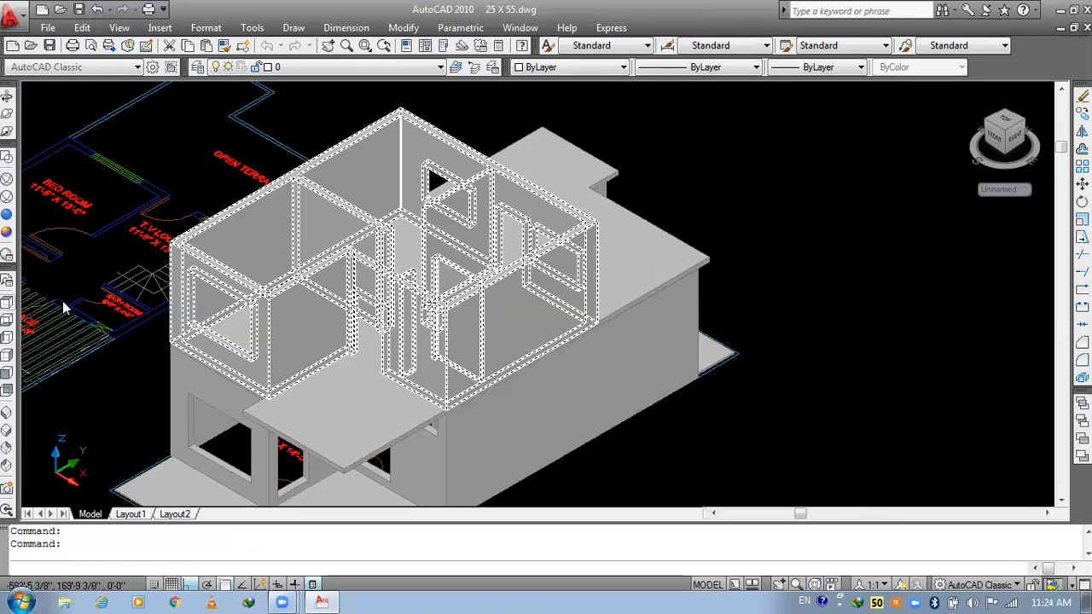
{"action": "scroll", "coordinate": [178, 269], "scroll_direction": "up", "scroll_amount": 7}
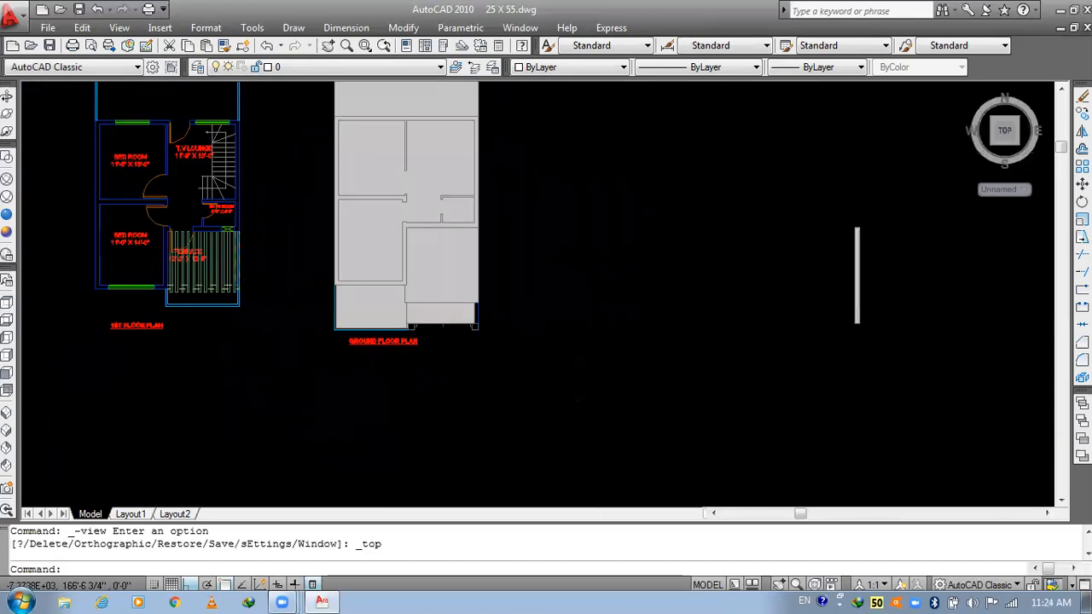
{"action": "scroll", "coordinate": [298, 207], "scroll_direction": "up", "scroll_amount": 2}
{"action": "middle_click_drag", "start_coordinate": [185, 151], "coordinate": [187, 152]}
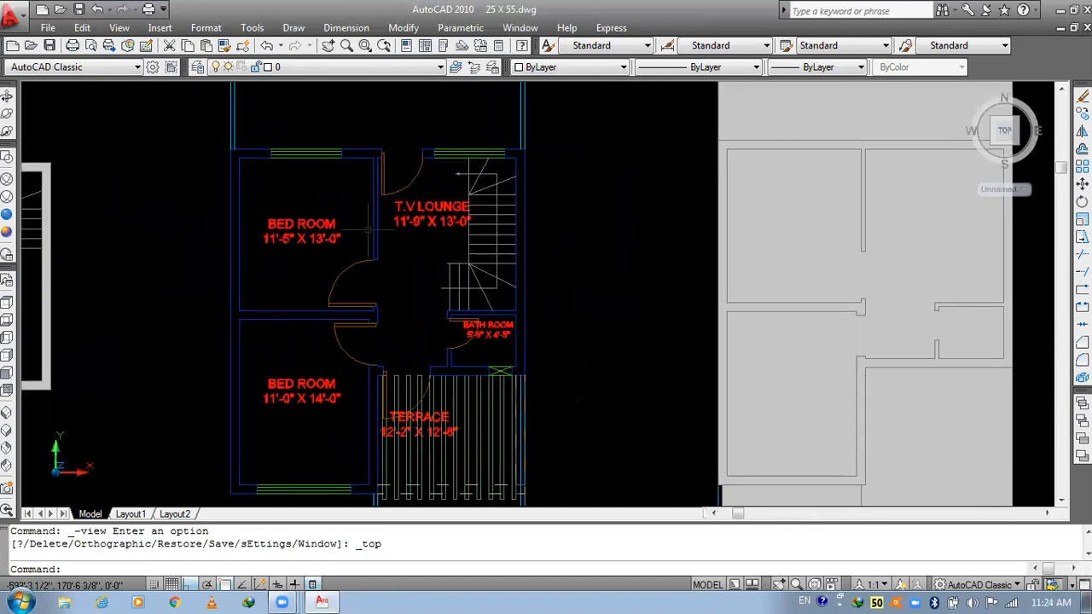
{"action": "type", "text": "pl"}
{"action": "key", "text": "Return"}
{"action": "scroll", "coordinate": [230, 152], "scroll_direction": "up", "scroll_amount": 3}
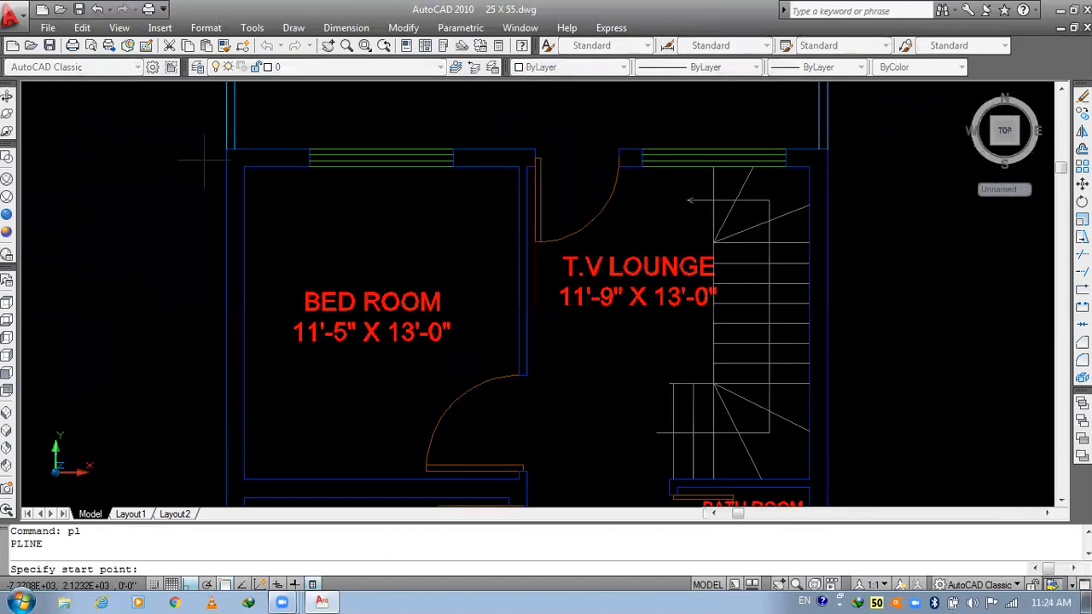
{"action": "left_click", "coordinate": [225, 149]}
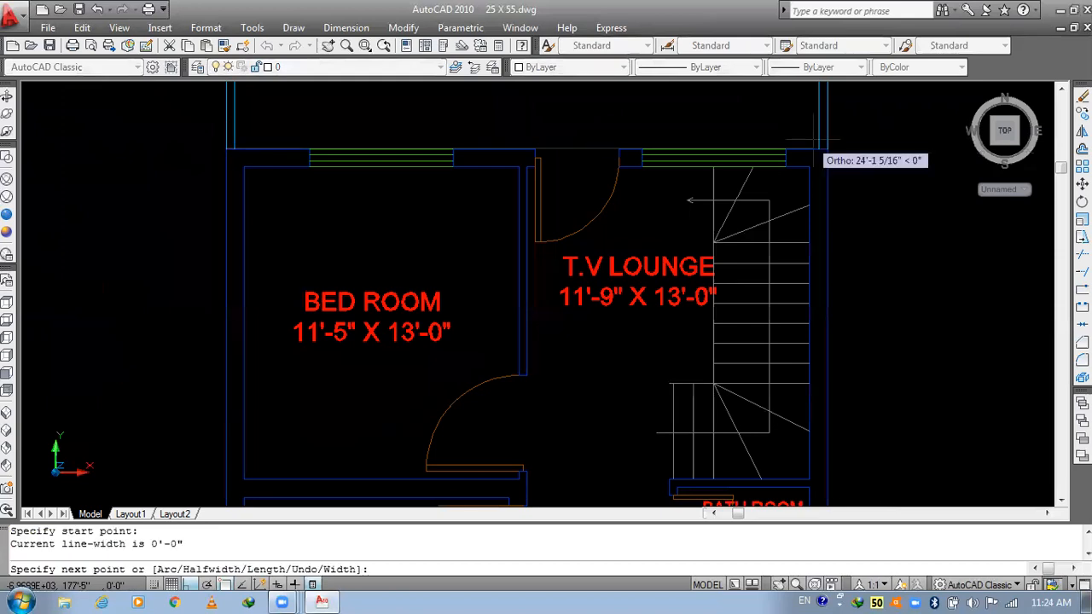
{"action": "left_click", "coordinate": [820, 148]}
- Continue the outline down the stair-side outer wall, along the terrace's rear wall, and down the terrace side of the front bed room
{"action": "scroll", "coordinate": [820, 149], "scroll_direction": "down", "scroll_amount": 5}
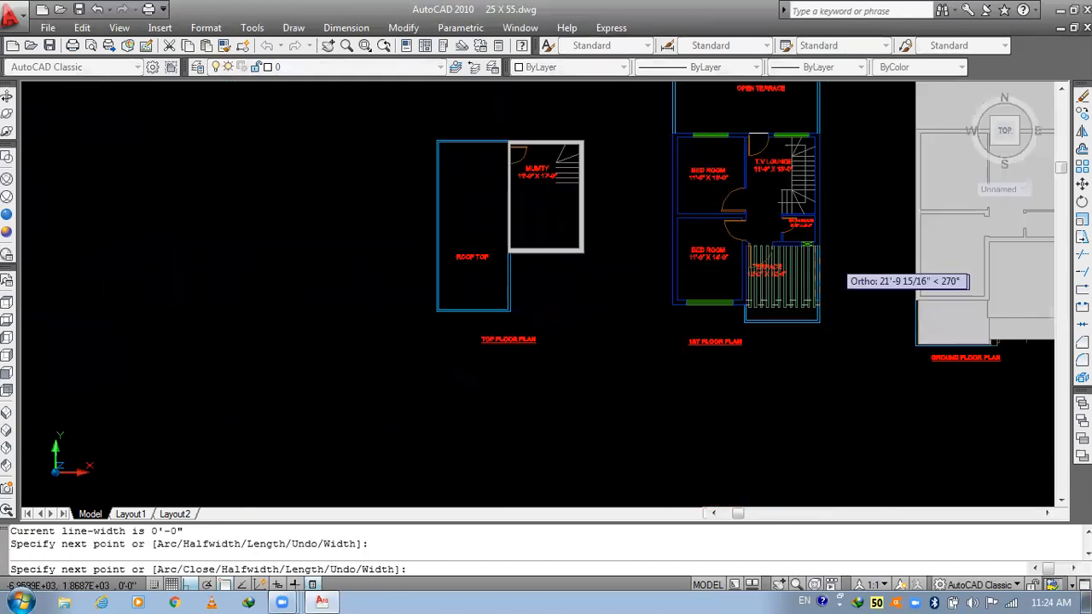
{"action": "scroll", "coordinate": [771, 195], "scroll_direction": "up", "scroll_amount": 6}
{"action": "left_click", "coordinate": [771, 184]}
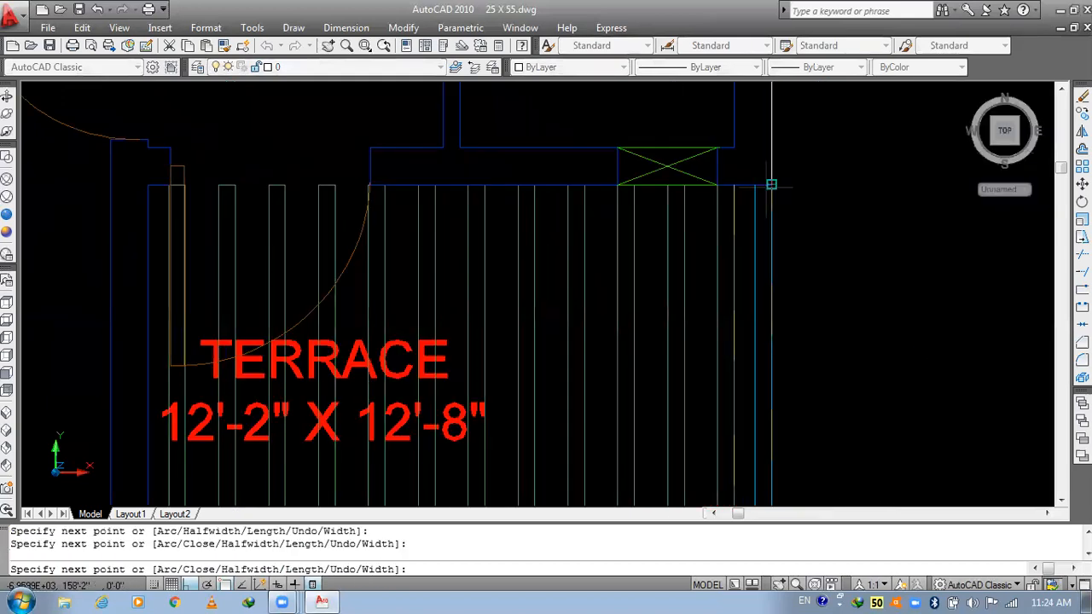
{"action": "scroll", "coordinate": [734, 210], "scroll_direction": "down", "scroll_amount": 3}
{"action": "scroll", "coordinate": [477, 219], "scroll_direction": "up", "scroll_amount": 4}
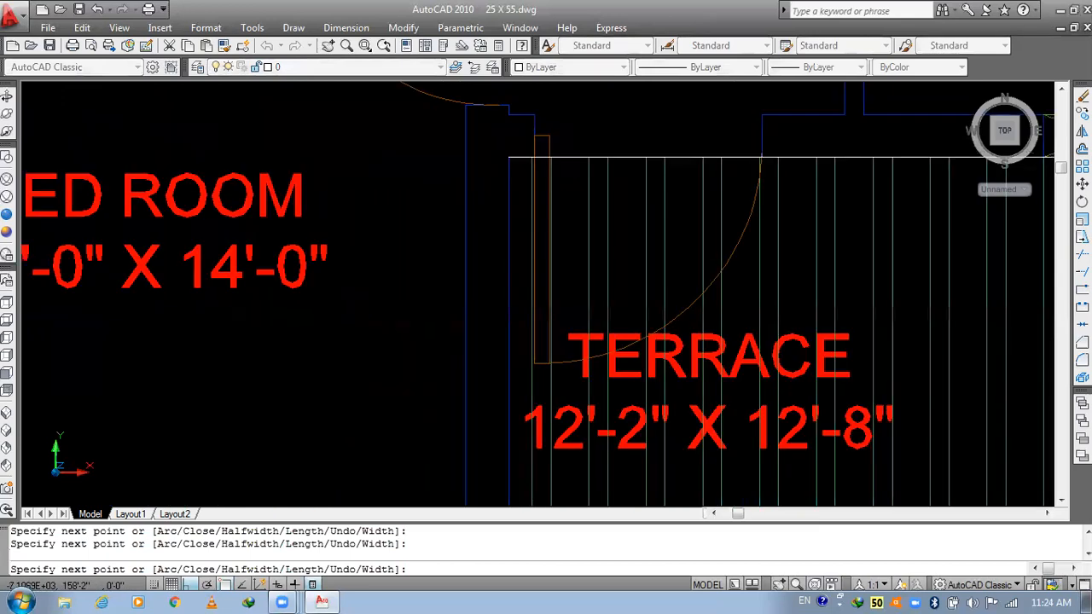
{"action": "scroll", "coordinate": [540, 149], "scroll_direction": "down", "scroll_amount": 4}
{"action": "scroll", "coordinate": [535, 380], "scroll_direction": "up", "scroll_amount": 3}
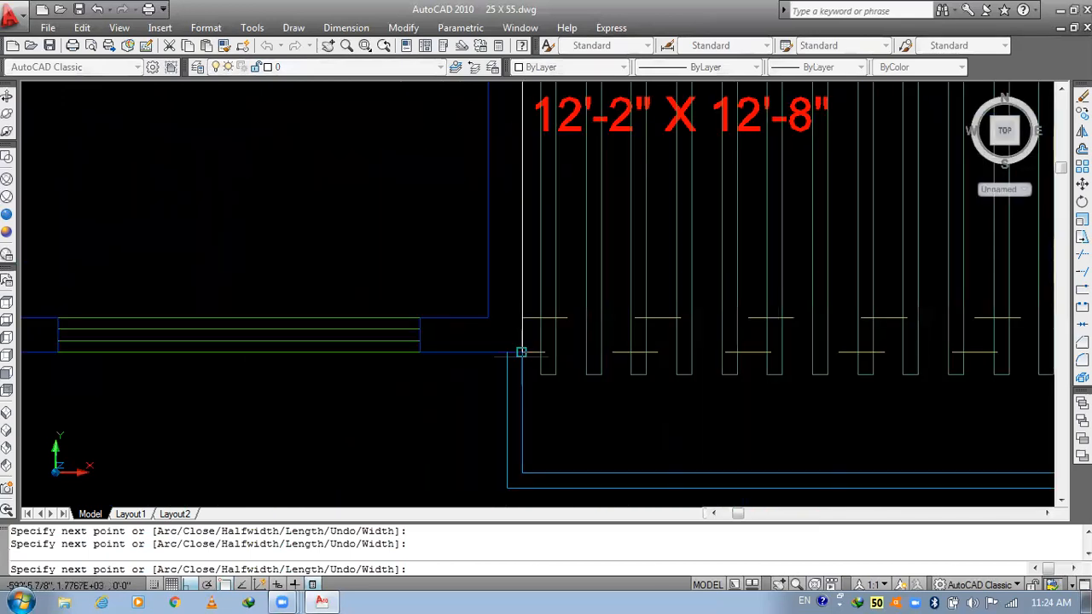
- Run the outline along the front bed room's front wall and back up the side wall to its starting corner, then finish the polyline
{"action": "scroll", "coordinate": [522, 352], "scroll_direction": "down", "scroll_amount": 3}
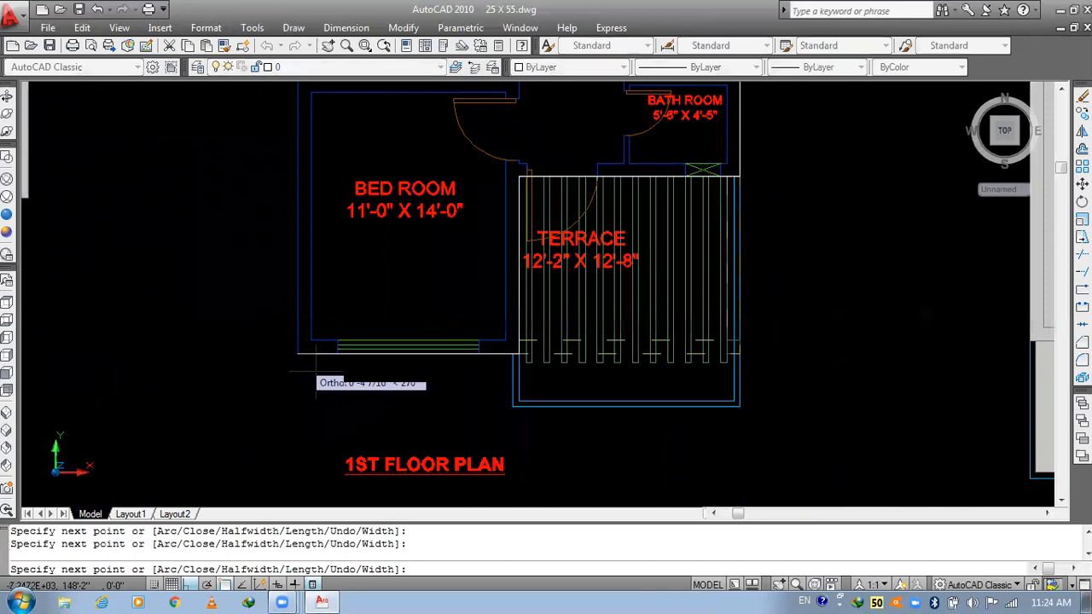
{"action": "scroll", "coordinate": [331, 386], "scroll_direction": "down", "scroll_amount": 3}
{"action": "scroll", "coordinate": [302, 187], "scroll_direction": "up", "scroll_amount": 4}
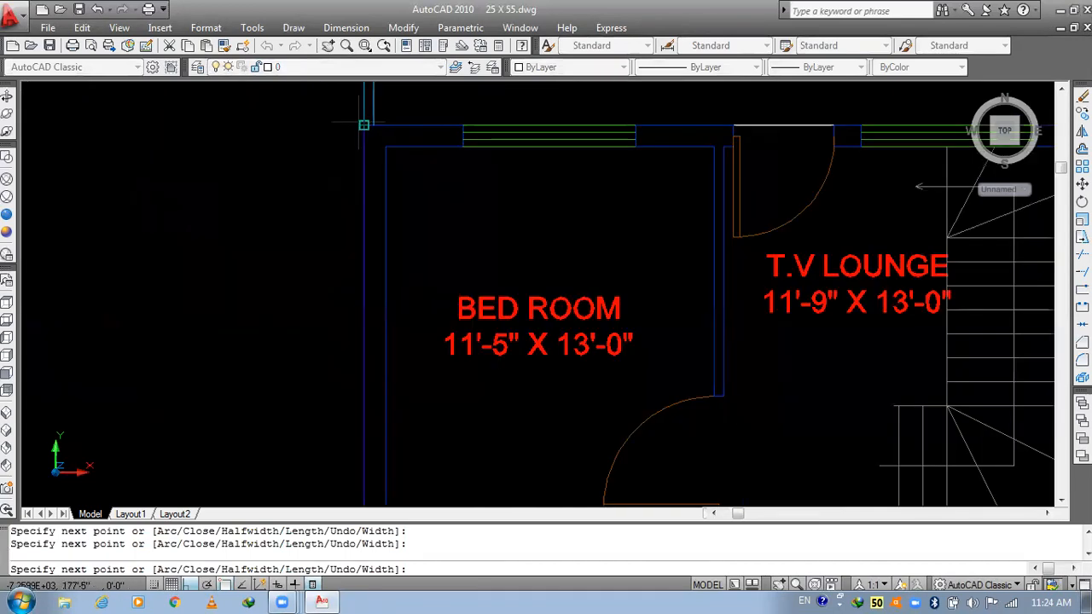
{"action": "key", "text": "Return"}
- Stretch both rear corners of the first floor outline 2' outward into the open terrace
{"action": "scroll", "coordinate": [372, 142], "scroll_direction": "down", "scroll_amount": 4}
{"action": "middle_click_drag", "start_coordinate": [503, 186], "coordinate": [499, 263]}
{"action": "scroll", "coordinate": [483, 230], "scroll_direction": "up", "scroll_amount": 3}
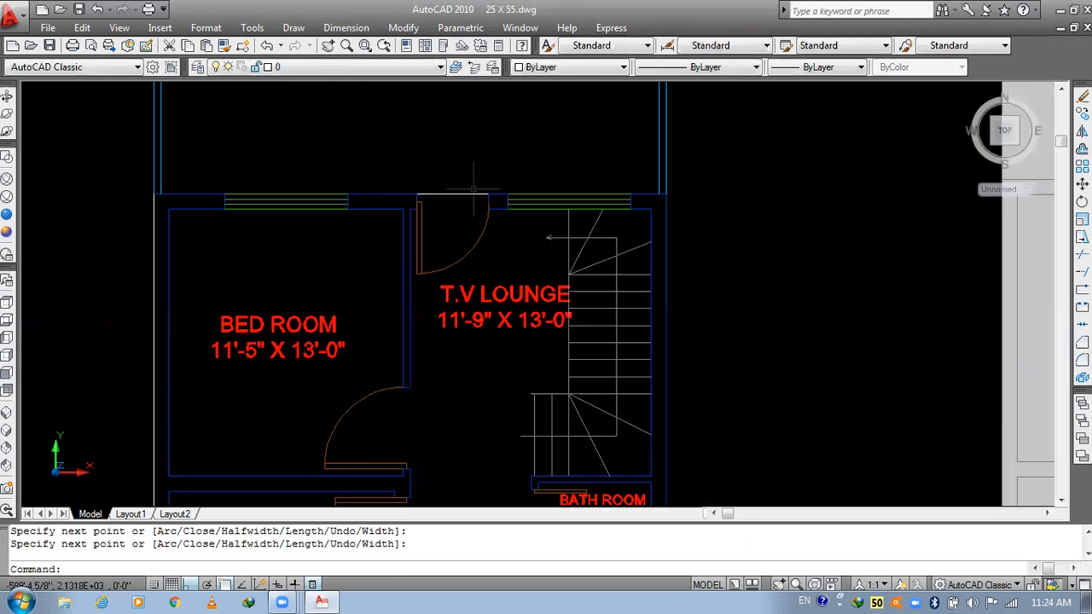
{"action": "left_click", "coordinate": [474, 184]}
{"action": "left_click", "coordinate": [119, 208]}
{"action": "left_click", "coordinate": [154, 193]}
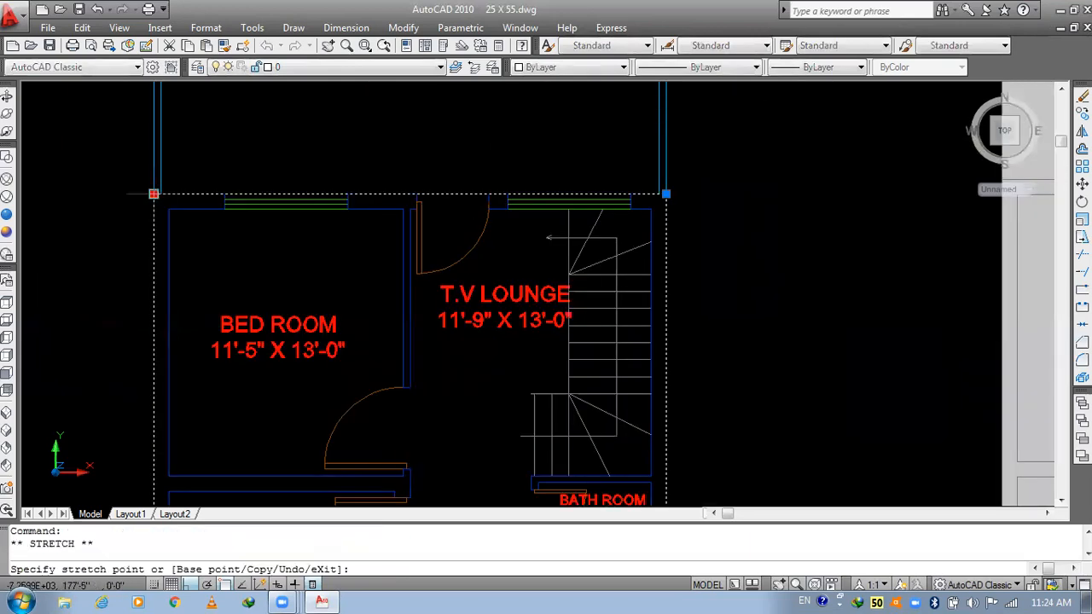
{"action": "type", "text": "2'"}
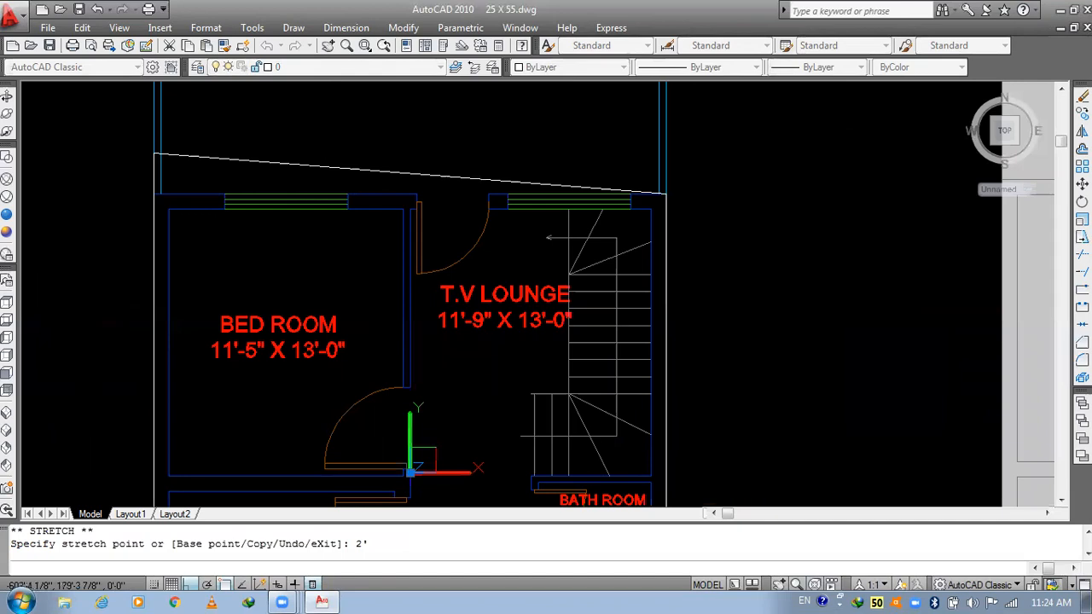
{"action": "key", "text": "Return"}
{"action": "middle_click_drag", "start_coordinate": [605, 311], "coordinate": [601, 321]}
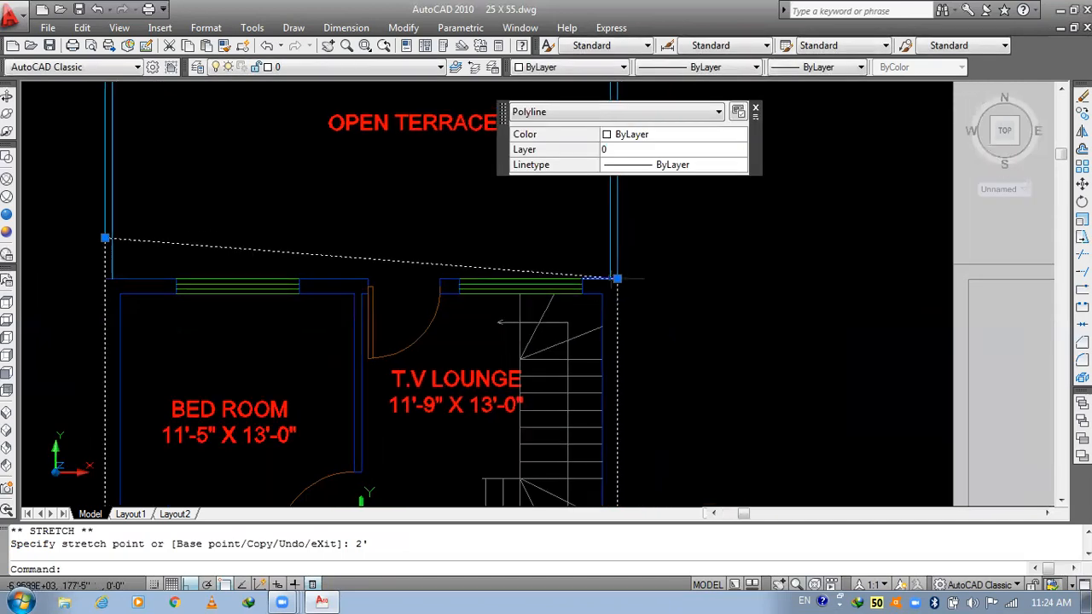
{"action": "left_click", "coordinate": [617, 278]}
{"action": "type", "text": "2'"}
{"action": "key", "text": "Return"}
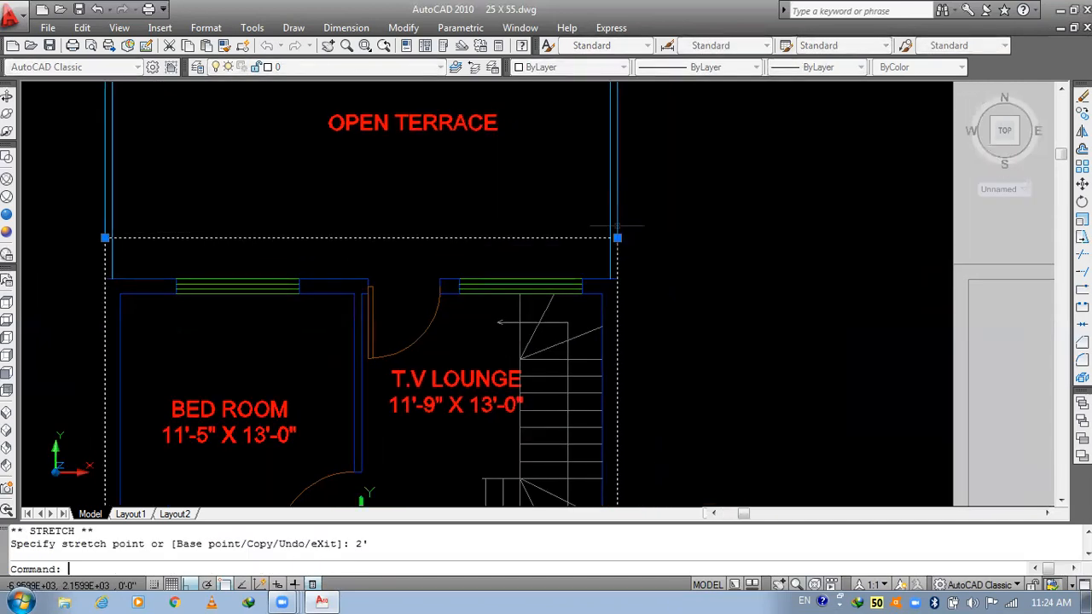
- Extrude the first floor outline 6" into a covering slab
{"action": "scroll", "coordinate": [616, 228], "scroll_direction": "down", "scroll_amount": 2}
{"action": "key", "text": "Escape"}
{"action": "type", "text": "ext"}
{"action": "key", "text": "Return"}
{"action": "left_click", "coordinate": [431, 249]}
{"action": "left_click", "coordinate": [425, 213]}
{"action": "key", "text": "Return"}
{"action": "type", "text": "6"}
{"action": "key", "text": "Return"}
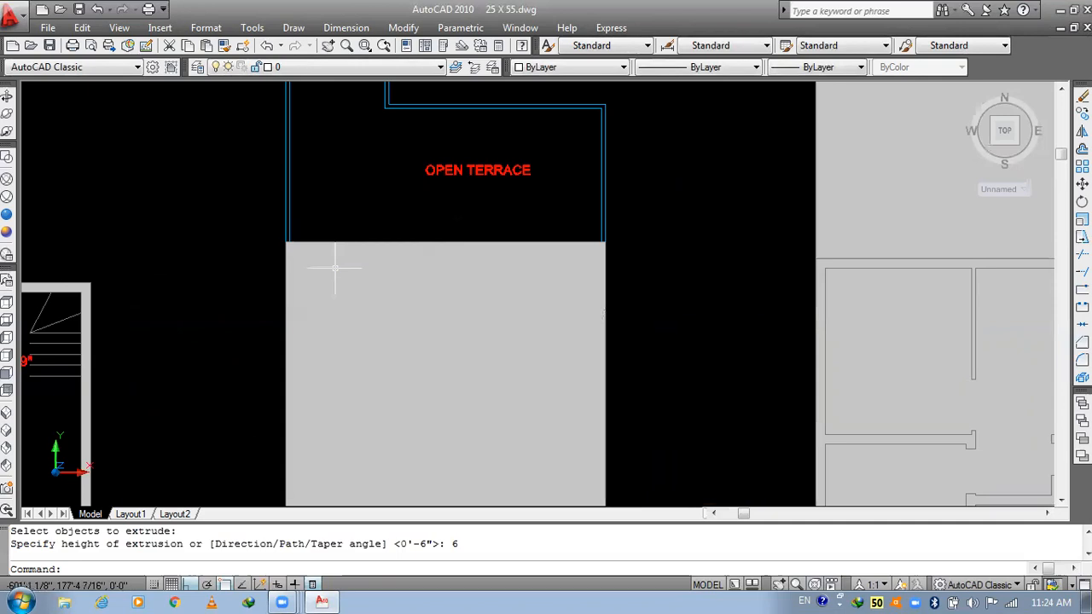
- In the southwest isometric view, move the covering slab by its bottom front corner onto the top front corner of the stacked first floor walls
{"action": "left_click", "coordinate": [6, 414]}
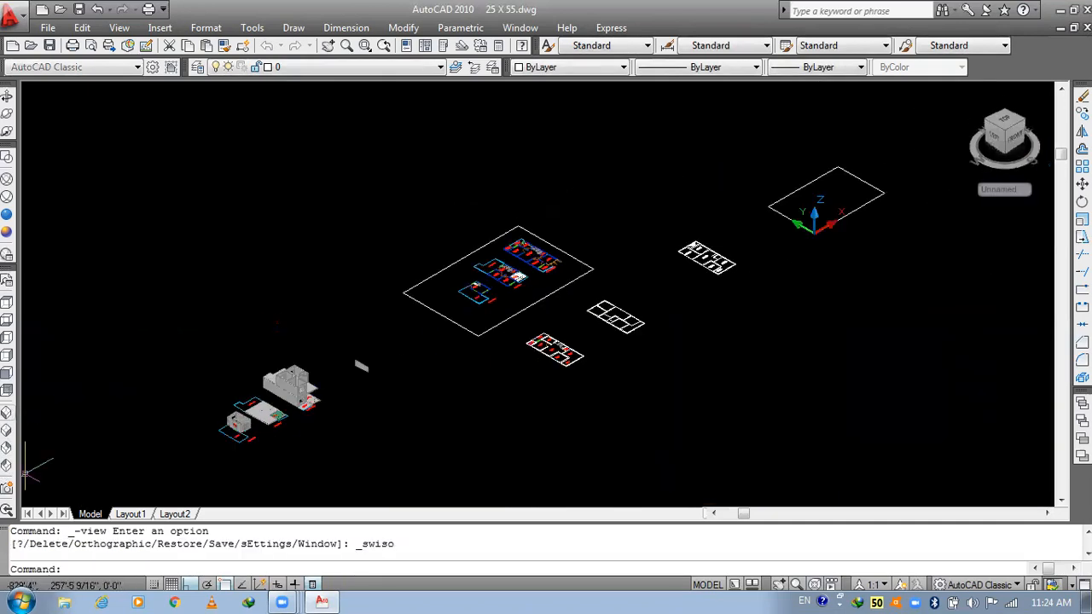
{"action": "scroll", "coordinate": [228, 435], "scroll_direction": "up", "scroll_amount": 2}
{"action": "type", "text": "m"}
{"action": "key", "text": "Return"}
{"action": "left_click", "coordinate": [241, 425]}
{"action": "key", "text": "Return"}
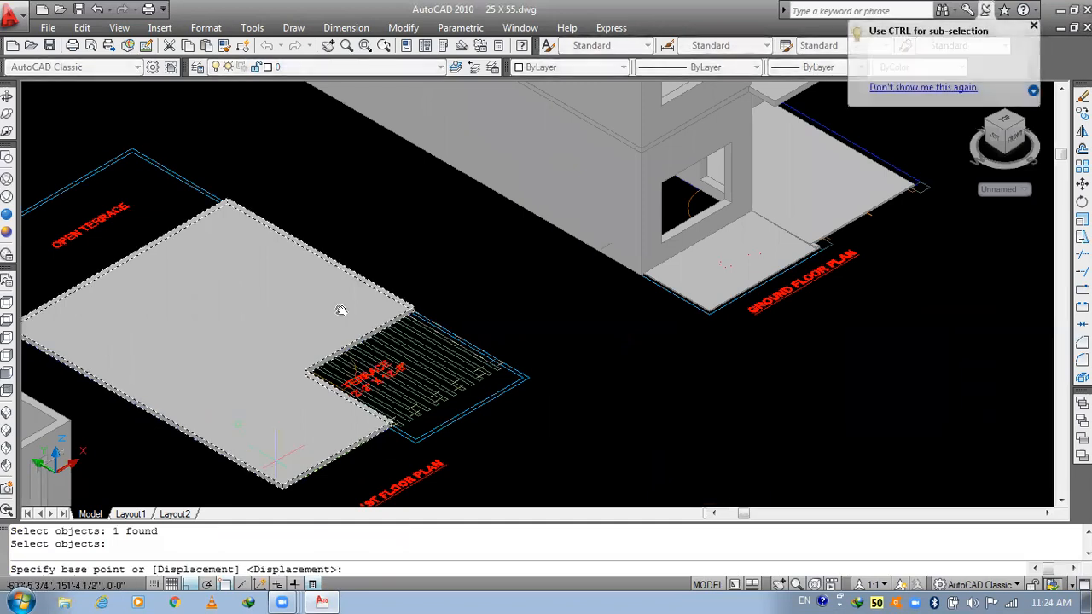
{"action": "scroll", "coordinate": [389, 449], "scroll_direction": "up", "scroll_amount": 6}
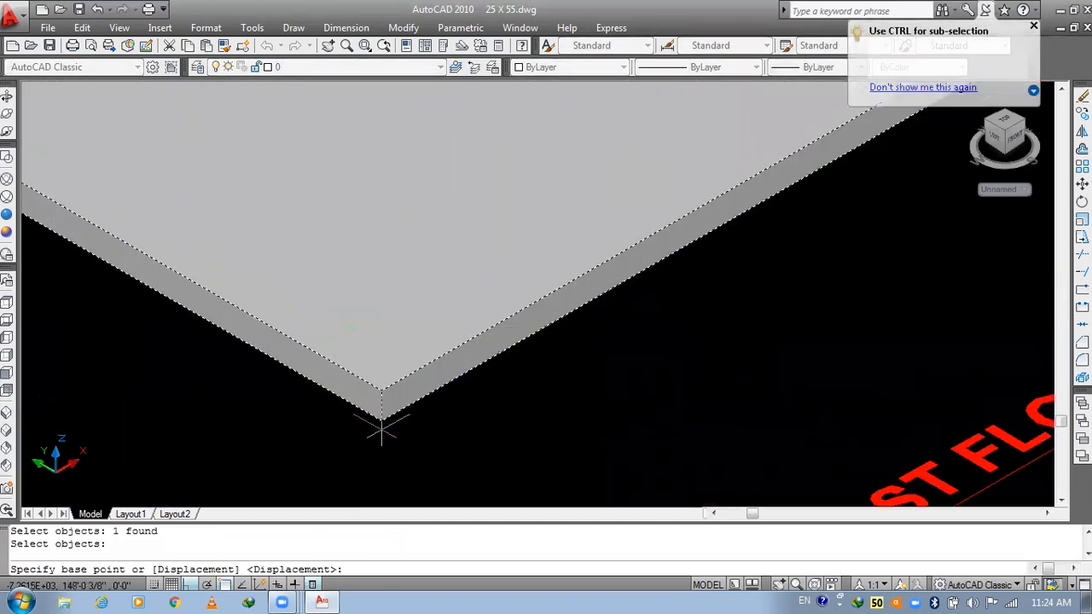
{"action": "left_click", "coordinate": [382, 419]}
{"action": "scroll", "coordinate": [367, 449], "scroll_direction": "down", "scroll_amount": 5}
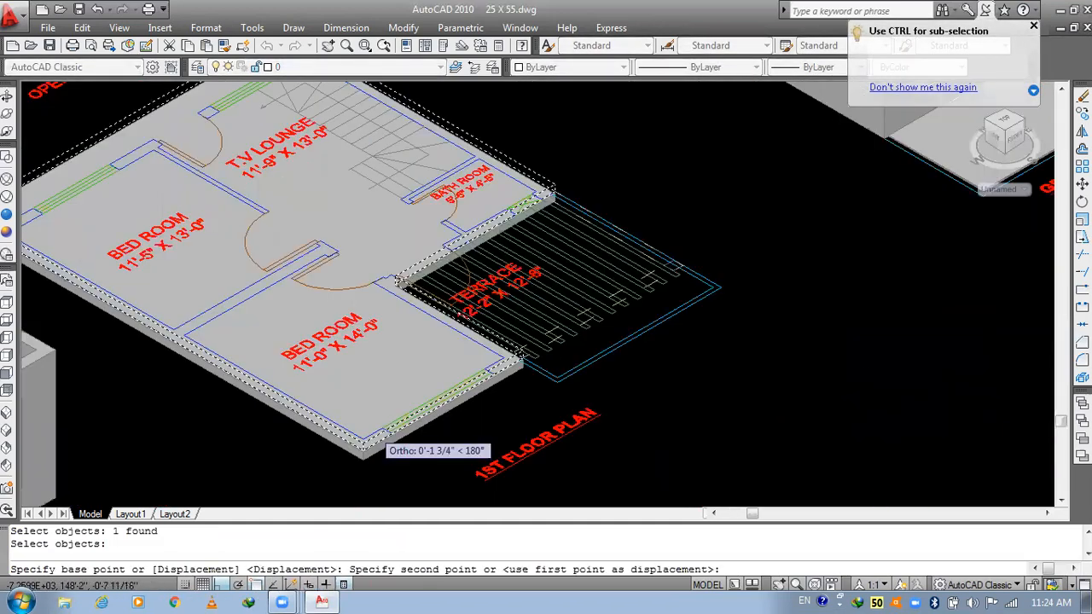
{"action": "scroll", "coordinate": [365, 445], "scroll_direction": "down", "scroll_amount": 4}
{"action": "scroll", "coordinate": [584, 186], "scroll_direction": "up", "scroll_amount": 6}
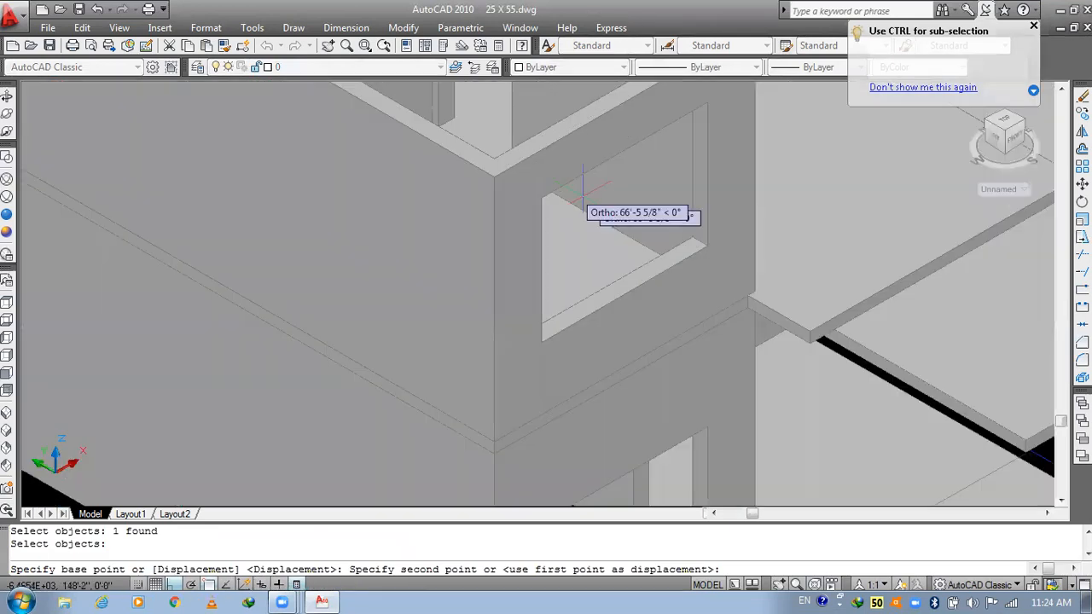
{"action": "scroll", "coordinate": [527, 264], "scroll_direction": "down", "scroll_amount": 2}
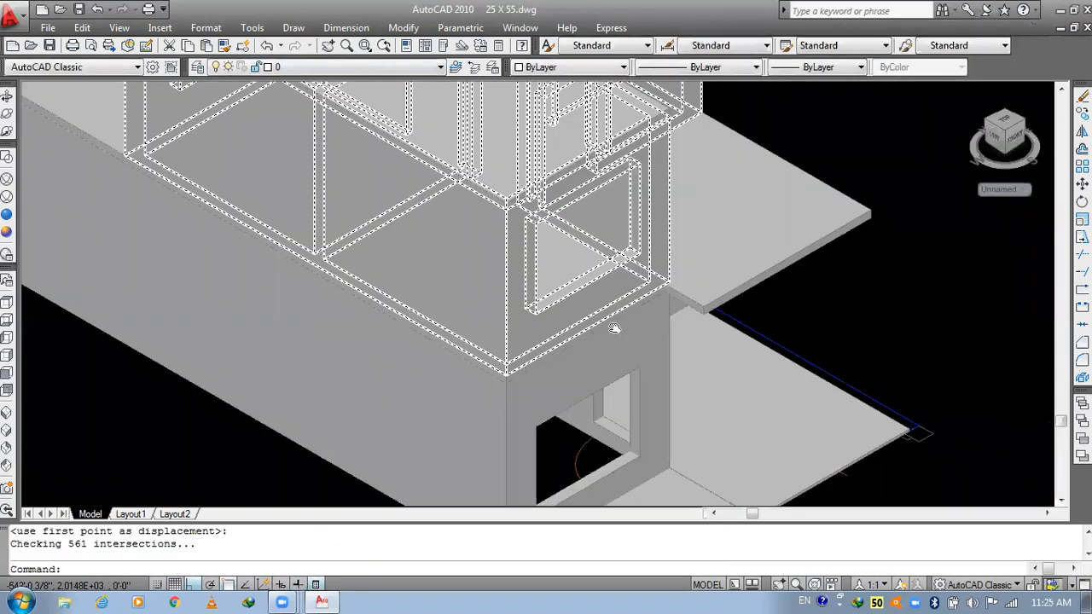
- Examine the placed first floor covering slab, its rear overhang and the front of the house from the southwest isometric view
{"action": "scroll", "coordinate": [644, 486], "scroll_direction": "down", "scroll_amount": 2}
{"action": "middle_click_drag", "start_coordinate": [741, 304], "coordinate": [750, 319]}
{"action": "middle_click_drag", "start_coordinate": [647, 335], "coordinate": [621, 201]}
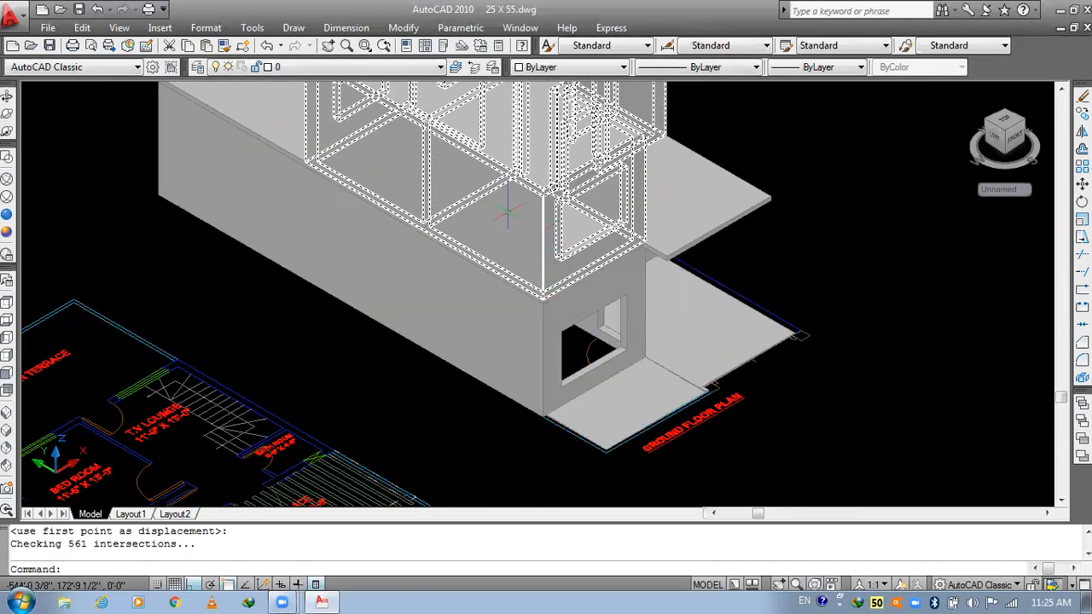
{"action": "scroll", "coordinate": [465, 406], "scroll_direction": "up", "scroll_amount": 5}
{"action": "scroll", "coordinate": [420, 213], "scroll_direction": "up", "scroll_amount": 2}
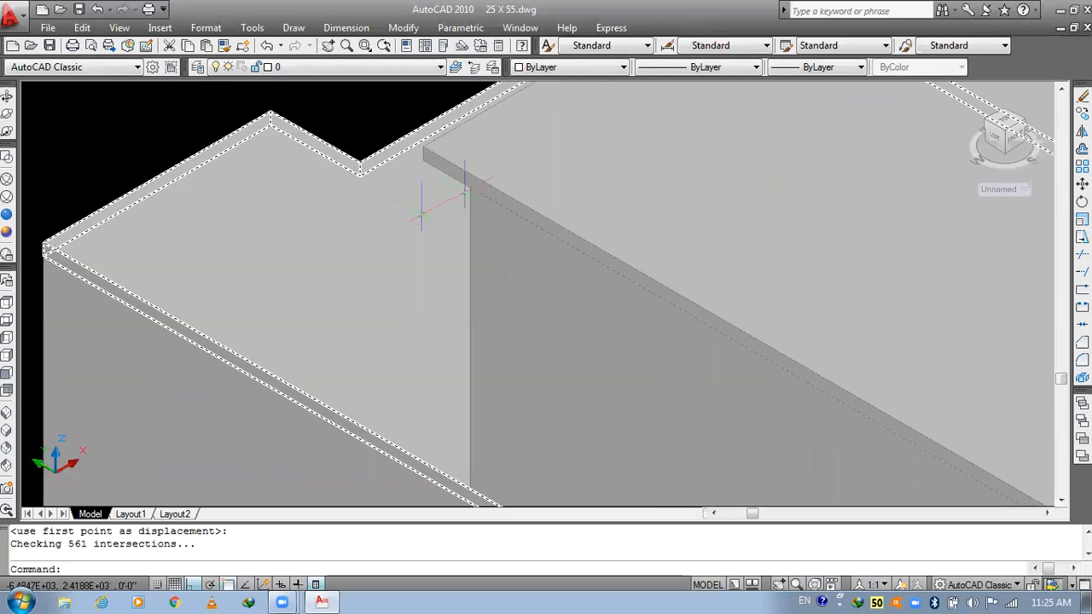
{"action": "scroll", "coordinate": [472, 177], "scroll_direction": "up", "scroll_amount": 3}
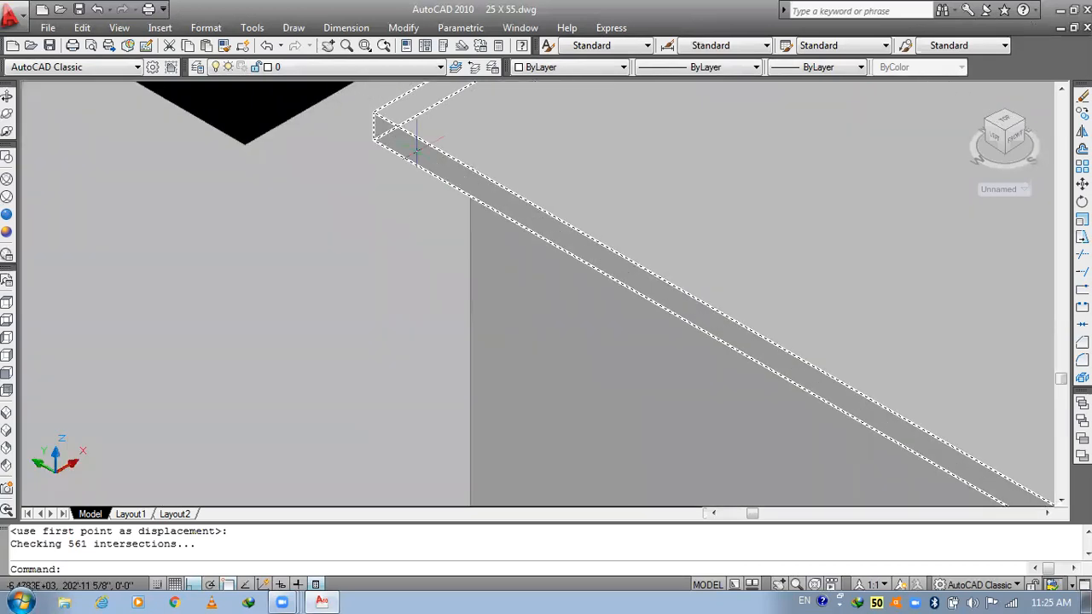
{"action": "scroll", "coordinate": [470, 179], "scroll_direction": "down", "scroll_amount": 2}
{"action": "scroll", "coordinate": [435, 158], "scroll_direction": "down", "scroll_amount": 3}
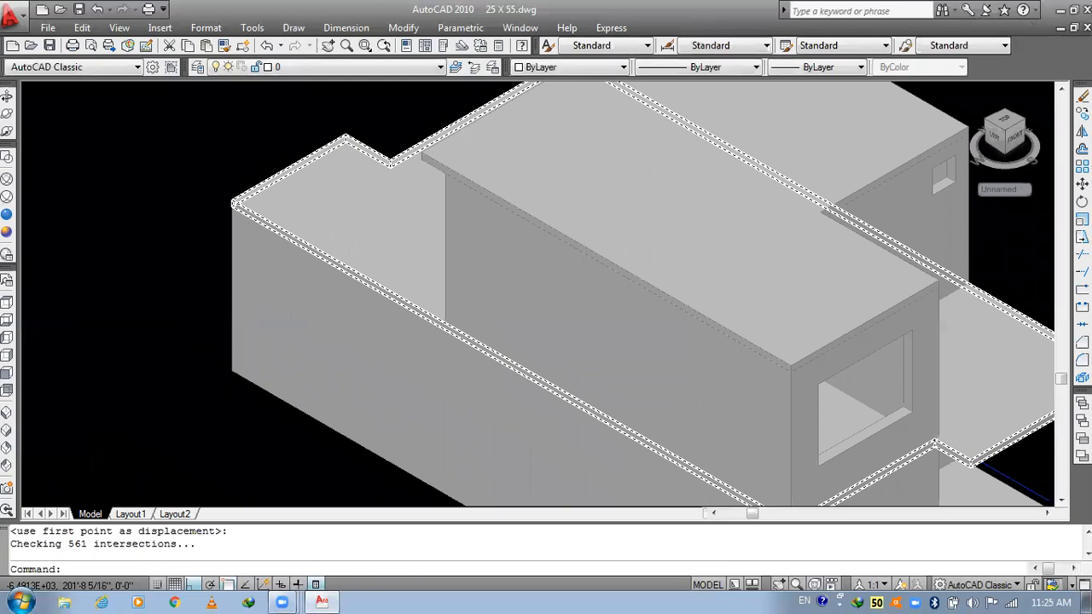
{"action": "scroll", "coordinate": [451, 184], "scroll_direction": "down", "scroll_amount": 2}
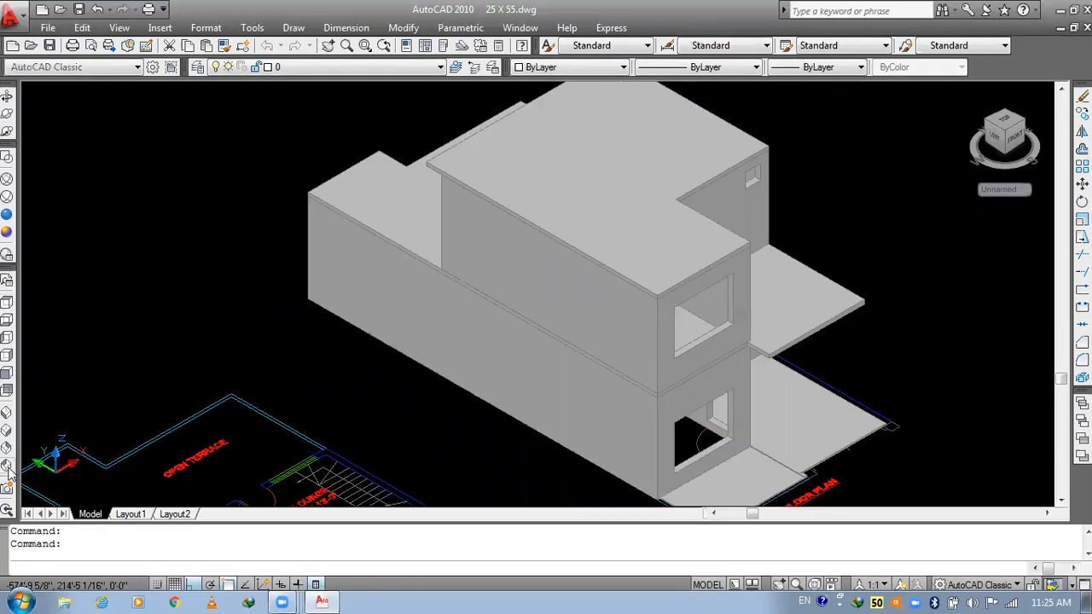
- Examine the rear of the house and the stepped edge of the ground floor covering slab from the northwest isometric view
{"action": "left_click", "coordinate": [7, 469]}
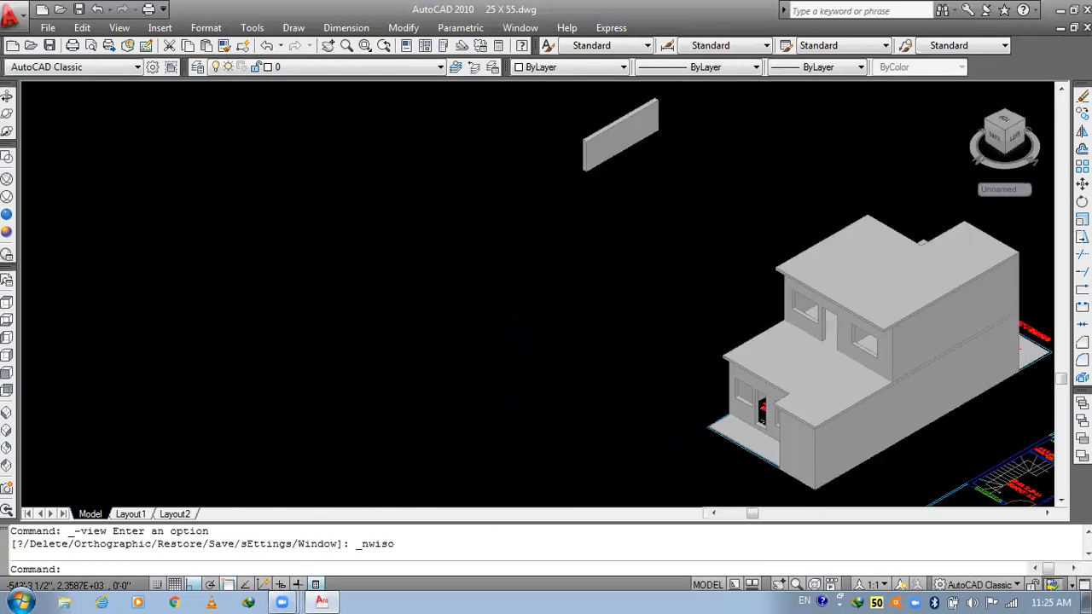
{"action": "scroll", "coordinate": [592, 309], "scroll_direction": "up", "scroll_amount": 3}
{"action": "scroll", "coordinate": [592, 309], "scroll_direction": "up", "scroll_amount": 2}
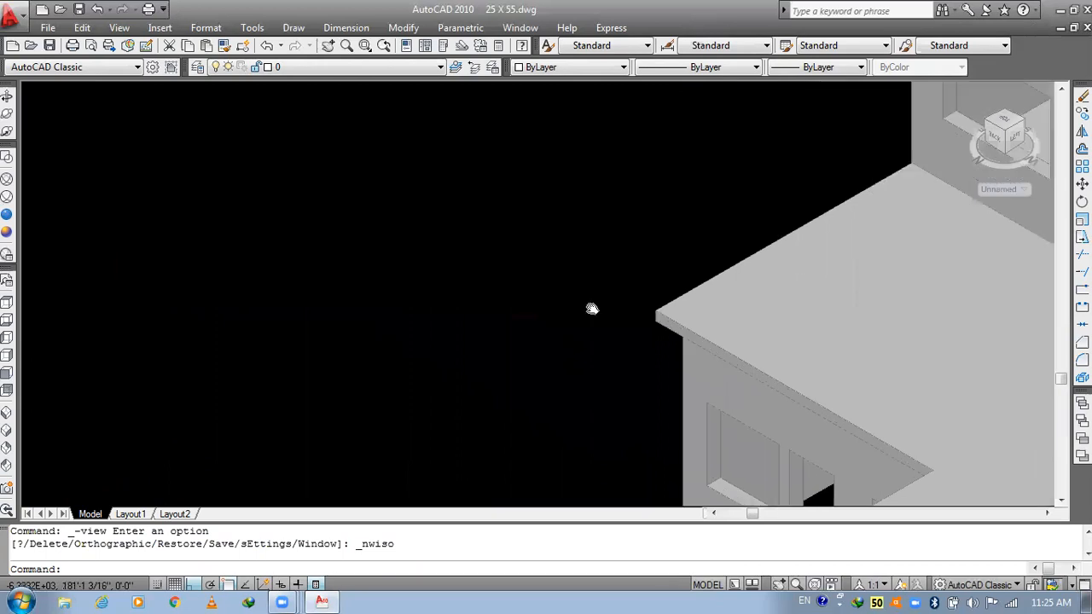
{"action": "scroll", "coordinate": [592, 309], "scroll_direction": "down", "scroll_amount": 2}
{"action": "scroll", "coordinate": [629, 323], "scroll_direction": "up", "scroll_amount": 4}
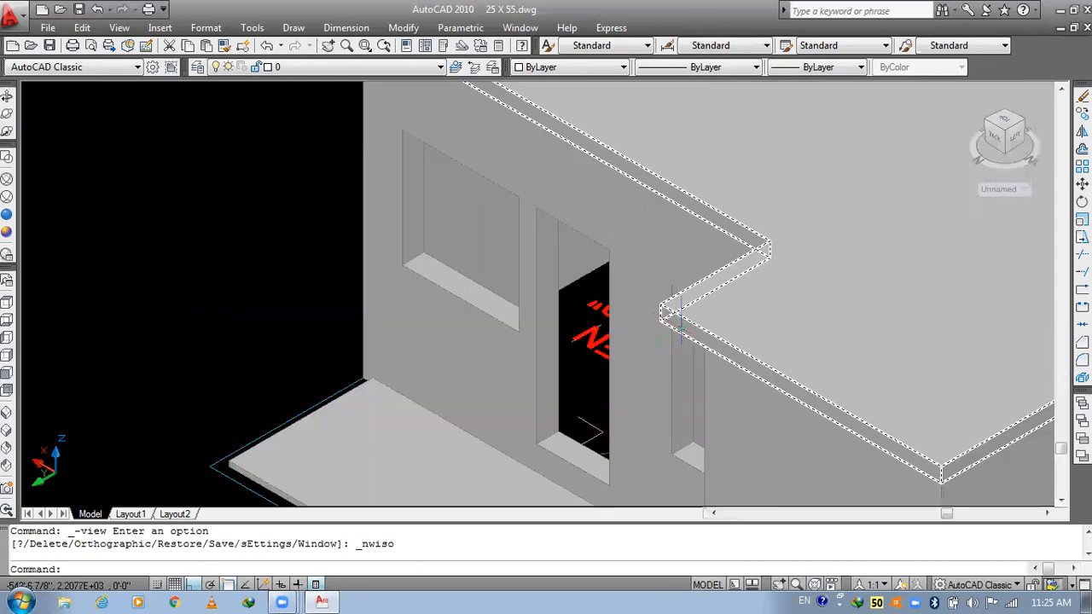
{"action": "scroll", "coordinate": [678, 323], "scroll_direction": "down", "scroll_amount": 2}
{"action": "scroll", "coordinate": [671, 251], "scroll_direction": "up", "scroll_amount": 2}
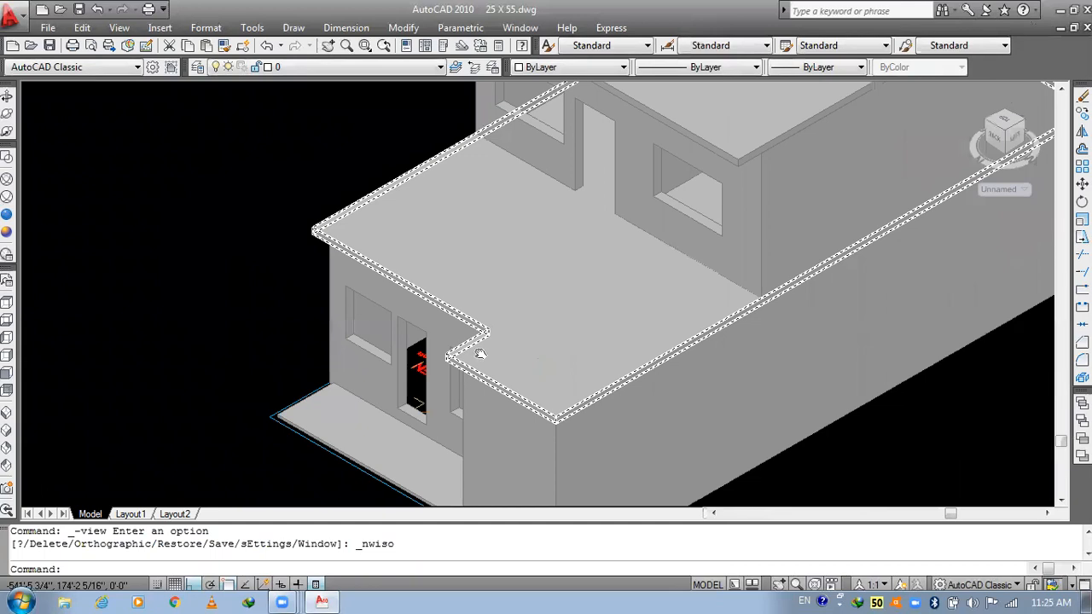
{"action": "middle_click_drag", "start_coordinate": [480, 354], "coordinate": [341, 419]}
{"action": "scroll", "coordinate": [341, 419], "scroll_direction": "down", "scroll_amount": 4}
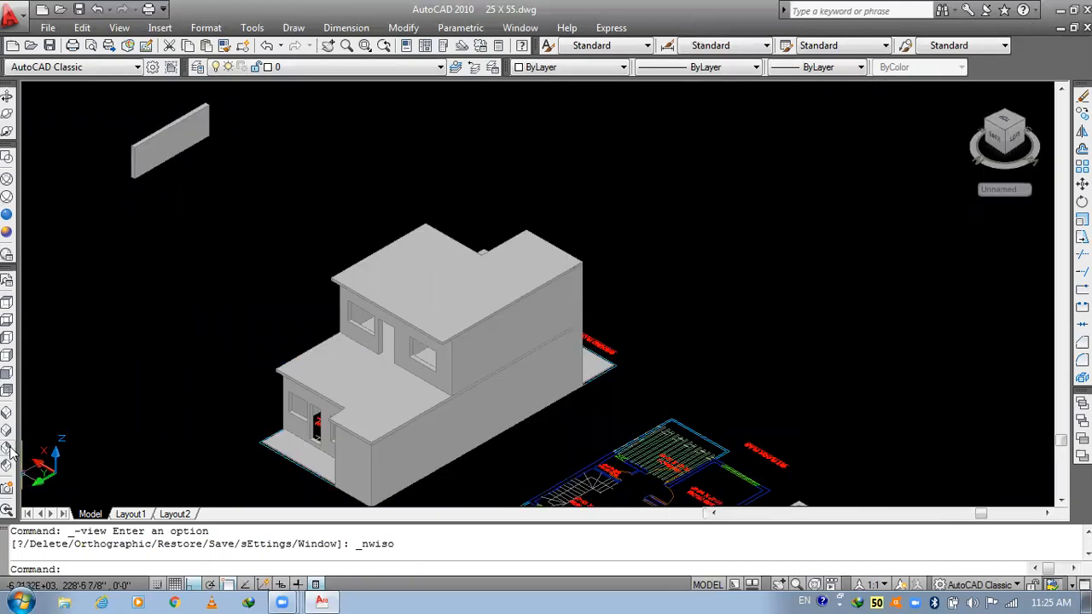
- Examine the stacked house's front from the southwest isometric view and the ground-level rear slab from the northeast isometric view
{"action": "left_click", "coordinate": [7, 450]}
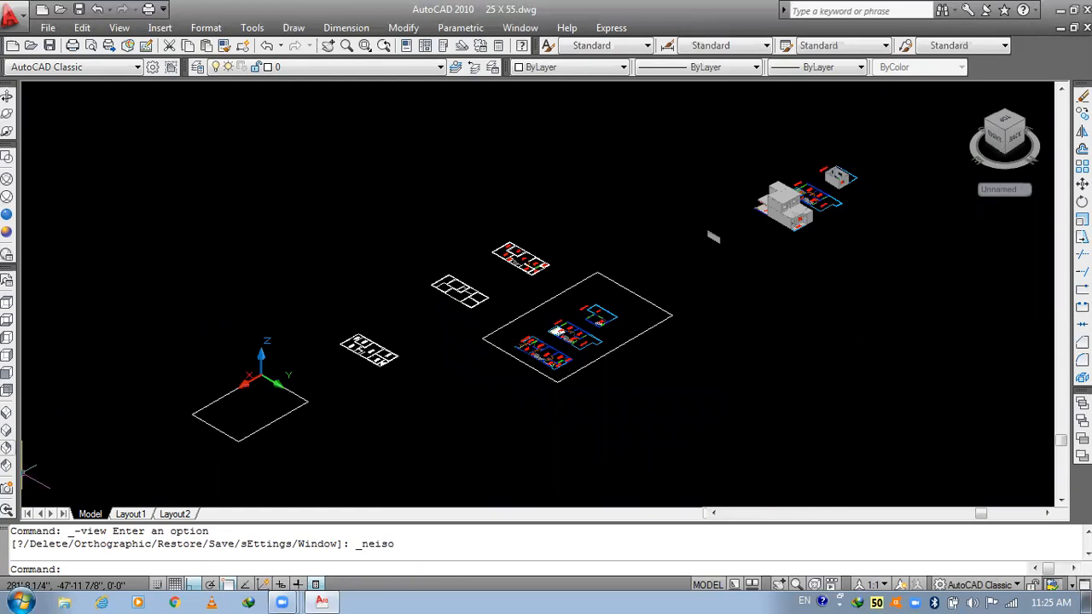
{"action": "left_click", "coordinate": [8, 416]}
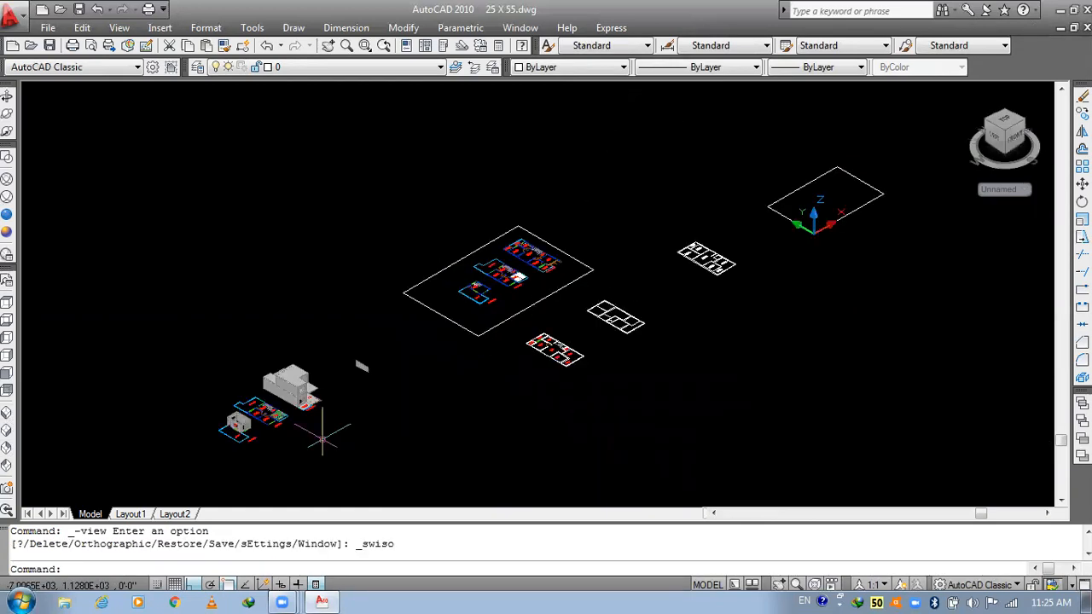
{"action": "scroll", "coordinate": [322, 439], "scroll_direction": "up", "scroll_amount": 10}
{"action": "middle_click_drag", "start_coordinate": [413, 364], "coordinate": [552, 426]}
{"action": "middle_click_drag", "start_coordinate": [414, 364], "coordinate": [568, 452]}
{"action": "left_click", "coordinate": [568, 453]}
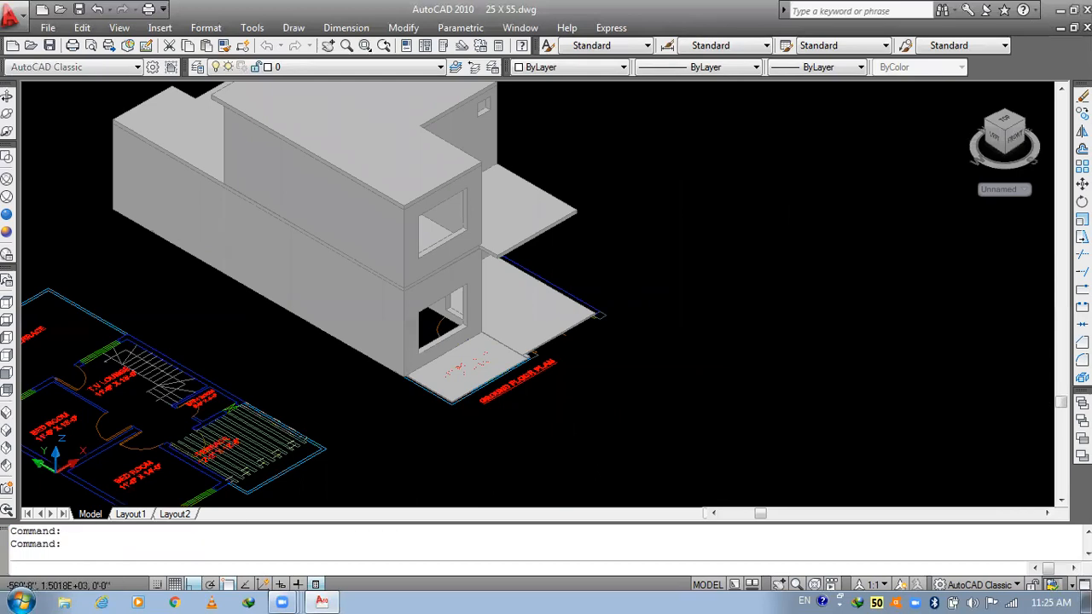
{"action": "left_click", "coordinate": [6, 430]}
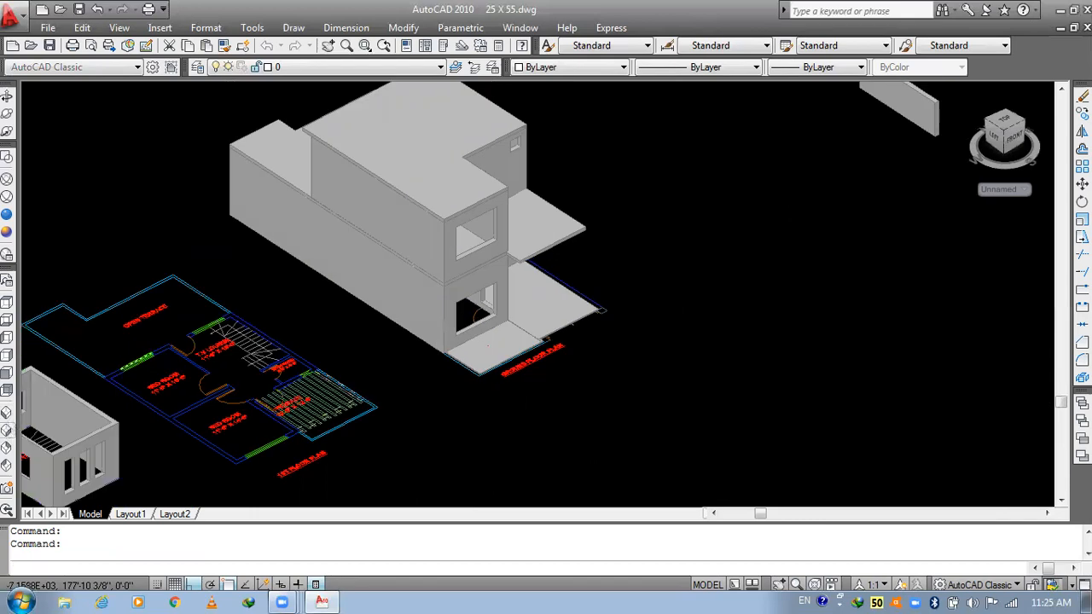
{"action": "left_click", "coordinate": [7, 447]}
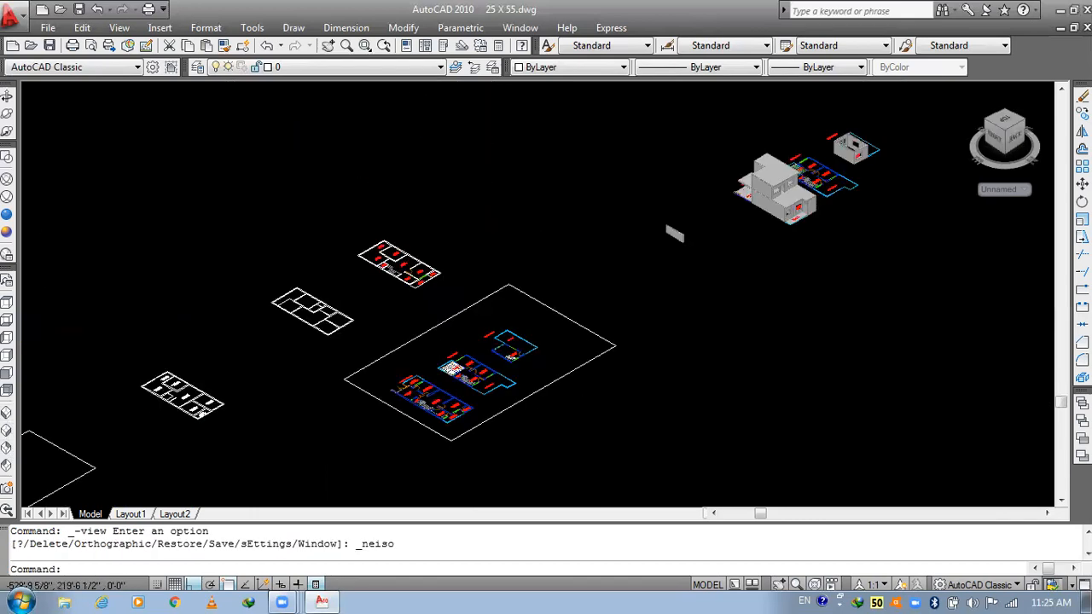
{"action": "scroll", "coordinate": [816, 221], "scroll_direction": "up", "scroll_amount": 7}
{"action": "scroll", "coordinate": [710, 175], "scroll_direction": "up", "scroll_amount": 6}
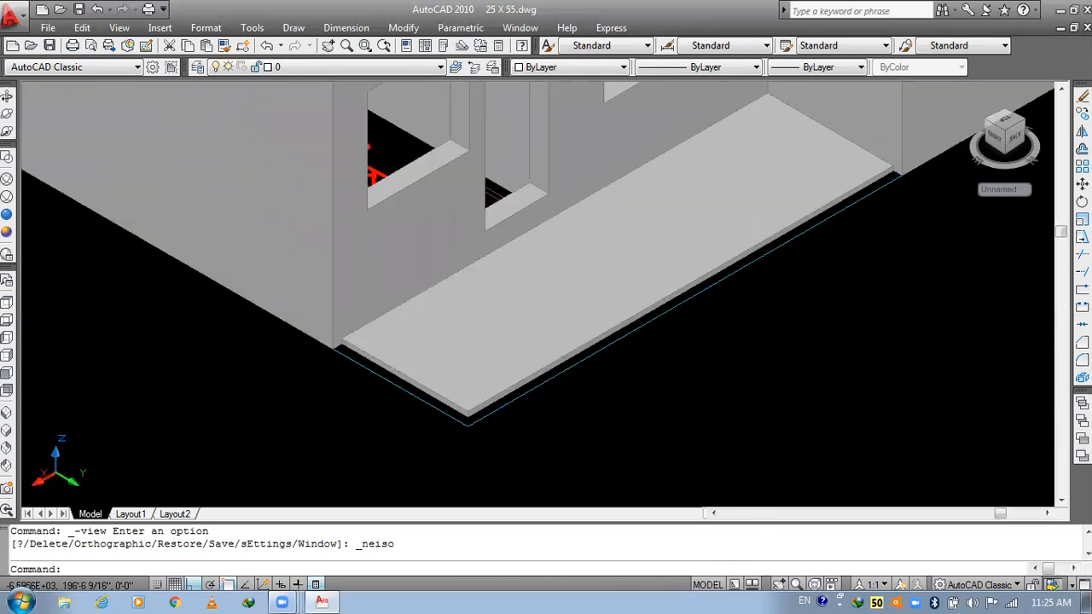
{"action": "middle_click_drag", "start_coordinate": [795, 242], "coordinate": [809, 257]}
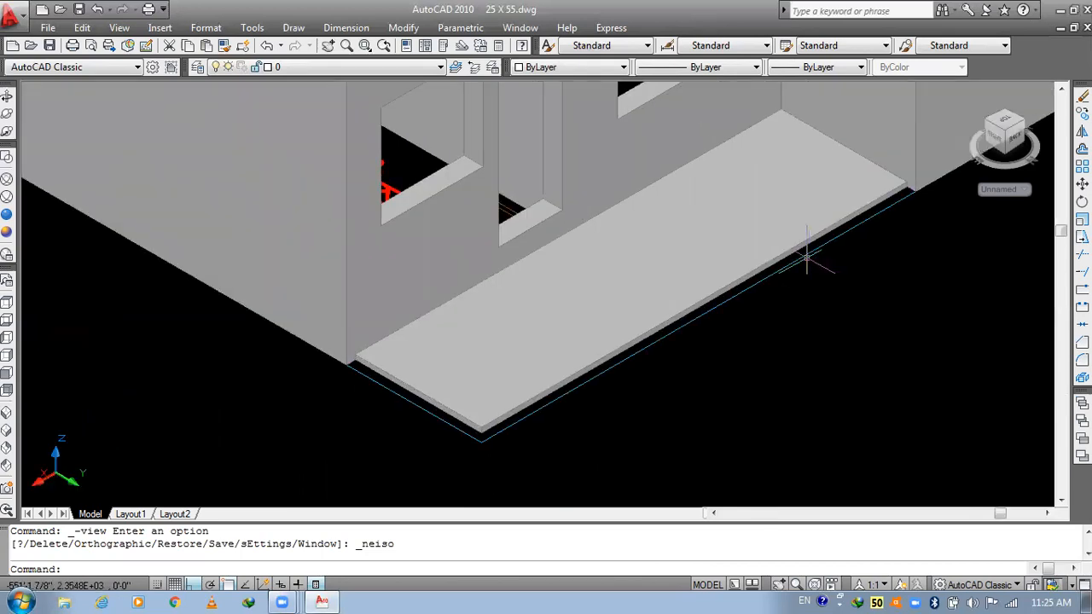
- Start a polyline around the rear slab's outer edge, from one wall corner through the slab corner to the opposite wall corner and slab edge
{"action": "type", "text": "pl"}
{"action": "key", "text": "Return"}
{"action": "scroll", "coordinate": [926, 186], "scroll_direction": "up", "scroll_amount": 4}
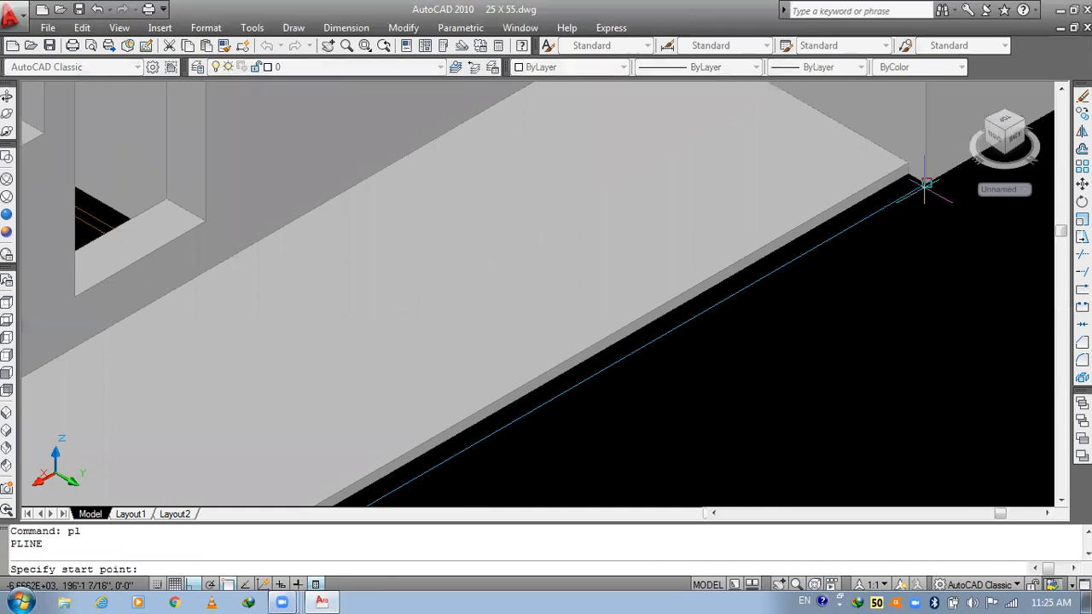
{"action": "left_click", "coordinate": [926, 186]}
{"action": "scroll", "coordinate": [926, 186], "scroll_direction": "down", "scroll_amount": 4}
{"action": "scroll", "coordinate": [539, 297], "scroll_direction": "up", "scroll_amount": 2}
{"action": "middle_click_drag", "start_coordinate": [539, 297], "coordinate": [639, 191]}
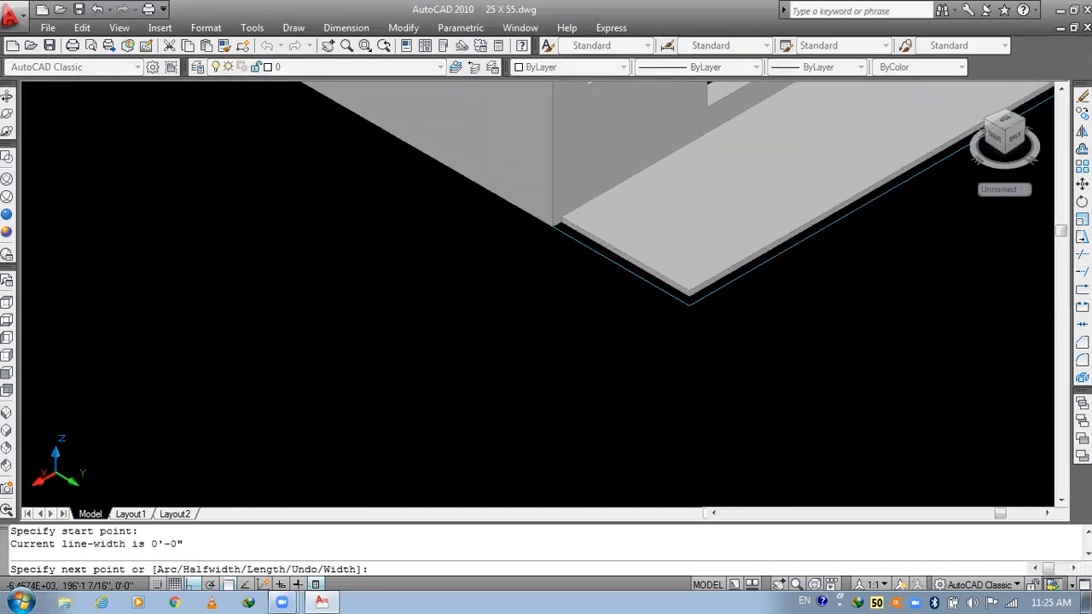
{"action": "scroll", "coordinate": [666, 305], "scroll_direction": "up", "scroll_amount": 2}
{"action": "left_click", "coordinate": [666, 305]}
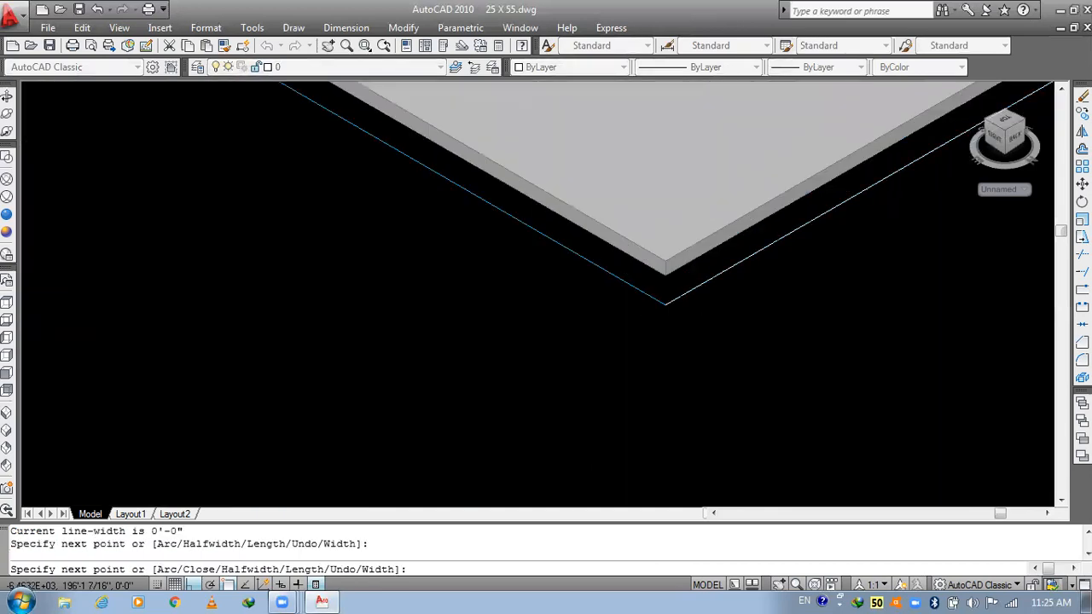
{"action": "scroll", "coordinate": [666, 310], "scroll_direction": "down", "scroll_amount": 4}
{"action": "scroll", "coordinate": [467, 224], "scroll_direction": "up", "scroll_amount": 4}
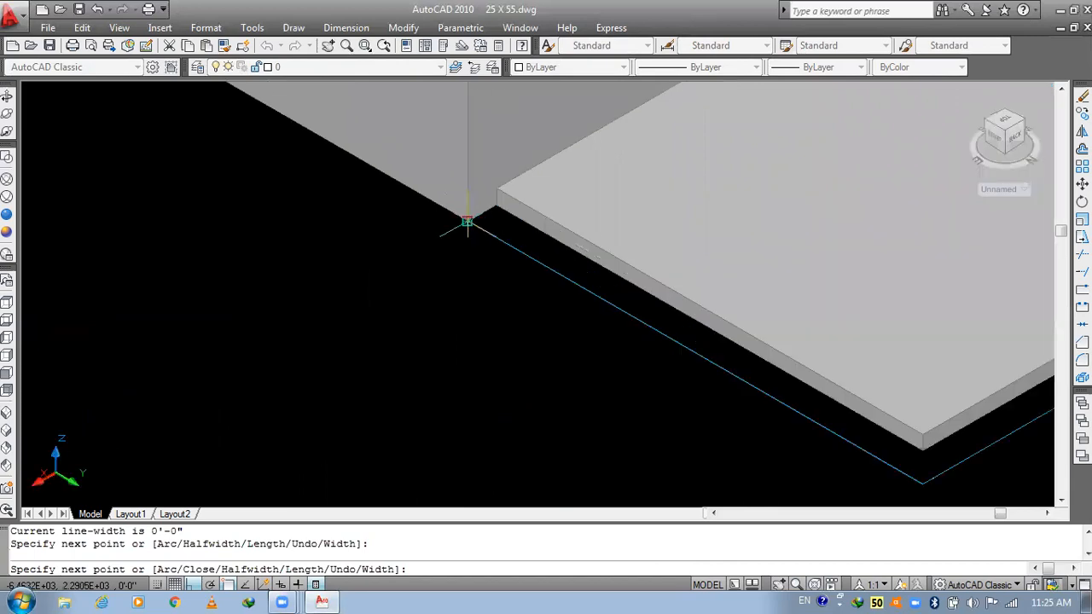
{"action": "left_click", "coordinate": [468, 223]}
{"action": "left_click", "coordinate": [496, 205]}
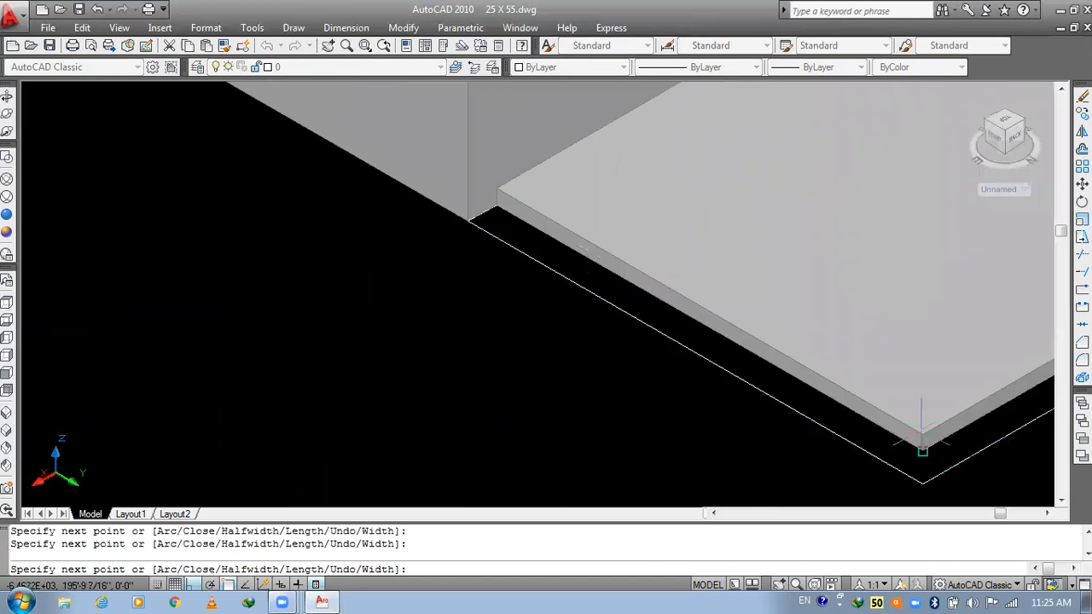
- Complete the polyline back along the slab's inner edge to its starting wall corner, forming a closed boundary wall outline
{"action": "scroll", "coordinate": [915, 457], "scroll_direction": "up", "scroll_amount": 3}
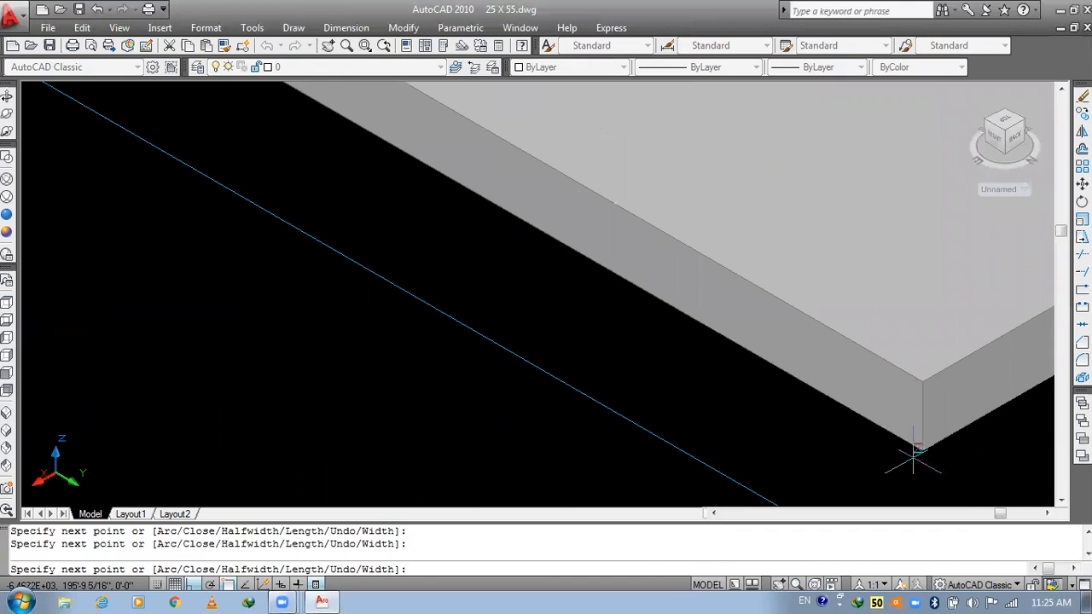
{"action": "scroll", "coordinate": [915, 457], "scroll_direction": "down", "scroll_amount": 2}
{"action": "scroll", "coordinate": [713, 409], "scroll_direction": "down", "scroll_amount": 3}
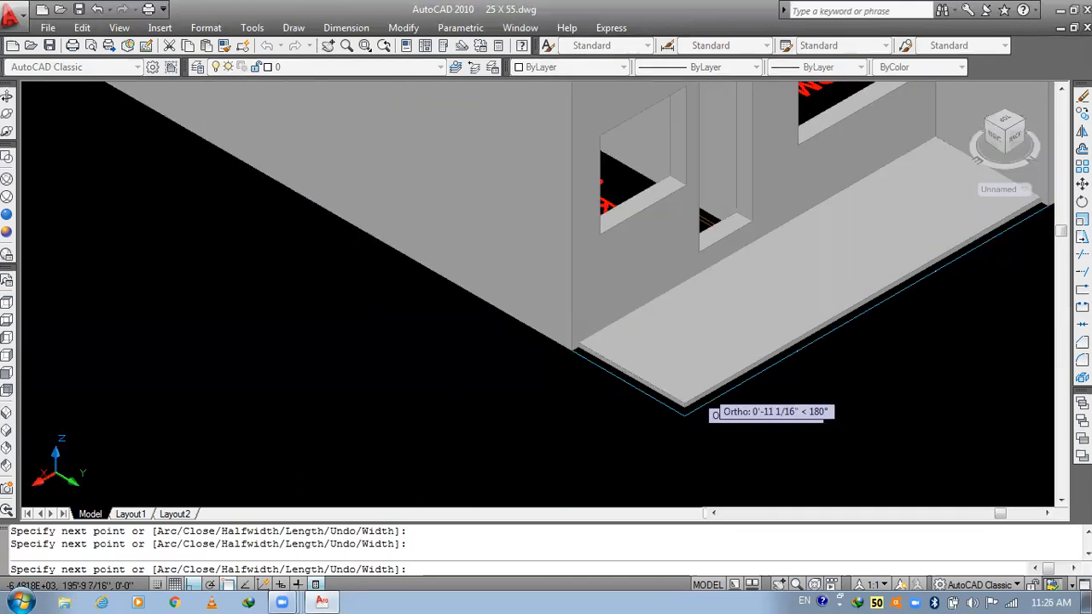
{"action": "scroll", "coordinate": [745, 359], "scroll_direction": "up", "scroll_amount": 3}
{"action": "middle_click_drag", "start_coordinate": [1039, 213], "coordinate": [726, 372]}
{"action": "scroll", "coordinate": [725, 372], "scroll_direction": "up", "scroll_amount": 3}
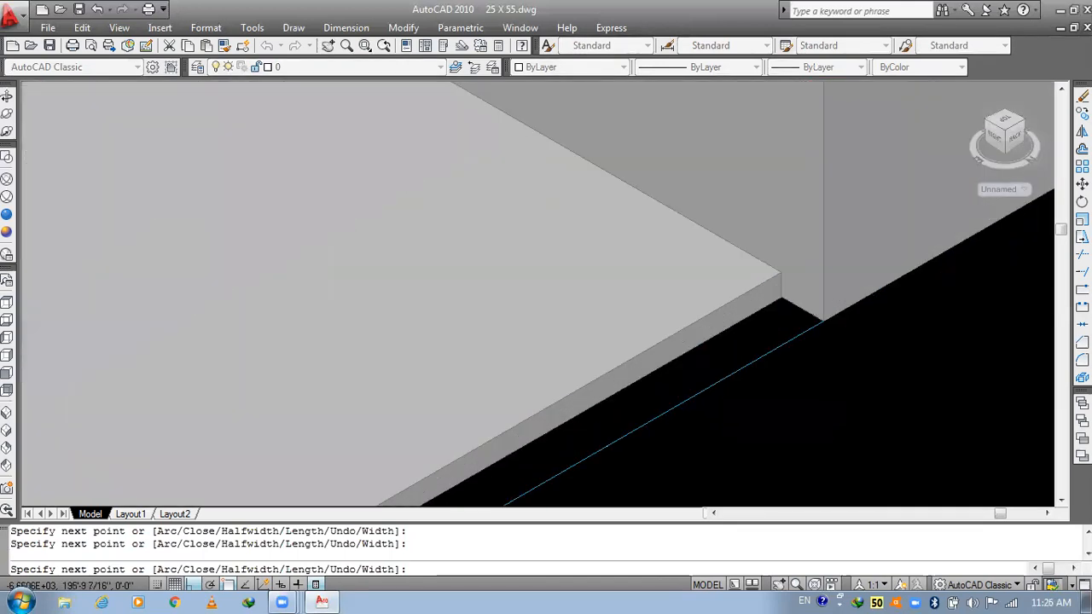
{"action": "scroll", "coordinate": [744, 339], "scroll_direction": "up", "scroll_amount": 2}
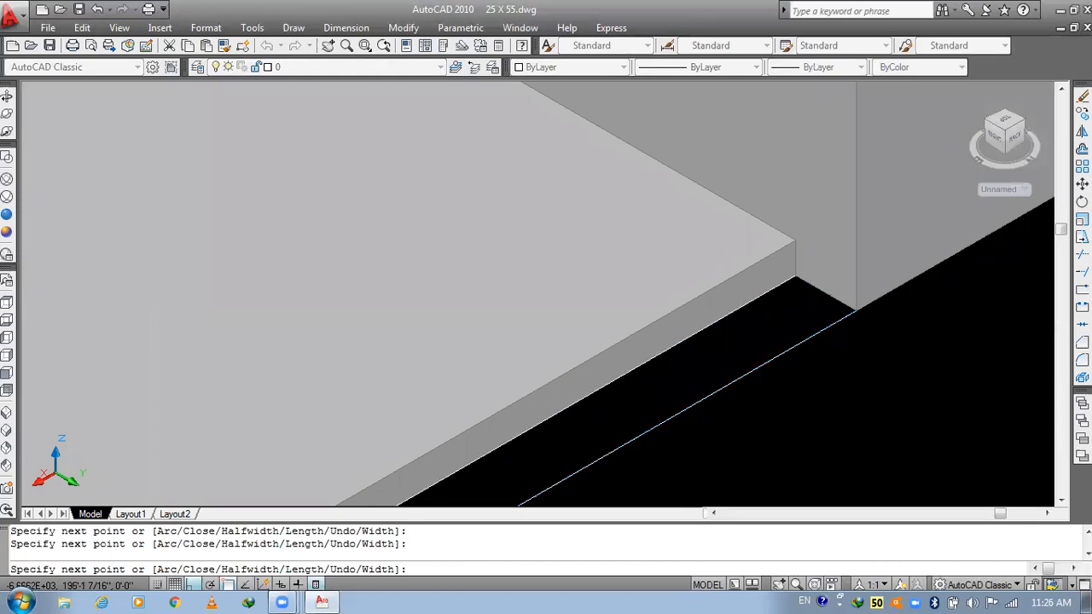
{"action": "key", "text": "Return"}
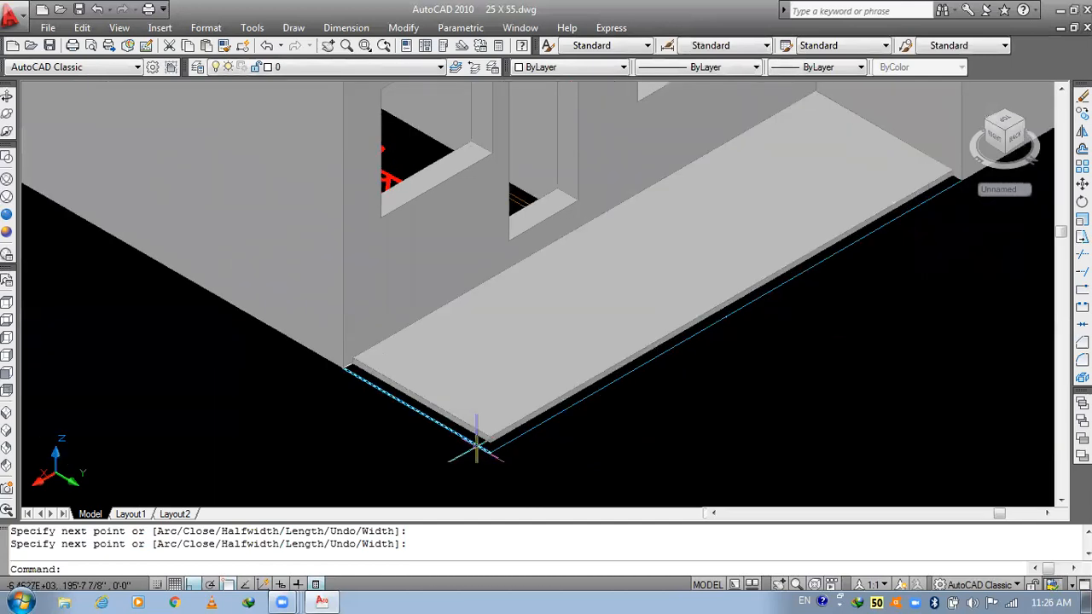
- Erase the old plan line running along the outer edge of the rear slab
{"action": "key", "text": "e"}
{"action": "key", "text": "Return"}
{"action": "left_click", "coordinate": [476, 444]}
{"action": "key", "text": "Return"}
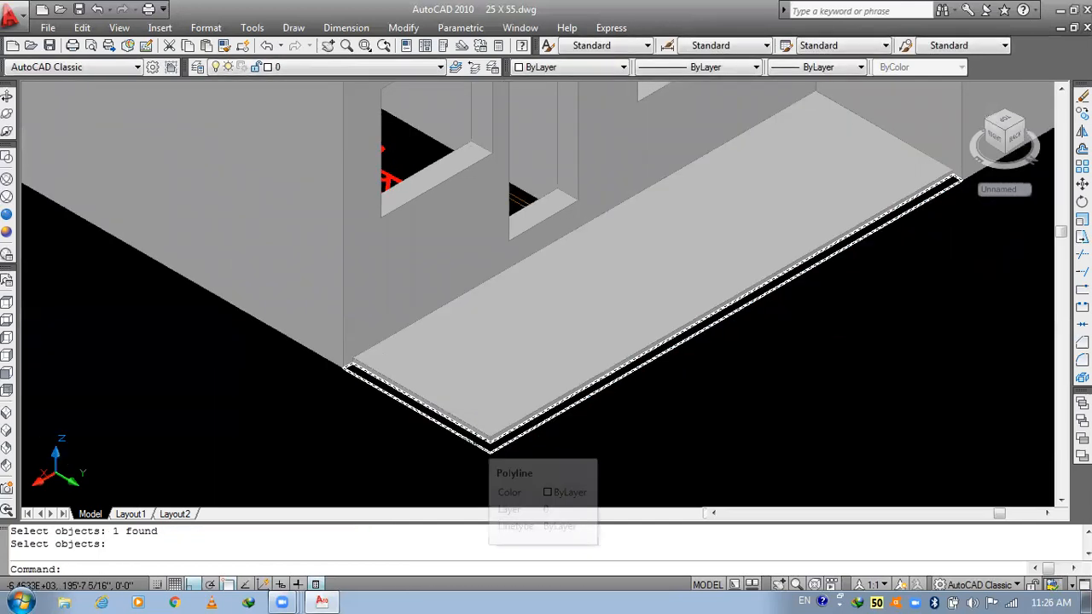
- Extrude the closed outline around the rear slab 5' upward to form the boundary wall
{"action": "type", "text": "ext"}
{"action": "key", "text": "Return"}
{"action": "left_click", "coordinate": [476, 445]}
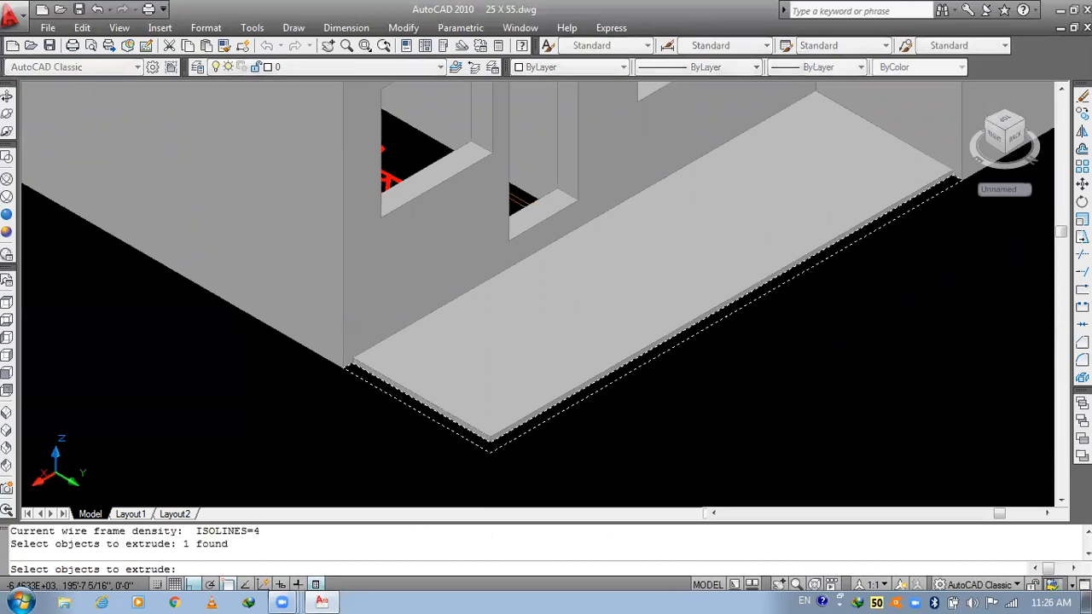
{"action": "key", "text": "Return"}
{"action": "type", "text": "5"}
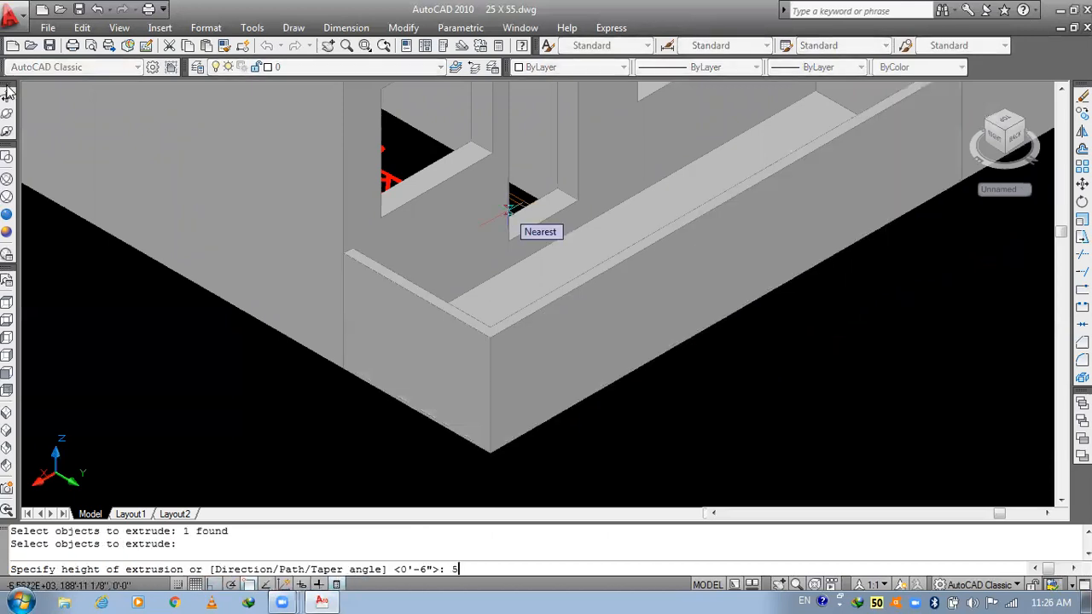
{"action": "type", "text": "'"}
{"action": "key", "text": "Return"}
{"action": "scroll", "coordinate": [510, 211], "scroll_direction": "down", "scroll_amount": 4}
{"action": "middle_click_drag", "start_coordinate": [520, 213], "coordinate": [580, 393]}
{"action": "scroll", "coordinate": [797, 367], "scroll_direction": "up", "scroll_amount": 3}
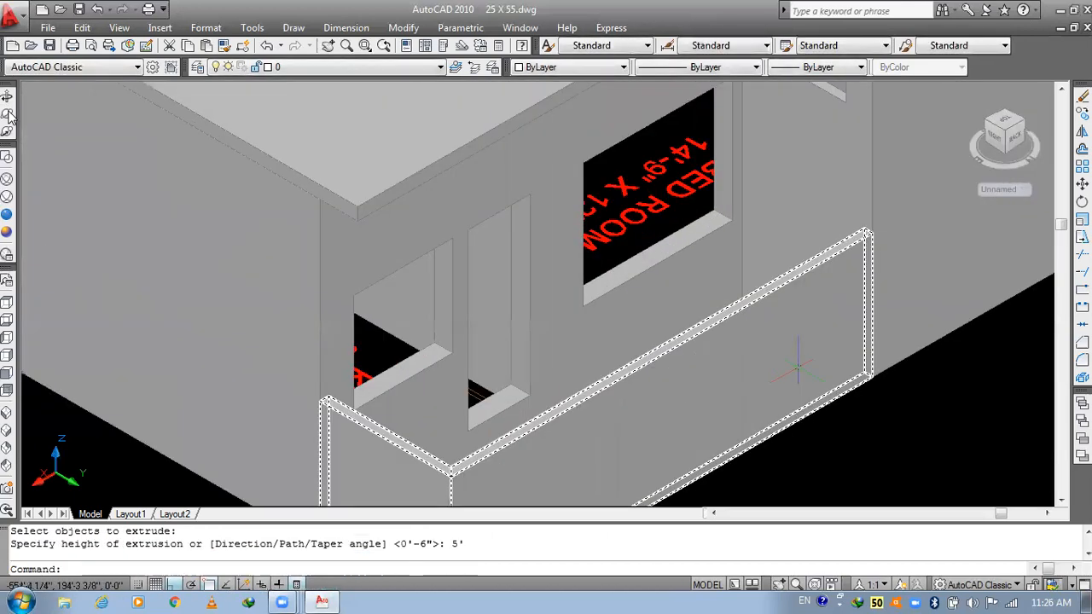
- Orbit around the house to examine the new rear boundary wall, the terraces and the window openings at the front
{"action": "left_click", "coordinate": [7, 97]}
{"action": "left_click_drag", "start_coordinate": [507, 307], "coordinate": [692, 215]}
{"action": "left_click_drag", "start_coordinate": [688, 278], "coordinate": [662, 235]}
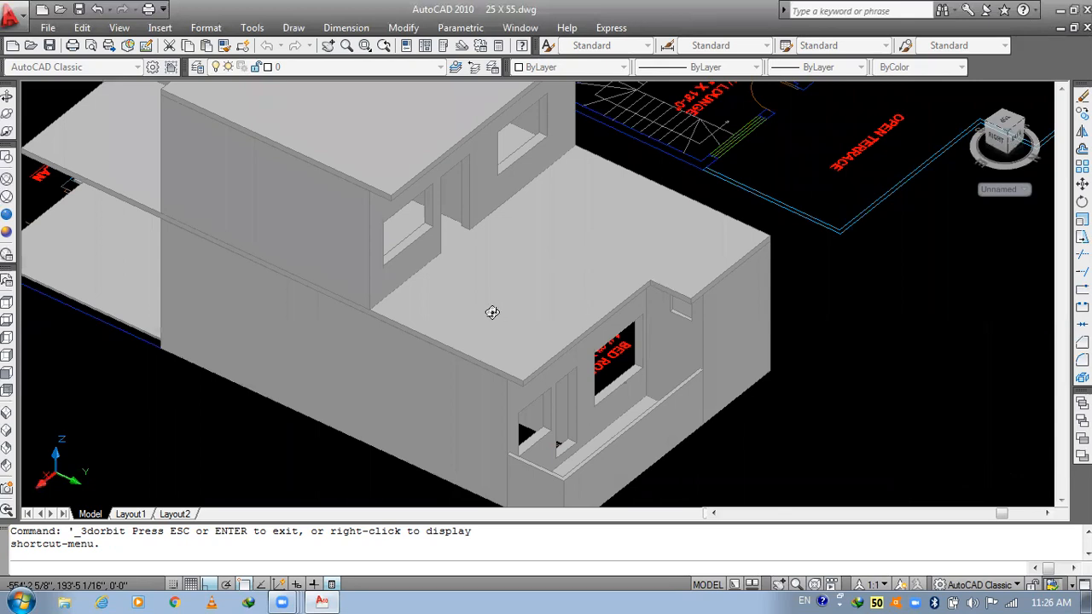
{"action": "left_click_drag", "start_coordinate": [479, 351], "coordinate": [539, 349]}
{"action": "left_click_drag", "start_coordinate": [601, 378], "coordinate": [332, 336]}
{"action": "mouse_move", "coordinate": [544, 375]}
{"action": "left_mouse_down"}
{"action": "mouse_move", "coordinate": [495, 373]}
{"action": "mouse_move", "coordinate": [535, 343]}
{"action": "mouse_move", "coordinate": [817, 316]}
{"action": "mouse_move", "coordinate": [739, 341]}
{"action": "mouse_move", "coordinate": [786, 402]}
{"action": "mouse_move", "coordinate": [755, 348]}
{"action": "mouse_move", "coordinate": [702, 349]}
{"action": "left_mouse_up"}
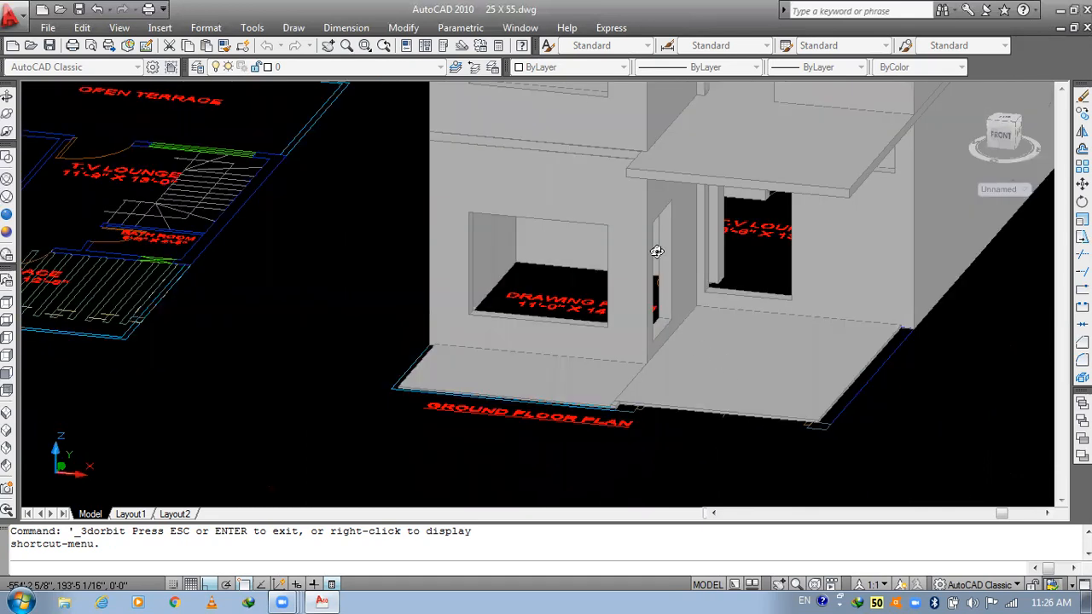
{"action": "left_click_drag", "start_coordinate": [656, 251], "coordinate": [715, 383]}
{"action": "left_click_drag", "start_coordinate": [632, 356], "coordinate": [612, 381]}
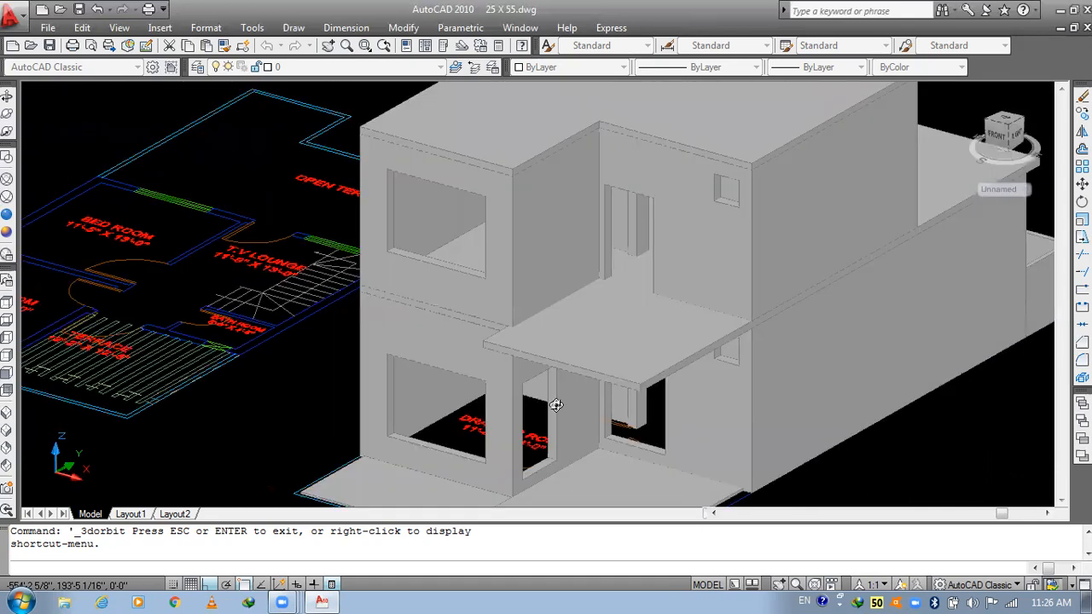
{"action": "left_click_drag", "start_coordinate": [556, 404], "coordinate": [656, 451]}
{"action": "left_click_drag", "start_coordinate": [686, 407], "coordinate": [585, 409]}
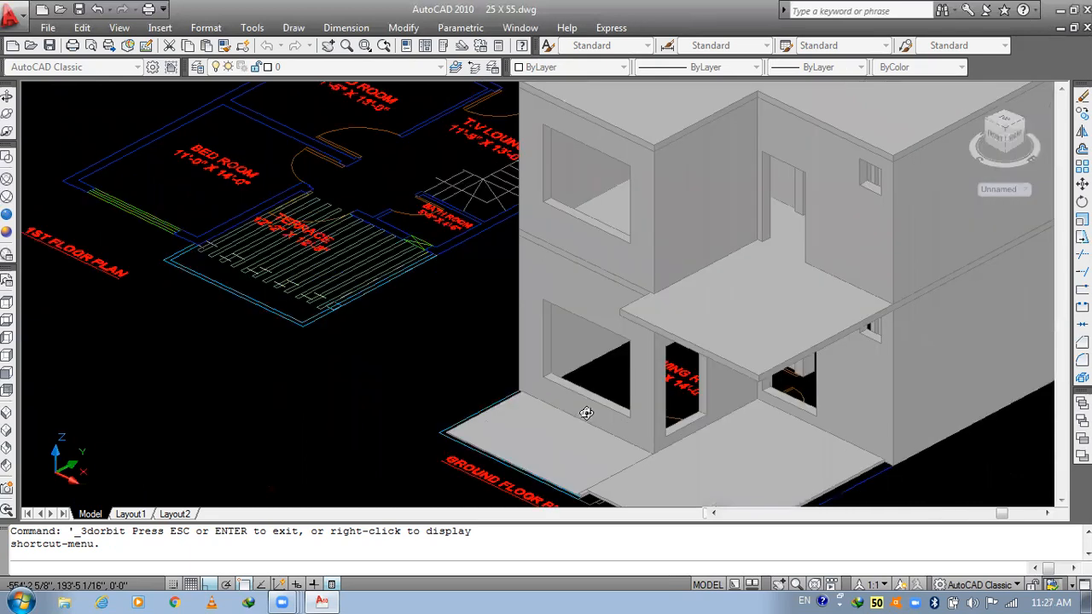
- Draw a solid box that fills the ground floor drawing room window opening at the front of the house
{"action": "scroll", "coordinate": [586, 413], "scroll_direction": "up", "scroll_amount": 2}
{"action": "scroll", "coordinate": [541, 390], "scroll_direction": "up", "scroll_amount": 2}
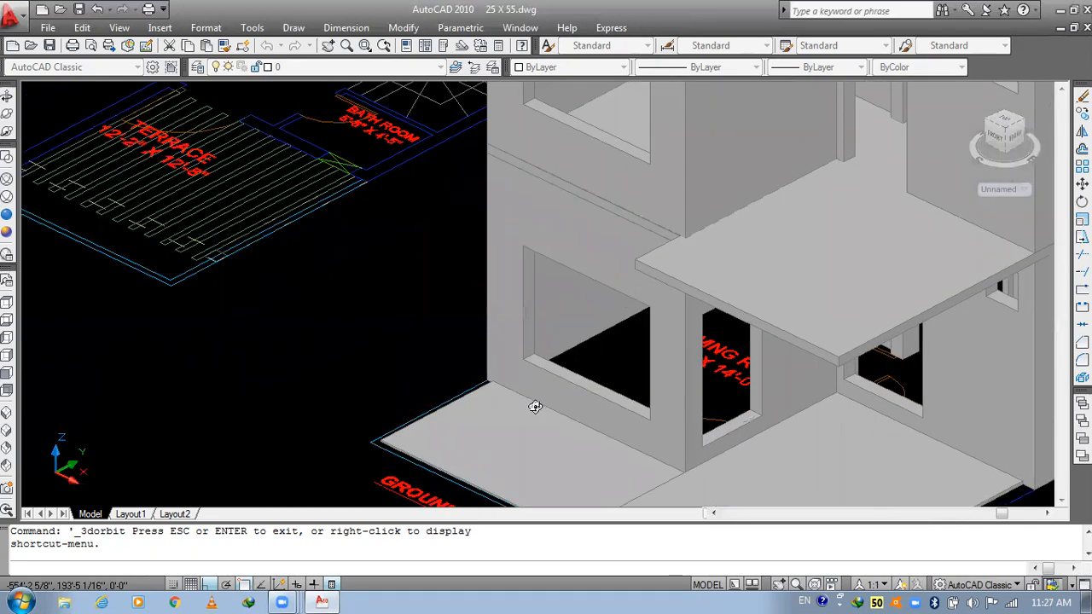
{"action": "scroll", "coordinate": [508, 413], "scroll_direction": "up", "scroll_amount": 1}
{"action": "scroll", "coordinate": [588, 390], "scroll_direction": "up", "scroll_amount": 1}
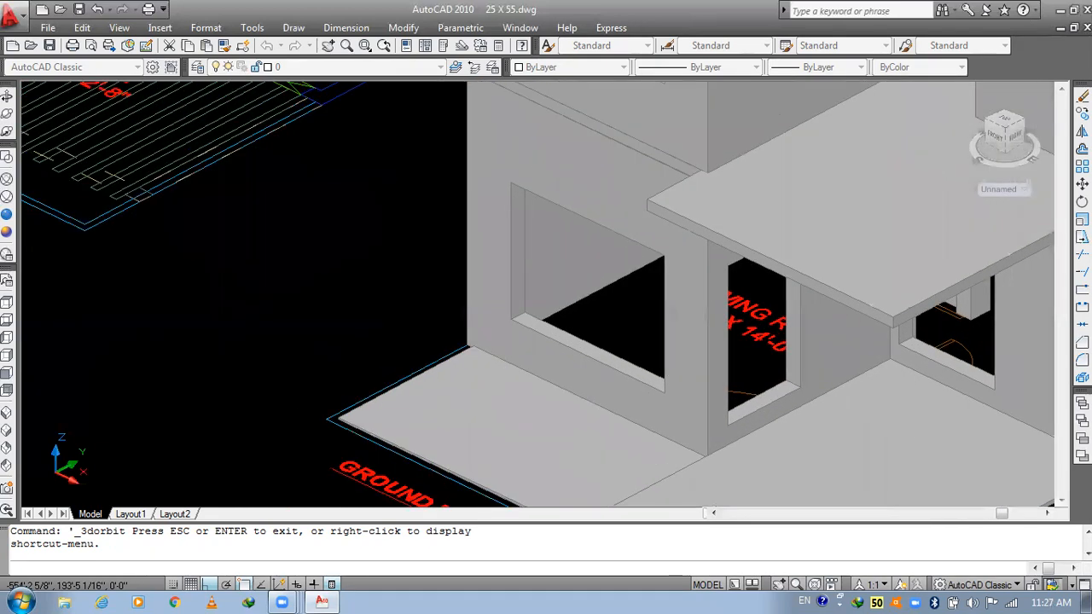
{"action": "key", "text": "Escape"}
{"action": "type", "text": "bo"}
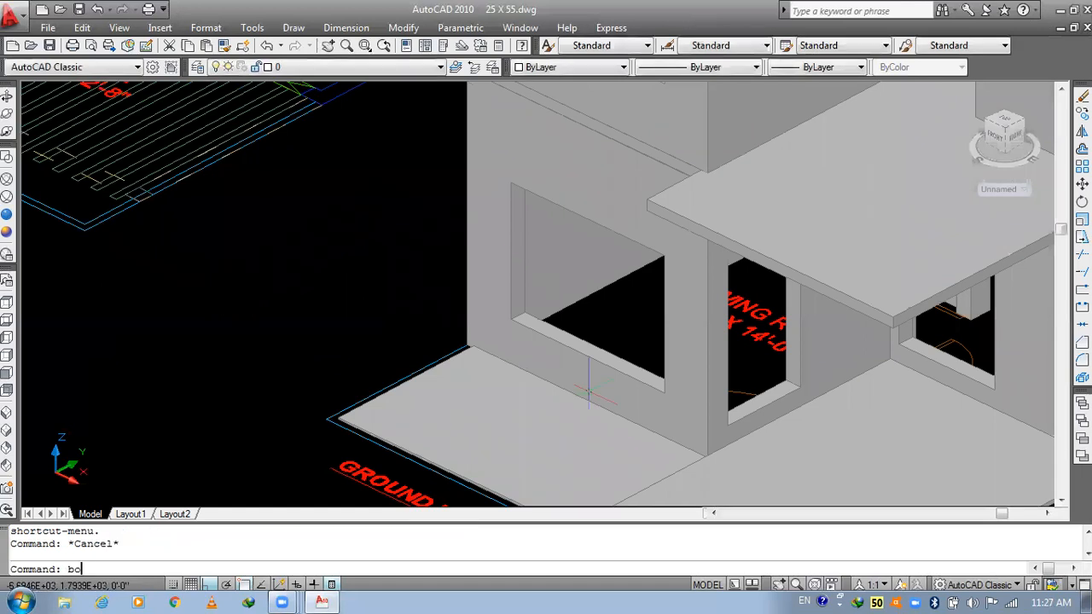
{"action": "type", "text": "x"}
{"action": "key", "text": "Return"}
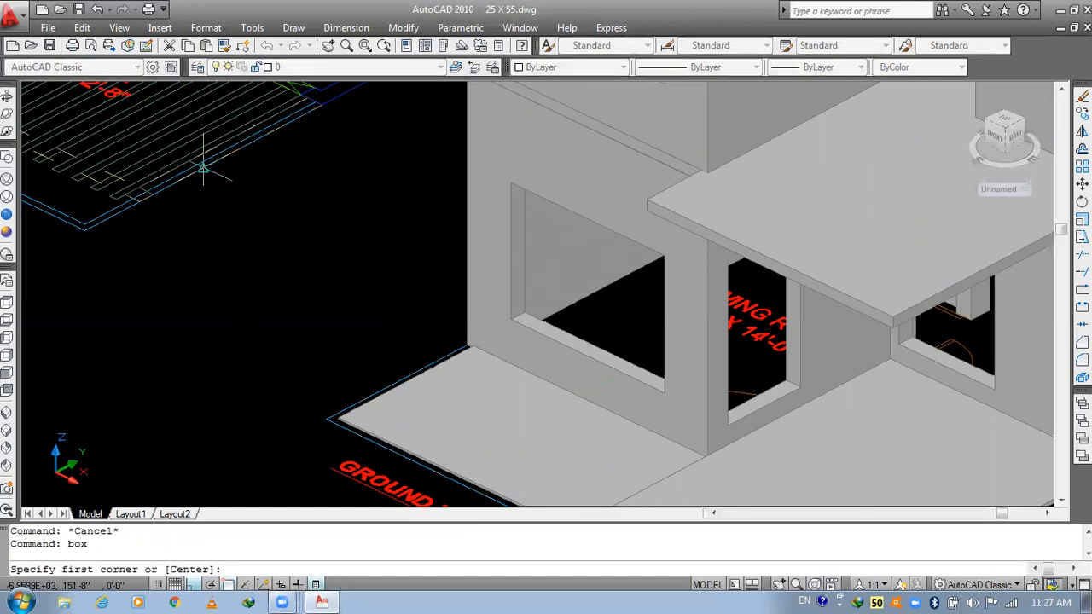
{"action": "scroll", "coordinate": [539, 335], "scroll_direction": "up", "scroll_amount": 3}
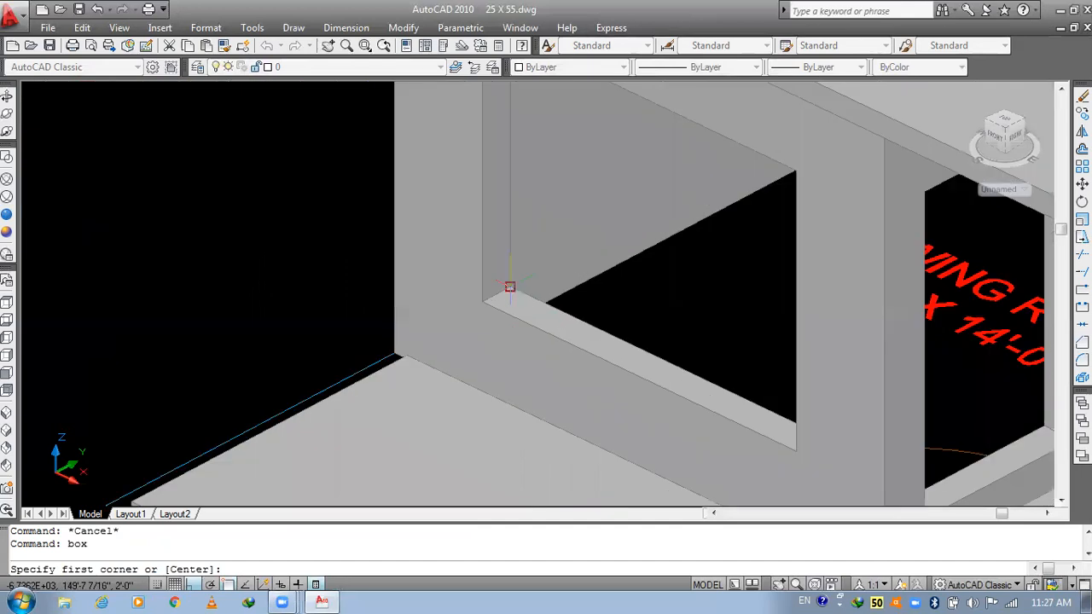
{"action": "left_click", "coordinate": [509, 287]}
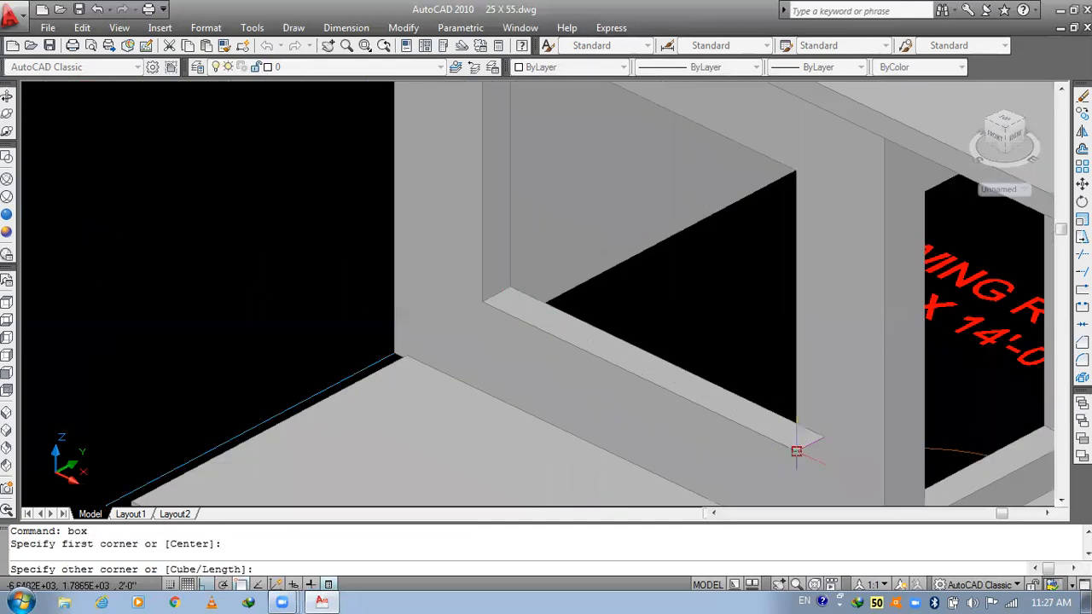
{"action": "left_click", "coordinate": [796, 450]}
{"action": "key", "text": "Escape"}
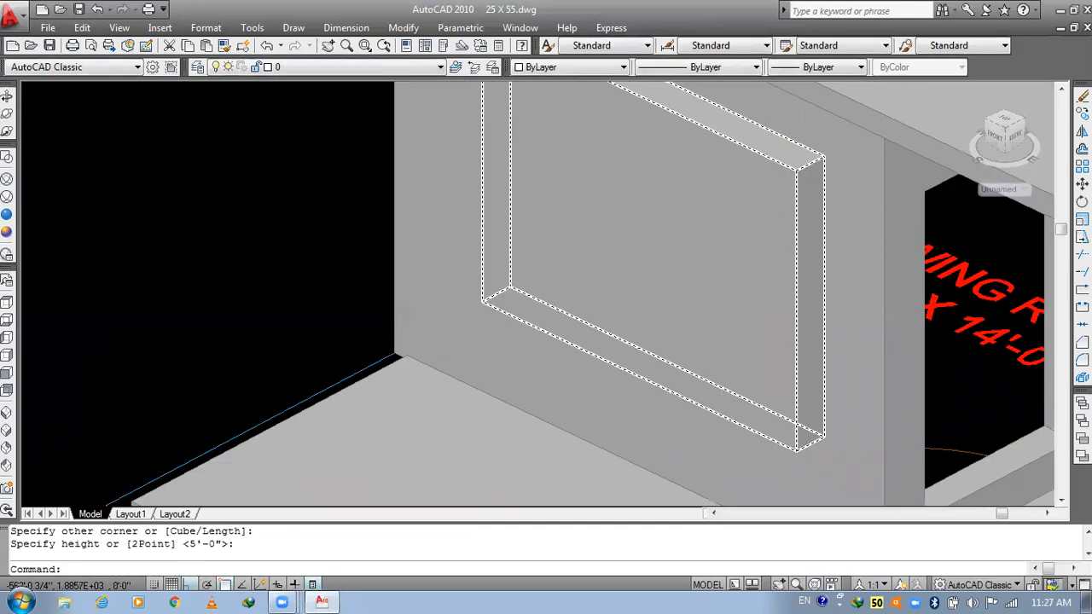
- Move the window-sized box out of its opening into the empty space beside the house
{"action": "scroll", "coordinate": [762, 220], "scroll_direction": "down", "scroll_amount": 3}
{"action": "type", "text": "m"}
{"action": "key", "text": "Return"}
{"action": "left_click", "coordinate": [761, 223]}
{"action": "middle_click_drag", "start_coordinate": [752, 331], "coordinate": [463, 220]}
{"action": "key", "text": "Return"}
{"action": "left_click", "coordinate": [759, 331]}
{"action": "middle_click_drag", "start_coordinate": [790, 340], "coordinate": [305, 163]}
{"action": "left_click", "coordinate": [567, 288]}
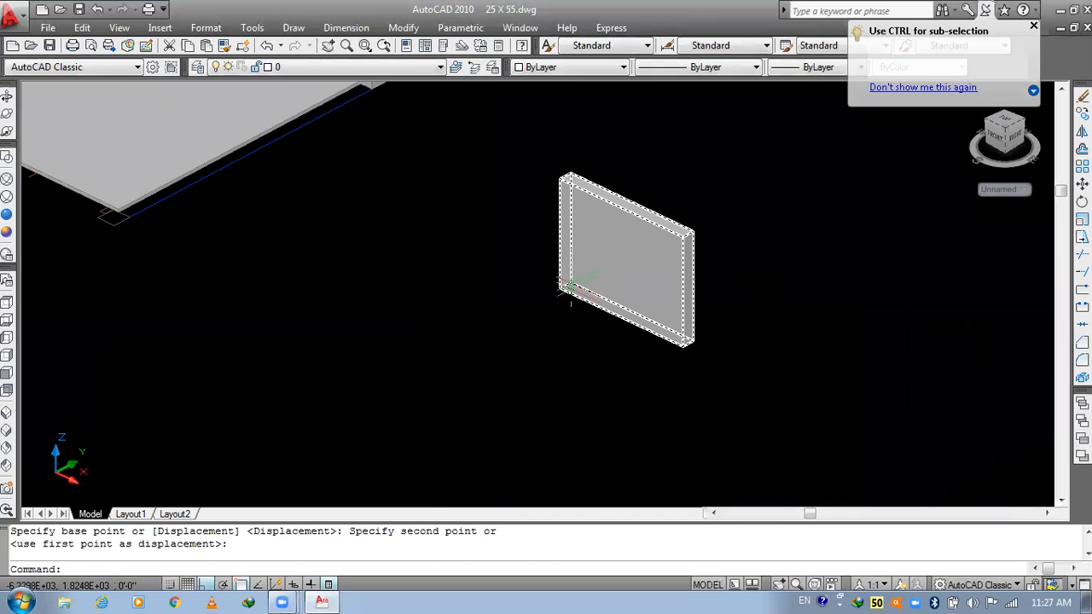
- Copy the window-sized box to a free spot next to the original
{"action": "key", "text": "Escape"}
{"action": "key", "text": "Escape"}
{"action": "type", "text": "co"}
{"action": "key", "text": "Return"}
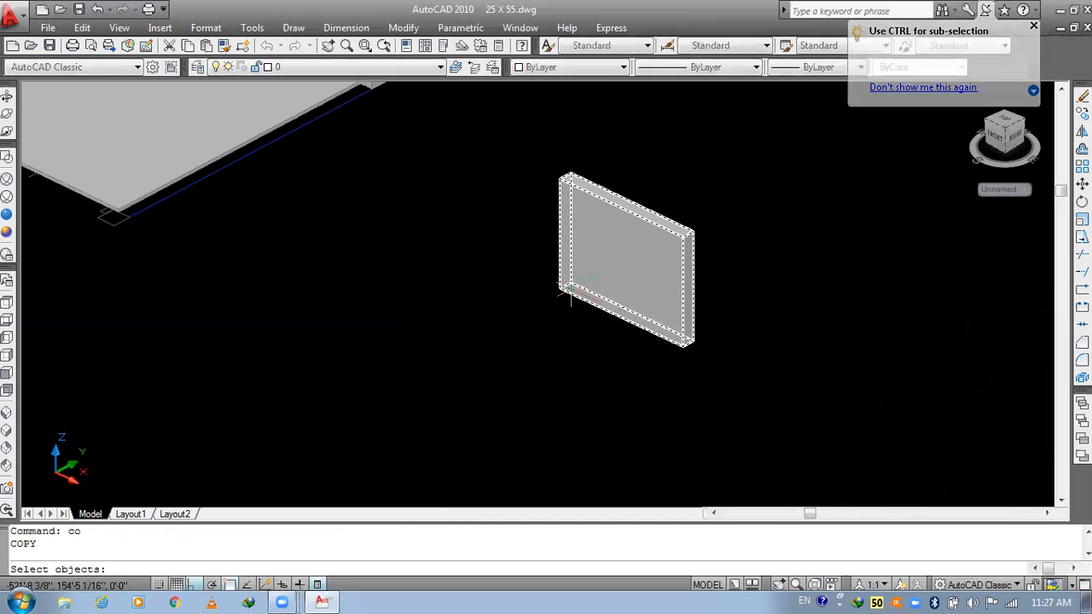
{"action": "left_click", "coordinate": [571, 289]}
{"action": "key", "text": "Return"}
{"action": "left_click", "coordinate": [571, 290]}
{"action": "left_click", "coordinate": [725, 362]}
{"action": "key", "text": "Escape"}
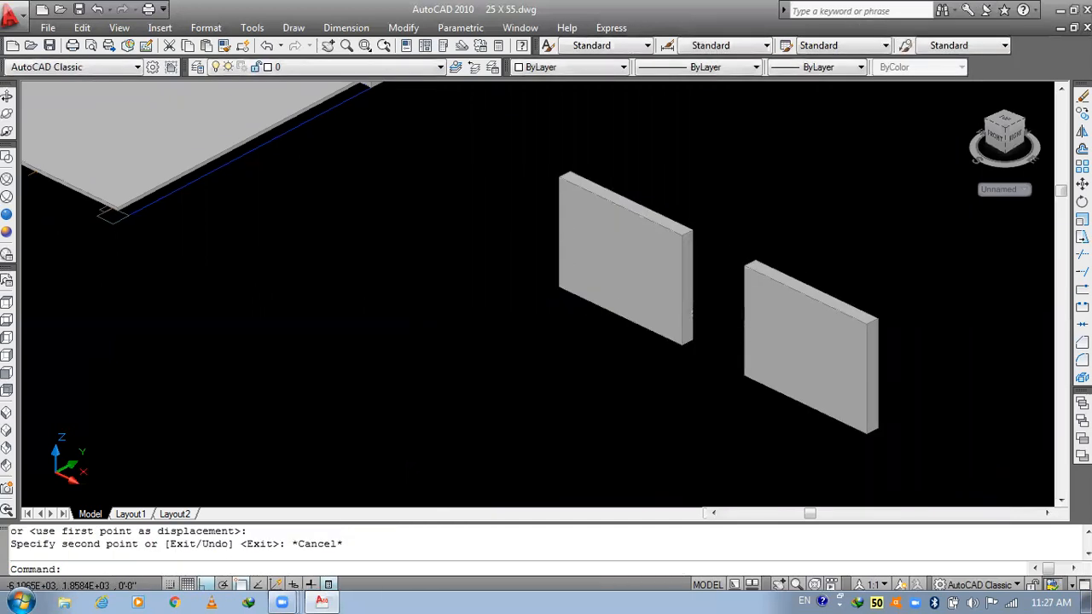
- Lower the top face of the copied box by 2"
{"action": "scroll", "coordinate": [638, 230], "scroll_direction": "up", "scroll_amount": 2}
{"action": "middle_click_drag", "start_coordinate": [731, 315], "coordinate": [639, 301]}
{"action": "left_click", "coordinate": [553, 211]}
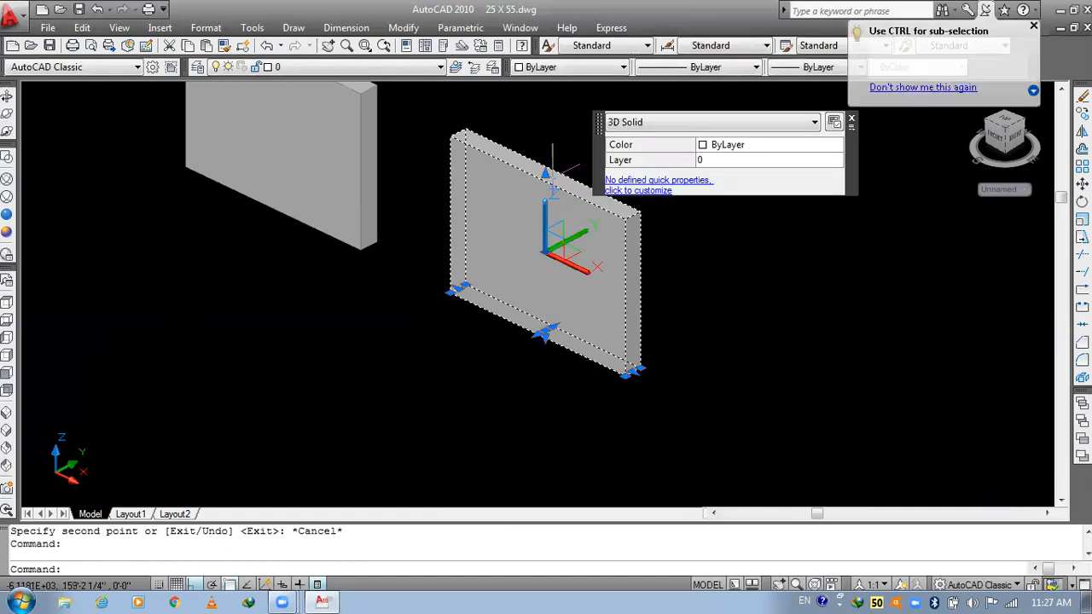
{"action": "left_click", "coordinate": [548, 175]}
{"action": "scroll", "coordinate": [552, 177], "scroll_direction": "up", "scroll_amount": 3}
{"action": "type", "text": "2\""}
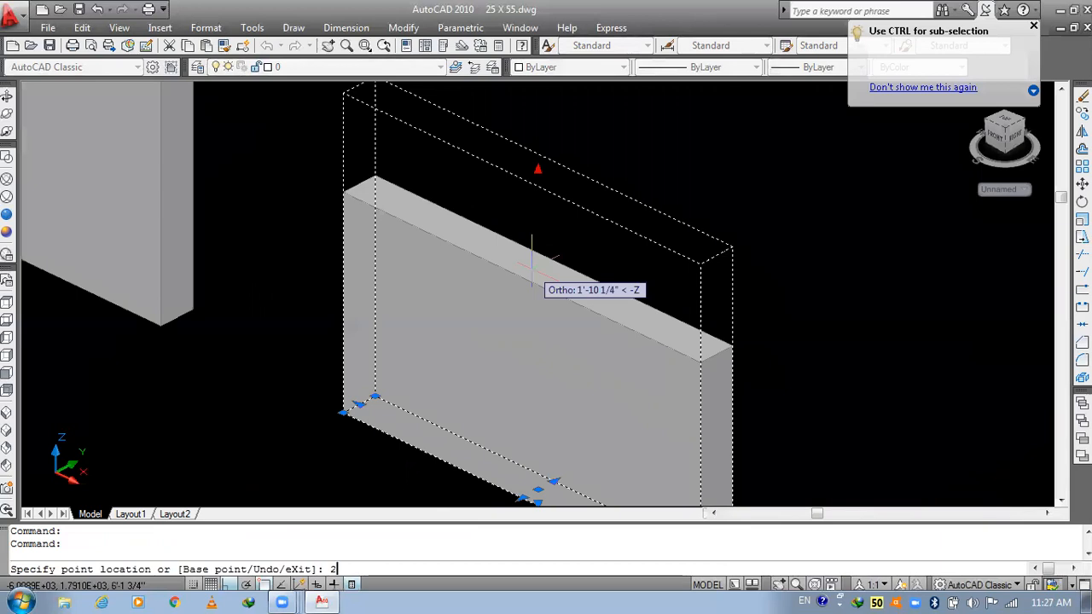
{"action": "key", "text": "Return"}
{"action": "scroll", "coordinate": [603, 384], "scroll_direction": "up", "scroll_amount": 1}
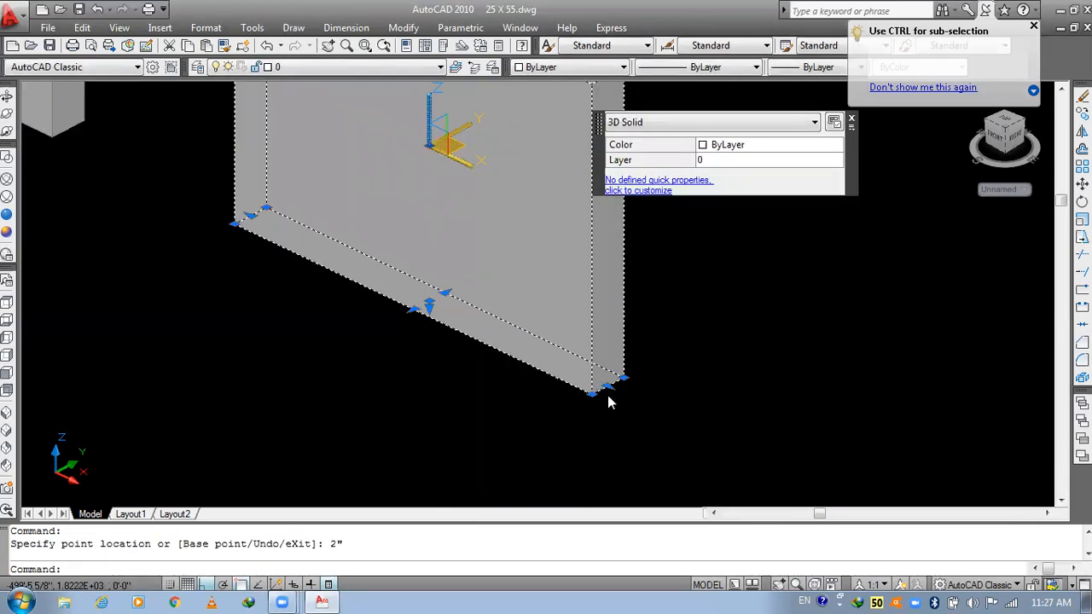
- Shorten the copied box by 2" at its right end face
{"action": "scroll", "coordinate": [614, 400], "scroll_direction": "up", "scroll_amount": 2}
{"action": "left_click", "coordinate": [620, 397]}
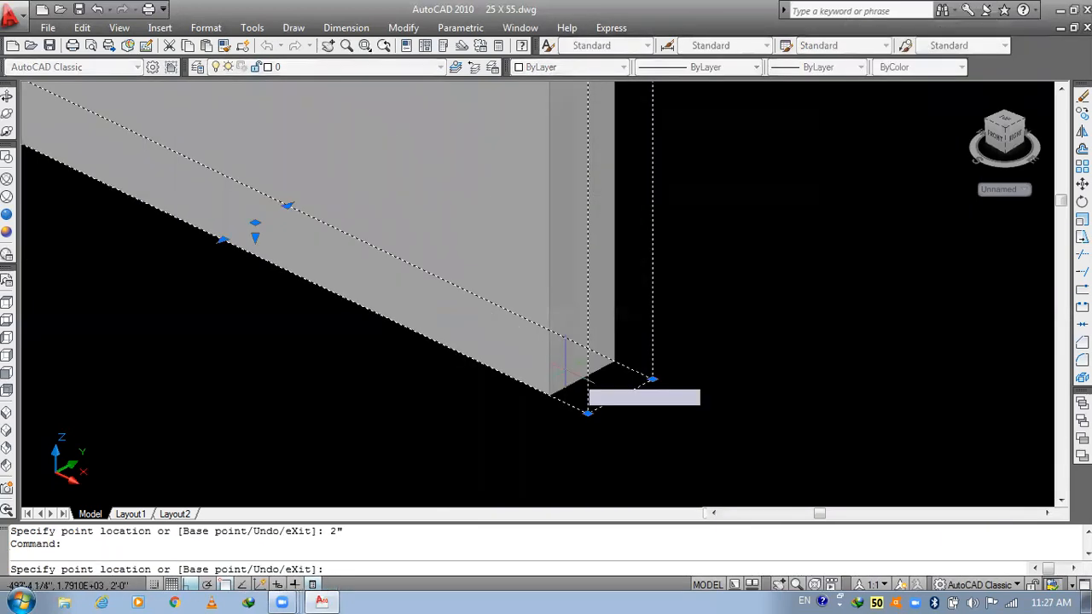
{"action": "type", "text": "2\""}
{"action": "key", "text": "Return"}
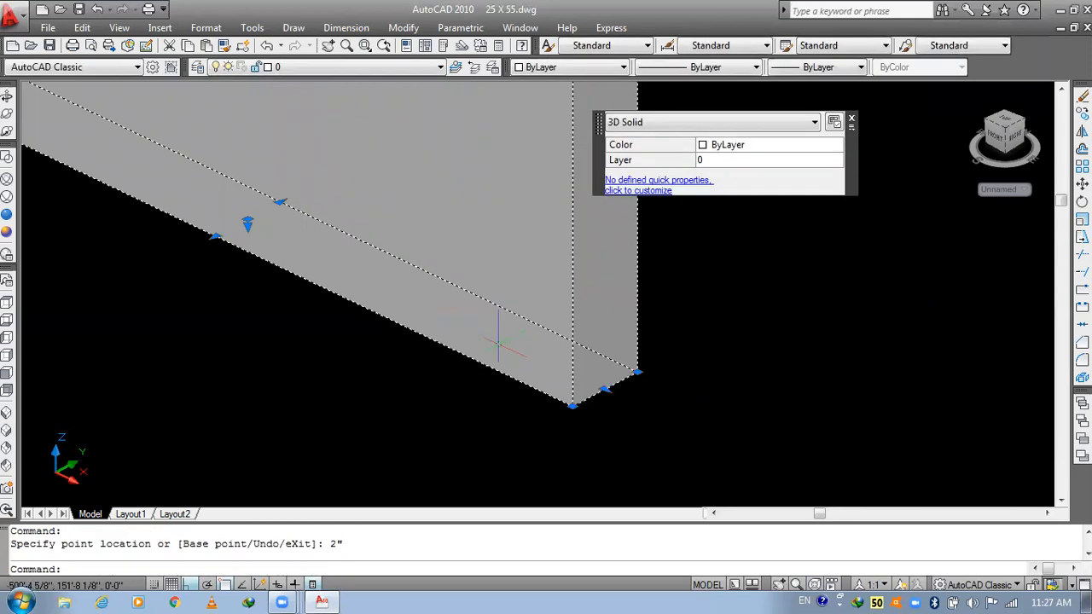
{"action": "scroll", "coordinate": [499, 341], "scroll_direction": "down", "scroll_amount": 3}
{"action": "key", "text": "Escape"}
{"action": "key", "text": "Escape"}
{"action": "middle_click_drag", "start_coordinate": [498, 306], "coordinate": [532, 317]}
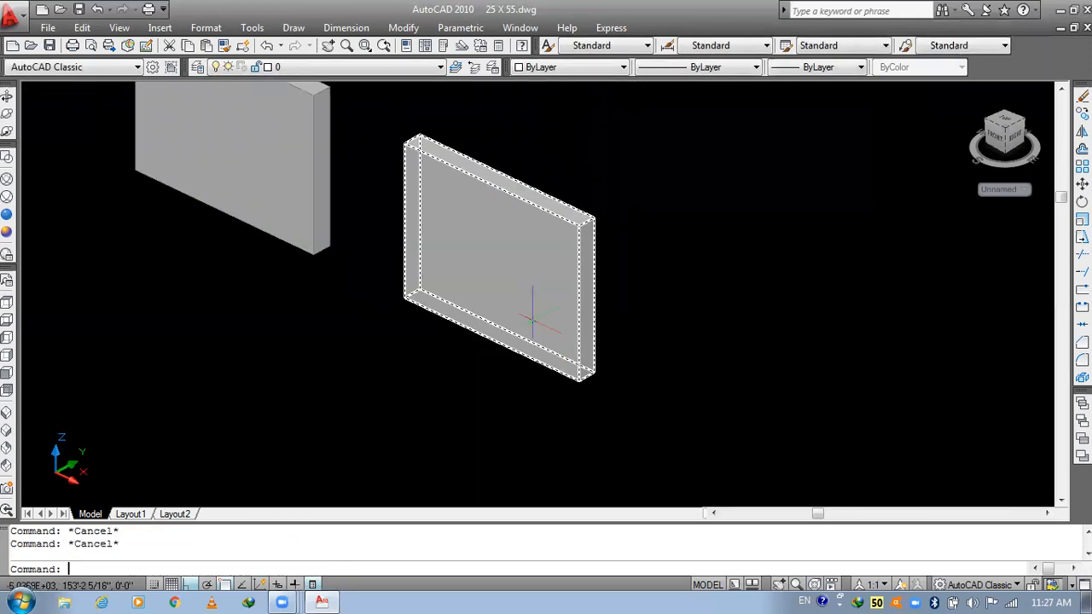
- Move the reduced box by its bottom front edge midpoint onto the bottom front edge midpoint of the full-size box
{"action": "type", "text": "m"}
{"action": "key", "text": "Return"}
{"action": "left_click", "coordinate": [516, 302]}
{"action": "key", "text": "Return"}
{"action": "scroll", "coordinate": [500, 341], "scroll_direction": "up", "scroll_amount": 2}
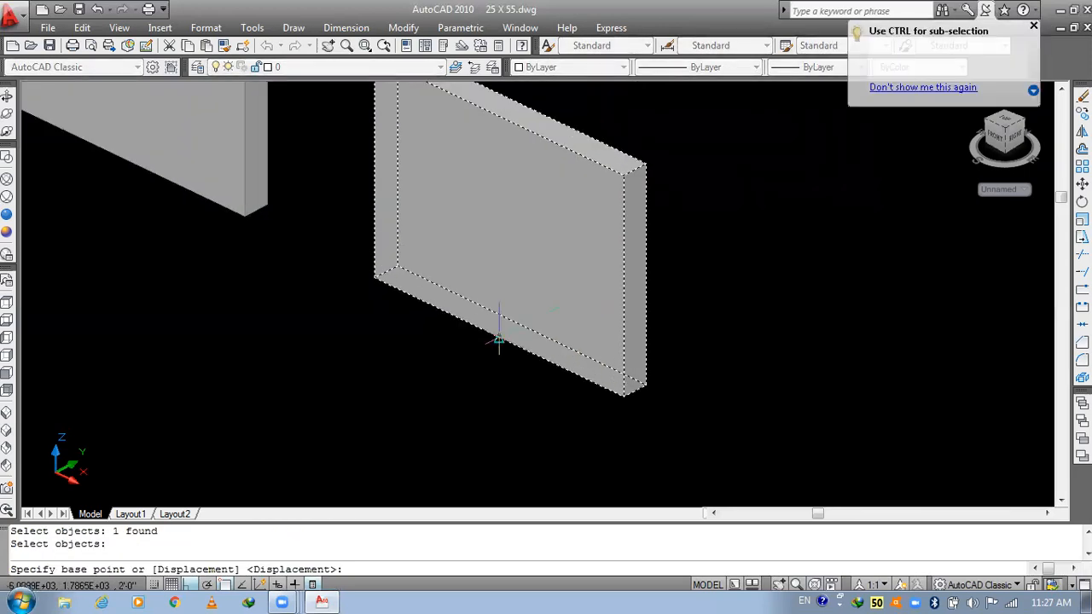
{"action": "left_click", "coordinate": [499, 341]}
{"action": "scroll", "coordinate": [550, 367], "scroll_direction": "down", "scroll_amount": 4}
{"action": "scroll", "coordinate": [403, 287], "scroll_direction": "up", "scroll_amount": 2}
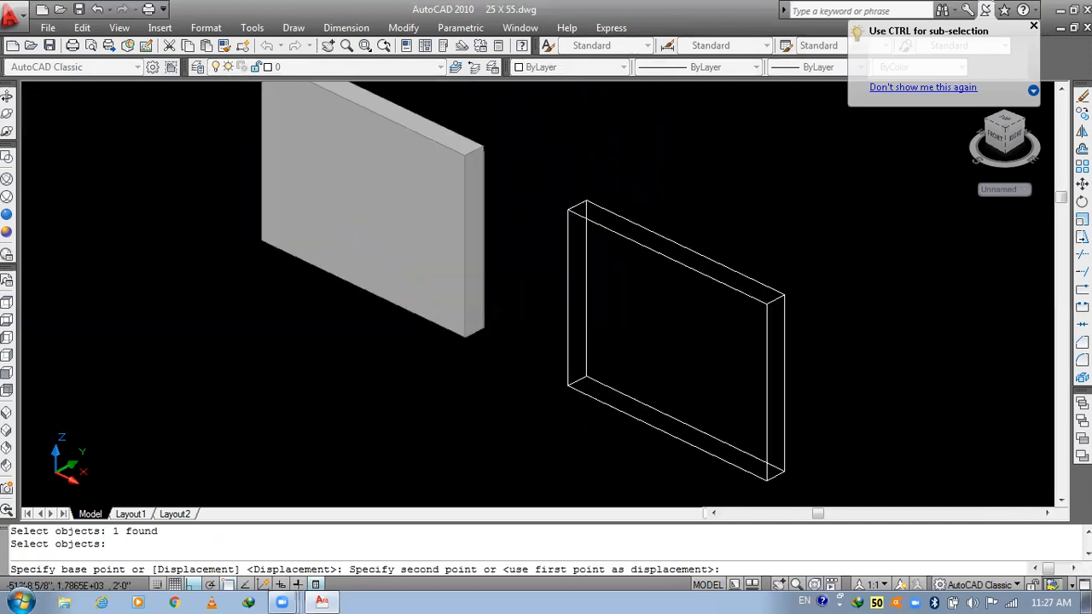
{"action": "middle_click_drag", "start_coordinate": [363, 289], "coordinate": [413, 343]}
{"action": "left_click", "coordinate": [413, 344]}
{"action": "key", "text": "Escape"}
{"action": "scroll", "coordinate": [451, 228], "scroll_direction": "up", "scroll_amount": 3}
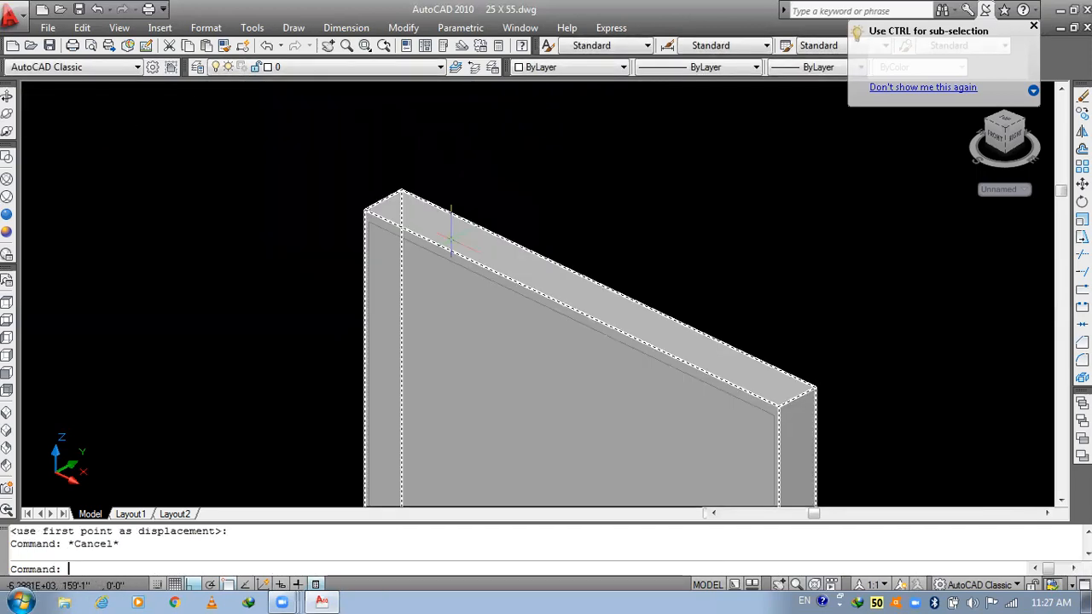
- Move the inner panel solid straight down by 1" so it sits inside the outer panel
{"action": "type", "text": "m"}
{"action": "key", "text": "Return"}
{"action": "left_click", "coordinate": [459, 243]}
{"action": "key", "text": "Return"}
{"action": "left_click", "coordinate": [453, 248]}
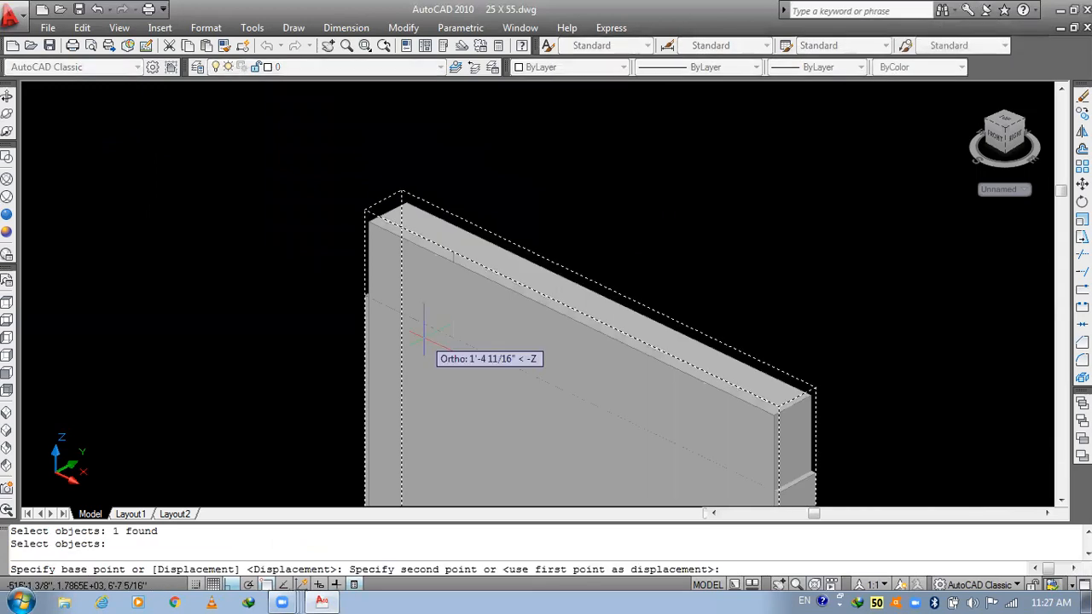
{"action": "type", "text": "1"}
{"action": "key", "text": "Return"}
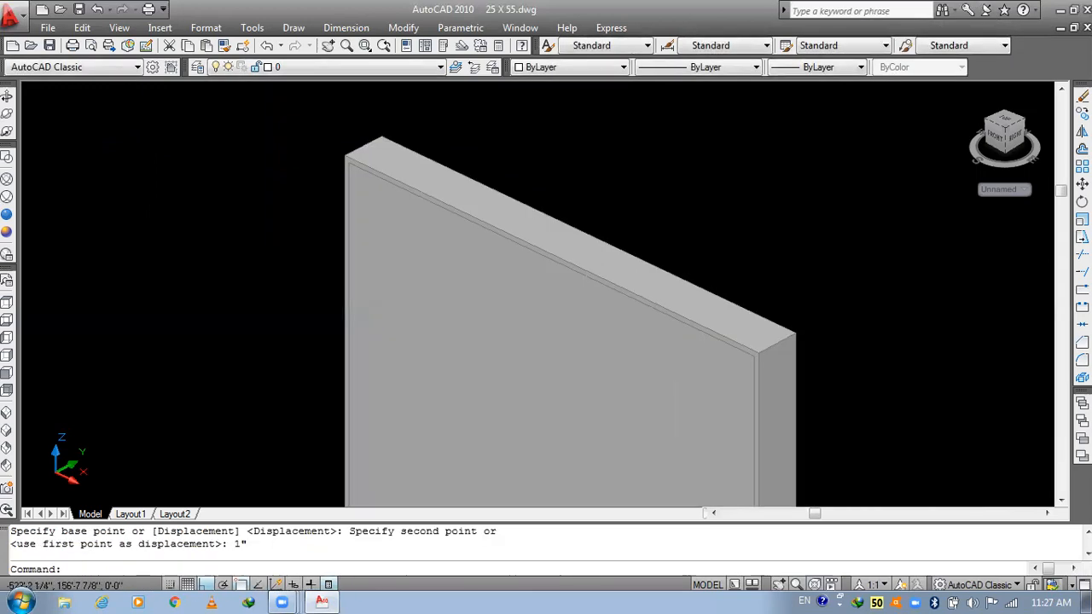
- Subtract the inner panel solid from the outer panel to leave a hollow rectangular window frame
{"action": "scroll", "coordinate": [322, 99], "scroll_direction": "up", "scroll_amount": 2}
{"action": "scroll", "coordinate": [322, 99], "scroll_direction": "up", "scroll_amount": 3}
{"action": "middle_click_drag", "start_coordinate": [566, 239], "coordinate": [447, 221]}
{"action": "scroll", "coordinate": [392, 162], "scroll_direction": "down", "scroll_amount": 2}
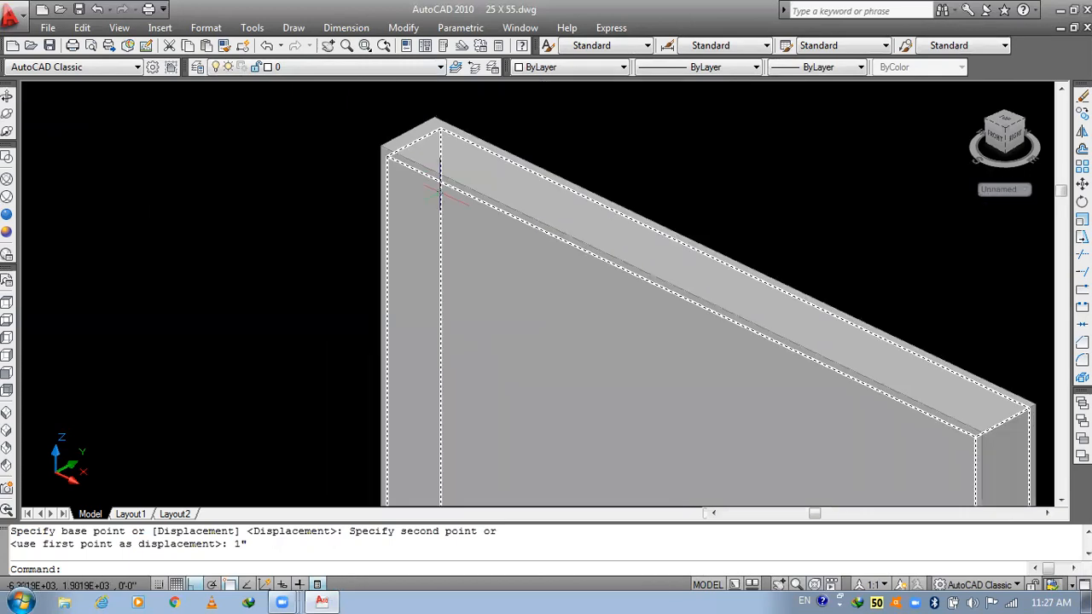
{"action": "left_click", "coordinate": [390, 199]}
{"action": "type", "text": "su"}
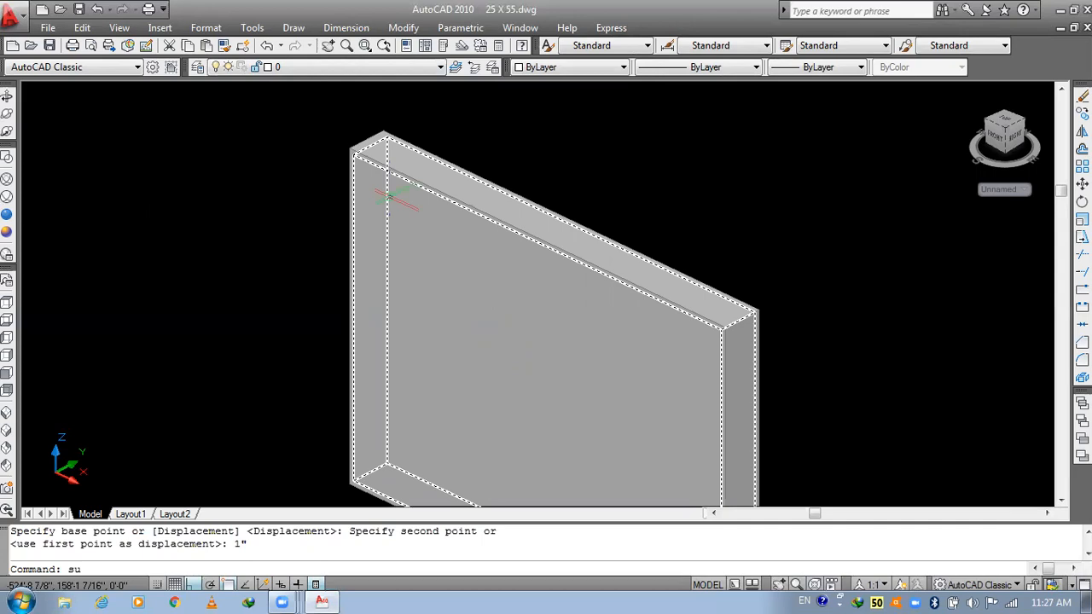
{"action": "key", "text": "Return"}
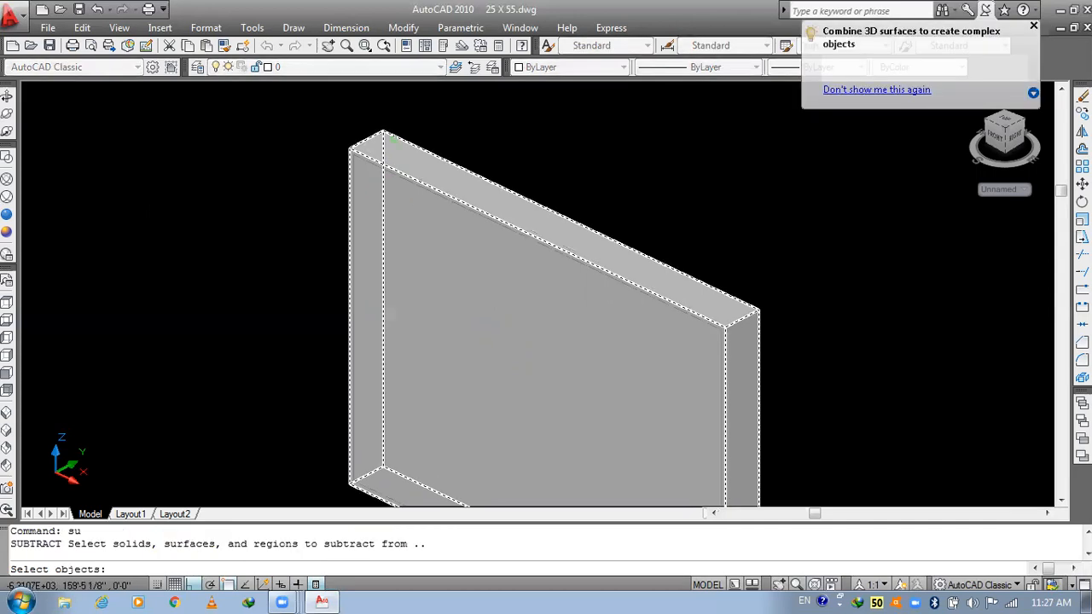
{"action": "left_click", "coordinate": [387, 137]}
{"action": "key", "text": "Return"}
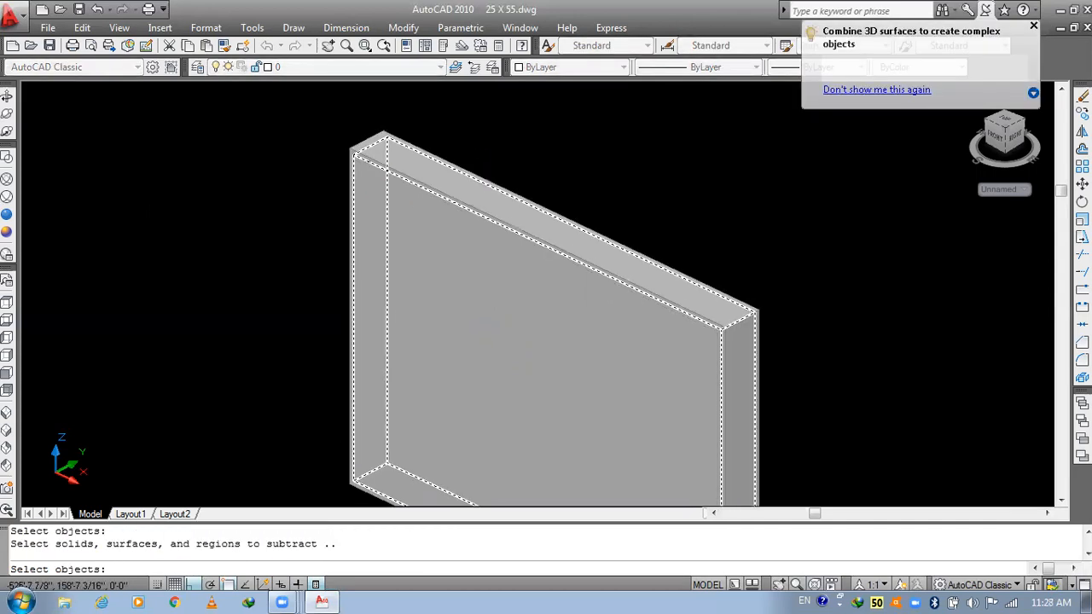
{"action": "left_click", "coordinate": [490, 156]}
{"action": "key", "text": "Return"}
{"action": "scroll", "coordinate": [495, 156], "scroll_direction": "down", "scroll_amount": 3}
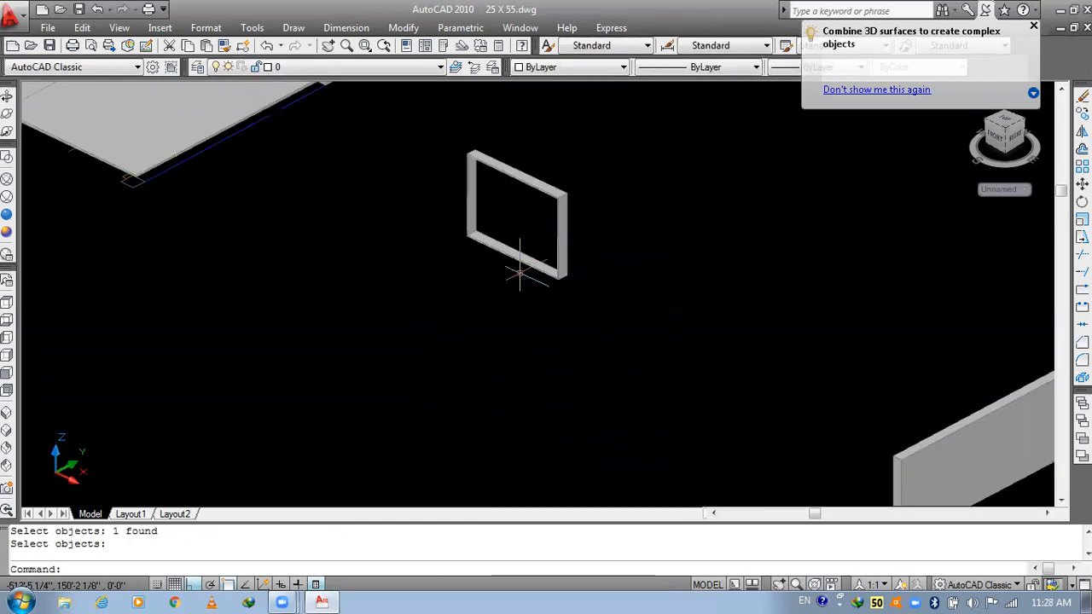
{"action": "scroll", "coordinate": [512, 261], "scroll_direction": "up", "scroll_amount": 5}
{"action": "middle_click_drag", "start_coordinate": [419, 227], "coordinate": [538, 384]}
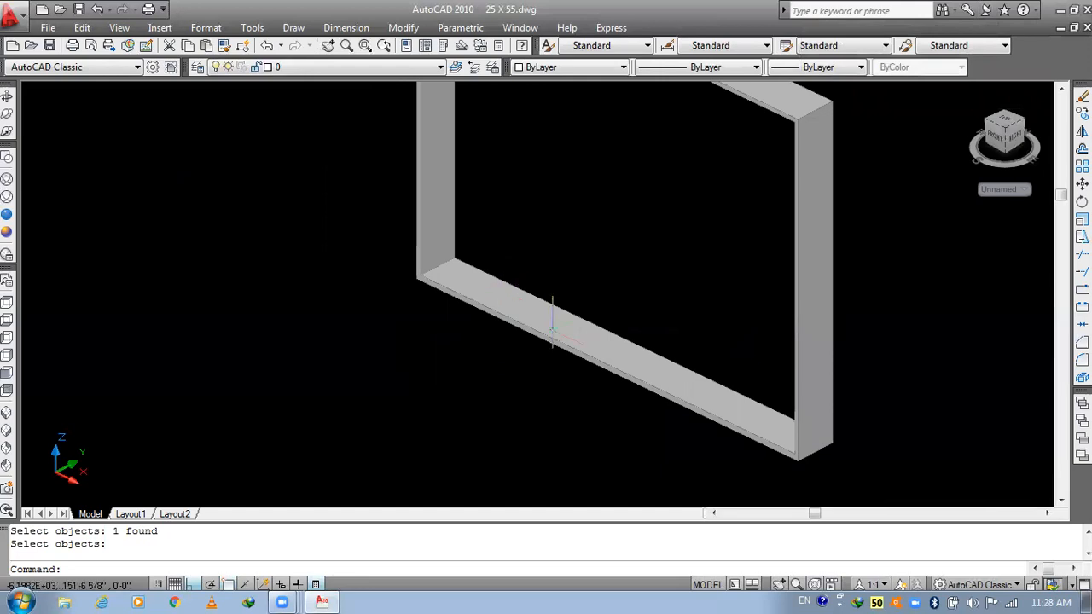
{"action": "left_click", "coordinate": [553, 328]}
{"action": "type", "text": "box"}
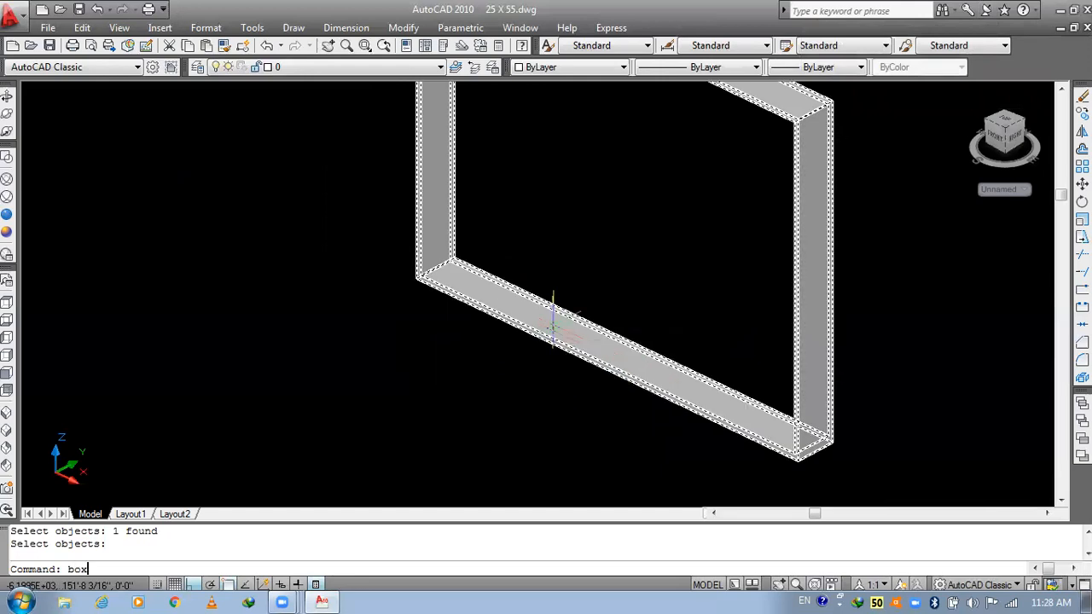
{"action": "key", "text": "Return"}
{"action": "scroll", "coordinate": [427, 282], "scroll_direction": "up", "scroll_amount": 6}
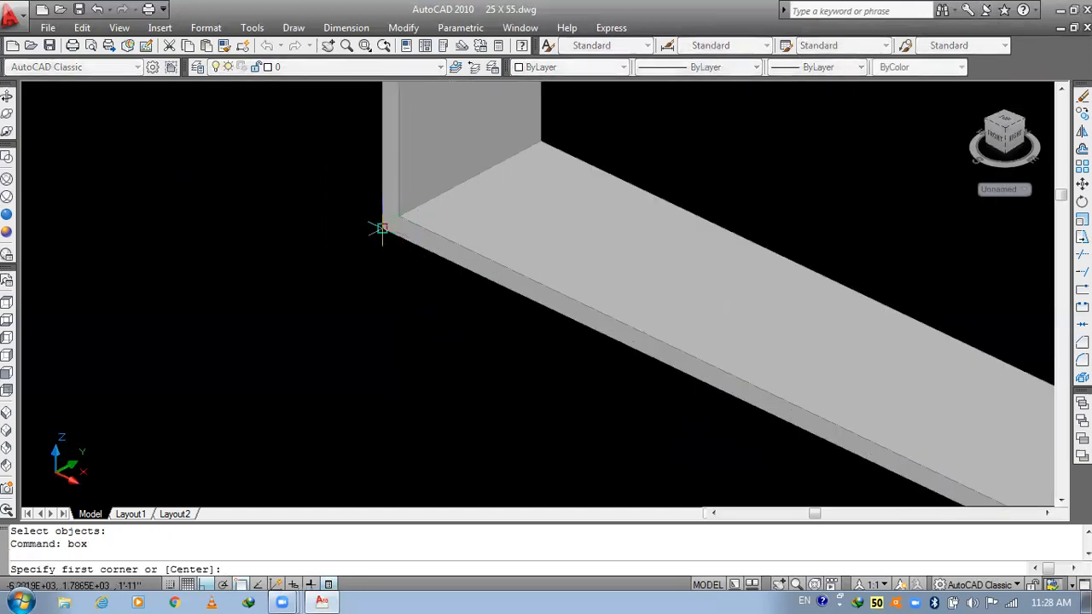
{"action": "left_click", "coordinate": [384, 227]}
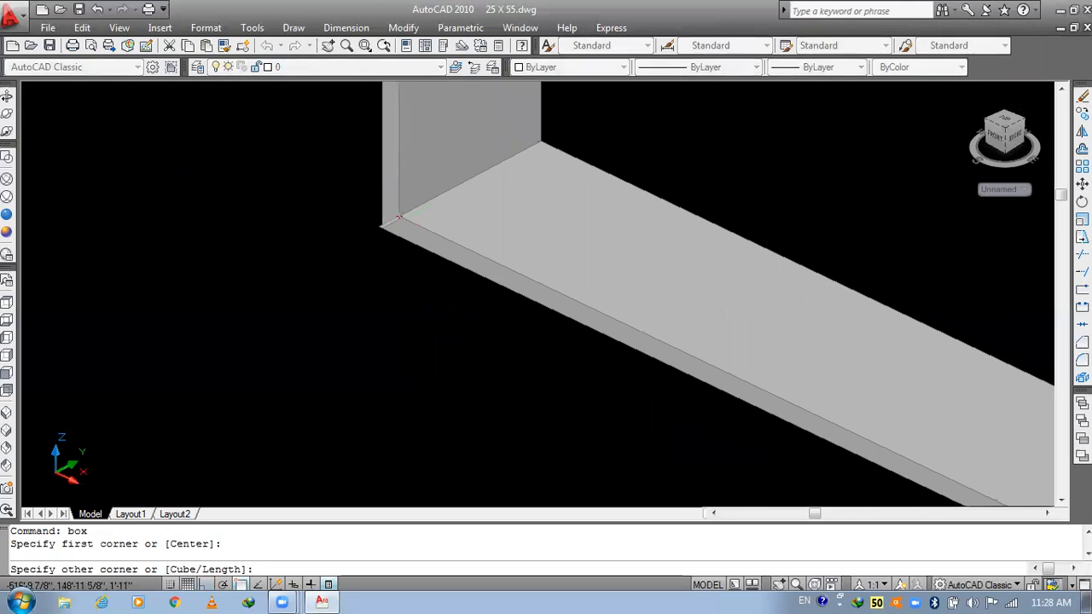
{"action": "left_click", "coordinate": [398, 218]}
{"action": "scroll", "coordinate": [400, 218], "scroll_direction": "up", "scroll_amount": 2}
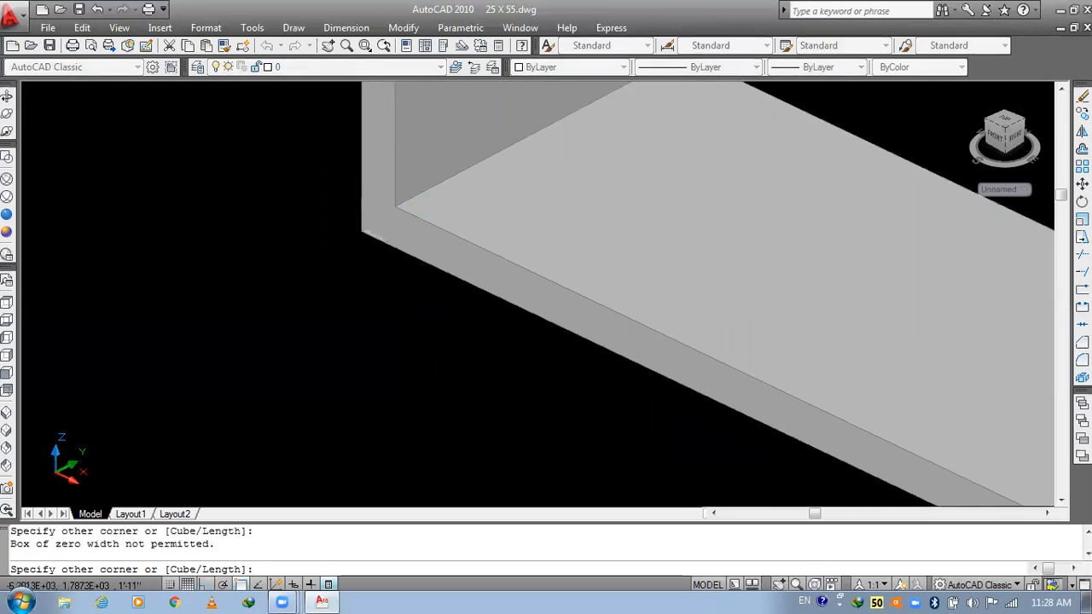
{"action": "key", "text": "Escape"}
{"action": "key", "text": "Escape"}
{"action": "type", "text": "n"}
{"action": "key", "text": "Escape"}
- Draw a small box across the frame's depth at its upper corner, from the opening's inner front corner to the frame's outer back corner
{"action": "type", "text": "box"}
{"action": "key", "text": "Return"}
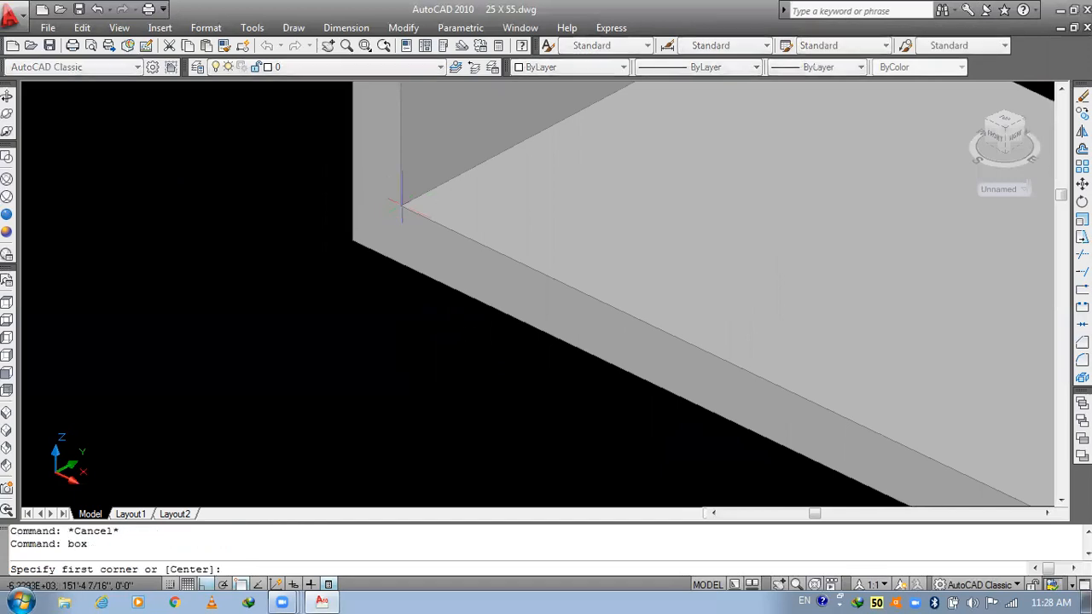
{"action": "scroll", "coordinate": [472, 335], "scroll_direction": "down", "scroll_amount": 2}
{"action": "scroll", "coordinate": [482, 378], "scroll_direction": "down", "scroll_amount": 3}
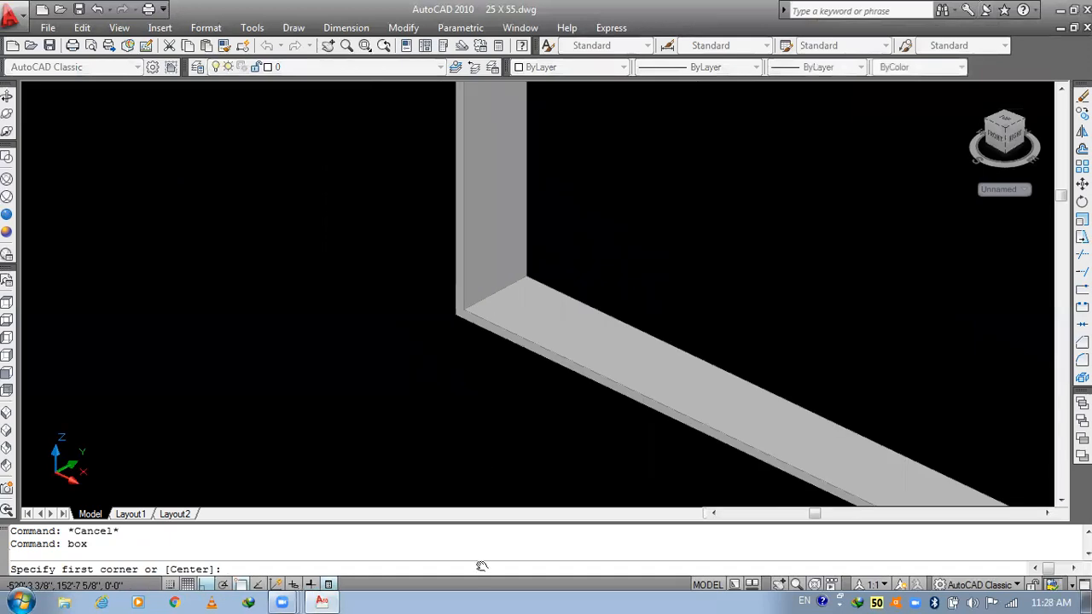
{"action": "scroll", "coordinate": [534, 438], "scroll_direction": "up", "scroll_amount": 4}
{"action": "middle_click_drag", "start_coordinate": [512, 256], "coordinate": [541, 446]}
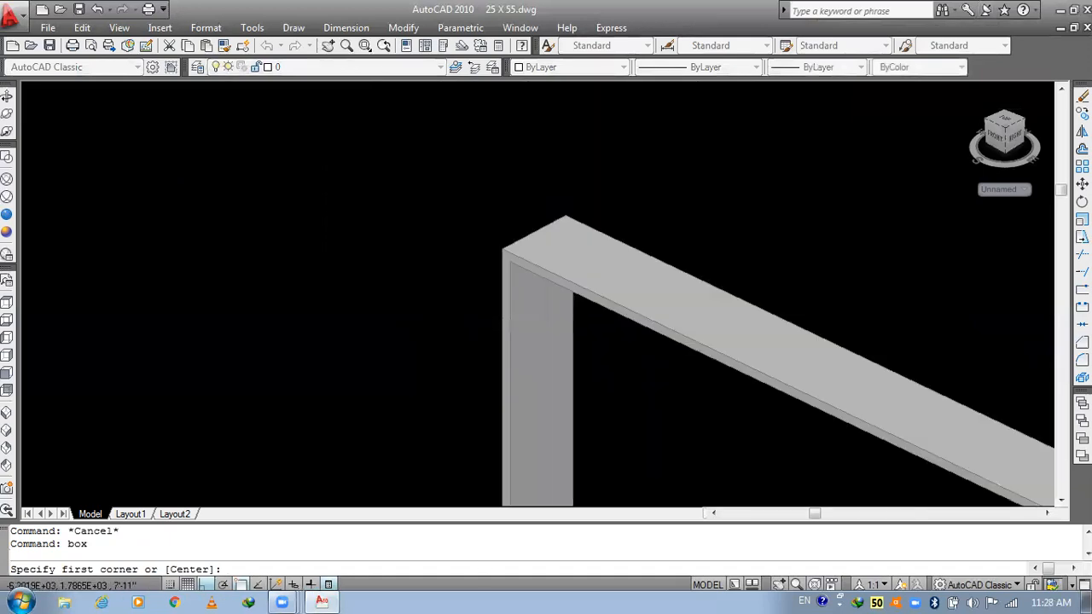
{"action": "scroll", "coordinate": [565, 299], "scroll_direction": "up", "scroll_amount": 2}
{"action": "left_click", "coordinate": [601, 295]}
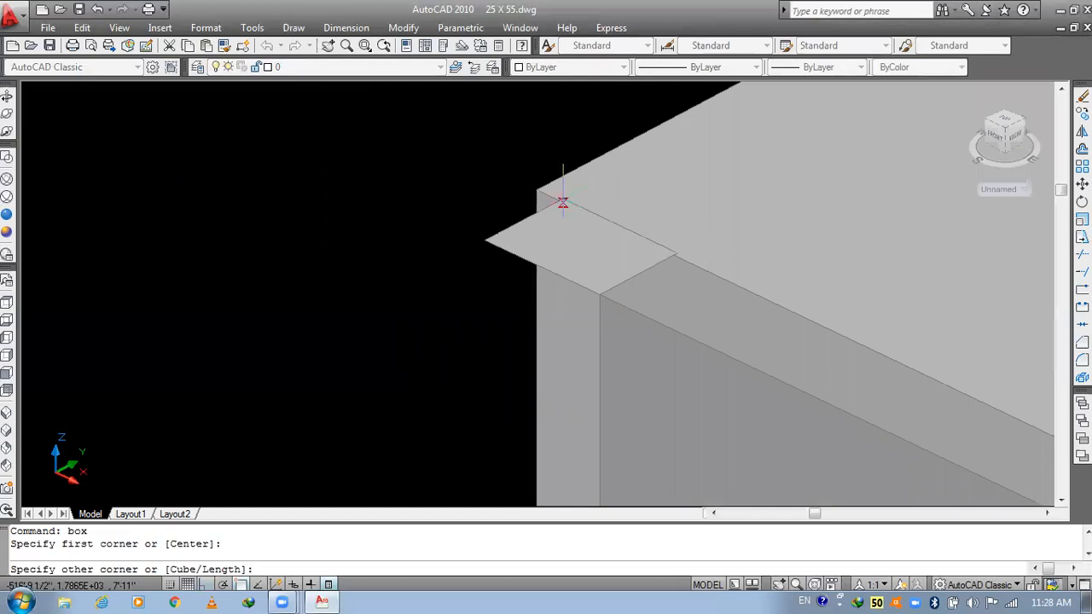
{"action": "left_click", "coordinate": [536, 189]}
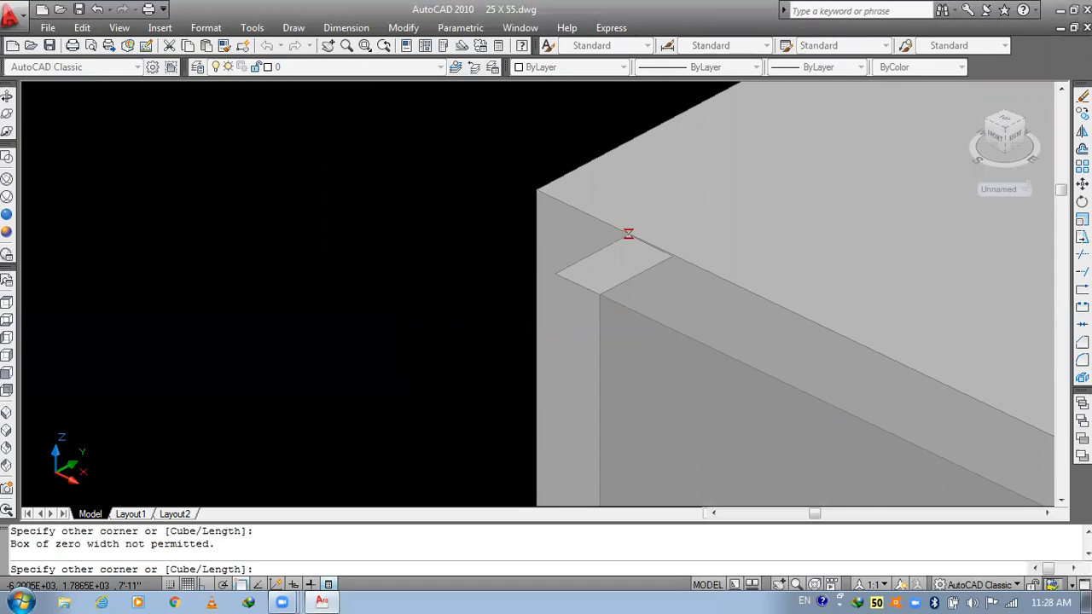
{"action": "scroll", "coordinate": [841, 105], "scroll_direction": "down", "scroll_amount": 2}
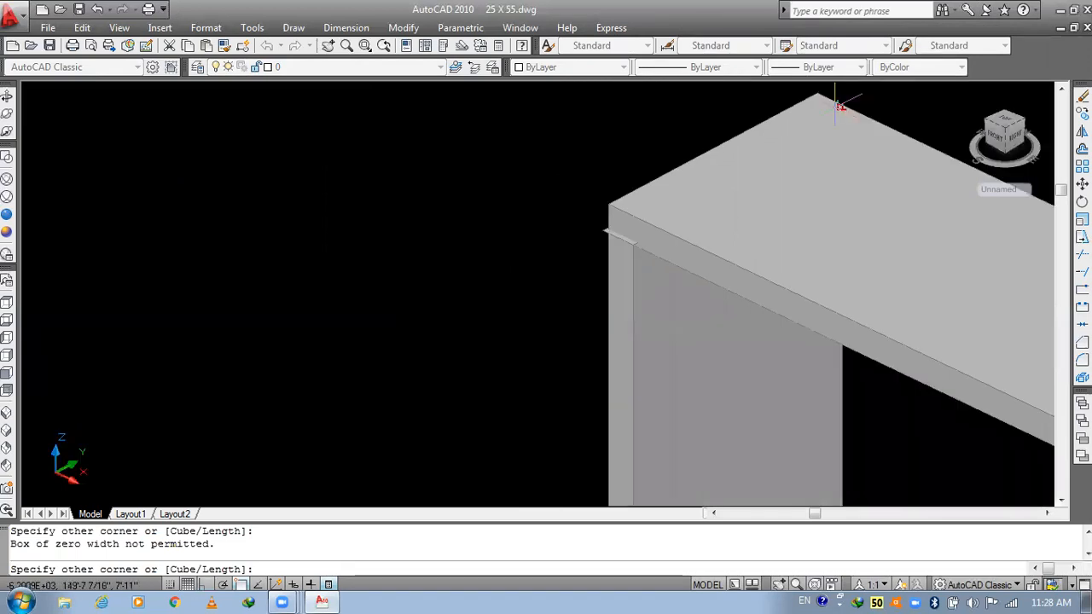
{"action": "scroll", "coordinate": [840, 105], "scroll_direction": "up", "scroll_amount": 1}
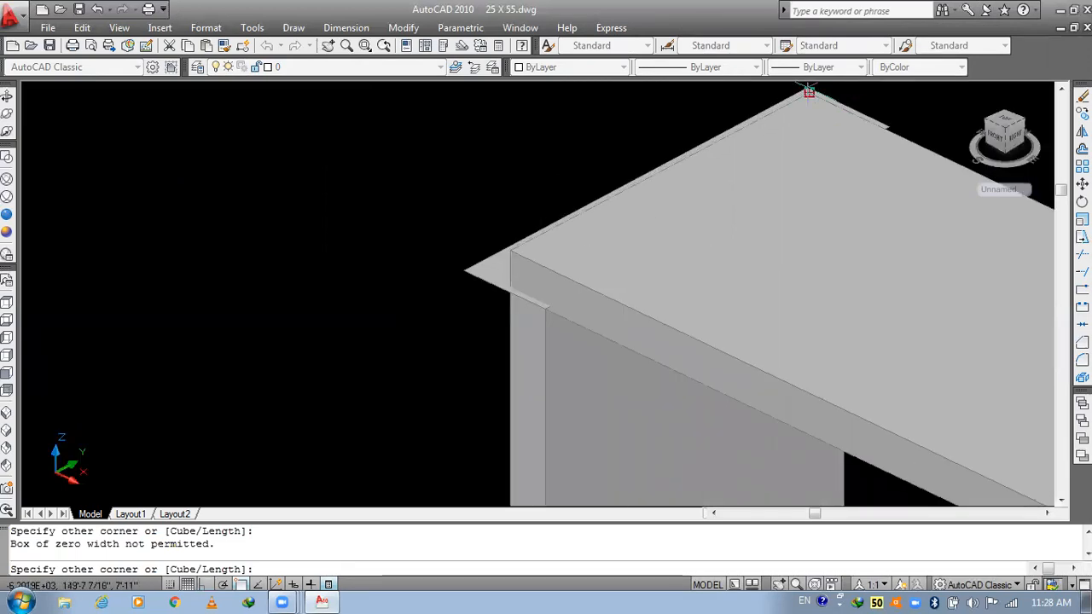
{"action": "left_click", "coordinate": [809, 92]}
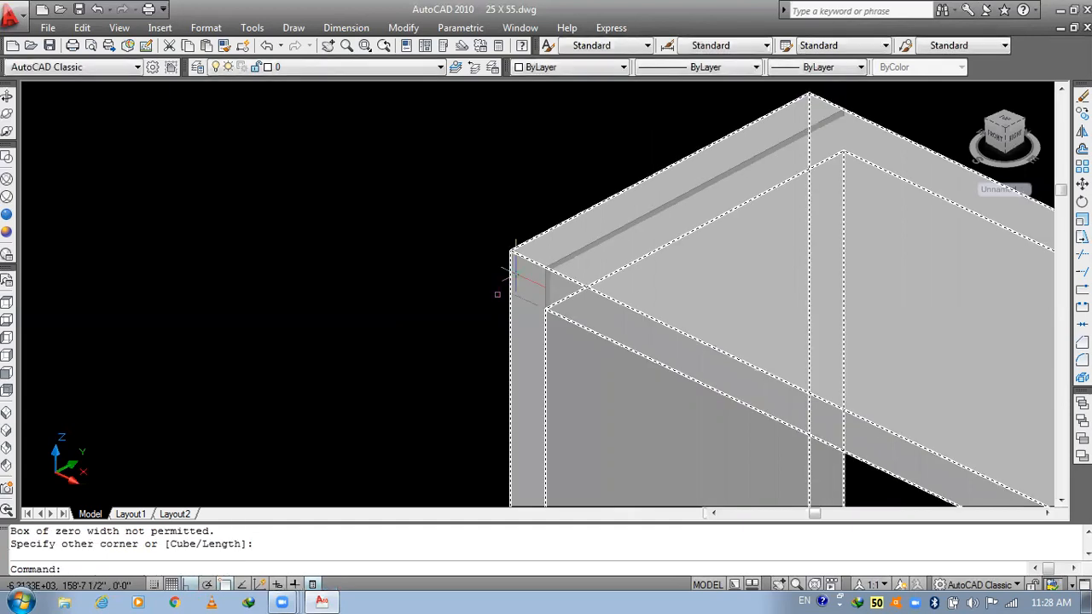
- Move the small box by the midpoint of its lower front edge onto the midpoint of the bottom rail's inner front edge
{"action": "scroll", "coordinate": [516, 275], "scroll_direction": "up", "scroll_amount": 2}
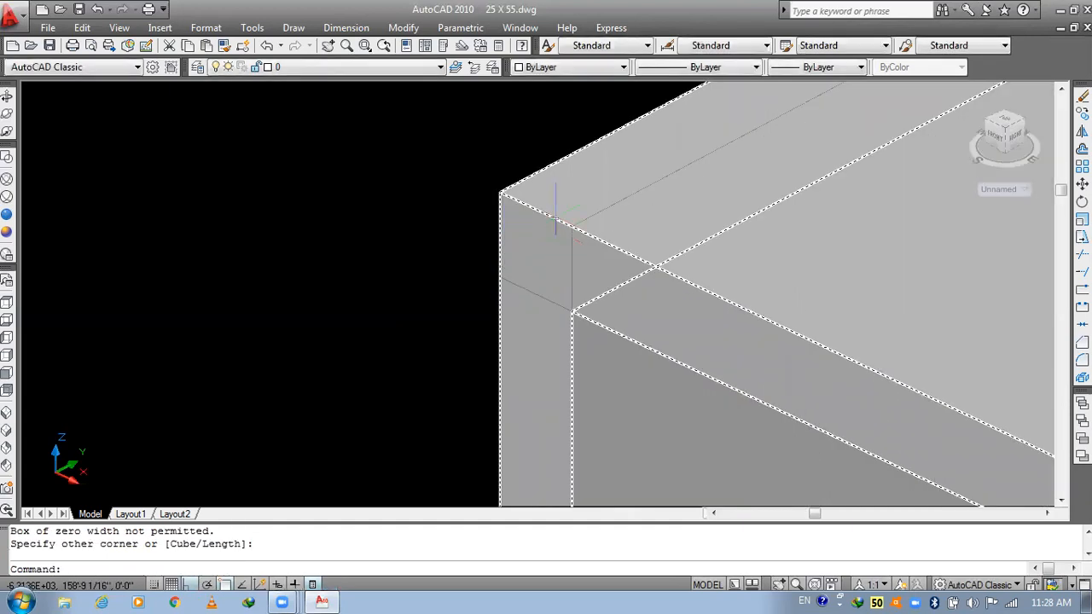
{"action": "scroll", "coordinate": [612, 186], "scroll_direction": "down", "scroll_amount": 2}
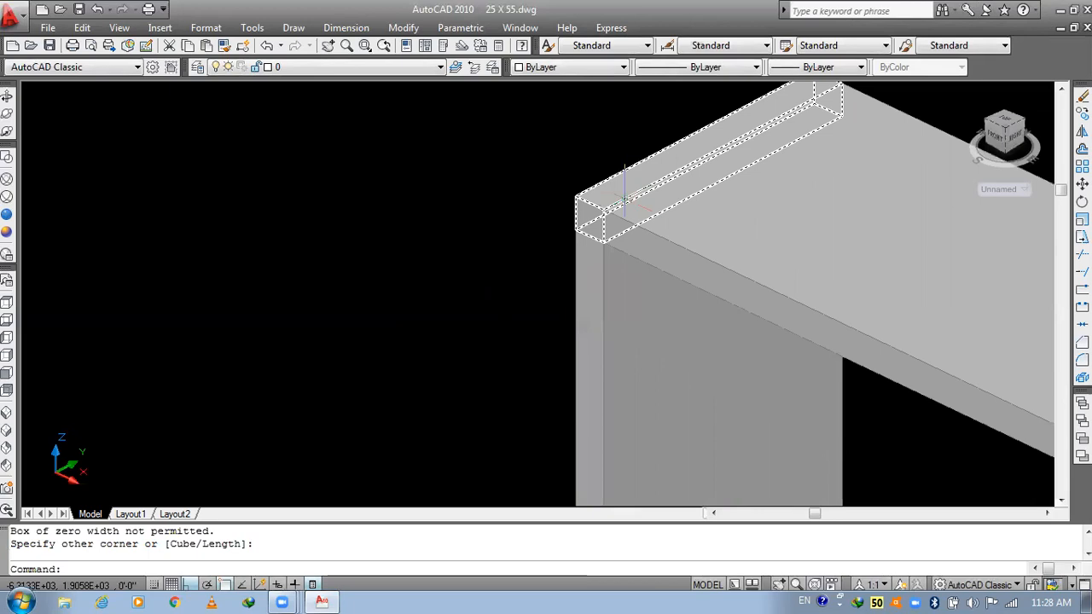
{"action": "key", "text": "Escape"}
{"action": "type", "text": "m"}
{"action": "key", "text": "Return"}
{"action": "left_click", "coordinate": [624, 202]}
{"action": "key", "text": "Return"}
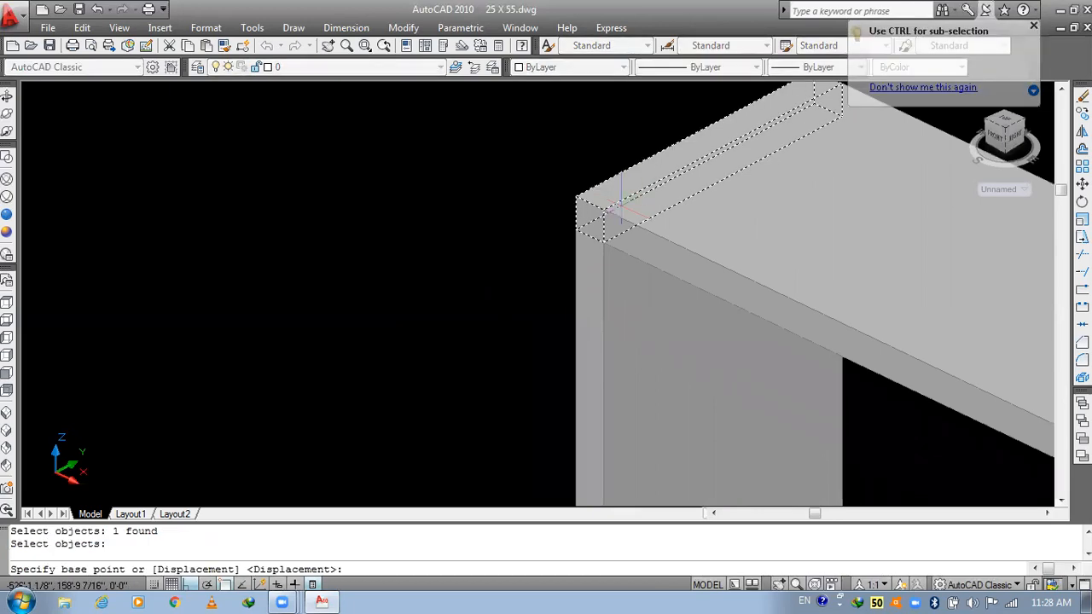
{"action": "scroll", "coordinate": [604, 224], "scroll_direction": "up", "scroll_amount": 2}
{"action": "left_click", "coordinate": [584, 237]}
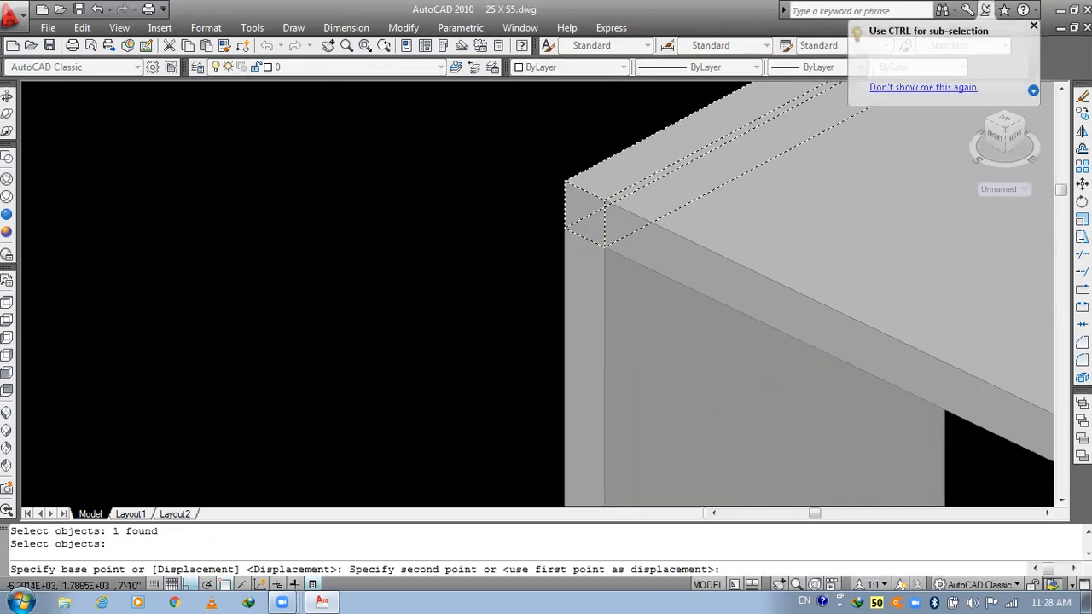
{"action": "scroll", "coordinate": [585, 237], "scroll_direction": "down", "scroll_amount": 4}
{"action": "scroll", "coordinate": [507, 111], "scroll_direction": "down", "scroll_amount": 2}
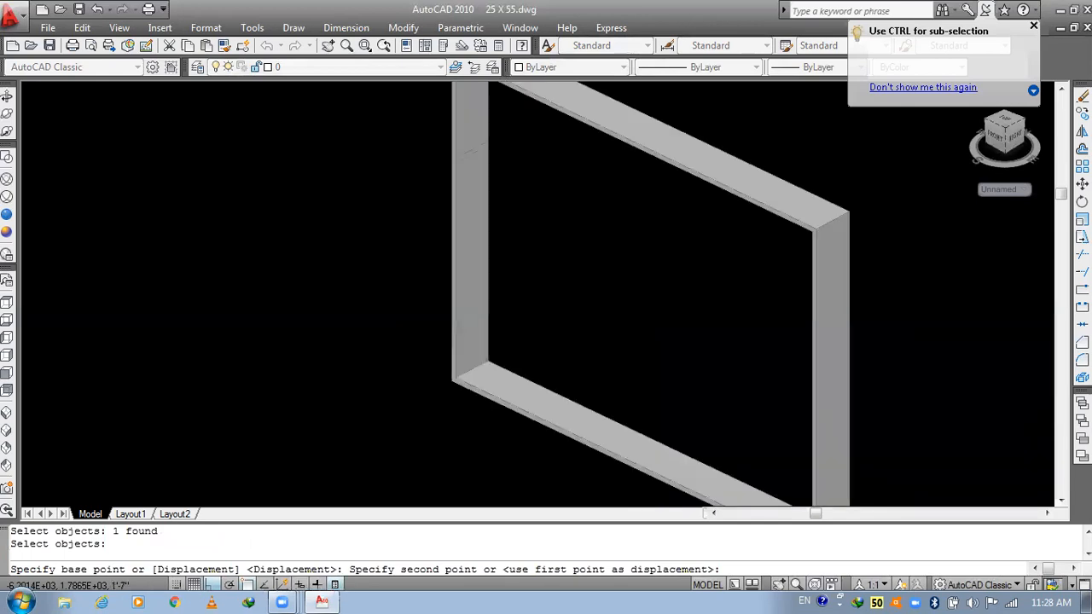
{"action": "scroll", "coordinate": [901, 242], "scroll_direction": "down", "scroll_amount": 1}
{"action": "scroll", "coordinate": [650, 444], "scroll_direction": "up", "scroll_amount": 3}
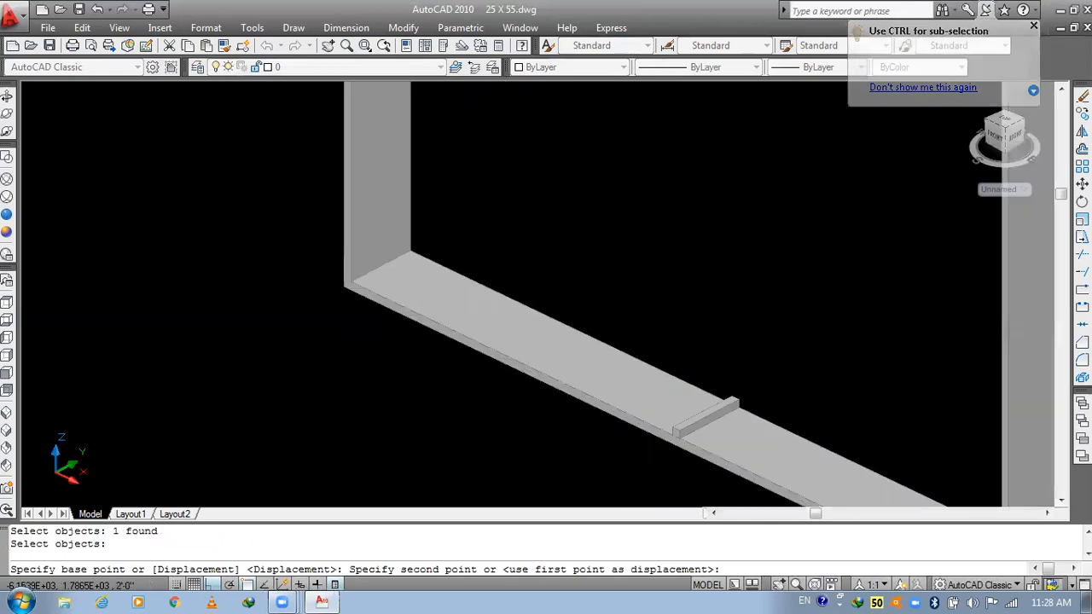
{"action": "left_click", "coordinate": [674, 433]}
- Stretch the small box's height up to the underside of the frame's top rail to form a vertical centre mullion
{"action": "scroll", "coordinate": [778, 504], "scroll_direction": "up", "scroll_amount": 5}
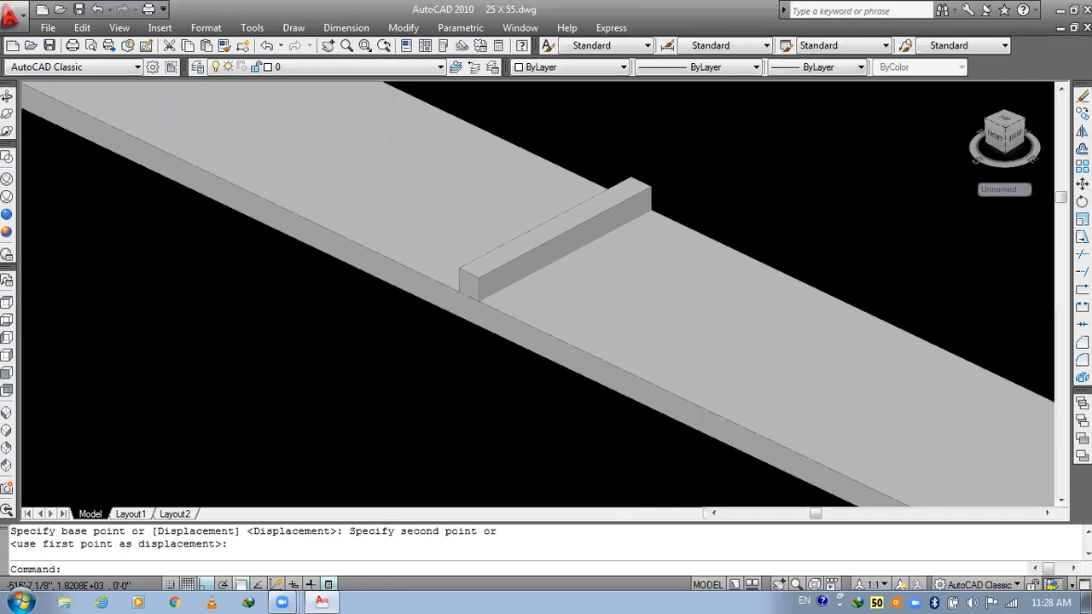
{"action": "scroll", "coordinate": [448, 196], "scroll_direction": "up", "scroll_amount": 2}
{"action": "left_click", "coordinate": [546, 273]}
{"action": "middle_click_drag", "start_coordinate": [616, 243], "coordinate": [536, 354]}
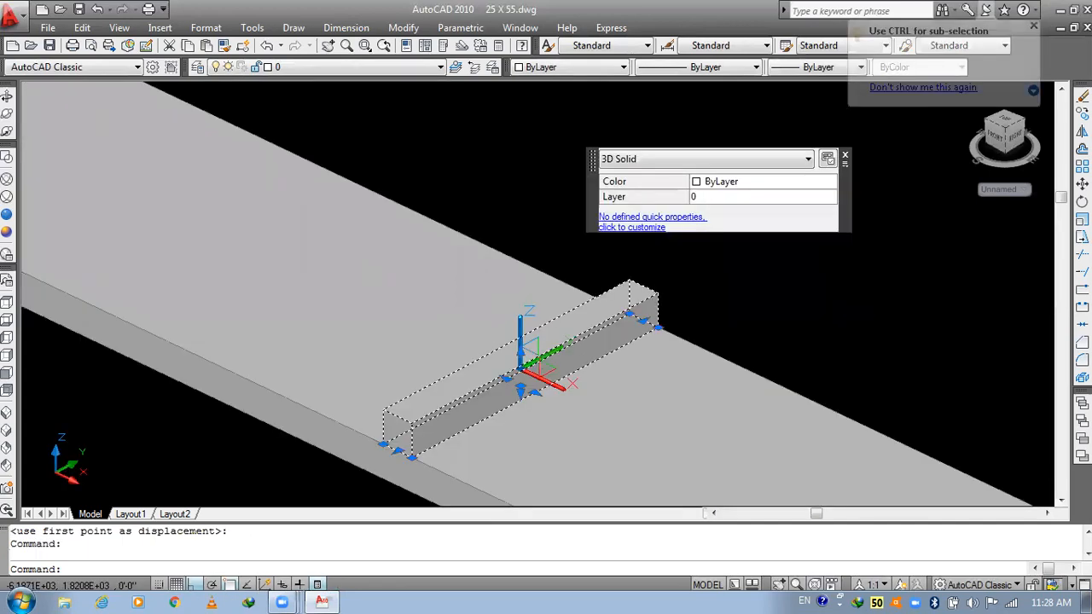
{"action": "left_click", "coordinate": [521, 352]}
{"action": "middle_click_drag", "start_coordinate": [504, 127], "coordinate": [510, 271]}
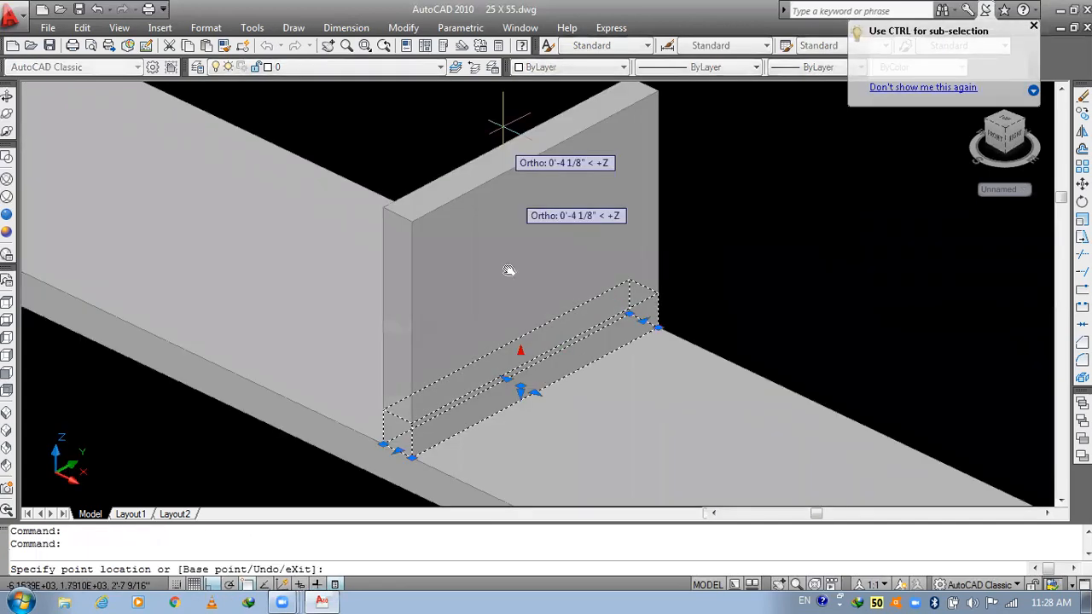
{"action": "scroll", "coordinate": [506, 174], "scroll_direction": "down", "scroll_amount": 10}
{"action": "middle_click_drag", "start_coordinate": [375, 94], "coordinate": [439, 324]}
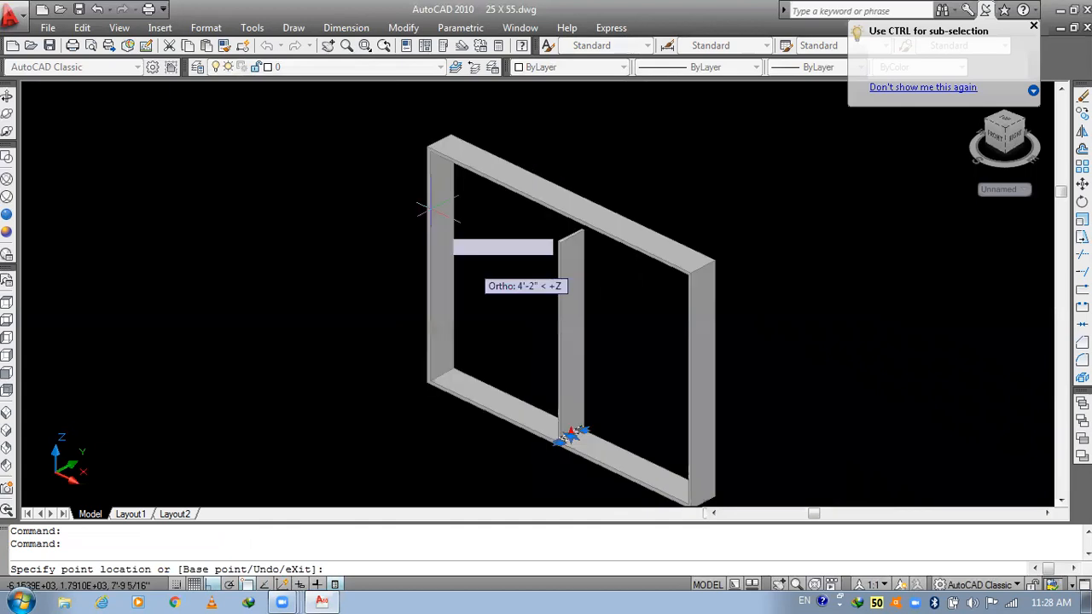
{"action": "scroll", "coordinate": [435, 208], "scroll_direction": "up", "scroll_amount": 5}
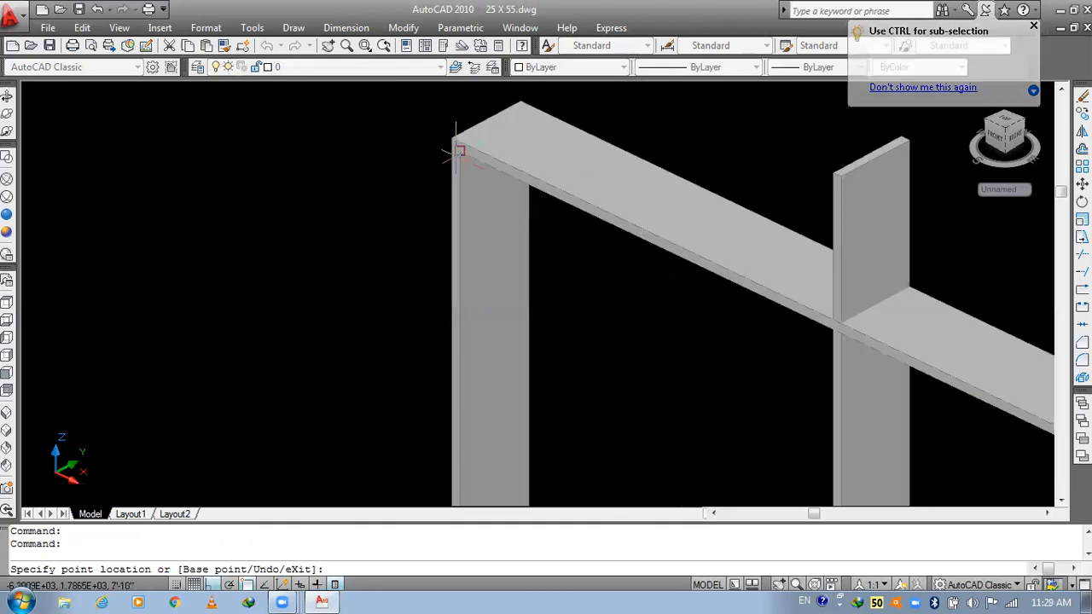
{"action": "scroll", "coordinate": [478, 162], "scroll_direction": "down", "scroll_amount": 3}
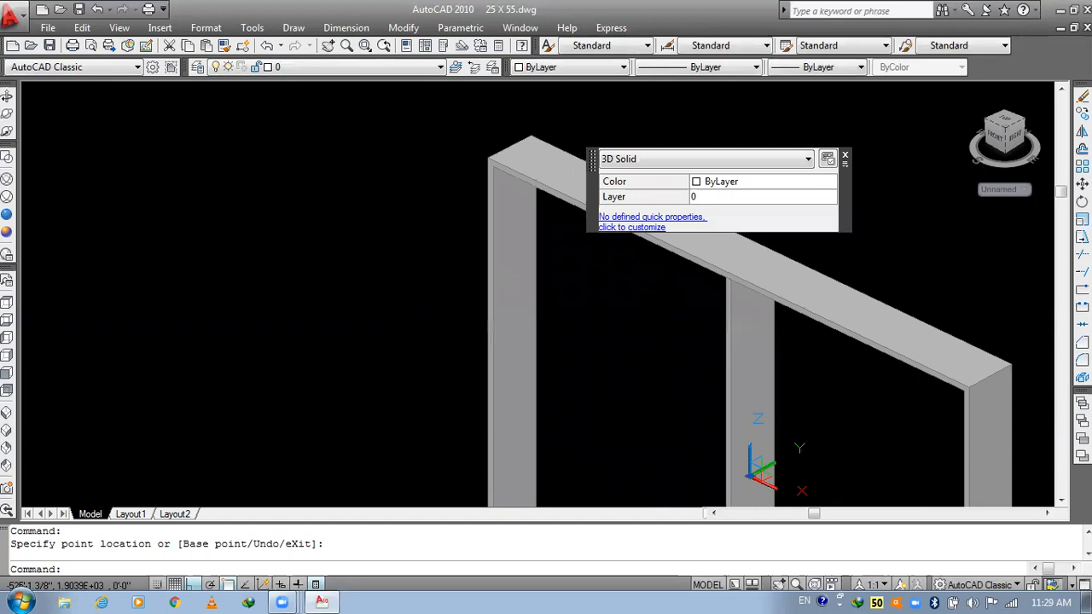
{"action": "key", "text": "Escape"}
- Draw a thin box along the bottom rail, from the depth midpoint of the frame's outer lower edge to the opening's opposite lower front corner
{"action": "middle_click_drag", "start_coordinate": [664, 217], "coordinate": [704, 157]}
{"action": "scroll", "coordinate": [704, 157], "scroll_direction": "down", "scroll_amount": 2}
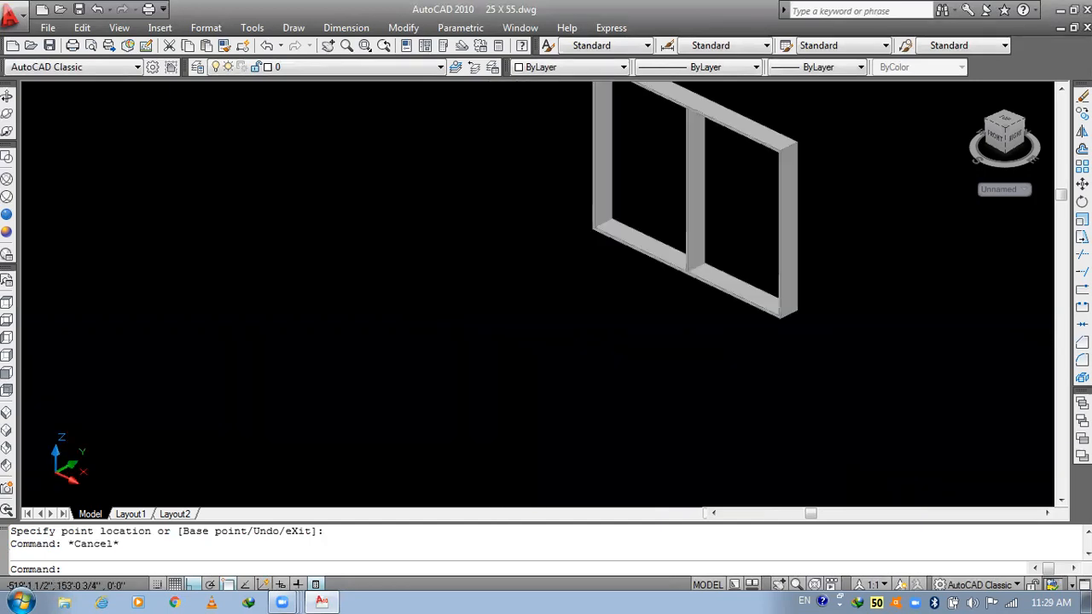
{"action": "type", "text": "bo"}
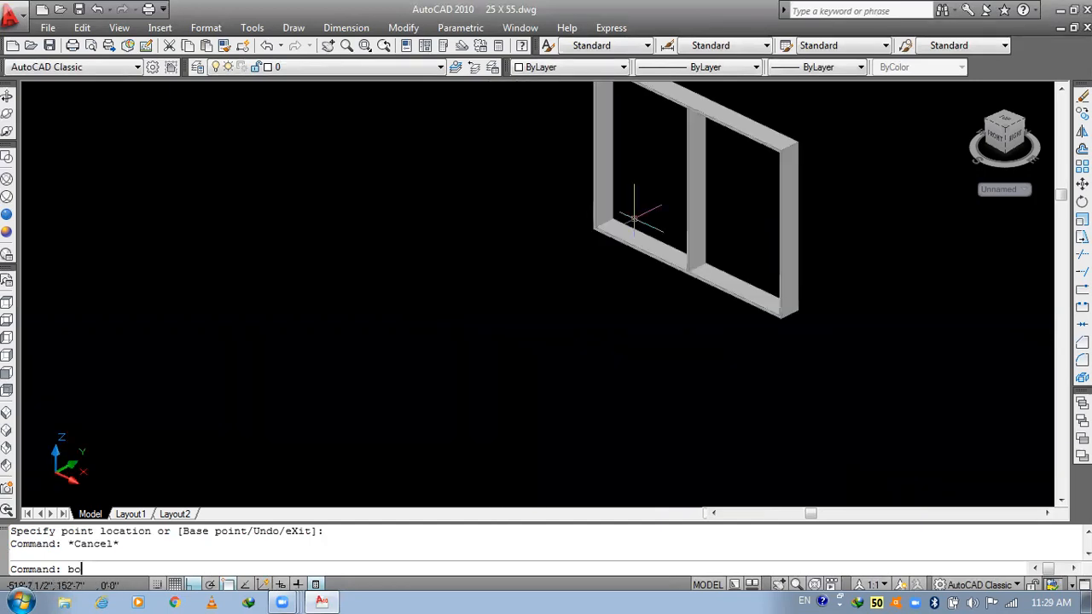
{"action": "type", "text": "x"}
{"action": "key", "text": "Return"}
{"action": "scroll", "coordinate": [611, 259], "scroll_direction": "up", "scroll_amount": 5}
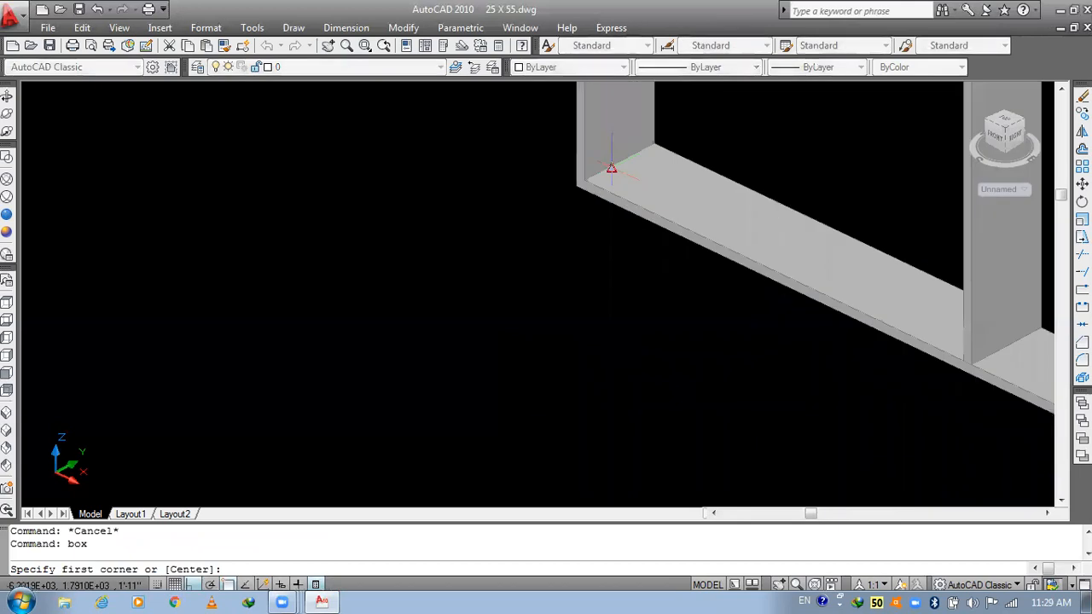
{"action": "left_click", "coordinate": [611, 168]}
{"action": "scroll", "coordinate": [610, 169], "scroll_direction": "down", "scroll_amount": 3}
{"action": "scroll", "coordinate": [929, 301], "scroll_direction": "up", "scroll_amount": 3}
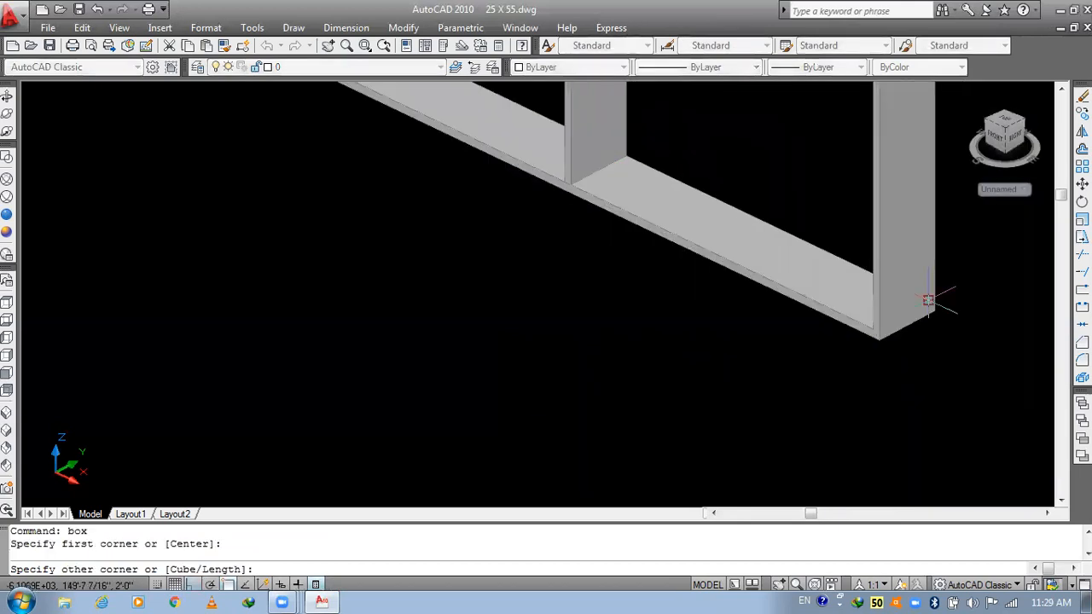
{"action": "scroll", "coordinate": [928, 301], "scroll_direction": "up", "scroll_amount": 3}
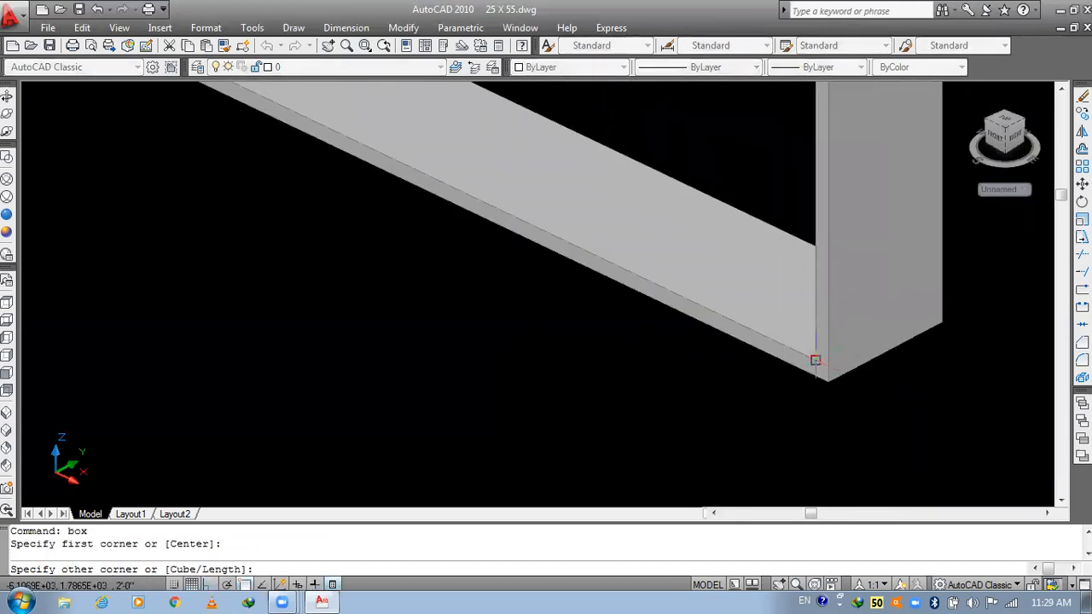
{"action": "left_click", "coordinate": [816, 361]}
{"action": "scroll", "coordinate": [814, 369], "scroll_direction": "down", "scroll_amount": 4}
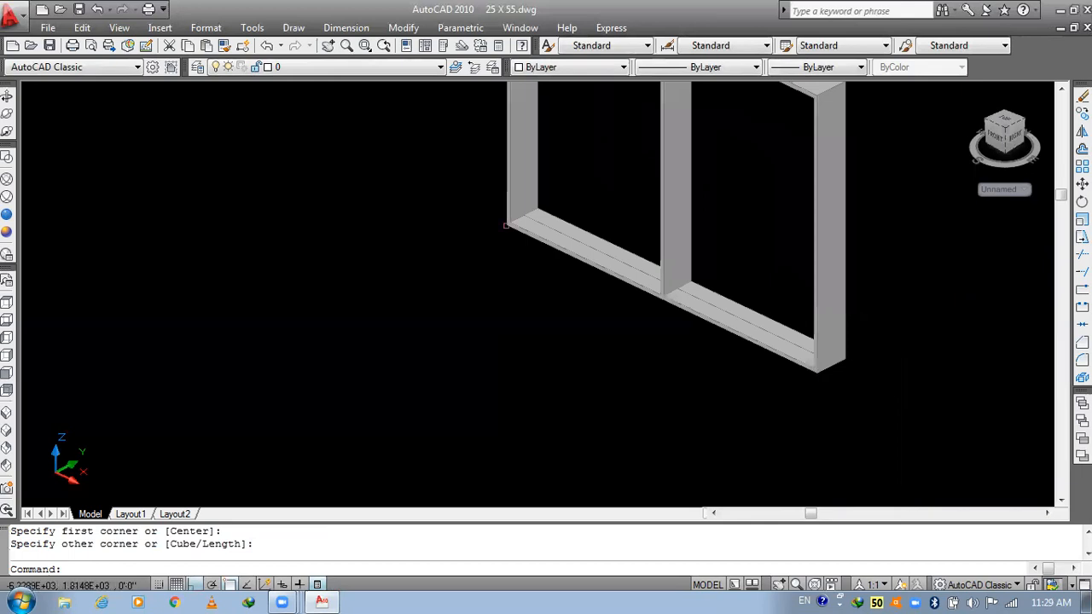
- Stretch the thin box's height up to the top of the frame to form a full panel filling the opening
{"action": "left_click", "coordinate": [535, 220]}
{"action": "scroll", "coordinate": [536, 220], "scroll_direction": "up", "scroll_amount": 3}
{"action": "left_click", "coordinate": [536, 224]}
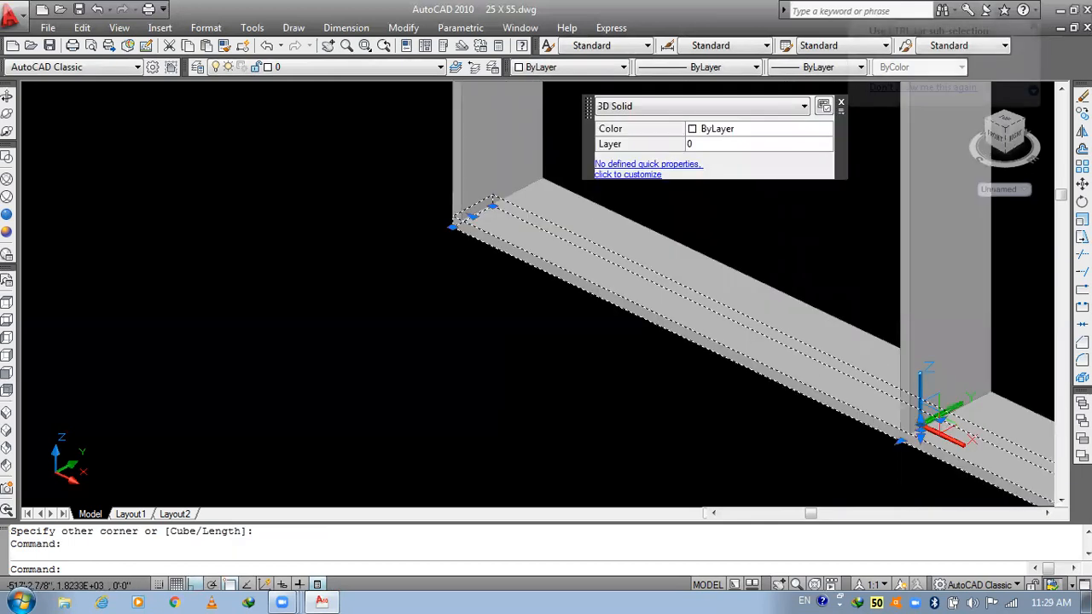
{"action": "middle_click_drag", "start_coordinate": [588, 310], "coordinate": [416, 325]}
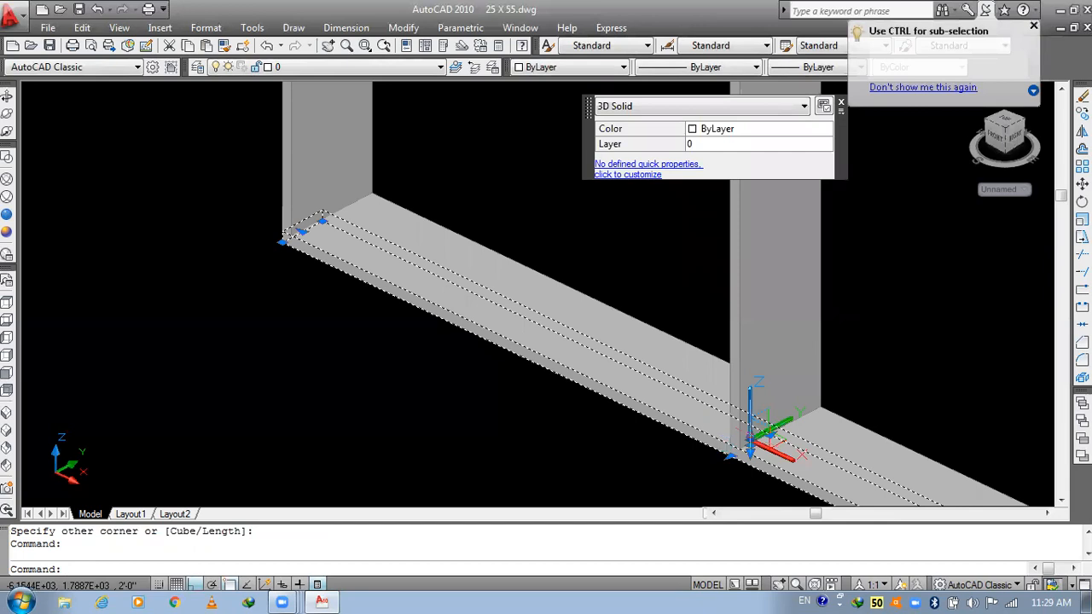
{"action": "left_click", "coordinate": [727, 445]}
{"action": "scroll", "coordinate": [727, 446], "scroll_direction": "down", "scroll_amount": 4}
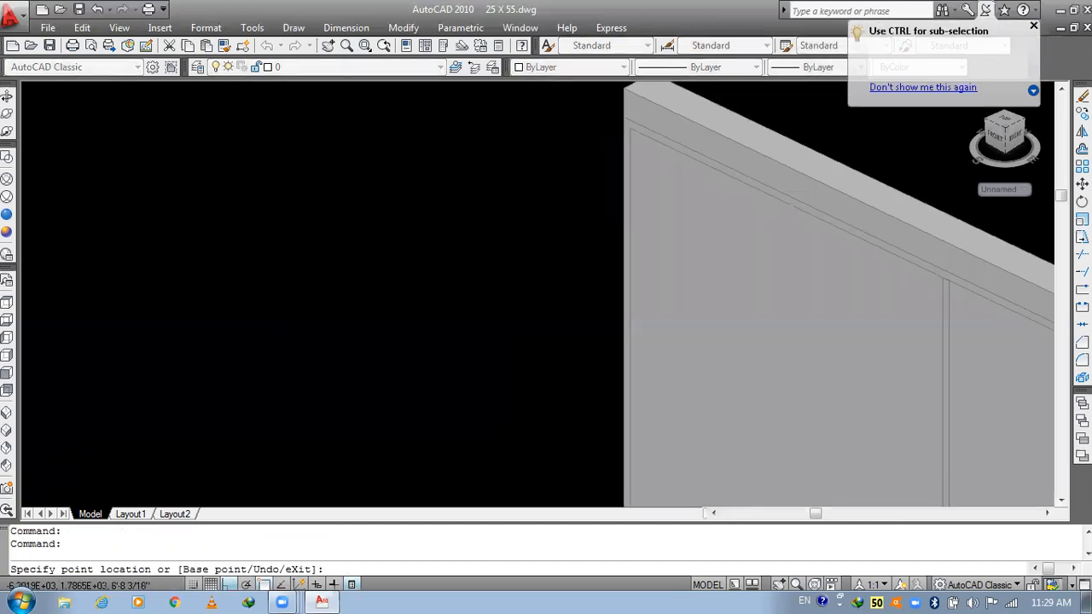
{"action": "left_click", "coordinate": [649, 180]}
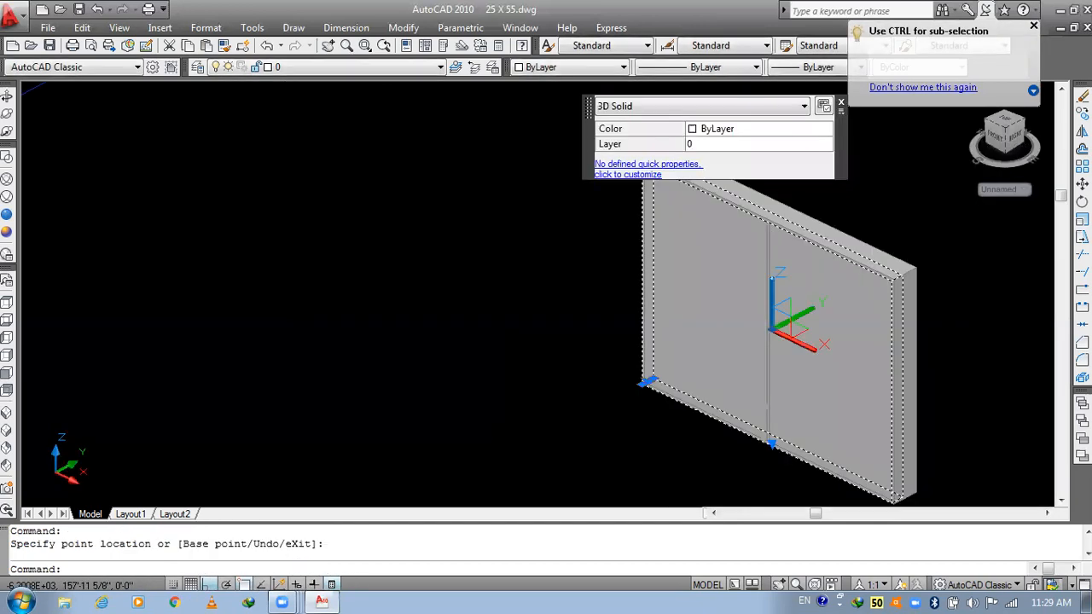
{"action": "key", "text": "Escape"}
- Thin the panel by stretching its front face back toward the middle of its depth in repeated stages
{"action": "middle_click_drag", "start_coordinate": [741, 316], "coordinate": [562, 231]}
{"action": "scroll", "coordinate": [562, 231], "scroll_direction": "down", "scroll_amount": 1}
{"action": "left_click", "coordinate": [562, 231]}
{"action": "scroll", "coordinate": [596, 331], "scroll_direction": "up", "scroll_amount": 5}
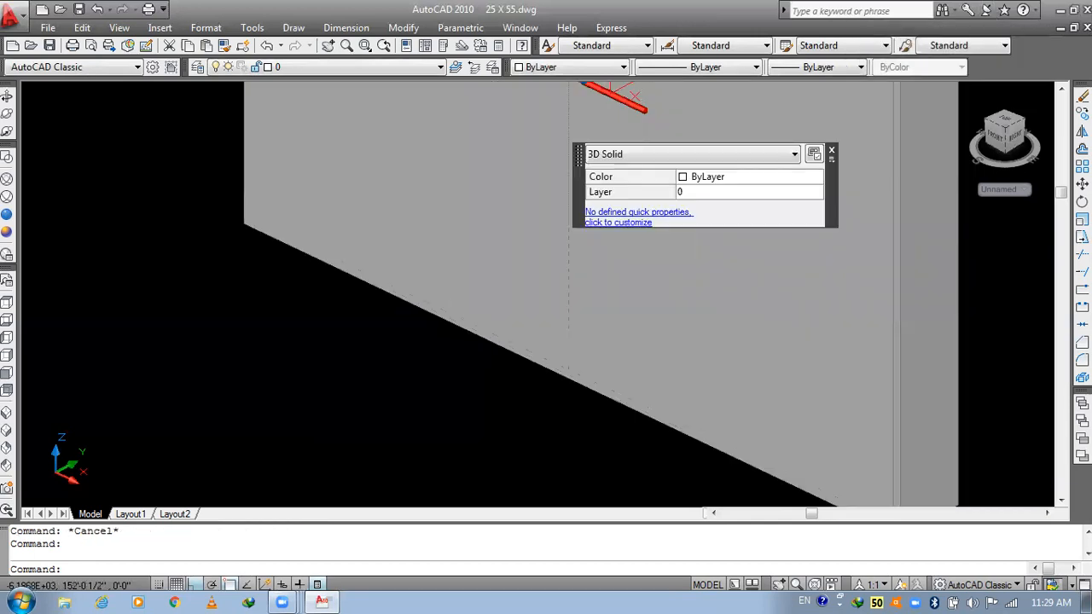
{"action": "scroll", "coordinate": [564, 406], "scroll_direction": "down", "scroll_amount": 3}
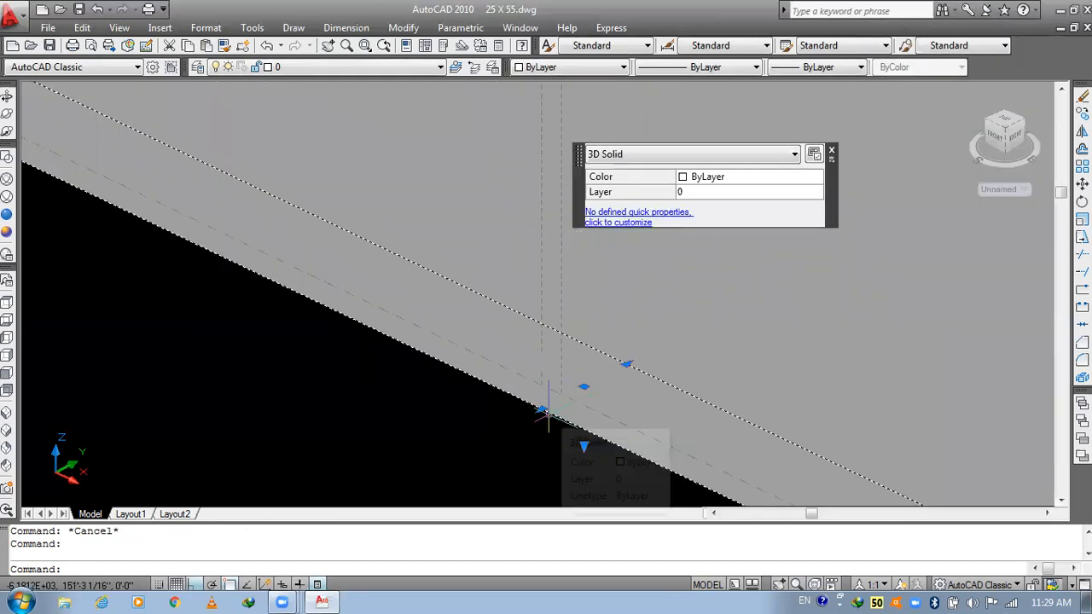
{"action": "left_click", "coordinate": [542, 410]}
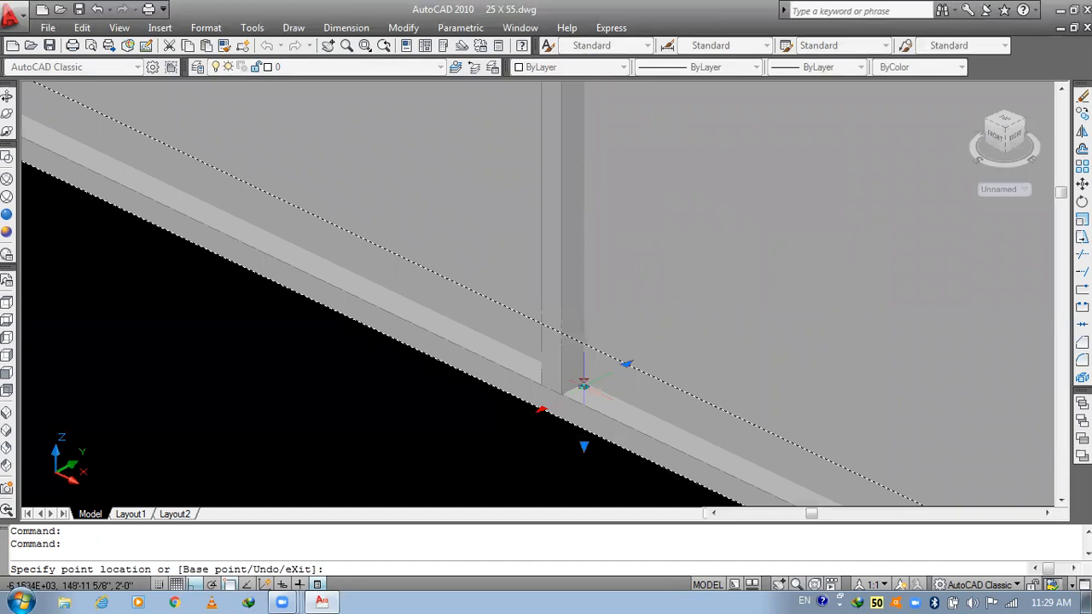
{"action": "left_click", "coordinate": [583, 385]}
{"action": "left_click", "coordinate": [582, 385]}
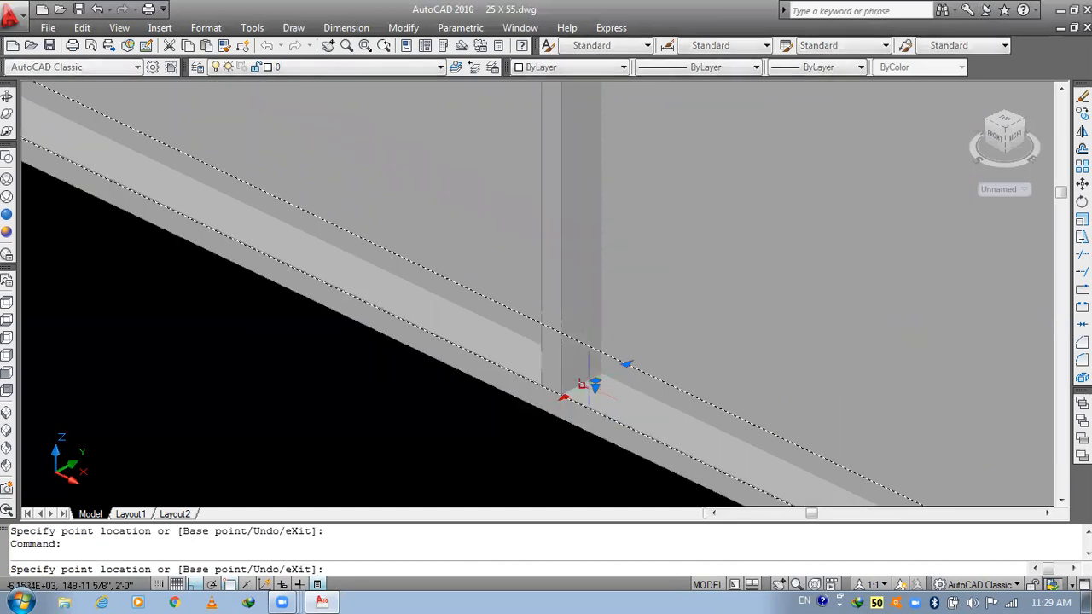
{"action": "left_click", "coordinate": [601, 382]}
{"action": "left_click", "coordinate": [600, 381]}
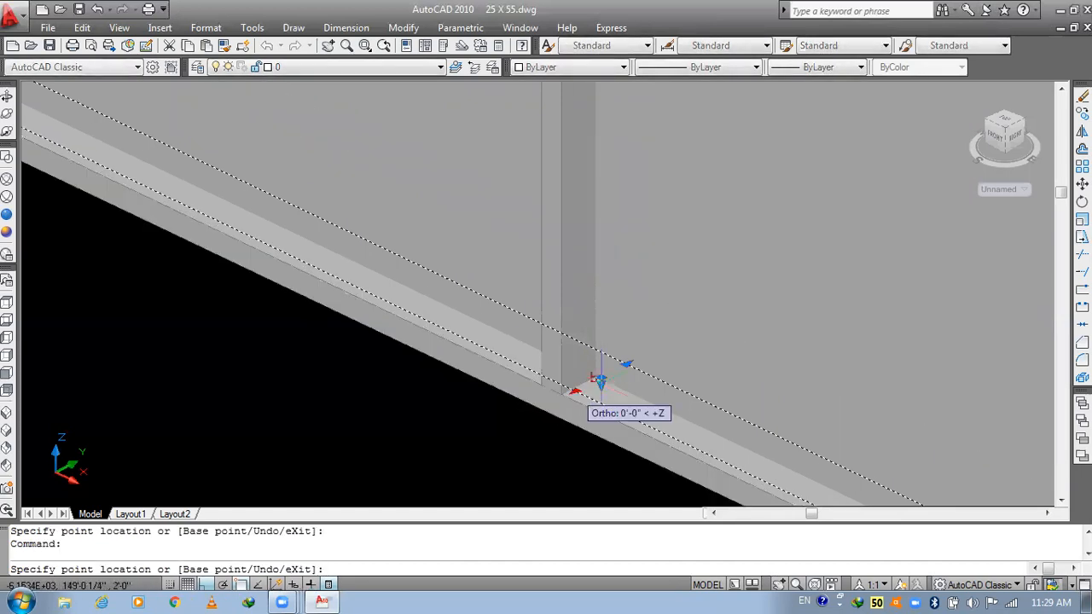
{"action": "left_click", "coordinate": [601, 382]}
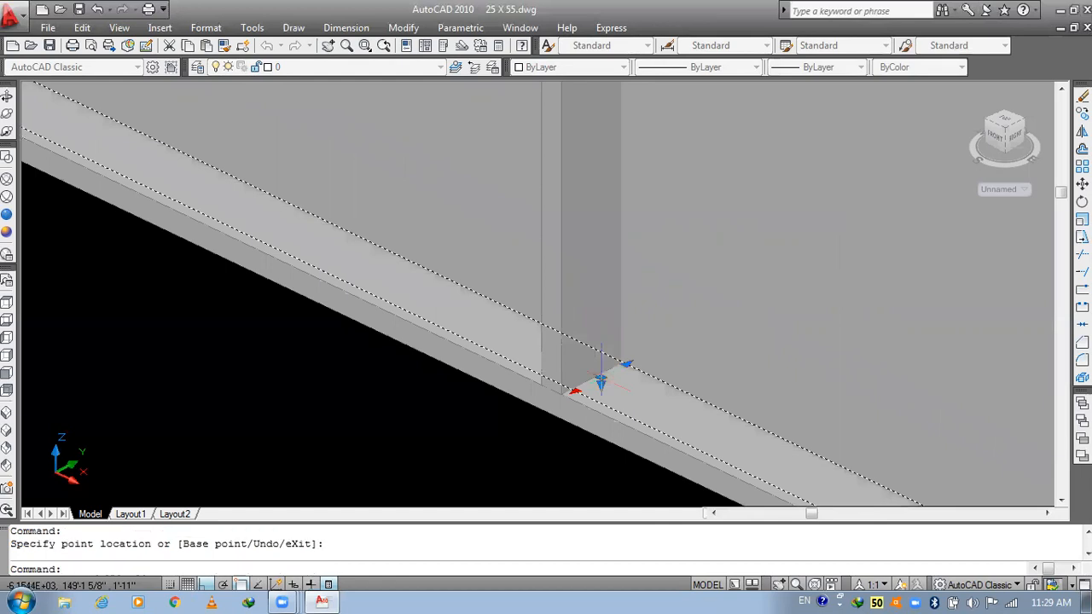
{"action": "left_click", "coordinate": [601, 383]}
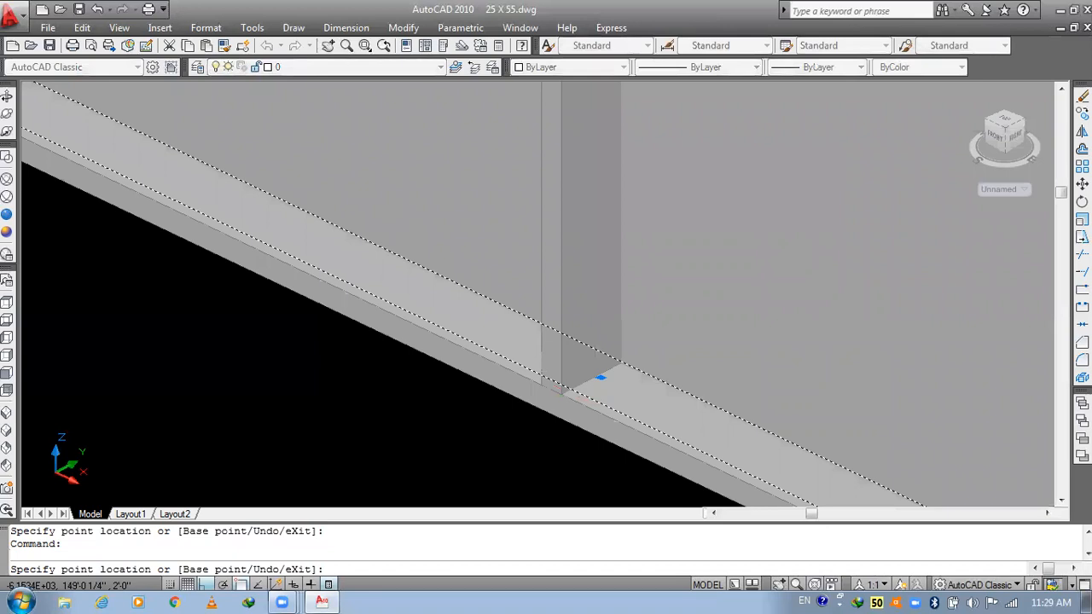
{"action": "scroll", "coordinate": [601, 379], "scroll_direction": "down", "scroll_amount": 3}
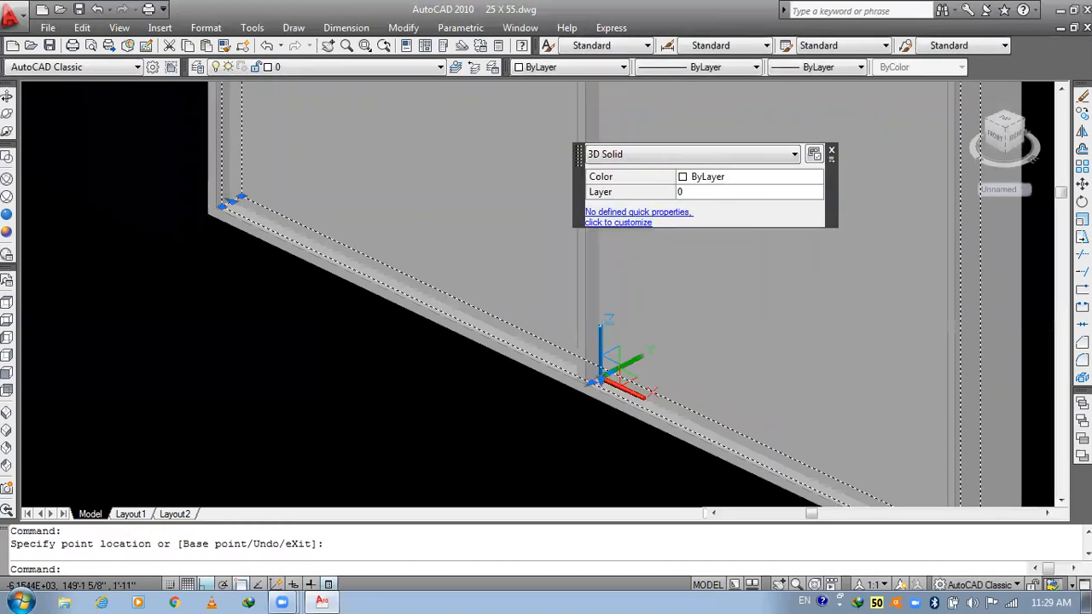
{"action": "key", "text": "Escape"}
- Turn Ortho off and stretch the panel's front face further back to the midpoint of its remaining depth
{"action": "scroll", "coordinate": [589, 379], "scroll_direction": "up", "scroll_amount": 3}
{"action": "left_click", "coordinate": [589, 379]}
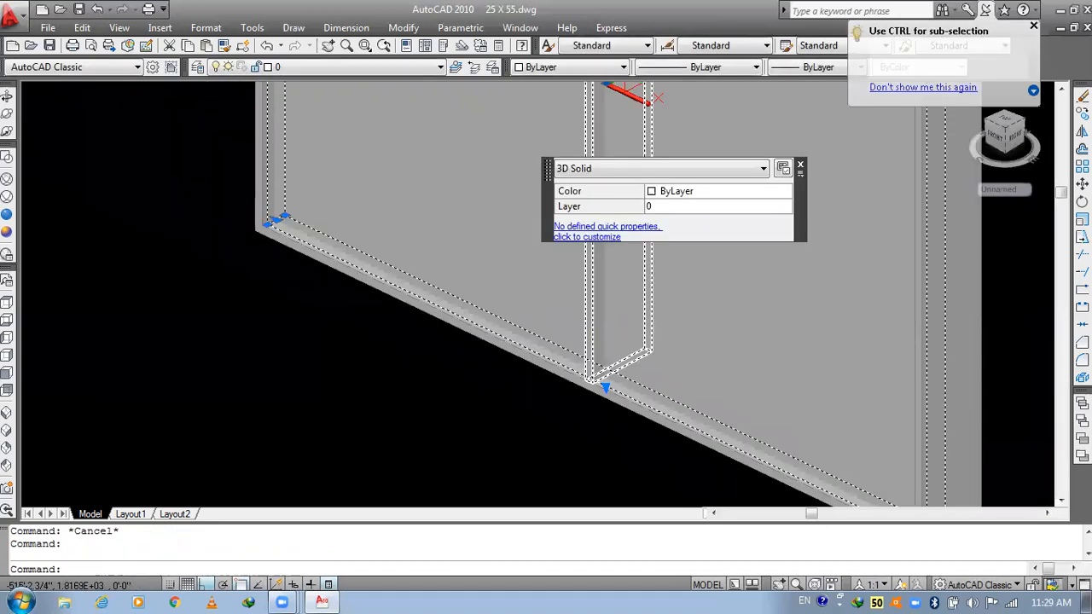
{"action": "scroll", "coordinate": [592, 380], "scroll_direction": "up", "scroll_amount": 5}
{"action": "left_click", "coordinate": [613, 390]}
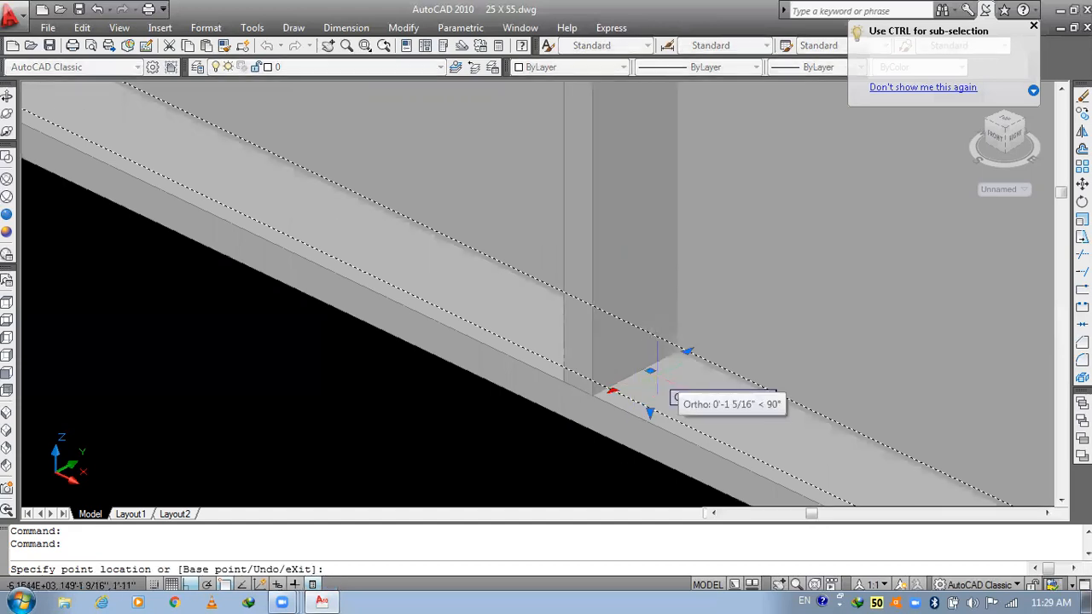
{"action": "key", "text": "F8"}
{"action": "left_click", "coordinate": [650, 372]}
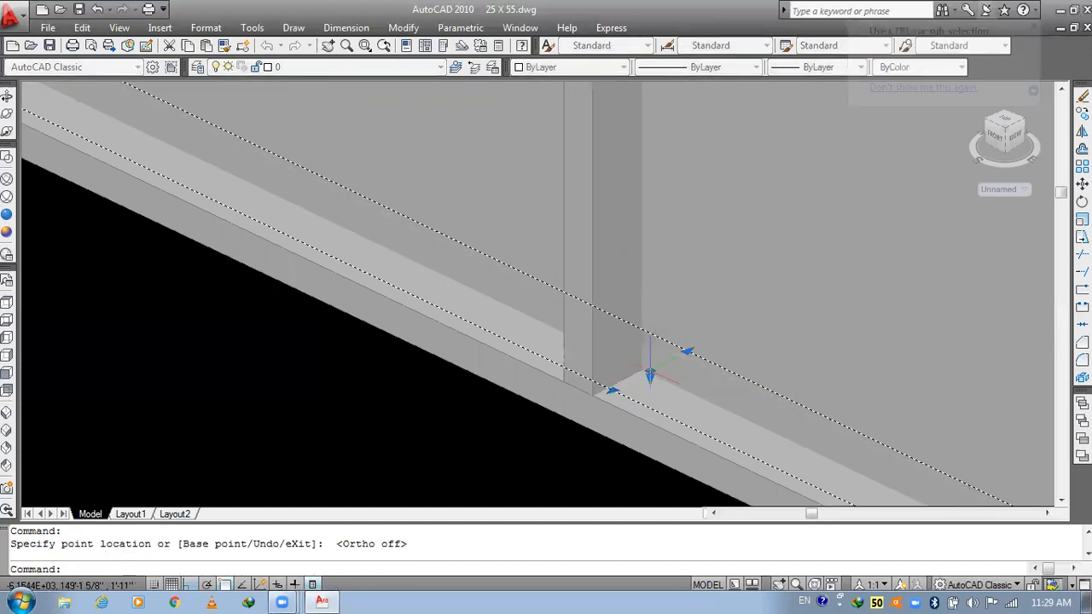
{"action": "scroll", "coordinate": [650, 372], "scroll_direction": "down", "scroll_amount": 5}
{"action": "key", "text": "Escape"}
{"action": "key", "text": "Escape"}
{"action": "scroll", "coordinate": [505, 276], "scroll_direction": "down", "scroll_amount": 2}
{"action": "scroll", "coordinate": [479, 143], "scroll_direction": "up", "scroll_amount": 8}
{"action": "middle_click_drag", "start_coordinate": [540, 234], "coordinate": [426, 139]}
{"action": "scroll", "coordinate": [427, 139], "scroll_direction": "down", "scroll_amount": 7}
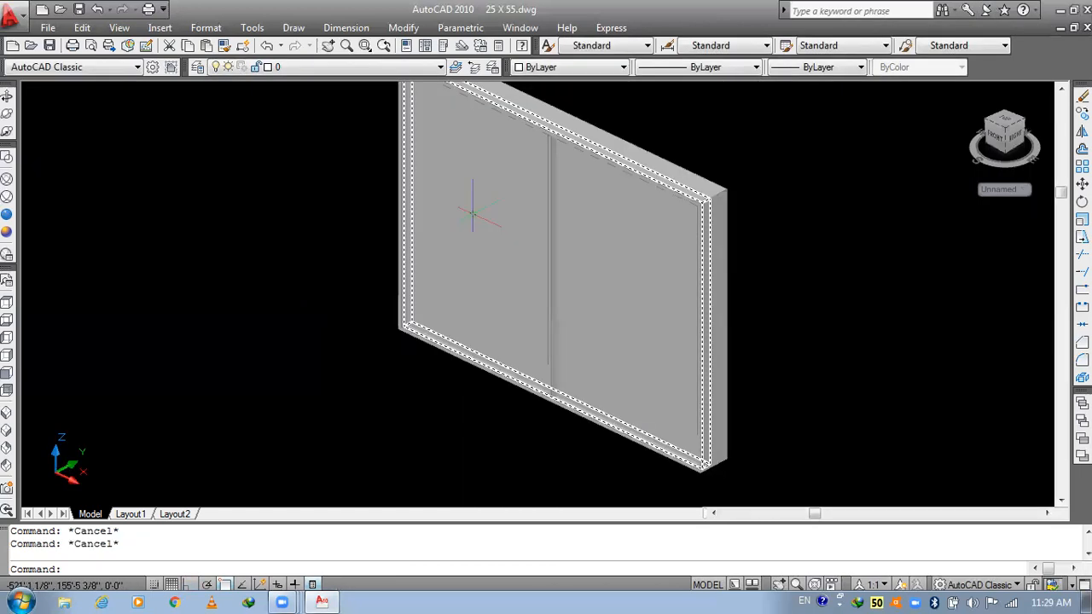
- Move the thinned panel 2" back along the frame's depth so it sits recessed behind the front face
{"action": "type", "text": "m"}
{"action": "key", "text": "Return"}
{"action": "left_click", "coordinate": [489, 236]}
{"action": "key", "text": "Return"}
{"action": "left_click", "coordinate": [489, 237]}
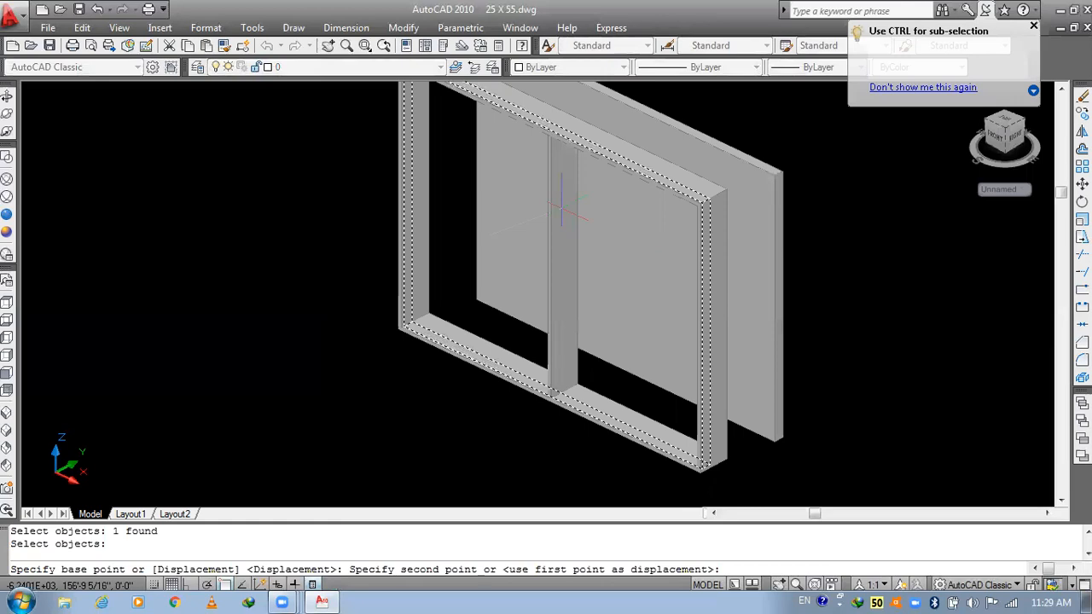
{"action": "type", "text": "2\""}
{"action": "key", "text": "Return"}
{"action": "middle_click_drag", "start_coordinate": [476, 254], "coordinate": [577, 386]}
{"action": "scroll", "coordinate": [611, 356], "scroll_direction": "up", "scroll_amount": 2}
{"action": "key", "text": "Escape"}
{"action": "scroll", "coordinate": [612, 342], "scroll_direction": "down", "scroll_amount": 8}
{"action": "middle_click_drag", "start_coordinate": [515, 273], "coordinate": [511, 360]}
{"action": "scroll", "coordinate": [485, 299], "scroll_direction": "up", "scroll_amount": 4}
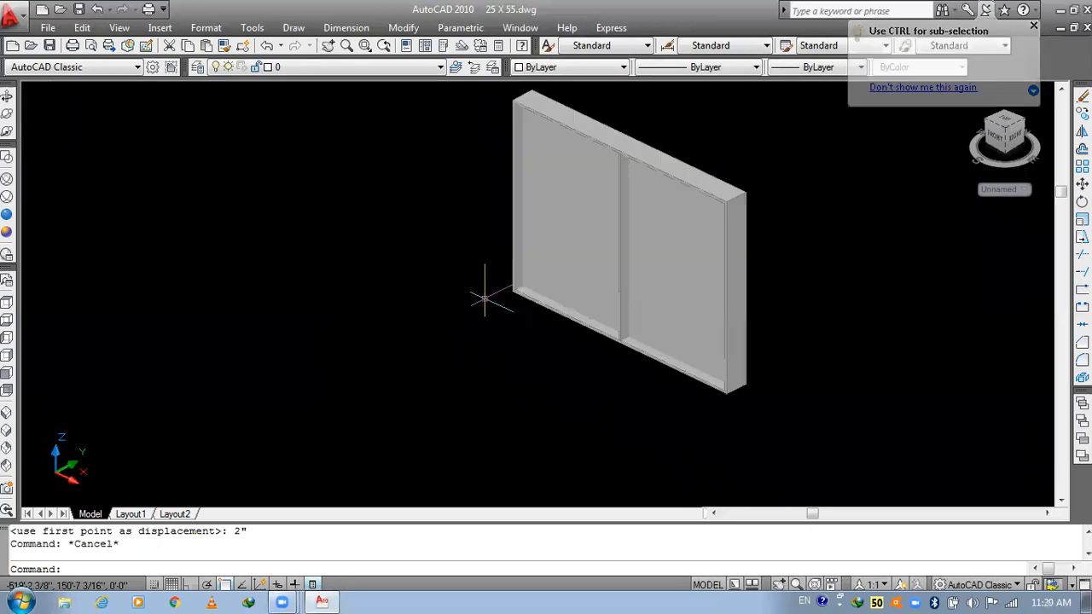
{"action": "key", "text": "Escape"}
{"action": "middle_click_drag", "start_coordinate": [485, 298], "coordinate": [517, 367]}
{"action": "scroll", "coordinate": [517, 367], "scroll_direction": "down", "scroll_amount": 8}
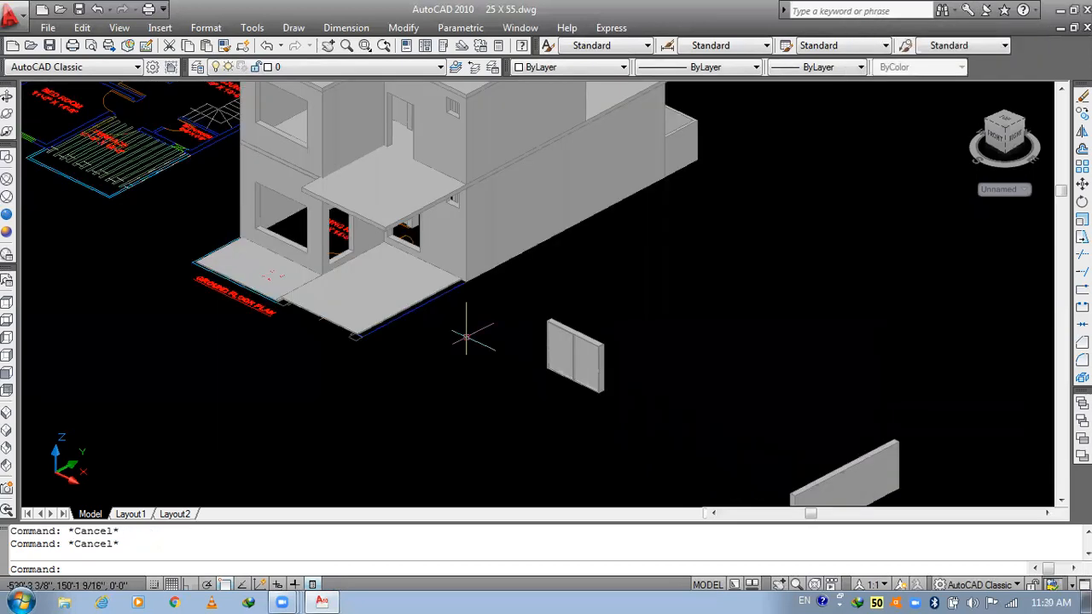
{"action": "scroll", "coordinate": [576, 368], "scroll_direction": "up", "scroll_amount": 4}
{"action": "middle_click_drag", "start_coordinate": [466, 395], "coordinate": [572, 483]}
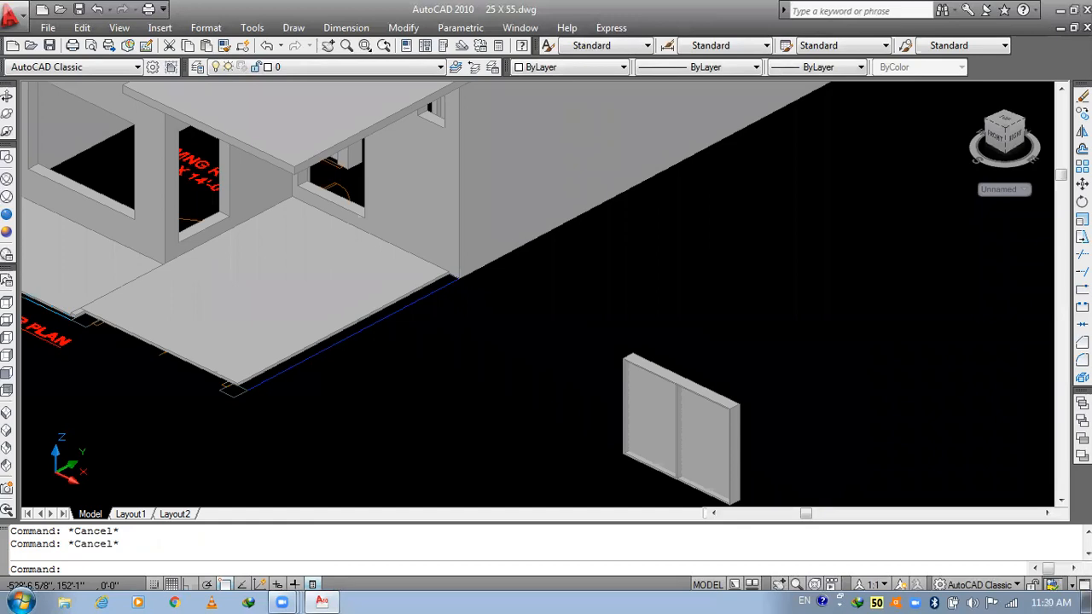
{"action": "scroll", "coordinate": [513, 320], "scroll_direction": "down", "scroll_amount": 4}
{"action": "scroll", "coordinate": [596, 382], "scroll_direction": "up", "scroll_amount": 2}
{"action": "type", "text": "m"}
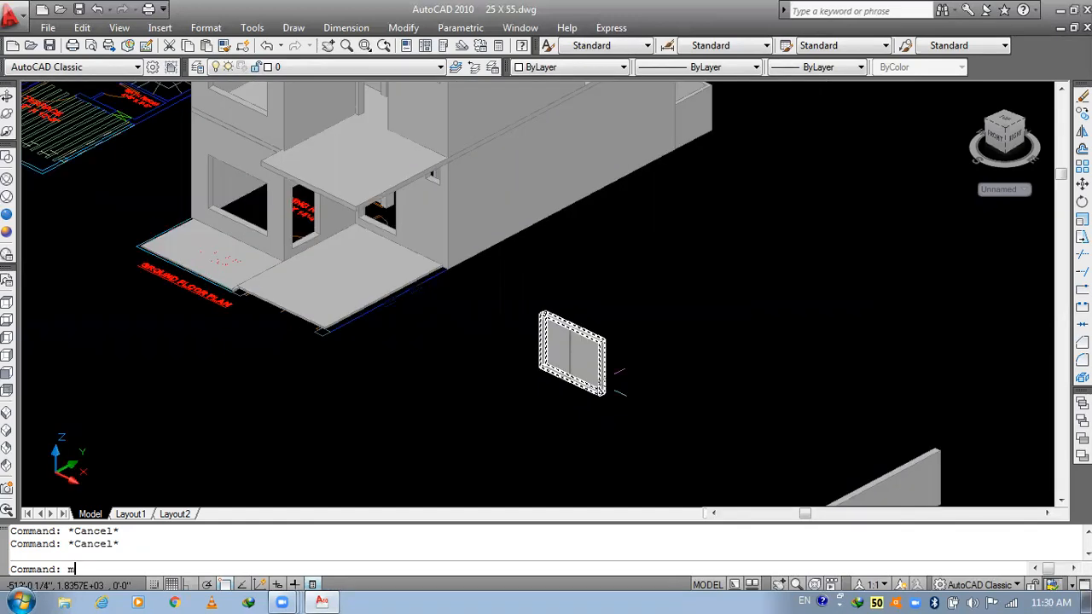
{"action": "key", "text": "Return"}
{"action": "left_click", "coordinate": [522, 295]}
{"action": "left_click", "coordinate": [619, 418]}
{"action": "key", "text": "Return"}
{"action": "scroll", "coordinate": [600, 393], "scroll_direction": "up", "scroll_amount": 11}
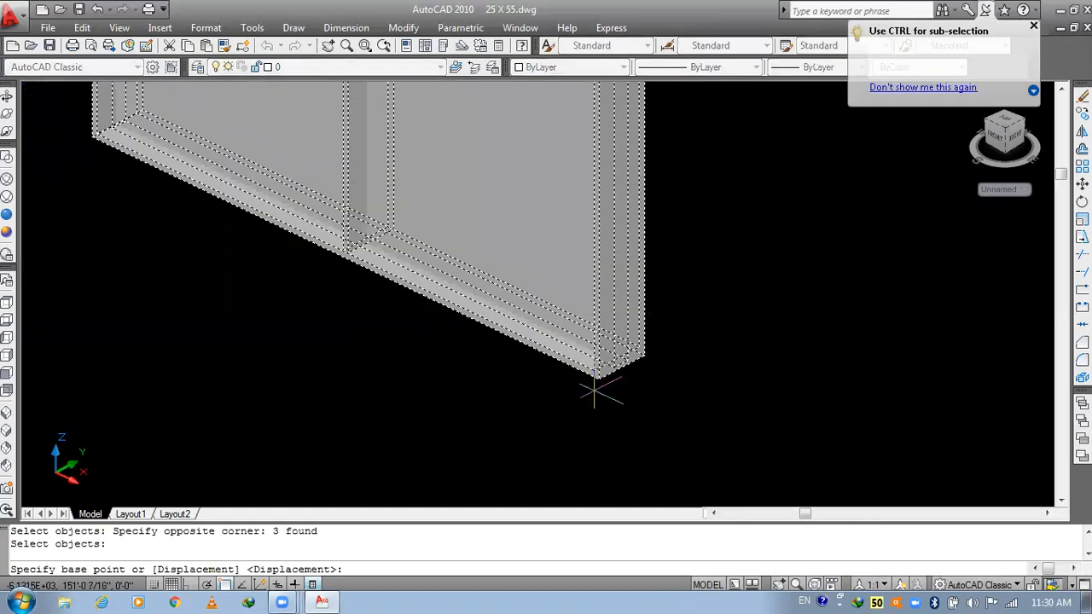
{"action": "left_click", "coordinate": [599, 380]}
{"action": "scroll", "coordinate": [638, 438], "scroll_direction": "down", "scroll_amount": 7}
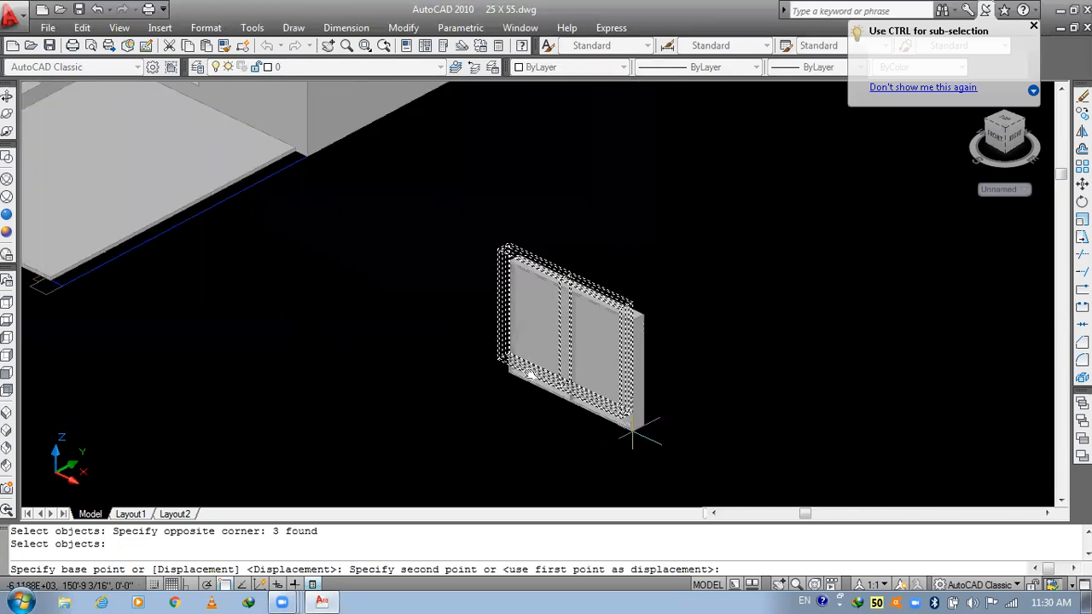
{"action": "middle_click_drag", "start_coordinate": [530, 374], "coordinate": [641, 467]}
{"action": "key", "text": "Escape"}
{"action": "key", "text": "Escape"}
- Create two new layers named "3d wall glass" and "3d wall frame"
{"action": "left_click", "coordinate": [313, 70]}
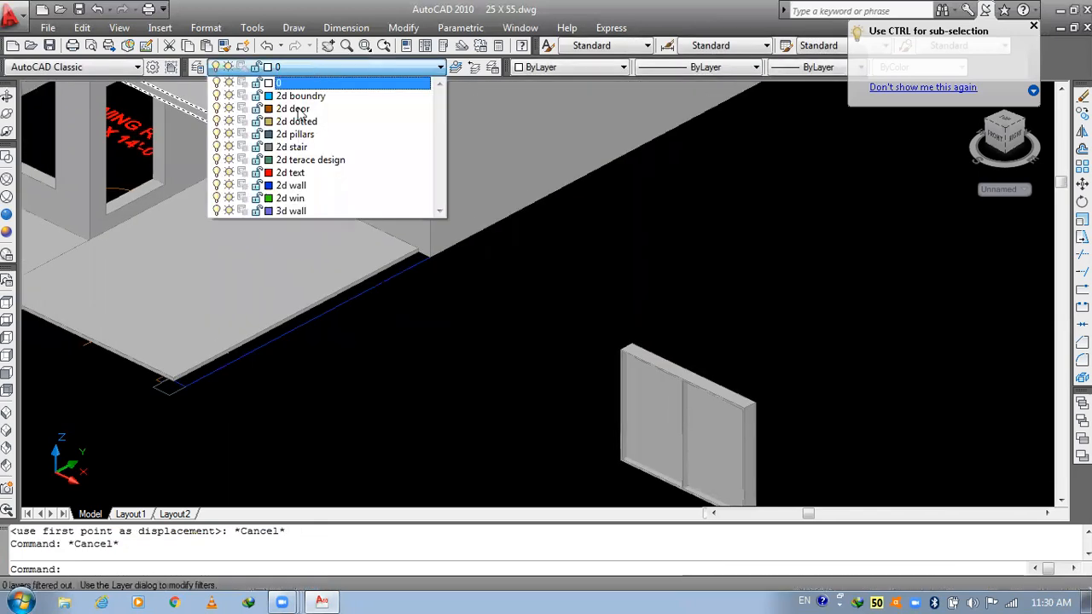
{"action": "left_click", "coordinate": [199, 67]}
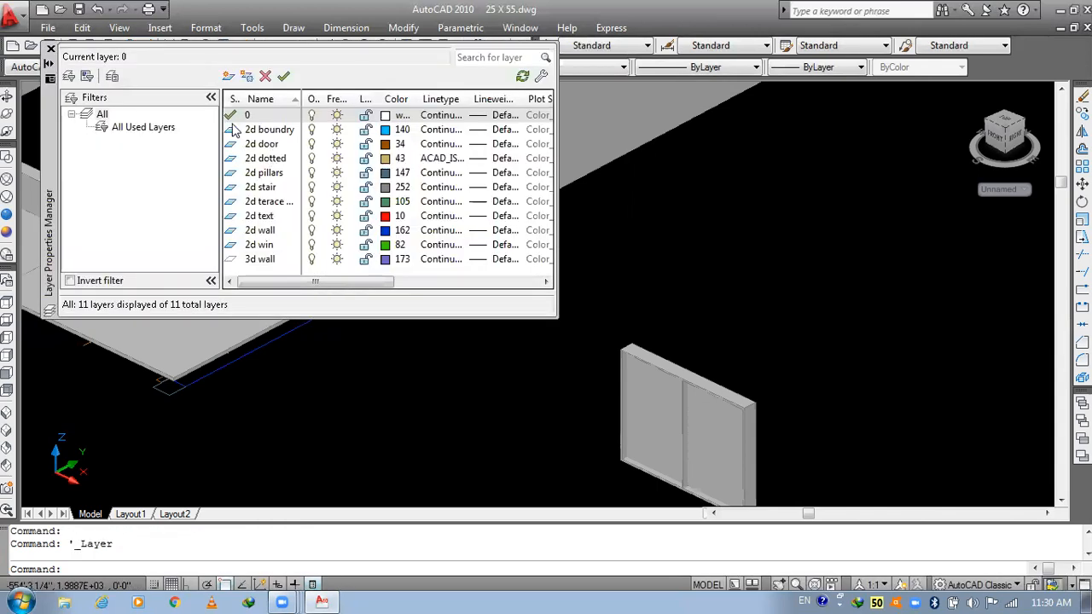
{"action": "left_click", "coordinate": [228, 76]}
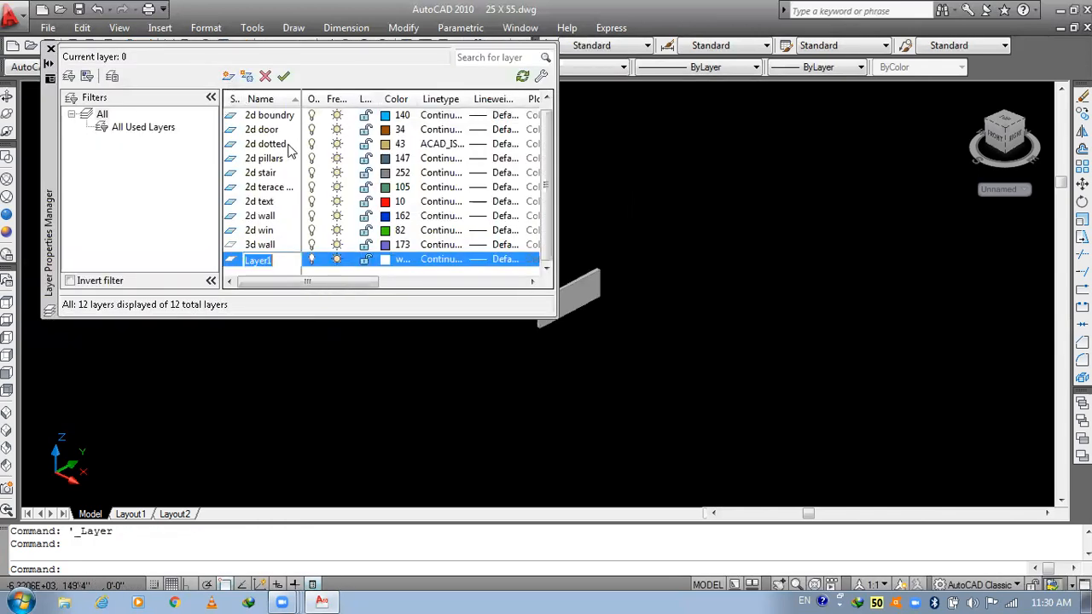
{"action": "type", "text": "3d wall glass"}
{"action": "key", "text": "Return"}
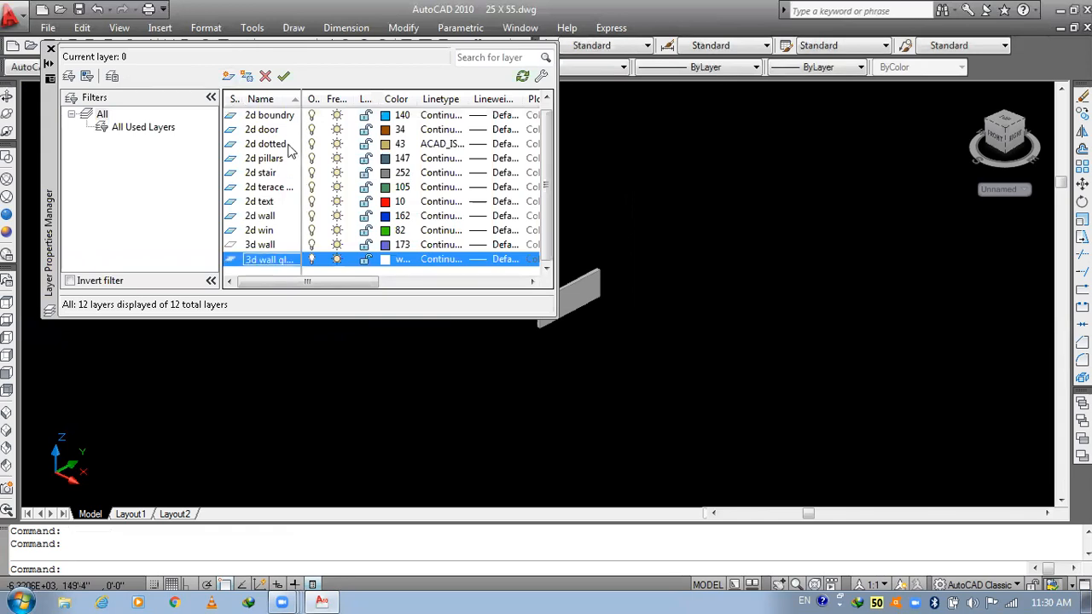
{"action": "left_click", "coordinate": [228, 77]}
{"action": "type", "text": "3d wall frame"}
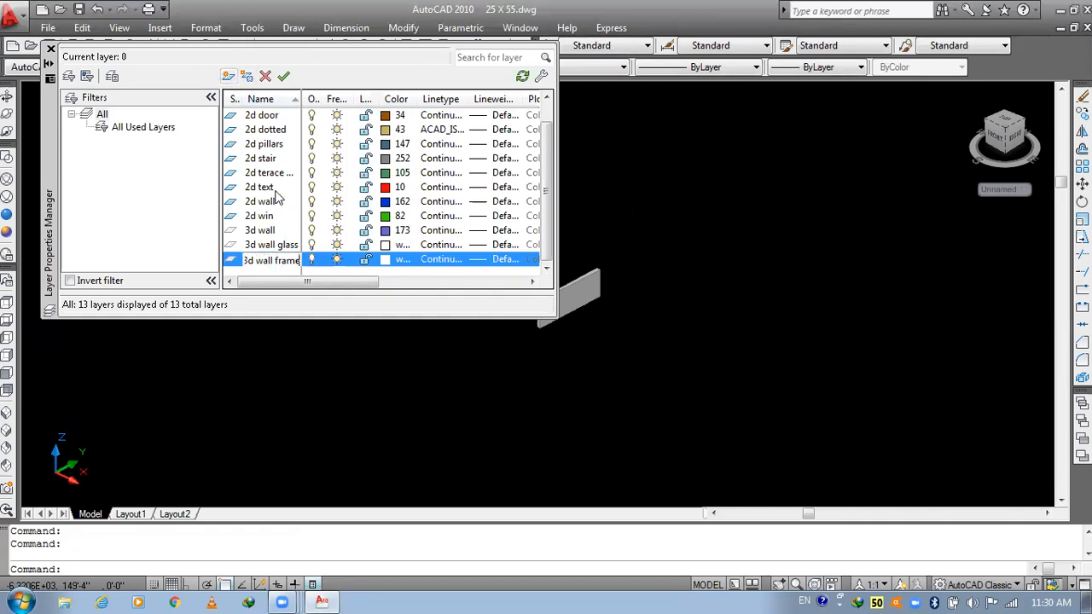
- Set the colour of the "3d wall glass" layer to index colour 94
{"action": "left_click", "coordinate": [394, 246]}
{"action": "left_click", "coordinate": [393, 245]}
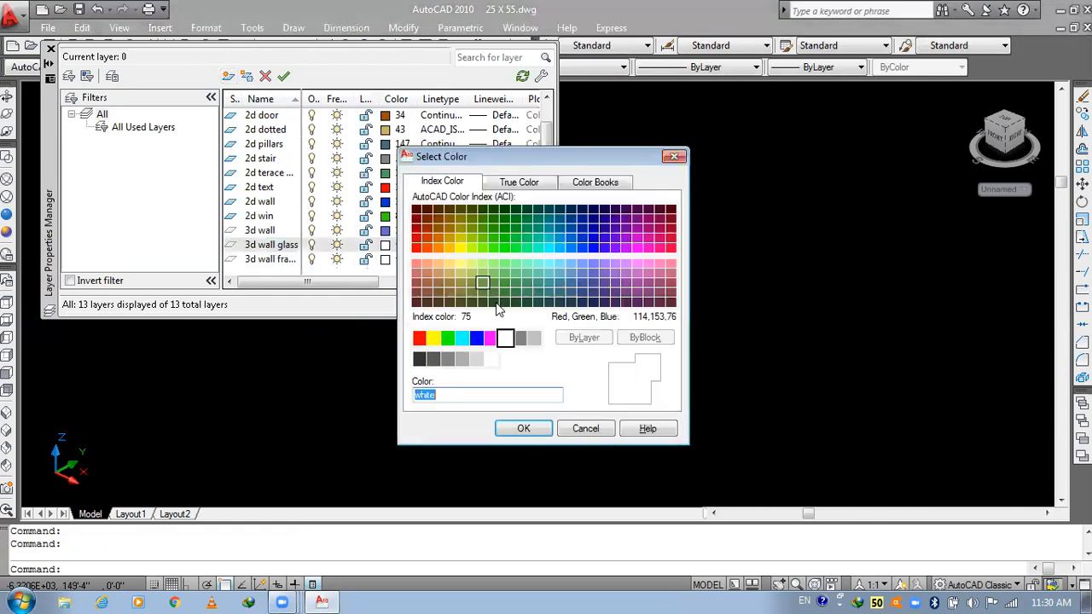
{"action": "left_click", "coordinate": [506, 237]}
{"action": "left_click", "coordinate": [504, 228]}
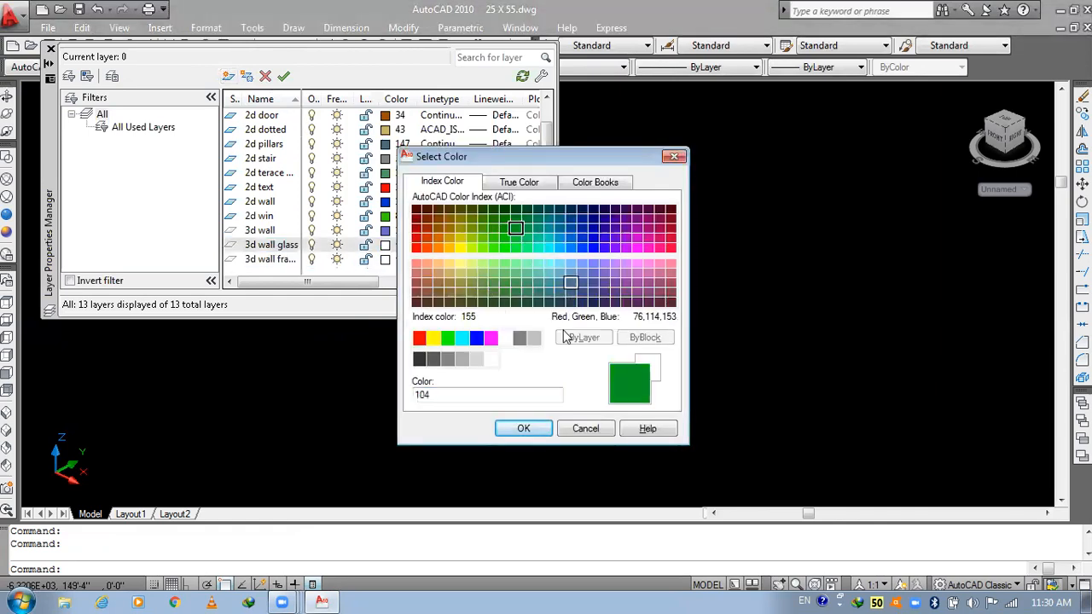
{"action": "left_click", "coordinate": [524, 429]}
- Set the colour of the "3d wall frame" layer to index colour 34
{"action": "left_click", "coordinate": [395, 246]}
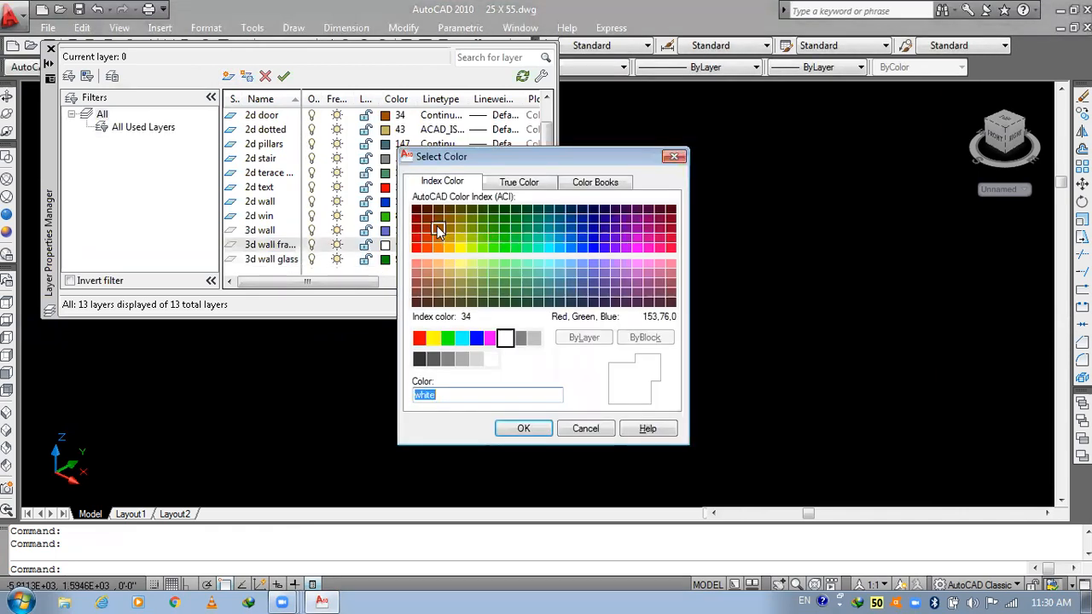
{"action": "left_click", "coordinate": [437, 229]}
{"action": "left_click", "coordinate": [544, 426]}
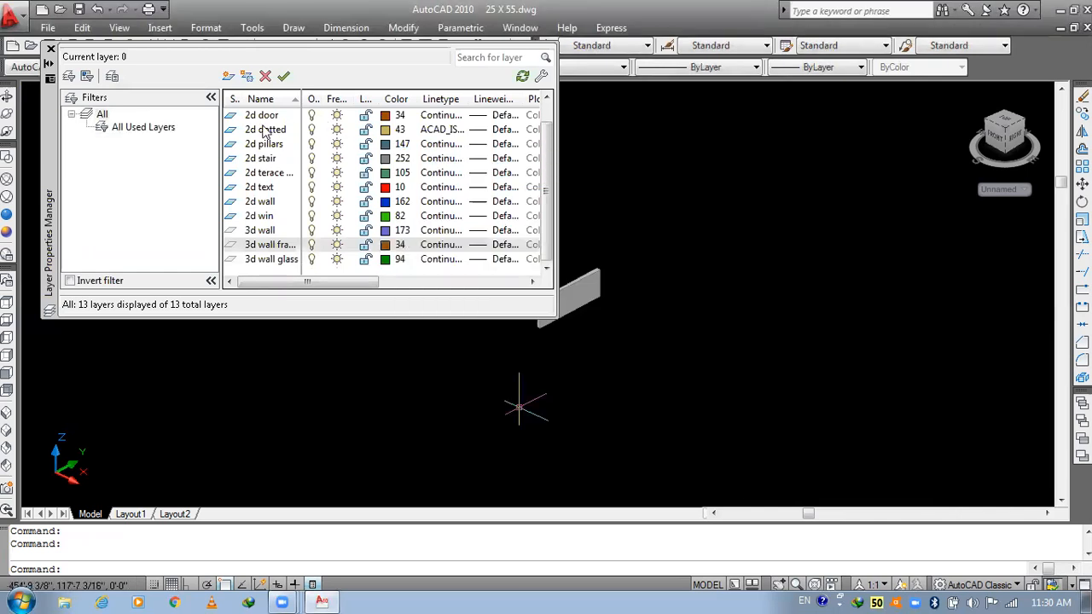
- Create another new layer named "3d door" and close the layer manager
{"action": "left_click", "coordinate": [229, 76]}
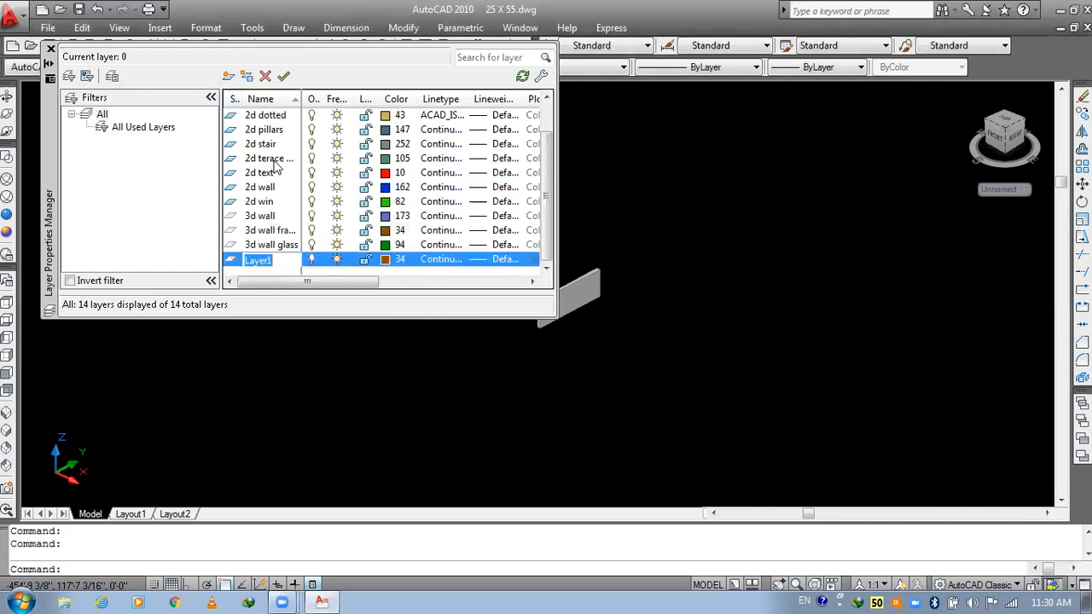
{"action": "type", "text": "3d door"}
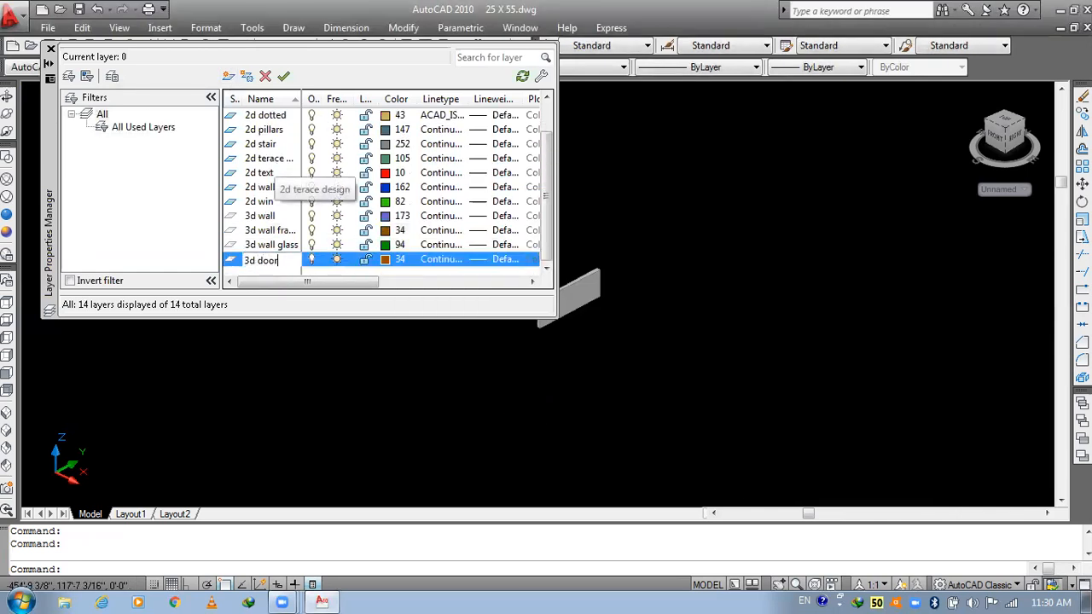
{"action": "left_click", "coordinate": [51, 48]}
- Assign the window's outer frame solid to the "3d wall frame" layer and clear the selection
{"action": "scroll", "coordinate": [604, 329], "scroll_direction": "up", "scroll_amount": 3}
{"action": "scroll", "coordinate": [573, 308], "scroll_direction": "up", "scroll_amount": 2}
{"action": "middle_click_drag", "start_coordinate": [510, 272], "coordinate": [703, 351]}
{"action": "scroll", "coordinate": [551, 283], "scroll_direction": "up", "scroll_amount": 5}
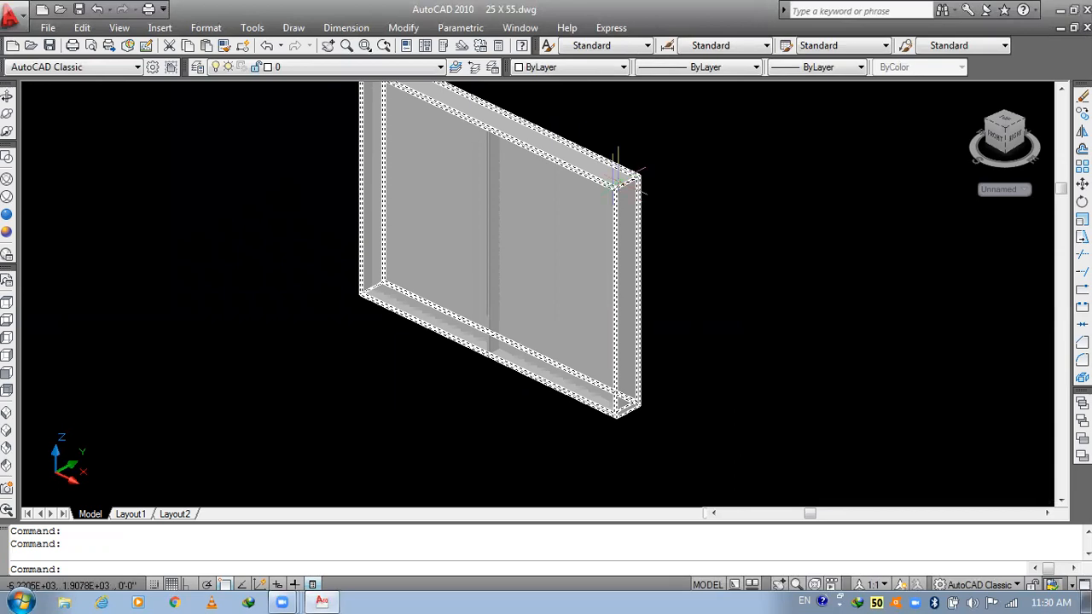
{"action": "left_click", "coordinate": [622, 170]}
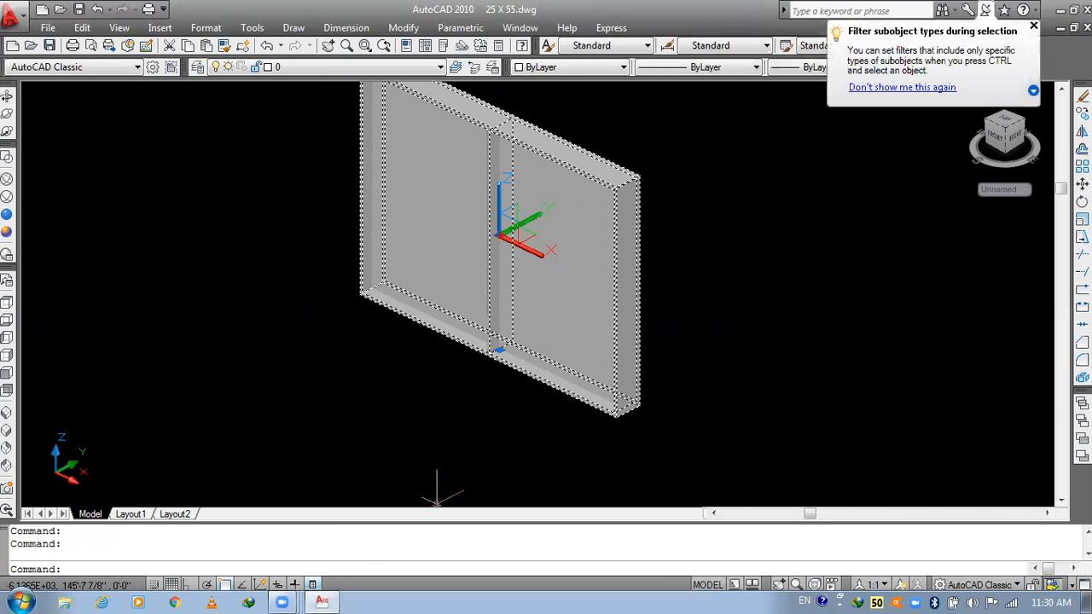
{"action": "scroll", "coordinate": [607, 302], "scroll_direction": "down", "scroll_amount": 2}
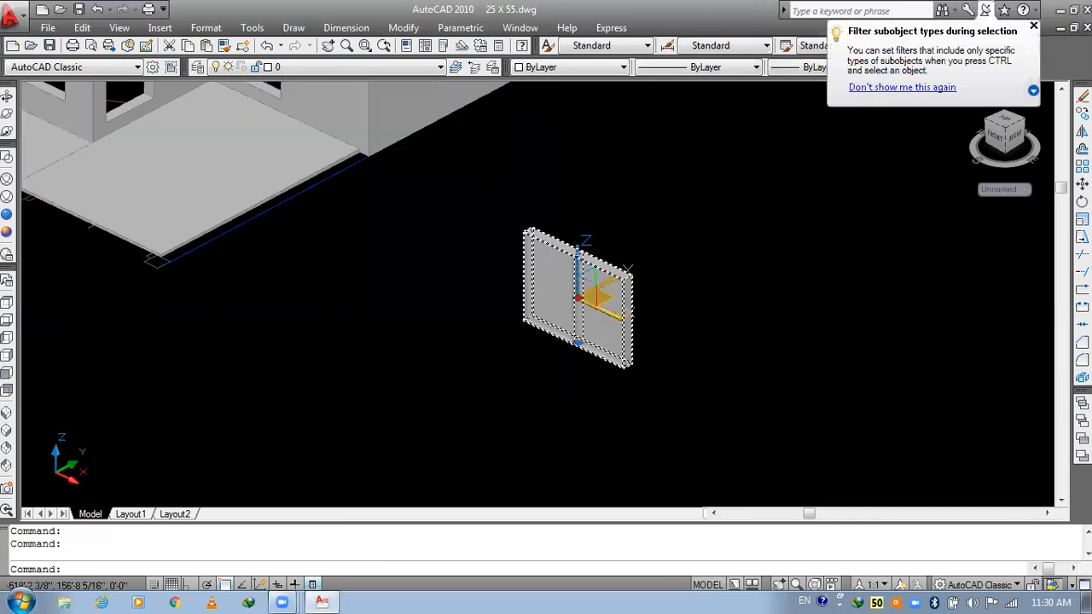
{"action": "key", "text": "Escape"}
{"action": "key", "text": "Escape"}
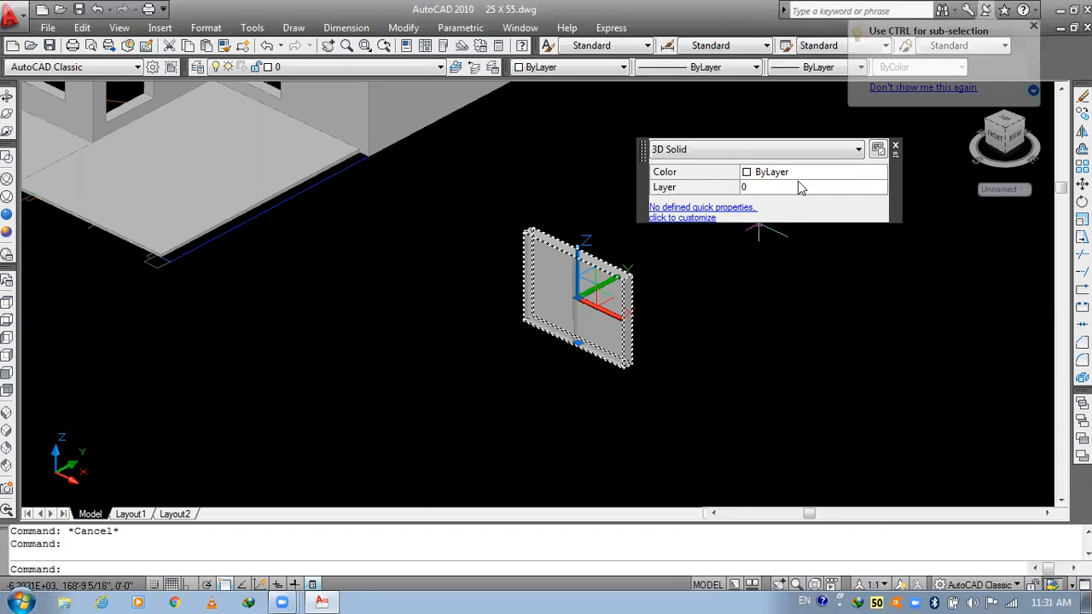
{"action": "left_click", "coordinate": [798, 184]}
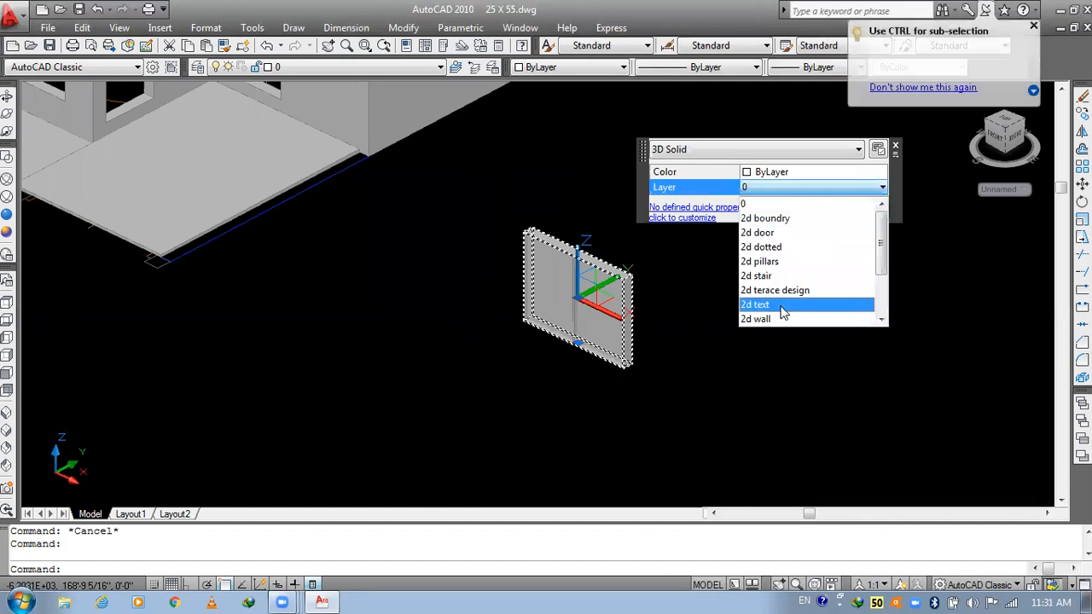
{"action": "scroll", "coordinate": [784, 309], "scroll_direction": "down", "scroll_amount": 2}
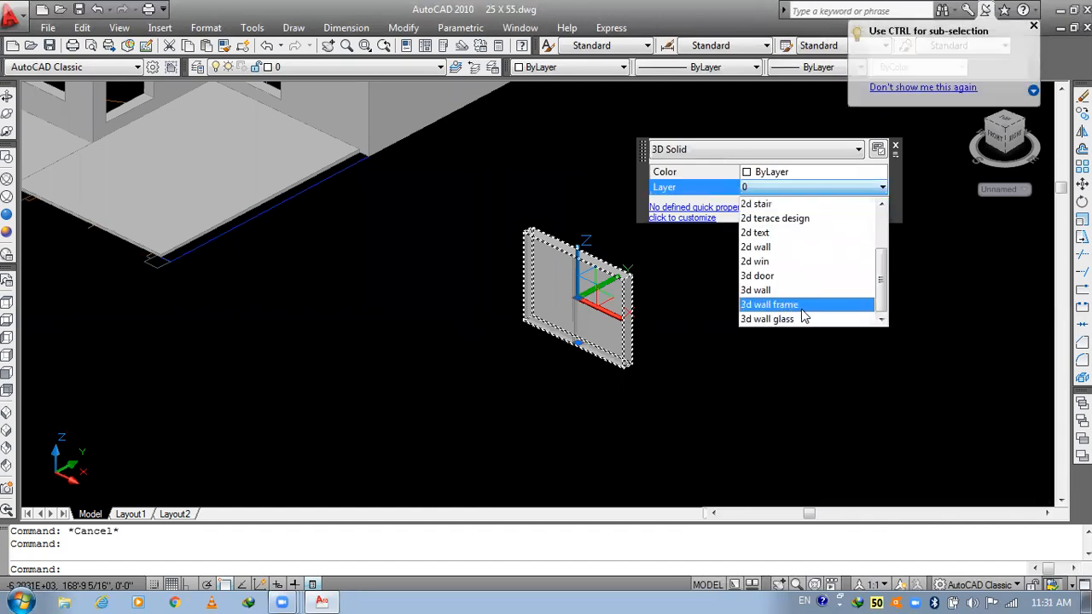
{"action": "left_click", "coordinate": [789, 307]}
{"action": "key", "text": "Escape"}
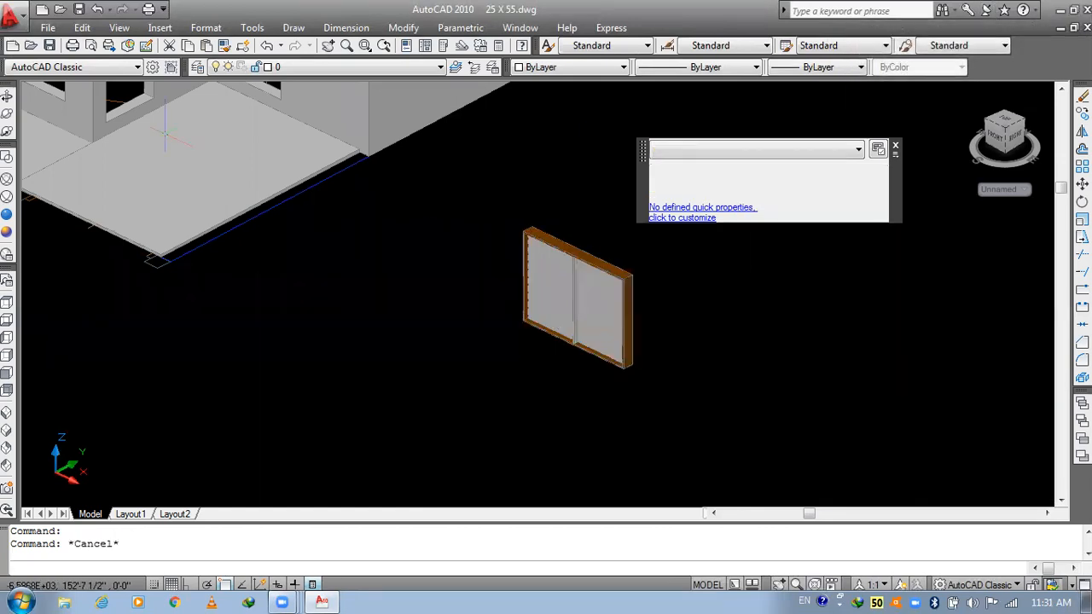
- Rename the "3d wall frame" layer to "3d window frame"
{"action": "left_click", "coordinate": [197, 66]}
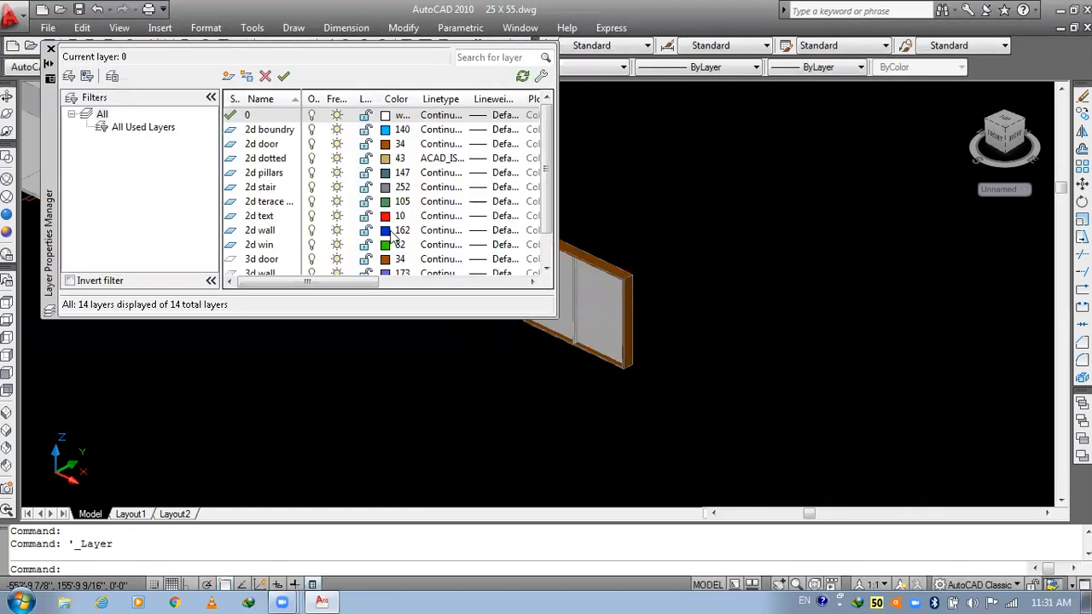
{"action": "scroll", "coordinate": [391, 232], "scroll_direction": "down", "scroll_amount": 6}
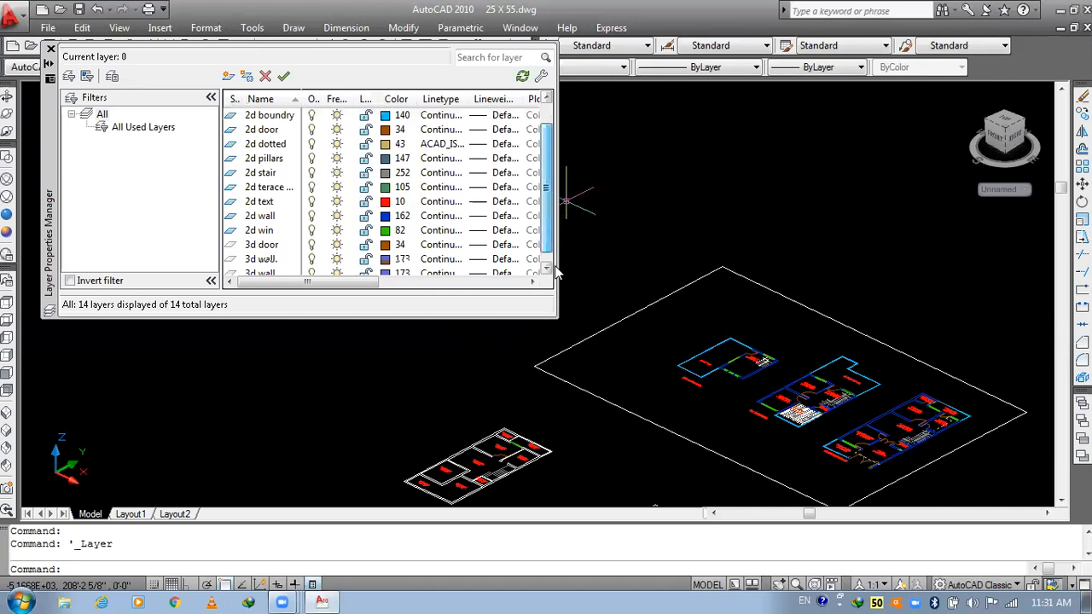
{"action": "scroll", "coordinate": [549, 198], "scroll_direction": "down", "scroll_amount": 1}
{"action": "right_click", "coordinate": [267, 248]}
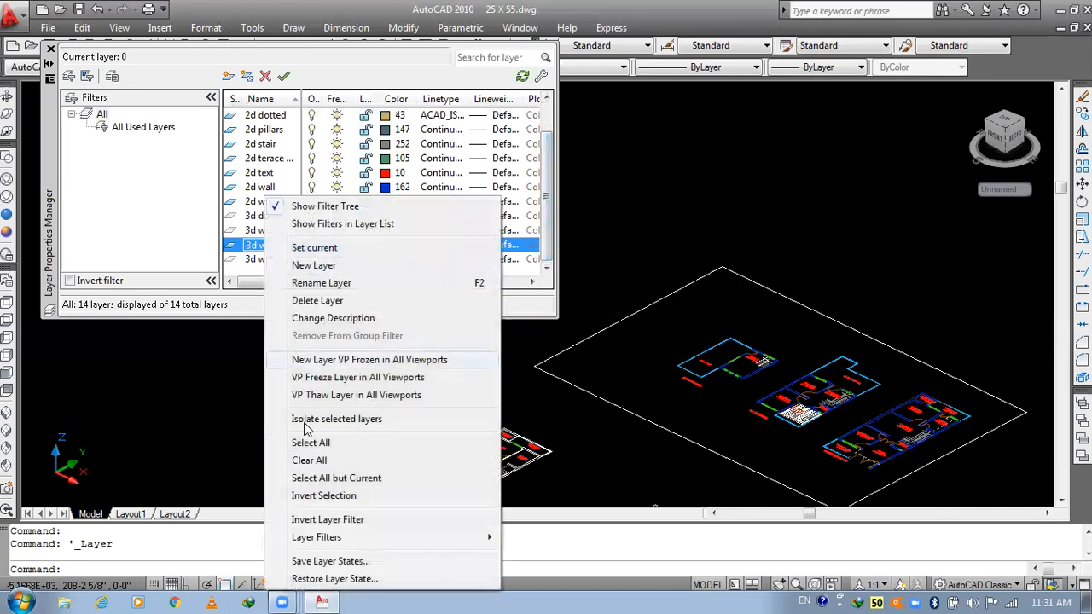
{"action": "left_click", "coordinate": [353, 286]}
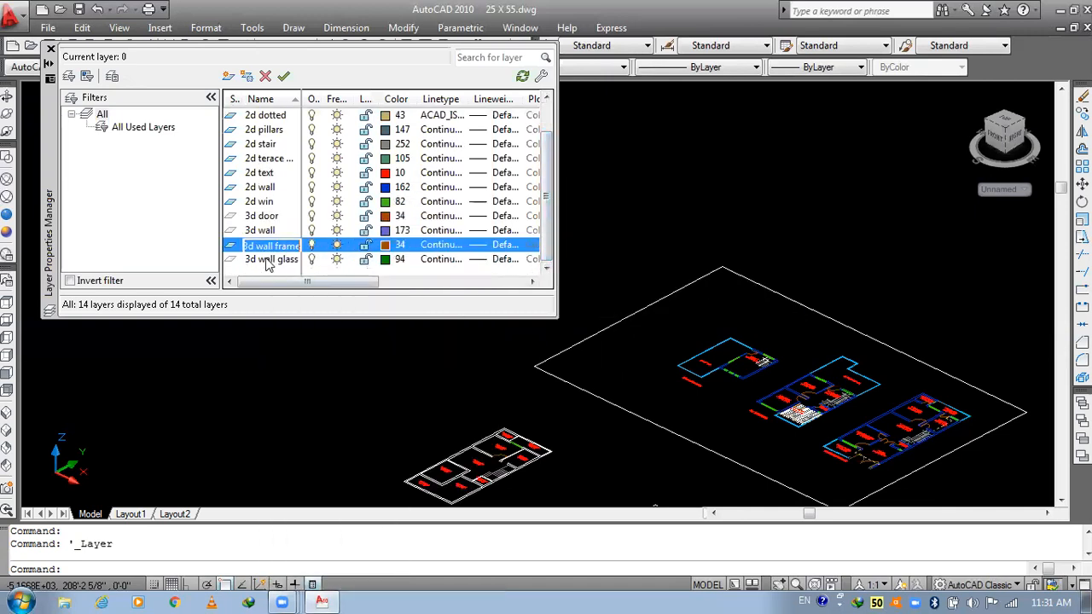
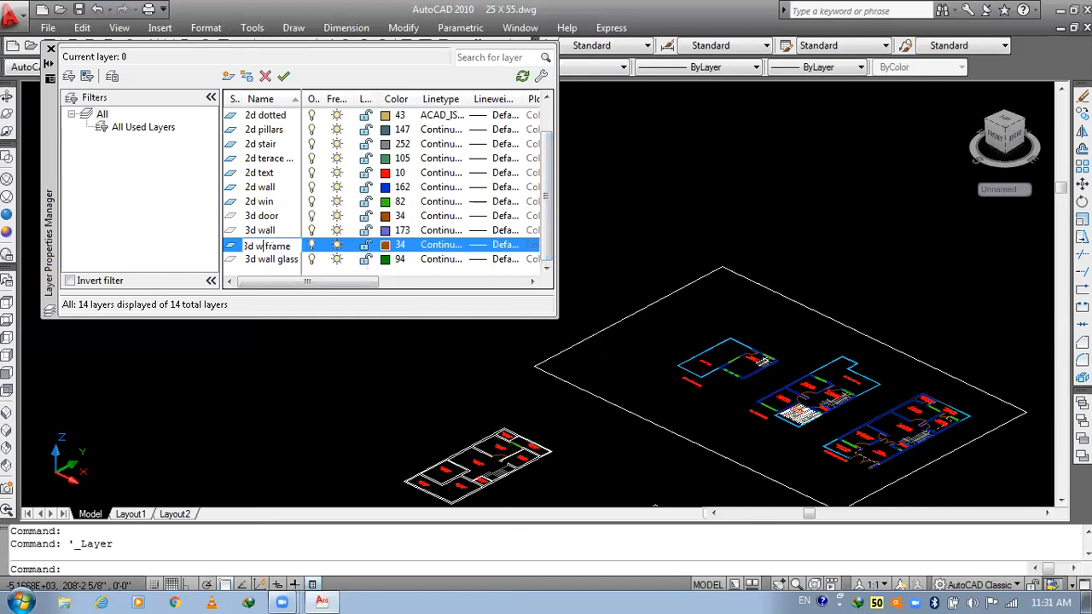
- Rename the "3d wall glass" layer to "3d win glass" and close the layer manager
{"action": "left_click", "coordinate": [256, 260]}
{"action": "right_click", "coordinate": [256, 260]}
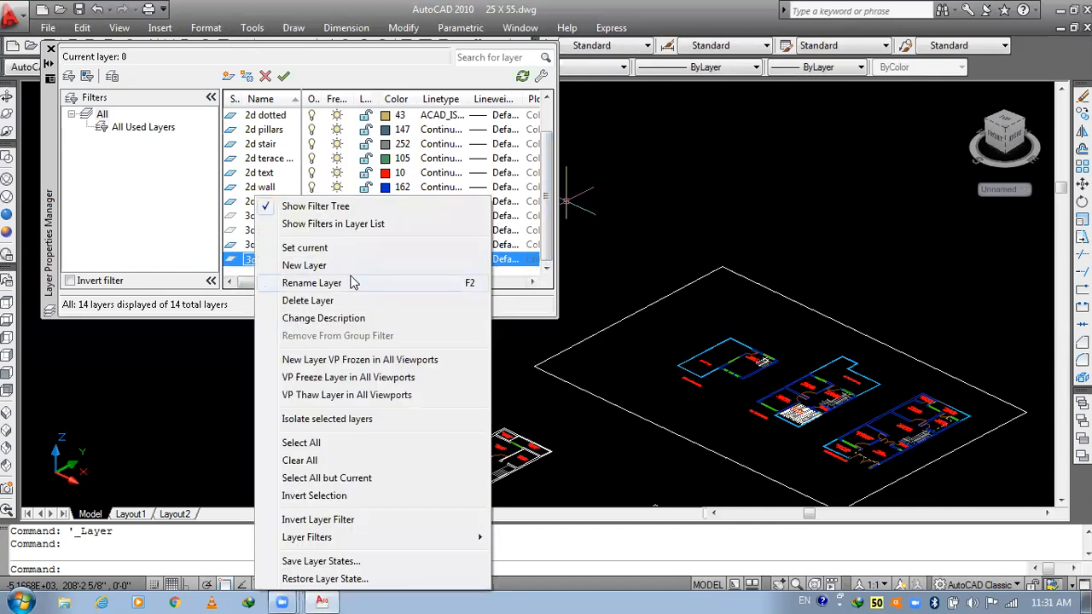
{"action": "left_click", "coordinate": [312, 283]}
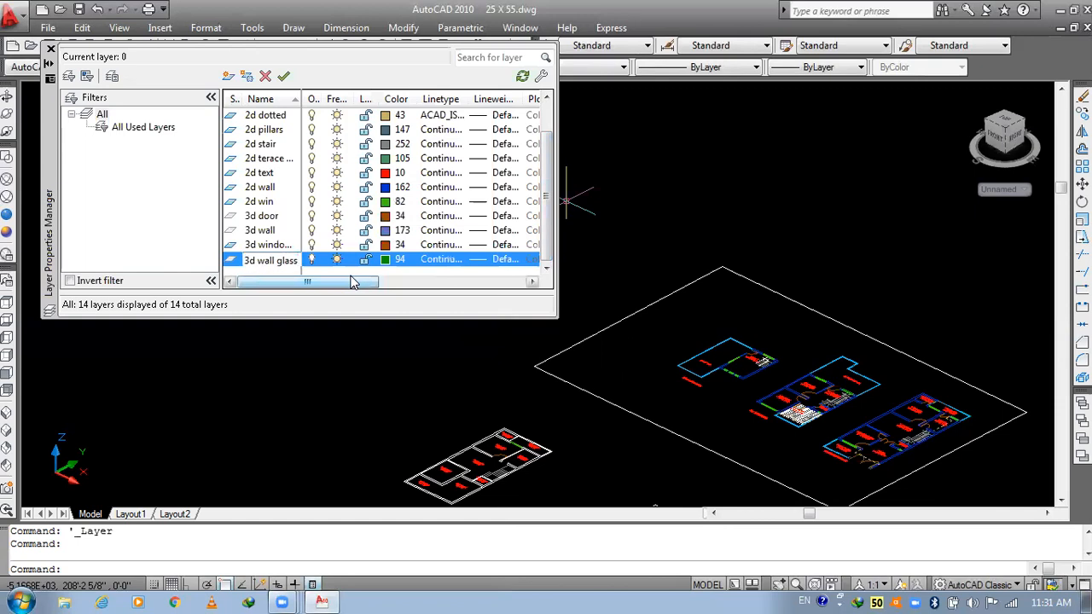
{"action": "key", "text": "BackSpace"}
{"action": "key", "text": "BackSpace"}
{"action": "key", "text": "BackSpace"}
{"action": "type", "text": "in"}
{"action": "key", "text": "Return"}
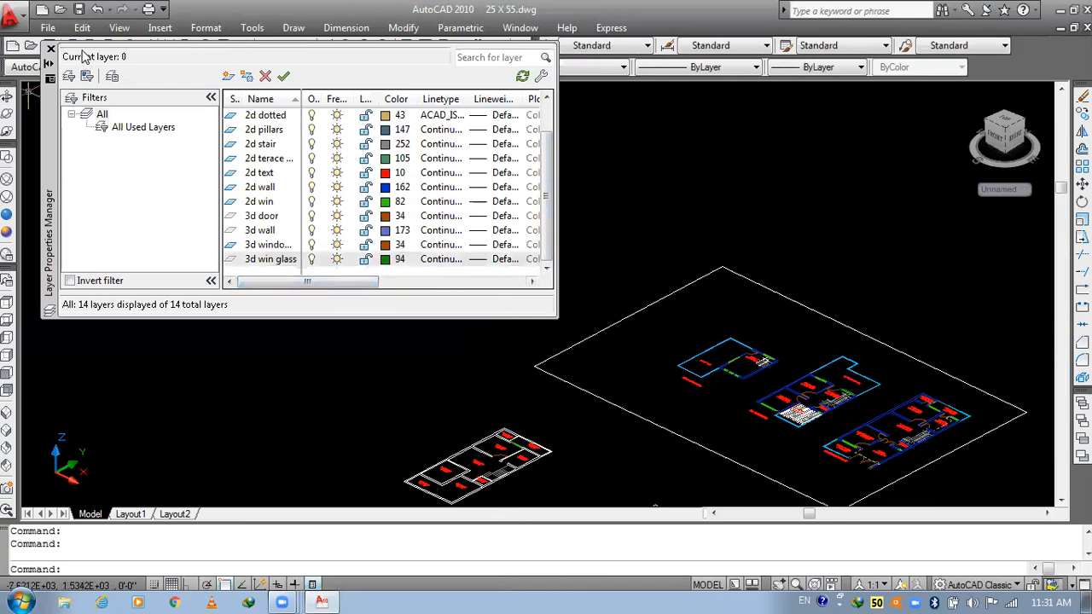
{"action": "left_click", "coordinate": [50, 49]}
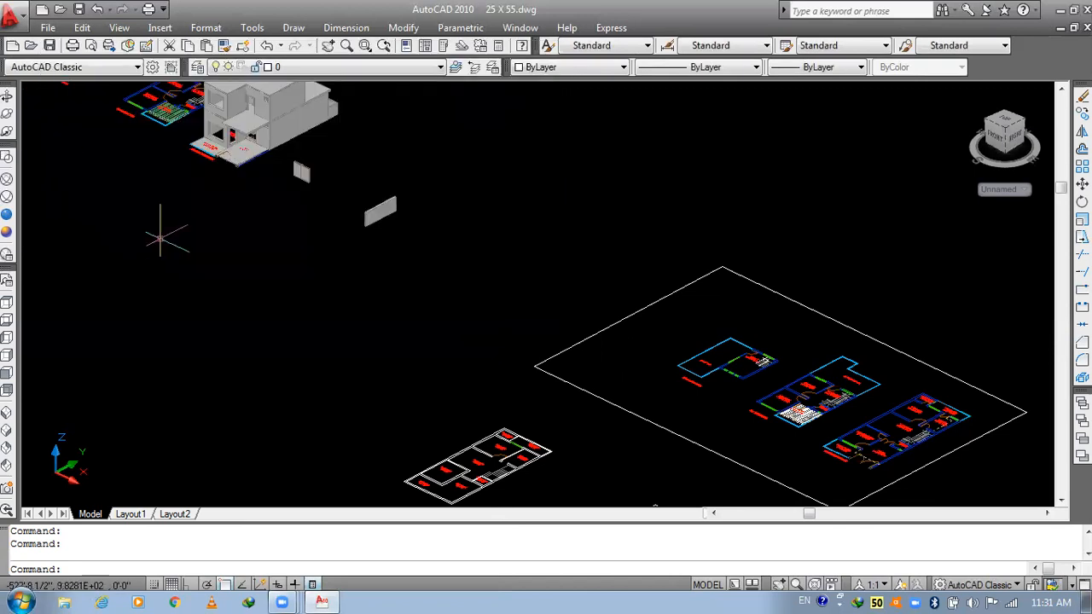
- Match the outer frame's properties onto the window's centre mullion
{"action": "scroll", "coordinate": [205, 222], "scroll_direction": "down", "scroll_amount": 2}
{"action": "scroll", "coordinate": [256, 200], "scroll_direction": "up", "scroll_amount": 8}
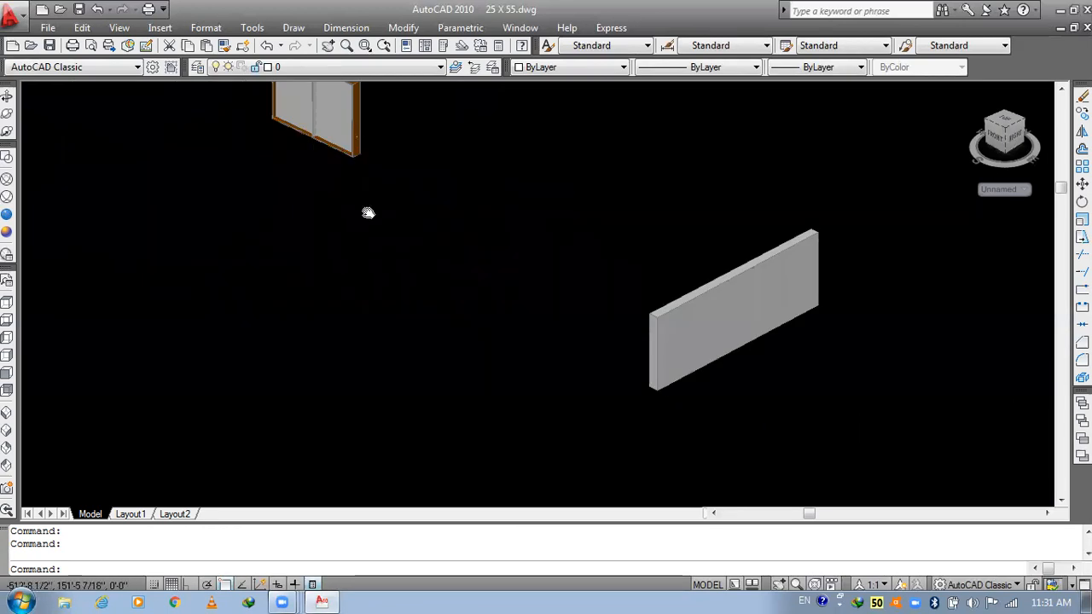
{"action": "middle_click_drag", "start_coordinate": [368, 213], "coordinate": [375, 359]}
{"action": "left_click", "coordinate": [412, 273]}
{"action": "scroll", "coordinate": [412, 273], "scroll_direction": "up", "scroll_amount": 5}
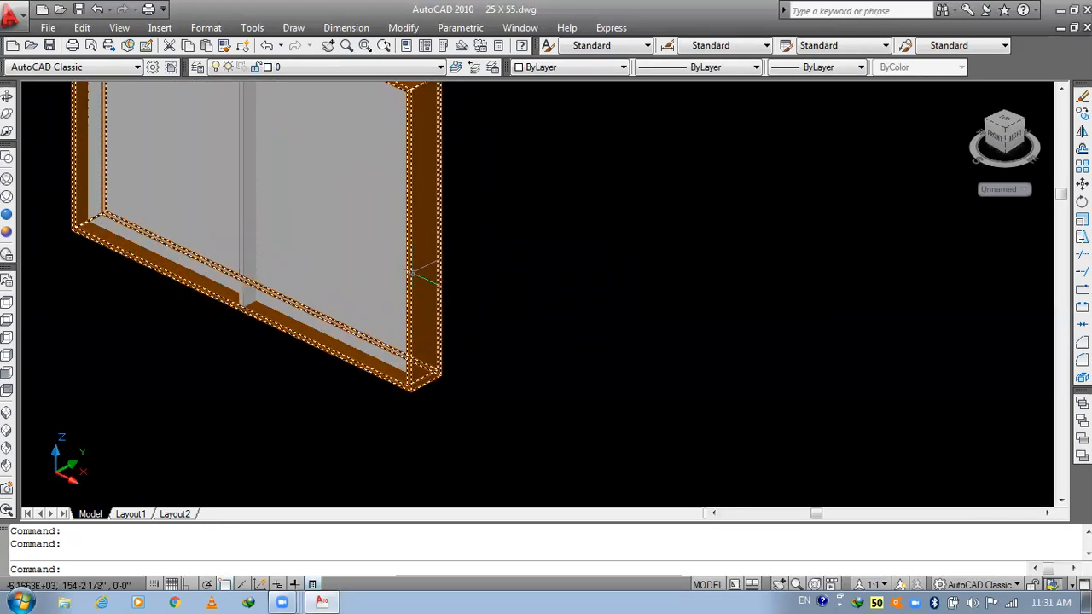
{"action": "type", "text": "ma"}
{"action": "key", "text": "Return"}
{"action": "scroll", "coordinate": [327, 260], "scroll_direction": "down", "scroll_amount": 3}
{"action": "scroll", "coordinate": [300, 317], "scroll_direction": "up", "scroll_amount": 4}
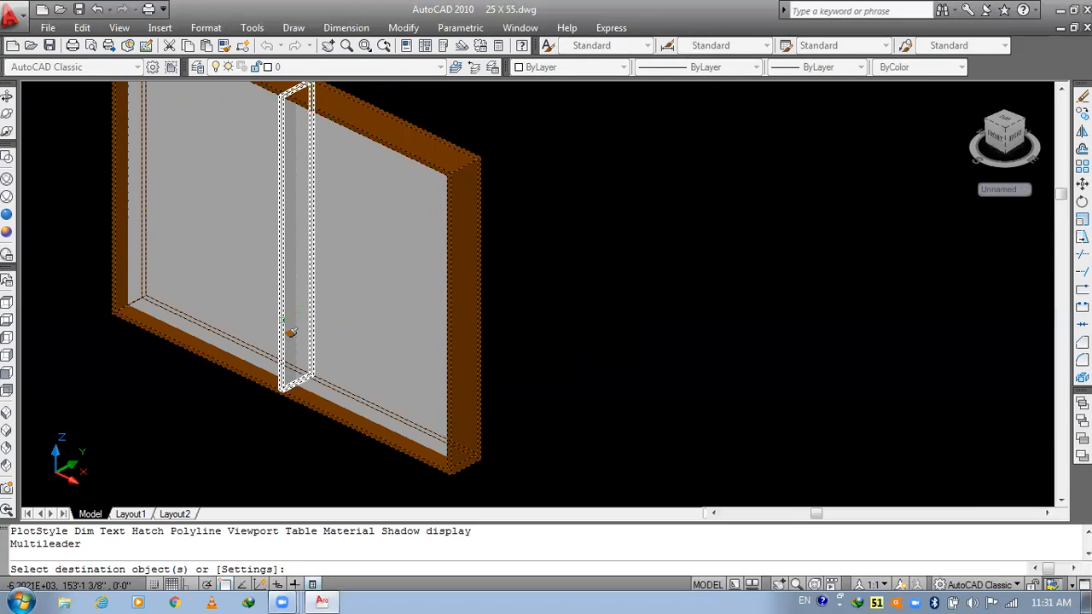
{"action": "left_click", "coordinate": [292, 333]}
{"action": "scroll", "coordinate": [331, 287], "scroll_direction": "down", "scroll_amount": 4}
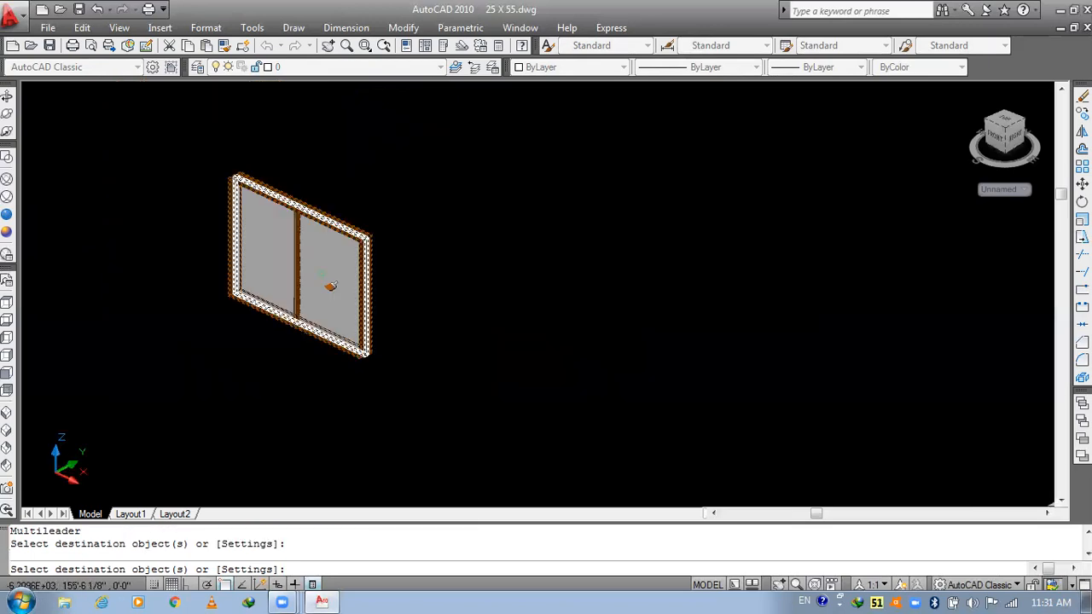
{"action": "key", "text": "Escape"}
- Assign the window's panel solid to the "3d win glass" layer and clear the selection
{"action": "scroll", "coordinate": [331, 287], "scroll_direction": "up", "scroll_amount": 2}
{"action": "left_click", "coordinate": [333, 273]}
{"action": "left_click", "coordinate": [547, 192]}
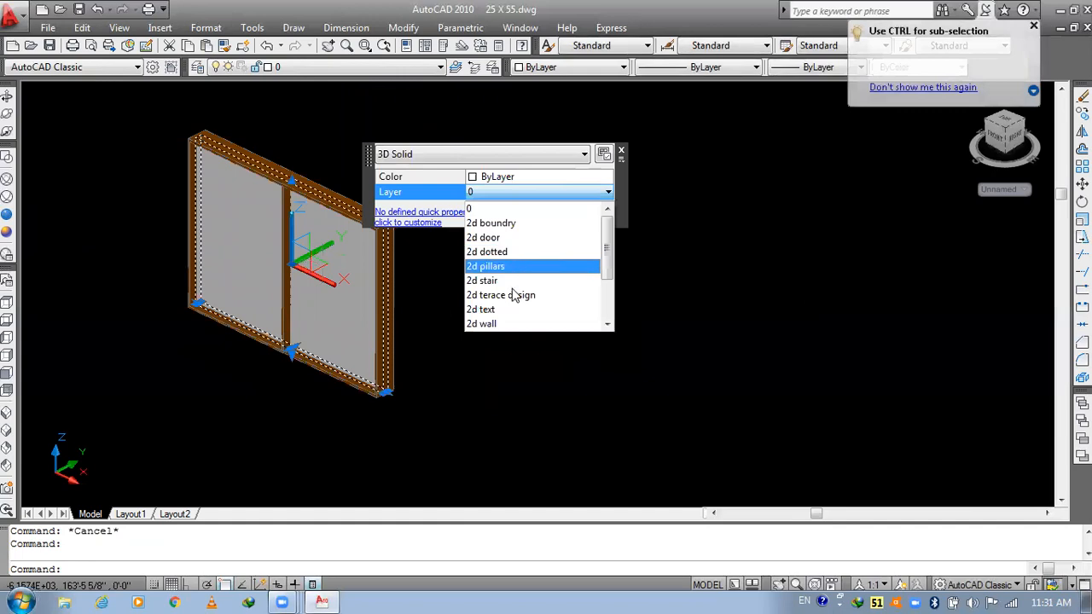
{"action": "scroll", "coordinate": [514, 295], "scroll_direction": "down", "scroll_amount": 5}
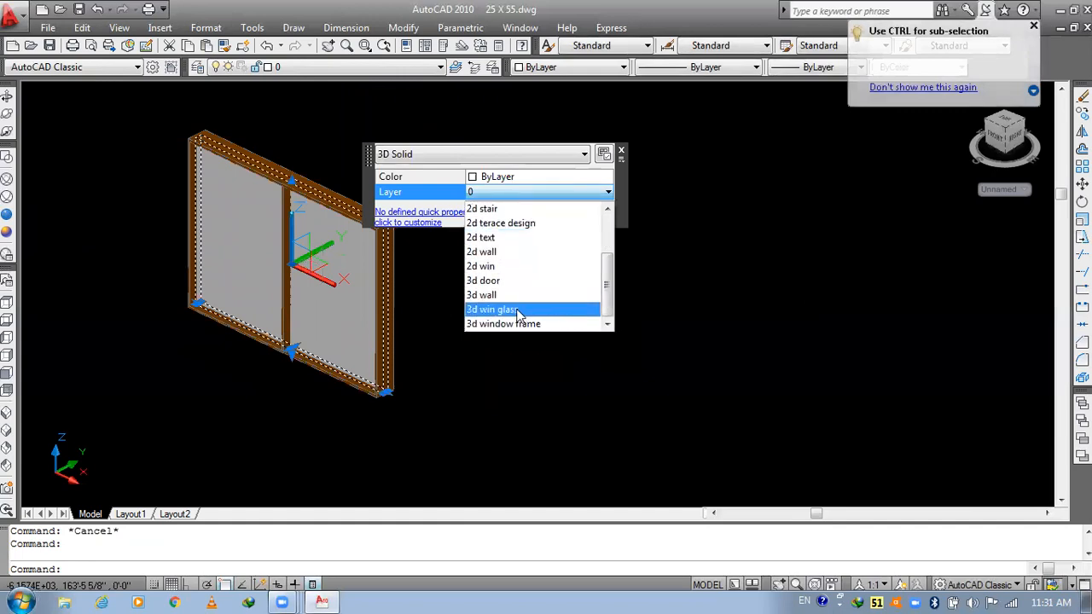
{"action": "left_click", "coordinate": [503, 309]}
{"action": "key", "text": "Escape"}
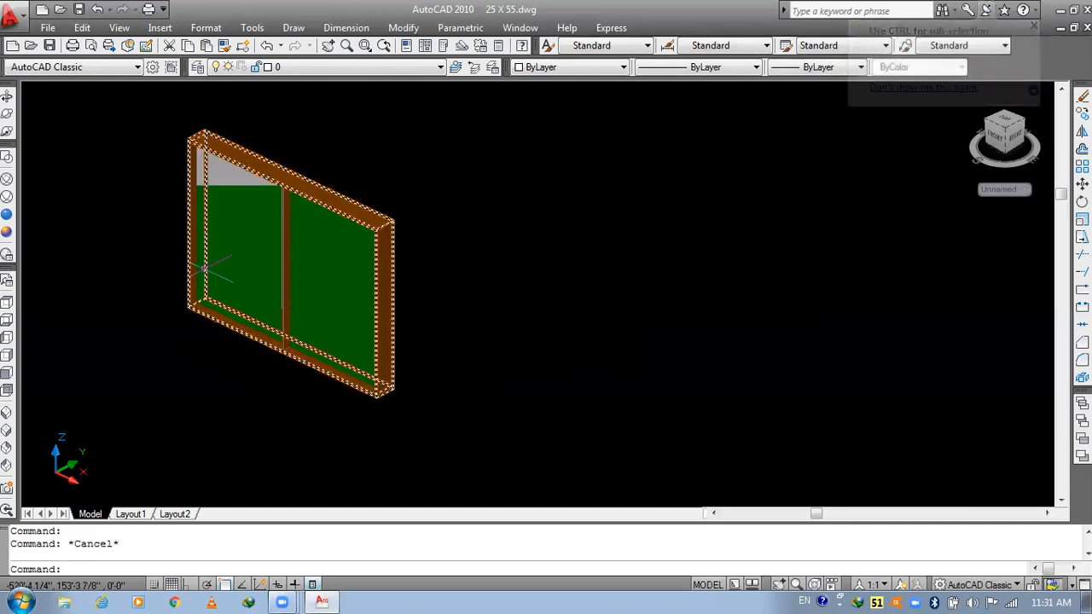
- Open the full properties of the window's glass panel and examine its visualization, geometry and solid history settings
{"action": "middle_click_drag", "start_coordinate": [207, 264], "coordinate": [326, 318]}
{"action": "scroll", "coordinate": [363, 312], "scroll_direction": "up", "scroll_amount": 2}
{"action": "left_click", "coordinate": [363, 312]}
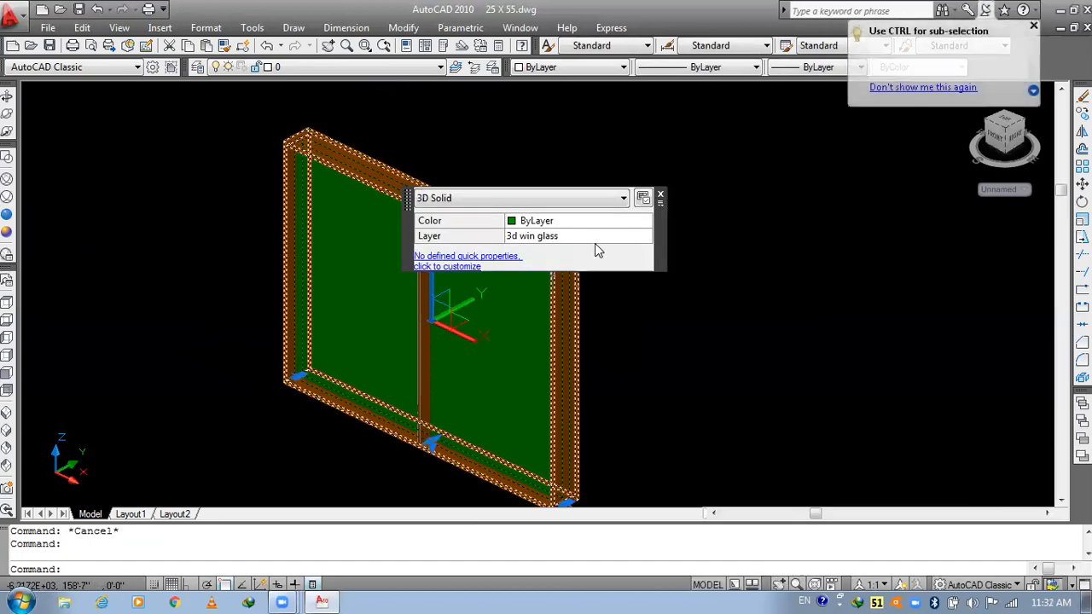
{"action": "key", "text": "Escape"}
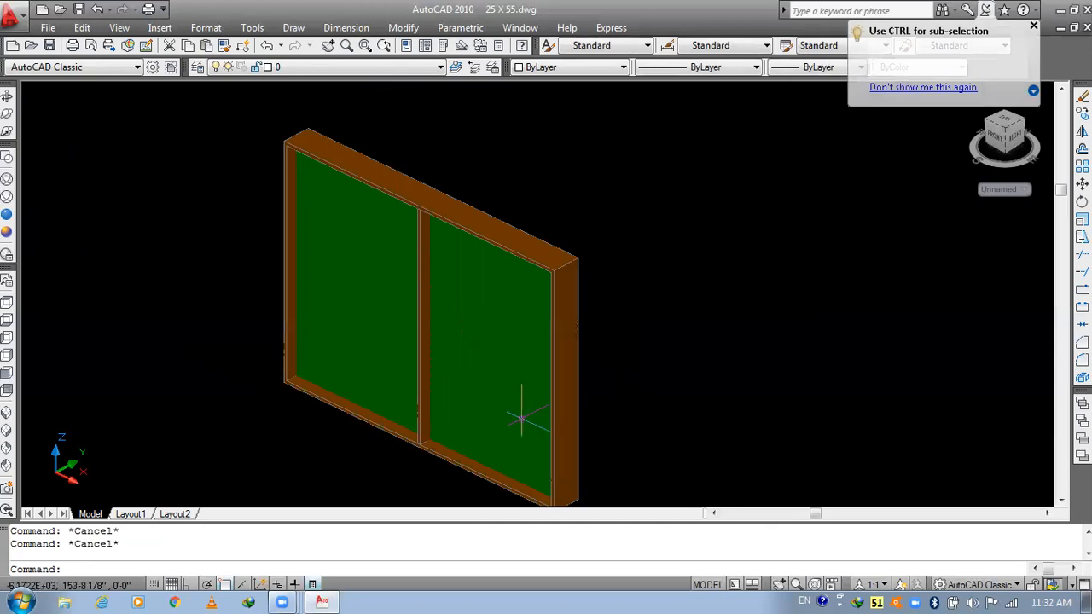
{"action": "type", "text": "pr"}
{"action": "key", "text": "Return"}
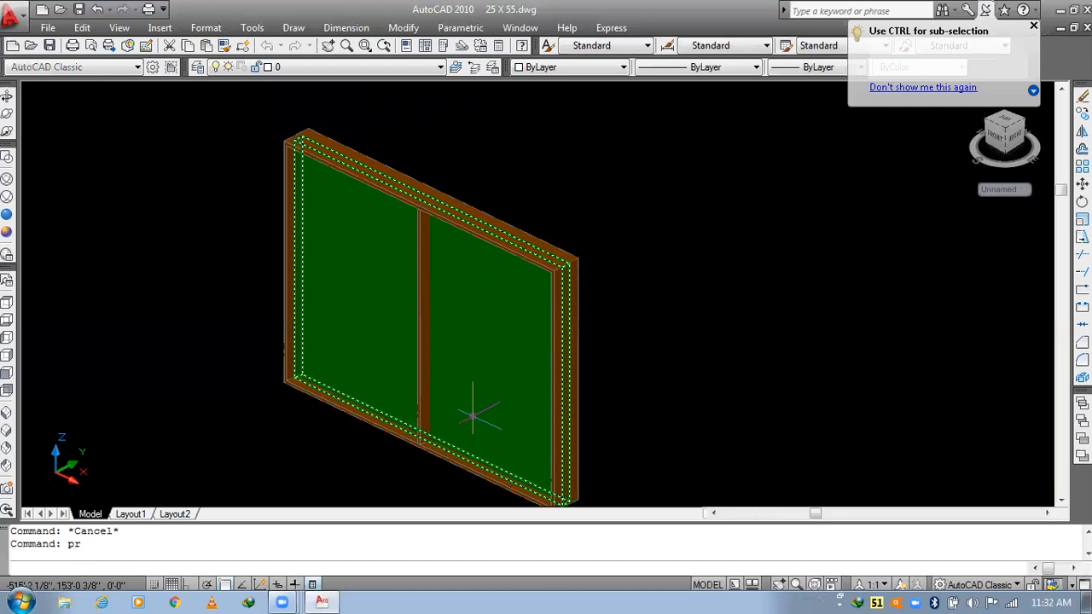
{"action": "left_click", "coordinate": [359, 281]}
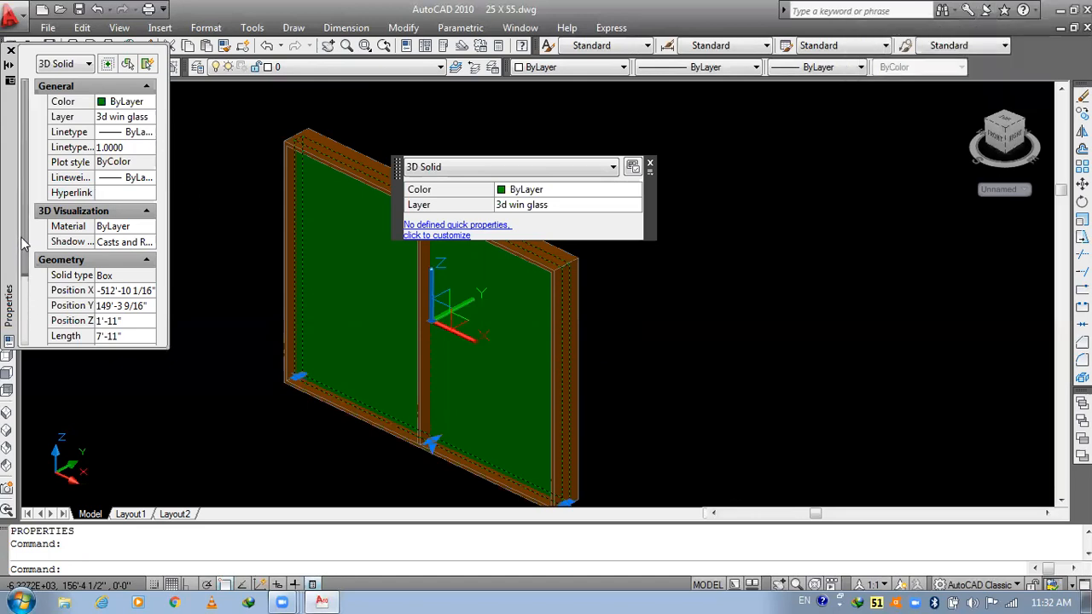
{"action": "scroll", "coordinate": [23, 296], "scroll_direction": "down", "scroll_amount": 1}
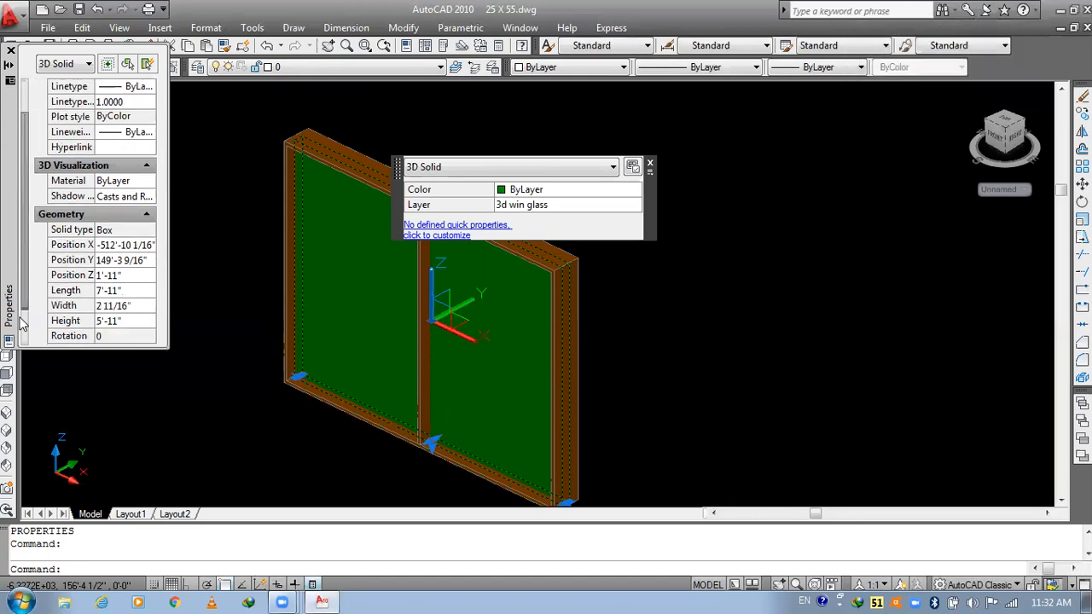
{"action": "scroll", "coordinate": [19, 317], "scroll_direction": "down", "scroll_amount": 2}
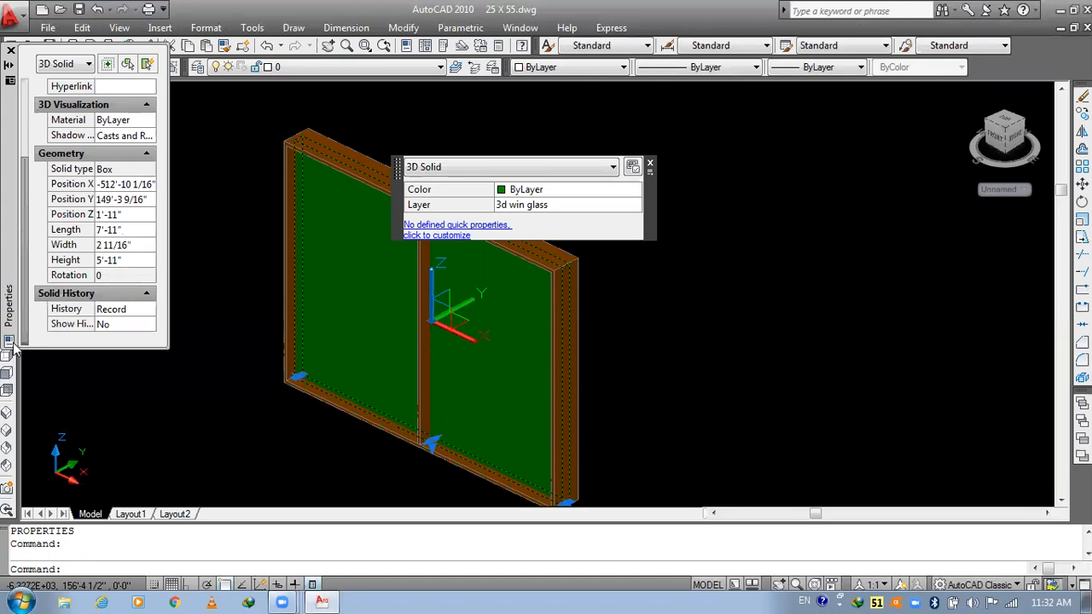
- Review the glass panel's general properties, then deselect it and close the properties
{"action": "scroll", "coordinate": [15, 335], "scroll_direction": "up", "scroll_amount": 1}
{"action": "scroll", "coordinate": [17, 328], "scroll_direction": "up", "scroll_amount": 2}
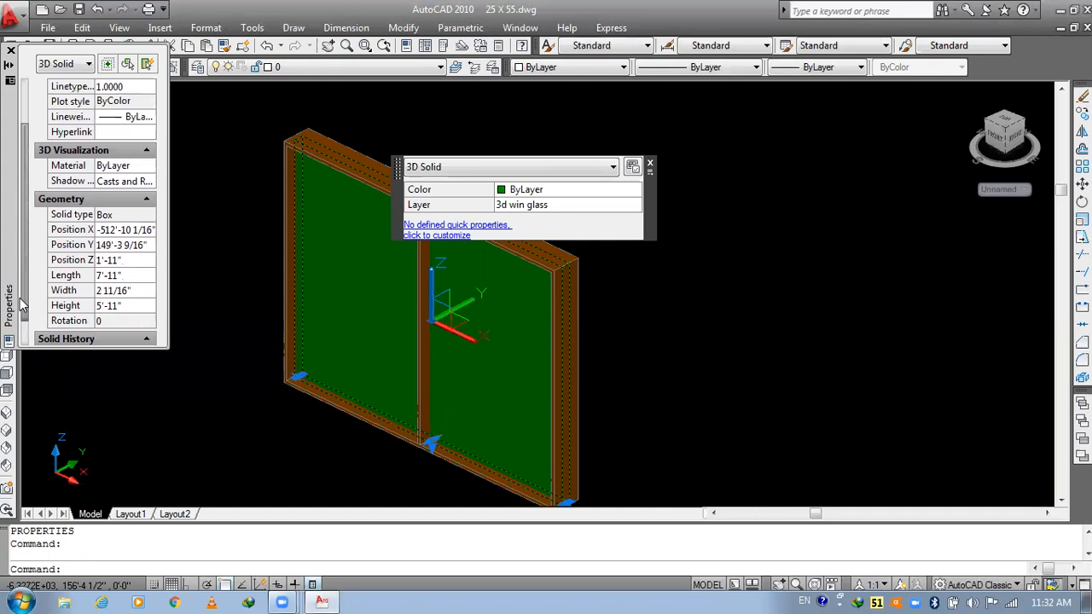
{"action": "scroll", "coordinate": [26, 282], "scroll_direction": "up", "scroll_amount": 4}
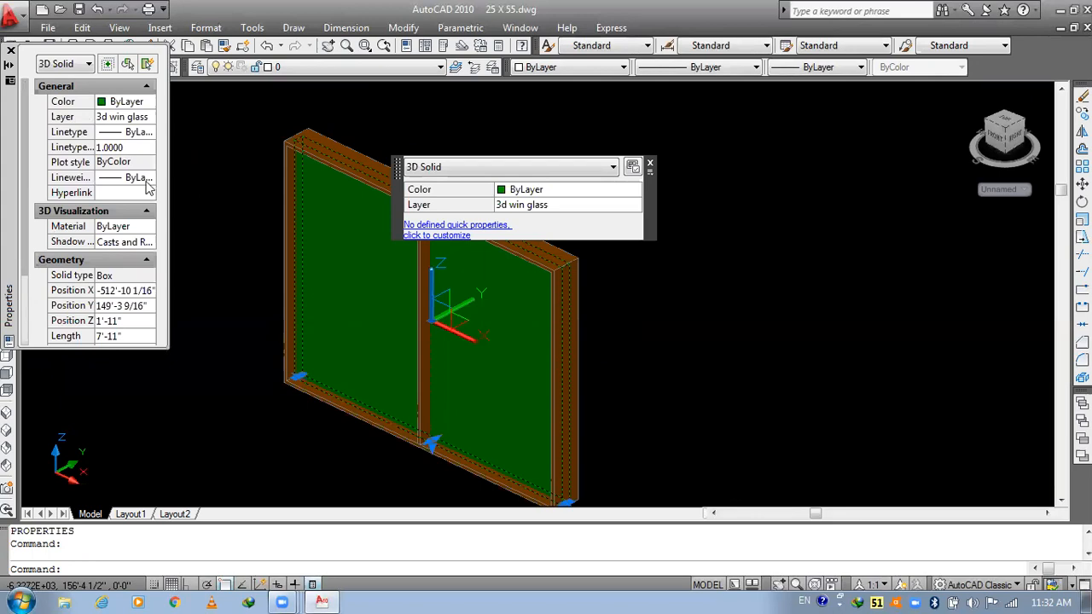
{"action": "key", "text": "Escape"}
{"action": "key", "text": "Escape"}
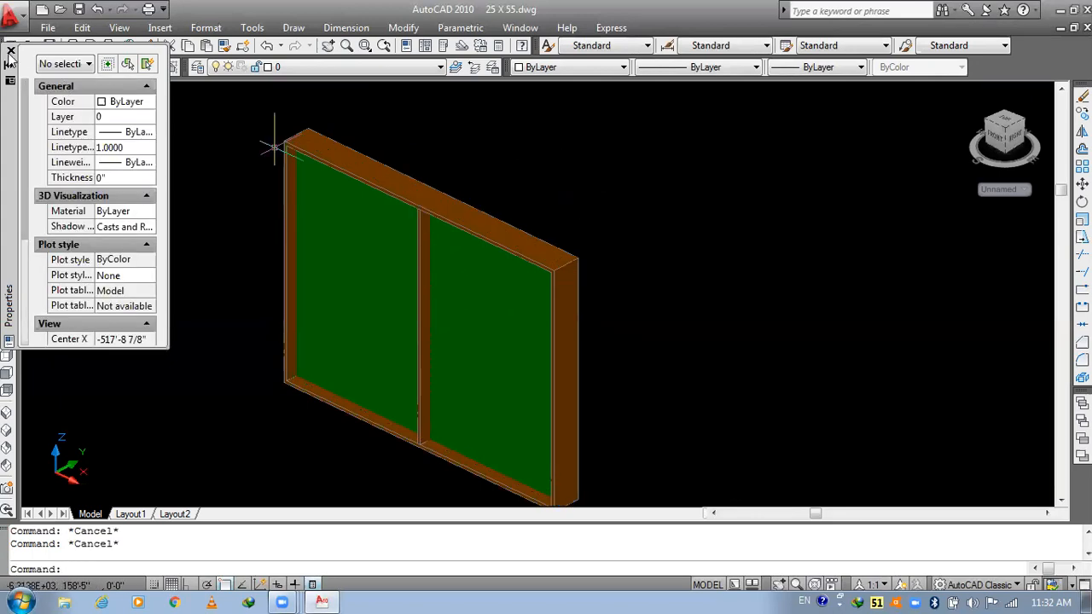
{"action": "key", "text": "ctrl+1"}
- Move the complete window by its lower corner into the front wall opening on the ground floor
{"action": "scroll", "coordinate": [484, 291], "scroll_direction": "down", "scroll_amount": 6}
{"action": "mouse_move", "coordinate": [500, 304]}
{"action": "middle_mouse_down"}
{"action": "mouse_move", "coordinate": [571, 426]}
{"action": "mouse_move", "coordinate": [666, 400]}
{"action": "mouse_move", "coordinate": [655, 403]}
{"action": "mouse_move", "coordinate": [553, 245]}
{"action": "middle_mouse_up"}
{"action": "scroll", "coordinate": [666, 398], "scroll_direction": "up", "scroll_amount": 6}
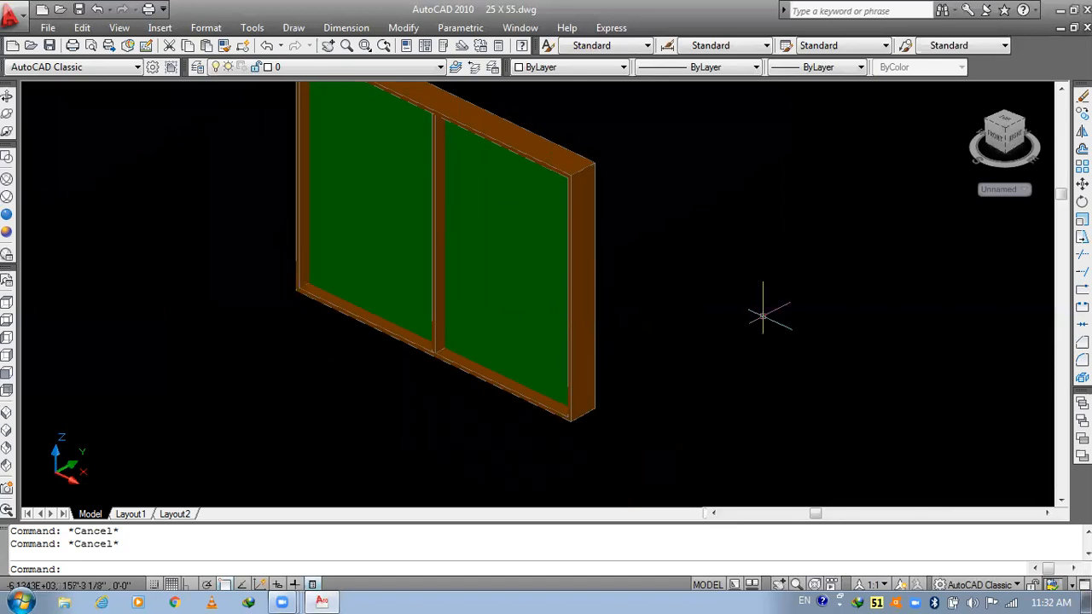
{"action": "type", "text": "m"}
{"action": "key", "text": "Return"}
{"action": "left_click", "coordinate": [741, 326]}
{"action": "left_click", "coordinate": [498, 440]}
{"action": "key", "text": "Return"}
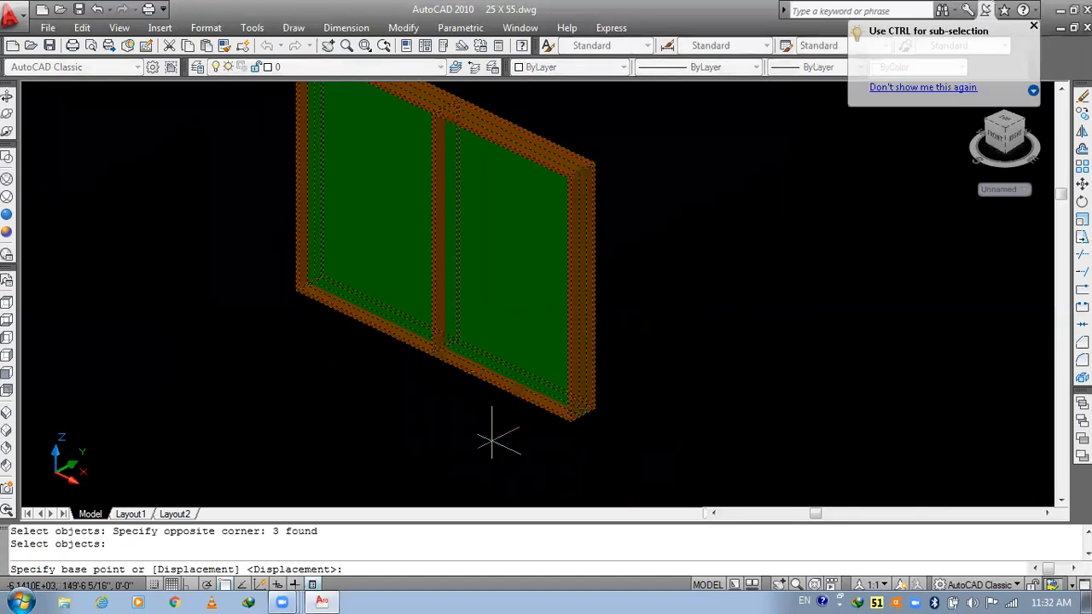
{"action": "scroll", "coordinate": [571, 414], "scroll_direction": "up", "scroll_amount": 3}
{"action": "left_click", "coordinate": [565, 412]}
{"action": "scroll", "coordinate": [603, 463], "scroll_direction": "down", "scroll_amount": 3}
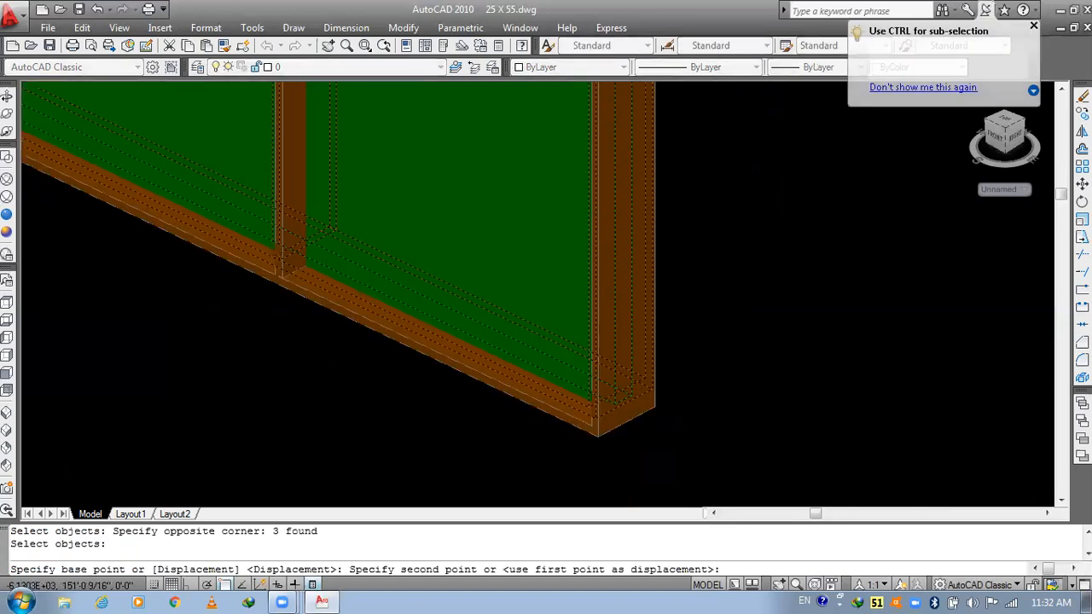
{"action": "scroll", "coordinate": [622, 465], "scroll_direction": "down", "scroll_amount": 5}
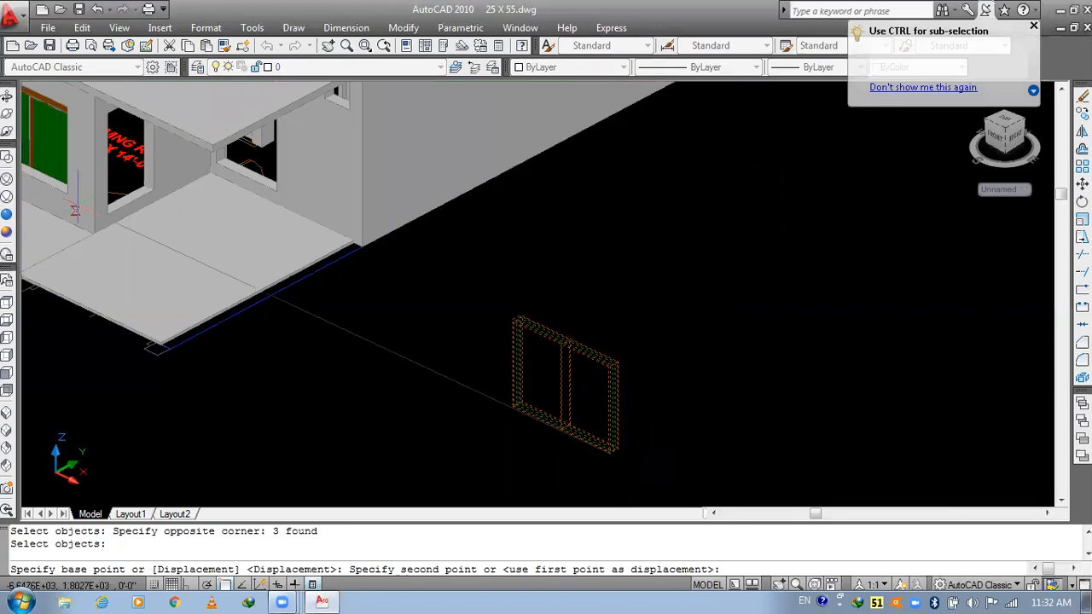
{"action": "scroll", "coordinate": [75, 209], "scroll_direction": "up", "scroll_amount": 3}
{"action": "left_click", "coordinate": [52, 178]}
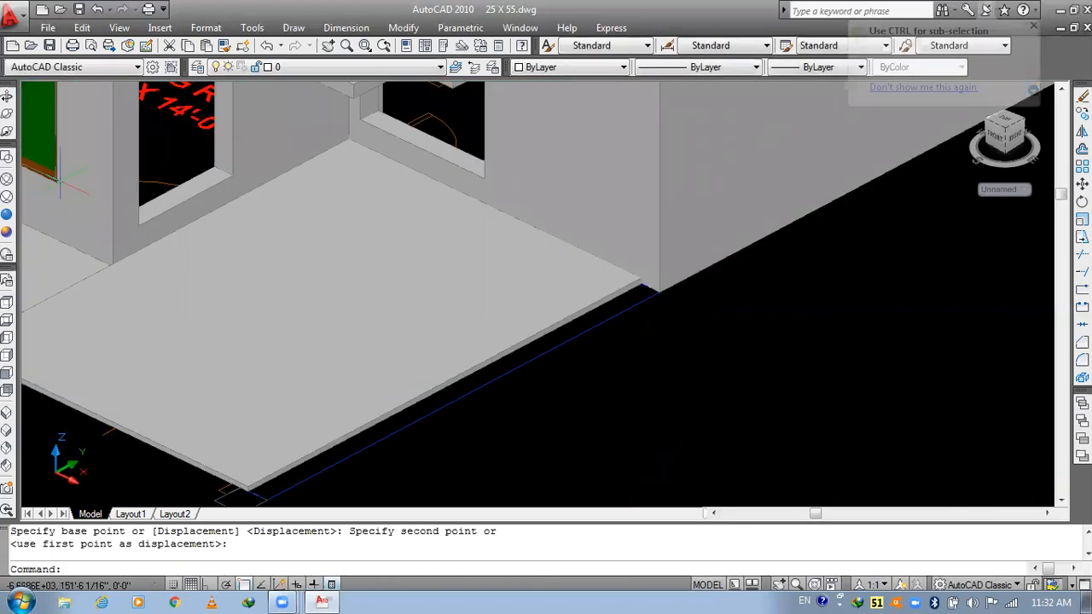
{"action": "scroll", "coordinate": [455, 361], "scroll_direction": "down", "scroll_amount": 4}
{"action": "scroll", "coordinate": [455, 361], "scroll_direction": "up", "scroll_amount": 2}
{"action": "key", "text": "Escape"}
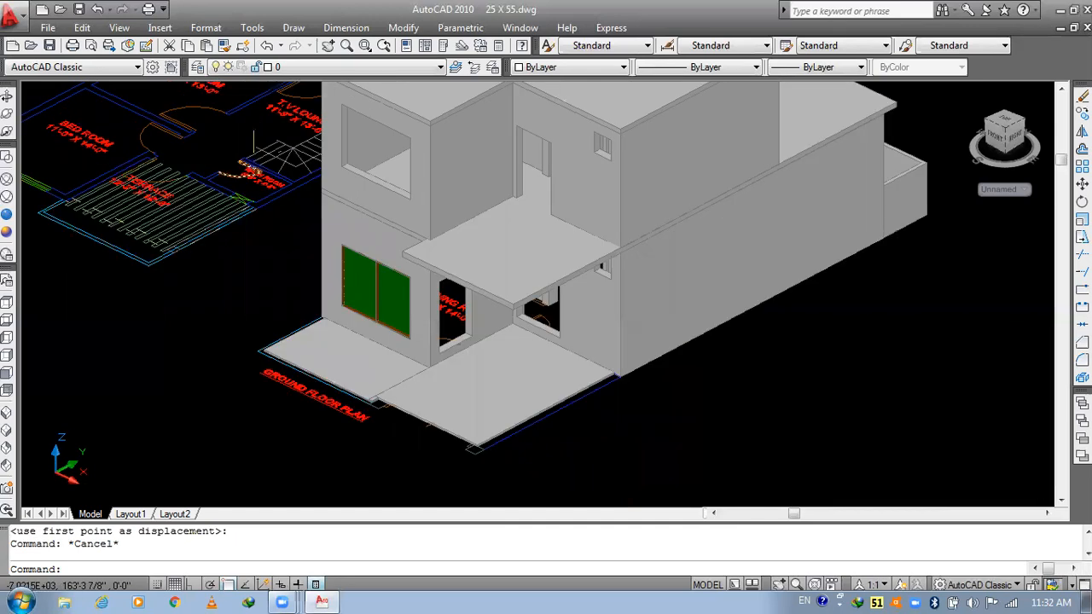
- Look through the drawing's layer list down to the 3D layers and close the layer manager
{"action": "left_click", "coordinate": [197, 66]}
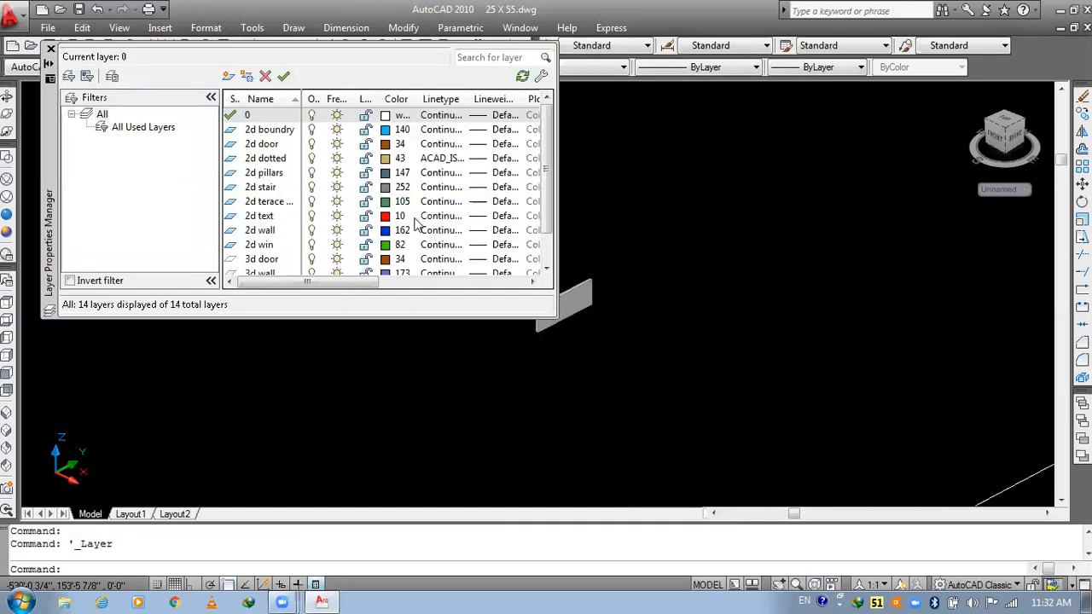
{"action": "scroll", "coordinate": [393, 244], "scroll_direction": "down", "scroll_amount": 1}
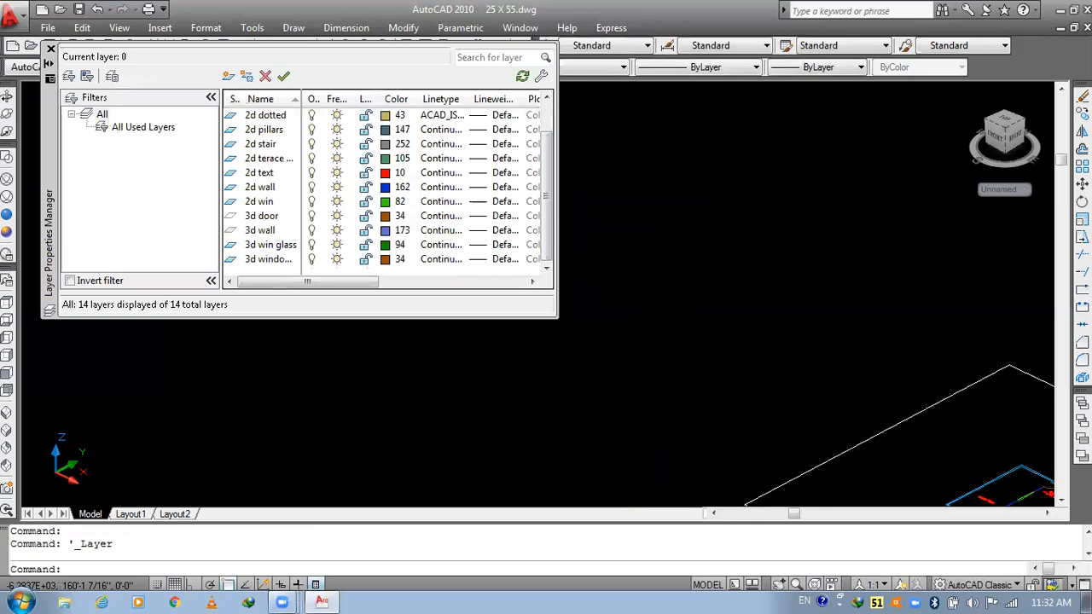
{"action": "left_click", "coordinate": [51, 48]}
- Assign the ground-floor wall solid to the "3d wall" layer and clear the selection
{"action": "scroll", "coordinate": [468, 280], "scroll_direction": "up", "scroll_amount": 5}
{"action": "left_click", "coordinate": [440, 188]}
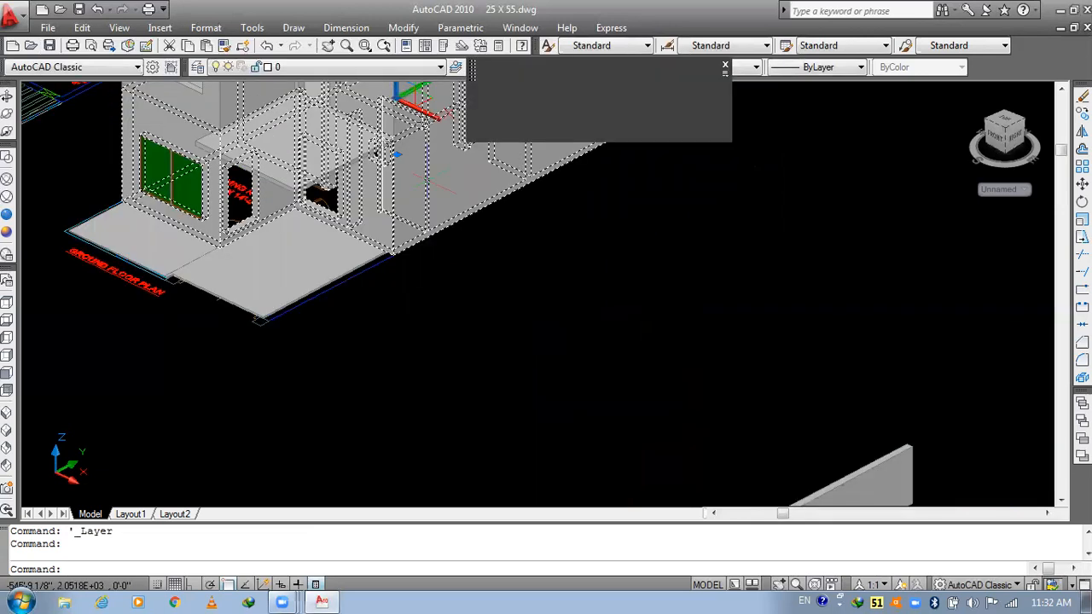
{"action": "left_click", "coordinate": [640, 106]}
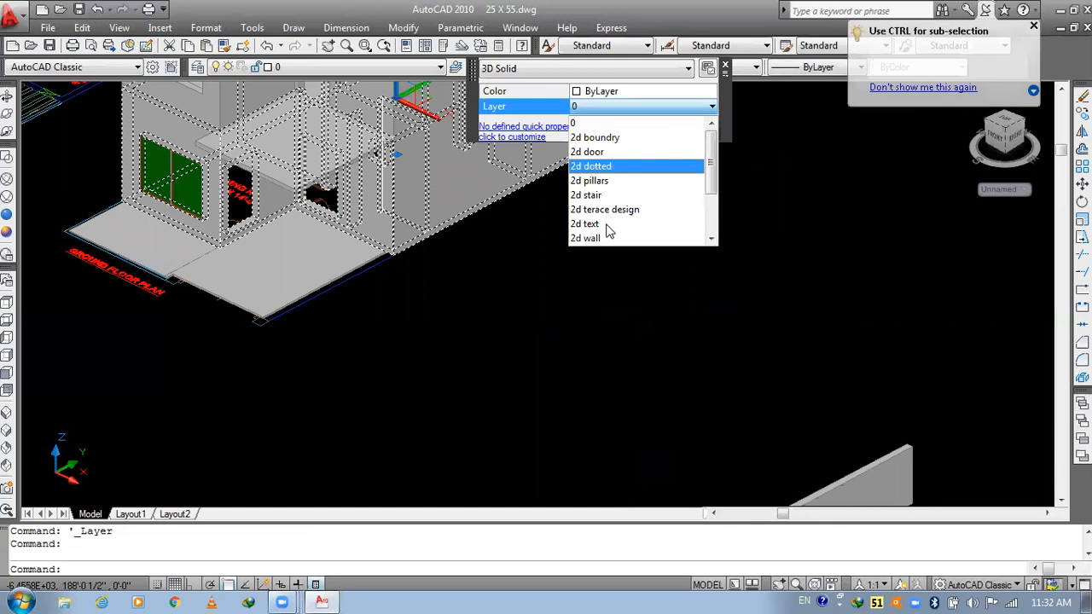
{"action": "scroll", "coordinate": [607, 218], "scroll_direction": "down", "scroll_amount": 2}
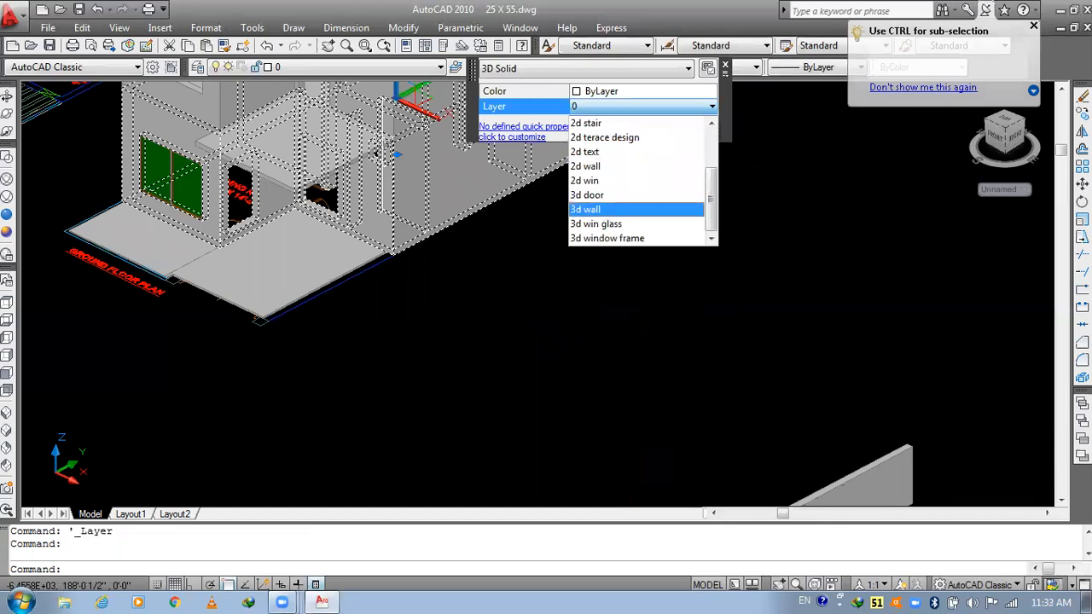
{"action": "left_click", "coordinate": [598, 209]}
{"action": "key", "text": "Escape"}
- Match the ground-floor wall's properties onto the first-floor walls and the separate mumty walls
{"action": "scroll", "coordinate": [506, 309], "scroll_direction": "up", "scroll_amount": 4}
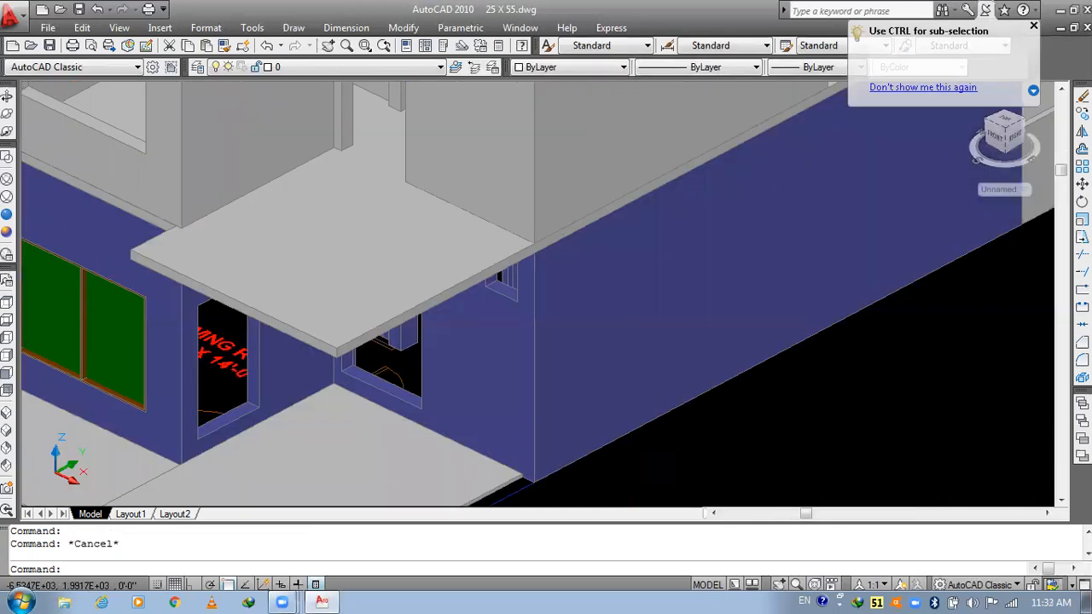
{"action": "key", "text": "ctrl+a"}
{"action": "type", "text": "ma"}
{"action": "key", "text": "Return"}
{"action": "left_click", "coordinate": [612, 215]}
{"action": "middle_click_drag", "start_coordinate": [612, 215], "coordinate": [662, 481]}
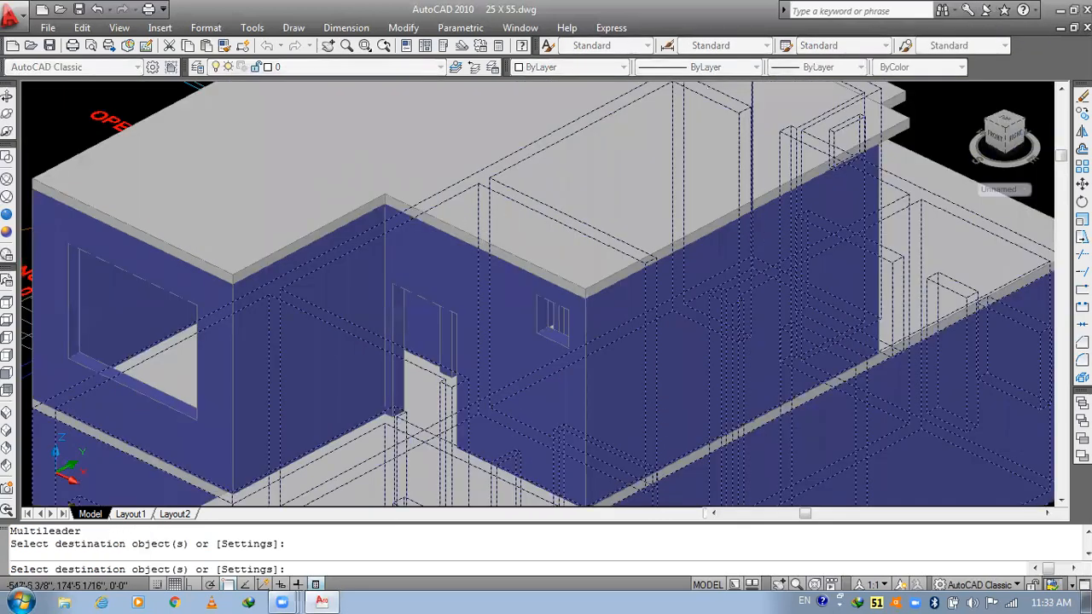
{"action": "scroll", "coordinate": [592, 326], "scroll_direction": "down", "scroll_amount": 4}
{"action": "key", "text": "Escape"}
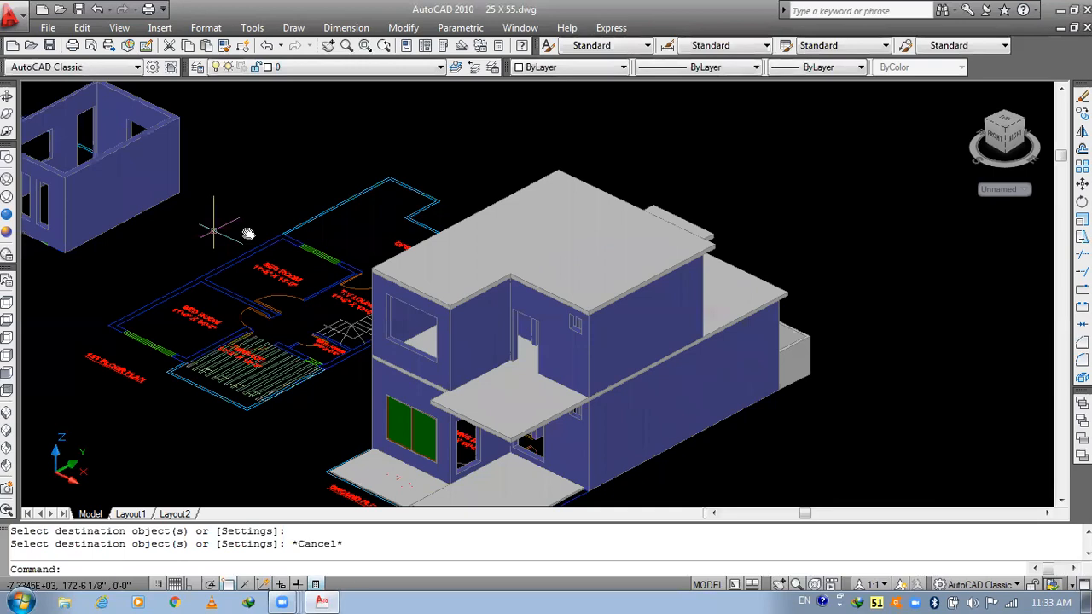
- Move the mumty walls by their lower front corner onto the matching corner of the first-floor roof slab
{"action": "middle_click_drag", "start_coordinate": [214, 227], "coordinate": [356, 220]}
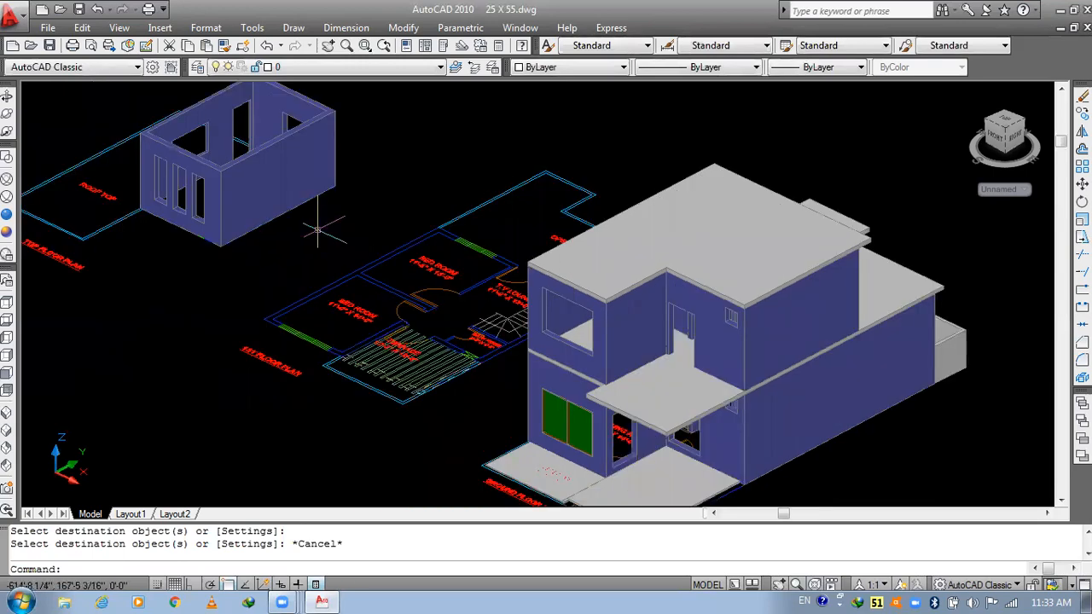
{"action": "type", "text": "m"}
{"action": "key", "text": "Return"}
{"action": "left_click", "coordinate": [229, 240]}
{"action": "key", "text": "Return"}
{"action": "scroll", "coordinate": [155, 266], "scroll_direction": "up", "scroll_amount": 5}
{"action": "left_click", "coordinate": [155, 266]}
{"action": "scroll", "coordinate": [866, 357], "scroll_direction": "down", "scroll_amount": 5}
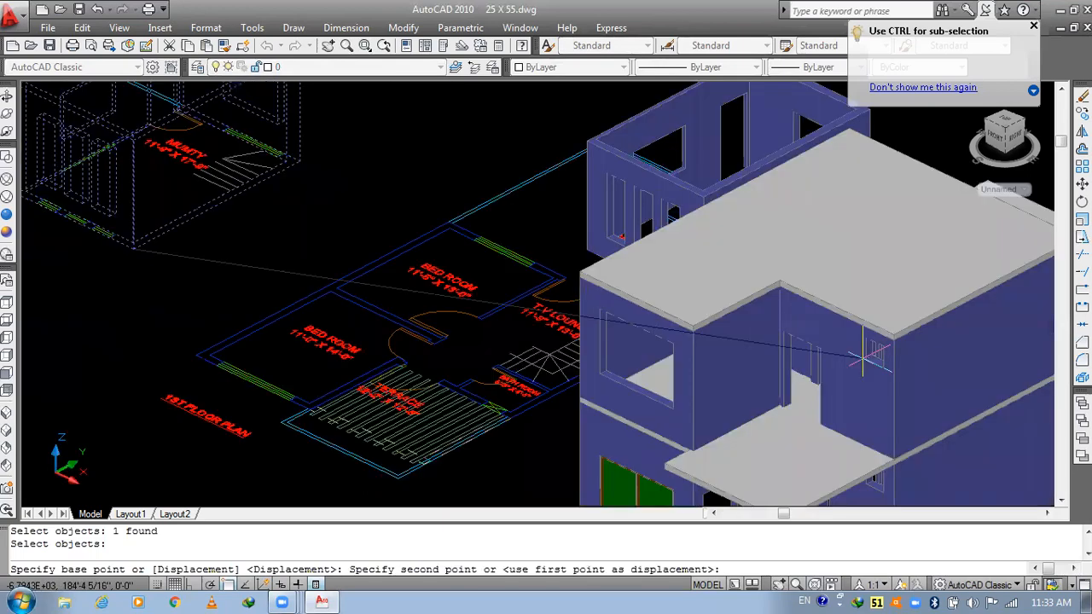
{"action": "scroll", "coordinate": [866, 357], "scroll_direction": "up", "scroll_amount": 5}
{"action": "scroll", "coordinate": [879, 311], "scroll_direction": "up", "scroll_amount": 2}
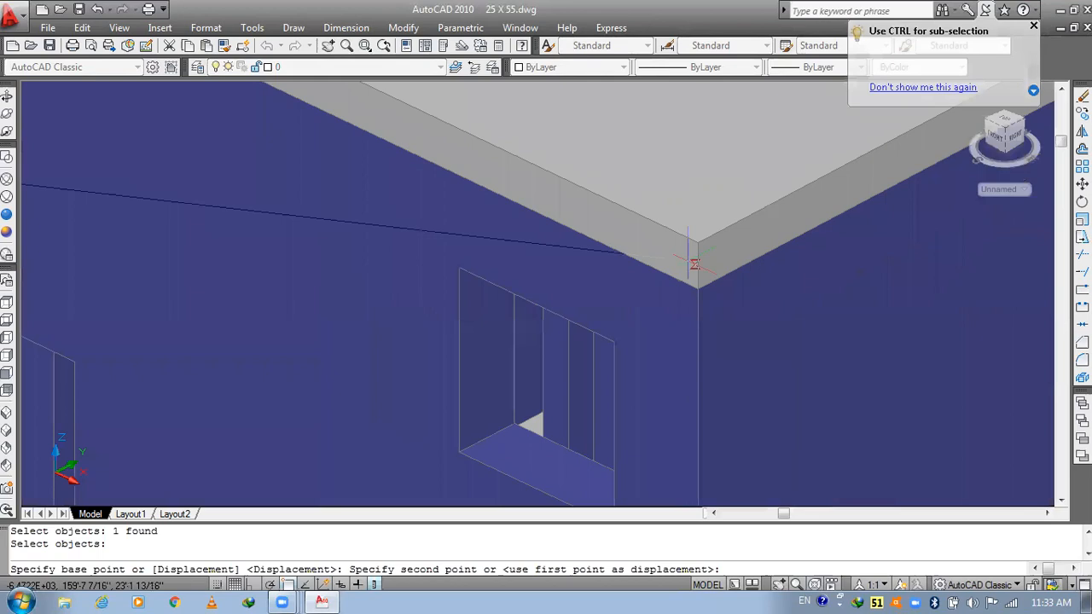
{"action": "left_click", "coordinate": [694, 265]}
- Examine the assembled house from the roof down to the ground-floor front window
{"action": "scroll", "coordinate": [638, 275], "scroll_direction": "down", "scroll_amount": 7}
{"action": "mouse_move", "coordinate": [624, 313]}
{"action": "middle_mouse_down"}
{"action": "mouse_move", "coordinate": [623, 166]}
{"action": "mouse_move", "coordinate": [692, 263]}
{"action": "mouse_move", "coordinate": [788, 155]}
{"action": "middle_mouse_up"}
{"action": "middle_click_drag", "start_coordinate": [710, 275], "coordinate": [676, 362]}
{"action": "scroll", "coordinate": [625, 331], "scroll_direction": "down", "scroll_amount": 5}
{"action": "middle_click_drag", "start_coordinate": [597, 328], "coordinate": [690, 251]}
{"action": "scroll", "coordinate": [488, 272], "scroll_direction": "up", "scroll_amount": 3}
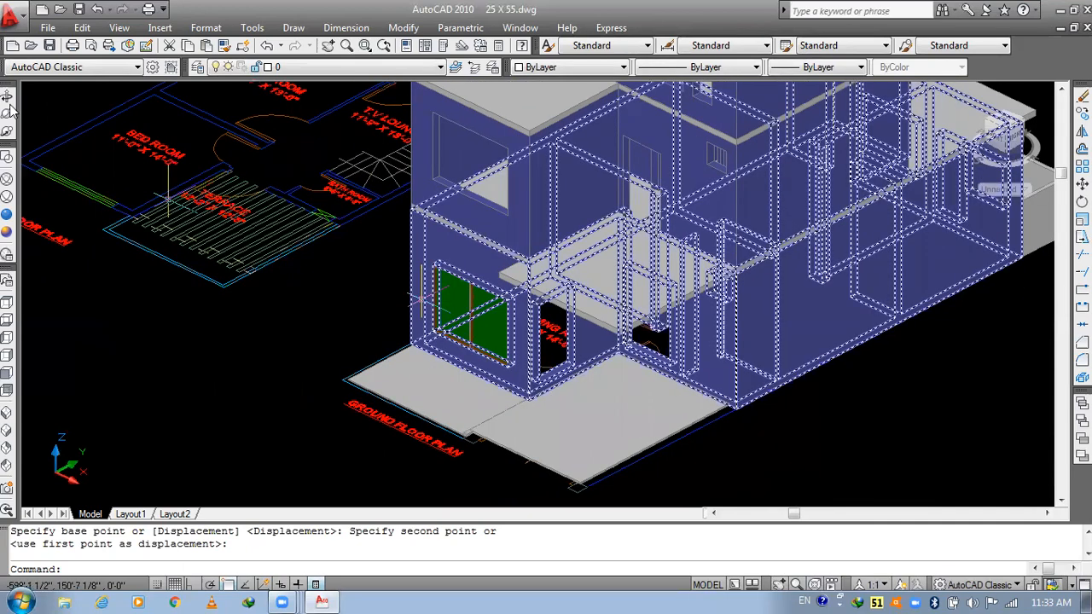
{"action": "middle_click_drag", "start_coordinate": [535, 179], "coordinate": [461, 190]}
{"action": "middle_click_drag", "start_coordinate": [491, 261], "coordinate": [440, 323], "text": "shift"}
{"action": "scroll", "coordinate": [453, 337], "scroll_direction": "up", "scroll_amount": 4}
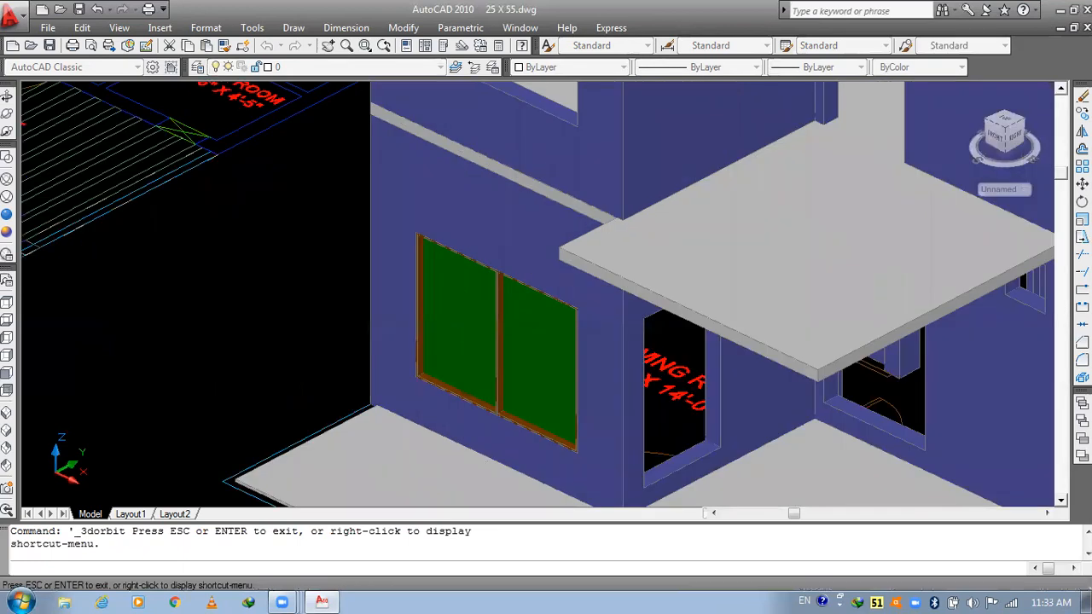
{"action": "key", "text": "Escape"}
- Copy the ground-floor window's frame, mullion and glass into the first-floor front opening, using the lower corner as base point
{"action": "type", "text": "co"}
{"action": "key", "text": "Return"}
{"action": "middle_click_drag", "start_coordinate": [554, 358], "coordinate": [266, 116]}
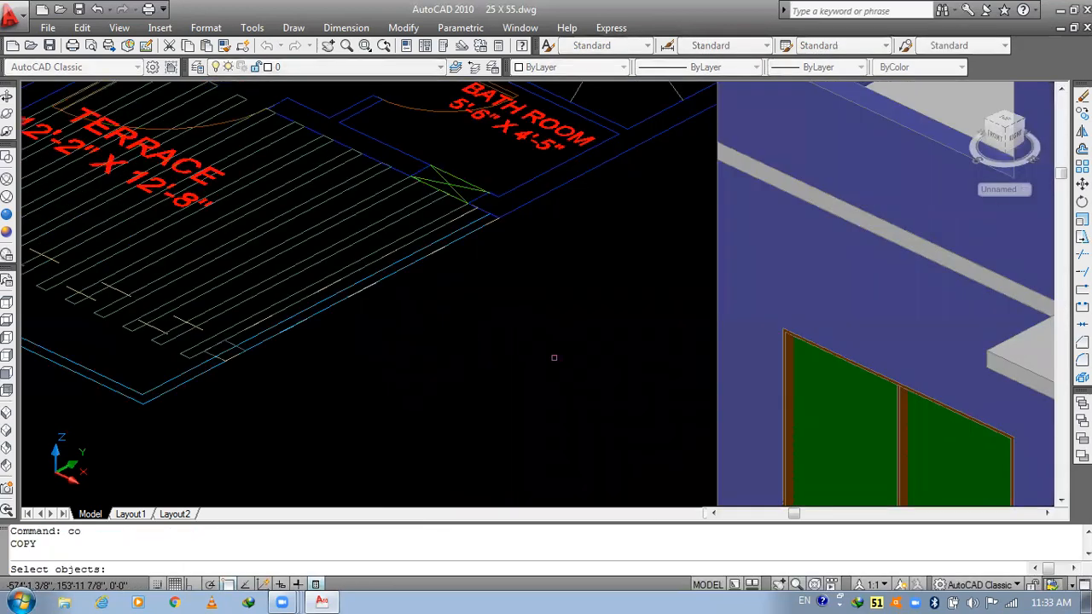
{"action": "left_click", "coordinate": [508, 205]}
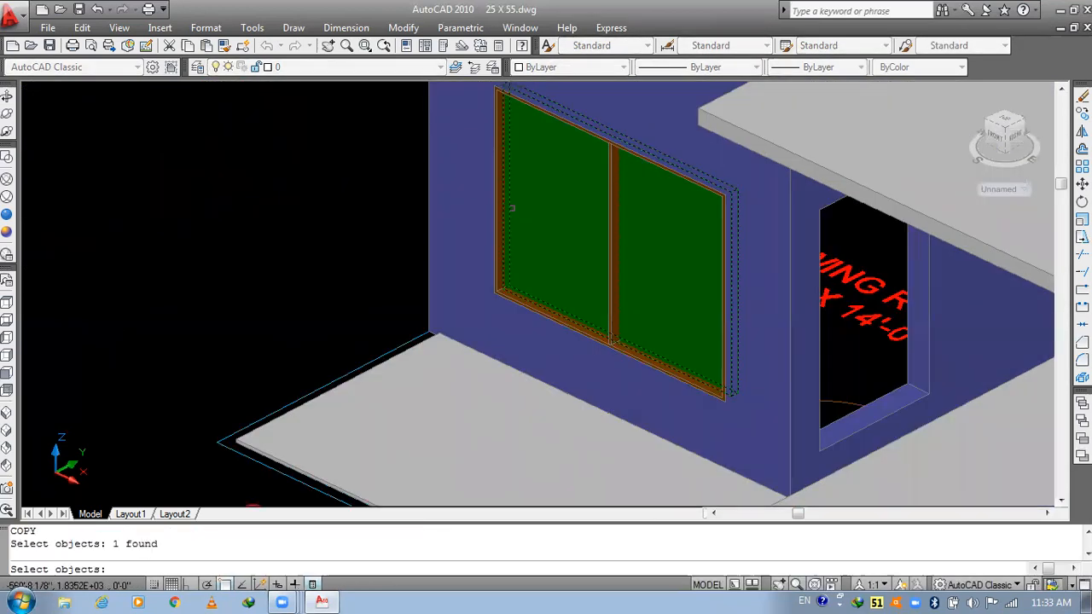
{"action": "scroll", "coordinate": [602, 309], "scroll_direction": "up", "scroll_amount": 3}
{"action": "left_click", "coordinate": [602, 309]}
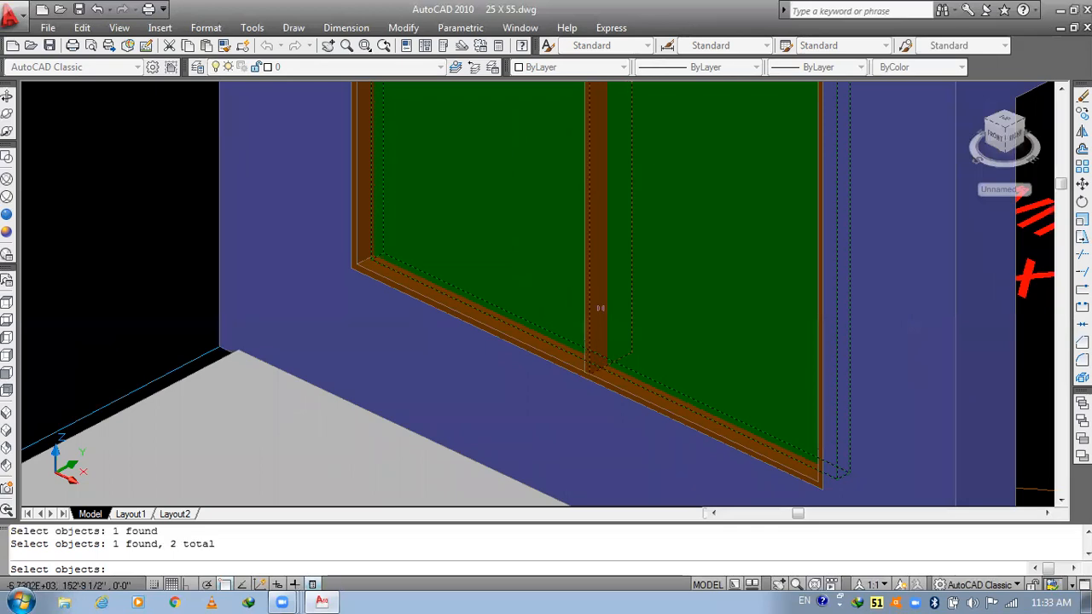
{"action": "right_click", "coordinate": [470, 304]}
{"action": "scroll", "coordinate": [371, 275], "scroll_direction": "up", "scroll_amount": 4}
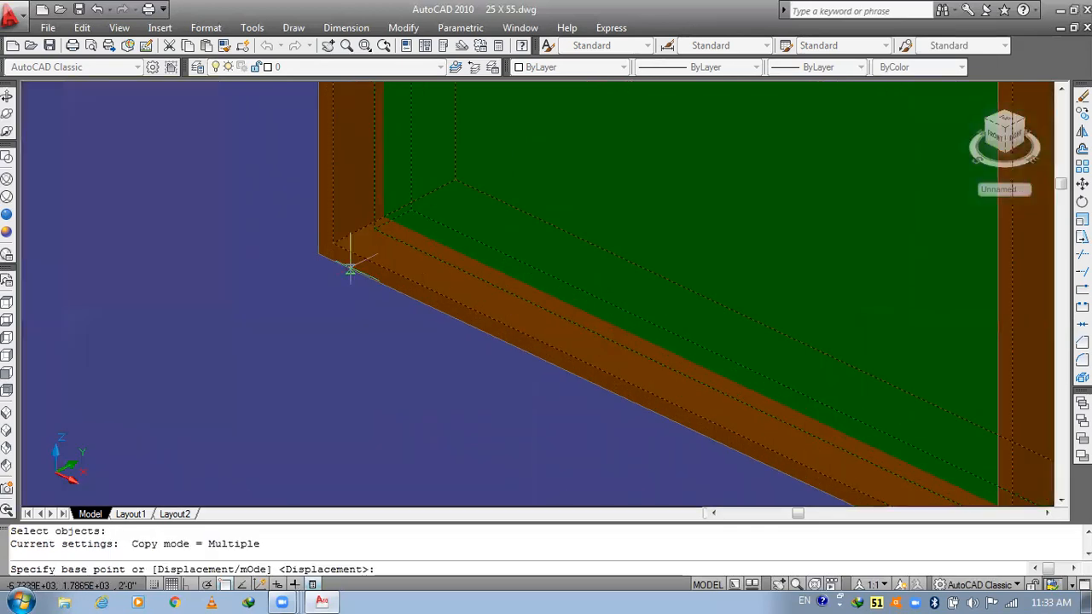
{"action": "left_click", "coordinate": [318, 255]}
{"action": "scroll", "coordinate": [319, 254], "scroll_direction": "down", "scroll_amount": 8}
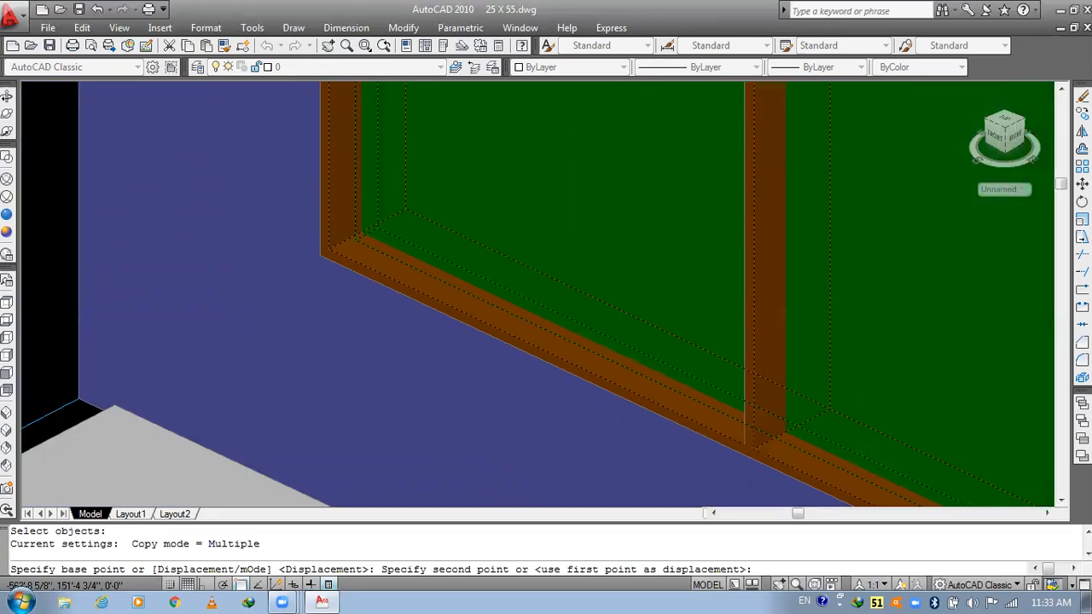
{"action": "middle_click_drag", "start_coordinate": [386, 236], "coordinate": [480, 416]}
{"action": "scroll", "coordinate": [425, 289], "scroll_direction": "up", "scroll_amount": 3}
{"action": "scroll", "coordinate": [416, 261], "scroll_direction": "up", "scroll_amount": 3}
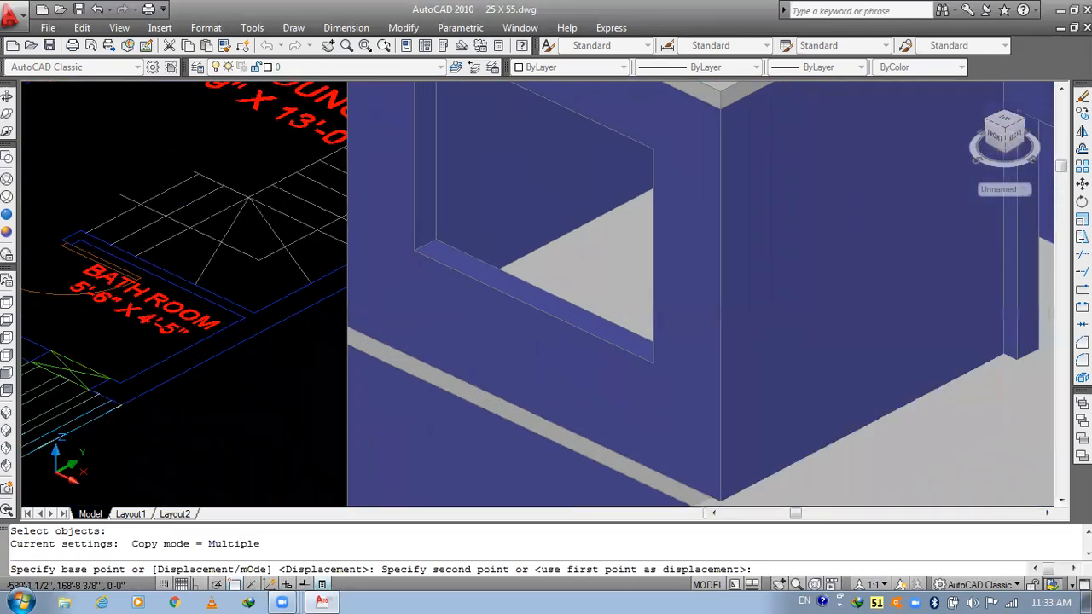
{"action": "left_click", "coordinate": [419, 252]}
{"action": "key", "text": "Escape"}
{"action": "scroll", "coordinate": [451, 236], "scroll_direction": "down", "scroll_amount": 5}
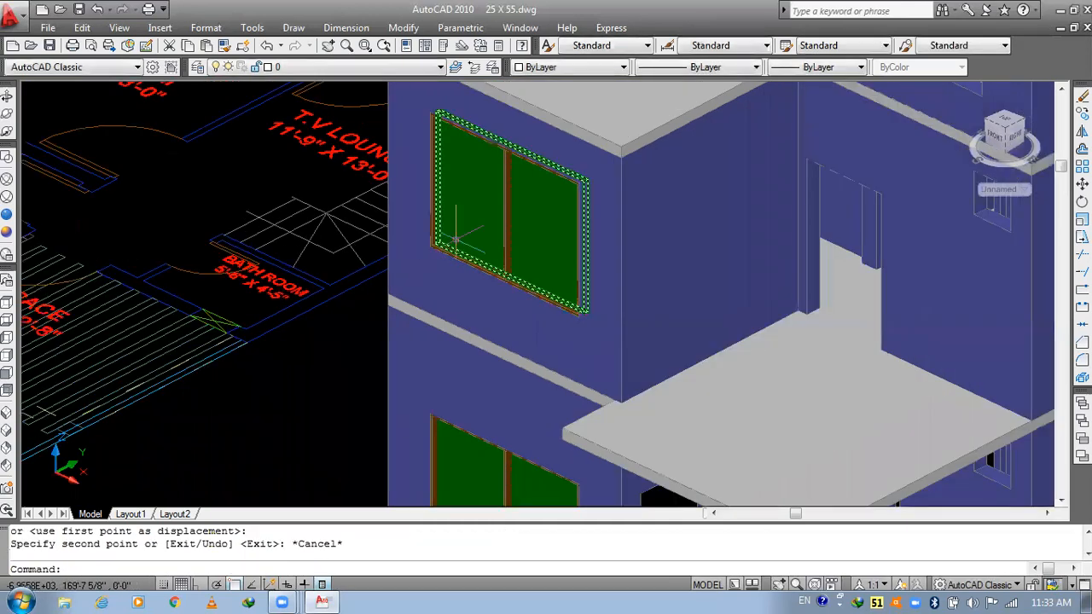
{"action": "middle_click_drag", "start_coordinate": [485, 288], "coordinate": [454, 287]}
{"action": "scroll", "coordinate": [456, 201], "scroll_direction": "up", "scroll_amount": 7}
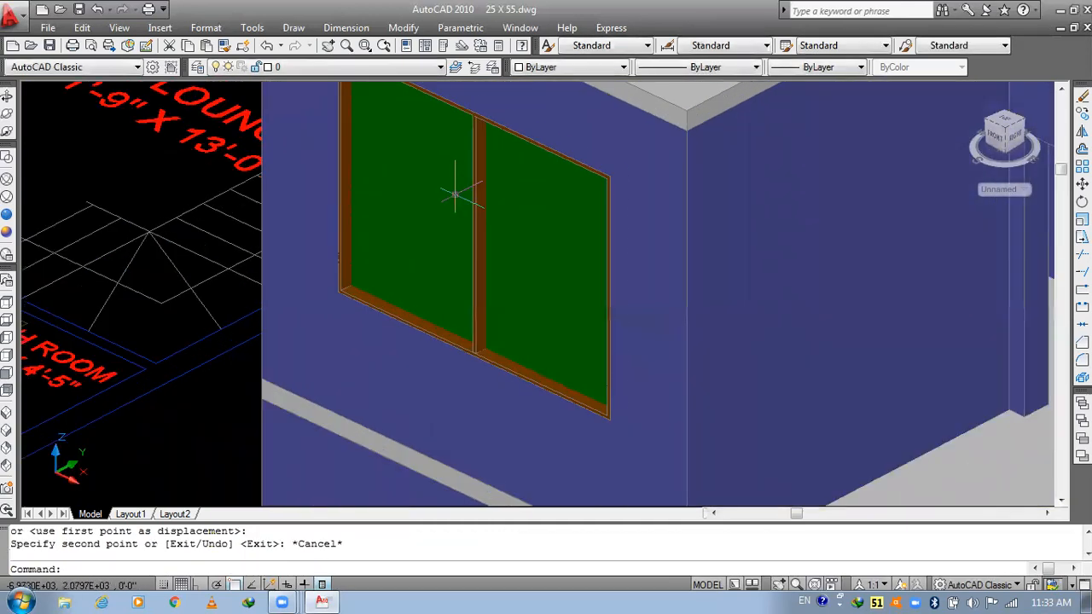
- Start a Box in the ground-floor doorway beside the front window, with its base spanning opposite corners of the sill
{"action": "scroll", "coordinate": [501, 217], "scroll_direction": "down", "scroll_amount": 6}
{"action": "middle_click_drag", "start_coordinate": [505, 221], "coordinate": [415, 296]}
{"action": "middle_click_drag", "start_coordinate": [506, 299], "coordinate": [439, 288]}
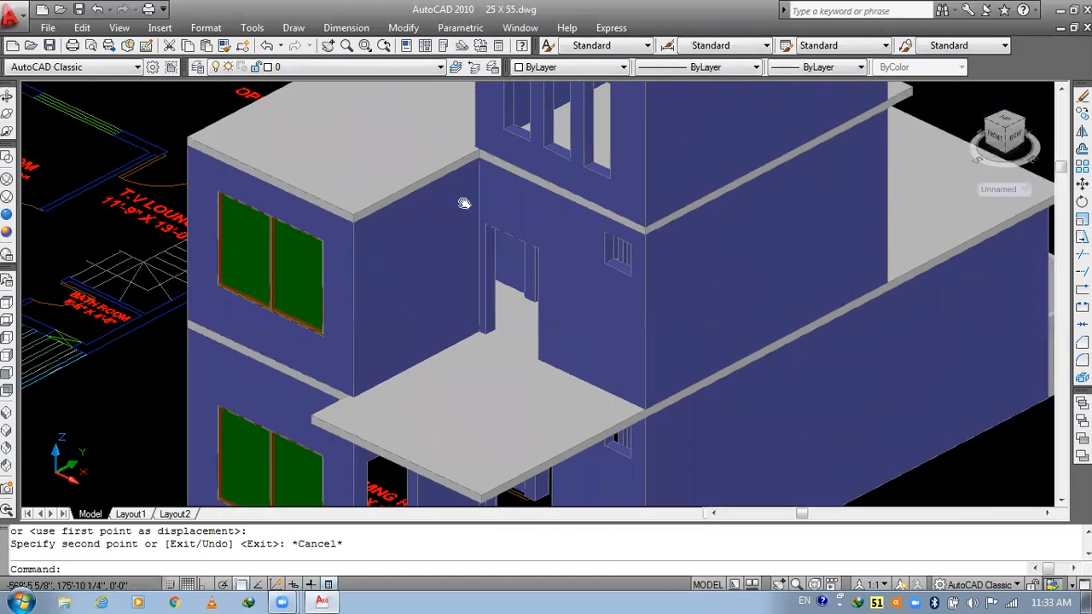
{"action": "middle_click_drag", "start_coordinate": [463, 203], "coordinate": [463, 134]}
{"action": "scroll", "coordinate": [406, 429], "scroll_direction": "up", "scroll_amount": 6}
{"action": "middle_click_drag", "start_coordinate": [399, 378], "coordinate": [514, 241]}
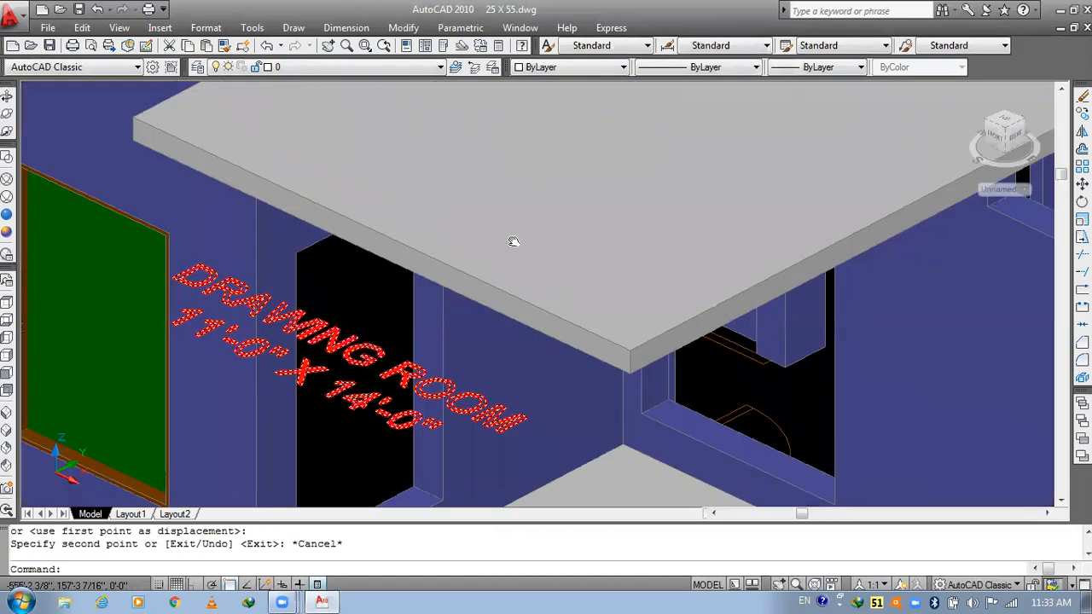
{"action": "left_click", "coordinate": [5, 96]}
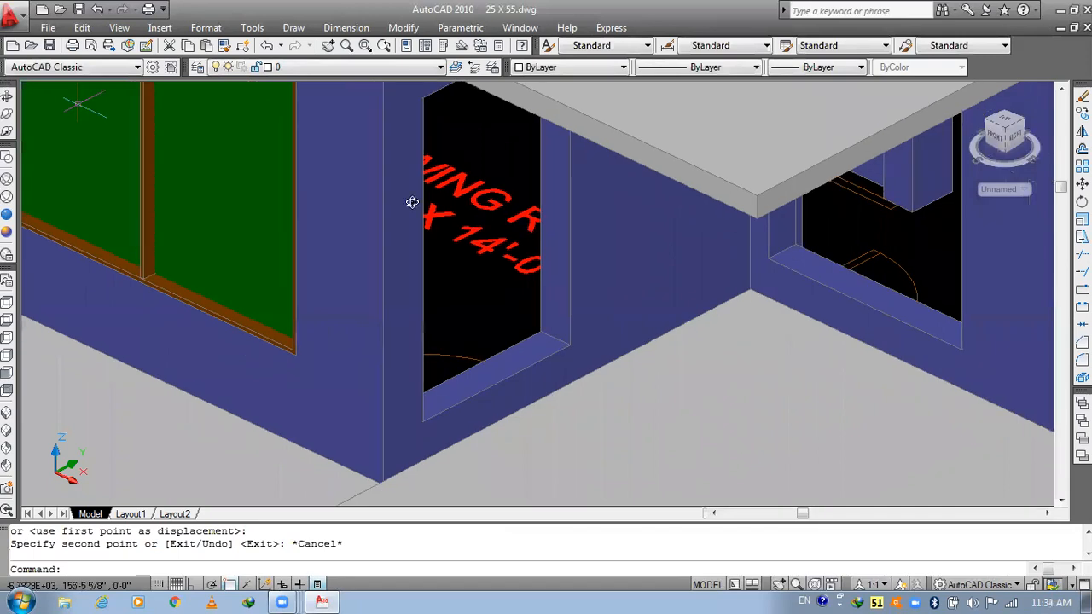
{"action": "left_click_drag", "start_coordinate": [412, 202], "coordinate": [410, 189]}
{"action": "left_click_drag", "start_coordinate": [482, 208], "coordinate": [509, 247]}
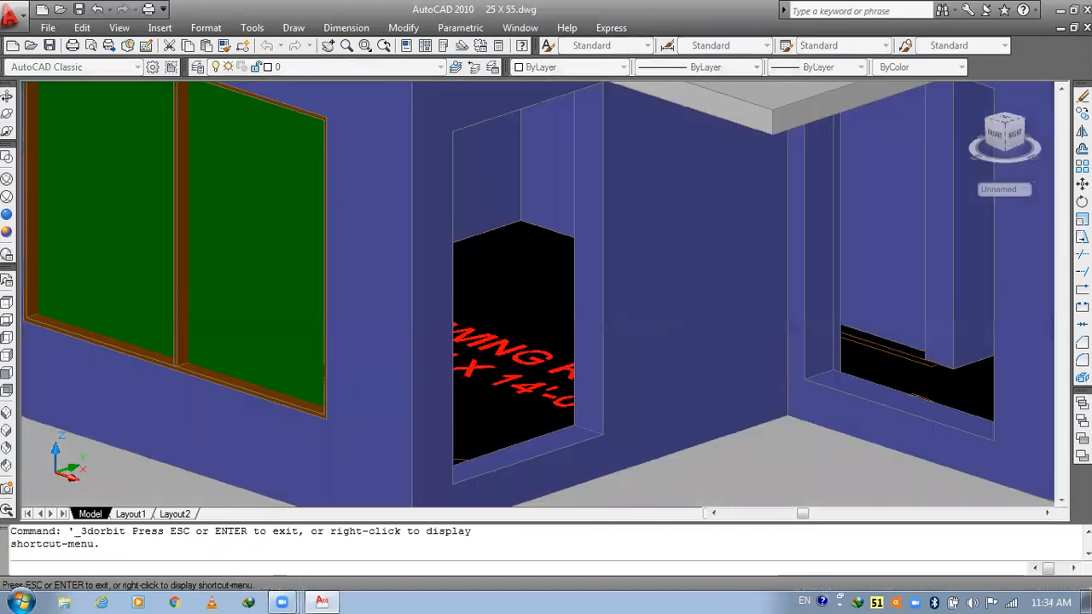
{"action": "key", "text": "Escape"}
{"action": "type", "text": "box"}
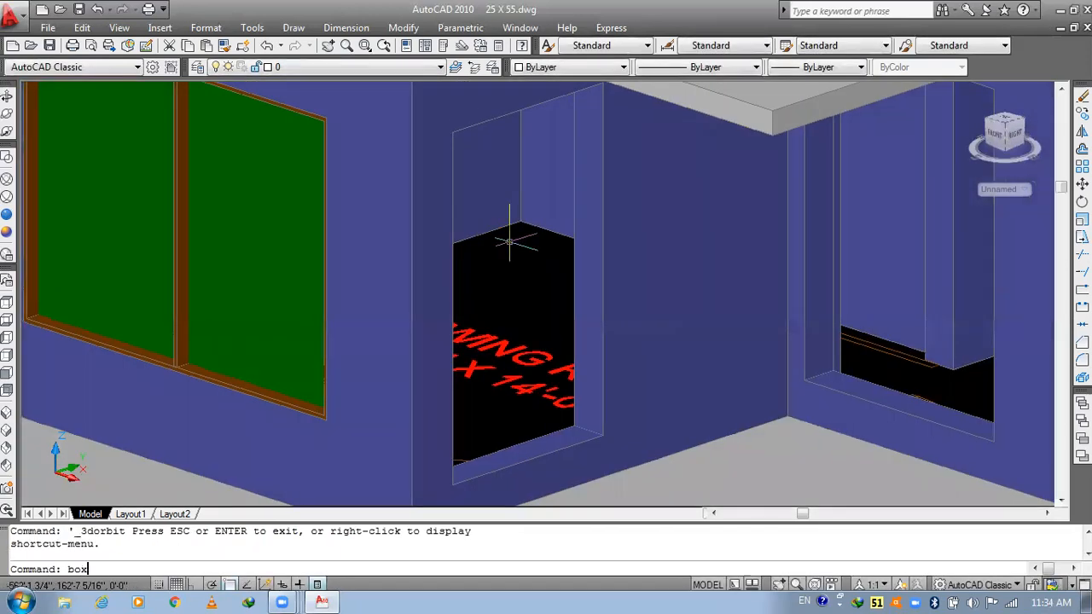
{"action": "key", "text": "Return"}
{"action": "middle_click_drag", "start_coordinate": [565, 410], "coordinate": [561, 278]}
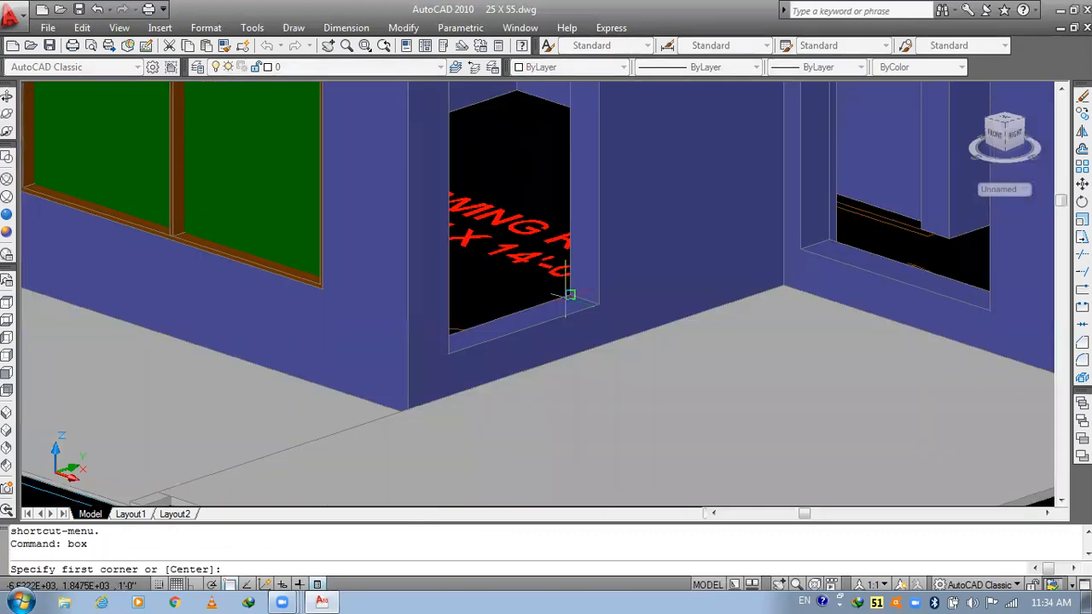
{"action": "left_click", "coordinate": [569, 295]}
{"action": "scroll", "coordinate": [567, 295], "scroll_direction": "up", "scroll_amount": 3}
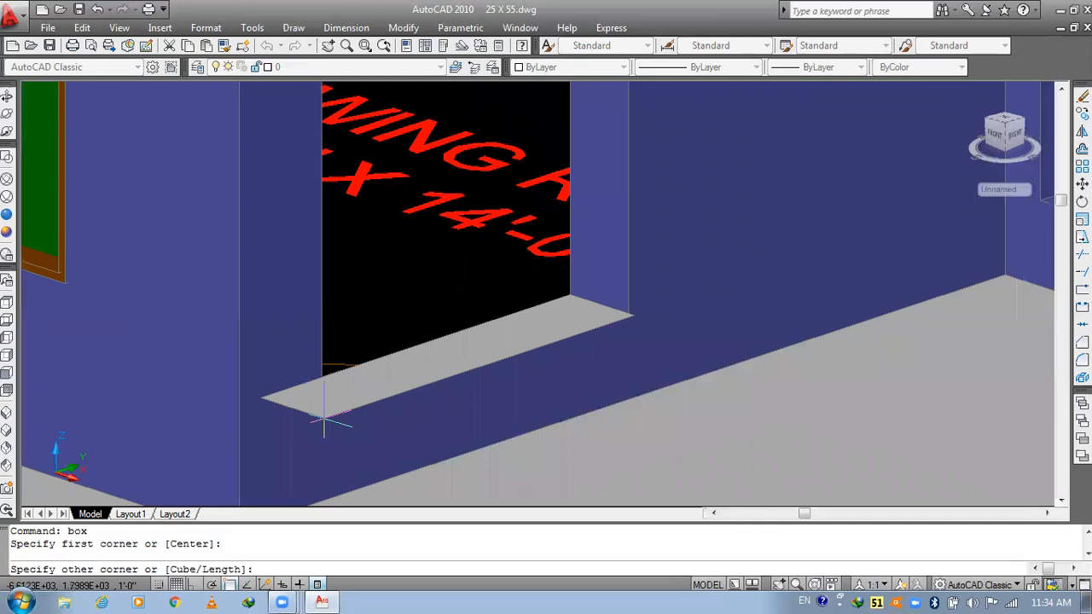
{"action": "left_click", "coordinate": [322, 419]}
- Set the box's height by picking the upper corner of the ground-floor doorway
{"action": "scroll", "coordinate": [322, 418], "scroll_direction": "down", "scroll_amount": 3}
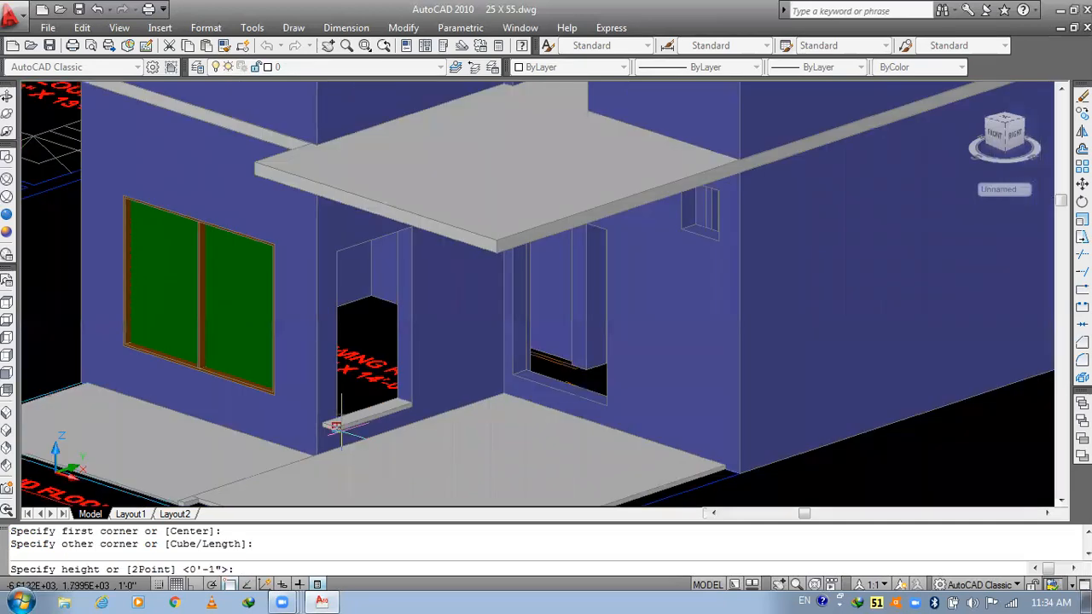
{"action": "scroll", "coordinate": [338, 426], "scroll_direction": "up", "scroll_amount": 3}
{"action": "scroll", "coordinate": [370, 288], "scroll_direction": "up", "scroll_amount": 2}
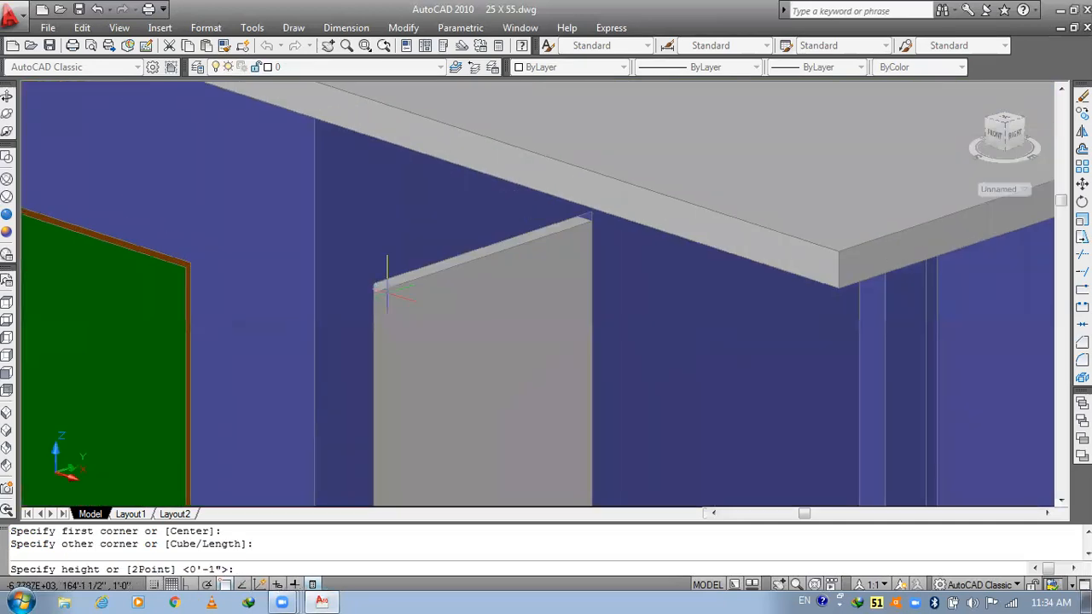
{"action": "left_click", "coordinate": [372, 286]}
{"action": "scroll", "coordinate": [408, 285], "scroll_direction": "down", "scroll_amount": 3}
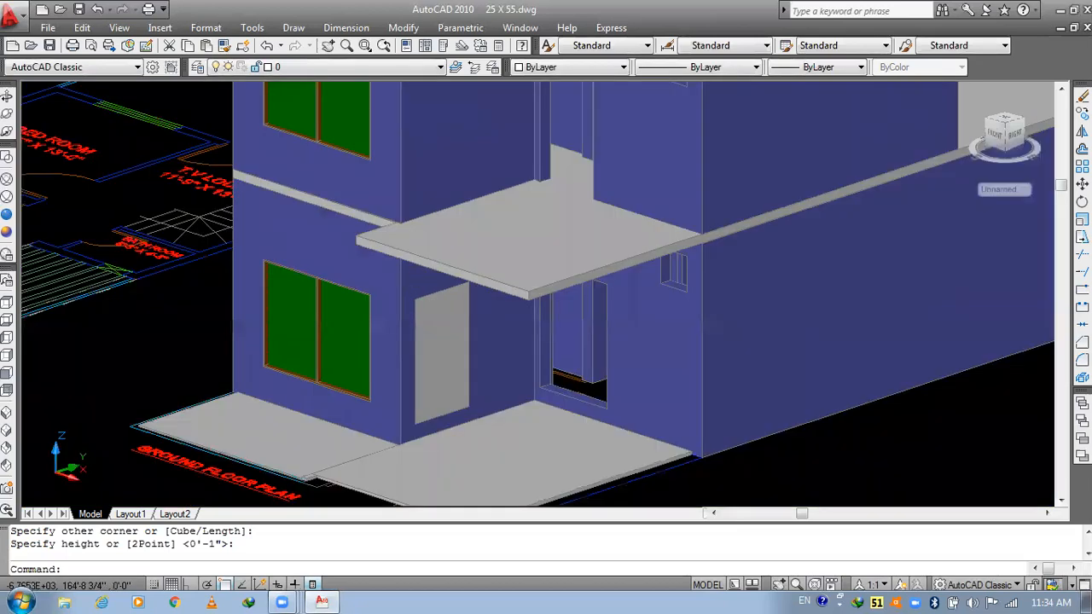
- Move the doorway box out of the house into the empty space beside the model
{"action": "middle_click_drag", "start_coordinate": [470, 330], "coordinate": [431, 287]}
{"action": "key", "text": "Escape"}
{"action": "type", "text": "m"}
{"action": "key", "text": "space"}
{"action": "left_click", "coordinate": [433, 286]}
{"action": "key", "text": "space"}
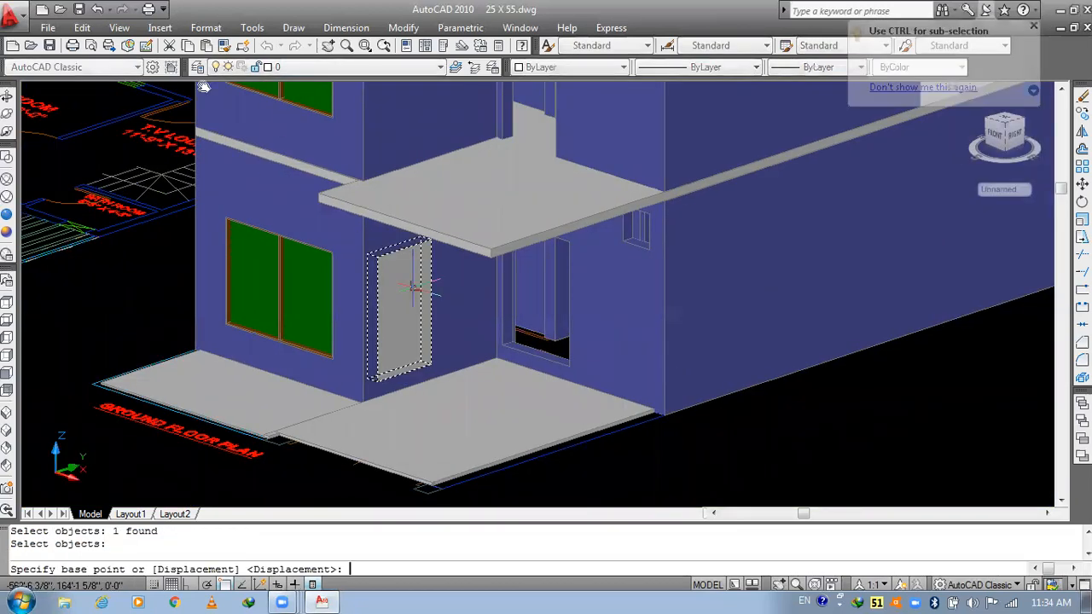
{"action": "left_click", "coordinate": [433, 287]}
{"action": "middle_click_drag", "start_coordinate": [687, 378], "coordinate": [198, 70]}
{"action": "scroll", "coordinate": [379, 193], "scroll_direction": "down", "scroll_amount": 3}
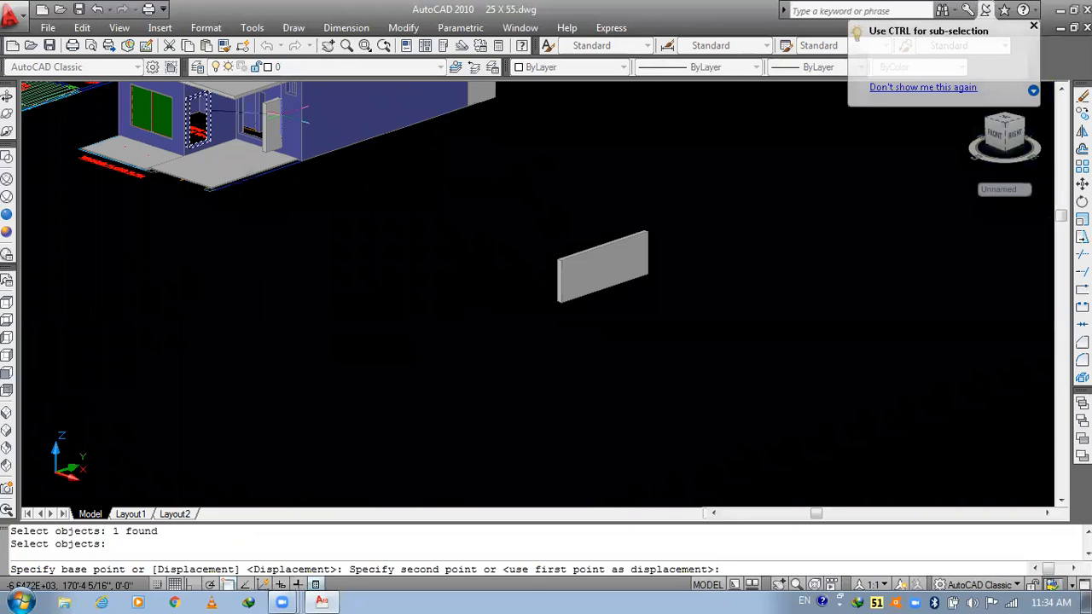
{"action": "left_click", "coordinate": [700, 296]}
{"action": "key", "text": "Escape"}
{"action": "scroll", "coordinate": [700, 296], "scroll_direction": "up", "scroll_amount": 5}
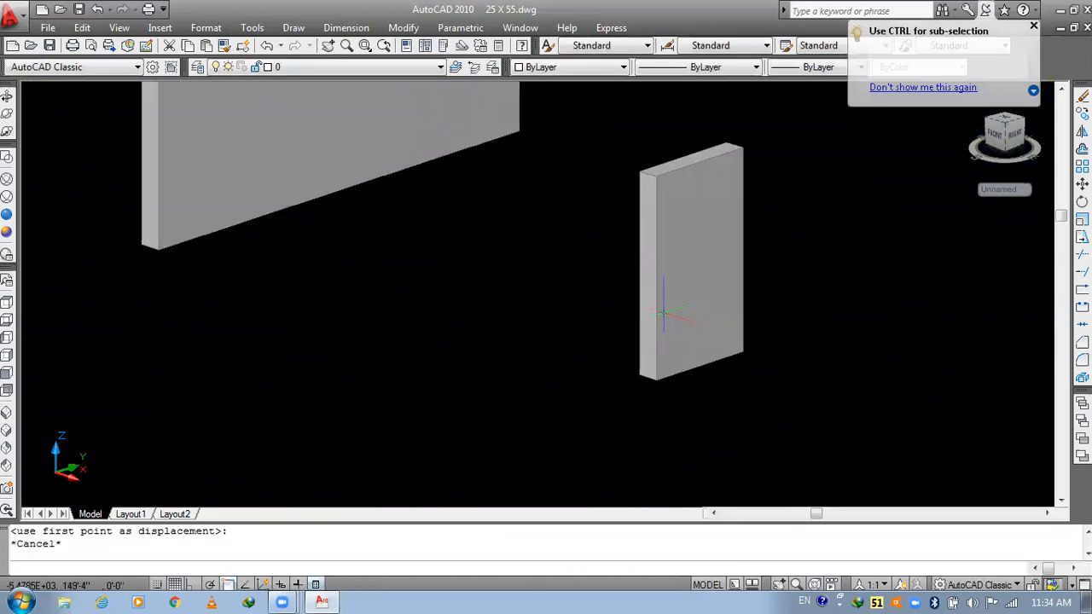
{"action": "scroll", "coordinate": [550, 331], "scroll_direction": "up", "scroll_amount": 5}
{"action": "middle_click_drag", "start_coordinate": [585, 339], "coordinate": [552, 303]}
{"action": "key", "text": "Escape"}
{"action": "scroll", "coordinate": [567, 266], "scroll_direction": "down", "scroll_amount": 2}
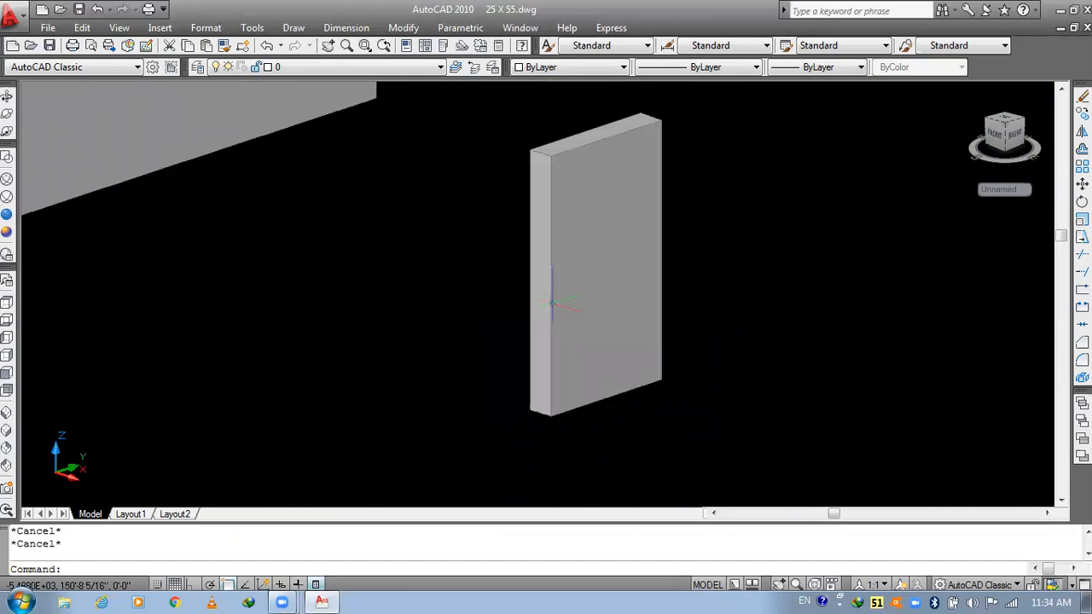
{"action": "middle_click_drag", "start_coordinate": [392, 287], "coordinate": [352, 267]}
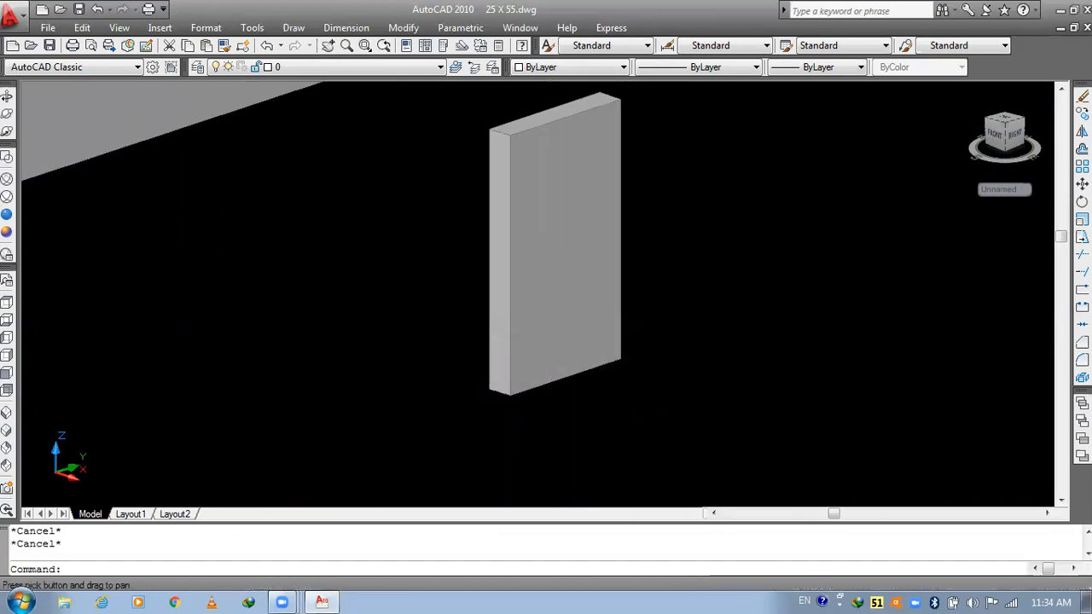
{"action": "type", "text": "rec"}
{"action": "key", "text": "Return"}
{"action": "left_click", "coordinate": [339, 232]}
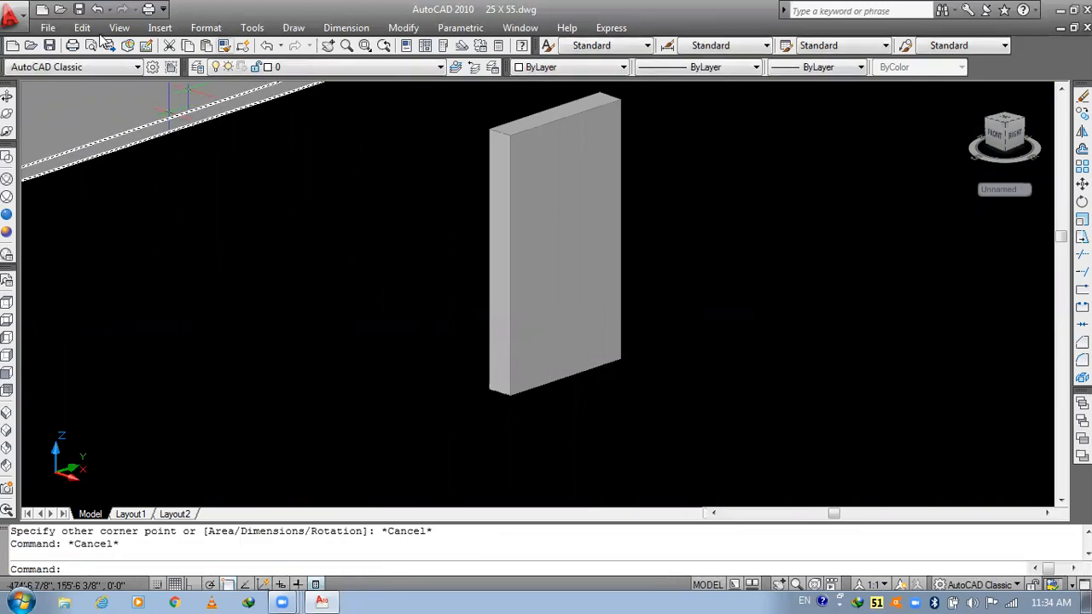
{"action": "left_click", "coordinate": [103, 68]}
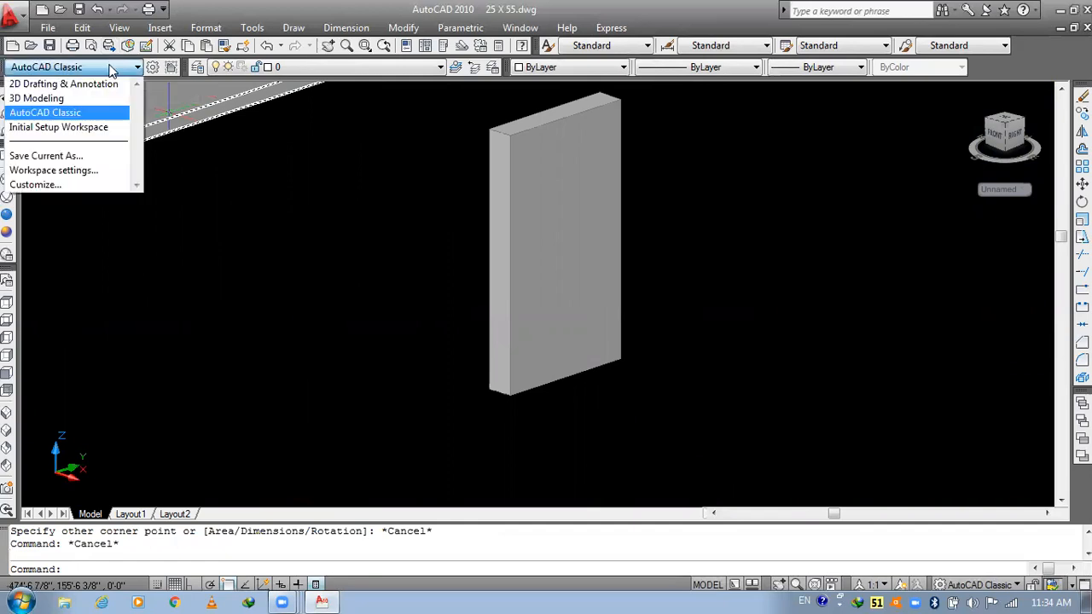
{"action": "left_click", "coordinate": [109, 69]}
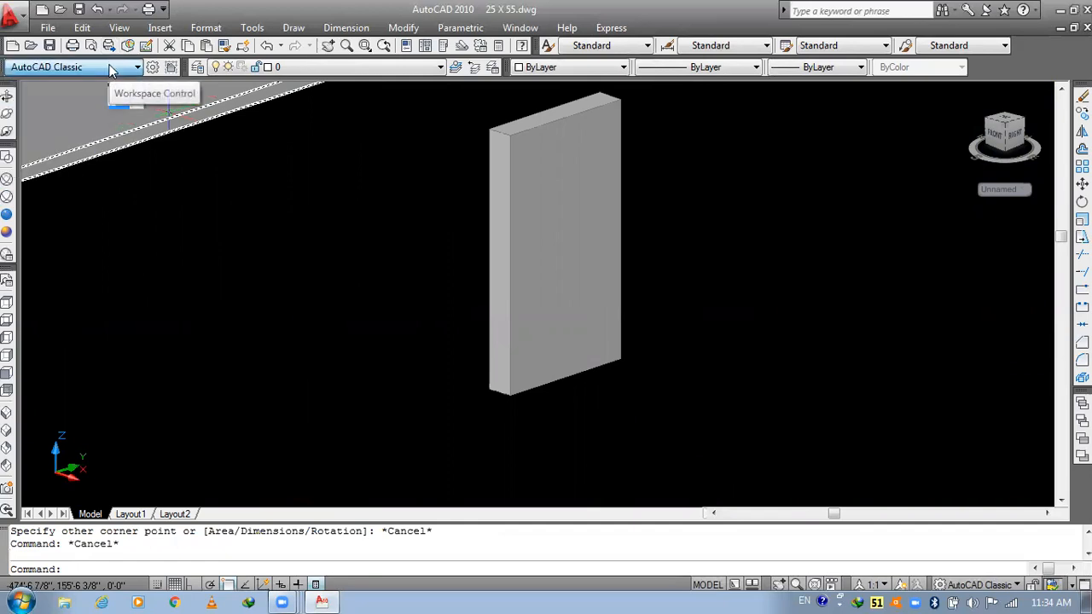
- Display the preset UCS controls and set the coordinate system to Left
{"action": "right_click", "coordinate": [3, 81]}
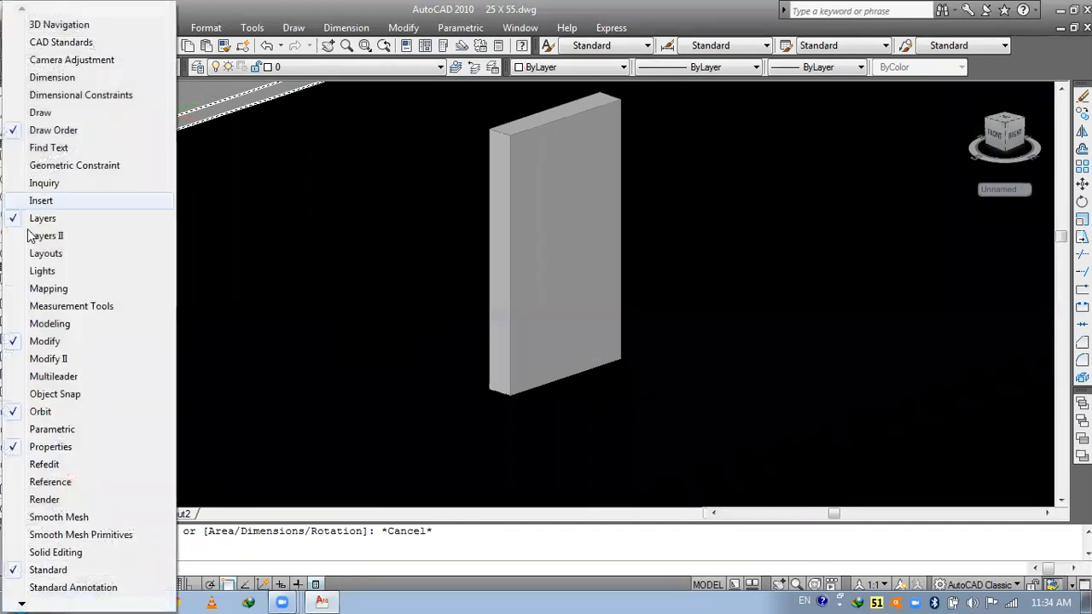
{"action": "left_click", "coordinate": [33, 589]}
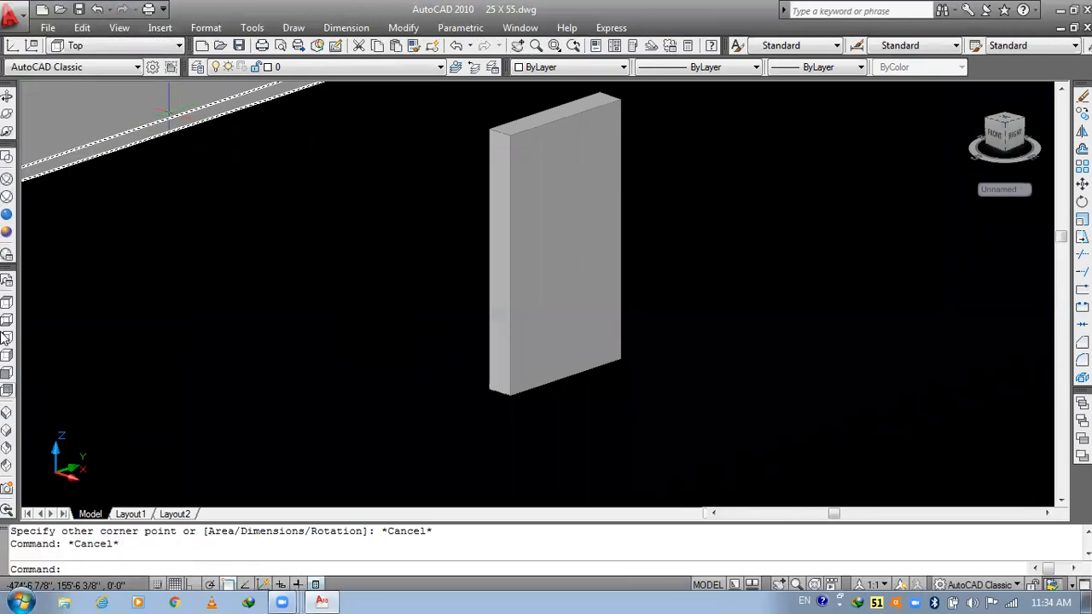
{"action": "left_click", "coordinate": [128, 45]}
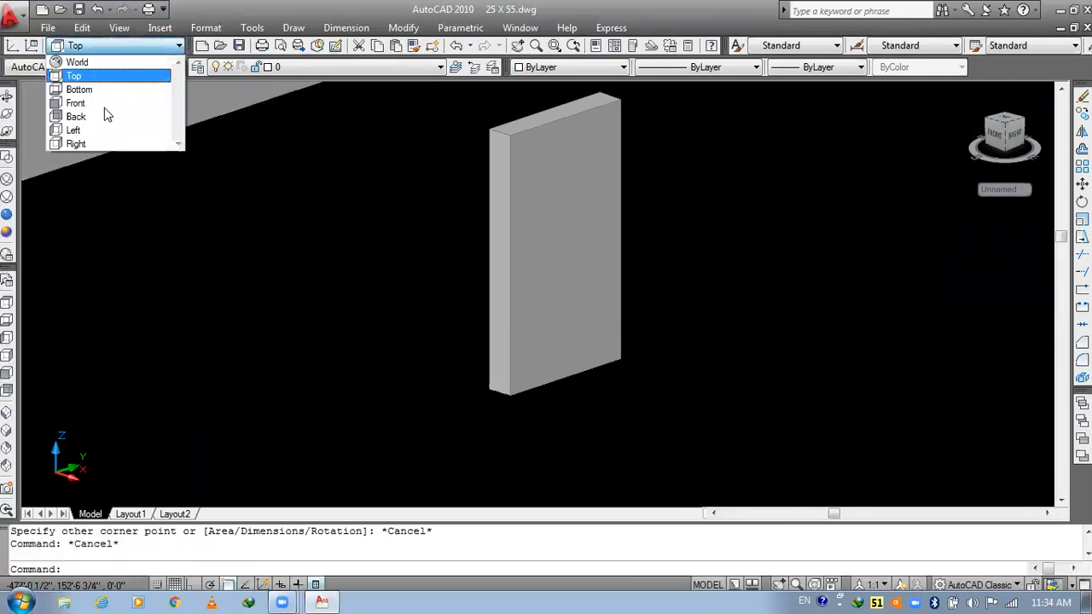
{"action": "left_click", "coordinate": [90, 130]}
- Try to draw a 4' by 7' rectangle in the empty space beside the box
{"action": "scroll", "coordinate": [455, 312], "scroll_direction": "up", "scroll_amount": 2}
{"action": "type", "text": "rec"}
{"action": "key", "text": "Return"}
{"action": "left_click", "coordinate": [325, 235]}
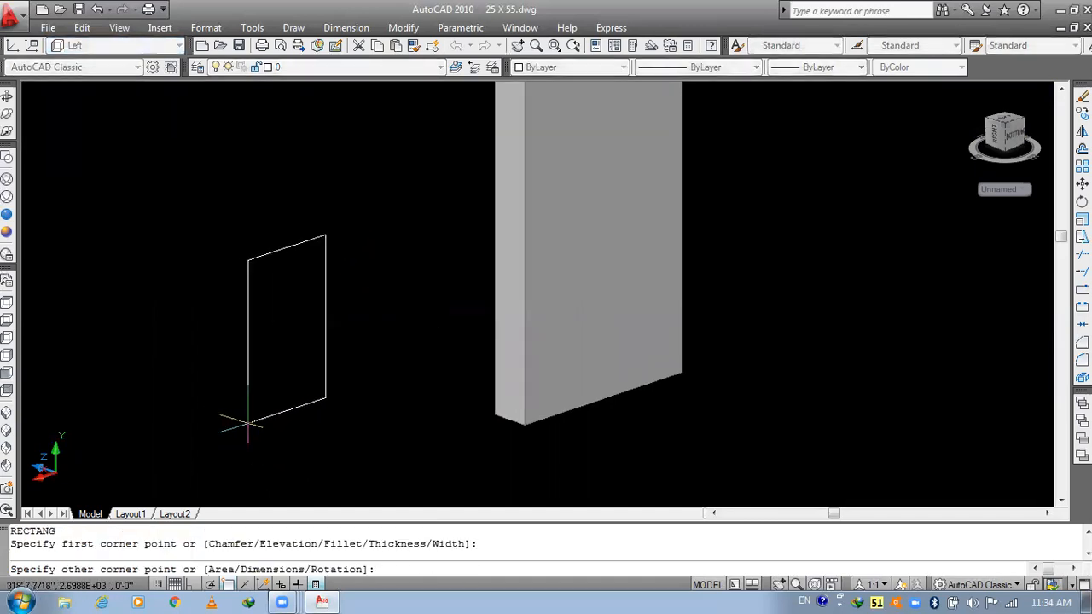
{"action": "key", "text": "Return"}
{"action": "type", "text": "7"}
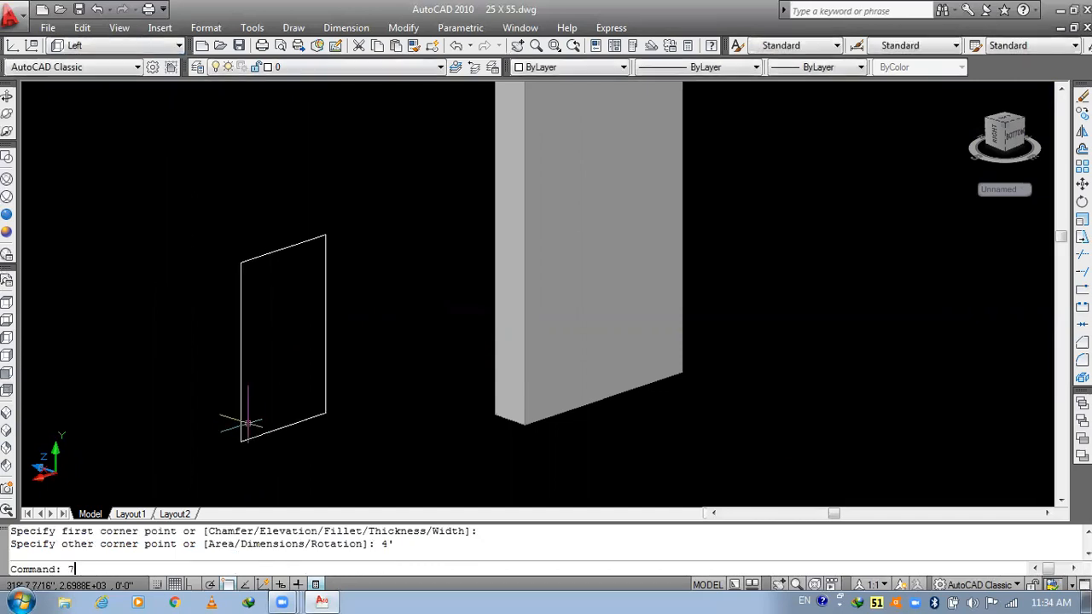
{"action": "type", "text": "'"}
{"action": "key", "text": "Return"}
{"action": "scroll", "coordinate": [231, 378], "scroll_direction": "down", "scroll_amount": 4}
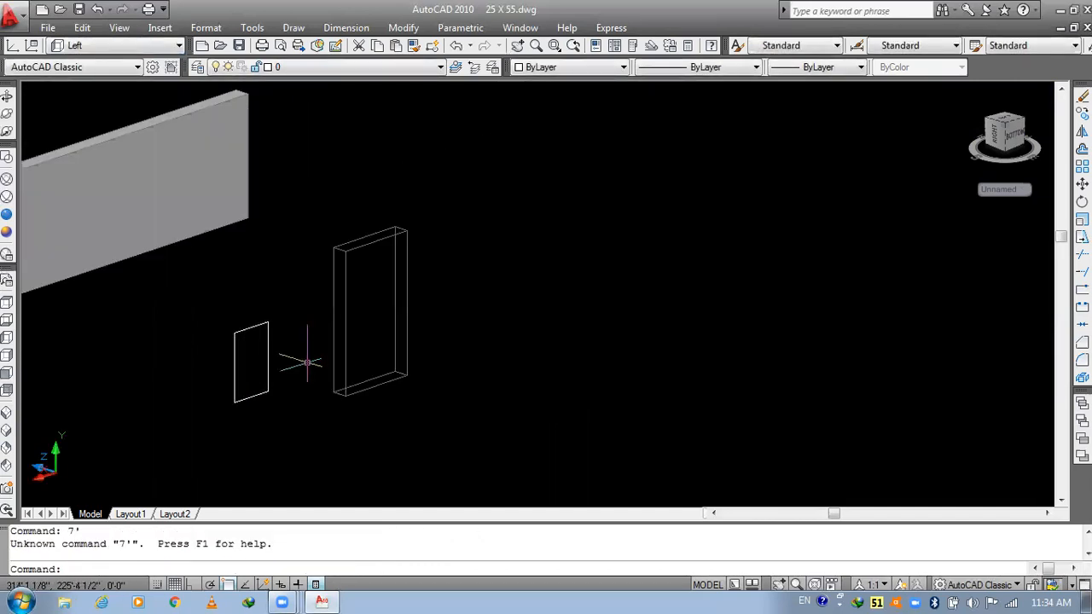
- Erase the trial rectangle beside the box
{"action": "scroll", "coordinate": [307, 363], "scroll_direction": "up", "scroll_amount": 5}
{"action": "key", "text": "Escape"}
{"action": "key", "text": "Escape"}
{"action": "type", "text": "e"}
{"action": "key", "text": "Return"}
{"action": "left_click", "coordinate": [328, 273]}
{"action": "left_click", "coordinate": [266, 358]}
{"action": "key", "text": "Return"}
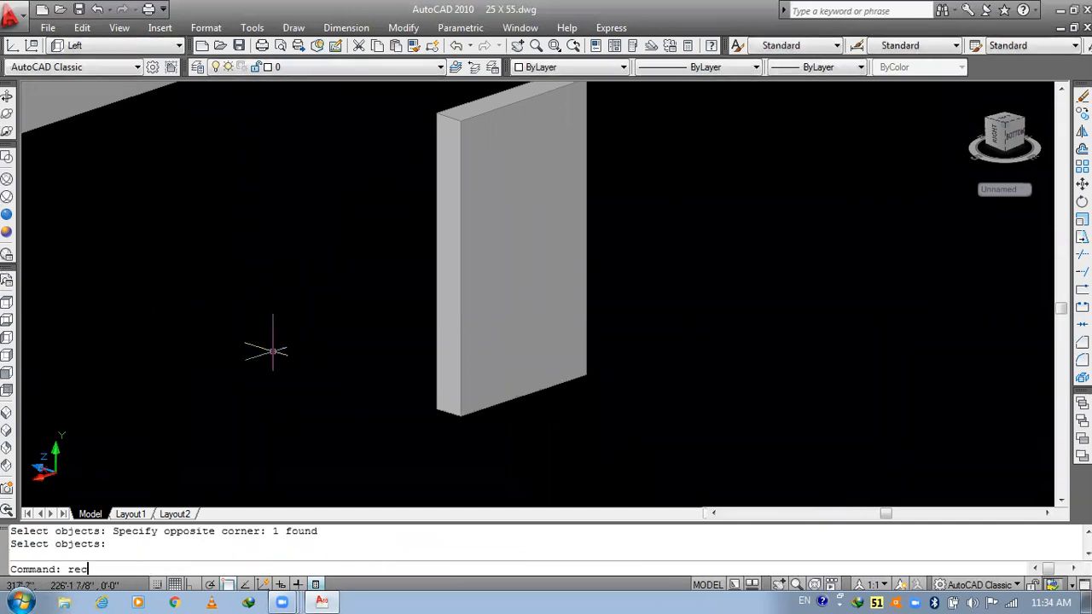
- Draw a rectangle over the box's large face, from its upper corner to the diagonally opposite lower corner
{"action": "type", "text": "rec"}
{"action": "key", "text": "Return"}
{"action": "scroll", "coordinate": [533, 166], "scroll_direction": "up", "scroll_amount": 2}
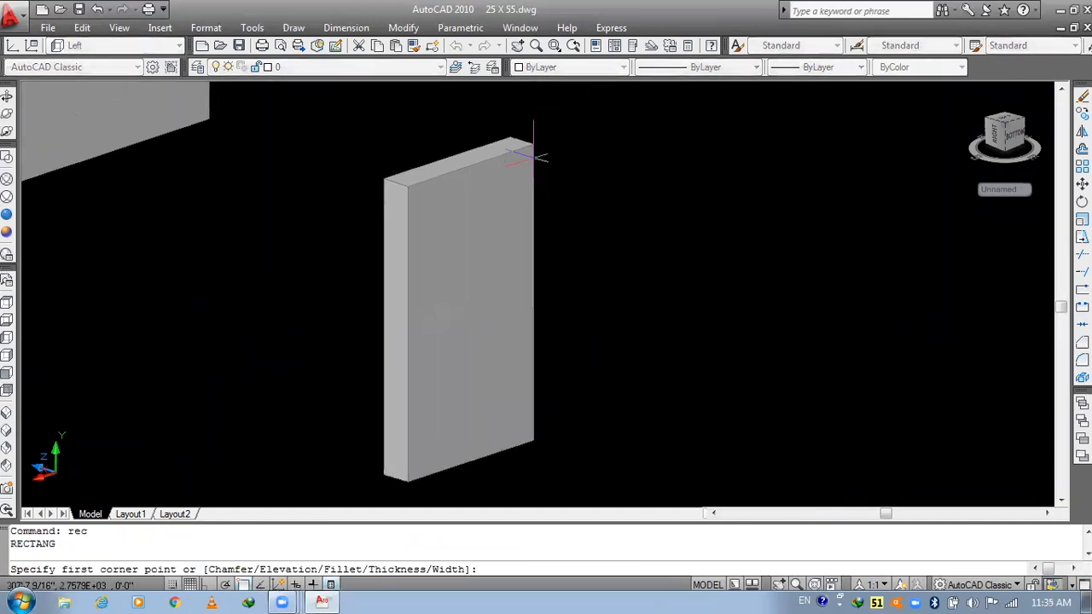
{"action": "left_click", "coordinate": [534, 145]}
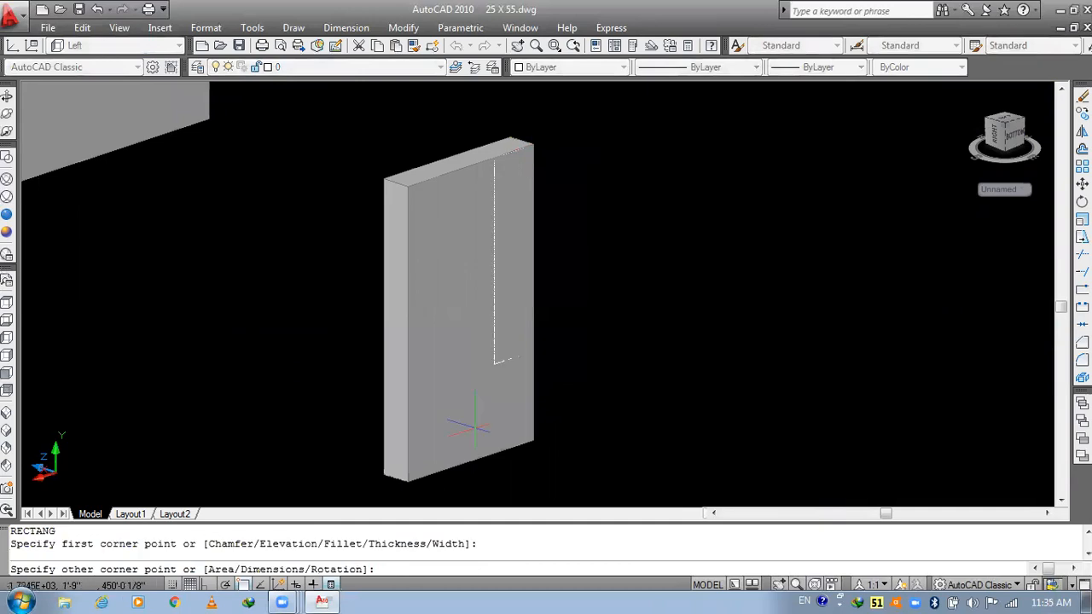
{"action": "left_click", "coordinate": [407, 482]}
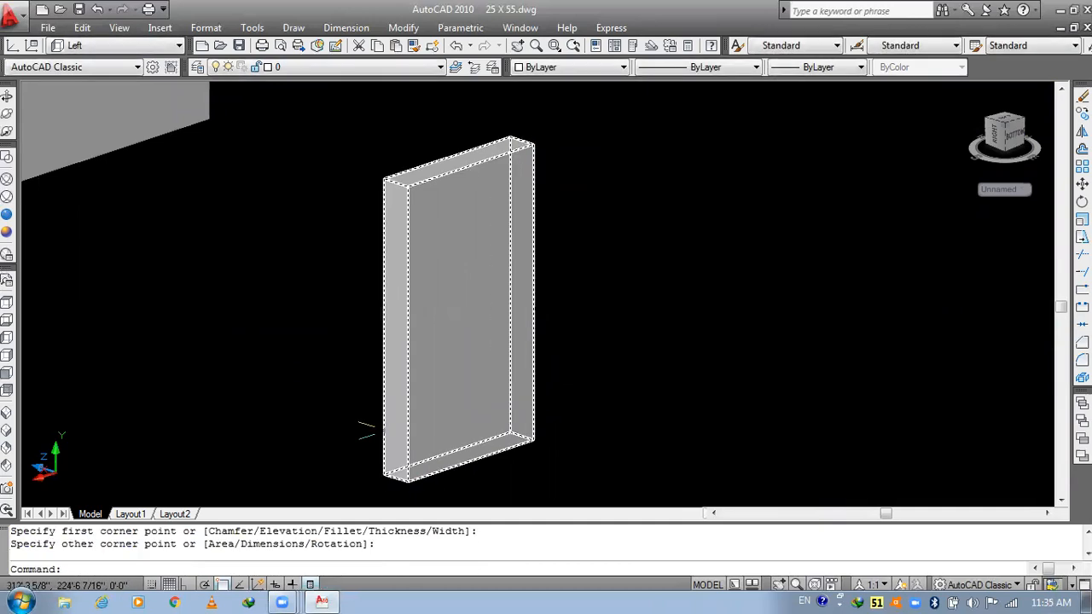
- Move the box sideways, clear of the rectangle traced on its face
{"action": "type", "text": "m"}
{"action": "key", "text": "Return"}
{"action": "left_click", "coordinate": [382, 389]}
{"action": "key", "text": "Return"}
{"action": "left_click", "coordinate": [382, 389]}
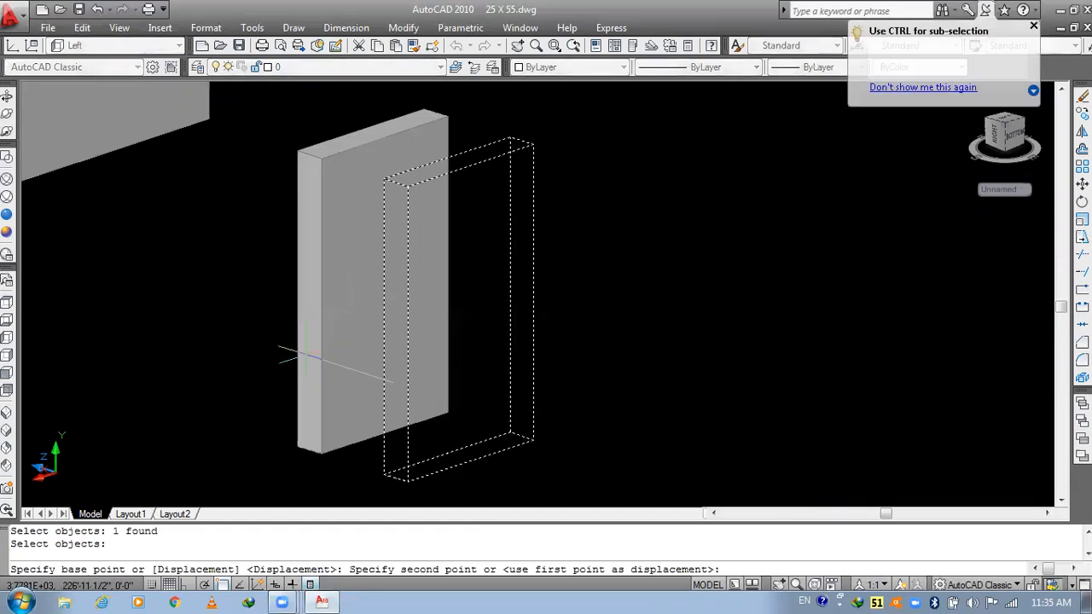
{"action": "left_click", "coordinate": [307, 357]}
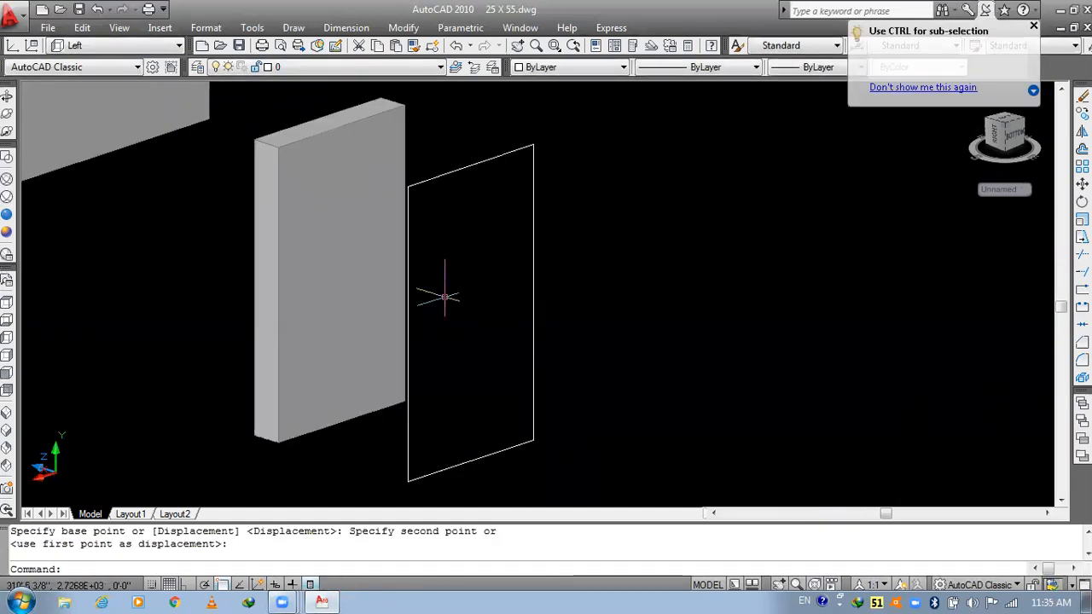
- Try to offset the traced rectangle inward by 2'
{"action": "type", "text": "o"}
{"action": "key", "text": "Return"}
{"action": "type", "text": "2"}
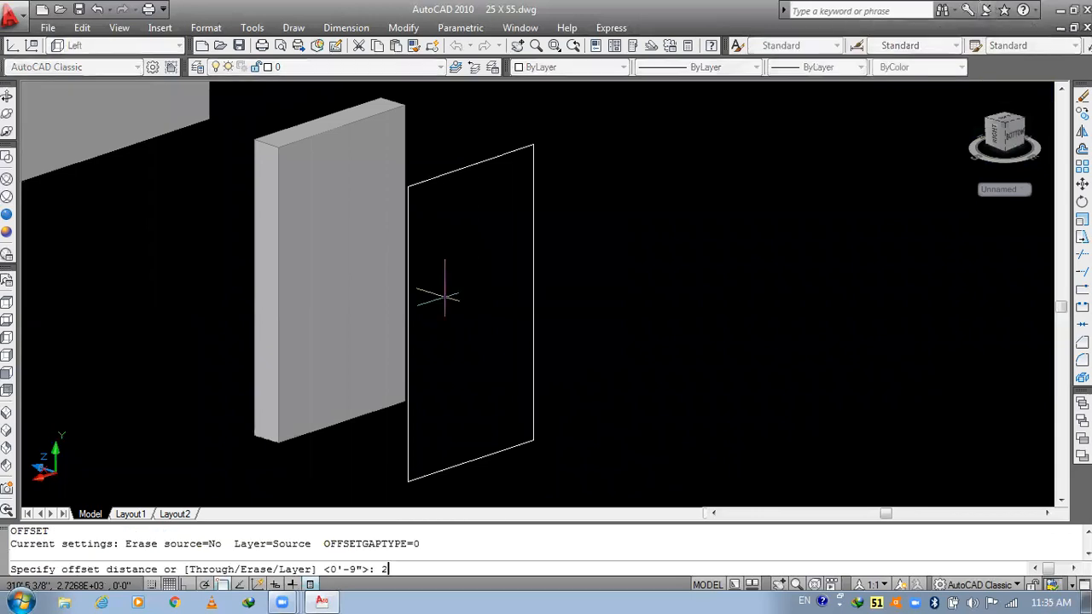
{"action": "key", "text": "Return"}
{"action": "left_click", "coordinate": [453, 171]}
{"action": "left_click", "coordinate": [464, 292]}
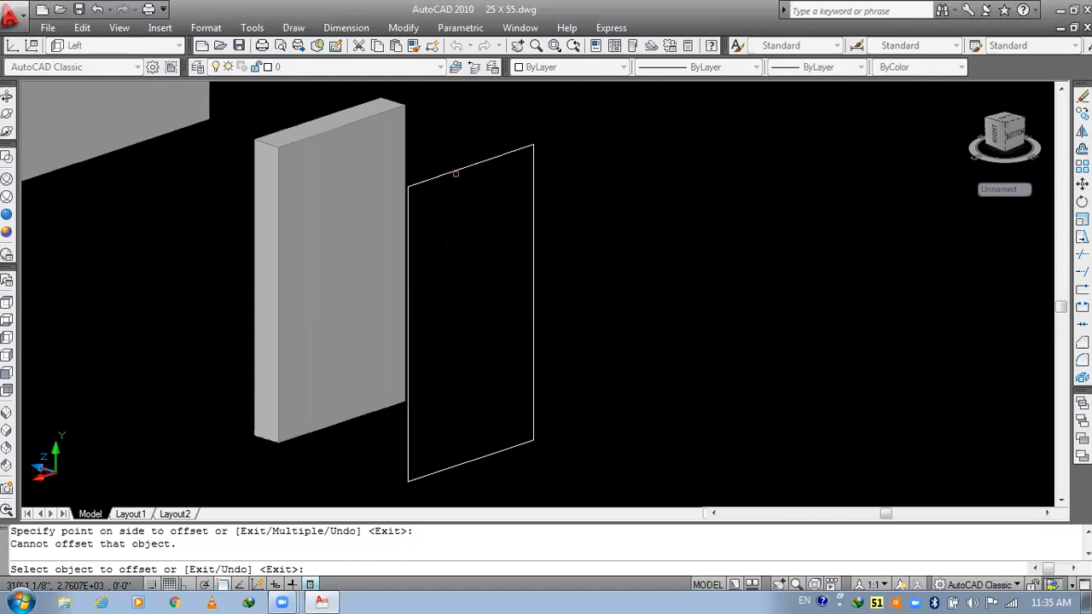
{"action": "key", "text": "Escape"}
- Offset the traced rectangle inward by 3"
{"action": "type", "text": "o"}
{"action": "key", "text": "Return"}
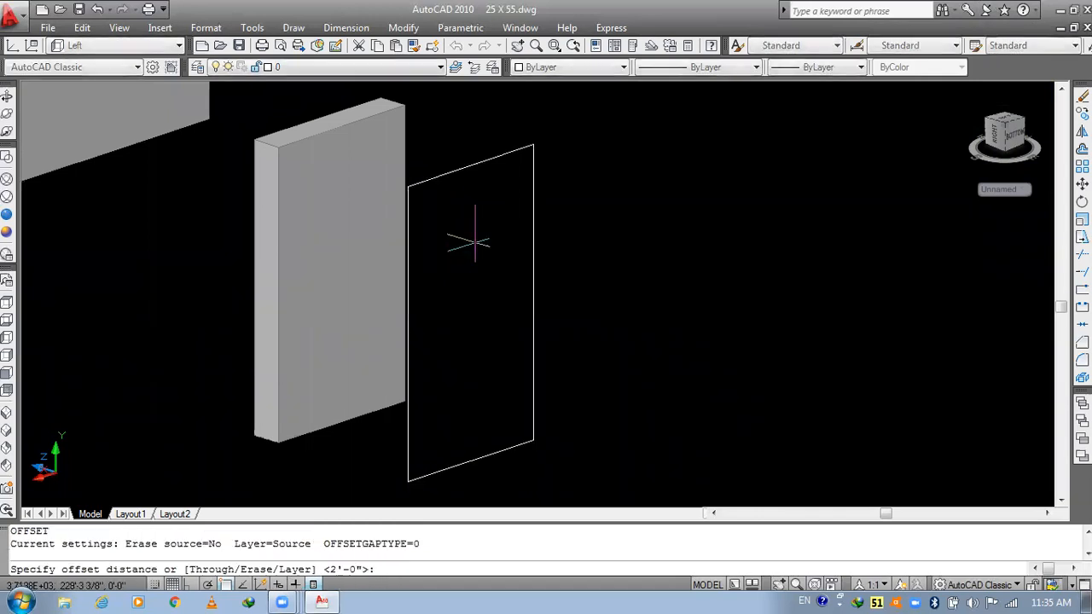
{"action": "type", "text": "3"}
{"action": "key", "text": "Return"}
{"action": "left_click", "coordinate": [409, 248]}
{"action": "left_click", "coordinate": [442, 222]}
{"action": "key", "text": "Escape"}
{"action": "key", "text": "Escape"}
{"action": "key", "text": "Escape"}
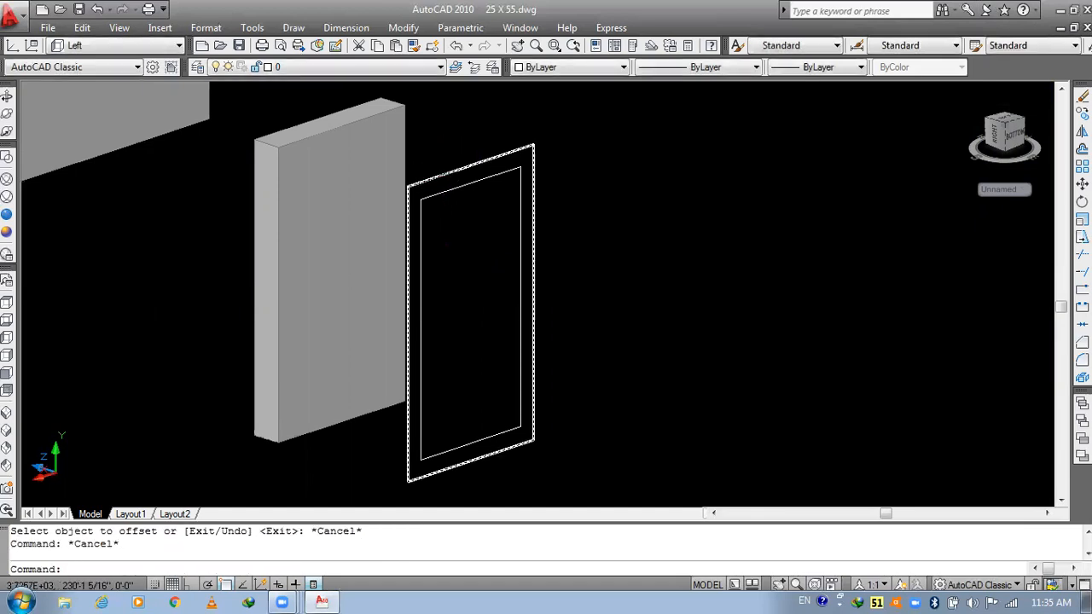
{"action": "type", "text": "e"}
{"action": "key", "text": "Return"}
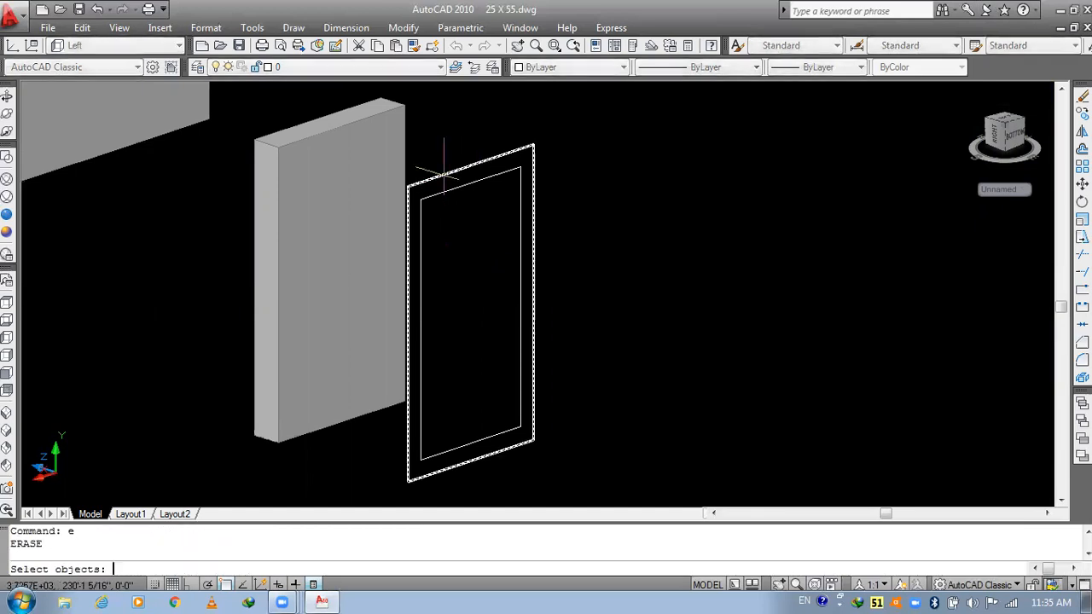
{"action": "key", "text": "Escape"}
- Offset the inner door rectangle inward by 0.5" to form a narrow double outline
{"action": "scroll", "coordinate": [449, 234], "scroll_direction": "up", "scroll_amount": 1}
{"action": "type", "text": "o"}
{"action": "key", "text": "Return"}
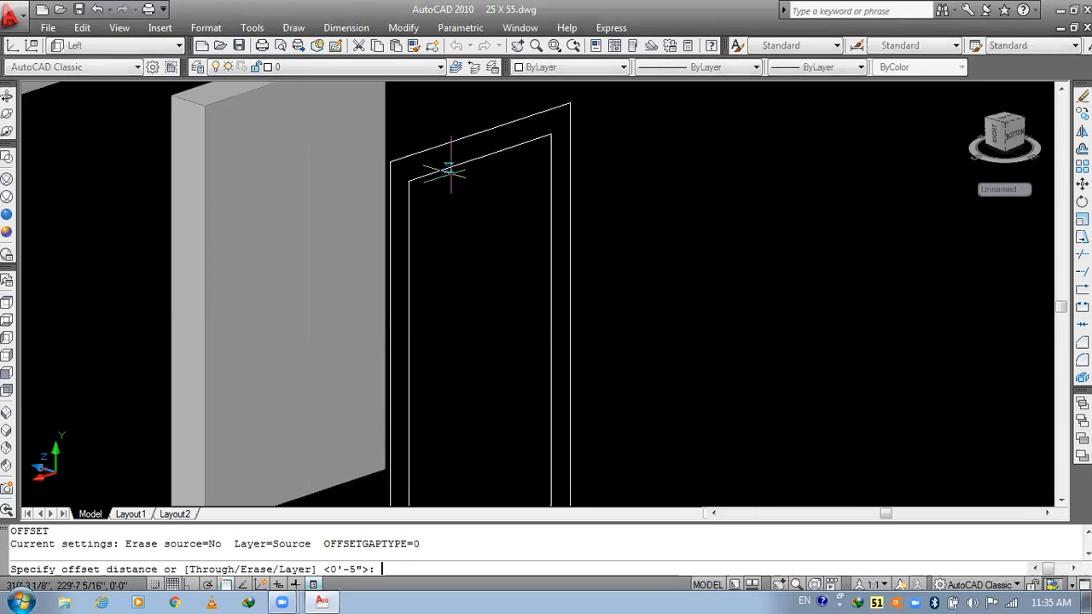
{"action": "type", "text": ".5\""}
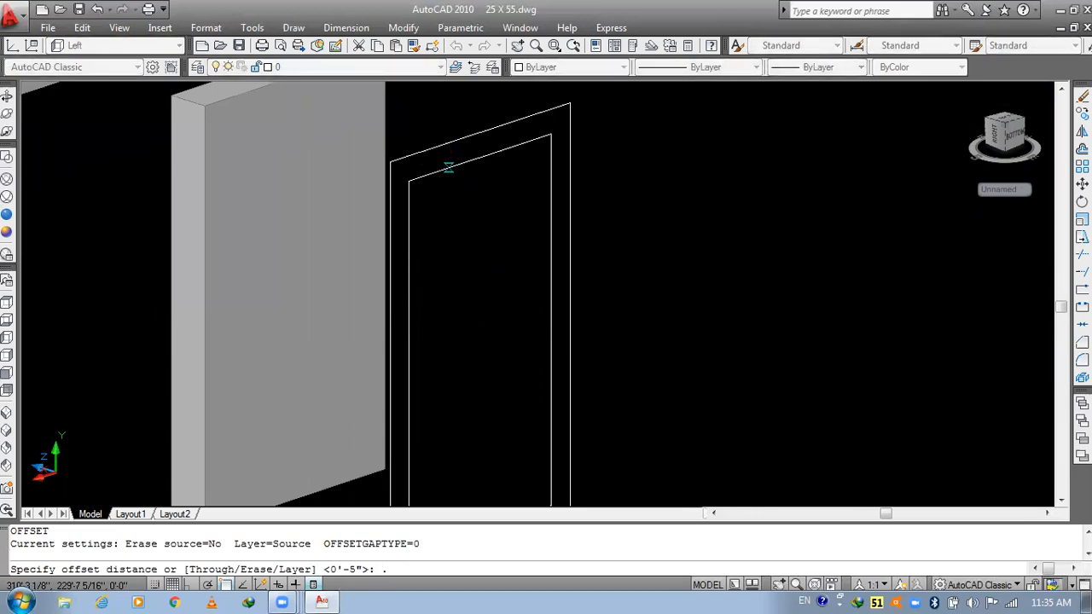
{"action": "key", "text": "Return"}
{"action": "left_click", "coordinate": [461, 167]}
{"action": "left_click", "coordinate": [461, 215]}
{"action": "scroll", "coordinate": [458, 226], "scroll_direction": "up", "scroll_amount": 4}
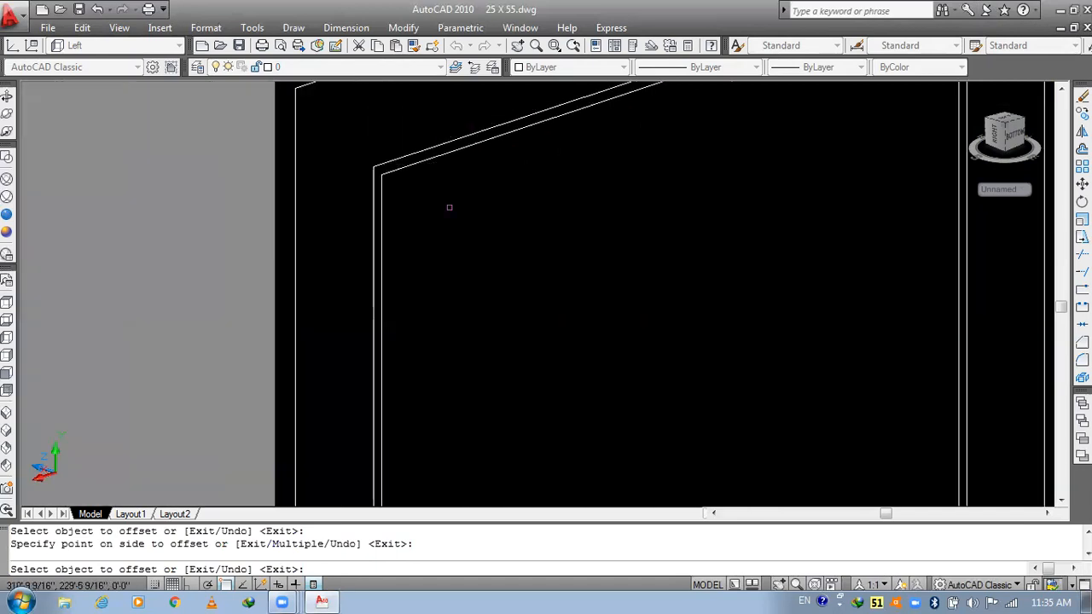
{"action": "key", "text": "Escape"}
{"action": "scroll", "coordinate": [398, 200], "scroll_direction": "down", "scroll_amount": 4}
{"action": "middle_click_drag", "start_coordinate": [478, 235], "coordinate": [532, 184]}
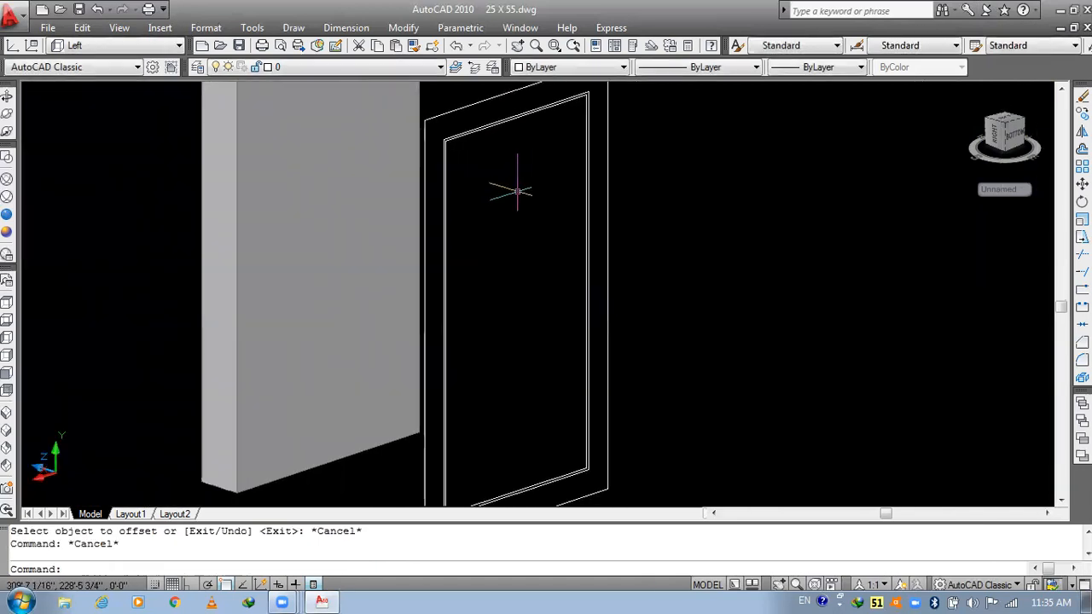
{"action": "key", "text": "Escape"}
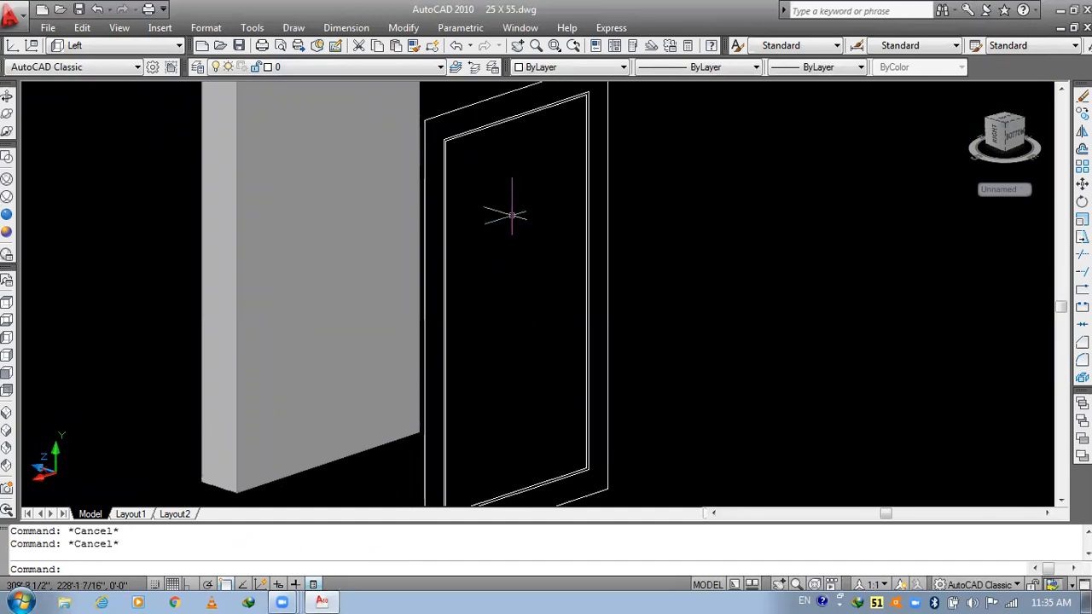
{"action": "scroll", "coordinate": [447, 162], "scroll_direction": "up", "scroll_amount": 4}
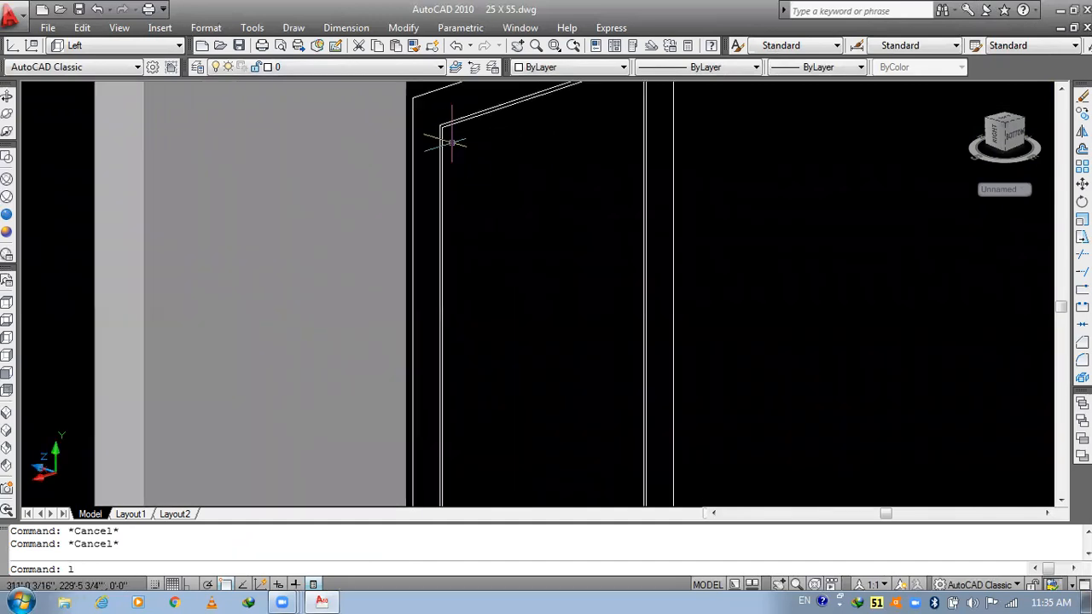
{"action": "middle_click_drag", "start_coordinate": [563, 174], "coordinate": [512, 185]}
{"action": "key", "text": "Escape"}
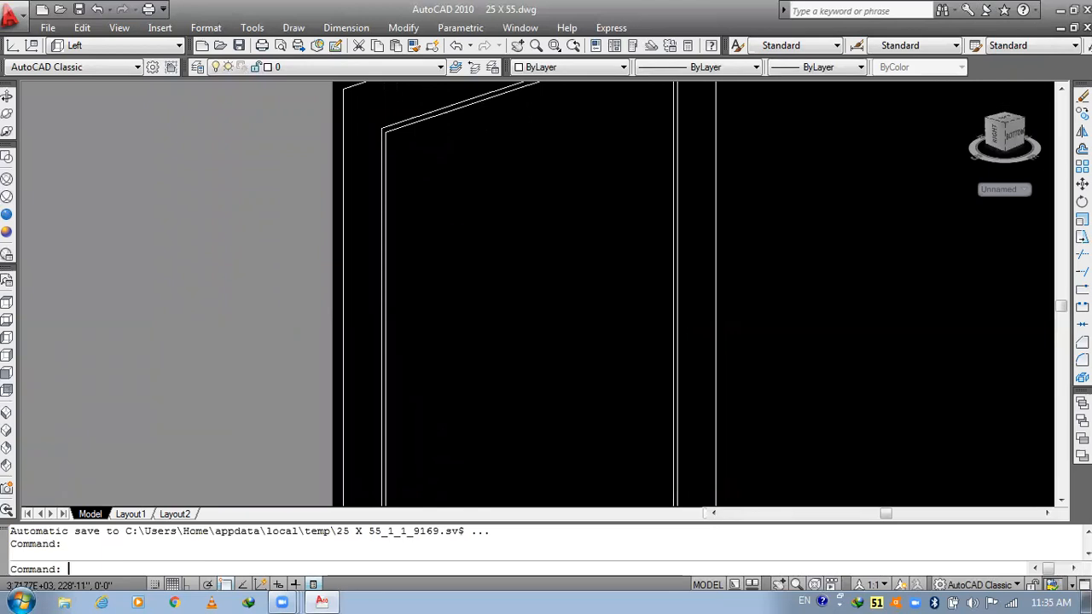
{"action": "key", "text": "Escape"}
{"action": "scroll", "coordinate": [512, 186], "scroll_direction": "down", "scroll_amount": 5}
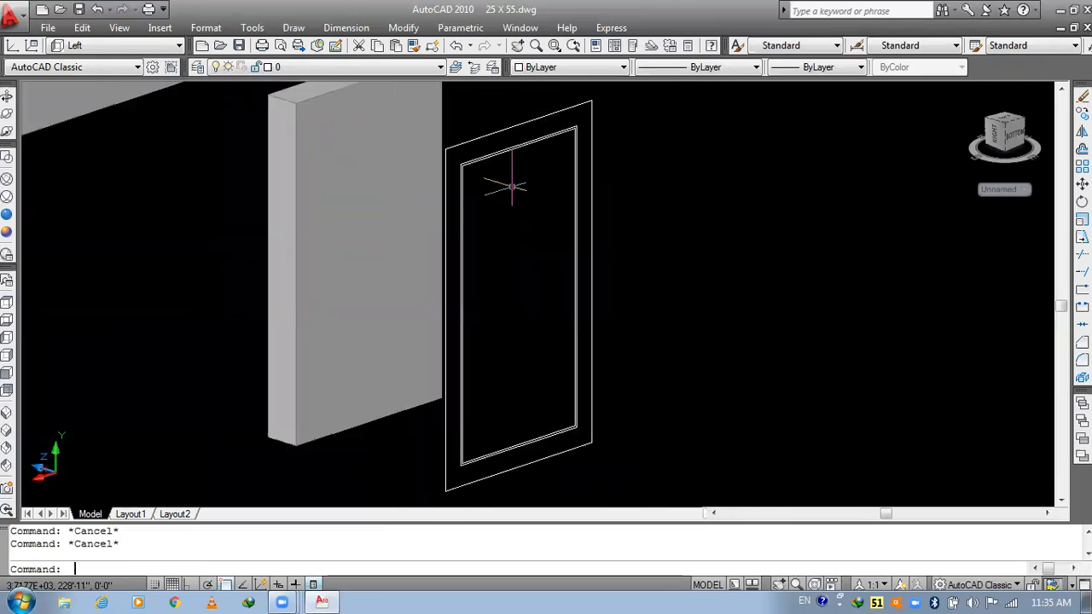
- Extrude the two closely spaced inner door rectangles by 2"
{"action": "type", "text": "ext"}
{"action": "key", "text": "Return"}
{"action": "scroll", "coordinate": [486, 155], "scroll_direction": "up", "scroll_amount": 3}
{"action": "left_click", "coordinate": [486, 151]}
{"action": "left_click", "coordinate": [471, 212]}
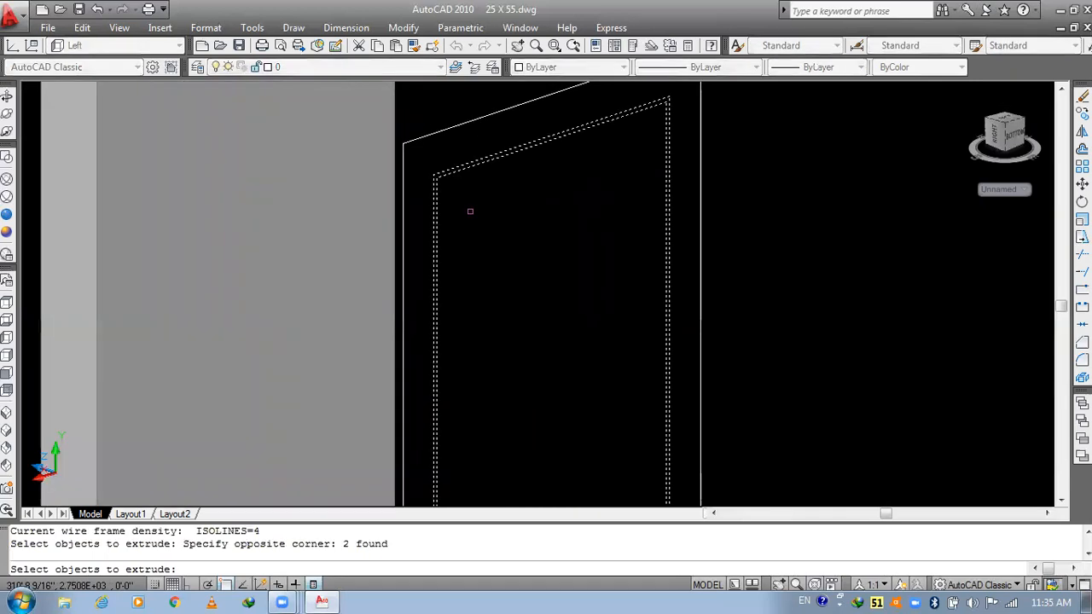
{"action": "key", "text": "Return"}
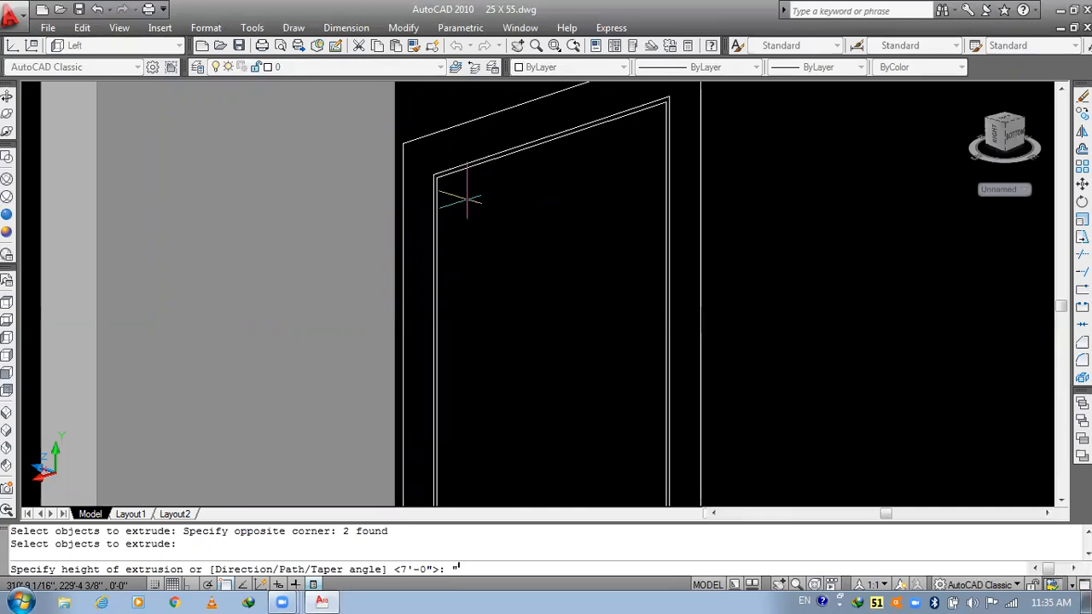
{"action": "type", "text": "\""}
{"action": "key", "text": "Return"}
{"action": "middle_click_drag", "start_coordinate": [500, 273], "coordinate": [578, 275]}
{"action": "scroll", "coordinate": [519, 196], "scroll_direction": "down", "scroll_amount": 2}
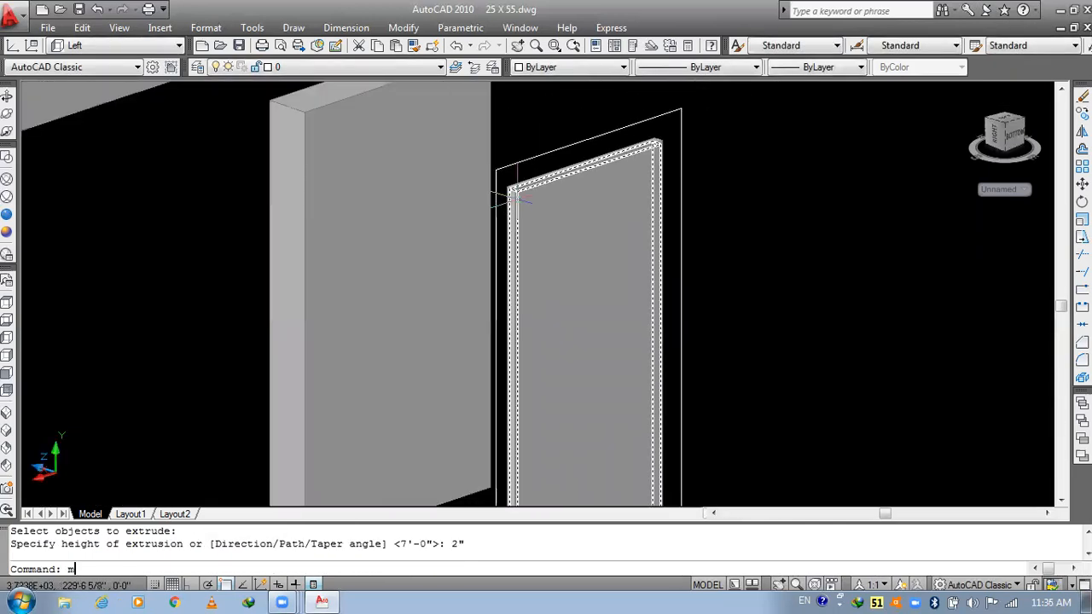
{"action": "type", "text": "m"}
{"action": "key", "text": "Return"}
{"action": "scroll", "coordinate": [522, 188], "scroll_direction": "up", "scroll_amount": 5}
{"action": "key", "text": "Escape"}
{"action": "key", "text": "Escape"}
- Subtract the smaller extruded panel from the larger one to leave a thin rectangular frame
{"action": "type", "text": "su"}
{"action": "key", "text": "Return"}
{"action": "key", "text": "Return"}
{"action": "left_click", "coordinate": [517, 183]}
{"action": "key", "text": "Return"}
{"action": "scroll", "coordinate": [539, 195], "scroll_direction": "down", "scroll_amount": 3}
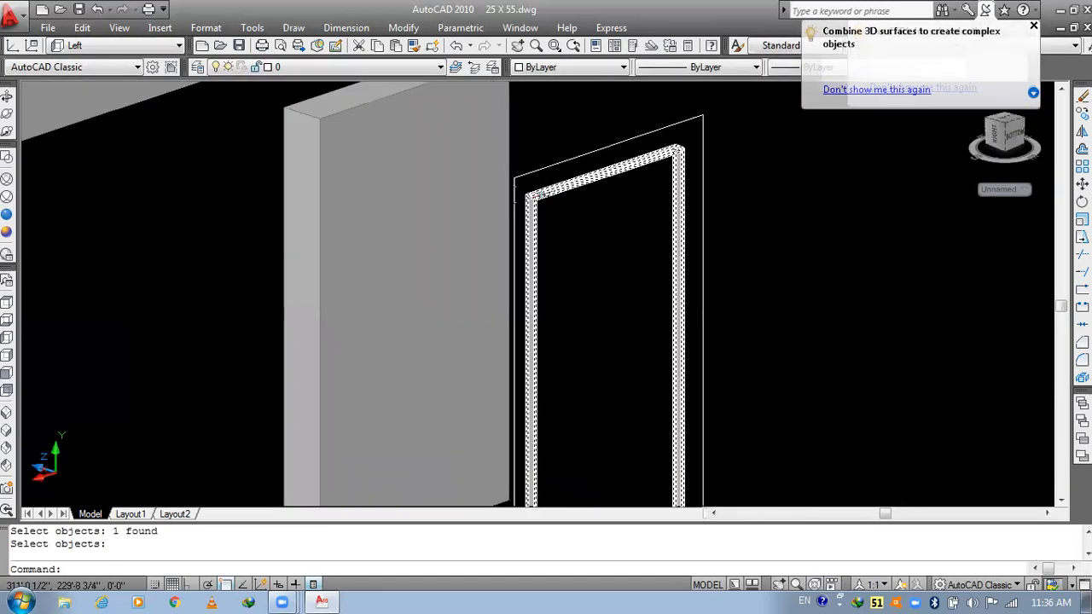
{"action": "key", "text": "Return"}
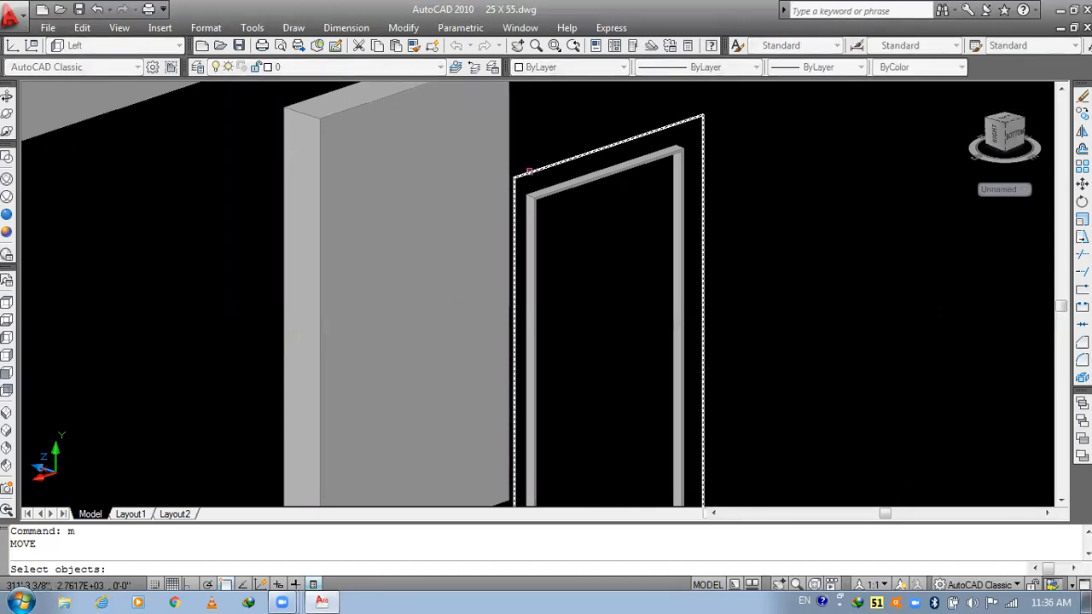
{"action": "key", "text": "Escape"}
{"action": "key", "text": "Escape"}
{"action": "middle_click_drag", "start_coordinate": [562, 227], "coordinate": [536, 167]}
{"action": "key", "text": "Escape"}
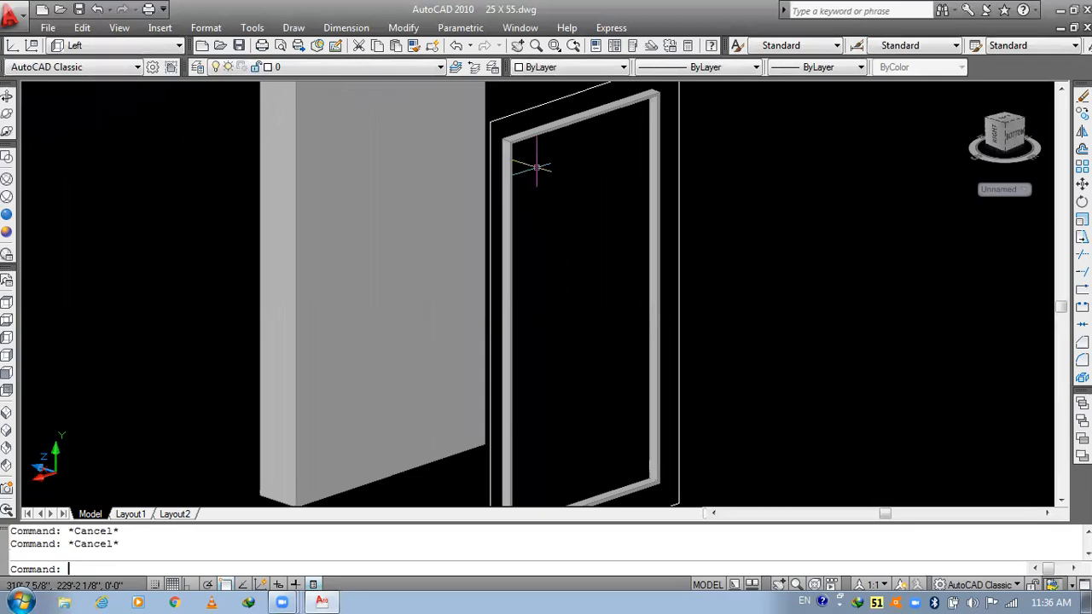
- Undo the subtraction and the extrusion of the two inner door rectangles
{"action": "key", "text": "ctrl+z"}
{"action": "key", "text": "ctrl+z"}
{"action": "key", "text": "ctrl+z"}
{"action": "key", "text": "ctrl+z"}
{"action": "key", "text": "ctrl+z"}
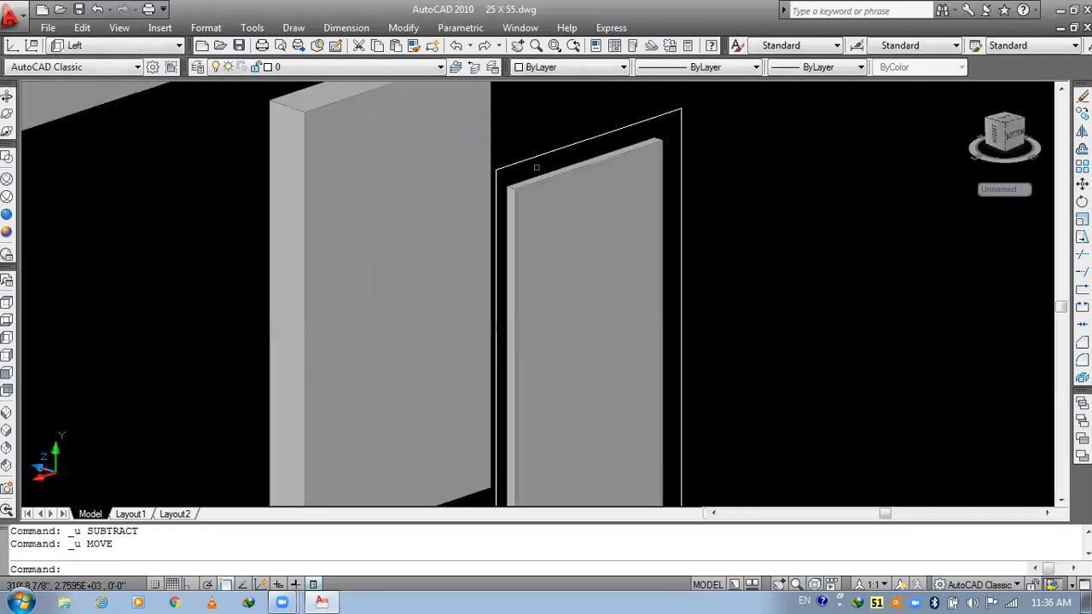
{"action": "key", "text": "ctrl+z"}
{"action": "key", "text": "ctrl+z"}
{"action": "key", "text": "ctrl+z"}
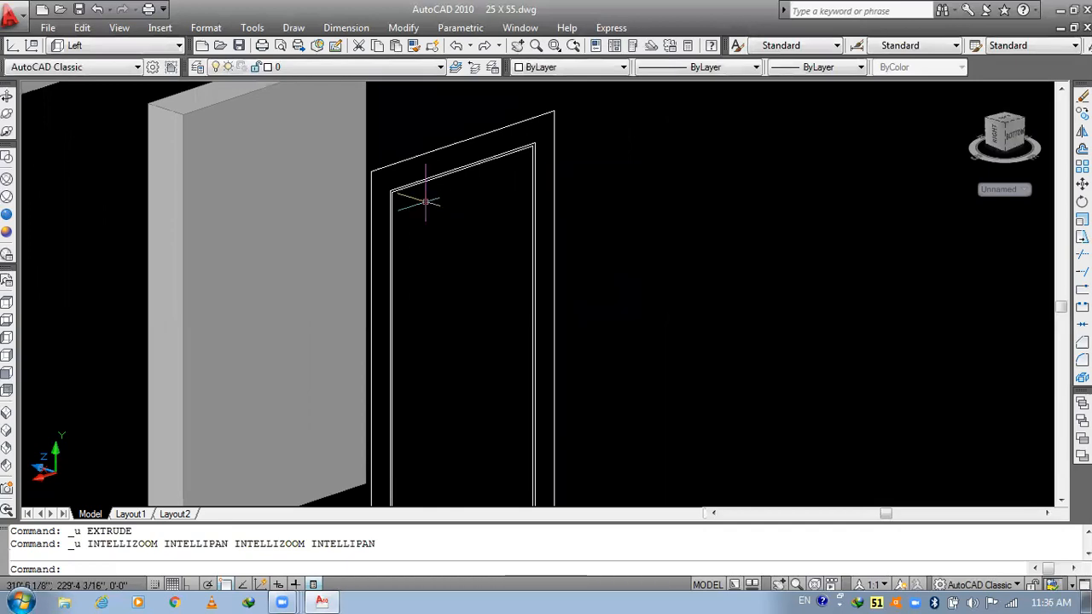
{"action": "scroll", "coordinate": [425, 202], "scroll_direction": "up", "scroll_amount": 3}
{"action": "scroll", "coordinate": [446, 162], "scroll_direction": "down", "scroll_amount": 3}
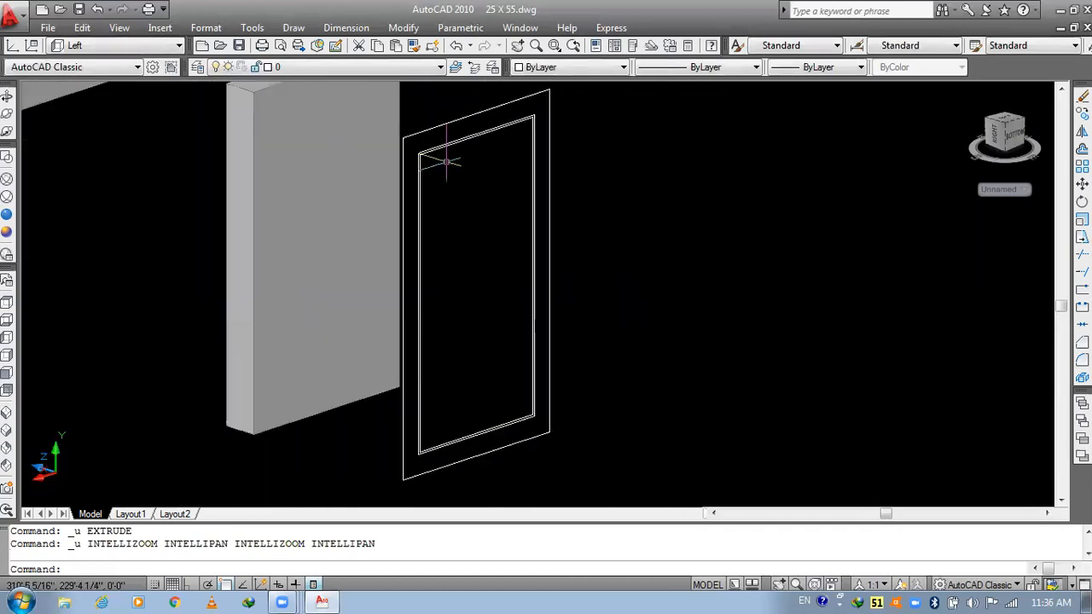
{"action": "key", "text": "Escape"}
{"action": "key", "text": "Escape"}
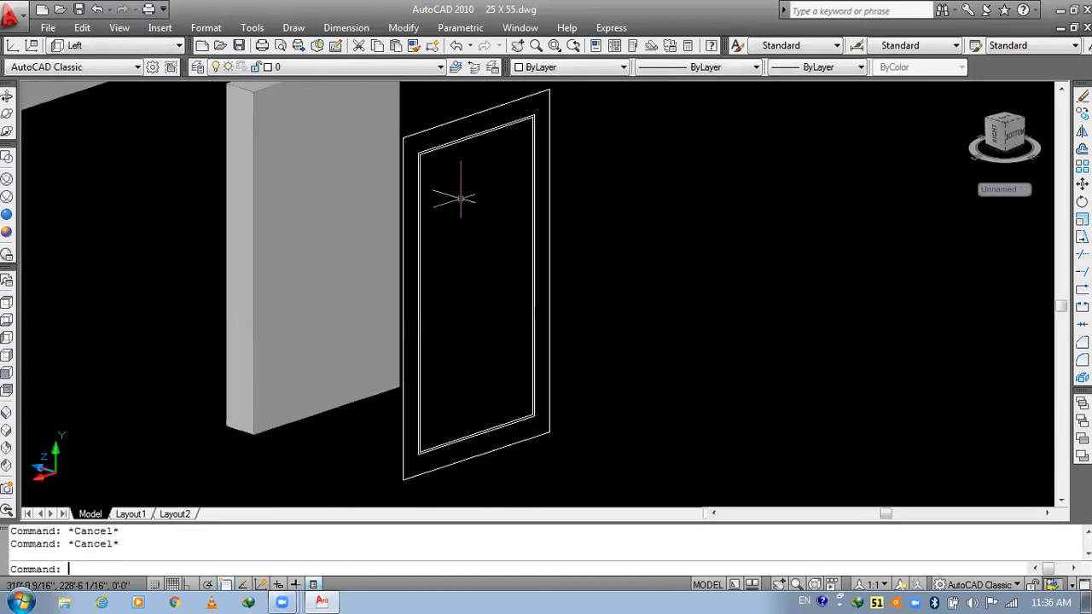
{"action": "scroll", "coordinate": [435, 165], "scroll_direction": "up", "scroll_amount": 5}
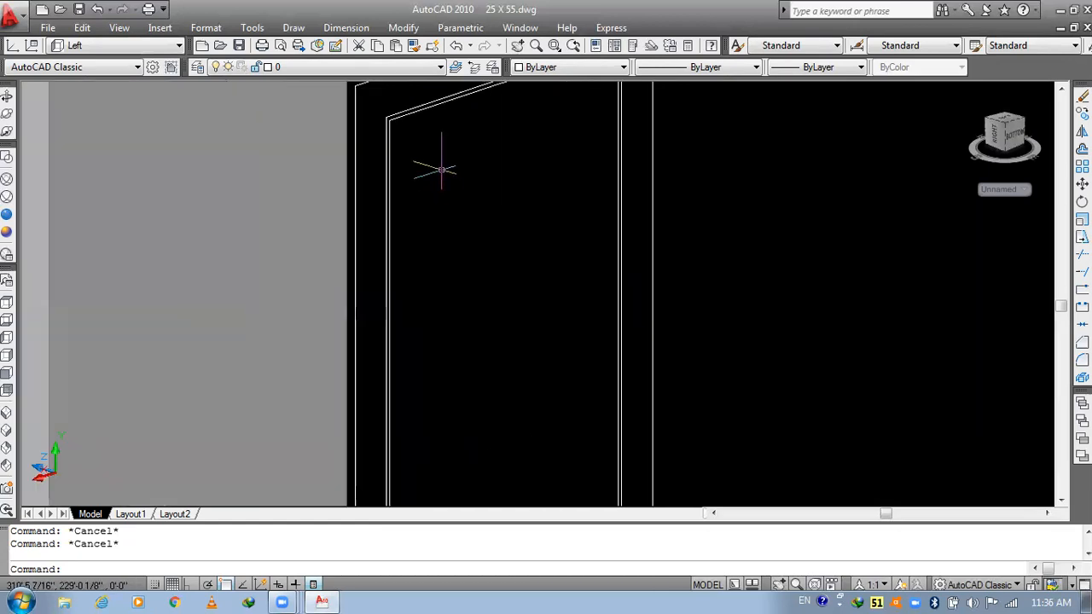
{"action": "scroll", "coordinate": [441, 171], "scroll_direction": "down", "scroll_amount": 3}
{"action": "scroll", "coordinate": [456, 196], "scroll_direction": "up", "scroll_amount": 1}
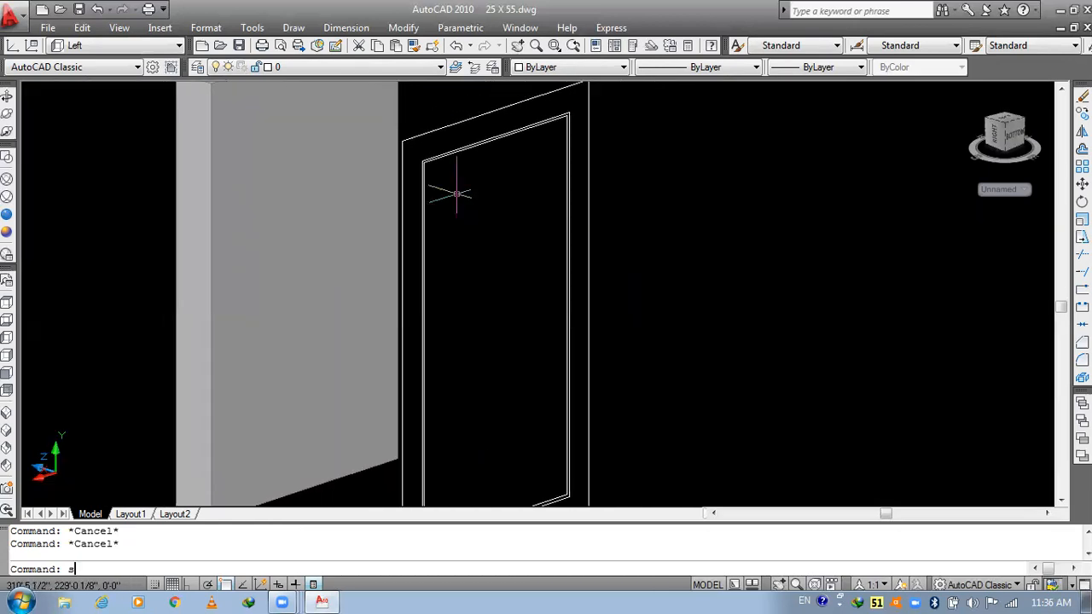
- Measure the vertical gaps from the outer rectangle to the first inset one and between the two closely spaced inset rectangles
{"action": "type", "text": "di"}
{"action": "key", "text": "Return"}
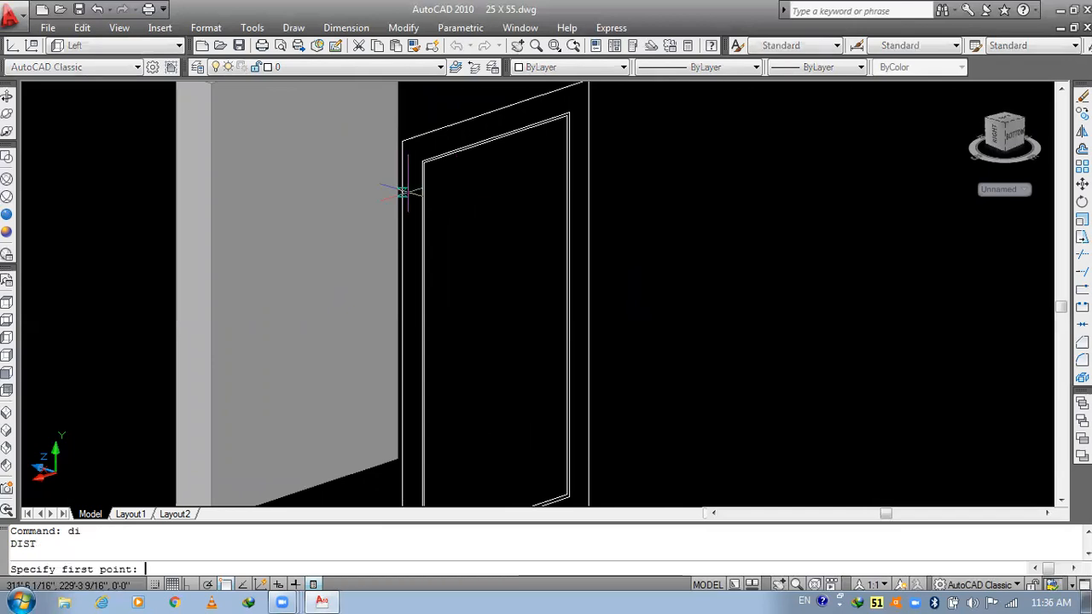
{"action": "scroll", "coordinate": [405, 181], "scroll_direction": "up", "scroll_amount": 2}
{"action": "scroll", "coordinate": [408, 178], "scroll_direction": "down", "scroll_amount": 3}
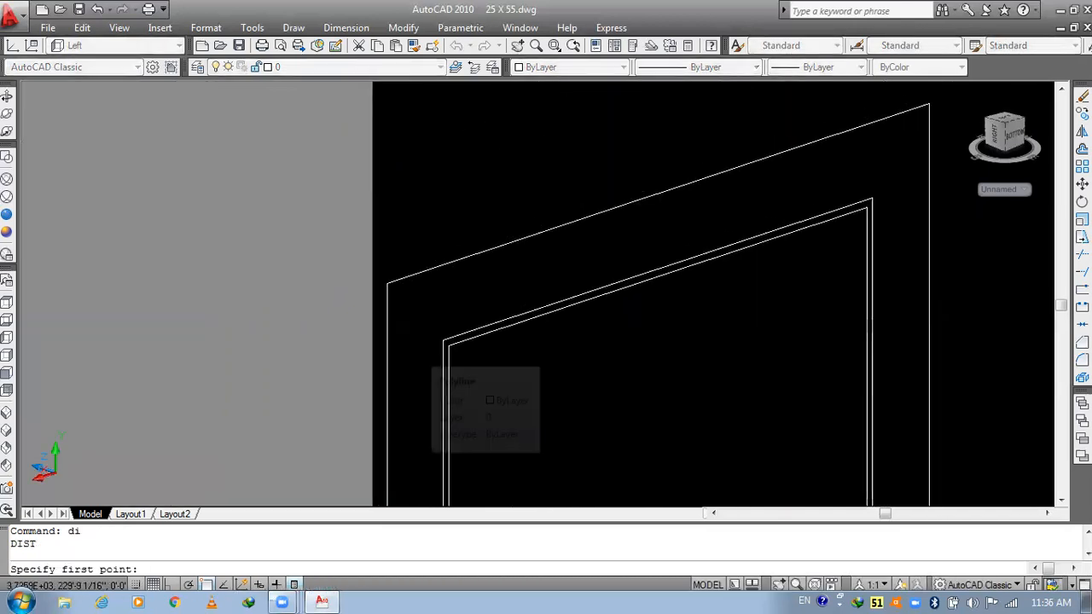
{"action": "left_click", "coordinate": [443, 339]}
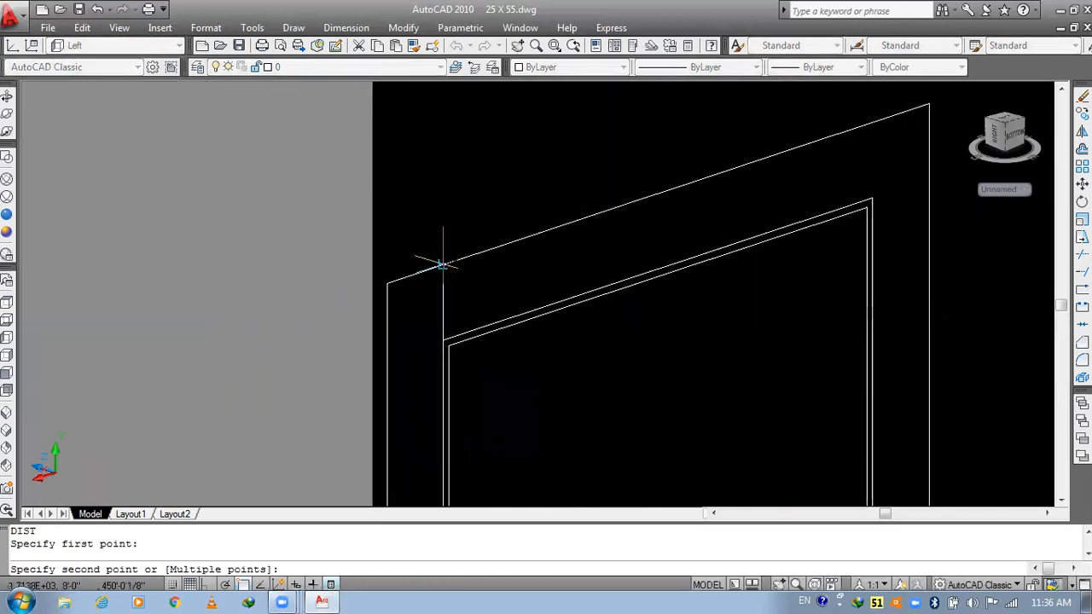
{"action": "left_click", "coordinate": [442, 264]}
{"action": "key", "text": "Return"}
{"action": "scroll", "coordinate": [448, 345], "scroll_direction": "up", "scroll_amount": 3}
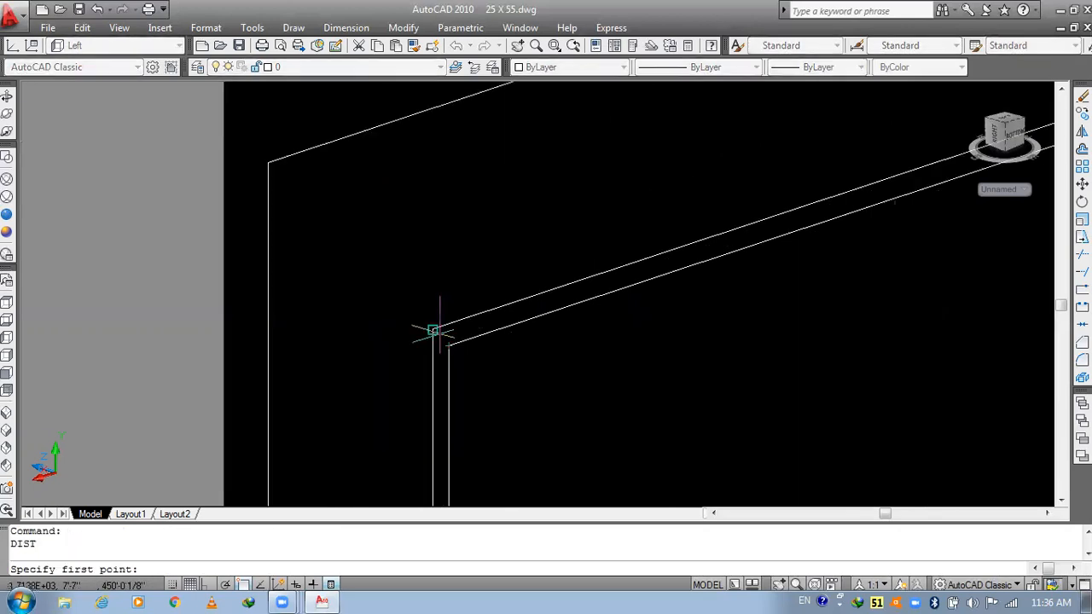
{"action": "left_click", "coordinate": [448, 345]}
{"action": "left_click", "coordinate": [451, 323]}
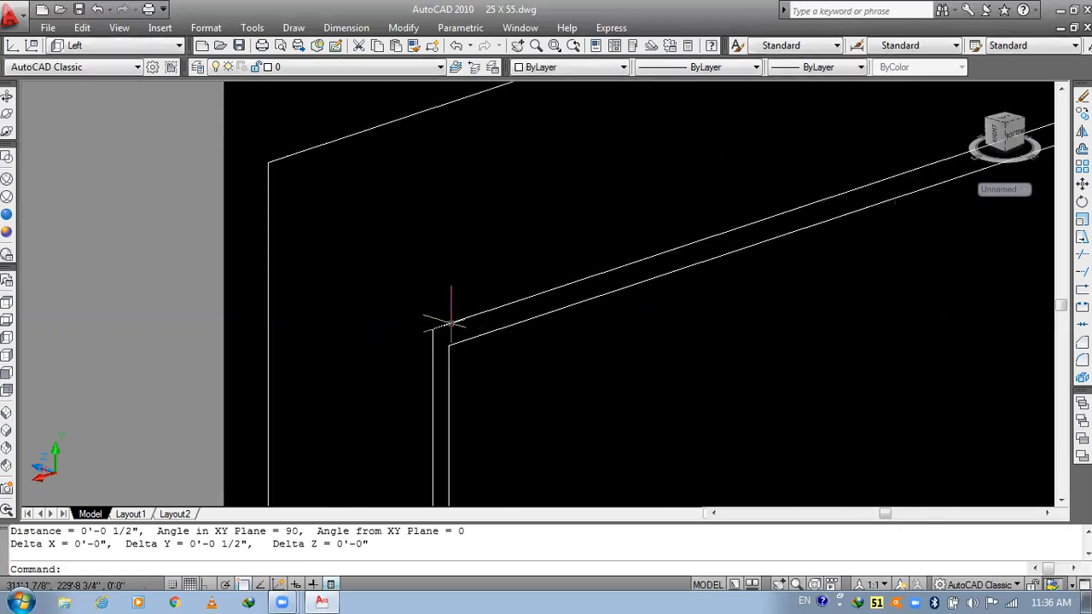
- Offset the innermost rectangle of the first double outline inward by 5"
{"action": "scroll", "coordinate": [460, 329], "scroll_direction": "down", "scroll_amount": 2}
{"action": "middle_click_drag", "start_coordinate": [564, 385], "coordinate": [492, 184]}
{"action": "scroll", "coordinate": [492, 185], "scroll_direction": "down", "scroll_amount": 2}
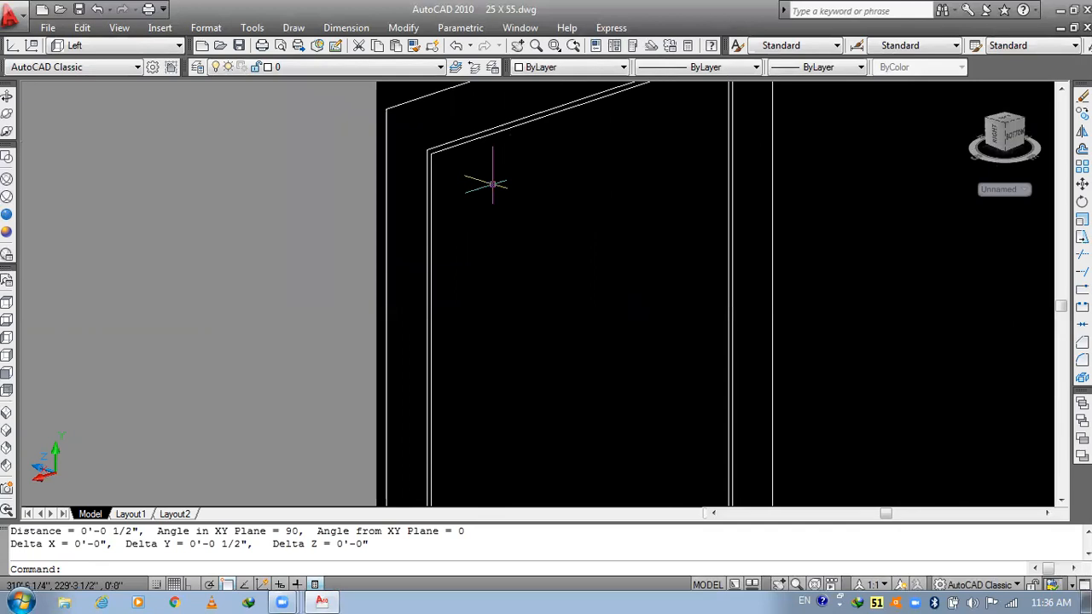
{"action": "key", "text": "Escape"}
{"action": "key", "text": "Escape"}
{"action": "type", "text": "o"}
{"action": "key", "text": "Return"}
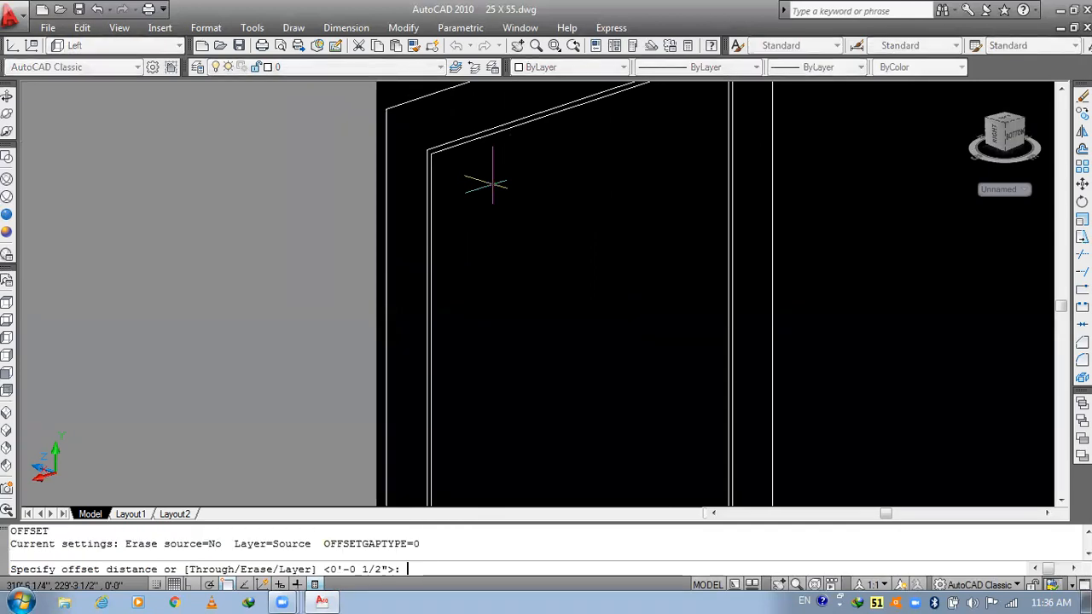
{"action": "type", "text": "5"}
{"action": "key", "text": "Return"}
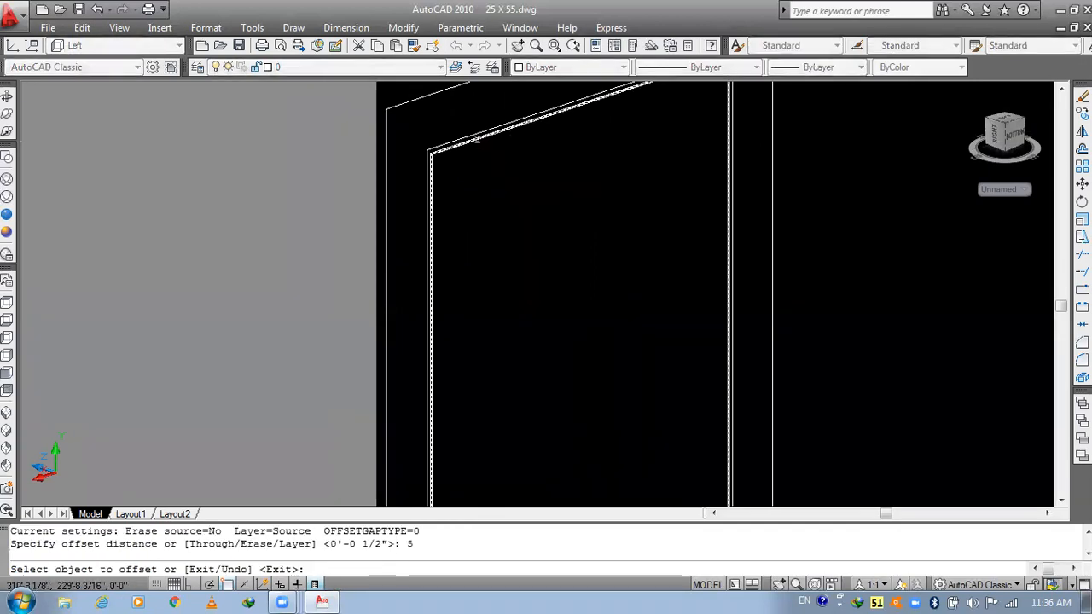
{"action": "left_click", "coordinate": [475, 139]}
{"action": "left_click", "coordinate": [480, 283]}
{"action": "key", "text": "Escape"}
{"action": "key", "text": "Escape"}
- Offset the newest innermost rectangle inward by 0.5" to form the second double outline
{"action": "type", "text": "o"}
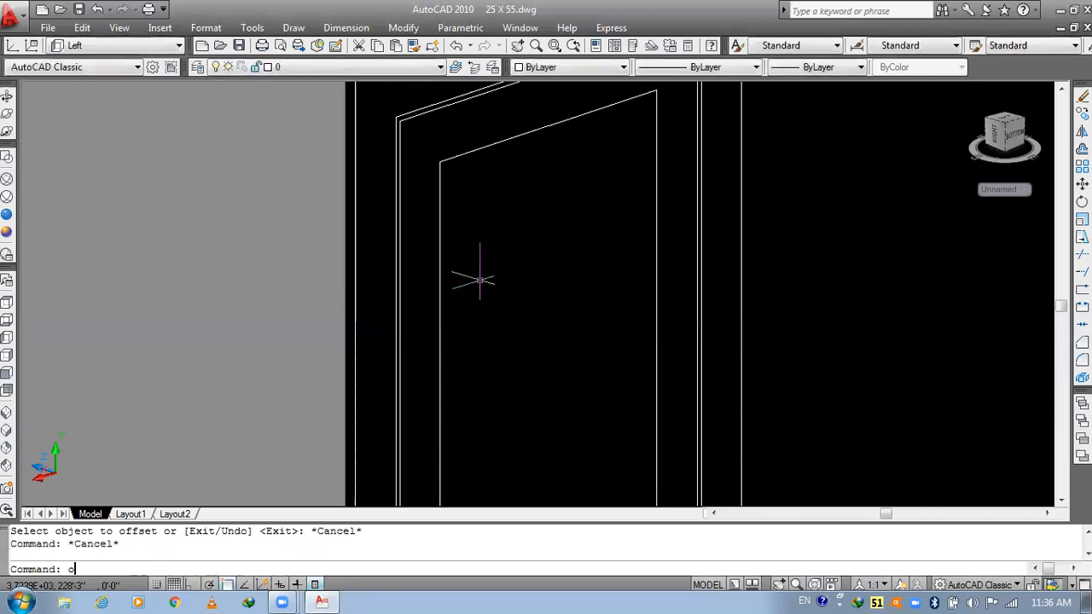
{"action": "key", "text": "Return"}
{"action": "type", "text": ".5"}
{"action": "key", "text": "Return"}
{"action": "left_click", "coordinate": [481, 148]}
{"action": "left_click", "coordinate": [500, 205]}
{"action": "key", "text": "Escape"}
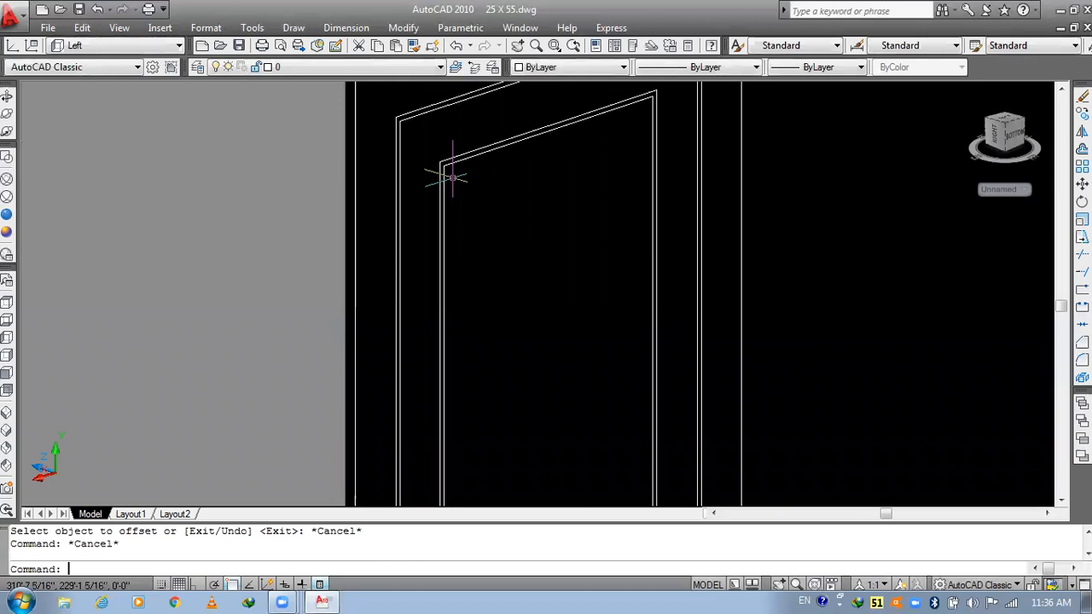
- Offset the inner rectangle of the second double outline inward by 5"
{"action": "type", "text": "o"}
{"action": "key", "text": "Return"}
{"action": "type", "text": "5"}
{"action": "key", "text": "Return"}
{"action": "left_click", "coordinate": [443, 186]}
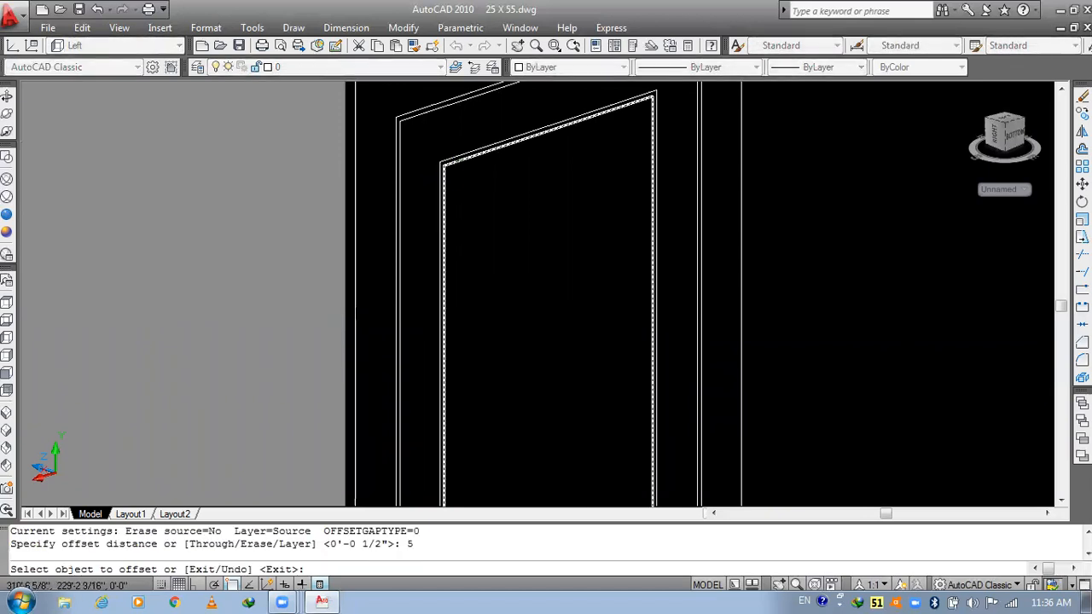
{"action": "left_click", "coordinate": [480, 244]}
{"action": "key", "text": "Escape"}
{"action": "key", "text": "Escape"}
- Offset the smallest rectangle inward by 0.5" to complete the third double outline
{"action": "type", "text": "o"}
{"action": "key", "text": "Return"}
{"action": "type", "text": "."}
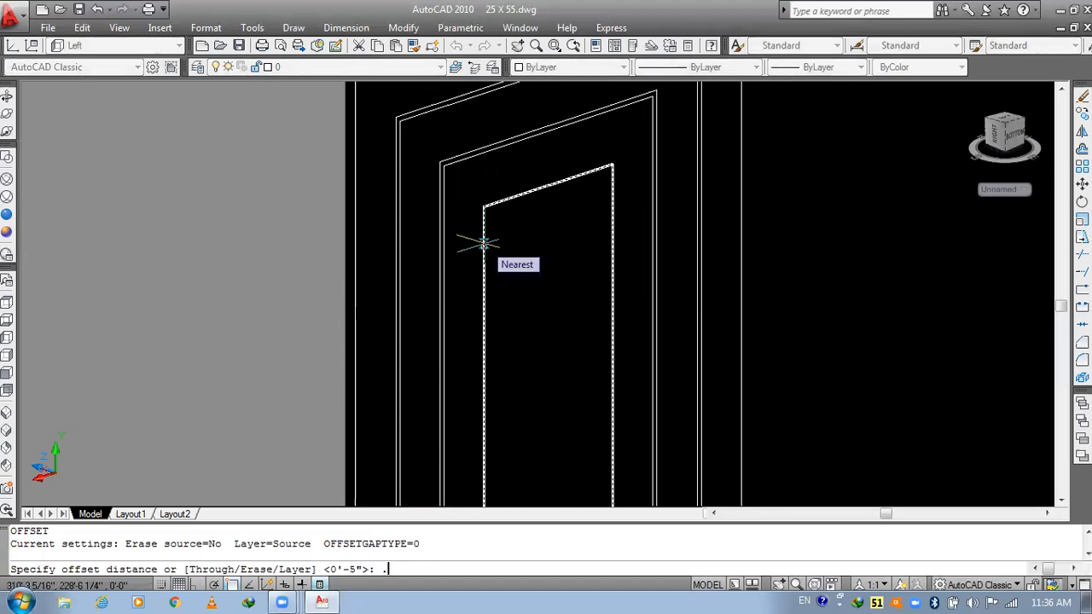
{"action": "type", "text": "5\""}
{"action": "key", "text": "Return"}
{"action": "left_click", "coordinate": [483, 244]}
{"action": "left_click", "coordinate": [512, 237]}
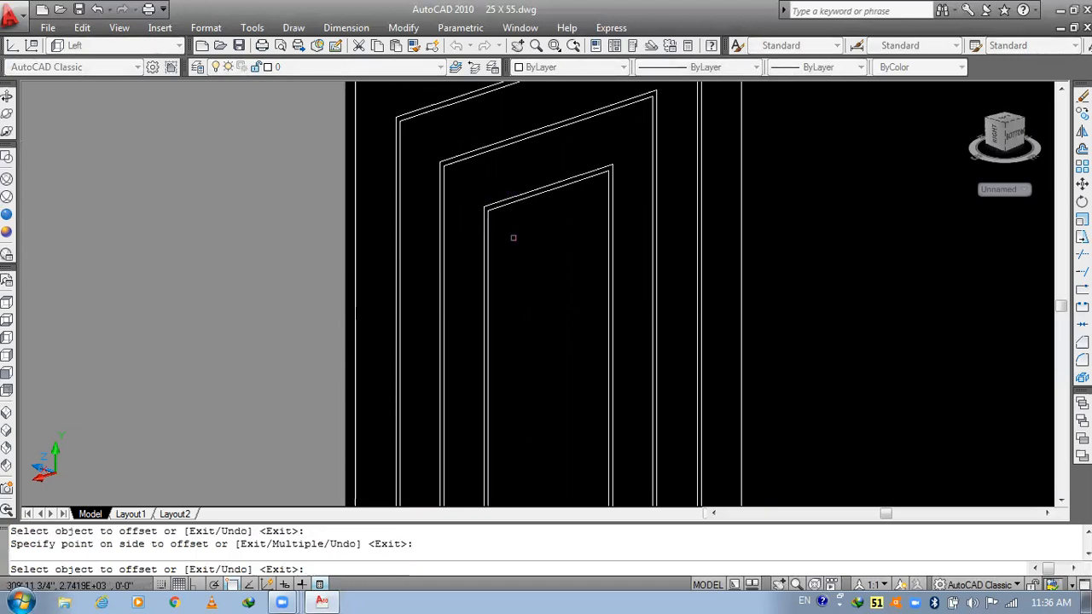
{"action": "key", "text": "Escape"}
{"action": "scroll", "coordinate": [448, 213], "scroll_direction": "down", "scroll_amount": 1}
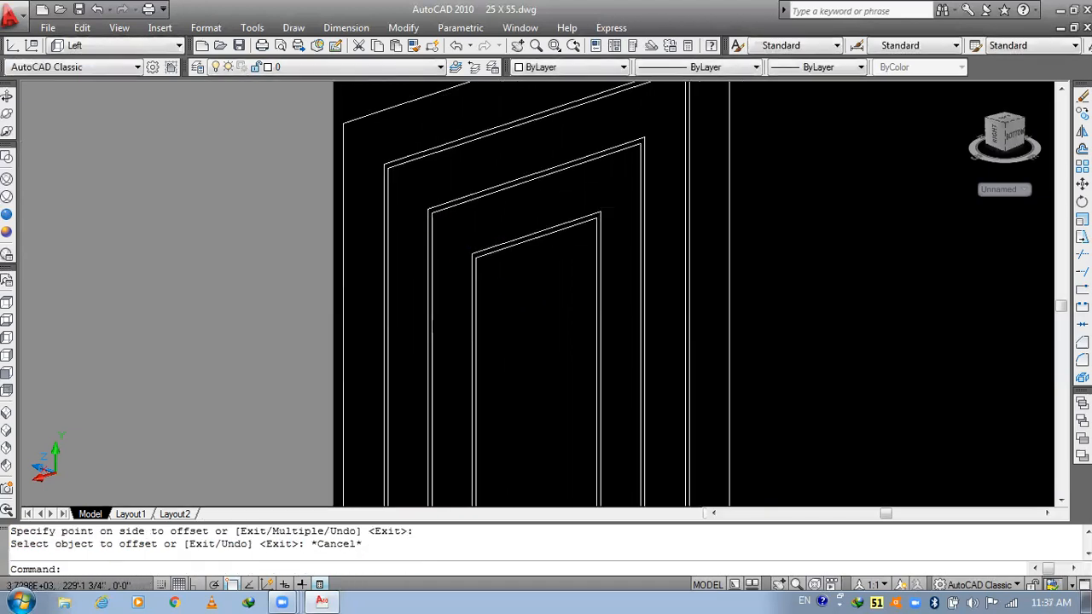
- Extrude both rectangles of the outermost double outline by 2"
{"action": "scroll", "coordinate": [431, 209], "scroll_direction": "up", "scroll_amount": 1}
{"action": "key", "text": "Escape"}
{"action": "key", "text": "Escape"}
{"action": "type", "text": "ext"}
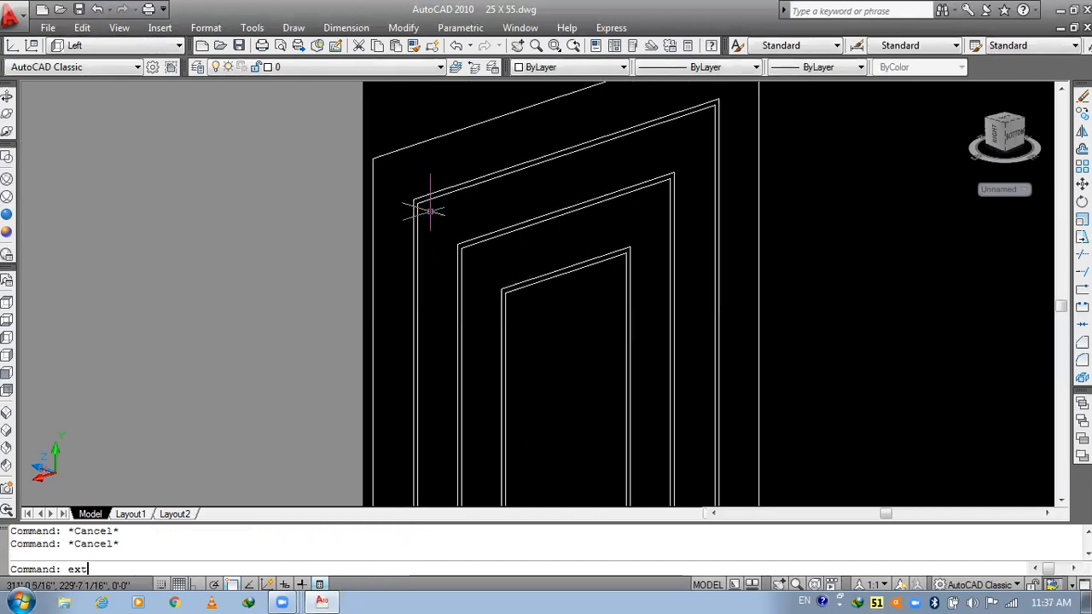
{"action": "key", "text": "Return"}
{"action": "scroll", "coordinate": [427, 212], "scroll_direction": "up", "scroll_amount": 1}
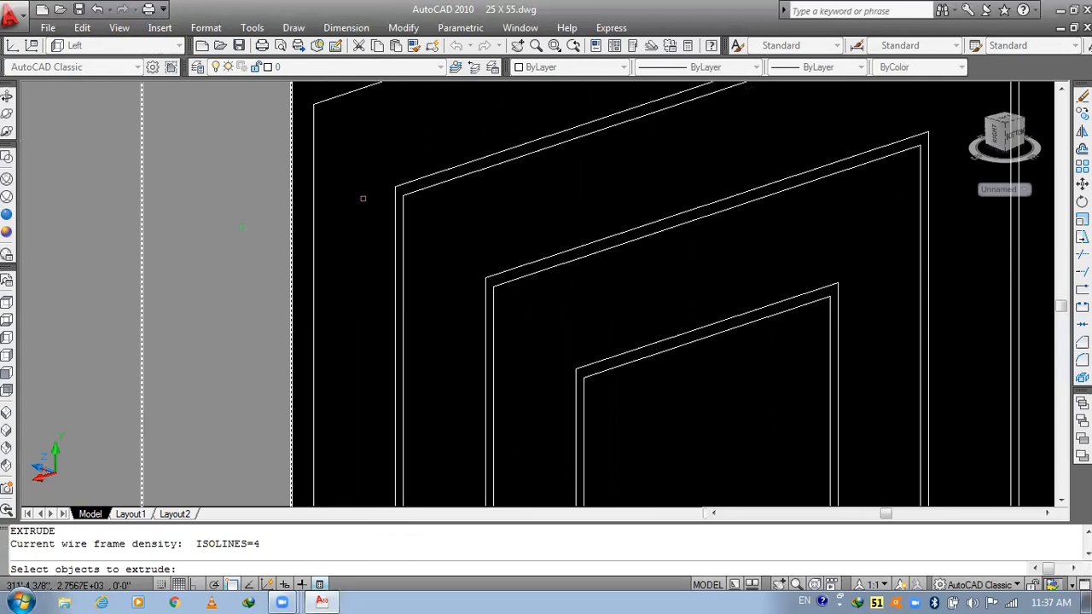
{"action": "left_click", "coordinate": [481, 141]}
{"action": "left_click", "coordinate": [425, 230]}
{"action": "key", "text": "Return"}
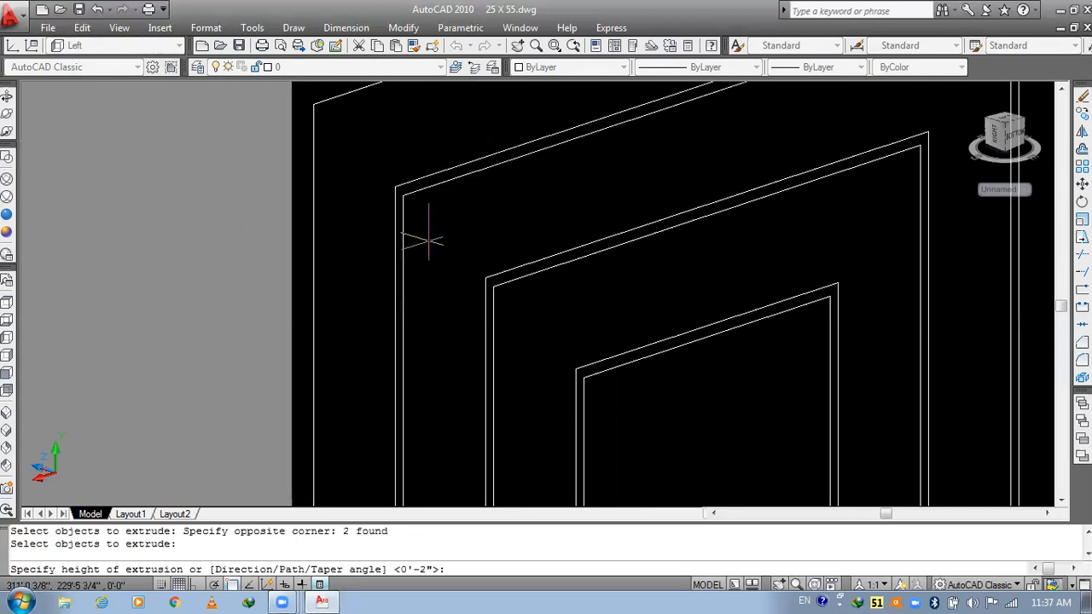
{"action": "key", "text": "Return"}
- Subtract the inner solid from the outer solid of the outermost double outline to leave a hollow frame
{"action": "type", "text": "su"}
{"action": "key", "text": "Return"}
{"action": "left_click", "coordinate": [433, 199]}
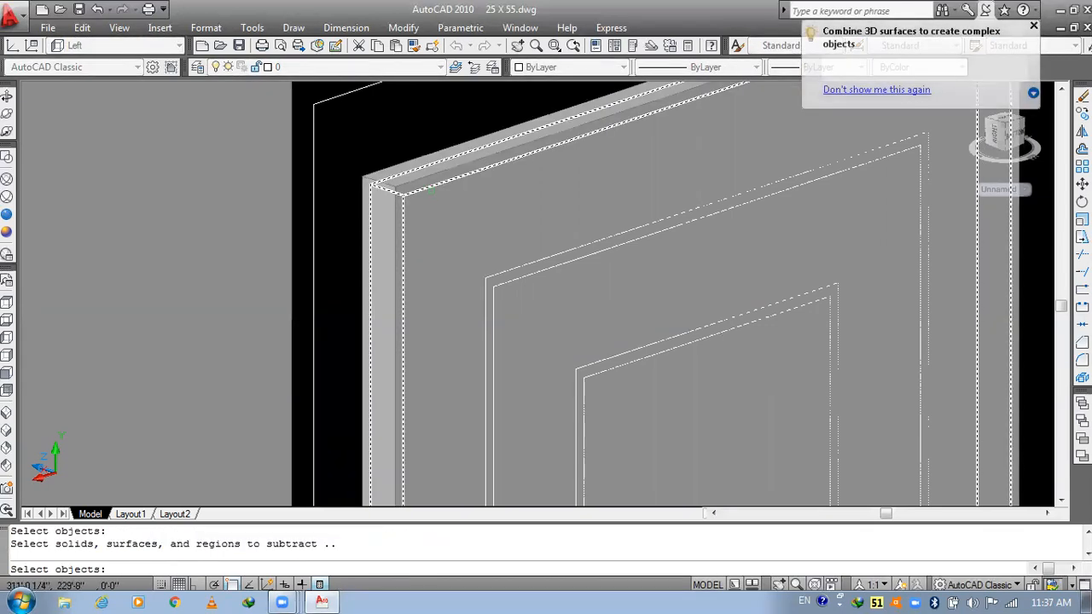
{"action": "left_click", "coordinate": [432, 193]}
{"action": "key", "text": "Return"}
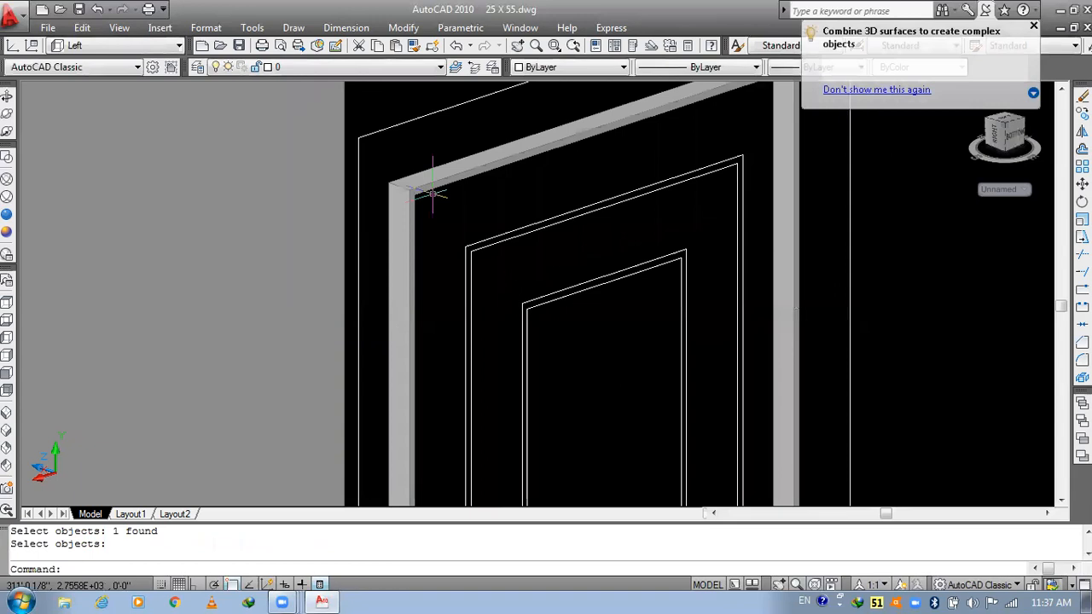
- Extrude both rectangles of the middle double outline by 2"
{"action": "type", "text": "ext"}
{"action": "key", "text": "Return"}
{"action": "left_click", "coordinate": [554, 199]}
{"action": "left_click", "coordinate": [517, 273]}
{"action": "key", "text": "Return"}
{"action": "type", "text": "2"}
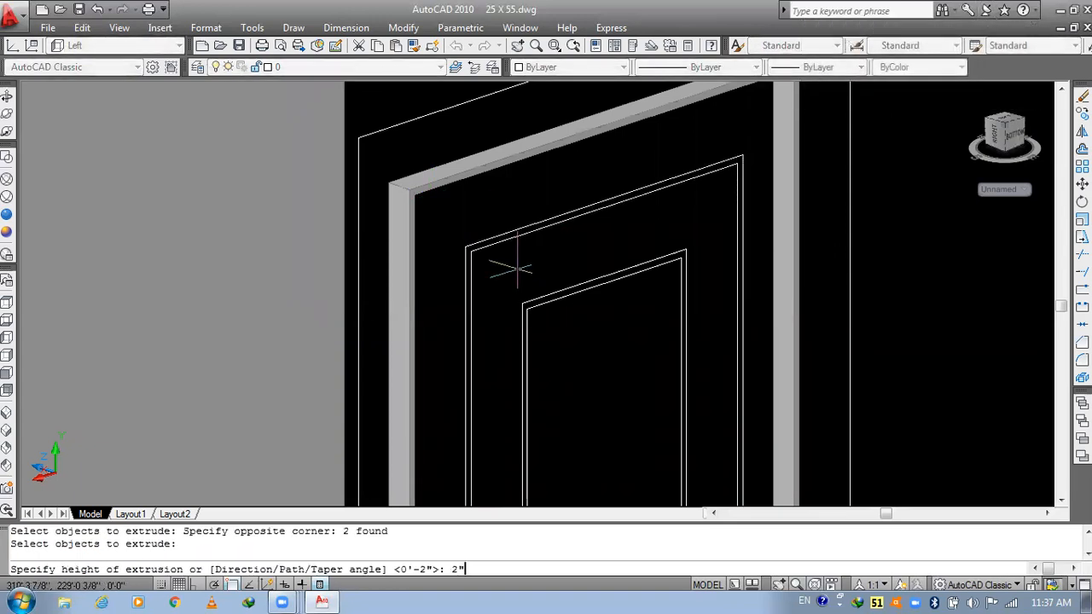
{"action": "key", "text": "Return"}
{"action": "type", "text": "su"}
{"action": "key", "text": "Return"}
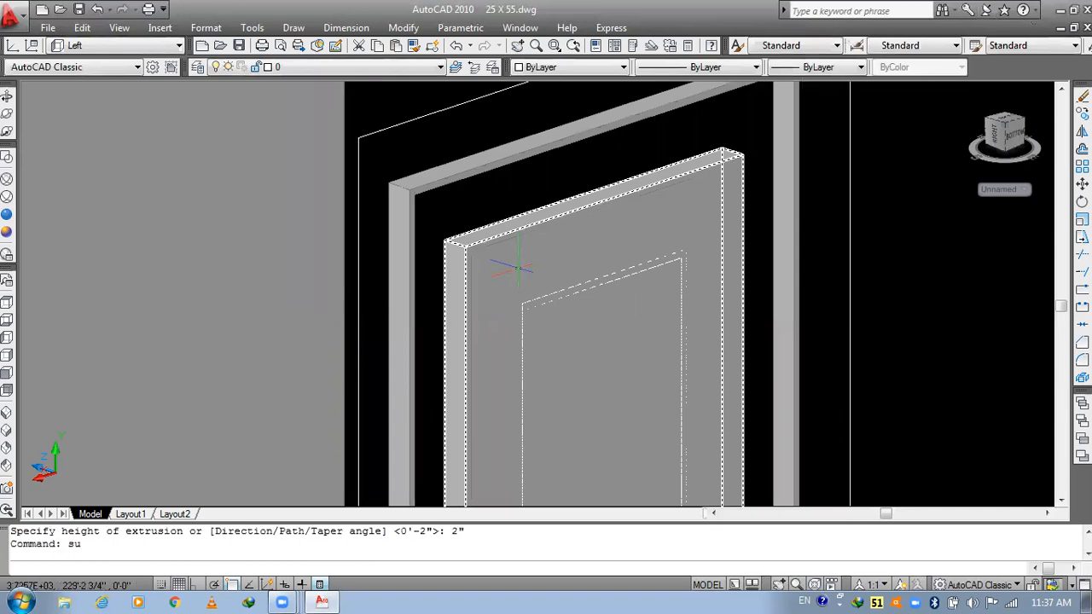
{"action": "scroll", "coordinate": [489, 244], "scroll_direction": "up", "scroll_amount": 2}
{"action": "left_click", "coordinate": [489, 249]}
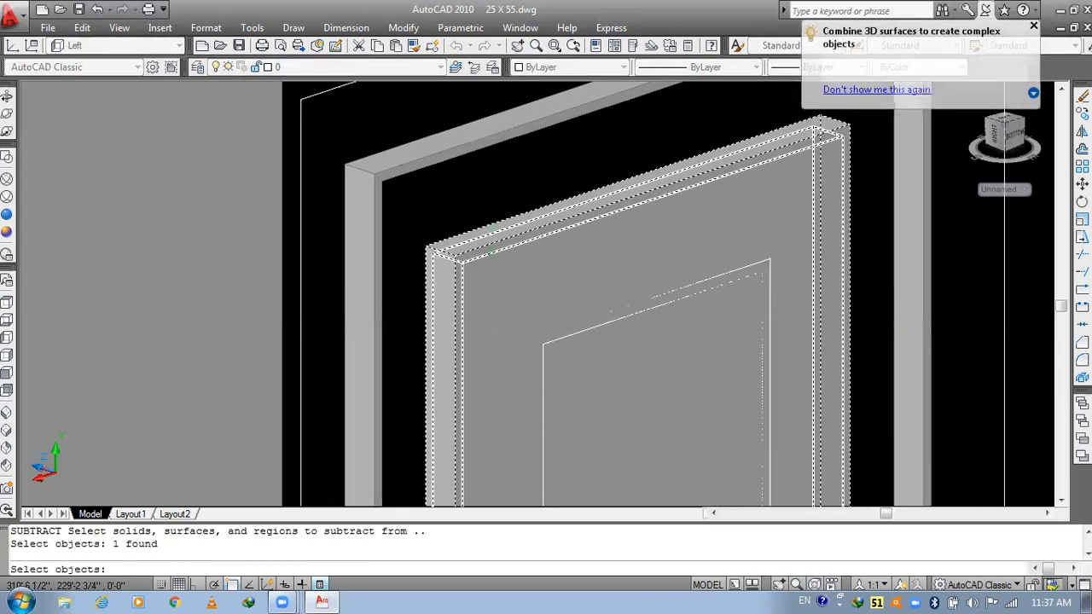
{"action": "key", "text": "Return"}
{"action": "key", "text": "Escape"}
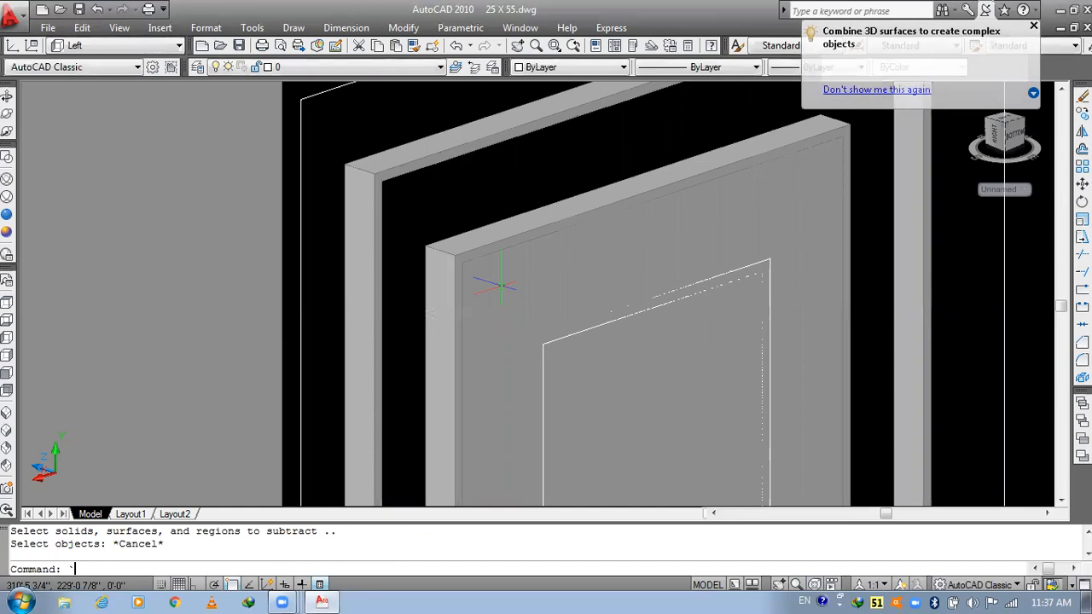
{"action": "key", "text": "Escape"}
{"action": "key", "text": "Escape"}
- Subtract the inner solid from the outer solid of the middle double outline to leave a hollow frame
{"action": "type", "text": "su"}
{"action": "key", "text": "Return"}
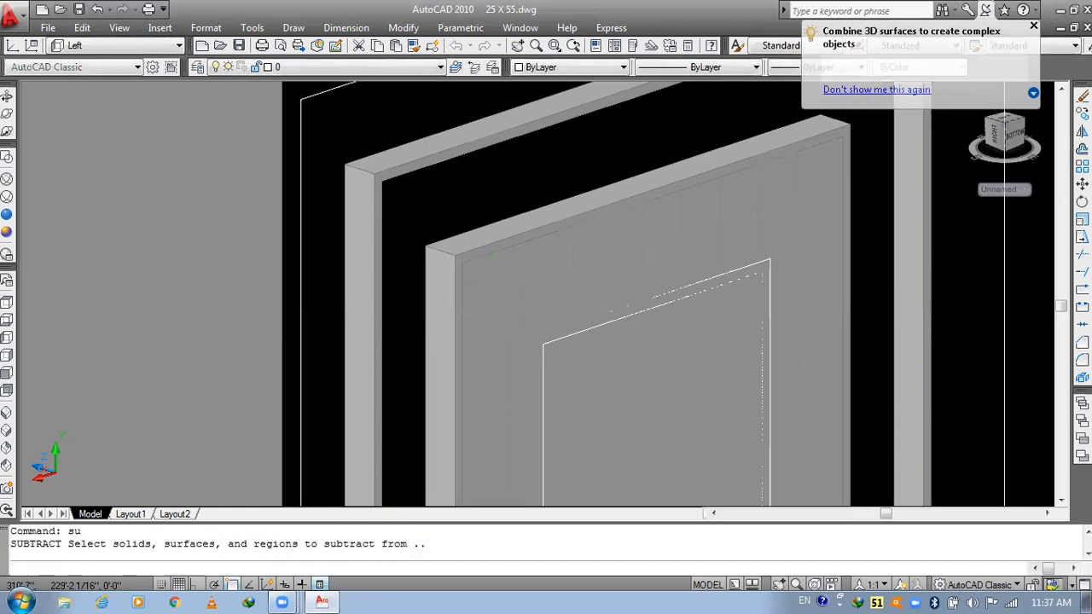
{"action": "left_click", "coordinate": [476, 263]}
{"action": "key", "text": "Return"}
{"action": "left_click", "coordinate": [476, 263]}
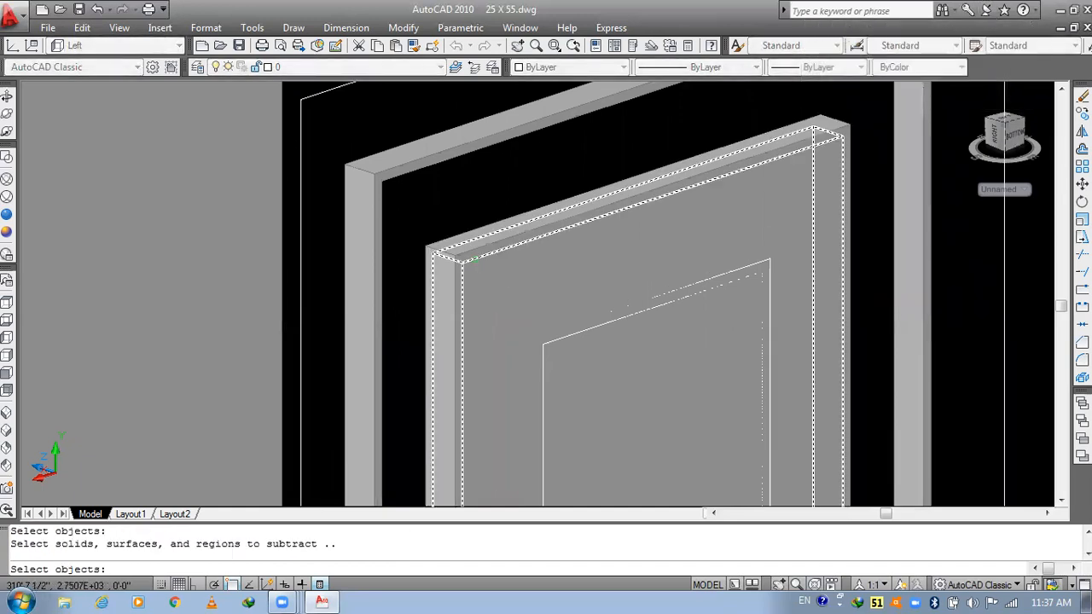
{"action": "key", "text": "Return"}
- Extrude both rectangles of the innermost double outline by 2"
{"action": "scroll", "coordinate": [480, 264], "scroll_direction": "down", "scroll_amount": 3}
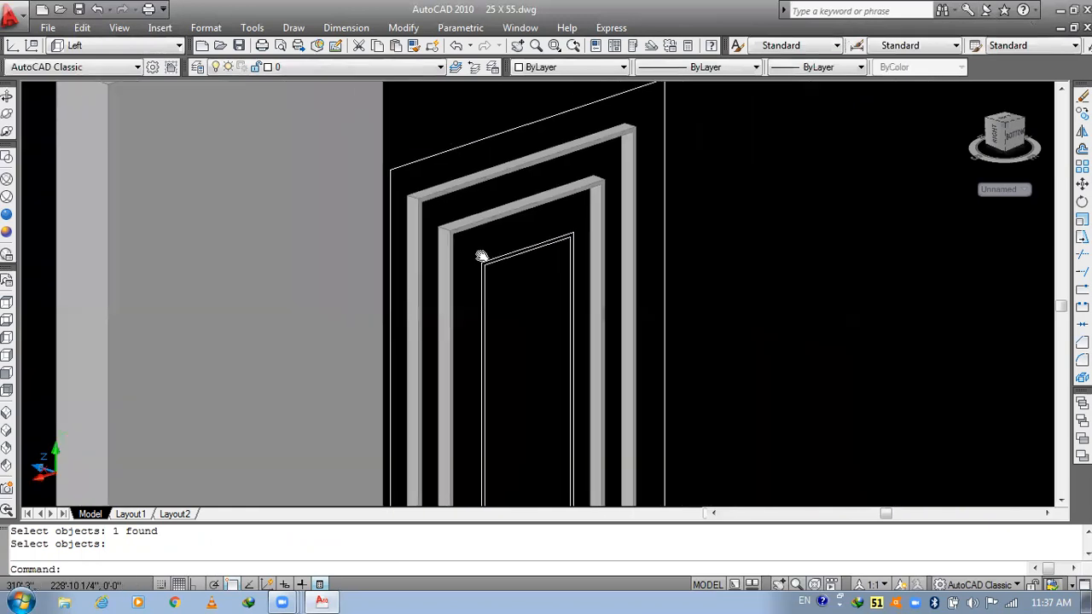
{"action": "scroll", "coordinate": [482, 259], "scroll_direction": "up", "scroll_amount": 5}
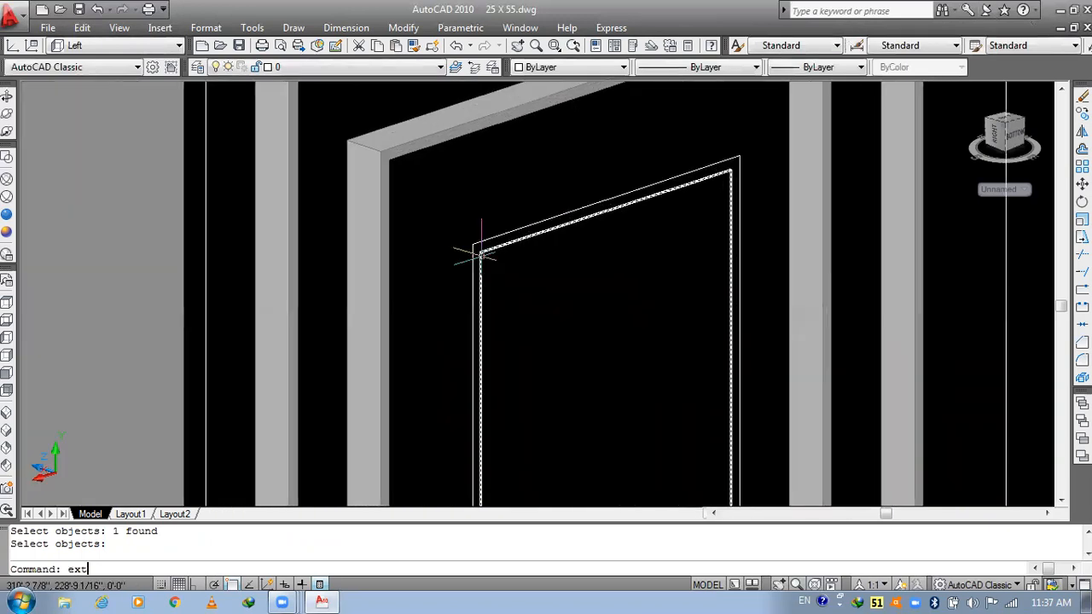
{"action": "type", "text": "ext"}
{"action": "key", "text": "Return"}
{"action": "left_click", "coordinate": [529, 205]}
{"action": "left_click", "coordinate": [500, 300]}
{"action": "key", "text": "Return"}
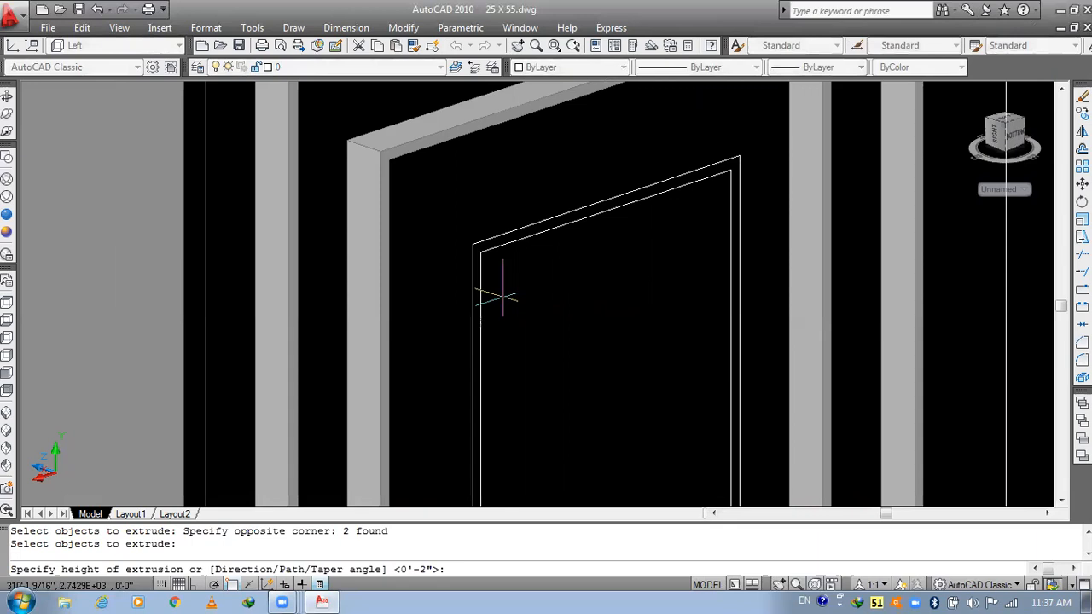
{"action": "type", "text": "2\""}
{"action": "key", "text": "Return"}
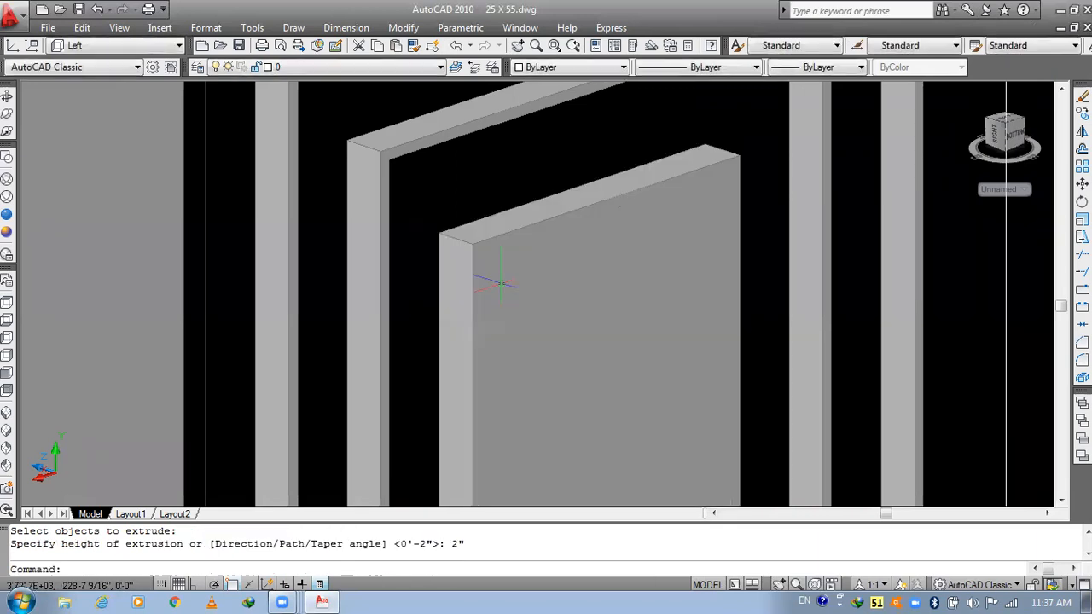
- Subtract the inner solid from the outer solid of the innermost double outline to leave a hollow frame
{"action": "type", "text": "su"}
{"action": "key", "text": "Return"}
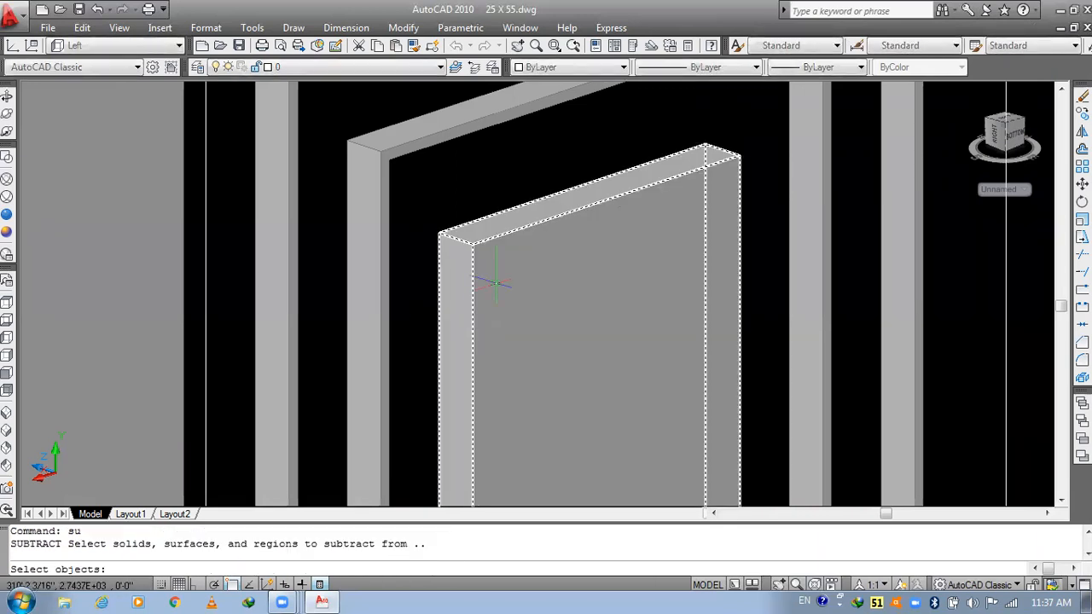
{"action": "scroll", "coordinate": [503, 265], "scroll_direction": "up", "scroll_amount": 2}
{"action": "left_click", "coordinate": [503, 264]}
{"action": "key", "text": "Return"}
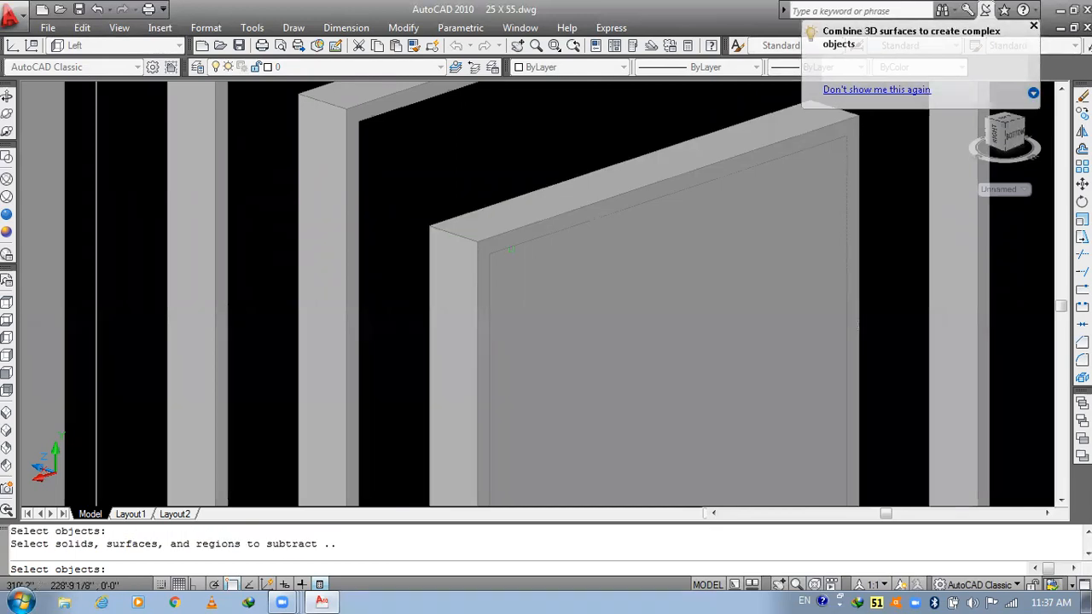
{"action": "left_click", "coordinate": [515, 277]}
{"action": "key", "text": "Return"}
- Move the three hollow frames from the loose outline's upper corner to the matching front corner of the door slab
{"action": "scroll", "coordinate": [517, 281], "scroll_direction": "down", "scroll_amount": 2}
{"action": "scroll", "coordinate": [534, 324], "scroll_direction": "down", "scroll_amount": 2}
{"action": "middle_click_drag", "start_coordinate": [534, 325], "coordinate": [566, 280]}
{"action": "key", "text": "Escape"}
{"action": "key", "text": "Escape"}
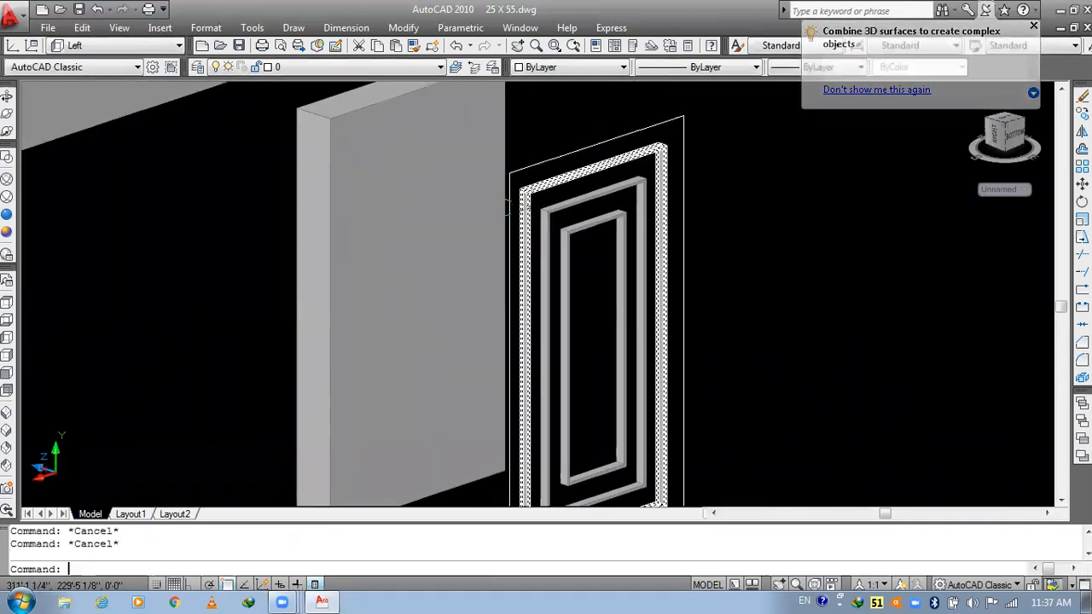
{"action": "type", "text": "m"}
{"action": "key", "text": "Return"}
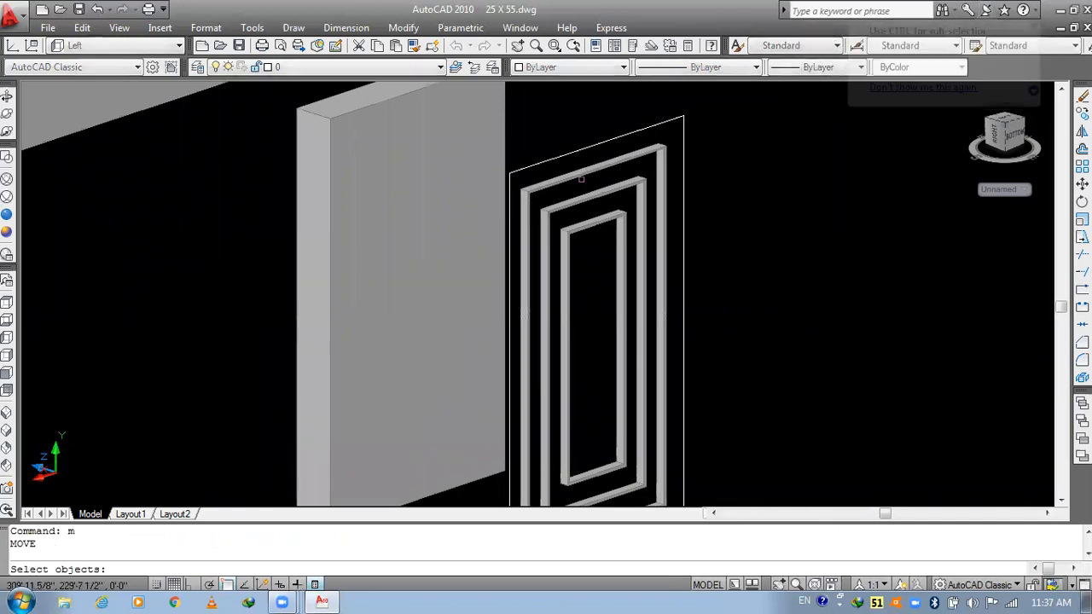
{"action": "scroll", "coordinate": [586, 178], "scroll_direction": "up", "scroll_amount": 2}
{"action": "left_click", "coordinate": [589, 158]}
{"action": "left_click", "coordinate": [543, 301]}
{"action": "key", "text": "Return"}
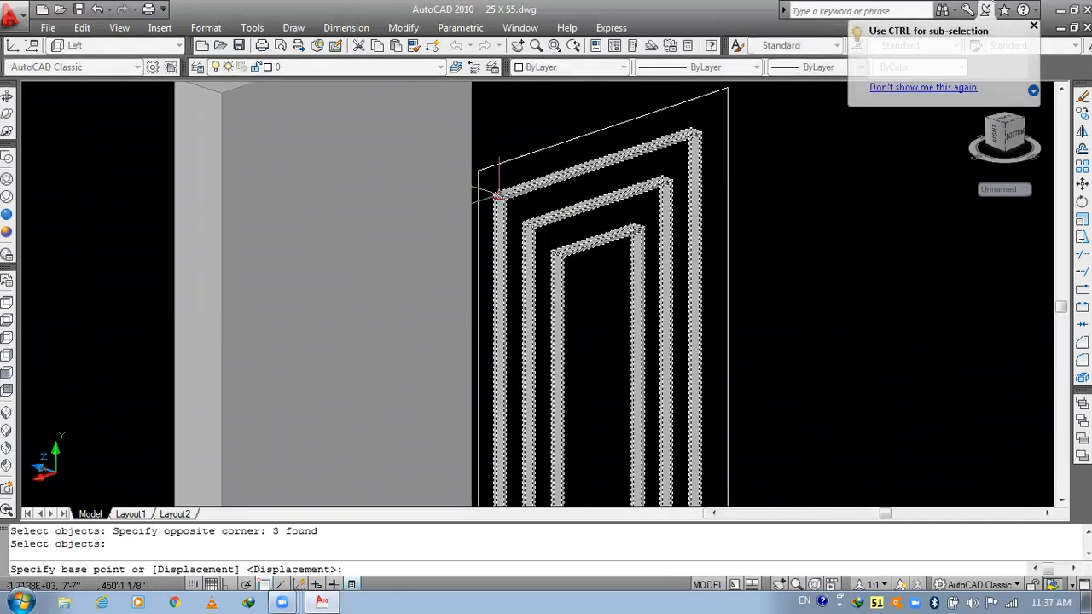
{"action": "left_click", "coordinate": [480, 171]}
{"action": "scroll", "coordinate": [426, 183], "scroll_direction": "down", "scroll_amount": 2}
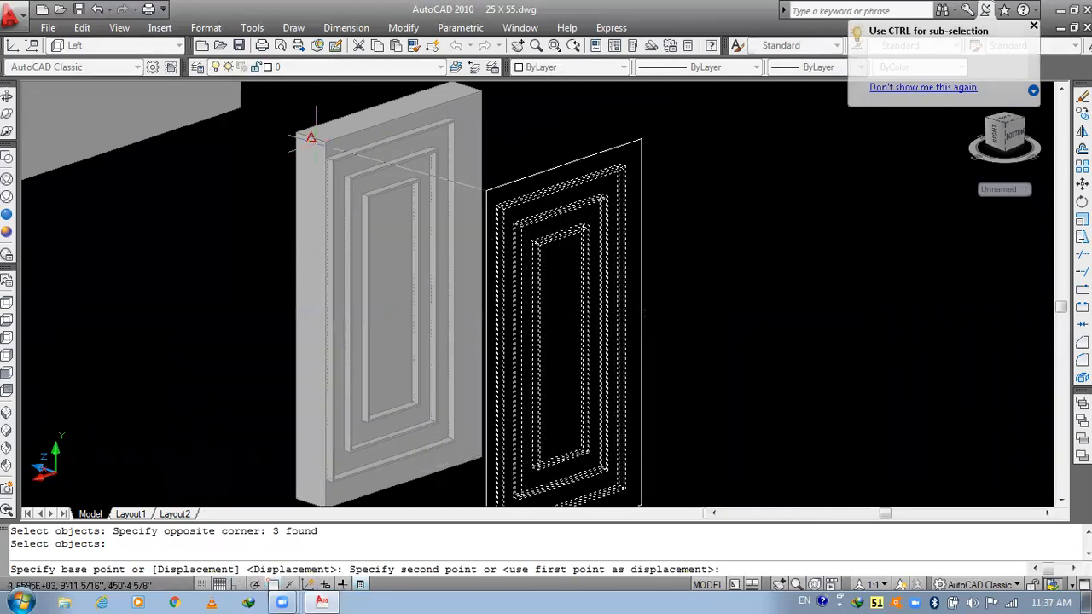
{"action": "scroll", "coordinate": [312, 138], "scroll_direction": "up", "scroll_amount": 3}
{"action": "scroll", "coordinate": [354, 143], "scroll_direction": "up", "scroll_amount": 2}
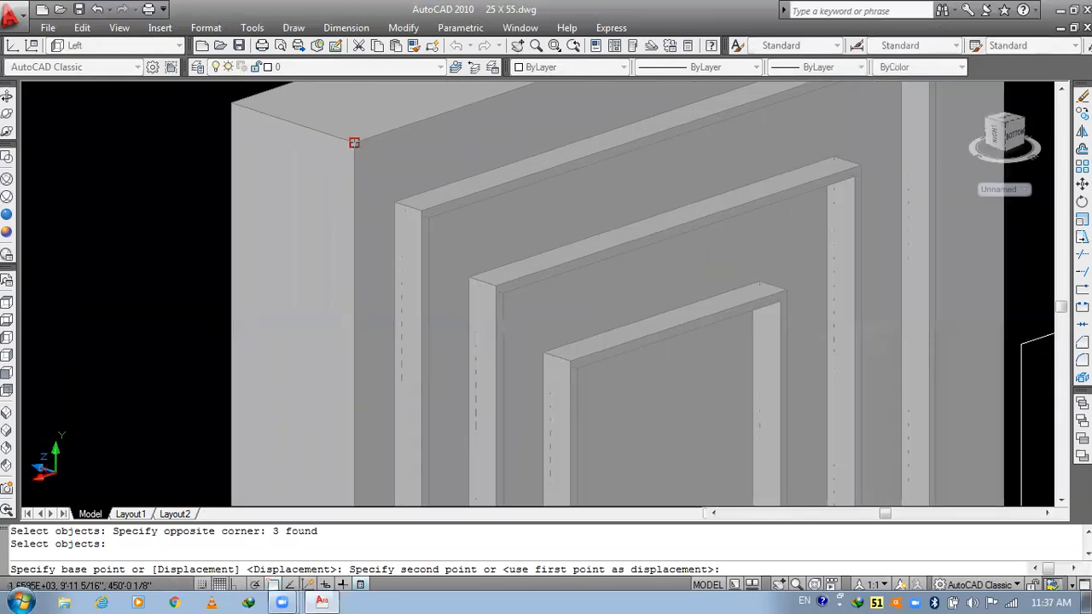
{"action": "left_click", "coordinate": [354, 142]}
{"action": "key", "text": "Escape"}
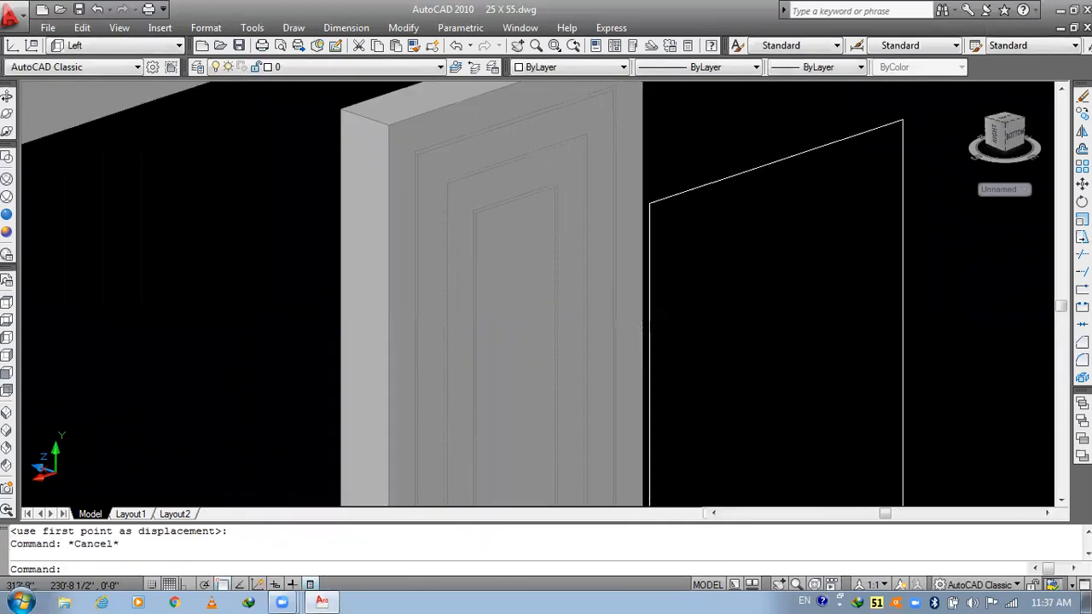
{"action": "key", "text": "Escape"}
- Subtract the three hollow frames from the door slab to cut nested grooves into its face
{"action": "type", "text": "s"}
{"action": "middle_click_drag", "start_coordinate": [417, 186], "coordinate": [428, 264]}
{"action": "type", "text": "u"}
{"action": "key", "text": "Return"}
{"action": "left_click", "coordinate": [427, 206]}
{"action": "key", "text": "Return"}
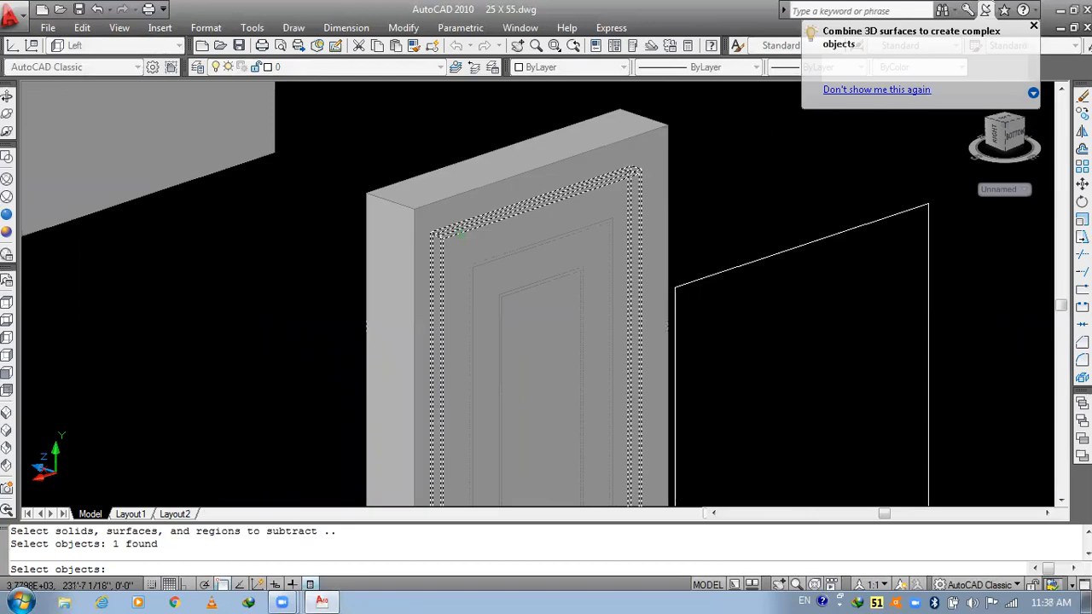
{"action": "left_click", "coordinate": [478, 256]}
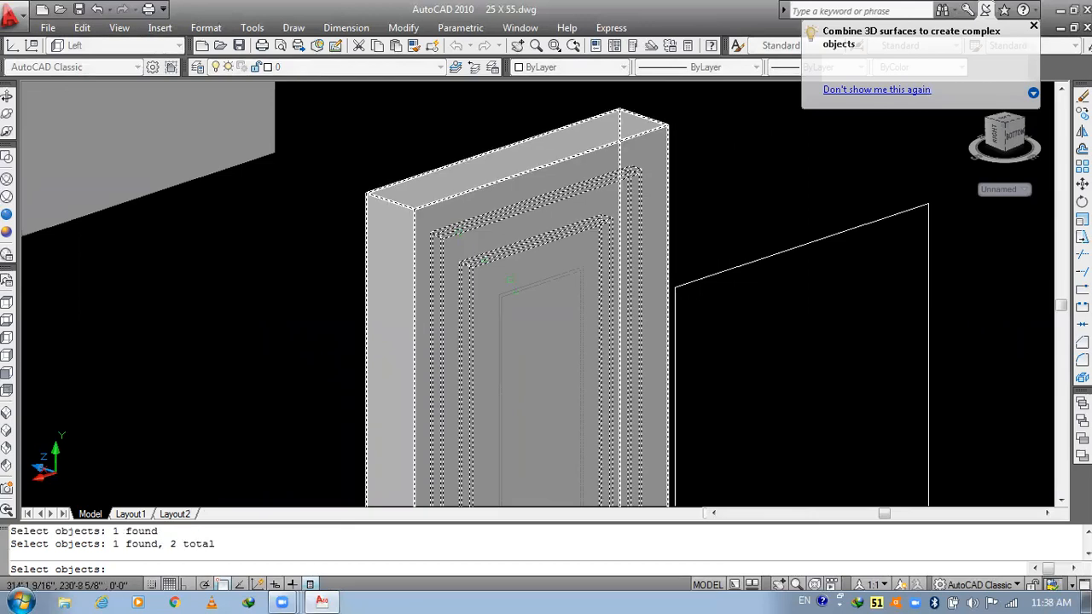
{"action": "left_click", "coordinate": [516, 292]}
{"action": "key", "text": "Return"}
- Erase the leftover rectangular outline beside the door slab
{"action": "middle_click_drag", "start_coordinate": [478, 226], "coordinate": [410, 111]}
{"action": "scroll", "coordinate": [410, 111], "scroll_direction": "down", "scroll_amount": 2}
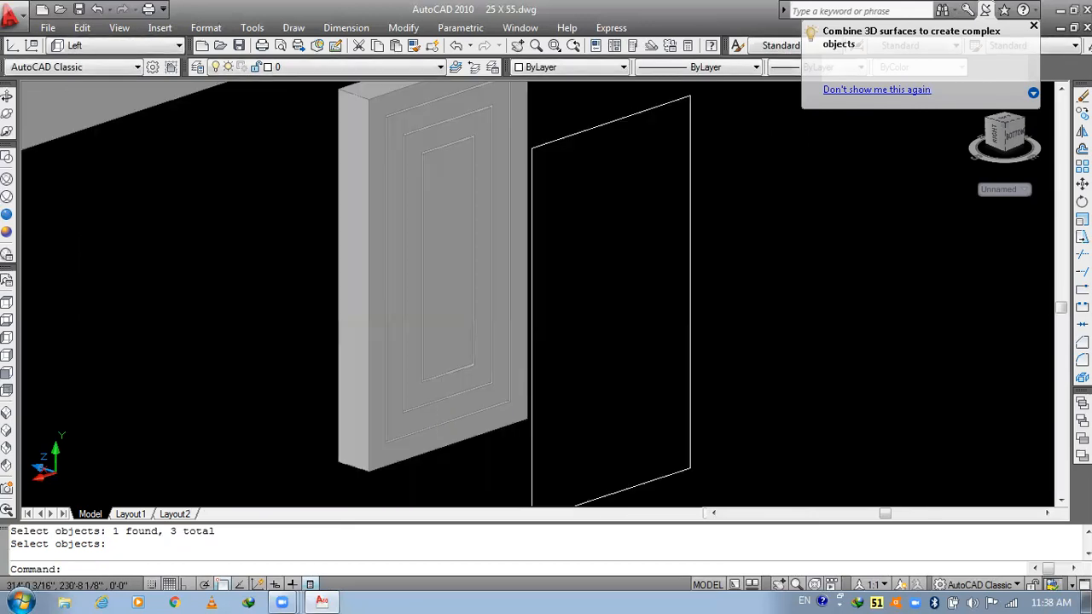
{"action": "middle_click_drag", "start_coordinate": [543, 233], "coordinate": [585, 283]}
{"action": "key", "text": "Escape"}
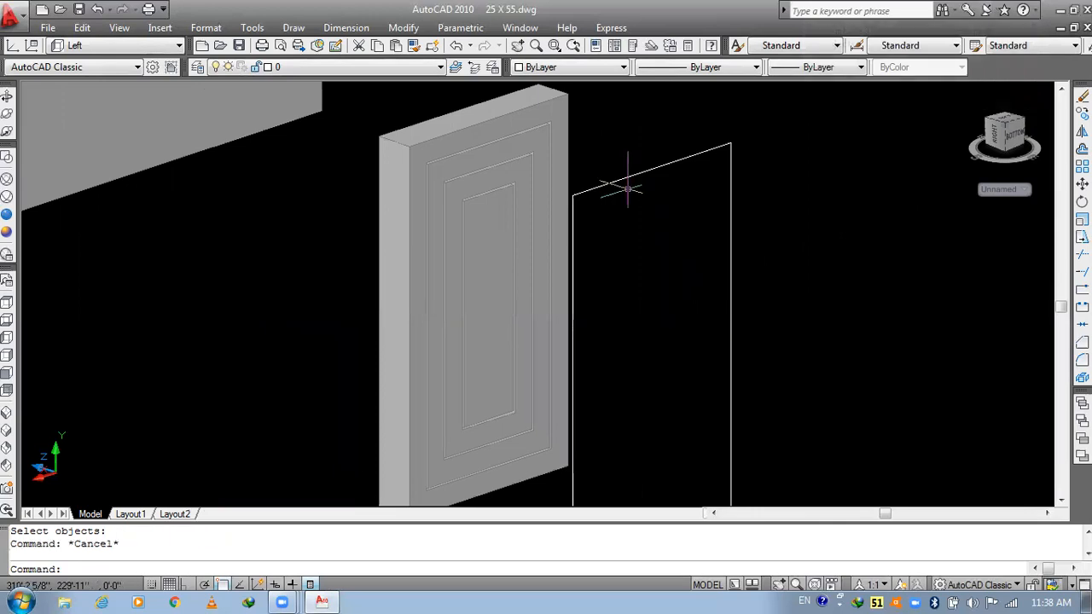
{"action": "key", "text": "Escape"}
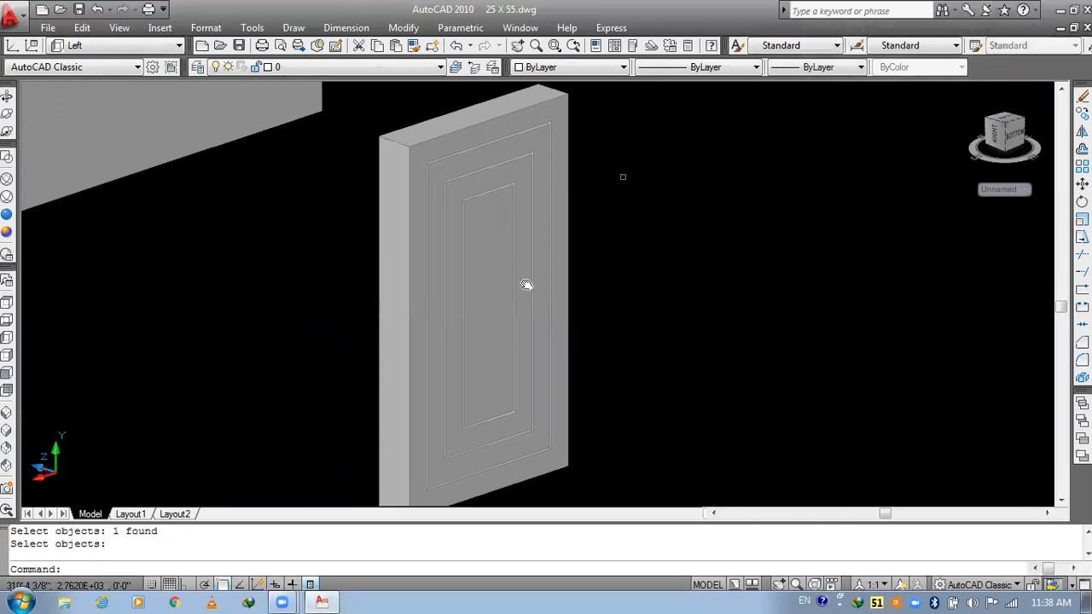
{"action": "key", "text": "Escape"}
- Assign the grooved door slab to the "3d door" layer
{"action": "left_click", "coordinate": [607, 213]}
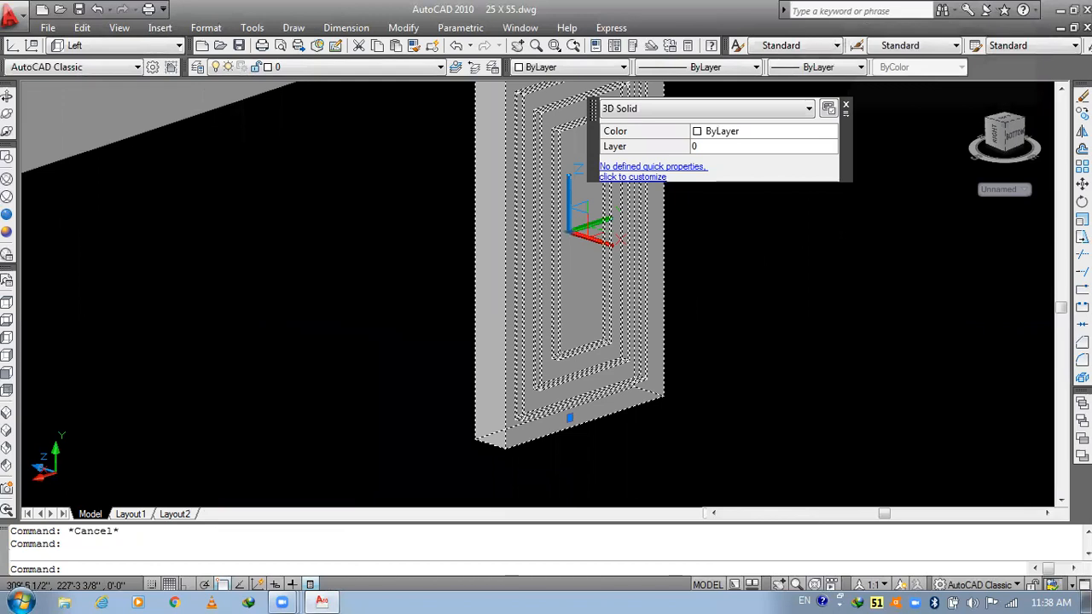
{"action": "key", "text": "Escape"}
{"action": "left_click", "coordinate": [580, 200]}
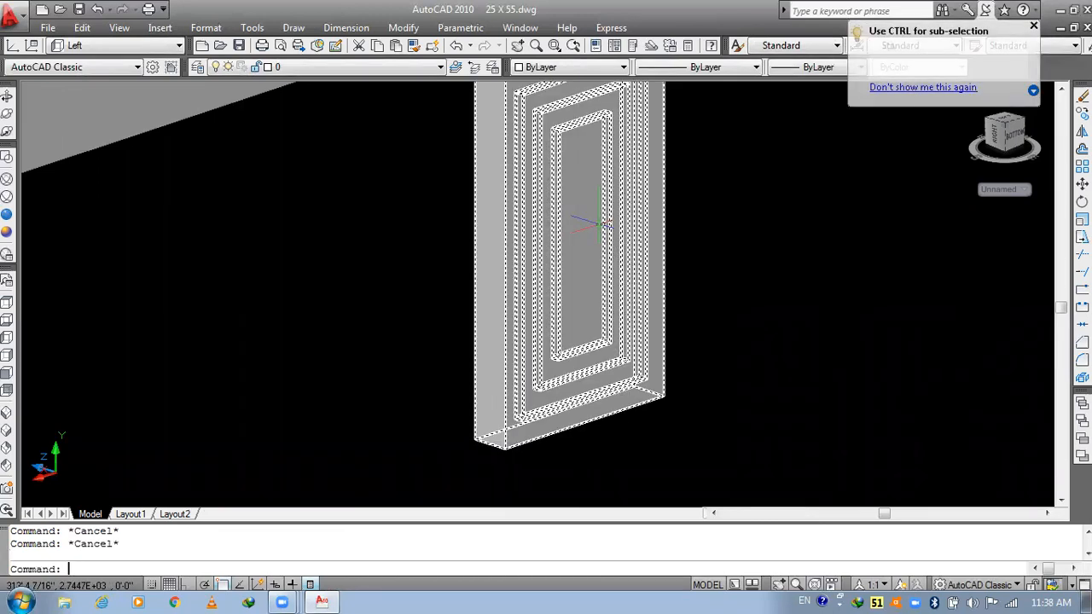
{"action": "left_click", "coordinate": [885, 129]}
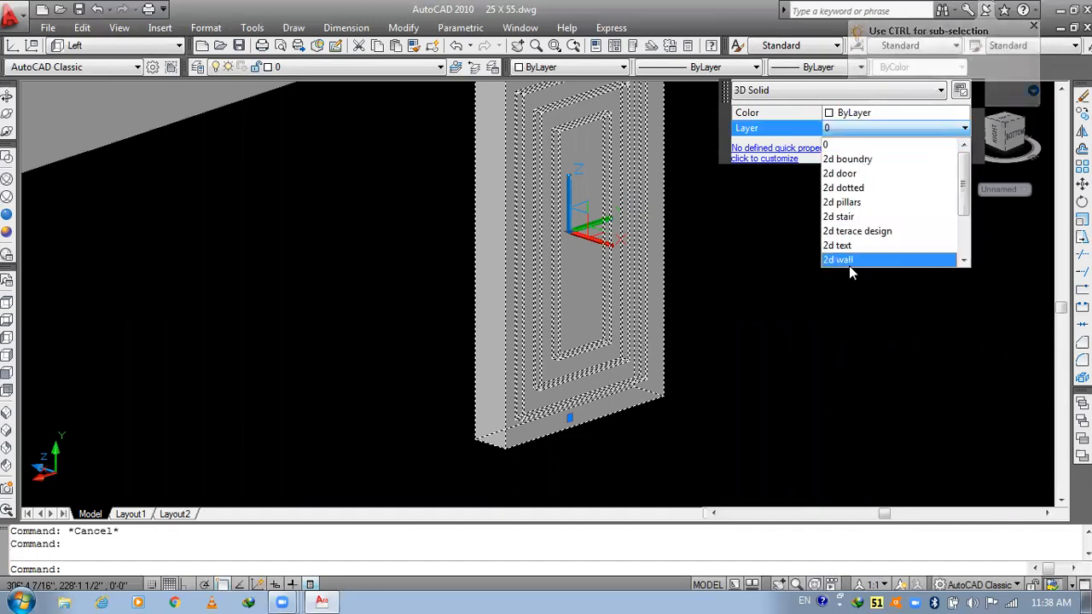
{"action": "scroll", "coordinate": [873, 246], "scroll_direction": "down", "scroll_amount": 2}
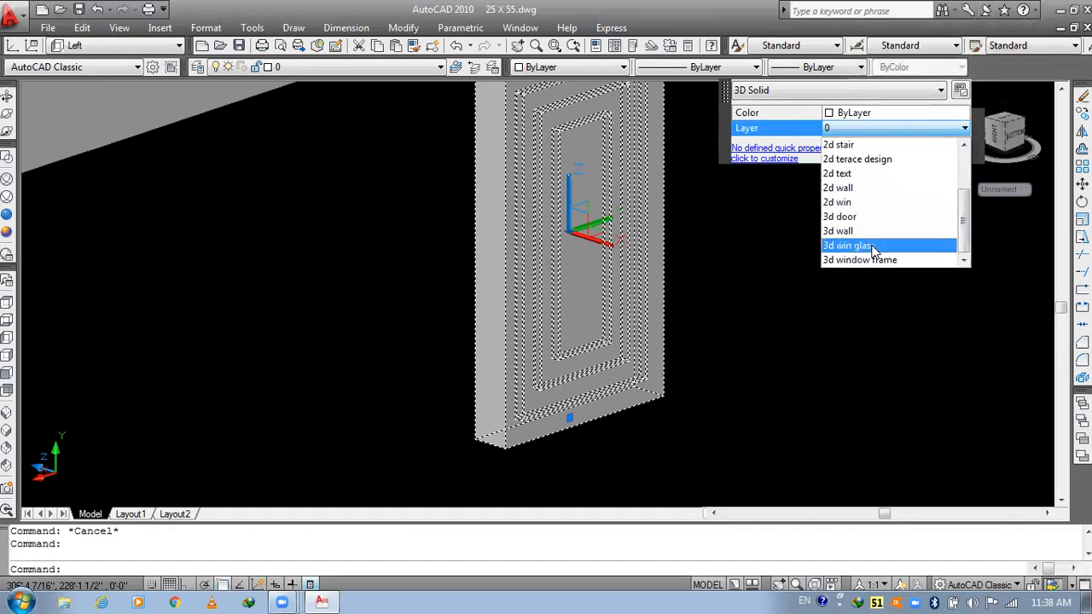
{"action": "left_click", "coordinate": [879, 218]}
- Move the grooved door slab by its lower front corner into the lower corner of the ground-floor doorway beside the front window
{"action": "scroll", "coordinate": [605, 278], "scroll_direction": "down", "scroll_amount": 3}
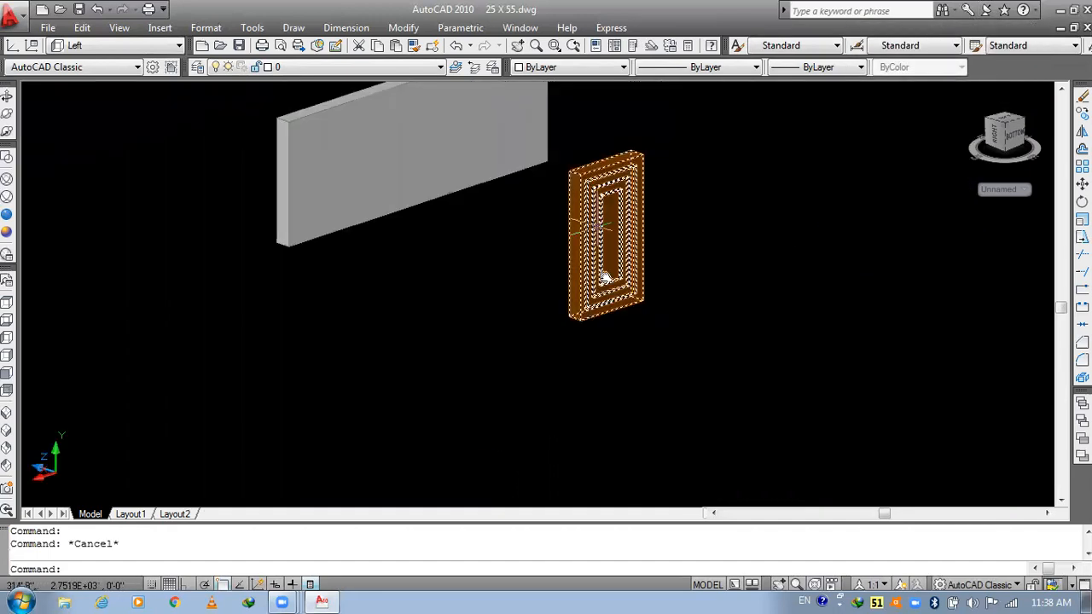
{"action": "scroll", "coordinate": [604, 278], "scroll_direction": "up", "scroll_amount": 3}
{"action": "key", "text": "Return"}
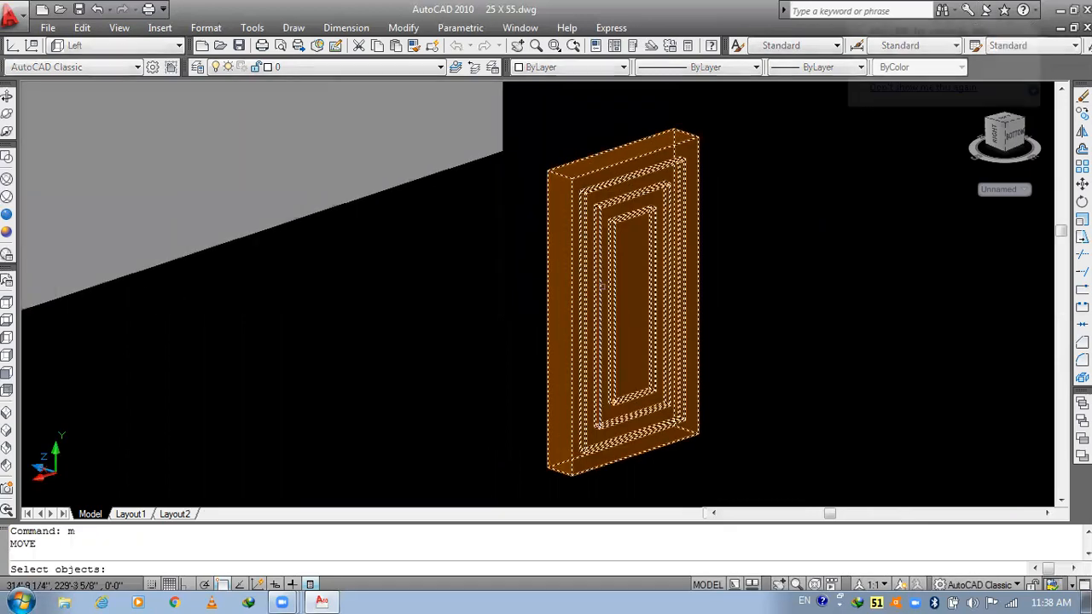
{"action": "left_click", "coordinate": [602, 285]}
{"action": "key", "text": "Return"}
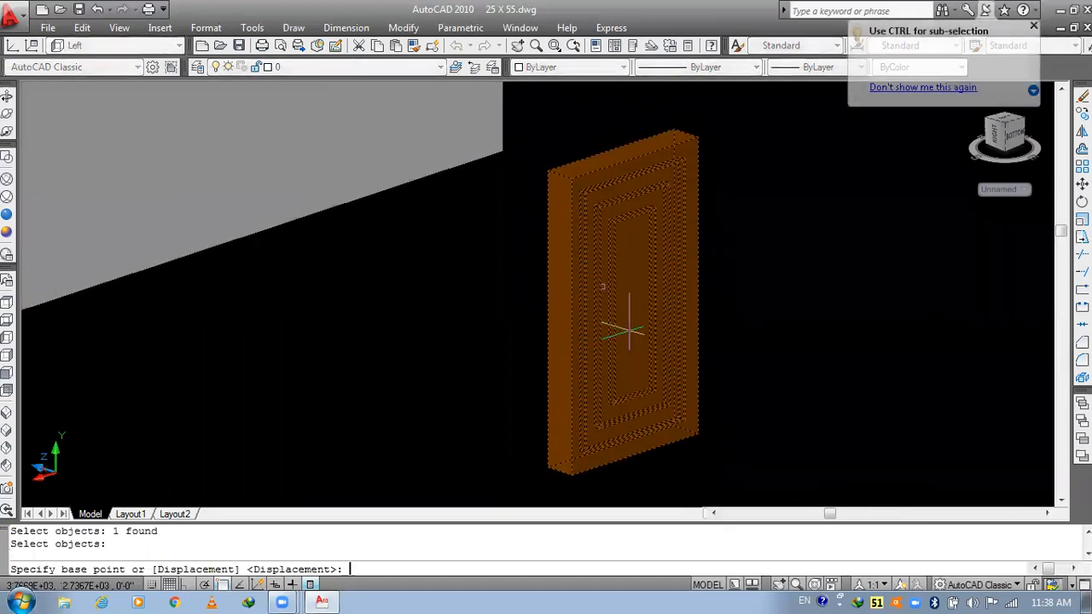
{"action": "left_click", "coordinate": [572, 476]}
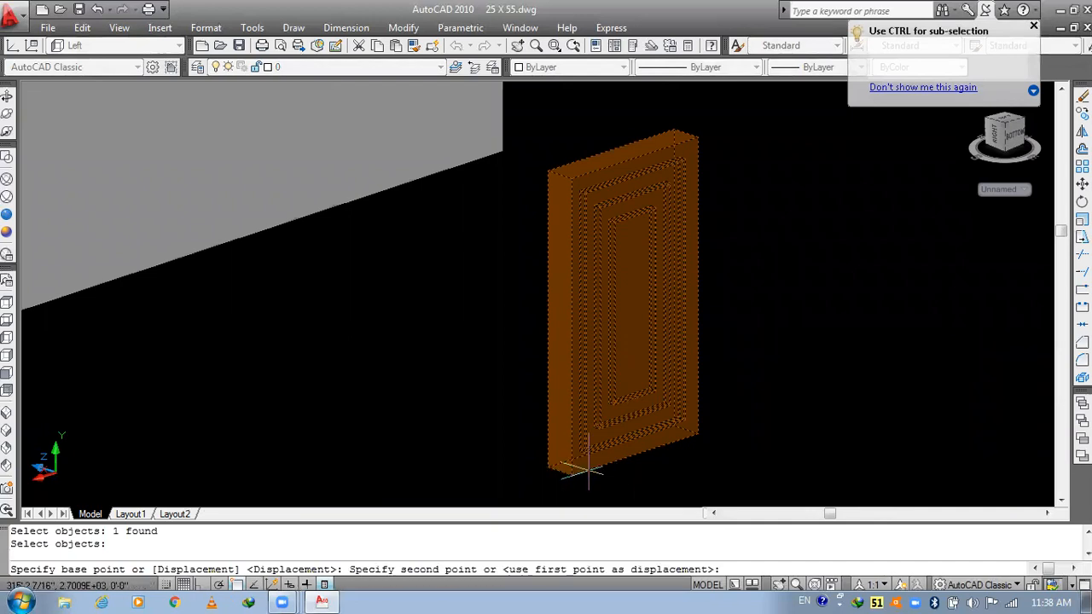
{"action": "scroll", "coordinate": [581, 458], "scroll_direction": "down", "scroll_amount": 5}
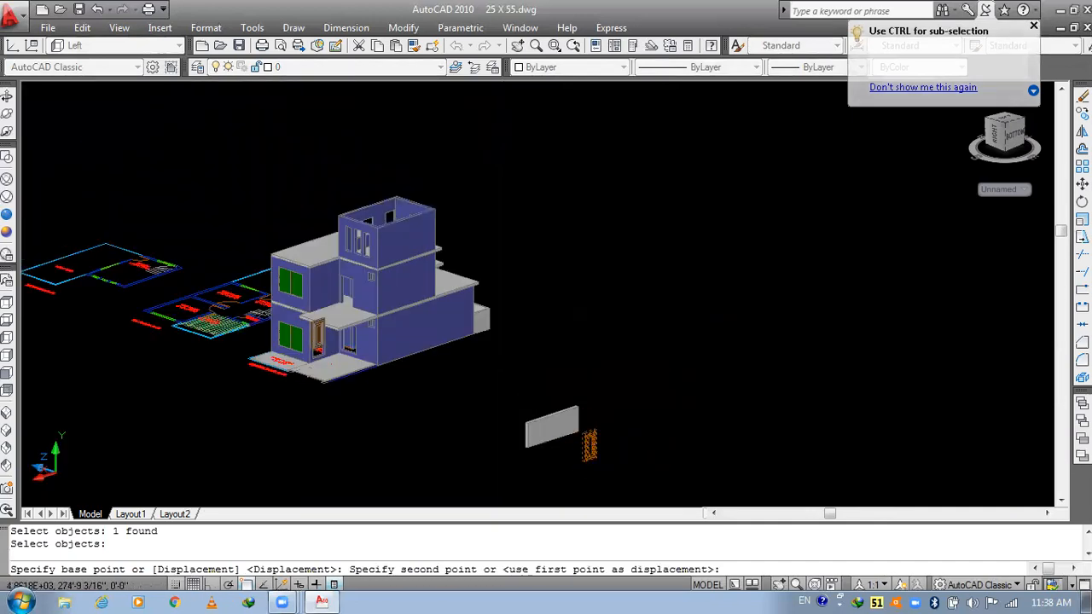
{"action": "scroll", "coordinate": [314, 351], "scroll_direction": "up", "scroll_amount": 6}
{"action": "scroll", "coordinate": [314, 352], "scroll_direction": "up", "scroll_amount": 3}
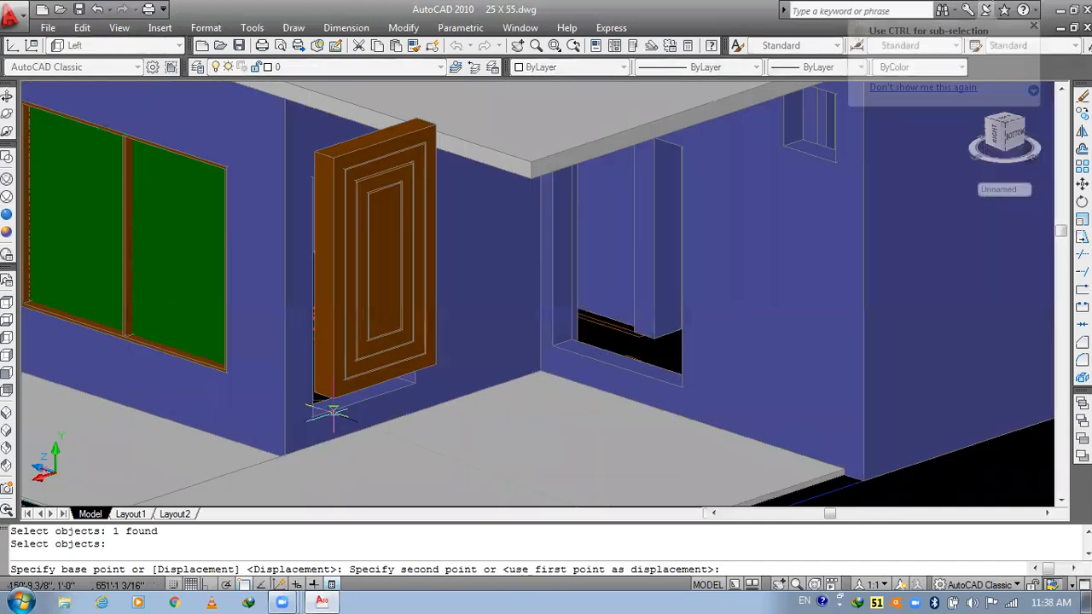
{"action": "scroll", "coordinate": [333, 413], "scroll_direction": "up", "scroll_amount": 3}
{"action": "left_click", "coordinate": [292, 422]}
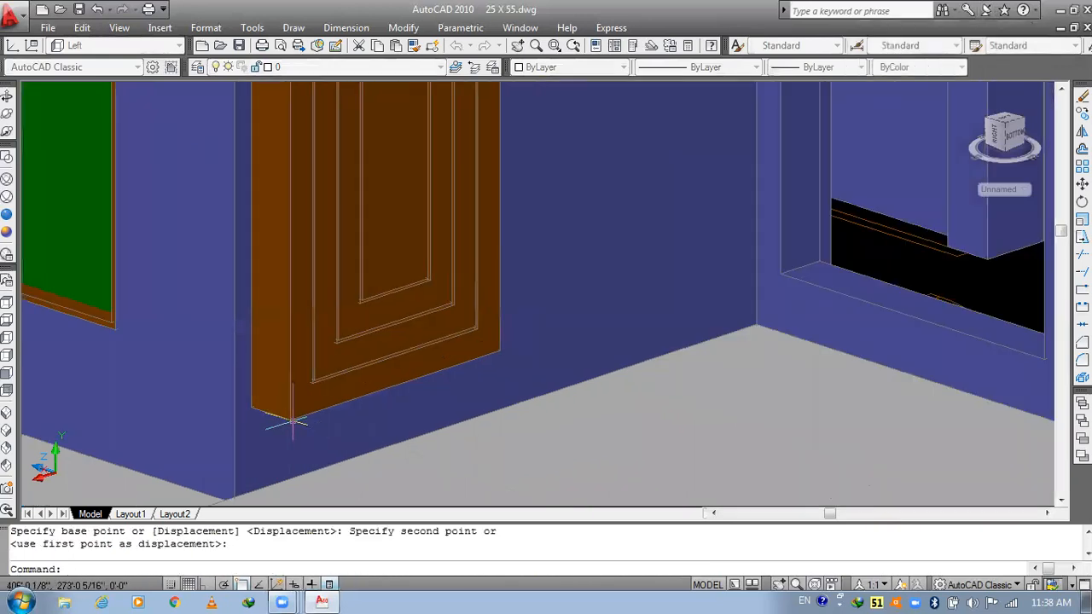
{"action": "scroll", "coordinate": [292, 423], "scroll_direction": "down", "scroll_amount": 5}
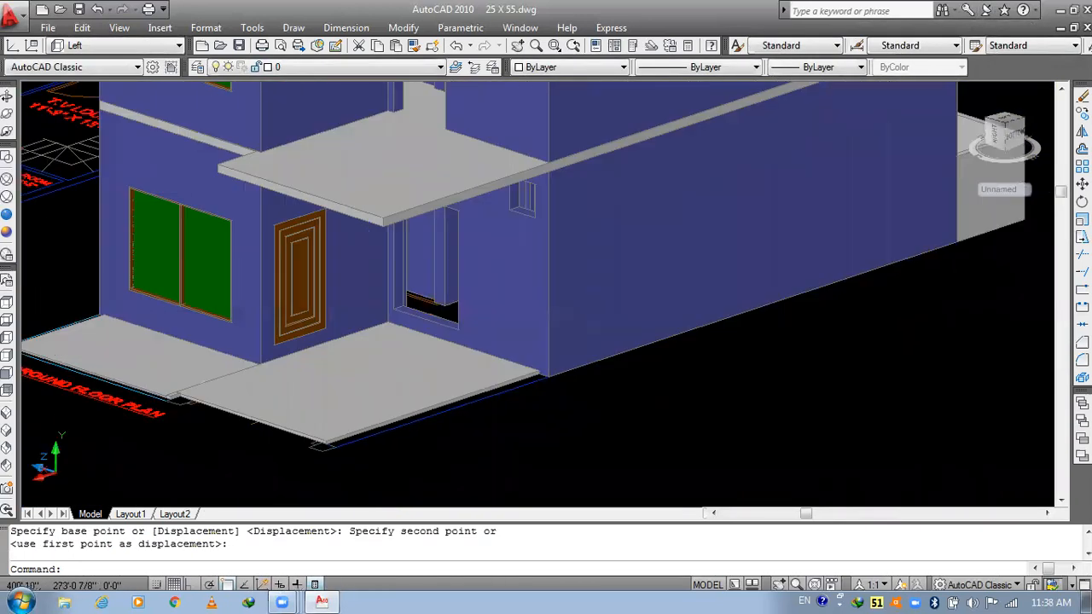
- Copy the installed ground-floor door to the empty space beside the house
{"action": "scroll", "coordinate": [359, 313], "scroll_direction": "up", "scroll_amount": 3}
{"action": "scroll", "coordinate": [366, 324], "scroll_direction": "up", "scroll_amount": 1}
{"action": "left_click", "coordinate": [367, 327]}
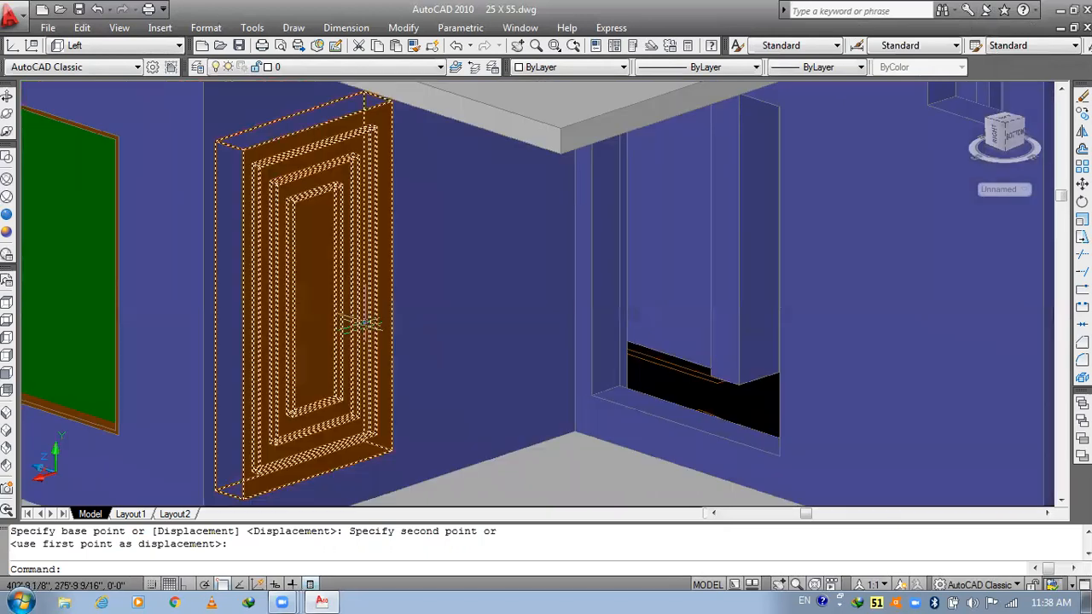
{"action": "scroll", "coordinate": [368, 329], "scroll_direction": "up", "scroll_amount": 2}
{"action": "scroll", "coordinate": [441, 361], "scroll_direction": "down", "scroll_amount": 4}
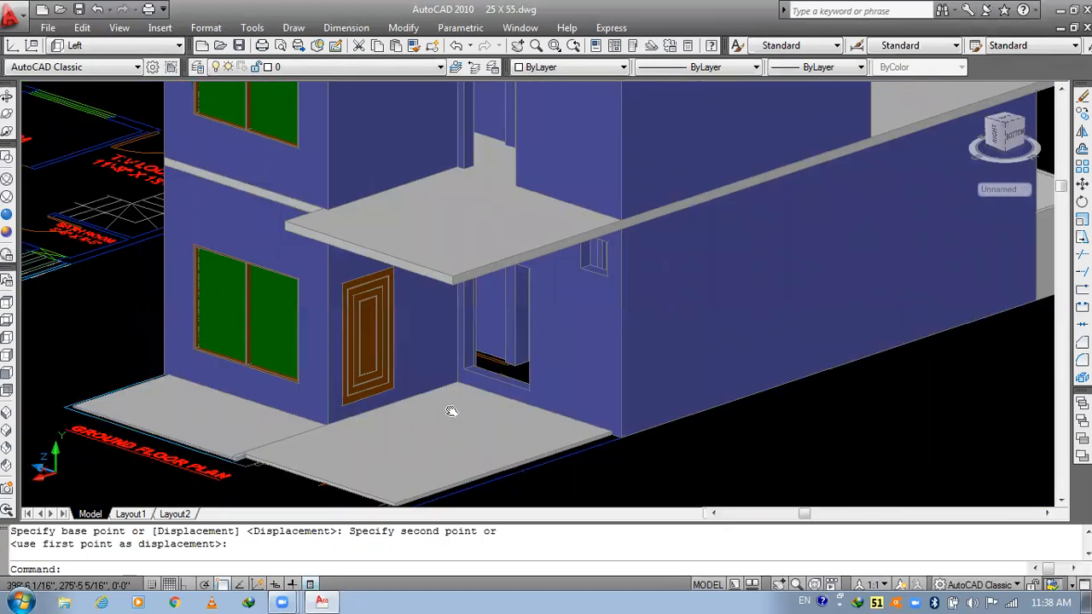
{"action": "scroll", "coordinate": [433, 381], "scroll_direction": "up", "scroll_amount": 1}
{"action": "key", "text": "Escape"}
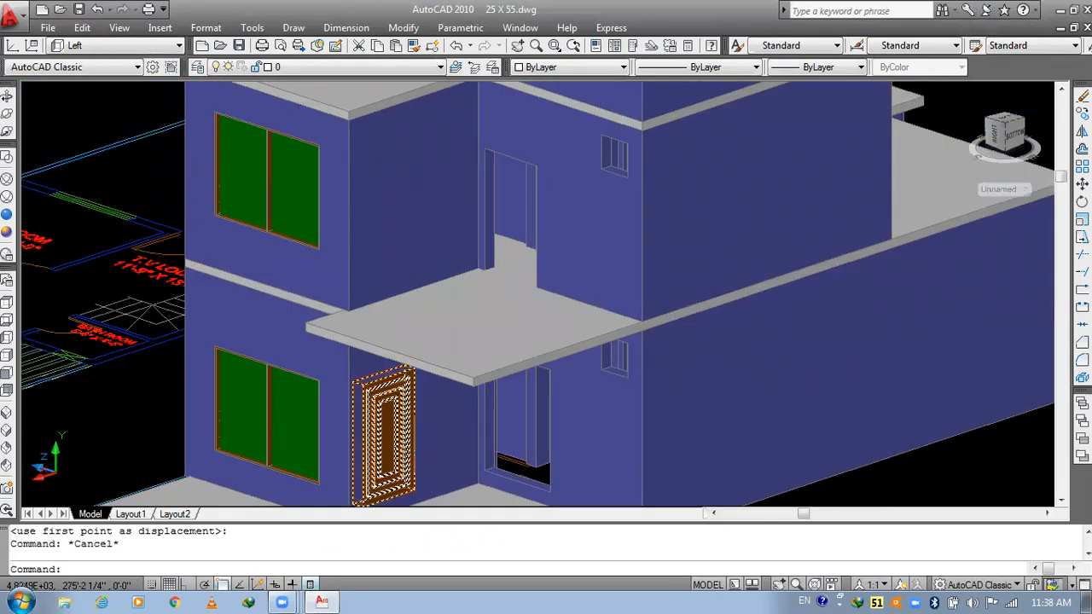
{"action": "type", "text": "co"}
{"action": "key", "text": "Return"}
{"action": "middle_click_drag", "start_coordinate": [401, 463], "coordinate": [353, 343]}
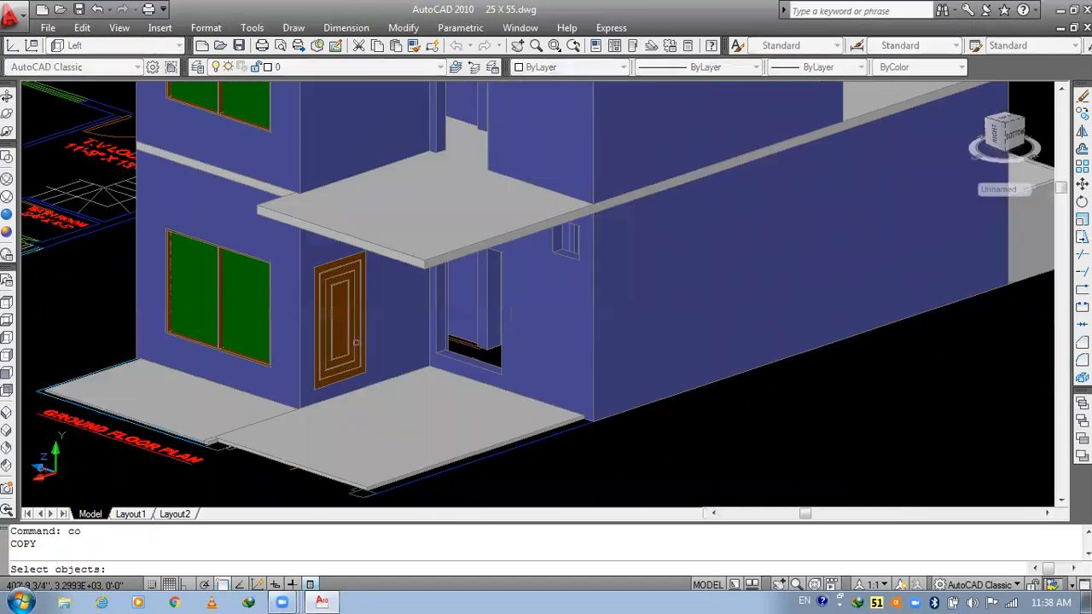
{"action": "left_click", "coordinate": [354, 343]}
{"action": "left_click", "coordinate": [729, 468]}
{"action": "key", "text": "Escape"}
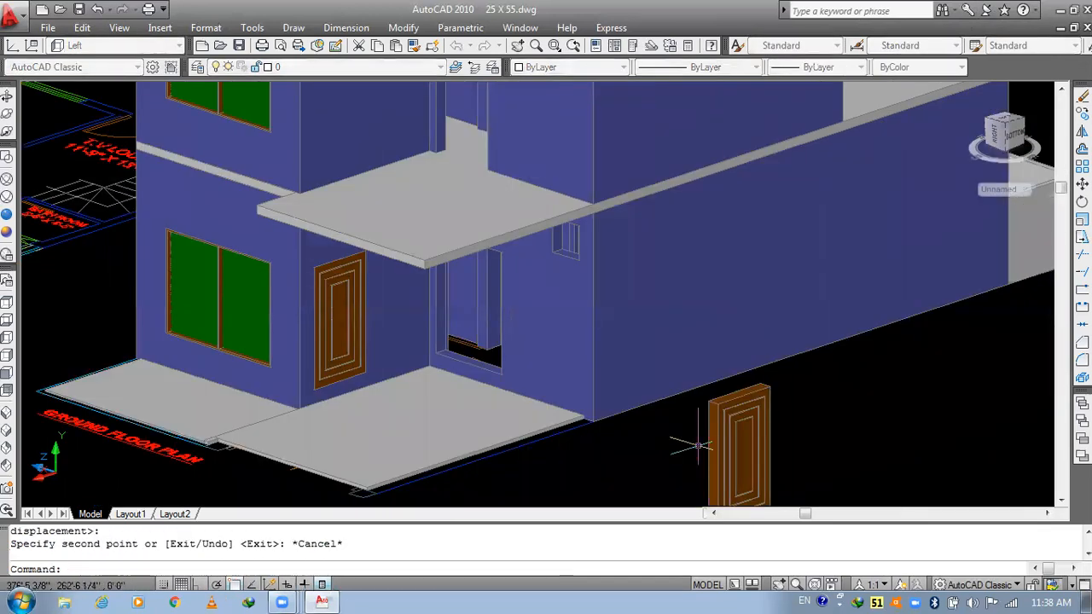
{"action": "middle_click_drag", "start_coordinate": [675, 448], "coordinate": [585, 307]}
{"action": "type", "text": "ro"}
{"action": "key", "text": "Return"}
{"action": "left_click", "coordinate": [603, 349]}
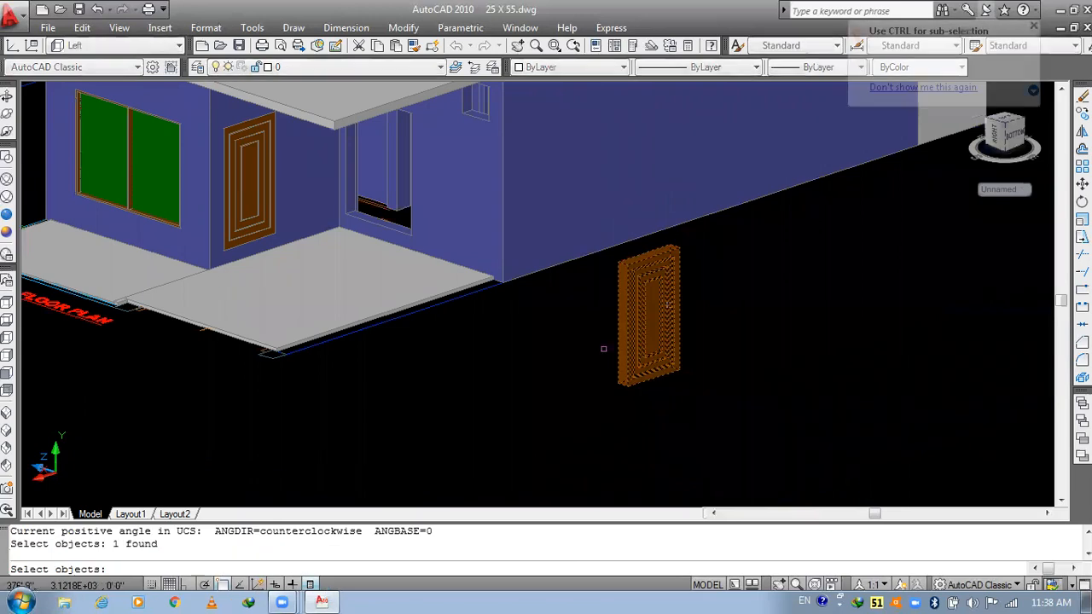
{"action": "key", "text": "Return"}
{"action": "left_click", "coordinate": [628, 389]}
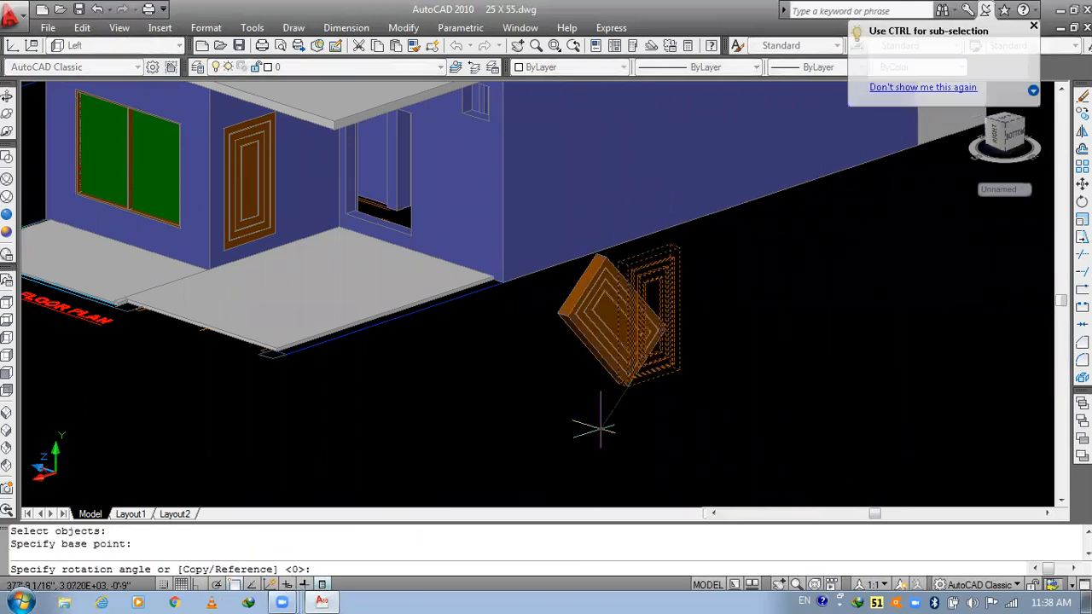
- Set the UCS to Top and rotate the copied door a quarter turn about its lower front corner with Ortho on
{"action": "left_click", "coordinate": [115, 47]}
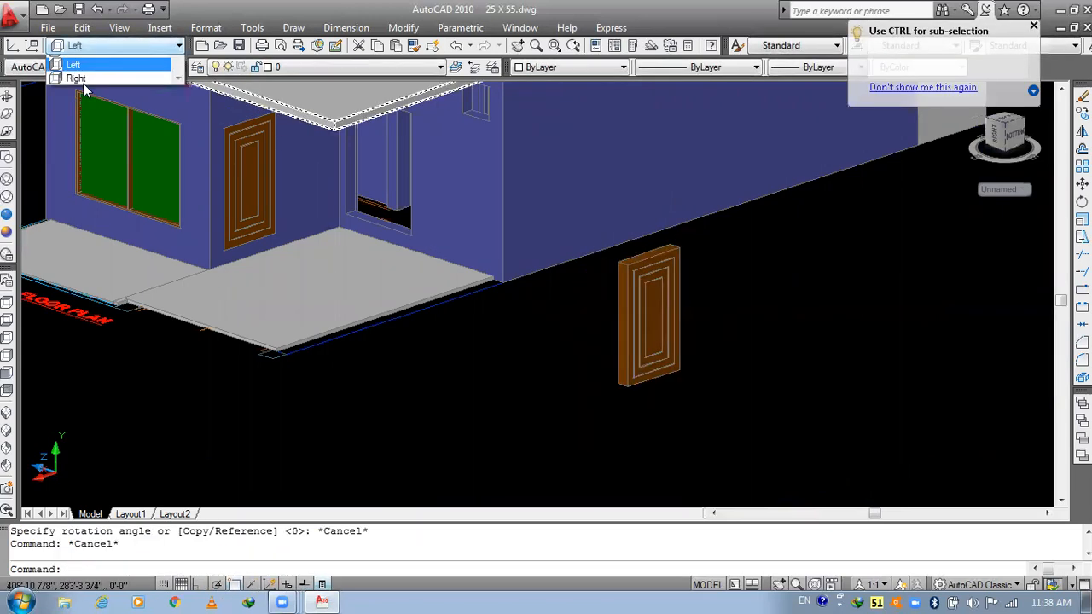
{"action": "left_click", "coordinate": [76, 91]}
{"action": "key", "text": "Return"}
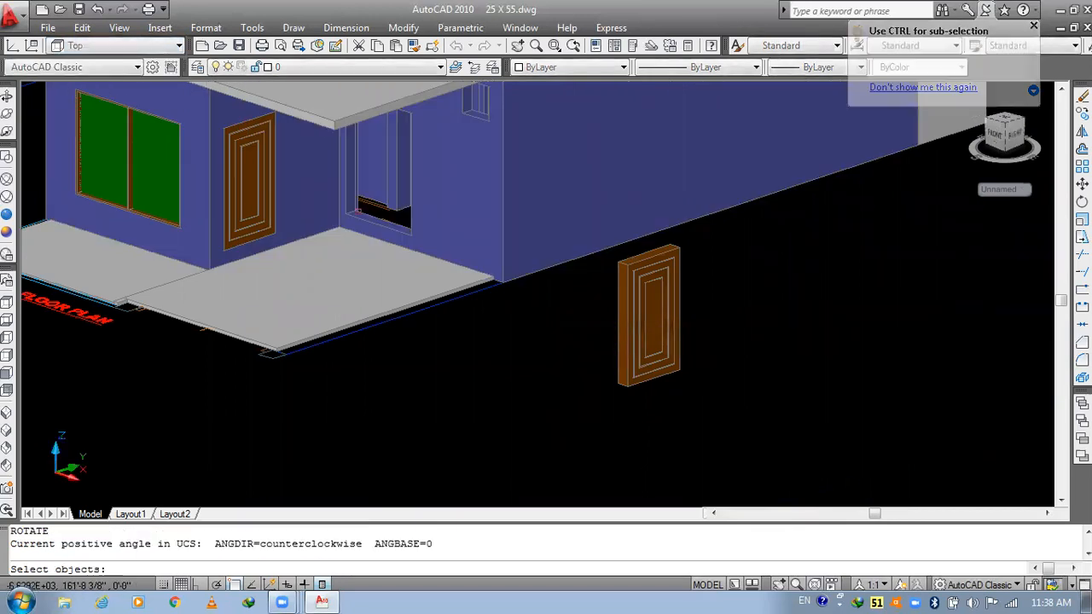
{"action": "left_click", "coordinate": [643, 324]}
{"action": "key", "text": "Return"}
{"action": "scroll", "coordinate": [623, 375], "scroll_direction": "up", "scroll_amount": 4}
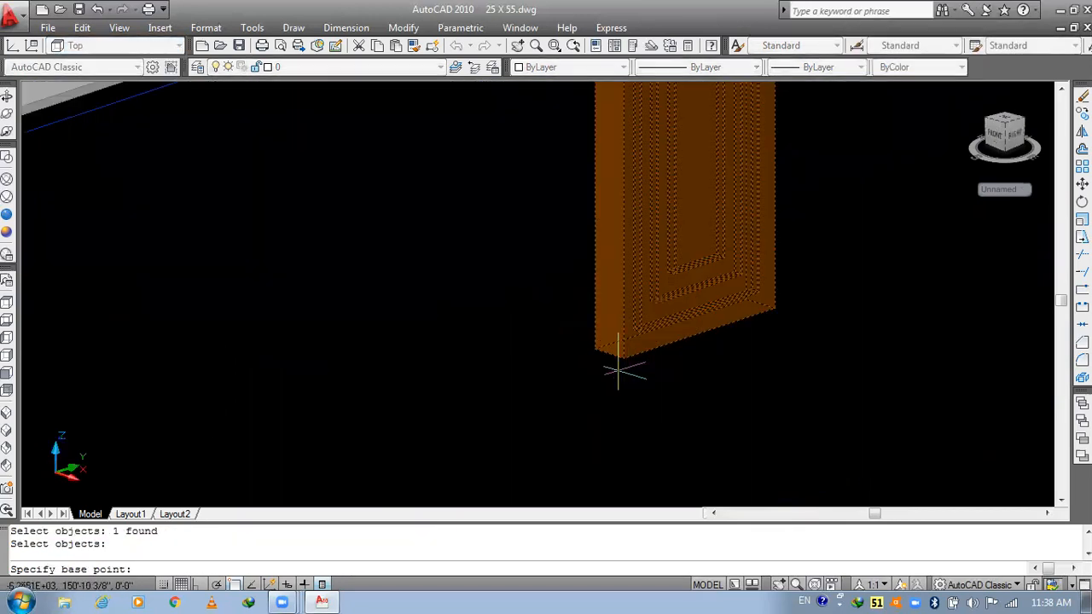
{"action": "left_click", "coordinate": [622, 359]}
{"action": "key", "text": "F8"}
{"action": "left_click", "coordinate": [539, 424]}
- Move the rotated door by its lower corner into the front first-floor doorway above the porch slab
{"action": "type", "text": "m"}
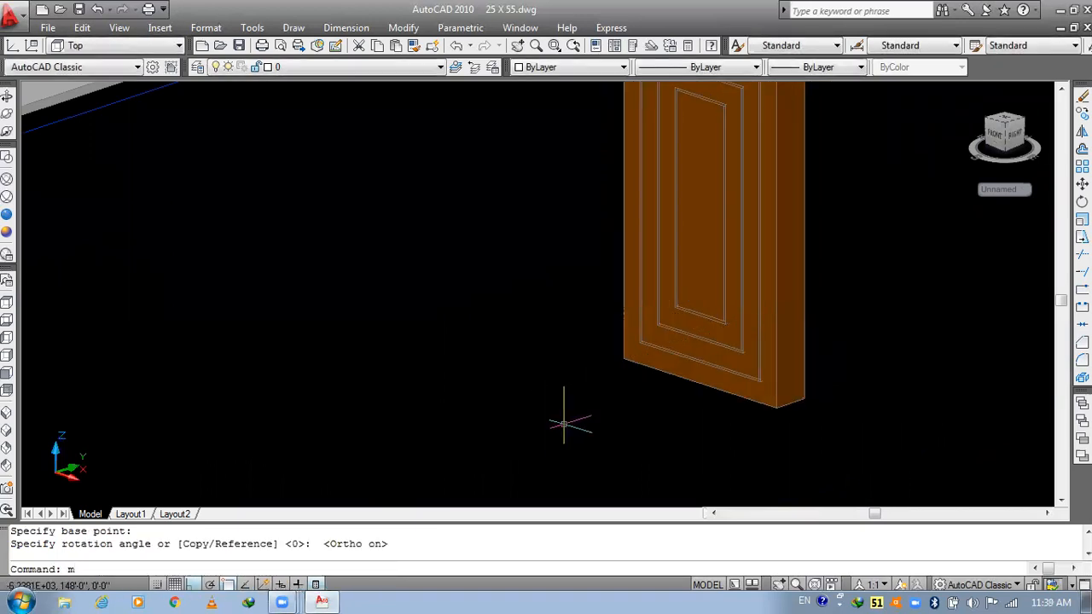
{"action": "key", "text": "Return"}
{"action": "scroll", "coordinate": [717, 341], "scroll_direction": "down", "scroll_amount": 6}
{"action": "left_click", "coordinate": [715, 328]}
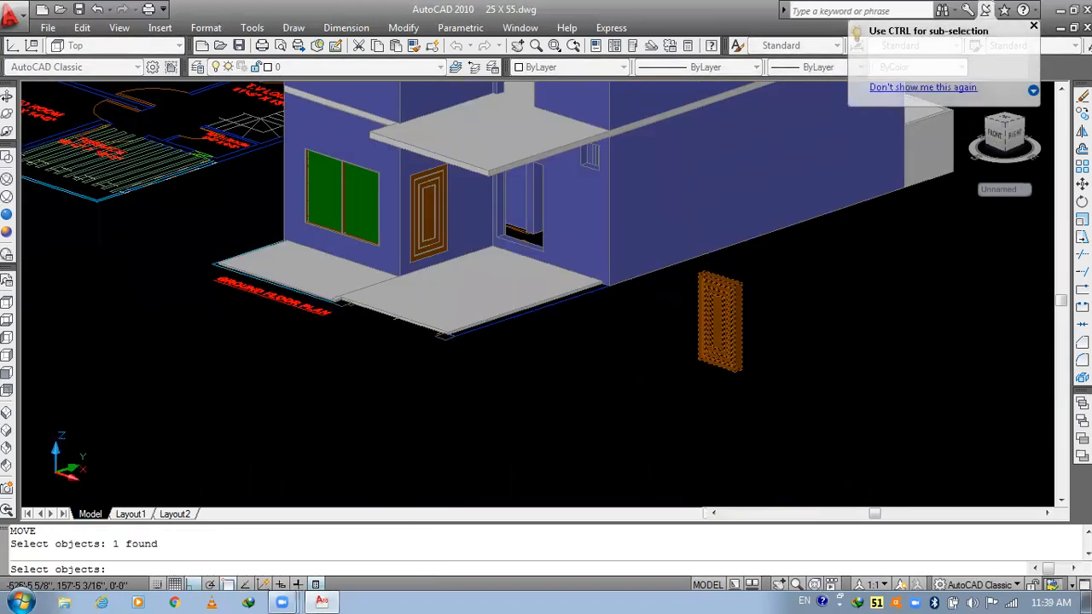
{"action": "key", "text": "Return"}
{"action": "scroll", "coordinate": [708, 359], "scroll_direction": "up", "scroll_amount": 5}
{"action": "left_click", "coordinate": [697, 373]}
{"action": "scroll", "coordinate": [696, 375], "scroll_direction": "down", "scroll_amount": 5}
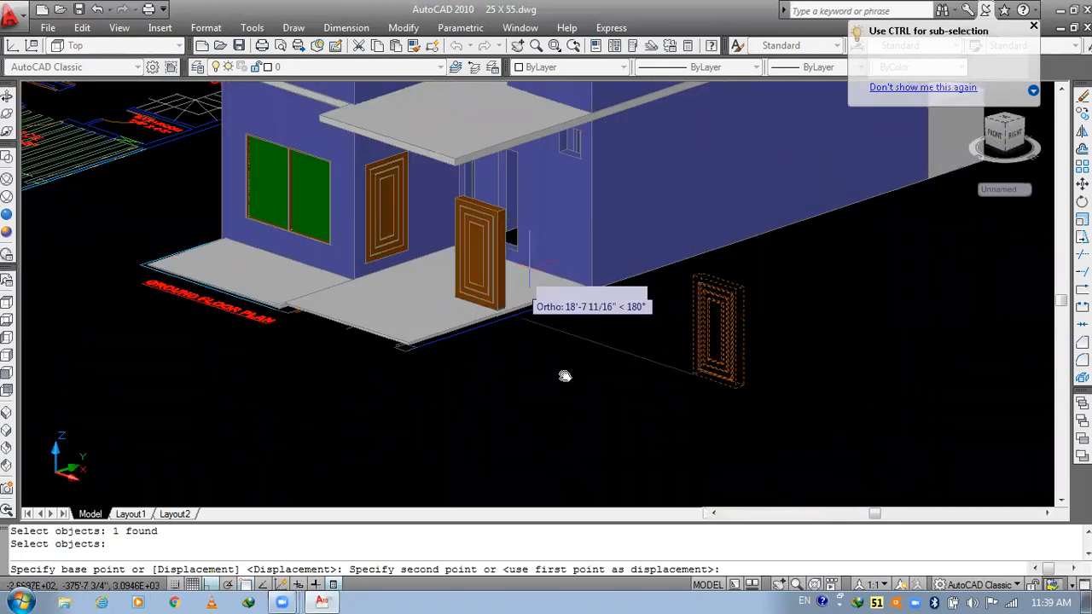
{"action": "scroll", "coordinate": [572, 384], "scroll_direction": "up", "scroll_amount": 6}
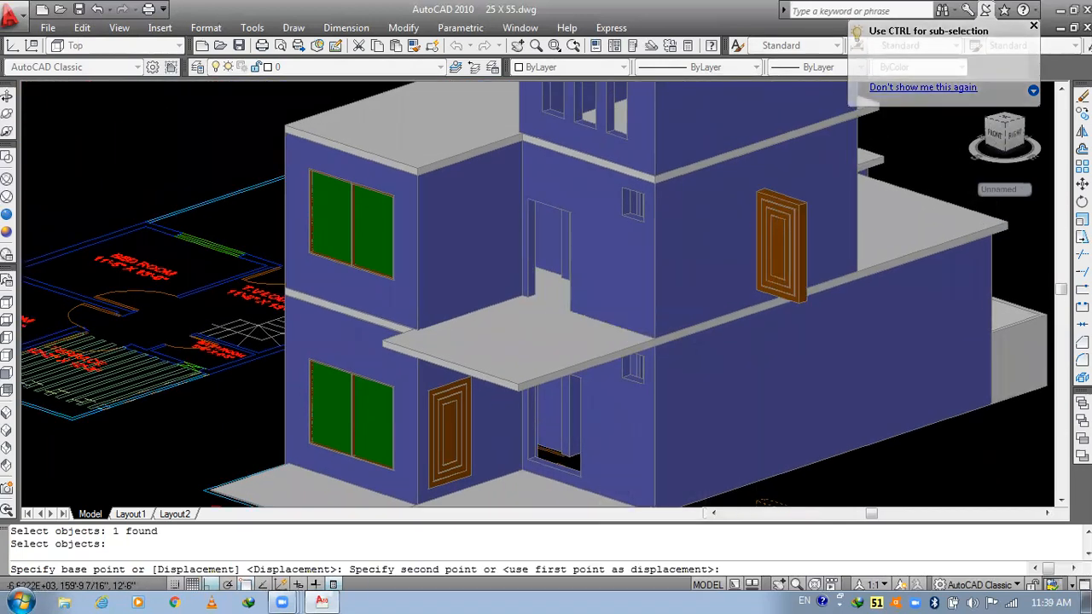
{"action": "scroll", "coordinate": [524, 295], "scroll_direction": "up", "scroll_amount": 3}
{"action": "left_click", "coordinate": [526, 297]}
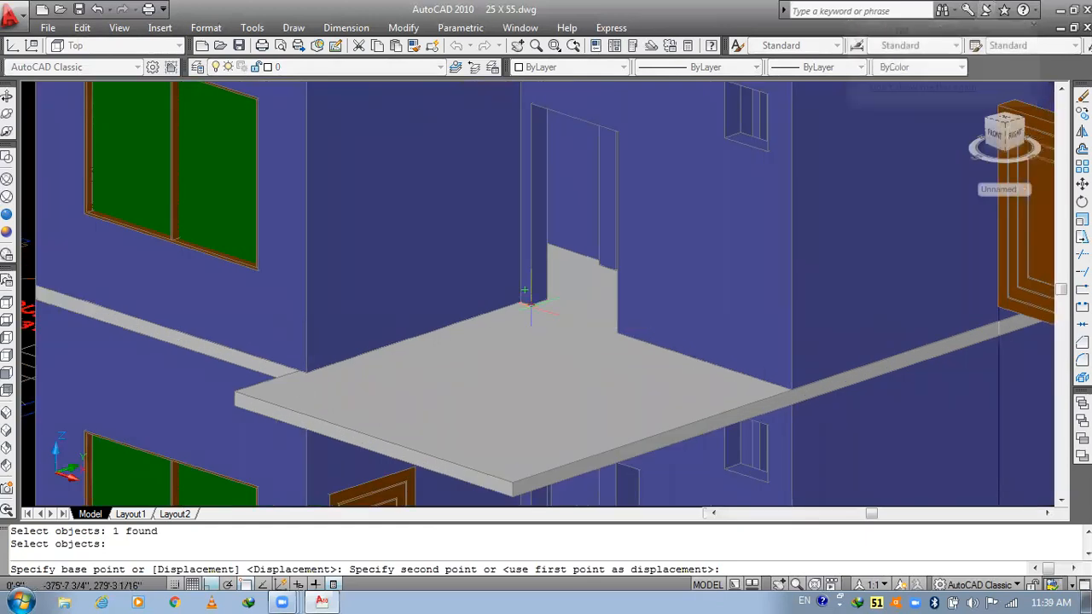
{"action": "key", "text": "Escape"}
- Copy the front first-floor door to a free spot beyond the side of the house, above the rear roof slab
{"action": "scroll", "coordinate": [532, 304], "scroll_direction": "down", "scroll_amount": 4}
{"action": "middle_click_drag", "start_coordinate": [647, 372], "coordinate": [453, 126]}
{"action": "scroll", "coordinate": [592, 358], "scroll_direction": "down", "scroll_amount": 3}
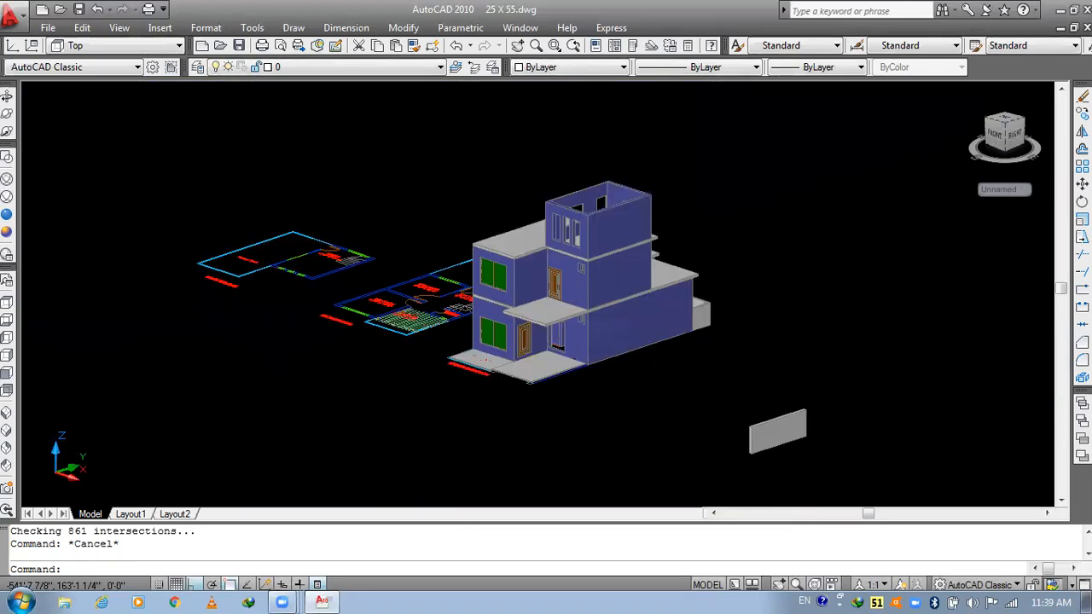
{"action": "type", "text": "co"}
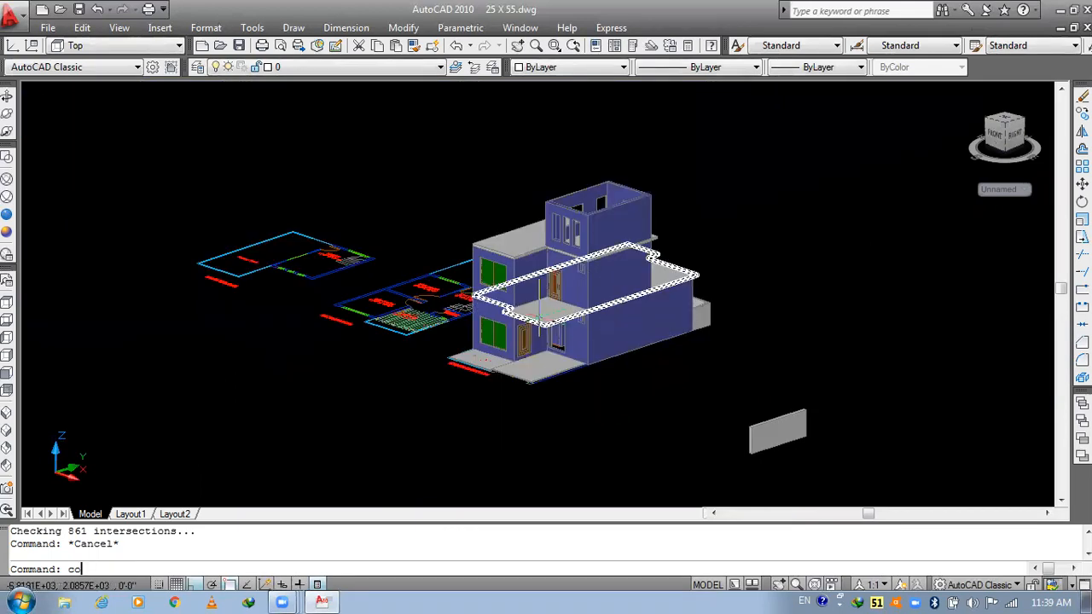
{"action": "key", "text": "Return"}
{"action": "scroll", "coordinate": [548, 304], "scroll_direction": "up", "scroll_amount": 4}
{"action": "left_click", "coordinate": [562, 273]}
{"action": "key", "text": "Return"}
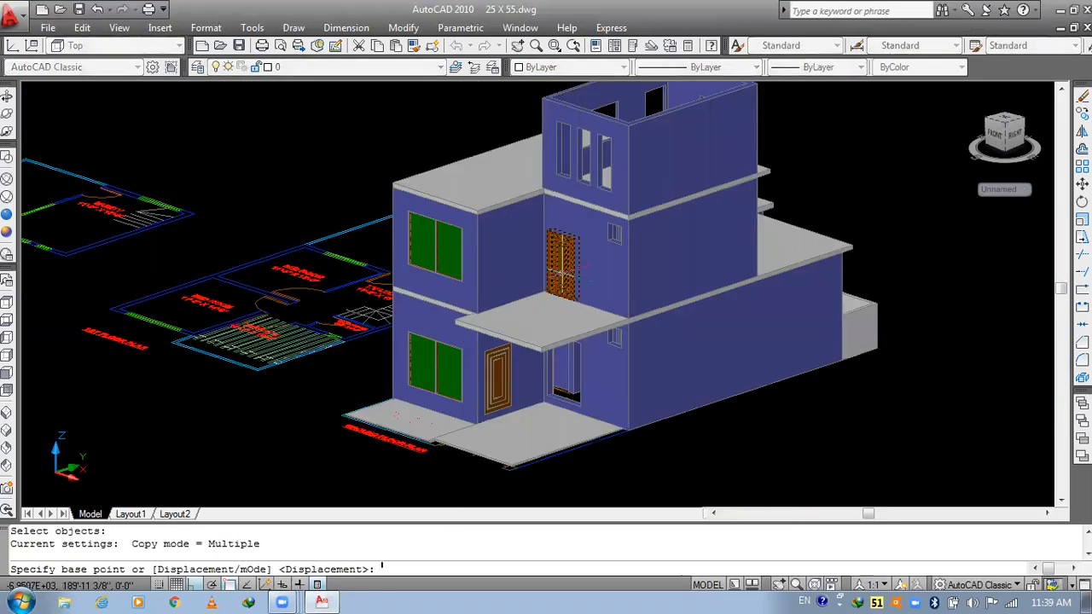
{"action": "left_click", "coordinate": [563, 273]}
{"action": "left_click", "coordinate": [805, 192]}
{"action": "key", "text": "Escape"}
{"action": "key", "text": "Escape"}
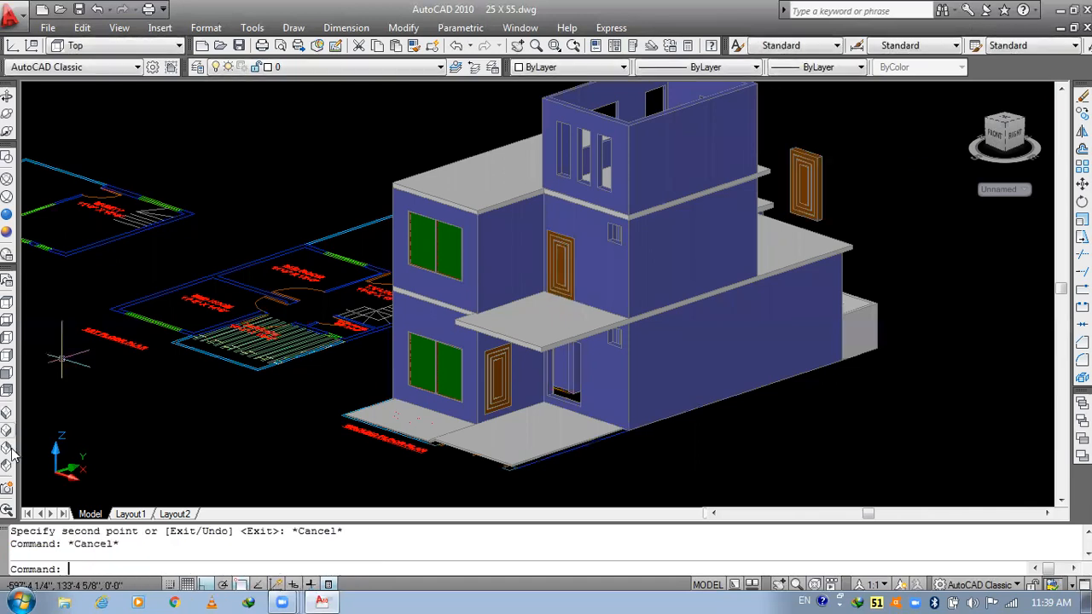
- From the north-east isometric view, move the spare door by its lower corner into the rear first-floor doorway between the two windows
{"action": "left_click", "coordinate": [7, 448]}
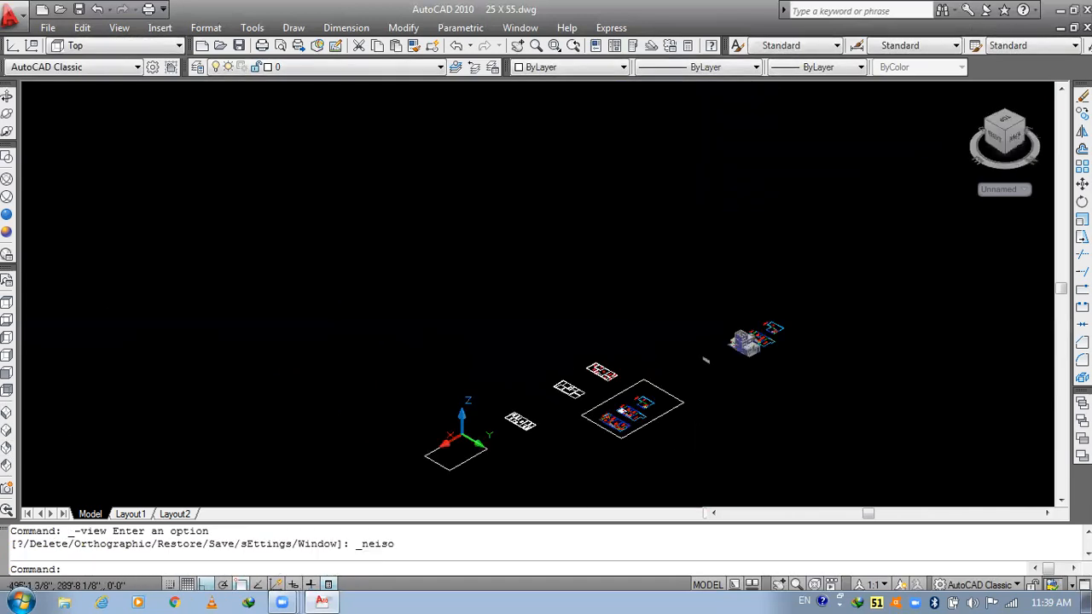
{"action": "scroll", "coordinate": [748, 358], "scroll_direction": "up", "scroll_amount": 5}
{"action": "scroll", "coordinate": [767, 324], "scroll_direction": "up", "scroll_amount": 5}
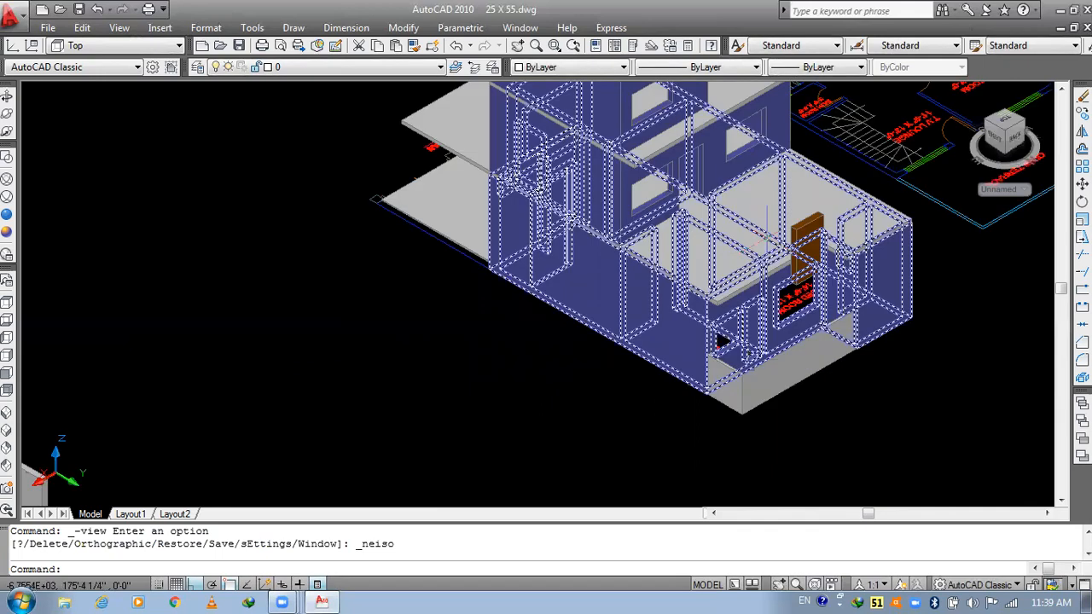
{"action": "key", "text": "Escape"}
{"action": "type", "text": "m"}
{"action": "key", "text": "Return"}
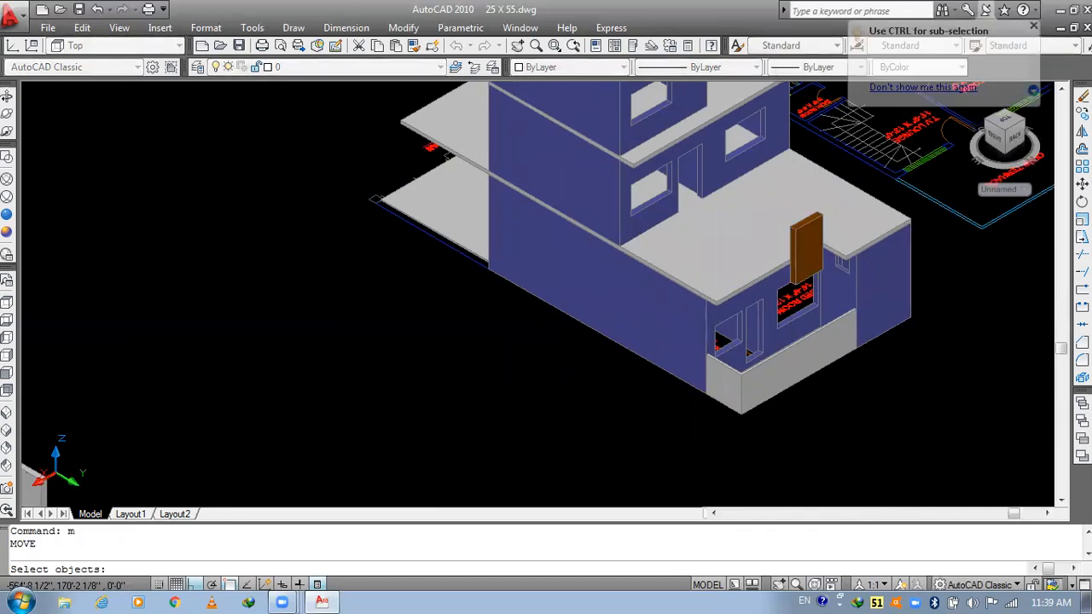
{"action": "scroll", "coordinate": [803, 239], "scroll_direction": "up", "scroll_amount": 2}
{"action": "middle_click_drag", "start_coordinate": [803, 239], "coordinate": [755, 304]}
{"action": "left_click", "coordinate": [755, 304]}
{"action": "key", "text": "Return"}
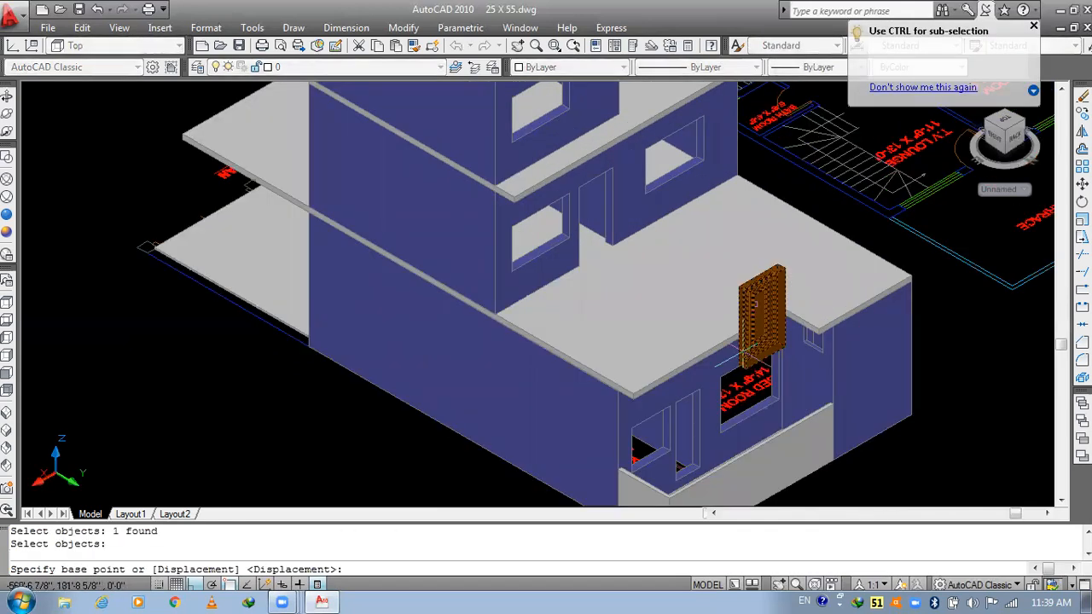
{"action": "scroll", "coordinate": [749, 350], "scroll_direction": "up", "scroll_amount": 3}
{"action": "left_click", "coordinate": [747, 390]}
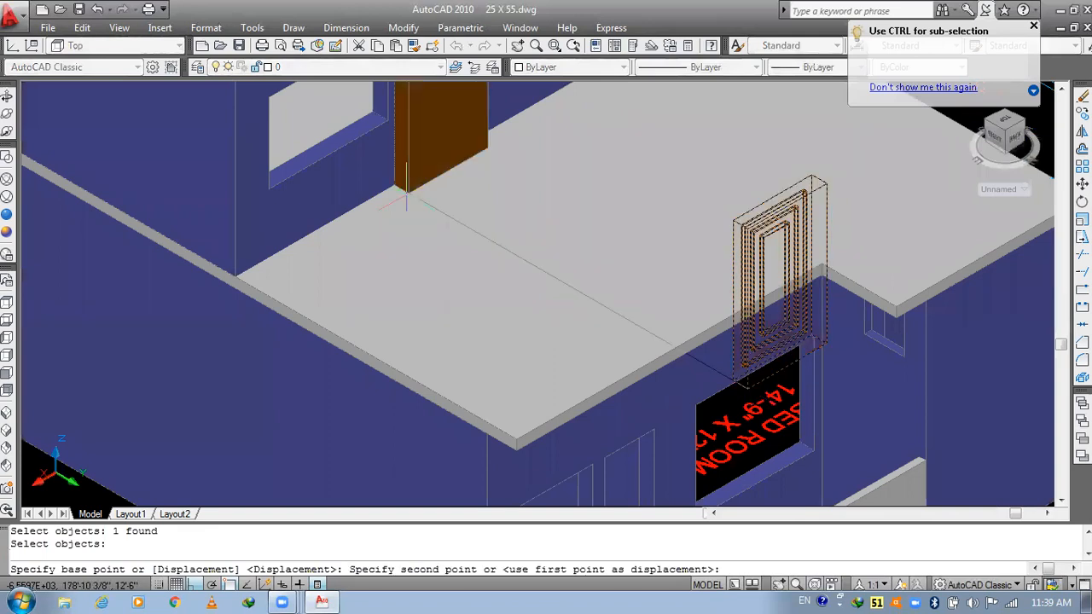
{"action": "left_click", "coordinate": [406, 178]}
- Move the grooved door out of the rear first-floor doorway to open space beyond the rear of the house
{"action": "scroll", "coordinate": [460, 254], "scroll_direction": "down", "scroll_amount": 2}
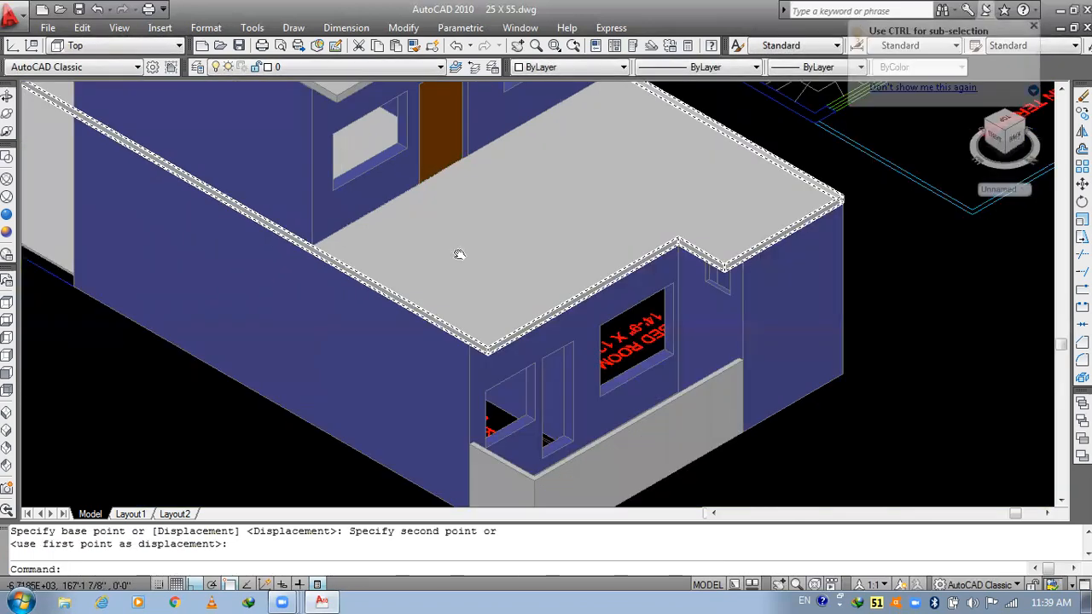
{"action": "scroll", "coordinate": [474, 294], "scroll_direction": "up", "scroll_amount": 2}
{"action": "scroll", "coordinate": [478, 255], "scroll_direction": "up", "scroll_amount": 2}
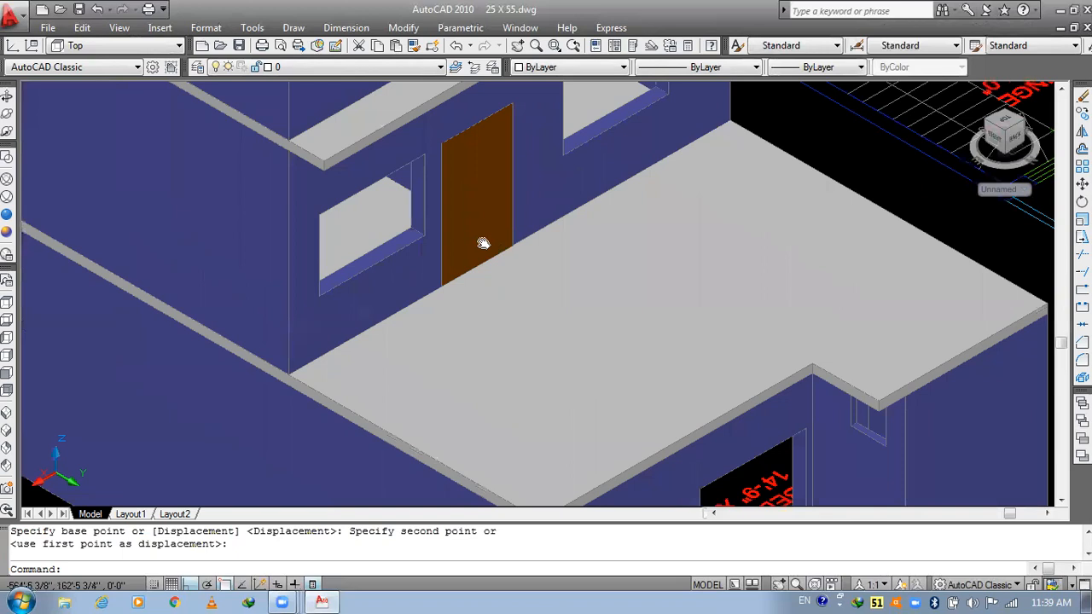
{"action": "middle_click_drag", "start_coordinate": [482, 244], "coordinate": [491, 279]}
{"action": "key", "text": "Escape"}
{"action": "scroll", "coordinate": [483, 227], "scroll_direction": "down", "scroll_amount": 2}
{"action": "key", "text": "Escape"}
{"action": "type", "text": "m"}
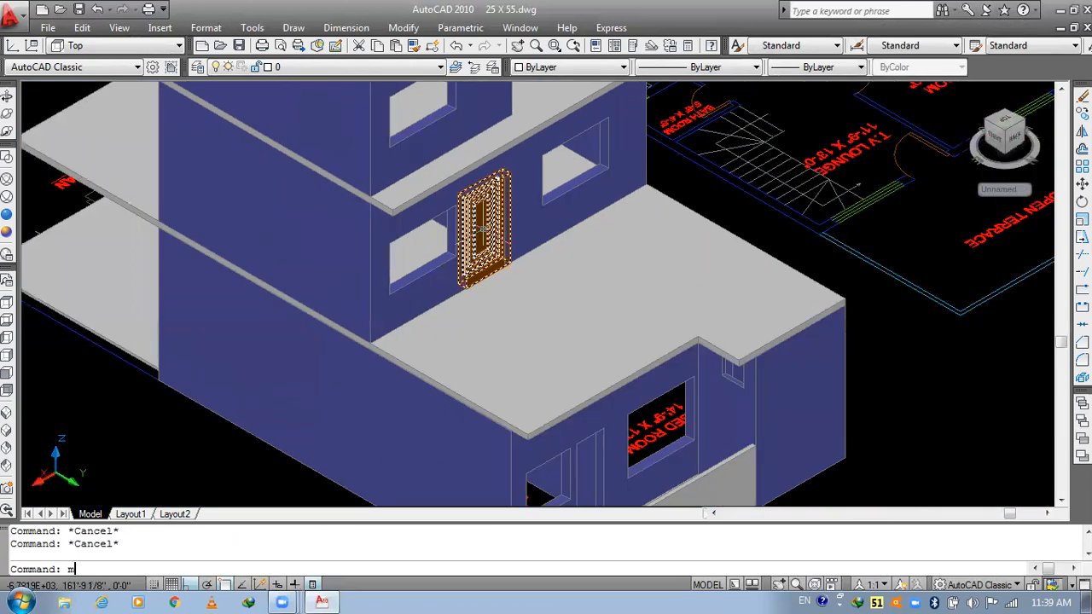
{"action": "key", "text": "Return"}
{"action": "left_click", "coordinate": [483, 228]}
{"action": "key", "text": "Return"}
{"action": "left_click", "coordinate": [483, 228]}
{"action": "middle_click_drag", "start_coordinate": [483, 227], "coordinate": [163, 14]}
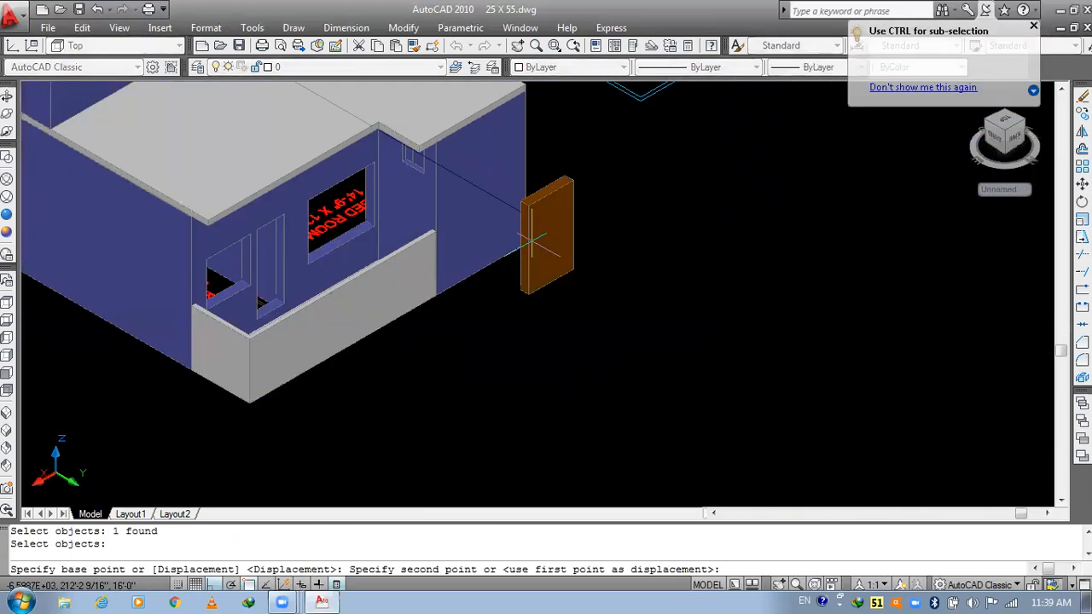
{"action": "key", "text": "Escape"}
{"action": "scroll", "coordinate": [470, 299], "scroll_direction": "up", "scroll_amount": 2}
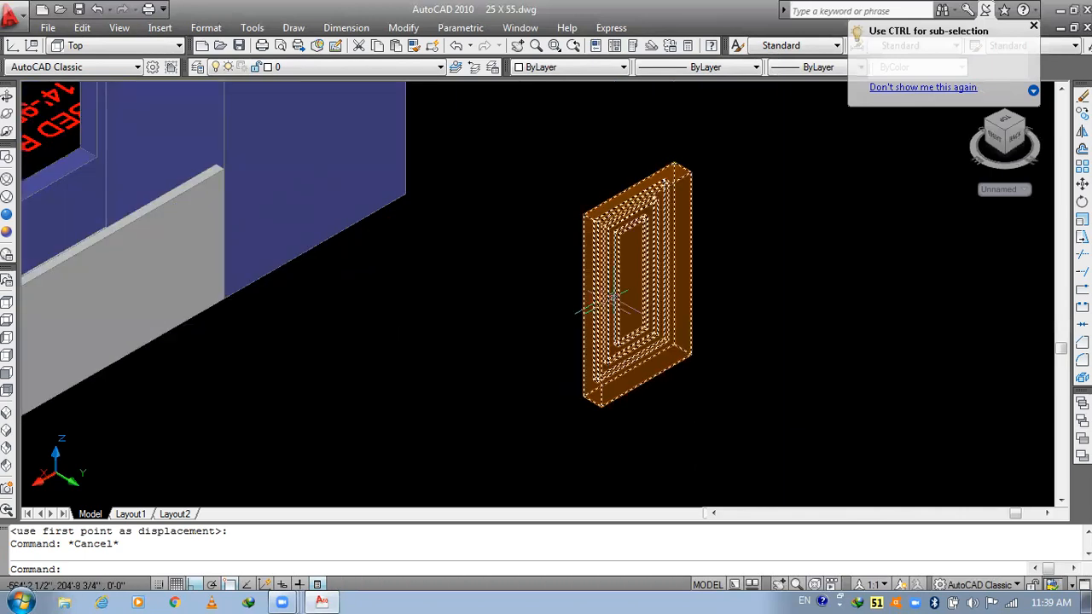
{"action": "left_click", "coordinate": [104, 48]}
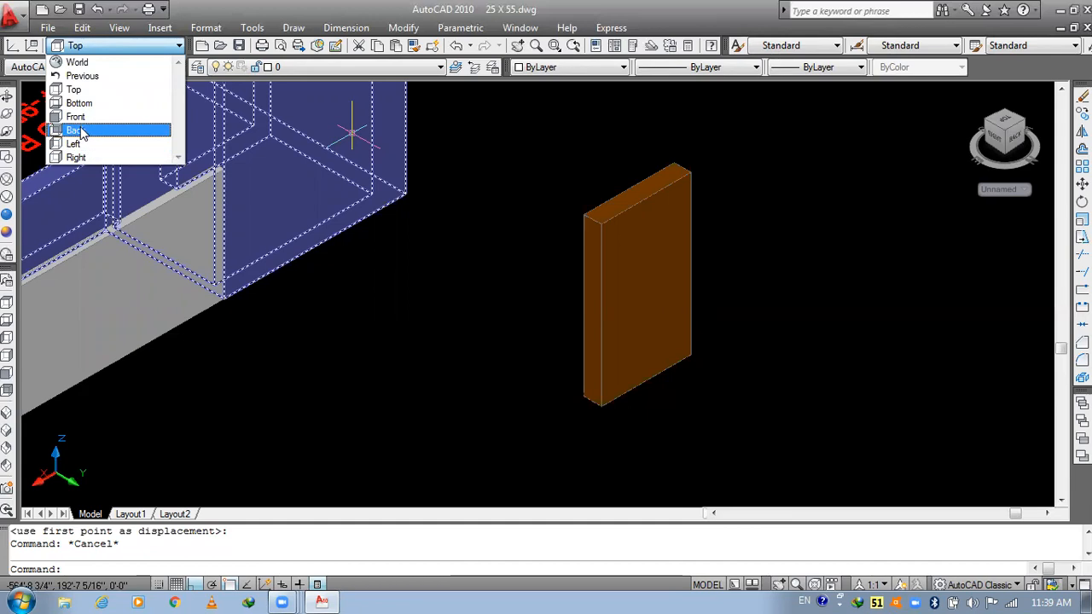
{"action": "left_click", "coordinate": [80, 76]}
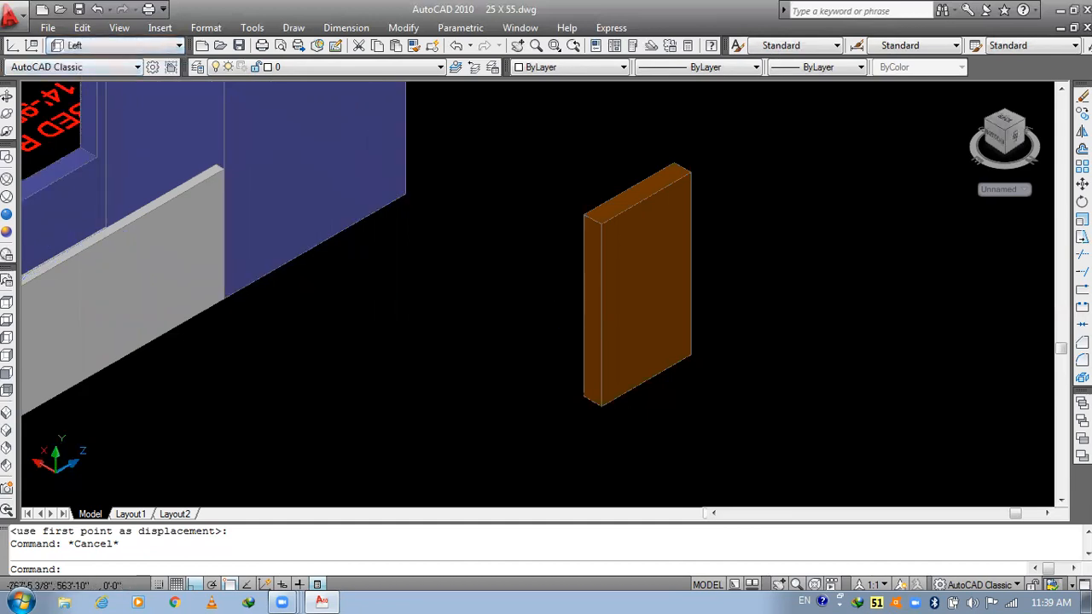
{"action": "type", "text": "ro"}
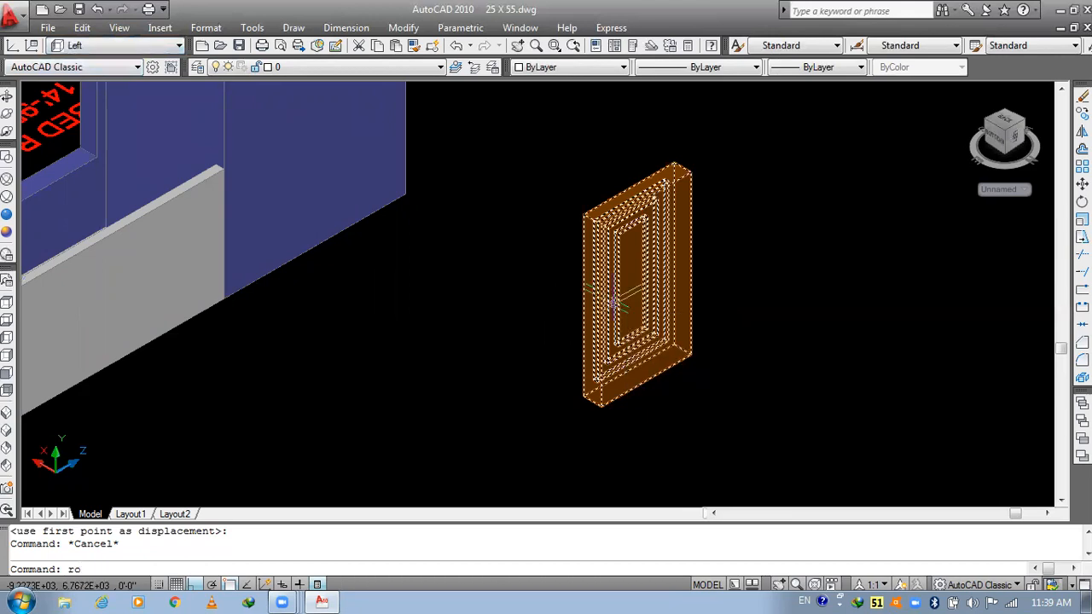
{"action": "key", "text": "Return"}
{"action": "left_click", "coordinate": [613, 300]}
{"action": "key", "text": "Return"}
{"action": "left_click", "coordinate": [644, 379]}
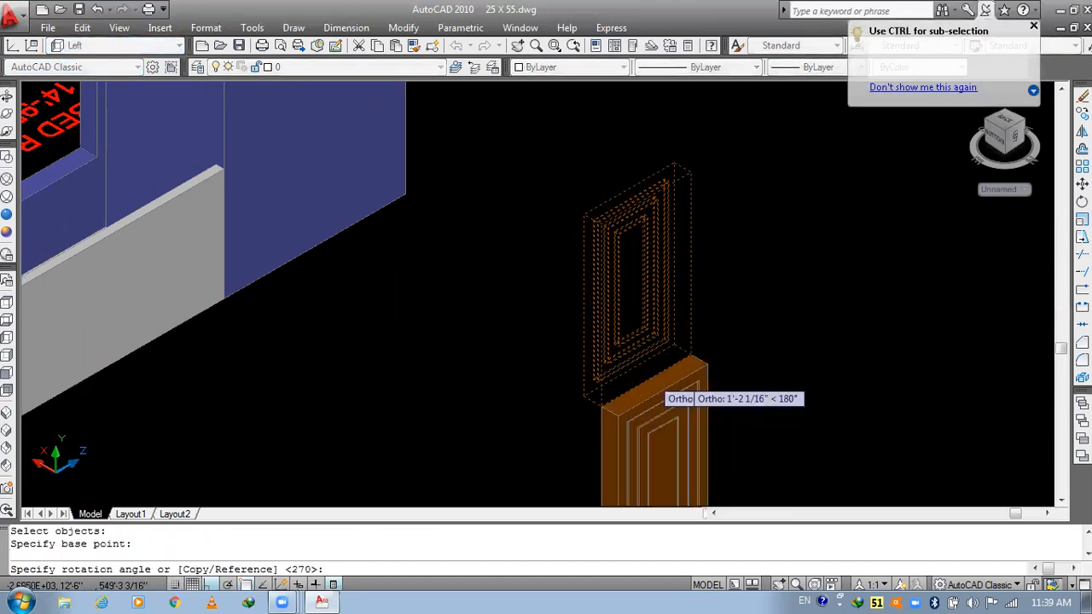
{"action": "key", "text": "Escape"}
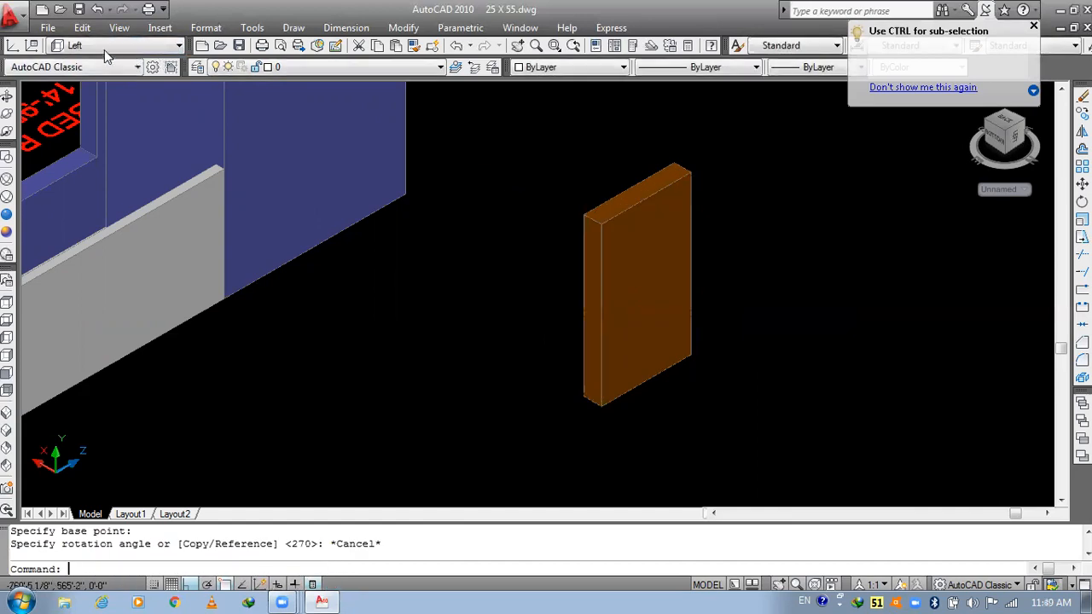
- Set the UCS to Top and rotate the spare door a half turn about the midpoint of its lower edge
{"action": "left_click", "coordinate": [105, 49]}
{"action": "left_click", "coordinate": [86, 87]}
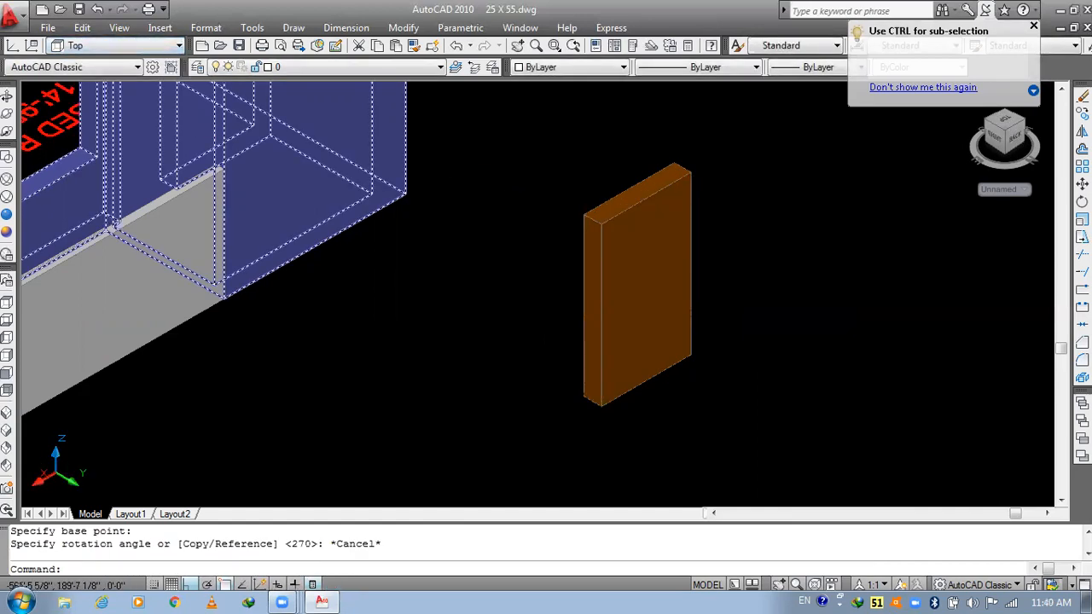
{"action": "key", "text": "Escape"}
{"action": "key", "text": "Return"}
{"action": "left_click", "coordinate": [641, 317]}
{"action": "key", "text": "Return"}
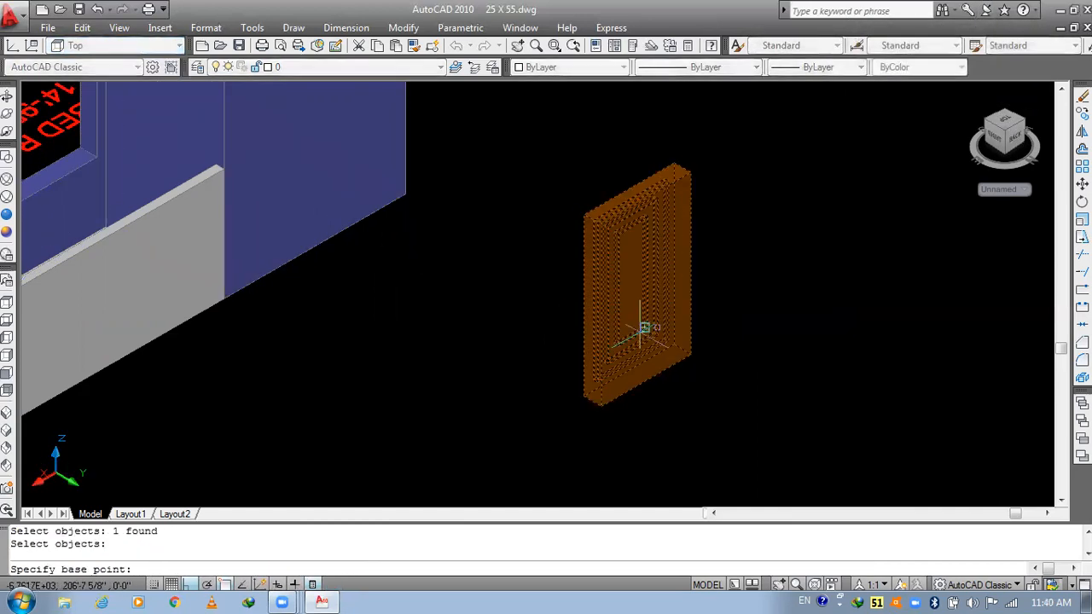
{"action": "left_click", "coordinate": [646, 381]}
{"action": "left_click", "coordinate": [736, 290]}
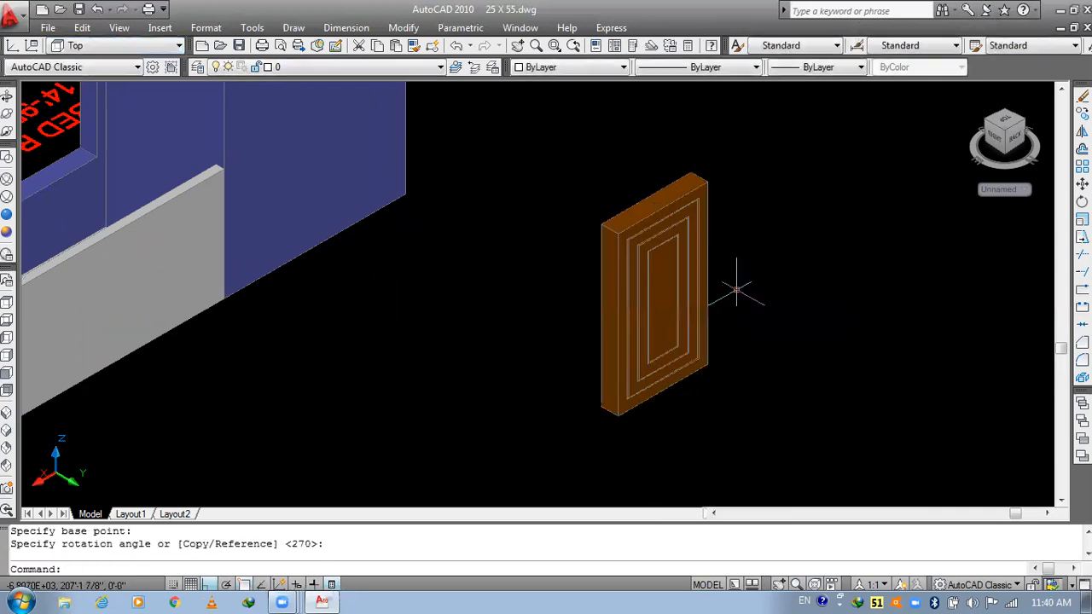
- Move the turned door by its lower outer corner back into the rear first-floor doorway, at the wall's outer face
{"action": "type", "text": "m"}
{"action": "key", "text": "Return"}
{"action": "left_click", "coordinate": [669, 318]}
{"action": "key", "text": "Return"}
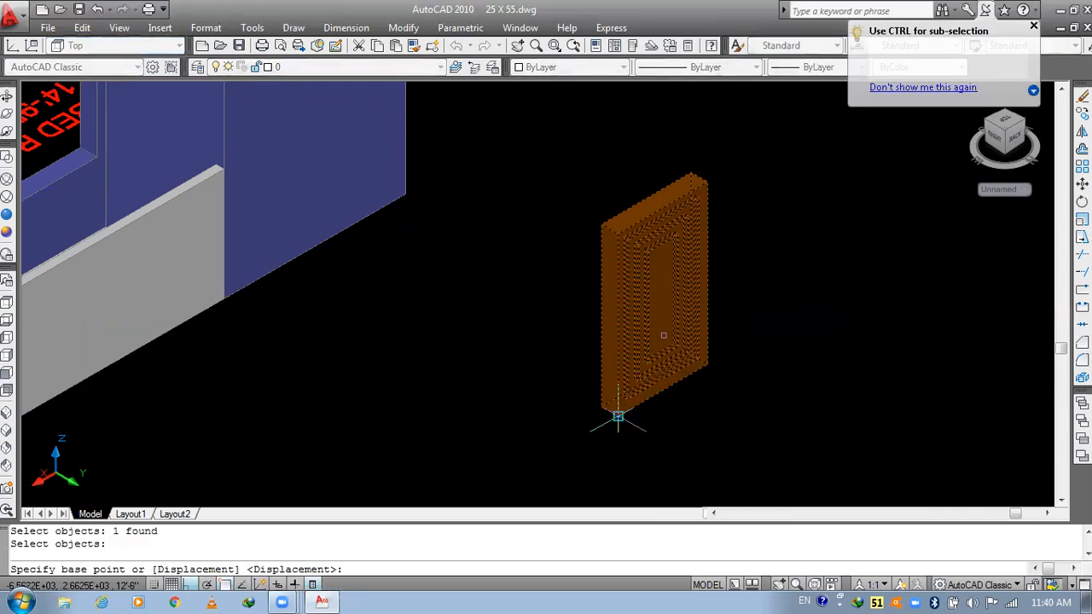
{"action": "left_click", "coordinate": [618, 416]}
{"action": "scroll", "coordinate": [615, 417], "scroll_direction": "down", "scroll_amount": 3}
{"action": "middle_click_drag", "start_coordinate": [174, 158], "coordinate": [454, 370]}
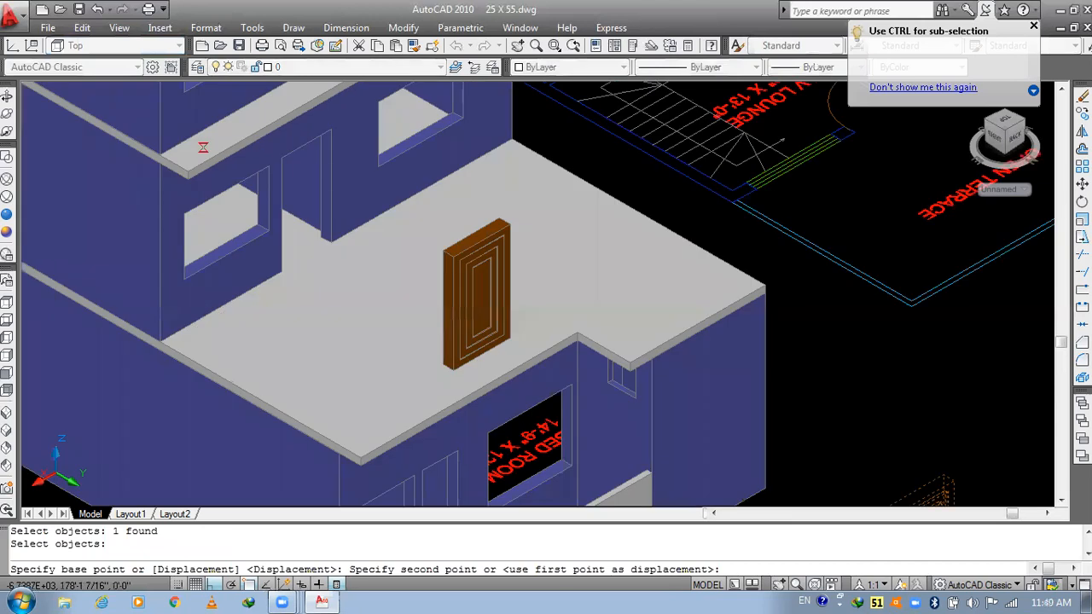
{"action": "scroll", "coordinate": [309, 232], "scroll_direction": "up", "scroll_amount": 3}
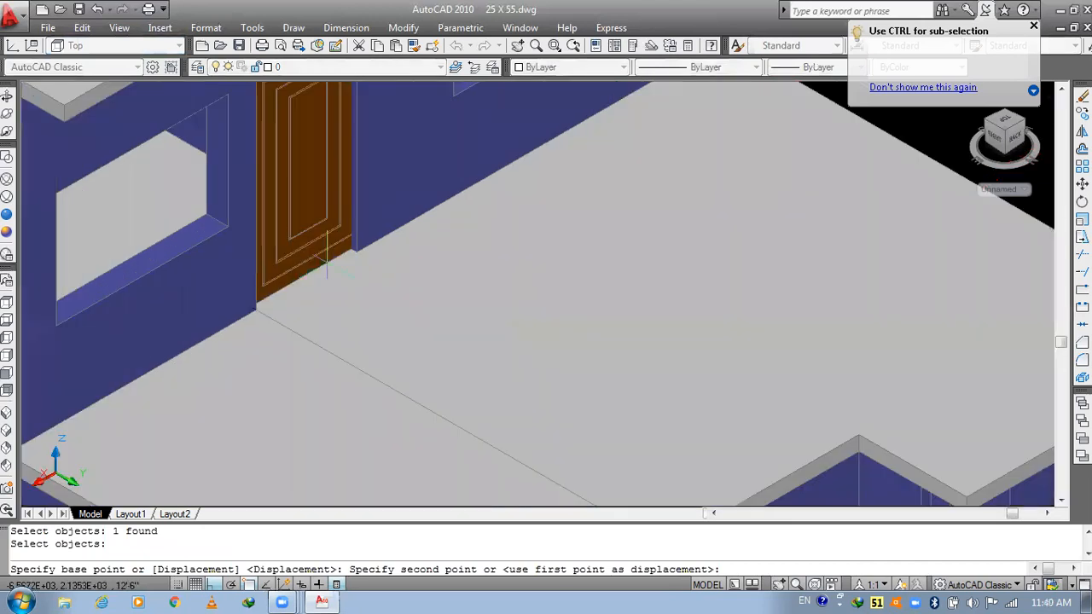
{"action": "left_click", "coordinate": [255, 310]}
{"action": "scroll", "coordinate": [415, 271], "scroll_direction": "down", "scroll_amount": 2}
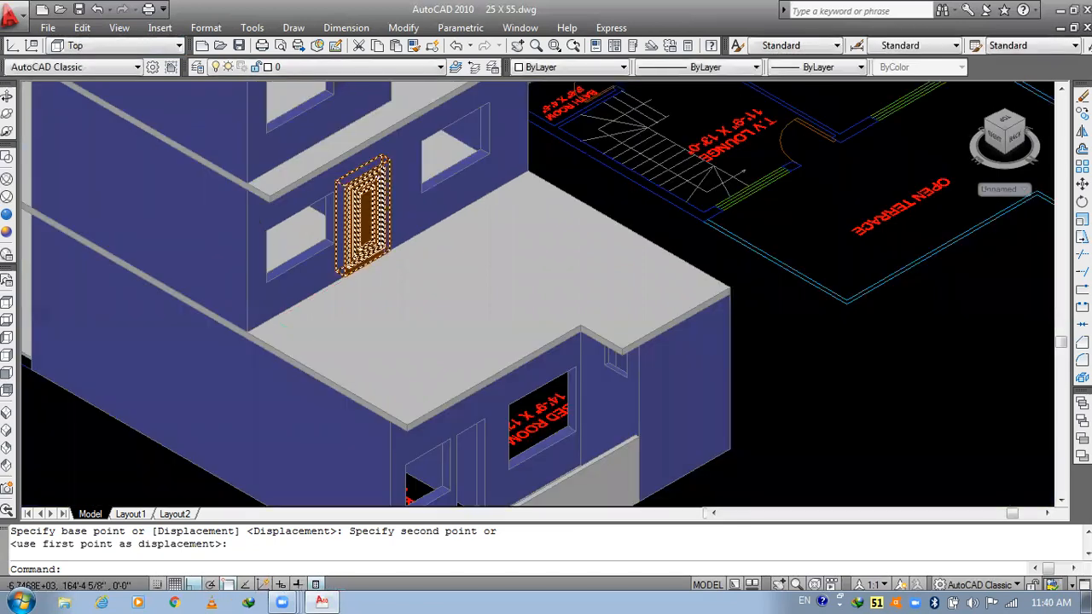
- Erase the grooved panel door from the rear first-floor doorway
{"action": "scroll", "coordinate": [412, 289], "scroll_direction": "up", "scroll_amount": 2}
{"action": "scroll", "coordinate": [391, 255], "scroll_direction": "up", "scroll_amount": 3}
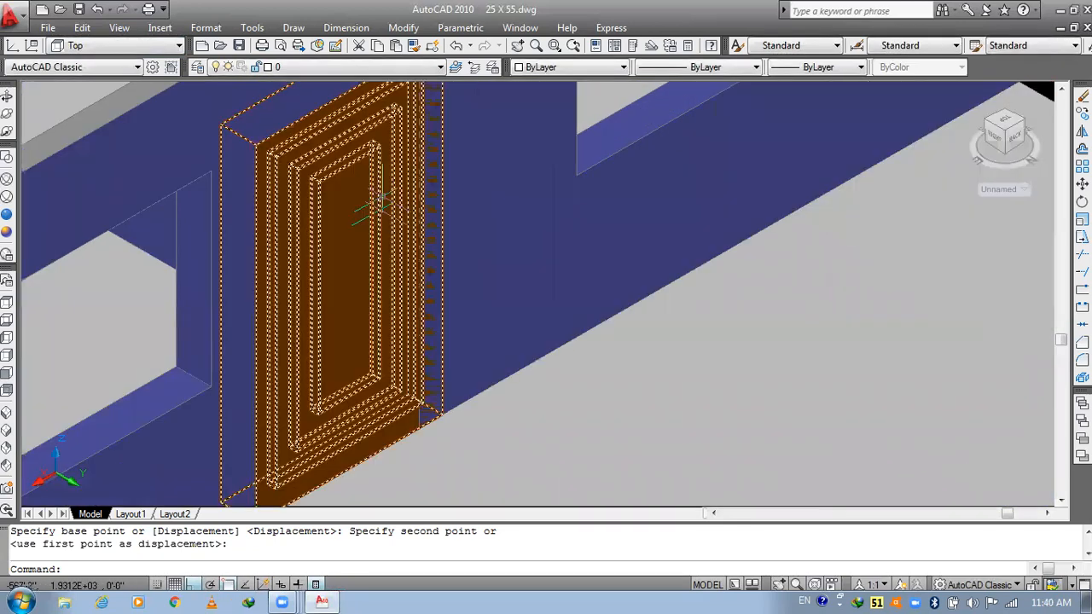
{"action": "scroll", "coordinate": [381, 202], "scroll_direction": "down", "scroll_amount": 2}
{"action": "key", "text": "Escape"}
{"action": "key", "text": "Escape"}
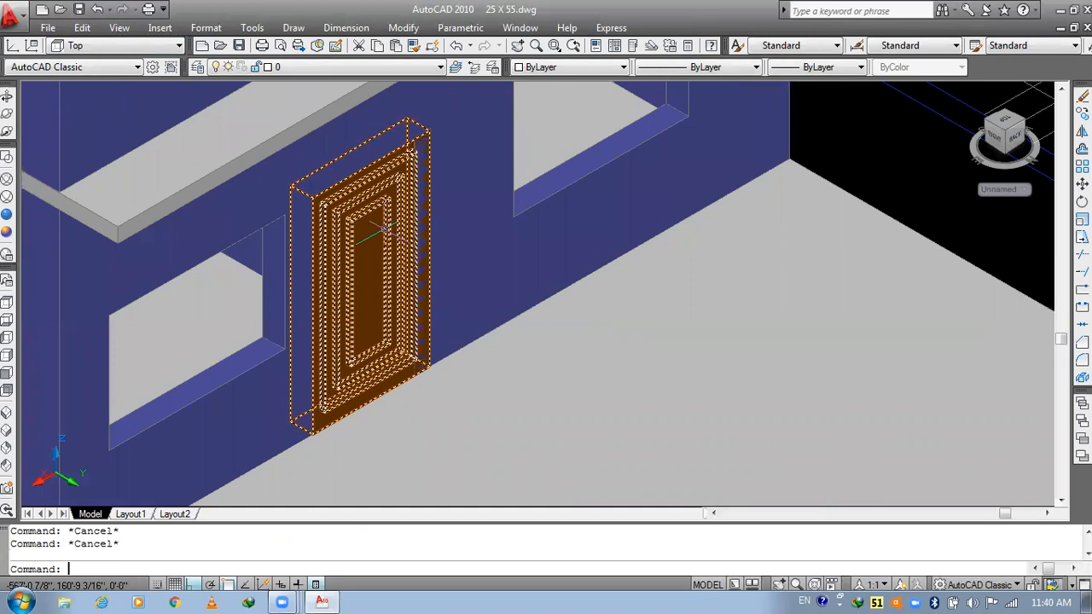
{"action": "type", "text": "r"}
{"action": "key", "text": "Escape"}
{"action": "type", "text": "e"}
{"action": "key", "text": "Return"}
{"action": "left_click", "coordinate": [384, 229]}
{"action": "key", "text": "Return"}
- Draw a solid box filling the rear first-floor doorway, from its floor corners up to the top of the opening
{"action": "middle_click_drag", "start_coordinate": [453, 269], "coordinate": [489, 305]}
{"action": "scroll", "coordinate": [489, 305], "scroll_direction": "up", "scroll_amount": 2}
{"action": "scroll", "coordinate": [466, 259], "scroll_direction": "down", "scroll_amount": 4}
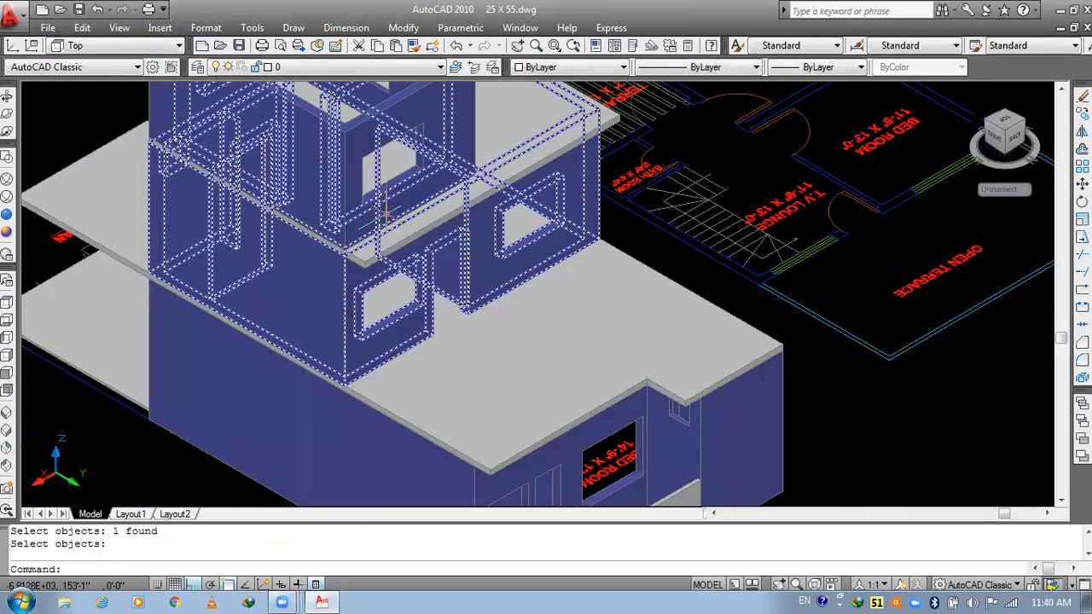
{"action": "middle_click_drag", "start_coordinate": [466, 259], "coordinate": [487, 237]}
{"action": "type", "text": "bo"}
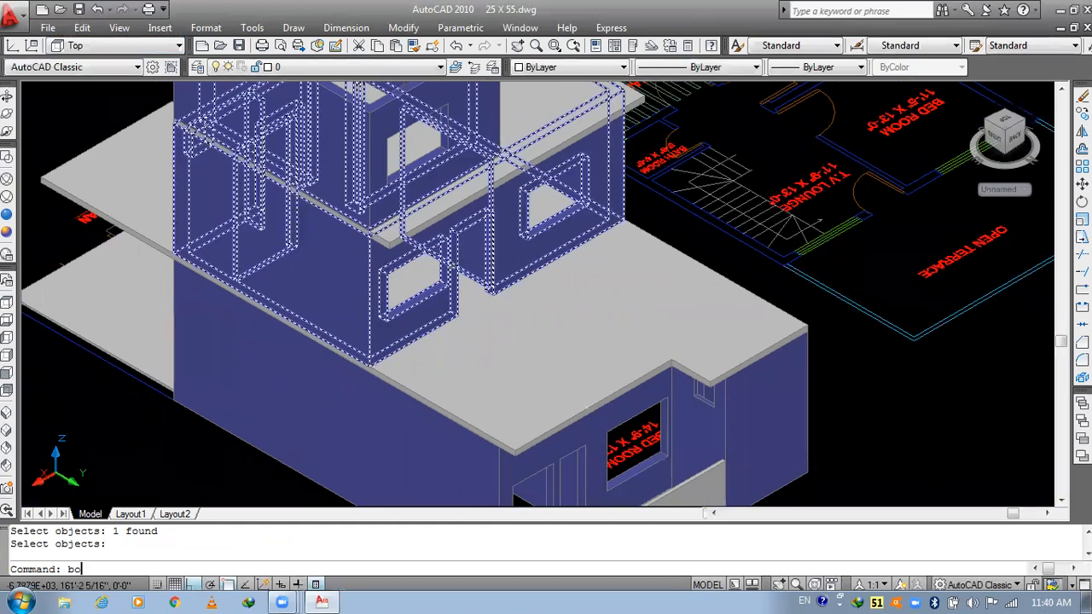
{"action": "type", "text": "x"}
{"action": "key", "text": "Return"}
{"action": "scroll", "coordinate": [414, 214], "scroll_direction": "up", "scroll_amount": 6}
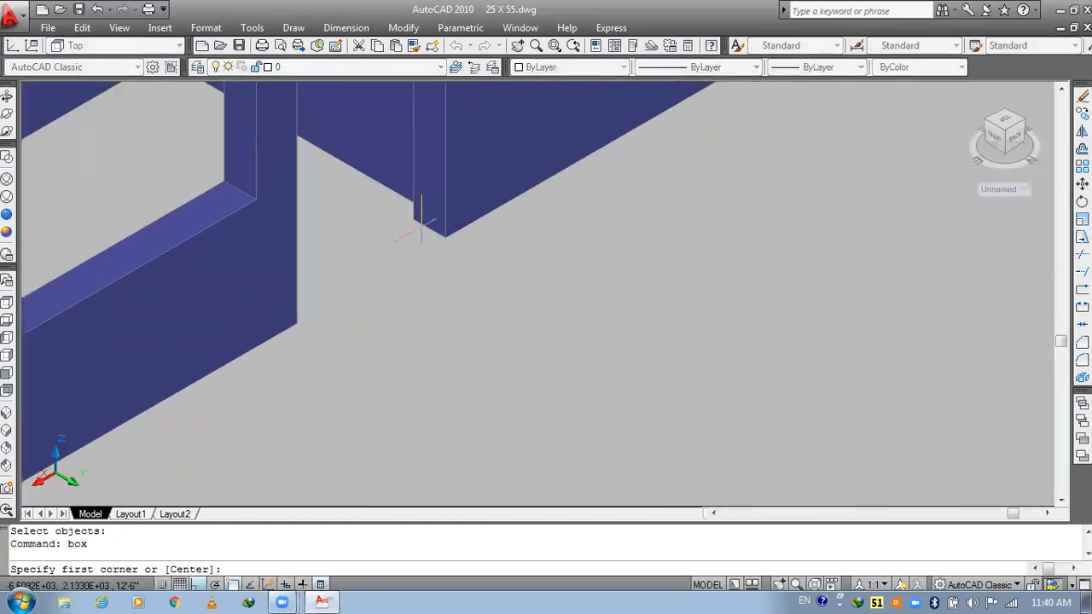
{"action": "left_click", "coordinate": [413, 220]}
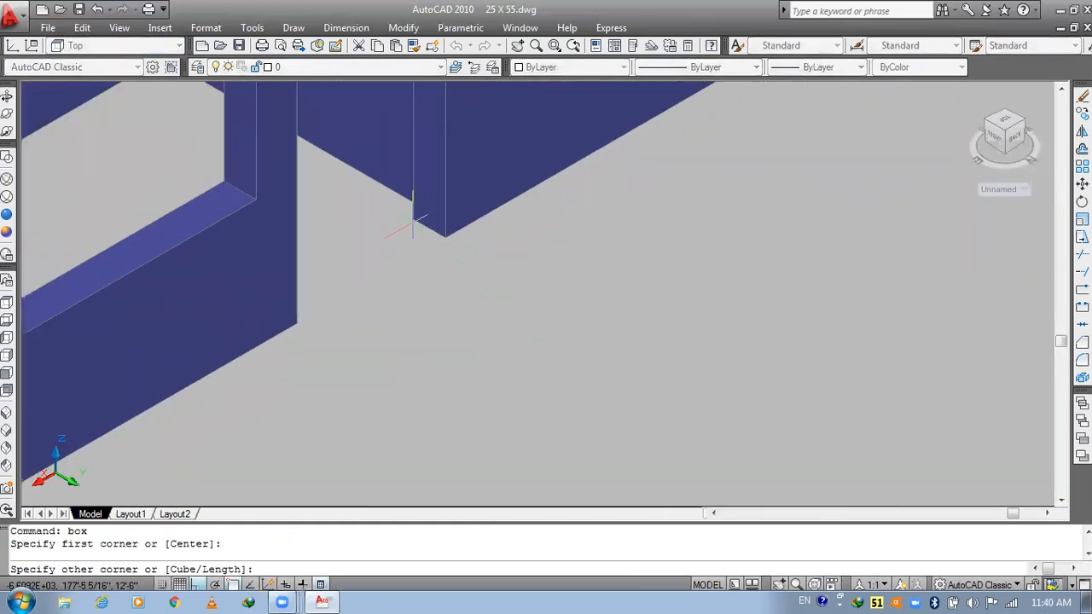
{"action": "left_click", "coordinate": [296, 324]}
{"action": "scroll", "coordinate": [296, 323], "scroll_direction": "down", "scroll_amount": 5}
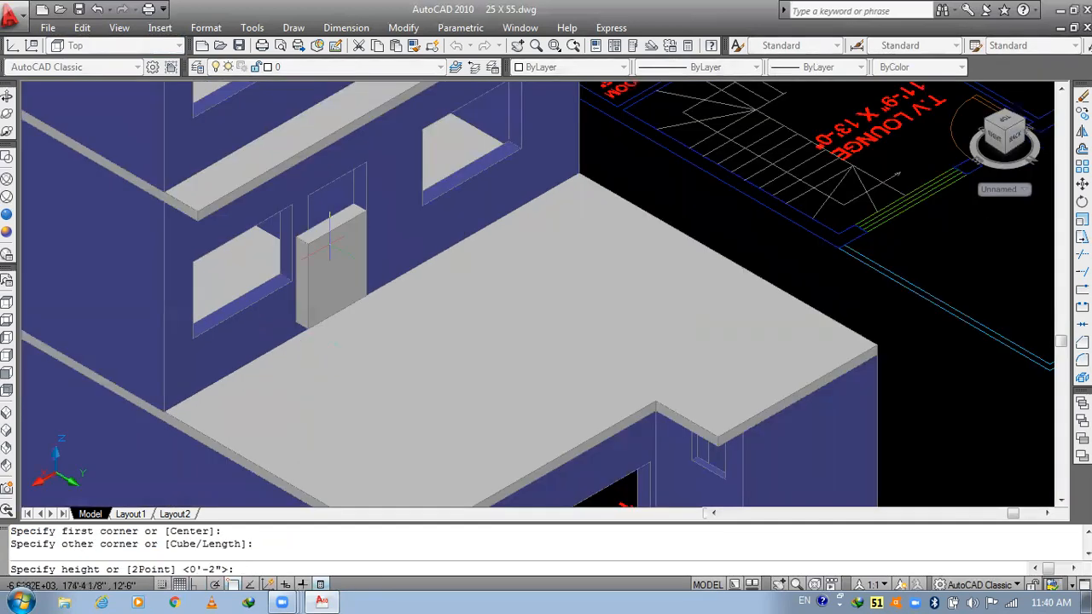
{"action": "left_click", "coordinate": [301, 192]}
{"action": "scroll", "coordinate": [301, 191], "scroll_direction": "down", "scroll_amount": 5}
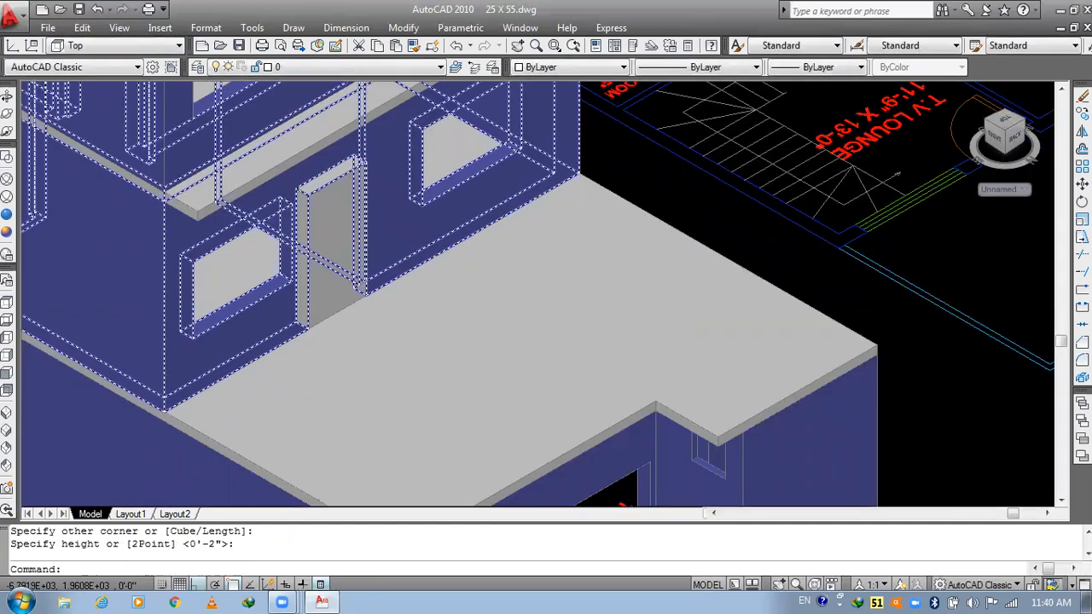
{"action": "scroll", "coordinate": [362, 242], "scroll_direction": "down", "scroll_amount": 4}
{"action": "middle_click_drag", "start_coordinate": [362, 241], "coordinate": [421, 287]}
{"action": "scroll", "coordinate": [420, 285], "scroll_direction": "up", "scroll_amount": 9}
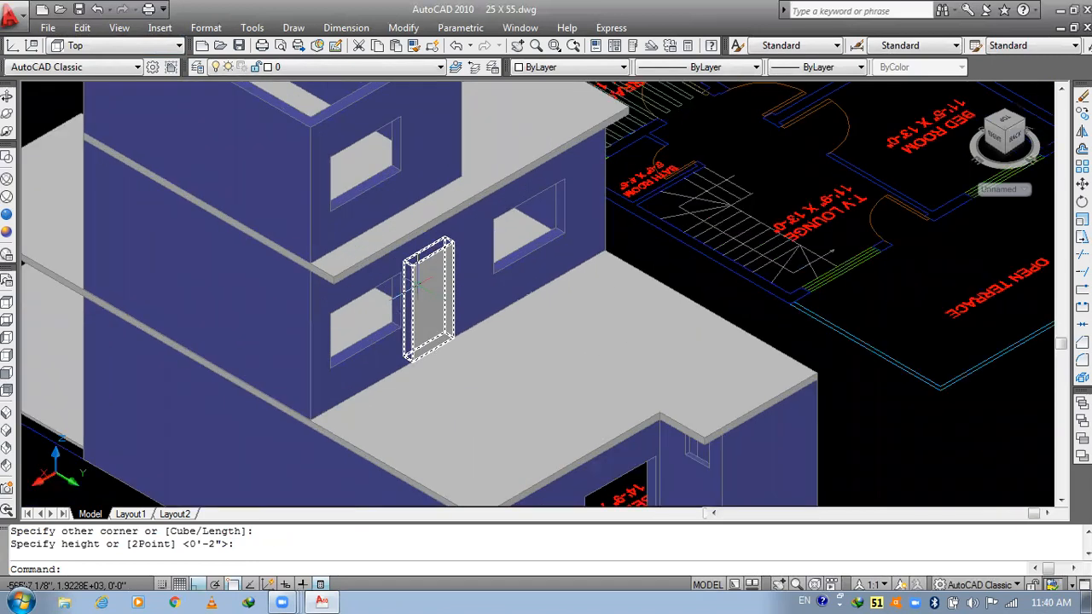
{"action": "scroll", "coordinate": [421, 285], "scroll_direction": "down", "scroll_amount": 8}
{"action": "middle_click_drag", "start_coordinate": [443, 359], "coordinate": [439, 340]}
- Draw a second solid box filling the rear ground-floor doorway beside the bedroom window, up to the top of the opening
{"action": "type", "text": "bo"}
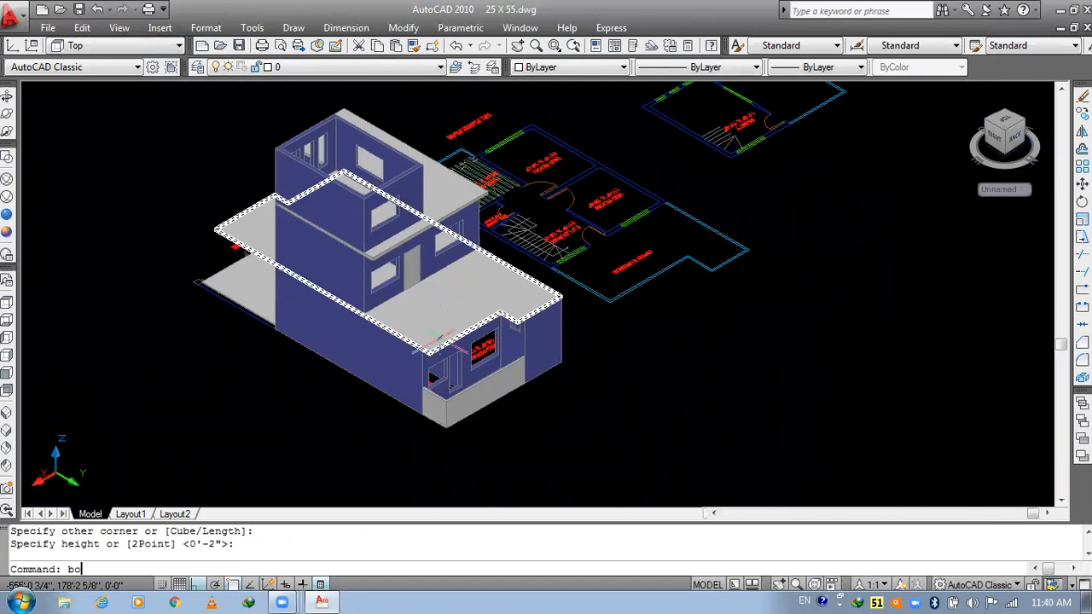
{"action": "type", "text": "x"}
{"action": "key", "text": "Return"}
{"action": "scroll", "coordinate": [512, 453], "scroll_direction": "up", "scroll_amount": 3}
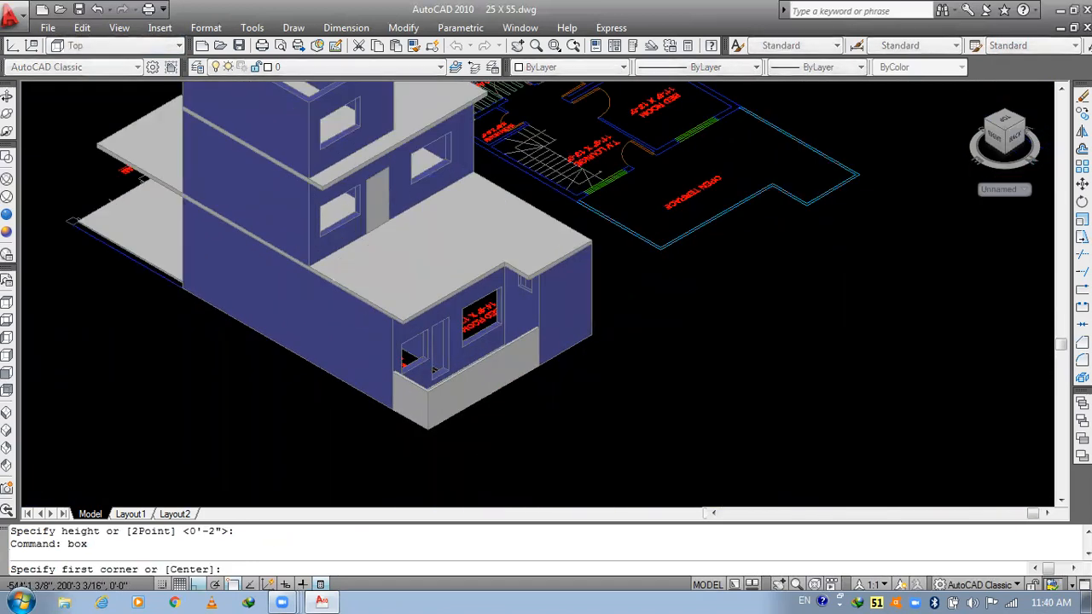
{"action": "scroll", "coordinate": [345, 206], "scroll_direction": "up", "scroll_amount": 5}
{"action": "left_click", "coordinate": [356, 275]}
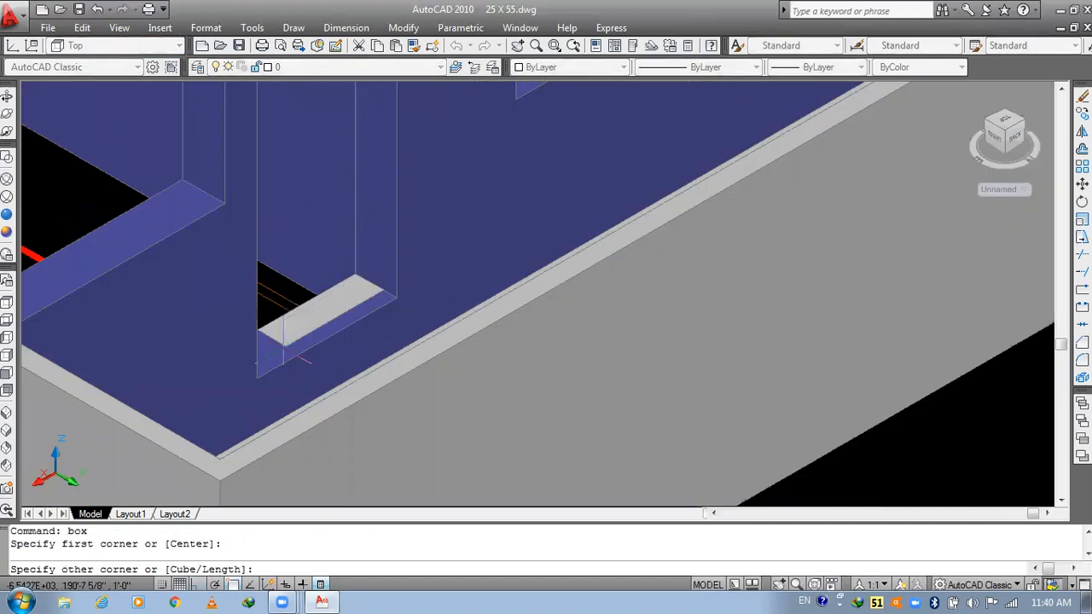
{"action": "left_click", "coordinate": [261, 378]}
{"action": "scroll", "coordinate": [261, 378], "scroll_direction": "down", "scroll_amount": 3}
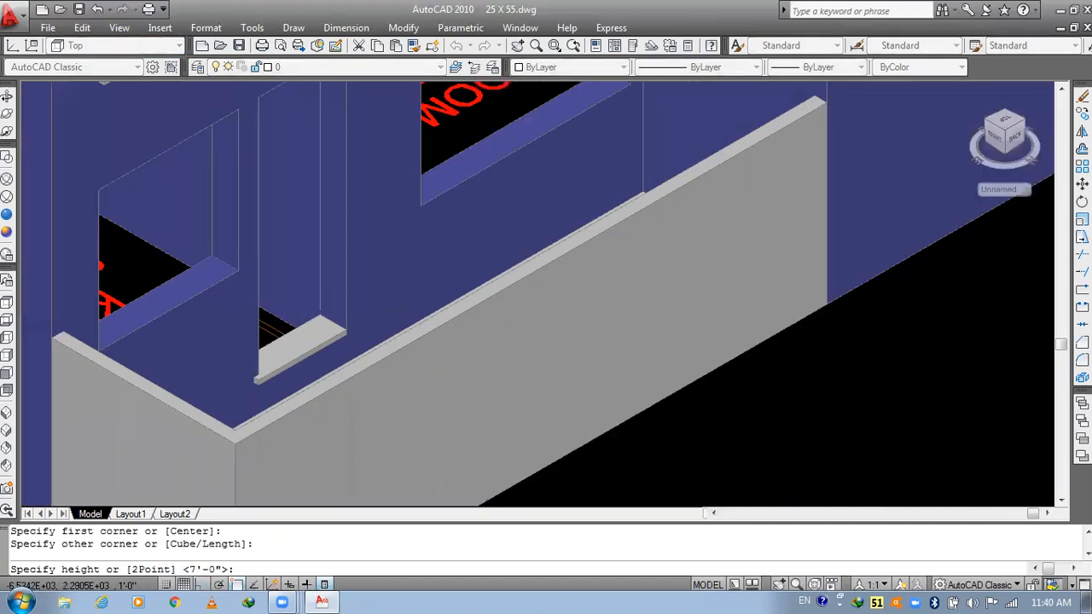
{"action": "scroll", "coordinate": [264, 204], "scroll_direction": "down", "scroll_amount": 2}
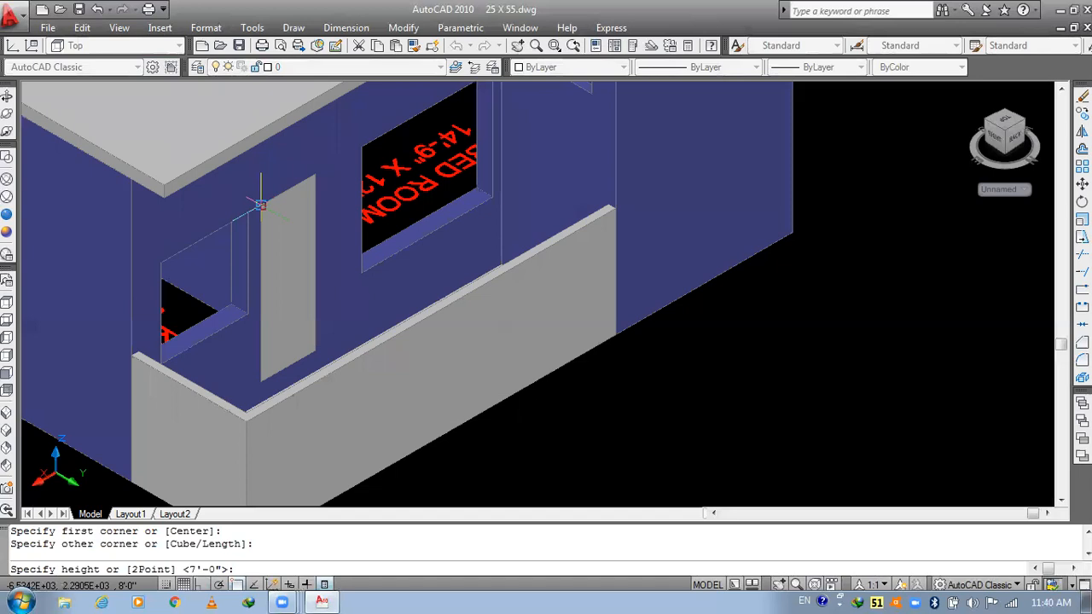
{"action": "left_click", "coordinate": [261, 205]}
- Assign both rear doorway boxes to the 3d door layer
{"action": "scroll", "coordinate": [287, 227], "scroll_direction": "down", "scroll_amount": 2}
{"action": "left_click", "coordinate": [286, 232]}
{"action": "middle_click_drag", "start_coordinate": [286, 232], "coordinate": [396, 586]}
{"action": "left_click", "coordinate": [454, 245]}
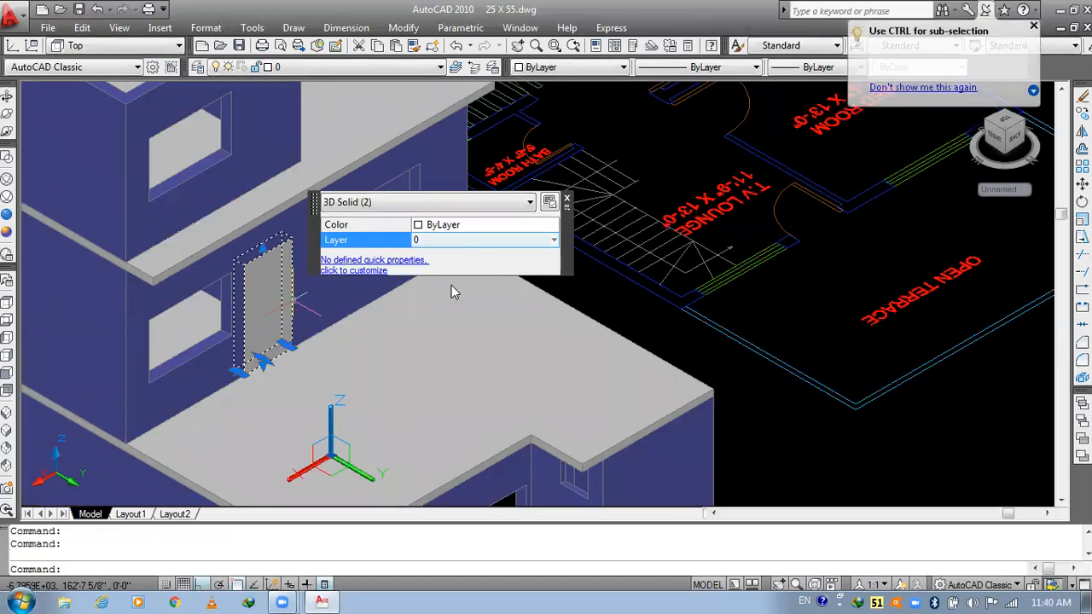
{"action": "left_click", "coordinate": [465, 239]}
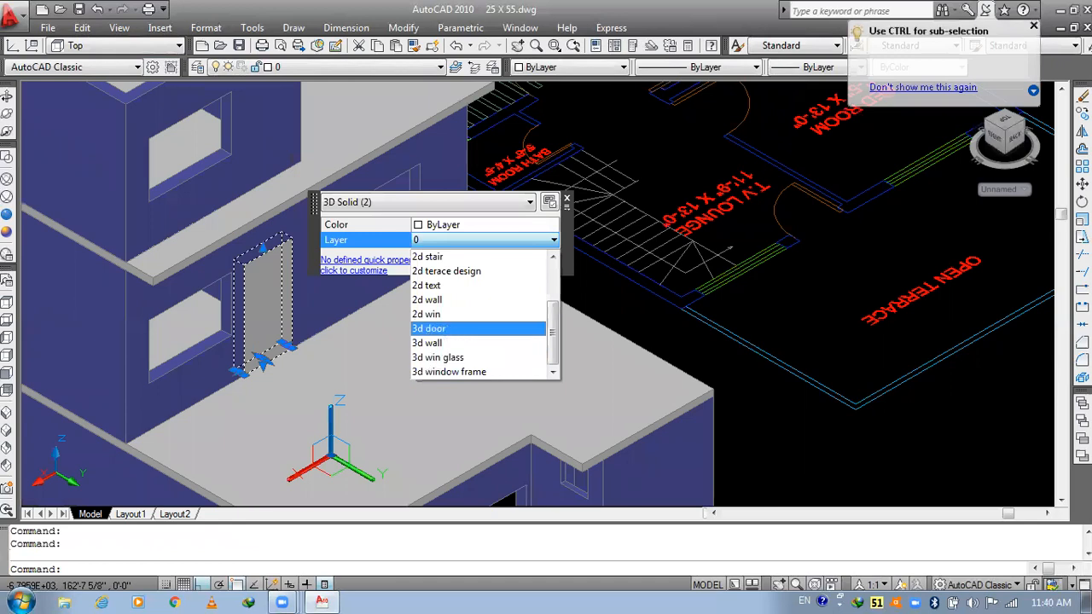
{"action": "left_click", "coordinate": [443, 329]}
{"action": "scroll", "coordinate": [444, 329], "scroll_direction": "down", "scroll_amount": 4}
{"action": "key", "text": "Escape"}
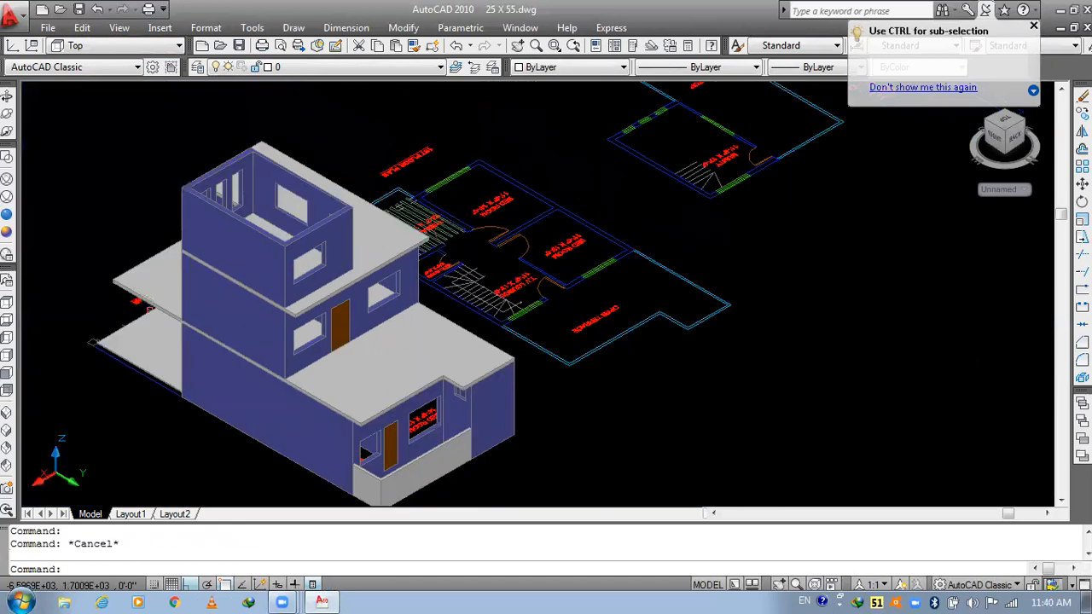
{"action": "left_click", "coordinate": [6, 445]}
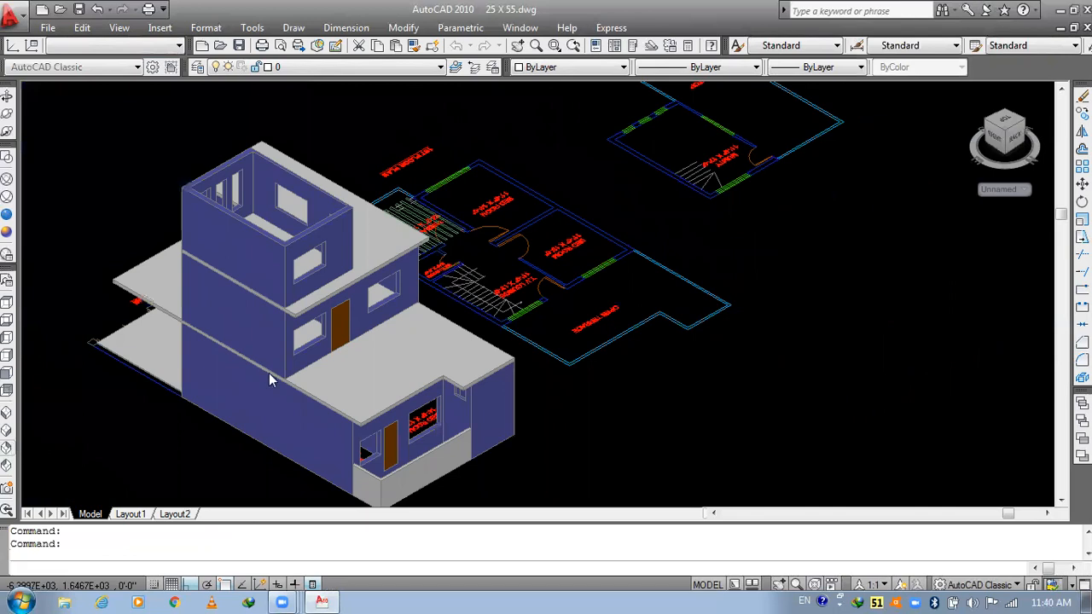
- Measure the width of the top-floor room's doorway at floor level from the northwest isometric view
{"action": "left_click", "coordinate": [8, 466]}
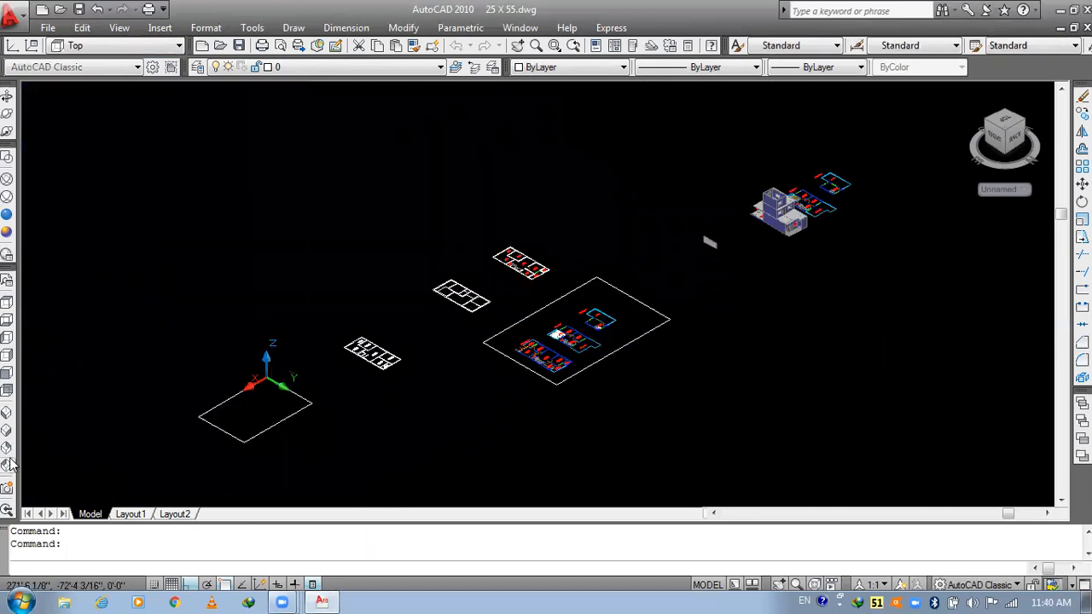
{"action": "scroll", "coordinate": [702, 436], "scroll_direction": "up", "scroll_amount": 5}
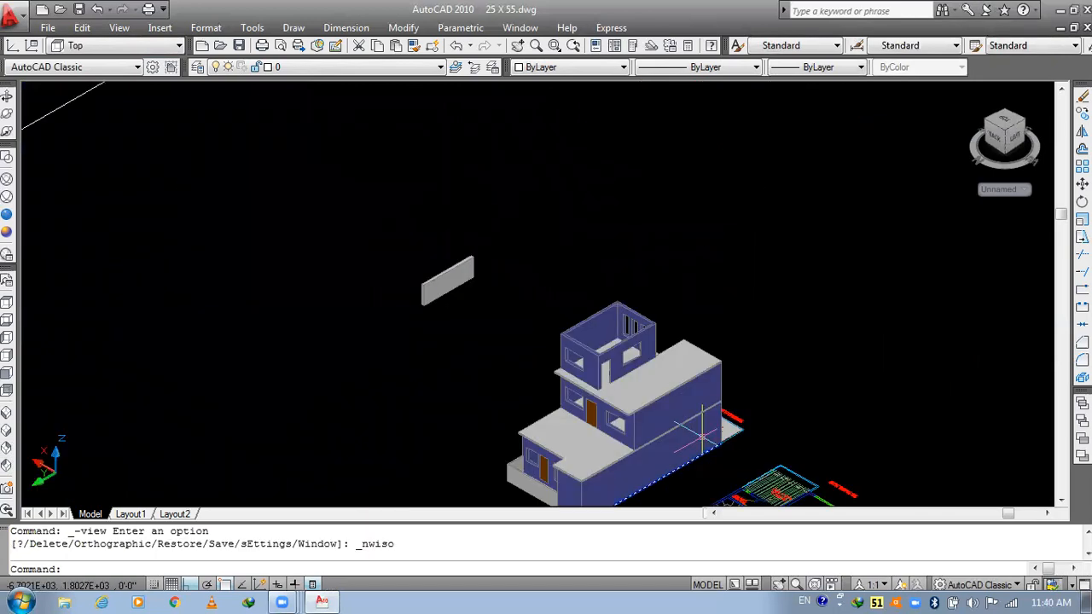
{"action": "scroll", "coordinate": [702, 435], "scroll_direction": "up", "scroll_amount": 4}
{"action": "middle_click_drag", "start_coordinate": [482, 369], "coordinate": [439, 451]}
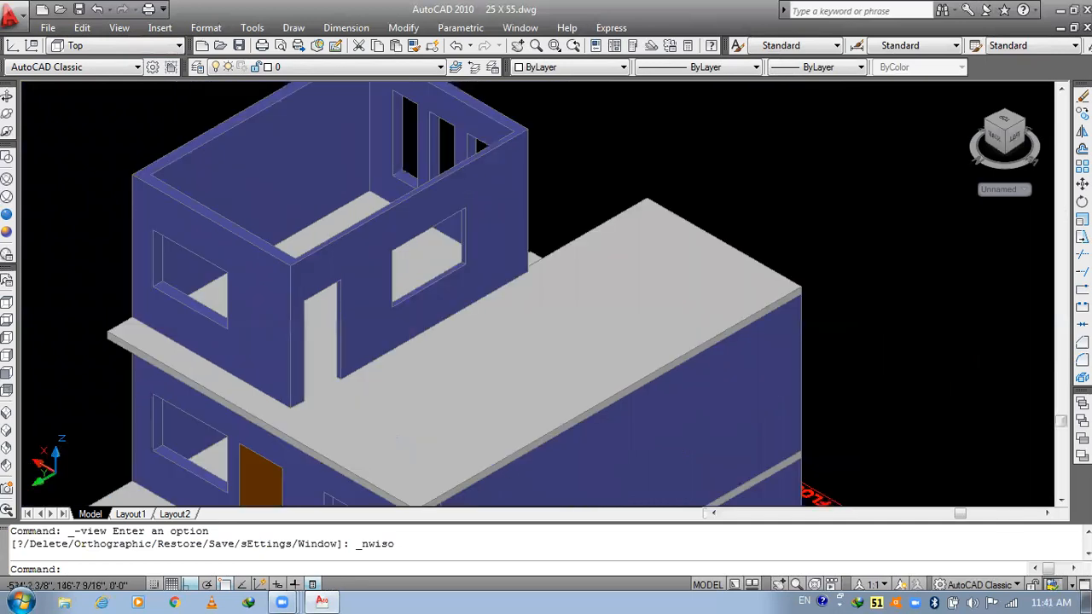
{"action": "scroll", "coordinate": [395, 305], "scroll_direction": "up", "scroll_amount": 1}
{"action": "scroll", "coordinate": [311, 405], "scroll_direction": "up", "scroll_amount": 1}
{"action": "type", "text": "d"}
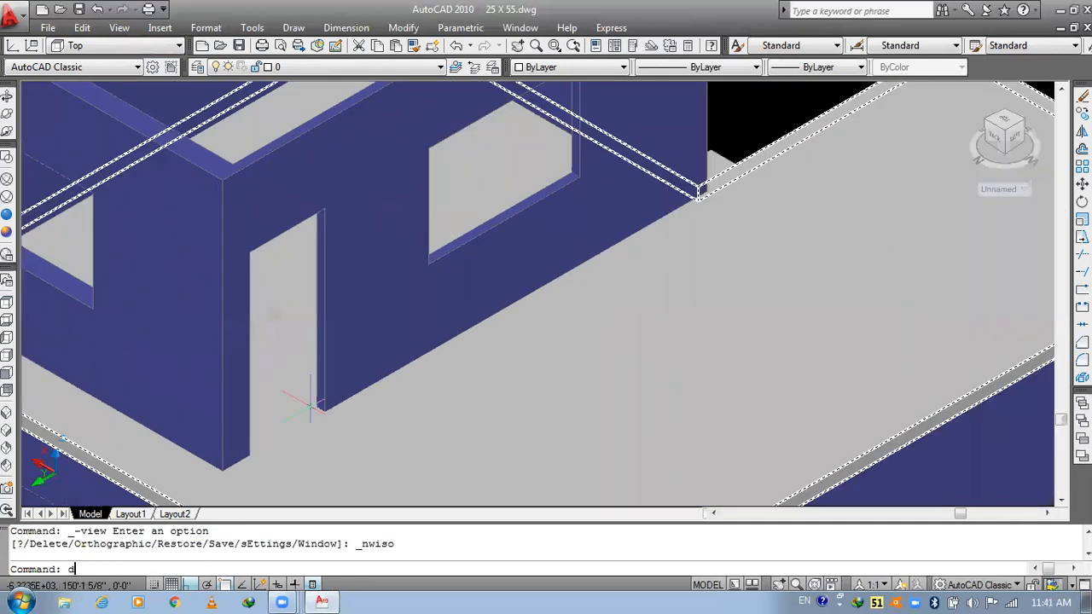
{"action": "type", "text": "i"}
{"action": "key", "text": "Return"}
{"action": "left_click", "coordinate": [320, 410]}
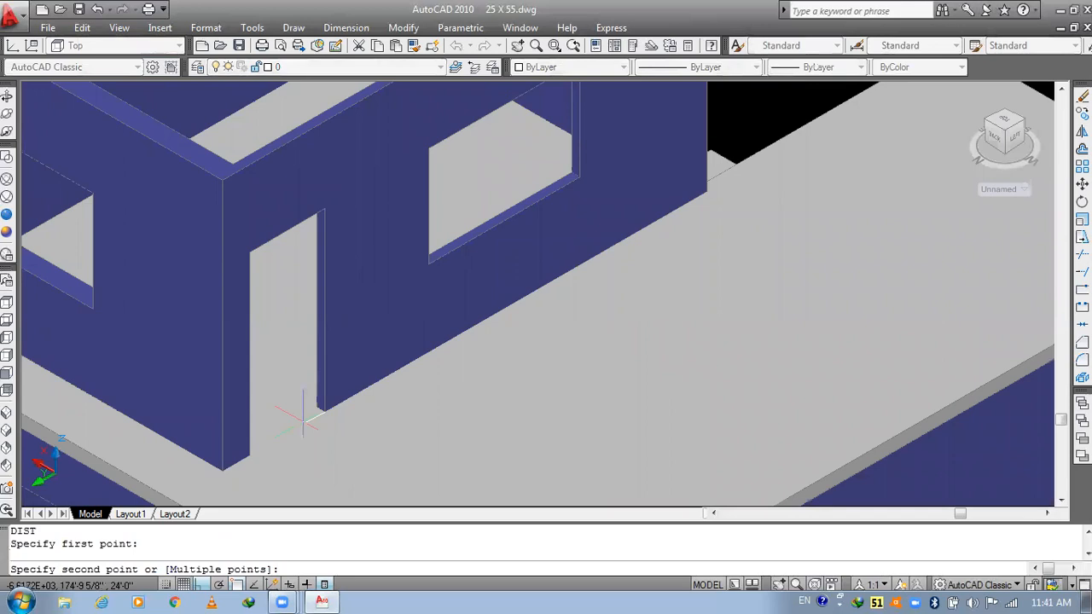
{"action": "left_click", "coordinate": [248, 456]}
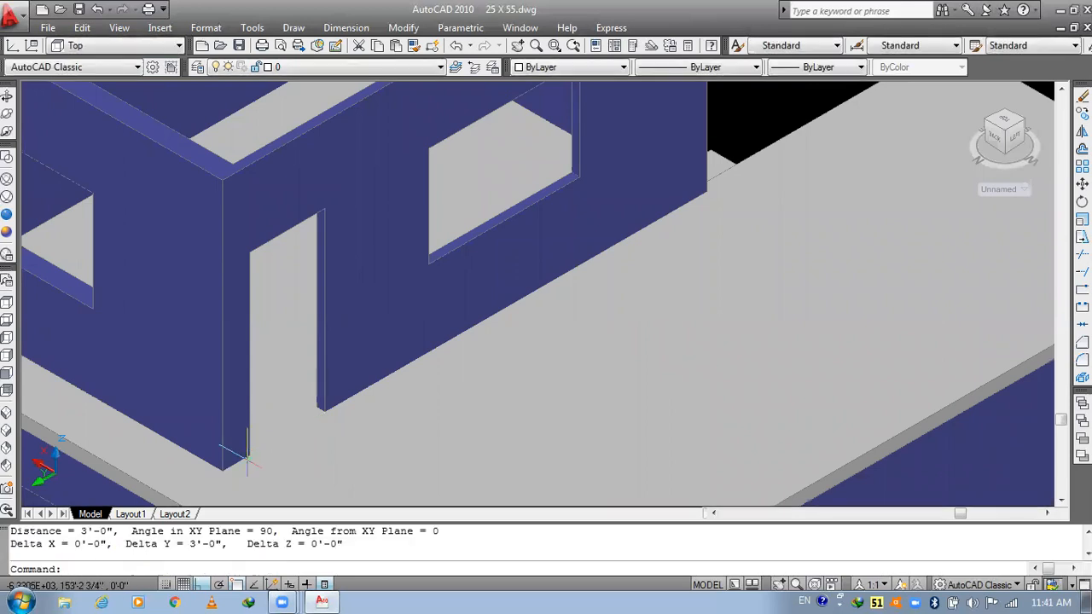
- Measure the width of the grooved ground-floor front door along its bottom edge from the southeast isometric view
{"action": "left_click", "coordinate": [6, 428]}
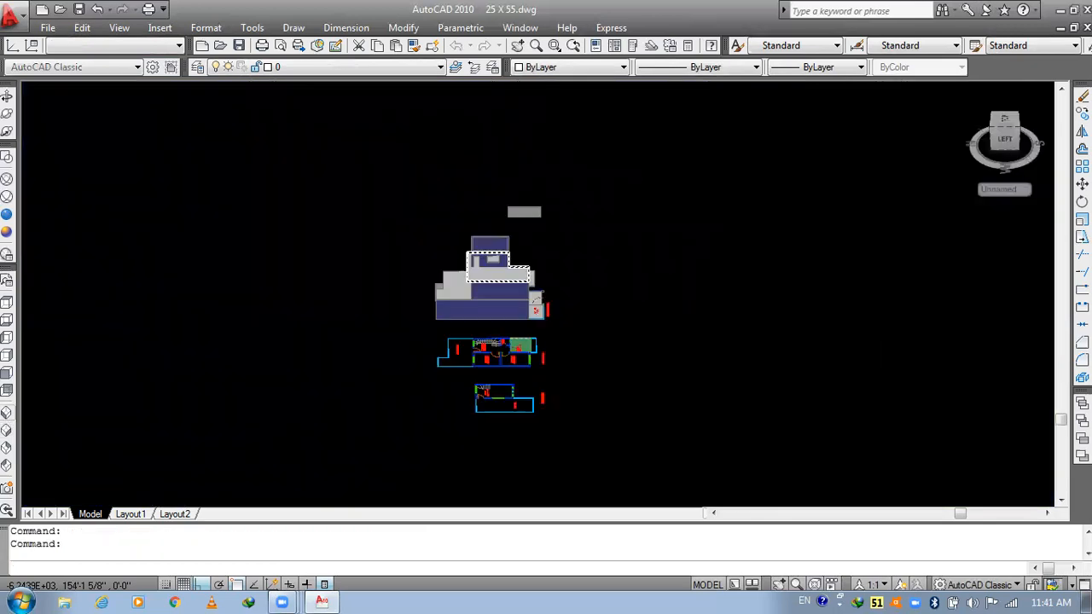
{"action": "left_click", "coordinate": [4, 432]}
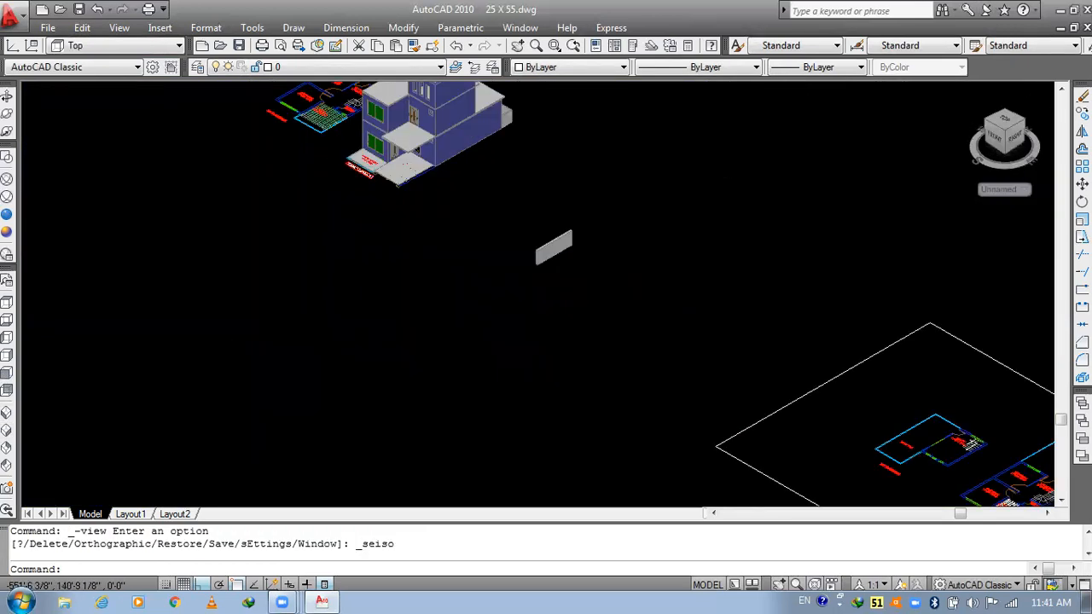
{"action": "scroll", "coordinate": [401, 159], "scroll_direction": "up", "scroll_amount": 10}
{"action": "type", "text": "d"}
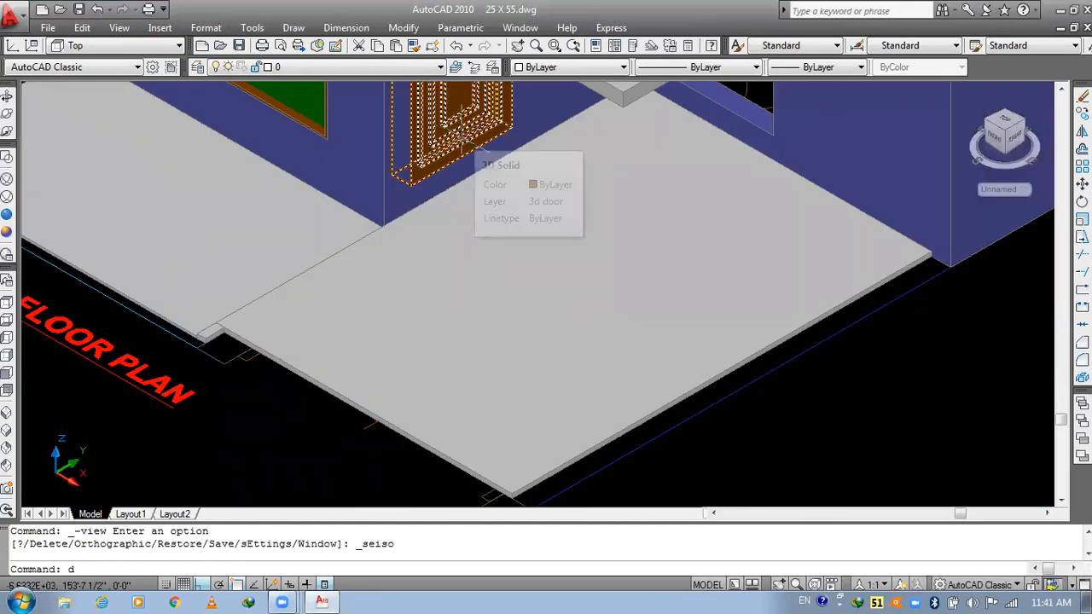
{"action": "type", "text": "i"}
{"action": "key", "text": "Return"}
{"action": "scroll", "coordinate": [546, 141], "scroll_direction": "up", "scroll_amount": 5}
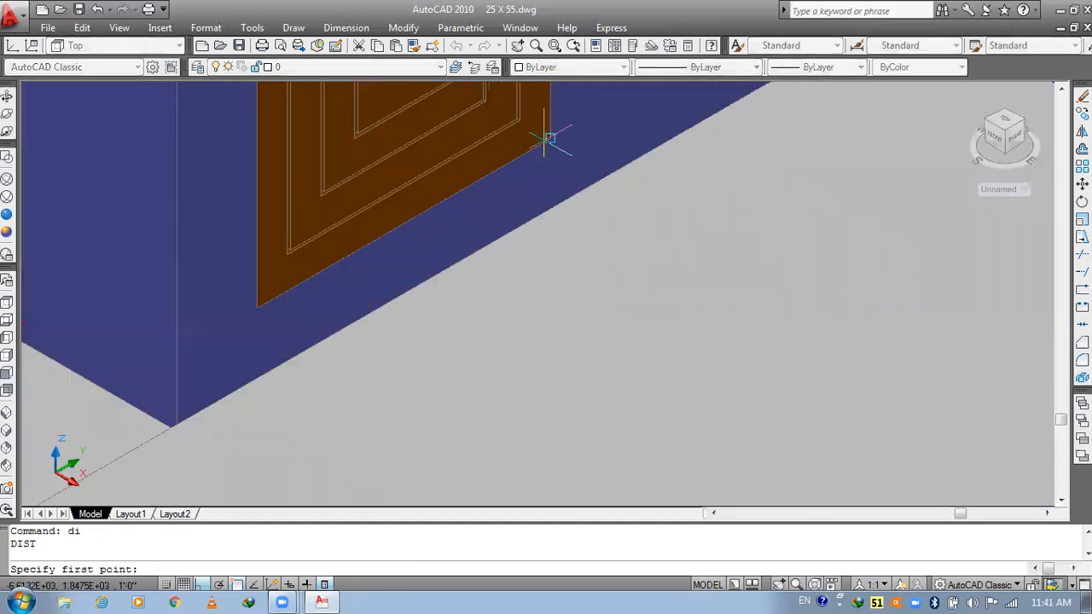
{"action": "left_click", "coordinate": [545, 141]}
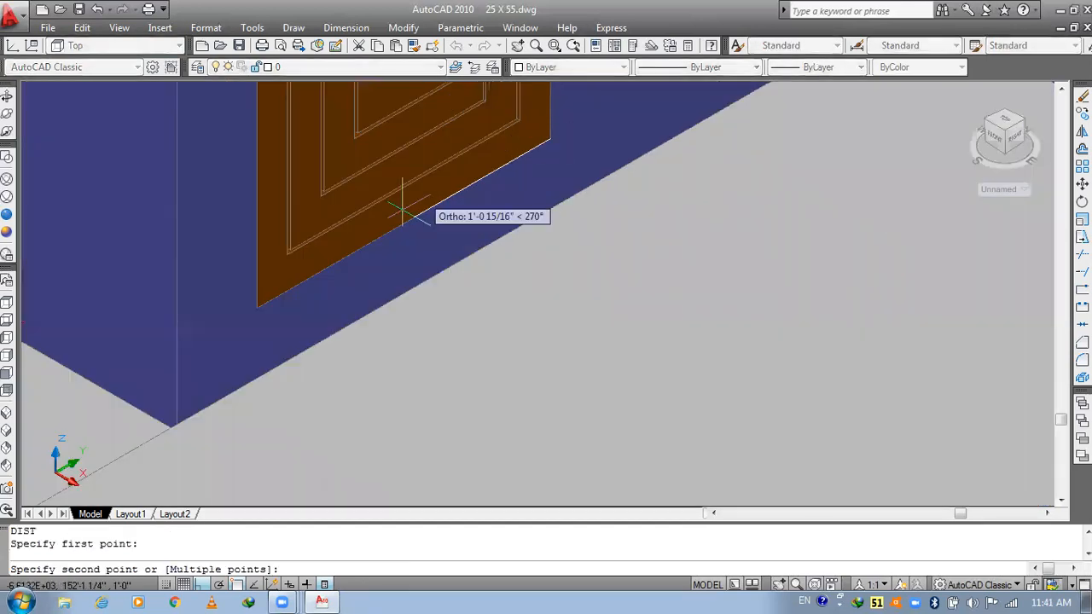
{"action": "left_click", "coordinate": [256, 305]}
{"action": "scroll", "coordinate": [257, 305], "scroll_direction": "down", "scroll_amount": 3}
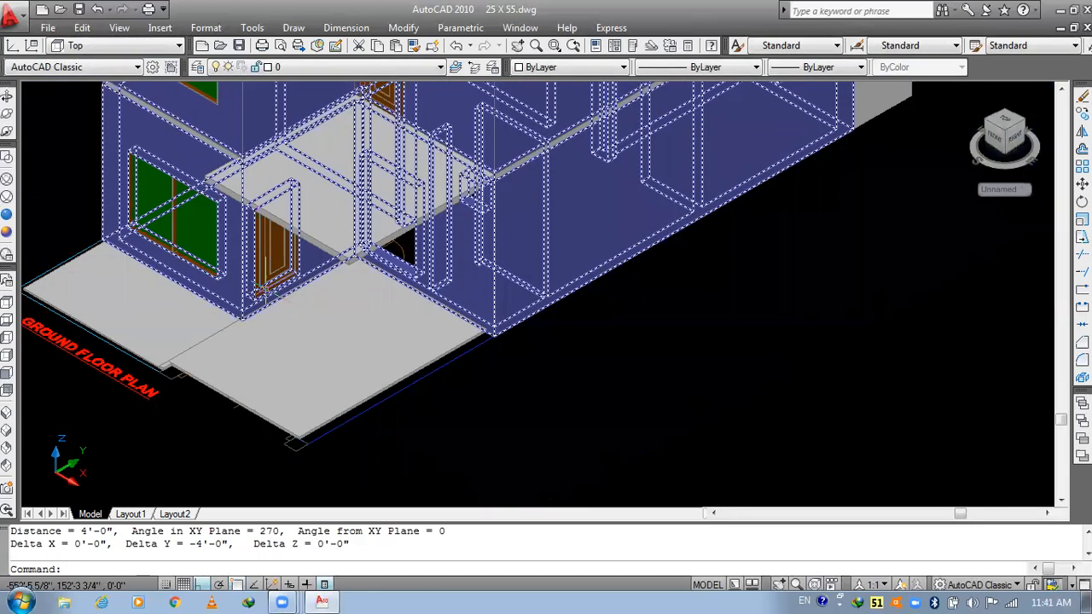
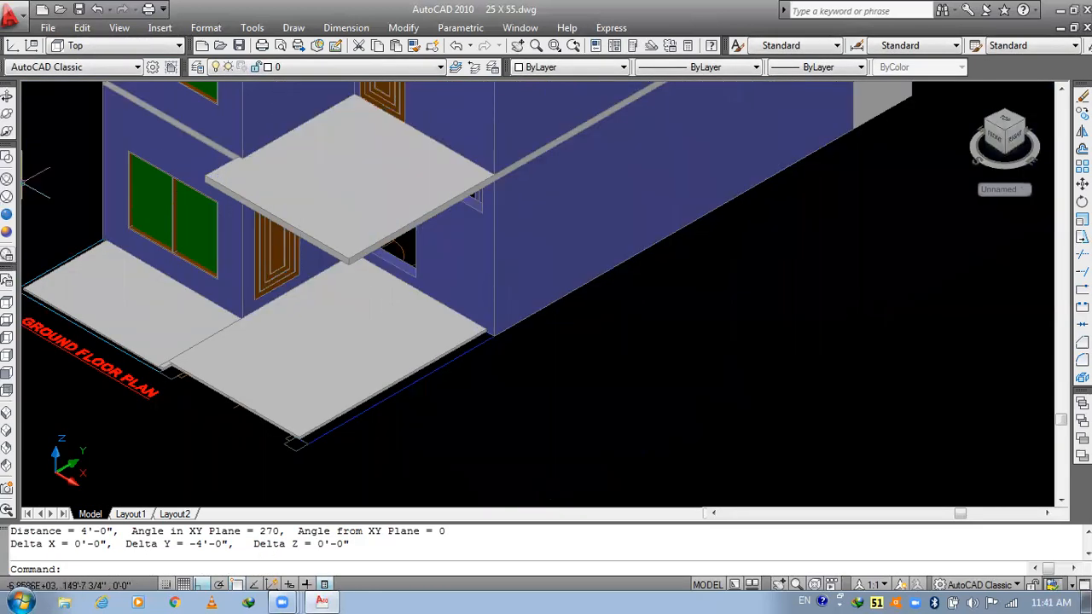
- Return to the northwest isometric view of the top-floor room's open doorway
{"action": "left_click", "coordinate": [11, 438]}
{"action": "left_click", "coordinate": [8, 464]}
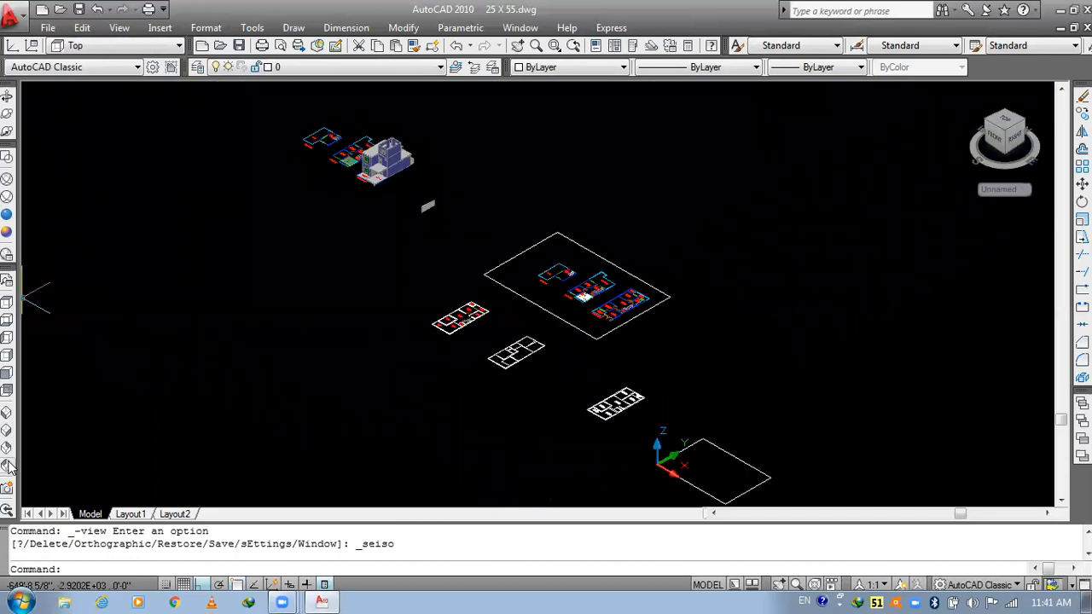
{"action": "left_click", "coordinate": [8, 466]}
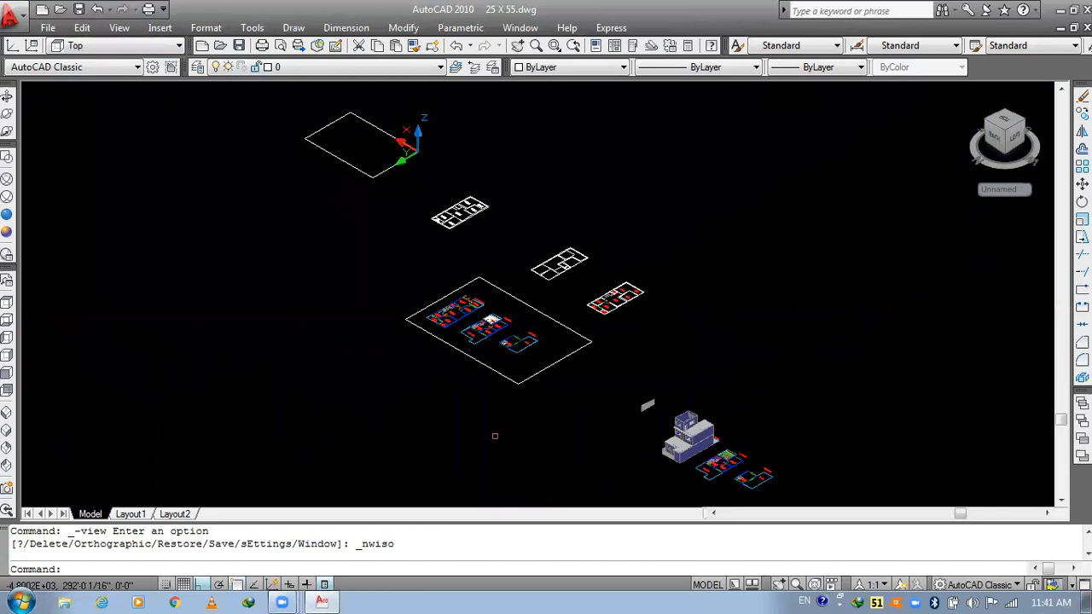
{"action": "scroll", "coordinate": [729, 421], "scroll_direction": "up", "scroll_amount": 3}
{"action": "scroll", "coordinate": [653, 449], "scroll_direction": "up", "scroll_amount": 5}
{"action": "type", "text": "boi"}
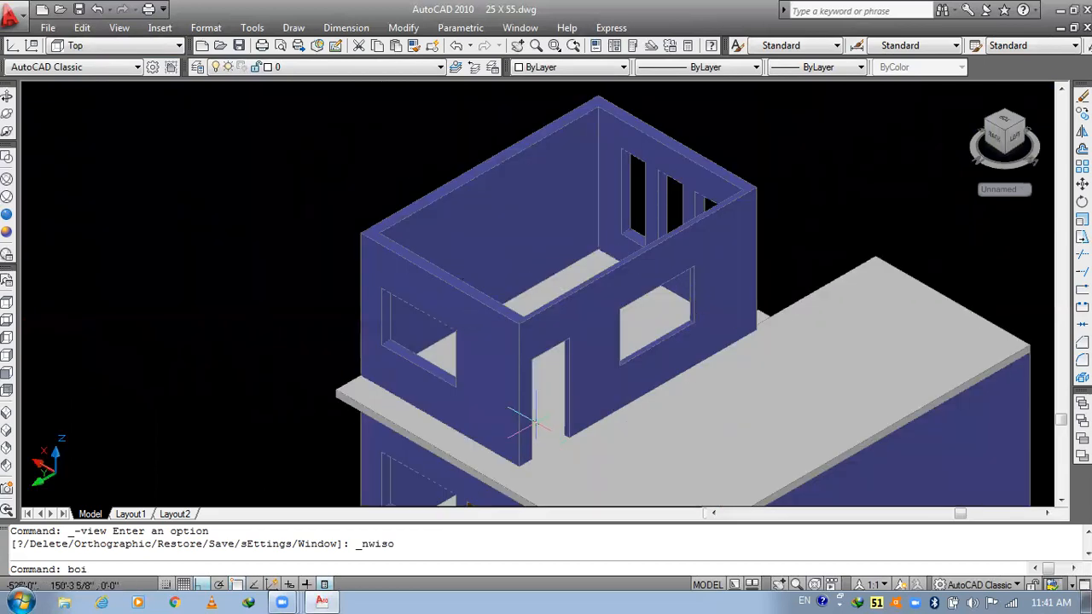
{"action": "key", "text": "BackSpace"}
{"action": "key", "text": "BackSpace"}
{"action": "type", "text": "bo"}
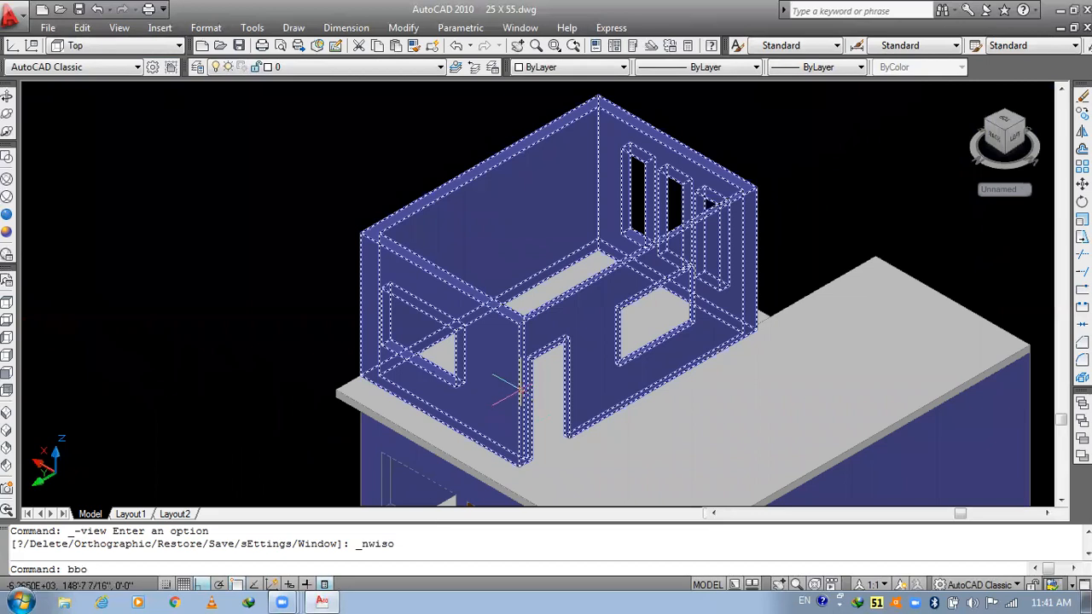
{"action": "type", "text": "x"}
{"action": "key", "text": "Return"}
{"action": "scroll", "coordinate": [517, 207], "scroll_direction": "up", "scroll_amount": 8}
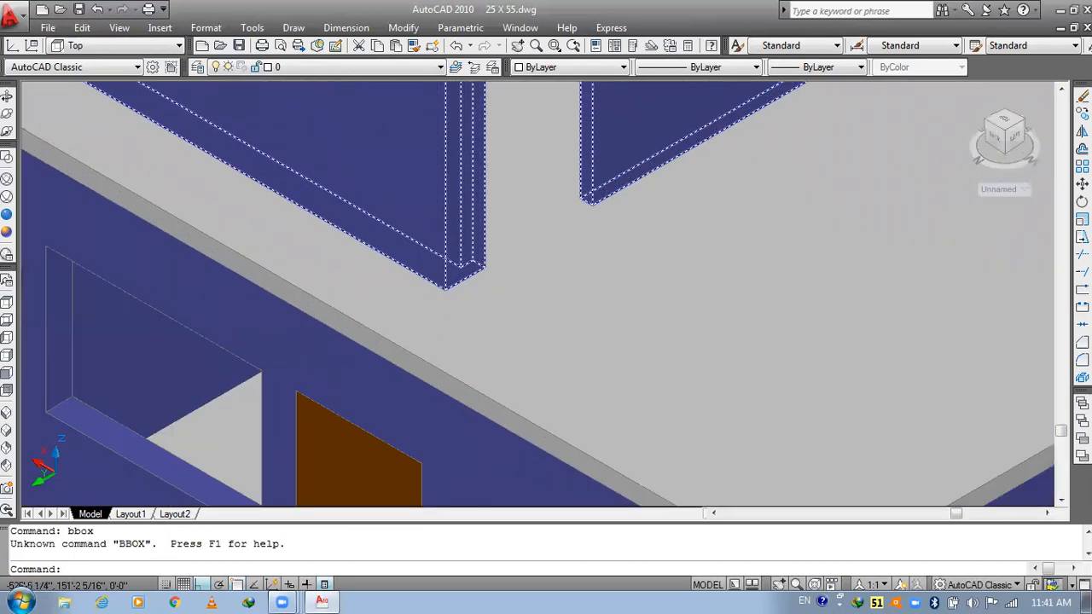
{"action": "type", "text": "-view"}
{"action": "key", "text": "Return"}
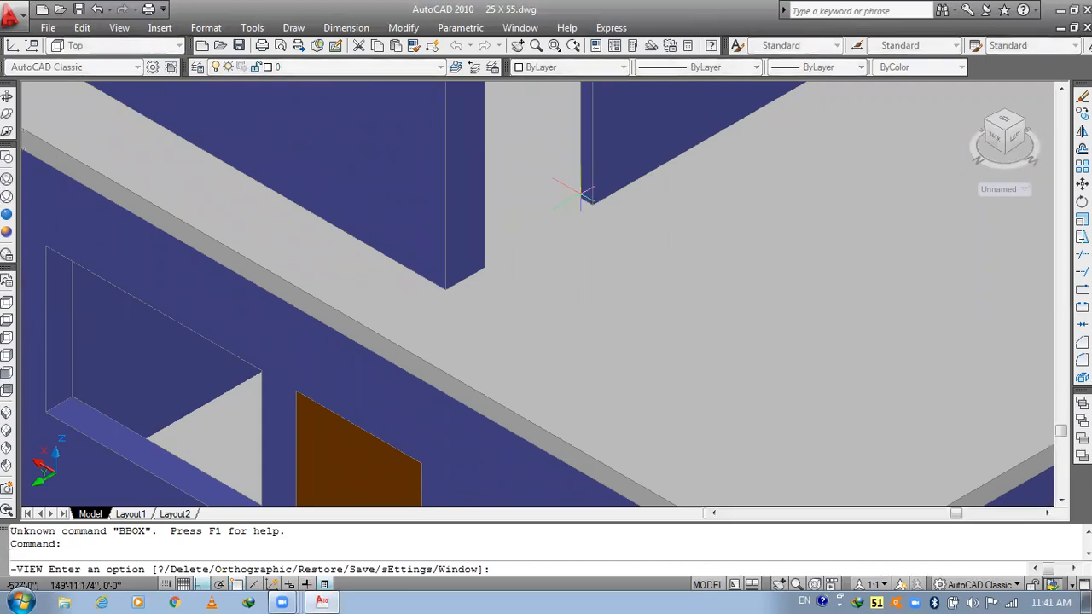
{"action": "type", "text": "r"}
{"action": "type", "text": "ox"}
{"action": "key", "text": "Return"}
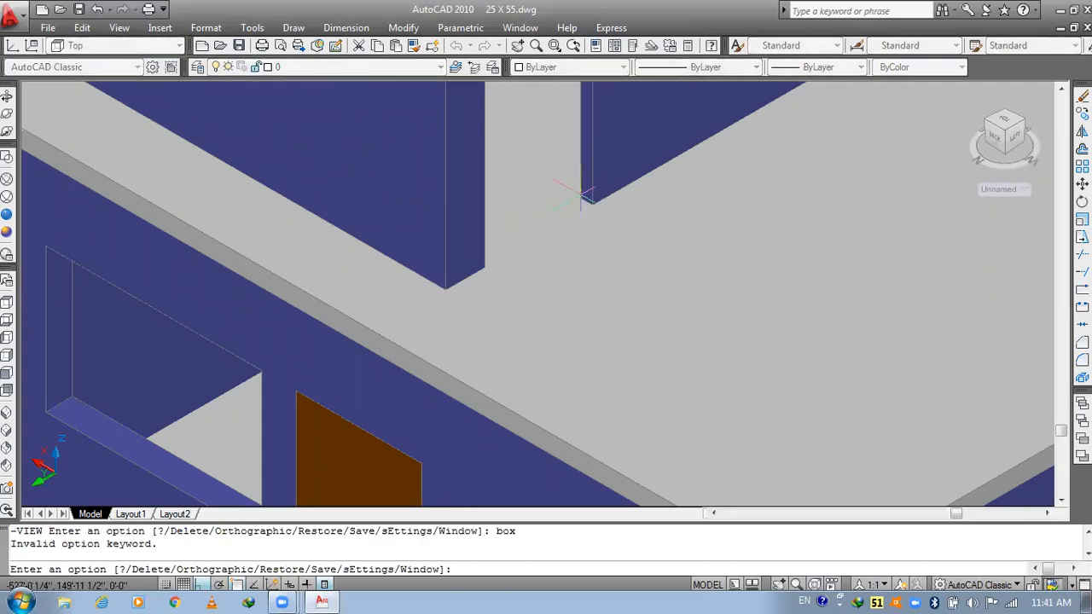
{"action": "key", "text": "Return"}
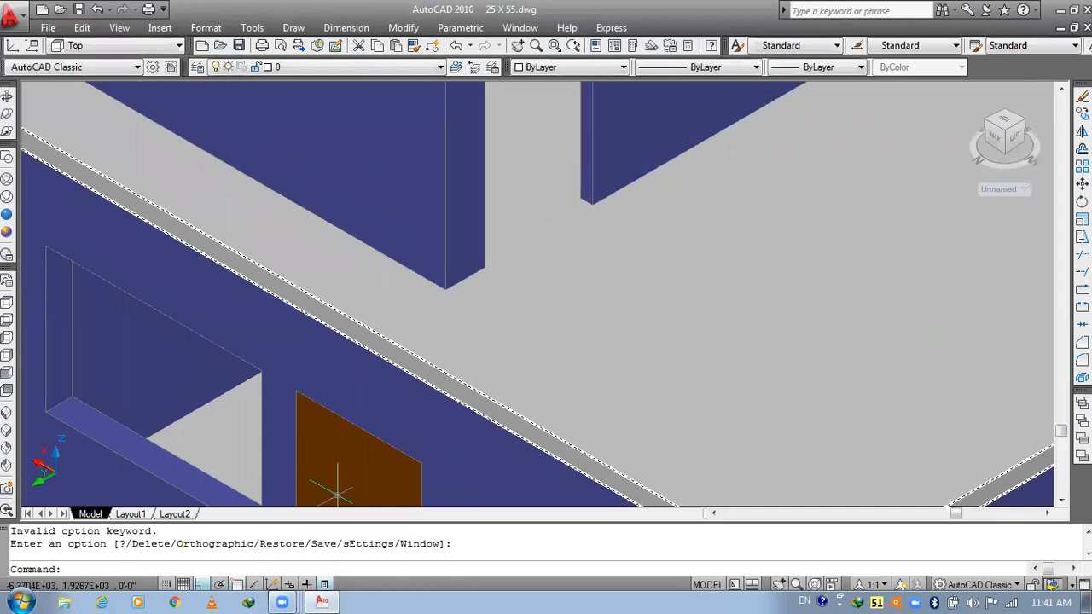
- Turn on all object snap modes in the drafting settings
{"action": "right_click", "coordinate": [272, 583]}
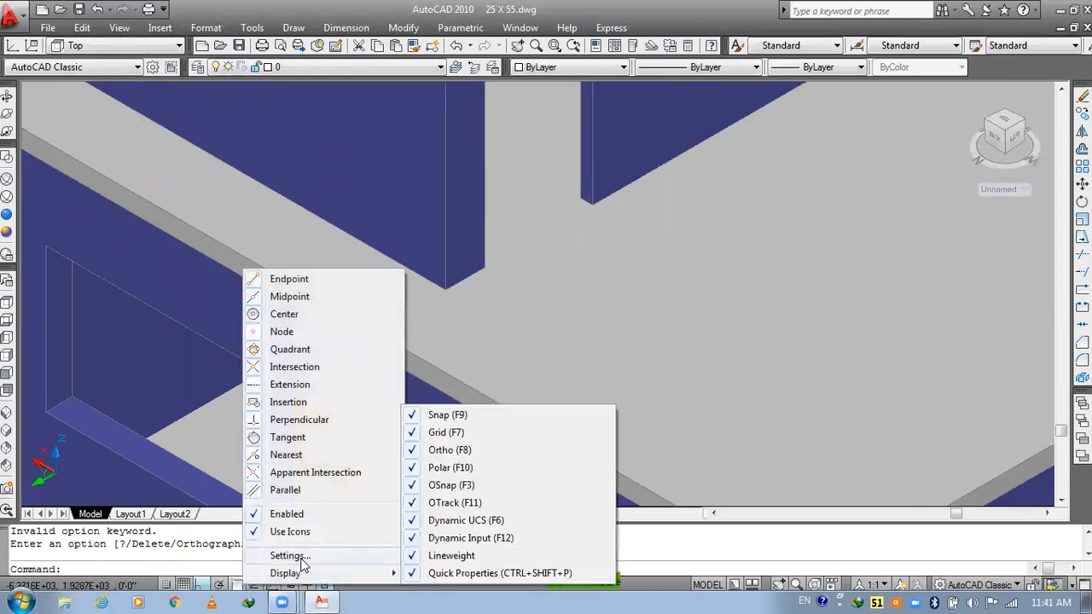
{"action": "left_click", "coordinate": [617, 279]}
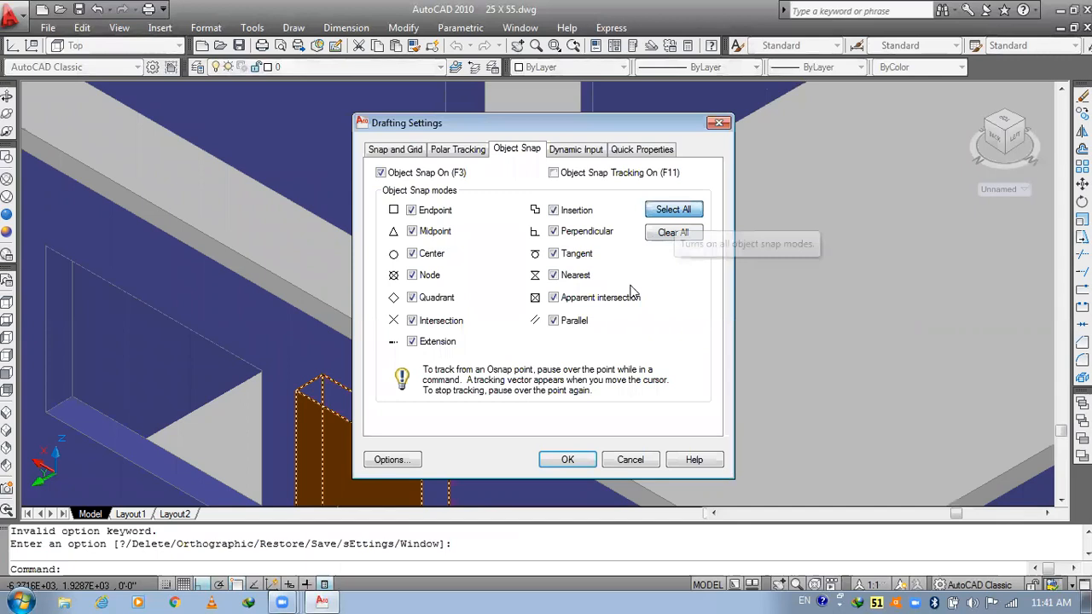
{"action": "left_click", "coordinate": [567, 460]}
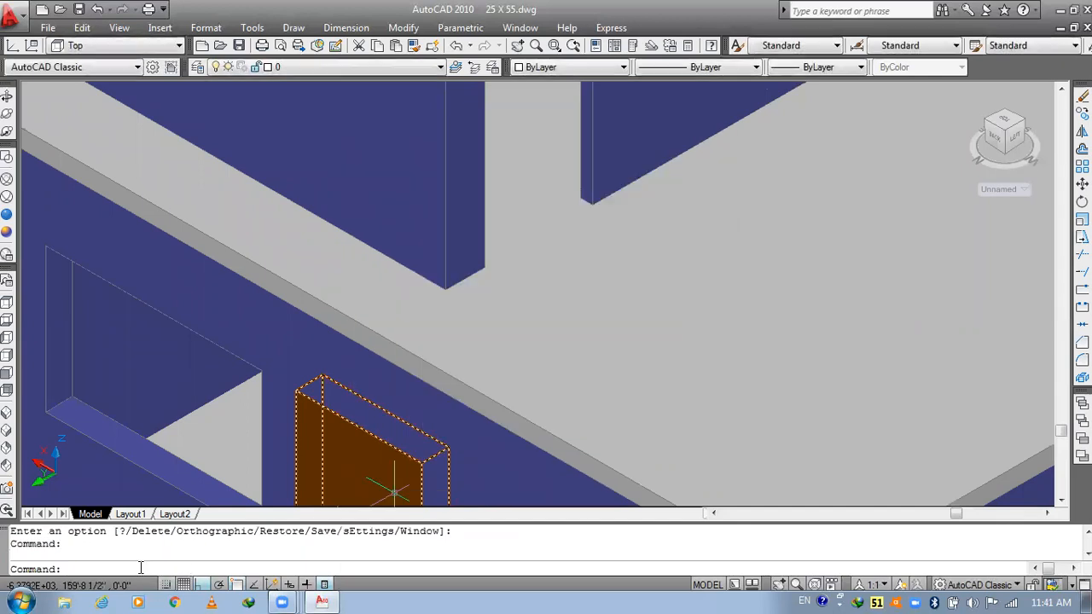
- Draw a solid box filling the top-floor doorway, from its floor corners up to the top of the opening
{"action": "type", "text": "box"}
{"action": "key", "text": "Return"}
{"action": "left_click", "coordinate": [587, 201]}
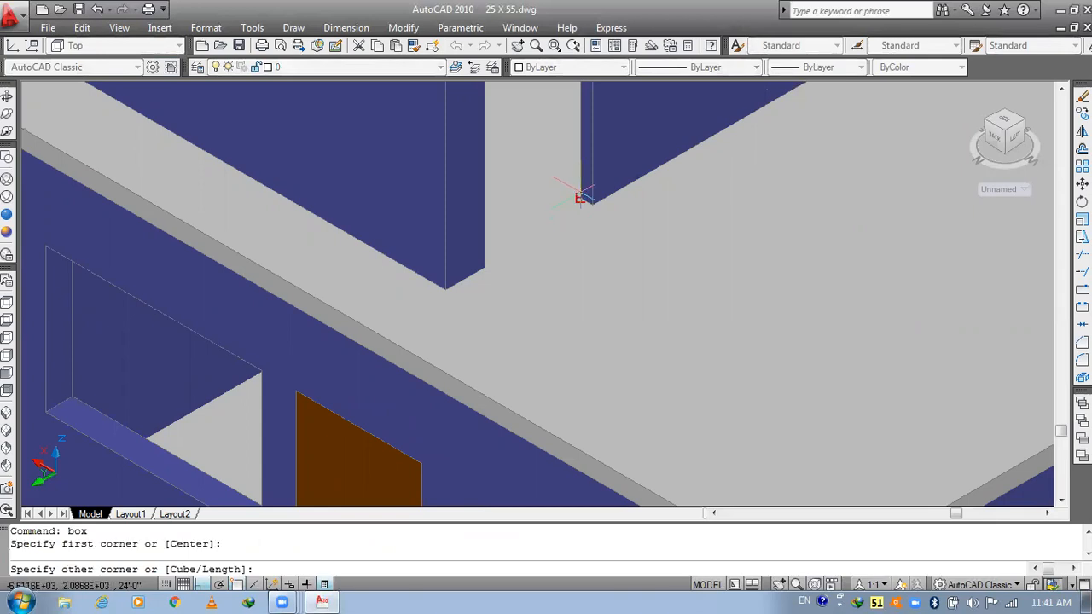
{"action": "left_click", "coordinate": [483, 266]}
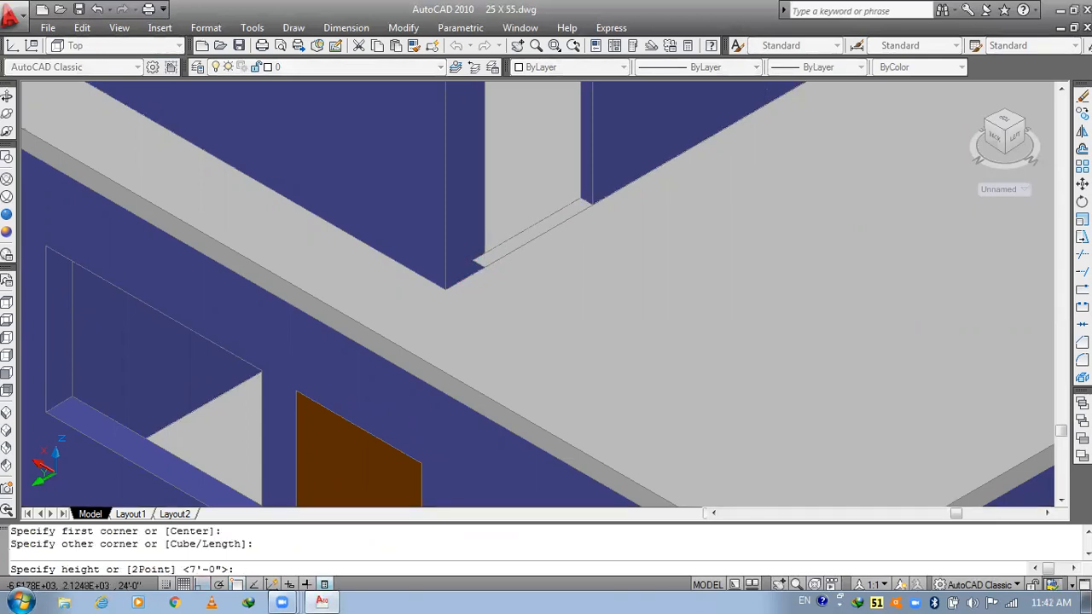
{"action": "scroll", "coordinate": [506, 166], "scroll_direction": "down", "scroll_amount": 4}
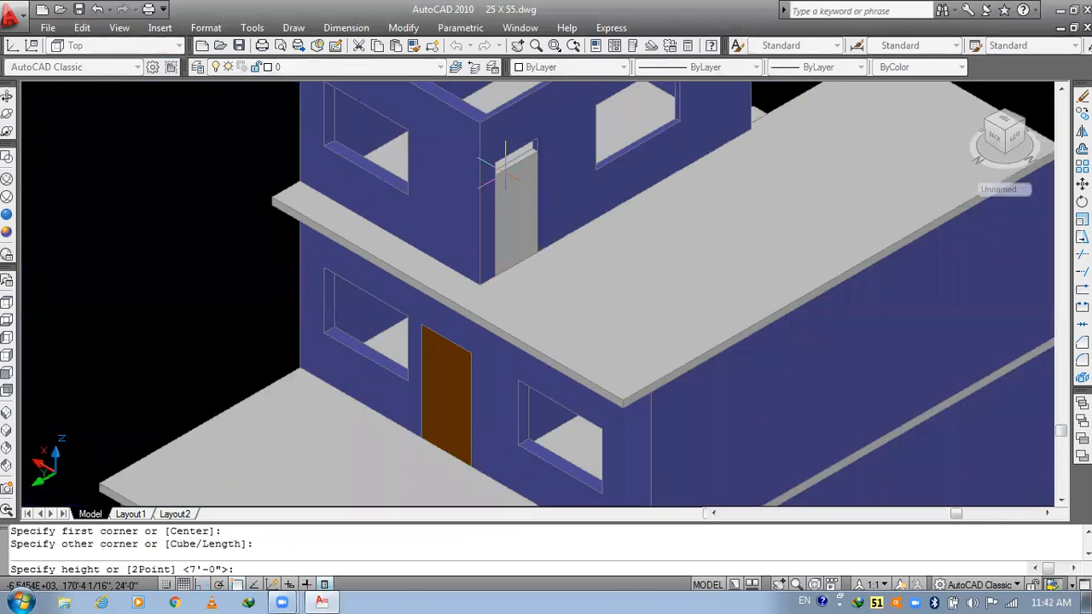
{"action": "left_click", "coordinate": [495, 162]}
- Match the top-floor doorway box's properties to the brown first-floor rear door
{"action": "type", "text": "ma"}
{"action": "key", "text": "Return"}
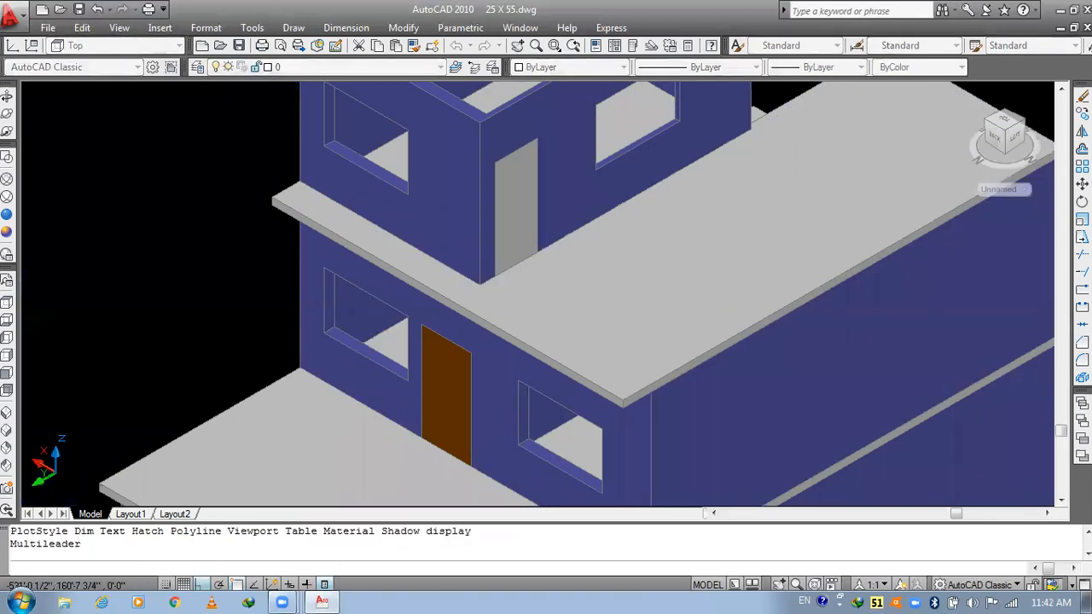
{"action": "left_click", "coordinate": [494, 268]}
{"action": "middle_click_drag", "start_coordinate": [408, 276], "coordinate": [495, 352]}
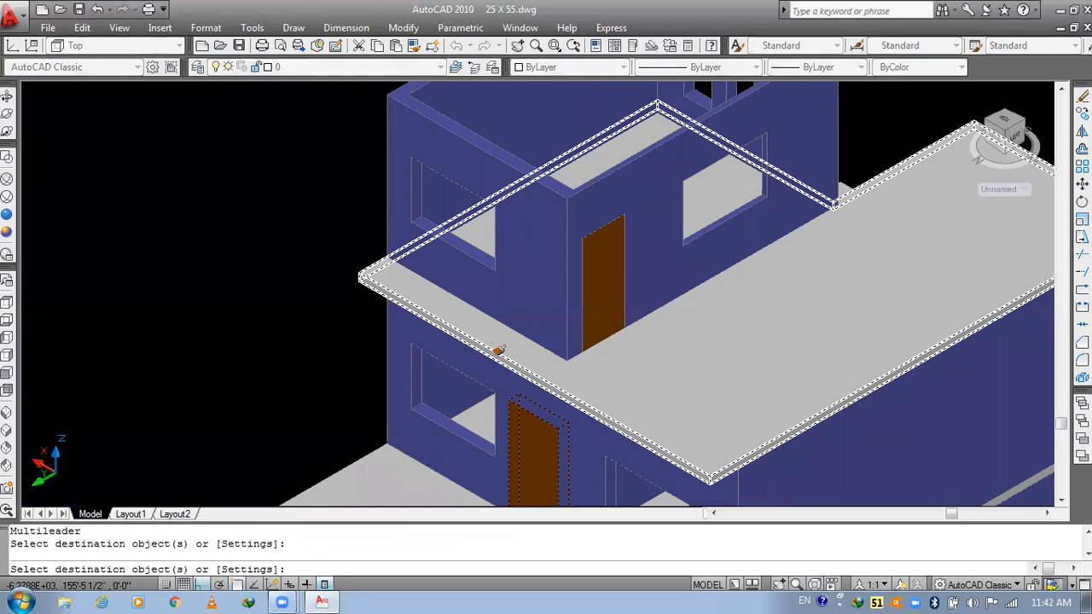
- Finish matching properties on the roof slab and save the drawing
{"action": "key", "text": "Escape"}
{"action": "key", "text": "Escape"}
{"action": "key", "text": "Escape"}
{"action": "key", "text": "ctrl+s"}
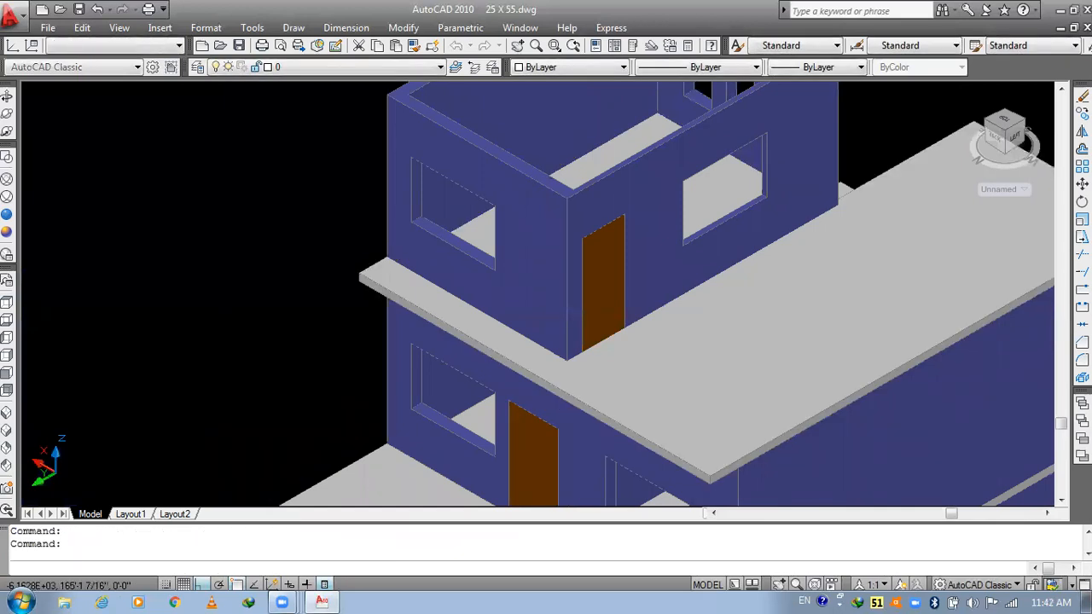
- Examine the house from the southwest and southeast isometric views, ending at the empty ground-floor opening beside the carved front door
{"action": "scroll", "coordinate": [281, 312], "scroll_direction": "down", "scroll_amount": 2}
{"action": "middle_click_drag", "start_coordinate": [333, 405], "coordinate": [273, 143]}
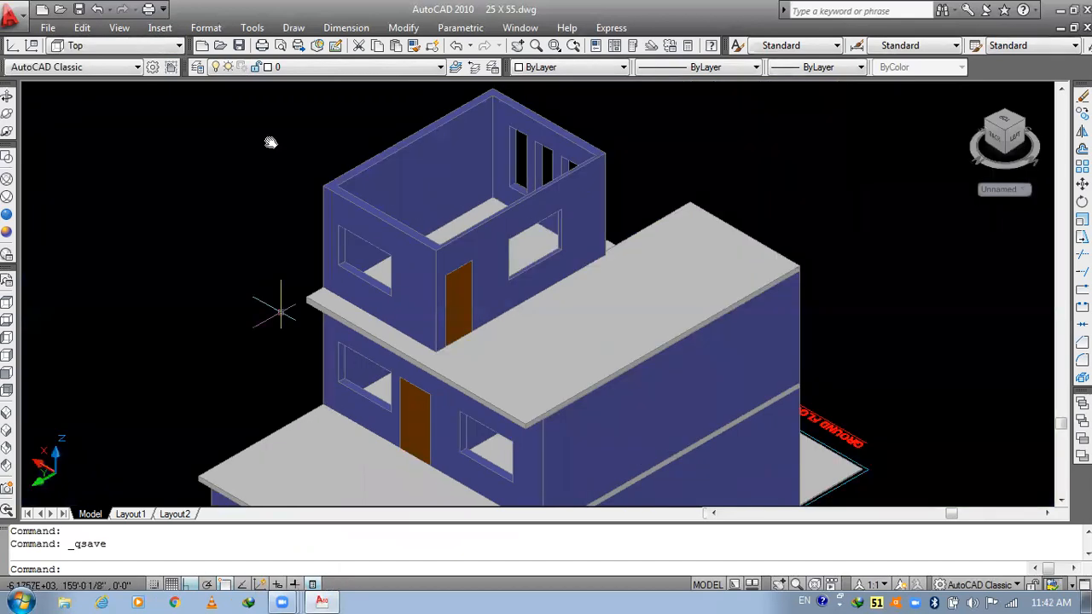
{"action": "scroll", "coordinate": [198, 321], "scroll_direction": "up", "scroll_amount": 2}
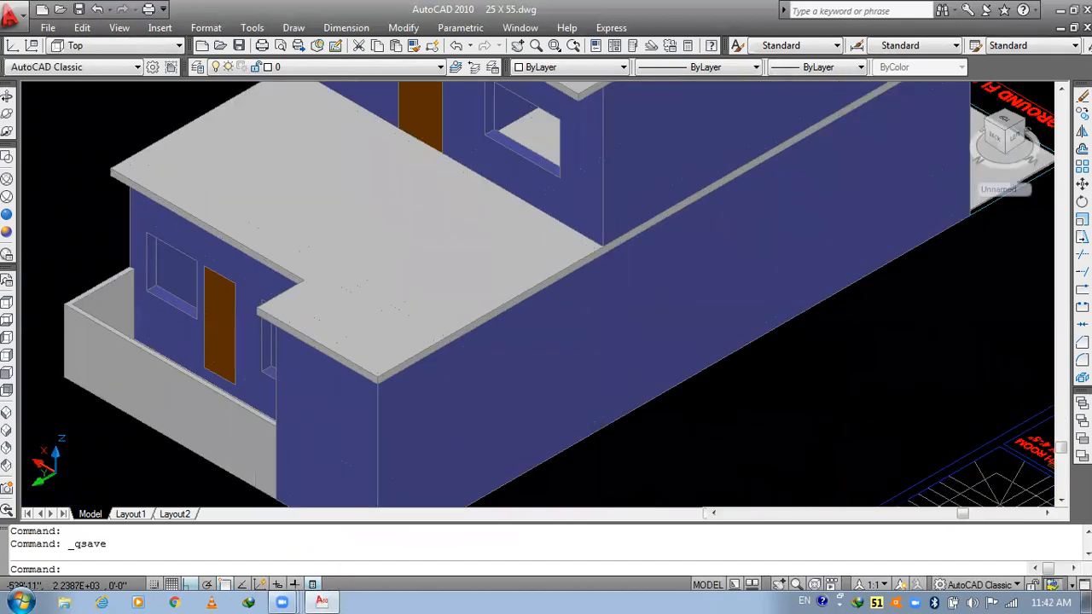
{"action": "left_click", "coordinate": [9, 412]}
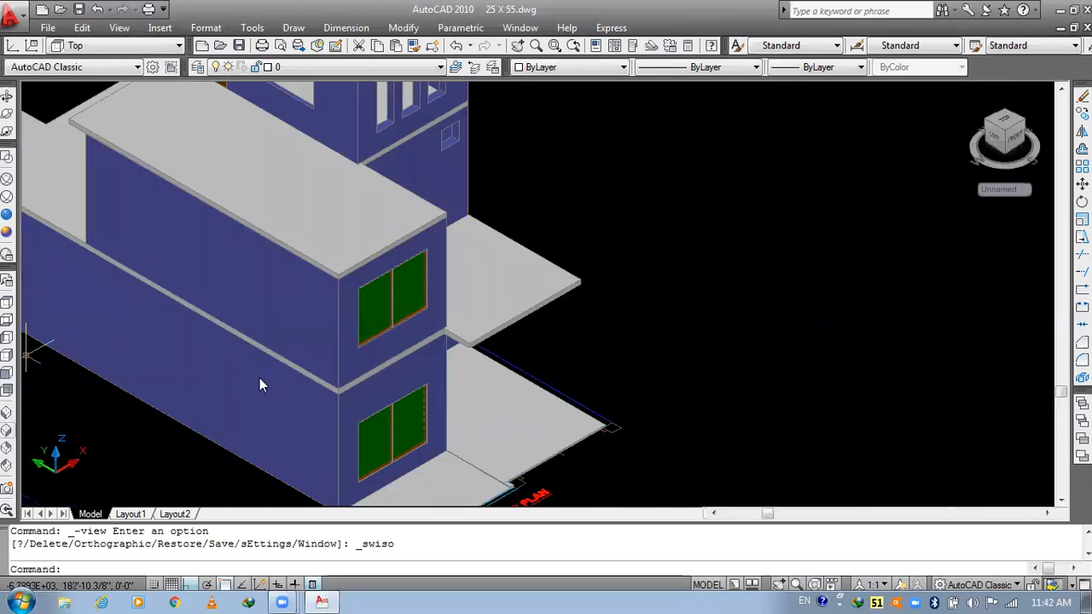
{"action": "left_click", "coordinate": [7, 430]}
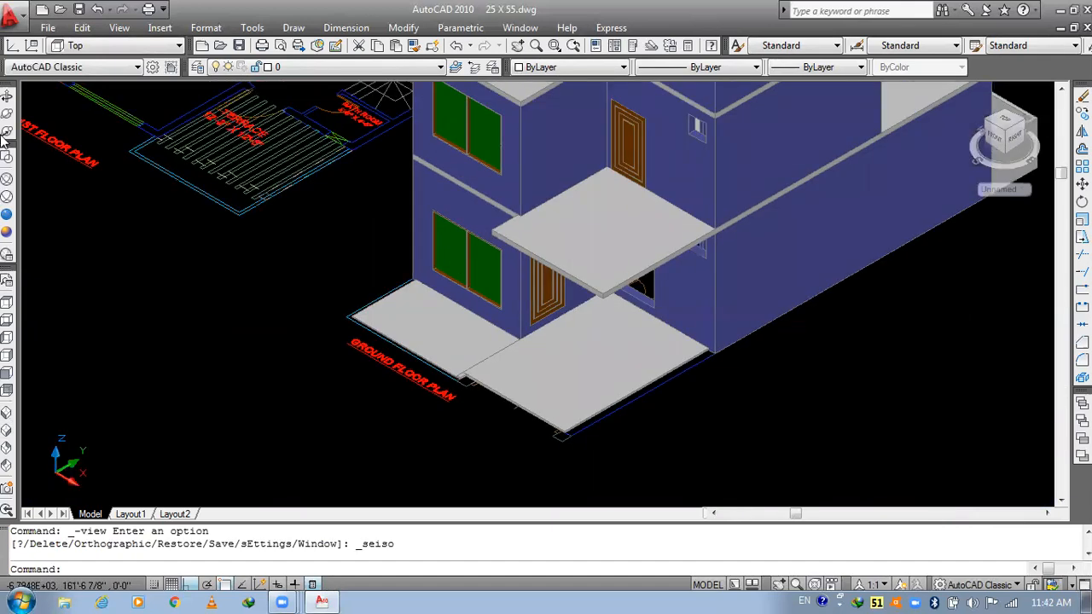
{"action": "middle_click_drag", "start_coordinate": [483, 376], "coordinate": [331, 377], "text": "shift"}
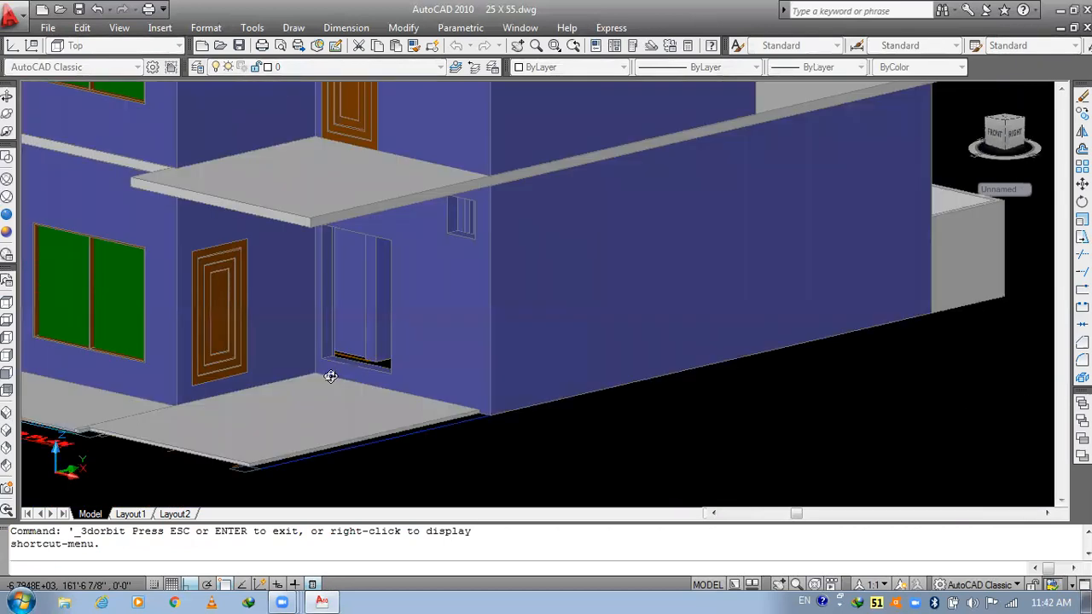
{"action": "scroll", "coordinate": [331, 376], "scroll_direction": "up", "scroll_amount": 1}
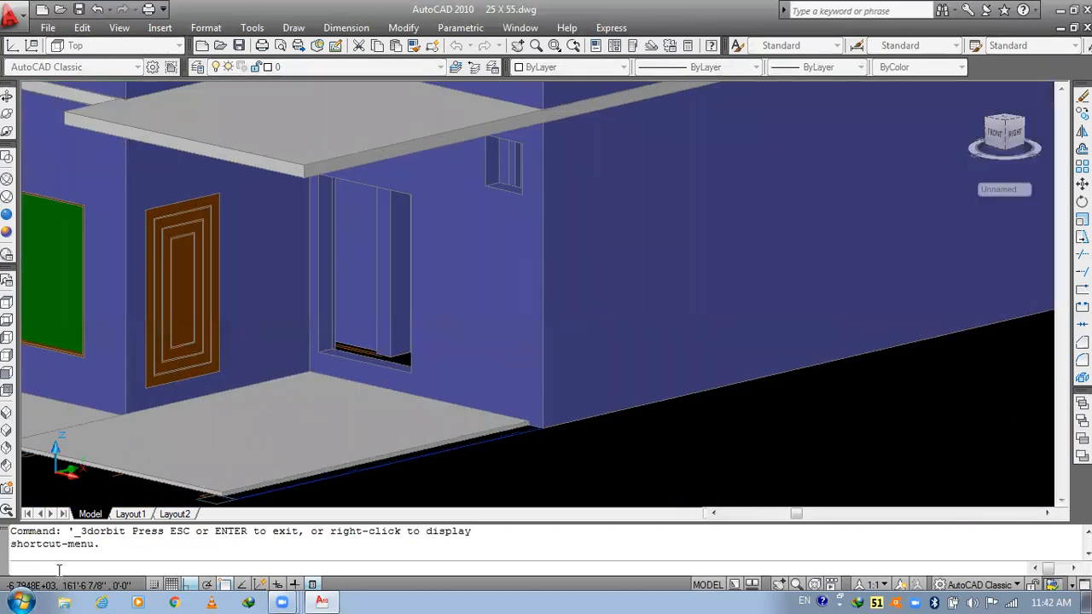
{"action": "key", "text": "Escape"}
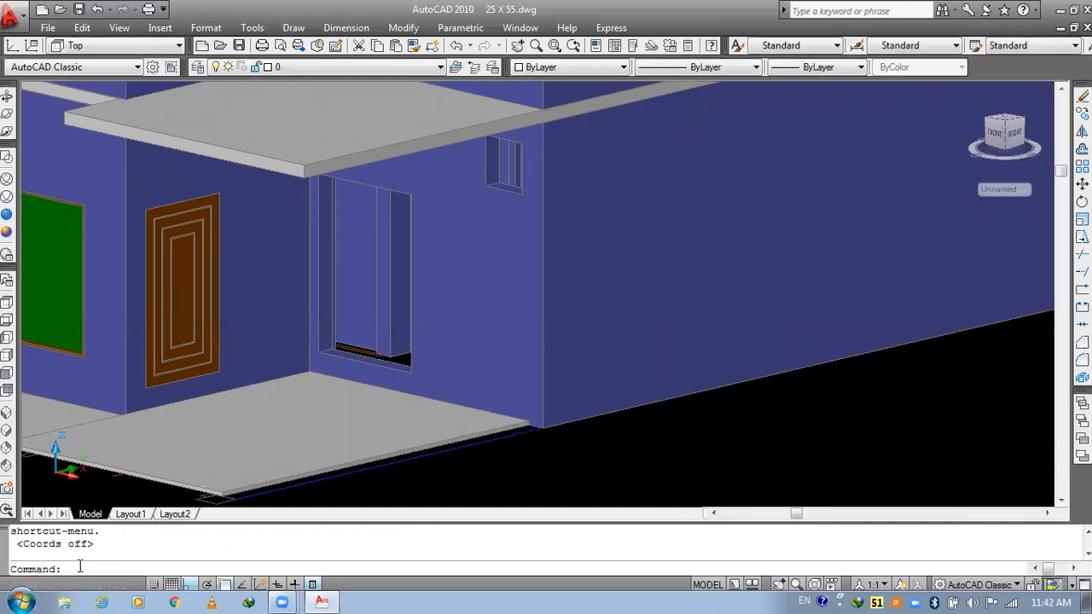
{"action": "key", "text": "Escape"}
{"action": "key", "text": "Escape"}
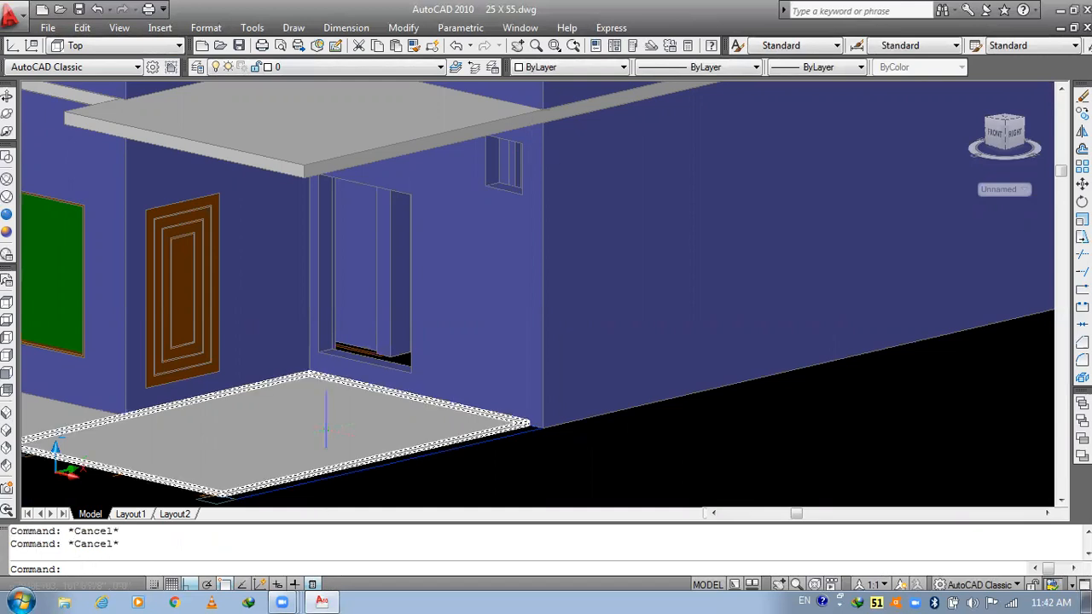
- Fill the ground-floor opening beside the carved front door with a 7' high box spanning its inner and outer bottom corners
{"action": "type", "text": "box"}
{"action": "key", "text": "Return"}
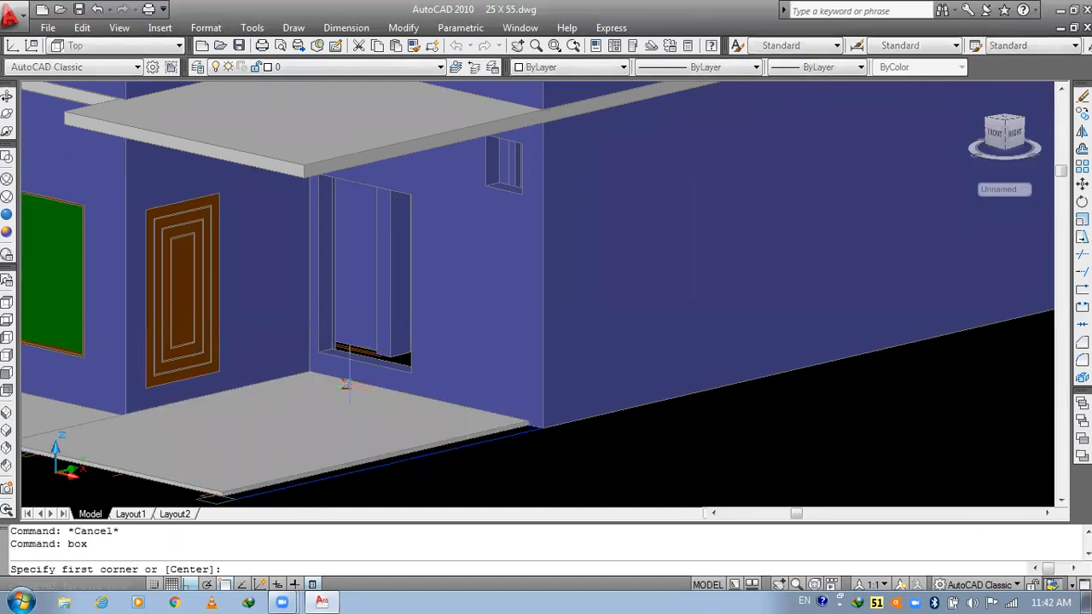
{"action": "scroll", "coordinate": [333, 354], "scroll_direction": "up", "scroll_amount": 2}
{"action": "left_click", "coordinate": [335, 355]}
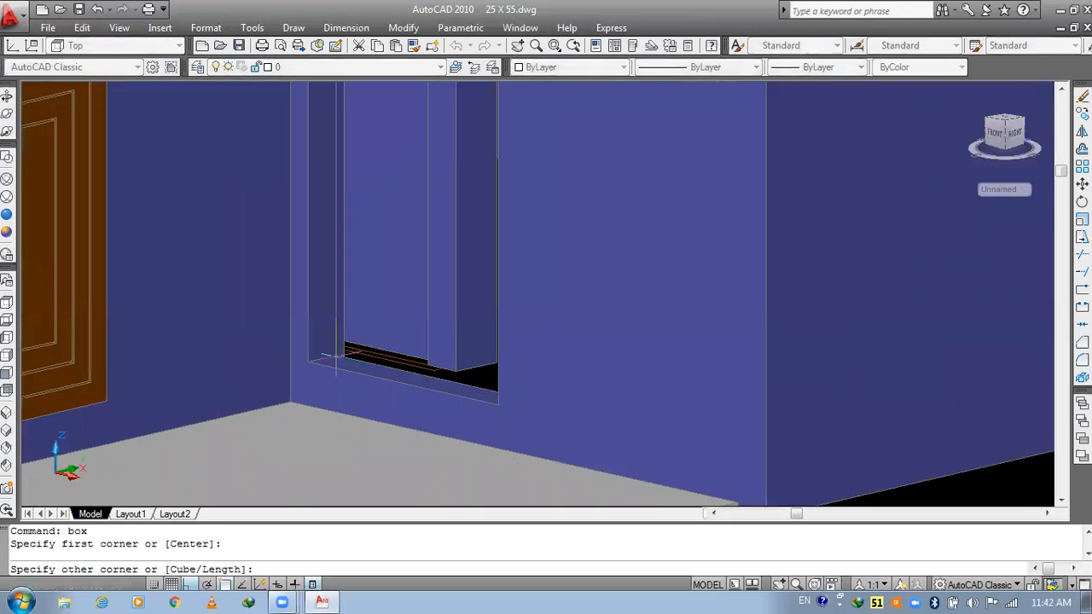
{"action": "left_click", "coordinate": [498, 405]}
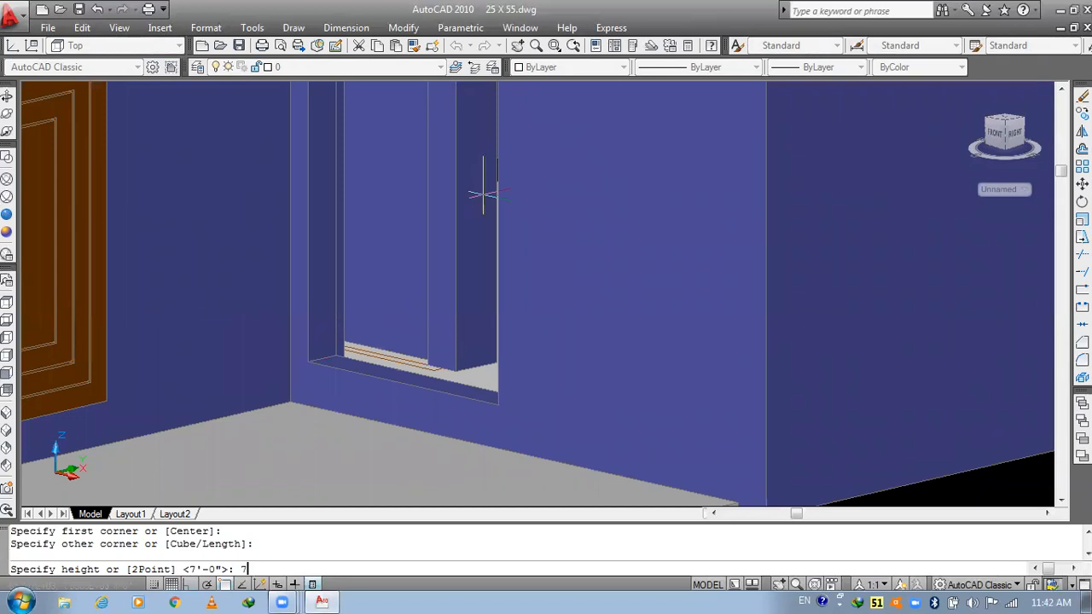
{"action": "type", "text": "7'"}
{"action": "key", "text": "Return"}
{"action": "scroll", "coordinate": [441, 269], "scroll_direction": "down", "scroll_amount": 3}
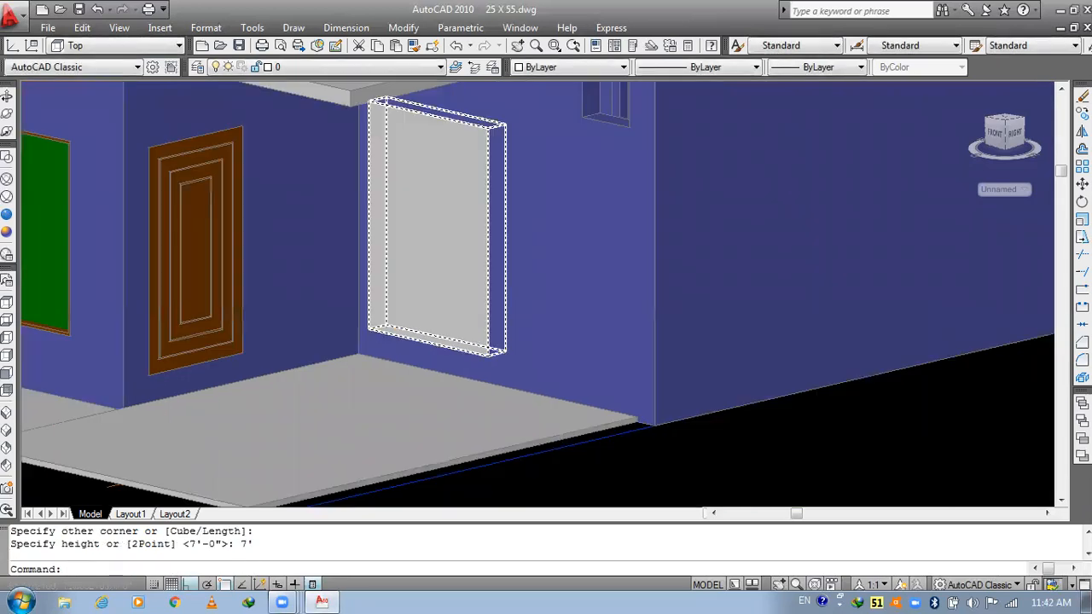
- Match the new door box's properties to the carved brown front door
{"action": "type", "text": "ma"}
{"action": "key", "text": "Return"}
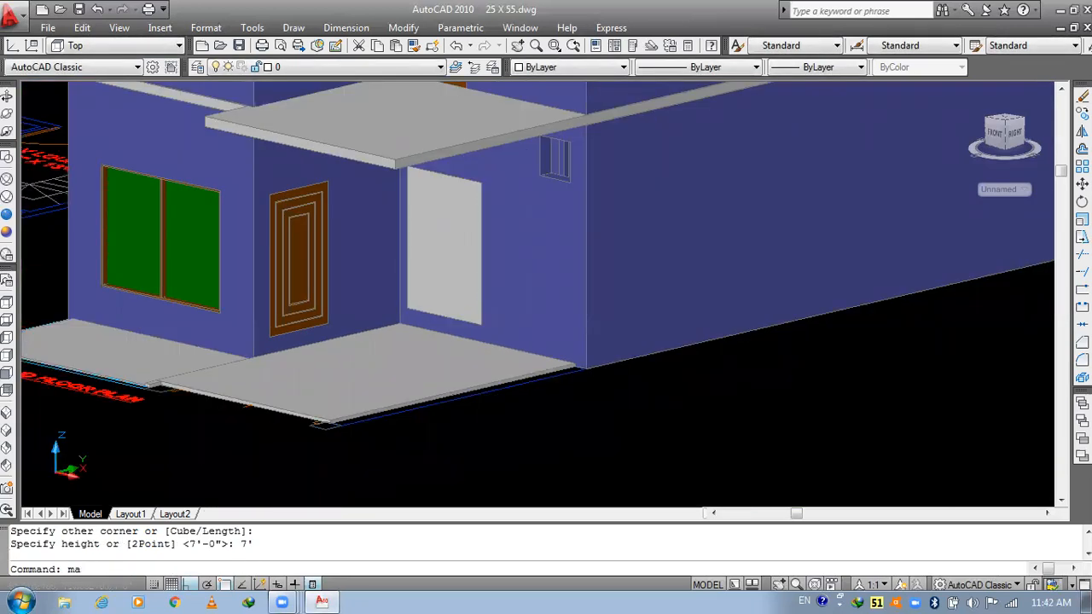
{"action": "left_click", "coordinate": [299, 256]}
{"action": "left_click", "coordinate": [447, 251]}
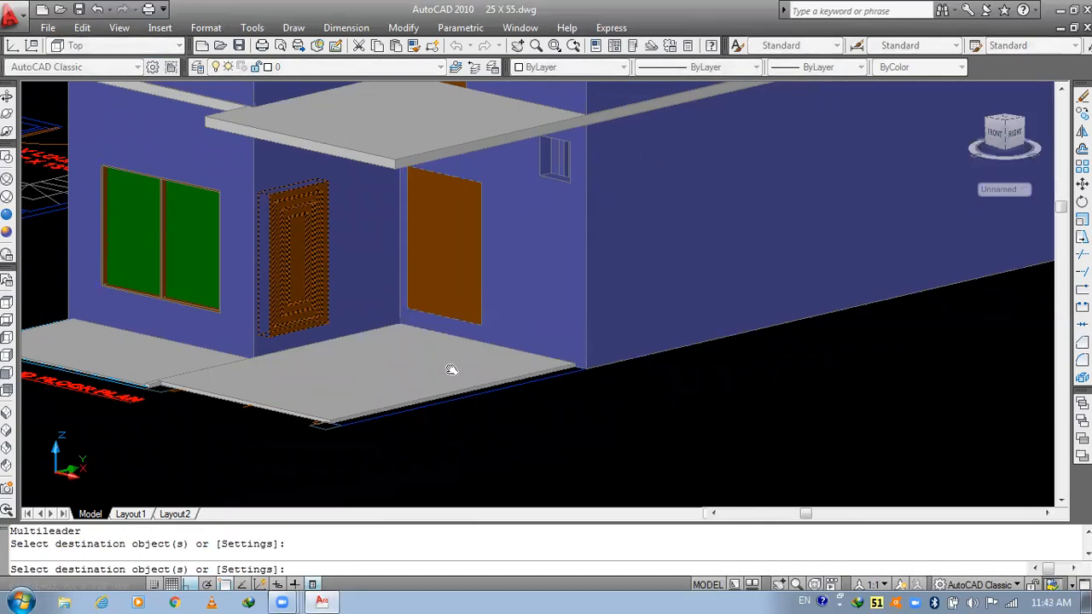
{"action": "scroll", "coordinate": [457, 375], "scroll_direction": "down", "scroll_amount": 3}
{"action": "key", "text": "Escape"}
{"action": "key", "text": "Escape"}
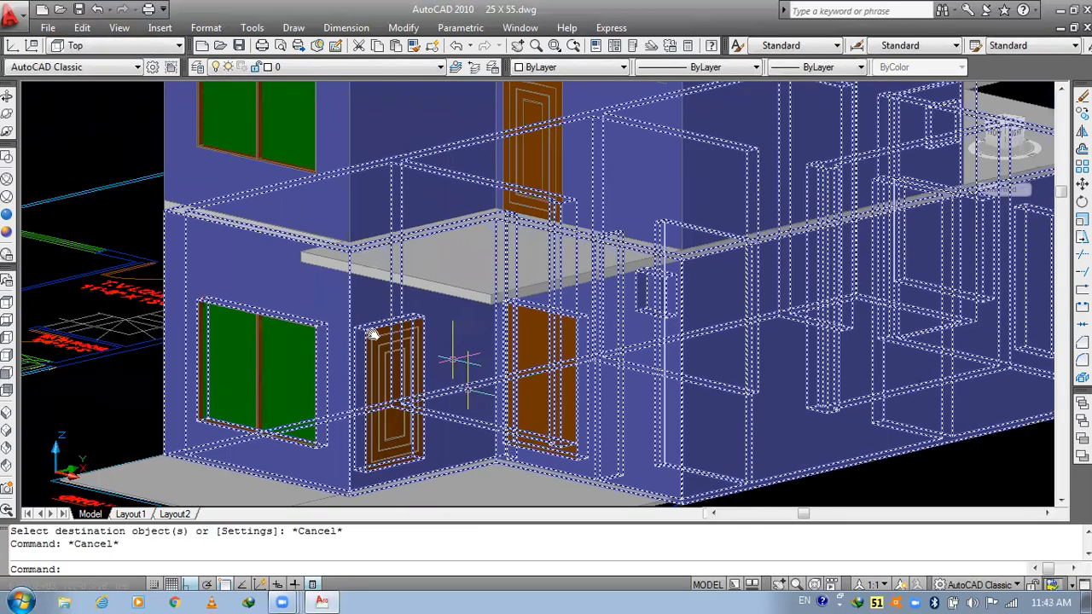
- Orbit around the front of the house and examine the storeys up to the three narrow openings in the top-floor room
{"action": "middle_click_drag", "start_coordinate": [370, 329], "coordinate": [385, 432]}
{"action": "scroll", "coordinate": [377, 340], "scroll_direction": "down", "scroll_amount": 3}
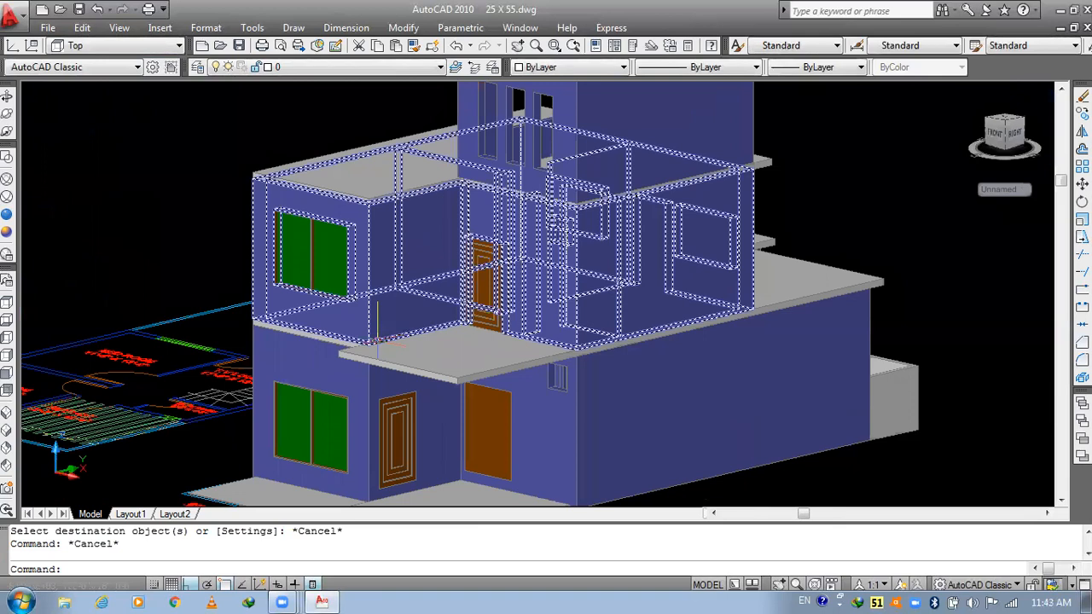
{"action": "middle_click_drag", "start_coordinate": [367, 398], "coordinate": [267, 362]}
{"action": "left_click", "coordinate": [7, 115]}
{"action": "left_click_drag", "start_coordinate": [455, 270], "coordinate": [453, 281]}
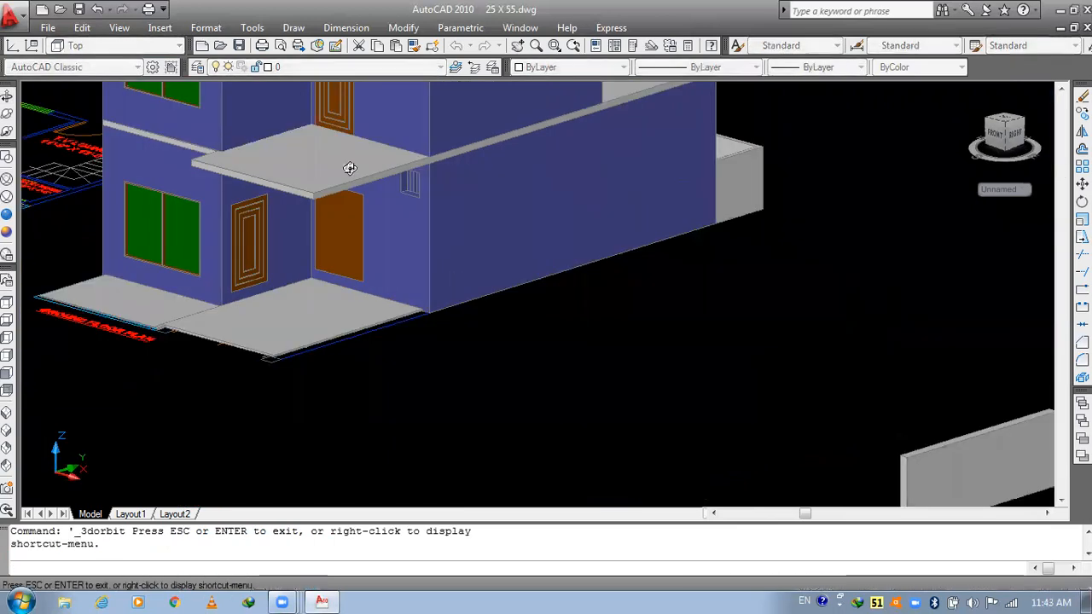
{"action": "left_click_drag", "start_coordinate": [350, 168], "coordinate": [357, 189]}
{"action": "middle_click_drag", "start_coordinate": [332, 153], "coordinate": [378, 337]}
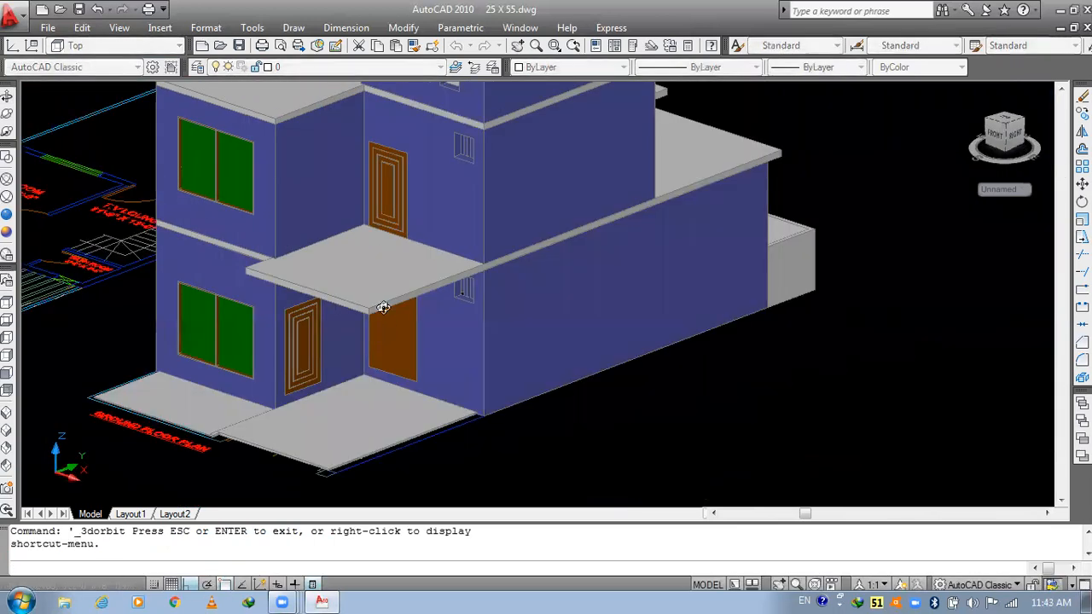
{"action": "scroll", "coordinate": [383, 307], "scroll_direction": "down", "scroll_amount": 2}
{"action": "left_click_drag", "start_coordinate": [418, 428], "coordinate": [430, 423]}
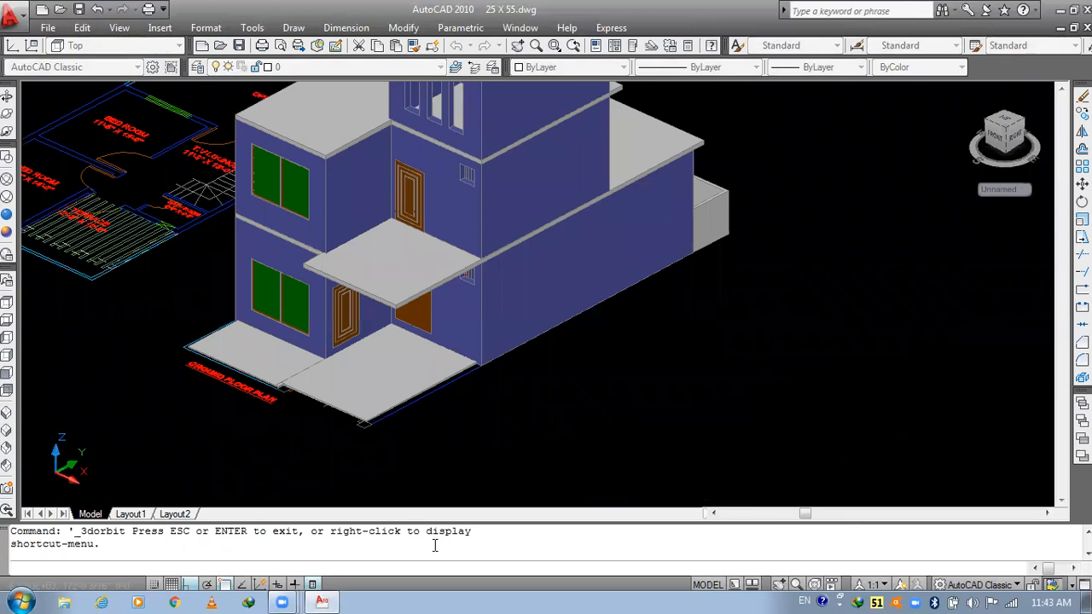
{"action": "middle_click_drag", "start_coordinate": [395, 353], "coordinate": [400, 375]}
{"action": "left_click_drag", "start_coordinate": [382, 291], "coordinate": [385, 302]}
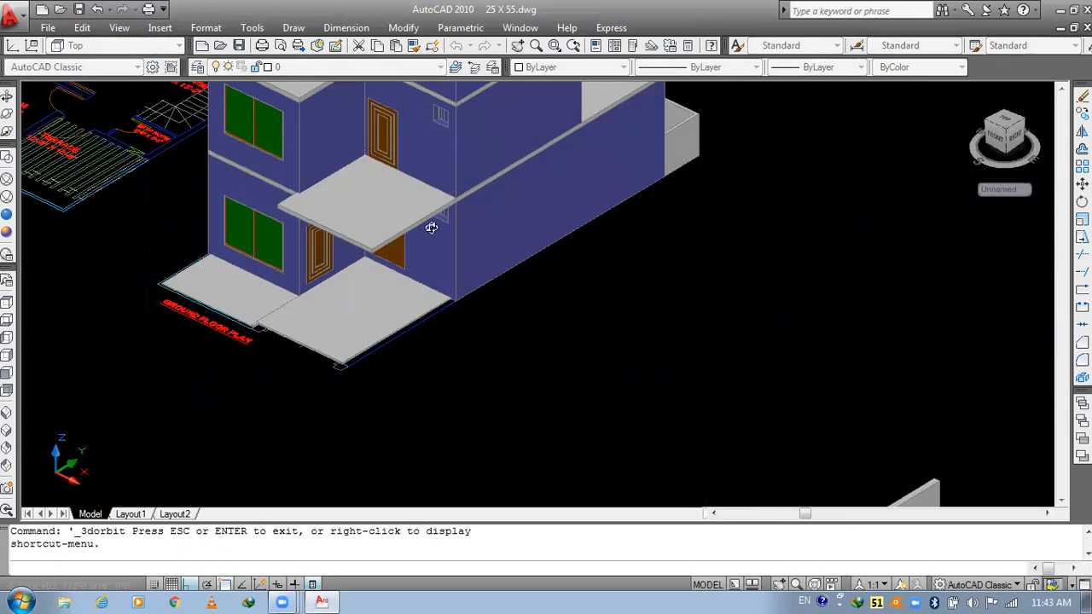
{"action": "middle_click_drag", "start_coordinate": [411, 94], "coordinate": [432, 228]}
{"action": "scroll", "coordinate": [397, 178], "scroll_direction": "up", "scroll_amount": 4}
{"action": "middle_click_drag", "start_coordinate": [371, 200], "coordinate": [391, 399]}
- Leave the orbit view and save the drawing
{"action": "key", "text": "Escape"}
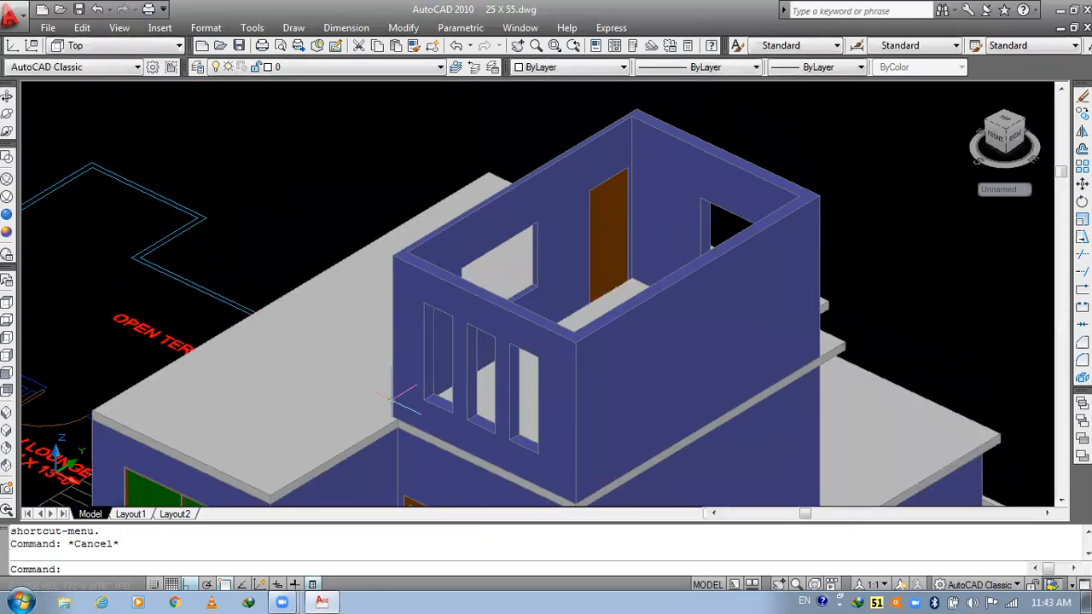
{"action": "left_click", "coordinate": [394, 399]}
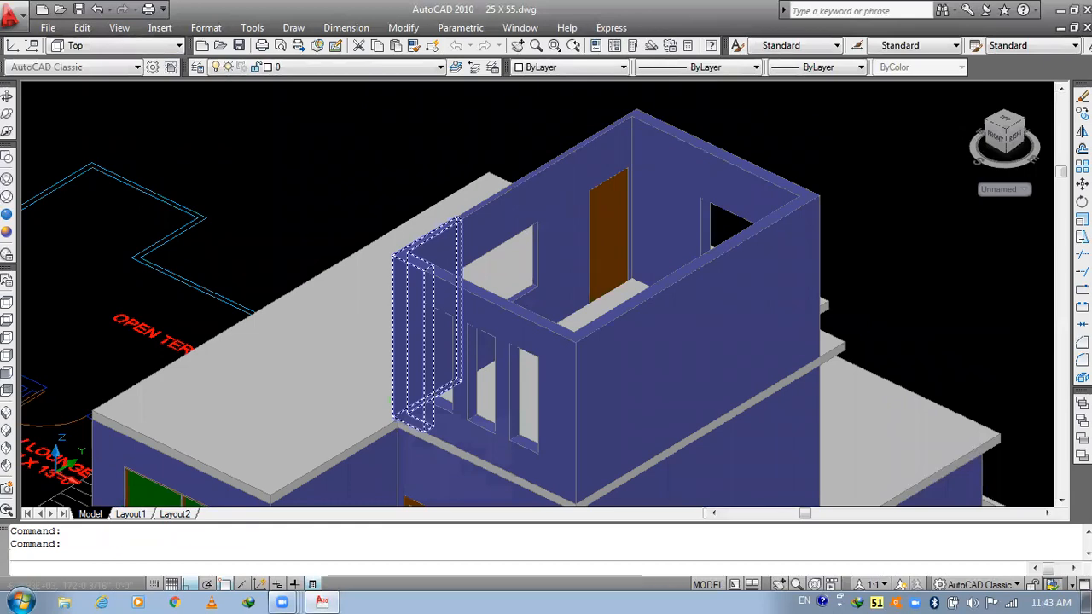
{"action": "key", "text": "ctrl+s"}
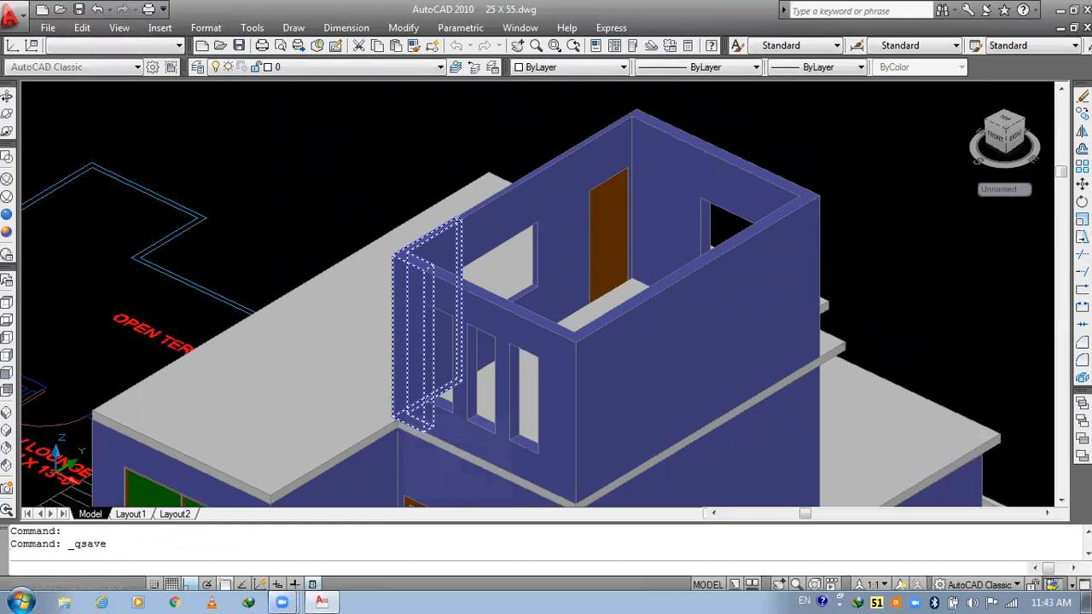
- Draw a box filling the first narrow top-floor opening, from its sill corners up to the opening's upper corner
{"action": "scroll", "coordinate": [427, 408], "scroll_direction": "up", "scroll_amount": 4}
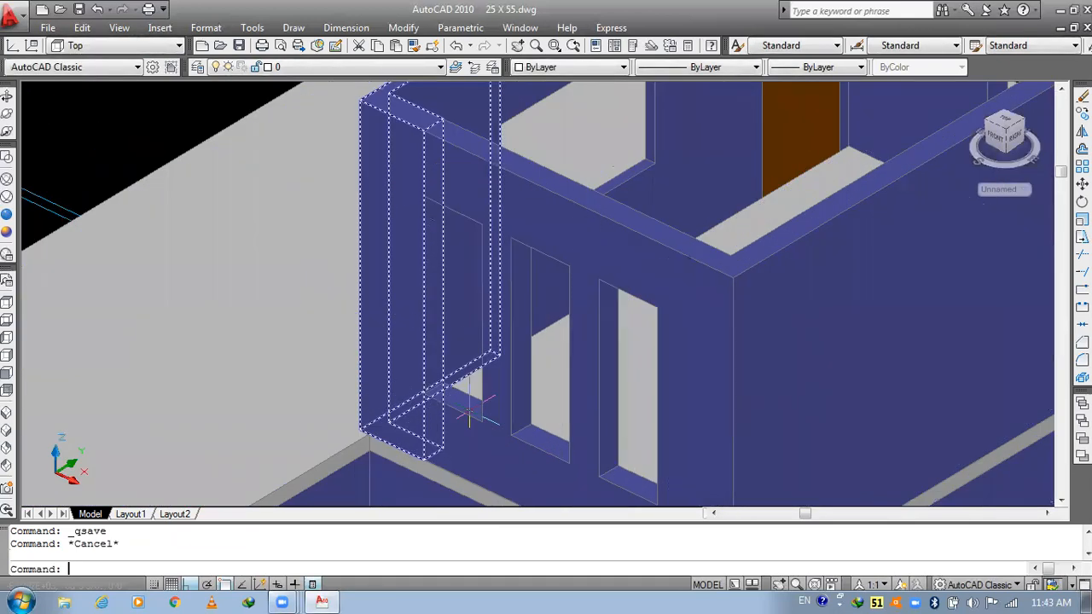
{"action": "key", "text": "Return"}
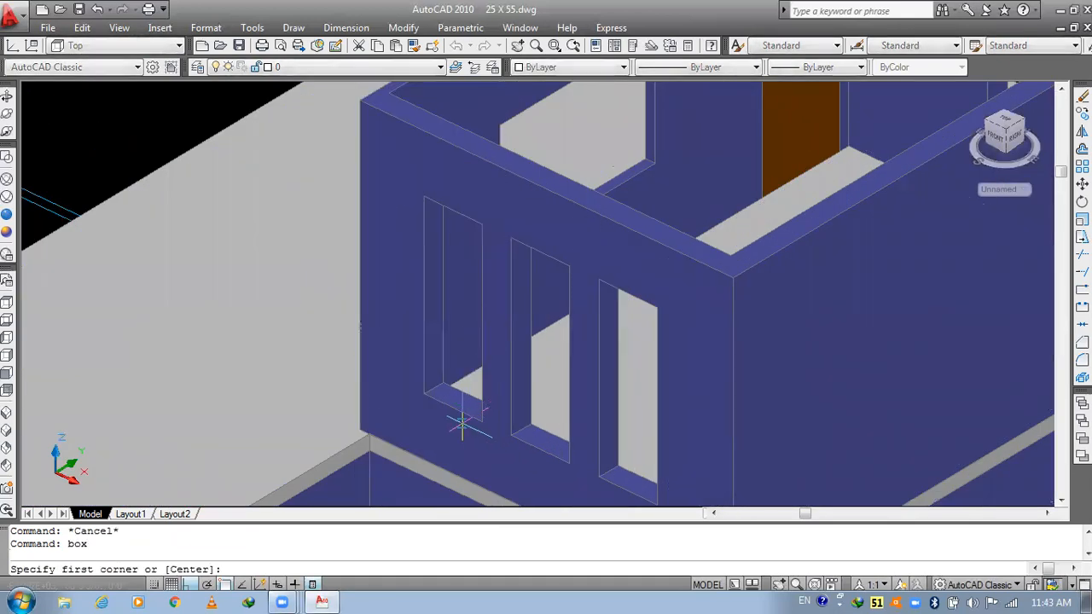
{"action": "scroll", "coordinate": [464, 422], "scroll_direction": "up", "scroll_amount": 3}
{"action": "left_click", "coordinate": [458, 374]}
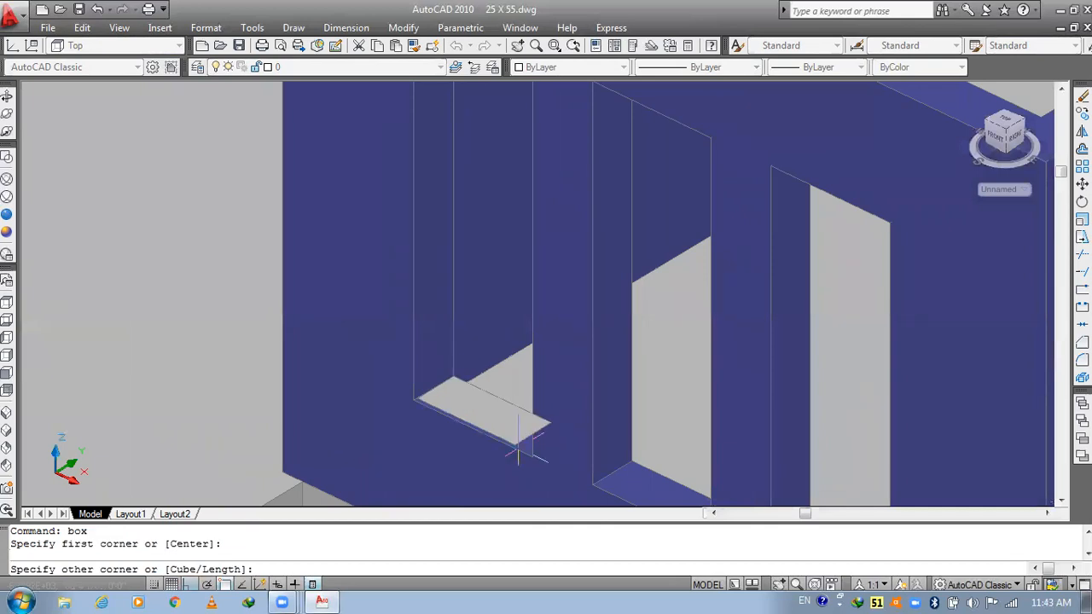
{"action": "left_click", "coordinate": [530, 453]}
{"action": "middle_click_drag", "start_coordinate": [496, 202], "coordinate": [483, 363]}
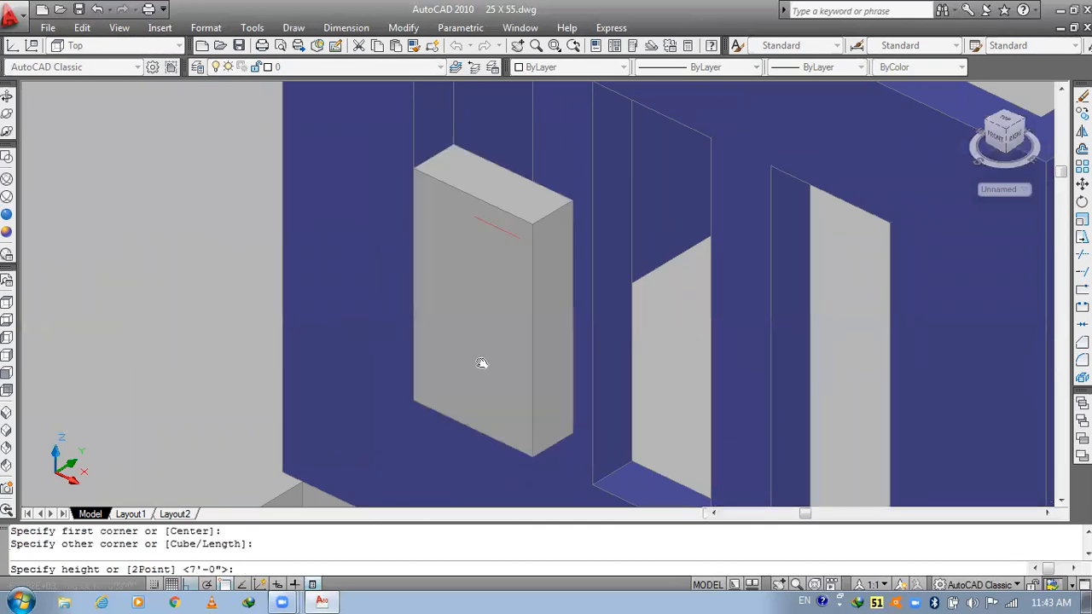
{"action": "left_click", "coordinate": [521, 213]}
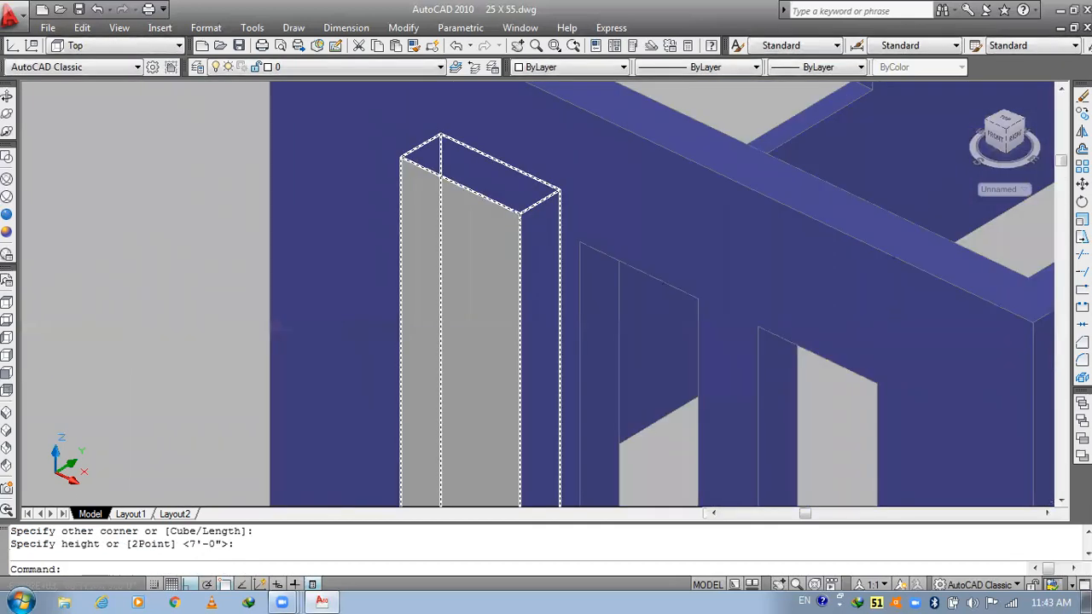
- Move the new window box out of its opening to the empty space beside the house
{"action": "type", "text": "m"}
{"action": "key", "text": "Return"}
{"action": "left_click", "coordinate": [518, 222]}
{"action": "scroll", "coordinate": [515, 223], "scroll_direction": "down", "scroll_amount": 4}
{"action": "key", "text": "Return"}
{"action": "left_click", "coordinate": [508, 225]}
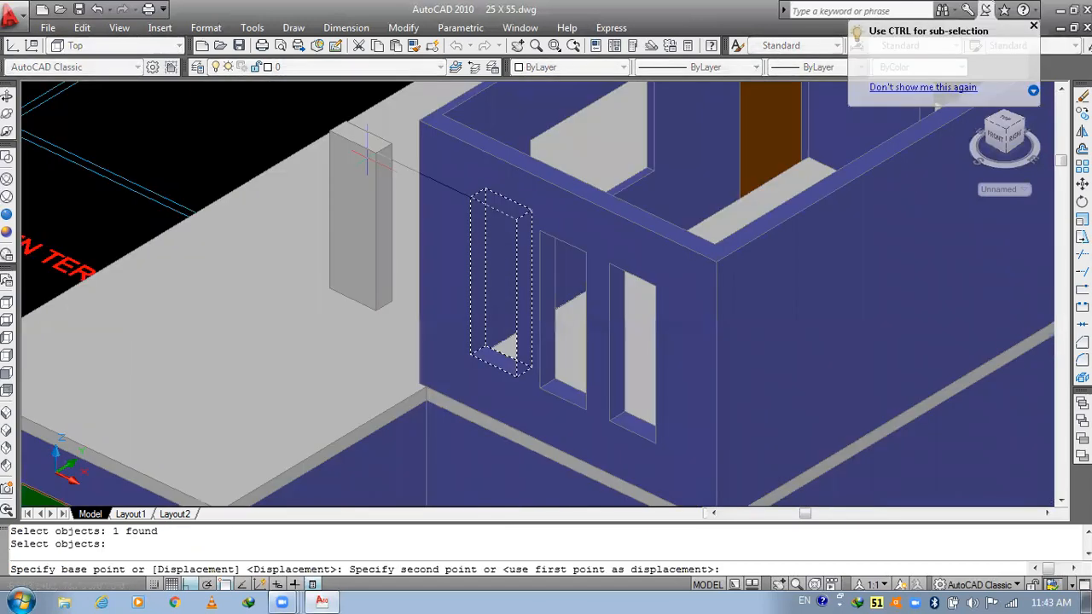
{"action": "scroll", "coordinate": [367, 158], "scroll_direction": "down", "scroll_amount": 5}
{"action": "scroll", "coordinate": [613, 303], "scroll_direction": "up", "scroll_amount": 5}
{"action": "key", "text": "Escape"}
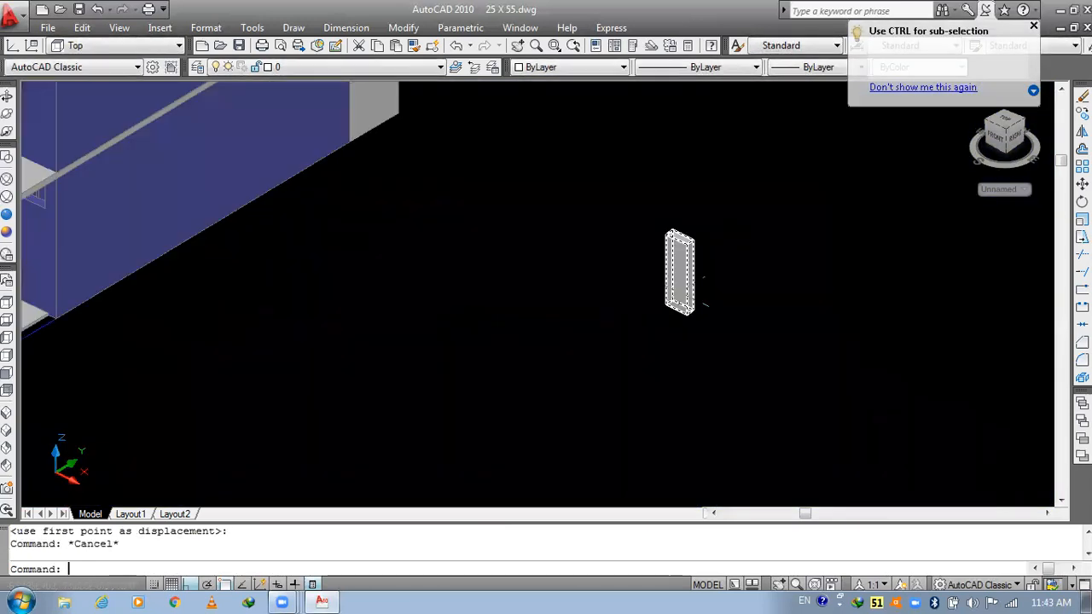
- Copy the window box to a spot beside the original in the empty space
{"action": "type", "text": "co"}
{"action": "key", "text": "Return"}
{"action": "left_click", "coordinate": [658, 300]}
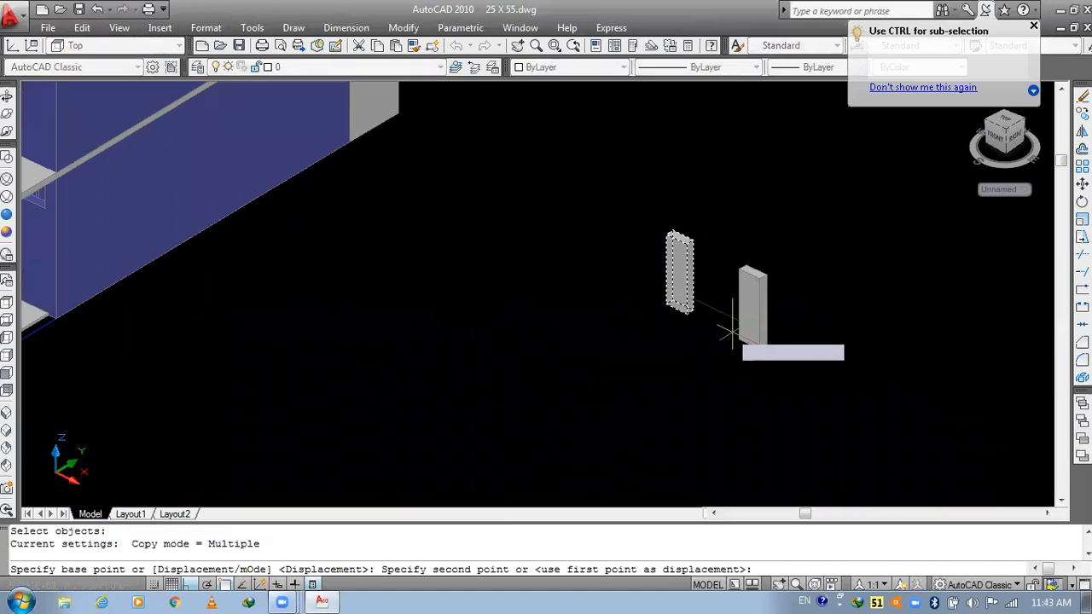
{"action": "scroll", "coordinate": [750, 300], "scroll_direction": "up", "scroll_amount": 5}
{"action": "key", "text": "Escape"}
{"action": "key", "text": "Escape"}
- Lower the top face of the copied window box by 2 inches
{"action": "left_click", "coordinate": [766, 252]}
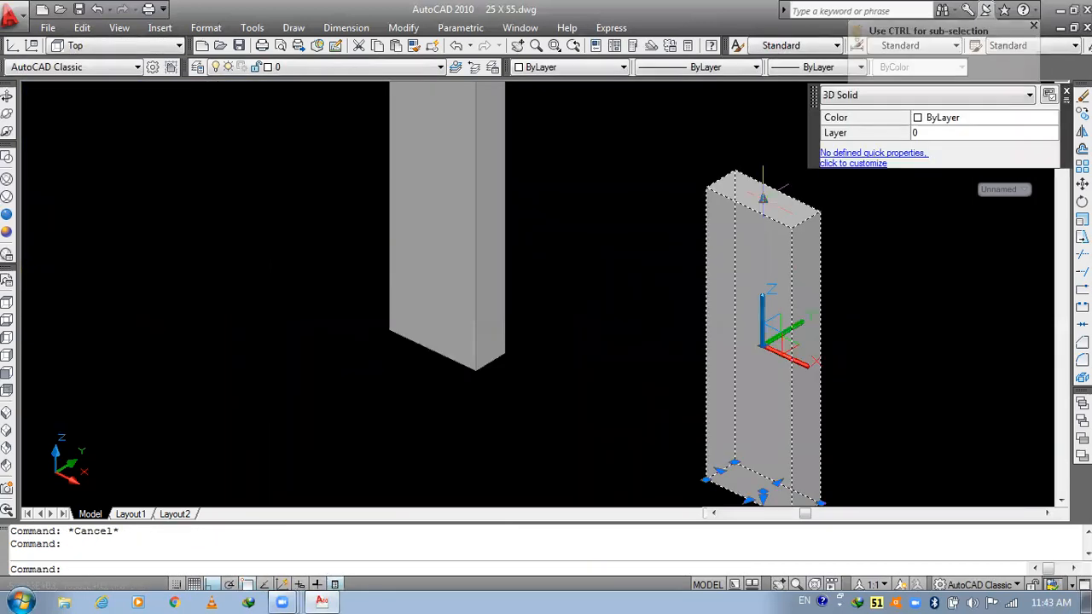
{"action": "left_click", "coordinate": [763, 198]}
{"action": "type", "text": "2"}
{"action": "key", "text": "Return"}
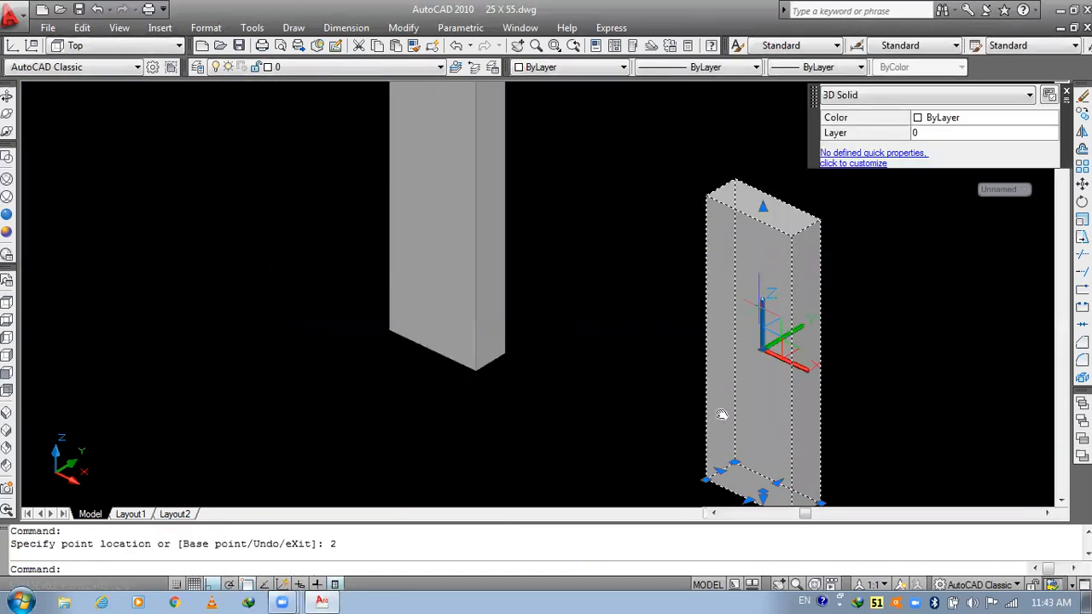
- Reduce the width of the copied window box by 2 inches at its side face
{"action": "middle_click_drag", "start_coordinate": [593, 330], "coordinate": [439, 235]}
{"action": "scroll", "coordinate": [662, 438], "scroll_direction": "up", "scroll_amount": 4}
{"action": "left_click", "coordinate": [641, 400]}
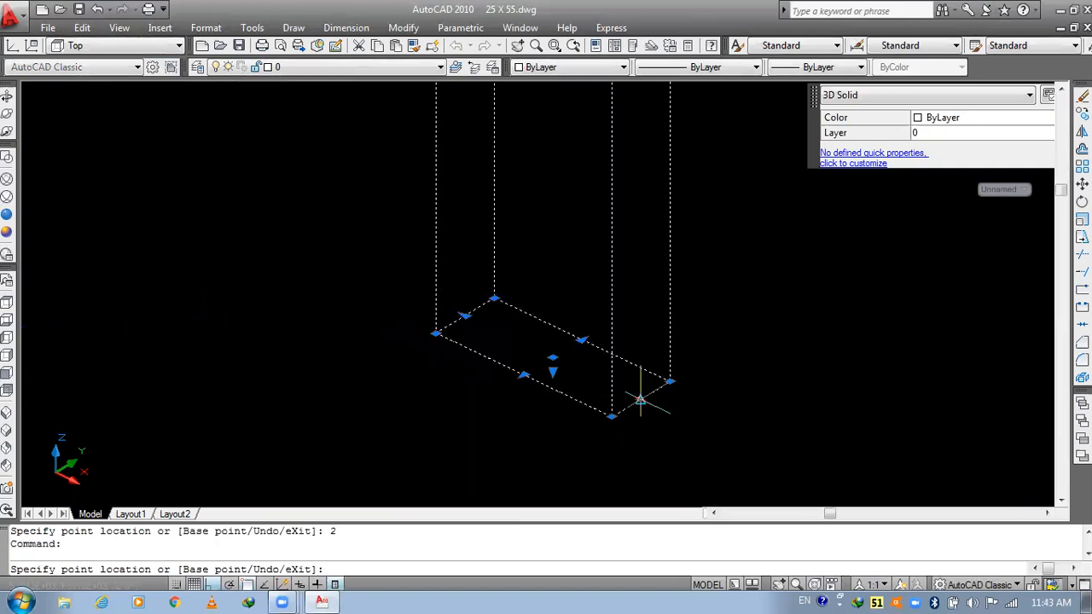
{"action": "type", "text": "2"}
{"action": "key", "text": "Return"}
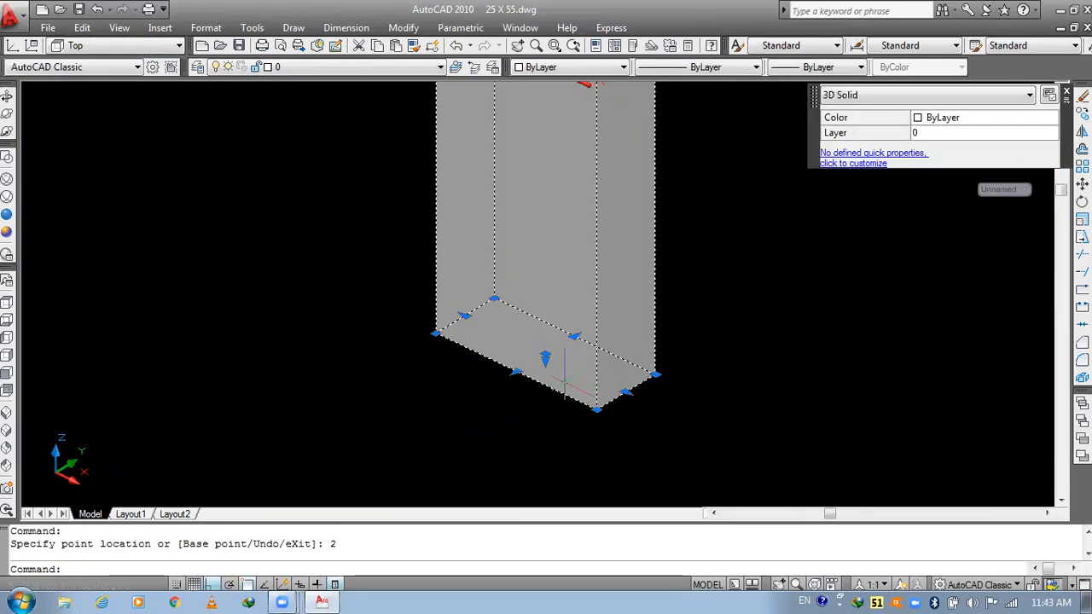
- Move the reduced box by the midpoint of its lower front edge onto the matching midpoint of the original window box
{"action": "type", "text": "m"}
{"action": "key", "text": "Return"}
{"action": "left_click", "coordinate": [564, 384]}
{"action": "key", "text": "Return"}
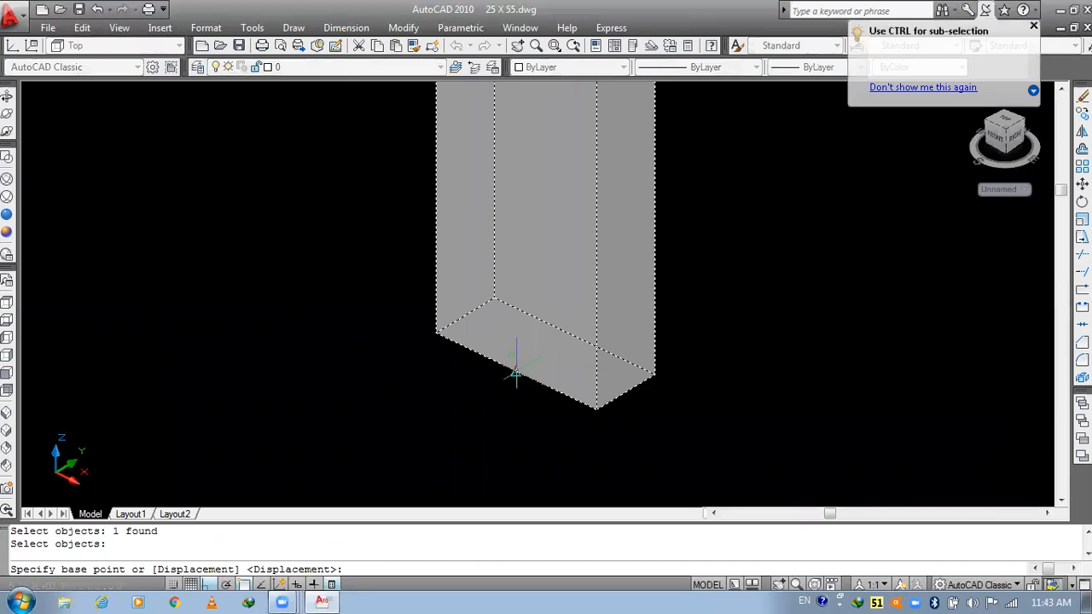
{"action": "left_click", "coordinate": [517, 372]}
{"action": "scroll", "coordinate": [550, 394], "scroll_direction": "down", "scroll_amount": 5}
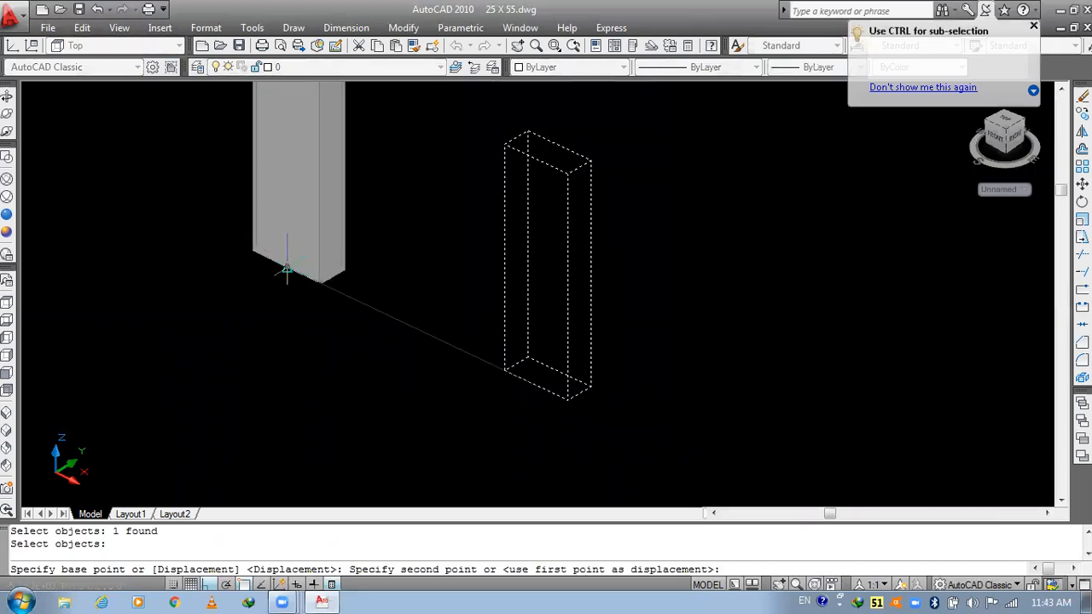
{"action": "left_click", "coordinate": [287, 268]}
- Raise the smaller box inside the original window box by 1 inch
{"action": "type", "text": "m"}
{"action": "key", "text": "Return"}
{"action": "middle_click_drag", "start_coordinate": [301, 239], "coordinate": [389, 478]}
{"action": "scroll", "coordinate": [386, 273], "scroll_direction": "up", "scroll_amount": 4}
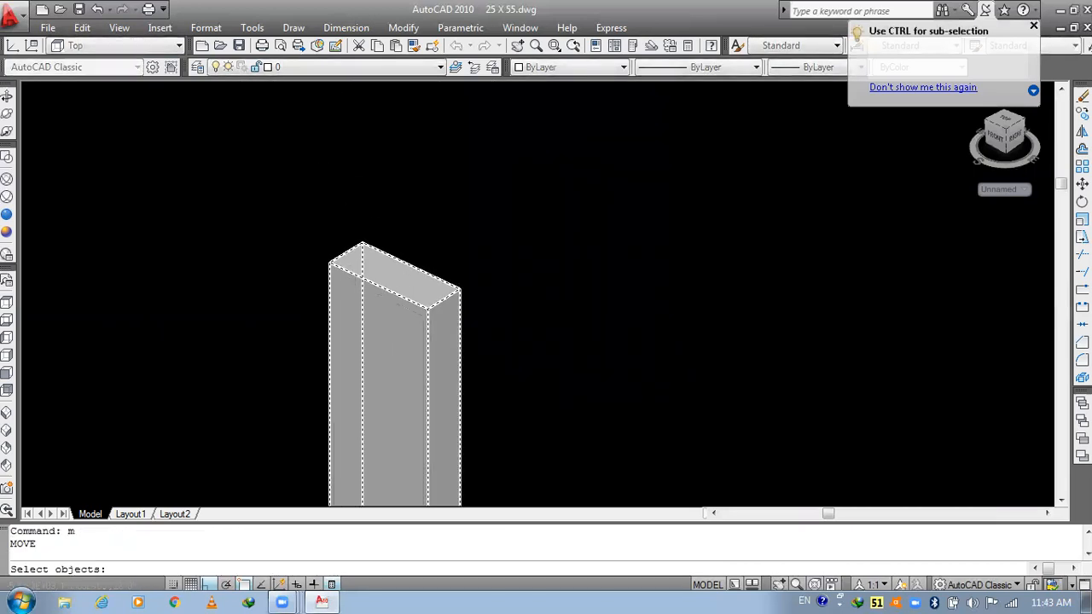
{"action": "left_click", "coordinate": [387, 273]}
{"action": "key", "text": "Return"}
{"action": "left_click", "coordinate": [387, 273]}
{"action": "type", "text": "1"}
{"action": "key", "text": "Return"}
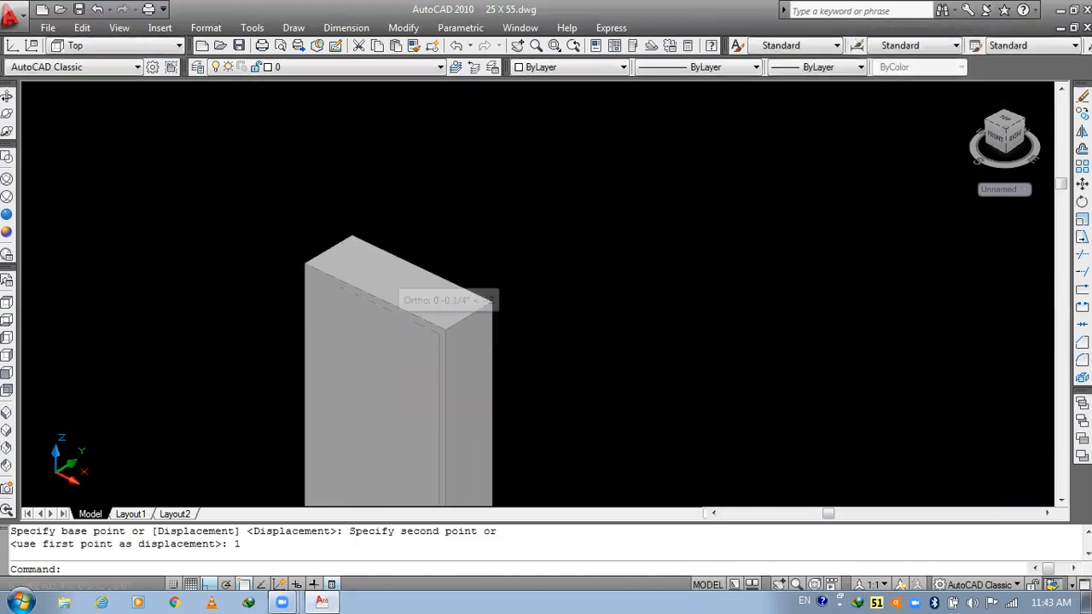
- Subtract the smaller inner box from the original window box to leave a hollow window frame
{"action": "scroll", "coordinate": [346, 372], "scroll_direction": "up", "scroll_amount": 2}
{"action": "type", "text": "su"}
{"action": "key", "text": "Return"}
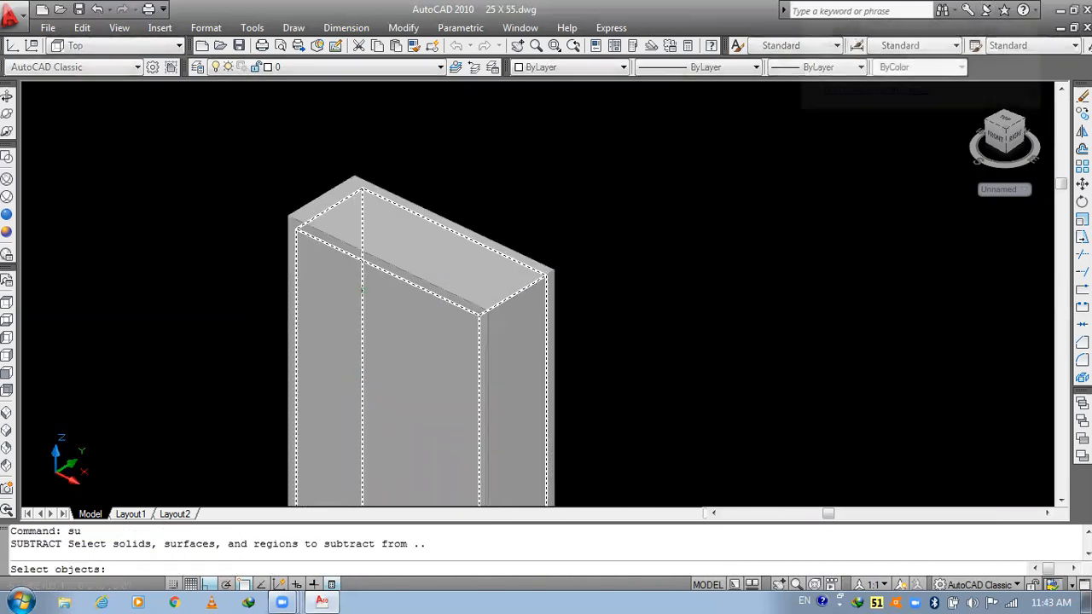
{"action": "key", "text": "Return"}
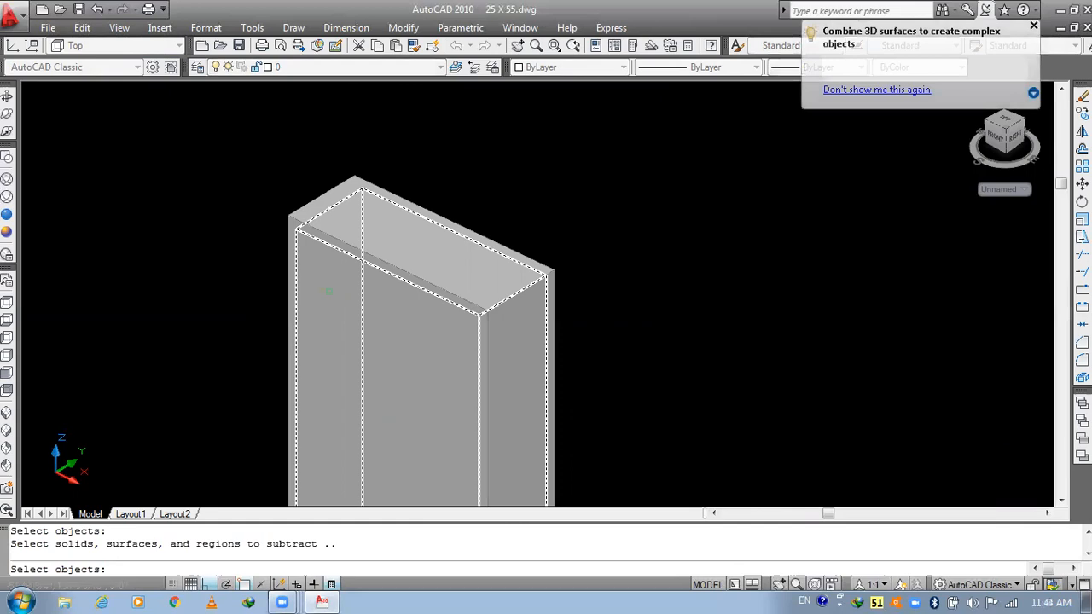
{"action": "left_click", "coordinate": [552, 312]}
{"action": "key", "text": "Return"}
- Draw a box inside the frame from mid-depth of its sill to the opposite front corner, up to the frame's inner top corner
{"action": "scroll", "coordinate": [334, 285], "scroll_direction": "down", "scroll_amount": 5}
{"action": "middle_click_drag", "start_coordinate": [376, 258], "coordinate": [410, 164]}
{"action": "type", "text": "box"}
{"action": "key", "text": "Return"}
{"action": "scroll", "coordinate": [373, 365], "scroll_direction": "up", "scroll_amount": 5}
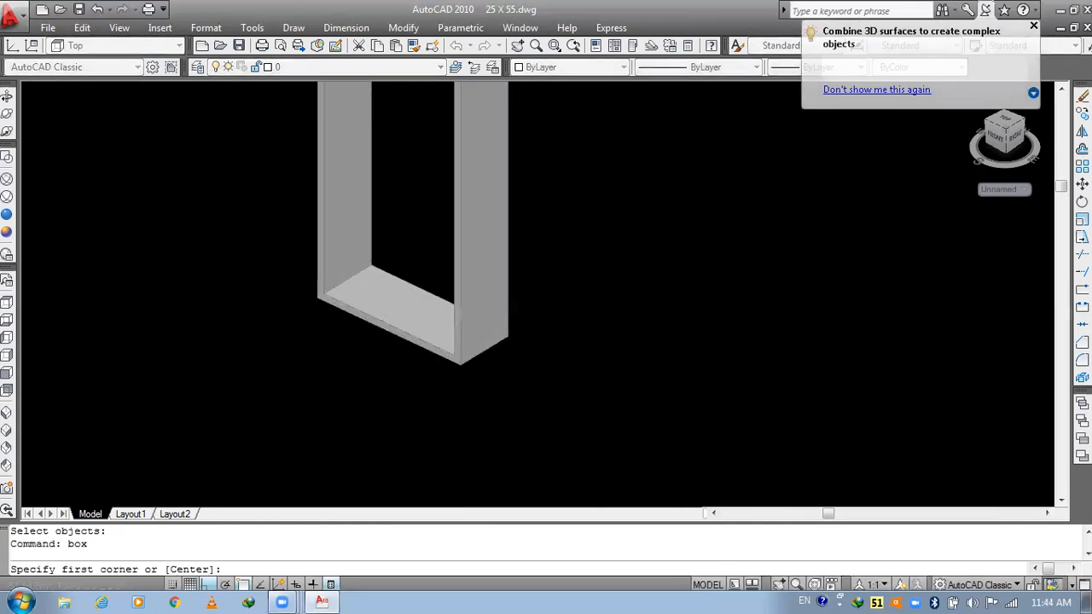
{"action": "left_click", "coordinate": [347, 281]}
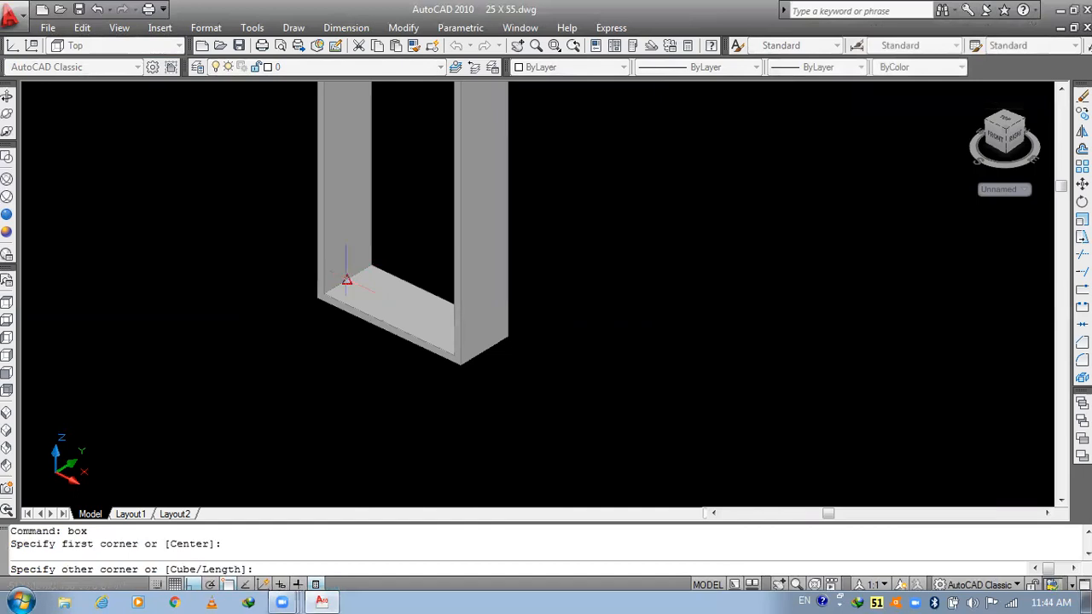
{"action": "left_click", "coordinate": [454, 358]}
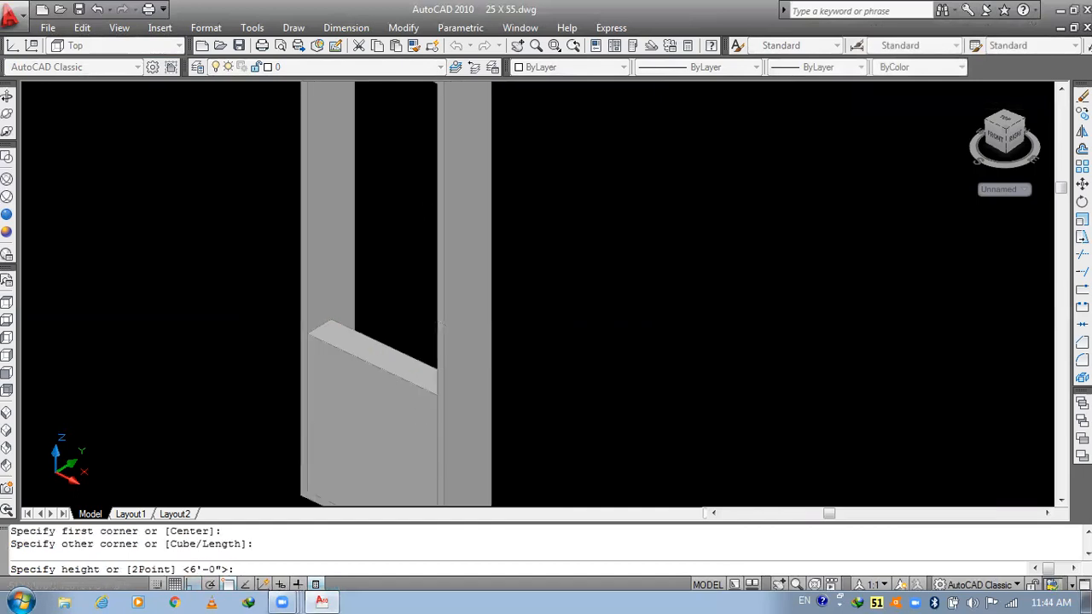
{"action": "scroll", "coordinate": [442, 223], "scroll_direction": "up", "scroll_amount": 2}
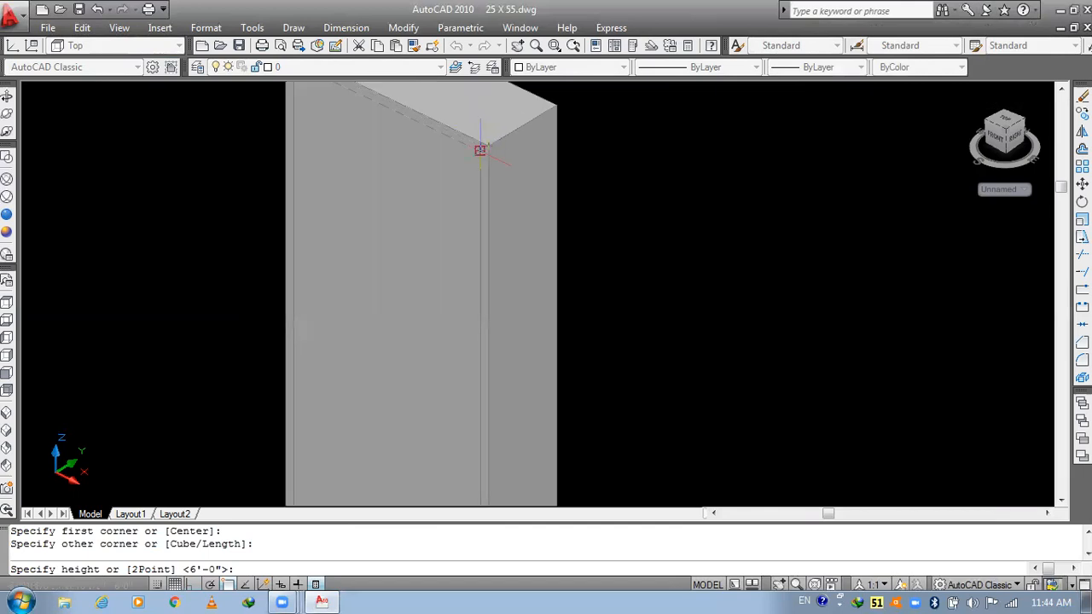
{"action": "left_click", "coordinate": [480, 150]}
- Push the front face of the infill box back inside the frame to make a thinner, recessed glass panel
{"action": "scroll", "coordinate": [437, 251], "scroll_direction": "down", "scroll_amount": 5}
{"action": "left_click", "coordinate": [438, 251]}
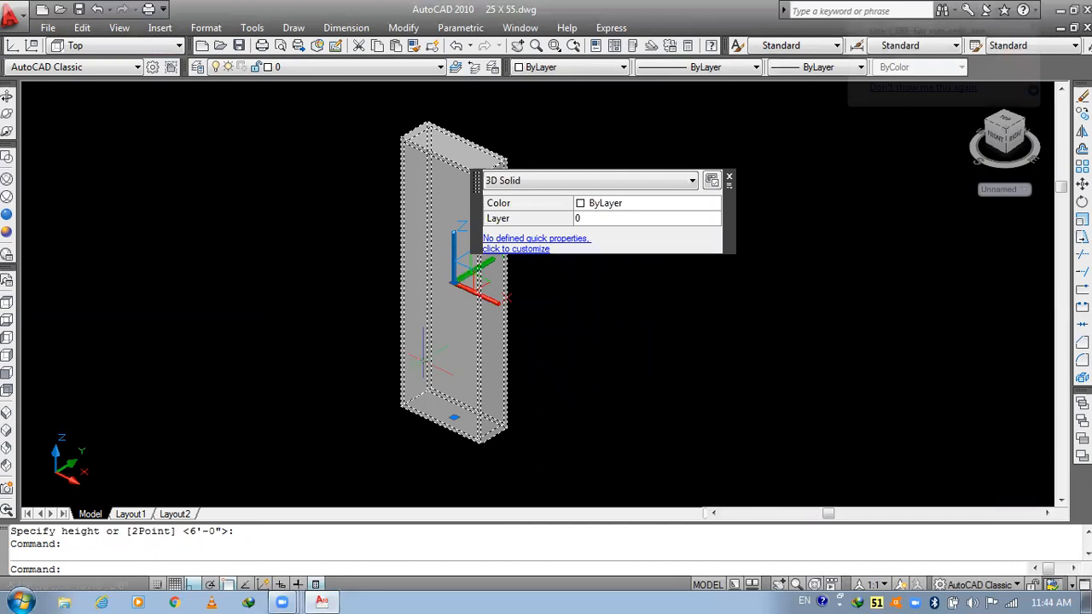
{"action": "scroll", "coordinate": [422, 363], "scroll_direction": "up", "scroll_amount": 5}
{"action": "key", "text": "Escape"}
{"action": "left_click", "coordinate": [543, 369], "text": "ctrl"}
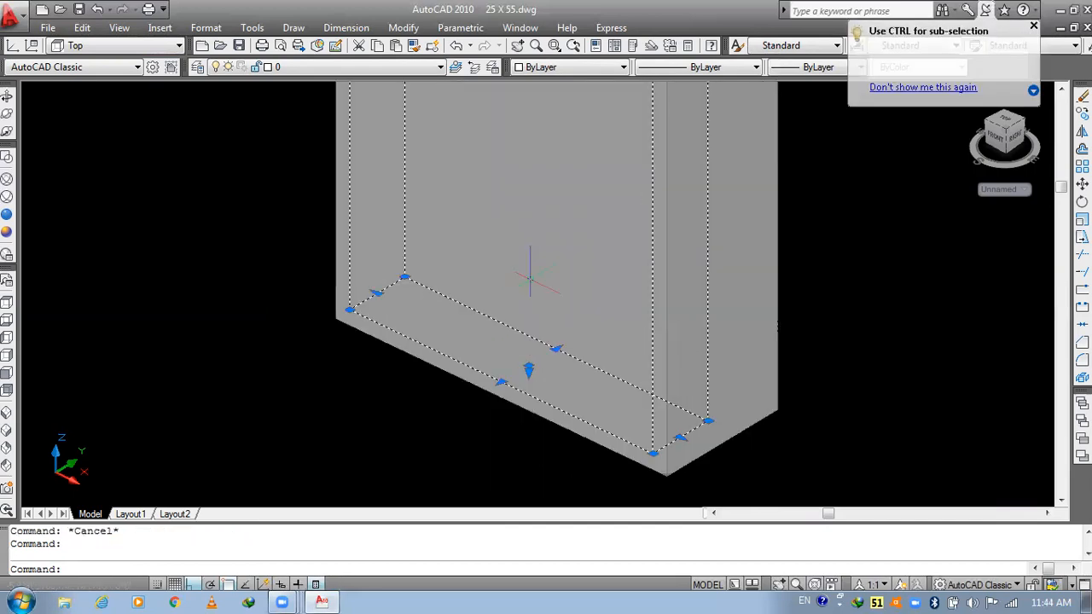
{"action": "left_click", "coordinate": [502, 383]}
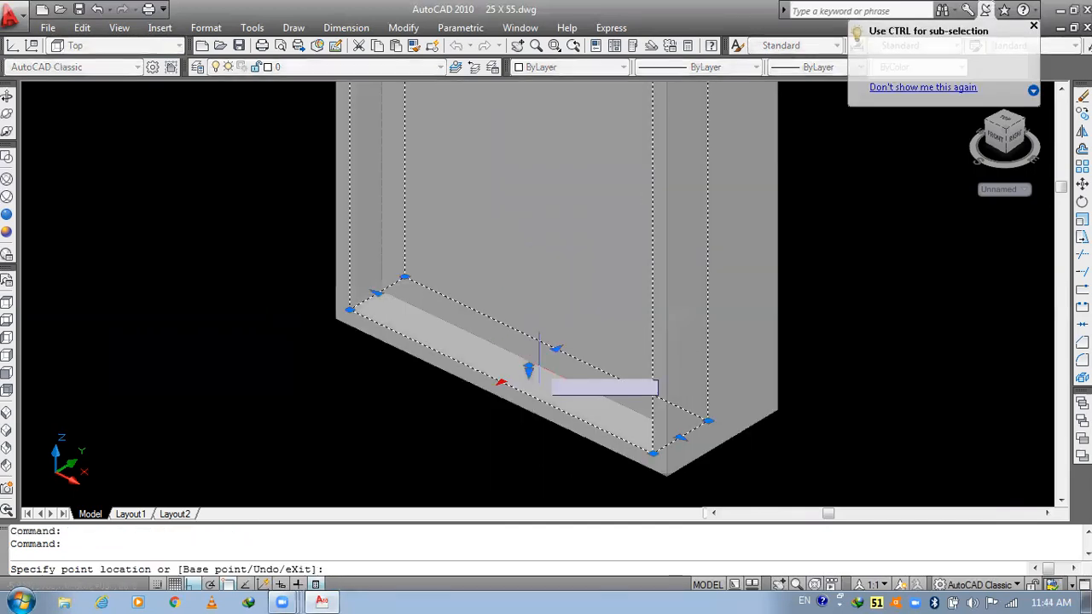
{"action": "left_click", "coordinate": [530, 365]}
{"action": "key", "text": "Escape"}
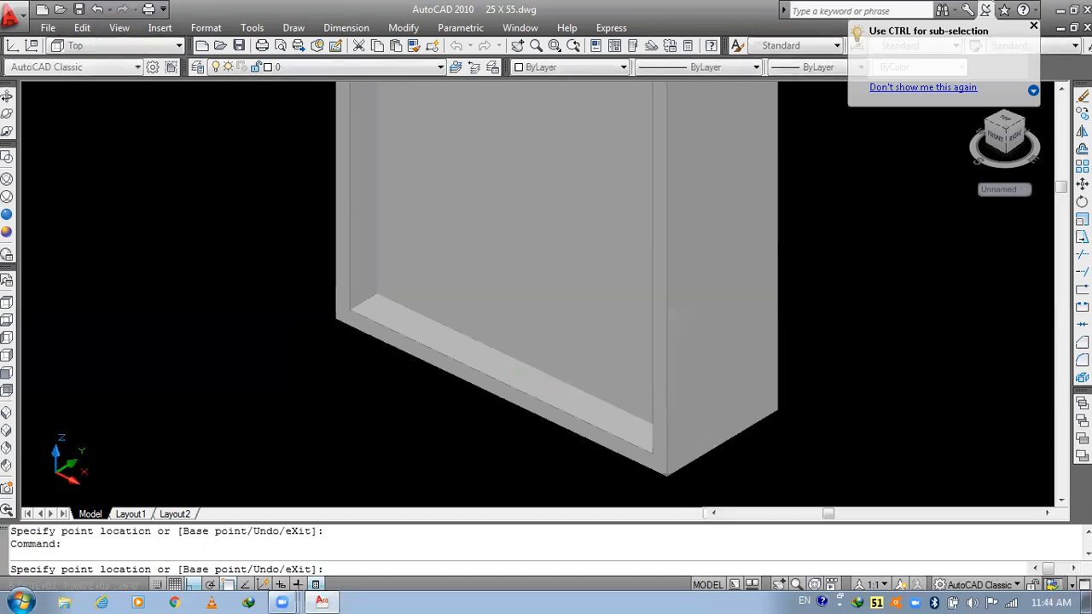
{"action": "left_click", "coordinate": [524, 363]}
{"action": "key", "text": "Escape"}
{"action": "scroll", "coordinate": [509, 286], "scroll_direction": "down", "scroll_amount": 5}
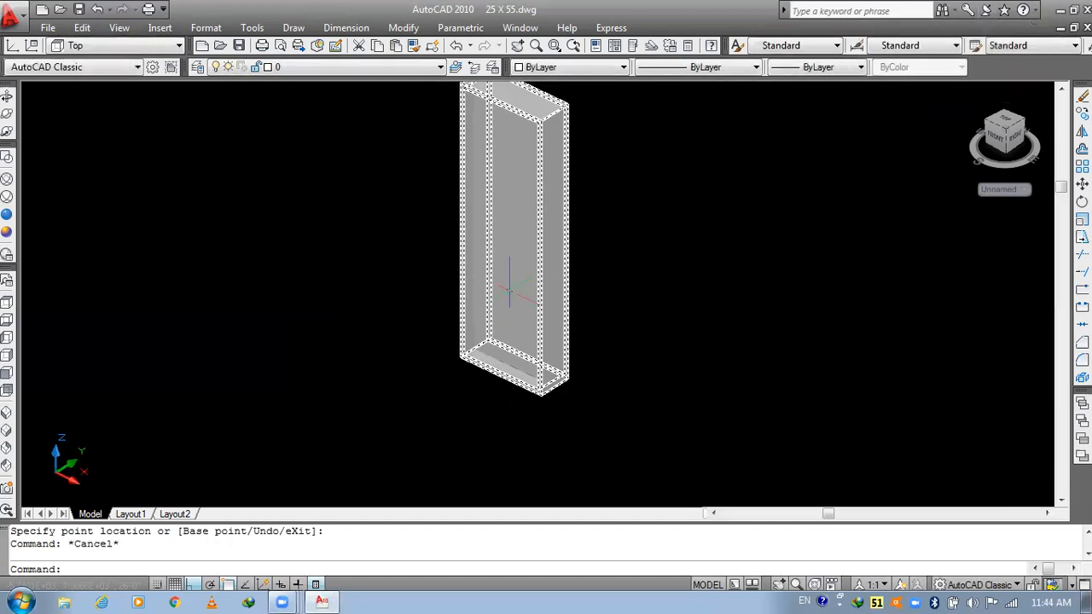
{"action": "key", "text": "Escape"}
{"action": "type", "text": "m"}
{"action": "key", "text": "Escape"}
{"action": "key", "text": "Escape"}
- Match the properties of the ground-floor window's brown centre bar onto the new glass panel and window frame
{"action": "type", "text": "MA"}
{"action": "key", "text": "Return"}
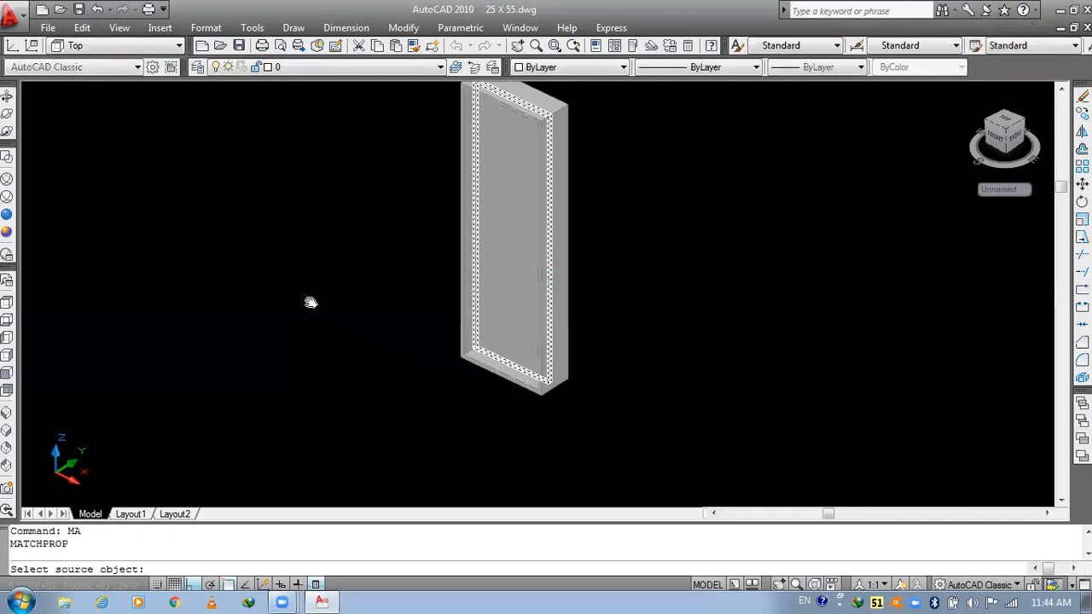
{"action": "scroll", "coordinate": [600, 319], "scroll_direction": "down", "scroll_amount": 5}
{"action": "middle_click_drag", "start_coordinate": [52, 281], "coordinate": [124, 315]}
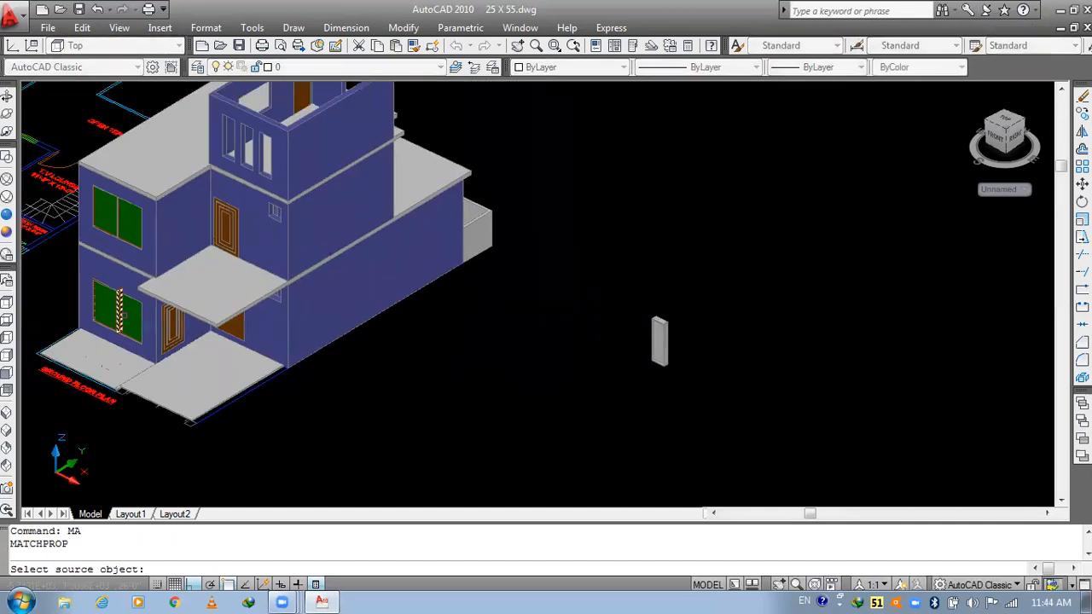
{"action": "left_click", "coordinate": [124, 316]}
{"action": "scroll", "coordinate": [674, 346], "scroll_direction": "up", "scroll_amount": 4}
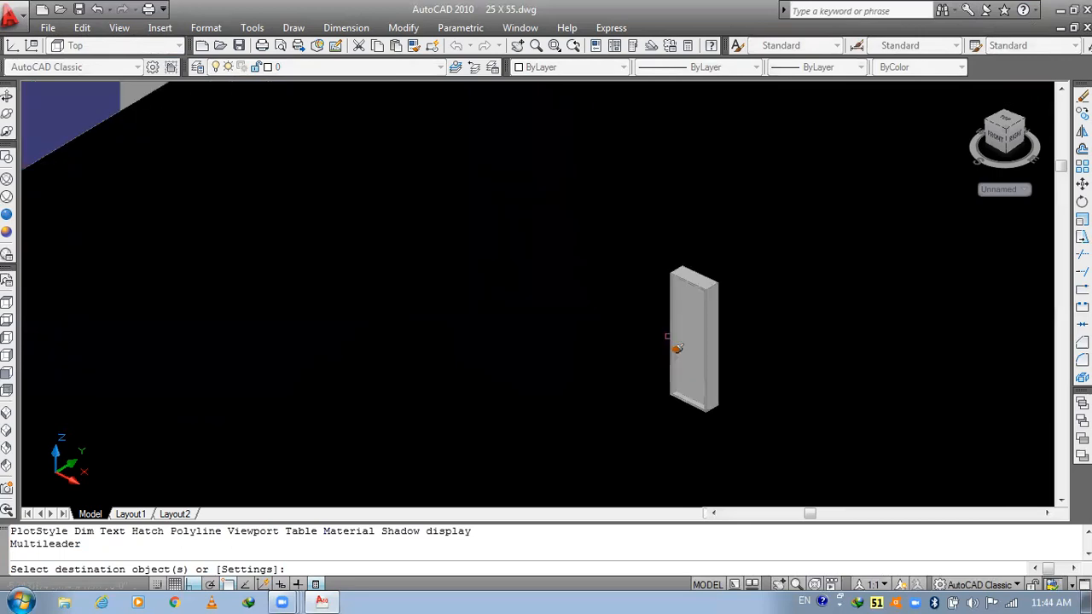
{"action": "left_click", "coordinate": [679, 348]}
{"action": "left_click", "coordinate": [717, 353]}
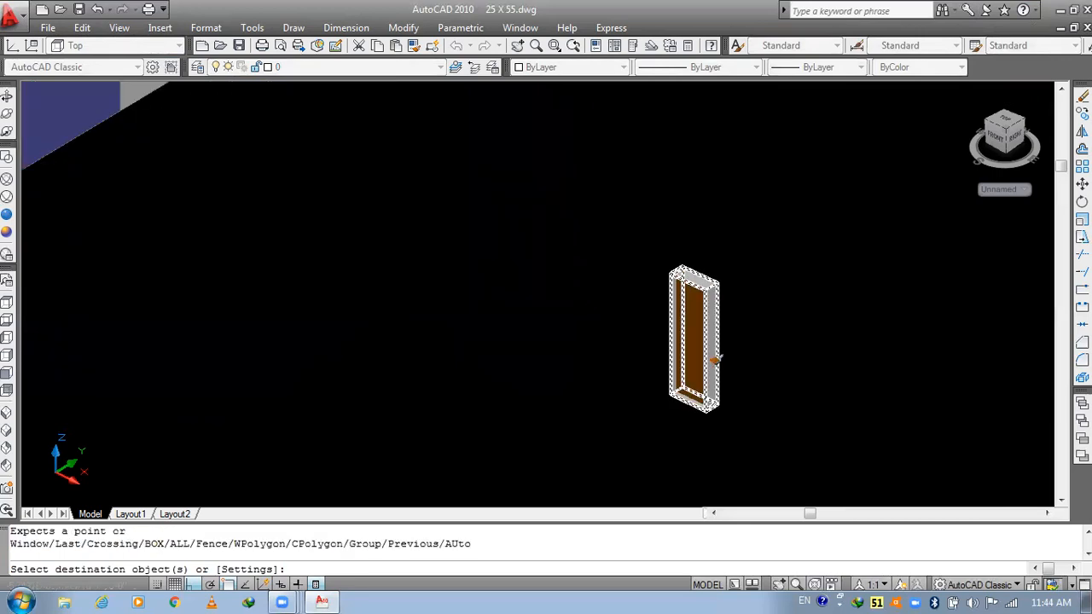
{"action": "key", "text": "Escape"}
- Match the properties of the ground-floor window's green glass onto the panel inside the new frame
{"action": "type", "text": "MA"}
{"action": "key", "text": "Return"}
{"action": "middle_click_drag", "start_coordinate": [508, 309], "coordinate": [1024, 419]}
{"action": "middle_click_drag", "start_coordinate": [448, 237], "coordinate": [800, 202]}
{"action": "left_click", "coordinate": [192, 337]}
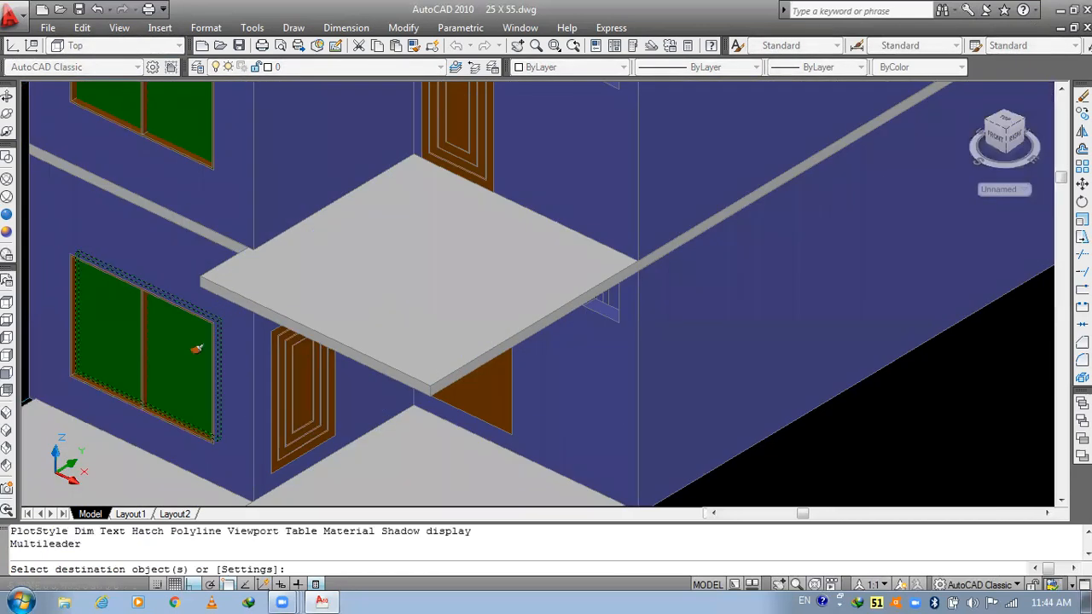
{"action": "scroll", "coordinate": [193, 345], "scroll_direction": "down", "scroll_amount": 5}
{"action": "scroll", "coordinate": [784, 384], "scroll_direction": "up", "scroll_amount": 4}
{"action": "scroll", "coordinate": [790, 367], "scroll_direction": "up", "scroll_amount": 3}
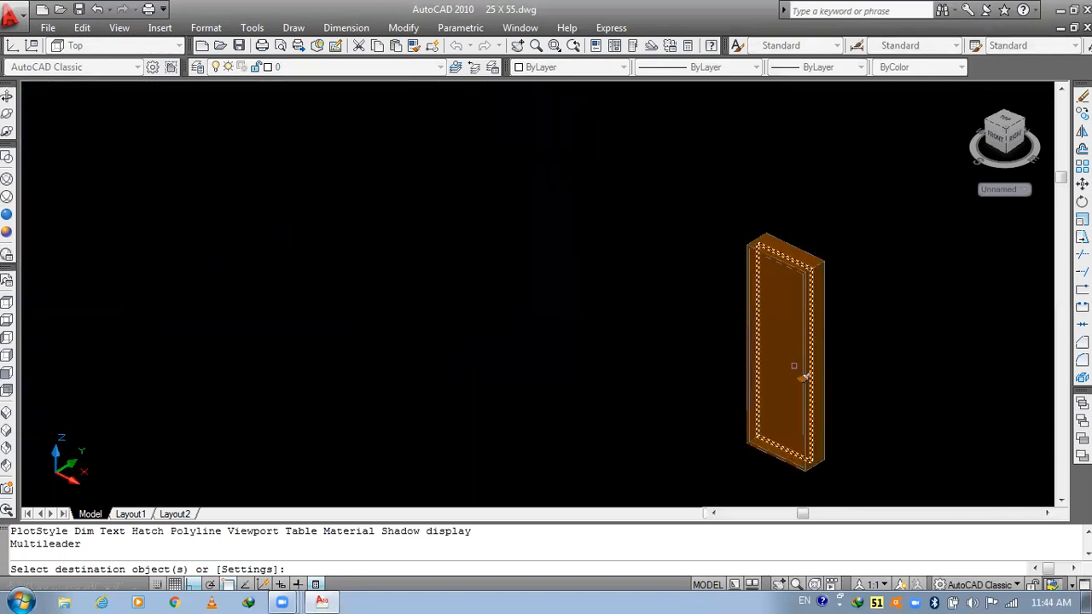
{"action": "left_click", "coordinate": [798, 372]}
{"action": "key", "text": "Escape"}
{"action": "key", "text": "Escape"}
- Move the frame and glass panel together by their lower front corner into the first narrow top-floor opening
{"action": "type", "text": "m"}
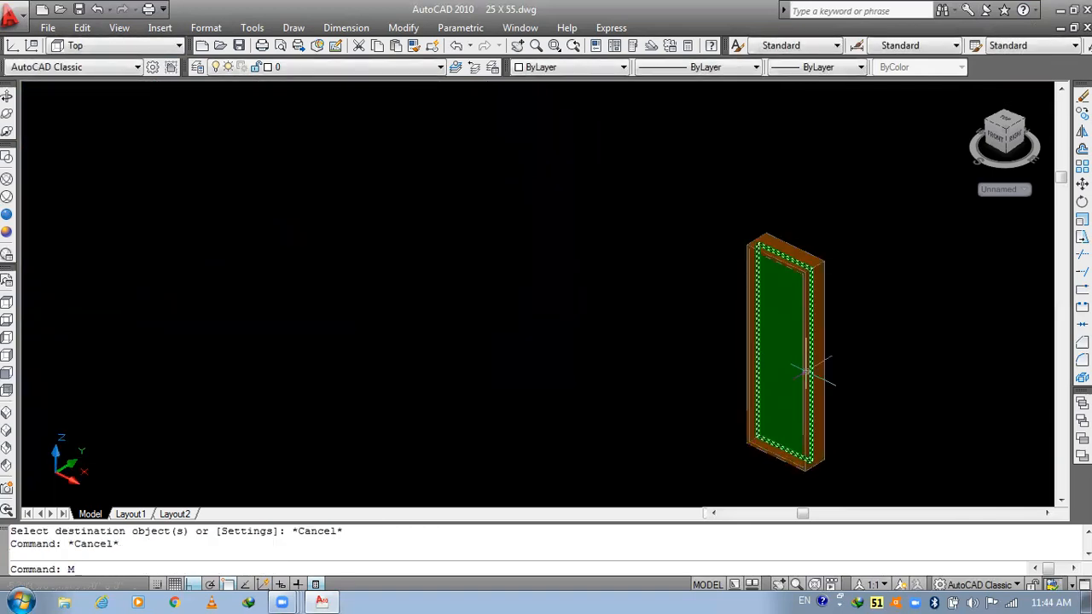
{"action": "key", "text": "Return"}
{"action": "left_click", "coordinate": [805, 366]}
{"action": "left_click", "coordinate": [780, 448]}
{"action": "key", "text": "Return"}
{"action": "scroll", "coordinate": [780, 448], "scroll_direction": "up", "scroll_amount": 3}
{"action": "scroll", "coordinate": [815, 478], "scroll_direction": "up", "scroll_amount": 1}
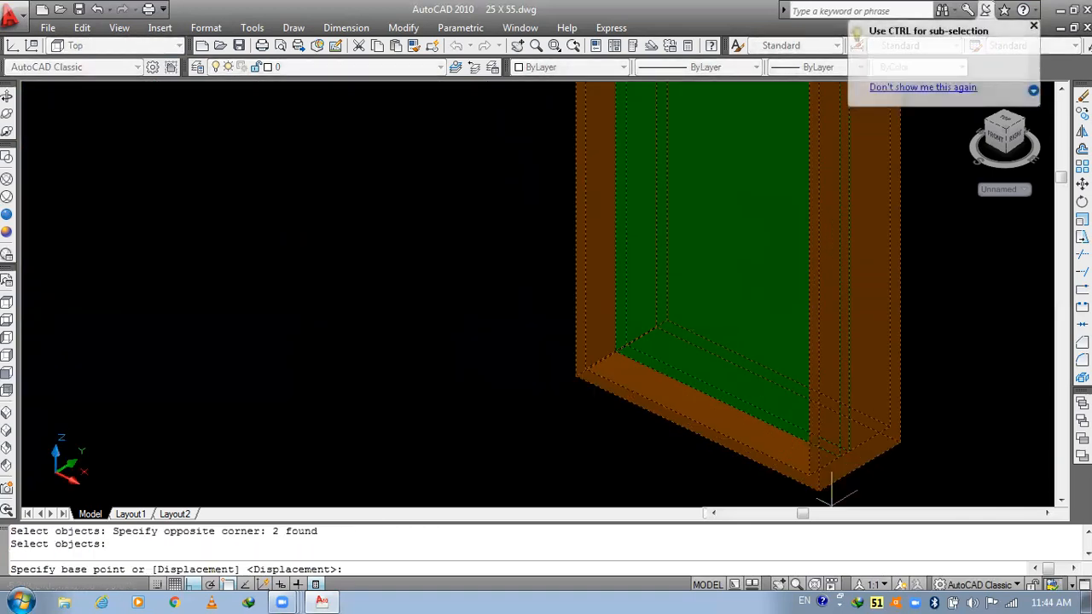
{"action": "left_click", "coordinate": [819, 490]}
{"action": "scroll", "coordinate": [819, 489], "scroll_direction": "down", "scroll_amount": 4}
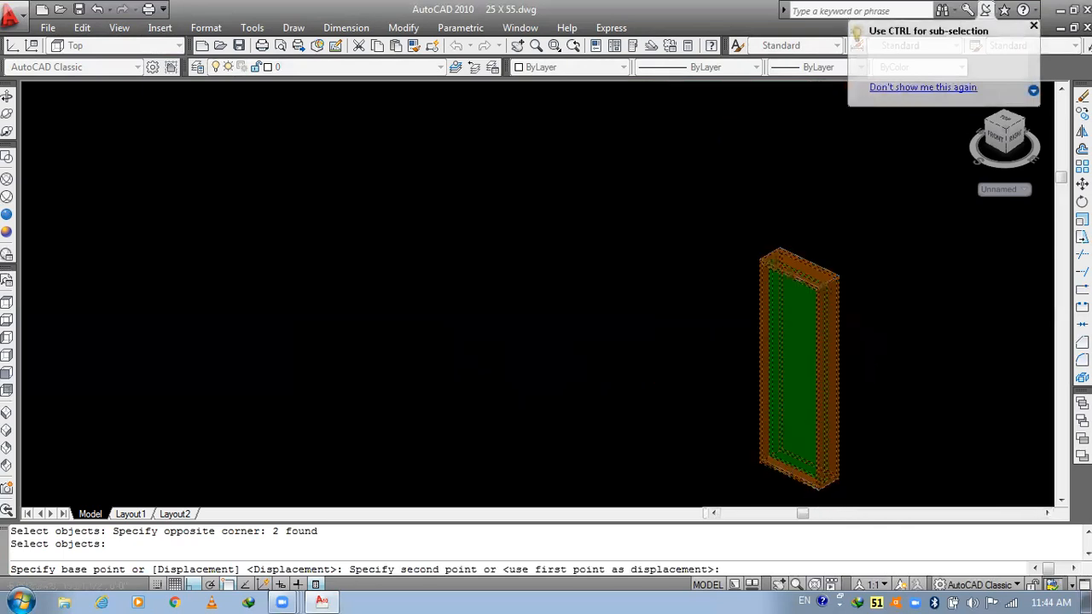
{"action": "scroll", "coordinate": [361, 374], "scroll_direction": "up", "scroll_amount": 4}
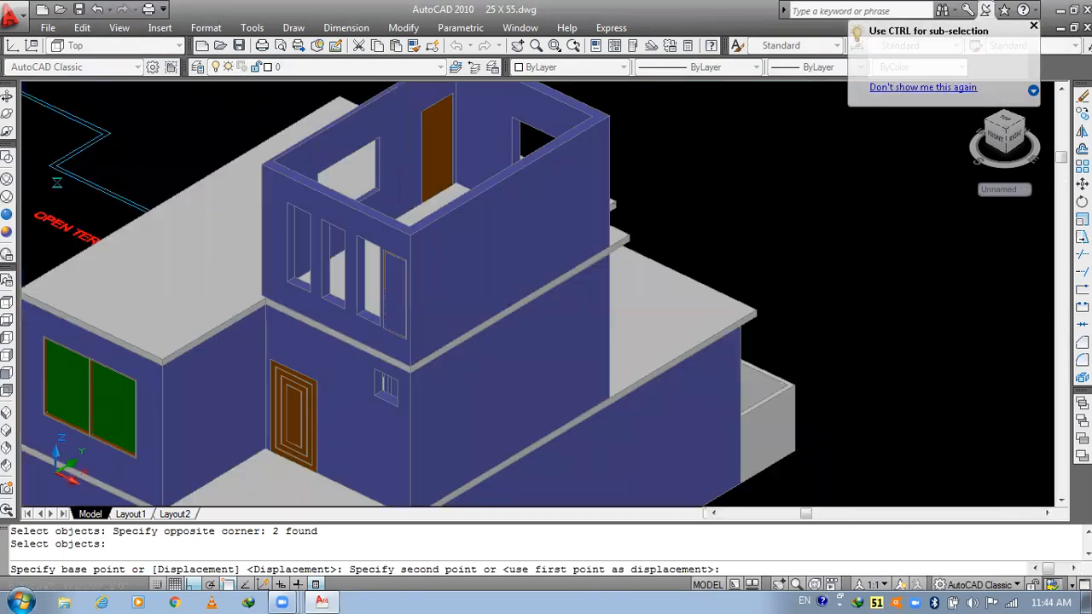
{"action": "scroll", "coordinate": [317, 297], "scroll_direction": "up", "scroll_amount": 4}
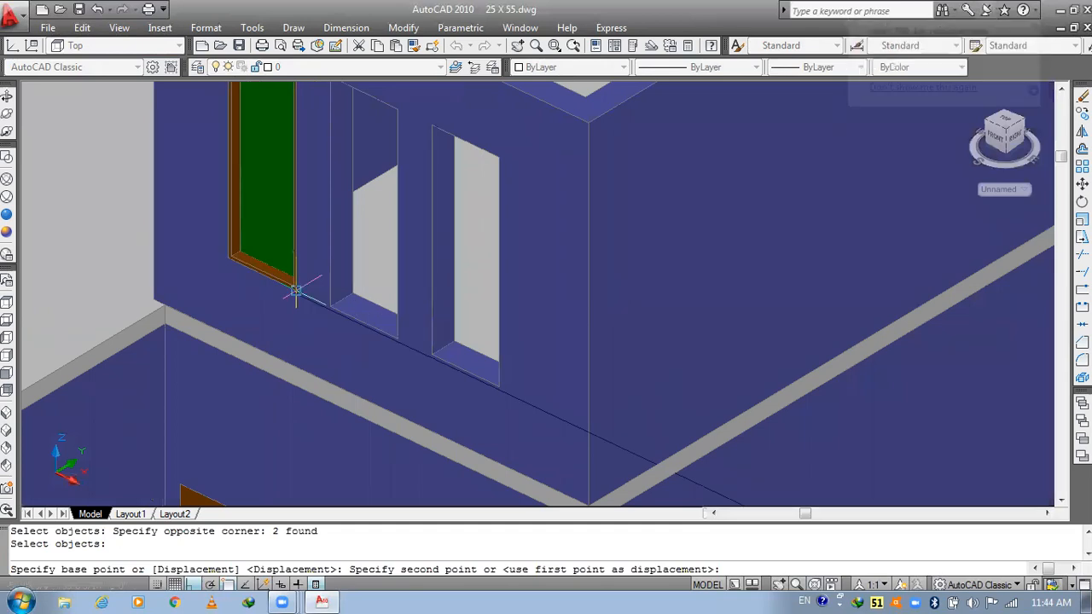
{"action": "left_click", "coordinate": [296, 291]}
{"action": "type", "text": "CO"}
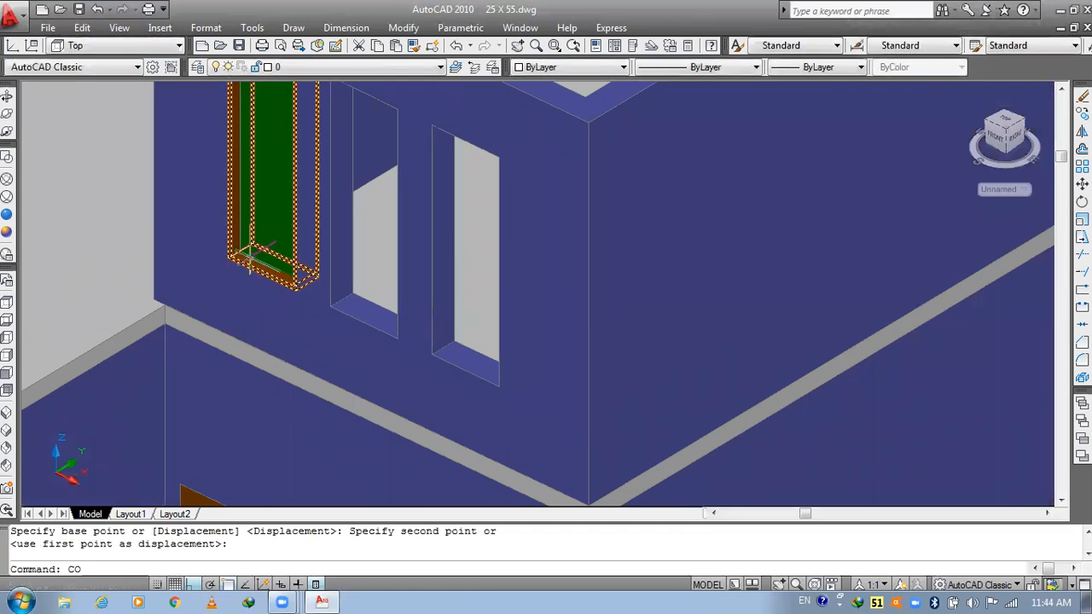
{"action": "key", "text": "Return"}
{"action": "left_click", "coordinate": [250, 256]}
{"action": "scroll", "coordinate": [250, 256], "scroll_direction": "up", "scroll_amount": 3}
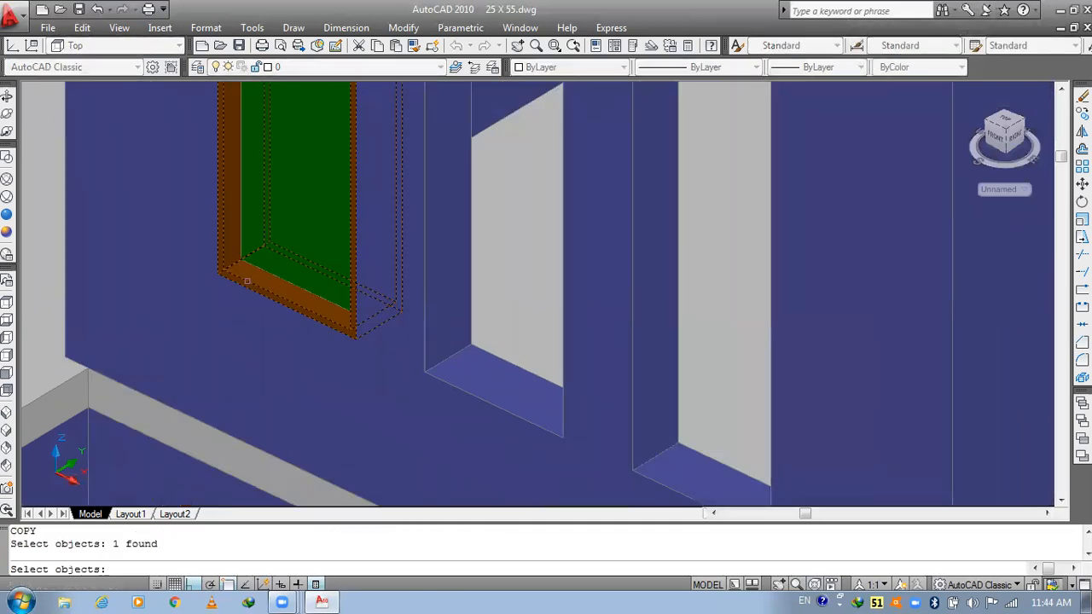
{"action": "key", "text": "Return"}
{"action": "scroll", "coordinate": [315, 314], "scroll_direction": "up", "scroll_amount": 2}
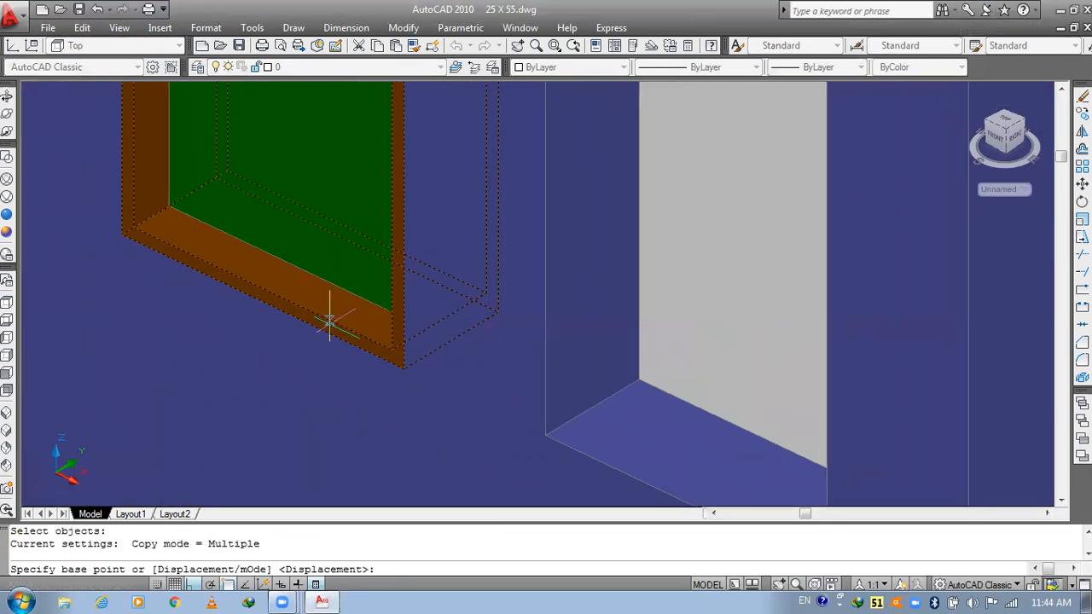
{"action": "key", "text": "Escape"}
{"action": "key", "text": "Escape"}
- Copy the window frame and glass panel from their lower front corner to the matching corner of the second narrow opening
{"action": "type", "text": "CO"}
{"action": "key", "text": "Return"}
{"action": "left_click", "coordinate": [326, 269]}
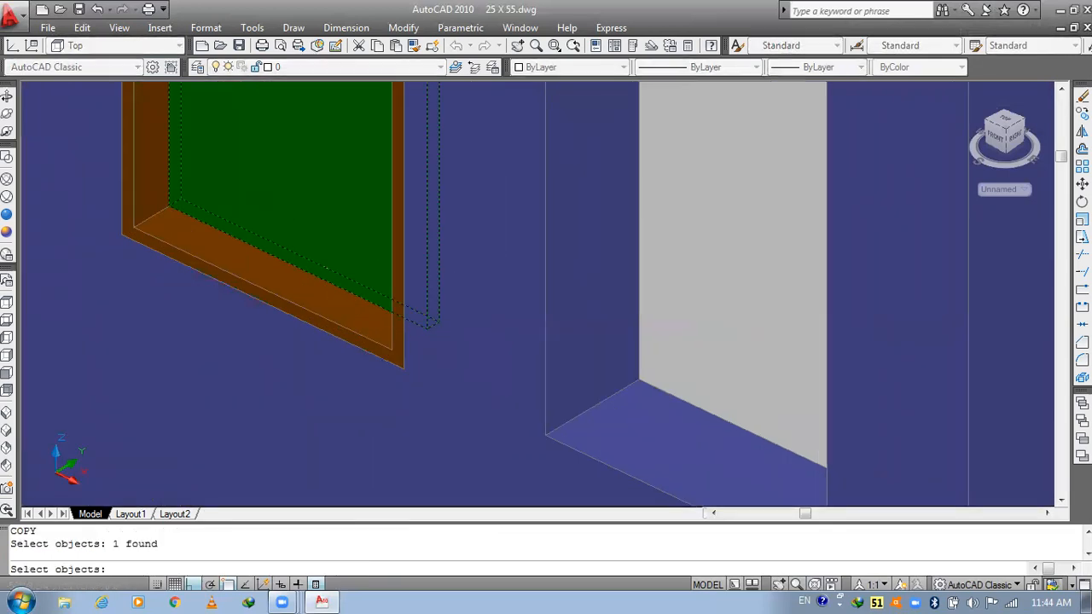
{"action": "left_click", "coordinate": [282, 288]}
{"action": "key", "text": "Return"}
{"action": "left_click", "coordinate": [404, 369]}
{"action": "scroll", "coordinate": [349, 289], "scroll_direction": "down", "scroll_amount": 2}
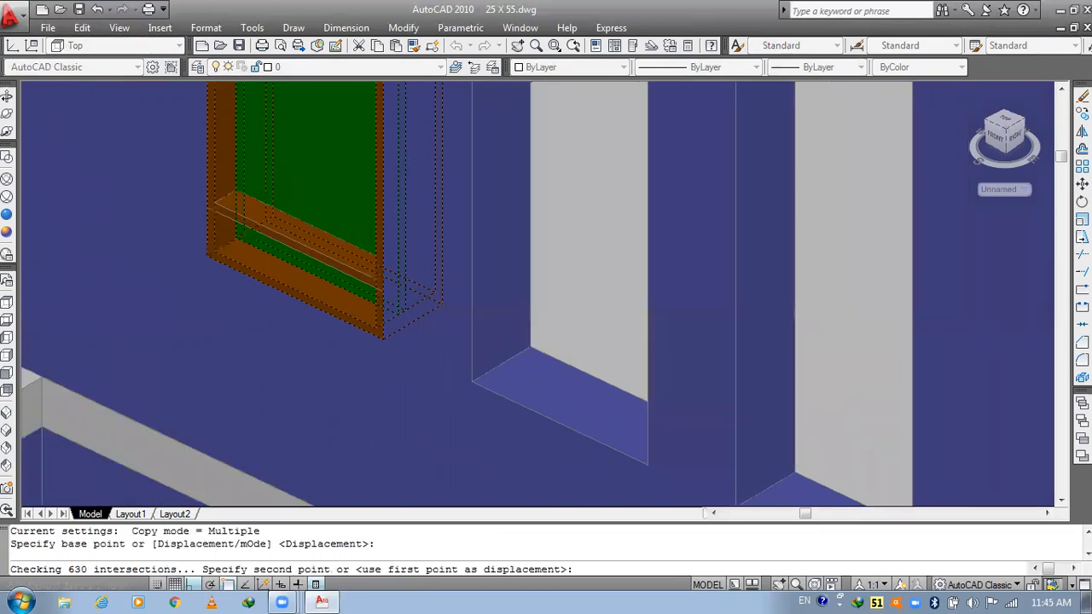
{"action": "scroll", "coordinate": [350, 290], "scroll_direction": "down", "scroll_amount": 2}
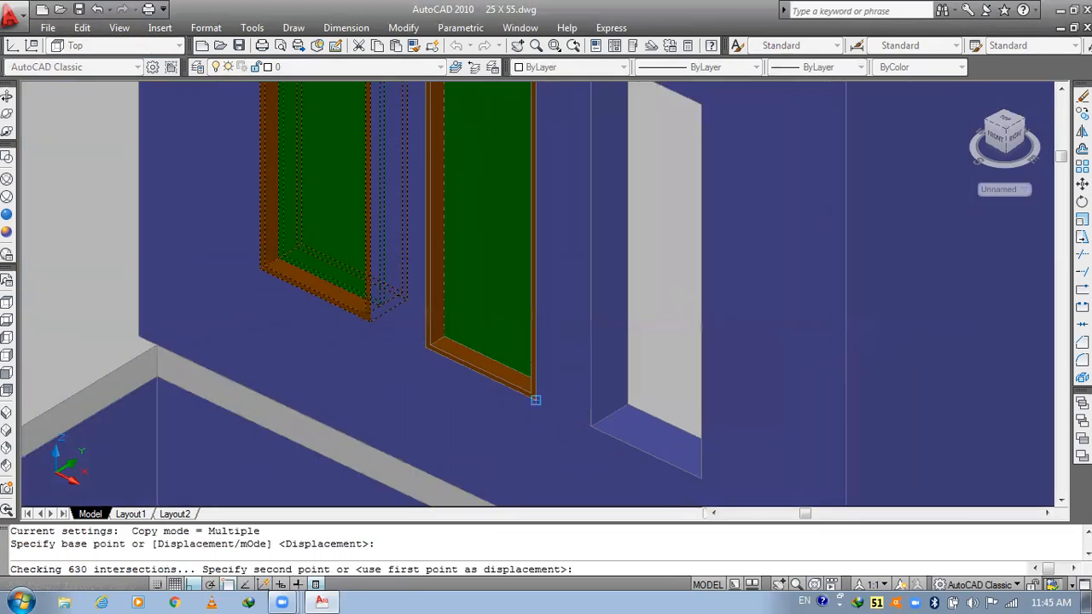
{"action": "left_click", "coordinate": [534, 398]}
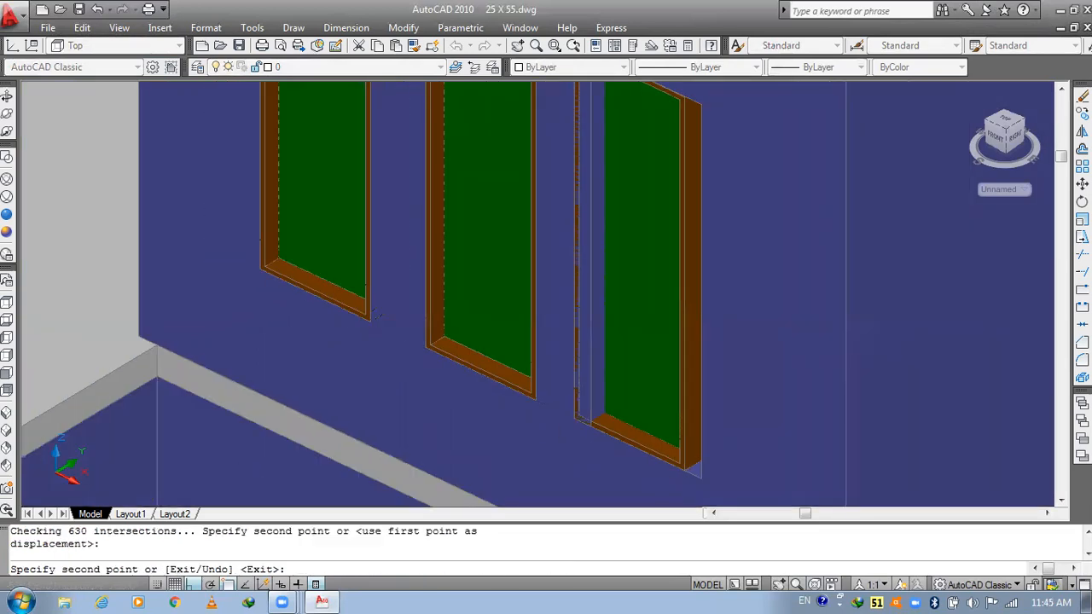
- Place the last copy of the window frame and glass panel in the third narrow top-floor opening and finish the copying
{"action": "left_click", "coordinate": [700, 475]}
{"action": "scroll", "coordinate": [589, 388], "scroll_direction": "down", "scroll_amount": 5}
{"action": "key", "text": "Escape"}
{"action": "scroll", "coordinate": [589, 388], "scroll_direction": "up", "scroll_amount": 3}
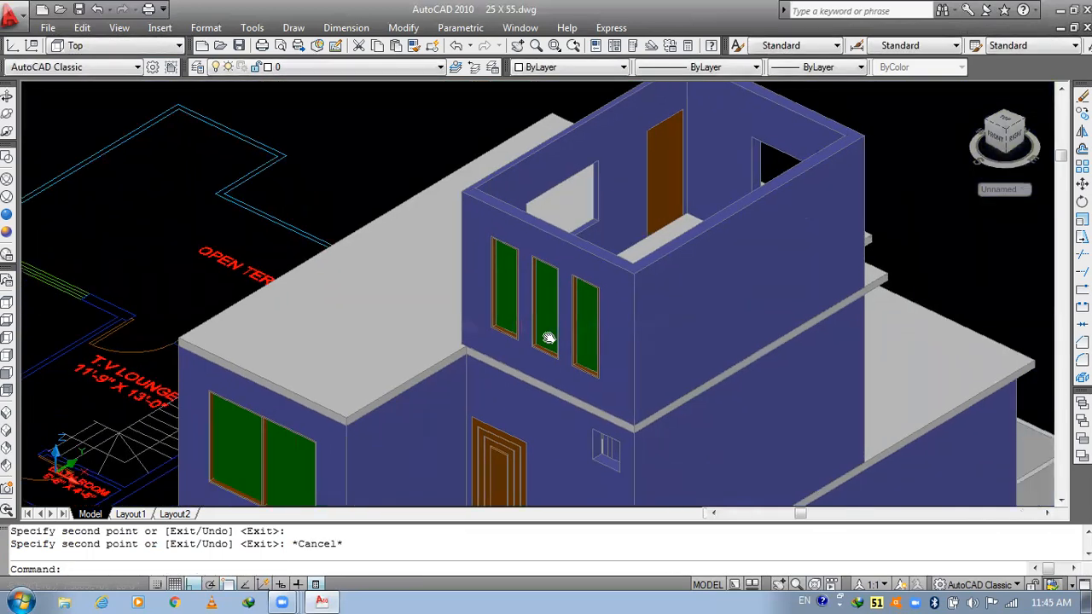
- Draw a 6-inch-thick box as the top-floor room's roof slab, spanning diagonally opposite outer corners of the wall tops
{"action": "left_click", "coordinate": [597, 272]}
{"action": "type", "text": "BOX"}
{"action": "key", "text": "Return"}
{"action": "scroll", "coordinate": [611, 238], "scroll_direction": "down", "scroll_amount": 4}
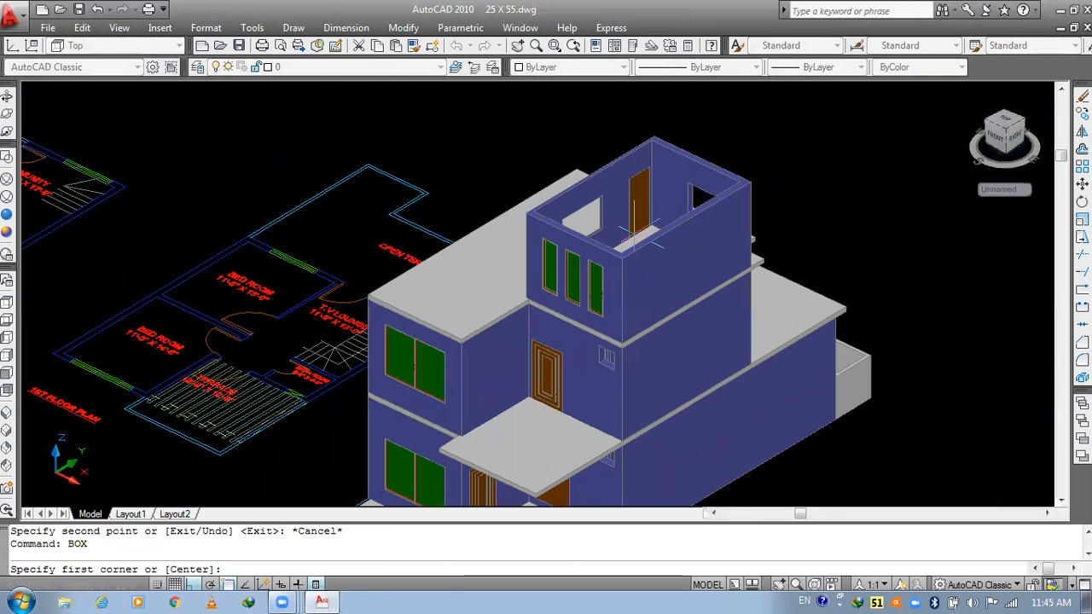
{"action": "scroll", "coordinate": [682, 158], "scroll_direction": "up", "scroll_amount": 3}
{"action": "left_click", "coordinate": [621, 120]}
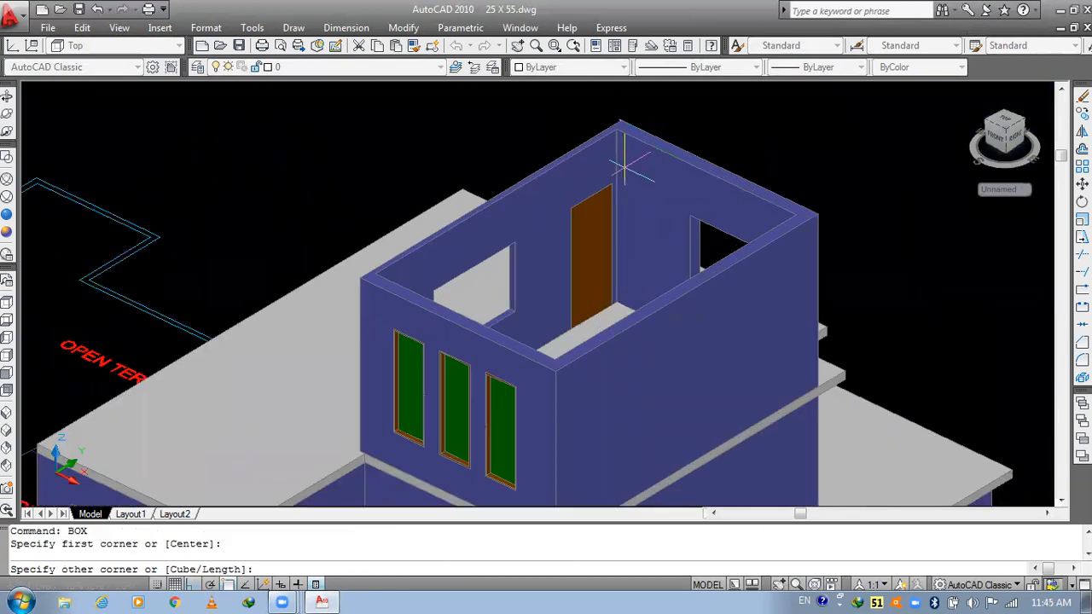
{"action": "scroll", "coordinate": [568, 367], "scroll_direction": "up", "scroll_amount": 2}
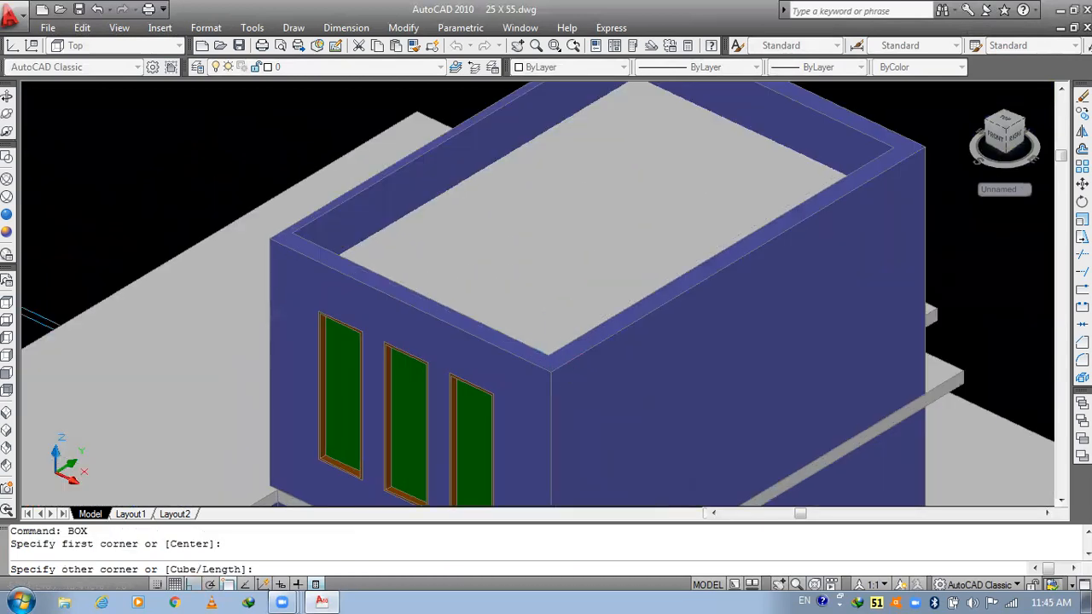
{"action": "left_click", "coordinate": [551, 369]}
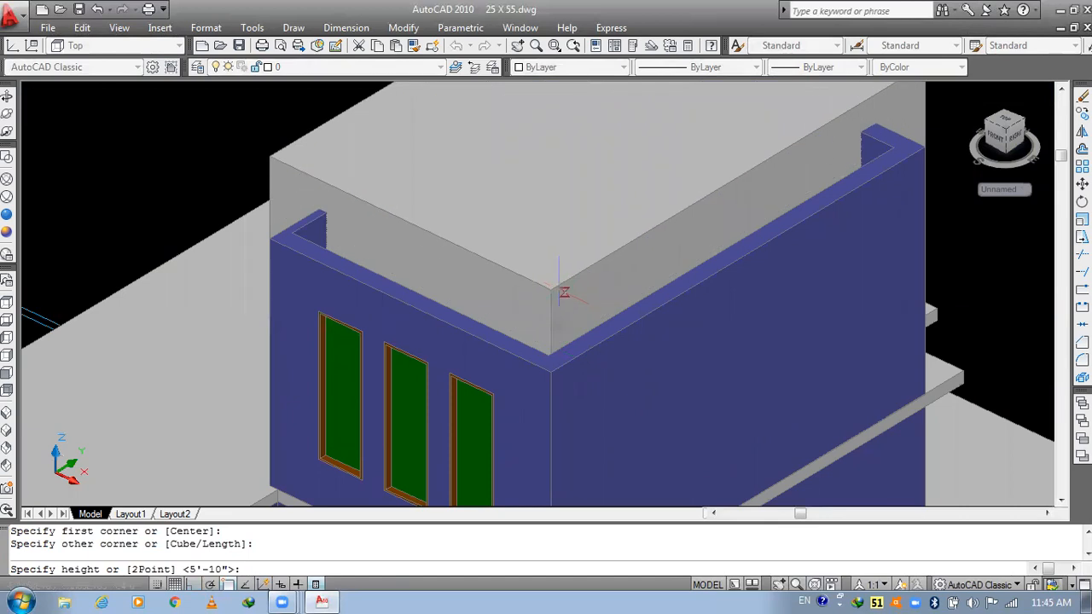
{"action": "type", "text": "6"}
{"action": "key", "text": "Return"}
{"action": "scroll", "coordinate": [509, 319], "scroll_direction": "down", "scroll_amount": 3}
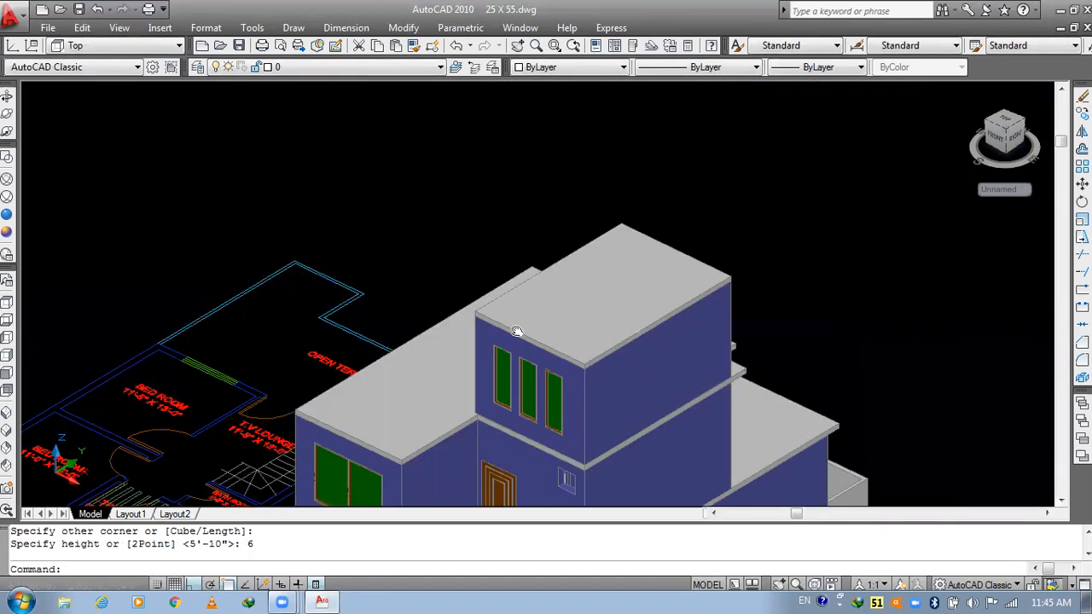
- Extend the top roof slab's front edge outward by 2' above the three narrow windows
{"action": "scroll", "coordinate": [519, 288], "scroll_direction": "up", "scroll_amount": 2}
{"action": "scroll", "coordinate": [520, 288], "scroll_direction": "down", "scroll_amount": 3}
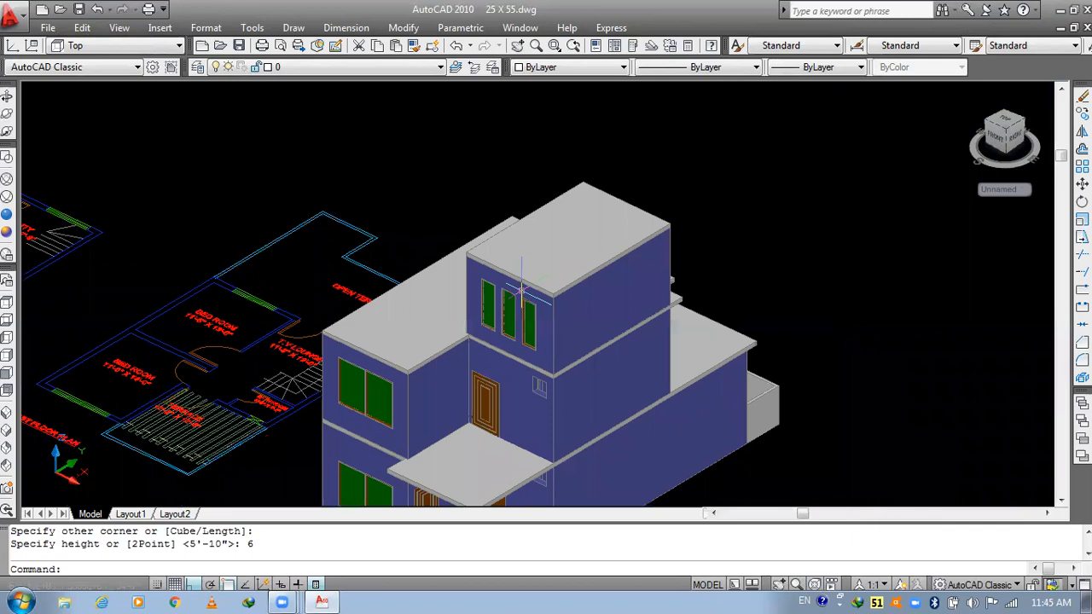
{"action": "scroll", "coordinate": [517, 271], "scroll_direction": "up", "scroll_amount": 2}
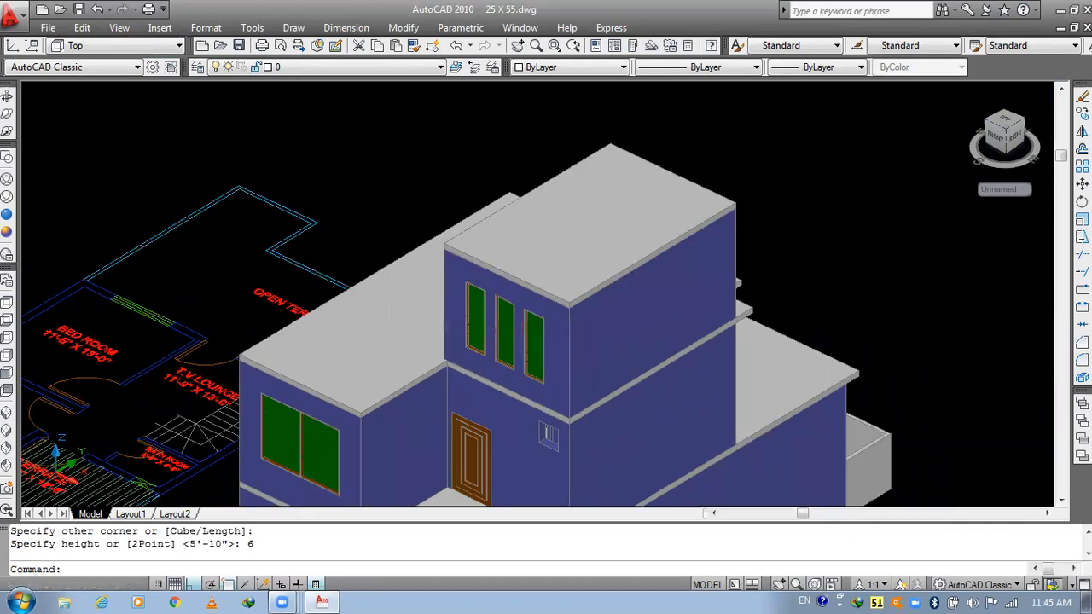
{"action": "scroll", "coordinate": [507, 281], "scroll_direction": "up", "scroll_amount": 2}
{"action": "left_click", "coordinate": [508, 281]}
{"action": "left_click", "coordinate": [521, 286]}
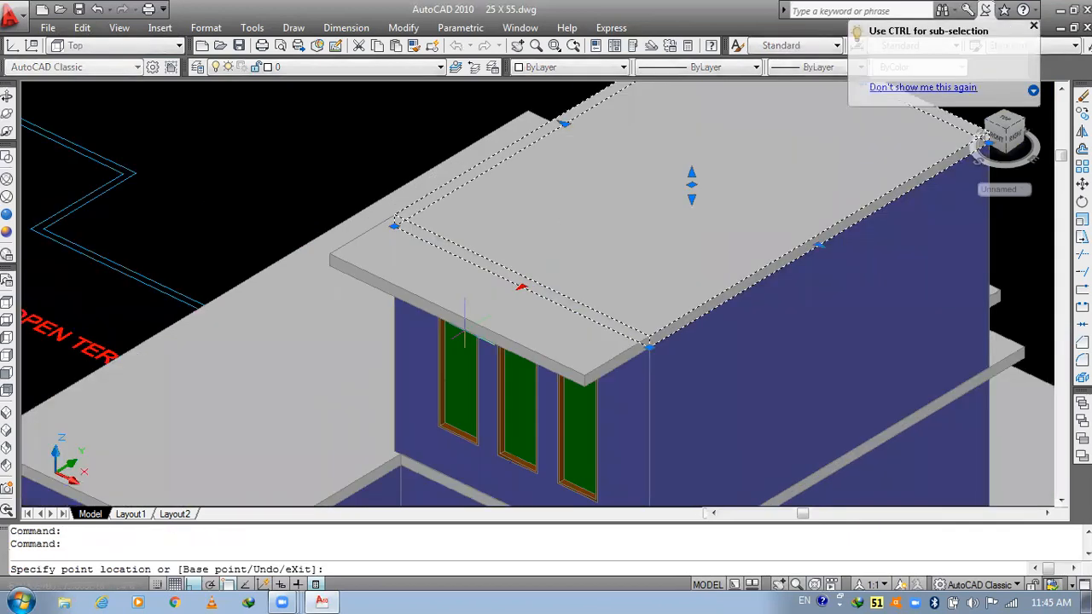
{"action": "type", "text": "2"}
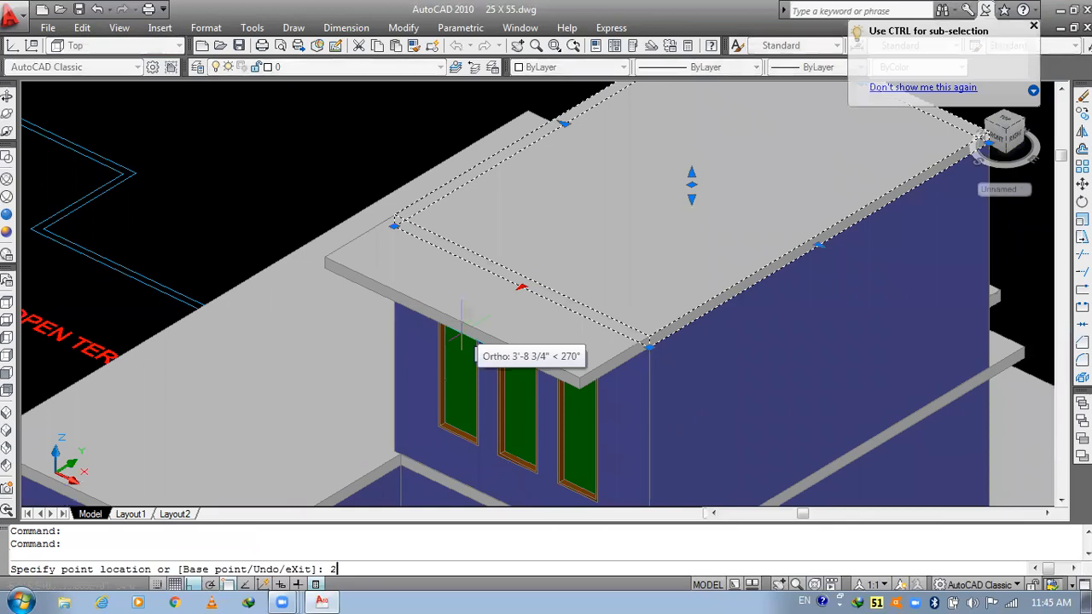
{"action": "type", "text": "'"}
{"action": "key", "text": "Return"}
{"action": "middle_click_drag", "start_coordinate": [503, 222], "coordinate": [445, 332]}
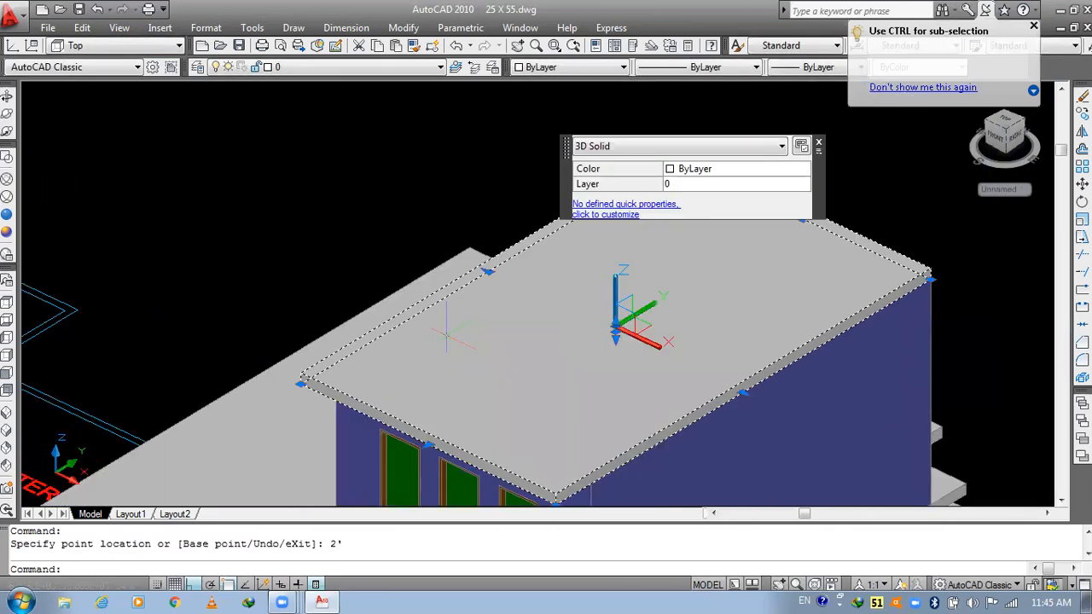
- Extend the top roof slab by 2' on the long side overlooking the lower first-floor roof
{"action": "left_click", "coordinate": [487, 271]}
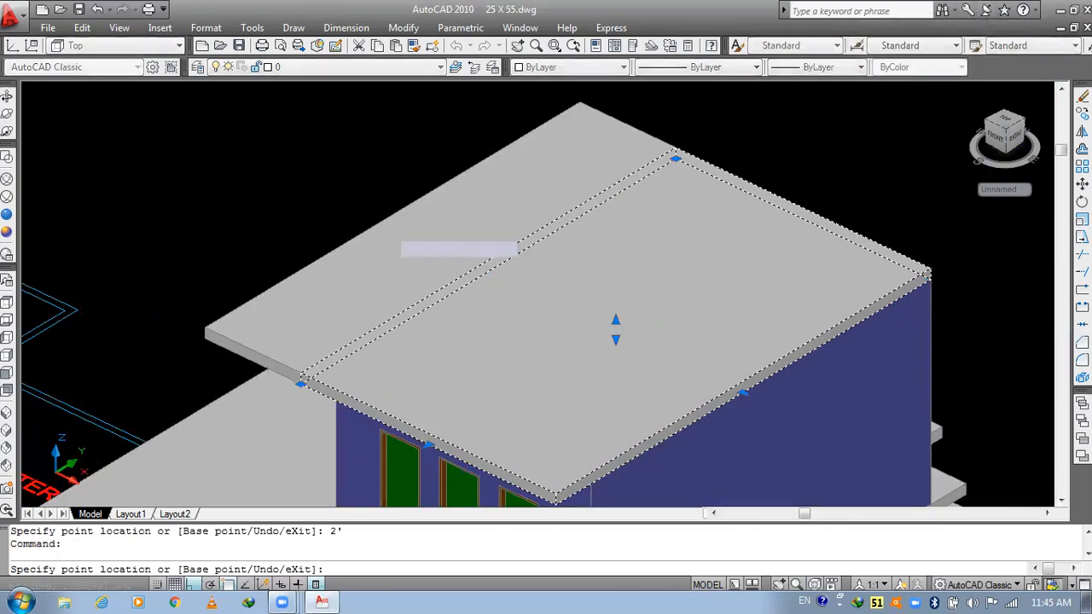
{"action": "type", "text": "2'"}
{"action": "key", "text": "Return"}
{"action": "middle_click_drag", "start_coordinate": [511, 273], "coordinate": [359, 370]}
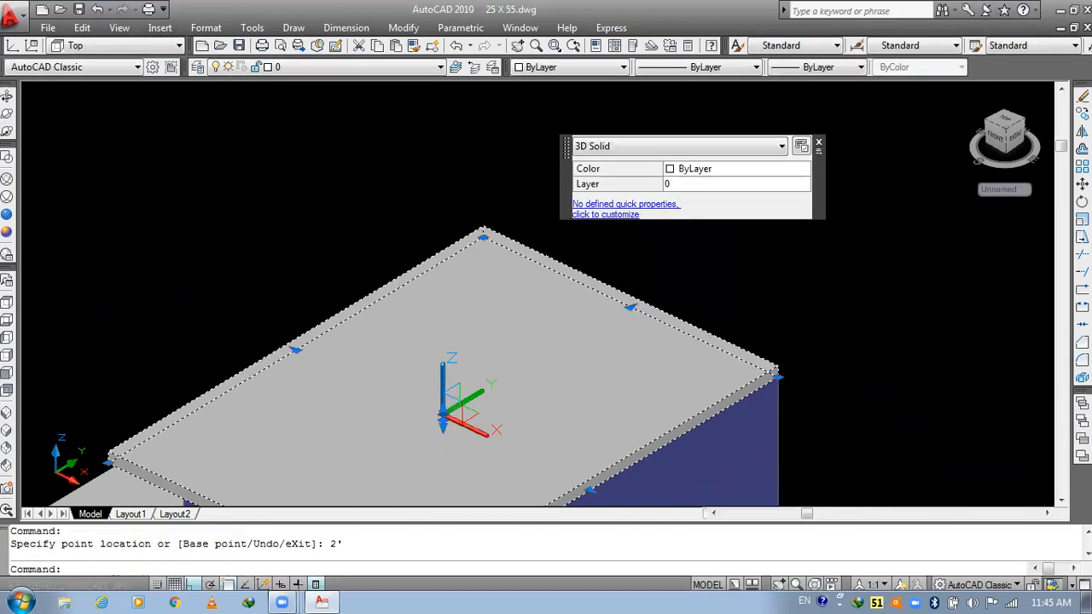
- Extend the top roof slab's rear edge outward by 2' and deselect the slab
{"action": "scroll", "coordinate": [360, 370], "scroll_direction": "down", "scroll_amount": 3}
{"action": "middle_click_drag", "start_coordinate": [354, 152], "coordinate": [303, 304]}
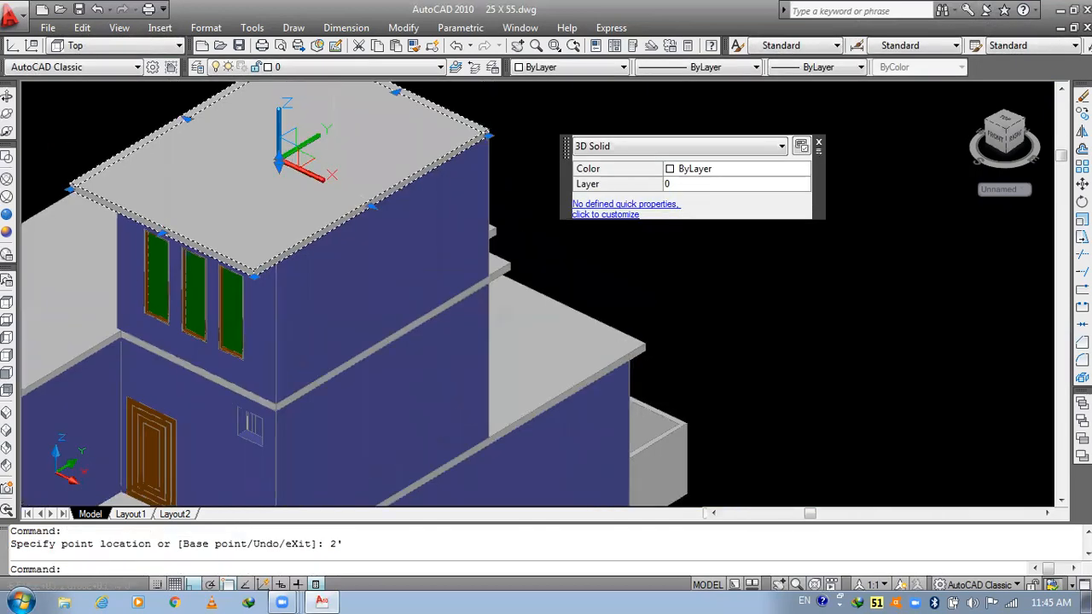
{"action": "middle_click_drag", "start_coordinate": [397, 89], "coordinate": [353, 199]}
{"action": "left_click", "coordinate": [352, 199]}
{"action": "type", "text": "2'"}
{"action": "key", "text": "Return"}
{"action": "scroll", "coordinate": [427, 161], "scroll_direction": "down", "scroll_amount": 3}
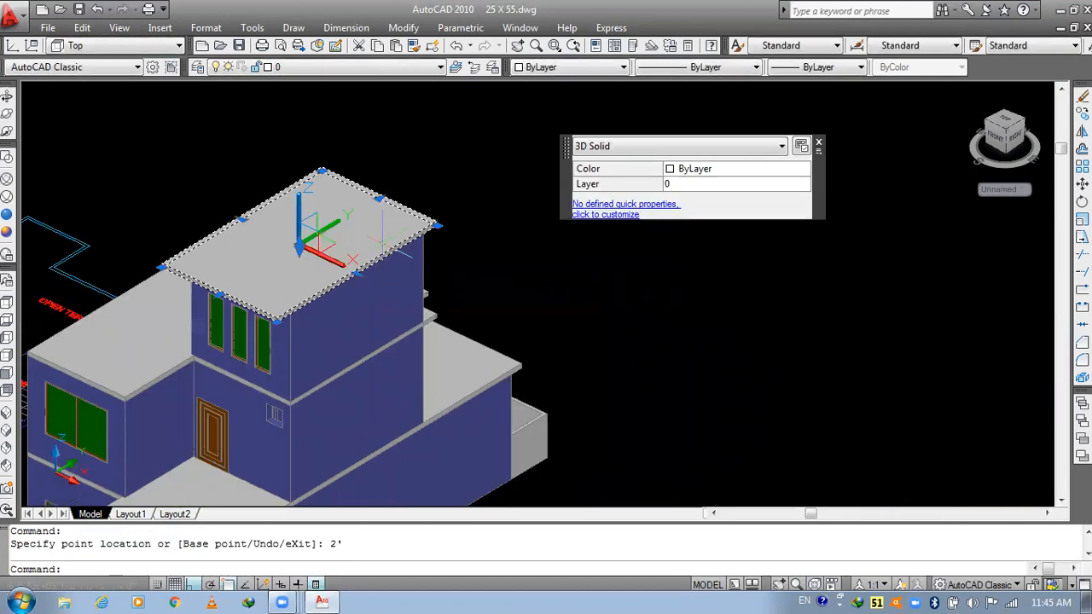
{"action": "key", "text": "Escape"}
- Stretch the first-floor roof slab's rear corner below the top-floor room 2' inward to the rear wall
{"action": "scroll", "coordinate": [437, 263], "scroll_direction": "down", "scroll_amount": 2}
{"action": "scroll", "coordinate": [437, 263], "scroll_direction": "down", "scroll_amount": 2}
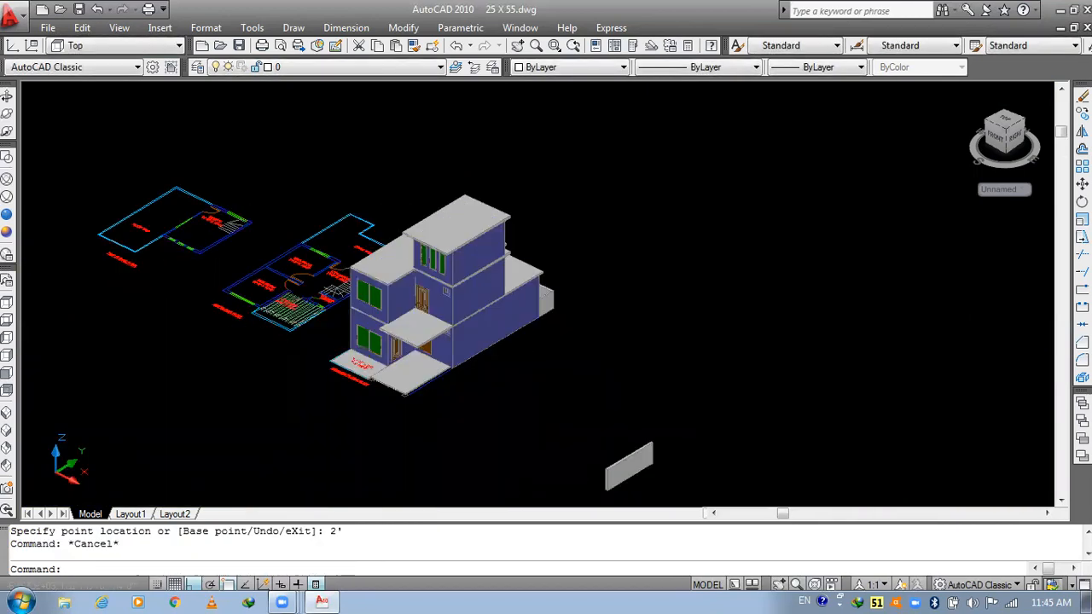
{"action": "scroll", "coordinate": [452, 212], "scroll_direction": "up", "scroll_amount": 5}
{"action": "middle_click_drag", "start_coordinate": [339, 260], "coordinate": [250, 409], "text": "shift"}
{"action": "scroll", "coordinate": [477, 342], "scroll_direction": "down", "scroll_amount": 3}
{"action": "middle_click_drag", "start_coordinate": [328, 405], "coordinate": [334, 342], "text": "shift"}
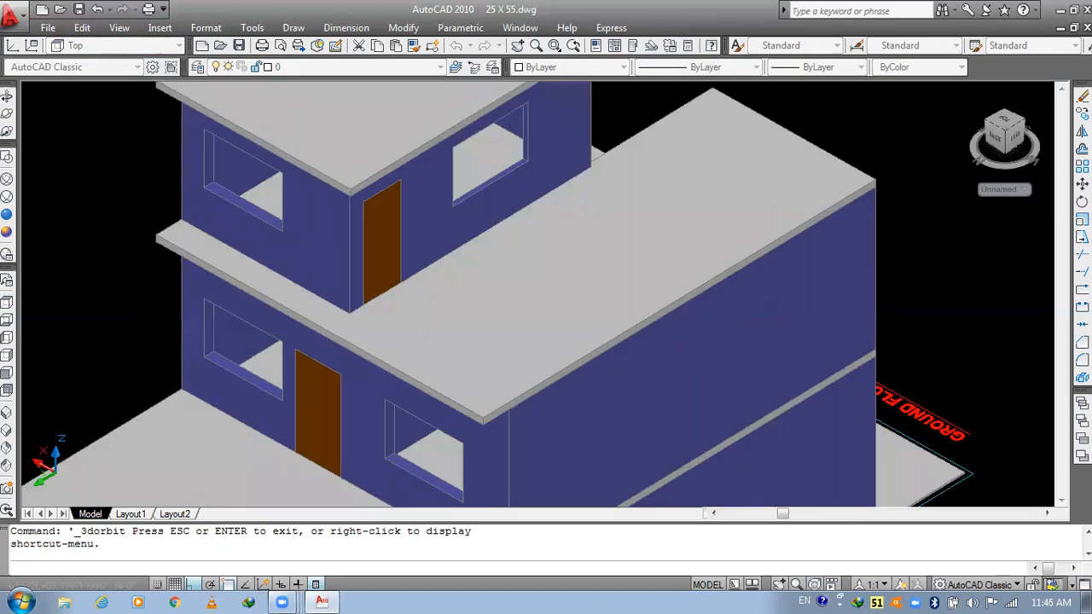
{"action": "left_click", "coordinate": [370, 339]}
{"action": "left_click", "coordinate": [371, 339]}
{"action": "scroll", "coordinate": [178, 243], "scroll_direction": "up", "scroll_amount": 6}
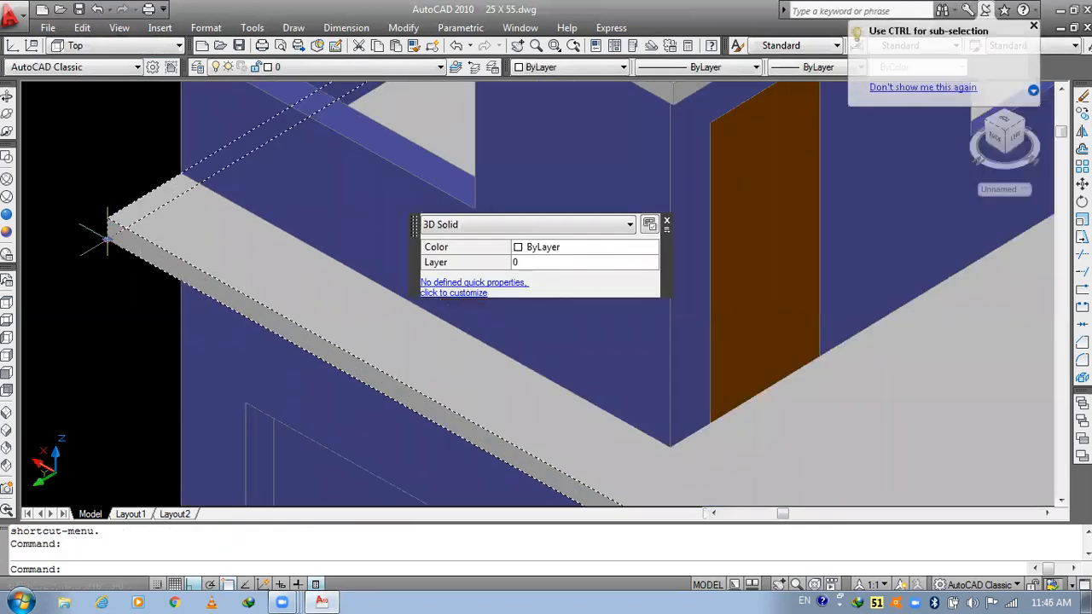
{"action": "left_click", "coordinate": [107, 238]}
{"action": "type", "text": "2'"}
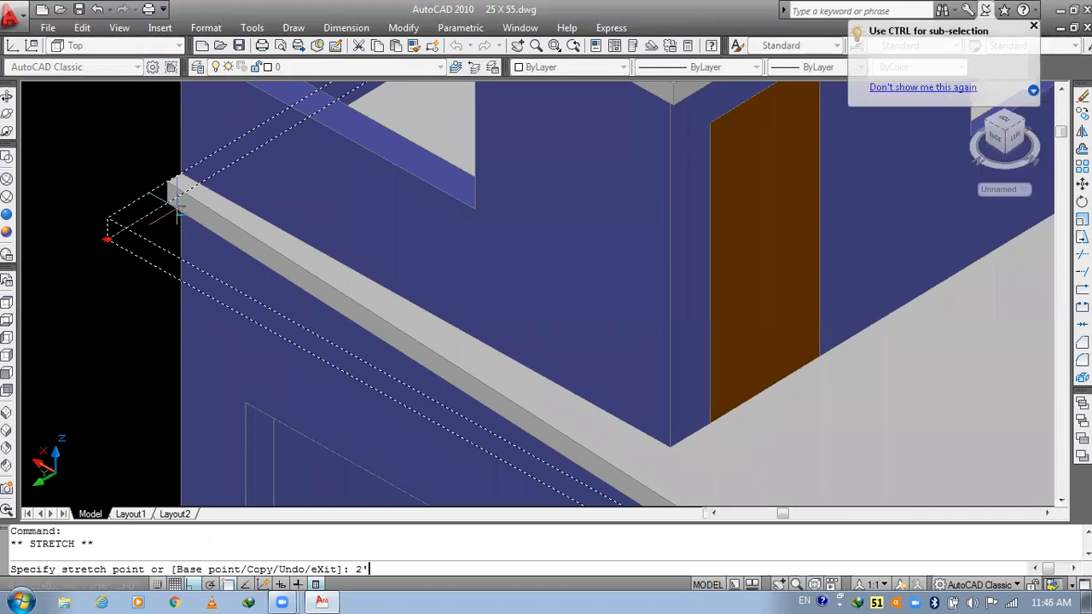
{"action": "key", "text": "Return"}
{"action": "scroll", "coordinate": [177, 207], "scroll_direction": "down", "scroll_amount": 5}
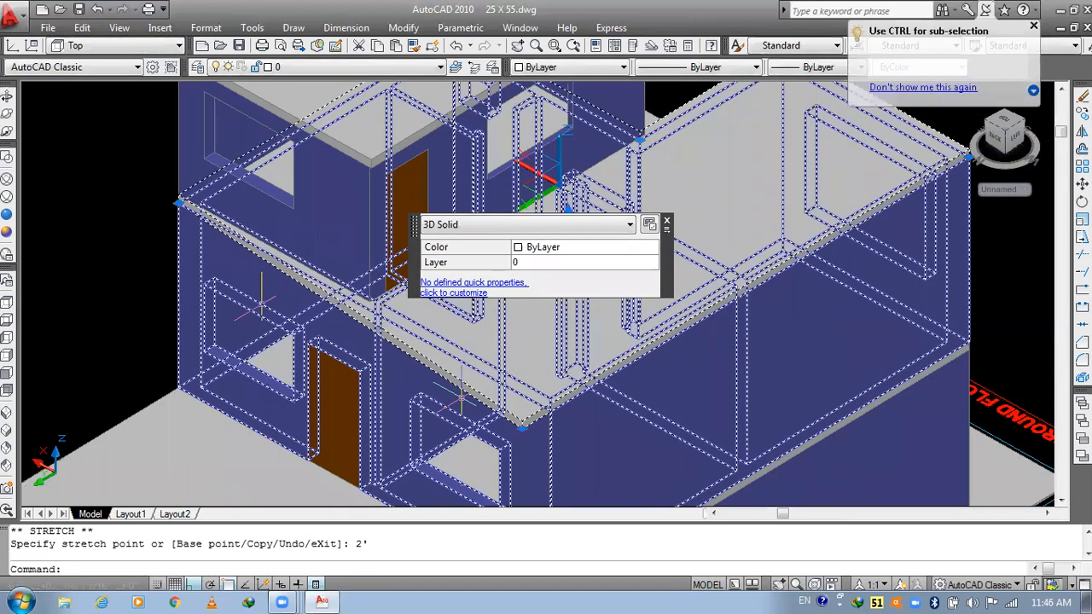
- Stretch the first-floor roof slab's other rear corner 2' inward to meet the wall corner, then deselect the slab
{"action": "scroll", "coordinate": [598, 457], "scroll_direction": "up", "scroll_amount": 3}
{"action": "scroll", "coordinate": [333, 337], "scroll_direction": "up", "scroll_amount": 2}
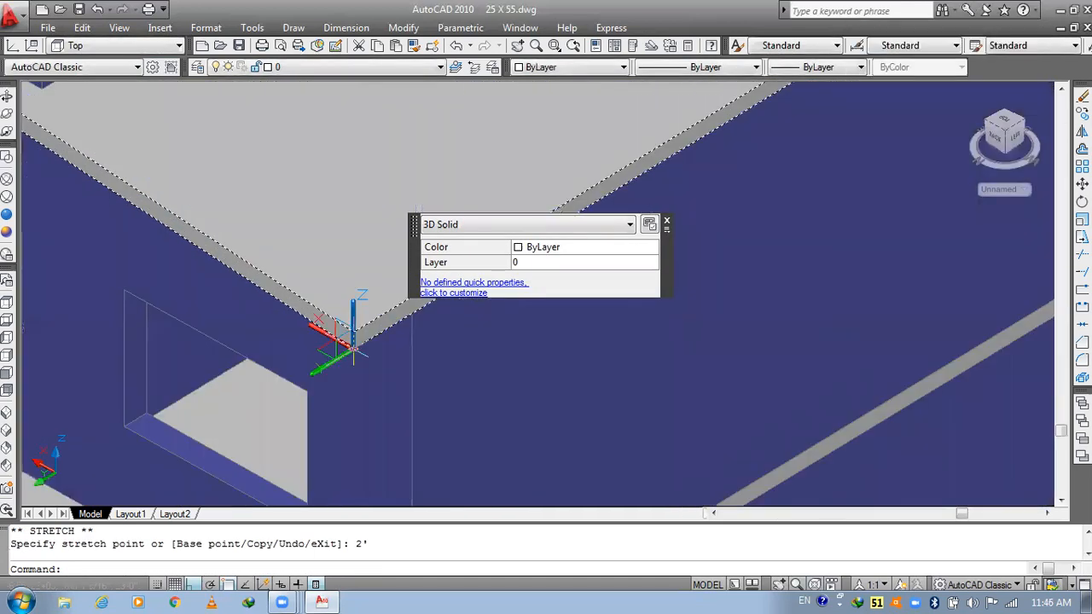
{"action": "left_click", "coordinate": [353, 345]}
{"action": "type", "text": "2'"}
{"action": "key", "text": "Return"}
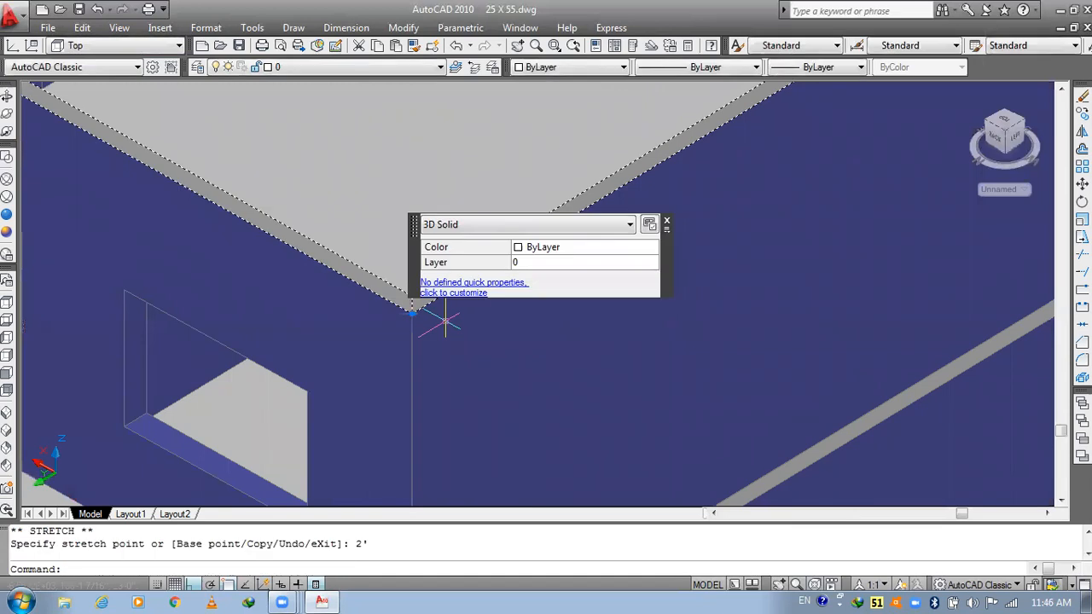
{"action": "key", "text": "Escape"}
- Save the drawing
{"action": "scroll", "coordinate": [394, 346], "scroll_direction": "down", "scroll_amount": 2}
{"action": "scroll", "coordinate": [394, 346], "scroll_direction": "down", "scroll_amount": 3}
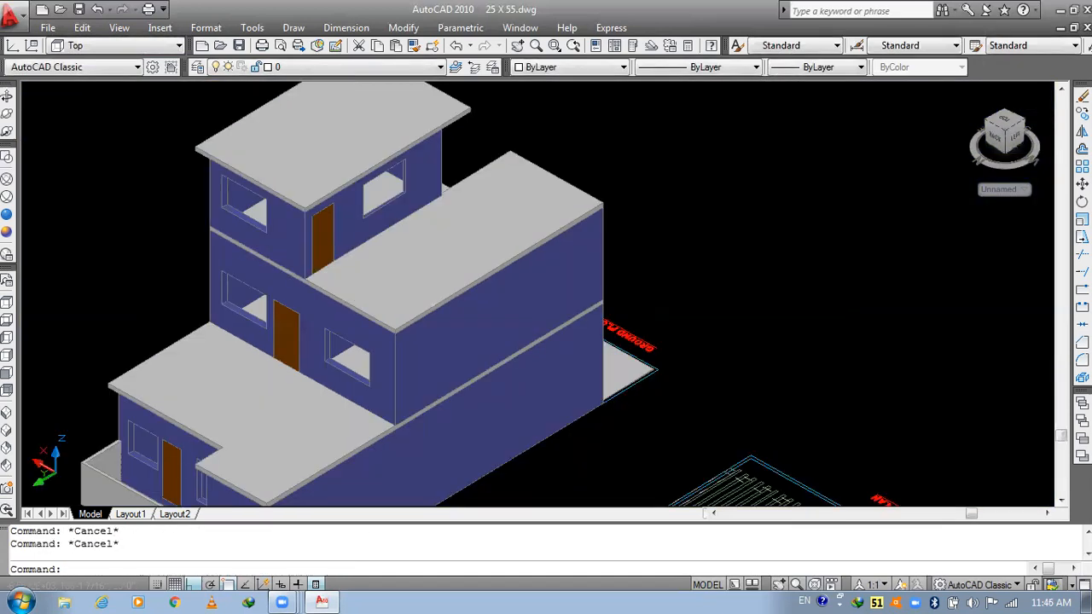
{"action": "left_click", "coordinate": [370, 224]}
{"action": "scroll", "coordinate": [371, 224], "scroll_direction": "up", "scroll_amount": 3}
{"action": "middle_click_drag", "start_coordinate": [478, 375], "coordinate": [545, 249]}
{"action": "left_click", "coordinate": [545, 249]}
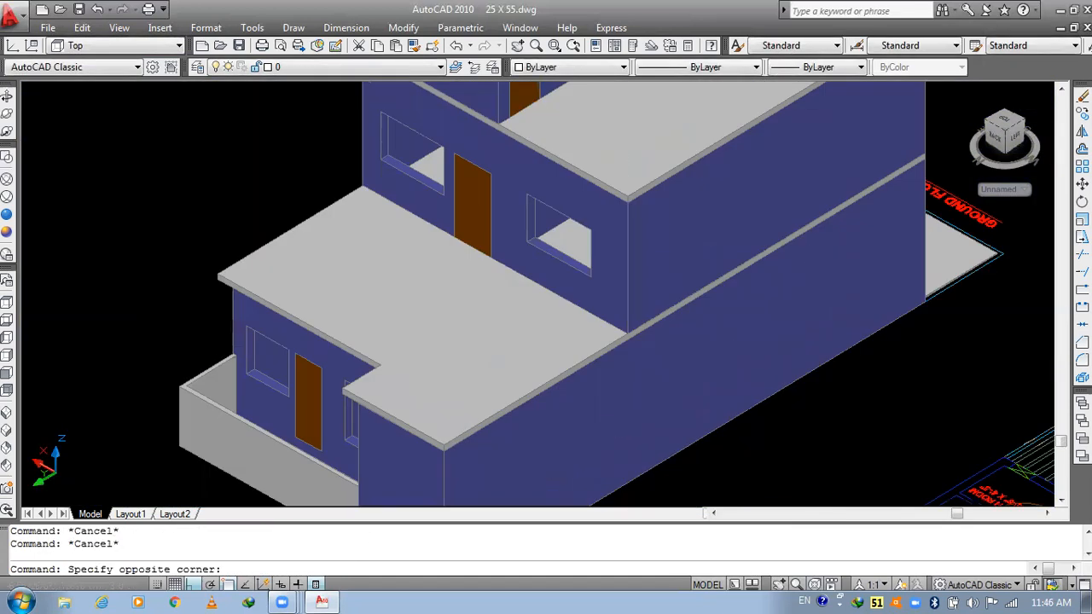
{"action": "left_click", "coordinate": [134, 253]}
{"action": "key", "text": "ctrl+s"}
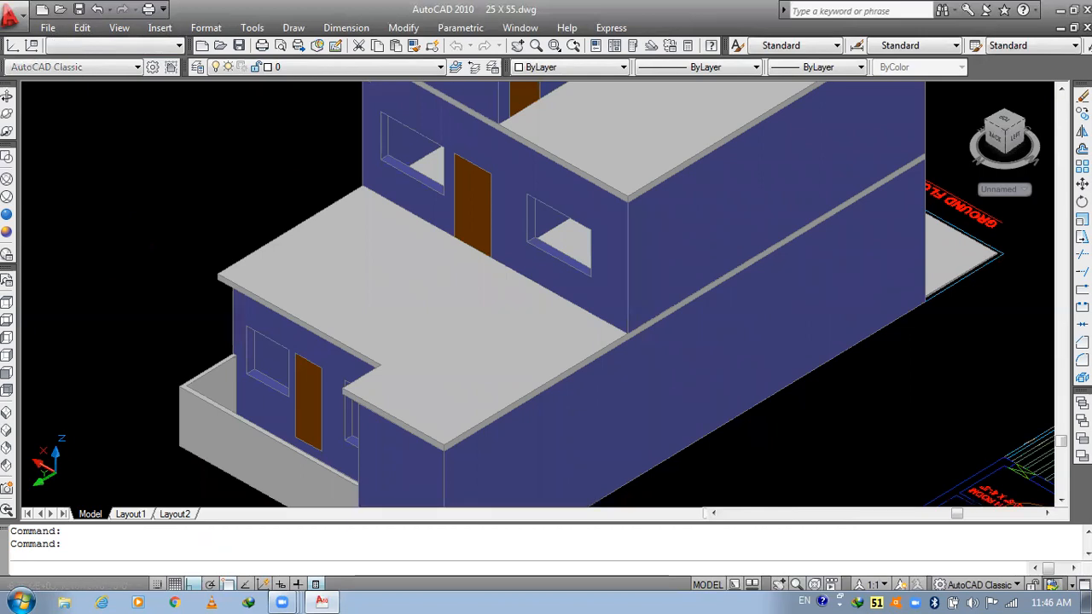
{"action": "scroll", "coordinate": [251, 287], "scroll_direction": "down", "scroll_amount": 1}
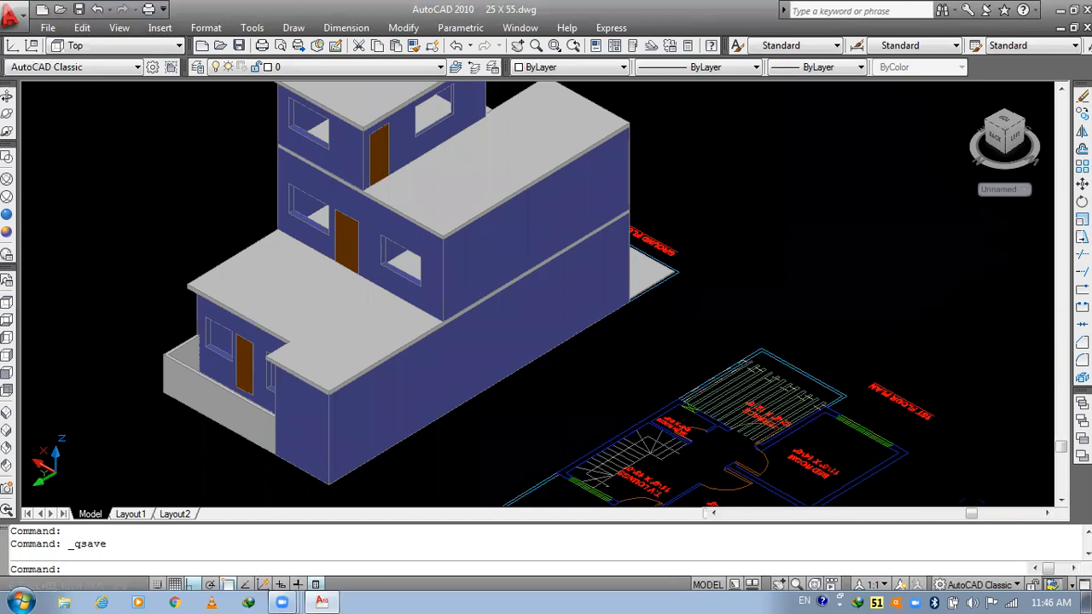
{"action": "middle_click_drag", "start_coordinate": [251, 288], "coordinate": [255, 334]}
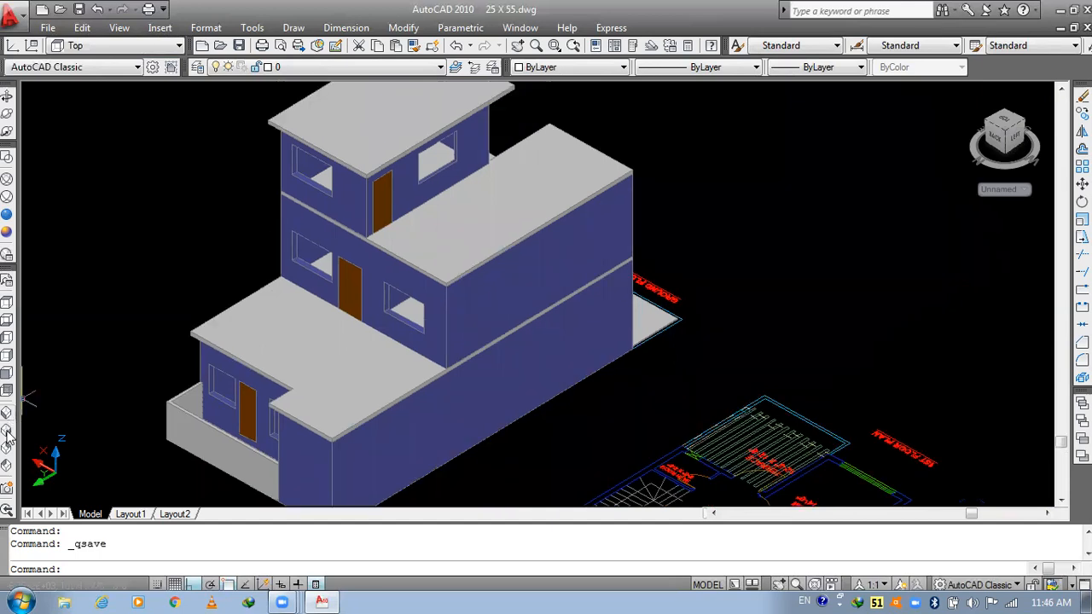
- Draw a box filling the small first-floor window opening beside the panelled door, using the opening's corners for its base and height
{"action": "left_click", "coordinate": [7, 434]}
{"action": "scroll", "coordinate": [365, 168], "scroll_direction": "up", "scroll_amount": 10}
{"action": "middle_click_drag", "start_coordinate": [432, 138], "coordinate": [417, 211]}
{"action": "middle_click_drag", "start_coordinate": [459, 155], "coordinate": [444, 189]}
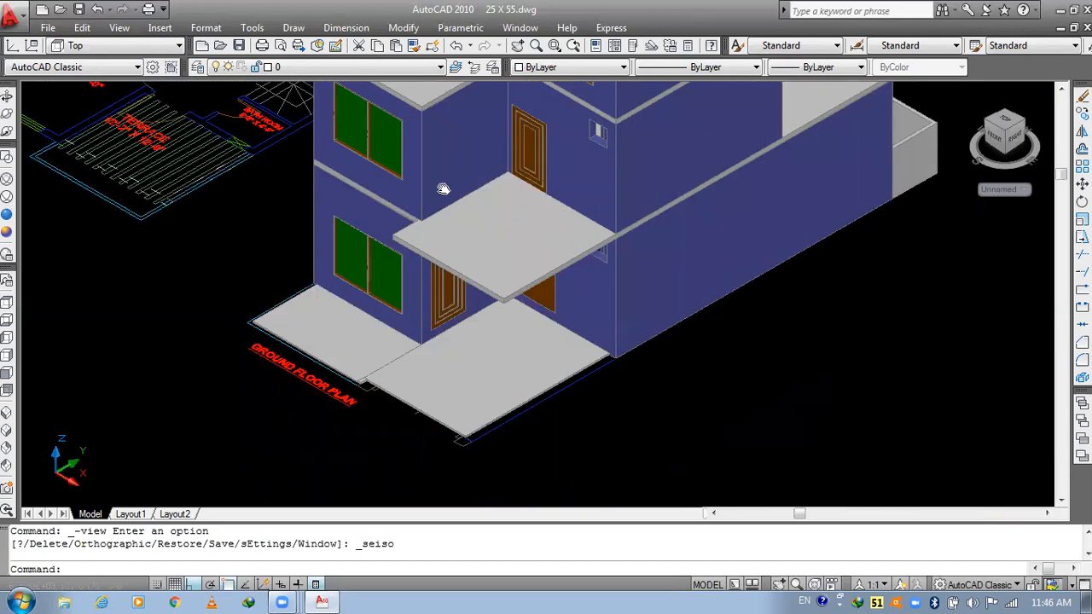
{"action": "scroll", "coordinate": [390, 236], "scroll_direction": "up", "scroll_amount": 2}
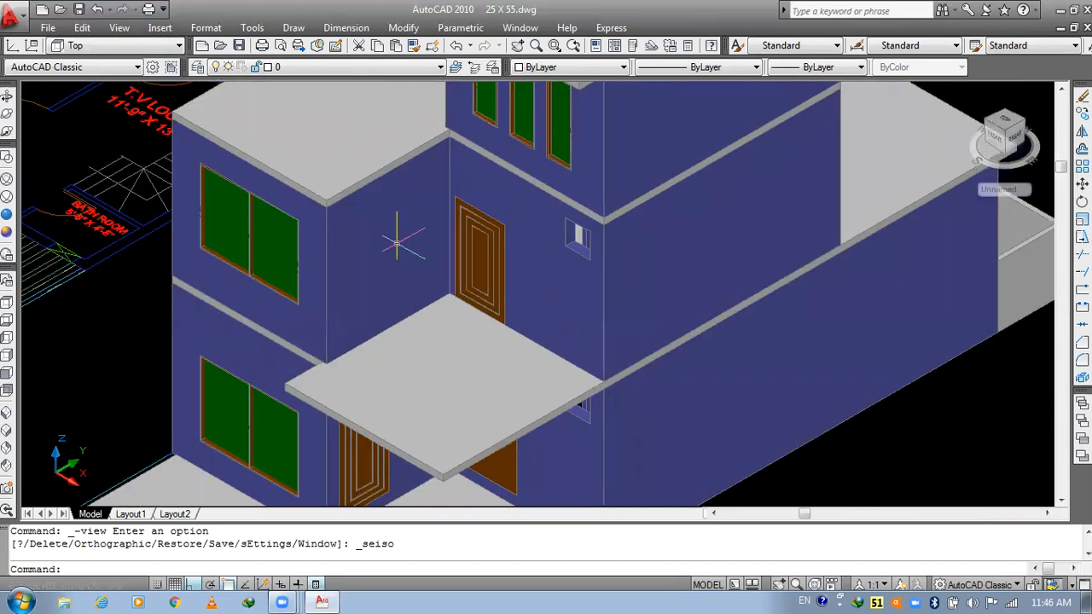
{"action": "scroll", "coordinate": [507, 236], "scroll_direction": "up", "scroll_amount": 3}
{"action": "key", "text": "Escape"}
{"action": "key", "text": "Escape"}
{"action": "type", "text": "B"}
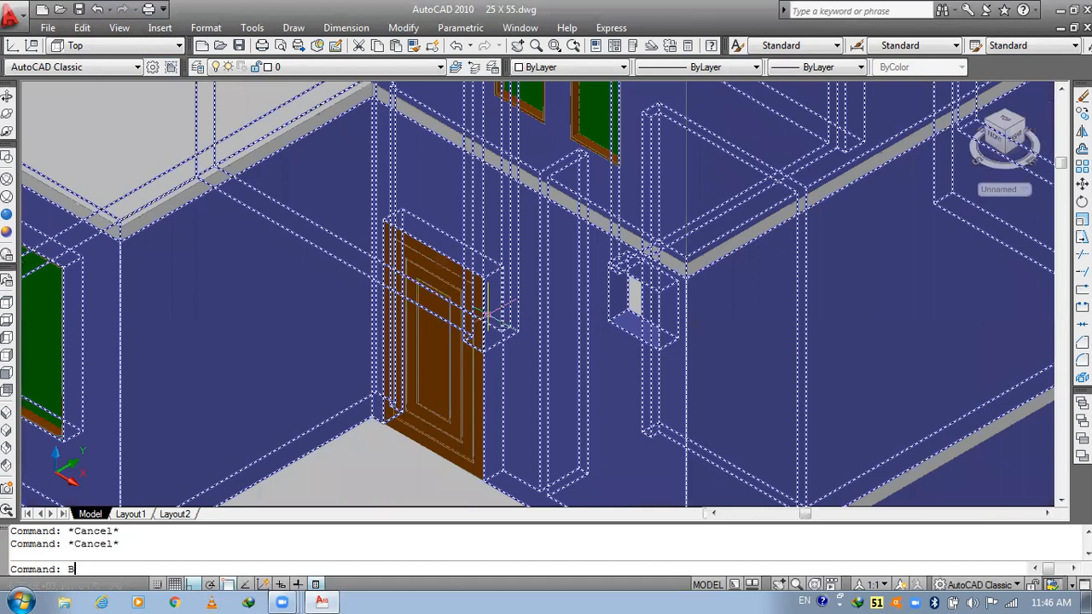
{"action": "type", "text": "OX"}
{"action": "key", "text": "Return"}
{"action": "scroll", "coordinate": [627, 318], "scroll_direction": "up", "scroll_amount": 4}
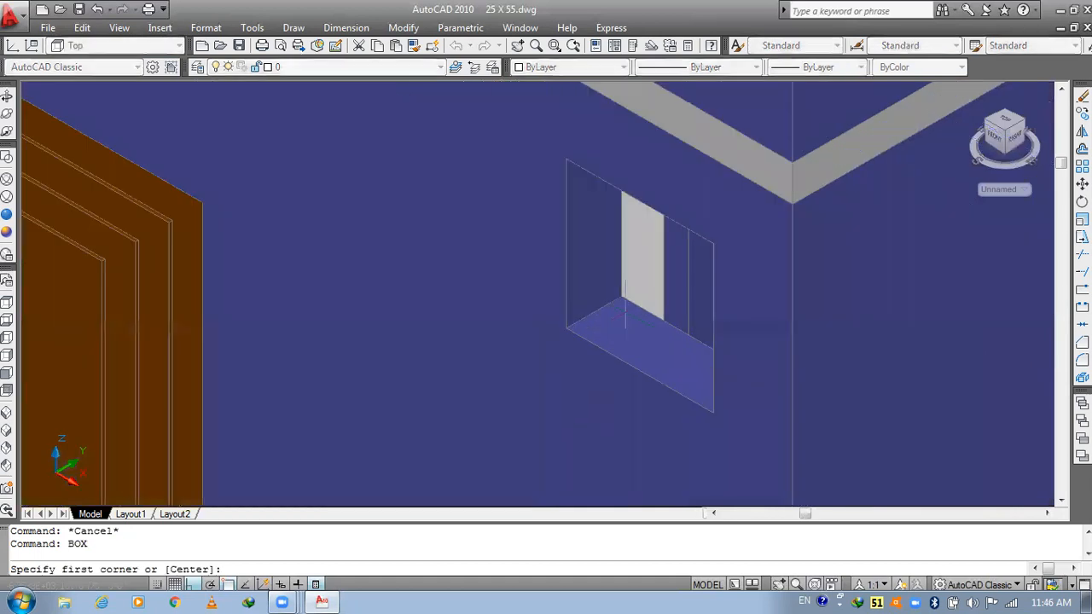
{"action": "left_click", "coordinate": [625, 316]}
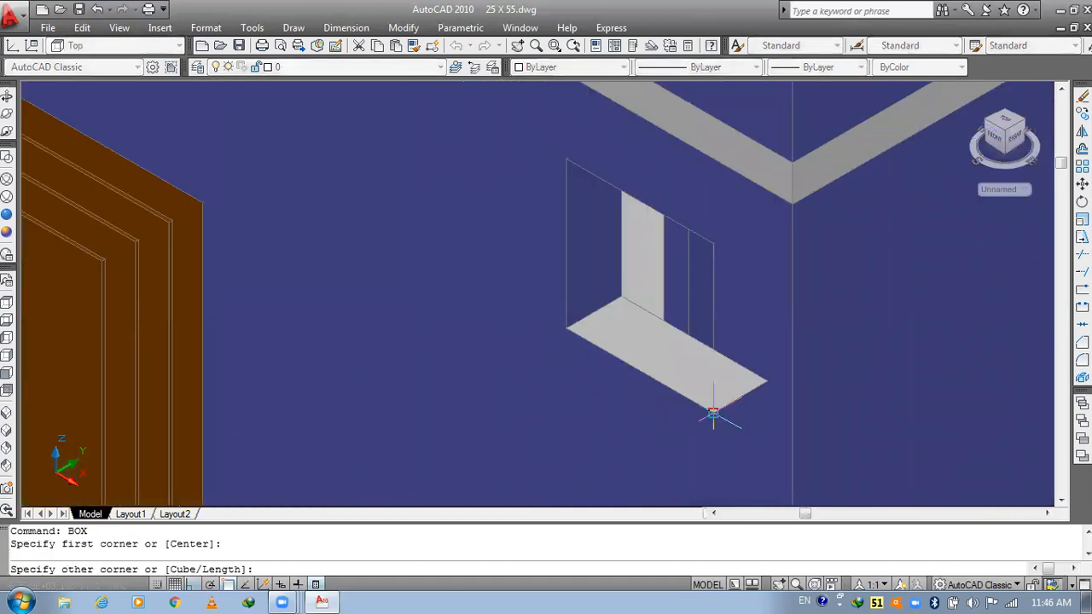
{"action": "left_click", "coordinate": [713, 414]}
{"action": "left_click", "coordinate": [713, 244]}
{"action": "scroll", "coordinate": [714, 243], "scroll_direction": "down", "scroll_amount": 4}
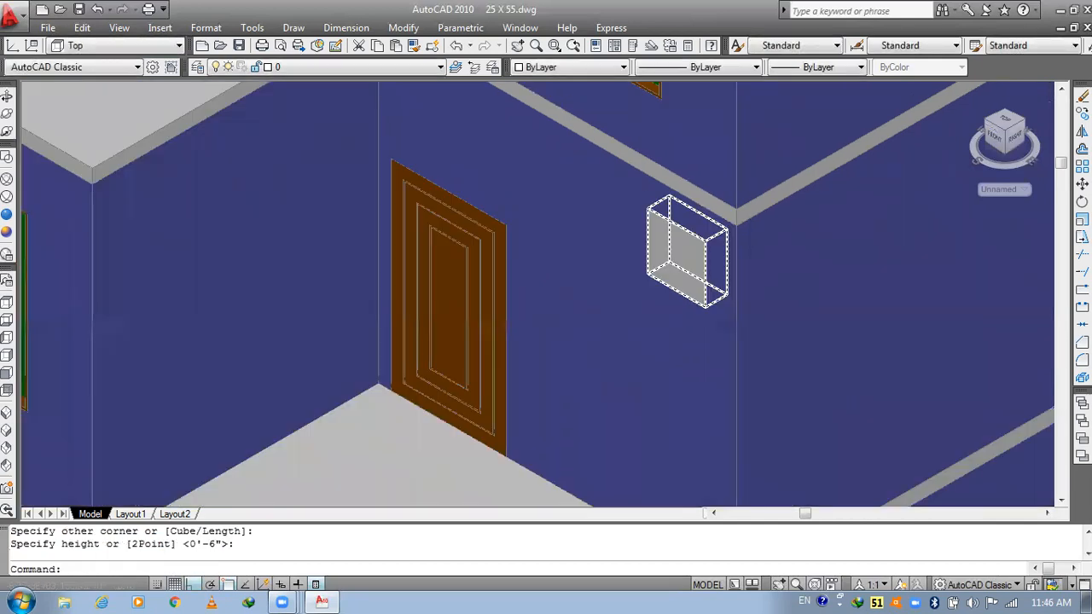
- Move the new box out of the small window opening into empty space clear of the house
{"action": "type", "text": "m"}
{"action": "key", "text": "Return"}
{"action": "left_click", "coordinate": [693, 245]}
{"action": "key", "text": "Return"}
{"action": "left_click", "coordinate": [691, 243]}
{"action": "scroll", "coordinate": [691, 243], "scroll_direction": "down", "scroll_amount": 4}
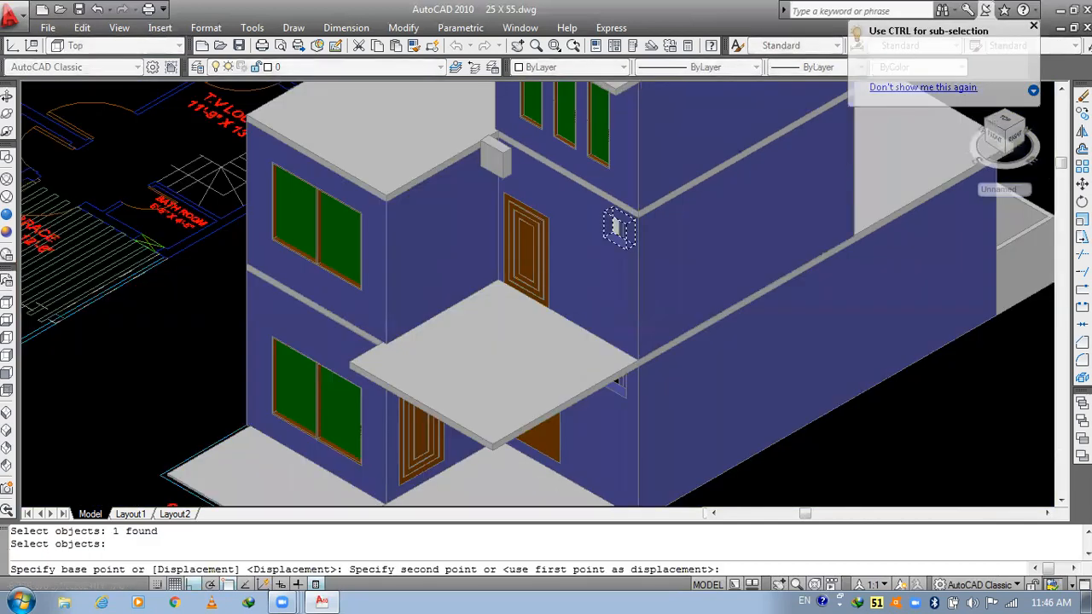
{"action": "scroll", "coordinate": [496, 157], "scroll_direction": "down", "scroll_amount": 2}
{"action": "left_click", "coordinate": [739, 316]}
{"action": "key", "text": "Escape"}
{"action": "key", "text": "Escape"}
- Copy the small window box, placing the duplicate a short distance beside the original
{"action": "scroll", "coordinate": [739, 312], "scroll_direction": "up", "scroll_amount": 5}
{"action": "type", "text": "CO"}
{"action": "key", "text": "Return"}
{"action": "double_click", "coordinate": [685, 316]}
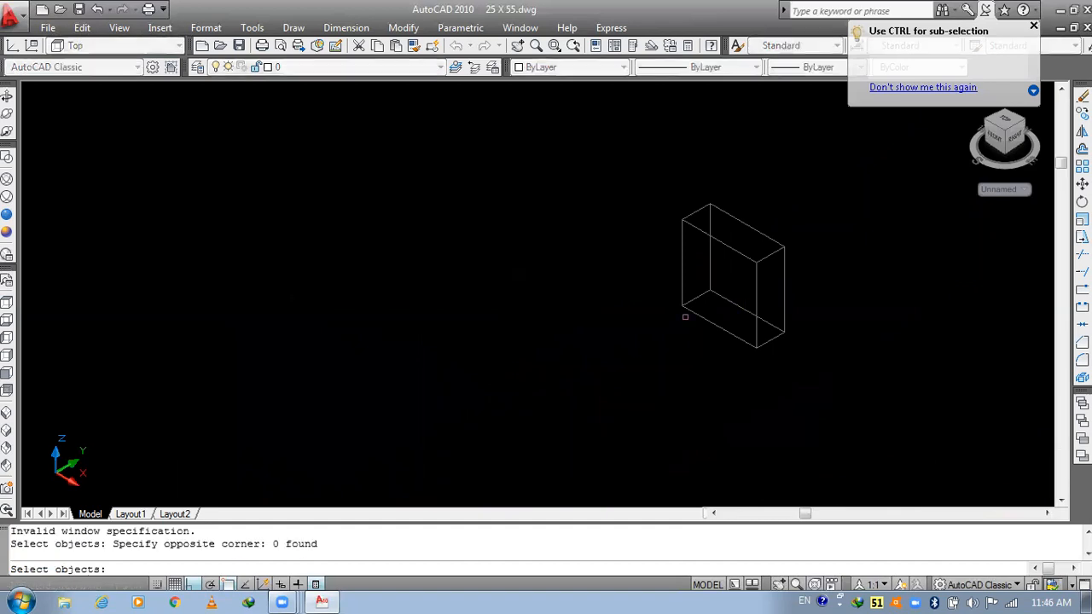
{"action": "left_click", "coordinate": [686, 307]}
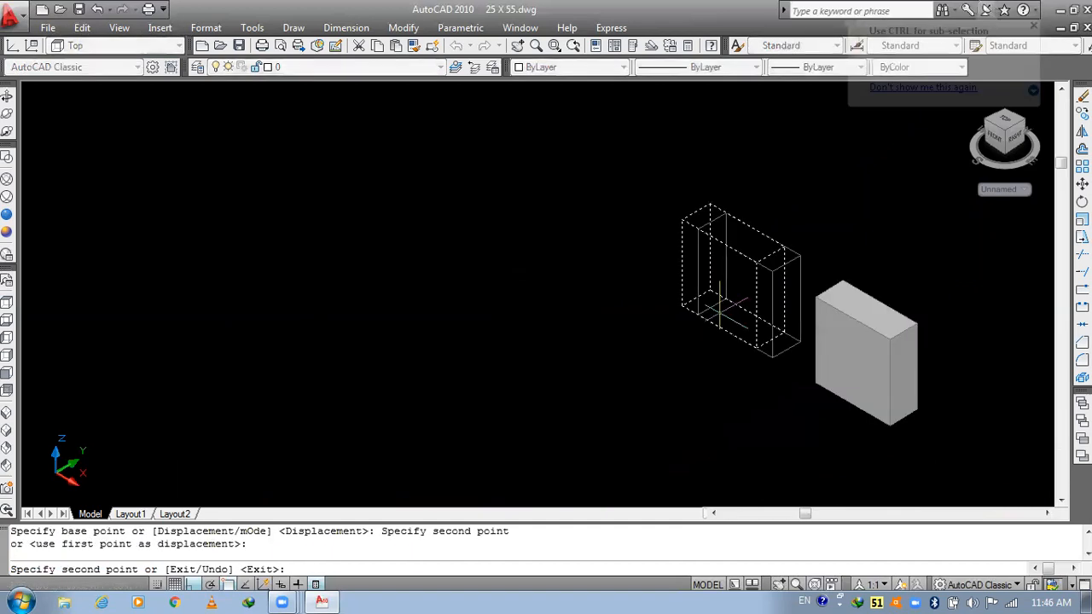
{"action": "key", "text": "Escape"}
{"action": "key", "text": "Escape"}
- Reduce the copied box's height by 1" and its width by the same amount
{"action": "scroll", "coordinate": [523, 236], "scroll_direction": "up", "scroll_amount": 4}
{"action": "left_click", "coordinate": [744, 261]}
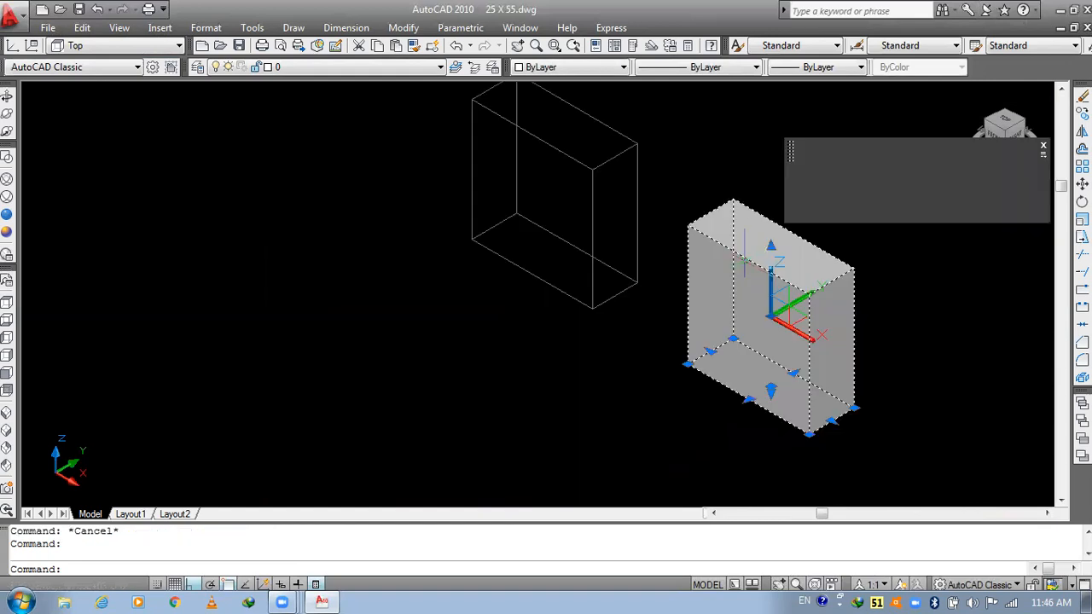
{"action": "left_click", "coordinate": [771, 246]}
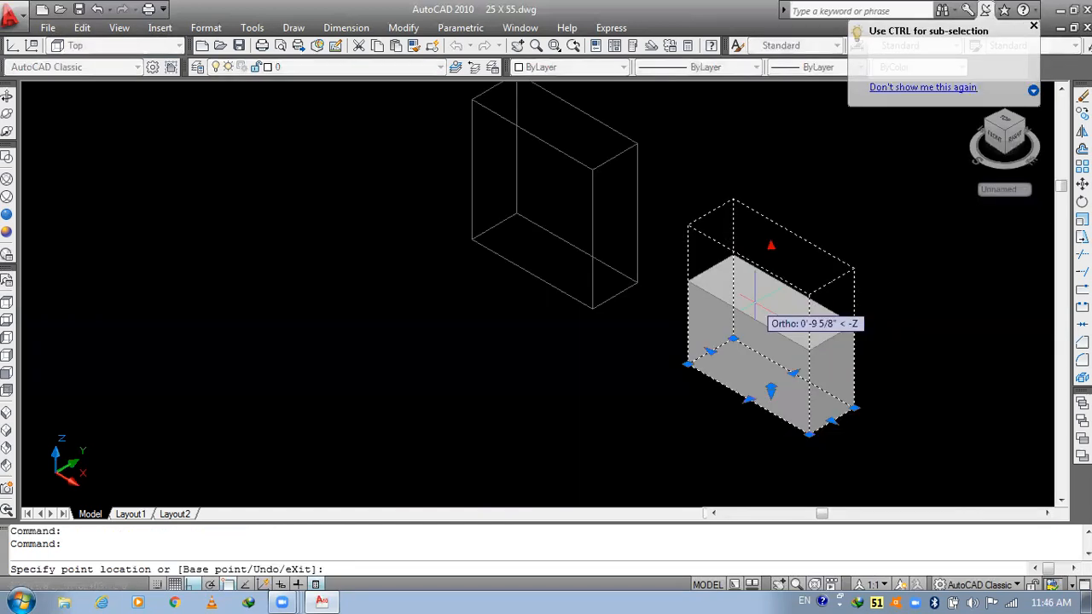
{"action": "type", "text": "1"}
{"action": "key", "text": "Return"}
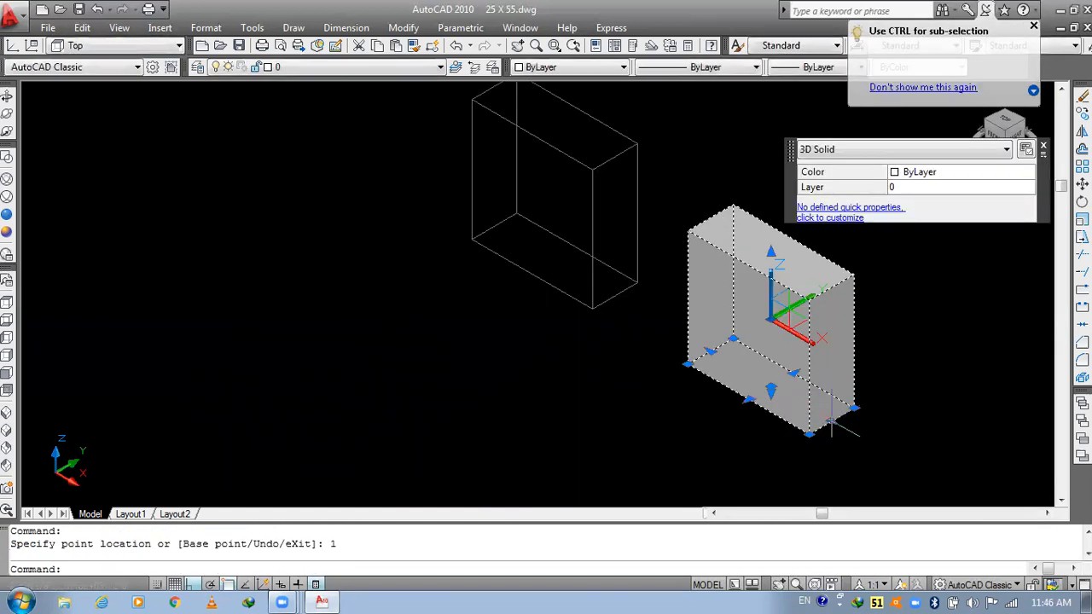
{"action": "left_click", "coordinate": [832, 421]}
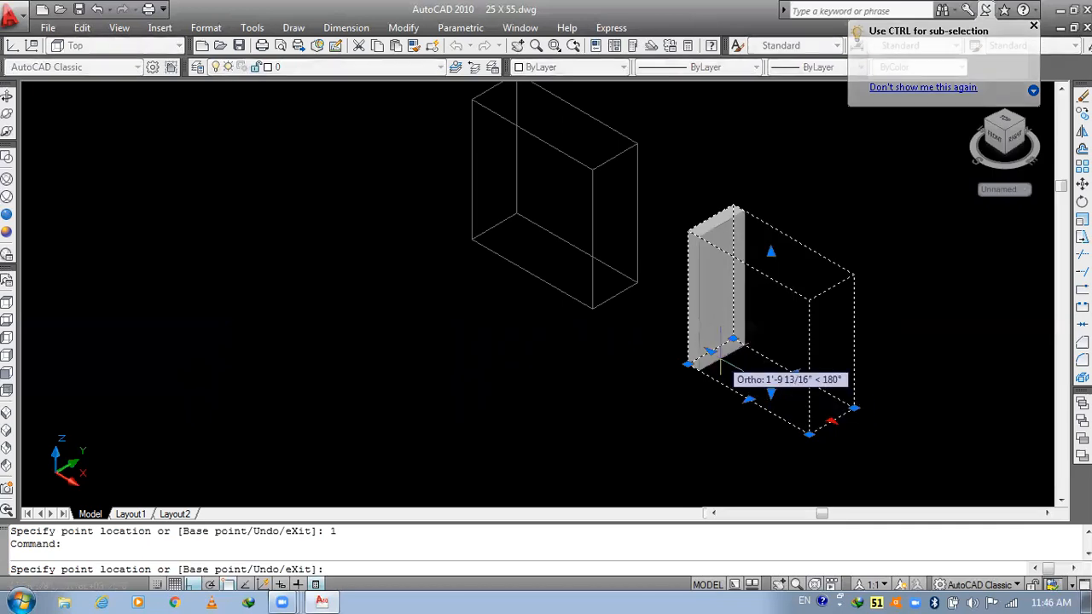
{"action": "key", "text": "Escape"}
- Try to move the smaller box into the larger one by matching their front bottom edge midpoints
{"action": "type", "text": "m"}
{"action": "key", "text": "Return"}
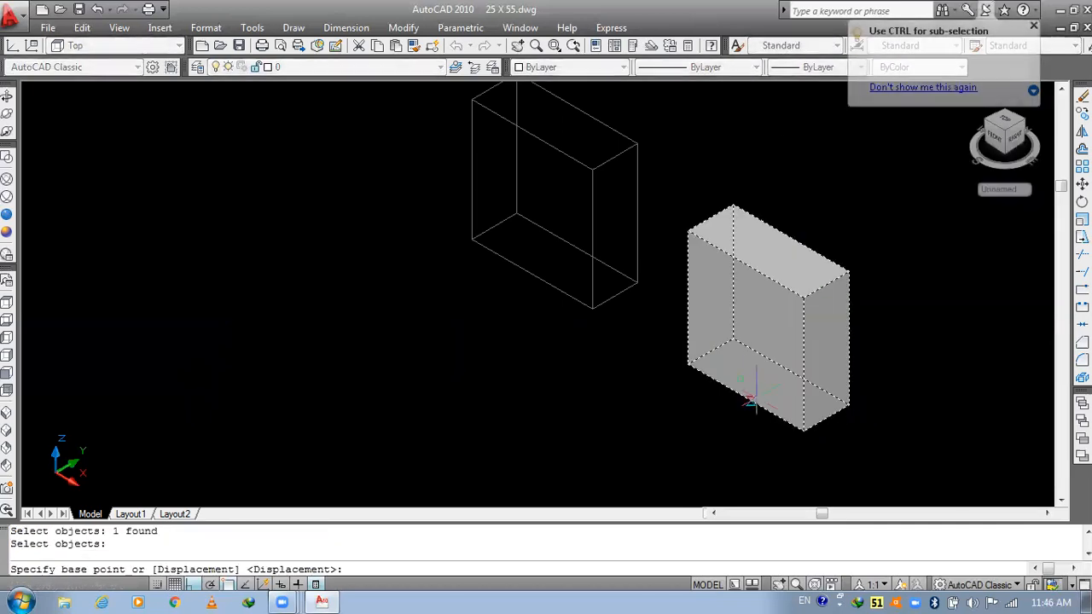
{"action": "left_click", "coordinate": [688, 363]}
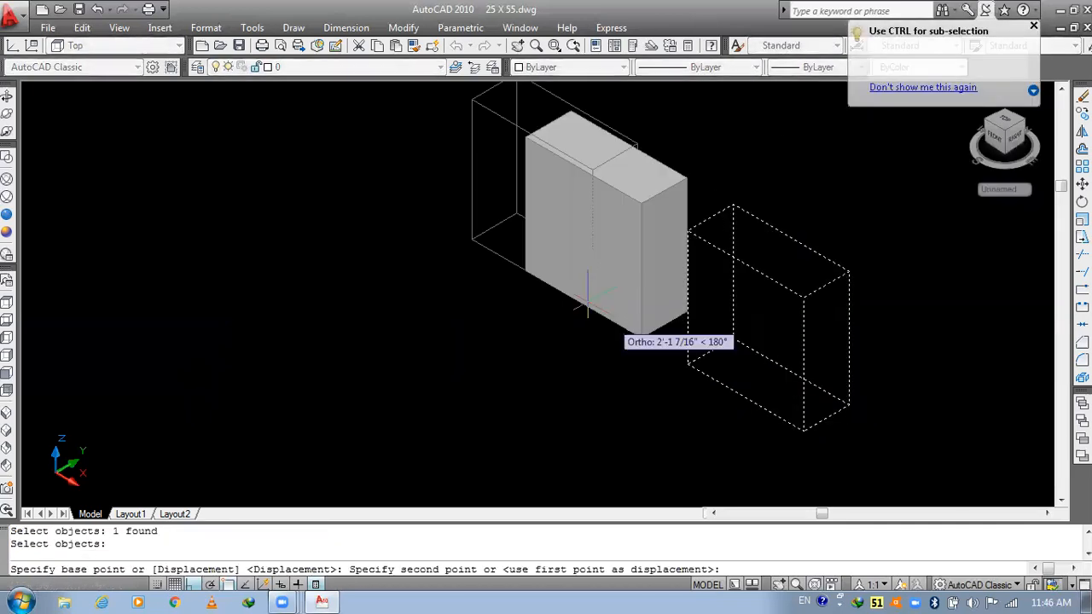
{"action": "left_click", "coordinate": [532, 276]}
- Try to shift one of the nested boxes vertically by .5" to centre them
{"action": "type", "text": "m"}
{"action": "key", "text": "Return"}
{"action": "middle_click_drag", "start_coordinate": [515, 131], "coordinate": [510, 221]}
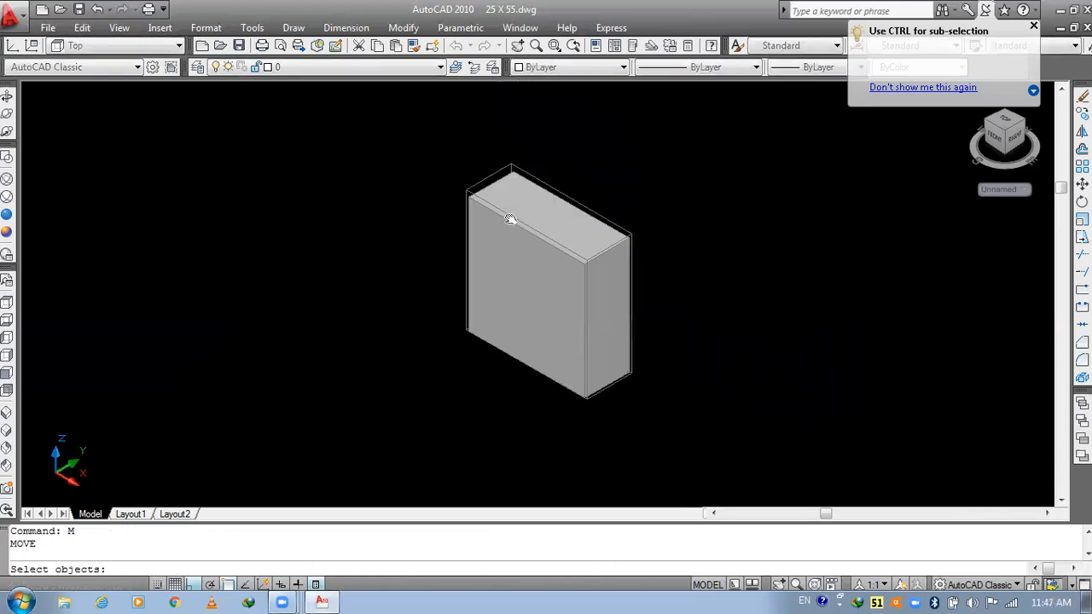
{"action": "scroll", "coordinate": [519, 213], "scroll_direction": "up", "scroll_amount": 2}
{"action": "left_click", "coordinate": [515, 208]}
{"action": "key", "text": "Return"}
{"action": "left_click", "coordinate": [509, 209]}
{"action": "type", "text": ".5"}
{"action": "key", "text": "Return"}
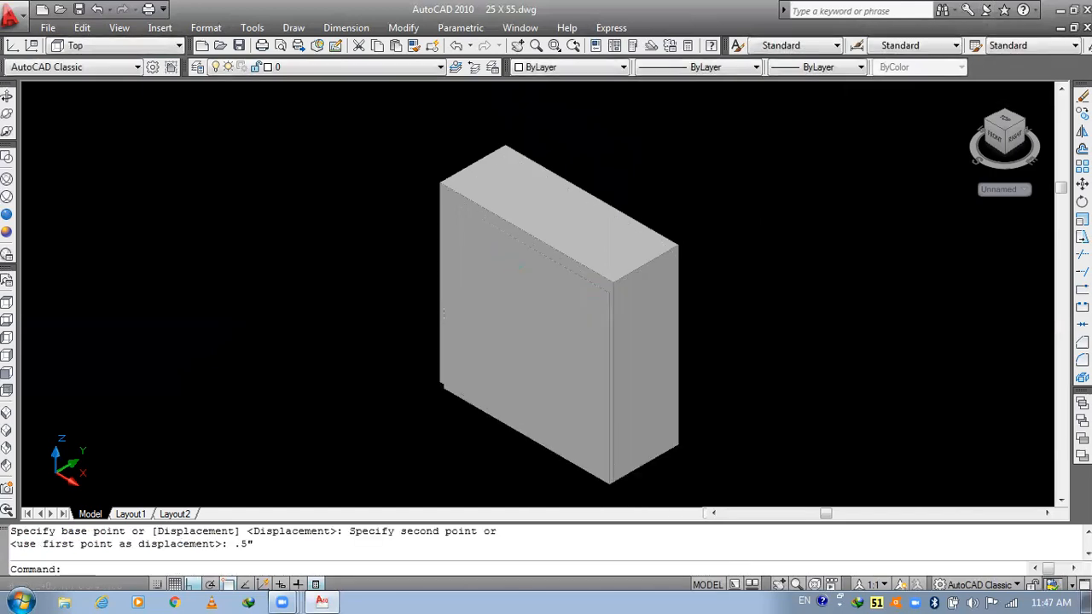
{"action": "scroll", "coordinate": [441, 133], "scroll_direction": "up", "scroll_amount": 5}
{"action": "middle_click_drag", "start_coordinate": [441, 133], "coordinate": [443, 122]}
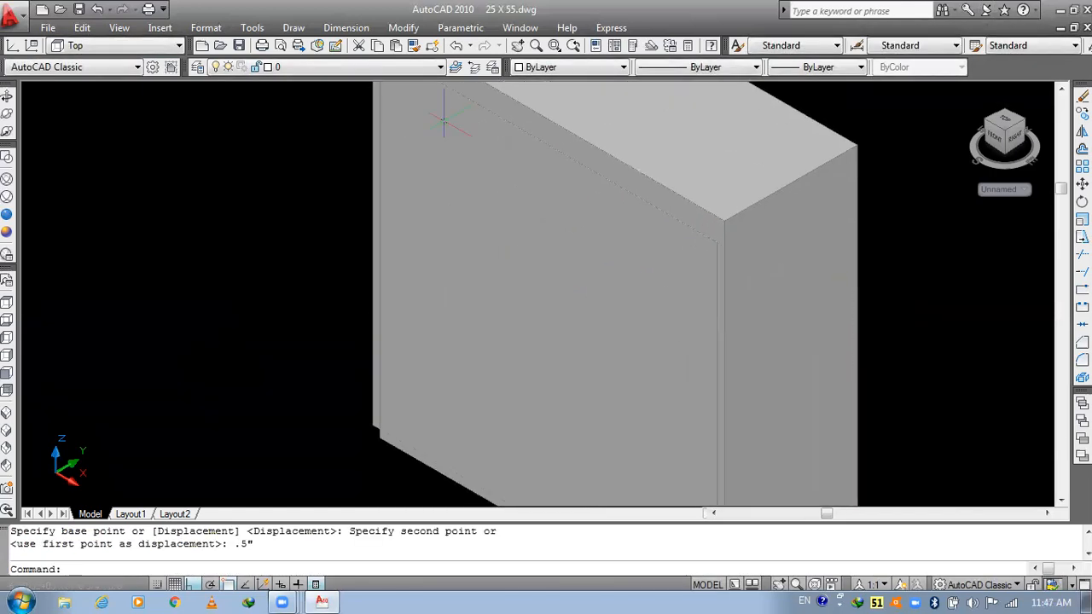
- Undo the two box moves, separating the smaller box from the larger one again
{"action": "key", "text": "ctrl+z"}
{"action": "key", "text": "ctrl+z"}
{"action": "key", "text": "ctrl+z"}
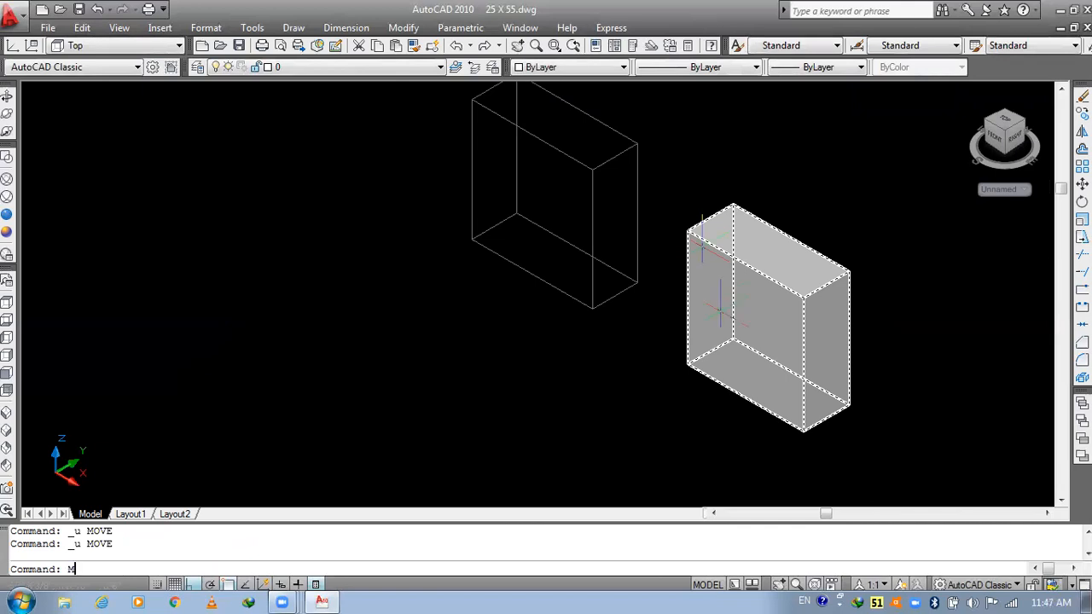
- Move the smaller box into the larger one, placing its front bottom edge midpoint on the larger box's matching midpoint
{"action": "type", "text": "M"}
{"action": "key", "text": "Return"}
{"action": "left_click", "coordinate": [773, 376]}
{"action": "key", "text": "Return"}
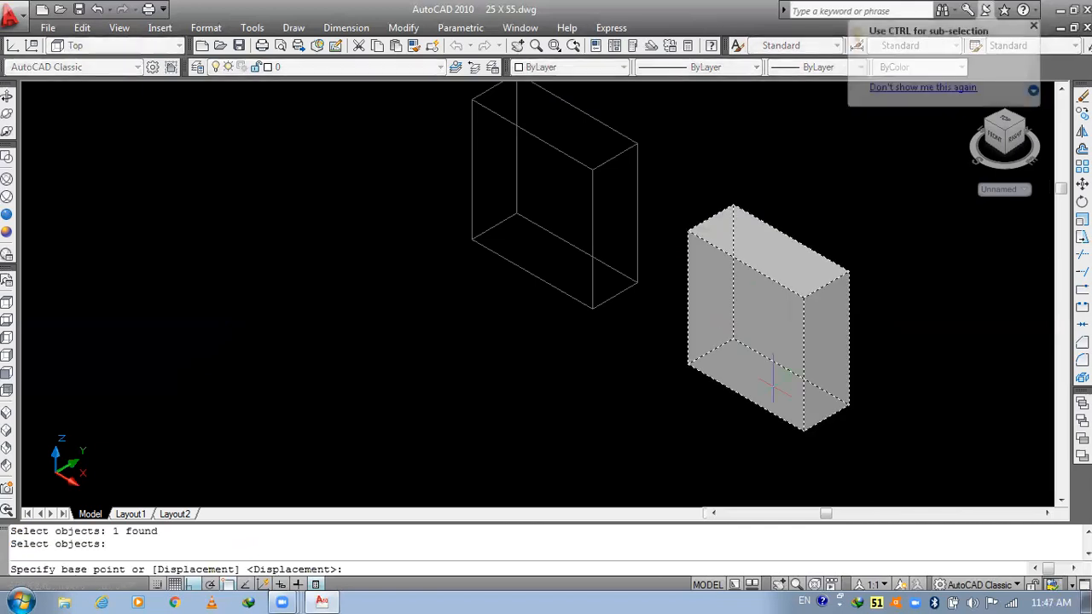
{"action": "left_click", "coordinate": [772, 384]}
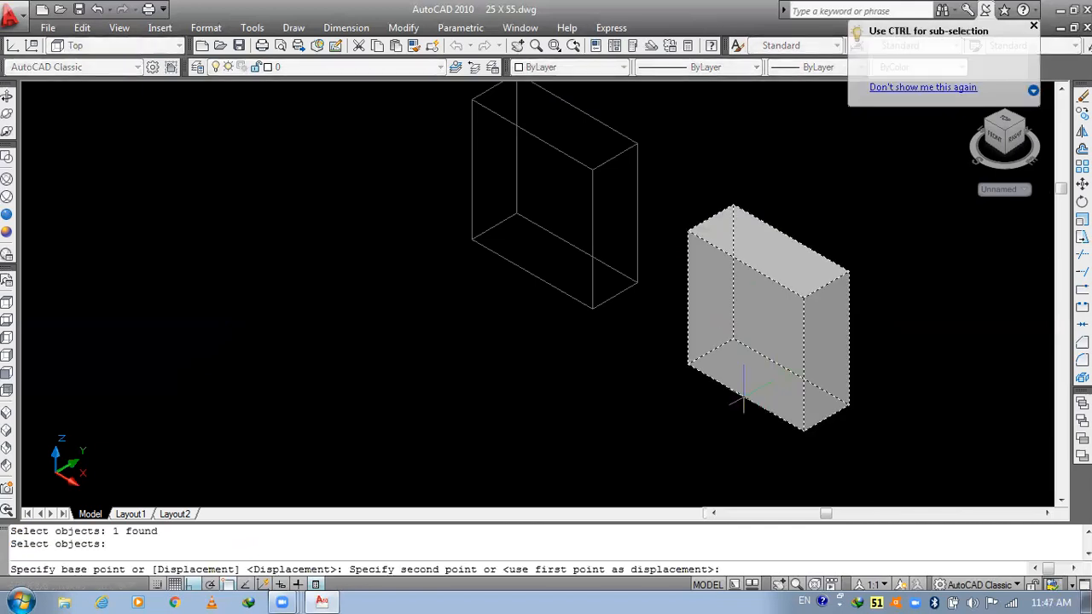
{"action": "left_click", "coordinate": [529, 275]}
- Move the larger box down .5" to centre it vertically around the smaller box
{"action": "scroll", "coordinate": [465, 308], "scroll_direction": "up", "scroll_amount": 3}
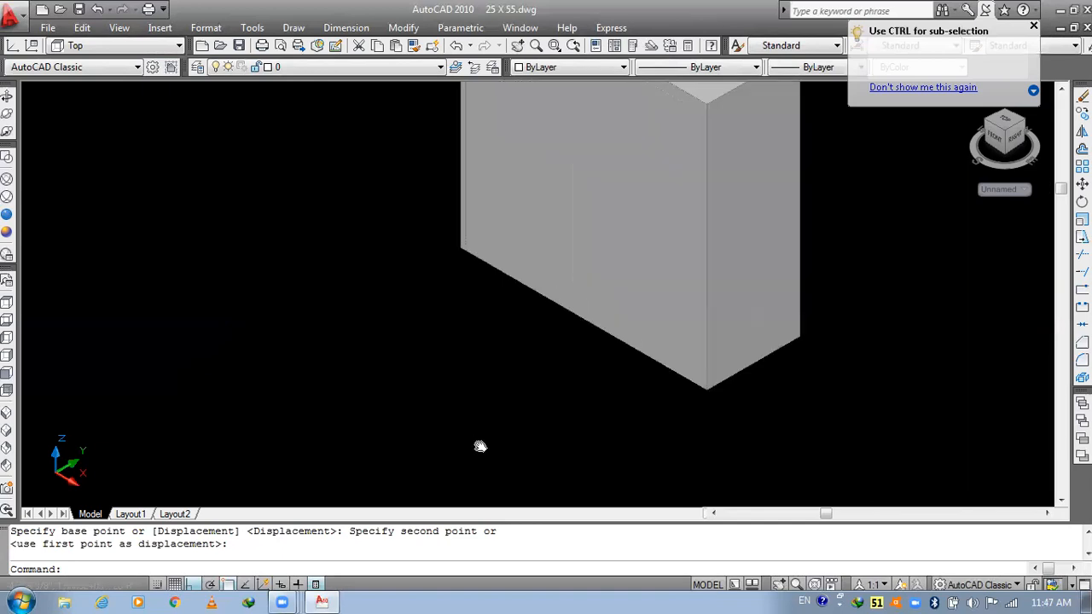
{"action": "middle_click_drag", "start_coordinate": [480, 446], "coordinate": [497, 561]}
{"action": "left_click", "coordinate": [544, 303]}
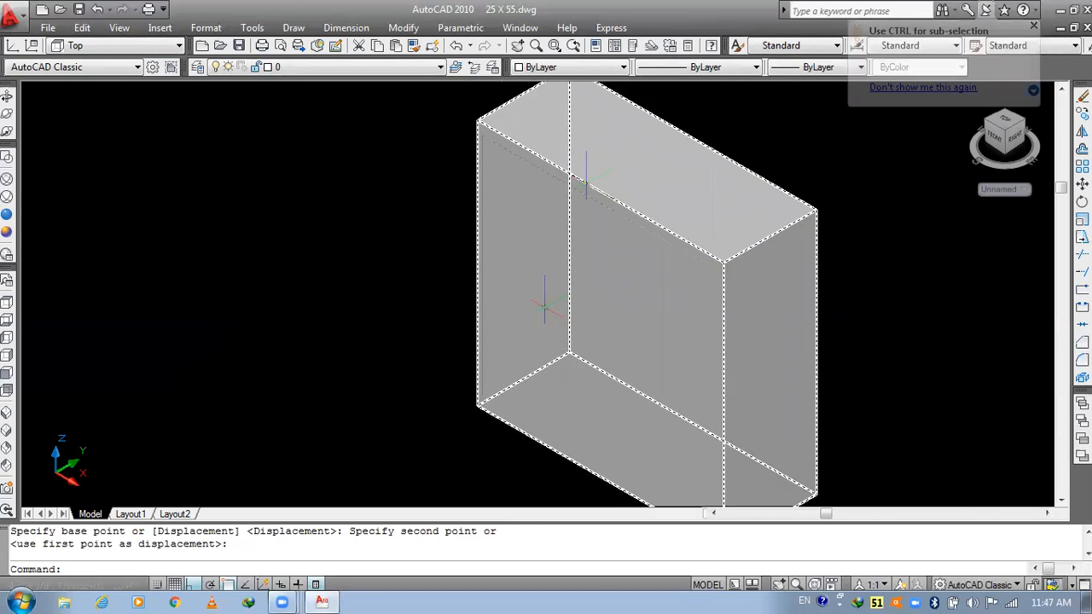
{"action": "type", "text": "M"}
{"action": "key", "text": "Return"}
{"action": "left_click", "coordinate": [601, 149]}
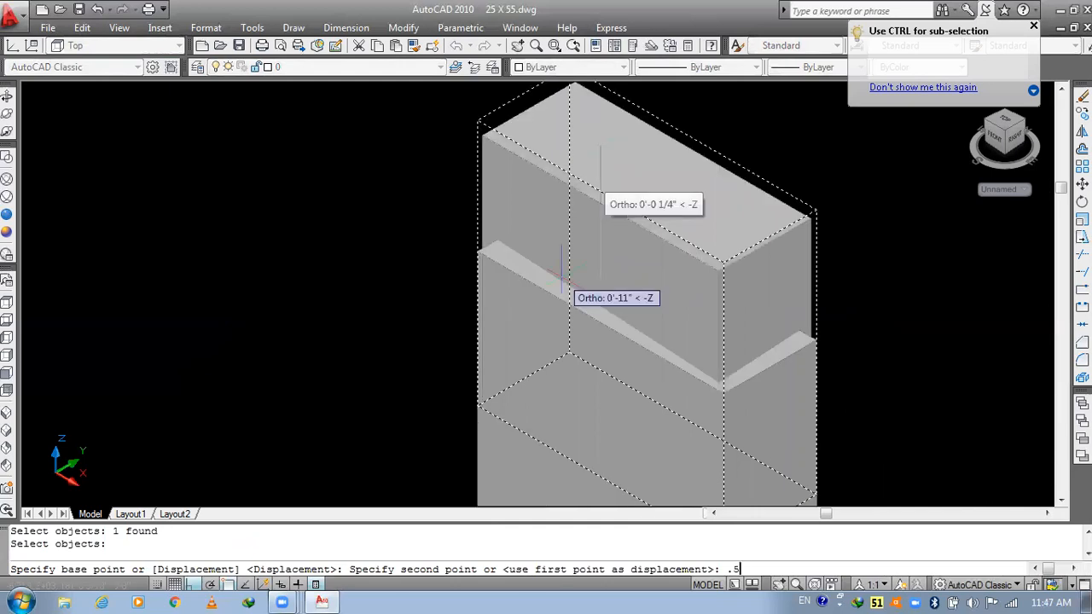
{"action": "key", "text": "Return"}
- Subtract the smaller box from the larger one, leaving a hollow window frame
{"action": "type", "text": "su"}
{"action": "key", "text": "Return"}
{"action": "left_click", "coordinate": [512, 166]}
{"action": "key", "text": "Return"}
{"action": "left_click", "coordinate": [512, 166]}
{"action": "key", "text": "Return"}
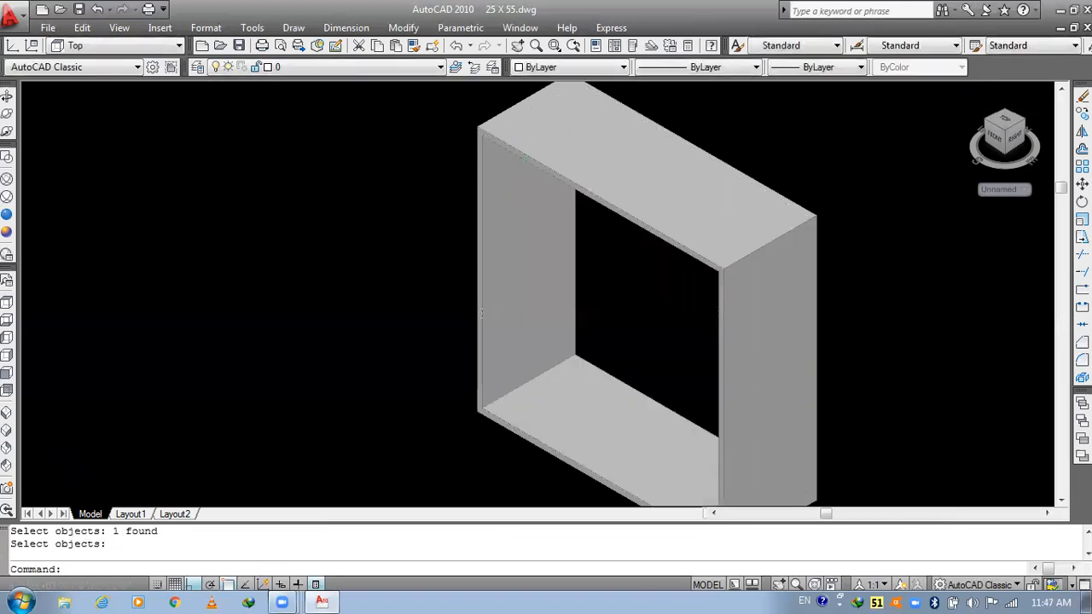
- Draw a box inside the frame from its sill's side-edge midpoint to the opposite front inner corner, rising to the inner top corner
{"action": "scroll", "coordinate": [508, 213], "scroll_direction": "down", "scroll_amount": 3}
{"action": "type", "text": "BOX"}
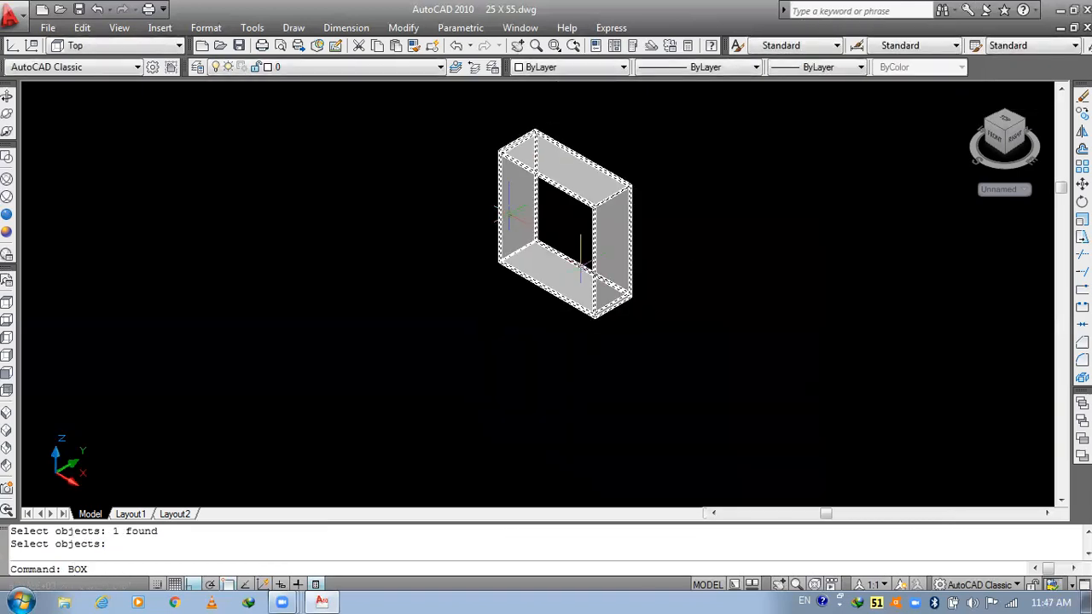
{"action": "key", "text": "Return"}
{"action": "left_click", "coordinate": [521, 252]}
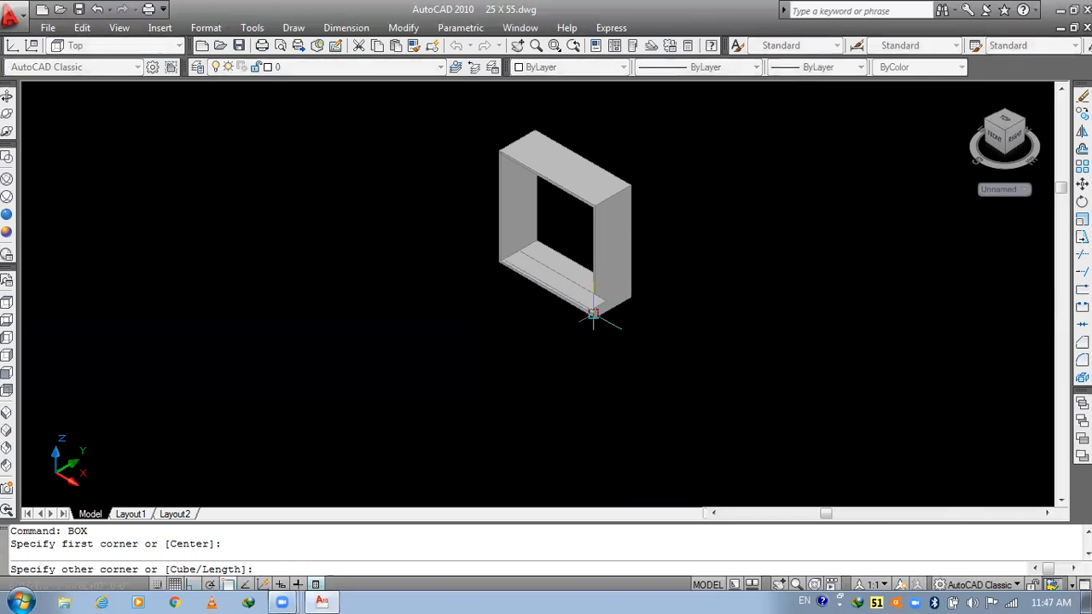
{"action": "scroll", "coordinate": [592, 313], "scroll_direction": "up", "scroll_amount": 3}
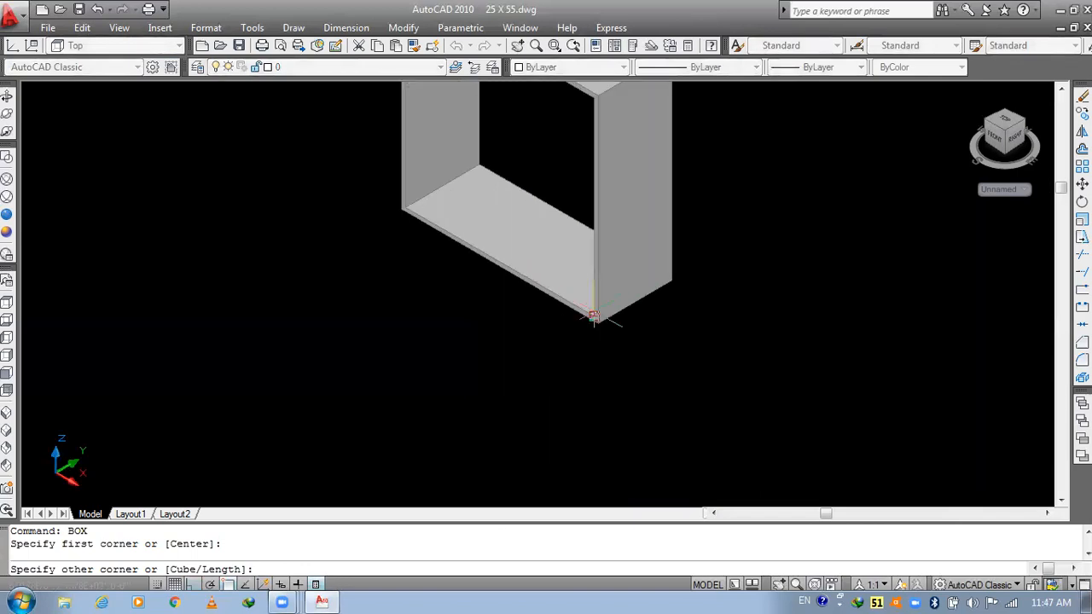
{"action": "scroll", "coordinate": [595, 316], "scroll_direction": "up", "scroll_amount": 3}
{"action": "left_click", "coordinate": [602, 315]}
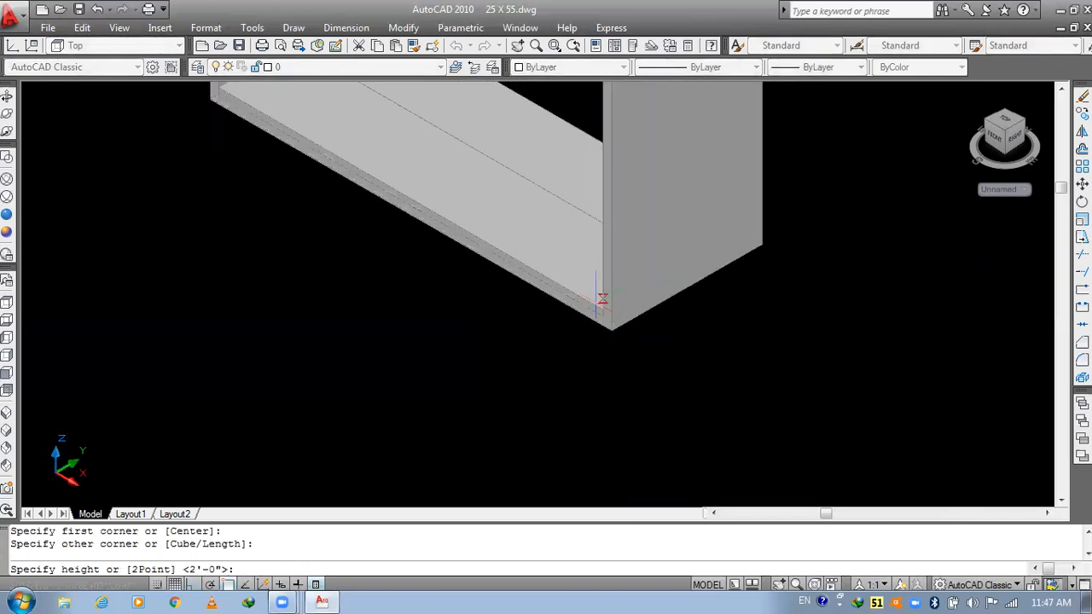
{"action": "scroll", "coordinate": [597, 300], "scroll_direction": "down", "scroll_amount": 4}
{"action": "scroll", "coordinate": [588, 150], "scroll_direction": "up", "scroll_amount": 3}
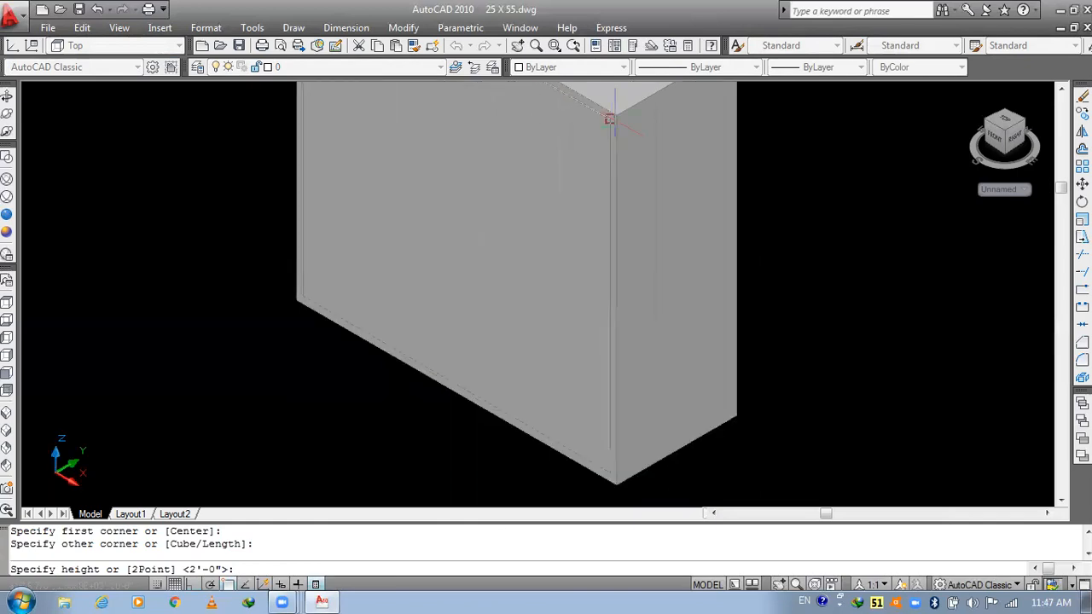
{"action": "left_click", "coordinate": [610, 118]}
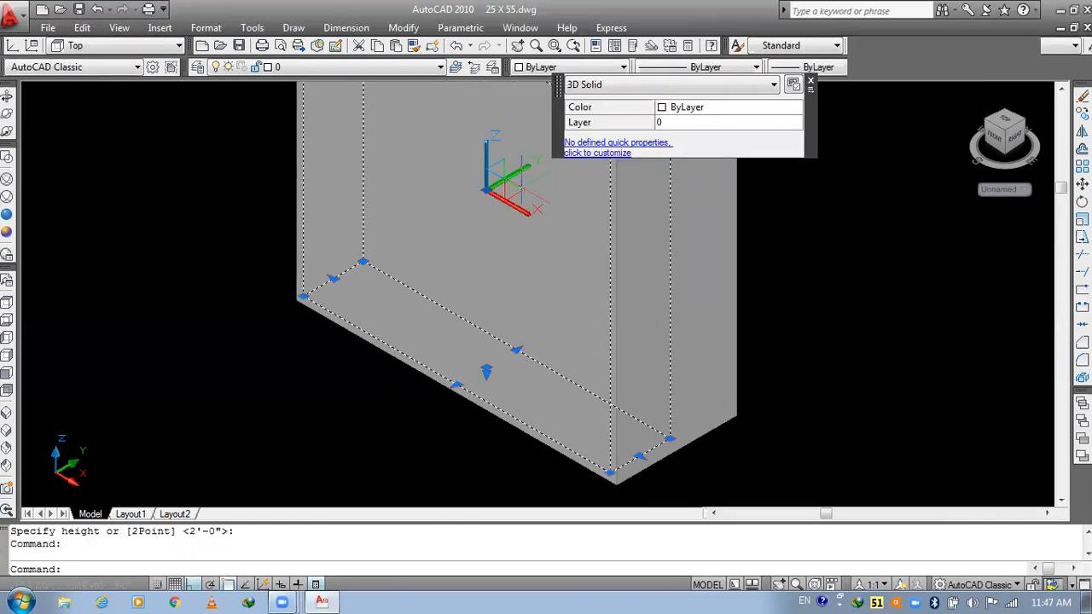
- Thin the inner box into a glass pane by pulling its front face back towards its rear face in two stretches
{"action": "left_click", "coordinate": [483, 372]}
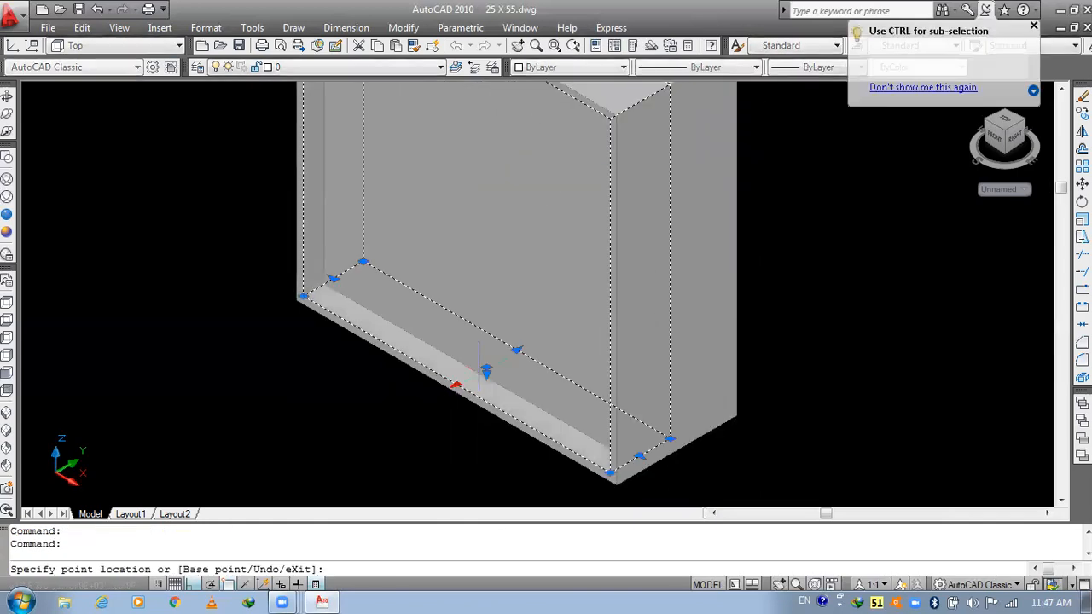
{"action": "left_click", "coordinate": [482, 369]}
{"action": "left_click", "coordinate": [488, 367]}
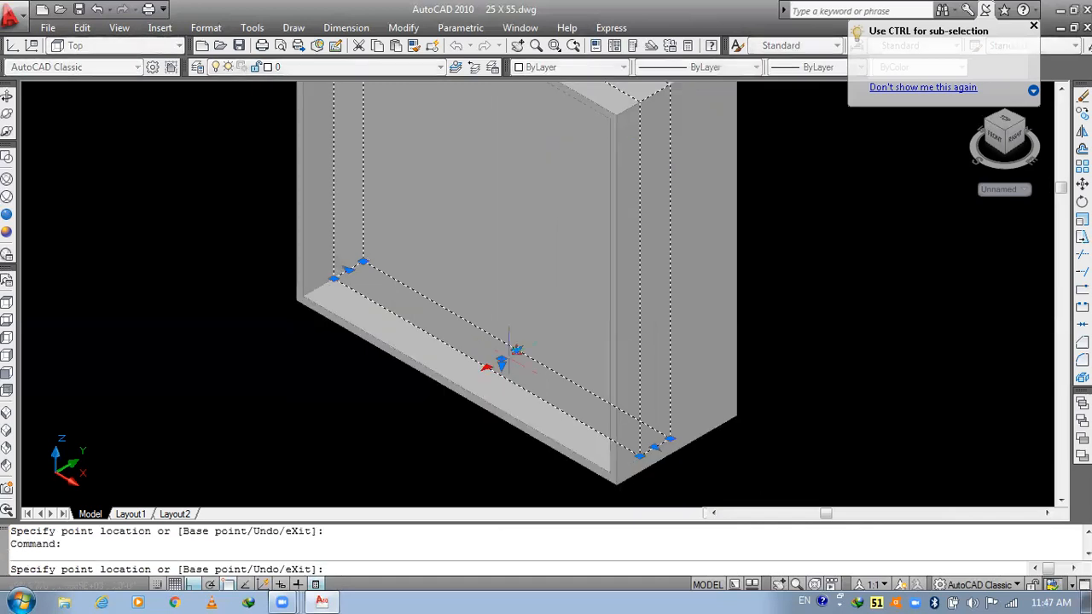
{"action": "left_click", "coordinate": [510, 354]}
{"action": "scroll", "coordinate": [484, 332], "scroll_direction": "down", "scroll_amount": 6}
{"action": "key", "text": "Escape"}
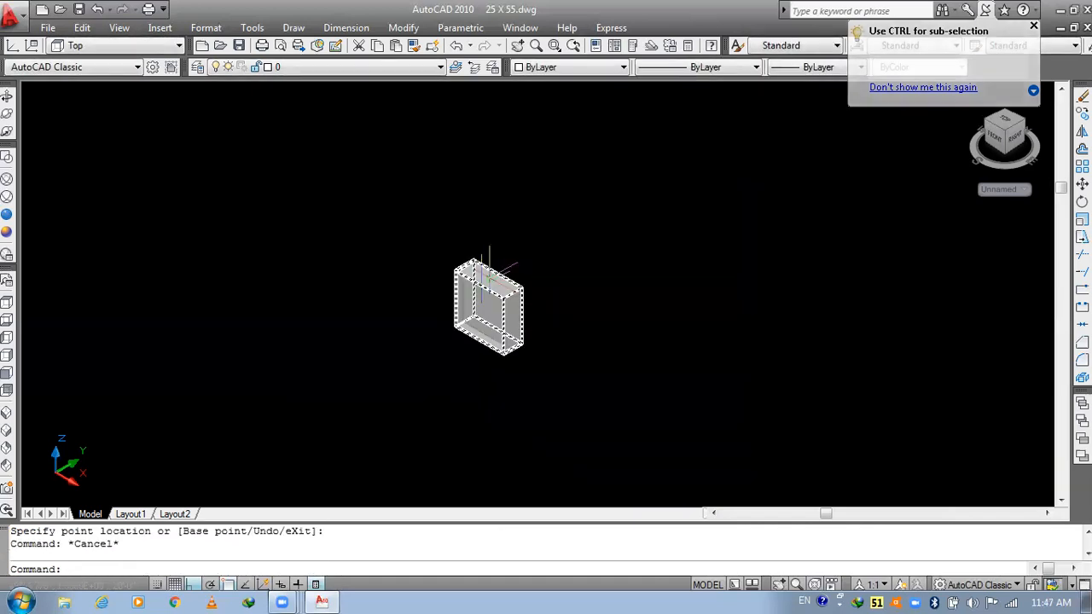
- Match the new pane's properties to the green glass of the ground-floor window
{"action": "type", "text": "MA"}
{"action": "key", "text": "Return"}
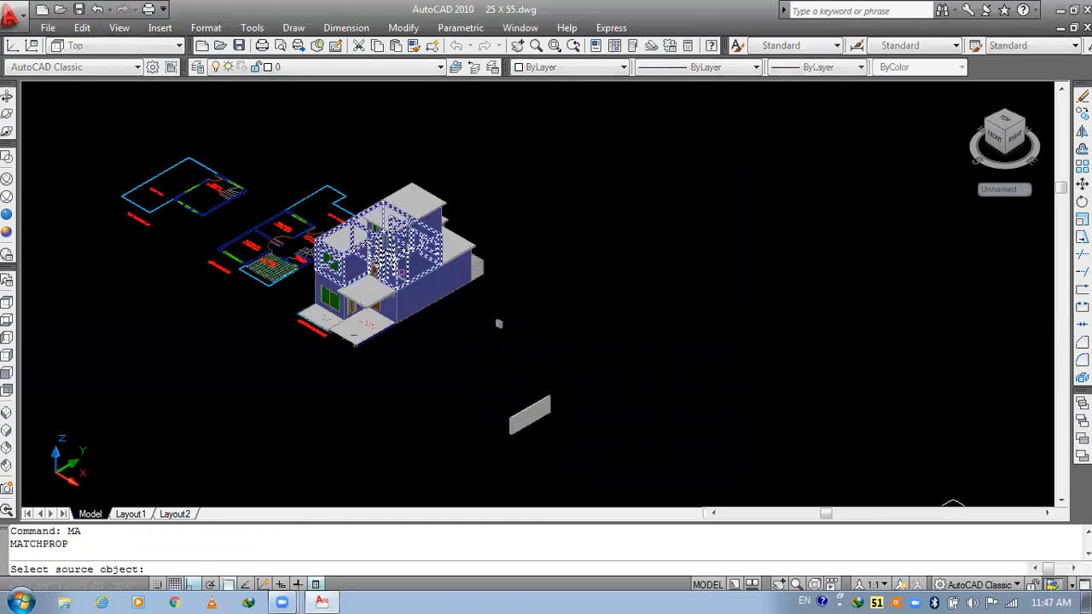
{"action": "scroll", "coordinate": [376, 290], "scroll_direction": "up", "scroll_amount": 5}
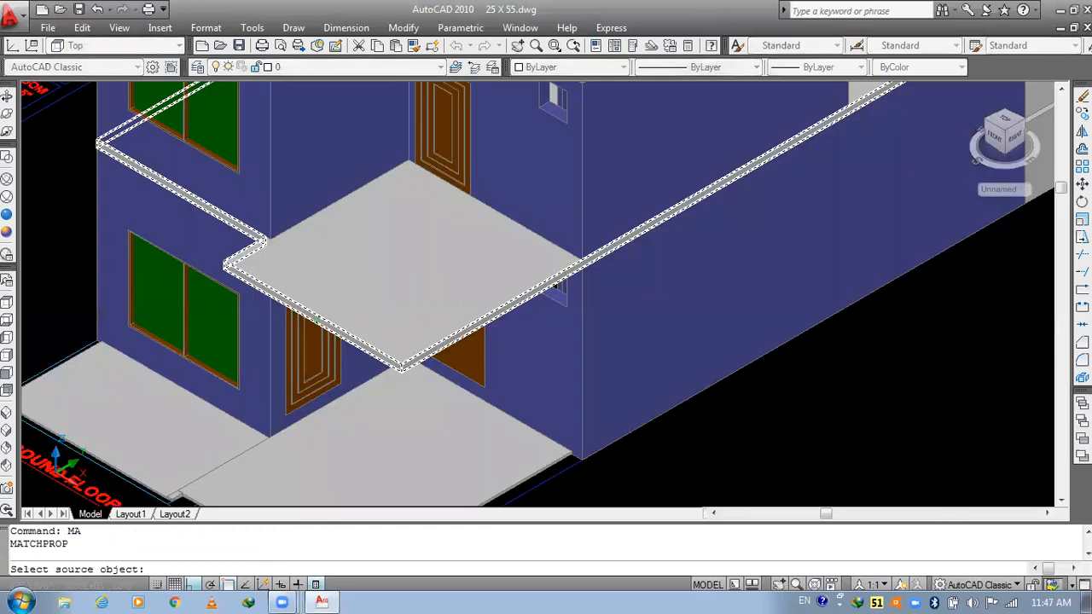
{"action": "left_click", "coordinate": [220, 328]}
{"action": "scroll", "coordinate": [214, 316], "scroll_direction": "down", "scroll_amount": 5}
{"action": "scroll", "coordinate": [566, 379], "scroll_direction": "up", "scroll_amount": 5}
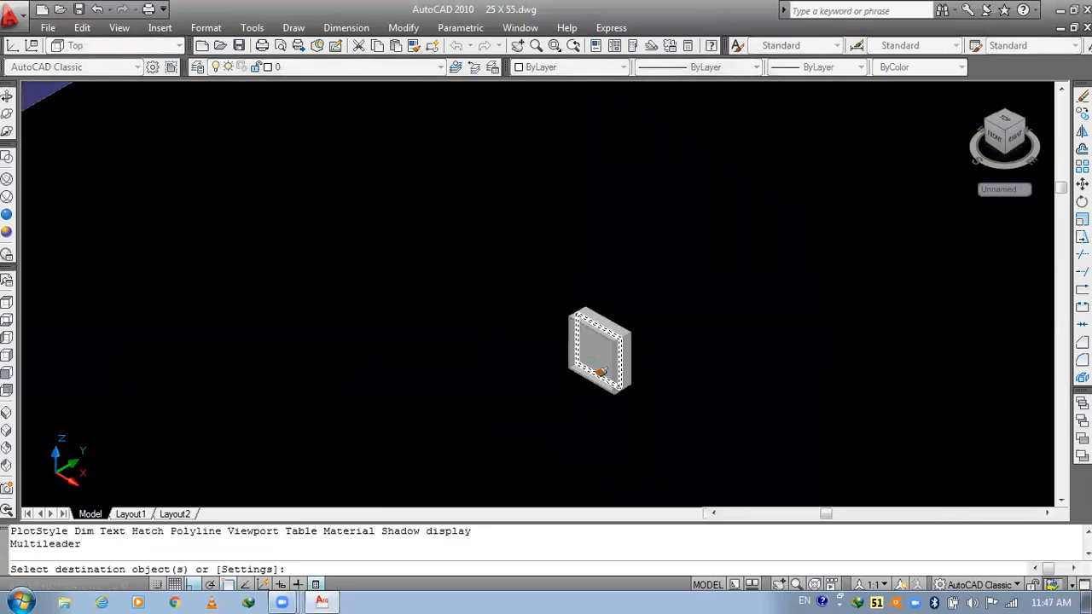
{"action": "left_click", "coordinate": [600, 373]}
{"action": "type", "text": "MA"}
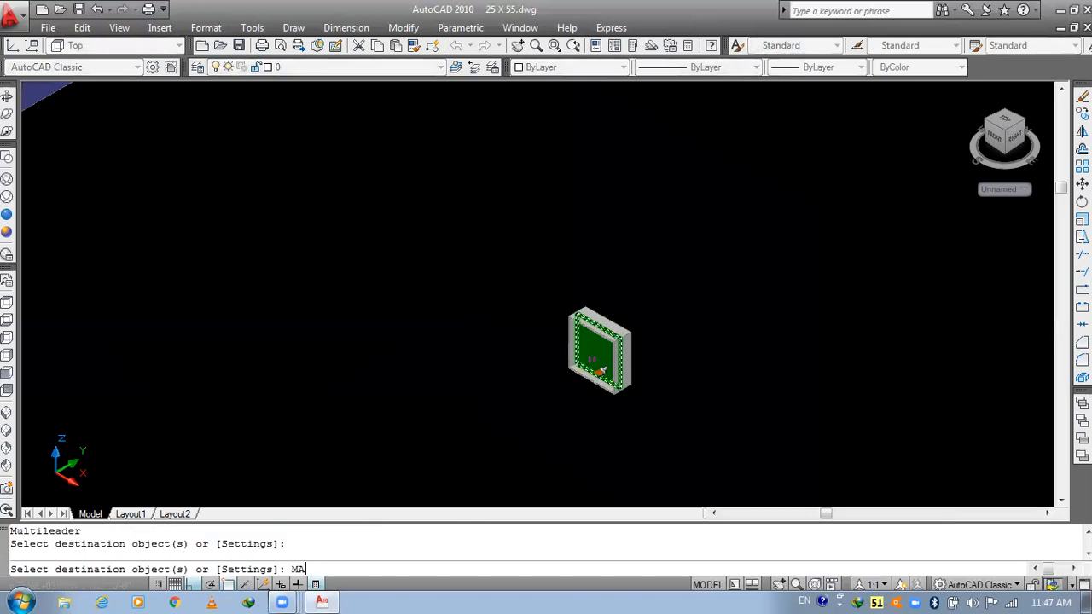
{"action": "key", "text": "Return"}
{"action": "scroll", "coordinate": [592, 350], "scroll_direction": "down", "scroll_amount": 5}
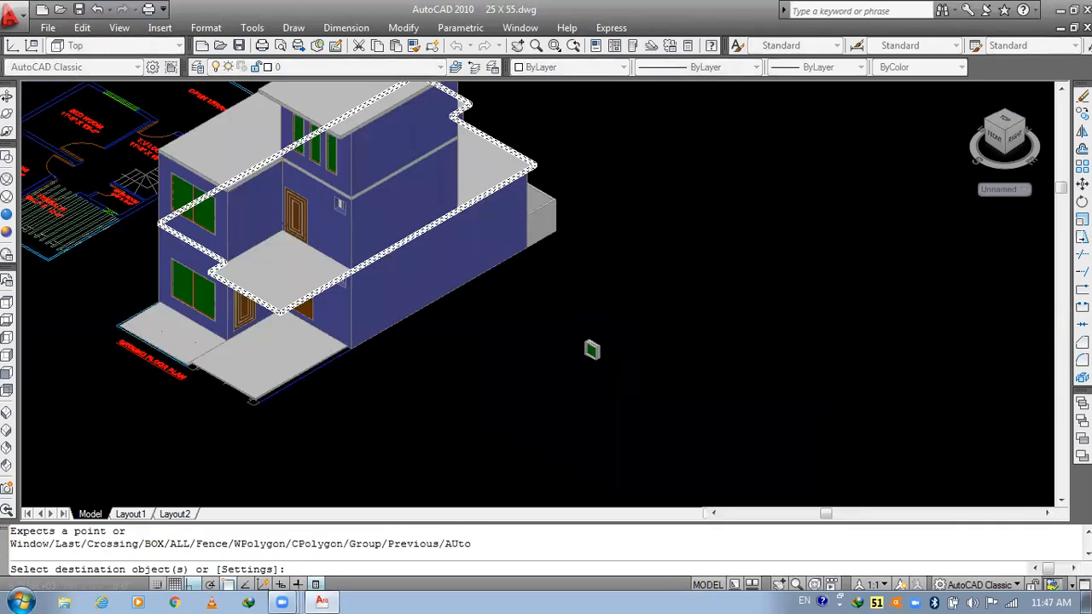
{"action": "scroll", "coordinate": [134, 323], "scroll_direction": "up", "scroll_amount": 5}
{"action": "scroll", "coordinate": [134, 322], "scroll_direction": "up", "scroll_amount": 5}
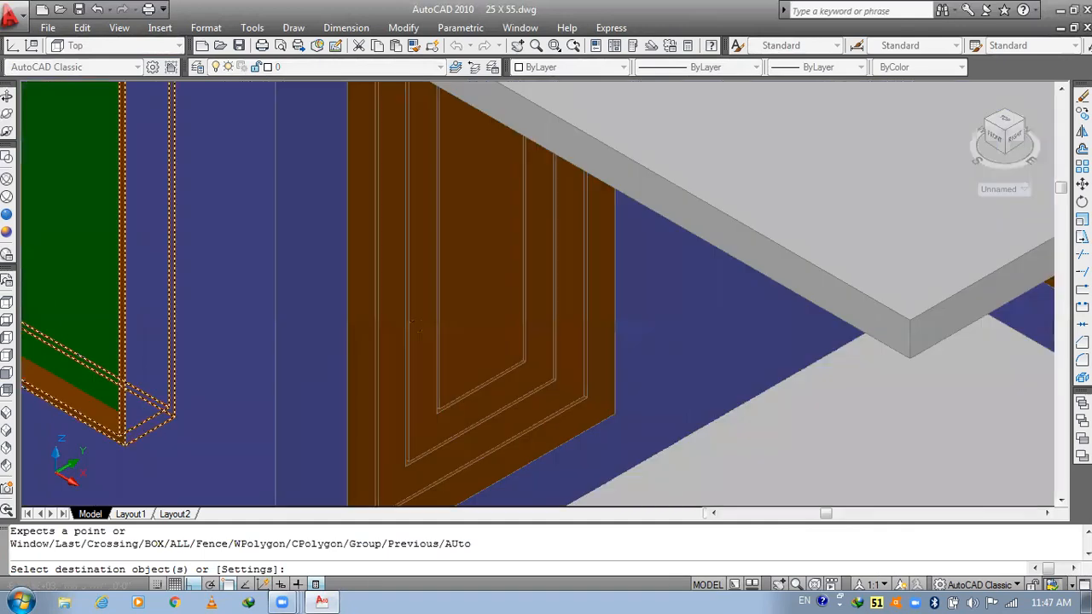
{"action": "scroll", "coordinate": [85, 384], "scroll_direction": "down", "scroll_amount": 3}
{"action": "key", "text": "Escape"}
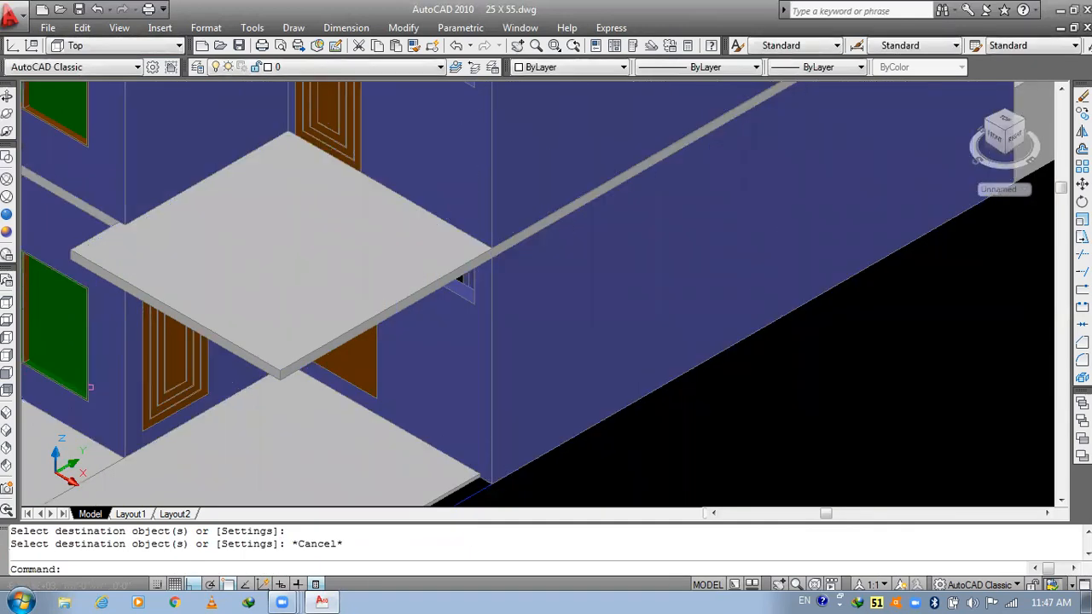
{"action": "key", "text": "ctrl+z"}
{"action": "scroll", "coordinate": [101, 306], "scroll_direction": "up", "scroll_amount": 2}
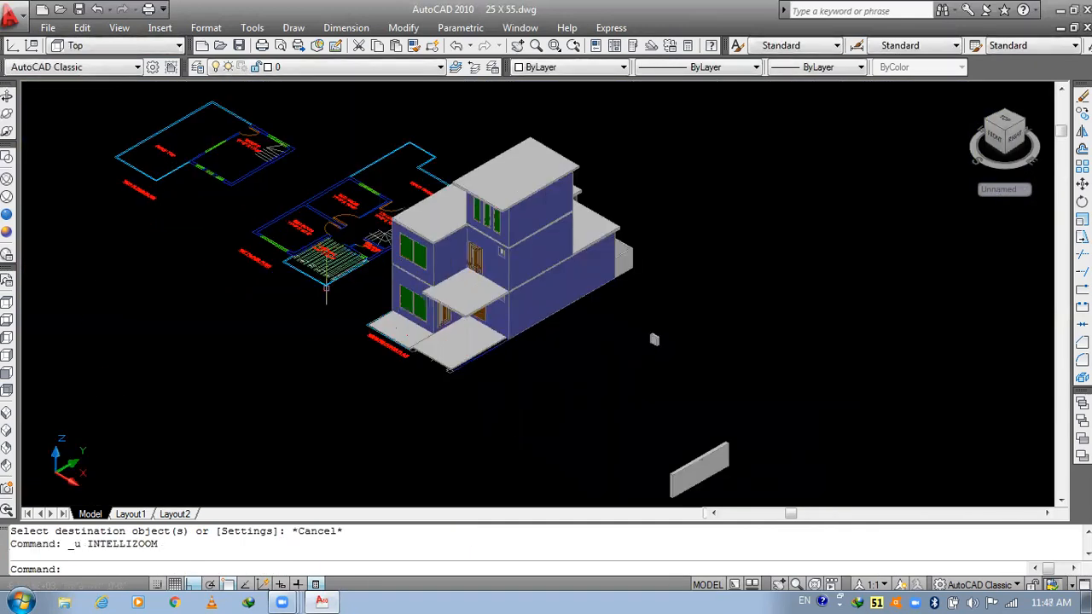
- Apply the ground-floor window's green glass properties to the pane of the small loose window with Match Properties
{"action": "scroll", "coordinate": [401, 316], "scroll_direction": "up", "scroll_amount": 9}
{"action": "type", "text": "MA"}
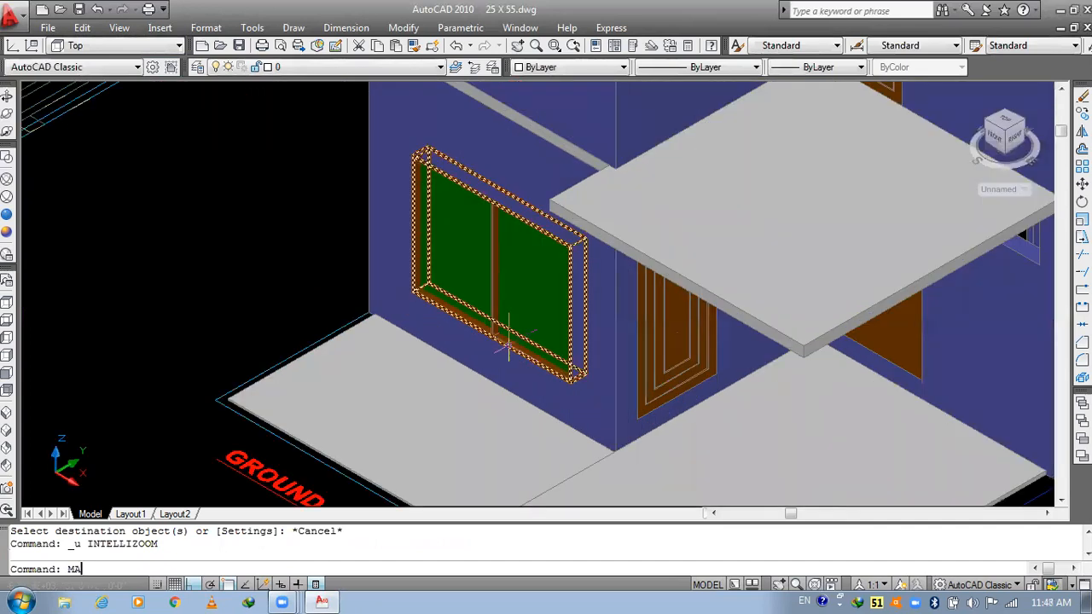
{"action": "key", "text": "Return"}
{"action": "left_click", "coordinate": [508, 350]}
{"action": "scroll", "coordinate": [512, 342], "scroll_direction": "down", "scroll_amount": 5}
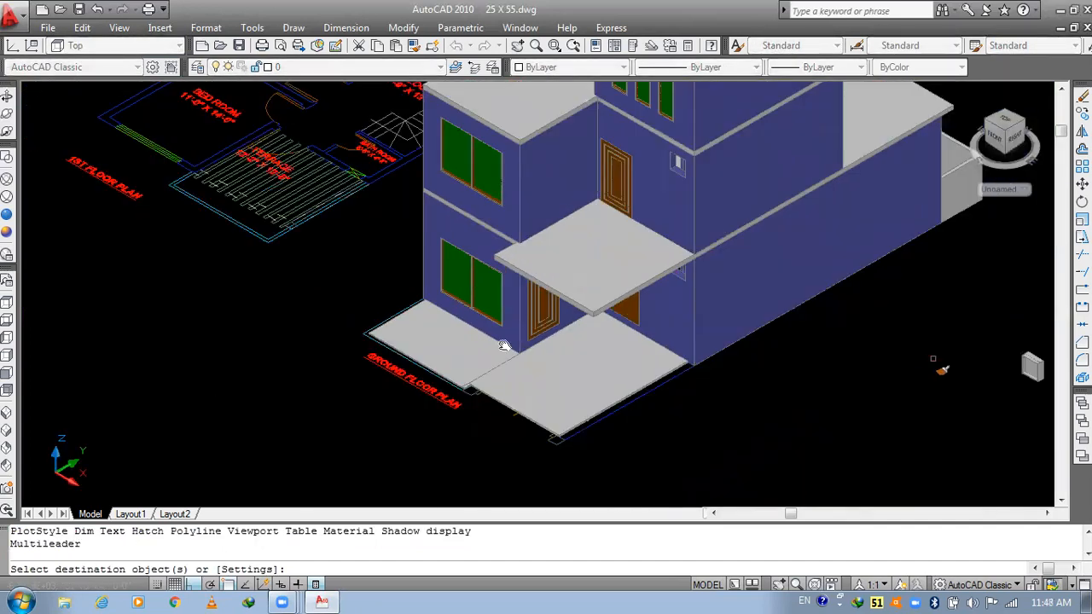
{"action": "scroll", "coordinate": [644, 363], "scroll_direction": "up", "scroll_amount": 2}
{"action": "scroll", "coordinate": [644, 363], "scroll_direction": "up", "scroll_amount": 7}
{"action": "left_click", "coordinate": [517, 355]}
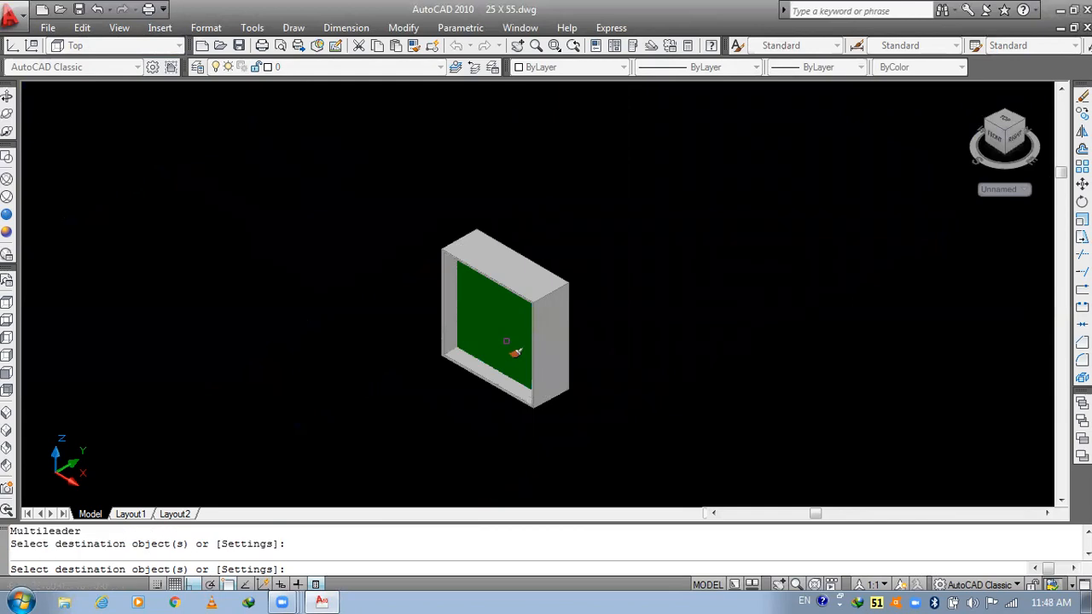
{"action": "key", "text": "Escape"}
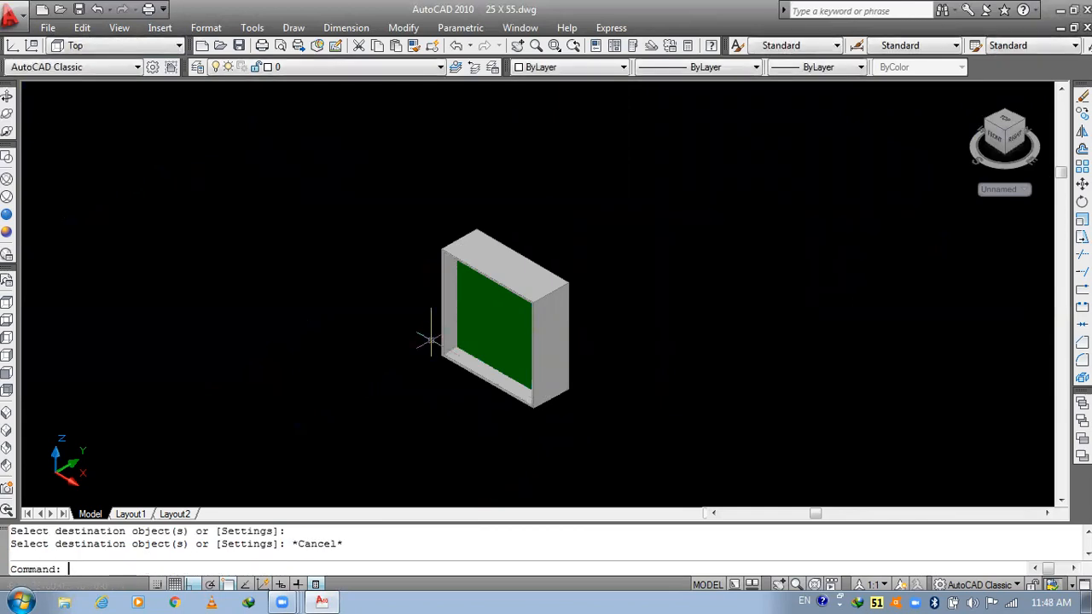
- Match the small loose window's frame to the brown frame of the ground-floor window
{"action": "key", "text": "Escape"}
{"action": "type", "text": "MA"}
{"action": "key", "text": "BackSpace"}
{"action": "type", "text": "MA"}
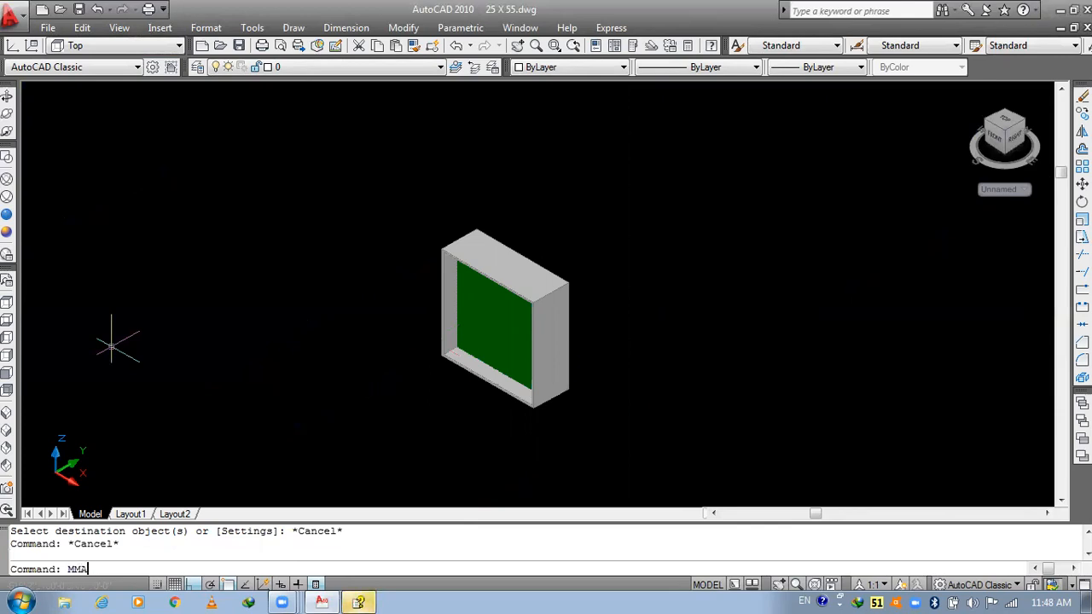
{"action": "key", "text": "BackSpace"}
{"action": "key", "text": "BackSpace"}
{"action": "key", "text": "BackSpace"}
{"action": "type", "text": "MA"}
{"action": "key", "text": "Return"}
{"action": "scroll", "coordinate": [213, 322], "scroll_direction": "down", "scroll_amount": 5}
{"action": "middle_click_drag", "start_coordinate": [282, 316], "coordinate": [675, 366]}
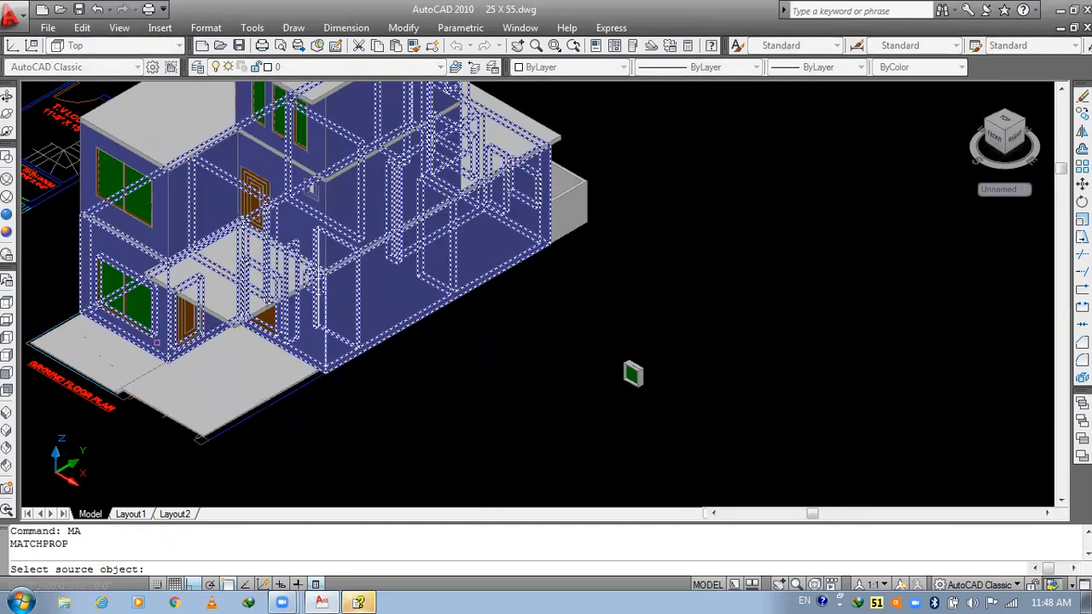
{"action": "scroll", "coordinate": [226, 354], "scroll_direction": "up", "scroll_amount": 6}
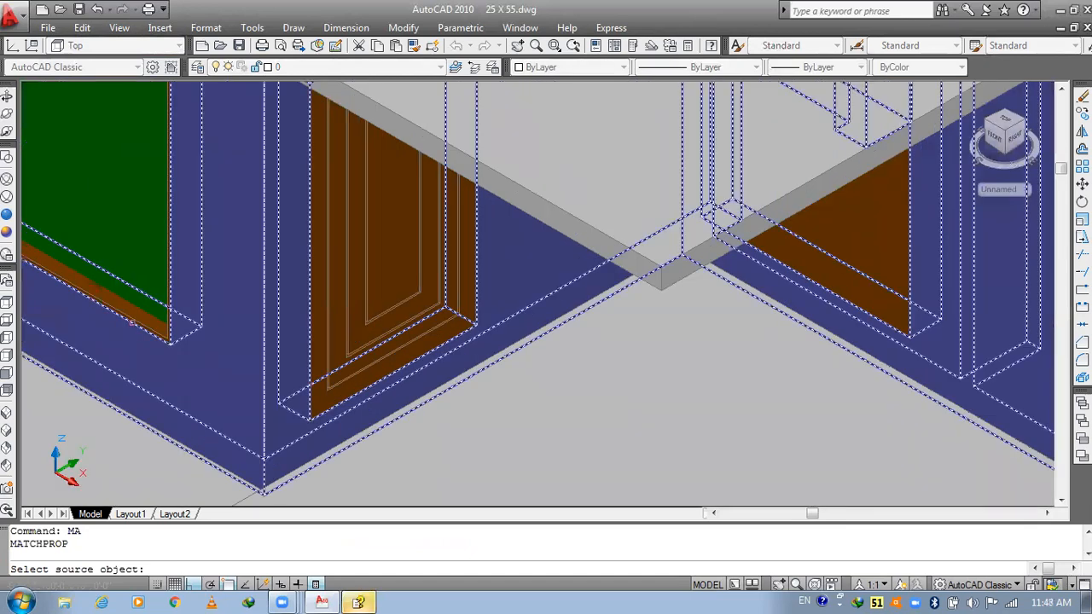
{"action": "left_click", "coordinate": [139, 327]}
{"action": "scroll", "coordinate": [144, 330], "scroll_direction": "down", "scroll_amount": 6}
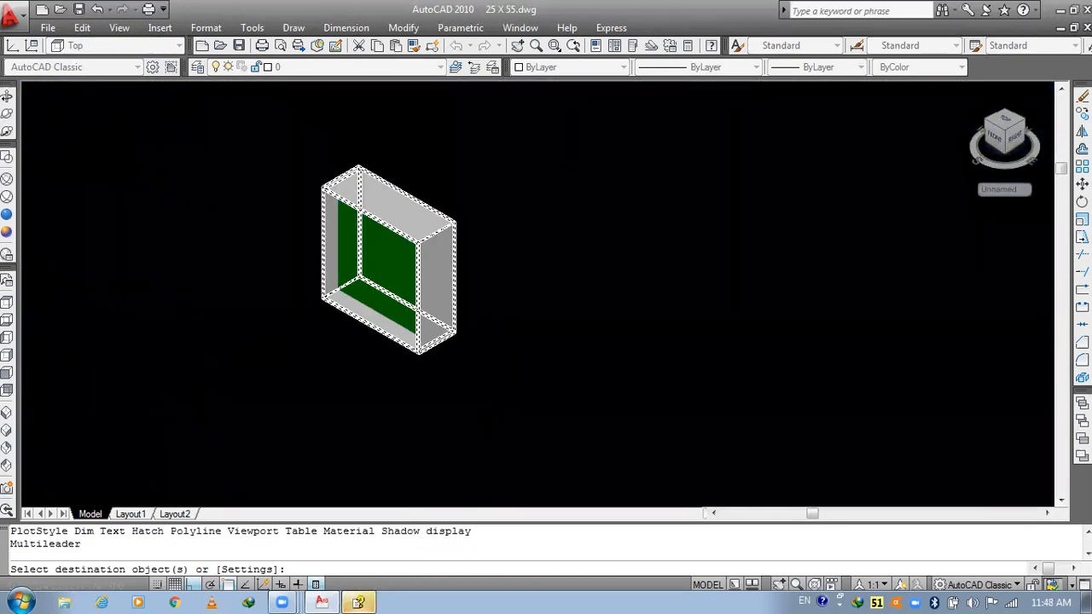
{"action": "key", "text": "Escape"}
{"action": "type", "text": "MA"}
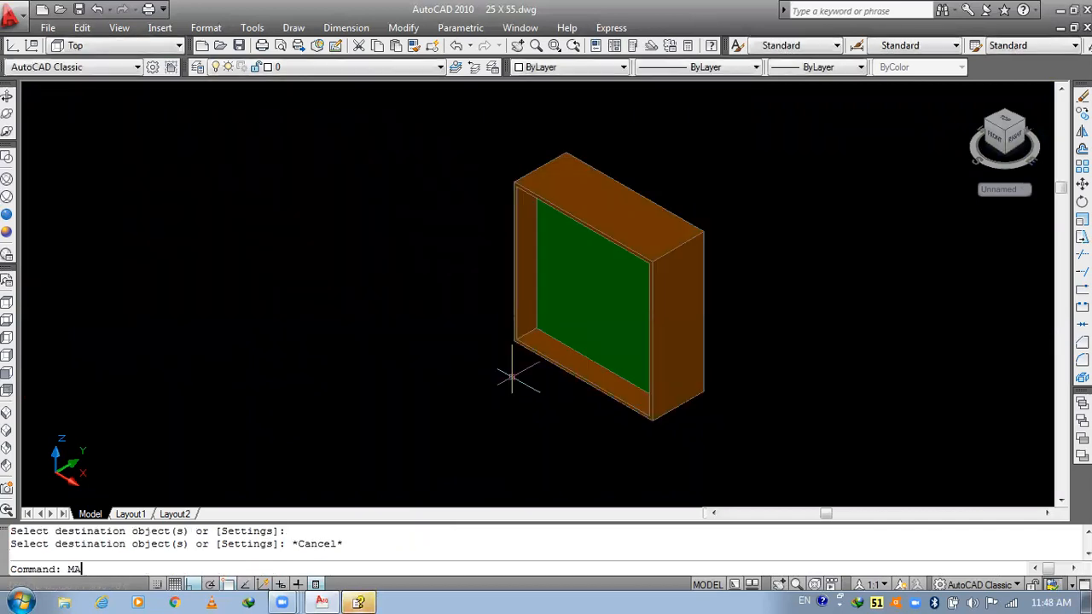
{"action": "key", "text": "Escape"}
{"action": "key", "text": "Escape"}
- Move the small window's frame and pane by the lower front corner onto the matching corner of the small ground-floor opening
{"action": "type", "text": "M"}
{"action": "key", "text": "Return"}
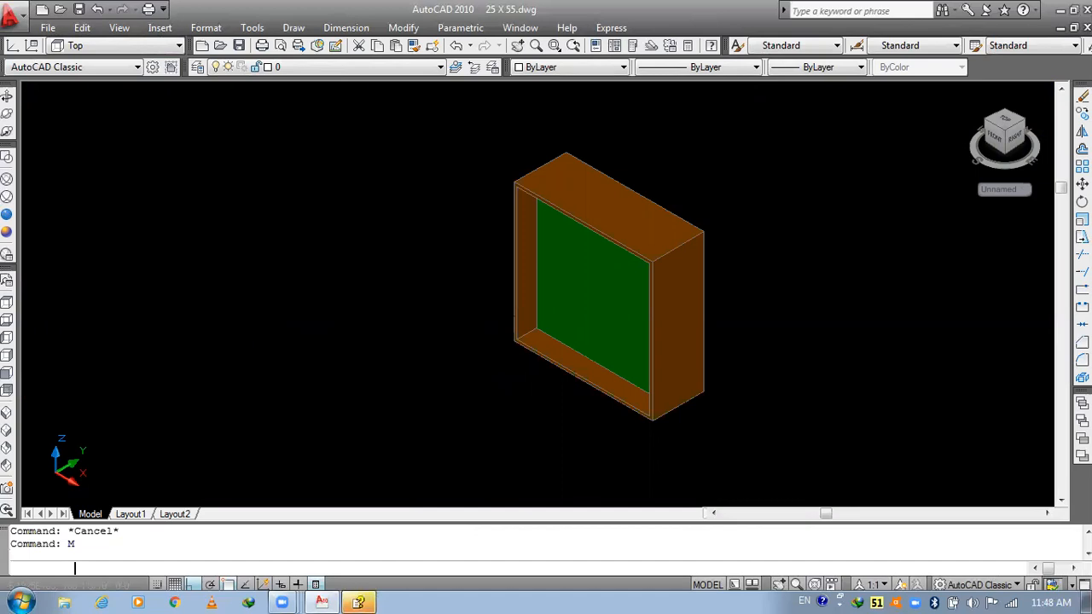
{"action": "left_click", "coordinate": [525, 389]}
{"action": "key", "text": "Return"}
{"action": "scroll", "coordinate": [614, 403], "scroll_direction": "up", "scroll_amount": 6}
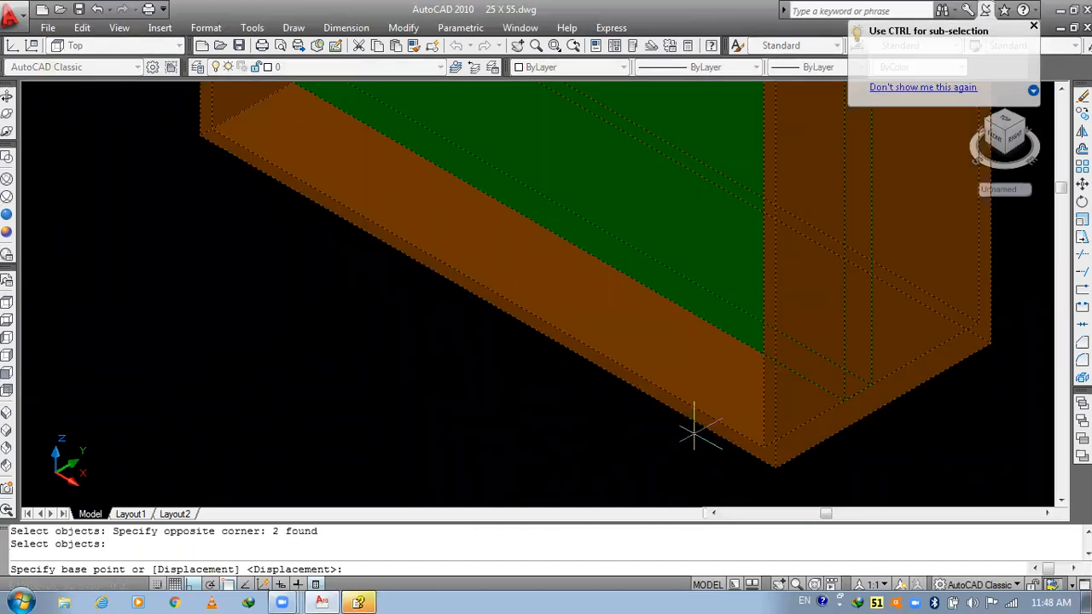
{"action": "left_click", "coordinate": [775, 465]}
{"action": "scroll", "coordinate": [762, 448], "scroll_direction": "down", "scroll_amount": 6}
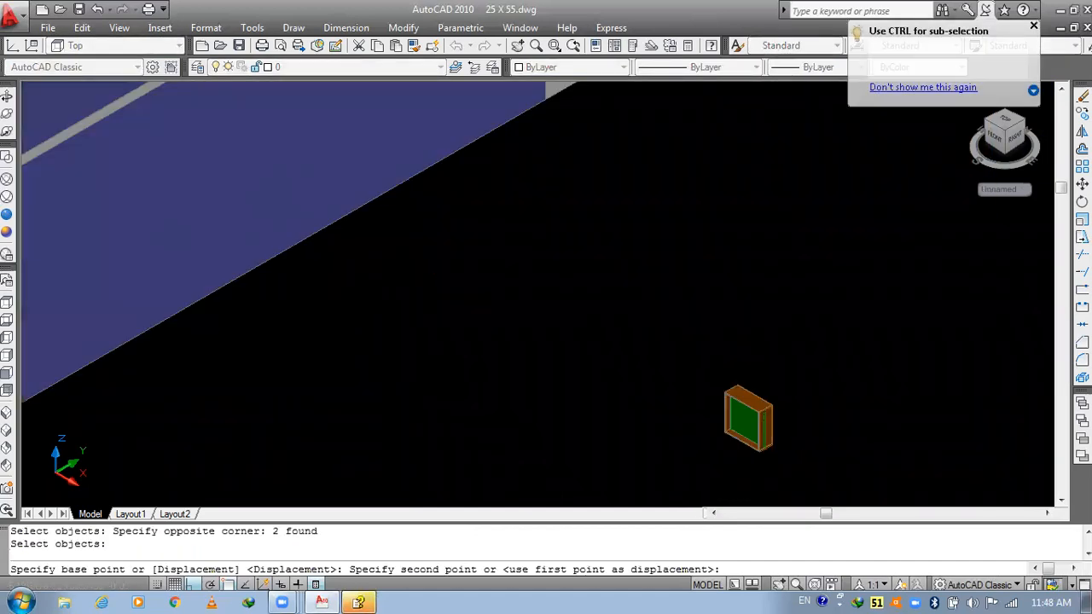
{"action": "scroll", "coordinate": [762, 448], "scroll_direction": "down", "scroll_amount": 3}
{"action": "scroll", "coordinate": [762, 448], "scroll_direction": "up", "scroll_amount": 3}
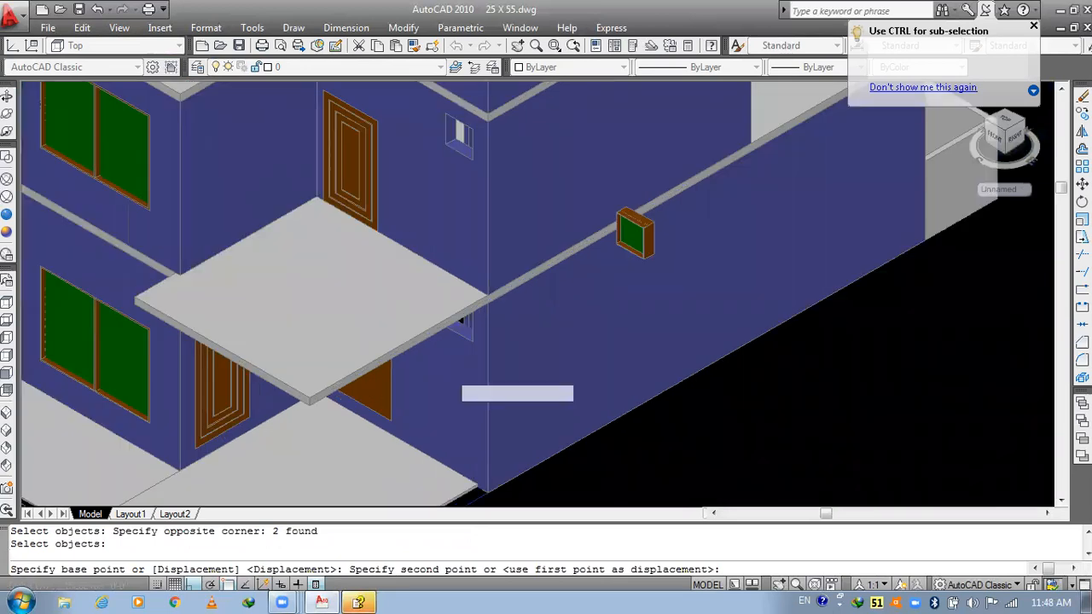
{"action": "scroll", "coordinate": [478, 297], "scroll_direction": "up", "scroll_amount": 2}
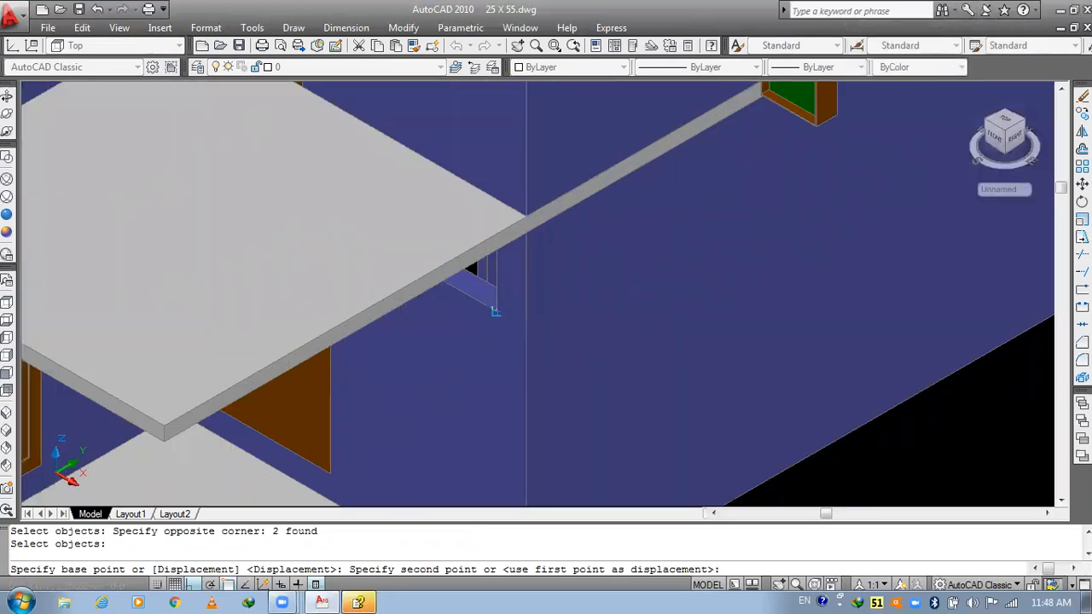
{"action": "left_click", "coordinate": [495, 311]}
- Copy the small ground-floor window by its lower front corner up into the small first-floor opening above it
{"action": "type", "text": "co"}
{"action": "key", "text": "Return"}
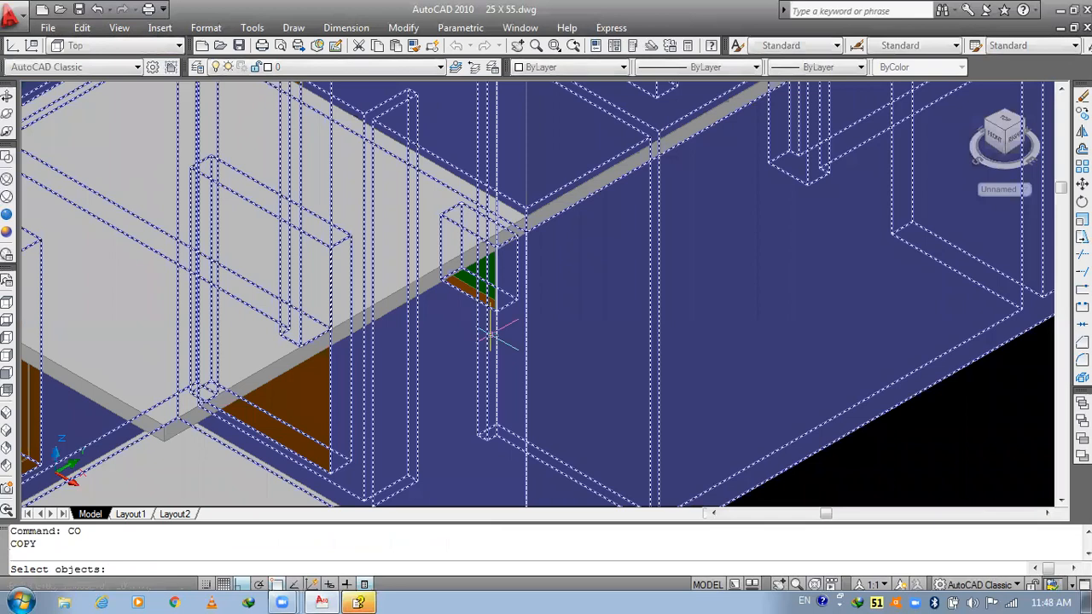
{"action": "scroll", "coordinate": [492, 337], "scroll_direction": "up", "scroll_amount": 3}
{"action": "left_click", "coordinate": [509, 265]}
{"action": "key", "text": "Return"}
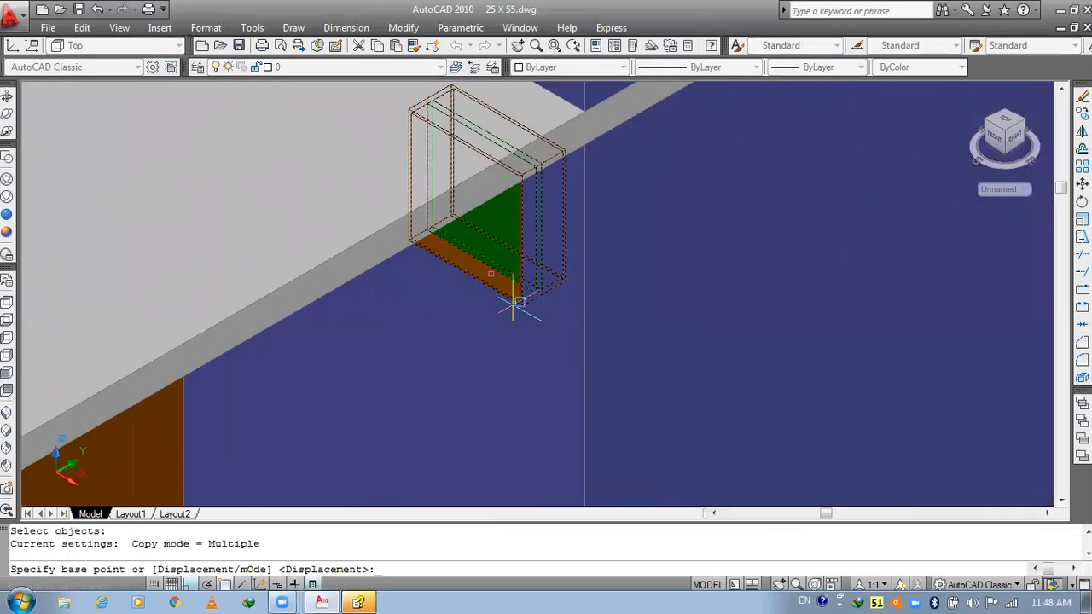
{"action": "left_click", "coordinate": [522, 308]}
{"action": "scroll", "coordinate": [522, 307], "scroll_direction": "down", "scroll_amount": 6}
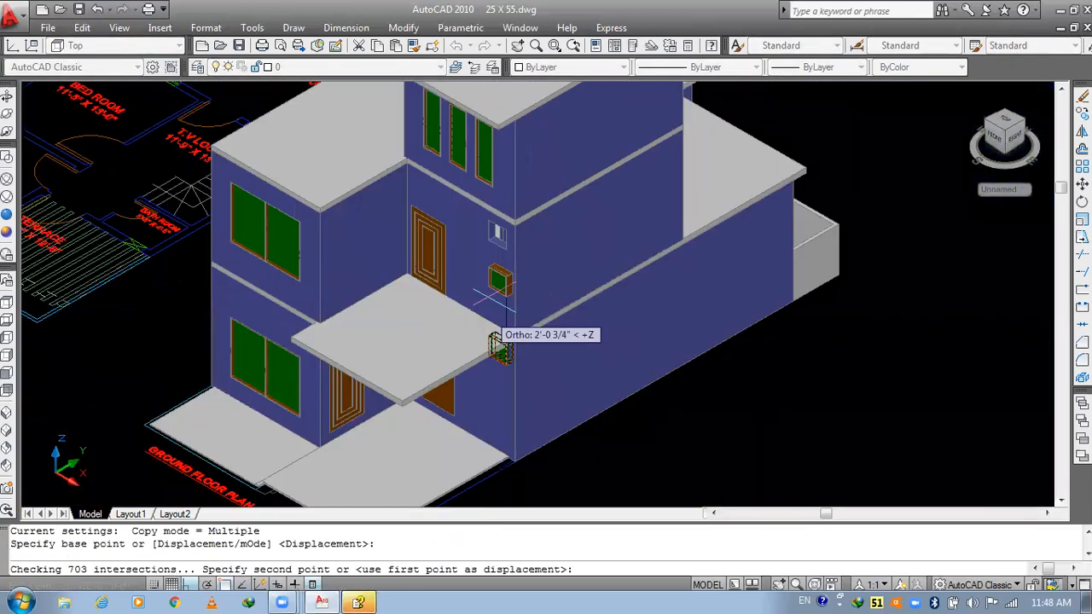
{"action": "scroll", "coordinate": [499, 341], "scroll_direction": "up", "scroll_amount": 5}
{"action": "scroll", "coordinate": [512, 249], "scroll_direction": "up", "scroll_amount": 3}
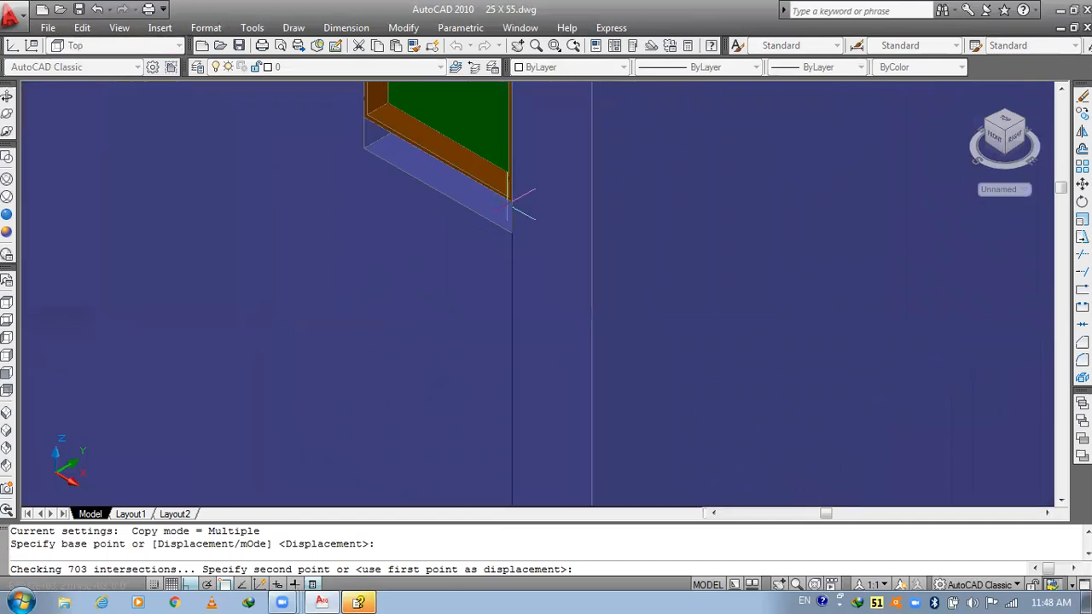
{"action": "left_click", "coordinate": [512, 210]}
{"action": "key", "text": "Escape"}
{"action": "scroll", "coordinate": [622, 244], "scroll_direction": "down", "scroll_amount": 8}
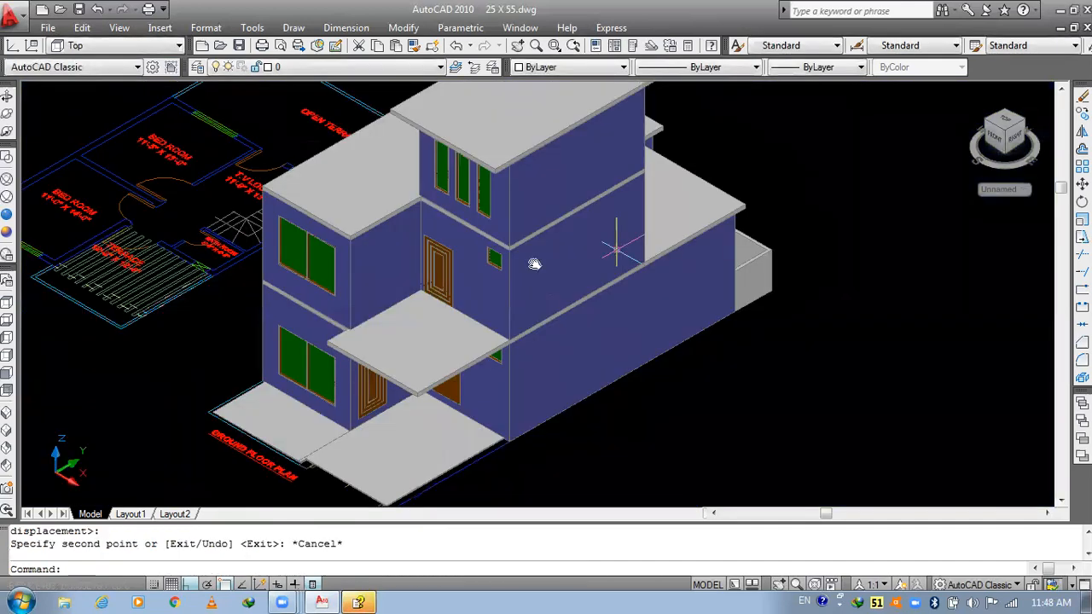
- Look over the front windows of both floors and save the drawing
{"action": "scroll", "coordinate": [622, 244], "scroll_direction": "up", "scroll_amount": 1}
{"action": "middle_click_drag", "start_coordinate": [550, 365], "coordinate": [645, 256]}
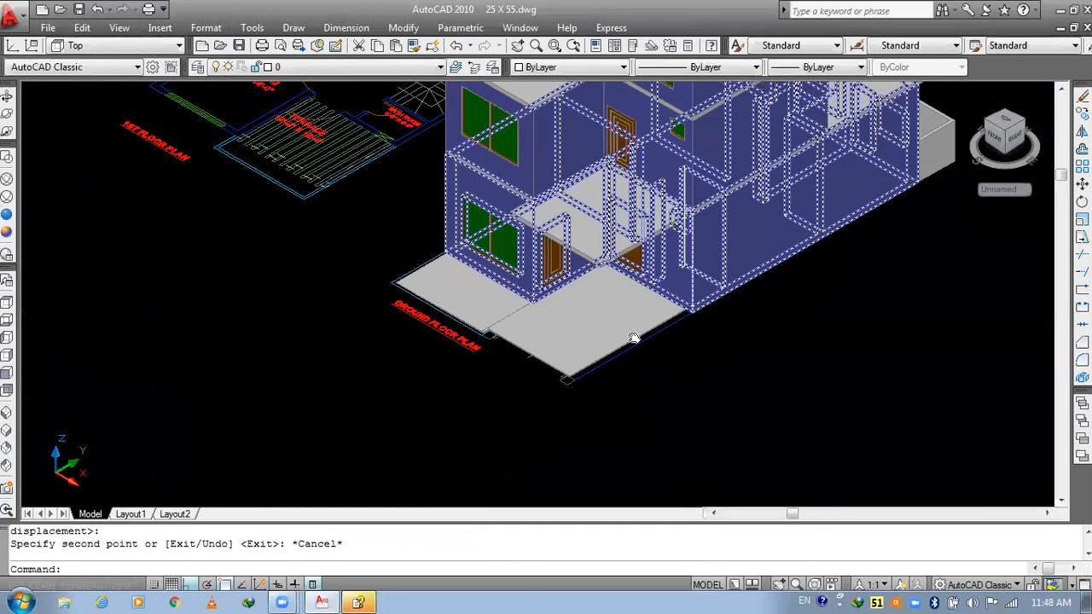
{"action": "middle_click_drag", "start_coordinate": [582, 120], "coordinate": [555, 205]}
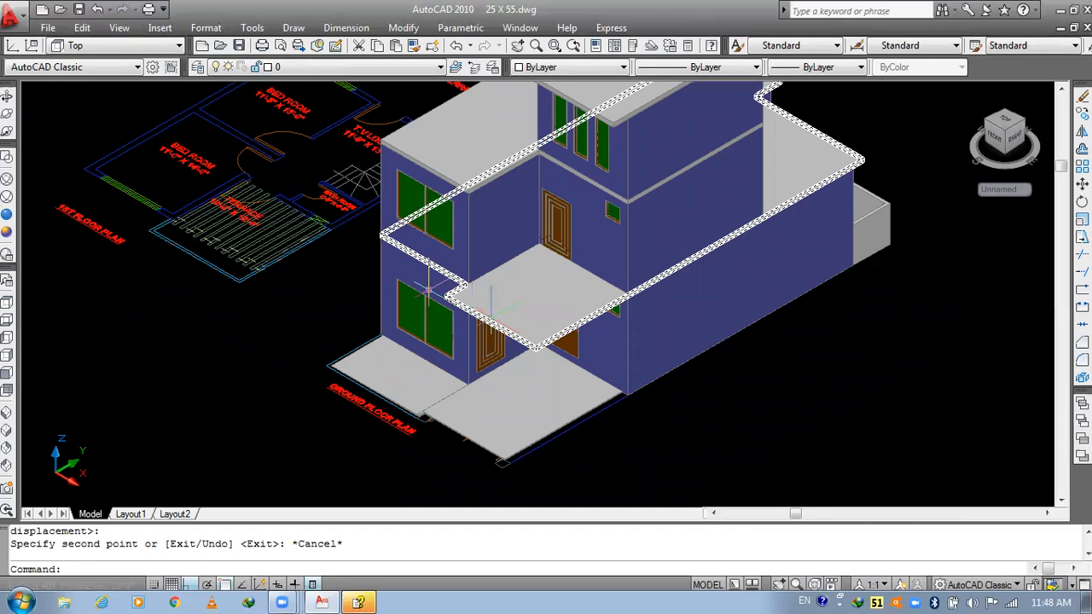
{"action": "scroll", "coordinate": [429, 290], "scroll_direction": "up", "scroll_amount": 3}
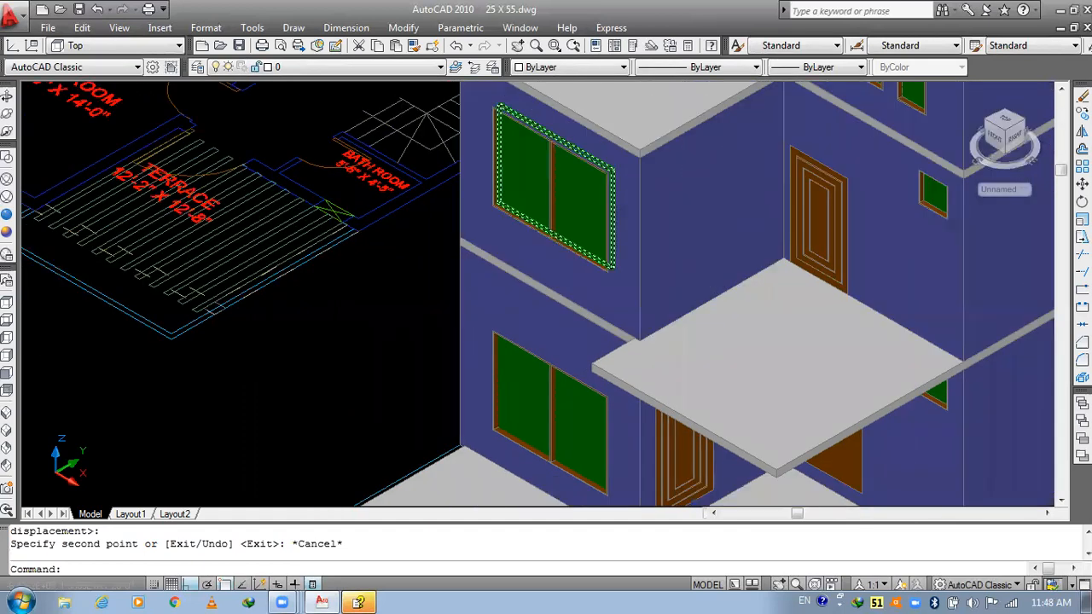
{"action": "left_click", "coordinate": [559, 216]}
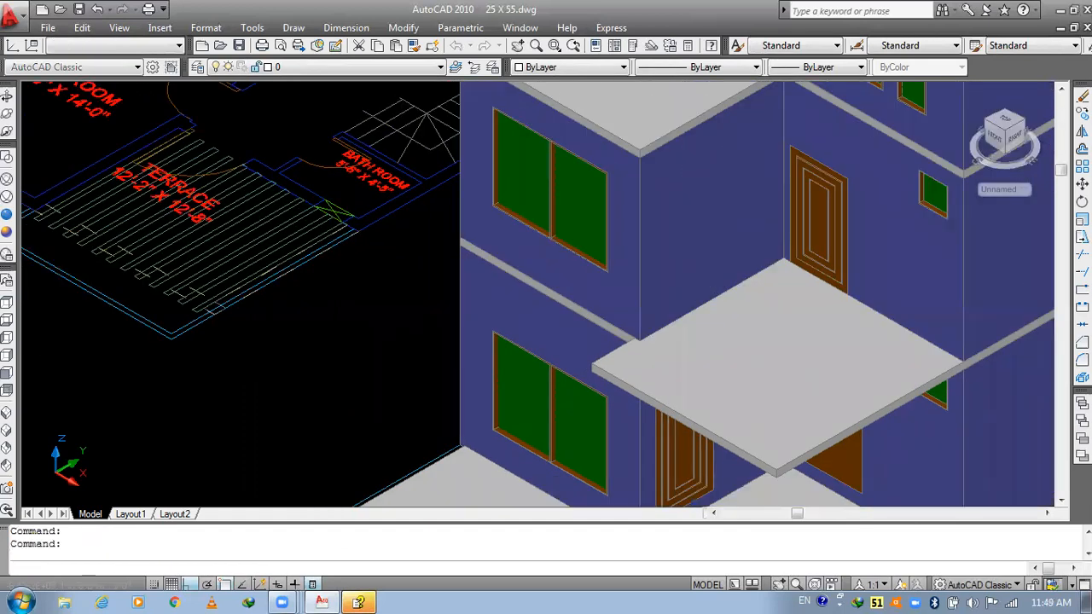
{"action": "key", "text": "ctrl+s"}
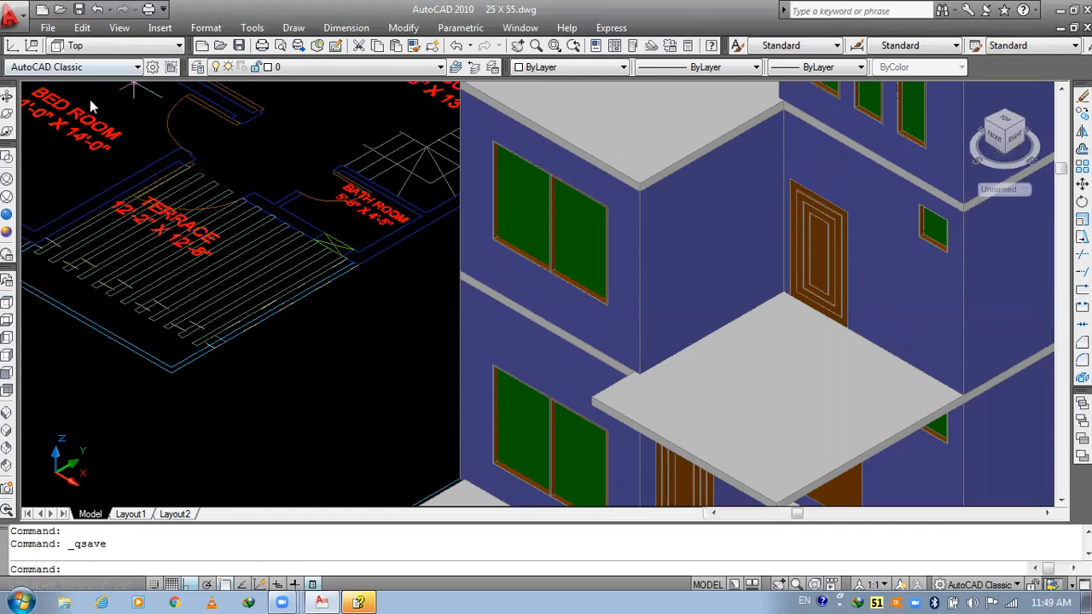
{"action": "left_click", "coordinate": [111, 46]}
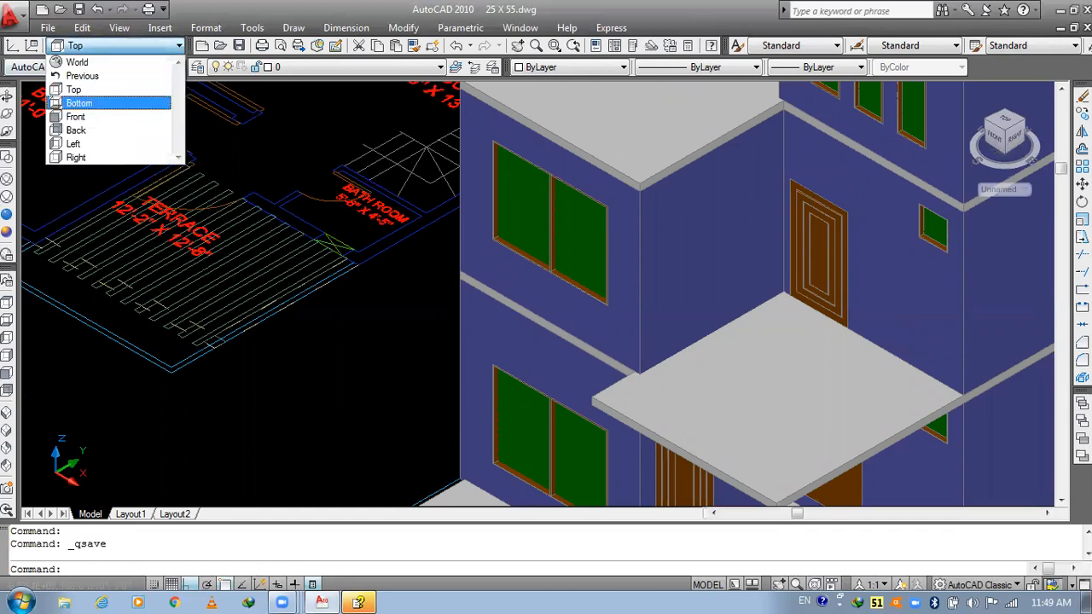
{"action": "left_click", "coordinate": [96, 102]}
{"action": "key", "text": "Escape"}
{"action": "type", "text": "P"}
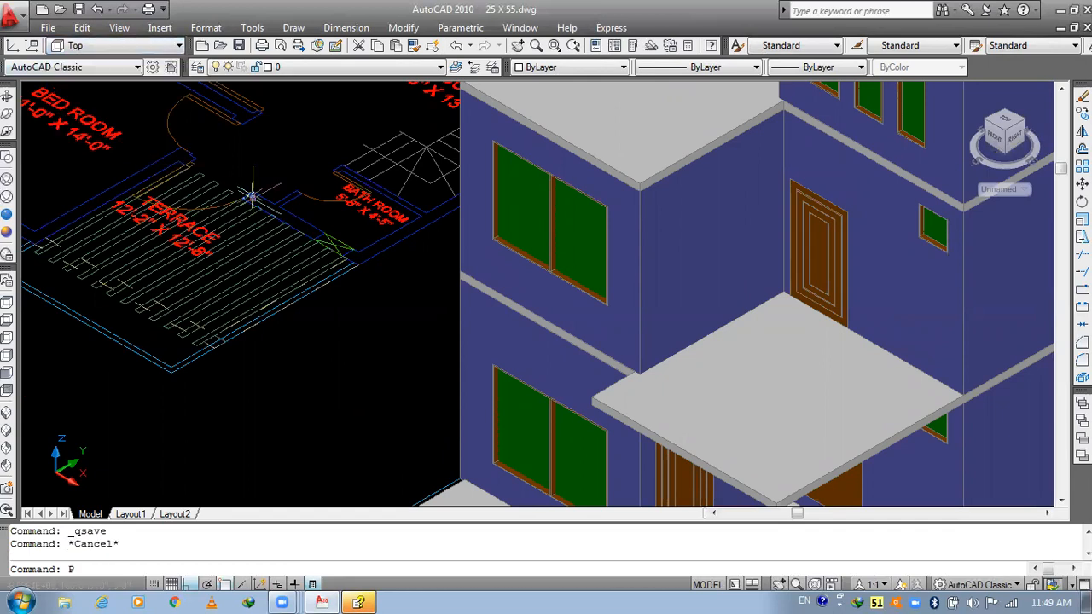
{"action": "type", "text": "L"}
{"action": "key", "text": "Return"}
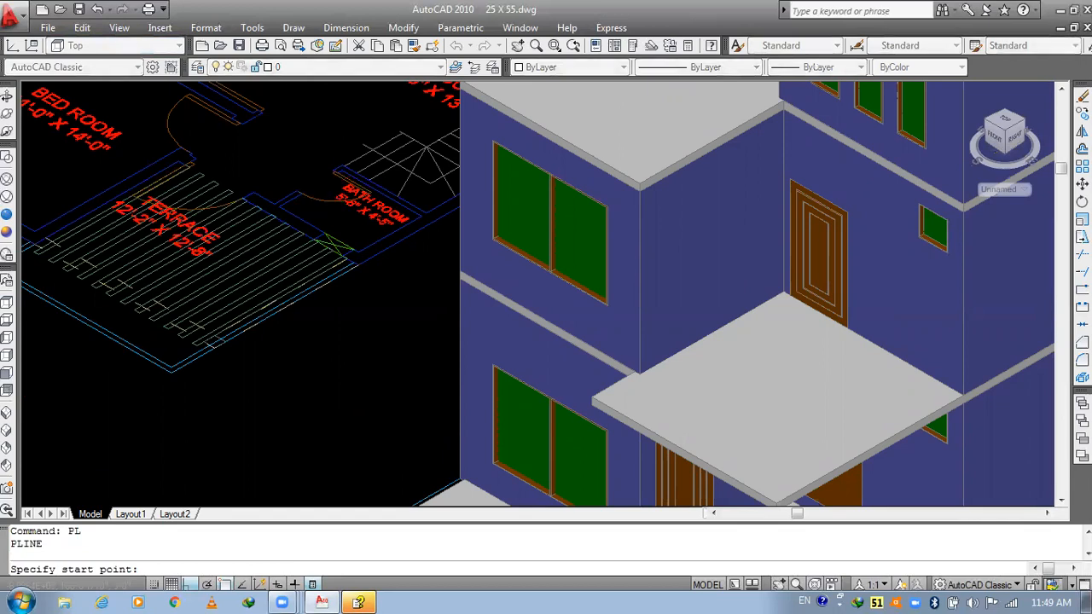
{"action": "scroll", "coordinate": [611, 193], "scroll_direction": "up", "scroll_amount": 3}
{"action": "scroll", "coordinate": [611, 193], "scroll_direction": "down", "scroll_amount": 3}
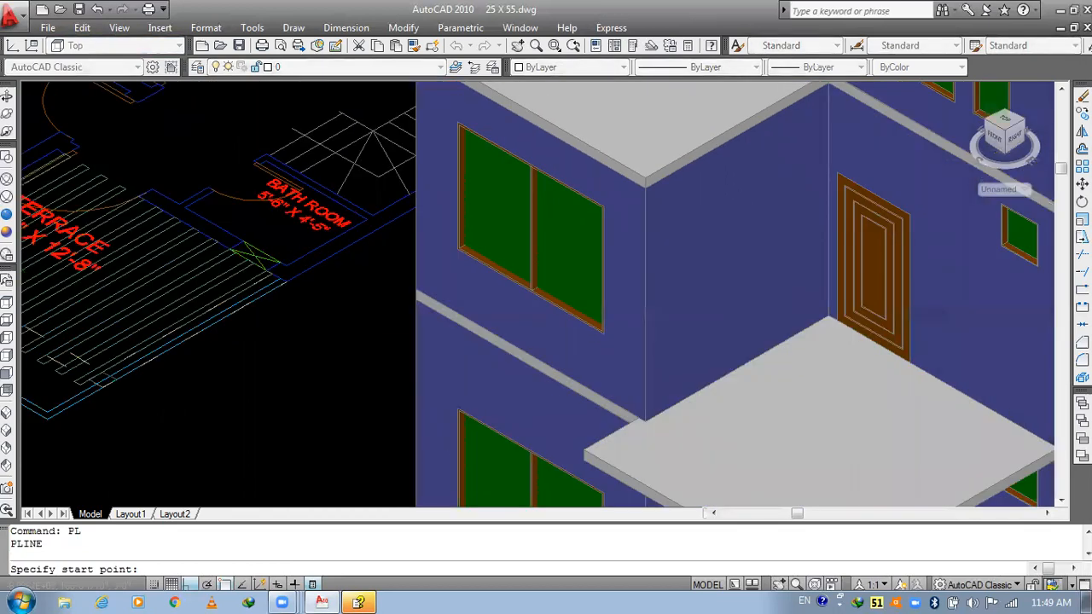
{"action": "key", "text": "Escape"}
{"action": "key", "text": "Escape"}
- Align the drawing plane with the house front by switching to the Front view, and return to the SE Isometric view
{"action": "scroll", "coordinate": [524, 194], "scroll_direction": "down", "scroll_amount": 3}
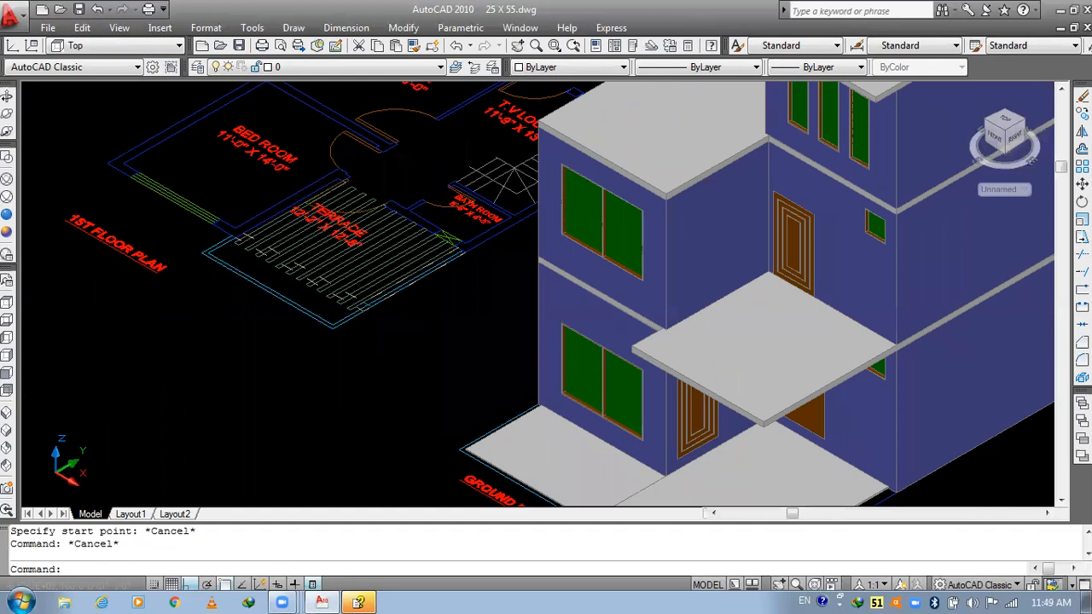
{"action": "middle_click_drag", "start_coordinate": [521, 213], "coordinate": [536, 252]}
{"action": "left_click", "coordinate": [7, 374]}
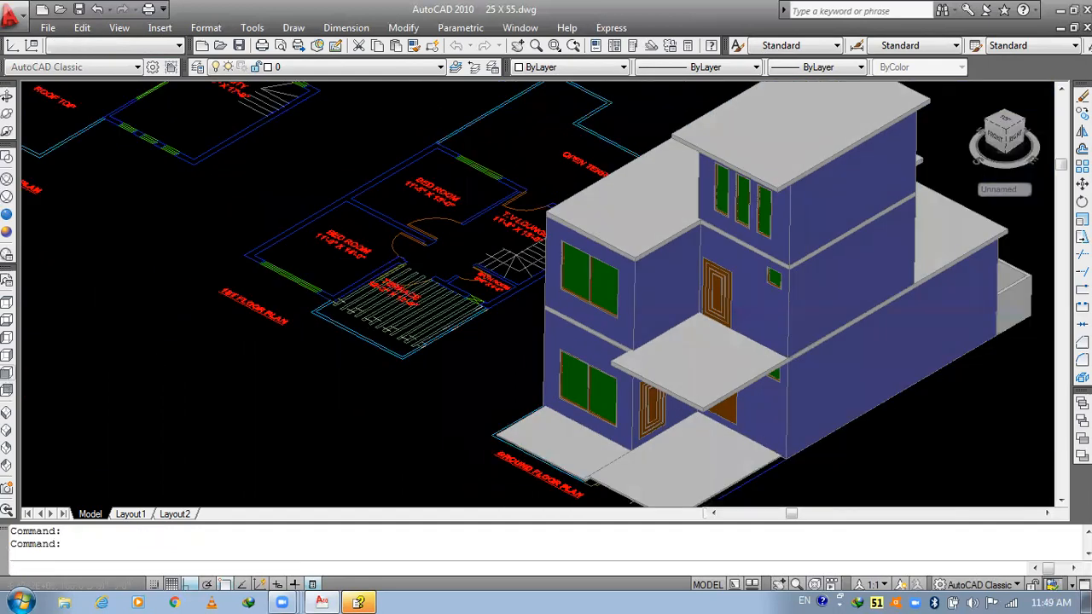
{"action": "scroll", "coordinate": [132, 303], "scroll_direction": "up", "scroll_amount": 8}
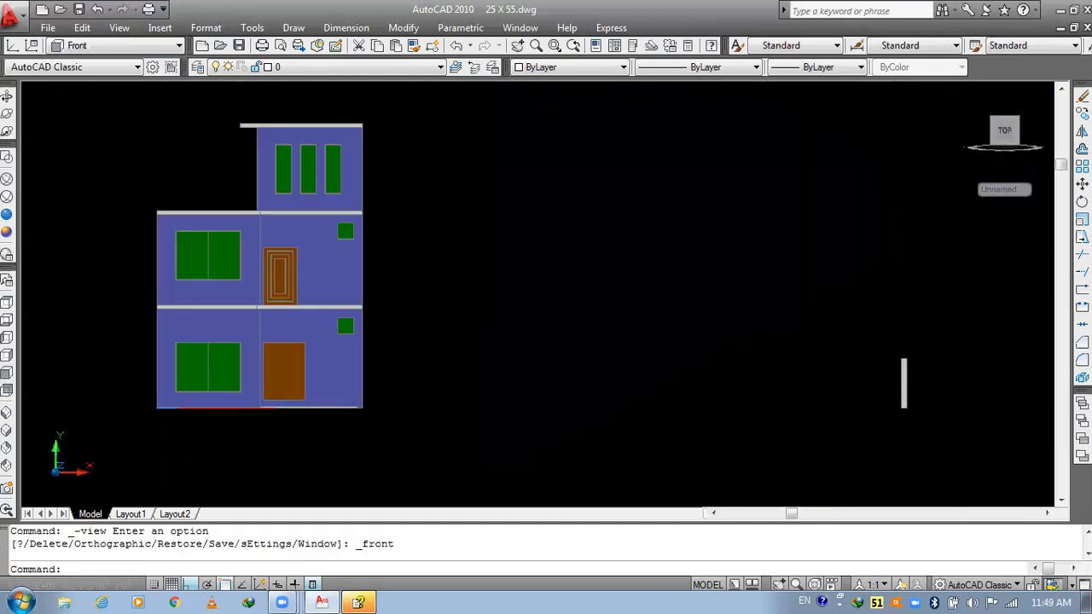
{"action": "scroll", "coordinate": [153, 222], "scroll_direction": "up", "scroll_amount": 3}
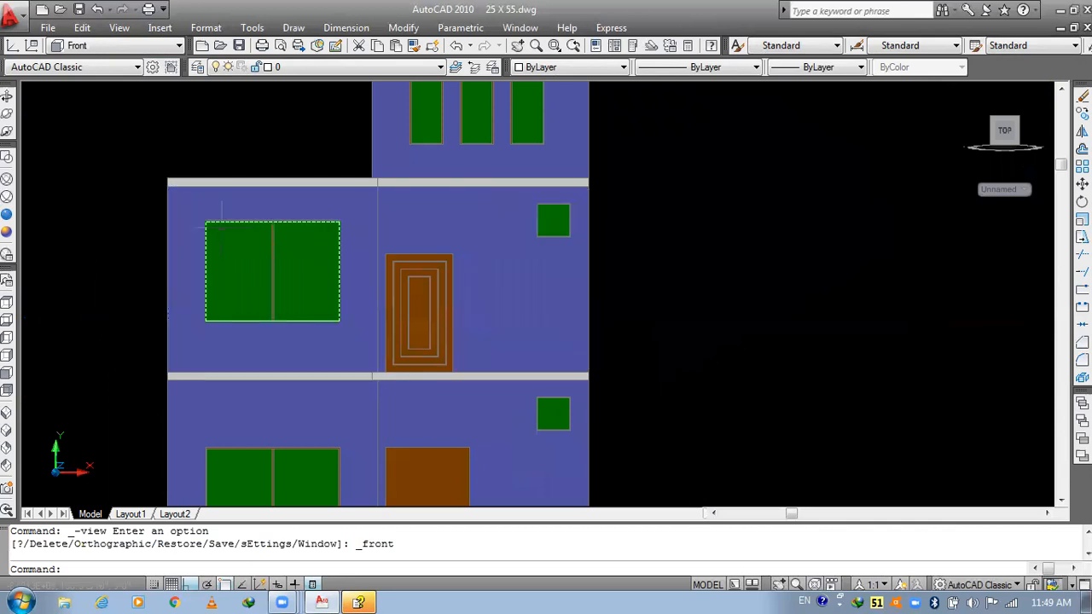
{"action": "mouse_move", "coordinate": [222, 227]}
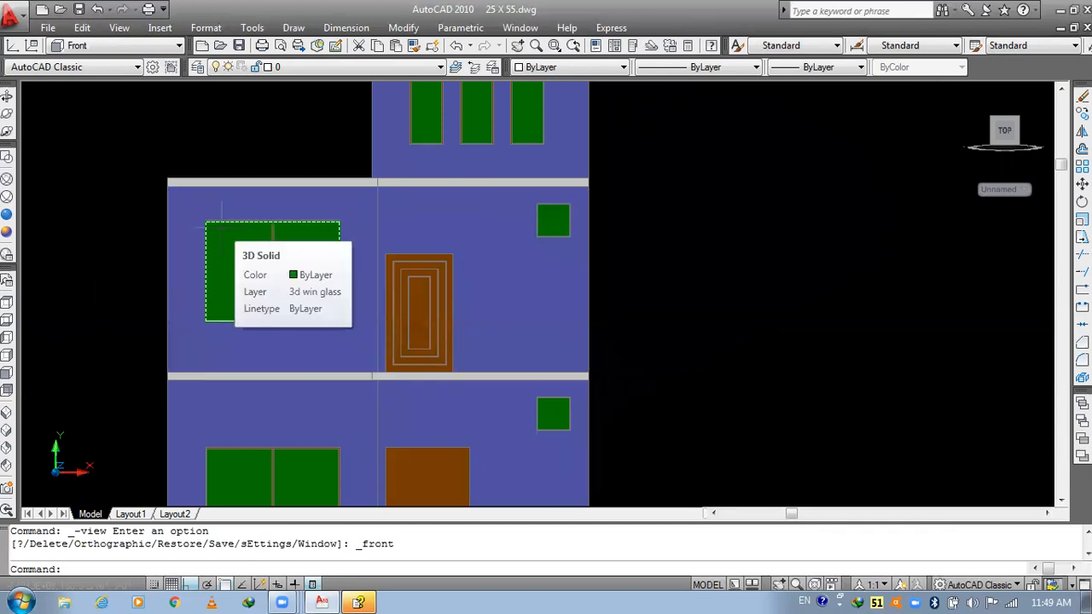
{"action": "left_click", "coordinate": [7, 431]}
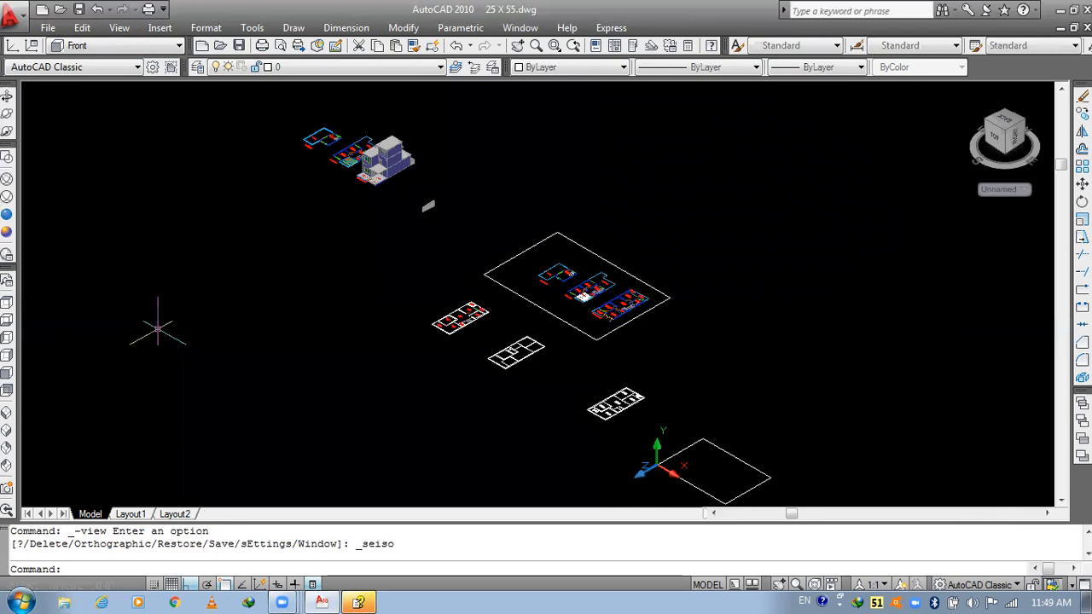
{"action": "scroll", "coordinate": [368, 161], "scroll_direction": "up", "scroll_amount": 5}
{"action": "scroll", "coordinate": [366, 134], "scroll_direction": "up", "scroll_amount": 7}
{"action": "middle_click_drag", "start_coordinate": [264, 409], "coordinate": [314, 407]}
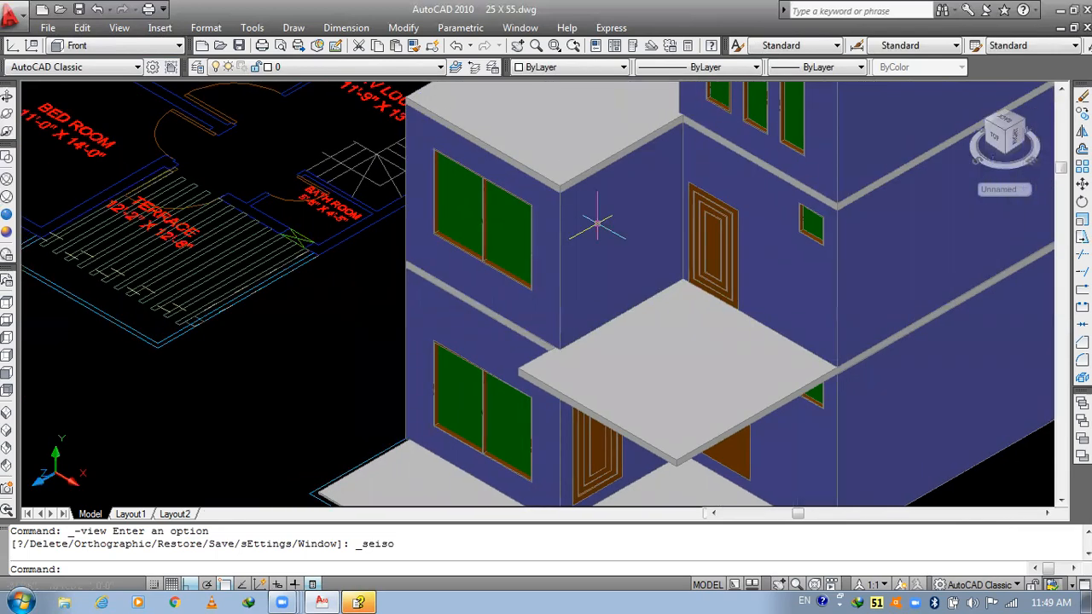
{"action": "scroll", "coordinate": [597, 224], "scroll_direction": "up", "scroll_amount": 2}
{"action": "key", "text": "Escape"}
{"action": "key", "text": "Escape"}
{"action": "type", "text": "REC"}
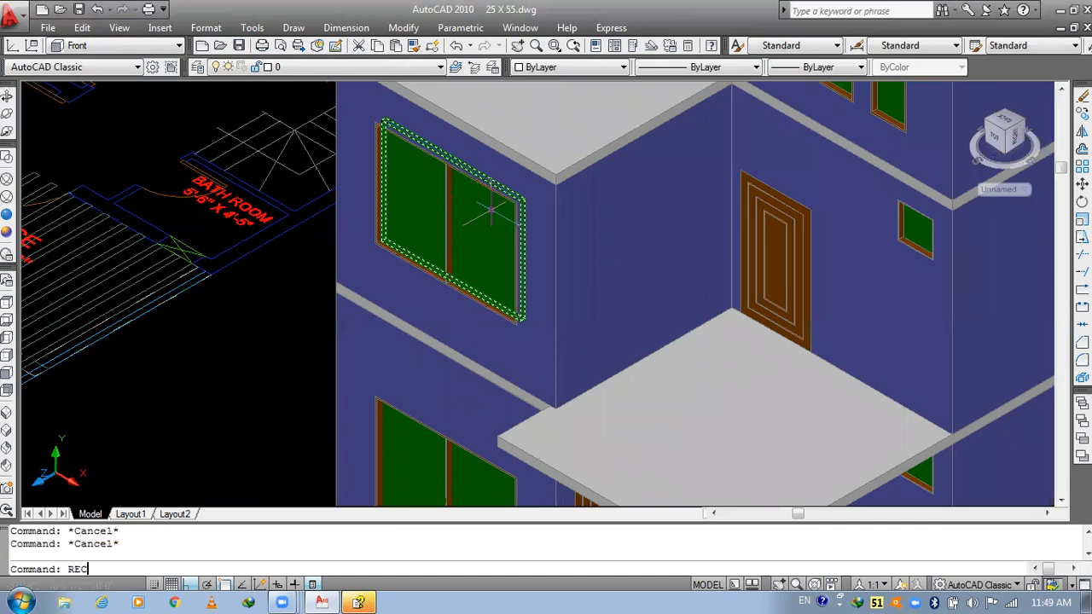
{"action": "key", "text": "Return"}
{"action": "left_click", "coordinate": [198, 470]}
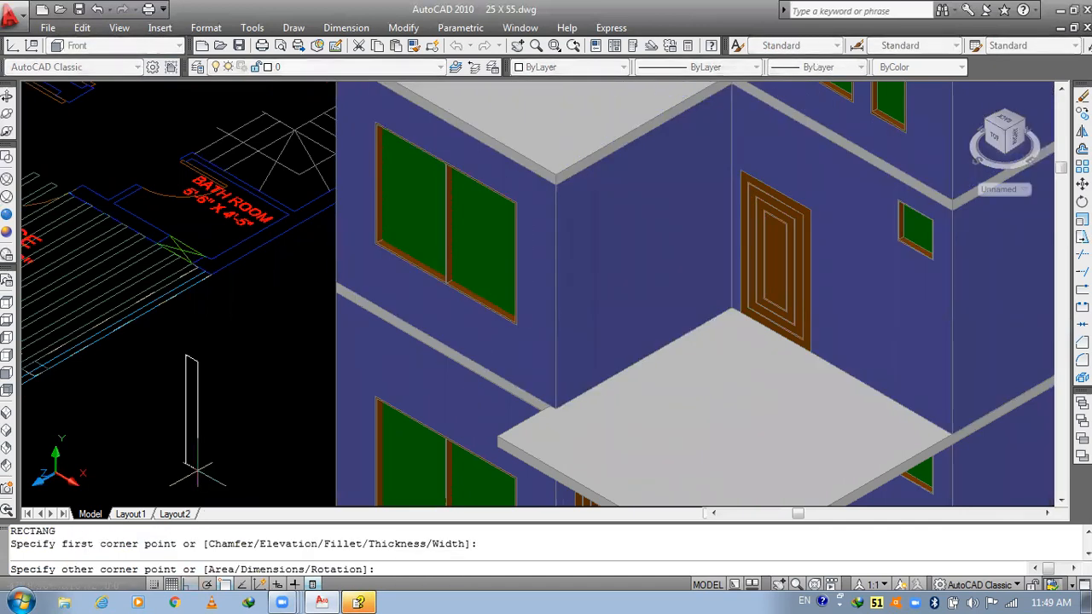
- Set the drawing plane to Top and draw a 10' by 2' rectangle in the empty space beside the house
{"action": "left_click", "coordinate": [122, 46]}
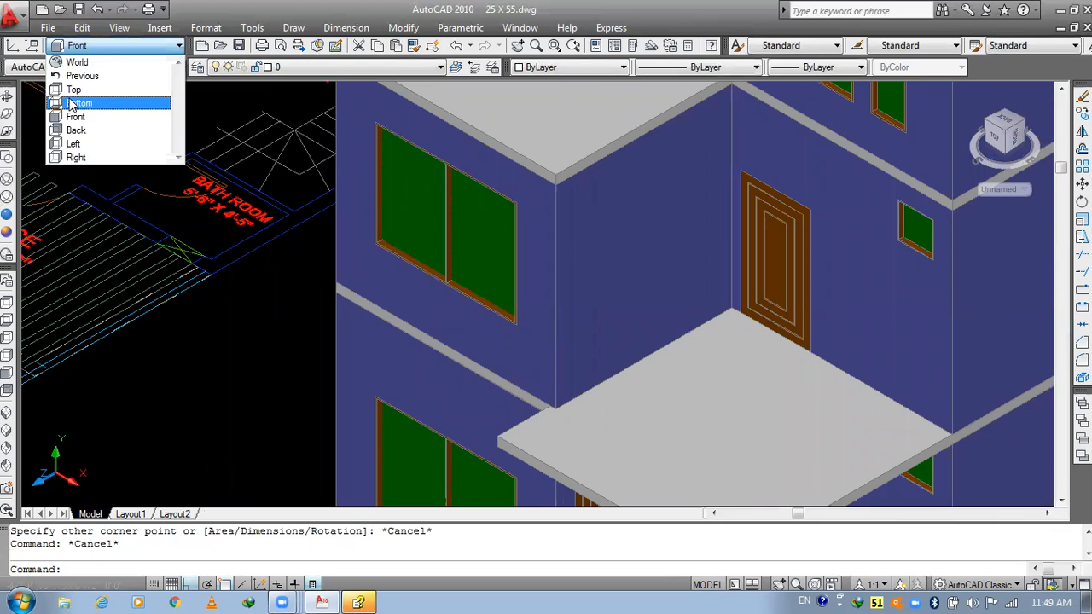
{"action": "left_click", "coordinate": [75, 89]}
{"action": "type", "text": "REC"}
{"action": "key", "text": "Return"}
{"action": "left_click", "coordinate": [153, 341]}
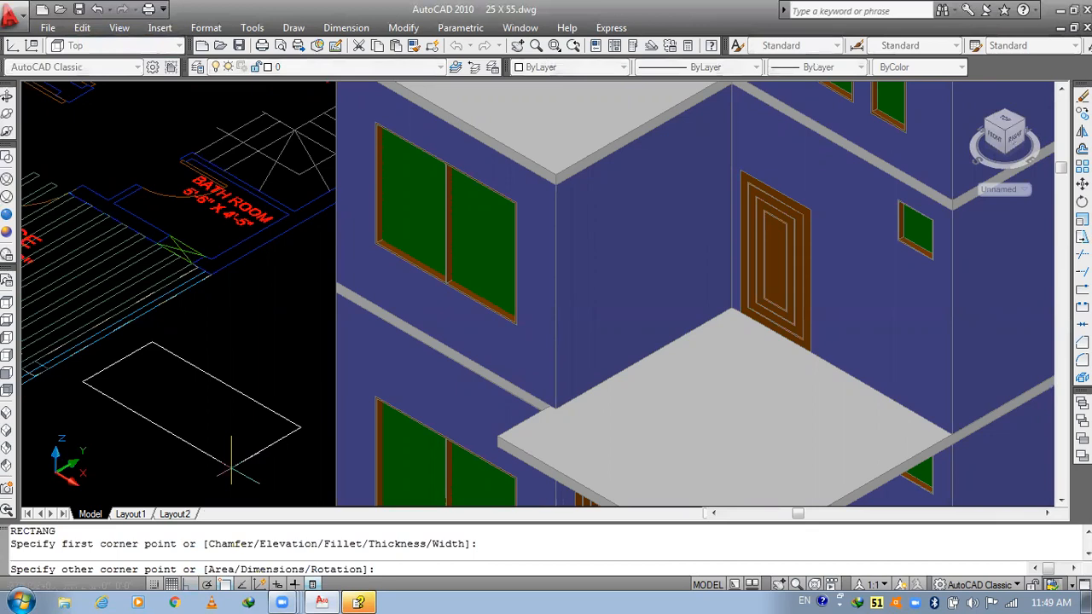
{"action": "type", "text": "D"}
{"action": "key", "text": "Return"}
{"action": "type", "text": "10'"}
{"action": "key", "text": "Return"}
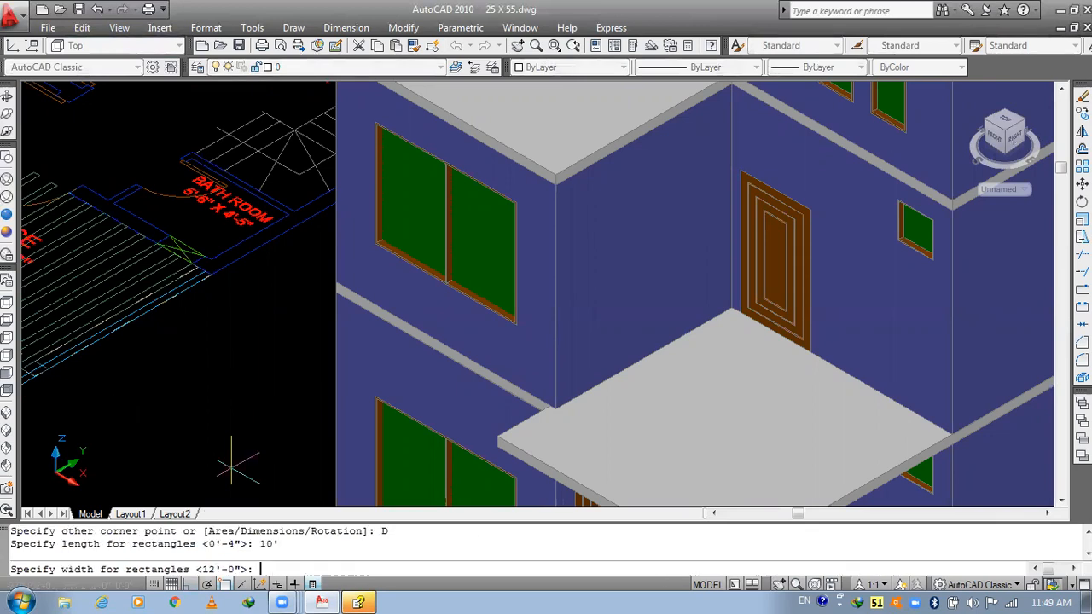
{"action": "type", "text": "2"}
{"action": "key", "text": "Return"}
{"action": "left_click", "coordinate": [244, 395]}
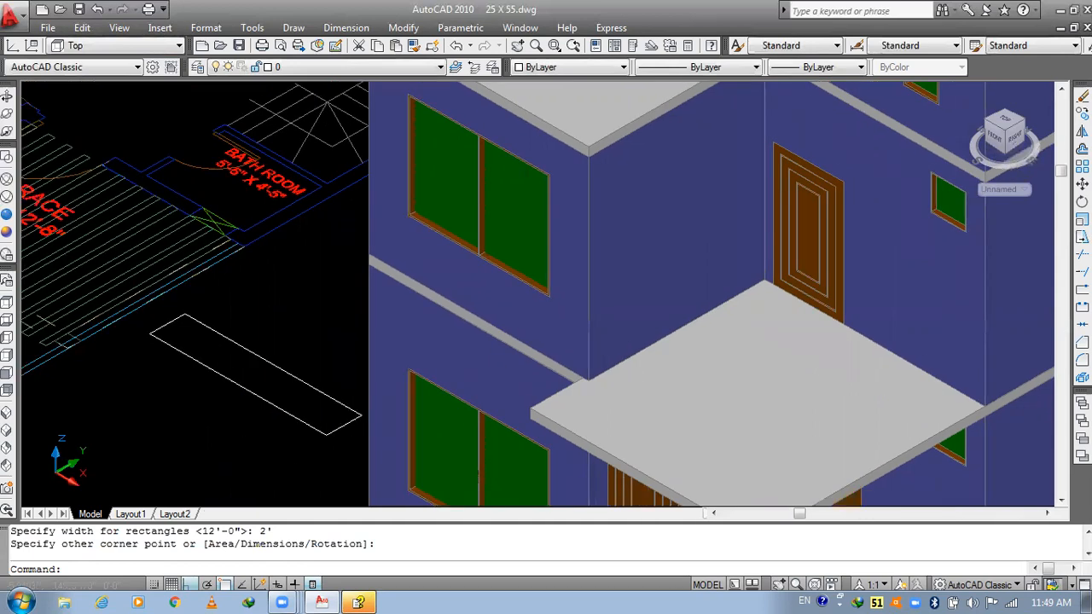
- Extrude the 10' by 2' rectangle 6" upward into a slab
{"action": "type", "text": "EXZT"}
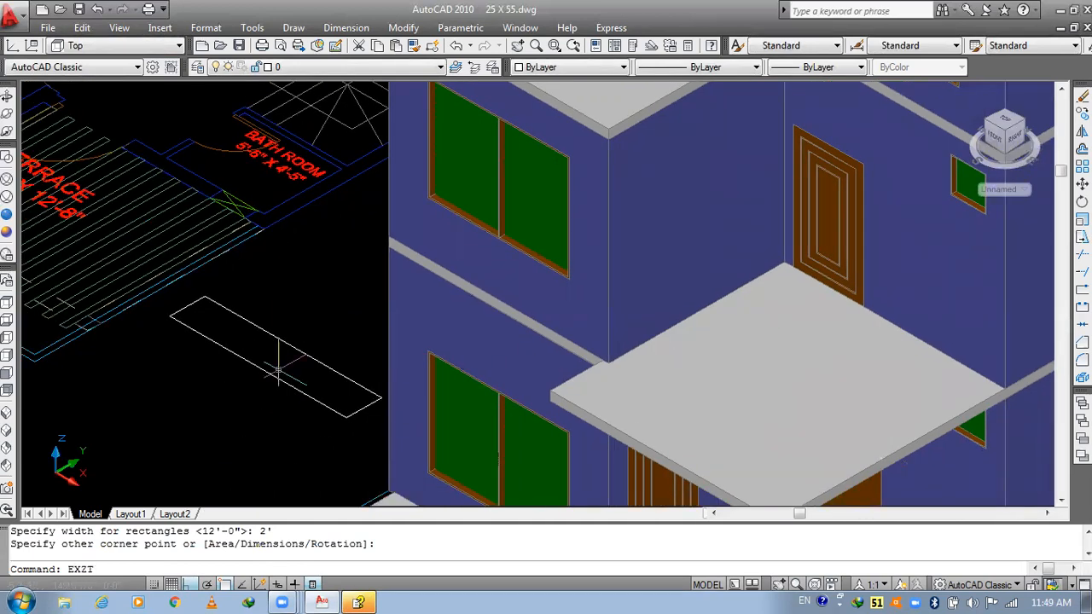
{"action": "key", "text": "BackSpace"}
{"action": "key", "text": "Return"}
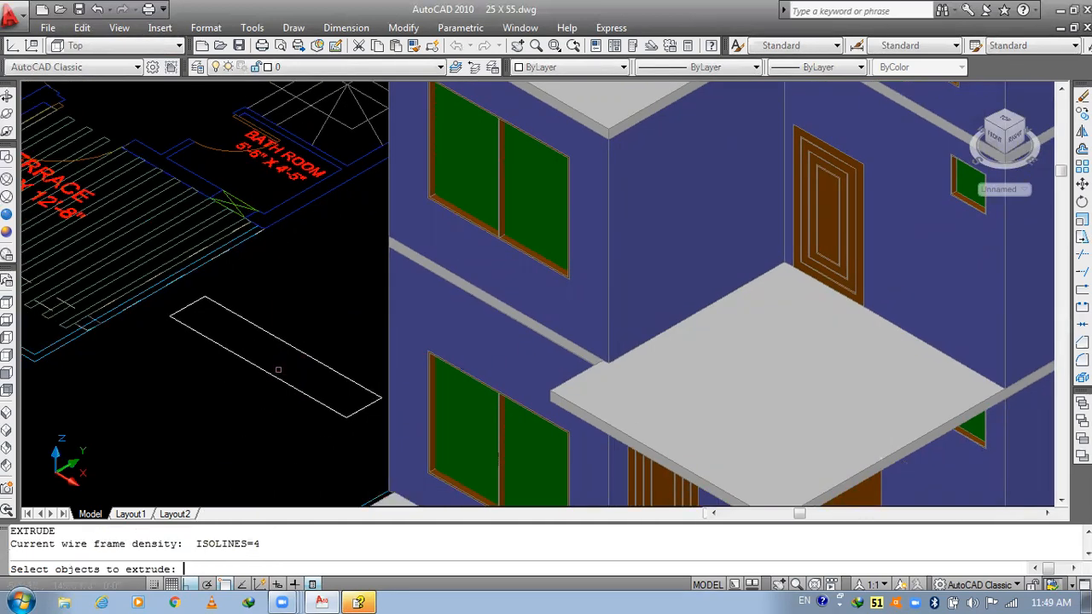
{"action": "left_click", "coordinate": [309, 330]}
{"action": "left_click", "coordinate": [279, 364]}
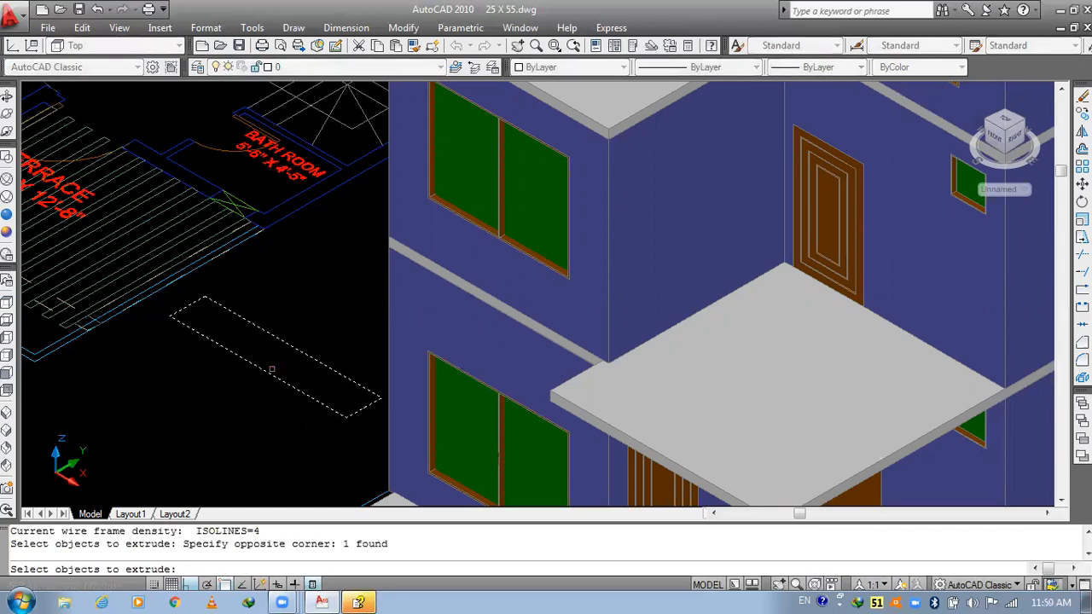
{"action": "key", "text": "Return"}
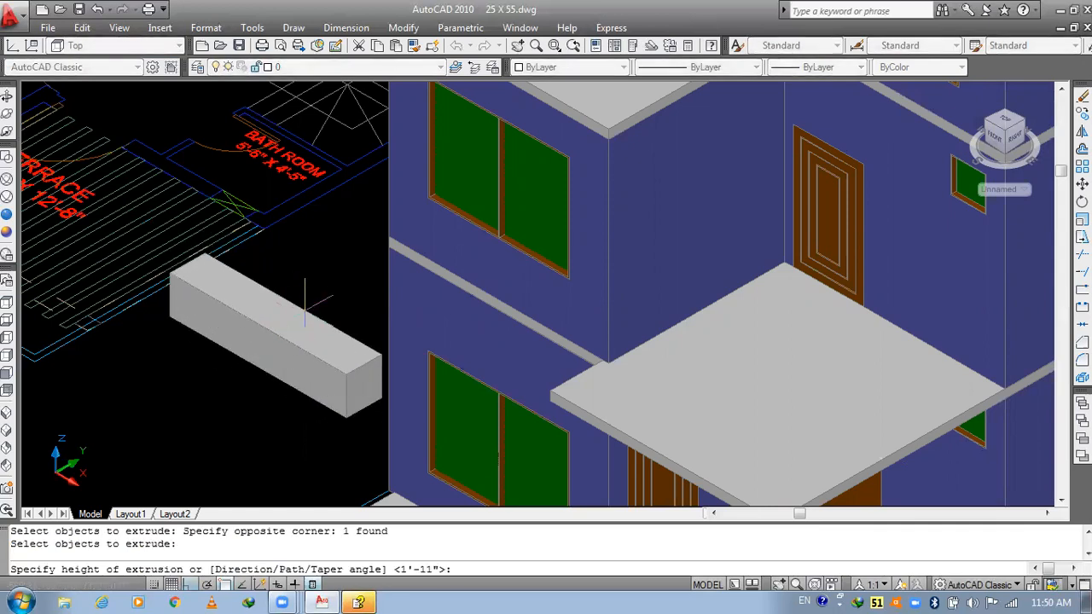
{"action": "type", "text": "6\""}
{"action": "key", "text": "Return"}
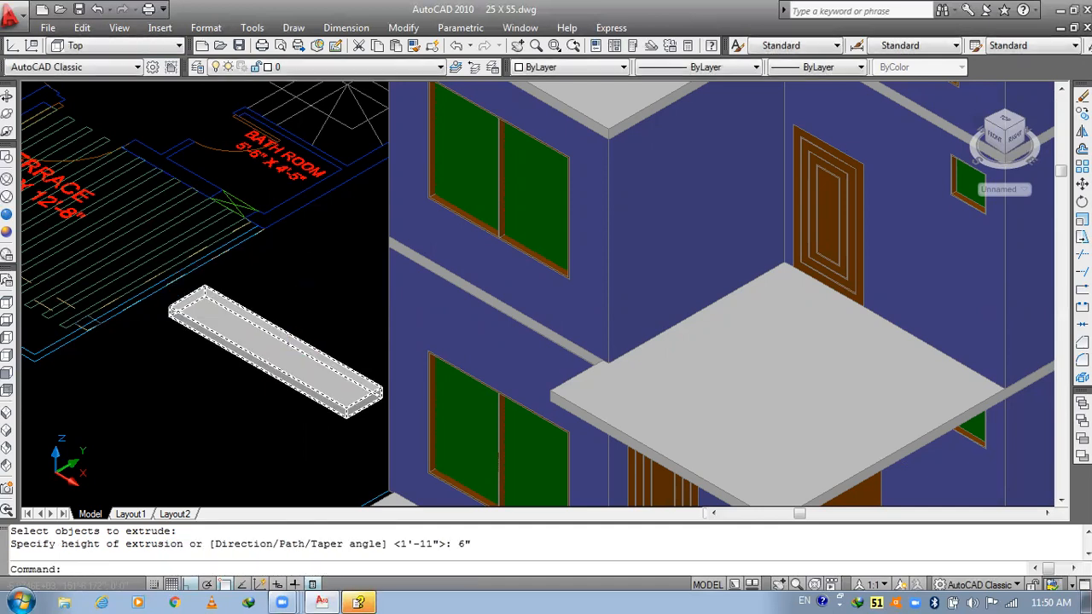
- Move the slab by its upper rear end corner onto the upper outer corner of the first-floor front window
{"action": "type", "text": "m"}
{"action": "key", "text": "Return"}
{"action": "left_click", "coordinate": [288, 333]}
{"action": "key", "text": "Return"}
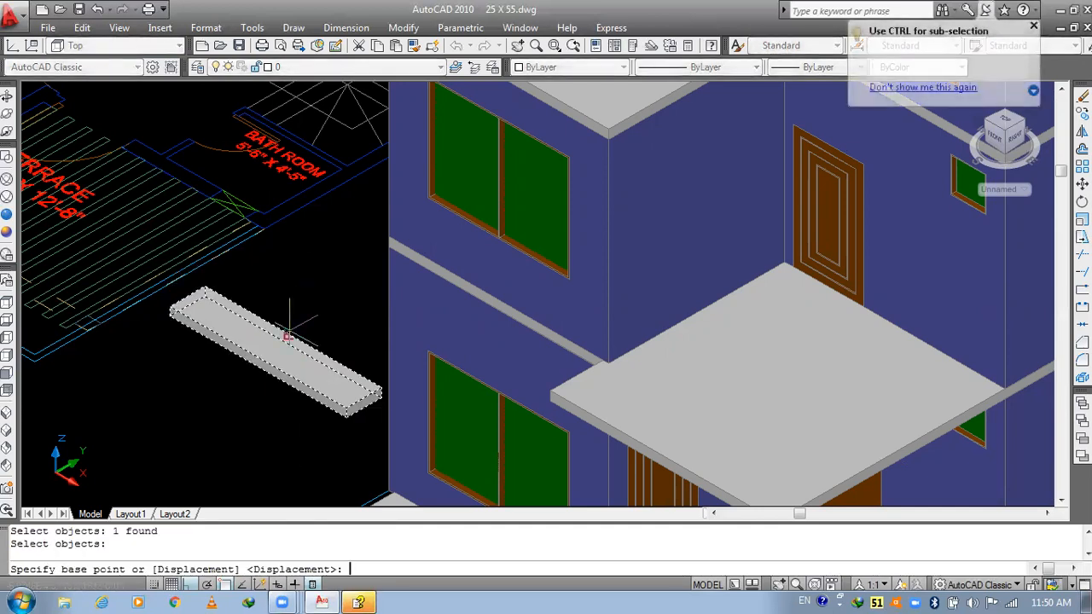
{"action": "scroll", "coordinate": [293, 331], "scroll_direction": "up", "scroll_amount": 2}
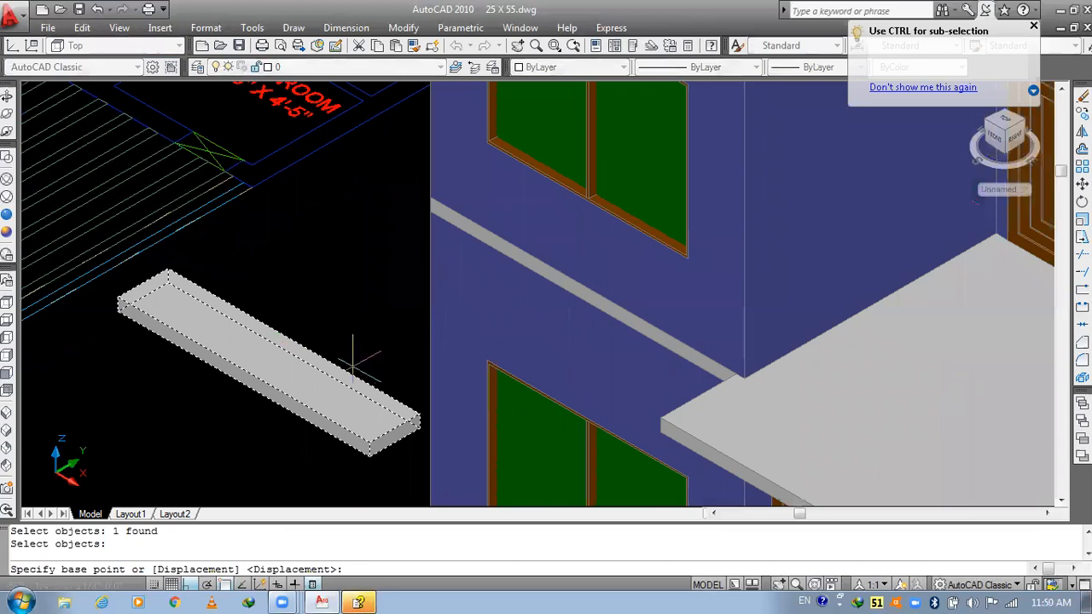
{"action": "left_click", "coordinate": [420, 421]}
{"action": "middle_click_drag", "start_coordinate": [665, 132], "coordinate": [487, 345]}
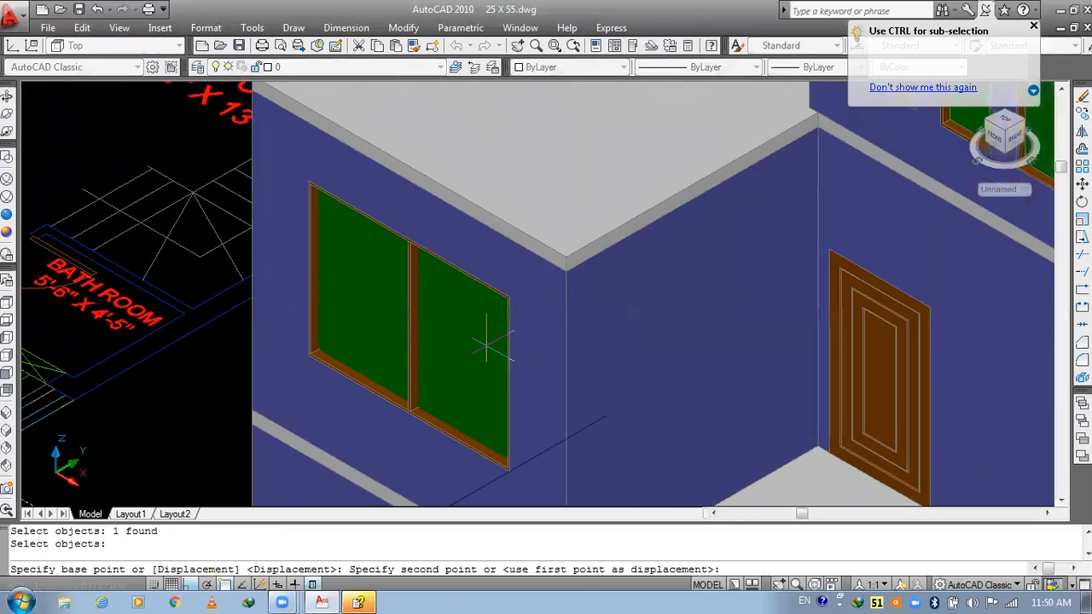
{"action": "scroll", "coordinate": [512, 294], "scroll_direction": "up", "scroll_amount": 5}
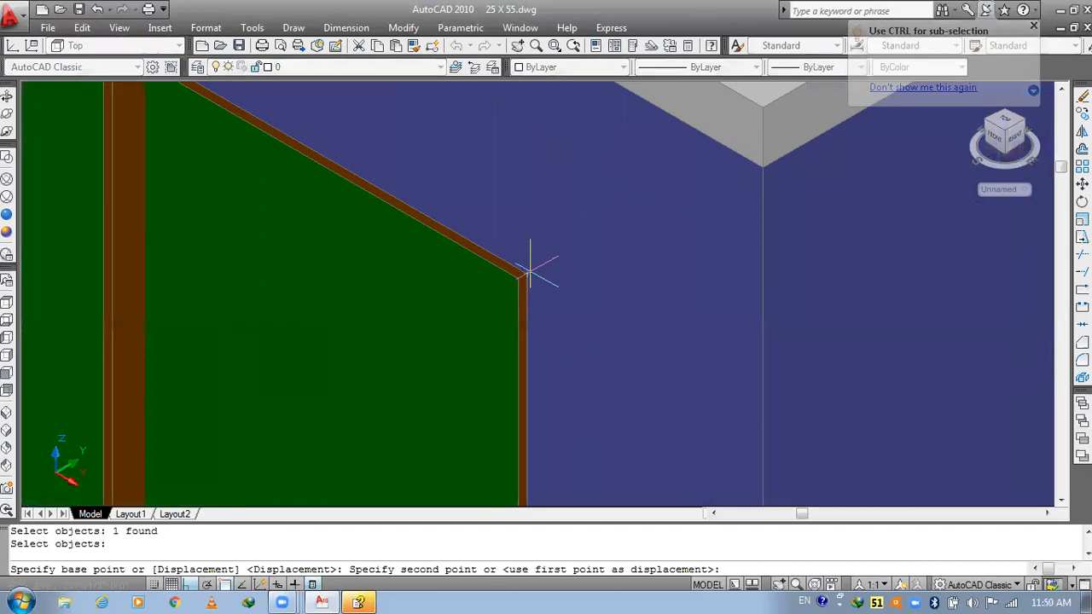
{"action": "left_click", "coordinate": [529, 271]}
- Move the slab straight up by 6" above the window
{"action": "type", "text": "M"}
{"action": "key", "text": "Return"}
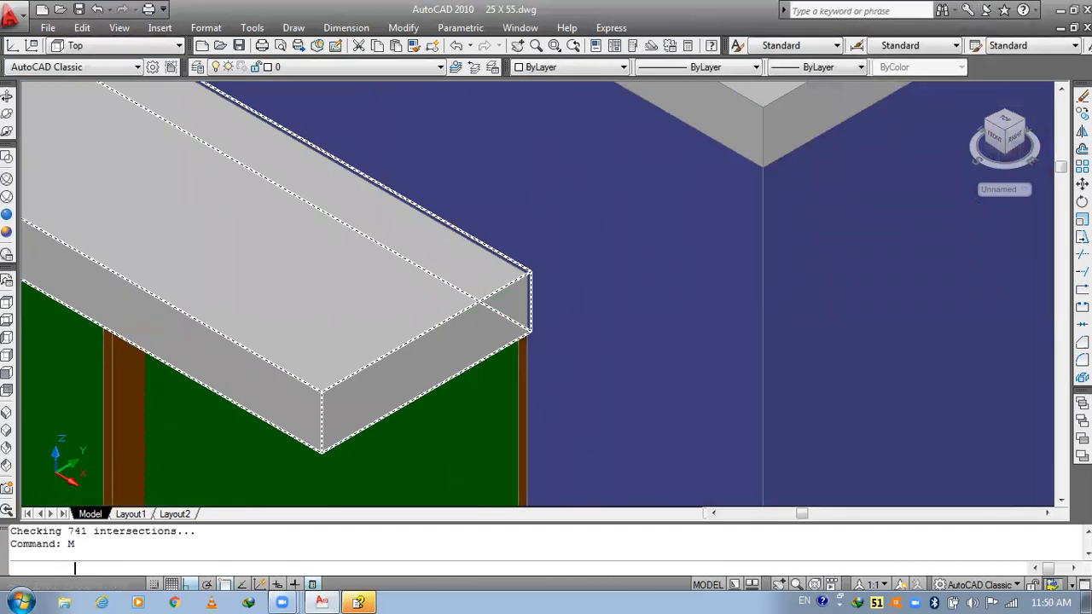
{"action": "left_click", "coordinate": [427, 331]}
{"action": "key", "text": "Return"}
{"action": "left_click", "coordinate": [427, 331]}
{"action": "type", "text": "6"}
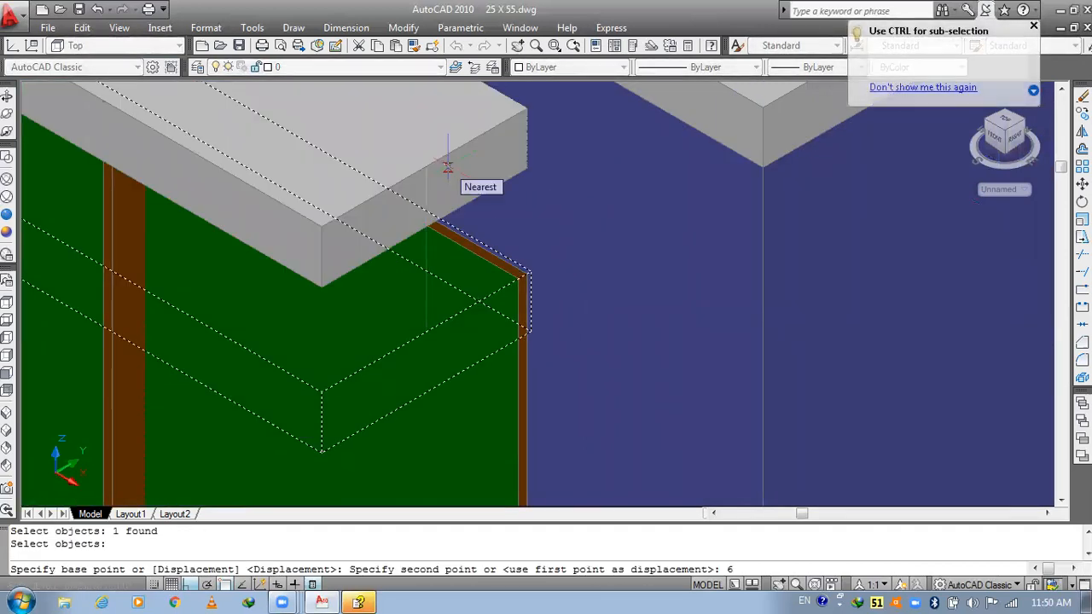
{"action": "key", "text": "Return"}
{"action": "middle_click_drag", "start_coordinate": [495, 224], "coordinate": [556, 224]}
- Move the slab 1' sideways along the front wall, towards the nearby corner of the house
{"action": "type", "text": "M"}
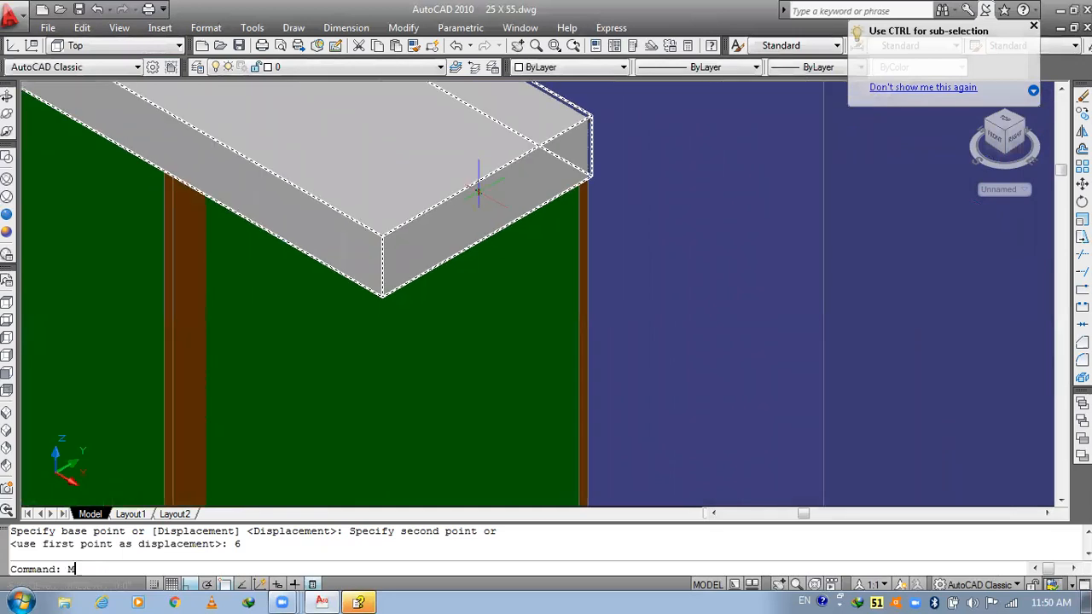
{"action": "key", "text": "Return"}
{"action": "left_click", "coordinate": [478, 190]}
{"action": "key", "text": "Return"}
{"action": "left_click", "coordinate": [428, 180]}
{"action": "type", "text": "1'"}
{"action": "key", "text": "Return"}
{"action": "scroll", "coordinate": [431, 316], "scroll_direction": "down", "scroll_amount": 3}
{"action": "middle_click_drag", "start_coordinate": [664, 390], "coordinate": [911, 469]}
{"action": "scroll", "coordinate": [653, 362], "scroll_direction": "down", "scroll_amount": 3}
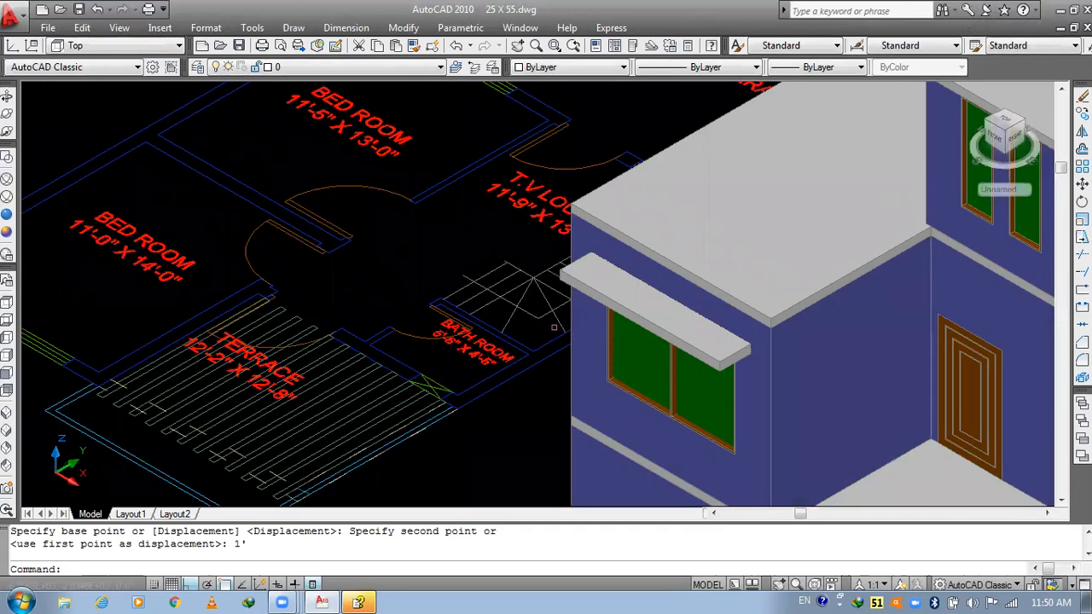
{"action": "scroll", "coordinate": [484, 320], "scroll_direction": "down", "scroll_amount": 2}
{"action": "middle_click_drag", "start_coordinate": [484, 320], "coordinate": [448, 207]}
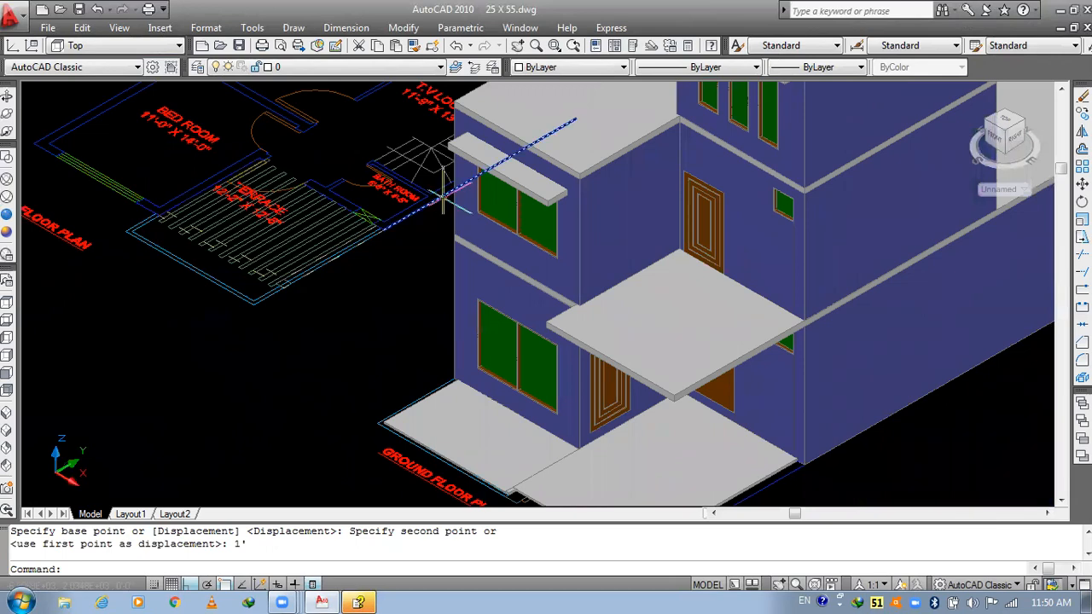
- Draw a 2' by 6" rectangle in the empty space in front of the first floor plan
{"action": "mouse_move", "coordinate": [444, 197]}
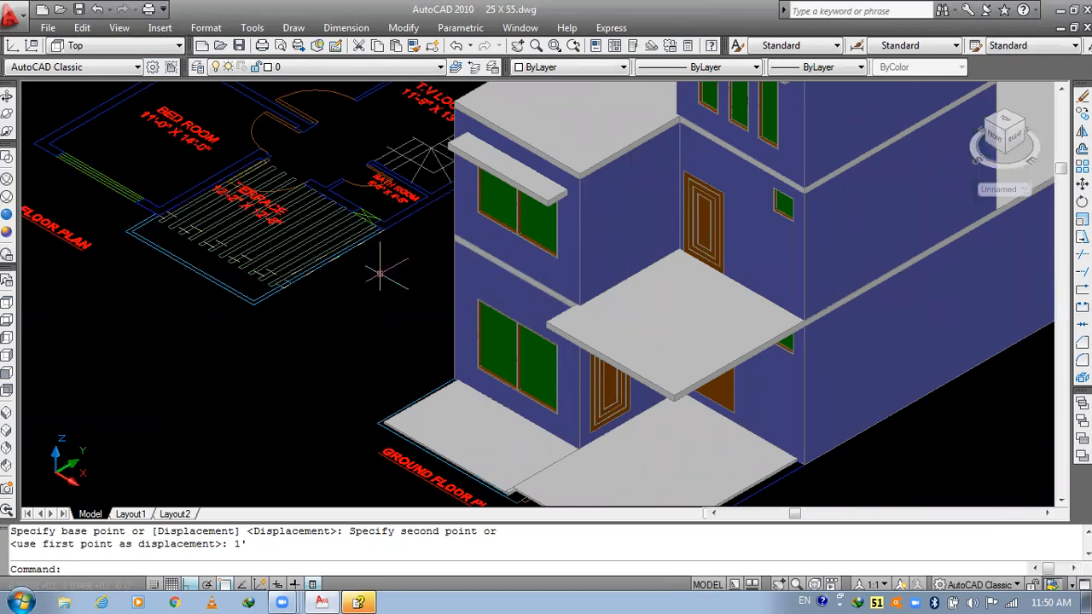
{"action": "type", "text": "REC"}
{"action": "key", "text": "Return"}
{"action": "left_click", "coordinate": [310, 343]}
{"action": "type", "text": "D"}
{"action": "key", "text": "Return"}
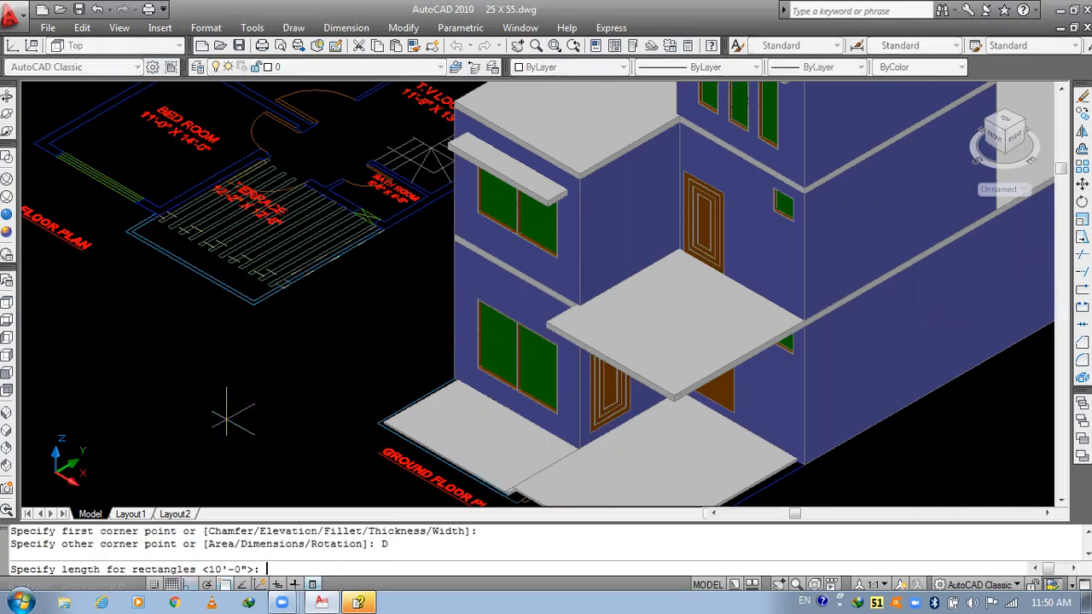
{"action": "type", "text": "2'"}
{"action": "key", "text": "Return"}
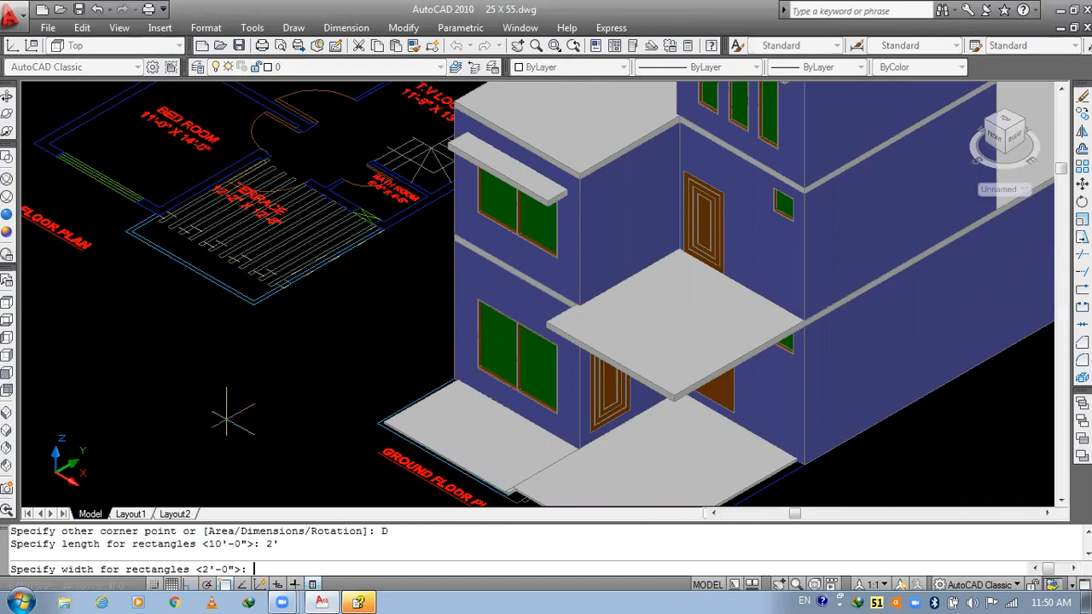
{"action": "type", "text": "6\""}
{"action": "key", "text": "Return"}
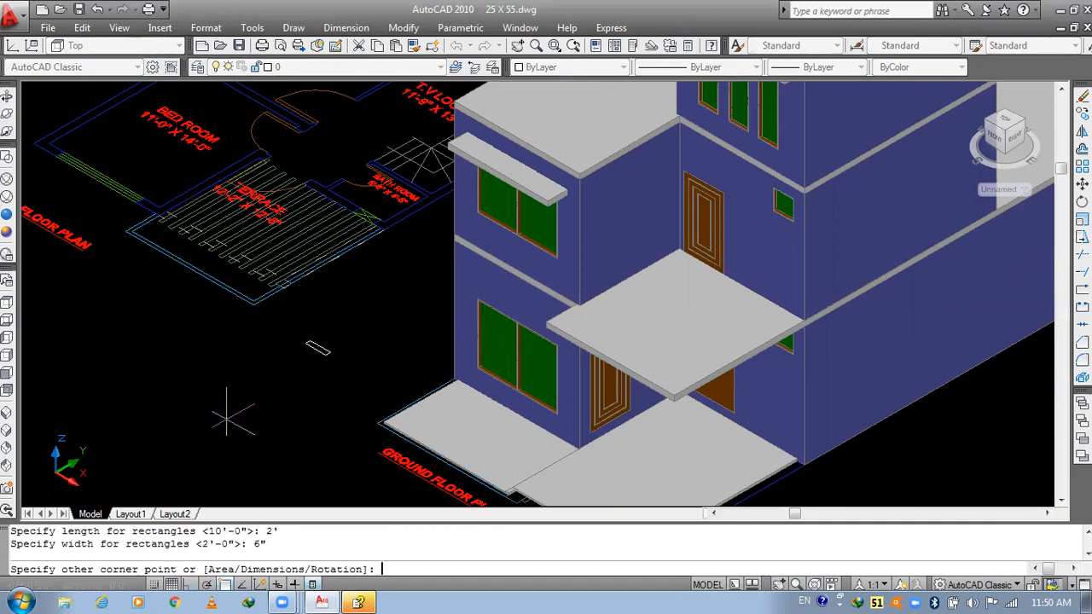
{"action": "left_click", "coordinate": [227, 418]}
- Rotate the small rectangle 90° about the middle of its long side so it runs perpendicular to the house front
{"action": "type", "text": "ro"}
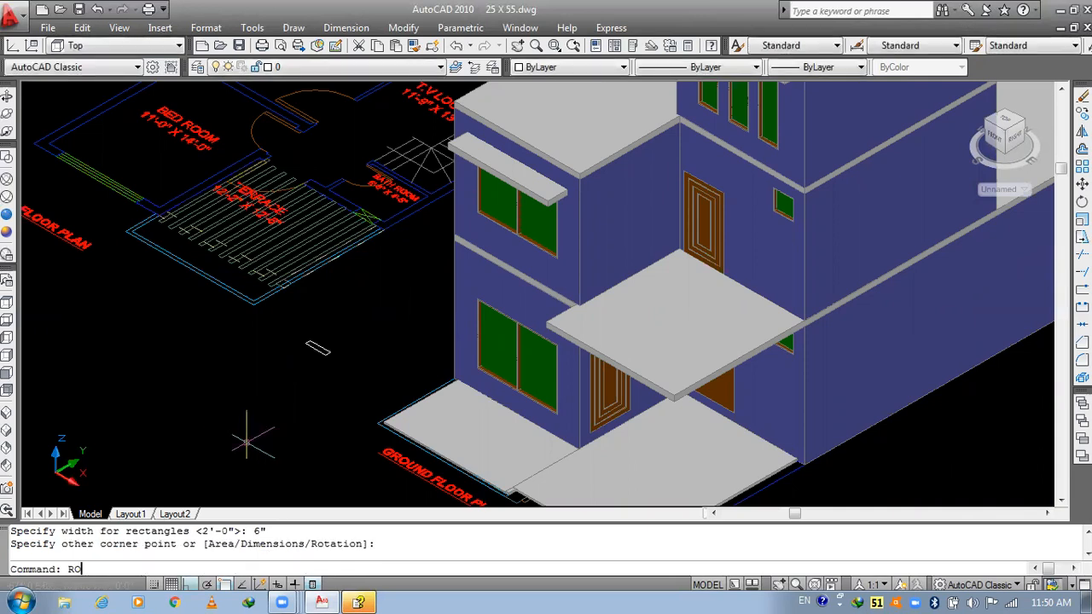
{"action": "key", "text": "Return"}
{"action": "scroll", "coordinate": [304, 348], "scroll_direction": "up", "scroll_amount": 5}
{"action": "left_click", "coordinate": [318, 328]}
{"action": "left_click", "coordinate": [339, 325]}
{"action": "left_click", "coordinate": [332, 357]}
{"action": "key", "text": "Return"}
{"action": "left_click", "coordinate": [367, 324]}
{"action": "key", "text": "Return"}
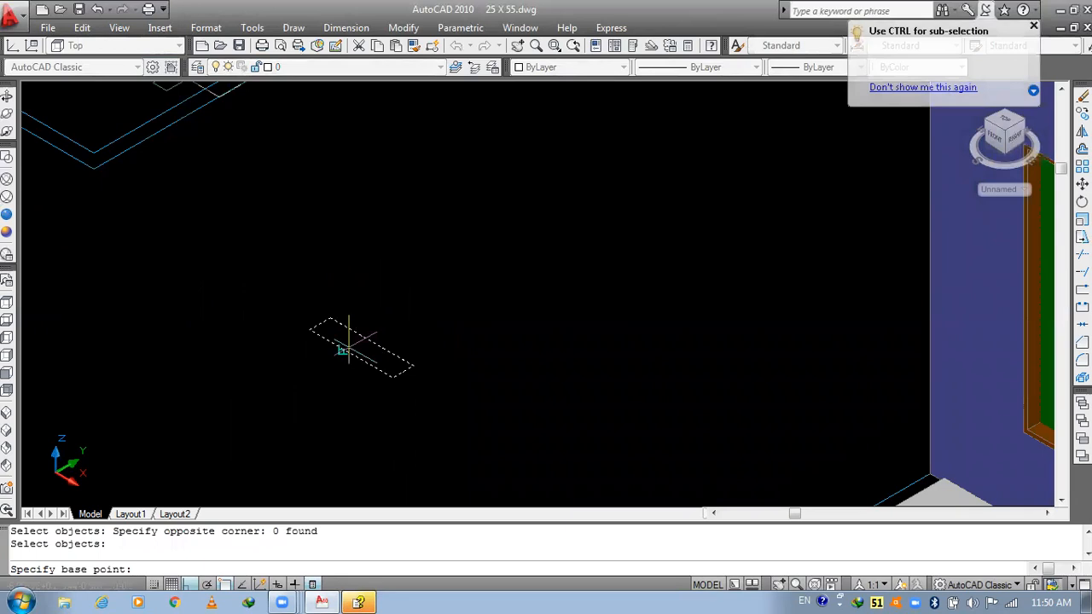
{"action": "left_click", "coordinate": [350, 353]}
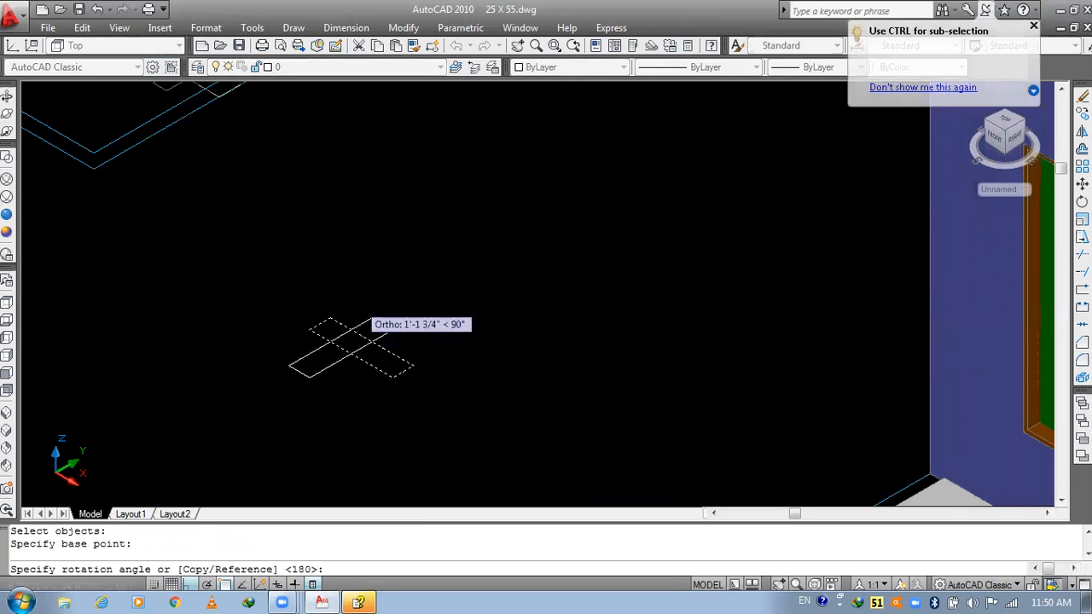
{"action": "left_click", "coordinate": [366, 290]}
- Extrude the rotated rectangle 12' upward into a vertical fin
{"action": "type", "text": "EXT"}
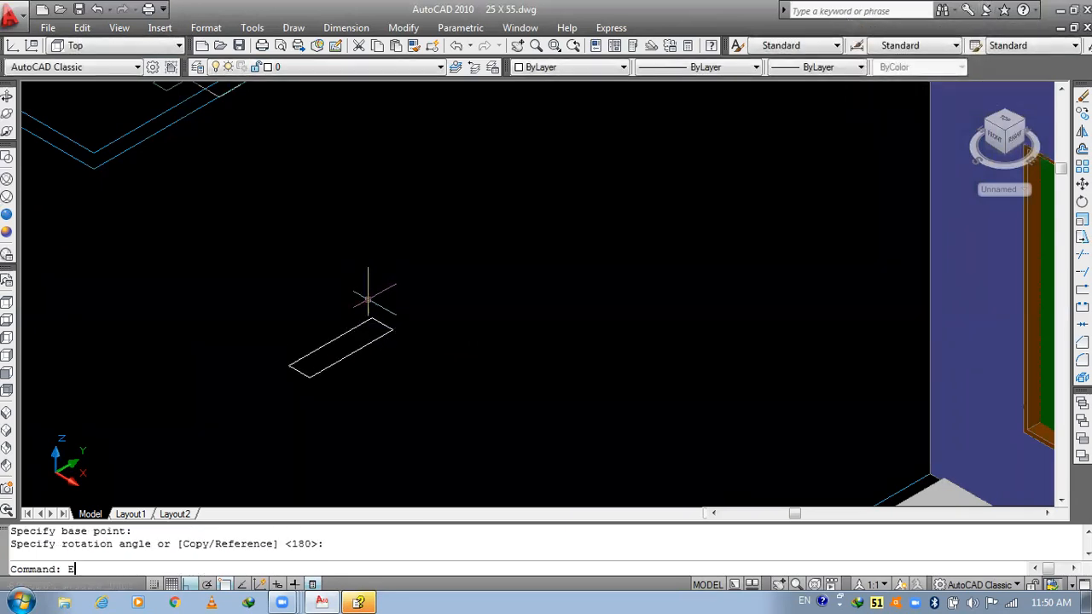
{"action": "key", "text": "Return"}
{"action": "left_click", "coordinate": [369, 292]}
{"action": "left_click", "coordinate": [324, 395]}
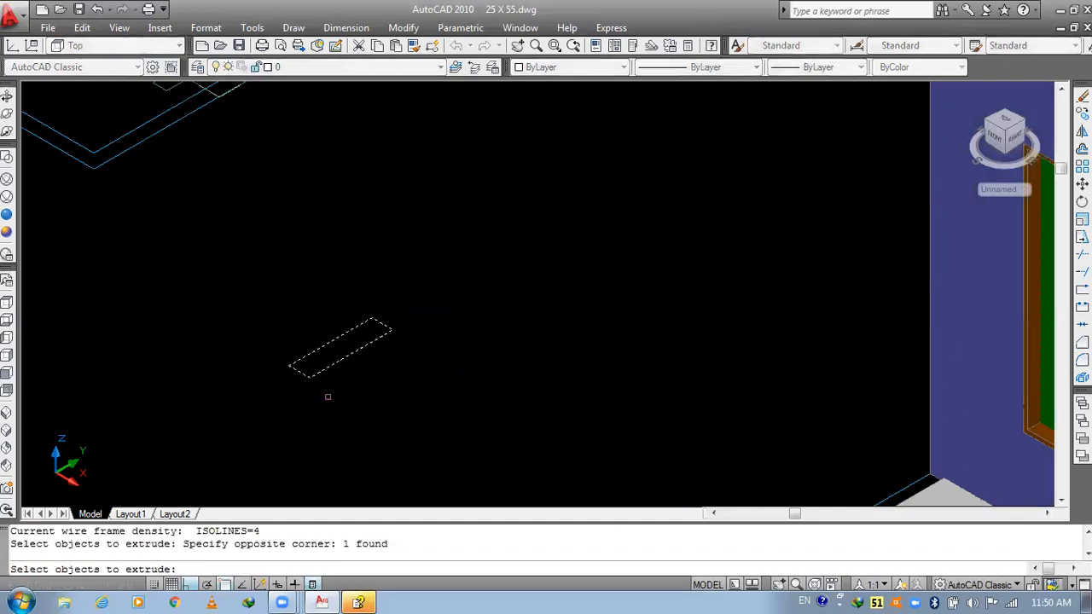
{"action": "key", "text": "Return"}
{"action": "type", "text": "12'"}
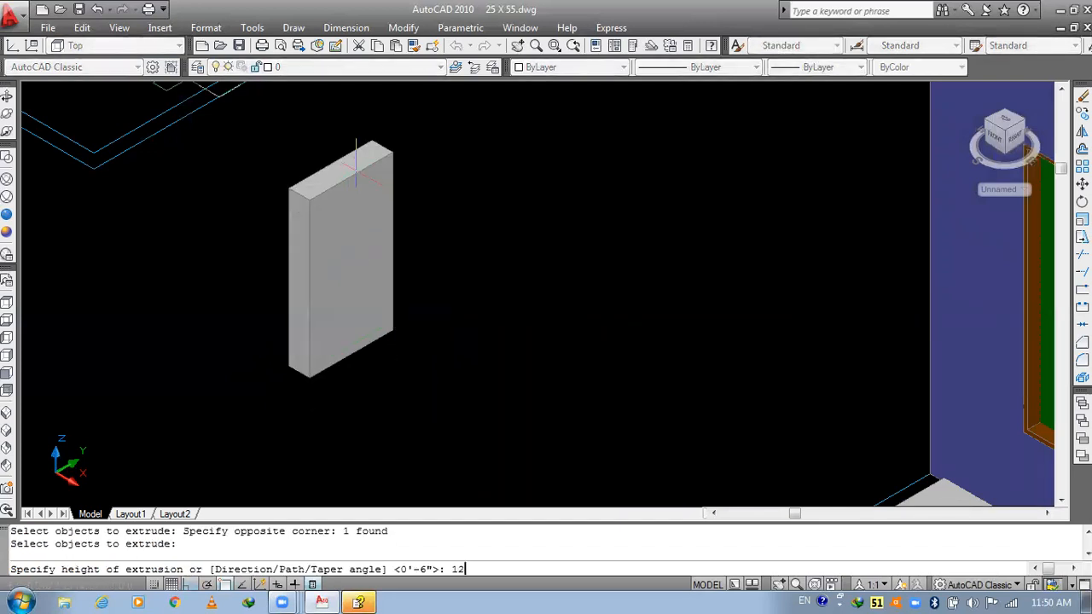
{"action": "key", "text": "Return"}
- Move the vertical fin by its top rear corner onto the upper rear corner at the far end of the window slab
{"action": "type", "text": "M"}
{"action": "key", "text": "Return"}
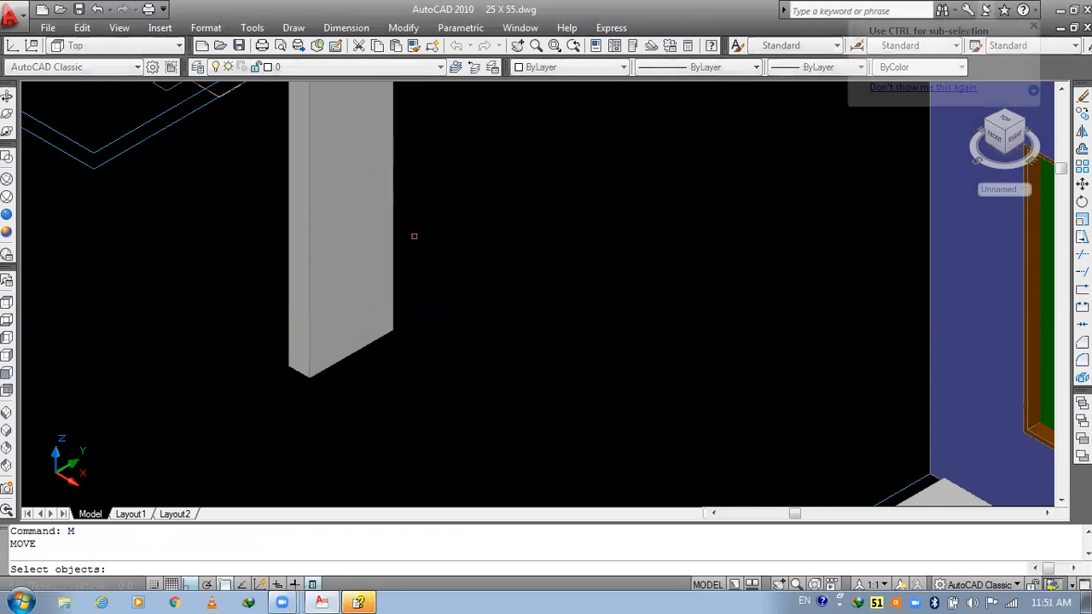
{"action": "scroll", "coordinate": [412, 237], "scroll_direction": "down", "scroll_amount": 4}
{"action": "middle_click_drag", "start_coordinate": [415, 256], "coordinate": [413, 273]}
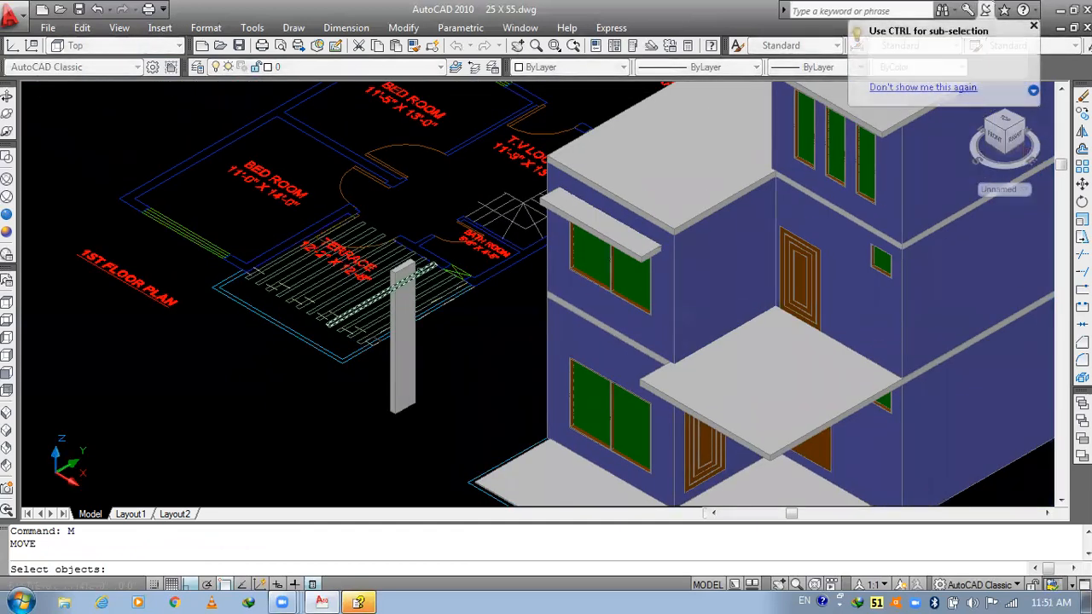
{"action": "left_click", "coordinate": [412, 266]}
{"action": "key", "text": "Return"}
{"action": "scroll", "coordinate": [412, 266], "scroll_direction": "up", "scroll_amount": 3}
{"action": "left_click", "coordinate": [409, 253]}
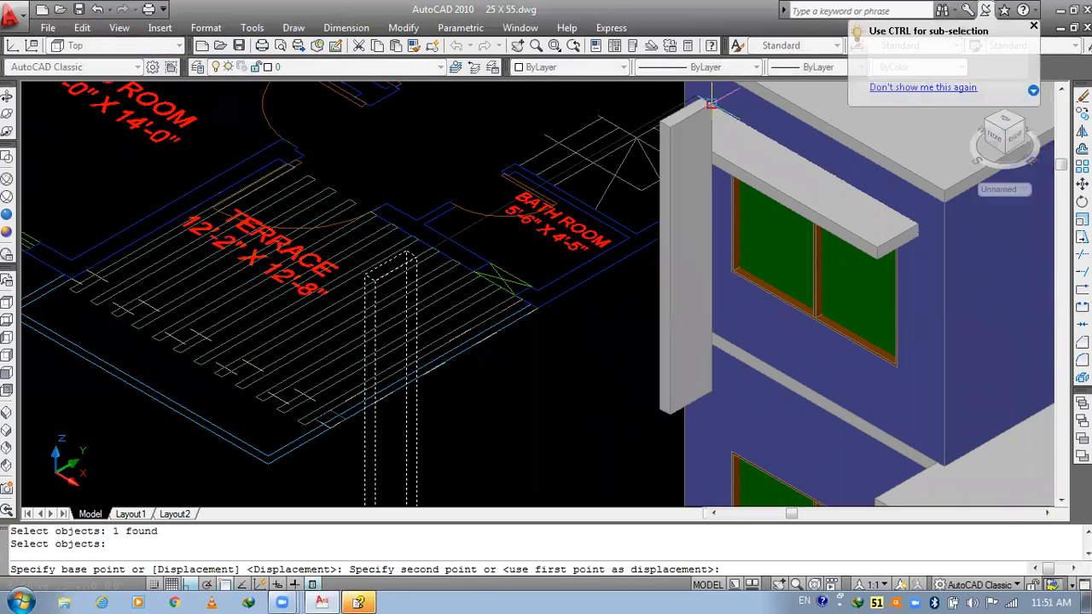
{"action": "left_click", "coordinate": [710, 102]}
{"action": "middle_click_drag", "start_coordinate": [688, 295], "coordinate": [616, 243]}
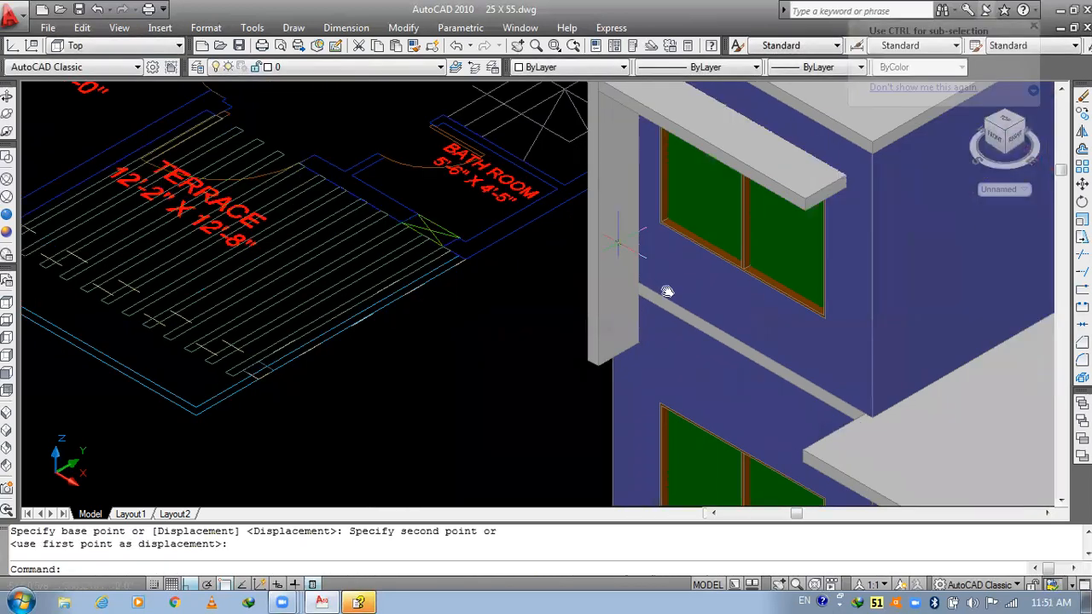
{"action": "scroll", "coordinate": [668, 292], "scroll_direction": "down", "scroll_amount": 4}
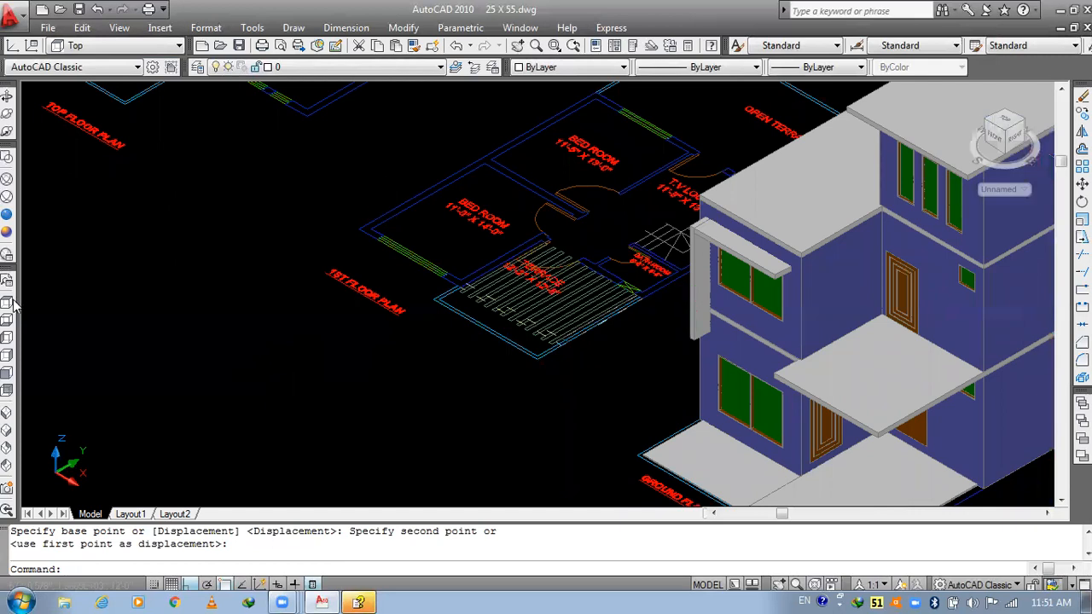
- Switch to the southwest isometric view and lower the top face of the slab above the first-floor window by 2"
{"action": "left_click", "coordinate": [6, 416]}
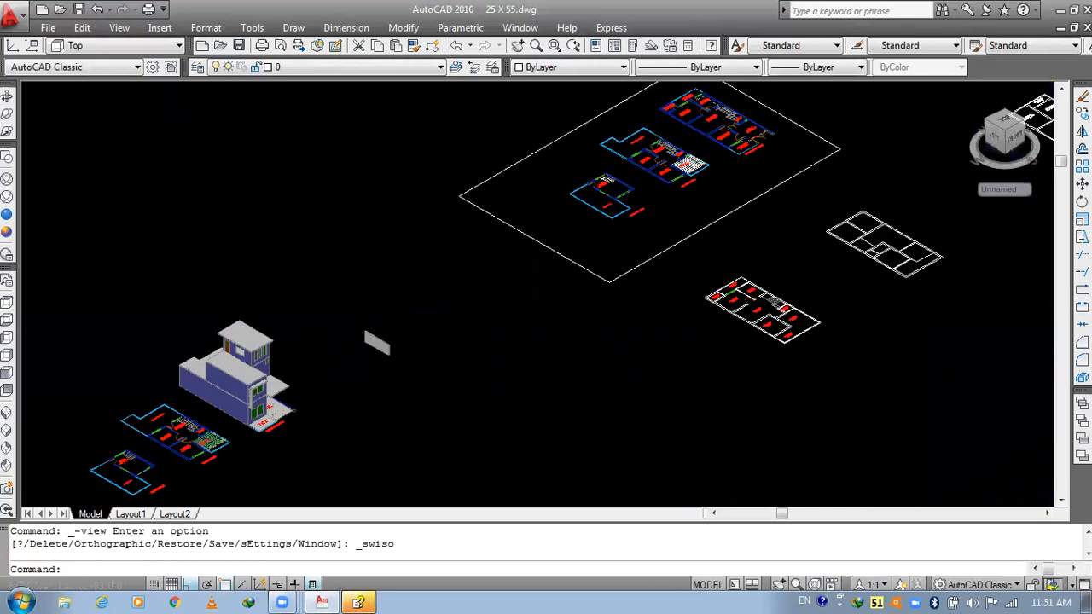
{"action": "scroll", "coordinate": [265, 384], "scroll_direction": "up", "scroll_amount": 5}
{"action": "scroll", "coordinate": [265, 383], "scroll_direction": "up", "scroll_amount": 3}
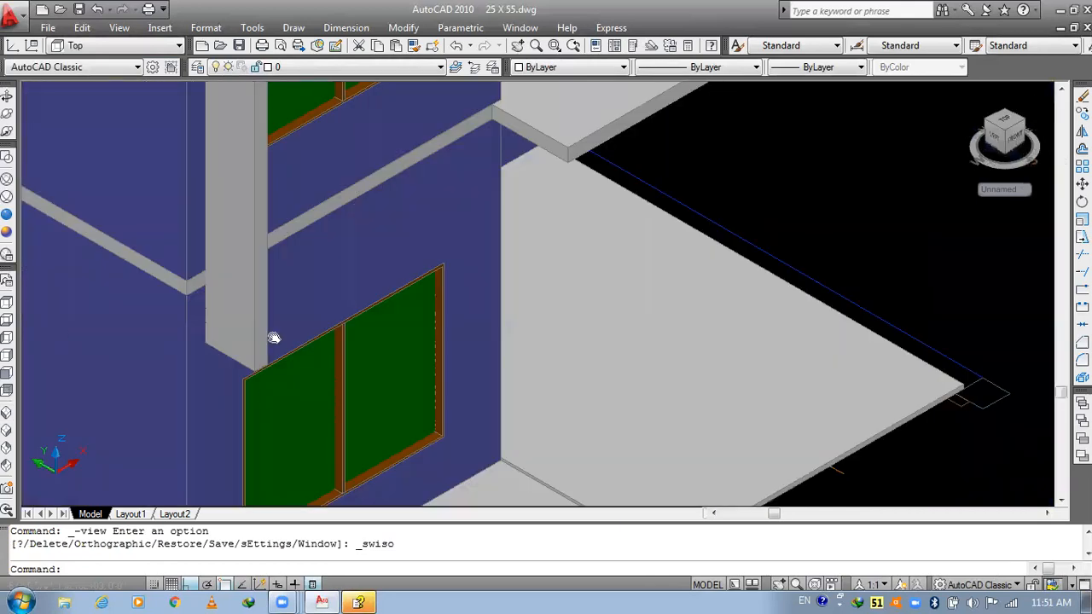
{"action": "scroll", "coordinate": [269, 393], "scroll_direction": "down", "scroll_amount": 5}
{"action": "scroll", "coordinate": [333, 273], "scroll_direction": "up", "scroll_amount": 2}
{"action": "left_click", "coordinate": [327, 286]}
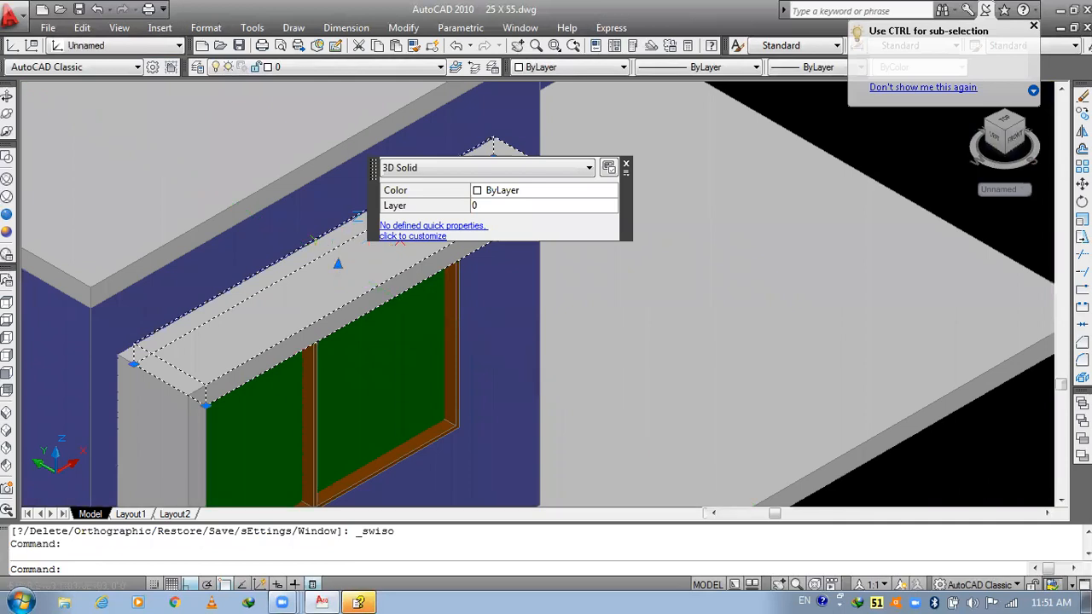
{"action": "left_click", "coordinate": [338, 264]}
{"action": "type", "text": "2"}
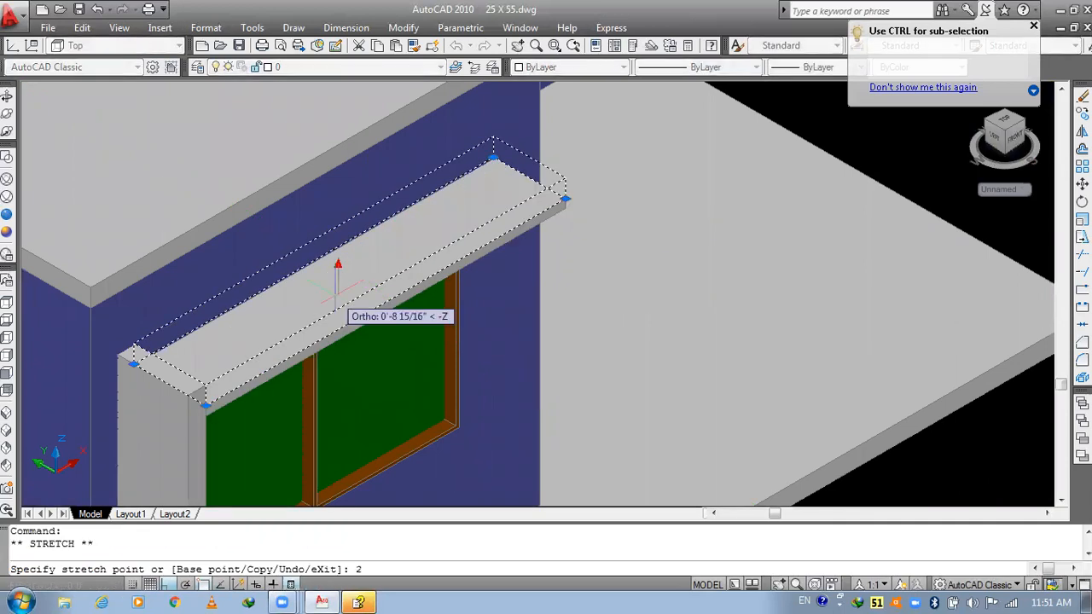
{"action": "type", "text": "\""}
{"action": "key", "text": "Return"}
{"action": "middle_click_drag", "start_coordinate": [187, 457], "coordinate": [228, 348]}
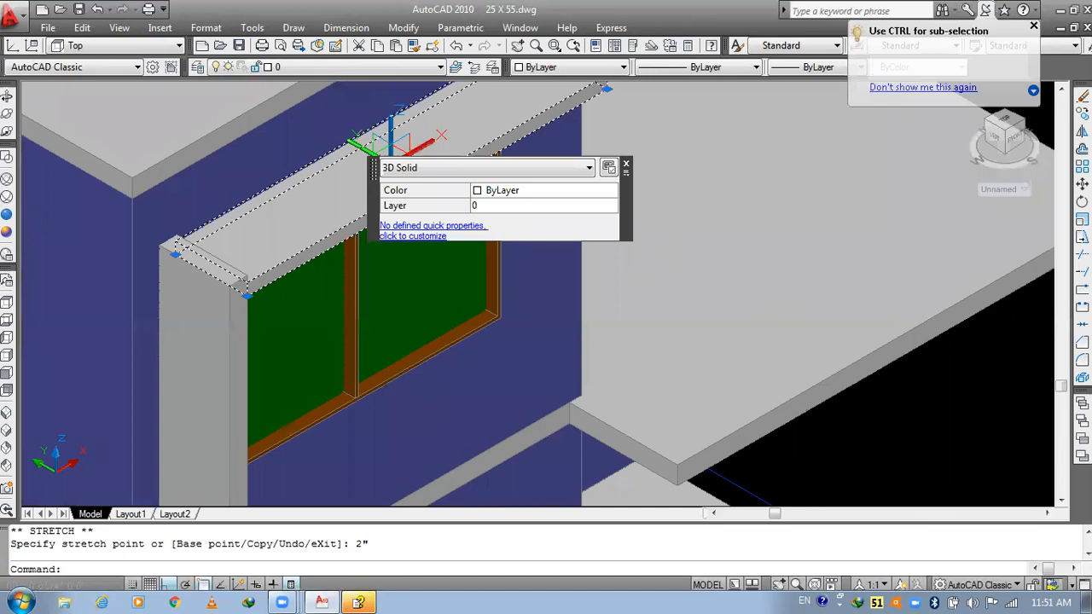
{"action": "scroll", "coordinate": [265, 286], "scroll_direction": "down", "scroll_amount": 6}
{"action": "key", "text": "Escape"}
- Thin the vertical fin by stretching each of its two outer bottom corners 2" inward along the fin's thickness
{"action": "left_click", "coordinate": [255, 286]}
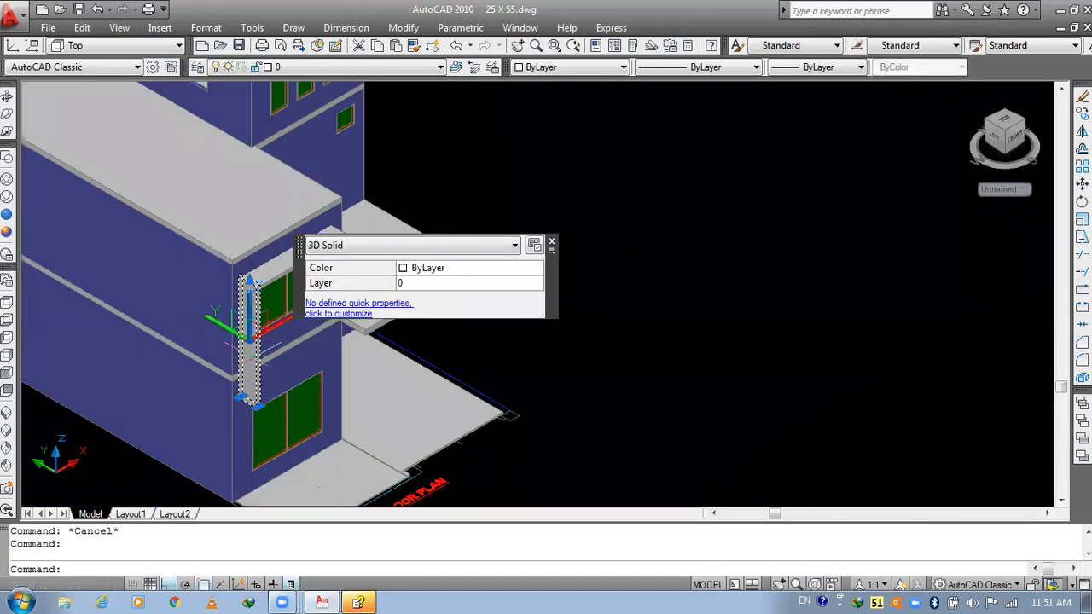
{"action": "scroll", "coordinate": [252, 350], "scroll_direction": "up", "scroll_amount": 5}
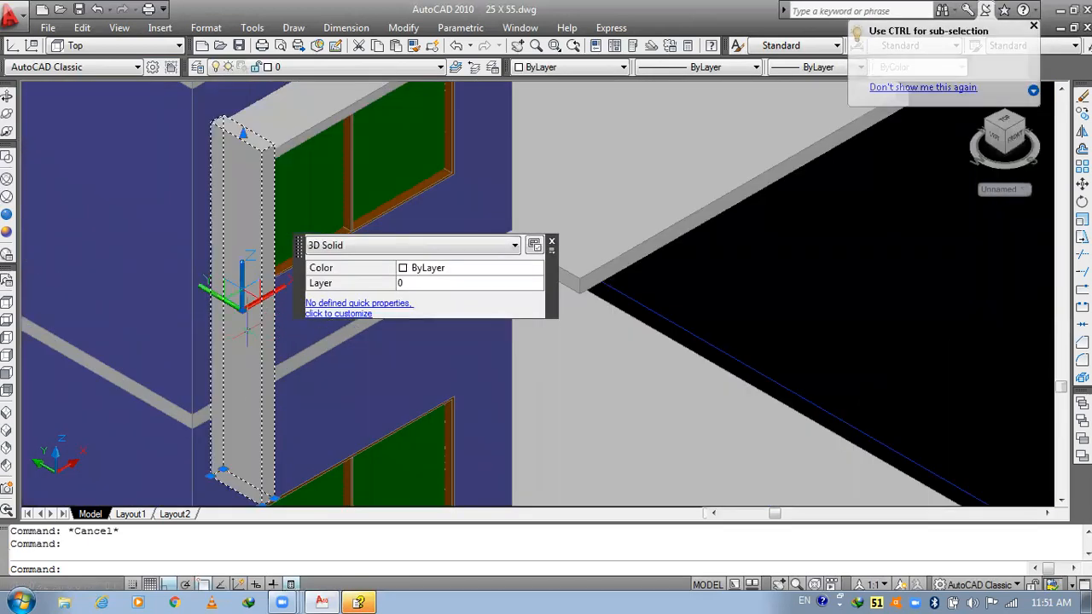
{"action": "scroll", "coordinate": [245, 337], "scroll_direction": "up", "scroll_amount": 3}
{"action": "middle_click_drag", "start_coordinate": [245, 337], "coordinate": [255, 162]}
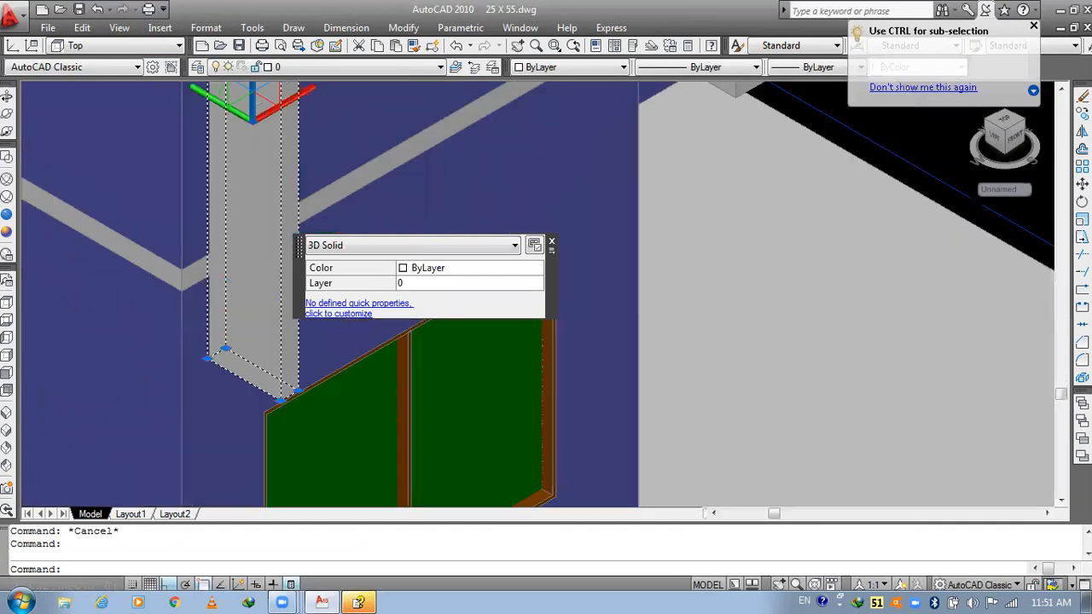
{"action": "scroll", "coordinate": [213, 341], "scroll_direction": "up", "scroll_amount": 3}
{"action": "left_click", "coordinate": [184, 395]}
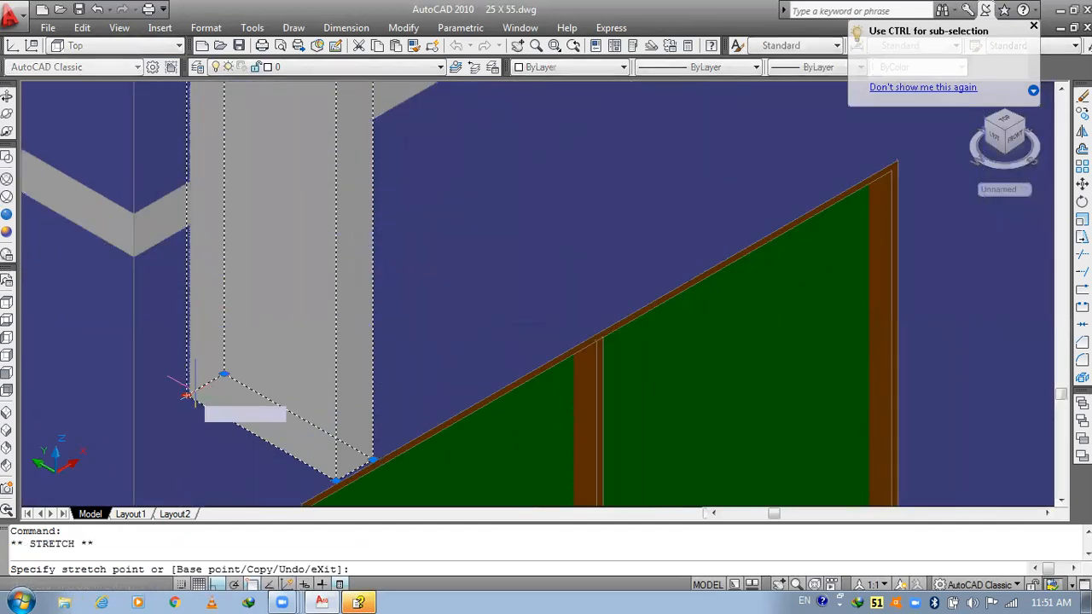
{"action": "type", "text": "2\""}
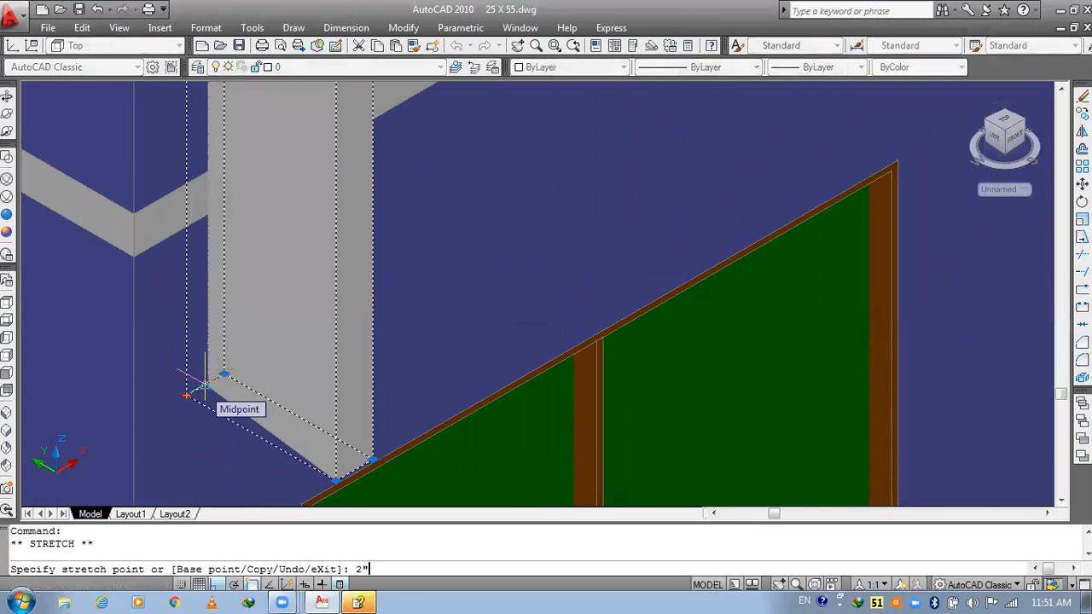
{"action": "key", "text": "Return"}
{"action": "left_click", "coordinate": [334, 481]}
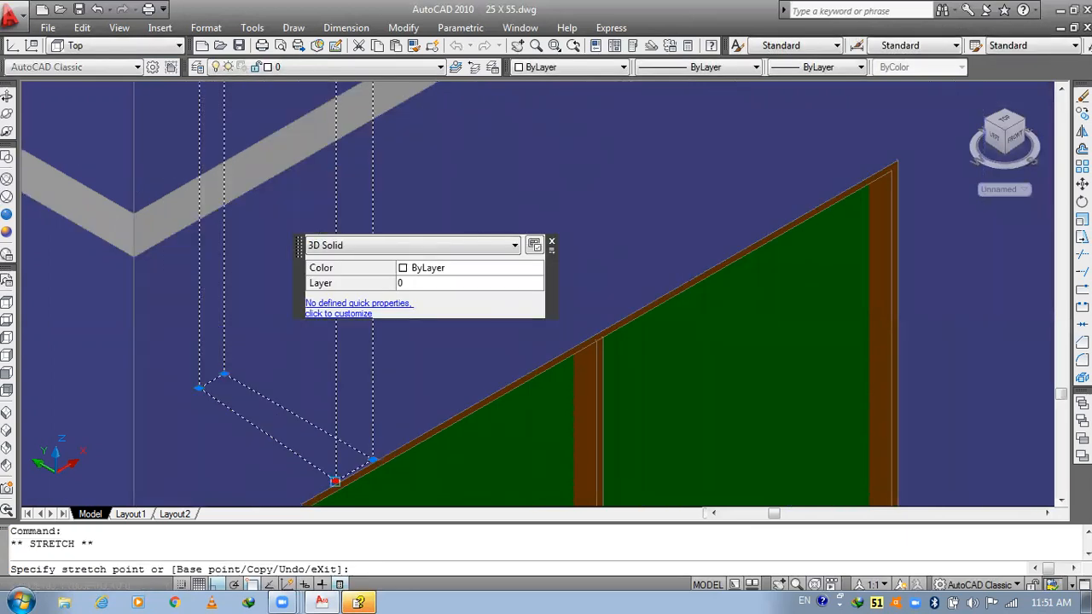
{"action": "type", "text": "2\""}
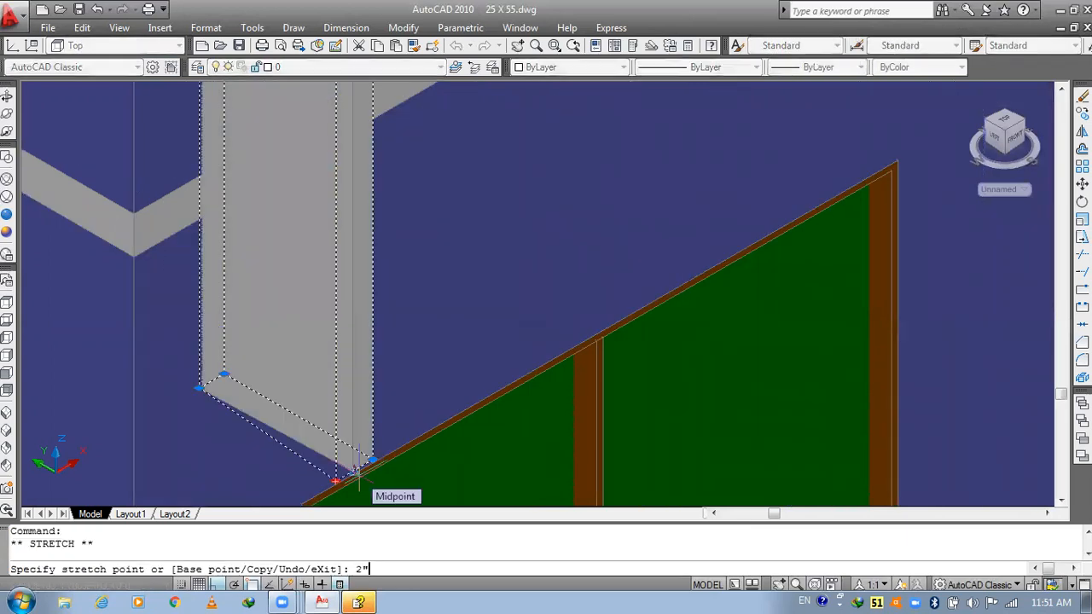
{"action": "key", "text": "Return"}
{"action": "key", "text": "Escape"}
{"action": "key", "text": "Escape"}
- Move the vertical fin 2" down so its top lines up with the thinned window slab
{"action": "scroll", "coordinate": [360, 475], "scroll_direction": "down", "scroll_amount": 8}
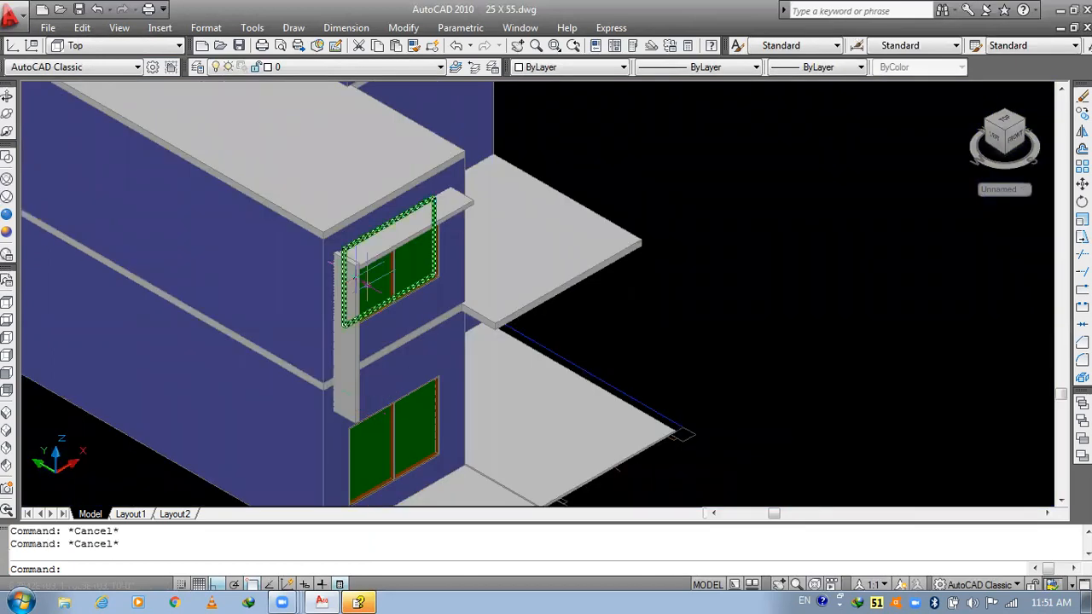
{"action": "scroll", "coordinate": [353, 268], "scroll_direction": "up", "scroll_amount": 6}
{"action": "type", "text": "M"}
{"action": "key", "text": "Return"}
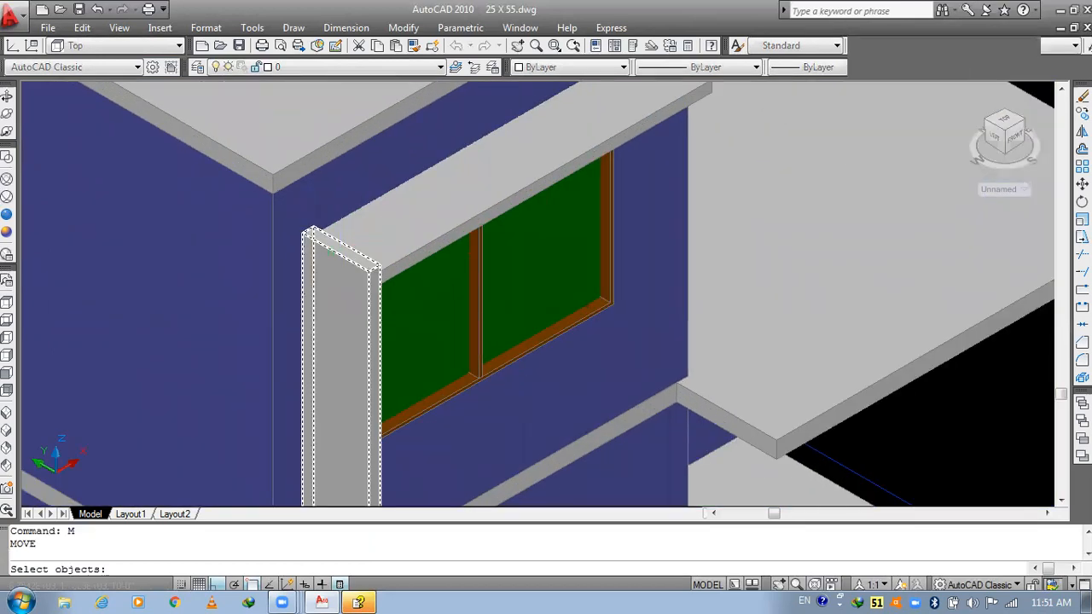
{"action": "left_click", "coordinate": [341, 249]}
{"action": "key", "text": "Return"}
{"action": "left_click", "coordinate": [377, 268]}
{"action": "type", "text": "2\""}
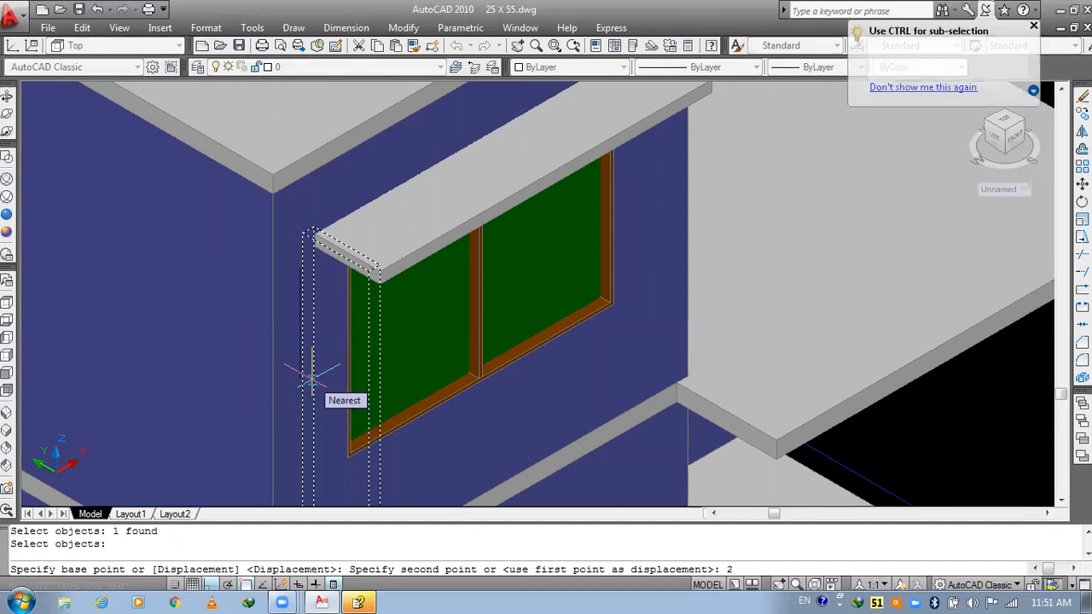
{"action": "key", "text": "Return"}
{"action": "scroll", "coordinate": [337, 350], "scroll_direction": "down", "scroll_amount": 6}
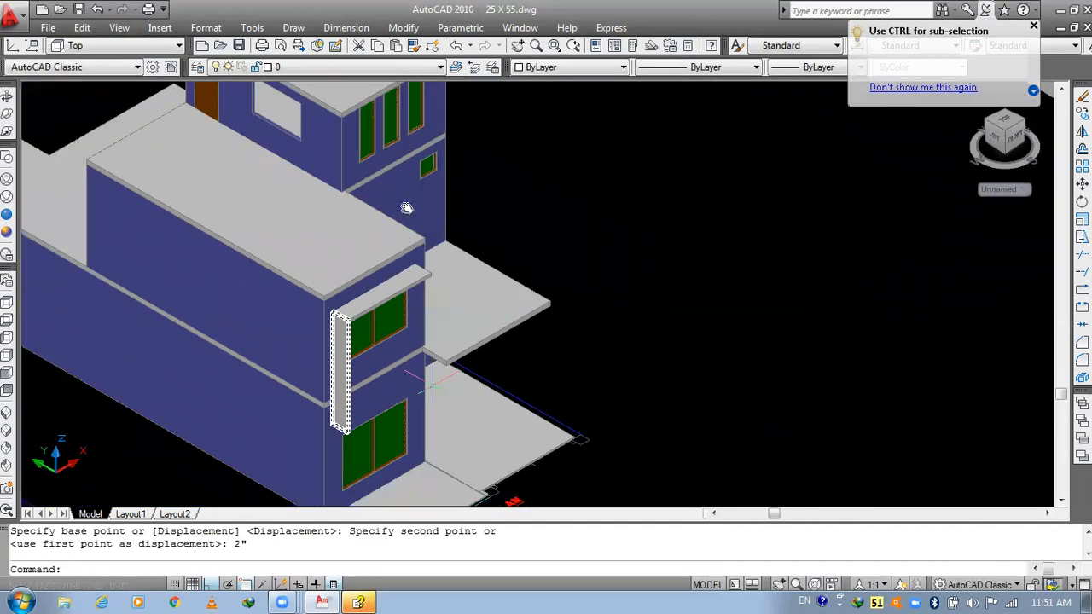
{"action": "scroll", "coordinate": [402, 286], "scroll_direction": "up", "scroll_amount": 4}
{"action": "scroll", "coordinate": [343, 271], "scroll_direction": "up", "scroll_amount": 2}
{"action": "key", "text": "Escape"}
{"action": "key", "text": "Escape"}
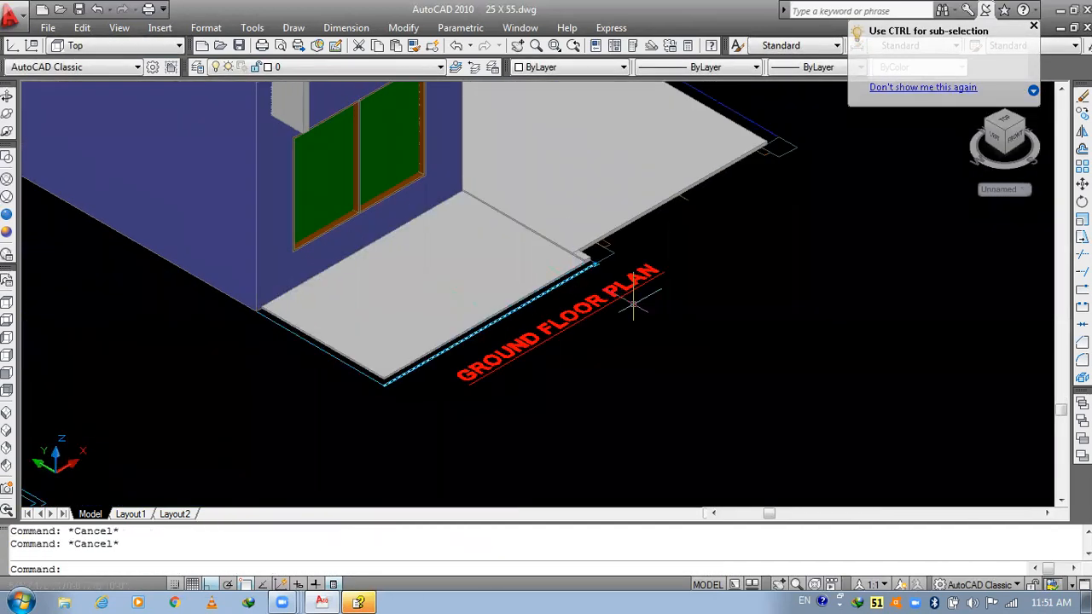
- Trace a closed polyline around the boundary-wall strip along the front and side edges of the ground floor's front slab
{"action": "type", "text": "PL"}
{"action": "key", "text": "Return"}
{"action": "scroll", "coordinate": [589, 248], "scroll_direction": "up", "scroll_amount": 5}
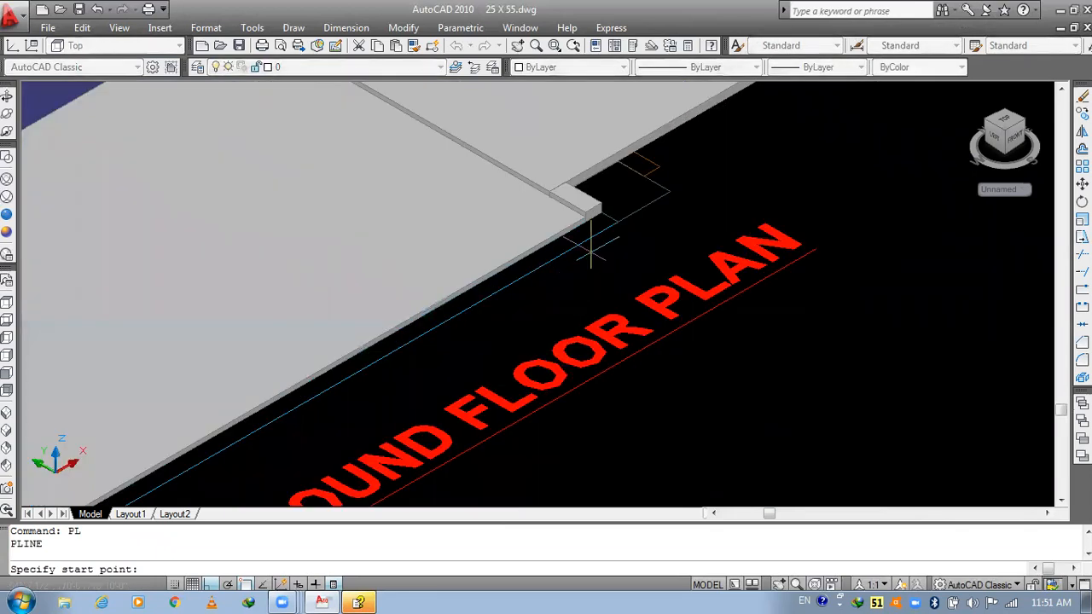
{"action": "left_click", "coordinate": [613, 169]}
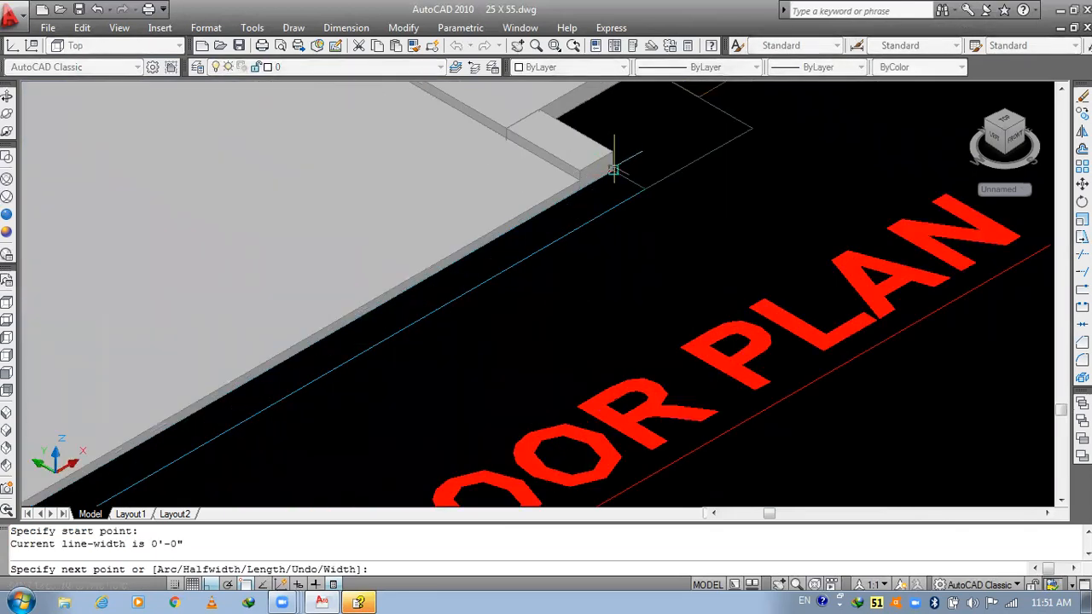
{"action": "left_click", "coordinate": [646, 193]}
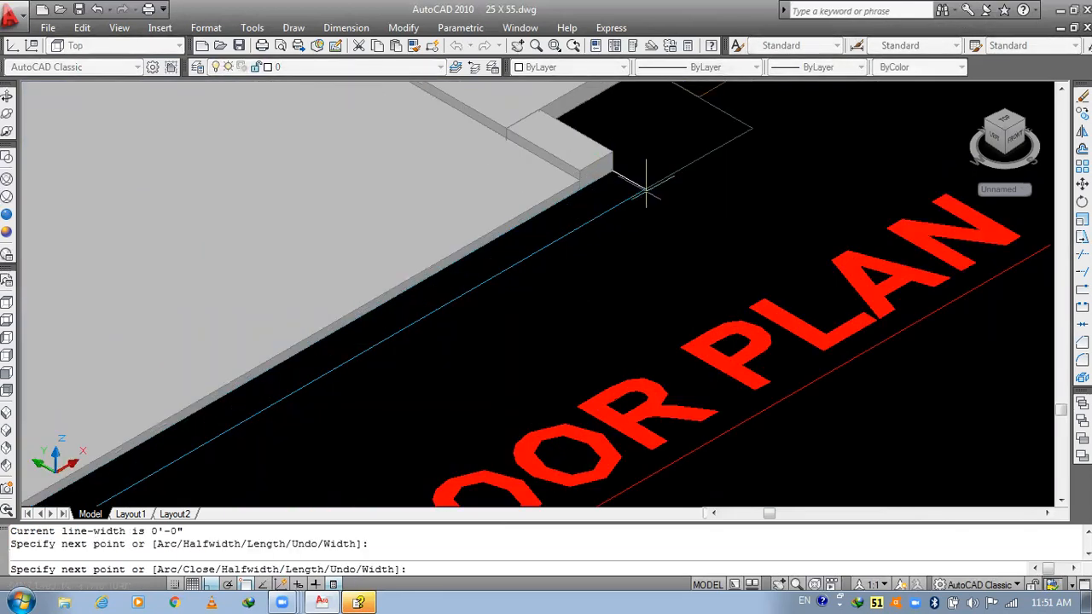
{"action": "scroll", "coordinate": [646, 193], "scroll_direction": "down", "scroll_amount": 5}
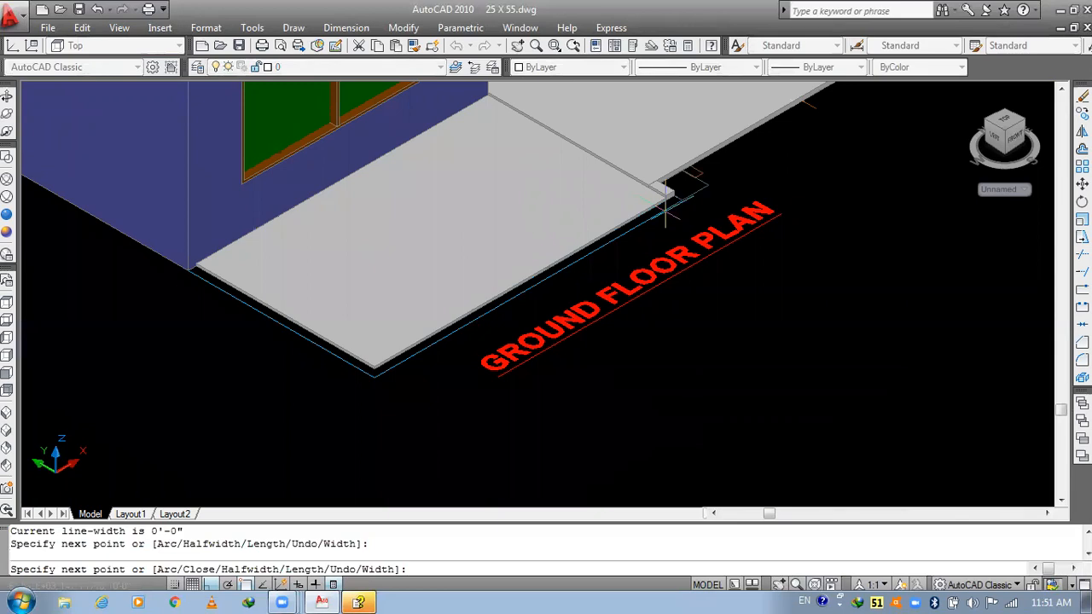
{"action": "left_click", "coordinate": [373, 379]}
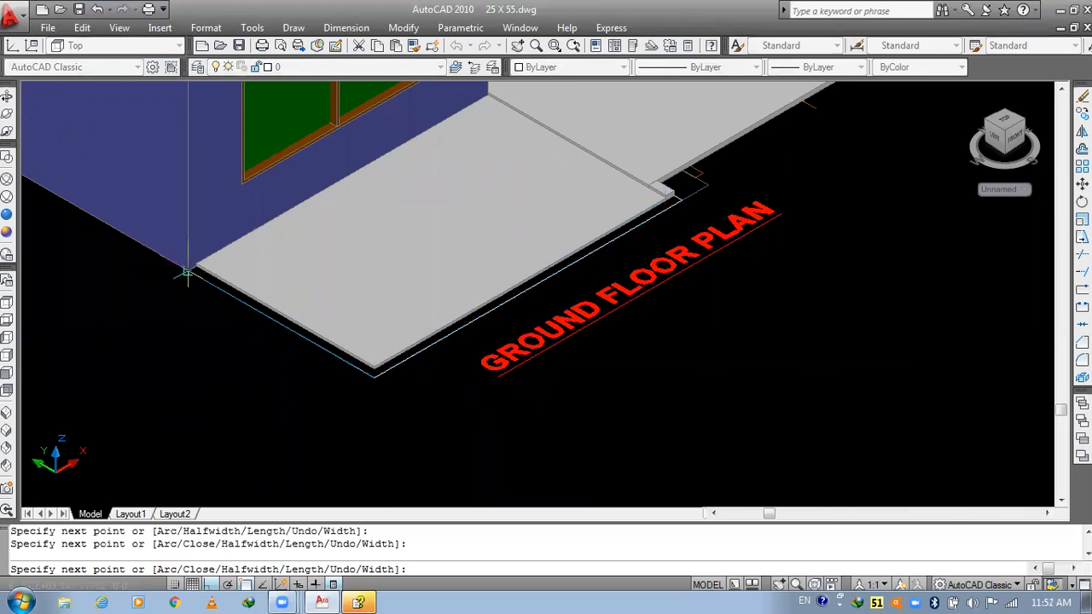
{"action": "scroll", "coordinate": [186, 273], "scroll_direction": "up", "scroll_amount": 4}
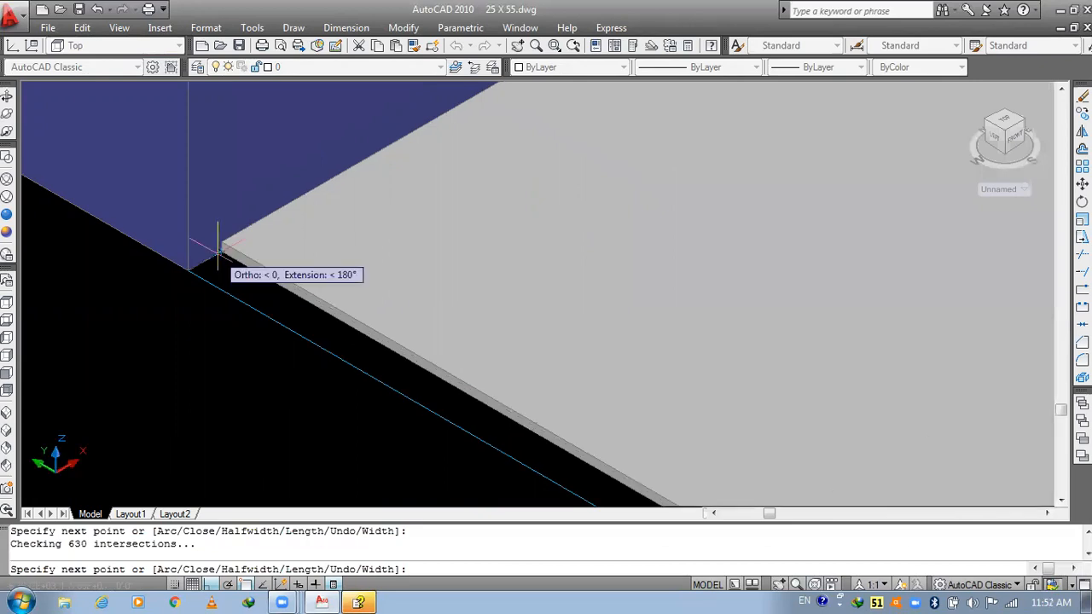
{"action": "scroll", "coordinate": [220, 249], "scroll_direction": "down", "scroll_amount": 3}
{"action": "scroll", "coordinate": [422, 361], "scroll_direction": "up", "scroll_amount": 3}
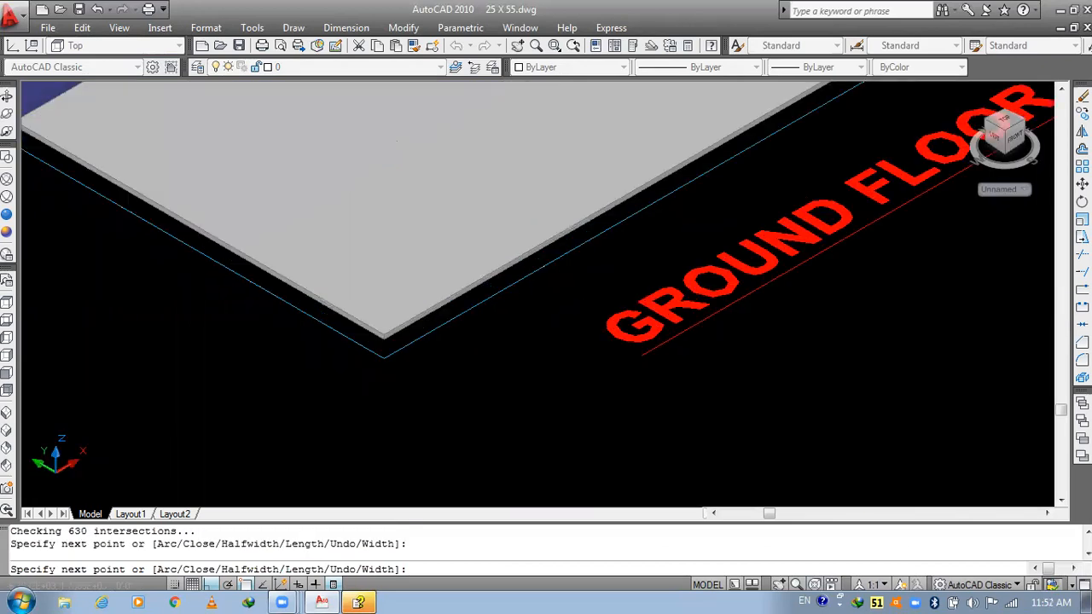
{"action": "scroll", "coordinate": [390, 345], "scroll_direction": "down", "scroll_amount": 5}
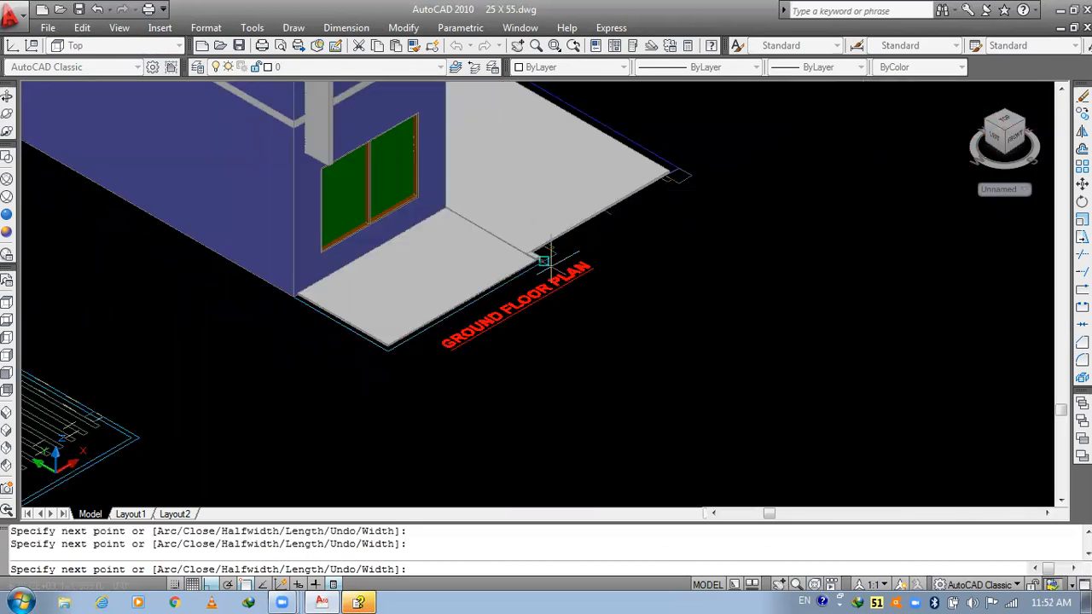
{"action": "scroll", "coordinate": [550, 256], "scroll_direction": "up", "scroll_amount": 5}
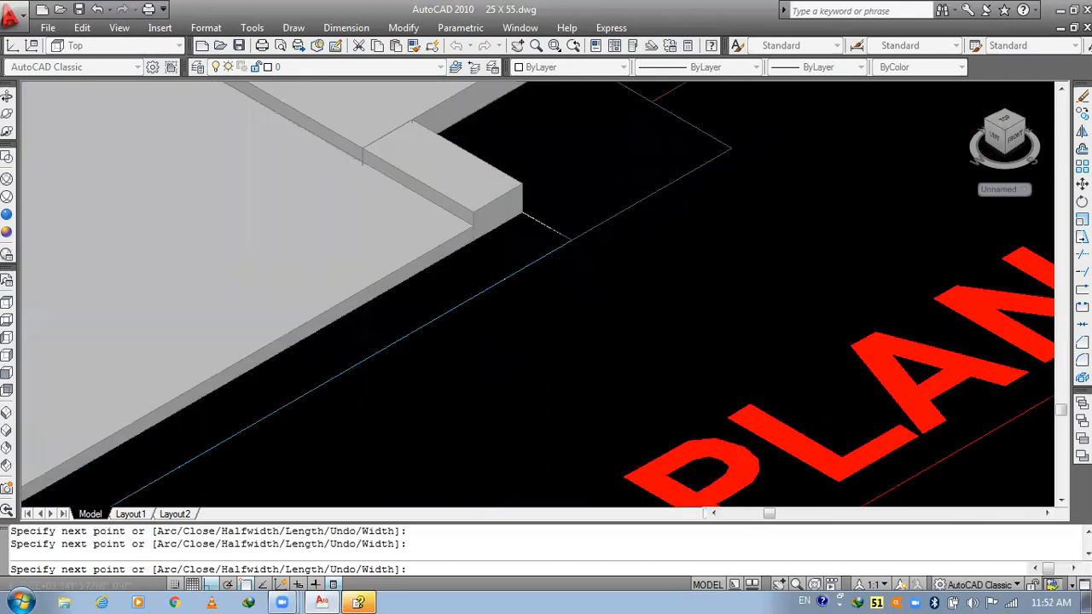
{"action": "scroll", "coordinate": [538, 205], "scroll_direction": "up", "scroll_amount": 2}
{"action": "left_click", "coordinate": [537, 199]}
{"action": "key", "text": "Return"}
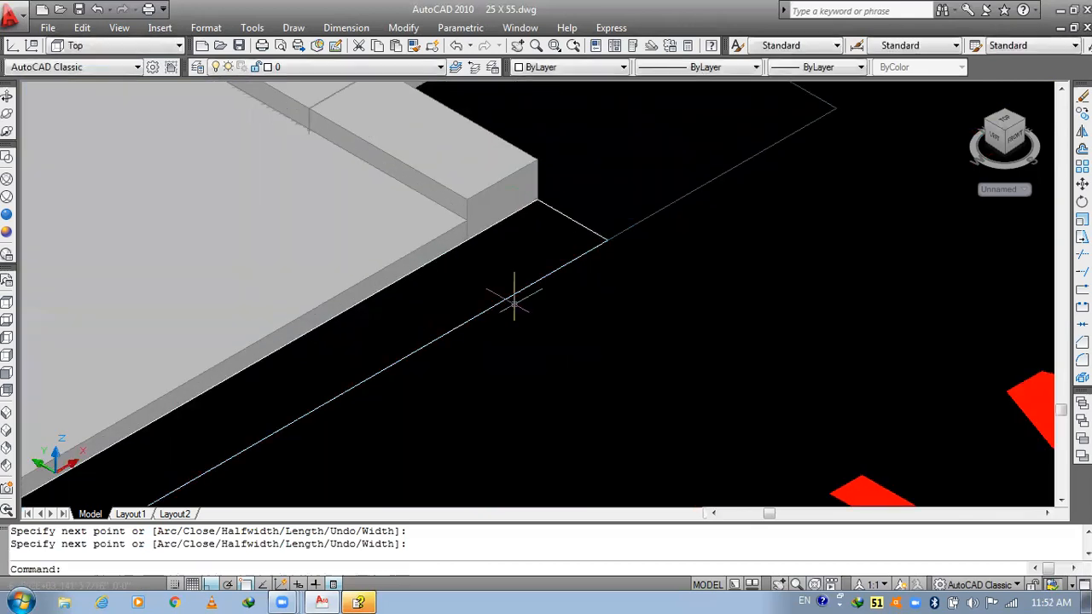
- Erase the original plan line lying along the outer front edge of the traced boundary-wall outline
{"action": "left_click", "coordinate": [512, 293]}
{"action": "type", "text": "E"}
{"action": "key", "text": "Return"}
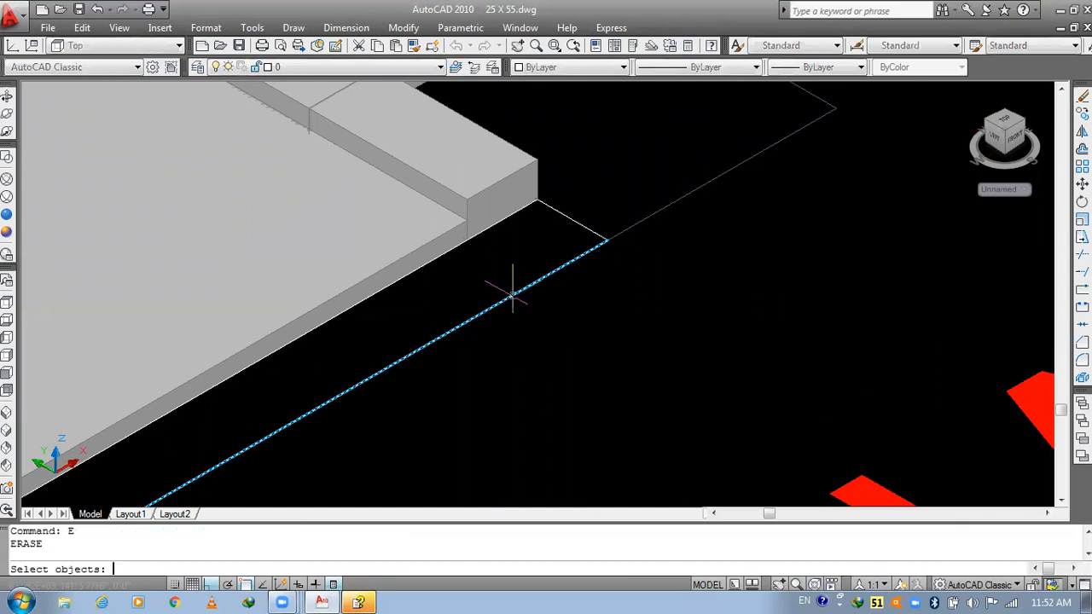
{"action": "left_click", "coordinate": [512, 293]}
{"action": "key", "text": "Return"}
- Extrude the boundary-wall outline 6' upward around the front slab
{"action": "type", "text": "EX"}
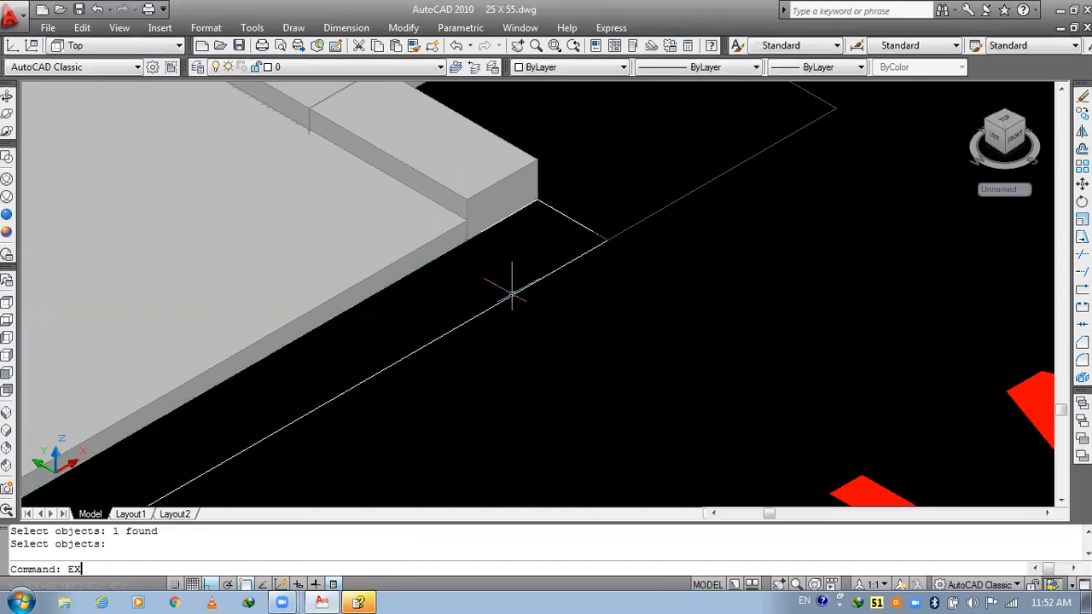
{"action": "type", "text": "T"}
{"action": "key", "text": "Return"}
{"action": "left_click", "coordinate": [512, 294]}
{"action": "left_click", "coordinate": [498, 301]}
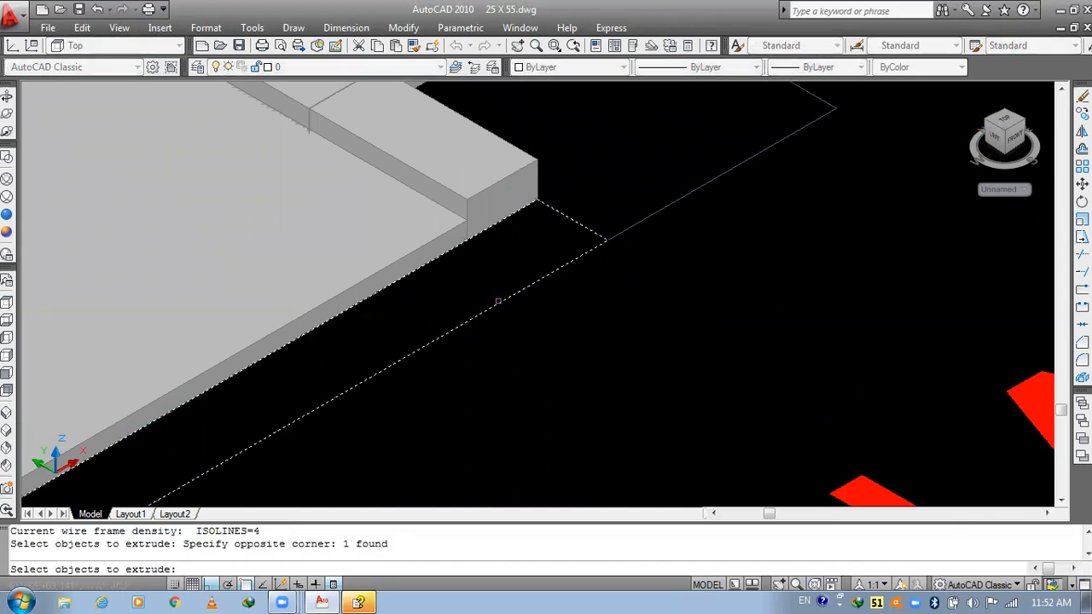
{"action": "key", "text": "Return"}
{"action": "type", "text": "6'"}
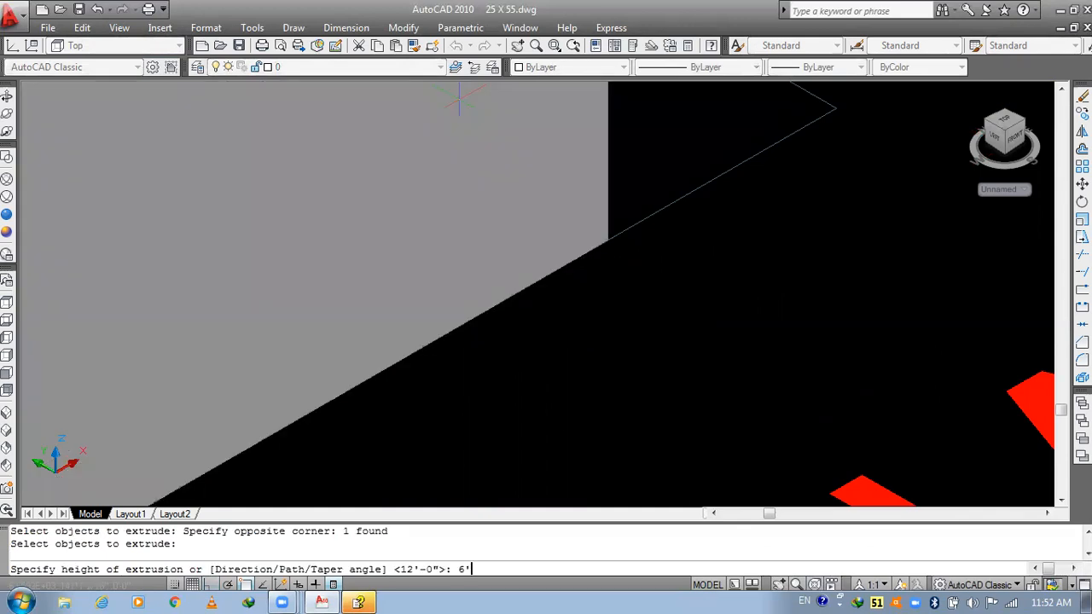
{"action": "key", "text": "Return"}
{"action": "scroll", "coordinate": [458, 100], "scroll_direction": "down", "scroll_amount": 5}
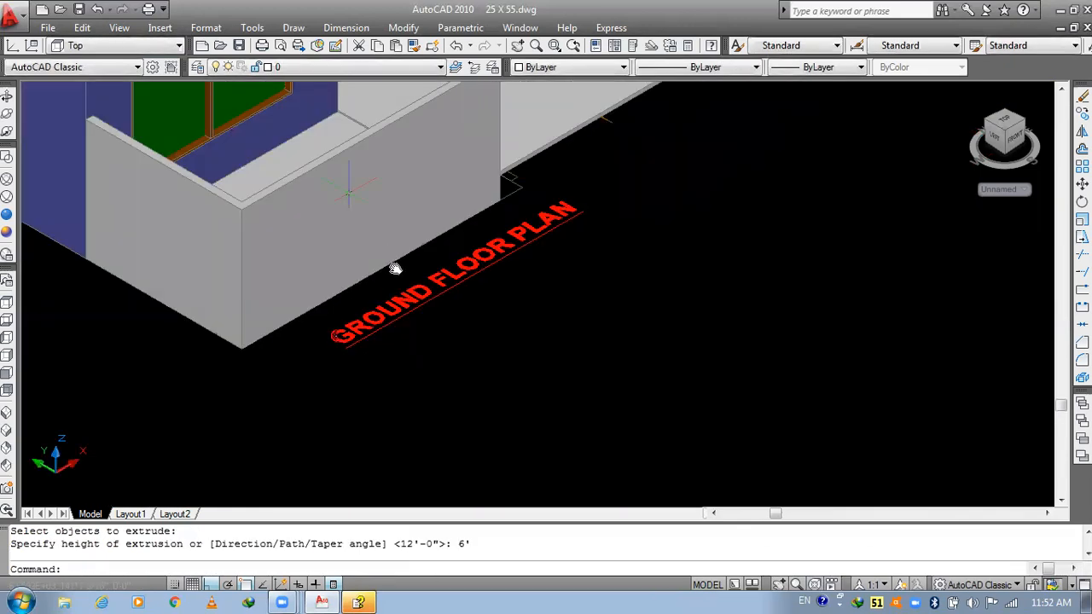
- Measure the height of the boundary wall at its front outer corner
{"action": "type", "text": "DI"}
{"action": "key", "text": "Return"}
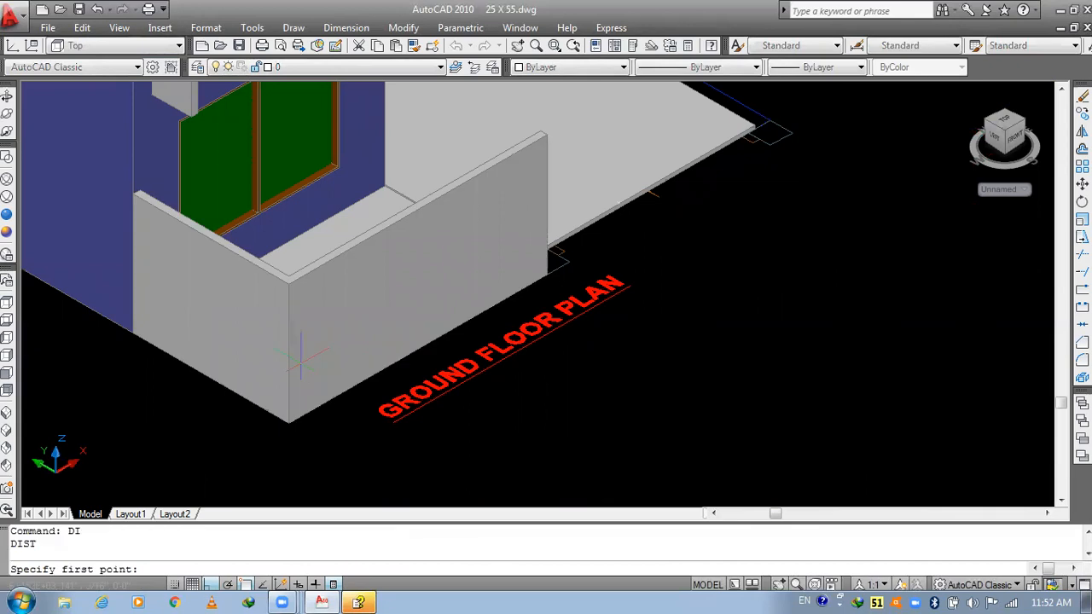
{"action": "left_click", "coordinate": [289, 282]}
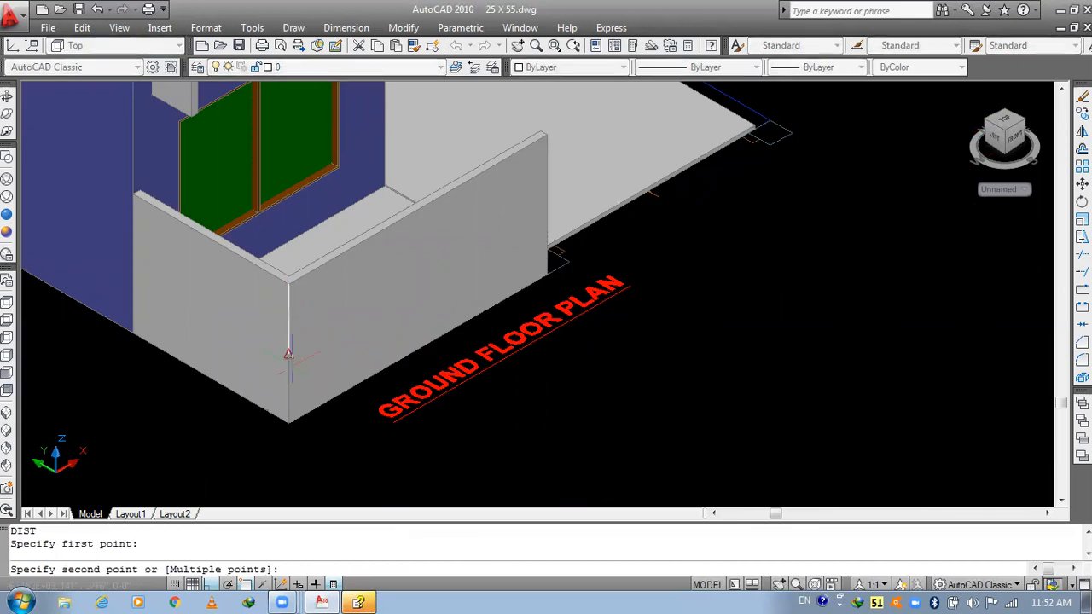
{"action": "left_click", "coordinate": [291, 420]}
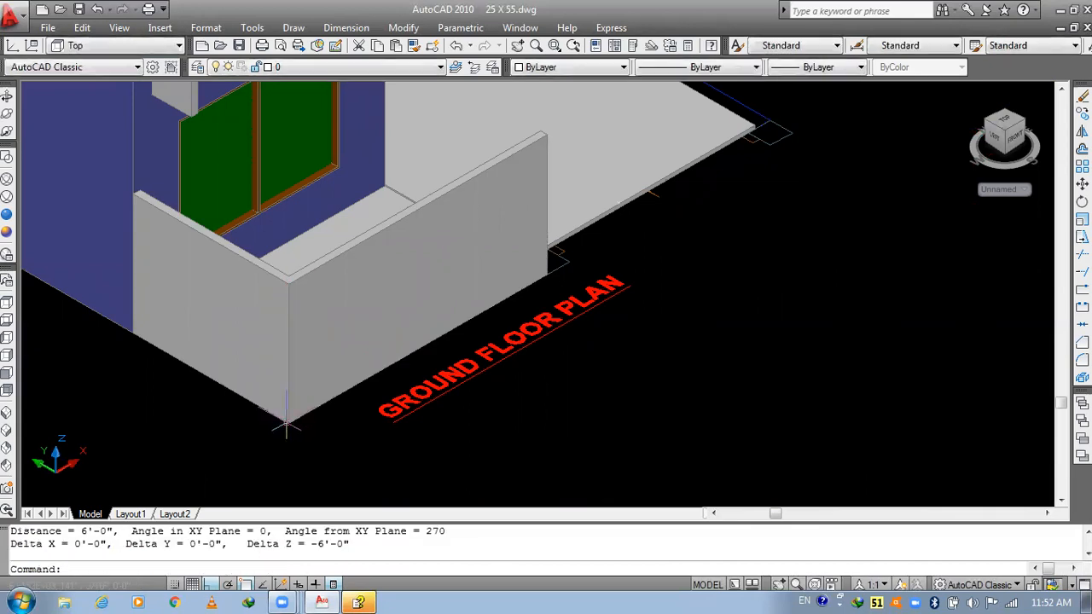
- Move the vertical fin beside the front windows so its lower outer corner sits on the boundary wall's top corner at the house wall
{"action": "scroll", "coordinate": [214, 305], "scroll_direction": "down", "scroll_amount": 2}
{"action": "middle_click_drag", "start_coordinate": [214, 304], "coordinate": [256, 430]}
{"action": "scroll", "coordinate": [307, 305], "scroll_direction": "up", "scroll_amount": 6}
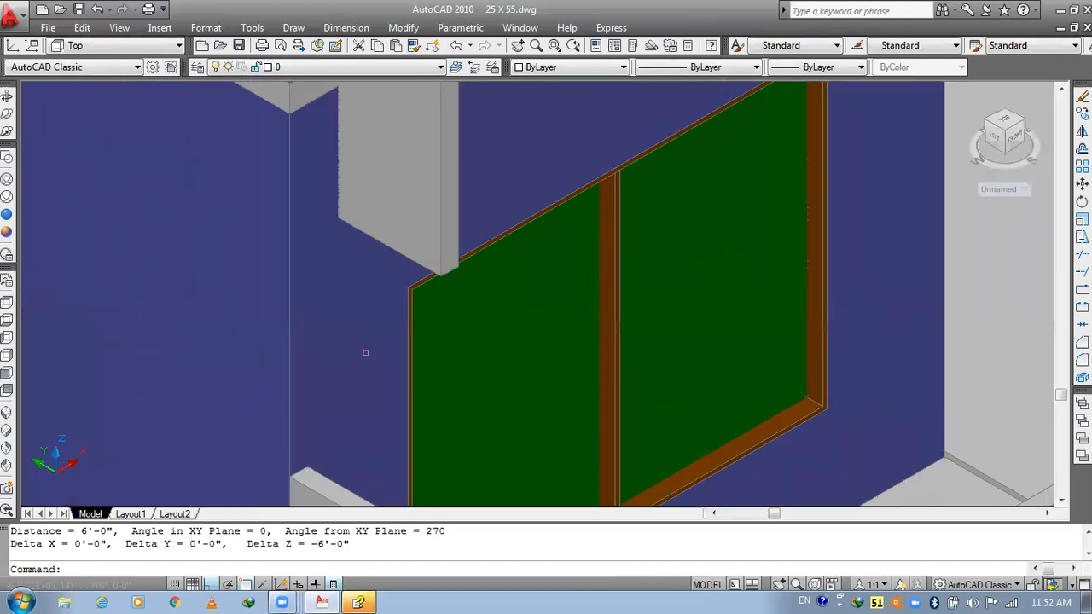
{"action": "scroll", "coordinate": [378, 312], "scroll_direction": "down", "scroll_amount": 5}
{"action": "scroll", "coordinate": [378, 319], "scroll_direction": "up", "scroll_amount": 3}
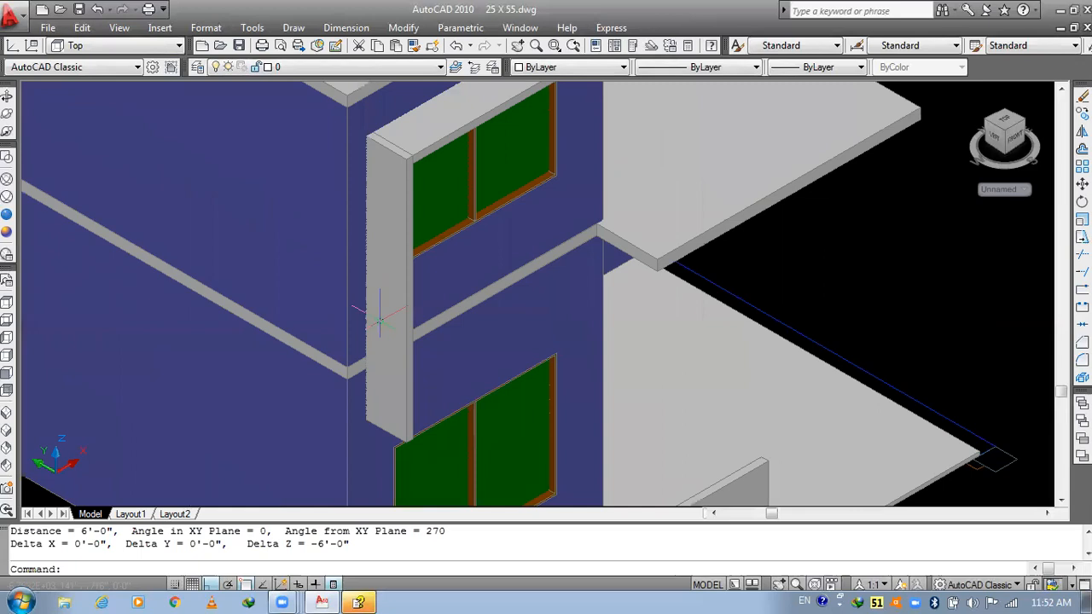
{"action": "type", "text": "N"}
{"action": "key", "text": "Escape"}
{"action": "type", "text": "m"}
{"action": "key", "text": "Return"}
{"action": "left_click", "coordinate": [378, 320]}
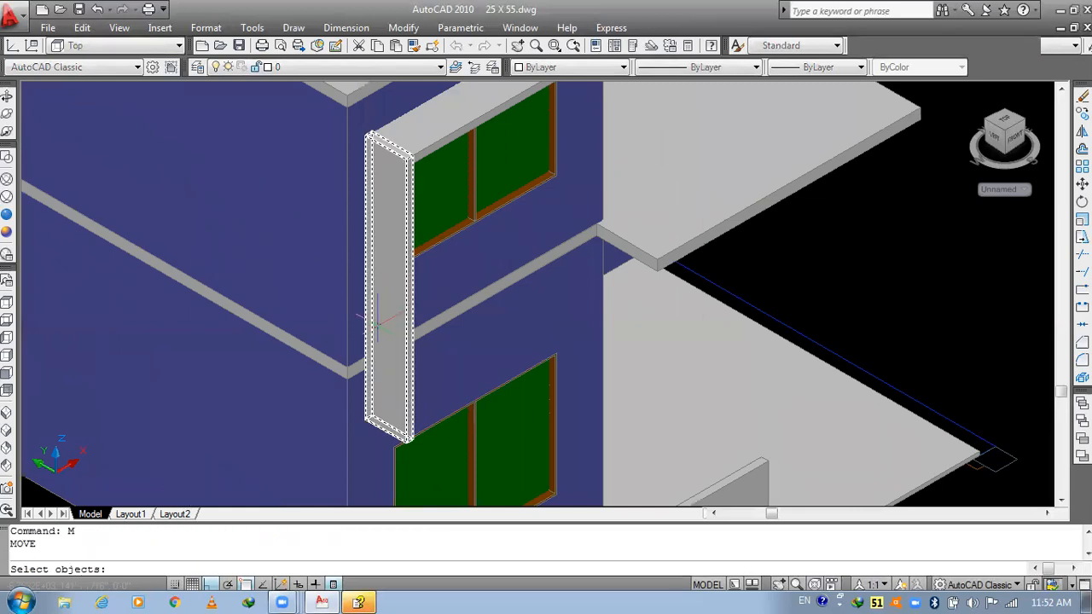
{"action": "middle_click_drag", "start_coordinate": [378, 320], "coordinate": [339, 239]}
{"action": "key", "text": "Return"}
{"action": "scroll", "coordinate": [329, 335], "scroll_direction": "up", "scroll_amount": 3}
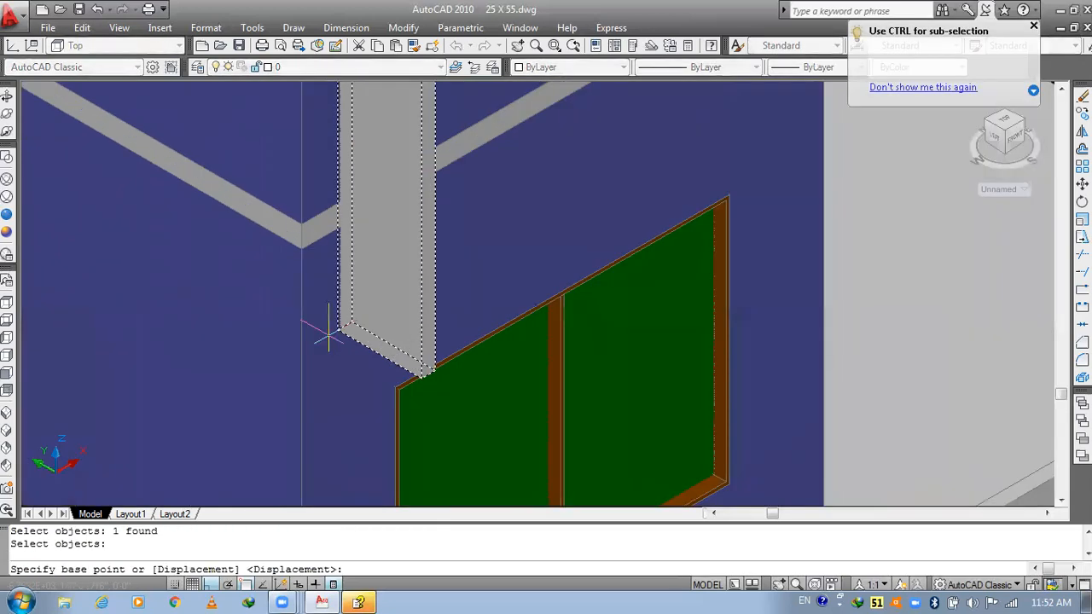
{"action": "left_click", "coordinate": [328, 334]}
{"action": "scroll", "coordinate": [328, 334], "scroll_direction": "down", "scroll_amount": 3}
{"action": "scroll", "coordinate": [335, 389], "scroll_direction": "up", "scroll_amount": 3}
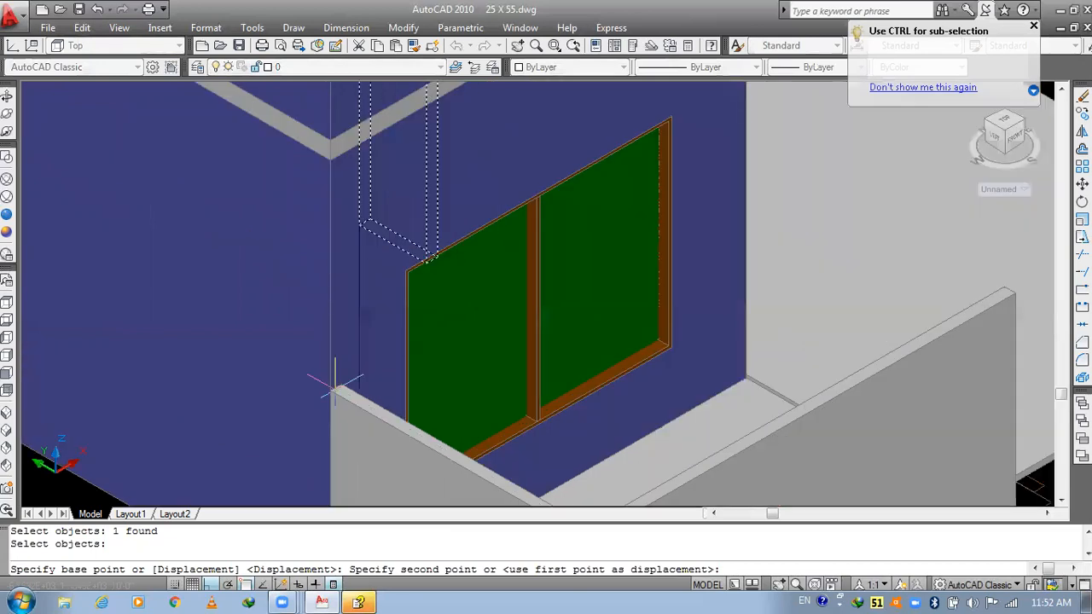
{"action": "left_click", "coordinate": [330, 390]}
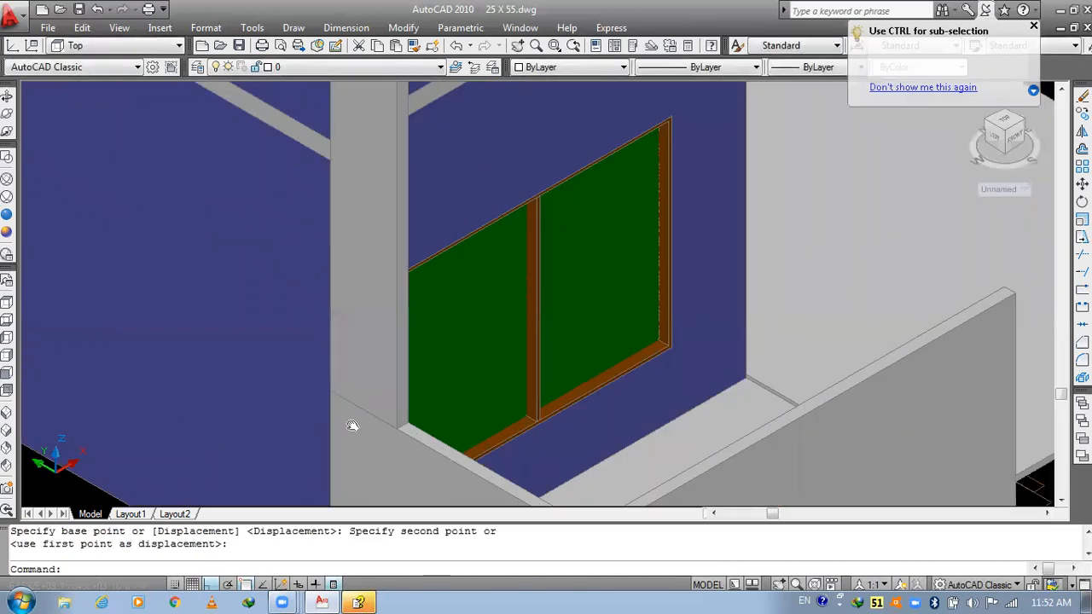
- Stretch the moved fin's top upward to the level of the slab above the upper front window
{"action": "scroll", "coordinate": [341, 317], "scroll_direction": "down", "scroll_amount": 3}
{"action": "scroll", "coordinate": [357, 311], "scroll_direction": "up", "scroll_amount": 2}
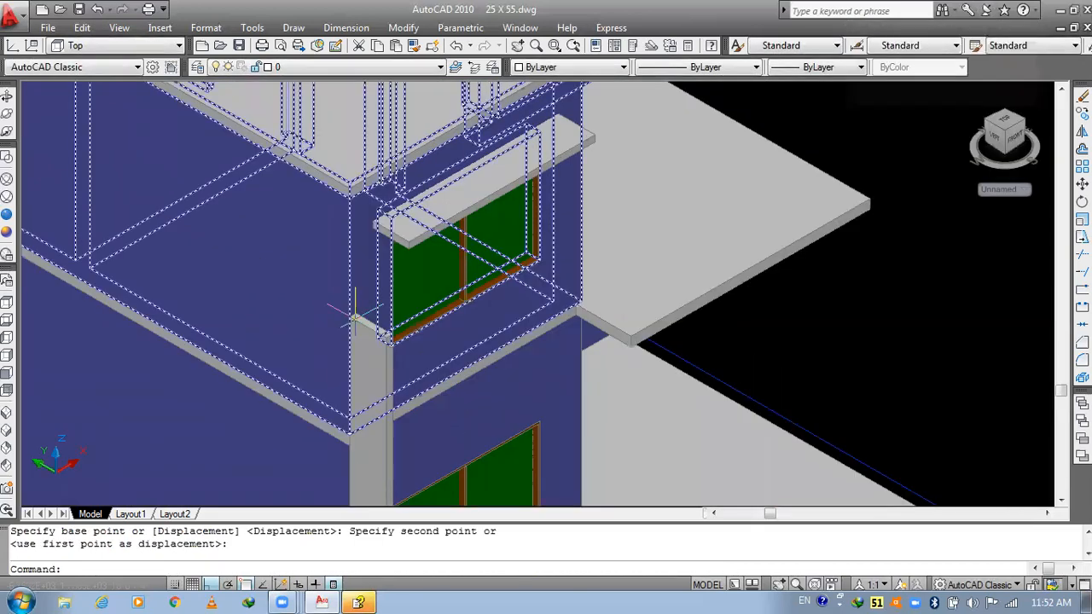
{"action": "left_click", "coordinate": [357, 311]}
{"action": "scroll", "coordinate": [357, 309], "scroll_direction": "up", "scroll_amount": 2}
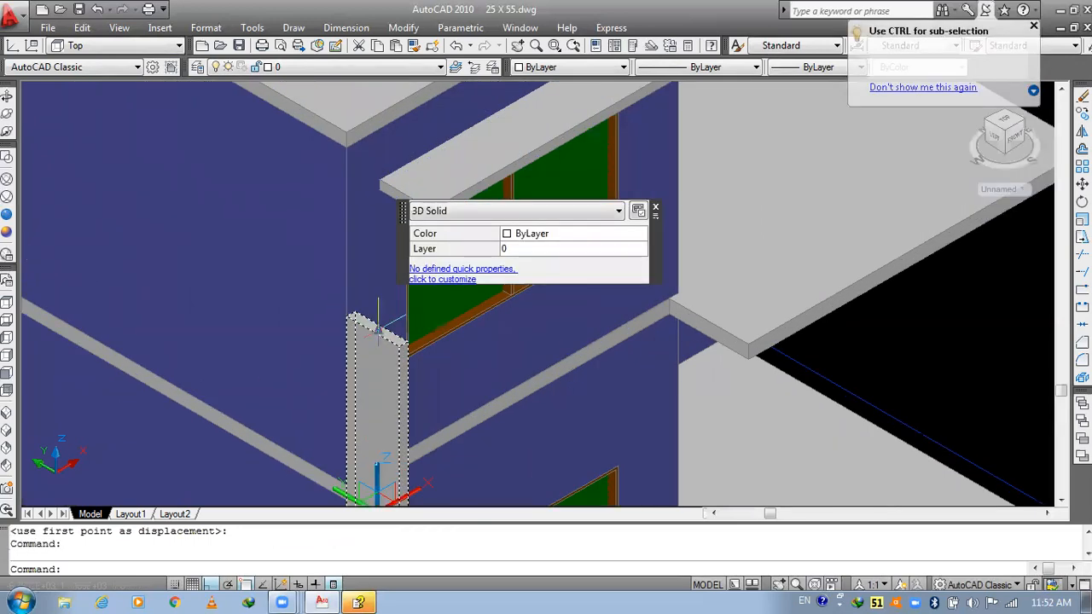
{"action": "left_click", "coordinate": [379, 327]}
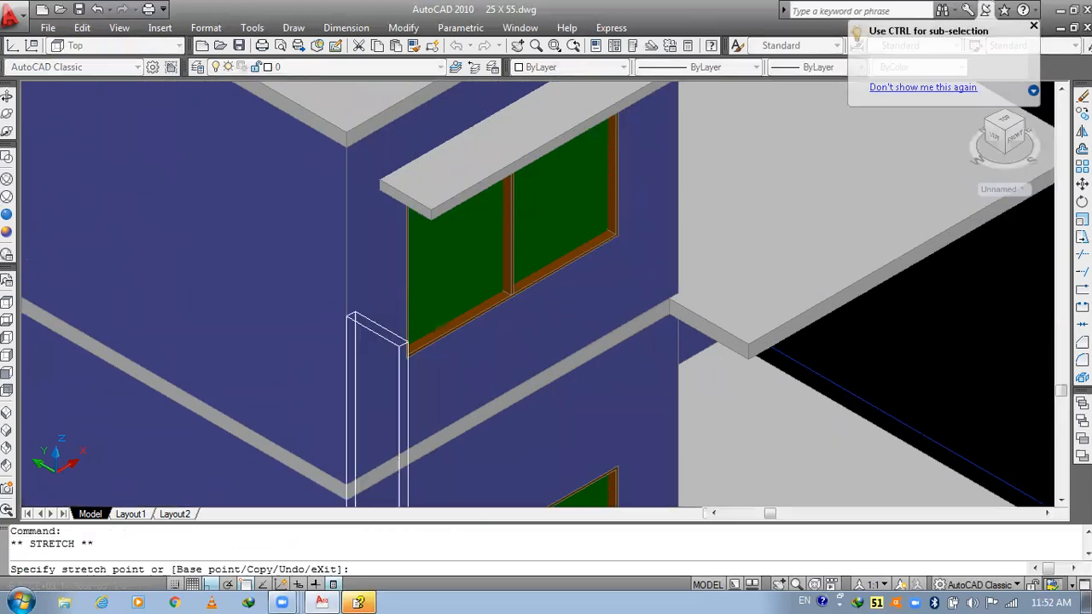
{"action": "key", "text": "Escape"}
{"action": "key", "text": "Escape"}
{"action": "left_click", "coordinate": [399, 189]}
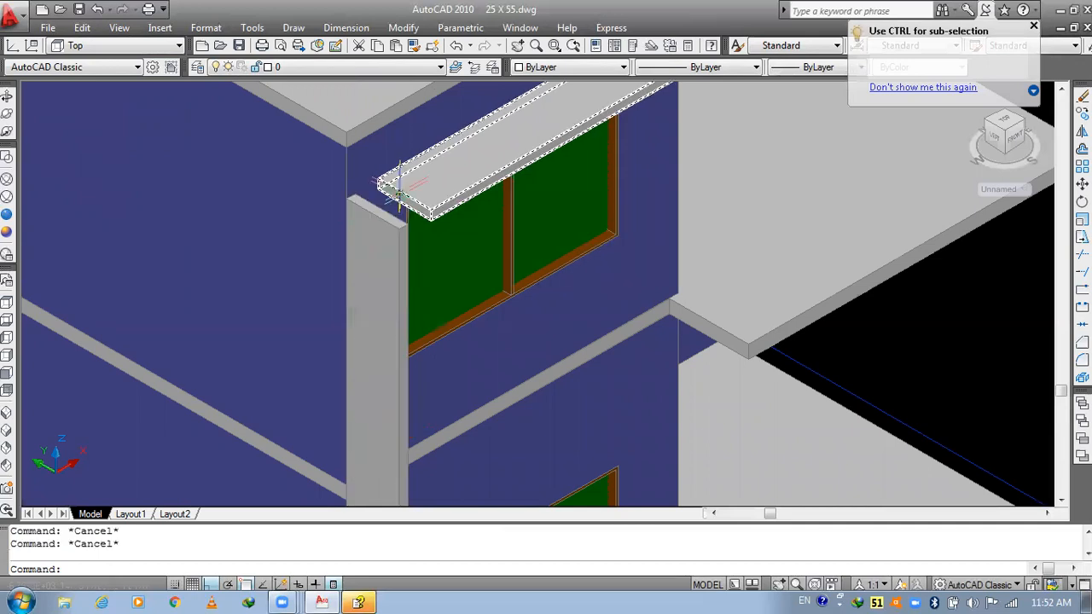
{"action": "scroll", "coordinate": [399, 189], "scroll_direction": "up", "scroll_amount": 2}
{"action": "left_click", "coordinate": [369, 187]}
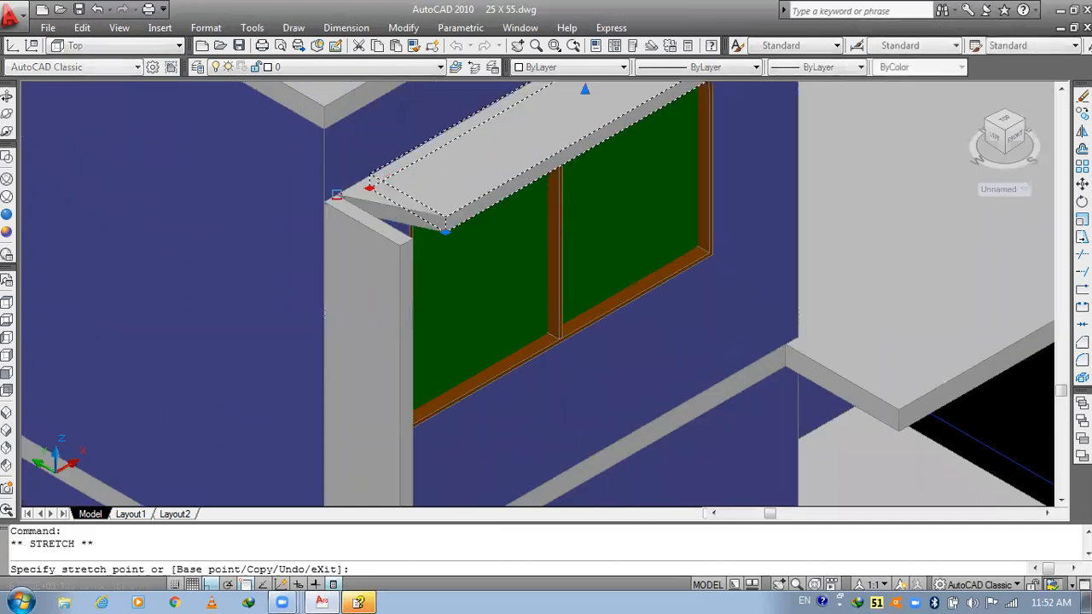
{"action": "key", "text": "Escape"}
{"action": "key", "text": "Escape"}
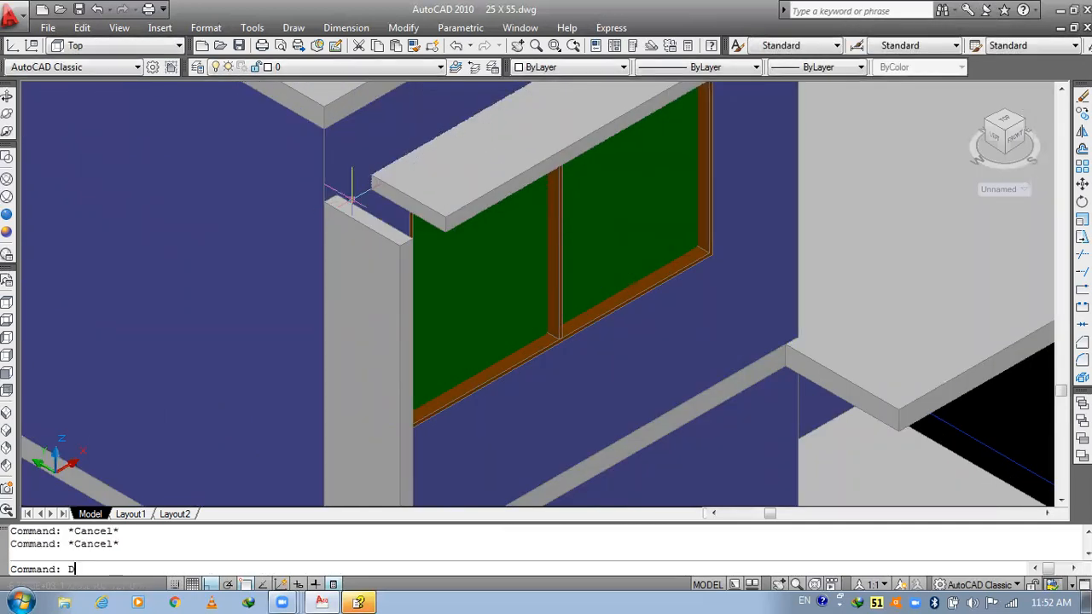
- Measure the gap between the upper window slab's near end and the top of the fin
{"action": "scroll", "coordinate": [402, 165], "scroll_direction": "up", "scroll_amount": 3}
{"action": "type", "text": "DI"}
{"action": "key", "text": "Return"}
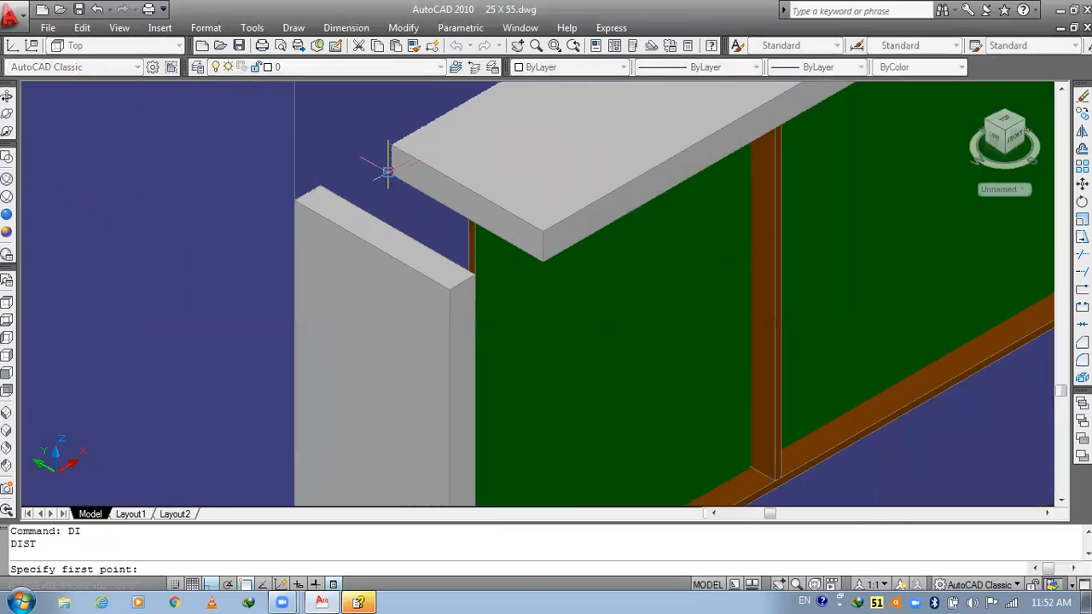
{"action": "left_click", "coordinate": [388, 171]}
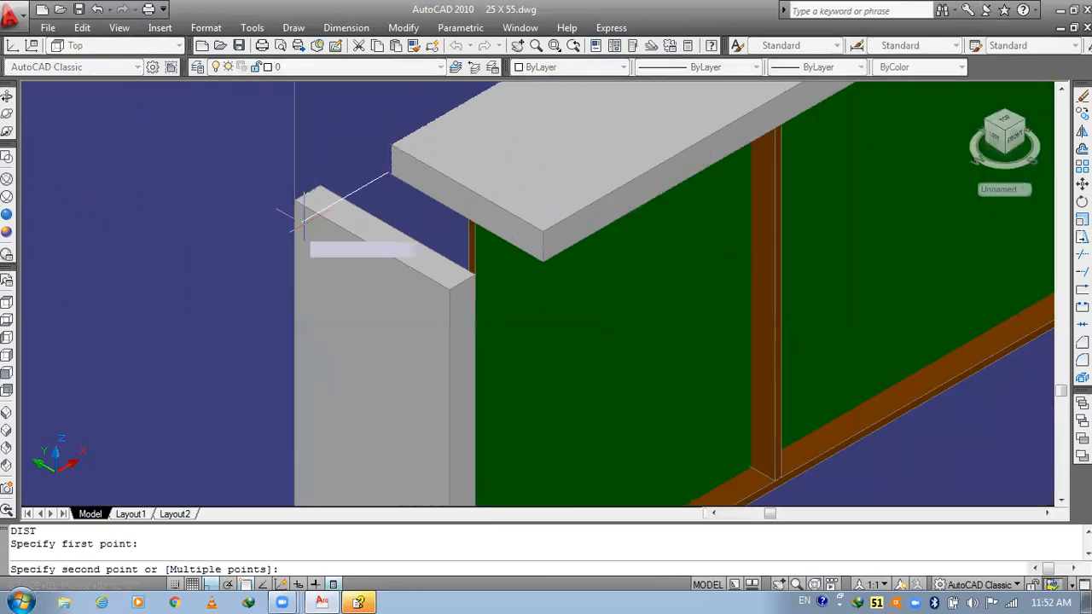
{"action": "left_click", "coordinate": [319, 214]}
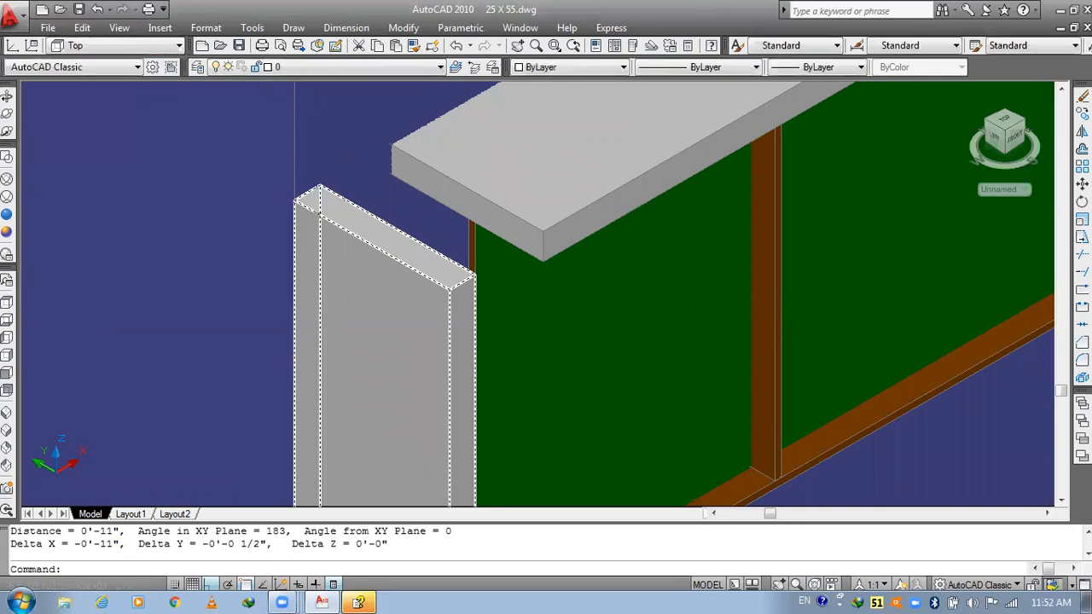
- Stretch the window slab's inner end corner 1' toward the fin and its outer corner to the fin's outer top corner
{"action": "scroll", "coordinate": [399, 217], "scroll_direction": "down", "scroll_amount": 2}
{"action": "left_click", "coordinate": [394, 183]}
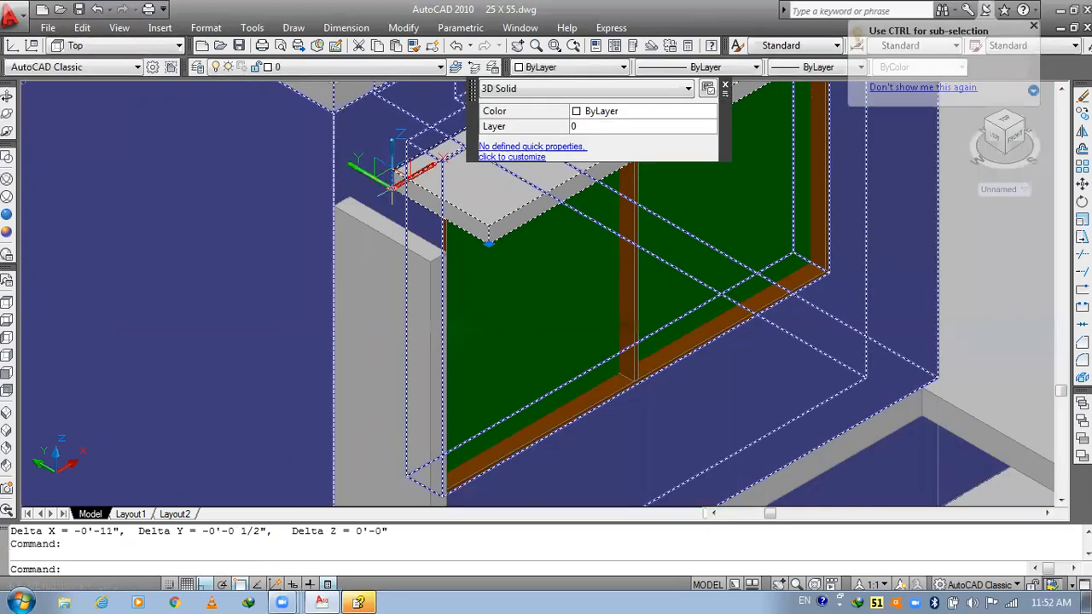
{"action": "left_click", "coordinate": [392, 187]}
{"action": "type", "text": "1'"}
{"action": "key", "text": "Return"}
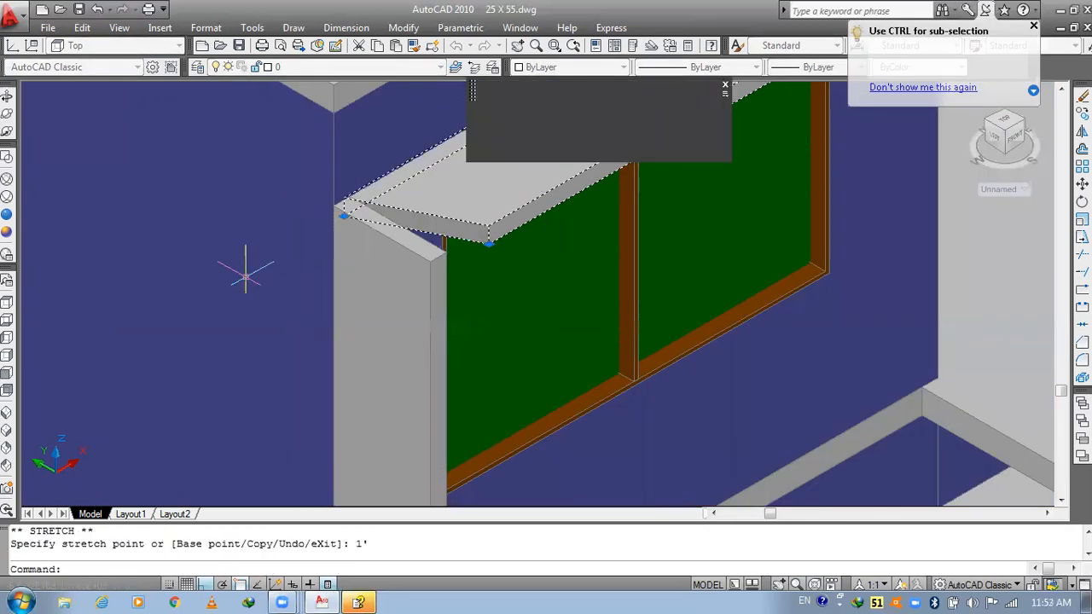
{"action": "scroll", "coordinate": [408, 243], "scroll_direction": "up", "scroll_amount": 3}
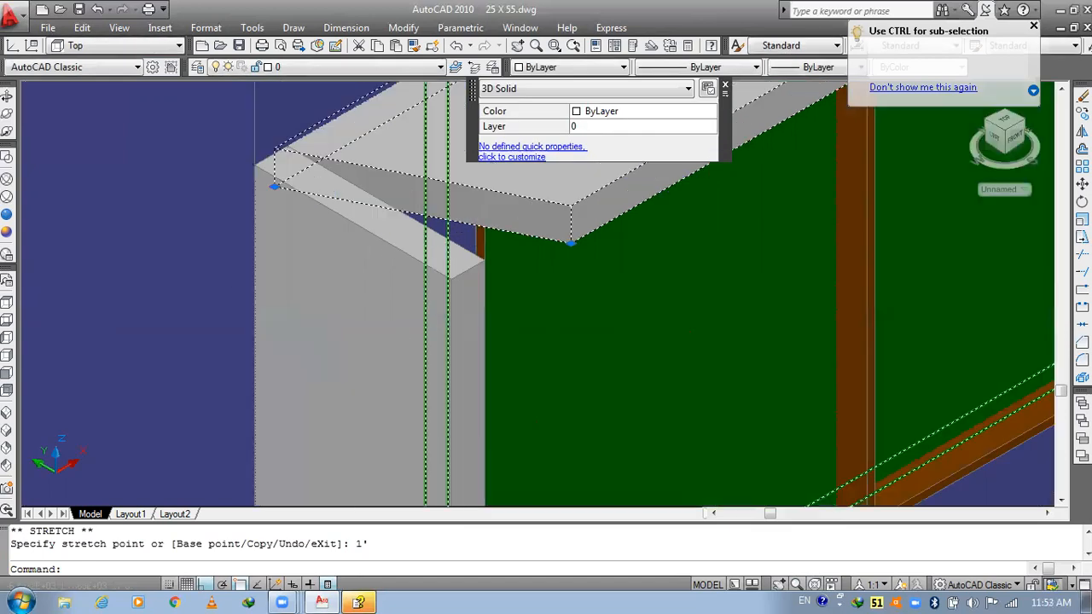
{"action": "left_click", "coordinate": [571, 243]}
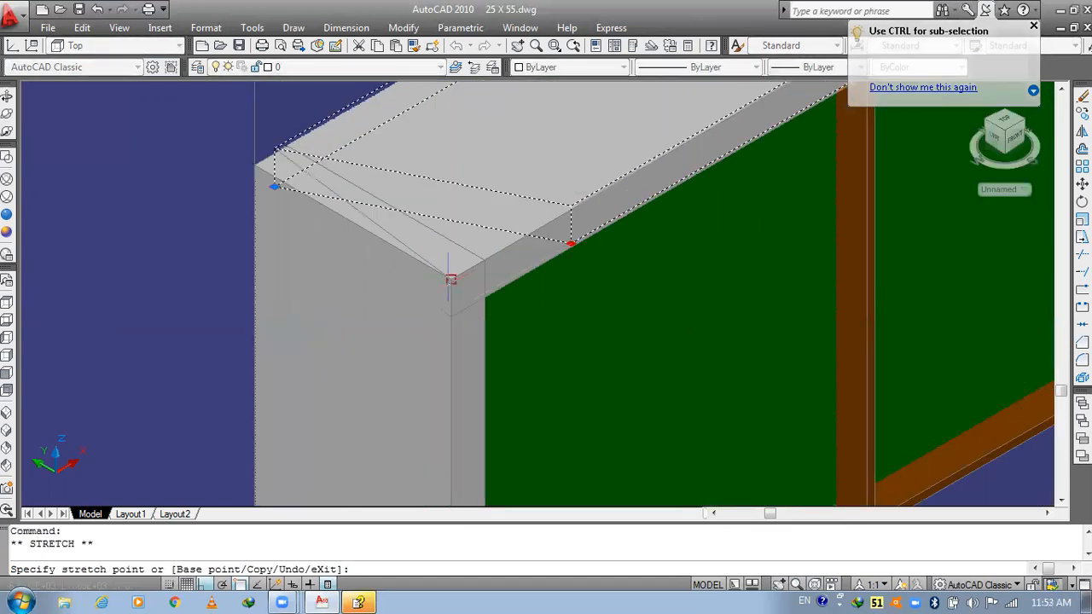
{"action": "left_click", "coordinate": [451, 279]}
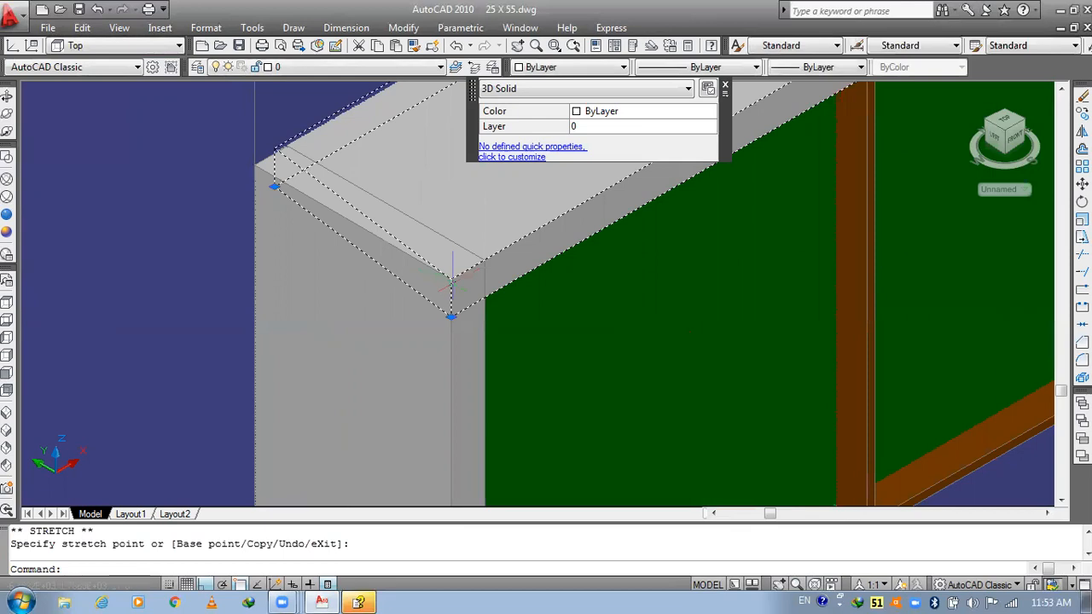
{"action": "key", "text": "Escape"}
- Stretch the window slab's inner end corner flush with the fin's back corner at the house wall
{"action": "middle_click_drag", "start_coordinate": [331, 279], "coordinate": [389, 388]}
{"action": "left_click", "coordinate": [397, 273]}
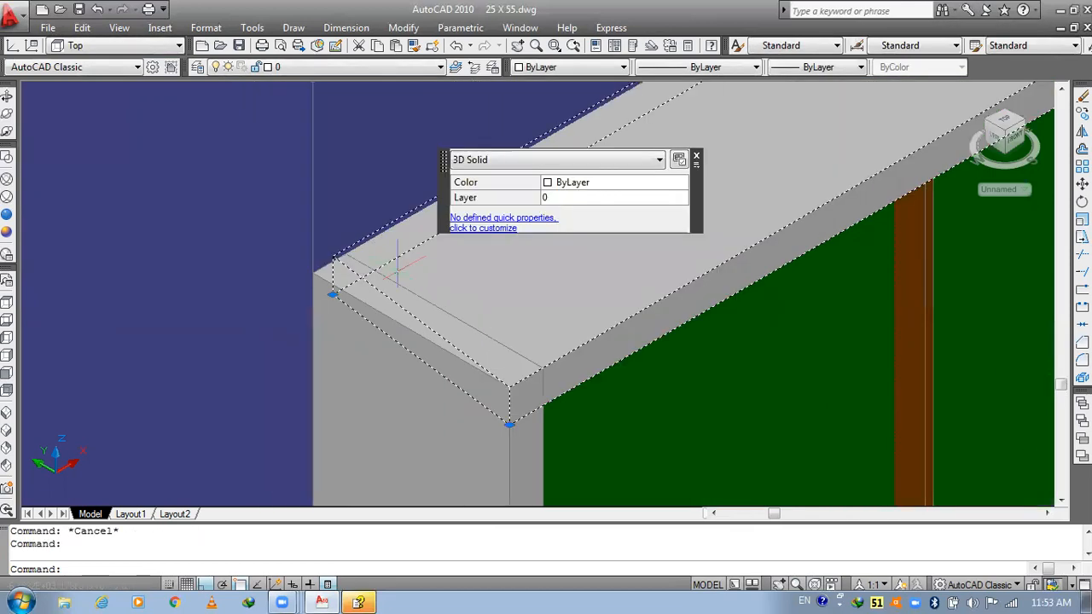
{"action": "left_click", "coordinate": [331, 294]}
{"action": "left_click", "coordinate": [510, 424]}
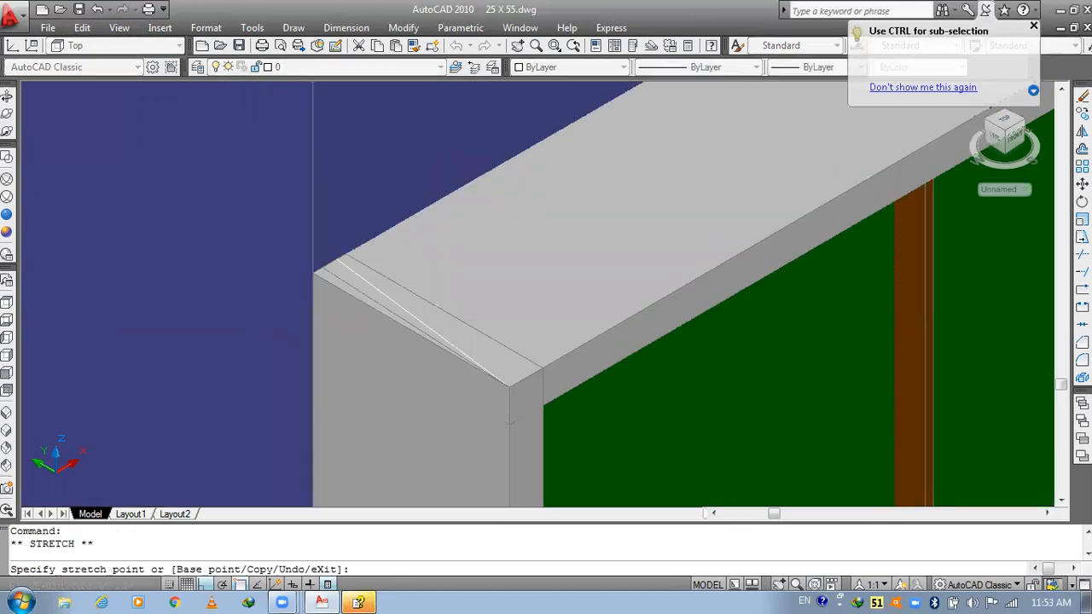
{"action": "key", "text": "Escape"}
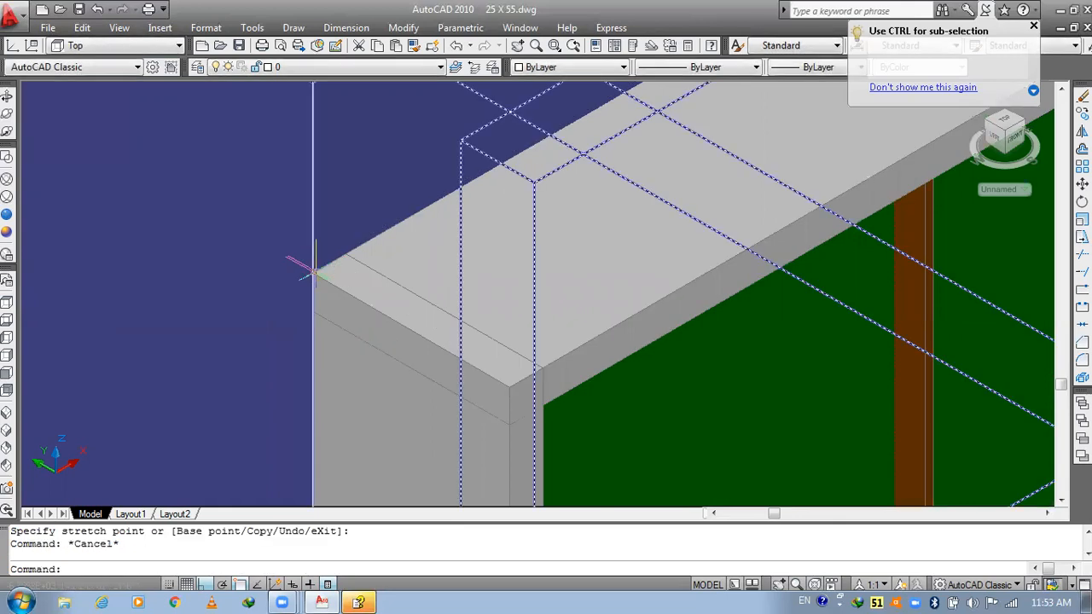
{"action": "key", "text": "Escape"}
- Lower the fin's top face to the underside of the window slab
{"action": "scroll", "coordinate": [346, 236], "scroll_direction": "down", "scroll_amount": 4}
{"action": "left_click", "coordinate": [277, 224]}
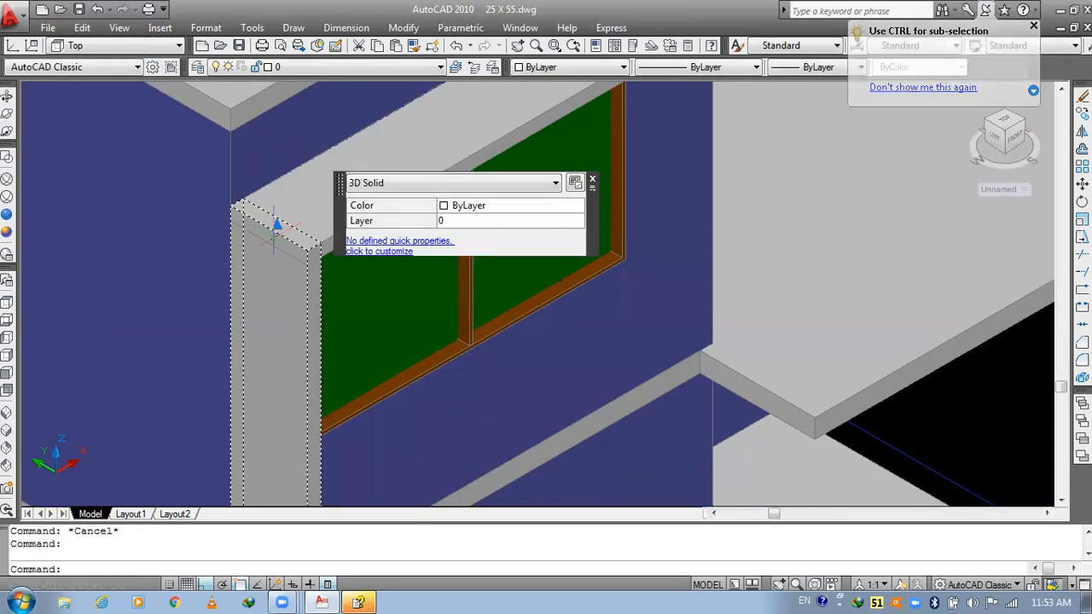
{"action": "left_click", "coordinate": [277, 225]}
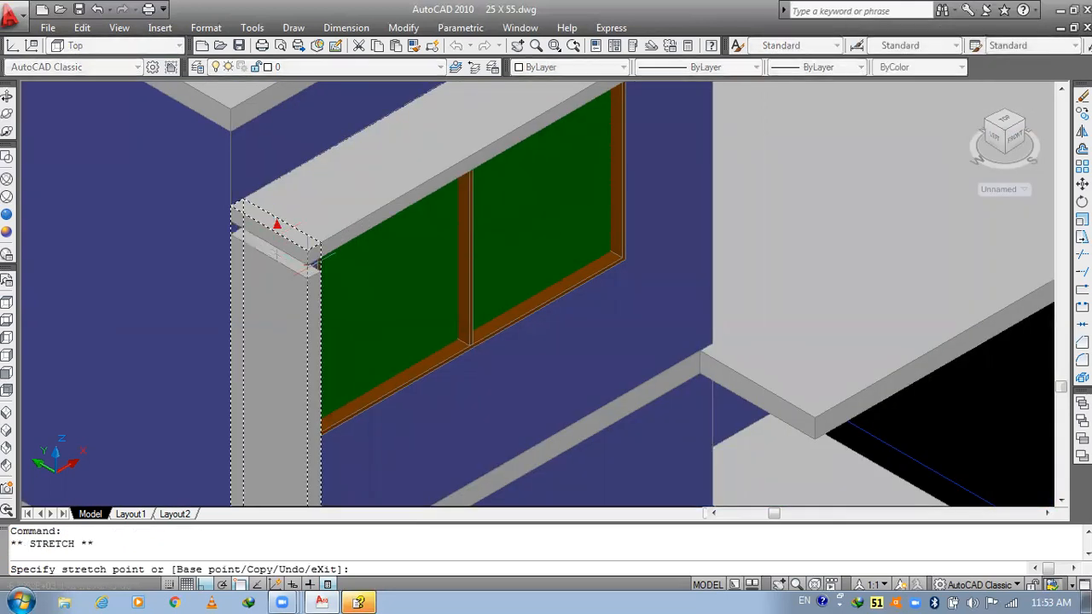
{"action": "left_click", "coordinate": [308, 268]}
{"action": "key", "text": "Escape"}
- Try to stretch the window slab's far end corners to the adjacent corner of the front wall, and undo these edits
{"action": "scroll", "coordinate": [354, 303], "scroll_direction": "down", "scroll_amount": 4}
{"action": "middle_click_drag", "start_coordinate": [498, 289], "coordinate": [405, 259]}
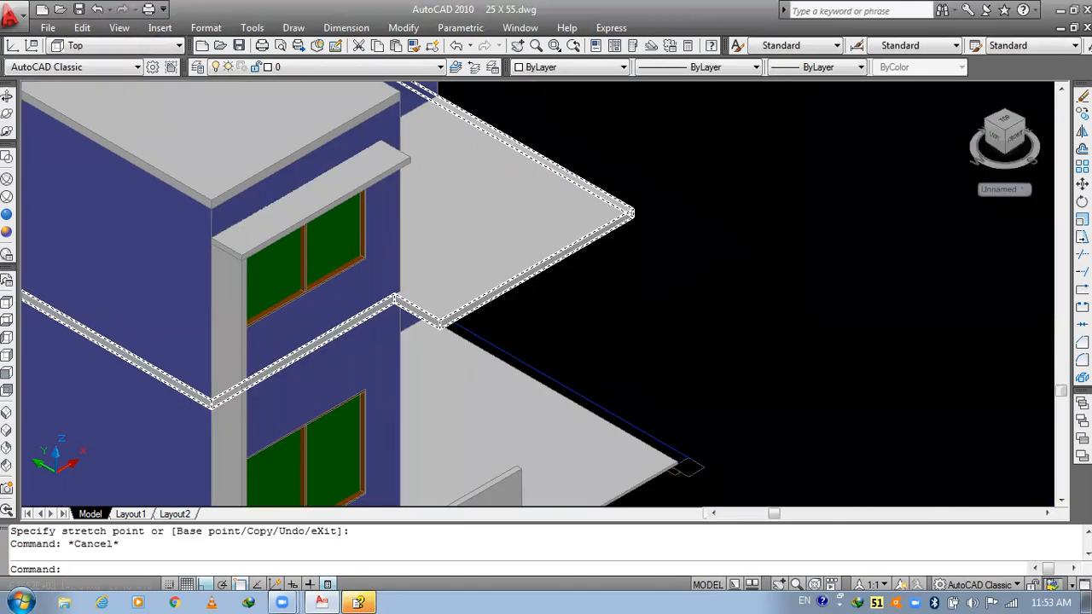
{"action": "scroll", "coordinate": [430, 248], "scroll_direction": "down", "scroll_amount": 2}
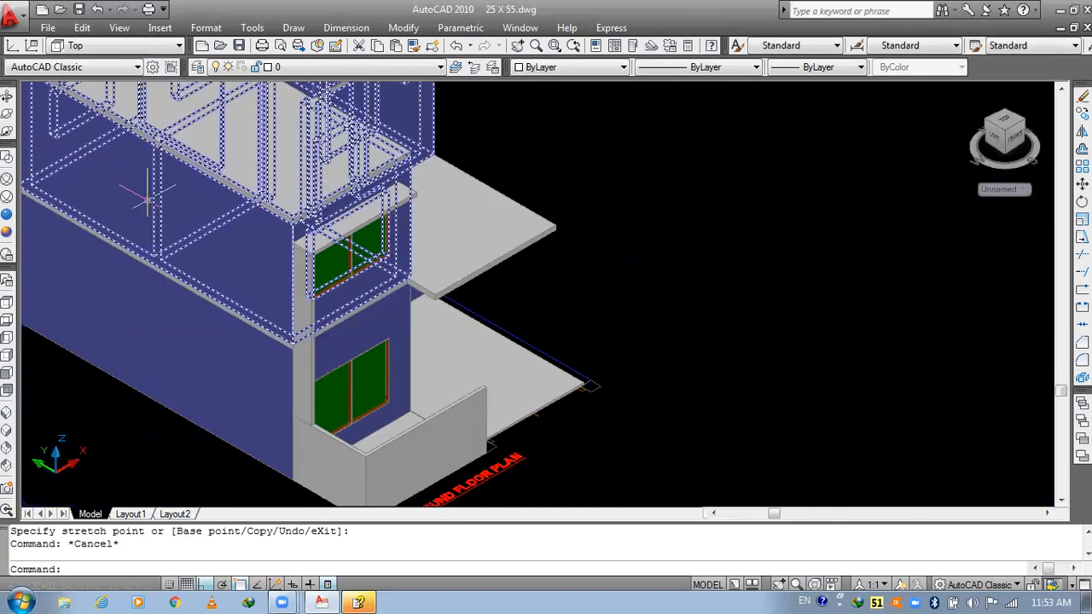
{"action": "scroll", "coordinate": [389, 183], "scroll_direction": "up", "scroll_amount": 2}
{"action": "left_click", "coordinate": [387, 181]}
{"action": "scroll", "coordinate": [414, 199], "scroll_direction": "up", "scroll_amount": 1}
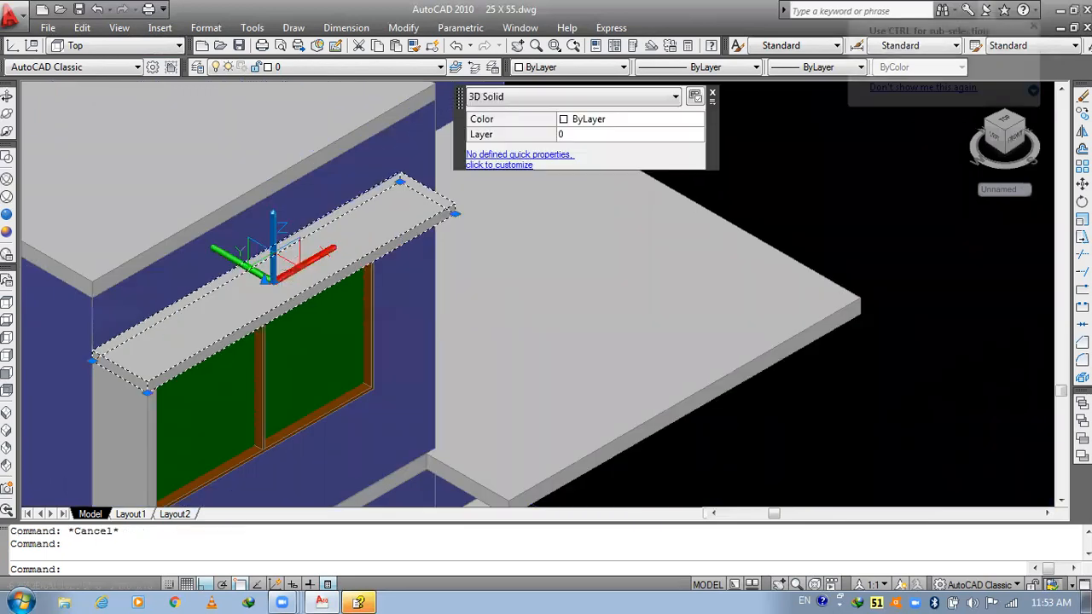
{"action": "scroll", "coordinate": [423, 202], "scroll_direction": "up", "scroll_amount": 2}
{"action": "left_click", "coordinate": [370, 165]}
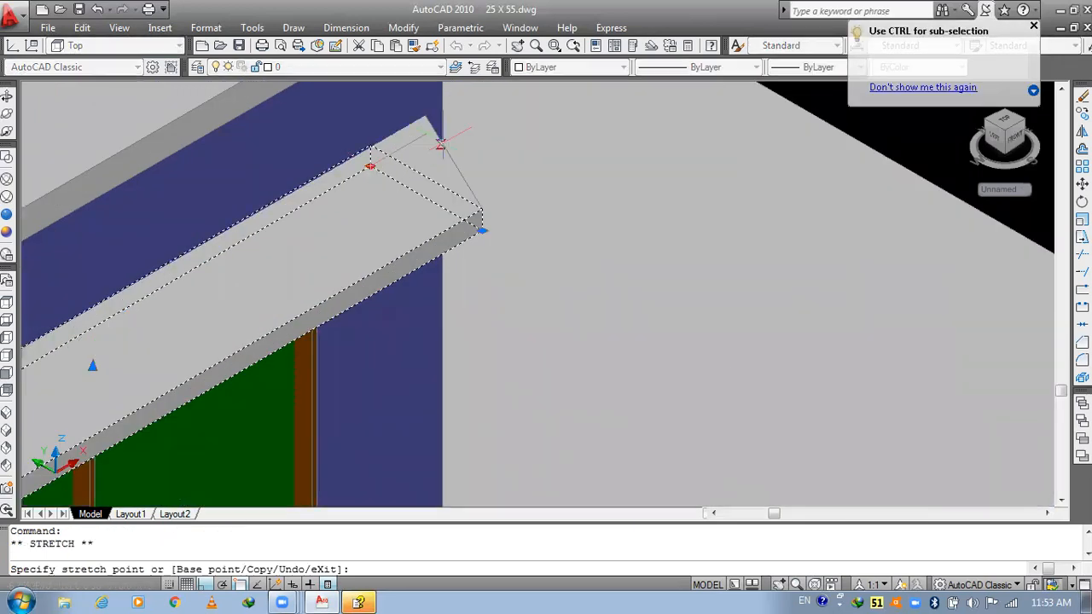
{"action": "middle_click_drag", "start_coordinate": [416, 111], "coordinate": [325, 341]}
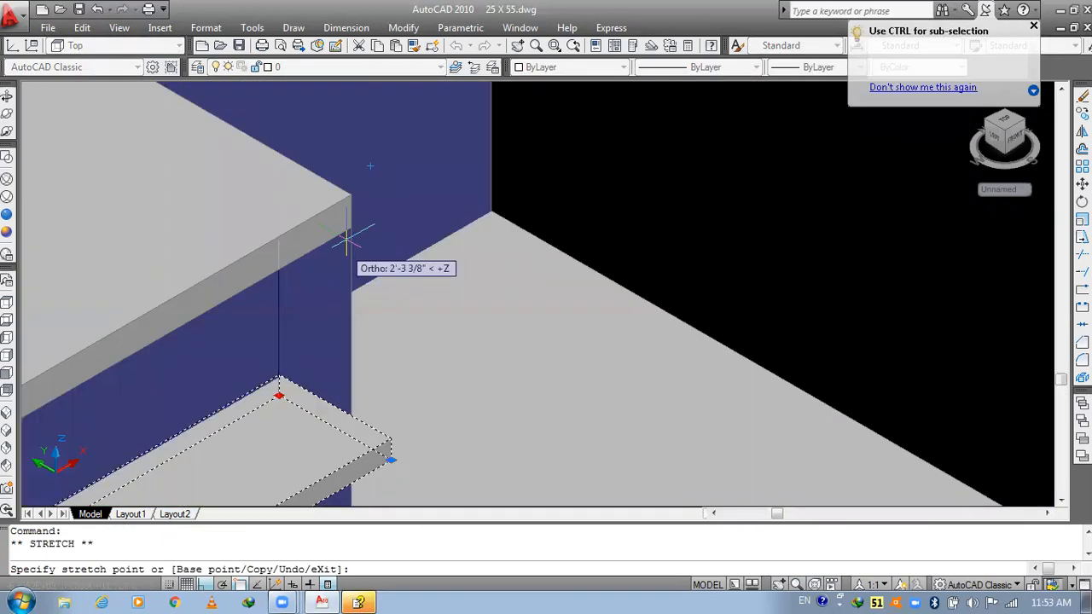
{"action": "left_click", "coordinate": [349, 227]}
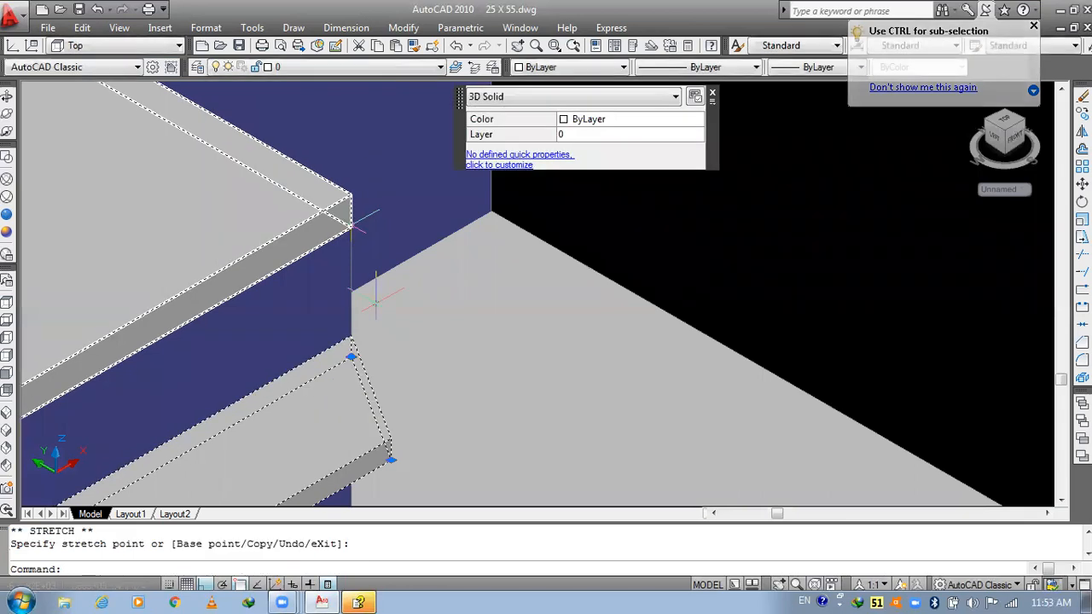
{"action": "left_click", "coordinate": [390, 460]}
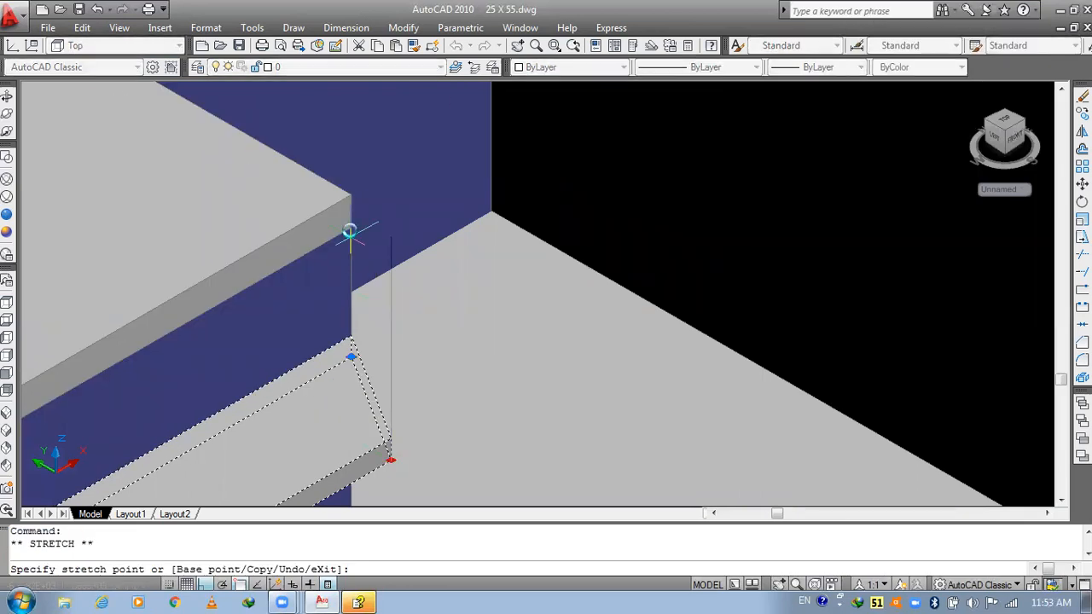
{"action": "left_click", "coordinate": [350, 231]}
{"action": "key", "text": "ctrl+z"}
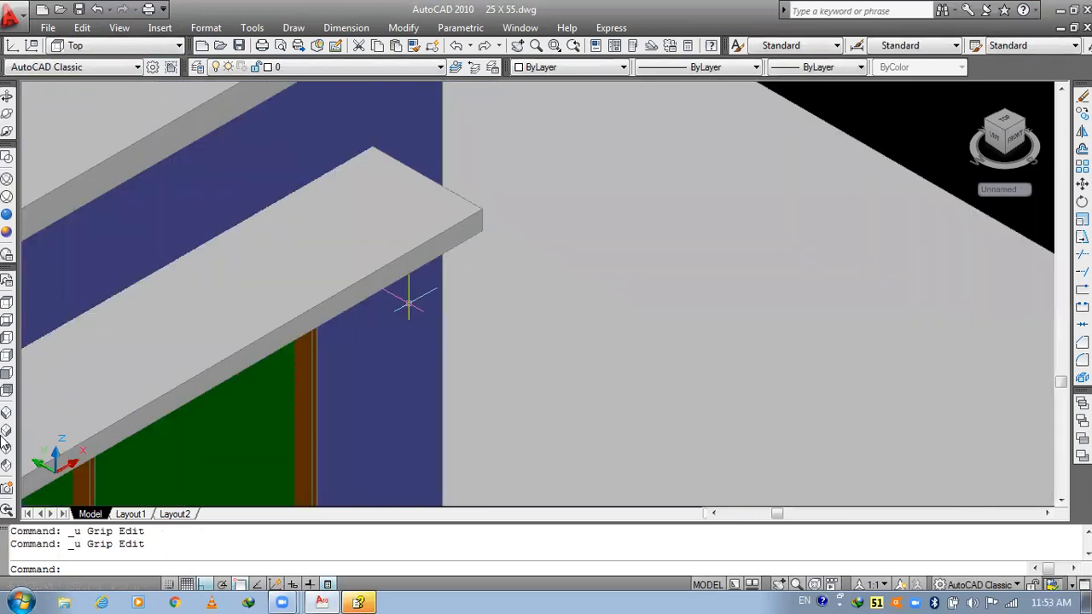
- Show the house model from the southeast isometric view, closing in on the front elevation
{"action": "key", "text": "Escape"}
{"action": "key", "text": "Escape"}
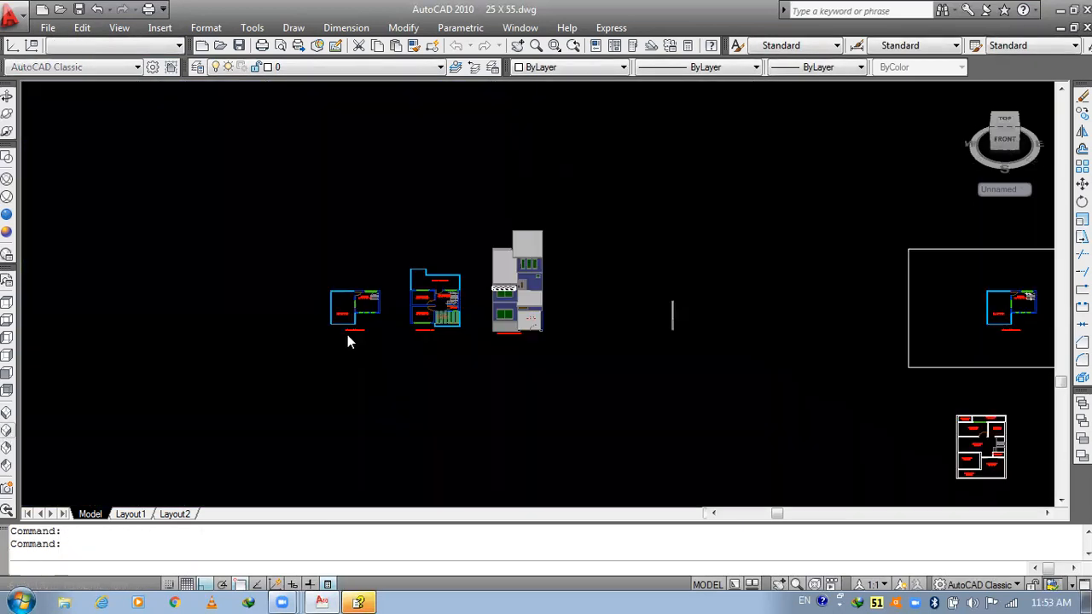
{"action": "scroll", "coordinate": [369, 136], "scroll_direction": "up", "scroll_amount": 6}
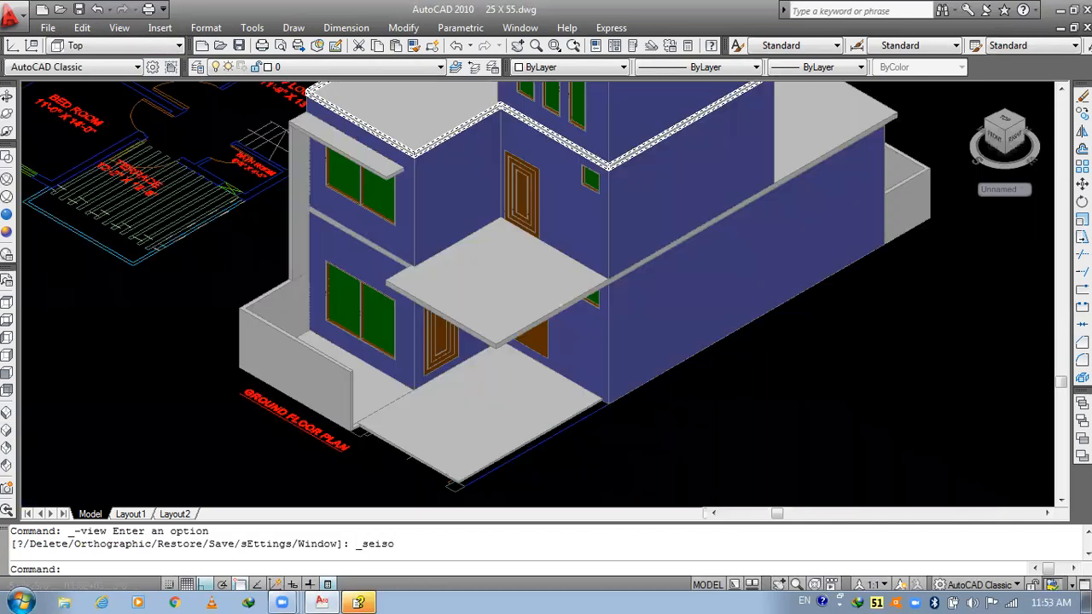
- Measure the gap from the window slab's far end corner to the front wall's corner edge
{"action": "scroll", "coordinate": [370, 135], "scroll_direction": "up", "scroll_amount": 3}
{"action": "key", "text": "Escape"}
{"action": "key", "text": "Escape"}
{"action": "type", "text": "DI"}
{"action": "key", "text": "Return"}
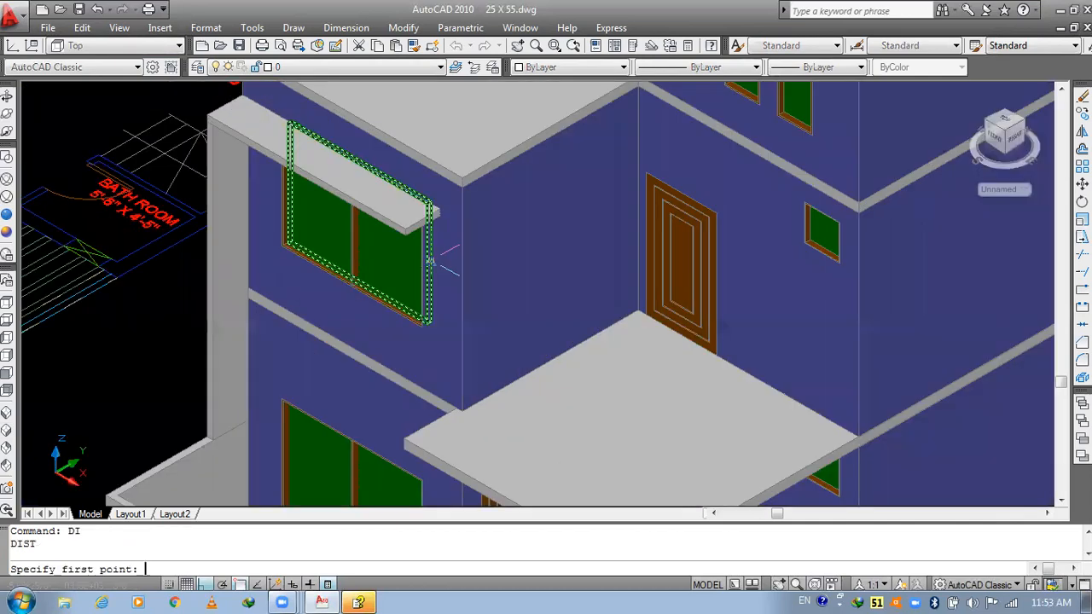
{"action": "scroll", "coordinate": [432, 205], "scroll_direction": "up", "scroll_amount": 3}
{"action": "left_click", "coordinate": [431, 197]}
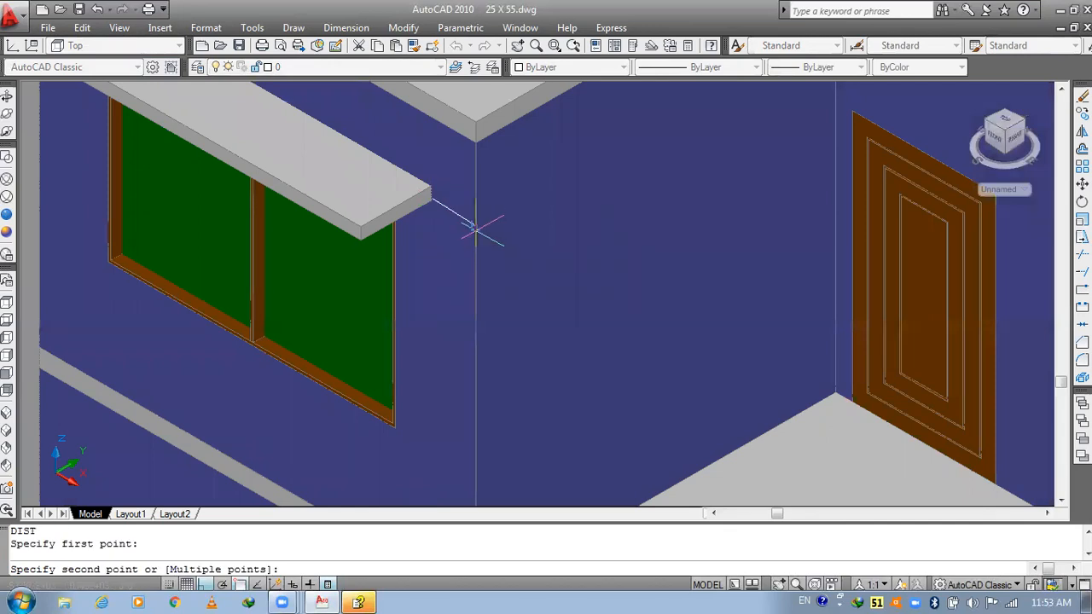
{"action": "left_click", "coordinate": [475, 227]}
{"action": "scroll", "coordinate": [349, 209], "scroll_direction": "down", "scroll_amount": 3}
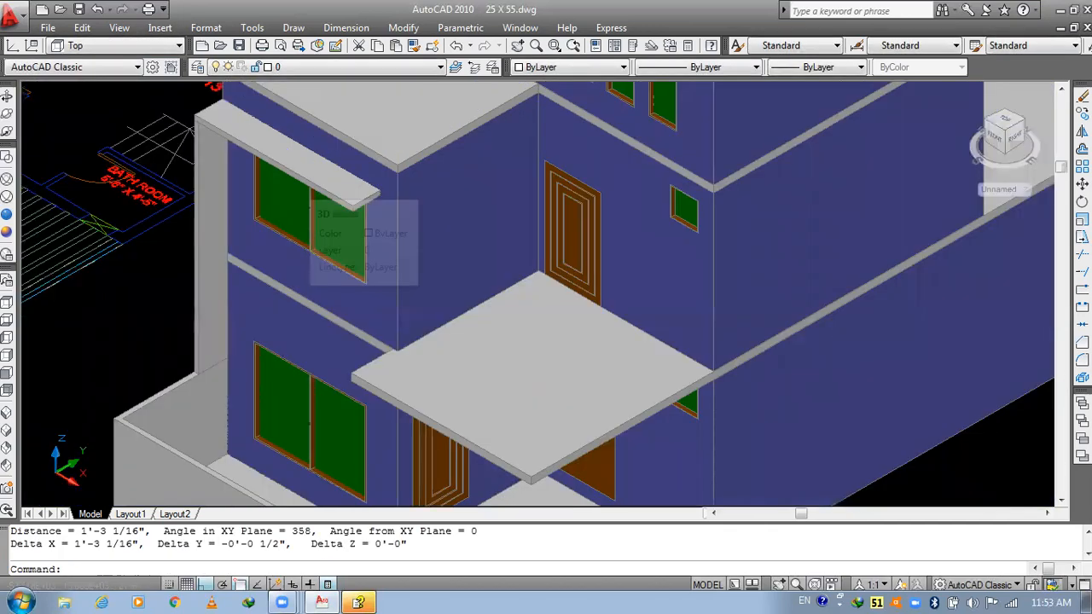
- Move the window slab outward, clear of the front wall and the fin
{"action": "middle_click_drag", "start_coordinate": [350, 210], "coordinate": [467, 305]}
{"action": "scroll", "coordinate": [338, 224], "scroll_direction": "up", "scroll_amount": 1}
{"action": "key", "text": "Escape"}
{"action": "key", "text": "Escape"}
{"action": "type", "text": "M"}
{"action": "key", "text": "space"}
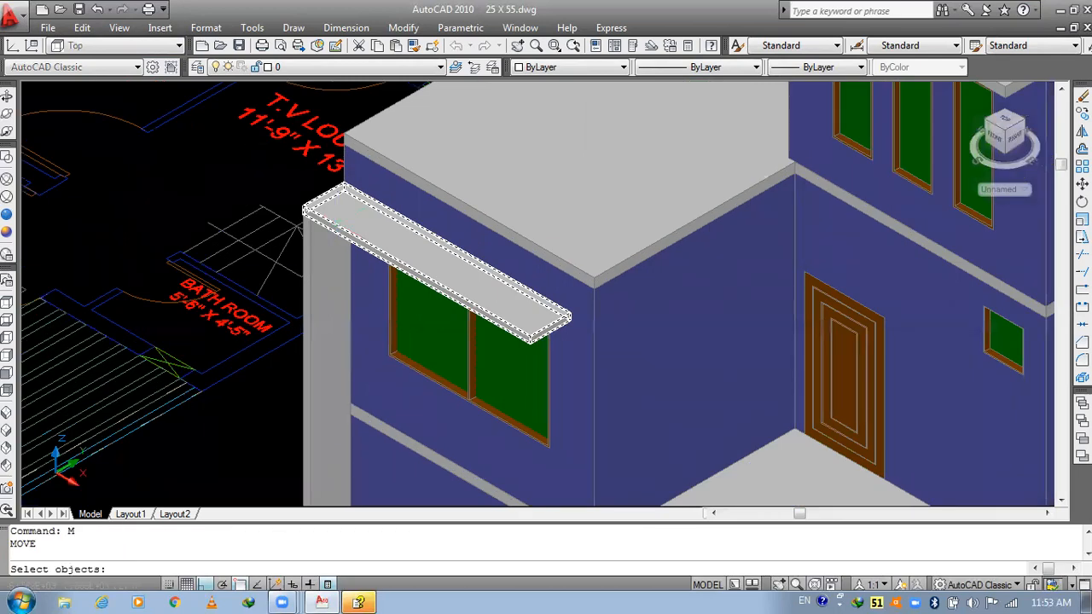
{"action": "left_click", "coordinate": [337, 226]}
{"action": "key", "text": "space"}
{"action": "left_click", "coordinate": [338, 225]}
{"action": "left_click", "coordinate": [280, 256]}
{"action": "scroll", "coordinate": [291, 252], "scroll_direction": "up", "scroll_amount": 2}
- Move the window slab by its inner back corner onto the fin's top back corner at the house wall
{"action": "type", "text": "M"}
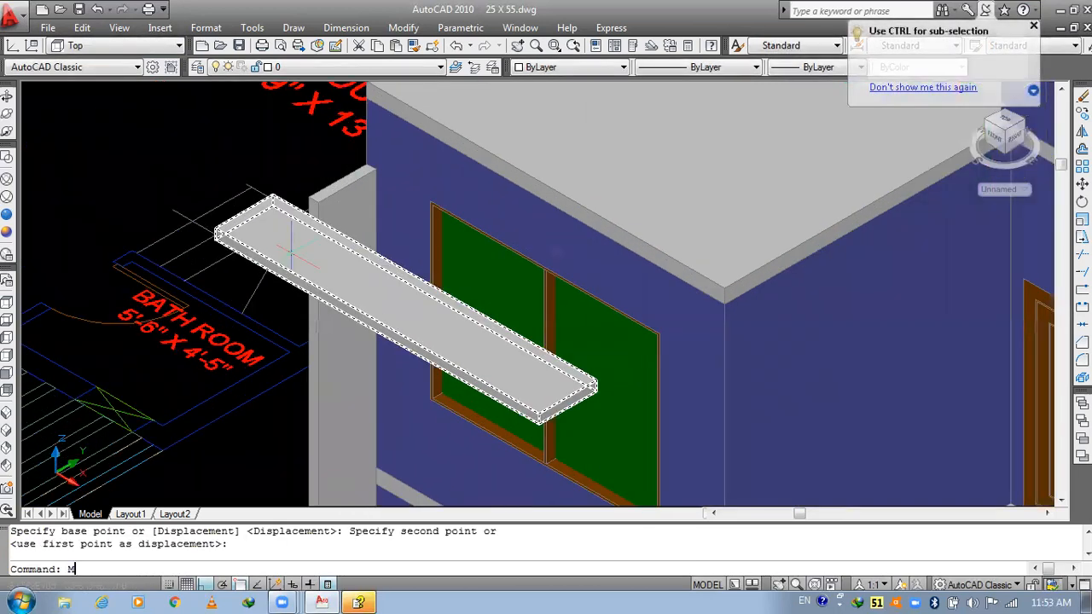
{"action": "key", "text": "space"}
{"action": "scroll", "coordinate": [377, 179], "scroll_direction": "up", "scroll_amount": 3}
{"action": "left_click", "coordinate": [231, 213]}
{"action": "key", "text": "space"}
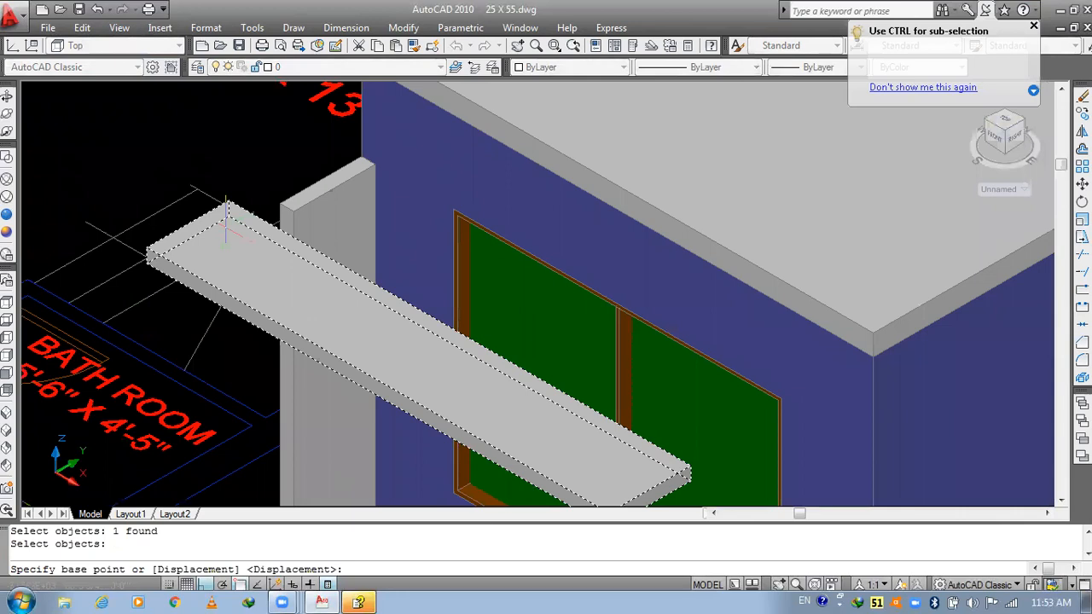
{"action": "left_click", "coordinate": [228, 211]}
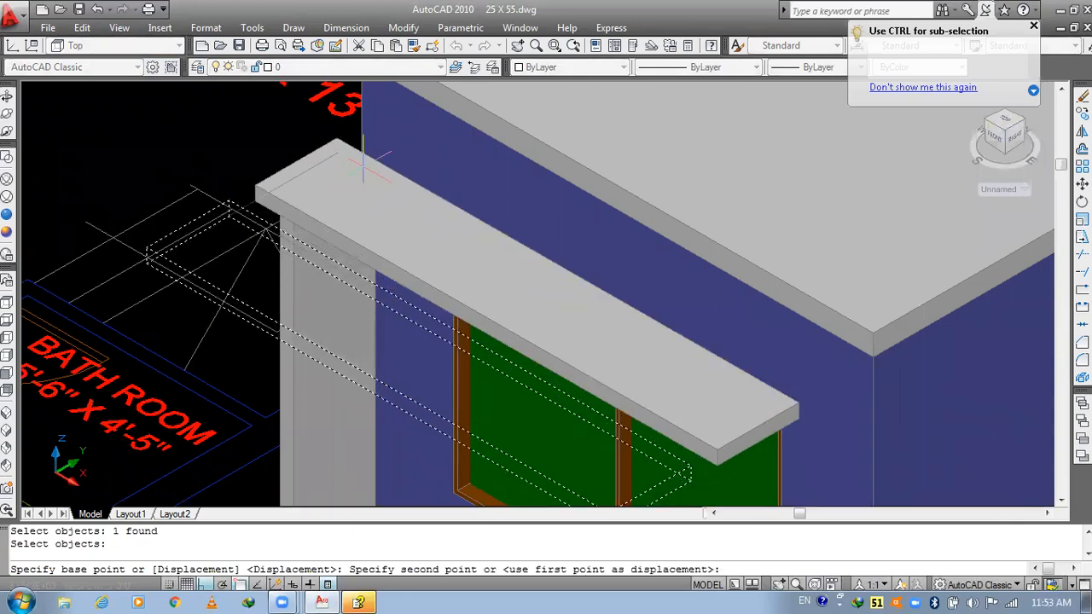
{"action": "left_click", "coordinate": [360, 151]}
{"action": "key", "text": "Escape"}
- Measure the gap from the lower back corner of the repositioned slab's far end to the front wall's corner edge
{"action": "middle_click_drag", "start_coordinate": [499, 389], "coordinate": [294, 98]}
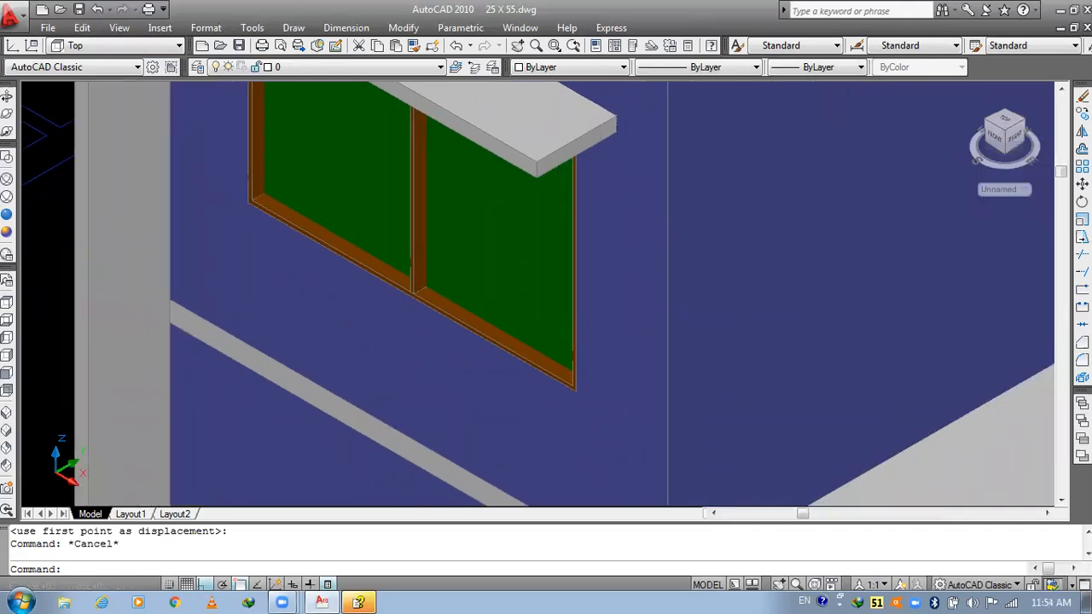
{"action": "scroll", "coordinate": [559, 241], "scroll_direction": "down", "scroll_amount": 2}
{"action": "scroll", "coordinate": [555, 261], "scroll_direction": "up", "scroll_amount": 1}
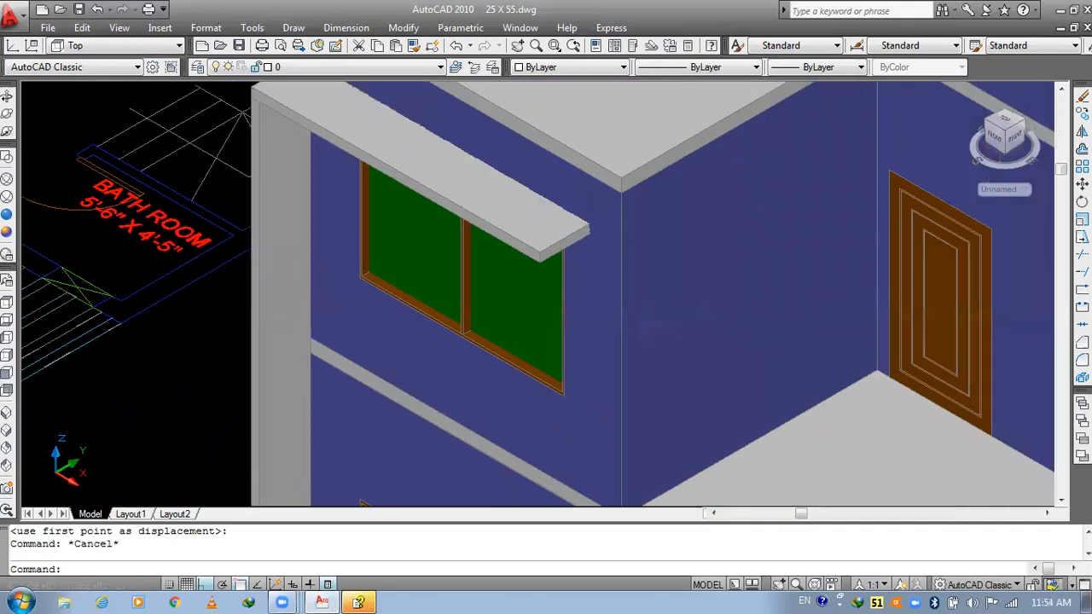
{"action": "scroll", "coordinate": [542, 240], "scroll_direction": "up", "scroll_amount": 1}
{"action": "key", "text": "Escape"}
{"action": "type", "text": "DI"}
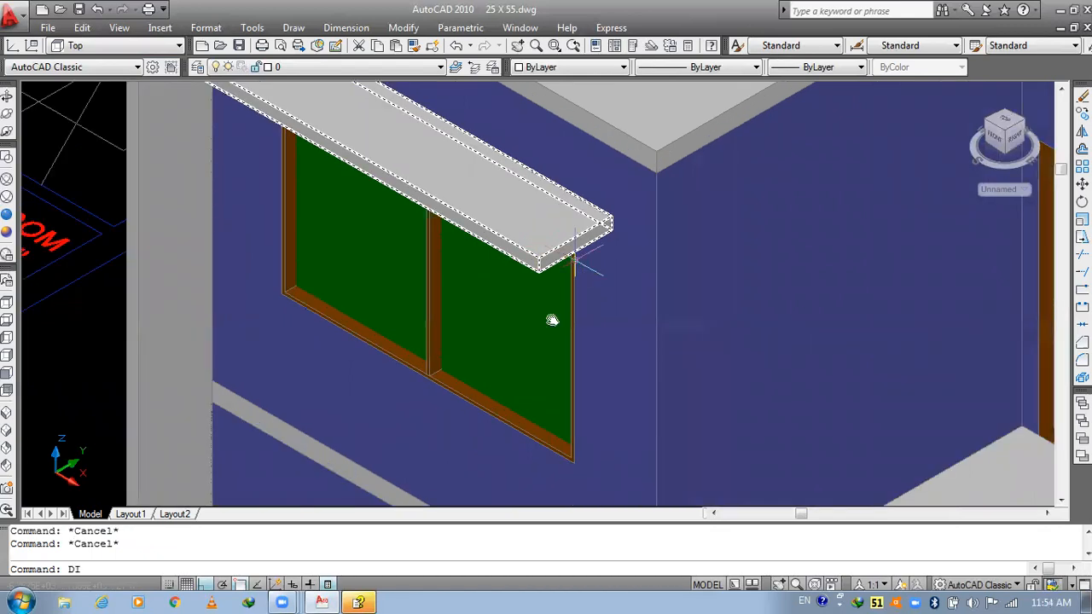
{"action": "key", "text": "Return"}
{"action": "scroll", "coordinate": [618, 201], "scroll_direction": "up", "scroll_amount": 4}
{"action": "left_click", "coordinate": [601, 284]}
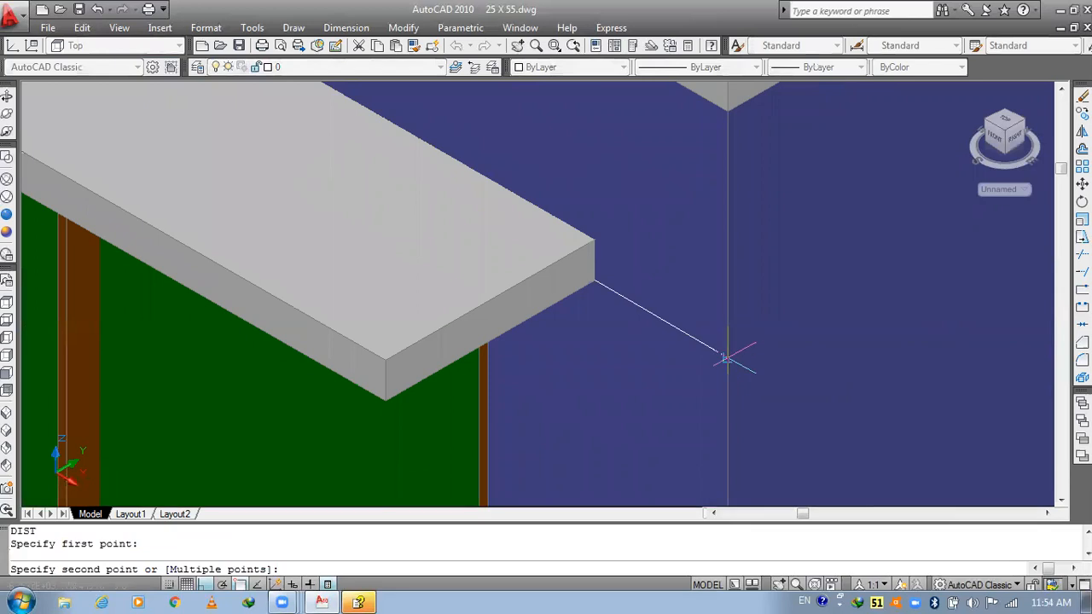
{"action": "left_click", "coordinate": [725, 358]}
{"action": "scroll", "coordinate": [625, 309], "scroll_direction": "down", "scroll_amount": 6}
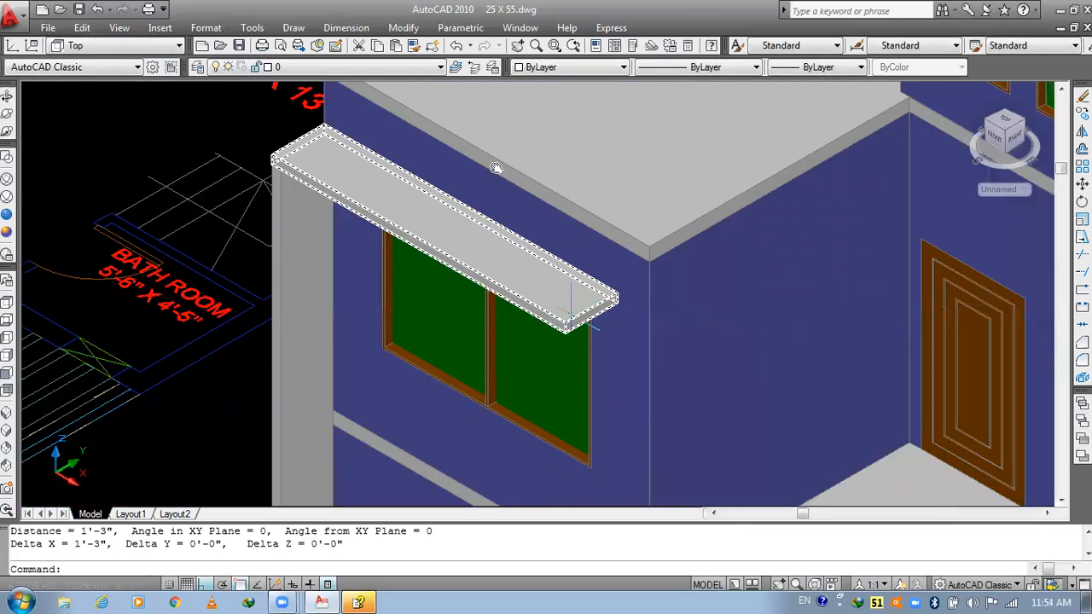
- Save the drawing with the window slab repositioned
{"action": "middle_click_drag", "start_coordinate": [575, 328], "coordinate": [496, 169]}
{"action": "key", "text": "Escape"}
{"action": "key", "text": "Escape"}
{"action": "key", "text": "ctrl+s"}
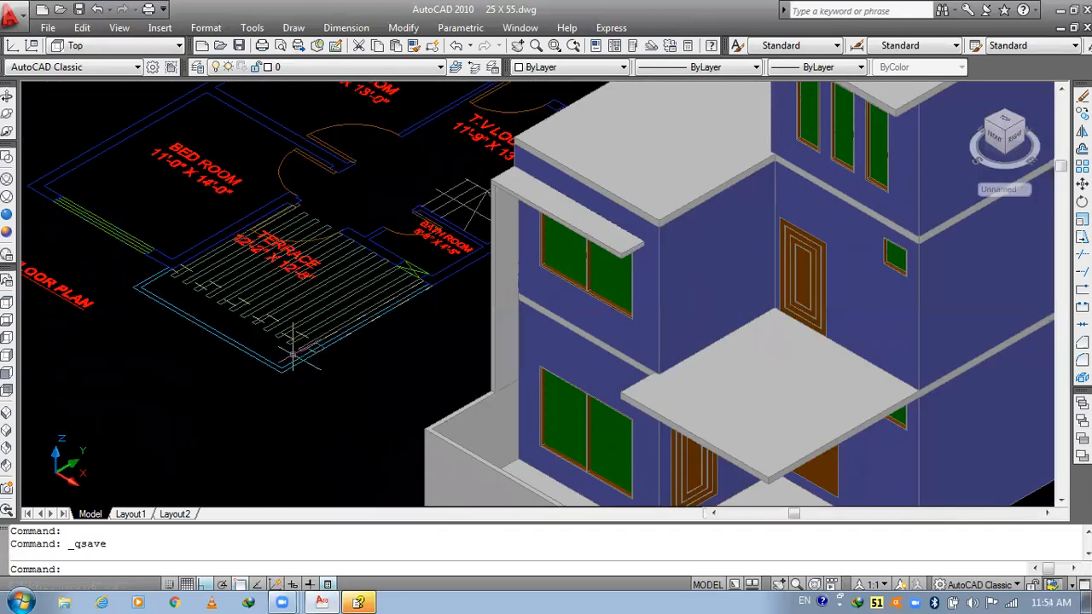
- Stretch the back and front corners of the window slab's far end by 15 inches each toward the front wall's corner
{"action": "key", "text": "Escape"}
{"action": "key", "text": "Escape"}
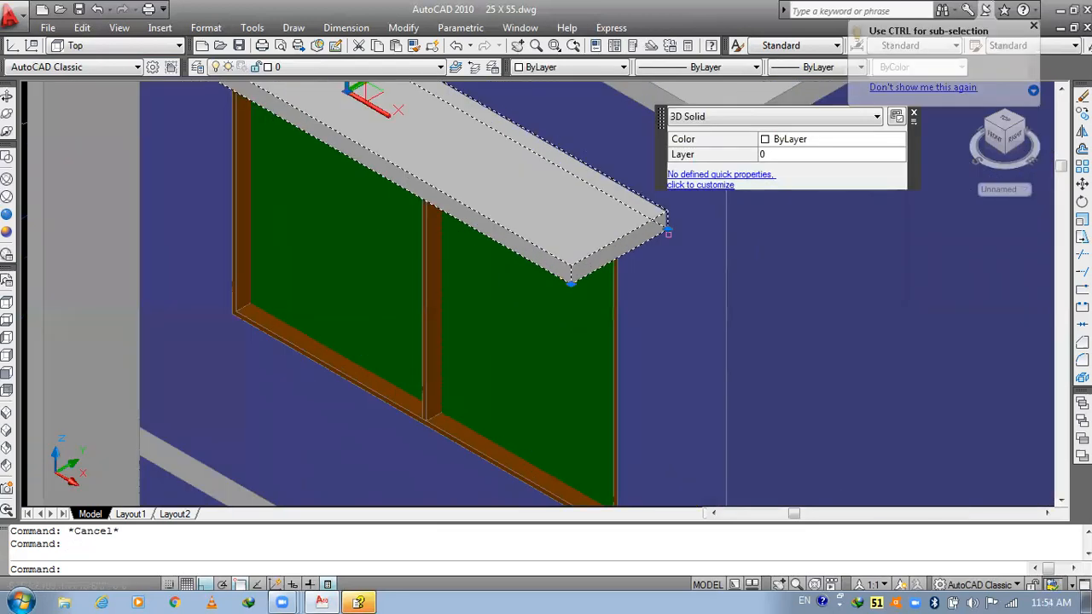
{"action": "left_click", "coordinate": [668, 231]}
{"action": "type", "text": "15"}
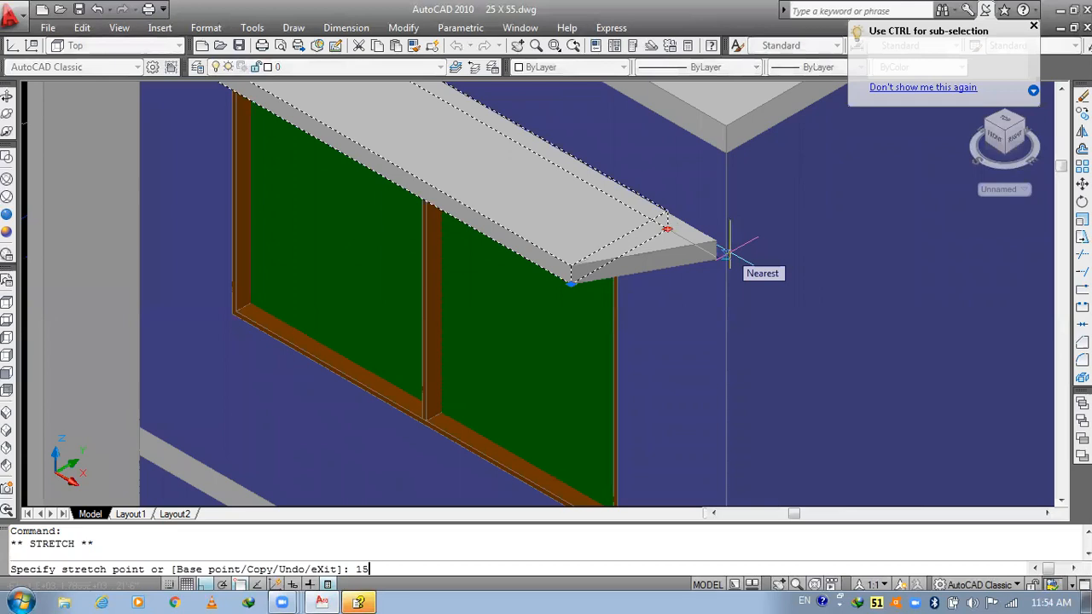
{"action": "key", "text": "Return"}
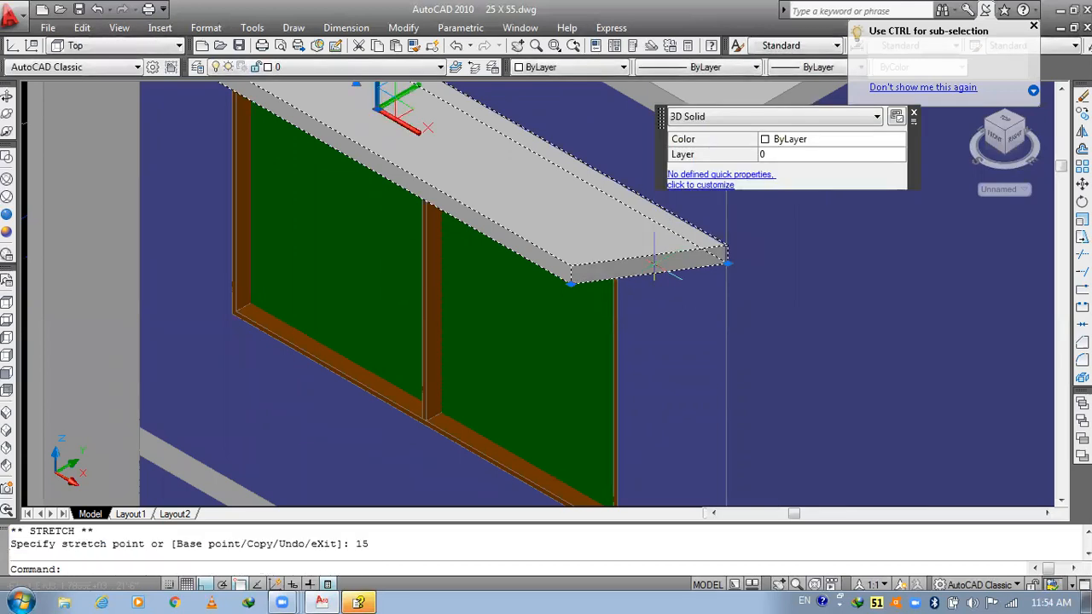
{"action": "left_click", "coordinate": [568, 283]}
{"action": "type", "text": "15"}
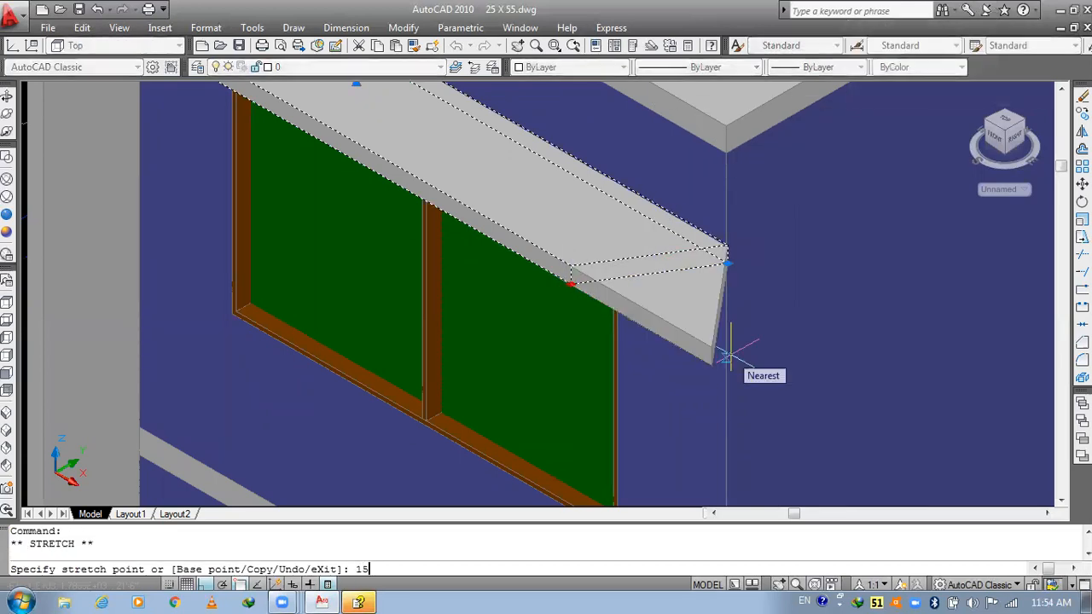
{"action": "key", "text": "Return"}
{"action": "key", "text": "Escape"}
{"action": "key", "text": "Escape"}
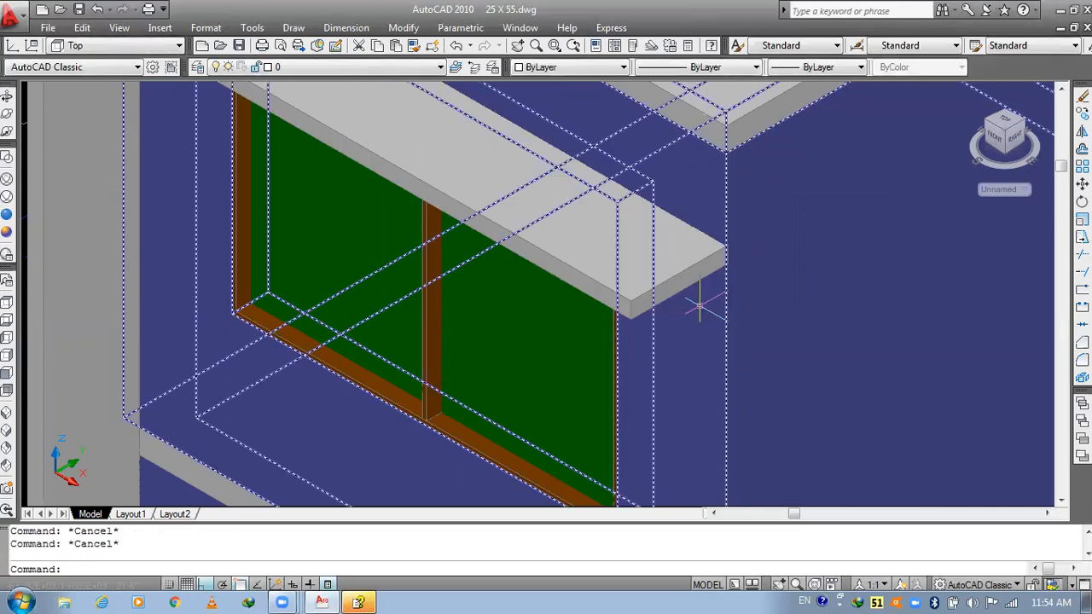
- Save the drawing with the lengthened window slab
{"action": "scroll", "coordinate": [631, 251], "scroll_direction": "down", "scroll_amount": 6}
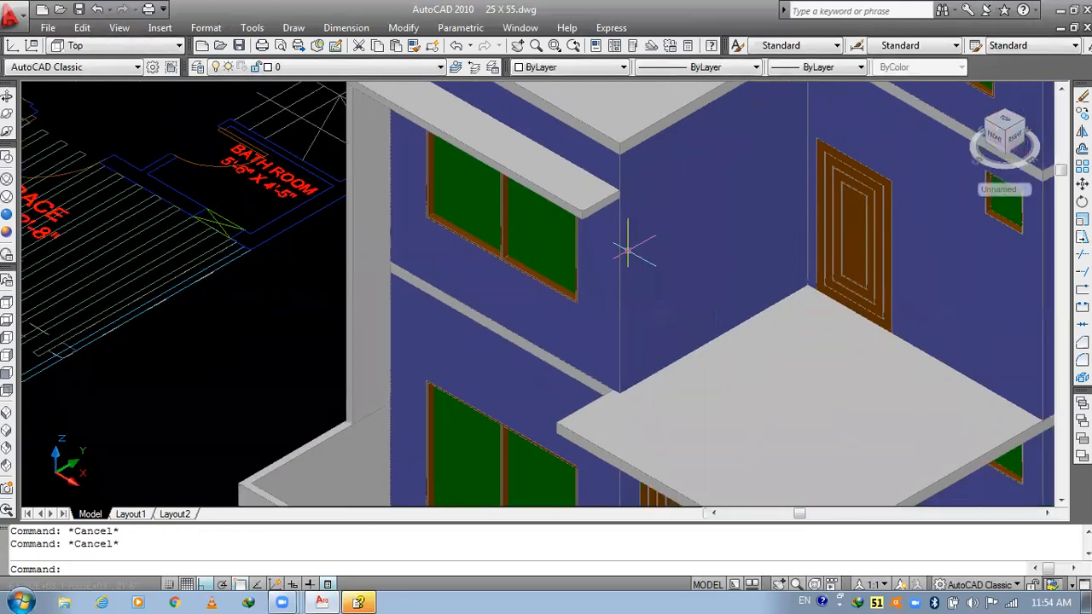
{"action": "middle_click_drag", "start_coordinate": [628, 251], "coordinate": [628, 251], "text": "shift"}
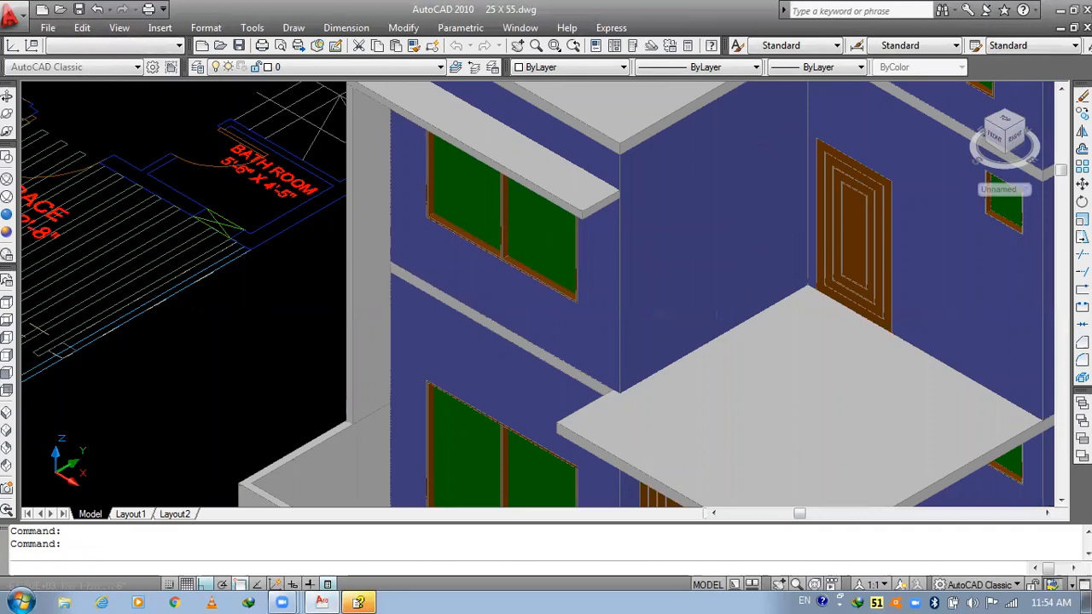
{"action": "scroll", "coordinate": [629, 248], "scroll_direction": "down", "scroll_amount": 2}
{"action": "key", "text": "ctrl+s"}
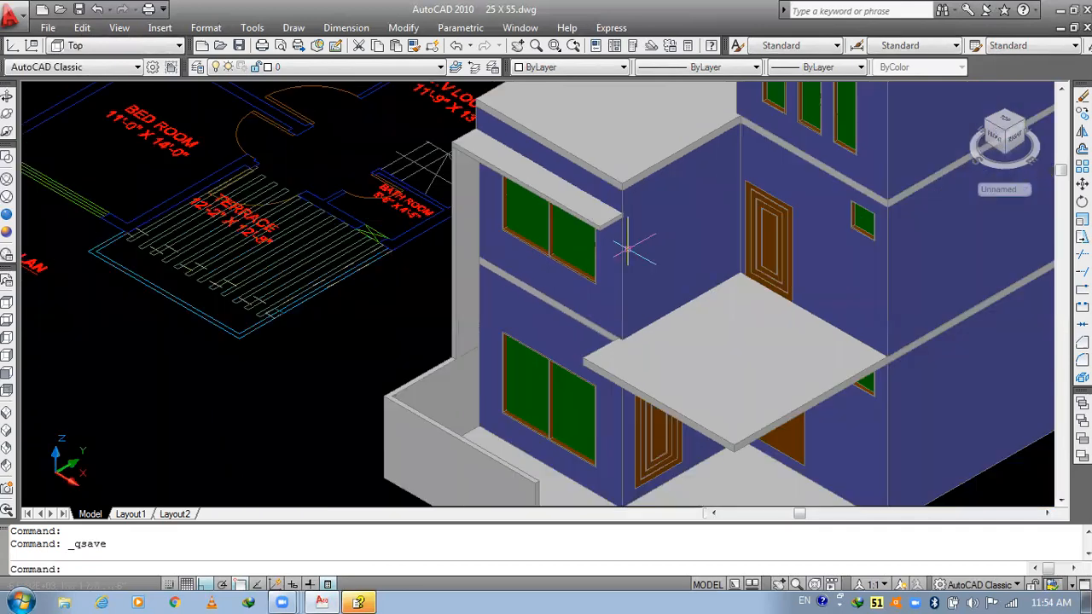
- Show the drawing in top view, closing in on the terrace of the first floor plan
{"action": "scroll", "coordinate": [629, 243], "scroll_direction": "down", "scroll_amount": 2}
{"action": "scroll", "coordinate": [327, 261], "scroll_direction": "up", "scroll_amount": 4}
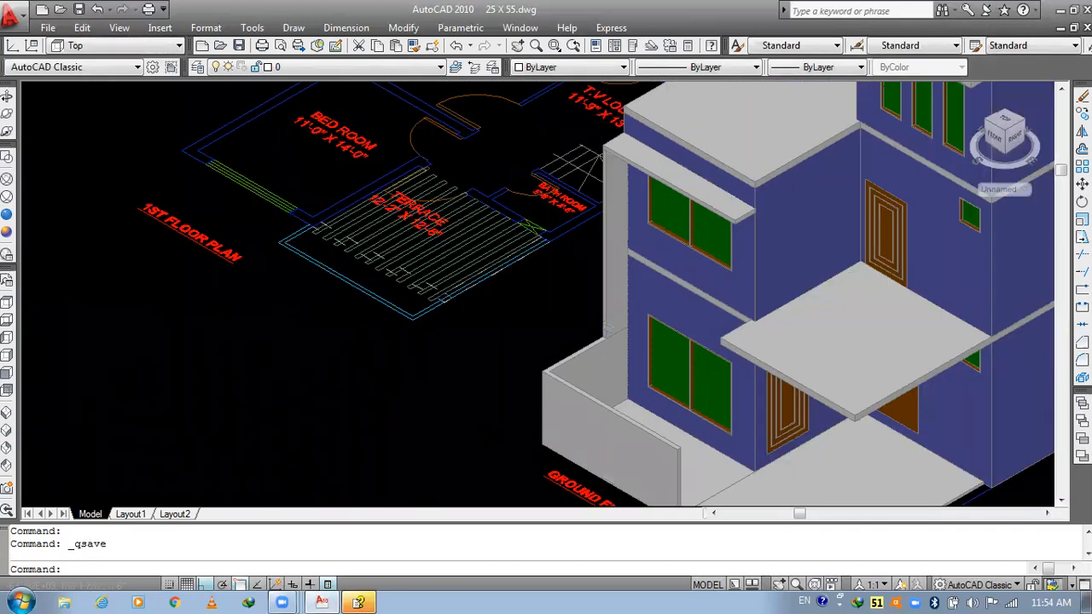
{"action": "left_click", "coordinate": [8, 304]}
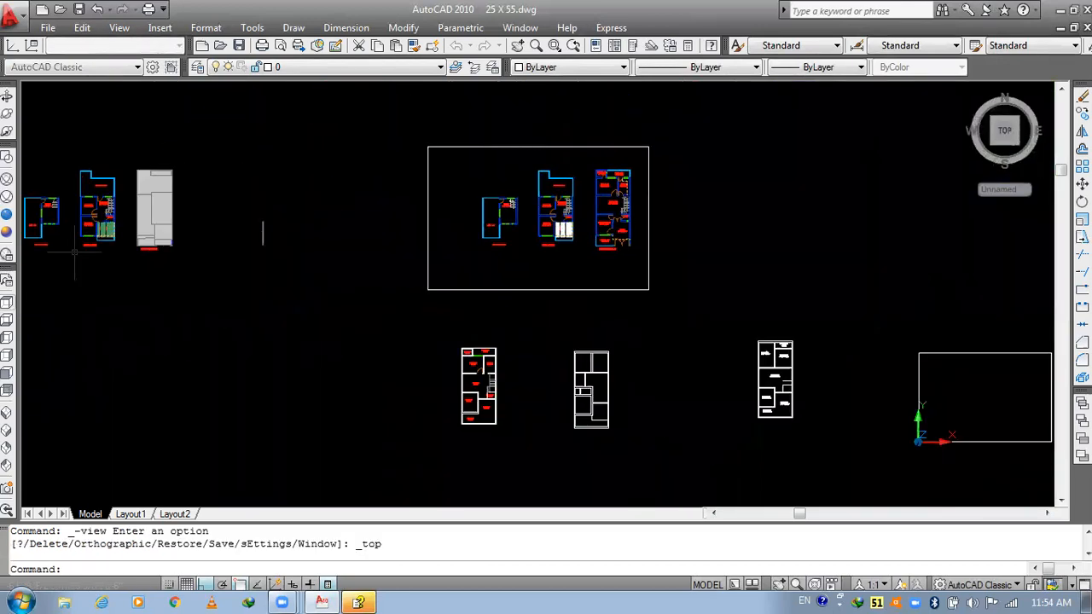
{"action": "scroll", "coordinate": [87, 229], "scroll_direction": "up", "scroll_amount": 2}
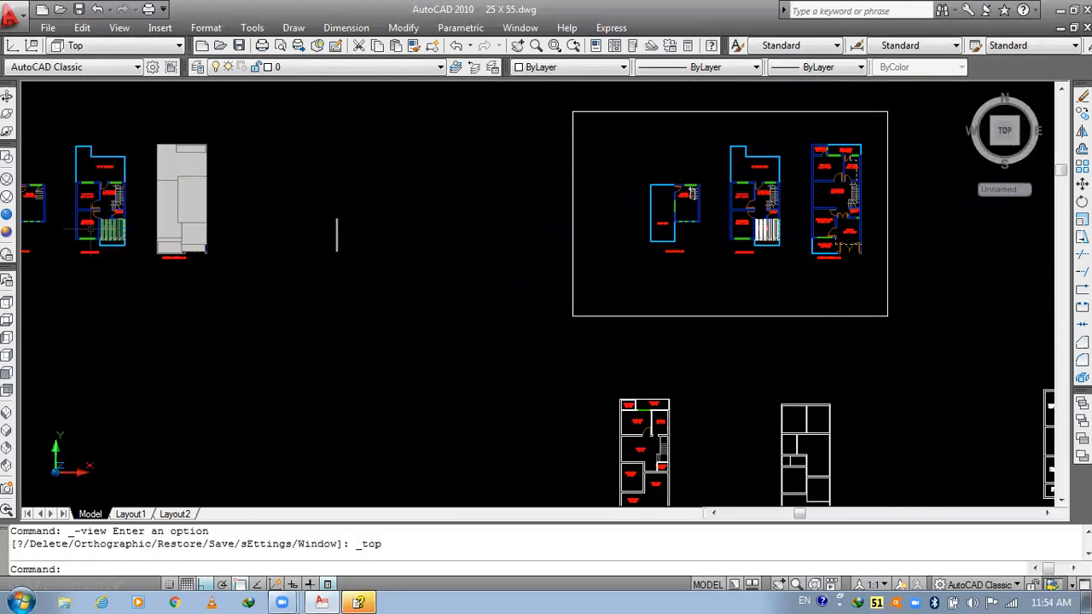
{"action": "scroll", "coordinate": [403, 287], "scroll_direction": "up", "scroll_amount": 6}
{"action": "scroll", "coordinate": [407, 362], "scroll_direction": "up", "scroll_amount": 4}
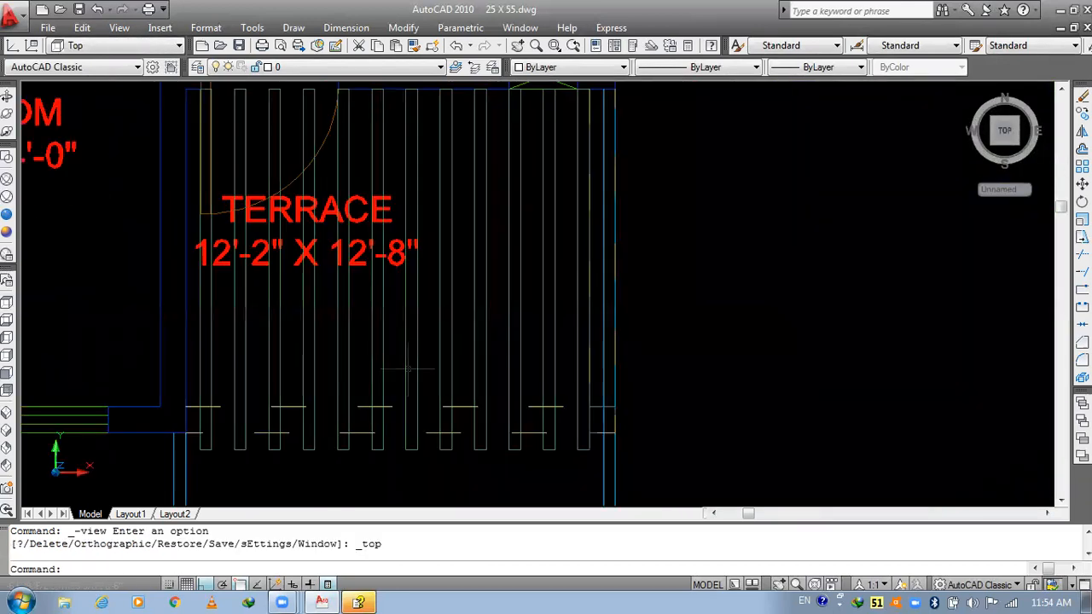
{"action": "scroll", "coordinate": [407, 368], "scroll_direction": "down", "scroll_amount": 2}
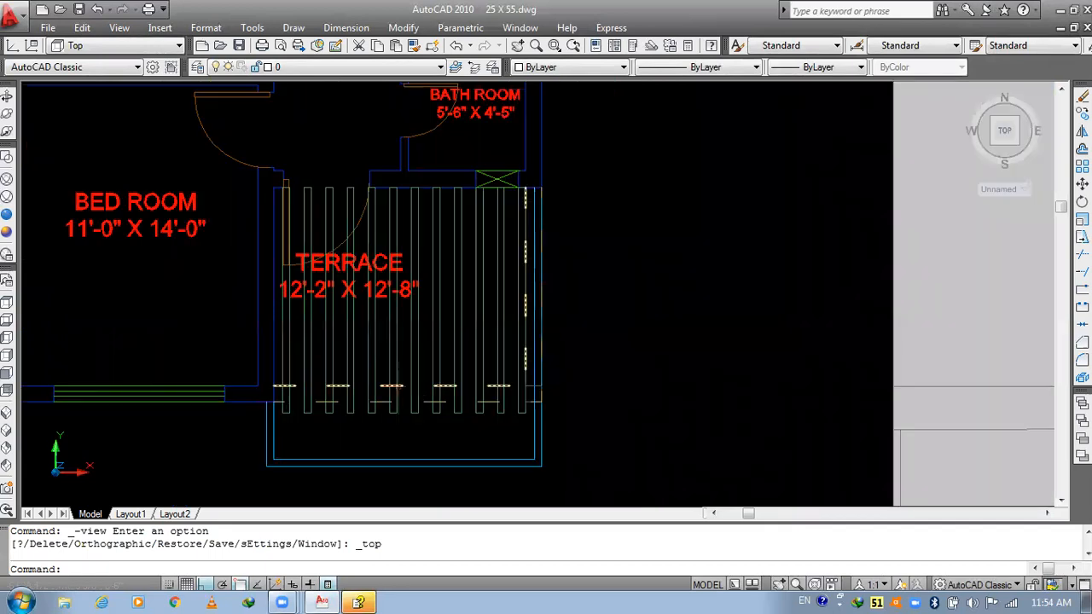
{"action": "key", "text": "Escape"}
{"action": "key", "text": "Escape"}
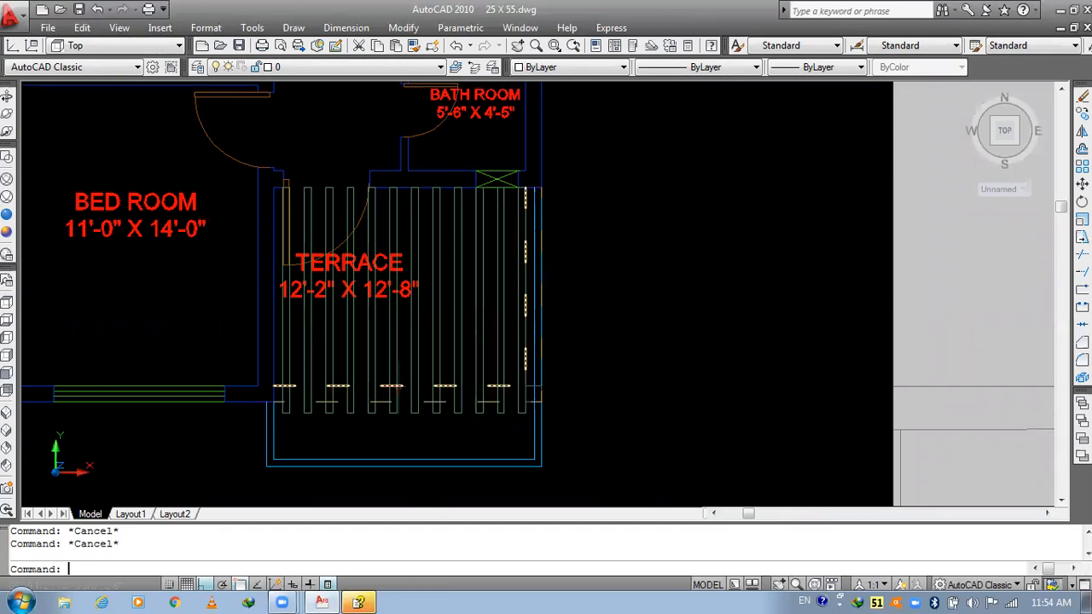
- Draw a closed L-shaped polyline along the dashed beam lines on the terrace's front and outer side in the first floor plan
{"action": "type", "text": "PL"}
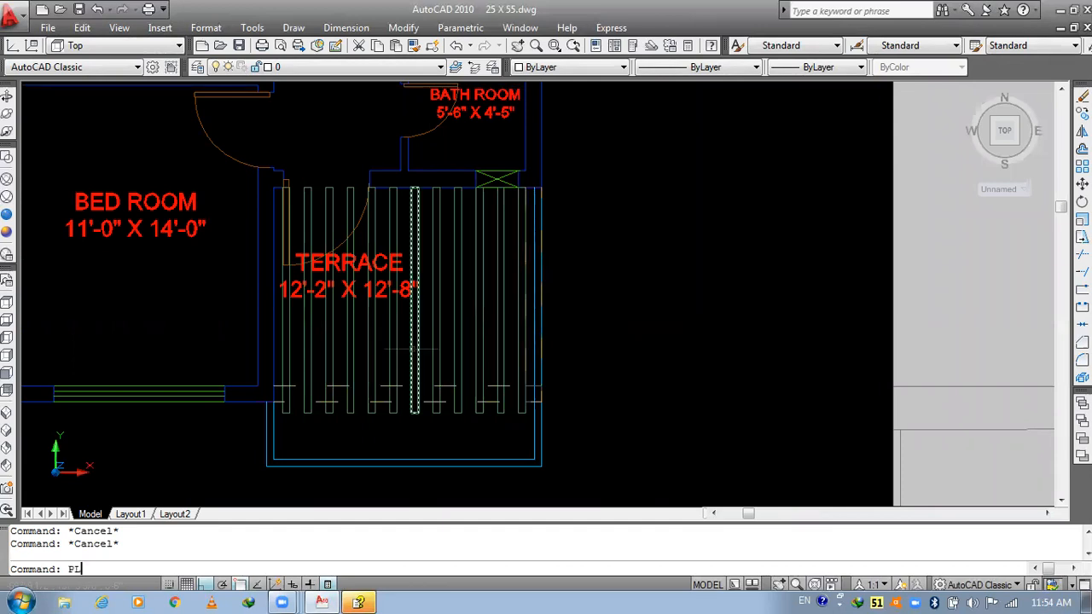
{"action": "key", "text": "Return"}
{"action": "scroll", "coordinate": [506, 153], "scroll_direction": "up", "scroll_amount": 3}
{"action": "left_click", "coordinate": [526, 219]}
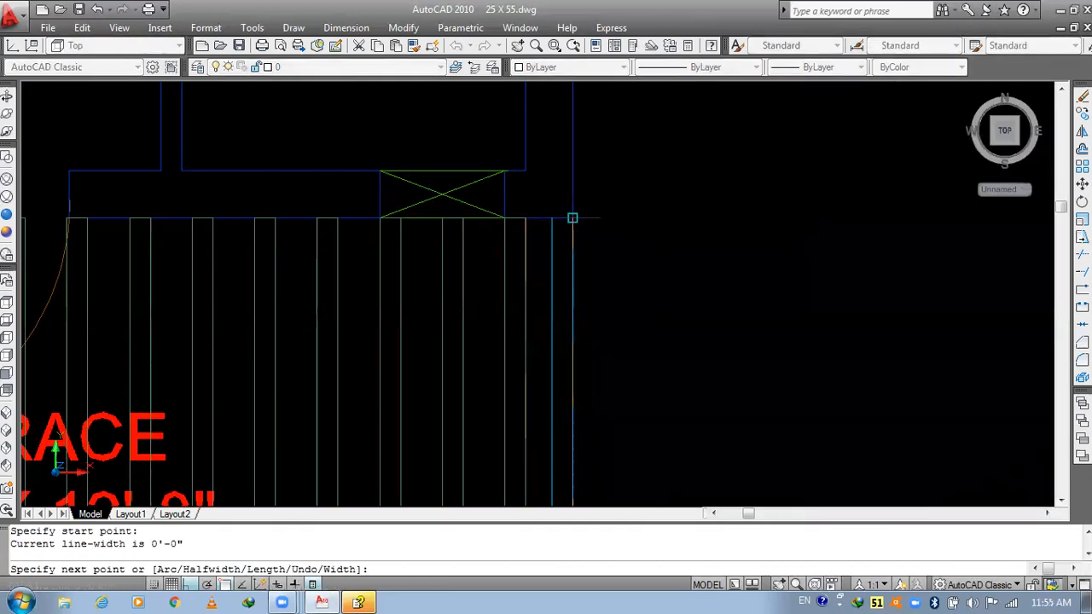
{"action": "left_click", "coordinate": [572, 219]}
{"action": "scroll", "coordinate": [597, 232], "scroll_direction": "down", "scroll_amount": 5}
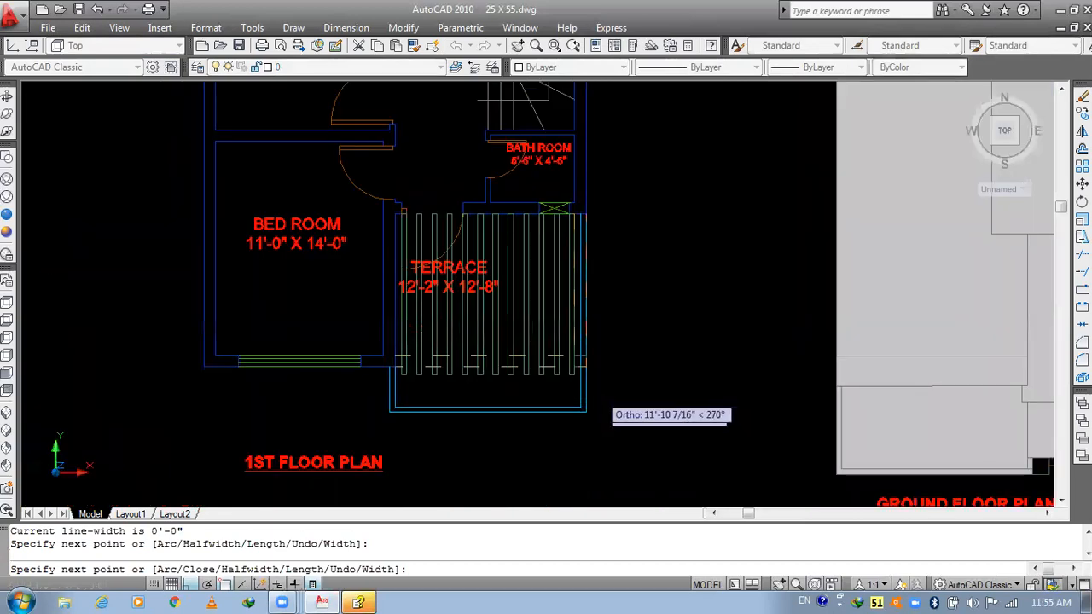
{"action": "scroll", "coordinate": [567, 338], "scroll_direction": "up", "scroll_amount": 4}
{"action": "left_click", "coordinate": [567, 338]}
{"action": "scroll", "coordinate": [566, 341], "scroll_direction": "down", "scroll_amount": 4}
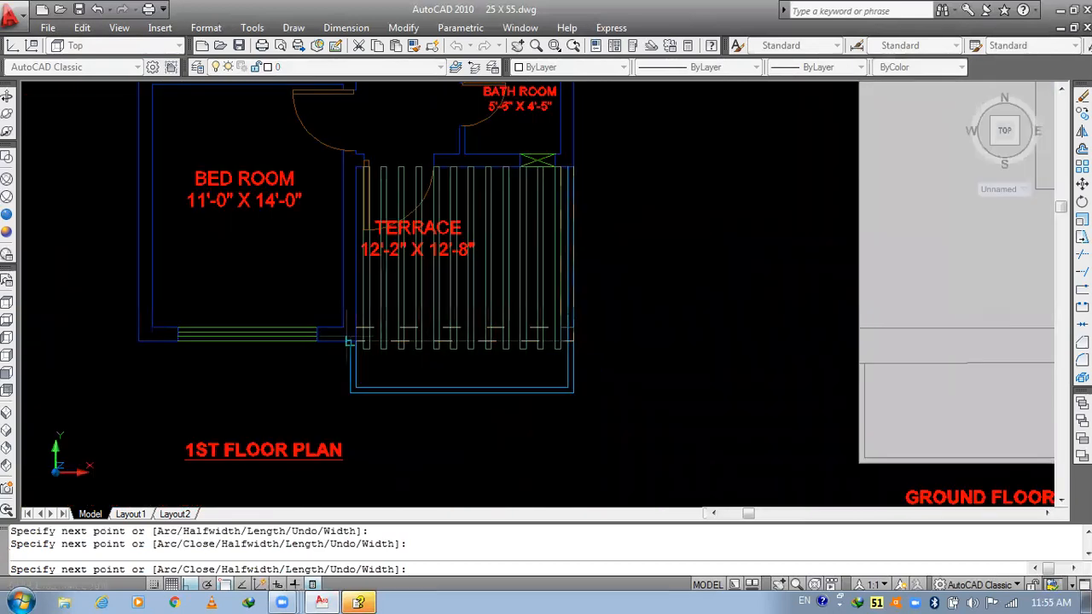
{"action": "scroll", "coordinate": [566, 361], "scroll_direction": "up", "scroll_amount": 4}
{"action": "left_click", "coordinate": [376, 351]}
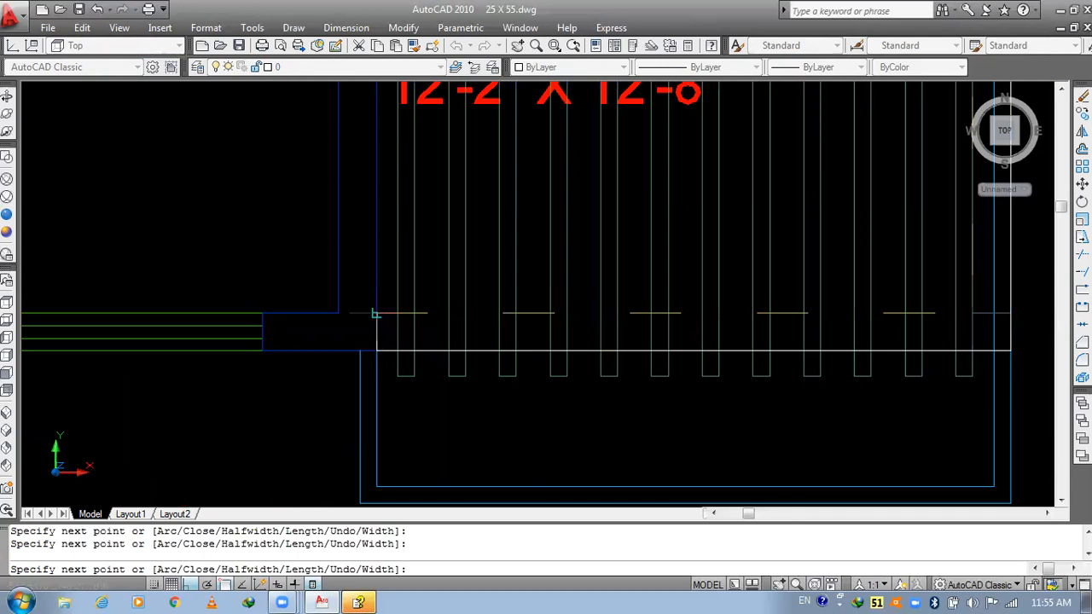
{"action": "scroll", "coordinate": [376, 314], "scroll_direction": "down", "scroll_amount": 4}
{"action": "scroll", "coordinate": [629, 314], "scroll_direction": "up", "scroll_amount": 4}
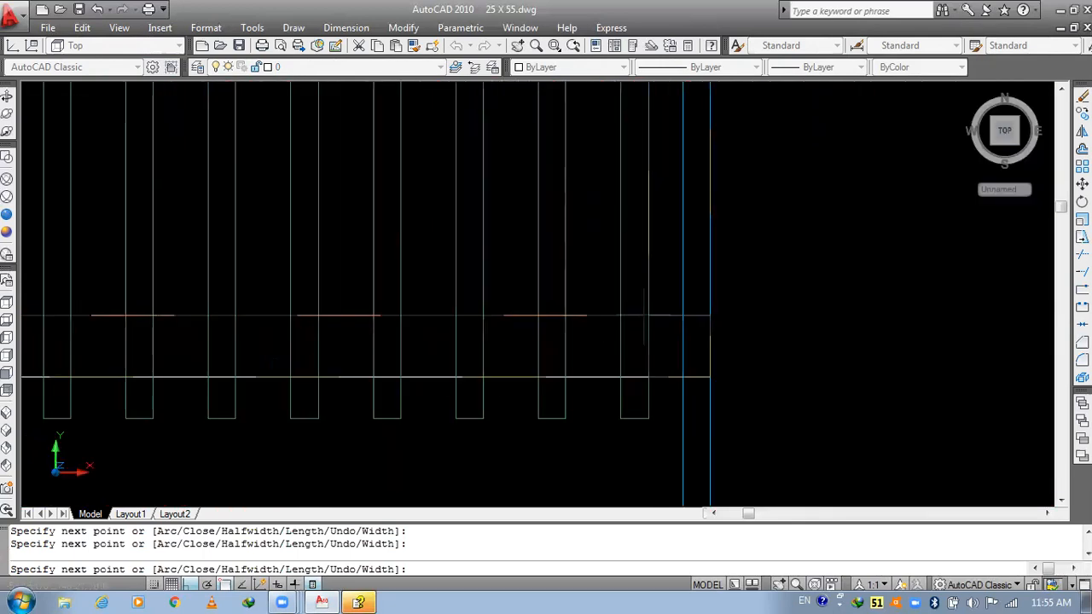
{"action": "scroll", "coordinate": [646, 378], "scroll_direction": "down", "scroll_amount": 4}
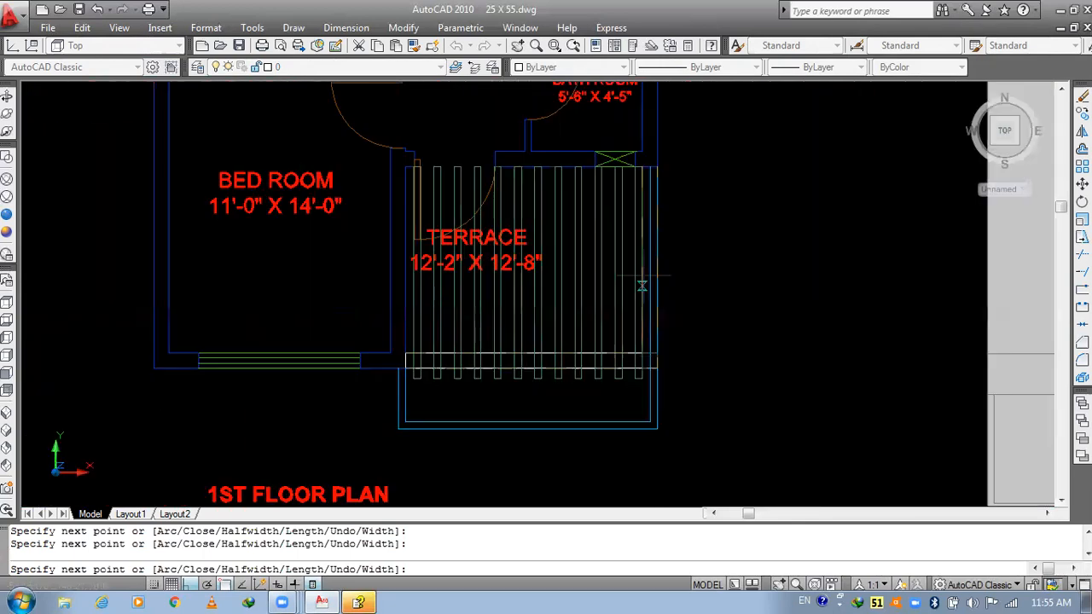
{"action": "left_click", "coordinate": [642, 168]}
{"action": "key", "text": "Return"}
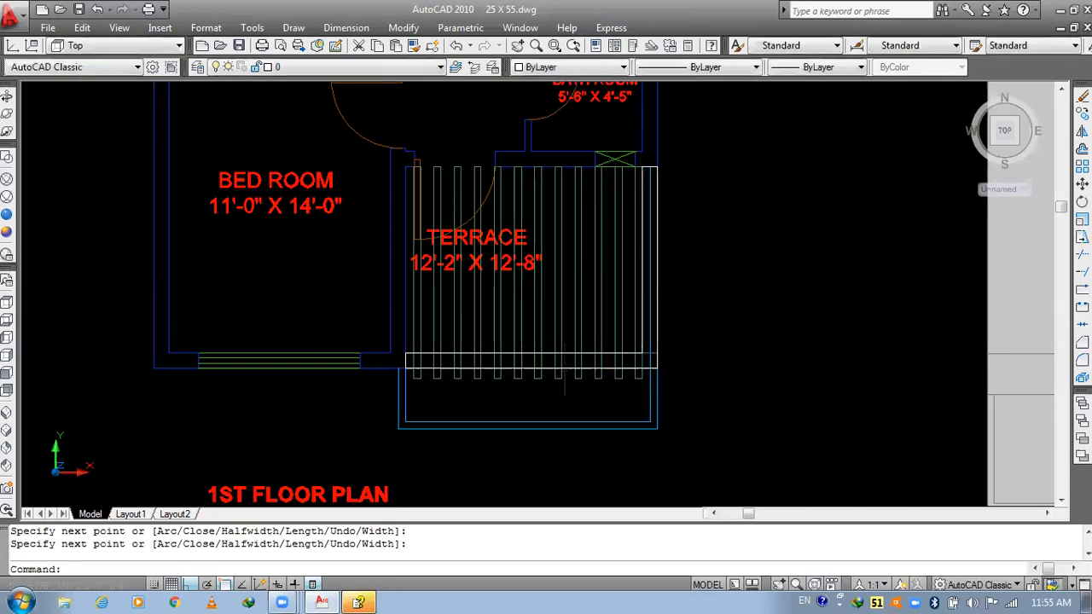
- Extrude the L-shaped polyline around the first floor plan's terrace to a height of 1'
{"action": "left_click", "coordinate": [587, 359]}
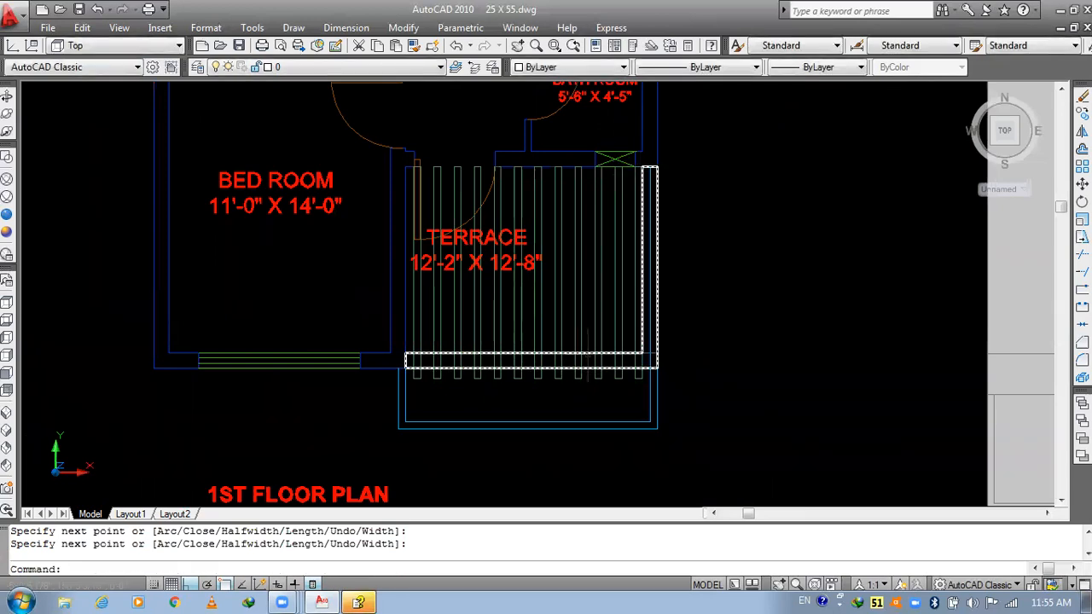
{"action": "type", "text": "EXT"}
{"action": "key", "text": "Return"}
{"action": "key", "text": "Return"}
{"action": "type", "text": "1"}
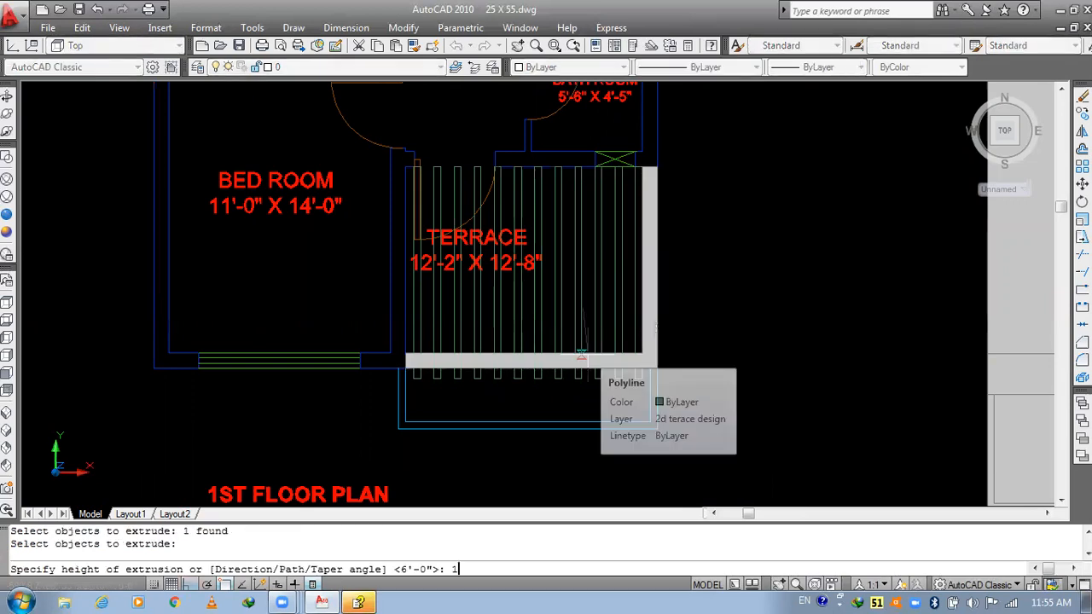
{"action": "type", "text": "'"}
{"action": "key", "text": "Return"}
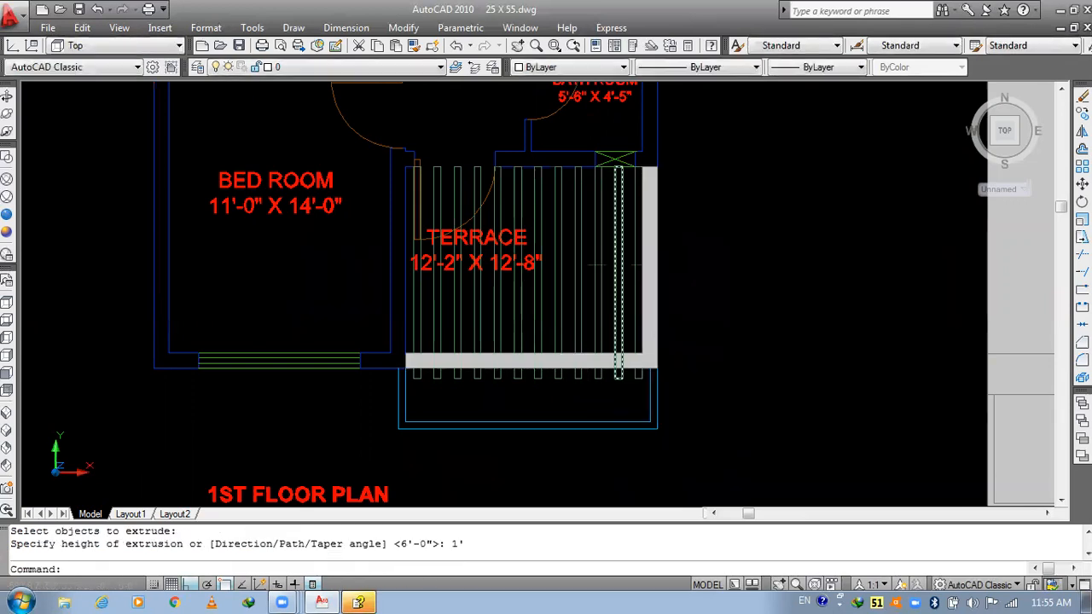
{"action": "scroll", "coordinate": [623, 265], "scroll_direction": "up", "scroll_amount": 1}
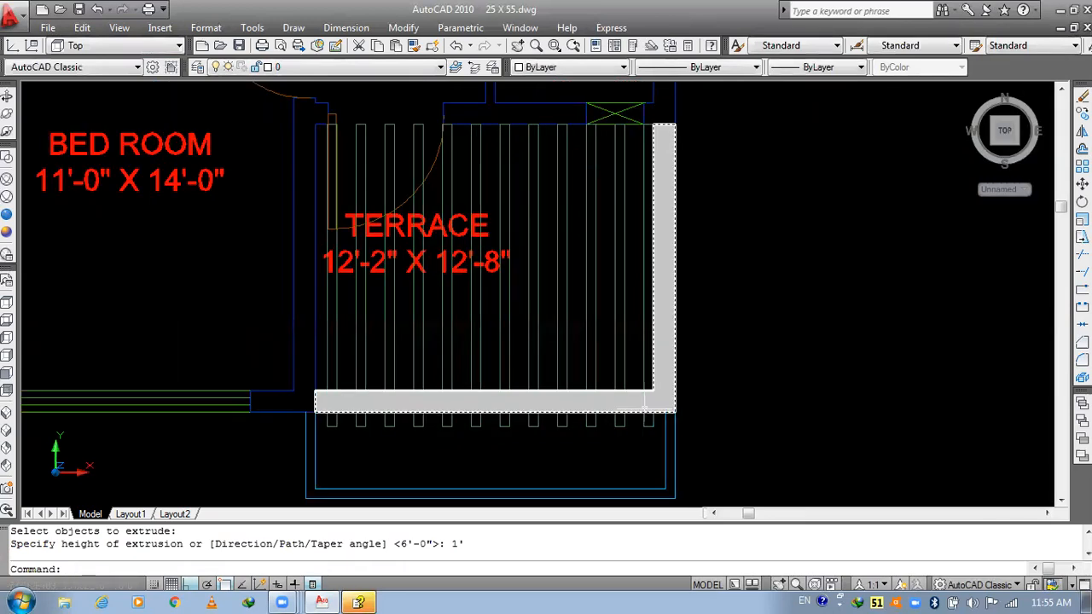
{"action": "type", "text": "RE"}
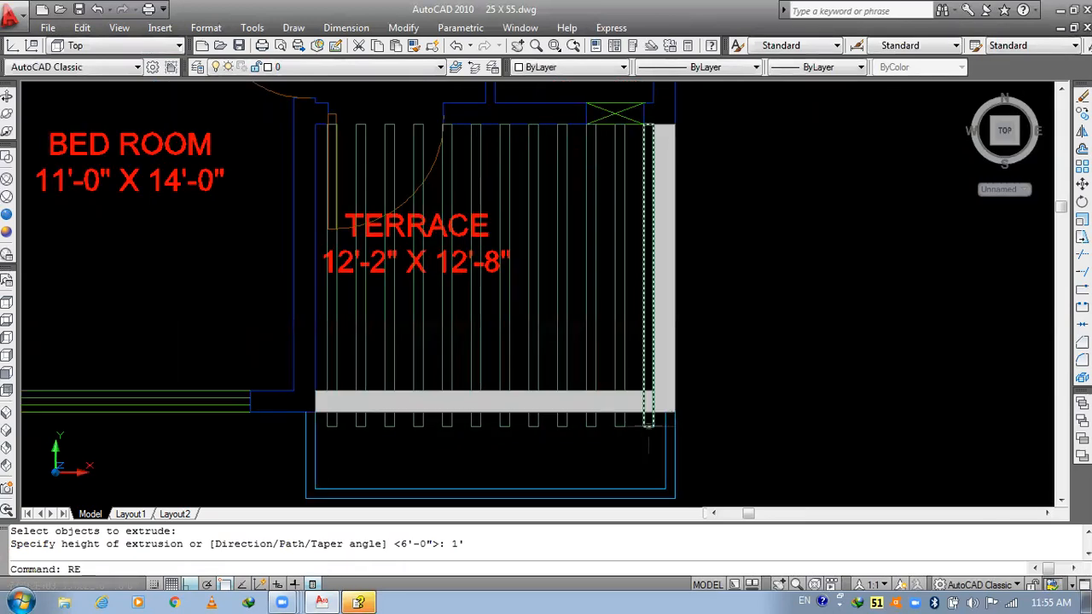
{"action": "type", "text": "C"}
{"action": "key", "text": "Return"}
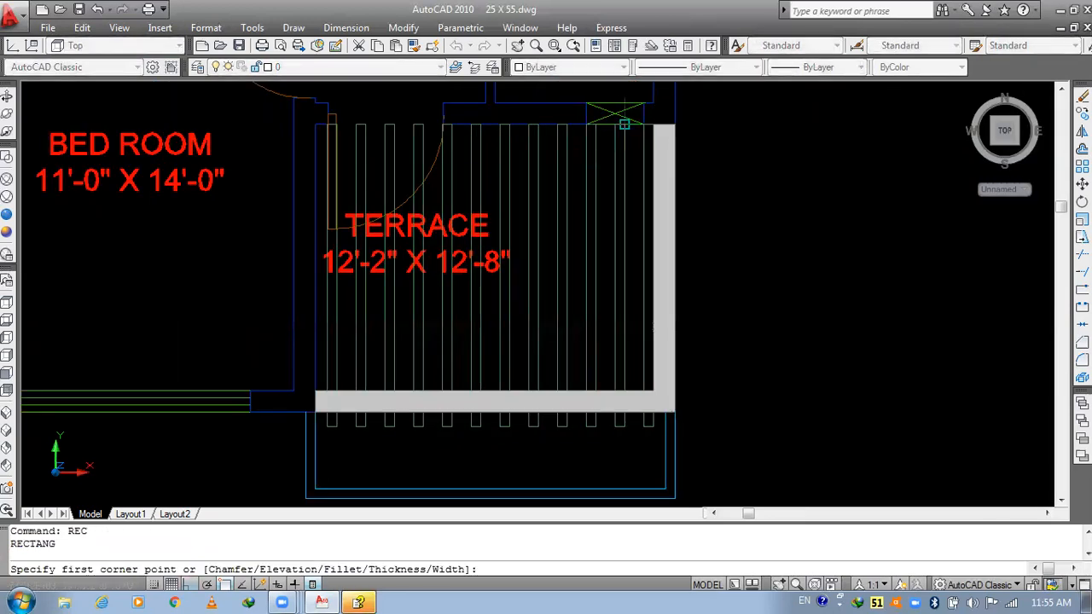
{"action": "left_click", "coordinate": [625, 125]}
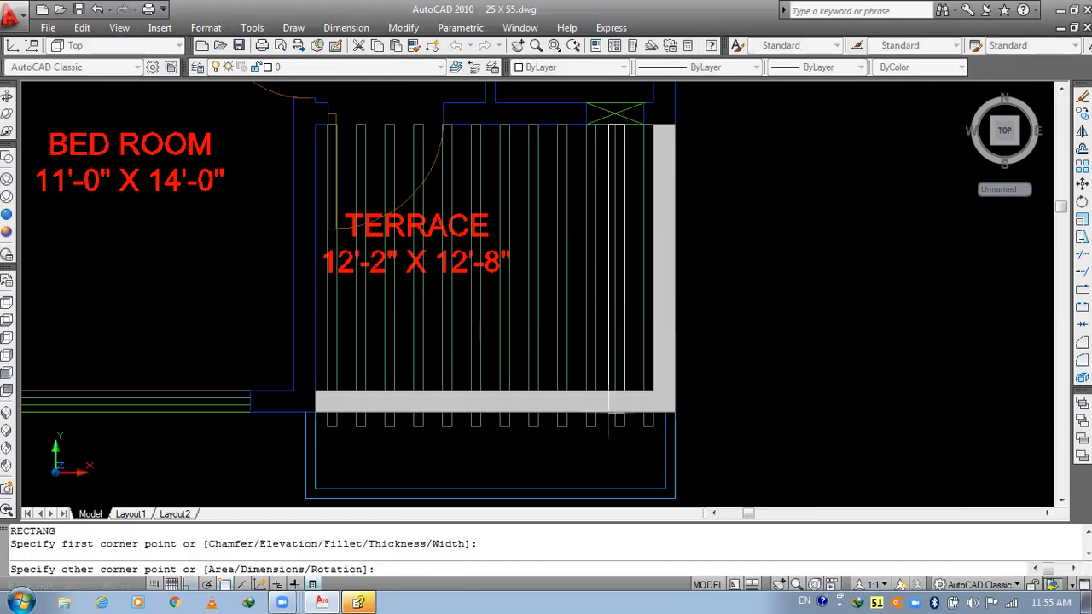
{"action": "scroll", "coordinate": [607, 444], "scroll_direction": "up", "scroll_amount": 5}
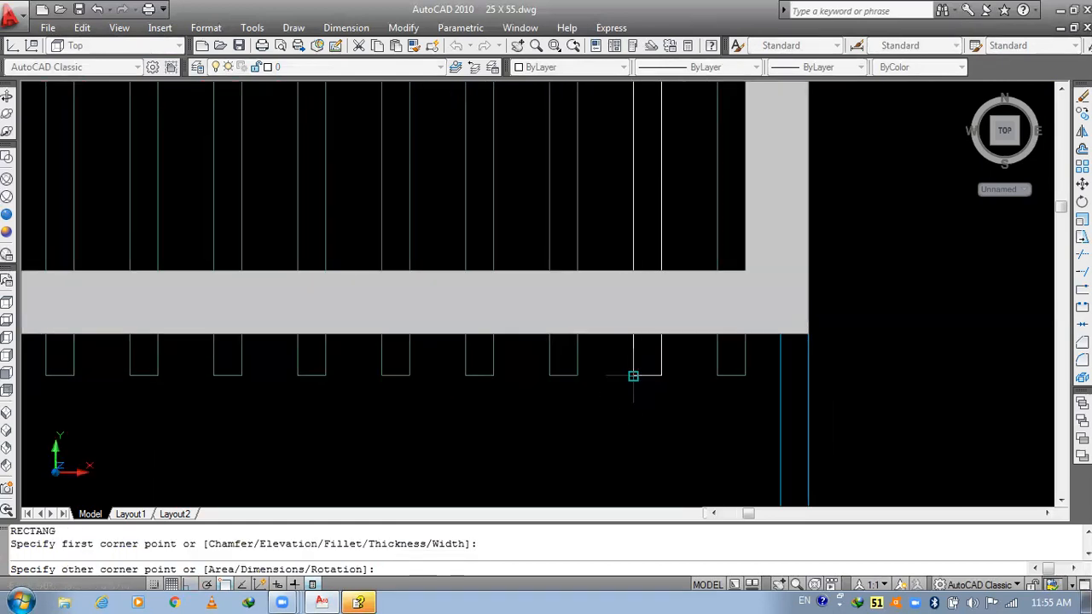
{"action": "left_click", "coordinate": [634, 376]}
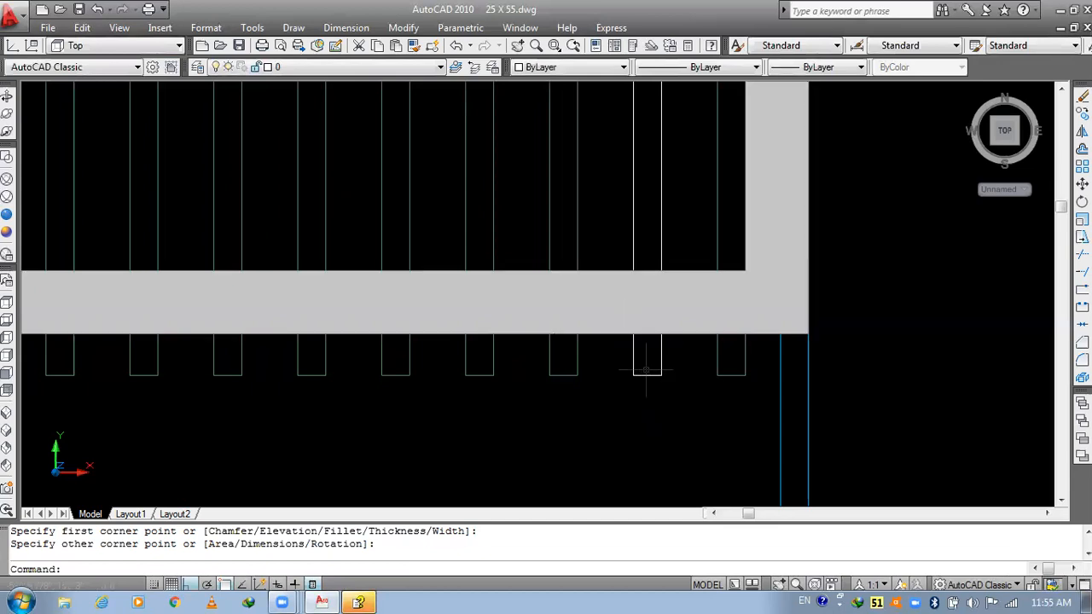
{"action": "key", "text": "ctrl+z"}
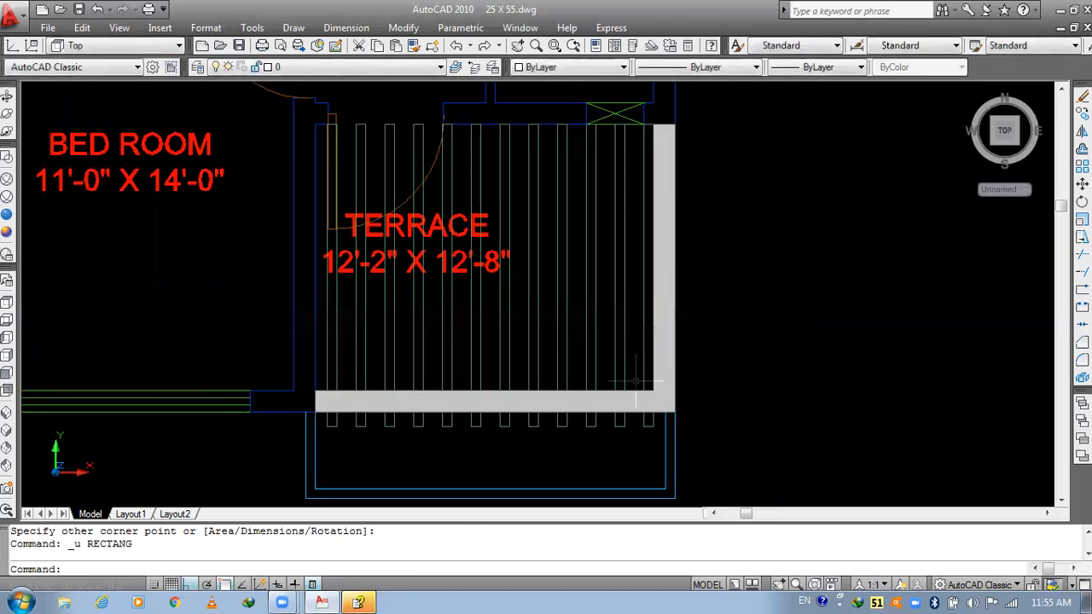
- Model the second pergola strip from the terrace's outer side as a 4" high box, spanning opposite corners of its plan outline
{"action": "type", "text": "BOX"}
{"action": "key", "text": "Return"}
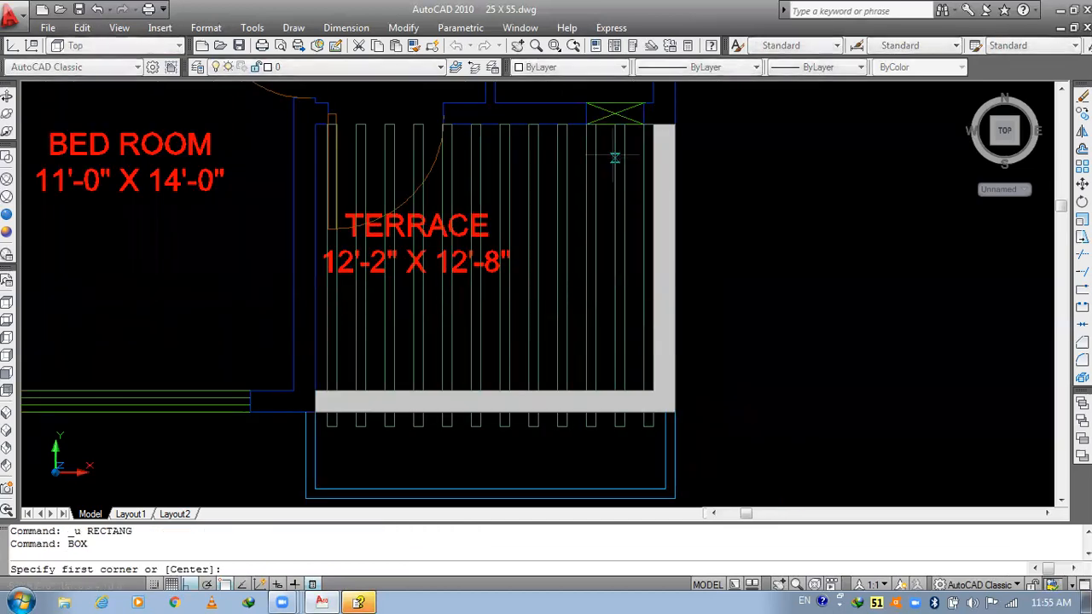
{"action": "scroll", "coordinate": [623, 122], "scroll_direction": "up", "scroll_amount": 2}
{"action": "left_click", "coordinate": [629, 122]}
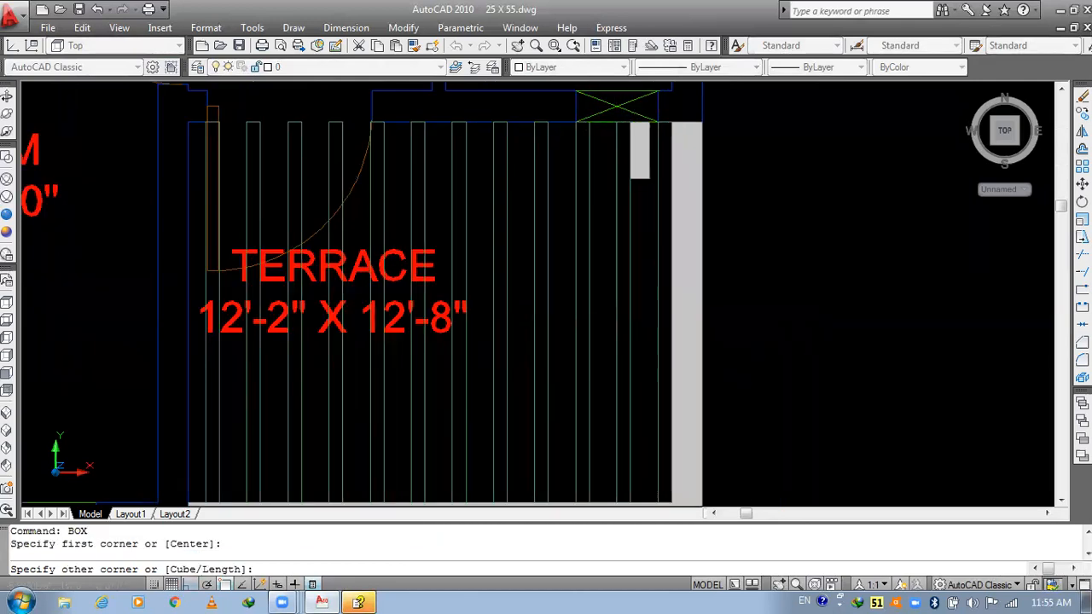
{"action": "scroll", "coordinate": [646, 176], "scroll_direction": "down", "scroll_amount": 2}
{"action": "scroll", "coordinate": [614, 451], "scroll_direction": "up", "scroll_amount": 2}
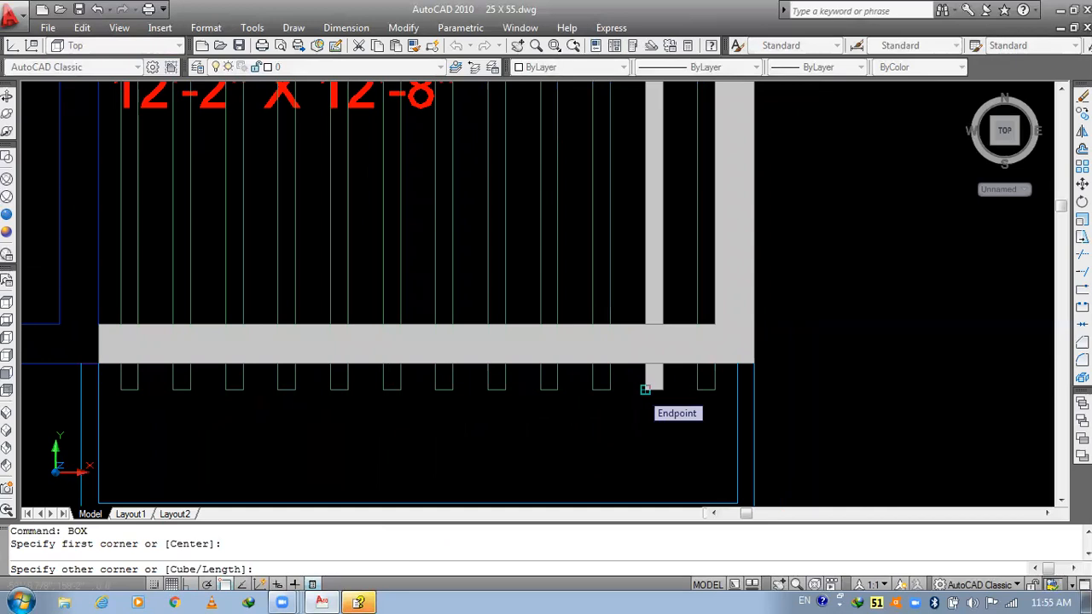
{"action": "left_click", "coordinate": [645, 390]}
{"action": "type", "text": "4\""}
{"action": "key", "text": "Return"}
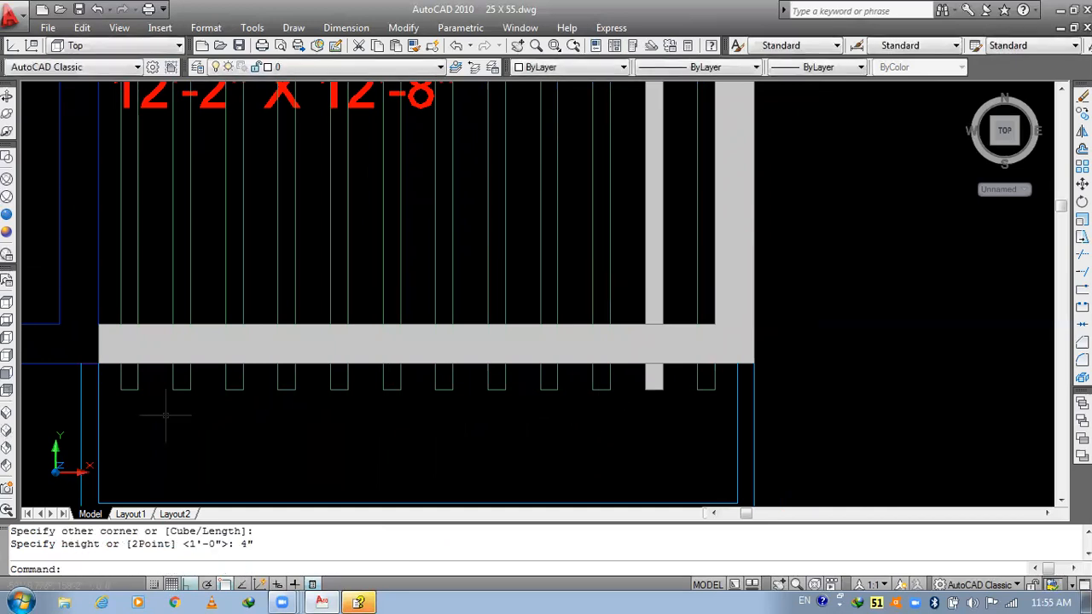
- Show the model in southeast isometric view, closing in on the new terrace beam and the house front
{"action": "left_click", "coordinate": [8, 431]}
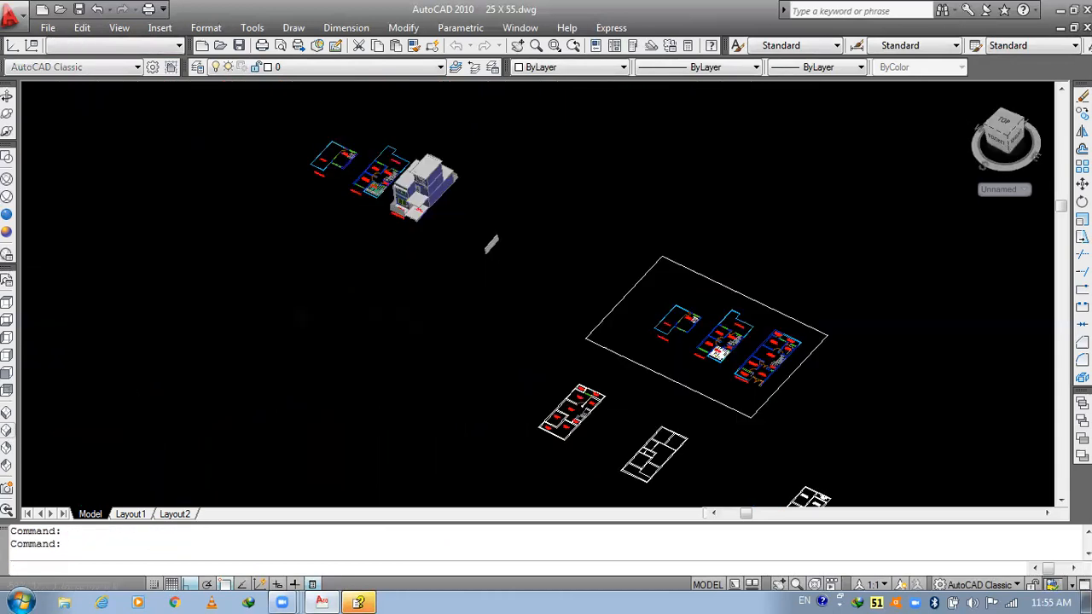
{"action": "scroll", "coordinate": [343, 141], "scroll_direction": "up", "scroll_amount": 8}
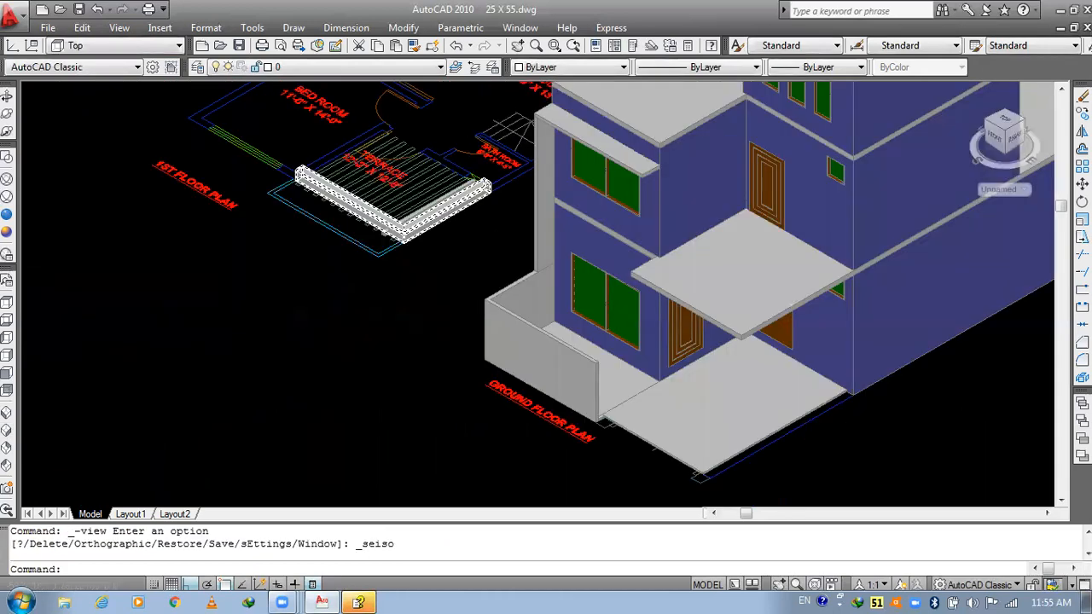
- Move the small pergola bar on the terrace beam vertically up by 8"
{"action": "scroll", "coordinate": [342, 367], "scroll_direction": "up", "scroll_amount": 5}
{"action": "scroll", "coordinate": [334, 395], "scroll_direction": "up", "scroll_amount": 2}
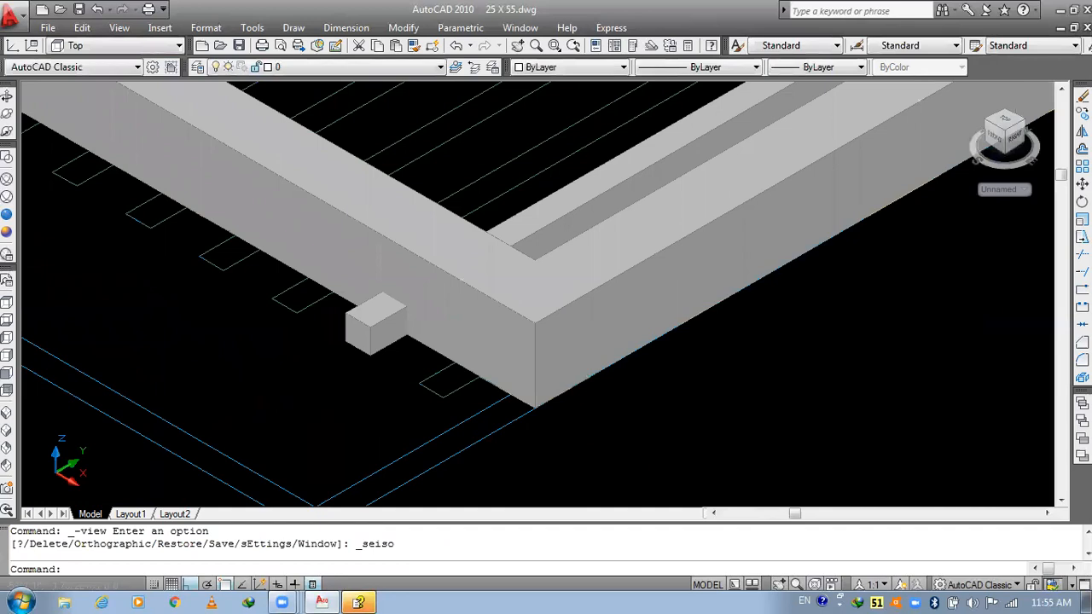
{"action": "middle_click_drag", "start_coordinate": [370, 328], "coordinate": [365, 348]}
{"action": "left_click", "coordinate": [365, 348]}
{"action": "left_click_drag", "start_coordinate": [365, 348], "coordinate": [371, 187]}
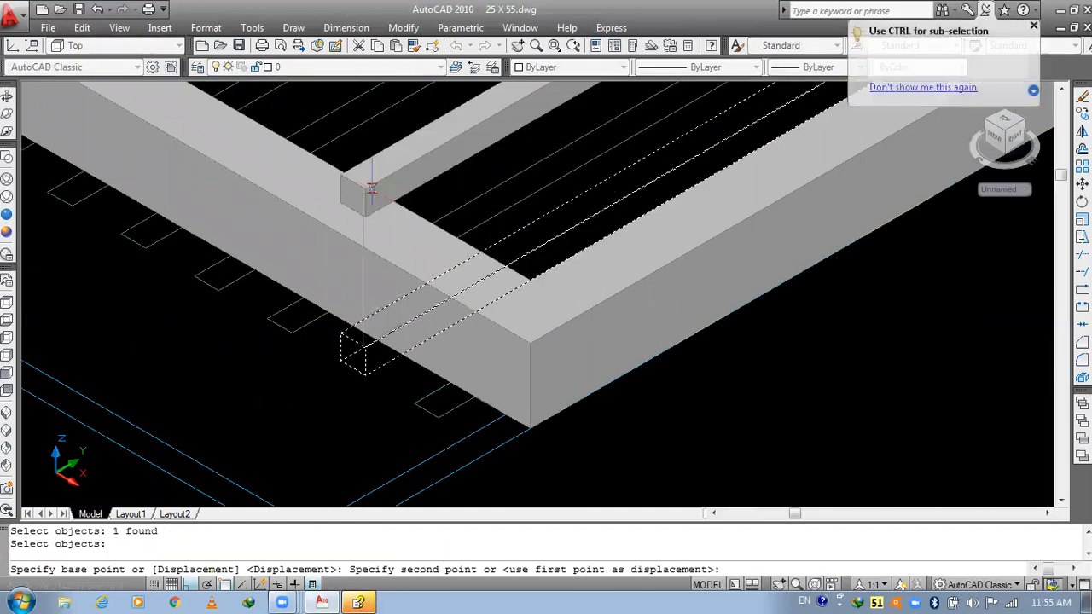
{"action": "type", "text": "8"}
{"action": "key", "text": "Return"}
{"action": "middle_click_drag", "start_coordinate": [352, 273], "coordinate": [355, 358]}
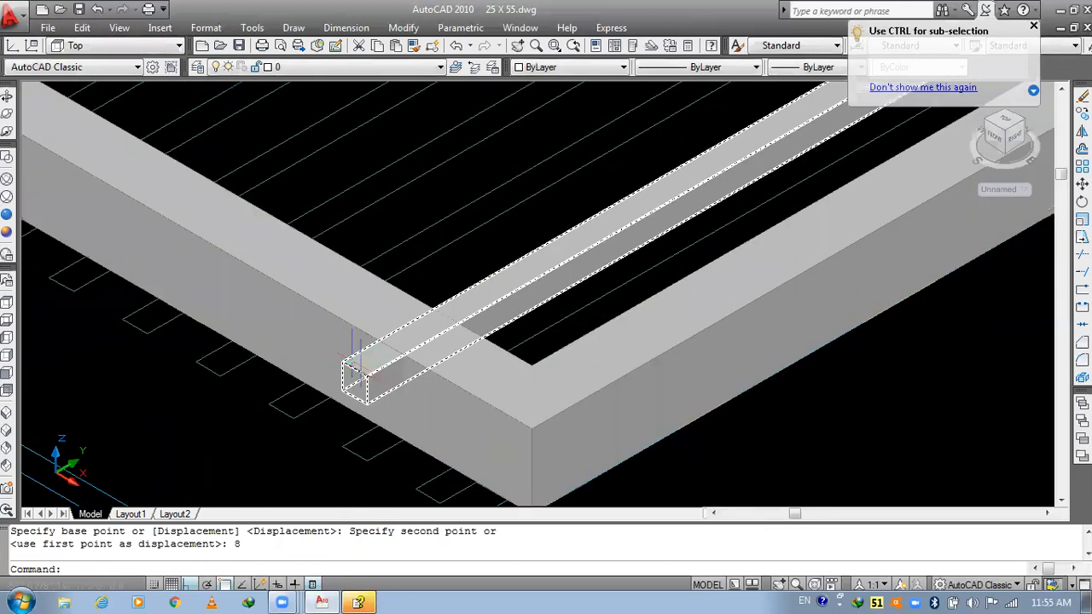
- Raise the same pergola bar another 4" so it sits higher in the terrace beam
{"action": "key", "text": "Return"}
{"action": "left_click", "coordinate": [354, 359]}
{"action": "key", "text": "Return"}
{"action": "left_click", "coordinate": [354, 367]}
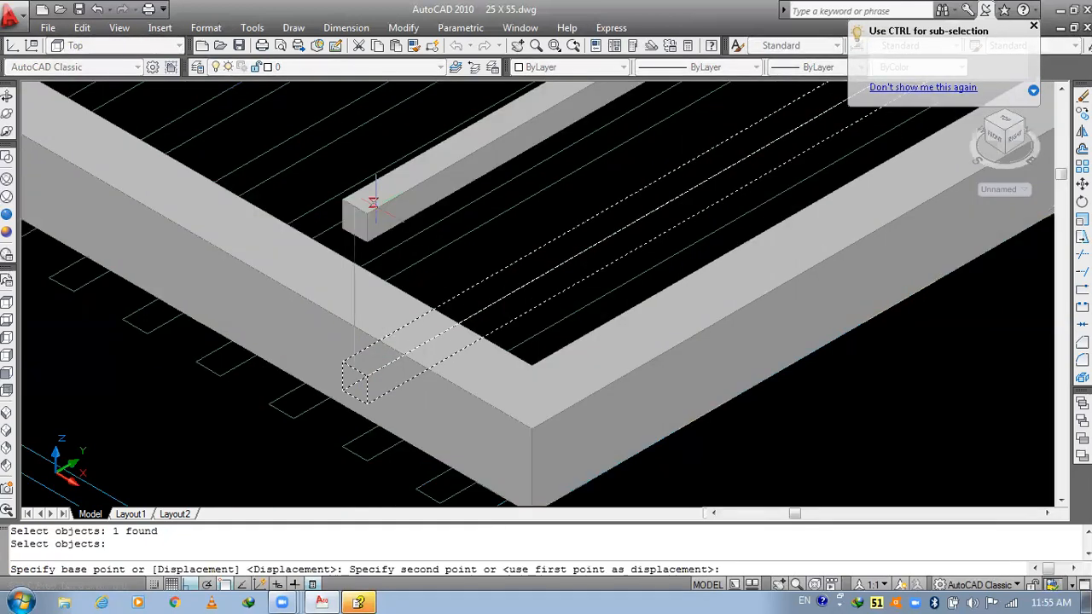
{"action": "type", "text": "4"}
{"action": "key", "text": "Return"}
{"action": "scroll", "coordinate": [373, 256], "scroll_direction": "up", "scroll_amount": 2}
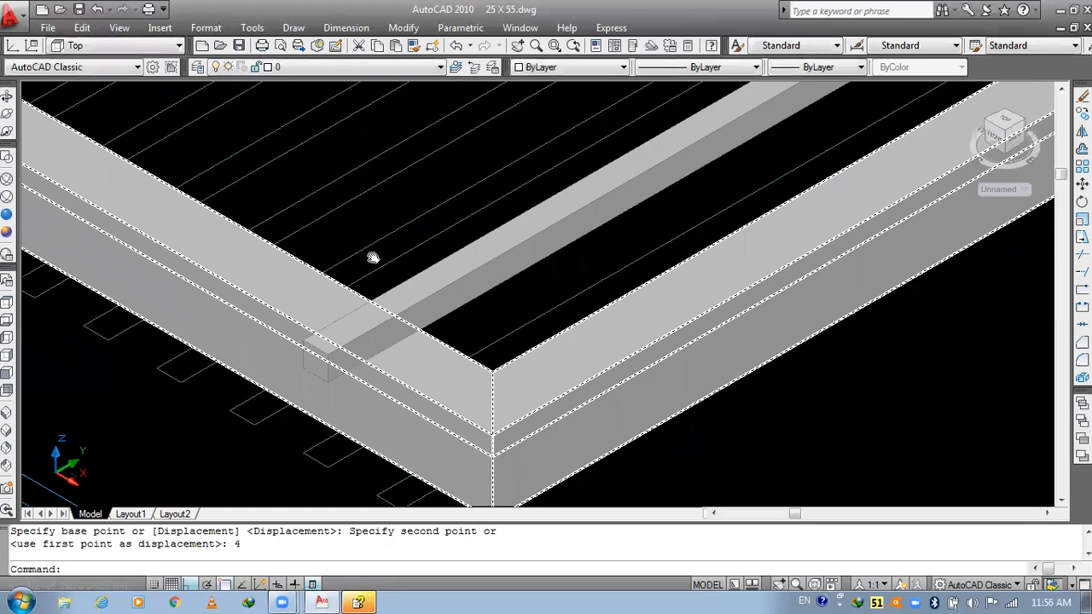
{"action": "scroll", "coordinate": [373, 256], "scroll_direction": "down", "scroll_amount": 3}
{"action": "scroll", "coordinate": [392, 281], "scroll_direction": "down", "scroll_amount": 2}
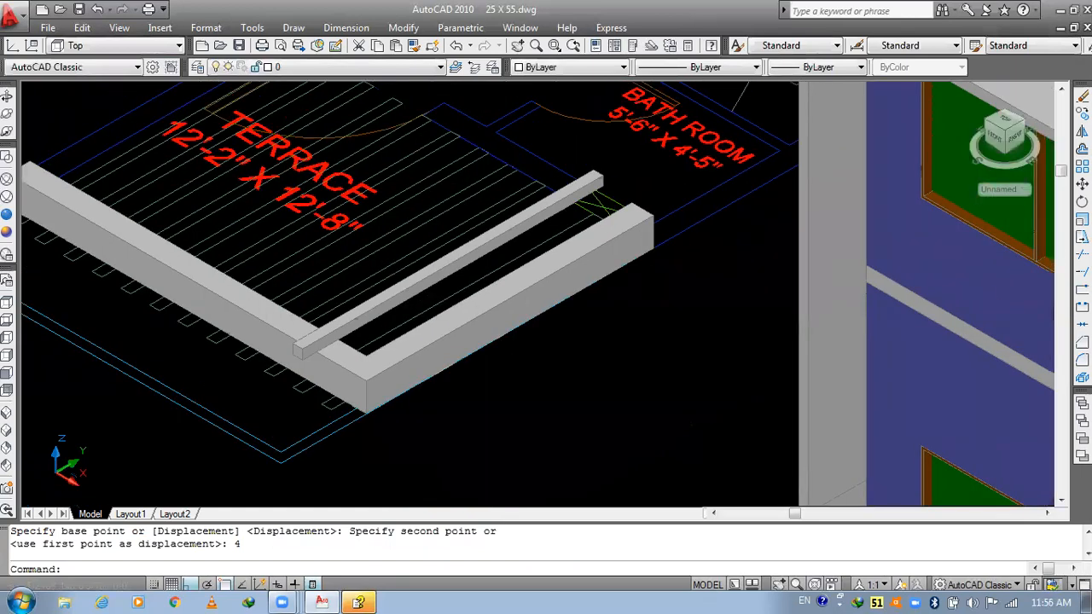
- In the top view of the 1st floor plan, copy the pergola bar 1' east, toward the terrace's side beam
{"action": "scroll", "coordinate": [397, 295], "scroll_direction": "up", "scroll_amount": 2}
{"action": "left_click", "coordinate": [7, 306]}
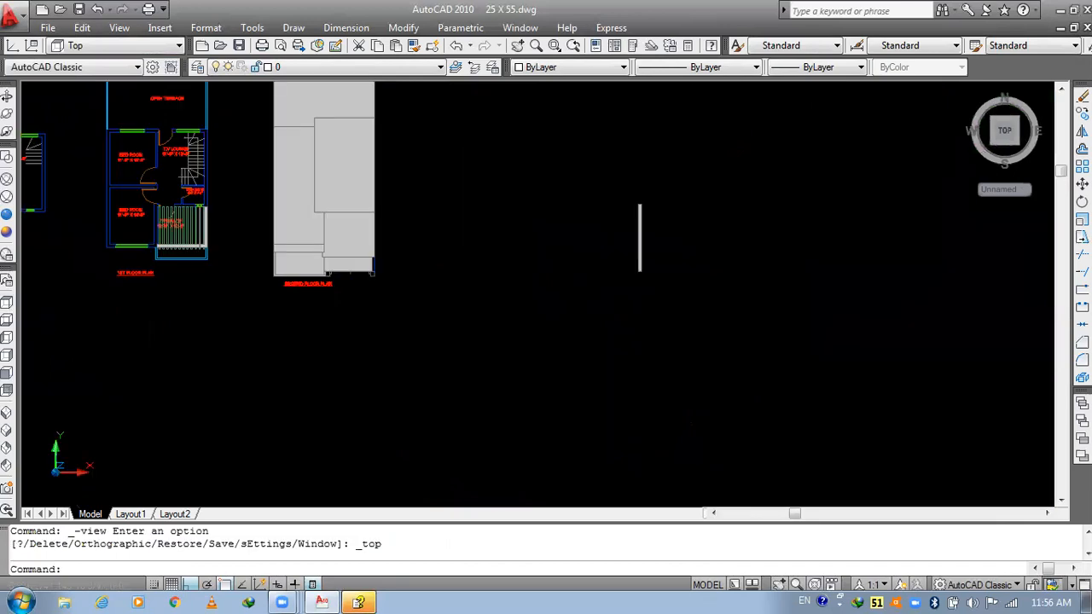
{"action": "scroll", "coordinate": [204, 241], "scroll_direction": "up", "scroll_amount": 8}
{"action": "middle_click_drag", "start_coordinate": [178, 222], "coordinate": [386, 302]}
{"action": "scroll", "coordinate": [385, 301], "scroll_direction": "up", "scroll_amount": 2}
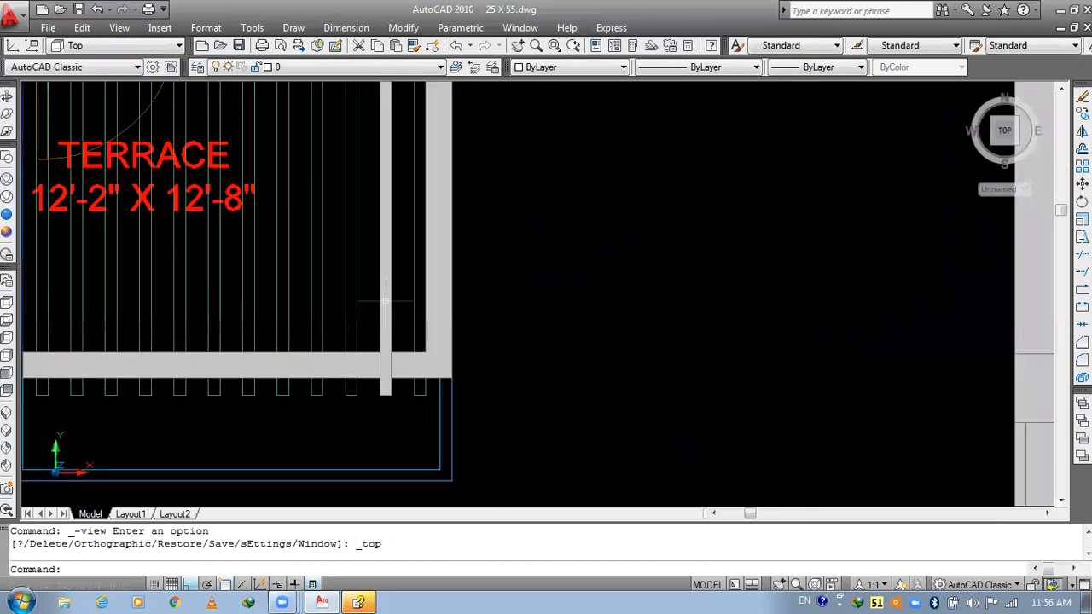
{"action": "key", "text": "Escape"}
{"action": "key", "text": "Escape"}
{"action": "left_click", "coordinate": [386, 302]}
{"action": "type", "text": "co"}
{"action": "key", "text": "Return"}
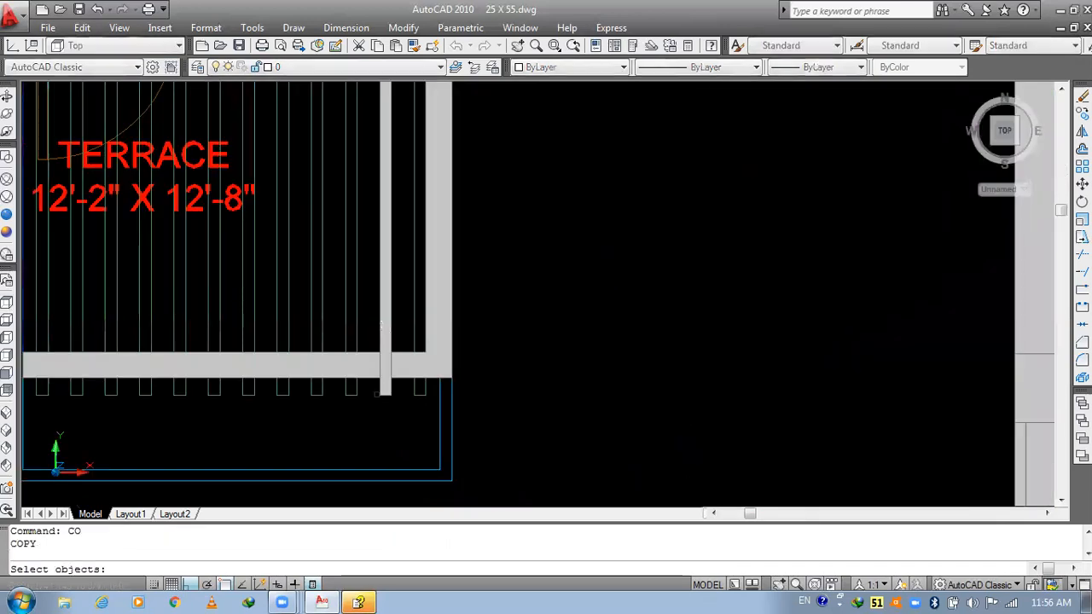
{"action": "left_click", "coordinate": [386, 301]}
{"action": "key", "text": "Return"}
{"action": "left_click", "coordinate": [385, 394]}
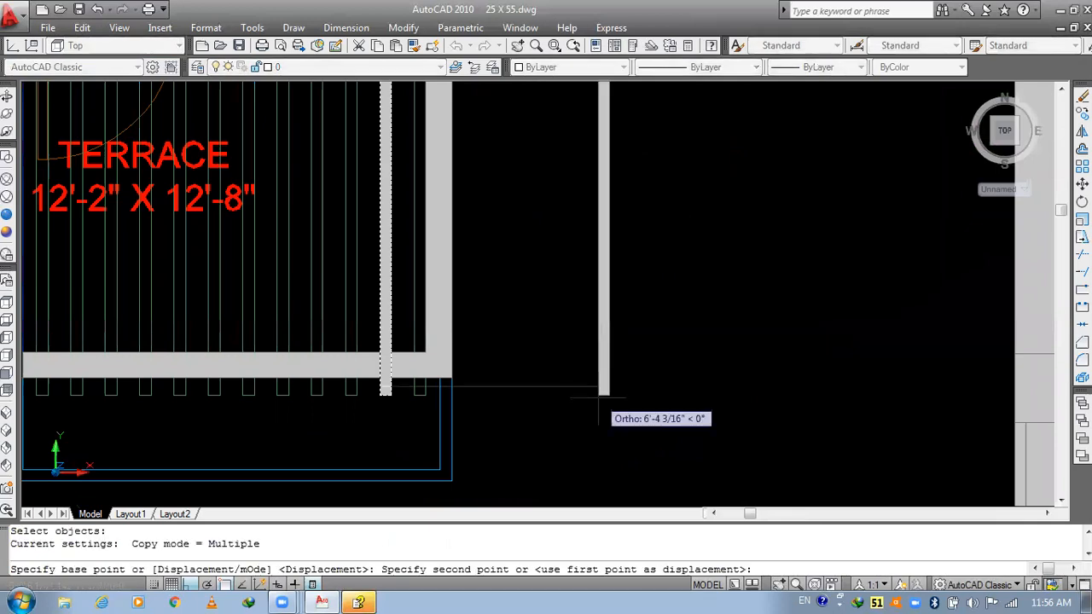
{"action": "type", "text": "1'"}
{"action": "key", "text": "Return"}
- Place further copies of the pergola bar 1', 2' and 3' west of the original
{"action": "type", "text": "1"}
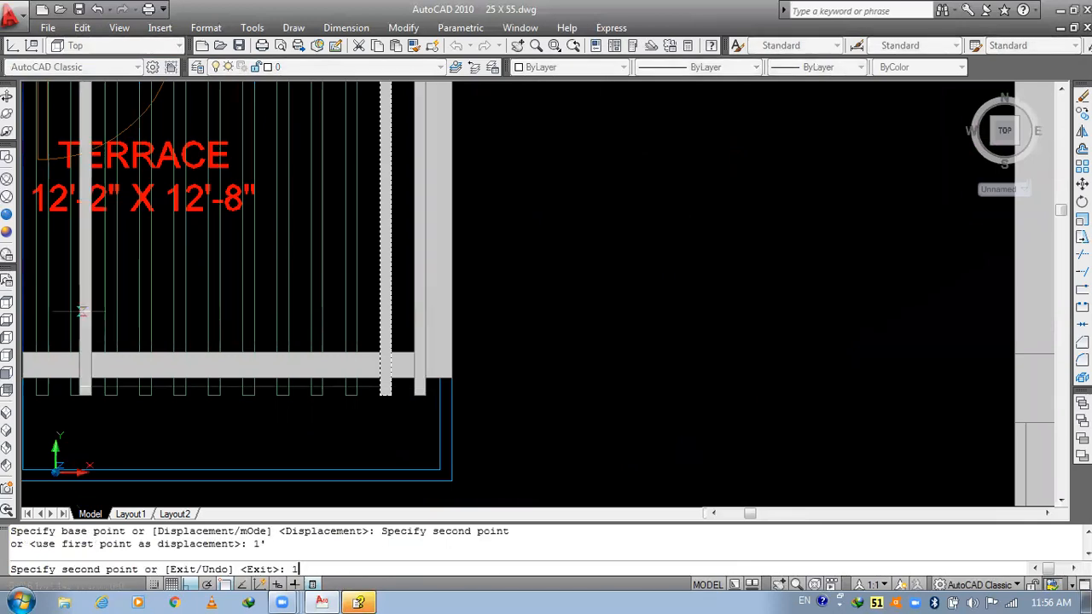
{"action": "type", "text": "'"}
{"action": "key", "text": "Return"}
{"action": "type", "text": "2"}
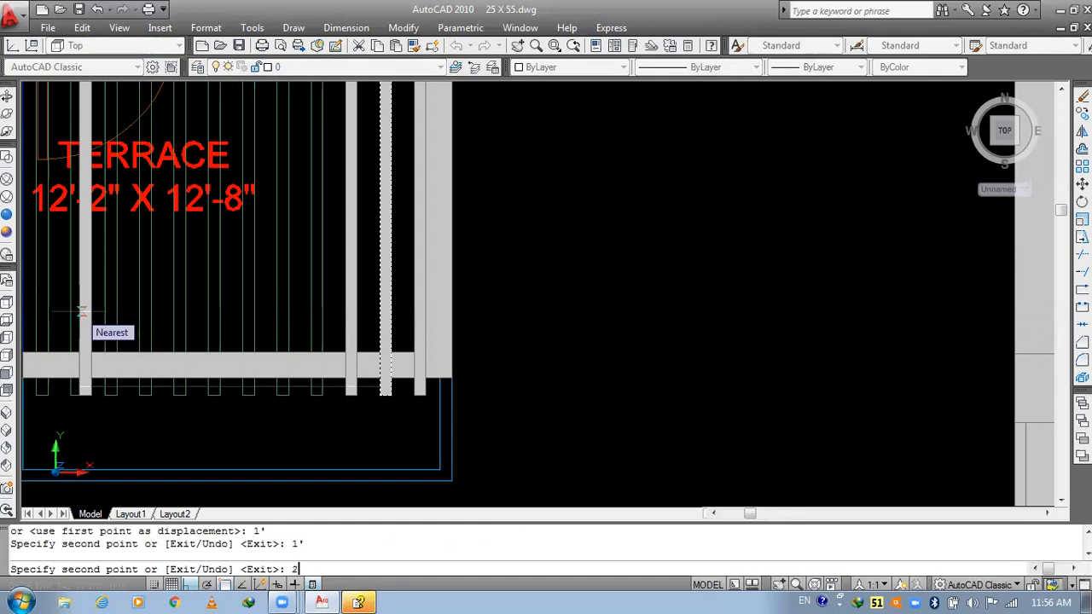
{"action": "type", "text": "'"}
{"action": "key", "text": "Return"}
{"action": "type", "text": "3'"}
{"action": "key", "text": "Return"}
- Continue the row of bar copies across the terrace at 4', 5' and 6' west of the original
{"action": "type", "text": "4"}
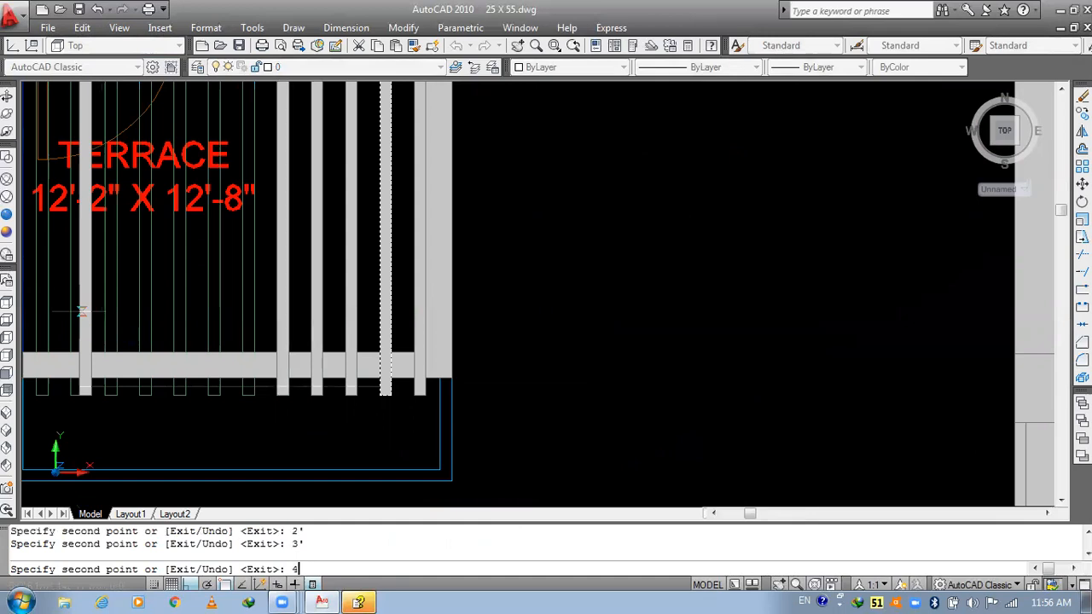
{"action": "key", "text": "BackSpace"}
{"action": "type", "text": "5'"}
{"action": "key", "text": "Return"}
{"action": "type", "text": "5'"}
{"action": "key", "text": "Return"}
{"action": "type", "text": "6'"}
{"action": "key", "text": "Return"}
- Complete the row with bar copies 7', 8', 9' and 10' west of the original, and end the Copy command
{"action": "type", "text": "7"}
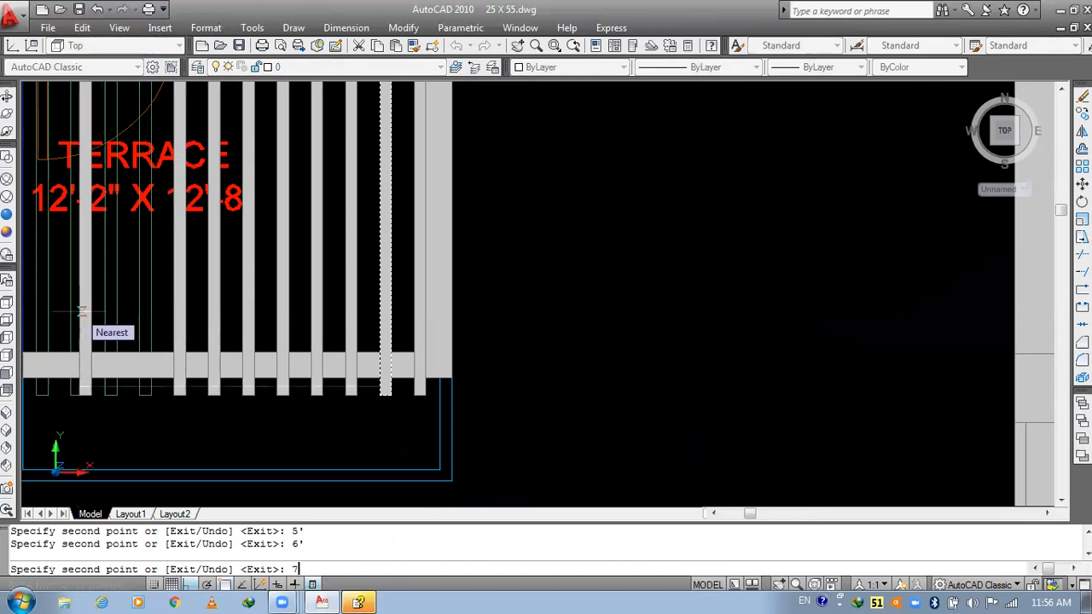
{"action": "type", "text": "'"}
{"action": "key", "text": "Return"}
{"action": "type", "text": "8'"}
{"action": "key", "text": "Return"}
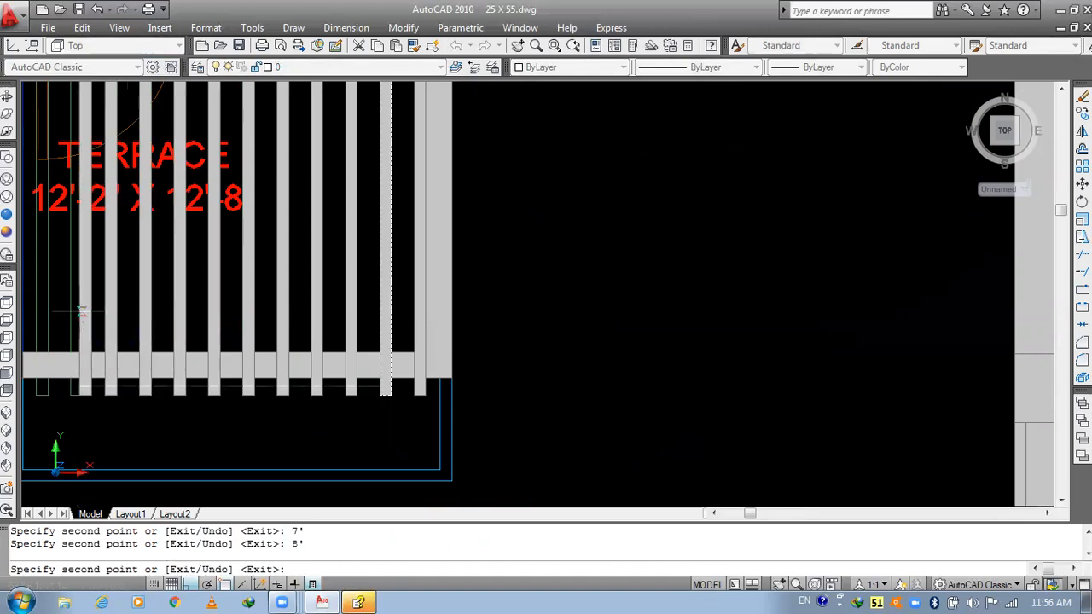
{"action": "scroll", "coordinate": [124, 320], "scroll_direction": "down", "scroll_amount": 2}
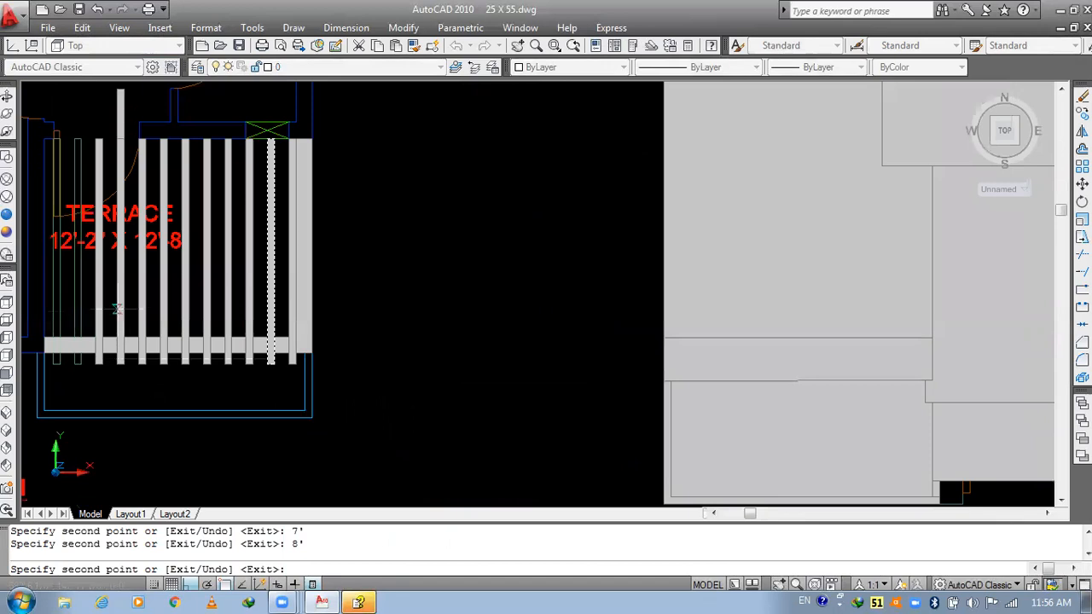
{"action": "type", "text": "9"}
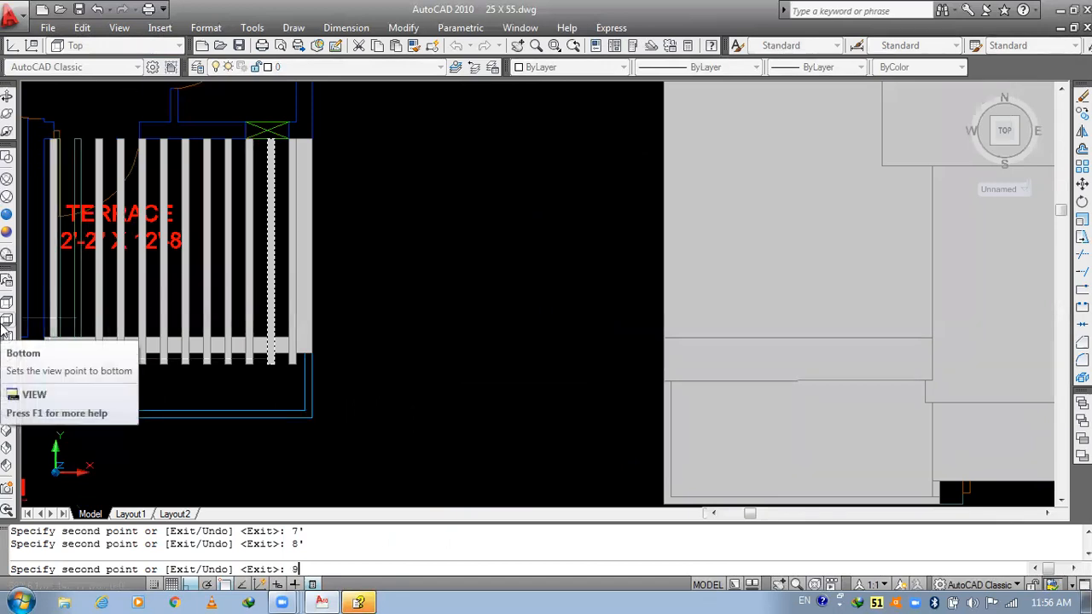
{"action": "type", "text": "'"}
{"action": "key", "text": "Return"}
{"action": "middle_click_drag", "start_coordinate": [278, 323], "coordinate": [583, 314]}
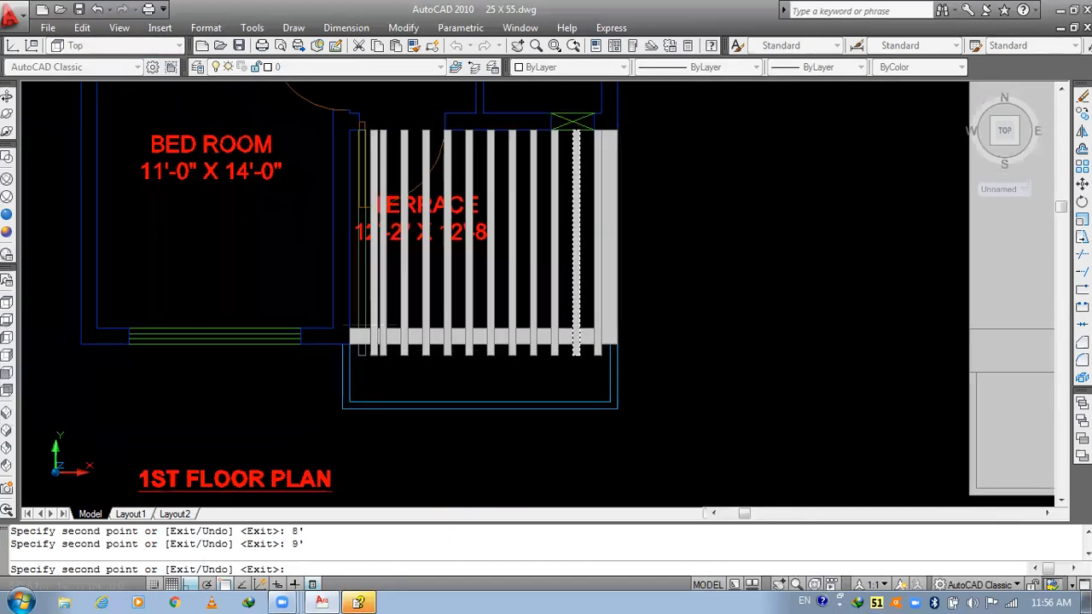
{"action": "type", "text": "10'"}
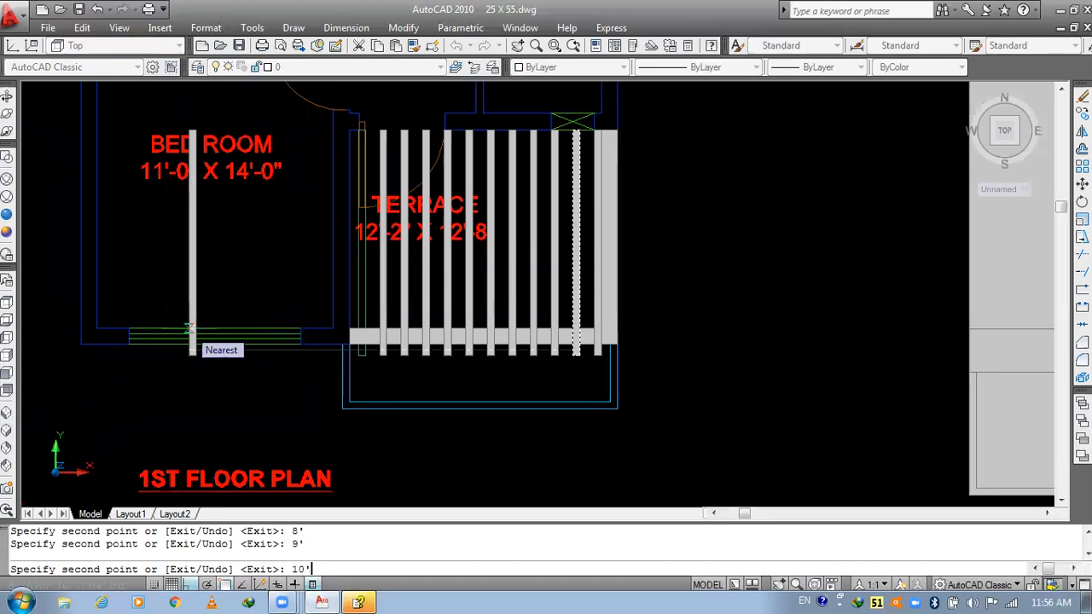
{"action": "key", "text": "Return"}
{"action": "key", "text": "Escape"}
{"action": "middle_click_drag", "start_coordinate": [435, 282], "coordinate": [474, 308]}
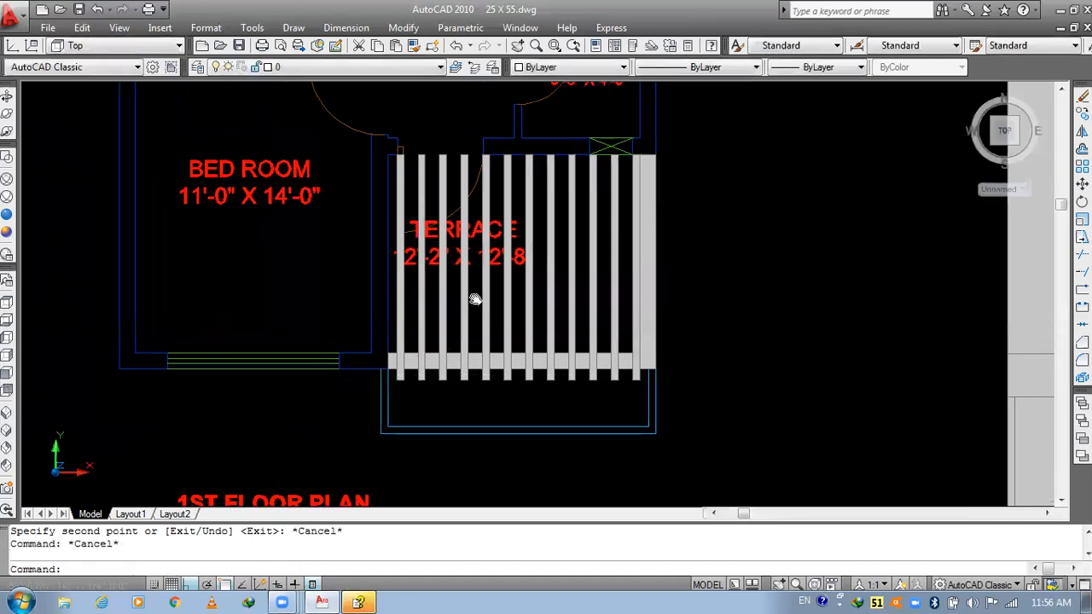
{"action": "scroll", "coordinate": [435, 314], "scroll_direction": "down", "scroll_amount": 2}
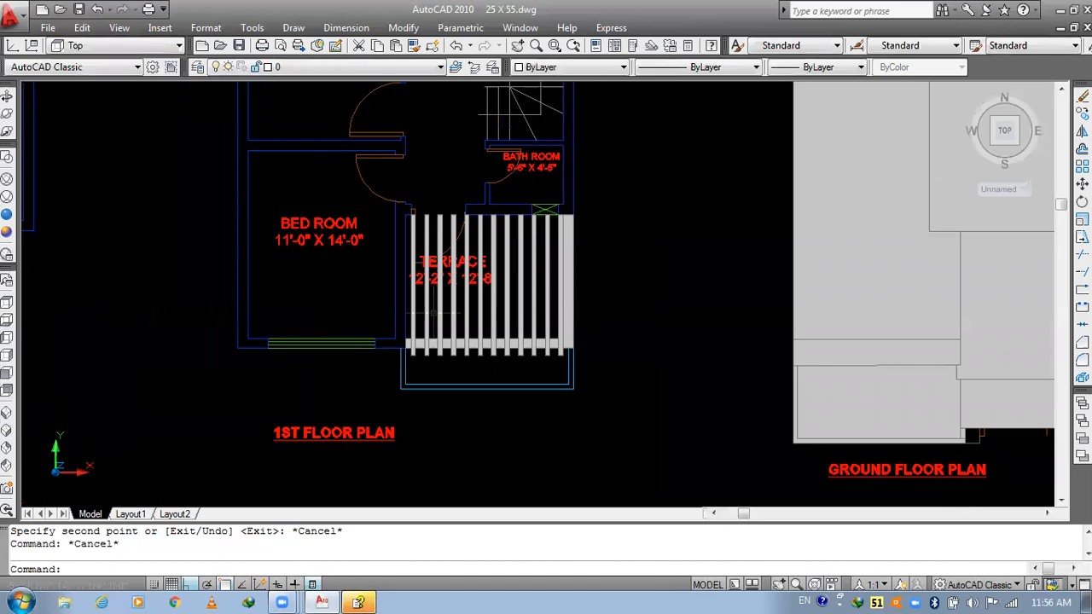
- In the southwest isometric view, move the L-shaped beam and eleven bars from the beam's lower outer corner to the window shade's lower corner at the house wall
{"action": "left_click", "coordinate": [7, 414]}
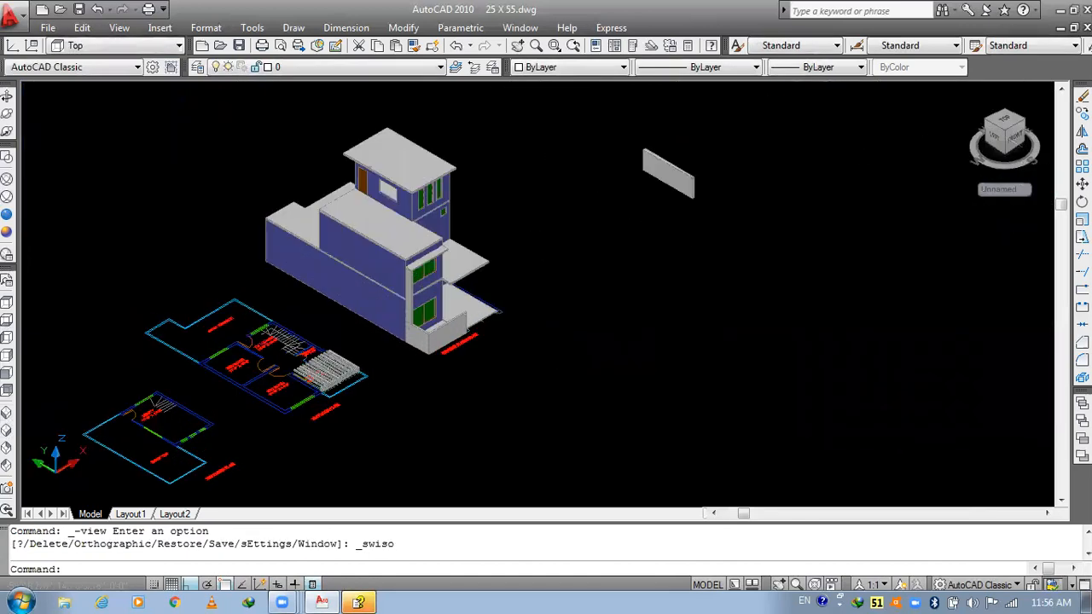
{"action": "scroll", "coordinate": [289, 358], "scroll_direction": "up", "scroll_amount": 8}
{"action": "key", "text": "Escape"}
{"action": "key", "text": "Escape"}
{"action": "type", "text": "M"}
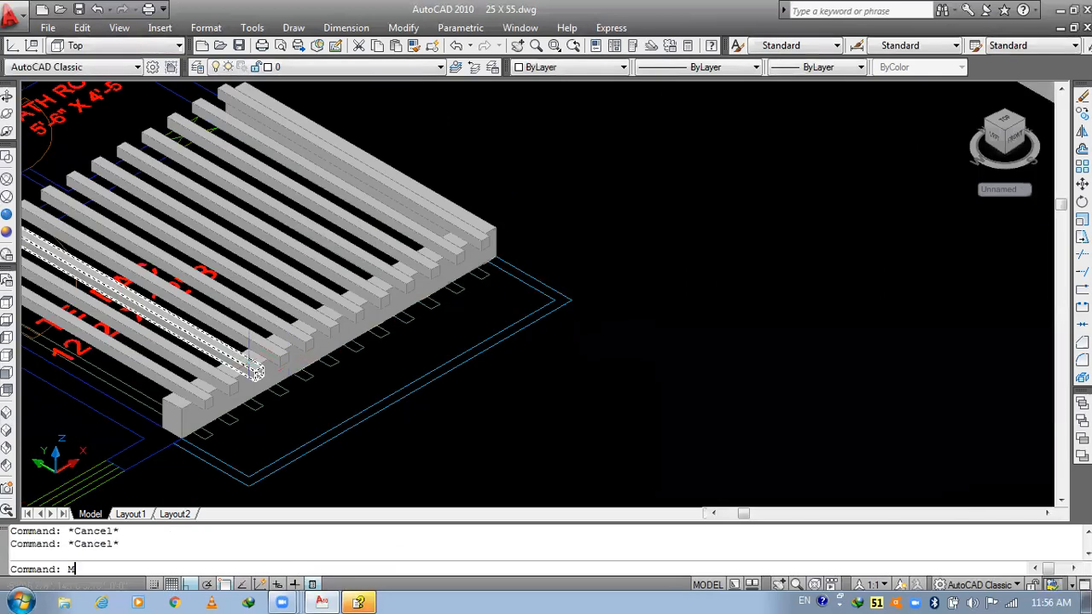
{"action": "key", "text": "Return"}
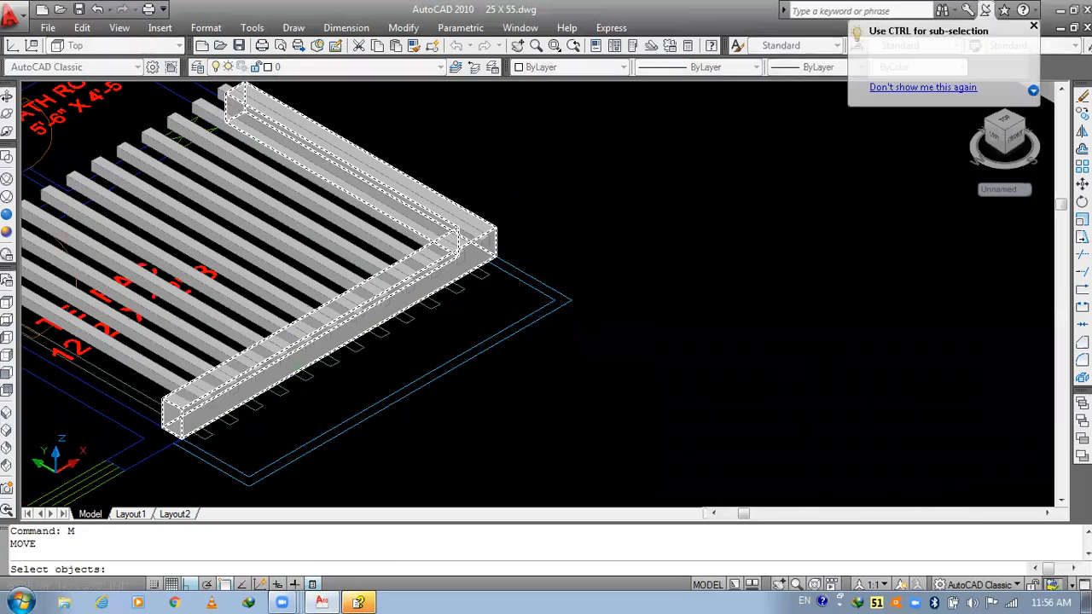
{"action": "left_click", "coordinate": [299, 365]}
{"action": "scroll", "coordinate": [138, 356], "scroll_direction": "up", "scroll_amount": 3}
{"action": "left_click", "coordinate": [146, 355]}
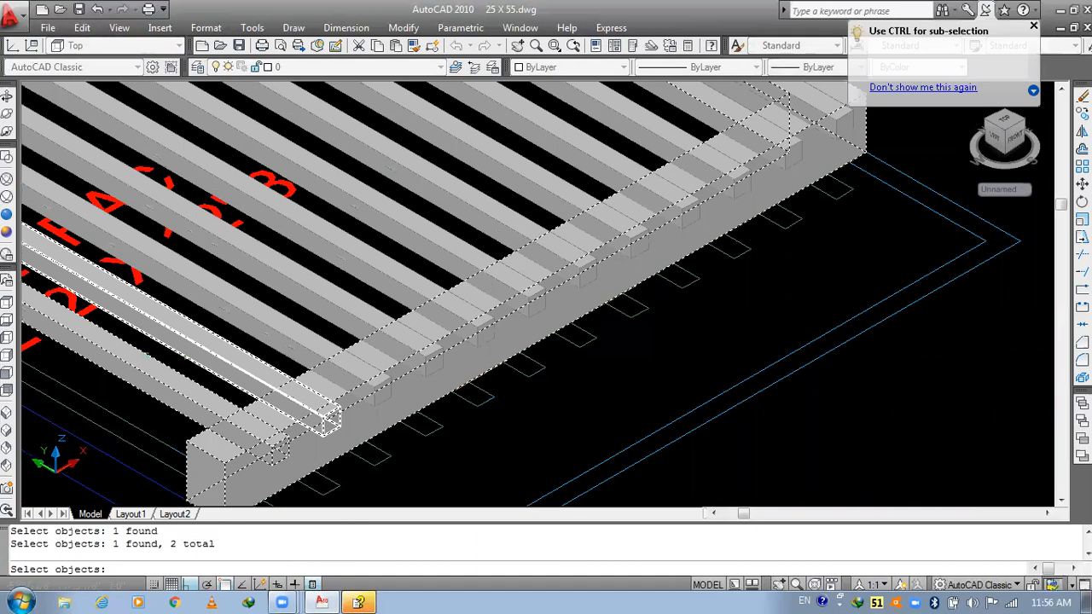
{"action": "left_click", "coordinate": [276, 330]}
{"action": "left_click", "coordinate": [281, 326]}
{"action": "left_click", "coordinate": [423, 278]}
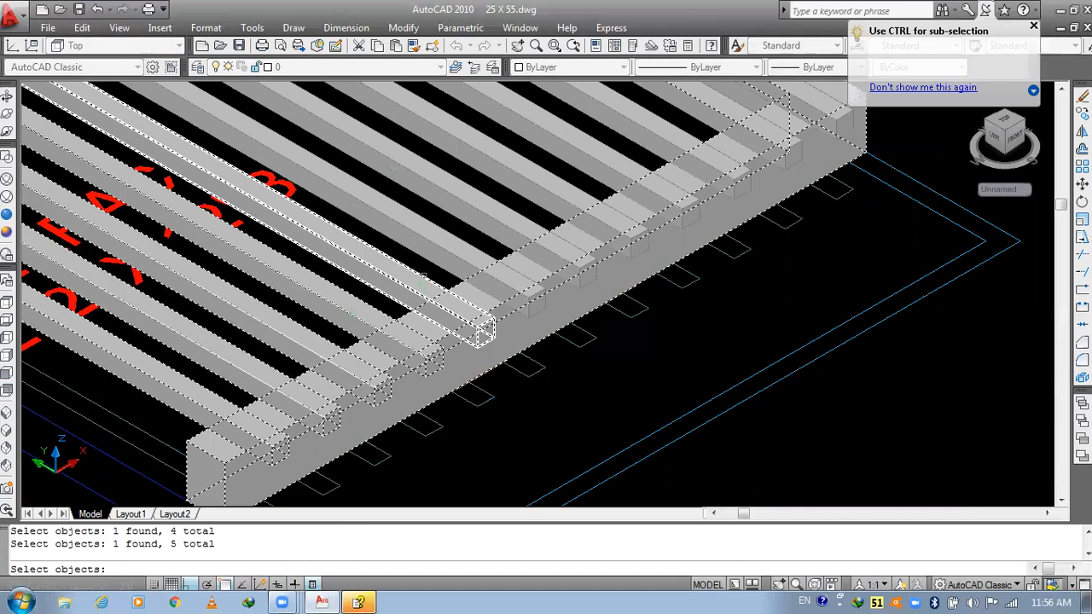
{"action": "left_click", "coordinate": [482, 331]}
{"action": "left_click", "coordinate": [587, 271]}
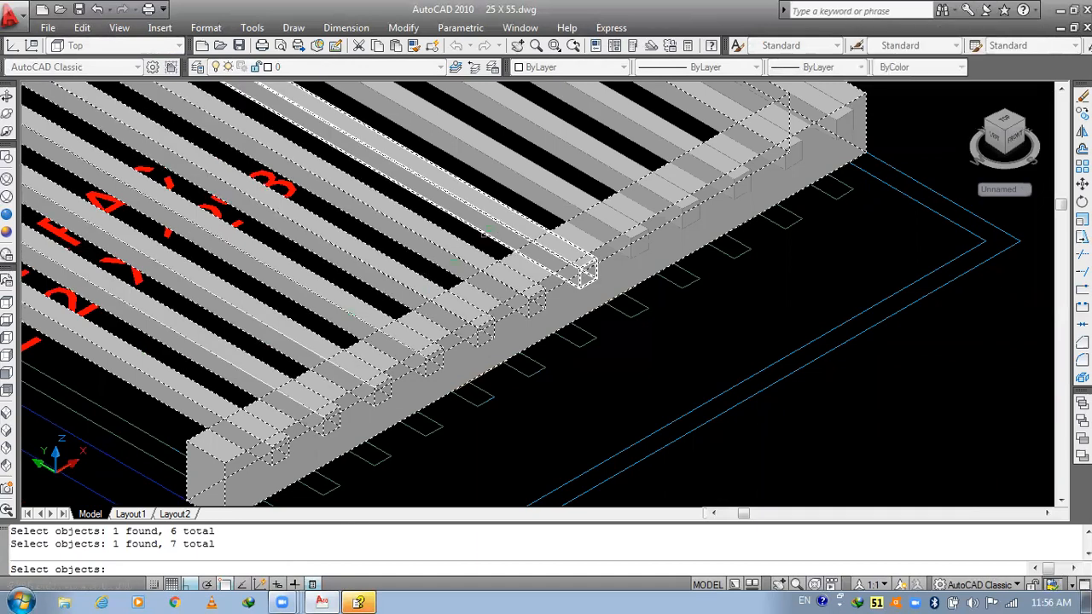
{"action": "left_click", "coordinate": [618, 229]}
{"action": "left_click", "coordinate": [646, 160]}
{"action": "left_click", "coordinate": [622, 160]}
{"action": "middle_click_drag", "start_coordinate": [616, 157], "coordinate": [533, 381]}
{"action": "left_click", "coordinate": [538, 348]}
{"action": "left_click", "coordinate": [538, 347]}
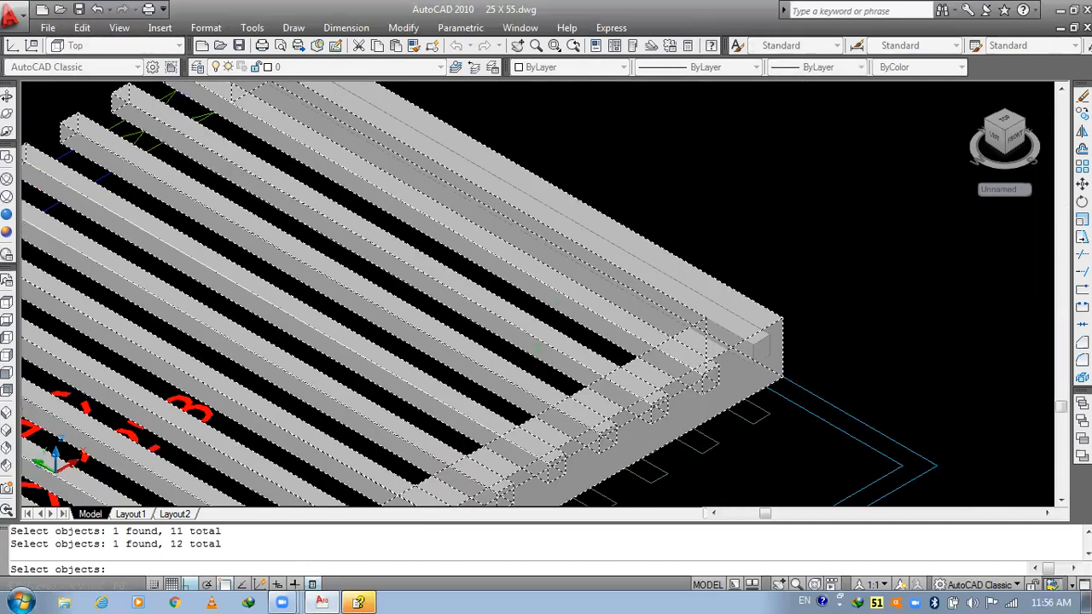
{"action": "scroll", "coordinate": [690, 298], "scroll_direction": "down", "scroll_amount": 5}
{"action": "key", "text": "Return"}
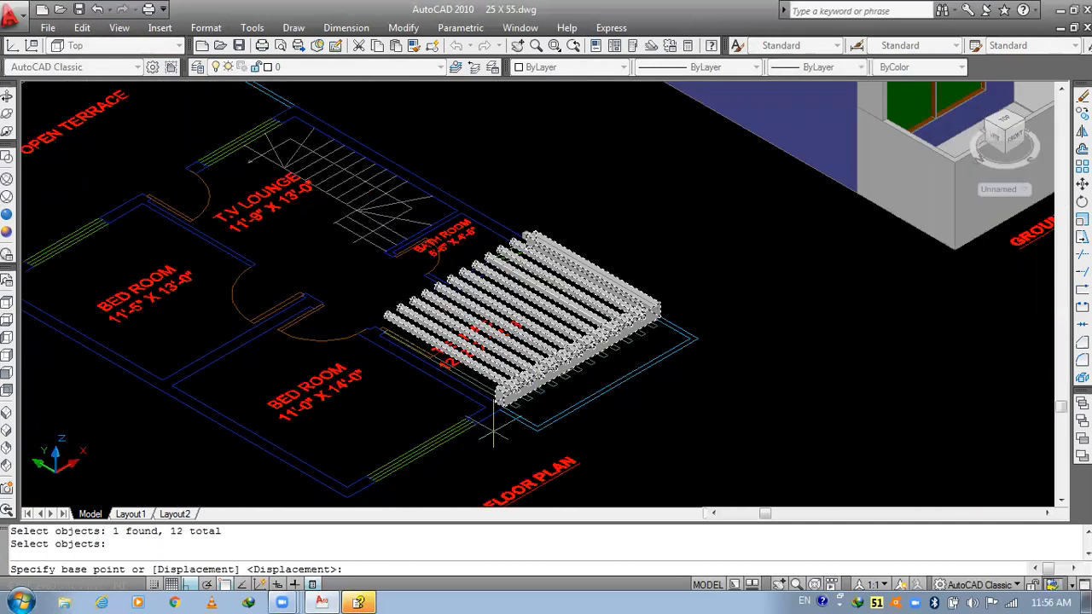
{"action": "scroll", "coordinate": [512, 378], "scroll_direction": "up", "scroll_amount": 6}
{"action": "scroll", "coordinate": [512, 376], "scroll_direction": "up", "scroll_amount": 2}
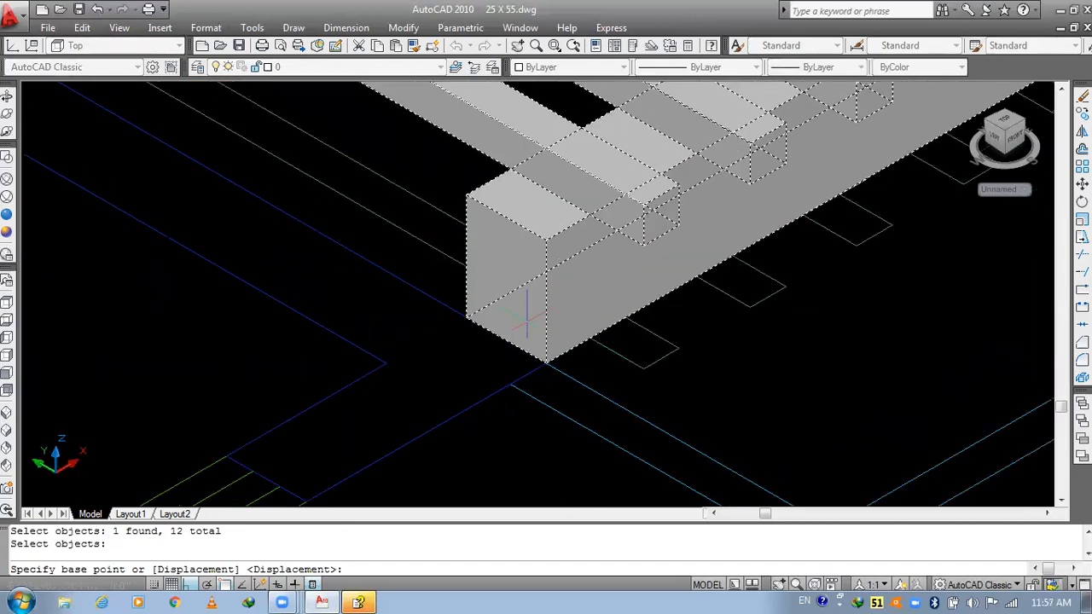
{"action": "left_click", "coordinate": [546, 365]}
{"action": "scroll", "coordinate": [543, 362], "scroll_direction": "down", "scroll_amount": 8}
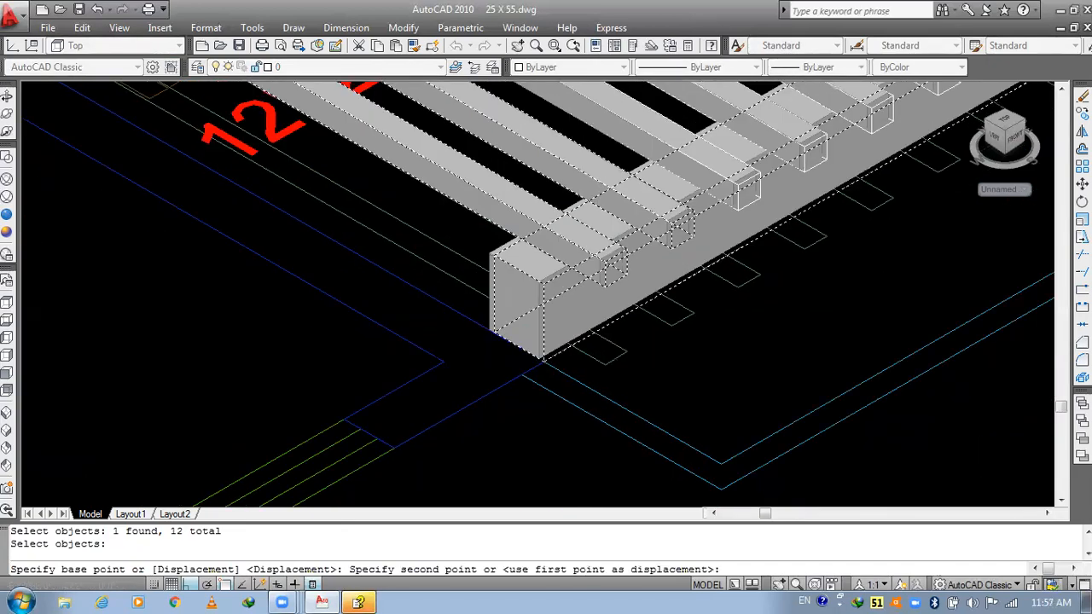
{"action": "scroll", "coordinate": [543, 362], "scroll_direction": "down", "scroll_amount": 3}
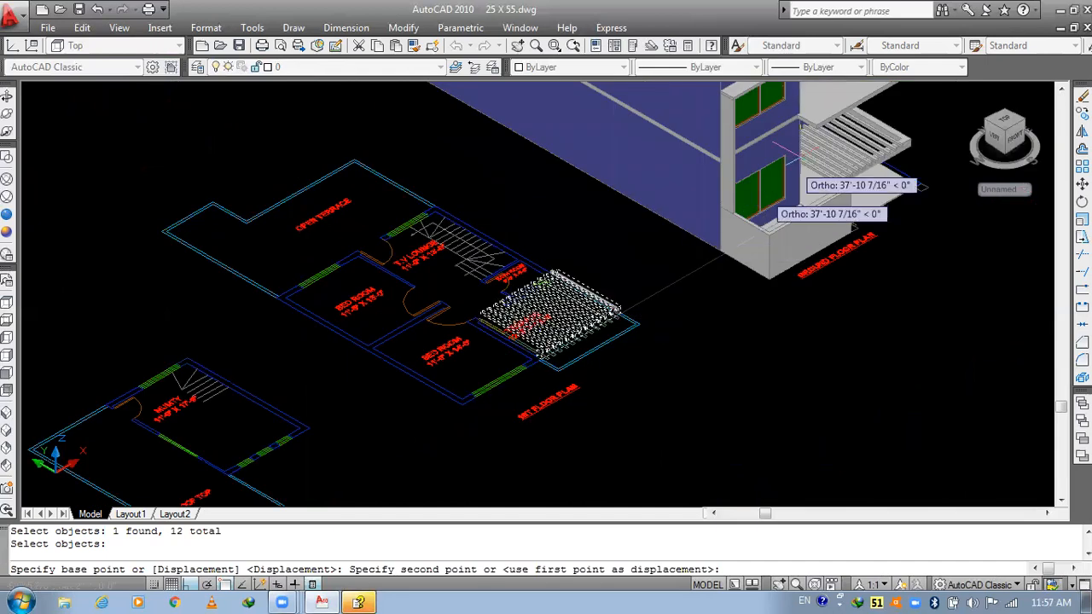
{"action": "scroll", "coordinate": [674, 247], "scroll_direction": "up", "scroll_amount": 6}
{"action": "scroll", "coordinate": [674, 248], "scroll_direction": "up", "scroll_amount": 5}
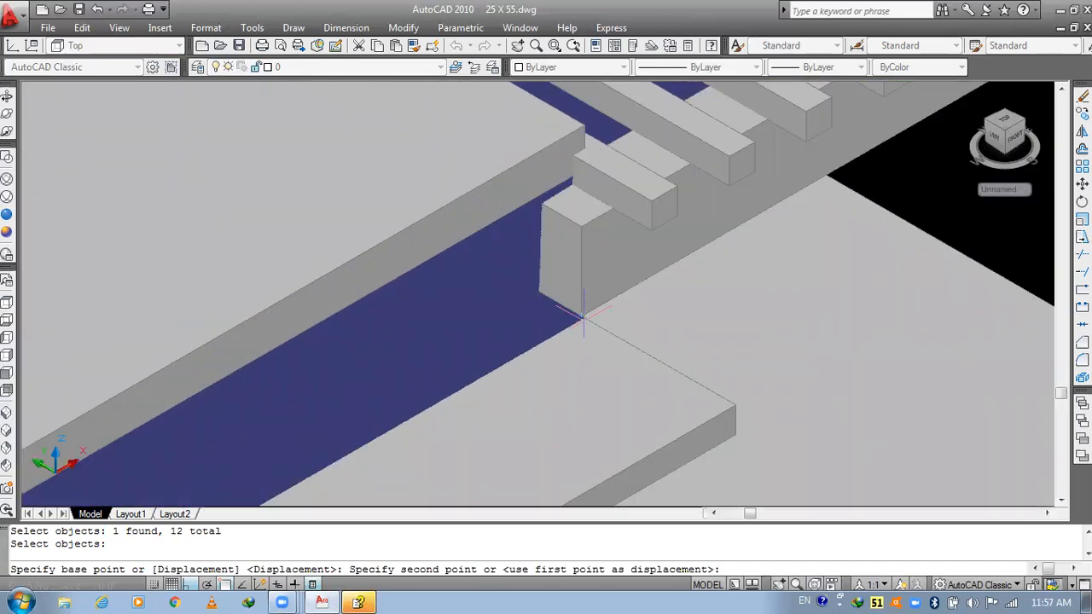
{"action": "left_click", "coordinate": [581, 346]}
{"action": "scroll", "coordinate": [581, 346], "scroll_direction": "down", "scroll_amount": 2}
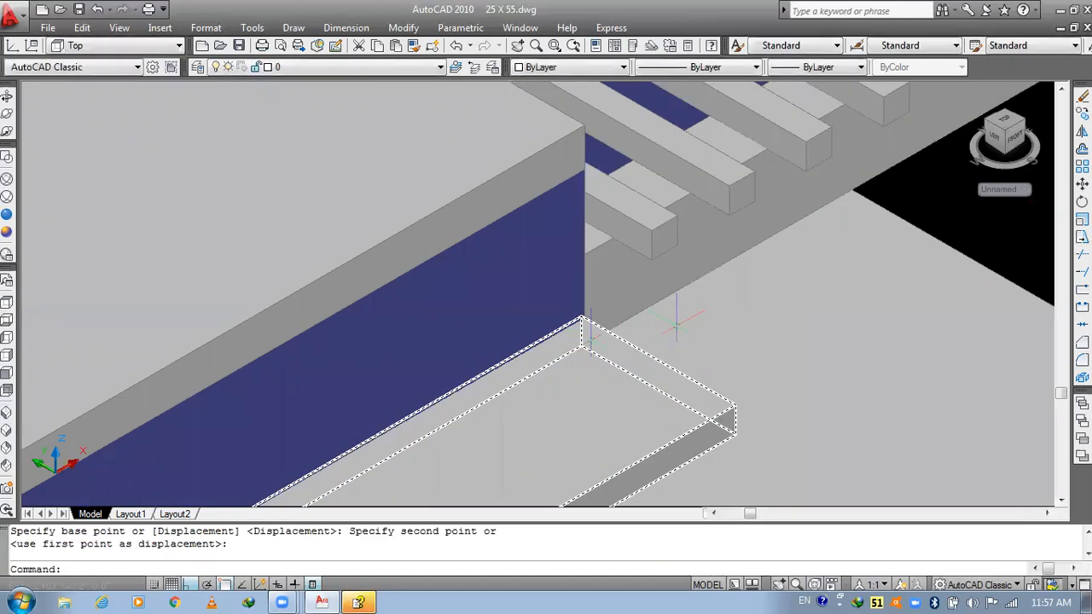
{"action": "scroll", "coordinate": [711, 319], "scroll_direction": "up", "scroll_amount": 2}
{"action": "scroll", "coordinate": [438, 273], "scroll_direction": "down", "scroll_amount": 2}
{"action": "key", "text": "Escape"}
{"action": "key", "text": "Escape"}
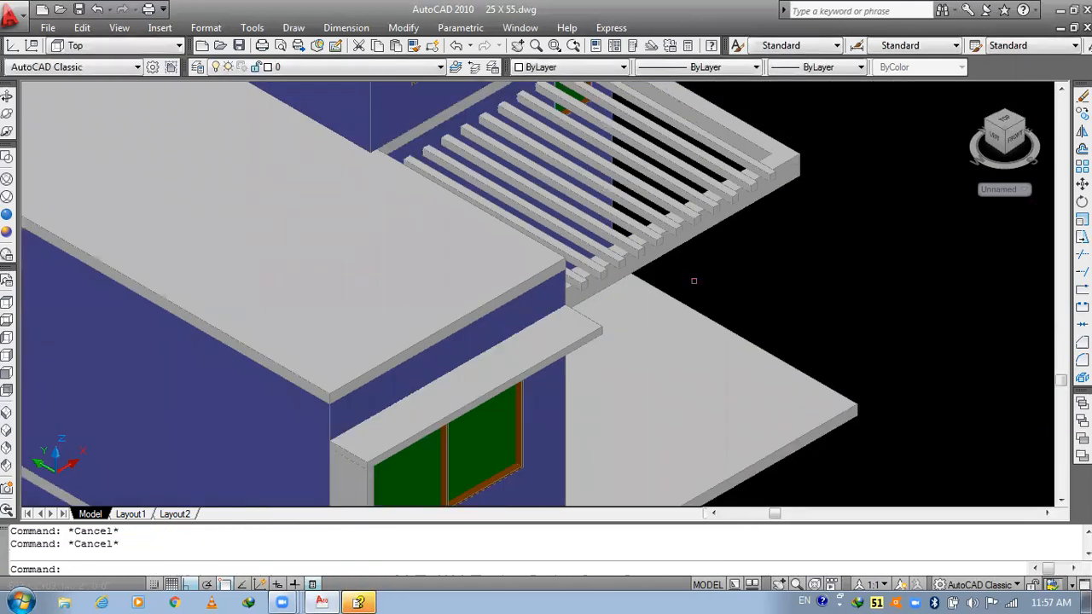
- Switch to the southeast isometric view and examine how the pergola meets the window shade and house wall
{"action": "left_click", "coordinate": [7, 431]}
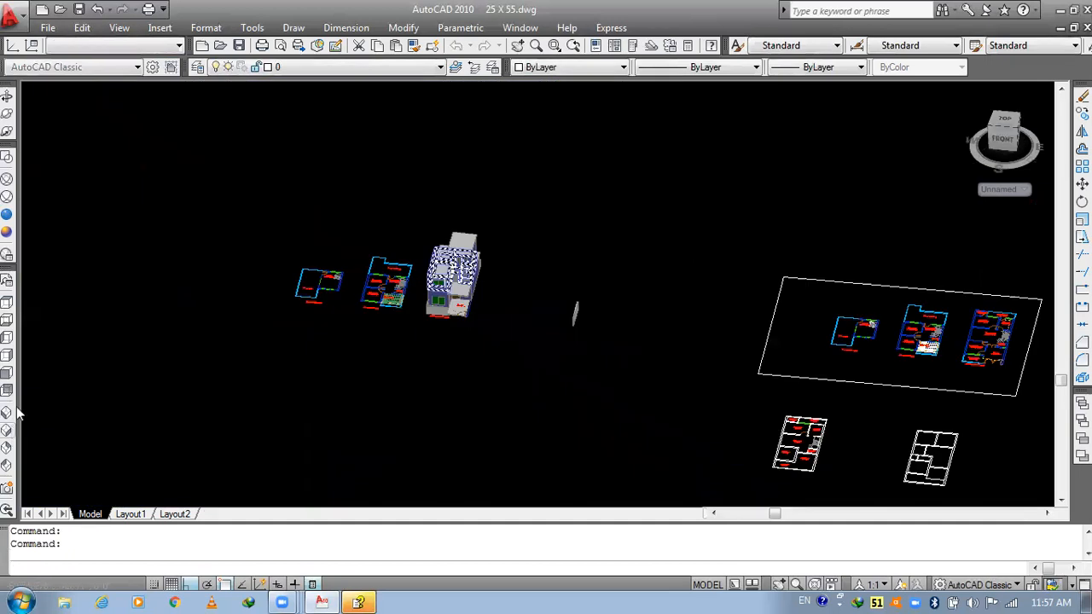
{"action": "scroll", "coordinate": [371, 167], "scroll_direction": "up", "scroll_amount": 10}
{"action": "middle_click_drag", "start_coordinate": [447, 210], "coordinate": [439, 402]}
{"action": "scroll", "coordinate": [440, 403], "scroll_direction": "up", "scroll_amount": 4}
{"action": "scroll", "coordinate": [326, 289], "scroll_direction": "up", "scroll_amount": 3}
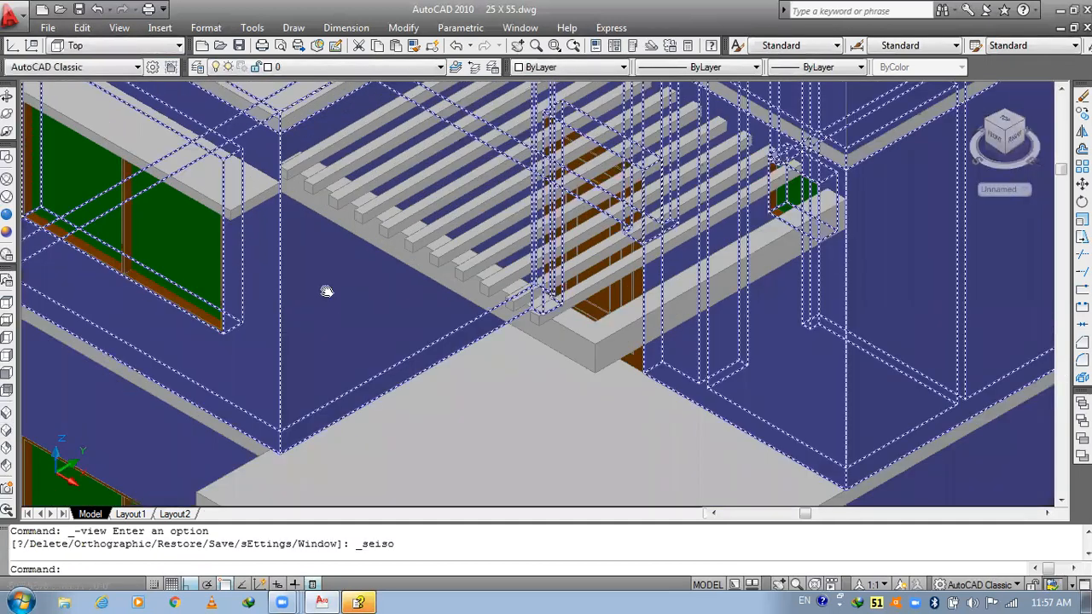
{"action": "scroll", "coordinate": [342, 242], "scroll_direction": "up", "scroll_amount": 3}
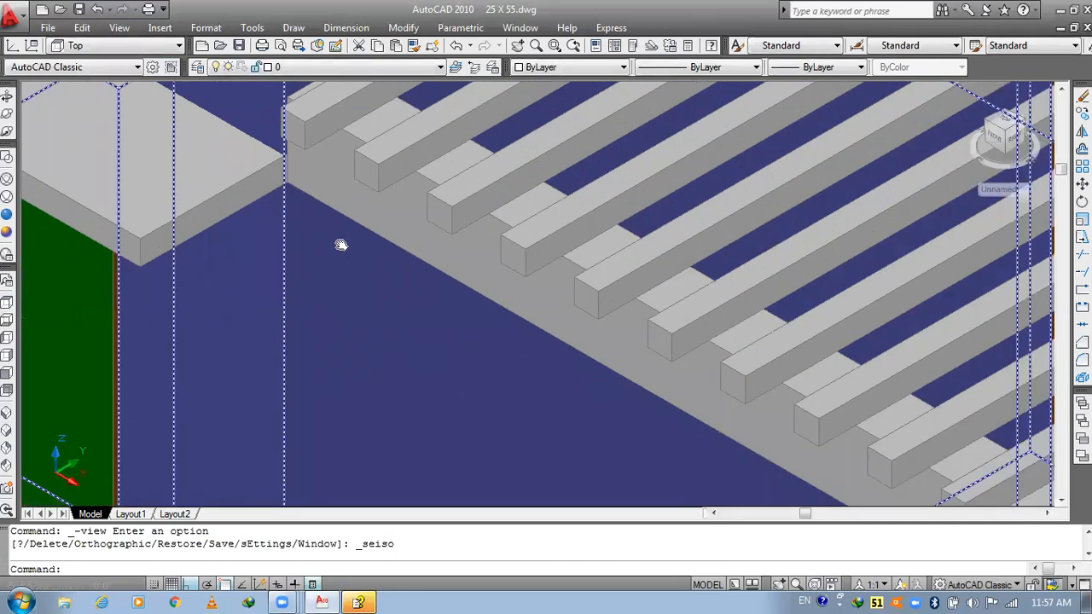
{"action": "key", "text": "Escape"}
{"action": "key", "text": "Escape"}
{"action": "middle_click_drag", "start_coordinate": [307, 284], "coordinate": [292, 353]}
{"action": "type", "text": "M"}
{"action": "key", "text": "Return"}
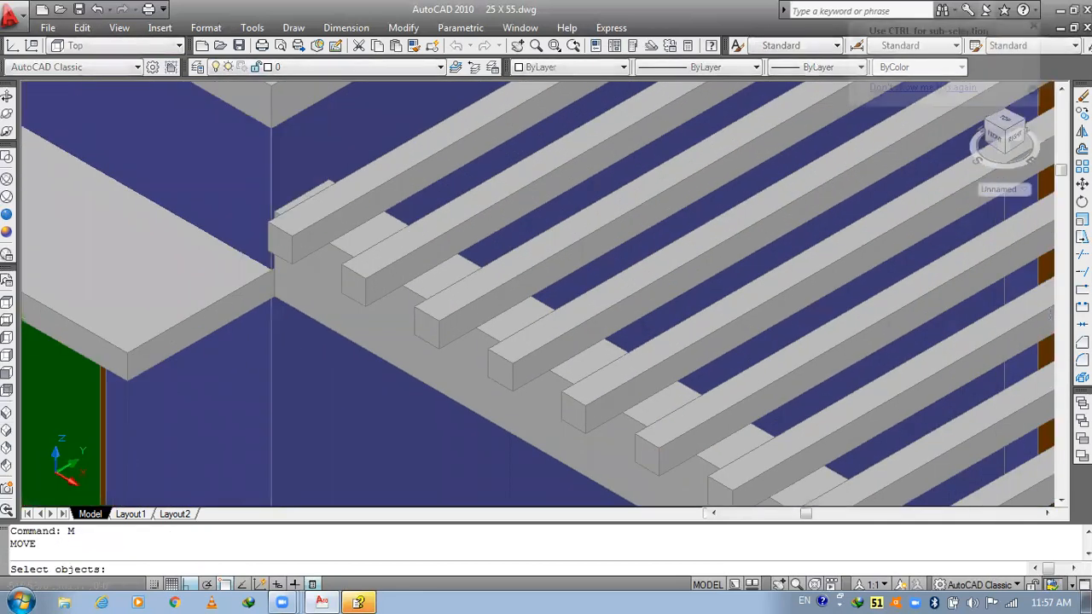
{"action": "scroll", "coordinate": [304, 223], "scroll_direction": "down", "scroll_amount": 5}
{"action": "middle_click_drag", "start_coordinate": [586, 320], "coordinate": [584, 329]}
{"action": "scroll", "coordinate": [670, 264], "scroll_direction": "up", "scroll_amount": 6}
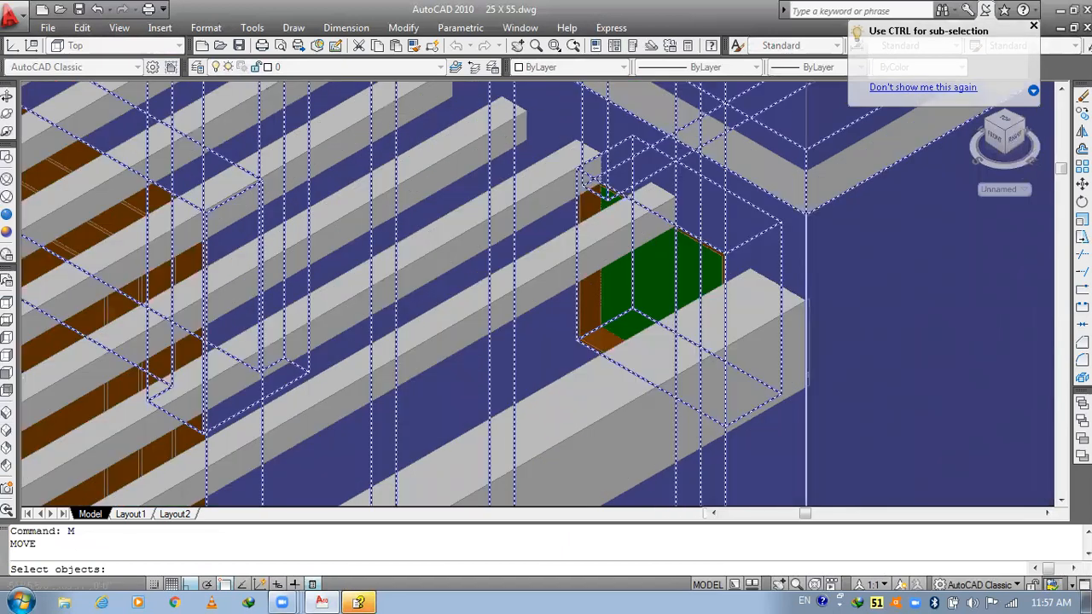
{"action": "scroll", "coordinate": [676, 260], "scroll_direction": "up", "scroll_amount": 3}
{"action": "scroll", "coordinate": [674, 216], "scroll_direction": "down", "scroll_amount": 8}
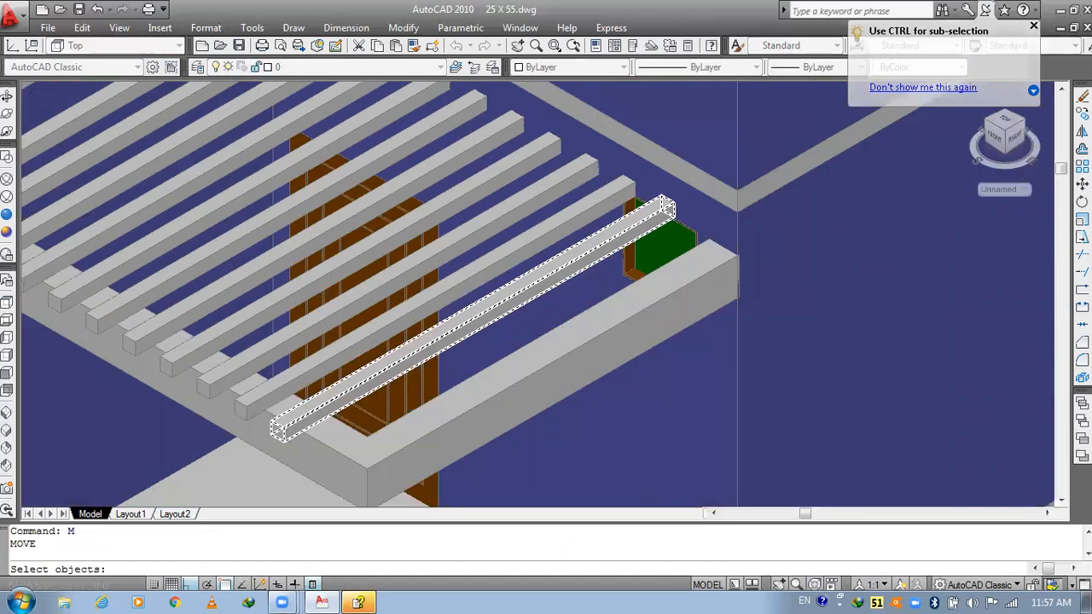
{"action": "key", "text": "Escape"}
- Inspect the pergola beam's junctions with the window shade and the far wall for alignment
{"action": "scroll", "coordinate": [1058, 308], "scroll_direction": "down", "scroll_amount": 3}
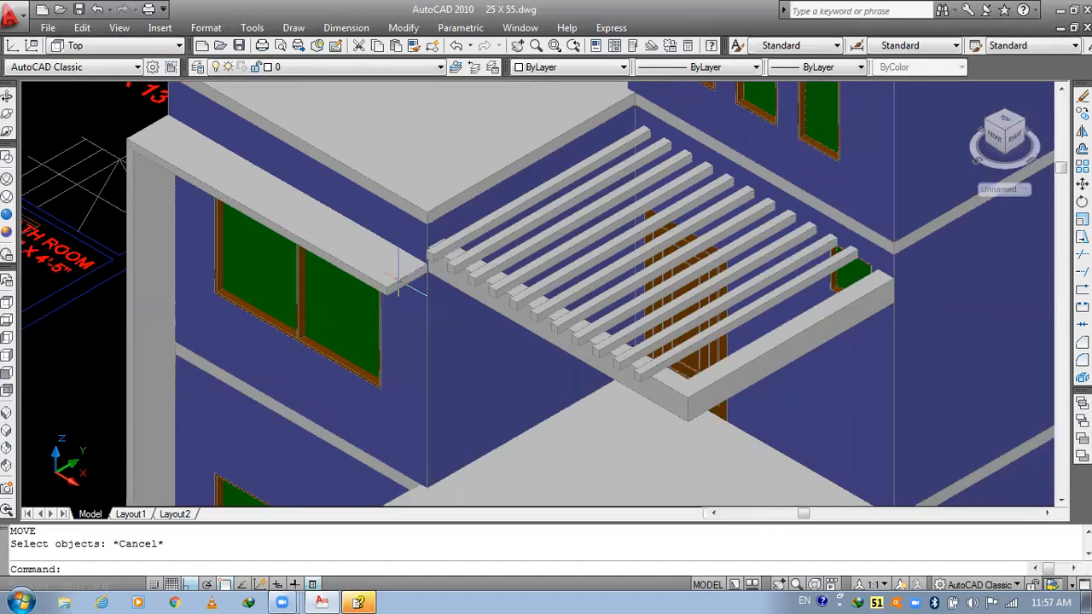
{"action": "scroll", "coordinate": [398, 281], "scroll_direction": "up", "scroll_amount": 5}
{"action": "scroll", "coordinate": [487, 287], "scroll_direction": "down", "scroll_amount": 2}
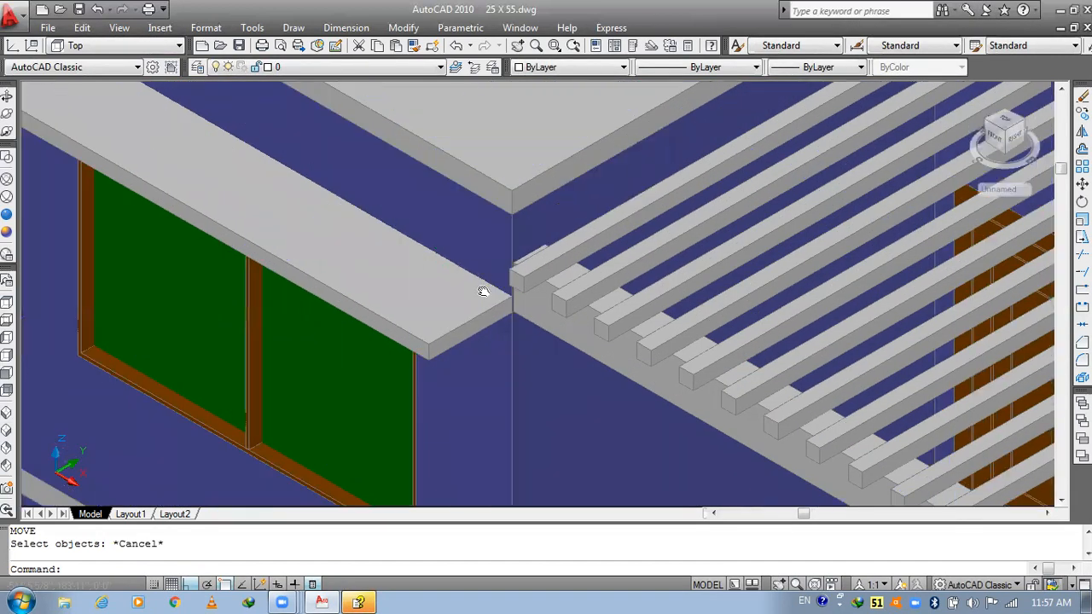
{"action": "middle_click_drag", "start_coordinate": [512, 305], "coordinate": [529, 322]}
{"action": "left_click", "coordinate": [529, 322]}
{"action": "key", "text": "Escape"}
{"action": "scroll", "coordinate": [529, 312], "scroll_direction": "up", "scroll_amount": 2}
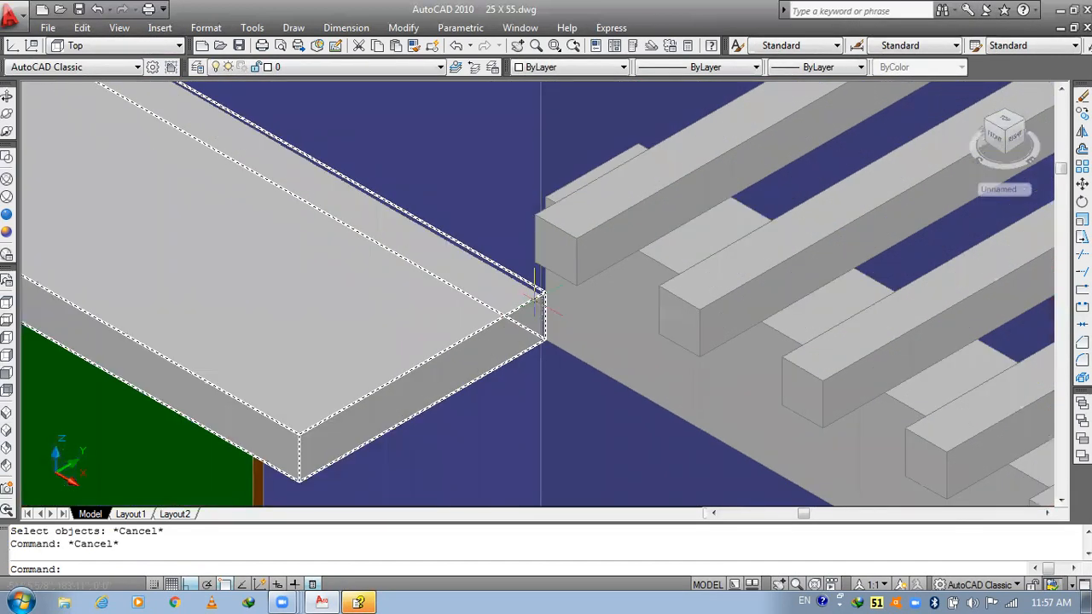
{"action": "scroll", "coordinate": [534, 299], "scroll_direction": "down", "scroll_amount": 4}
{"action": "key", "text": "Escape"}
{"action": "scroll", "coordinate": [514, 340], "scroll_direction": "up", "scroll_amount": 1}
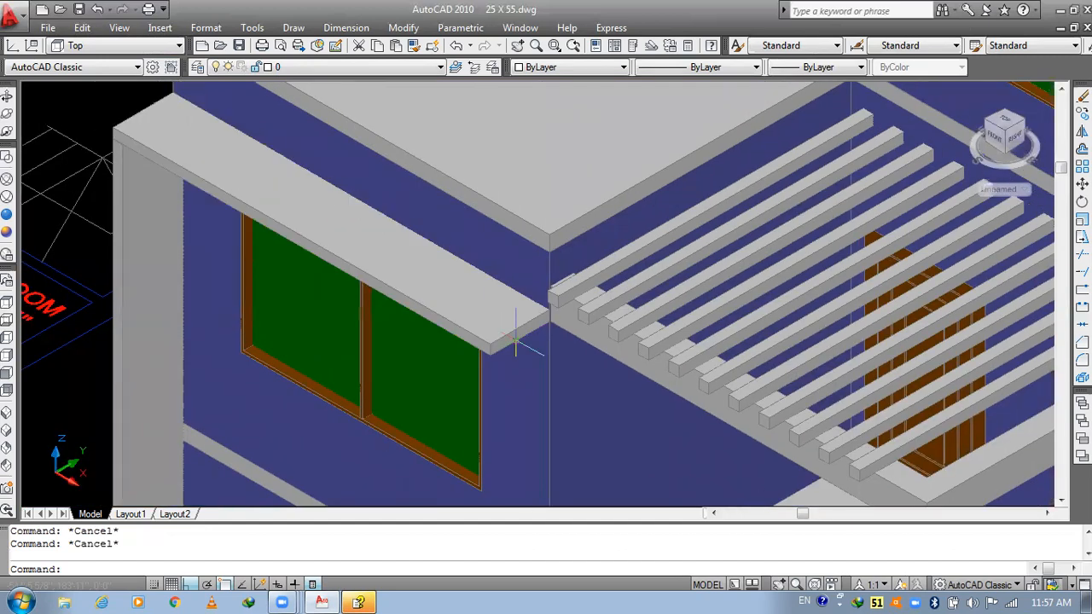
{"action": "scroll", "coordinate": [564, 295], "scroll_direction": "down", "scroll_amount": 2}
{"action": "middle_click_drag", "start_coordinate": [628, 327], "coordinate": [252, 283]}
{"action": "scroll", "coordinate": [252, 282], "scroll_direction": "up", "scroll_amount": 1}
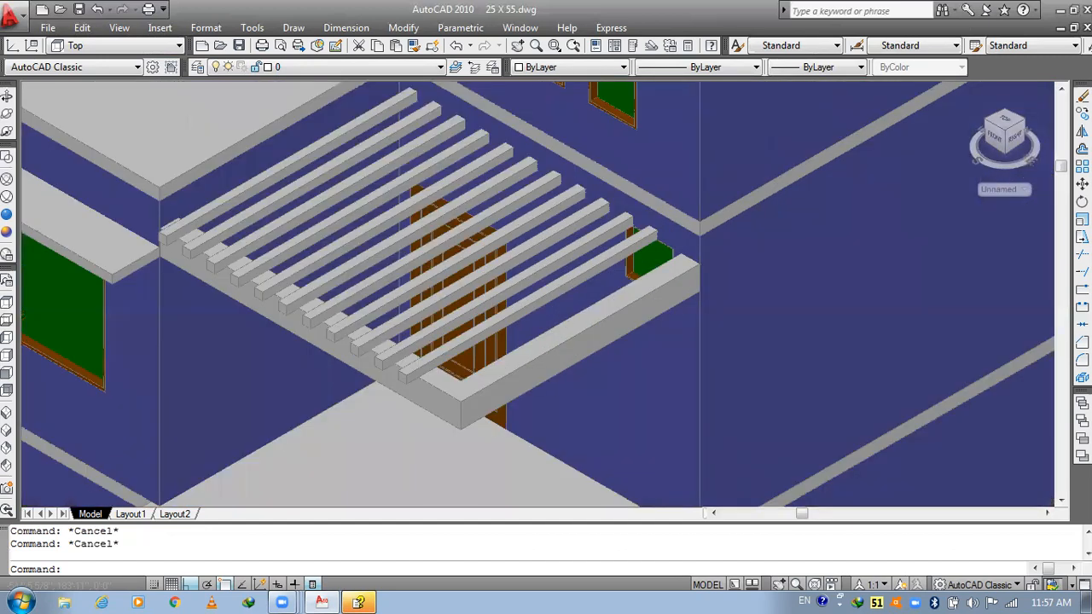
{"action": "scroll", "coordinate": [657, 252], "scroll_direction": "up", "scroll_amount": 3}
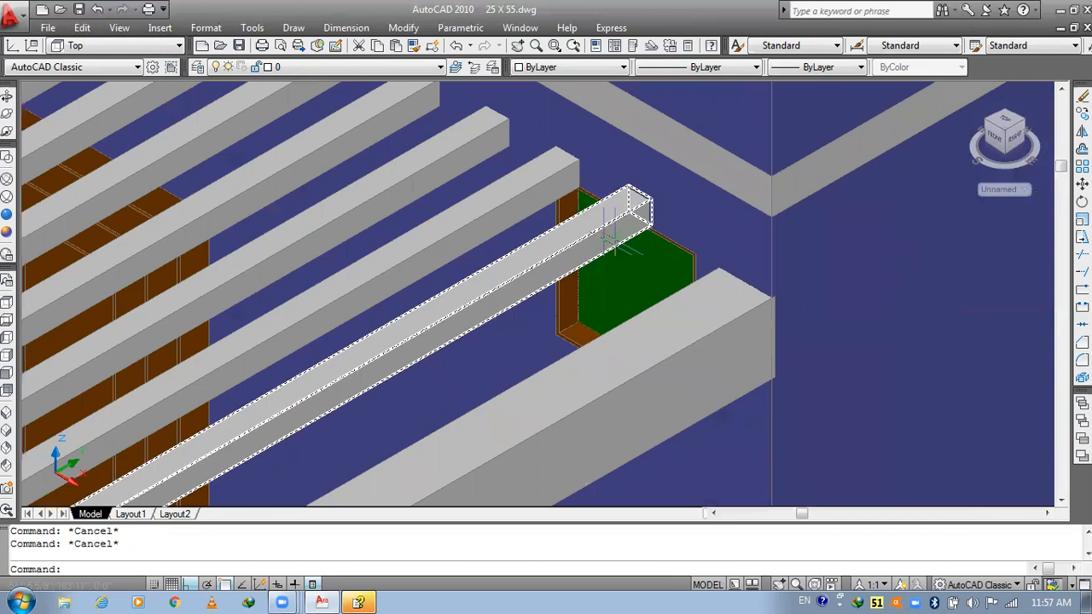
{"action": "scroll", "coordinate": [621, 239], "scroll_direction": "down", "scroll_amount": 1}
{"action": "scroll", "coordinate": [625, 259], "scroll_direction": "down", "scroll_amount": 3}
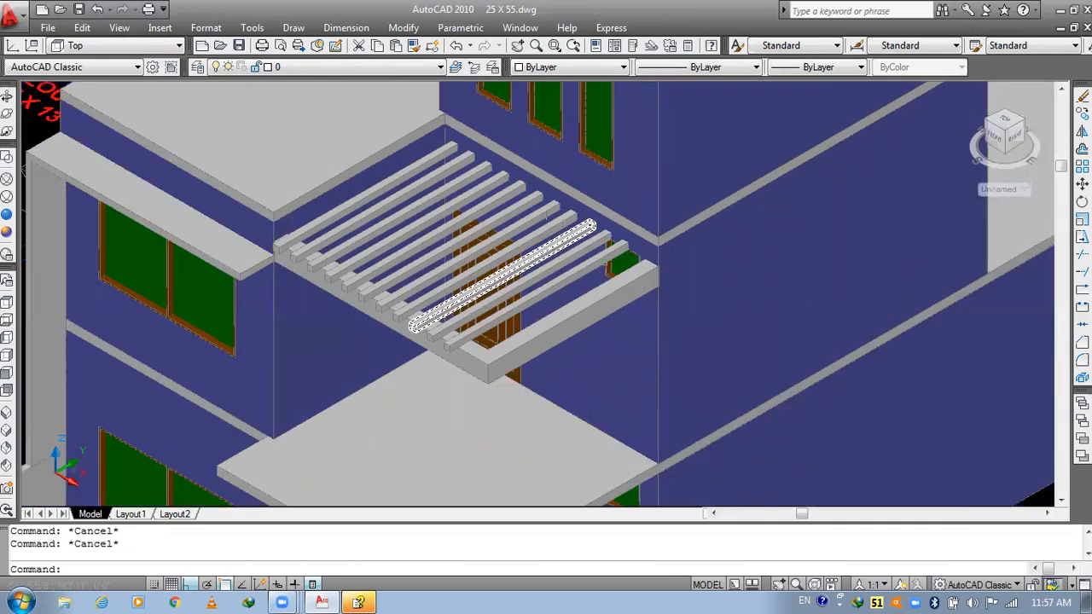
{"action": "middle_click_drag", "start_coordinate": [549, 394], "coordinate": [786, 432]}
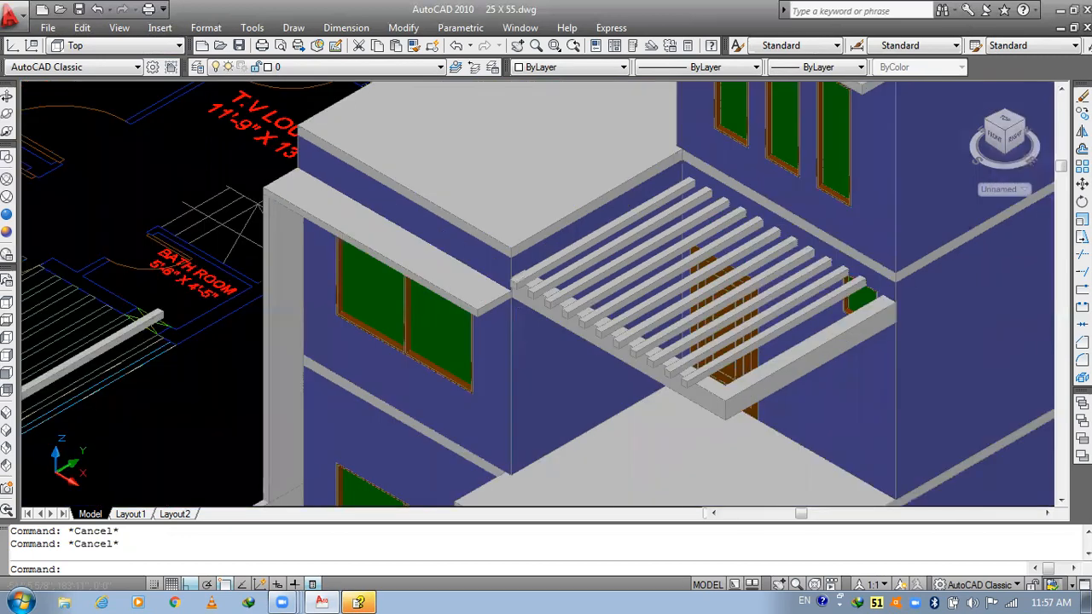
- Save the drawing and move the first-floor window shade slab 8" straight up
{"action": "key", "text": "ctrl+s"}
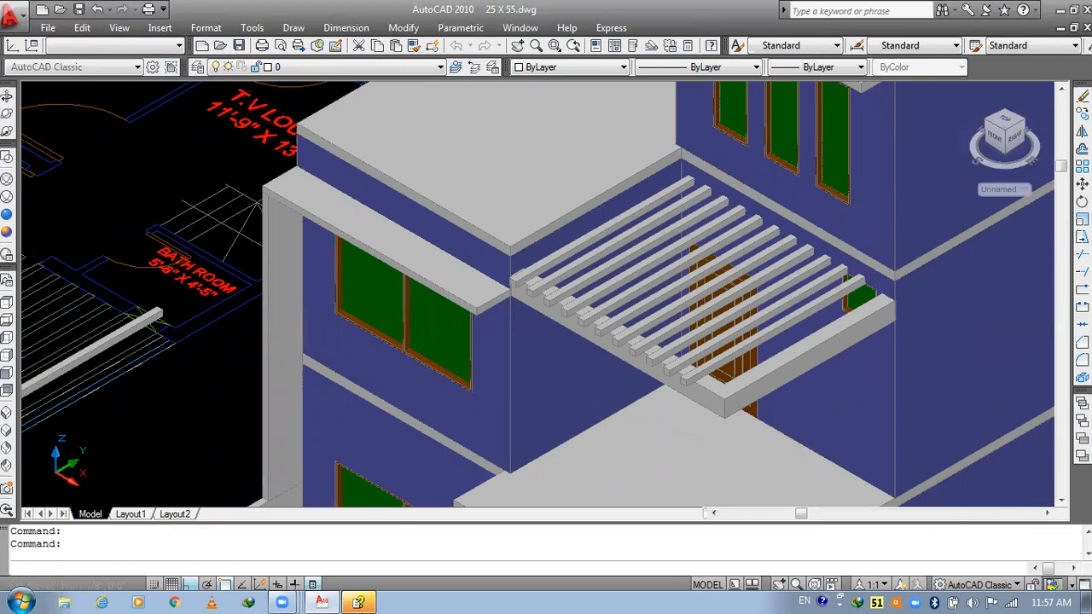
{"action": "scroll", "coordinate": [512, 298], "scroll_direction": "up", "scroll_amount": 3}
{"action": "scroll", "coordinate": [516, 308], "scroll_direction": "up", "scroll_amount": 2}
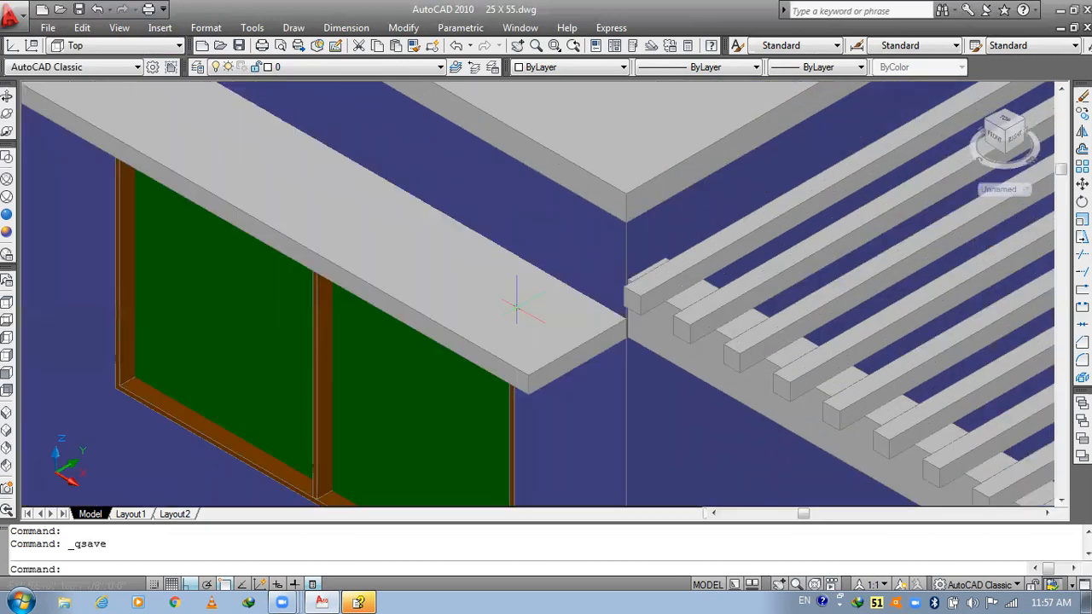
{"action": "key", "text": "Escape"}
{"action": "key", "text": "Escape"}
{"action": "type", "text": "M"}
{"action": "key", "text": "space"}
{"action": "left_click", "coordinate": [499, 315]}
{"action": "key", "text": "space"}
{"action": "left_click", "coordinate": [494, 323]}
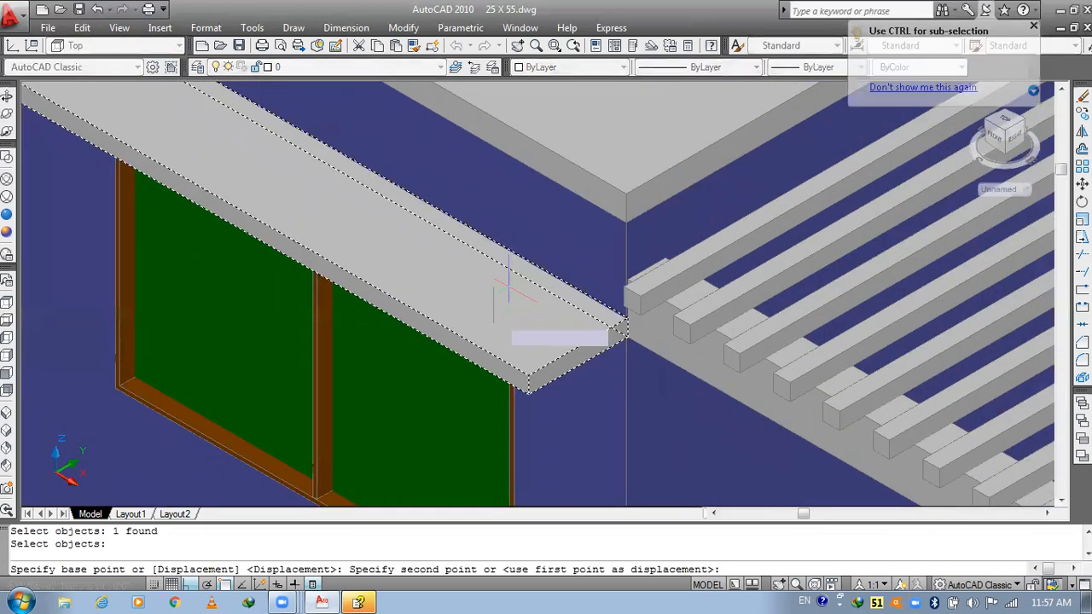
{"action": "type", "text": "8"}
{"action": "middle_click_drag", "start_coordinate": [343, 252], "coordinate": [502, 331]}
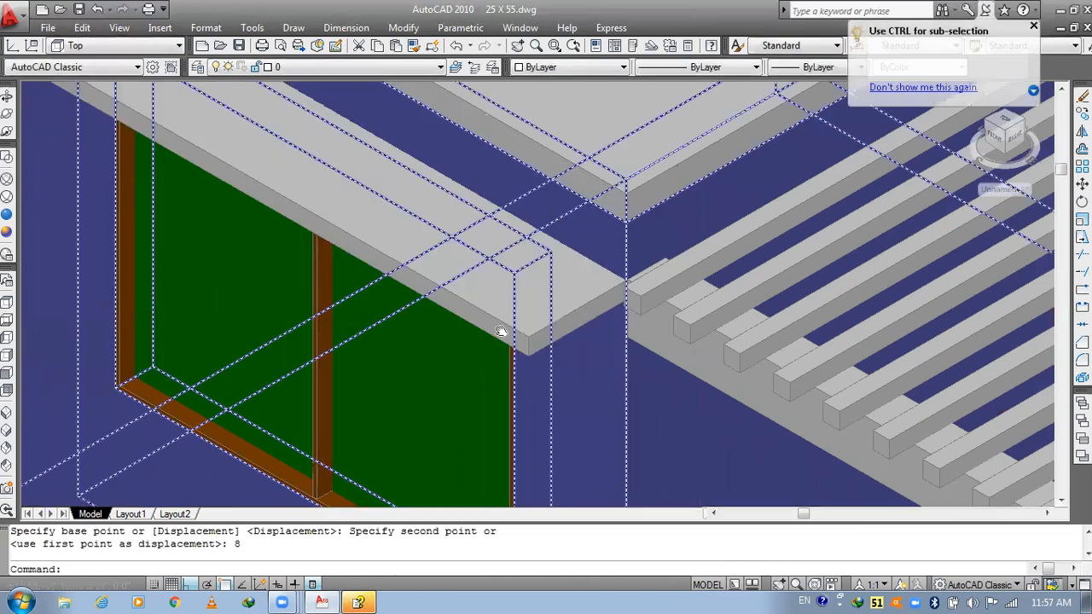
{"action": "key", "text": "Escape"}
{"action": "key", "text": "Escape"}
- Stretch the top of the vertical slab at the window shade's outer end up by 8", and save the drawing
{"action": "scroll", "coordinate": [502, 331], "scroll_direction": "down", "scroll_amount": 2}
{"action": "left_click", "coordinate": [375, 204]}
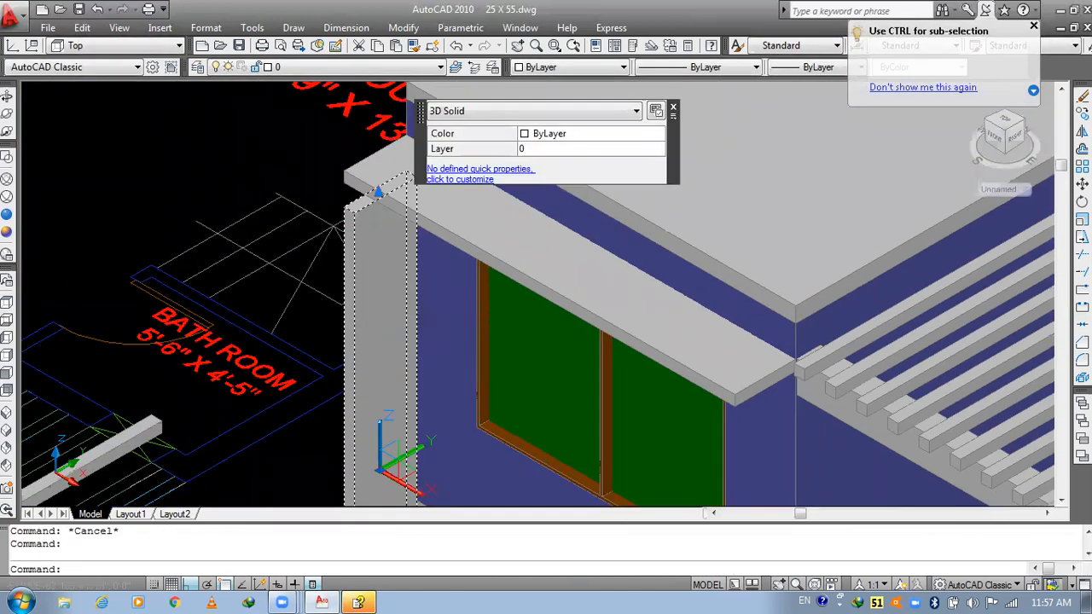
{"action": "middle_click_drag", "start_coordinate": [375, 203], "coordinate": [368, 363]}
{"action": "left_click", "coordinate": [369, 352]}
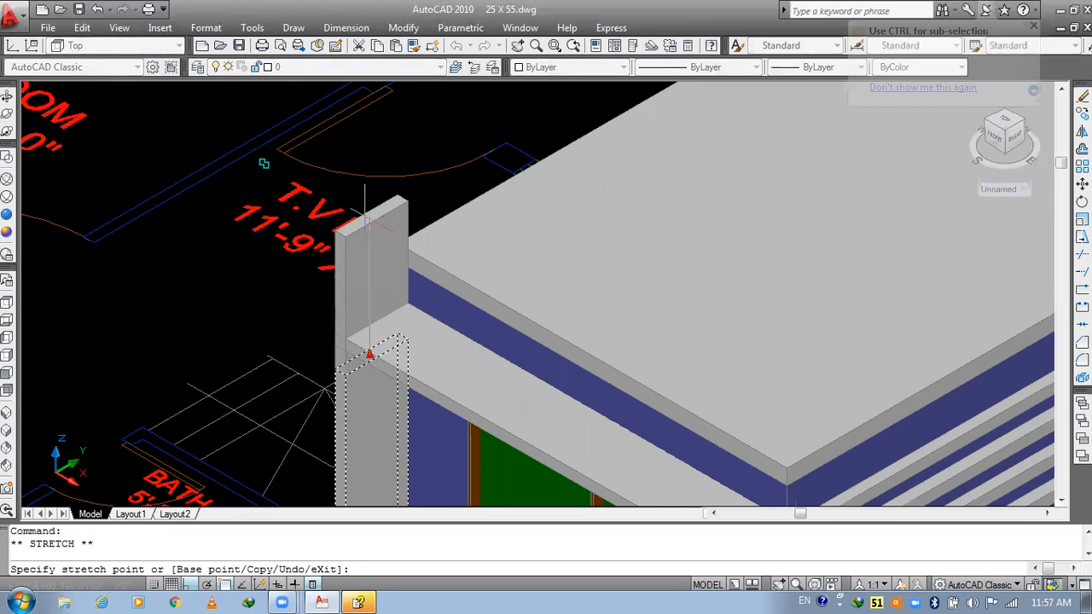
{"action": "type", "text": "8"}
{"action": "key", "text": "Return"}
{"action": "key", "text": "Escape"}
{"action": "key", "text": "Escape"}
{"action": "scroll", "coordinate": [365, 213], "scroll_direction": "down", "scroll_amount": 3}
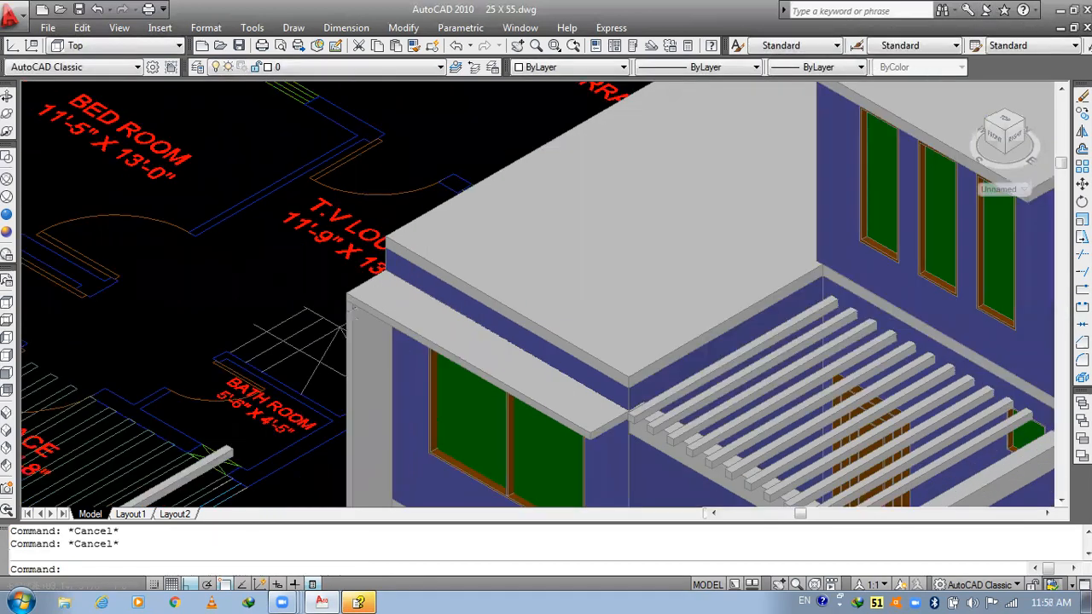
{"action": "scroll", "coordinate": [427, 168], "scroll_direction": "down", "scroll_amount": 2}
{"action": "middle_click_drag", "start_coordinate": [429, 419], "coordinate": [513, 305]}
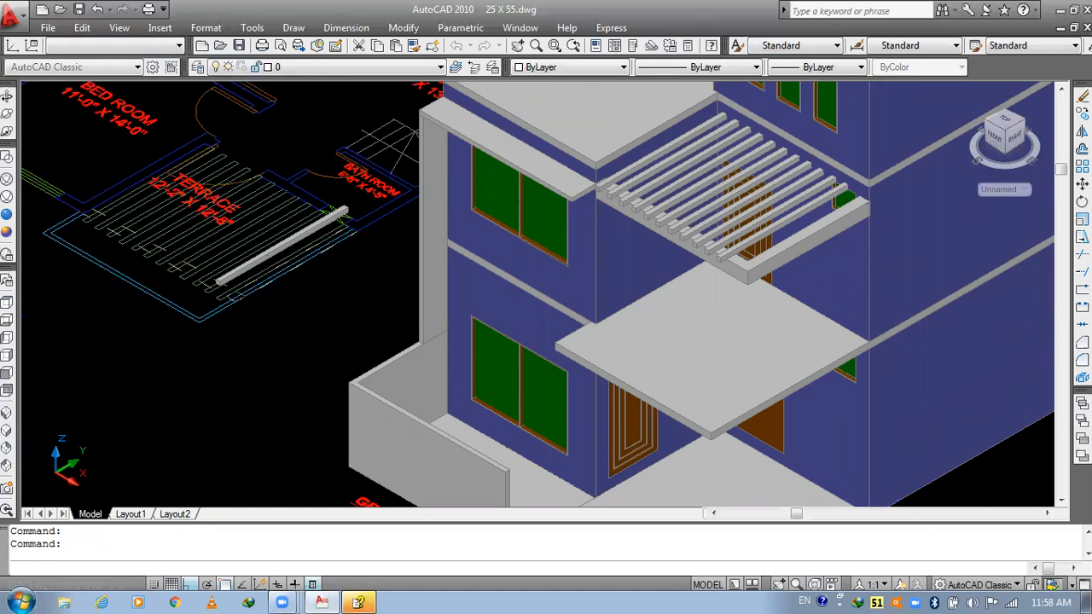
{"action": "key", "text": "ctrl+s"}
- Extrude the square column outline on the first-floor plan's terrace edge to a height of 9'
{"action": "scroll", "coordinate": [409, 275], "scroll_direction": "up", "scroll_amount": 8}
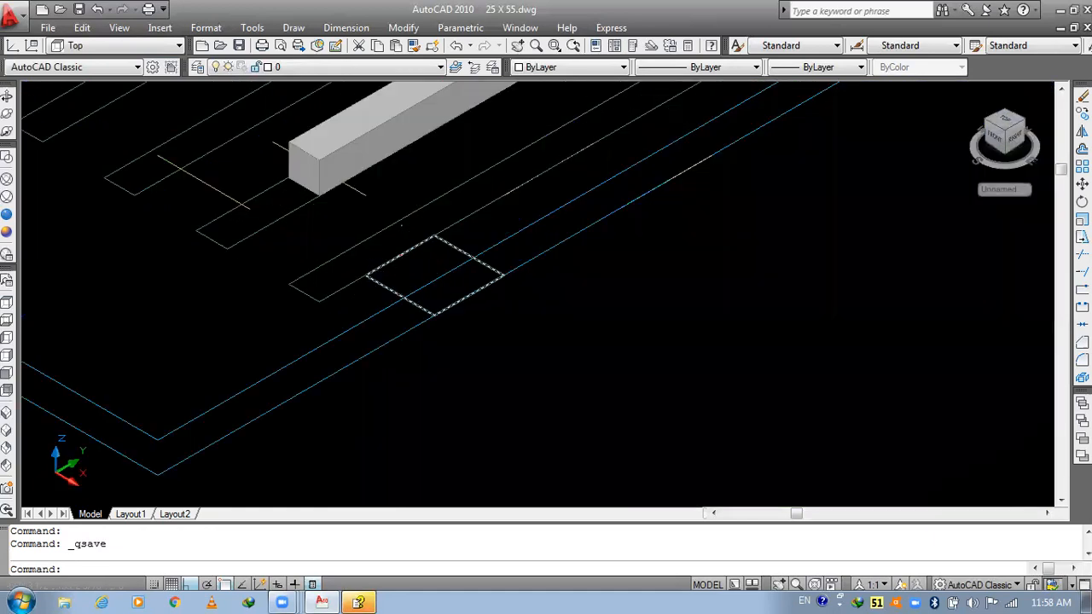
{"action": "key", "text": "Escape"}
{"action": "key", "text": "Escape"}
{"action": "type", "text": "EXT"}
{"action": "key", "text": "Return"}
{"action": "left_click", "coordinate": [400, 256]}
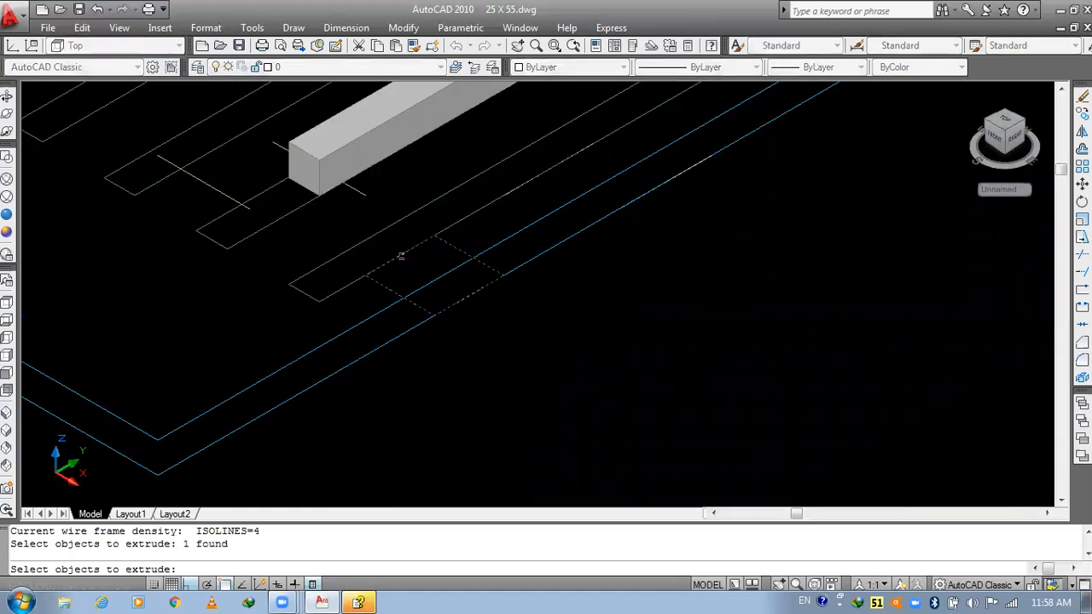
{"action": "key", "text": "Return"}
{"action": "scroll", "coordinate": [431, 94], "scroll_direction": "down", "scroll_amount": 5}
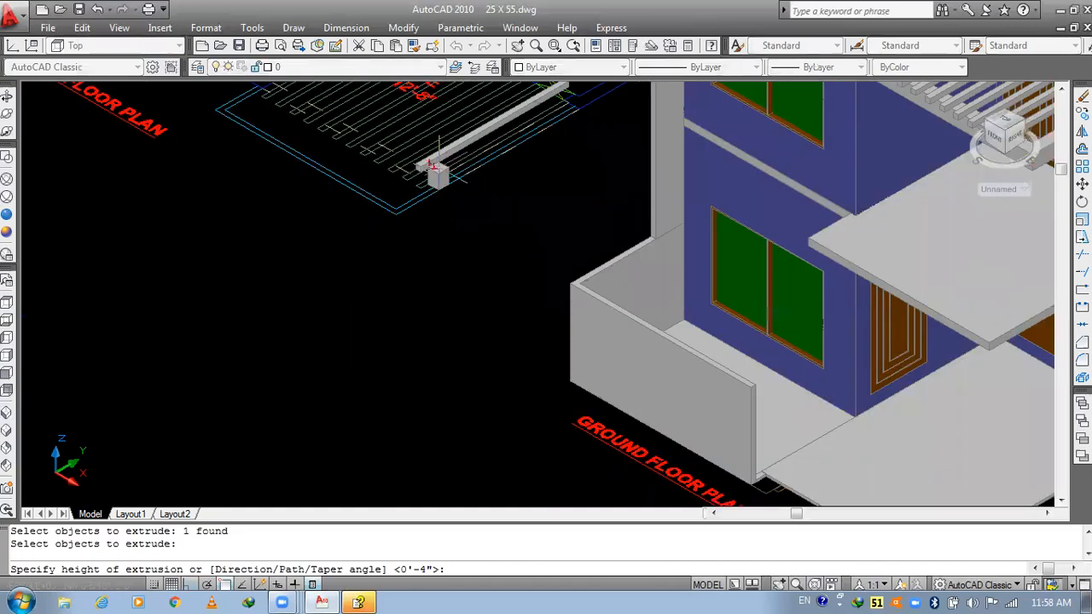
{"action": "scroll", "coordinate": [435, 165], "scroll_direction": "down", "scroll_amount": 2}
{"action": "scroll", "coordinate": [437, 183], "scroll_direction": "up", "scroll_amount": 2}
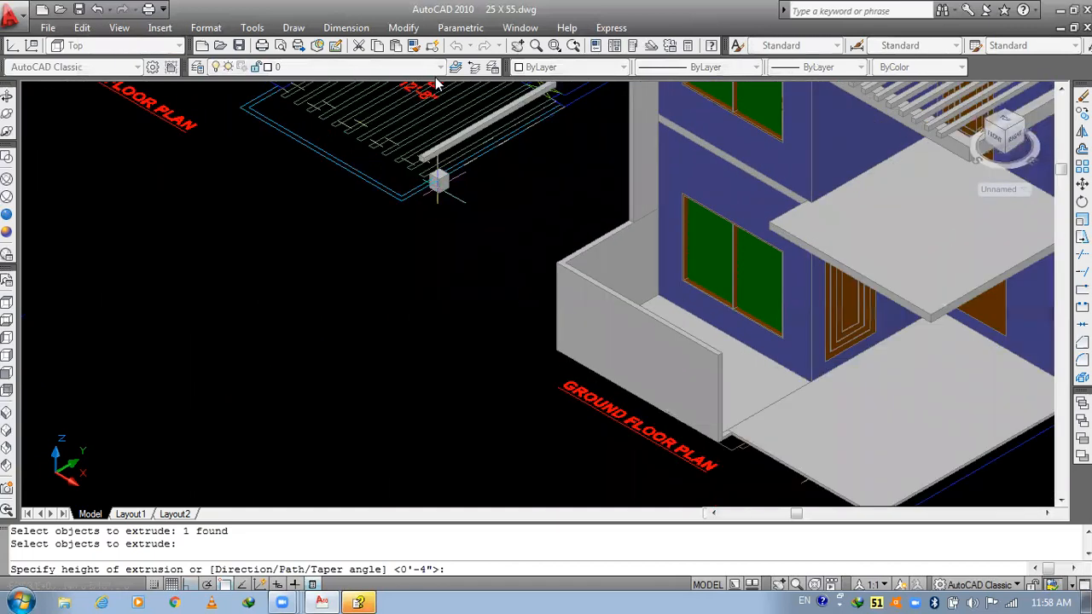
{"action": "middle_click_drag", "start_coordinate": [416, 233], "coordinate": [412, 394]}
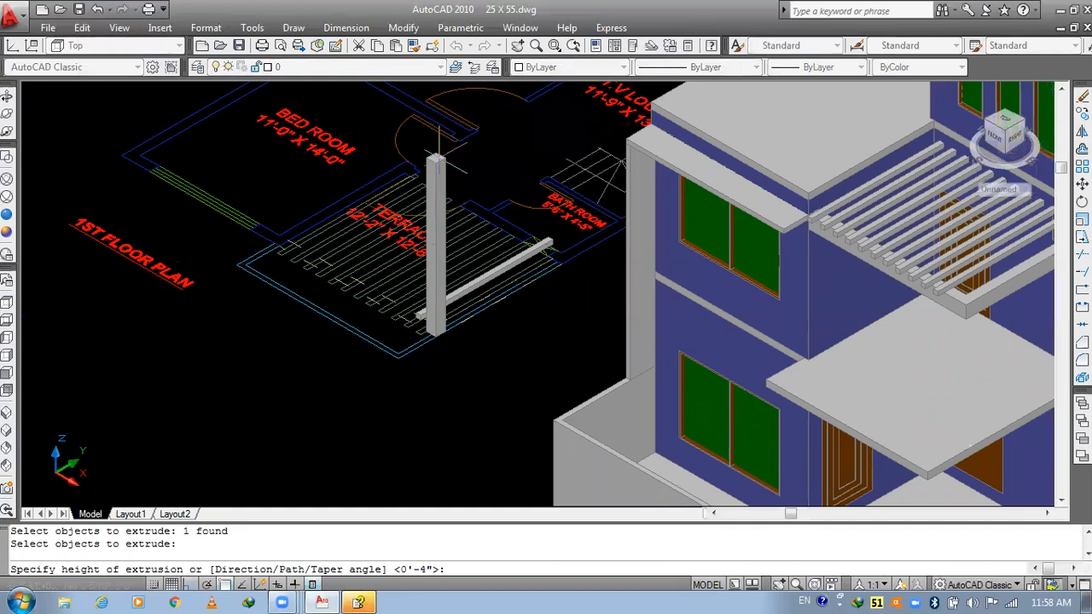
{"action": "key", "text": "Return"}
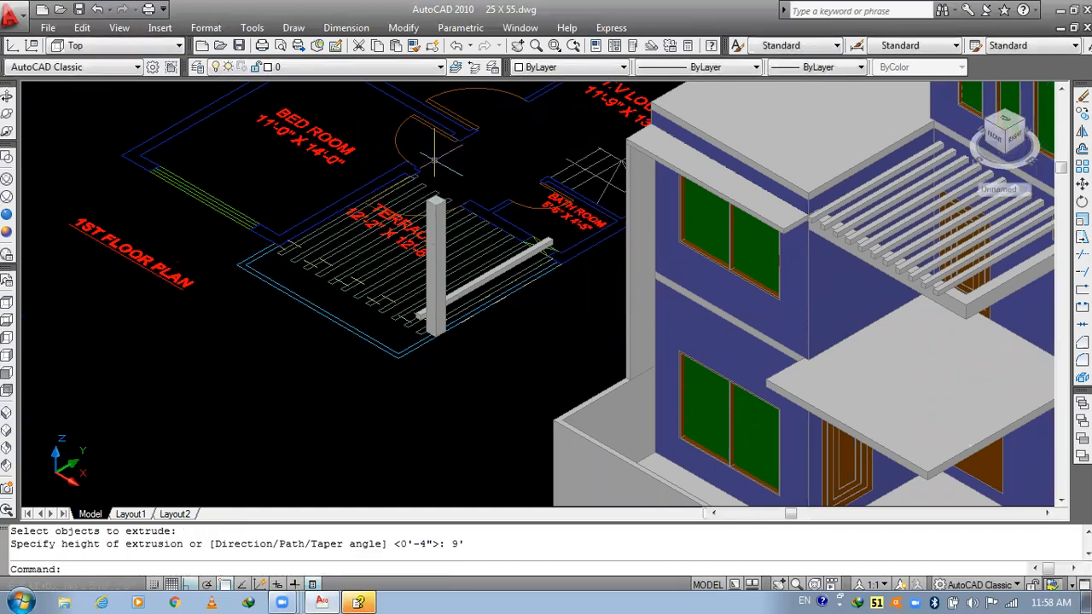
- Move the column from the plan's bedroom wall corner at the terrace to the matching wall corner on the model's terrace slab
{"action": "key", "text": "Escape"}
{"action": "key", "text": "Escape"}
{"action": "left_click", "coordinate": [402, 295]}
{"action": "type", "text": "M"}
{"action": "key", "text": "Return"}
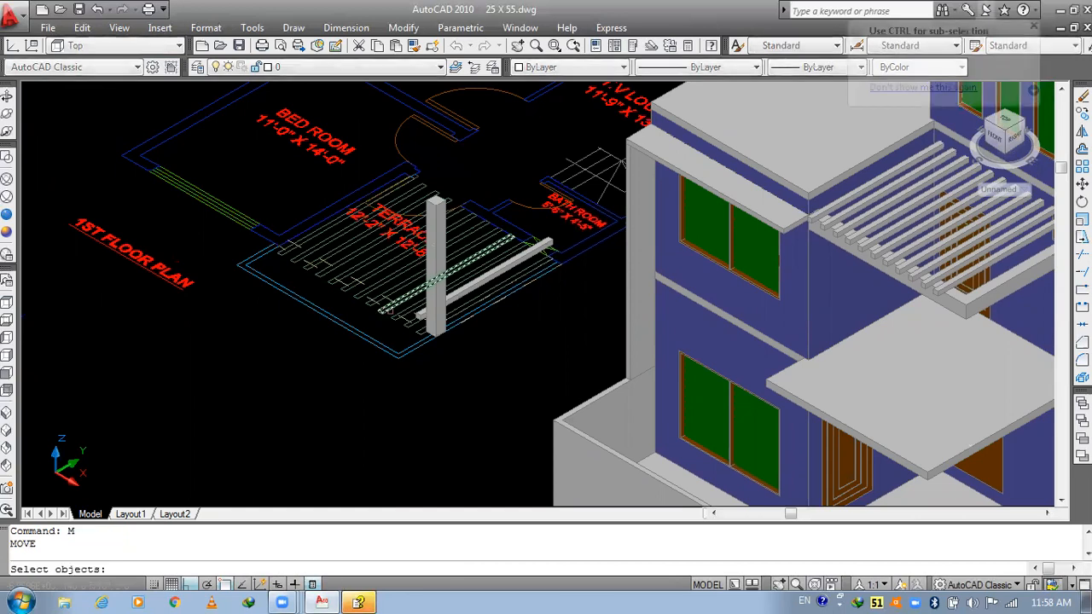
{"action": "left_click", "coordinate": [436, 265]}
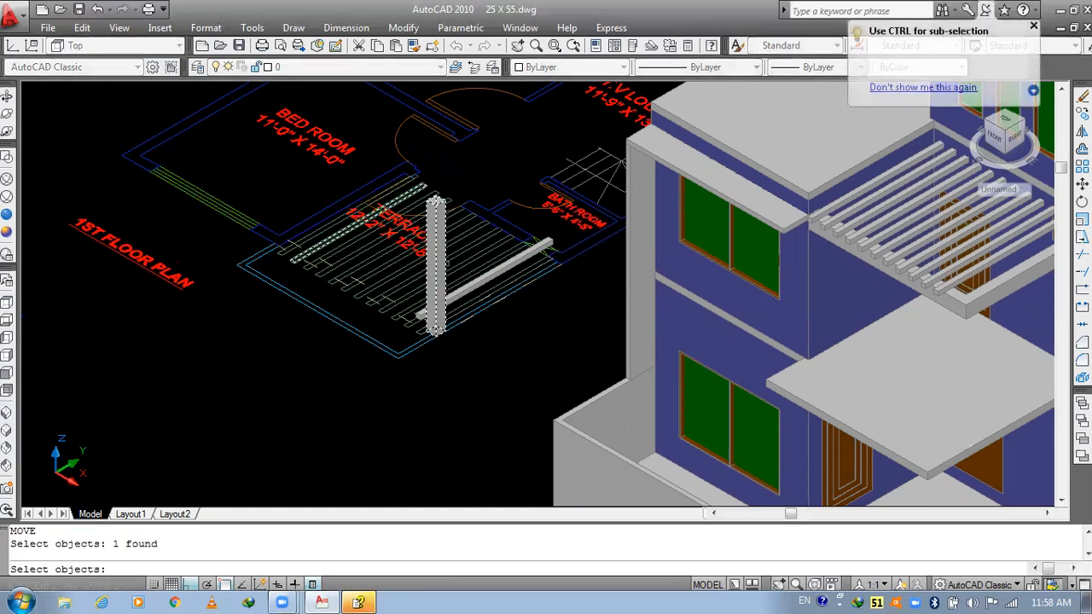
{"action": "key", "text": "Return"}
{"action": "scroll", "coordinate": [315, 288], "scroll_direction": "up", "scroll_amount": 5}
{"action": "left_click", "coordinate": [314, 288]}
{"action": "scroll", "coordinate": [605, 260], "scroll_direction": "down", "scroll_amount": 6}
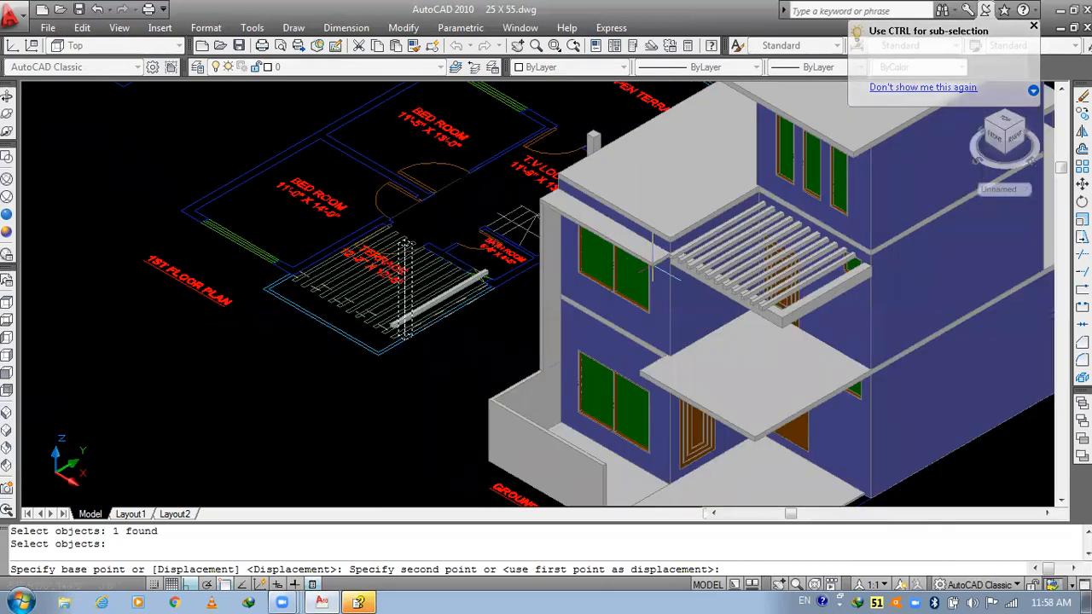
{"action": "scroll", "coordinate": [674, 256], "scroll_direction": "up", "scroll_amount": 3}
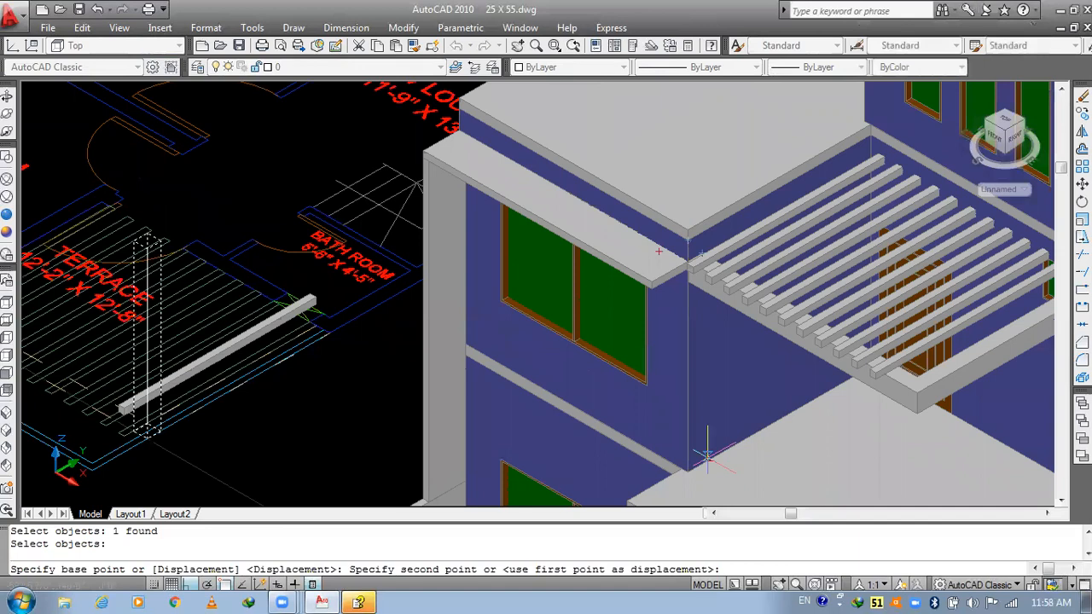
{"action": "left_click", "coordinate": [917, 406]}
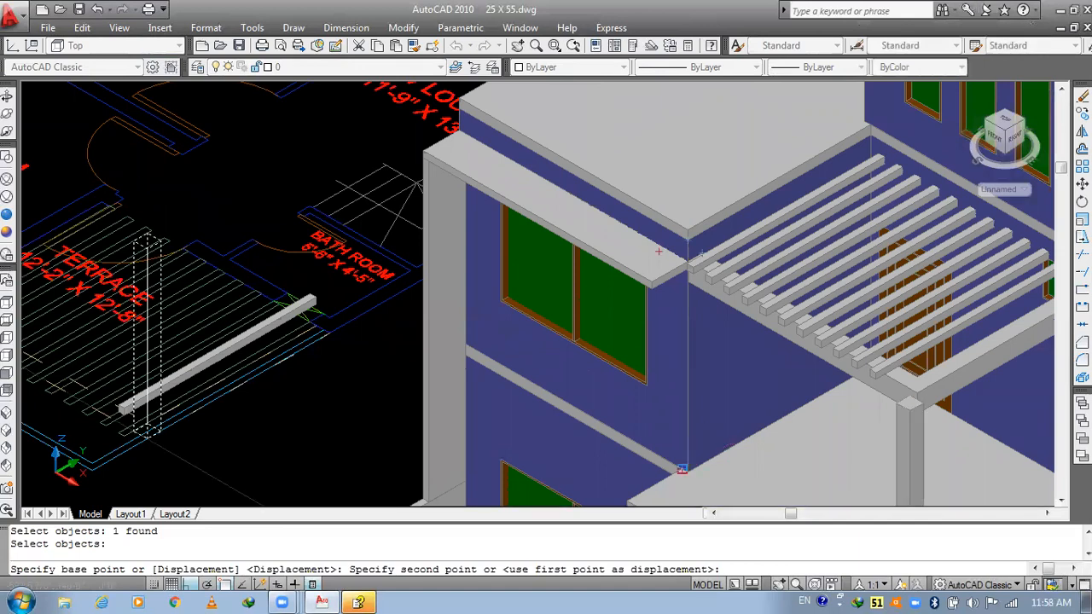
{"action": "scroll", "coordinate": [683, 469], "scroll_direction": "up", "scroll_amount": 5}
{"action": "left_click", "coordinate": [696, 482]}
{"action": "scroll", "coordinate": [695, 483], "scroll_direction": "down", "scroll_amount": 5}
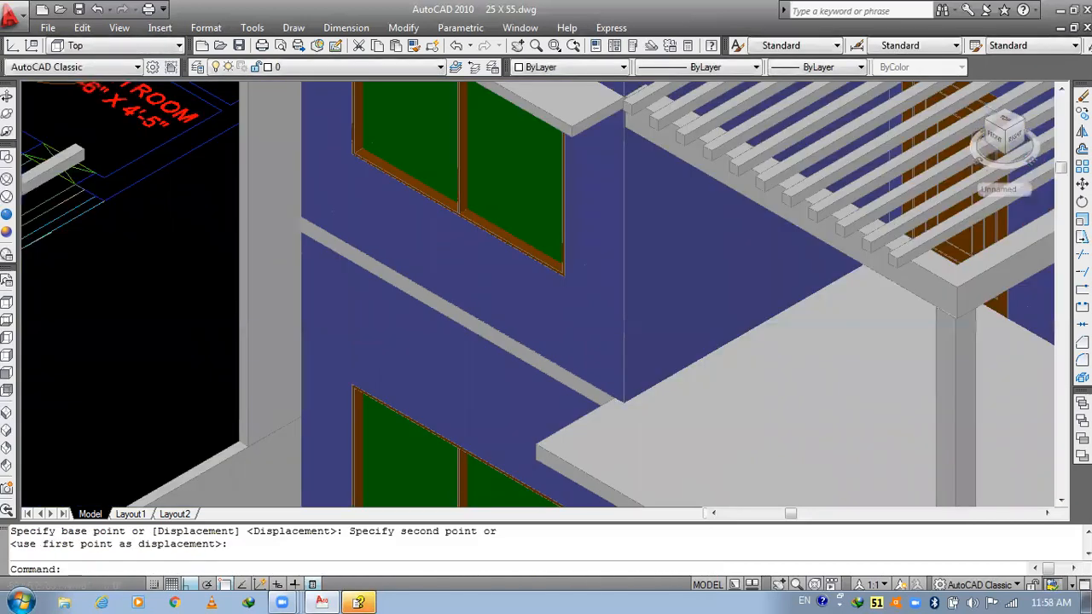
{"action": "scroll", "coordinate": [733, 341], "scroll_direction": "up", "scroll_amount": 5}
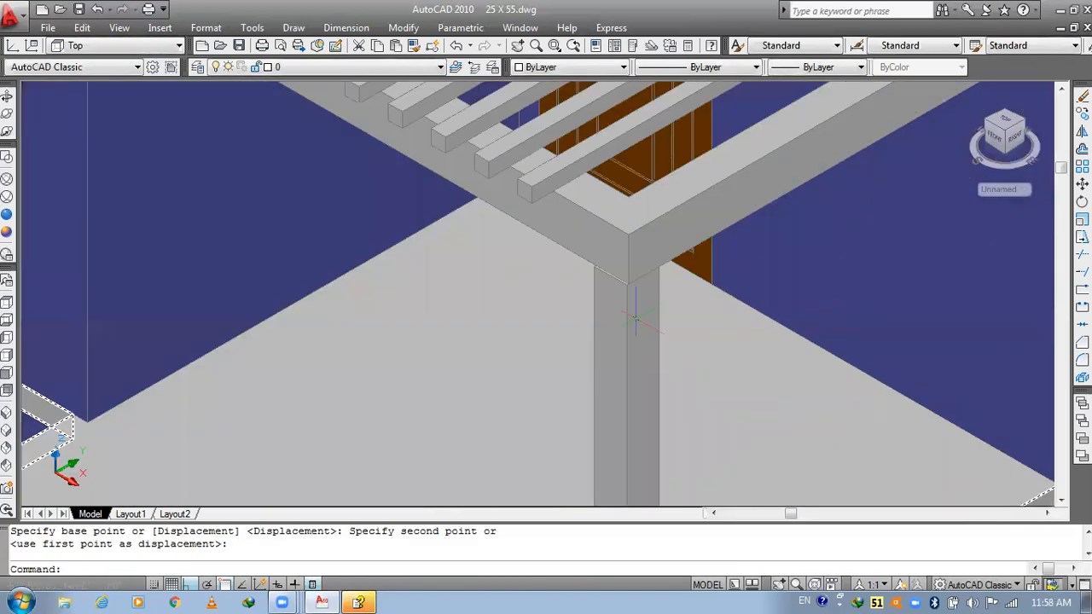
- Copy the pergola bar nearest the column 1' towards the outer beam, filling the gap at the end of the bar row
{"action": "scroll", "coordinate": [634, 315], "scroll_direction": "down", "scroll_amount": 4}
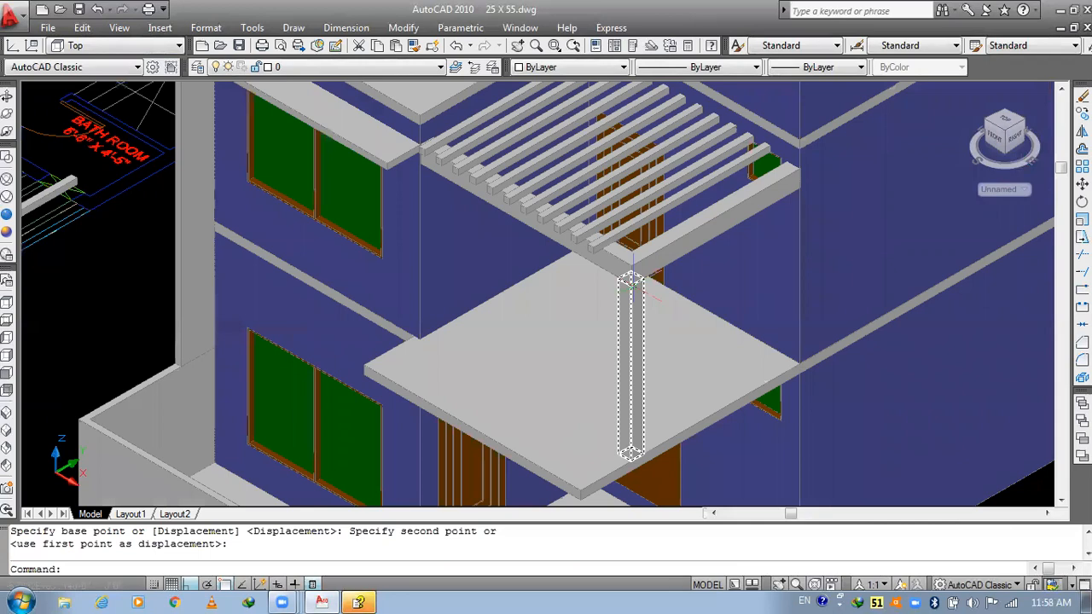
{"action": "type", "text": "CO"}
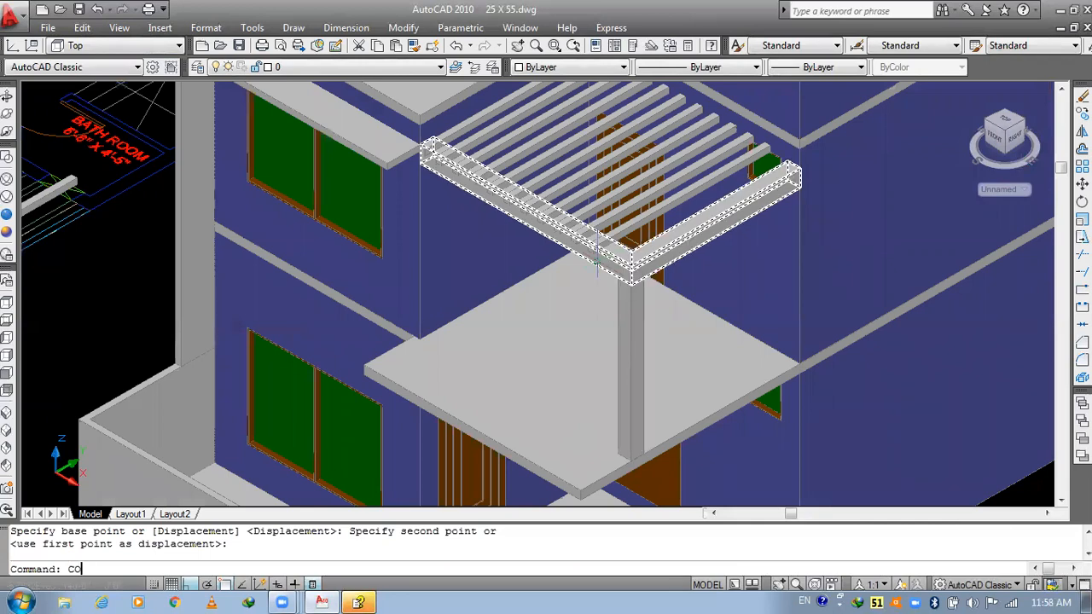
{"action": "key", "text": "Return"}
{"action": "scroll", "coordinate": [596, 260], "scroll_direction": "up", "scroll_amount": 3}
{"action": "key", "text": "Return"}
{"action": "left_click", "coordinate": [602, 236]}
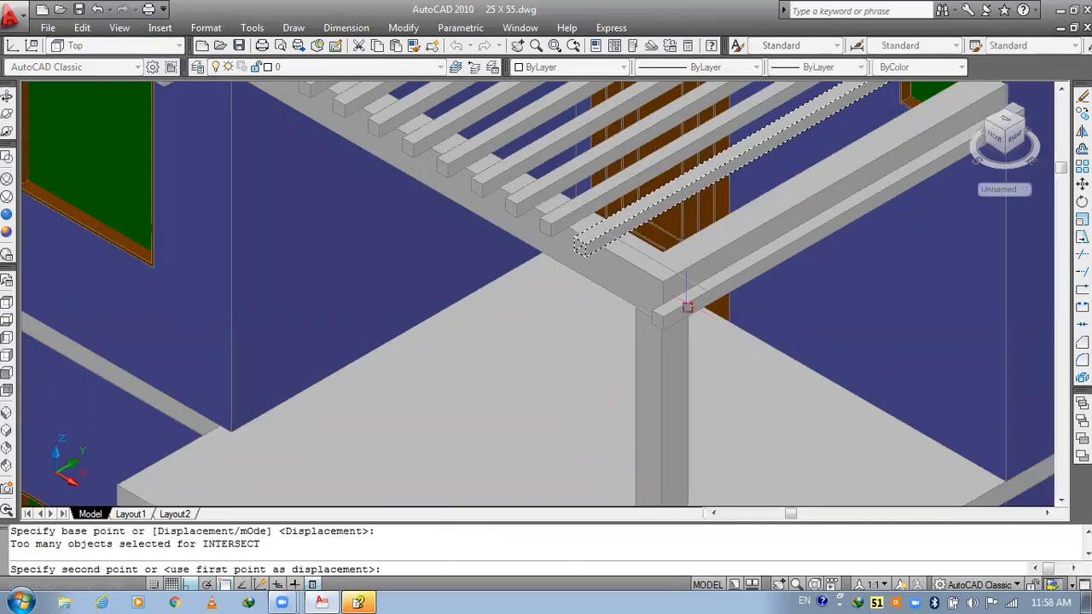
{"action": "type", "text": "1'"}
{"action": "key", "text": "Return"}
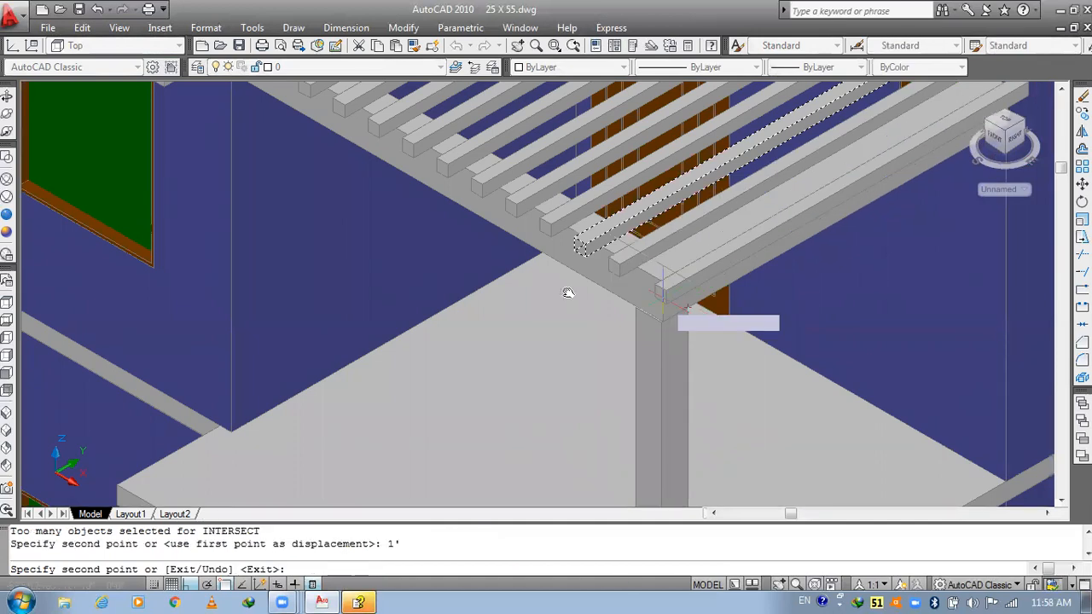
{"action": "scroll", "coordinate": [568, 293], "scroll_direction": "down", "scroll_amount": 5}
{"action": "middle_click_drag", "start_coordinate": [568, 293], "coordinate": [887, 213]}
{"action": "key", "text": "Escape"}
- Erase the leftover 3D bar lying on the first-floor plan's terrace and save the drawing
{"action": "scroll", "coordinate": [586, 247], "scroll_direction": "up", "scroll_amount": 4}
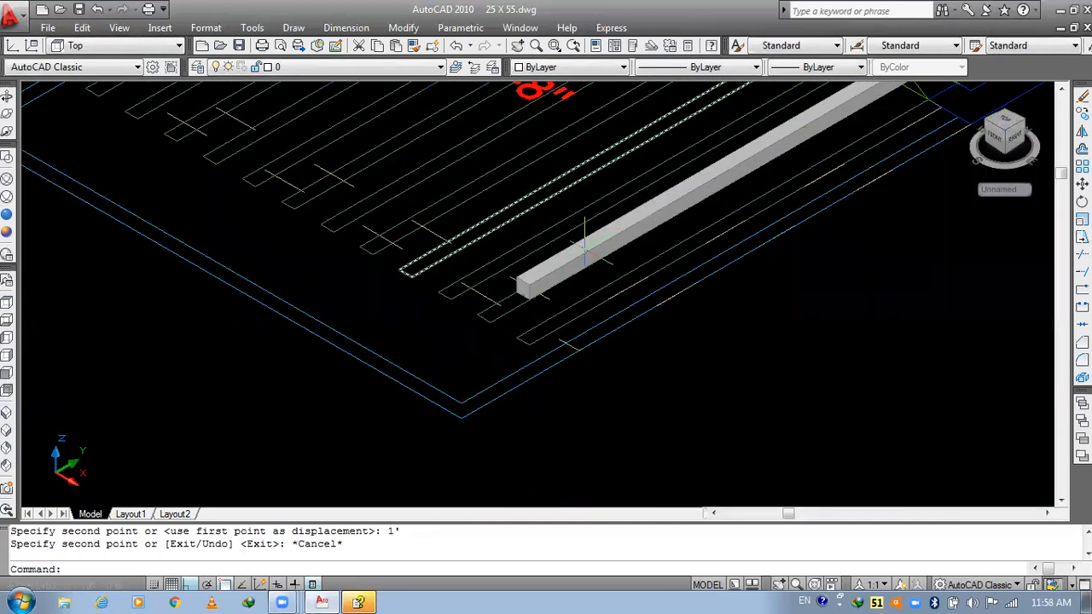
{"action": "key", "text": "Escape"}
{"action": "key", "text": "Escape"}
{"action": "type", "text": "E"}
{"action": "key", "text": "Return"}
{"action": "left_click", "coordinate": [585, 247]}
{"action": "key", "text": "Return"}
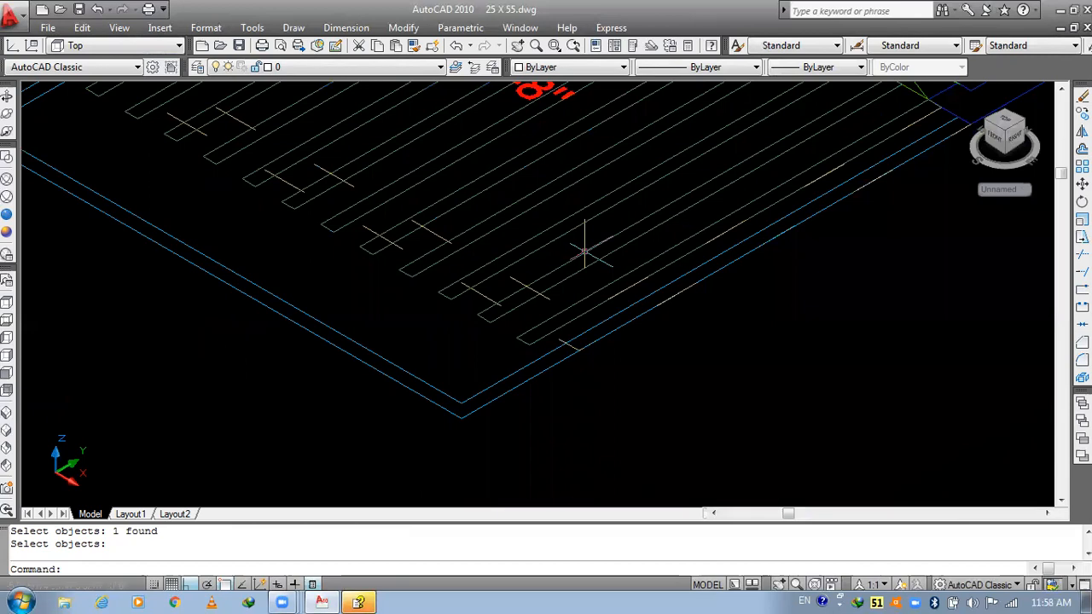
{"action": "scroll", "coordinate": [585, 247], "scroll_direction": "down", "scroll_amount": 5}
{"action": "scroll", "coordinate": [769, 248], "scroll_direction": "up", "scroll_amount": 4}
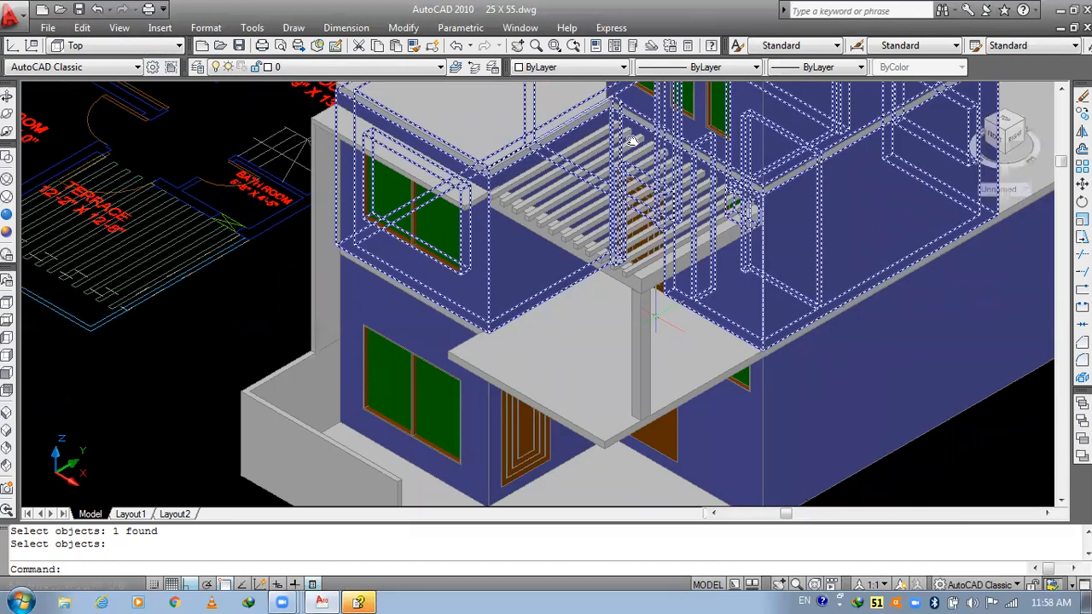
{"action": "scroll", "coordinate": [677, 243], "scroll_direction": "up", "scroll_amount": 2}
{"action": "key", "text": "Escape"}
{"action": "key", "text": "Escape"}
{"action": "key", "text": "ctrl+s"}
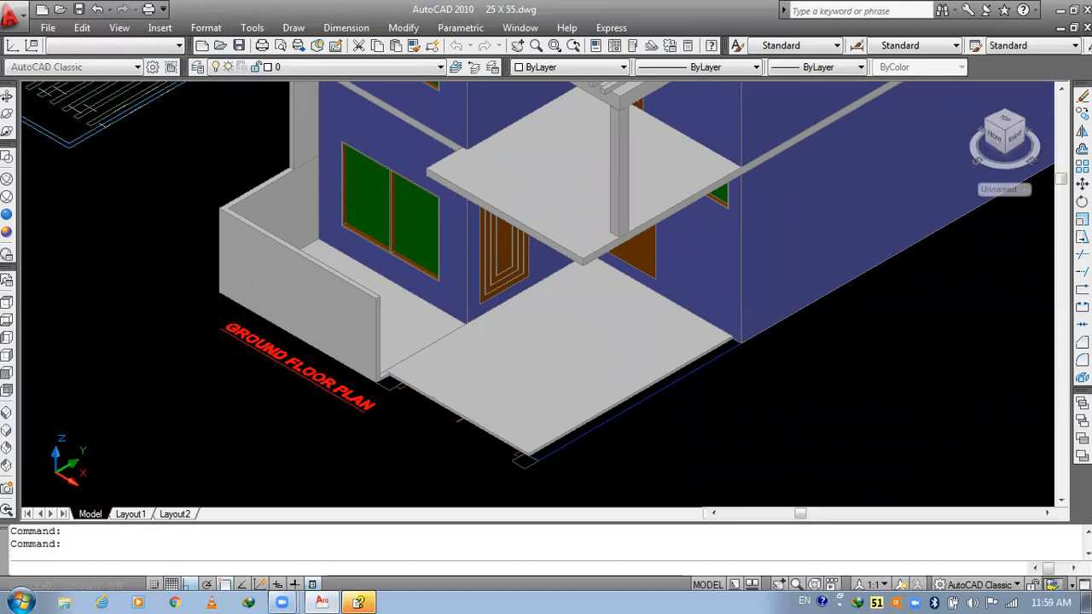
- Move the detached boundary wall 66' towards the house, onto the outer side edge of the ground-floor front slab
{"action": "scroll", "coordinate": [677, 243], "scroll_direction": "down", "scroll_amount": 4}
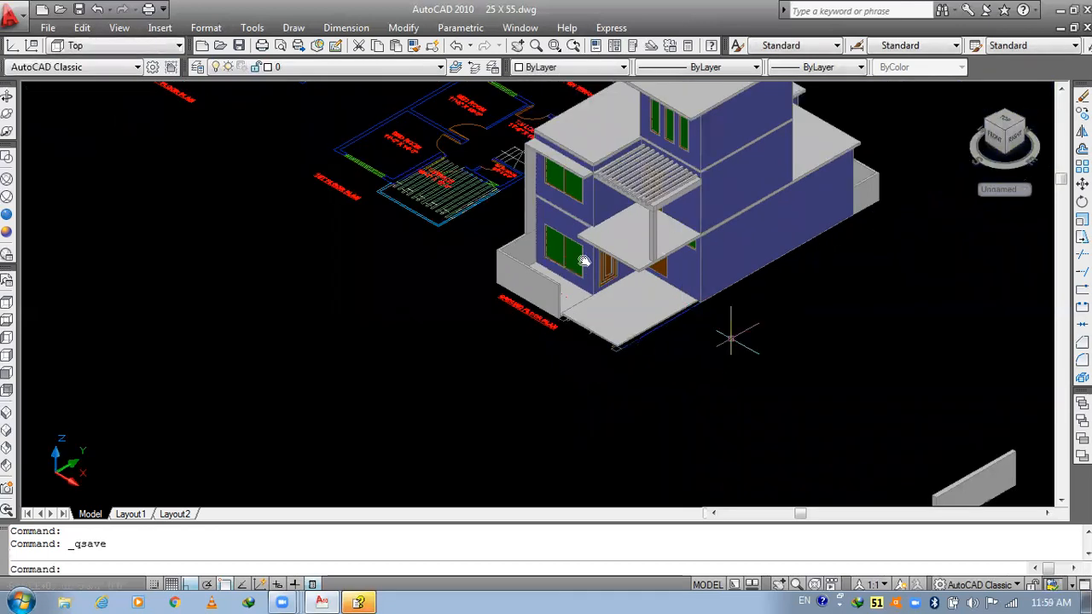
{"action": "middle_click_drag", "start_coordinate": [975, 482], "coordinate": [828, 399]}
{"action": "type", "text": "m"}
{"action": "key", "text": "Return"}
{"action": "left_click", "coordinate": [795, 395]}
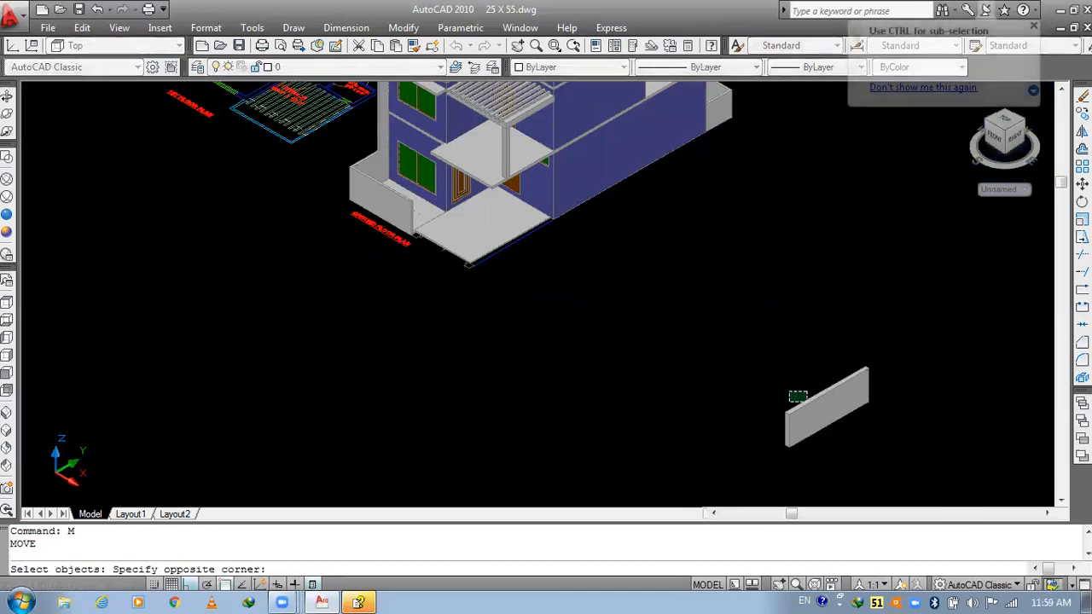
{"action": "left_click", "coordinate": [809, 418]}
{"action": "left_click", "coordinate": [824, 408]}
{"action": "key", "text": "Return"}
{"action": "left_click", "coordinate": [804, 396]}
{"action": "type", "text": "66'"}
{"action": "key", "text": "Return"}
{"action": "scroll", "coordinate": [600, 346], "scroll_direction": "up", "scroll_amount": 4}
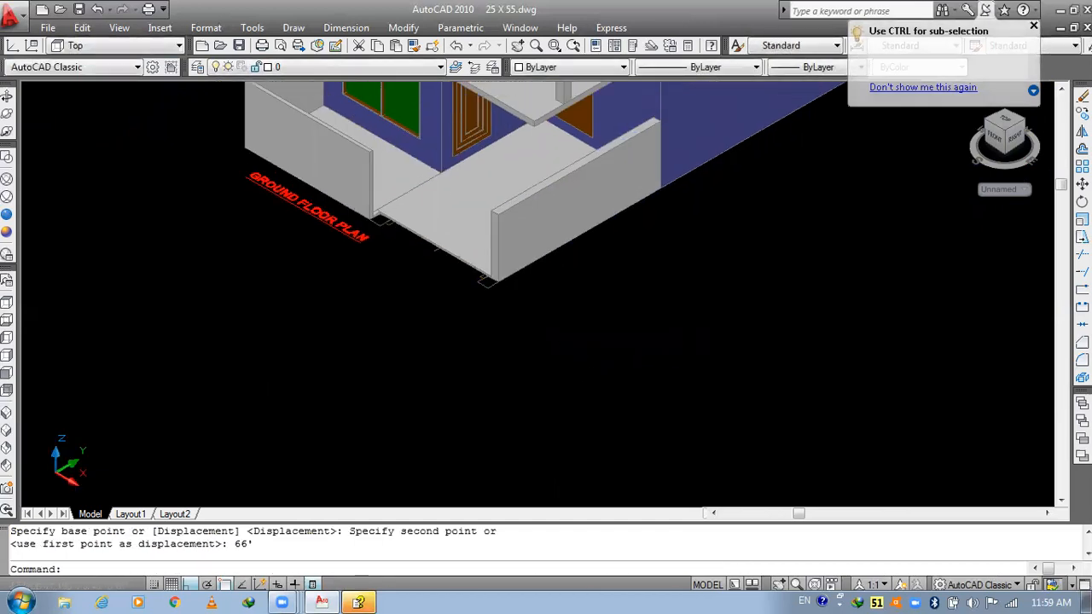
- Assign the two front boundary wall solids to the "3d wall" layer
{"action": "left_click", "coordinate": [600, 345]}
{"action": "left_click", "coordinate": [401, 281]}
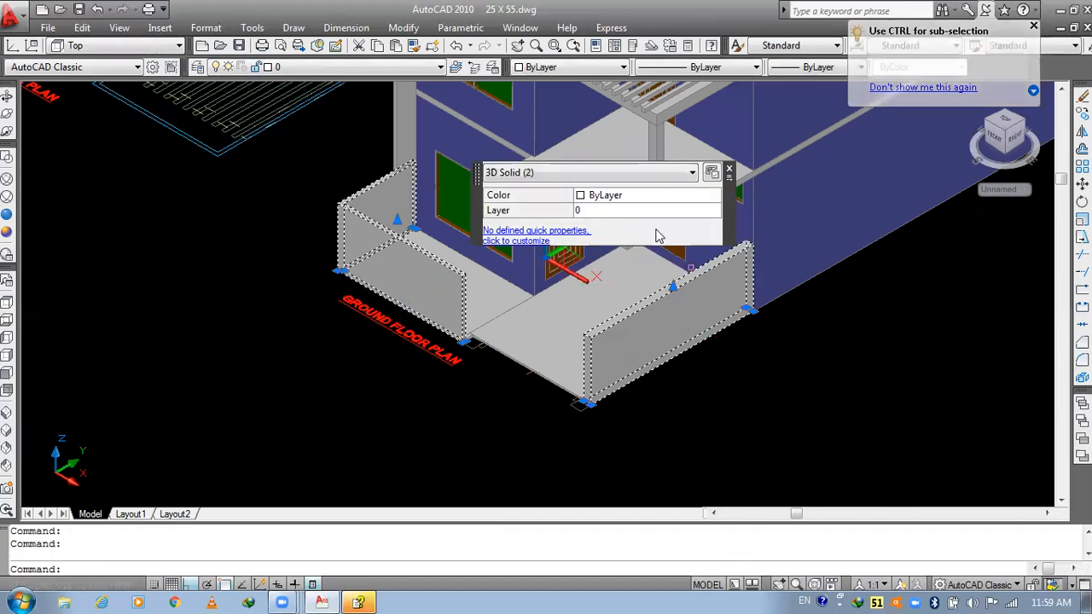
{"action": "left_click", "coordinate": [653, 212]}
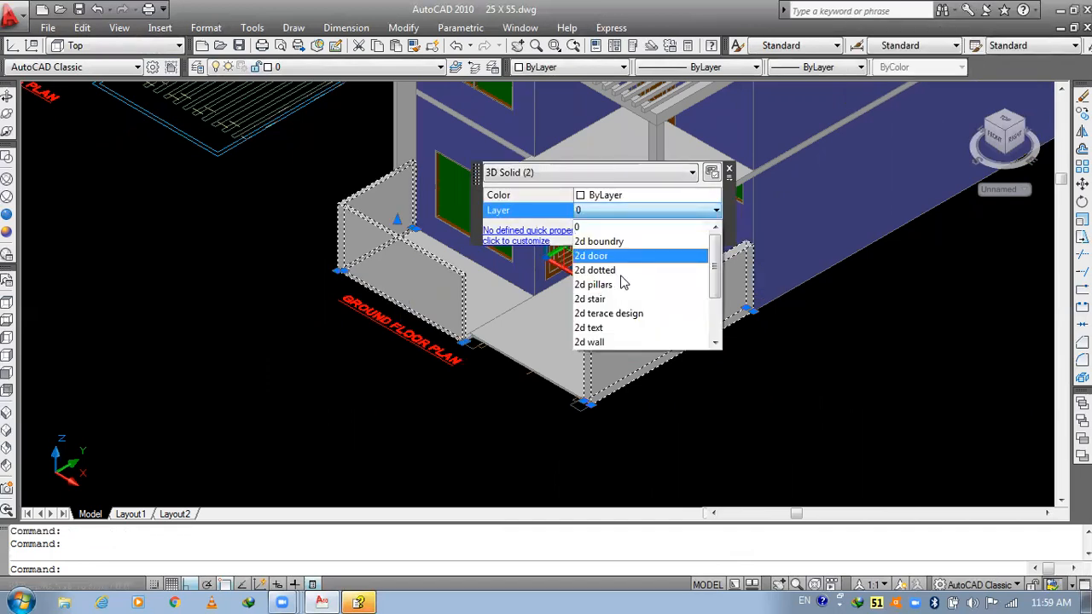
{"action": "scroll", "coordinate": [624, 283], "scroll_direction": "down", "scroll_amount": 2}
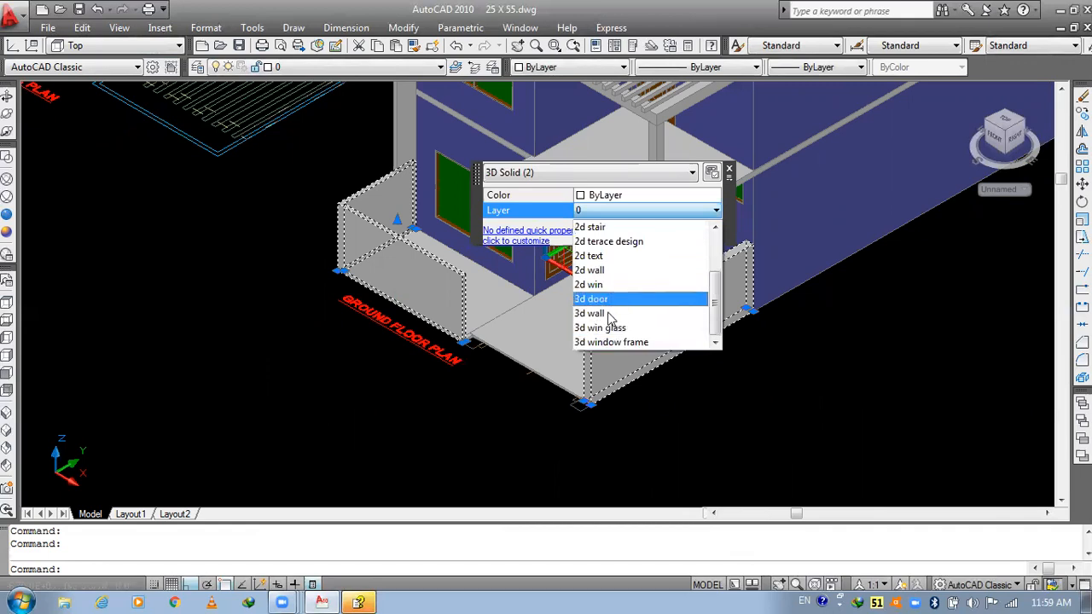
{"action": "left_click", "coordinate": [605, 313]}
{"action": "key", "text": "Escape"}
{"action": "key", "text": "Escape"}
- Assign the boundary wall solid at the rear of the house to the "3d wall" layer
{"action": "middle_click_drag", "start_coordinate": [739, 293], "coordinate": [600, 408]}
{"action": "scroll", "coordinate": [670, 374], "scroll_direction": "down", "scroll_amount": 1}
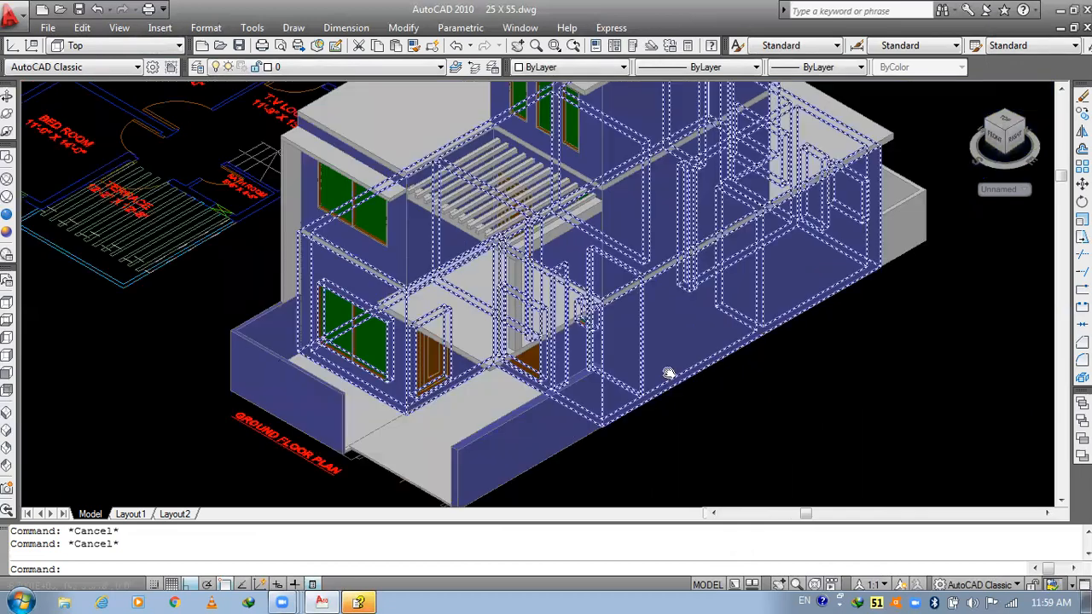
{"action": "middle_click_drag", "start_coordinate": [914, 256], "coordinate": [679, 362]}
{"action": "scroll", "coordinate": [679, 363], "scroll_direction": "up", "scroll_amount": 2}
{"action": "scroll", "coordinate": [679, 363], "scroll_direction": "up", "scroll_amount": 3}
{"action": "left_click", "coordinate": [674, 309]}
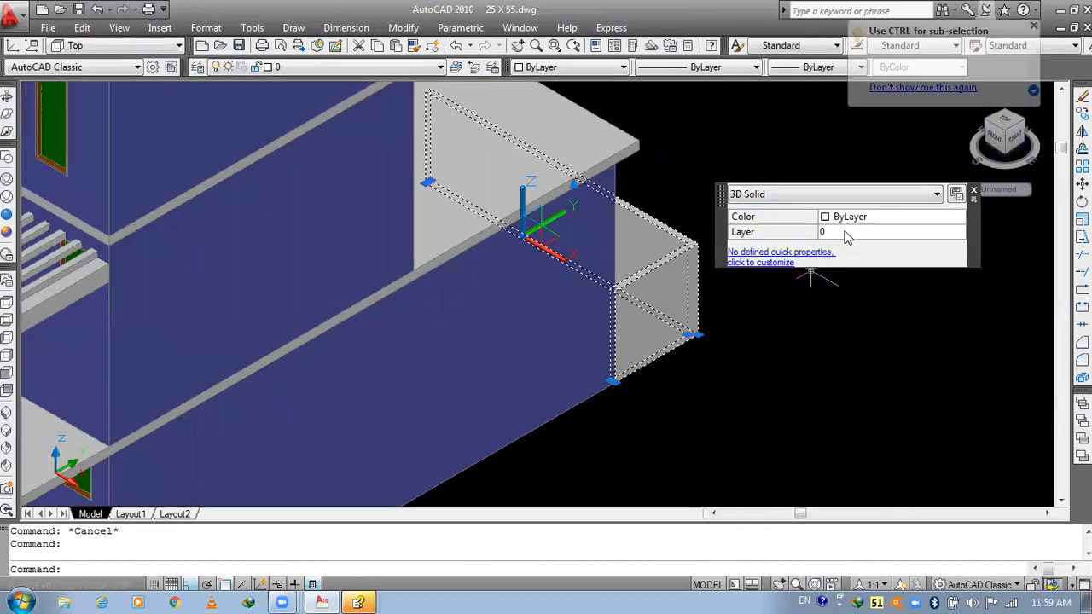
{"action": "left_click", "coordinate": [862, 232]}
{"action": "scroll", "coordinate": [855, 349], "scroll_direction": "down", "scroll_amount": 3}
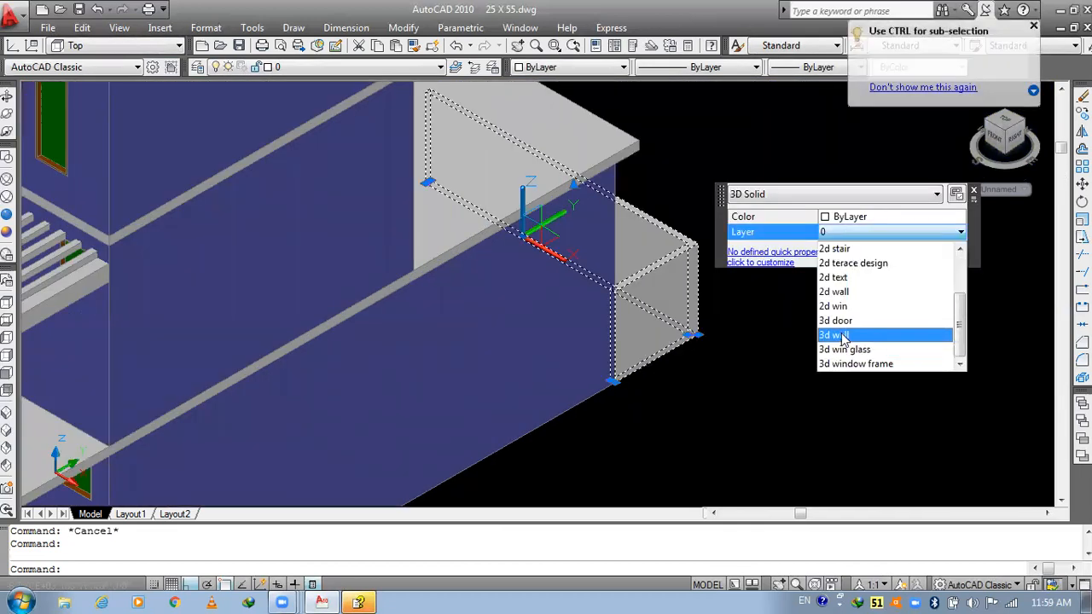
{"action": "left_click", "coordinate": [853, 334]}
{"action": "key", "text": "Escape"}
{"action": "key", "text": "Escape"}
- Examine the front of the house around the boundary walls, the ground-floor slab and the column on the terrace slab
{"action": "scroll", "coordinate": [505, 394], "scroll_direction": "down", "scroll_amount": 3}
{"action": "middle_click_drag", "start_coordinate": [505, 393], "coordinate": [882, 170]}
{"action": "scroll", "coordinate": [881, 170], "scroll_direction": "down", "scroll_amount": 5}
{"action": "scroll", "coordinate": [730, 218], "scroll_direction": "up", "scroll_amount": 4}
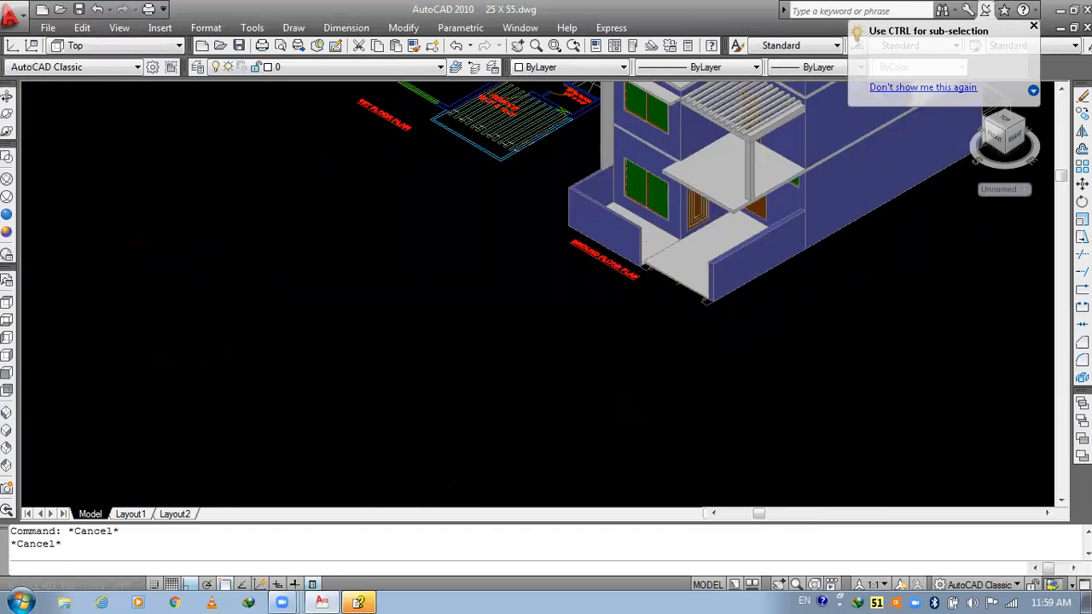
{"action": "scroll", "coordinate": [686, 217], "scroll_direction": "up", "scroll_amount": 3}
{"action": "middle_click_drag", "start_coordinate": [687, 217], "coordinate": [538, 288]}
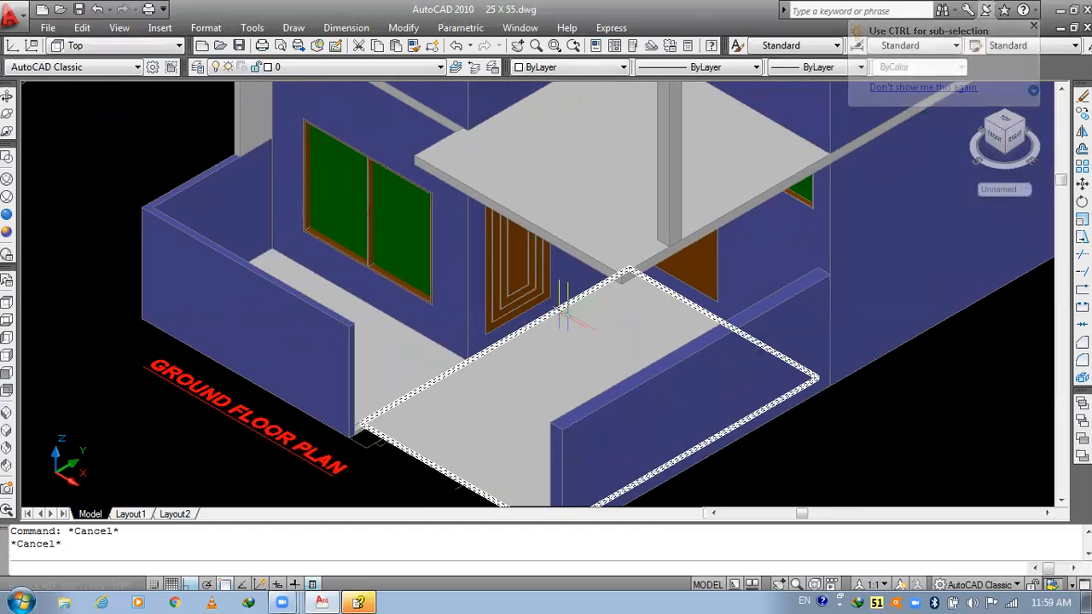
{"action": "middle_click_drag", "start_coordinate": [602, 323], "coordinate": [452, 314]}
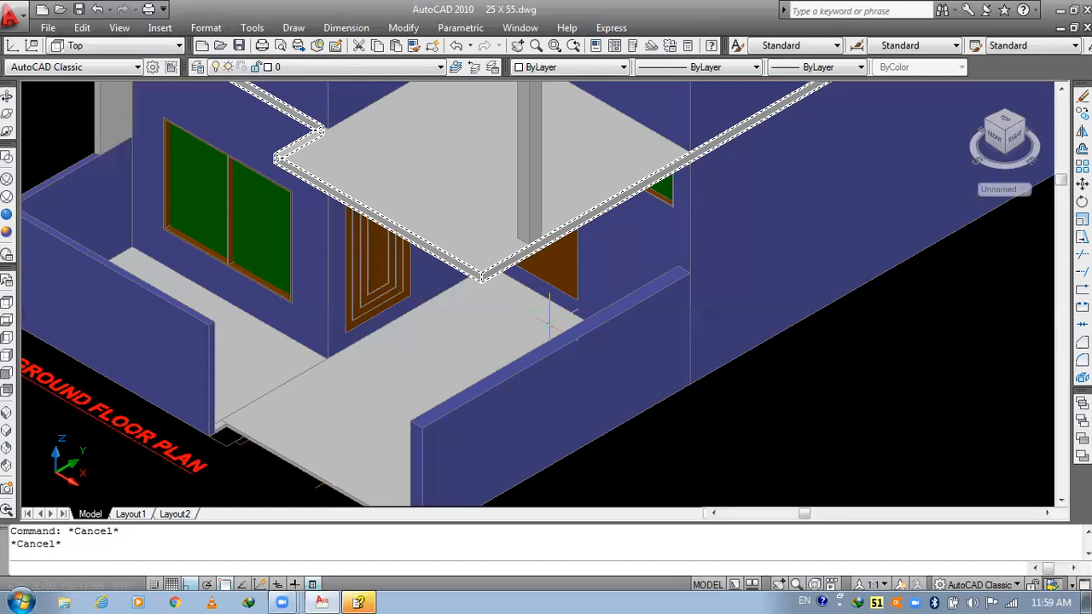
{"action": "scroll", "coordinate": [542, 299], "scroll_direction": "up", "scroll_amount": 2}
{"action": "middle_click_drag", "start_coordinate": [566, 339], "coordinate": [595, 375]}
{"action": "middle_click_drag", "start_coordinate": [593, 314], "coordinate": [577, 235]}
{"action": "left_click", "coordinate": [538, 164]}
{"action": "key", "text": "Escape"}
{"action": "key", "text": "Escape"}
{"action": "type", "text": "M"}
{"action": "key", "text": "Return"}
{"action": "scroll", "coordinate": [537, 163], "scroll_direction": "down", "scroll_amount": 2}
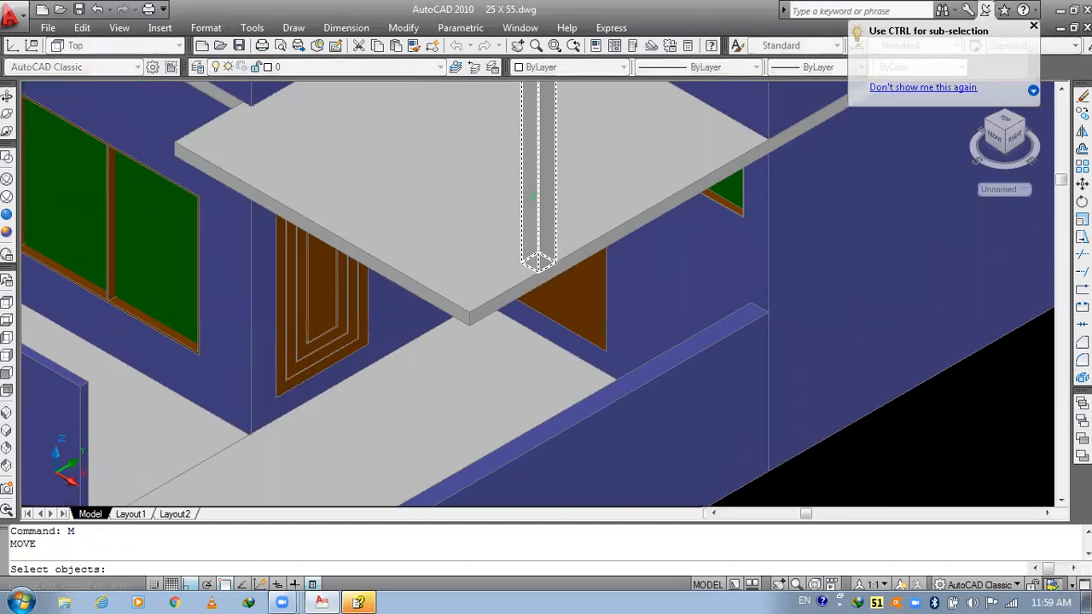
{"action": "scroll", "coordinate": [532, 205], "scroll_direction": "down", "scroll_amount": 2}
{"action": "key", "text": "Escape"}
{"action": "key", "text": "Escape"}
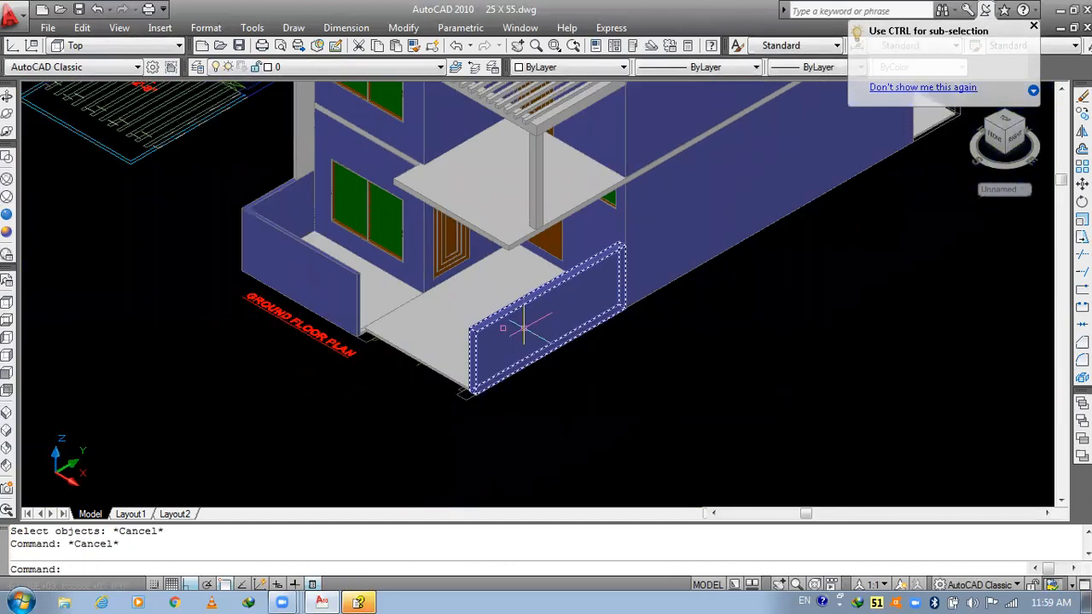
- Measure the height of the front side boundary wall at its outer end corner
{"action": "type", "text": "DI"}
{"action": "key", "text": "Return"}
{"action": "scroll", "coordinate": [522, 327], "scroll_direction": "up", "scroll_amount": 3}
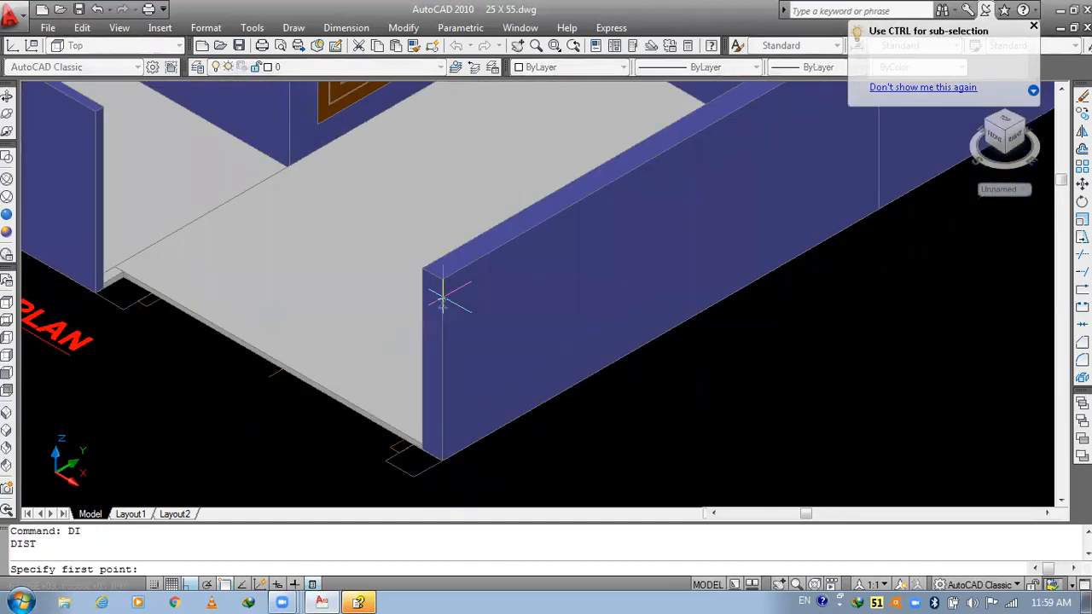
{"action": "left_click", "coordinate": [443, 301]}
{"action": "left_click", "coordinate": [444, 461]}
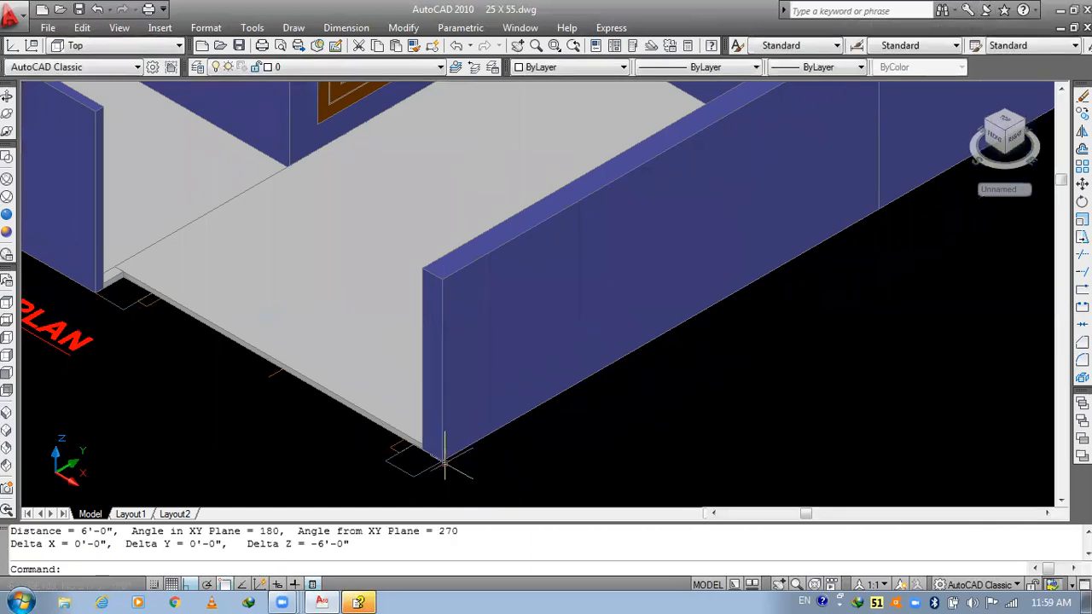
- Move the pergola column 6' straight down through the terrace slab towards the side boundary wall
{"action": "scroll", "coordinate": [444, 461], "scroll_direction": "down", "scroll_amount": 5}
{"action": "scroll", "coordinate": [542, 321], "scroll_direction": "up", "scroll_amount": 2}
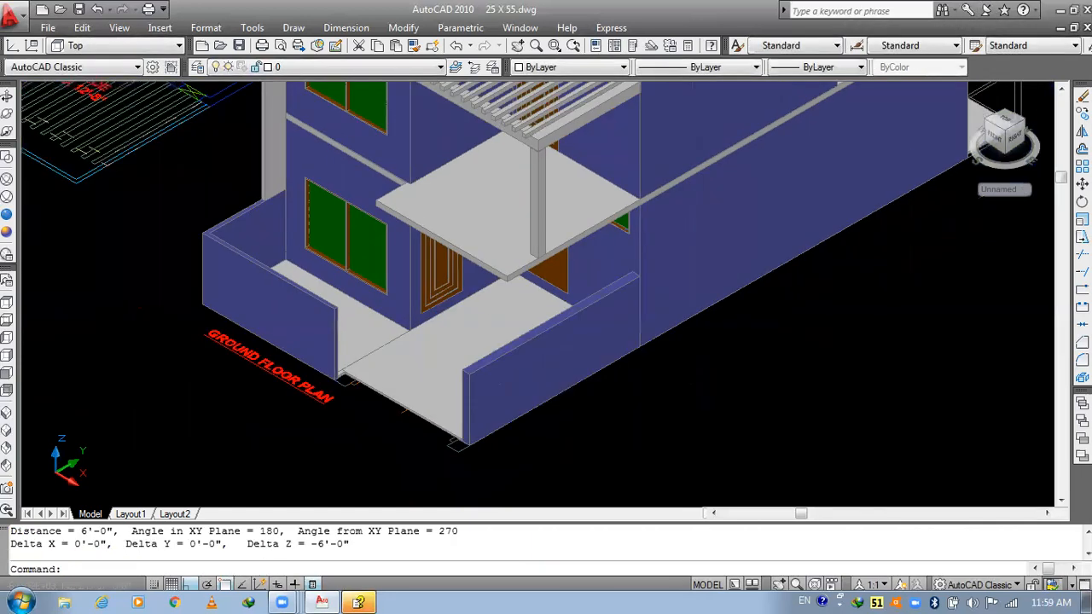
{"action": "type", "text": "M"}
{"action": "key", "text": "Return"}
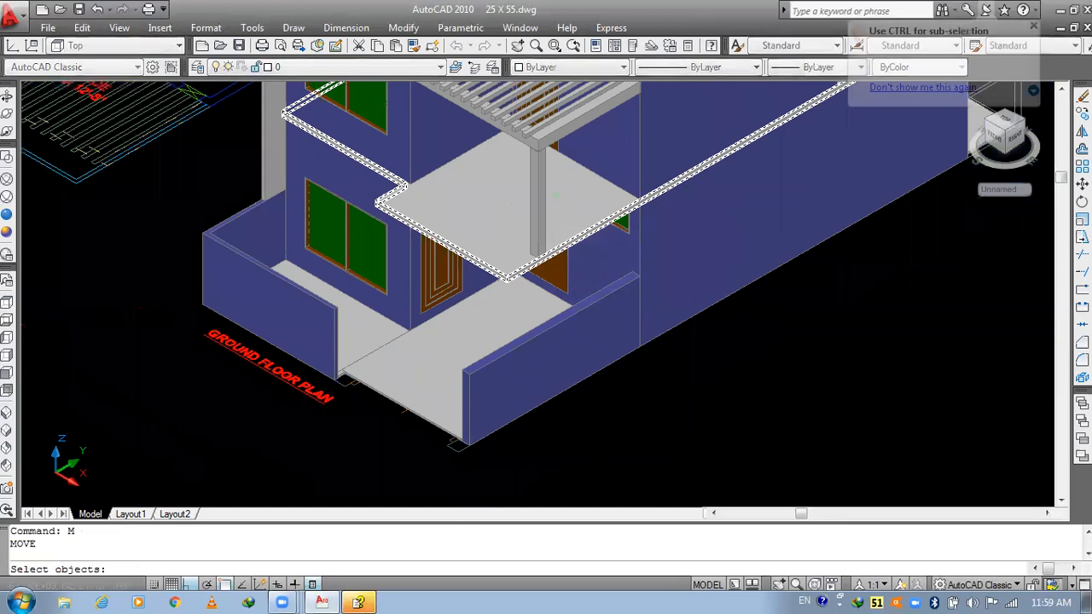
{"action": "left_click", "coordinate": [538, 196]}
{"action": "key", "text": "Return"}
{"action": "left_click", "coordinate": [537, 197]}
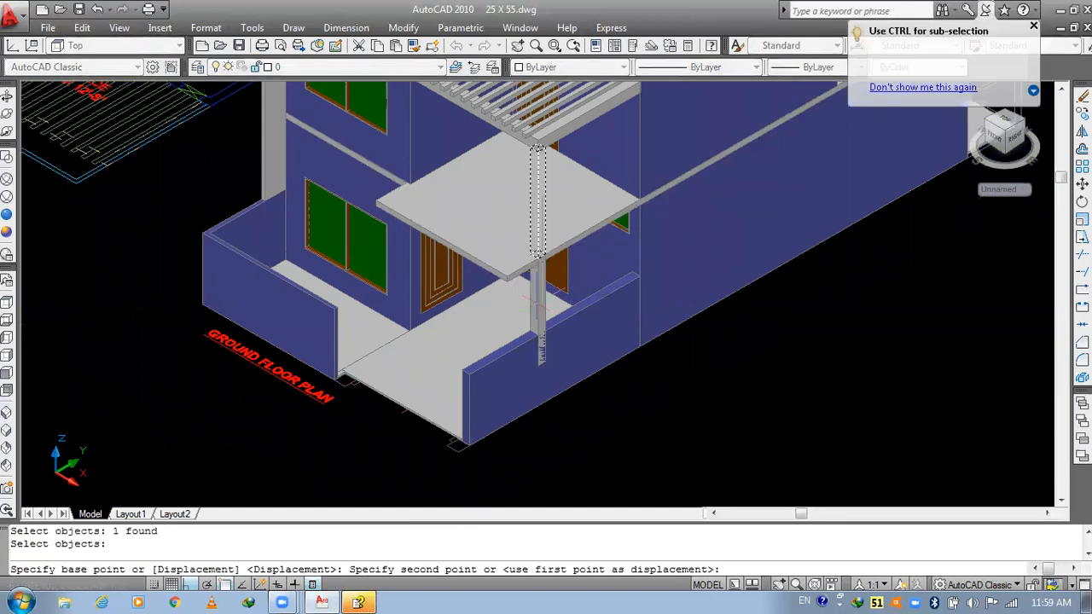
{"action": "type", "text": "6'"}
{"action": "key", "text": "Return"}
- Move the column a further 6" down so its base rests on the side boundary wall
{"action": "scroll", "coordinate": [538, 349], "scroll_direction": "up", "scroll_amount": 2}
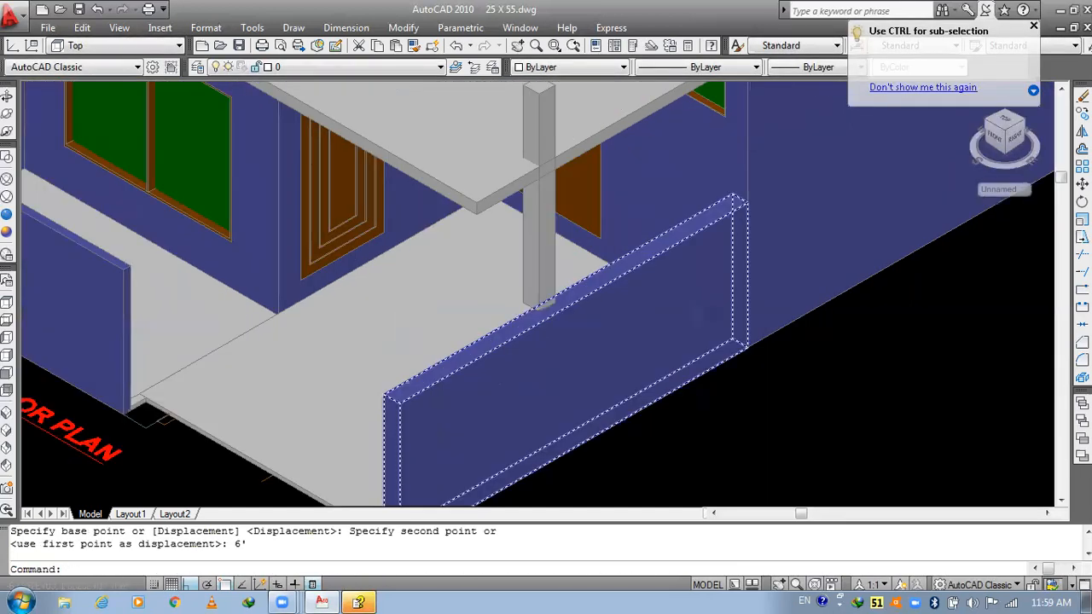
{"action": "scroll", "coordinate": [524, 251], "scroll_direction": "up", "scroll_amount": 2}
{"action": "type", "text": "M"}
{"action": "key", "text": "Return"}
{"action": "left_click", "coordinate": [524, 256]}
{"action": "type", "text": "6"}
{"action": "key", "text": "Return"}
{"action": "scroll", "coordinate": [550, 358], "scroll_direction": "down", "scroll_amount": 2}
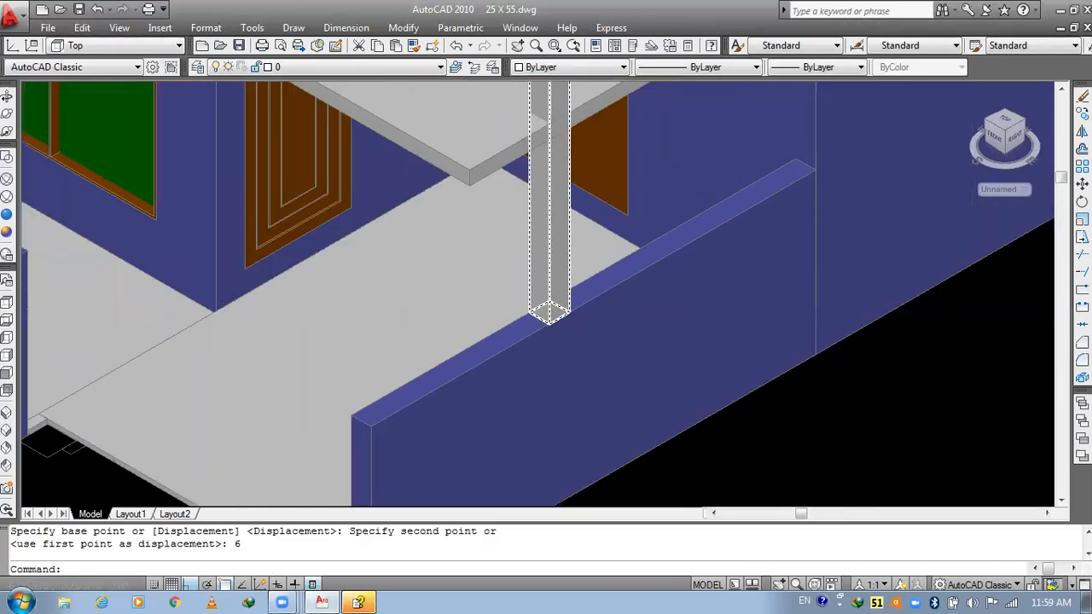
- Stretch the column's top up by 5.5', and on to the underside corner of the pergola beam
{"action": "scroll", "coordinate": [553, 384], "scroll_direction": "down", "scroll_amount": 4}
{"action": "scroll", "coordinate": [553, 323], "scroll_direction": "up", "scroll_amount": 3}
{"action": "left_click", "coordinate": [558, 291]}
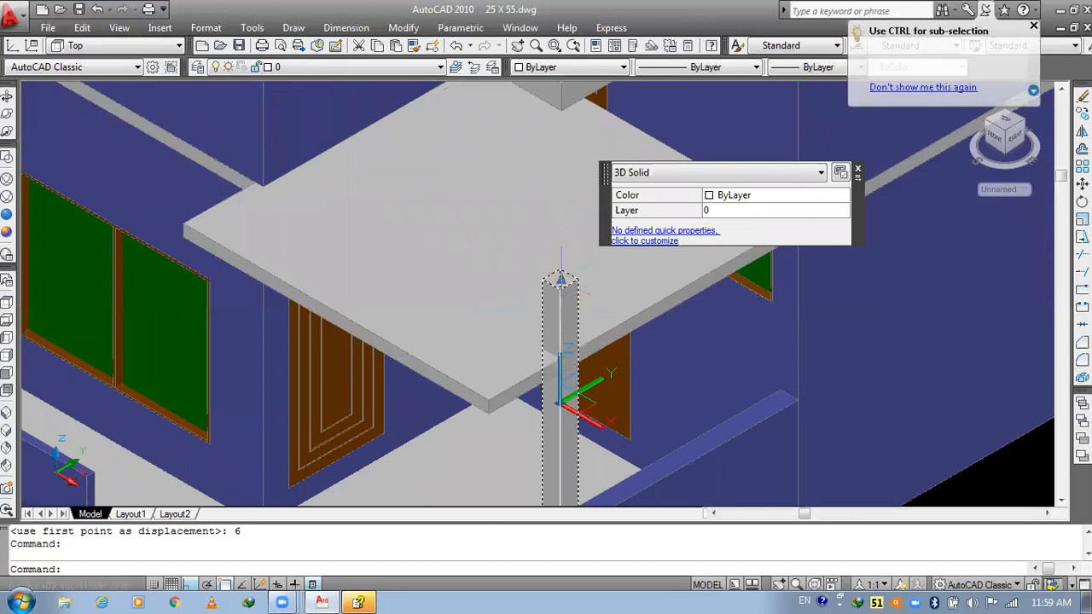
{"action": "left_click", "coordinate": [561, 279]}
{"action": "type", "text": "5.5'"}
{"action": "key", "text": "Return"}
{"action": "scroll", "coordinate": [589, 171], "scroll_direction": "down", "scroll_amount": 2}
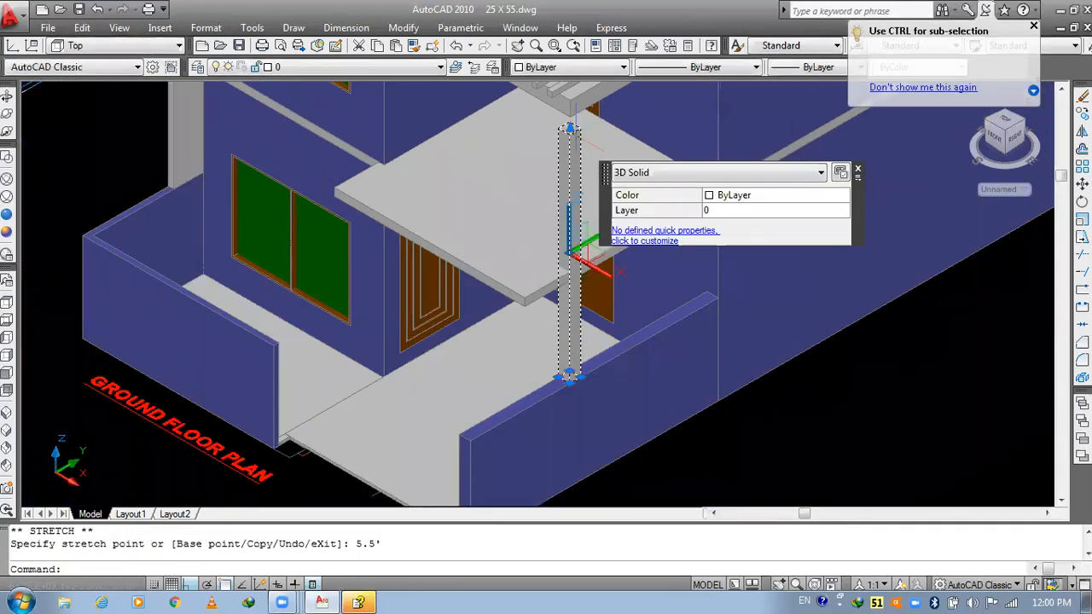
{"action": "scroll", "coordinate": [546, 204], "scroll_direction": "up", "scroll_amount": 4}
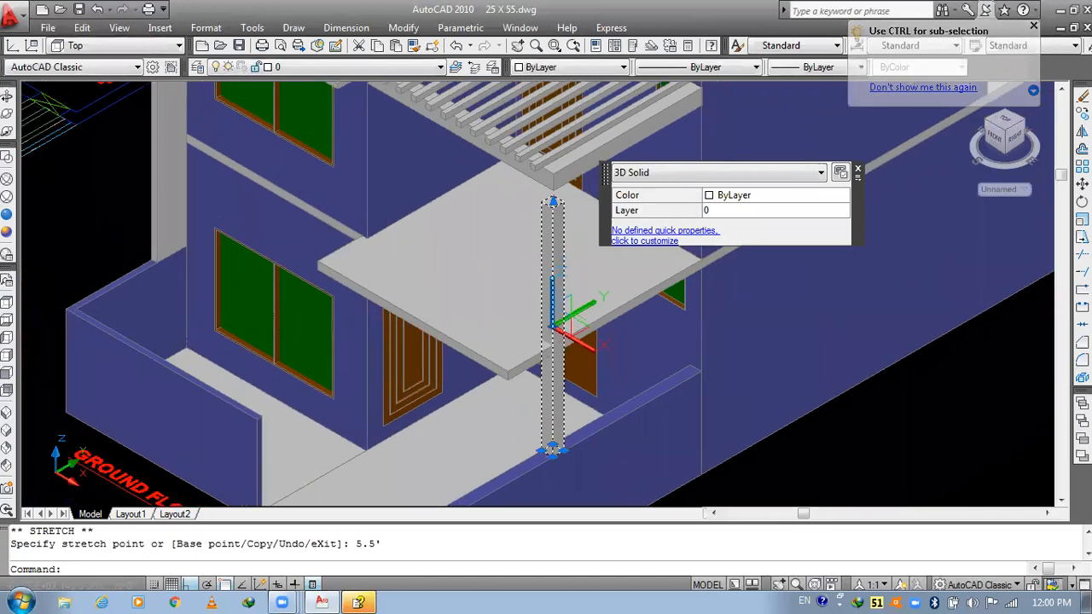
{"action": "left_click", "coordinate": [573, 184]}
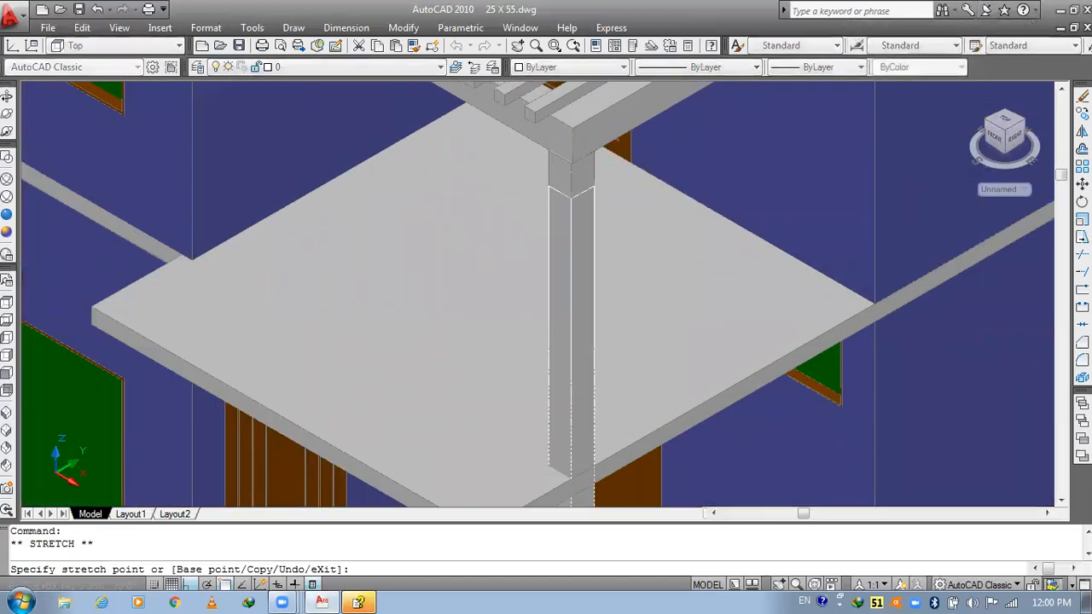
{"action": "left_click", "coordinate": [572, 162]}
{"action": "key", "text": "Escape"}
- Inspect the pergola column where it meets the beam, terrace slab and side boundary wall
{"action": "scroll", "coordinate": [572, 163], "scroll_direction": "down", "scroll_amount": 5}
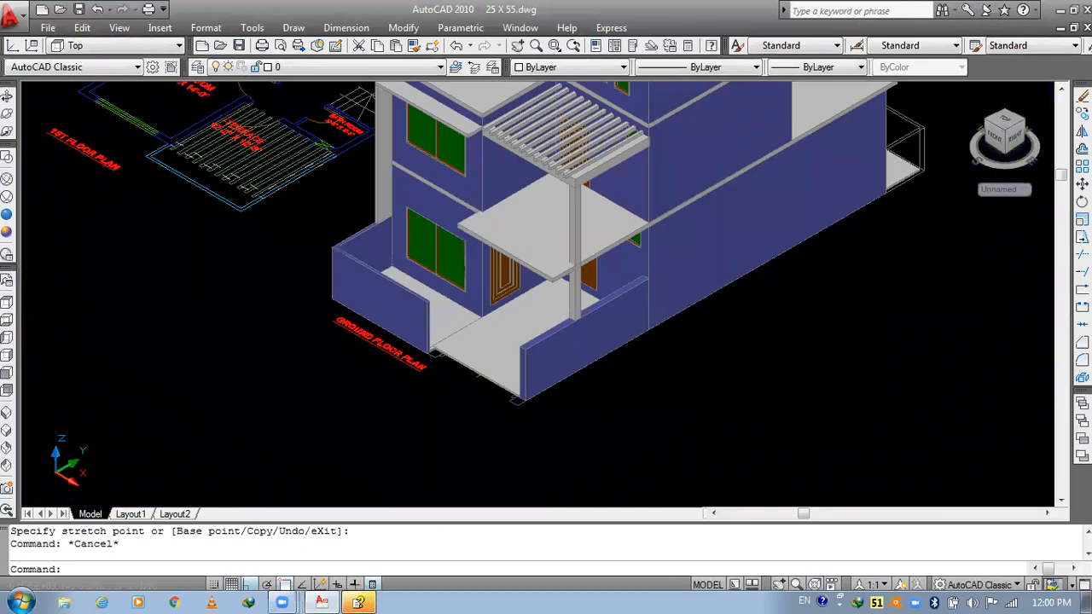
{"action": "scroll", "coordinate": [562, 286], "scroll_direction": "up", "scroll_amount": 8}
{"action": "scroll", "coordinate": [559, 309], "scroll_direction": "up", "scroll_amount": 2}
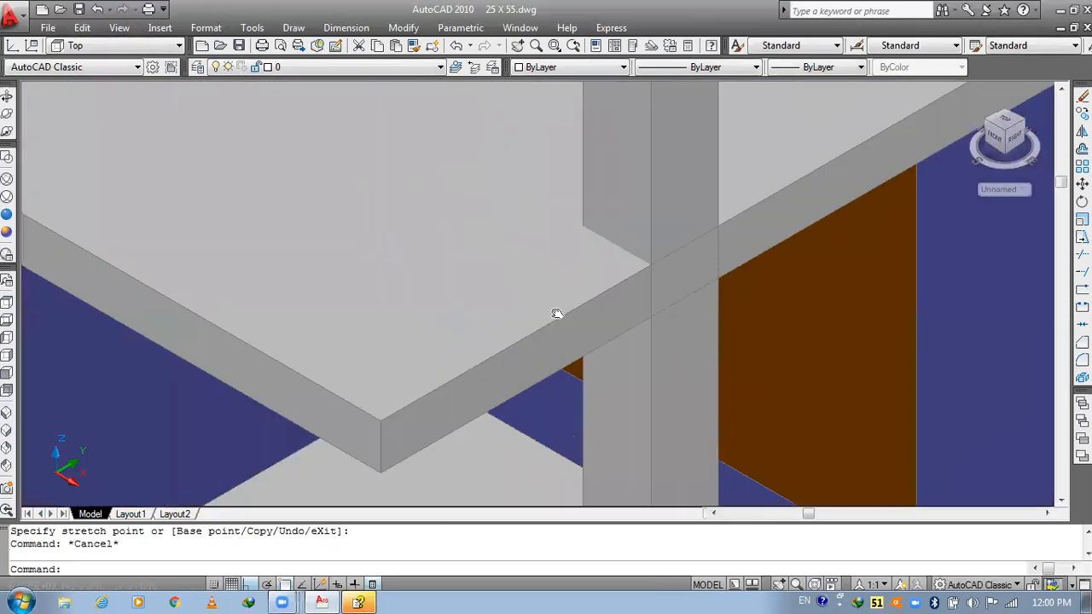
{"action": "scroll", "coordinate": [455, 246], "scroll_direction": "down", "scroll_amount": 4}
{"action": "scroll", "coordinate": [531, 344], "scroll_direction": "up", "scroll_amount": 3}
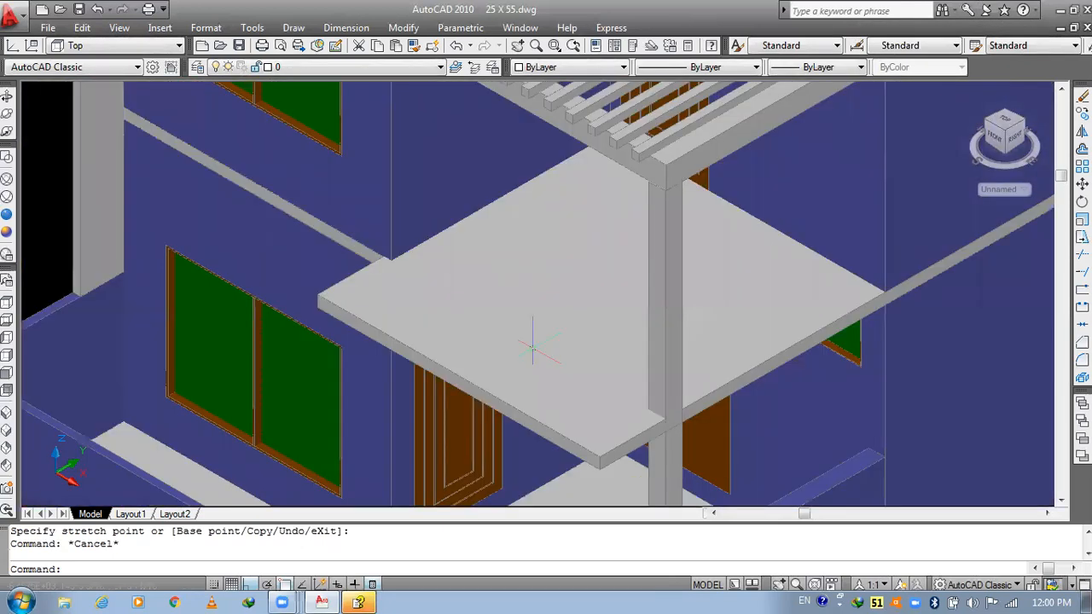
{"action": "scroll", "coordinate": [688, 499], "scroll_direction": "down", "scroll_amount": 4}
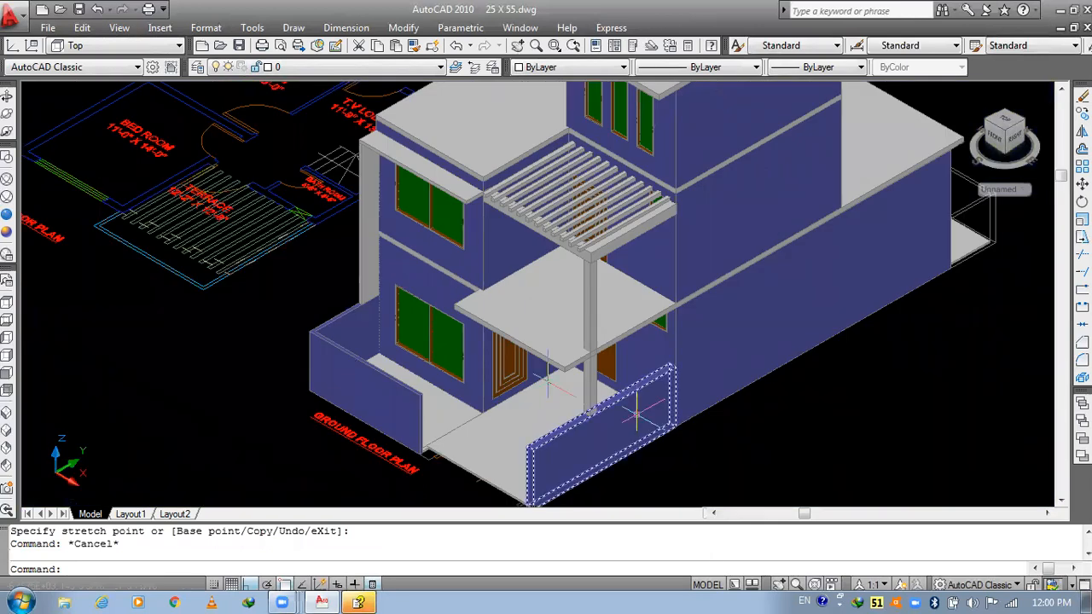
{"action": "key", "text": "Escape"}
{"action": "scroll", "coordinate": [528, 362], "scroll_direction": "up", "scroll_amount": 2}
{"action": "middle_click_drag", "start_coordinate": [528, 359], "coordinate": [529, 358], "text": "shift"}
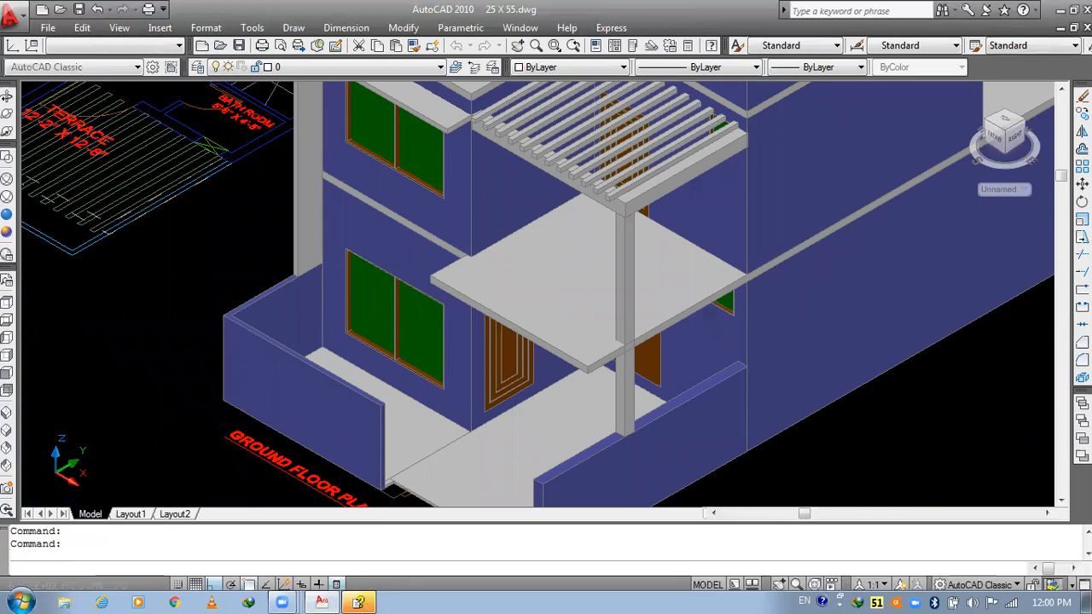
- Save the drawing and close the help window that is open in the background
{"action": "key", "text": "ctrl+s"}
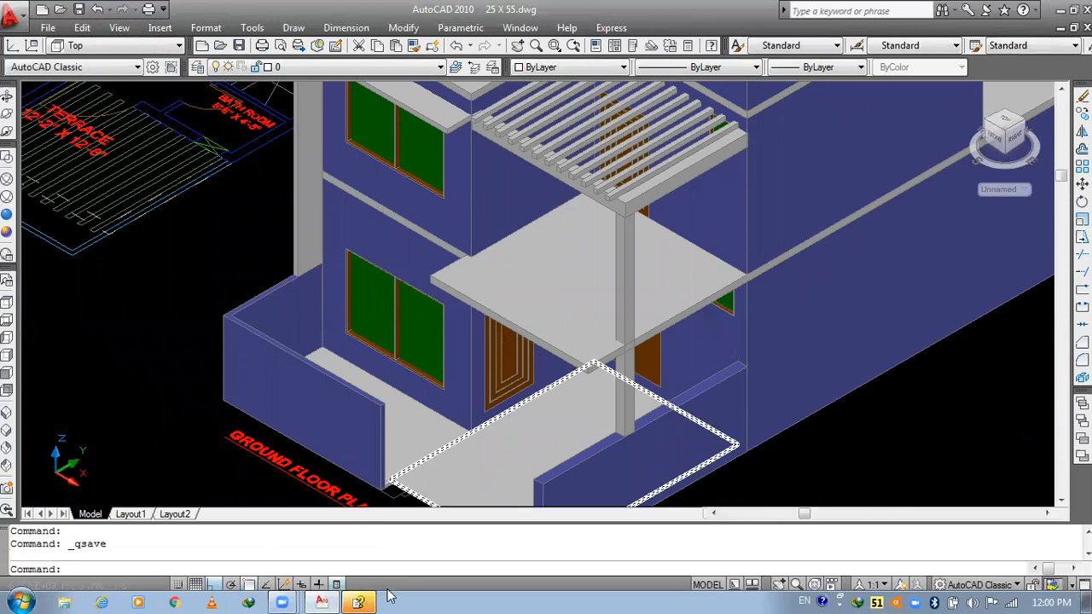
{"action": "right_click", "coordinate": [359, 603]}
{"action": "left_click", "coordinate": [360, 579]}
- Extrude the two square gate pillar outlines at the open ends of the boundary walls to a height of 7'
{"action": "middle_click_drag", "start_coordinate": [398, 296], "coordinate": [398, 295]}
{"action": "middle_click_drag", "start_coordinate": [529, 427], "coordinate": [445, 236]}
{"action": "scroll", "coordinate": [445, 236], "scroll_direction": "up", "scroll_amount": 2}
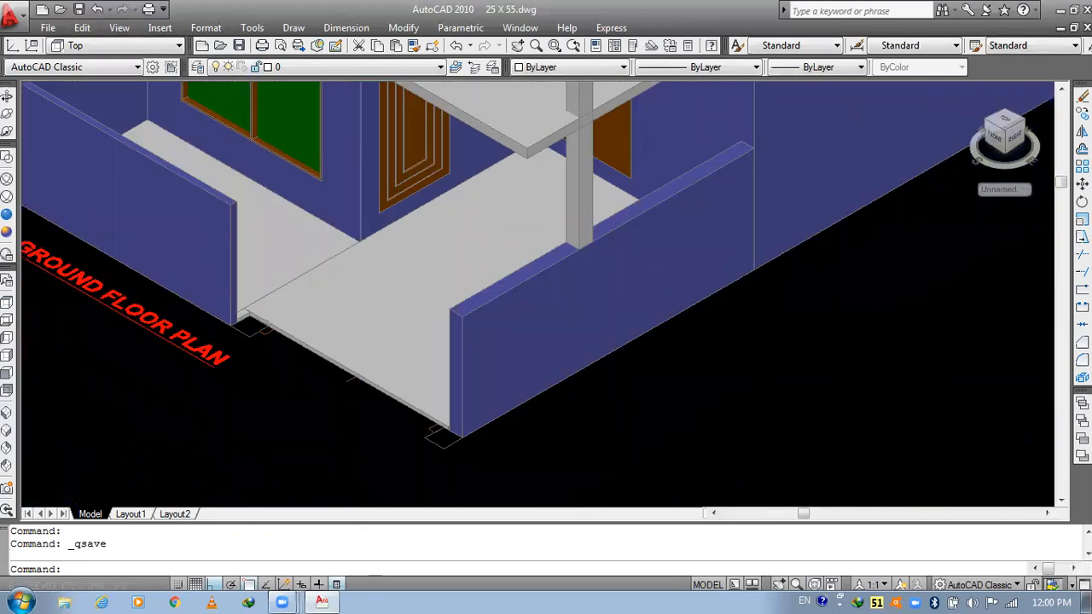
{"action": "scroll", "coordinate": [413, 418], "scroll_direction": "up", "scroll_amount": 1}
{"action": "type", "text": "EXYT"}
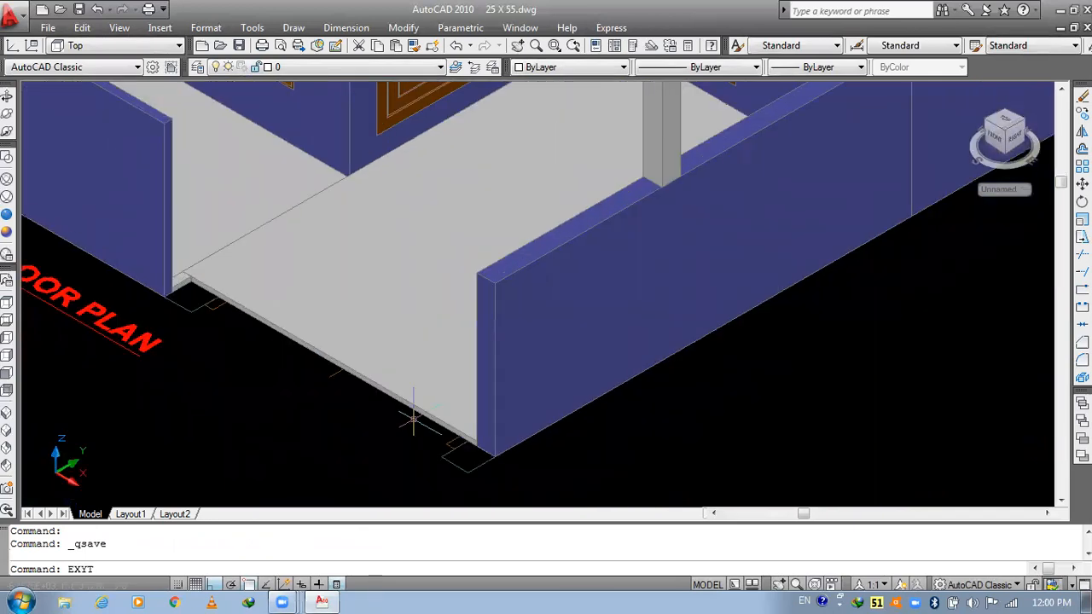
{"action": "key", "text": "Return"}
{"action": "left_click", "coordinate": [449, 450]}
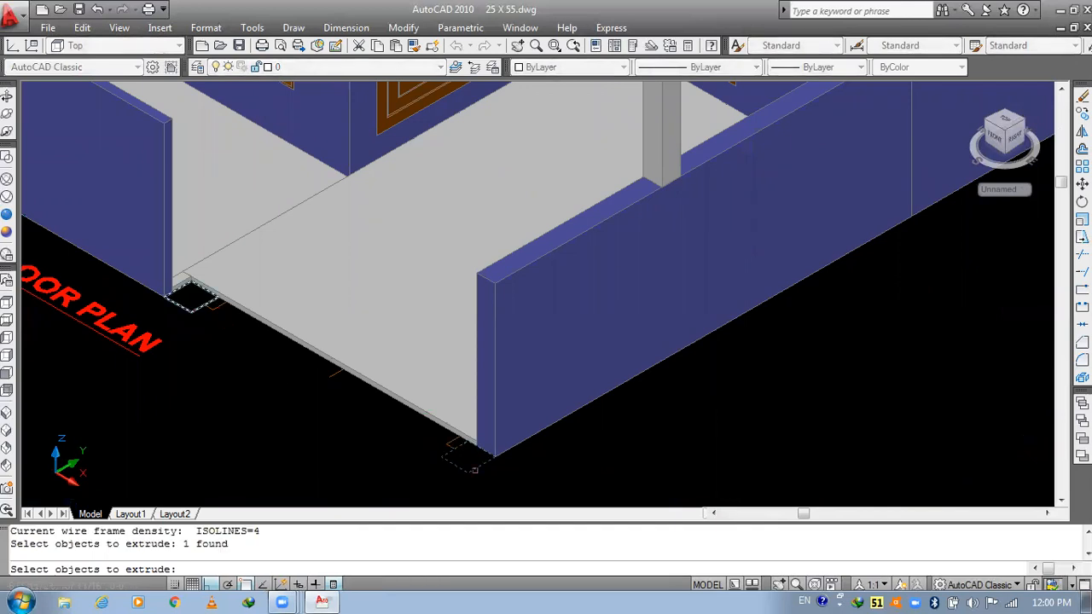
{"action": "left_click", "coordinate": [198, 309]}
{"action": "key", "text": "Return"}
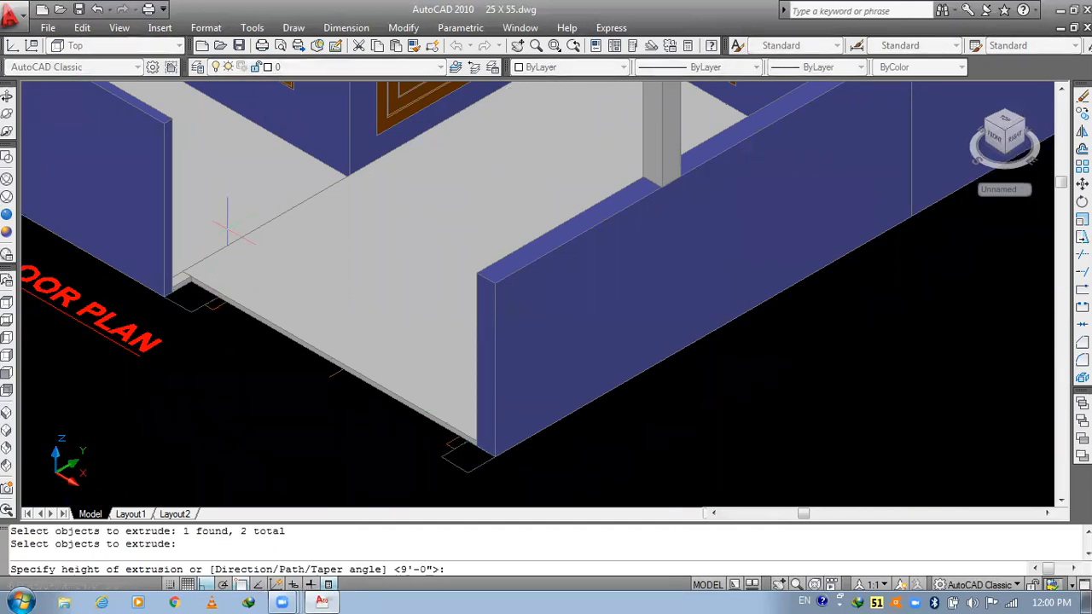
{"action": "type", "text": "7'"}
{"action": "key", "text": "Return"}
{"action": "middle_click_drag", "start_coordinate": [322, 332], "coordinate": [414, 398]}
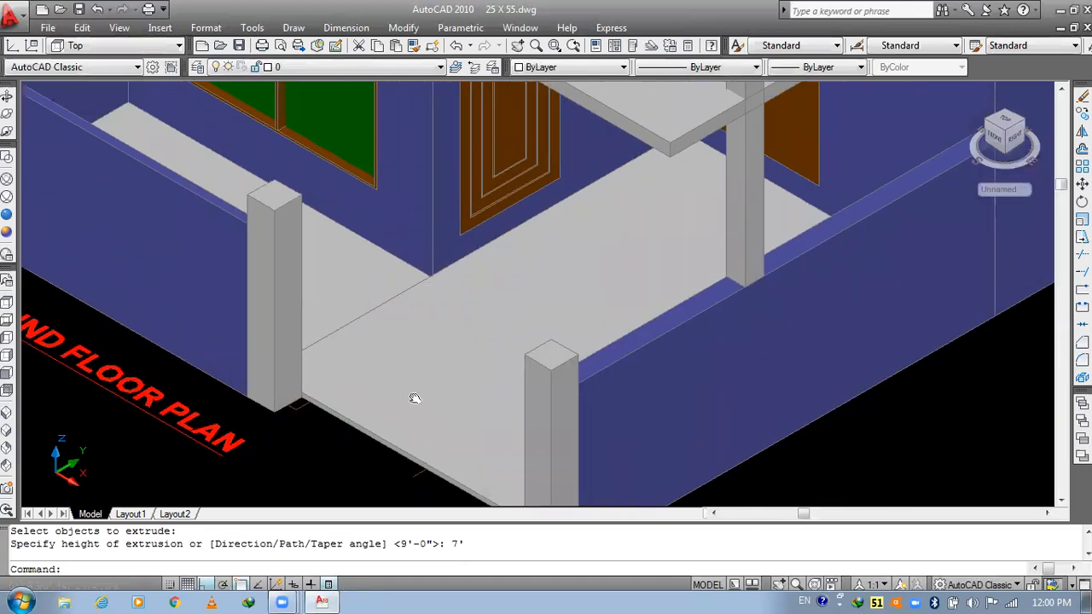
{"action": "key", "text": "Escape"}
{"action": "key", "text": "Escape"}
- Save the drawing with the two new gate pillars
{"action": "scroll", "coordinate": [417, 393], "scroll_direction": "down", "scroll_amount": 2}
{"action": "key", "text": "ctrl+s"}
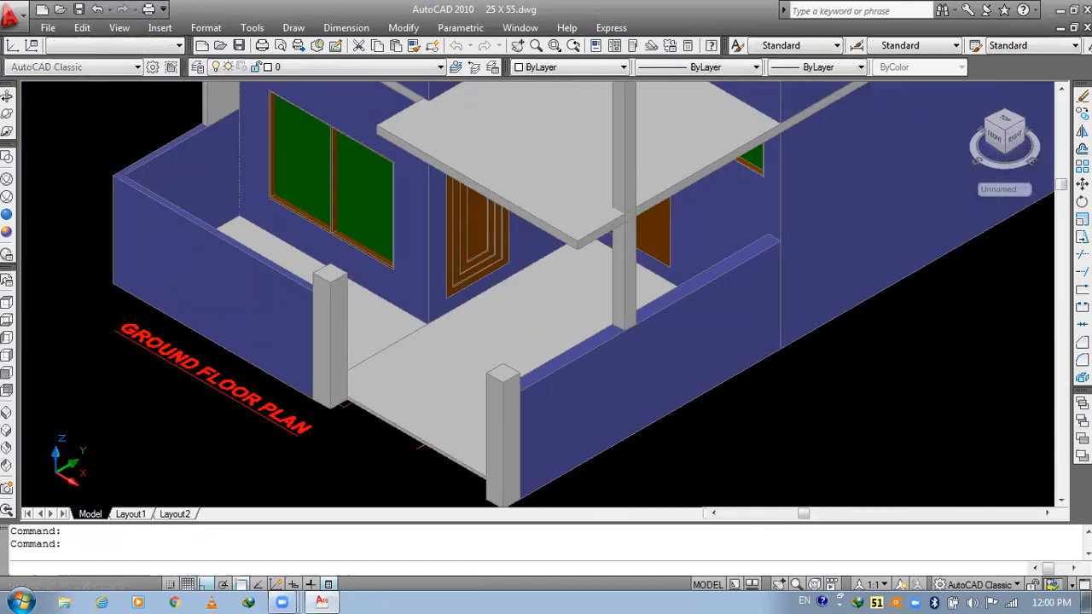
{"action": "scroll", "coordinate": [419, 378], "scroll_direction": "down", "scroll_amount": 2}
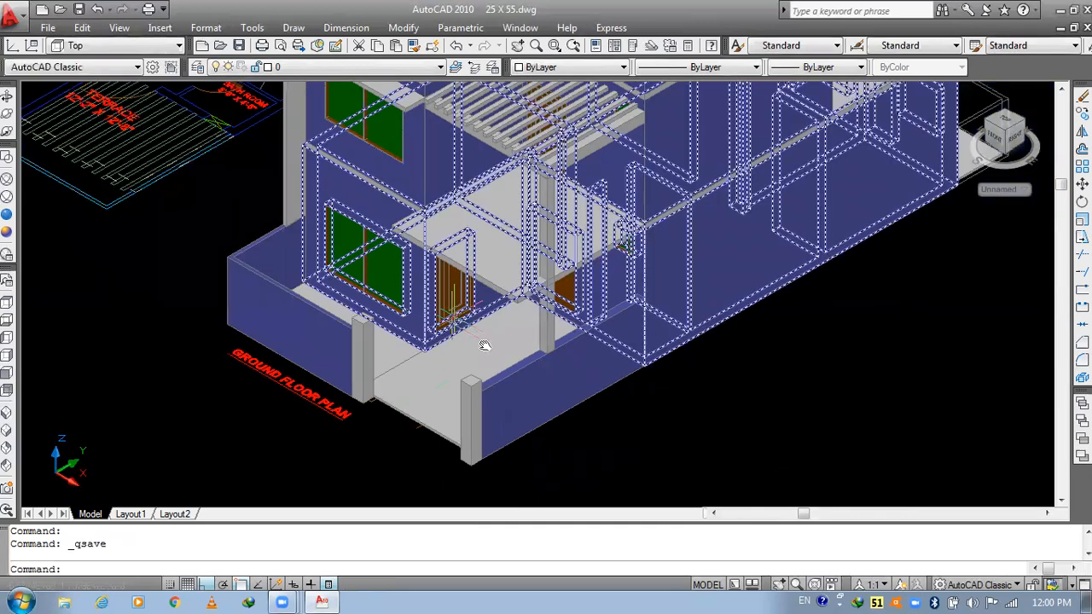
{"action": "middle_click_drag", "start_coordinate": [454, 309], "coordinate": [506, 382]}
{"action": "middle_click_drag", "start_coordinate": [532, 325], "coordinate": [504, 378]}
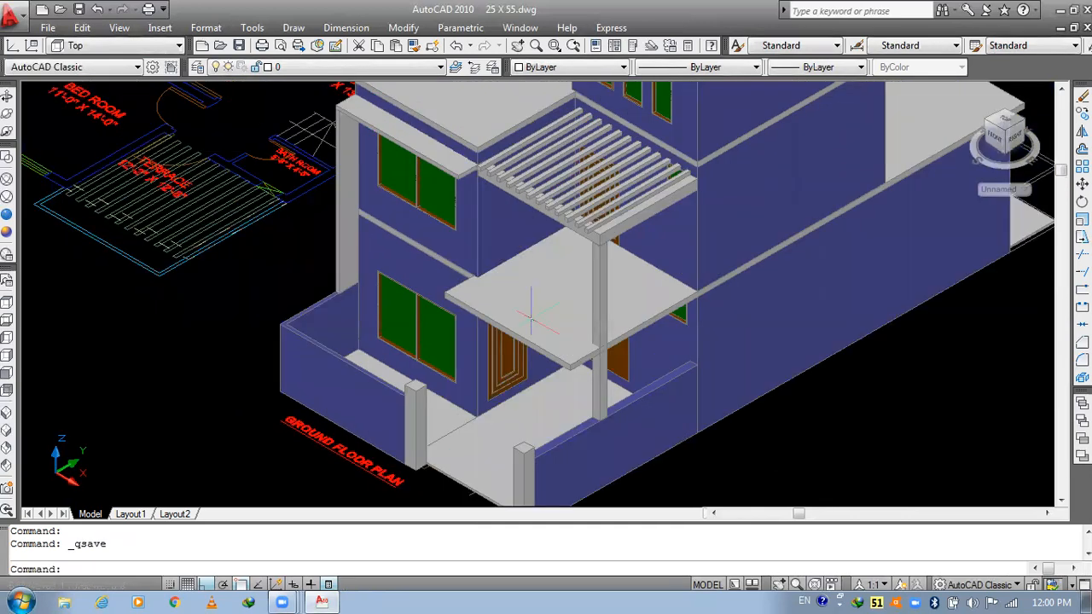
{"action": "key", "text": "Escape"}
{"action": "key", "text": "Escape"}
{"action": "key", "text": "ctrl+s"}
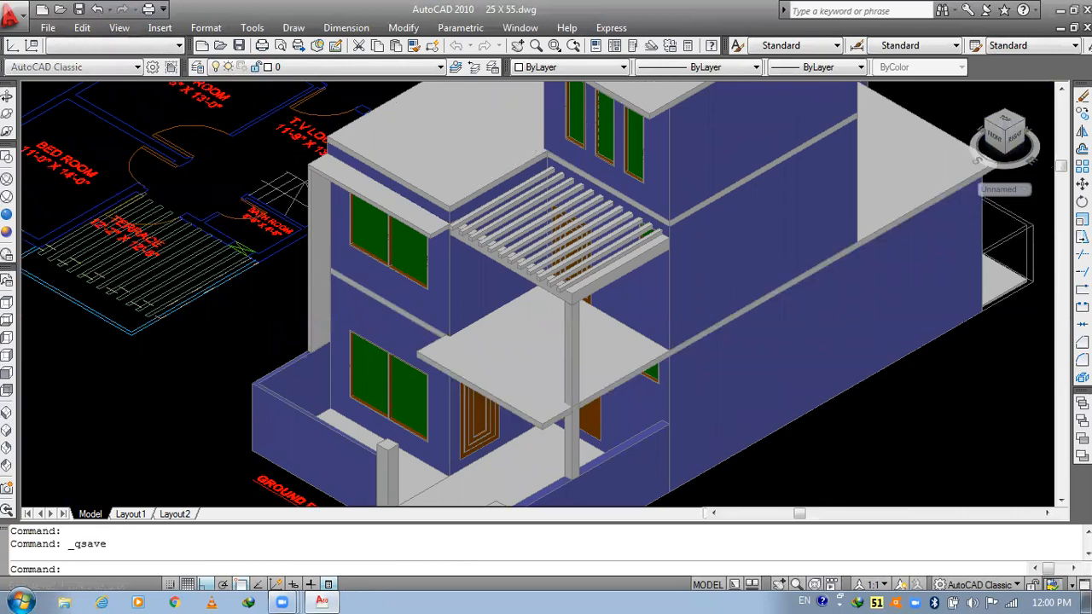
- Examine the model's front side, covering the pergola, terrace slab, upper floors and boundary wall
{"action": "scroll", "coordinate": [501, 381], "scroll_direction": "down", "scroll_amount": 2}
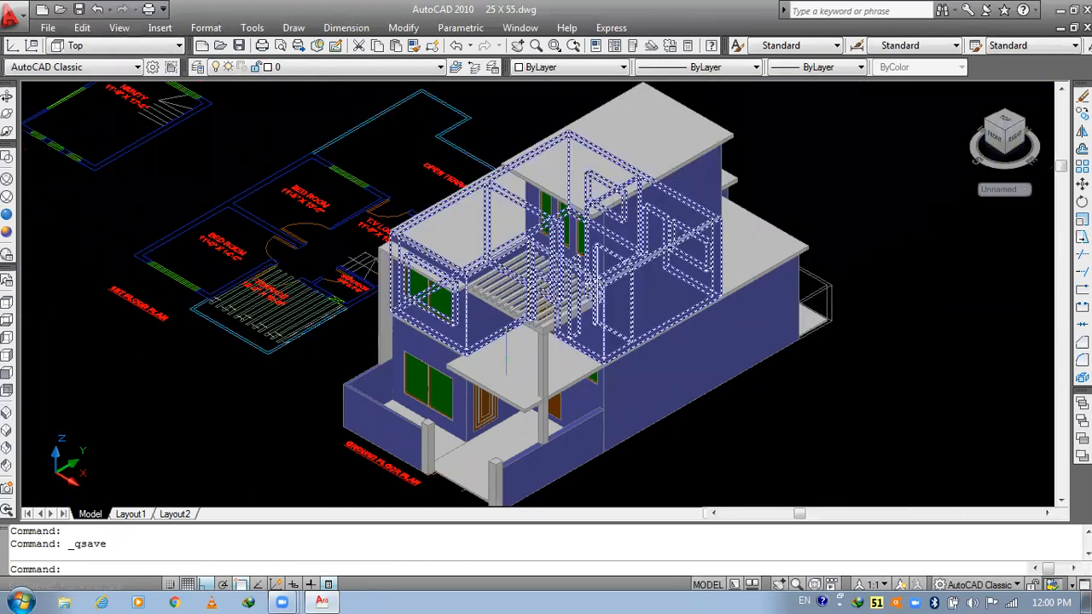
{"action": "scroll", "coordinate": [575, 322], "scroll_direction": "up", "scroll_amount": 4}
{"action": "scroll", "coordinate": [575, 324], "scroll_direction": "up", "scroll_amount": 2}
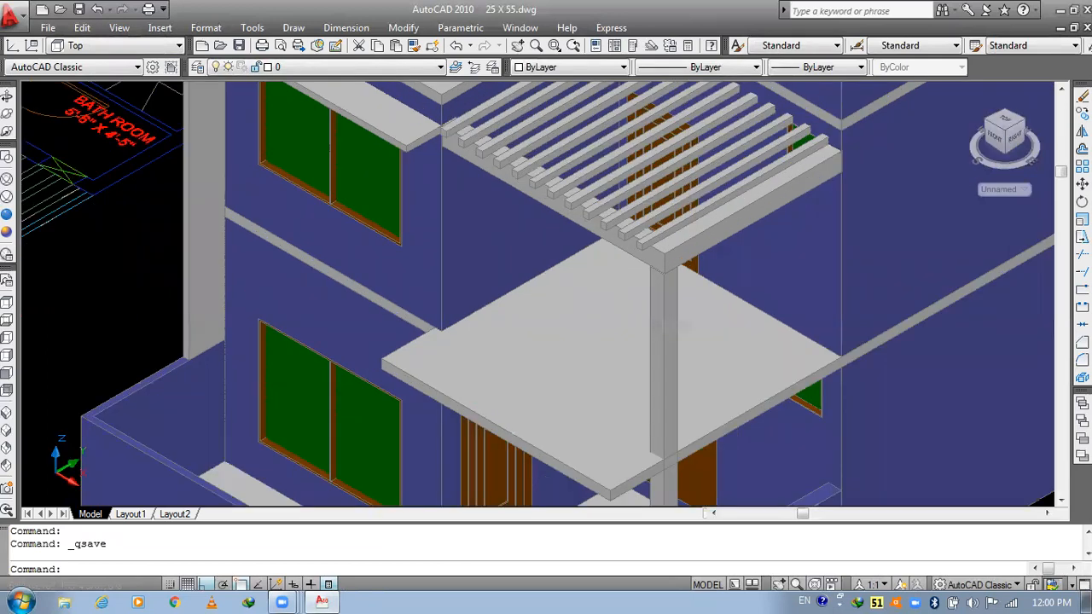
{"action": "middle_click_drag", "start_coordinate": [566, 238], "coordinate": [570, 288]}
{"action": "scroll", "coordinate": [415, 188], "scroll_direction": "down", "scroll_amount": 2}
{"action": "middle_click_drag", "start_coordinate": [414, 204], "coordinate": [452, 326]}
{"action": "middle_click_drag", "start_coordinate": [498, 231], "coordinate": [484, 341]}
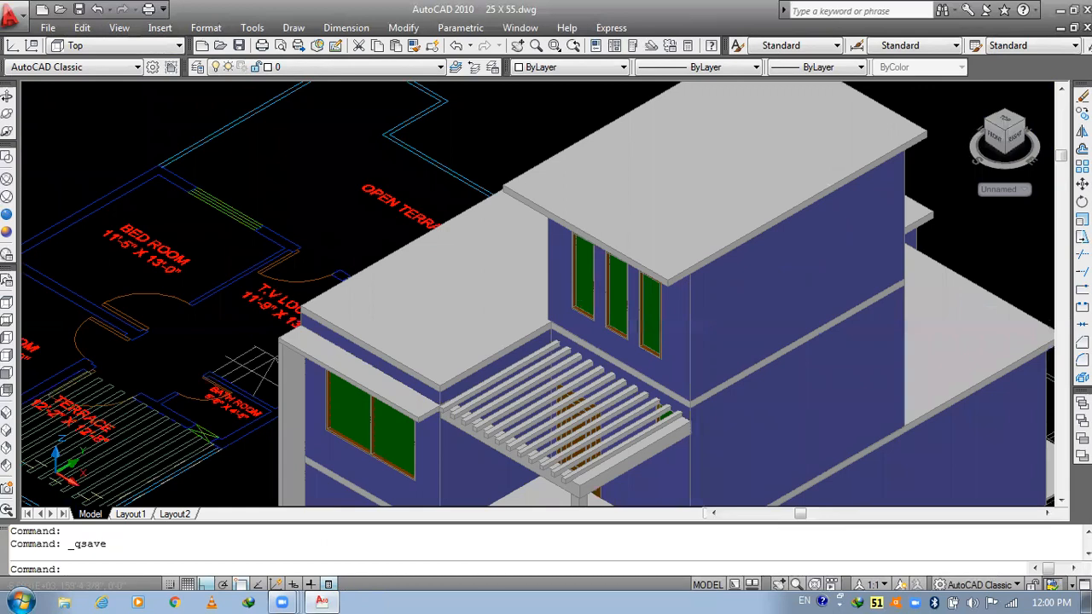
{"action": "middle_click_drag", "start_coordinate": [521, 348], "coordinate": [623, 202]}
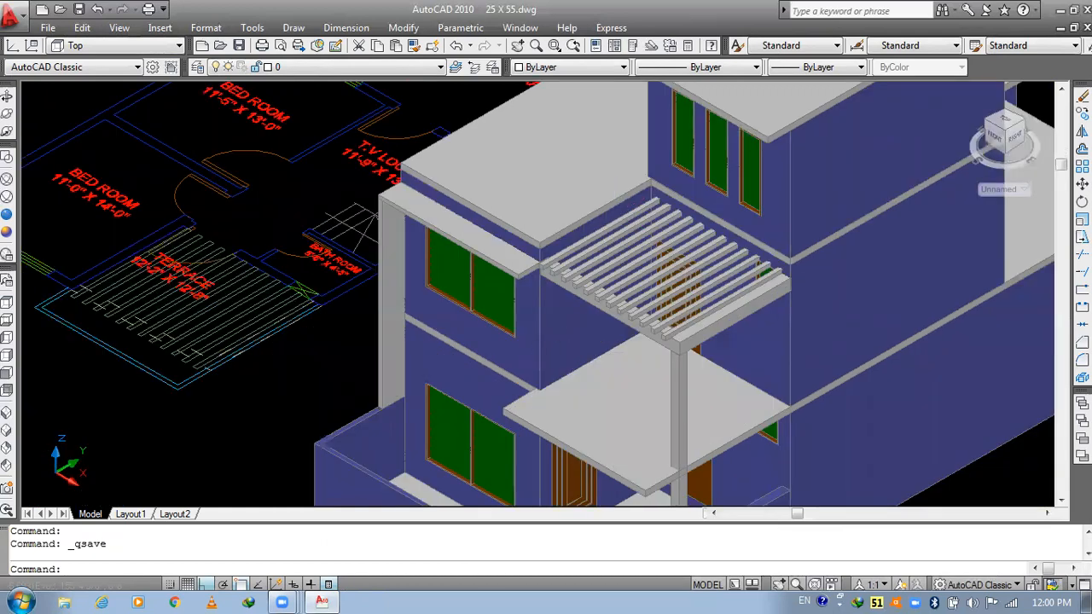
{"action": "scroll", "coordinate": [529, 335], "scroll_direction": "down", "scroll_amount": 4}
{"action": "scroll", "coordinate": [612, 409], "scroll_direction": "up", "scroll_amount": 4}
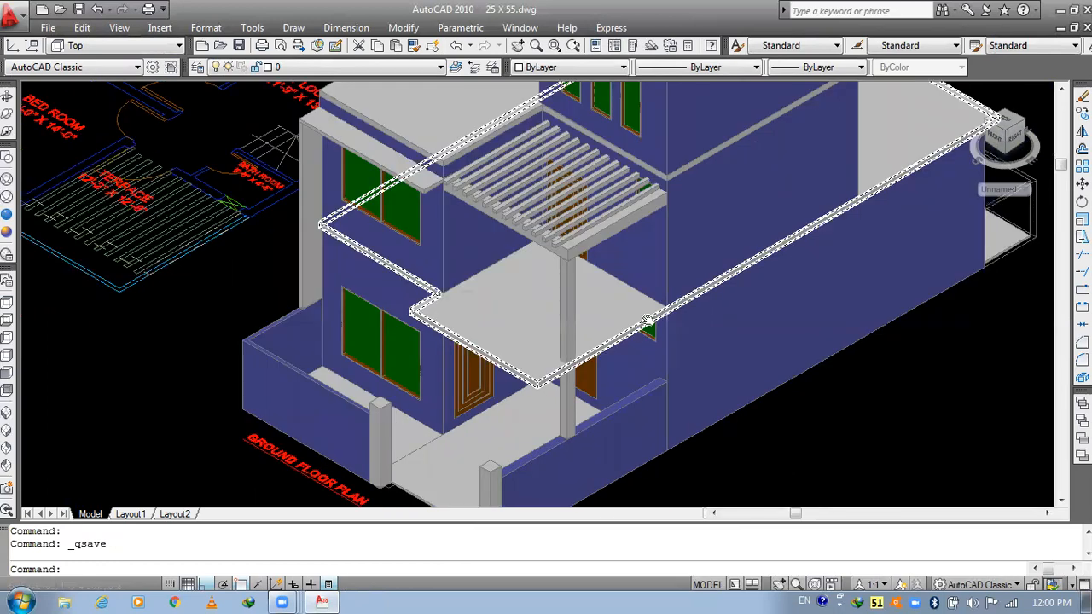
{"action": "middle_click_drag", "start_coordinate": [647, 321], "coordinate": [752, 279]}
{"action": "scroll", "coordinate": [752, 278], "scroll_direction": "up", "scroll_amount": 5}
{"action": "middle_click_drag", "start_coordinate": [752, 278], "coordinate": [1034, 355]}
{"action": "scroll", "coordinate": [1033, 281], "scroll_direction": "down", "scroll_amount": 1}
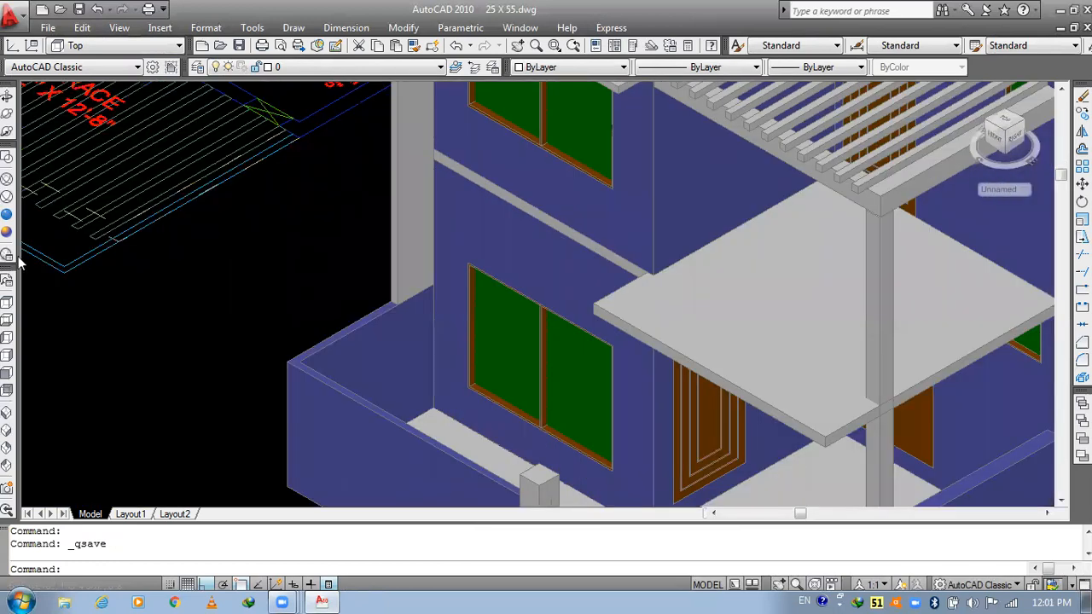
- Copy the double-line terrace parapet outline from the first floor plan to the empty area in front of the plans
{"action": "scroll", "coordinate": [924, 310], "scroll_direction": "down", "scroll_amount": 5}
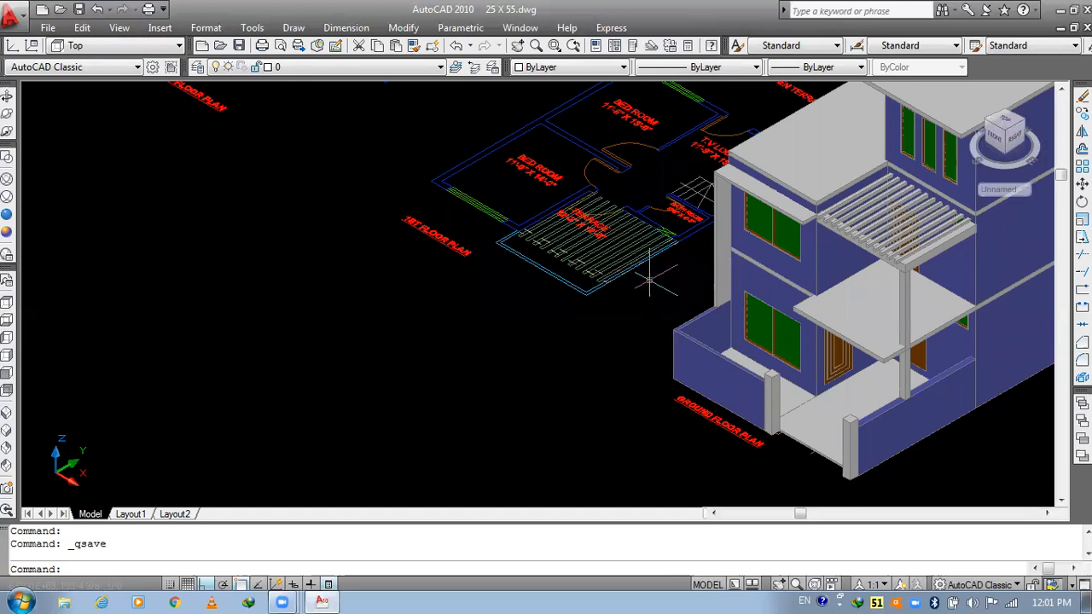
{"action": "scroll", "coordinate": [646, 276], "scroll_direction": "up", "scroll_amount": 5}
{"action": "type", "text": "C"}
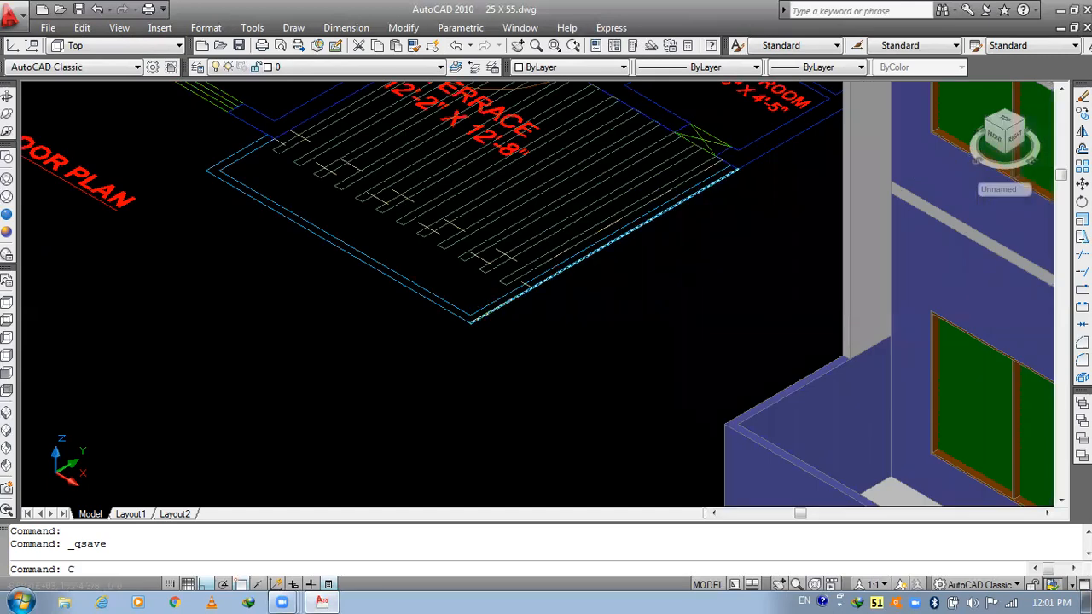
{"action": "scroll", "coordinate": [489, 302], "scroll_direction": "up", "scroll_amount": 2}
{"action": "type", "text": "O"}
{"action": "key", "text": "Return"}
{"action": "left_click", "coordinate": [502, 314]}
{"action": "left_click", "coordinate": [389, 280]}
{"action": "middle_click_drag", "start_coordinate": [319, 262], "coordinate": [459, 429]}
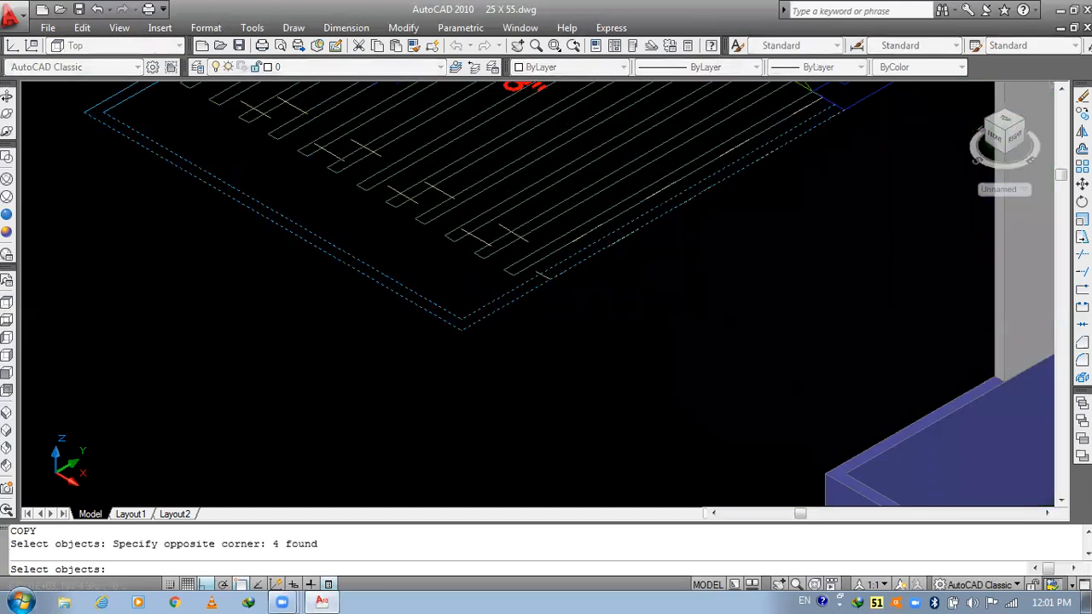
{"action": "left_click", "coordinate": [295, 294]}
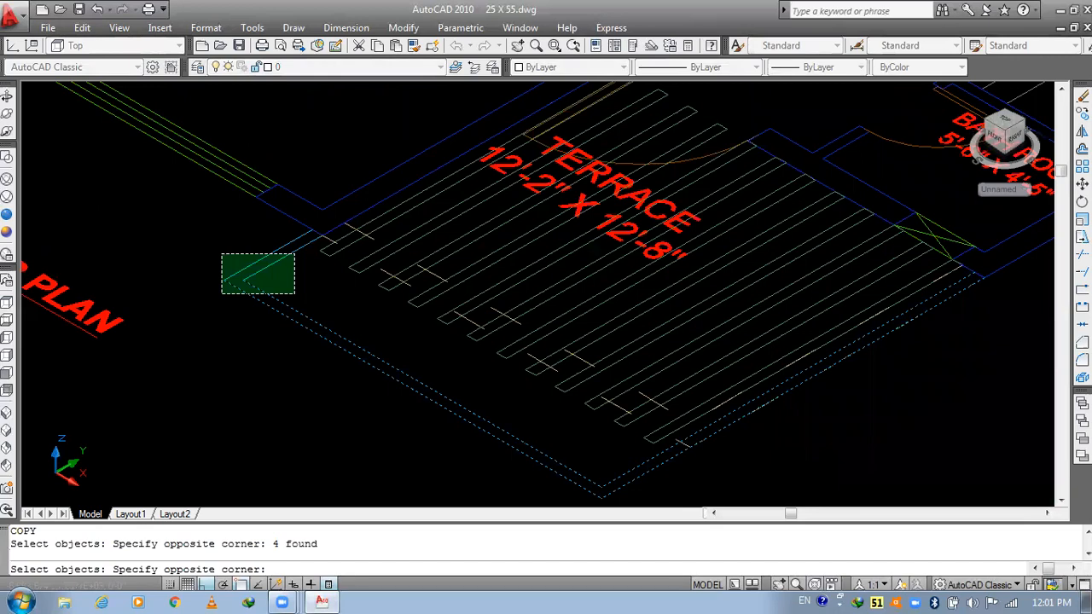
{"action": "left_click", "coordinate": [222, 253]}
{"action": "key", "text": "Return"}
{"action": "left_click", "coordinate": [223, 280]}
{"action": "scroll", "coordinate": [721, 282], "scroll_direction": "down", "scroll_amount": 5}
{"action": "scroll", "coordinate": [463, 359], "scroll_direction": "down", "scroll_amount": 4}
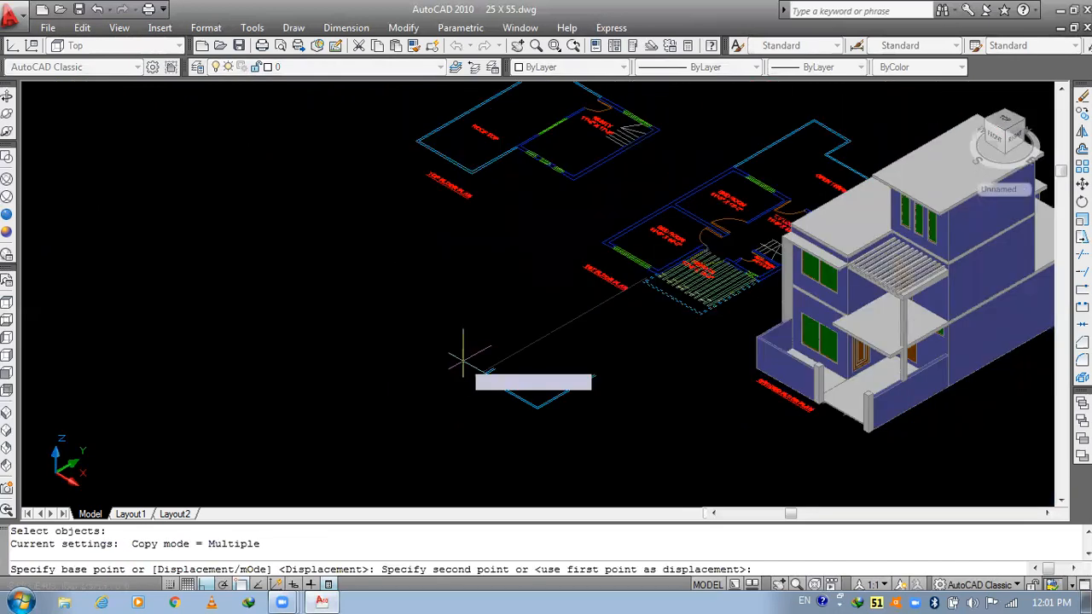
{"action": "left_click", "coordinate": [471, 358]}
{"action": "scroll", "coordinate": [484, 358], "scroll_direction": "up", "scroll_amount": 5}
{"action": "key", "text": "Escape"}
{"action": "key", "text": "Escape"}
- Draw short lines that close both open ends of the copied parapet outline
{"action": "type", "text": "L"}
{"action": "key", "text": "Return"}
{"action": "scroll", "coordinate": [516, 358], "scroll_direction": "up", "scroll_amount": 4}
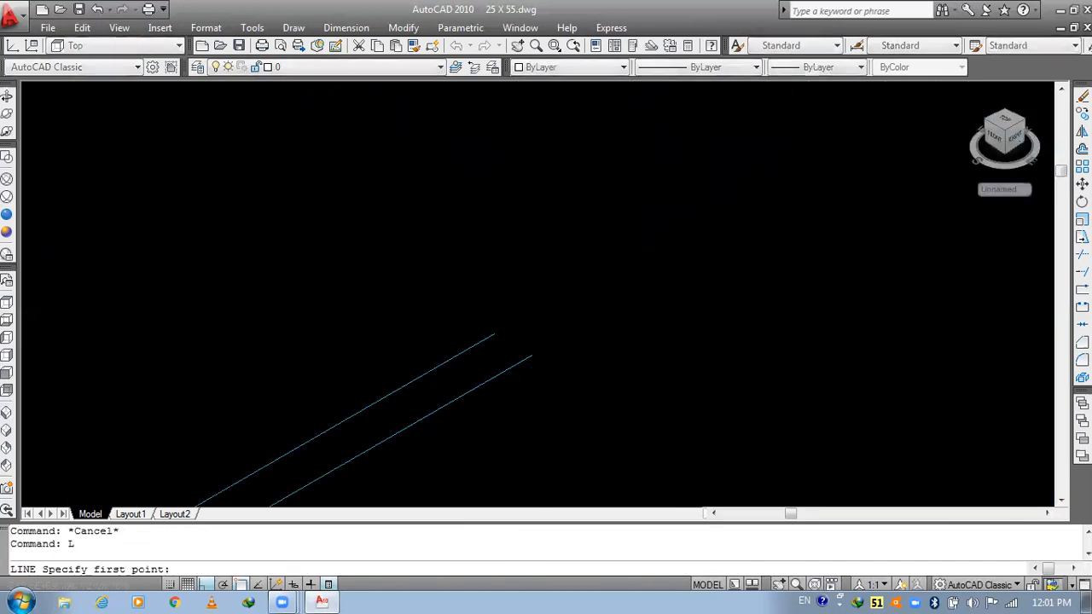
{"action": "left_click", "coordinate": [530, 354]}
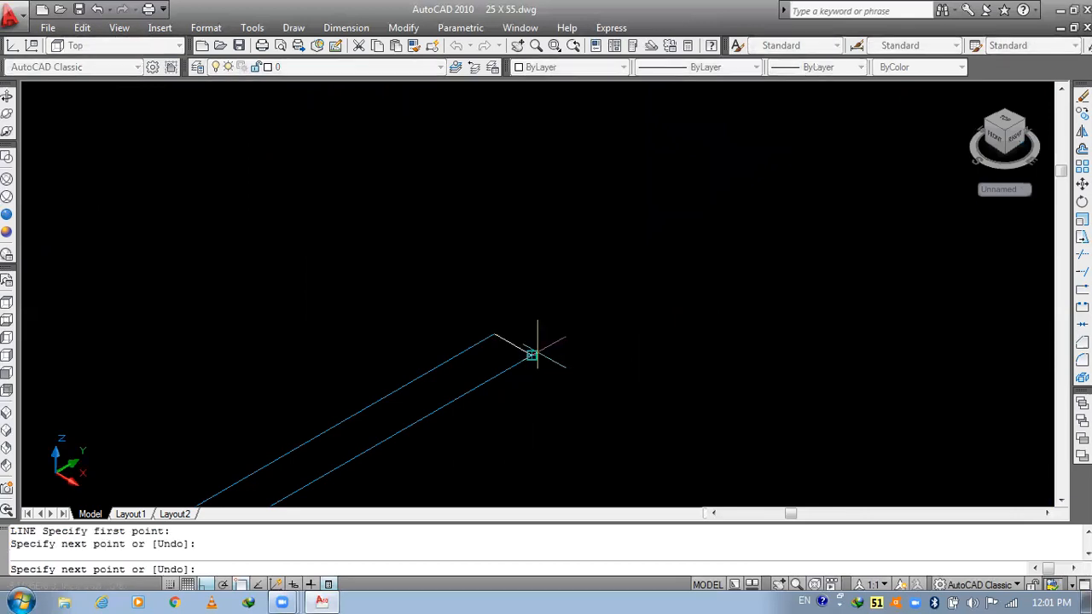
{"action": "key", "text": "Return"}
{"action": "key", "text": "Return"}
{"action": "scroll", "coordinate": [480, 335], "scroll_direction": "down", "scroll_amount": 8}
{"action": "scroll", "coordinate": [605, 386], "scroll_direction": "up", "scroll_amount": 5}
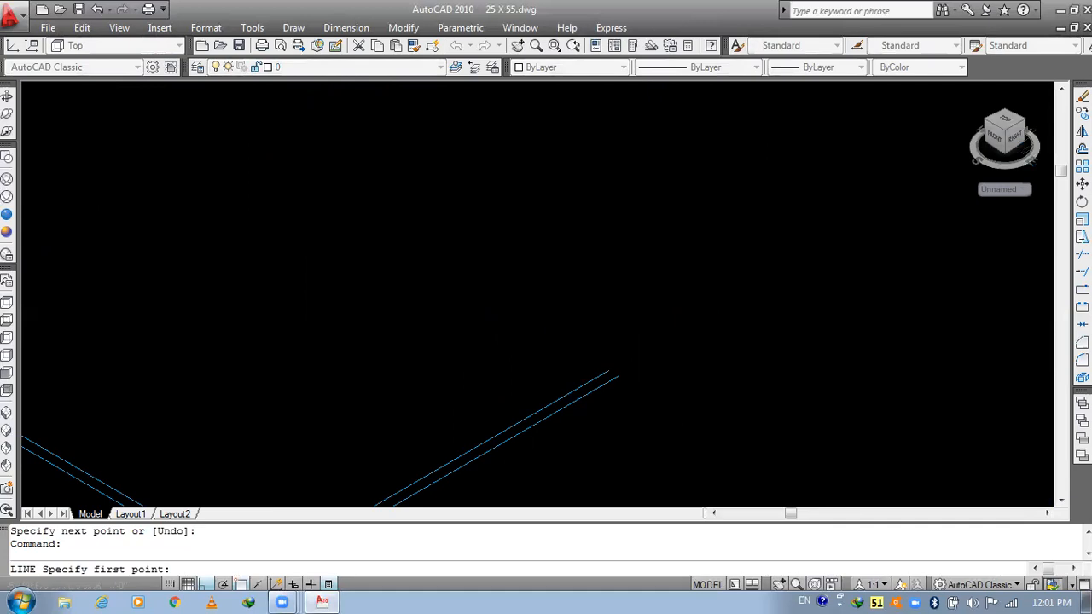
{"action": "left_click", "coordinate": [605, 385]}
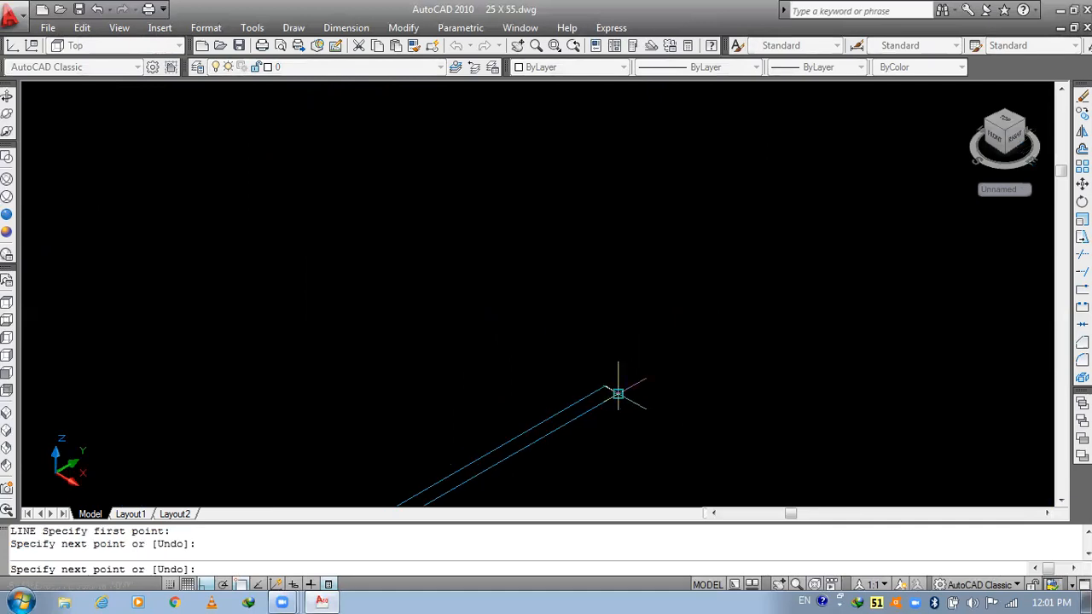
{"action": "scroll", "coordinate": [586, 346], "scroll_direction": "down", "scroll_amount": 3}
{"action": "key", "text": "Escape"}
- Create a closed boundary inside the copied parapet outline, with a new boundary set limited to that outline
{"action": "type", "text": "B"}
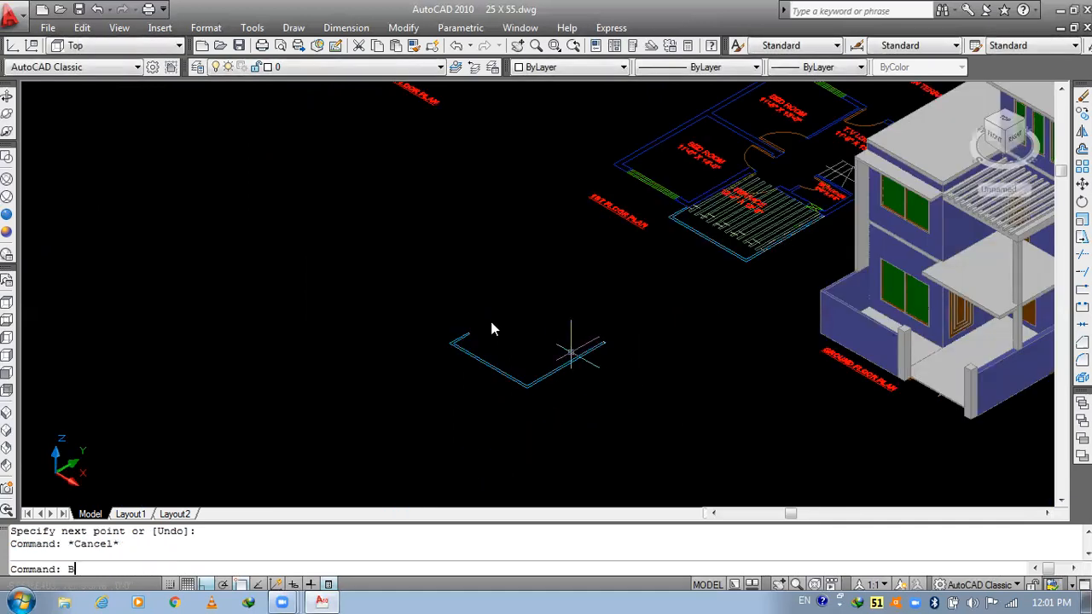
{"action": "type", "text": "O"}
{"action": "key", "text": "Return"}
{"action": "left_click", "coordinate": [853, 262]}
{"action": "left_click", "coordinate": [643, 319]}
{"action": "left_click", "coordinate": [377, 452]}
{"action": "key", "text": "Return"}
{"action": "left_click", "coordinate": [701, 125]}
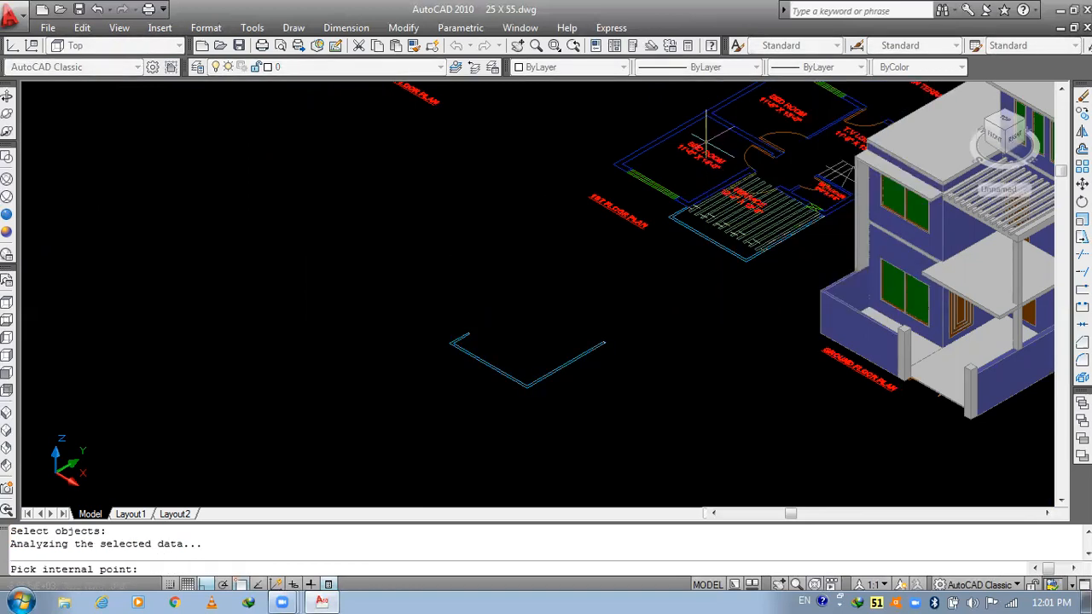
{"action": "scroll", "coordinate": [556, 370], "scroll_direction": "up", "scroll_amount": 5}
{"action": "left_click", "coordinate": [512, 300]}
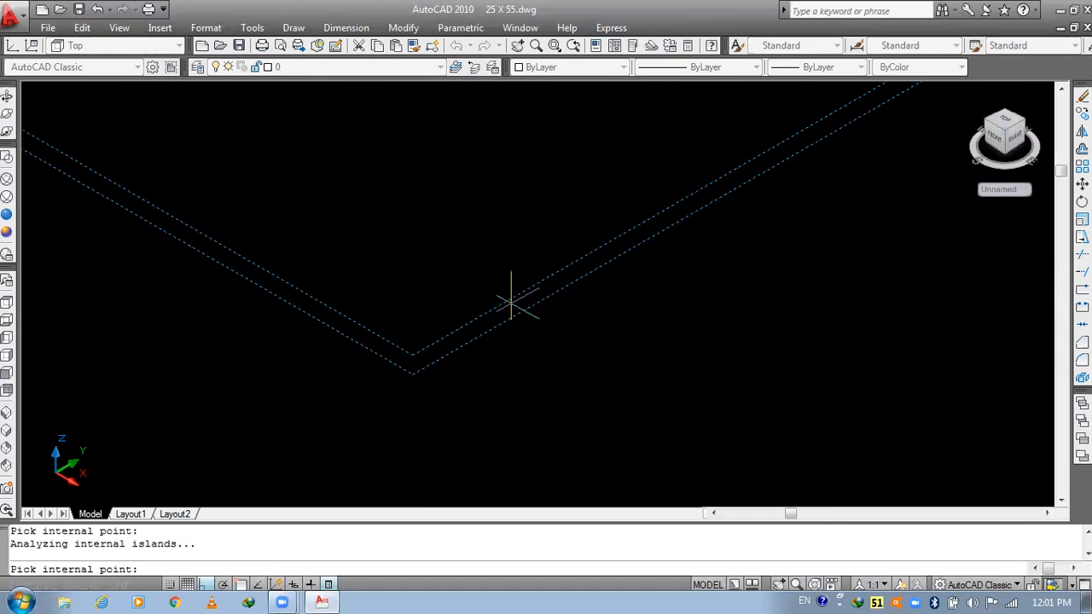
{"action": "key", "text": "Return"}
- Erase the overlapping outer line of the copied outline and extrude the parapet boundary to a height of 2.5'
{"action": "left_click", "coordinate": [514, 313]}
{"action": "type", "text": "E"}
{"action": "key", "text": "Return"}
{"action": "key", "text": "Return"}
{"action": "type", "text": "EXT"}
{"action": "key", "text": "Return"}
{"action": "left_click", "coordinate": [518, 310]}
{"action": "key", "text": "Return"}
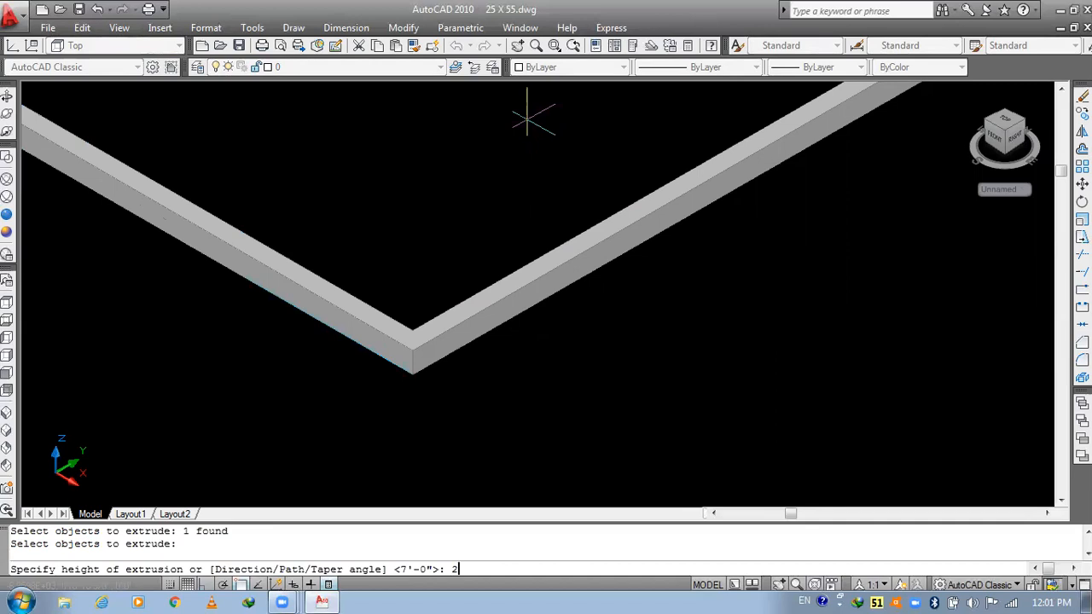
{"action": "type", "text": "2.5'"}
{"action": "key", "text": "Return"}
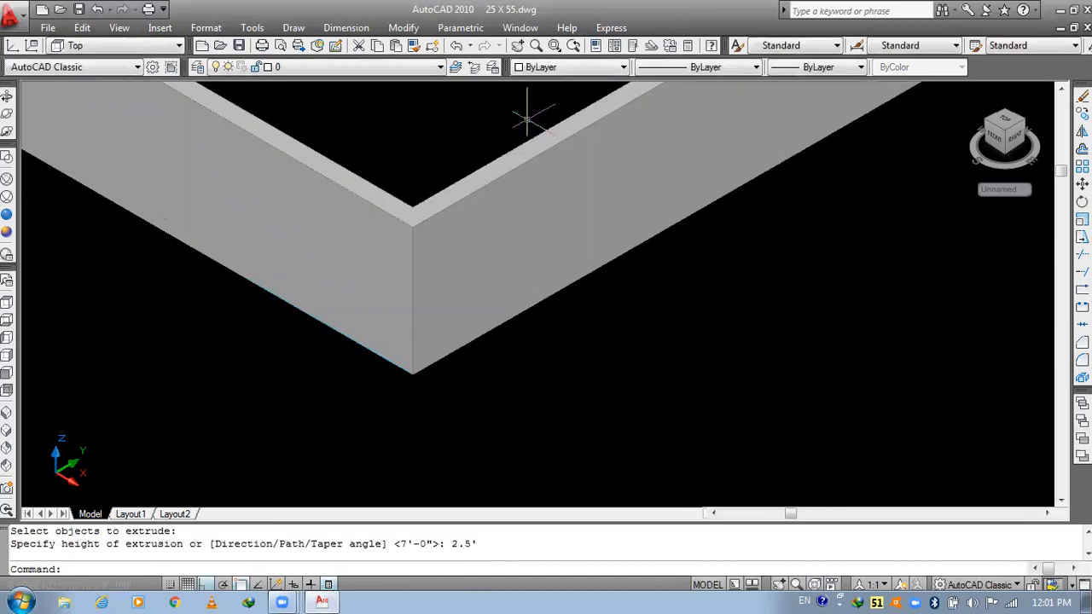
- Move the extruded parapet by its bottom outer corner onto the top front corner of the house's first floor terrace slab
{"action": "type", "text": "m"}
{"action": "key", "text": "Return"}
{"action": "left_click", "coordinate": [472, 188]}
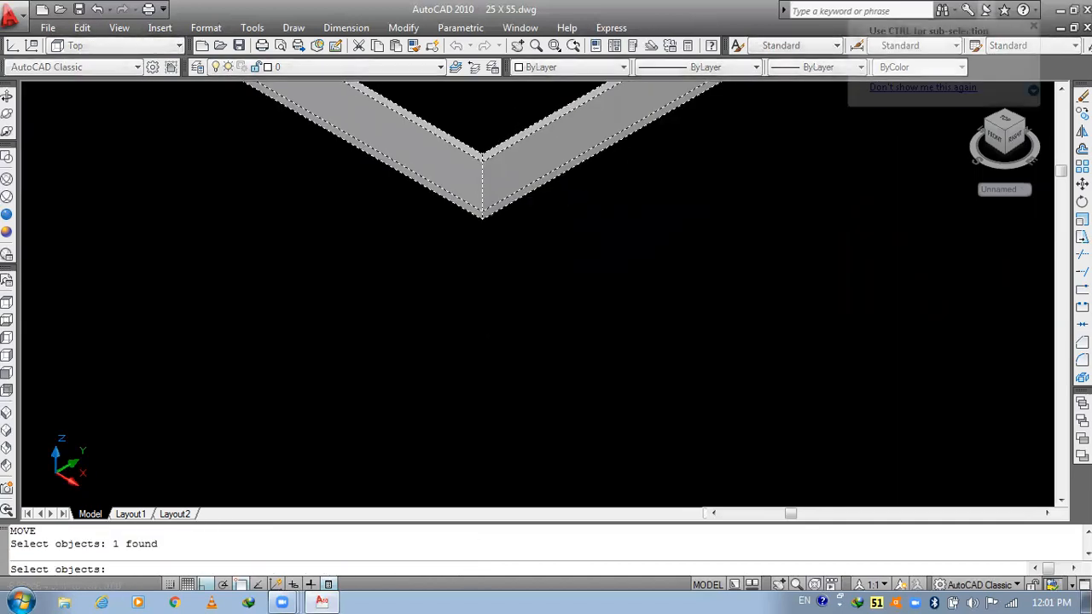
{"action": "key", "text": "Return"}
{"action": "left_click", "coordinate": [483, 217]}
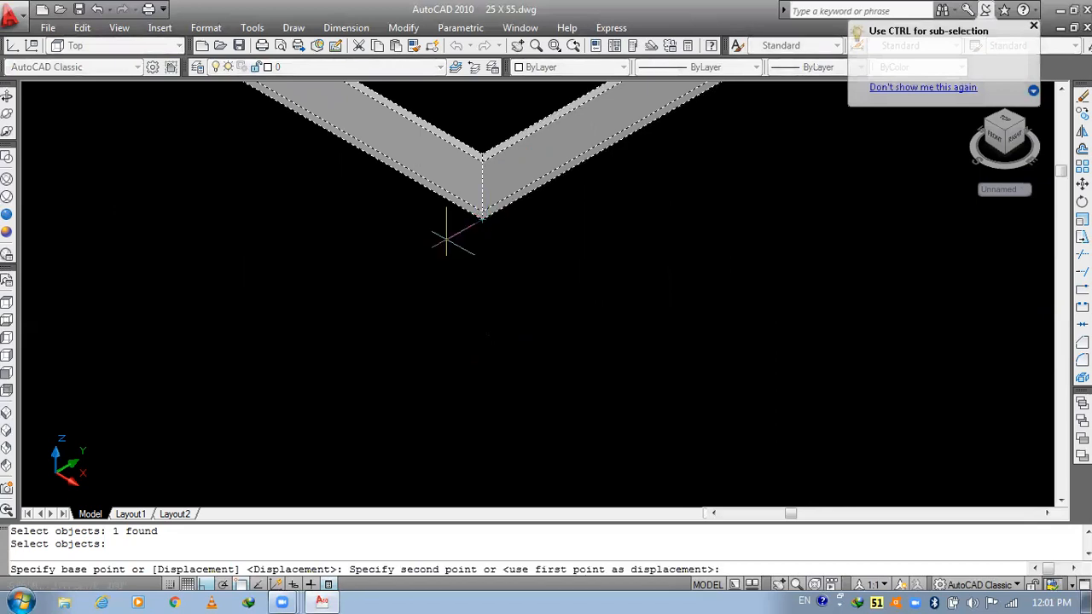
{"action": "scroll", "coordinate": [452, 230], "scroll_direction": "down", "scroll_amount": 3}
{"action": "scroll", "coordinate": [420, 254], "scroll_direction": "down", "scroll_amount": 6}
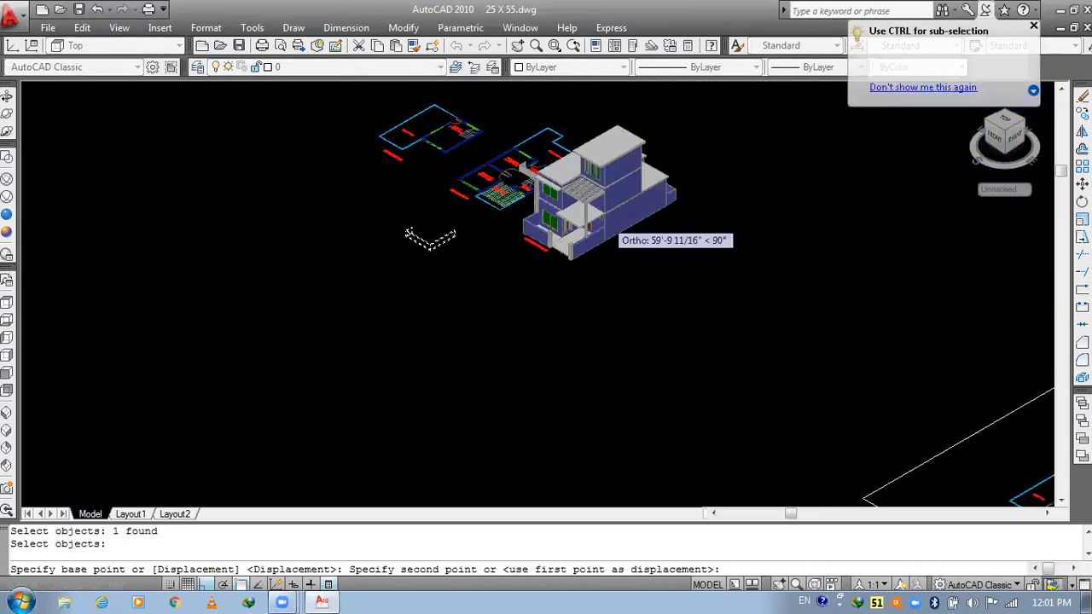
{"action": "scroll", "coordinate": [599, 221], "scroll_direction": "up", "scroll_amount": 3}
{"action": "scroll", "coordinate": [608, 220], "scroll_direction": "up", "scroll_amount": 5}
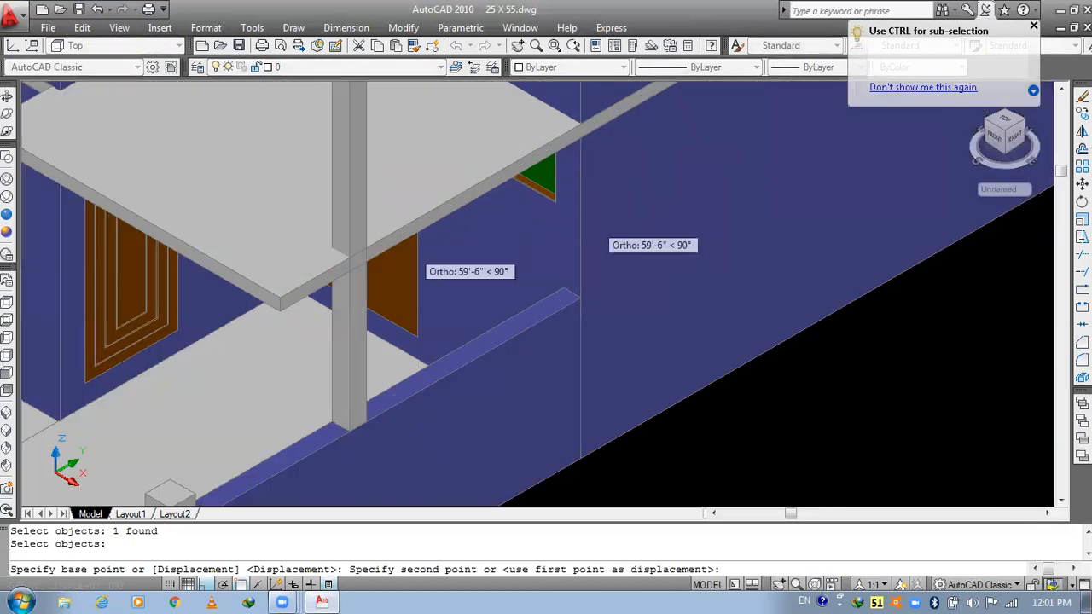
{"action": "left_click", "coordinate": [325, 272]}
{"action": "left_click", "coordinate": [279, 298]}
{"action": "middle_click_drag", "start_coordinate": [357, 243], "coordinate": [573, 389]}
{"action": "key", "text": "Escape"}
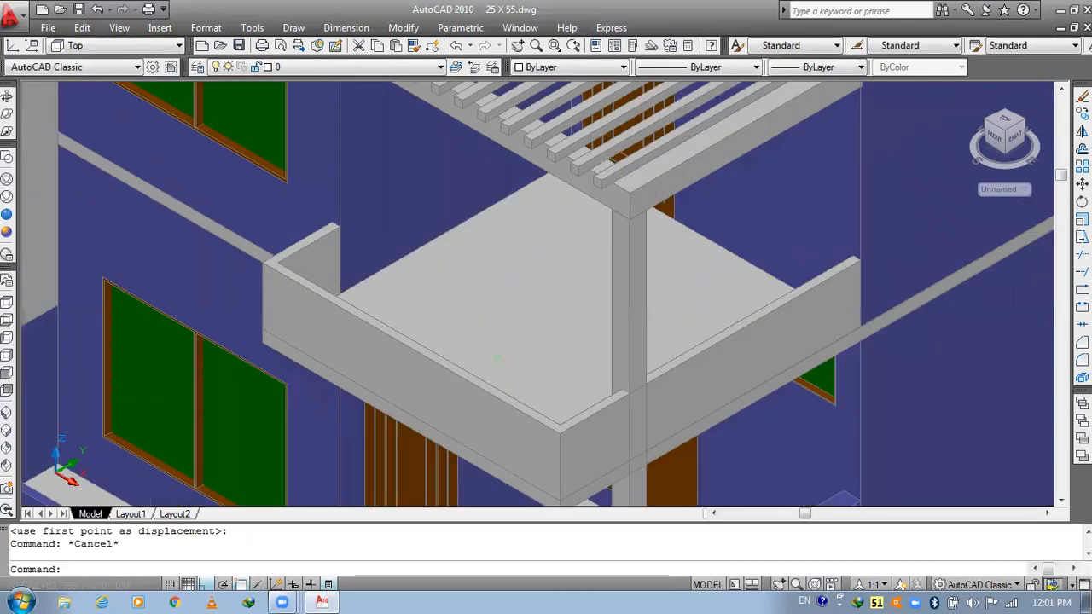
{"action": "middle_click_drag", "start_coordinate": [500, 346], "coordinate": [523, 452]}
{"action": "scroll", "coordinate": [494, 434], "scroll_direction": "down", "scroll_amount": 2}
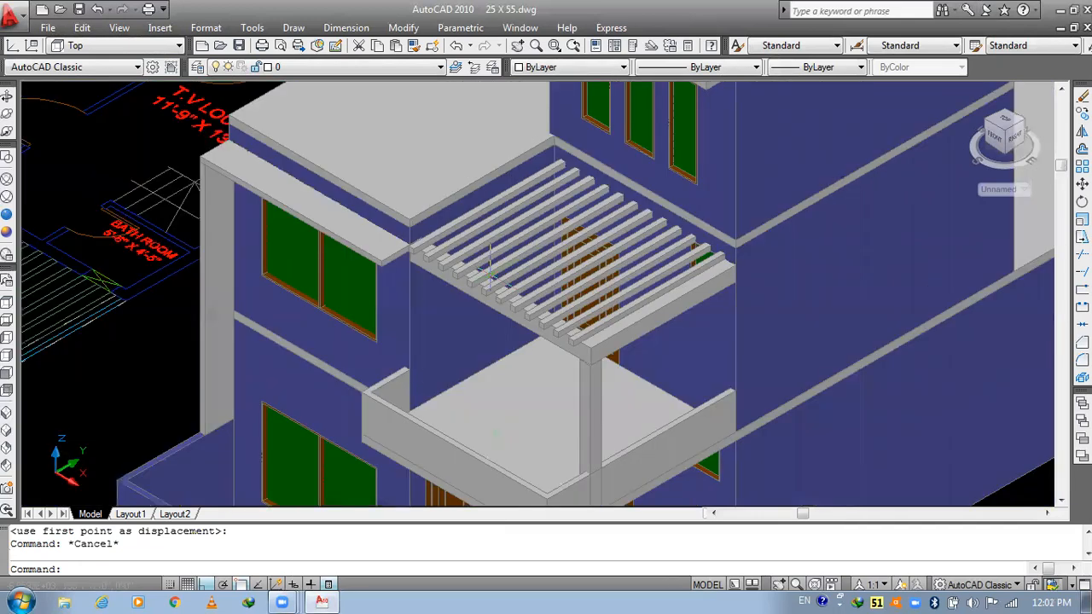
{"action": "scroll", "coordinate": [536, 381], "scroll_direction": "down", "scroll_amount": 4}
{"action": "scroll", "coordinate": [501, 346], "scroll_direction": "down", "scroll_amount": 2}
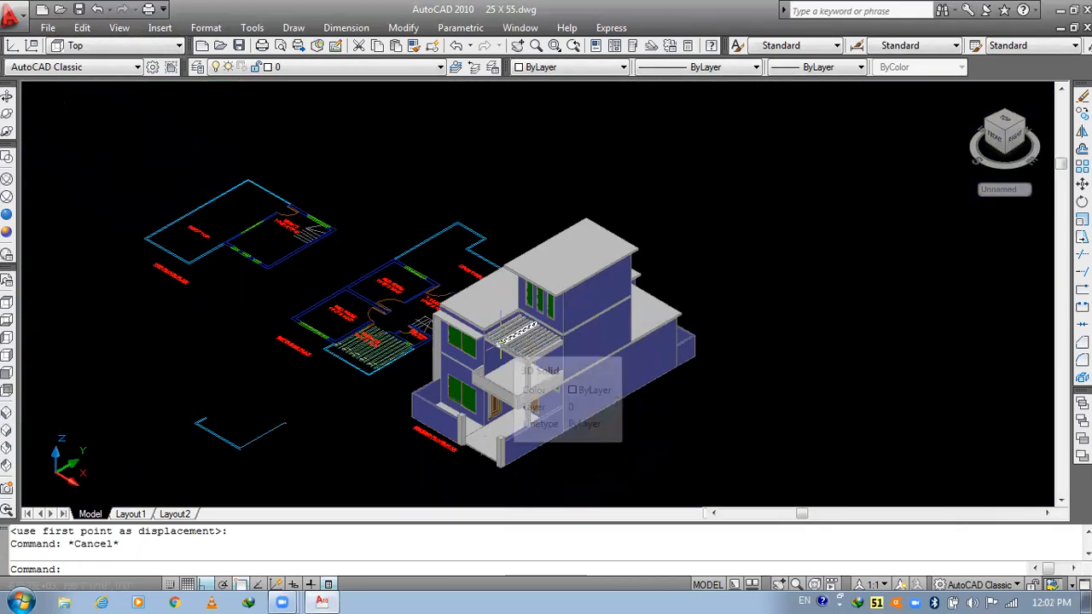
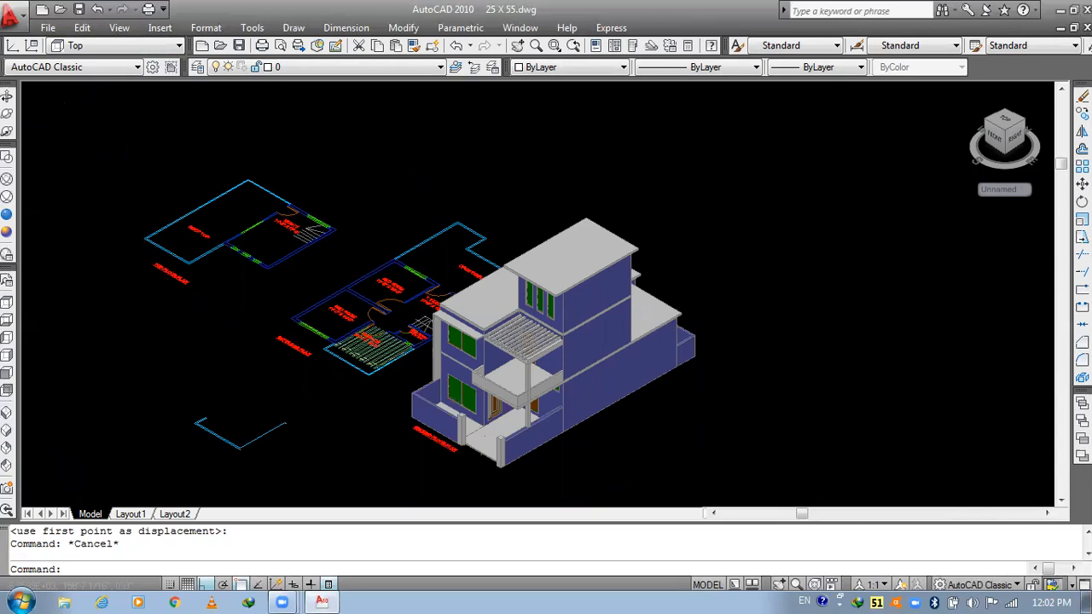
{"action": "scroll", "coordinate": [145, 266], "scroll_direction": "up", "scroll_amount": 5}
{"action": "key", "text": "Escape"}
{"action": "type", "text": "C"}
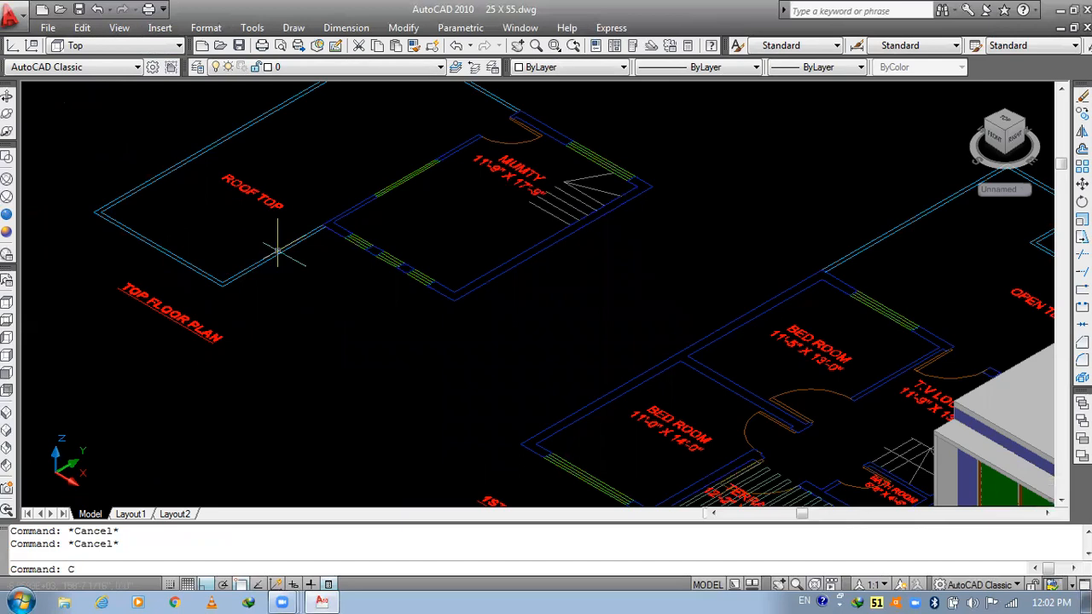
{"action": "scroll", "coordinate": [281, 239], "scroll_direction": "down", "scroll_amount": 5}
{"action": "key", "text": "Escape"}
{"action": "type", "text": "RE"}
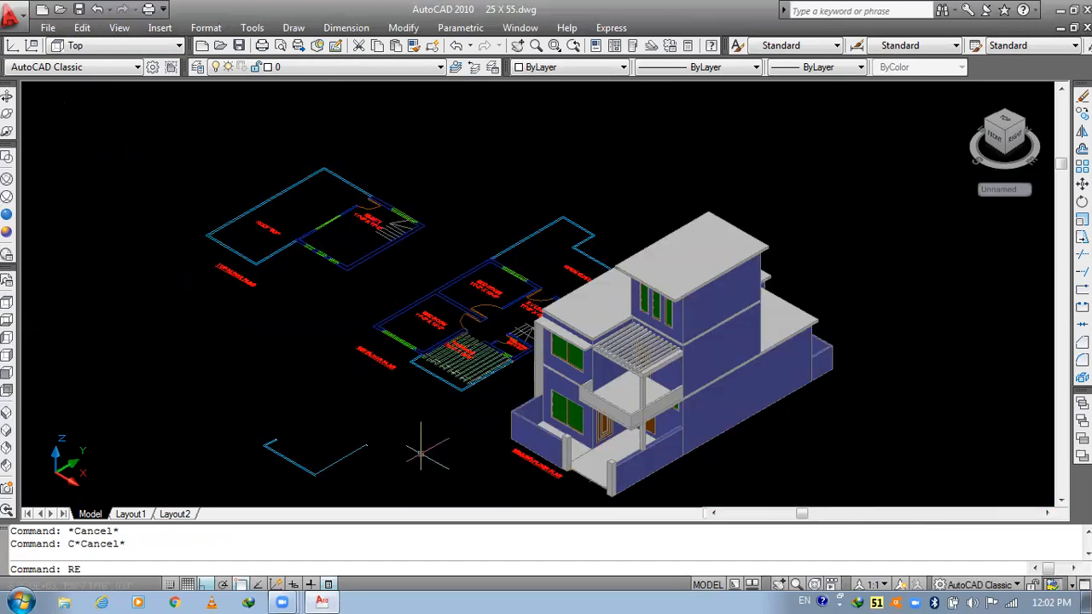
{"action": "key", "text": "Return"}
{"action": "left_click", "coordinate": [392, 427]}
{"action": "key", "text": "Escape"}
{"action": "key", "text": "Escape"}
- Erase the leftover copied terrace parapet outline in the empty area in front of the plans
{"action": "type", "text": "E"}
{"action": "key", "text": "Return"}
{"action": "left_click", "coordinate": [384, 412]}
{"action": "left_click", "coordinate": [253, 479]}
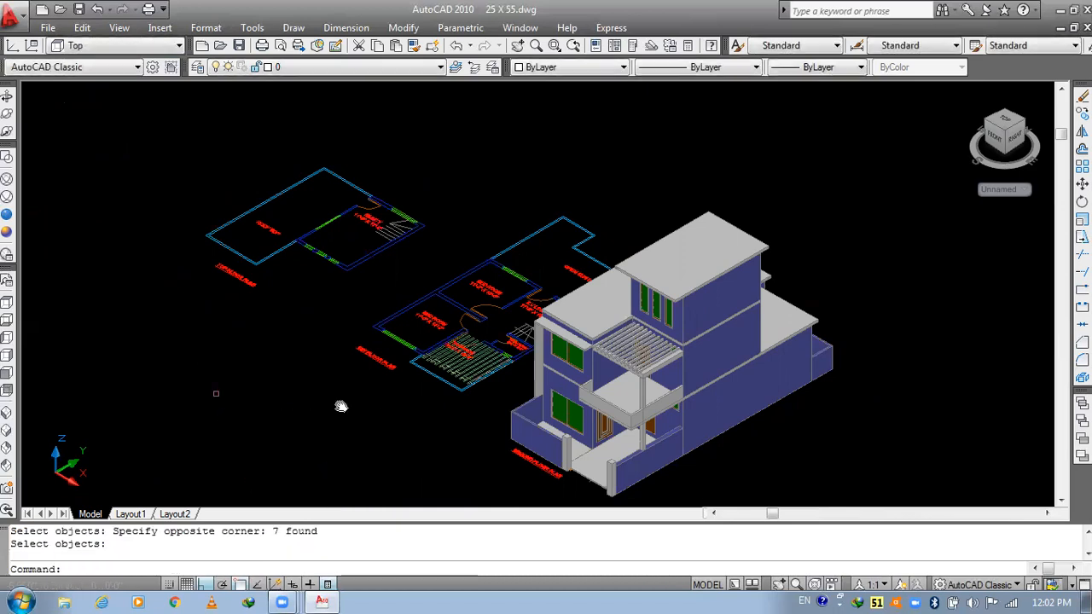
- Copy the double-line roof top parapet outline from the top floor plan into empty space about 42'-6" away along negative X
{"action": "scroll", "coordinate": [359, 384], "scroll_direction": "up", "scroll_amount": 4}
{"action": "key", "text": "Escape"}
{"action": "key", "text": "Escape"}
{"action": "type", "text": "CO"}
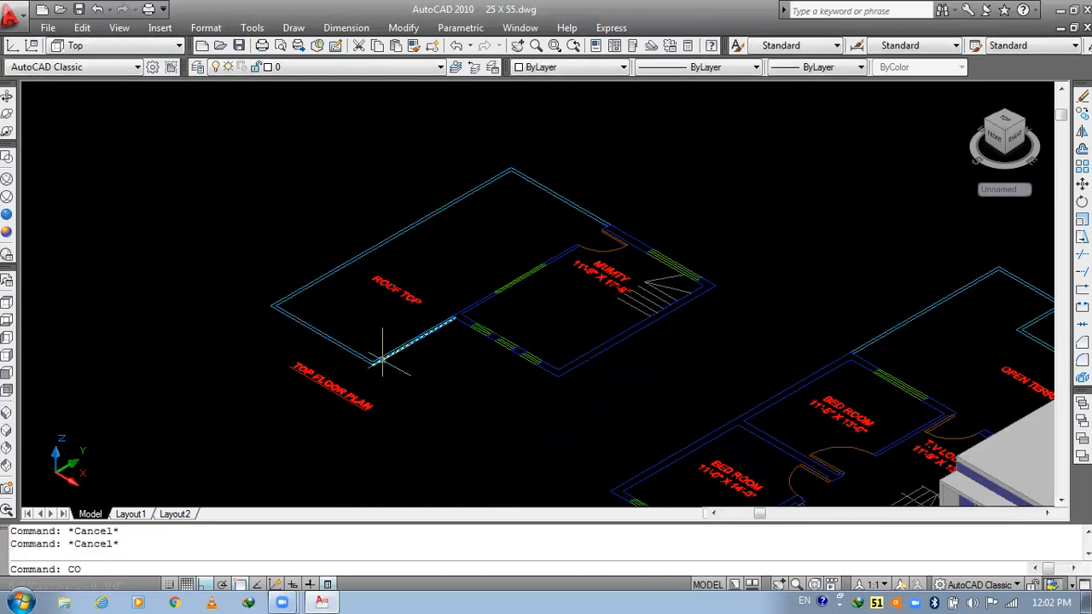
{"action": "key", "text": "Return"}
{"action": "scroll", "coordinate": [384, 354], "scroll_direction": "up", "scroll_amount": 3}
{"action": "left_click", "coordinate": [402, 372]}
{"action": "left_click", "coordinate": [261, 296]}
{"action": "middle_click_drag", "start_coordinate": [303, 249], "coordinate": [286, 450]}
{"action": "left_click", "coordinate": [670, 182]}
{"action": "left_click", "coordinate": [538, 243]}
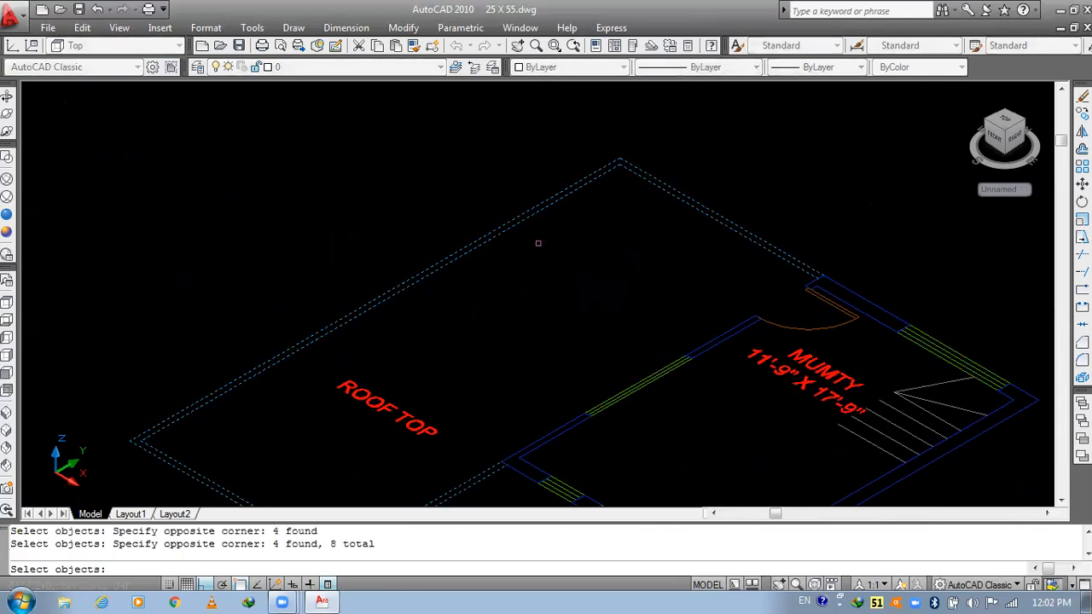
{"action": "key", "text": "Return"}
{"action": "left_click", "coordinate": [538, 243]}
{"action": "scroll", "coordinate": [529, 226], "scroll_direction": "down", "scroll_amount": 5}
{"action": "left_click", "coordinate": [305, 133]}
{"action": "key", "text": "Escape"}
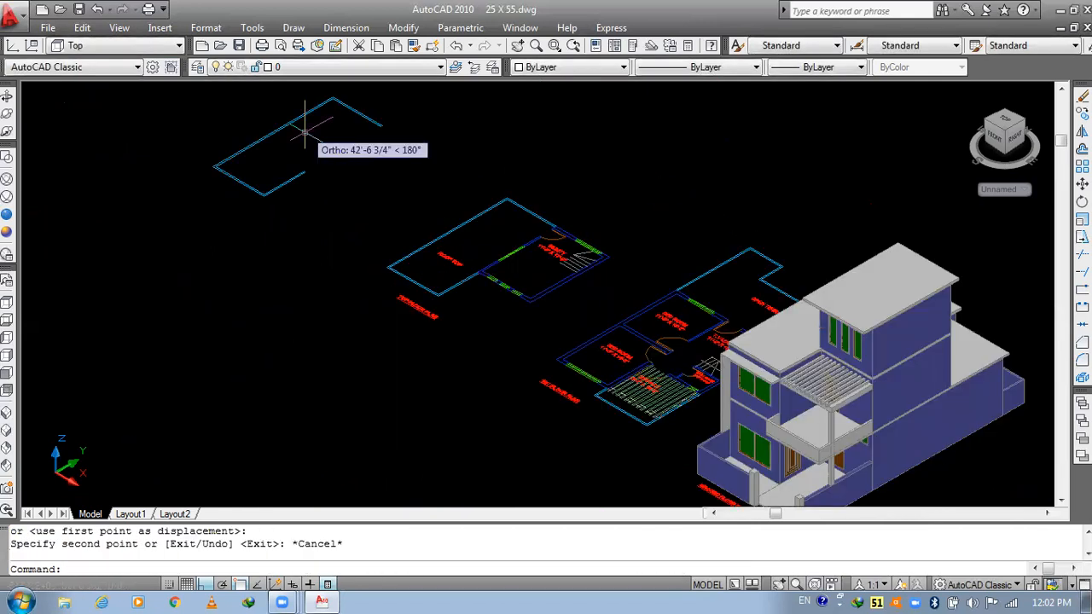
- Draw short lines closing both open ends of the copied roof top parapet outline
{"action": "scroll", "coordinate": [307, 170], "scroll_direction": "up", "scroll_amount": 4}
{"action": "type", "text": "L"}
{"action": "key", "text": "Return"}
{"action": "scroll", "coordinate": [308, 194], "scroll_direction": "up", "scroll_amount": 2}
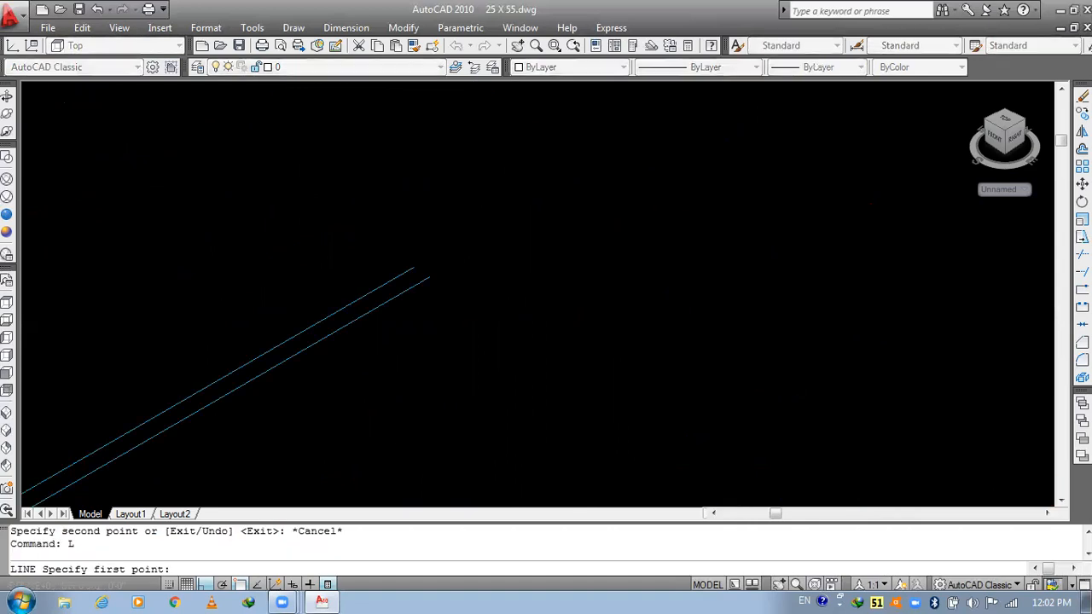
{"action": "left_click", "coordinate": [420, 279]}
{"action": "left_click", "coordinate": [413, 269]}
{"action": "mouse_move", "coordinate": [444, 478]}
{"action": "middle_mouse_down"}
{"action": "mouse_move", "coordinate": [553, 291]}
{"action": "mouse_move", "coordinate": [603, 172]}
{"action": "mouse_move", "coordinate": [581, 375]}
{"action": "middle_mouse_up"}
{"action": "key", "text": "Return"}
{"action": "key", "text": "Return"}
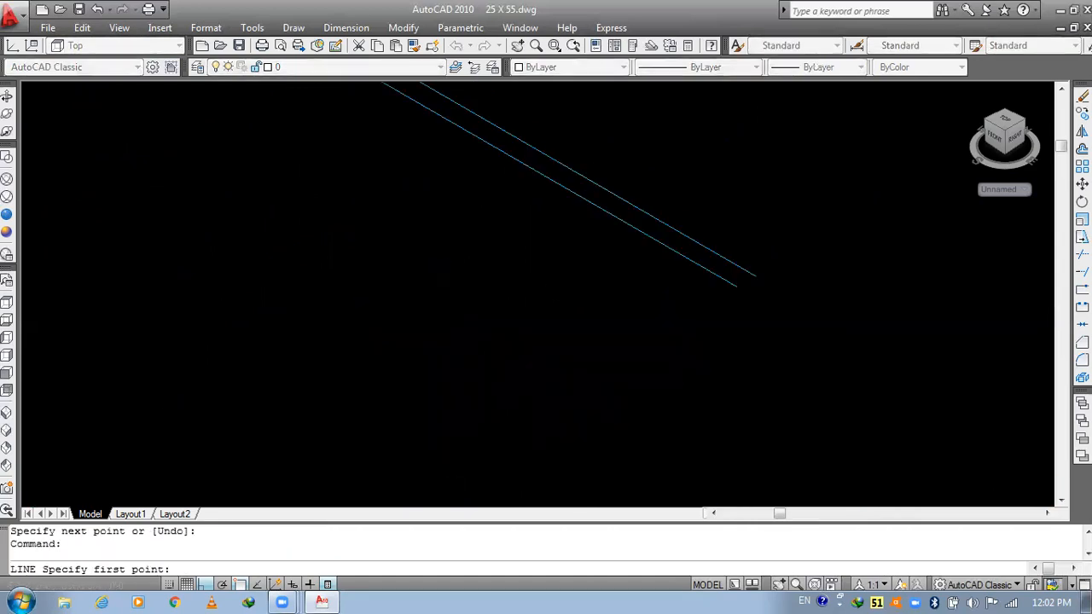
{"action": "left_click", "coordinate": [739, 284]}
{"action": "left_click", "coordinate": [756, 276]}
{"action": "key", "text": "Return"}
{"action": "scroll", "coordinate": [730, 294], "scroll_direction": "down", "scroll_amount": 4}
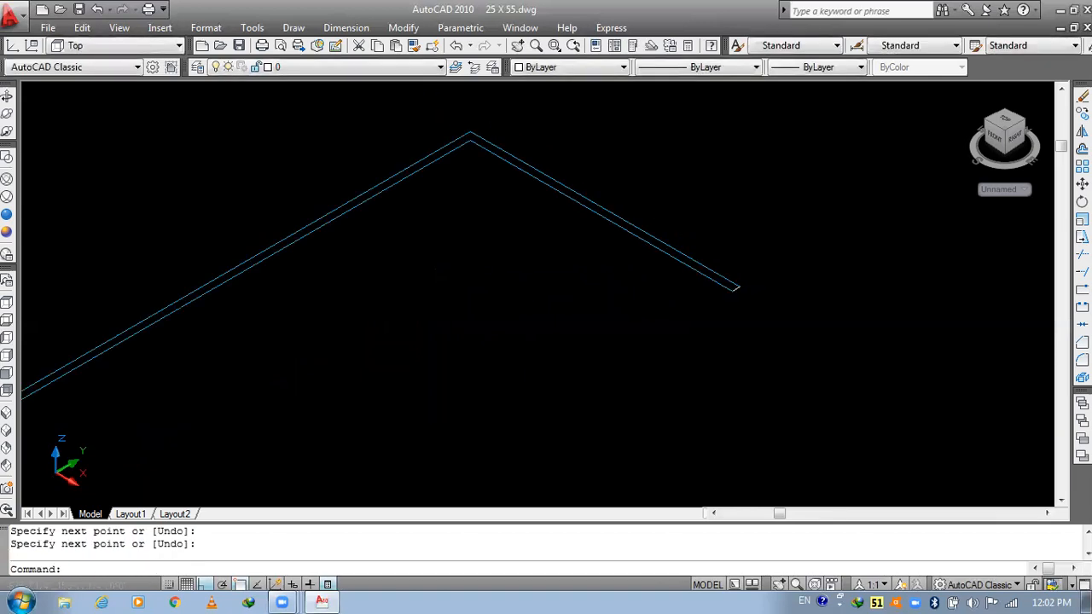
- Create a closed boundary polyline inside the copied roof parapet outline, using a new boundary set limited to that outline
{"action": "scroll", "coordinate": [727, 296], "scroll_direction": "down", "scroll_amount": 3}
{"action": "key", "text": "Escape"}
{"action": "type", "text": "BO"}
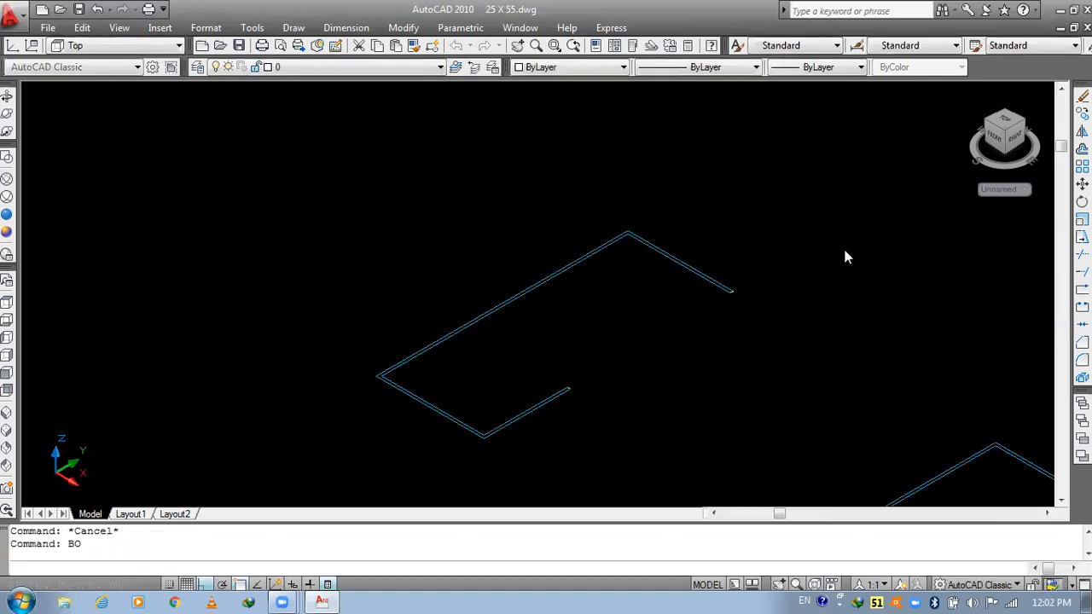
{"action": "key", "text": "Return"}
{"action": "left_click", "coordinate": [847, 258]}
{"action": "left_click", "coordinate": [816, 246]}
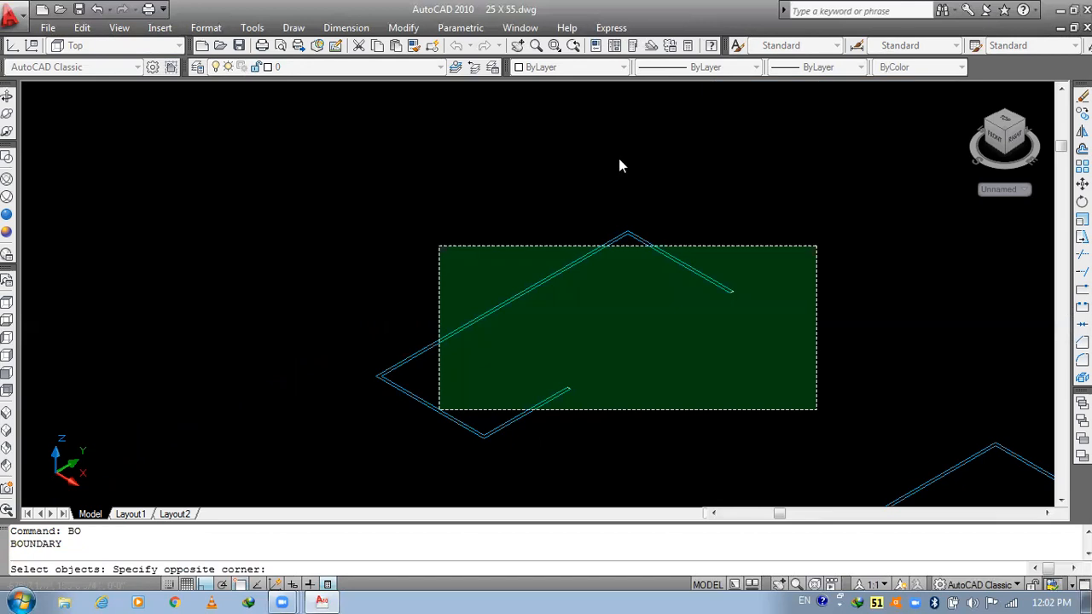
{"action": "key", "text": "Return"}
{"action": "left_click", "coordinate": [734, 123]}
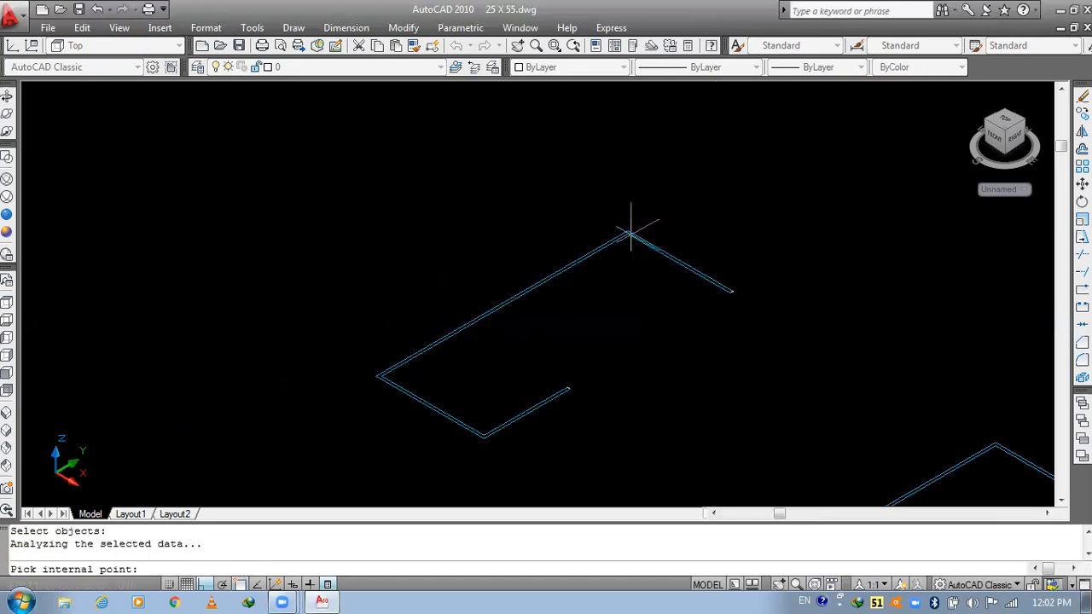
{"action": "left_click", "coordinate": [632, 229]}
{"action": "key", "text": "Return"}
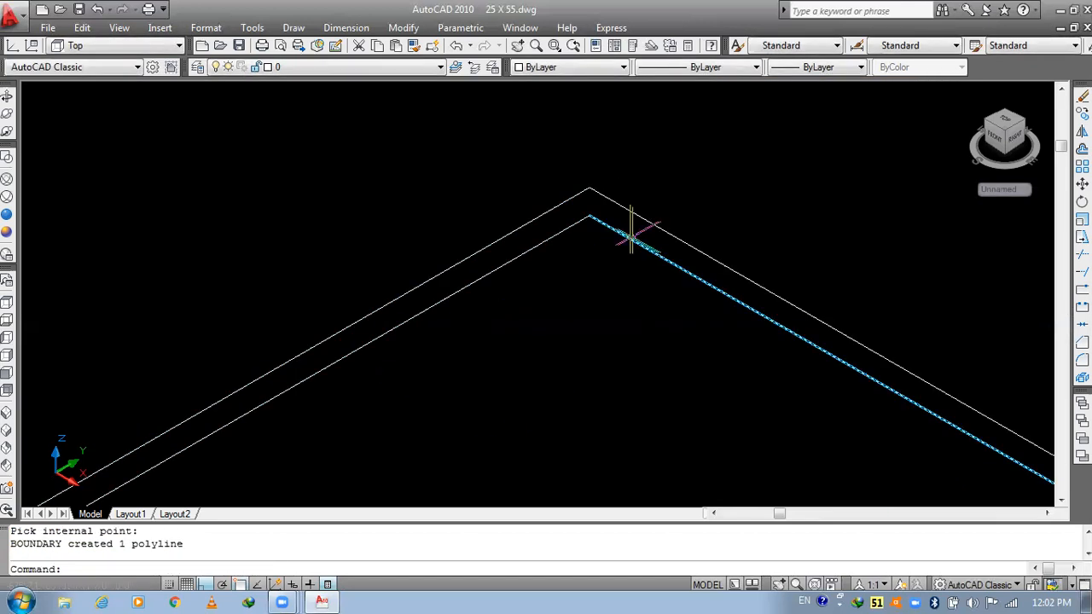
- Extrude the roof parapet boundary to a height of 2.5'
{"action": "type", "text": "ext"}
{"action": "key", "text": "Return"}
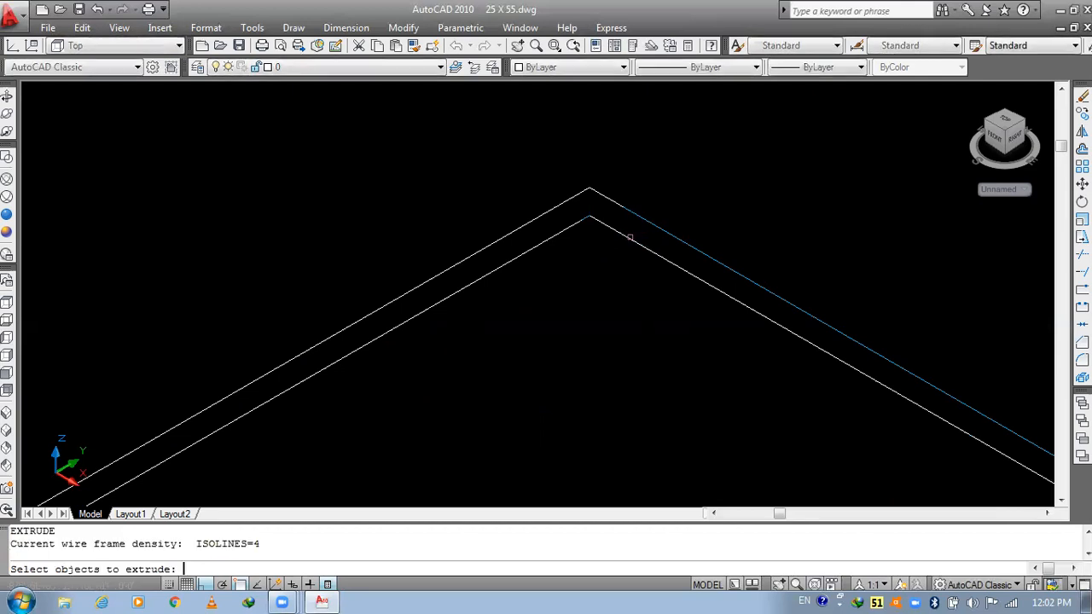
{"action": "left_click", "coordinate": [630, 237]}
{"action": "key", "text": "Return"}
{"action": "type", "text": "2.5'"}
{"action": "key", "text": "Return"}
{"action": "scroll", "coordinate": [638, 232], "scroll_direction": "down", "scroll_amount": 5}
{"action": "middle_click_drag", "start_coordinate": [620, 284], "coordinate": [571, 208]}
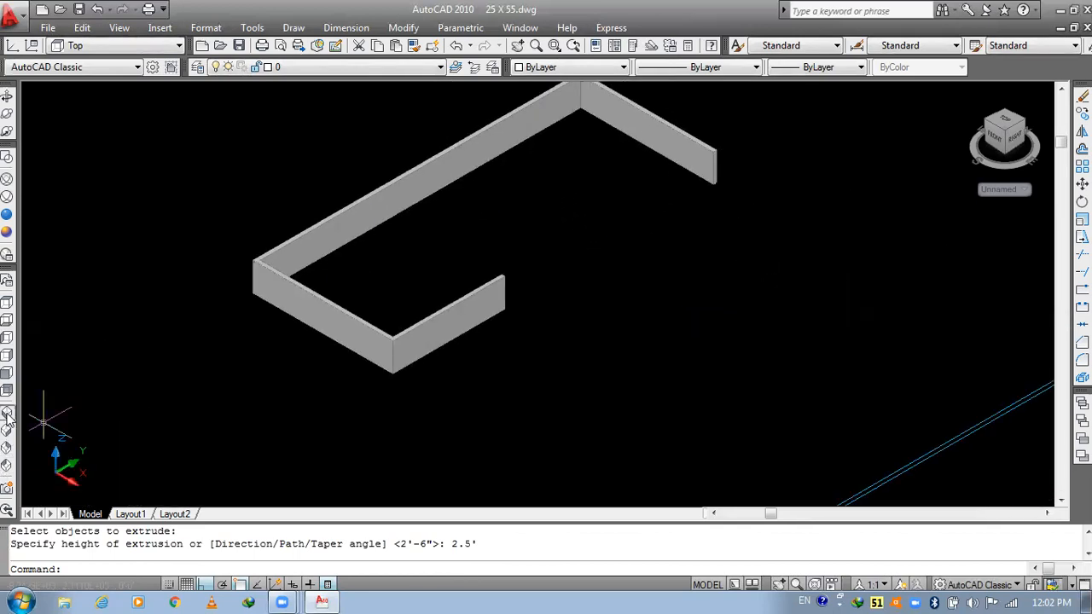
- Switch to the southwest isometric view and move the roof parapet by its bottom outer corner onto the roof slab's corner beside the pergola
{"action": "left_click", "coordinate": [7, 415]}
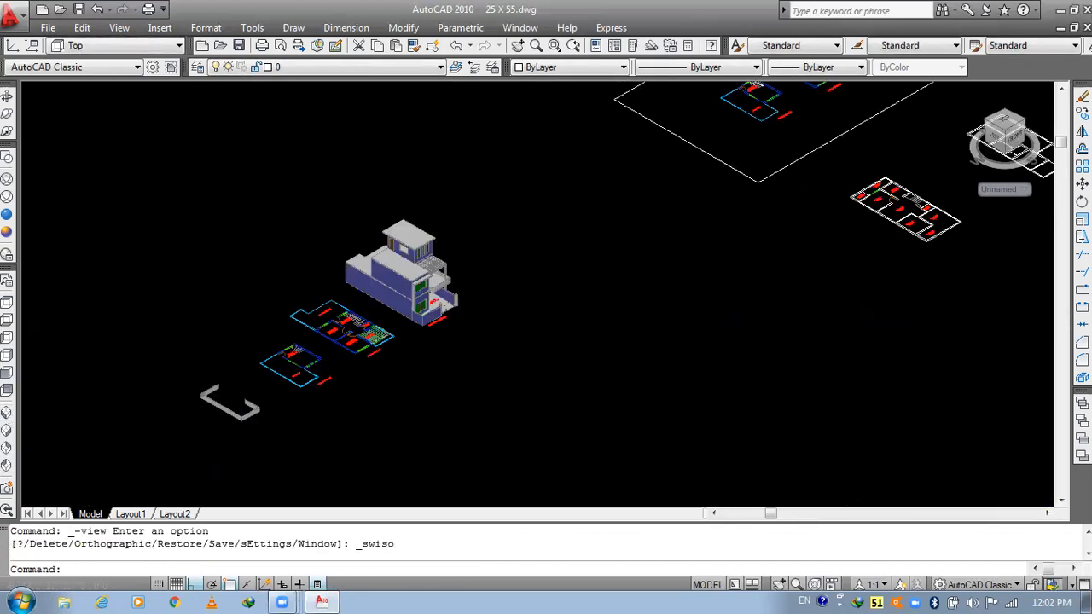
{"action": "scroll", "coordinate": [242, 424], "scroll_direction": "up", "scroll_amount": 3}
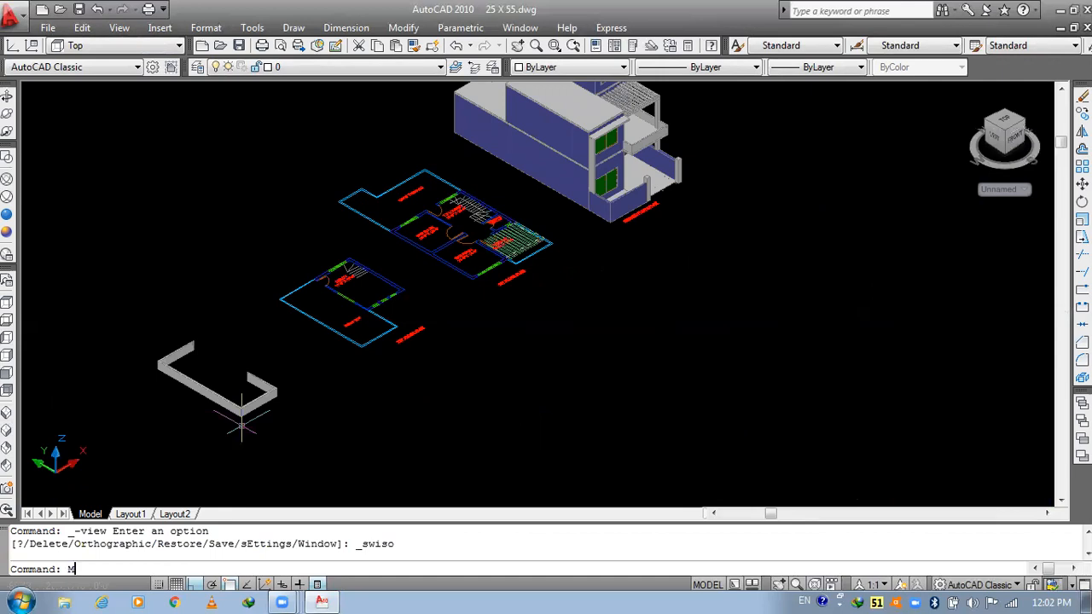
{"action": "key", "text": "Return"}
{"action": "left_click", "coordinate": [237, 413]}
{"action": "key", "text": "Return"}
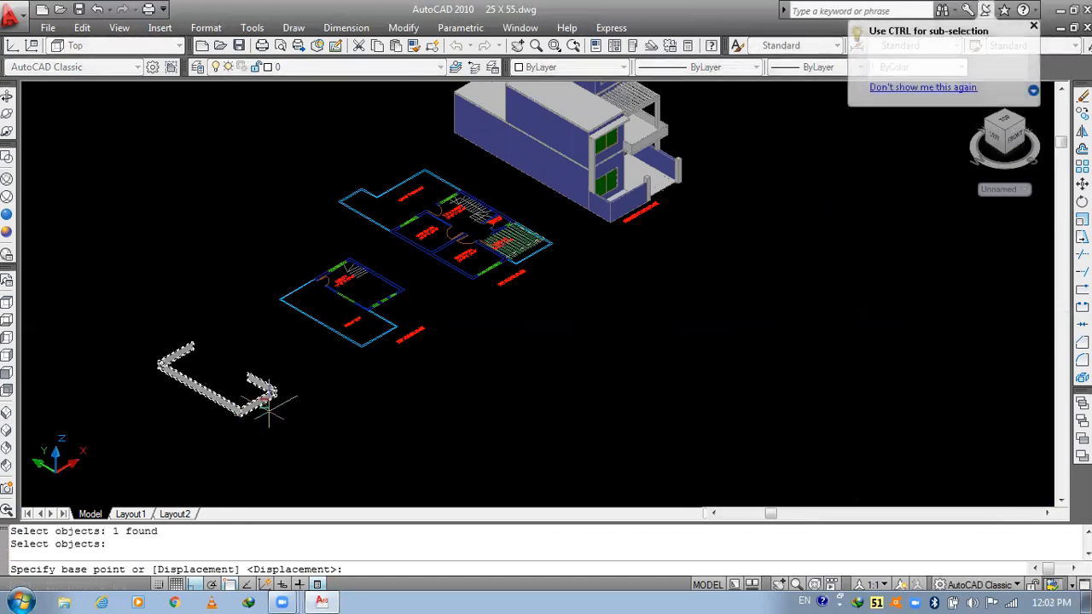
{"action": "scroll", "coordinate": [269, 407], "scroll_direction": "up", "scroll_amount": 6}
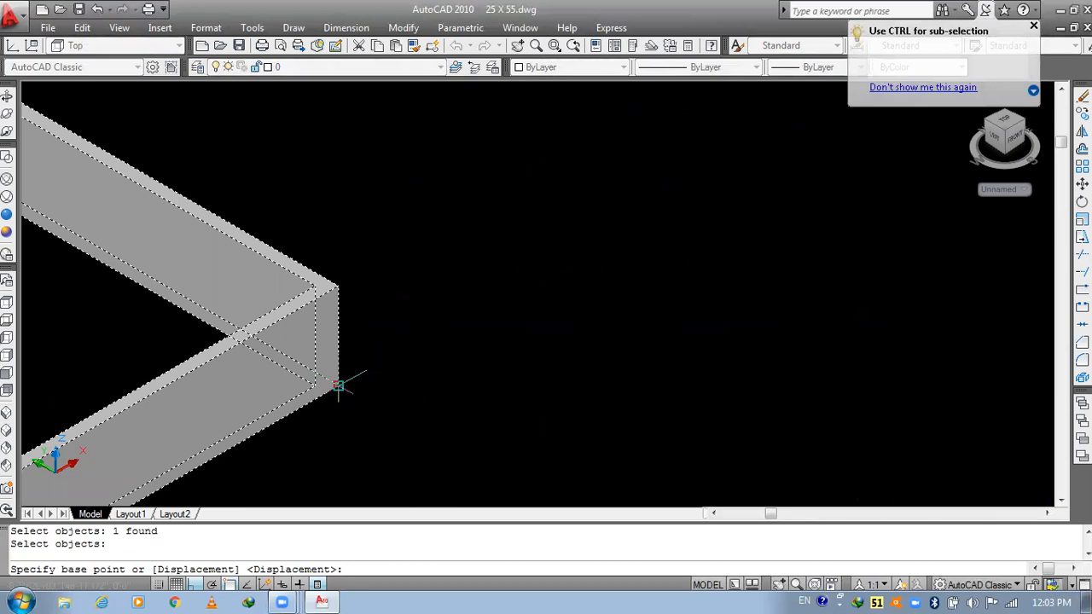
{"action": "left_click", "coordinate": [338, 386]}
{"action": "scroll", "coordinate": [339, 392], "scroll_direction": "down", "scroll_amount": 8}
{"action": "middle_click_drag", "start_coordinate": [415, 424], "coordinate": [399, 442]}
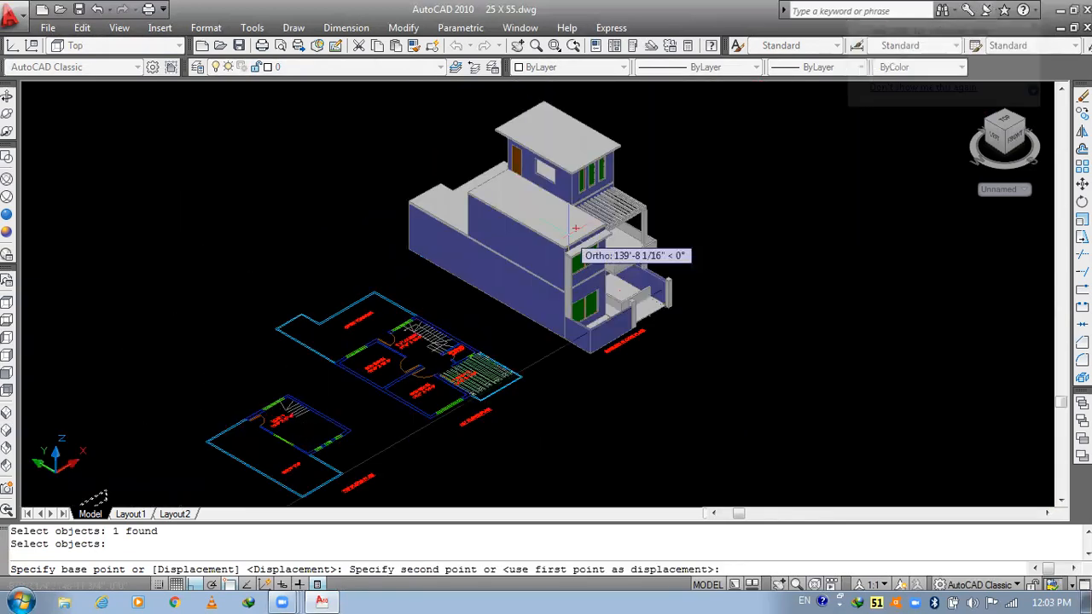
{"action": "scroll", "coordinate": [576, 227], "scroll_direction": "up", "scroll_amount": 4}
{"action": "scroll", "coordinate": [589, 220], "scroll_direction": "up", "scroll_amount": 3}
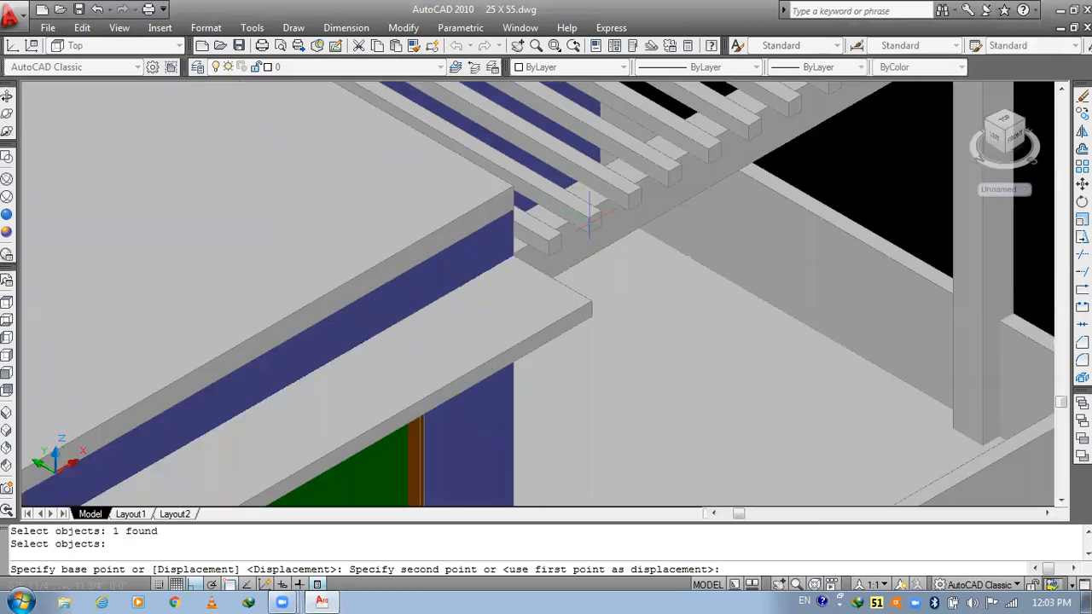
{"action": "left_click", "coordinate": [513, 185]}
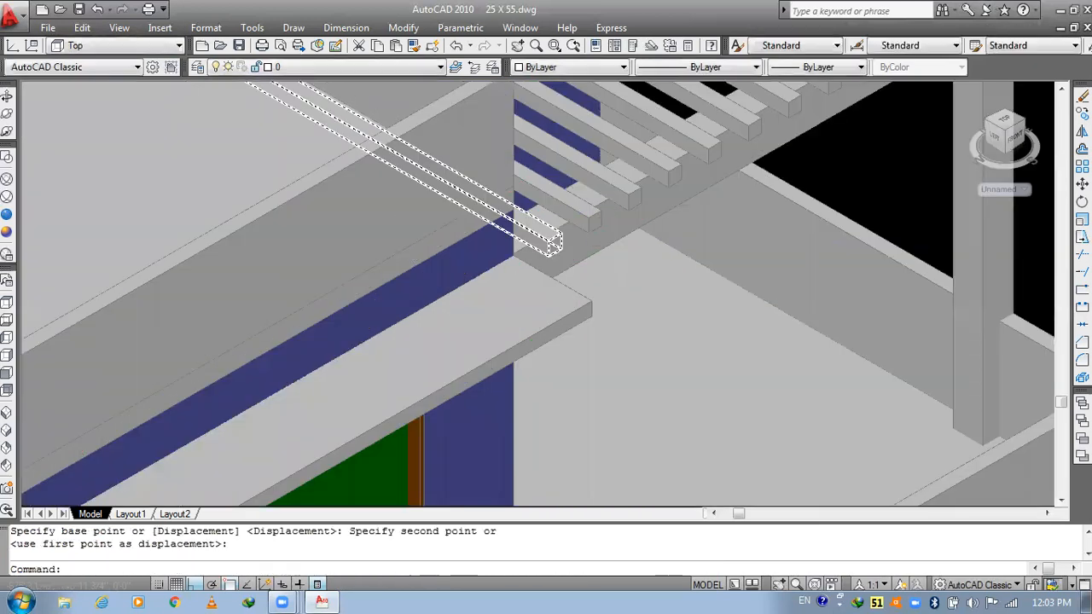
{"action": "scroll", "coordinate": [553, 245], "scroll_direction": "down", "scroll_amount": 5}
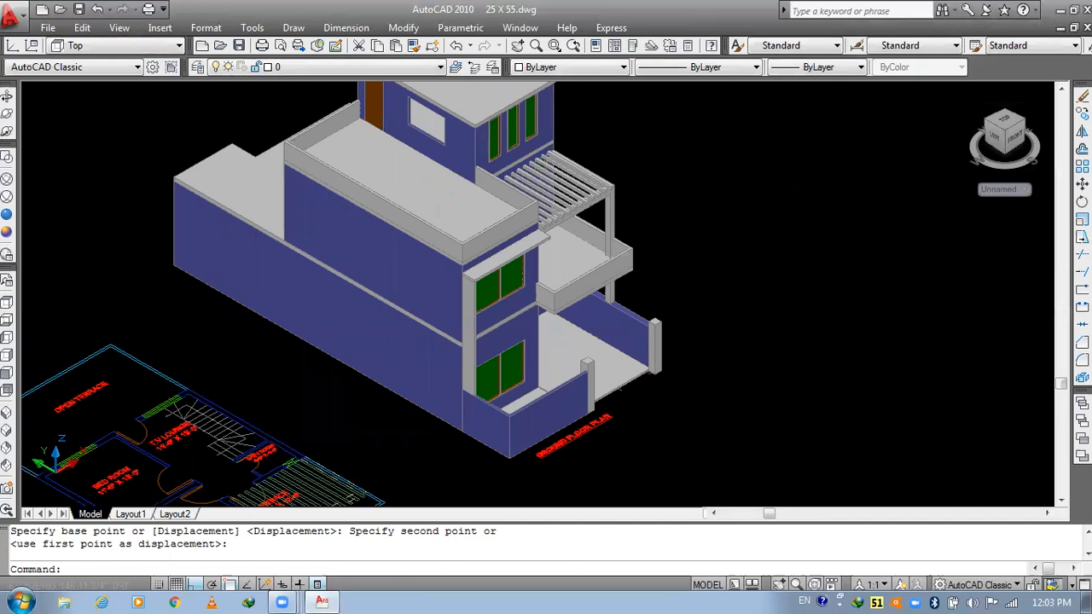
- Erase the leftover copied roof parapet outline lying beyond the top floor plan
{"action": "middle_click_drag", "start_coordinate": [130, 368], "coordinate": [435, 270]}
{"action": "key", "text": "Escape"}
{"action": "key", "text": "Escape"}
{"action": "scroll", "coordinate": [435, 270], "scroll_direction": "down", "scroll_amount": 5}
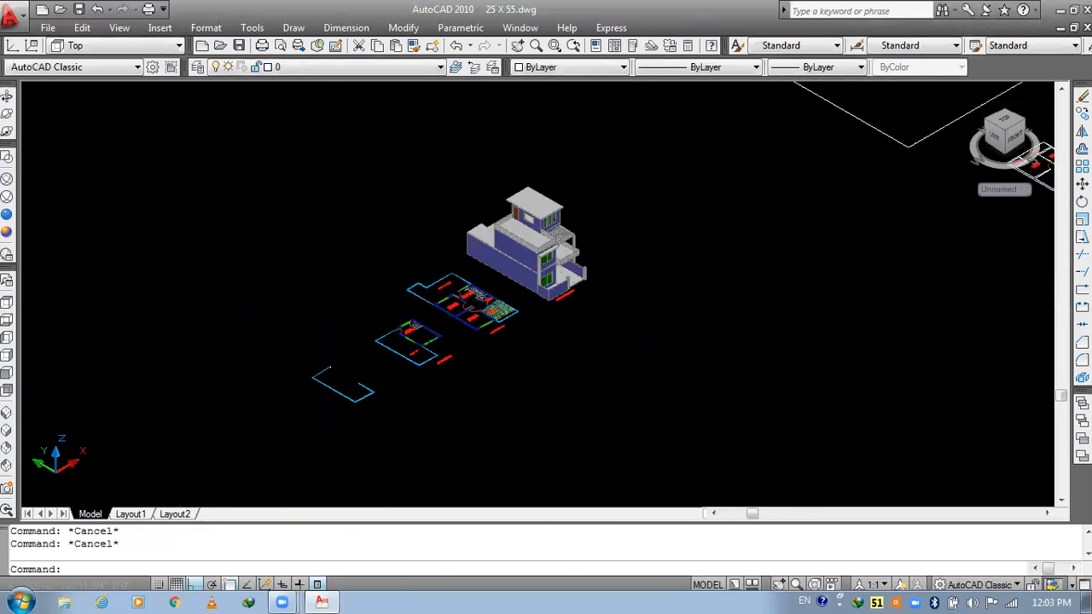
{"action": "type", "text": "e"}
{"action": "key", "text": "Return"}
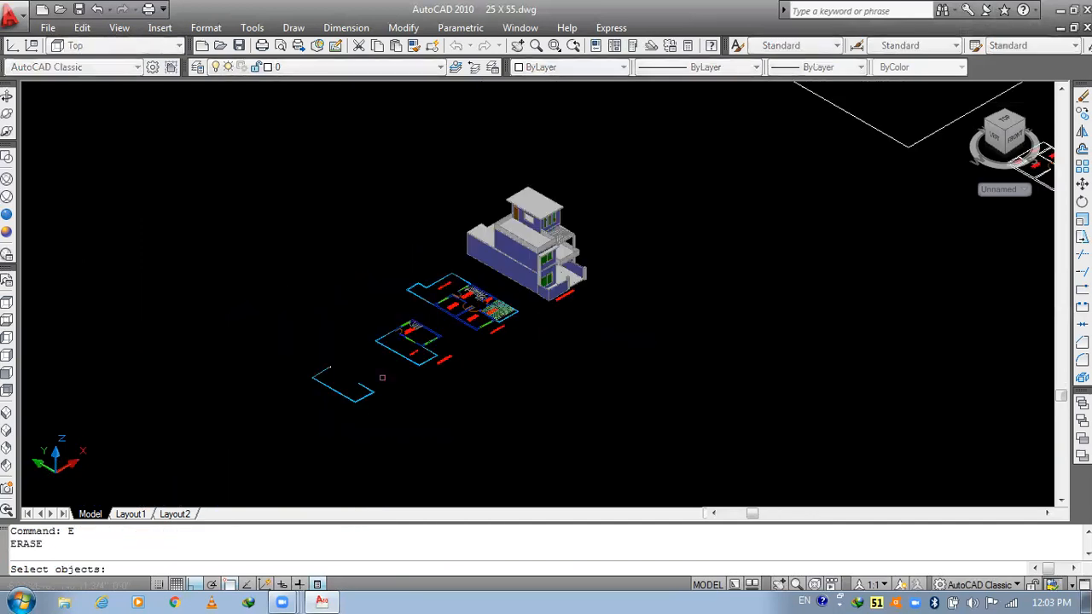
{"action": "left_click_drag", "start_coordinate": [382, 377], "coordinate": [323, 382]}
{"action": "scroll", "coordinate": [323, 371], "scroll_direction": "up", "scroll_amount": 3}
{"action": "left_click", "coordinate": [336, 376]}
{"action": "left_click", "coordinate": [303, 413]}
{"action": "key", "text": "Return"}
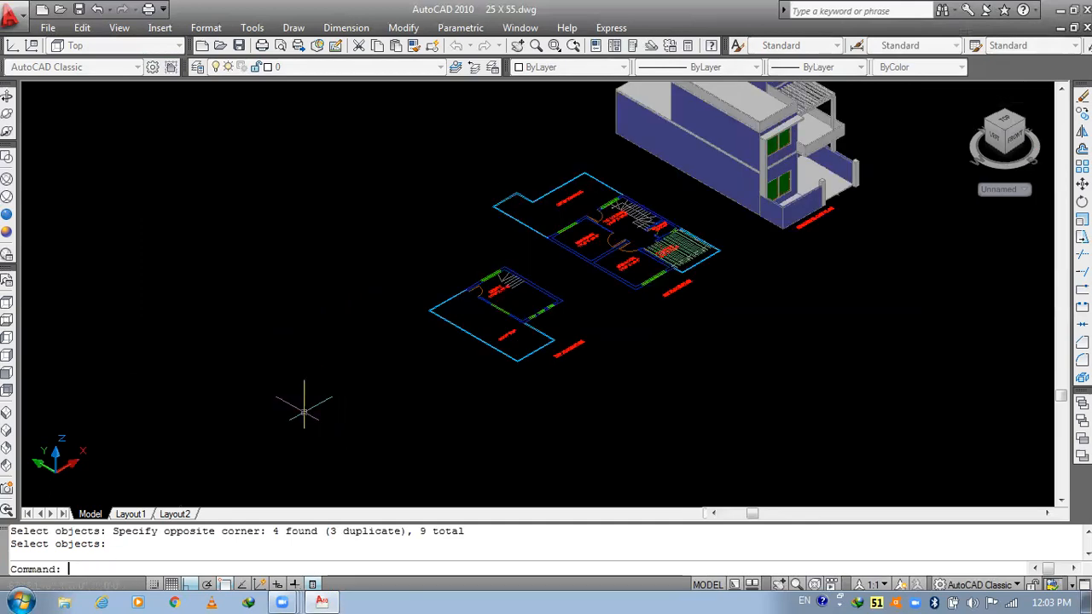
- Copy the open terrace's parapet outline from the first floor plan into the empty space beside the plan
{"action": "type", "text": "co"}
{"action": "key", "text": "Return"}
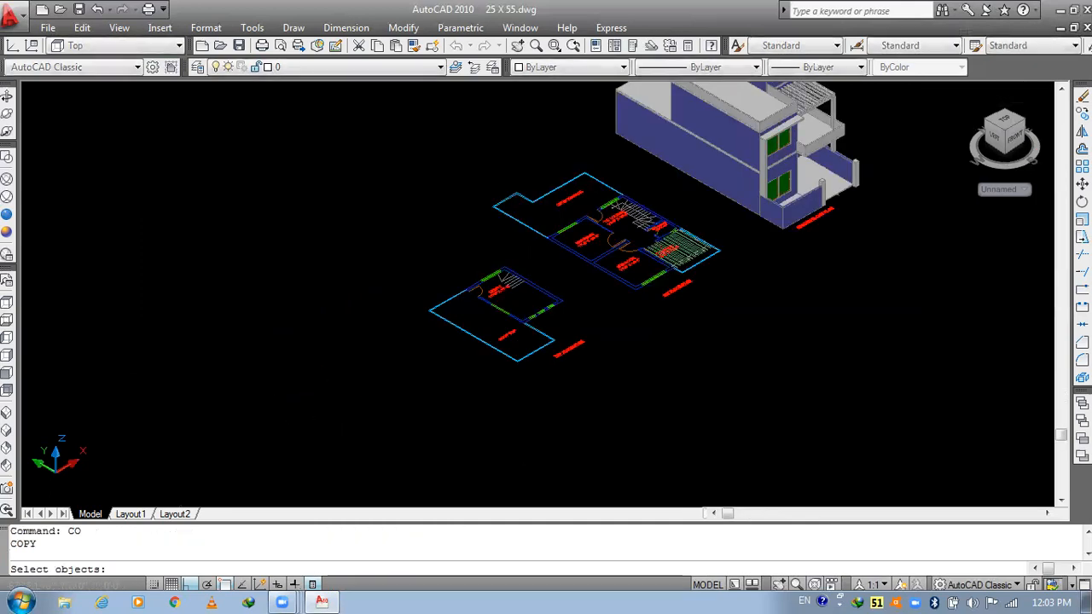
{"action": "middle_click_drag", "start_coordinate": [513, 379], "coordinate": [515, 533]}
{"action": "scroll", "coordinate": [522, 353], "scroll_direction": "up", "scroll_amount": 5}
{"action": "left_click", "coordinate": [522, 353]}
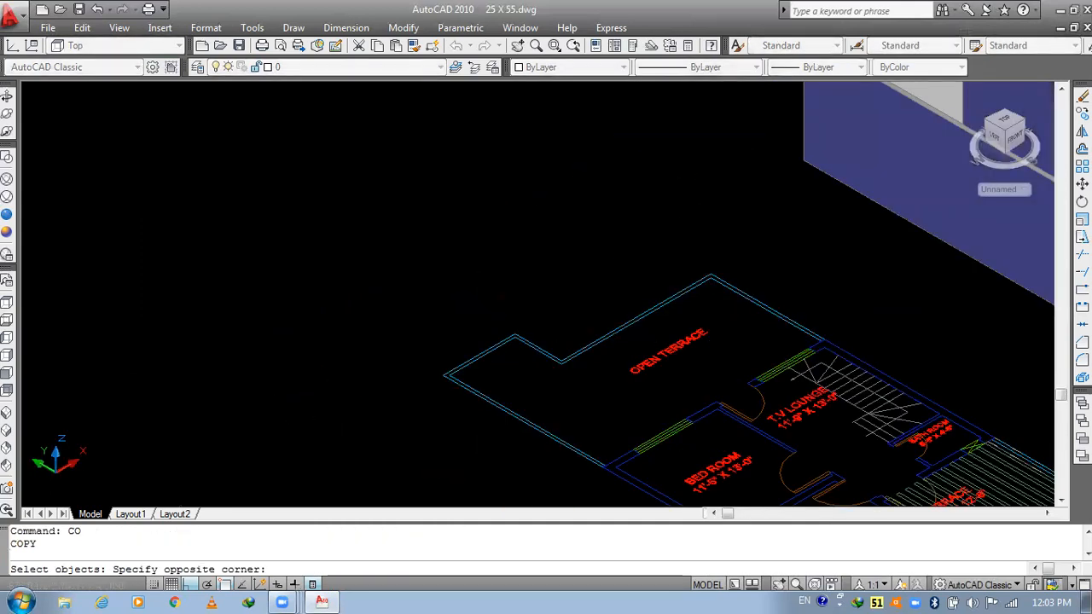
{"action": "left_click", "coordinate": [722, 289]}
{"action": "left_click", "coordinate": [722, 289]}
{"action": "left_click", "coordinate": [696, 314]}
{"action": "key", "text": "Return"}
{"action": "left_click", "coordinate": [697, 314]}
{"action": "left_click", "coordinate": [490, 229]}
{"action": "middle_click_drag", "start_coordinate": [489, 228], "coordinate": [301, 421]}
{"action": "key", "text": "Escape"}
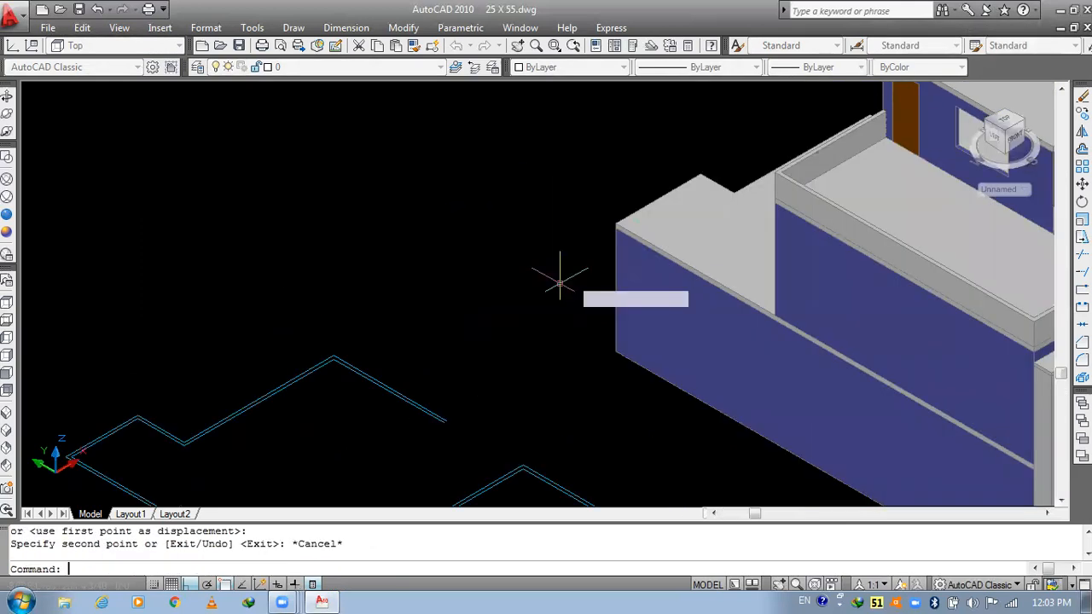
{"action": "key", "text": "Escape"}
- Switch to the northwest isometric view and examine the rear terrace slab's overhang against the walls and the copied outline
{"action": "scroll", "coordinate": [695, 178], "scroll_direction": "up", "scroll_amount": 3}
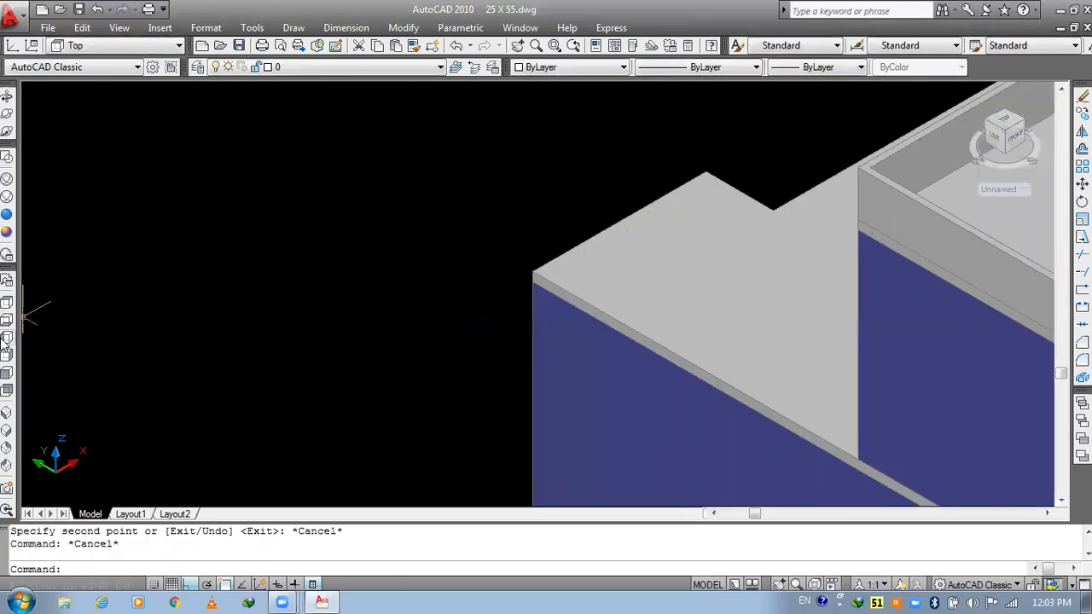
{"action": "left_click", "coordinate": [7, 431]}
{"action": "left_click", "coordinate": [7, 434]}
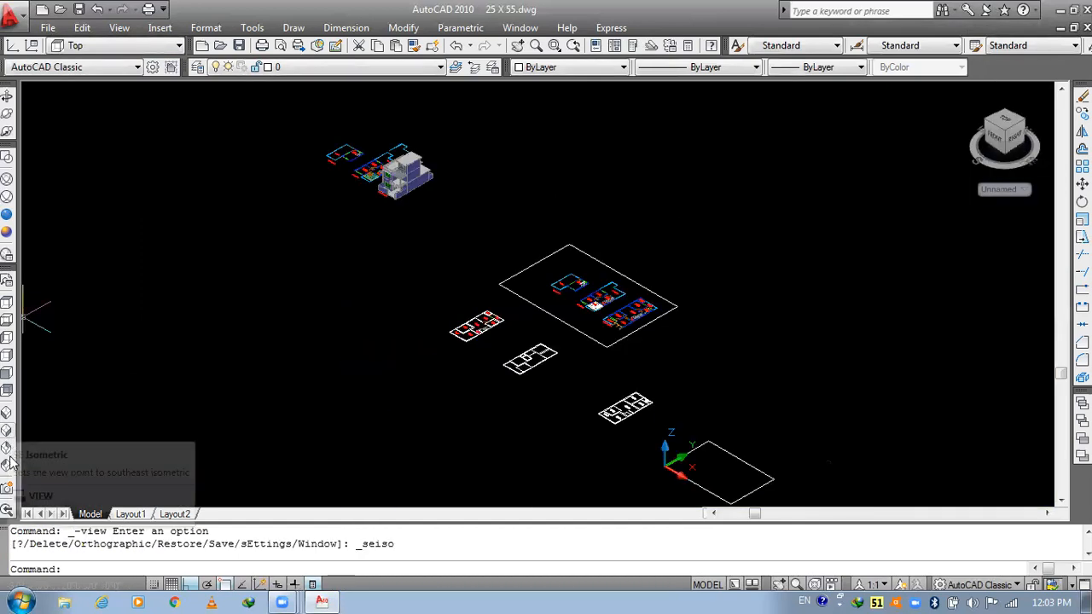
{"action": "left_click", "coordinate": [7, 466]}
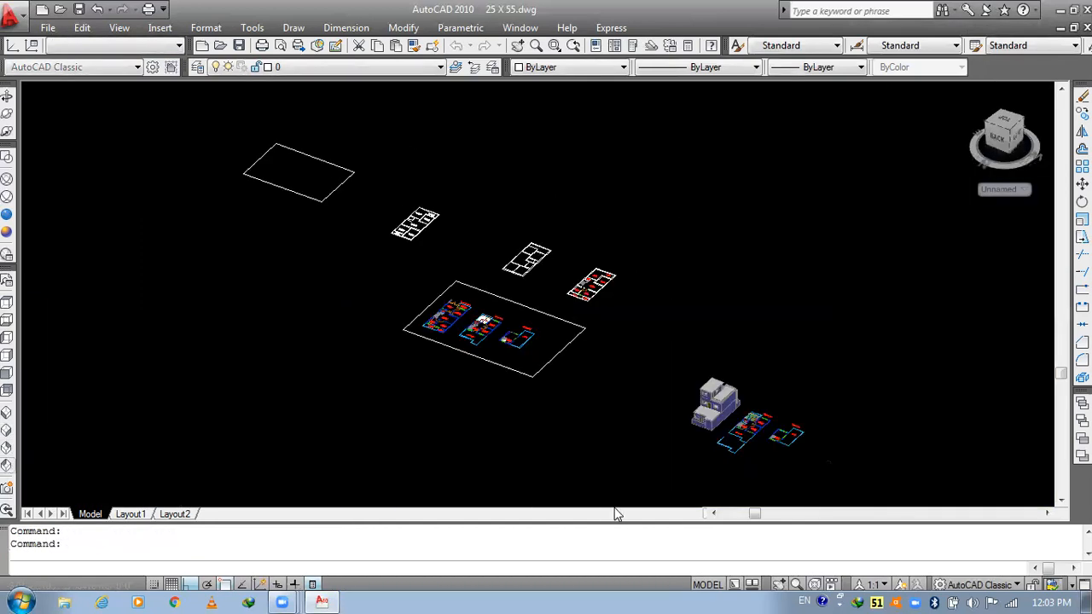
{"action": "scroll", "coordinate": [613, 495], "scroll_direction": "up", "scroll_amount": 2}
{"action": "scroll", "coordinate": [709, 376], "scroll_direction": "up", "scroll_amount": 8}
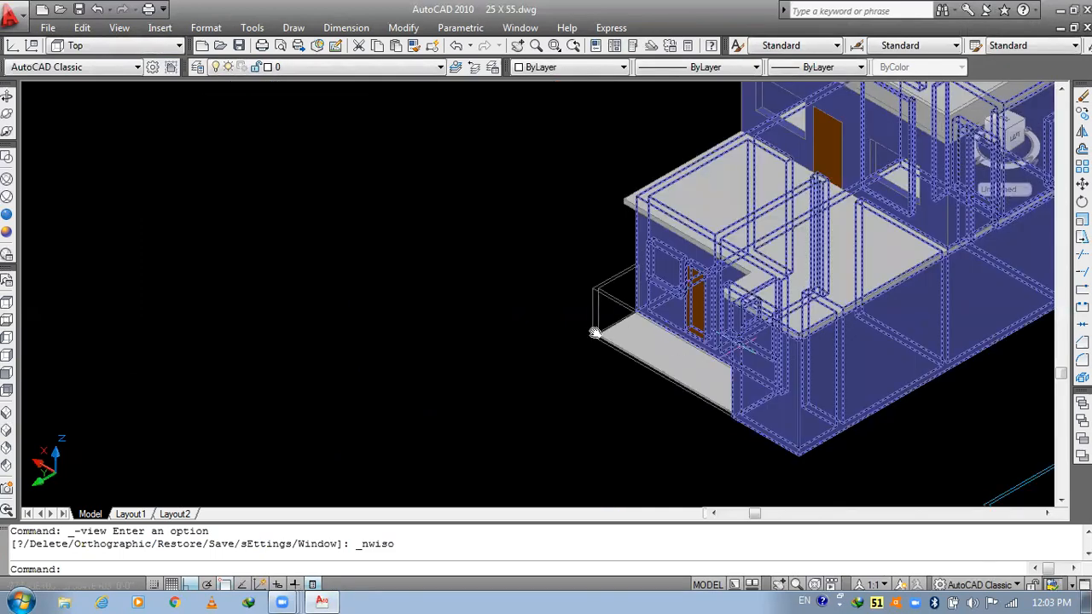
{"action": "middle_click_drag", "start_coordinate": [596, 333], "coordinate": [376, 293]}
{"action": "scroll", "coordinate": [470, 256], "scroll_direction": "up", "scroll_amount": 3}
{"action": "middle_click_drag", "start_coordinate": [524, 230], "coordinate": [561, 336]}
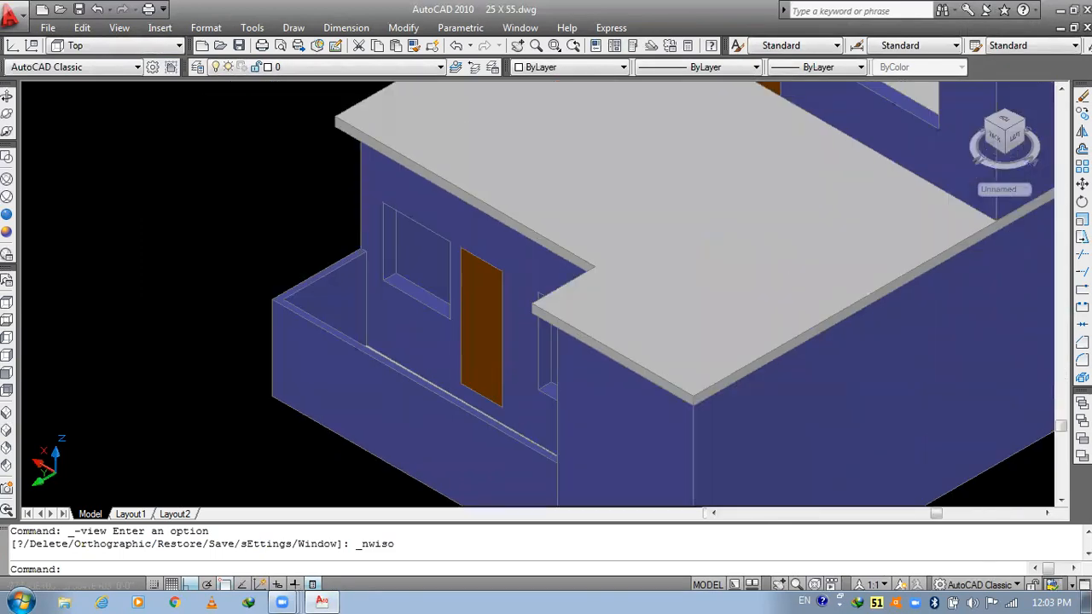
{"action": "scroll", "coordinate": [332, 206], "scroll_direction": "up", "scroll_amount": 3}
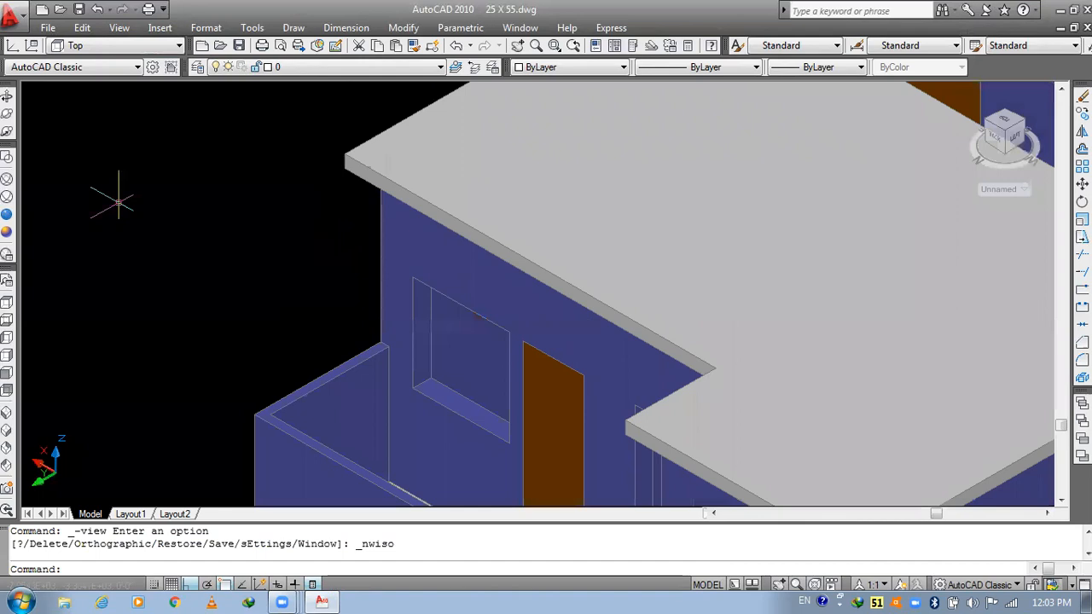
{"action": "scroll", "coordinate": [27, 101], "scroll_direction": "down", "scroll_amount": 4}
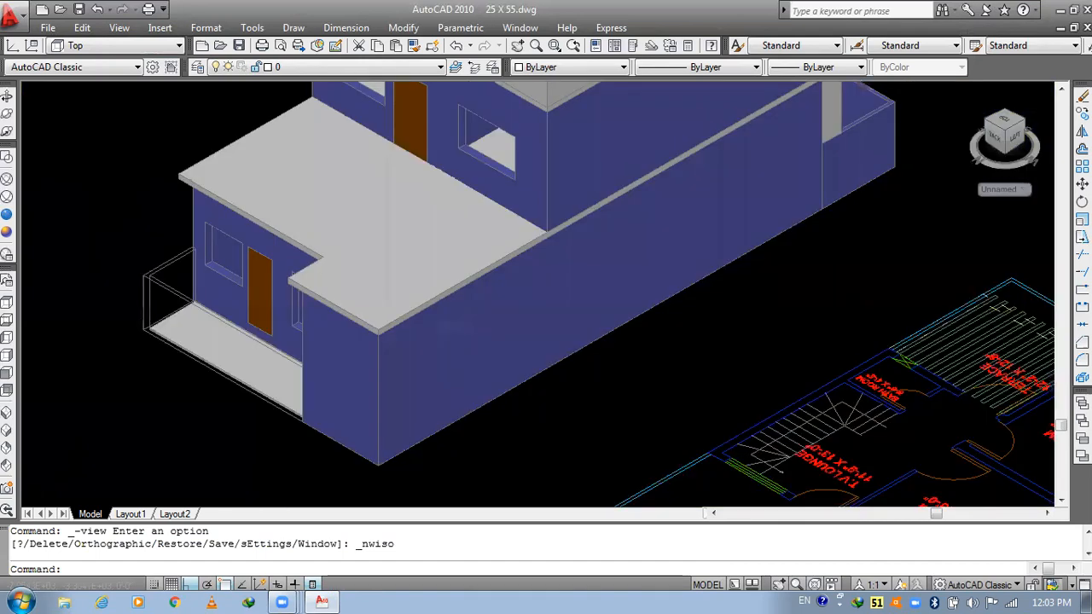
{"action": "scroll", "coordinate": [250, 231], "scroll_direction": "down", "scroll_amount": 5}
{"action": "middle_click_drag", "start_coordinate": [425, 396], "coordinate": [422, 311]}
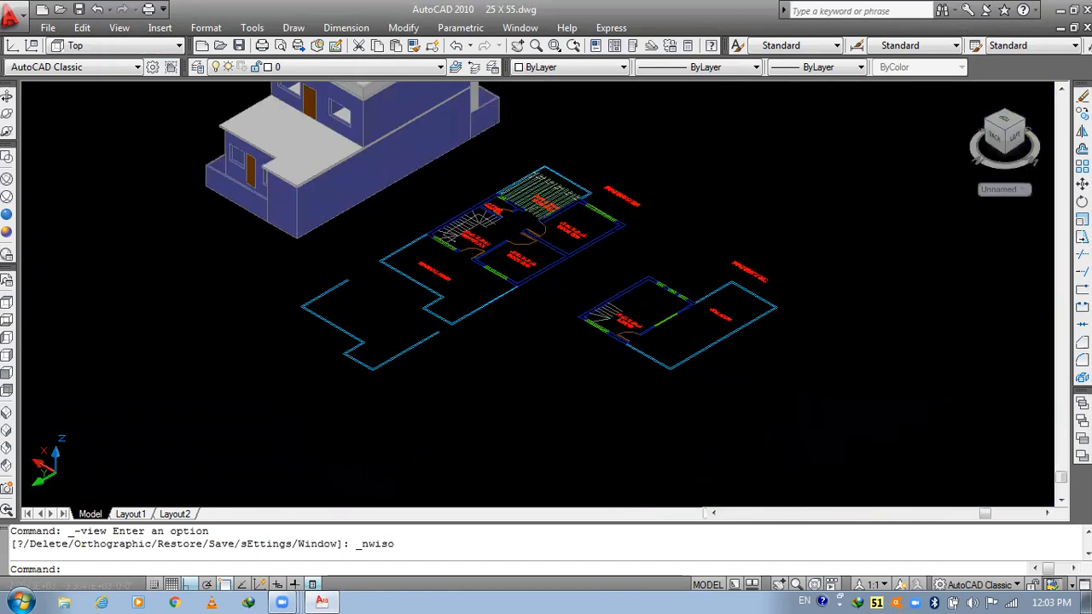
- Move the double line along the long rear edge of the copied terrace outline outward by 1.5'
{"action": "key", "text": "Escape"}
{"action": "key", "text": "Escape"}
{"action": "scroll", "coordinate": [338, 327], "scroll_direction": "up", "scroll_amount": 5}
{"action": "type", "text": "M"}
{"action": "key", "text": "Return"}
{"action": "left_click", "coordinate": [361, 285]}
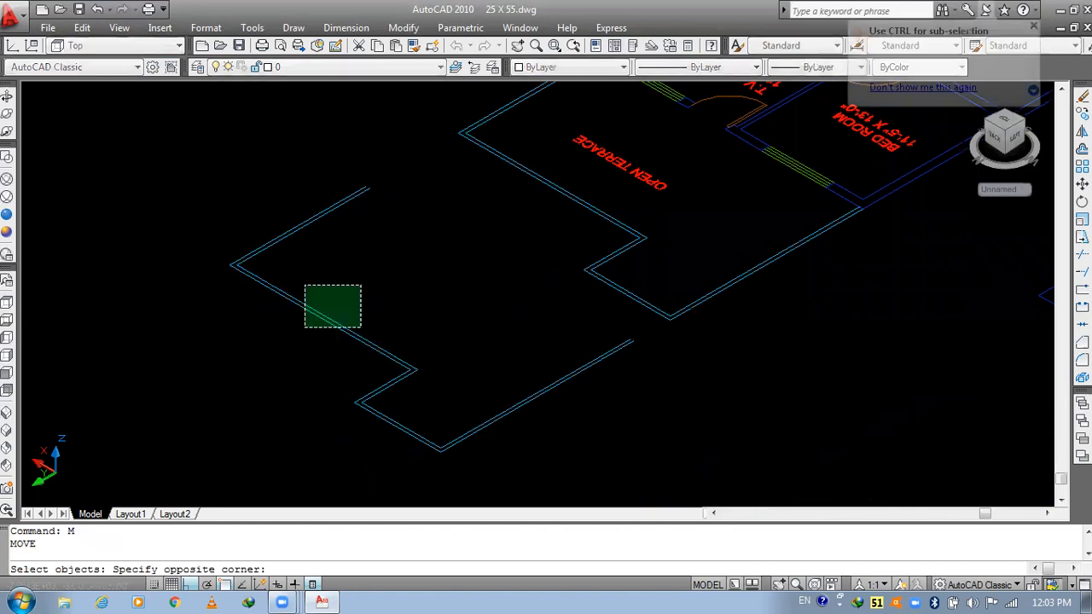
{"action": "left_click", "coordinate": [305, 327]}
{"action": "key", "text": "Return"}
{"action": "left_click", "coordinate": [282, 321]}
{"action": "type", "text": "1.5'"}
{"action": "key", "text": "Return"}
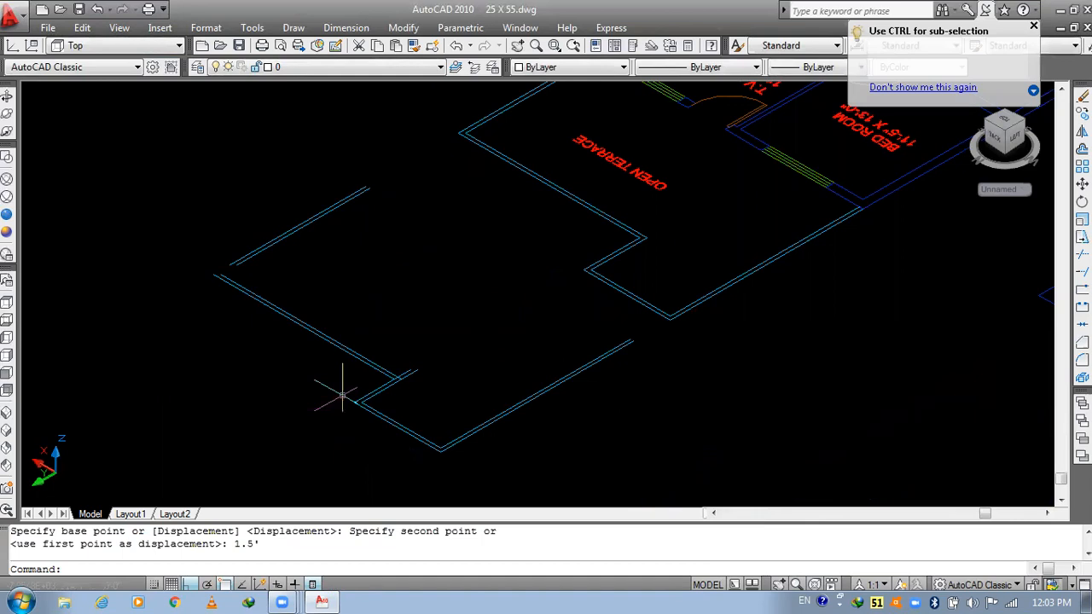
- Move the short double line at the notch of the copied terrace outline by 1.5' toward the notch opening
{"action": "type", "text": "m"}
{"action": "key", "text": "Return"}
{"action": "scroll", "coordinate": [373, 382], "scroll_direction": "up", "scroll_amount": 2}
{"action": "left_click", "coordinate": [402, 404]}
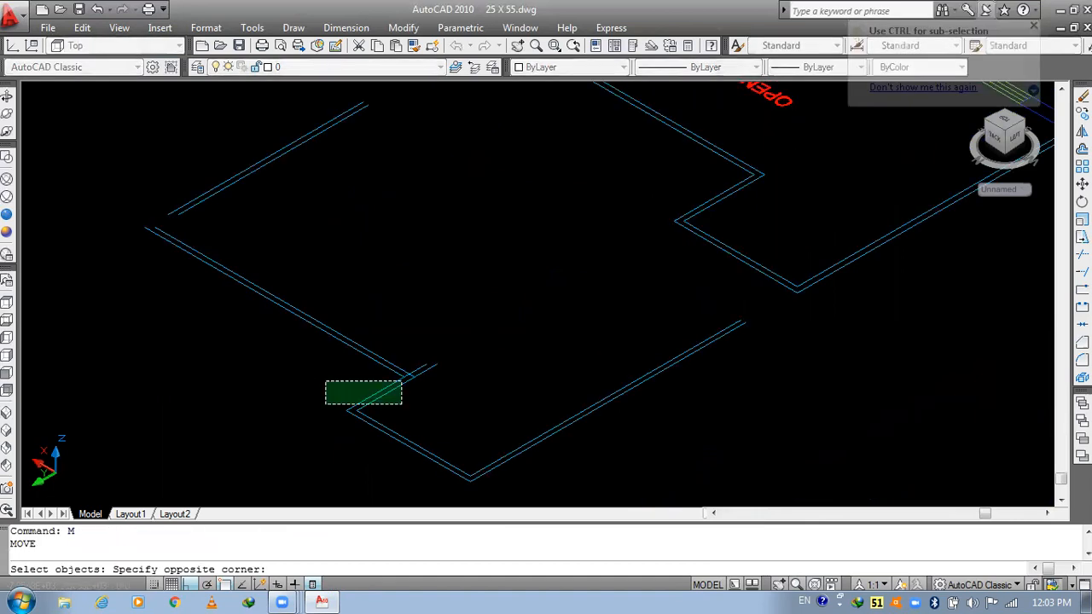
{"action": "left_click", "coordinate": [325, 381]}
{"action": "key", "text": "Return"}
{"action": "left_click", "coordinate": [324, 379]}
{"action": "type", "text": "1.5'"}
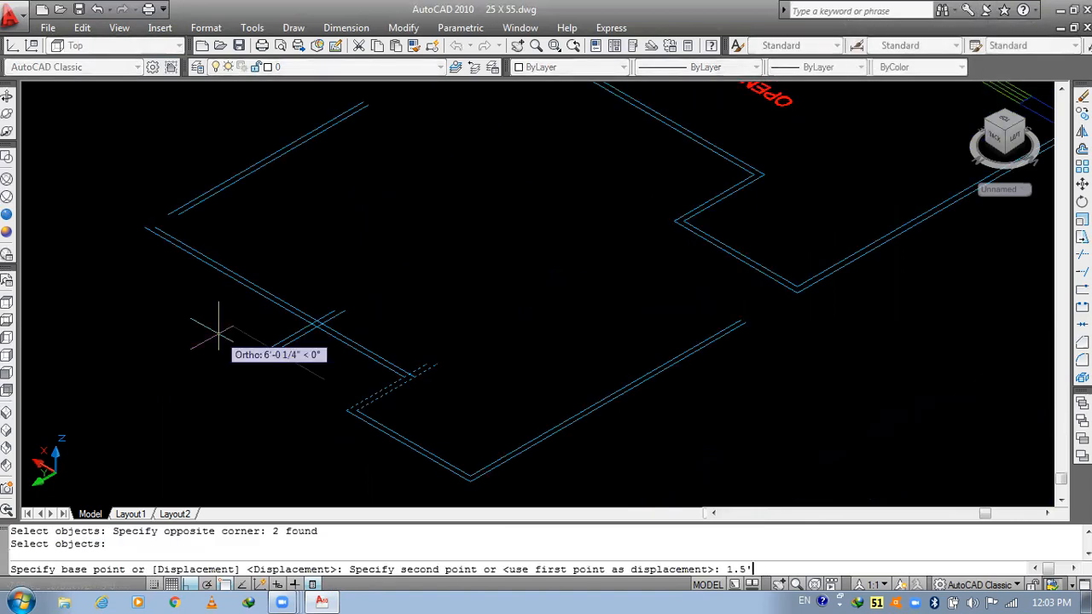
{"action": "key", "text": "Return"}
- Extend the neighbouring parapet lines to meet the two moved double lines at the outer corners
{"action": "type", "text": "ex"}
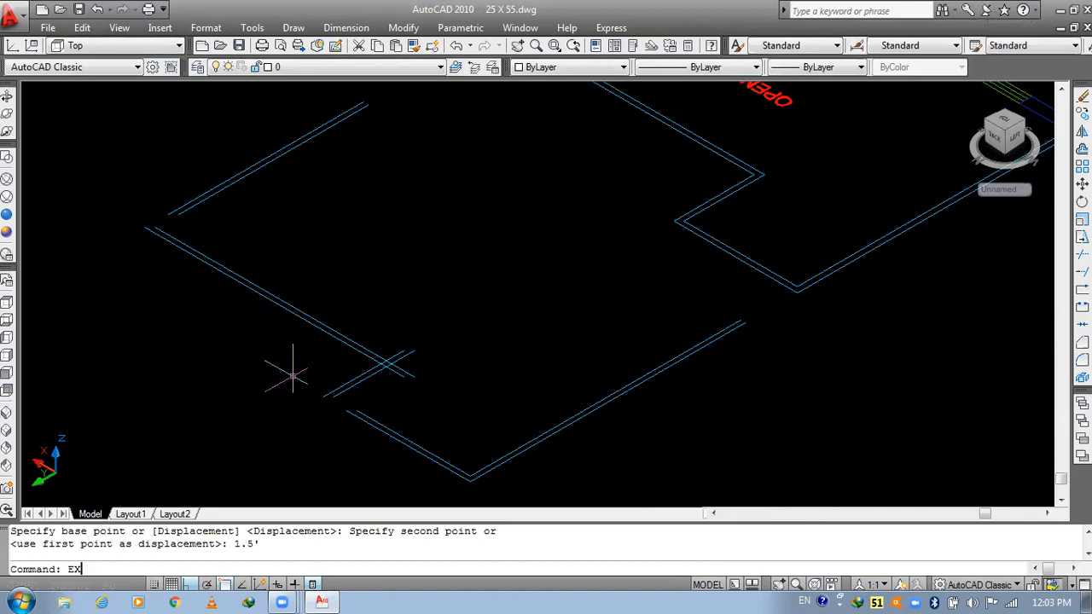
{"action": "key", "text": "Return"}
{"action": "key", "text": "Return"}
{"action": "left_click", "coordinate": [369, 403]}
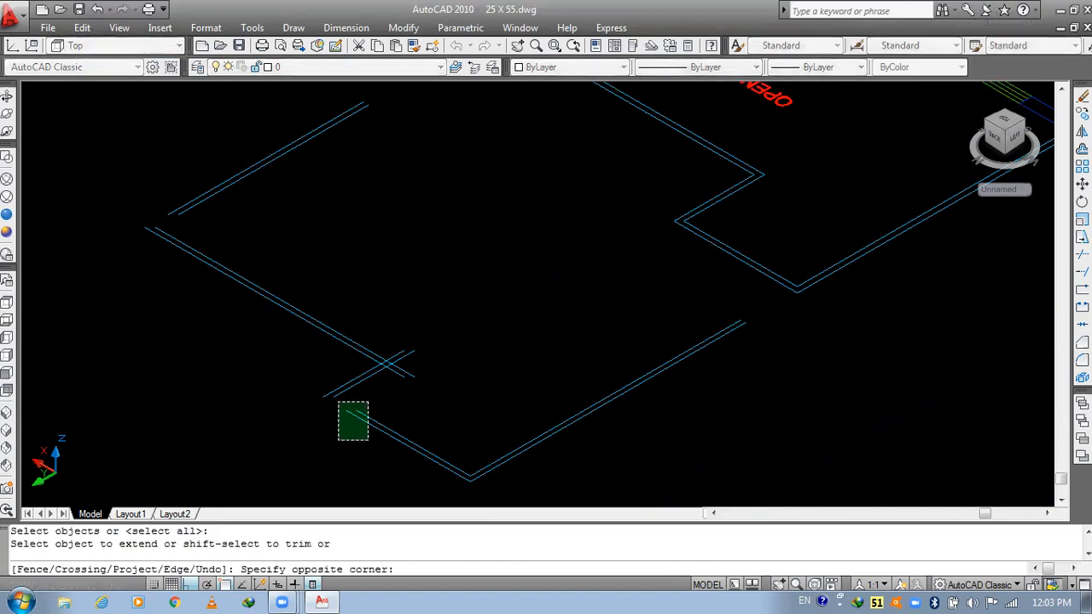
{"action": "left_click", "coordinate": [339, 441]}
{"action": "left_click", "coordinate": [188, 165]}
{"action": "left_click", "coordinate": [171, 225]}
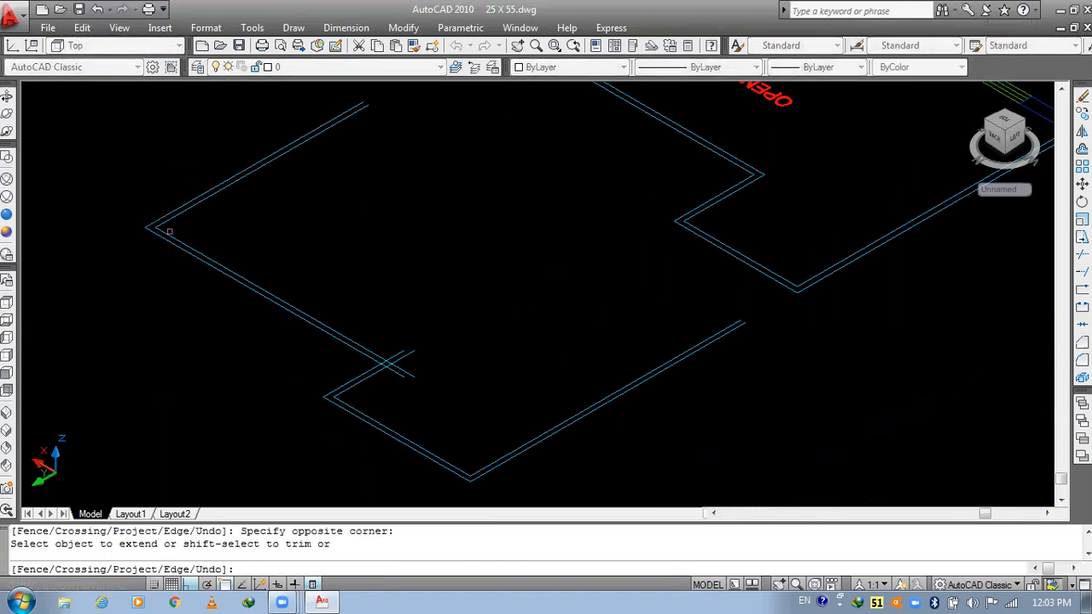
{"action": "key", "text": "Escape"}
{"action": "key", "text": "Escape"}
- Trim the crossing line ends at the notch's inner corner to form a clean parapet corner
{"action": "scroll", "coordinate": [414, 378], "scroll_direction": "up", "scroll_amount": 2}
{"action": "type", "text": "tr"}
{"action": "key", "text": "Return"}
{"action": "key", "text": "Return"}
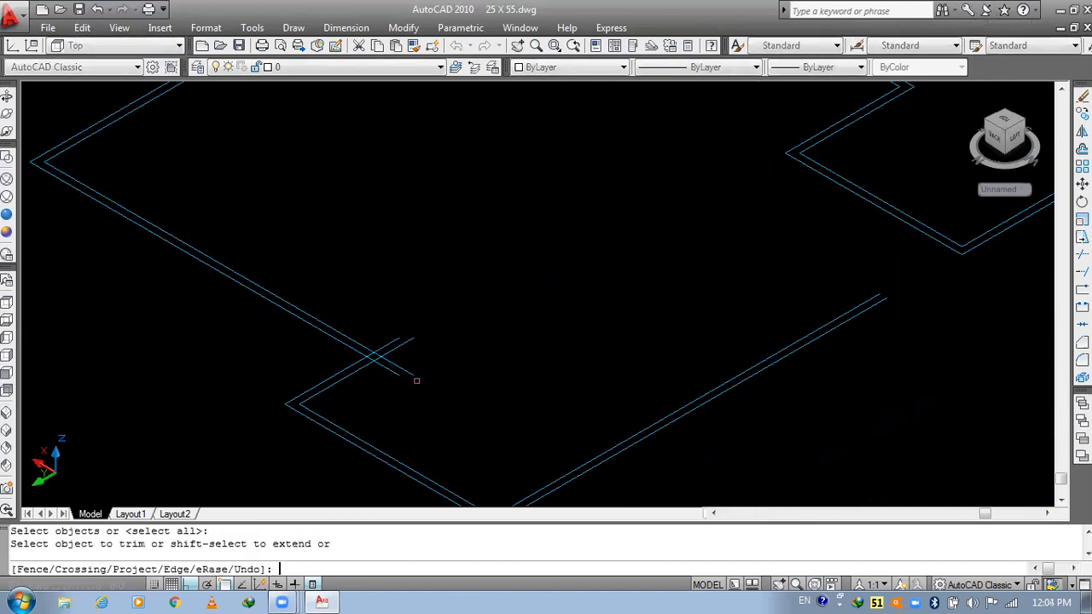
{"action": "scroll", "coordinate": [414, 375], "scroll_direction": "up", "scroll_amount": 2}
{"action": "left_click", "coordinate": [414, 356]}
{"action": "left_click", "coordinate": [340, 392]}
{"action": "left_click", "coordinate": [411, 282]}
{"action": "left_click", "coordinate": [366, 320]}
{"action": "scroll", "coordinate": [317, 331], "scroll_direction": "up", "scroll_amount": 2}
{"action": "left_click", "coordinate": [319, 332]}
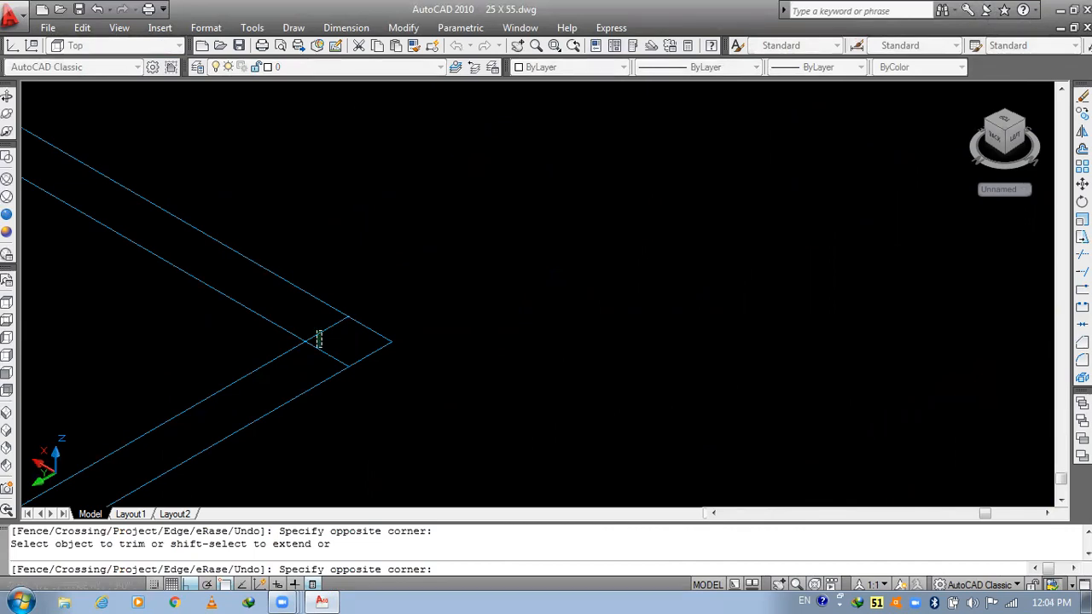
{"action": "left_click", "coordinate": [321, 345]}
{"action": "left_click", "coordinate": [327, 340]}
{"action": "left_click", "coordinate": [324, 329]}
{"action": "left_click", "coordinate": [324, 342]}
{"action": "left_click", "coordinate": [324, 344]}
{"action": "scroll", "coordinate": [323, 344], "scroll_direction": "down", "scroll_amount": 2}
{"action": "key", "text": "Escape"}
{"action": "key", "text": "Escape"}
{"action": "scroll", "coordinate": [467, 316], "scroll_direction": "down", "scroll_amount": 4}
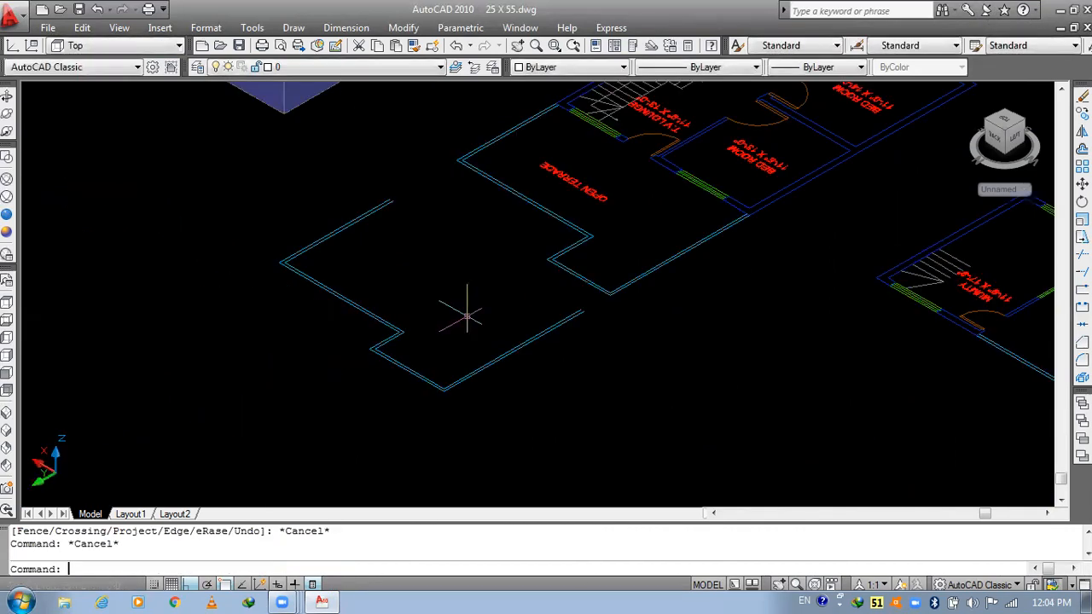
- Close both open ends of the copied terrace parapet outline with short lines
{"action": "type", "text": "L"}
{"action": "key", "text": "Return"}
{"action": "scroll", "coordinate": [557, 327], "scroll_direction": "up", "scroll_amount": 4}
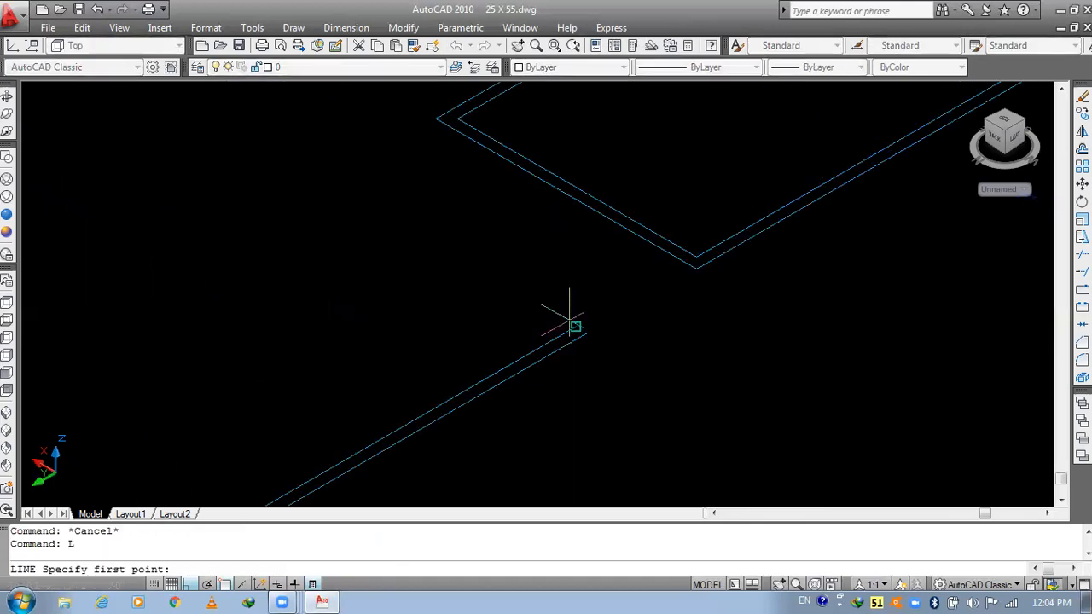
{"action": "left_click", "coordinate": [574, 326]}
{"action": "key", "text": "Return"}
{"action": "key", "text": "Return"}
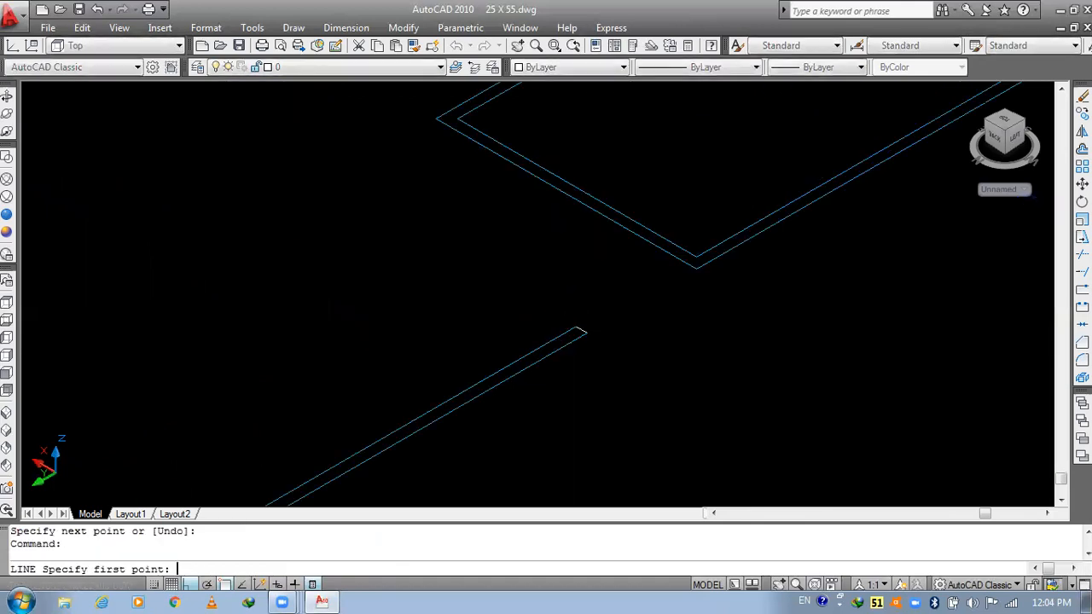
{"action": "scroll", "coordinate": [563, 337], "scroll_direction": "down", "scroll_amount": 5}
{"action": "scroll", "coordinate": [557, 394], "scroll_direction": "up", "scroll_amount": 5}
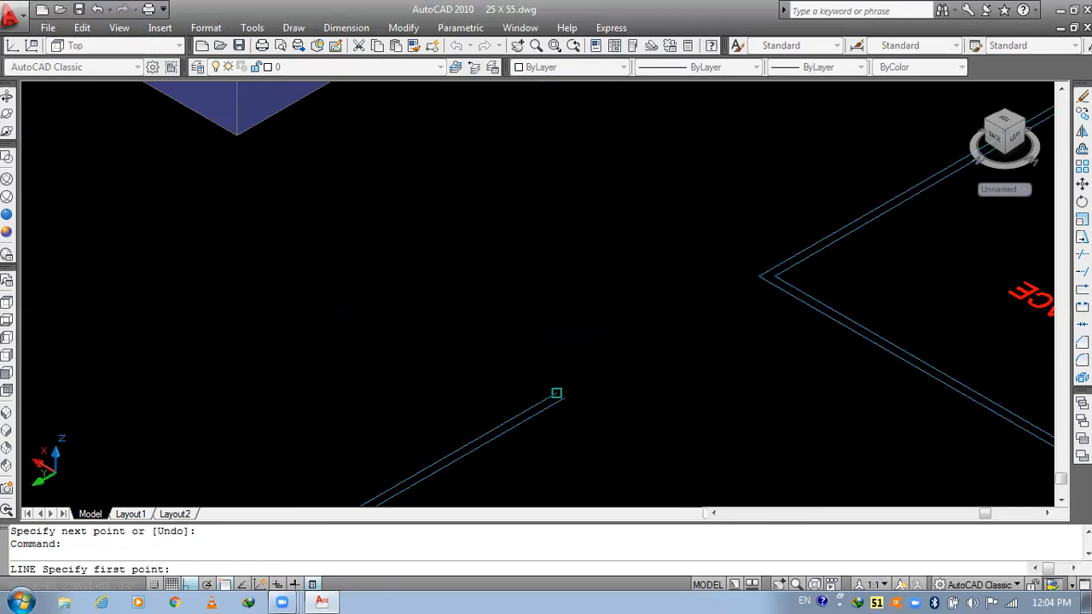
{"action": "left_click", "coordinate": [564, 397]}
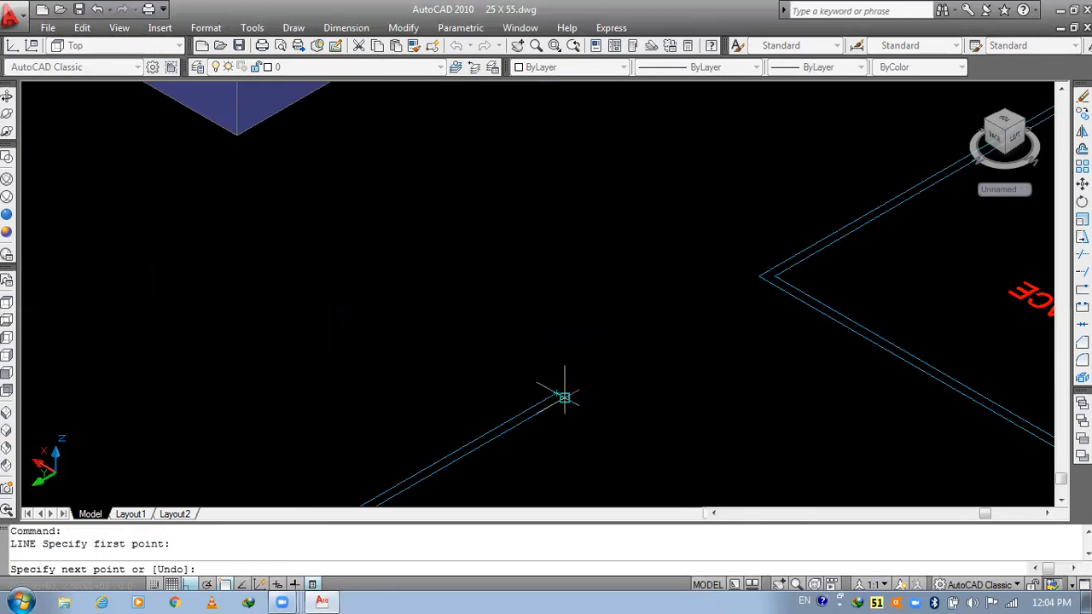
{"action": "scroll", "coordinate": [526, 446], "scroll_direction": "down", "scroll_amount": 5}
{"action": "key", "text": "Escape"}
{"action": "key", "text": "Escape"}
{"action": "key", "text": "Escape"}
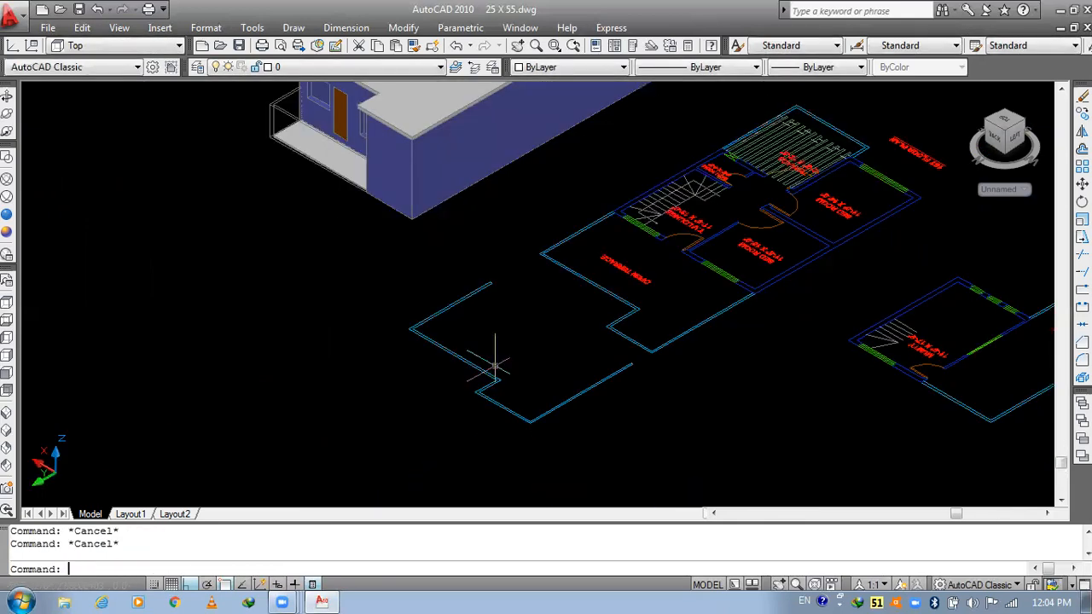
- Create a closed boundary inside the copied terrace parapet outline, using a new boundary set limited to that outline
{"action": "type", "text": "bo"}
{"action": "key", "text": "Return"}
{"action": "left_click", "coordinate": [845, 255]}
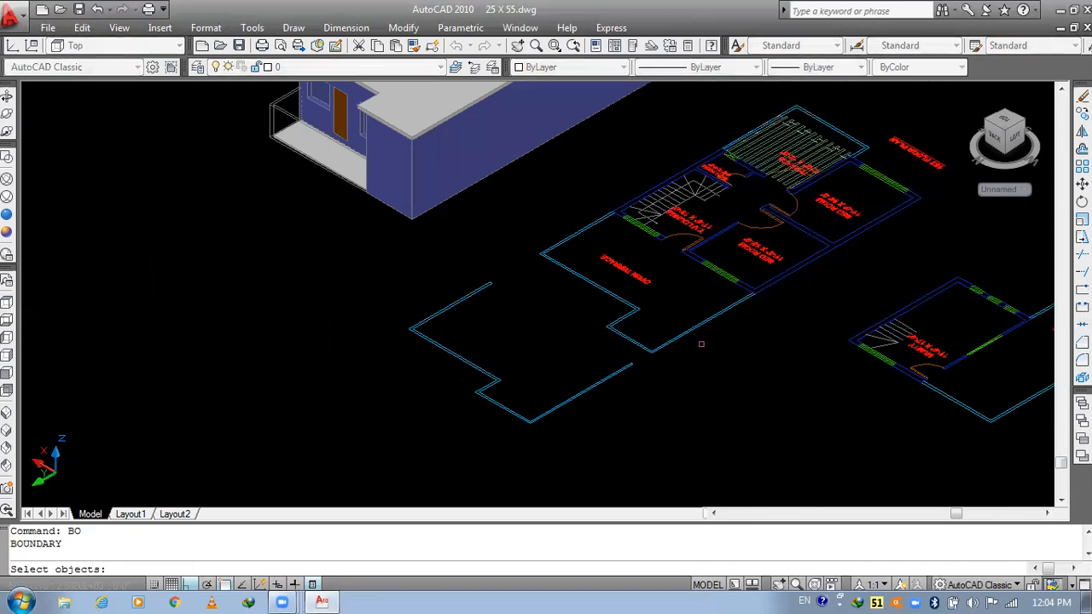
{"action": "scroll", "coordinate": [646, 359], "scroll_direction": "up", "scroll_amount": 3}
{"action": "left_click", "coordinate": [656, 330]}
{"action": "left_click", "coordinate": [528, 358]}
{"action": "left_click", "coordinate": [425, 322]}
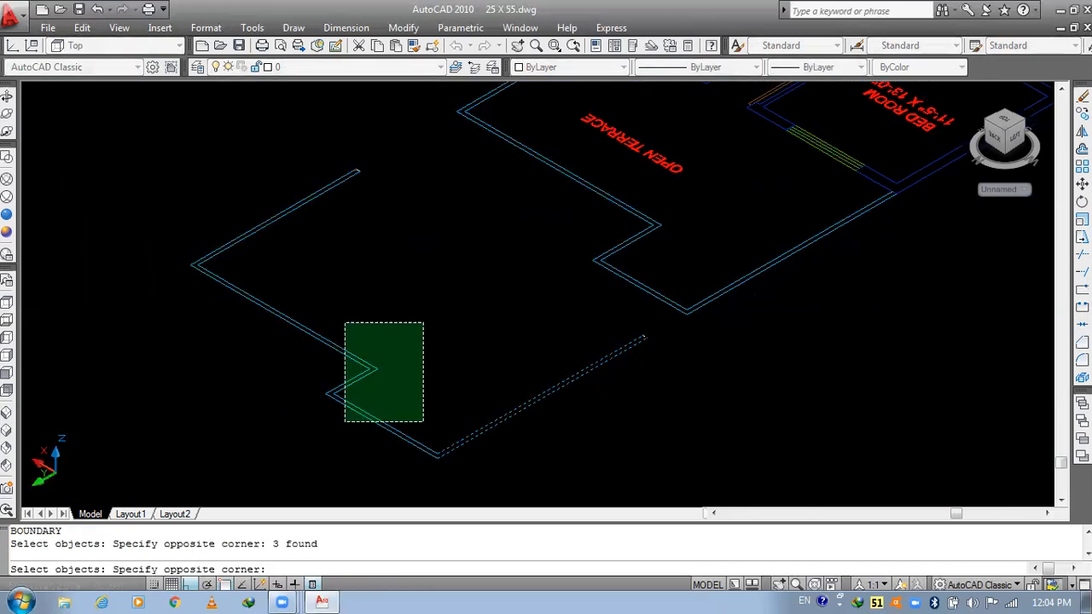
{"action": "left_click", "coordinate": [297, 403]}
{"action": "middle_click_drag", "start_coordinate": [370, 195], "coordinate": [367, 295]}
{"action": "left_click", "coordinate": [383, 264]}
{"action": "left_click", "coordinate": [302, 317]}
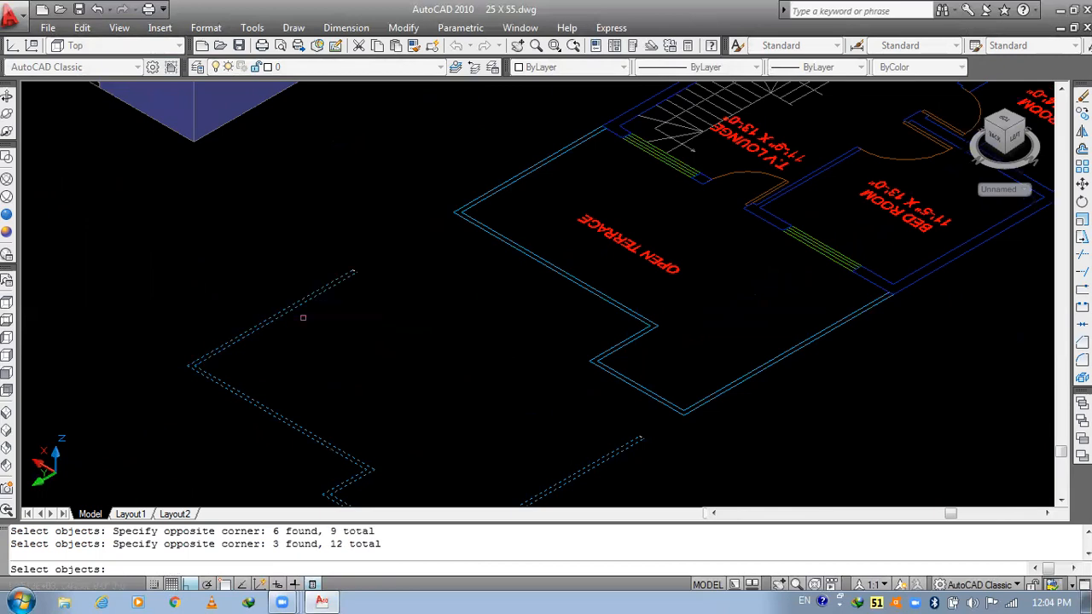
{"action": "key", "text": "Return"}
{"action": "left_click", "coordinate": [732, 122]}
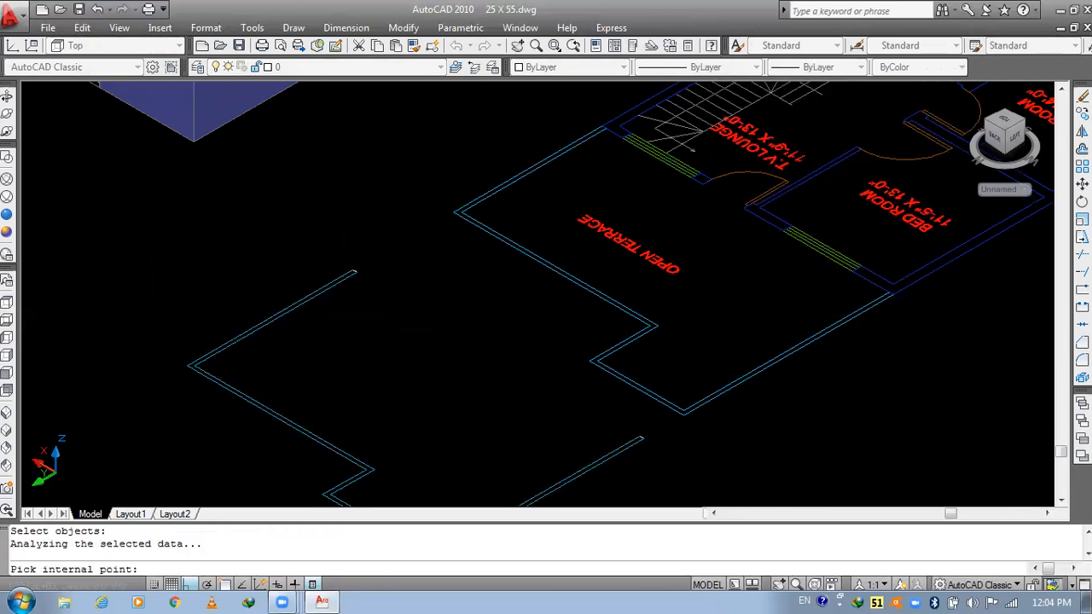
{"action": "scroll", "coordinate": [351, 280], "scroll_direction": "up", "scroll_amount": 3}
{"action": "left_click", "coordinate": [351, 280]}
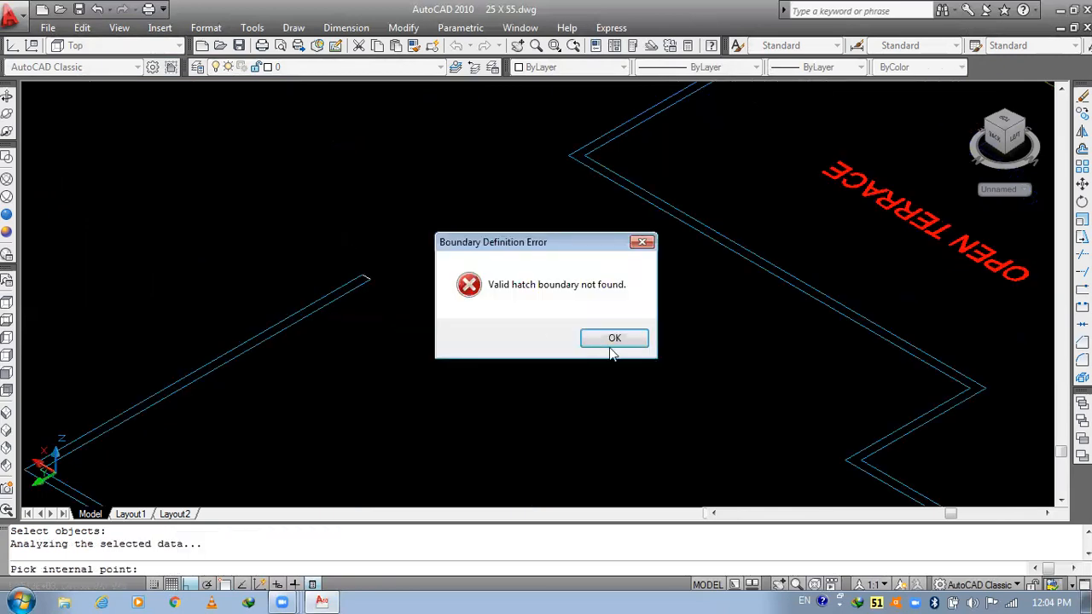
{"action": "key", "text": "Return"}
{"action": "scroll", "coordinate": [333, 280], "scroll_direction": "up", "scroll_amount": 4}
{"action": "left_click", "coordinate": [356, 305]}
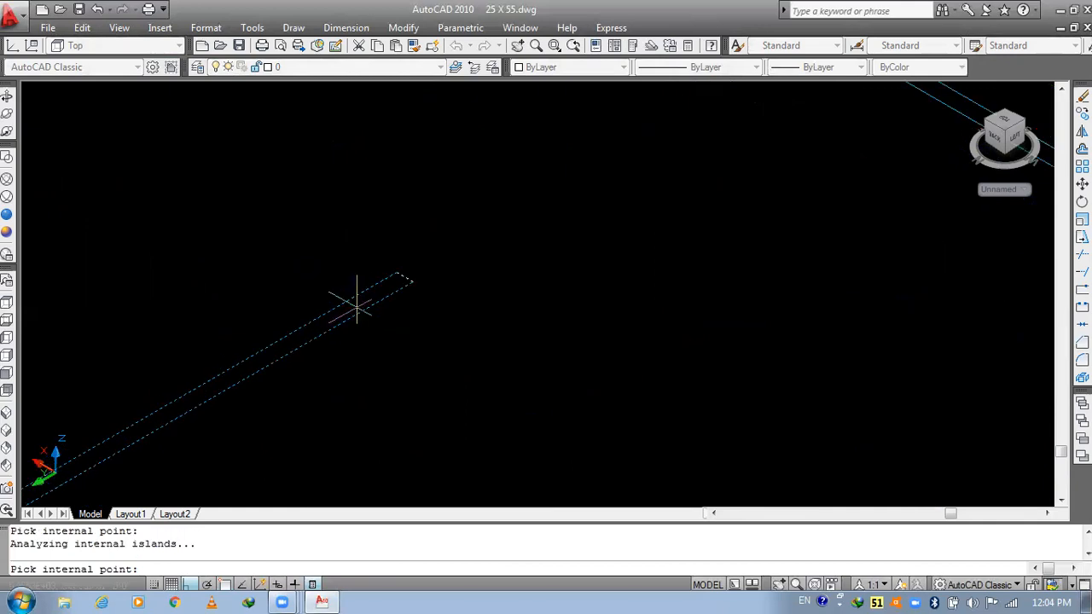
{"action": "key", "text": "Return"}
- Erase the original outline line overlapping the new terrace parapet boundary near its closed end
{"action": "type", "text": "E"}
{"action": "key", "text": "Return"}
{"action": "left_click", "coordinate": [363, 312]}
{"action": "key", "text": "Return"}
- Extrude the closed terrace parapet boundary to a height of 2.5'
{"action": "type", "text": "EX"}
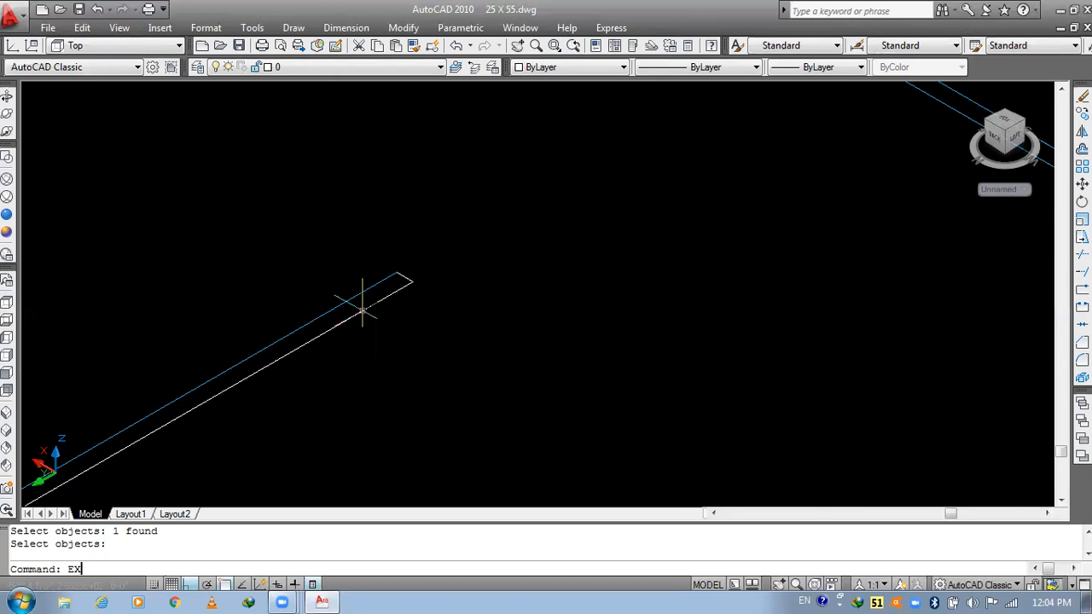
{"action": "type", "text": "T"}
{"action": "key", "text": "Return"}
{"action": "left_click", "coordinate": [364, 313]}
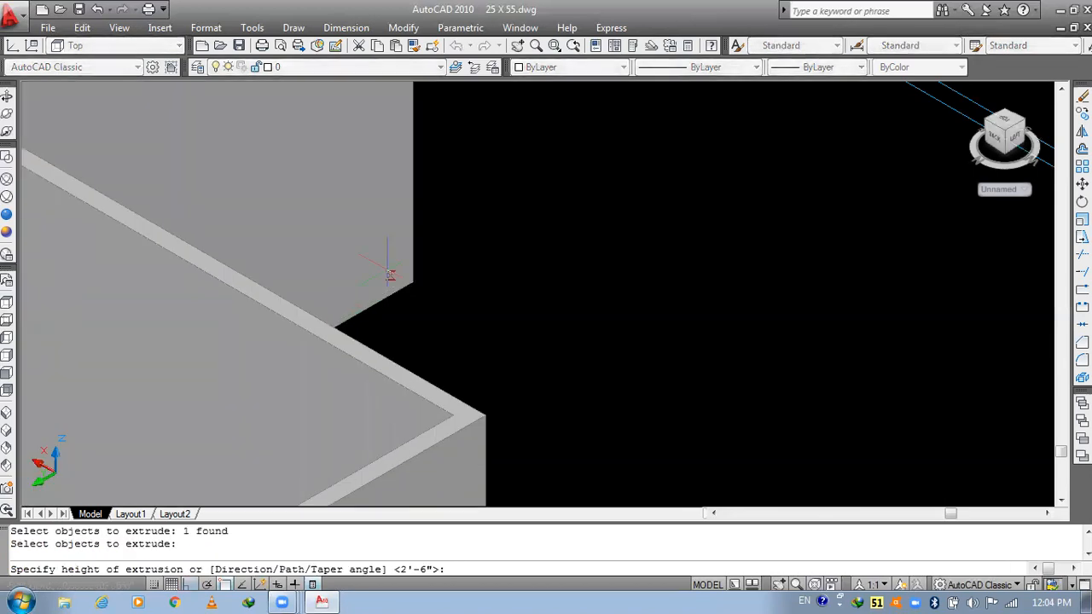
{"action": "type", "text": ".5"}
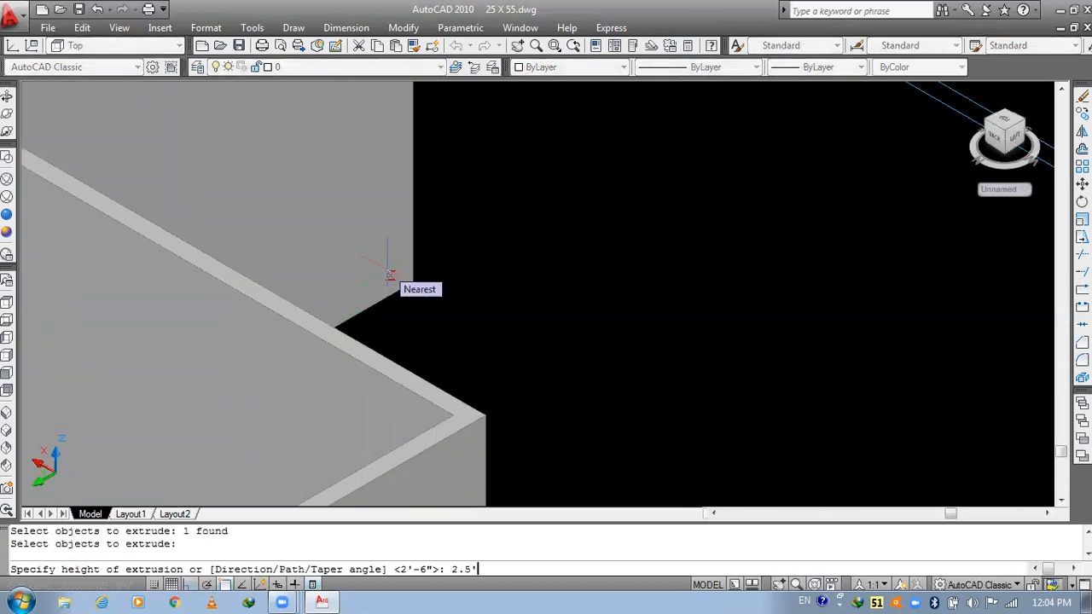
{"action": "key", "text": "Return"}
{"action": "scroll", "coordinate": [390, 275], "scroll_direction": "down", "scroll_amount": 8}
- Move the extruded terrace parapet onto the house, matching its lower outer corner to the top corner of the front terrace slab
{"action": "key", "text": "Escape"}
{"action": "key", "text": "Escape"}
{"action": "type", "text": "m"}
{"action": "key", "text": "Return"}
{"action": "left_click", "coordinate": [365, 340]}
{"action": "key", "text": "Return"}
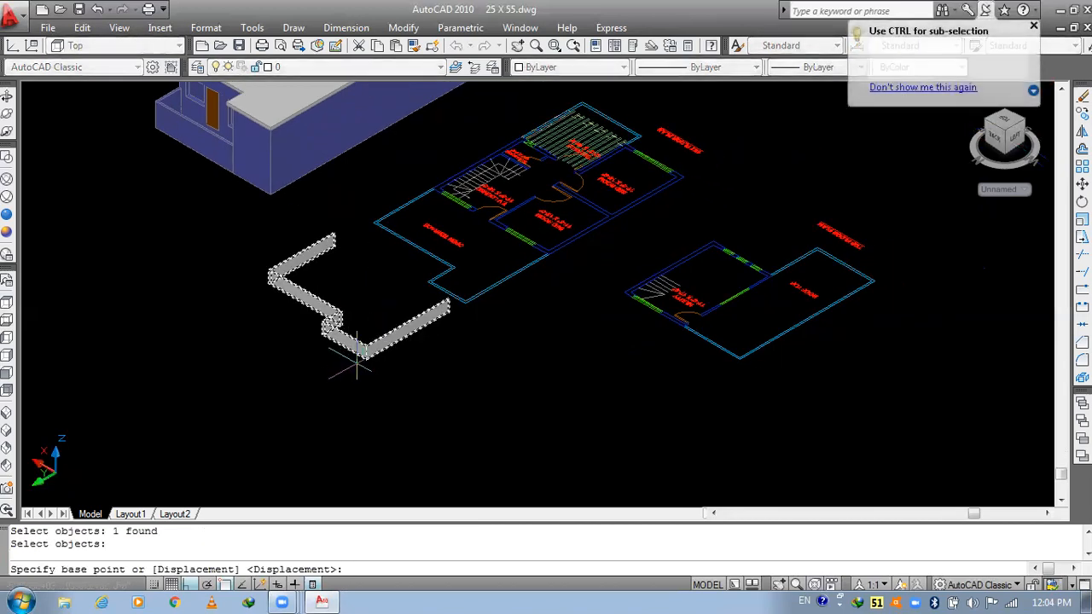
{"action": "scroll", "coordinate": [356, 366], "scroll_direction": "up", "scroll_amount": 5}
{"action": "left_click", "coordinate": [385, 355]}
{"action": "scroll", "coordinate": [385, 356], "scroll_direction": "down", "scroll_amount": 3}
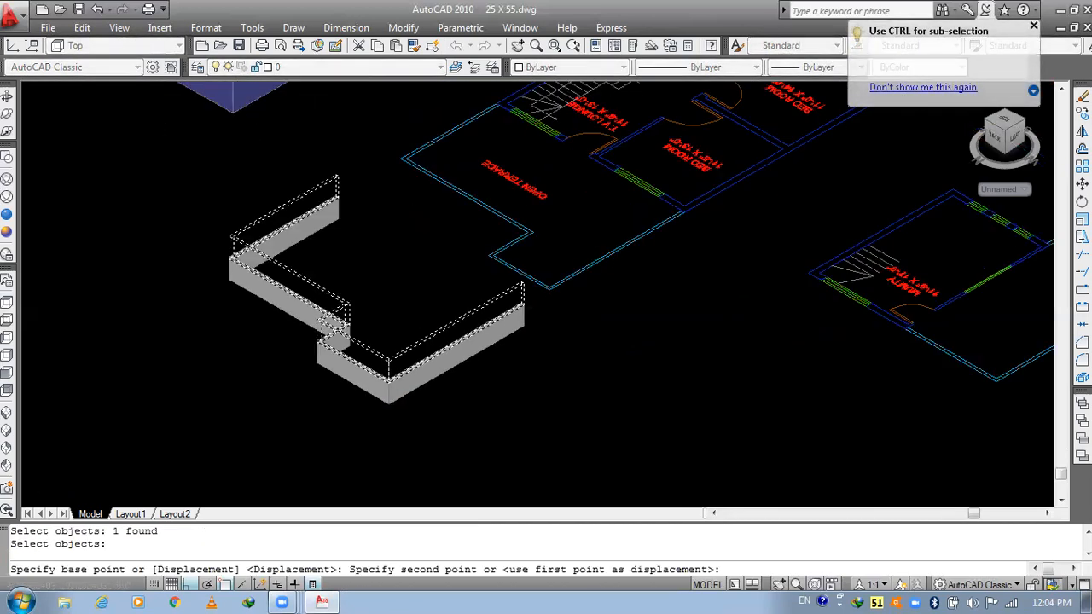
{"action": "scroll", "coordinate": [387, 363], "scroll_direction": "down", "scroll_amount": 2}
{"action": "scroll", "coordinate": [289, 124], "scroll_direction": "up", "scroll_amount": 5}
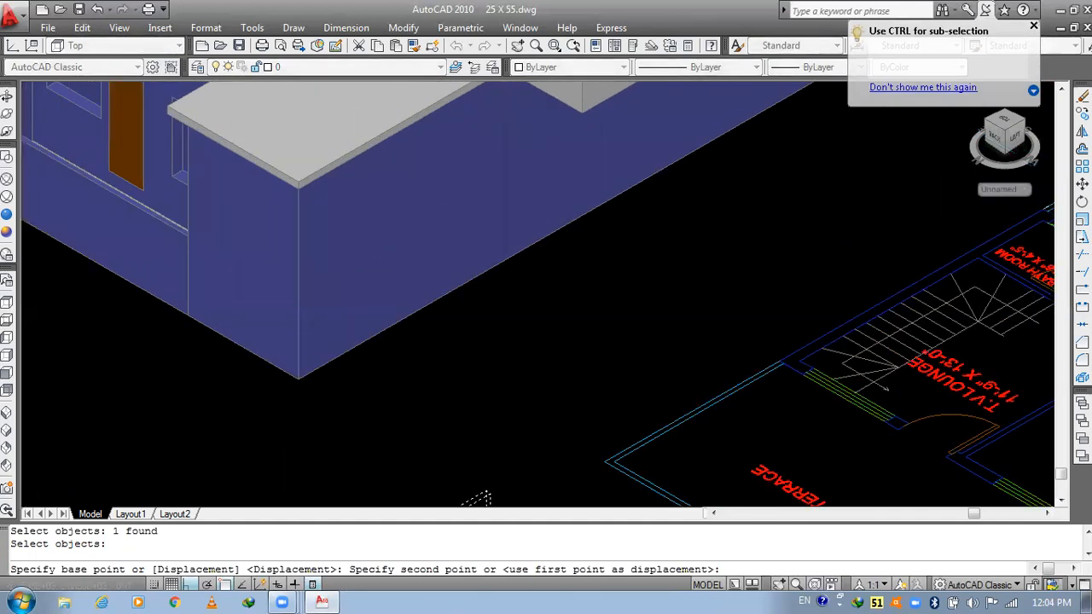
{"action": "scroll", "coordinate": [273, 111], "scroll_direction": "up", "scroll_amount": 3}
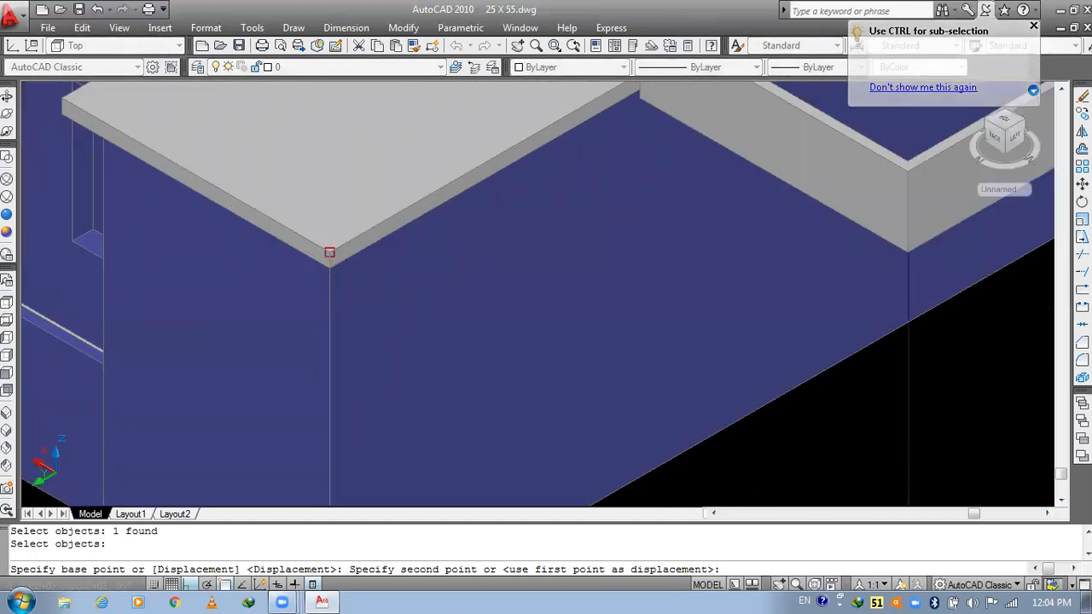
{"action": "left_click", "coordinate": [330, 252]}
{"action": "key", "text": "Escape"}
{"action": "scroll", "coordinate": [418, 325], "scroll_direction": "down", "scroll_amount": 5}
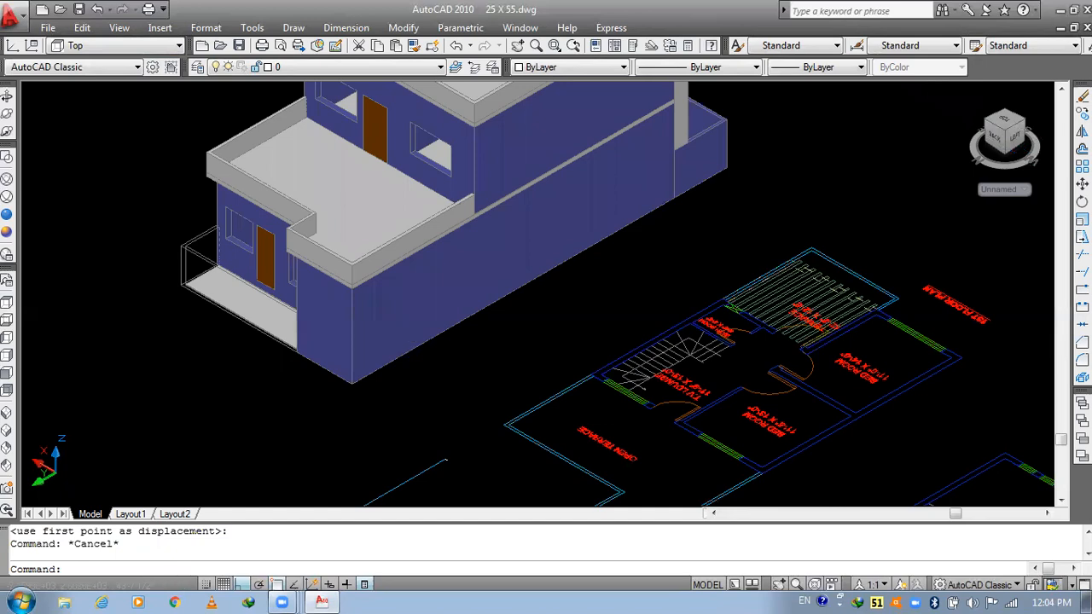
- Examine the house from the terraces up to the uppermost roof slab, and the floor plans beside it, for missing parapets
{"action": "scroll", "coordinate": [435, 324], "scroll_direction": "up", "scroll_amount": 4}
{"action": "middle_click_drag", "start_coordinate": [596, 288], "coordinate": [475, 423]}
{"action": "middle_click_drag", "start_coordinate": [345, 309], "coordinate": [343, 316]}
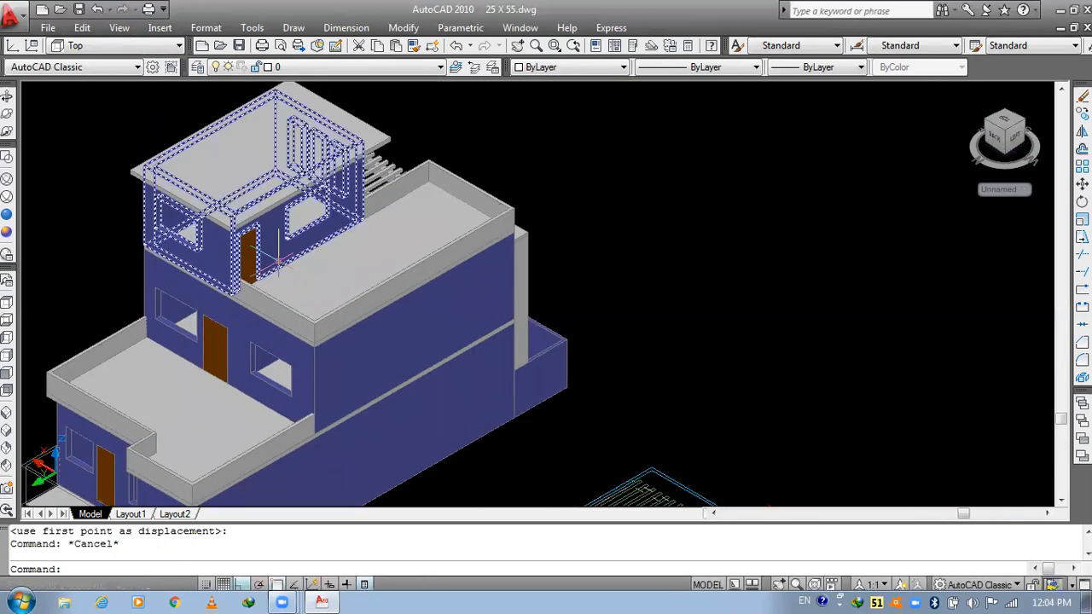
{"action": "middle_click_drag", "start_coordinate": [277, 260], "coordinate": [344, 313]}
{"action": "scroll", "coordinate": [343, 314], "scroll_direction": "down", "scroll_amount": 6}
{"action": "scroll", "coordinate": [501, 441], "scroll_direction": "up", "scroll_amount": 6}
{"action": "middle_click_drag", "start_coordinate": [388, 261], "coordinate": [632, 483]}
{"action": "middle_click_drag", "start_coordinate": [344, 246], "coordinate": [521, 410]}
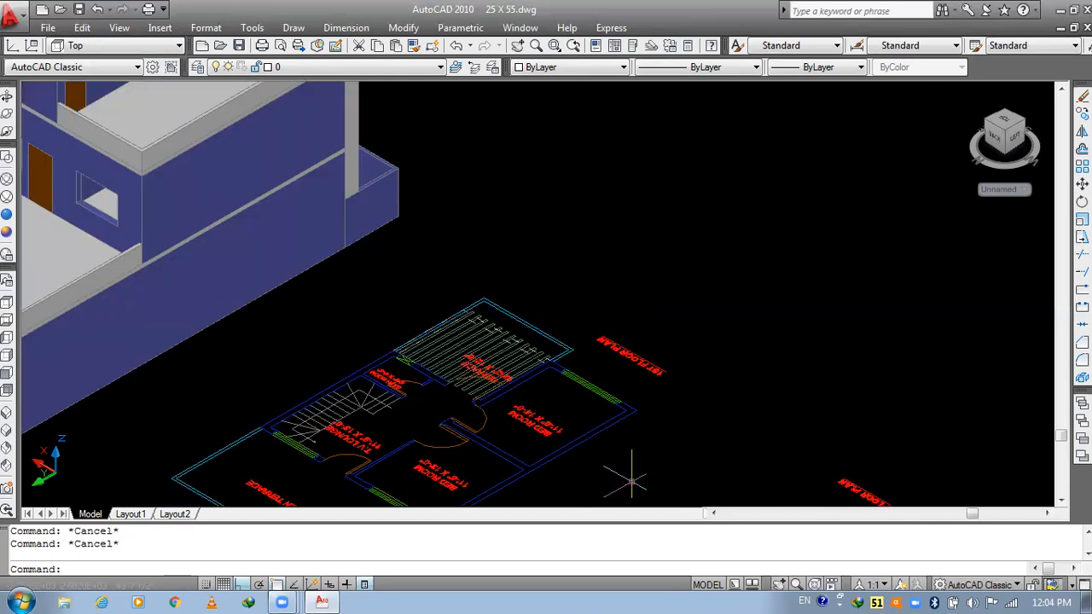
{"action": "middle_click_drag", "start_coordinate": [373, 228], "coordinate": [581, 438]}
- Draw a rectangle over the uppermost roof slab between its opposite corners
{"action": "type", "text": "R"}
{"action": "key", "text": "Escape"}
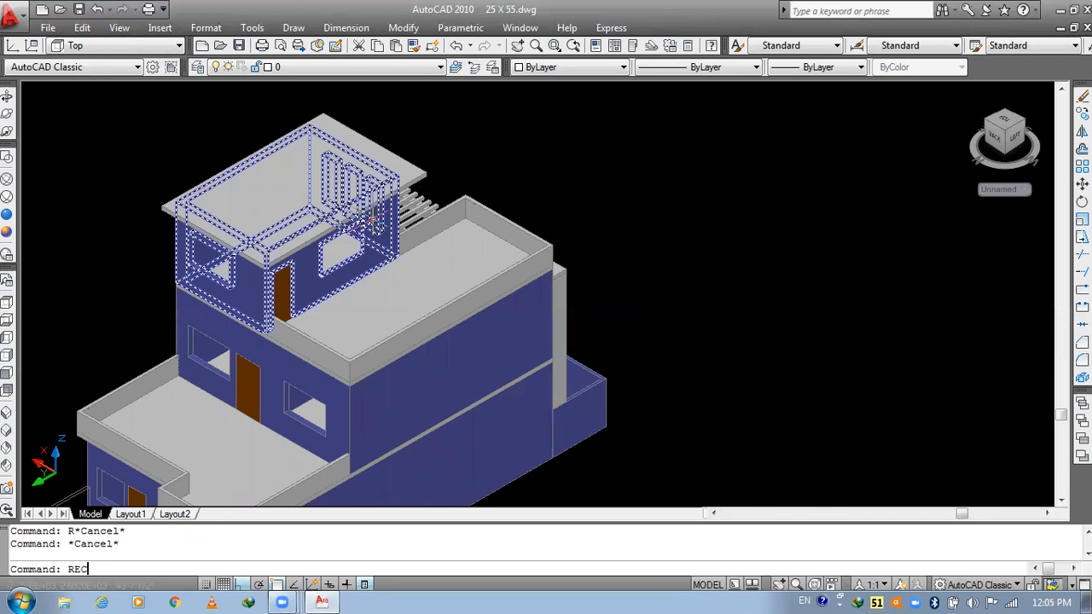
{"action": "key", "text": "Return"}
{"action": "middle_click_drag", "start_coordinate": [365, 136], "coordinate": [424, 209]}
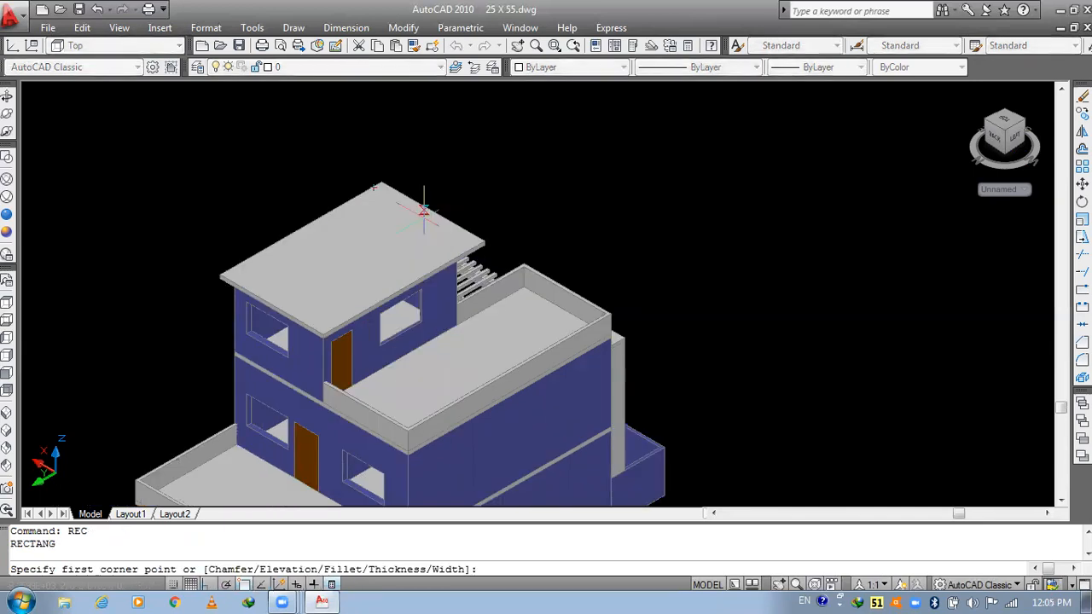
{"action": "left_click", "coordinate": [424, 209]}
{"action": "scroll", "coordinate": [366, 159], "scroll_direction": "up", "scroll_amount": 3}
{"action": "scroll", "coordinate": [297, 376], "scroll_direction": "up", "scroll_amount": 2}
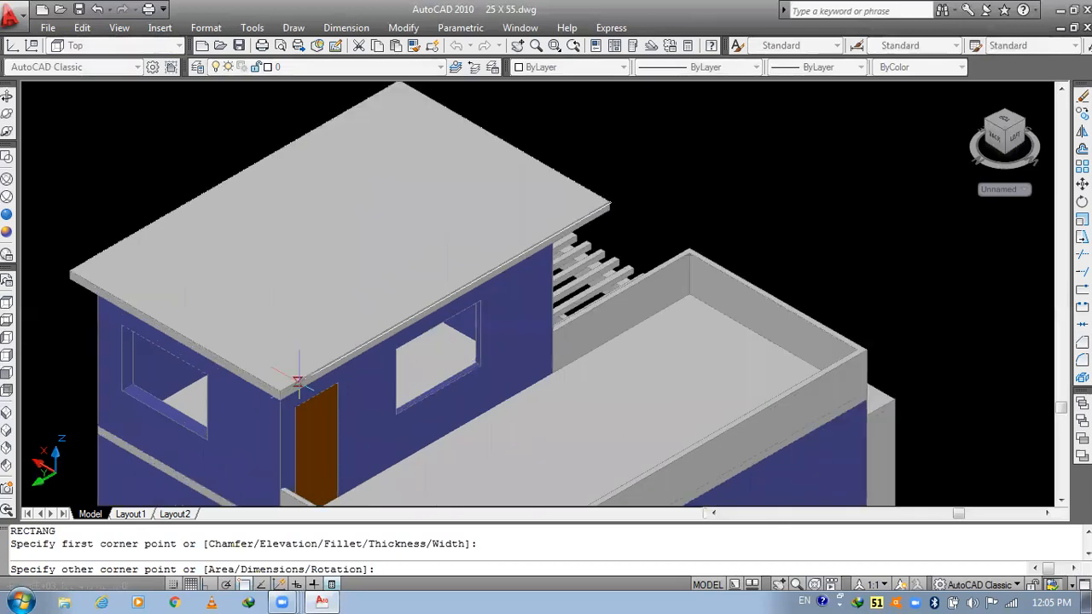
{"action": "scroll", "coordinate": [296, 381], "scroll_direction": "up", "scroll_amount": 2}
{"action": "left_click", "coordinate": [272, 397]}
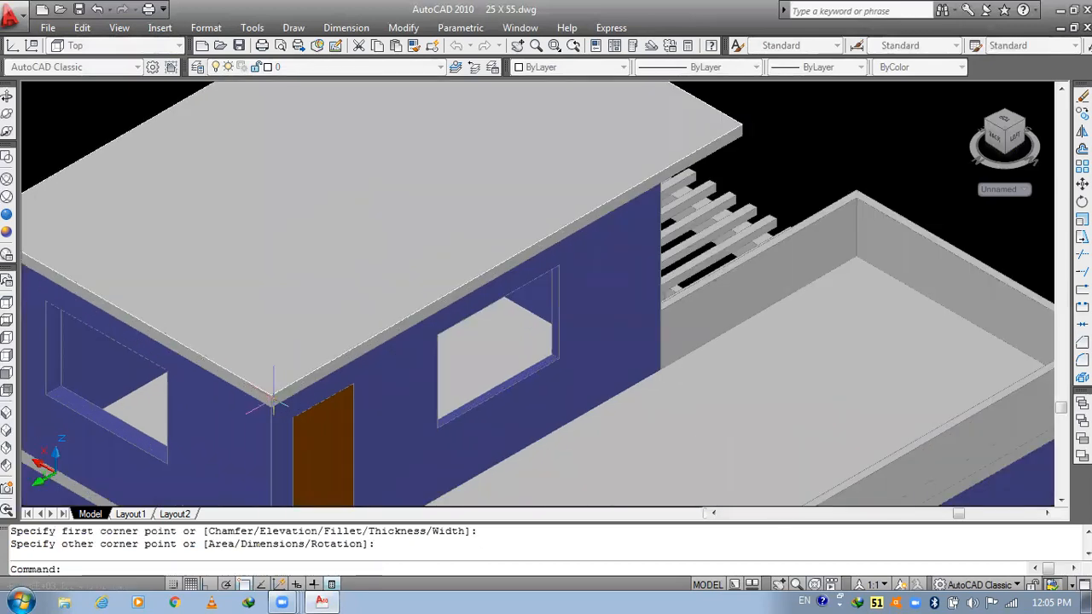
- Switch to the 2D wireframe style and move the roof rectangle off the slab into empty space beside the house
{"action": "left_click", "coordinate": [7, 95]}
{"action": "left_click", "coordinate": [7, 159]}
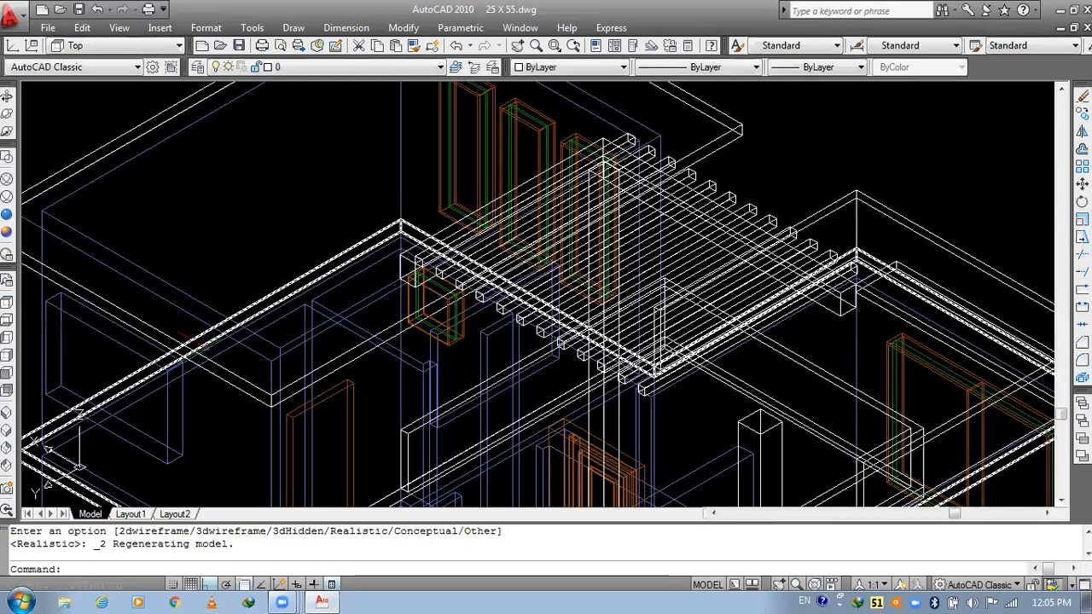
{"action": "scroll", "coordinate": [171, 299], "scroll_direction": "down", "scroll_amount": 2}
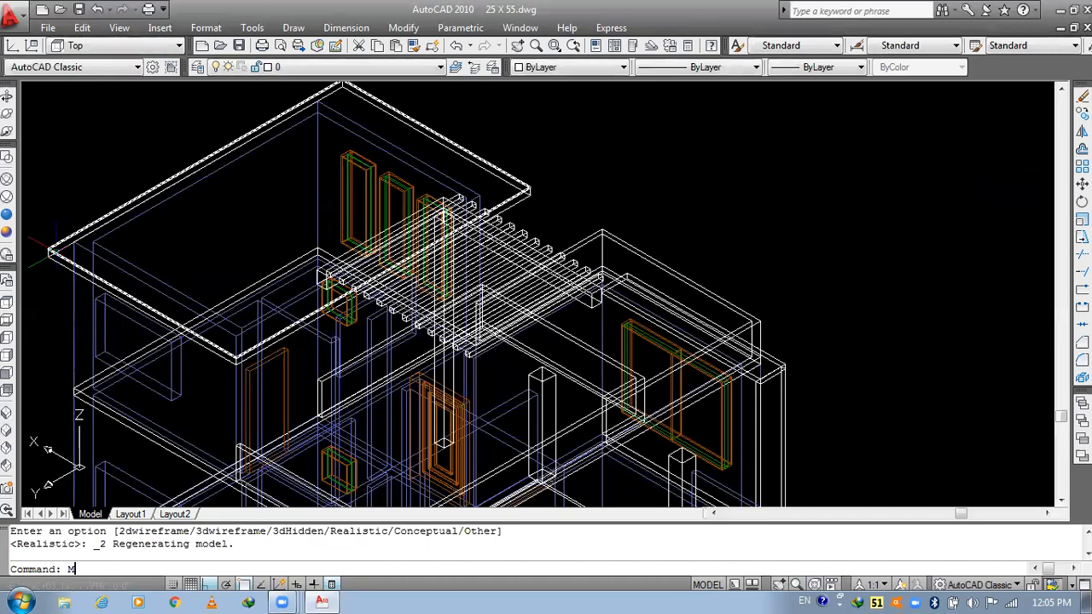
{"action": "key", "text": "space"}
{"action": "left_click", "coordinate": [56, 253]}
{"action": "key", "text": "space"}
{"action": "left_click", "coordinate": [56, 253]}
{"action": "middle_click_drag", "start_coordinate": [455, 200], "coordinate": [274, 429]}
{"action": "left_click", "coordinate": [552, 298]}
{"action": "key", "text": "Escape"}
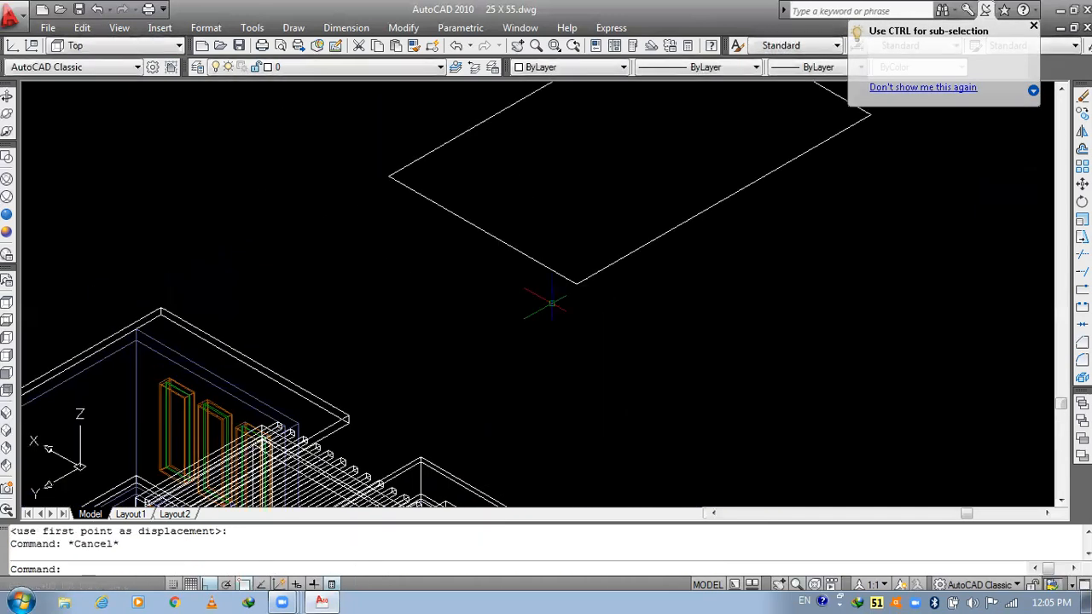
- Restore the Realistic visual style and offset the moved roof rectangle 4" inward
{"action": "left_click", "coordinate": [6, 214]}
{"action": "middle_click_drag", "start_coordinate": [570, 263], "coordinate": [479, 314]}
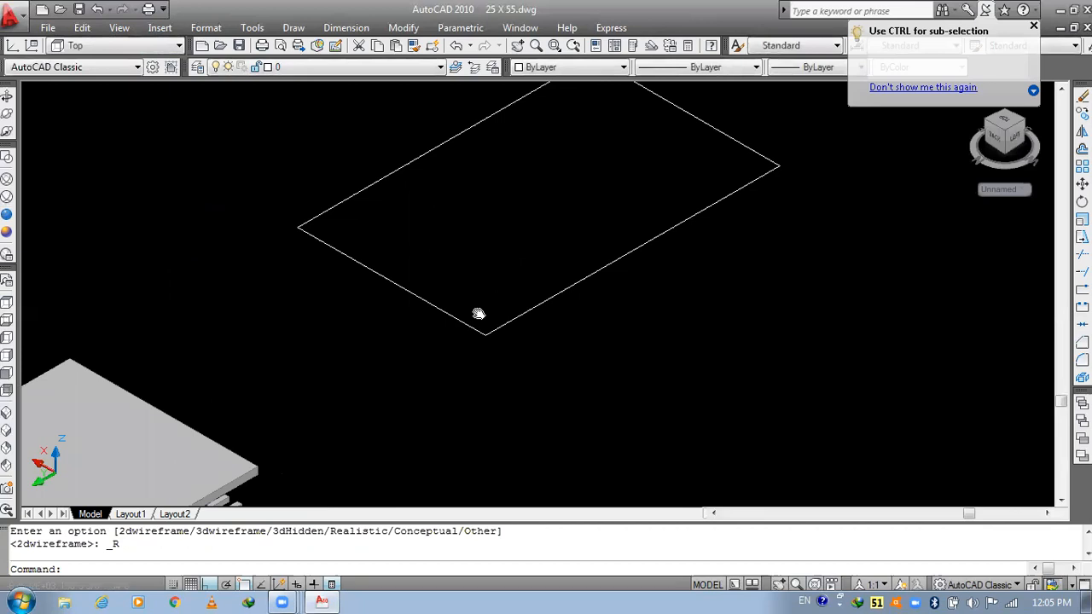
{"action": "scroll", "coordinate": [450, 256], "scroll_direction": "down", "scroll_amount": 4}
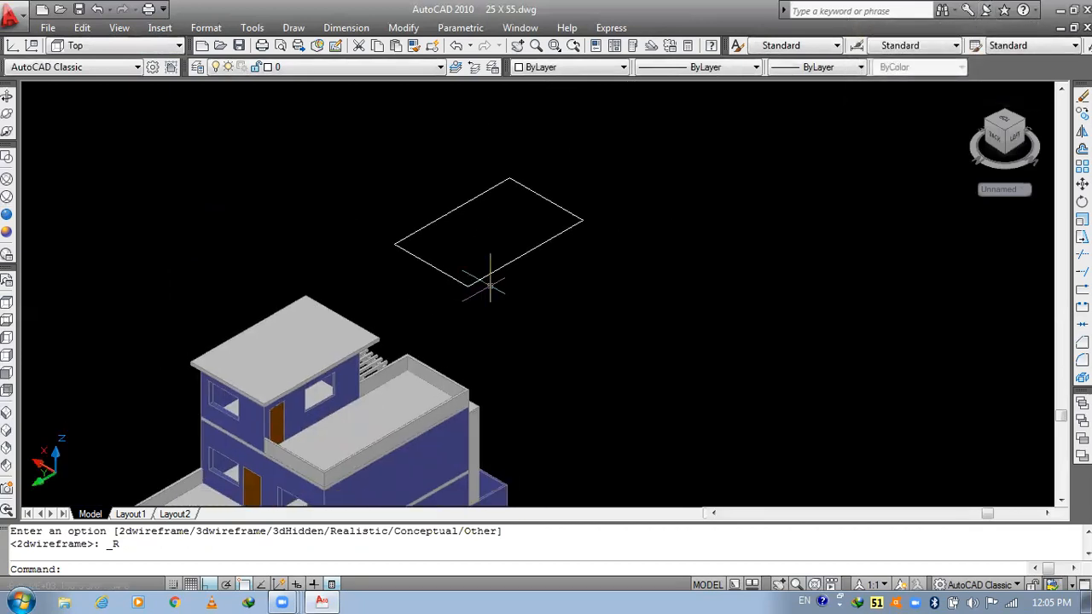
{"action": "scroll", "coordinate": [489, 282], "scroll_direction": "up", "scroll_amount": 5}
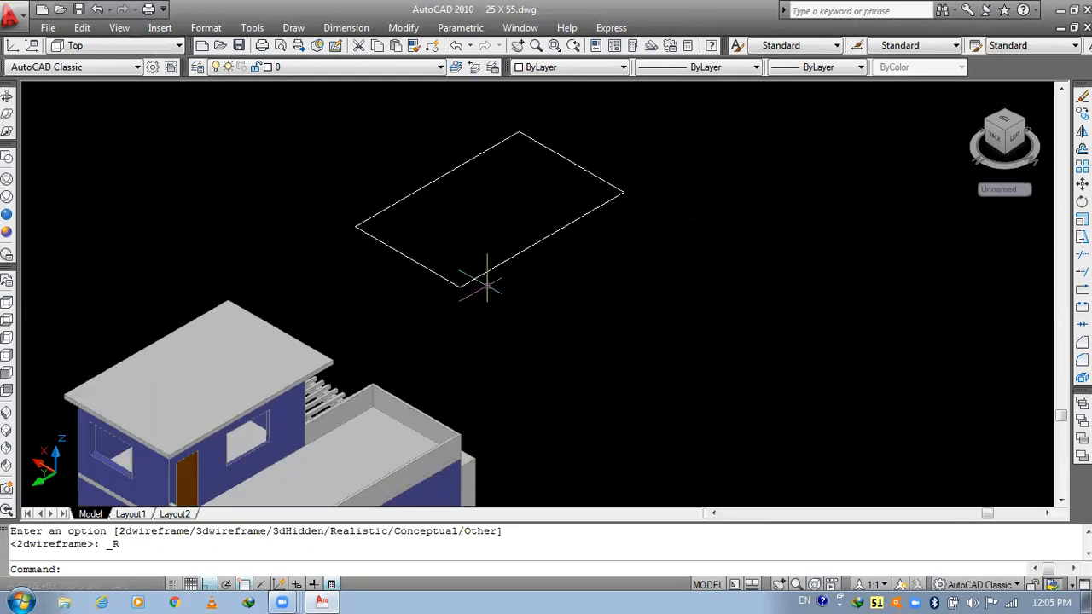
{"action": "key", "text": "Escape"}
{"action": "key", "text": "Escape"}
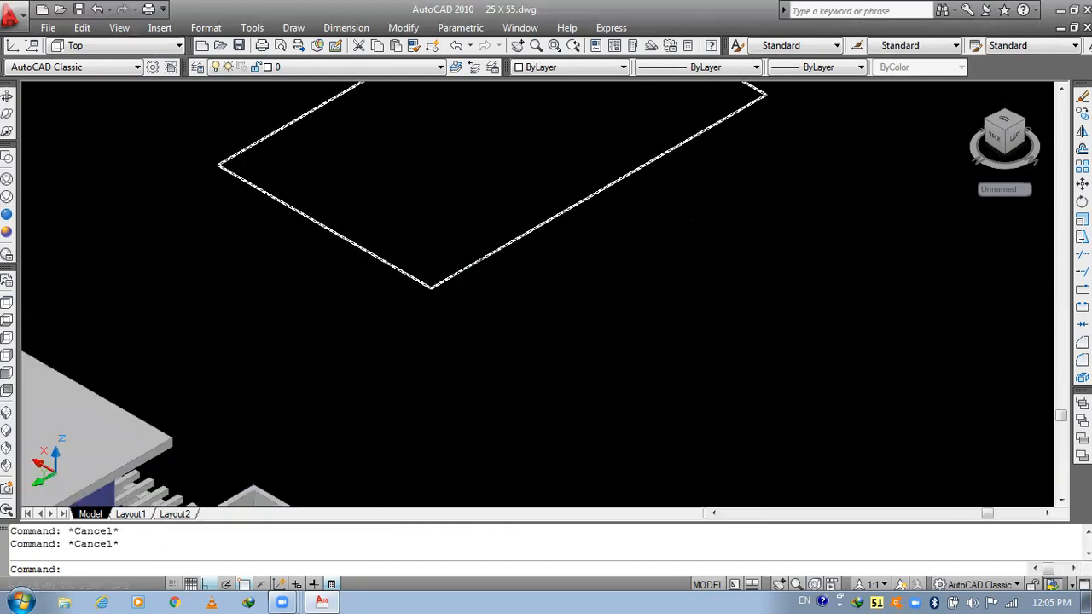
{"action": "type", "text": "o"}
{"action": "key", "text": "Return"}
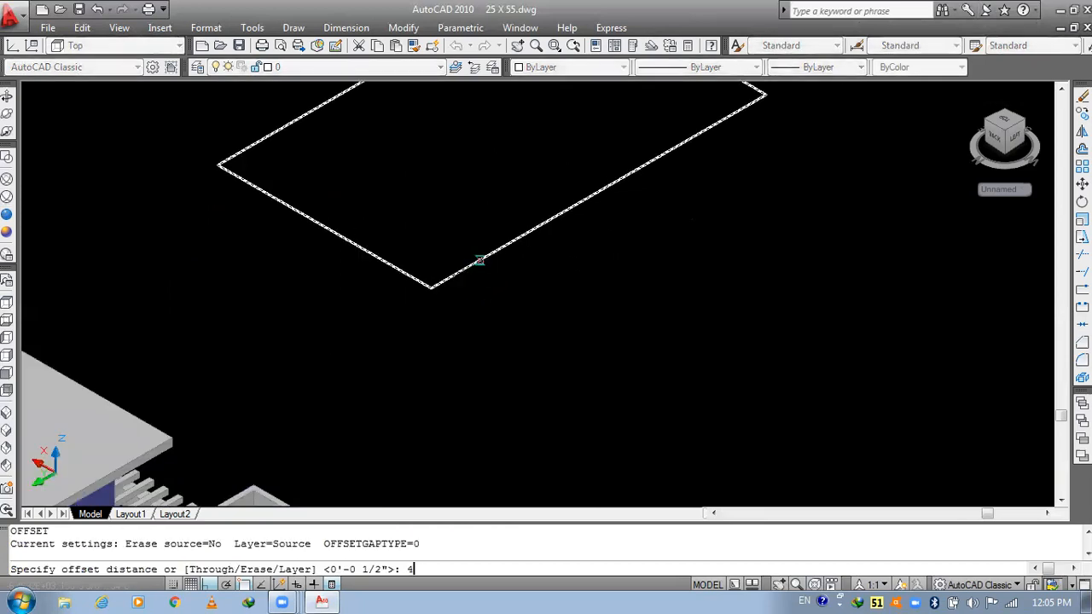
{"action": "type", "text": "4"}
{"action": "key", "text": "Return"}
{"action": "middle_click_drag", "start_coordinate": [500, 319], "coordinate": [551, 440]}
{"action": "left_click", "coordinate": [535, 376]}
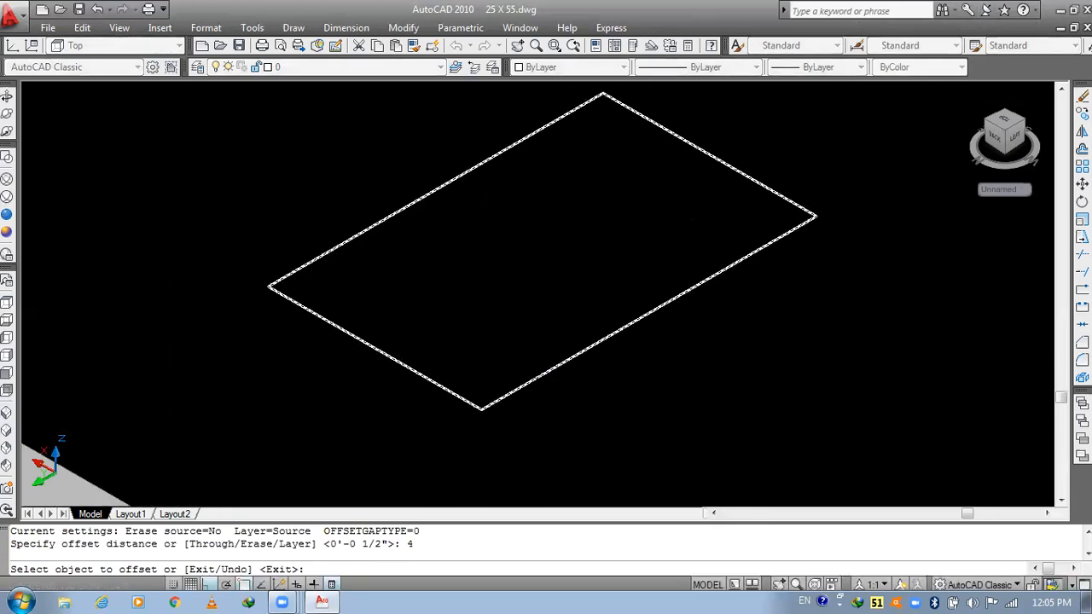
{"action": "left_click", "coordinate": [480, 328]}
{"action": "key", "text": "Escape"}
{"action": "key", "text": "Escape"}
- Extrude both the outer and the inner roof rectangle to a height of 1.5'
{"action": "type", "text": "EXT"}
{"action": "key", "text": "Return"}
{"action": "left_click", "coordinate": [517, 341]}
{"action": "left_click", "coordinate": [475, 415]}
{"action": "key", "text": "Return"}
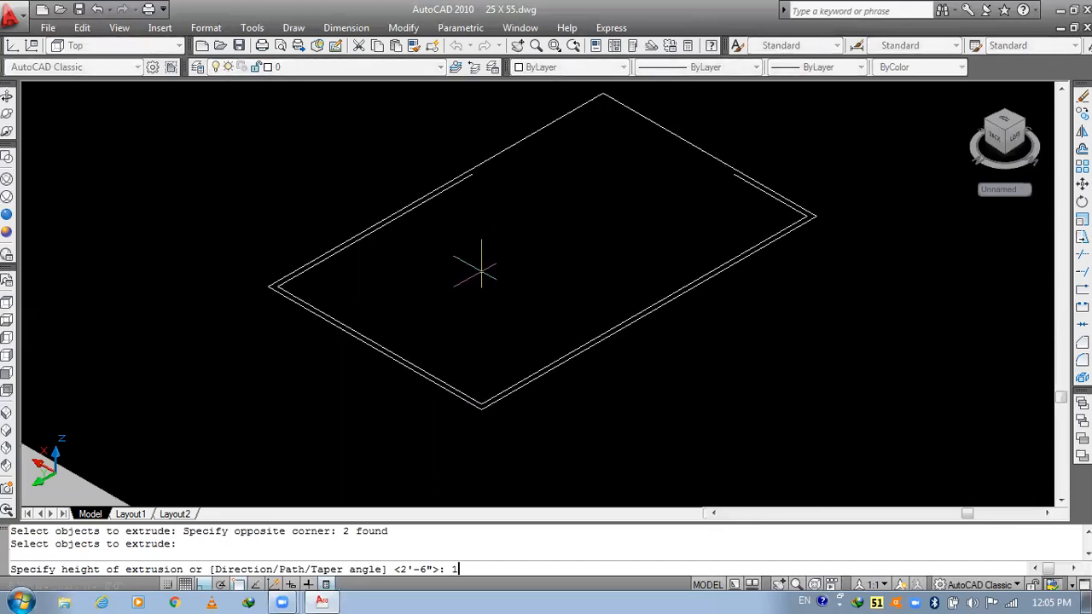
{"action": "type", "text": "1.5'"}
{"action": "key", "text": "Return"}
- Subtract the inner extruded block from the outer one to form a hollow roof parapet
{"action": "type", "text": "SU"}
{"action": "key", "text": "Return"}
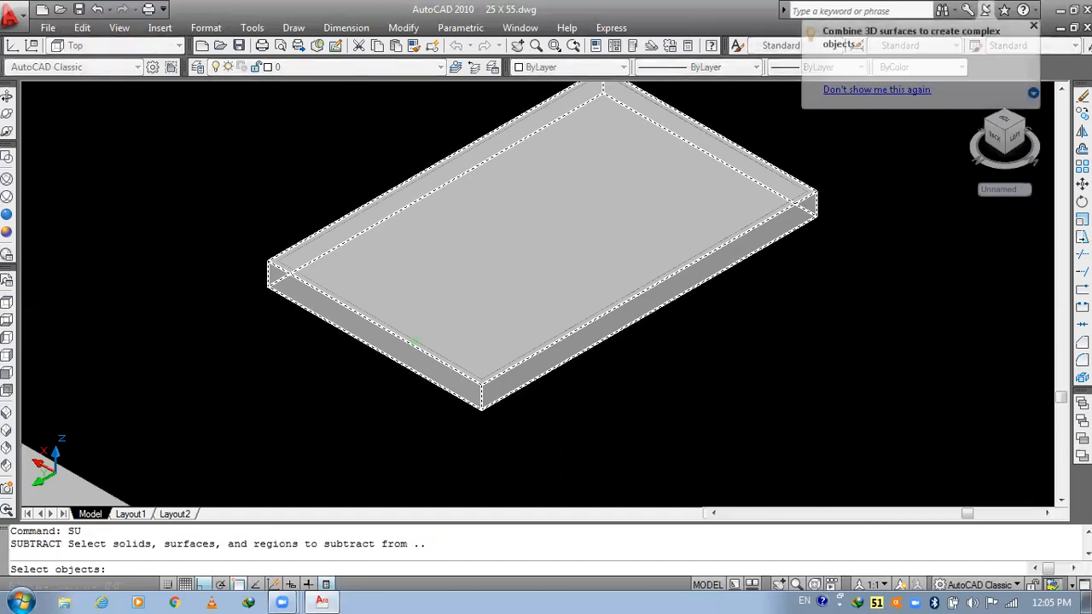
{"action": "left_click", "coordinate": [416, 340]}
{"action": "key", "text": "Return"}
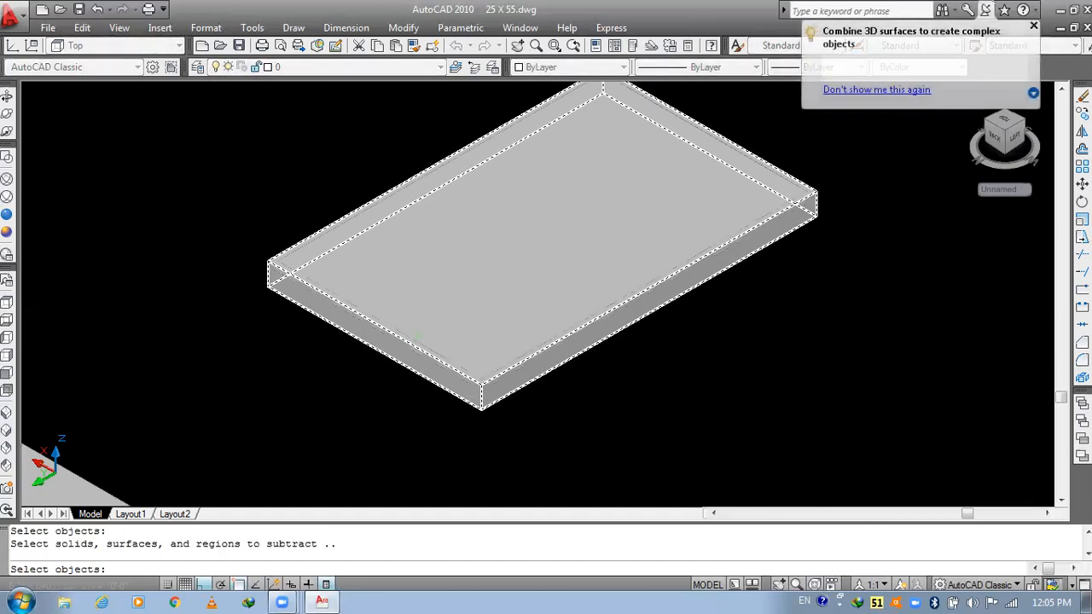
{"action": "scroll", "coordinate": [273, 281], "scroll_direction": "up", "scroll_amount": 2}
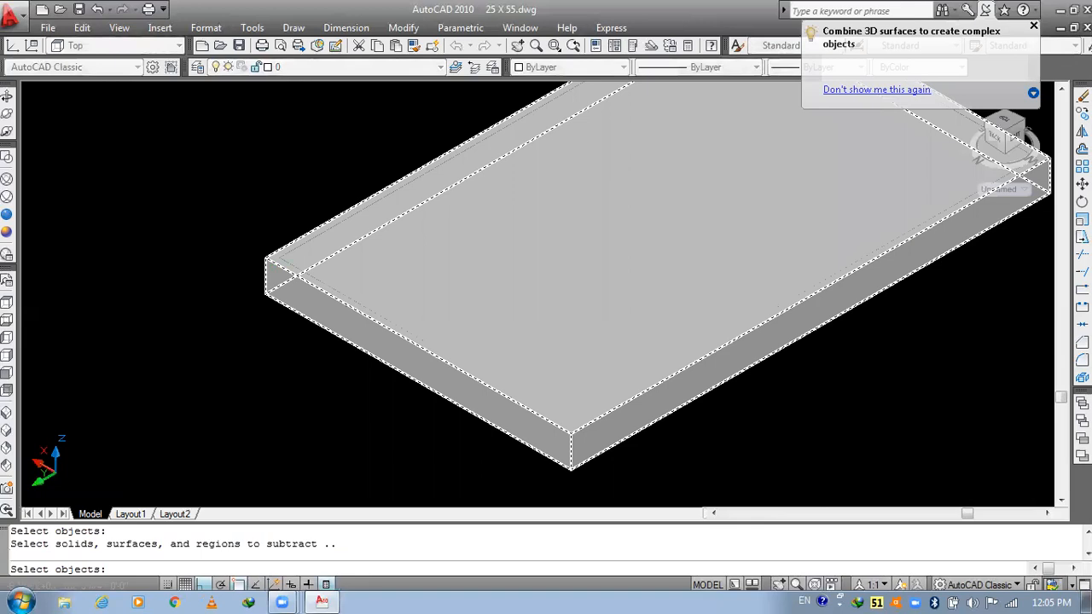
{"action": "left_click", "coordinate": [309, 242]}
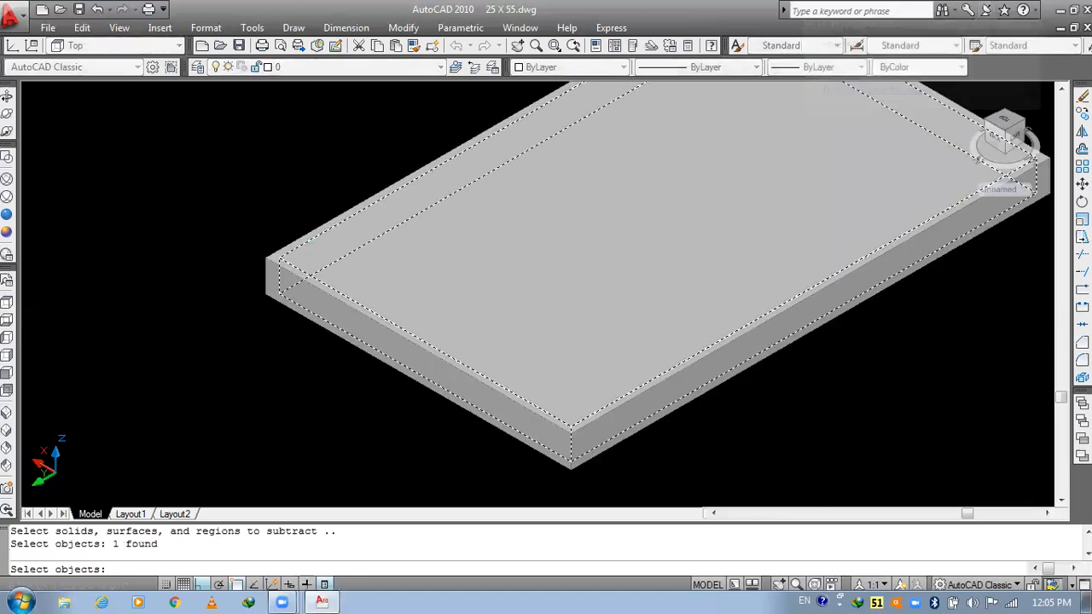
{"action": "key", "text": "Return"}
- Move the hollow parapet onto the uppermost roof slab, matching its lower corner to the slab's top corner
{"action": "scroll", "coordinate": [362, 267], "scroll_direction": "down", "scroll_amount": 3}
{"action": "key", "text": "Return"}
{"action": "left_click", "coordinate": [363, 267]}
{"action": "key", "text": "Return"}
{"action": "scroll", "coordinate": [426, 333], "scroll_direction": "up", "scroll_amount": 4}
{"action": "left_click", "coordinate": [470, 367]}
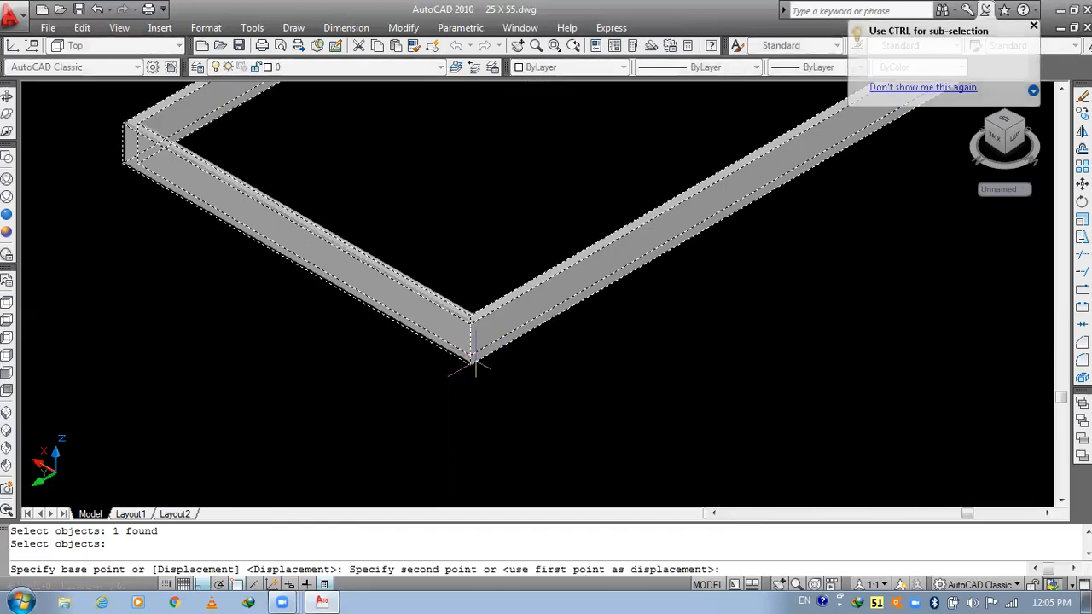
{"action": "scroll", "coordinate": [478, 354], "scroll_direction": "down", "scroll_amount": 5}
{"action": "scroll", "coordinate": [432, 401], "scroll_direction": "up", "scroll_amount": 6}
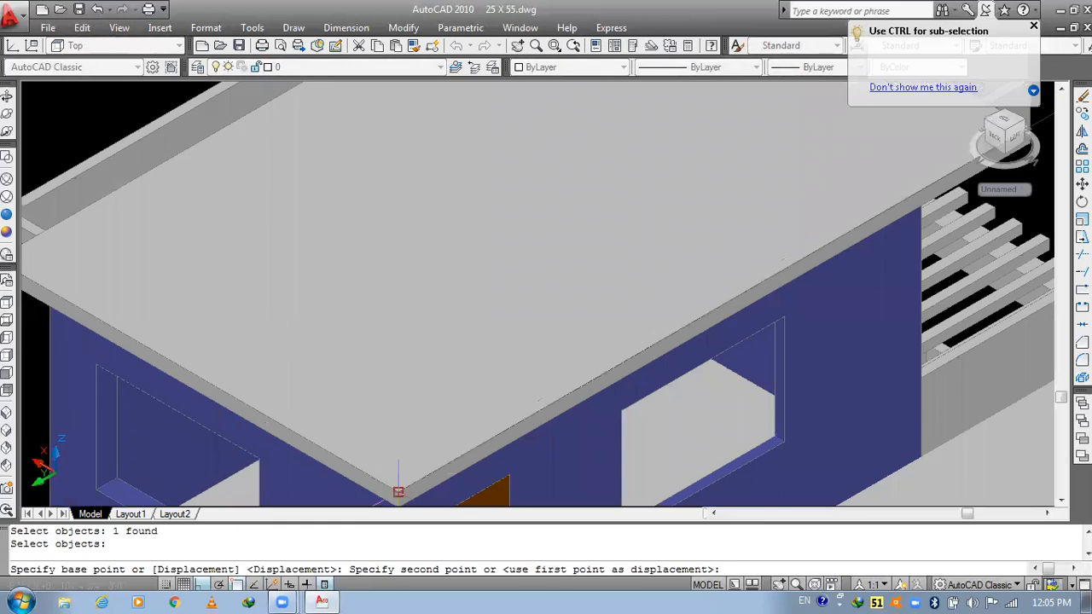
{"action": "left_click", "coordinate": [399, 492]}
{"action": "scroll", "coordinate": [411, 431], "scroll_direction": "down", "scroll_amount": 6}
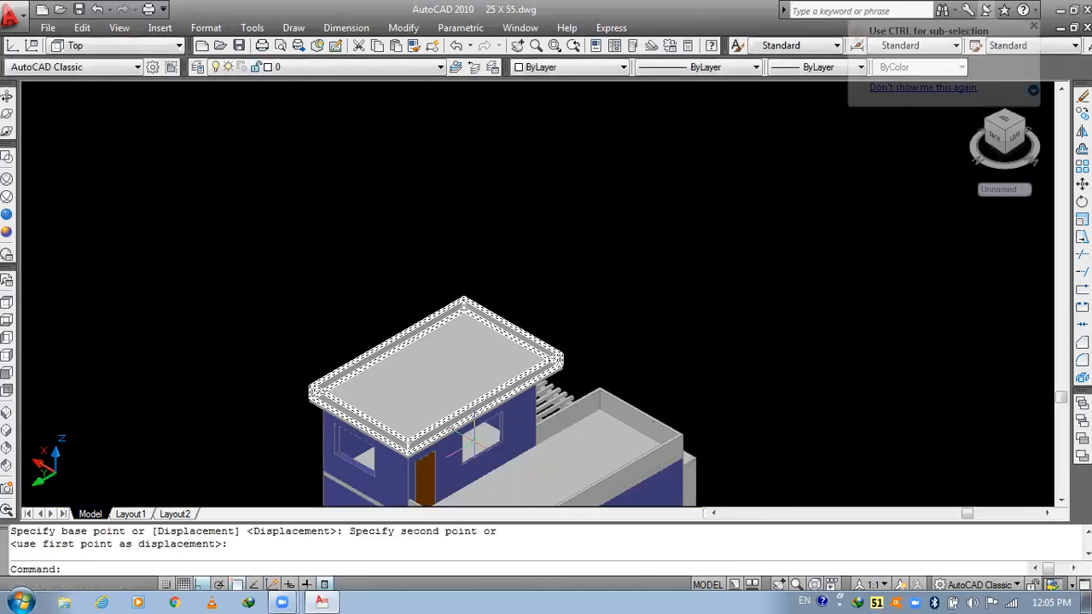
{"action": "scroll", "coordinate": [474, 439], "scroll_direction": "up", "scroll_amount": 5}
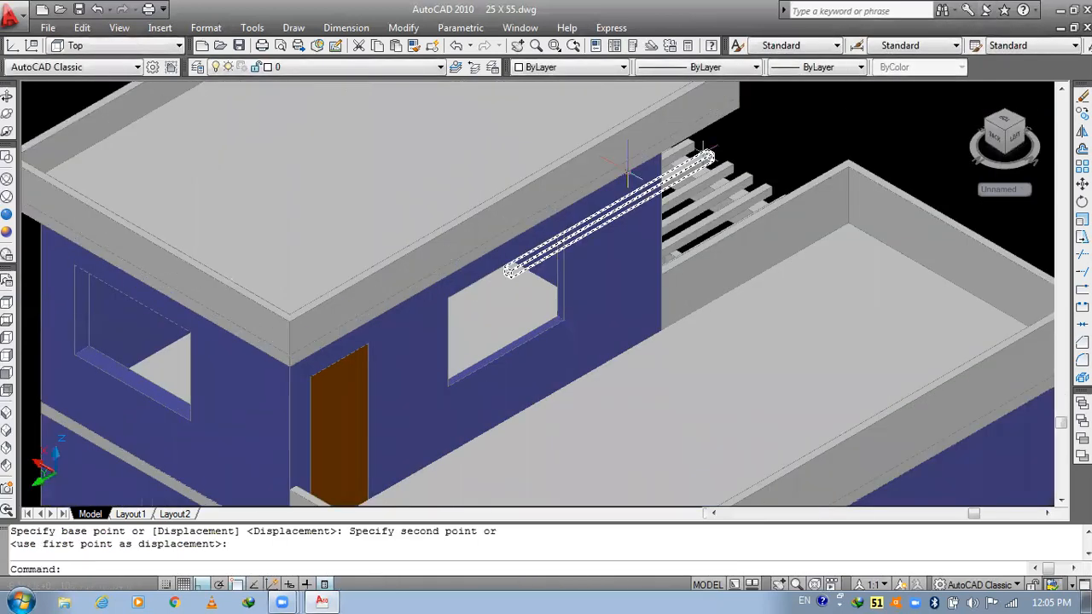
{"action": "scroll", "coordinate": [627, 171], "scroll_direction": "down", "scroll_amount": 4}
{"action": "scroll", "coordinate": [523, 243], "scroll_direction": "up", "scroll_amount": 2}
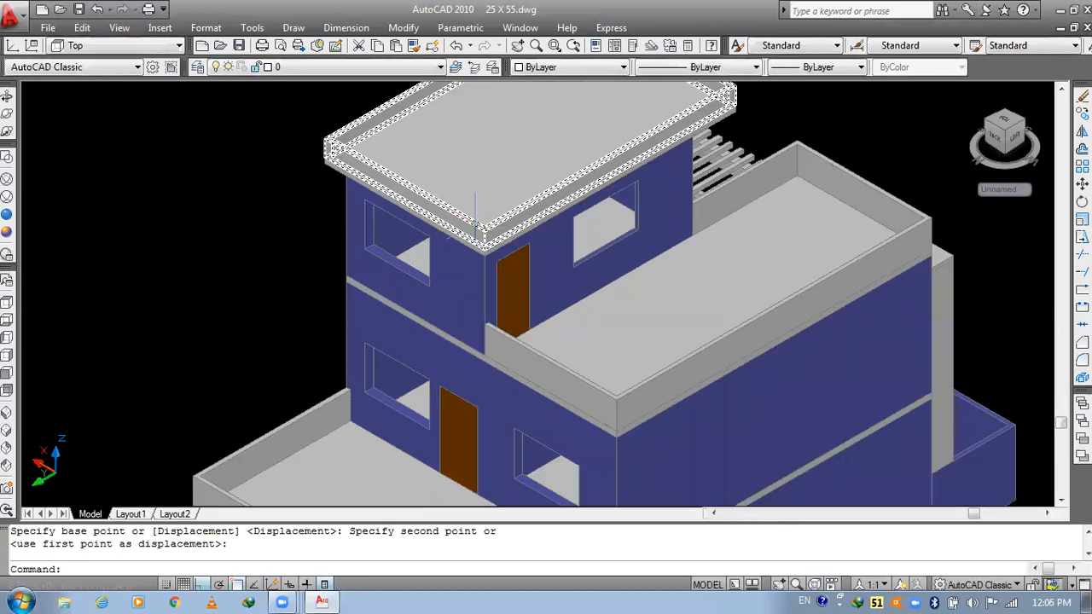
{"action": "scroll", "coordinate": [475, 223], "scroll_direction": "up", "scroll_amount": 2}
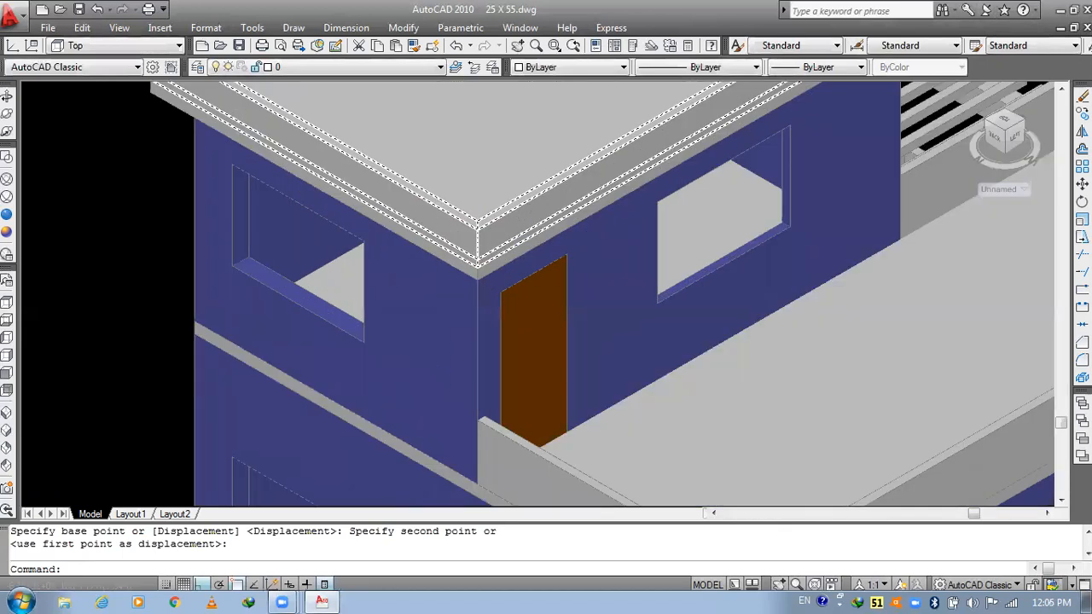
{"action": "scroll", "coordinate": [615, 195], "scroll_direction": "down", "scroll_amount": 4}
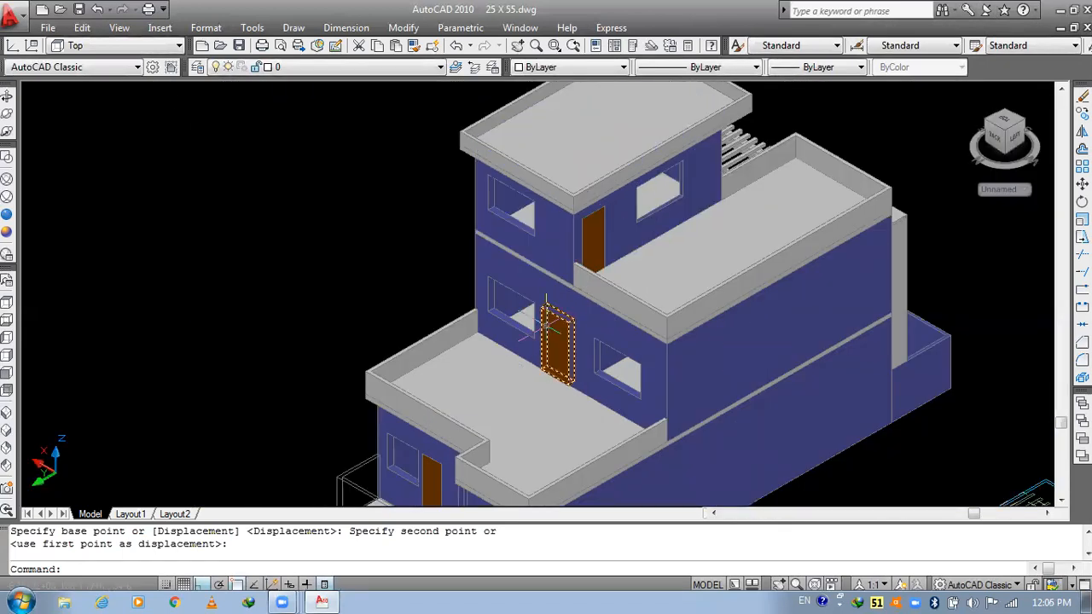
- Clear the active command and save the drawing
{"action": "middle_click_drag", "start_coordinate": [472, 315], "coordinate": [469, 314]}
{"action": "middle_click_drag", "start_coordinate": [734, 266], "coordinate": [464, 315]}
{"action": "key", "text": "Escape"}
{"action": "key", "text": "Escape"}
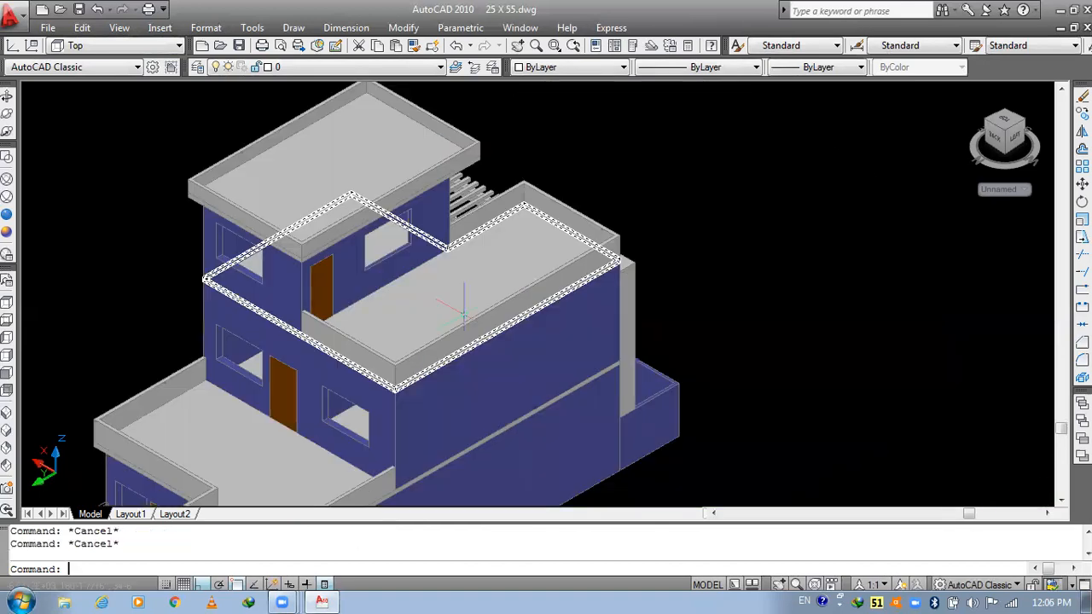
{"action": "key", "text": "ctrl+s"}
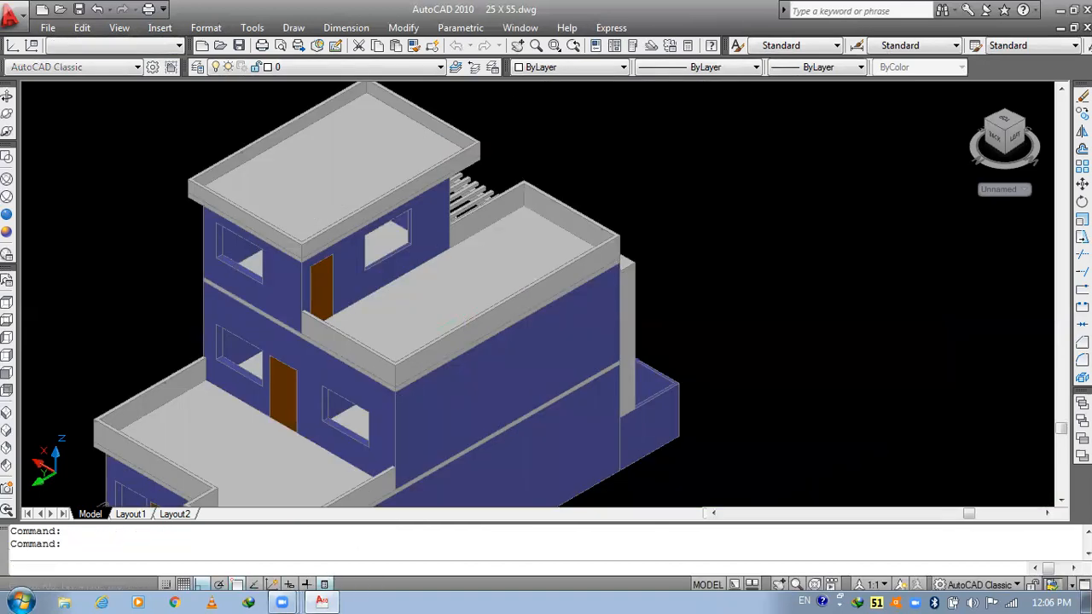
- Examine the house from the southeast, northeast and southwest isometric views, including the front terrace and its parapet
{"action": "left_click", "coordinate": [6, 433]}
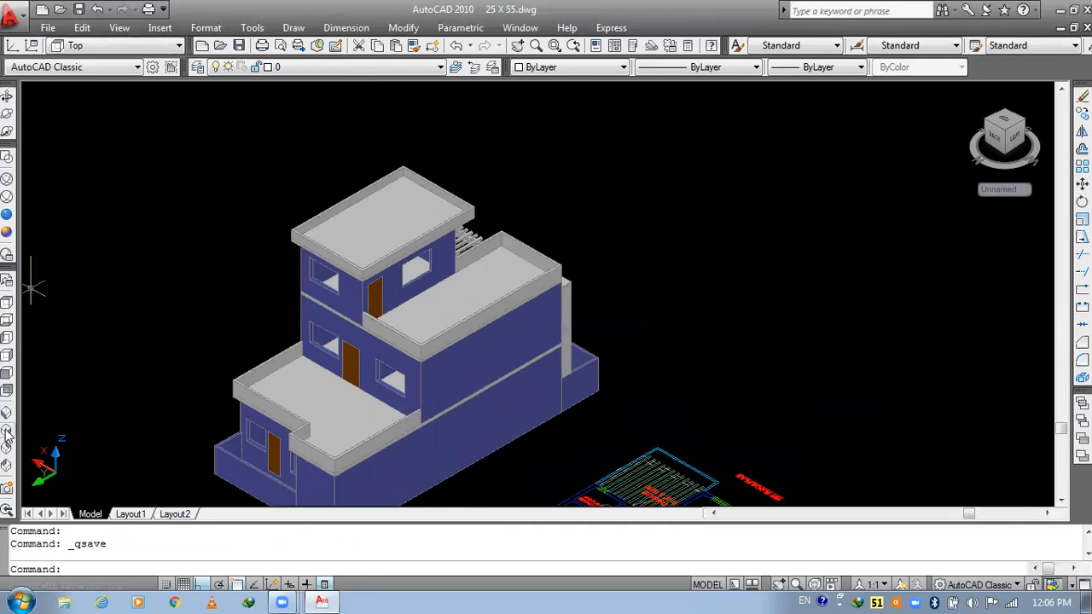
{"action": "left_click", "coordinate": [6, 432]}
{"action": "left_click", "coordinate": [6, 449]}
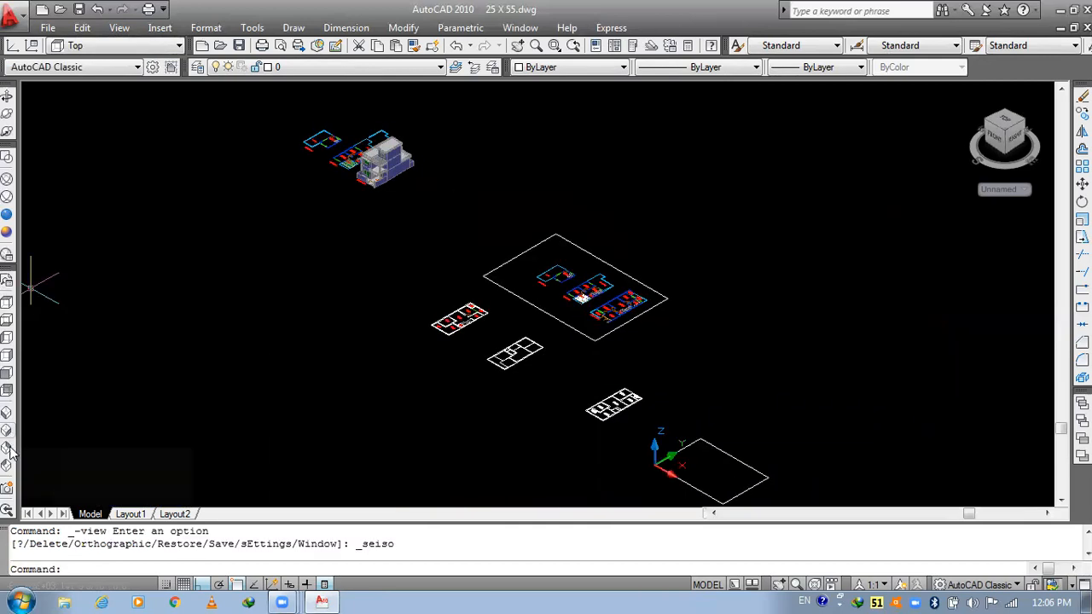
{"action": "left_click", "coordinate": [7, 451]}
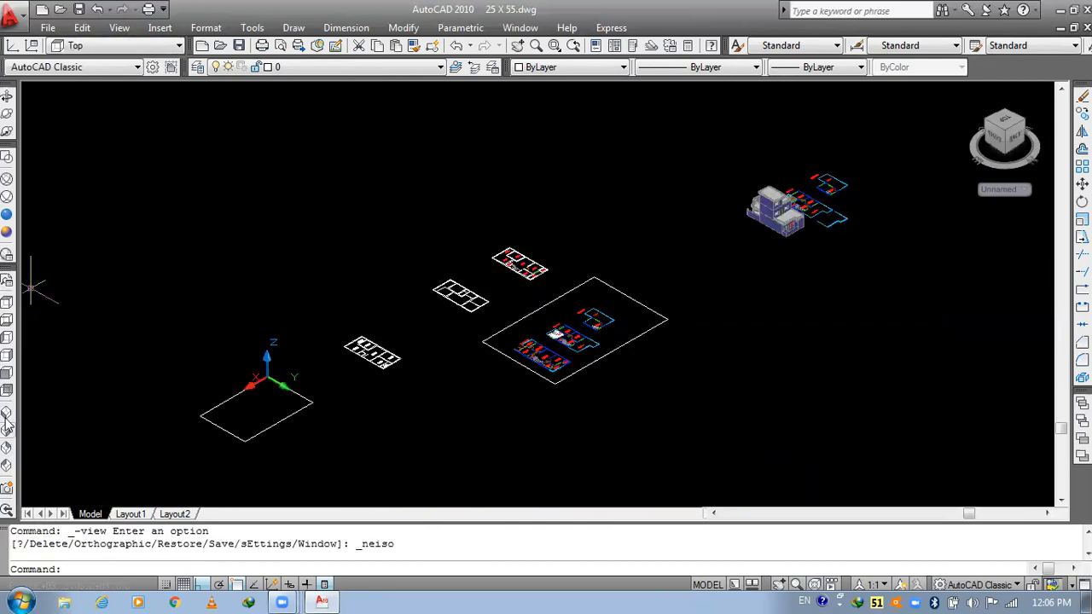
{"action": "left_click", "coordinate": [6, 420]}
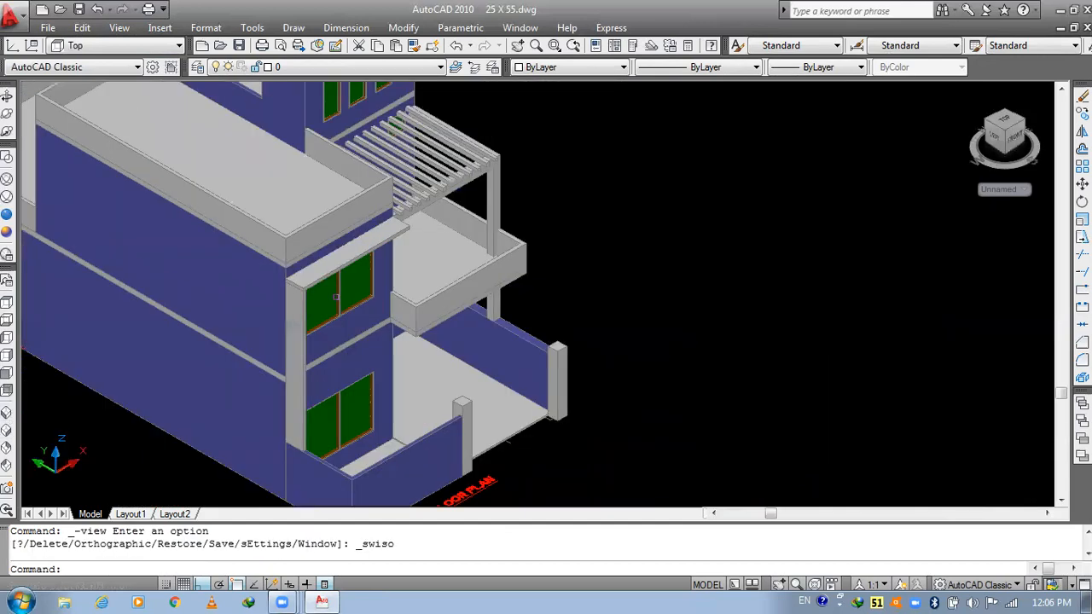
{"action": "scroll", "coordinate": [406, 295], "scroll_direction": "up", "scroll_amount": 5}
{"action": "middle_click_drag", "start_coordinate": [436, 248], "coordinate": [435, 284]}
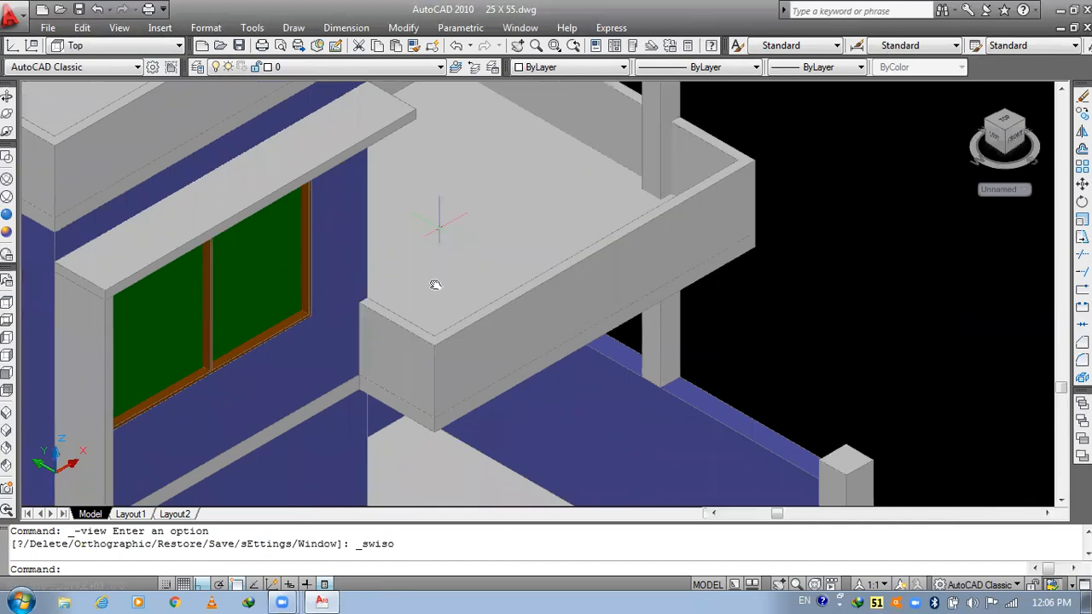
{"action": "scroll", "coordinate": [434, 285], "scroll_direction": "down", "scroll_amount": 4}
{"action": "scroll", "coordinate": [420, 224], "scroll_direction": "down", "scroll_amount": 2}
{"action": "middle_click_drag", "start_coordinate": [420, 224], "coordinate": [561, 131]}
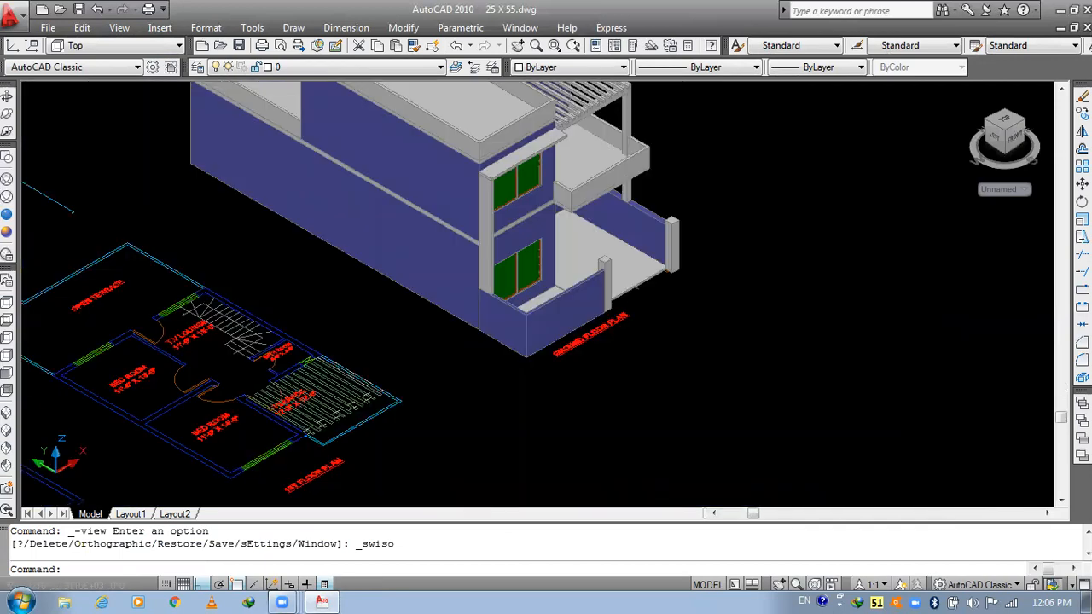
- Copy the two outer parapet lines meeting at the roof top's front corner into the empty space beyond the top floor plan title
{"action": "scroll", "coordinate": [362, 454], "scroll_direction": "up", "scroll_amount": 3}
{"action": "middle_click_drag", "start_coordinate": [362, 455], "coordinate": [451, 307]}
{"action": "scroll", "coordinate": [450, 307], "scroll_direction": "down", "scroll_amount": 6}
{"action": "middle_click_drag", "start_coordinate": [526, 225], "coordinate": [569, 277]}
{"action": "scroll", "coordinate": [346, 359], "scroll_direction": "up", "scroll_amount": 4}
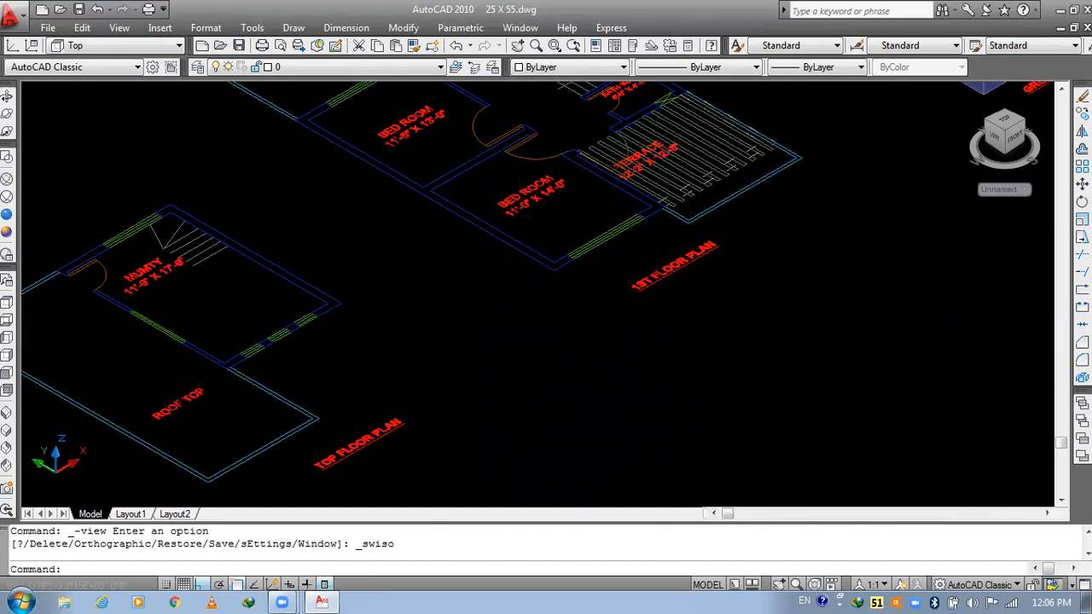
{"action": "middle_click_drag", "start_coordinate": [251, 422], "coordinate": [383, 264]}
{"action": "scroll", "coordinate": [384, 265], "scroll_direction": "up", "scroll_amount": 1}
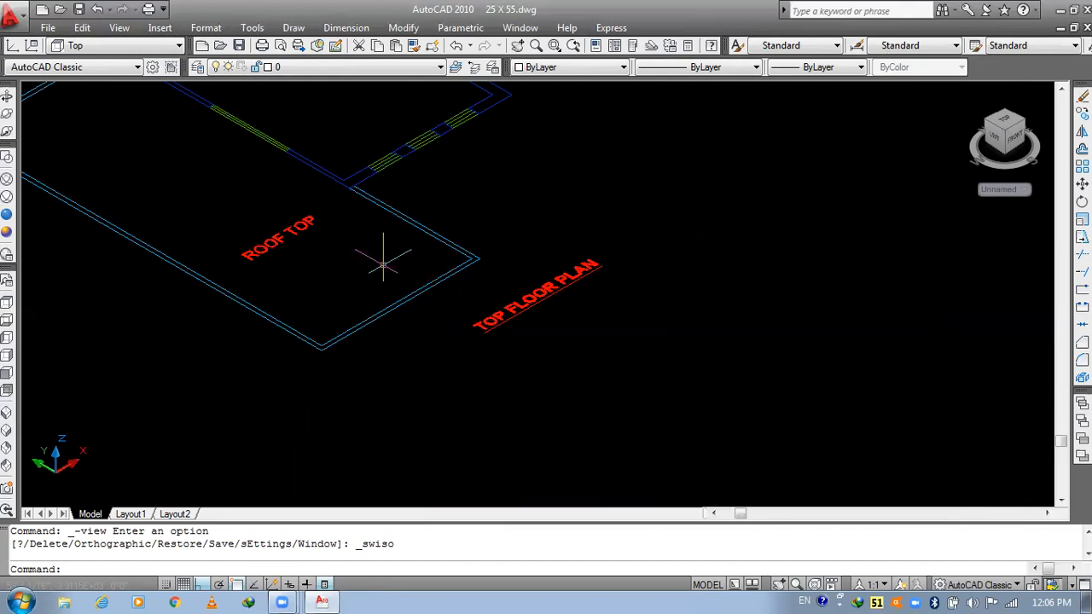
{"action": "scroll", "coordinate": [419, 303], "scroll_direction": "down", "scroll_amount": 2}
{"action": "key", "text": "Escape"}
{"action": "key", "text": "Escape"}
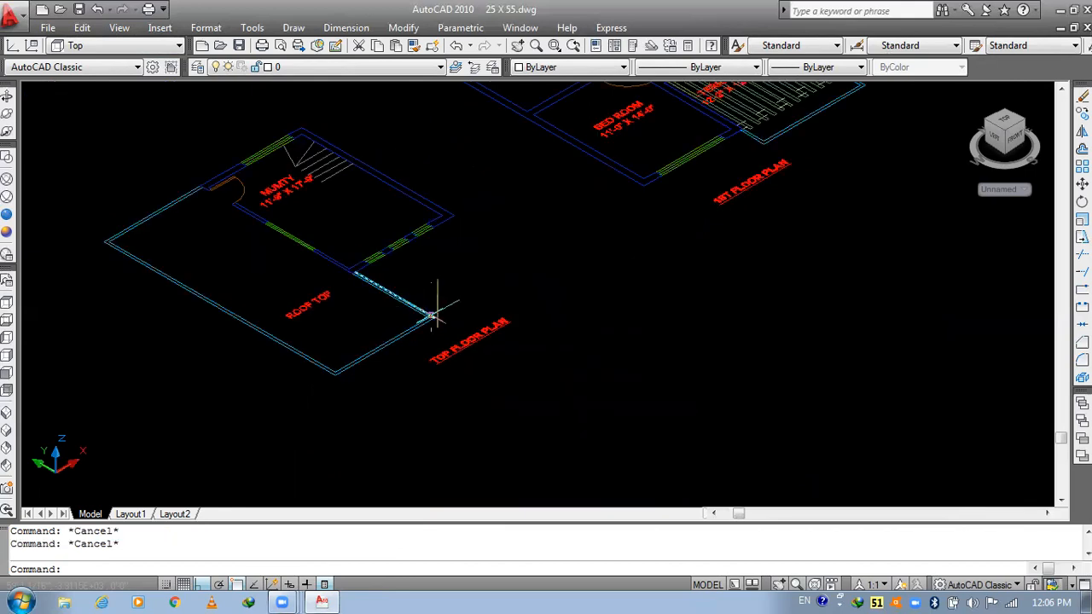
{"action": "type", "text": "CO"}
{"action": "key", "text": "Return"}
{"action": "scroll", "coordinate": [435, 316], "scroll_direction": "up", "scroll_amount": 3}
{"action": "left_click", "coordinate": [427, 316]}
{"action": "key", "text": "Return"}
{"action": "left_click", "coordinate": [415, 325]}
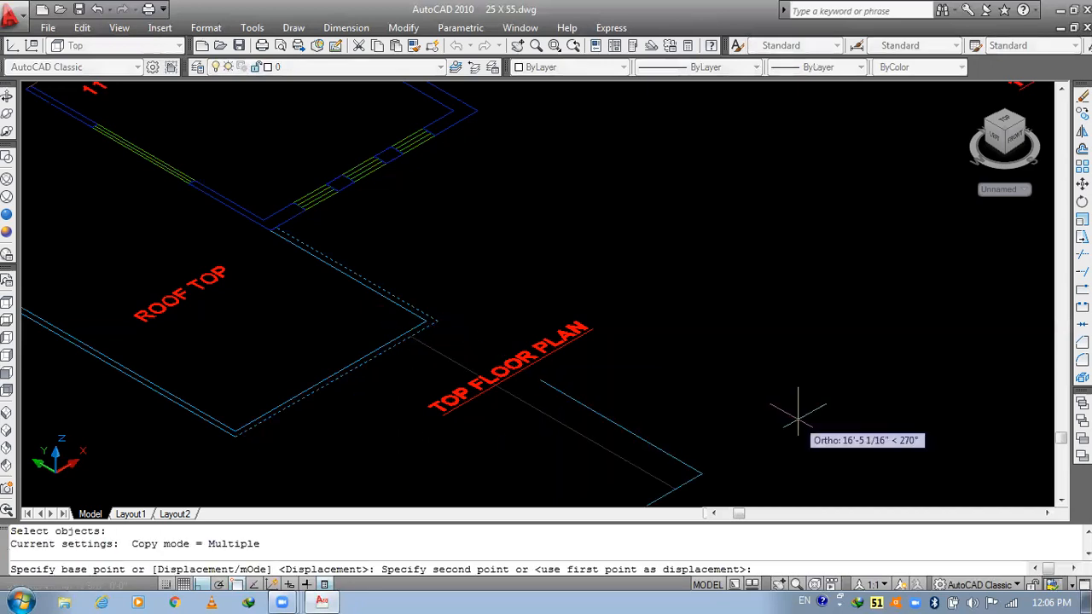
{"action": "middle_click_drag", "start_coordinate": [805, 415], "coordinate": [586, 244]}
{"action": "left_click", "coordinate": [653, 307]}
{"action": "key", "text": "Escape"}
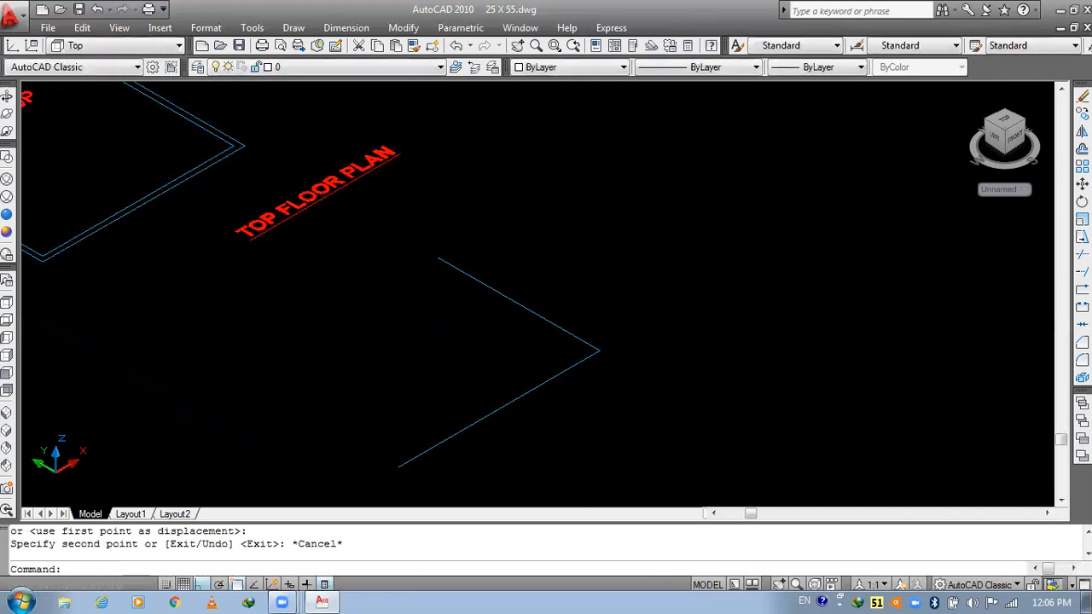
- Switch to the top view and offset both copied corner lines 2" inward
{"action": "scroll", "coordinate": [629, 337], "scroll_direction": "up", "scroll_amount": 2}
{"action": "middle_click_drag", "start_coordinate": [629, 336], "coordinate": [715, 309]}
{"action": "key", "text": "Escape"}
{"action": "key", "text": "Escape"}
{"action": "scroll", "coordinate": [620, 327], "scroll_direction": "down", "scroll_amount": 3}
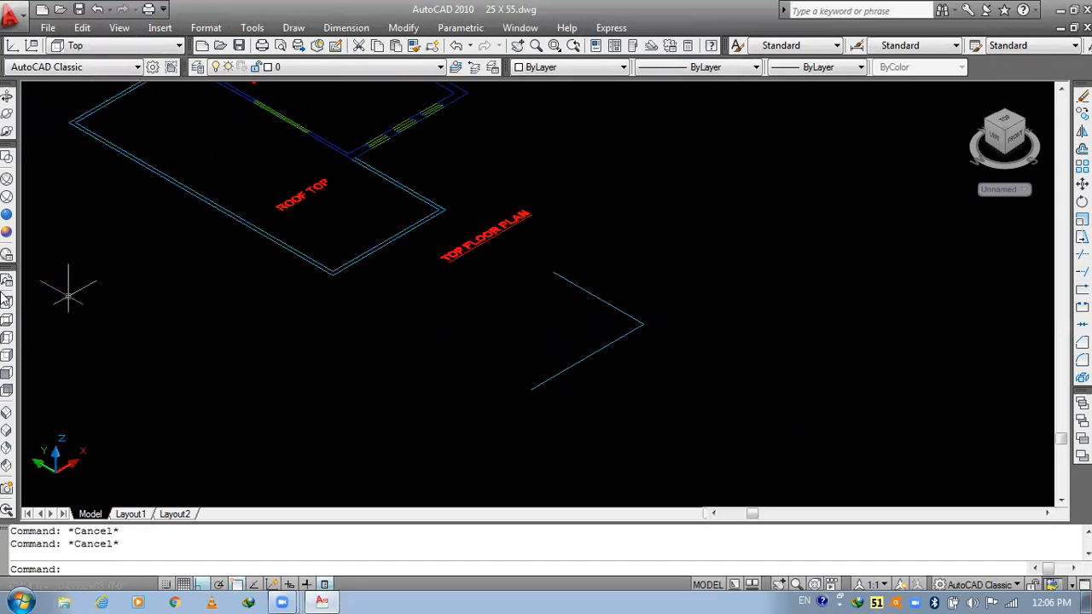
{"action": "left_click", "coordinate": [7, 304]}
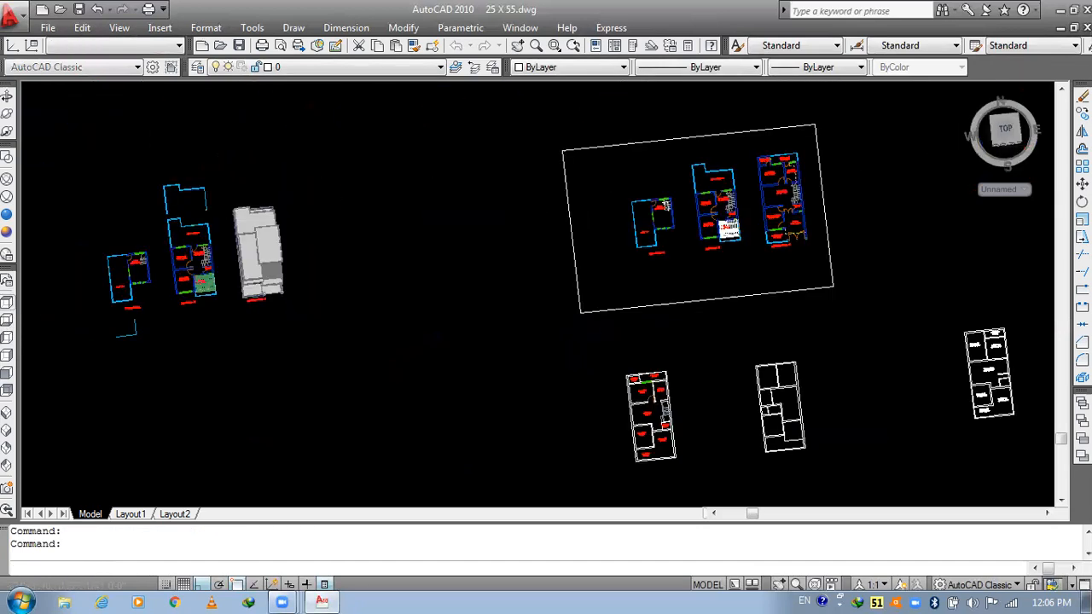
{"action": "scroll", "coordinate": [39, 266], "scroll_direction": "up", "scroll_amount": 3}
{"action": "middle_click_drag", "start_coordinate": [38, 265], "coordinate": [549, 338]}
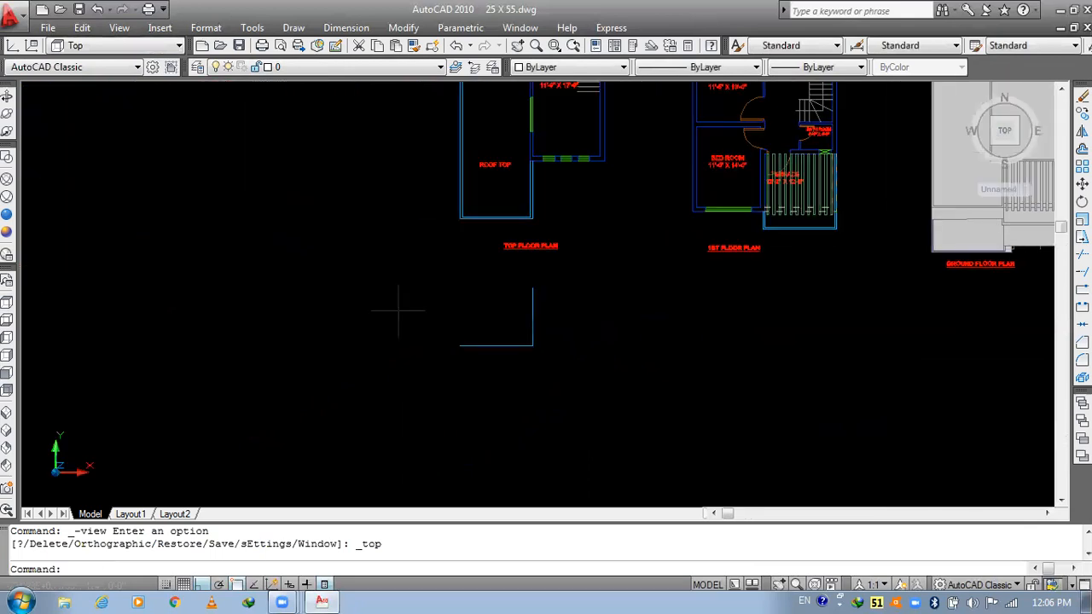
{"action": "scroll", "coordinate": [401, 310], "scroll_direction": "up", "scroll_amount": 3}
{"action": "key", "text": "Escape"}
{"action": "key", "text": "Escape"}
{"action": "type", "text": "O"}
{"action": "key", "text": "Return"}
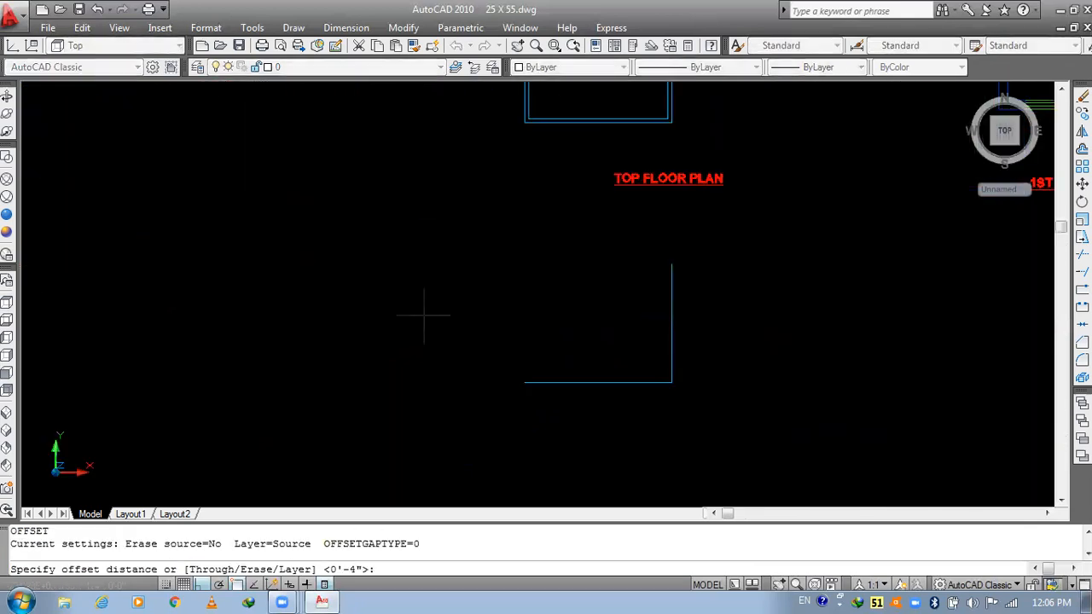
{"action": "key", "text": "Return"}
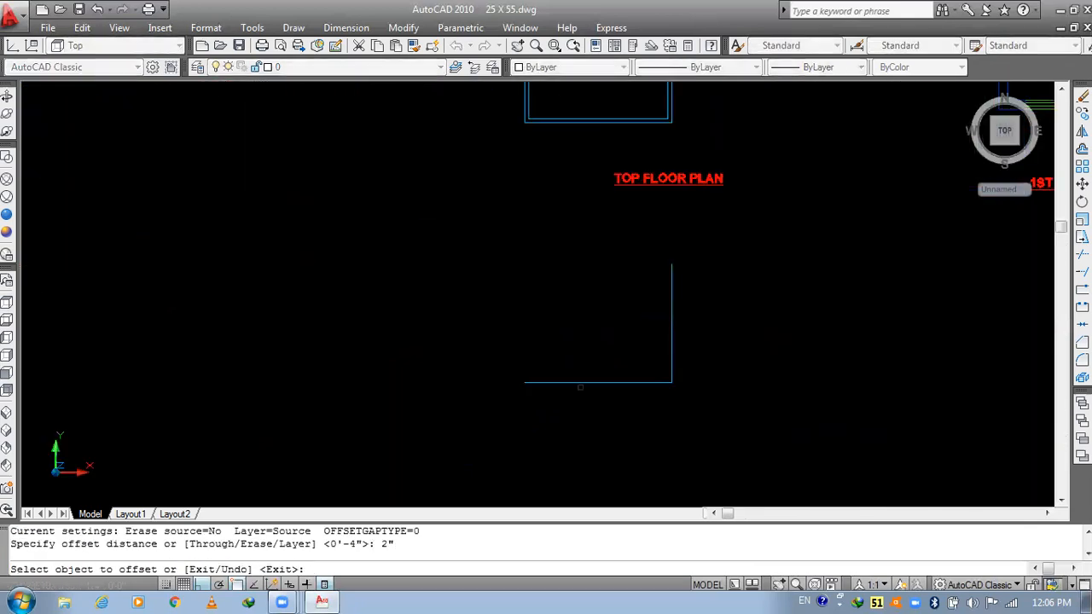
{"action": "left_click", "coordinate": [581, 386]}
{"action": "scroll", "coordinate": [656, 369], "scroll_direction": "up", "scroll_amount": 3}
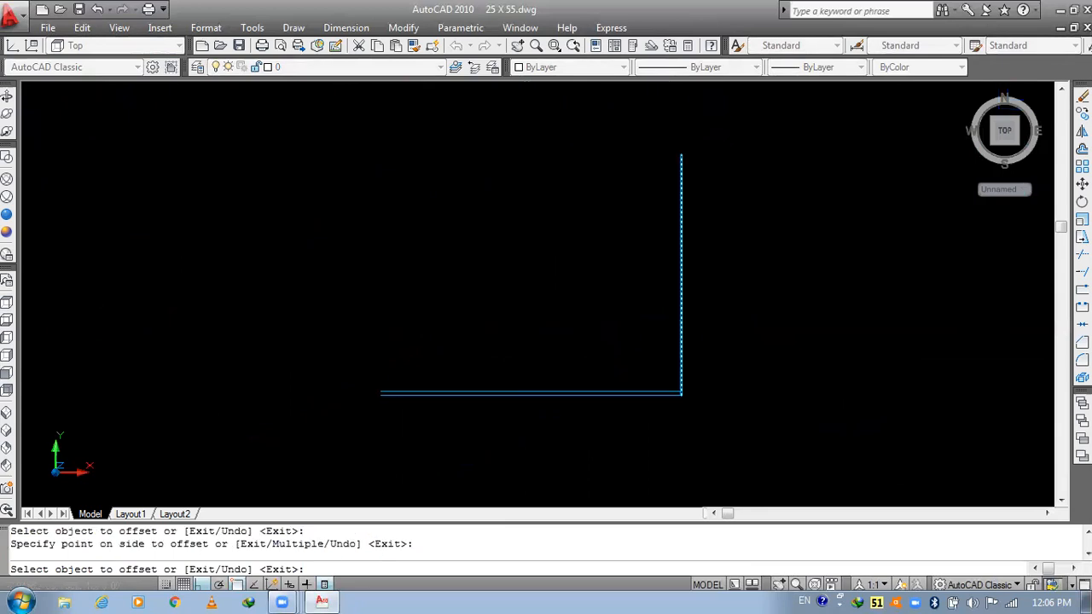
{"action": "key", "text": "Escape"}
{"action": "key", "text": "Escape"}
- Trim the overlapping ends of the two inner offset lines into a clean corner
{"action": "scroll", "coordinate": [670, 383], "scroll_direction": "up", "scroll_amount": 8}
{"action": "type", "text": "tr"}
{"action": "key", "text": "Return"}
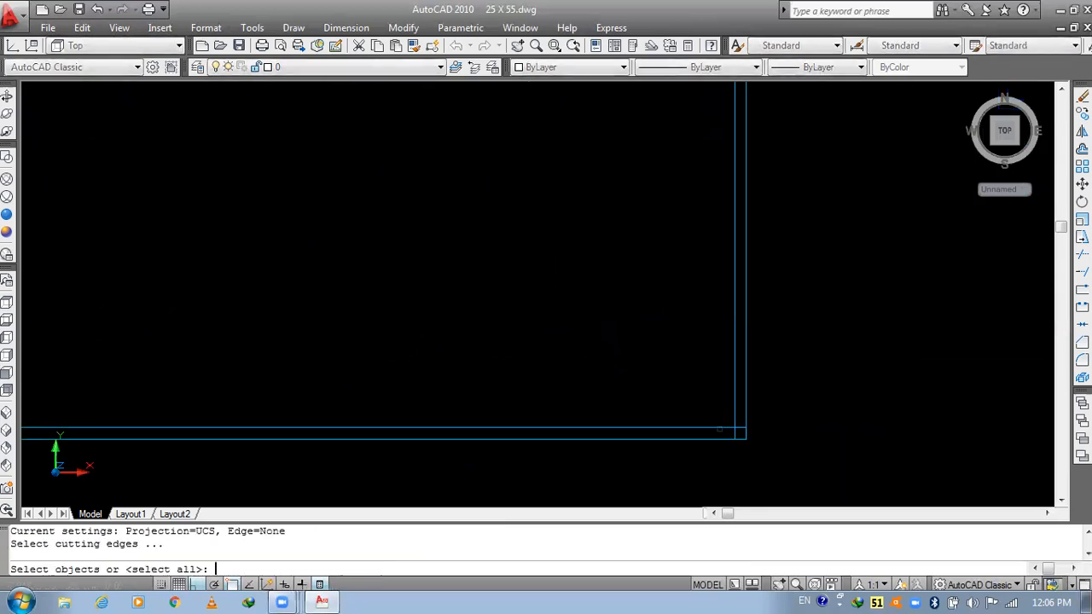
{"action": "key", "text": "Return"}
{"action": "scroll", "coordinate": [731, 433], "scroll_direction": "up", "scroll_amount": 8}
{"action": "left_click", "coordinate": [781, 438]}
{"action": "left_click", "coordinate": [739, 464]}
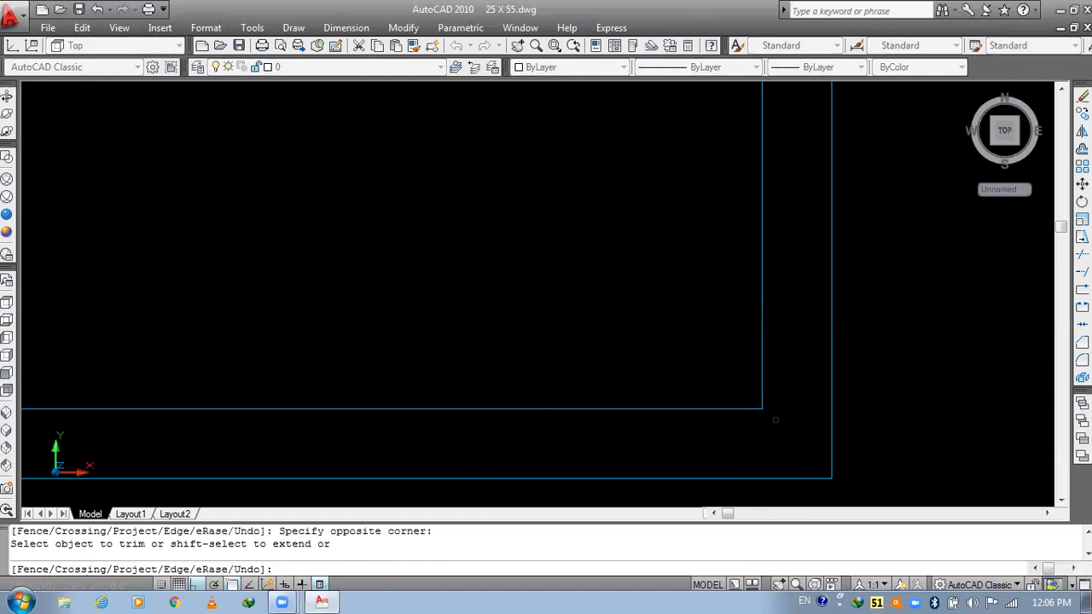
{"action": "key", "text": "Escape"}
- Close both open ends of the L-shaped strip with short lines joining the inner and outer edges
{"action": "scroll", "coordinate": [775, 419], "scroll_direction": "down", "scroll_amount": 8}
{"action": "scroll", "coordinate": [652, 383], "scroll_direction": "down", "scroll_amount": 3}
{"action": "type", "text": "L"}
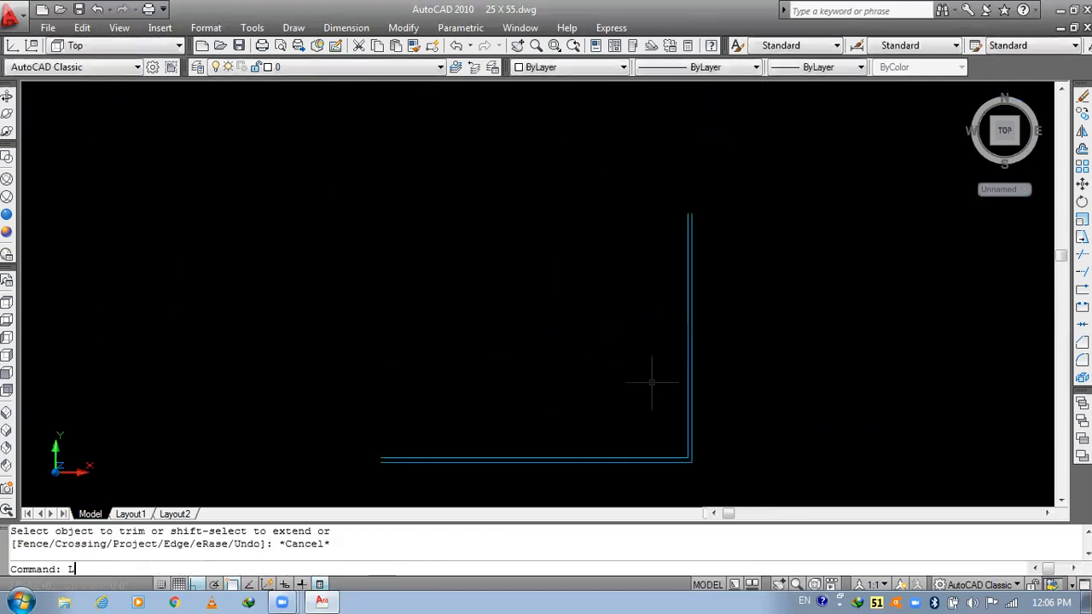
{"action": "key", "text": "Return"}
{"action": "scroll", "coordinate": [700, 206], "scroll_direction": "up", "scroll_amount": 7}
{"action": "left_click", "coordinate": [655, 245]}
{"action": "left_click", "coordinate": [639, 246]}
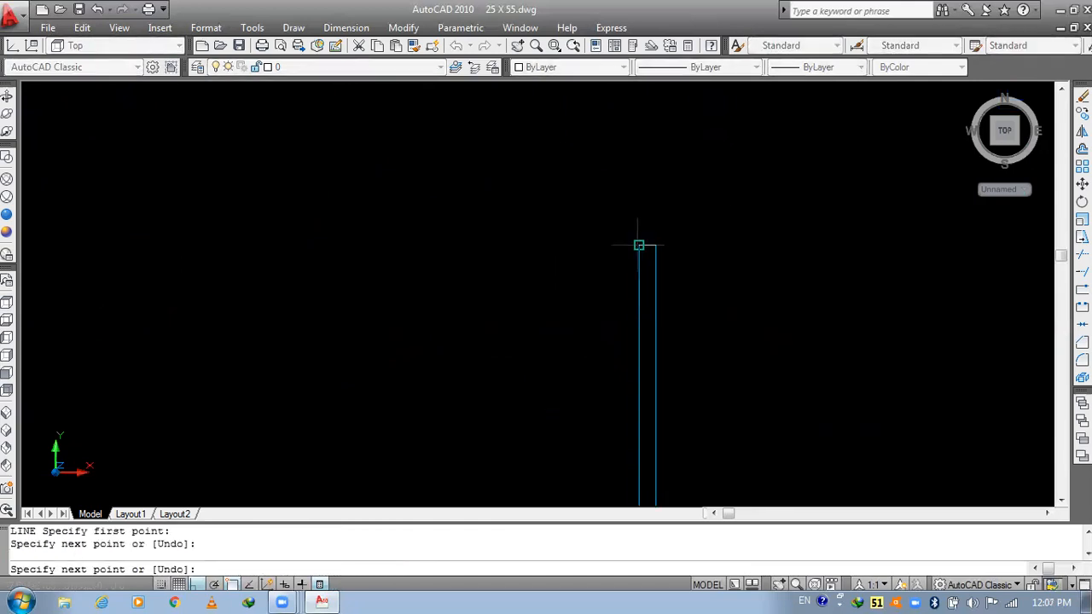
{"action": "key", "text": "Return"}
{"action": "scroll", "coordinate": [618, 247], "scroll_direction": "down", "scroll_amount": 5}
{"action": "type", "text": "L"}
{"action": "key", "text": "Return"}
{"action": "scroll", "coordinate": [478, 424], "scroll_direction": "up", "scroll_amount": 6}
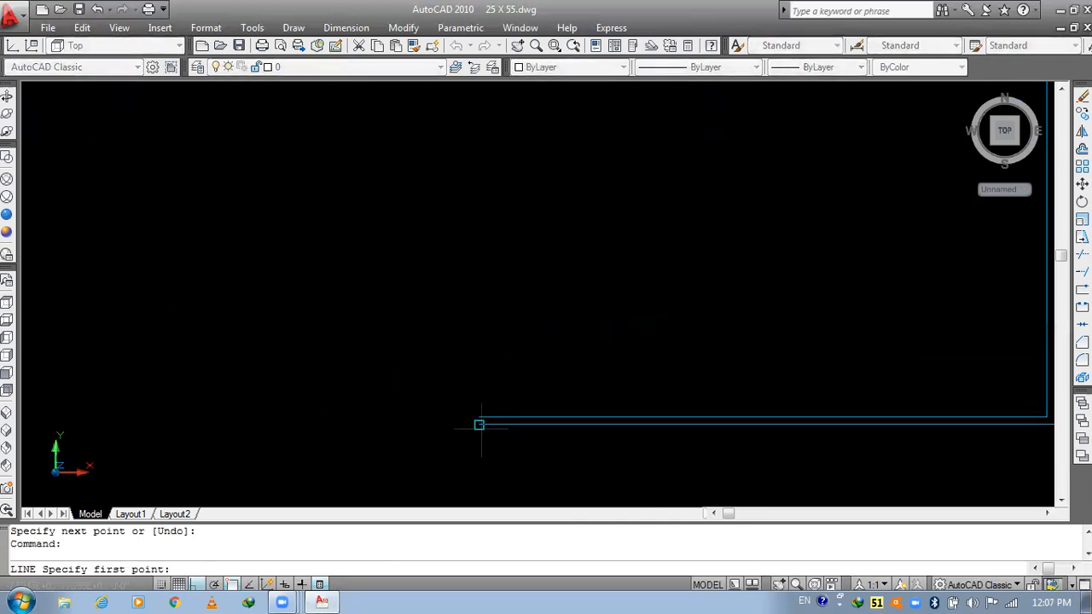
{"action": "left_click", "coordinate": [478, 418]}
{"action": "left_click", "coordinate": [479, 424]}
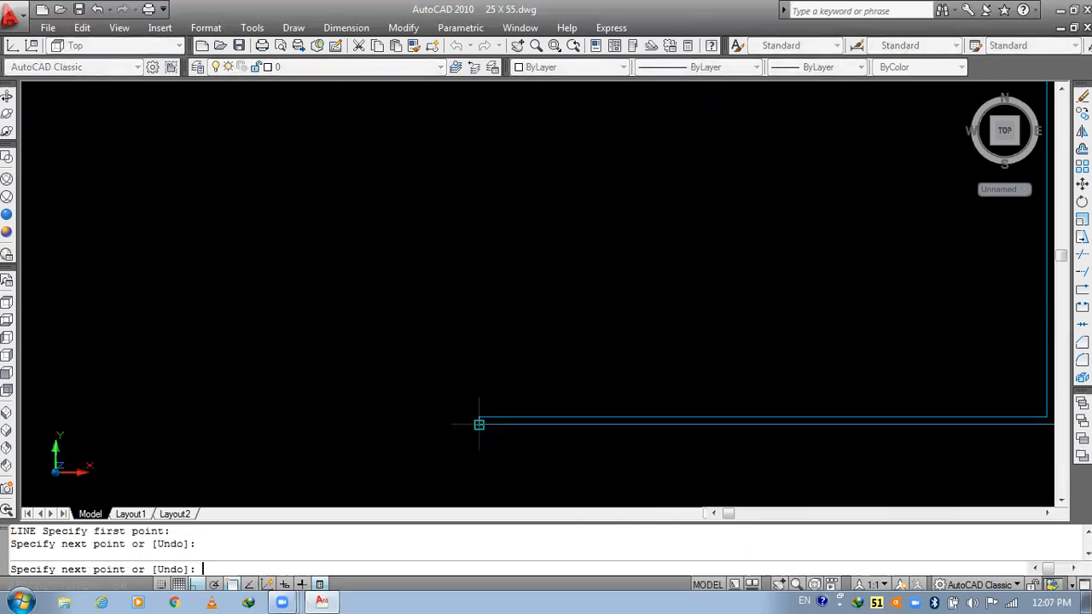
{"action": "key", "text": "Return"}
- Create a closed boundary polyline inside the L-shaped strip, using the strip's own lines as the boundary set
{"action": "scroll", "coordinate": [461, 385], "scroll_direction": "down", "scroll_amount": 5}
{"action": "key", "text": "Escape"}
{"action": "type", "text": "BO"}
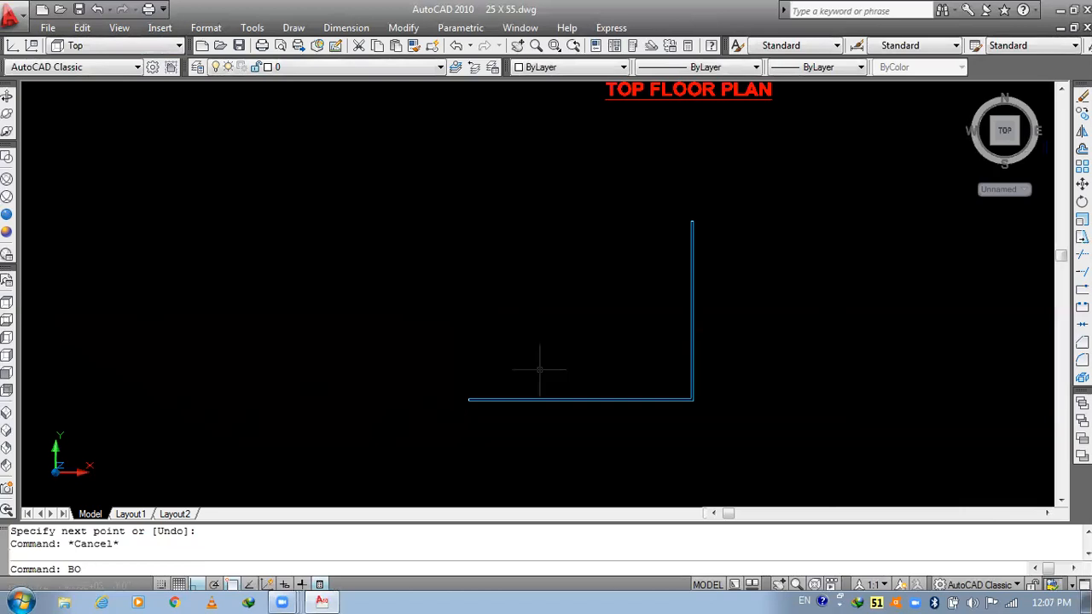
{"action": "key", "text": "Return"}
{"action": "left_click", "coordinate": [846, 258]}
{"action": "left_click", "coordinate": [737, 196]}
{"action": "left_click", "coordinate": [398, 434]}
{"action": "key", "text": "Return"}
{"action": "left_click", "coordinate": [732, 121]}
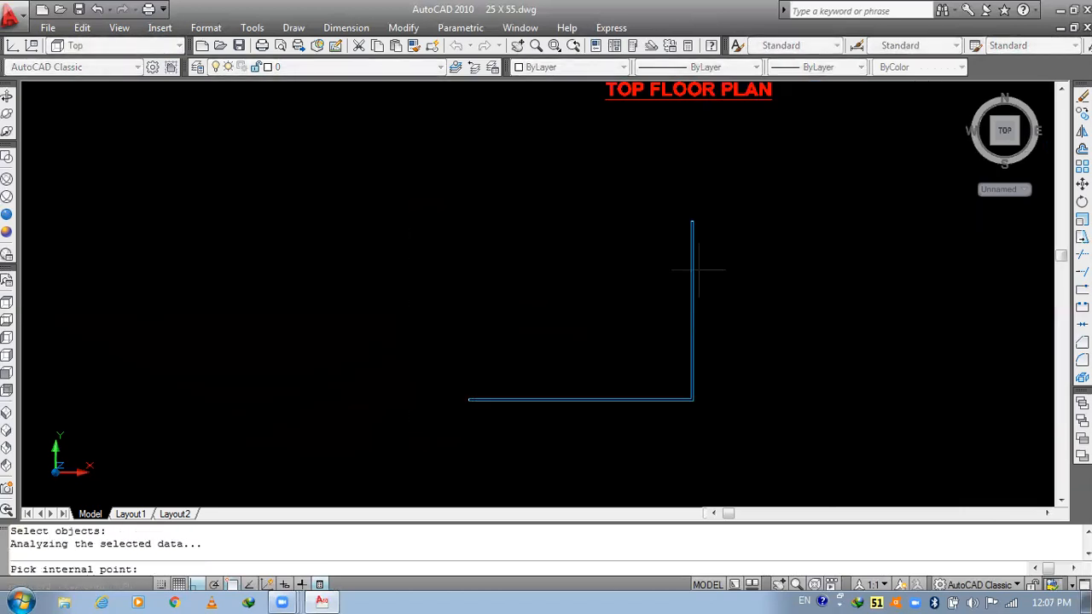
{"action": "scroll", "coordinate": [700, 273], "scroll_direction": "up", "scroll_amount": 3}
{"action": "scroll", "coordinate": [658, 276], "scroll_direction": "up", "scroll_amount": 2}
{"action": "left_click", "coordinate": [671, 276]}
{"action": "key", "text": "Return"}
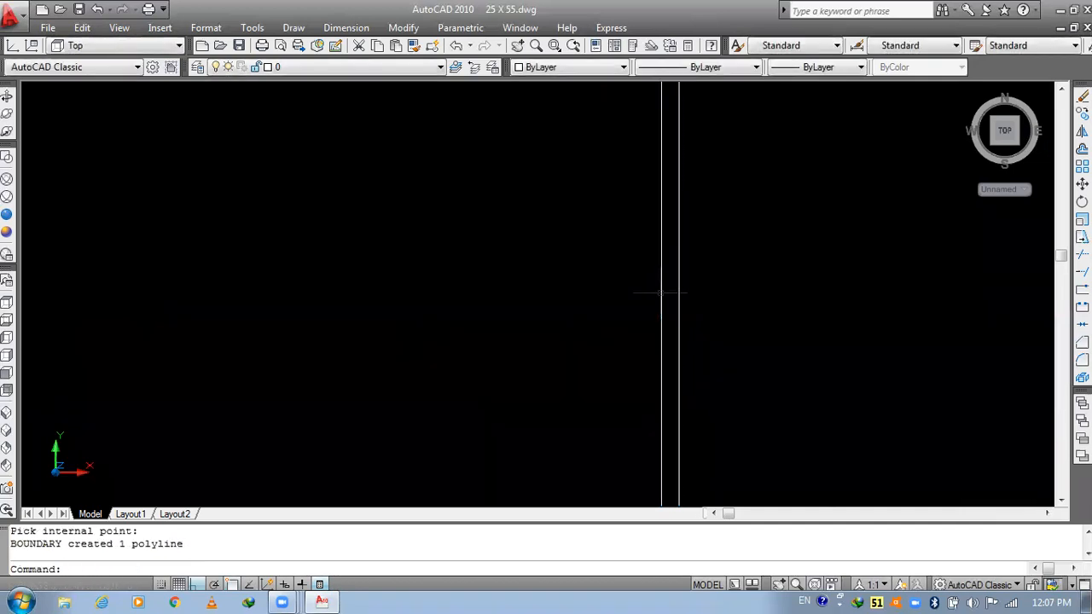
- Erase the original line overlapping the inner edge of the boundary polyline
{"action": "key", "text": "Escape"}
{"action": "type", "text": "E"}
{"action": "key", "text": "Return"}
{"action": "left_click", "coordinate": [662, 295]}
{"action": "key", "text": "Return"}
- Extrude the closed L-shaped outline to a height of 4"
{"action": "type", "text": "EXT"}
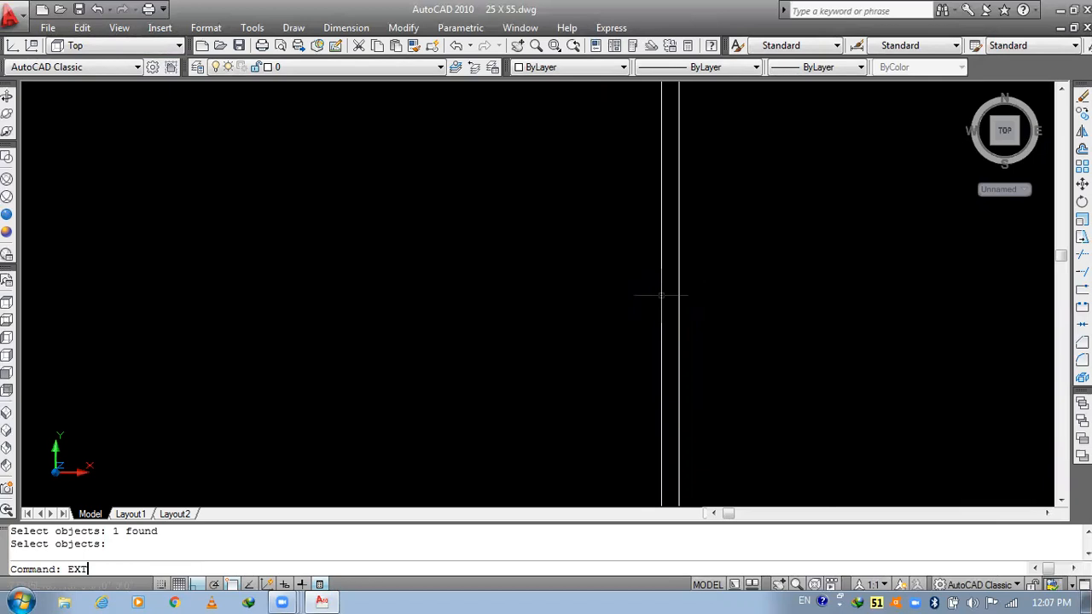
{"action": "key", "text": "Return"}
{"action": "left_click", "coordinate": [661, 295]}
{"action": "key", "text": "Return"}
{"action": "type", "text": "4"}
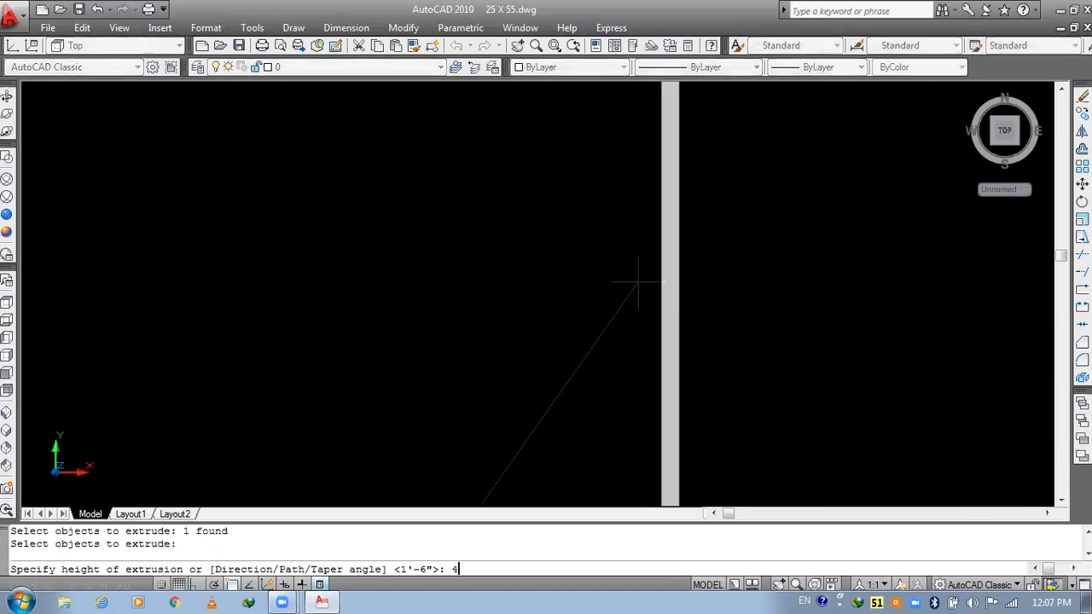
{"action": "key", "text": "Return"}
- In a south-east isometric view, move the L-shaped strip by its bottom outer corner onto the front roof parapet's top outer corner
{"action": "left_click", "coordinate": [6, 432]}
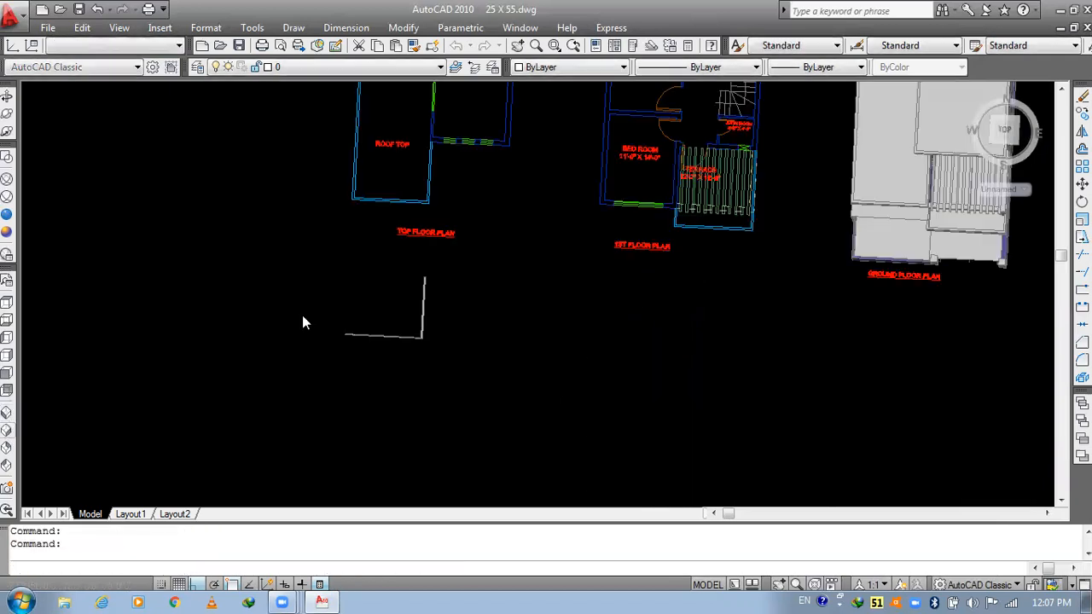
{"action": "scroll", "coordinate": [290, 118], "scroll_direction": "up", "scroll_amount": 2}
{"action": "scroll", "coordinate": [329, 128], "scroll_direction": "up", "scroll_amount": 5}
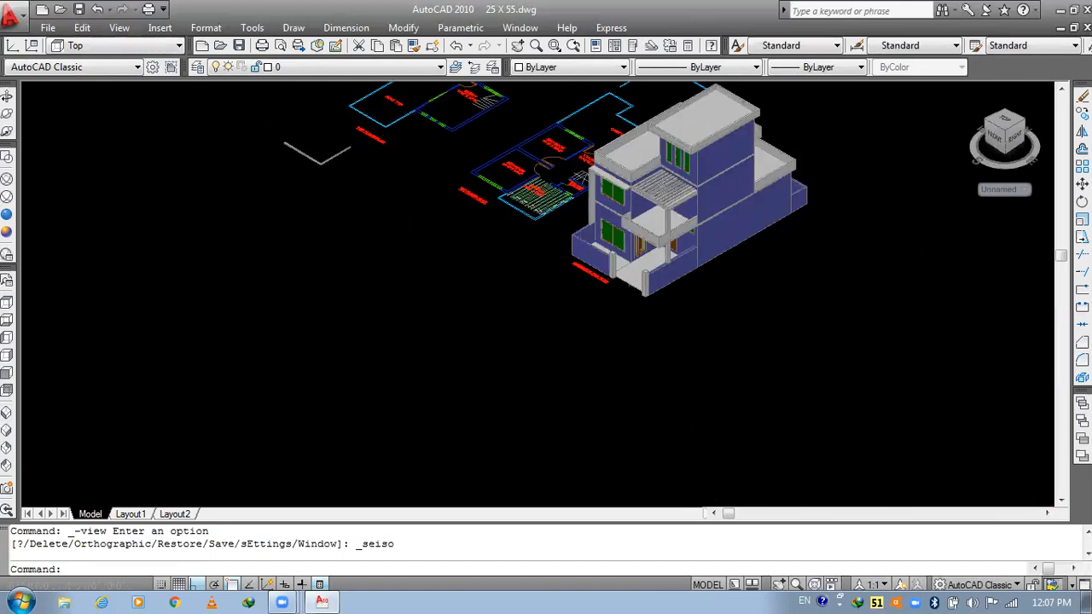
{"action": "type", "text": "M"}
{"action": "key", "text": "Return"}
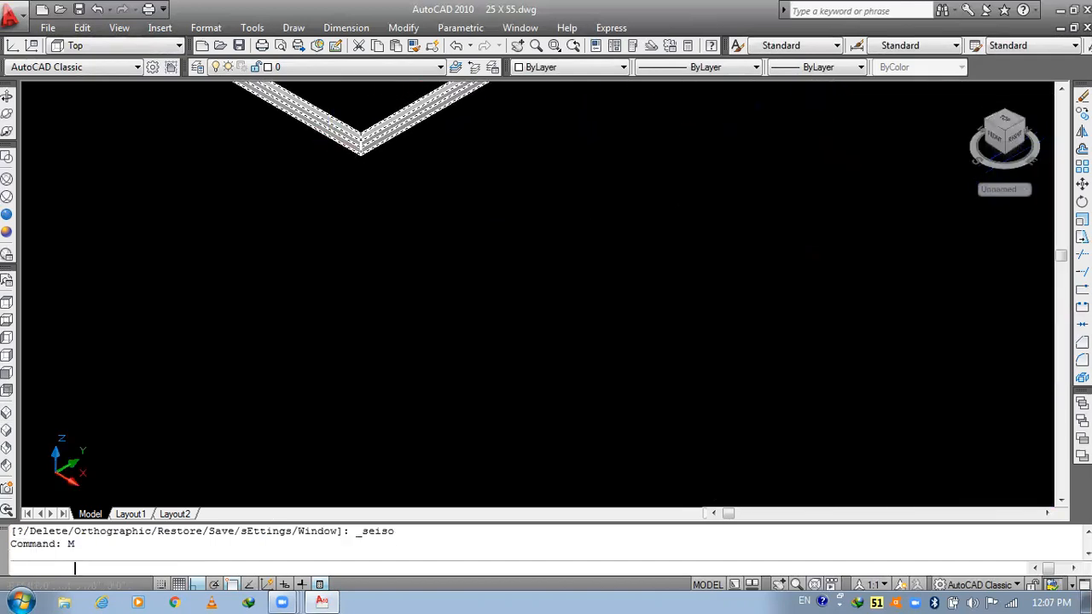
{"action": "left_click", "coordinate": [328, 135]}
{"action": "key", "text": "Return"}
{"action": "scroll", "coordinate": [332, 146], "scroll_direction": "up", "scroll_amount": 4}
{"action": "left_click", "coordinate": [403, 166]}
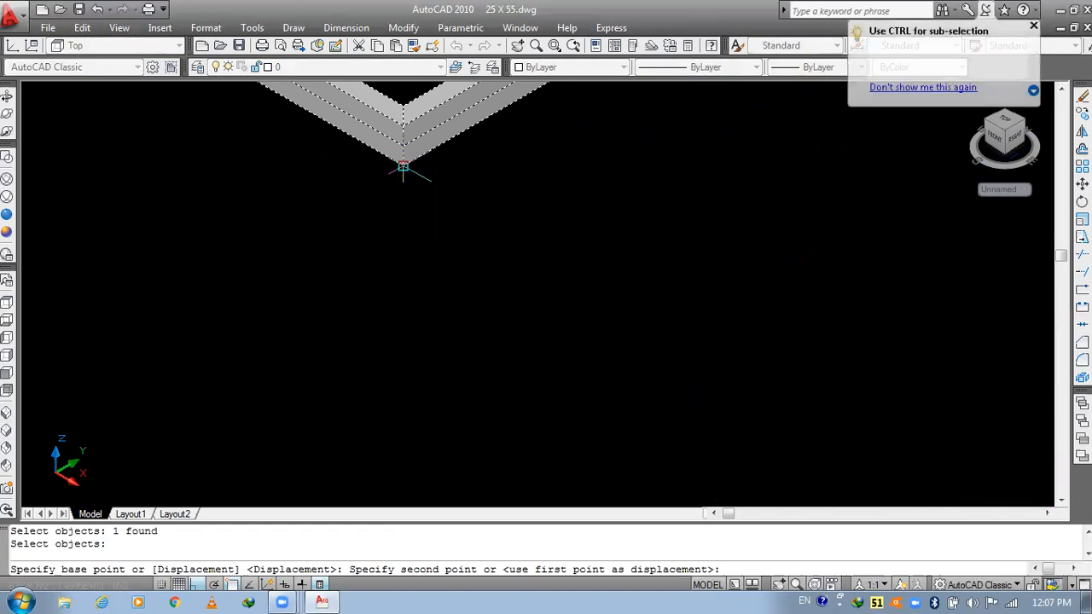
{"action": "scroll", "coordinate": [375, 177], "scroll_direction": "down", "scroll_amount": 5}
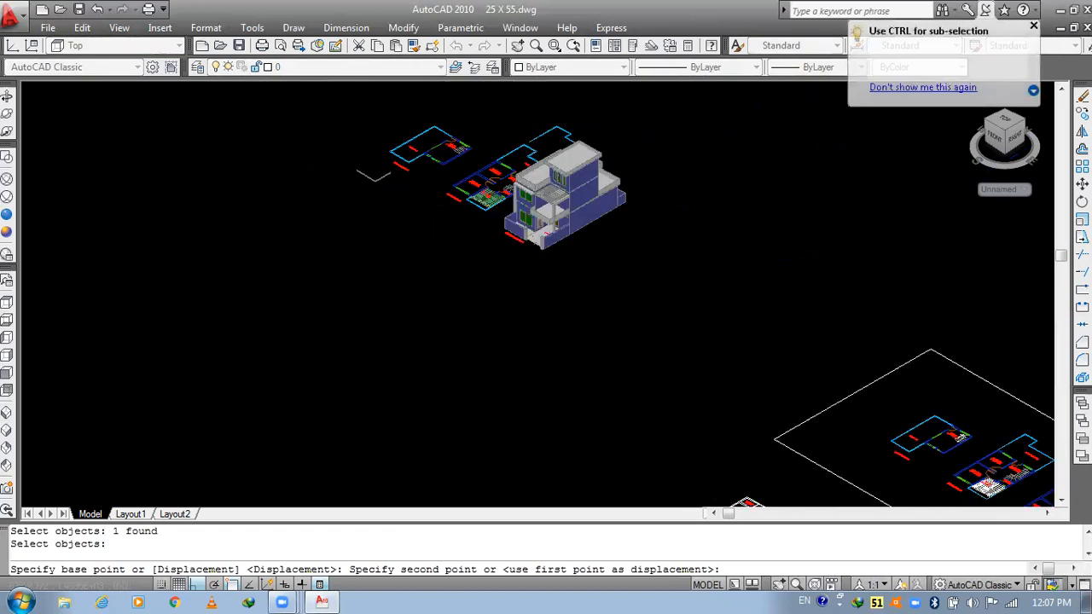
{"action": "scroll", "coordinate": [378, 201], "scroll_direction": "up", "scroll_amount": 8}
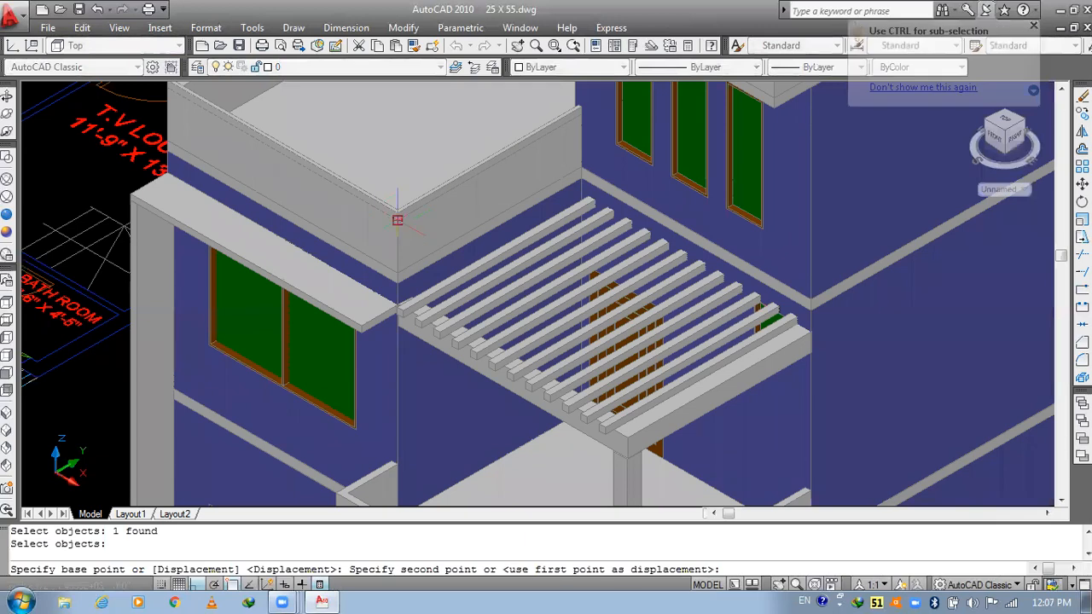
{"action": "scroll", "coordinate": [408, 285], "scroll_direction": "up", "scroll_amount": 3}
{"action": "key", "text": "Escape"}
{"action": "scroll", "coordinate": [443, 298], "scroll_direction": "up", "scroll_amount": 3}
{"action": "key", "text": "Escape"}
- Move the L-shaped strip 1' straight down along the front roof parapet
{"action": "type", "text": "m"}
{"action": "key", "text": "Return"}
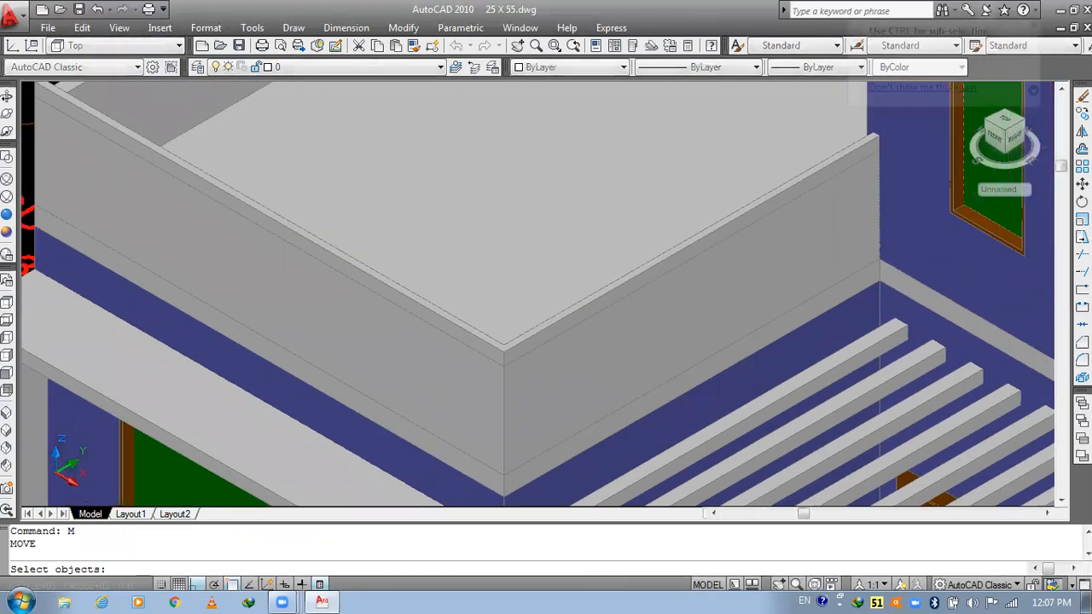
{"action": "left_click", "coordinate": [429, 309]}
{"action": "key", "text": "Return"}
{"action": "left_click", "coordinate": [426, 311]}
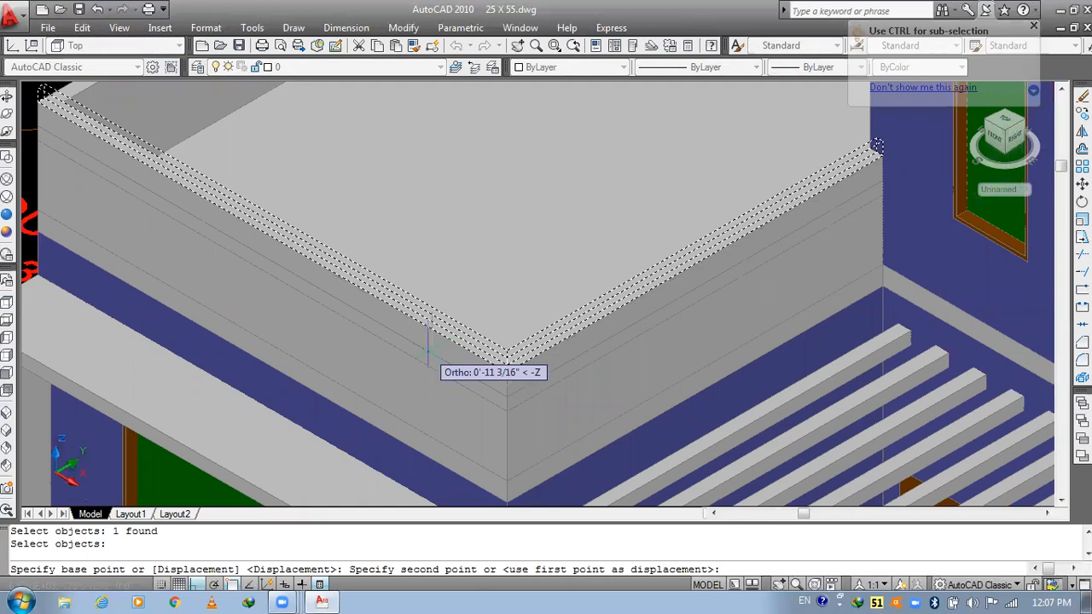
{"action": "type", "text": "1'"}
{"action": "key", "text": "Return"}
{"action": "middle_click_drag", "start_coordinate": [399, 314], "coordinate": [477, 289]}
- Copy the L-shaped strip 1' straight down to form a second strip on the parapet
{"action": "type", "text": "CO"}
{"action": "key", "text": "Return"}
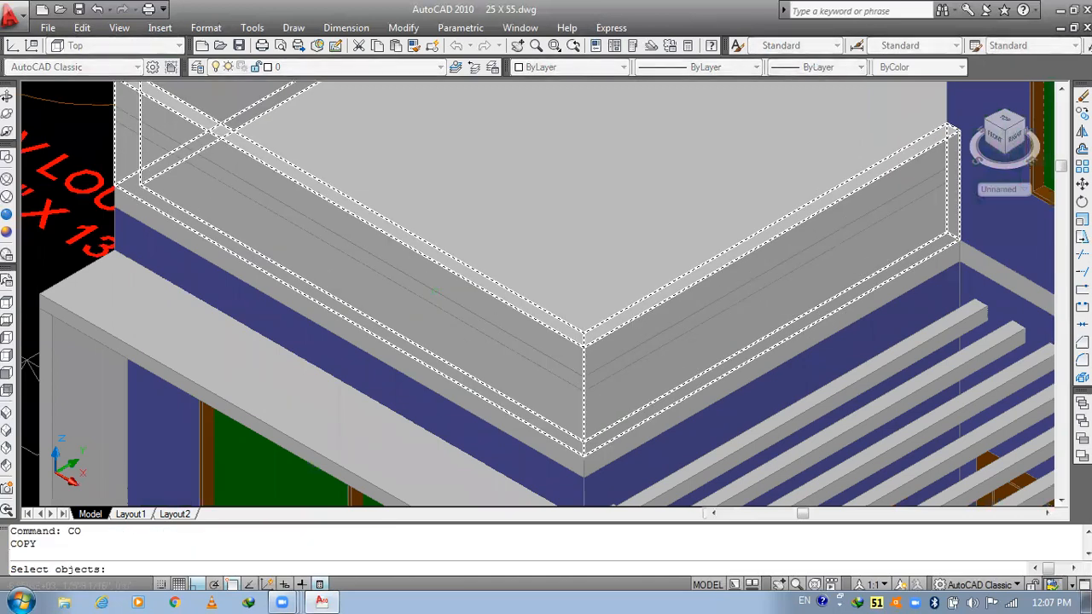
{"action": "key", "text": "Return"}
{"action": "left_click", "coordinate": [421, 316]}
{"action": "type", "text": "1'"}
{"action": "key", "text": "Return"}
{"action": "middle_click_drag", "start_coordinate": [301, 267], "coordinate": [359, 208]}
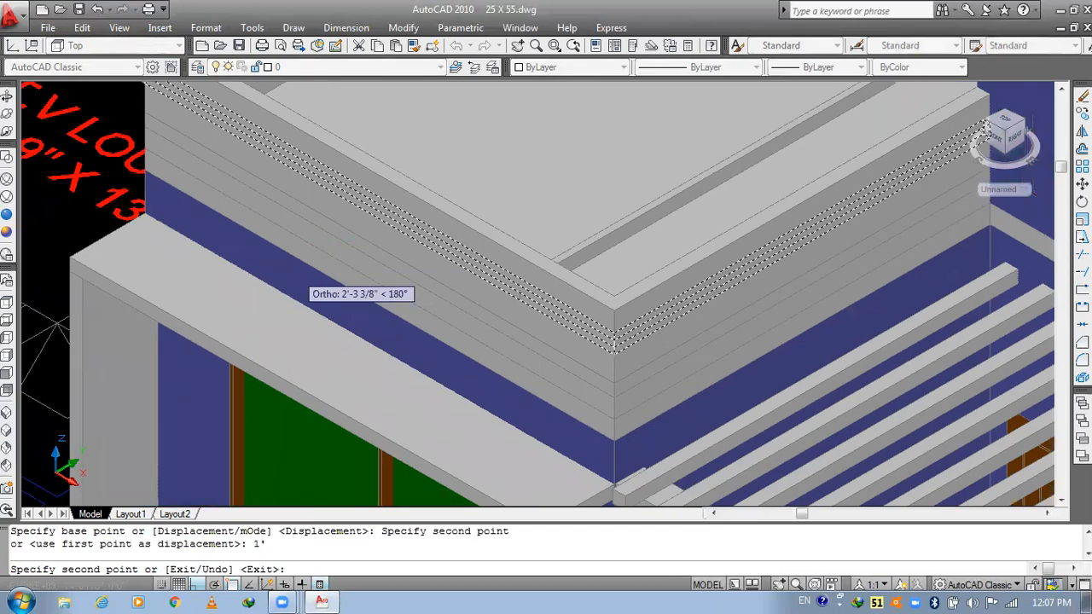
{"action": "key", "text": "Escape"}
{"action": "key", "text": "Escape"}
{"action": "middle_click_drag", "start_coordinate": [594, 363], "coordinate": [581, 327]}
{"action": "key", "text": "Escape"}
- Measure the gap from the lower strip to the parapet's bottom edge and from the upper strip to its top edge
{"action": "type", "text": "DI"}
{"action": "key", "text": "Return"}
{"action": "scroll", "coordinate": [615, 444], "scroll_direction": "up", "scroll_amount": 2}
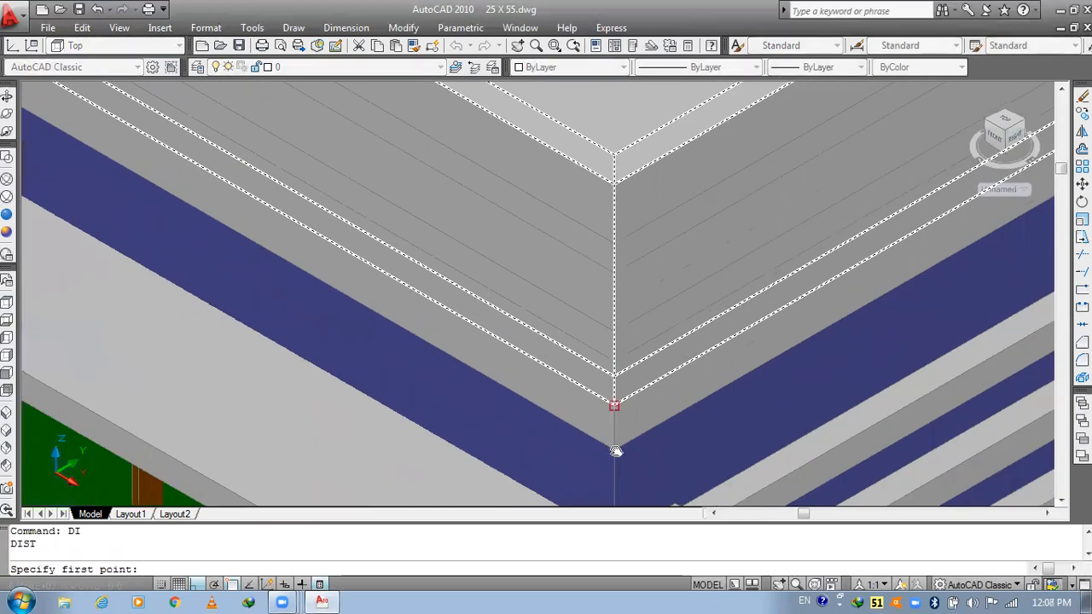
{"action": "scroll", "coordinate": [615, 427], "scroll_direction": "up", "scroll_amount": 1}
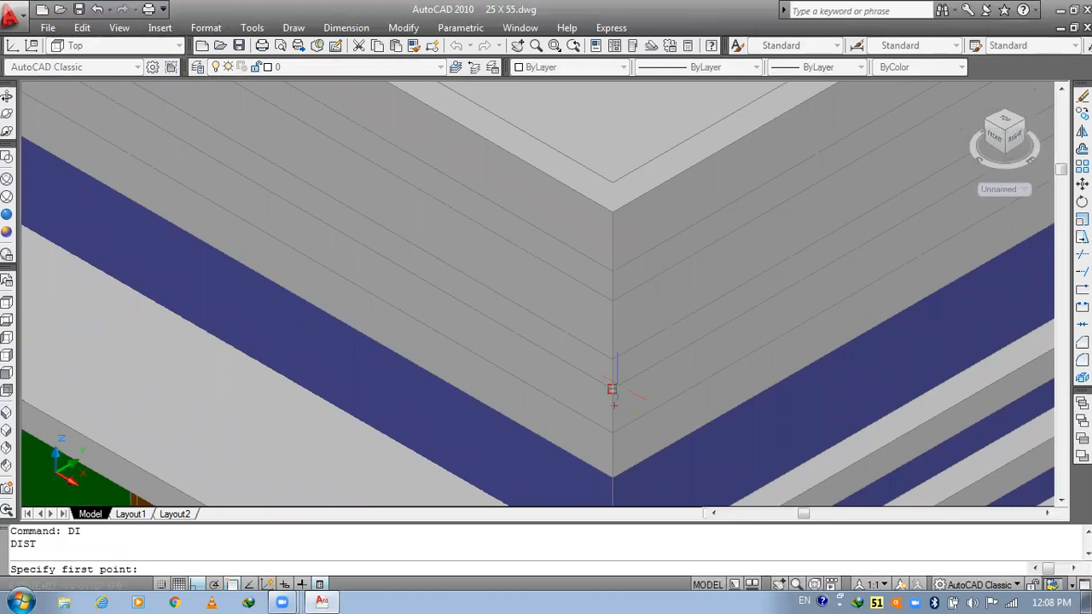
{"action": "left_click", "coordinate": [611, 389]}
{"action": "left_click", "coordinate": [611, 434]}
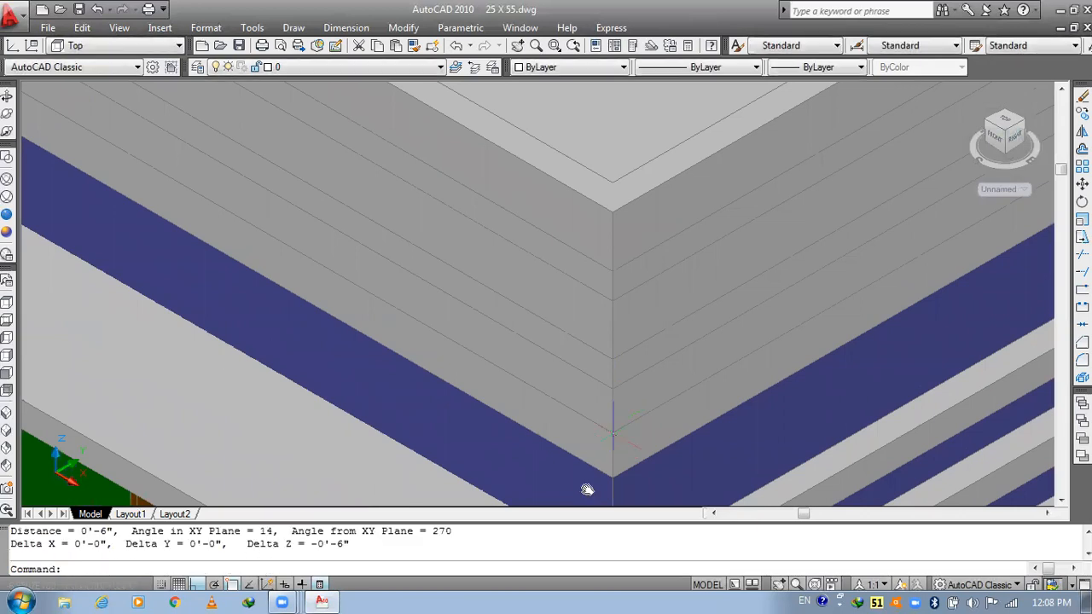
{"action": "scroll", "coordinate": [585, 488], "scroll_direction": "down", "scroll_amount": 1}
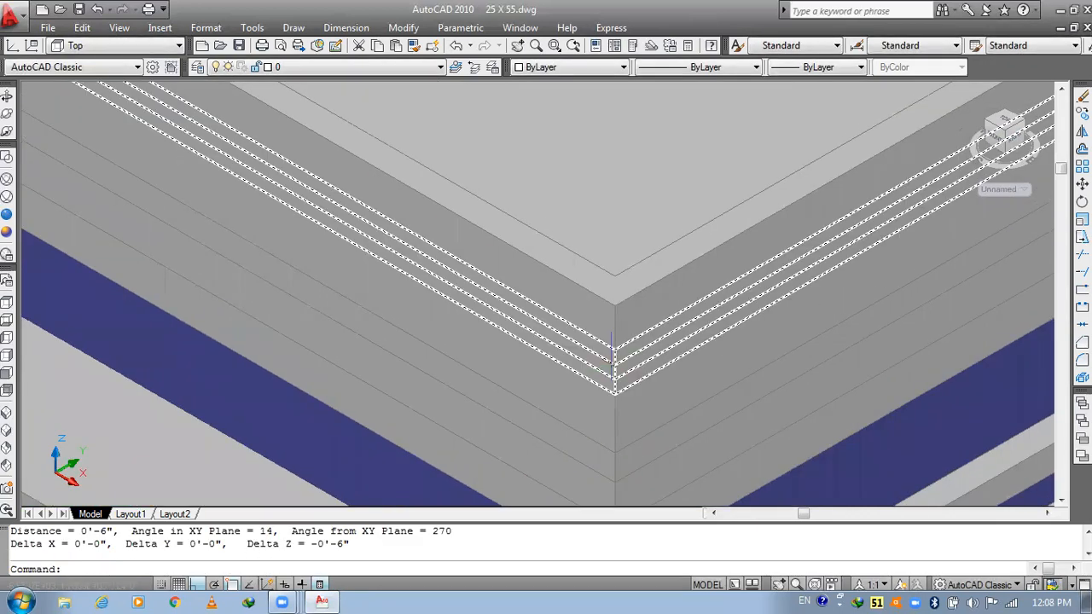
{"action": "key", "text": "Return"}
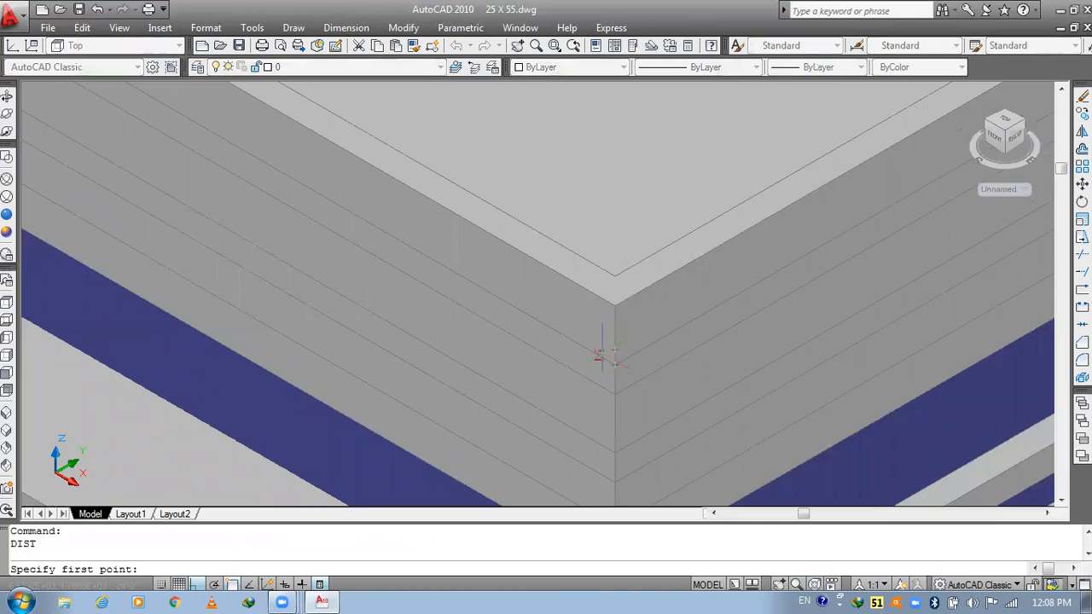
{"action": "left_click", "coordinate": [611, 360]}
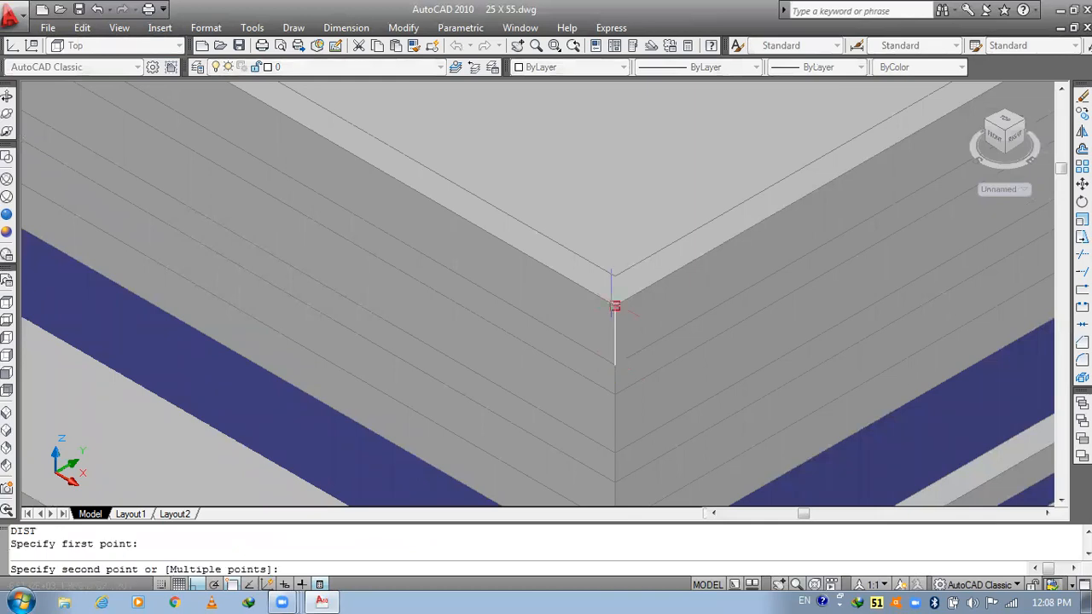
{"action": "left_click", "coordinate": [614, 305]}
- Move both L-shaped strips 1" straight up to even out their spacing on the parapet
{"action": "type", "text": "M"}
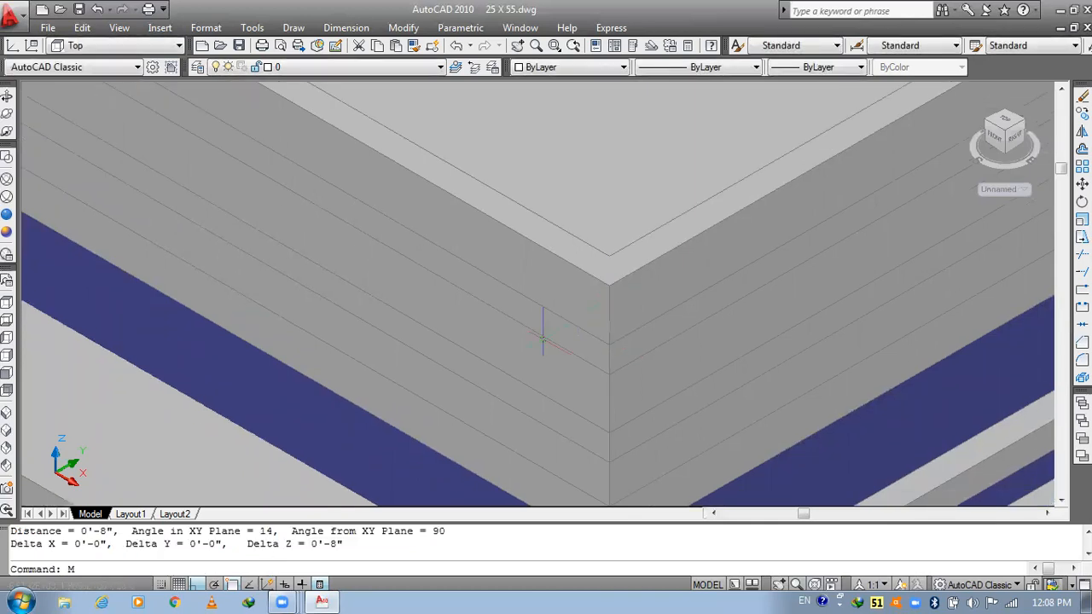
{"action": "key", "text": "Return"}
{"action": "left_click", "coordinate": [523, 364]}
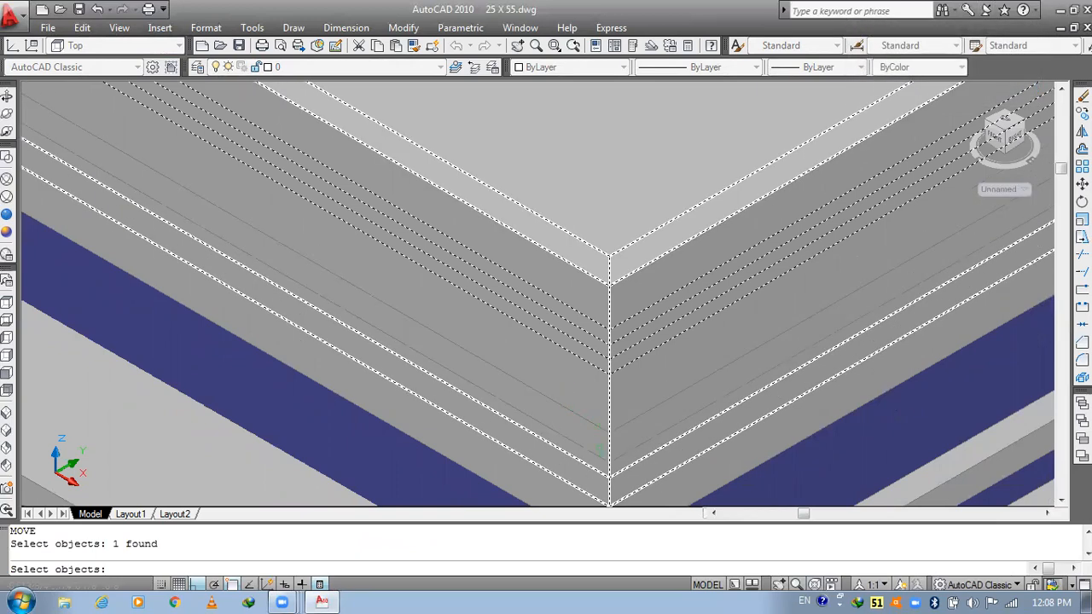
{"action": "left_click", "coordinate": [606, 448]}
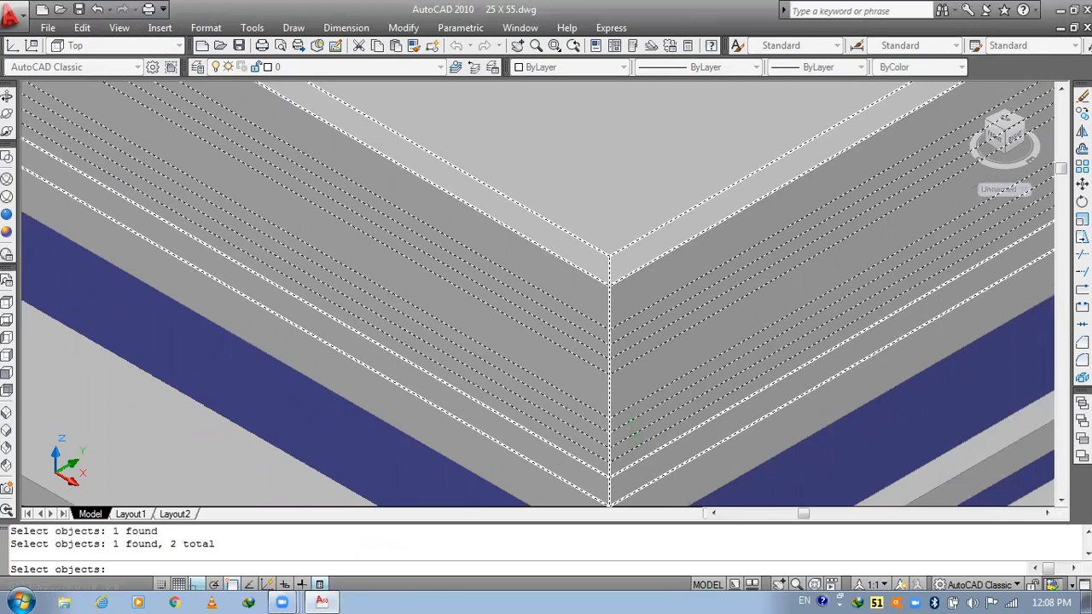
{"action": "key", "text": "Return"}
{"action": "left_click", "coordinate": [629, 407]}
{"action": "type", "text": "1\""}
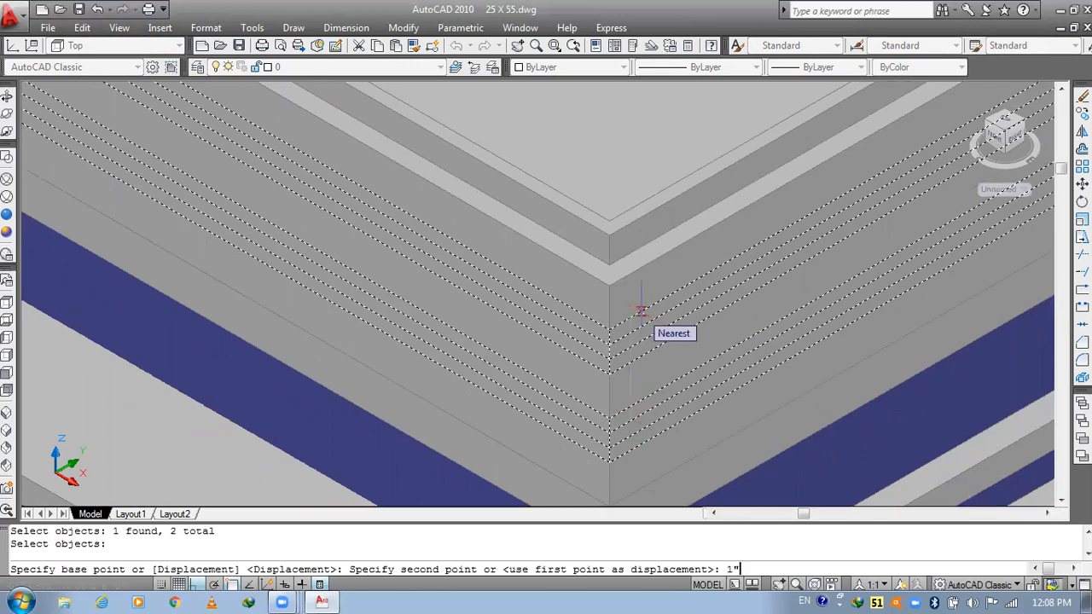
{"action": "key", "text": "Return"}
{"action": "middle_click_drag", "start_coordinate": [478, 340], "coordinate": [497, 398]}
{"action": "key", "text": "Escape"}
{"action": "key", "text": "Escape"}
- Subtract both L-shaped strips from the front roof parapet to cut two horizontal grooves
{"action": "type", "text": "SU"}
{"action": "key", "text": "Return"}
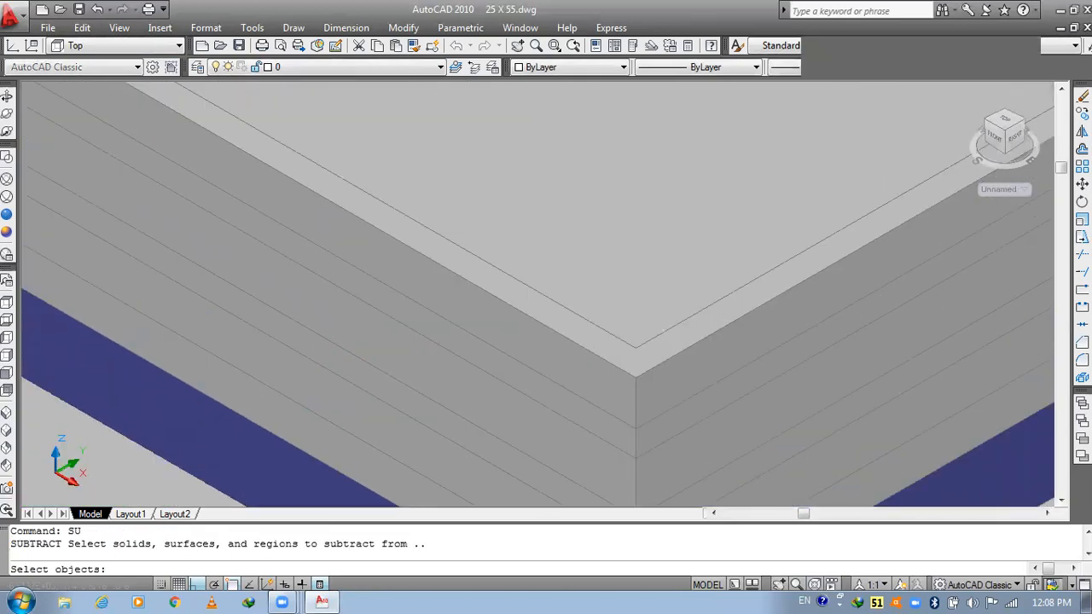
{"action": "left_click", "coordinate": [536, 338]}
{"action": "key", "text": "Return"}
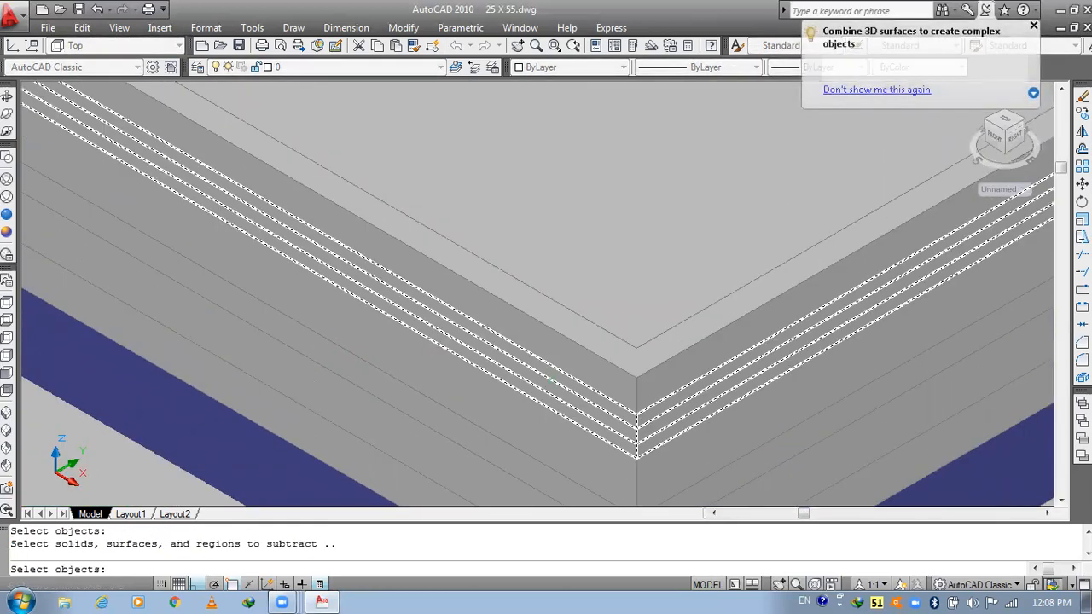
{"action": "left_click", "coordinate": [543, 374]}
{"action": "left_click", "coordinate": [503, 431]}
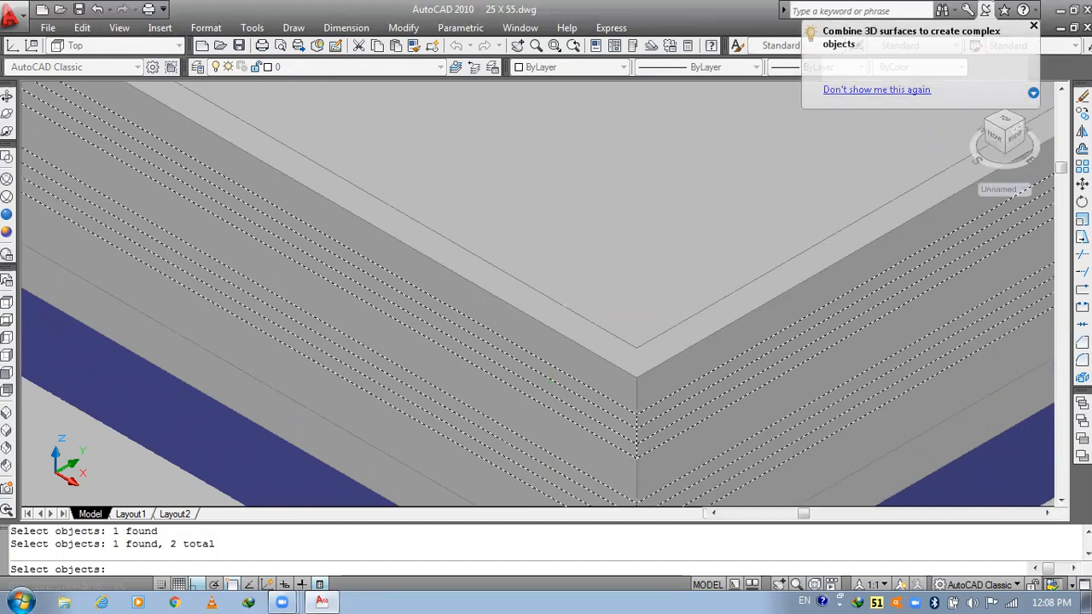
{"action": "key", "text": "Return"}
{"action": "scroll", "coordinate": [503, 431], "scroll_direction": "down", "scroll_amount": 6}
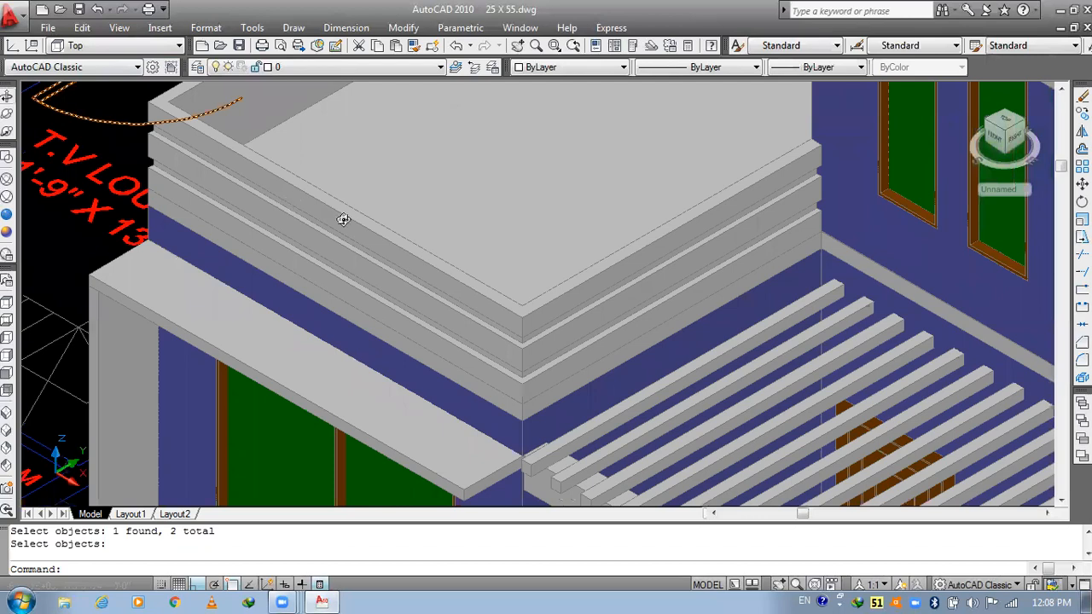
- Examine the grooved front roof parapet and the neighbouring pergola from several angles
{"action": "middle_click_drag", "start_coordinate": [347, 213], "coordinate": [248, 414], "text": "shift"}
{"action": "scroll", "coordinate": [336, 263], "scroll_direction": "down", "scroll_amount": 1}
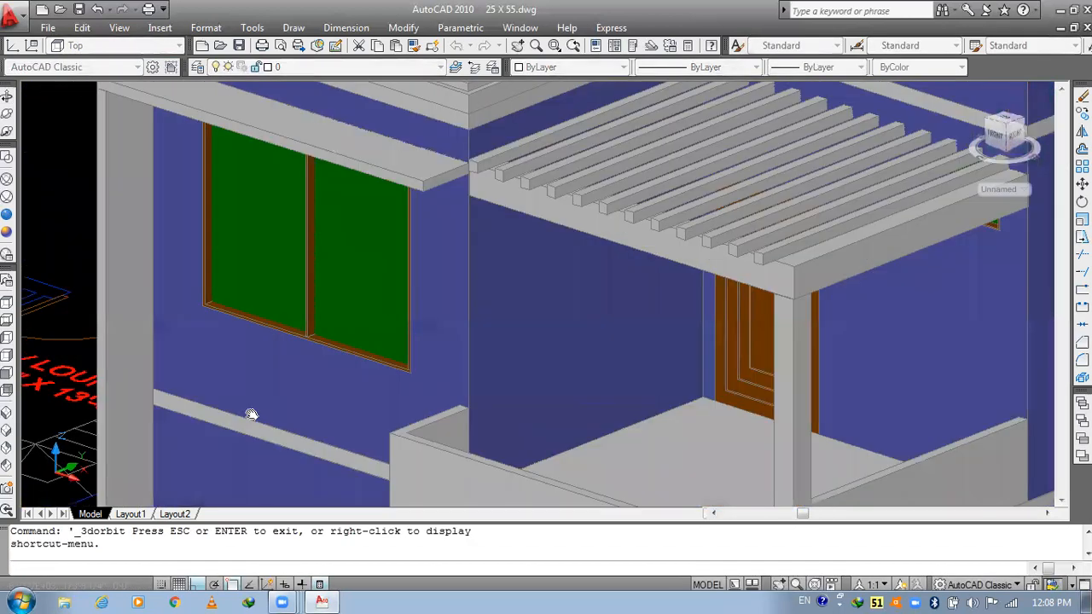
{"action": "middle_click_drag", "start_coordinate": [265, 319], "coordinate": [349, 280], "text": "shift"}
{"action": "middle_click_drag", "start_coordinate": [319, 224], "coordinate": [656, 224], "text": "shift"}
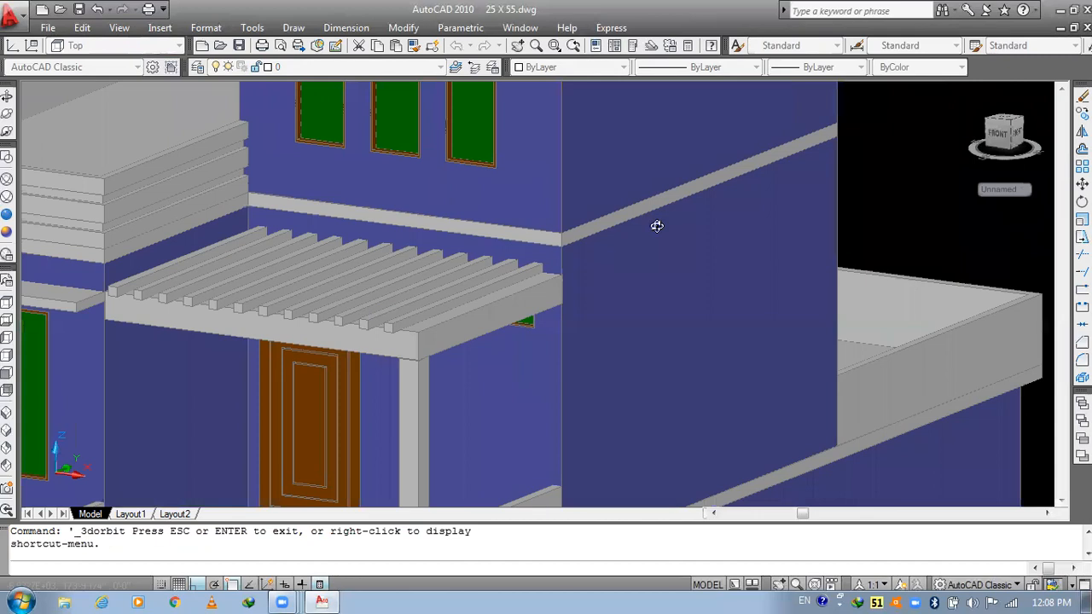
{"action": "middle_click_drag", "start_coordinate": [435, 596], "coordinate": [361, 417]}
{"action": "middle_click_drag", "start_coordinate": [444, 336], "coordinate": [433, 345], "text": "shift"}
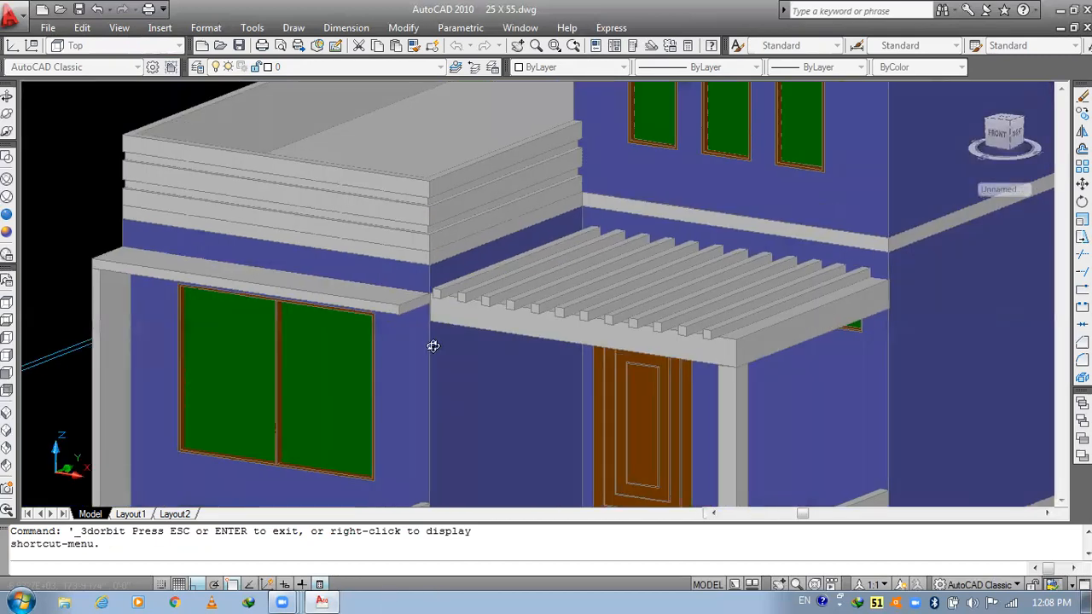
{"action": "left_click_drag", "start_coordinate": [499, 243], "coordinate": [463, 272]}
{"action": "scroll", "coordinate": [422, 336], "scroll_direction": "down", "scroll_amount": 2}
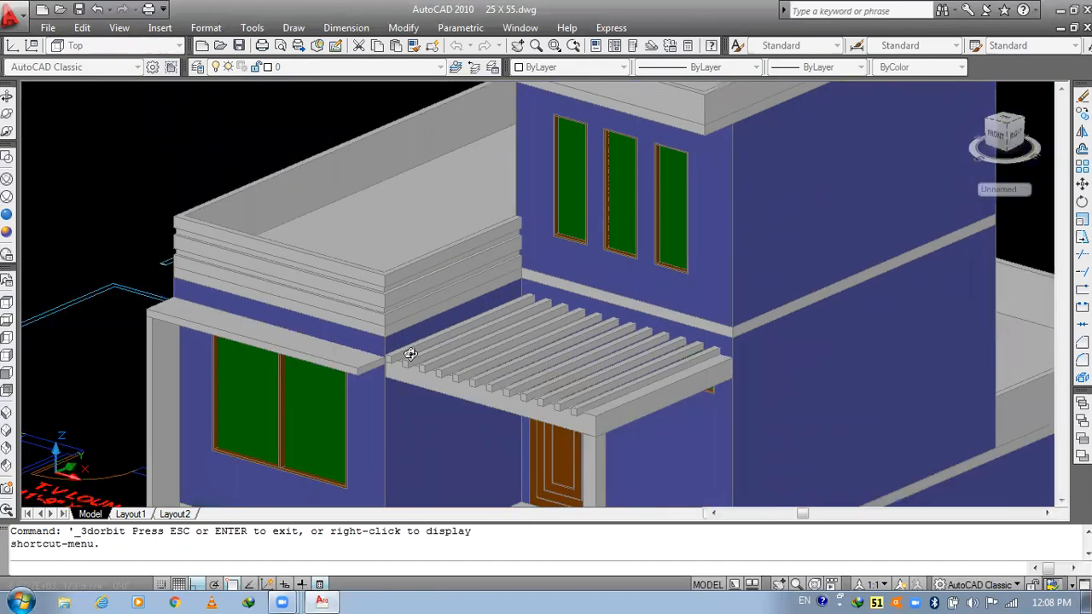
{"action": "scroll", "coordinate": [430, 336], "scroll_direction": "down", "scroll_amount": 3}
{"action": "scroll", "coordinate": [375, 216], "scroll_direction": "up", "scroll_amount": 2}
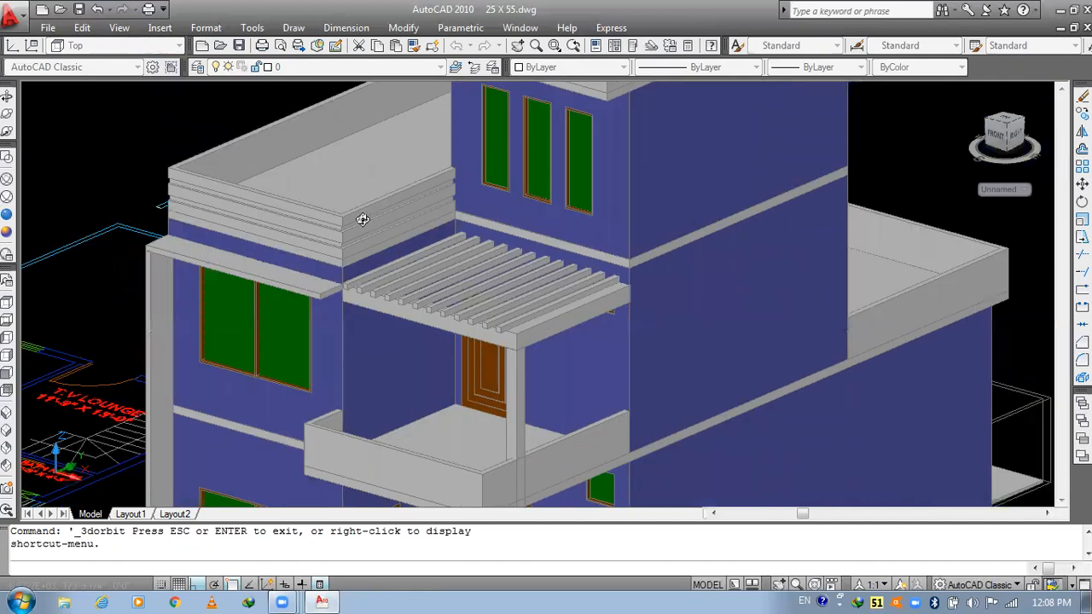
{"action": "scroll", "coordinate": [348, 223], "scroll_direction": "up", "scroll_amount": 3}
{"action": "scroll", "coordinate": [456, 214], "scroll_direction": "down", "scroll_amount": 1}
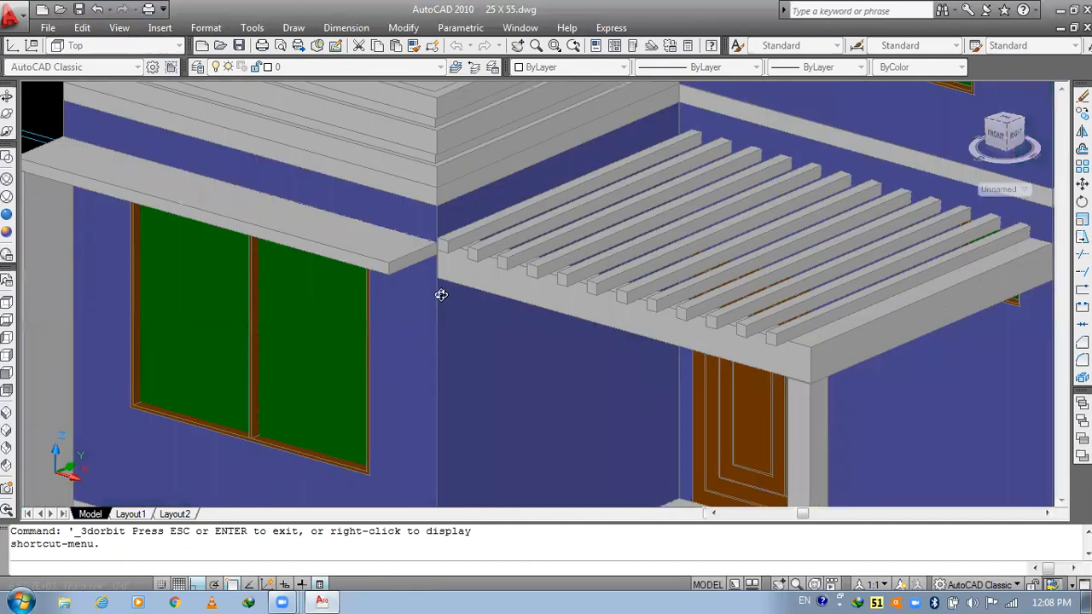
{"action": "left_click_drag", "start_coordinate": [437, 174], "coordinate": [438, 197]}
{"action": "scroll", "coordinate": [438, 198], "scroll_direction": "down", "scroll_amount": 3}
{"action": "scroll", "coordinate": [438, 198], "scroll_direction": "up", "scroll_amount": 1}
{"action": "middle_click_drag", "start_coordinate": [443, 172], "coordinate": [404, 284]}
{"action": "scroll", "coordinate": [370, 213], "scroll_direction": "up", "scroll_amount": 3}
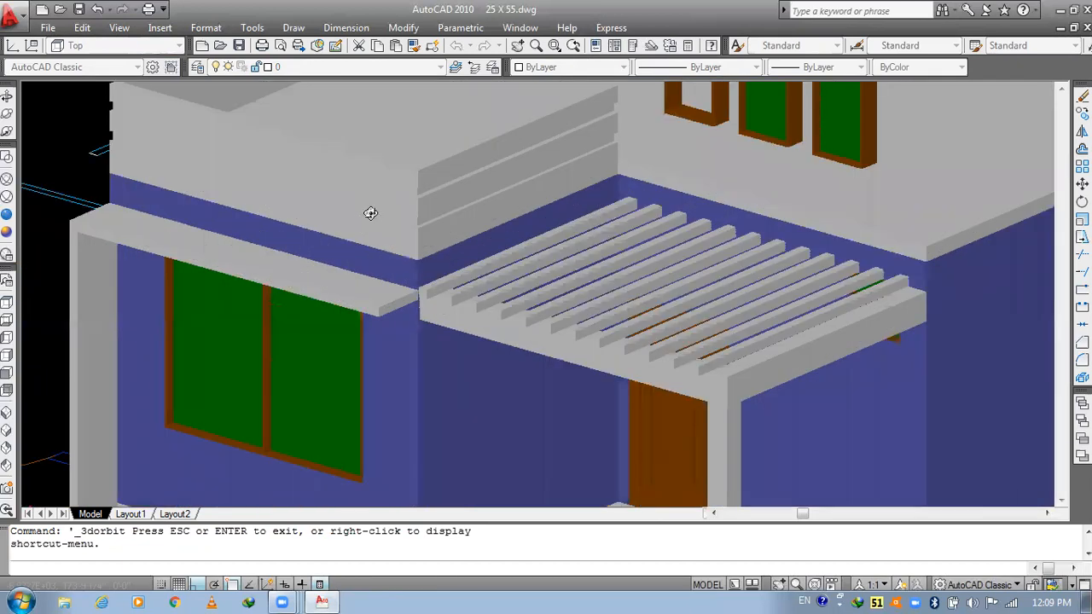
- Inspect the terrace parapet, the entrance and the boundary wall at the front of the house
{"action": "scroll", "coordinate": [397, 224], "scroll_direction": "down", "scroll_amount": 2}
{"action": "scroll", "coordinate": [524, 236], "scroll_direction": "up", "scroll_amount": 2}
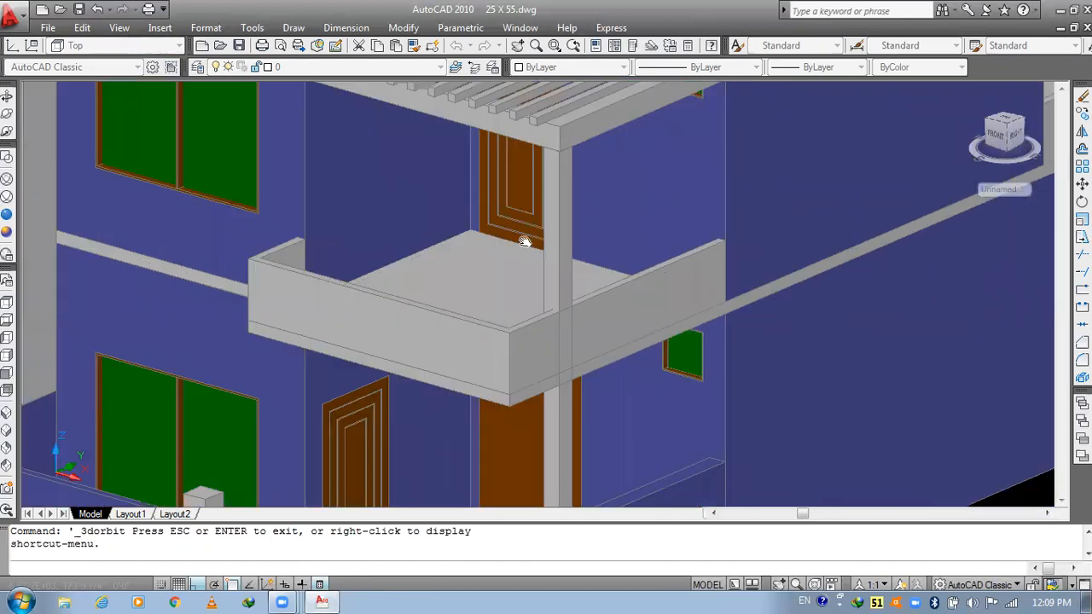
{"action": "scroll", "coordinate": [598, 222], "scroll_direction": "up", "scroll_amount": 1}
{"action": "scroll", "coordinate": [593, 222], "scroll_direction": "down", "scroll_amount": 1}
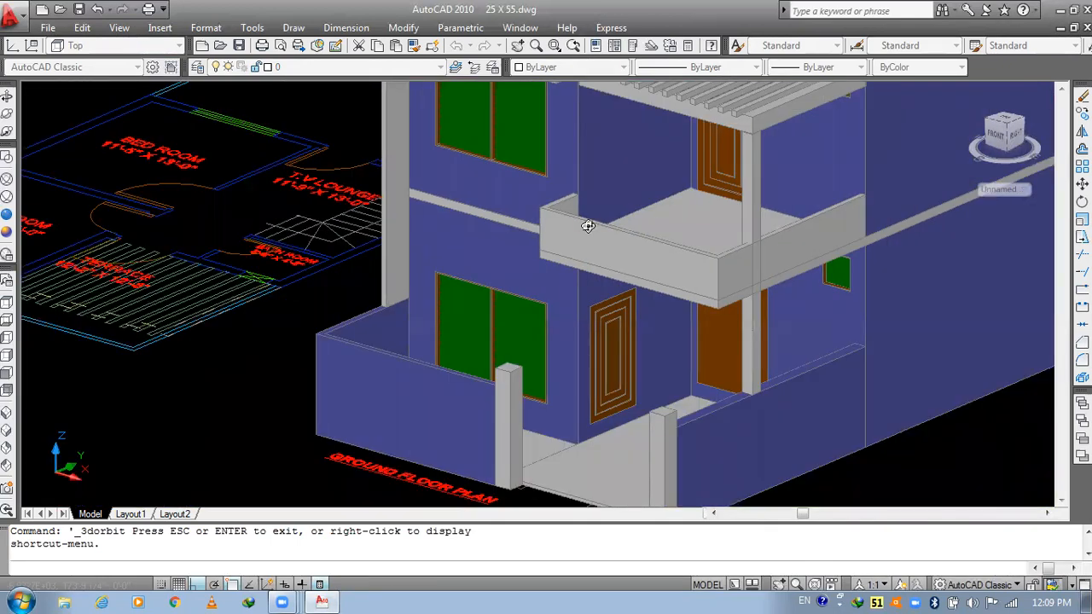
{"action": "middle_click_drag", "start_coordinate": [195, 349], "coordinate": [672, 394]}
{"action": "scroll", "coordinate": [728, 362], "scroll_direction": "down", "scroll_amount": 1}
{"action": "middle_click_drag", "start_coordinate": [728, 363], "coordinate": [276, 415]}
{"action": "scroll", "coordinate": [554, 179], "scroll_direction": "up", "scroll_amount": 2}
{"action": "scroll", "coordinate": [548, 184], "scroll_direction": "down", "scroll_amount": 5}
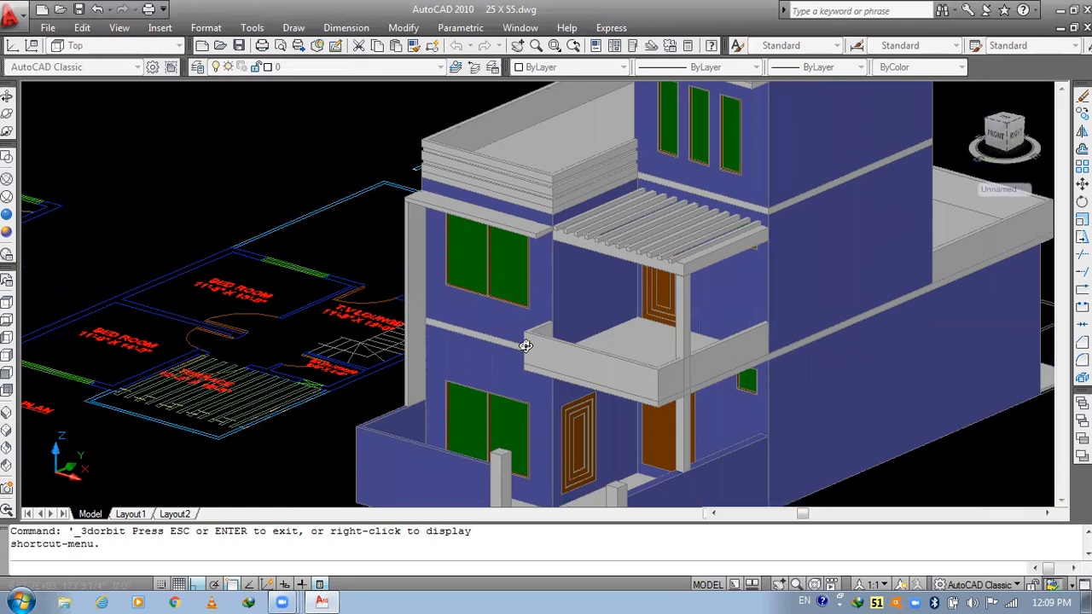
{"action": "middle_click_drag", "start_coordinate": [570, 385], "coordinate": [377, 285]}
{"action": "scroll", "coordinate": [402, 367], "scroll_direction": "up", "scroll_amount": 2}
{"action": "scroll", "coordinate": [377, 285], "scroll_direction": "down", "scroll_amount": 1}
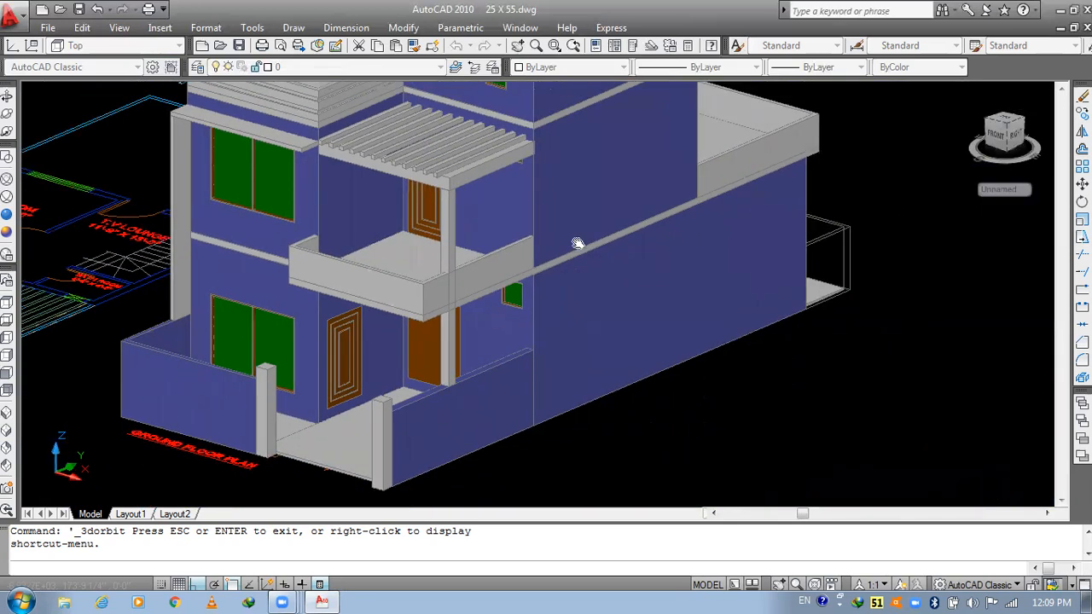
- In the Left UCS, draw a closed triangular polyline against the gate pillar's base, from the driveway slab's edge to the pillar's outer corner
{"action": "middle_click_drag", "start_coordinate": [579, 244], "coordinate": [471, 381]}
{"action": "middle_click_drag", "start_coordinate": [586, 248], "coordinate": [675, 455]}
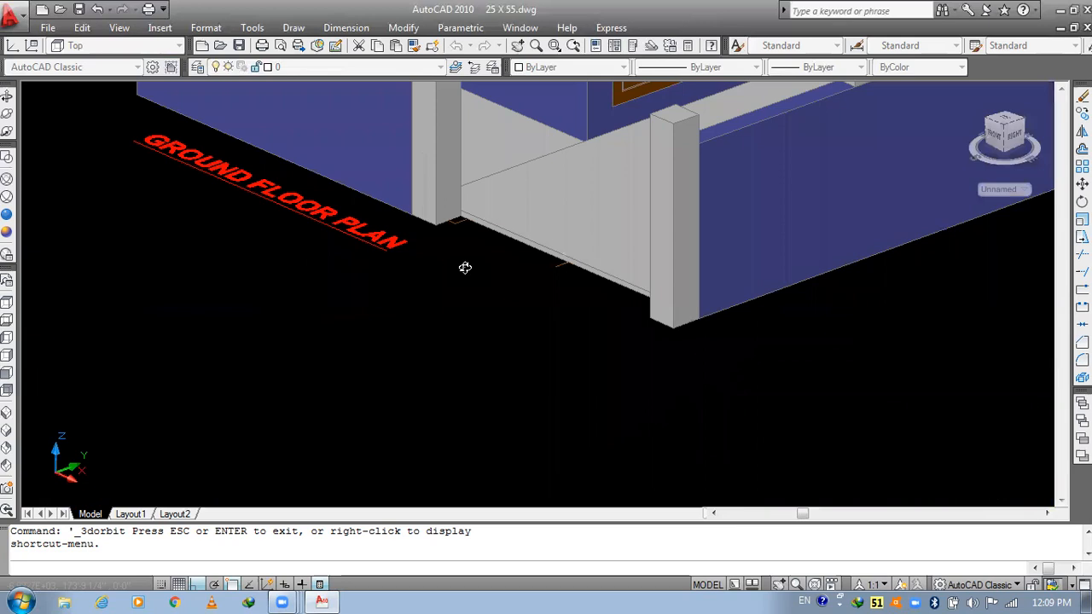
{"action": "key", "text": "Escape"}
{"action": "key", "text": "Escape"}
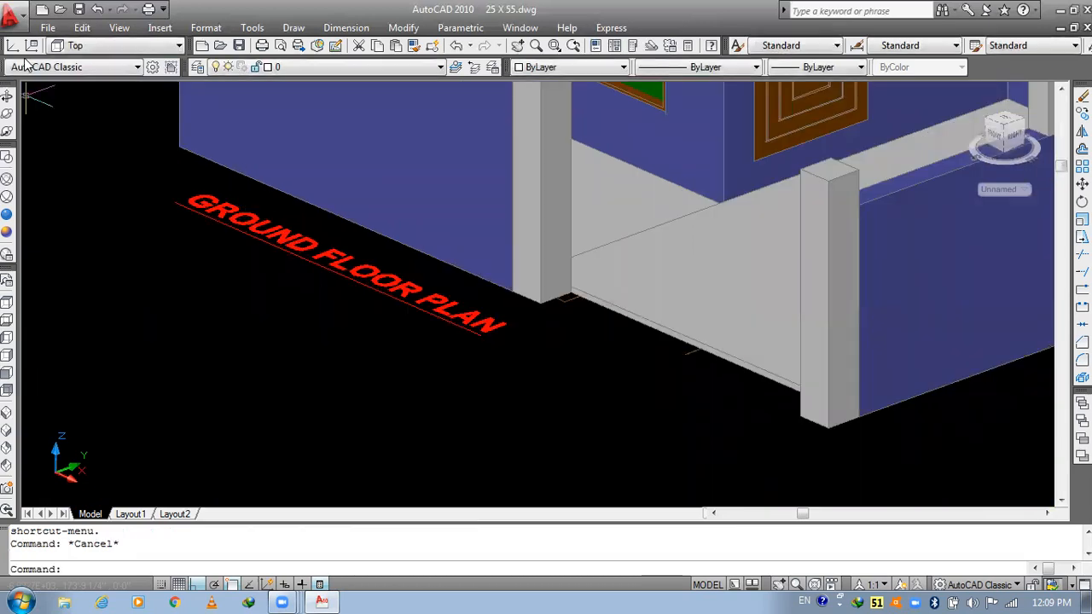
{"action": "left_click", "coordinate": [85, 45]}
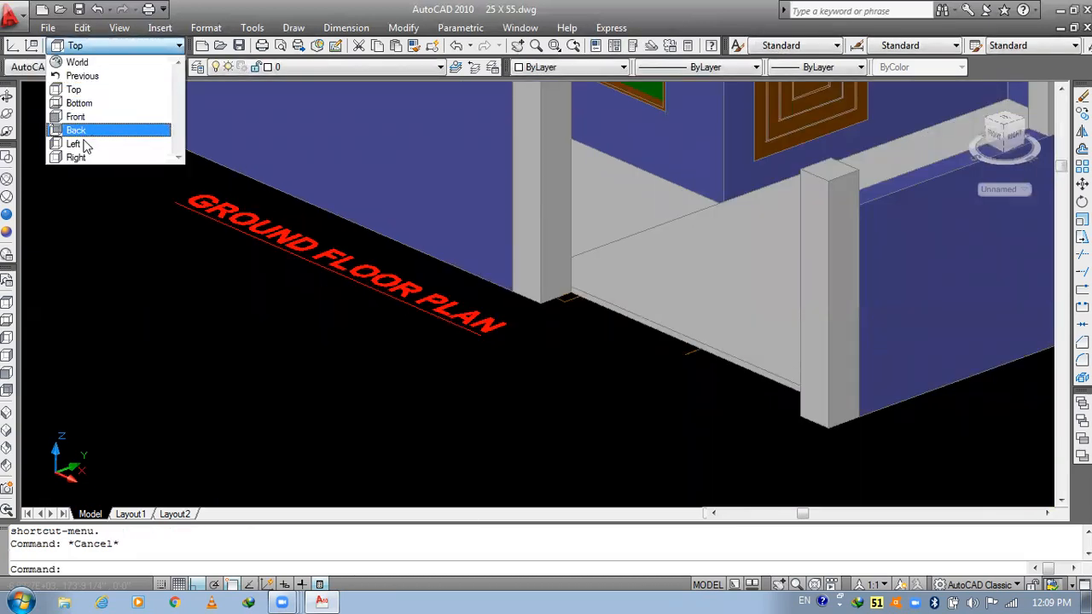
{"action": "left_click", "coordinate": [74, 144]}
{"action": "type", "text": "PL"}
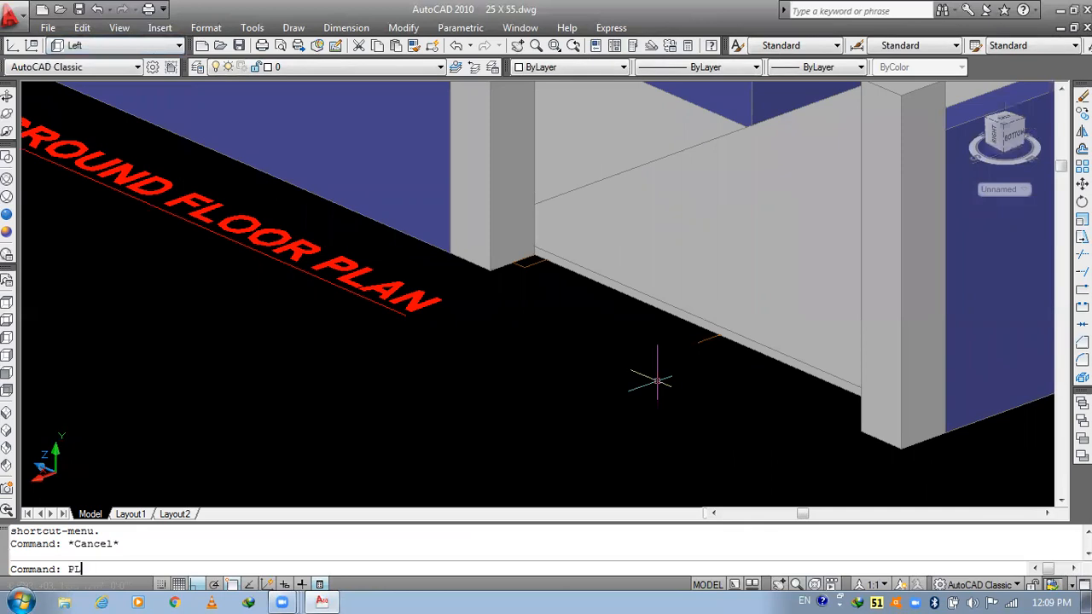
{"action": "key", "text": "Return"}
{"action": "scroll", "coordinate": [529, 260], "scroll_direction": "up", "scroll_amount": 3}
{"action": "left_click", "coordinate": [540, 220]}
{"action": "left_click", "coordinate": [541, 197]}
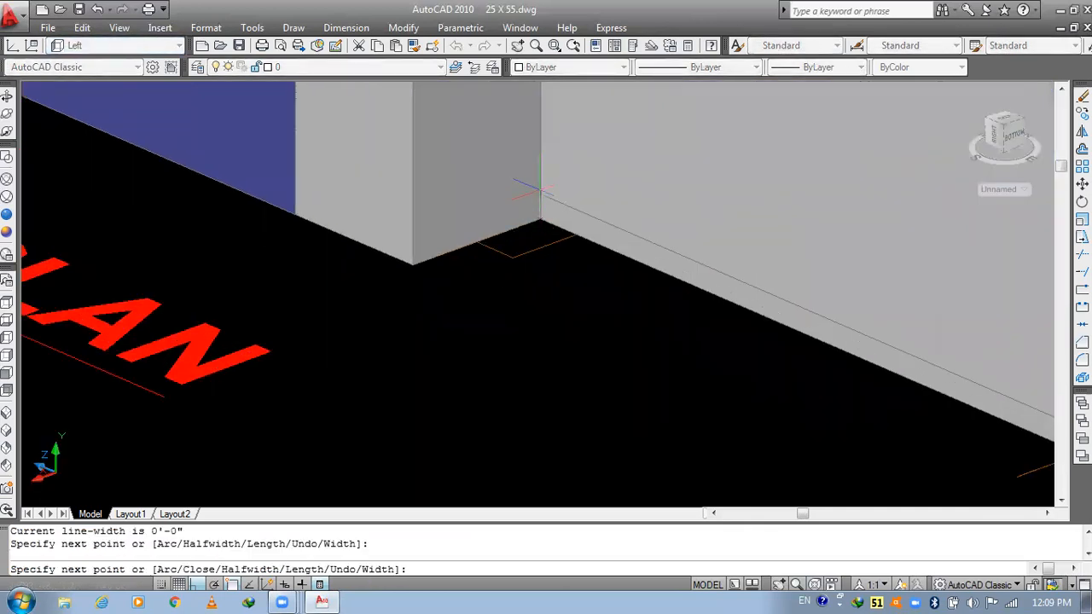
{"action": "left_click", "coordinate": [414, 261]}
{"action": "left_click", "coordinate": [540, 219]}
{"action": "key", "text": "Return"}
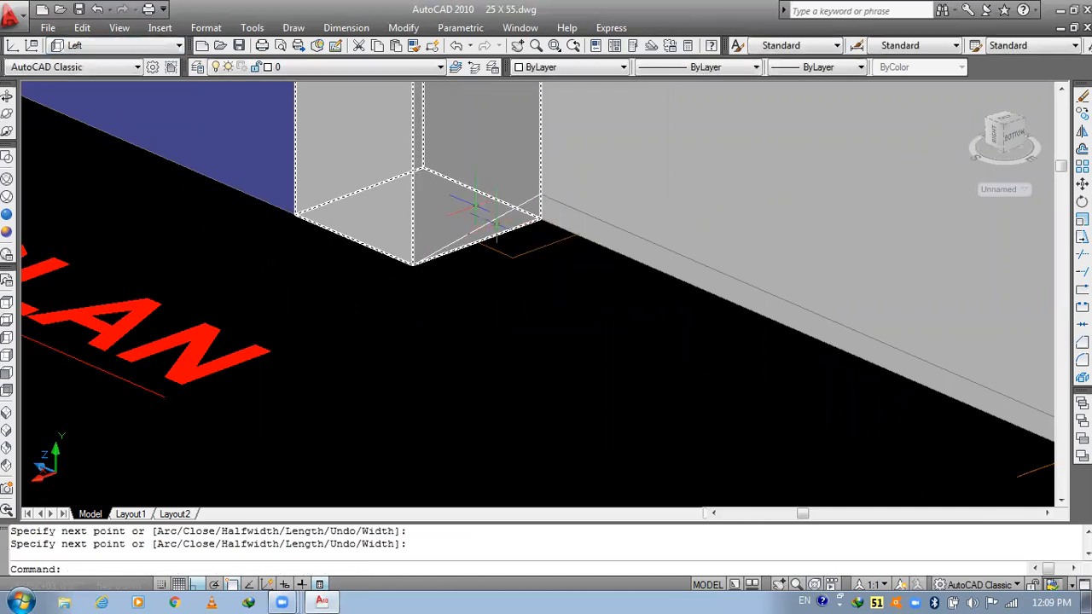
- Extrude the triangular profile across the gate opening to the opposite pillar to form the entrance ramp
{"action": "type", "text": "ext"}
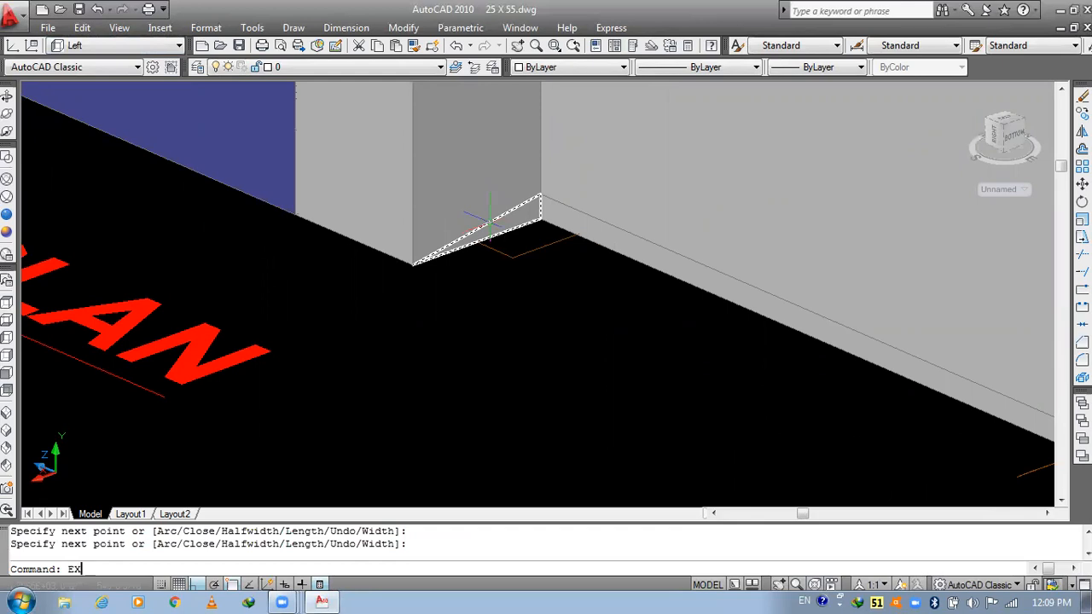
{"action": "key", "text": "Return"}
{"action": "left_click", "coordinate": [489, 220]}
{"action": "key", "text": "Return"}
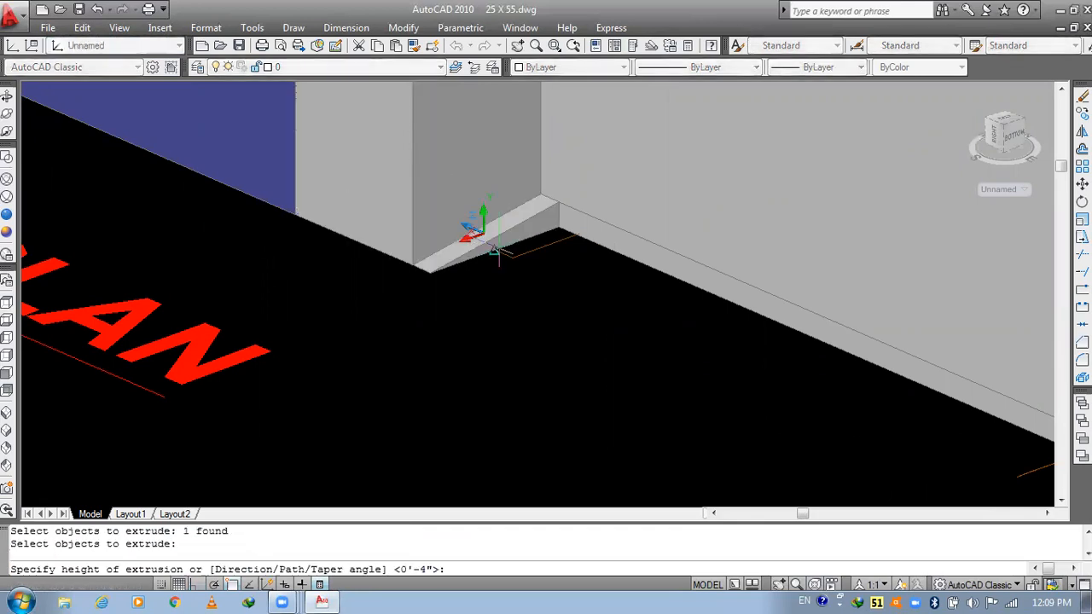
{"action": "scroll", "coordinate": [753, 380], "scroll_direction": "down", "scroll_amount": 4}
{"action": "middle_click_drag", "start_coordinate": [740, 366], "coordinate": [515, 247]}
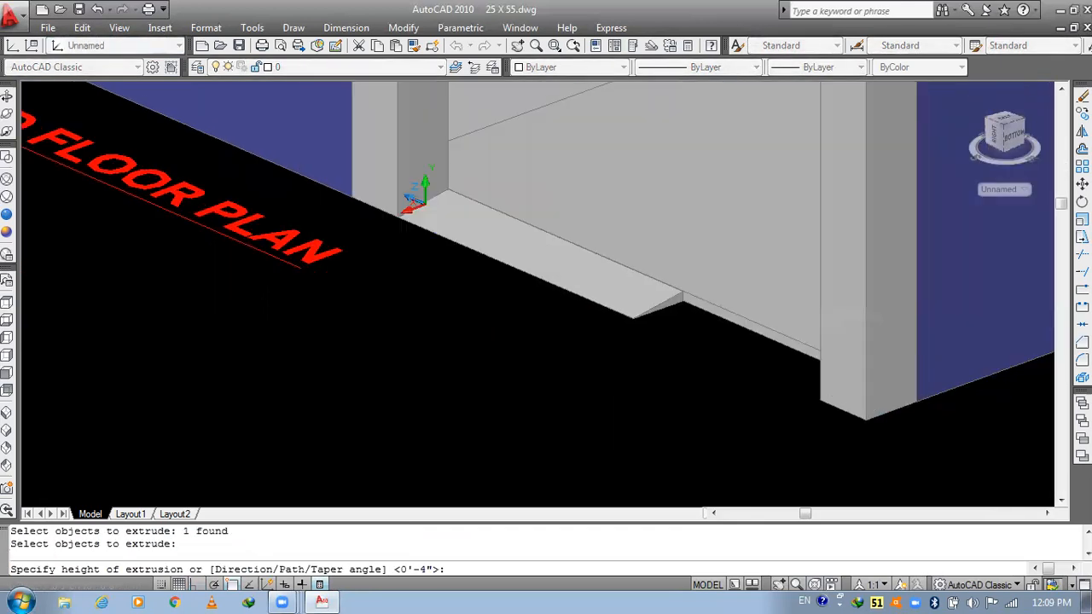
{"action": "middle_click_drag", "start_coordinate": [792, 386], "coordinate": [633, 319]}
{"action": "scroll", "coordinate": [634, 318], "scroll_direction": "up", "scroll_amount": 2}
{"action": "scroll", "coordinate": [668, 309], "scroll_direction": "up", "scroll_amount": 4}
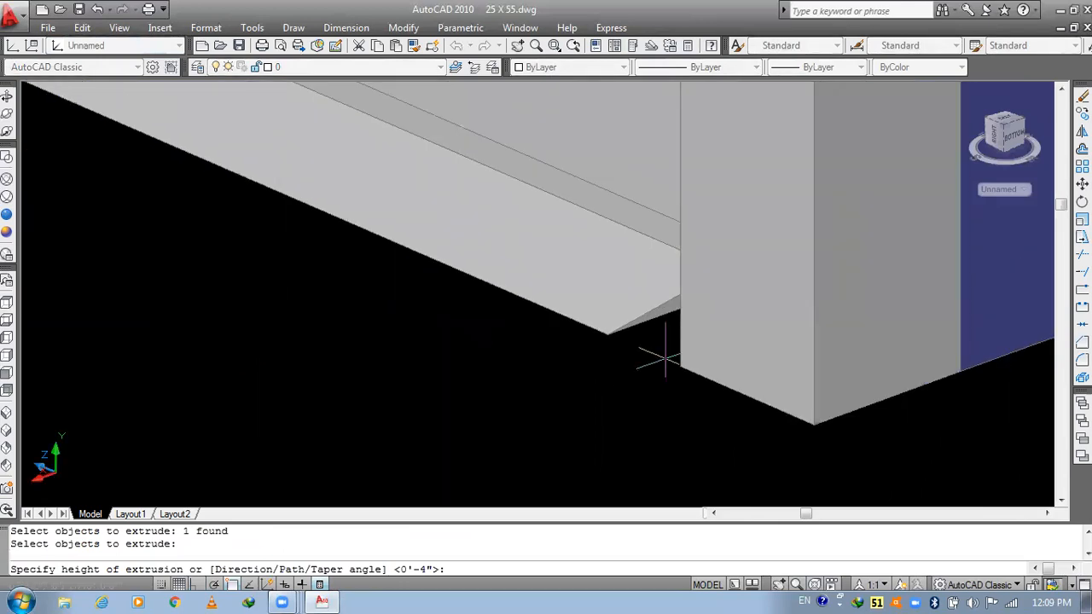
{"action": "left_click", "coordinate": [678, 366]}
{"action": "scroll", "coordinate": [409, 305], "scroll_direction": "down", "scroll_amount": 7}
{"action": "middle_click_drag", "start_coordinate": [409, 305], "coordinate": [681, 393]}
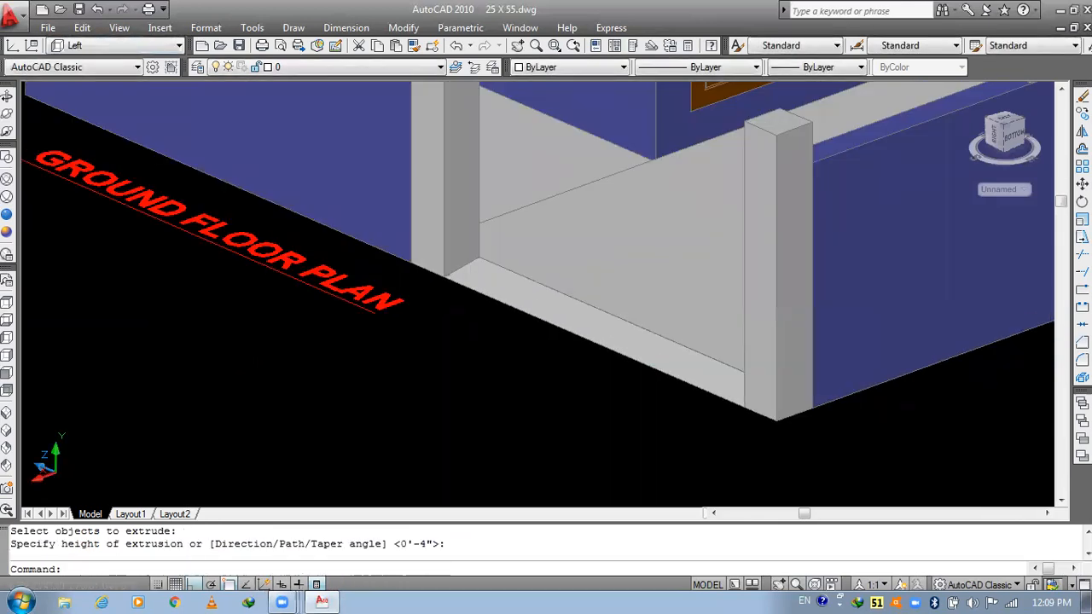
{"action": "scroll", "coordinate": [495, 248], "scroll_direction": "up", "scroll_amount": 5}
{"action": "scroll", "coordinate": [495, 247], "scroll_direction": "down", "scroll_amount": 5}
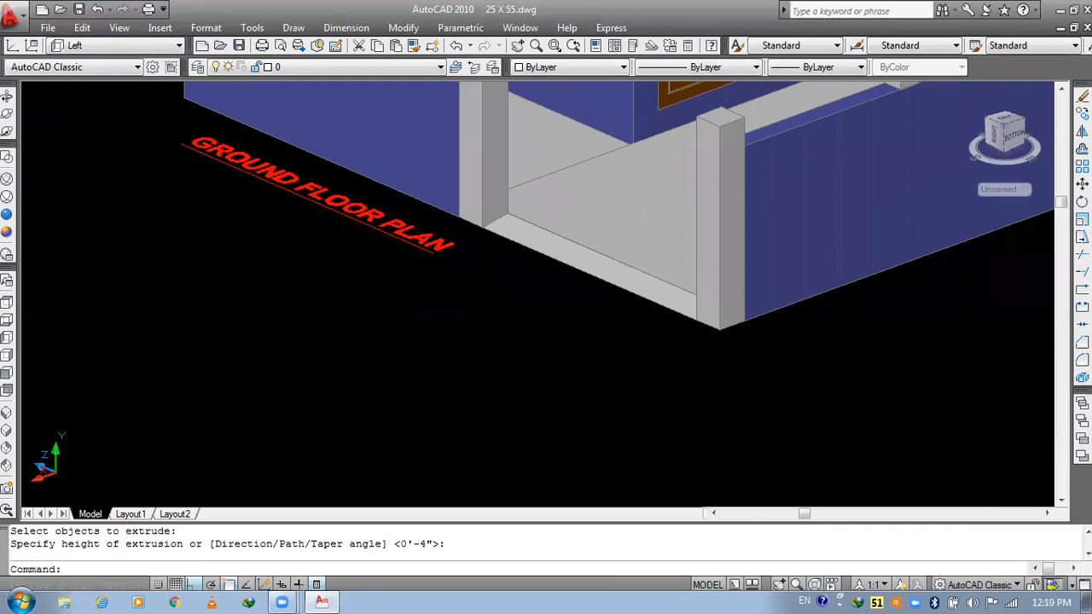
- Try stretching the entrance ramp's outer edge beyond the gate pillars, and undo the stretch
{"action": "middle_click_drag", "start_coordinate": [605, 257], "coordinate": [439, 183]}
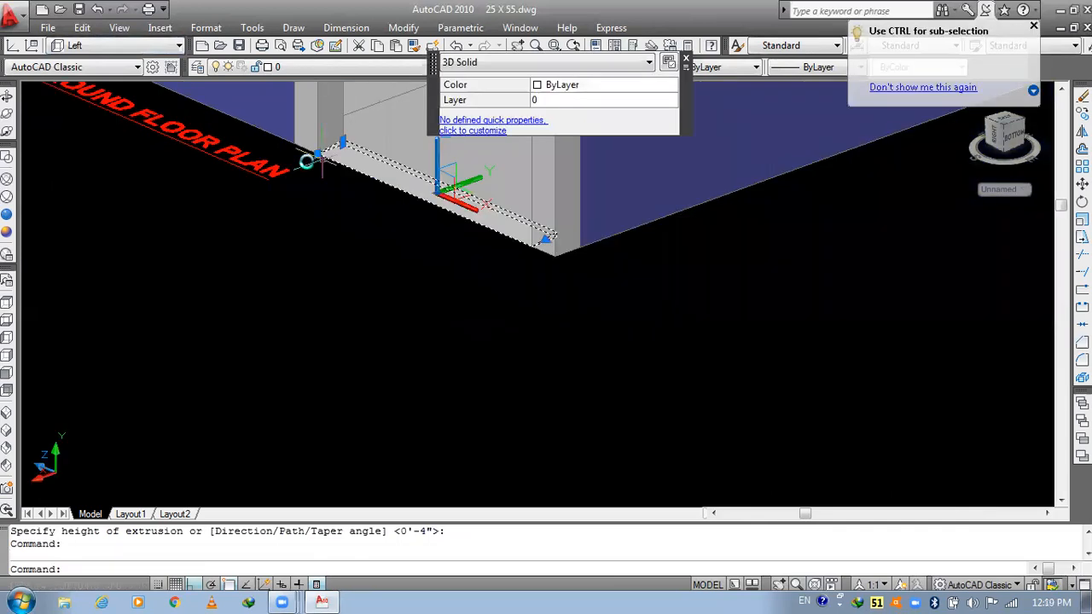
{"action": "left_click", "coordinate": [317, 154]}
{"action": "key", "text": "Escape"}
{"action": "scroll", "coordinate": [453, 223], "scroll_direction": "up", "scroll_amount": 2}
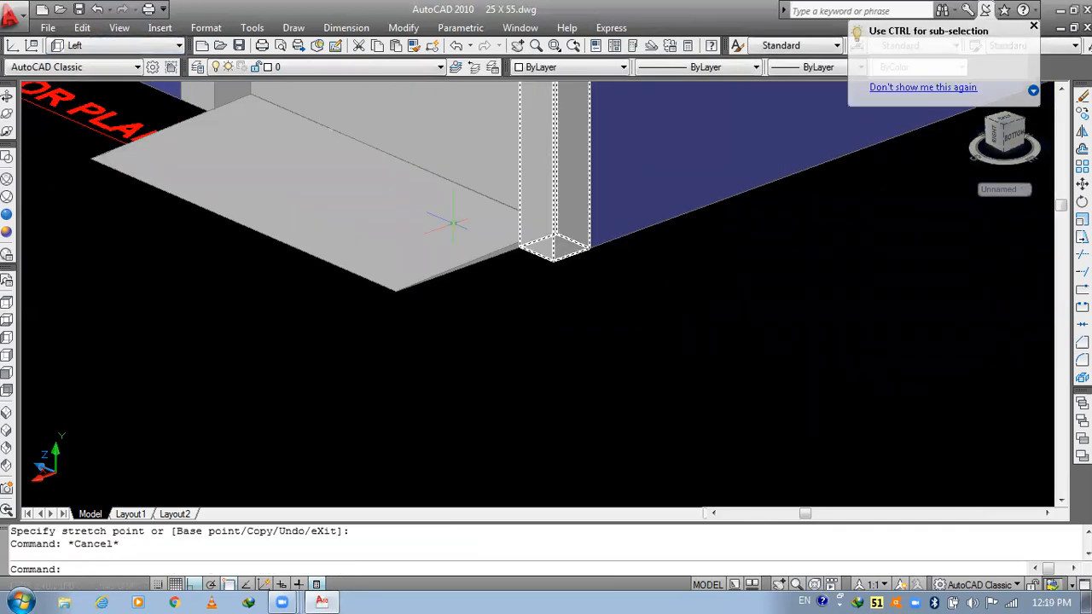
{"action": "middle_click_drag", "start_coordinate": [431, 241], "coordinate": [438, 268]}
{"action": "key", "text": "Escape"}
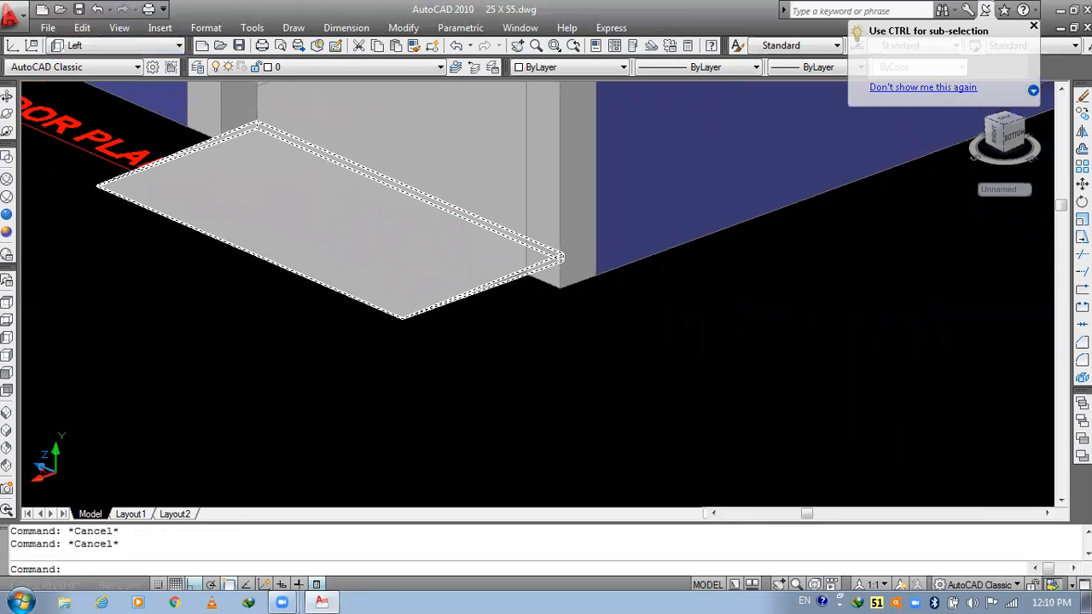
{"action": "key", "text": "ctrl+z"}
{"action": "key", "text": "ctrl+z"}
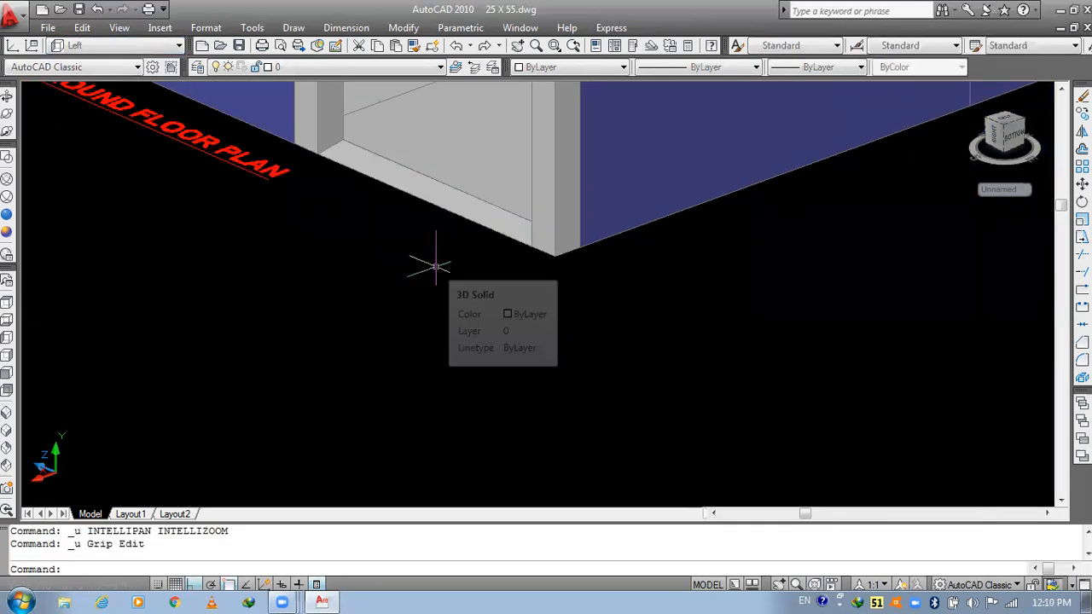
- Save the drawing with the entrance ramp between the gate pillars
{"action": "middle_click_drag", "start_coordinate": [437, 266], "coordinate": [395, 320]}
{"action": "middle_click_drag", "start_coordinate": [415, 203], "coordinate": [492, 174]}
{"action": "scroll", "coordinate": [491, 174], "scroll_direction": "up", "scroll_amount": 1}
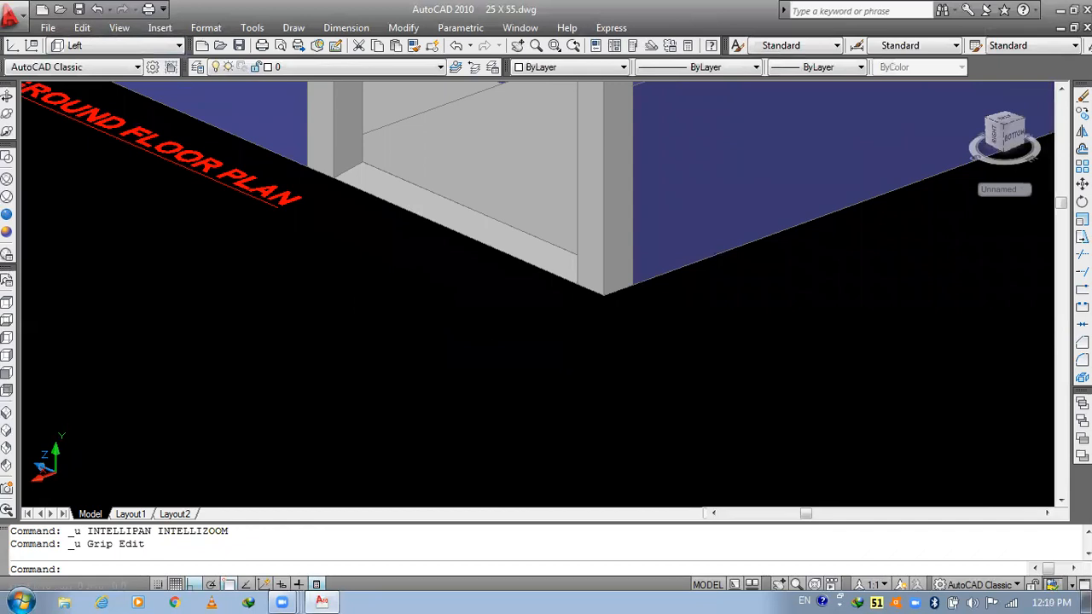
{"action": "middle_click_drag", "start_coordinate": [414, 198], "coordinate": [480, 350]}
{"action": "key", "text": "Escape"}
{"action": "key", "text": "ctrl+s"}
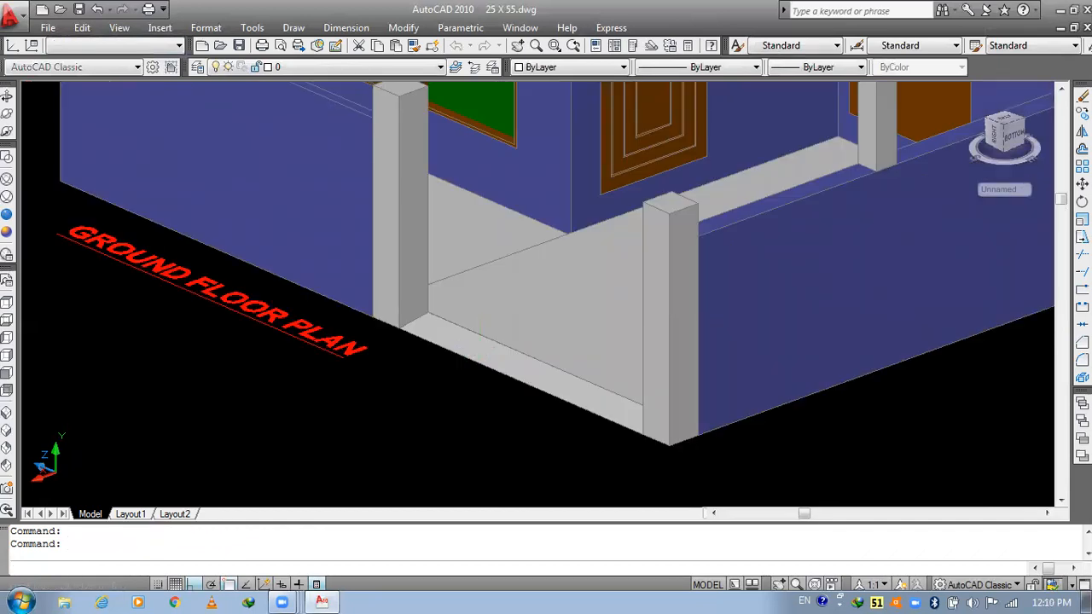
- Examine the whole house from the front corner, including the gate, the terrace and the pergola
{"action": "scroll", "coordinate": [483, 349], "scroll_direction": "down", "scroll_amount": 4}
{"action": "middle_click_drag", "start_coordinate": [473, 249], "coordinate": [439, 363]}
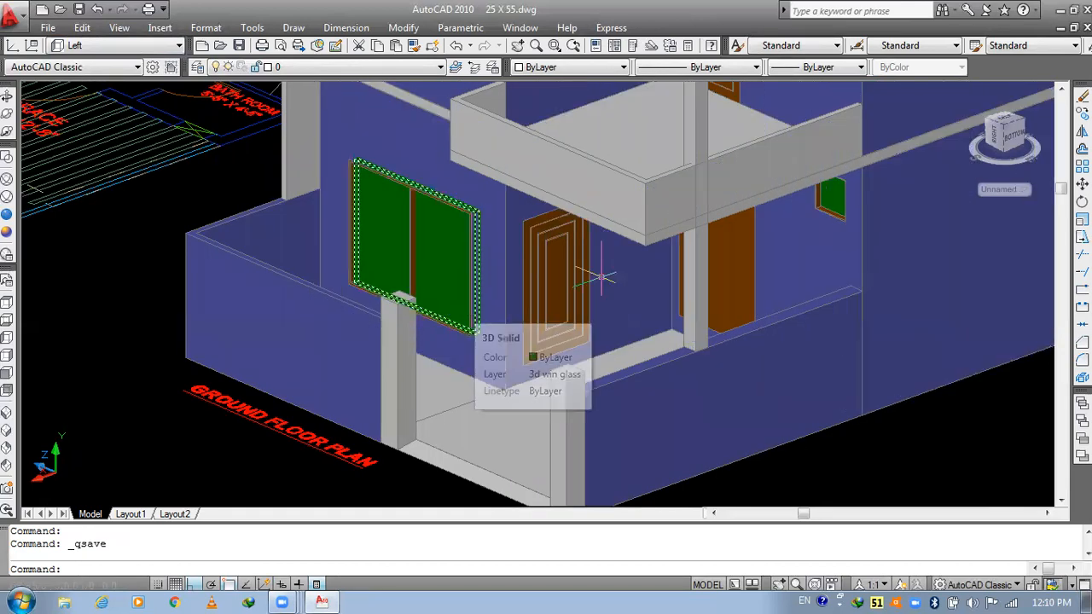
{"action": "middle_click_drag", "start_coordinate": [576, 263], "coordinate": [576, 344]}
{"action": "scroll", "coordinate": [576, 344], "scroll_direction": "down", "scroll_amount": 5}
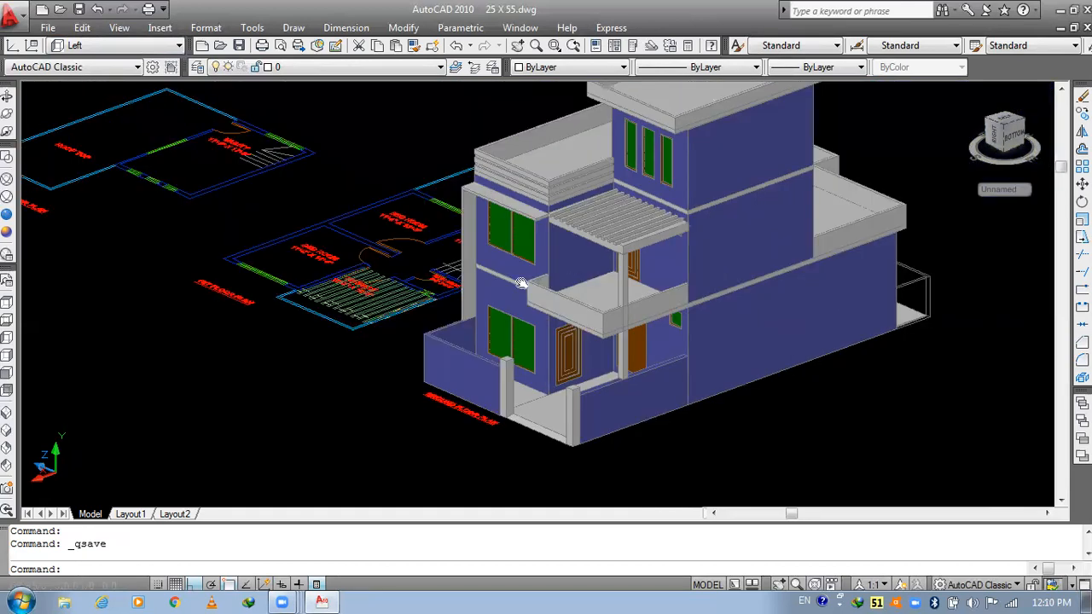
{"action": "middle_click_drag", "start_coordinate": [522, 283], "coordinate": [442, 332]}
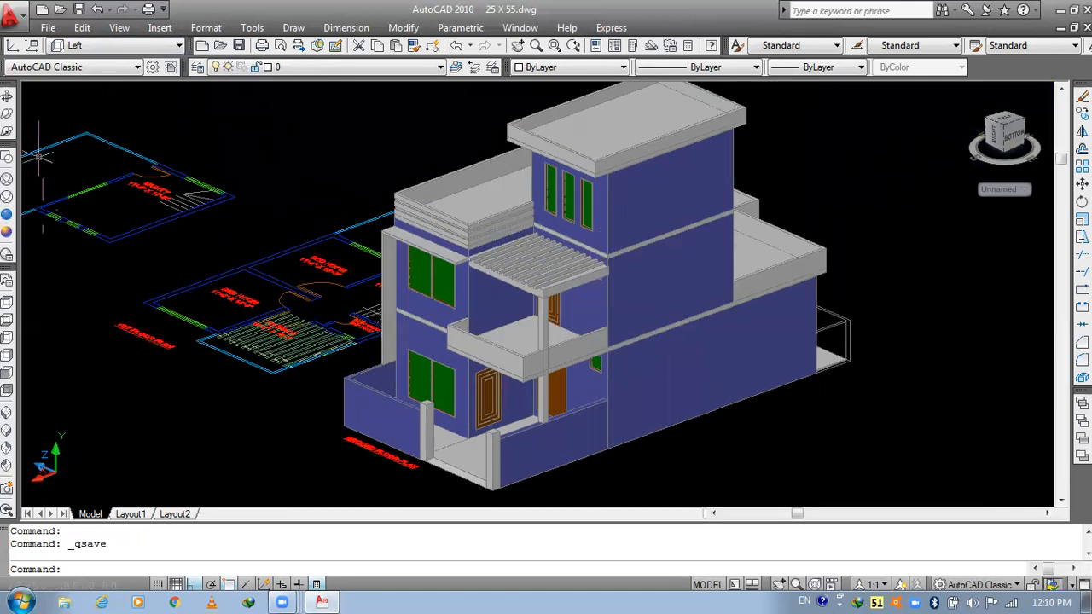
{"action": "left_click", "coordinate": [6, 97]}
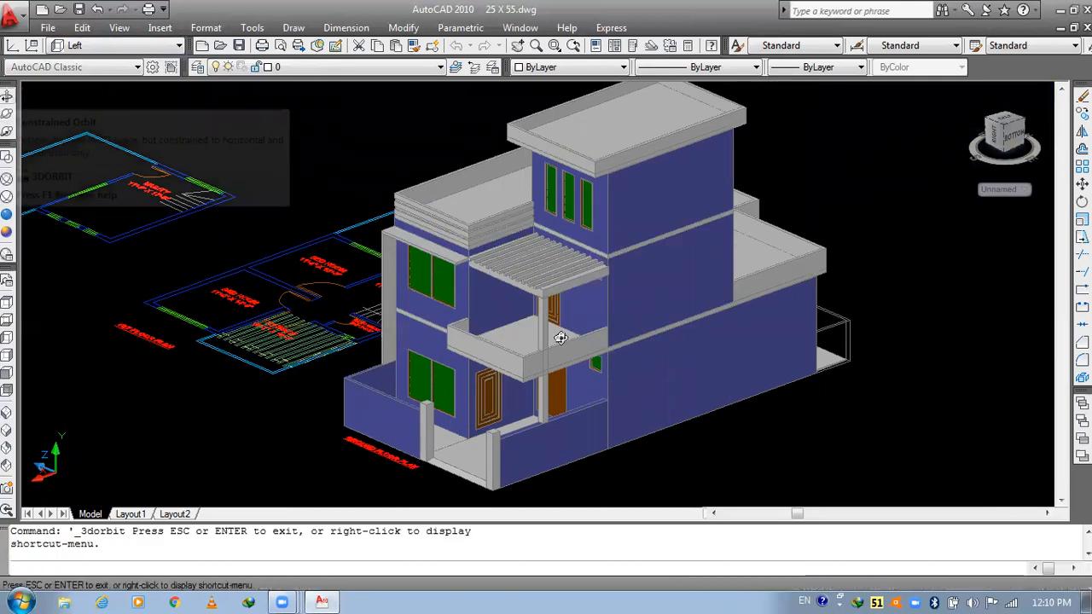
{"action": "left_click_drag", "start_coordinate": [566, 339], "coordinate": [466, 245]}
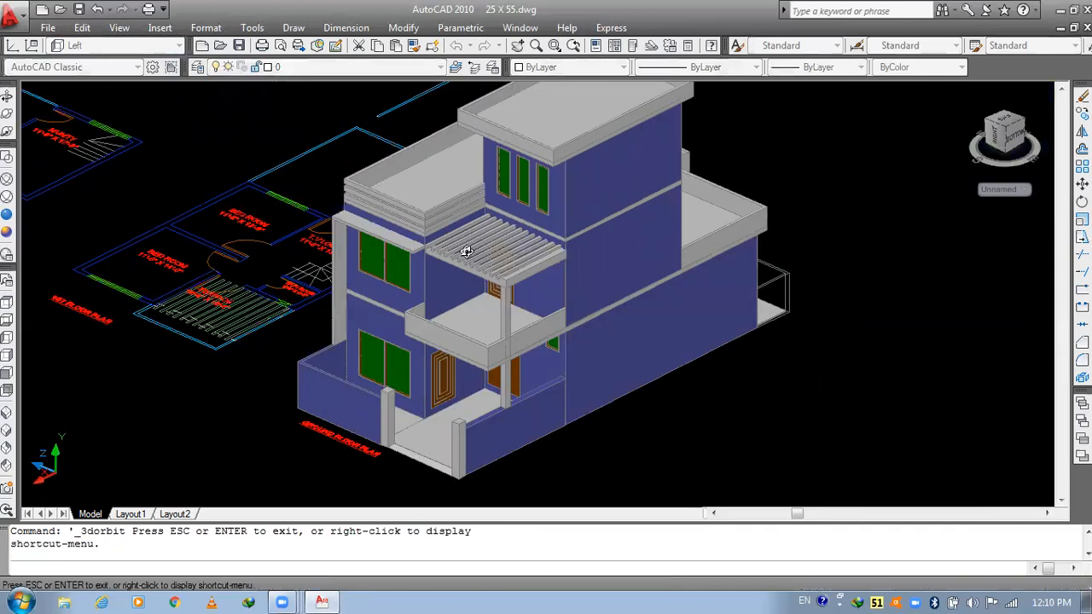
{"action": "scroll", "coordinate": [465, 251], "scroll_direction": "up", "scroll_amount": 4}
{"action": "scroll", "coordinate": [465, 252], "scroll_direction": "up", "scroll_amount": 1}
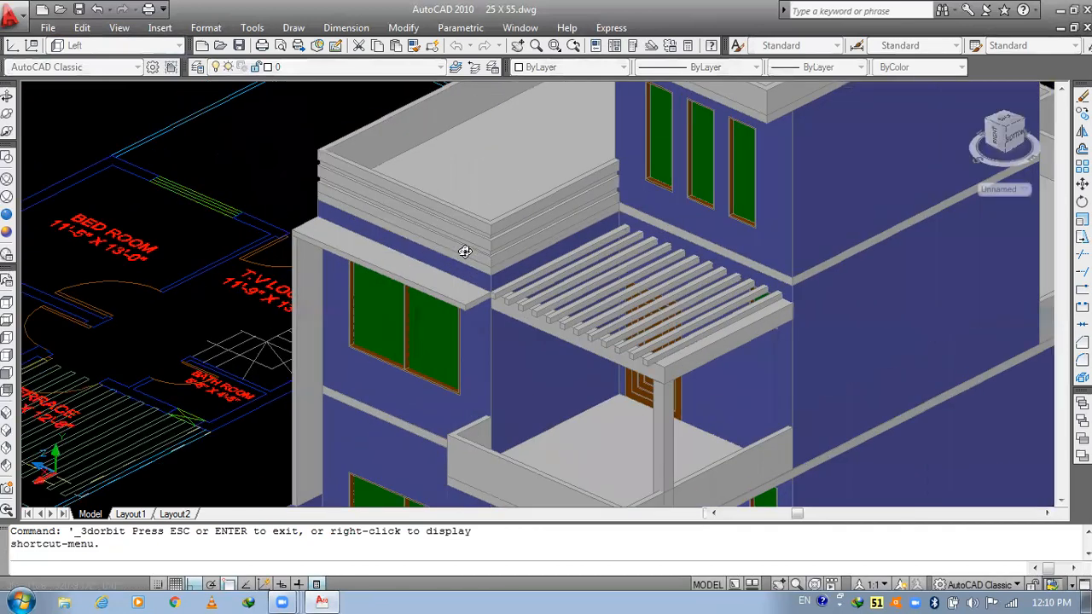
{"action": "middle_click_drag", "start_coordinate": [596, 256], "coordinate": [593, 225]}
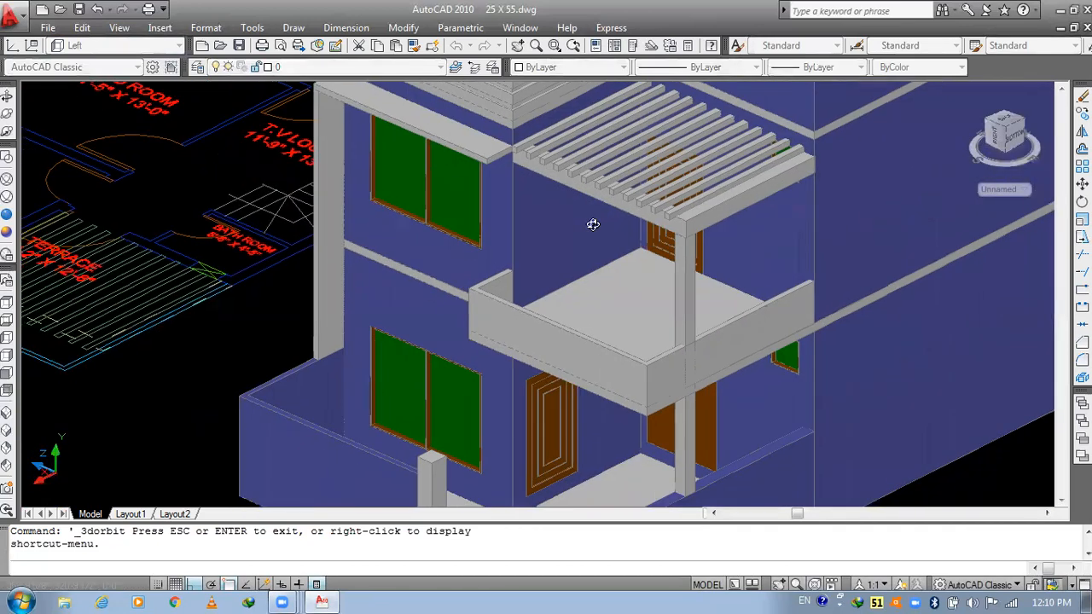